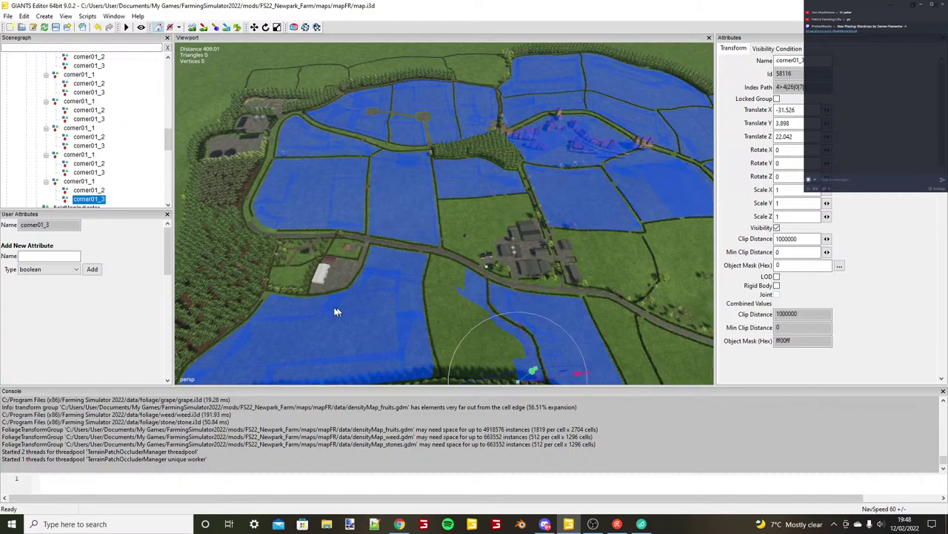
Look over the map's fields, hedges and tree lines, and inspect the farmyard buildings.
{"action": "left_click_drag", "start_coordinate": [335, 307], "coordinate": [612, 179], "text": "alt"}
{"action": "scroll", "coordinate": [594, 167], "scroll_direction": "up", "scroll_amount": 5}
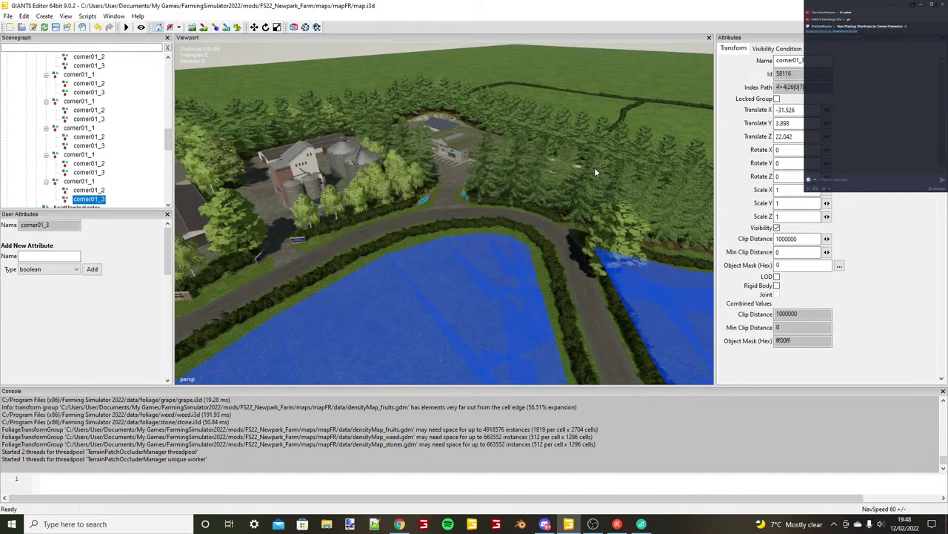
{"action": "scroll", "coordinate": [595, 170], "scroll_direction": "up", "scroll_amount": 5}
{"action": "left_click_drag", "start_coordinate": [476, 215], "coordinate": [485, 255], "text": "alt"}
{"action": "scroll", "coordinate": [628, 211], "scroll_direction": "up", "scroll_amount": 4}
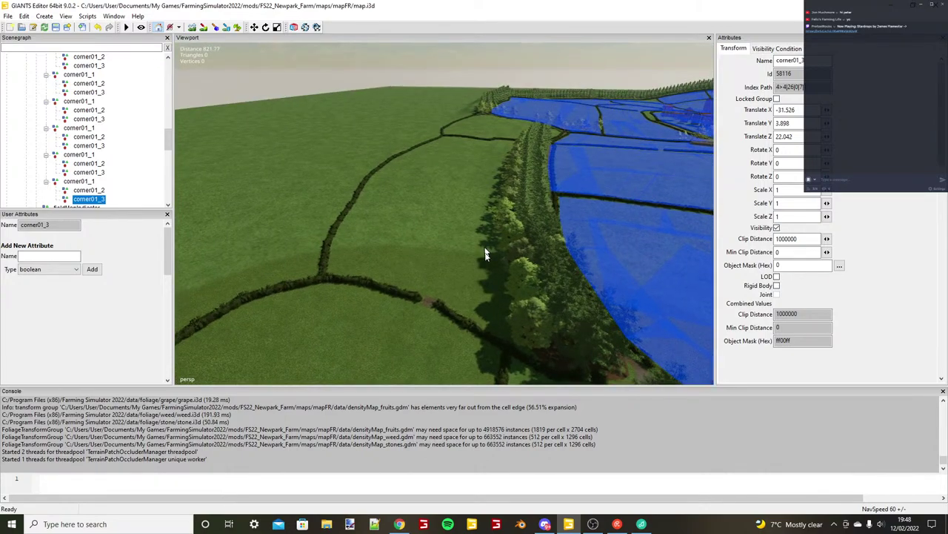
{"action": "scroll", "coordinate": [589, 135], "scroll_direction": "up", "scroll_amount": 4}
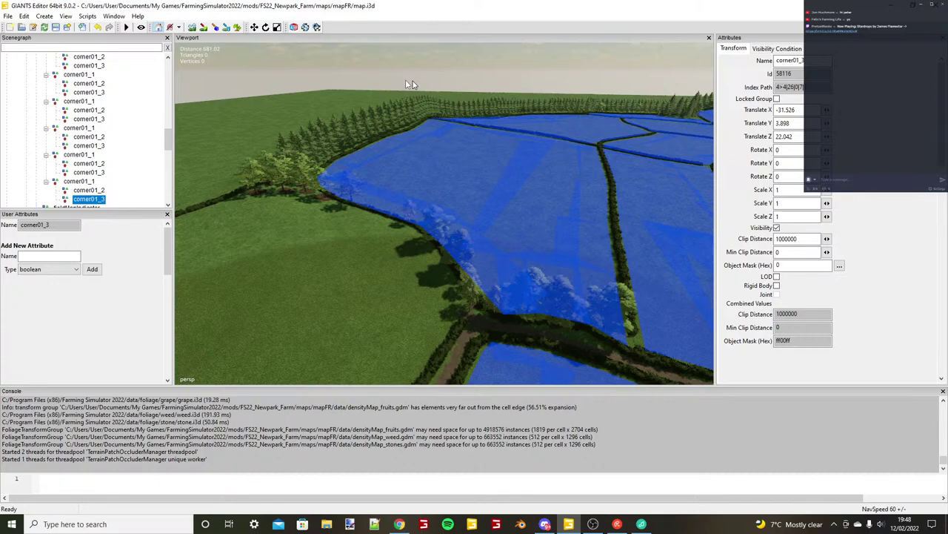
{"action": "left_click_drag", "start_coordinate": [409, 82], "coordinate": [434, 207], "text": "alt"}
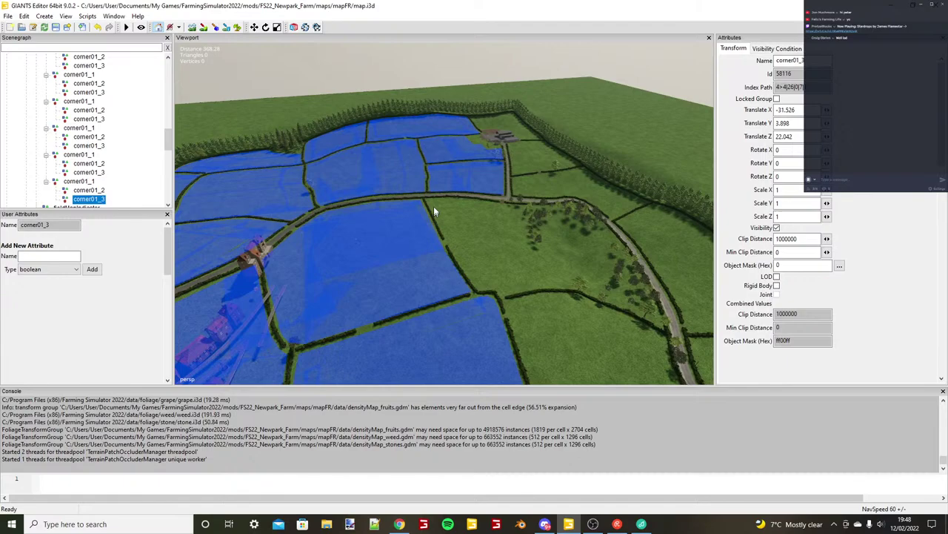
{"action": "right_click_drag", "start_coordinate": [433, 207], "coordinate": [609, 218], "text": "alt"}
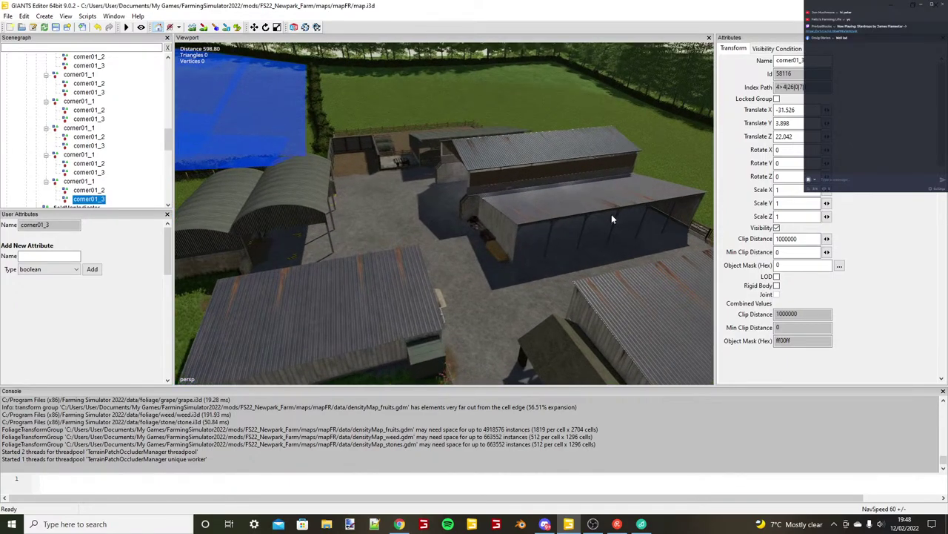
{"action": "scroll", "coordinate": [611, 218], "scroll_direction": "up", "scroll_amount": 5}
{"action": "left_click_drag", "start_coordinate": [603, 246], "coordinate": [497, 237], "text": "alt"}
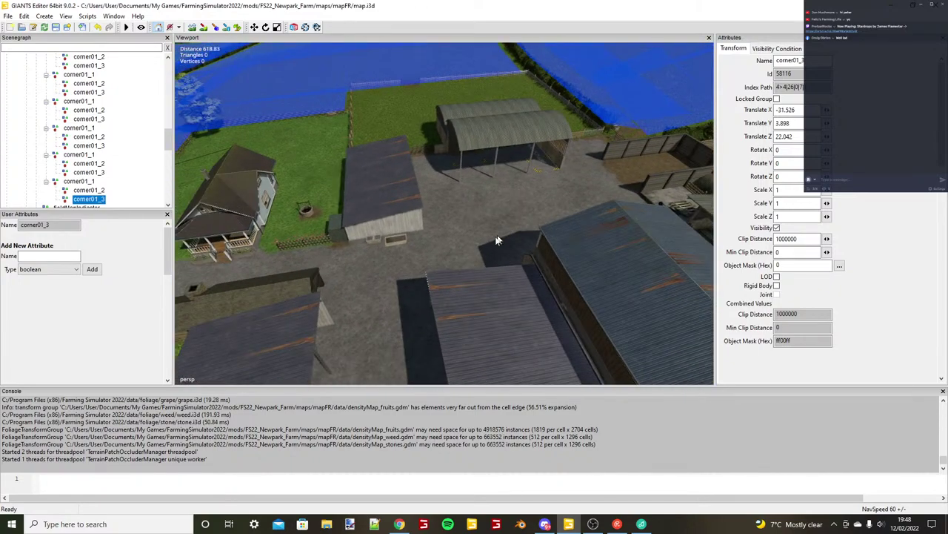
{"action": "right_click_drag", "start_coordinate": [498, 240], "coordinate": [555, 201]}
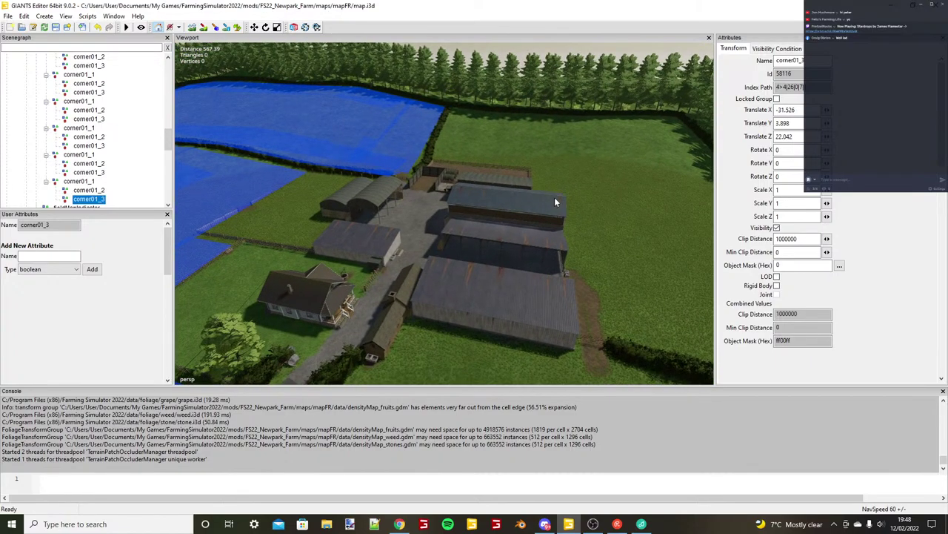
{"action": "left_click_drag", "start_coordinate": [555, 199], "coordinate": [578, 206], "text": "alt"}
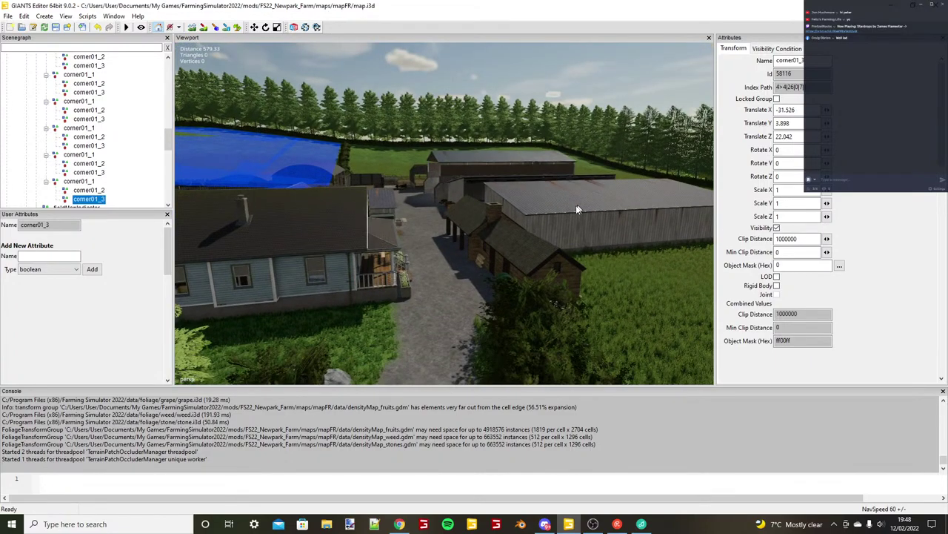
{"action": "scroll", "coordinate": [578, 209], "scroll_direction": "up", "scroll_amount": 5}
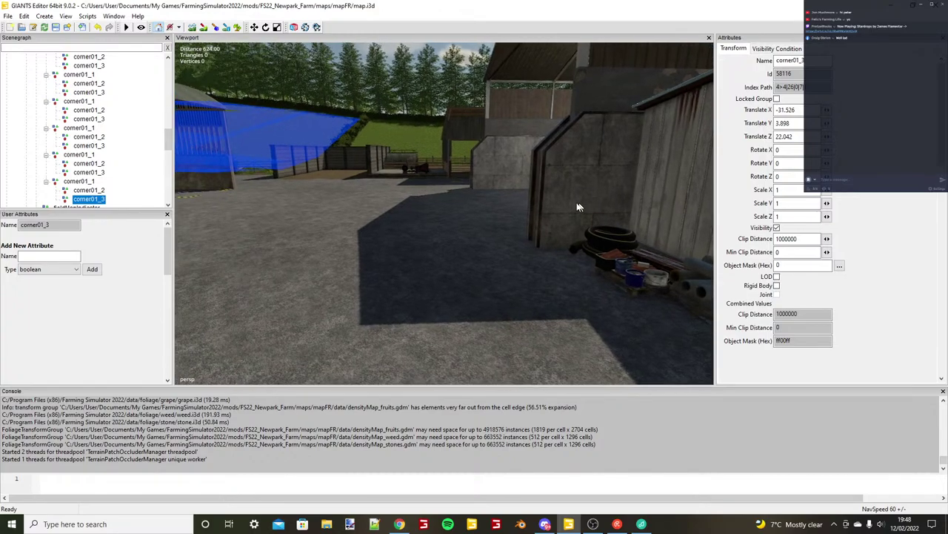
Examine the edge of the last field section near the hedge corner of the partly covered field.
{"action": "mouse_move", "coordinate": [579, 208]}
{"action": "left_mouse_down", "text": "alt"}
{"action": "mouse_move", "coordinate": [388, 298]}
{"action": "mouse_move", "coordinate": [450, 200]}
{"action": "mouse_move", "coordinate": [311, 242]}
{"action": "left_mouse_up", "text": "alt"}
{"action": "scroll", "coordinate": [405, 280], "scroll_direction": "up", "scroll_amount": 5}
{"action": "scroll", "coordinate": [446, 199], "scroll_direction": "up", "scroll_amount": 3}
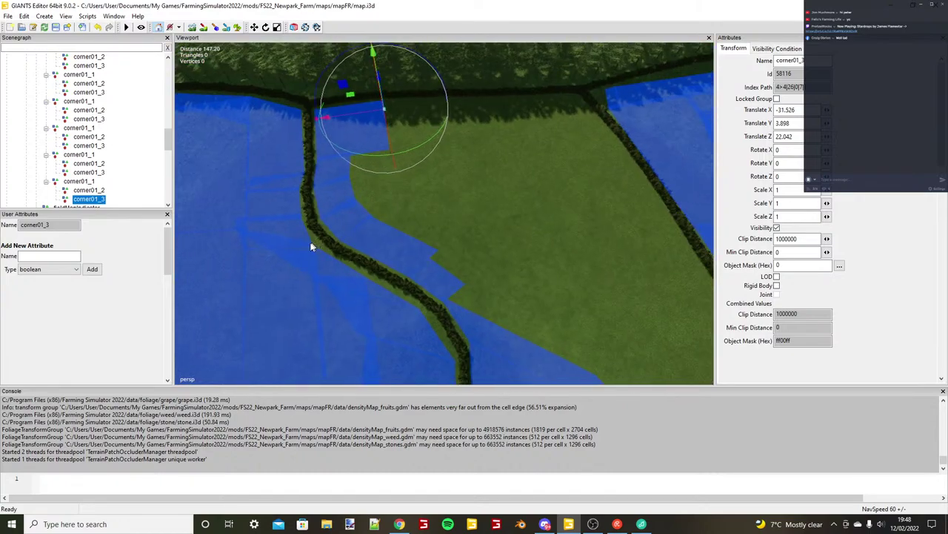
{"action": "right_click_drag", "start_coordinate": [311, 246], "coordinate": [341, 277]}
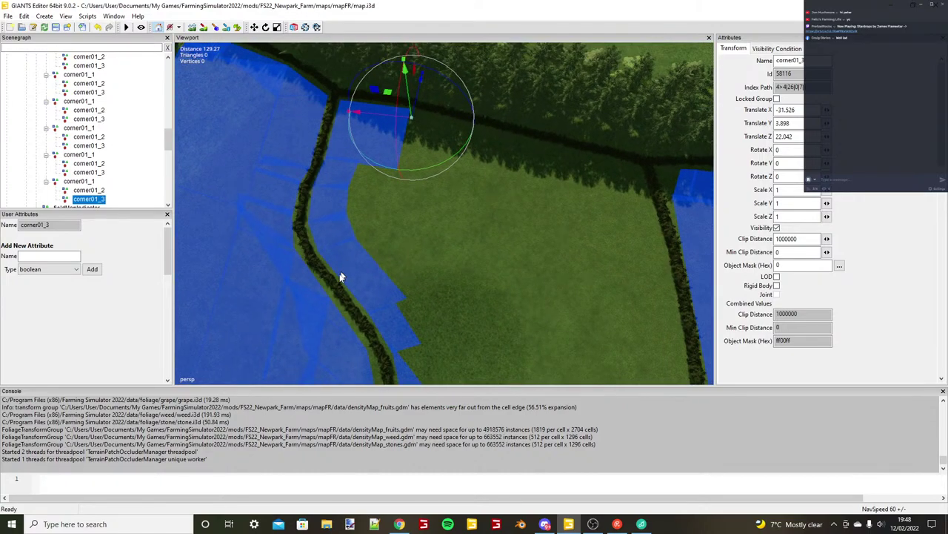
{"action": "scroll", "coordinate": [423, 294], "scroll_direction": "up", "scroll_amount": 3}
{"action": "left_click_drag", "start_coordinate": [341, 277], "coordinate": [400, 300], "text": "alt"}
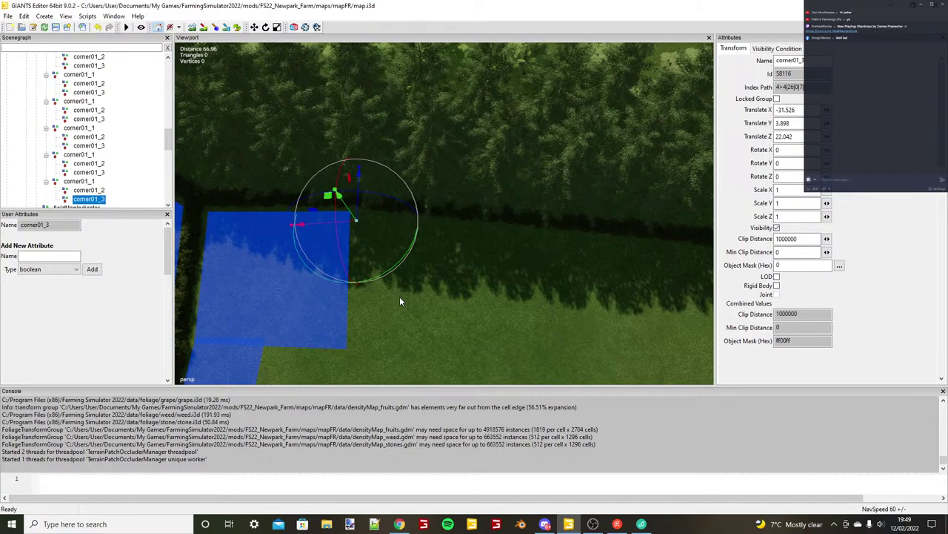
{"action": "scroll", "coordinate": [400, 300], "scroll_direction": "up", "scroll_amount": 2}
{"action": "middle_click_drag", "start_coordinate": [401, 300], "coordinate": [446, 280], "text": "alt"}
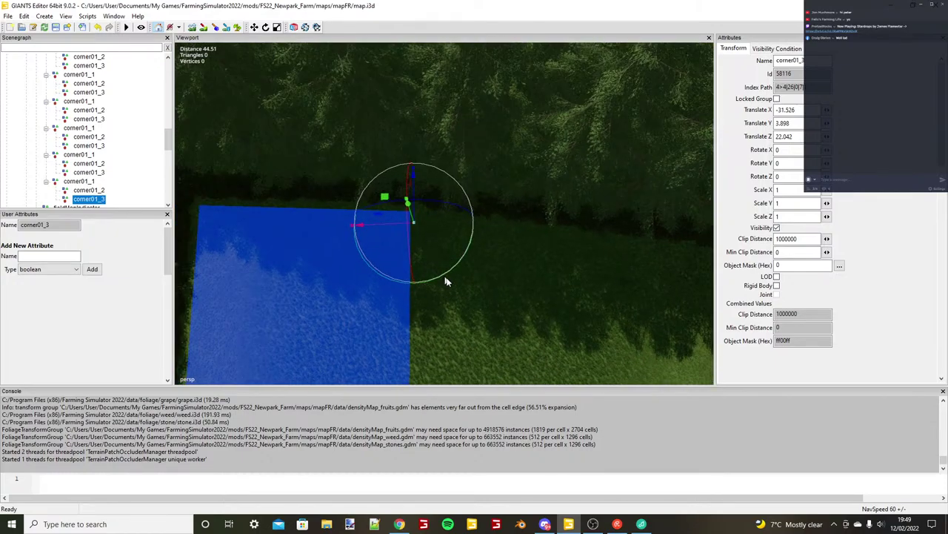
{"action": "scroll", "coordinate": [445, 280], "scroll_direction": "down", "scroll_amount": 4}
{"action": "left_click_drag", "start_coordinate": [445, 280], "coordinate": [375, 275], "text": "alt"}
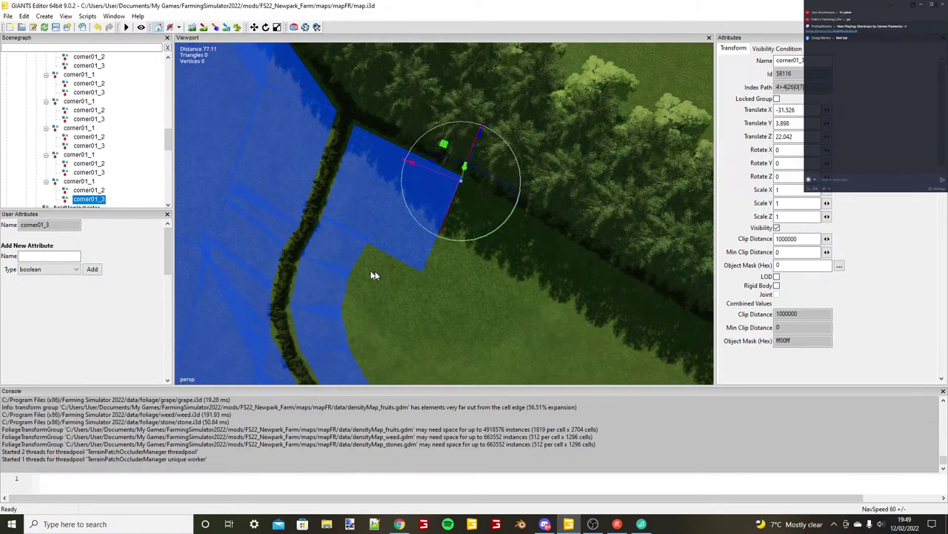
{"action": "right_click_drag", "start_coordinate": [374, 275], "coordinate": [448, 223]}
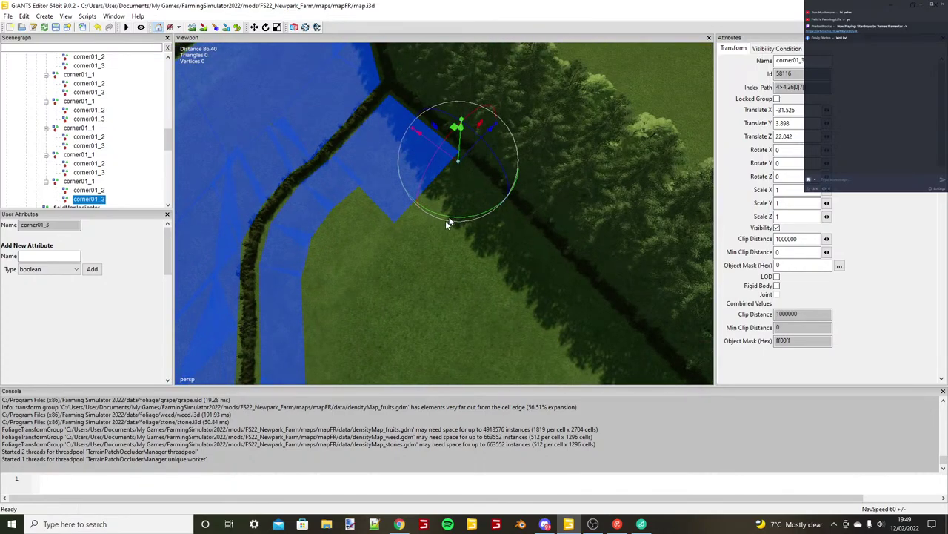
{"action": "scroll", "coordinate": [450, 264], "scroll_direction": "up", "scroll_amount": 5}
{"action": "left_click_drag", "start_coordinate": [447, 223], "coordinate": [419, 246], "text": "alt"}
{"action": "scroll", "coordinate": [449, 274], "scroll_direction": "down", "scroll_amount": 2}
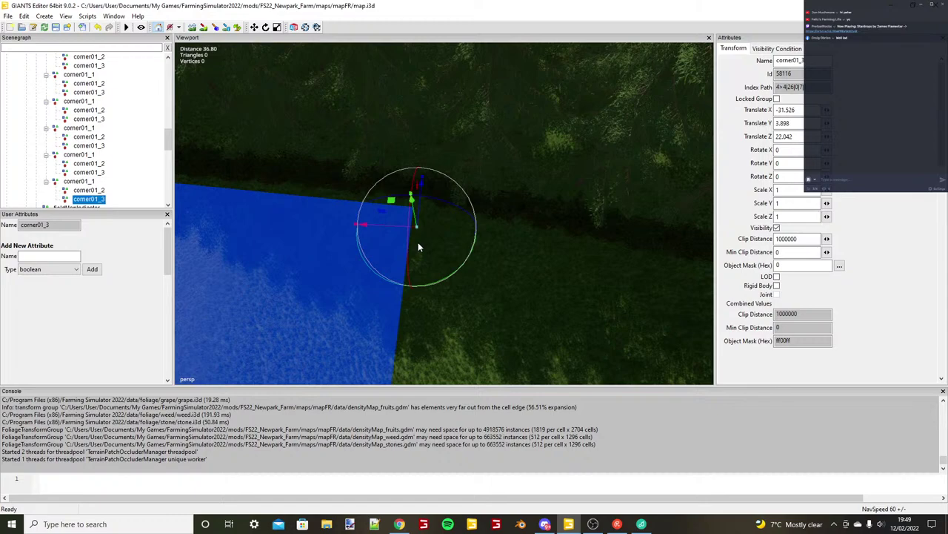
{"action": "scroll", "coordinate": [418, 246], "scroll_direction": "down", "scroll_amount": 5}
Duplicate the last corner01_1 group and place the copy at the outer corner of the previous field section beside the tree line.
{"action": "left_click", "coordinate": [89, 183]}
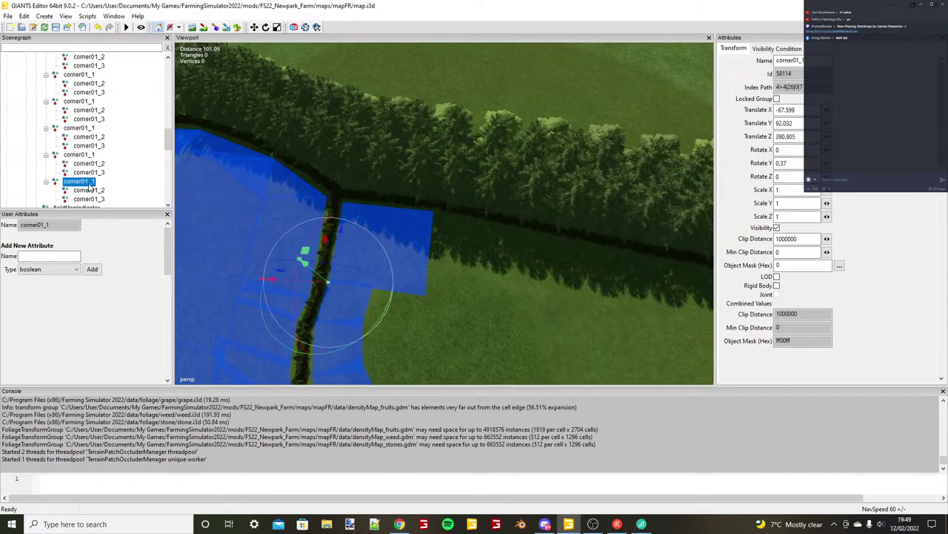
{"action": "key", "text": "ctrl+d"}
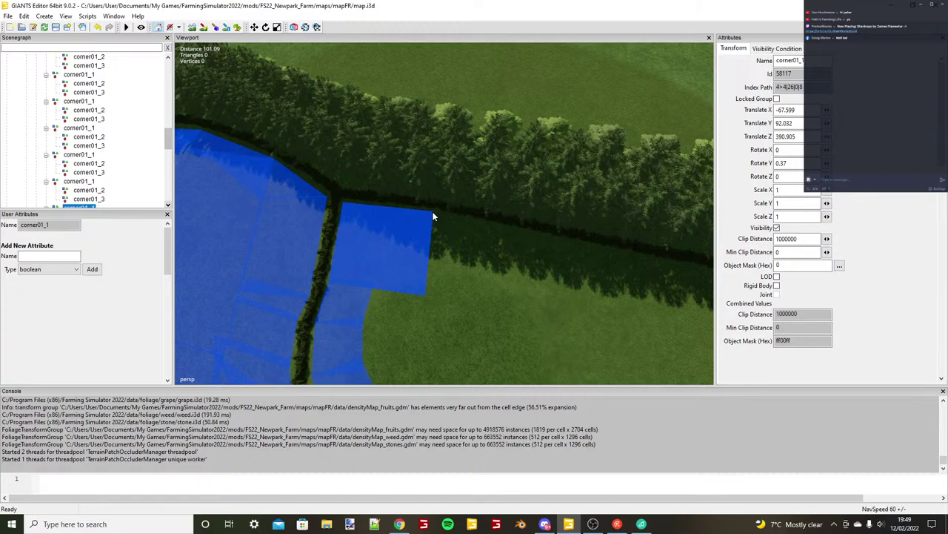
{"action": "key", "text": "ctrl+b"}
{"action": "scroll", "coordinate": [434, 216], "scroll_direction": "up", "scroll_amount": 5}
{"action": "middle_click_drag", "start_coordinate": [435, 216], "coordinate": [479, 237], "text": "alt"}
{"action": "scroll", "coordinate": [489, 257], "scroll_direction": "up", "scroll_amount": 3}
{"action": "scroll", "coordinate": [480, 237], "scroll_direction": "up", "scroll_amount": 3}
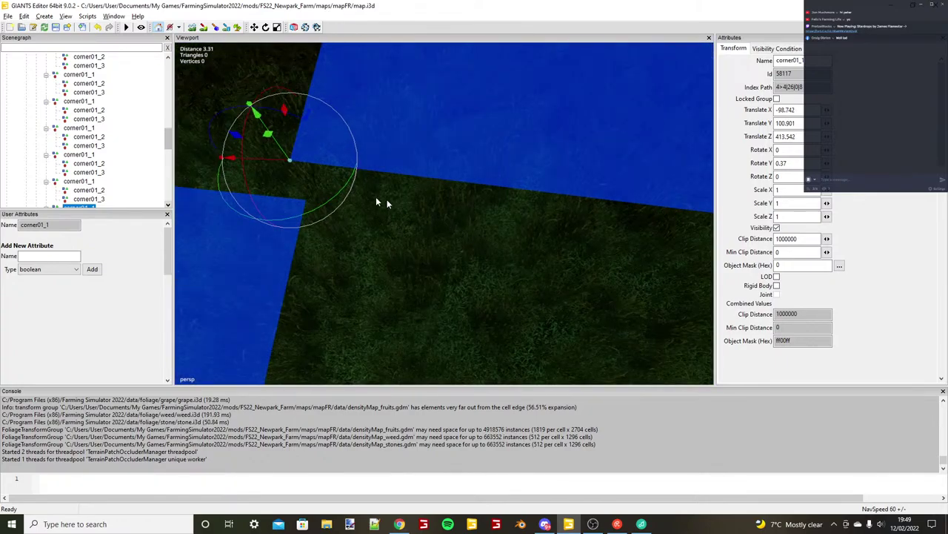
Nudge the copied corner01_1 onto the previous section's corner, at about Translate X -98.93 and Z 413.15.
{"action": "key", "text": "alt"}
{"action": "left_click_drag", "start_coordinate": [297, 149], "coordinate": [300, 196]}
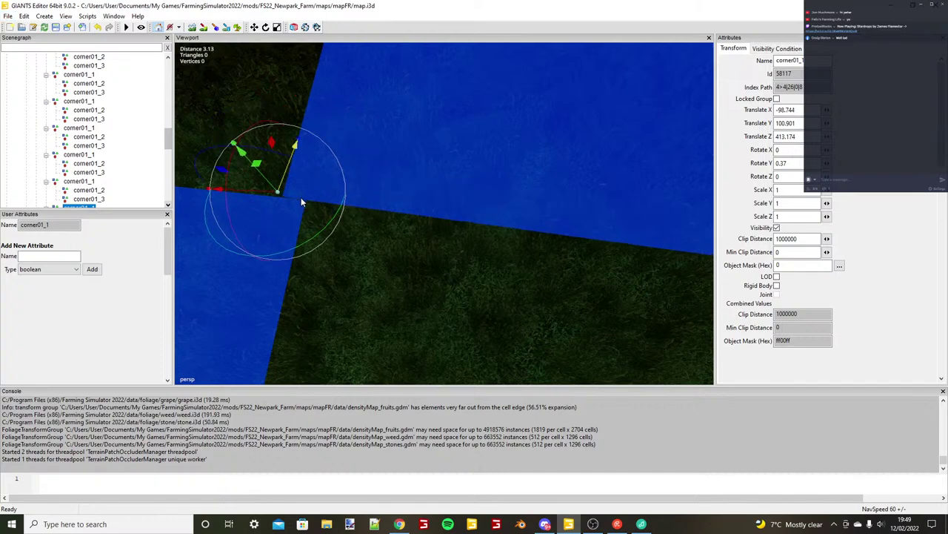
{"action": "middle_click_drag", "start_coordinate": [301, 198], "coordinate": [283, 205], "text": "alt"}
{"action": "left_click_drag", "start_coordinate": [282, 206], "coordinate": [339, 221]}
{"action": "scroll", "coordinate": [313, 194], "scroll_direction": "down", "scroll_amount": 8}
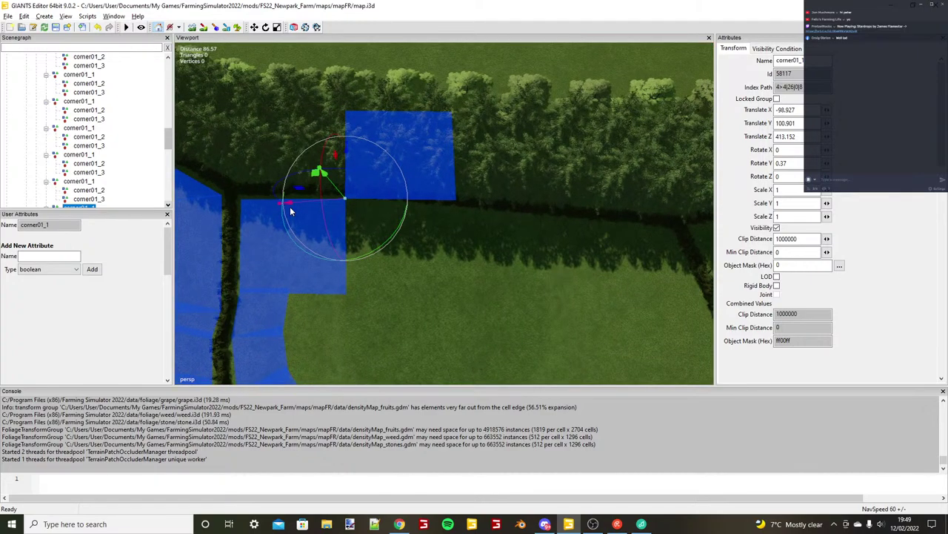
Expand the copied corner01_1 and place its corner01_2 at the field's far hedge corner along the tree line.
{"action": "scroll", "coordinate": [87, 168], "scroll_direction": "down", "scroll_amount": 1}
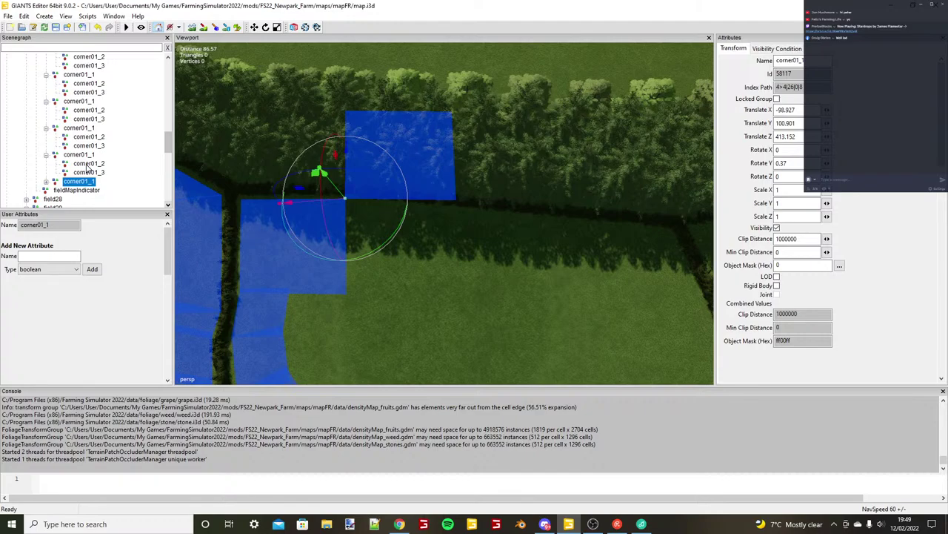
{"action": "scroll", "coordinate": [46, 176], "scroll_direction": "down", "scroll_amount": 1}
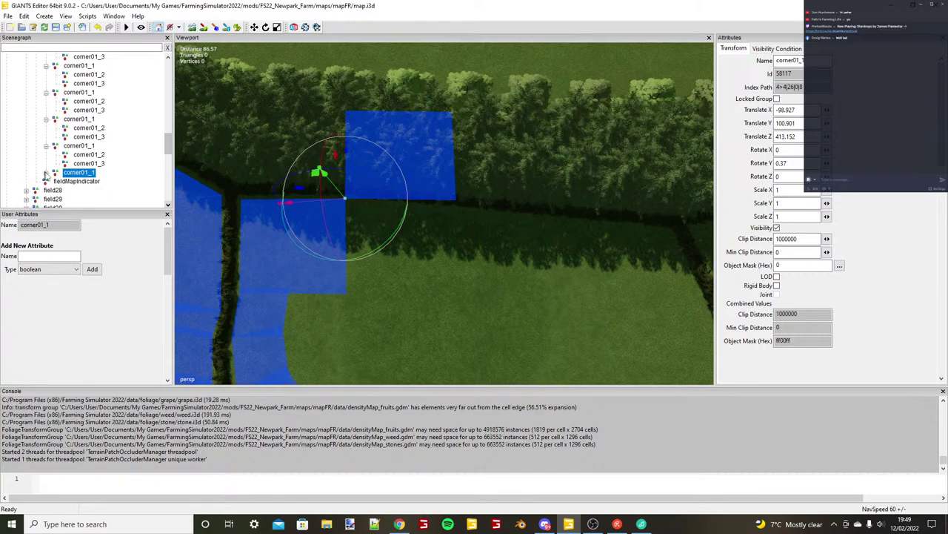
{"action": "left_click", "coordinate": [46, 173]}
{"action": "left_click", "coordinate": [89, 181]}
{"action": "scroll", "coordinate": [366, 235], "scroll_direction": "up", "scroll_amount": 3}
{"action": "left_click_drag", "start_coordinate": [341, 223], "coordinate": [453, 227], "text": "alt"}
{"action": "key", "text": "ctrl+b"}
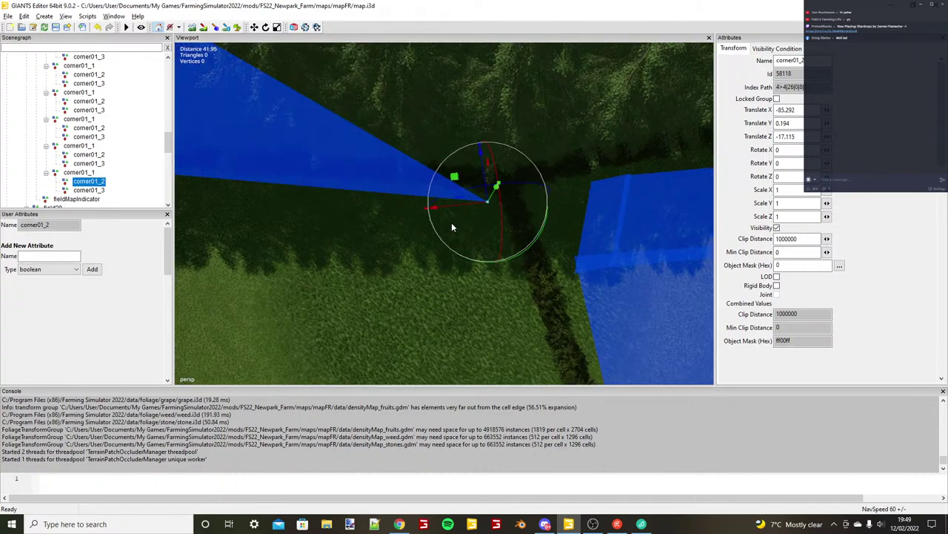
Fine-tune corner01_2 against the far hedge corner, at about Translate X -85.68 and Z -16.44.
{"action": "scroll", "coordinate": [453, 227], "scroll_direction": "up", "scroll_amount": 1}
{"action": "left_click_drag", "start_coordinate": [479, 189], "coordinate": [478, 181]}
{"action": "left_click_drag", "start_coordinate": [446, 200], "coordinate": [450, 203]}
{"action": "scroll", "coordinate": [447, 206], "scroll_direction": "down", "scroll_amount": 1}
{"action": "scroll", "coordinate": [447, 206], "scroll_direction": "down", "scroll_amount": 6}
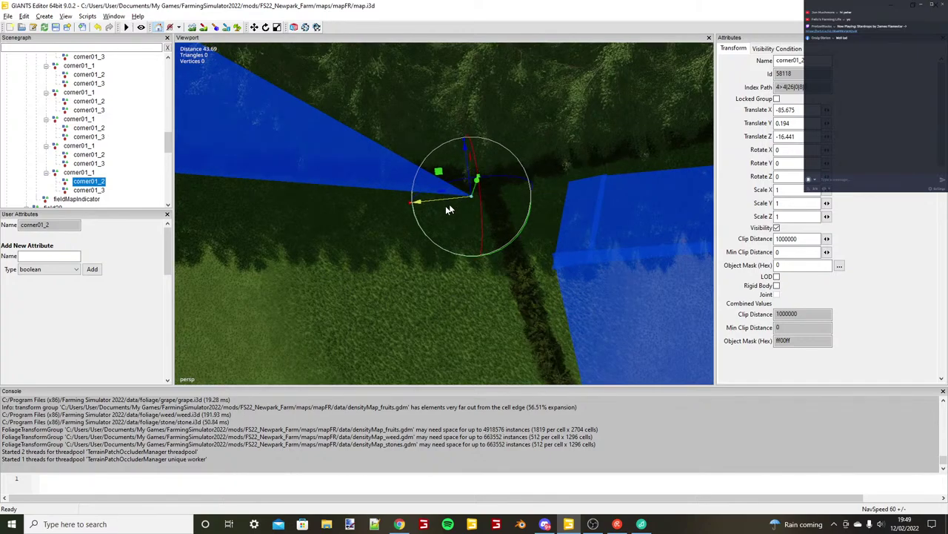
Place the copied group's corner01_3 beside the hedge between the two fields, inside the uncovered field.
{"action": "left_click", "coordinate": [95, 191]}
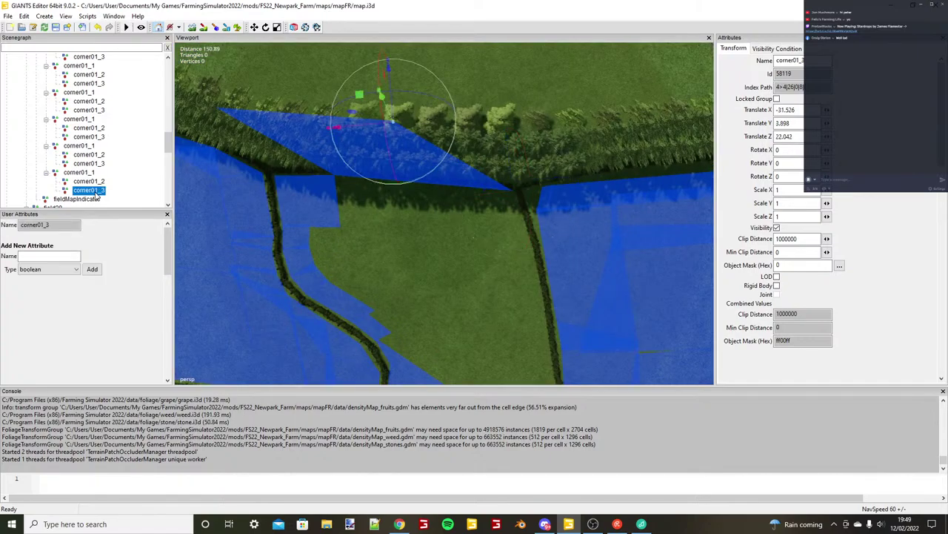
{"action": "left_click_drag", "start_coordinate": [230, 157], "coordinate": [313, 165], "text": "alt"}
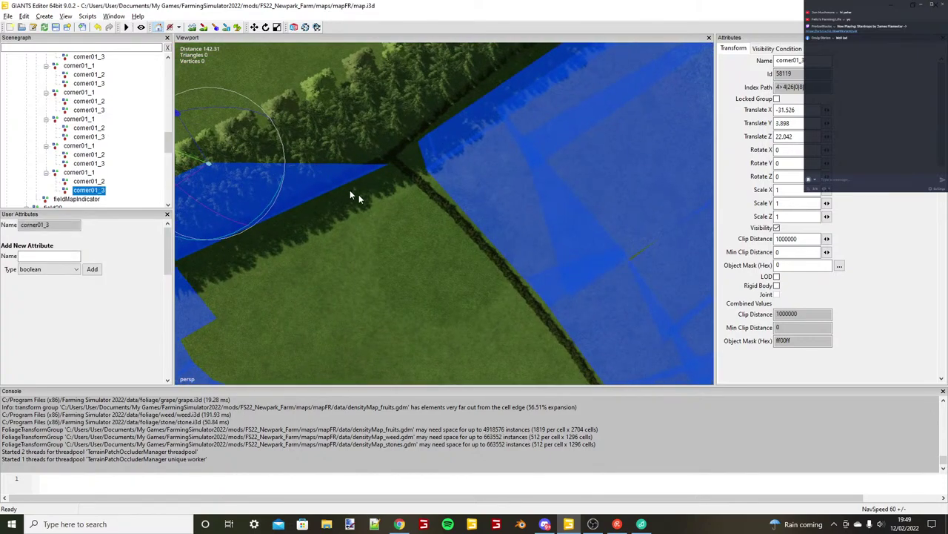
{"action": "left_click_drag", "start_coordinate": [357, 194], "coordinate": [421, 202], "text": "alt"}
{"action": "key", "text": "ctrl+b"}
{"action": "scroll", "coordinate": [442, 196], "scroll_direction": "up", "scroll_amount": 6}
{"action": "scroll", "coordinate": [422, 204], "scroll_direction": "up", "scroll_amount": 4}
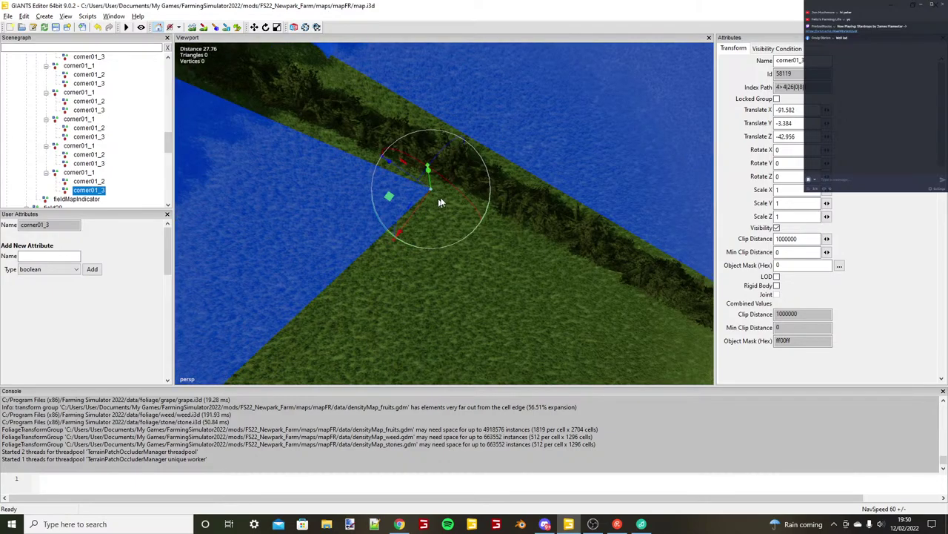
{"action": "scroll", "coordinate": [442, 215], "scroll_direction": "up", "scroll_amount": 2}
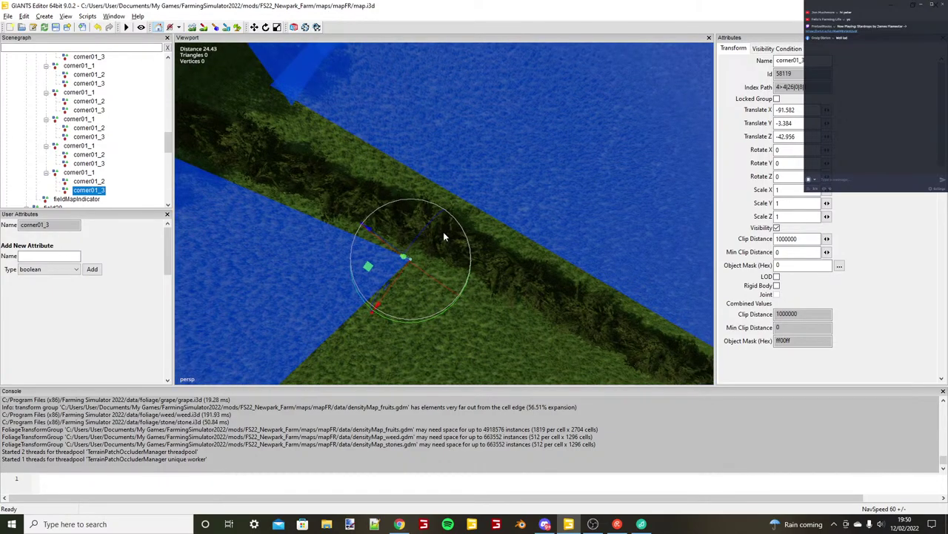
Fine-tune corner01_3 along the hedge, at about Translate X -92.61 and Z -48.07.
{"action": "left_click_drag", "start_coordinate": [444, 233], "coordinate": [431, 226], "text": "alt"}
{"action": "left_click_drag", "start_coordinate": [431, 226], "coordinate": [475, 250]}
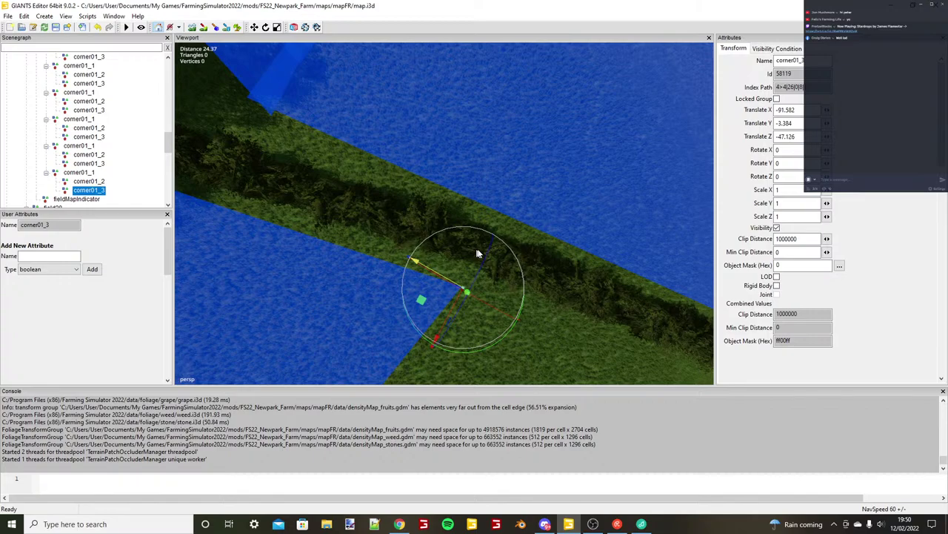
{"action": "left_click_drag", "start_coordinate": [465, 300], "coordinate": [412, 279]}
{"action": "scroll", "coordinate": [472, 289], "scroll_direction": "down", "scroll_amount": 10}
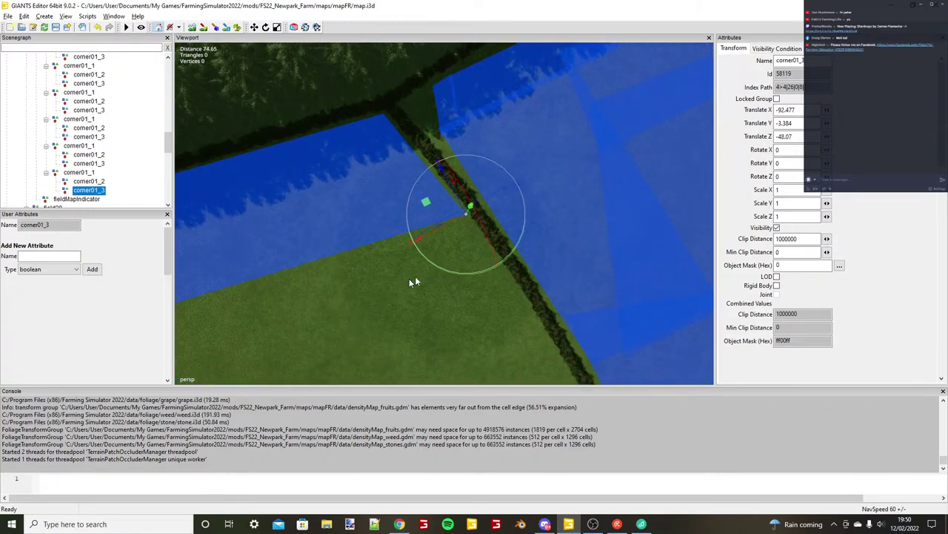
{"action": "scroll", "coordinate": [478, 230], "scroll_direction": "up", "scroll_amount": 5}
{"action": "scroll", "coordinate": [476, 225], "scroll_direction": "down", "scroll_amount": 12}
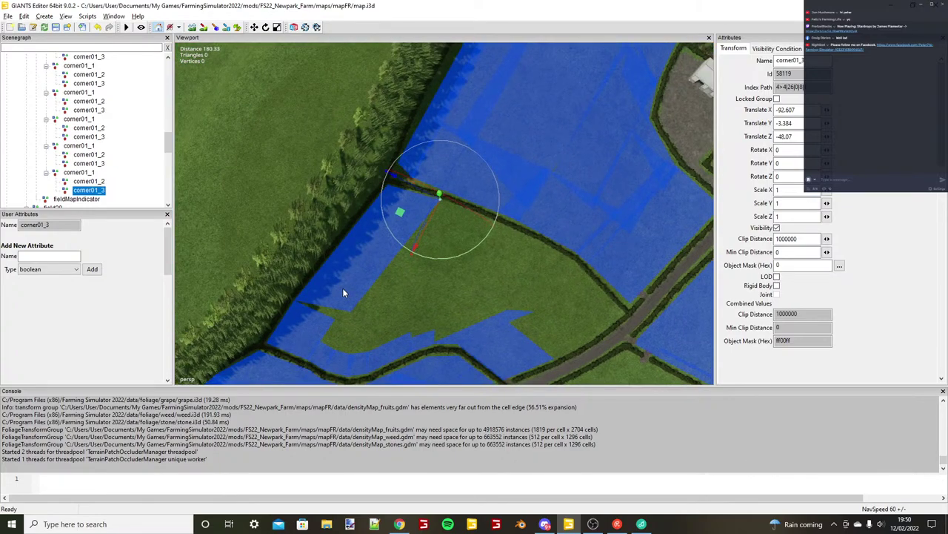
Inspect the coverage of the new field section and the grass area around it.
{"action": "left_click_drag", "start_coordinate": [342, 288], "coordinate": [443, 238], "text": "alt"}
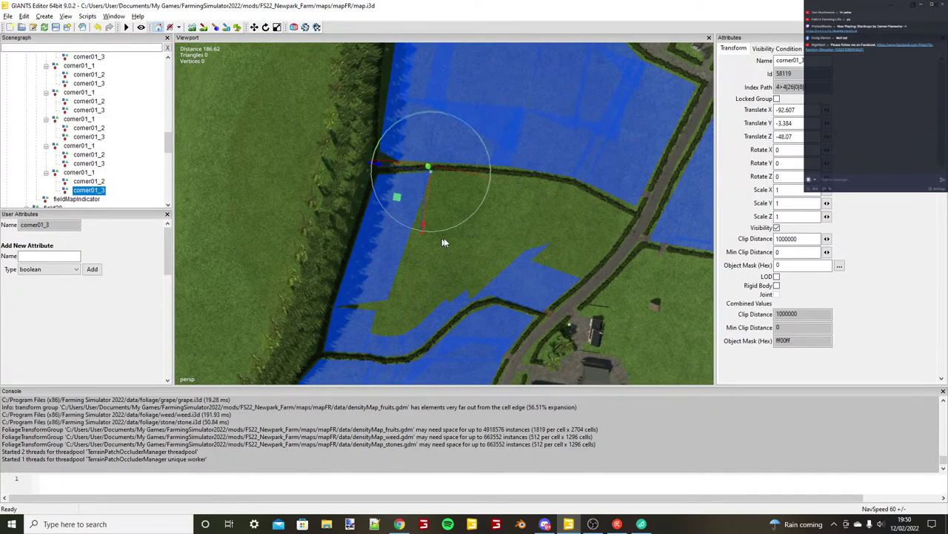
{"action": "right_click_drag", "start_coordinate": [444, 243], "coordinate": [462, 257]}
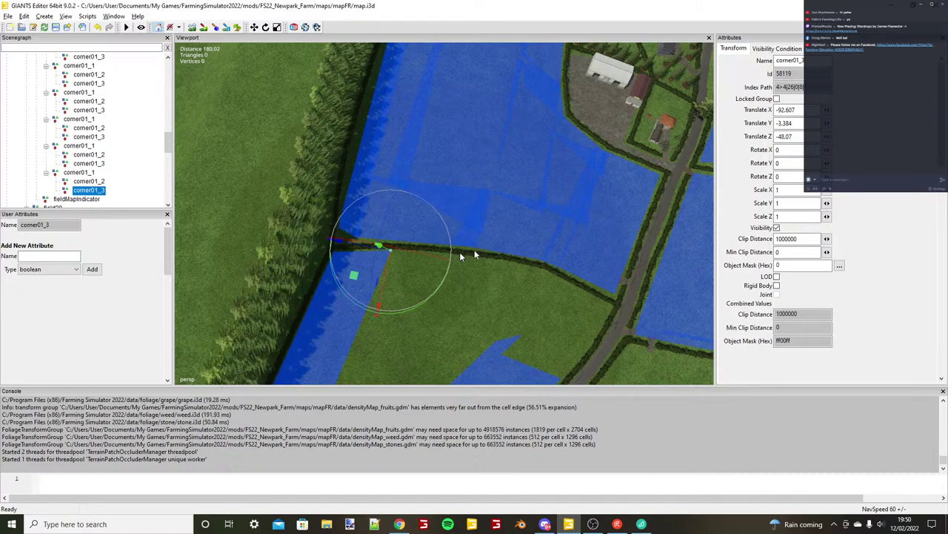
{"action": "left_click_drag", "start_coordinate": [475, 250], "coordinate": [415, 241], "text": "alt"}
{"action": "scroll", "coordinate": [415, 240], "scroll_direction": "up", "scroll_amount": 4}
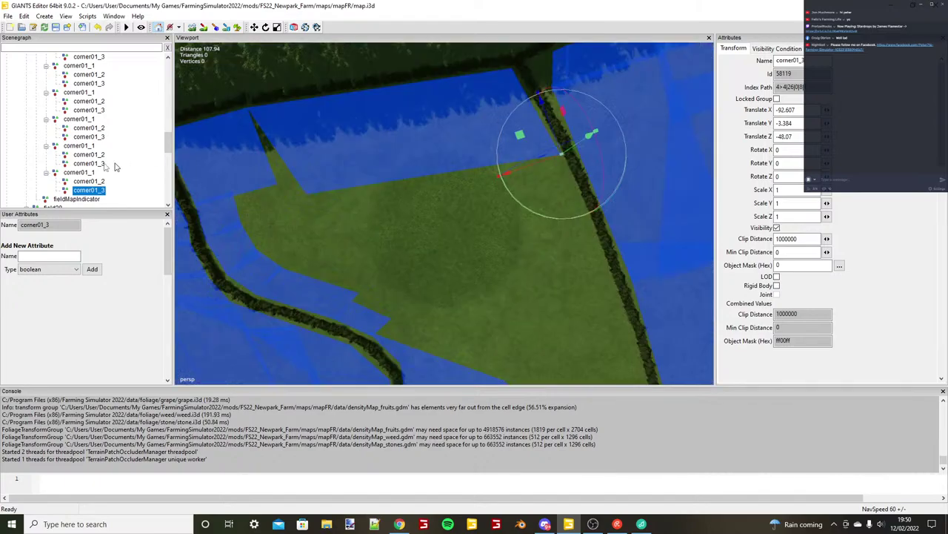
Duplicate the last corner01_1 group and place the copy at the hedge-side corner of the covered section, at about Translate X -191.80 and Z 365.84.
{"action": "left_click", "coordinate": [77, 172]}
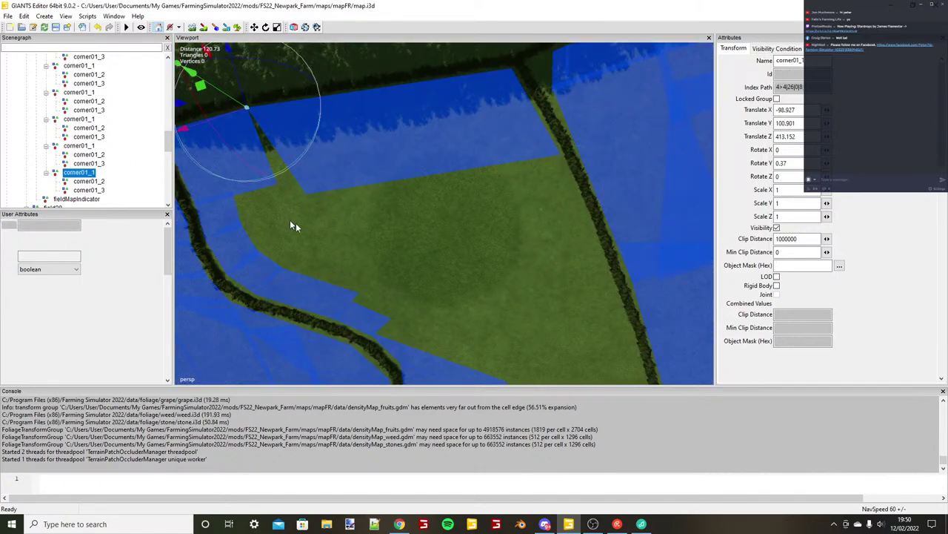
{"action": "key", "text": "ctrl+d"}
{"action": "key", "text": "ctrl+b"}
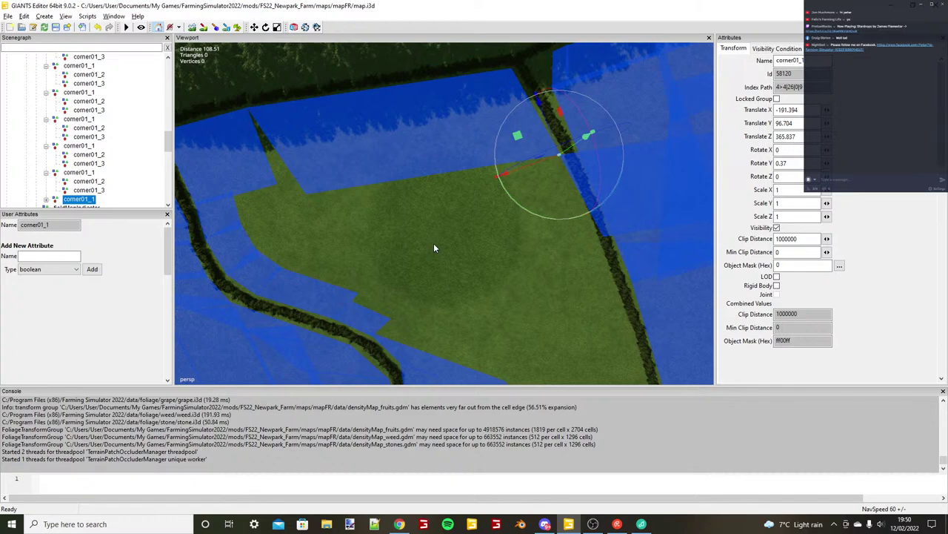
{"action": "key", "text": "f"}
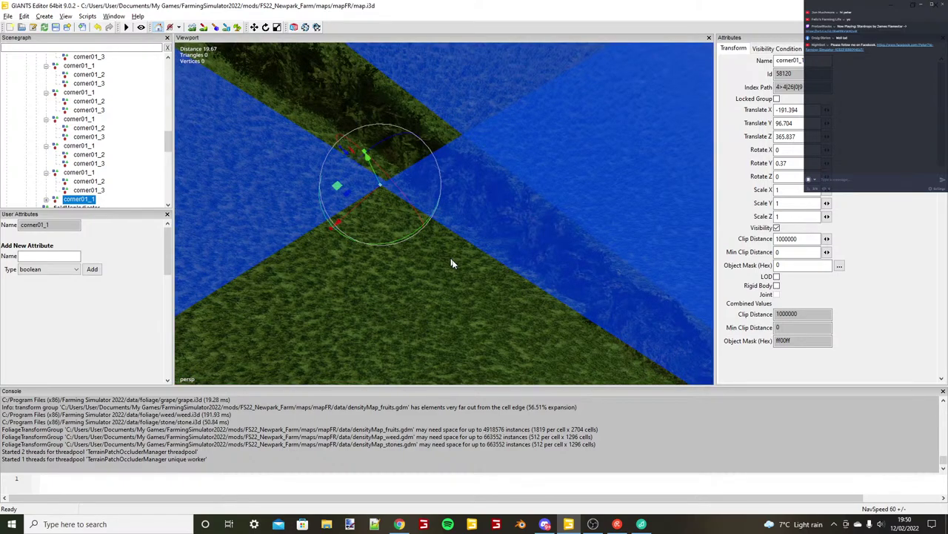
{"action": "scroll", "coordinate": [364, 220], "scroll_direction": "up", "scroll_amount": 3}
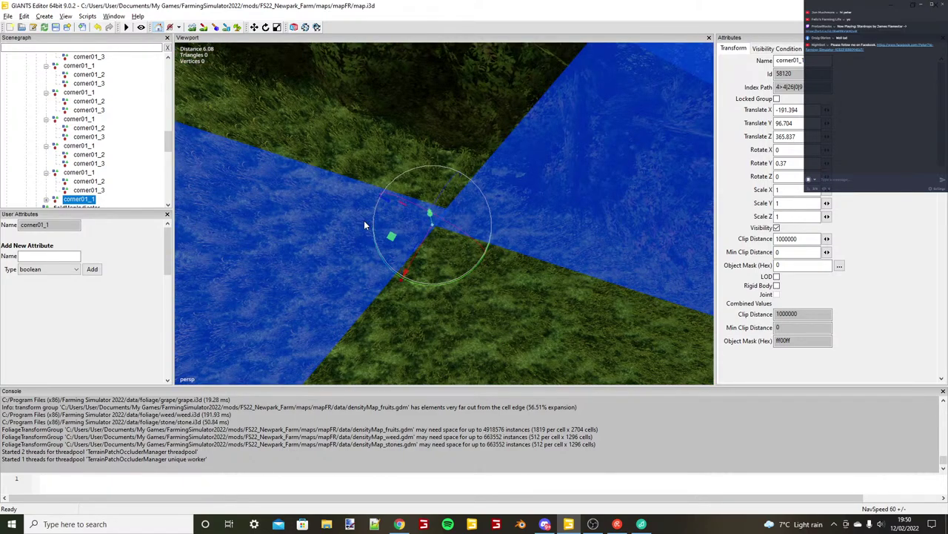
{"action": "scroll", "coordinate": [364, 220], "scroll_direction": "up", "scroll_amount": 2}
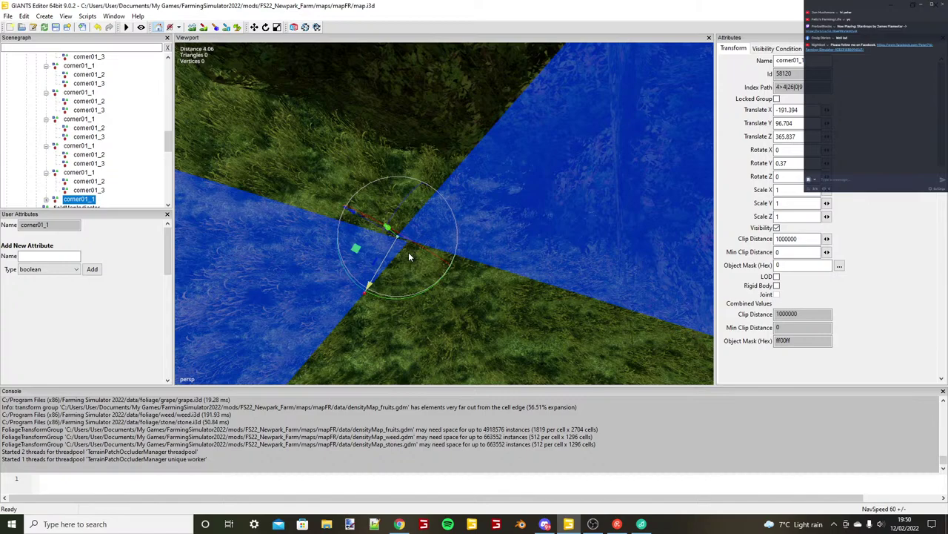
{"action": "left_click_drag", "start_coordinate": [409, 257], "coordinate": [414, 261]}
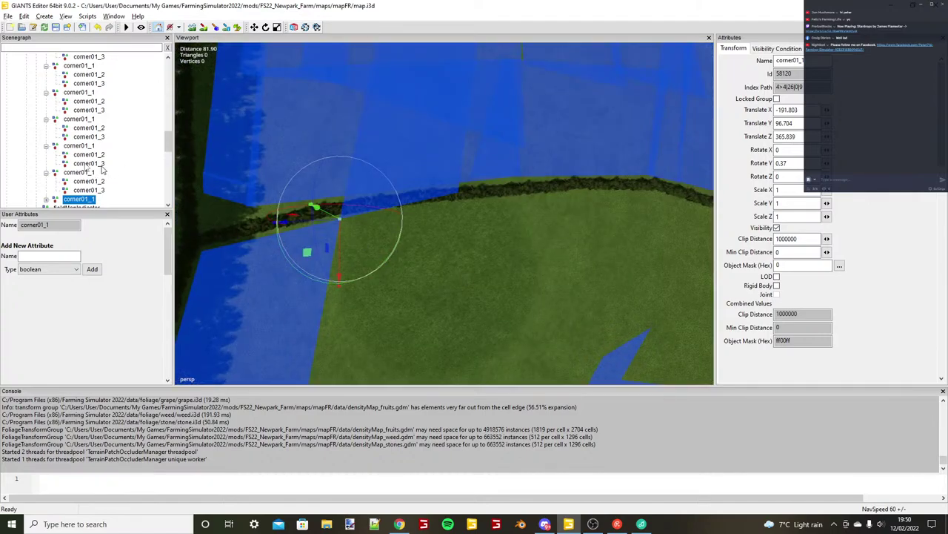
Place the copied group's corner01_2 farther along the hedge bordering the uncovered grass, at about Translate X -3.57 and Z -27.00.
{"action": "left_click", "coordinate": [47, 200]}
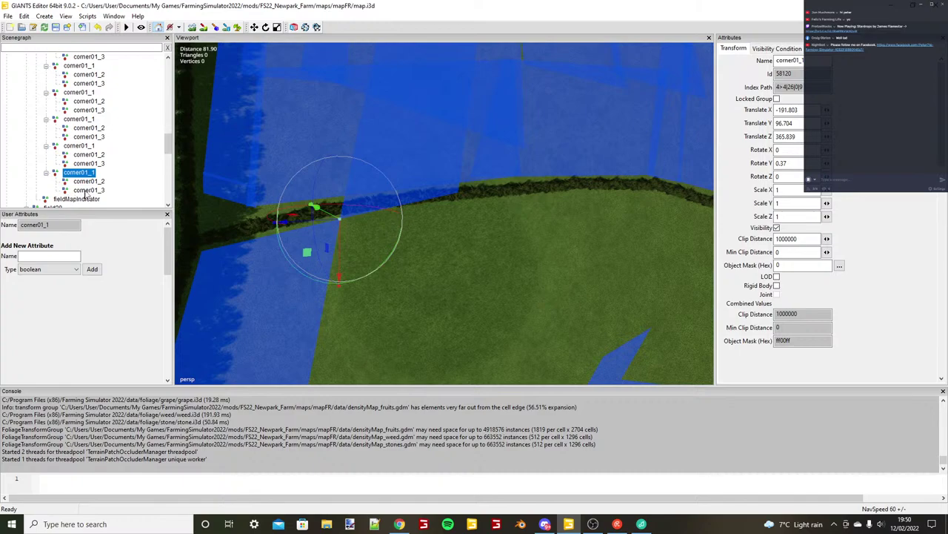
{"action": "left_click", "coordinate": [89, 181]}
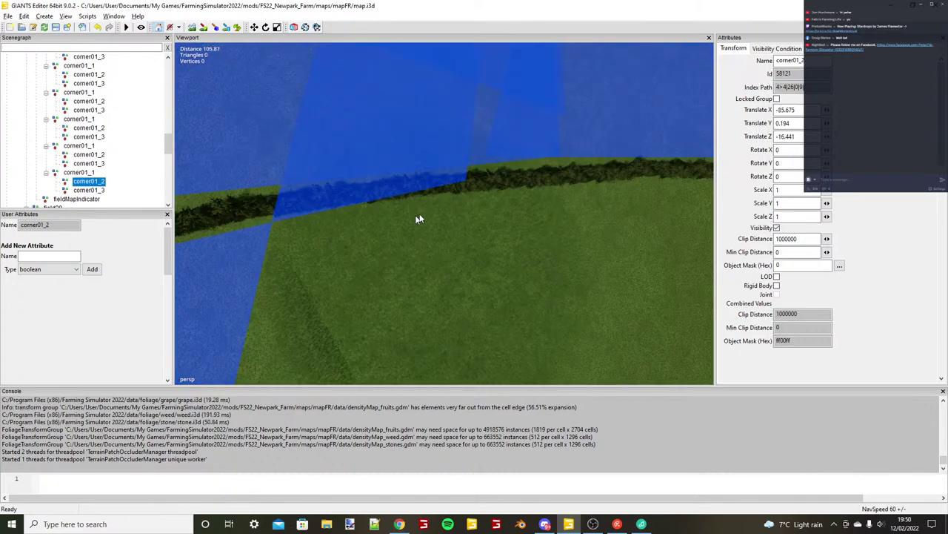
{"action": "scroll", "coordinate": [416, 214], "scroll_direction": "up", "scroll_amount": 3}
{"action": "left_click_drag", "start_coordinate": [416, 215], "coordinate": [441, 229], "text": "alt"}
{"action": "key", "text": "ctrl+b"}
{"action": "scroll", "coordinate": [441, 229], "scroll_direction": "down", "scroll_amount": 10}
{"action": "left_click_drag", "start_coordinate": [441, 229], "coordinate": [341, 250], "text": "alt"}
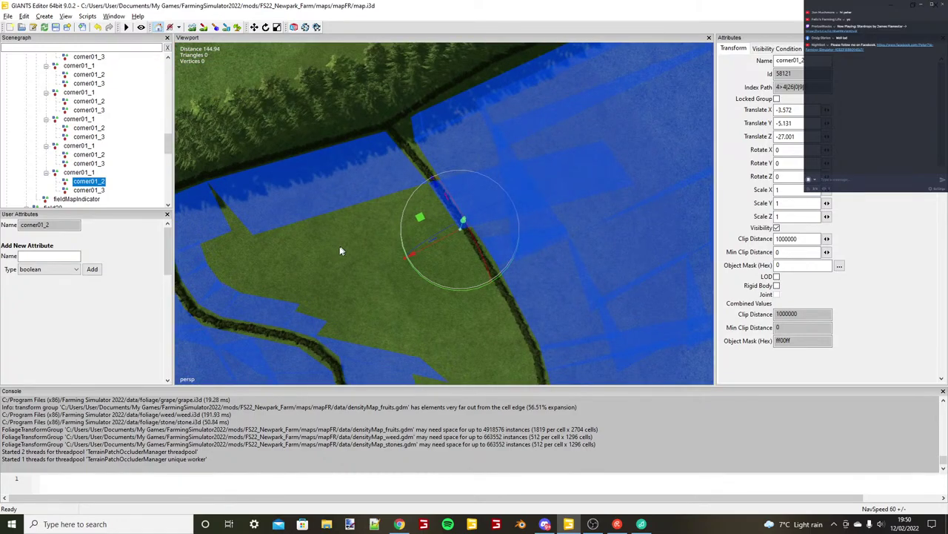
Place the copied group's corner01_3 across the uncovered grass and adjust it towards the opposite side of the field.
{"action": "left_click", "coordinate": [93, 190]}
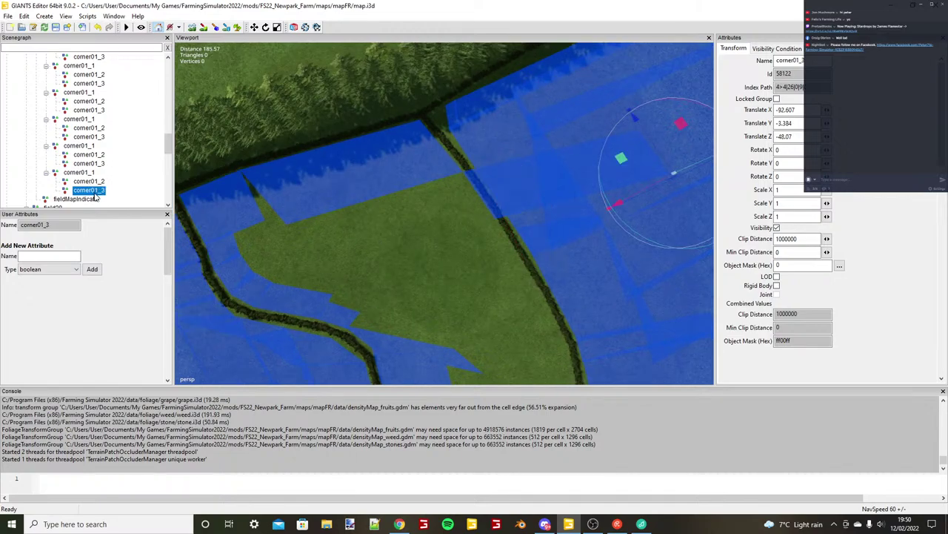
{"action": "key", "text": "ctrl+b"}
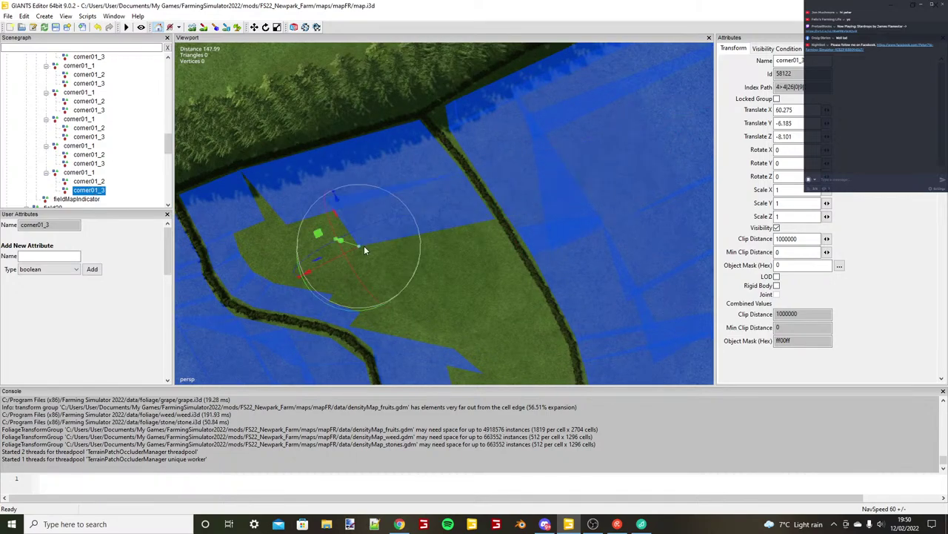
{"action": "scroll", "coordinate": [364, 245], "scroll_direction": "up", "scroll_amount": 4}
{"action": "left_click_drag", "start_coordinate": [364, 245], "coordinate": [459, 206], "text": "alt"}
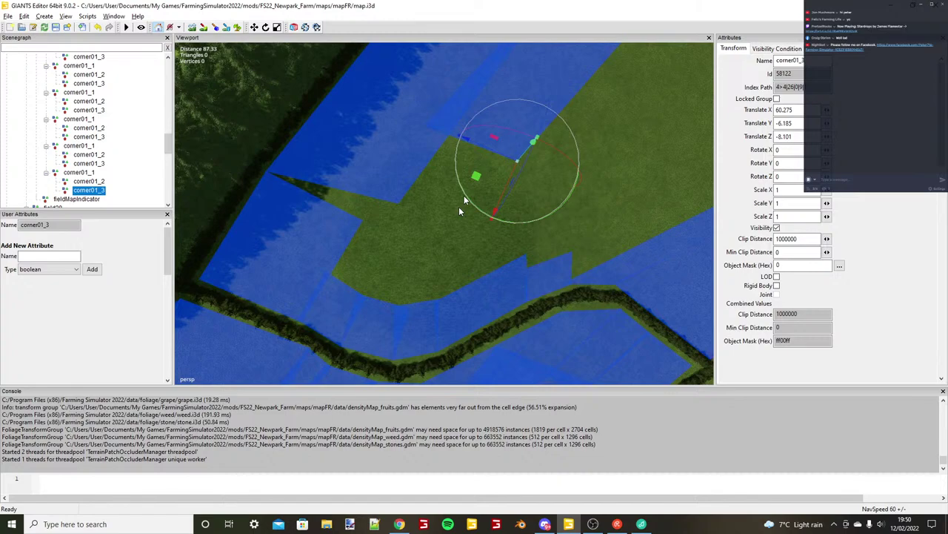
{"action": "scroll", "coordinate": [458, 206], "scroll_direction": "up", "scroll_amount": 5}
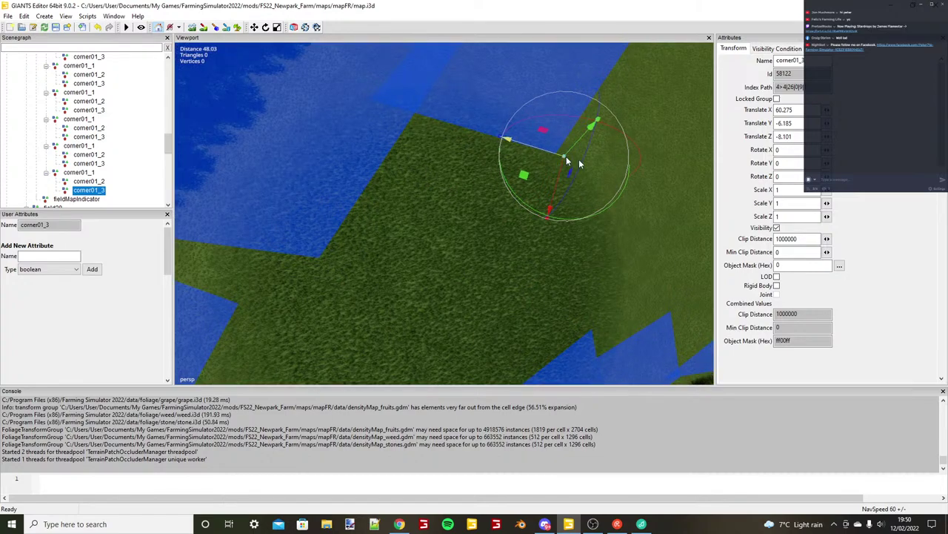
{"action": "left_click_drag", "start_coordinate": [579, 160], "coordinate": [282, 161]}
{"action": "scroll", "coordinate": [583, 162], "scroll_direction": "down", "scroll_amount": 7}
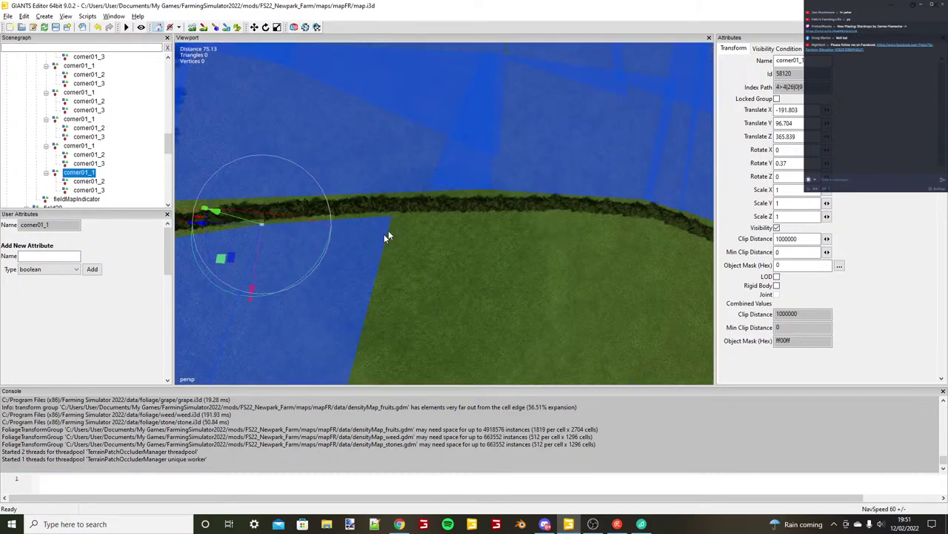
Duplicate the corner01_1 group again and place the copy on the inner hedge edge, at about Translate X -195.45 and Z 339.13.
{"action": "scroll", "coordinate": [384, 233], "scroll_direction": "up", "scroll_amount": 3}
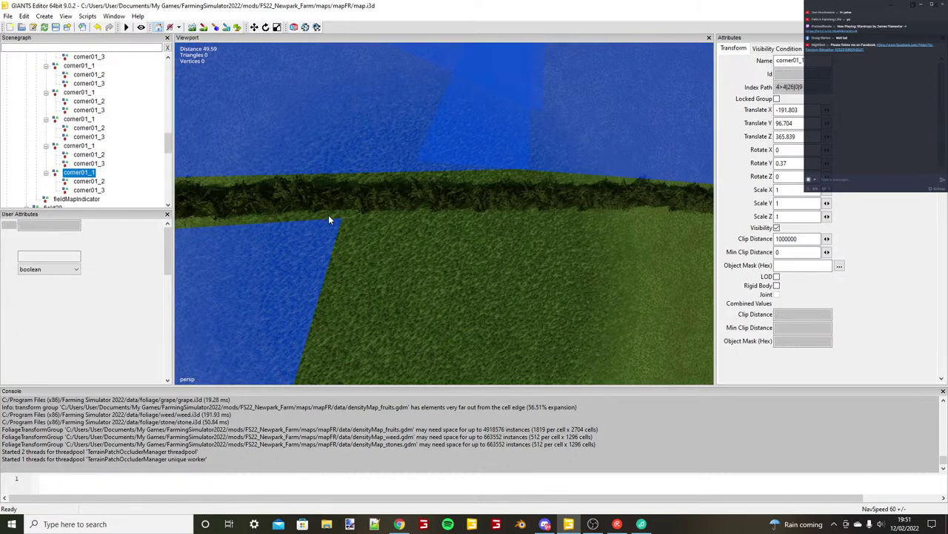
{"action": "key", "text": "ctrl+d"}
{"action": "key", "text": "ctrl+b"}
{"action": "middle_click_drag", "start_coordinate": [329, 215], "coordinate": [396, 255], "text": "alt"}
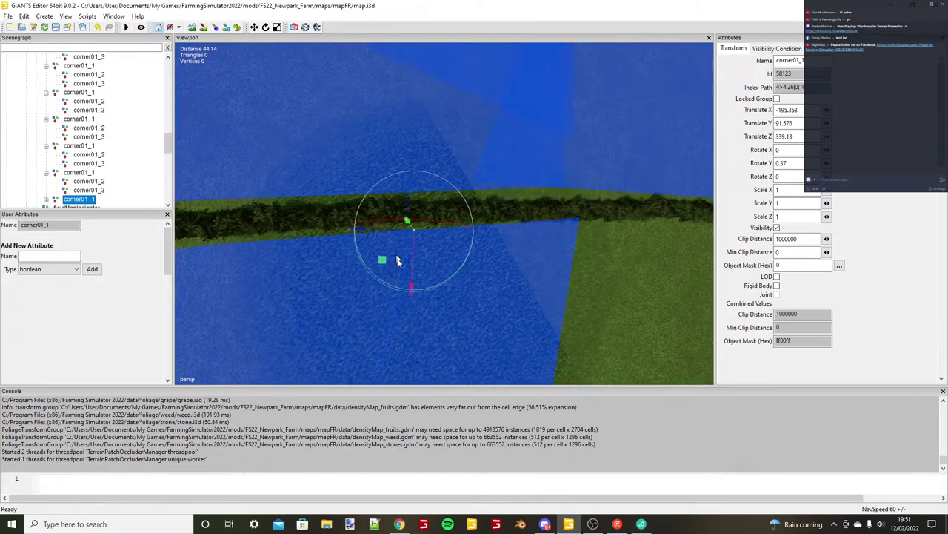
{"action": "scroll", "coordinate": [397, 260], "scroll_direction": "up", "scroll_amount": 4}
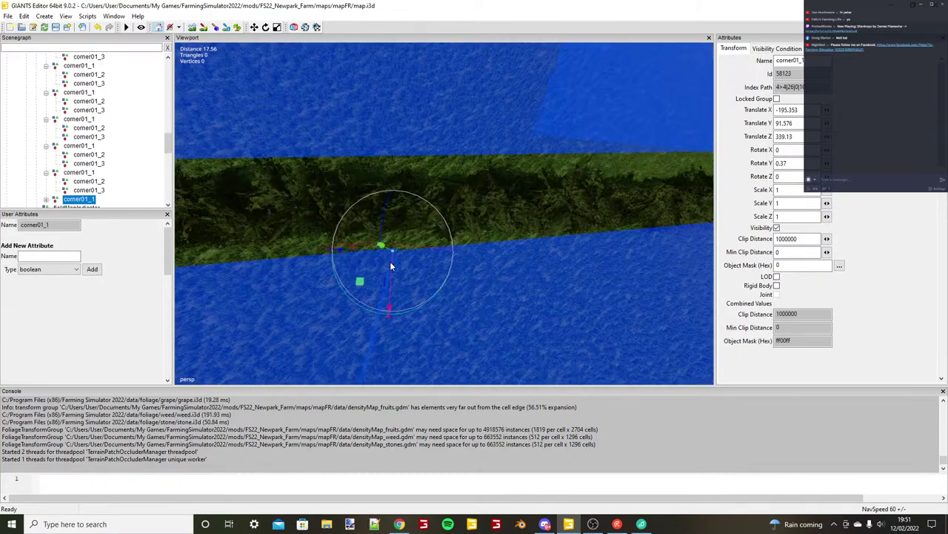
{"action": "left_click_drag", "start_coordinate": [391, 263], "coordinate": [390, 260]}
{"action": "scroll", "coordinate": [334, 219], "scroll_direction": "down", "scroll_amount": 4}
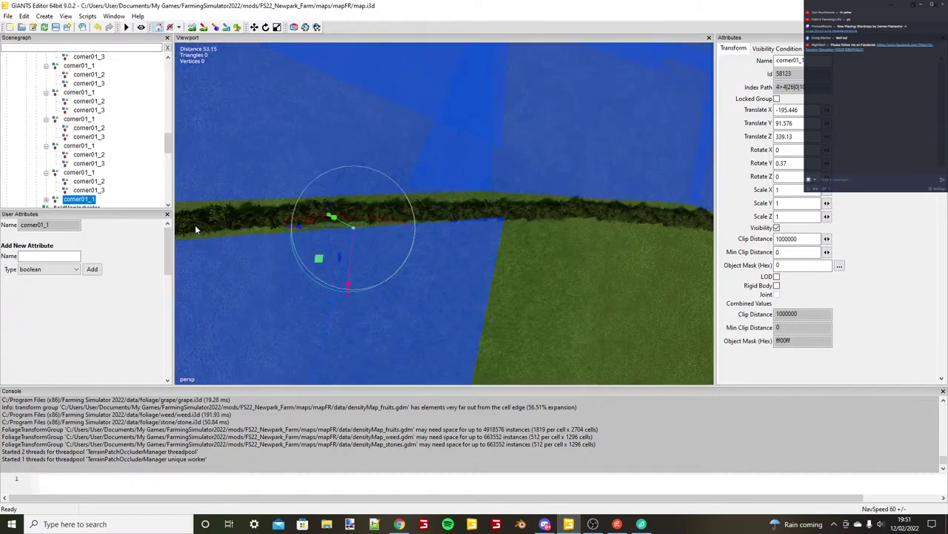
Place the new copy's corner01_2 on the field side of the hedge before its bend, at about Translate X -3.29 and Z -42.43.
{"action": "double_click", "coordinate": [92, 198]}
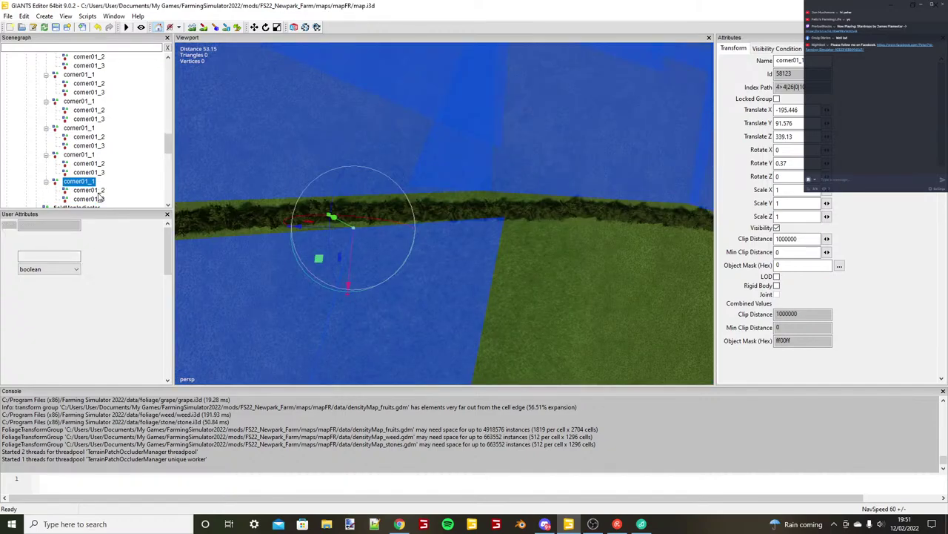
{"action": "left_click", "coordinate": [98, 193]}
{"action": "left_click_drag", "start_coordinate": [296, 208], "coordinate": [373, 214], "text": "alt"}
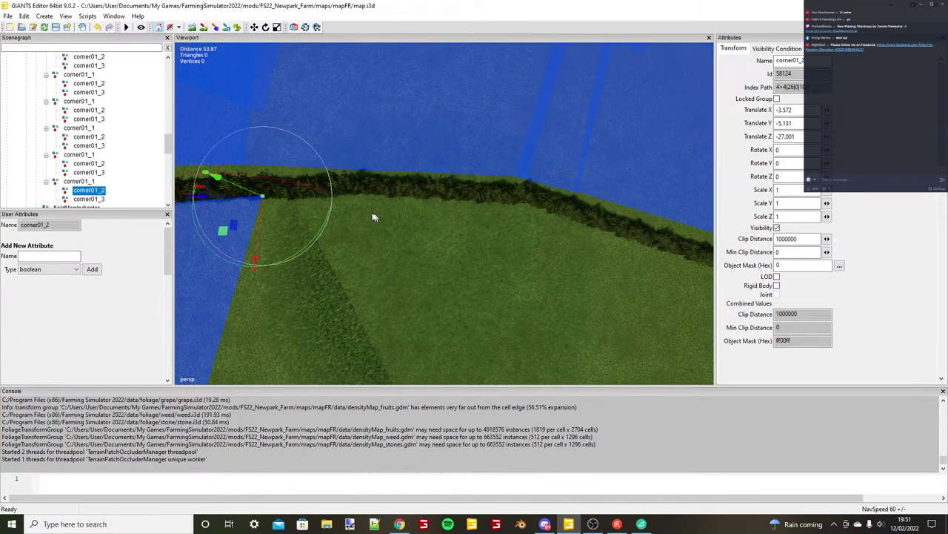
{"action": "key", "text": "ctrl+b"}
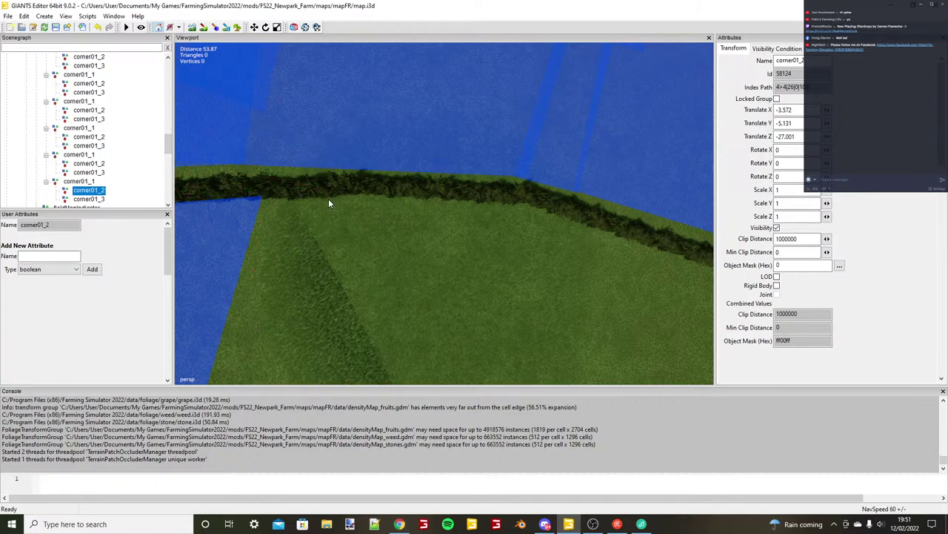
{"action": "left_click", "coordinate": [328, 199]}
{"action": "left_click_drag", "start_coordinate": [328, 199], "coordinate": [211, 231], "text": "alt"}
{"action": "scroll", "coordinate": [469, 240], "scroll_direction": "down", "scroll_amount": 5}
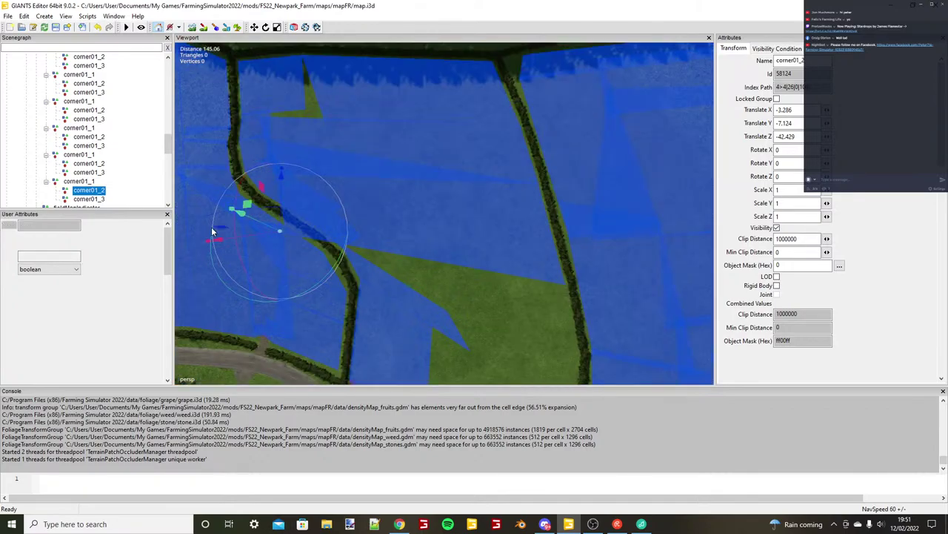
Fine-tune the new copy's corner01_3 against the curved hedge opposite, at about Translate X 86.22 and Z -15.21.
{"action": "left_click", "coordinate": [326, 230]}
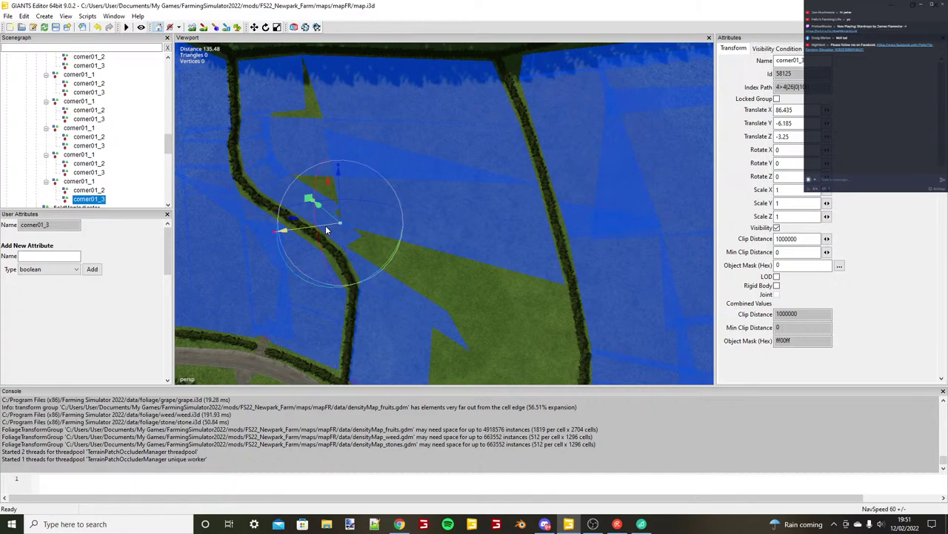
{"action": "left_click_drag", "start_coordinate": [327, 230], "coordinate": [345, 217]}
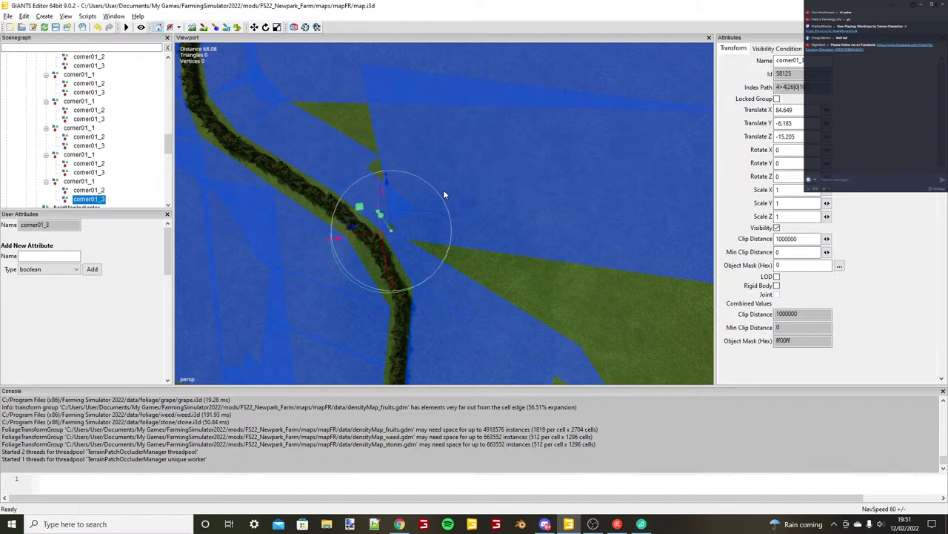
{"action": "left_click_drag", "start_coordinate": [385, 235], "coordinate": [378, 235]}
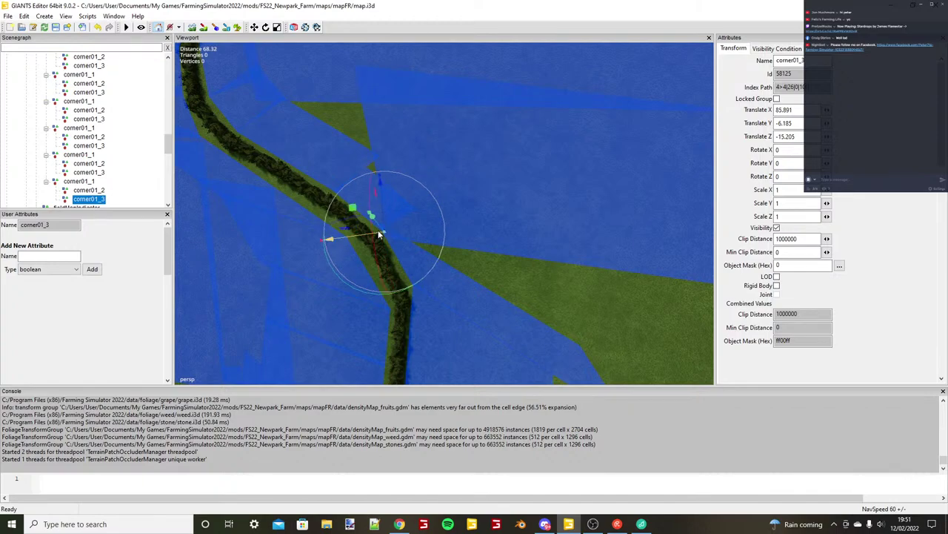
{"action": "left_click_drag", "start_coordinate": [379, 234], "coordinate": [376, 234]}
{"action": "scroll", "coordinate": [379, 235], "scroll_direction": "down", "scroll_amount": 3}
Duplicate the latest corner01_1 group and place the copy along the hedge just before its bend, at about Translate X -199 and Z 296.76.
{"action": "middle_click_drag", "start_coordinate": [519, 149], "coordinate": [483, 308], "text": "alt"}
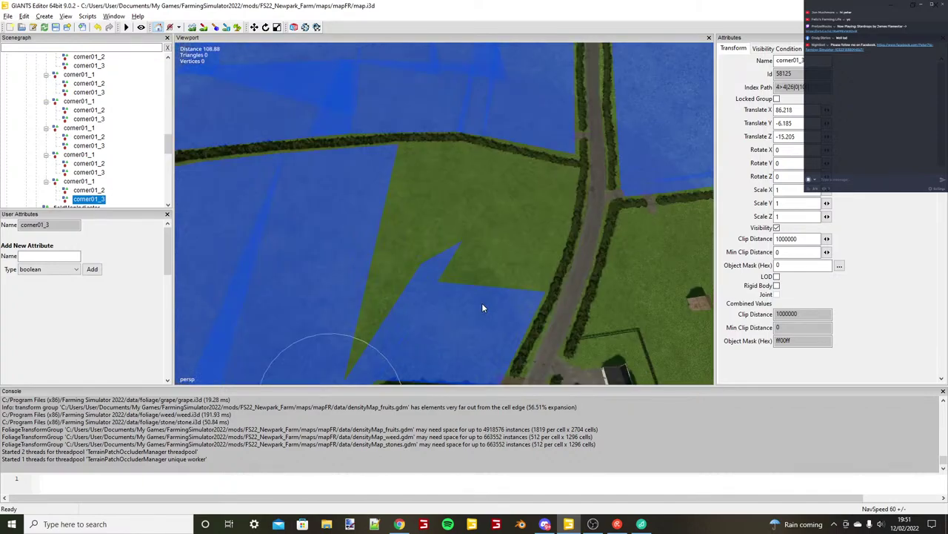
{"action": "scroll", "coordinate": [385, 256], "scroll_direction": "up", "scroll_amount": 4}
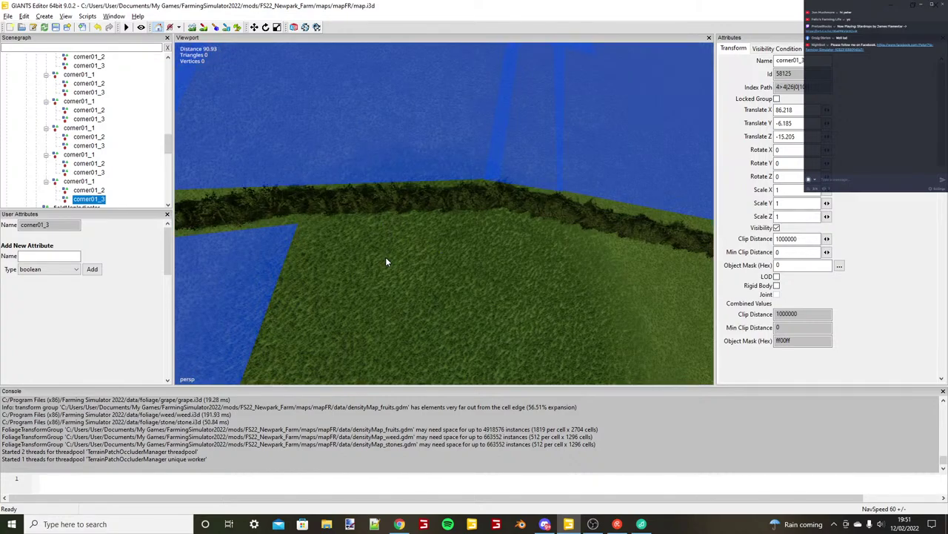
{"action": "left_click_drag", "start_coordinate": [385, 261], "coordinate": [209, 206]}
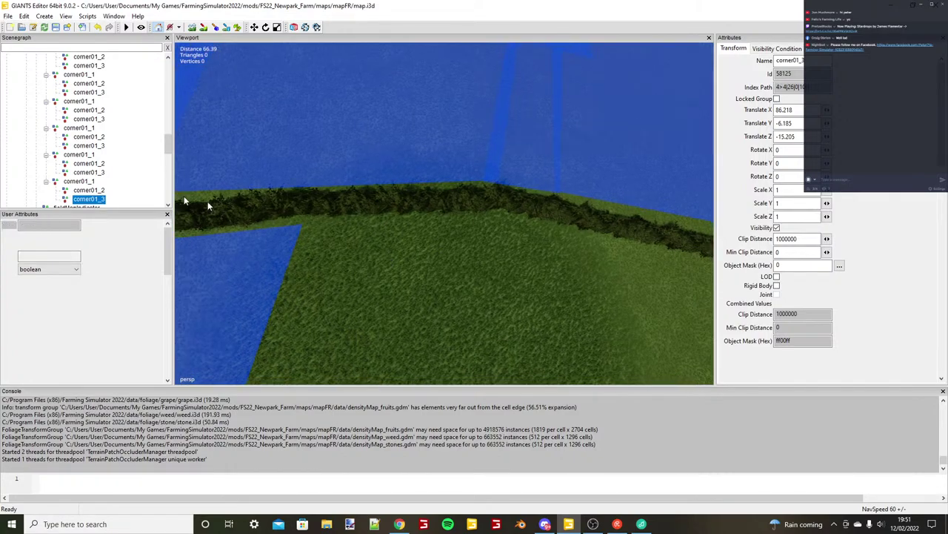
{"action": "left_click", "coordinate": [79, 182]}
{"action": "scroll", "coordinate": [435, 266], "scroll_direction": "down", "scroll_amount": 3}
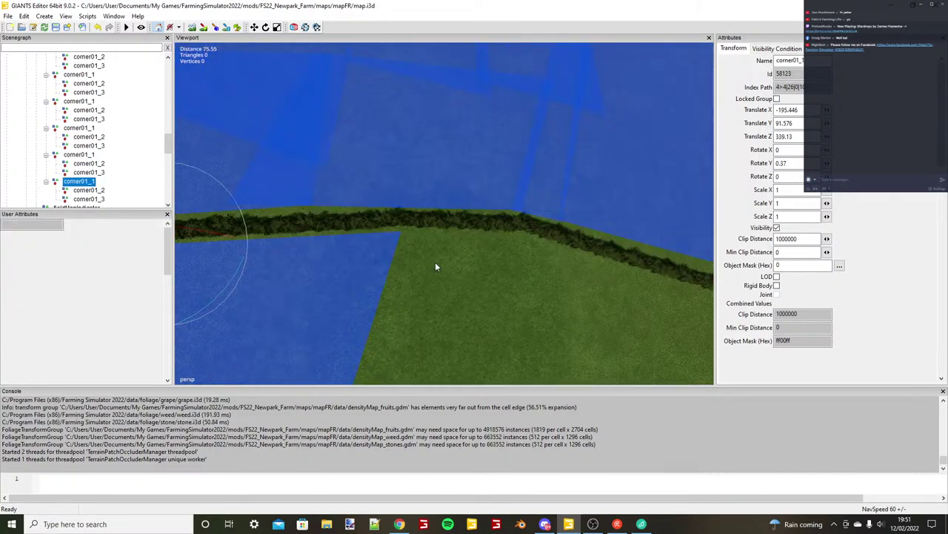
{"action": "key", "text": "ctrl+d"}
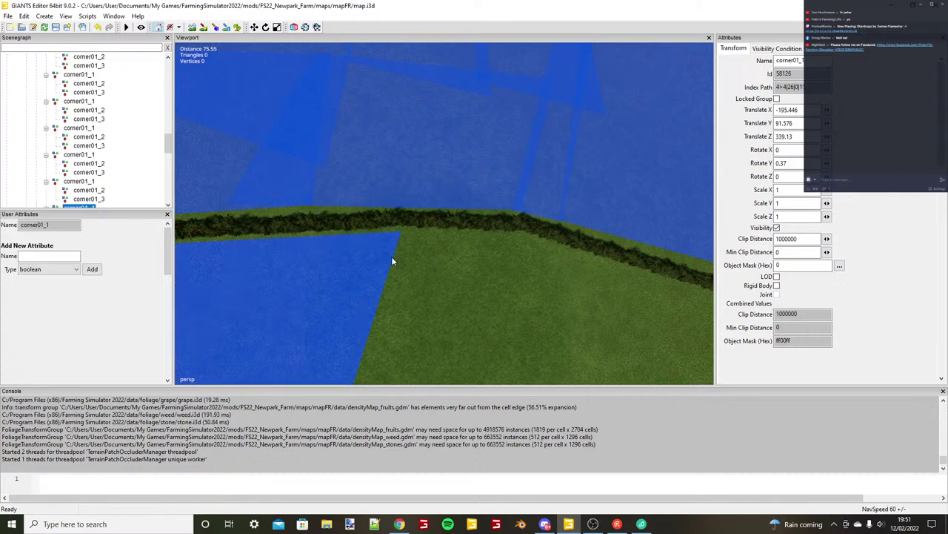
{"action": "scroll", "coordinate": [392, 259], "scroll_direction": "up", "scroll_amount": 3}
{"action": "key", "text": "ctrl+b"}
{"action": "middle_click_drag", "start_coordinate": [392, 259], "coordinate": [627, 275], "text": "alt"}
{"action": "scroll", "coordinate": [501, 275], "scroll_direction": "up", "scroll_amount": 3}
{"action": "left_click_drag", "start_coordinate": [480, 278], "coordinate": [464, 264]}
{"action": "key", "text": "alt"}
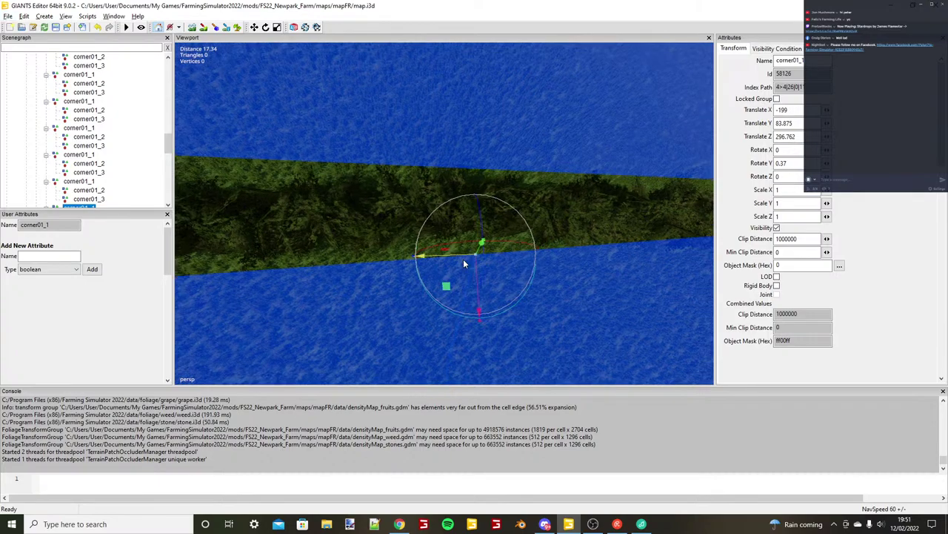
{"action": "scroll", "coordinate": [464, 264], "scroll_direction": "down", "scroll_amount": 5}
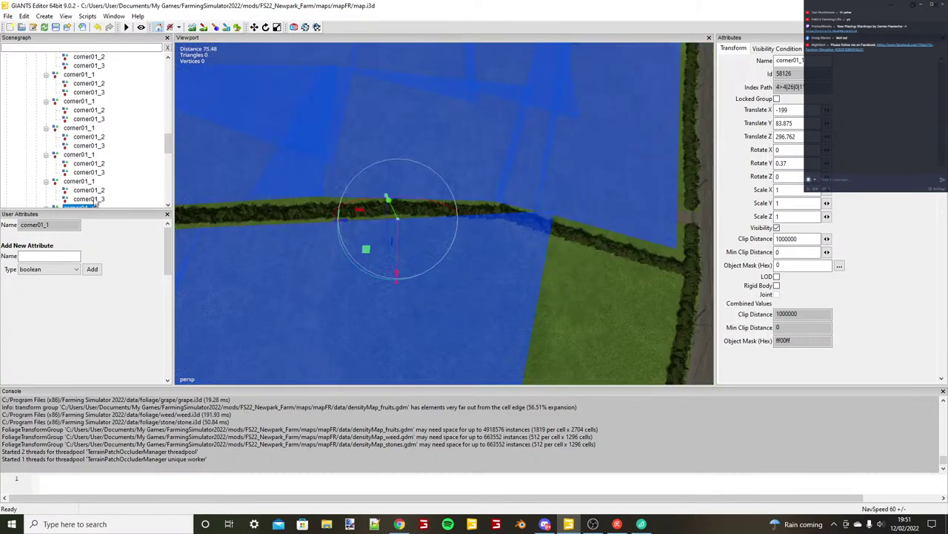
Place the latest copy's corner01_2 on the field side of the hedge at its bend, at about Translate X 0.44 and Z -27.13.
{"action": "key", "text": "Delete"}
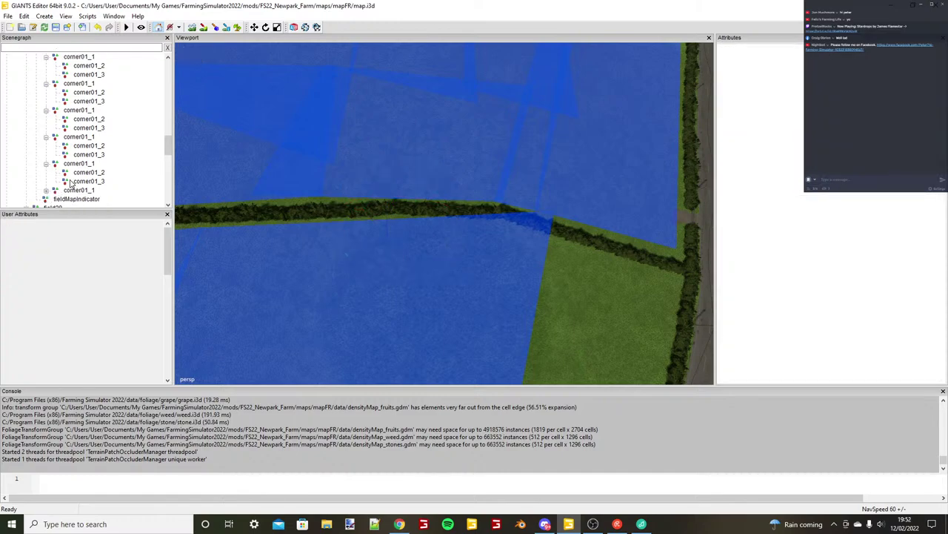
{"action": "left_click", "coordinate": [46, 190]}
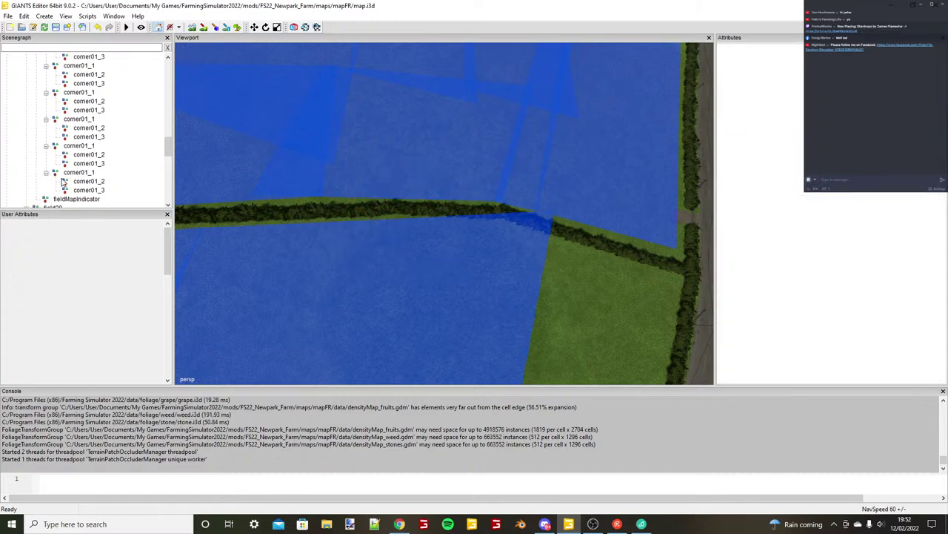
{"action": "left_click", "coordinate": [80, 181]}
{"action": "scroll", "coordinate": [479, 246], "scroll_direction": "up", "scroll_amount": 3}
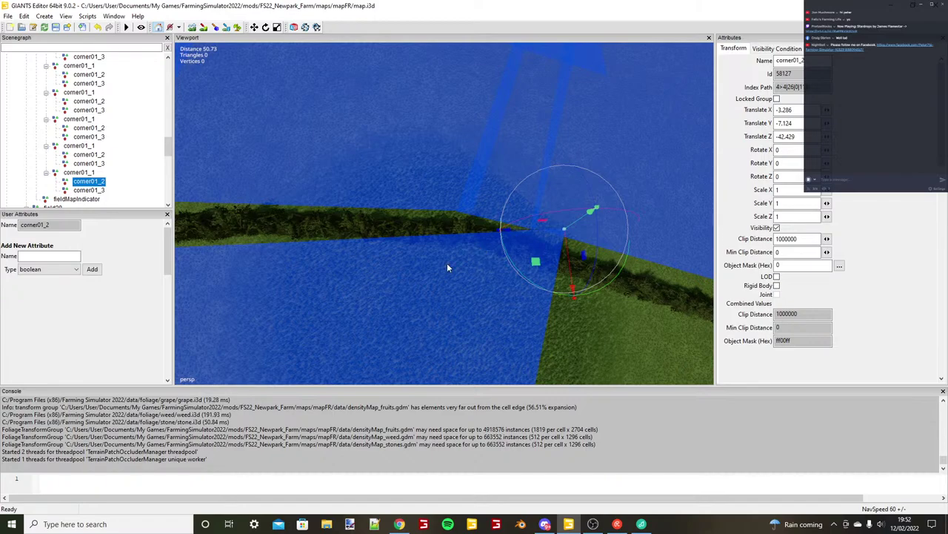
{"action": "key", "text": "ctrl+b"}
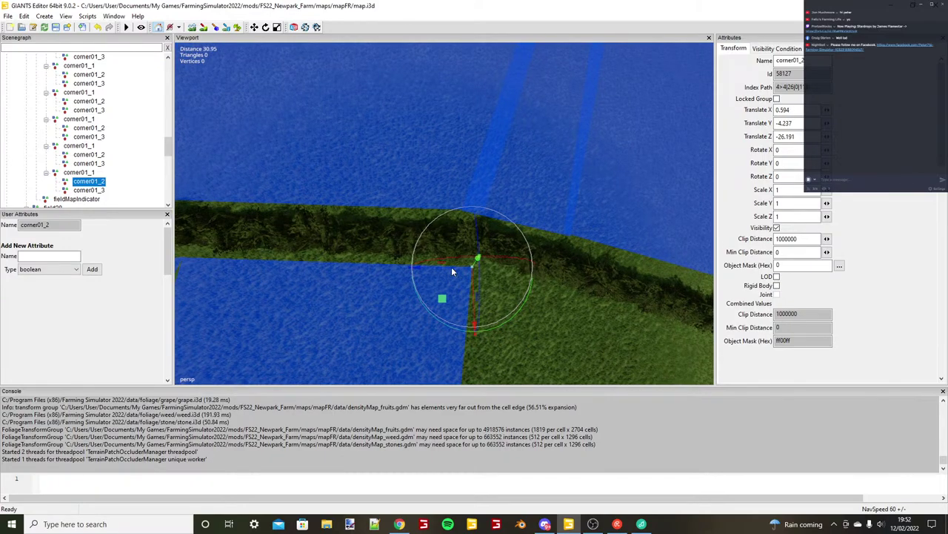
{"action": "left_click_drag", "start_coordinate": [454, 266], "coordinate": [482, 279]}
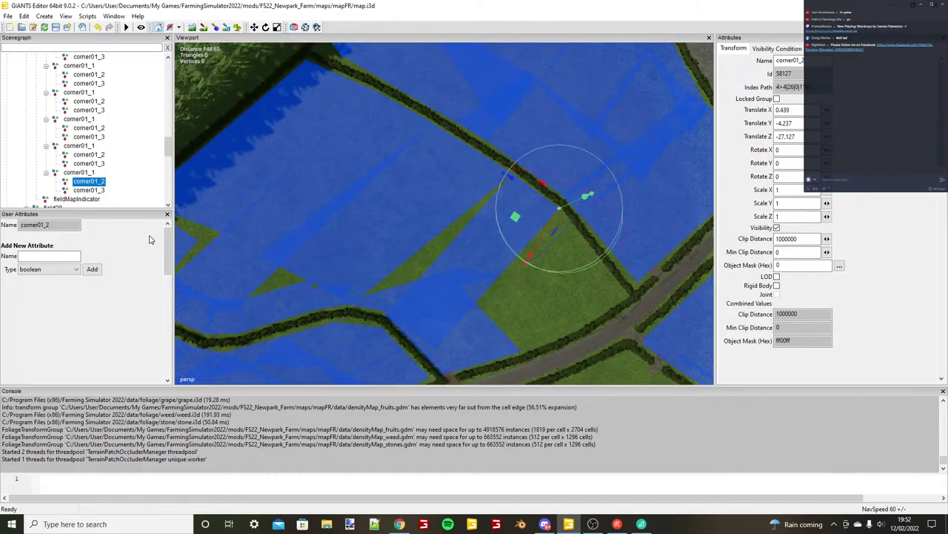
Move the same group's corner01_3 along the curved hedge opposite, to about Translate X 85.66 and Z -0.52.
{"action": "left_click", "coordinate": [89, 191]}
{"action": "key", "text": "ctrl+b"}
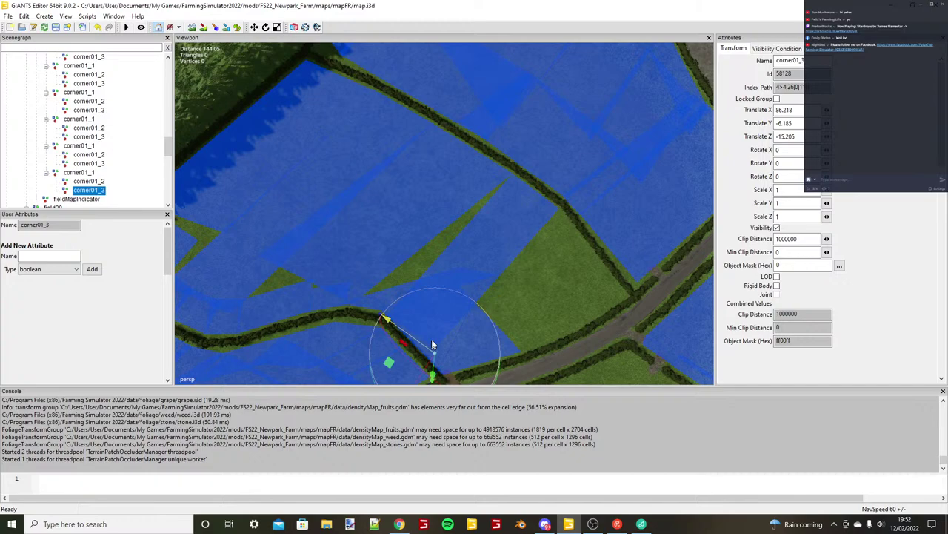
{"action": "left_click_drag", "start_coordinate": [433, 345], "coordinate": [417, 288]}
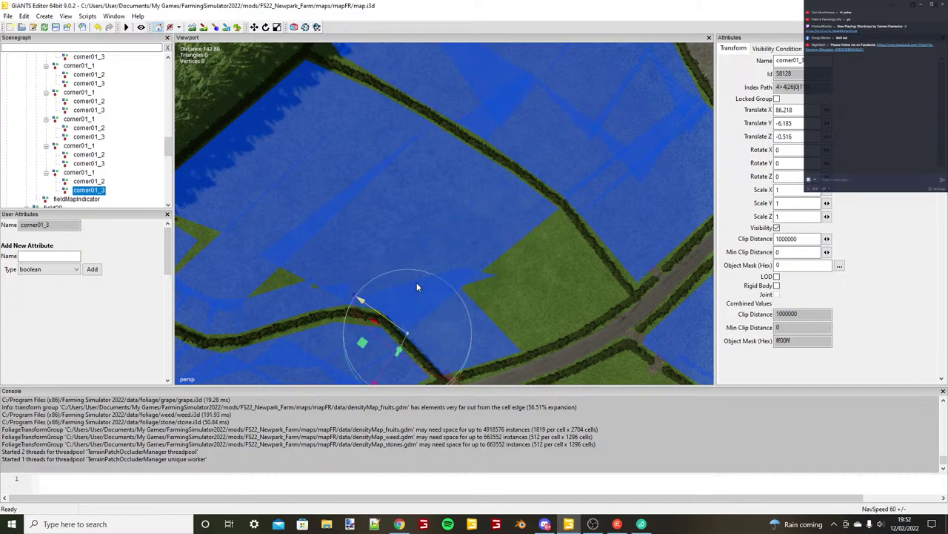
{"action": "left_click_drag", "start_coordinate": [398, 347], "coordinate": [478, 219]}
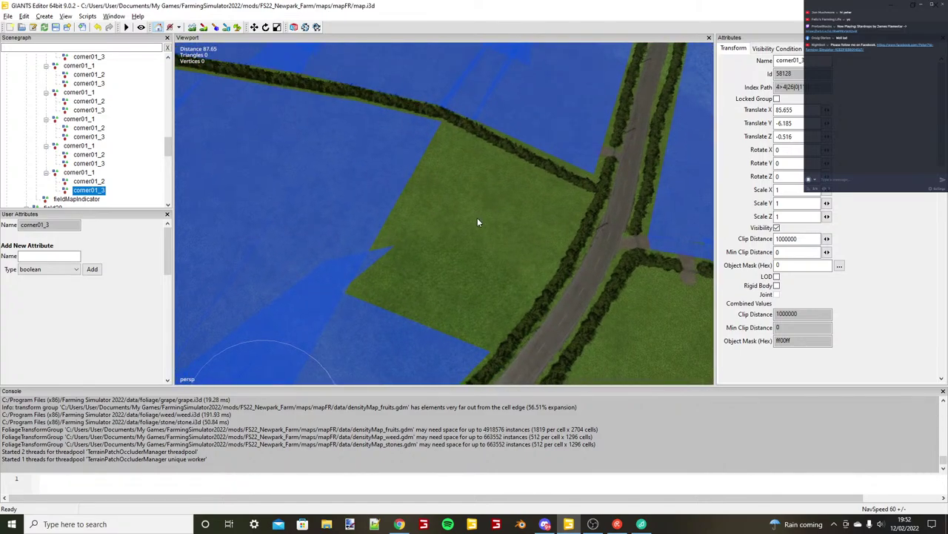
Duplicate the latest corner01_1 group and place the copy at the hedge bend, at about Translate X -198.77 and Z 269.71.
{"action": "scroll", "coordinate": [478, 220], "scroll_direction": "down", "scroll_amount": 1}
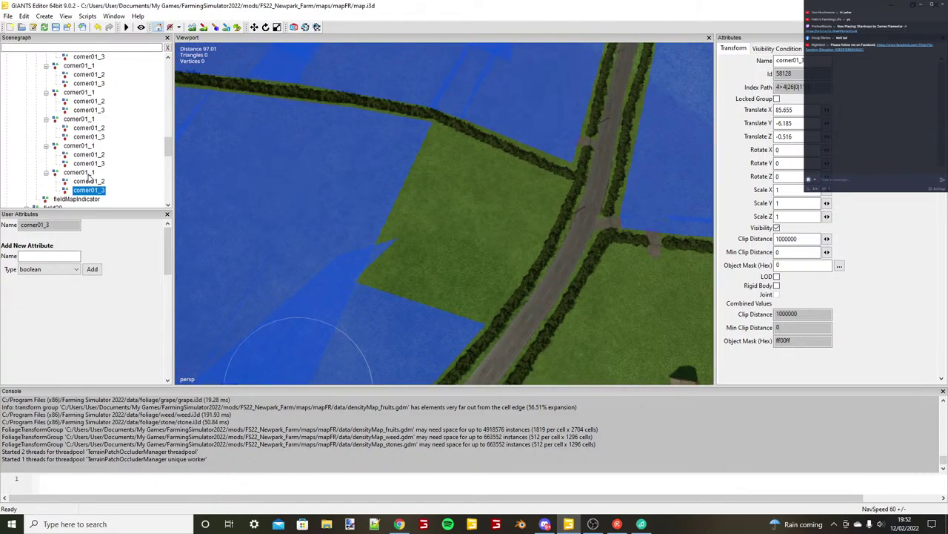
{"action": "left_click", "coordinate": [88, 176]}
{"action": "key", "text": "f"}
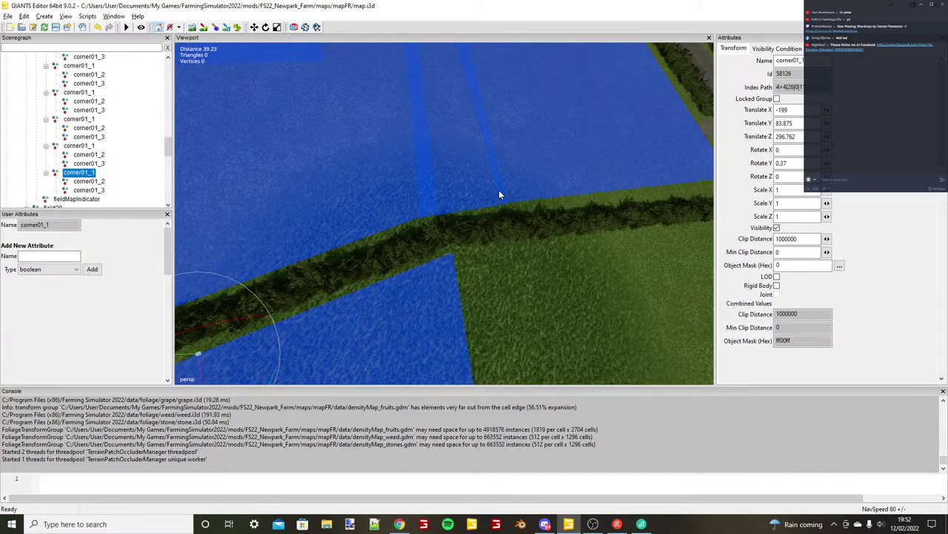
{"action": "scroll", "coordinate": [499, 195], "scroll_direction": "up", "scroll_amount": 2}
{"action": "left_click_drag", "start_coordinate": [498, 195], "coordinate": [469, 226], "text": "alt"}
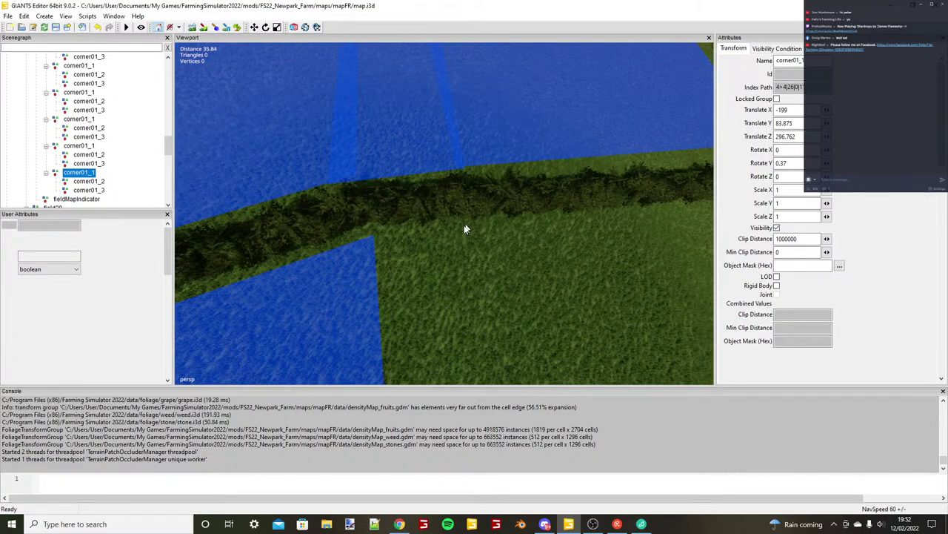
{"action": "key", "text": "ctrl+d"}
{"action": "key", "text": "ctrl+b"}
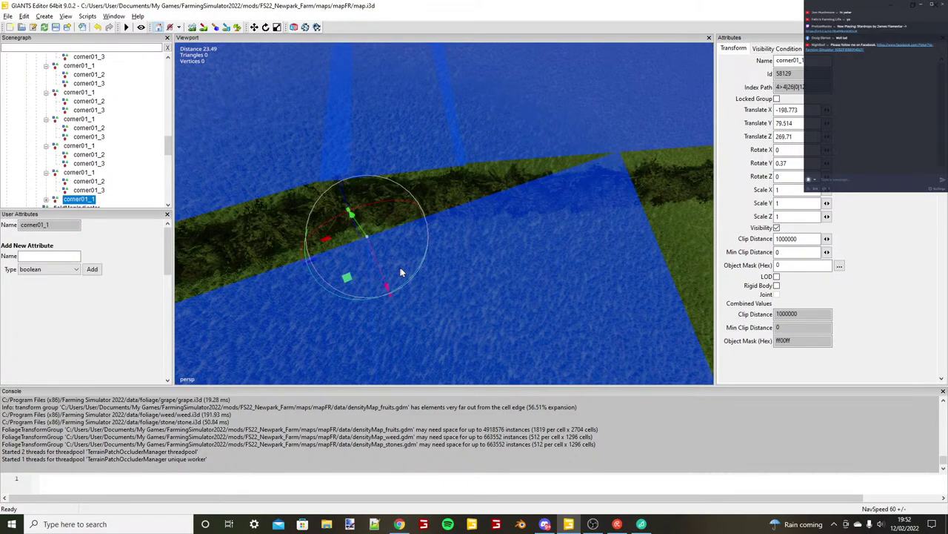
{"action": "scroll", "coordinate": [504, 236], "scroll_direction": "up", "scroll_amount": 3}
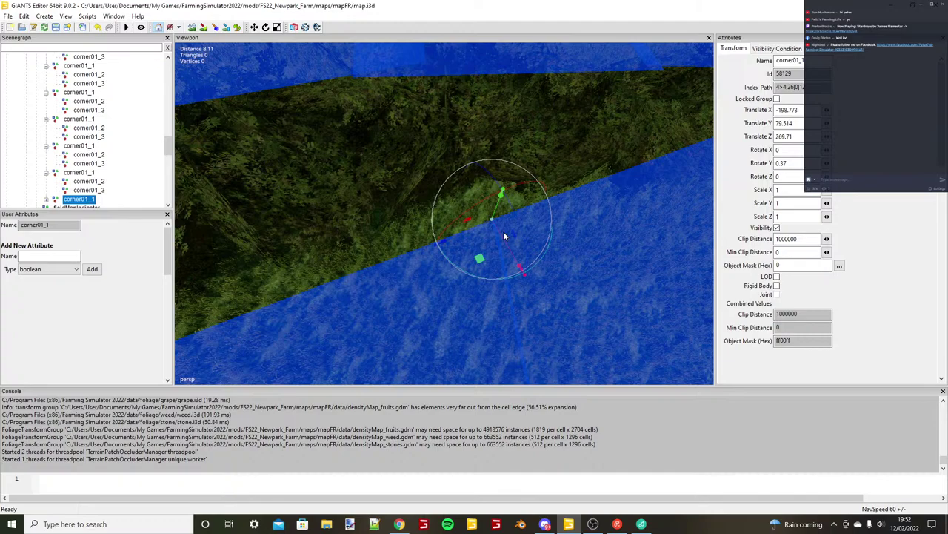
{"action": "scroll", "coordinate": [504, 233], "scroll_direction": "down", "scroll_amount": 2}
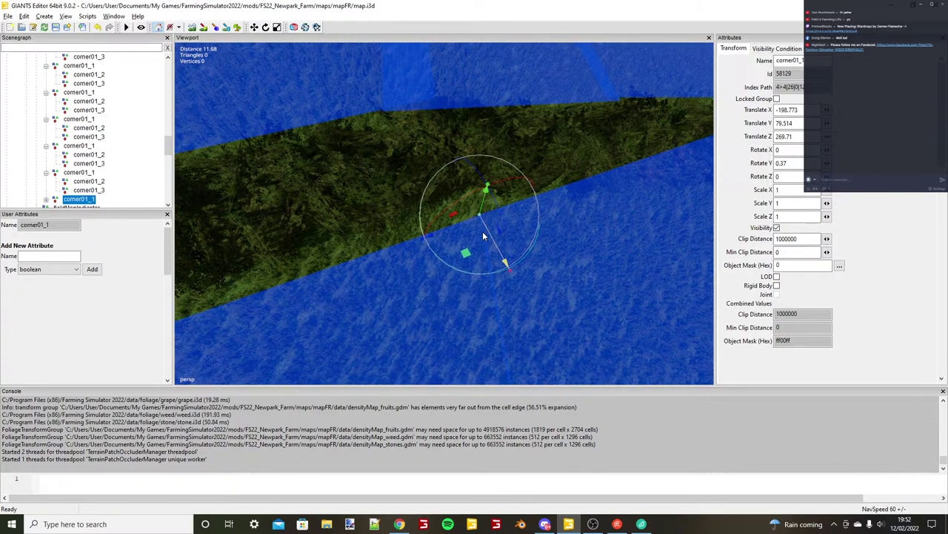
{"action": "scroll", "coordinate": [482, 232], "scroll_direction": "down", "scroll_amount": 5}
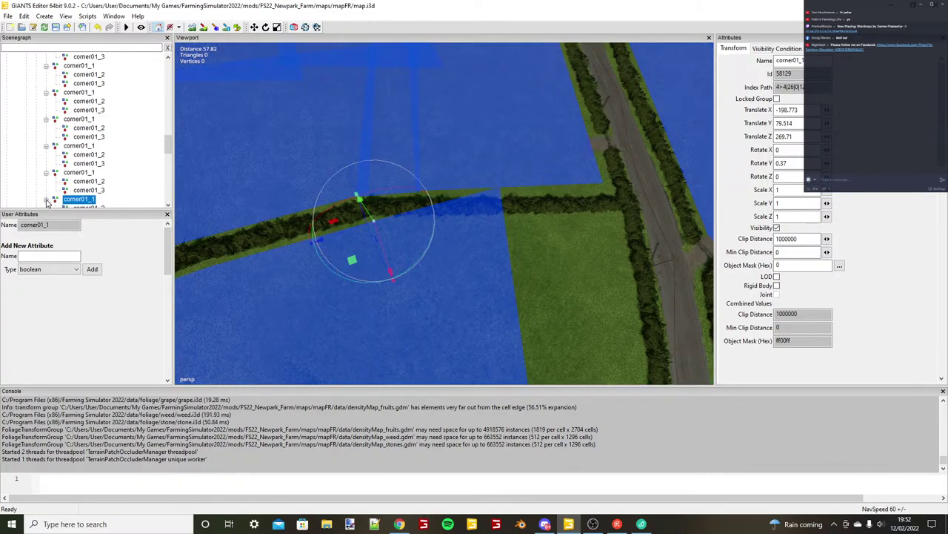
Place the new copy's corner01_2 in the field corner beside the road, at about Translate X 14.95 and Z -50.39.
{"action": "left_click", "coordinate": [86, 207]}
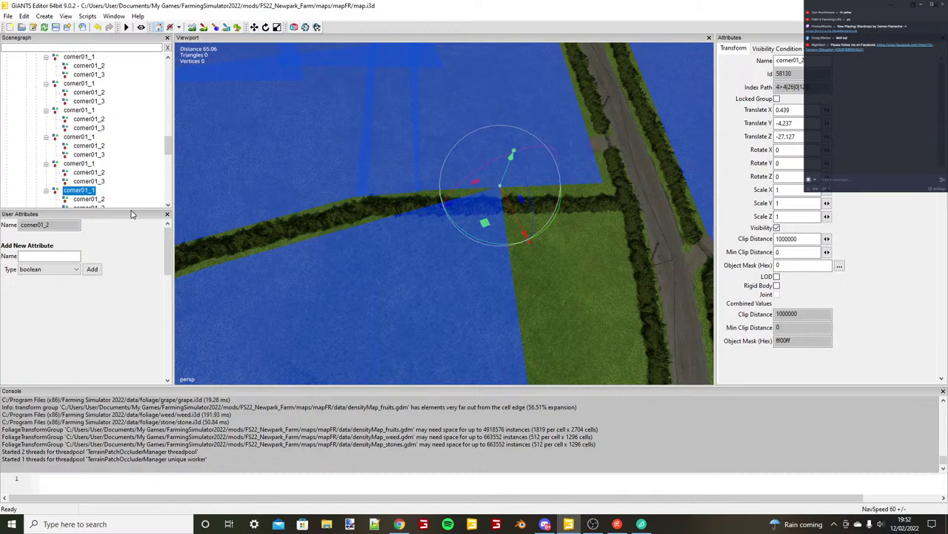
{"action": "scroll", "coordinate": [556, 239], "scroll_direction": "up", "scroll_amount": 3}
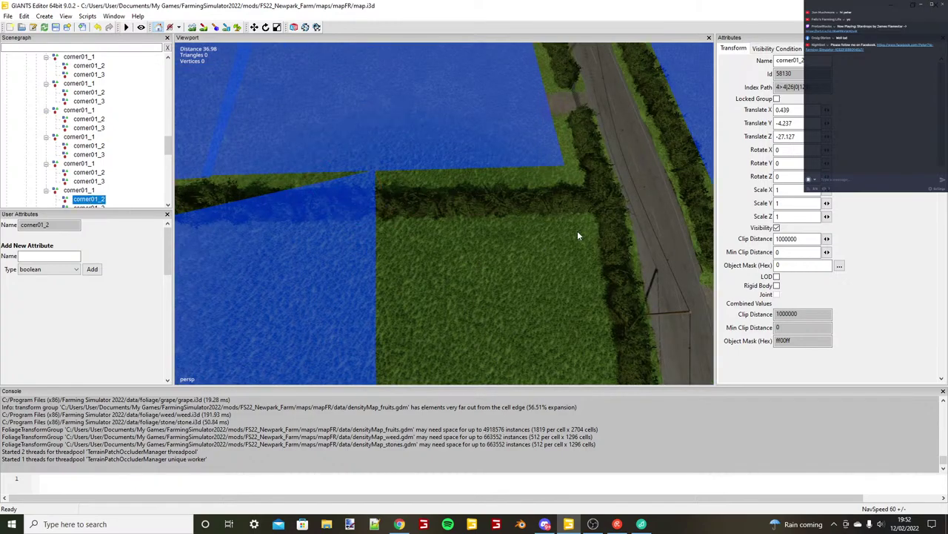
{"action": "key", "text": "ctrl+b"}
{"action": "left_click_drag", "start_coordinate": [578, 232], "coordinate": [508, 236], "text": "alt"}
{"action": "left_click_drag", "start_coordinate": [508, 236], "coordinate": [445, 296], "text": "alt"}
{"action": "scroll", "coordinate": [445, 292], "scroll_direction": "down", "scroll_amount": 4}
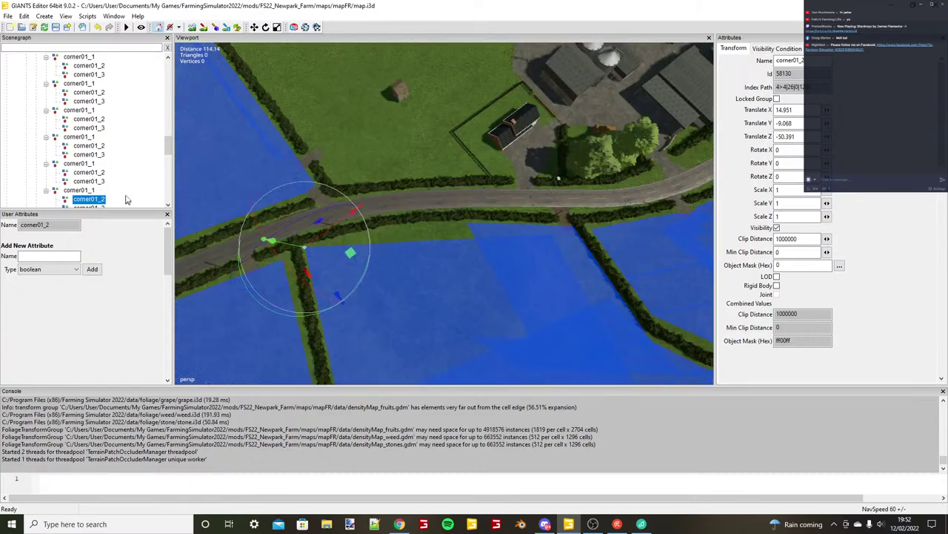
Try placing the new copy's corner01_3 at the neighbouring area's roadside corner, at about Translate X 65.95 and Z -22.17.
{"action": "scroll", "coordinate": [83, 191], "scroll_direction": "down", "scroll_amount": 1}
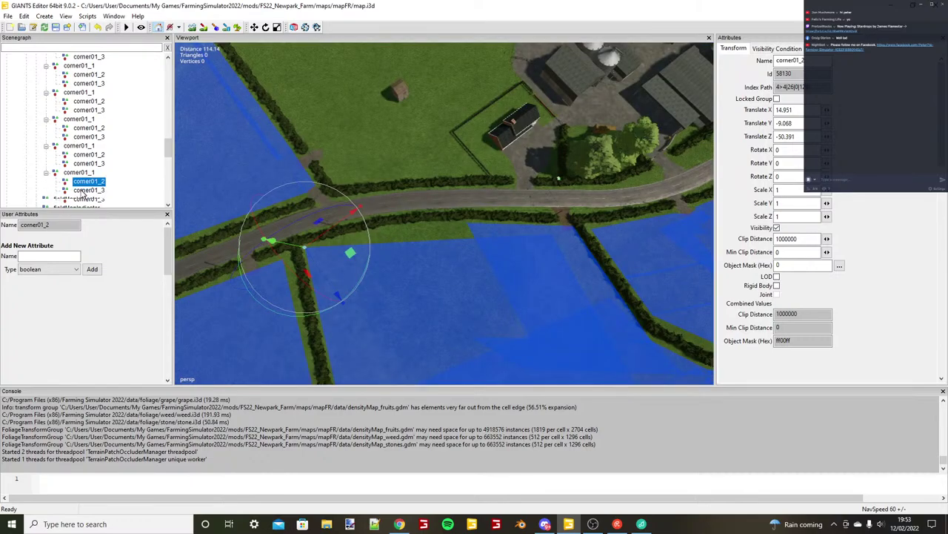
{"action": "left_click", "coordinate": [83, 191]}
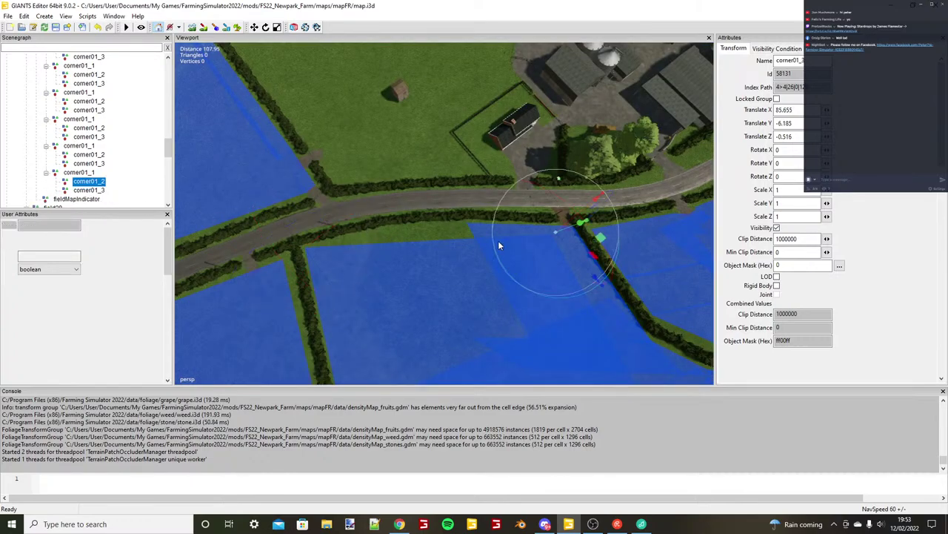
{"action": "right_click_drag", "start_coordinate": [498, 241], "coordinate": [527, 263], "text": "alt"}
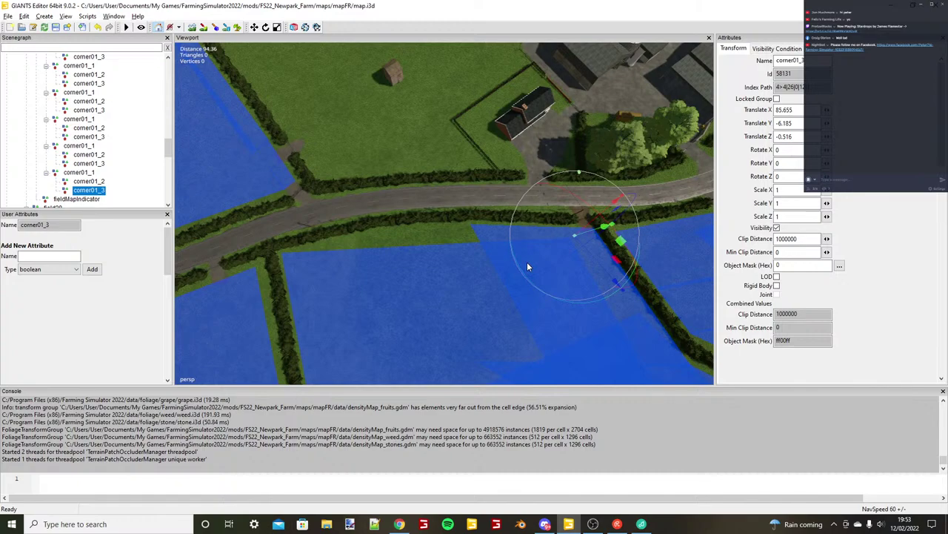
{"action": "scroll", "coordinate": [520, 256], "scroll_direction": "up", "scroll_amount": 6}
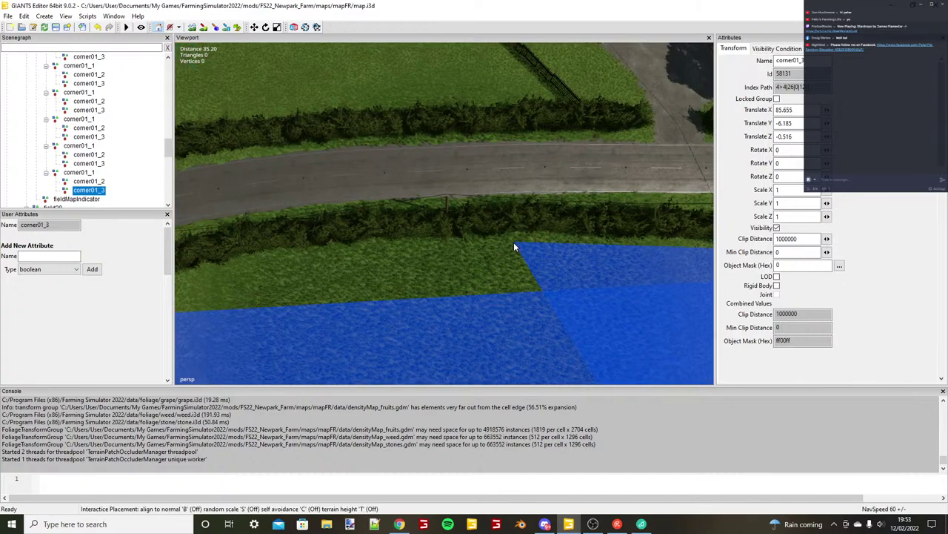
{"action": "left_click", "coordinate": [513, 242]}
{"action": "scroll", "coordinate": [514, 241], "scroll_direction": "up", "scroll_amount": 3}
{"action": "left_click_drag", "start_coordinate": [483, 255], "coordinate": [502, 241]}
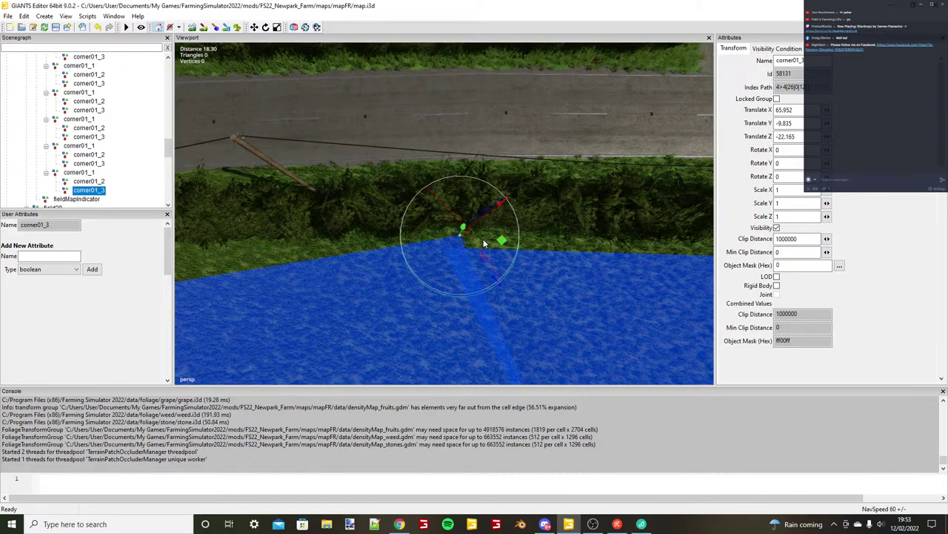
{"action": "scroll", "coordinate": [457, 302], "scroll_direction": "down", "scroll_amount": 6}
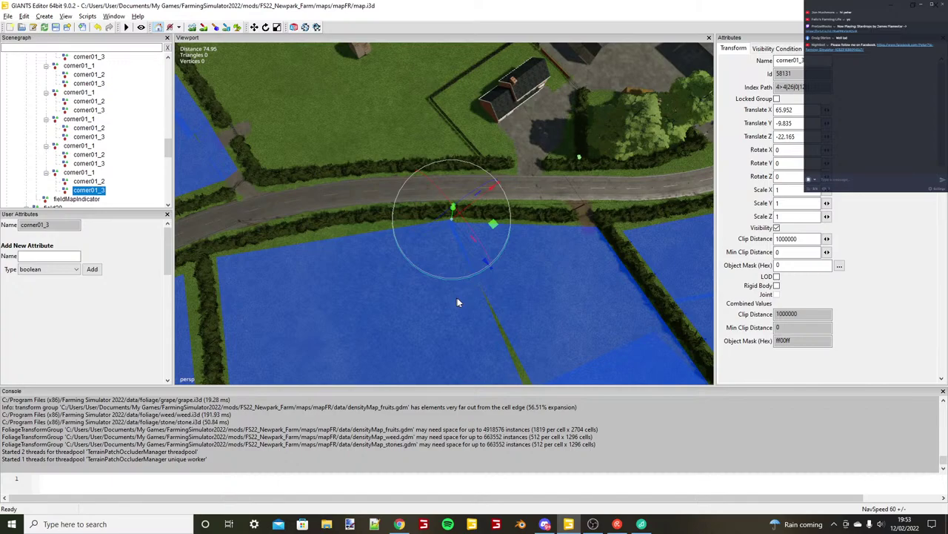
Reposition corner01_3 on the roadside hedge edge nearer the field corner, at about Translate X 40.28 and Z -38.39.
{"action": "scroll", "coordinate": [439, 271], "scroll_direction": "up", "scroll_amount": 6}
{"action": "key", "text": "ctrl+b"}
{"action": "left_click", "coordinate": [438, 270]}
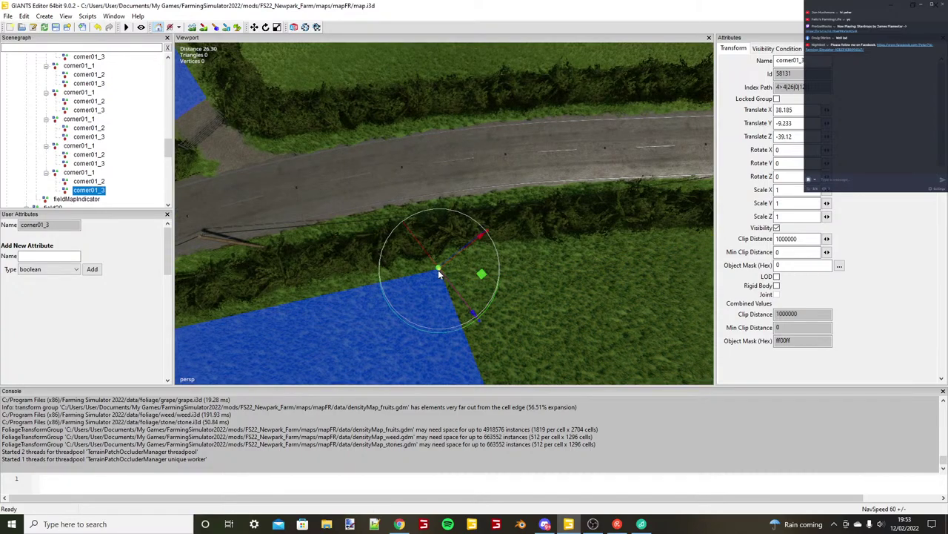
{"action": "left_click_drag", "start_coordinate": [438, 274], "coordinate": [483, 283]}
{"action": "scroll", "coordinate": [484, 284], "scroll_direction": "down", "scroll_amount": 6}
{"action": "left_click_drag", "start_coordinate": [484, 284], "coordinate": [482, 337], "text": "alt"}
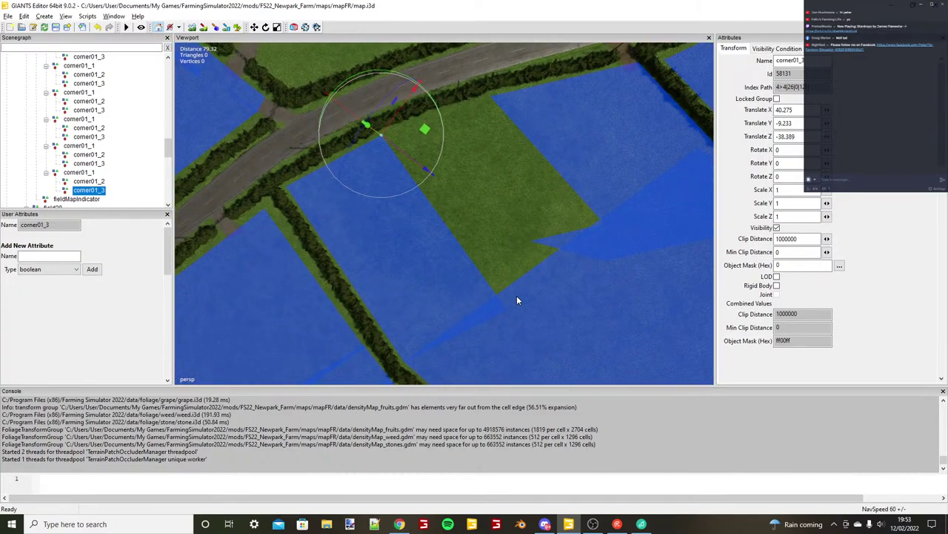
Duplicate the latest corner01_1 group and place the copy on the covered area's roadside corner, at about Translate X -158.90 and Z 231.12.
{"action": "scroll", "coordinate": [518, 300], "scroll_direction": "up", "scroll_amount": 4}
{"action": "left_click_drag", "start_coordinate": [518, 300], "coordinate": [180, 189], "text": "alt"}
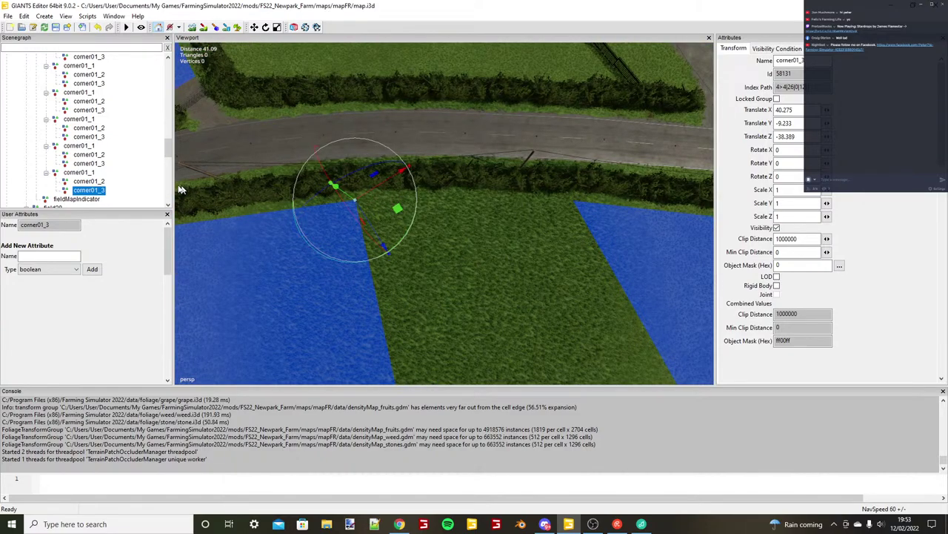
{"action": "key", "text": "Up"}
{"action": "key", "text": "Up"}
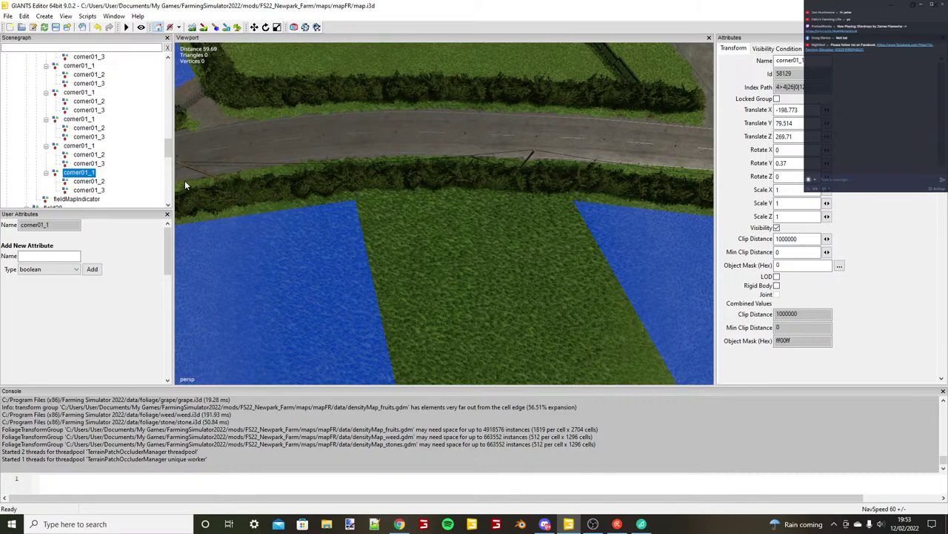
{"action": "key", "text": "ctrl+d"}
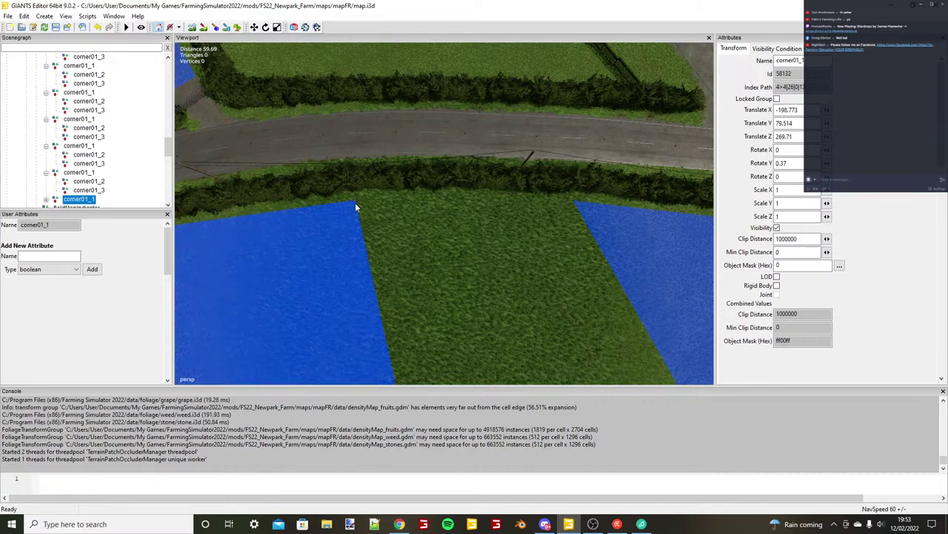
{"action": "key", "text": "f"}
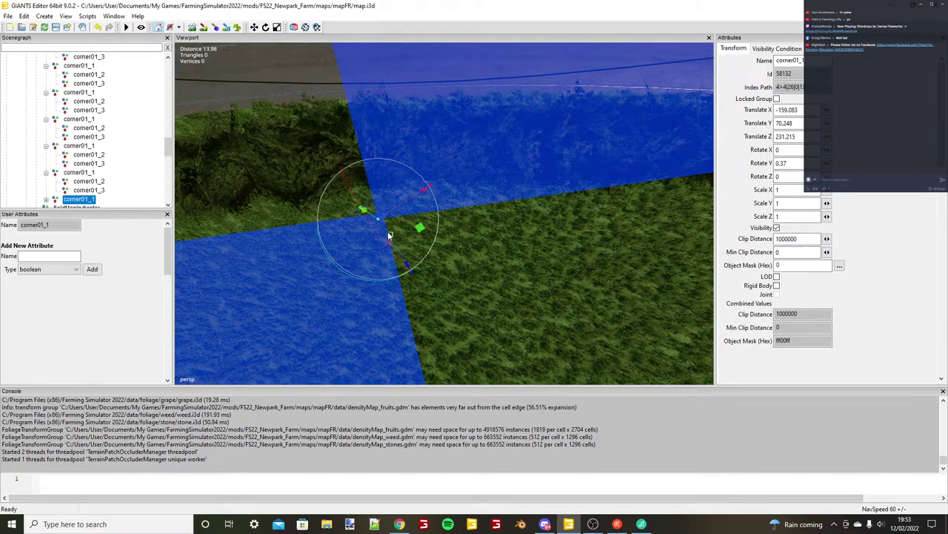
{"action": "left_click_drag", "start_coordinate": [388, 236], "coordinate": [383, 220]}
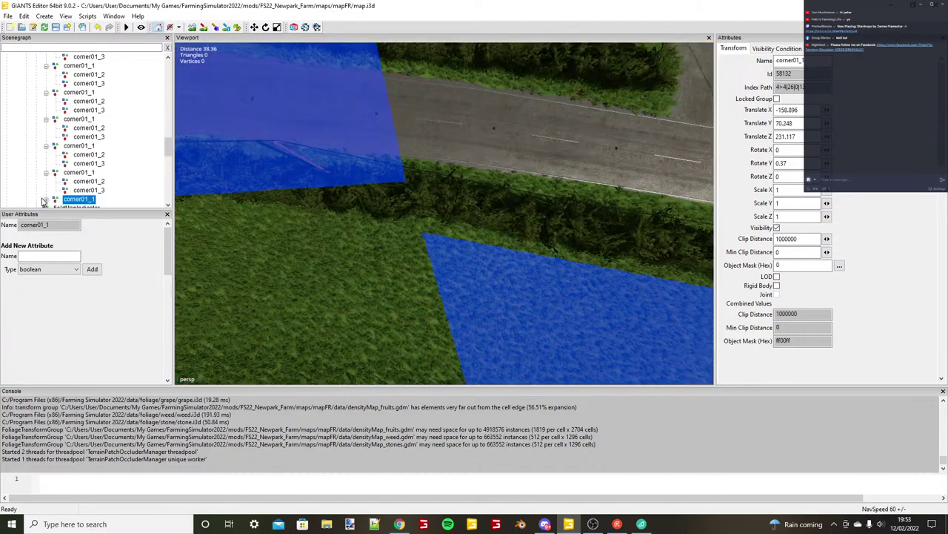
Place the new copy's corner01_2 on the roadside corner across the uncovered gap, at about Translate X 24.68 and Z 16.25.
{"action": "left_click", "coordinate": [46, 200]}
{"action": "scroll", "coordinate": [48, 204], "scroll_direction": "down", "scroll_amount": 1}
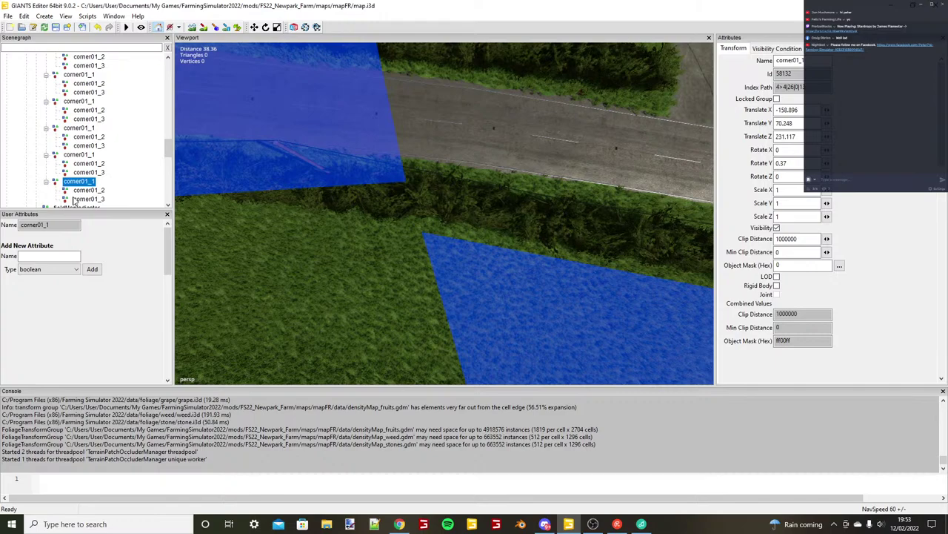
{"action": "left_click", "coordinate": [83, 191]}
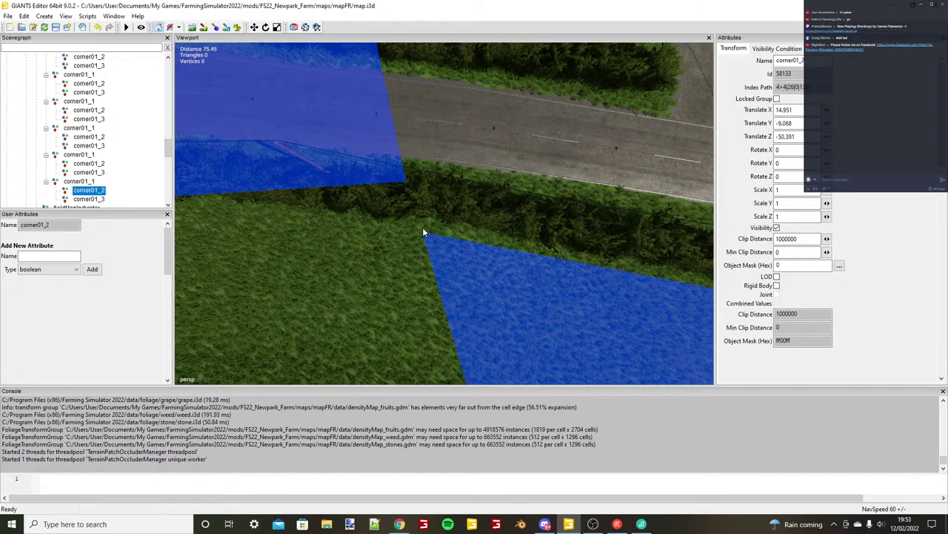
{"action": "key", "text": "ctrl+b"}
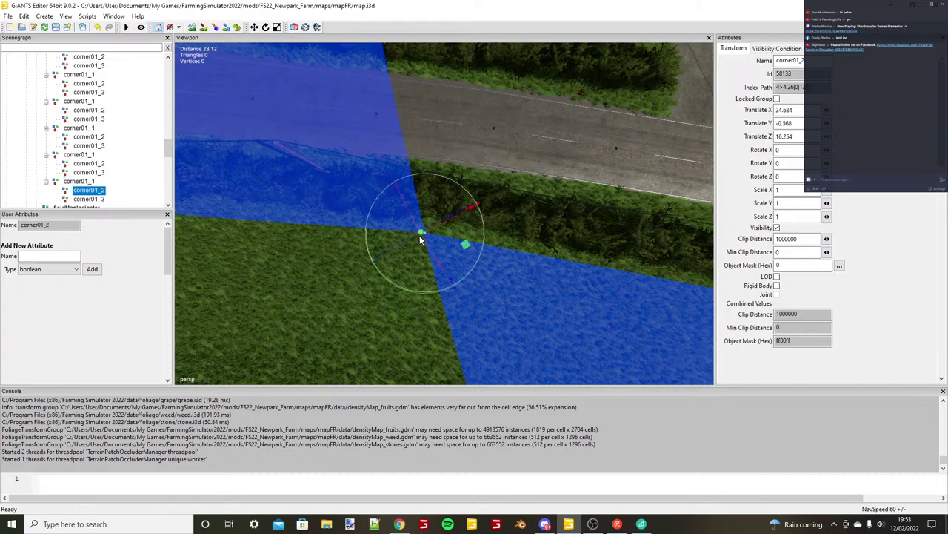
{"action": "scroll", "coordinate": [420, 235], "scroll_direction": "up", "scroll_amount": 1}
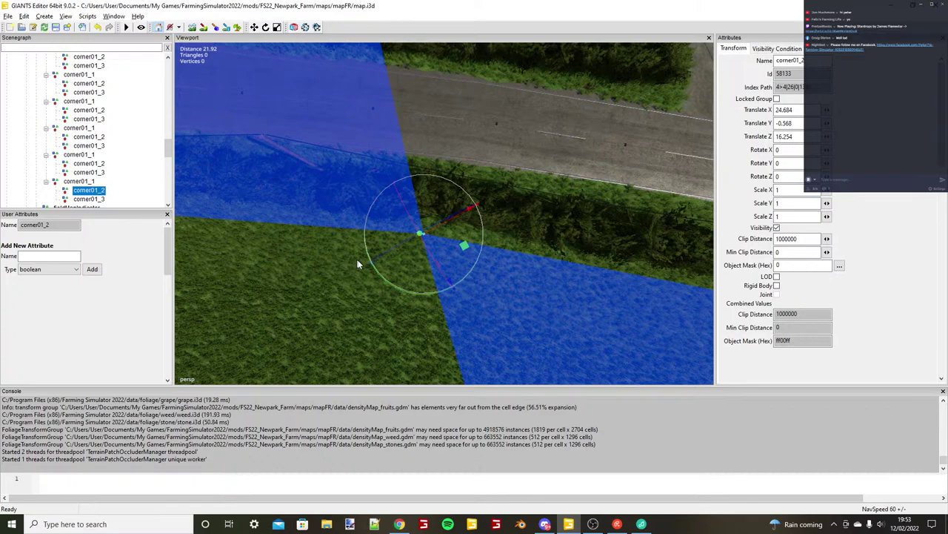
Fine-tune corner01_2 to about Translate Z 16.21 and place corner01_3 across the uncovered strip, at about Translate X 13.20 and Z 70.97.
{"action": "scroll", "coordinate": [358, 263], "scroll_direction": "up", "scroll_amount": 10}
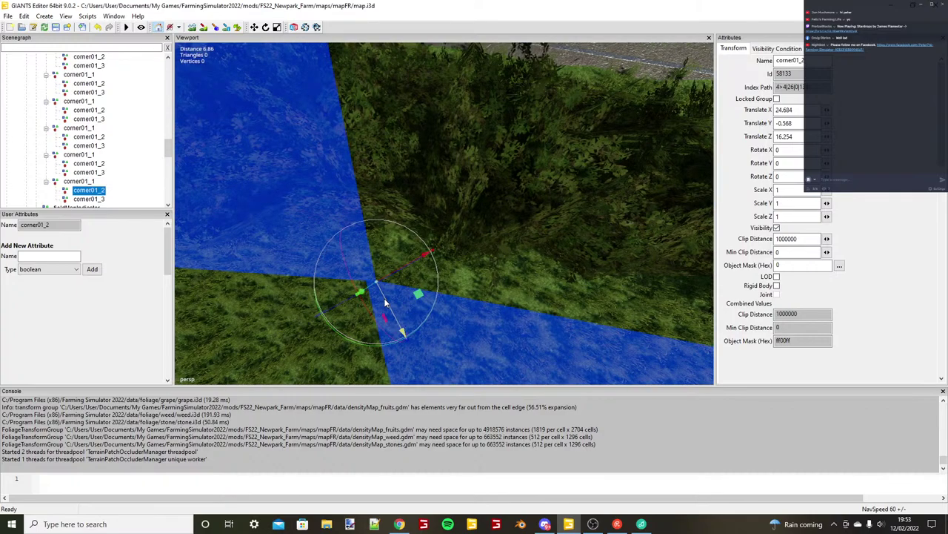
{"action": "scroll", "coordinate": [384, 298], "scroll_direction": "down", "scroll_amount": 15}
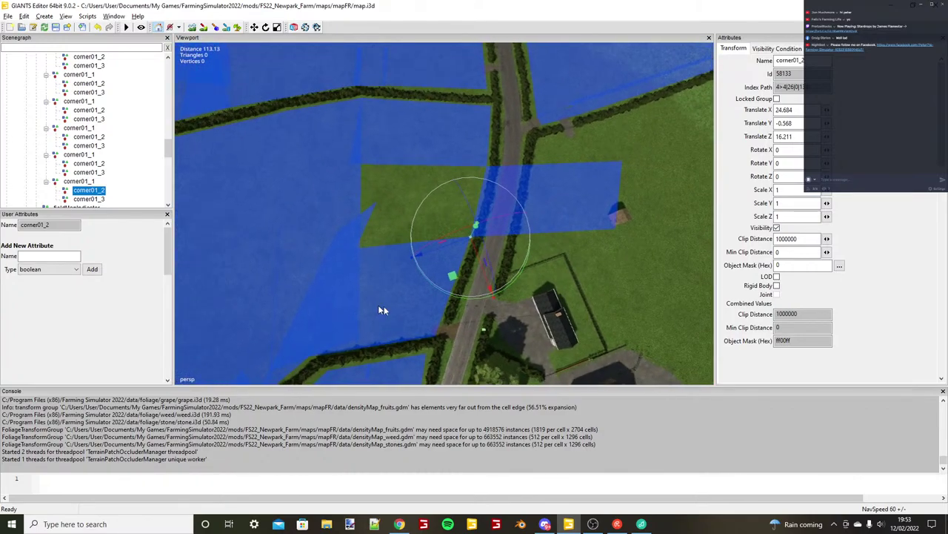
{"action": "key", "text": "Down"}
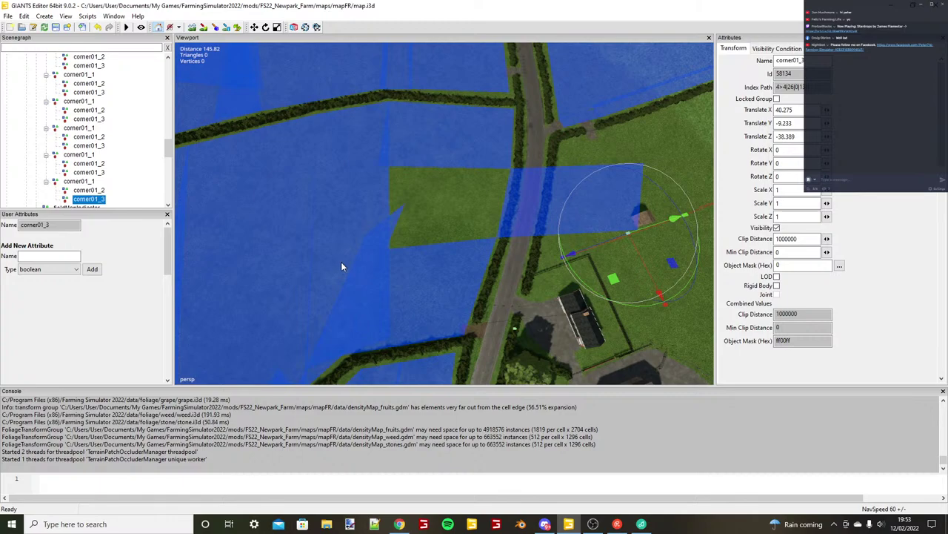
{"action": "key", "text": "ctrl+b"}
{"action": "scroll", "coordinate": [398, 259], "scroll_direction": "up", "scroll_amount": 1}
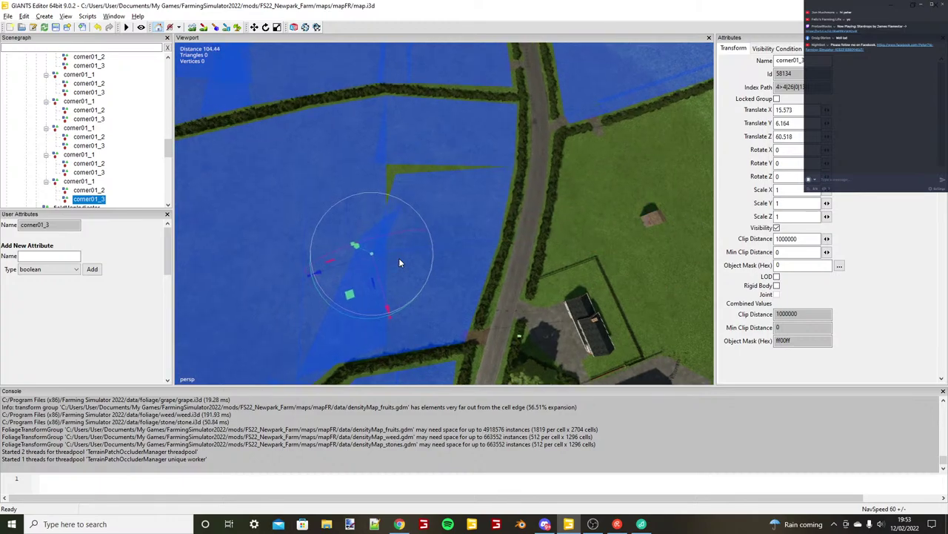
{"action": "scroll", "coordinate": [398, 258], "scroll_direction": "up", "scroll_amount": 1}
{"action": "left_click_drag", "start_coordinate": [398, 258], "coordinate": [349, 251]}
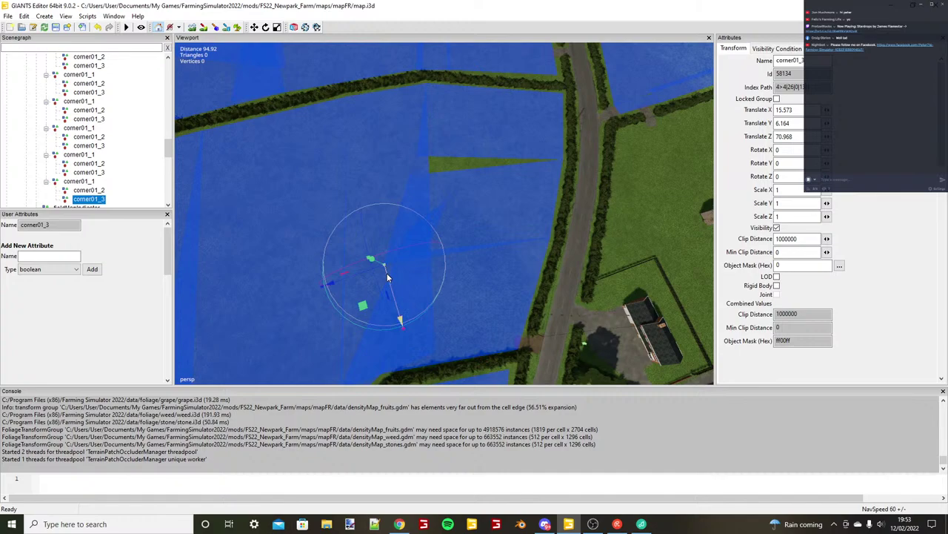
{"action": "left_click_drag", "start_coordinate": [387, 277], "coordinate": [393, 263]}
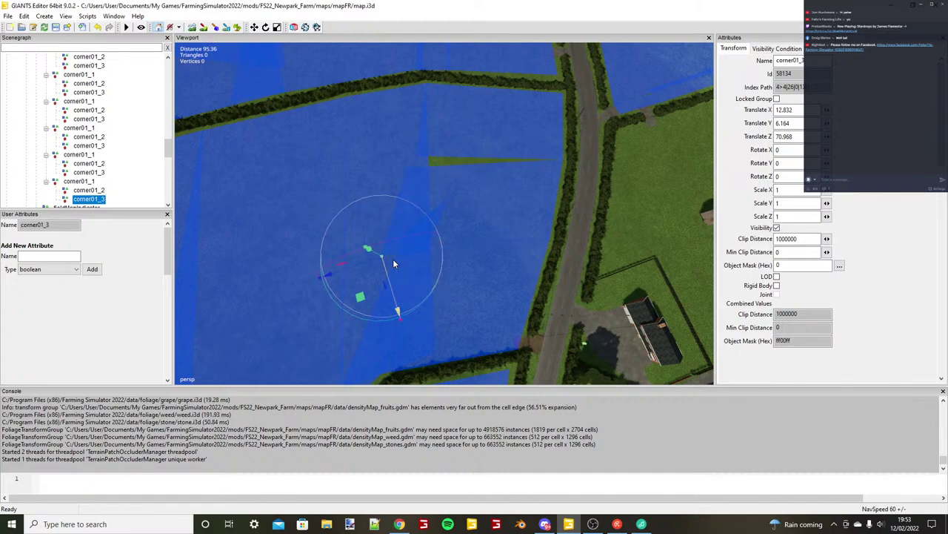
{"action": "middle_click_drag", "start_coordinate": [394, 260], "coordinate": [364, 353], "text": "alt"}
Duplicate the latest corner01_1 group and place the copy over the thin roadside gap, at about Translate X -168.40 and Z 226.61.
{"action": "left_click", "coordinate": [81, 190]}
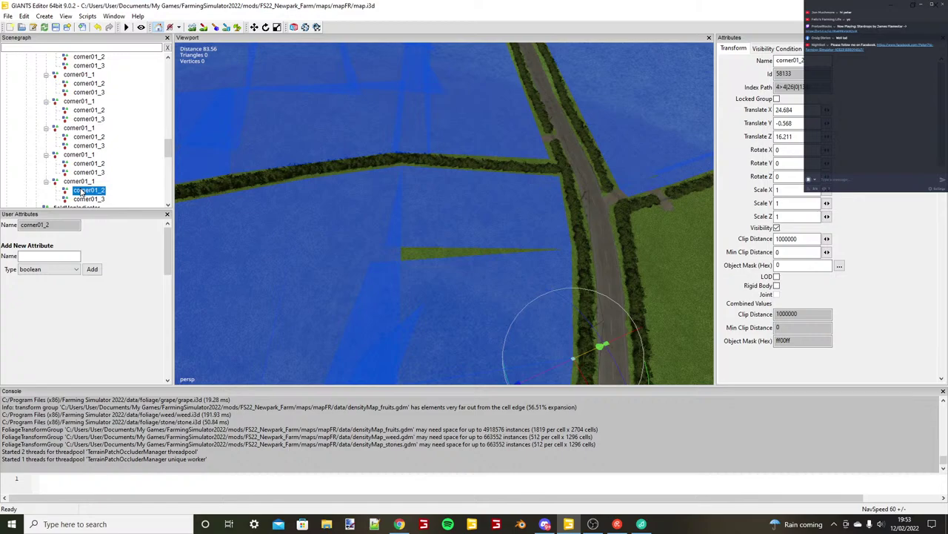
{"action": "left_click", "coordinate": [83, 182]}
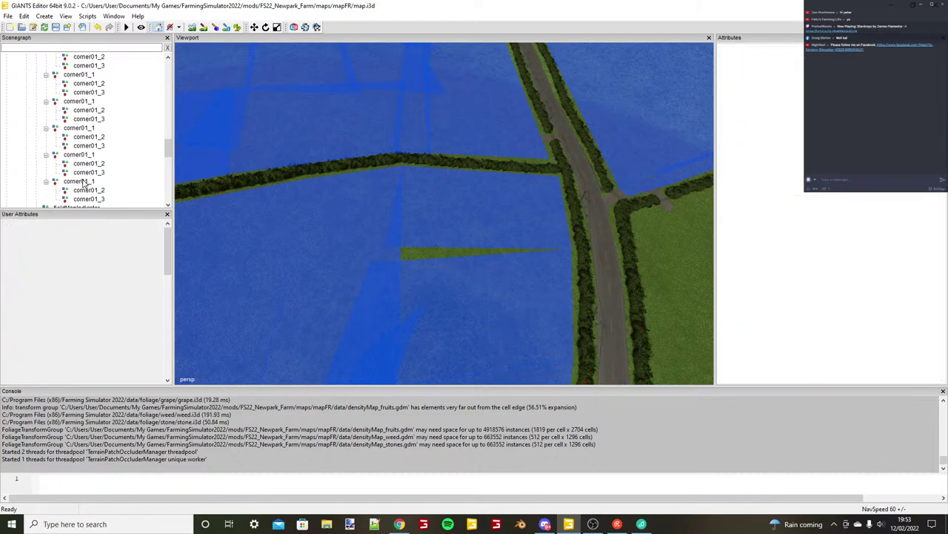
{"action": "left_click", "coordinate": [83, 182]}
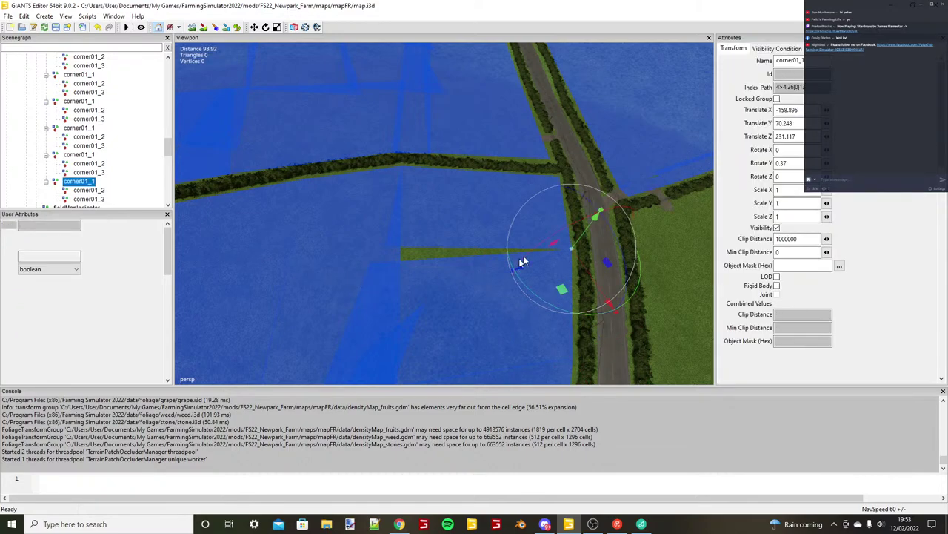
{"action": "key", "text": "ctrl+d"}
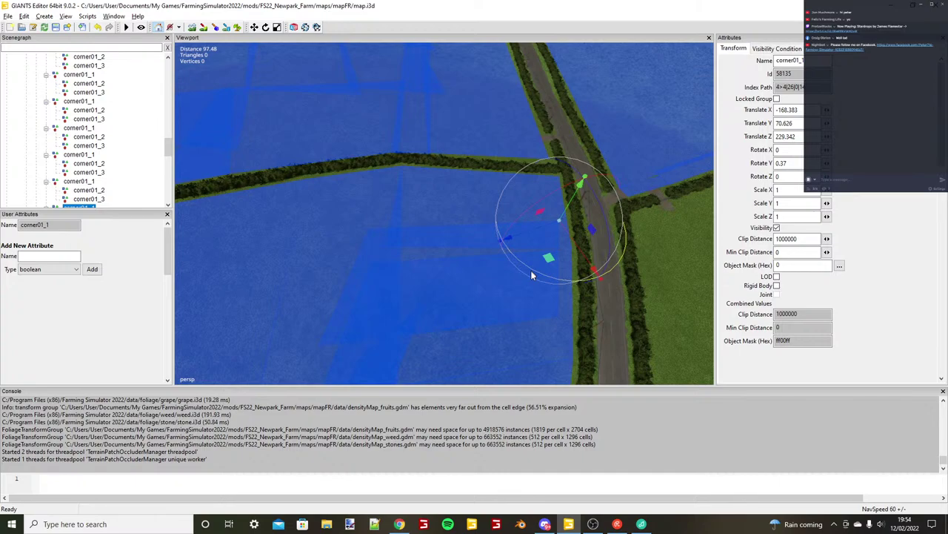
{"action": "scroll", "coordinate": [532, 275], "scroll_direction": "up", "scroll_amount": 5}
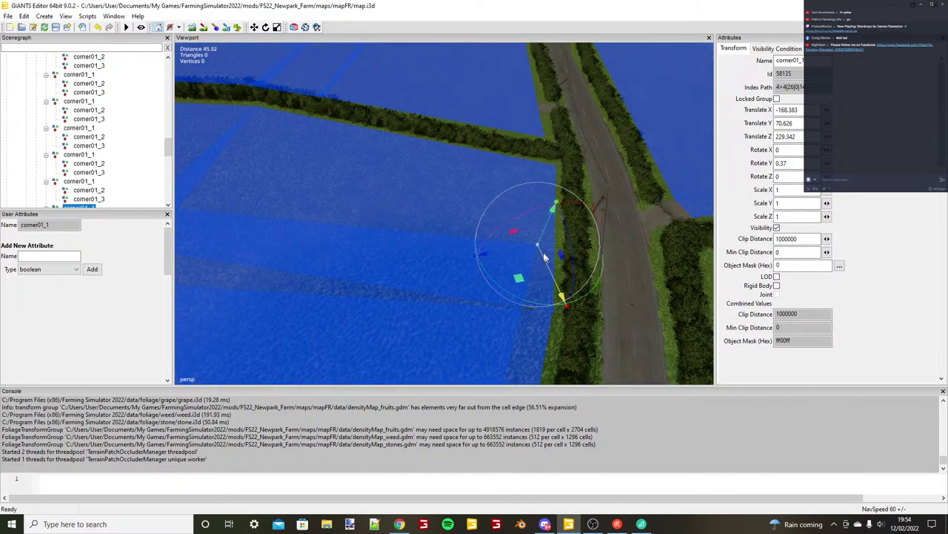
{"action": "left_click_drag", "start_coordinate": [544, 257], "coordinate": [530, 271]}
{"action": "scroll", "coordinate": [524, 272], "scroll_direction": "down", "scroll_amount": 2}
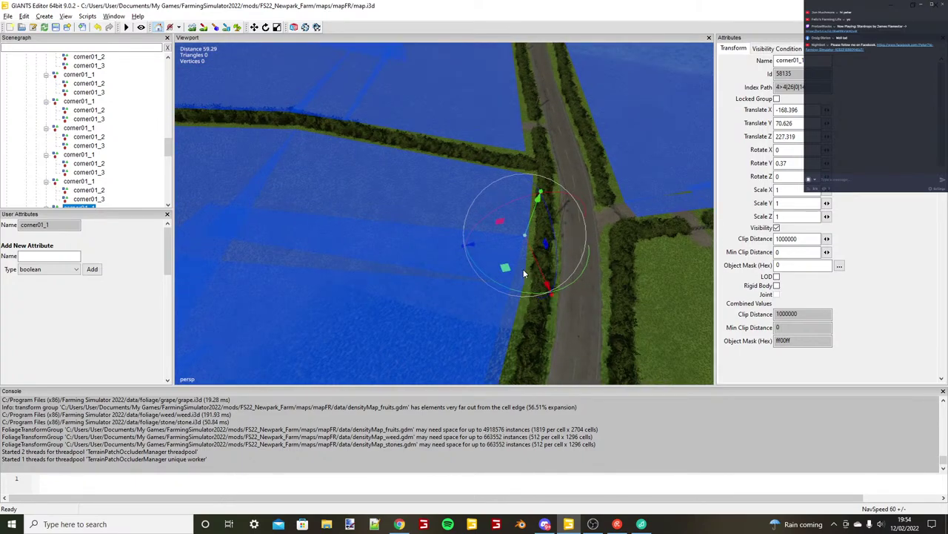
{"action": "scroll", "coordinate": [523, 274], "scroll_direction": "down", "scroll_amount": 1}
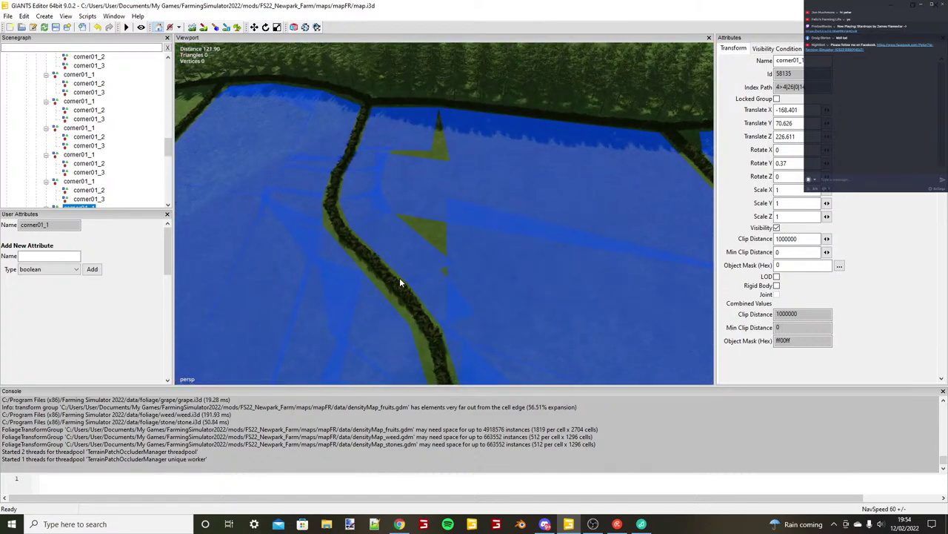
Duplicate the corner01_1 group again and place the copy beside the gaps along the curved hedge, at about Translate X -107.68 and Z 335.68.
{"action": "key", "text": "ctrl+d"}
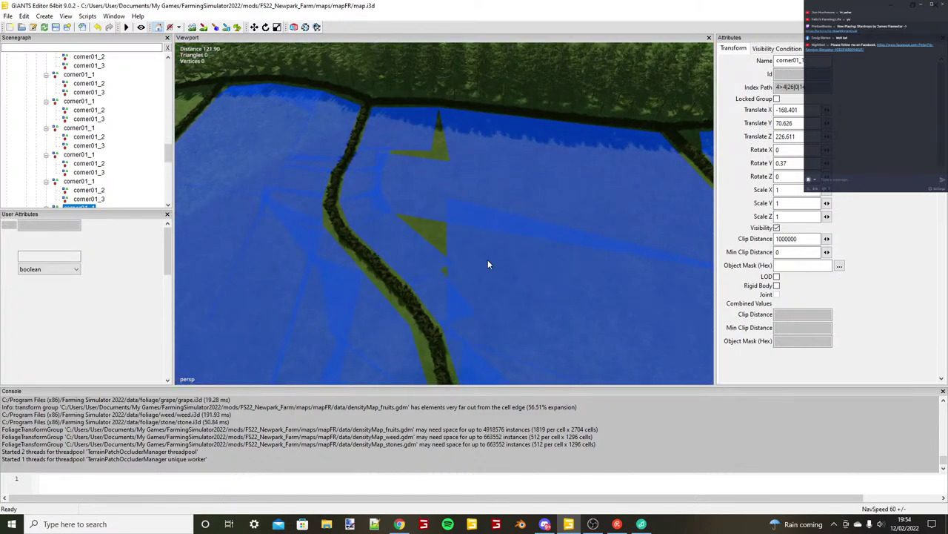
{"action": "key", "text": "ctrl+b"}
{"action": "scroll", "coordinate": [488, 259], "scroll_direction": "up", "scroll_amount": 1}
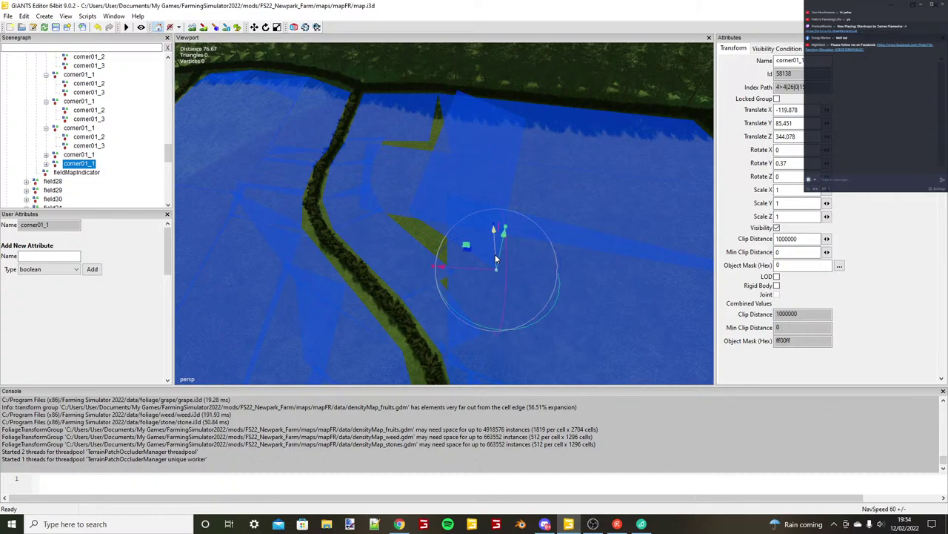
{"action": "left_click_drag", "start_coordinate": [495, 254], "coordinate": [410, 298]}
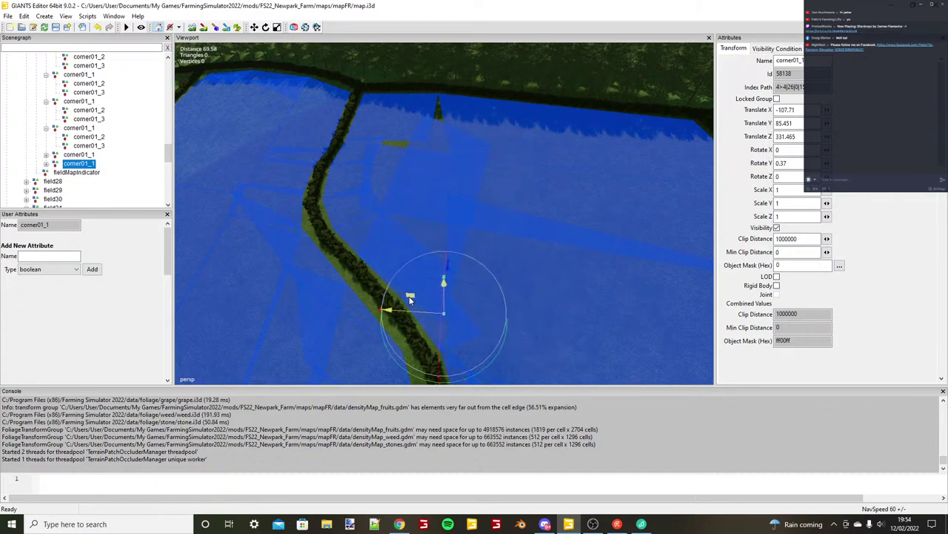
{"action": "scroll", "coordinate": [410, 298], "scroll_direction": "up", "scroll_amount": 1}
{"action": "left_click_drag", "start_coordinate": [451, 273], "coordinate": [452, 248]}
{"action": "left_click_drag", "start_coordinate": [453, 248], "coordinate": [445, 201], "text": "alt"}
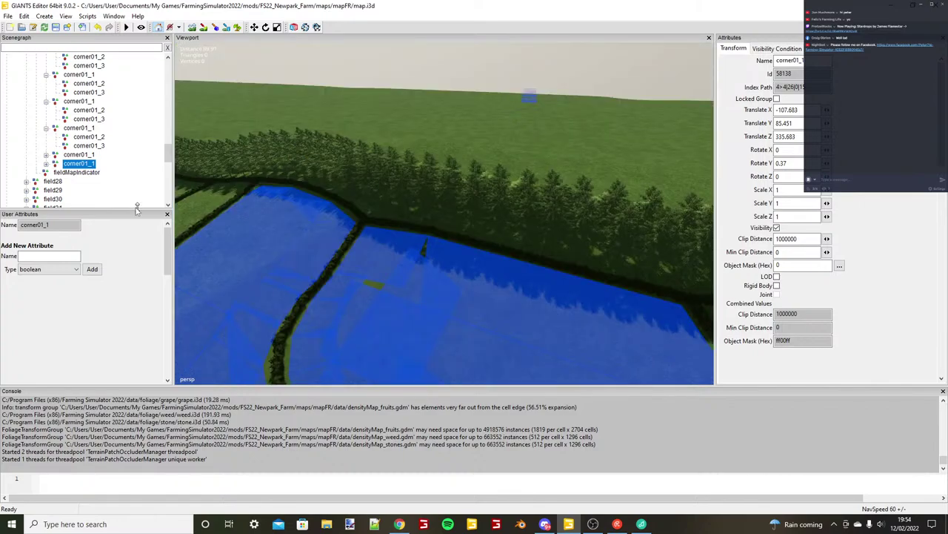
Place the new copy's corner01_2 near the bend of the curved hedge, at about Translate X 36.34 and Z 29.66.
{"action": "left_click", "coordinate": [46, 163]}
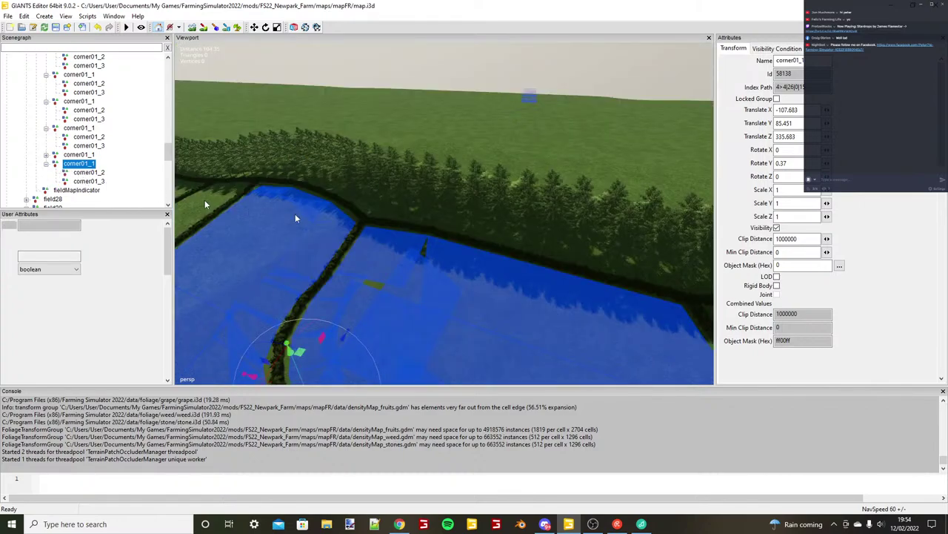
{"action": "left_click", "coordinate": [89, 172]}
{"action": "left_click_drag", "start_coordinate": [444, 200], "coordinate": [449, 252], "text": "alt"}
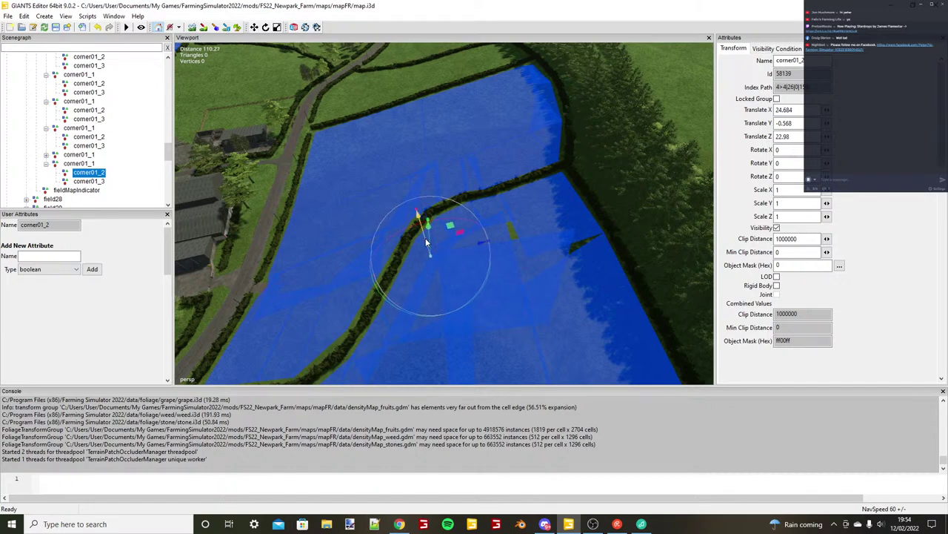
{"action": "left_click_drag", "start_coordinate": [426, 241], "coordinate": [473, 219]}
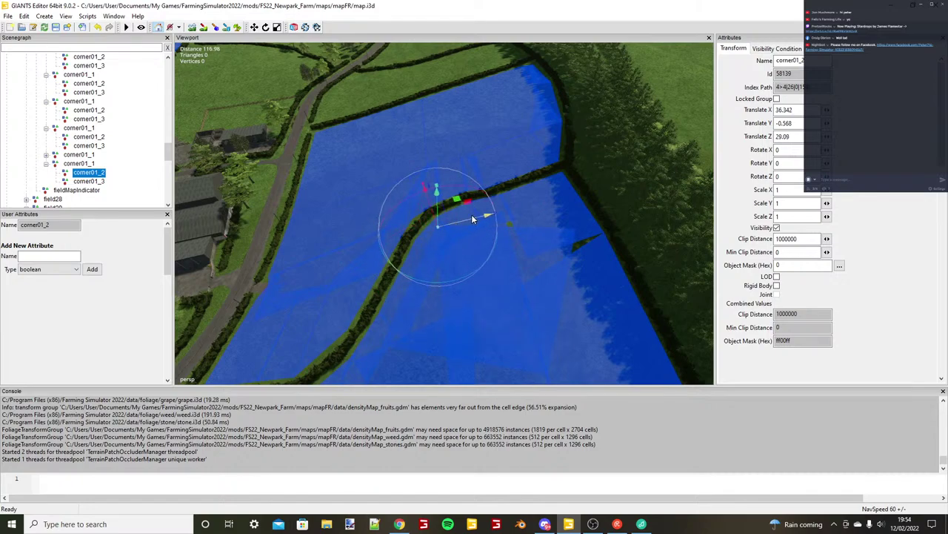
Place the same copy's corner01_3 on the woodland edge of the field, at about Translate X 17.82 and Z 75.06.
{"action": "key", "text": "Down"}
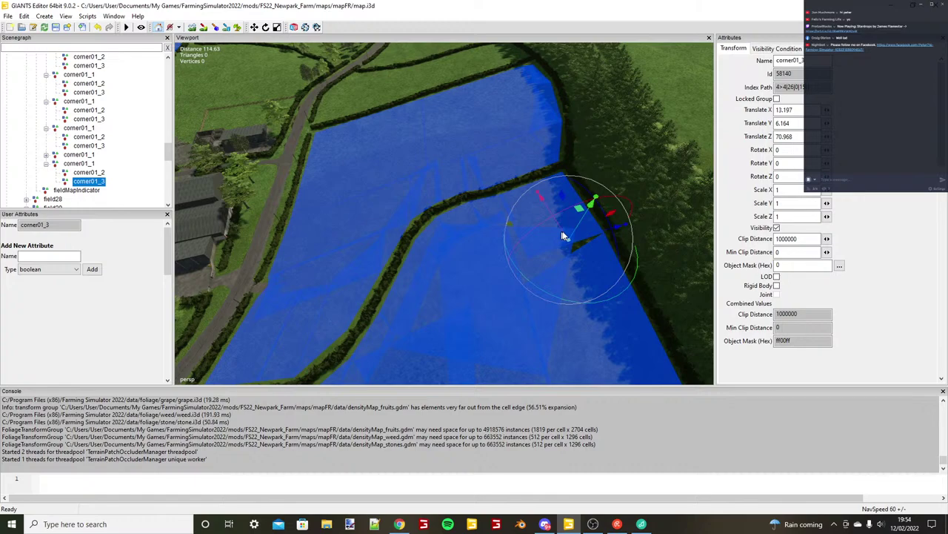
{"action": "left_click_drag", "start_coordinate": [563, 236], "coordinate": [585, 231]}
{"action": "scroll", "coordinate": [590, 261], "scroll_direction": "up", "scroll_amount": 3}
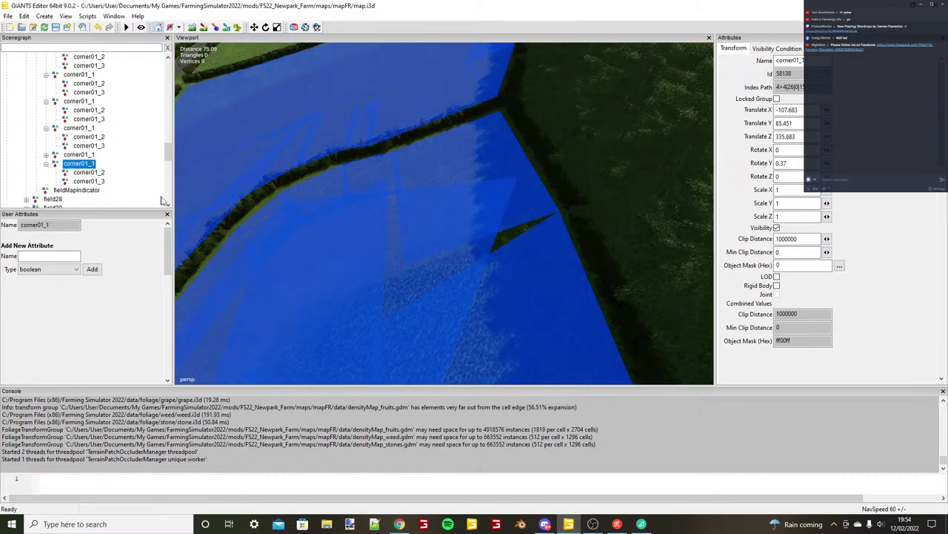
Duplicate that corner01_1 group beside the woodland-edge gap and place the copy's corner01_2 on the field edge, at about Translate X -3.76 and Z 12.77.
{"action": "key", "text": "ctrl+d"}
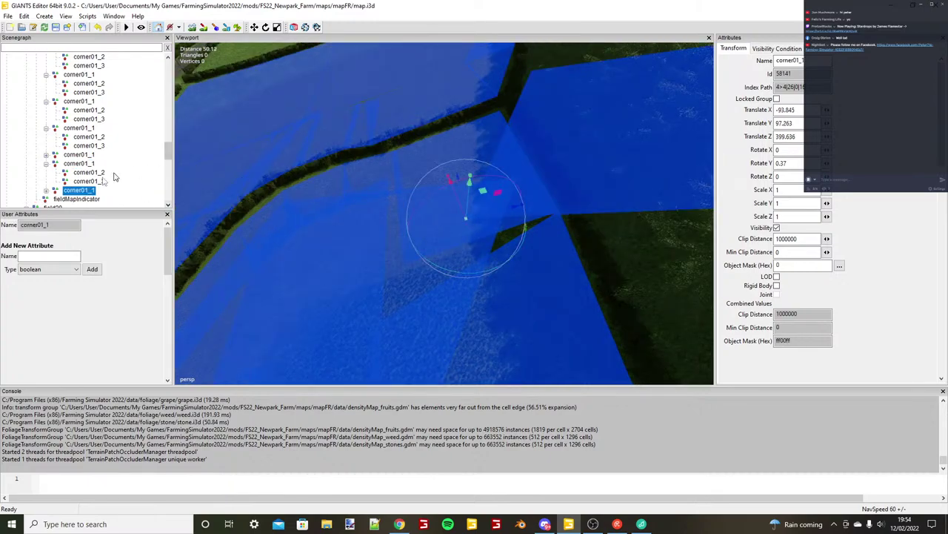
{"action": "double_click", "coordinate": [90, 191]}
{"action": "left_click", "coordinate": [95, 199]}
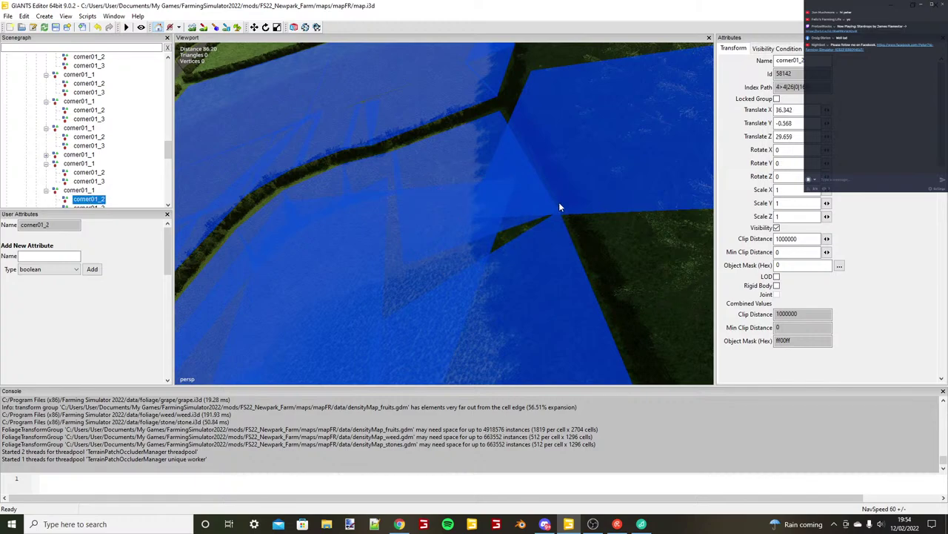
{"action": "key", "text": "ctrl+b"}
{"action": "scroll", "coordinate": [98, 190], "scroll_direction": "down", "scroll_amount": 1}
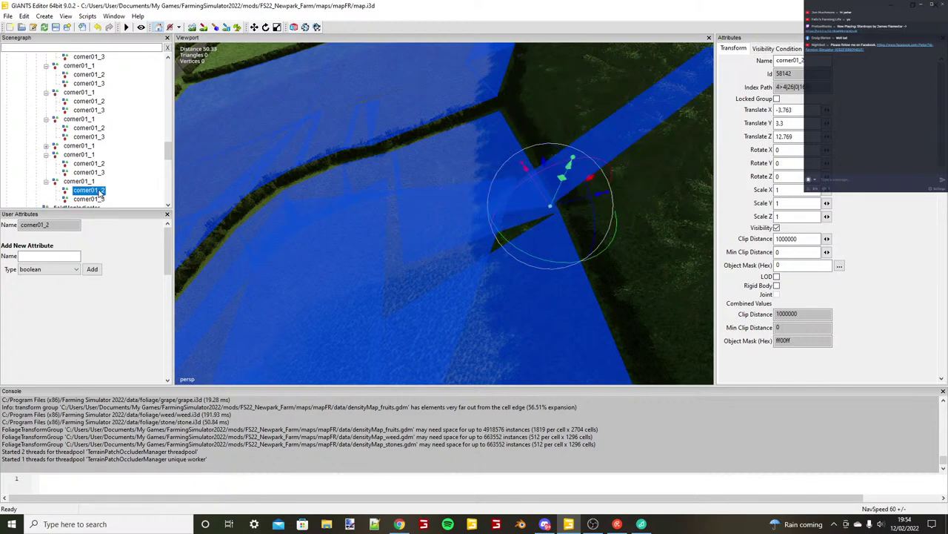
Place the copy's corner01_3 on the woodland edge at about Translate X -13.98 and Z 11.15, and nudge its corner01_1 to about Z 400.29.
{"action": "left_click", "coordinate": [89, 198]}
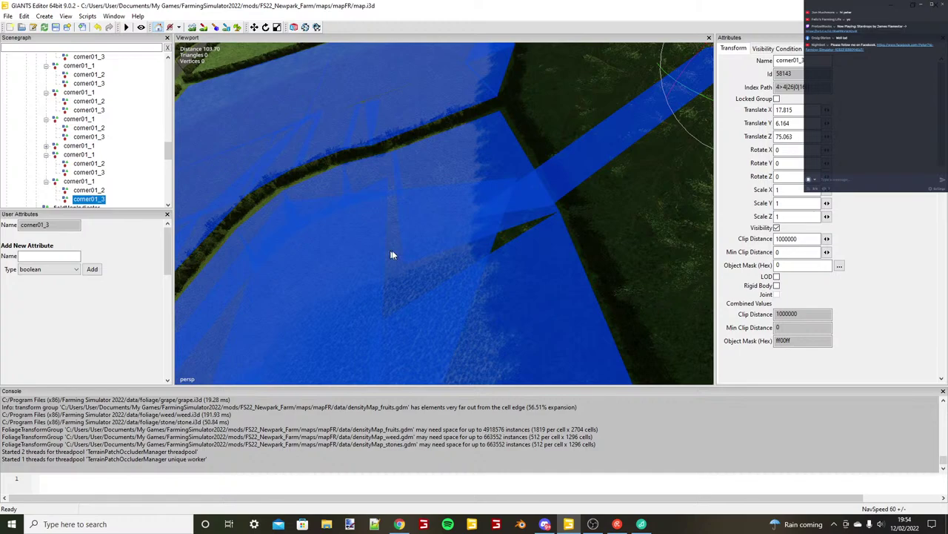
{"action": "key", "text": "ctrl+b"}
{"action": "left_click_drag", "start_coordinate": [577, 264], "coordinate": [479, 282], "text": "alt"}
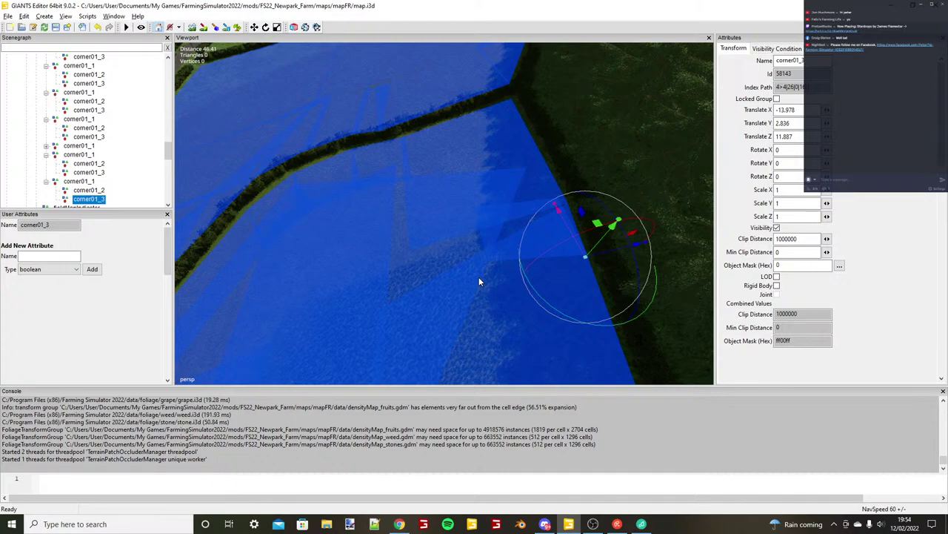
{"action": "scroll", "coordinate": [479, 281], "scroll_direction": "up", "scroll_amount": 4}
{"action": "left_click_drag", "start_coordinate": [617, 270], "coordinate": [609, 272]}
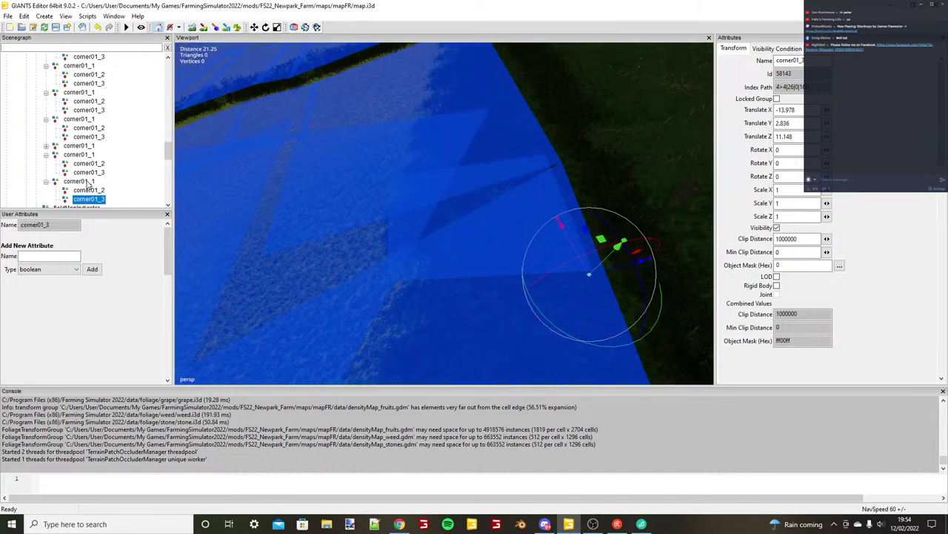
{"action": "left_click", "coordinate": [87, 182]}
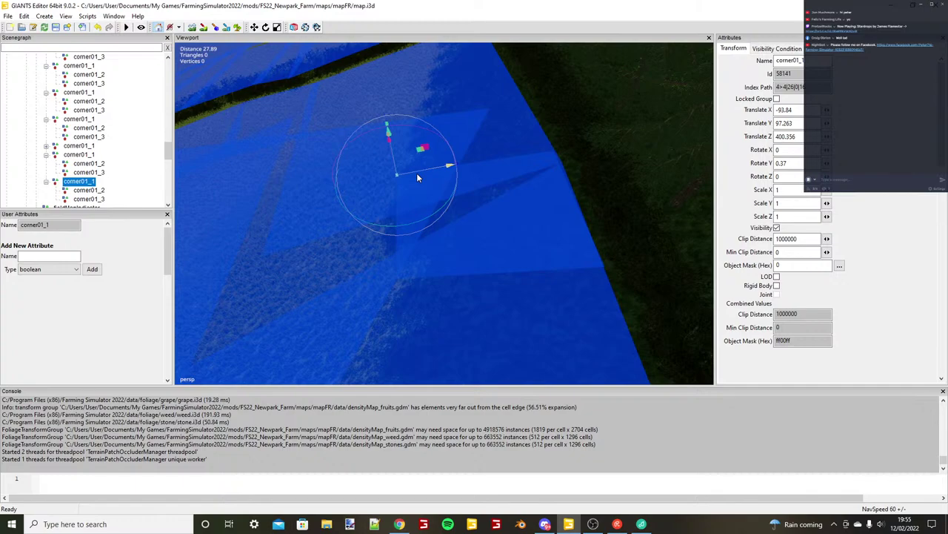
{"action": "left_click_drag", "start_coordinate": [416, 173], "coordinate": [415, 172]}
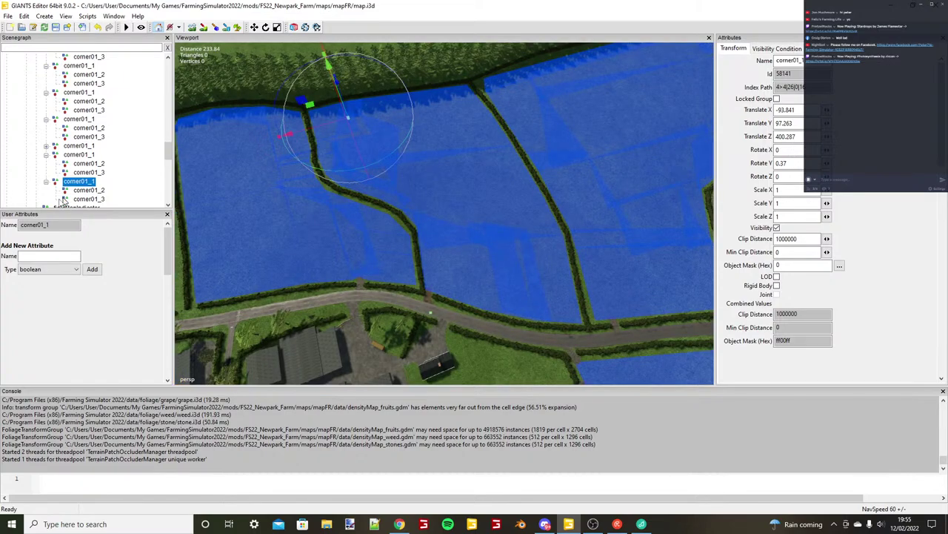
Add a boolean user attribute named fieldGrassMission to field27 and enable it.
{"action": "scroll", "coordinate": [95, 167], "scroll_direction": "up", "scroll_amount": 4}
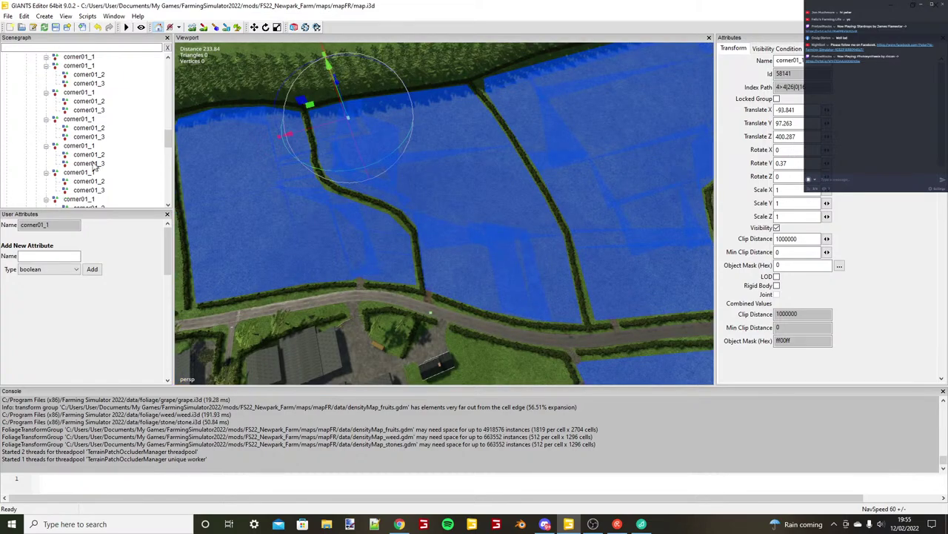
{"action": "scroll", "coordinate": [95, 168], "scroll_direction": "up", "scroll_amount": 2}
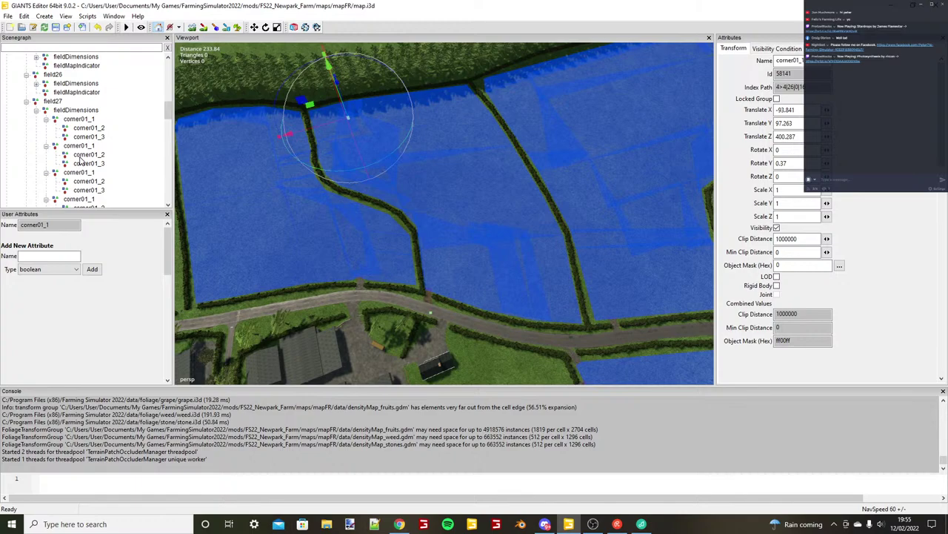
{"action": "left_click", "coordinate": [53, 101]}
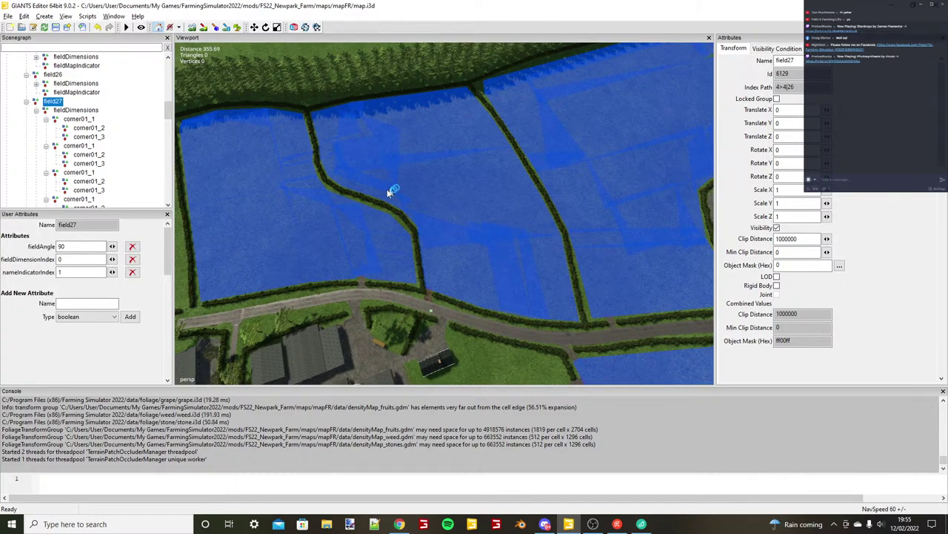
{"action": "scroll", "coordinate": [387, 193], "scroll_direction": "up", "scroll_amount": 1}
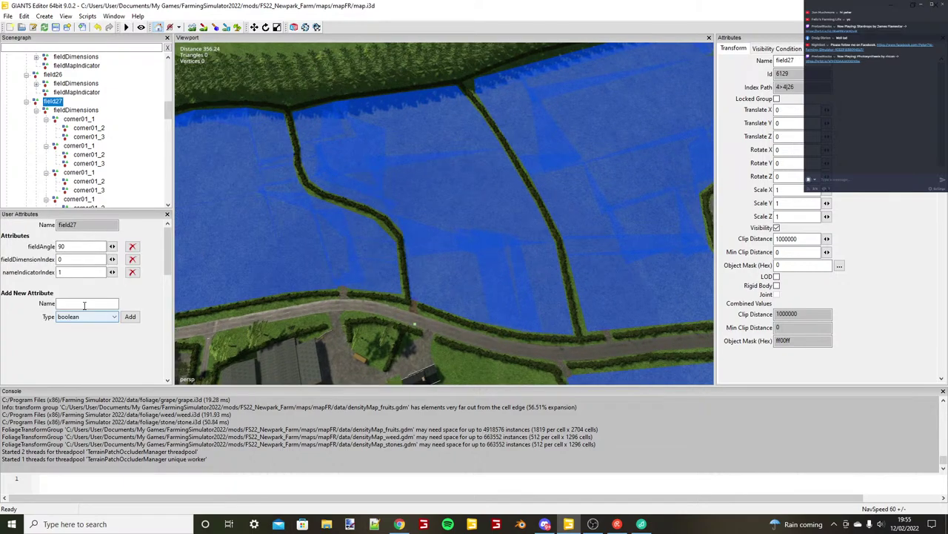
{"action": "left_click", "coordinate": [74, 302]}
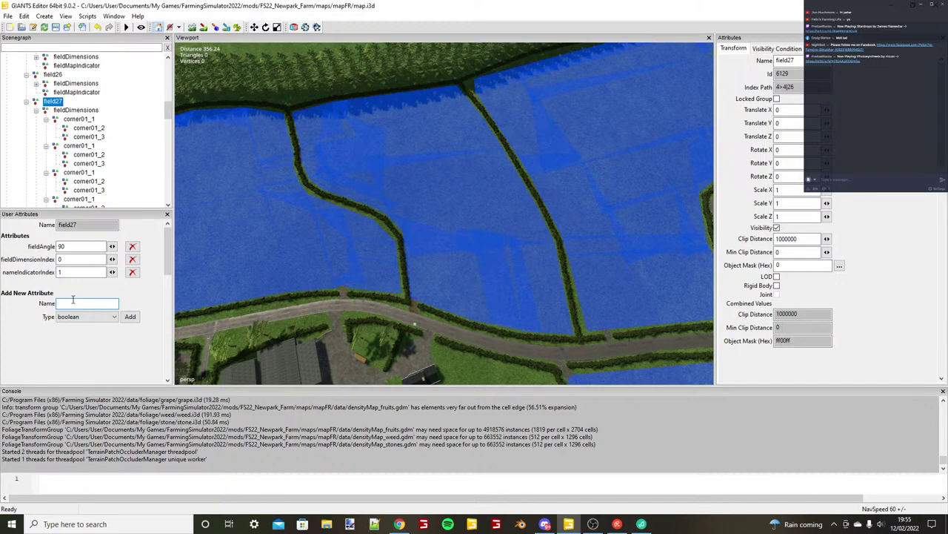
{"action": "type", "text": "fieldGrassMission"}
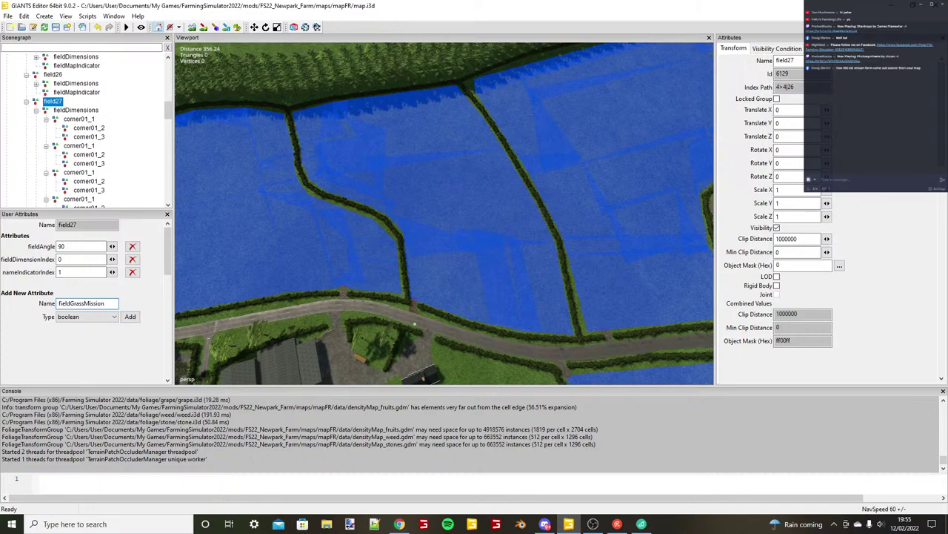
{"action": "key", "text": "Return"}
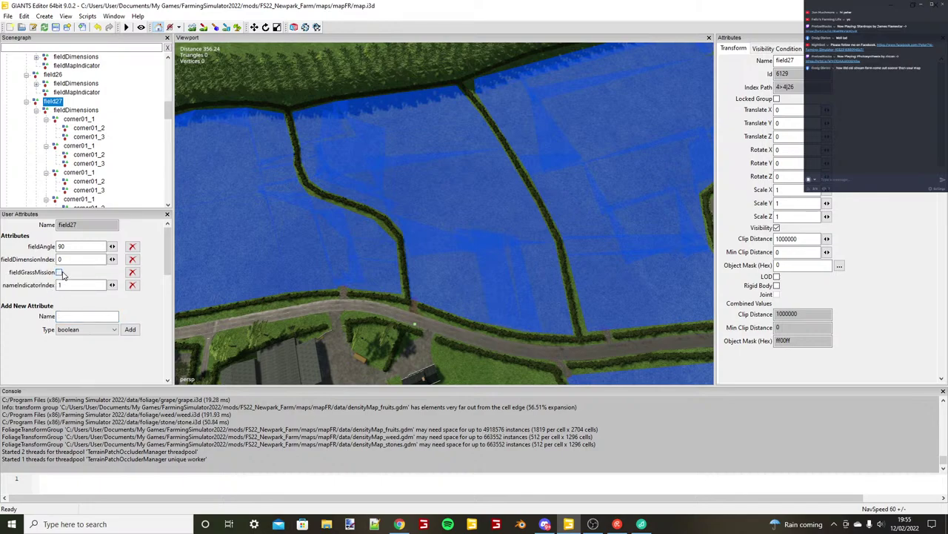
{"action": "left_click", "coordinate": [58, 272]}
Move field27's first corner01_1 at the roadside gate beside the hedge to about Translate X -106.42 and Z 270.54.
{"action": "scroll", "coordinate": [517, 222], "scroll_direction": "up", "scroll_amount": 2}
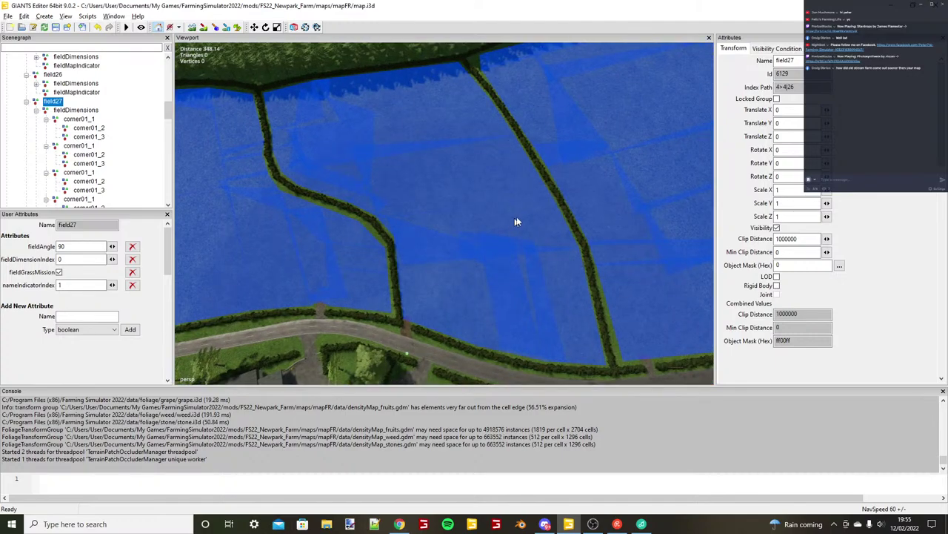
{"action": "scroll", "coordinate": [516, 220], "scroll_direction": "up", "scroll_amount": 5}
{"action": "left_click_drag", "start_coordinate": [516, 220], "coordinate": [467, 174], "text": "alt"}
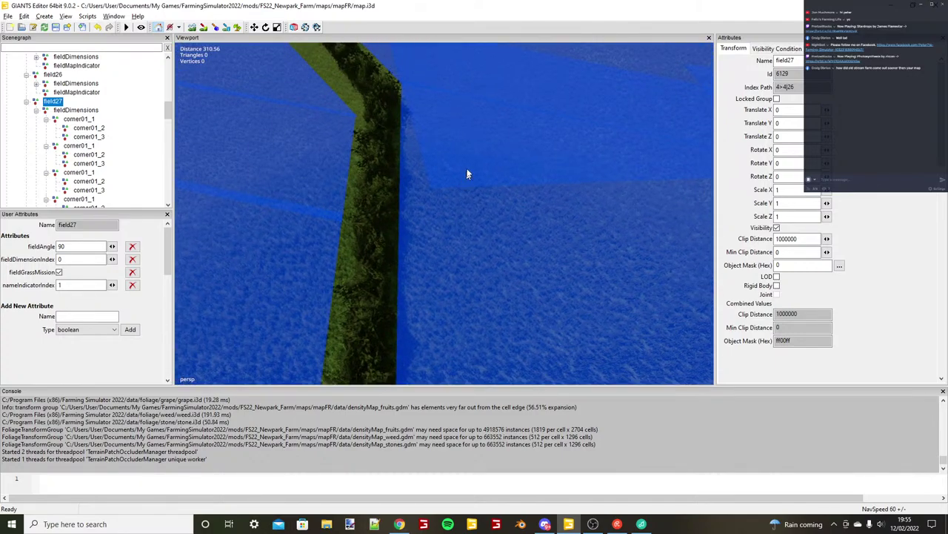
{"action": "middle_click_drag", "start_coordinate": [468, 175], "coordinate": [464, 136], "text": "alt"}
{"action": "scroll", "coordinate": [464, 136], "scroll_direction": "up", "scroll_amount": 2}
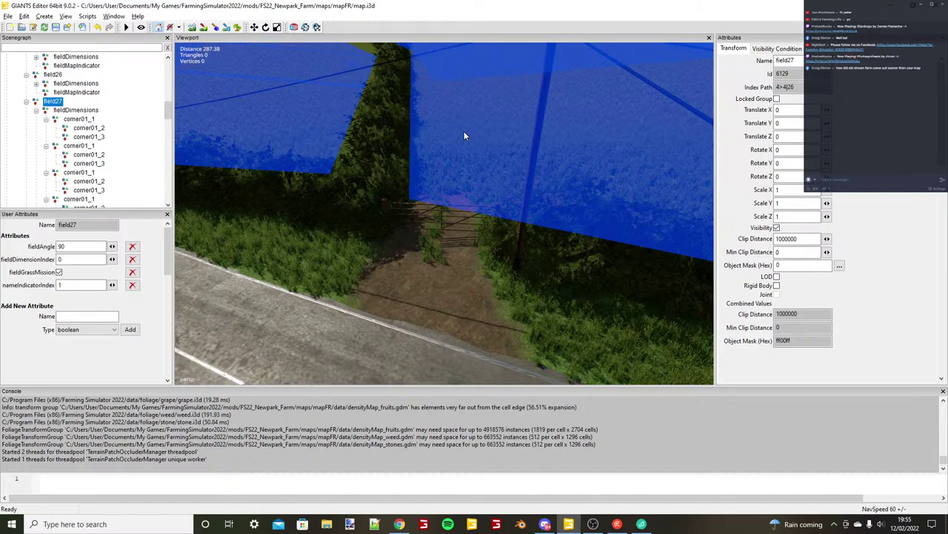
{"action": "right_click_drag", "start_coordinate": [463, 136], "coordinate": [414, 217]}
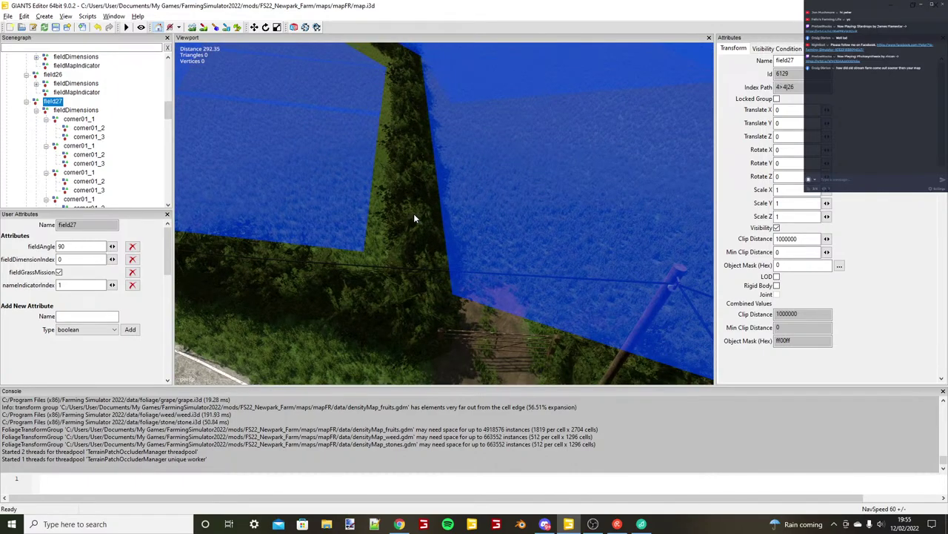
{"action": "scroll", "coordinate": [414, 218], "scroll_direction": "down", "scroll_amount": 3}
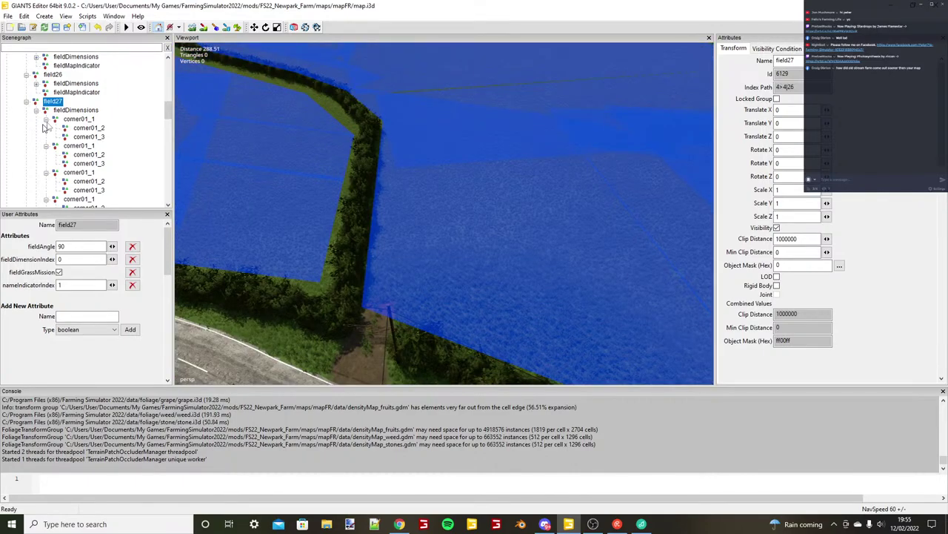
{"action": "left_click", "coordinate": [77, 119]}
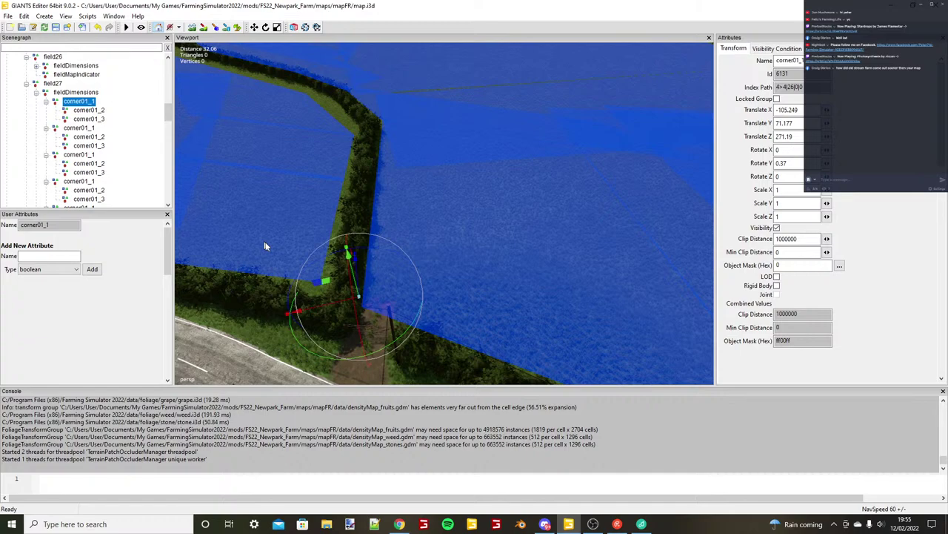
{"action": "scroll", "coordinate": [265, 246], "scroll_direction": "down", "scroll_amount": 3}
{"action": "left_click_drag", "start_coordinate": [266, 246], "coordinate": [333, 331], "text": "alt"}
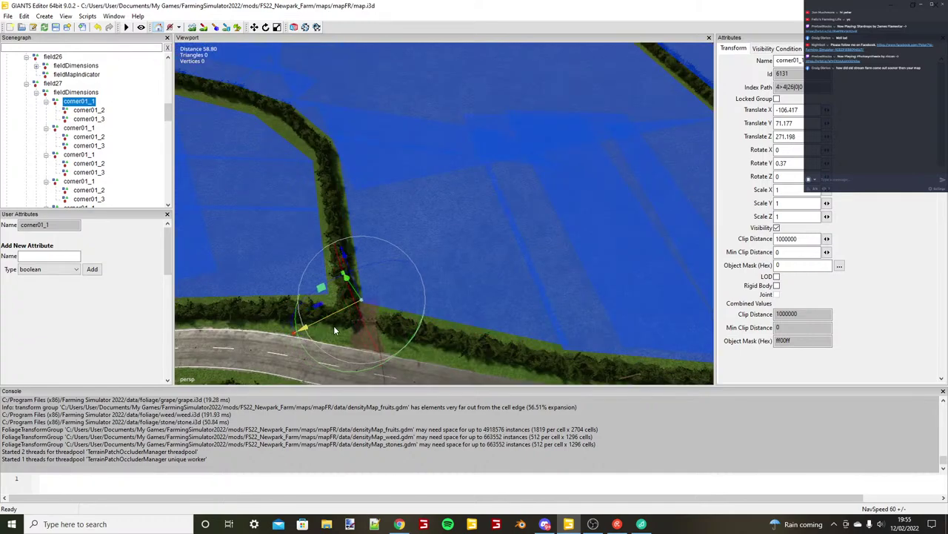
{"action": "left_click_drag", "start_coordinate": [354, 287], "coordinate": [355, 291]}
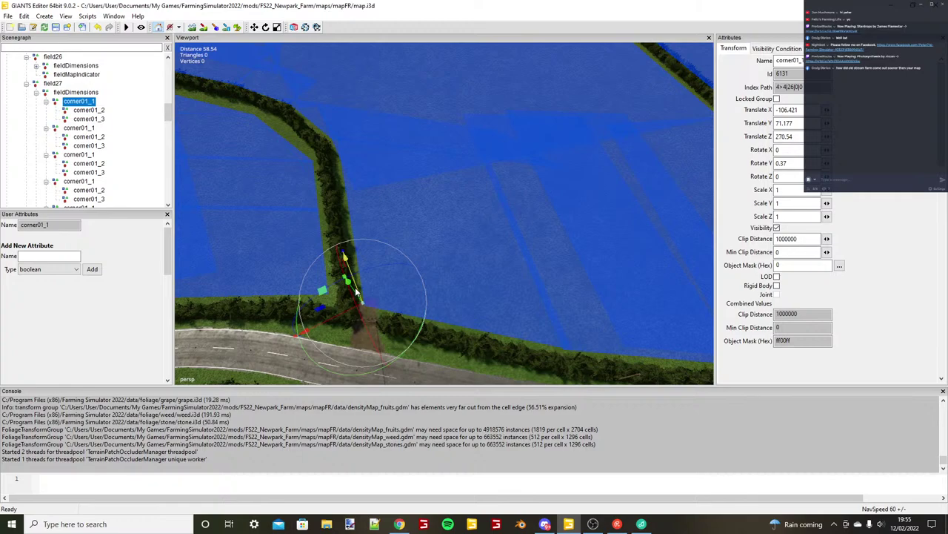
Inspect the blue field coverage around the adjusted gate corner, along the curved hedge, the road and the woodland edge.
{"action": "scroll", "coordinate": [359, 284], "scroll_direction": "up", "scroll_amount": 3}
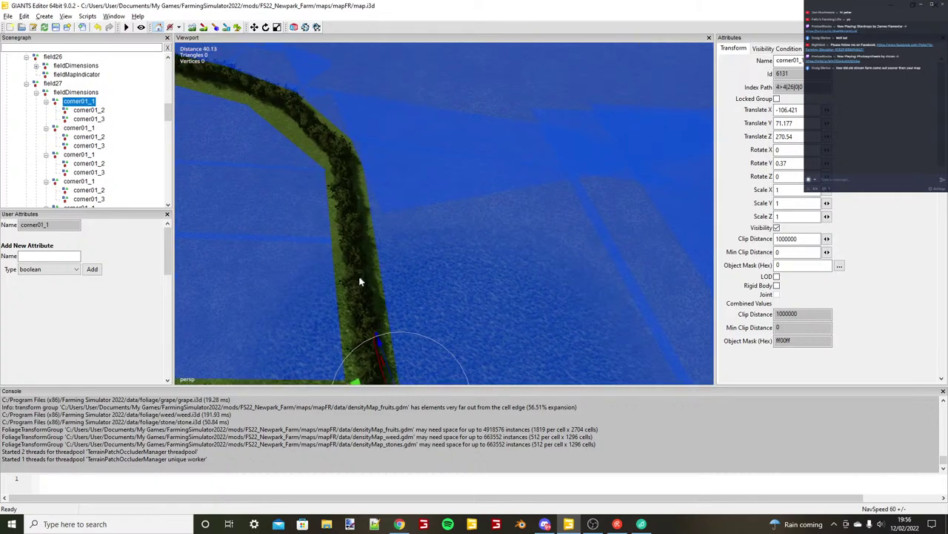
{"action": "scroll", "coordinate": [361, 282], "scroll_direction": "down", "scroll_amount": 7}
{"action": "left_click_drag", "start_coordinate": [360, 282], "coordinate": [352, 351], "text": "alt"}
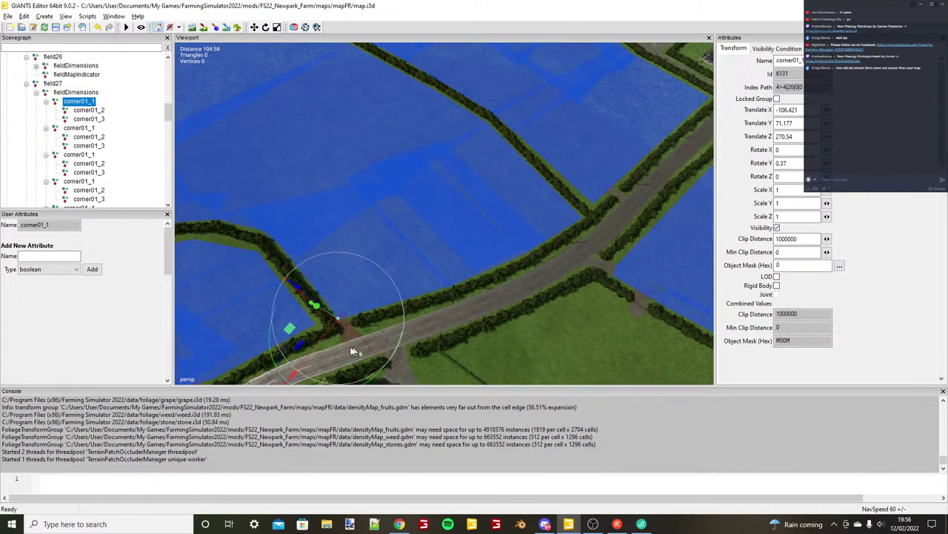
{"action": "scroll", "coordinate": [353, 352], "scroll_direction": "down", "scroll_amount": 3}
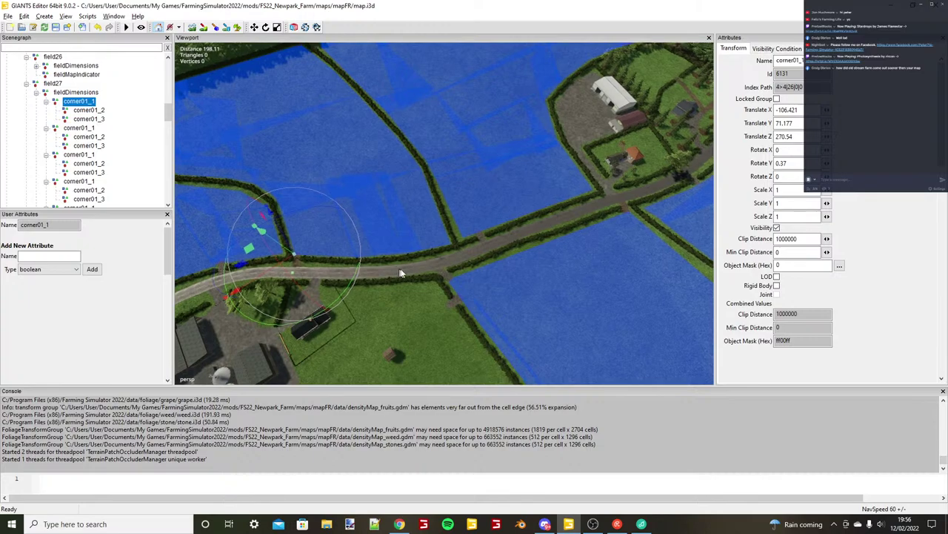
{"action": "left_click_drag", "start_coordinate": [400, 273], "coordinate": [451, 298], "text": "alt"}
{"action": "scroll", "coordinate": [452, 297], "scroll_direction": "down", "scroll_amount": 1}
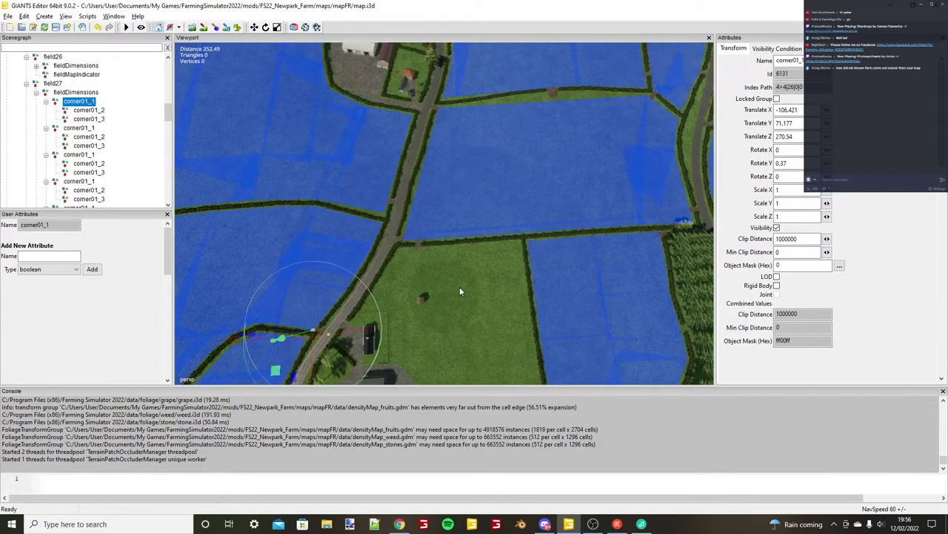
{"action": "left_click_drag", "start_coordinate": [460, 287], "coordinate": [397, 285], "text": "alt"}
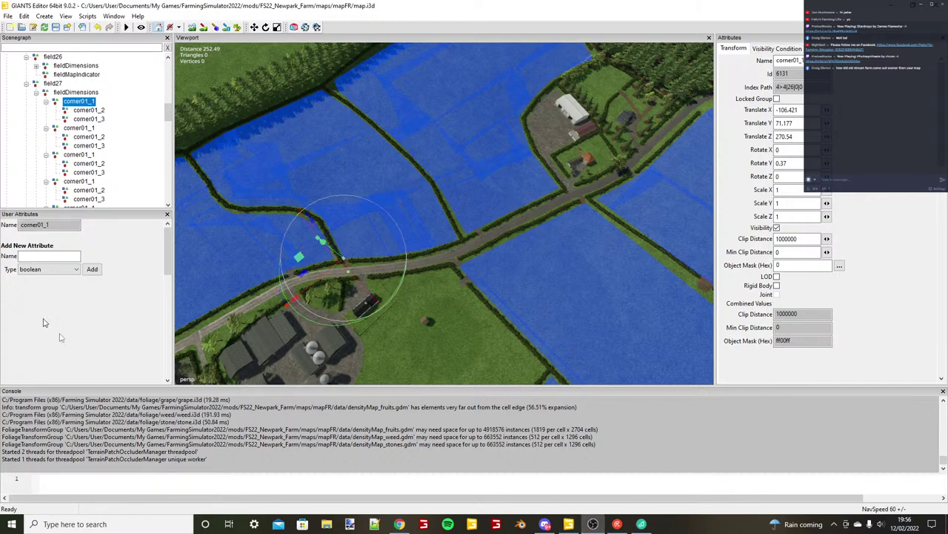
{"action": "scroll", "coordinate": [389, 218], "scroll_direction": "up", "scroll_amount": 5}
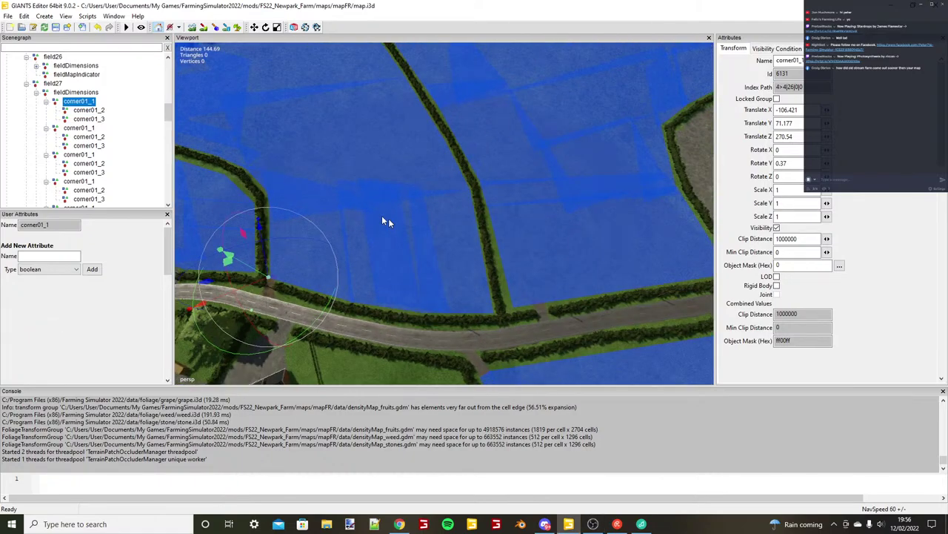
{"action": "scroll", "coordinate": [383, 216], "scroll_direction": "up", "scroll_amount": 3}
{"action": "left_click_drag", "start_coordinate": [382, 216], "coordinate": [511, 248], "text": "alt"}
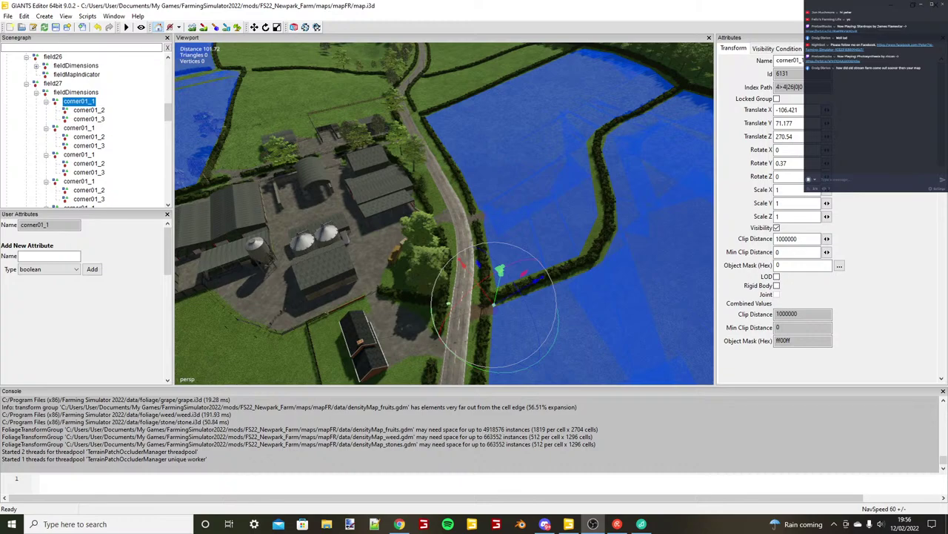
{"action": "scroll", "coordinate": [350, 289], "scroll_direction": "down", "scroll_amount": 8}
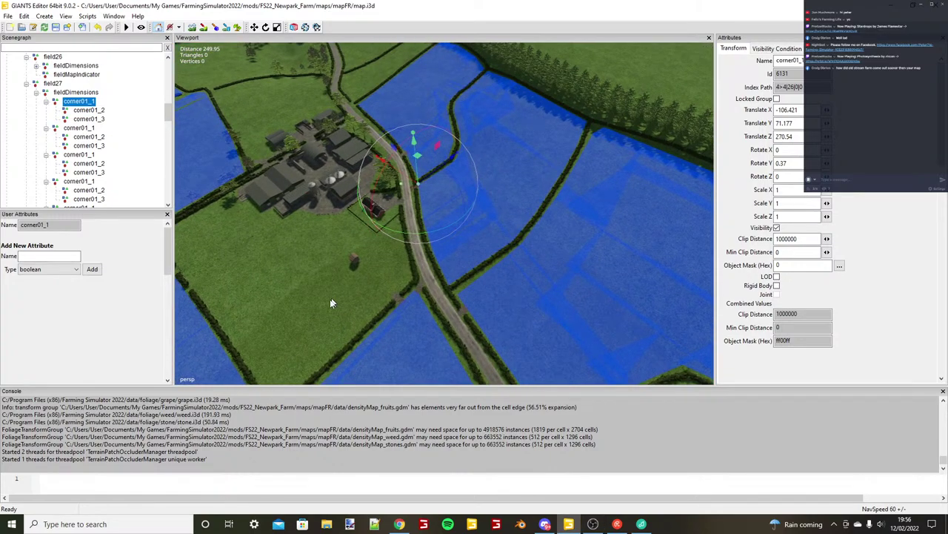
{"action": "scroll", "coordinate": [498, 294], "scroll_direction": "up", "scroll_amount": 5}
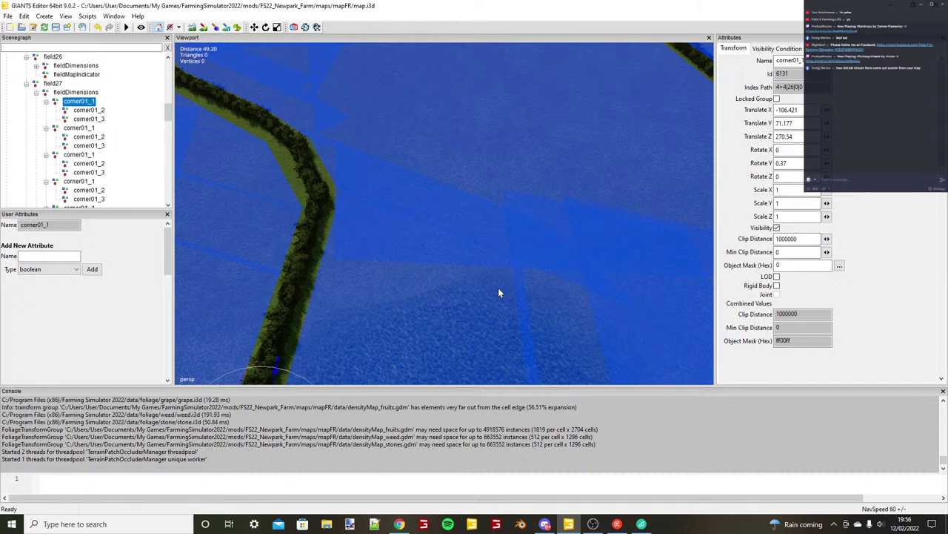
{"action": "left_click_drag", "start_coordinate": [497, 287], "coordinate": [486, 307], "text": "alt"}
{"action": "scroll", "coordinate": [336, 243], "scroll_direction": "up", "scroll_amount": 1}
{"action": "left_click_drag", "start_coordinate": [336, 244], "coordinate": [347, 246], "text": "alt"}
{"action": "left_click_drag", "start_coordinate": [476, 290], "coordinate": [447, 242], "text": "alt"}
{"action": "scroll", "coordinate": [459, 280], "scroll_direction": "down", "scroll_amount": 5}
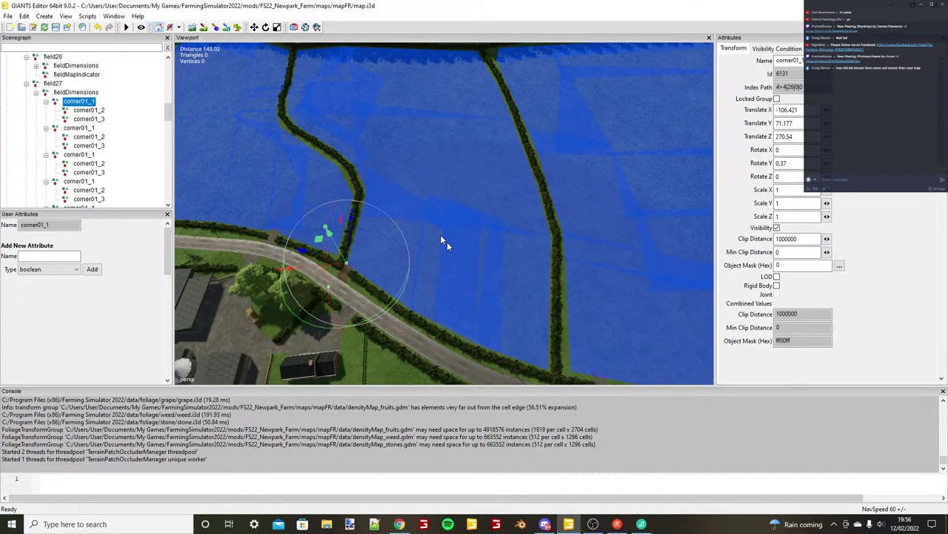
{"action": "middle_click_drag", "start_coordinate": [443, 243], "coordinate": [454, 294]}
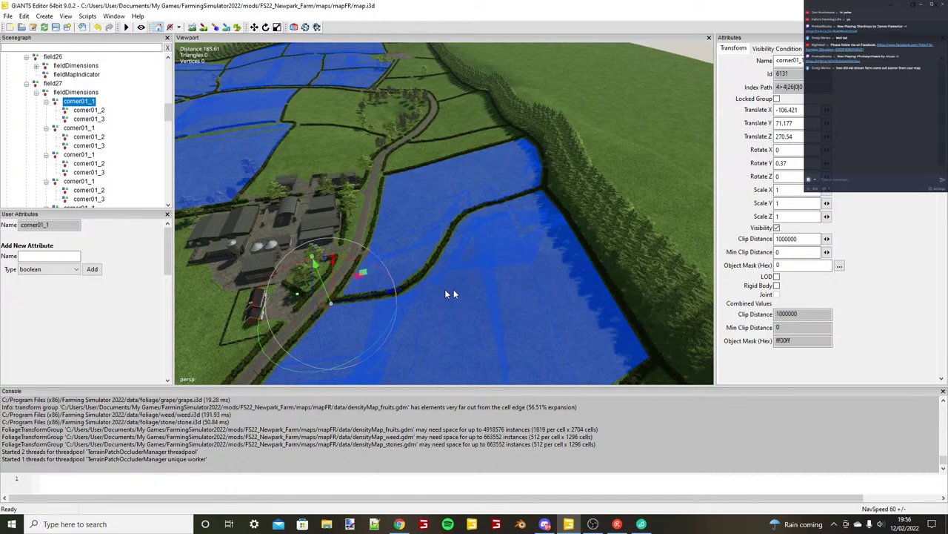
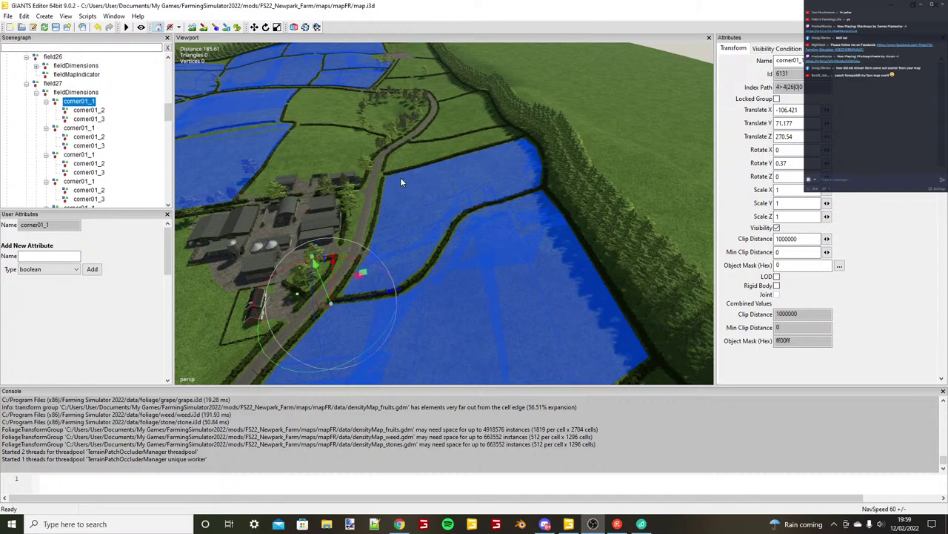
Survey the wider map around the farmyard and compare the covered fields with the neighbouring plain grass fields.
{"action": "scroll", "coordinate": [400, 177], "scroll_direction": "down", "scroll_amount": 3}
{"action": "middle_click_drag", "start_coordinate": [322, 265], "coordinate": [482, 319], "text": "alt"}
{"action": "scroll", "coordinate": [450, 272], "scroll_direction": "down", "scroll_amount": 3}
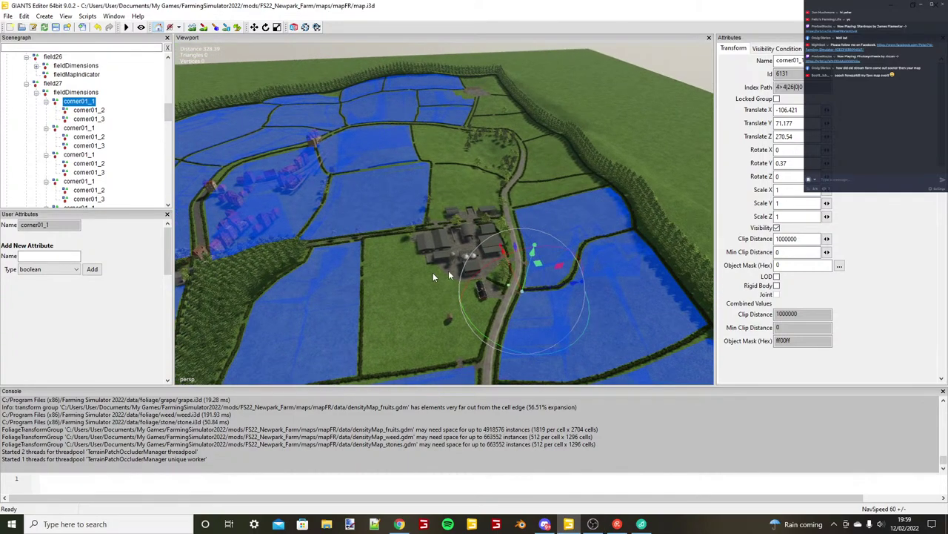
{"action": "scroll", "coordinate": [448, 274], "scroll_direction": "up", "scroll_amount": 5}
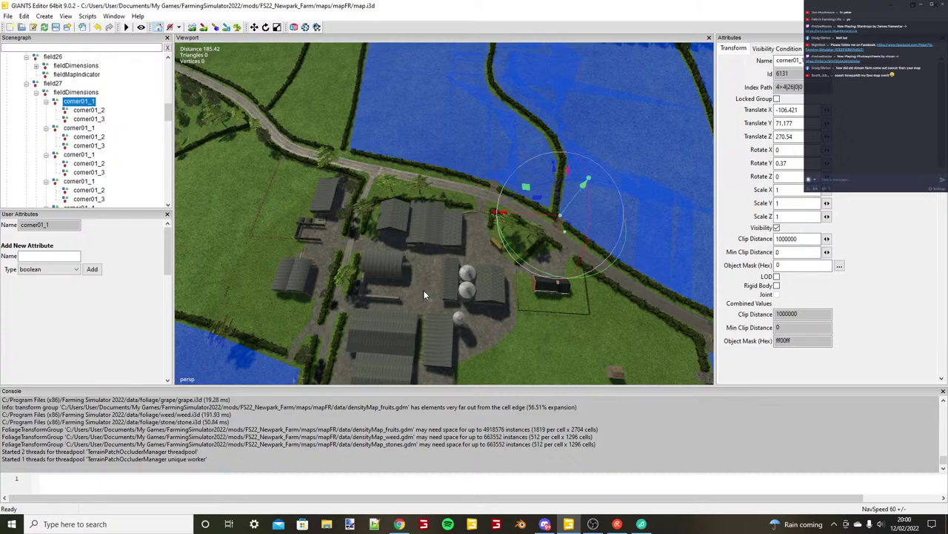
{"action": "left_click_drag", "start_coordinate": [425, 294], "coordinate": [349, 304], "text": "alt"}
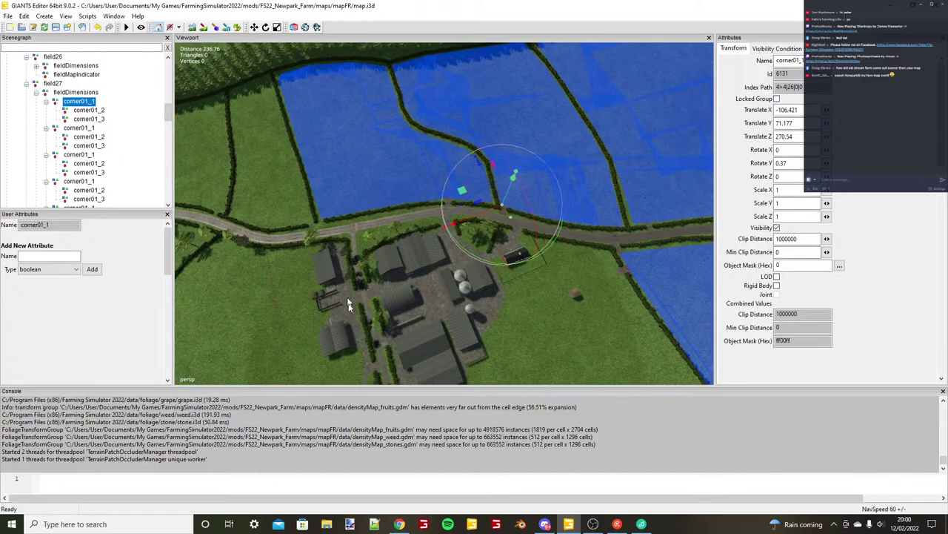
{"action": "scroll", "coordinate": [523, 189], "scroll_direction": "up", "scroll_amount": 6}
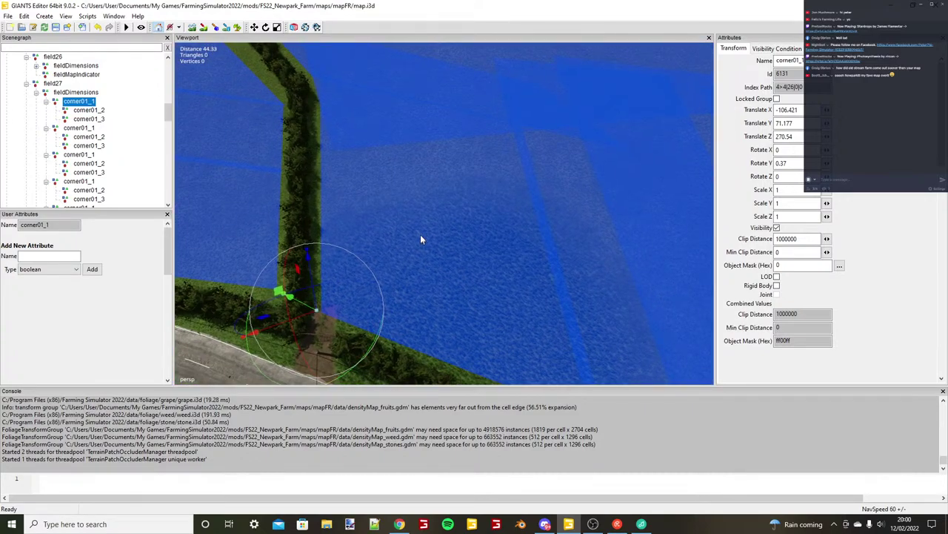
{"action": "middle_click_drag", "start_coordinate": [420, 235], "coordinate": [438, 215], "text": "alt"}
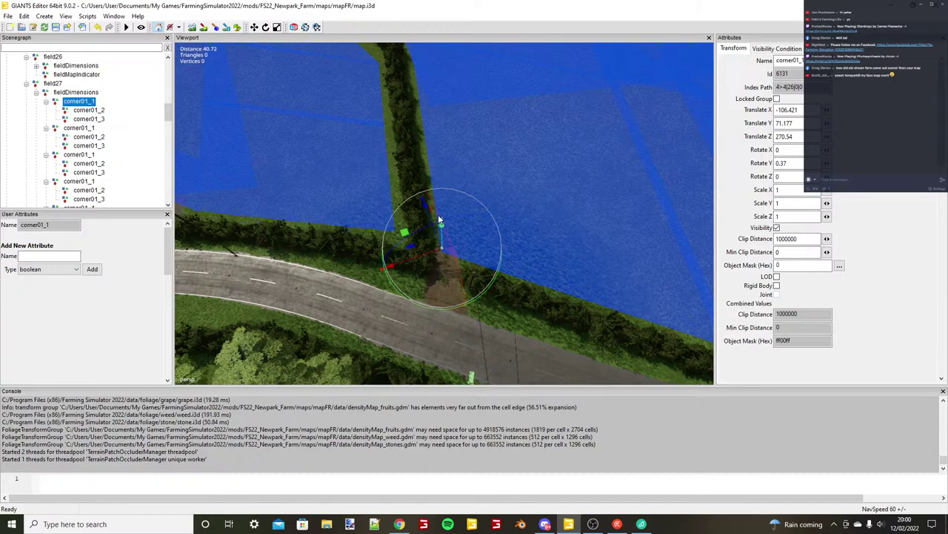
{"action": "scroll", "coordinate": [445, 221], "scroll_direction": "up", "scroll_amount": 4}
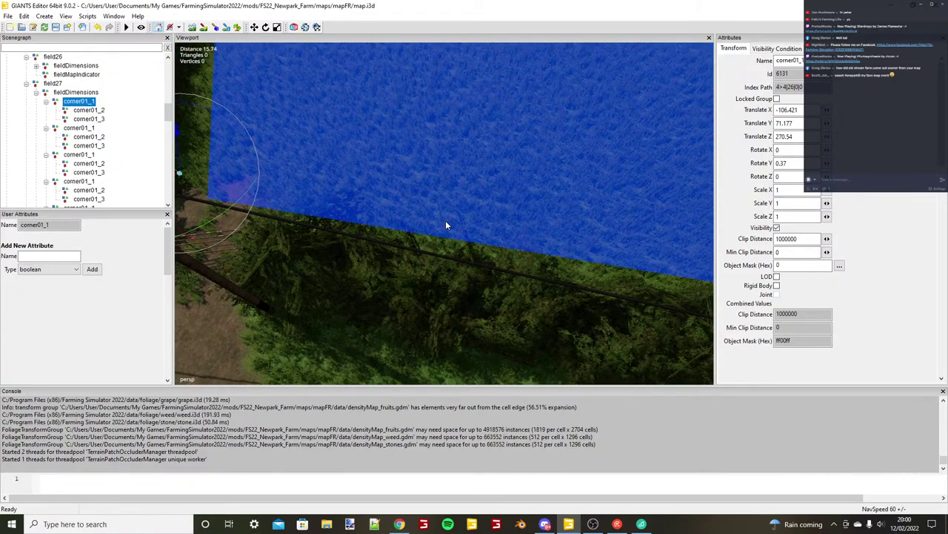
{"action": "scroll", "coordinate": [445, 220], "scroll_direction": "down", "scroll_amount": 6}
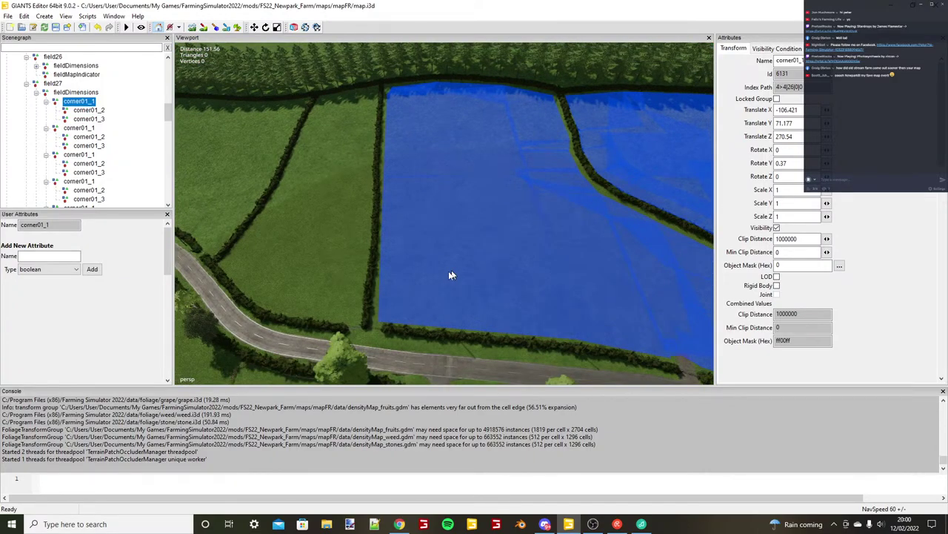
{"action": "middle_click_drag", "start_coordinate": [449, 271], "coordinate": [475, 262], "text": "alt"}
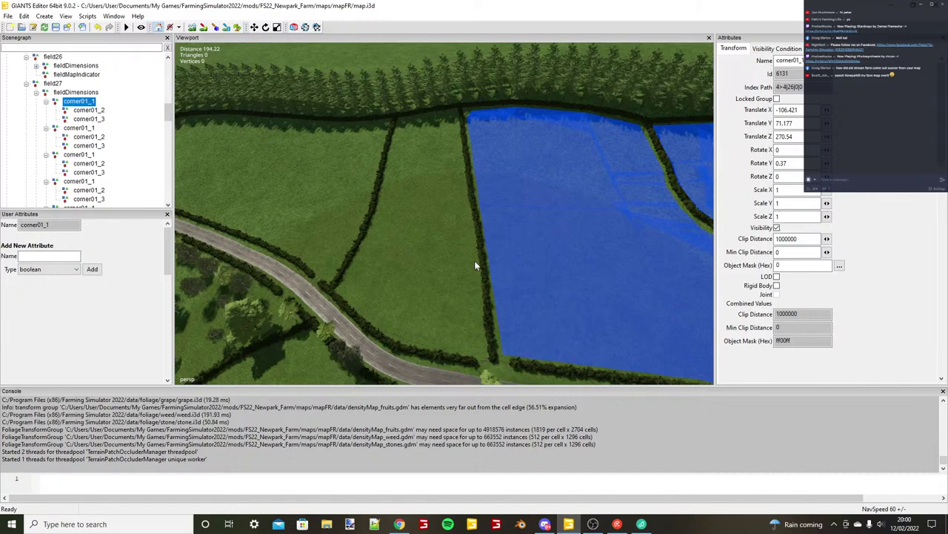
Collapse field27 and inspect where field28's fieldMapIndicator lies among the covered fields.
{"action": "left_click_drag", "start_coordinate": [475, 261], "coordinate": [420, 277], "text": "alt"}
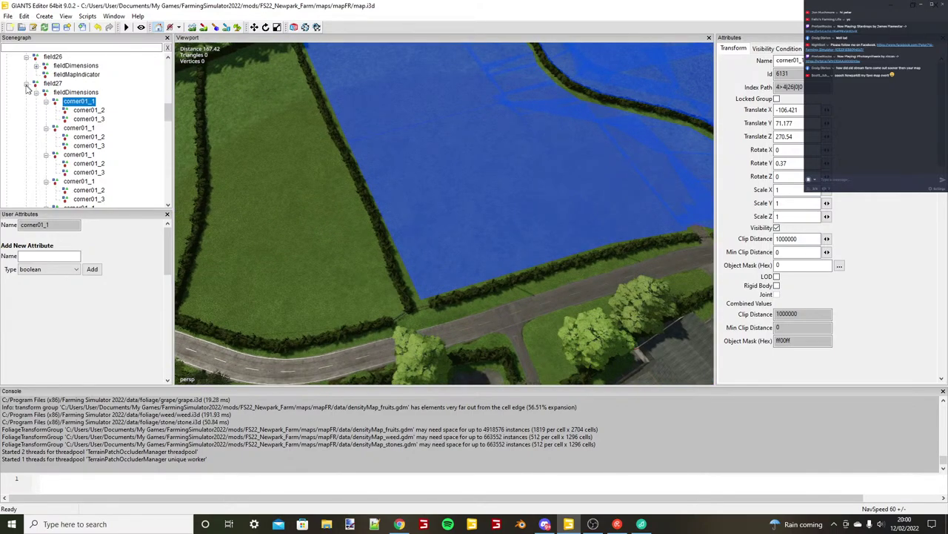
{"action": "left_click", "coordinate": [27, 84]}
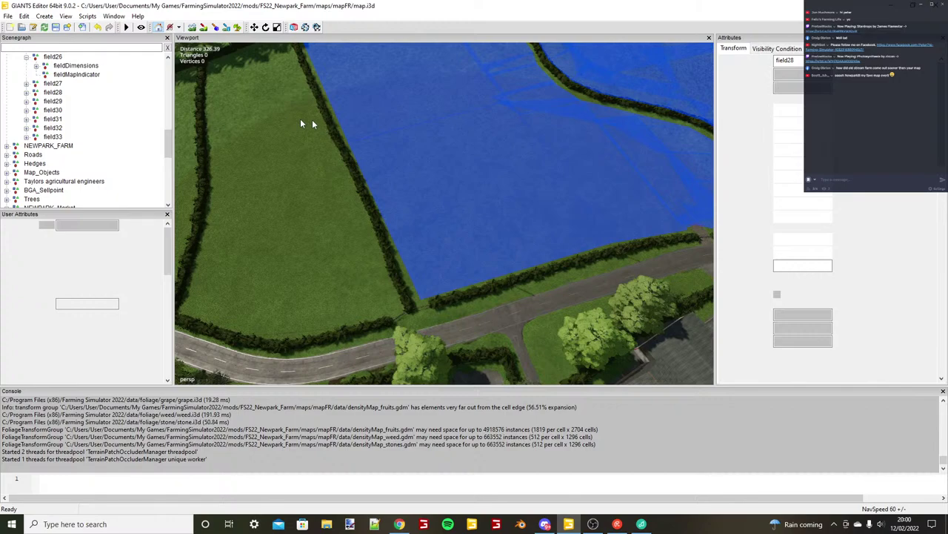
{"action": "scroll", "coordinate": [312, 120], "scroll_direction": "down", "scroll_amount": 4}
{"action": "left_click_drag", "start_coordinate": [312, 120], "coordinate": [386, 215], "text": "alt"}
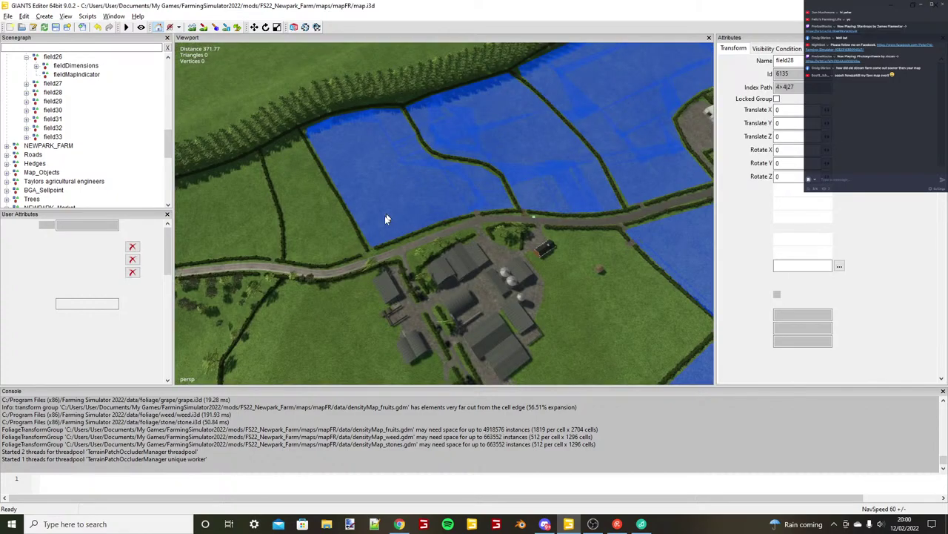
{"action": "scroll", "coordinate": [385, 219], "scroll_direction": "down", "scroll_amount": 3}
{"action": "left_click", "coordinate": [26, 92]}
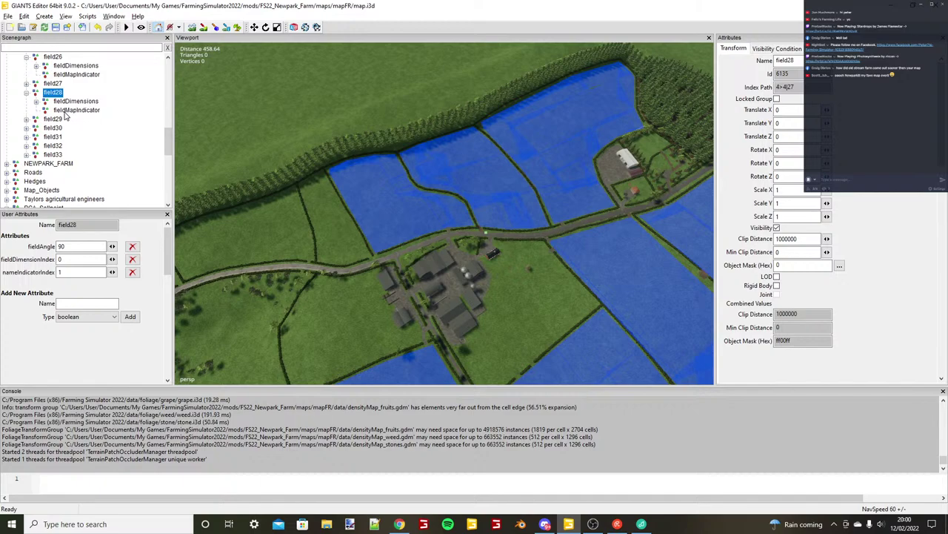
{"action": "double_click", "coordinate": [76, 109]}
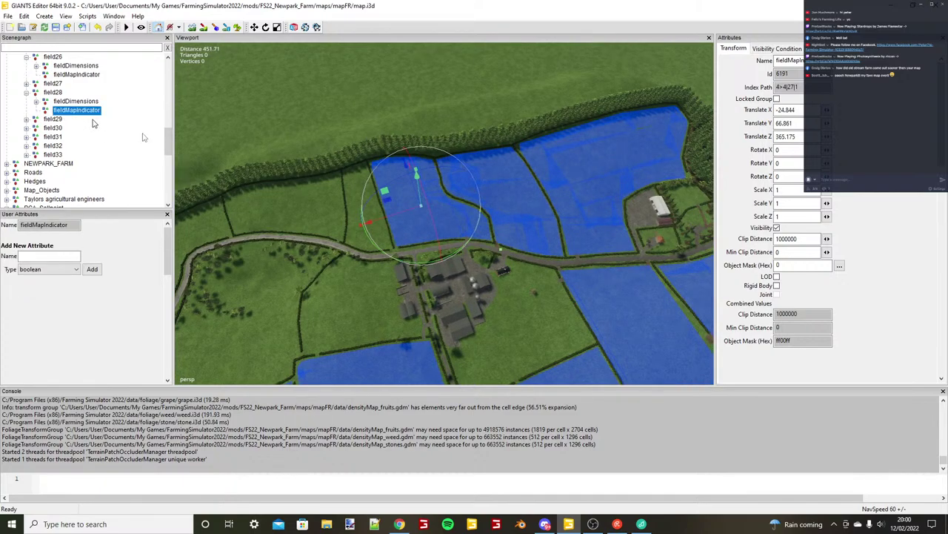
{"action": "scroll", "coordinate": [145, 137], "scroll_direction": "up", "scroll_amount": 4}
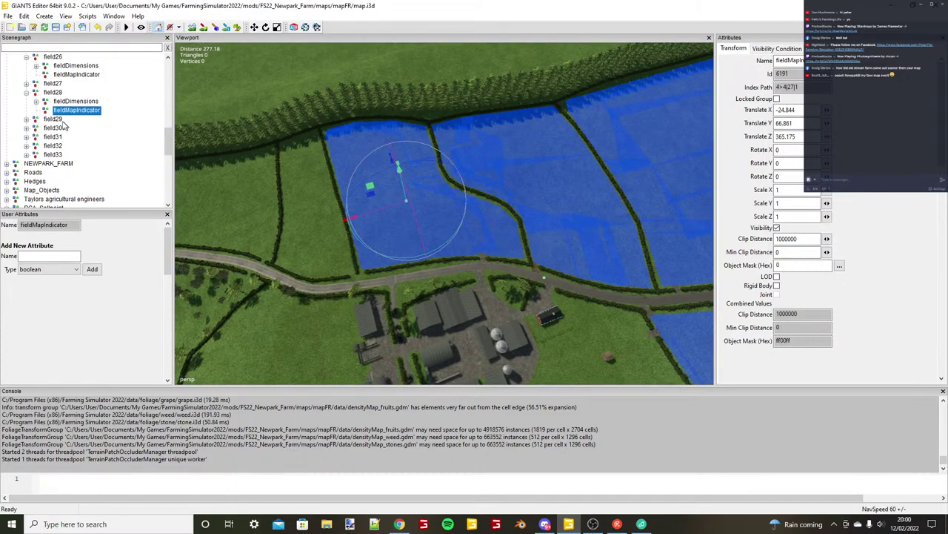
Place field29's corner01_1 in the uncovered grass field beside the roadside hedge, at about Translate X 89.95 and Z 344.04.
{"action": "left_click", "coordinate": [27, 120]}
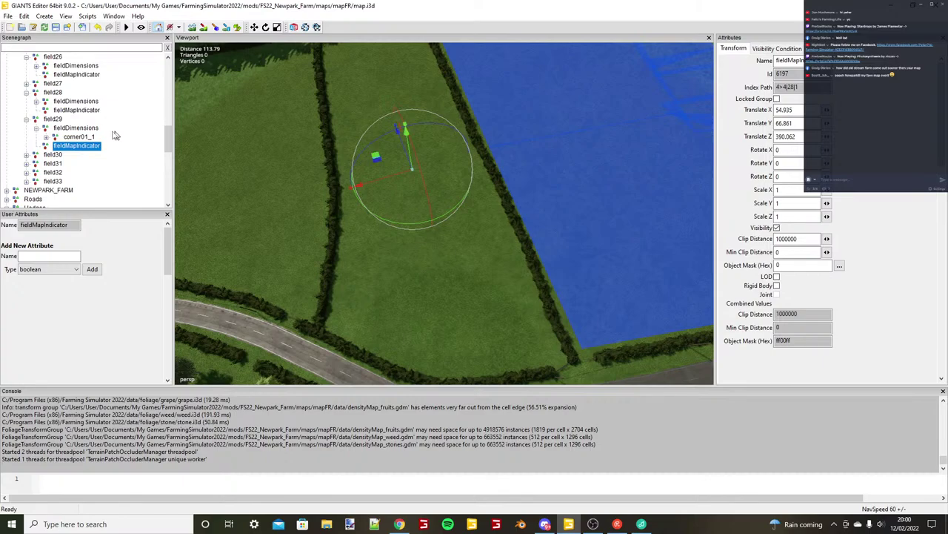
{"action": "left_click", "coordinate": [83, 137]}
{"action": "scroll", "coordinate": [296, 220], "scroll_direction": "down", "scroll_amount": 1}
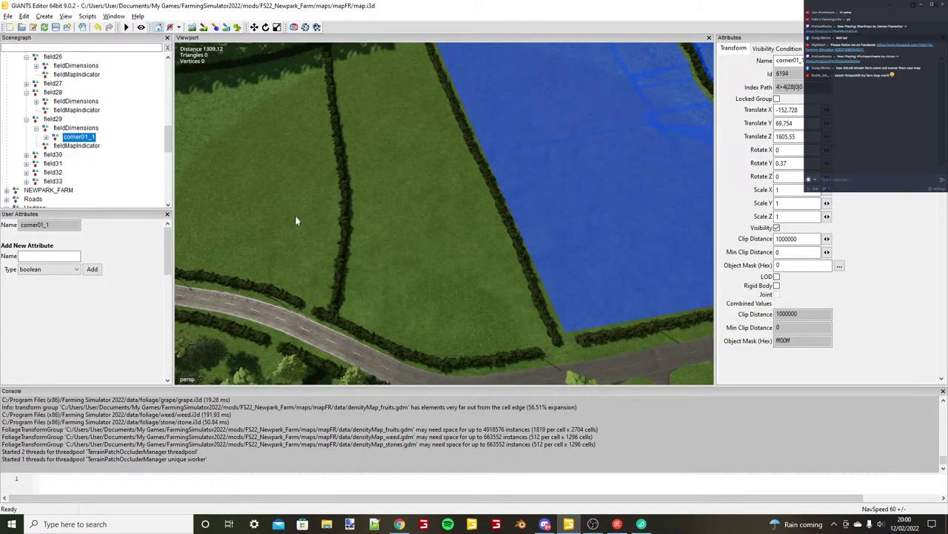
{"action": "scroll", "coordinate": [295, 220], "scroll_direction": "up", "scroll_amount": 4}
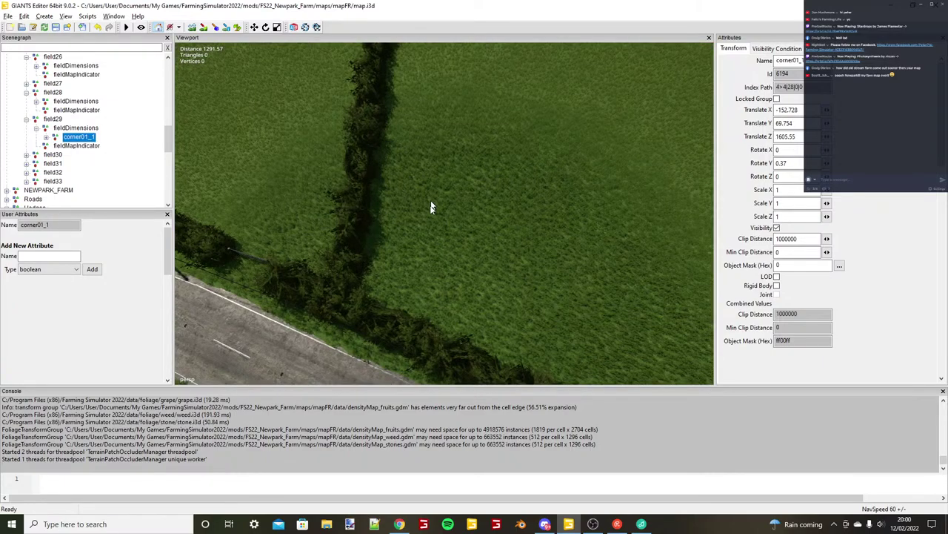
{"action": "left_click_drag", "start_coordinate": [432, 205], "coordinate": [411, 217], "text": "alt"}
{"action": "key", "text": "ctrl+b"}
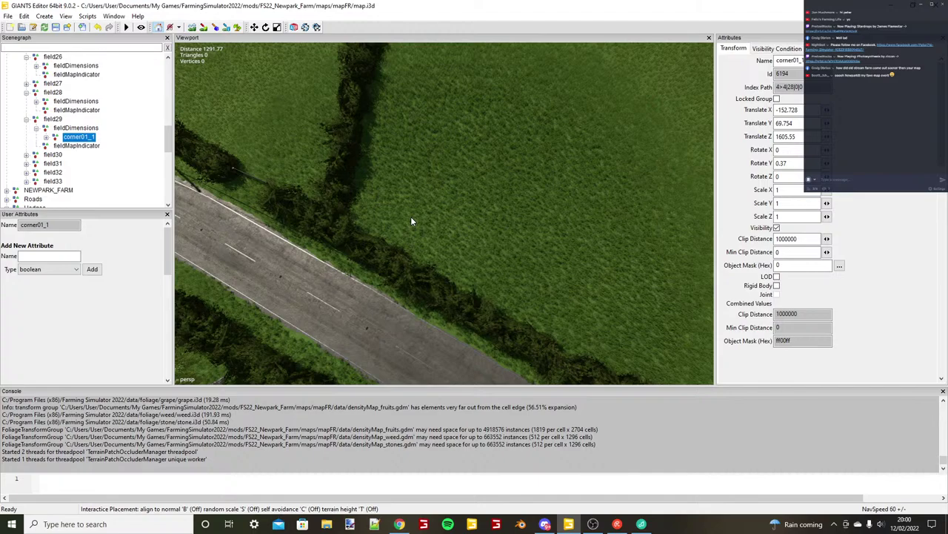
{"action": "left_click", "coordinate": [412, 217]}
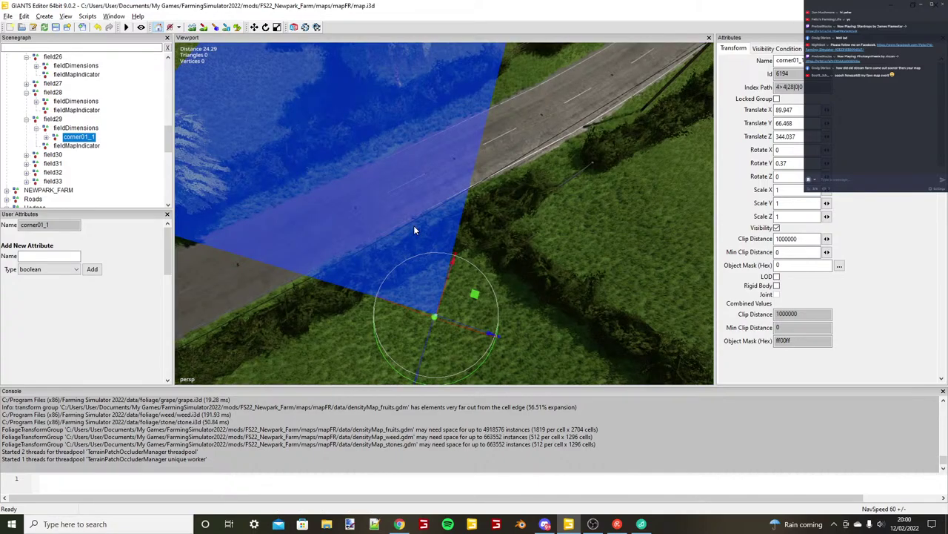
Shift field29's corner01_1 tight into the roadside hedge junction, to about Translate X 95.33 and Z 345.80.
{"action": "left_click_drag", "start_coordinate": [453, 261], "coordinate": [466, 216]}
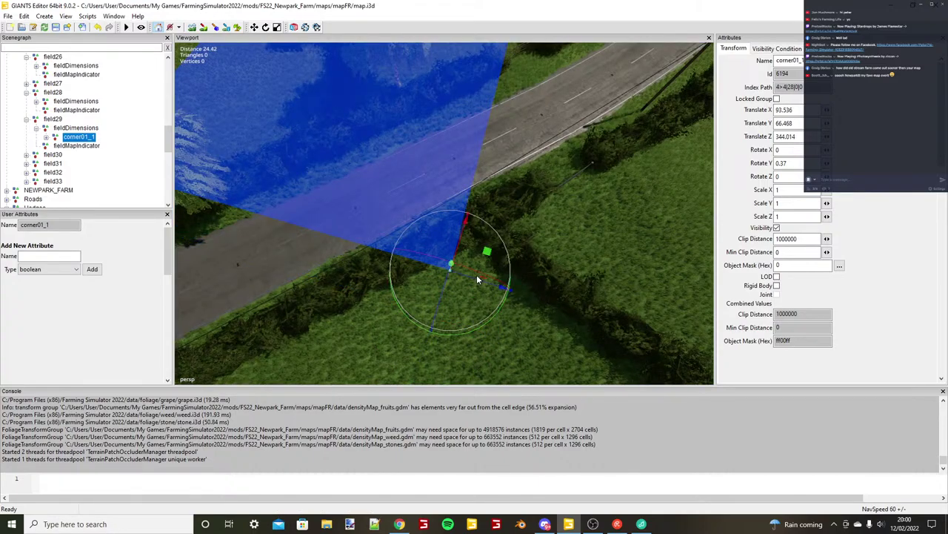
{"action": "left_click_drag", "start_coordinate": [506, 288], "coordinate": [523, 294]}
{"action": "scroll", "coordinate": [424, 250], "scroll_direction": "up", "scroll_amount": 3}
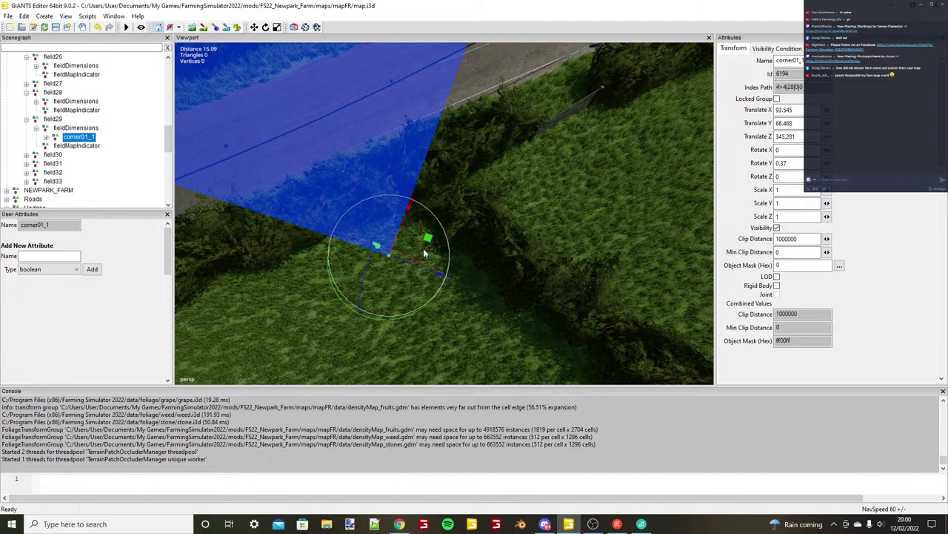
{"action": "left_click_drag", "start_coordinate": [425, 253], "coordinate": [425, 207]}
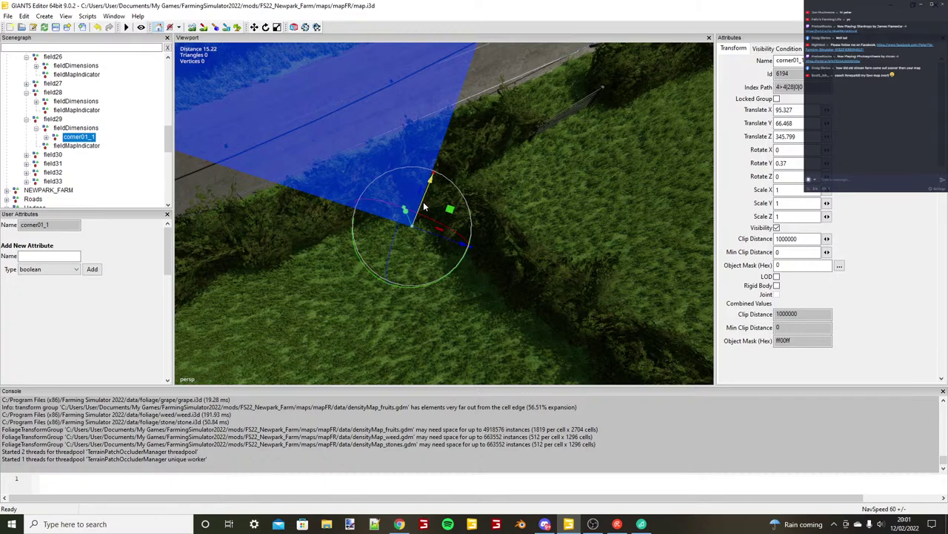
Place field29's corner01_2 inside the roadside hedge near the utility pole, at about Translate X -19.46 and Z -18.80.
{"action": "scroll", "coordinate": [425, 207], "scroll_direction": "down", "scroll_amount": 8}
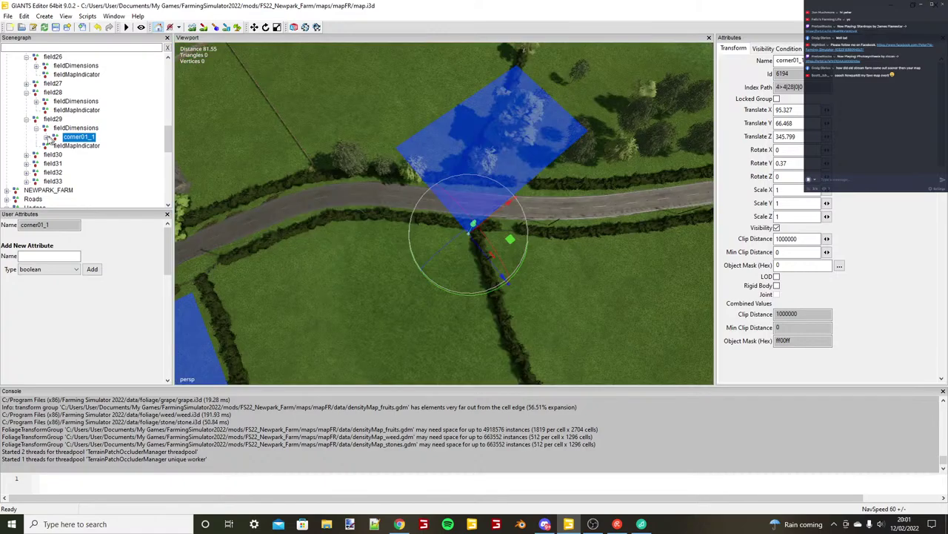
{"action": "left_click", "coordinate": [47, 138]}
{"action": "left_click", "coordinate": [89, 146]}
{"action": "scroll", "coordinate": [400, 245], "scroll_direction": "up", "scroll_amount": 5}
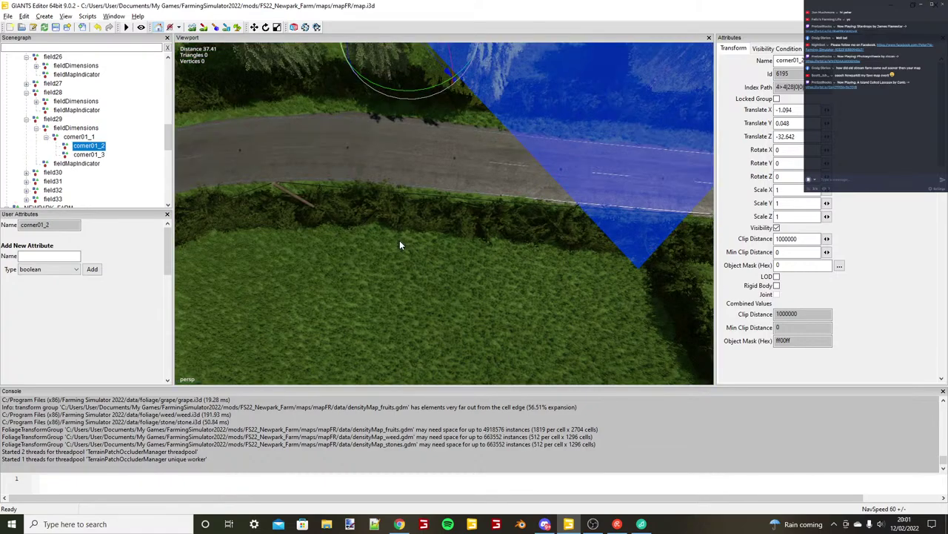
{"action": "left_click_drag", "start_coordinate": [400, 240], "coordinate": [426, 217], "text": "alt"}
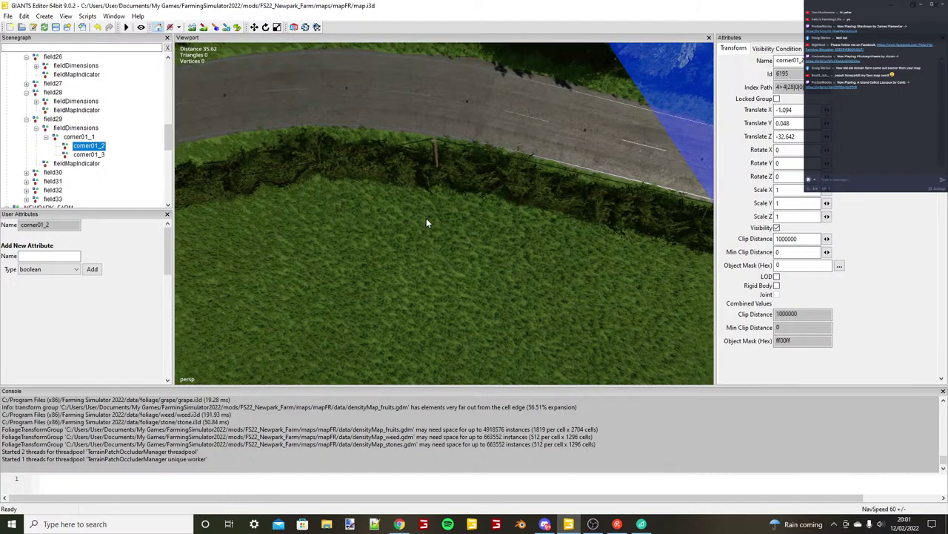
{"action": "key", "text": "ctrl+b"}
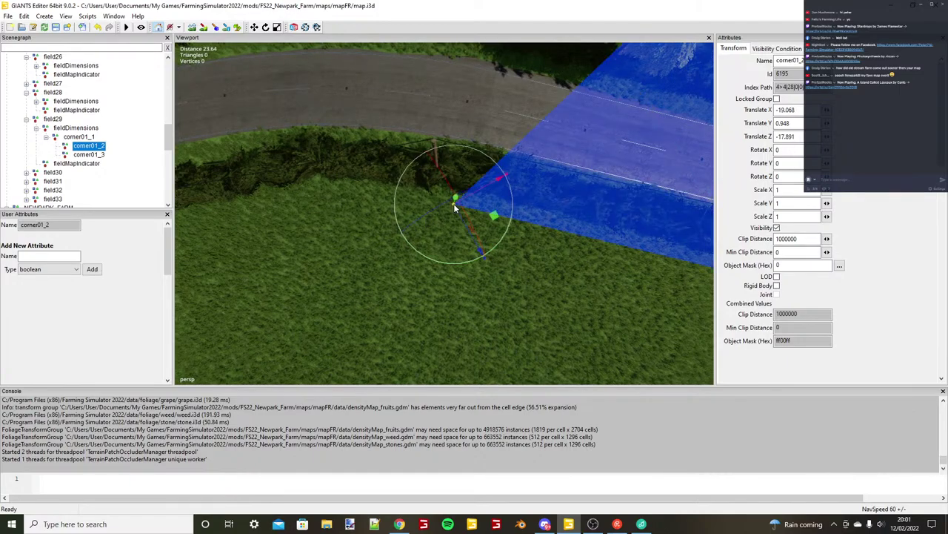
{"action": "scroll", "coordinate": [455, 207], "scroll_direction": "up", "scroll_amount": 2}
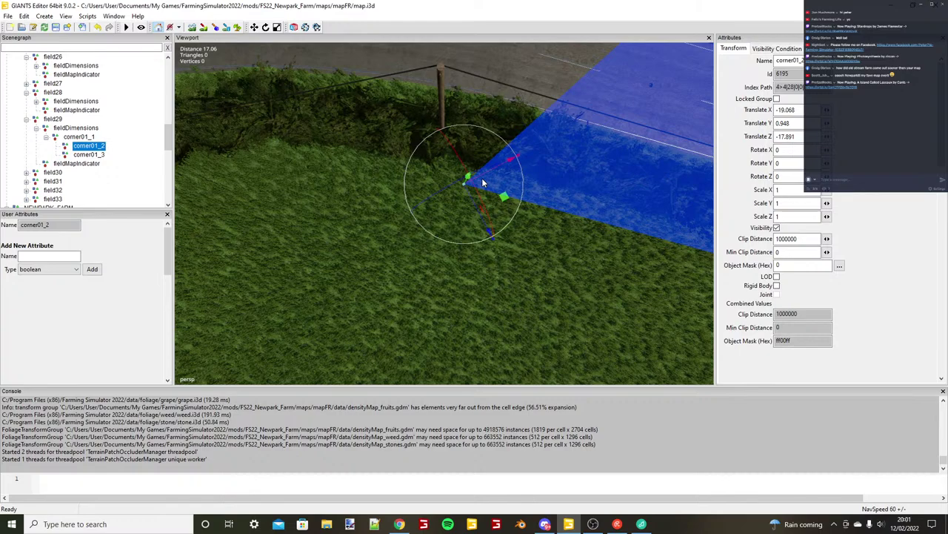
{"action": "left_click_drag", "start_coordinate": [482, 182], "coordinate": [454, 180]}
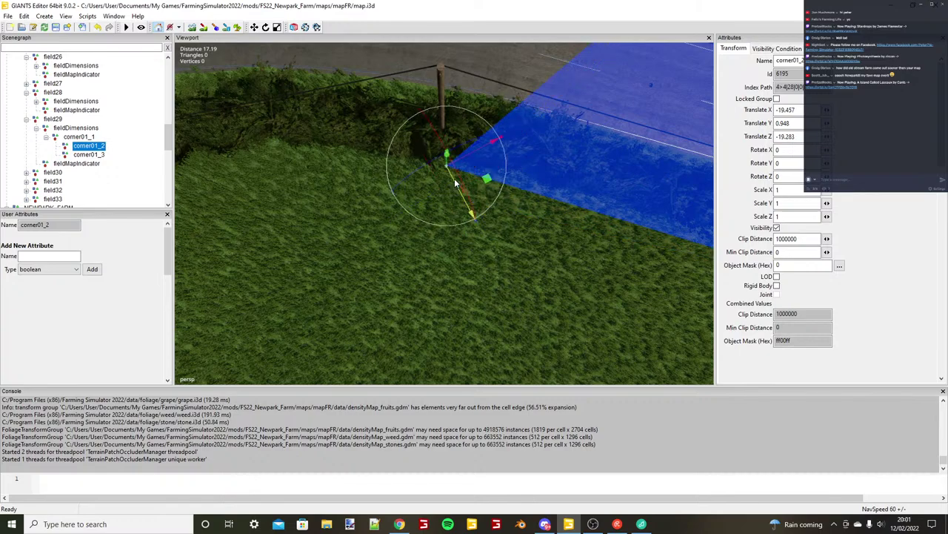
{"action": "scroll", "coordinate": [455, 178], "scroll_direction": "down", "scroll_amount": 3}
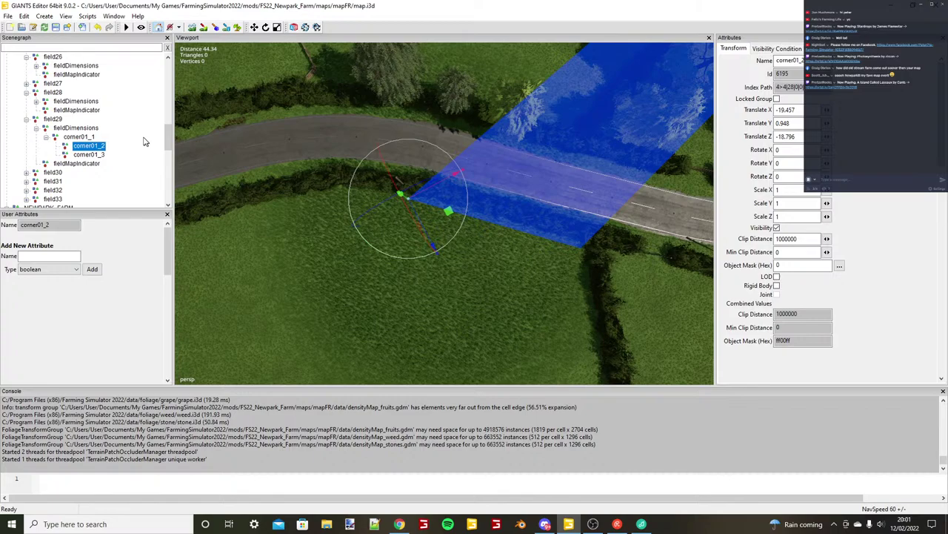
Place field29's corner01_3 beside the hedge dividing the grass fields, at about Translate X -10.12 and Z 23.21, and undo the rotation.
{"action": "left_click", "coordinate": [90, 154]}
{"action": "left_click_drag", "start_coordinate": [255, 215], "coordinate": [401, 226], "text": "alt"}
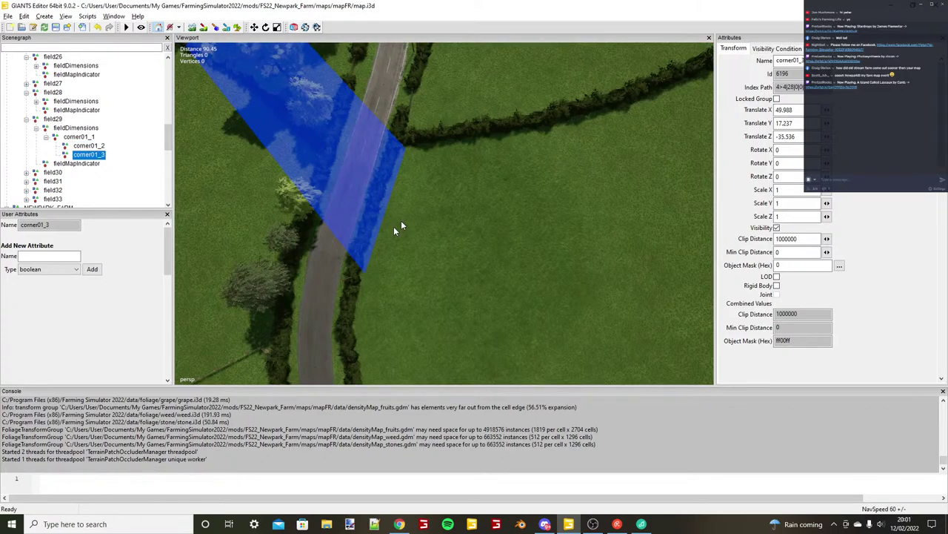
{"action": "middle_click_drag", "start_coordinate": [401, 220], "coordinate": [413, 207], "text": "alt"}
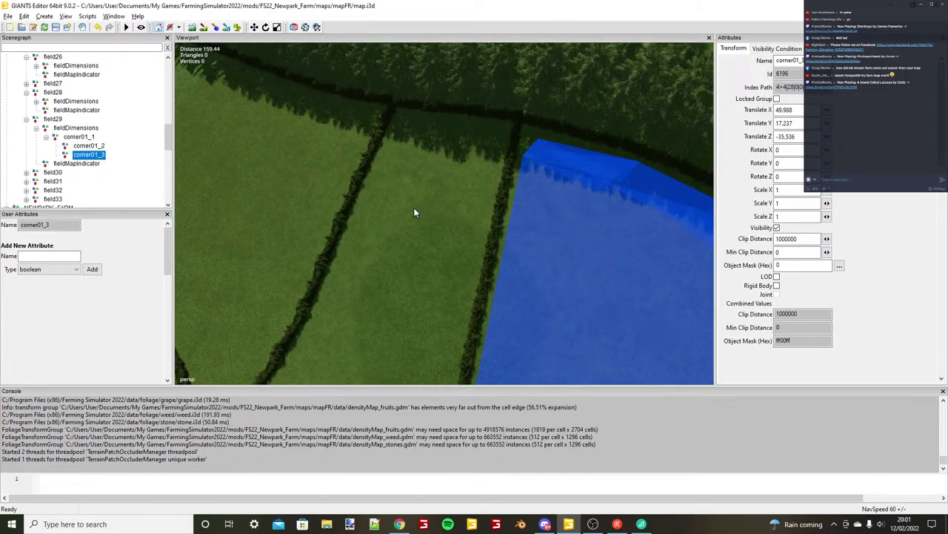
{"action": "left_click_drag", "start_coordinate": [414, 208], "coordinate": [346, 217], "text": "alt"}
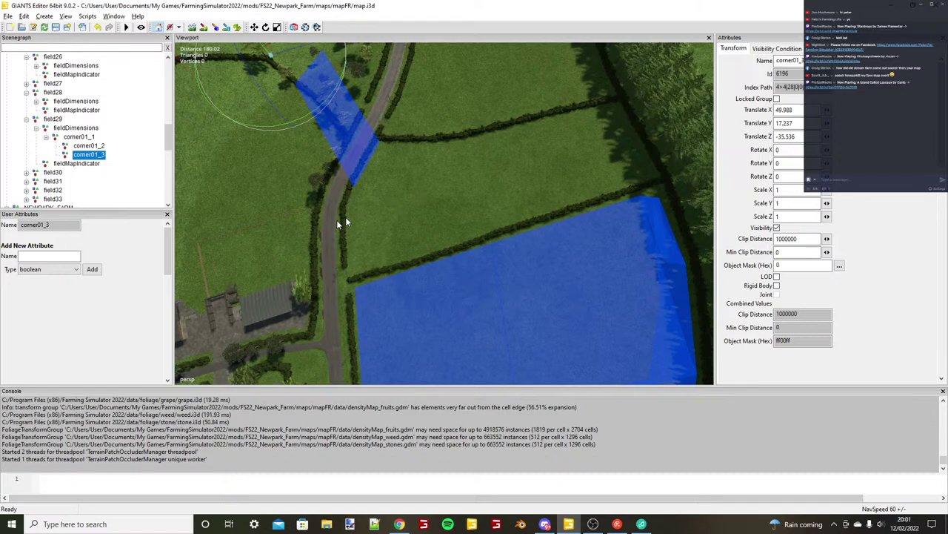
{"action": "scroll", "coordinate": [445, 216], "scroll_direction": "up", "scroll_amount": 3}
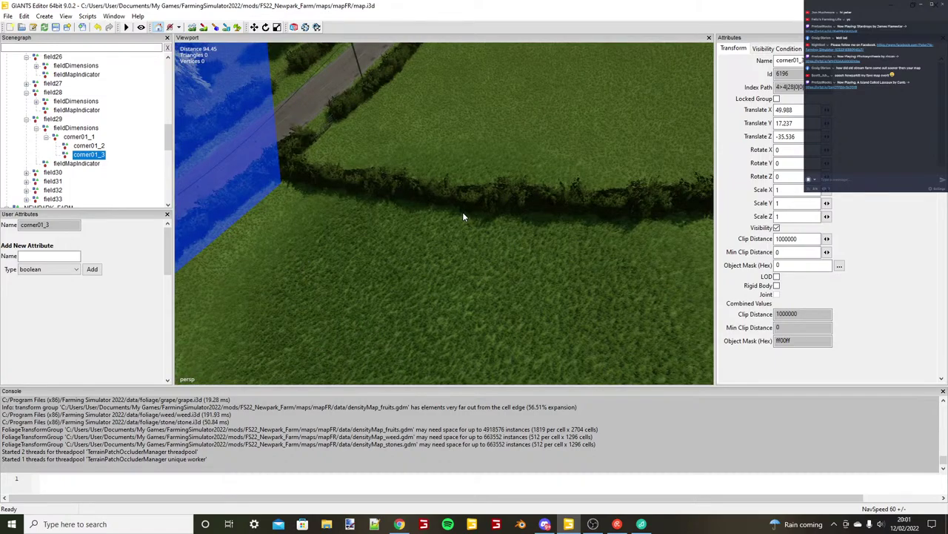
{"action": "key", "text": "ctrl+b"}
{"action": "scroll", "coordinate": [462, 212], "scroll_direction": "down", "scroll_amount": 3}
{"action": "left_click_drag", "start_coordinate": [462, 212], "coordinate": [411, 244], "text": "alt"}
{"action": "left_click_drag", "start_coordinate": [480, 150], "coordinate": [472, 148]}
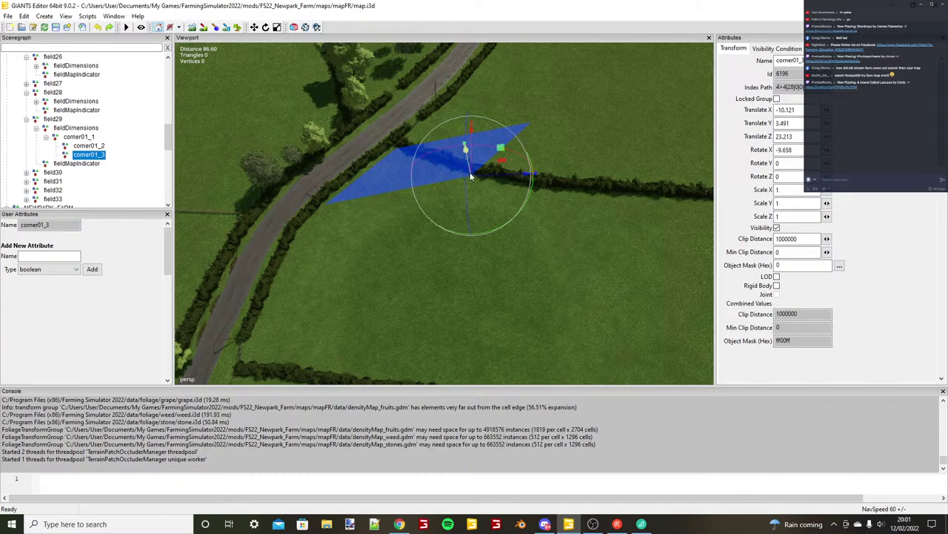
{"action": "key", "text": "ctrl+z"}
Move field29's corner01_3 out into the grass to about Translate X -32.52 and Z 12.4, extending the blue area from the roadside hedge.
{"action": "left_click_drag", "start_coordinate": [470, 165], "coordinate": [471, 209]}
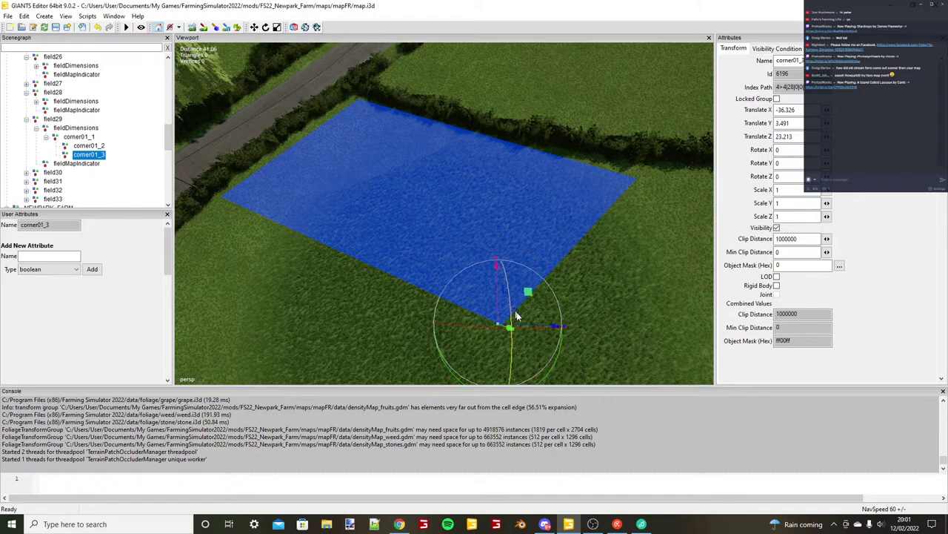
{"action": "left_click_drag", "start_coordinate": [517, 316], "coordinate": [420, 254]}
{"action": "right_click_drag", "start_coordinate": [419, 253], "coordinate": [415, 251]}
{"action": "left_click_drag", "start_coordinate": [294, 211], "coordinate": [458, 291]}
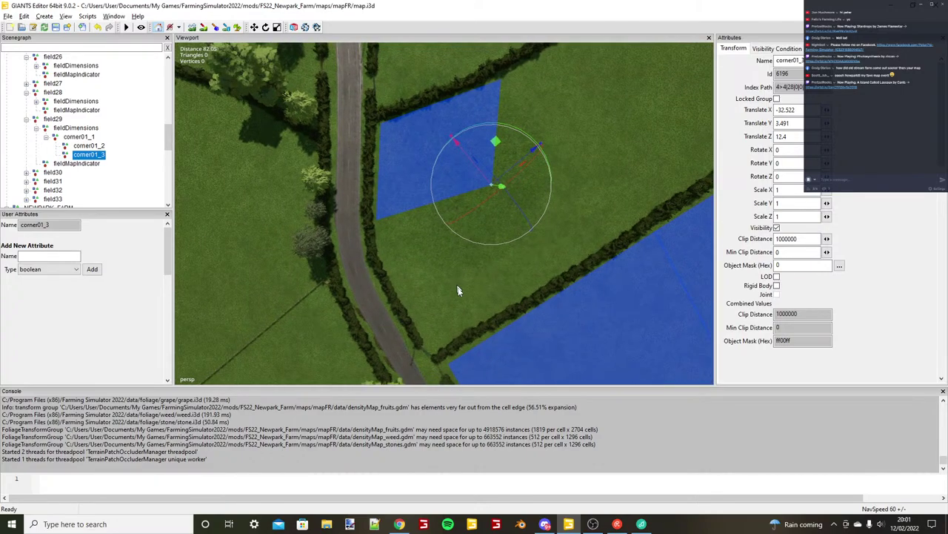
{"action": "right_click_drag", "start_coordinate": [458, 291], "coordinate": [462, 291]}
{"action": "key", "text": "w"}
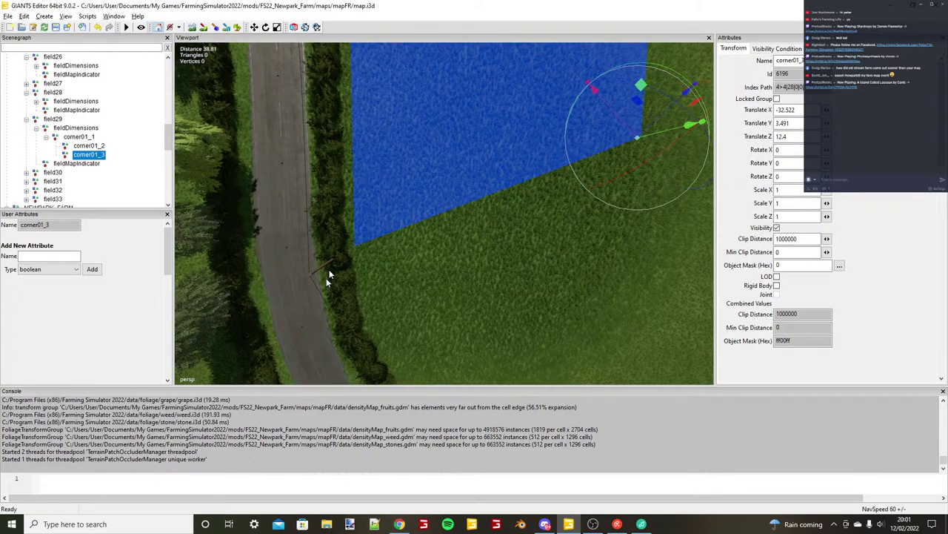
Duplicate field29's corner01_1 group and position the copy along the dividing hedge at about Translate X 82.88 and Z 376.03.
{"action": "left_click_drag", "start_coordinate": [376, 222], "coordinate": [405, 195], "text": "alt"}
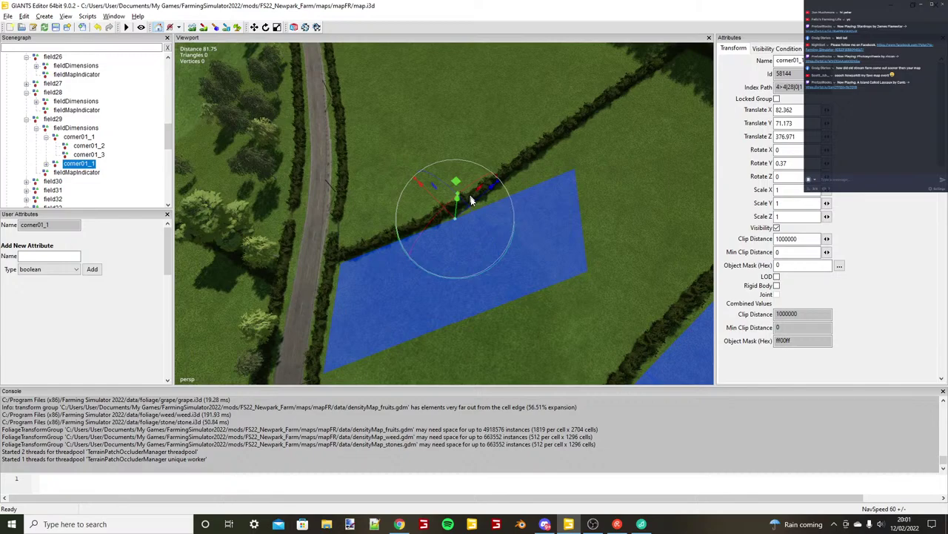
{"action": "scroll", "coordinate": [471, 200], "scroll_direction": "up", "scroll_amount": 5}
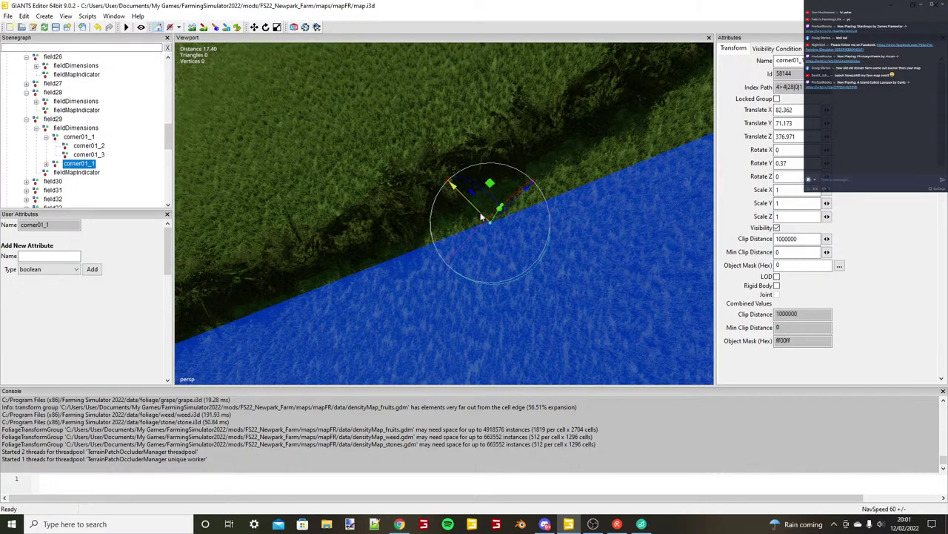
{"action": "mouse_move", "coordinate": [480, 216]}
{"action": "left_mouse_down"}
{"action": "mouse_move", "coordinate": [495, 209]}
{"action": "mouse_move", "coordinate": [475, 229]}
{"action": "left_mouse_up"}
{"action": "left_click_drag", "start_coordinate": [475, 229], "coordinate": [495, 203], "text": "alt"}
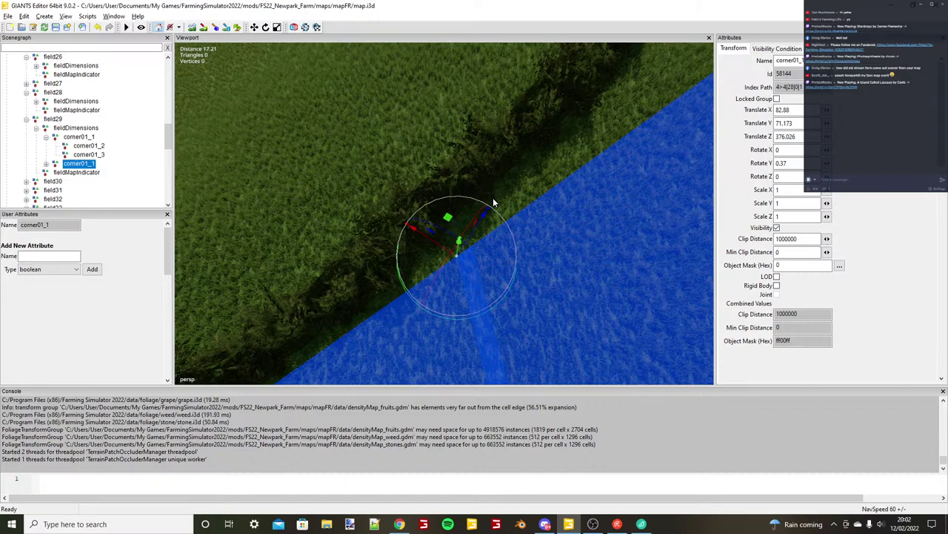
{"action": "scroll", "coordinate": [494, 203], "scroll_direction": "down", "scroll_amount": 4}
Place the duplicated group's corner01_2 further along the dividing hedge at about Translate X -4.33 and Z 11.92.
{"action": "left_click", "coordinate": [47, 165]}
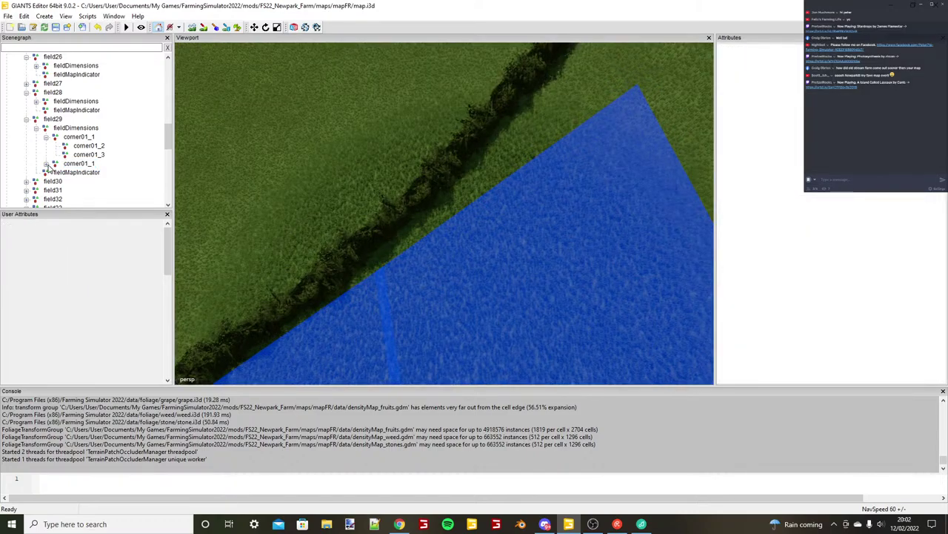
{"action": "left_click", "coordinate": [46, 165]}
{"action": "left_click", "coordinate": [89, 172]}
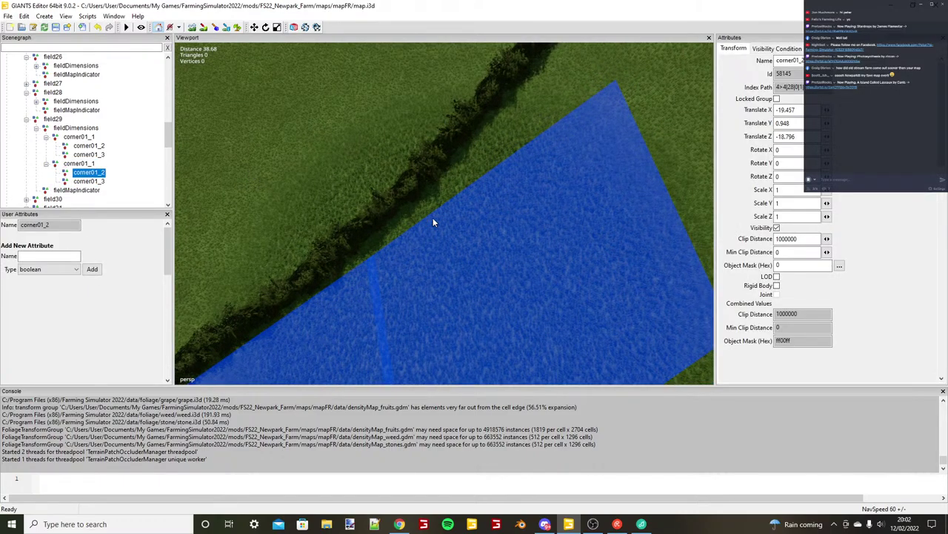
{"action": "key", "text": "ctrl+b"}
{"action": "left_click_drag", "start_coordinate": [434, 222], "coordinate": [461, 215], "text": "alt"}
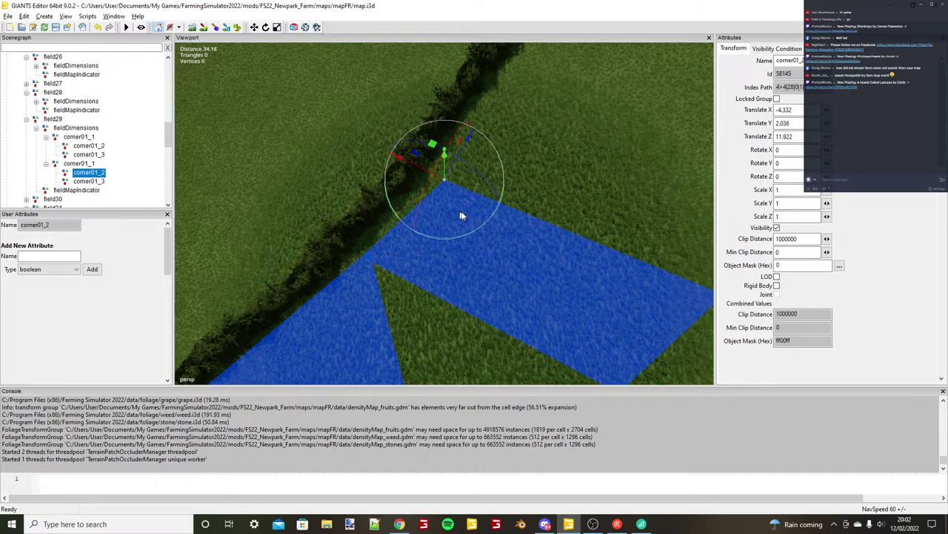
Shift the second group's corner01_2 to about Translate X -3.14, Z 15.36, and move its corner01_3 to about X -23.23, Z -2.77.
{"action": "middle_click_drag", "start_coordinate": [460, 212], "coordinate": [554, 223], "text": "alt"}
{"action": "left_click_drag", "start_coordinate": [535, 158], "coordinate": [523, 151]}
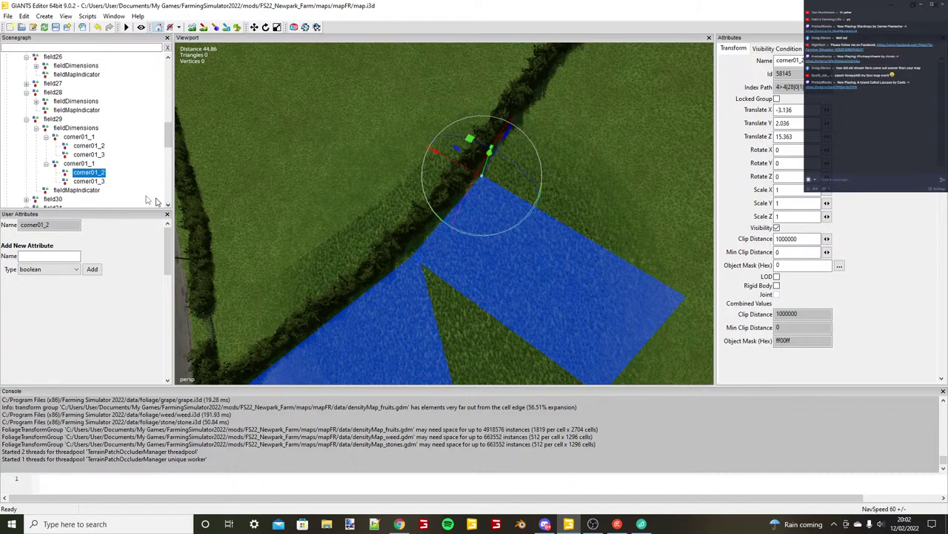
{"action": "left_click", "coordinate": [89, 181]}
{"action": "left_click_drag", "start_coordinate": [356, 272], "coordinate": [463, 277], "text": "alt"}
{"action": "key", "text": "ctrl+b"}
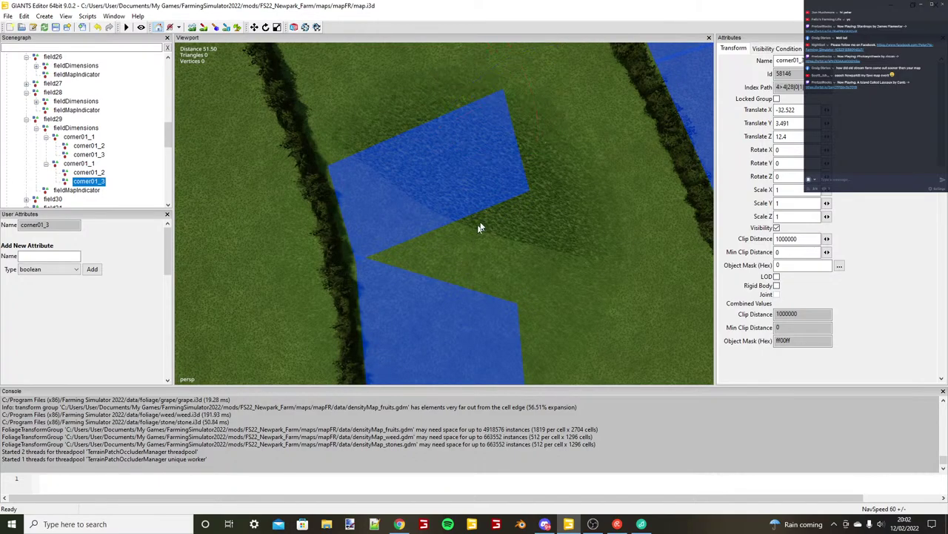
{"action": "left_click", "coordinate": [484, 210]}
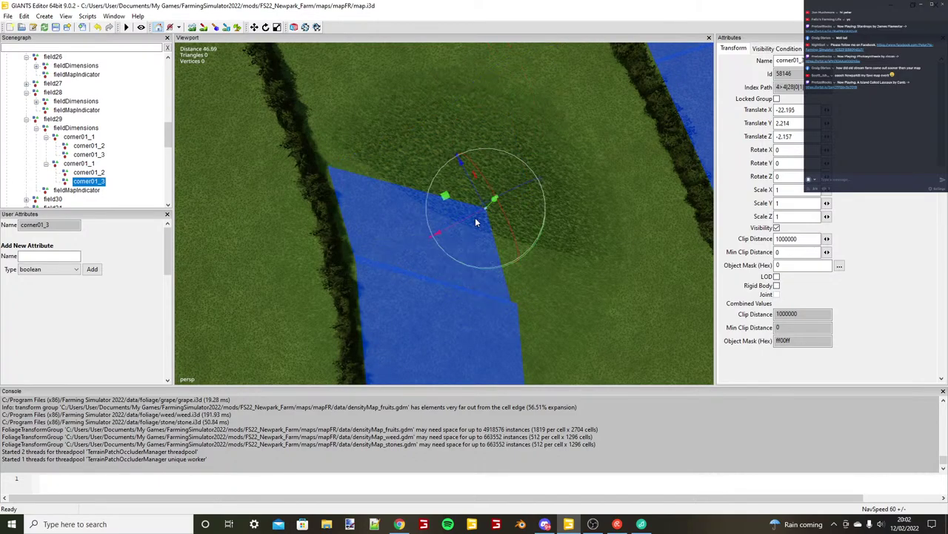
{"action": "left_click", "coordinate": [489, 238], "text": "ctrl+shift"}
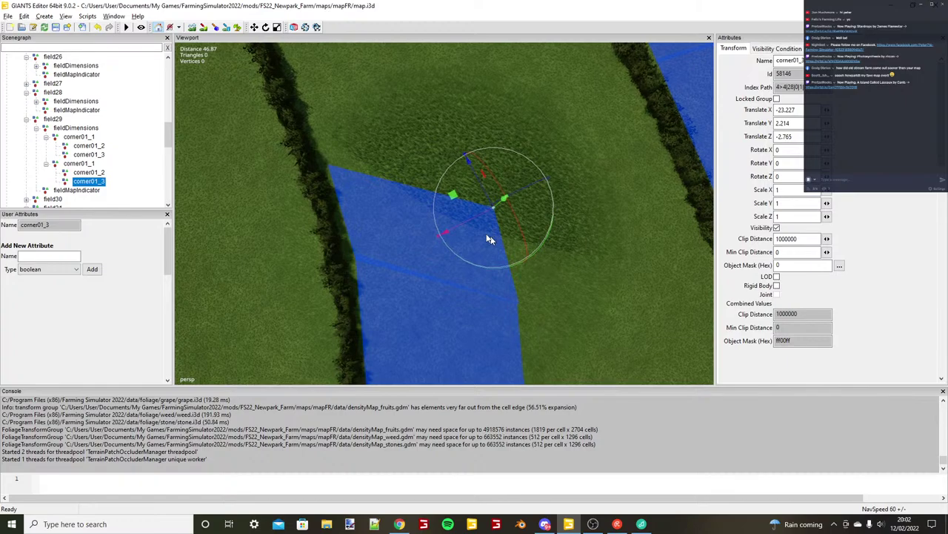
Duplicate field29's second corner01_1 group and place the copy beside the dividing hedge at about Translate X 80.12 and Z 389.78.
{"action": "left_click_drag", "start_coordinate": [488, 235], "coordinate": [438, 241], "text": "alt"}
{"action": "left_click", "coordinate": [79, 164]}
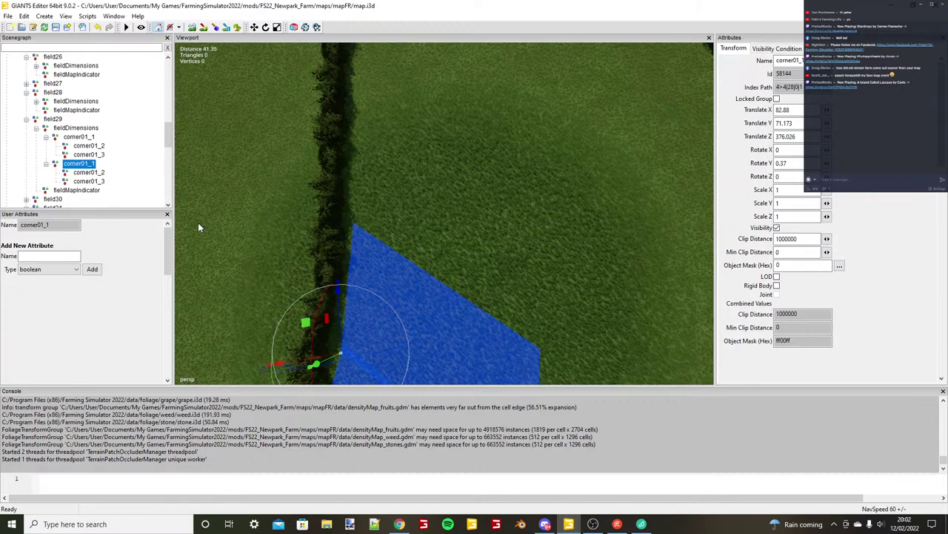
{"action": "key", "text": "ctrl+d"}
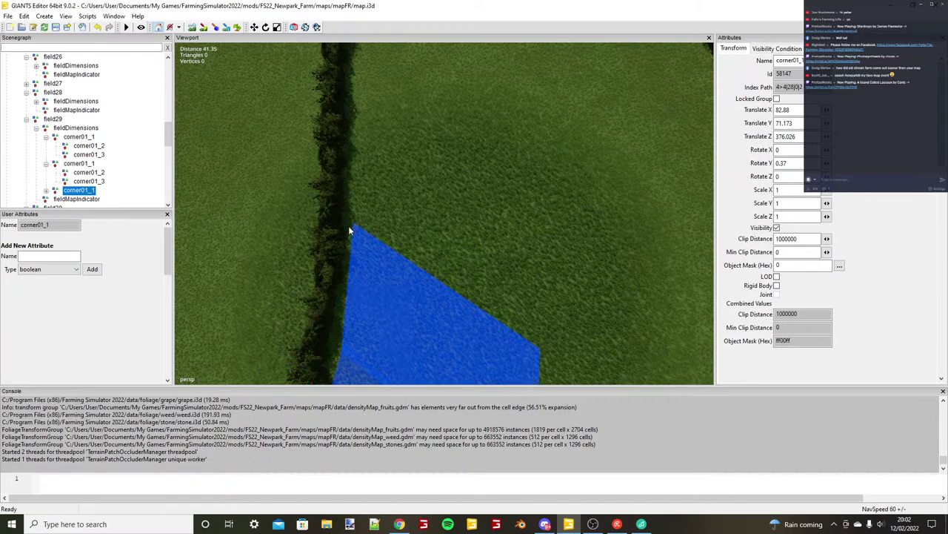
{"action": "scroll", "coordinate": [350, 230], "scroll_direction": "up", "scroll_amount": 5}
{"action": "key", "text": "ctrl+b"}
{"action": "left_click_drag", "start_coordinate": [366, 222], "coordinate": [378, 255]}
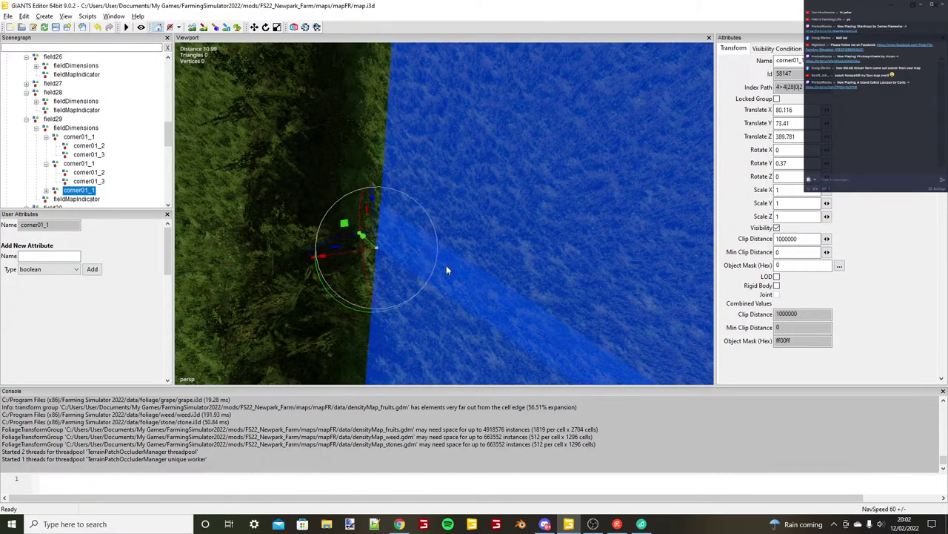
Place the third group's corner01_2 at the far end of the dividing hedge, at about Translate X -9.58 and Z 67.45.
{"action": "scroll", "coordinate": [446, 271], "scroll_direction": "down", "scroll_amount": 4}
{"action": "left_click", "coordinate": [46, 191]}
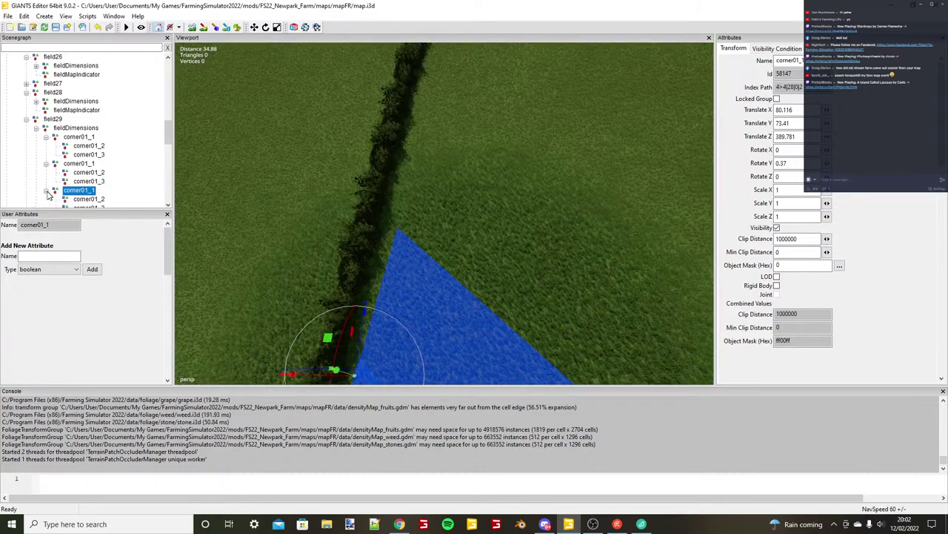
{"action": "left_click", "coordinate": [87, 199]}
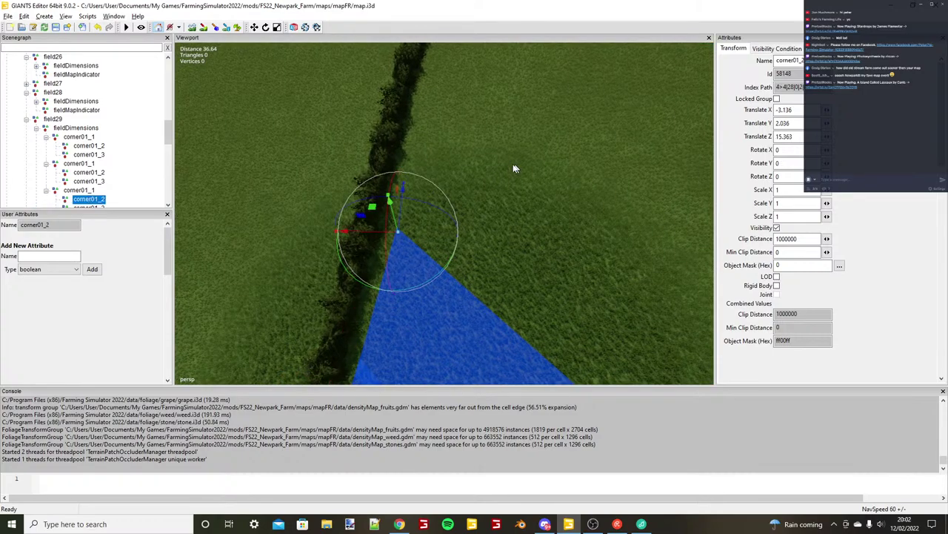
{"action": "middle_click_drag", "start_coordinate": [513, 164], "coordinate": [481, 224], "text": "alt"}
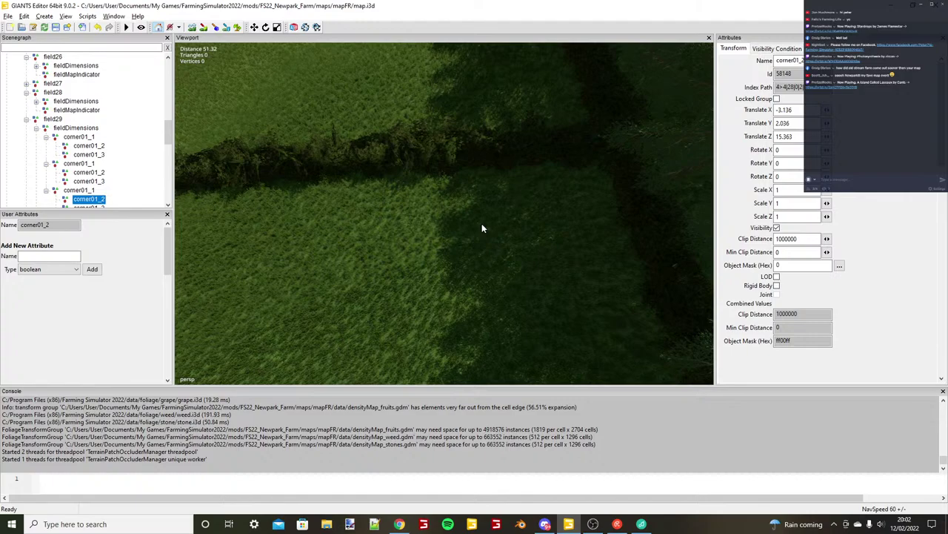
{"action": "key", "text": "ctrl+b"}
{"action": "left_click", "coordinate": [557, 183]}
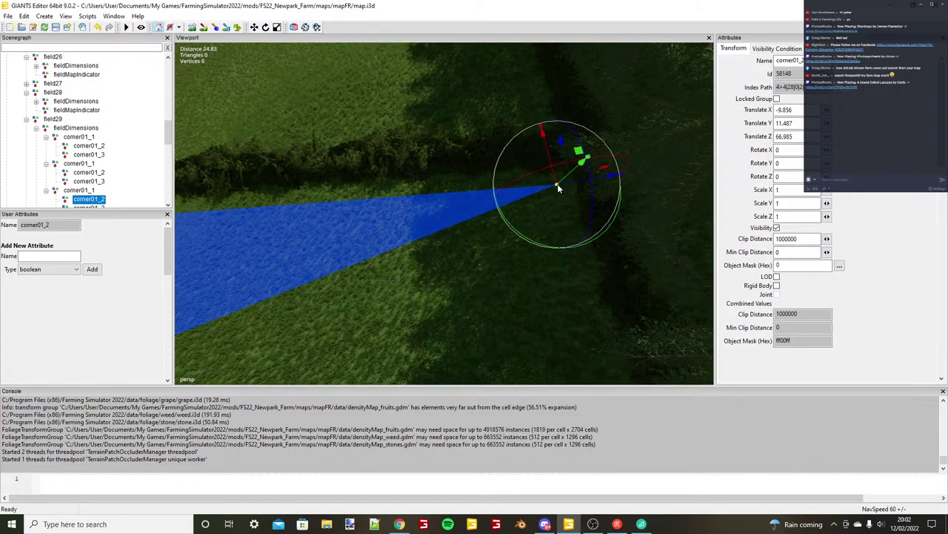
{"action": "scroll", "coordinate": [558, 185], "scroll_direction": "down", "scroll_amount": 2}
{"action": "left_click_drag", "start_coordinate": [539, 199], "coordinate": [522, 326]}
{"action": "scroll", "coordinate": [528, 210], "scroll_direction": "down", "scroll_amount": 2}
{"action": "scroll", "coordinate": [527, 206], "scroll_direction": "down", "scroll_amount": 4}
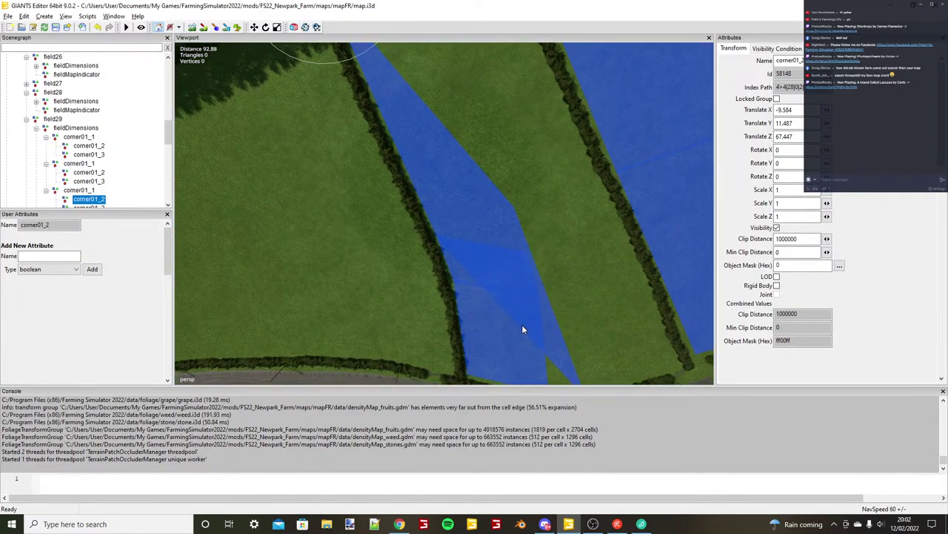
Move the third group's corner01_3 out into the grass near the field's far end, at about Translate X -32.97 and Z 47.31.
{"action": "scroll", "coordinate": [100, 194], "scroll_direction": "down", "scroll_amount": 1}
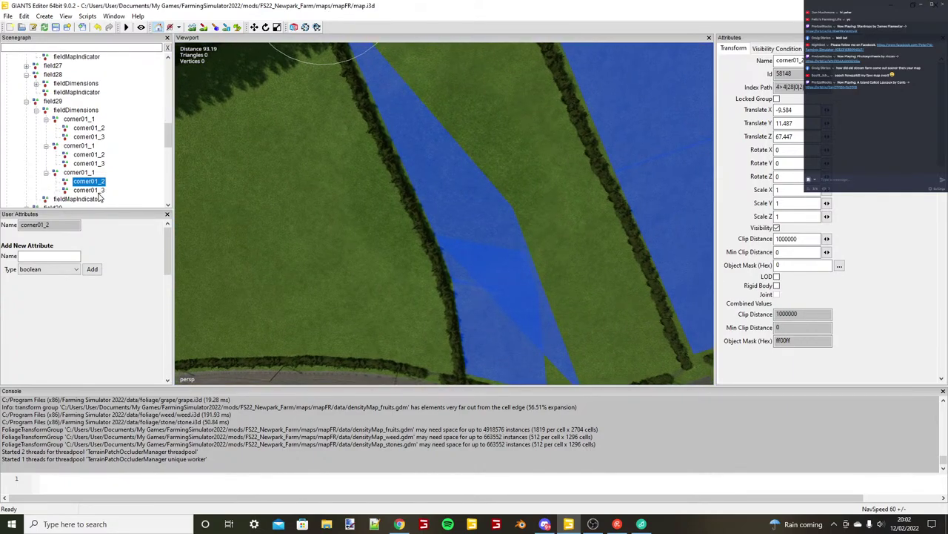
{"action": "left_click", "coordinate": [99, 191]}
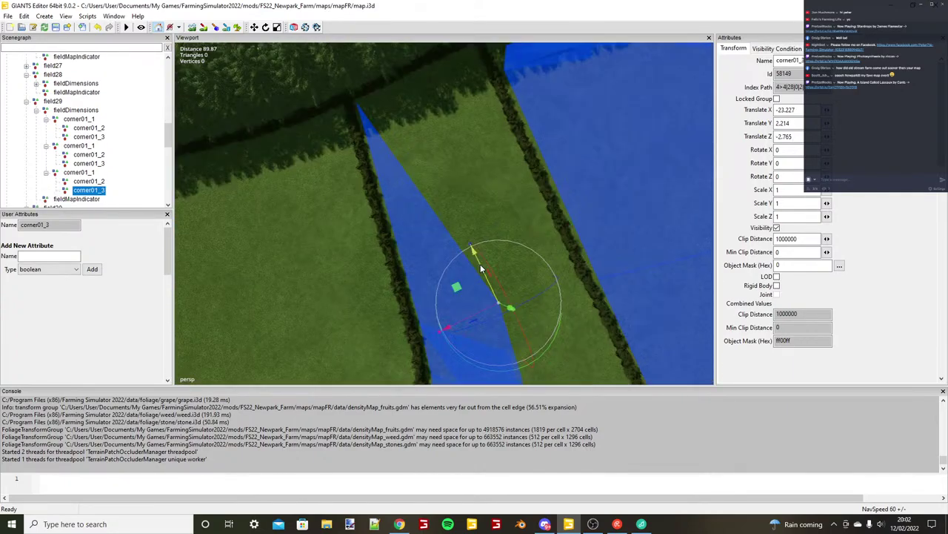
{"action": "left_click_drag", "start_coordinate": [474, 251], "coordinate": [390, 30]}
{"action": "left_click_drag", "start_coordinate": [379, 143], "coordinate": [457, 143]}
Duplicate field29's third corner01_1 group and place the copy in the far hedge corner at about Translate X 70.98 and Z 457.26.
{"action": "scroll", "coordinate": [492, 194], "scroll_direction": "up", "scroll_amount": 5}
{"action": "left_click_drag", "start_coordinate": [456, 143], "coordinate": [547, 178], "text": "alt"}
{"action": "left_click", "coordinate": [81, 174]}
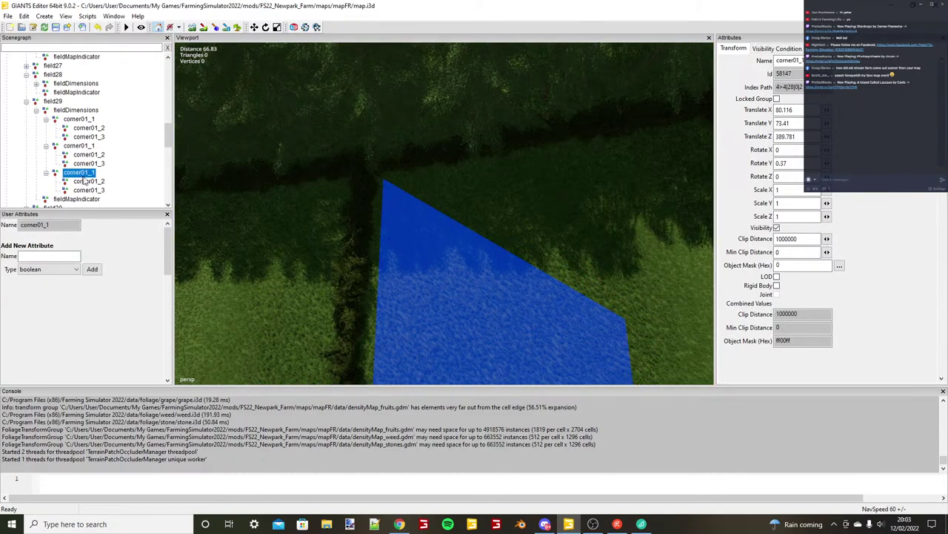
{"action": "key", "text": "ctrl+b"}
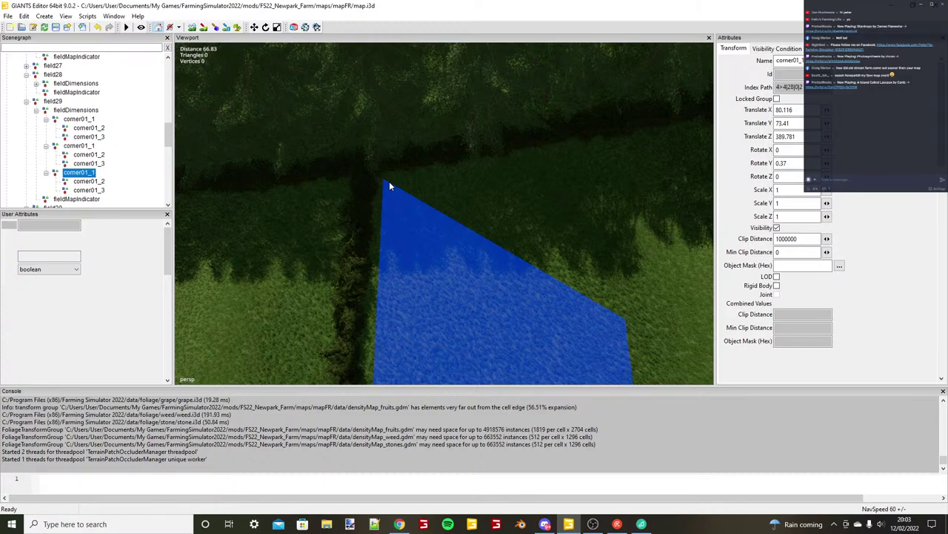
{"action": "scroll", "coordinate": [458, 216], "scroll_direction": "up", "scroll_amount": 4}
{"action": "middle_click_drag", "start_coordinate": [389, 181], "coordinate": [350, 194], "text": "alt"}
{"action": "scroll", "coordinate": [457, 216], "scroll_direction": "up", "scroll_amount": 4}
{"action": "left_click_drag", "start_coordinate": [349, 184], "coordinate": [339, 206]}
Place the fourth group's corner01_2 in the opposite far corner of the grass field, at about Translate X -36.86 and Z -1.64.
{"action": "left_click", "coordinate": [46, 200]}
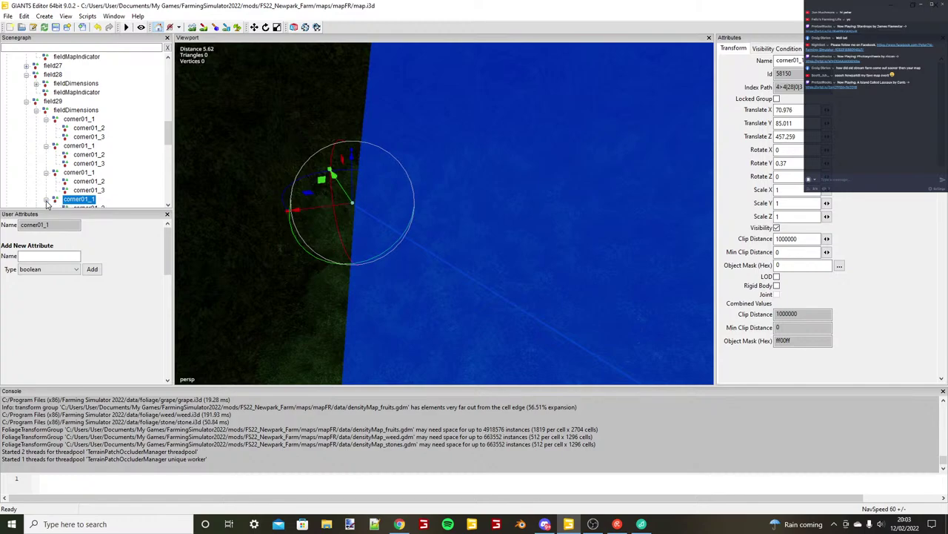
{"action": "scroll", "coordinate": [93, 198], "scroll_direction": "down", "scroll_amount": 1}
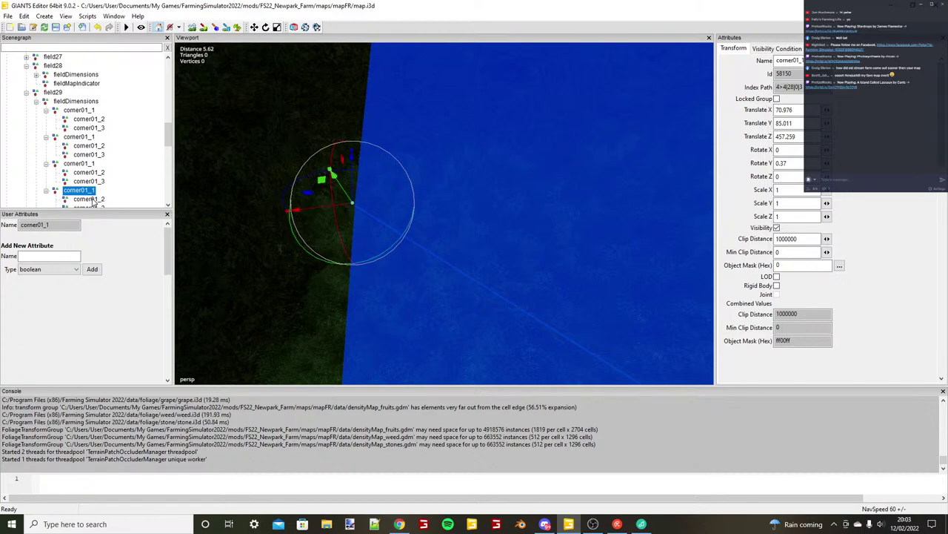
{"action": "left_click", "coordinate": [94, 200]}
{"action": "scroll", "coordinate": [414, 247], "scroll_direction": "down", "scroll_amount": 3}
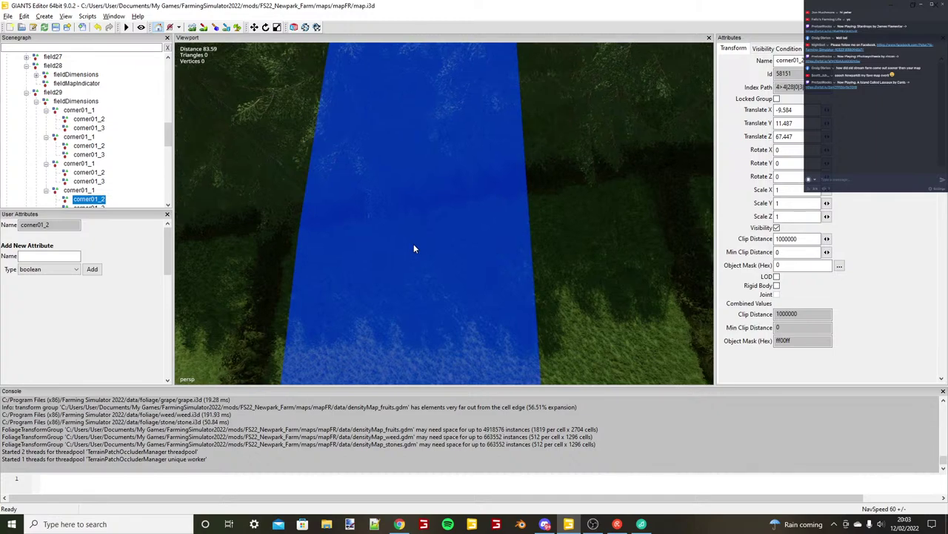
{"action": "key", "text": "ctrl+b"}
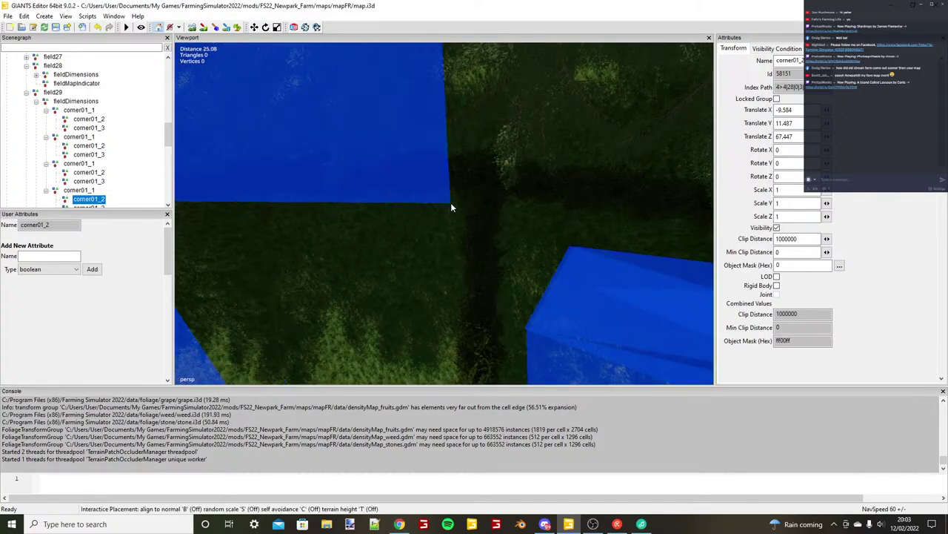
{"action": "left_click", "coordinate": [451, 202]}
{"action": "scroll", "coordinate": [450, 202], "scroll_direction": "up", "scroll_amount": 1}
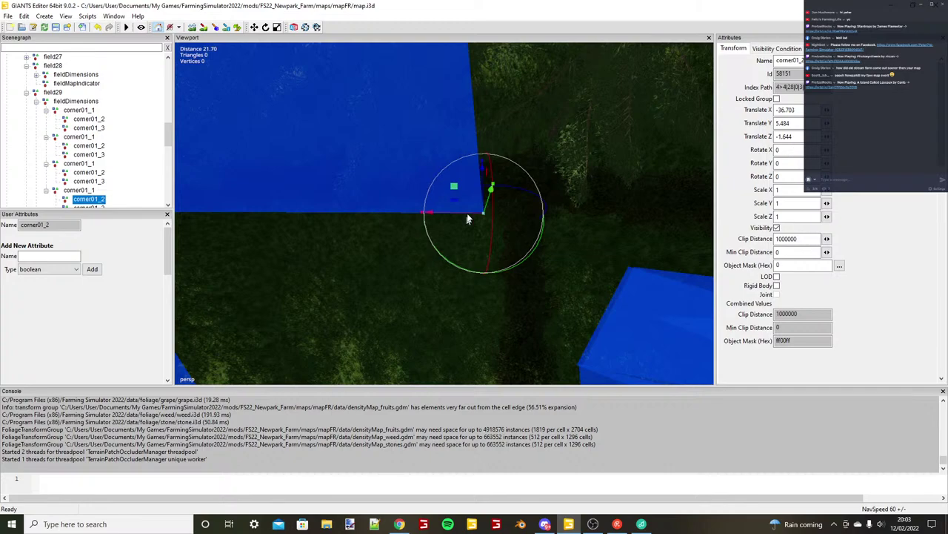
{"action": "left_click_drag", "start_coordinate": [467, 214], "coordinate": [469, 209]}
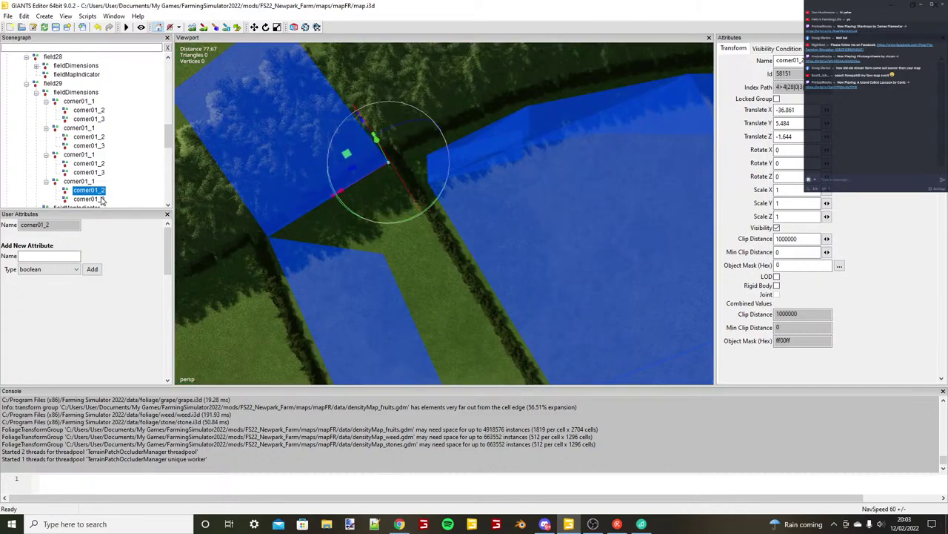
Place the fourth group's corner01_3 beside the opposite hedge, back along the field at about Translate X -36.51 and Z -27.37.
{"action": "left_click", "coordinate": [99, 199]}
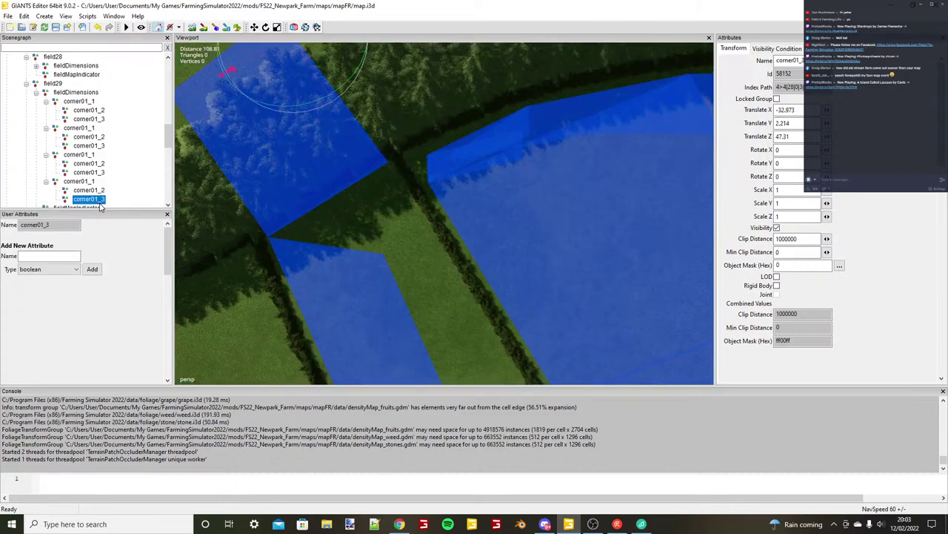
{"action": "key", "text": "ctrl+b"}
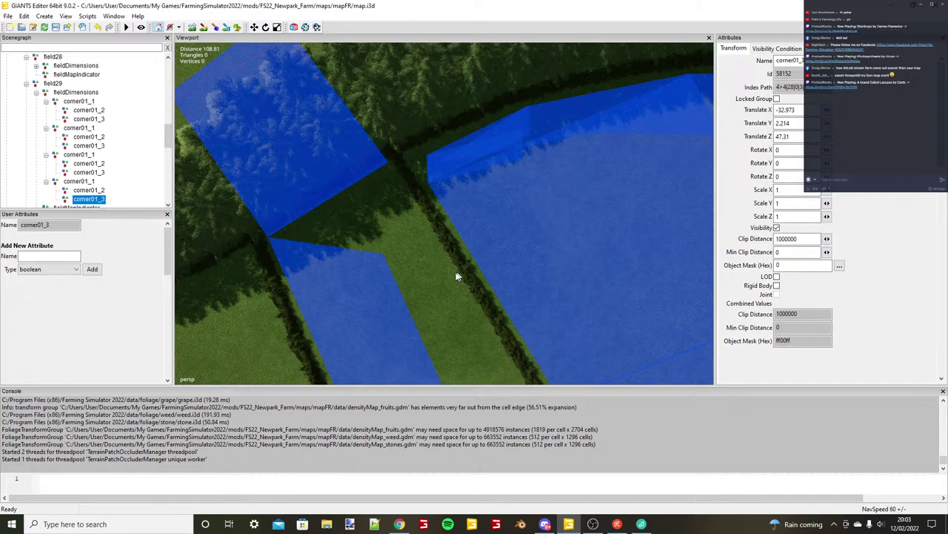
{"action": "left_click", "coordinate": [467, 276]}
{"action": "left_click_drag", "start_coordinate": [453, 284], "coordinate": [445, 233]}
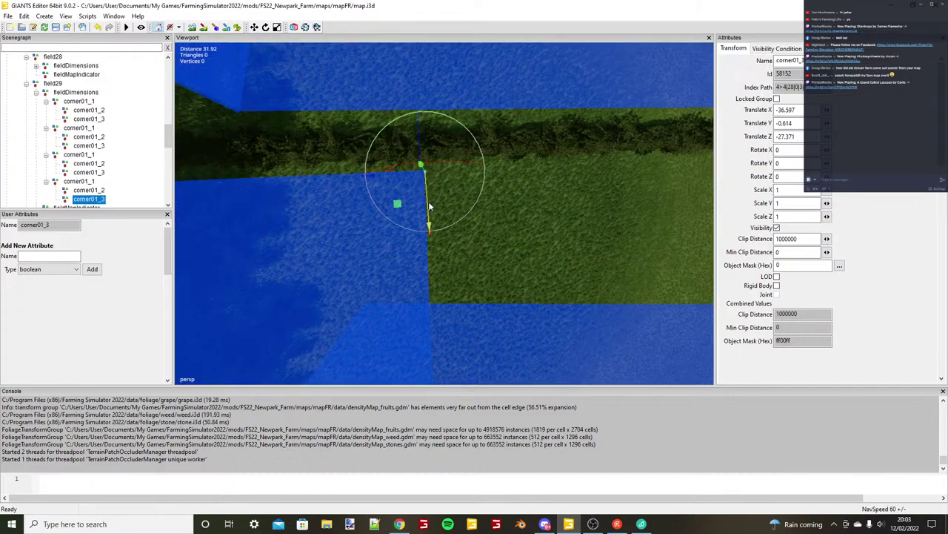
{"action": "left_click_drag", "start_coordinate": [430, 217], "coordinate": [430, 218]}
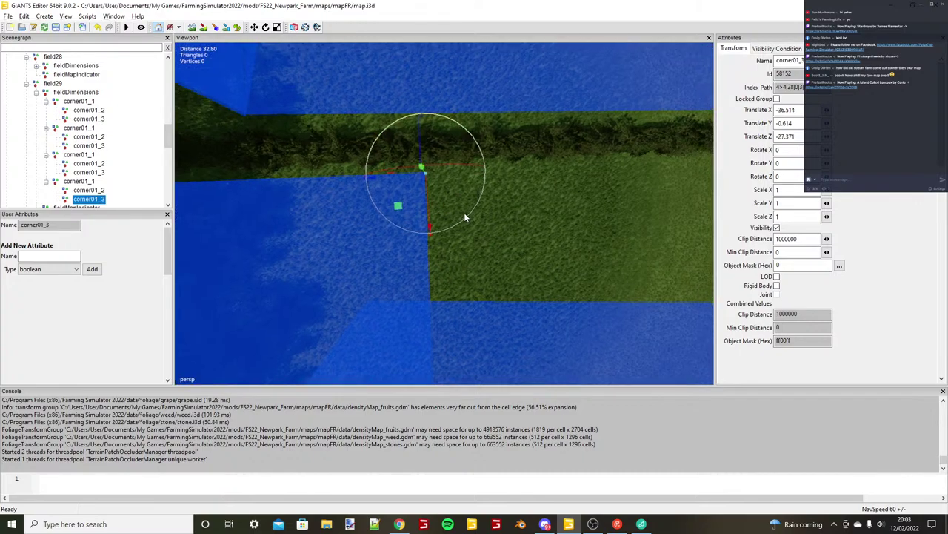
Duplicate field29's fourth corner01_1 group and place the copy beside the opposite hedge at about Translate X 34.32 and Z 430.64.
{"action": "left_click", "coordinate": [74, 183]}
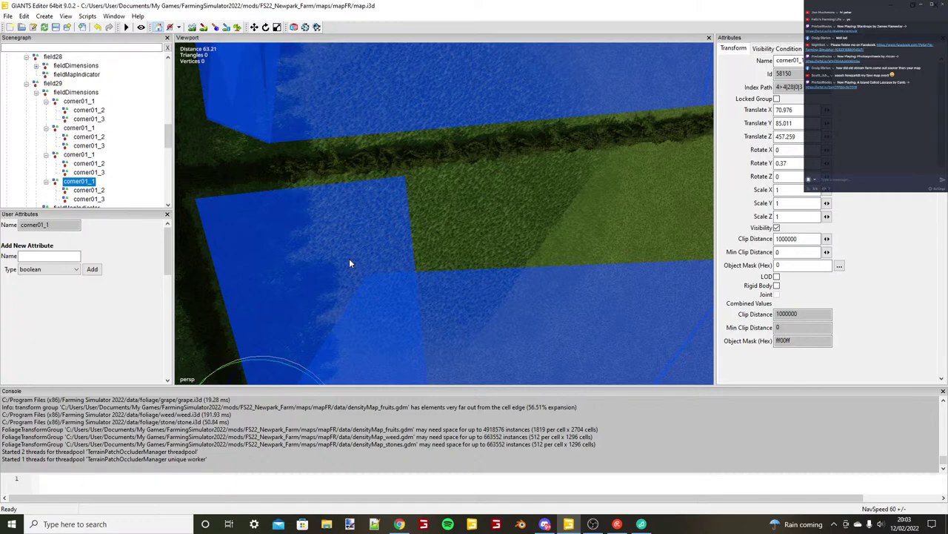
{"action": "left_click", "coordinate": [400, 176]}
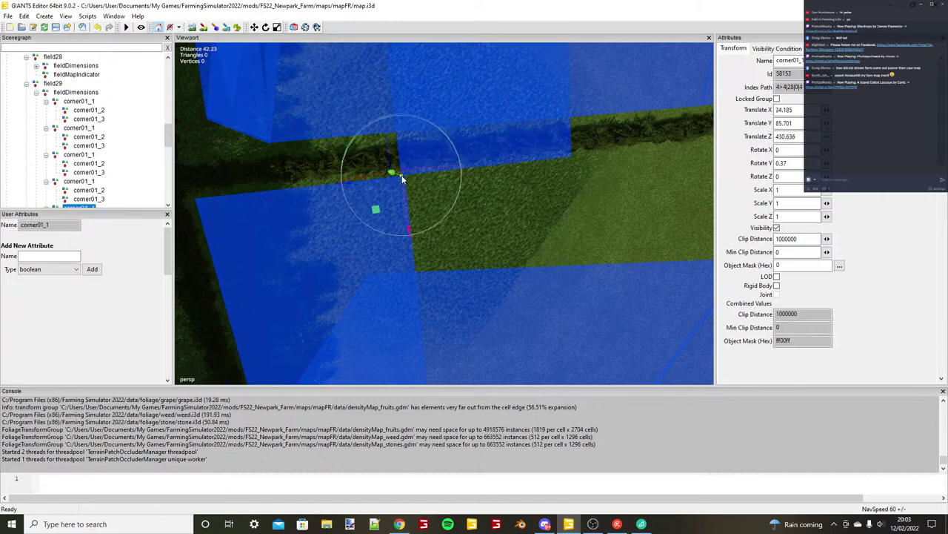
{"action": "scroll", "coordinate": [402, 175], "scroll_direction": "up", "scroll_amount": 1}
{"action": "left_click_drag", "start_coordinate": [361, 155], "coordinate": [361, 158]}
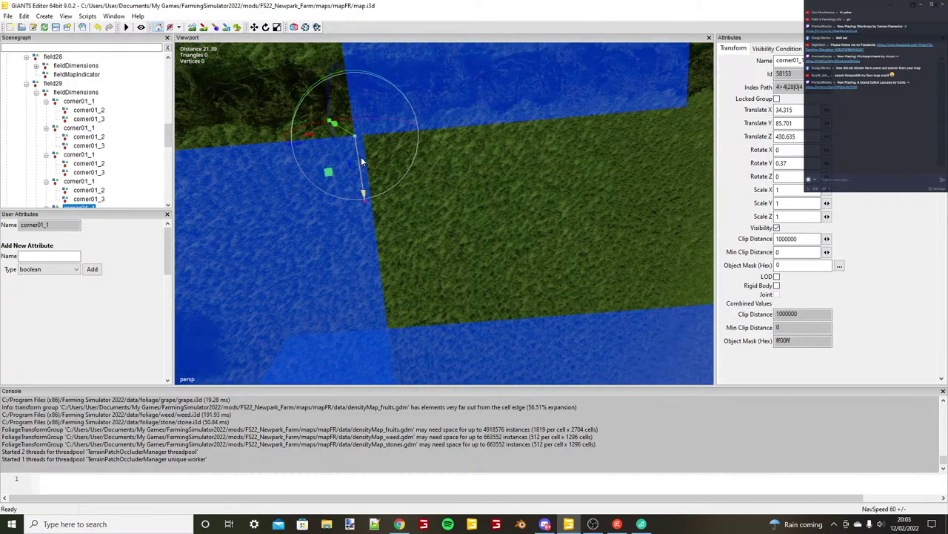
Place the fifth group's corner01_2 further along the opposite hedge at about Translate X 0.39 and Z -48.06.
{"action": "scroll", "coordinate": [58, 189], "scroll_direction": "down", "scroll_amount": 1}
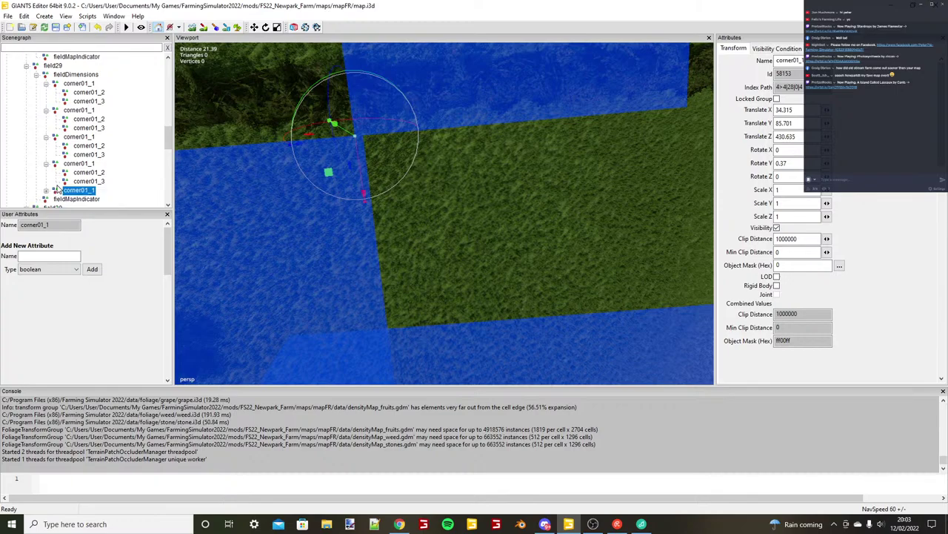
{"action": "double_click", "coordinate": [58, 189]}
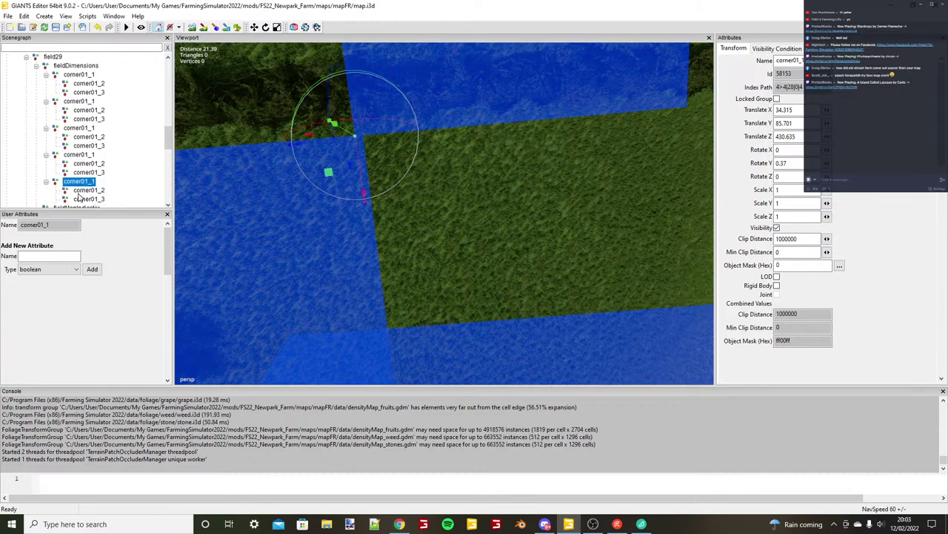
{"action": "left_click", "coordinate": [87, 191]}
{"action": "middle_click_drag", "start_coordinate": [563, 194], "coordinate": [368, 200], "text": "alt"}
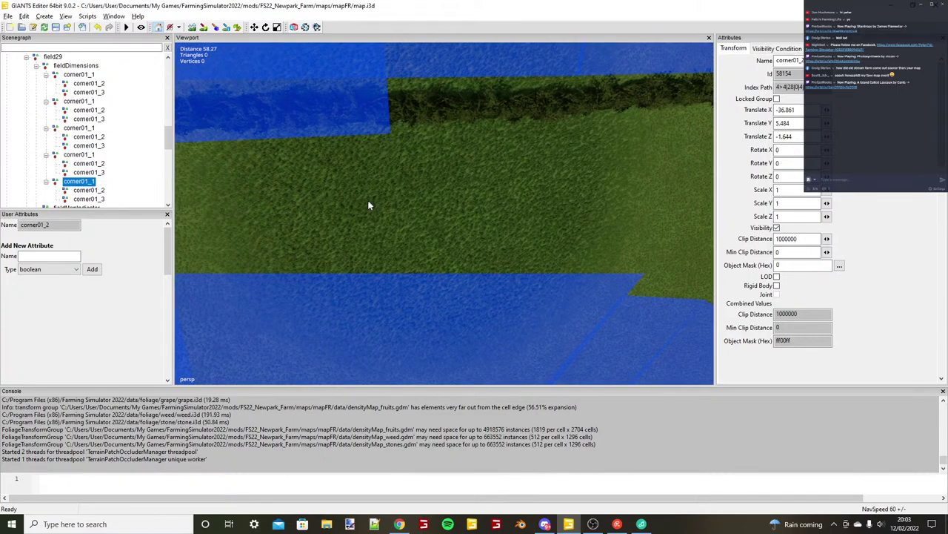
{"action": "scroll", "coordinate": [368, 201], "scroll_direction": "down", "scroll_amount": 1}
{"action": "key", "text": "ctrl+b"}
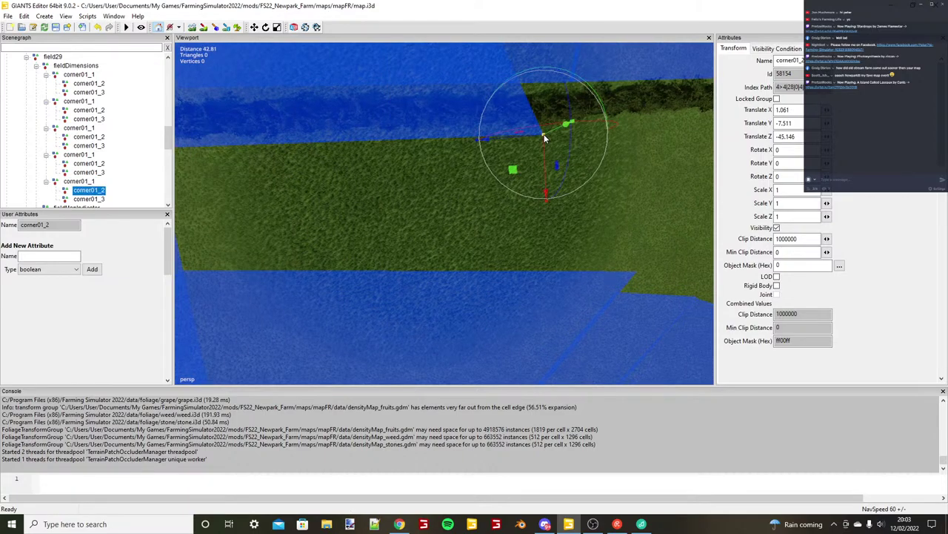
{"action": "scroll", "coordinate": [544, 136], "scroll_direction": "up", "scroll_amount": 3}
{"action": "left_click_drag", "start_coordinate": [544, 135], "coordinate": [419, 88], "text": "alt"}
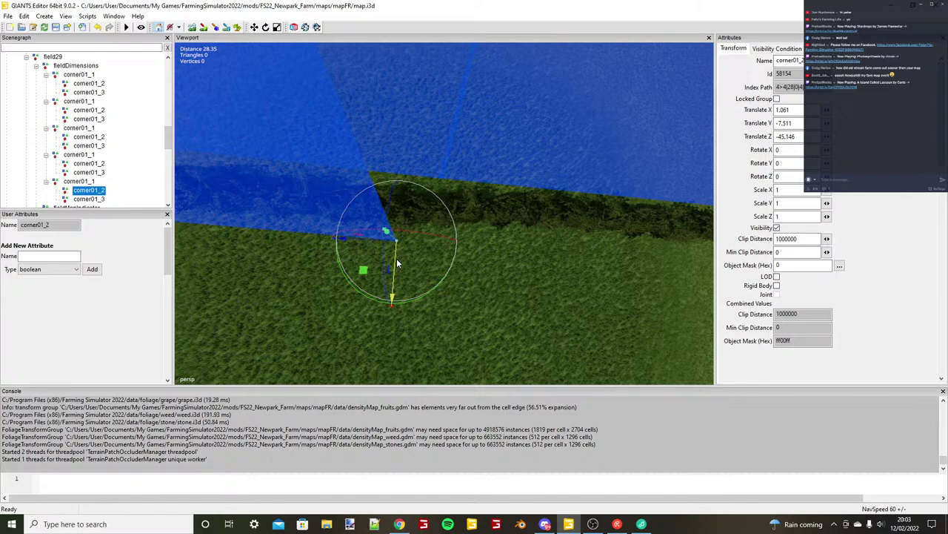
{"action": "left_click_drag", "start_coordinate": [398, 263], "coordinate": [464, 235]}
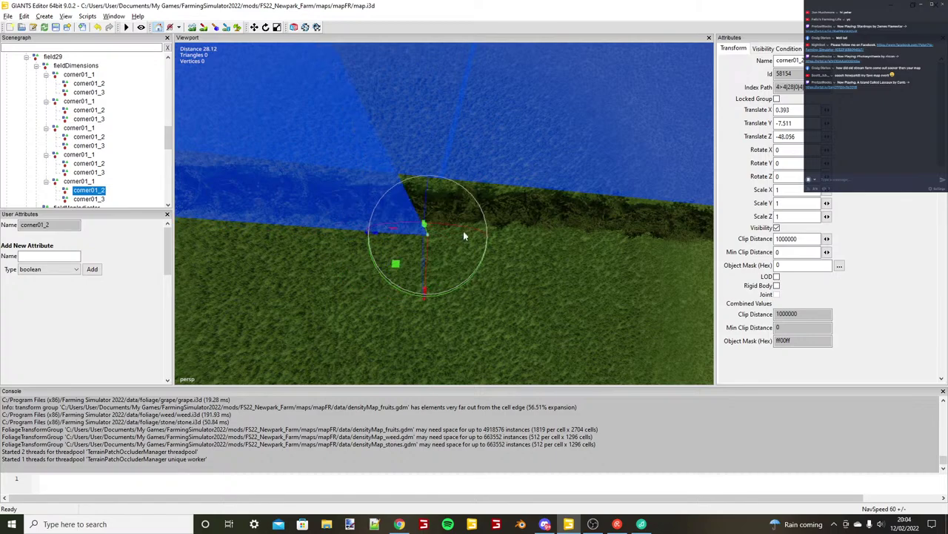
Place the fifth group's corner01_3 in the middle of the grass field, so its area overlaps the neighbouring dimension areas.
{"action": "left_click", "coordinate": [85, 199]}
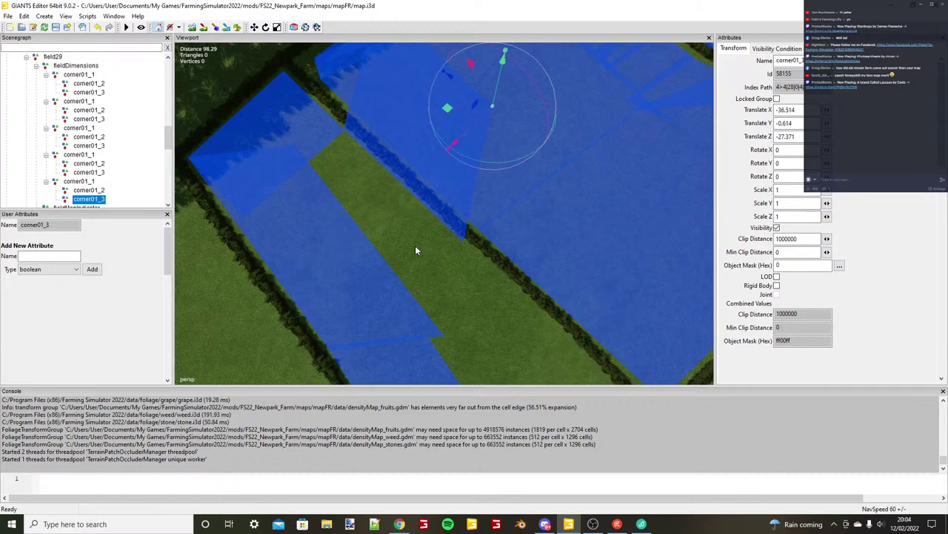
{"action": "key", "text": "ctrl+b"}
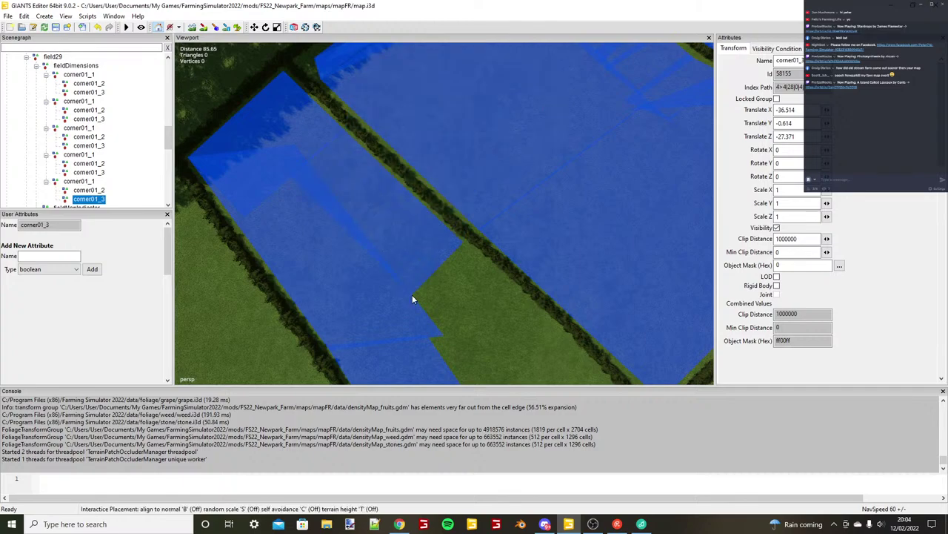
{"action": "left_click", "coordinate": [412, 294]}
{"action": "mouse_move", "coordinate": [412, 294]}
{"action": "left_mouse_down", "text": "alt"}
{"action": "mouse_move", "coordinate": [440, 289]}
{"action": "mouse_move", "coordinate": [416, 285]}
{"action": "left_mouse_up", "text": "alt"}
{"action": "scroll", "coordinate": [449, 278], "scroll_direction": "up", "scroll_amount": 3}
Duplicate field29's fifth corner01_1 group and place the copy beside the opposite hedge at about Translate X 34.42 and Z 382.63.
{"action": "left_click", "coordinate": [79, 182]}
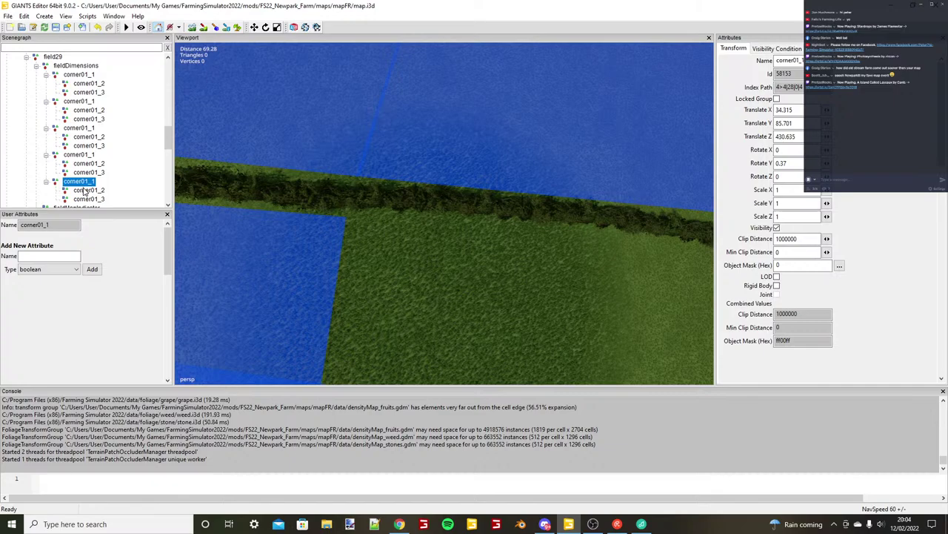
{"action": "key", "text": "ctrl+d"}
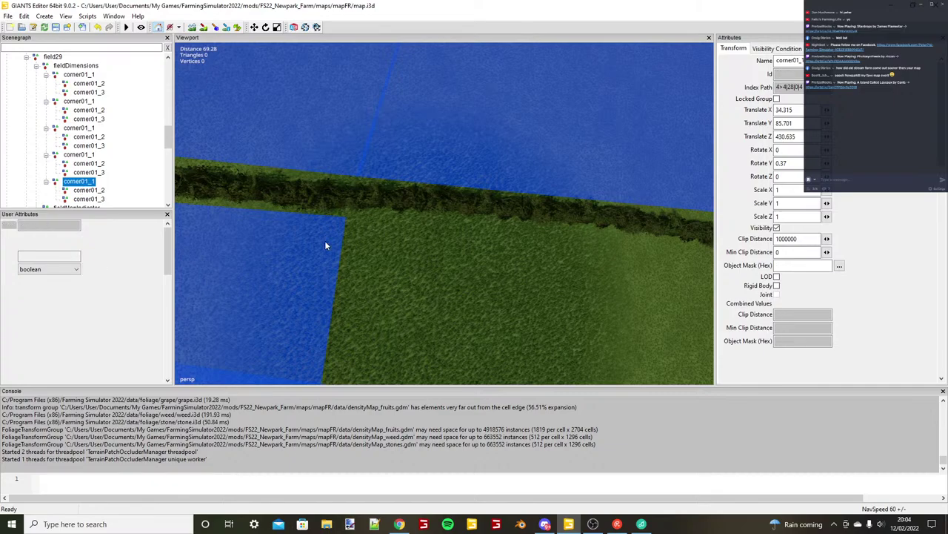
{"action": "key", "text": "ctrl+b"}
{"action": "left_click", "coordinate": [341, 221]}
{"action": "scroll", "coordinate": [392, 224], "scroll_direction": "up", "scroll_amount": 8}
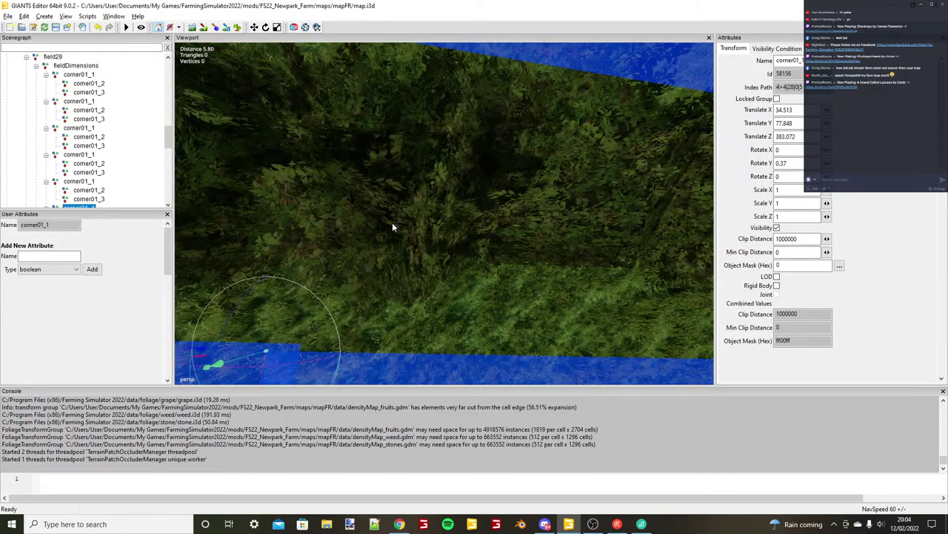
{"action": "left_click_drag", "start_coordinate": [392, 223], "coordinate": [348, 233], "text": "alt"}
{"action": "left_click_drag", "start_coordinate": [269, 235], "coordinate": [300, 254]}
{"action": "scroll", "coordinate": [410, 258], "scroll_direction": "down", "scroll_amount": 2}
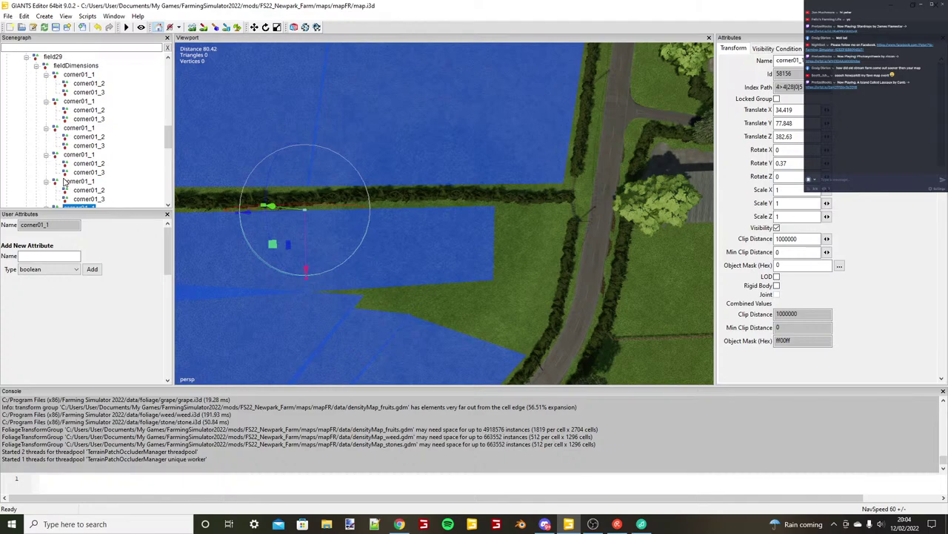
Place the sixth group's corner01_2 further along the opposite hedge at about Translate X -0.52 and Z -24.88.
{"action": "scroll", "coordinate": [48, 181], "scroll_direction": "down", "scroll_amount": 1}
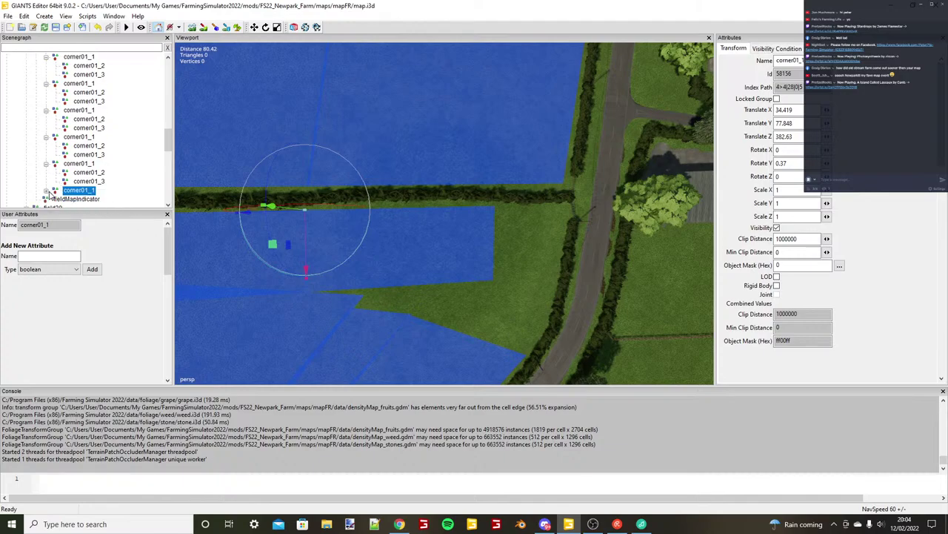
{"action": "left_click", "coordinate": [46, 191]}
{"action": "left_click", "coordinate": [87, 199]}
{"action": "scroll", "coordinate": [372, 216], "scroll_direction": "up", "scroll_amount": 2}
{"action": "key", "text": "ctrl+b"}
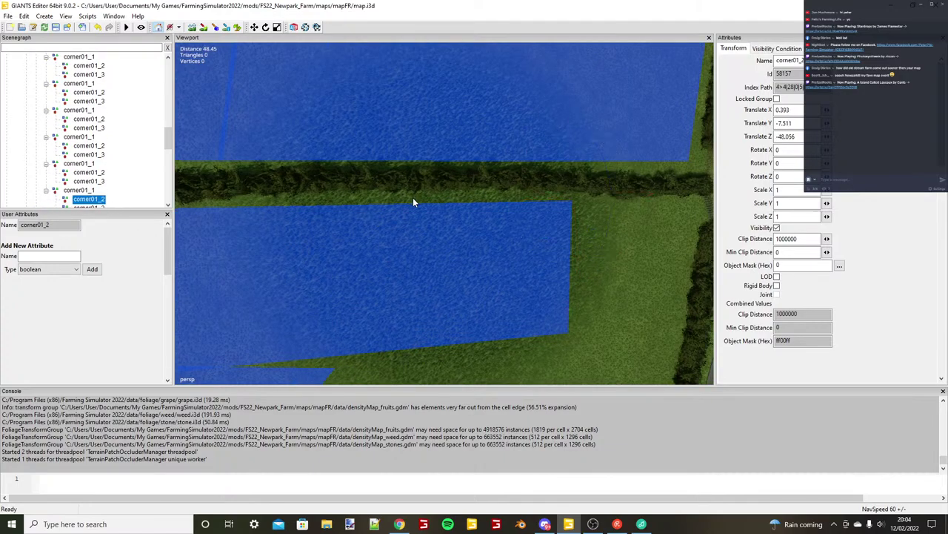
{"action": "left_click", "coordinate": [416, 201]}
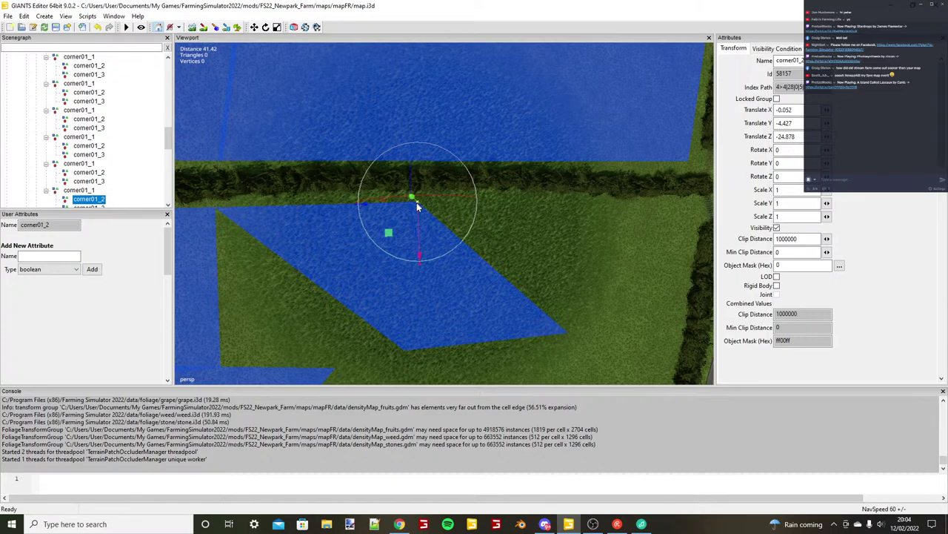
{"action": "left_click_drag", "start_coordinate": [419, 210], "coordinate": [418, 206]}
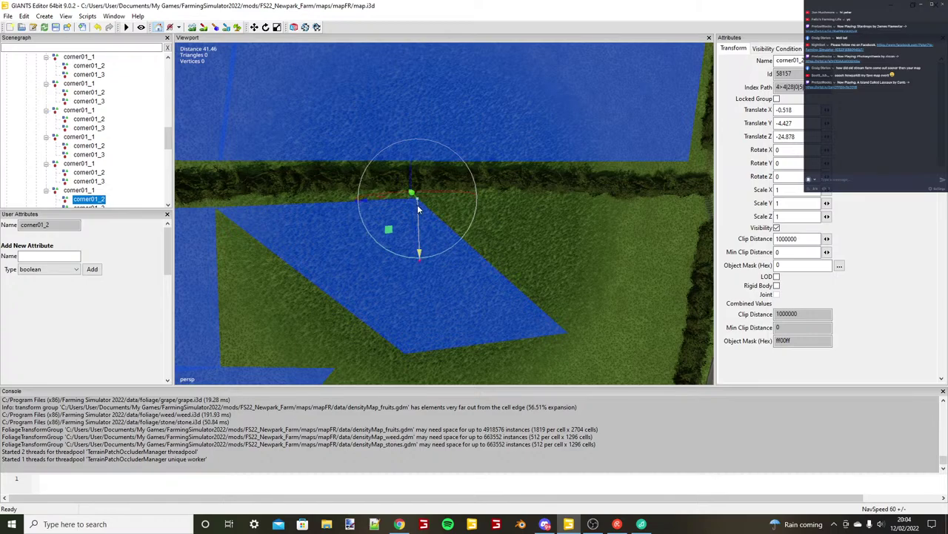
{"action": "scroll", "coordinate": [418, 210], "scroll_direction": "down", "scroll_amount": 3}
Place the sixth group's corner01_3 across the field, inside the adjoining dimension area, at about Translate X 29.67 and Z -22.47.
{"action": "left_click", "coordinate": [89, 206]}
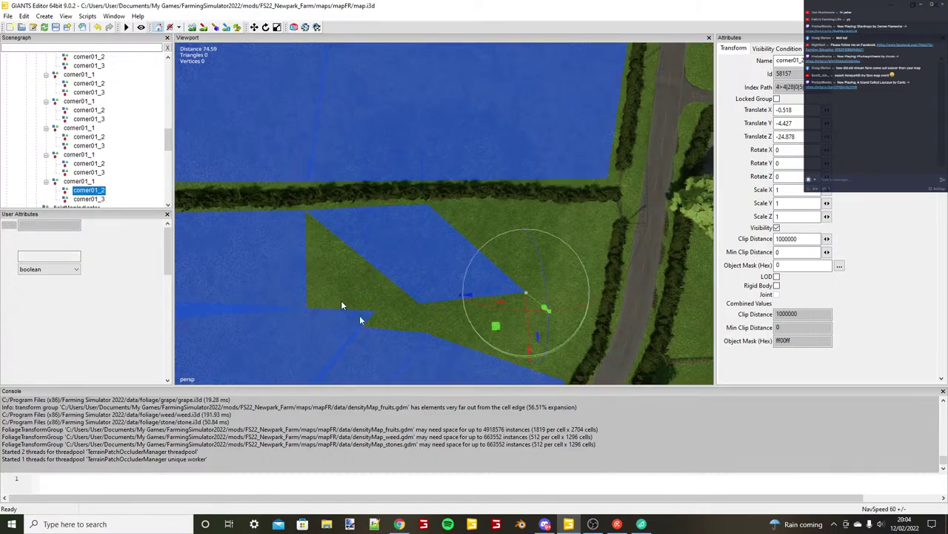
{"action": "left_click", "coordinate": [428, 338]}
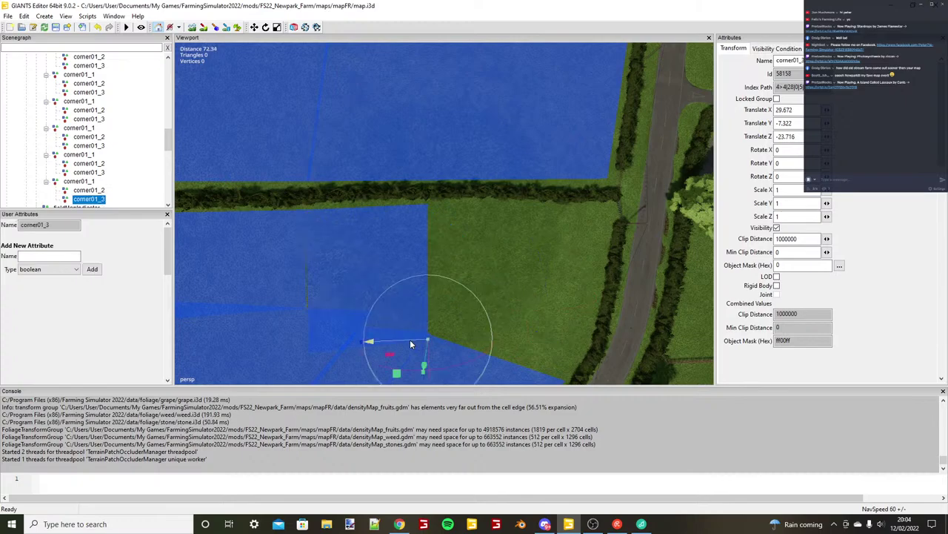
{"action": "left_click_drag", "start_coordinate": [410, 343], "coordinate": [405, 343]}
{"action": "scroll", "coordinate": [386, 326], "scroll_direction": "up", "scroll_amount": 2}
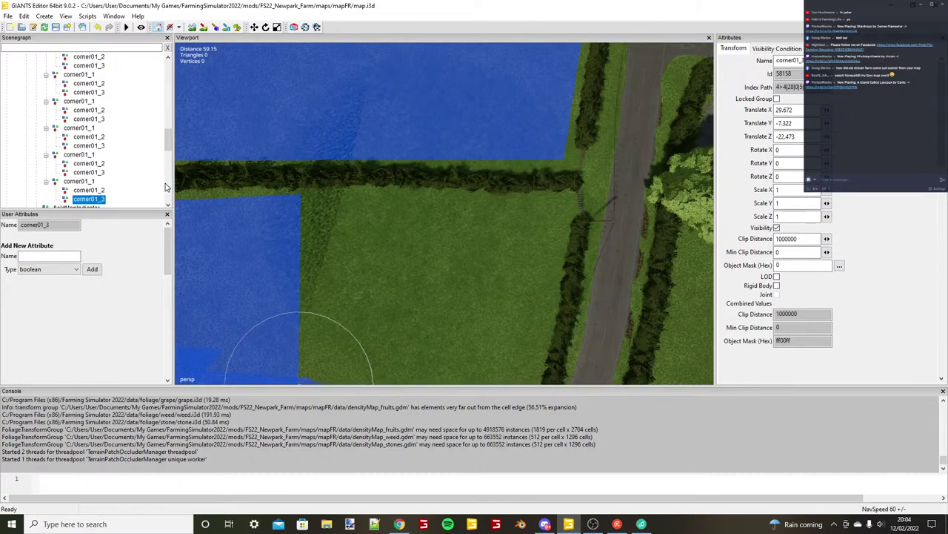
Duplicate field29's sixth corner01_1 group and place the copy beside the hedge at about Translate X 33.79 and Z 357.89.
{"action": "left_click", "coordinate": [80, 181]}
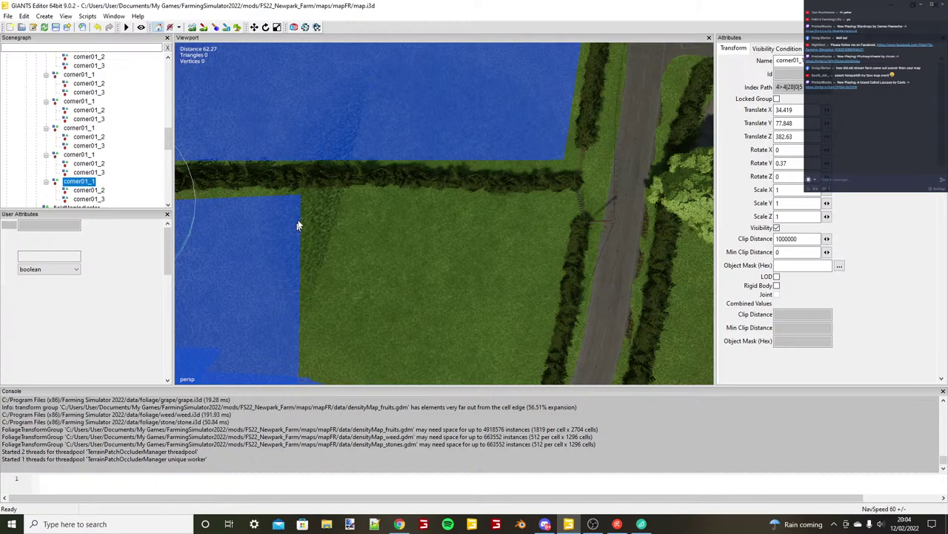
{"action": "key", "text": "ctrl+d"}
{"action": "key", "text": "ctrl+b"}
{"action": "scroll", "coordinate": [351, 231], "scroll_direction": "up", "scroll_amount": 2}
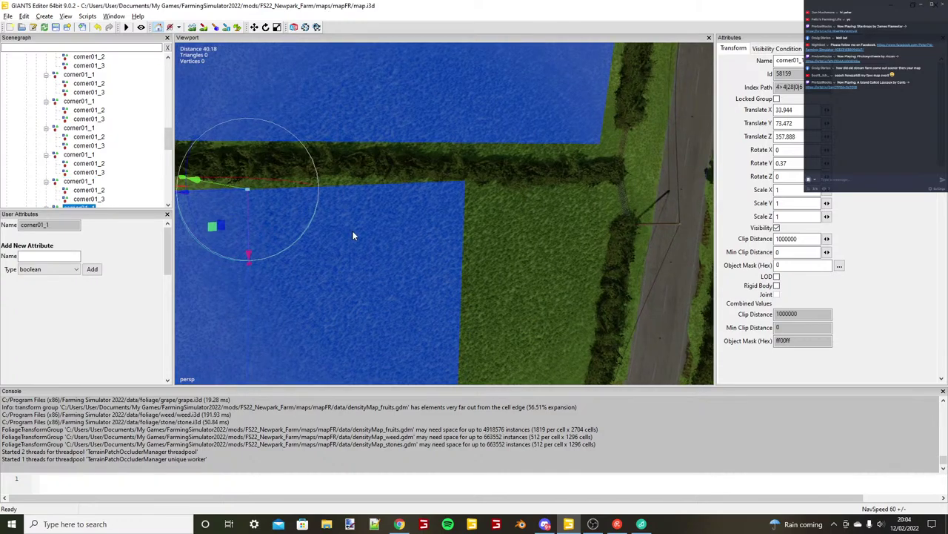
{"action": "middle_click_drag", "start_coordinate": [352, 231], "coordinate": [477, 227], "text": "alt"}
{"action": "scroll", "coordinate": [355, 233], "scroll_direction": "up", "scroll_amount": 1}
{"action": "left_click_drag", "start_coordinate": [361, 240], "coordinate": [361, 238]}
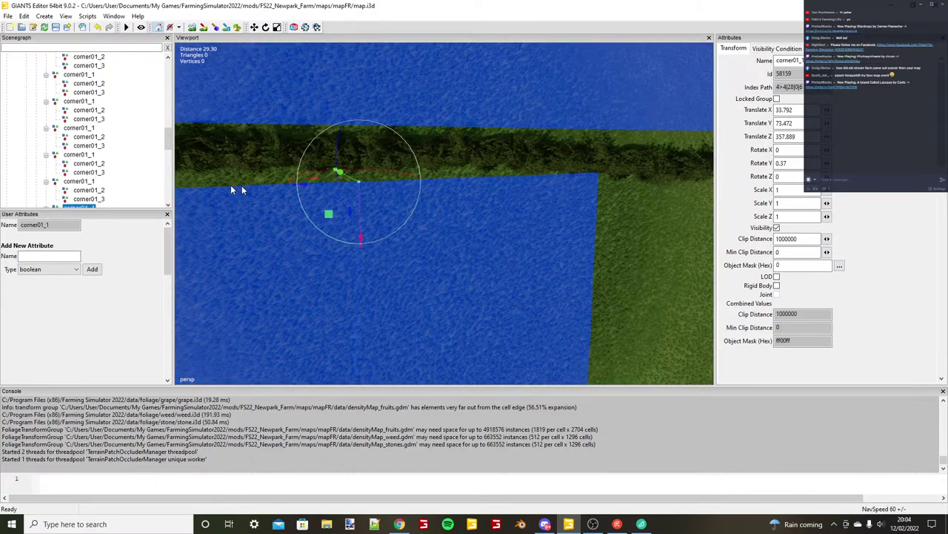
Place the seventh group's corner01_2 in the field corner by the road at about Translate X 1.55 and Z -43.99.
{"action": "scroll", "coordinate": [67, 192], "scroll_direction": "down", "scroll_amount": 1}
{"action": "left_click", "coordinate": [65, 191]}
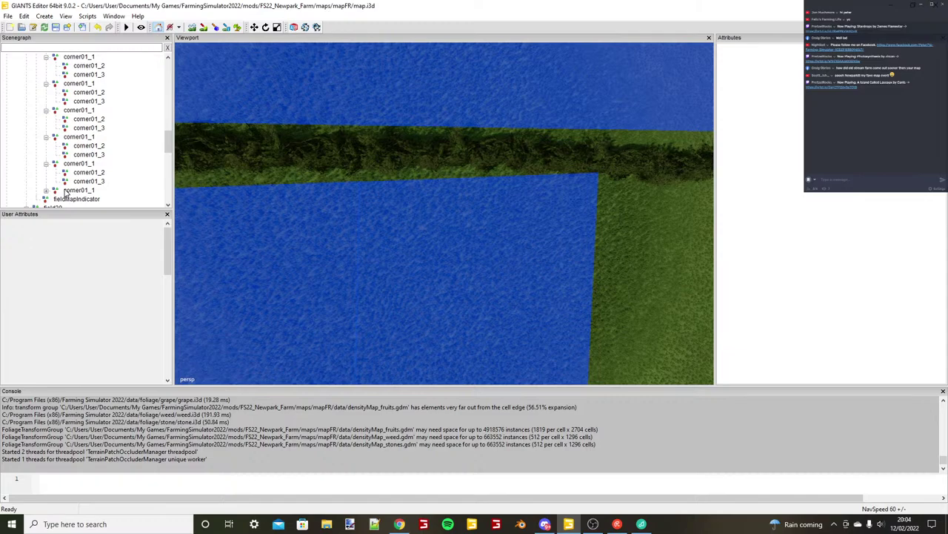
{"action": "double_click", "coordinate": [65, 192]}
{"action": "left_click", "coordinate": [82, 193]}
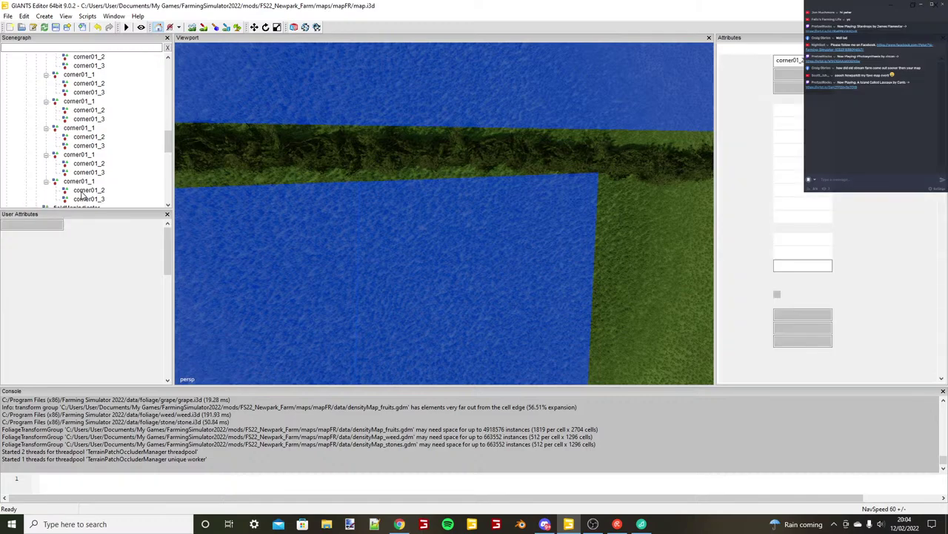
{"action": "middle_click_drag", "start_coordinate": [652, 199], "coordinate": [534, 189], "text": "alt"}
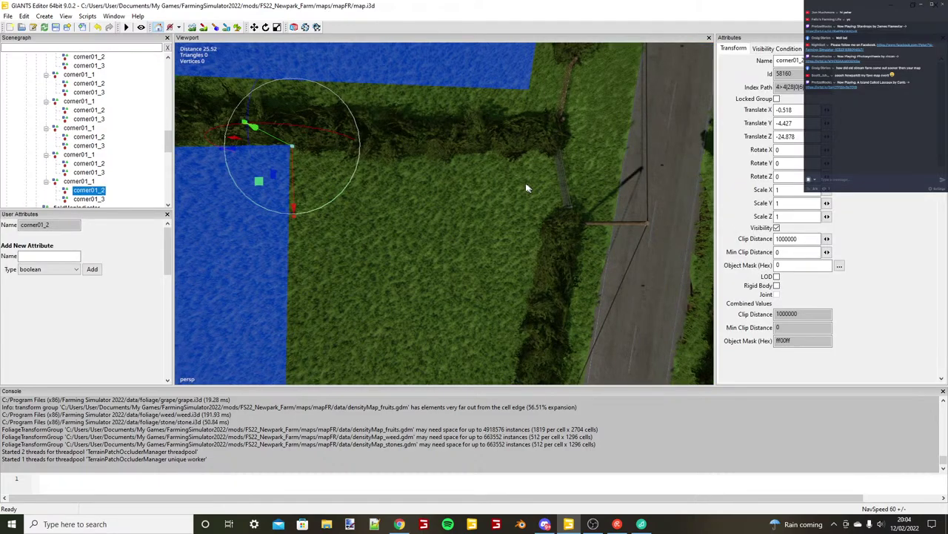
{"action": "key", "text": "ctrl+b"}
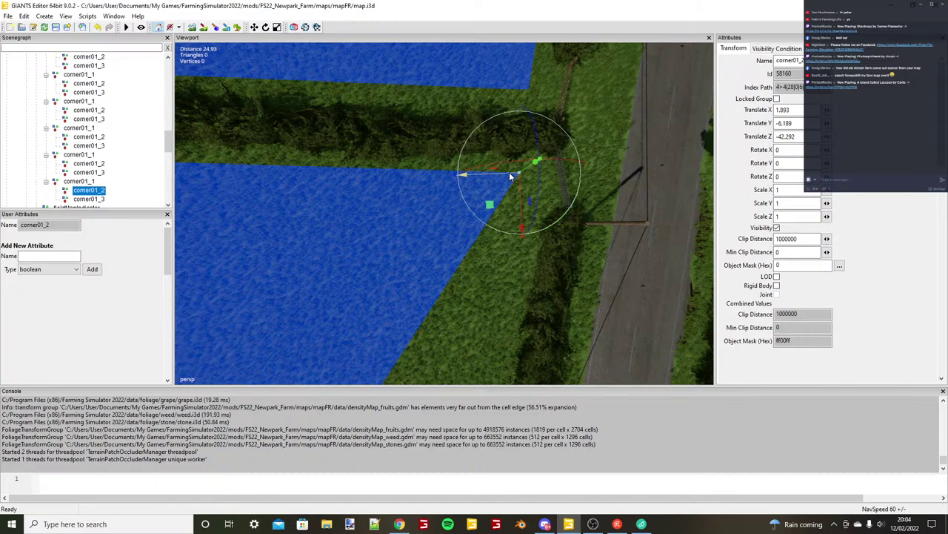
{"action": "left_click_drag", "start_coordinate": [509, 176], "coordinate": [541, 185]}
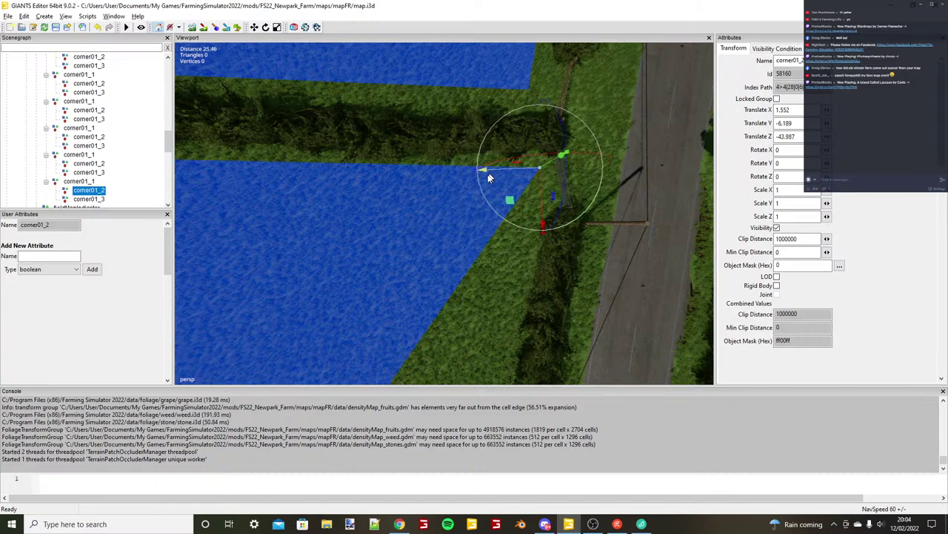
{"action": "scroll", "coordinate": [489, 178], "scroll_direction": "down", "scroll_amount": 5}
Try placing the seventh group's corner01_3 at the bend of the roadside hedge, at about Translate X 34.34 and Z -35.74.
{"action": "left_click", "coordinate": [97, 201]}
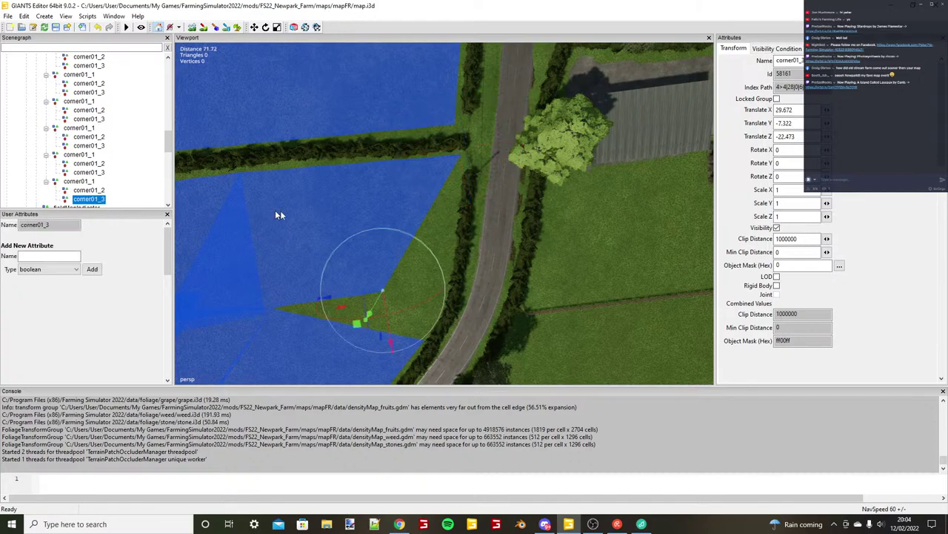
{"action": "scroll", "coordinate": [383, 236], "scroll_direction": "down", "scroll_amount": 1}
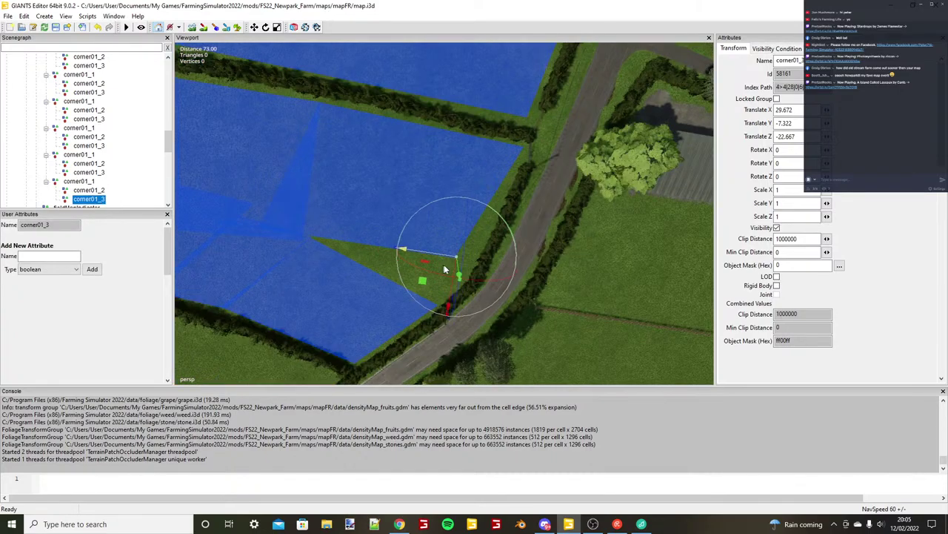
{"action": "left_click_drag", "start_coordinate": [442, 264], "coordinate": [460, 277]}
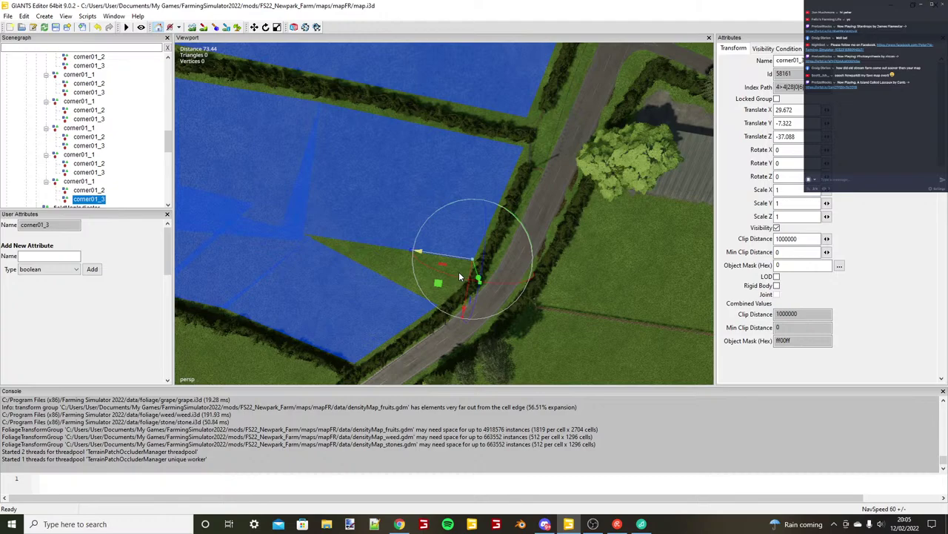
{"action": "key", "text": "alt"}
{"action": "left_click_drag", "start_coordinate": [470, 281], "coordinate": [375, 202]}
{"action": "scroll", "coordinate": [443, 273], "scroll_direction": "up", "scroll_amount": 2}
{"action": "scroll", "coordinate": [434, 250], "scroll_direction": "up", "scroll_amount": 6}
{"action": "scroll", "coordinate": [338, 230], "scroll_direction": "up", "scroll_amount": 2}
{"action": "scroll", "coordinate": [375, 202], "scroll_direction": "up", "scroll_amount": 3}
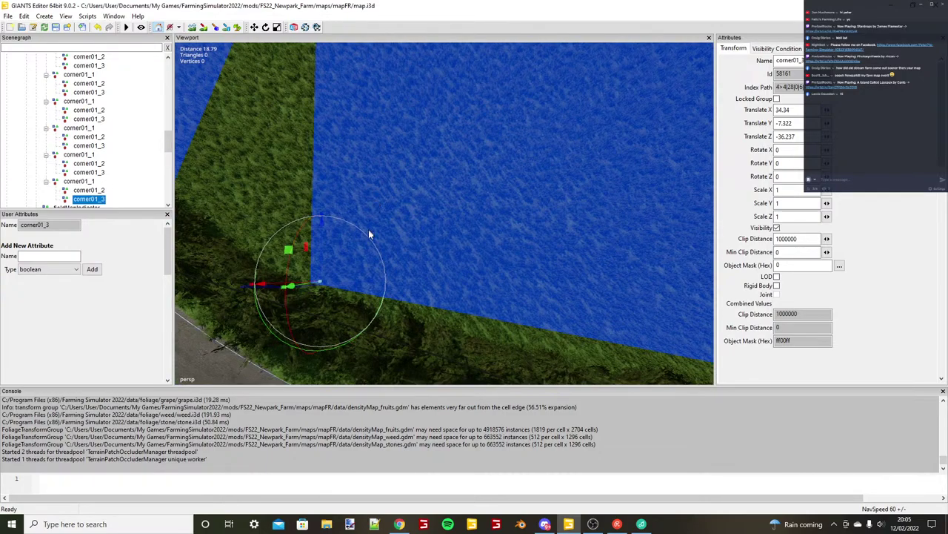
{"action": "left_click_drag", "start_coordinate": [325, 259], "coordinate": [479, 223]}
Reposition the seventh group's corner01_3 on the straight part of the roadside hedge, at about Translate X 21.38 and Z -39.76.
{"action": "scroll", "coordinate": [449, 236], "scroll_direction": "down", "scroll_amount": 3}
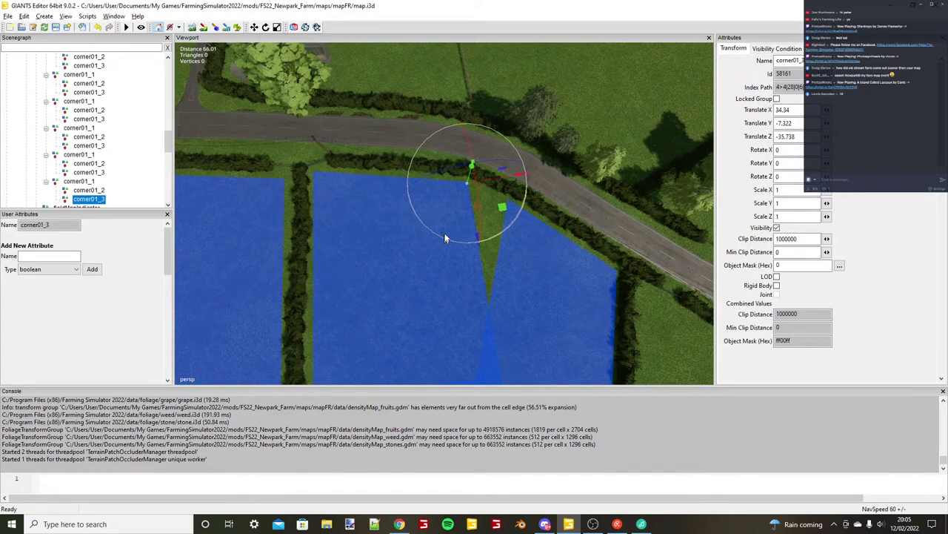
{"action": "scroll", "coordinate": [381, 160], "scroll_direction": "up", "scroll_amount": 3}
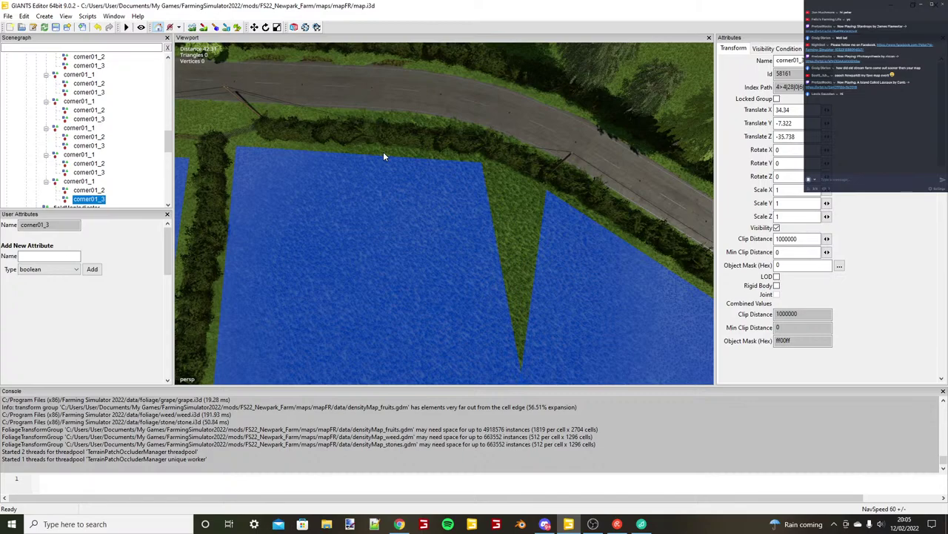
{"action": "key", "text": "ctrl+b"}
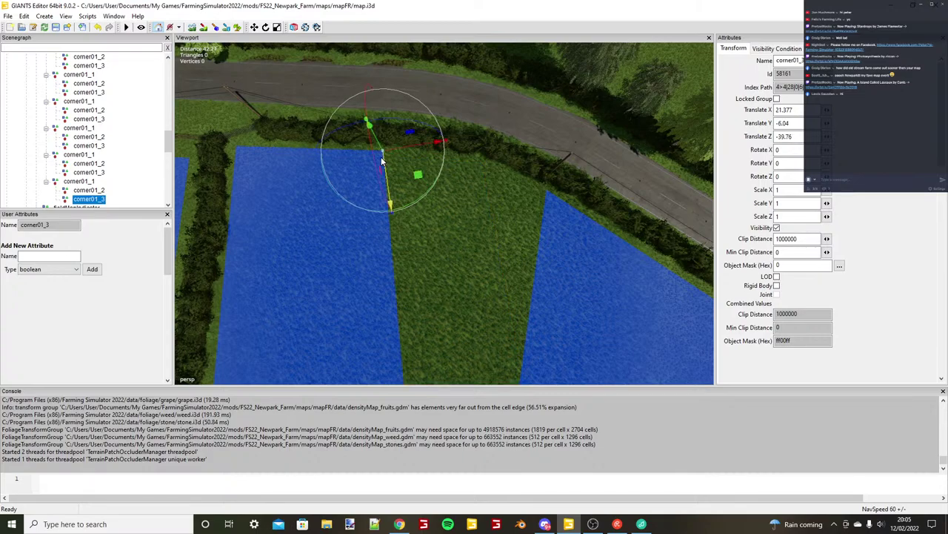
Duplicate field29's seventh corner01_1 group and place the copy at its roadside corner, at about Translate X 54.70 and Z 317.87.
{"action": "left_click", "coordinate": [77, 182]}
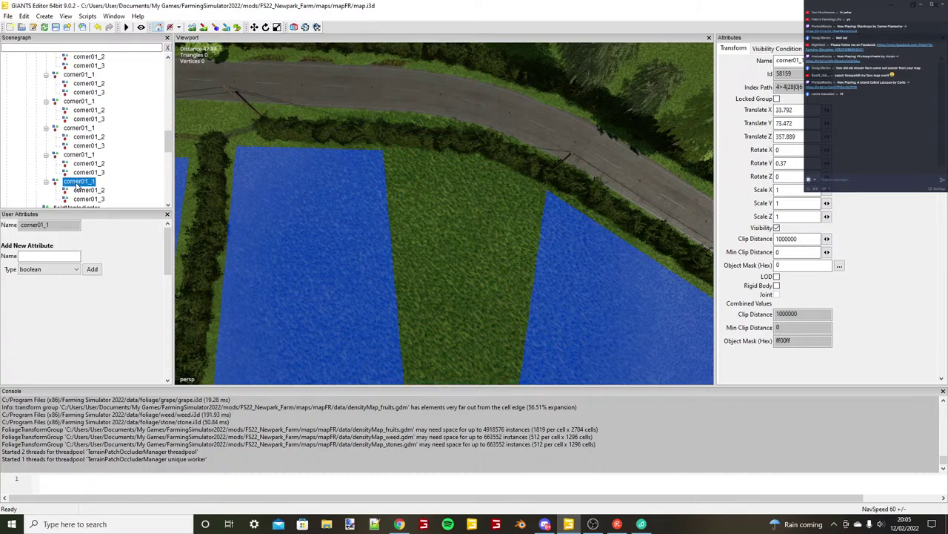
{"action": "key", "text": "ctrl+d"}
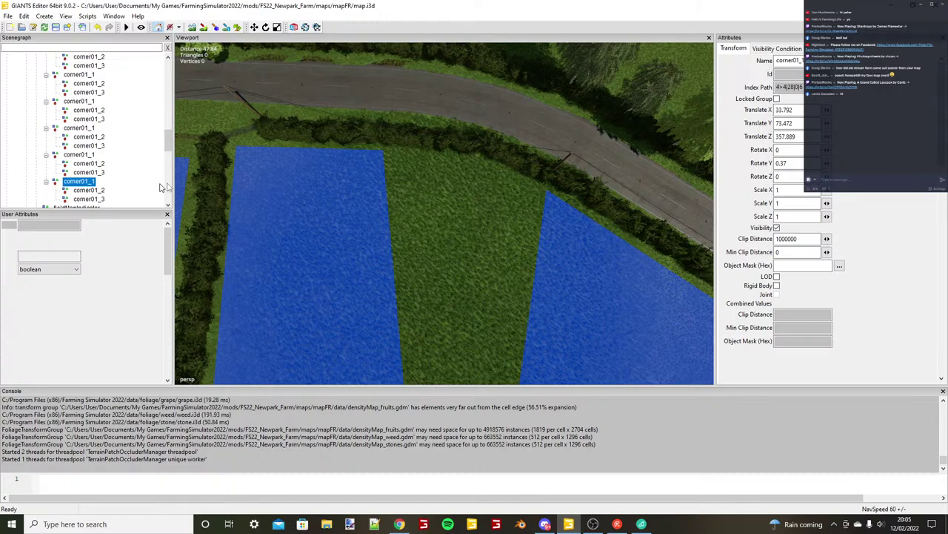
{"action": "scroll", "coordinate": [346, 165], "scroll_direction": "up", "scroll_amount": 3}
{"action": "key", "text": "ctrl+b"}
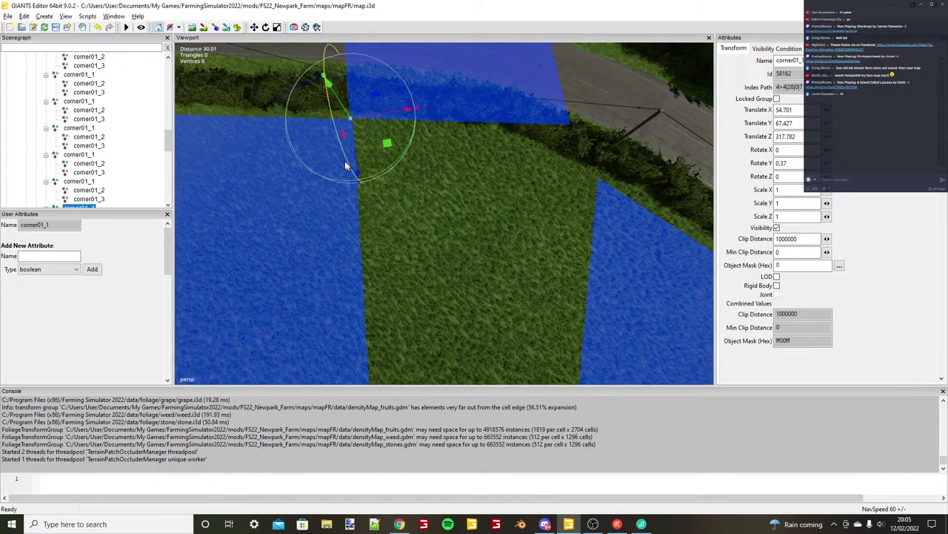
{"action": "middle_click_drag", "start_coordinate": [346, 165], "coordinate": [376, 194], "text": "alt"}
{"action": "scroll", "coordinate": [377, 194], "scroll_direction": "up", "scroll_amount": 5}
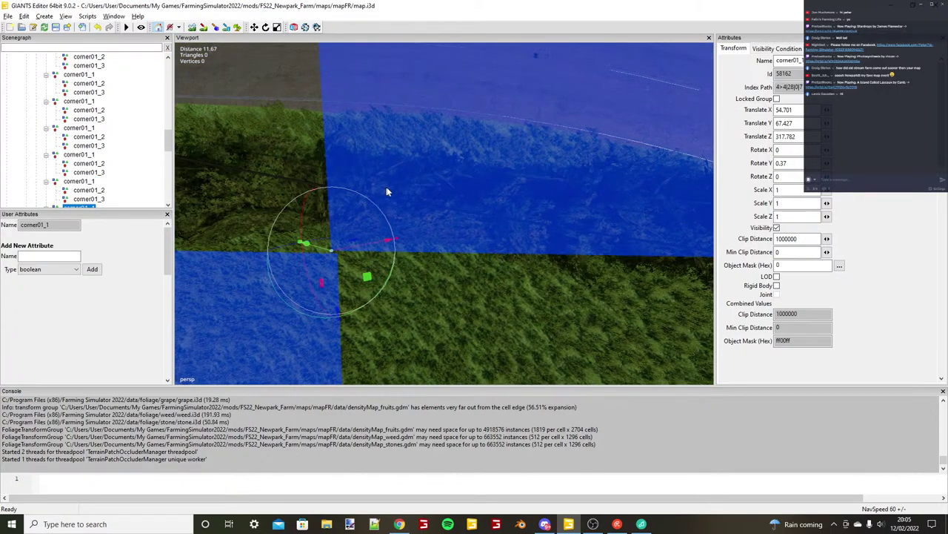
{"action": "scroll", "coordinate": [387, 192], "scroll_direction": "up", "scroll_amount": 3}
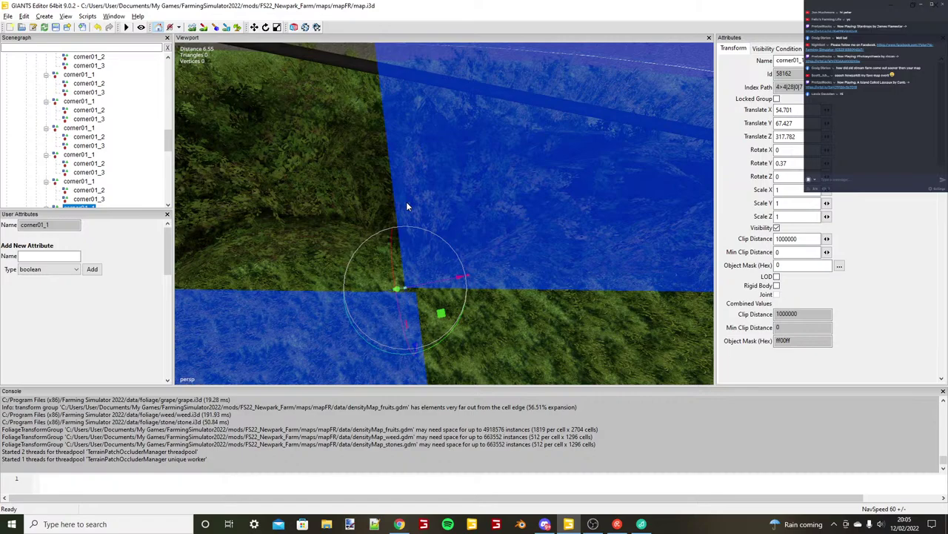
{"action": "right_click_drag", "start_coordinate": [406, 203], "coordinate": [341, 252], "text": "alt"}
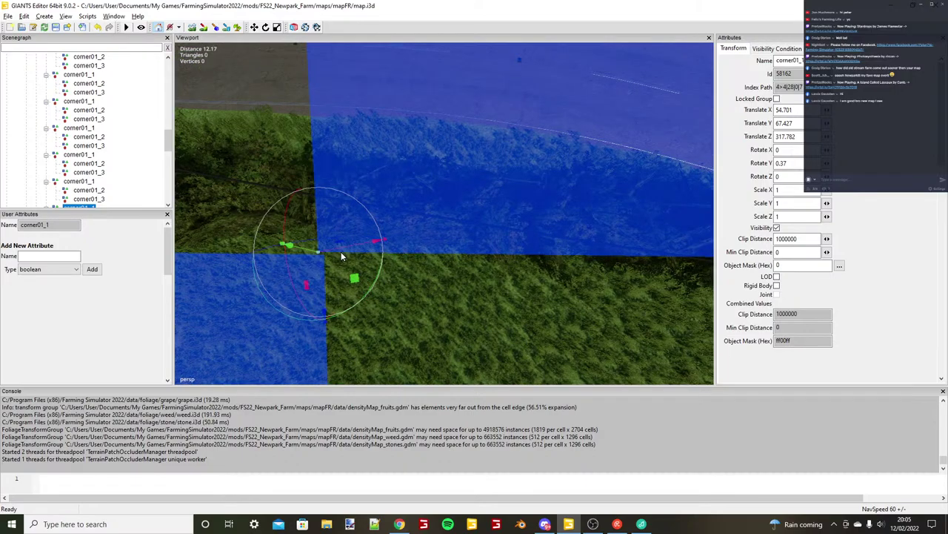
{"action": "left_click_drag", "start_coordinate": [320, 272], "coordinate": [320, 274]}
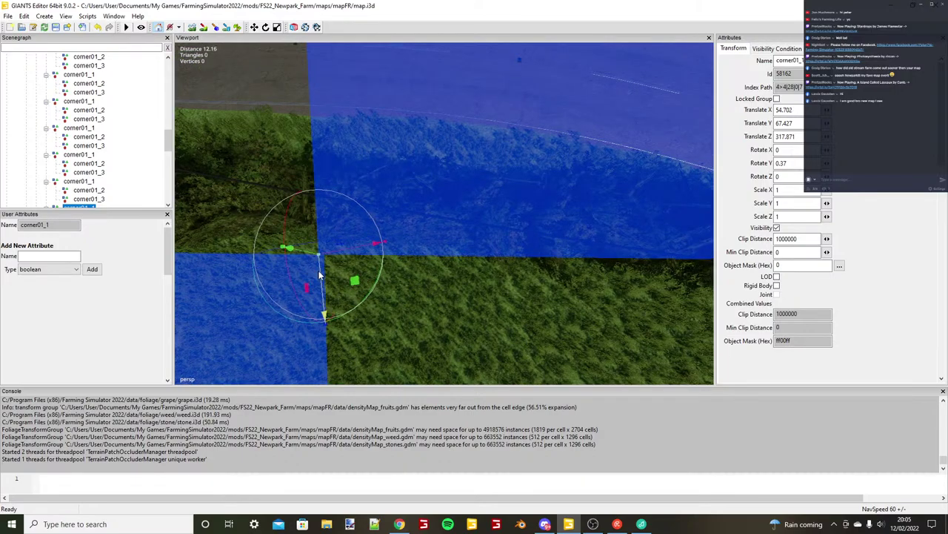
Place the eighth group's corner01_2 along the roadside hedge at about Translate X 12.93 and Z 3.77.
{"action": "right_click_drag", "start_coordinate": [319, 275], "coordinate": [74, 267], "text": "alt"}
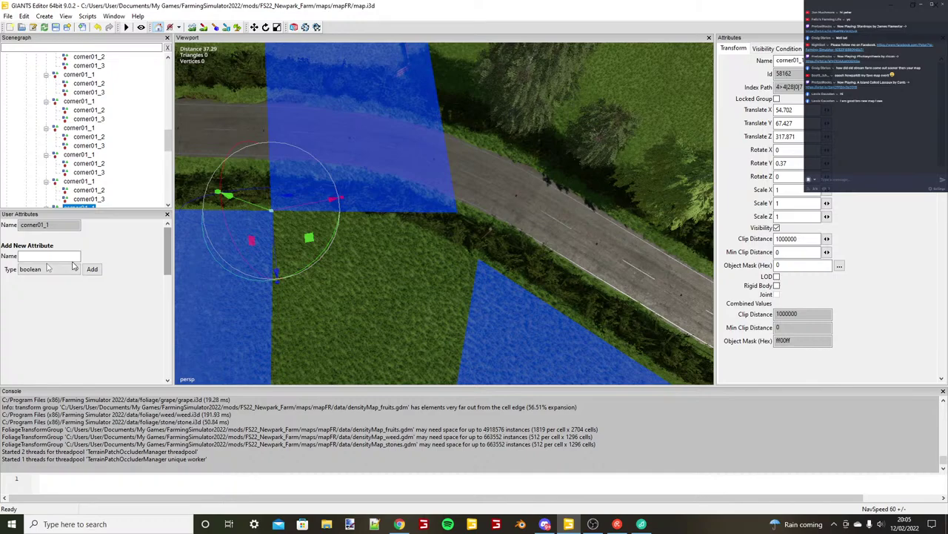
{"action": "left_click", "coordinate": [48, 205]}
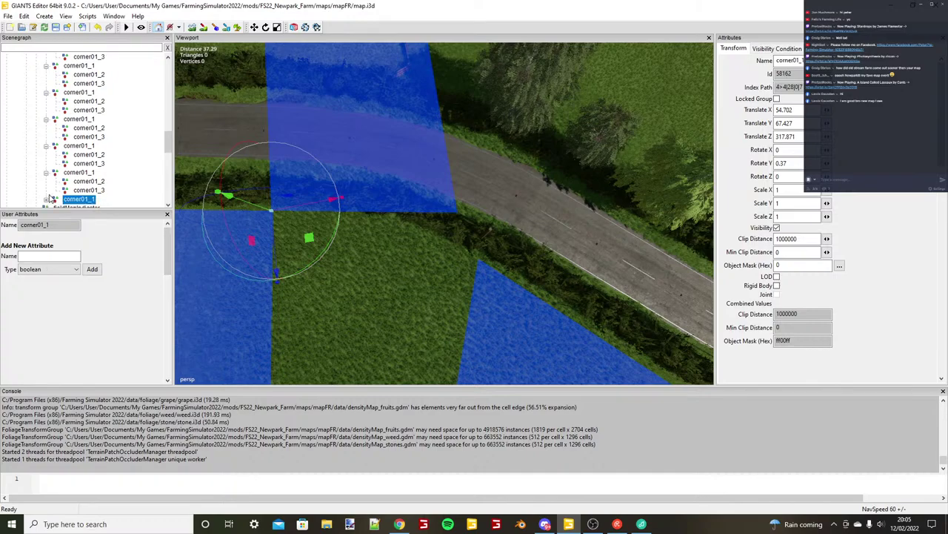
{"action": "scroll", "coordinate": [88, 202], "scroll_direction": "down", "scroll_amount": 1}
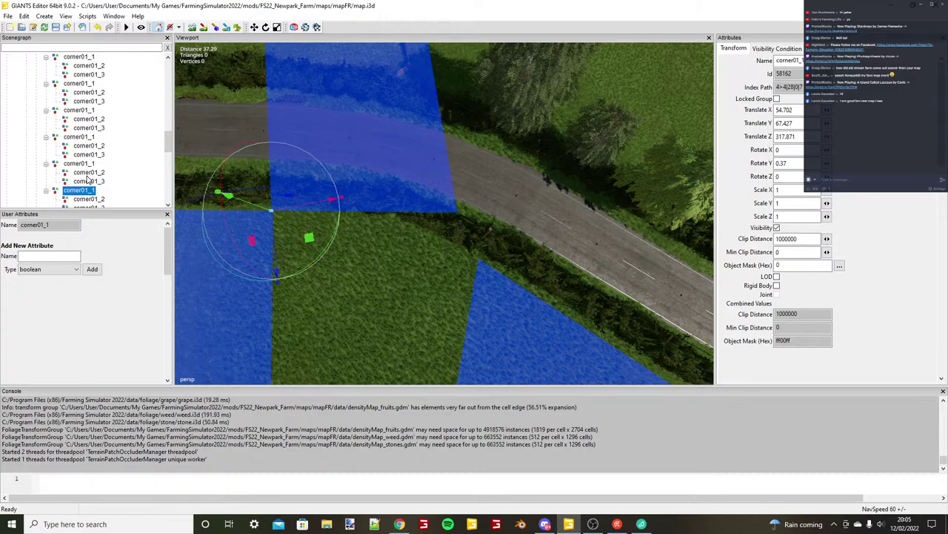
{"action": "scroll", "coordinate": [61, 207], "scroll_direction": "down", "scroll_amount": 2}
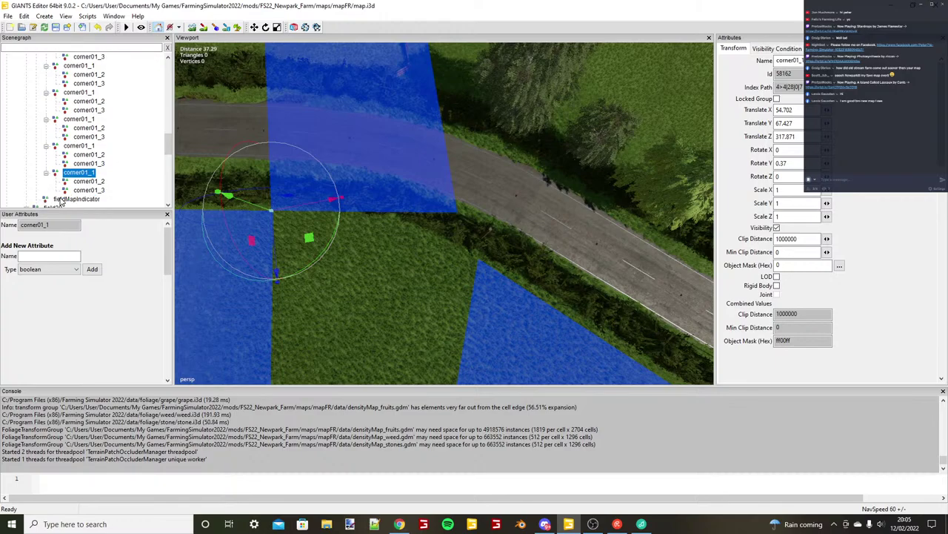
{"action": "left_click", "coordinate": [89, 181]}
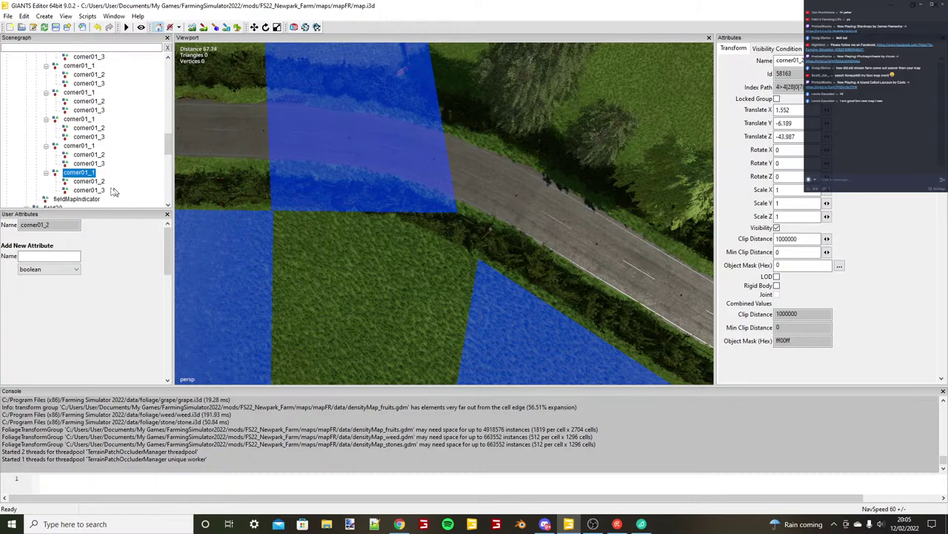
{"action": "scroll", "coordinate": [395, 268], "scroll_direction": "up", "scroll_amount": 2}
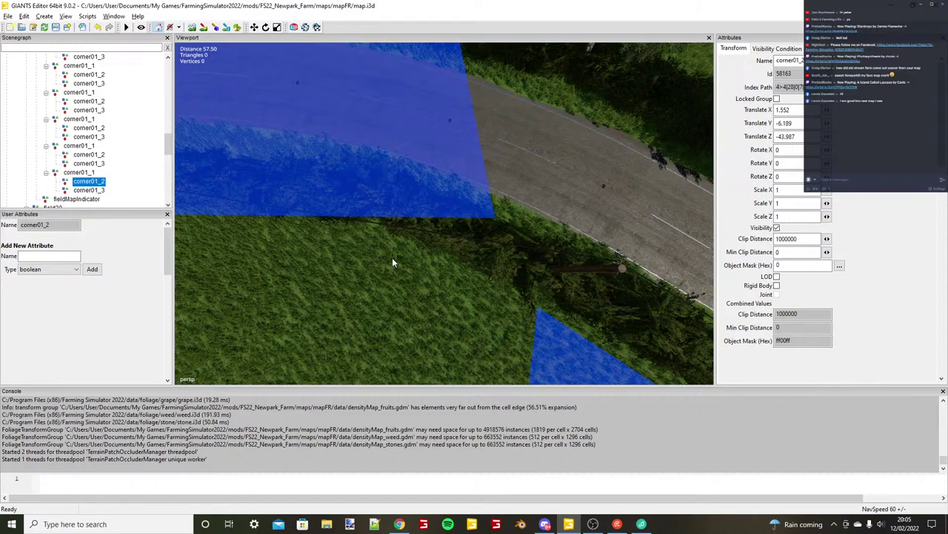
{"action": "key", "text": "ctrl+b"}
{"action": "scroll", "coordinate": [377, 251], "scroll_direction": "up", "scroll_amount": 1}
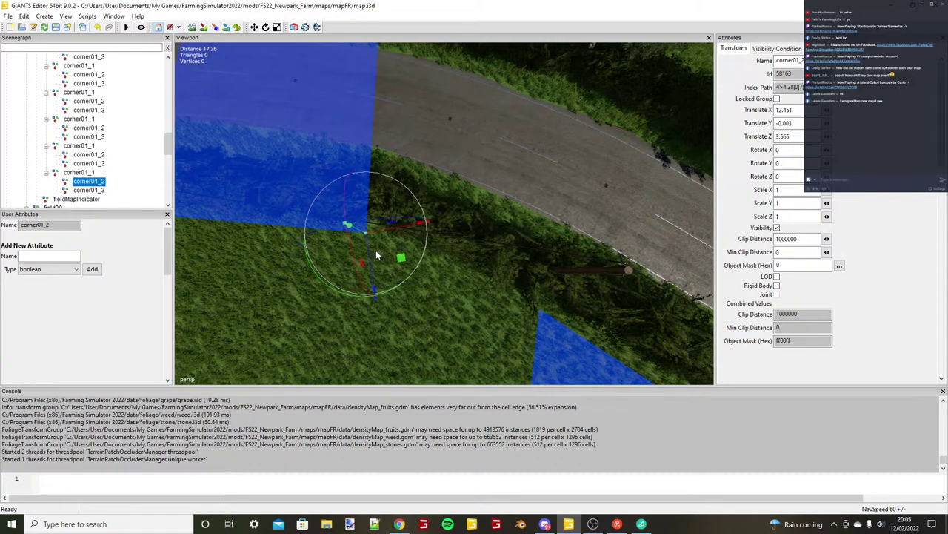
{"action": "scroll", "coordinate": [393, 265], "scroll_direction": "up", "scroll_amount": 1}
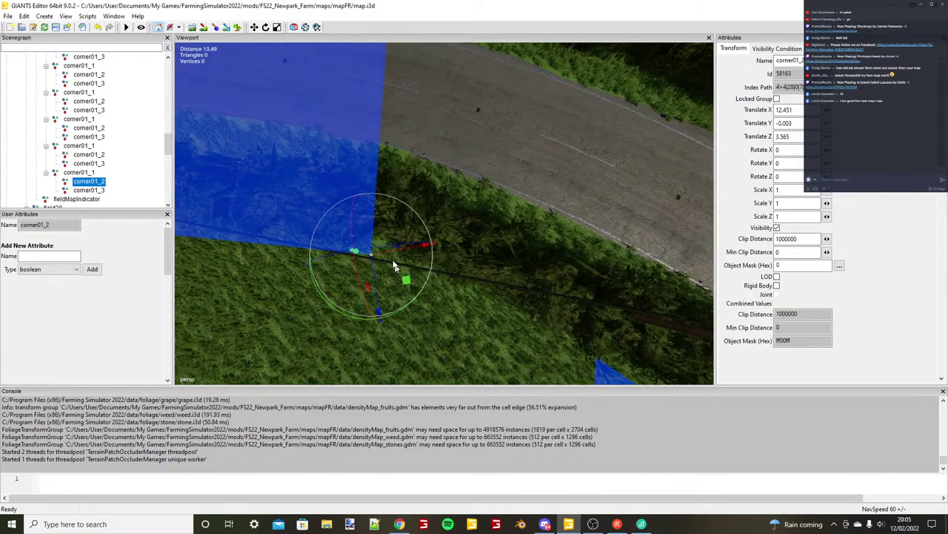
{"action": "left_click_drag", "start_coordinate": [396, 250], "coordinate": [388, 280]}
{"action": "scroll", "coordinate": [388, 279], "scroll_direction": "down", "scroll_amount": 5}
Place the eighth group's corner01_3 across the field at about Translate X 10.59 and Z 47.44.
{"action": "left_click", "coordinate": [98, 192]}
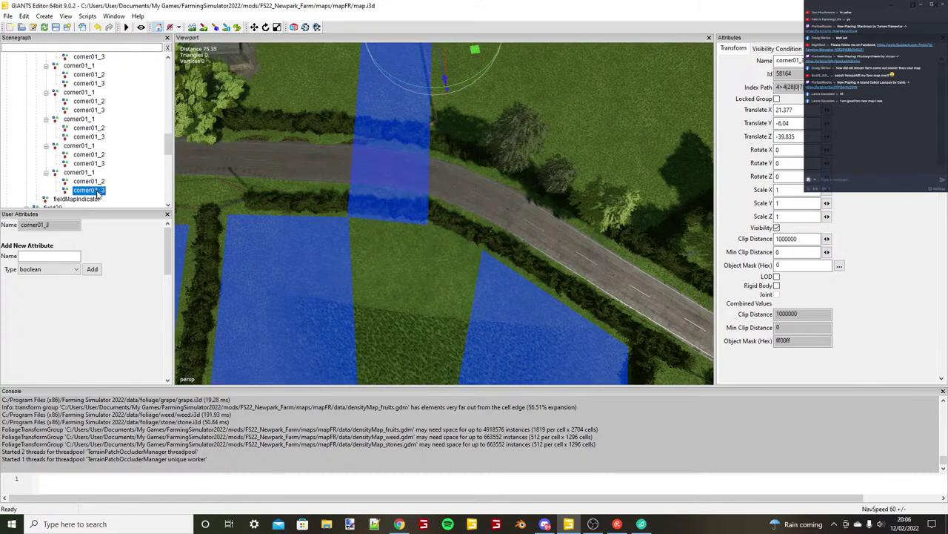
{"action": "left_click_drag", "start_coordinate": [452, 285], "coordinate": [363, 295], "text": "alt"}
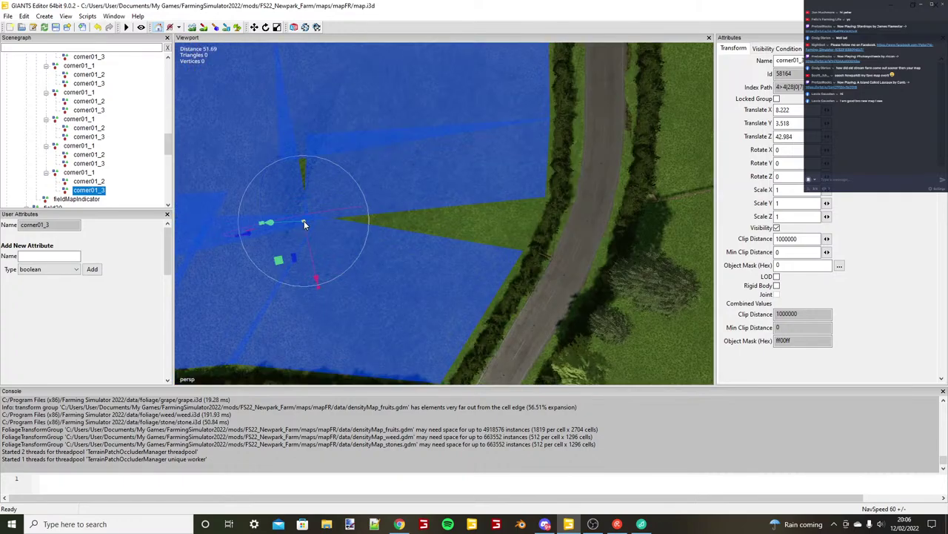
{"action": "left_click_drag", "start_coordinate": [287, 226], "coordinate": [290, 277]}
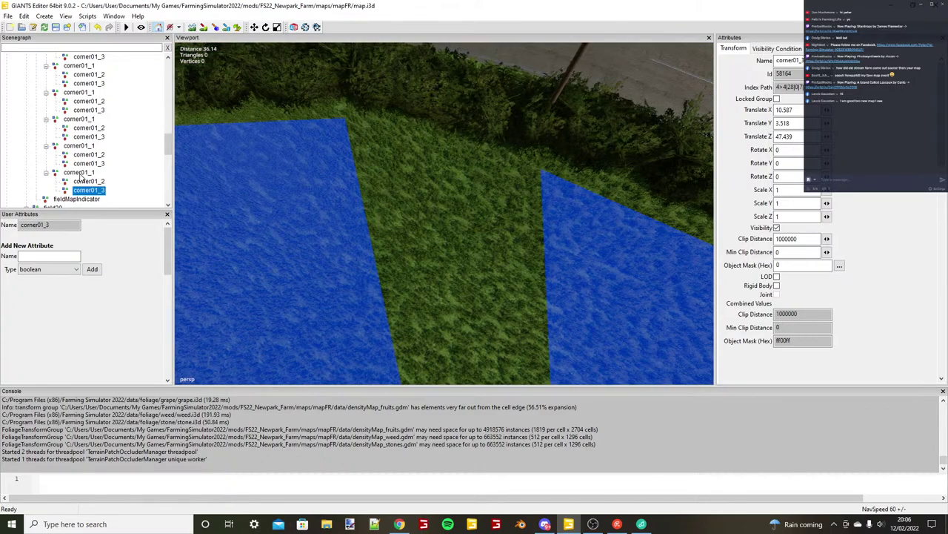
Duplicate field29's eighth corner01_1 group and place the copy at the uncovered strip's hedge edge, at about Translate X 67.54 and Z 321.54.
{"action": "left_click", "coordinate": [80, 172]}
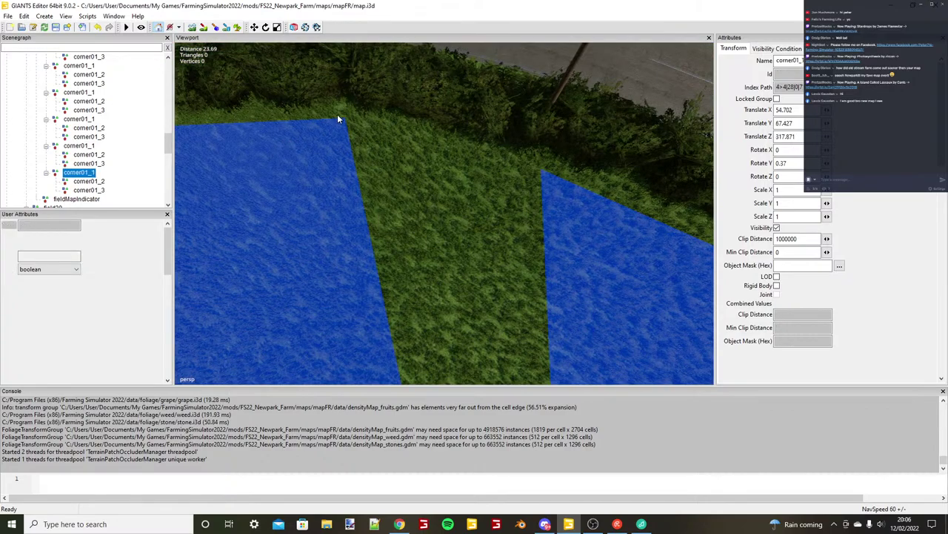
{"action": "key", "text": "ctrl+d"}
{"action": "key", "text": "ctrl+b"}
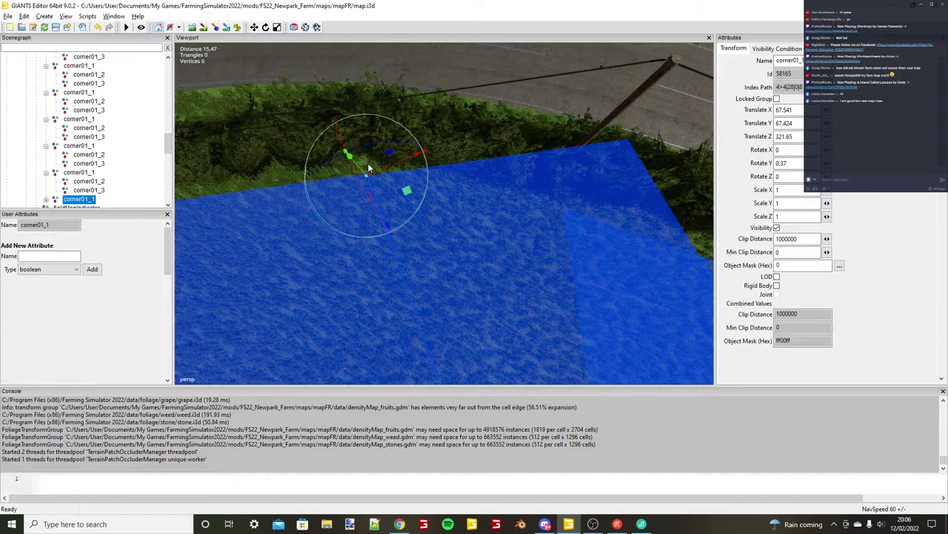
{"action": "left_click_drag", "start_coordinate": [389, 151], "coordinate": [387, 148]}
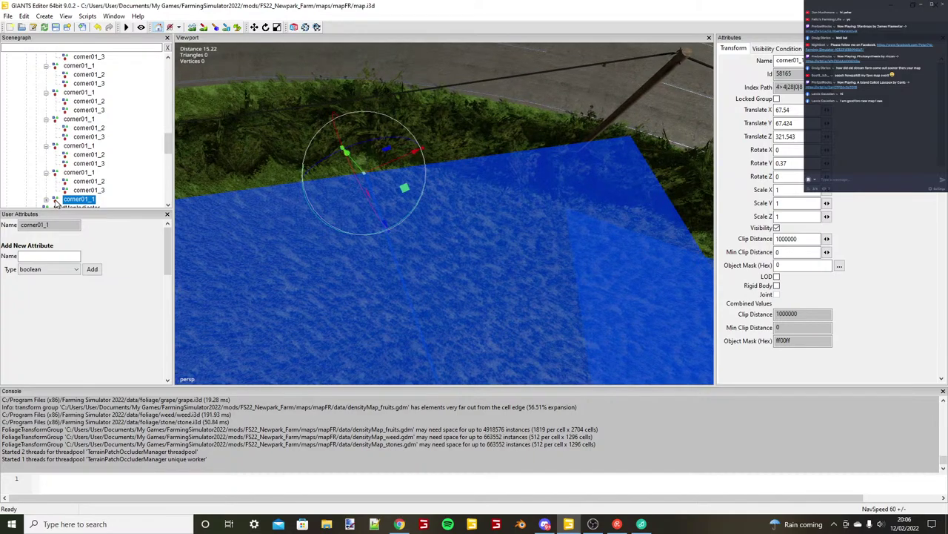
Place the ninth group's corner01_2 where the adjoining area meets the roadside hedge, at about Translate X 8.21 and Z 5.67.
{"action": "left_click", "coordinate": [47, 200]}
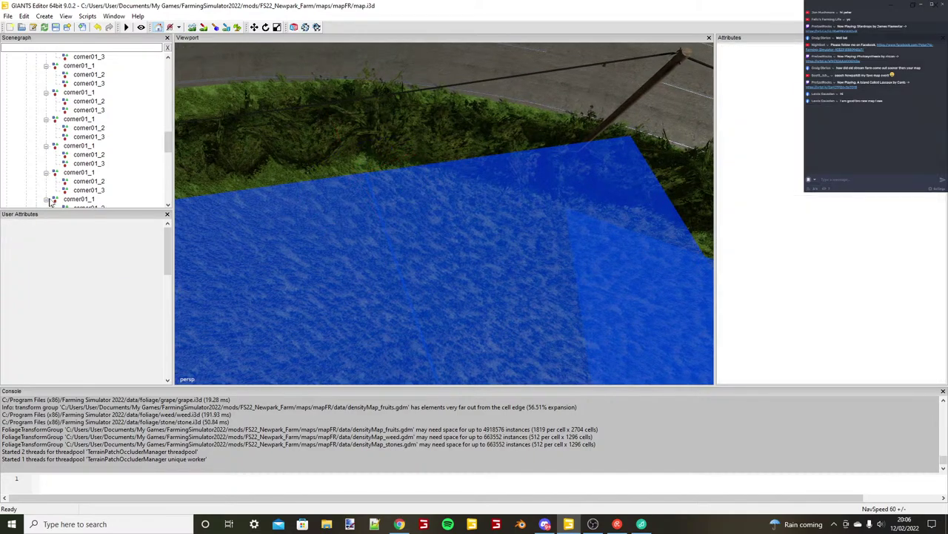
{"action": "left_click", "coordinate": [89, 191]}
{"action": "left_click_drag", "start_coordinate": [474, 220], "coordinate": [366, 220], "text": "alt"}
{"action": "key", "text": "ctrl+b"}
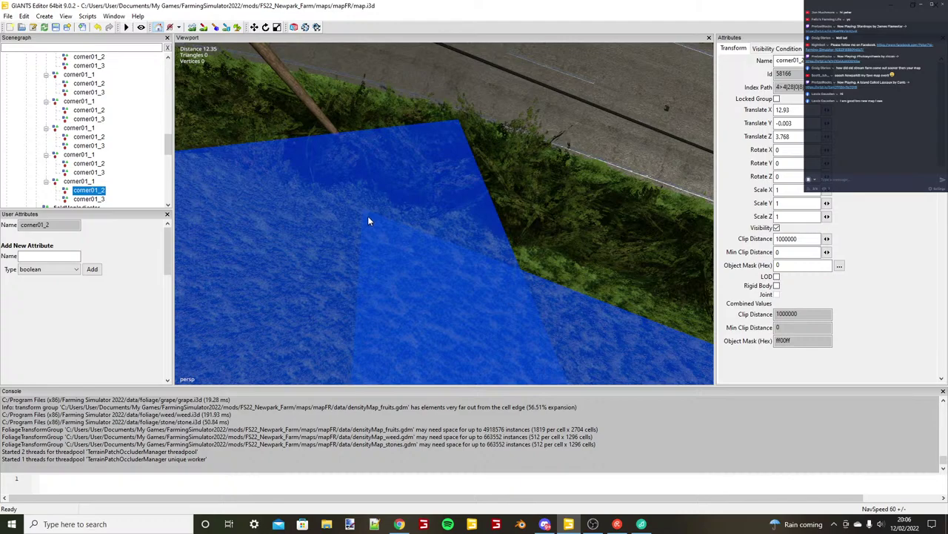
{"action": "left_click", "coordinate": [368, 218]}
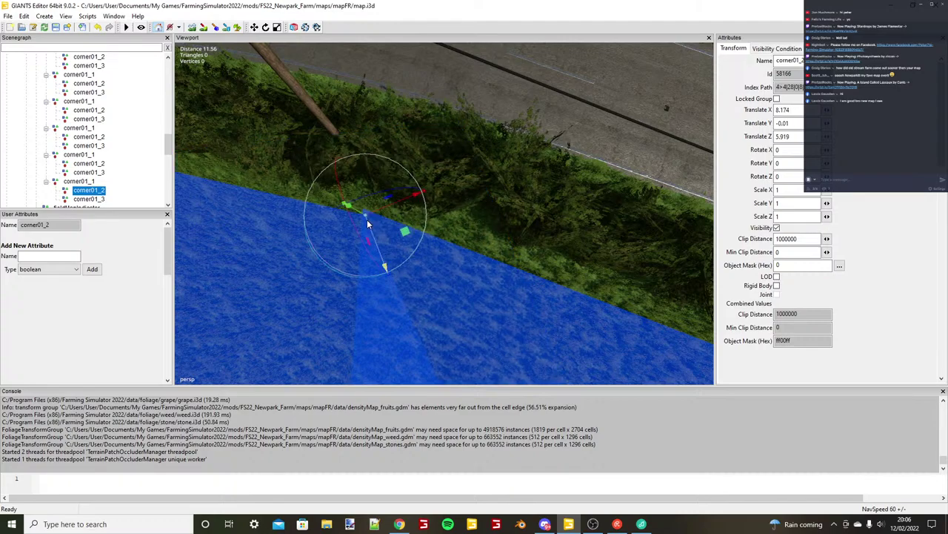
{"action": "left_click_drag", "start_coordinate": [368, 220], "coordinate": [376, 208]}
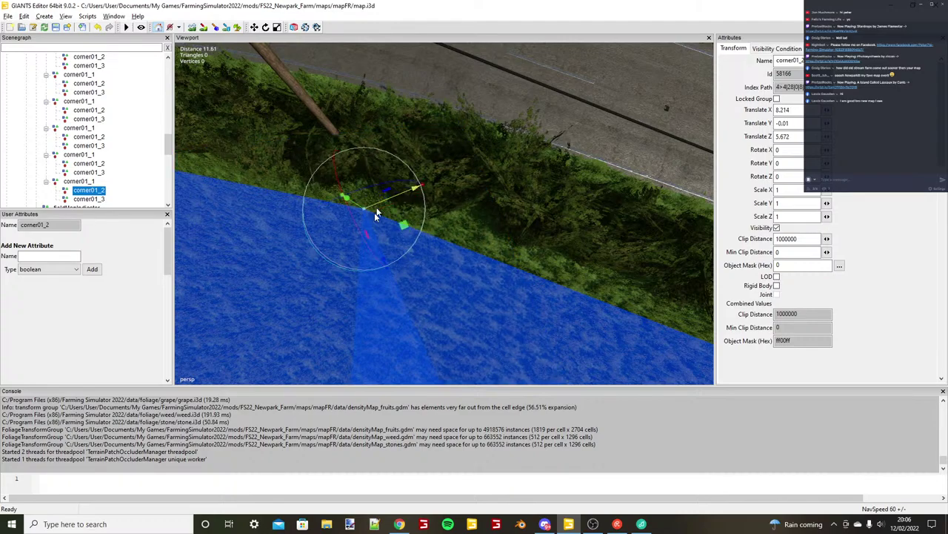
Place the ninth group's corner01_3 inside the field at about Translate X 2.85 and Z 33.75.
{"action": "scroll", "coordinate": [376, 214], "scroll_direction": "down", "scroll_amount": 8}
{"action": "left_click", "coordinate": [96, 199]}
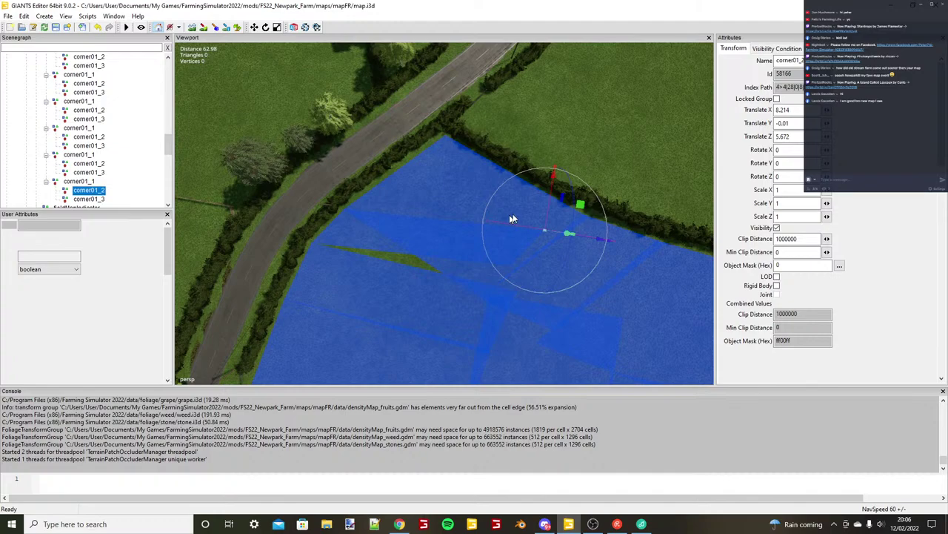
{"action": "key", "text": "ctrl+b"}
{"action": "key", "text": "ctrl+b"}
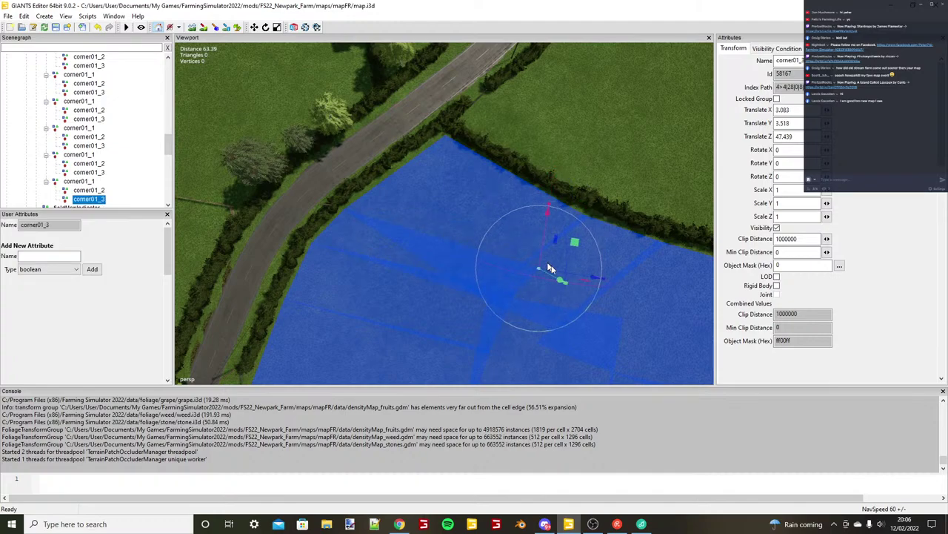
{"action": "left_click_drag", "start_coordinate": [549, 268], "coordinate": [372, 192]}
Add a boolean user attribute named fieldGrassMission to field29 and enable it.
{"action": "scroll", "coordinate": [444, 257], "scroll_direction": "down", "scroll_amount": 3}
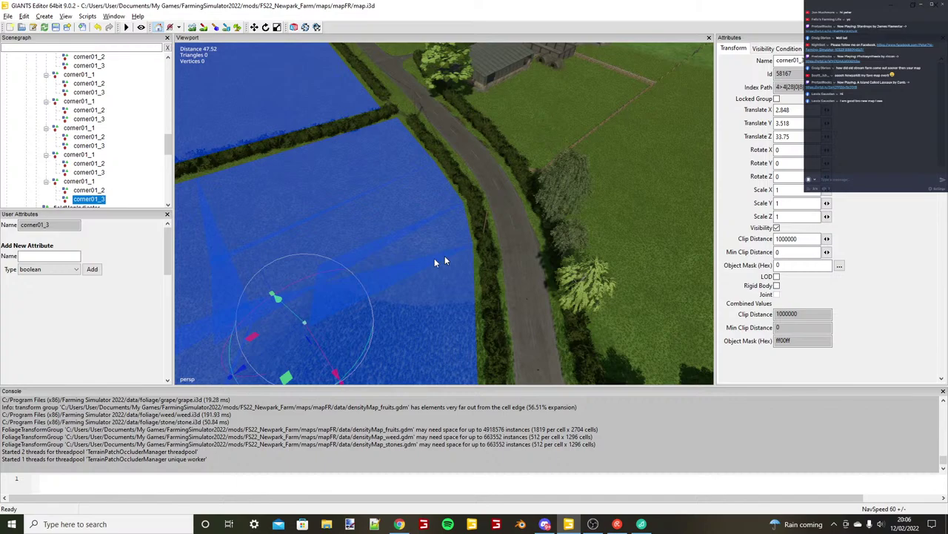
{"action": "scroll", "coordinate": [436, 262], "scroll_direction": "down", "scroll_amount": 3}
{"action": "left_click_drag", "start_coordinate": [436, 263], "coordinate": [120, 159], "text": "alt"}
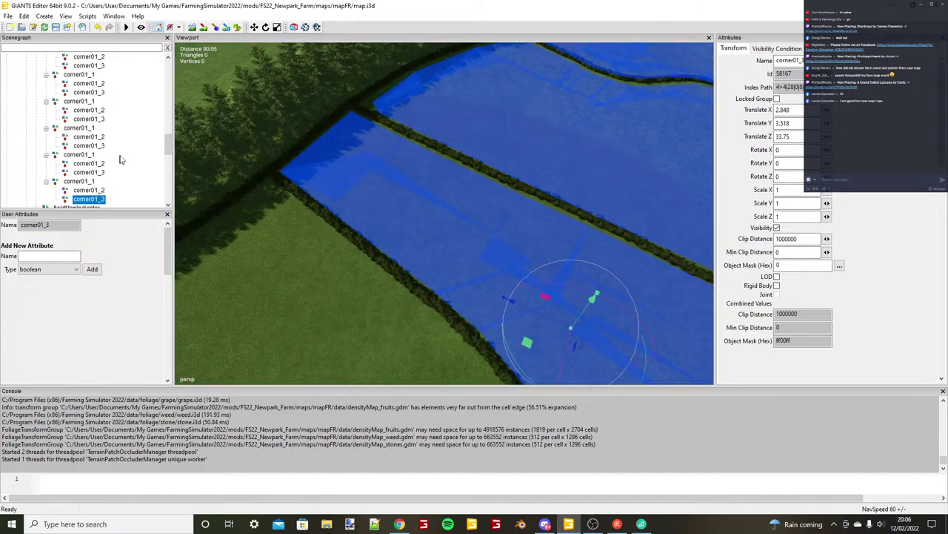
{"action": "scroll", "coordinate": [80, 150], "scroll_direction": "up", "scroll_amount": 3}
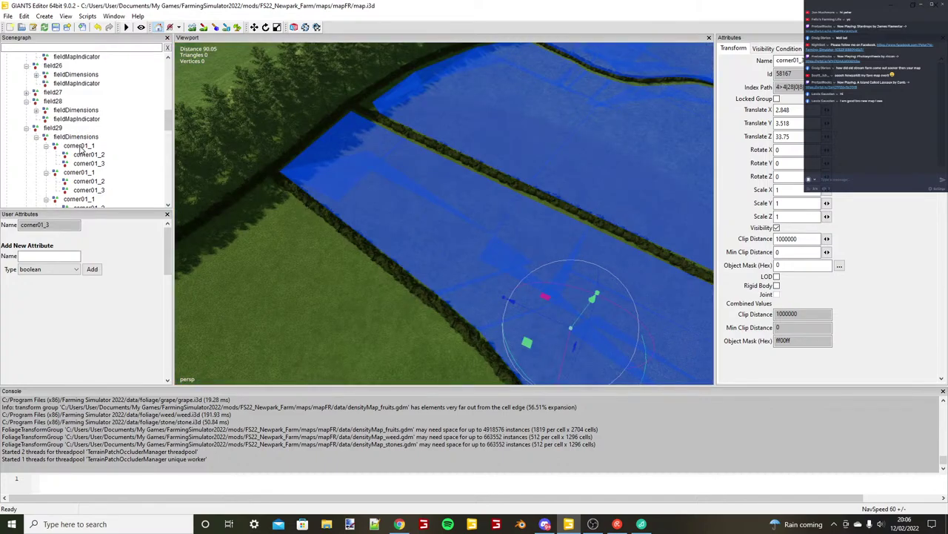
{"action": "left_click", "coordinate": [53, 127]}
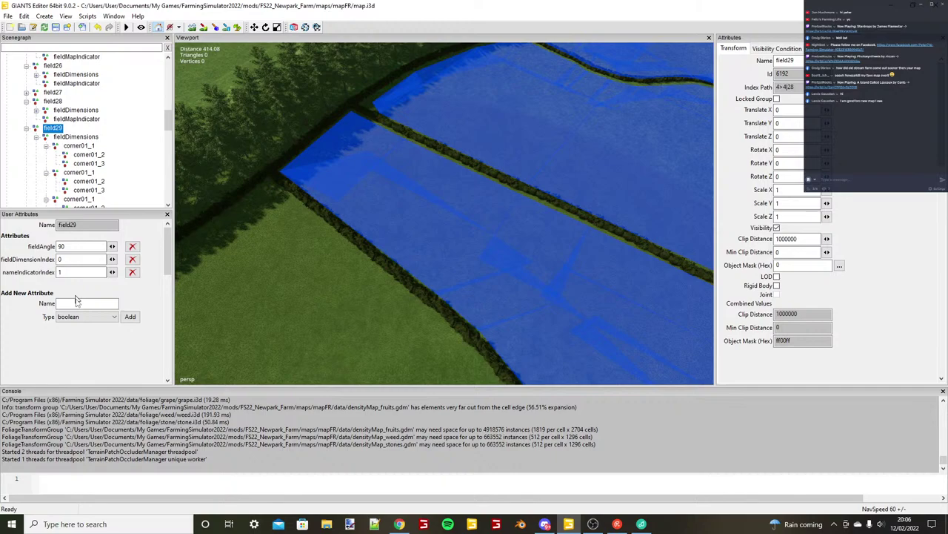
{"action": "left_click", "coordinate": [76, 303]}
{"action": "type", "text": "fieldGrassMiss"}
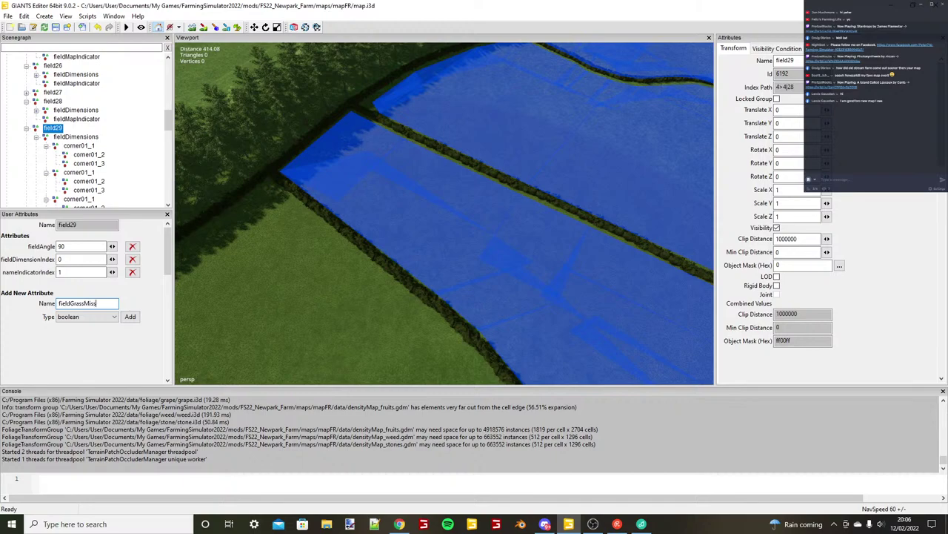
{"action": "type", "text": "ion"}
{"action": "key", "text": "Return"}
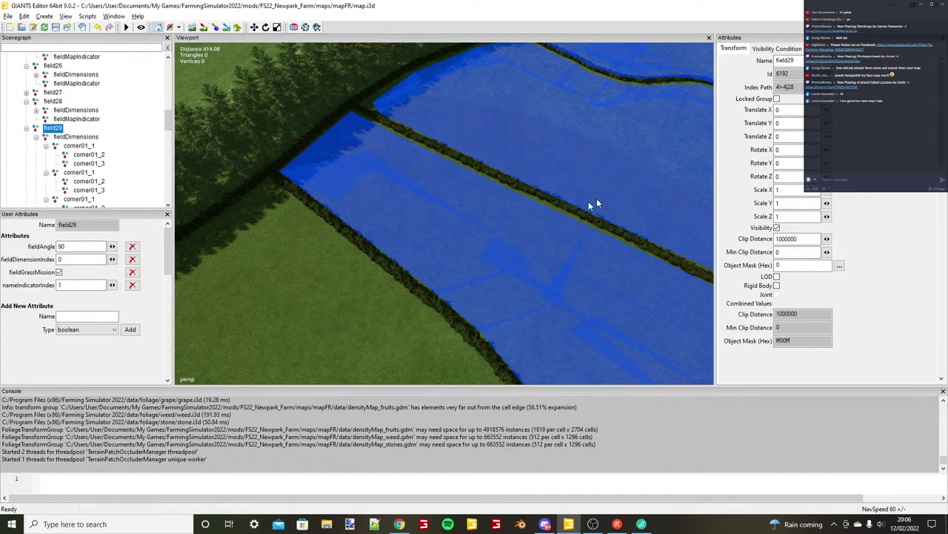
Collapse field29, locate field30 by its fieldMapIndicator and expand its fieldDimensions group.
{"action": "left_click_drag", "start_coordinate": [596, 198], "coordinate": [301, 238], "text": "alt"}
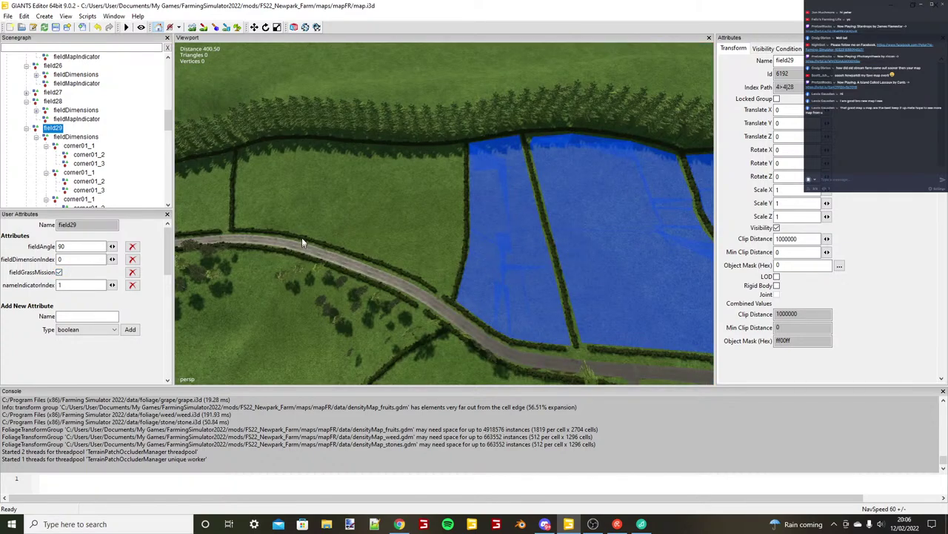
{"action": "left_click", "coordinate": [27, 129]}
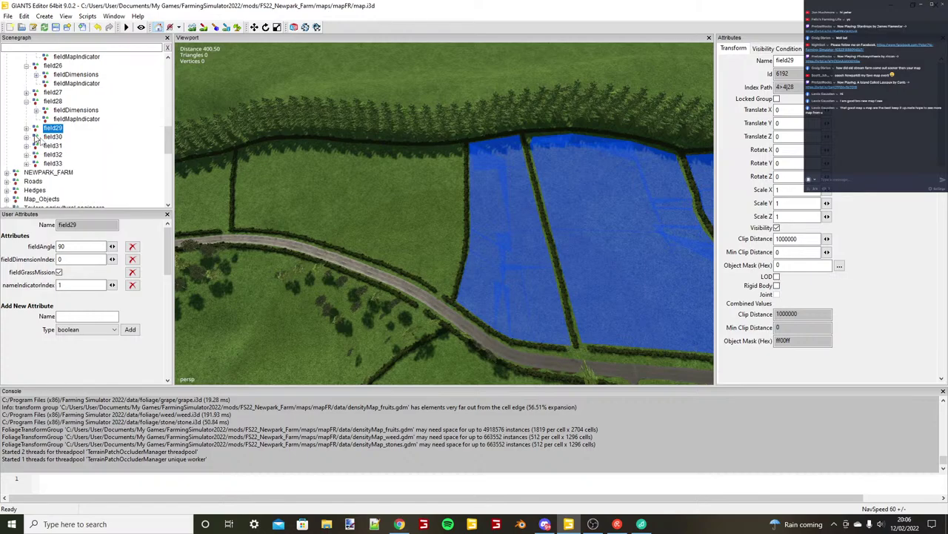
{"action": "left_click", "coordinate": [27, 138]}
{"action": "left_click", "coordinate": [75, 154]}
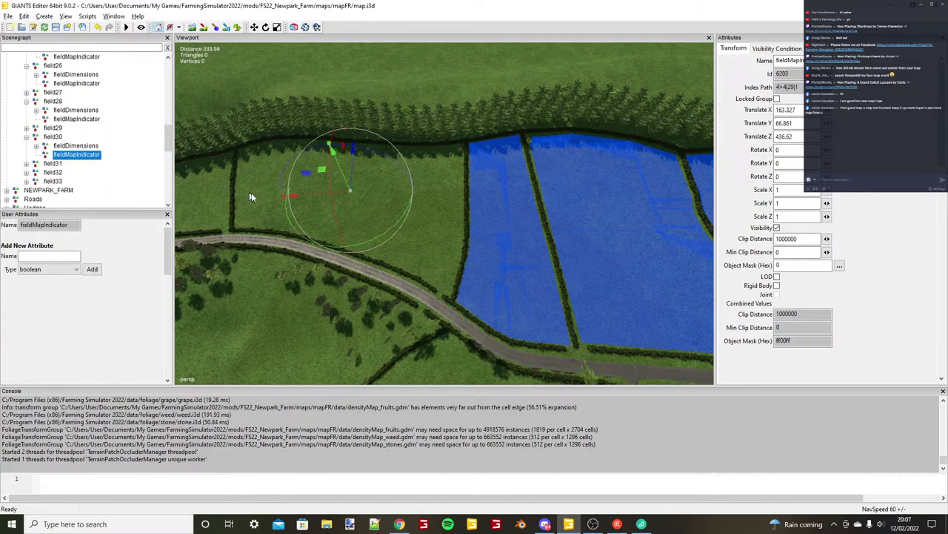
{"action": "scroll", "coordinate": [252, 195], "scroll_direction": "up", "scroll_amount": 3}
{"action": "left_click", "coordinate": [37, 146]}
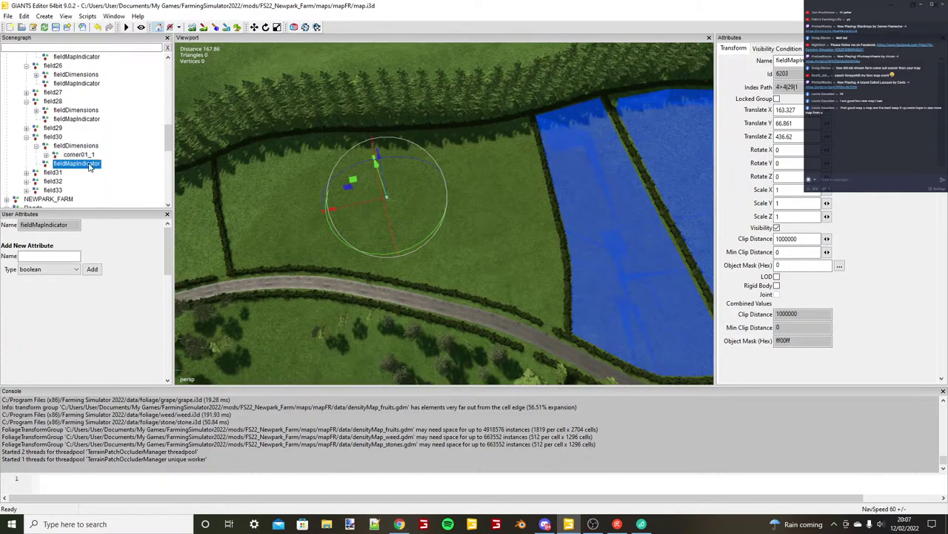
Place field30's corner01_1 inside the hedge junction beside the road at about Translate X 244.13 and Z 418.13.
{"action": "left_click", "coordinate": [79, 154]}
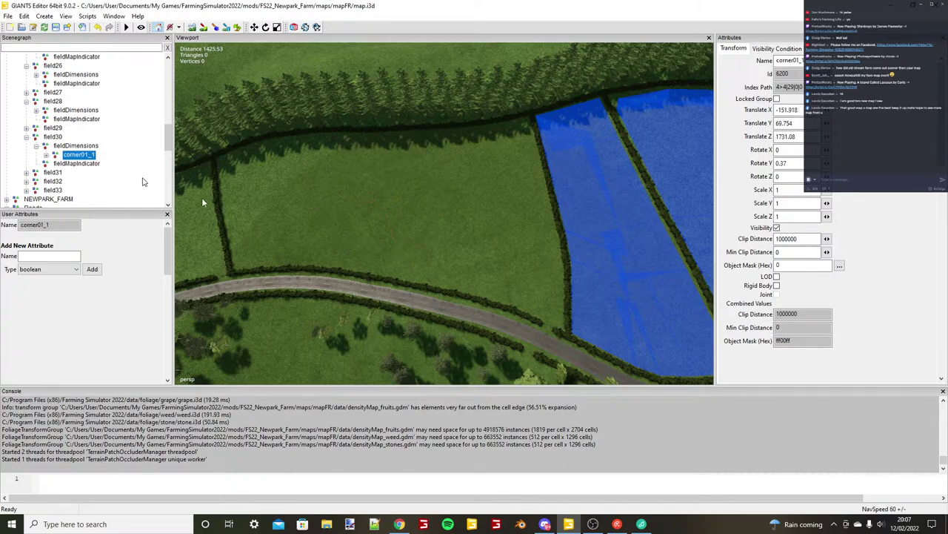
{"action": "left_click_drag", "start_coordinate": [203, 202], "coordinate": [460, 290], "text": "alt"}
{"action": "scroll", "coordinate": [458, 288], "scroll_direction": "up", "scroll_amount": 8}
{"action": "scroll", "coordinate": [424, 269], "scroll_direction": "down", "scroll_amount": 3}
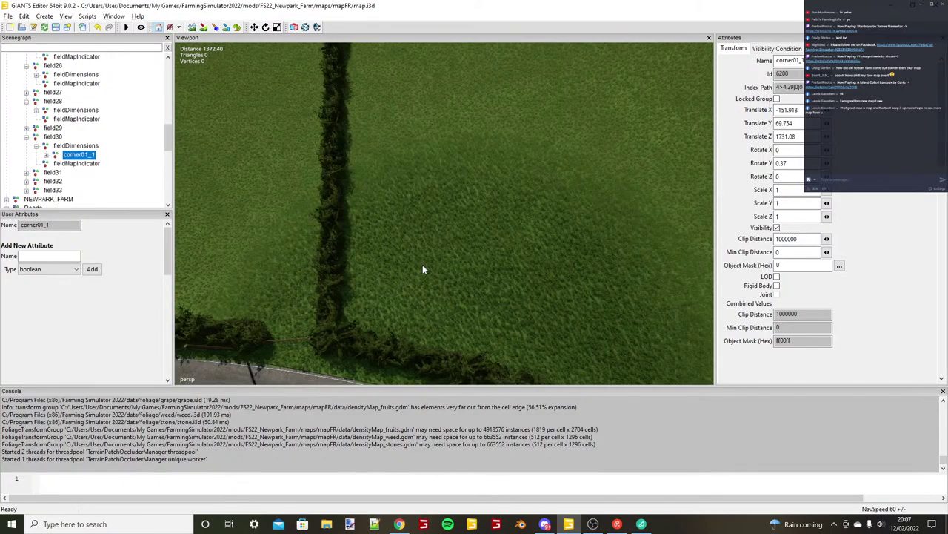
{"action": "right_click_drag", "start_coordinate": [423, 270], "coordinate": [403, 287]}
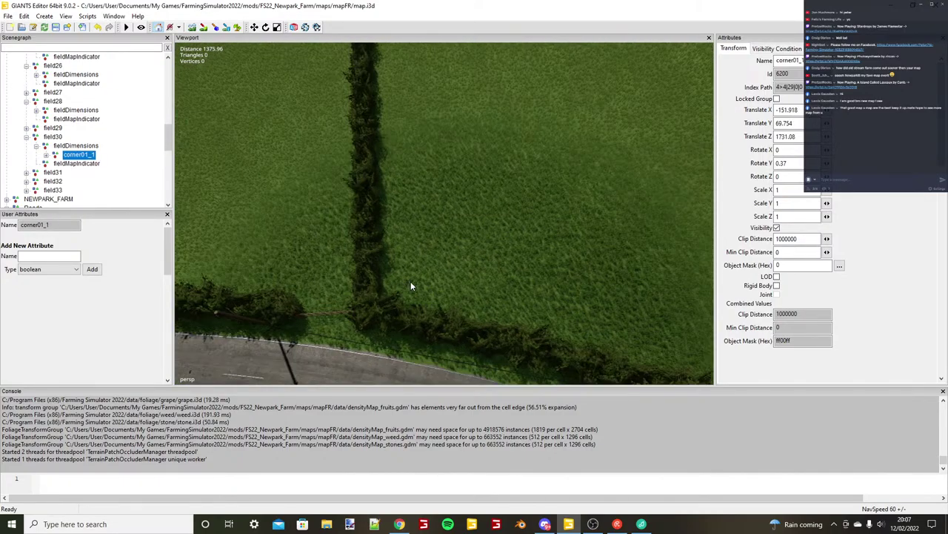
{"action": "key", "text": "ctrl+b"}
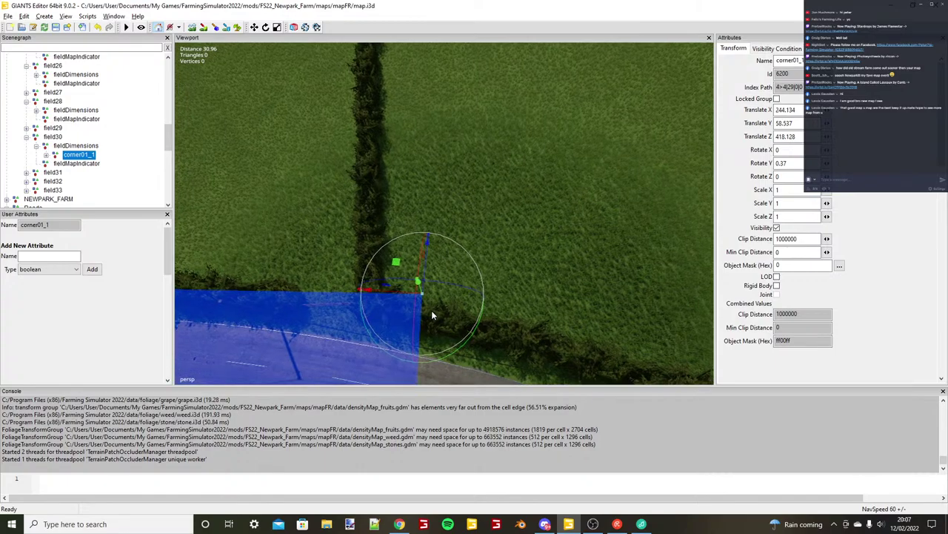
Shift field30's corner01_1 tighter into the roadside hedge corner, to about Translate X 247.27 and Z 418.79.
{"action": "scroll", "coordinate": [432, 315], "scroll_direction": "up", "scroll_amount": 3}
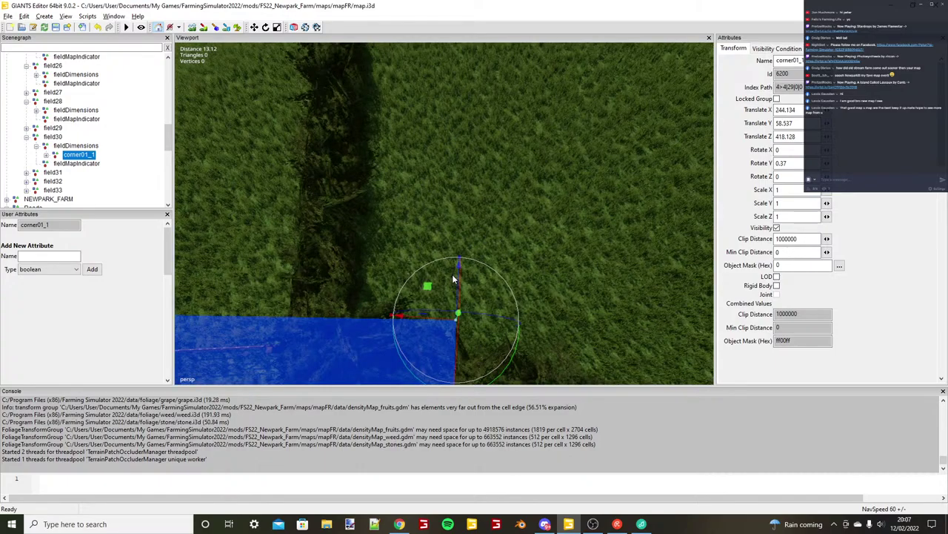
{"action": "right_click_drag", "start_coordinate": [454, 278], "coordinate": [468, 259]}
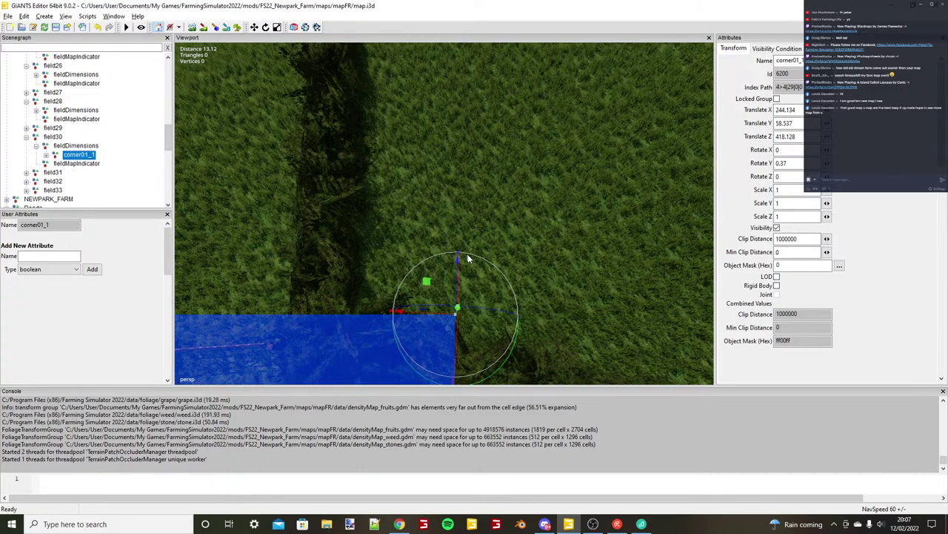
{"action": "scroll", "coordinate": [467, 257], "scroll_direction": "down", "scroll_amount": 3}
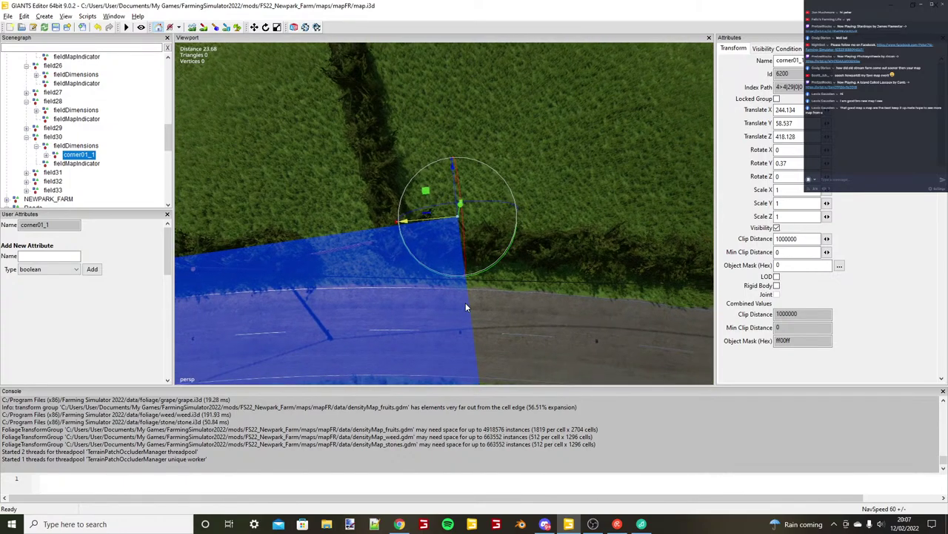
{"action": "scroll", "coordinate": [465, 302], "scroll_direction": "up", "scroll_amount": 2}
{"action": "mouse_move", "coordinate": [421, 222]}
{"action": "left_mouse_down"}
{"action": "mouse_move", "coordinate": [379, 226]}
{"action": "mouse_move", "coordinate": [409, 225]}
{"action": "mouse_move", "coordinate": [398, 206]}
{"action": "mouse_move", "coordinate": [424, 216]}
{"action": "left_mouse_up"}
{"action": "scroll", "coordinate": [398, 204], "scroll_direction": "down", "scroll_amount": 2}
{"action": "scroll", "coordinate": [424, 218], "scroll_direction": "down", "scroll_amount": 1}
{"action": "left_click_drag", "start_coordinate": [425, 223], "coordinate": [486, 246]}
{"action": "right_click", "coordinate": [401, 221]}
{"action": "scroll", "coordinate": [407, 225], "scroll_direction": "up", "scroll_amount": 1}
{"action": "left_click_drag", "start_coordinate": [424, 238], "coordinate": [450, 240], "text": "alt"}
{"action": "scroll", "coordinate": [449, 236], "scroll_direction": "up", "scroll_amount": 1}
{"action": "left_click_drag", "start_coordinate": [443, 227], "coordinate": [638, 246]}
{"action": "scroll", "coordinate": [446, 241], "scroll_direction": "down", "scroll_amount": 1}
{"action": "scroll", "coordinate": [447, 241], "scroll_direction": "down", "scroll_amount": 6}
Expand corner01_1 and place its corner01_2 along the dividing hedge at about Translate X 6.66 and Z 40.65.
{"action": "middle_click_drag", "start_coordinate": [637, 246], "coordinate": [472, 277], "text": "alt"}
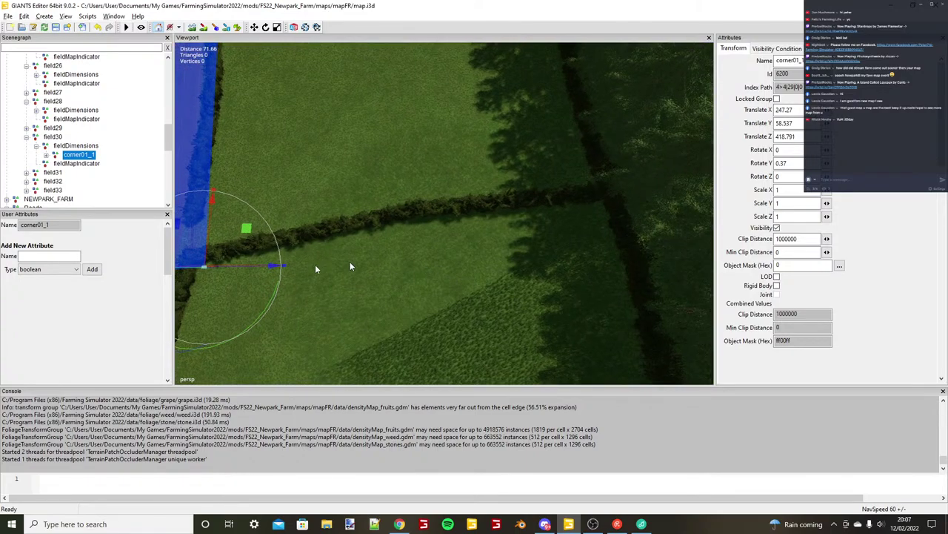
{"action": "left_click", "coordinate": [46, 154]}
{"action": "left_click", "coordinate": [74, 165]}
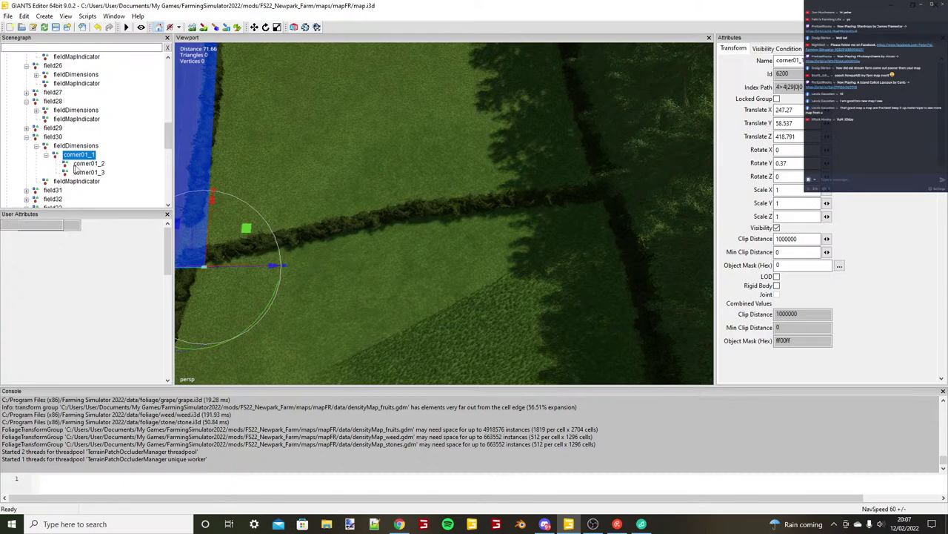
{"action": "scroll", "coordinate": [408, 257], "scroll_direction": "down", "scroll_amount": 1}
{"action": "left_click_drag", "start_coordinate": [408, 257], "coordinate": [412, 234], "text": "alt"}
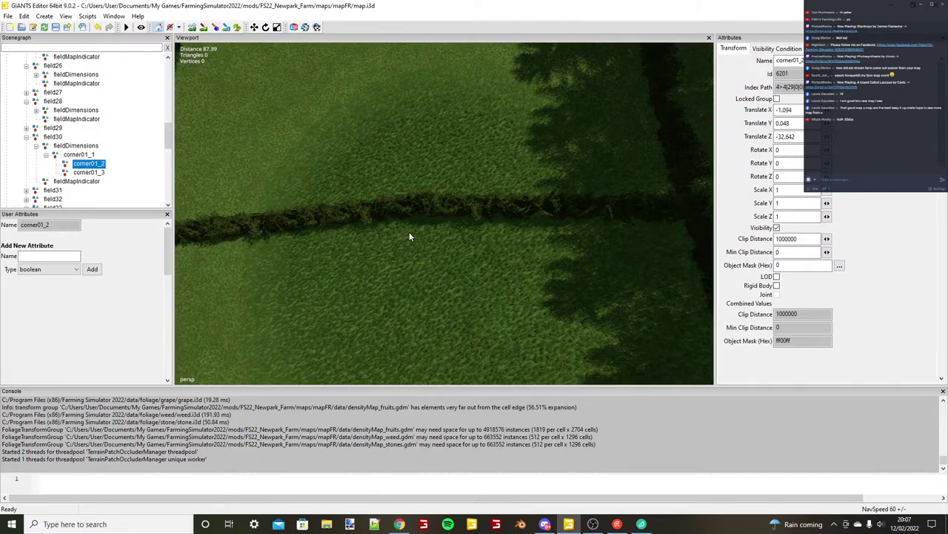
{"action": "key", "text": "ctrl+b"}
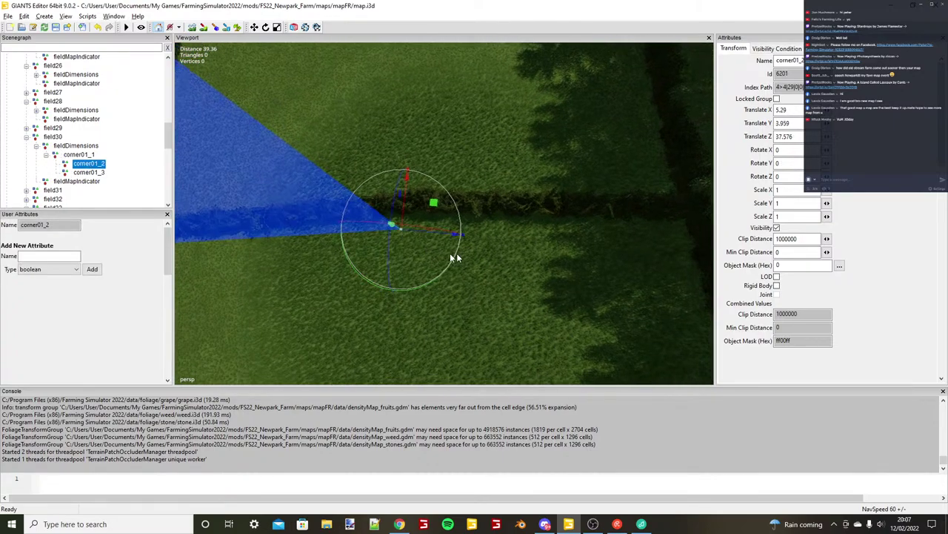
{"action": "left_click_drag", "start_coordinate": [450, 254], "coordinate": [478, 250], "text": "alt"}
{"action": "scroll", "coordinate": [476, 253], "scroll_direction": "up", "scroll_amount": 3}
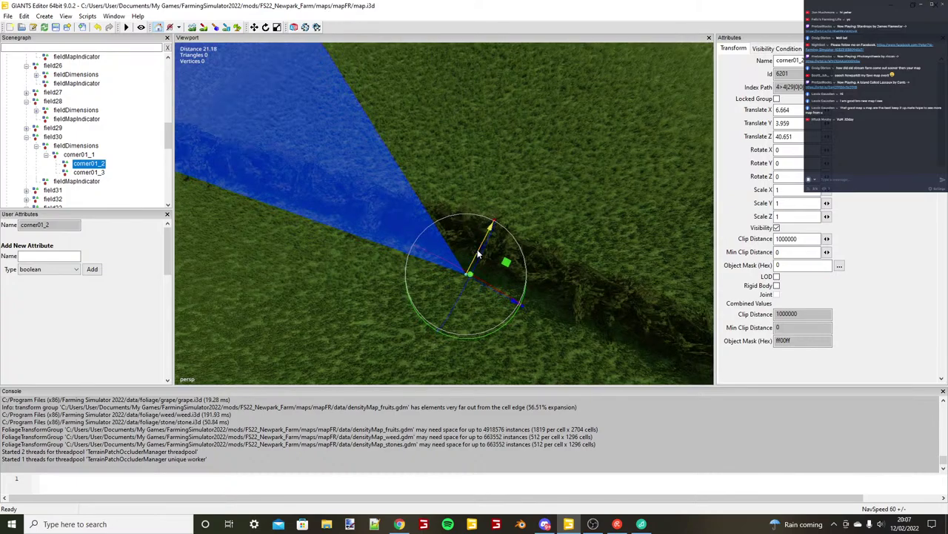
Place the first group's corner01_3 inside the field at about Translate X -25.66 and Z 34.29, aligning the area with the roadside hedge.
{"action": "scroll", "coordinate": [393, 258], "scroll_direction": "down", "scroll_amount": 4}
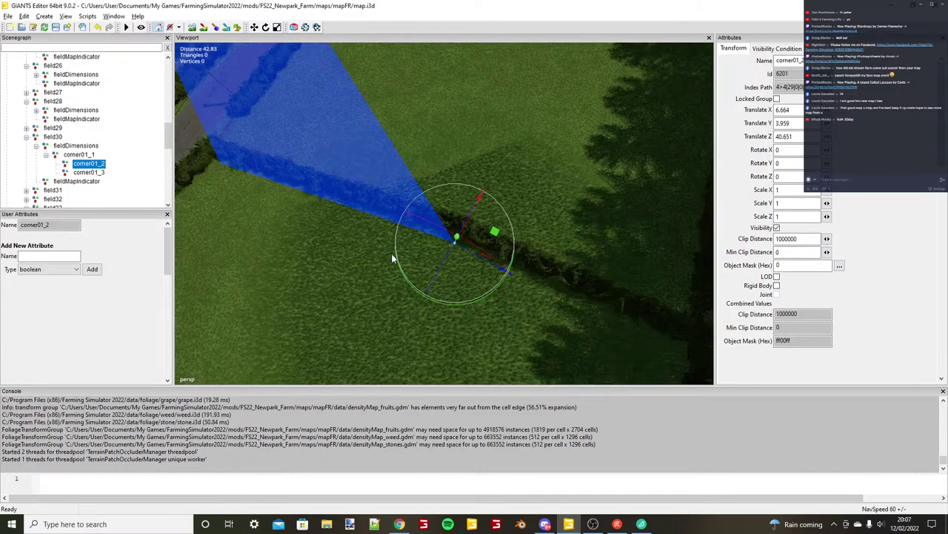
{"action": "scroll", "coordinate": [393, 257], "scroll_direction": "down", "scroll_amount": 3}
{"action": "left_click_drag", "start_coordinate": [392, 257], "coordinate": [545, 289], "text": "alt"}
{"action": "left_click", "coordinate": [102, 172]}
{"action": "left_click_drag", "start_coordinate": [596, 312], "coordinate": [490, 309], "text": "alt"}
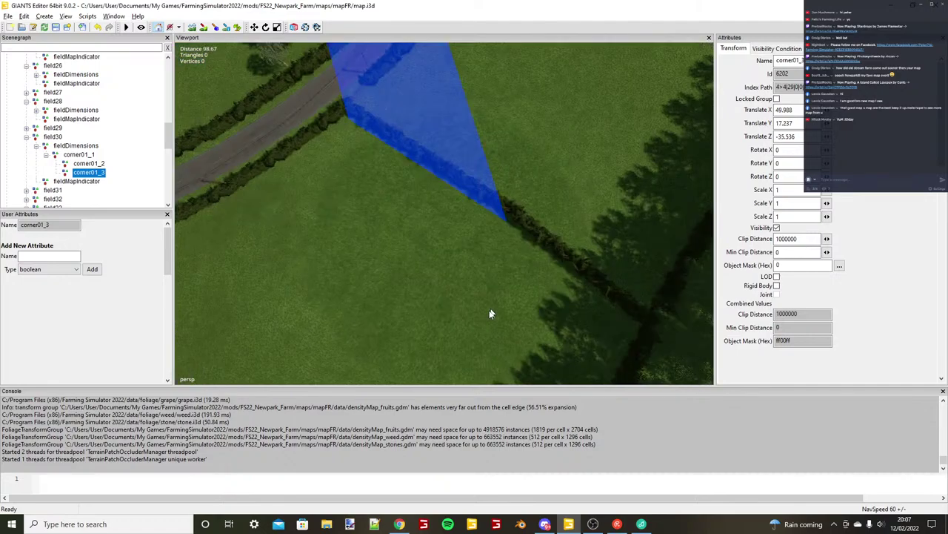
{"action": "scroll", "coordinate": [489, 314], "scroll_direction": "down", "scroll_amount": 2}
{"action": "key", "text": "ctrl+b"}
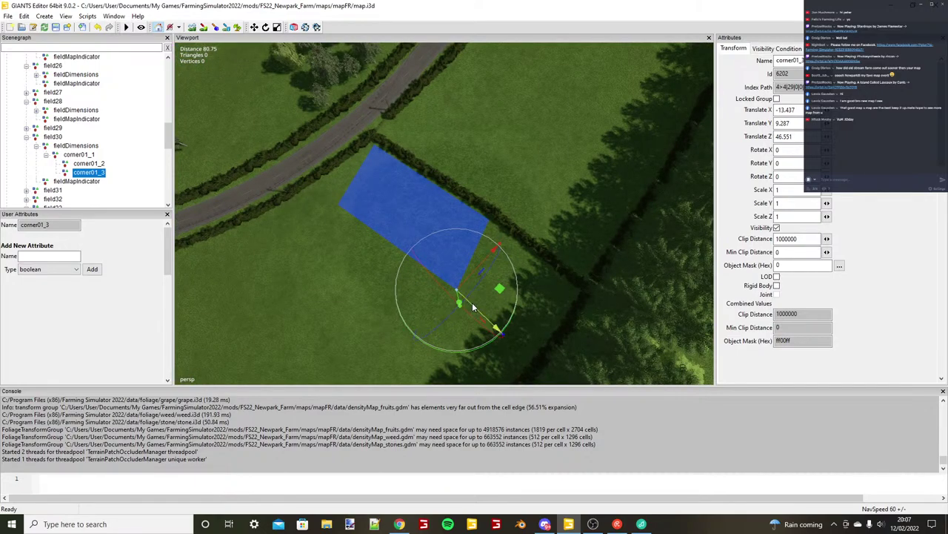
{"action": "left_click_drag", "start_coordinate": [472, 303], "coordinate": [614, 327]}
{"action": "scroll", "coordinate": [662, 255], "scroll_direction": "up", "scroll_amount": 3}
{"action": "scroll", "coordinate": [605, 287], "scroll_direction": "down", "scroll_amount": 2}
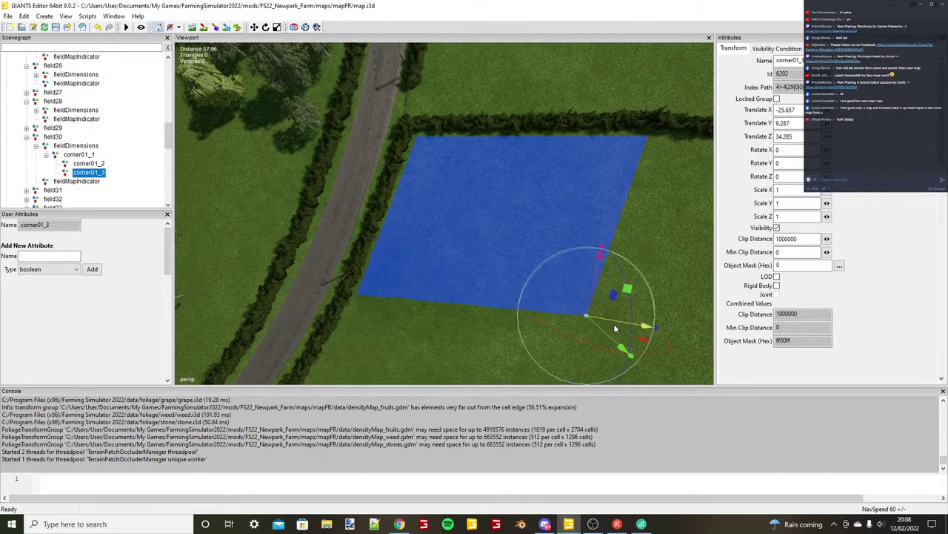
Duplicate field30's corner01_1 group and place the copy where the first area meets the dividing hedge, about Translate X 254.19 and Z 459.22.
{"action": "scroll", "coordinate": [614, 329], "scroll_direction": "up", "scroll_amount": 2}
{"action": "middle_click_drag", "start_coordinate": [615, 328], "coordinate": [561, 284], "text": "alt"}
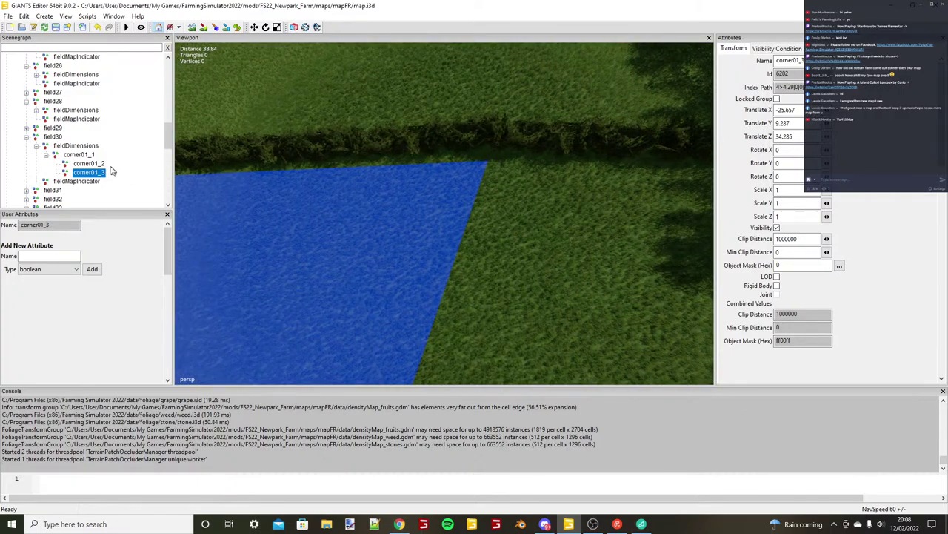
{"action": "left_click", "coordinate": [78, 155]}
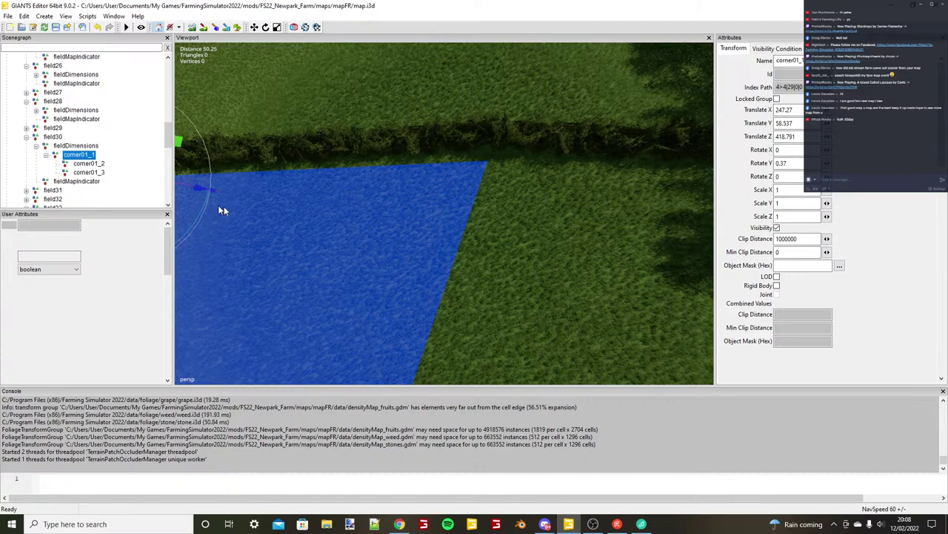
{"action": "key", "text": "ctrl+d"}
{"action": "key", "text": "ctrl+b"}
{"action": "scroll", "coordinate": [495, 180], "scroll_direction": "up", "scroll_amount": 1}
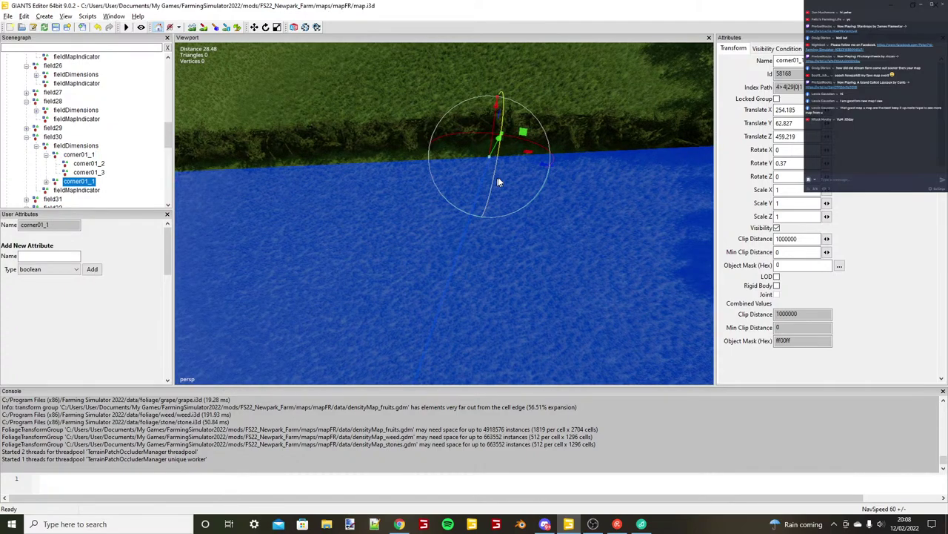
Expand the second corner group and place its corner01_2 at the tree-shaded hedge corner, about Translate X 1.75 and Z 29.48.
{"action": "left_click_drag", "start_coordinate": [498, 181], "coordinate": [376, 191], "text": "alt"}
{"action": "left_click", "coordinate": [46, 182]}
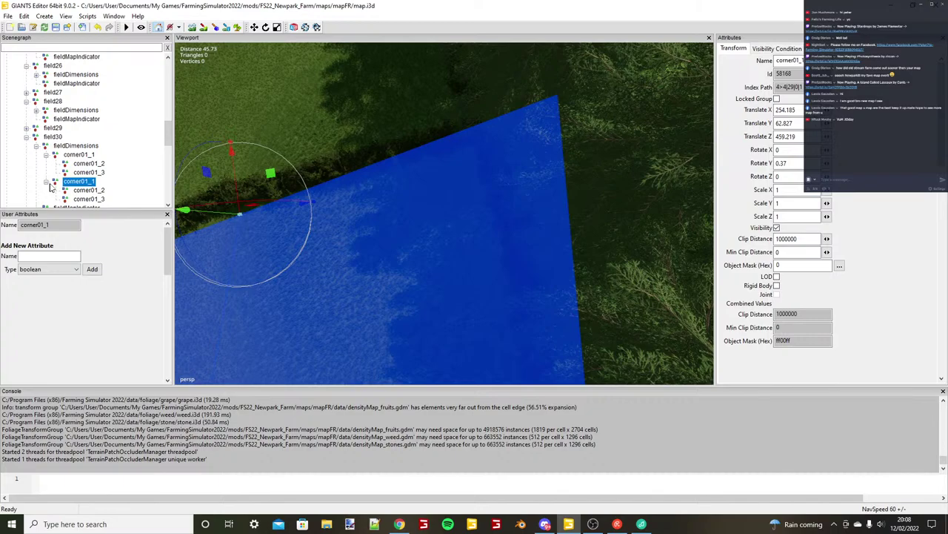
{"action": "left_click", "coordinate": [87, 191]}
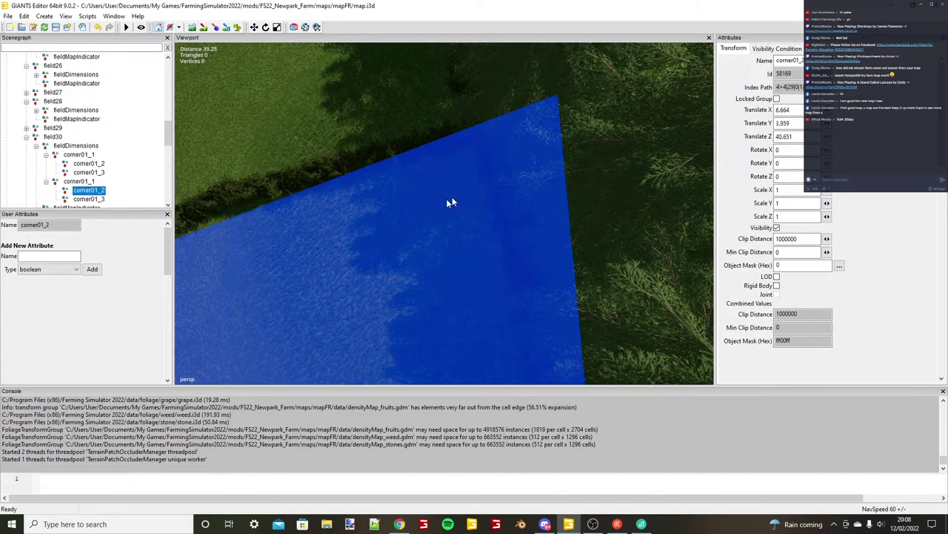
{"action": "key", "text": "ctrl+b"}
{"action": "left_click_drag", "start_coordinate": [472, 204], "coordinate": [517, 179], "text": "alt"}
{"action": "mouse_move", "coordinate": [463, 175]}
{"action": "left_mouse_down"}
{"action": "mouse_move", "coordinate": [447, 157]}
{"action": "mouse_move", "coordinate": [478, 169]}
{"action": "left_mouse_up"}
Place the second group's corner01_3 along the tree-side hedge at about Translate X -26.11 and Z 29.06.
{"action": "scroll", "coordinate": [456, 203], "scroll_direction": "down", "scroll_amount": 5}
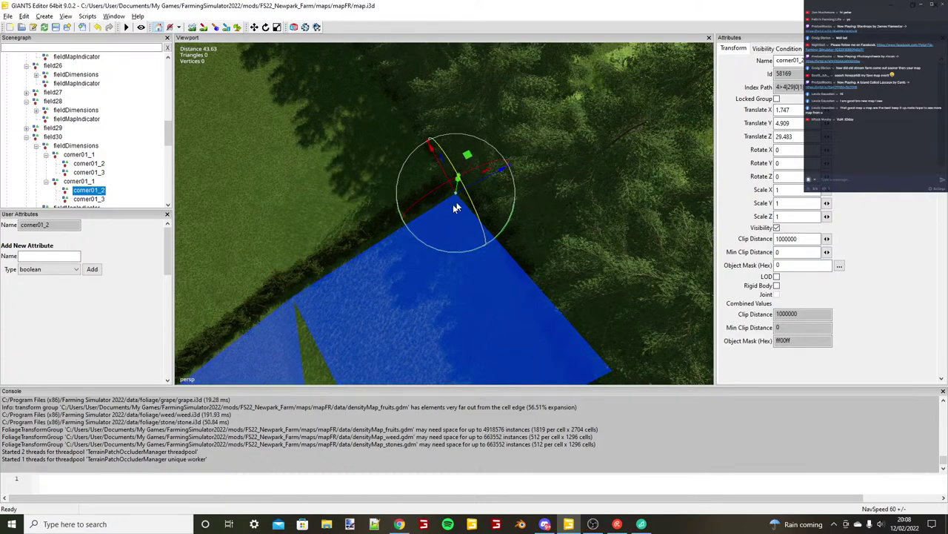
{"action": "left_click_drag", "start_coordinate": [453, 204], "coordinate": [369, 197], "text": "alt"}
{"action": "scroll", "coordinate": [369, 202], "scroll_direction": "down", "scroll_amount": 3}
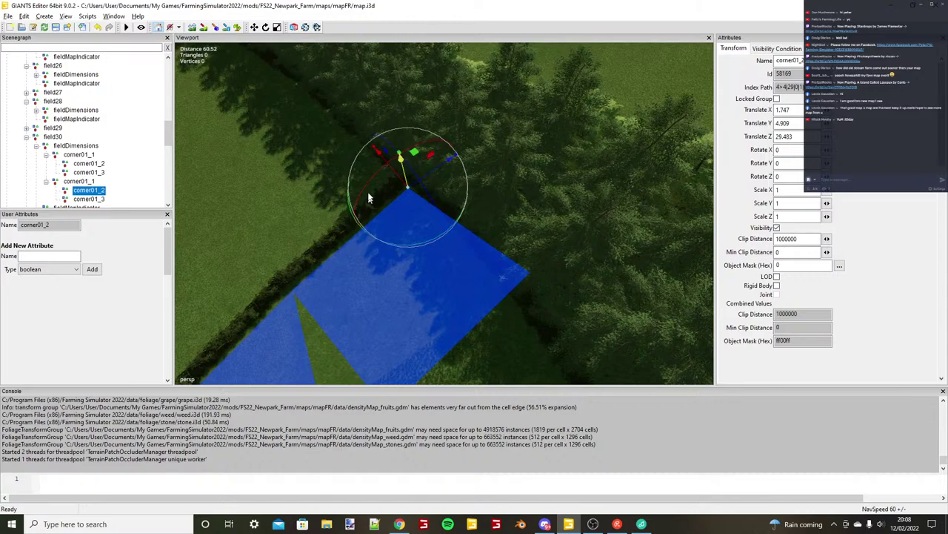
{"action": "left_click", "coordinate": [531, 272]}
{"action": "scroll", "coordinate": [534, 272], "scroll_direction": "up", "scroll_amount": 3}
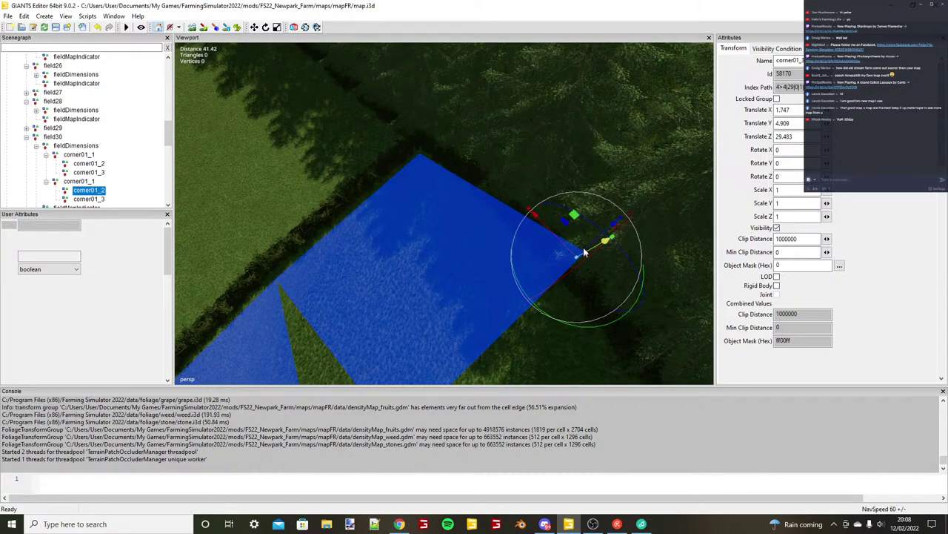
{"action": "left_click_drag", "start_coordinate": [583, 249], "coordinate": [547, 274]}
{"action": "left_click_drag", "start_coordinate": [547, 274], "coordinate": [472, 208], "text": "alt"}
{"action": "scroll", "coordinate": [472, 208], "scroll_direction": "up", "scroll_amount": 3}
{"action": "left_click_drag", "start_coordinate": [442, 180], "coordinate": [415, 202], "text": "alt"}
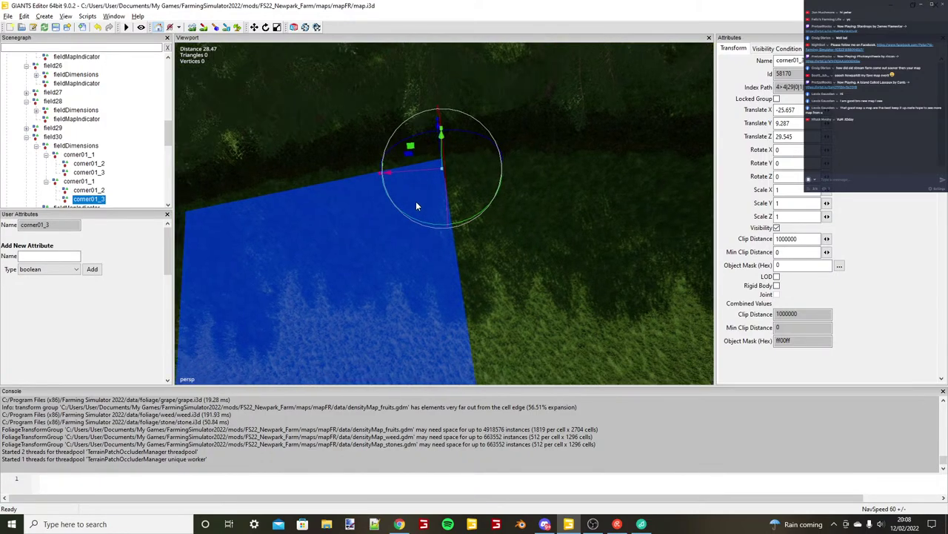
{"action": "middle_click_drag", "start_coordinate": [415, 201], "coordinate": [438, 201], "text": "alt"}
{"action": "scroll", "coordinate": [438, 201], "scroll_direction": "down", "scroll_amount": 1}
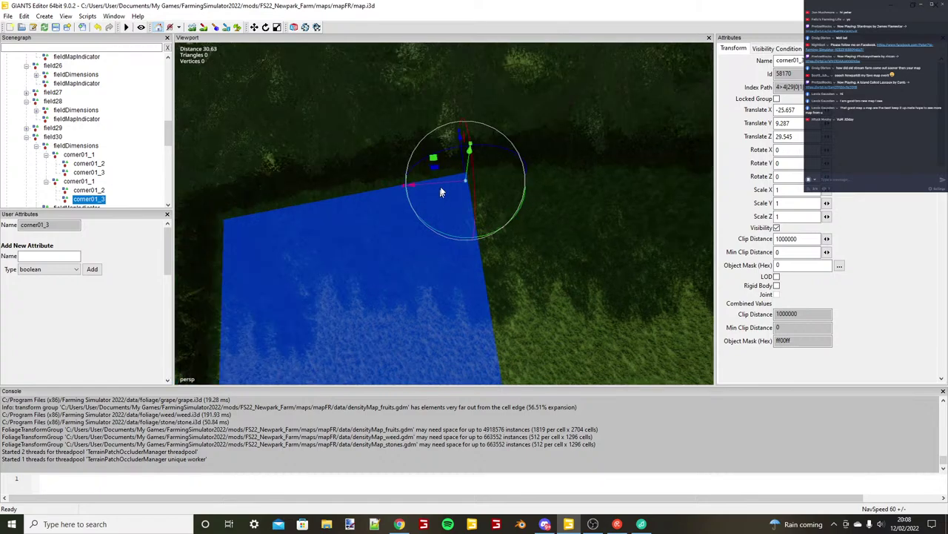
{"action": "left_click_drag", "start_coordinate": [442, 183], "coordinate": [470, 171]}
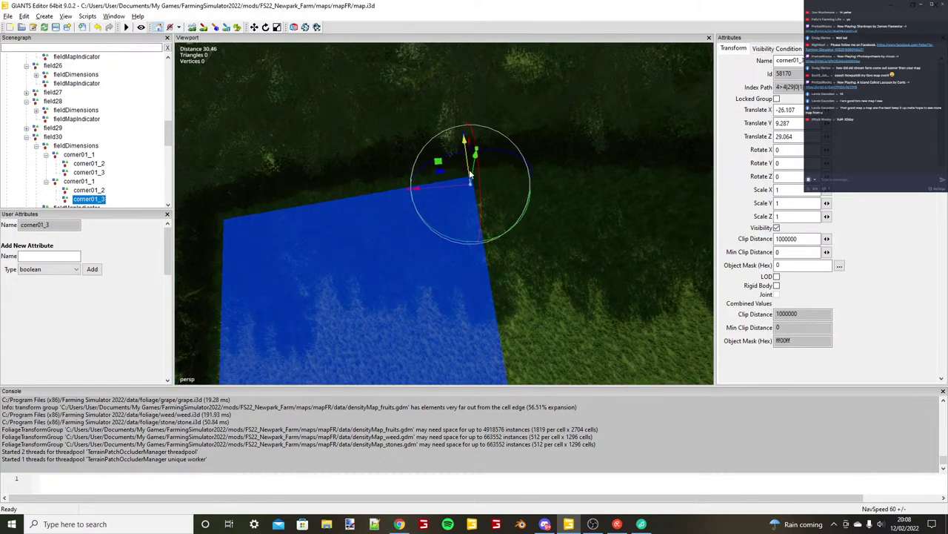
Duplicate the second corner01_1 group and place the copy at that area's outer hedge-side corner, about Translate X 228.28 and Z 488.41.
{"action": "scroll", "coordinate": [470, 175], "scroll_direction": "down", "scroll_amount": 3}
{"action": "left_click_drag", "start_coordinate": [481, 208], "coordinate": [445, 214], "text": "alt"}
{"action": "scroll", "coordinate": [445, 213], "scroll_direction": "up", "scroll_amount": 2}
{"action": "left_click", "coordinate": [80, 182]}
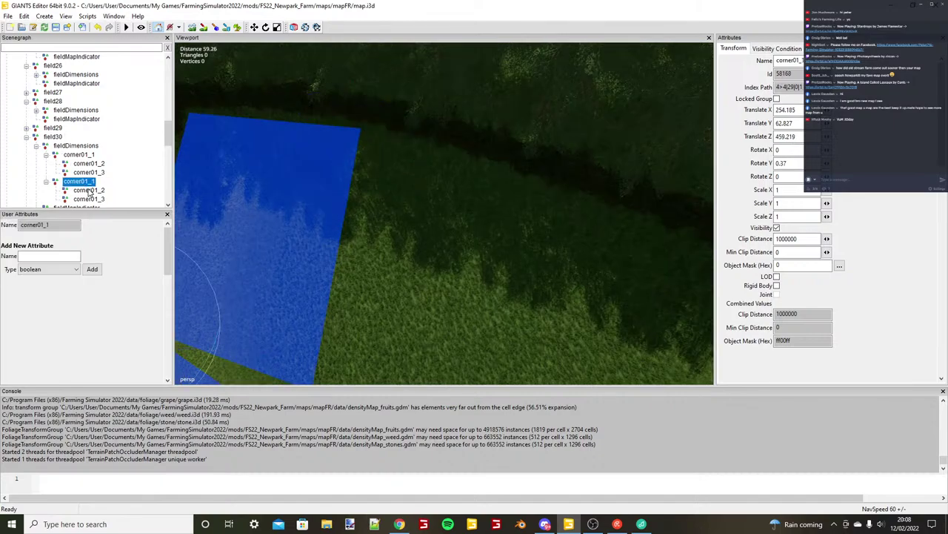
{"action": "left_click", "coordinate": [95, 192]}
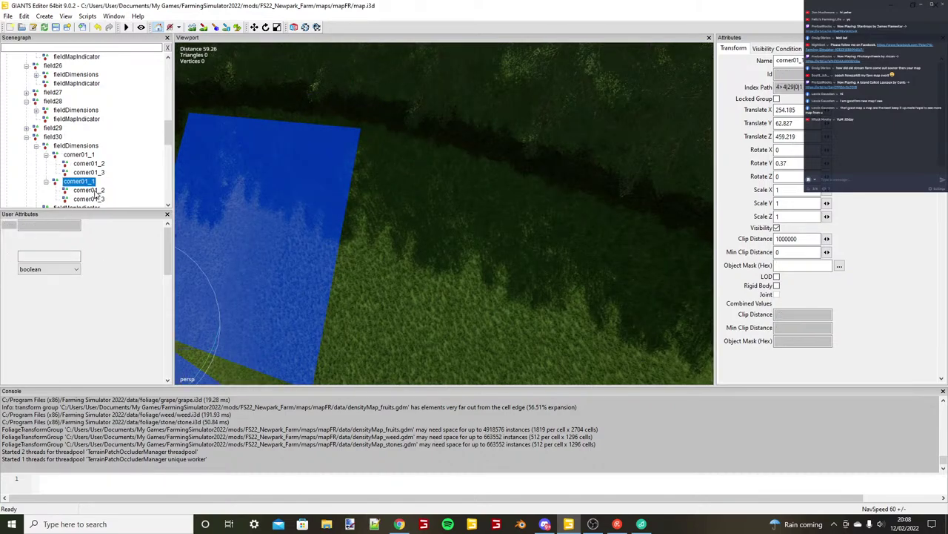
{"action": "left_click", "coordinate": [360, 127]}
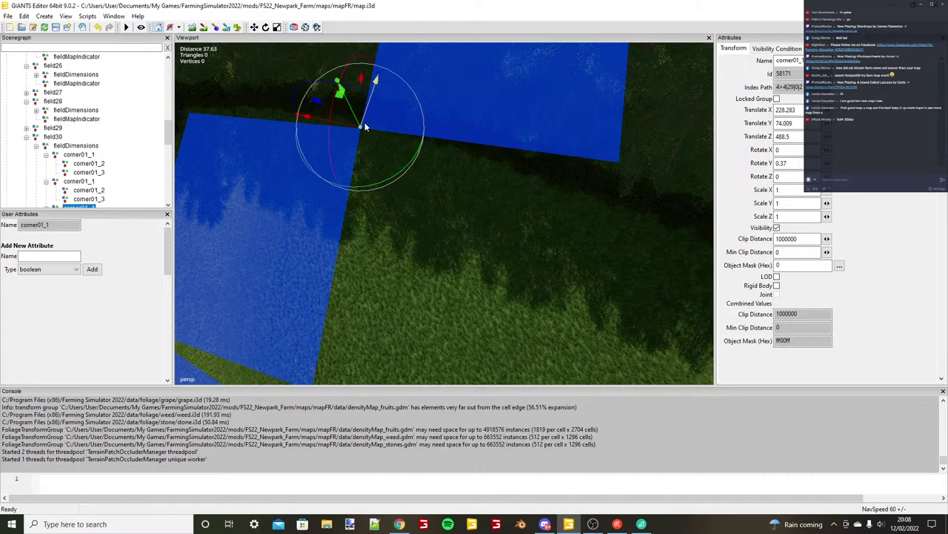
{"action": "left_click_drag", "start_coordinate": [364, 126], "coordinate": [364, 127]}
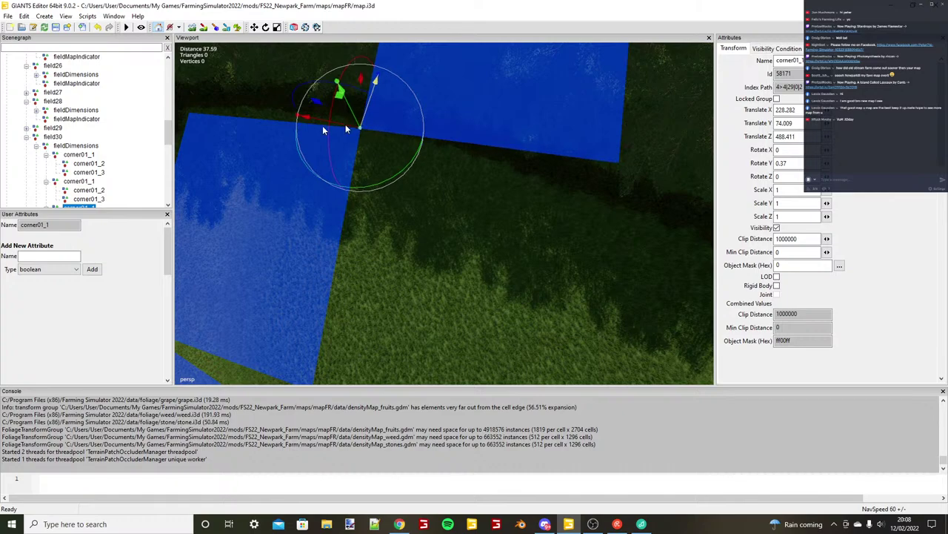
Expand field30's third corner group and place its corner01_2 along the tree-side hedge at about Translate X -35.43 and Z -6.96.
{"action": "left_click", "coordinate": [47, 206]}
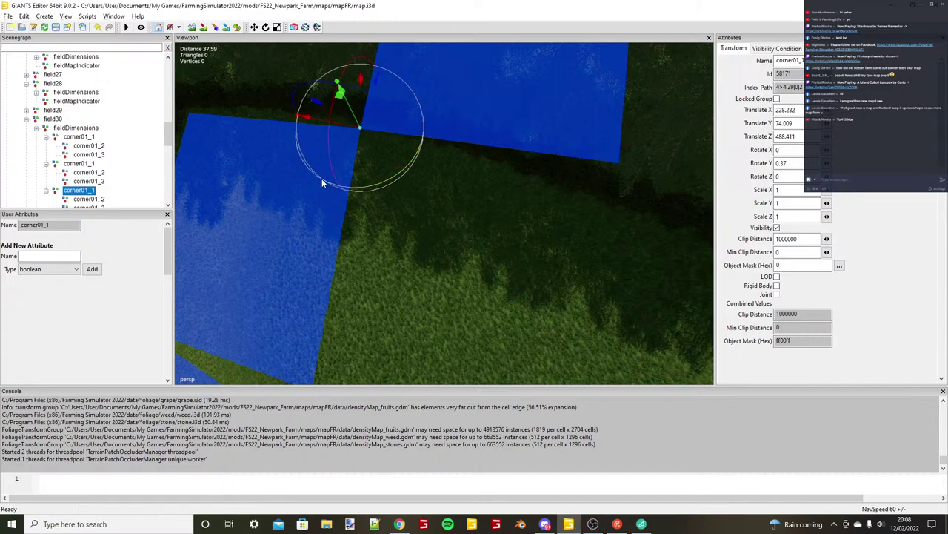
{"action": "left_click_drag", "start_coordinate": [322, 180], "coordinate": [352, 178], "text": "alt"}
{"action": "scroll", "coordinate": [352, 178], "scroll_direction": "up", "scroll_amount": 2}
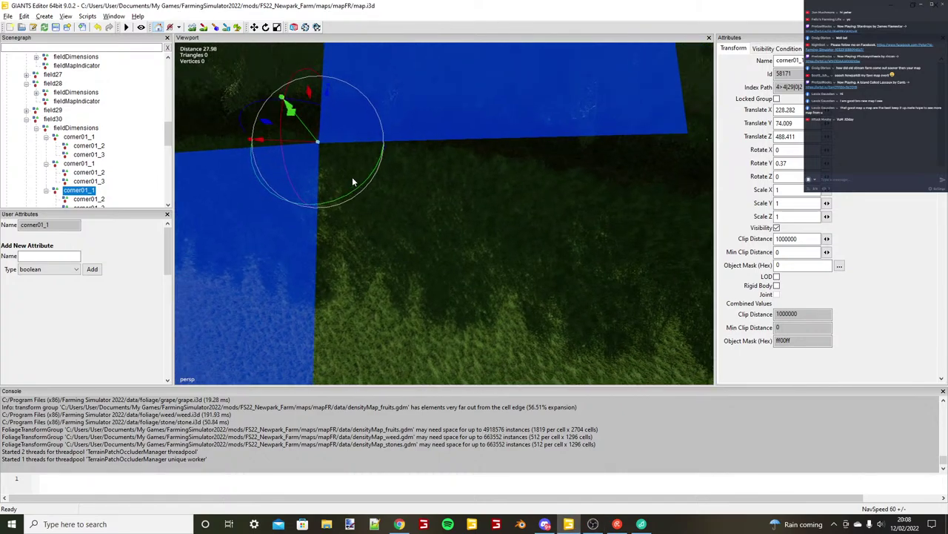
{"action": "scroll", "coordinate": [352, 178], "scroll_direction": "down", "scroll_amount": 1}
{"action": "left_click", "coordinate": [101, 192]}
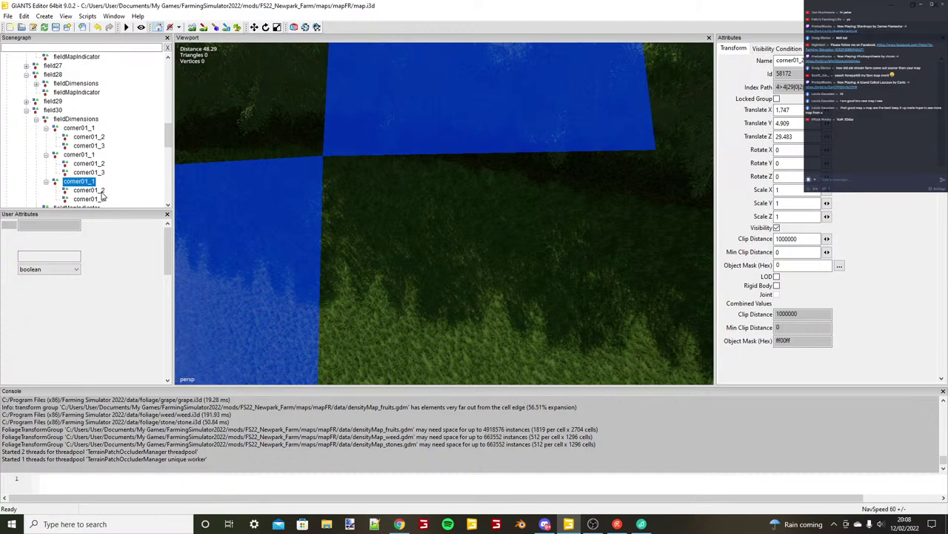
{"action": "scroll", "coordinate": [426, 216], "scroll_direction": "down", "scroll_amount": 2}
{"action": "left_click_drag", "start_coordinate": [426, 216], "coordinate": [394, 215], "text": "alt"}
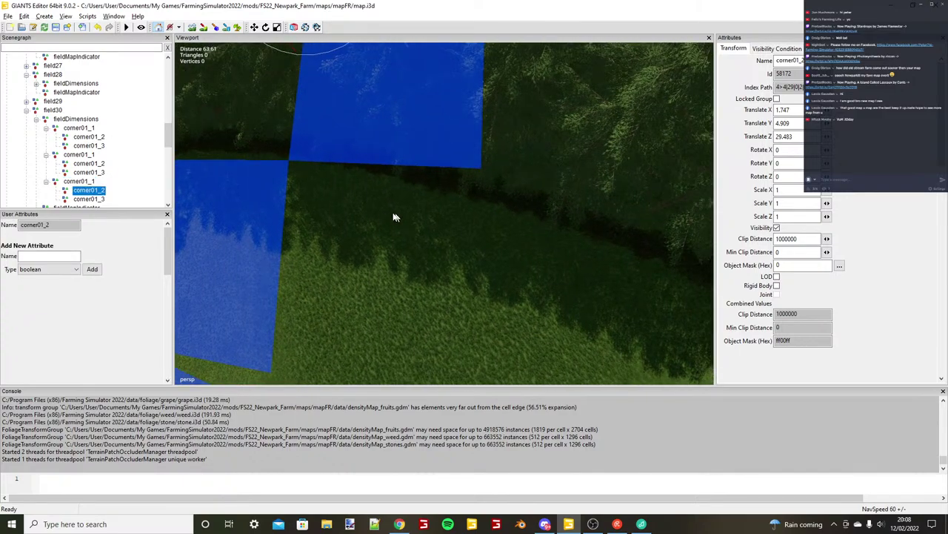
{"action": "scroll", "coordinate": [394, 215], "scroll_direction": "down", "scroll_amount": 1}
{"action": "key", "text": "ctrl+b"}
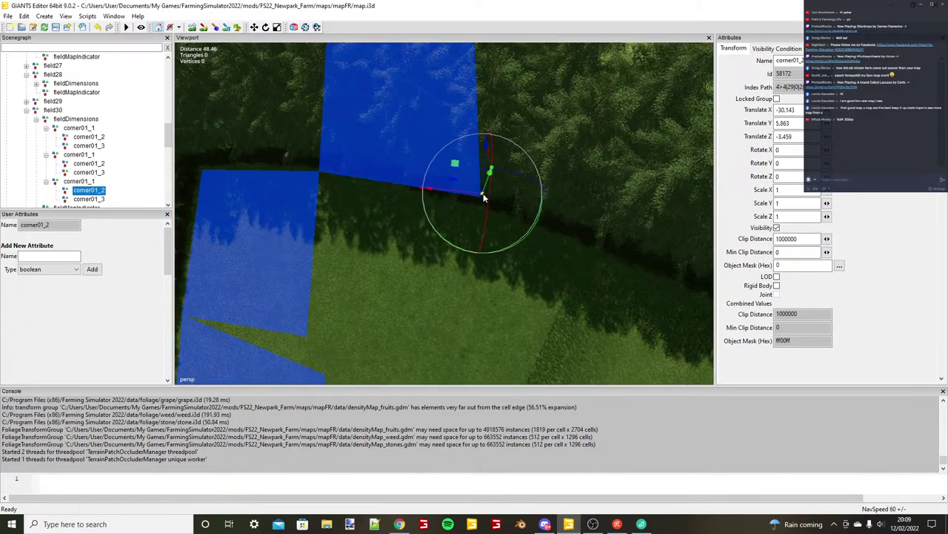
{"action": "scroll", "coordinate": [483, 194], "scroll_direction": "up", "scroll_amount": 4}
{"action": "left_click_drag", "start_coordinate": [472, 171], "coordinate": [481, 199]}
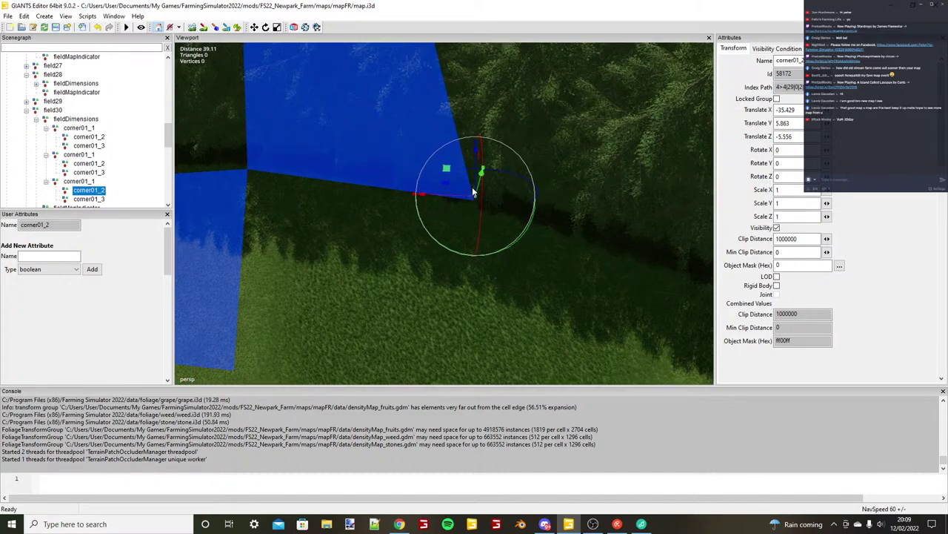
{"action": "left_click_drag", "start_coordinate": [475, 193], "coordinate": [473, 207]}
Place the third group's corner01_3 out on the open grass at about Translate X -33.91 and Z -34.48.
{"action": "scroll", "coordinate": [424, 212], "scroll_direction": "down", "scroll_amount": 3}
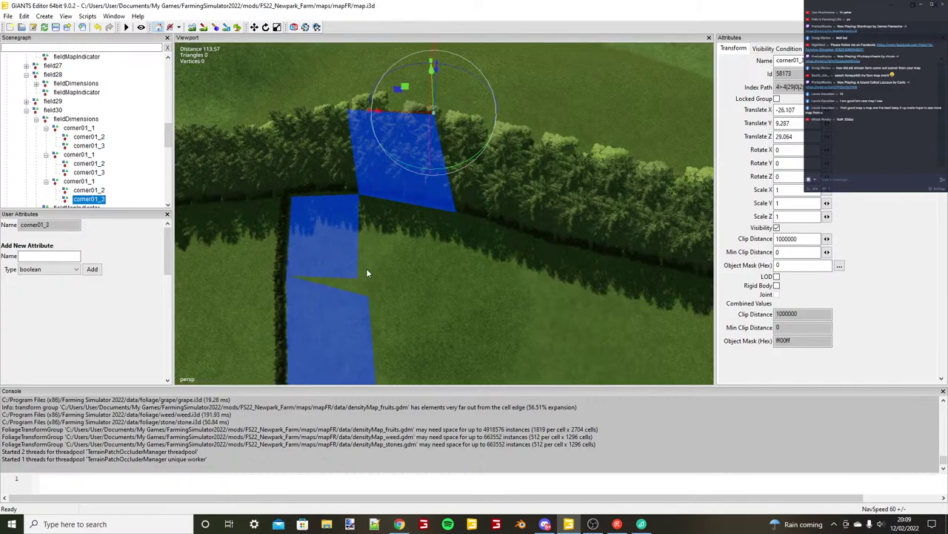
{"action": "key", "text": "ctrl+b"}
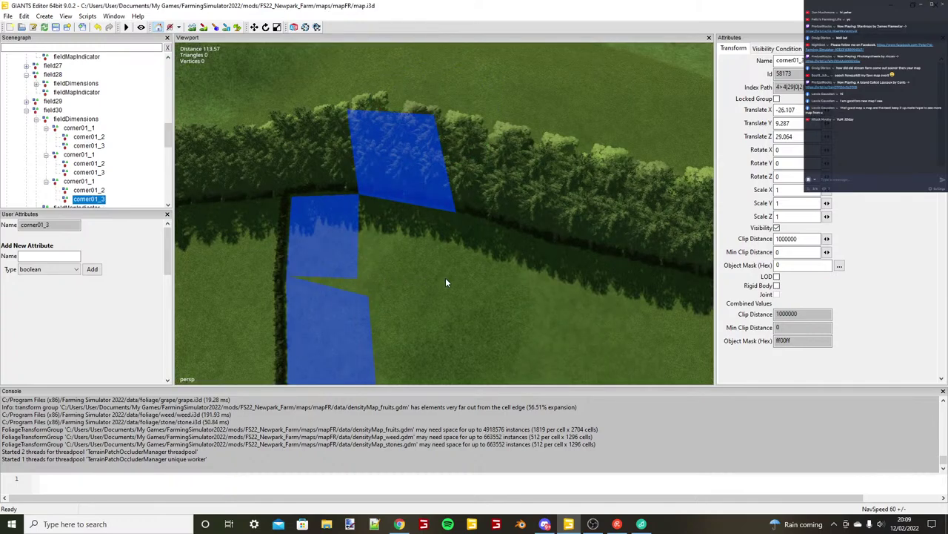
{"action": "left_click", "coordinate": [445, 277], "text": "ctrl+shift"}
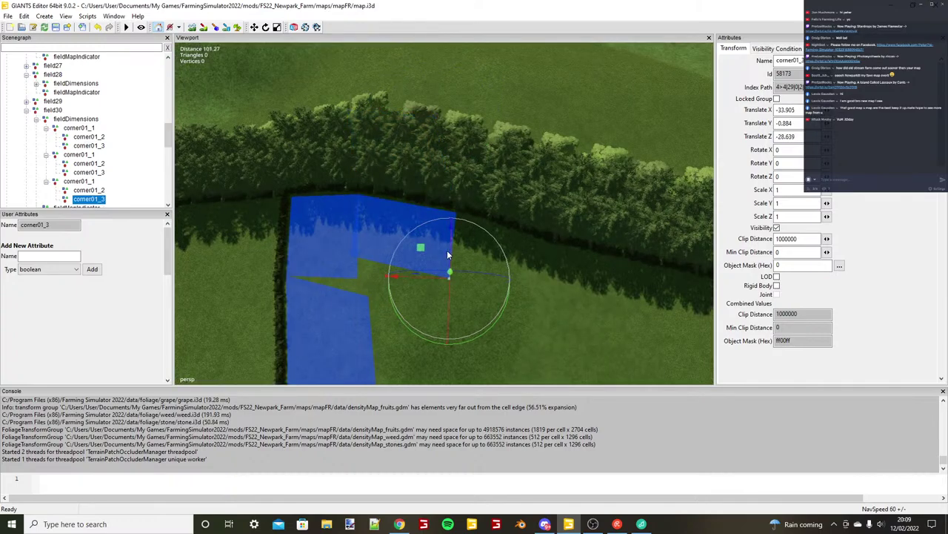
{"action": "left_click_drag", "start_coordinate": [449, 255], "coordinate": [448, 273]}
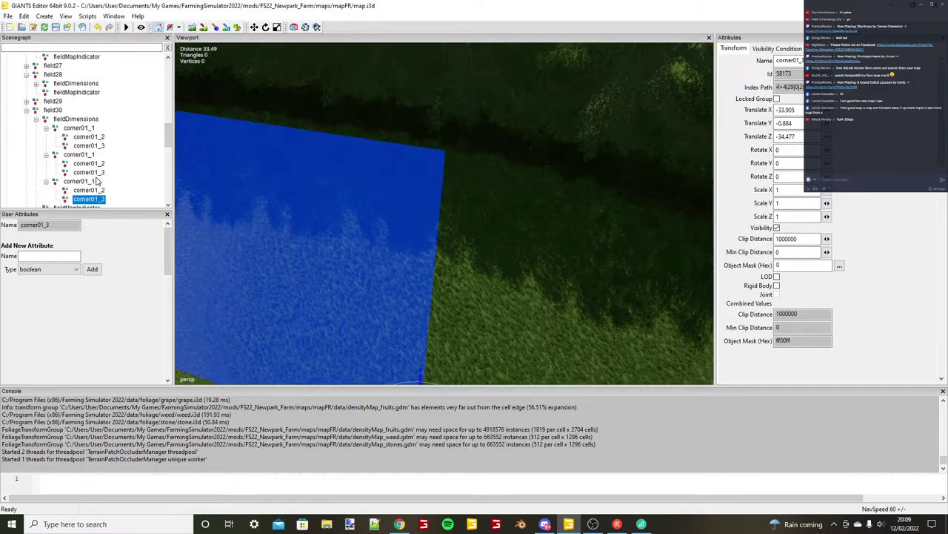
Duplicate the third corner01_1 group and place the copy at that area's far hedge-side corner, about Translate X 192.99 and Z 481.71.
{"action": "left_click", "coordinate": [83, 184]}
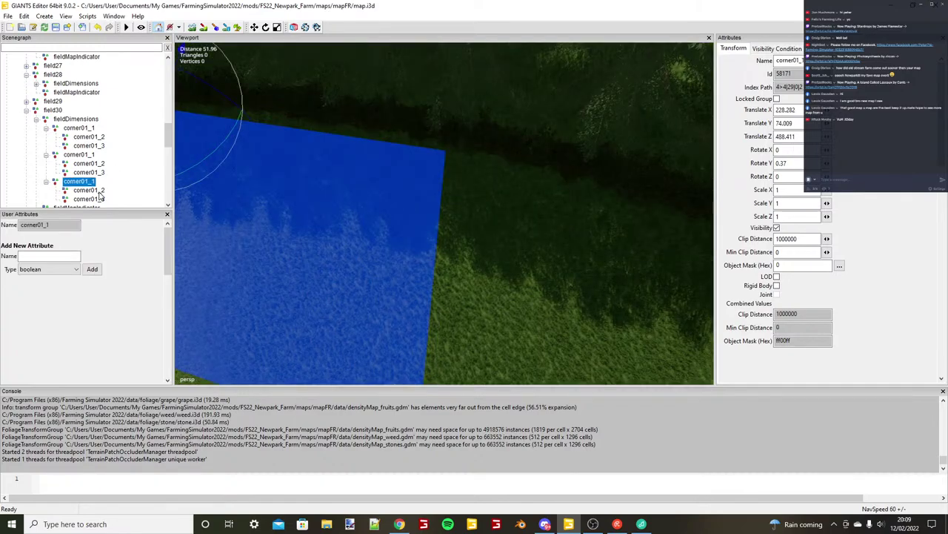
{"action": "key", "text": "ctrl+d"}
{"action": "key", "text": "ctrl+b"}
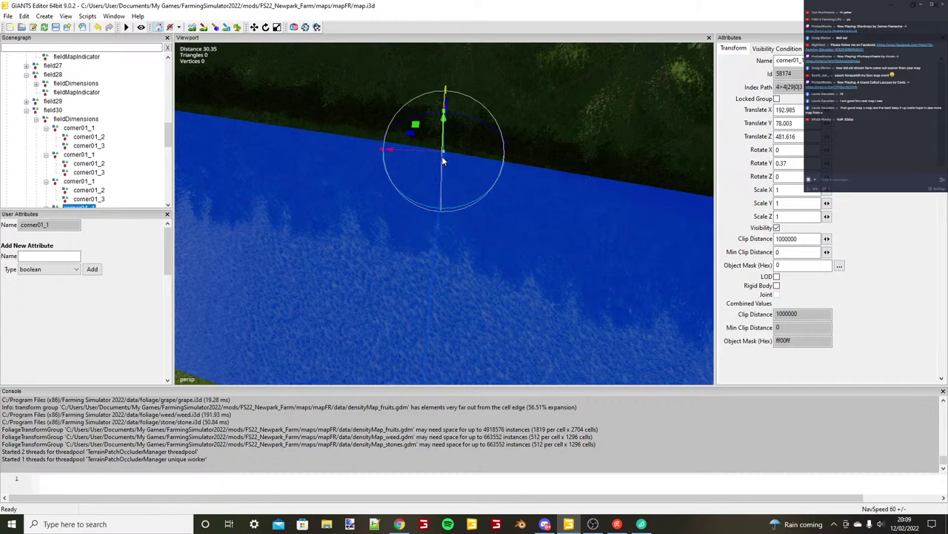
{"action": "scroll", "coordinate": [444, 160], "scroll_direction": "up", "scroll_amount": 3}
{"action": "left_click_drag", "start_coordinate": [443, 160], "coordinate": [489, 204], "text": "alt"}
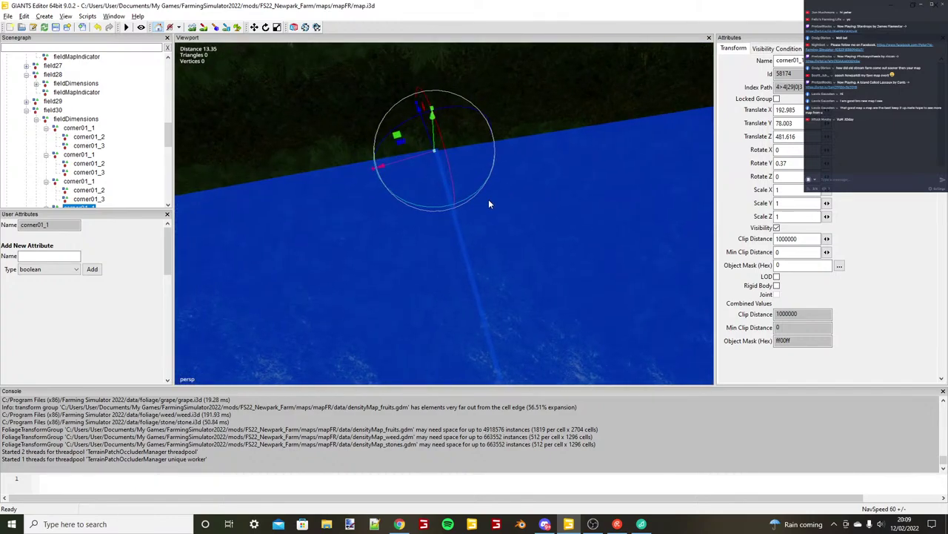
{"action": "left_click_drag", "start_coordinate": [419, 106], "coordinate": [418, 103]}
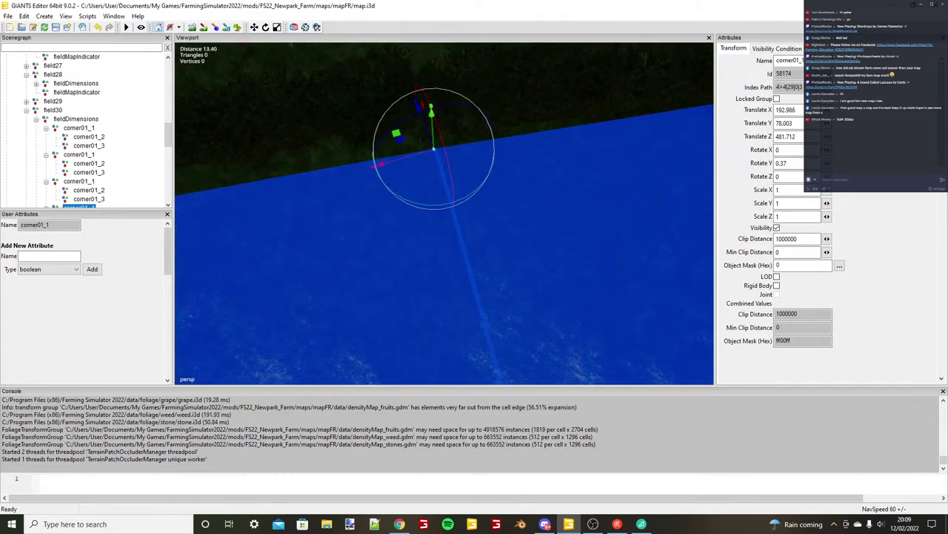
{"action": "left_click", "coordinate": [896, 154]}
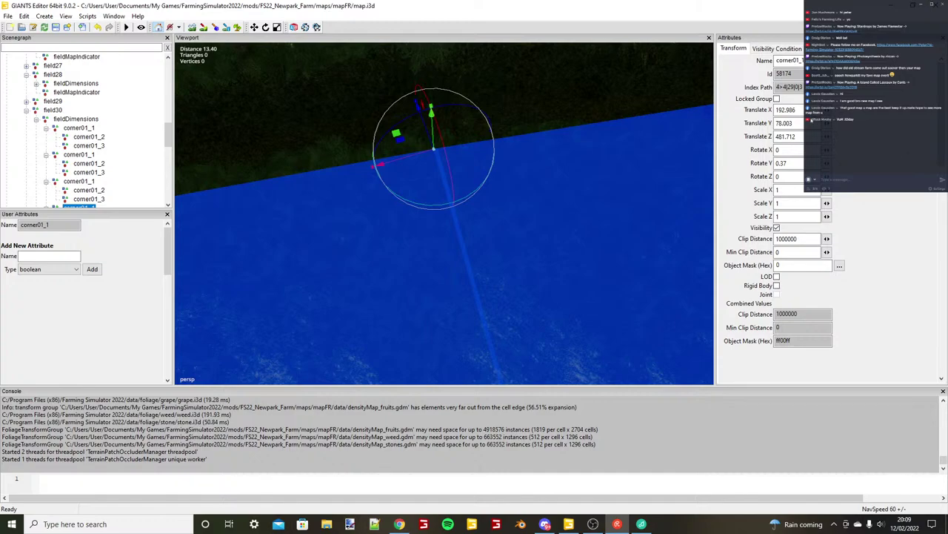
{"action": "left_click", "coordinate": [475, 3]}
Expand the fourth corner group and place its corner01_2 further along the hedge at about Translate X -36.92 and Z -12.34.
{"action": "left_click_drag", "start_coordinate": [357, 217], "coordinate": [350, 225], "text": "alt"}
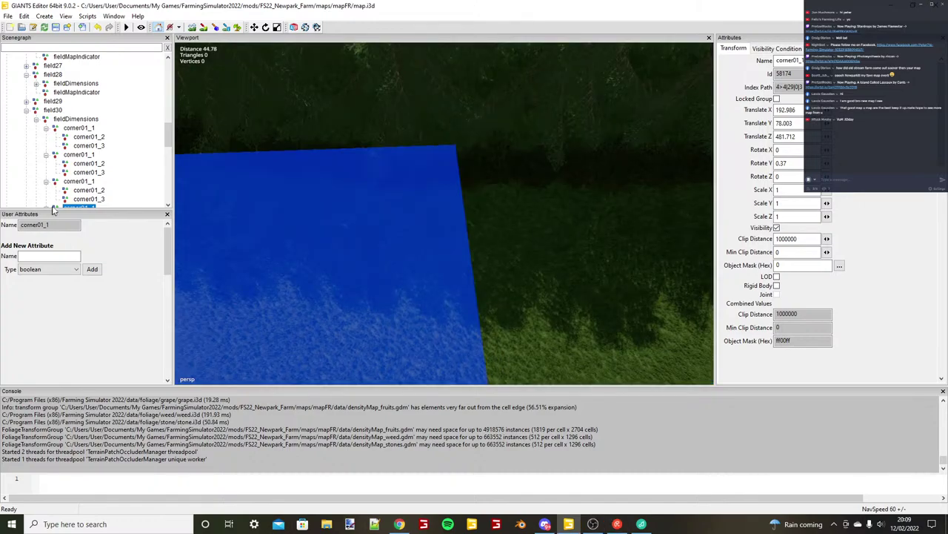
{"action": "left_click", "coordinate": [46, 199]}
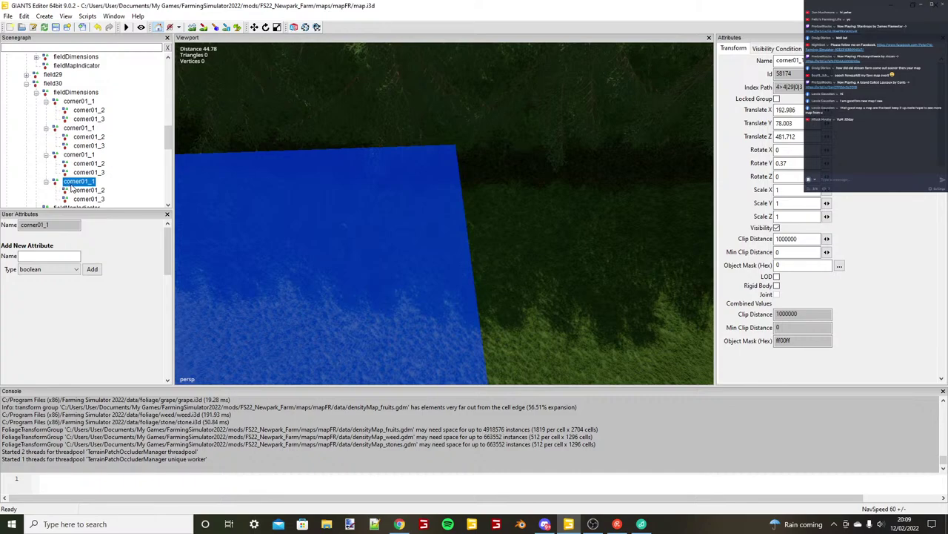
{"action": "left_click", "coordinate": [78, 190]}
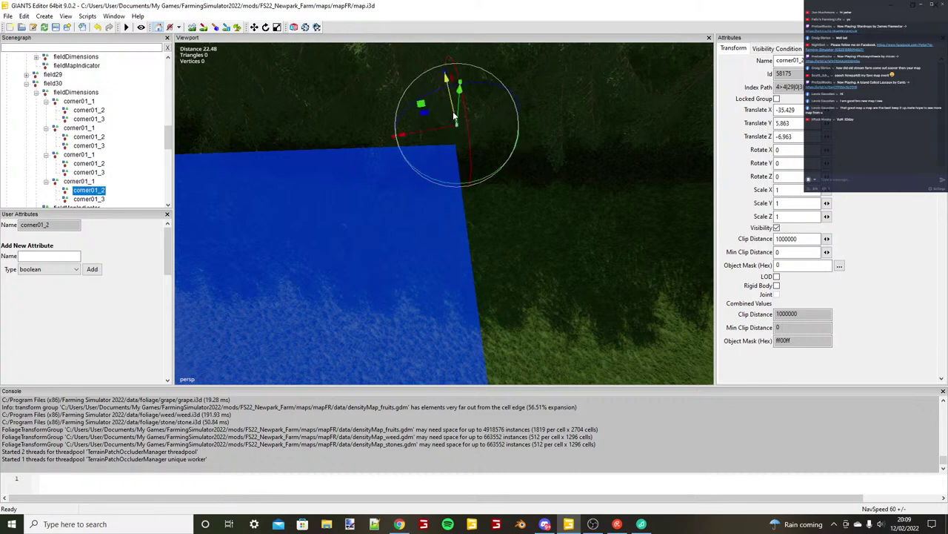
{"action": "left_click_drag", "start_coordinate": [454, 116], "coordinate": [499, 227]}
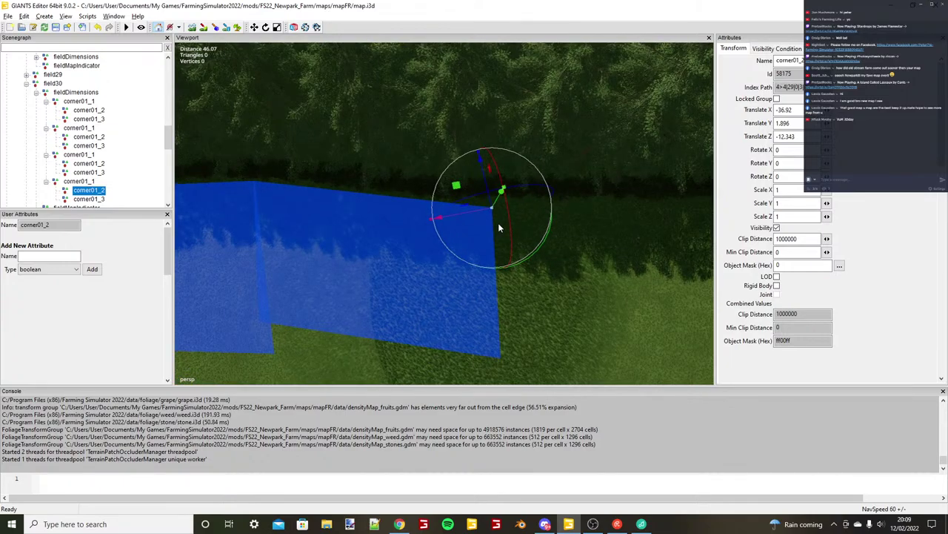
Duplicate the fourth corner01_1 group and place the copy just inside that area's far hedge-side corner, about Translate X 159.47 and Z 470.66.
{"action": "scroll", "coordinate": [498, 228], "scroll_direction": "down", "scroll_amount": 4}
{"action": "left_click", "coordinate": [328, 260]}
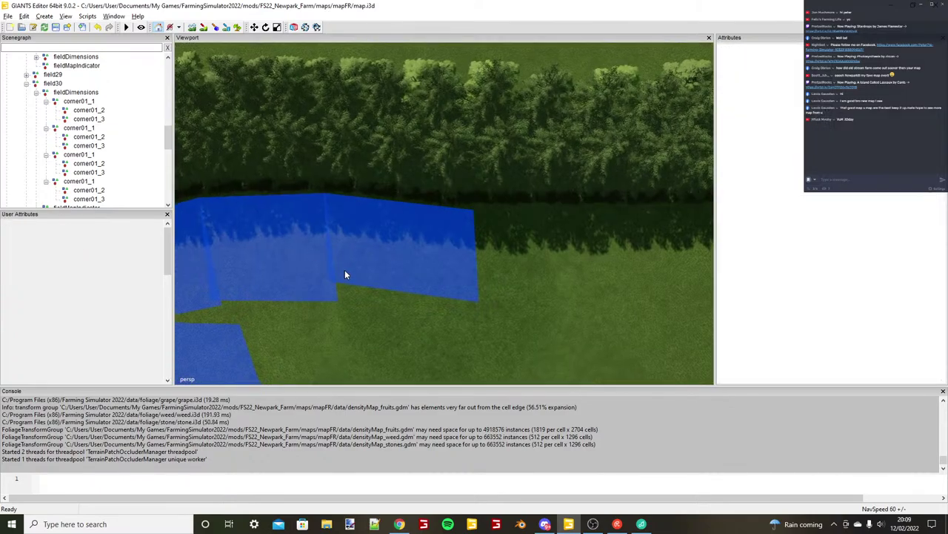
{"action": "scroll", "coordinate": [345, 274], "scroll_direction": "up", "scroll_amount": 4}
{"action": "left_click", "coordinate": [84, 183]}
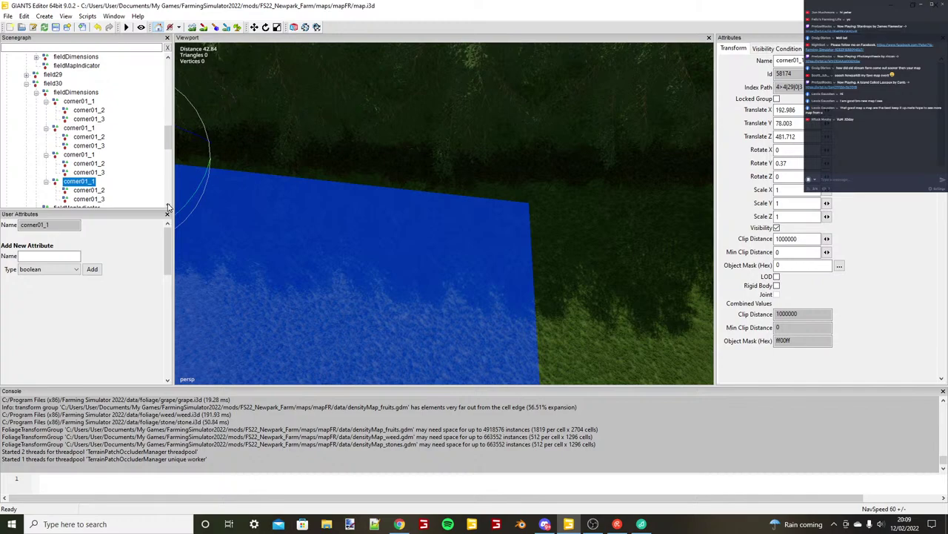
{"action": "key", "text": "ctrl+d"}
{"action": "key", "text": "ctrl+b"}
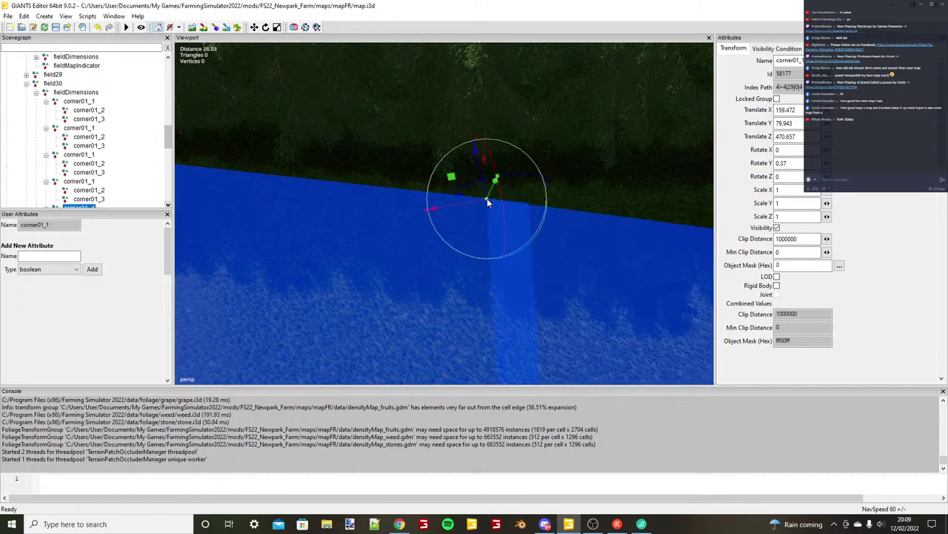
Expand the fifth corner group under field30's fieldDimensions to reach its corner01_2 and corner01_3.
{"action": "left_click_drag", "start_coordinate": [487, 198], "coordinate": [483, 203], "text": "alt"}
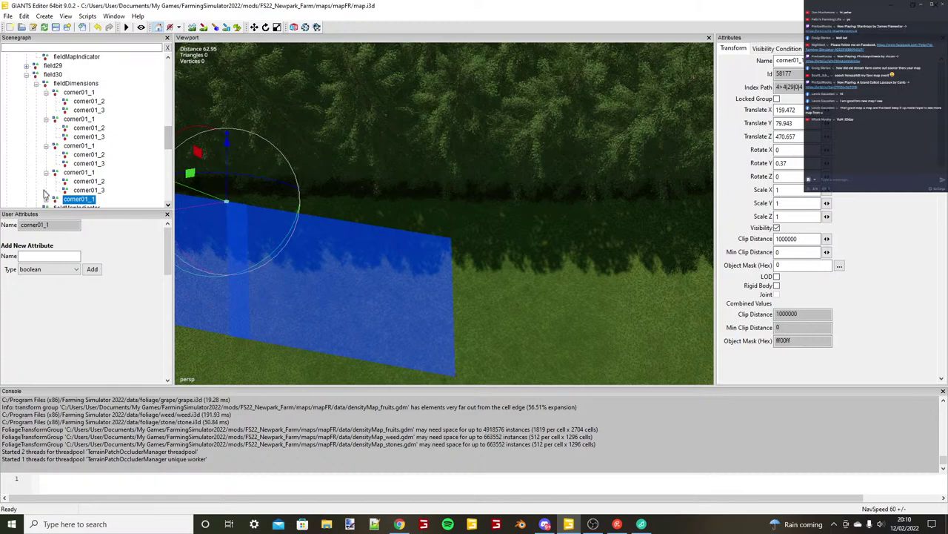
{"action": "left_click", "coordinate": [46, 198]}
{"action": "scroll", "coordinate": [98, 203], "scroll_direction": "down", "scroll_amount": 1}
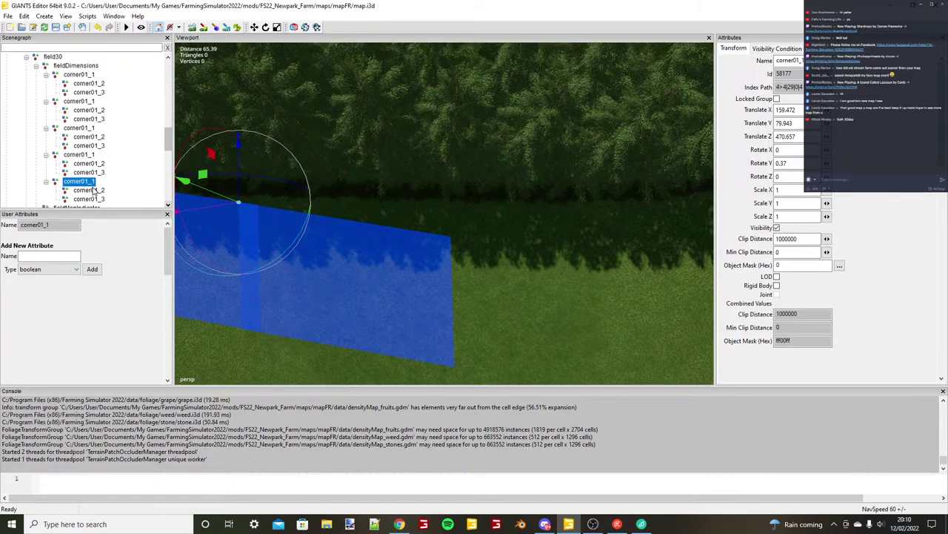
Move corner01_2 of field30's last corner01_1 section along the hedge to about X -67.6, Z -12.7.
{"action": "left_click", "coordinate": [93, 190]}
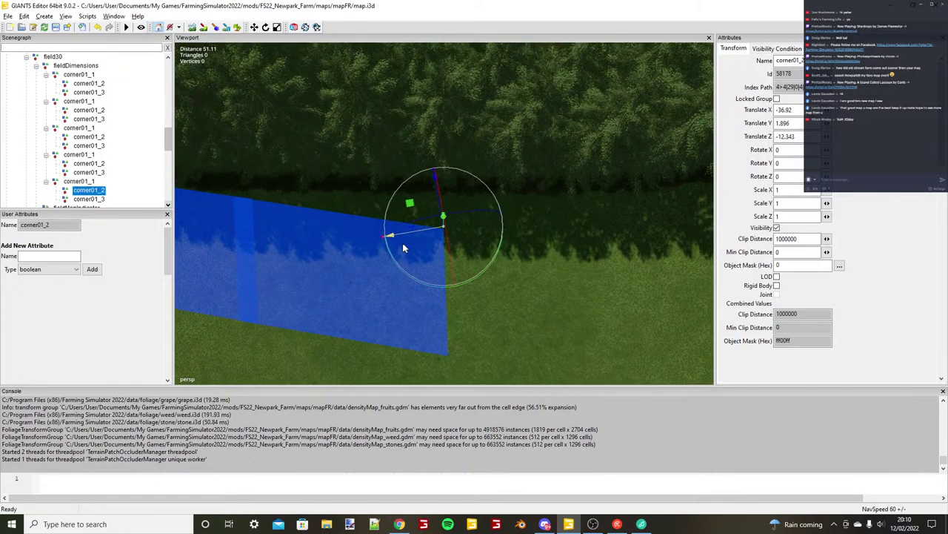
{"action": "middle_click_drag", "start_coordinate": [403, 245], "coordinate": [368, 182], "text": "alt"}
{"action": "key", "text": "ctrl+b"}
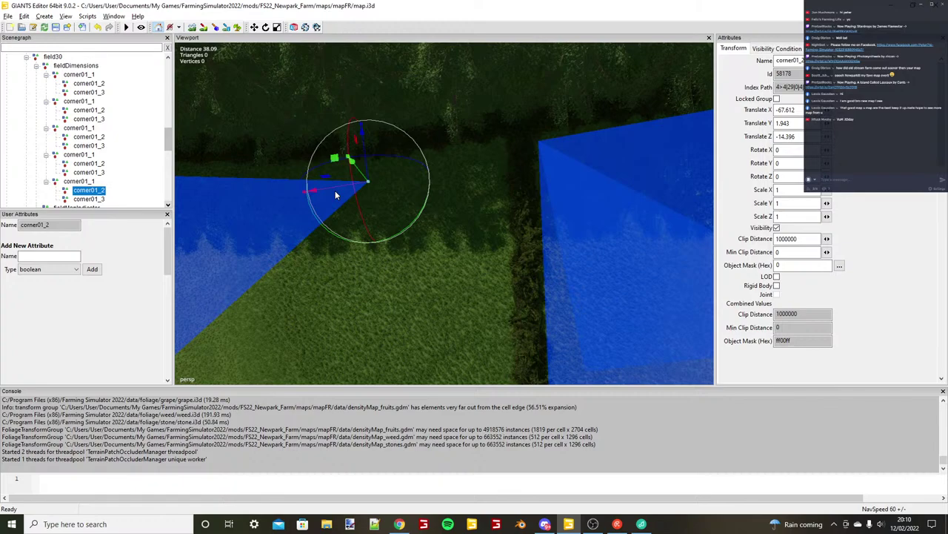
{"action": "left_click_drag", "start_coordinate": [336, 191], "coordinate": [523, 218], "text": "alt"}
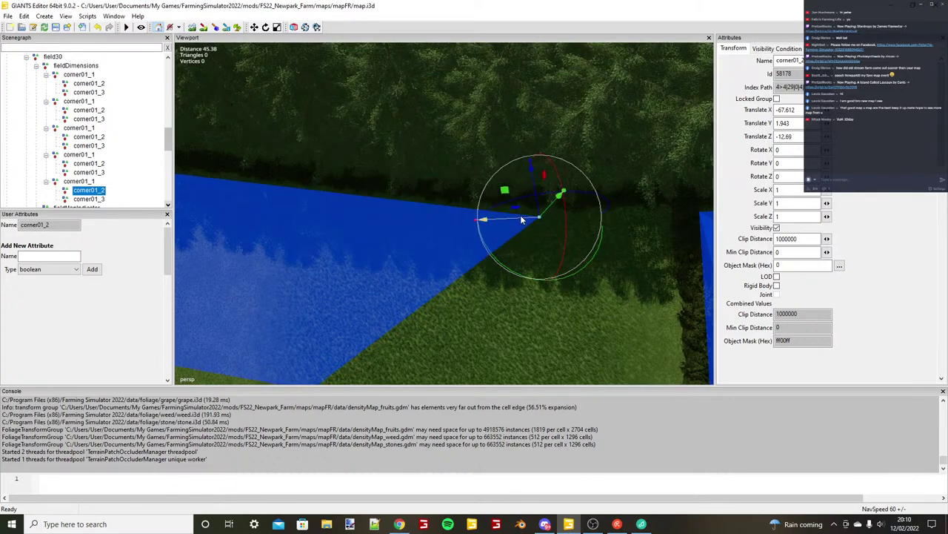
Reselect corner01_2 of field30's last section and reposition it at the hedge edge, about X -59.7, Z -11.
{"action": "left_click", "coordinate": [522, 217]}
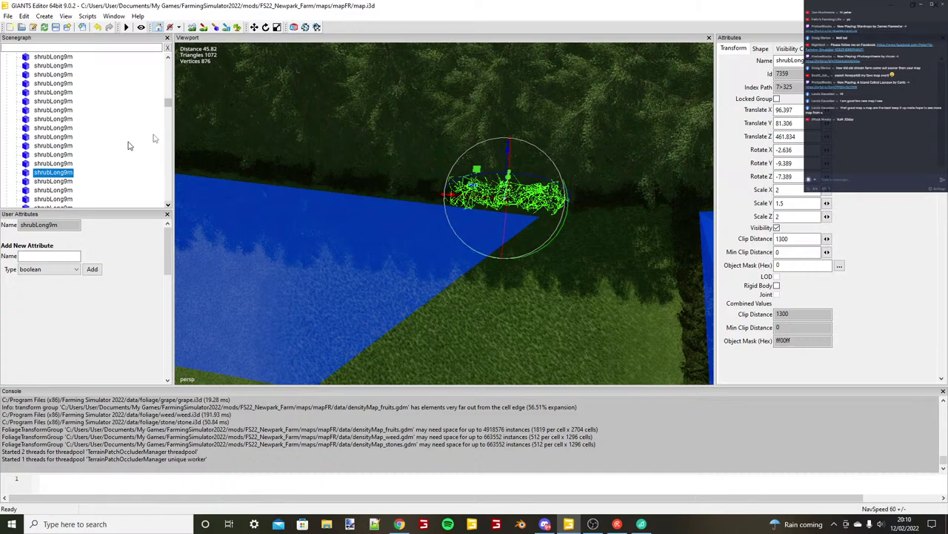
{"action": "left_click_drag", "start_coordinate": [167, 104], "coordinate": [169, 76]}
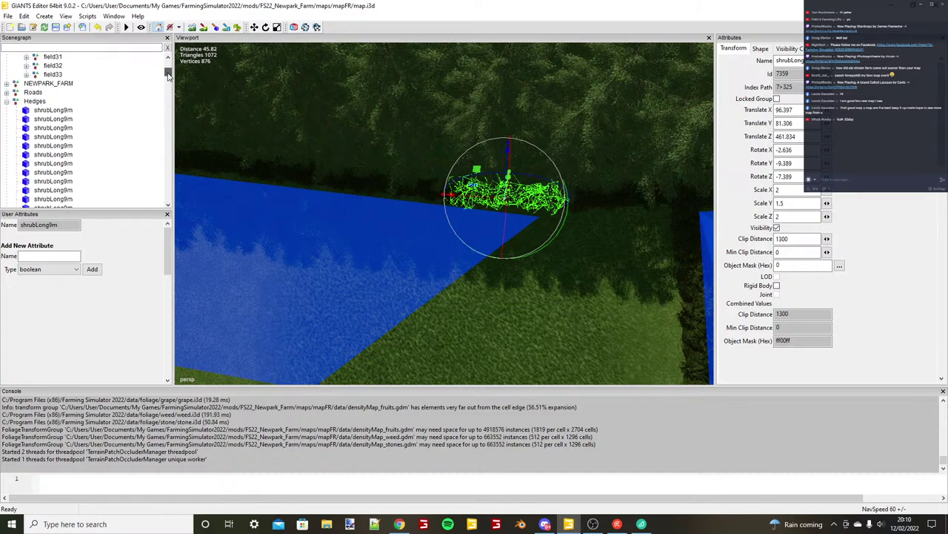
{"action": "scroll", "coordinate": [95, 169], "scroll_direction": "up", "scroll_amount": 5}
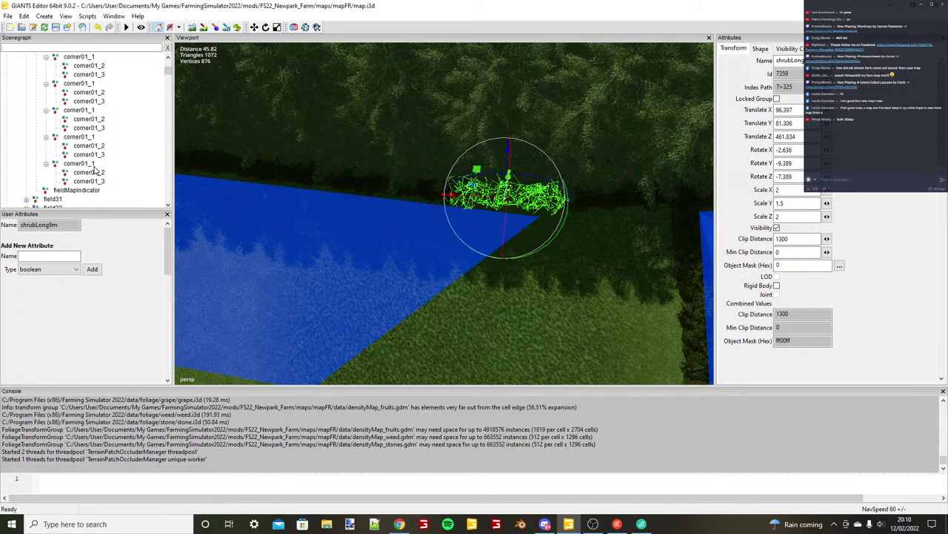
{"action": "left_click", "coordinate": [94, 171]}
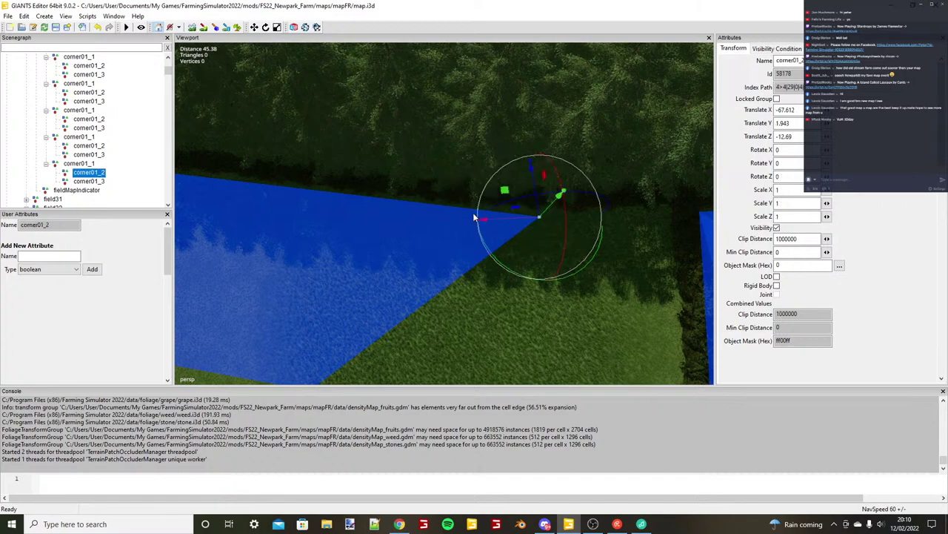
{"action": "scroll", "coordinate": [474, 217], "scroll_direction": "up", "scroll_amount": 3}
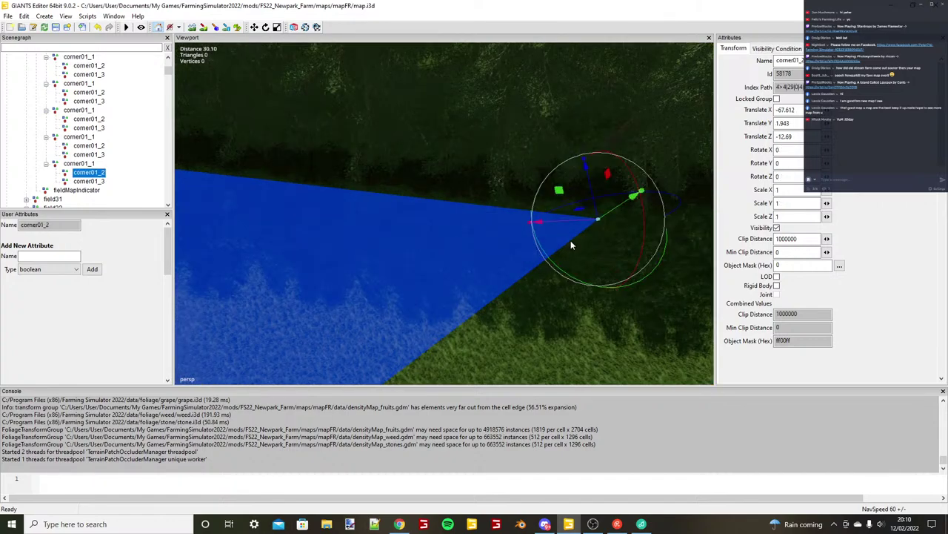
{"action": "left_click_drag", "start_coordinate": [585, 220], "coordinate": [518, 196]}
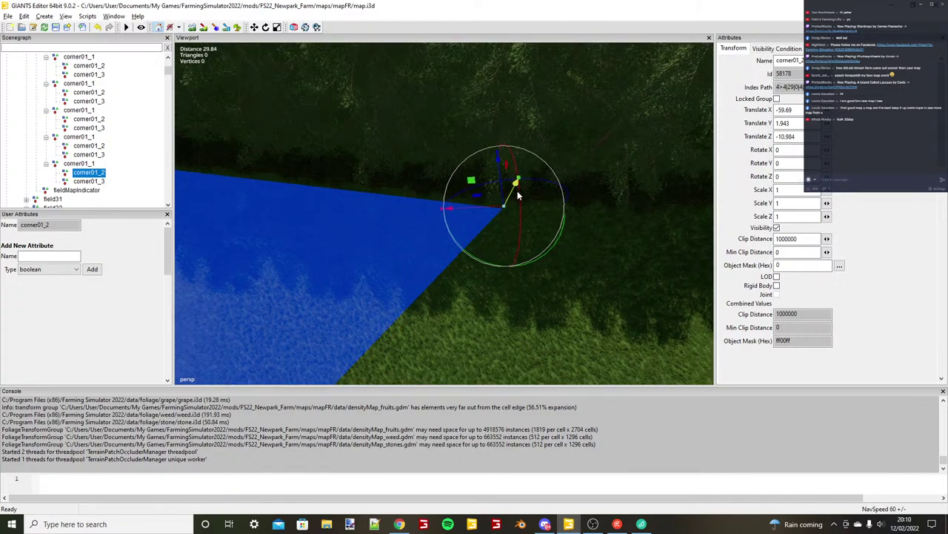
Move the same section's corner01_3 along X to square off the section's end below corner01_2.
{"action": "scroll", "coordinate": [518, 195], "scroll_direction": "down", "scroll_amount": 5}
{"action": "left_click", "coordinate": [101, 183]}
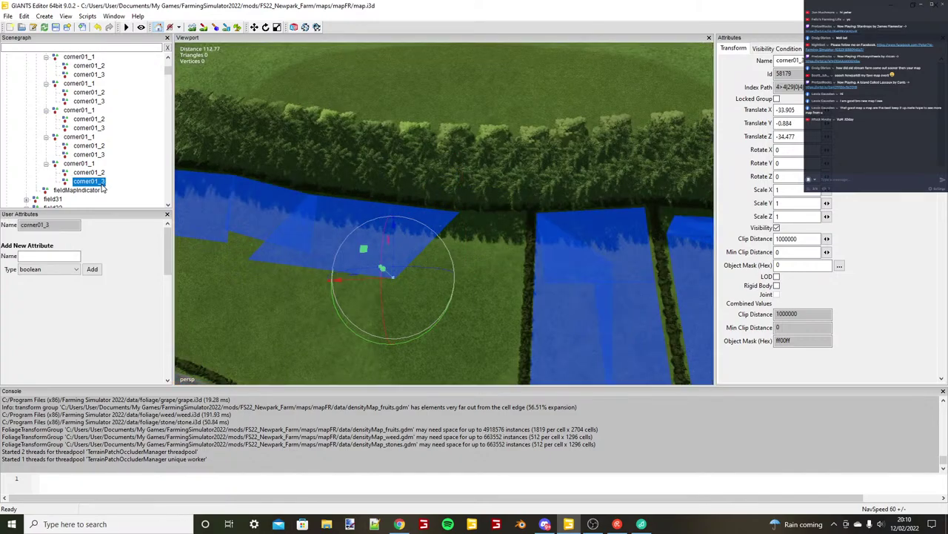
{"action": "left_click_drag", "start_coordinate": [338, 280], "coordinate": [442, 286]}
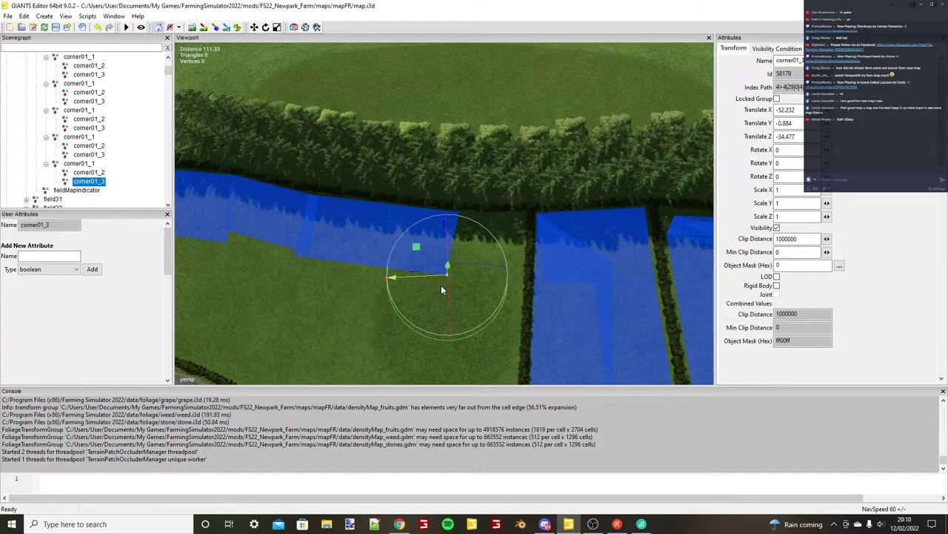
Duplicate field30's last corner01_1 section and place the copy at that section's hedge-side end, about X 100, Z 460.2.
{"action": "scroll", "coordinate": [441, 285], "scroll_direction": "up", "scroll_amount": 3}
{"action": "left_click", "coordinate": [89, 164]}
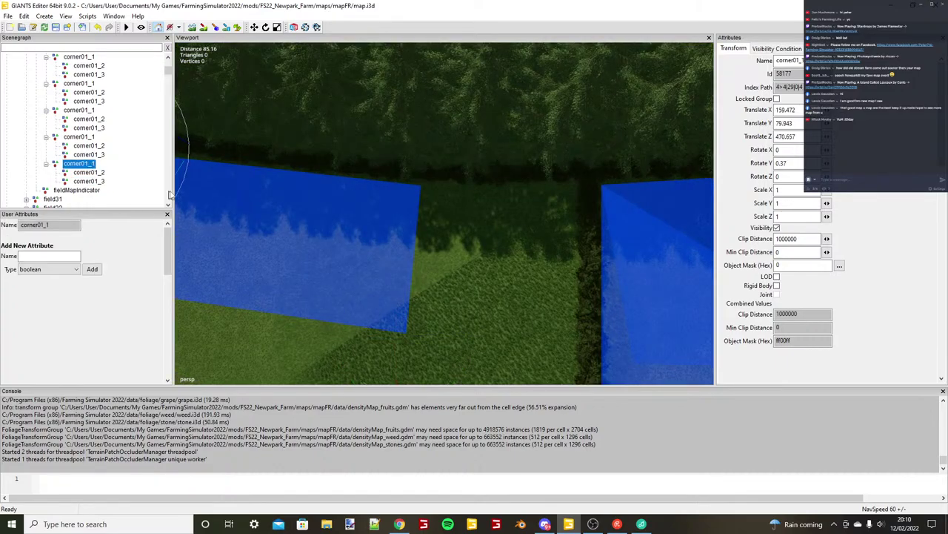
{"action": "key", "text": "ctrl+d"}
{"action": "key", "text": "ctrl+b"}
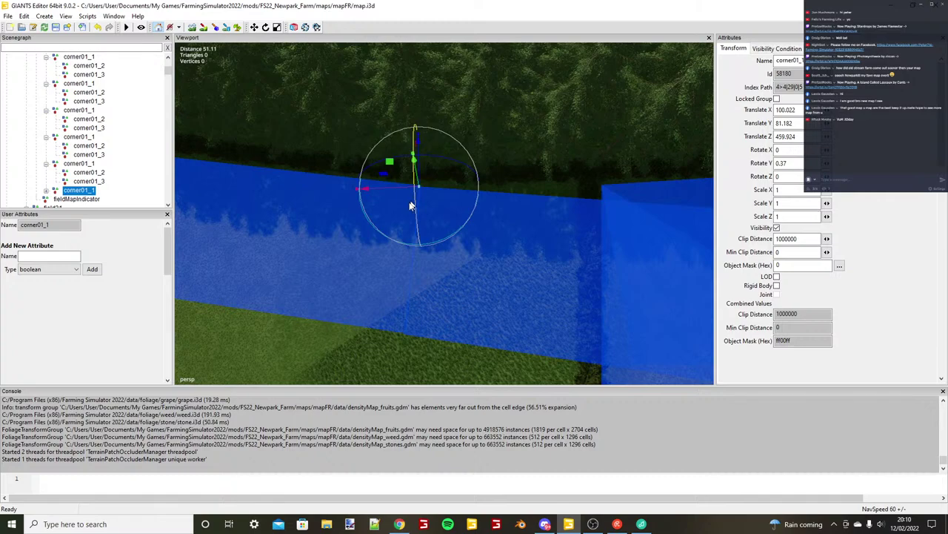
{"action": "scroll", "coordinate": [411, 206], "scroll_direction": "up", "scroll_amount": 3}
{"action": "left_click_drag", "start_coordinate": [387, 141], "coordinate": [388, 138]}
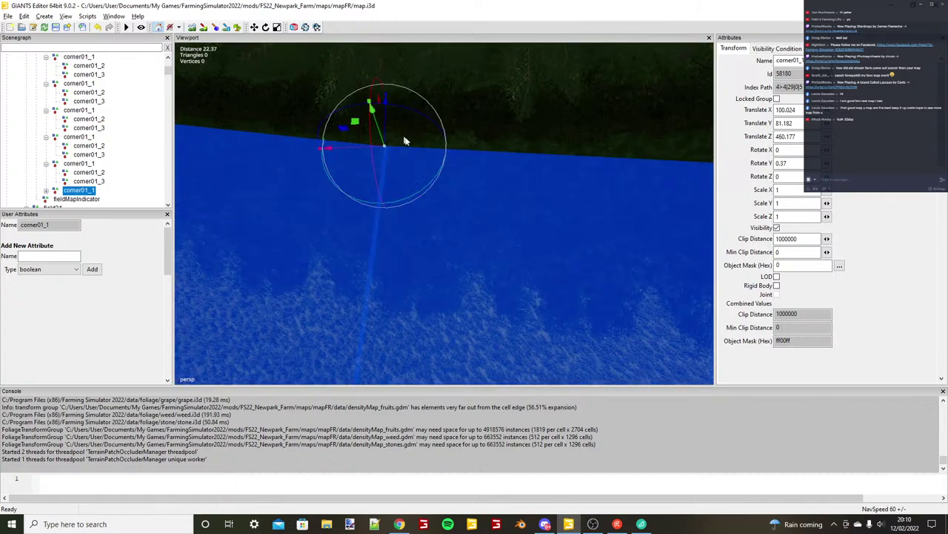
Expand the new section and move its corner01_2 beside the hedge junction, about X -24.5, Z -2.9.
{"action": "scroll", "coordinate": [222, 224], "scroll_direction": "down", "scroll_amount": 3}
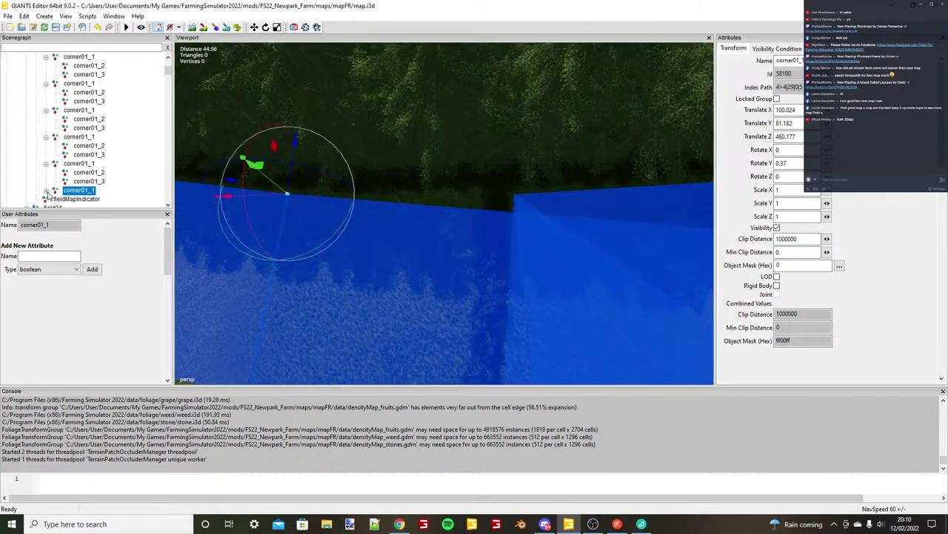
{"action": "left_click", "coordinate": [47, 190]}
{"action": "left_click", "coordinate": [88, 198]}
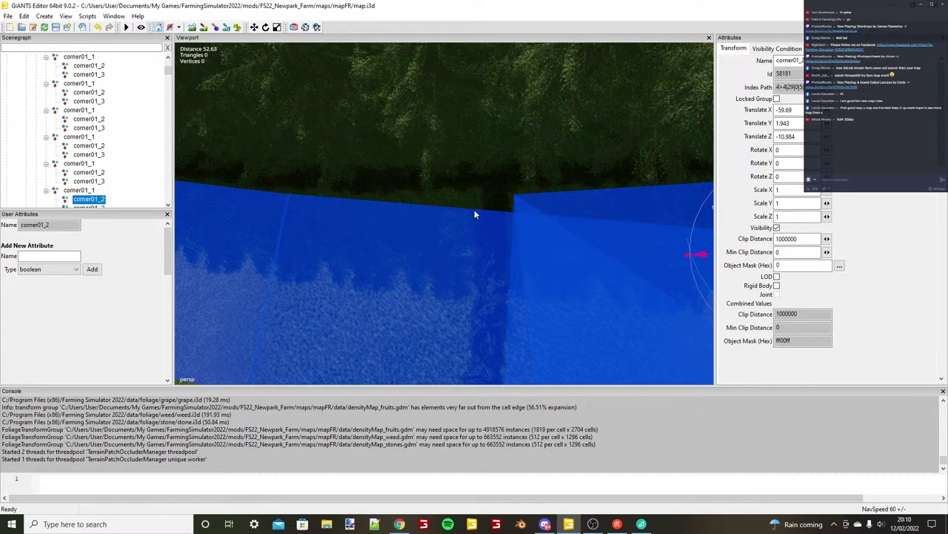
{"action": "key", "text": "ctrl+b"}
{"action": "left_click_drag", "start_coordinate": [449, 200], "coordinate": [469, 205]}
{"action": "scroll", "coordinate": [474, 194], "scroll_direction": "up", "scroll_amount": 3}
{"action": "left_click_drag", "start_coordinate": [505, 141], "coordinate": [505, 146]}
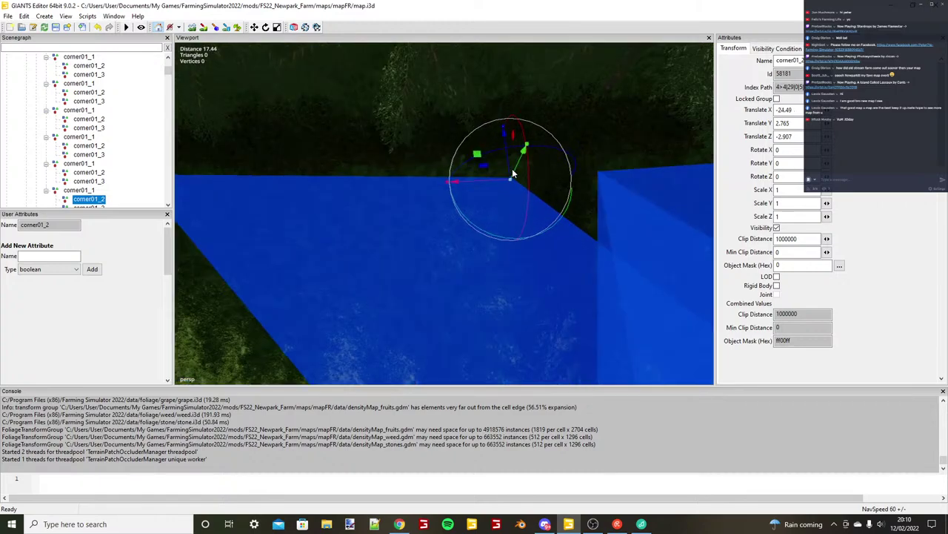
Move the new section's corner01_3 back inside field30 to about X -19.5.
{"action": "scroll", "coordinate": [513, 174], "scroll_direction": "down", "scroll_amount": 4}
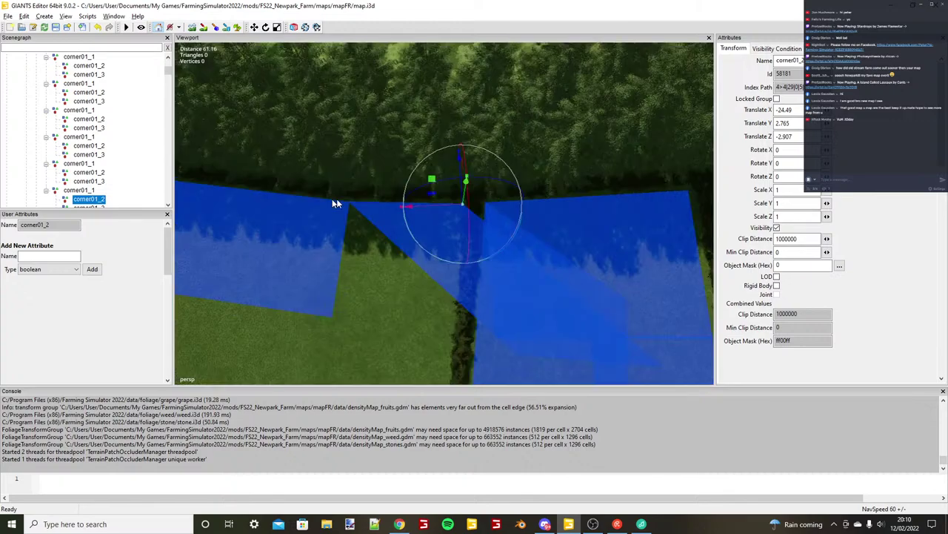
{"action": "scroll", "coordinate": [123, 189], "scroll_direction": "down", "scroll_amount": 1}
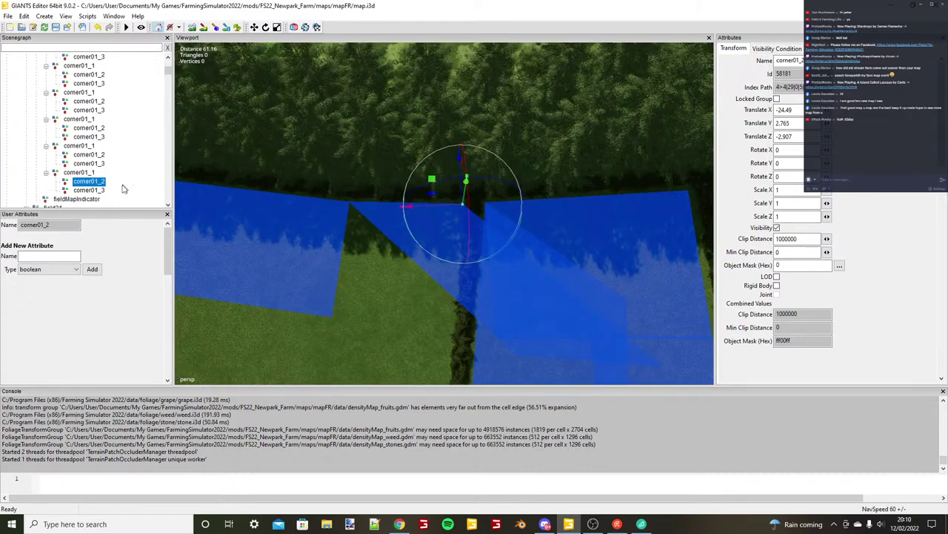
{"action": "left_click", "coordinate": [97, 190]}
{"action": "scroll", "coordinate": [404, 275], "scroll_direction": "down", "scroll_amount": 1}
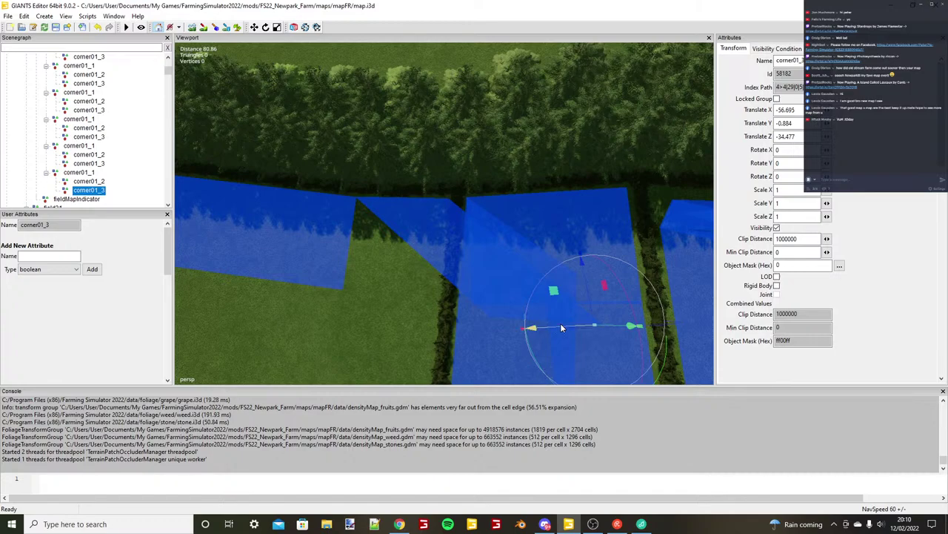
{"action": "left_click_drag", "start_coordinate": [562, 328], "coordinate": [363, 295]}
Extend corner01_3 down the field along the dividing hedge to about X -14.6, Z -69.2.
{"action": "left_click_drag", "start_coordinate": [363, 295], "coordinate": [457, 257], "text": "alt"}
{"action": "scroll", "coordinate": [448, 253], "scroll_direction": "up", "scroll_amount": 3}
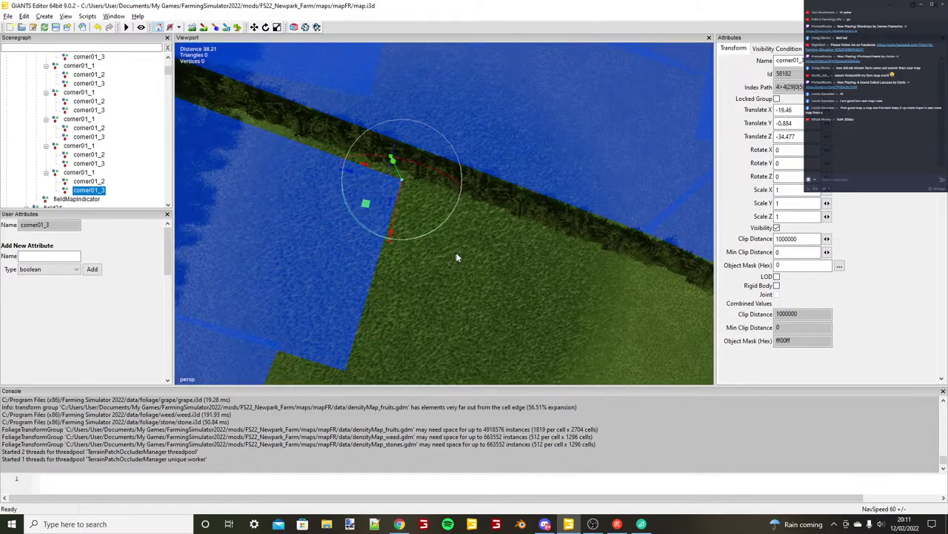
{"action": "left_click_drag", "start_coordinate": [357, 166], "coordinate": [486, 201]}
{"action": "mouse_move", "coordinate": [486, 202]}
{"action": "left_mouse_down", "text": "alt"}
{"action": "mouse_move", "coordinate": [603, 257]}
{"action": "mouse_move", "coordinate": [474, 215]}
{"action": "left_mouse_up", "text": "alt"}
{"action": "scroll", "coordinate": [474, 214], "scroll_direction": "down", "scroll_amount": 3}
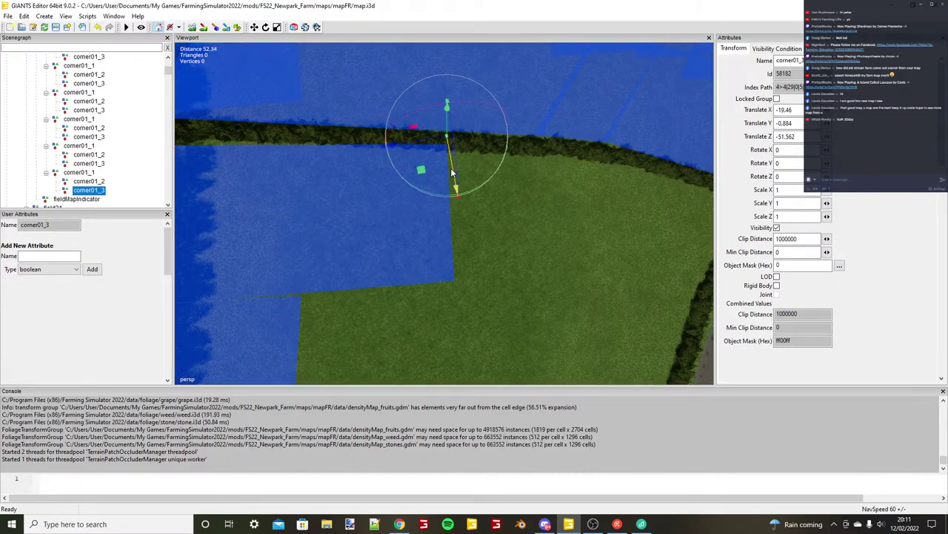
{"action": "left_click_drag", "start_coordinate": [451, 169], "coordinate": [500, 210]}
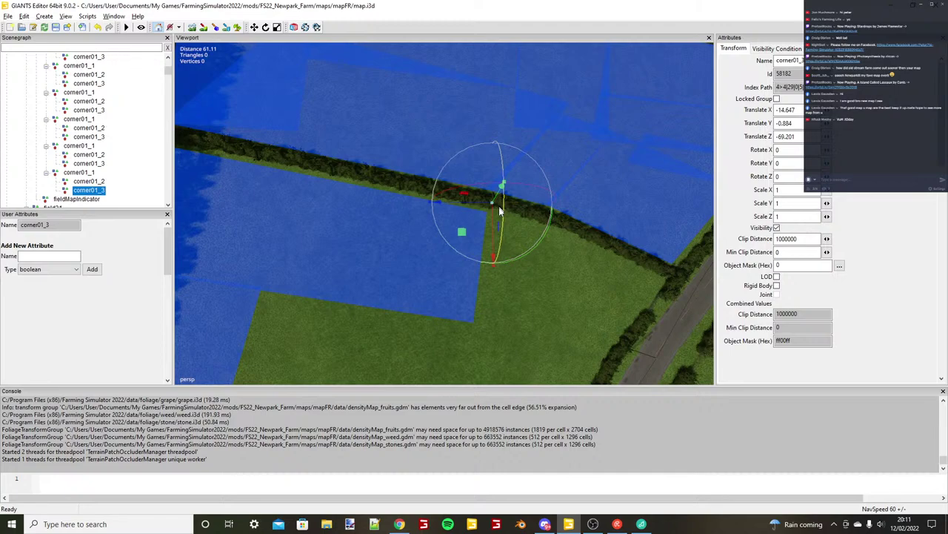
Refine corner01_3 at the bend of the dividing hedge to about X -14.4, Y -9.2, Z -73.9.
{"action": "middle_click_drag", "start_coordinate": [499, 211], "coordinate": [392, 171], "text": "alt"}
{"action": "scroll", "coordinate": [392, 172], "scroll_direction": "up", "scroll_amount": 4}
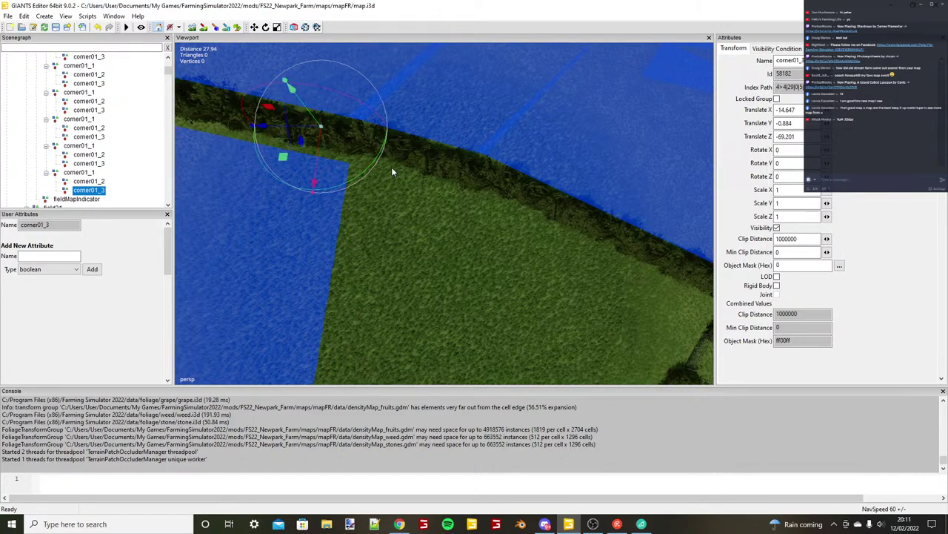
{"action": "key", "text": "ctrl+b"}
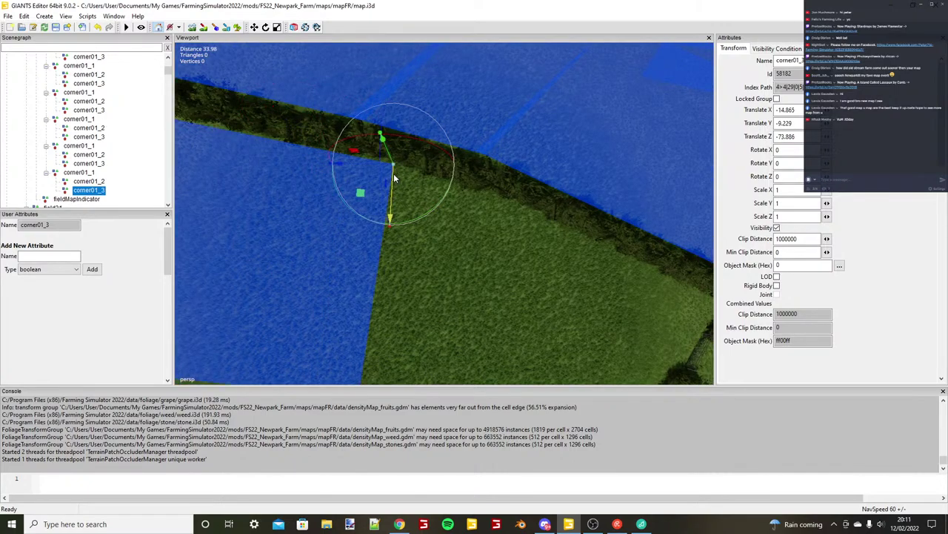
{"action": "scroll", "coordinate": [394, 177], "scroll_direction": "down", "scroll_amount": 3}
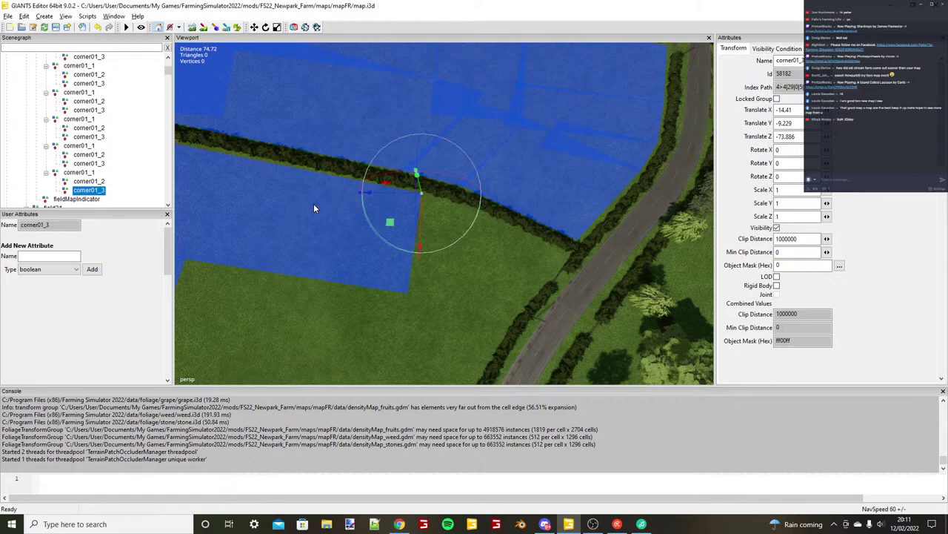
Duplicate the finished section's corner01_1 and align the copy with its far hedge-side corner, about X 85.1, Z 386.5.
{"action": "left_click", "coordinate": [83, 173]}
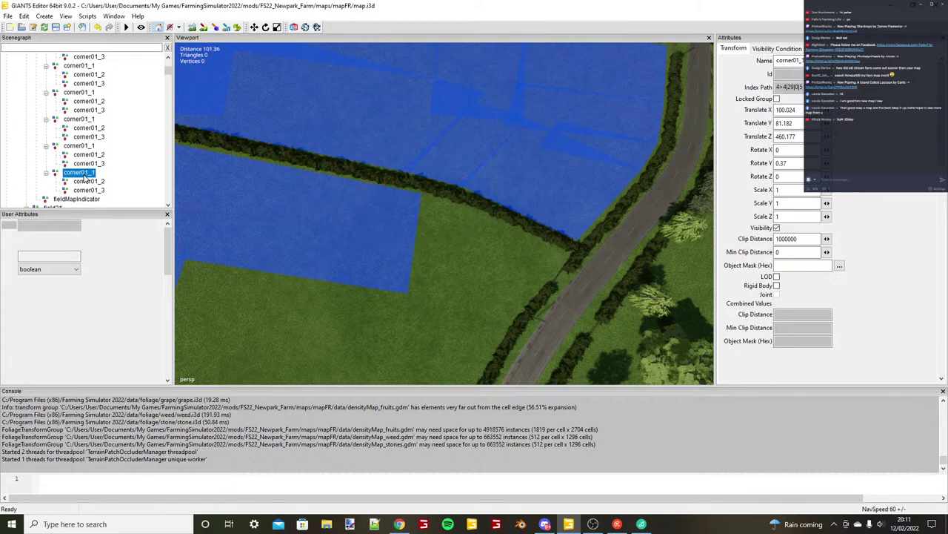
{"action": "key", "text": "ctrl+d"}
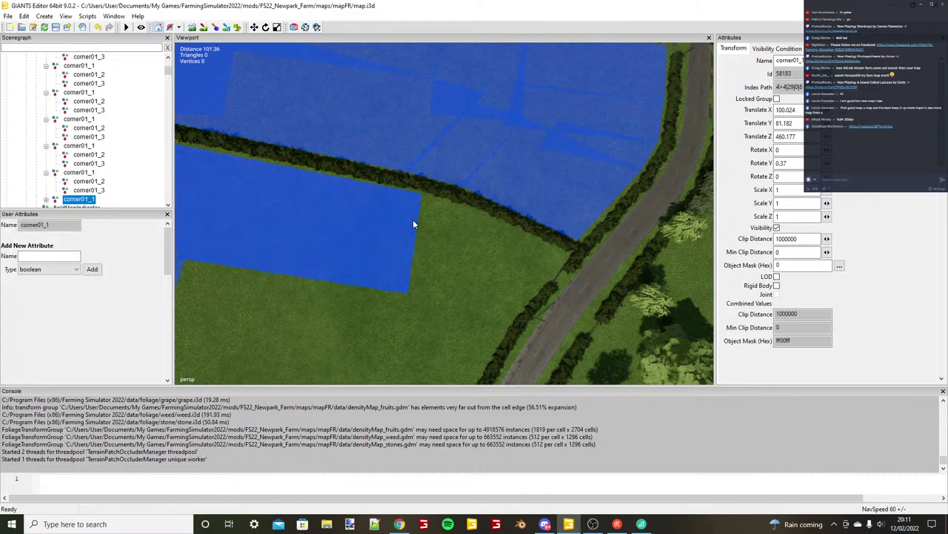
{"action": "key", "text": "ctrl+b"}
{"action": "scroll", "coordinate": [413, 222], "scroll_direction": "up", "scroll_amount": 1}
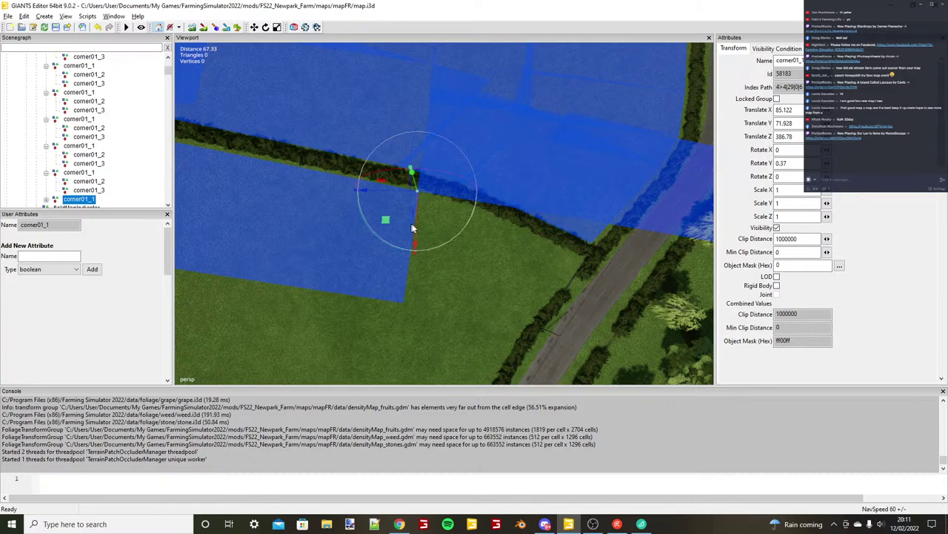
{"action": "scroll", "coordinate": [413, 226], "scroll_direction": "up", "scroll_amount": 4}
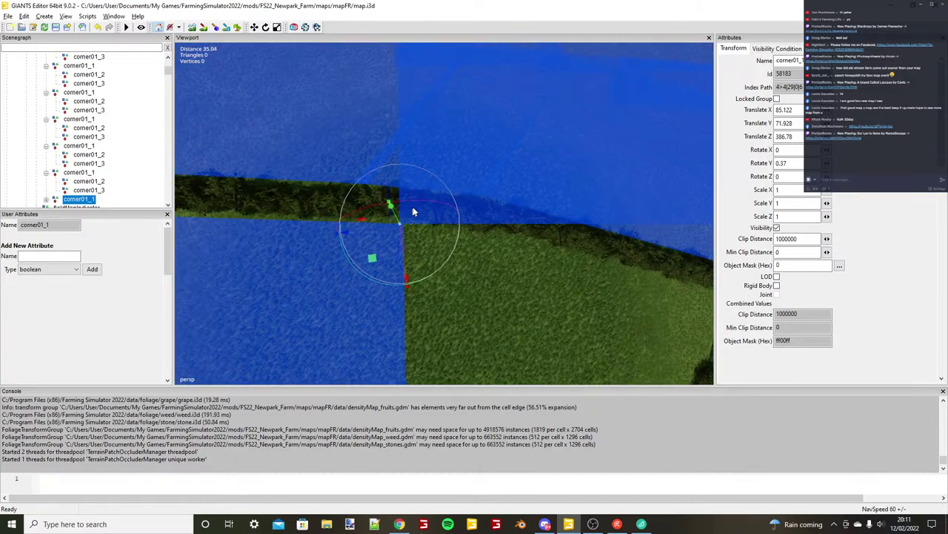
{"action": "scroll", "coordinate": [367, 224], "scroll_direction": "up", "scroll_amount": 5}
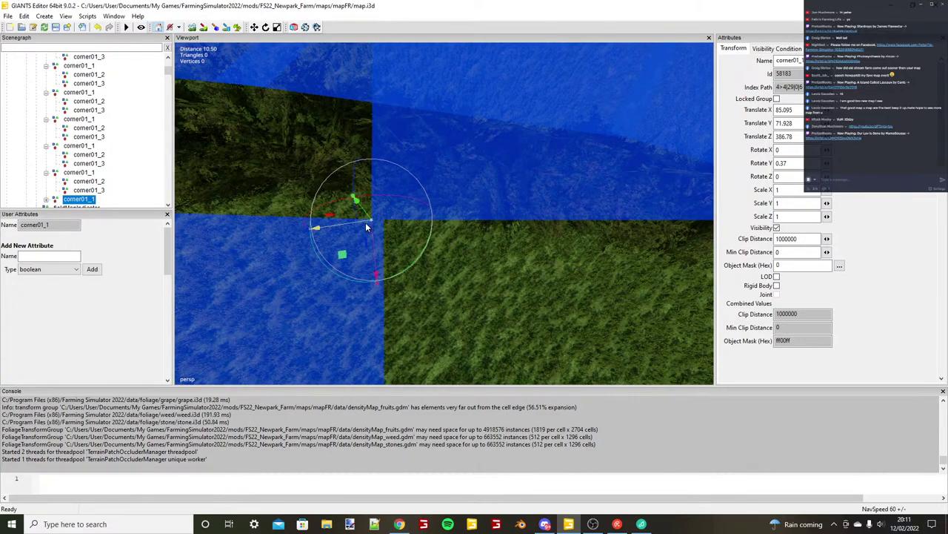
{"action": "left_click_drag", "start_coordinate": [367, 226], "coordinate": [381, 236]}
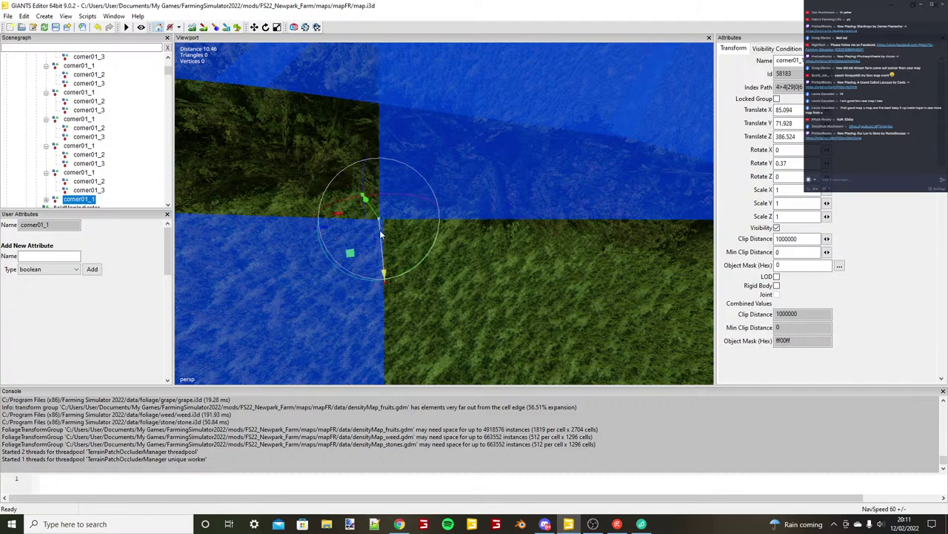
Place the new section's corner01_2 along the hedge at the field edge, about X 4.6, Y -2.4, Z -15.4.
{"action": "scroll", "coordinate": [371, 231], "scroll_direction": "down", "scroll_amount": 5}
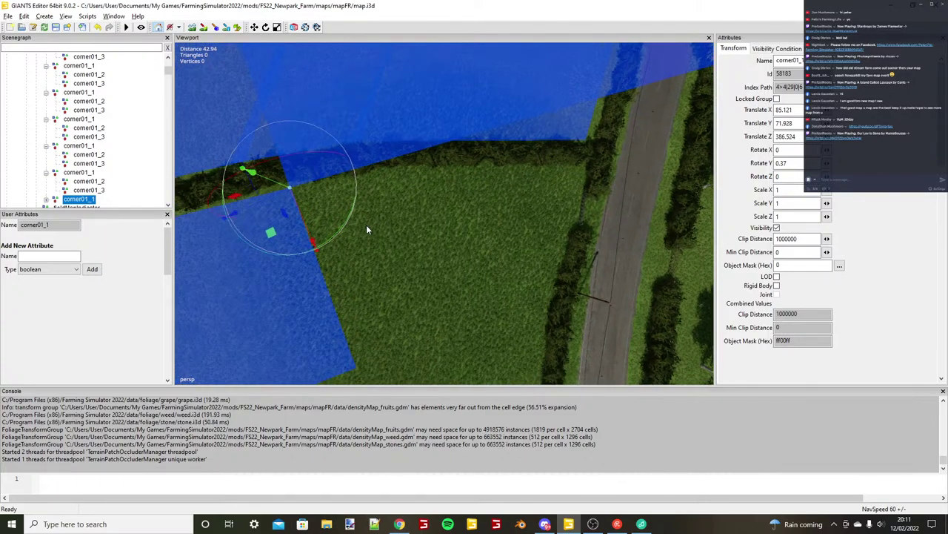
{"action": "scroll", "coordinate": [366, 225], "scroll_direction": "down", "scroll_amount": 1}
{"action": "left_click", "coordinate": [46, 199]}
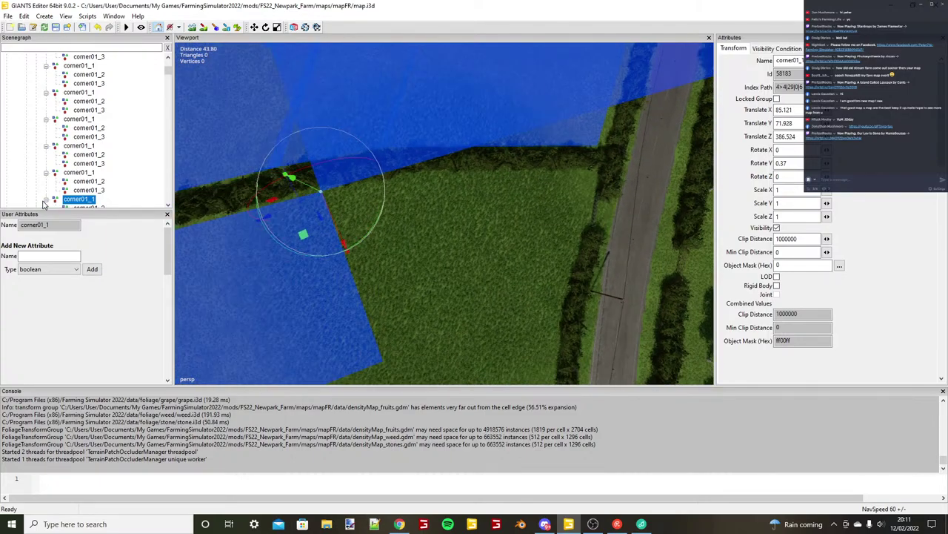
{"action": "left_click", "coordinate": [94, 192]}
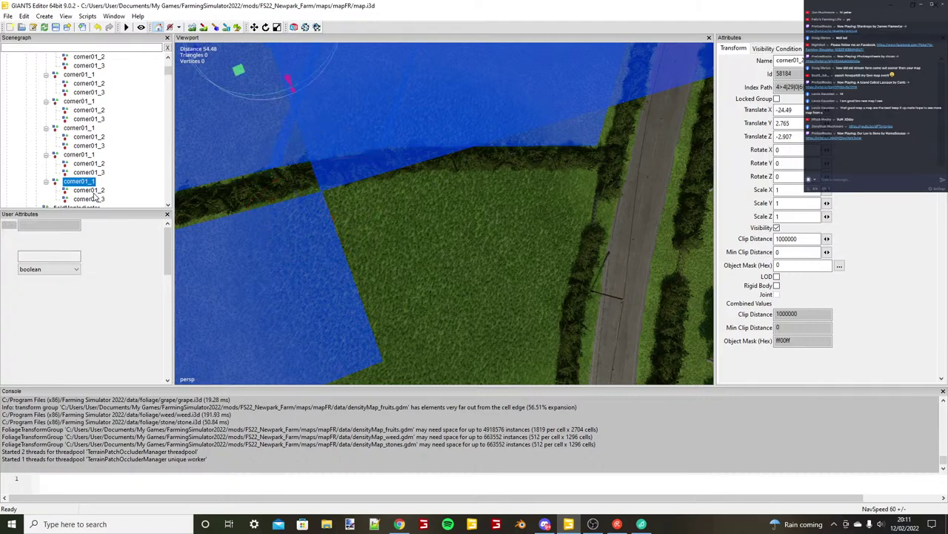
{"action": "scroll", "coordinate": [359, 202], "scroll_direction": "up", "scroll_amount": 3}
{"action": "right_click", "coordinate": [358, 202]}
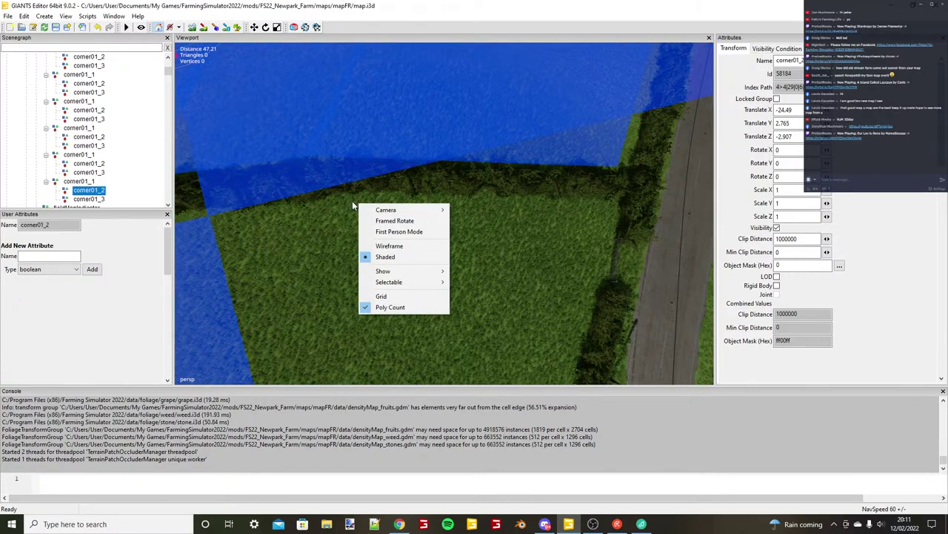
{"action": "left_click", "coordinate": [353, 206]}
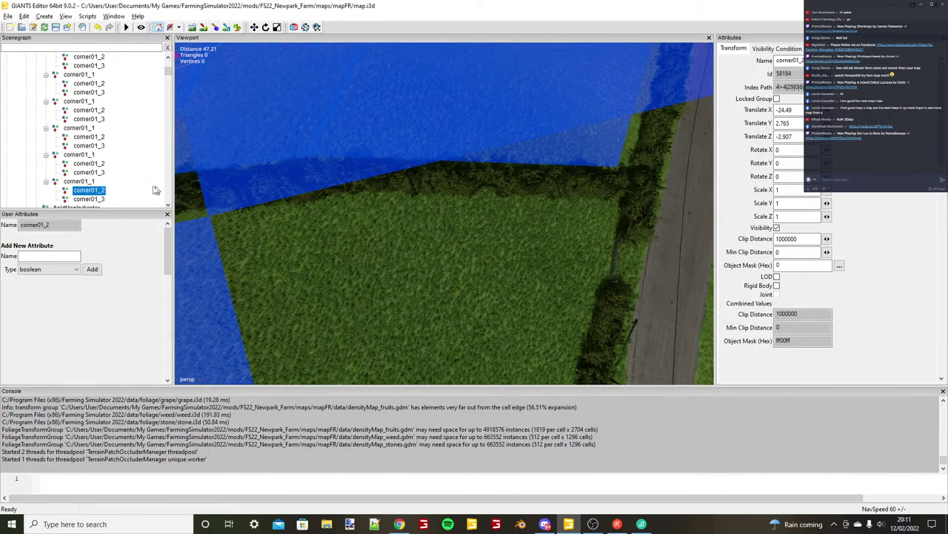
{"action": "left_click", "coordinate": [388, 201]}
{"action": "scroll", "coordinate": [414, 267], "scroll_direction": "up", "scroll_amount": 2}
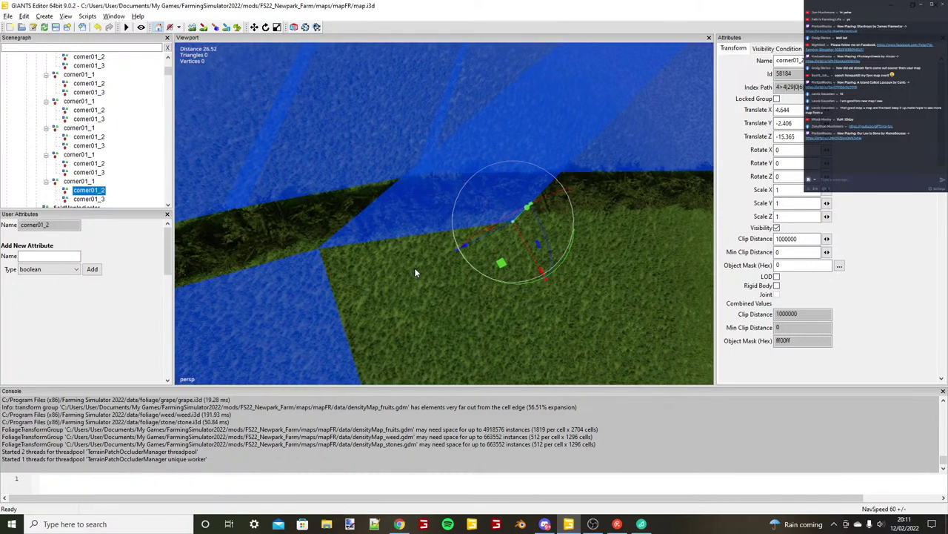
{"action": "scroll", "coordinate": [415, 268], "scroll_direction": "up", "scroll_amount": 4}
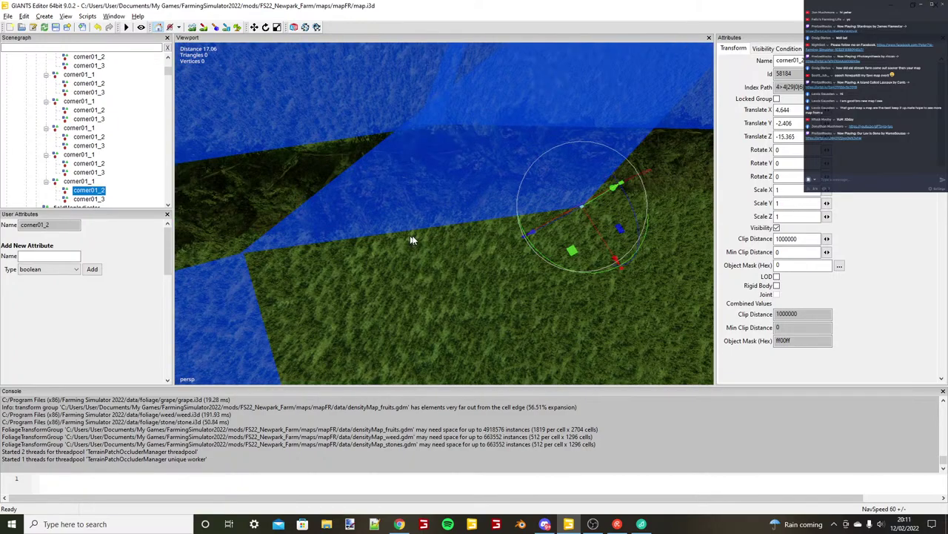
{"action": "scroll", "coordinate": [472, 231], "scroll_direction": "up", "scroll_amount": 1}
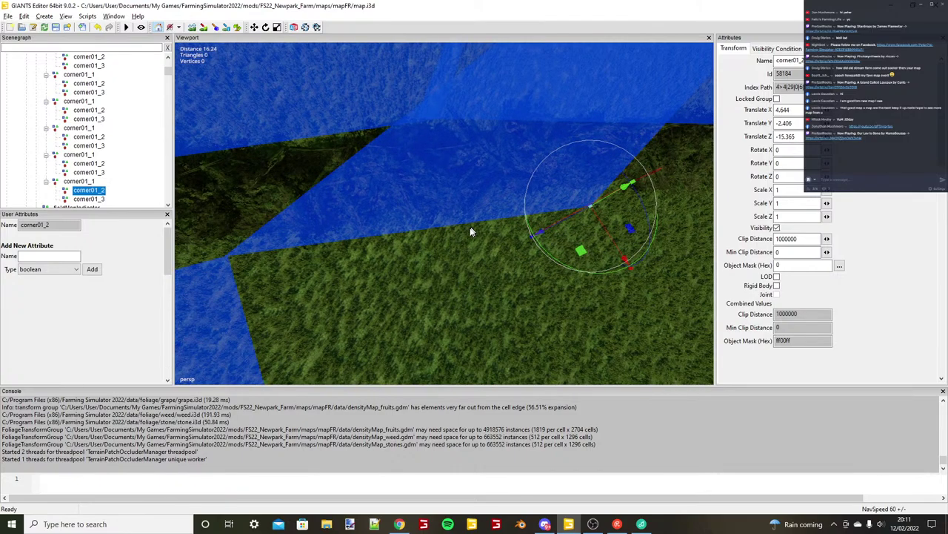
Refine corner01_2 along the hedge's curve to about X 3.6, Z -12.9.
{"action": "scroll", "coordinate": [471, 231], "scroll_direction": "down", "scroll_amount": 6}
{"action": "left_click_drag", "start_coordinate": [578, 257], "coordinate": [567, 251]}
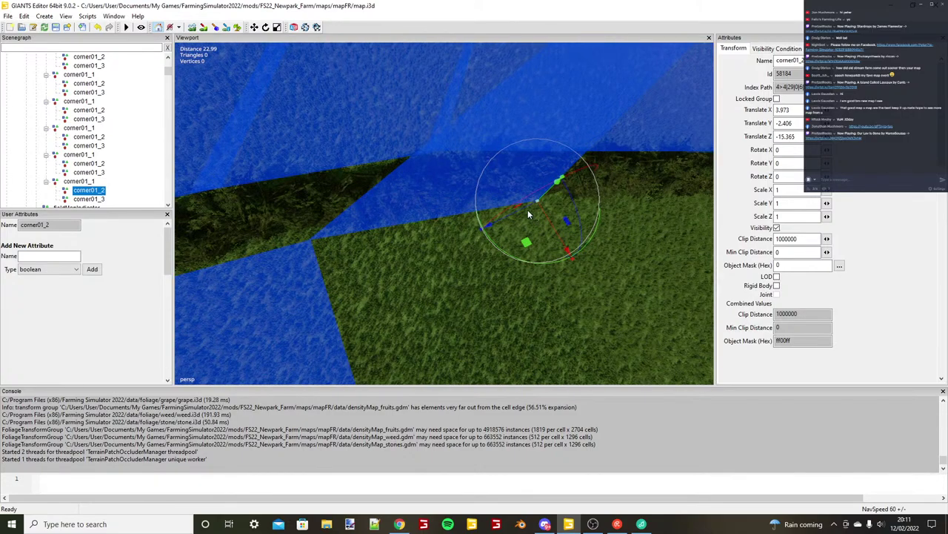
{"action": "left_click_drag", "start_coordinate": [528, 210], "coordinate": [493, 211]}
{"action": "left_click_drag", "start_coordinate": [523, 222], "coordinate": [520, 219]}
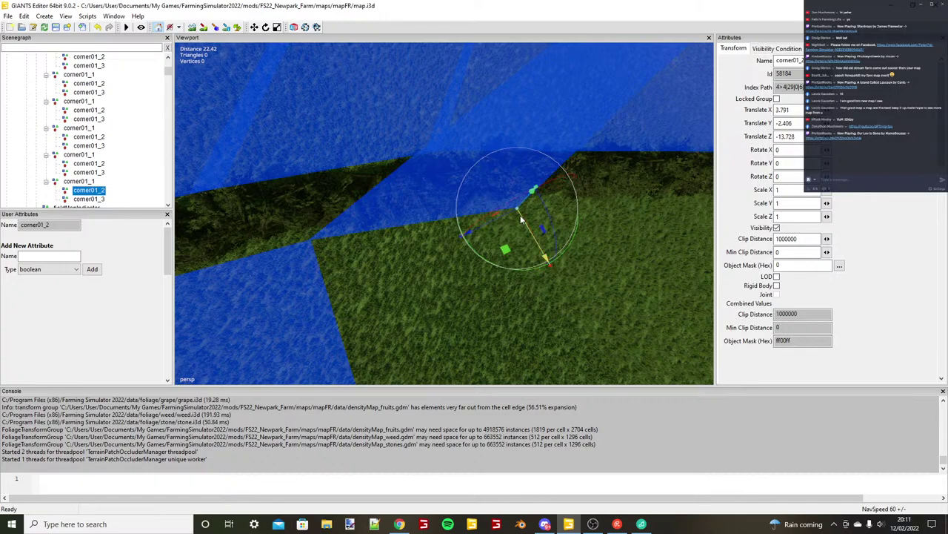
{"action": "scroll", "coordinate": [518, 240], "scroll_direction": "down", "scroll_amount": 3}
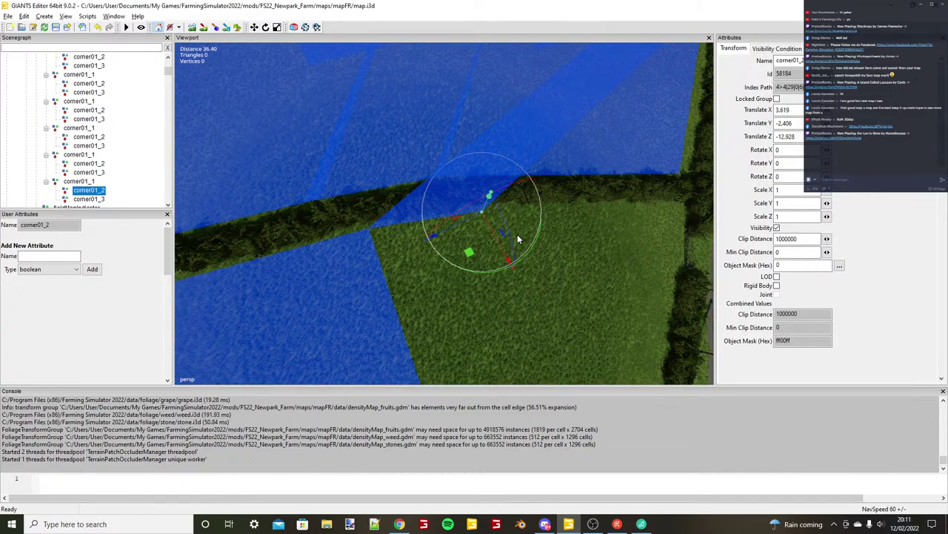
Place the new section's corner01_3 inside the field, across from the hedge, at about X 28.8, Y -5.6, Z -9.5.
{"action": "scroll", "coordinate": [518, 239], "scroll_direction": "down", "scroll_amount": 5}
{"action": "left_click", "coordinate": [89, 199]}
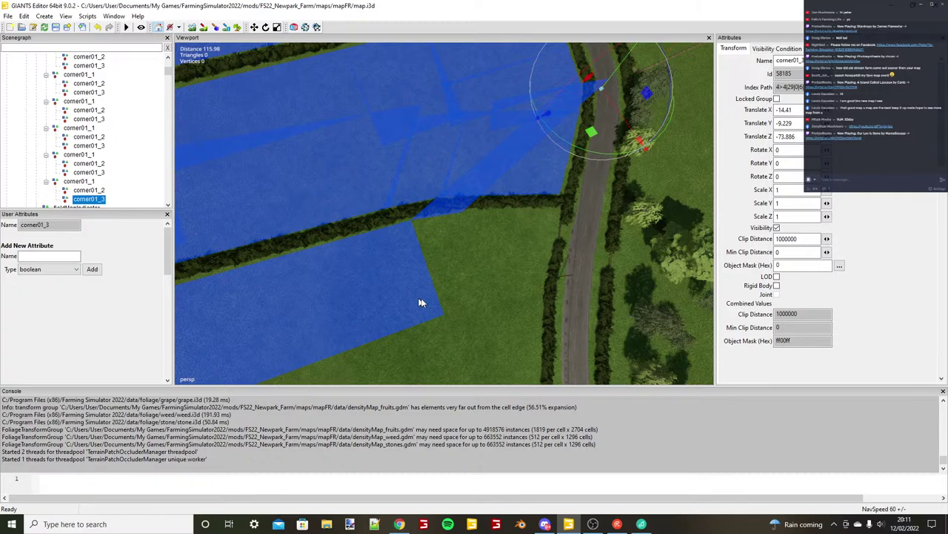
{"action": "key", "text": "ctrl+b"}
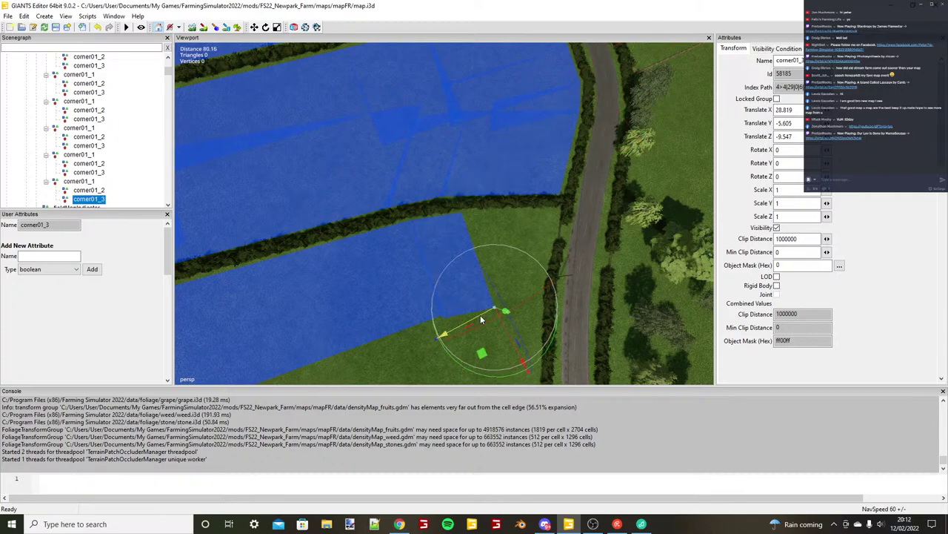
Duplicate the finished section and shift the original's corner01_1 along the hedge towards the road to about X 85.0, Z 370.3.
{"action": "scroll", "coordinate": [480, 316], "scroll_direction": "up", "scroll_amount": 5}
{"action": "left_click", "coordinate": [80, 180]}
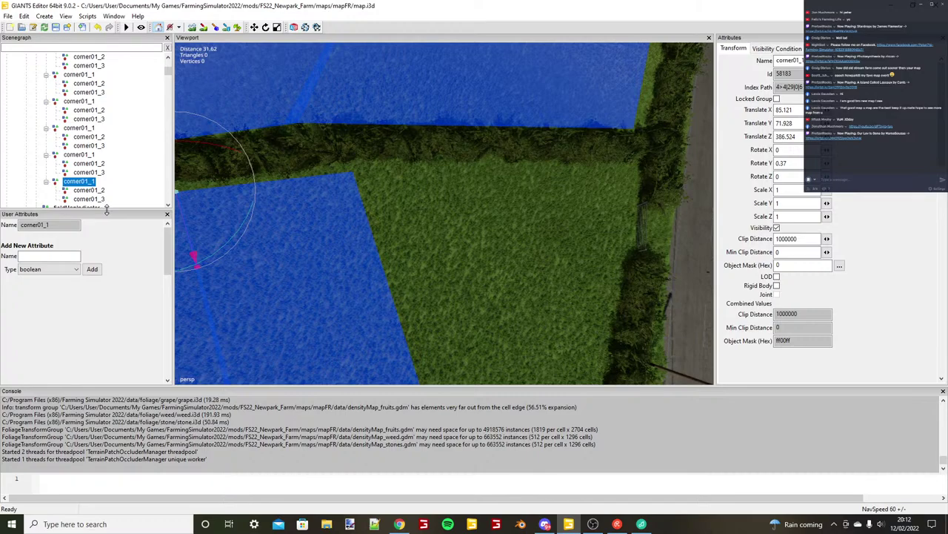
{"action": "left_click", "coordinate": [352, 177]}
{"action": "scroll", "coordinate": [363, 208], "scroll_direction": "down", "scroll_amount": 2}
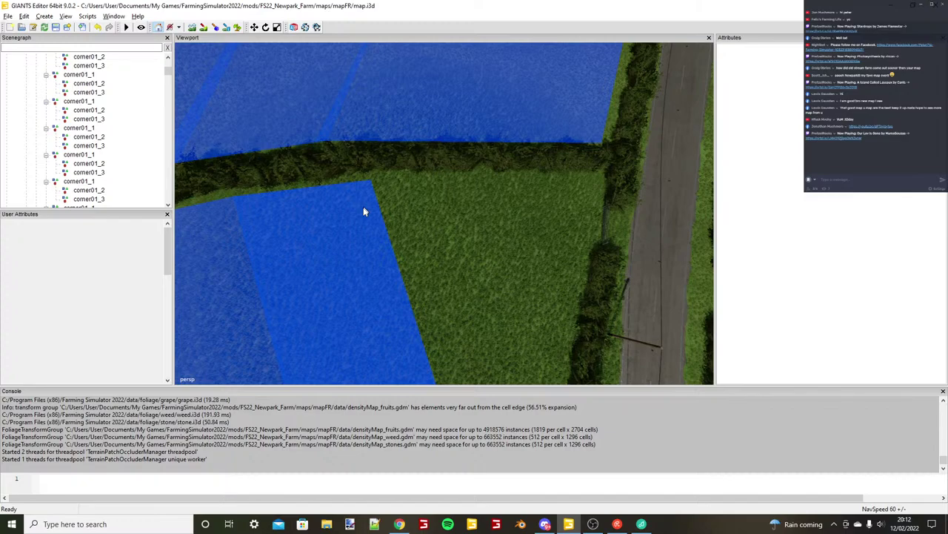
{"action": "scroll", "coordinate": [364, 209], "scroll_direction": "down", "scroll_amount": 3}
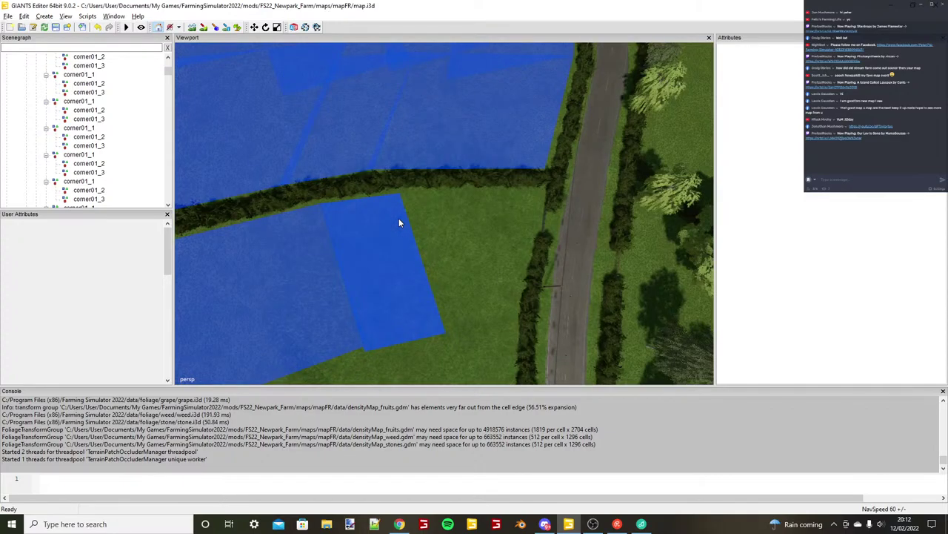
{"action": "left_click", "coordinate": [94, 183]}
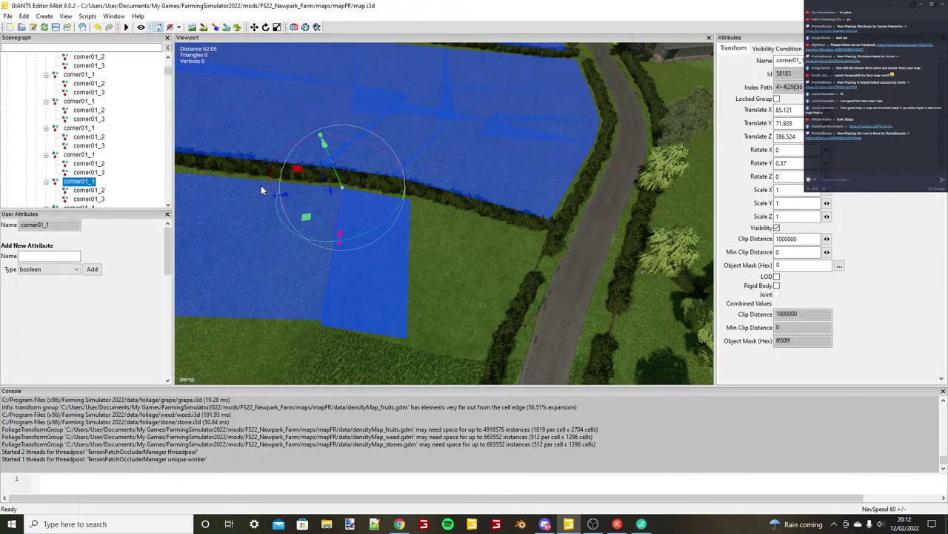
{"action": "left_click_drag", "start_coordinate": [275, 196], "coordinate": [357, 186]}
Pull the shifted corner01_1 out of the hedge onto the field edge at about X 88.7, Z 373.6.
{"action": "scroll", "coordinate": [415, 250], "scroll_direction": "up", "scroll_amount": 3}
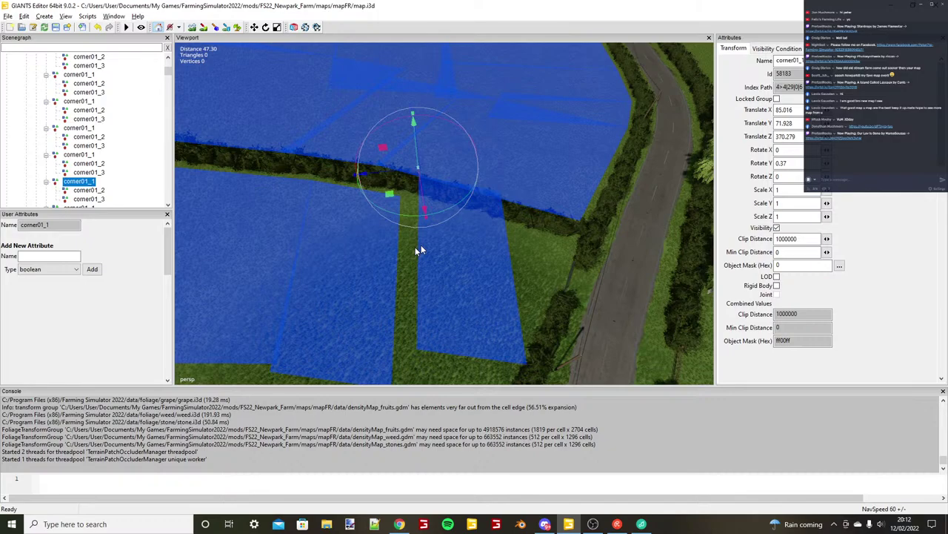
{"action": "scroll", "coordinate": [418, 250], "scroll_direction": "up", "scroll_amount": 5}
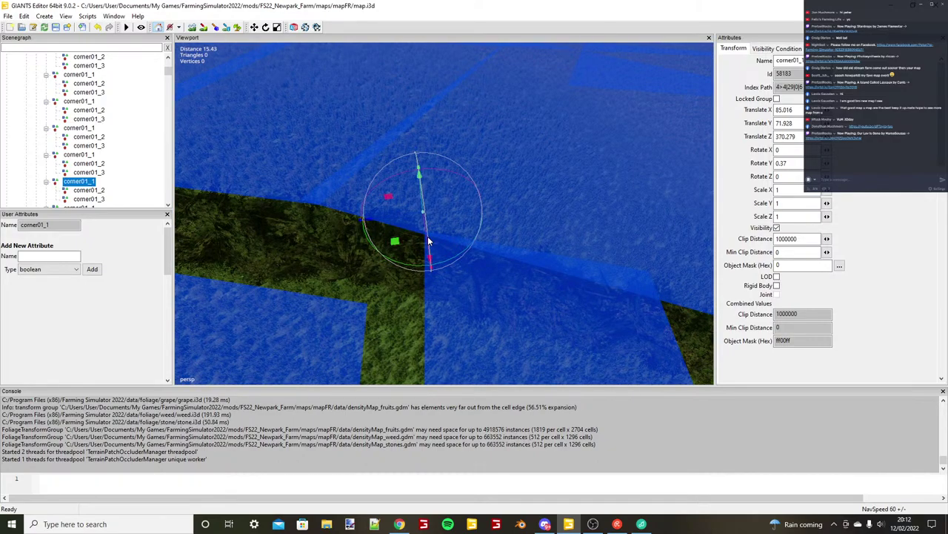
{"action": "left_click_drag", "start_coordinate": [428, 238], "coordinate": [323, 297]}
{"action": "scroll", "coordinate": [390, 309], "scroll_direction": "up", "scroll_amount": 2}
{"action": "left_click_drag", "start_coordinate": [322, 297], "coordinate": [351, 228], "text": "alt"}
{"action": "left_click_drag", "start_coordinate": [352, 227], "coordinate": [433, 237]}
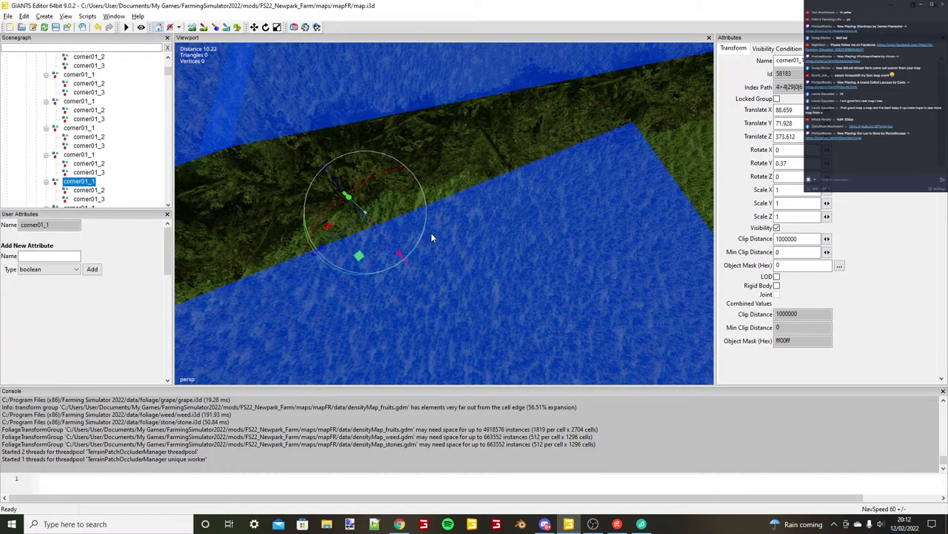
Move the shifted section's corner01_2 into the field corner beside the road hedge, about X 10.4, Y -5.7, Z -24.1.
{"action": "scroll", "coordinate": [432, 234], "scroll_direction": "down", "scroll_amount": 5}
{"action": "left_click", "coordinate": [89, 190]}
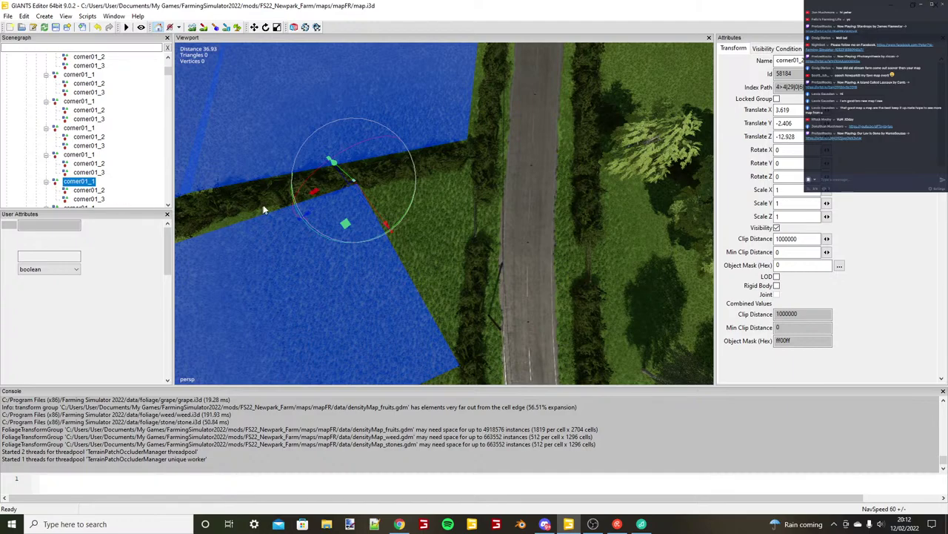
{"action": "left_click", "coordinate": [456, 186]}
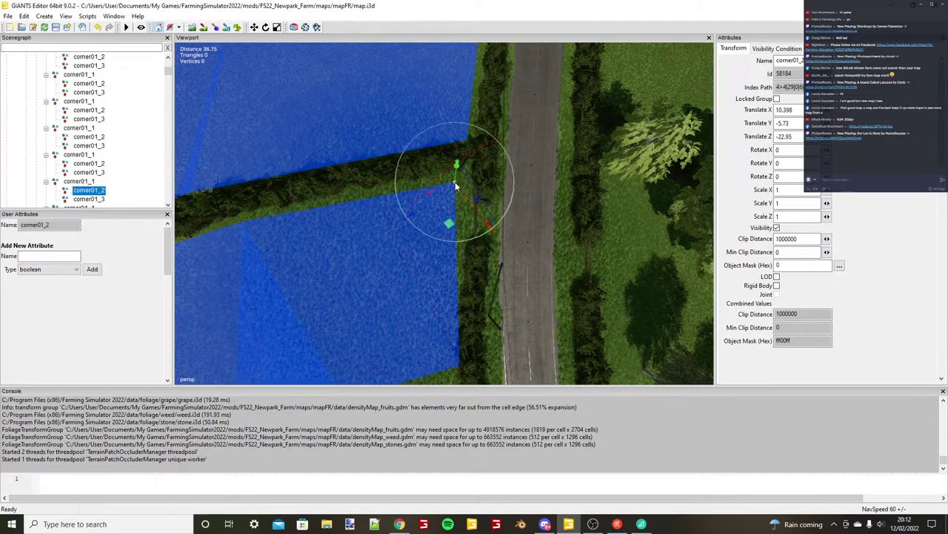
{"action": "left_click_drag", "start_coordinate": [456, 186], "coordinate": [446, 207], "text": "alt"}
{"action": "left_click_drag", "start_coordinate": [446, 208], "coordinate": [395, 227], "text": "alt"}
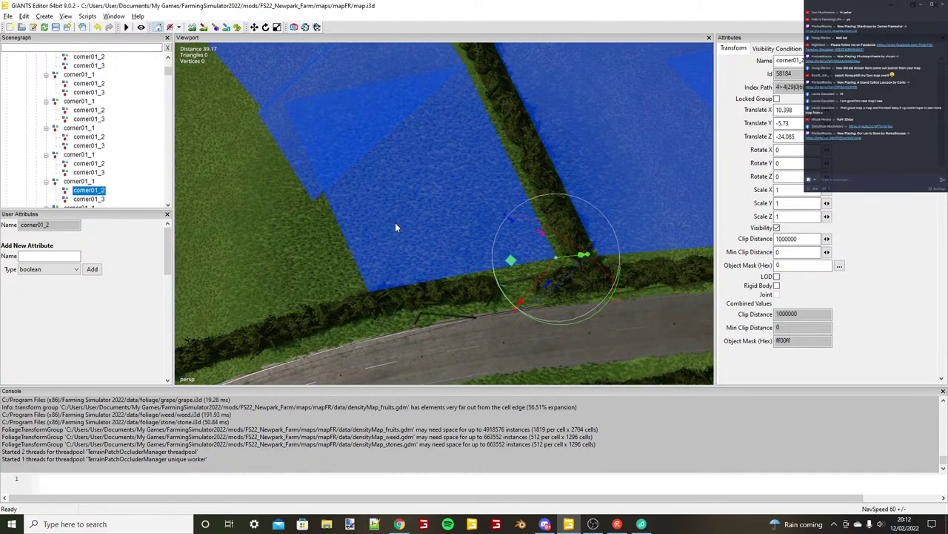
Extend the shifted section's corner01_3 along the roadside hedge to about X 31.0, Y -7.3, Z -6.1.
{"action": "scroll", "coordinate": [395, 227], "scroll_direction": "down", "scroll_amount": 3}
{"action": "left_click", "coordinate": [458, 296]}
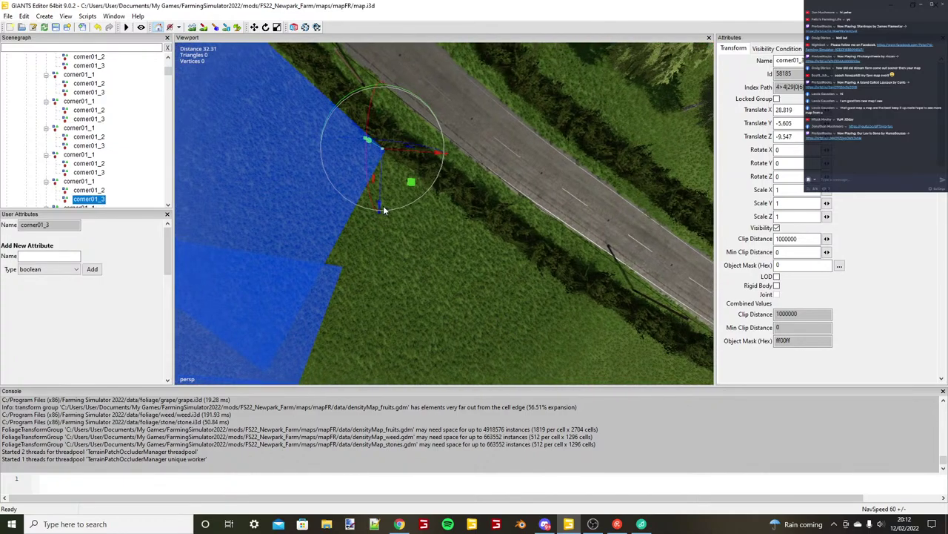
{"action": "left_click", "coordinate": [404, 189]}
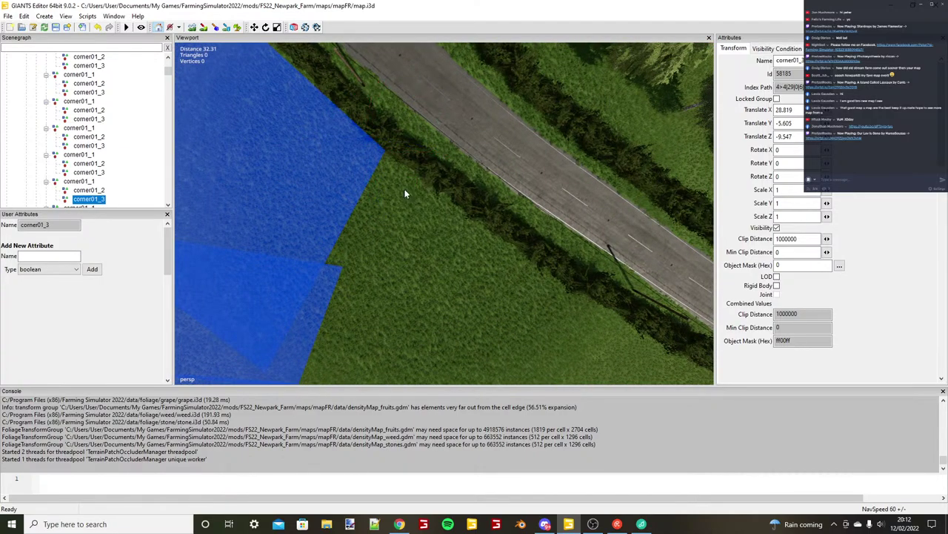
{"action": "left_click", "coordinate": [405, 190]}
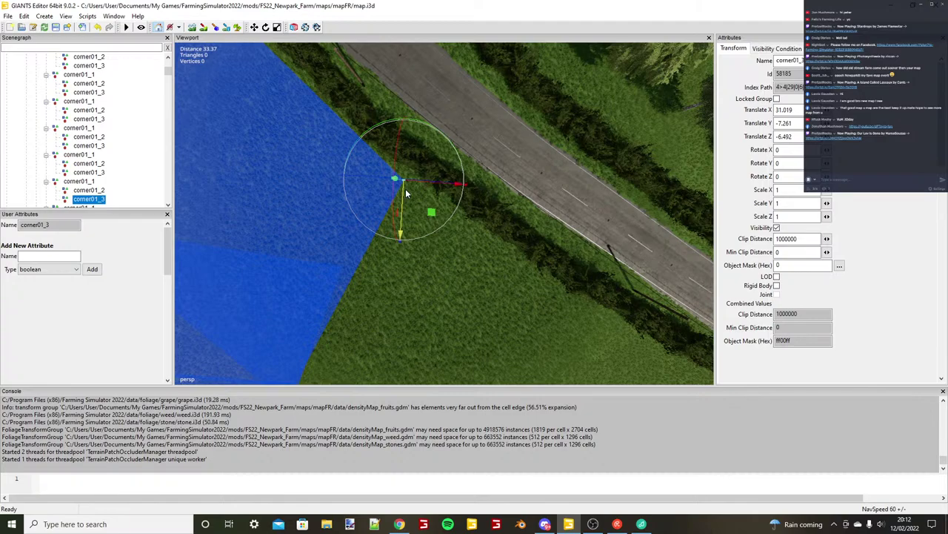
{"action": "left_click_drag", "start_coordinate": [406, 188], "coordinate": [393, 227]}
{"action": "scroll", "coordinate": [405, 190], "scroll_direction": "down", "scroll_amount": 2}
{"action": "scroll", "coordinate": [392, 227], "scroll_direction": "up", "scroll_amount": 3}
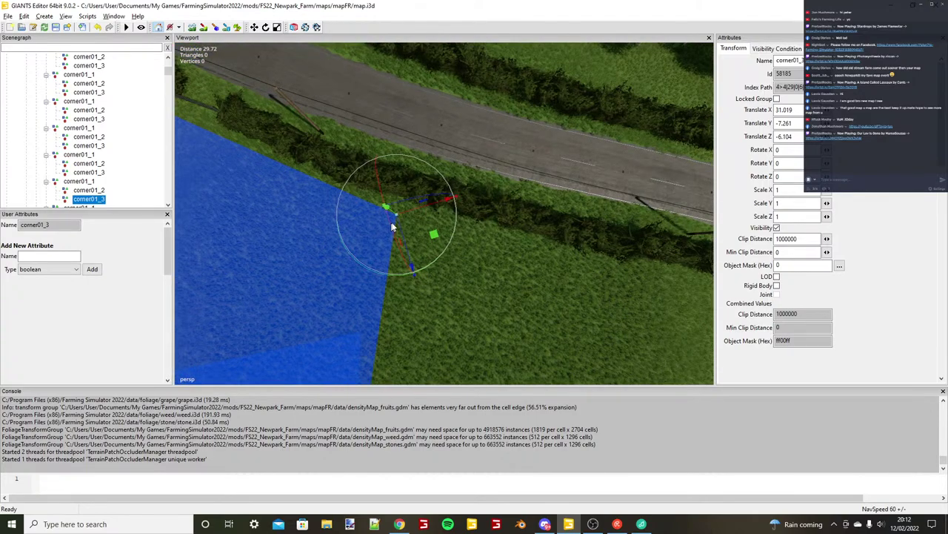
Duplicate the roadside section's corner01_1 and align the copy with its roadside edge at about X 115.9, Y 65.0, Z 364.1.
{"action": "left_click", "coordinate": [90, 183]}
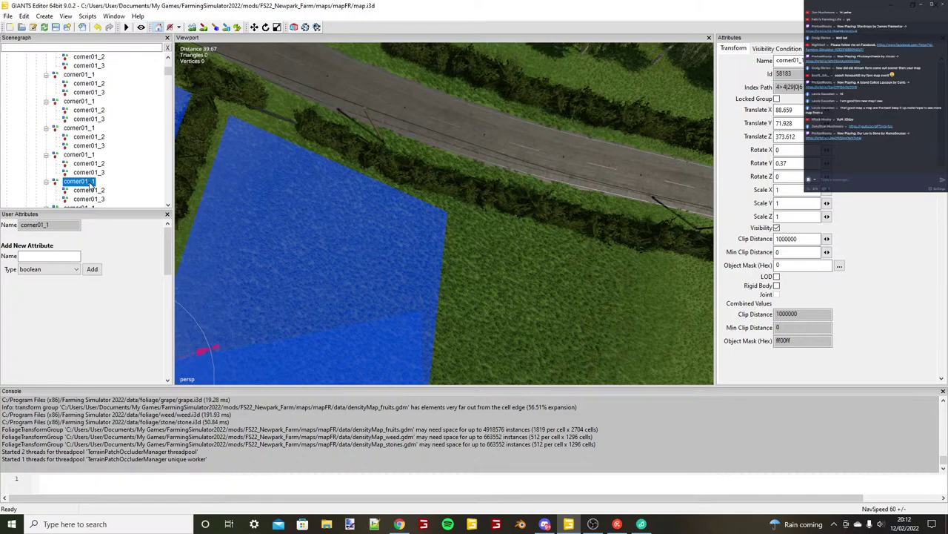
{"action": "key", "text": "ctrl+d"}
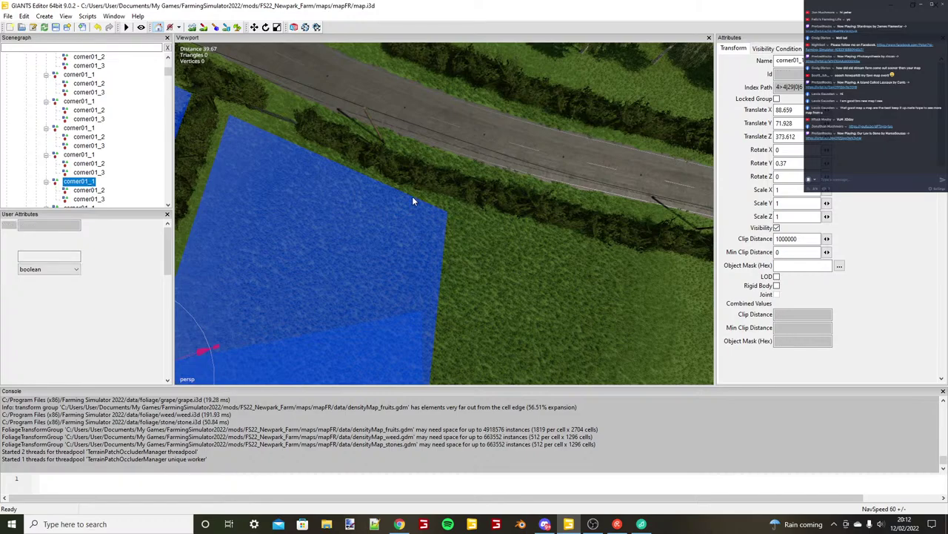
{"action": "key", "text": "ctrl+b"}
{"action": "scroll", "coordinate": [450, 217], "scroll_direction": "up", "scroll_amount": 5}
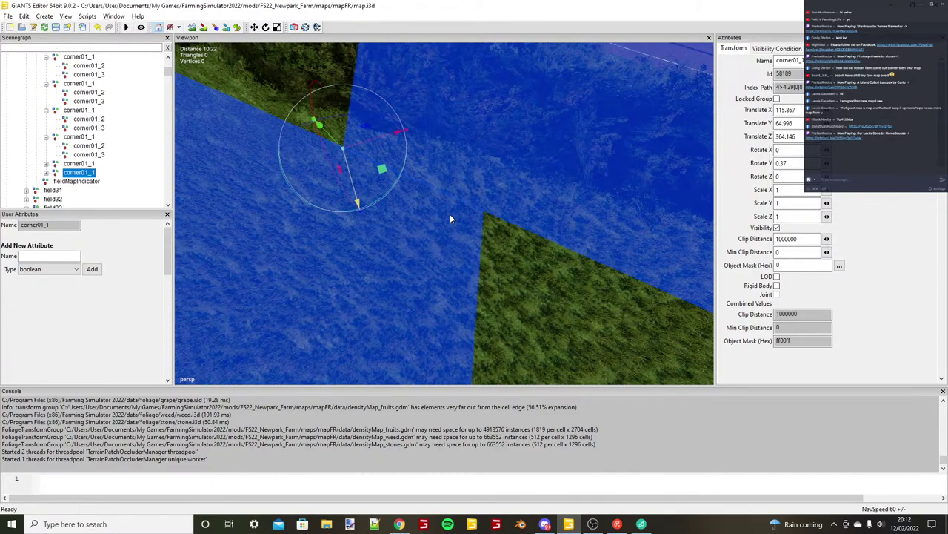
{"action": "scroll", "coordinate": [450, 215], "scroll_direction": "down", "scroll_amount": 1}
{"action": "left_click_drag", "start_coordinate": [380, 174], "coordinate": [378, 171]}
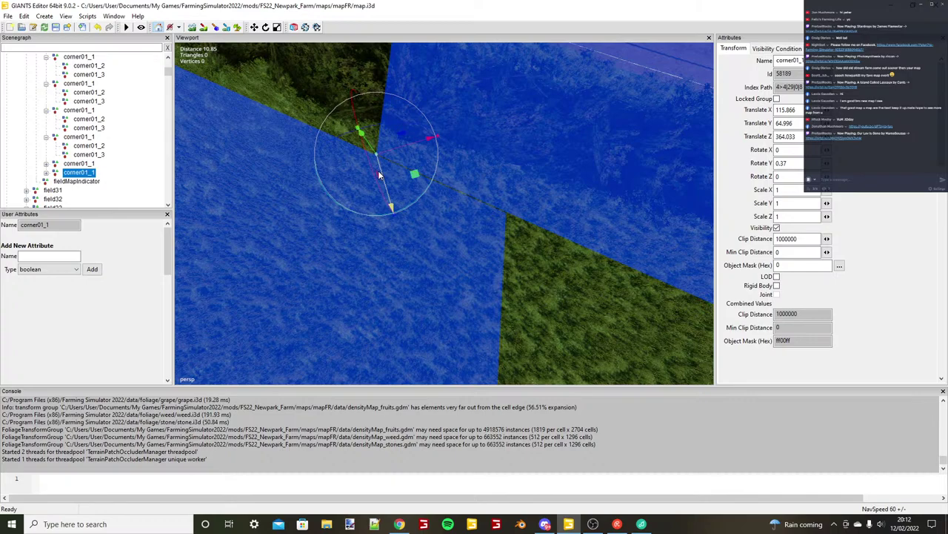
Place the newest section's corner01_2 farther along the roadside hedge at about X 23.0, Y -1.9, Z 13.8.
{"action": "scroll", "coordinate": [378, 171], "scroll_direction": "down", "scroll_amount": 5}
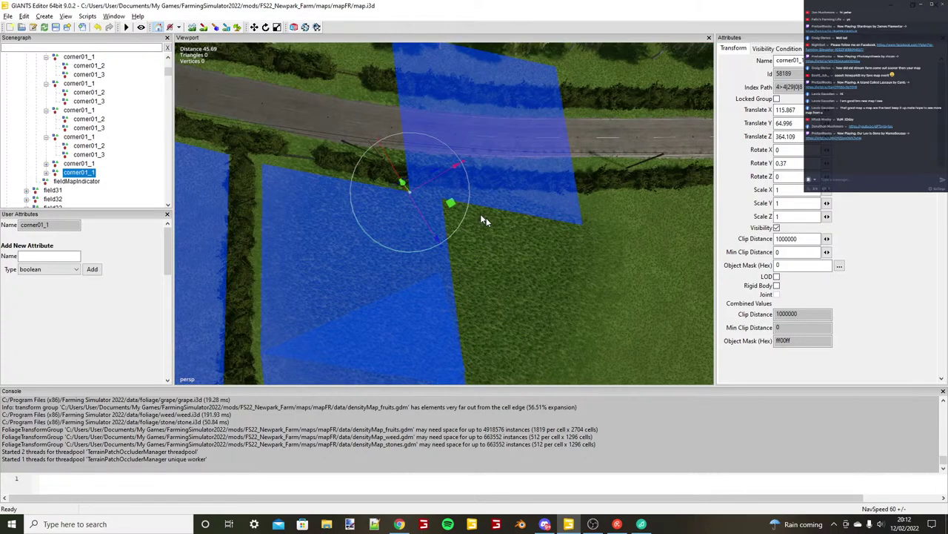
{"action": "middle_click_drag", "start_coordinate": [486, 217], "coordinate": [336, 204], "text": "alt"}
{"action": "left_click", "coordinate": [46, 173]}
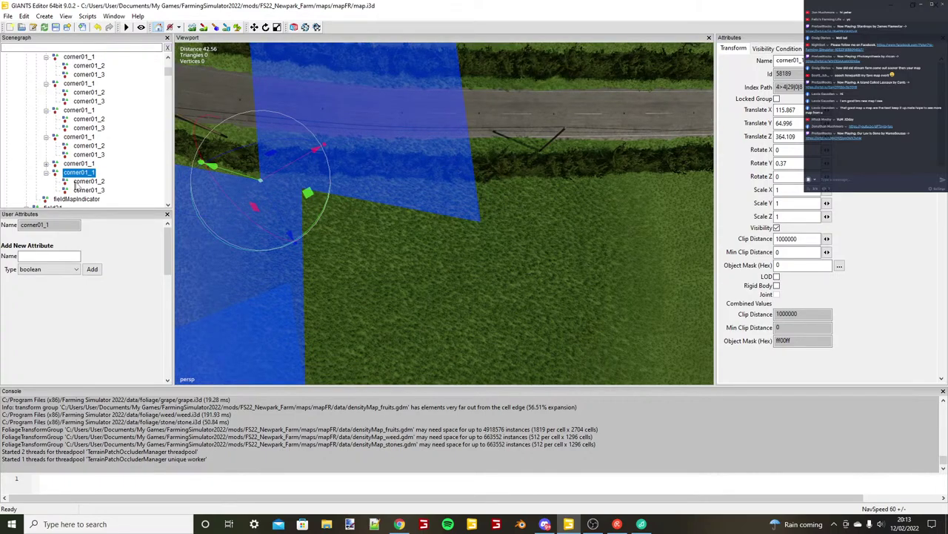
{"action": "left_click", "coordinate": [79, 182]}
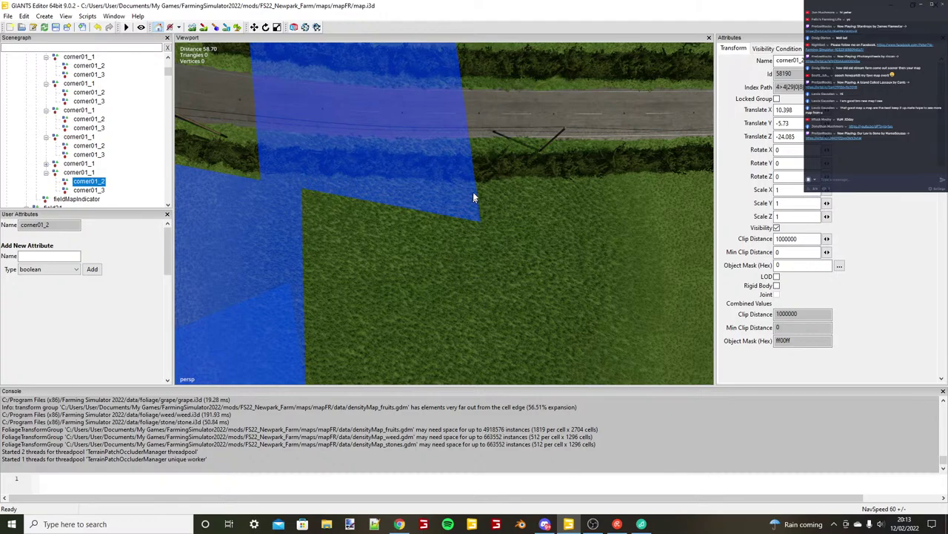
{"action": "key", "text": "ctrl+b"}
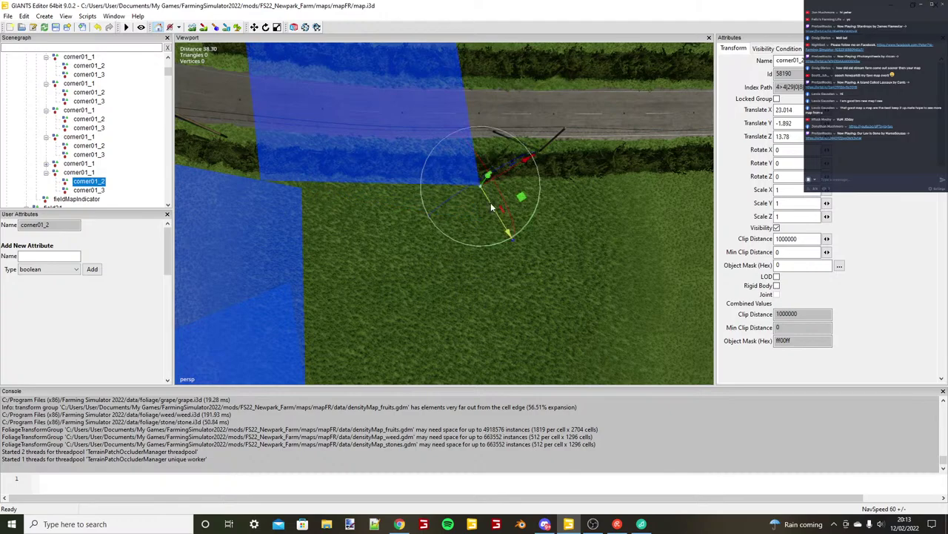
Shift the newest section's corner01_2 farther along the roadside hedge to about X 28.3, Y -1.9, Z 17.7.
{"action": "key", "text": "ctrl+b"}
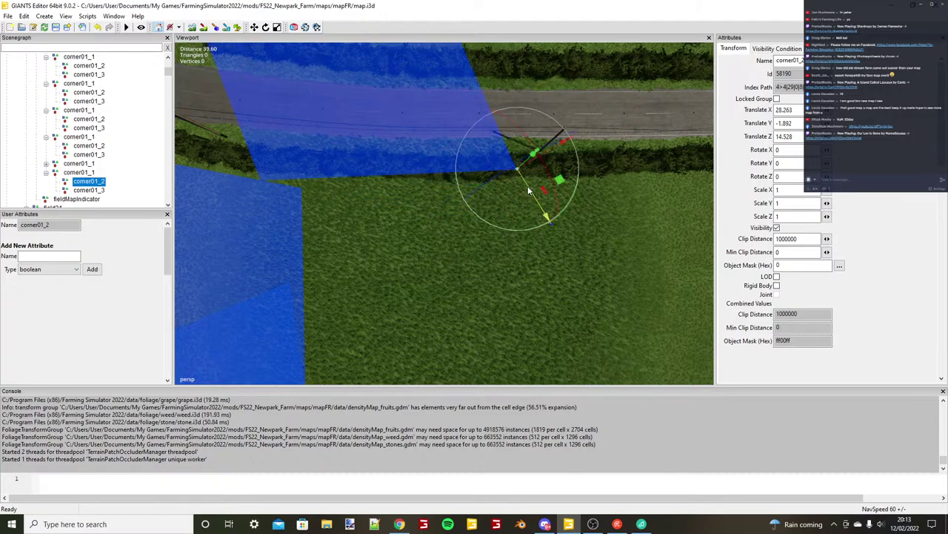
{"action": "scroll", "coordinate": [528, 186], "scroll_direction": "down", "scroll_amount": 2}
{"action": "left_click_drag", "start_coordinate": [517, 208], "coordinate": [525, 225]}
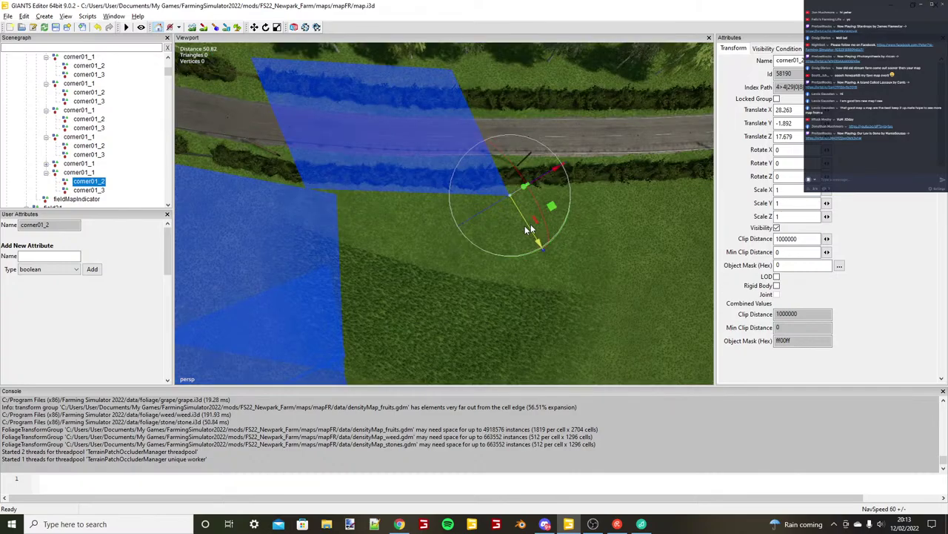
{"action": "scroll", "coordinate": [524, 225], "scroll_direction": "down", "scroll_amount": 3}
Move the same section's corner01_3 to the field side of the road at about X 18.6, Y 2.7, Z 42.0.
{"action": "left_click", "coordinate": [89, 190]}
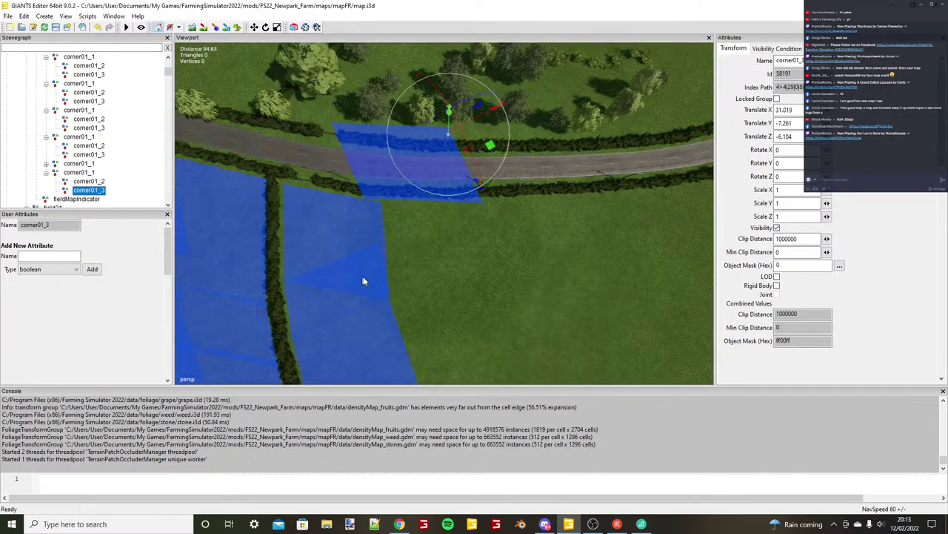
{"action": "key", "text": "ctrl+b"}
{"action": "left_click_drag", "start_coordinate": [488, 295], "coordinate": [518, 330]}
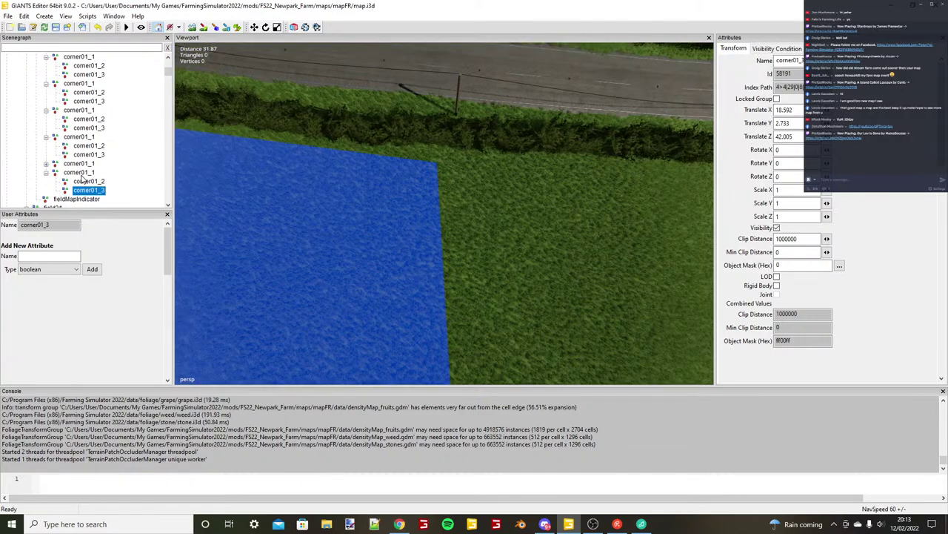
Duplicate this section's corner01_1 and place the copy along the roadside hedge at about X 138.3, Y 63.2, Z 377.9.
{"action": "left_click", "coordinate": [83, 174]}
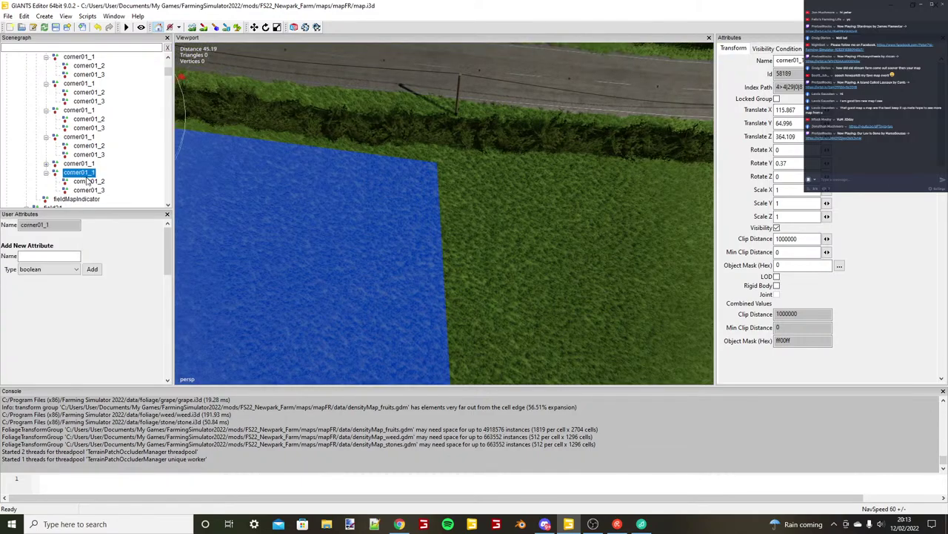
{"action": "key", "text": "ctrl+d"}
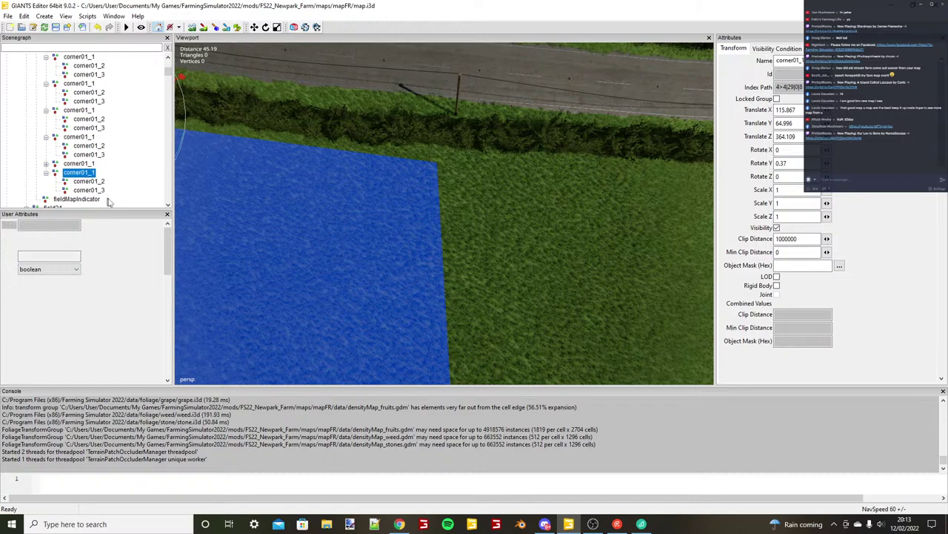
{"action": "key", "text": "ctrl+b"}
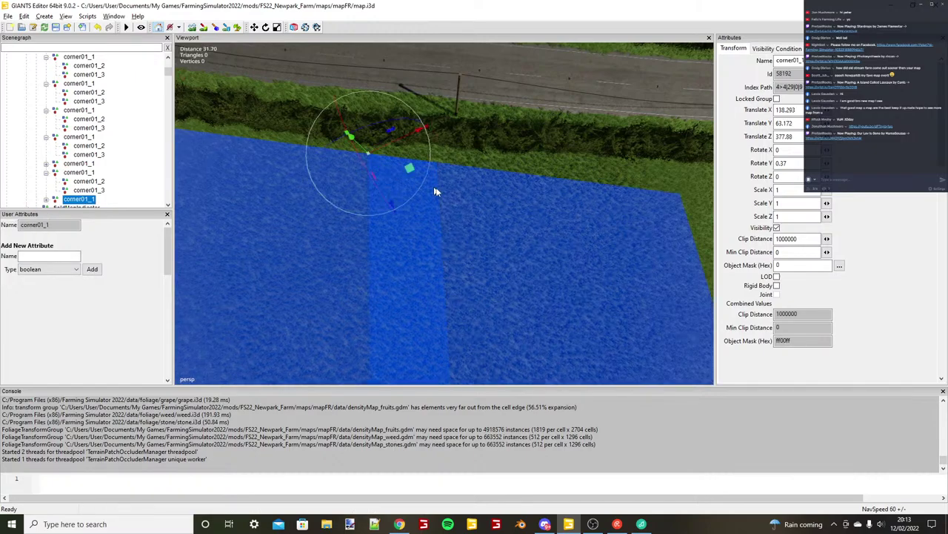
Place the copy's corner01_2 at about X 60.2, Y -2.3, Z 29.8 and its corner01_3 at about X 54.0, Y 3.7, Z 57.2.
{"action": "scroll", "coordinate": [256, 183], "scroll_direction": "down", "scroll_amount": 2}
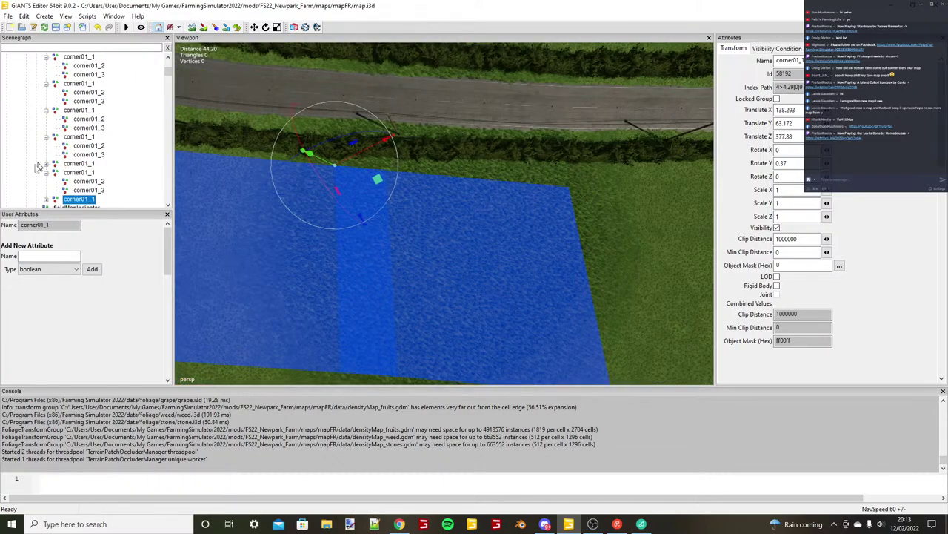
{"action": "left_click", "coordinate": [46, 200]}
{"action": "left_click", "coordinate": [86, 200]}
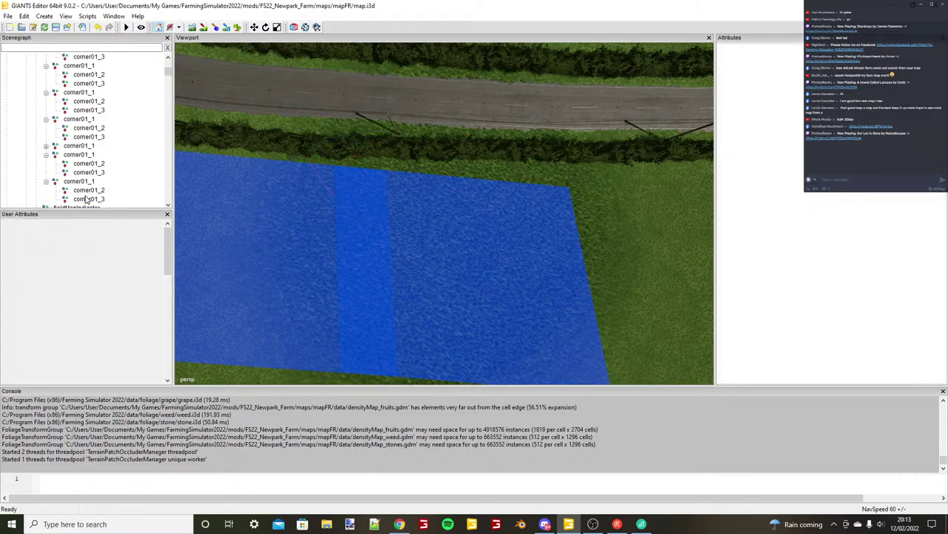
{"action": "left_click", "coordinate": [87, 192]}
{"action": "left_click_drag", "start_coordinate": [481, 197], "coordinate": [537, 217], "text": "alt"}
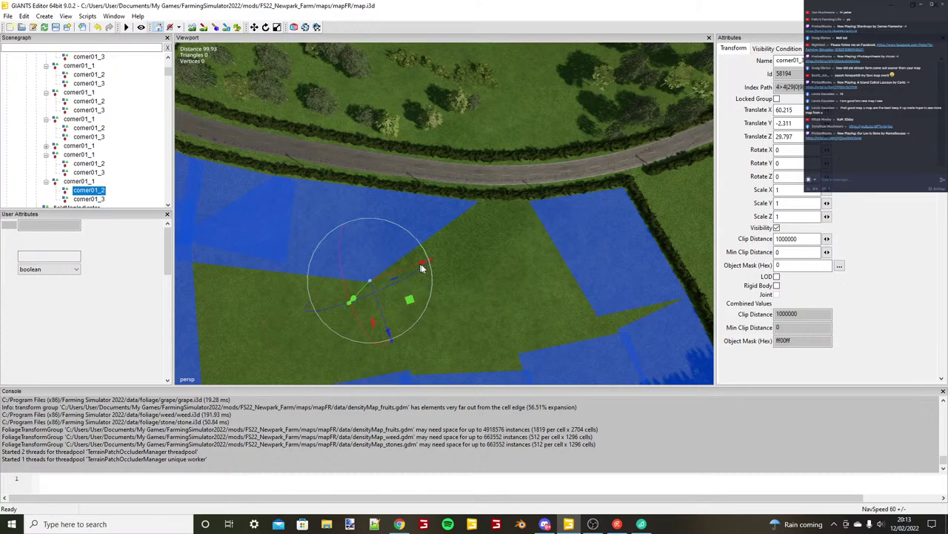
{"action": "key", "text": "ctrl+b"}
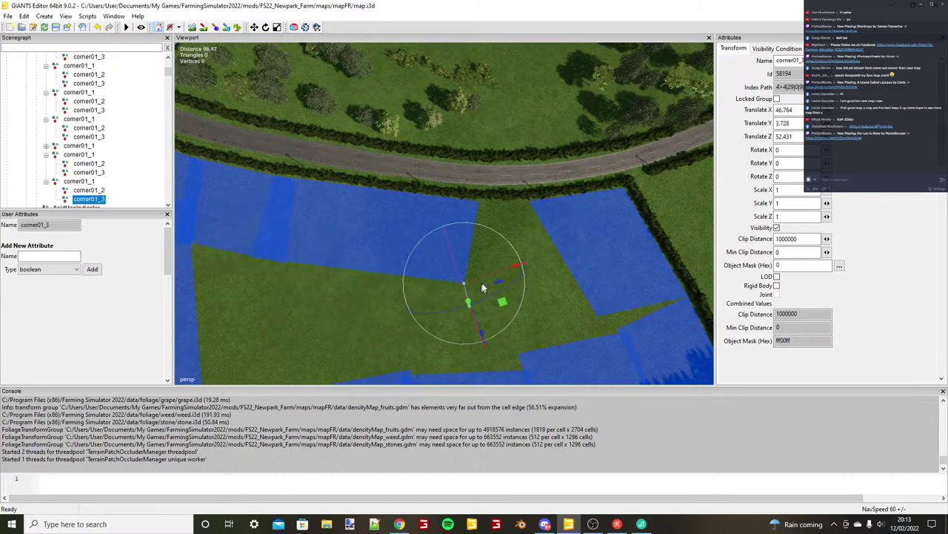
{"action": "left_click_drag", "start_coordinate": [481, 288], "coordinate": [495, 312]}
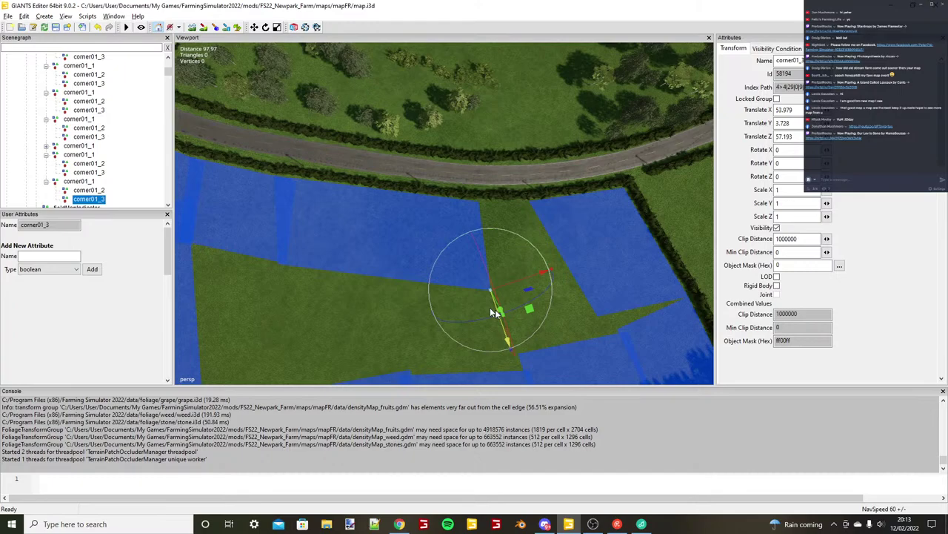
Duplicate corner01_1 into the roadside gap at about X 198.5, Y 60.2, Z 407.3, with its corner01_2 at about X 28.3, Y -0.7, Z 9.3.
{"action": "scroll", "coordinate": [556, 206], "scroll_direction": "up", "scroll_amount": 5}
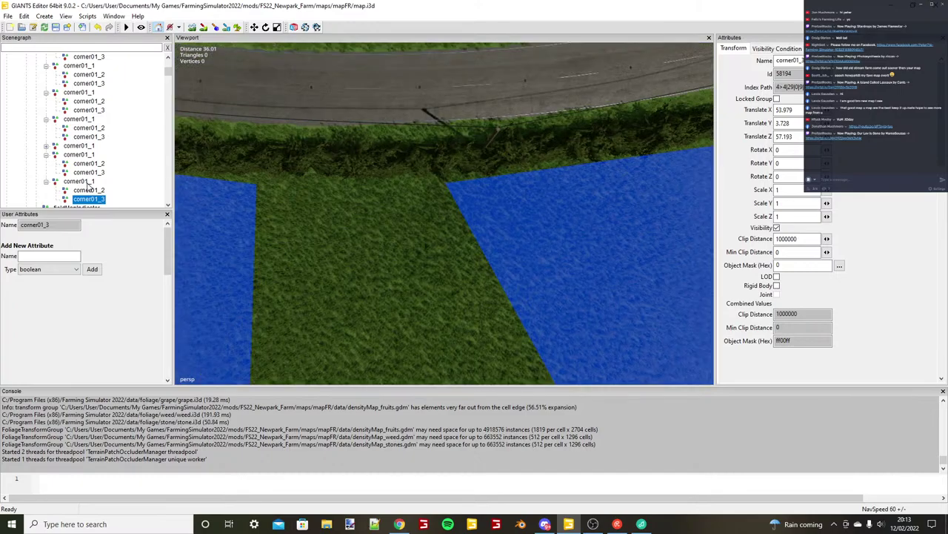
{"action": "left_click", "coordinate": [81, 181]}
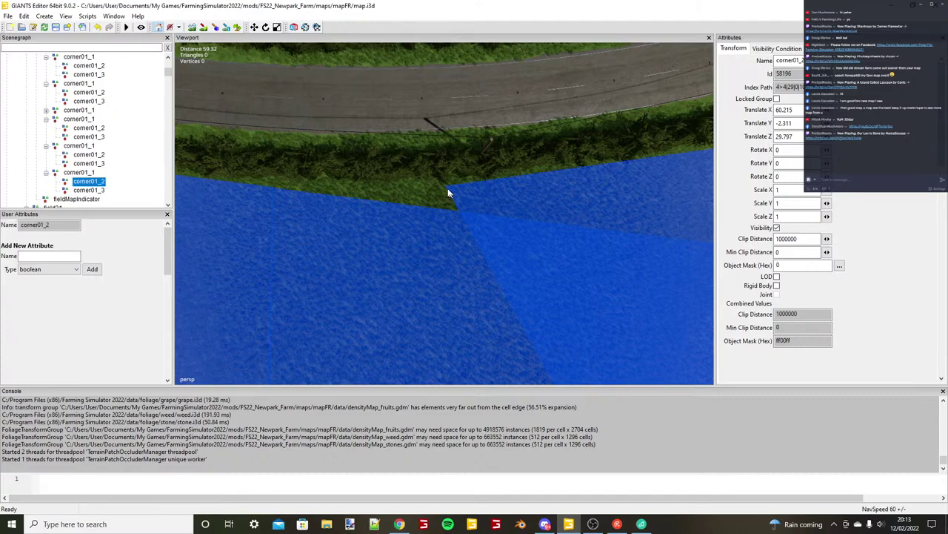
{"action": "key", "text": "ctrl+b"}
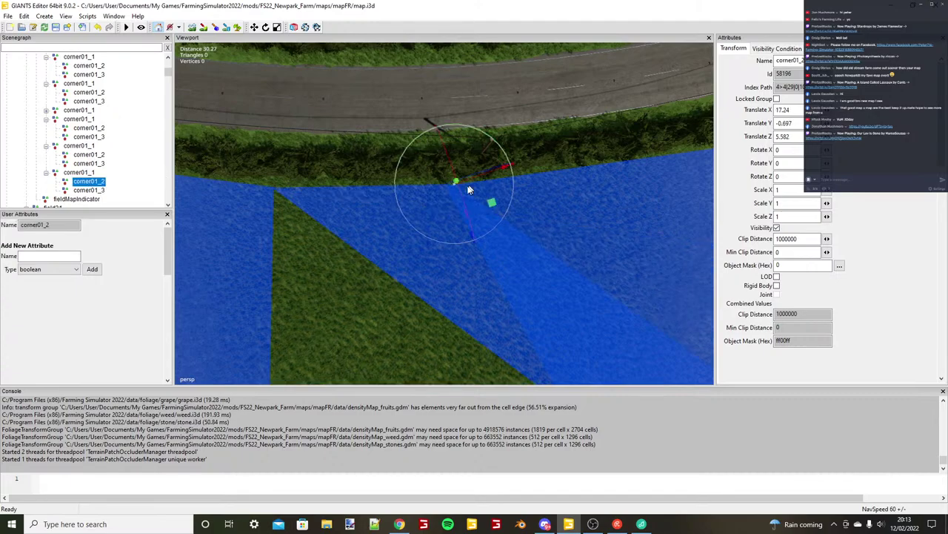
{"action": "scroll", "coordinate": [335, 225], "scroll_direction": "down", "scroll_amount": 5}
{"action": "left_click_drag", "start_coordinate": [467, 186], "coordinate": [490, 222]}
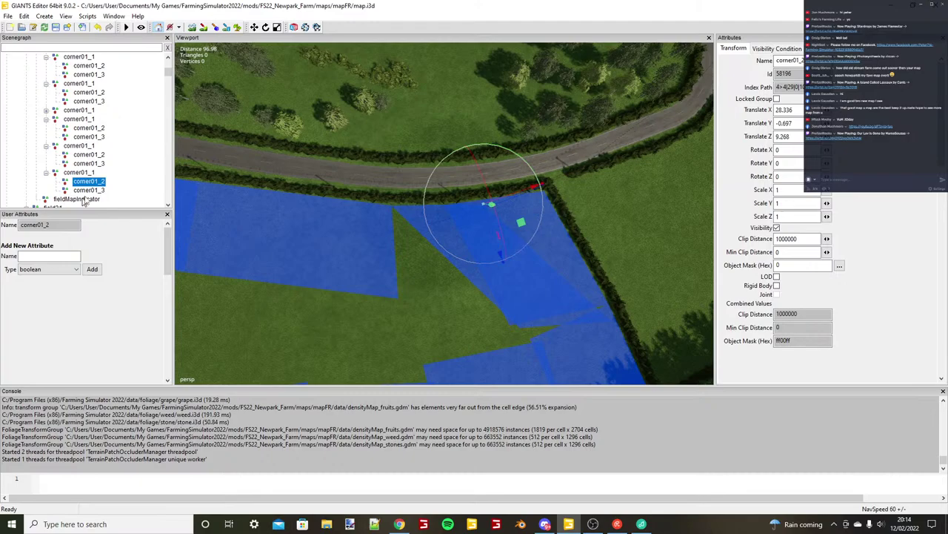
Move the gap section's corner01_3 inward to overlap the far-side sections at about X 16.1, Y 3.7, Z 57.3.
{"action": "left_click", "coordinate": [87, 191]}
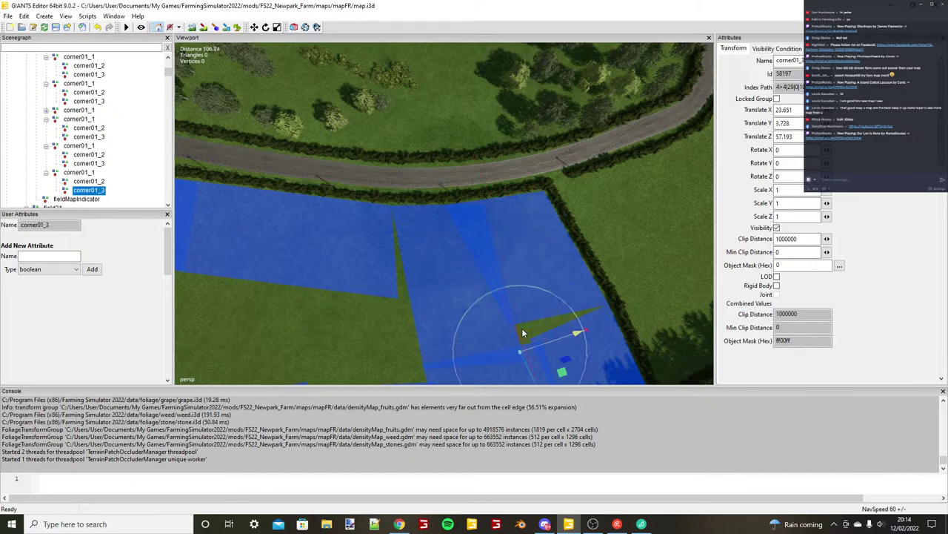
{"action": "left_click_drag", "start_coordinate": [522, 332], "coordinate": [501, 339]}
{"action": "left_click_drag", "start_coordinate": [501, 339], "coordinate": [543, 288], "text": "alt"}
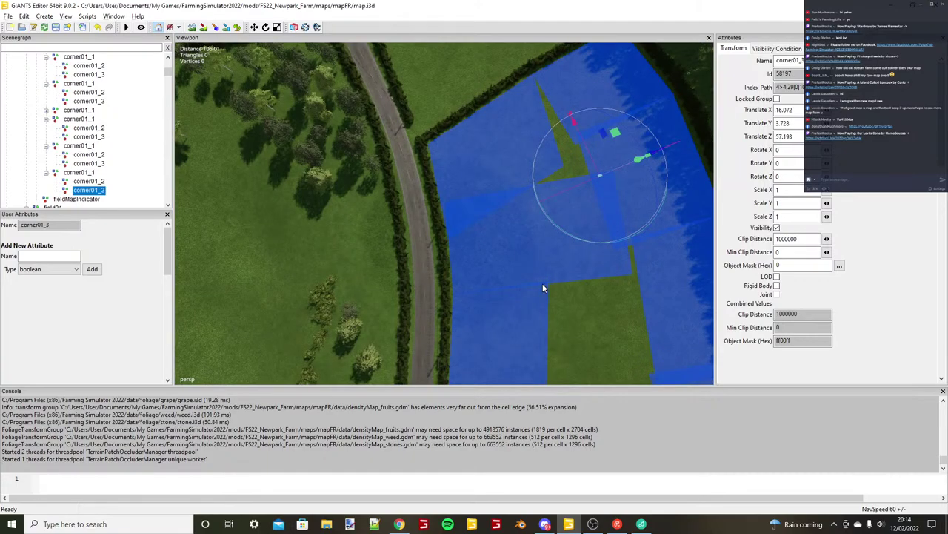
{"action": "right_click_drag", "start_coordinate": [543, 288], "coordinate": [361, 195]}
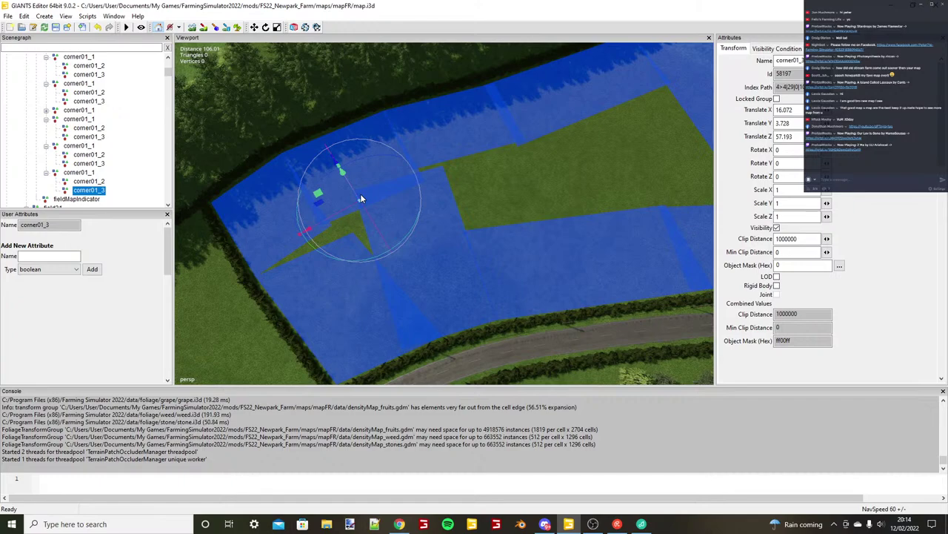
{"action": "left_click_drag", "start_coordinate": [361, 194], "coordinate": [376, 196], "text": "alt"}
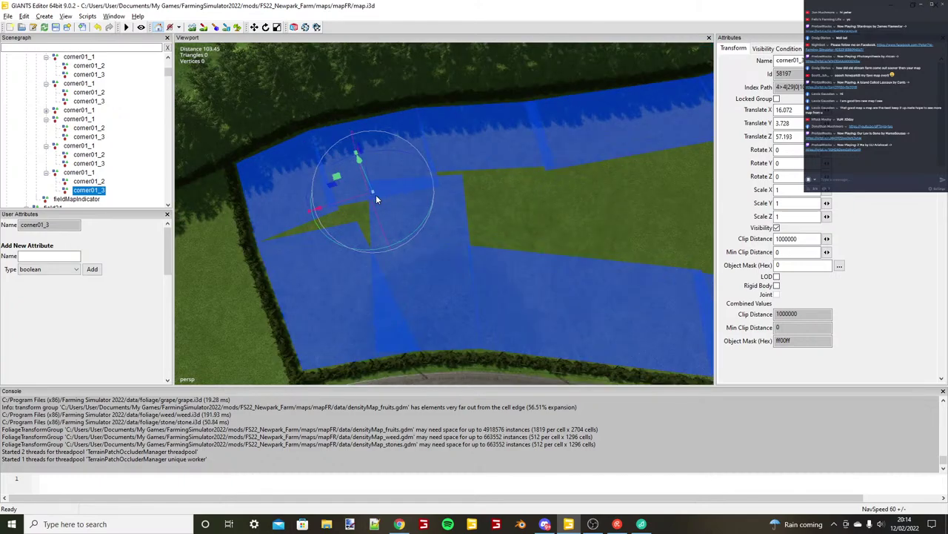
{"action": "middle_click_drag", "start_coordinate": [376, 196], "coordinate": [345, 196], "text": "alt"}
{"action": "left_click_drag", "start_coordinate": [344, 174], "coordinate": [347, 167]}
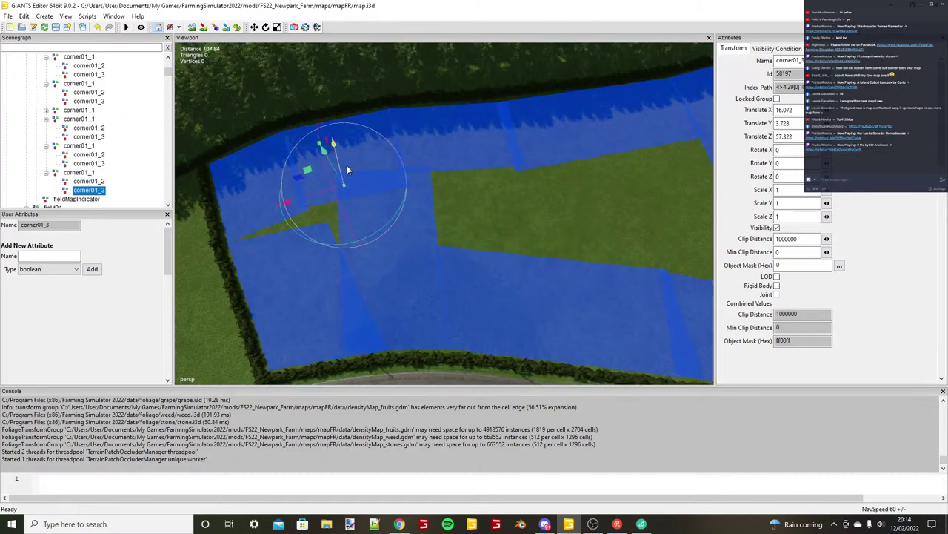
Duplicate the gap section's corner01_1 and align the copy with the field's end hedge at about X 253.8, Y 63.8, Z 463.3.
{"action": "left_click", "coordinate": [80, 172]}
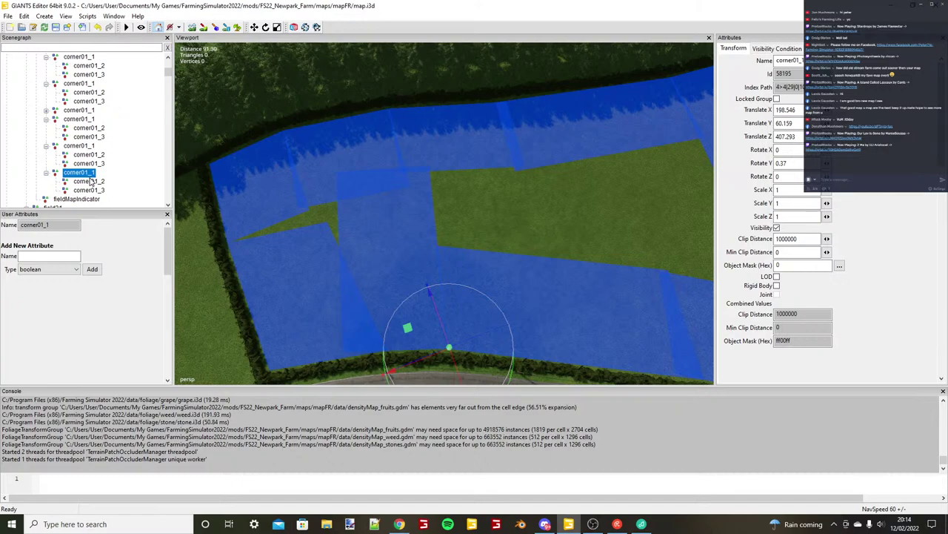
{"action": "key", "text": "ctrl+d"}
{"action": "key", "text": "ctrl+b"}
{"action": "left_click_drag", "start_coordinate": [237, 245], "coordinate": [249, 254], "text": "alt"}
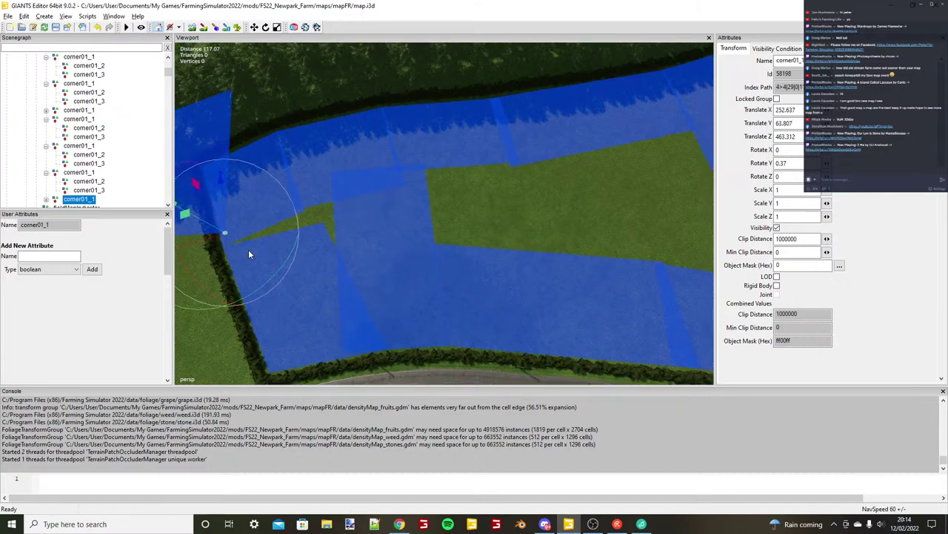
{"action": "middle_click_drag", "start_coordinate": [248, 251], "coordinate": [317, 234], "text": "alt"}
{"action": "scroll", "coordinate": [317, 234], "scroll_direction": "up", "scroll_amount": 3}
{"action": "mouse_move", "coordinate": [316, 232]}
{"action": "left_mouse_down"}
{"action": "mouse_move", "coordinate": [308, 236]}
{"action": "mouse_move", "coordinate": [312, 224]}
{"action": "left_mouse_up"}
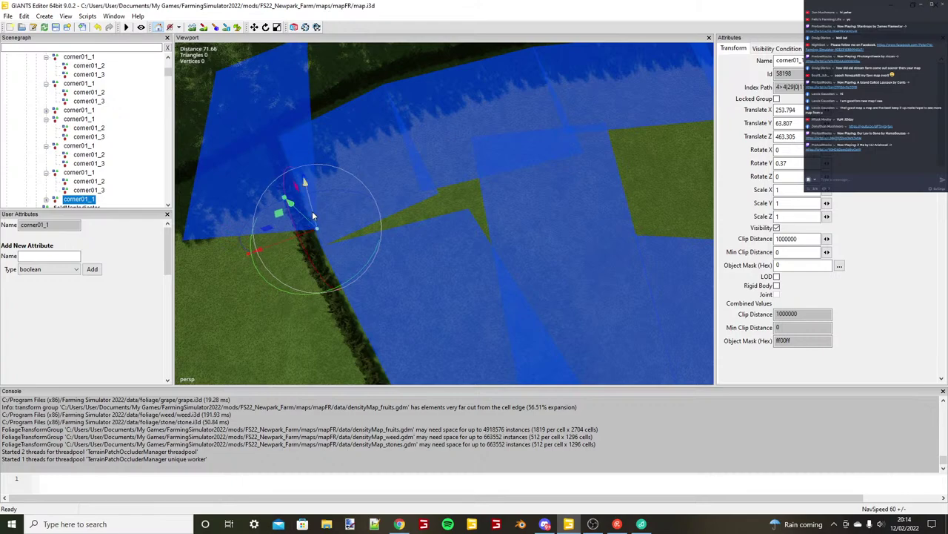
{"action": "scroll", "coordinate": [297, 241], "scroll_direction": "up", "scroll_amount": 1}
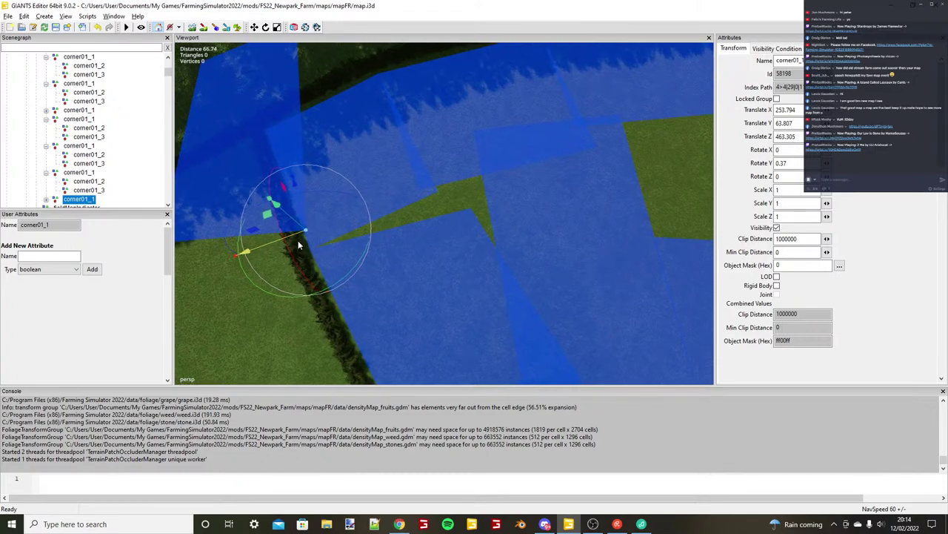
{"action": "scroll", "coordinate": [334, 234], "scroll_direction": "up", "scroll_amount": 4}
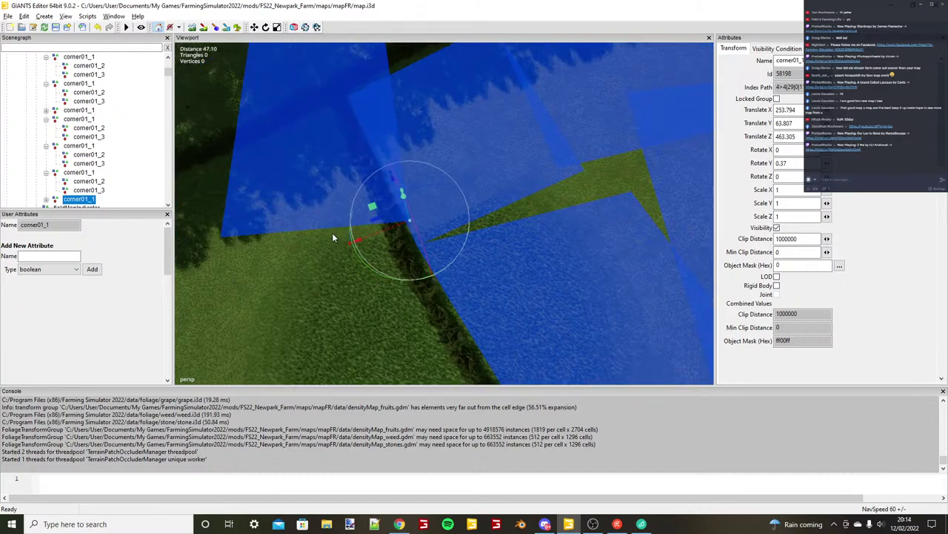
{"action": "scroll", "coordinate": [332, 233], "scroll_direction": "up", "scroll_amount": 2}
{"action": "left_click_drag", "start_coordinate": [380, 230], "coordinate": [381, 230]}
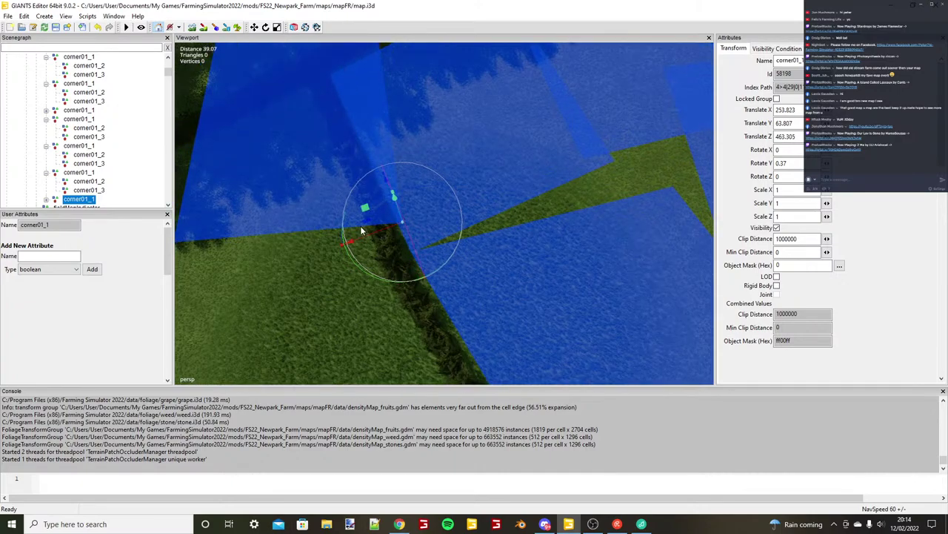
Move the end-hedge section's corner01_2 into the field at about X -41.6, Y 7.6, Z -1.3.
{"action": "left_click", "coordinate": [48, 199]}
{"action": "left_click", "coordinate": [90, 191]}
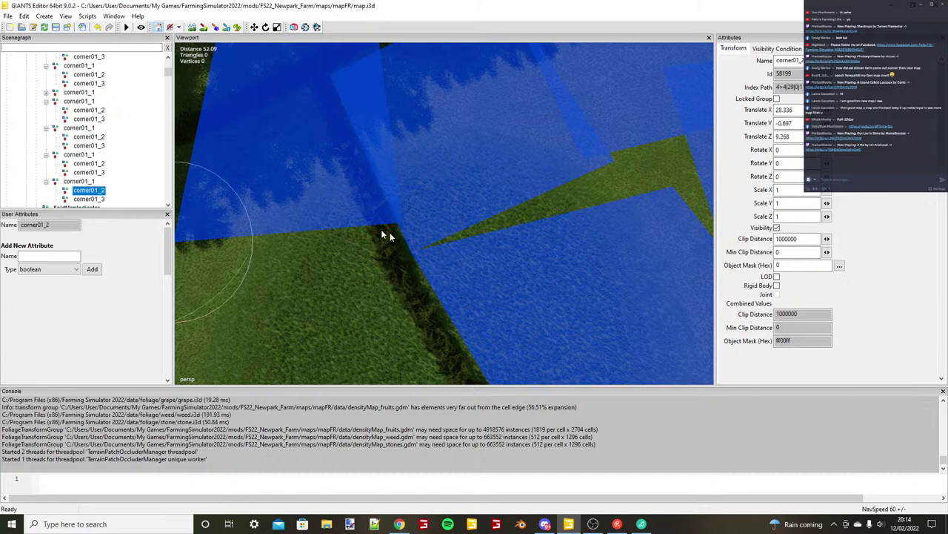
{"action": "scroll", "coordinate": [432, 196], "scroll_direction": "down", "scroll_amount": 5}
{"action": "key", "text": "ctrl+b"}
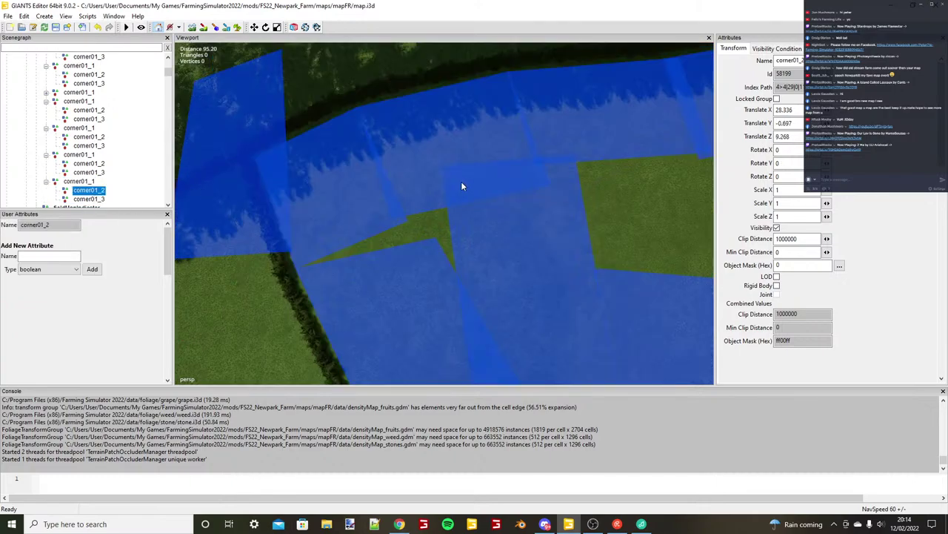
{"action": "left_click", "coordinate": [461, 182]}
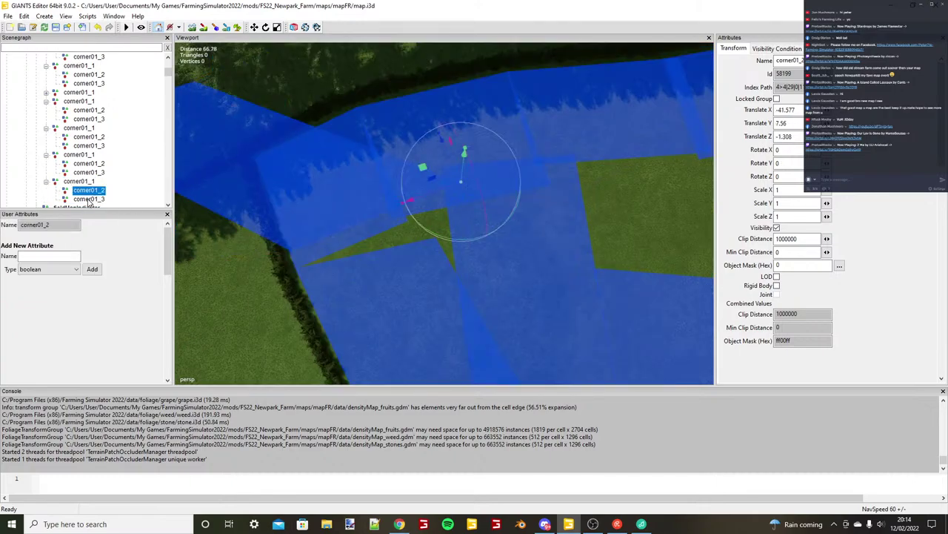
Position the end-hedge section's corner01_3 to cover the uncovered wedge, at about X -43.1, Y 4.3, Z -20.1.
{"action": "left_click", "coordinate": [88, 199]}
{"action": "middle_click", "coordinate": [485, 255]}
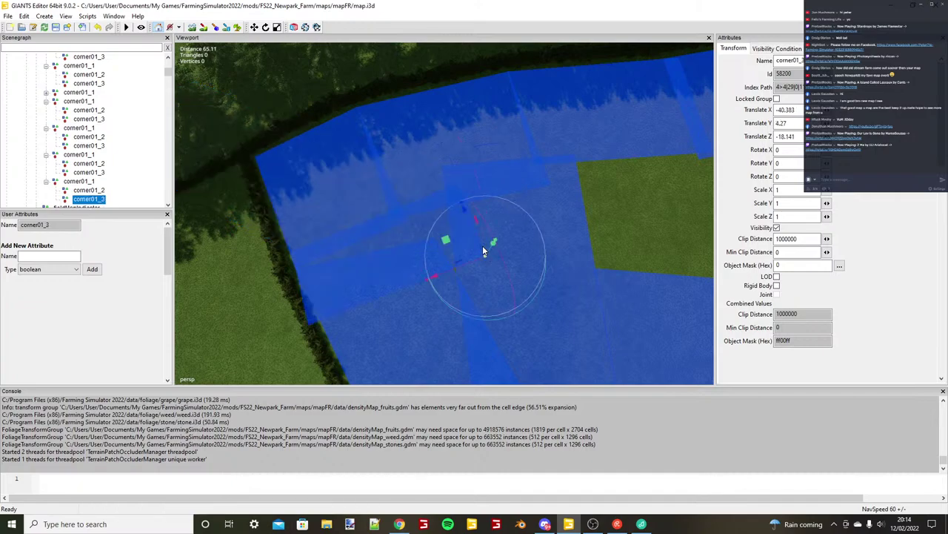
{"action": "left_click_drag", "start_coordinate": [483, 247], "coordinate": [501, 268]}
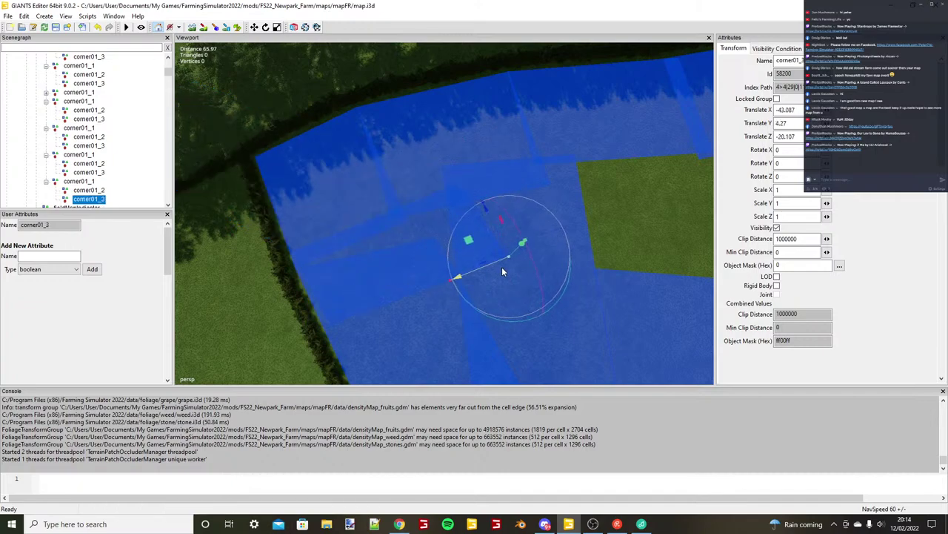
Move the end-hedge section's corner01_1 to the edge of the uncovered middle strip at about X 186.1, Y 73.5, Z 456.3.
{"action": "middle_click_drag", "start_coordinate": [502, 269], "coordinate": [424, 277], "text": "alt"}
{"action": "left_click", "coordinate": [77, 183]}
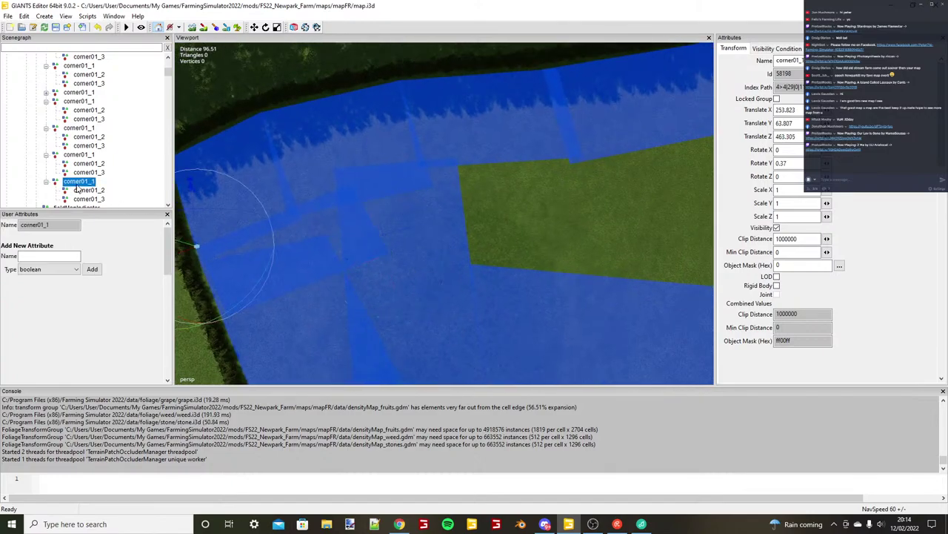
{"action": "scroll", "coordinate": [384, 238], "scroll_direction": "down", "scroll_amount": 2}
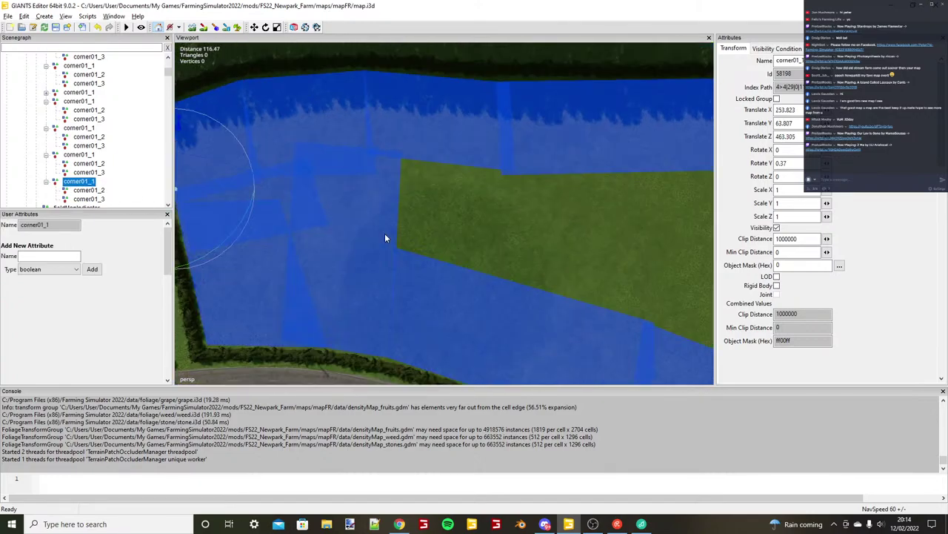
{"action": "scroll", "coordinate": [384, 238], "scroll_direction": "down", "scroll_amount": 2}
{"action": "key", "text": "ctrl+b"}
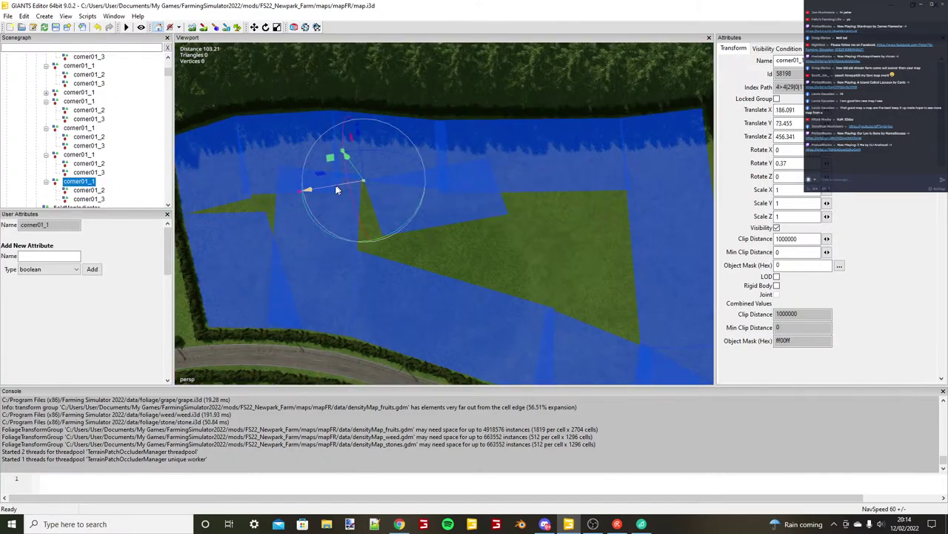
Undo the last corner01_1 move, and duplicate that section with the copy's corner01_1 at about X 189.5, Y 73.5, Z 457.8.
{"action": "key", "text": "ctrl+z"}
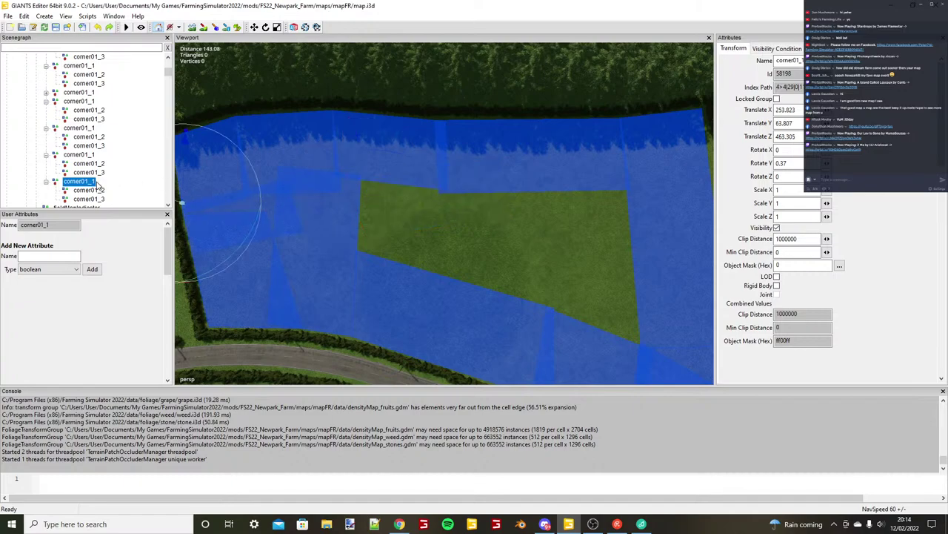
{"action": "left_click", "coordinate": [87, 185]}
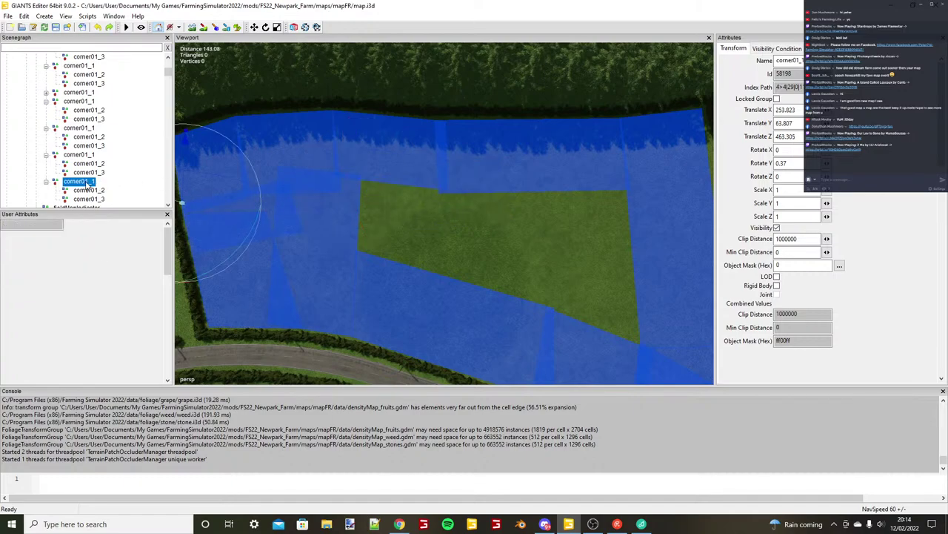
{"action": "left_click", "coordinate": [355, 178]}
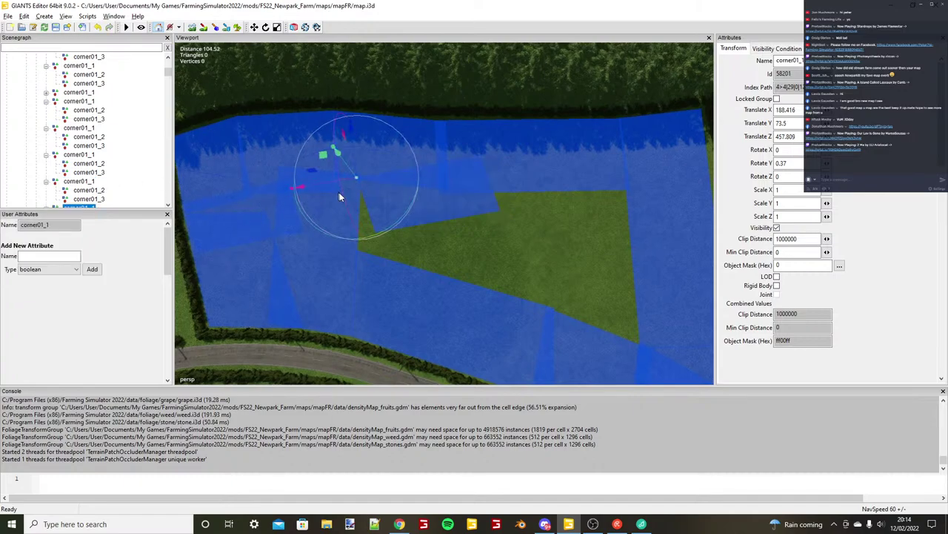
{"action": "middle_click_drag", "start_coordinate": [340, 196], "coordinate": [390, 199], "text": "alt"}
{"action": "scroll", "coordinate": [390, 198], "scroll_direction": "up", "scroll_amount": 1}
{"action": "left_click_drag", "start_coordinate": [386, 178], "coordinate": [383, 179]}
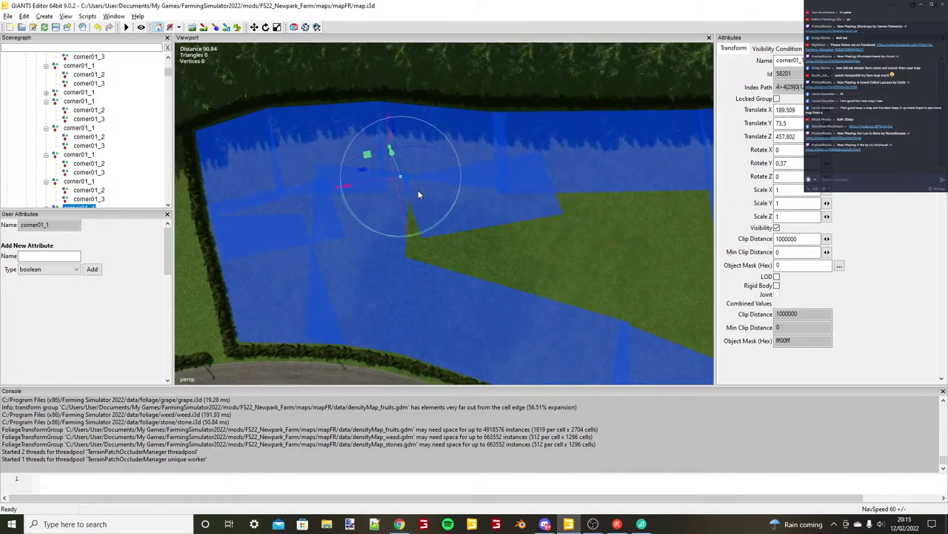
{"action": "scroll", "coordinate": [418, 193], "scroll_direction": "down", "scroll_amount": 1}
{"action": "middle_click_drag", "start_coordinate": [418, 192], "coordinate": [355, 190], "text": "alt"}
{"action": "scroll", "coordinate": [49, 194], "scroll_direction": "down", "scroll_amount": 1}
Position the new section's corner01_2 at about X -90.1, Y 5.5, Z -18.7 and its corner01_3 at about X -82.4, Y -4.8, Z -68.4.
{"action": "left_click", "coordinate": [46, 191]}
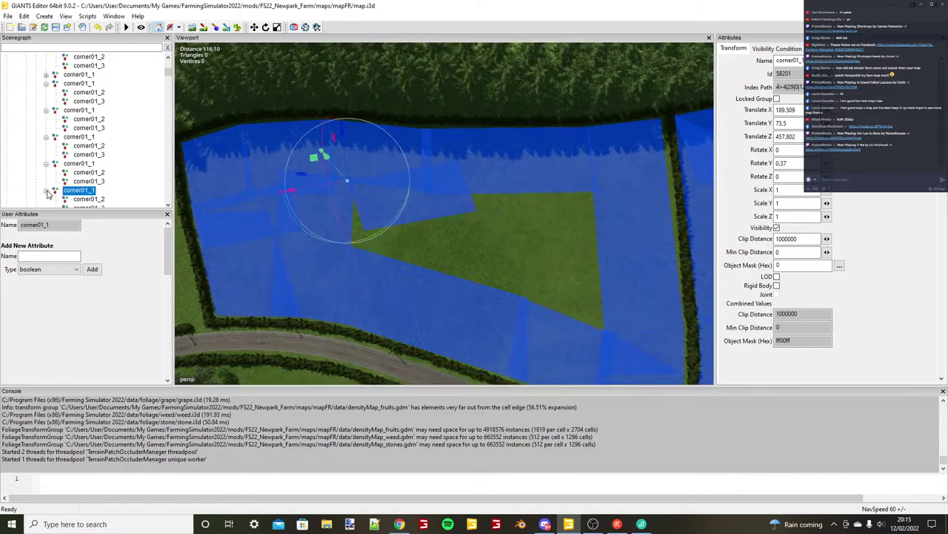
{"action": "left_click", "coordinate": [88, 199]}
{"action": "key", "text": "ctrl+b"}
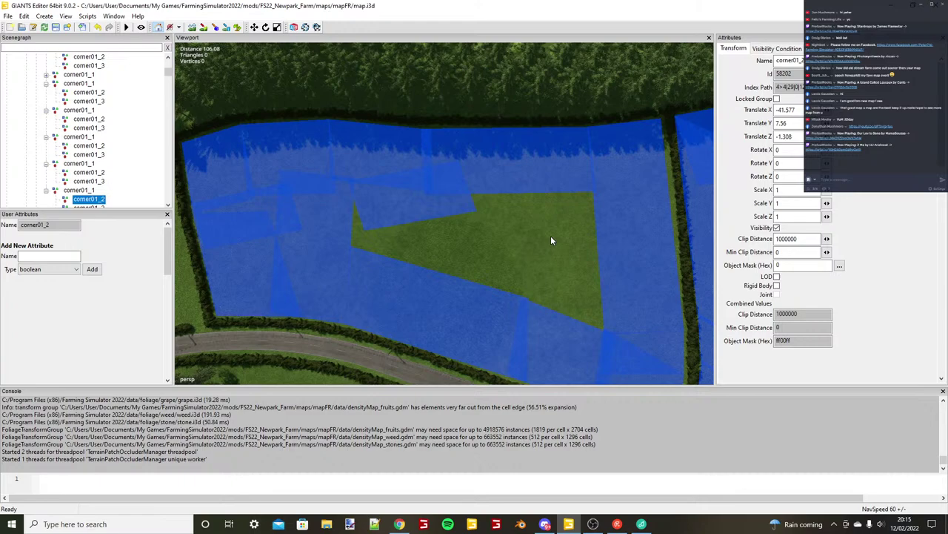
{"action": "key", "text": "ctrl+b"}
{"action": "key", "text": "ctrl+b"}
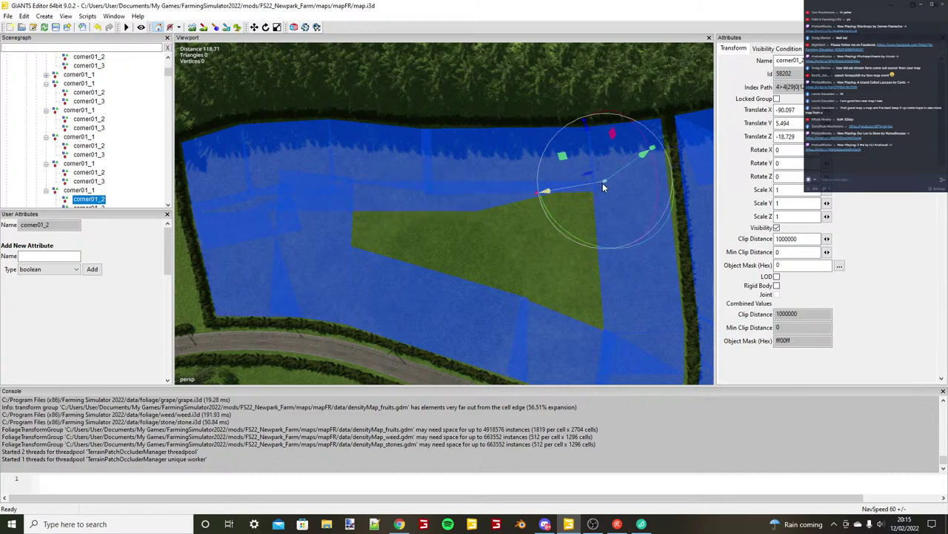
{"action": "key", "text": "Down"}
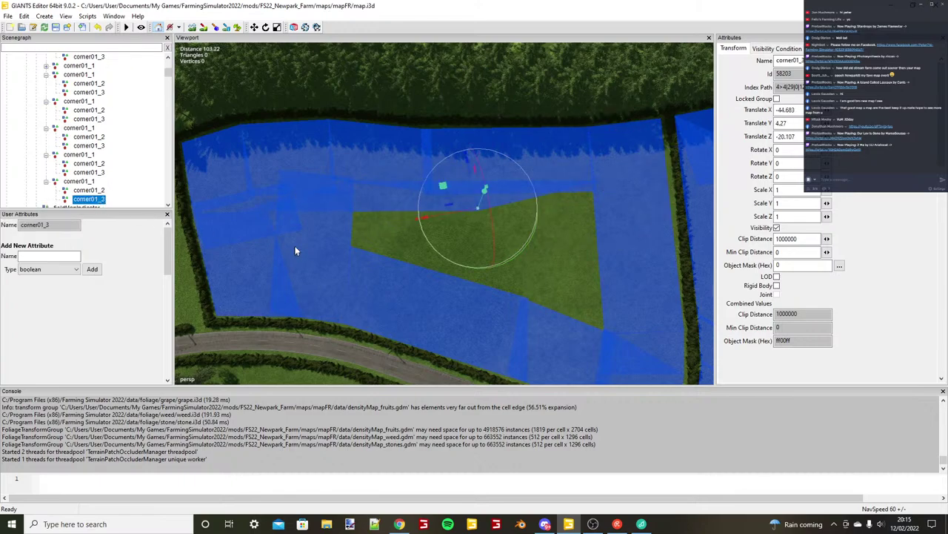
{"action": "left_click", "coordinate": [613, 330], "text": "ctrl+shift"}
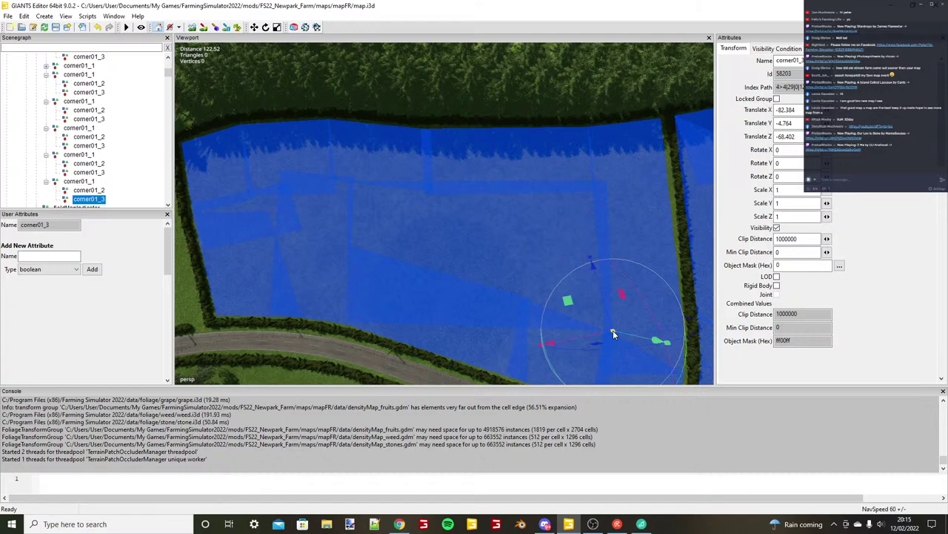
Examine field30's coverage along its hedges and the roadside for any remaining uncovered areas.
{"action": "middle_click_drag", "start_coordinate": [613, 329], "coordinate": [332, 241], "text": "alt"}
{"action": "left_click_drag", "start_coordinate": [332, 240], "coordinate": [462, 245], "text": "alt"}
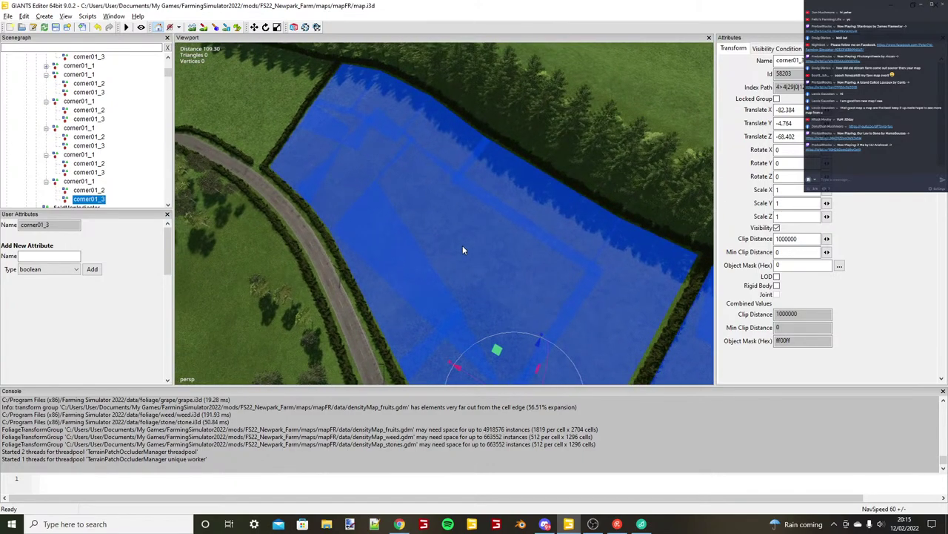
{"action": "right_click_drag", "start_coordinate": [463, 250], "coordinate": [491, 220]}
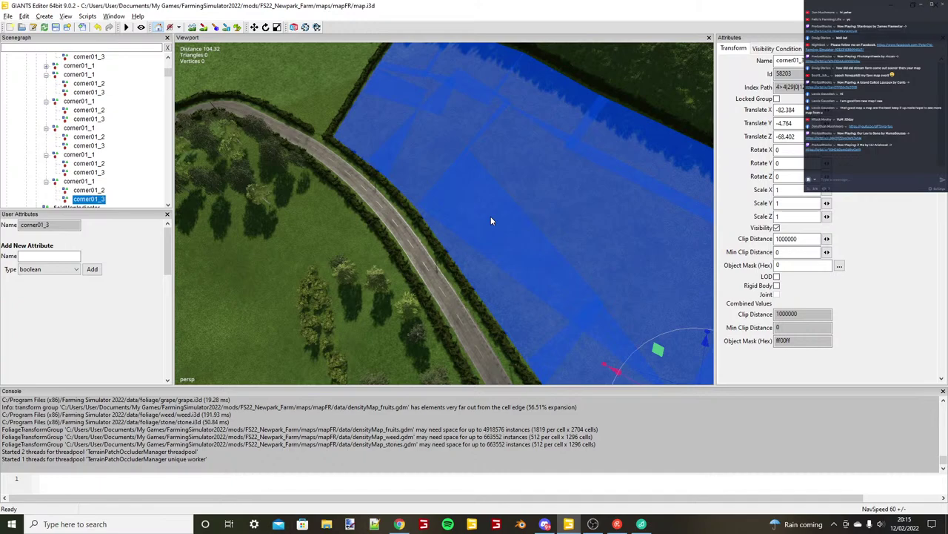
{"action": "right_click_drag", "start_coordinate": [490, 220], "coordinate": [601, 198]}
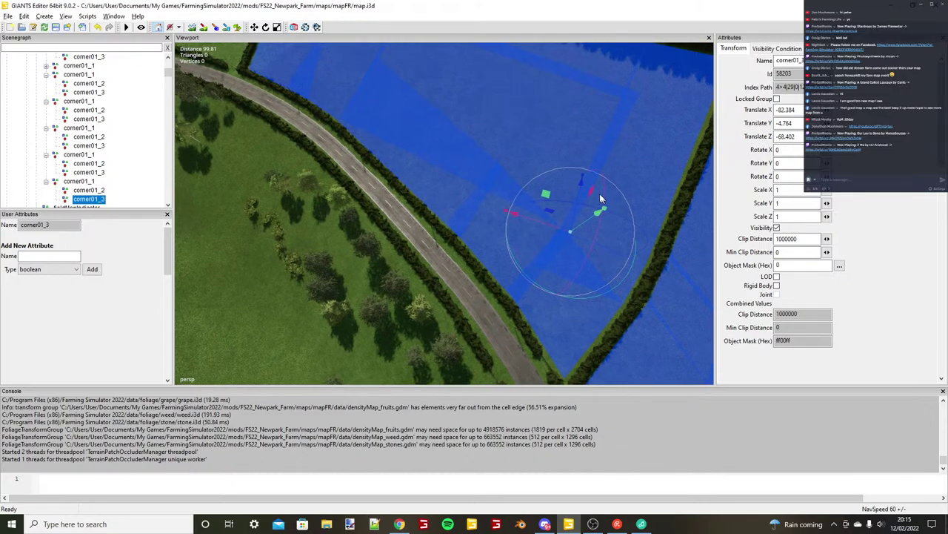
{"action": "scroll", "coordinate": [547, 189], "scroll_direction": "up", "scroll_amount": 3}
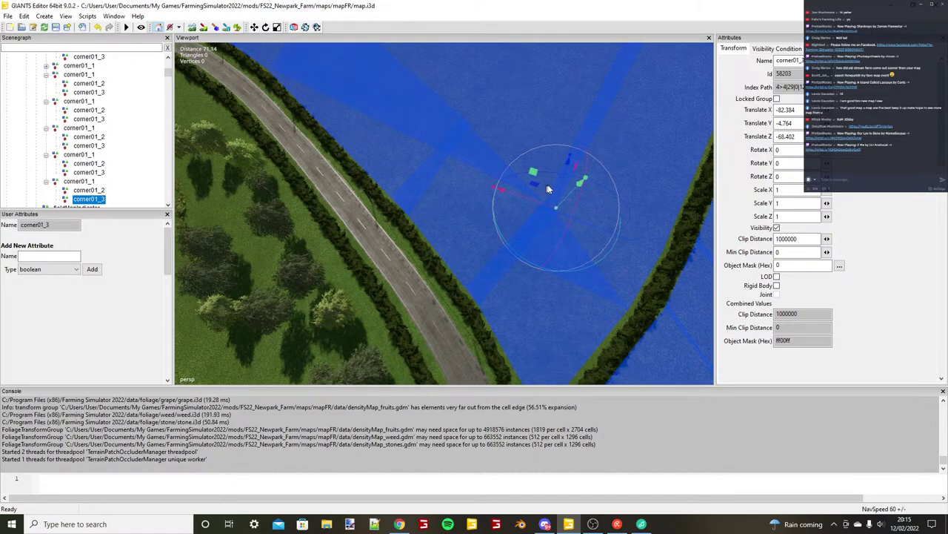
{"action": "key", "text": "alt"}
{"action": "middle_click_drag", "start_coordinate": [554, 200], "coordinate": [492, 295], "text": "alt"}
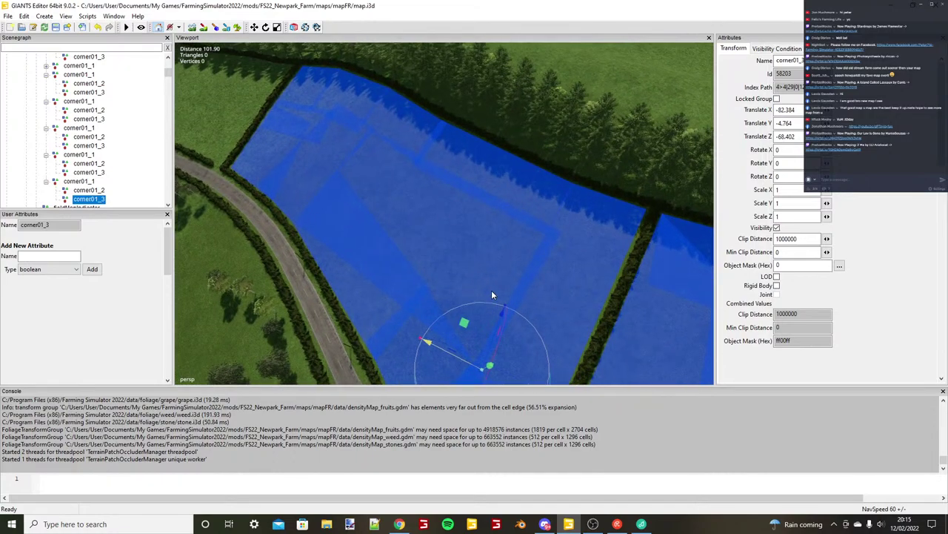
{"action": "left_click_drag", "start_coordinate": [492, 295], "coordinate": [146, 186], "text": "alt"}
{"action": "left_click_drag", "start_coordinate": [382, 259], "coordinate": [131, 171], "text": "alt"}
{"action": "scroll", "coordinate": [107, 165], "scroll_direction": "down", "scroll_amount": 2}
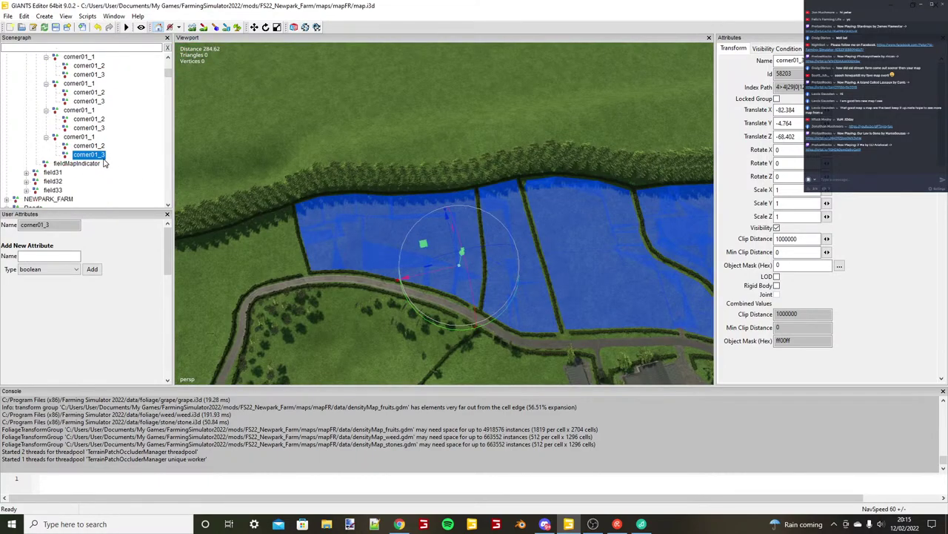
Add a boolean user attribute named fieldGrassMission to field30 and enable it.
{"action": "left_click", "coordinate": [96, 162]}
{"action": "scroll", "coordinate": [93, 150], "scroll_direction": "up", "scroll_amount": 5}
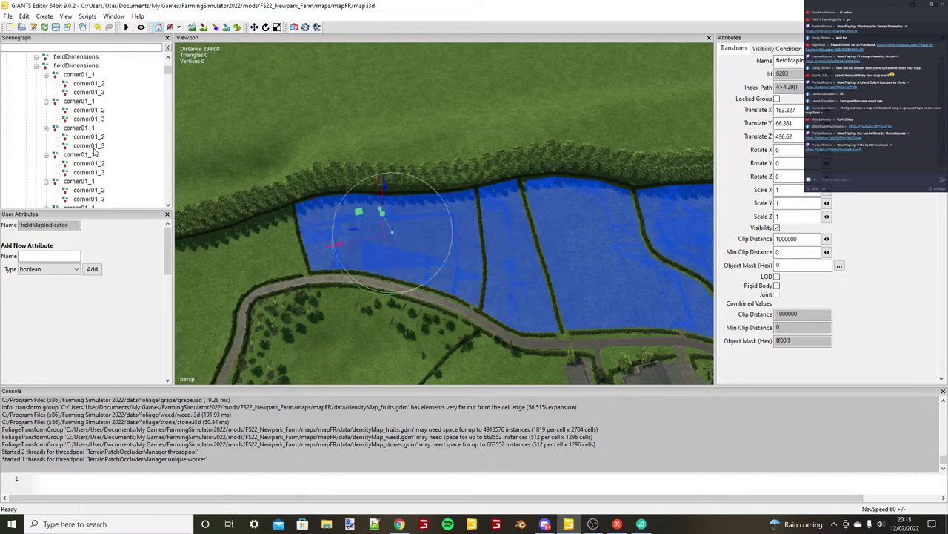
{"action": "scroll", "coordinate": [92, 151], "scroll_direction": "up", "scroll_amount": 3}
{"action": "left_click", "coordinate": [75, 146]}
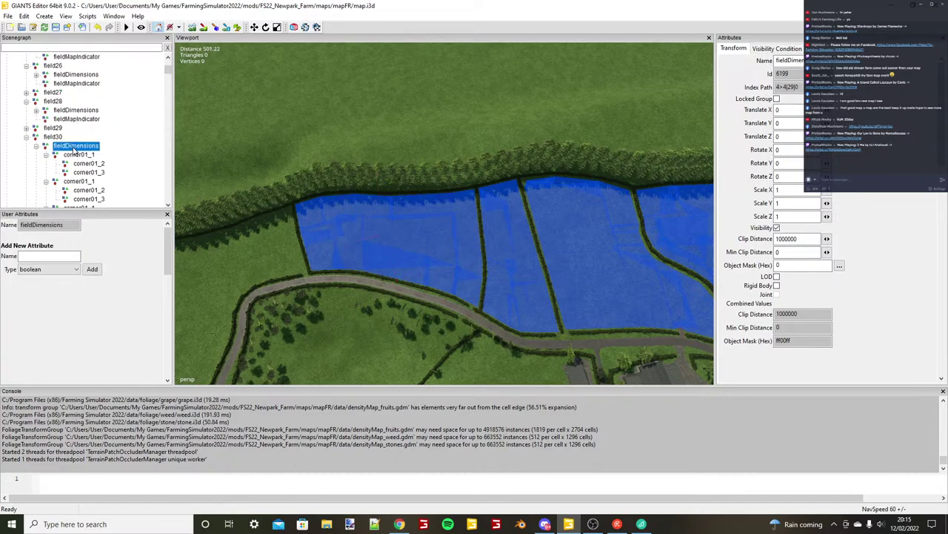
{"action": "left_click", "coordinate": [53, 137]}
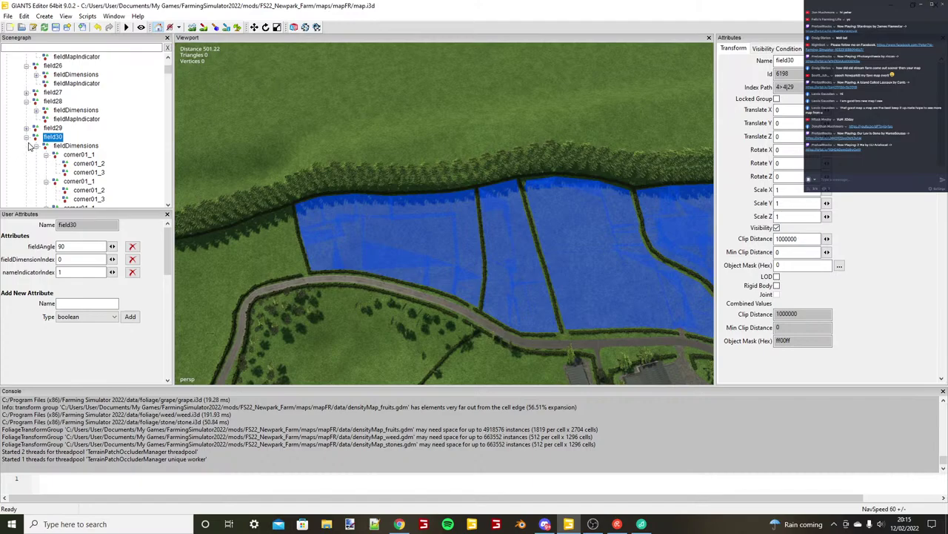
{"action": "left_click", "coordinate": [72, 303]}
{"action": "type", "text": "fieldGrassMission"}
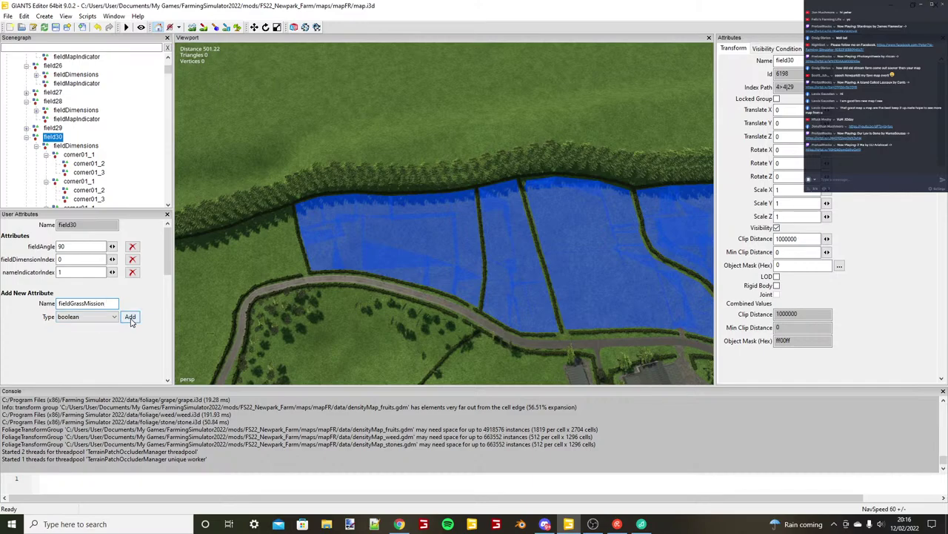
{"action": "left_click", "coordinate": [131, 320]}
{"action": "left_click", "coordinate": [60, 274]}
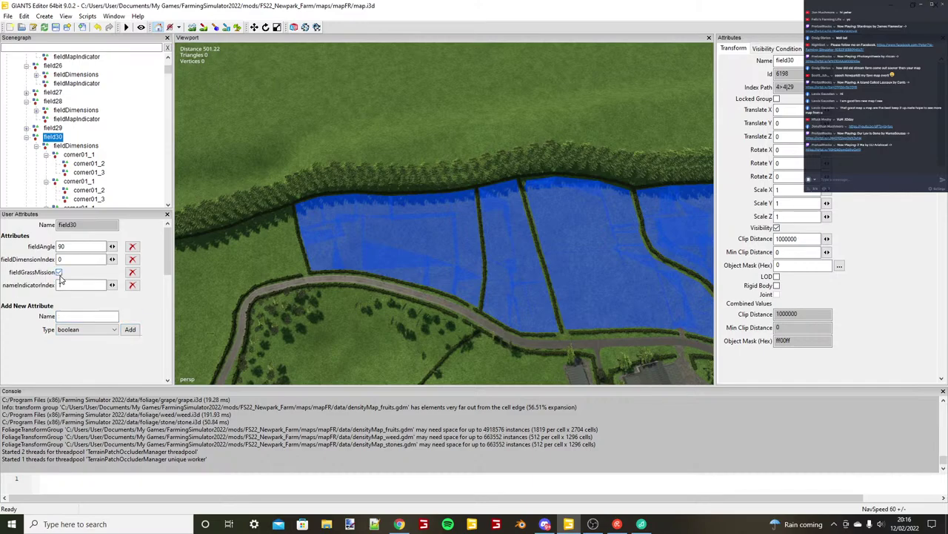
Collapse field30, expand field31 and its fieldDimensions, and locate field31's fieldMapIndicator on the map.
{"action": "left_click_drag", "start_coordinate": [252, 282], "coordinate": [338, 285], "text": "alt"}
{"action": "middle_click_drag", "start_coordinate": [337, 285], "coordinate": [513, 346], "text": "alt"}
{"action": "left_click", "coordinate": [27, 138]}
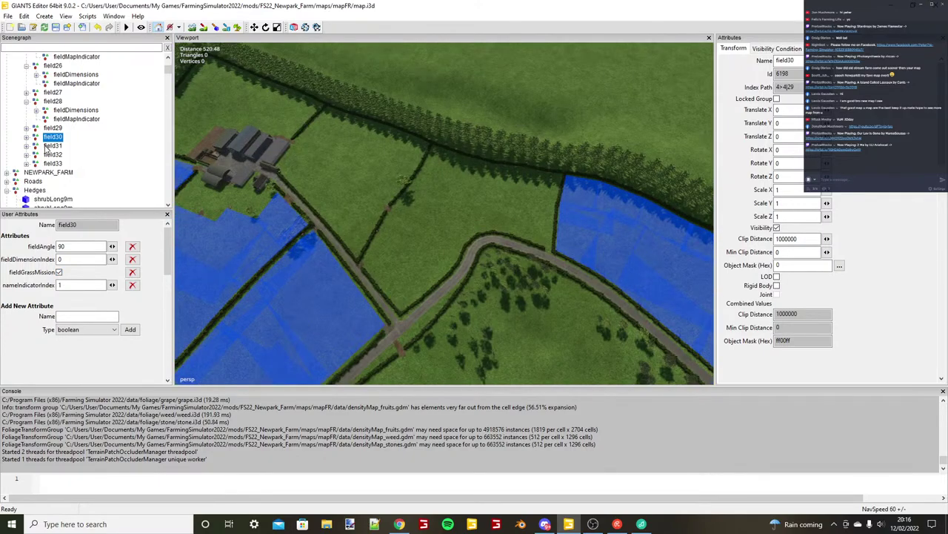
{"action": "left_click", "coordinate": [46, 148]}
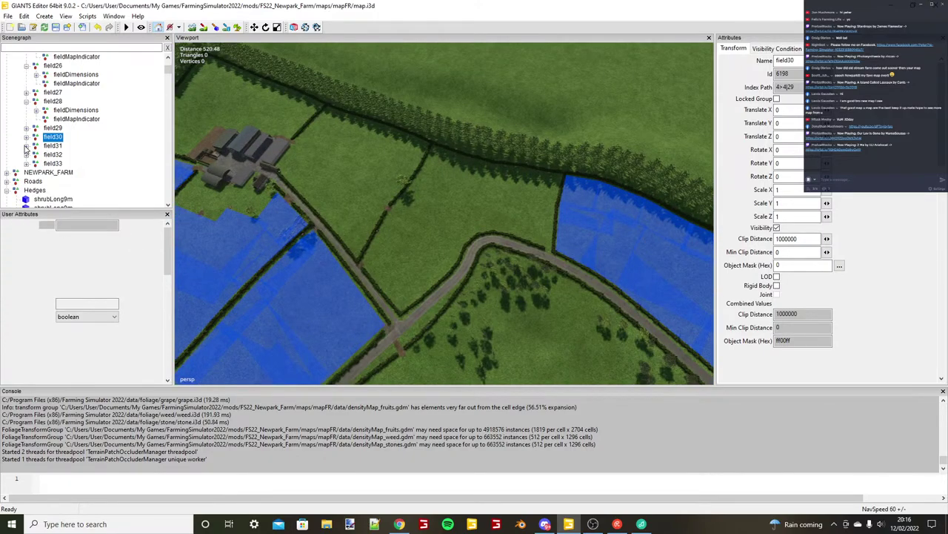
{"action": "left_click", "coordinate": [26, 147]}
{"action": "left_click", "coordinate": [74, 163]}
{"action": "left_click_drag", "start_coordinate": [282, 278], "coordinate": [355, 285], "text": "alt"}
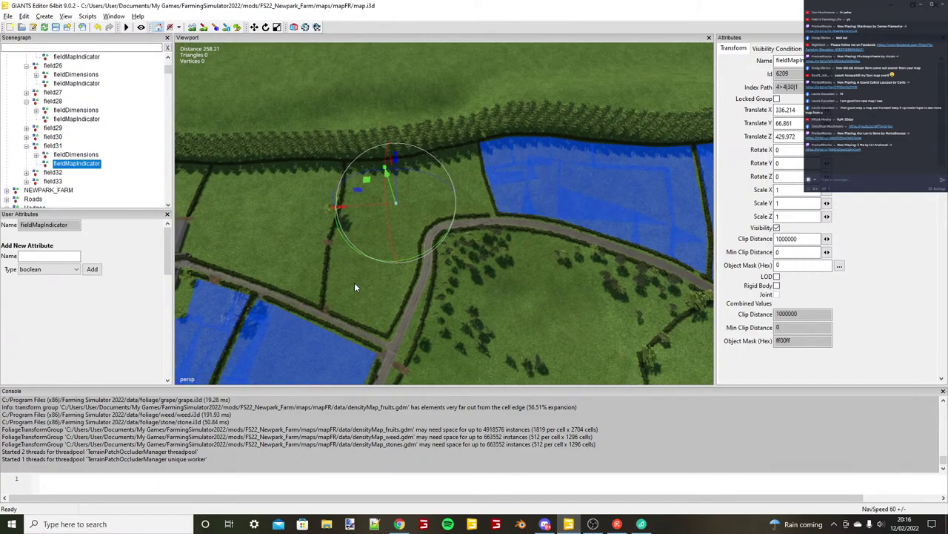
{"action": "middle_click_drag", "start_coordinate": [354, 283], "coordinate": [428, 289], "text": "alt"}
{"action": "scroll", "coordinate": [428, 289], "scroll_direction": "up", "scroll_amount": 5}
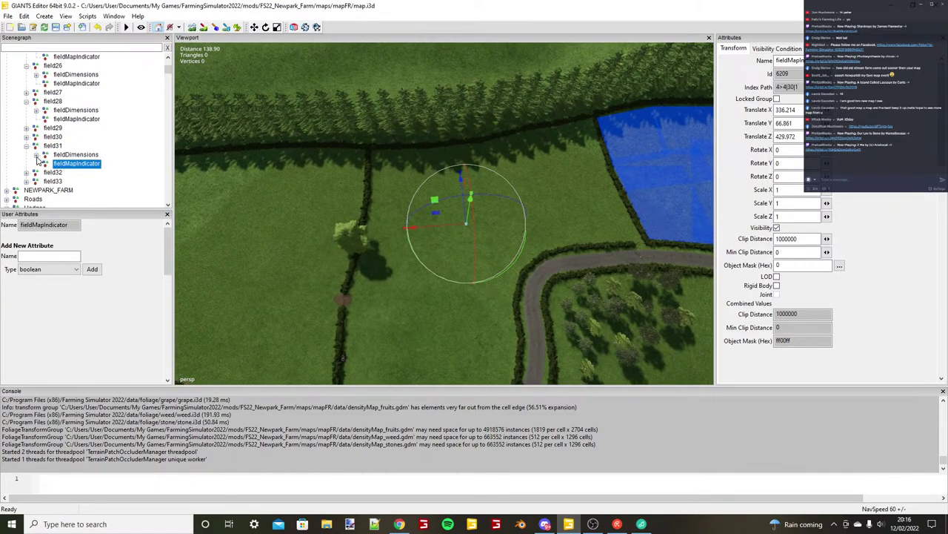
{"action": "left_click", "coordinate": [36, 155]}
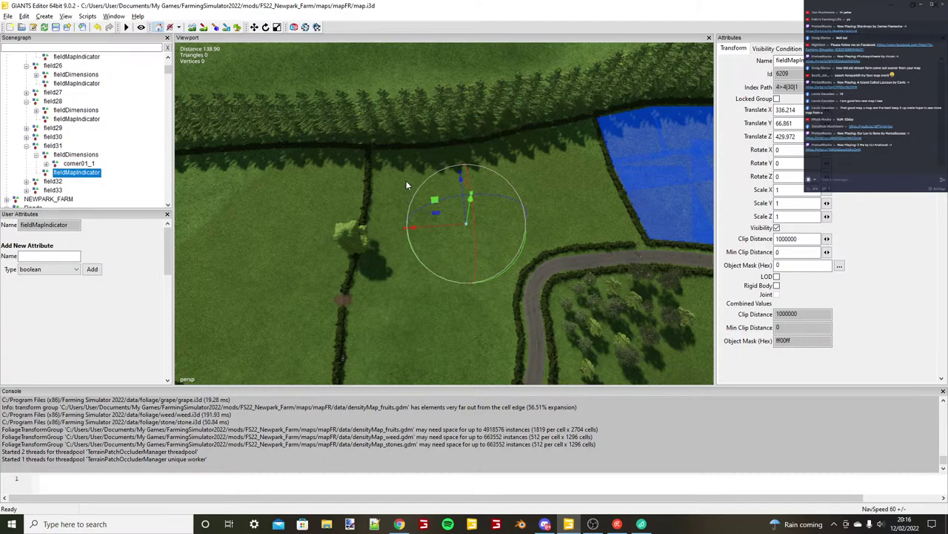
{"action": "scroll", "coordinate": [406, 182], "scroll_direction": "down", "scroll_amount": 3}
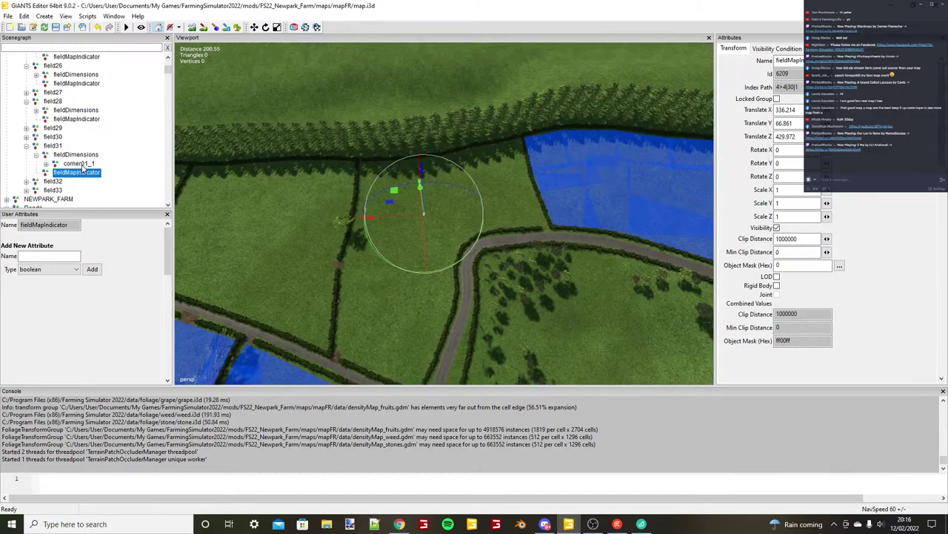
Place field31's corner01_1 at the roadside gateway beside the dividing hedge, at about X 390.8, Y 61.6, Z 348.8.
{"action": "left_click", "coordinate": [77, 164]}
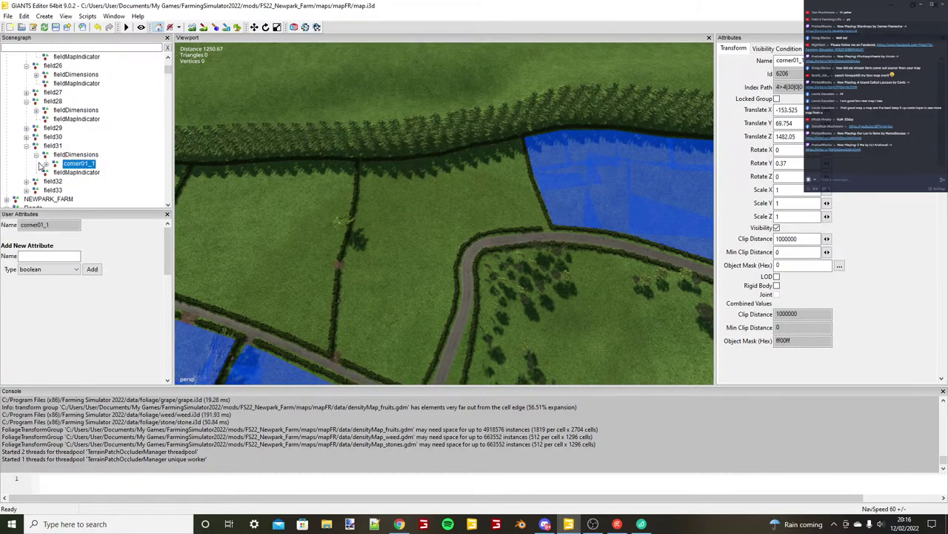
{"action": "left_click", "coordinate": [46, 164]}
{"action": "left_click_drag", "start_coordinate": [635, 294], "coordinate": [465, 222], "text": "alt"}
{"action": "scroll", "coordinate": [460, 248], "scroll_direction": "up", "scroll_amount": 4}
{"action": "scroll", "coordinate": [474, 218], "scroll_direction": "up", "scroll_amount": 3}
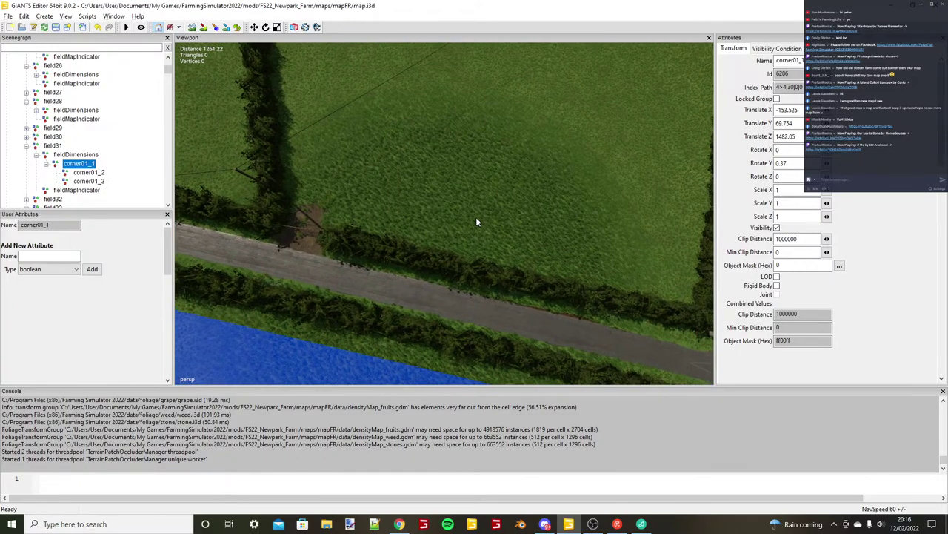
{"action": "key", "text": "ctrl+b"}
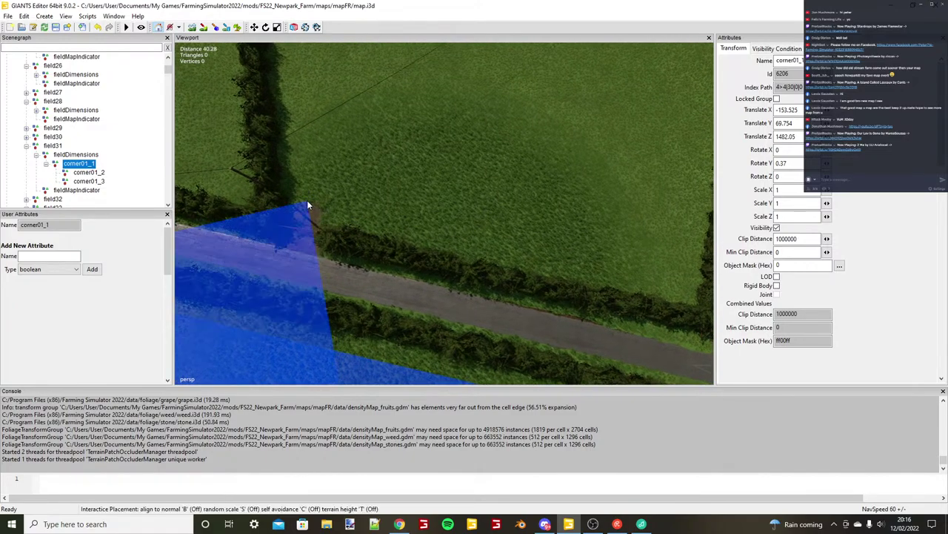
{"action": "left_click", "coordinate": [307, 200]}
{"action": "key", "text": "f"}
{"action": "left_click_drag", "start_coordinate": [402, 210], "coordinate": [429, 212]}
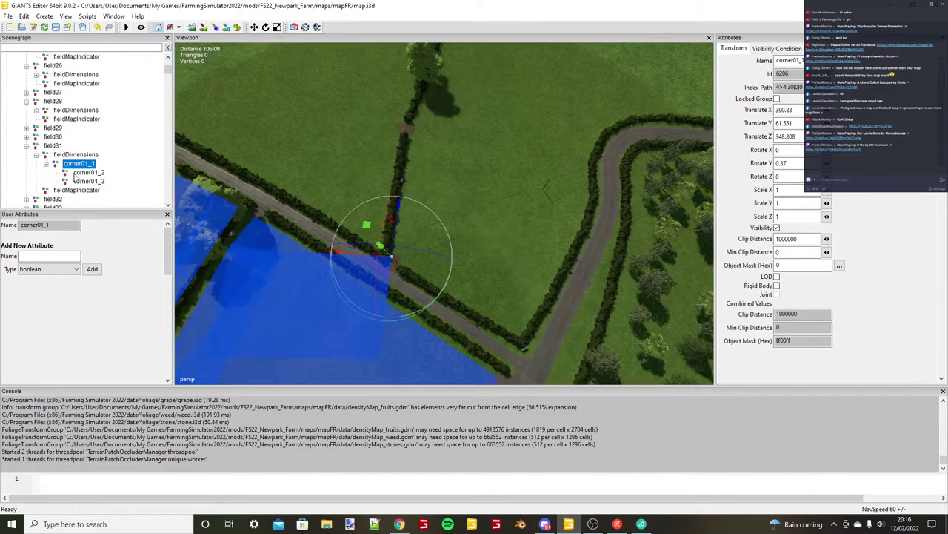
Place field31's corner01_2 at the gap in the dividing hedge near the tree, at about X -1.2, Y -0.3, Z 54.4.
{"action": "left_click", "coordinate": [83, 172]}
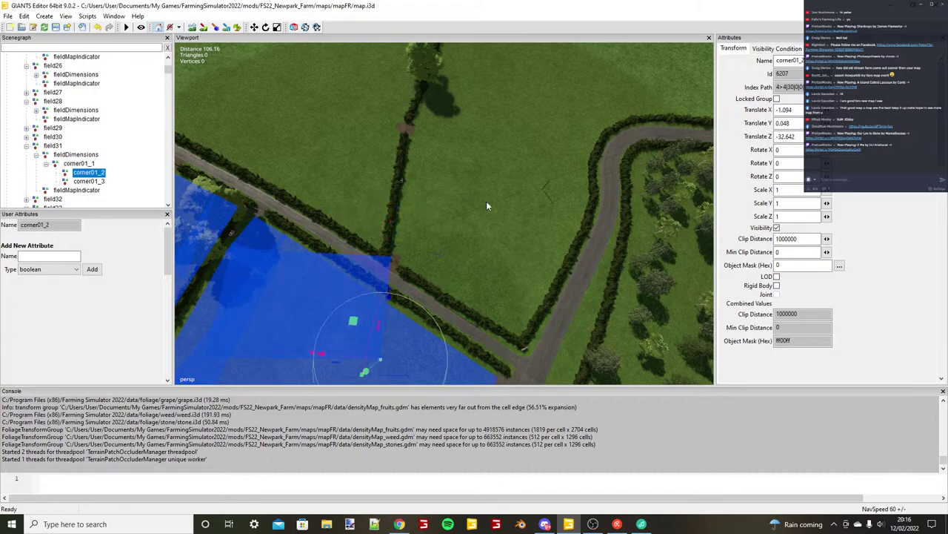
{"action": "left_click_drag", "start_coordinate": [487, 202], "coordinate": [406, 223], "text": "alt"}
{"action": "scroll", "coordinate": [407, 223], "scroll_direction": "up", "scroll_amount": 3}
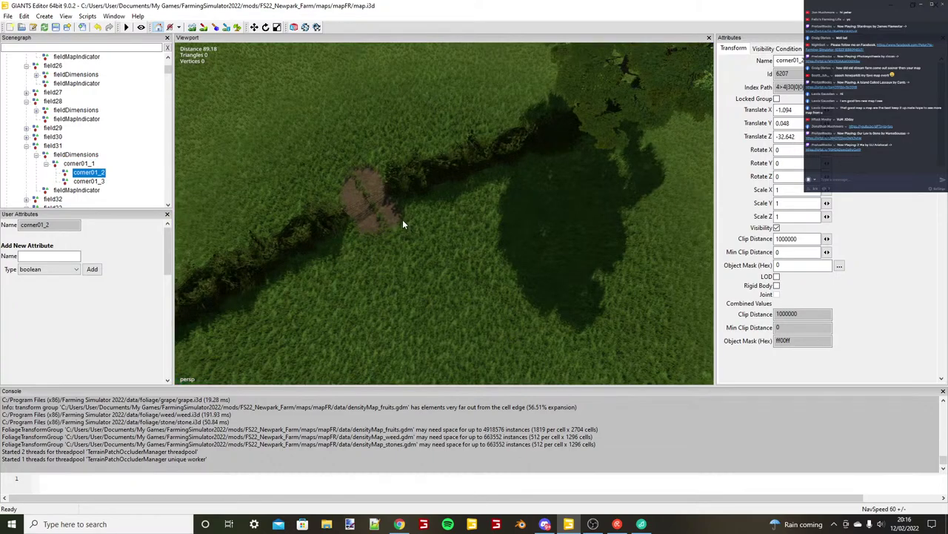
{"action": "key", "text": "ctrl+b"}
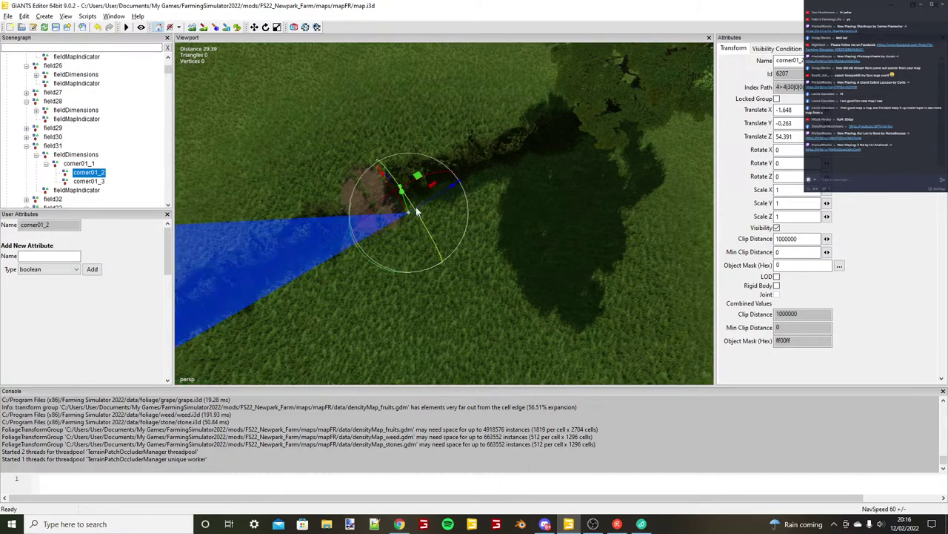
{"action": "scroll", "coordinate": [417, 211], "scroll_direction": "up", "scroll_amount": 1}
{"action": "left_click_drag", "start_coordinate": [417, 211], "coordinate": [429, 209], "text": "alt"}
{"action": "left_click_drag", "start_coordinate": [429, 209], "coordinate": [426, 207]}
{"action": "left_click_drag", "start_coordinate": [427, 208], "coordinate": [357, 246]}
{"action": "scroll", "coordinate": [427, 205], "scroll_direction": "down", "scroll_amount": 5}
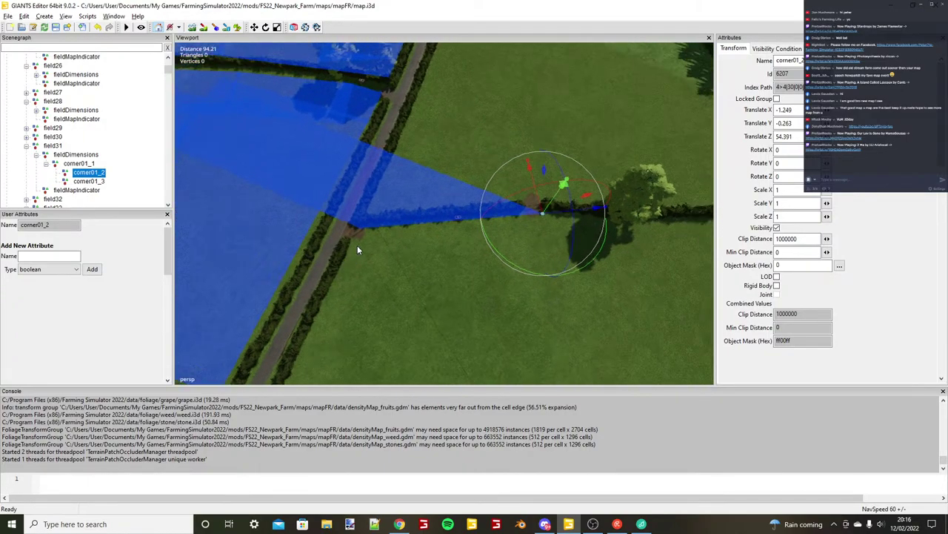
Place field31's corner01_3 in the open field near the road junction, at about X -46.5, Y -3.5, Z 32.7, and check the area's edges.
{"action": "middle_click_drag", "start_coordinate": [357, 245], "coordinate": [428, 271], "text": "alt"}
{"action": "key", "text": "Down"}
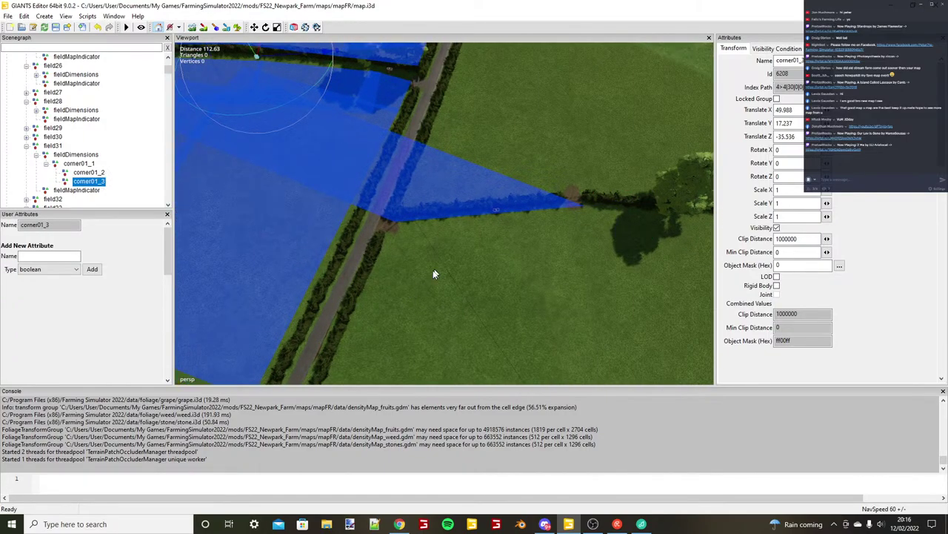
{"action": "scroll", "coordinate": [435, 274], "scroll_direction": "down", "scroll_amount": 3}
{"action": "key", "text": "ctrl+b"}
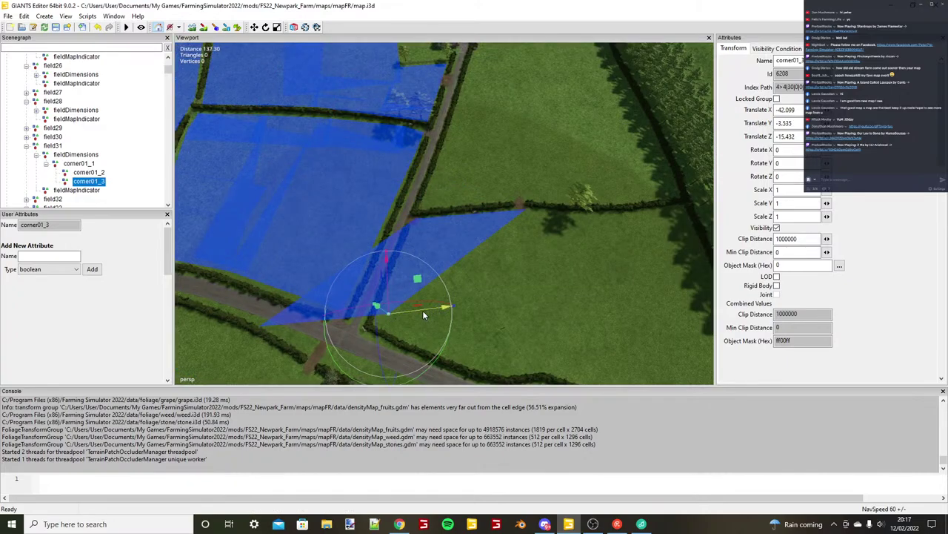
{"action": "left_click_drag", "start_coordinate": [422, 310], "coordinate": [356, 252]}
{"action": "scroll", "coordinate": [551, 351], "scroll_direction": "up", "scroll_amount": 4}
{"action": "left_click_drag", "start_coordinate": [568, 211], "coordinate": [599, 244]}
{"action": "scroll", "coordinate": [502, 238], "scroll_direction": "up", "scroll_amount": 3}
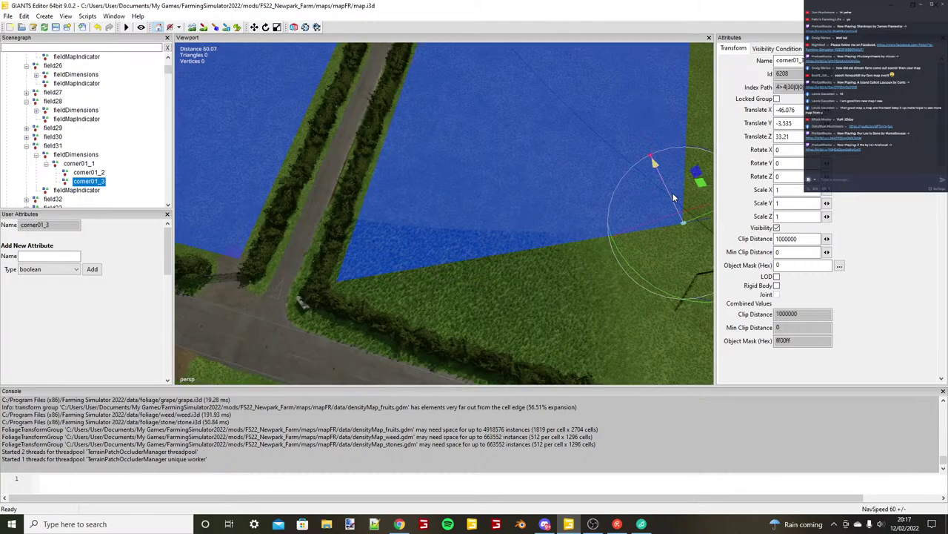
{"action": "left_click_drag", "start_coordinate": [673, 194], "coordinate": [674, 218]}
{"action": "scroll", "coordinate": [673, 198], "scroll_direction": "down", "scroll_amount": 1}
{"action": "middle_click_drag", "start_coordinate": [673, 218], "coordinate": [552, 258], "text": "alt"}
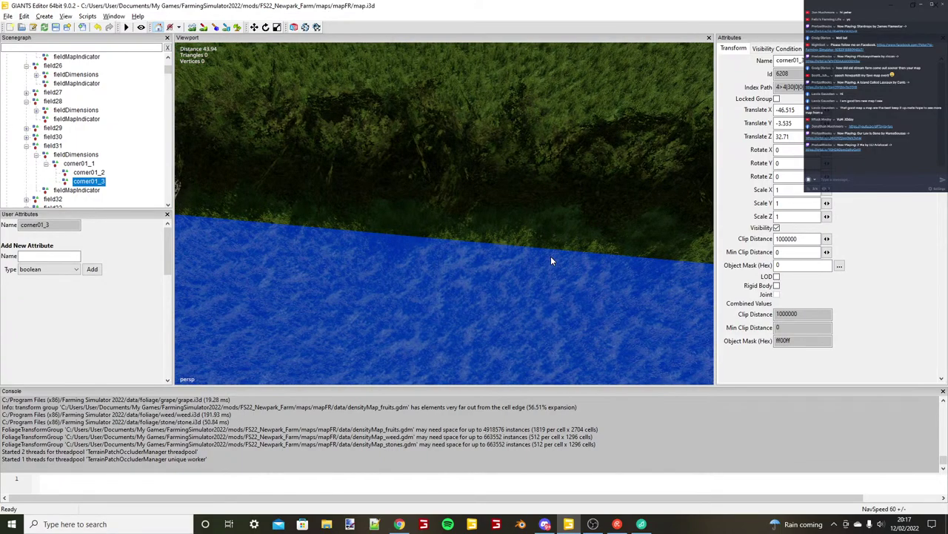
{"action": "left_click_drag", "start_coordinate": [551, 256], "coordinate": [187, 191], "text": "alt"}
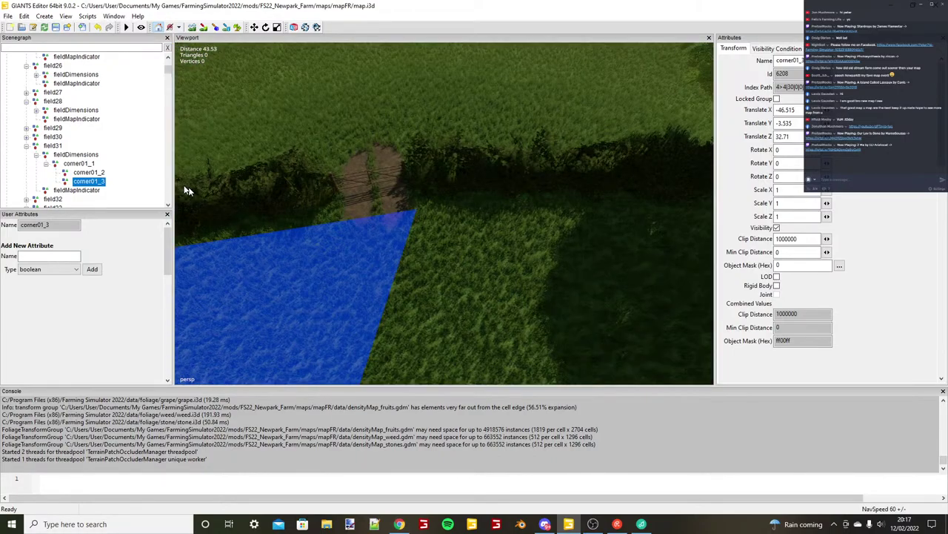
Locate field31's corner01_1 and examine the water trough by the hedge and the extent of the field area.
{"action": "left_click", "coordinate": [79, 163]}
{"action": "key", "text": "f"}
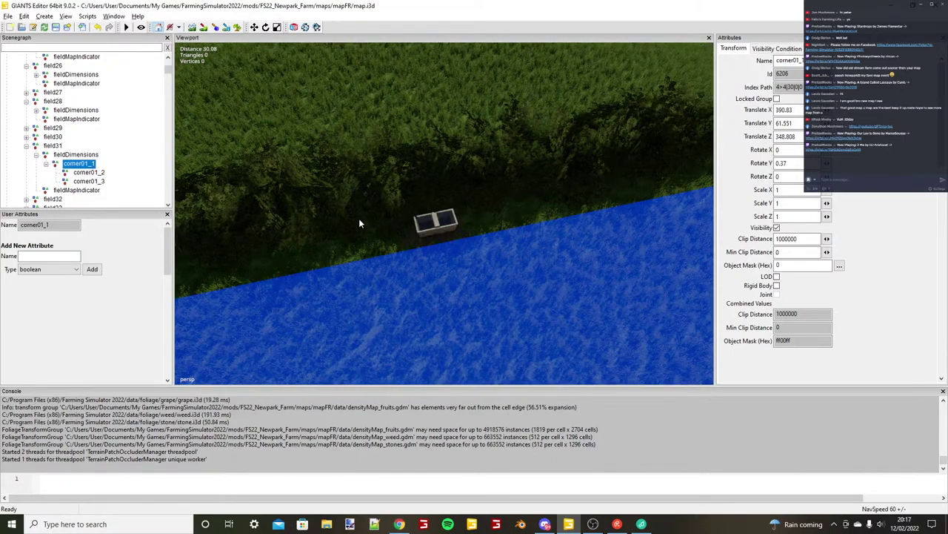
{"action": "scroll", "coordinate": [374, 209], "scroll_direction": "up", "scroll_amount": 3}
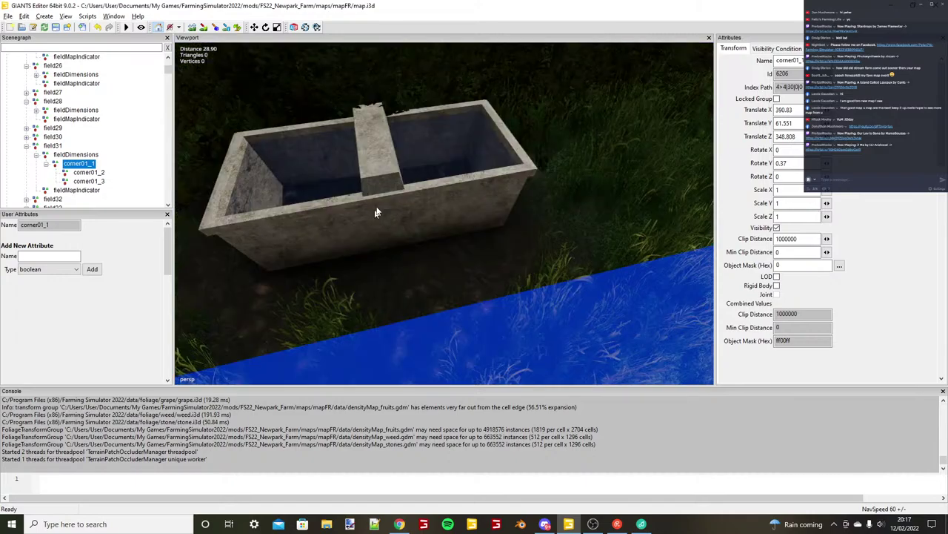
{"action": "left_click_drag", "start_coordinate": [375, 209], "coordinate": [403, 177], "text": "alt"}
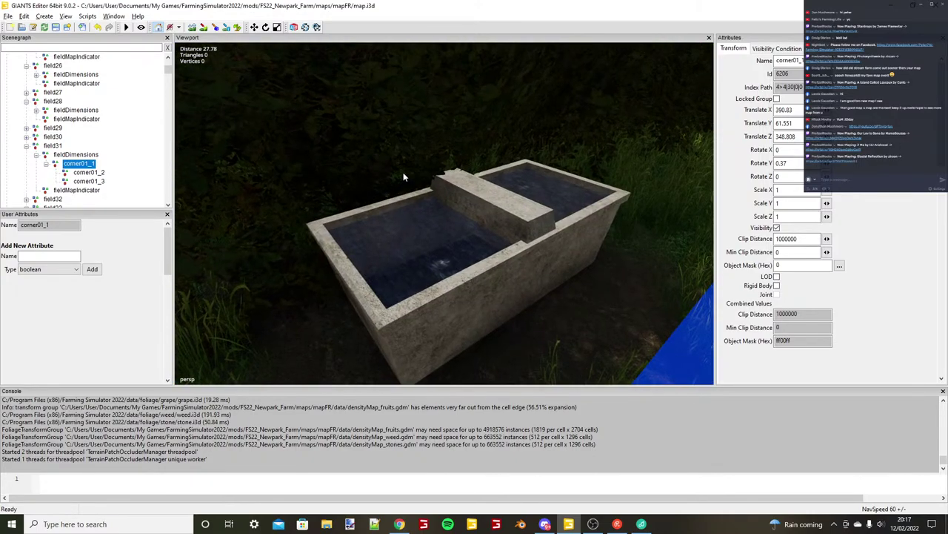
{"action": "scroll", "coordinate": [403, 173], "scroll_direction": "down", "scroll_amount": 3}
{"action": "left_click_drag", "start_coordinate": [445, 230], "coordinate": [433, 303], "text": "alt"}
{"action": "scroll", "coordinate": [428, 249], "scroll_direction": "down", "scroll_amount": 5}
{"action": "scroll", "coordinate": [443, 243], "scroll_direction": "up", "scroll_amount": 5}
{"action": "scroll", "coordinate": [363, 239], "scroll_direction": "down", "scroll_amount": 5}
{"action": "scroll", "coordinate": [370, 236], "scroll_direction": "down", "scroll_amount": 5}
{"action": "scroll", "coordinate": [397, 220], "scroll_direction": "up", "scroll_amount": 5}
{"action": "scroll", "coordinate": [384, 224], "scroll_direction": "down", "scroll_amount": 5}
{"action": "scroll", "coordinate": [444, 306], "scroll_direction": "up", "scroll_amount": 5}
{"action": "scroll", "coordinate": [437, 274], "scroll_direction": "up", "scroll_amount": 5}
{"action": "scroll", "coordinate": [378, 308], "scroll_direction": "down", "scroll_amount": 5}
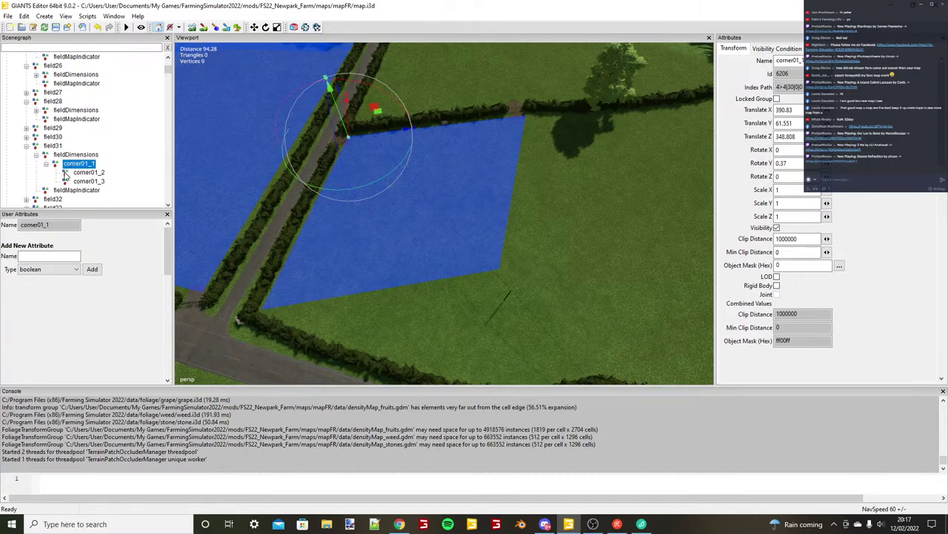
Duplicate field31's corner01_1 and place the copy beside the hedge gateway near the tree, at about X 389.9, Y 61.3, Z 403.0.
{"action": "key", "text": "ctrl+d"}
{"action": "key", "text": "ctrl+b"}
{"action": "left_click_drag", "start_coordinate": [488, 127], "coordinate": [436, 134], "text": "alt"}
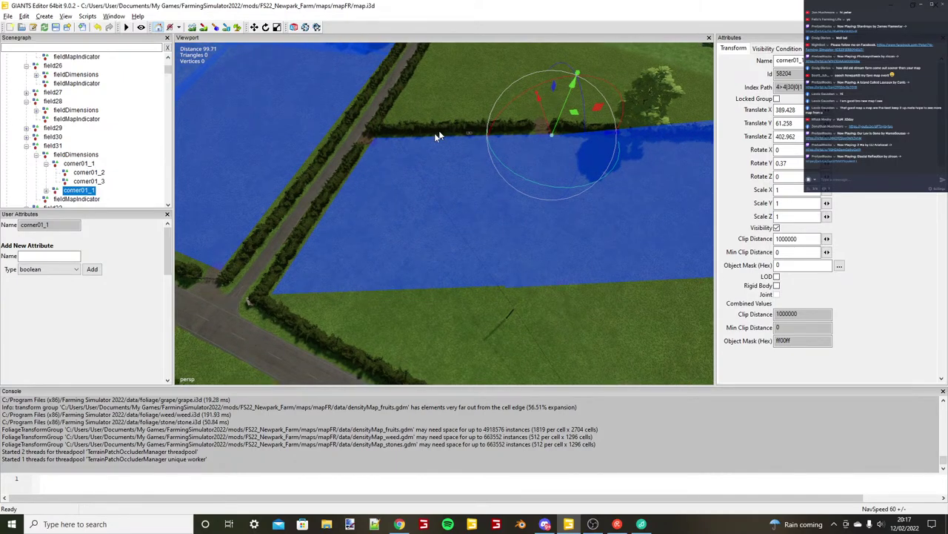
{"action": "key", "text": "f"}
{"action": "left_click_drag", "start_coordinate": [442, 243], "coordinate": [445, 240], "text": "alt"}
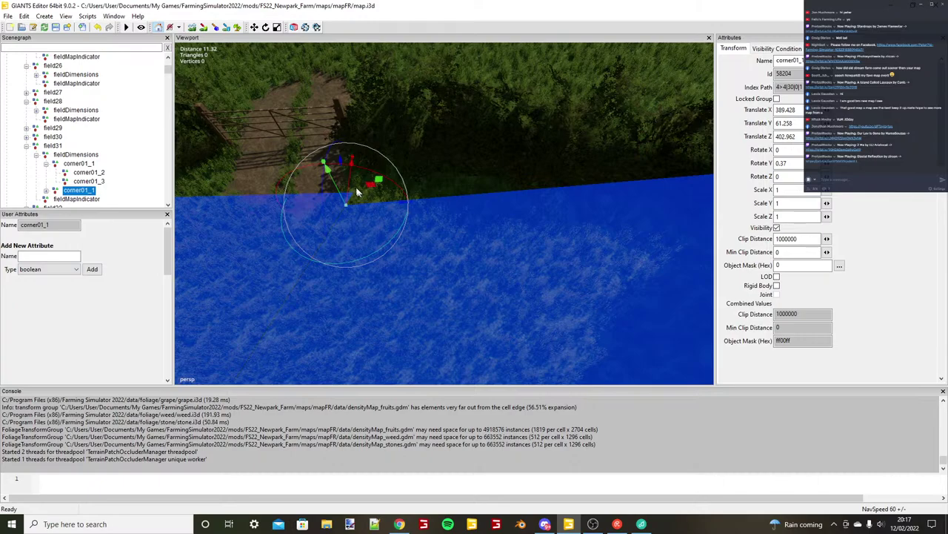
{"action": "left_click_drag", "start_coordinate": [352, 189], "coordinate": [354, 177]}
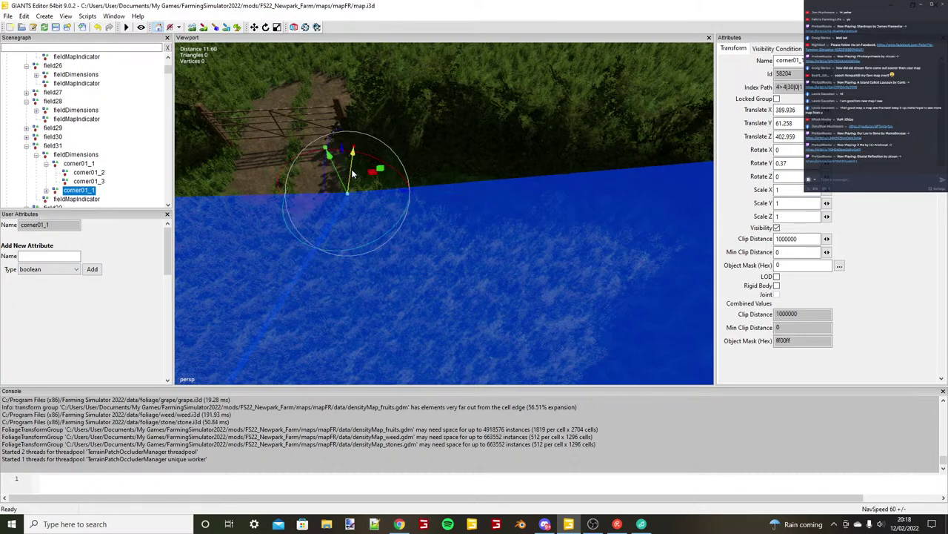
Place the second area's corner01_2 along the hedge beyond the tree, at about X -9.6, Y 2.8, Z 49.6.
{"action": "left_click", "coordinate": [46, 190]}
{"action": "left_click", "coordinate": [83, 199]}
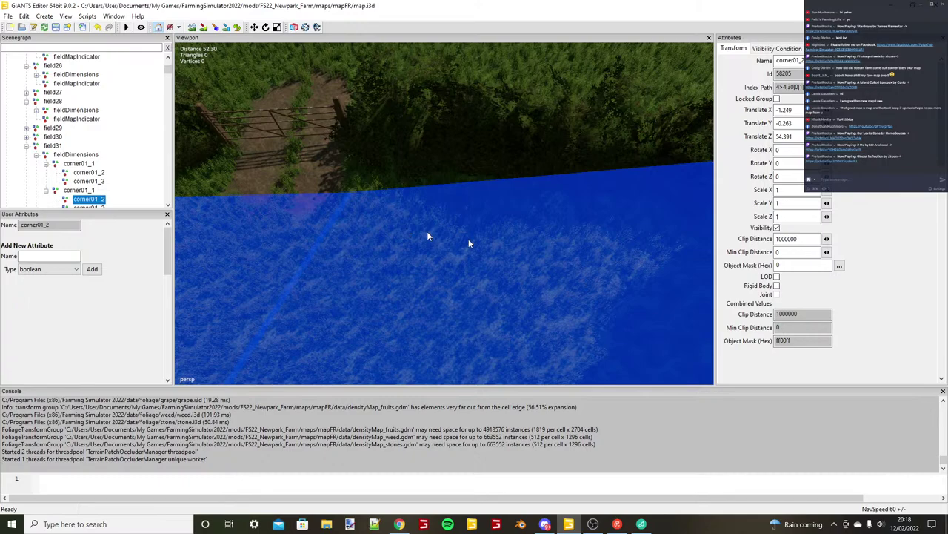
{"action": "left_click_drag", "start_coordinate": [427, 231], "coordinate": [493, 254], "text": "alt"}
{"action": "middle_click_drag", "start_coordinate": [493, 254], "coordinate": [458, 266], "text": "alt"}
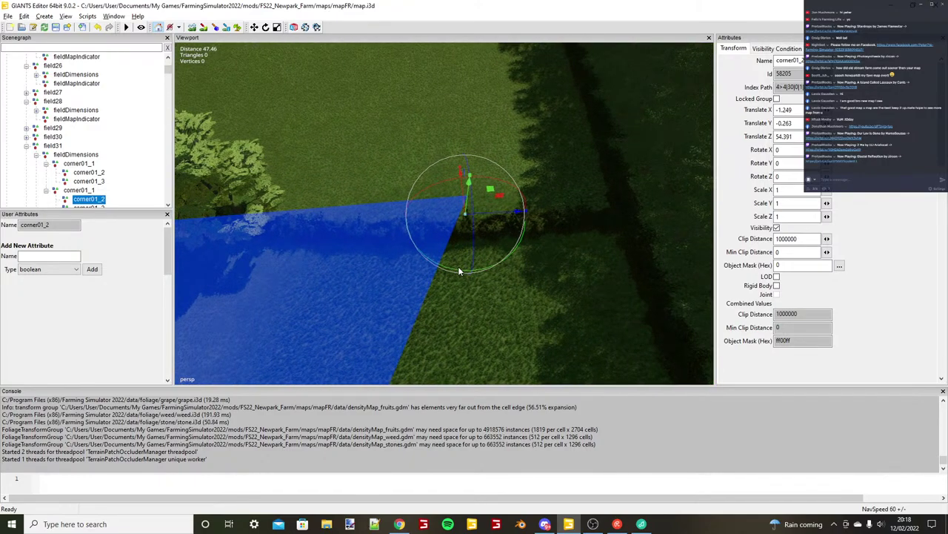
{"action": "key", "text": "ctrl+b"}
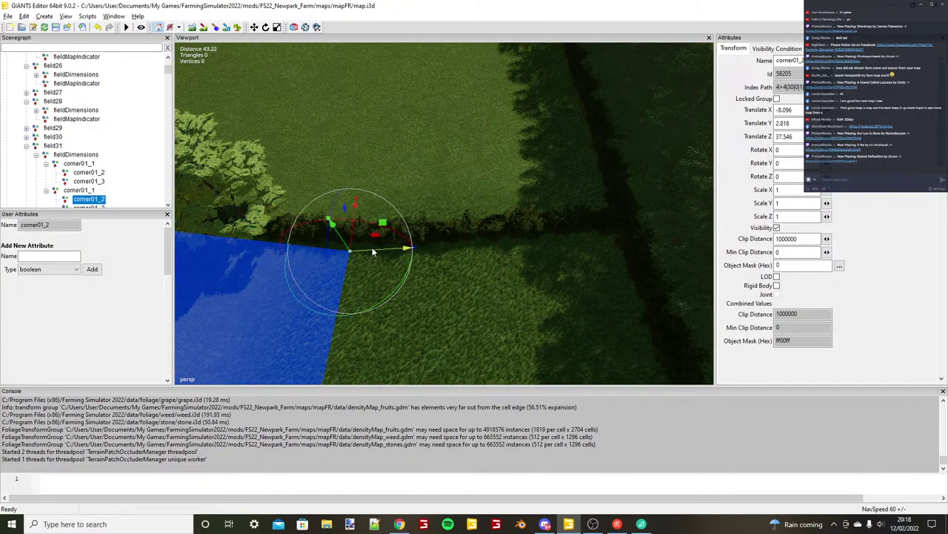
{"action": "left_click_drag", "start_coordinate": [373, 252], "coordinate": [442, 252]}
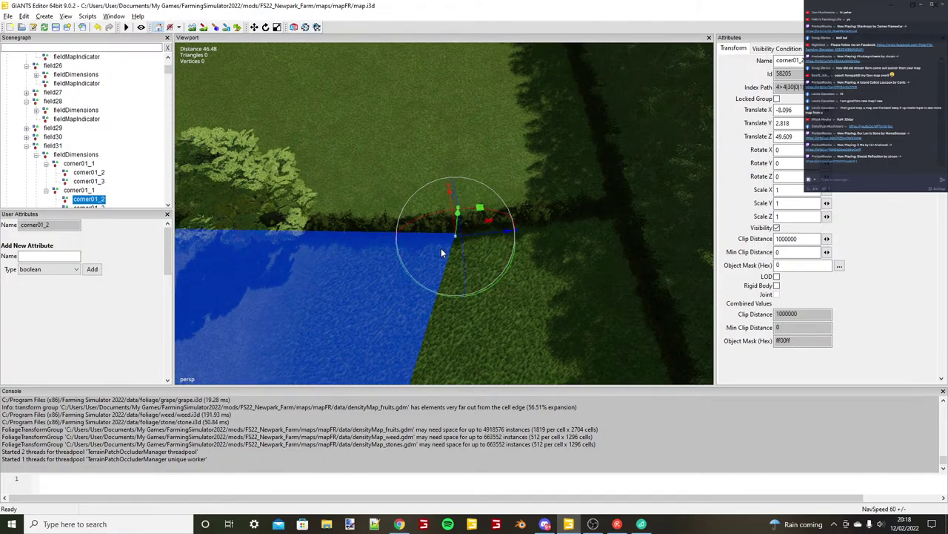
{"action": "left_click_drag", "start_coordinate": [449, 191], "coordinate": [459, 204]}
{"action": "left_click_drag", "start_coordinate": [467, 236], "coordinate": [467, 252], "text": "alt"}
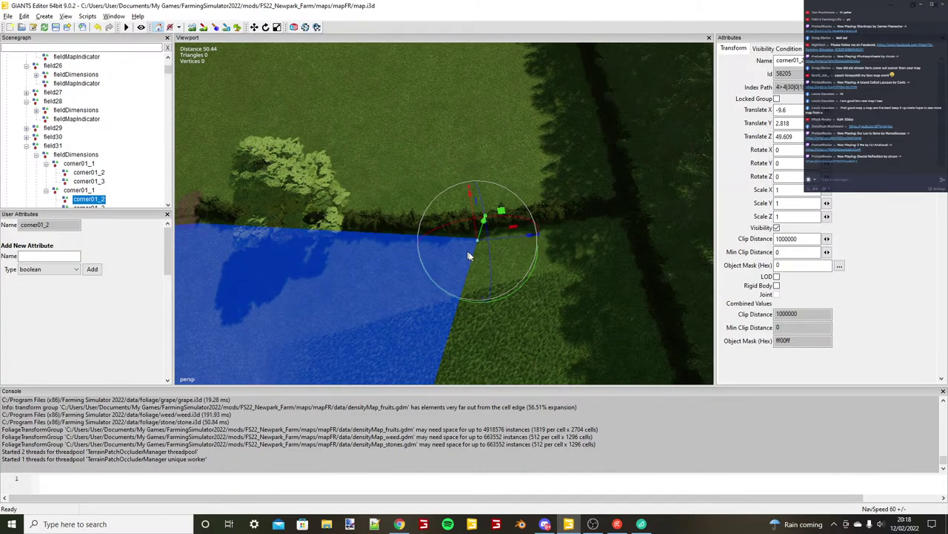
{"action": "scroll", "coordinate": [468, 256], "scroll_direction": "down", "scroll_amount": 5}
Extend the second area's corner01_3 further into the field, to about X -57.3, Y -3.5, Z 26.5.
{"action": "left_click", "coordinate": [93, 204]}
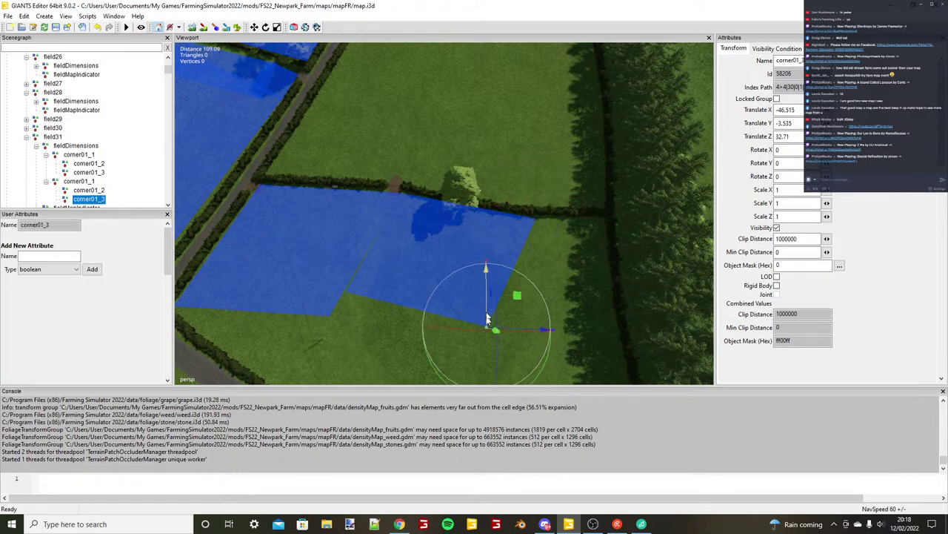
{"action": "left_click_drag", "start_coordinate": [487, 320], "coordinate": [503, 360]}
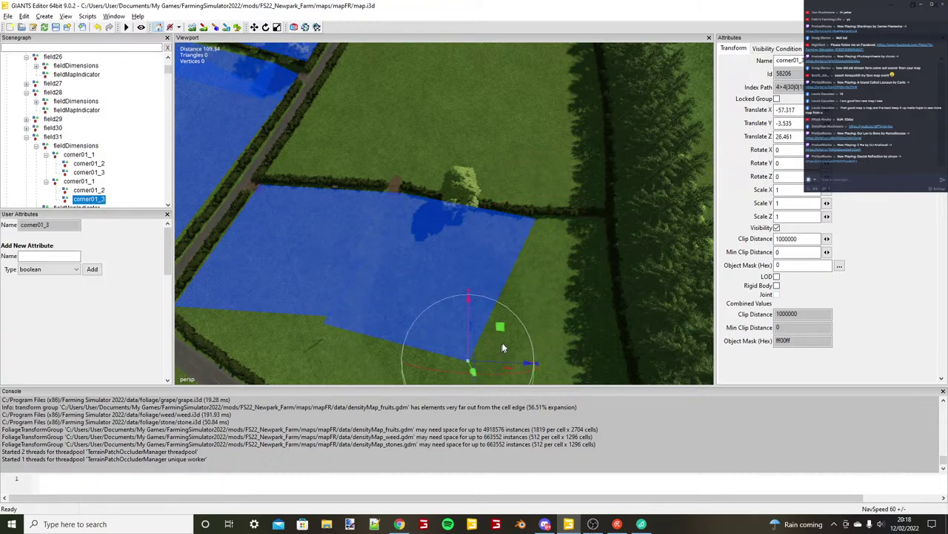
{"action": "scroll", "coordinate": [502, 341], "scroll_direction": "up", "scroll_amount": 8}
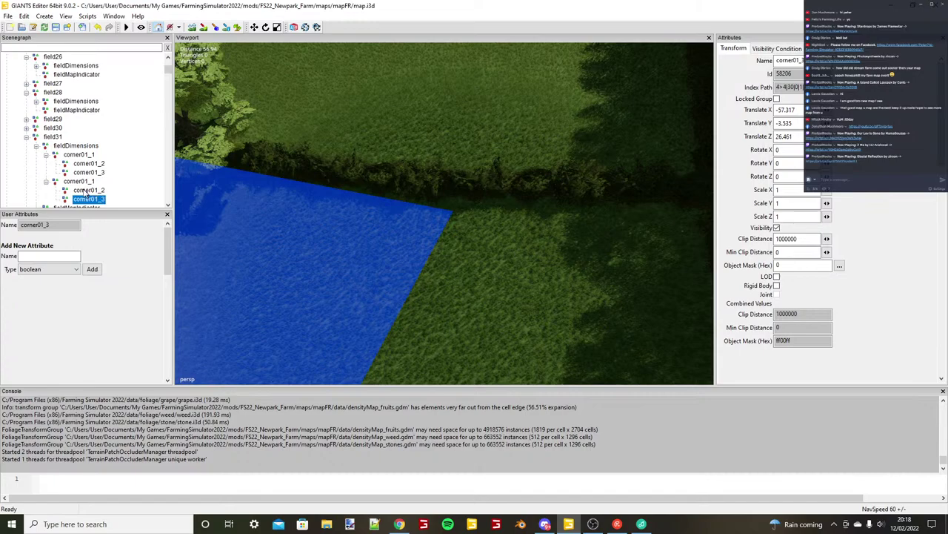
Duplicate the second corner01_1 and place the copy at the second area's far hedge corner, at about X 381.1, Y 65.0, Z 451.2.
{"action": "left_click", "coordinate": [81, 181]}
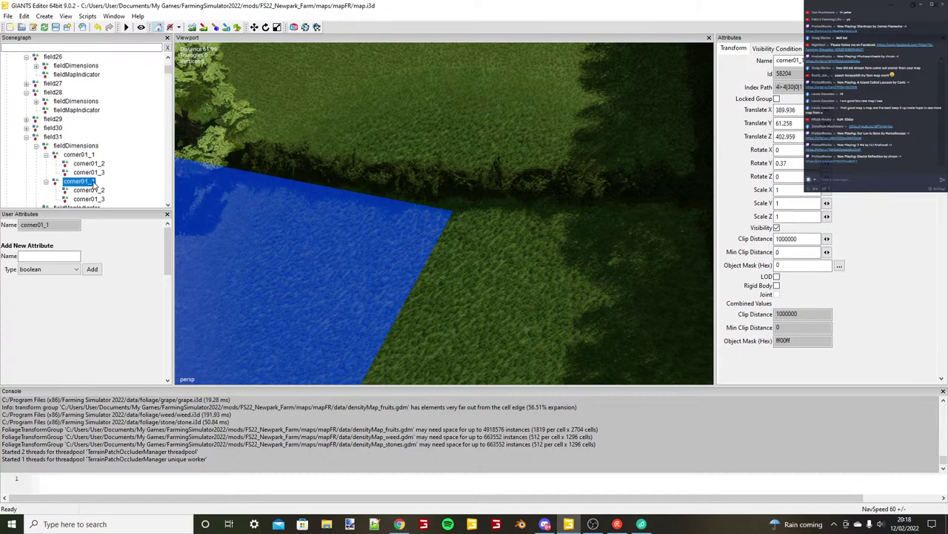
{"action": "key", "text": "ctrl+d"}
{"action": "key", "text": "ctrl+b"}
{"action": "left_click_drag", "start_coordinate": [445, 219], "coordinate": [489, 219], "text": "alt"}
{"action": "scroll", "coordinate": [466, 227], "scroll_direction": "down", "scroll_amount": 1}
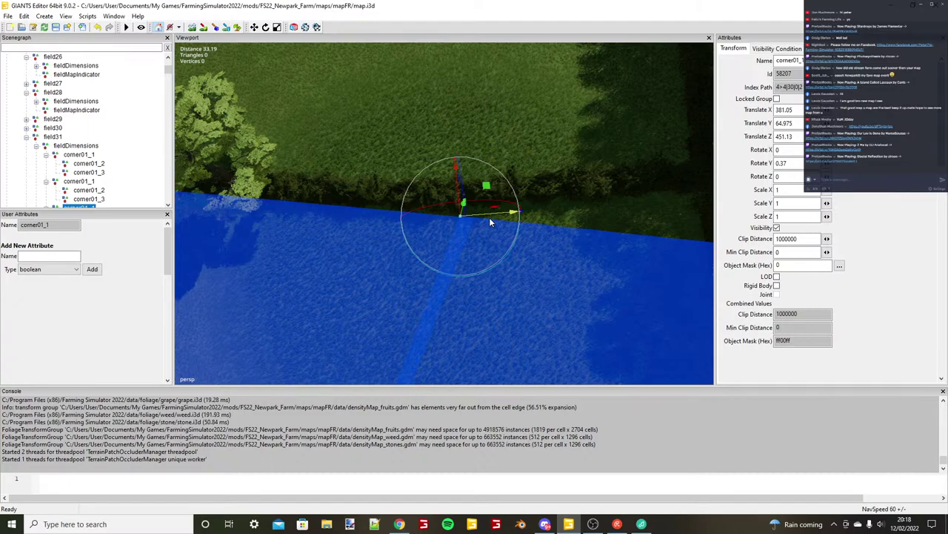
{"action": "key", "text": "alt"}
{"action": "scroll", "coordinate": [48, 190], "scroll_direction": "down", "scroll_amount": 1}
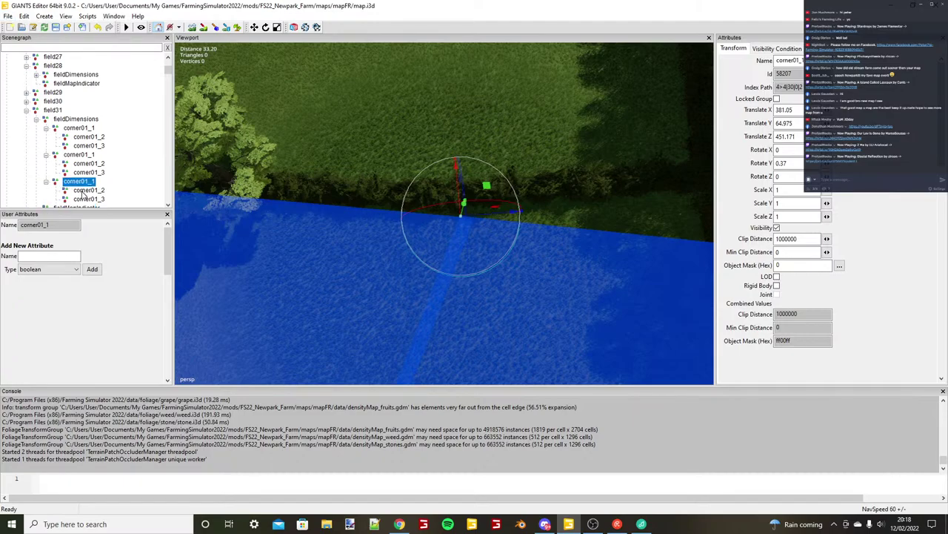
Place the third area's corner01_2 where the hedge meets the woodland, at about X -0.8, Y 1.5, Z 23.8.
{"action": "left_click", "coordinate": [84, 192]}
{"action": "left_click_drag", "start_coordinate": [296, 200], "coordinate": [474, 222], "text": "alt"}
{"action": "key", "text": "ctrl+b"}
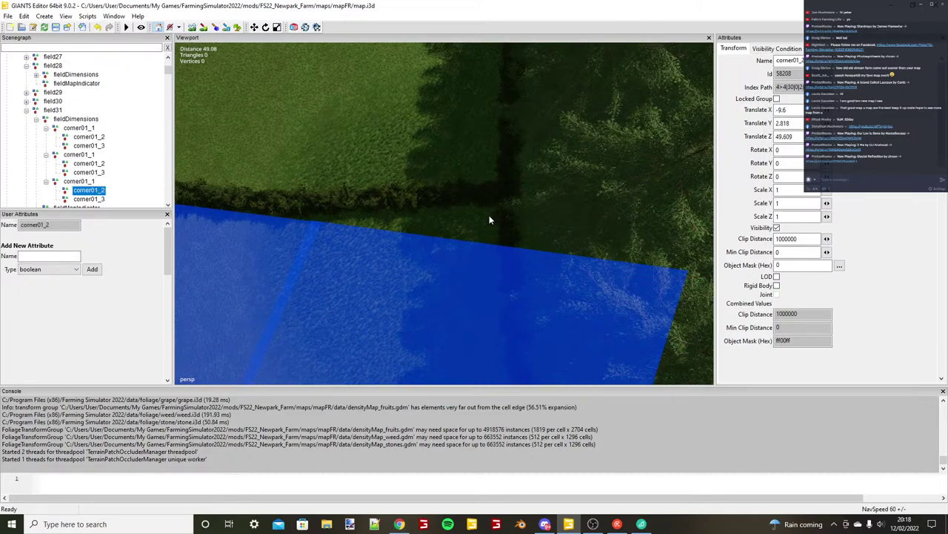
{"action": "scroll", "coordinate": [489, 215], "scroll_direction": "up", "scroll_amount": 3}
{"action": "left_click", "coordinate": [517, 217]}
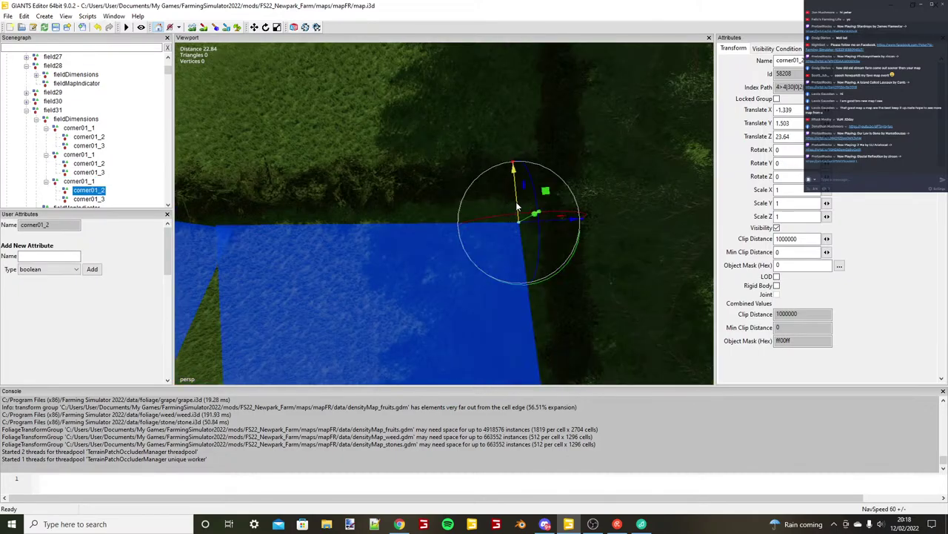
{"action": "left_click_drag", "start_coordinate": [519, 198], "coordinate": [487, 205]}
{"action": "scroll", "coordinate": [522, 197], "scroll_direction": "down", "scroll_amount": 4}
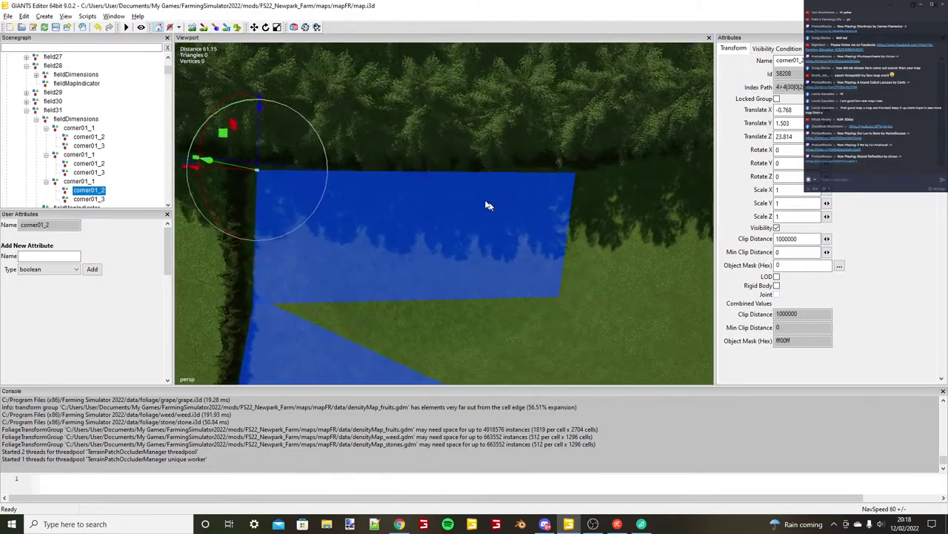
Place the third area's corner01_3 along the woodland edge, at about X -42.0, Y -0.5, Z 25.3.
{"action": "left_click", "coordinate": [94, 201]}
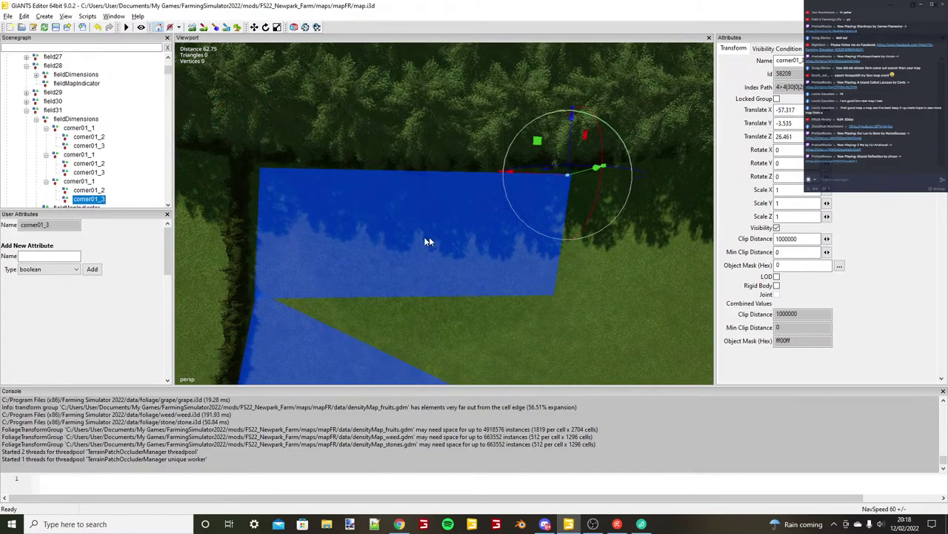
{"action": "left_click_drag", "start_coordinate": [430, 237], "coordinate": [455, 183], "text": "alt"}
{"action": "scroll", "coordinate": [455, 183], "scroll_direction": "up", "scroll_amount": 2}
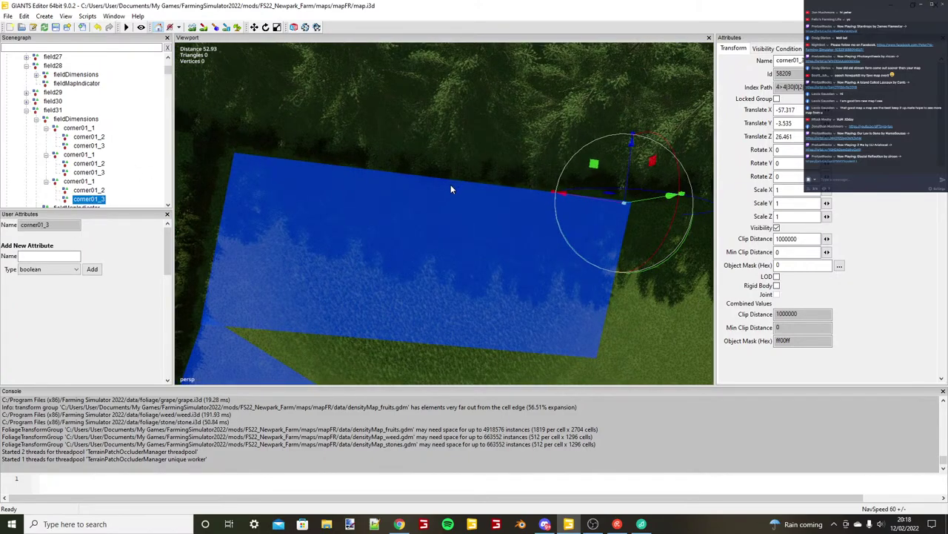
{"action": "key", "text": "ctrl+b"}
{"action": "left_click", "coordinate": [450, 184]}
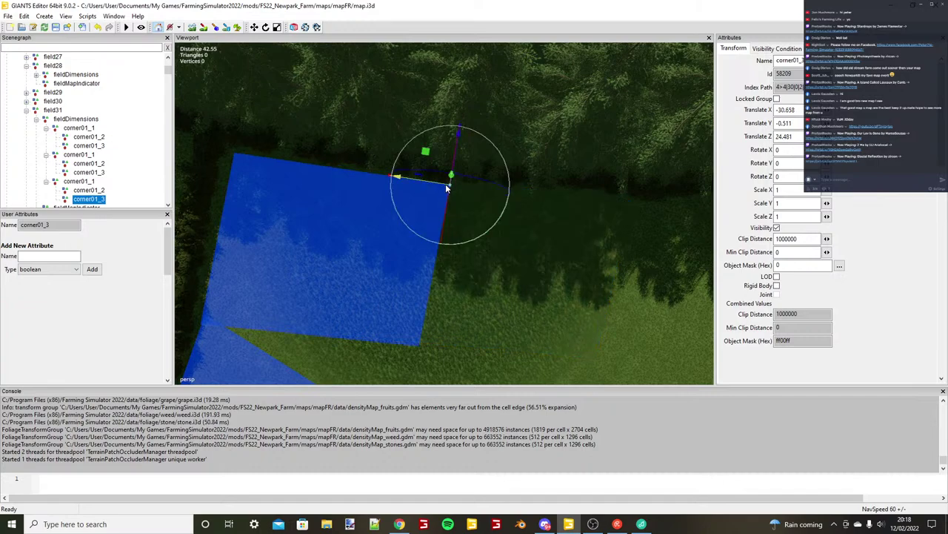
{"action": "left_click_drag", "start_coordinate": [447, 187], "coordinate": [500, 191]}
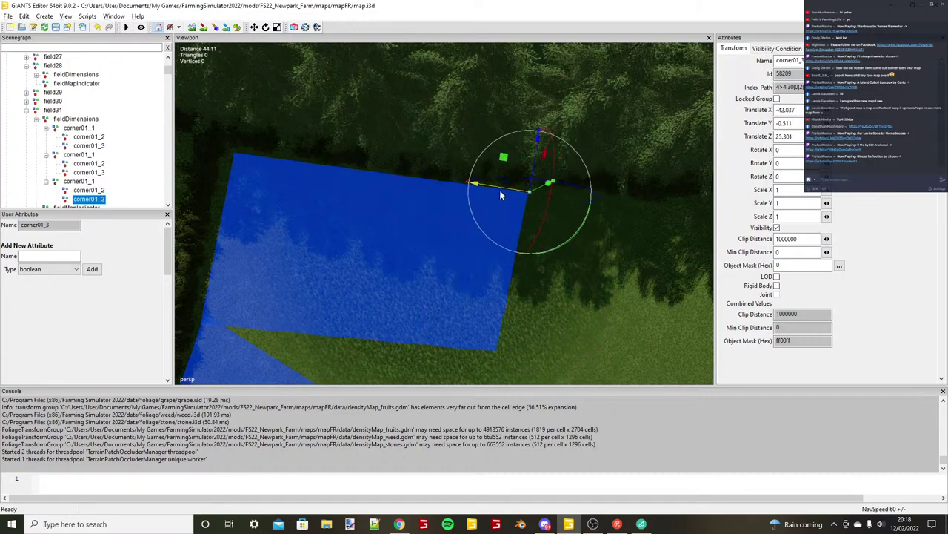
{"action": "middle_click_drag", "start_coordinate": [500, 191], "coordinate": [262, 155], "text": "alt"}
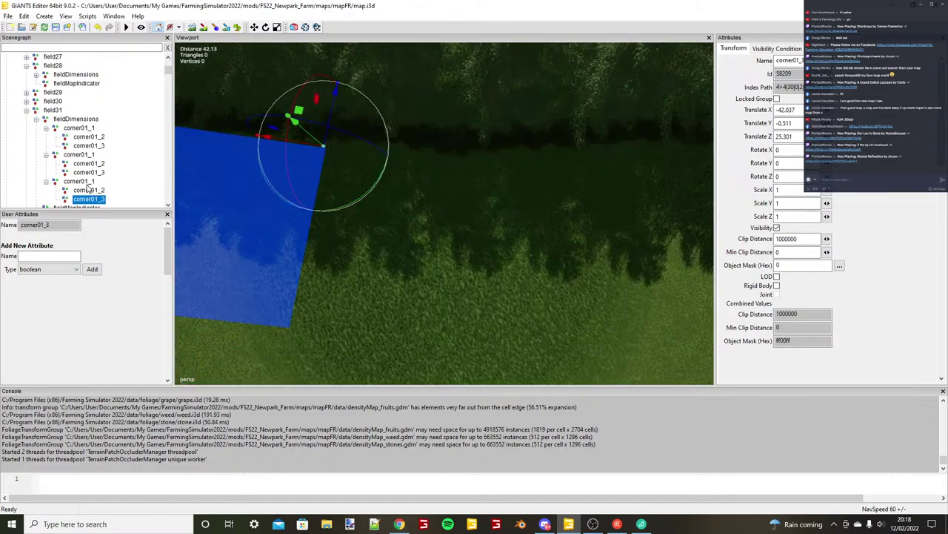
Duplicate the third corner01_1 onto that area's woodland-edge corner at about X 339.4, Y 63.7, Z 476.8, and select the copy's corner01_2.
{"action": "left_click", "coordinate": [79, 181]}
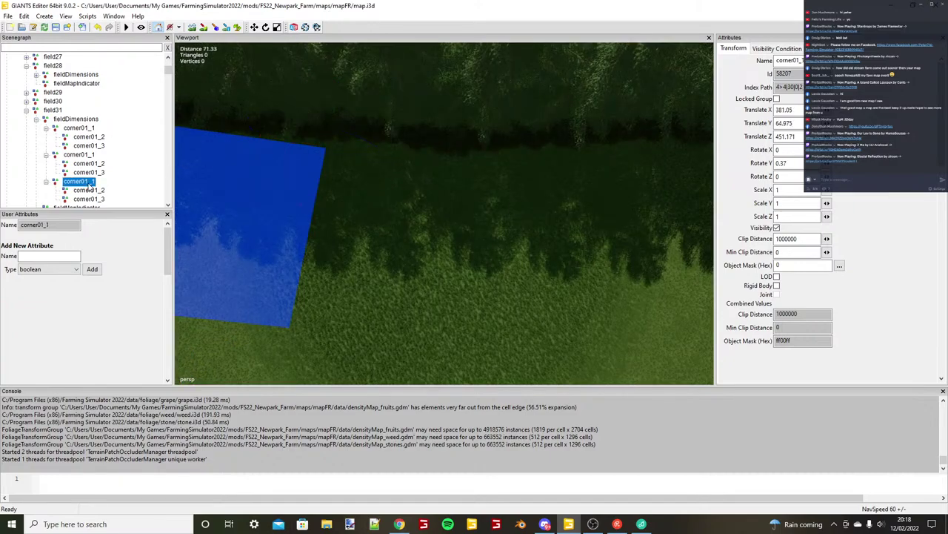
{"action": "left_click", "coordinate": [324, 146]}
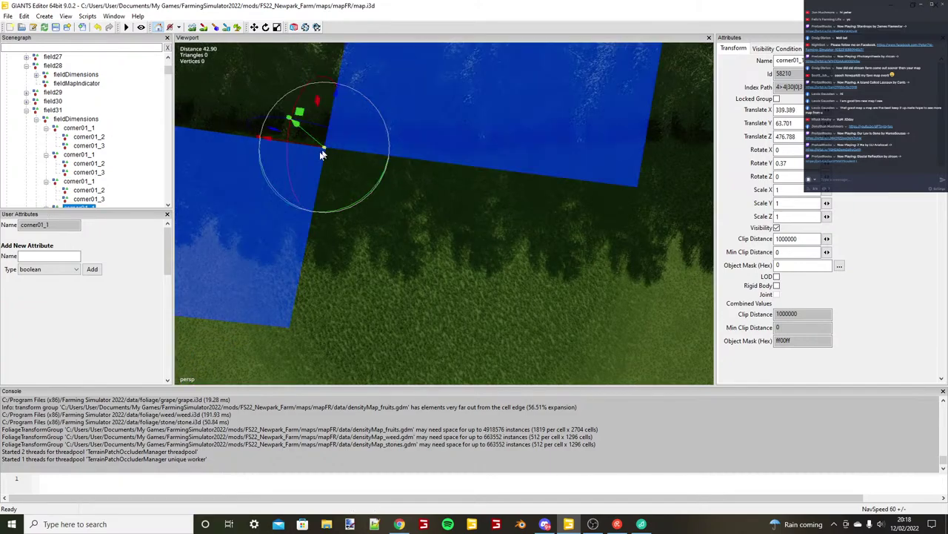
{"action": "scroll", "coordinate": [49, 194], "scroll_direction": "down", "scroll_amount": 1}
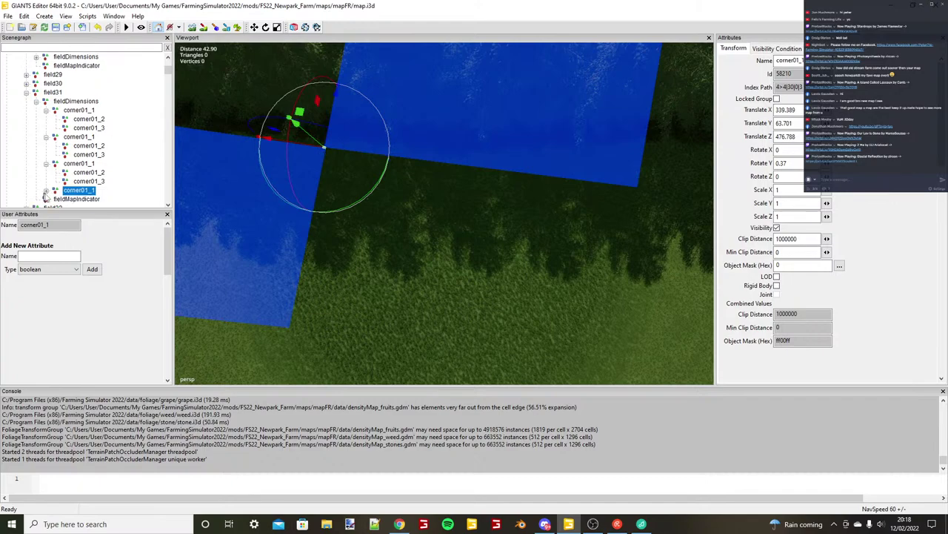
{"action": "left_click", "coordinate": [46, 191]}
{"action": "left_click", "coordinate": [89, 200]}
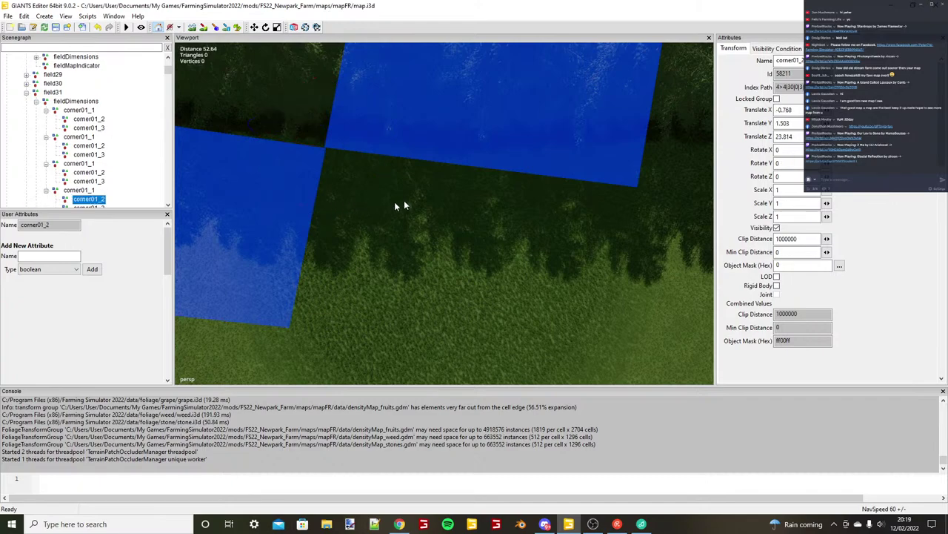
Place the fourth area's corner01_2 along the woodland edge, at about X -22.4, Y -0.3, Z 1.9.
{"action": "key", "text": "ctrl+b"}
{"action": "left_click_drag", "start_coordinate": [467, 158], "coordinate": [489, 165]}
{"action": "scroll", "coordinate": [489, 164], "scroll_direction": "down", "scroll_amount": 3}
{"action": "scroll", "coordinate": [112, 200], "scroll_direction": "down", "scroll_amount": 1}
Place the fourth area's corner01_3 out in the grass, at about X -21.9, Y -2.9, Z -21.1.
{"action": "left_click", "coordinate": [99, 200]}
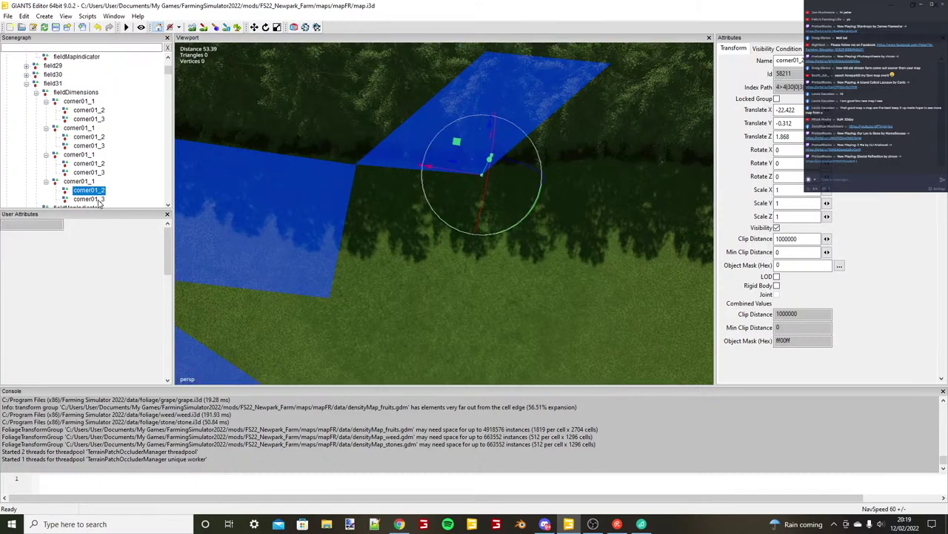
{"action": "key", "text": "ctrl+b"}
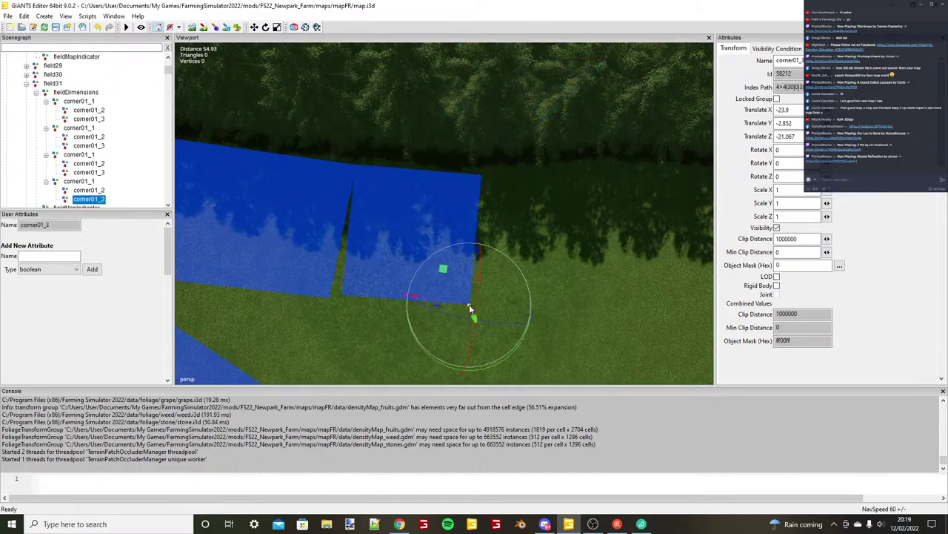
{"action": "left_click_drag", "start_coordinate": [470, 306], "coordinate": [411, 271]}
Duplicate the fourth corner01_1 and place the copy at that area's far woodland-edge corner, at about X 317.8, Y 63.4, Z 478.7.
{"action": "left_click", "coordinate": [90, 183]}
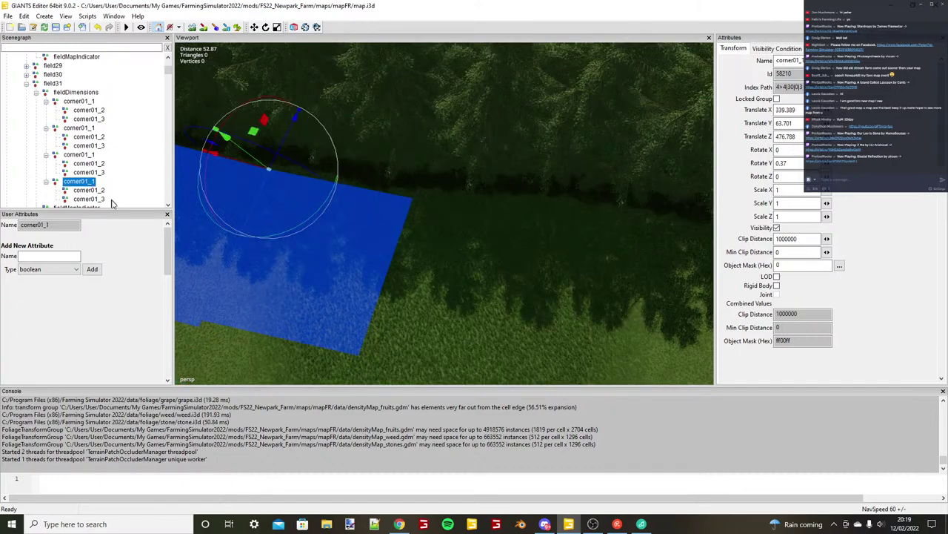
{"action": "key", "text": "ctrl+d"}
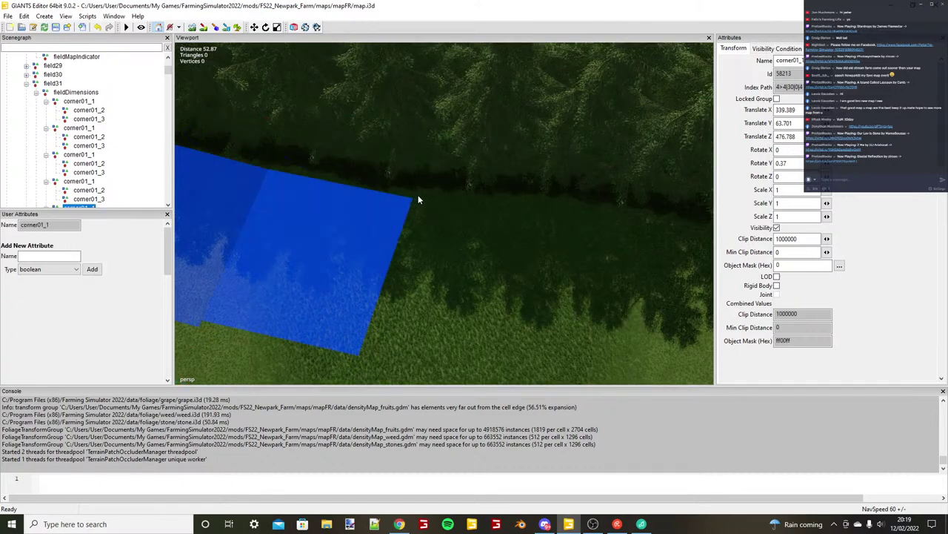
{"action": "key", "text": "ctrl+b"}
{"action": "mouse_move", "coordinate": [419, 198]}
{"action": "left_mouse_down", "text": "alt"}
{"action": "mouse_move", "coordinate": [445, 218]}
{"action": "mouse_move", "coordinate": [430, 198]}
{"action": "left_mouse_up", "text": "alt"}
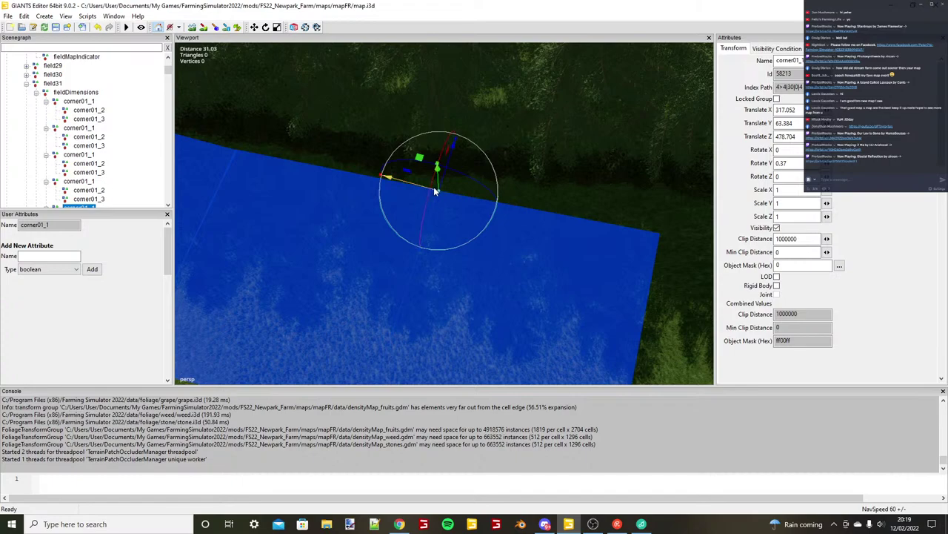
{"action": "left_click_drag", "start_coordinate": [435, 187], "coordinate": [422, 184]}
{"action": "scroll", "coordinate": [455, 204], "scroll_direction": "down", "scroll_amount": 3}
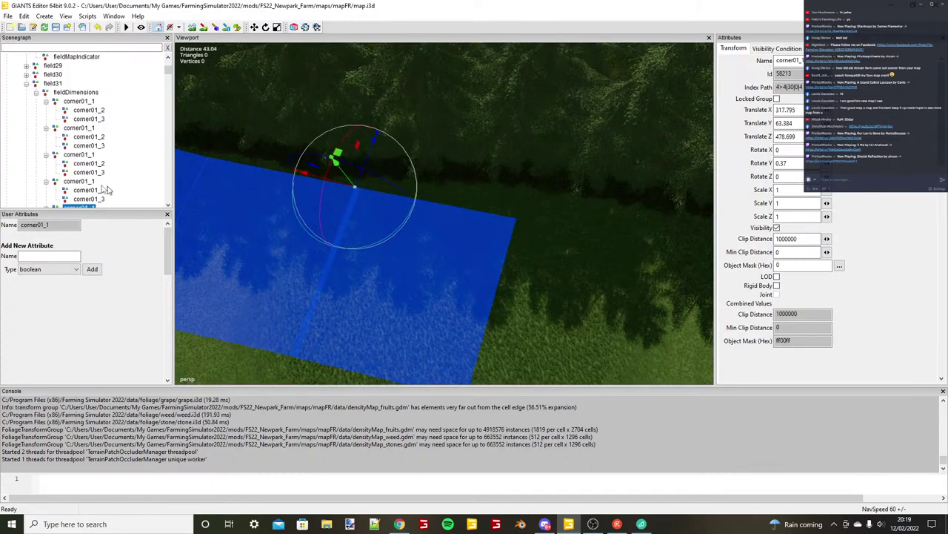
Move the fifth area's corner01_2 to the woodland edge at about X -22.6, Y -0.3, Z 5.8.
{"action": "scroll", "coordinate": [103, 188], "scroll_direction": "down", "scroll_amount": 1}
{"action": "left_click", "coordinate": [83, 199]}
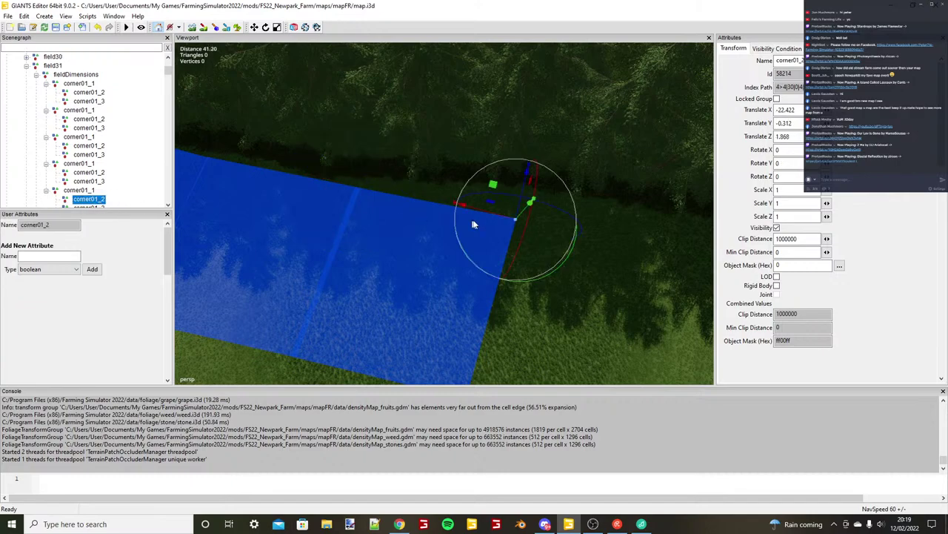
{"action": "left_click_drag", "start_coordinate": [524, 195], "coordinate": [529, 175]}
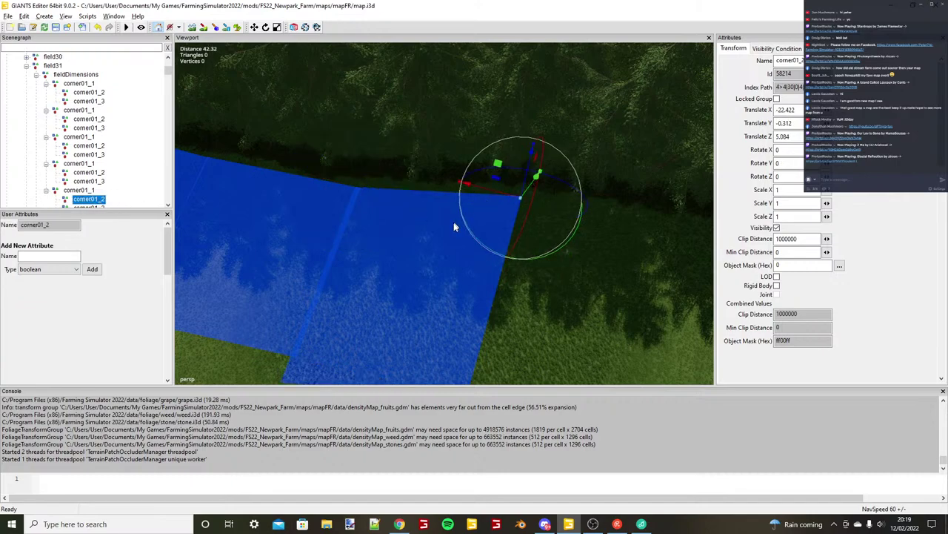
{"action": "scroll", "coordinate": [475, 211], "scroll_direction": "up", "scroll_amount": 8}
{"action": "scroll", "coordinate": [475, 205], "scroll_direction": "down", "scroll_amount": 1}
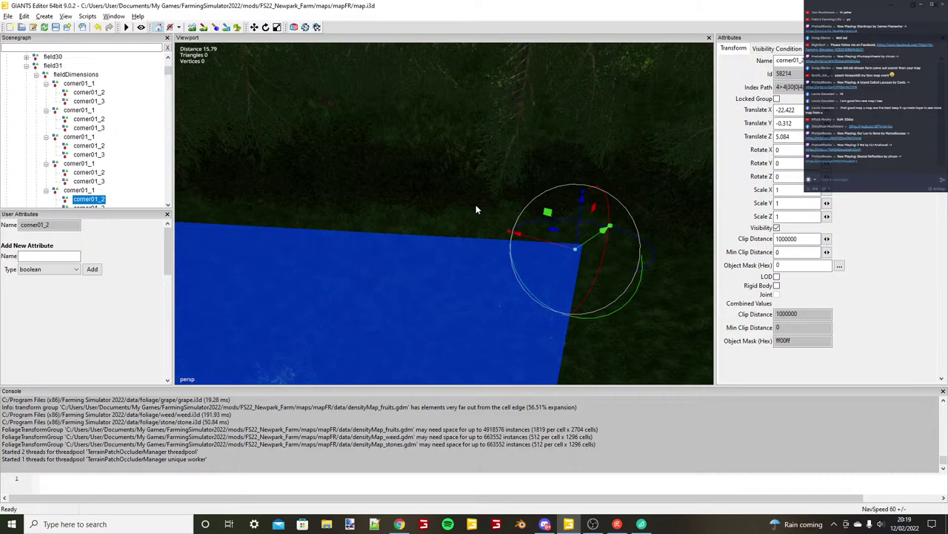
{"action": "scroll", "coordinate": [476, 205], "scroll_direction": "up", "scroll_amount": 1}
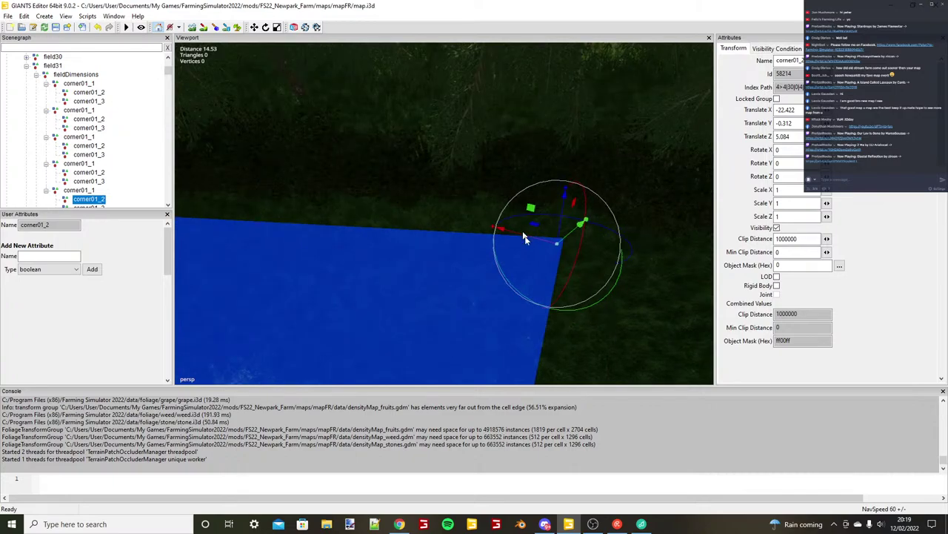
{"action": "left_click_drag", "start_coordinate": [523, 234], "coordinate": [566, 235]}
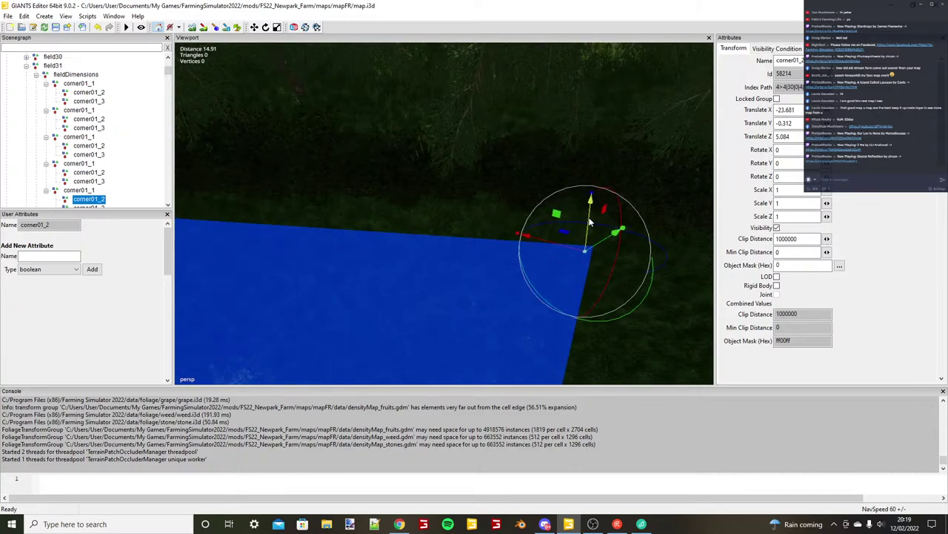
{"action": "scroll", "coordinate": [494, 228], "scroll_direction": "down", "scroll_amount": 8}
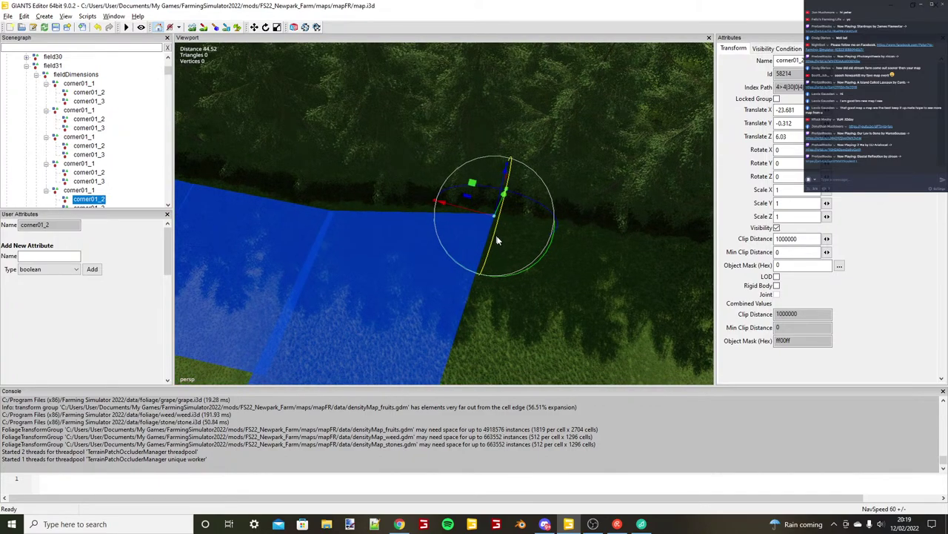
{"action": "scroll", "coordinate": [498, 239], "scroll_direction": "up", "scroll_amount": 3}
{"action": "left_click_drag", "start_coordinate": [519, 217], "coordinate": [520, 220]}
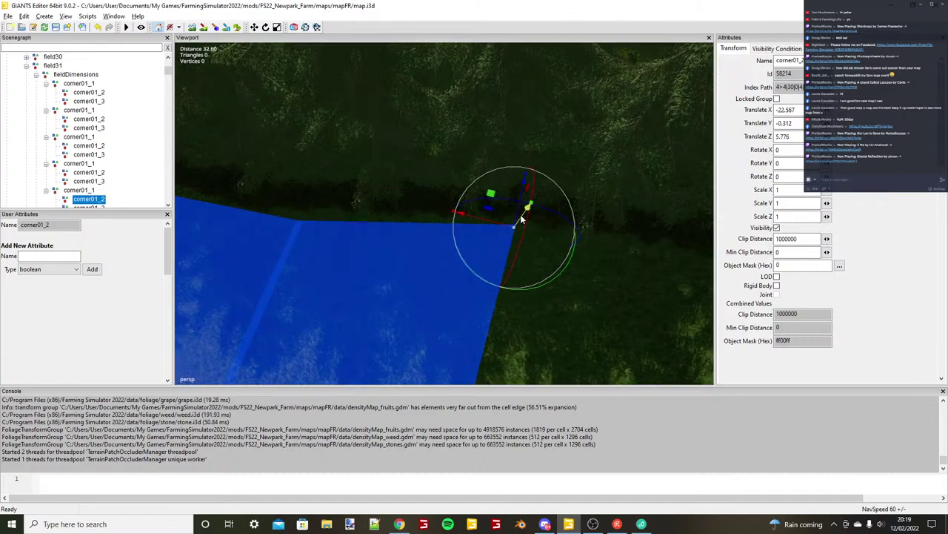
{"action": "scroll", "coordinate": [522, 219], "scroll_direction": "down", "scroll_amount": 3}
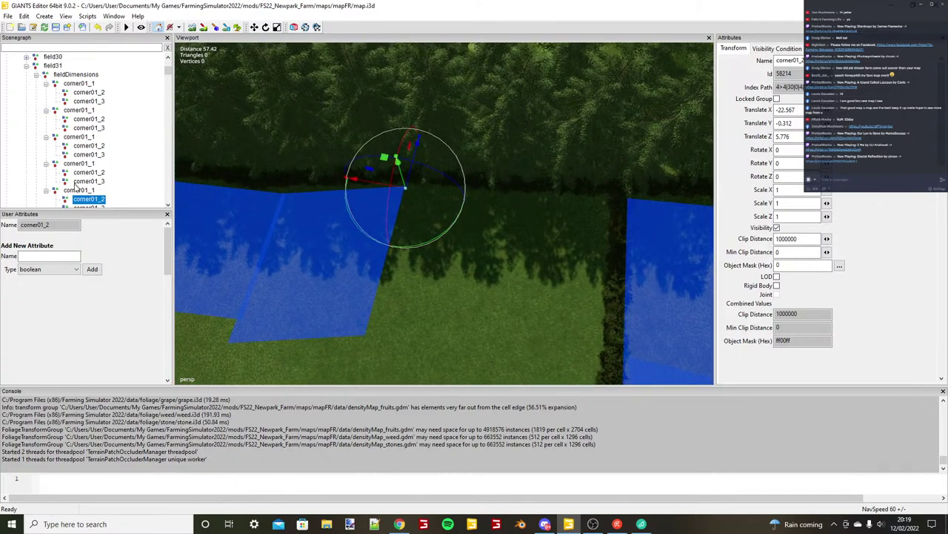
Duplicate the fifth corner01_1 and place the copy at that area's far woodland-edge corner, at about X 295.3, Y 64.0, Z 484.7.
{"action": "left_click", "coordinate": [77, 191]}
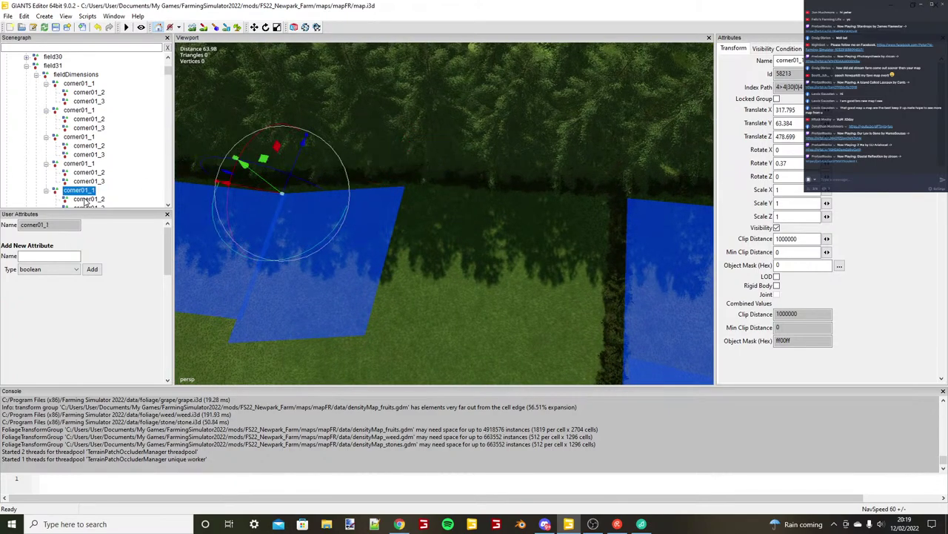
{"action": "key", "text": "ctrl+d"}
{"action": "key", "text": "ctrl+b"}
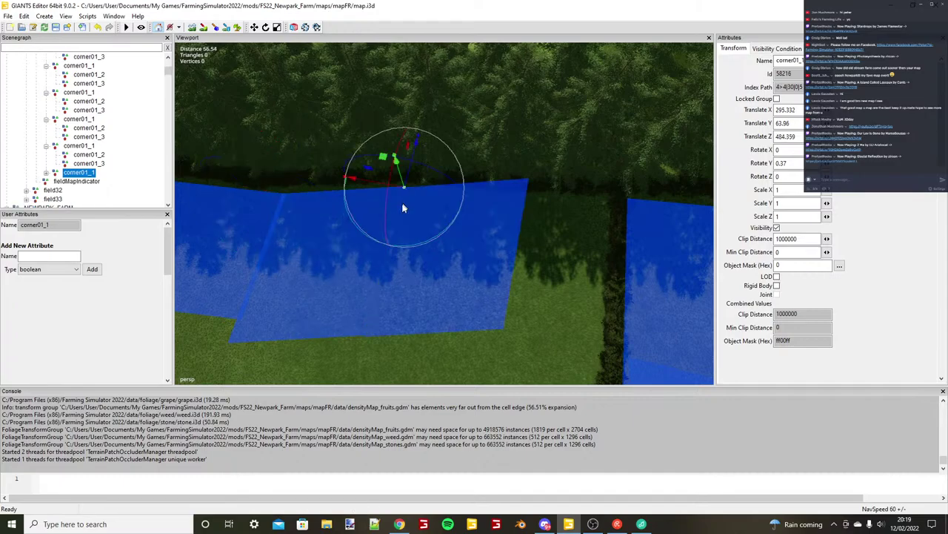
{"action": "scroll", "coordinate": [403, 204], "scroll_direction": "up", "scroll_amount": 5}
{"action": "left_click_drag", "start_coordinate": [428, 199], "coordinate": [429, 193]}
{"action": "scroll", "coordinate": [430, 205], "scroll_direction": "down", "scroll_amount": 2}
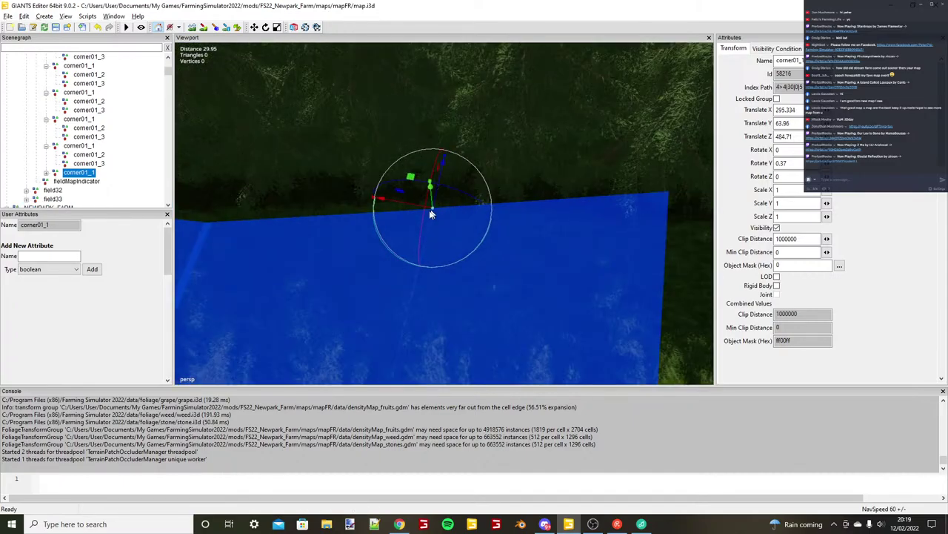
{"action": "scroll", "coordinate": [432, 214], "scroll_direction": "down", "scroll_amount": 2}
Place the sixth area's corner01_2 where the woodland meets the dividing hedge, at about X -35.0, Y 2.6, Z 2.8.
{"action": "middle_click_drag", "start_coordinate": [432, 213], "coordinate": [307, 197], "text": "alt"}
{"action": "left_click", "coordinate": [46, 173]}
{"action": "left_click", "coordinate": [90, 182]}
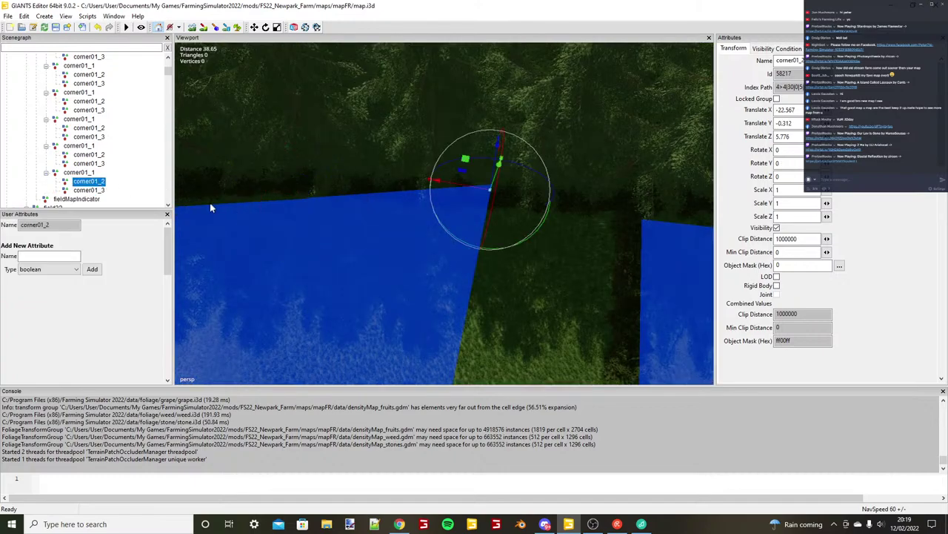
{"action": "key", "text": "ctrl+b"}
{"action": "left_click", "coordinate": [601, 225]}
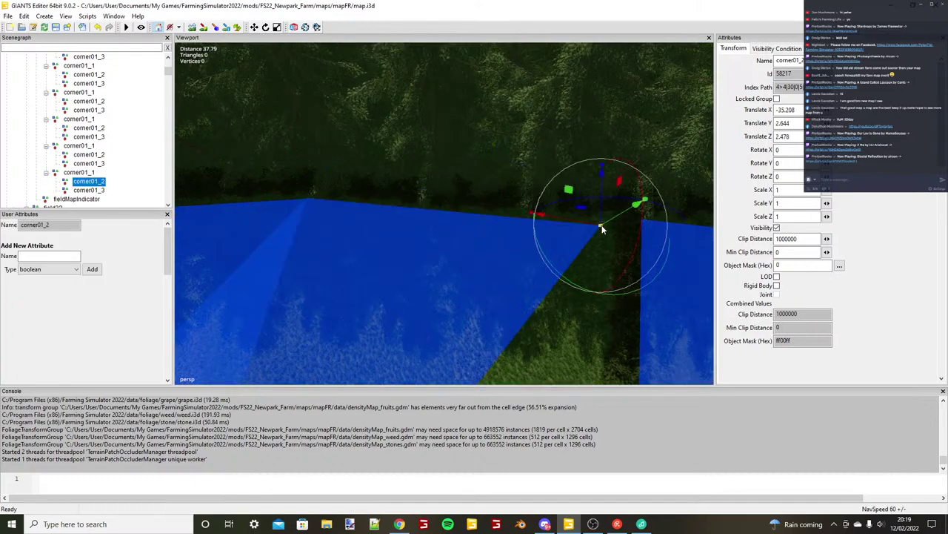
{"action": "scroll", "coordinate": [602, 228], "scroll_direction": "up", "scroll_amount": 3}
{"action": "left_click_drag", "start_coordinate": [556, 198], "coordinate": [592, 190]}
Move the sixth area's corner01_3 out to the dividing hedge, at about X -34.1, Y -2.9, Z -21.1.
{"action": "scroll", "coordinate": [538, 206], "scroll_direction": "down", "scroll_amount": 3}
{"action": "left_click_drag", "start_coordinate": [552, 201], "coordinate": [398, 275]}
{"action": "scroll", "coordinate": [398, 275], "scroll_direction": "down", "scroll_amount": 2}
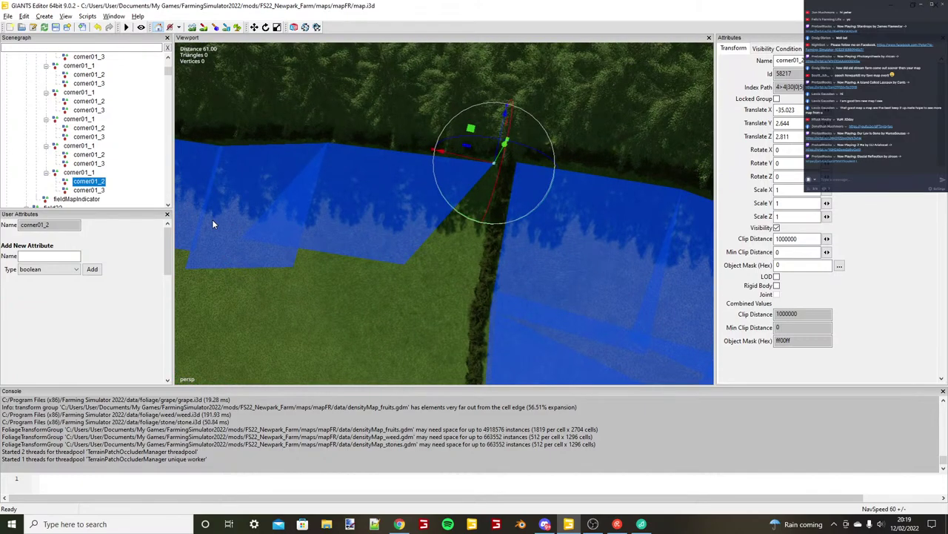
{"action": "left_click", "coordinate": [90, 191]}
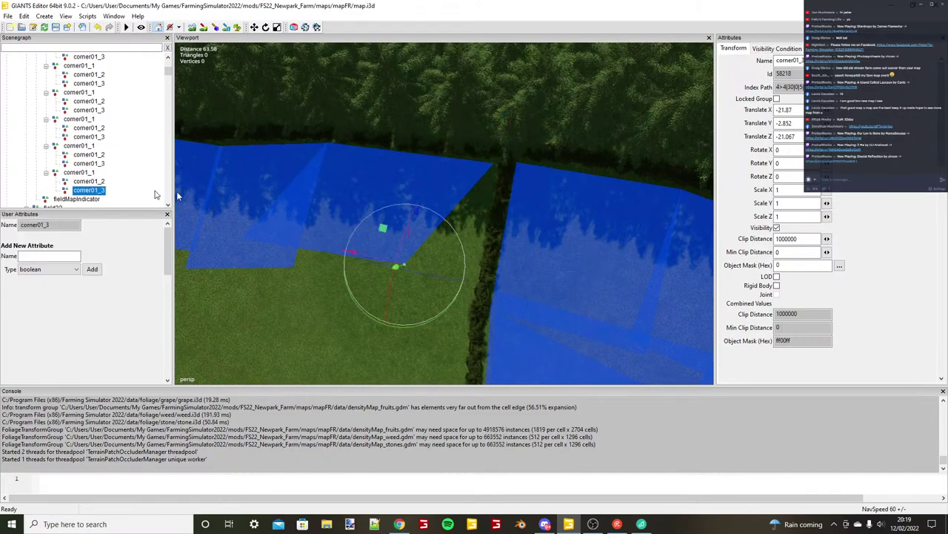
{"action": "left_click_drag", "start_coordinate": [372, 260], "coordinate": [370, 281]}
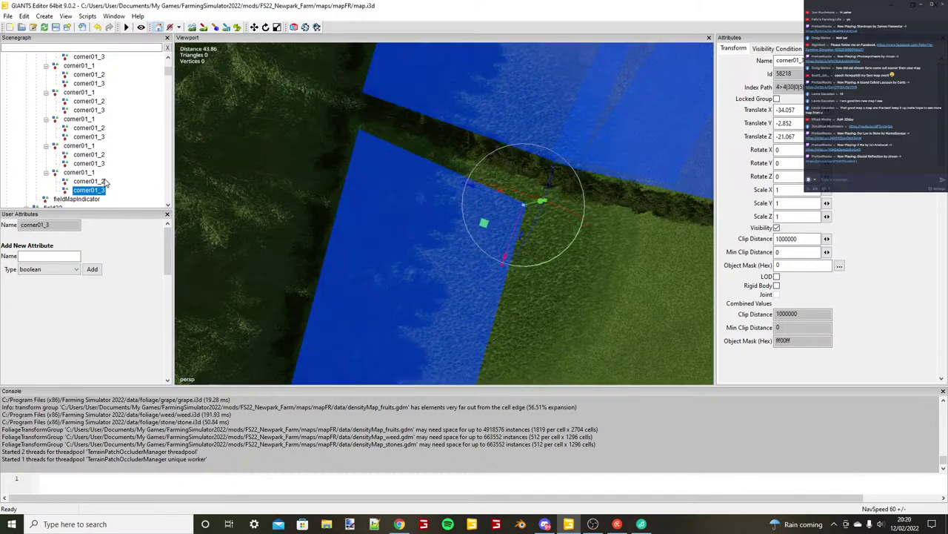
Duplicate the sixth corner01_1 and place the copy at the woodland and hedge corner, at about X 260.3, Y 66.6, Z 487.8.
{"action": "left_click", "coordinate": [88, 175]}
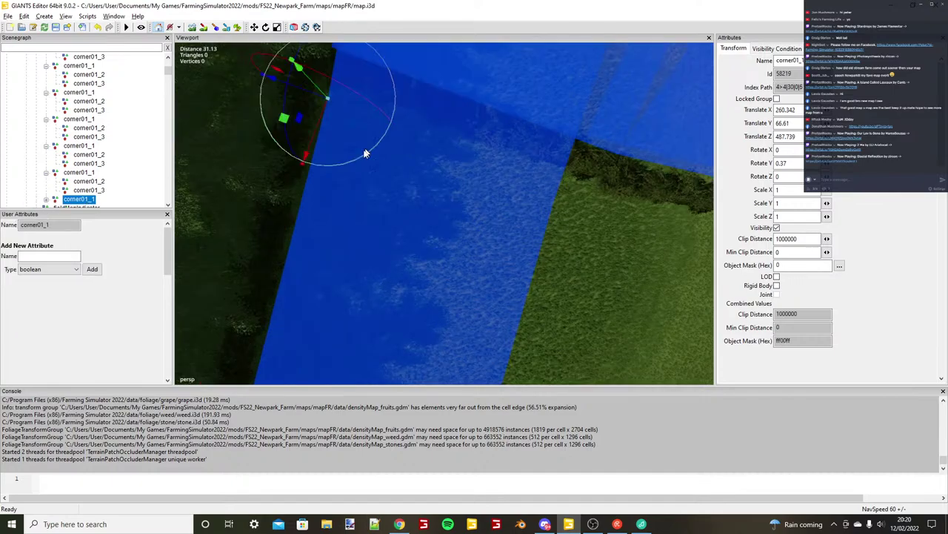
{"action": "left_click_drag", "start_coordinate": [366, 152], "coordinate": [408, 141], "text": "alt"}
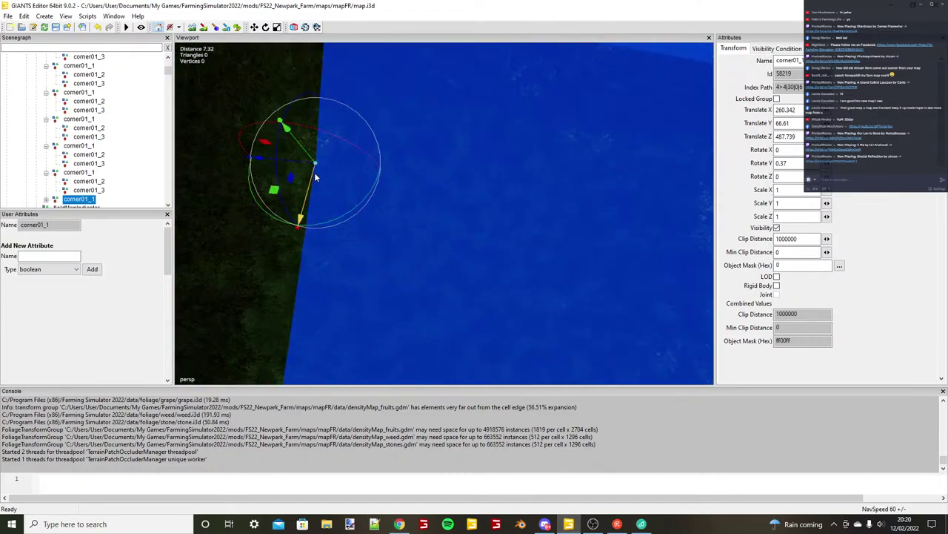
{"action": "left_click_drag", "start_coordinate": [317, 176], "coordinate": [307, 173]}
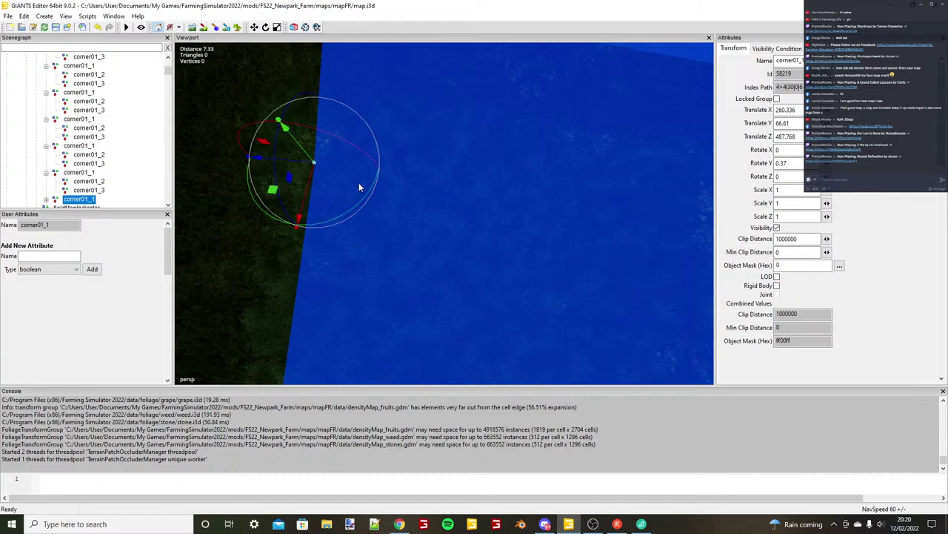
{"action": "scroll", "coordinate": [358, 183], "scroll_direction": "down", "scroll_amount": 3}
{"action": "left_click_drag", "start_coordinate": [358, 184], "coordinate": [340, 141], "text": "alt"}
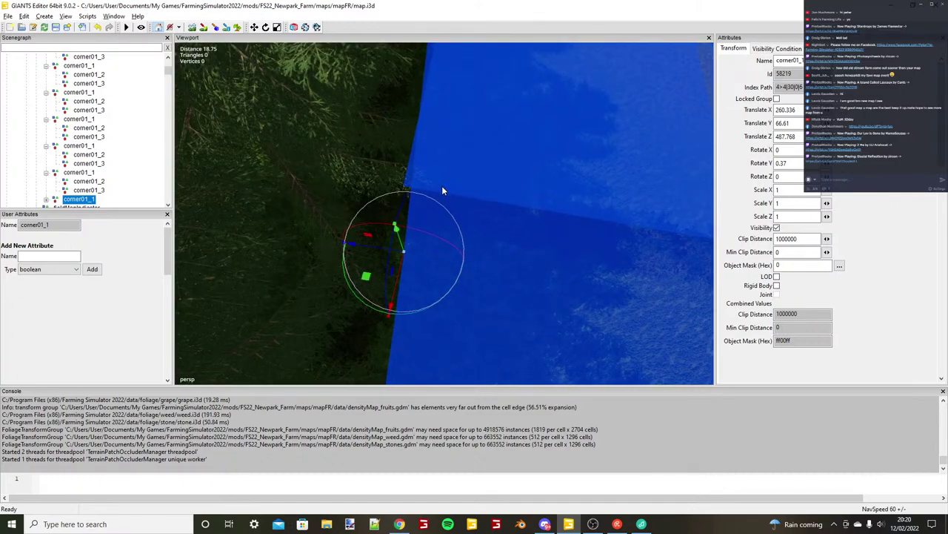
{"action": "left_click_drag", "start_coordinate": [443, 186], "coordinate": [450, 214], "text": "alt"}
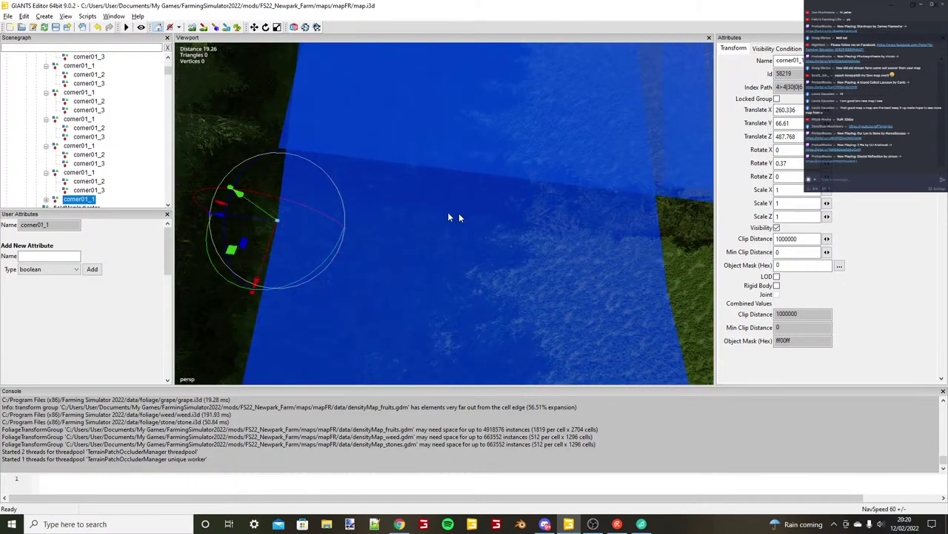
Place the seventh area's corner01_2 along the dividing hedge, at about X -1.5, Y -4.5, Z -35.2.
{"action": "left_click", "coordinate": [46, 200]}
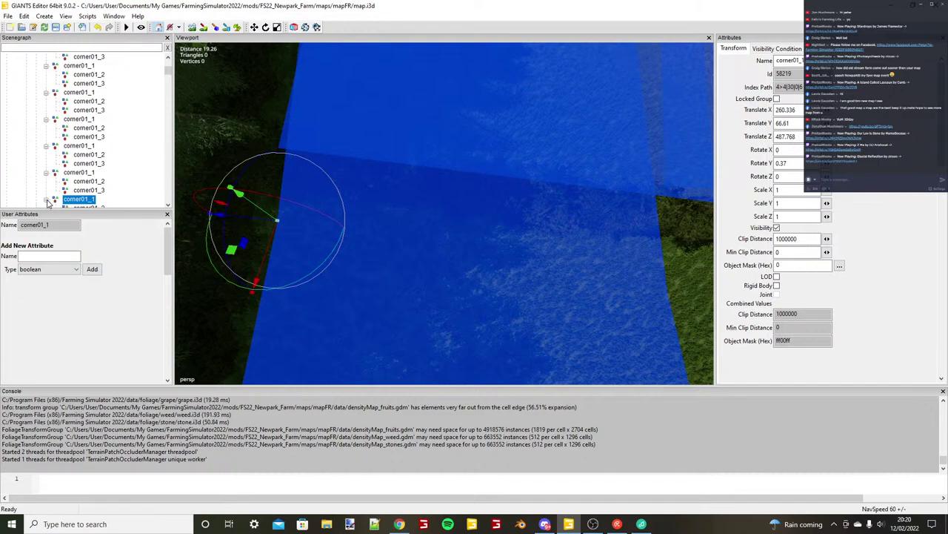
{"action": "scroll", "coordinate": [82, 200], "scroll_direction": "down", "scroll_amount": 1}
{"action": "left_click", "coordinate": [99, 191]}
{"action": "scroll", "coordinate": [414, 242], "scroll_direction": "down", "scroll_amount": 3}
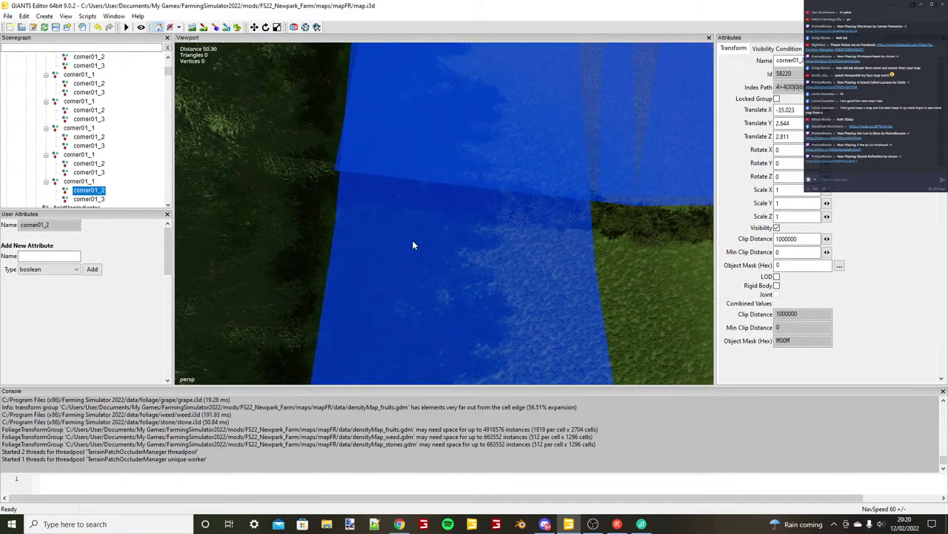
{"action": "left_click_drag", "start_coordinate": [413, 241], "coordinate": [528, 250], "text": "alt"}
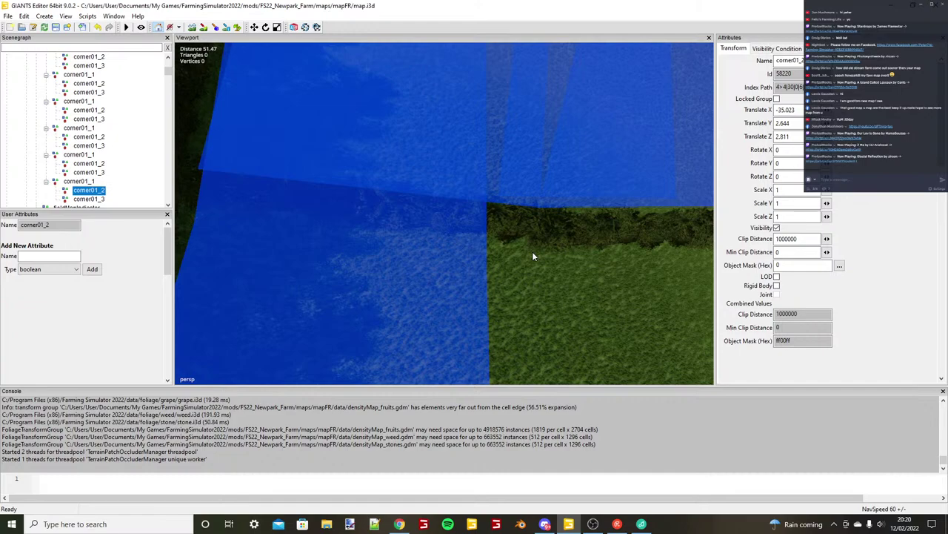
{"action": "key", "text": "ctrl+b"}
{"action": "scroll", "coordinate": [571, 263], "scroll_direction": "down", "scroll_amount": 2}
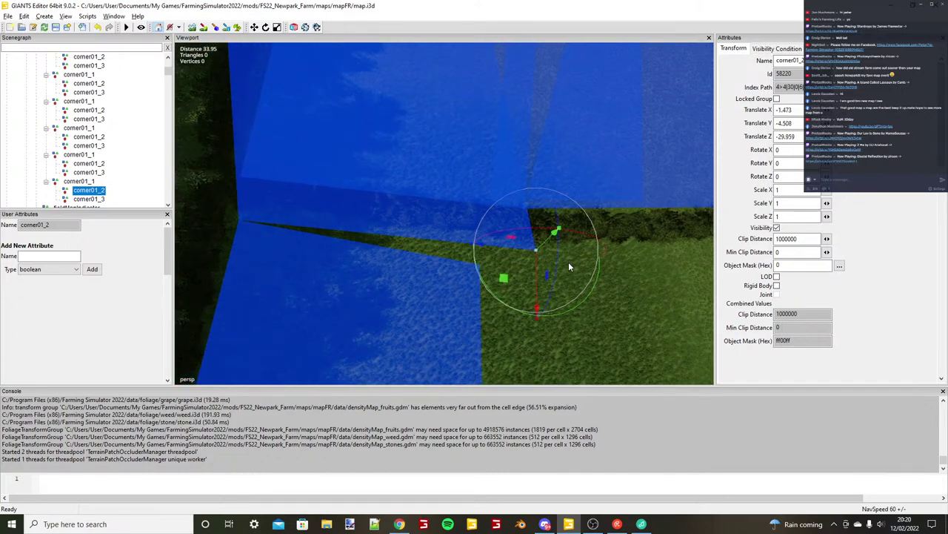
{"action": "scroll", "coordinate": [569, 264], "scroll_direction": "down", "scroll_amount": 2}
{"action": "left_click_drag", "start_coordinate": [454, 232], "coordinate": [496, 235]}
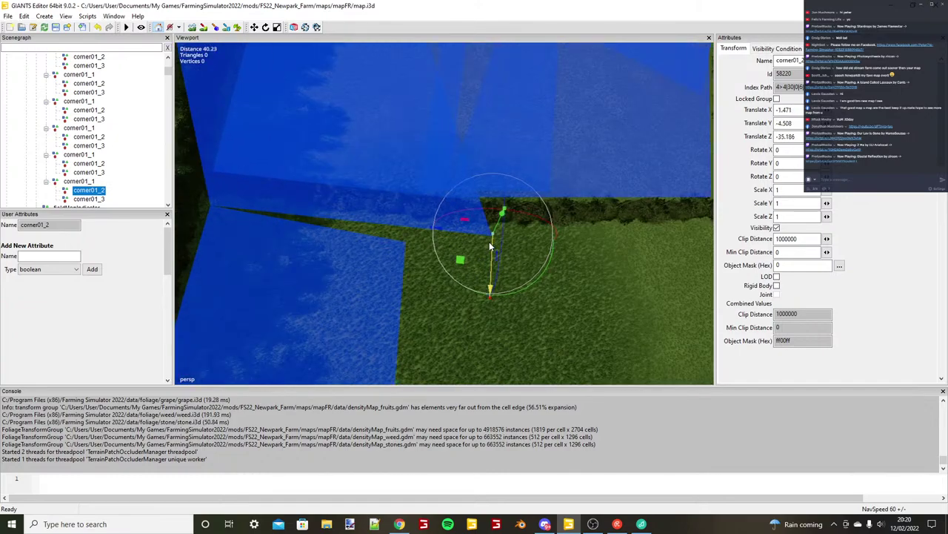
Place the seventh area's corner01_3 in the open grass away from the hedge, at about X 8.9, Y -5.2, Z -36.5.
{"action": "left_click", "coordinate": [88, 198]}
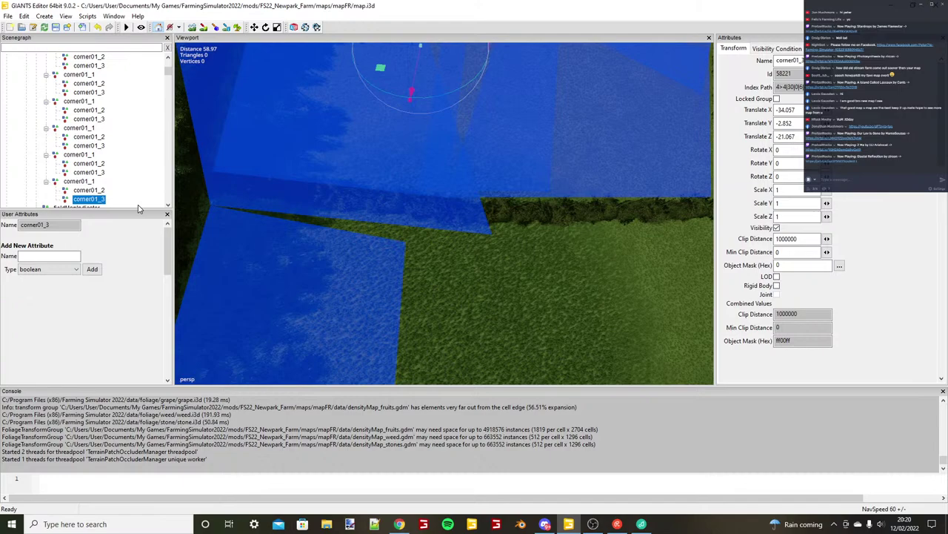
{"action": "scroll", "coordinate": [451, 275], "scroll_direction": "down", "scroll_amount": 2}
{"action": "key", "text": "ctrl+b"}
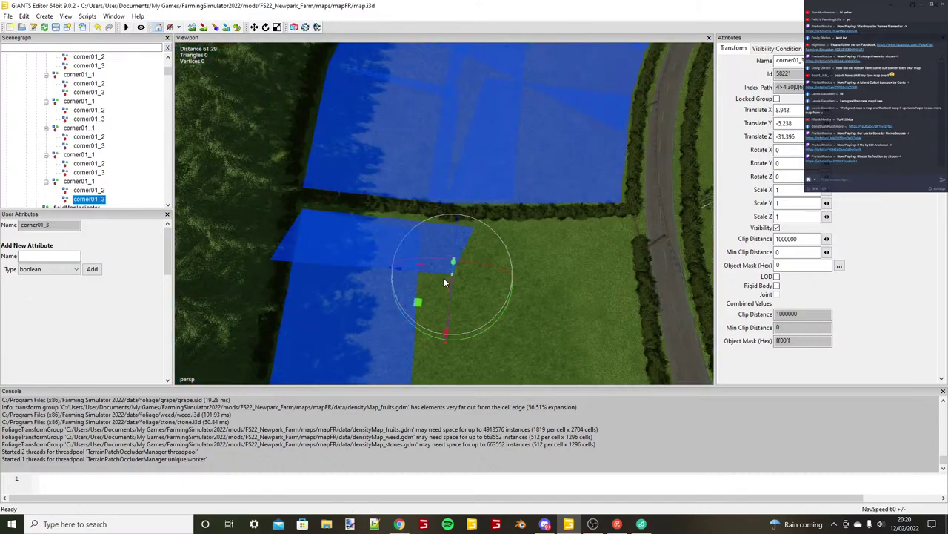
{"action": "left_click_drag", "start_coordinate": [444, 276], "coordinate": [469, 274]}
{"action": "middle_click_drag", "start_coordinate": [469, 274], "coordinate": [464, 272], "text": "alt"}
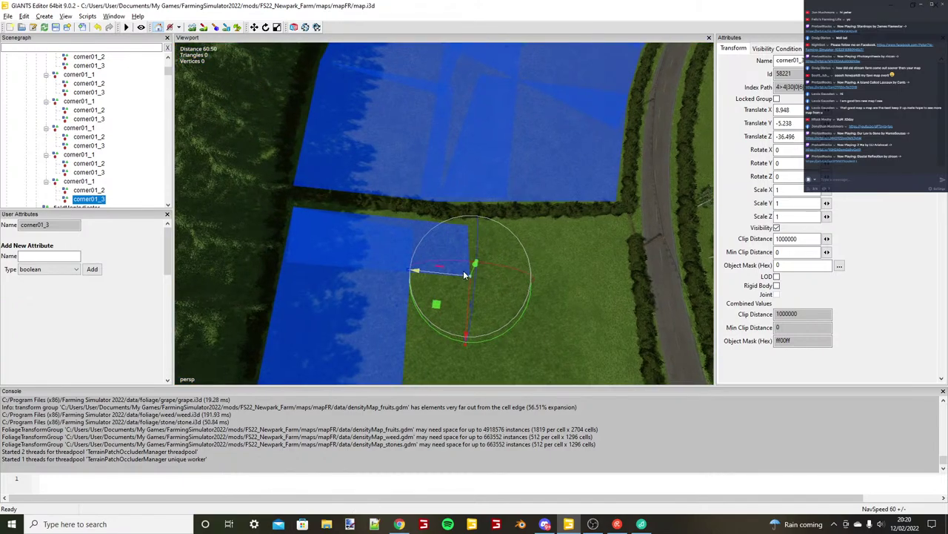
Try to move the seventh corner01_1 itself along the dividing hedge, to about X 258.8, Y 61.7, Z 455.7.
{"action": "scroll", "coordinate": [463, 271], "scroll_direction": "up", "scroll_amount": 3}
{"action": "left_click", "coordinate": [90, 182]}
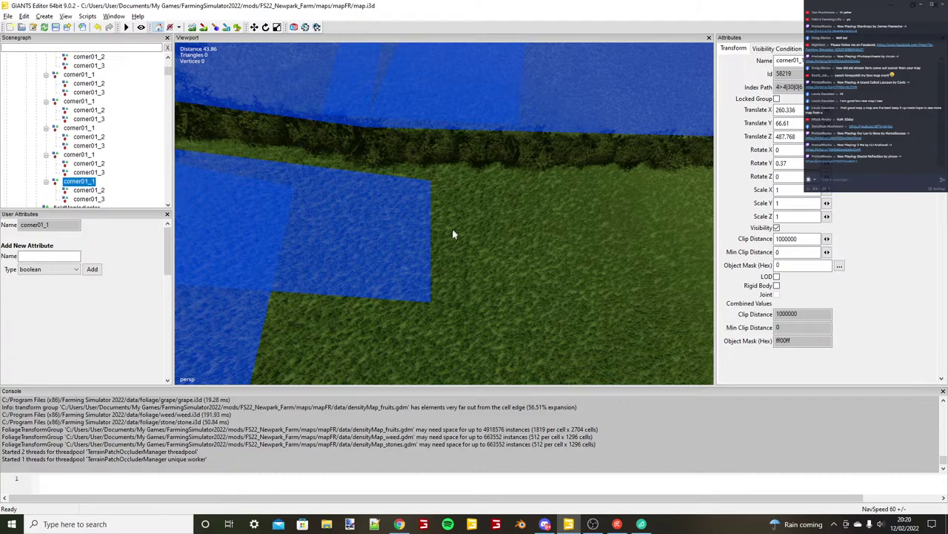
{"action": "scroll", "coordinate": [453, 234], "scroll_direction": "down", "scroll_amount": 2}
{"action": "middle_click_drag", "start_coordinate": [453, 234], "coordinate": [396, 224], "text": "alt"}
{"action": "key", "text": "ctrl+b"}
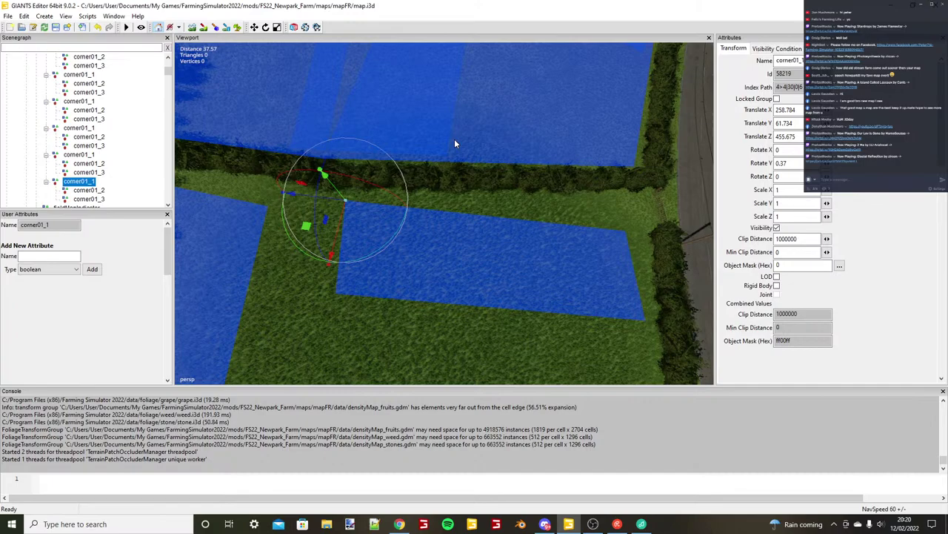
{"action": "scroll", "coordinate": [454, 138], "scroll_direction": "down", "scroll_amount": 2}
{"action": "key", "text": "ctrl+b"}
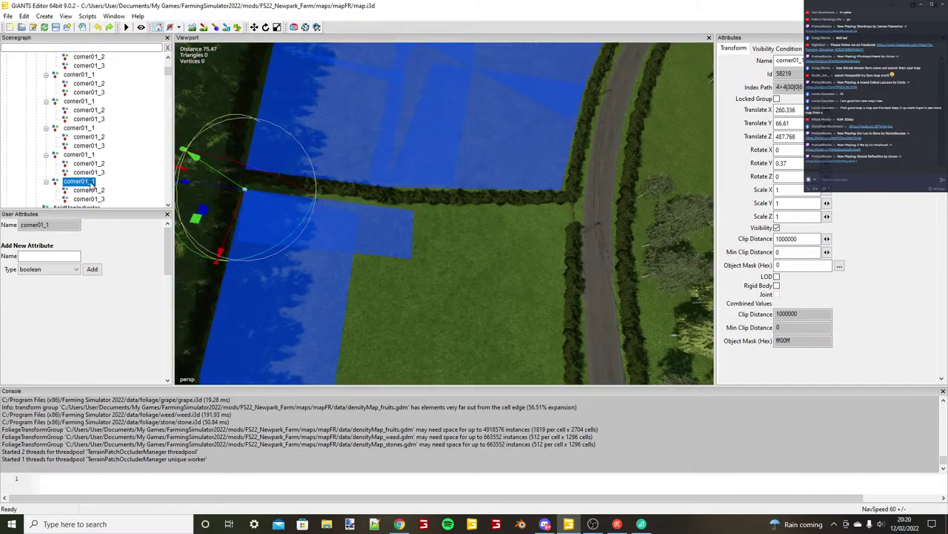
Duplicate the seventh corner01_1 and place the copy along the dividing hedge, at about X 258.5, Y 61.4, Z 455.6.
{"action": "key", "text": "ctrl+d"}
{"action": "key", "text": "ctrl+b"}
{"action": "scroll", "coordinate": [429, 226], "scroll_direction": "up", "scroll_amount": 2}
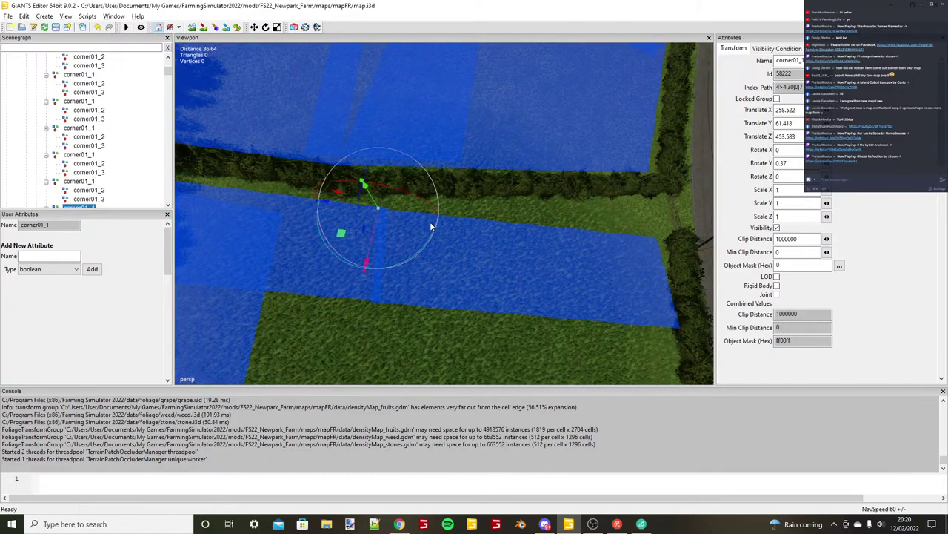
{"action": "scroll", "coordinate": [430, 222], "scroll_direction": "up", "scroll_amount": 2}
{"action": "left_click_drag", "start_coordinate": [394, 219], "coordinate": [358, 233]}
{"action": "scroll", "coordinate": [421, 224], "scroll_direction": "down", "scroll_amount": 2}
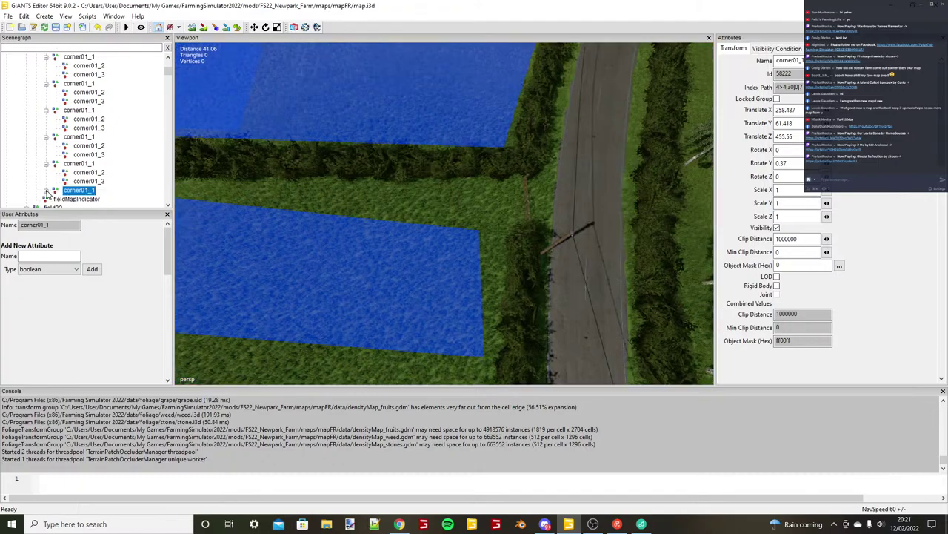
Place the eighth area's corner01_2 where the dividing hedge meets the roadside hedge, at about X -6.8, Y -4.5, Z -37.4.
{"action": "left_click", "coordinate": [47, 191]}
{"action": "left_click", "coordinate": [88, 198]}
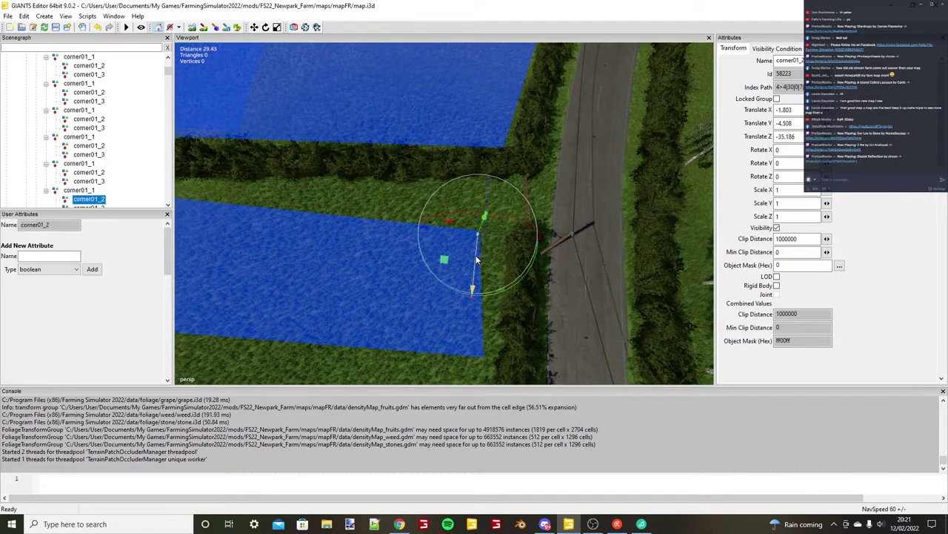
{"action": "left_click_drag", "start_coordinate": [477, 259], "coordinate": [485, 219]}
{"action": "scroll", "coordinate": [497, 212], "scroll_direction": "up", "scroll_amount": 3}
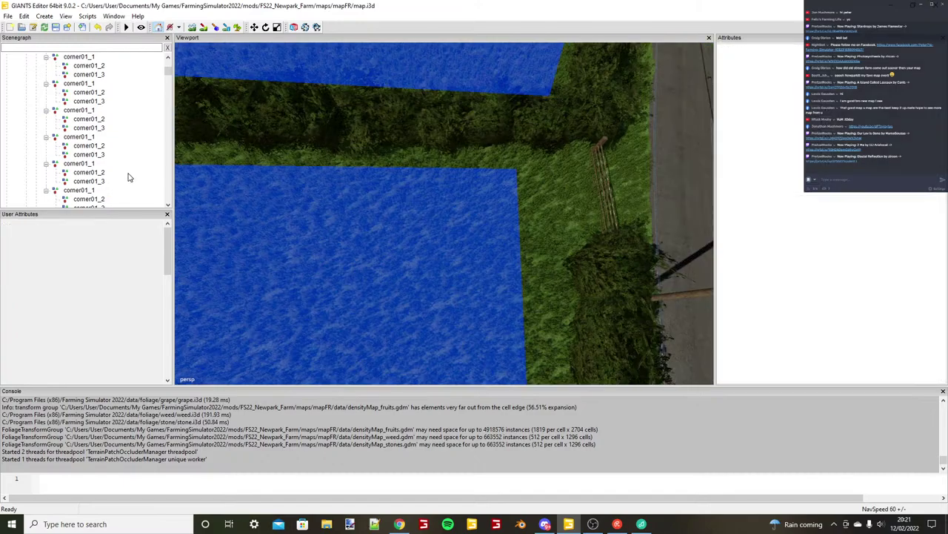
{"action": "scroll", "coordinate": [91, 185], "scroll_direction": "down", "scroll_amount": 1}
{"action": "left_click", "coordinate": [90, 190]}
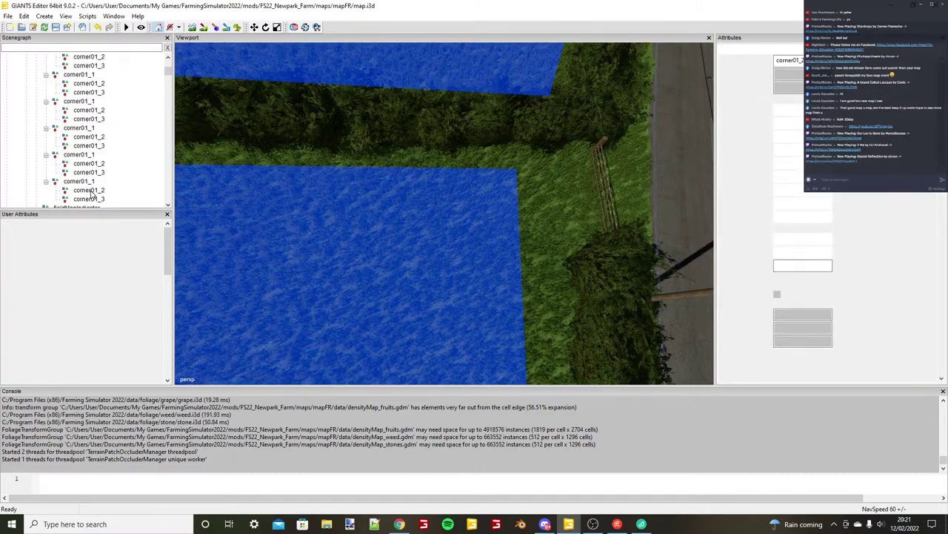
{"action": "left_click", "coordinate": [89, 191]}
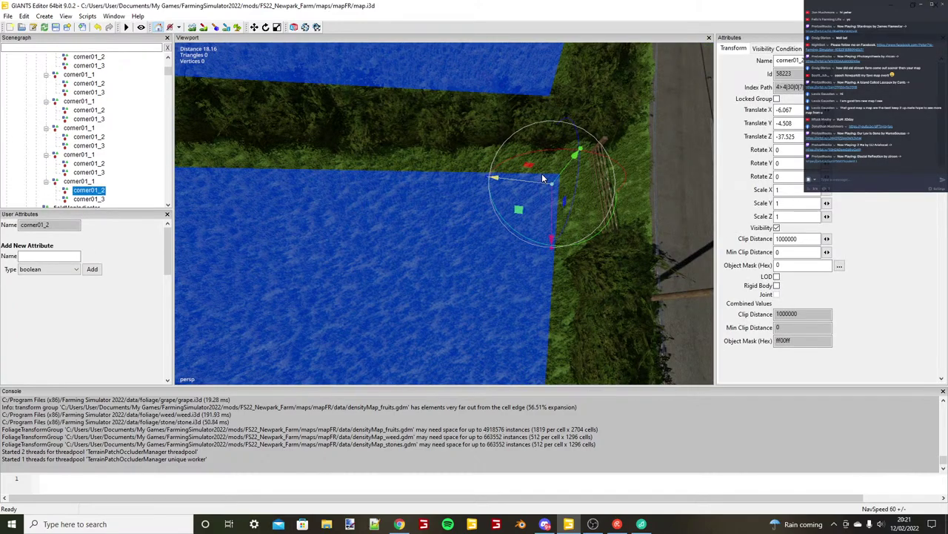
{"action": "left_click", "coordinate": [550, 199]}
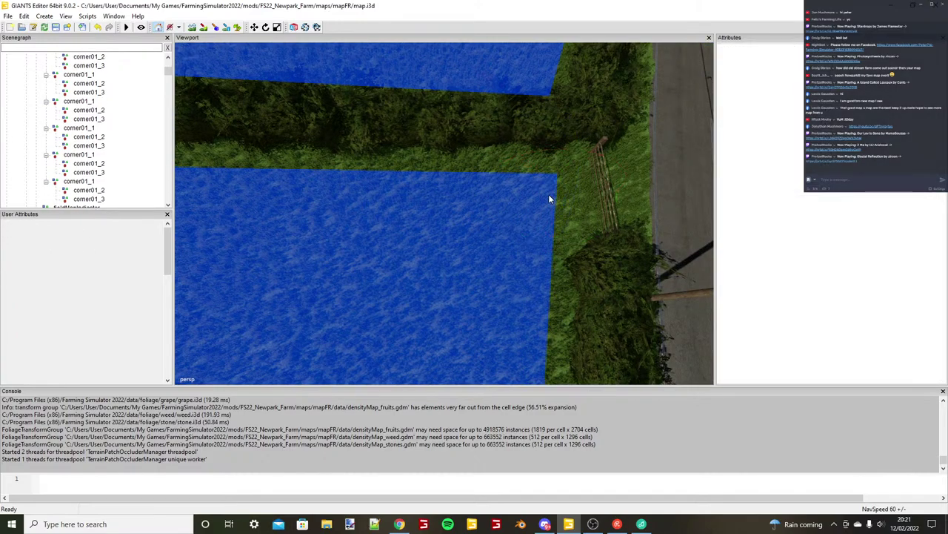
{"action": "left_click", "coordinate": [89, 190]}
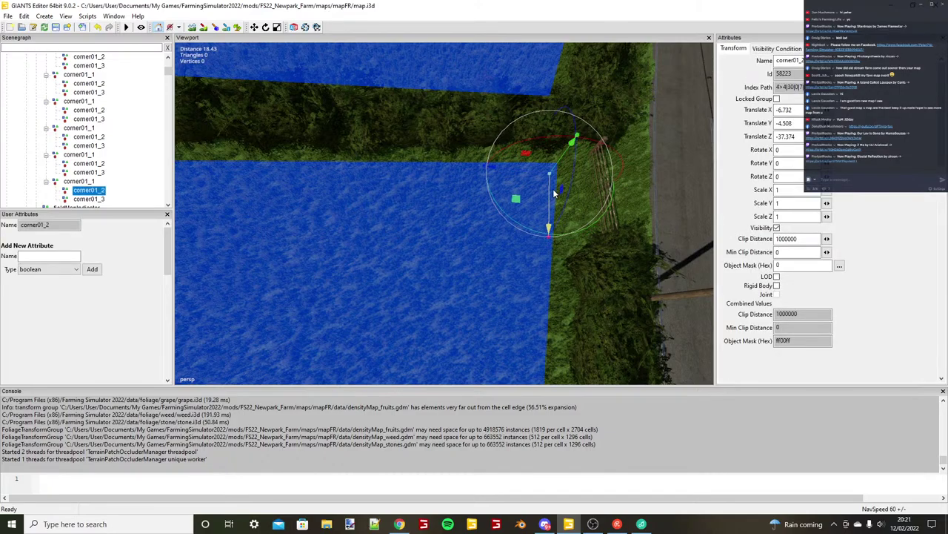
{"action": "scroll", "coordinate": [434, 236], "scroll_direction": "down", "scroll_amount": 4}
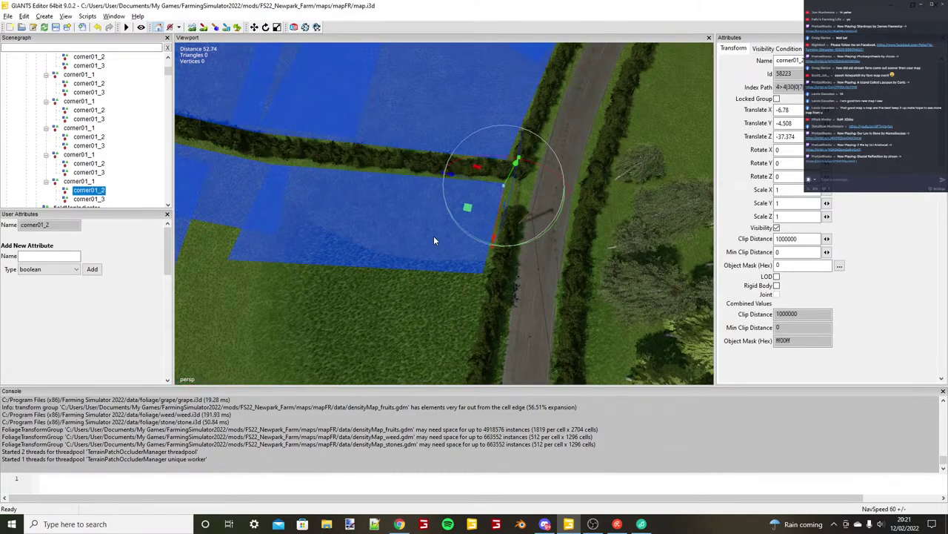
Move the eighth area's corner01_3 further along the roadside hedge, to about X 25.7, Y -5.2.
{"action": "left_click", "coordinate": [99, 200]}
{"action": "left_click_drag", "start_coordinate": [449, 240], "coordinate": [604, 261], "text": "alt"}
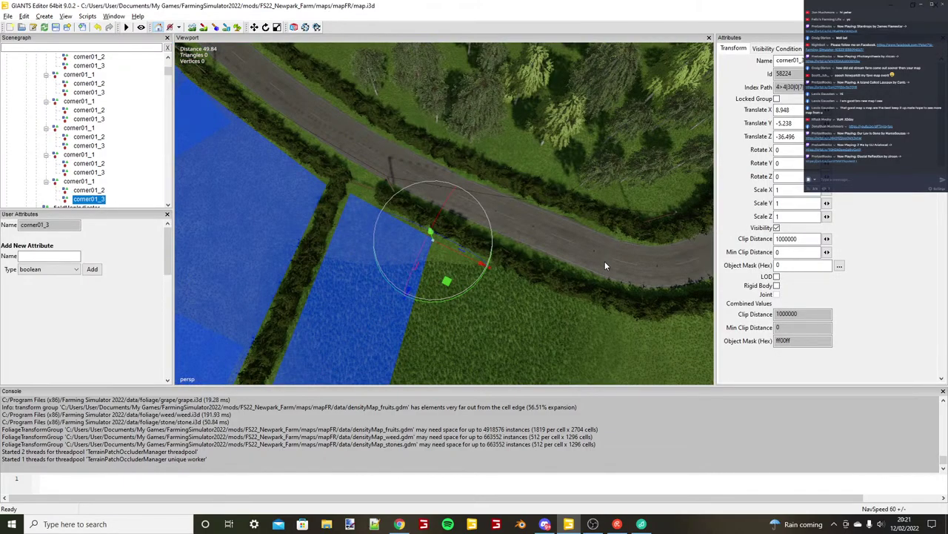
{"action": "left_click_drag", "start_coordinate": [484, 265], "coordinate": [580, 314]}
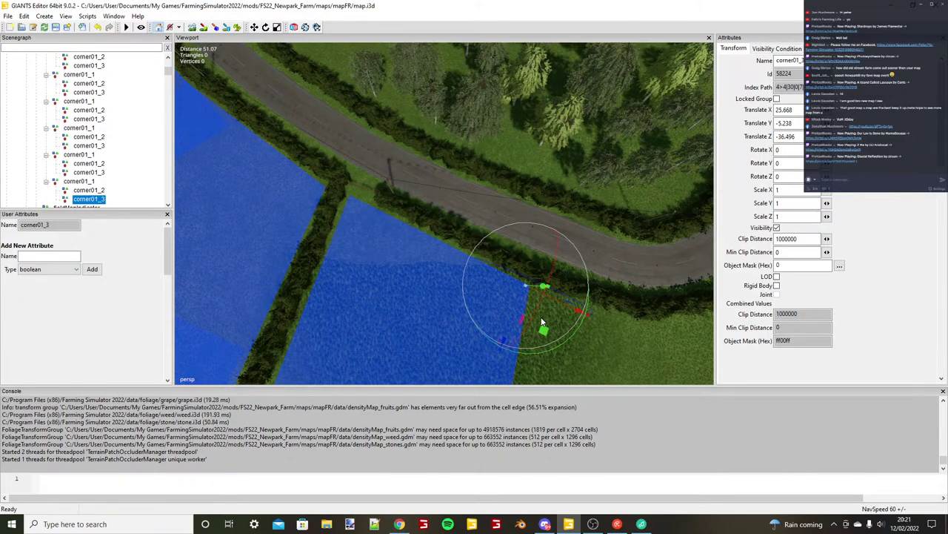
{"action": "left_click_drag", "start_coordinate": [505, 341], "coordinate": [504, 343]}
{"action": "left_click_drag", "start_coordinate": [520, 312], "coordinate": [622, 350], "text": "alt"}
Duplicate the eighth corner01_1 and place the copy at that area's far roadside corner, at about X 283.8, Y 58.5, Z 419.3.
{"action": "left_click", "coordinate": [87, 182]}
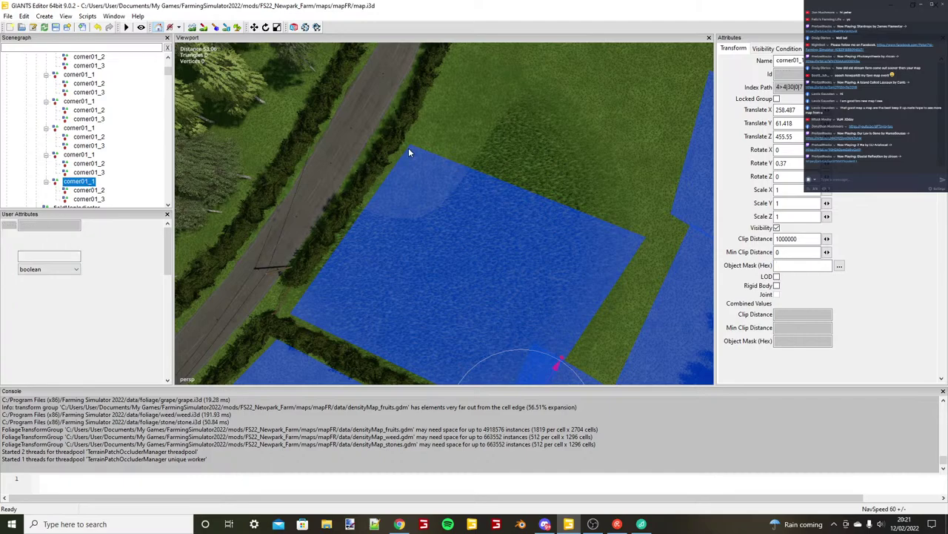
{"action": "key", "text": "ctrl+d"}
{"action": "key", "text": "ctrl+b"}
{"action": "middle_click_drag", "start_coordinate": [409, 148], "coordinate": [410, 223], "text": "alt"}
{"action": "scroll", "coordinate": [438, 205], "scroll_direction": "up", "scroll_amount": 6}
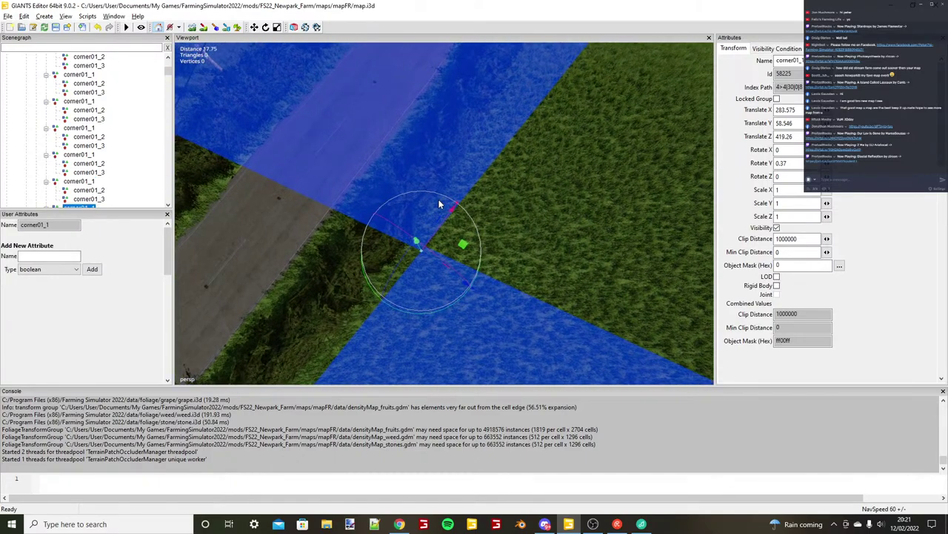
{"action": "scroll", "coordinate": [438, 204], "scroll_direction": "up", "scroll_amount": 3}
{"action": "left_click_drag", "start_coordinate": [461, 232], "coordinate": [474, 209]}
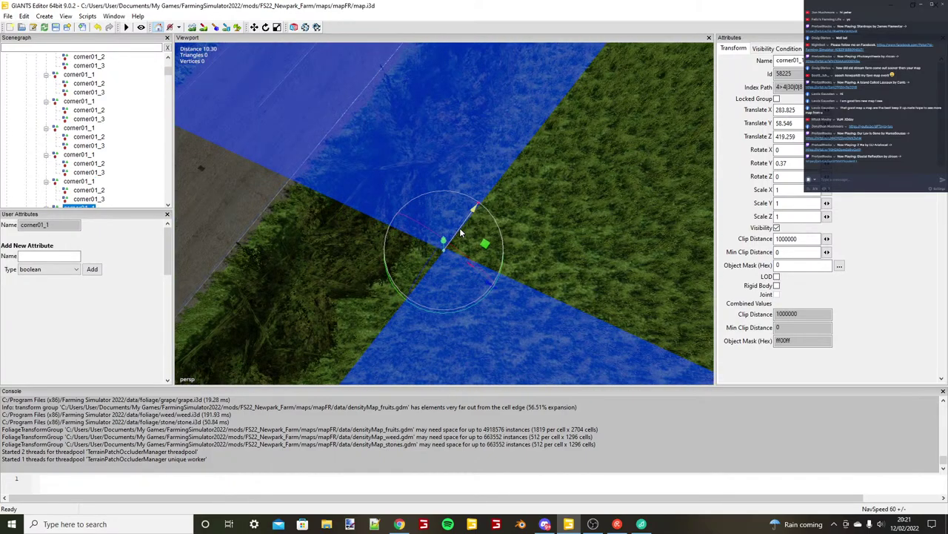
Place the ninth area's corner01_2 further along the roadside hedge, at about X 20.7, Y 0.2, Z -3.2.
{"action": "left_click", "coordinate": [83, 205]}
{"action": "key", "text": "ctrl+d"}
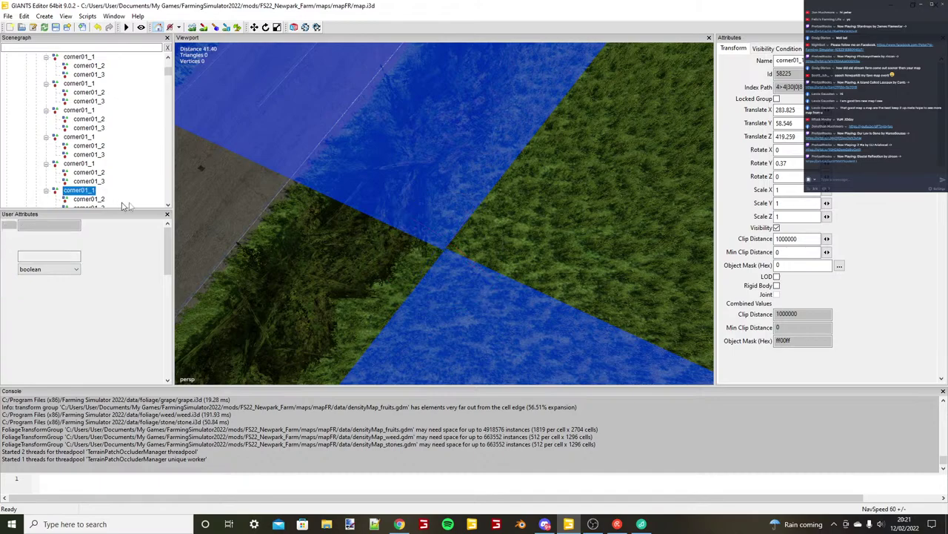
{"action": "left_click", "coordinate": [97, 199]}
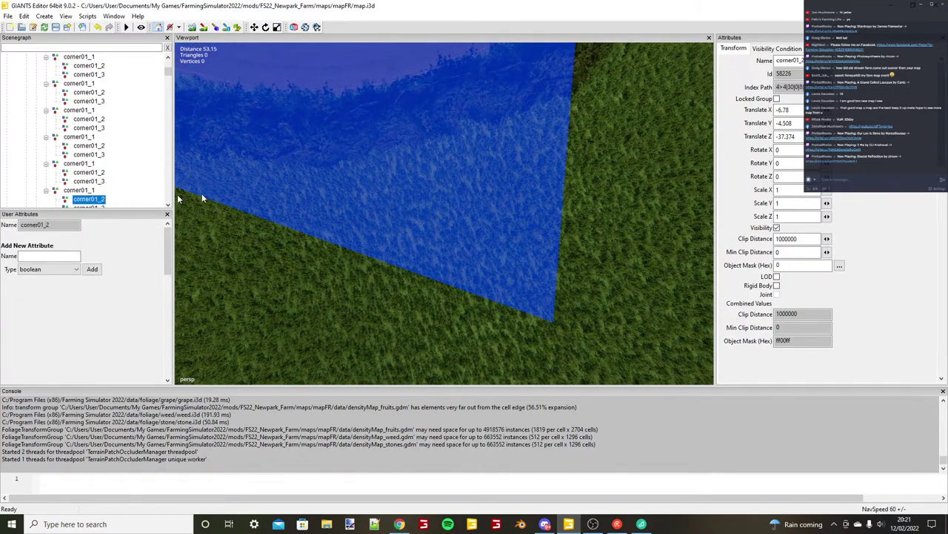
{"action": "scroll", "coordinate": [427, 210], "scroll_direction": "down", "scroll_amount": 3}
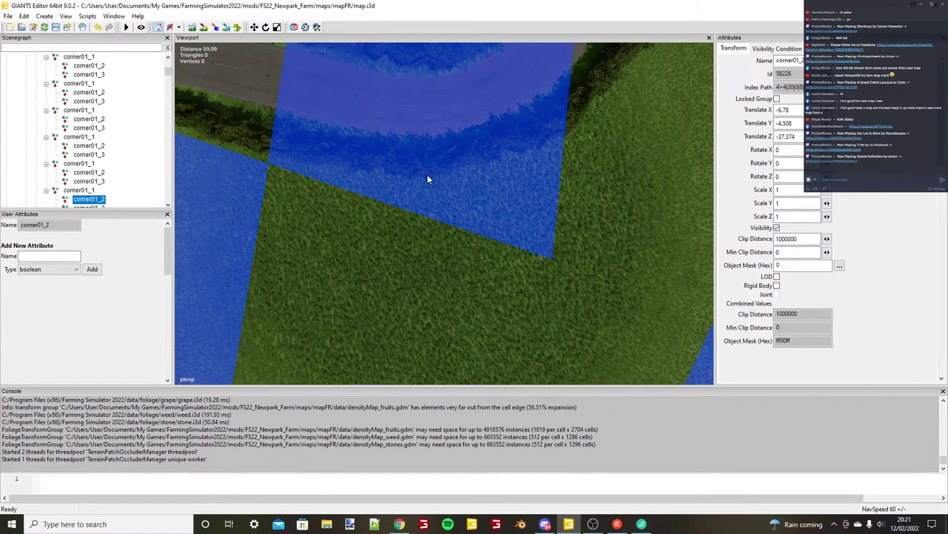
{"action": "key", "text": "ctrl+b"}
{"action": "left_click_drag", "start_coordinate": [448, 187], "coordinate": [465, 197]}
{"action": "left_click_drag", "start_coordinate": [493, 199], "coordinate": [344, 183]}
{"action": "scroll", "coordinate": [484, 211], "scroll_direction": "down", "scroll_amount": 2}
{"action": "scroll", "coordinate": [332, 195], "scroll_direction": "down", "scroll_amount": 1}
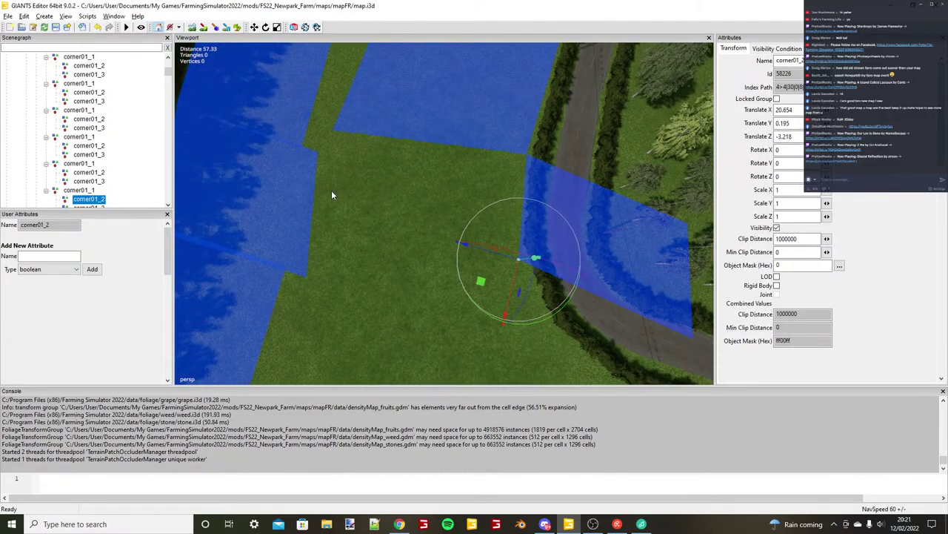
{"action": "scroll", "coordinate": [88, 193], "scroll_direction": "down", "scroll_amount": 1}
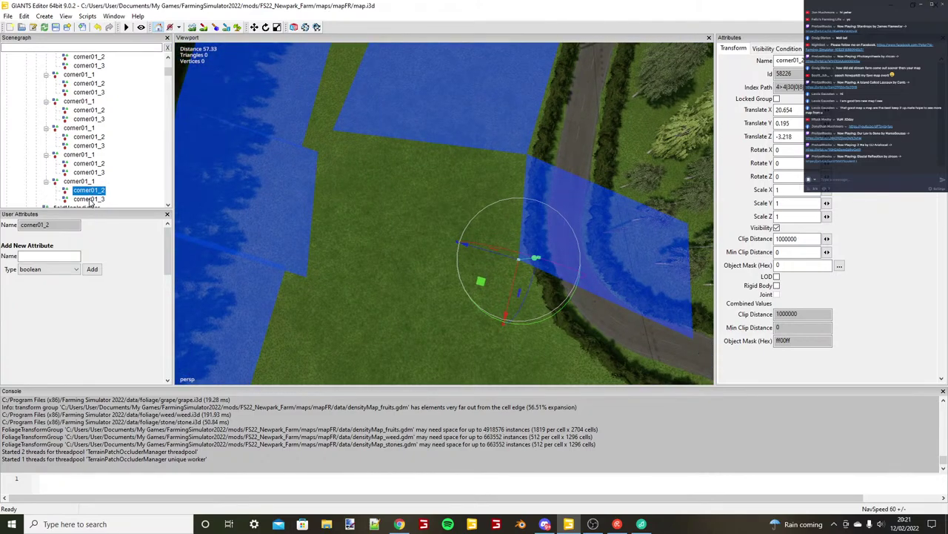
Place the ninth area's corner01_3 over the areas on the woodland side, at about X 21.1, Y 2.6, Z 41.0.
{"action": "left_click", "coordinate": [90, 200]}
{"action": "key", "text": "ctrl+b"}
{"action": "left_click", "coordinate": [309, 200]}
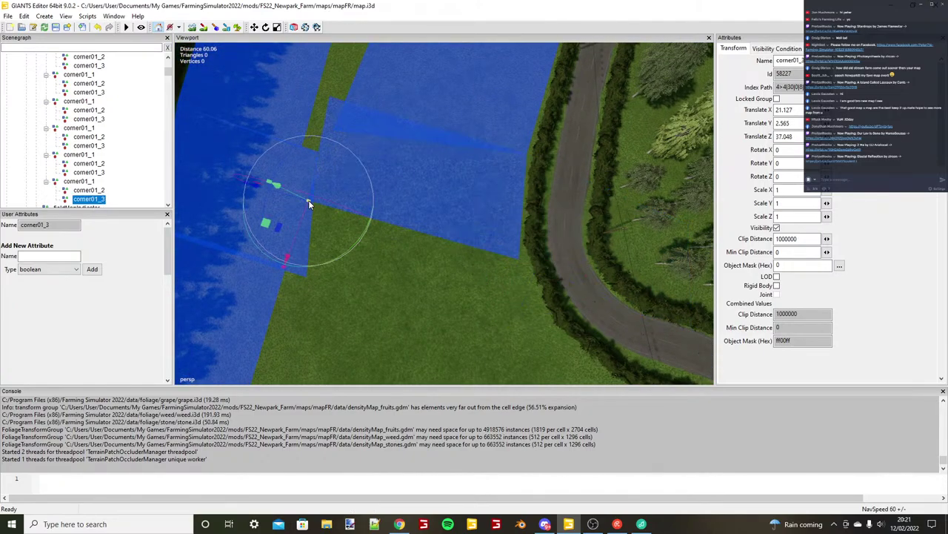
{"action": "middle_click_drag", "start_coordinate": [308, 200], "coordinate": [459, 221], "text": "alt"}
{"action": "scroll", "coordinate": [458, 221], "scroll_direction": "up", "scroll_amount": 3}
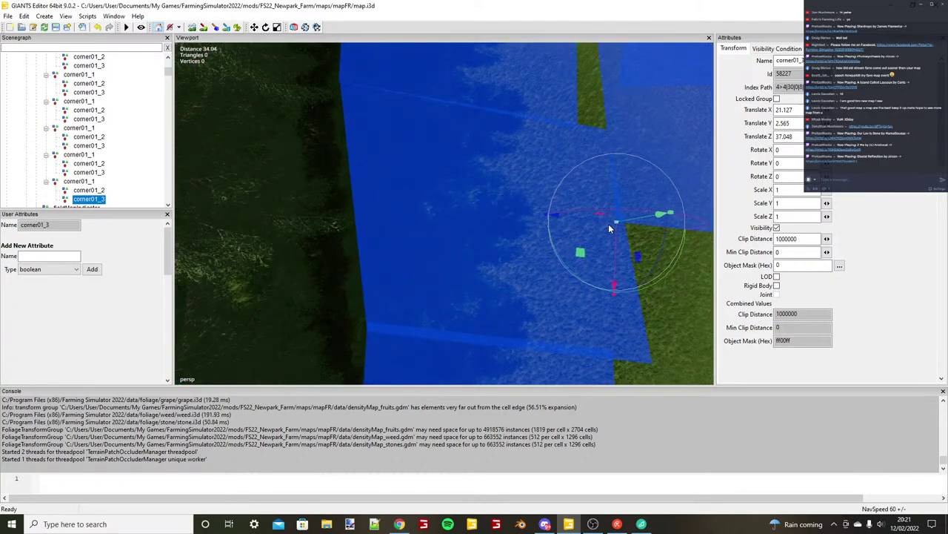
{"action": "left_click_drag", "start_coordinate": [607, 220], "coordinate": [521, 208]}
{"action": "scroll", "coordinate": [569, 223], "scroll_direction": "down", "scroll_amount": 4}
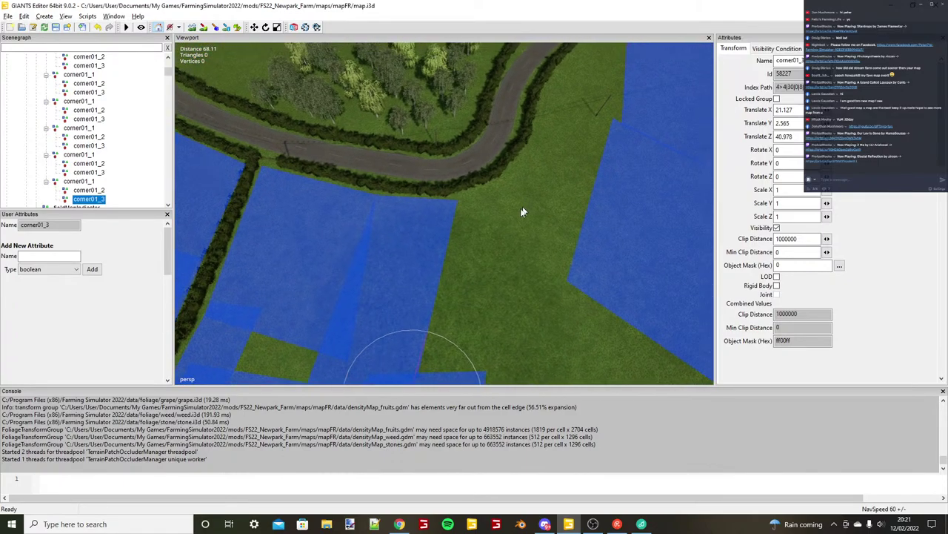
Duplicate the ninth corner01_1 and place the copy at that area's far roadside corner, at about X 302.6, Y 58.7, Z 416.2.
{"action": "scroll", "coordinate": [522, 208], "scroll_direction": "up", "scroll_amount": 4}
{"action": "left_click", "coordinate": [99, 184]}
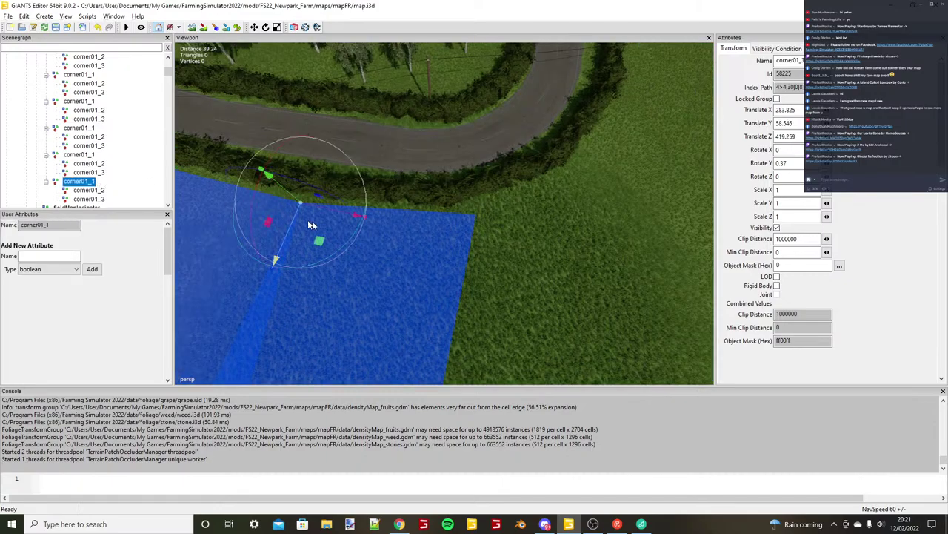
{"action": "left_click_drag", "start_coordinate": [312, 221], "coordinate": [318, 223], "text": "alt"}
{"action": "middle_click_drag", "start_coordinate": [320, 227], "coordinate": [432, 267]}
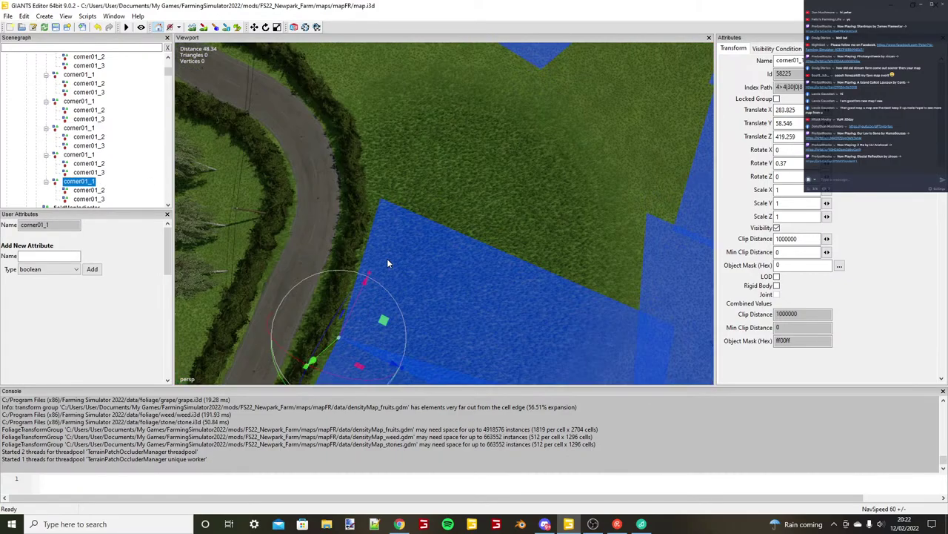
{"action": "key", "text": "ctrl+d"}
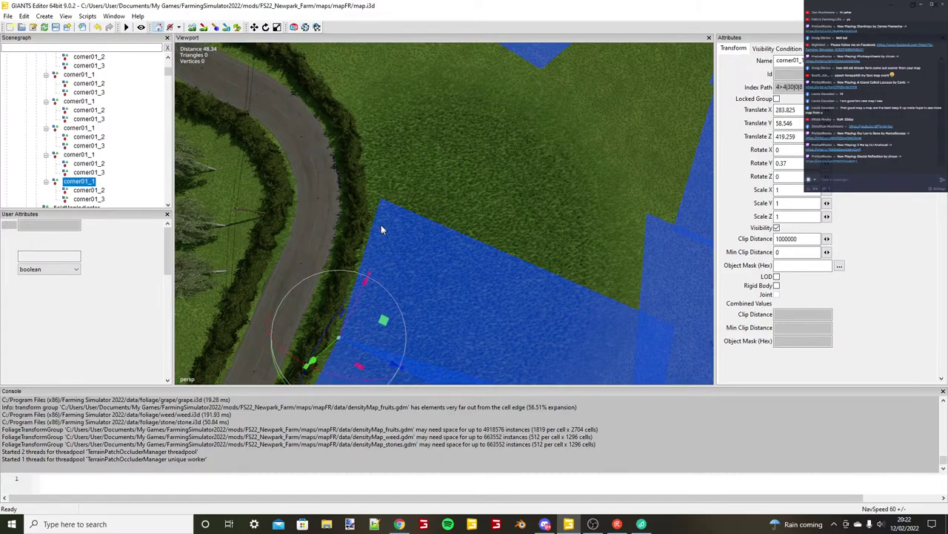
{"action": "key", "text": "ctrl+b"}
{"action": "scroll", "coordinate": [381, 224], "scroll_direction": "up", "scroll_amount": 5}
{"action": "left_click_drag", "start_coordinate": [518, 216], "coordinate": [491, 272]}
{"action": "scroll", "coordinate": [498, 183], "scroll_direction": "down", "scroll_amount": 5}
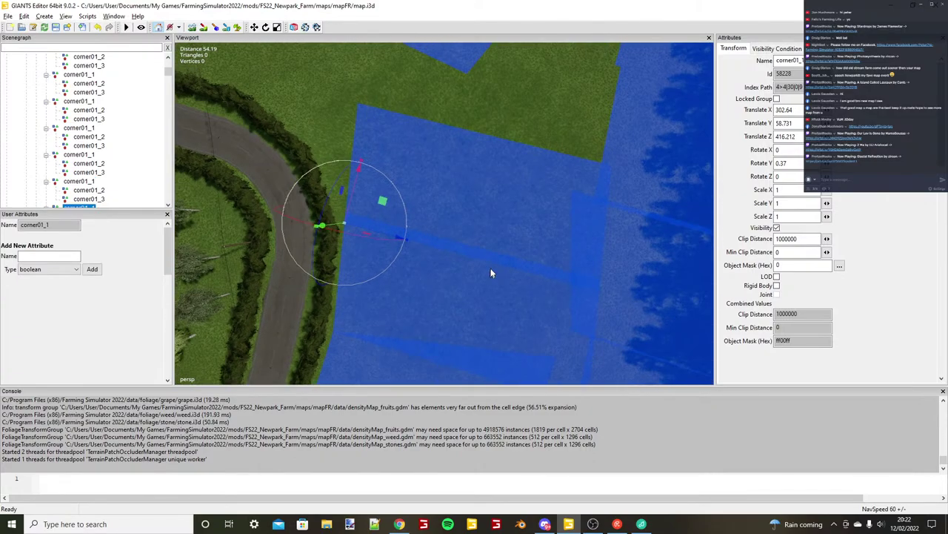
{"action": "mouse_move", "coordinate": [350, 186]}
{"action": "middle_mouse_down", "text": "alt"}
{"action": "mouse_move", "coordinate": [346, 219]}
{"action": "mouse_move", "coordinate": [360, 201]}
{"action": "middle_mouse_up", "text": "alt"}
{"action": "scroll", "coordinate": [360, 201], "scroll_direction": "up", "scroll_amount": 2}
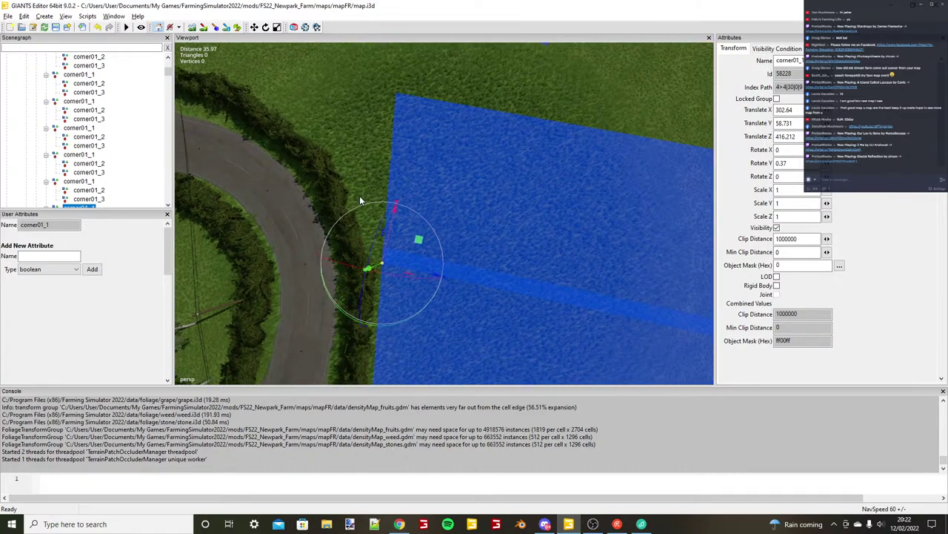
Place the tenth area's corner01_2 by the hedge at the road bend, at about X 15.8, Z -11.7, and move its corner01_3 to X 18.7.
{"action": "left_click", "coordinate": [79, 181]}
{"action": "scroll", "coordinate": [80, 190], "scroll_direction": "down", "scroll_amount": 2}
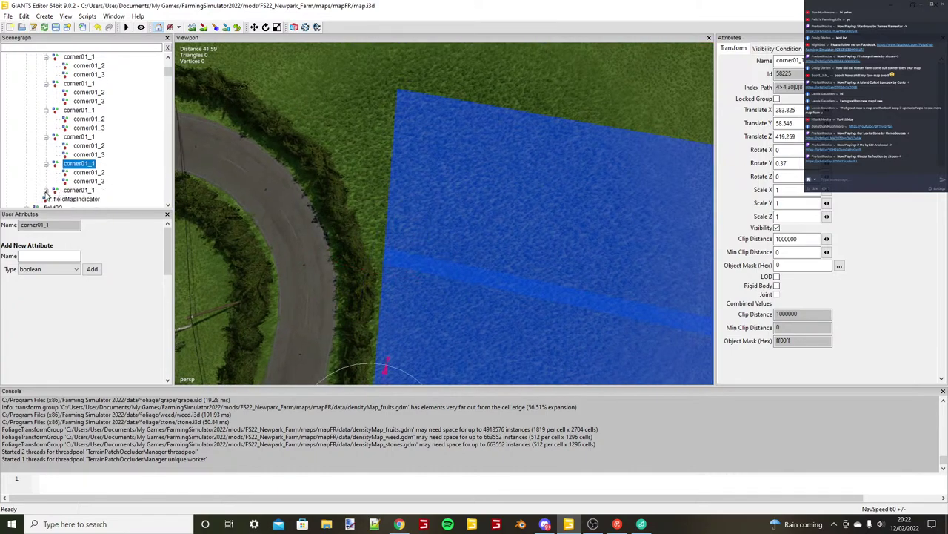
{"action": "left_click", "coordinate": [46, 191]}
{"action": "left_click", "coordinate": [87, 199]}
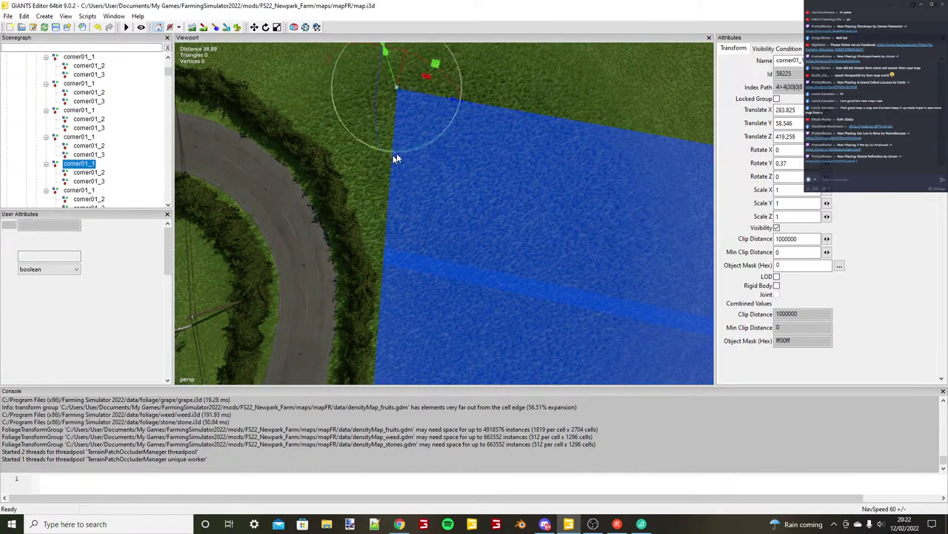
{"action": "key", "text": "ctrl+b"}
{"action": "left_click_drag", "start_coordinate": [507, 177], "coordinate": [415, 138], "text": "alt"}
{"action": "left_click_drag", "start_coordinate": [404, 140], "coordinate": [618, 250]}
{"action": "scroll", "coordinate": [485, 180], "scroll_direction": "down", "scroll_amount": 5}
{"action": "middle_click_drag", "start_coordinate": [618, 251], "coordinate": [522, 241], "text": "alt"}
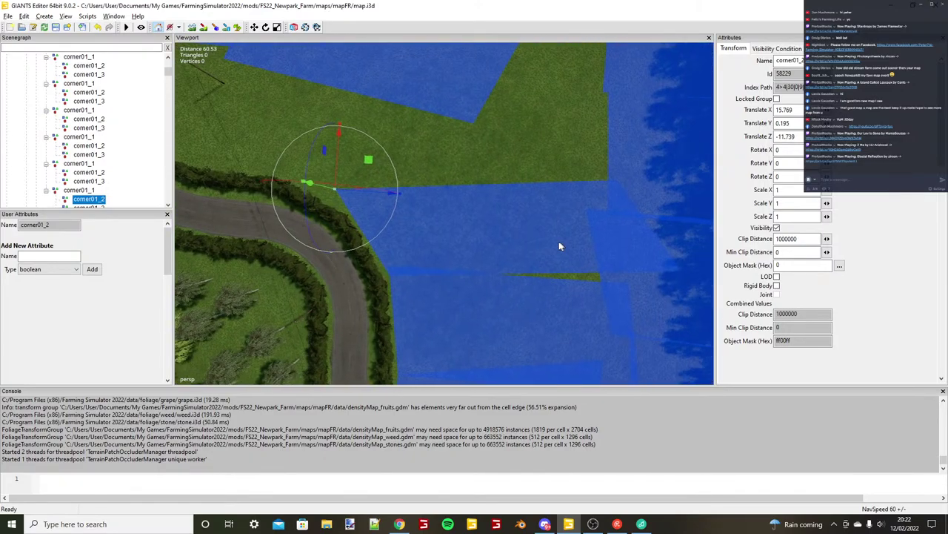
{"action": "left_click", "coordinate": [97, 204]}
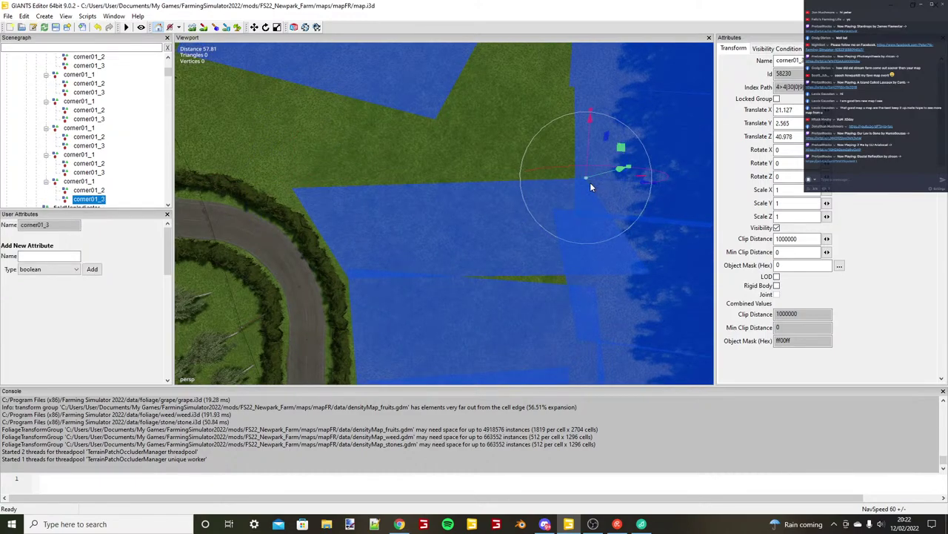
{"action": "left_click_drag", "start_coordinate": [590, 182], "coordinate": [591, 189]}
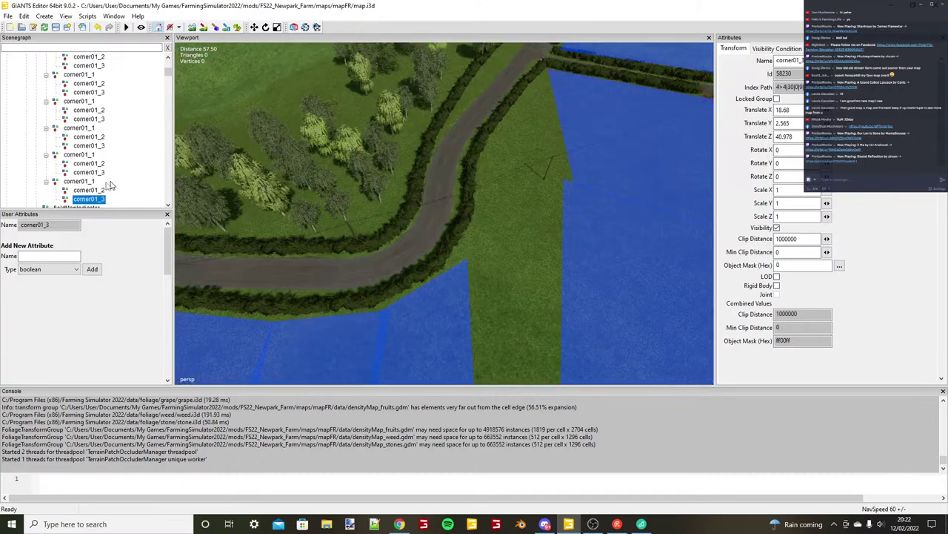
Duplicate the tenth corner01_1 and place the copy further along the road-bend hedge, at about X 315.6, Y 58.5, Z 406.3.
{"action": "left_click", "coordinate": [92, 183]}
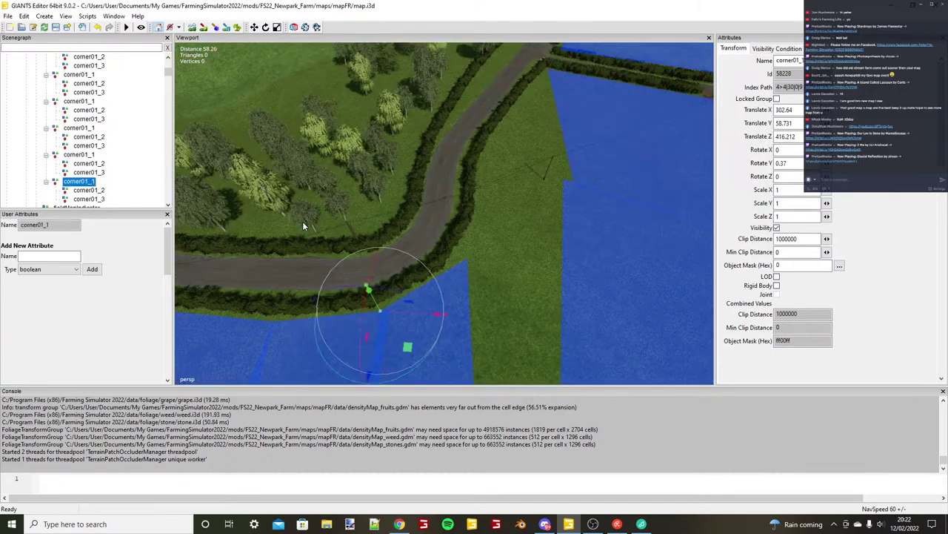
{"action": "key", "text": "ctrl+b"}
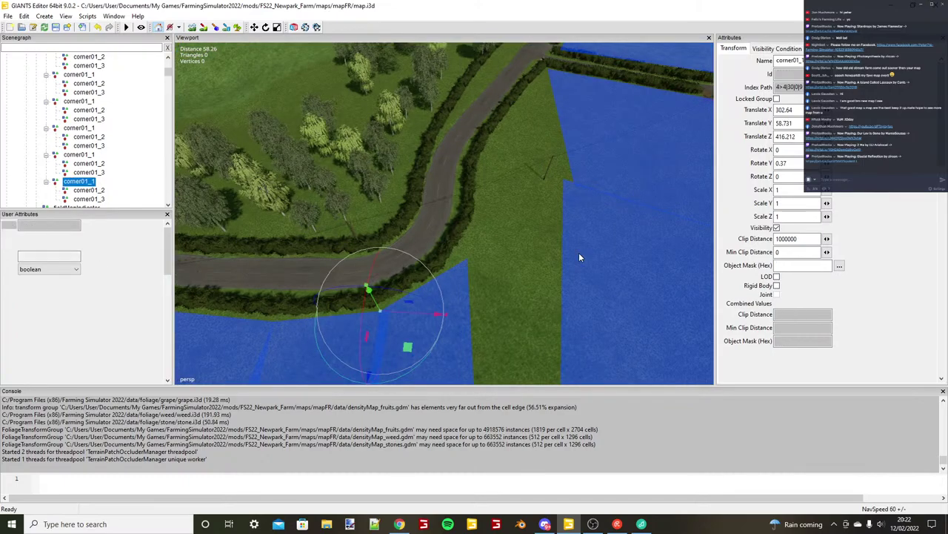
{"action": "key", "text": "ctrl+b"}
{"action": "scroll", "coordinate": [478, 280], "scroll_direction": "up", "scroll_amount": 5}
{"action": "key", "text": "ctrl+b"}
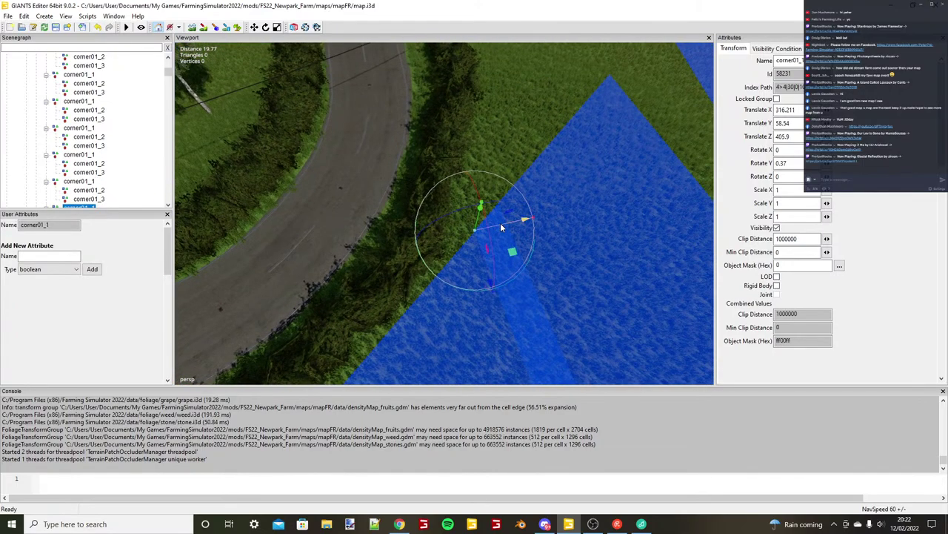
{"action": "left_click_drag", "start_coordinate": [500, 227], "coordinate": [461, 250]}
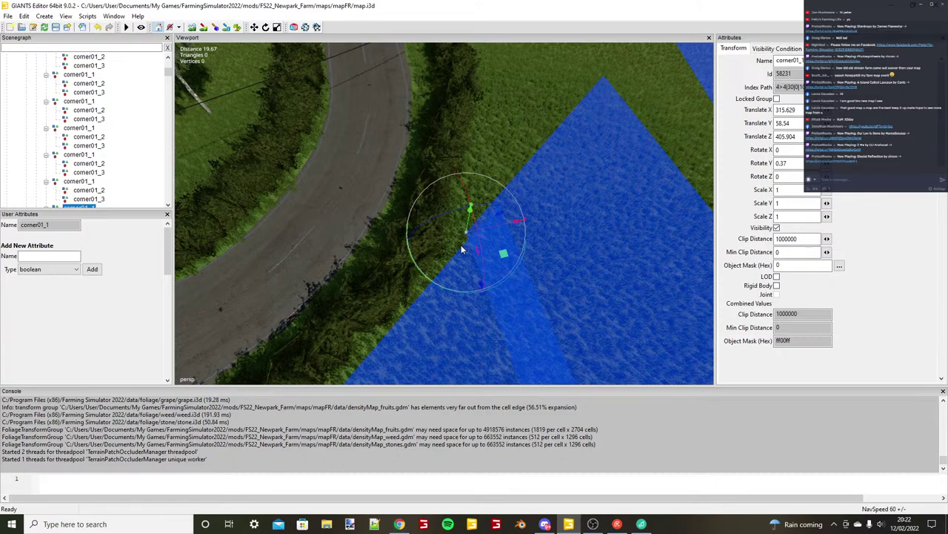
{"action": "left_click_drag", "start_coordinate": [480, 283], "coordinate": [486, 302]}
{"action": "scroll", "coordinate": [461, 249], "scroll_direction": "down", "scroll_amount": 1}
{"action": "scroll", "coordinate": [94, 198], "scroll_direction": "down", "scroll_amount": 2}
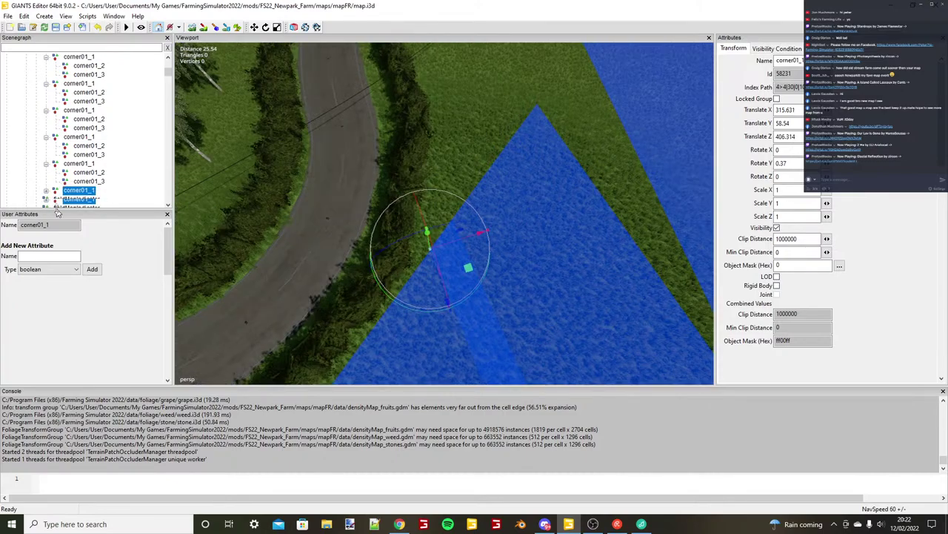
Place the eleventh area's corner01_2 away from the road, beside the woodland-side areas, at about X 6.0, Y 0.2, Z -15.4.
{"action": "left_click", "coordinate": [47, 191]}
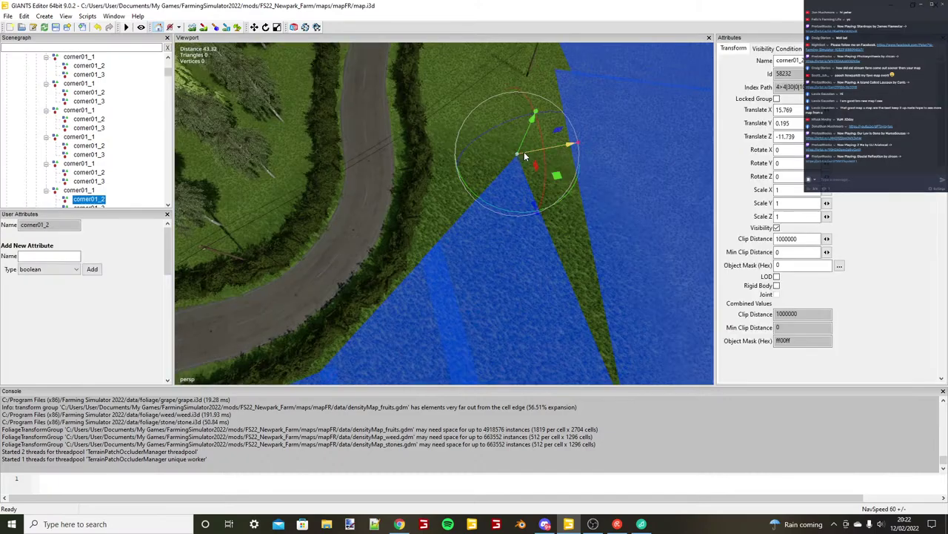
{"action": "left_click_drag", "start_coordinate": [522, 152], "coordinate": [476, 143]}
{"action": "left_click_drag", "start_coordinate": [476, 144], "coordinate": [597, 191], "text": "alt"}
{"action": "middle_click_drag", "start_coordinate": [598, 191], "coordinate": [552, 197], "text": "alt"}
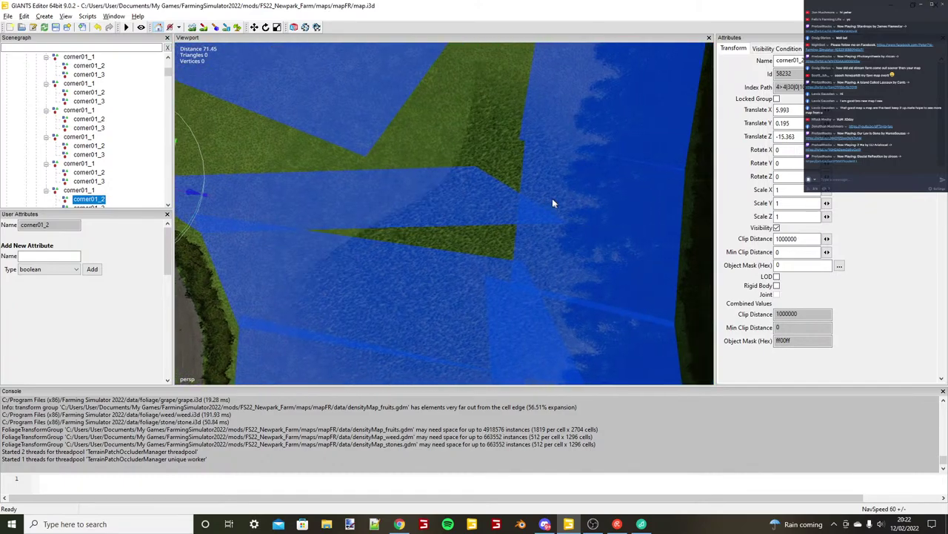
{"action": "scroll", "coordinate": [552, 198], "scroll_direction": "down", "scroll_amount": 2}
Move the eleventh area's corner01_3 across the areas on the woodland side, to about X 13.3, Y 2.6, Z 51.0.
{"action": "left_click", "coordinate": [92, 203]}
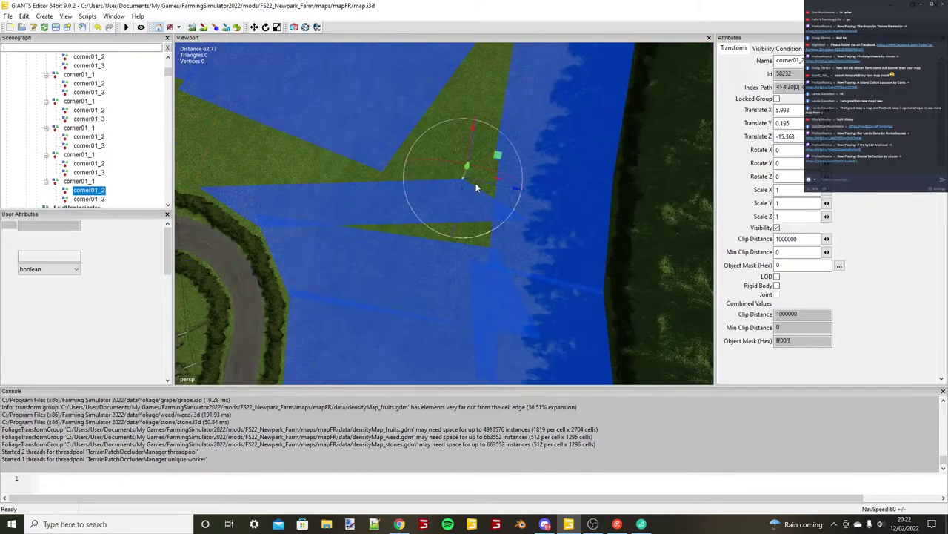
{"action": "key", "text": "Down"}
{"action": "left_click_drag", "start_coordinate": [513, 183], "coordinate": [505, 229]}
{"action": "left_click_drag", "start_coordinate": [505, 229], "coordinate": [499, 256], "text": "alt"}
{"action": "scroll", "coordinate": [412, 226], "scroll_direction": "up", "scroll_amount": 5}
{"action": "left_click", "coordinate": [93, 199]}
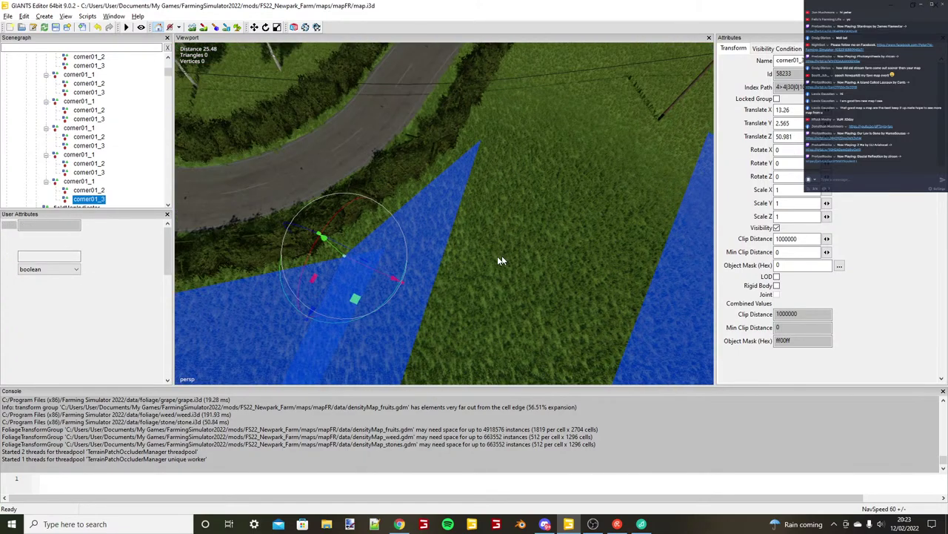
Duplicate the eleventh corner01_1 and place the copy by the roadside hedge near that area's pointed end, at about X 321.0, Y 58.5, Z 392.0.
{"action": "left_click", "coordinate": [79, 181]}
{"action": "scroll", "coordinate": [353, 292], "scroll_direction": "down", "scroll_amount": 5}
{"action": "left_click_drag", "start_coordinate": [354, 292], "coordinate": [308, 268], "text": "alt"}
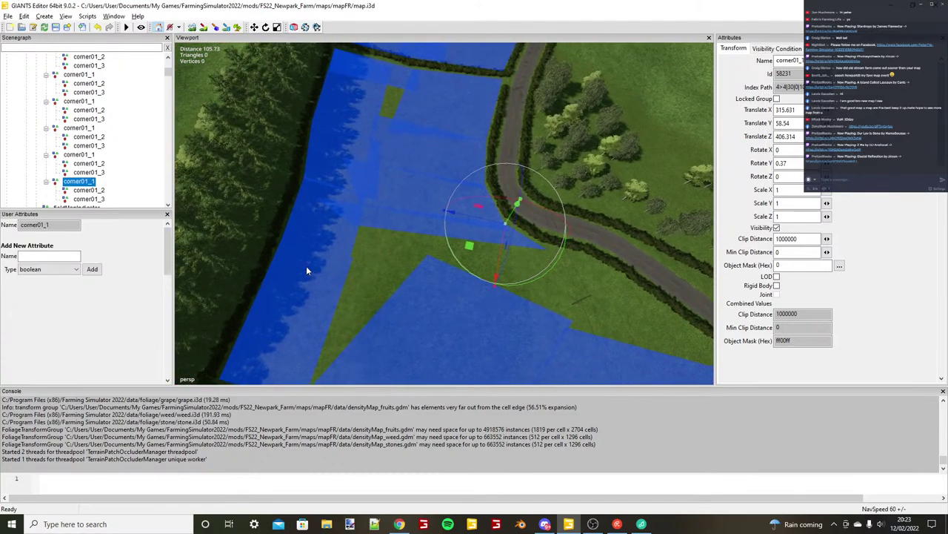
{"action": "scroll", "coordinate": [307, 266], "scroll_direction": "up", "scroll_amount": 5}
{"action": "key", "text": "ctrl+d"}
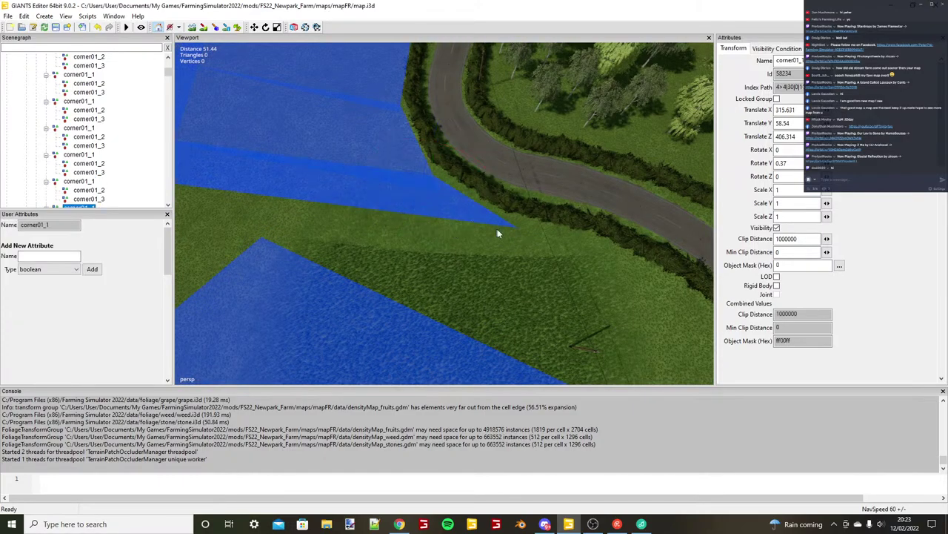
{"action": "left_click_drag", "start_coordinate": [431, 229], "coordinate": [453, 231], "text": "alt"}
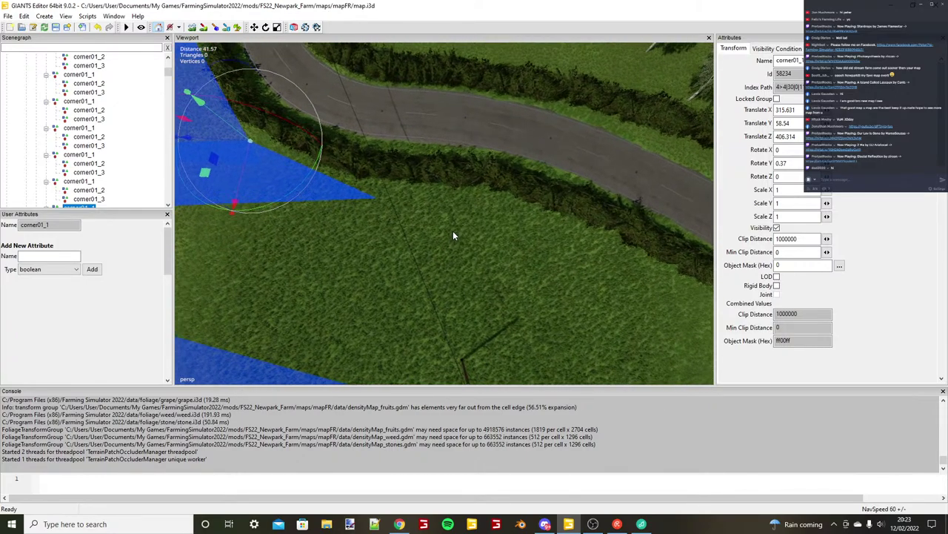
{"action": "scroll", "coordinate": [453, 231], "scroll_direction": "up", "scroll_amount": 1}
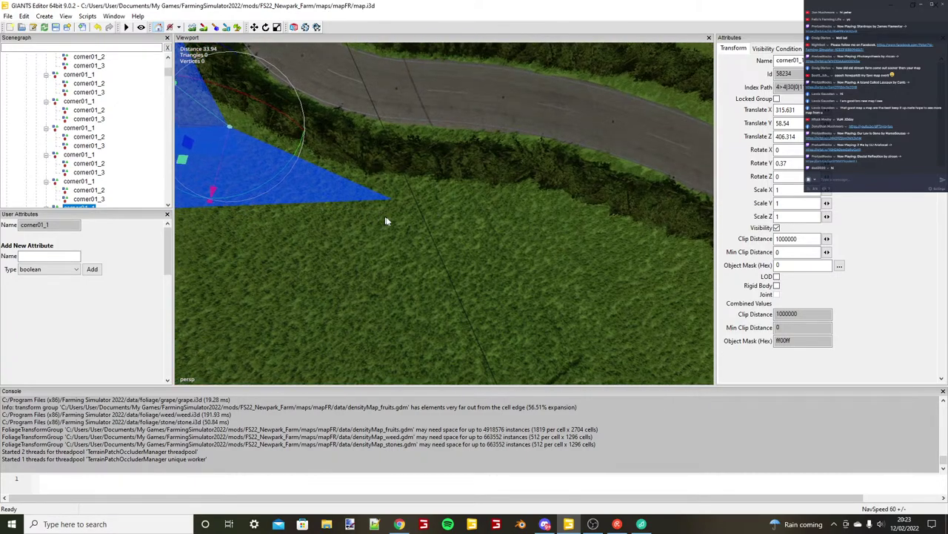
{"action": "left_click_drag", "start_coordinate": [385, 221], "coordinate": [419, 227], "text": "alt"}
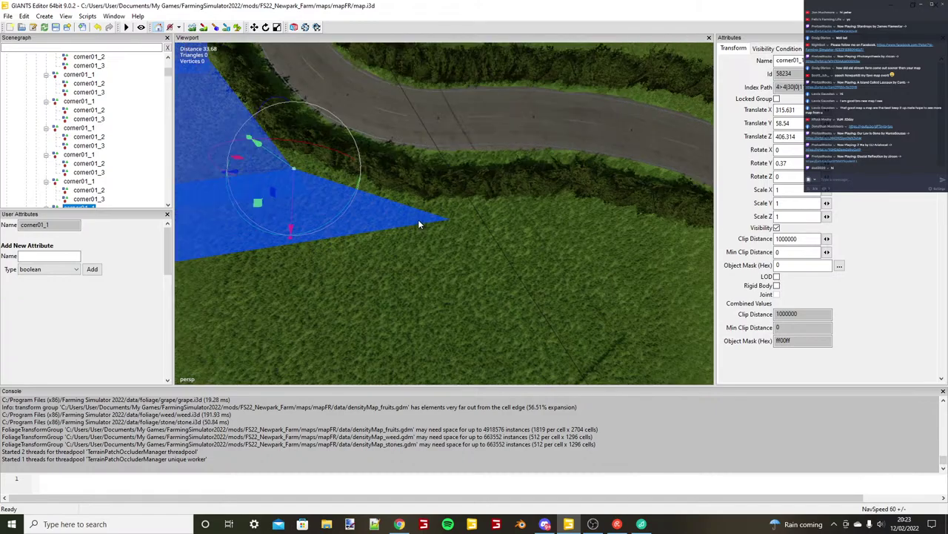
{"action": "key", "text": "ctrl+b"}
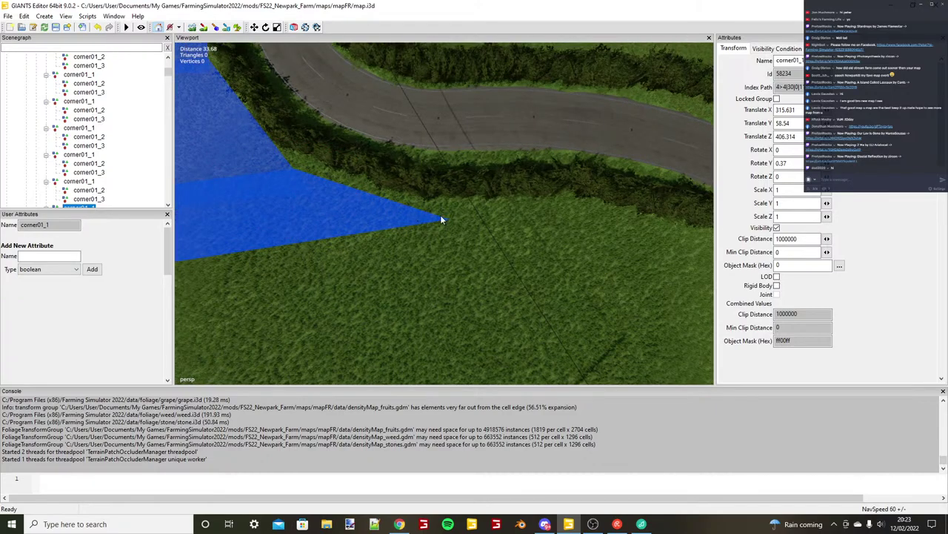
{"action": "left_click", "coordinate": [441, 217]}
{"action": "left_click_drag", "start_coordinate": [442, 217], "coordinate": [461, 243], "text": "alt"}
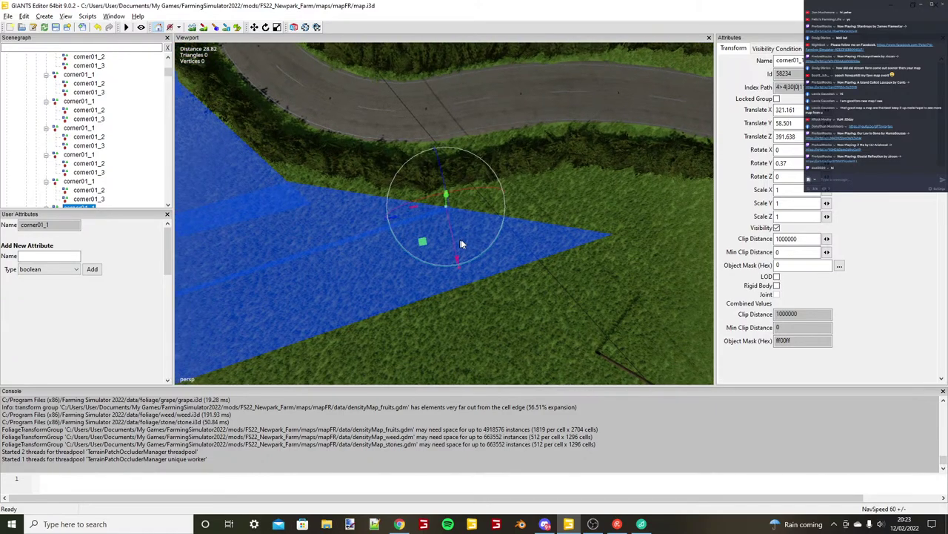
{"action": "scroll", "coordinate": [461, 243], "scroll_direction": "up", "scroll_amount": 2}
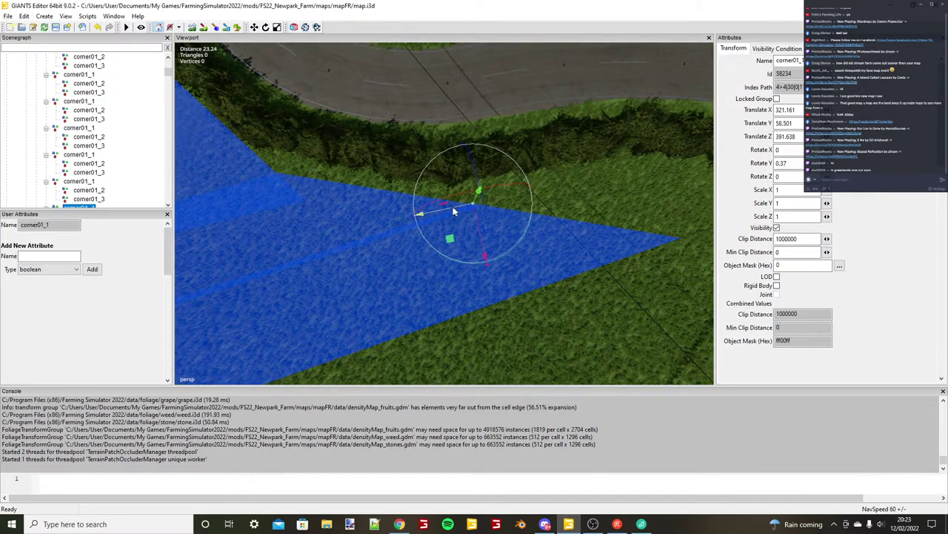
{"action": "left_click_drag", "start_coordinate": [454, 212], "coordinate": [196, 211]}
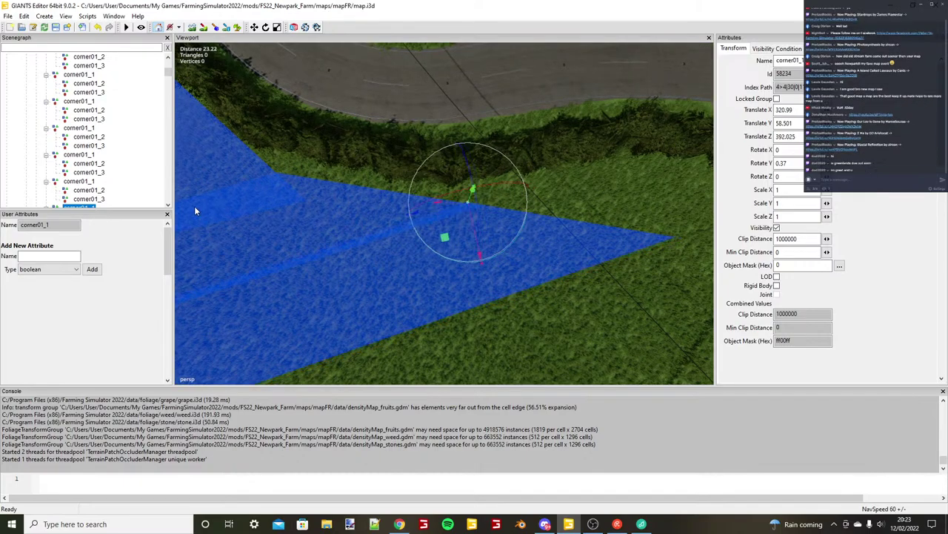
Place the twelfth area's corner01_2 further along the roadside hedge, at about X -0.3, Y 0.0, Z -13.5.
{"action": "left_click", "coordinate": [78, 206]}
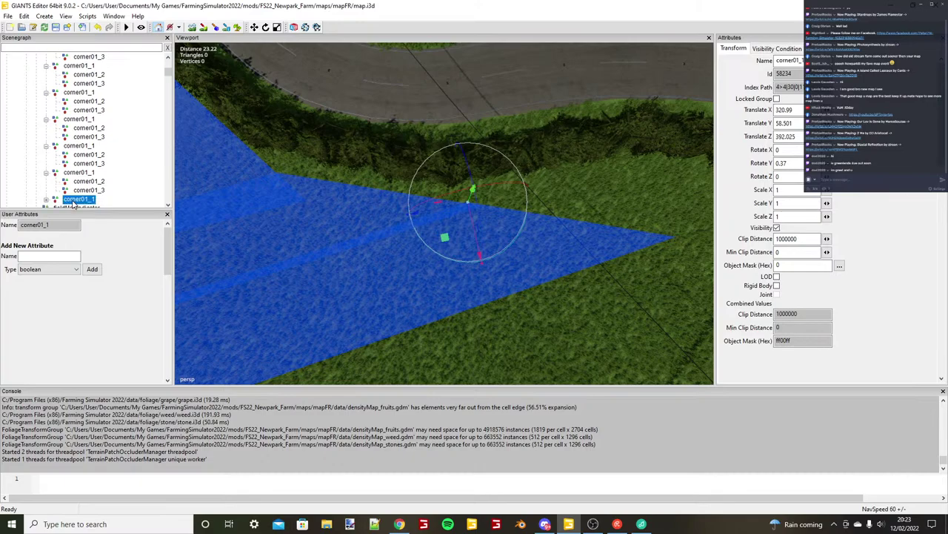
{"action": "left_click", "coordinate": [46, 202]}
{"action": "left_click", "coordinate": [83, 207]}
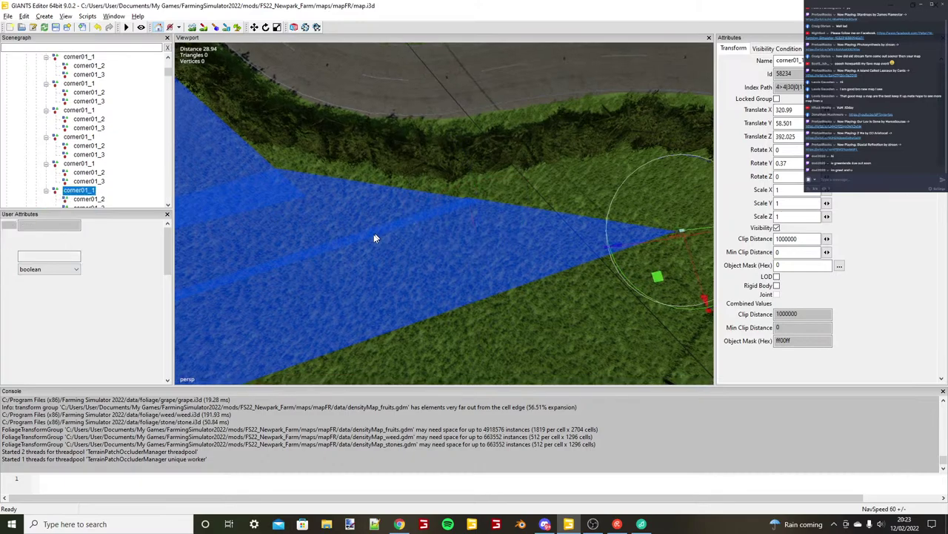
{"action": "left_click_drag", "start_coordinate": [374, 238], "coordinate": [464, 207], "text": "alt"}
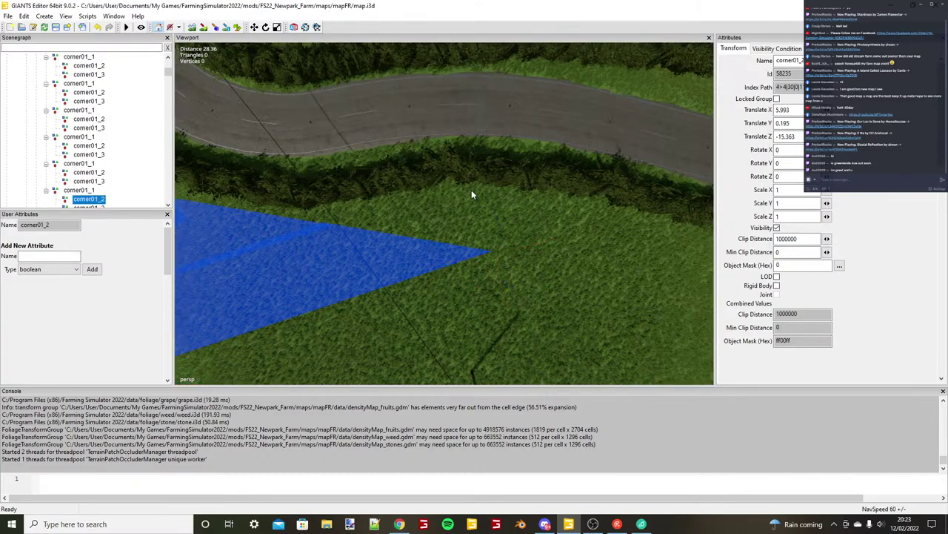
{"action": "key", "text": "ctrl+b"}
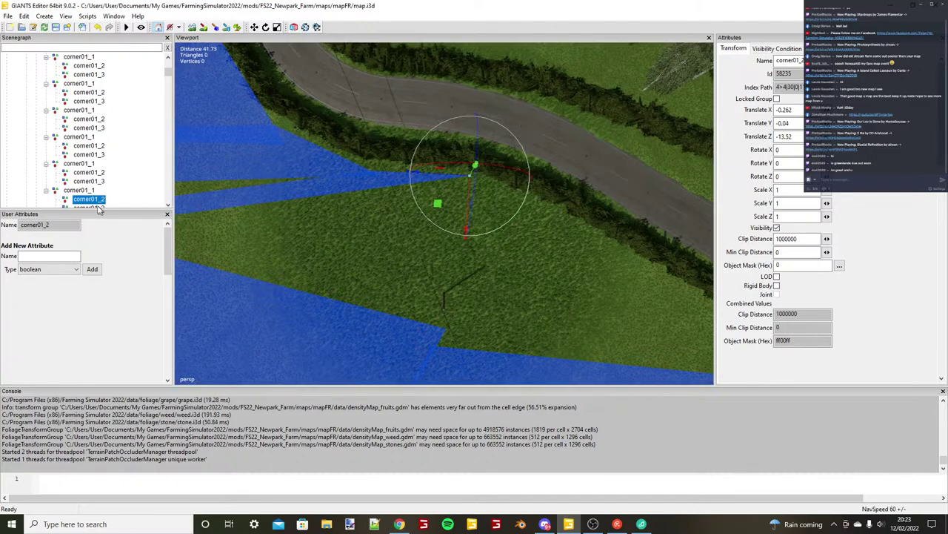
Place the twelfth area's corner01_3 in the grass gap below the roadside hedge, at about X 15.0, Y -0.6, Z -16.3.
{"action": "left_click", "coordinate": [97, 206]}
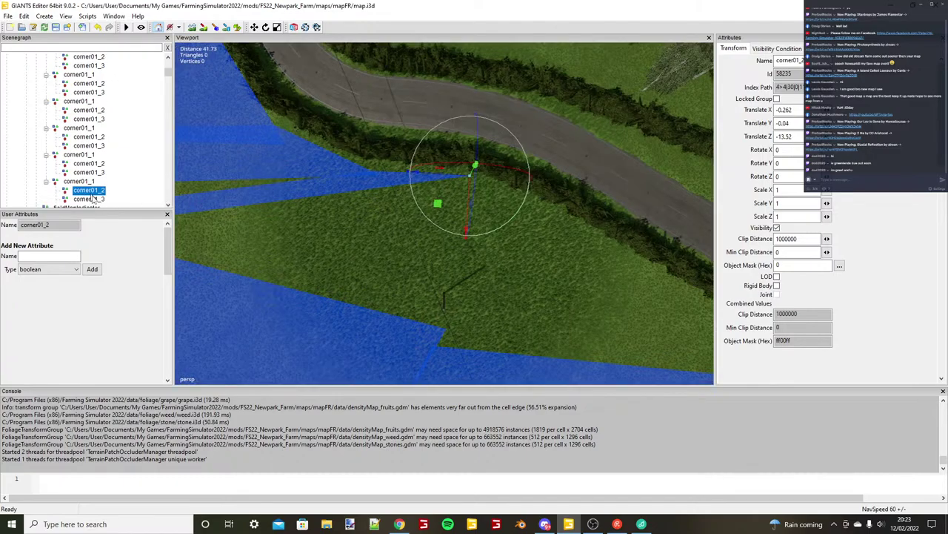
{"action": "left_click", "coordinate": [95, 200]}
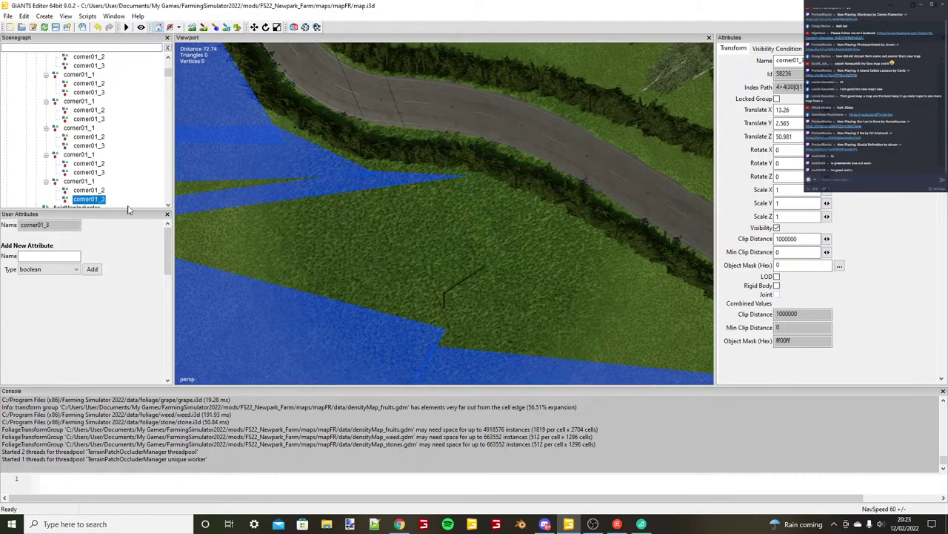
{"action": "key", "text": "ctrl+b"}
{"action": "left_click_drag", "start_coordinate": [486, 251], "coordinate": [485, 298]}
{"action": "left_click_drag", "start_coordinate": [370, 308], "coordinate": [474, 312], "text": "alt"}
{"action": "left_click_drag", "start_coordinate": [522, 261], "coordinate": [542, 266]}
{"action": "left_click_drag", "start_coordinate": [543, 265], "coordinate": [415, 248], "text": "alt"}
{"action": "scroll", "coordinate": [487, 256], "scroll_direction": "up", "scroll_amount": 3}
Duplicate the twelfth corner01_1 and place the copy at that area's far roadside corner, at about X 320.6, Y 58.5, Z 378.6.
{"action": "left_click", "coordinate": [88, 183]}
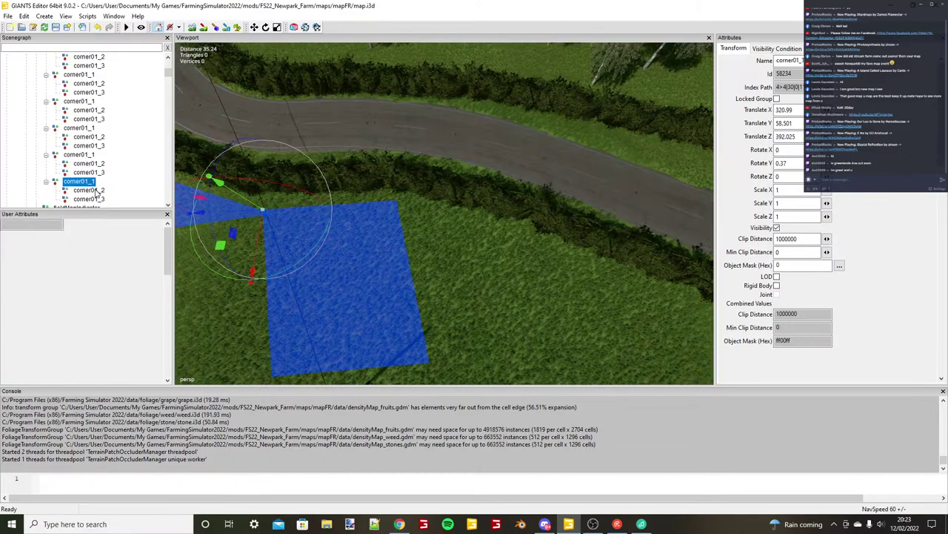
{"action": "key", "text": "ctrl+d"}
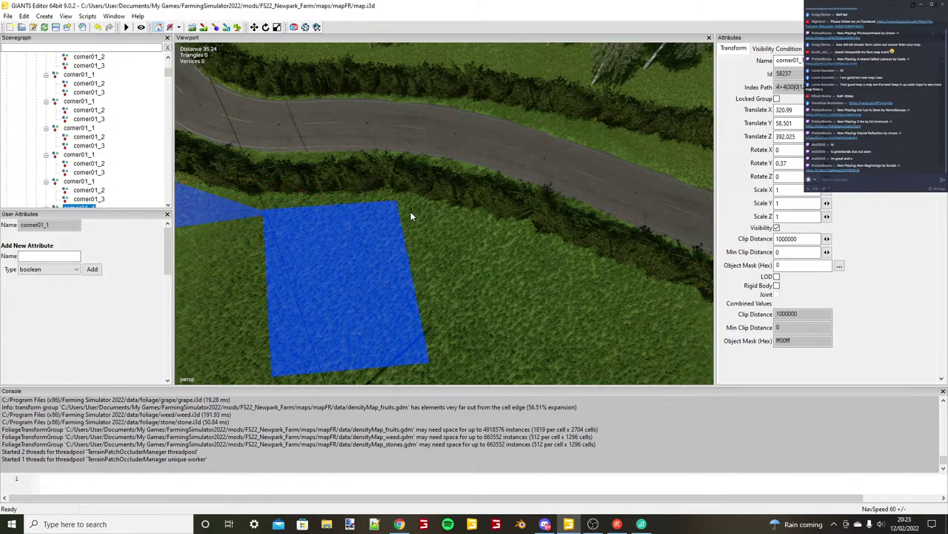
{"action": "key", "text": "ctrl+b"}
{"action": "scroll", "coordinate": [412, 225], "scroll_direction": "up", "scroll_amount": 2}
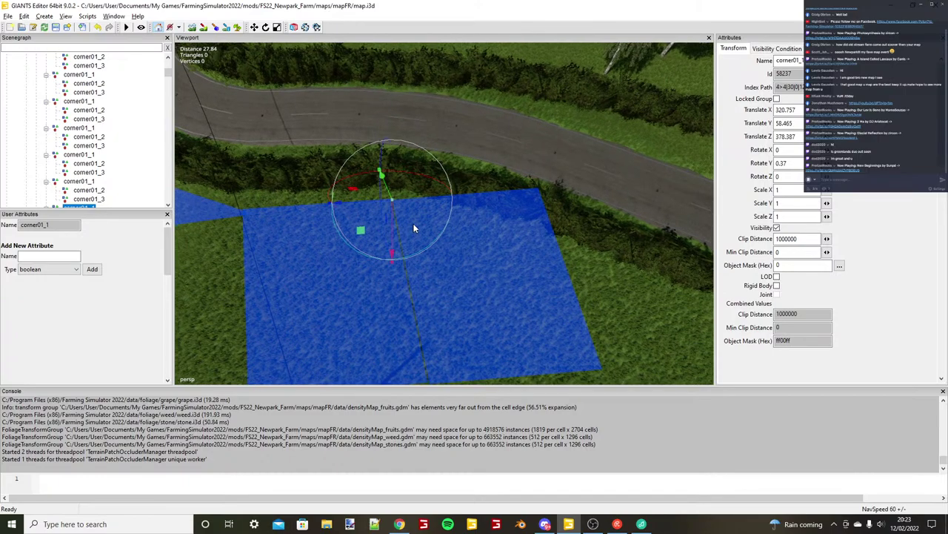
{"action": "scroll", "coordinate": [413, 225], "scroll_direction": "up", "scroll_amount": 5}
{"action": "left_click_drag", "start_coordinate": [437, 249], "coordinate": [400, 229], "text": "alt"}
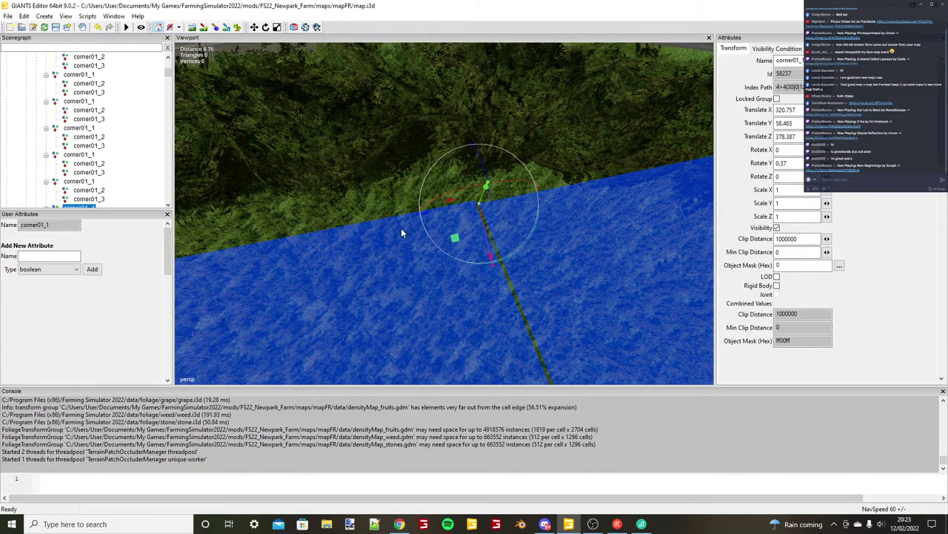
{"action": "left_click_drag", "start_coordinate": [455, 208], "coordinate": [146, 210]}
{"action": "scroll", "coordinate": [463, 208], "scroll_direction": "down", "scroll_amount": 8}
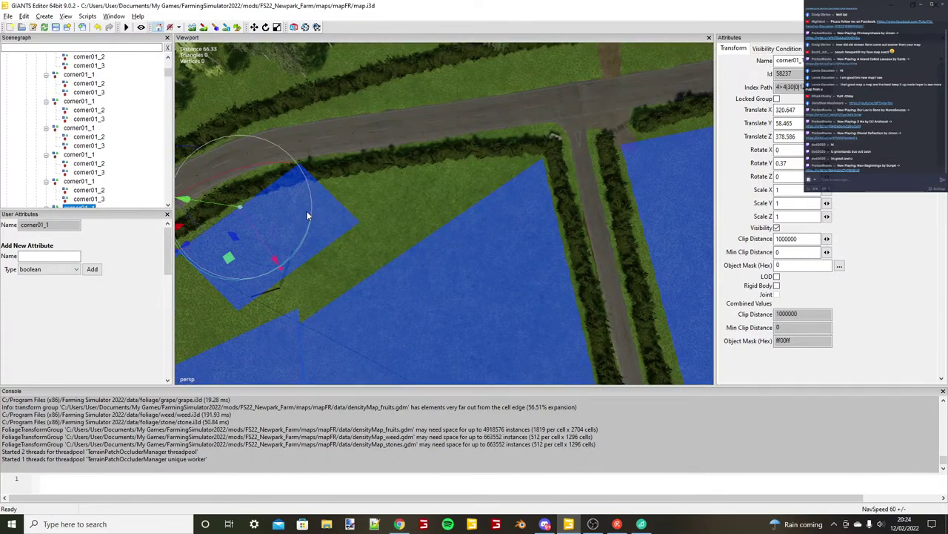
Place the thirteenth area's corner01_2 further along the roadside hedge, at about X 4.1, Y -0.1, Z -13.2.
{"action": "left_click_drag", "start_coordinate": [309, 214], "coordinate": [355, 221], "text": "alt"}
{"action": "scroll", "coordinate": [54, 194], "scroll_direction": "down", "scroll_amount": 1}
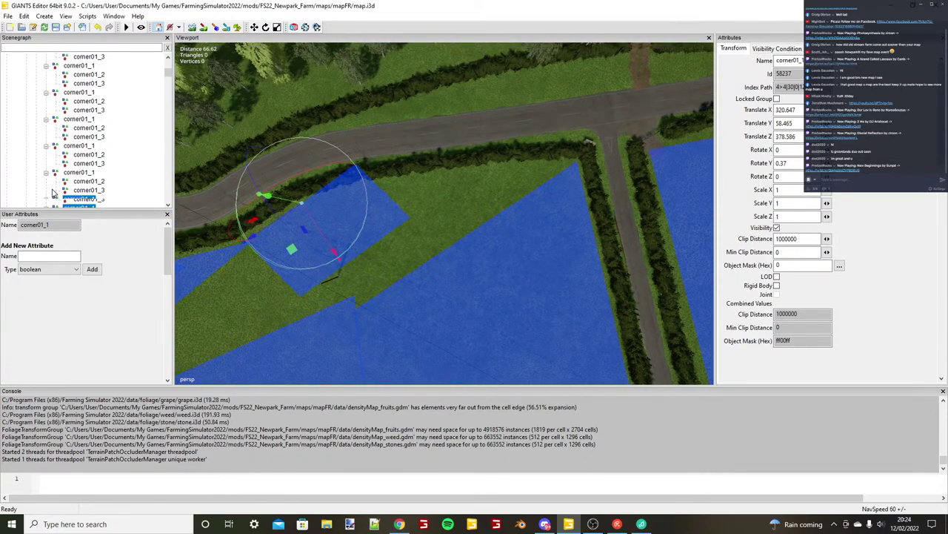
{"action": "left_click", "coordinate": [99, 200]}
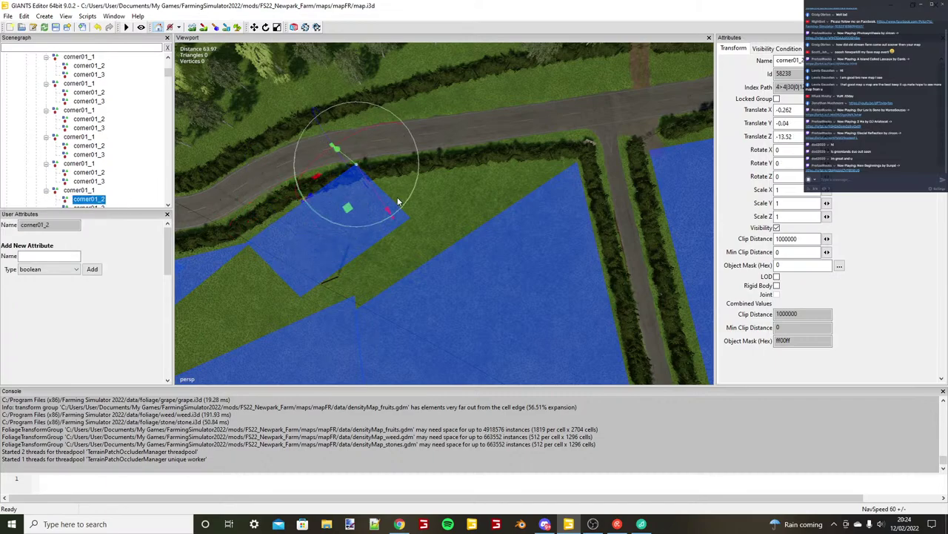
{"action": "left_click_drag", "start_coordinate": [398, 202], "coordinate": [575, 166]}
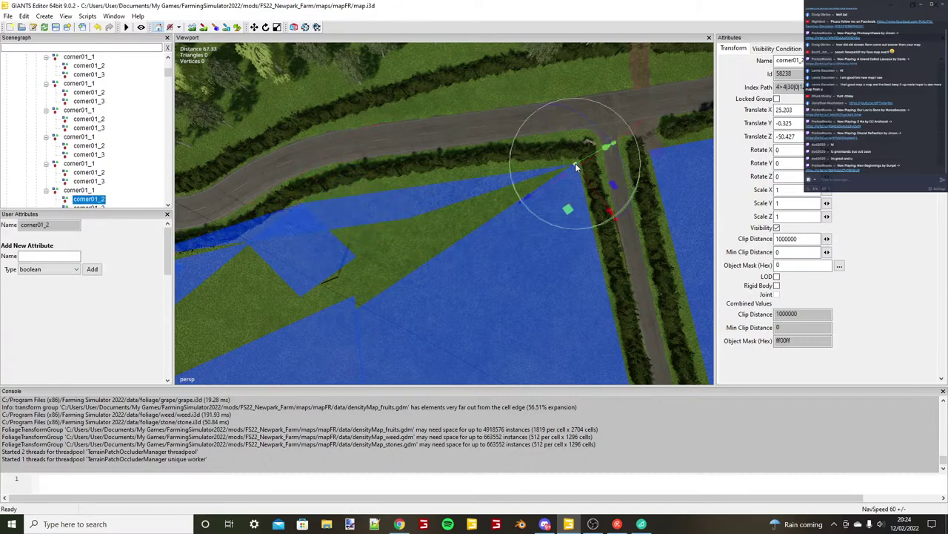
{"action": "scroll", "coordinate": [474, 172], "scroll_direction": "up", "scroll_amount": 3}
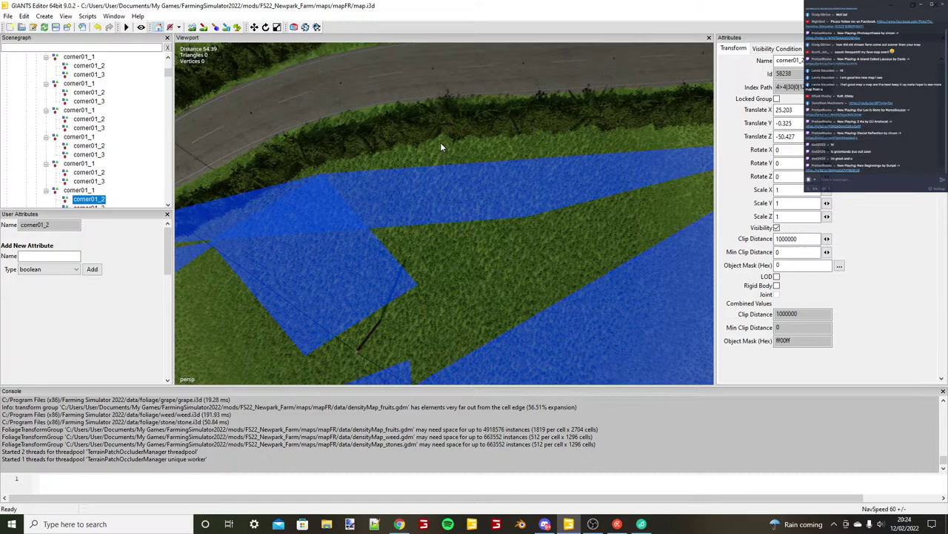
{"action": "key", "text": "ctrl+b"}
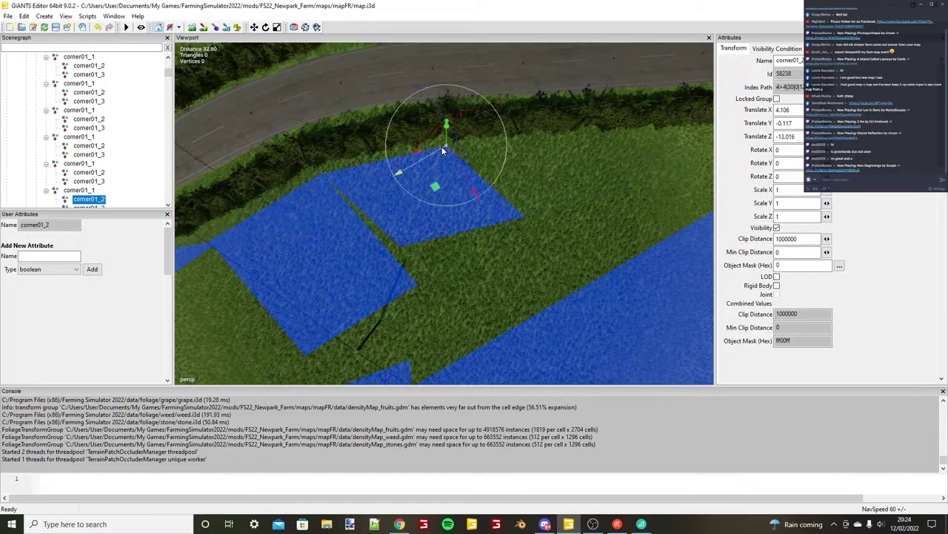
Place the thirteenth area's corner01_3 inside the large field area beyond the grass gap, at about X 29.2, Y -0.7, Z -10.2.
{"action": "left_click", "coordinate": [94, 205]}
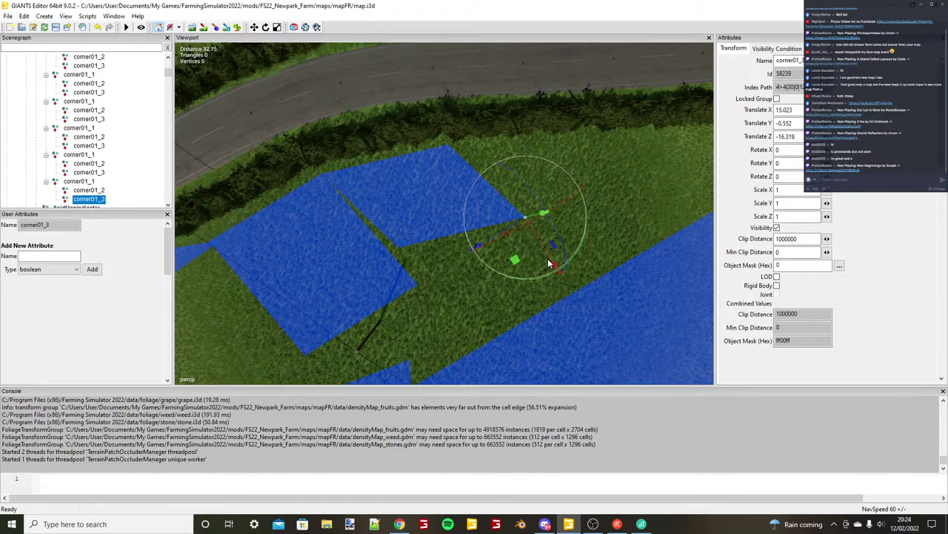
{"action": "key", "text": "ctrl+b"}
{"action": "left_click", "coordinate": [605, 302]}
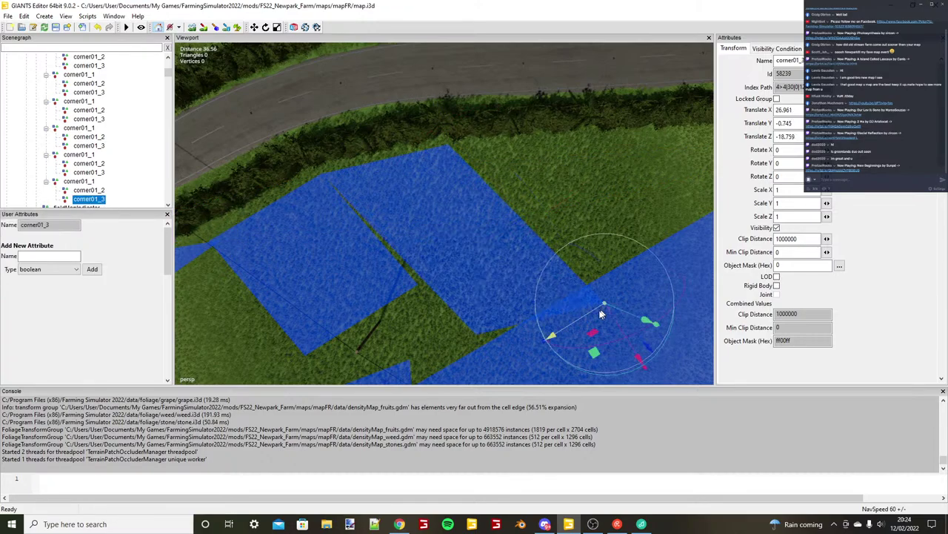
{"action": "scroll", "coordinate": [599, 309], "scroll_direction": "down", "scroll_amount": 2}
{"action": "left_click_drag", "start_coordinate": [580, 302], "coordinate": [429, 242]}
{"action": "scroll", "coordinate": [467, 290], "scroll_direction": "up", "scroll_amount": 2}
{"action": "scroll", "coordinate": [433, 245], "scroll_direction": "up", "scroll_amount": 1}
{"action": "left_click_drag", "start_coordinate": [490, 303], "coordinate": [487, 303]}
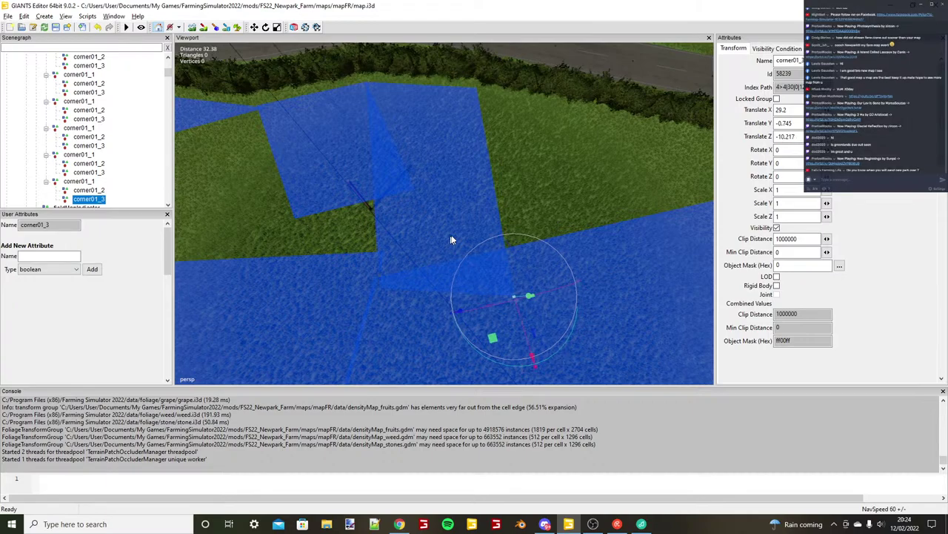
Examine how the thirteenth area overlaps the large field area and which grass gaps remain along the roadside hedge.
{"action": "scroll", "coordinate": [537, 229], "scroll_direction": "down", "scroll_amount": 6}
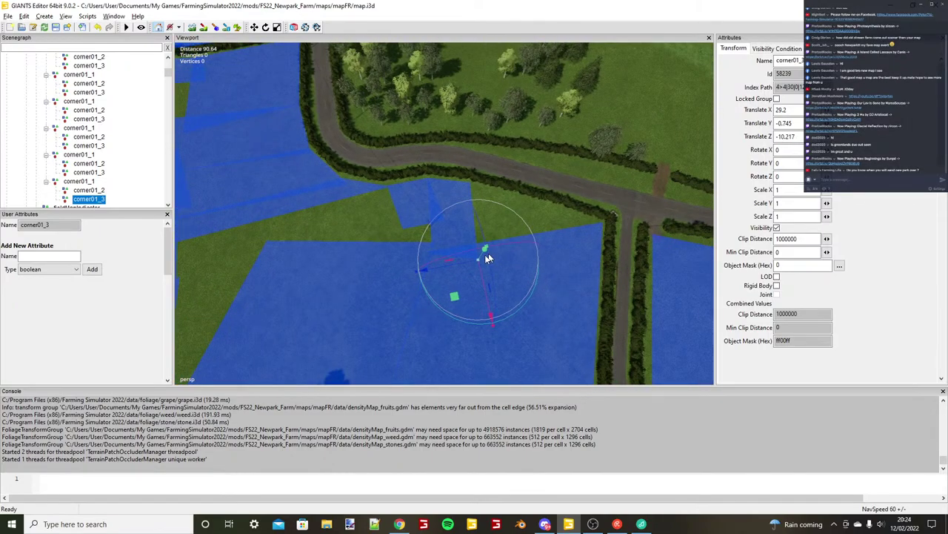
{"action": "scroll", "coordinate": [486, 252], "scroll_direction": "up", "scroll_amount": 4}
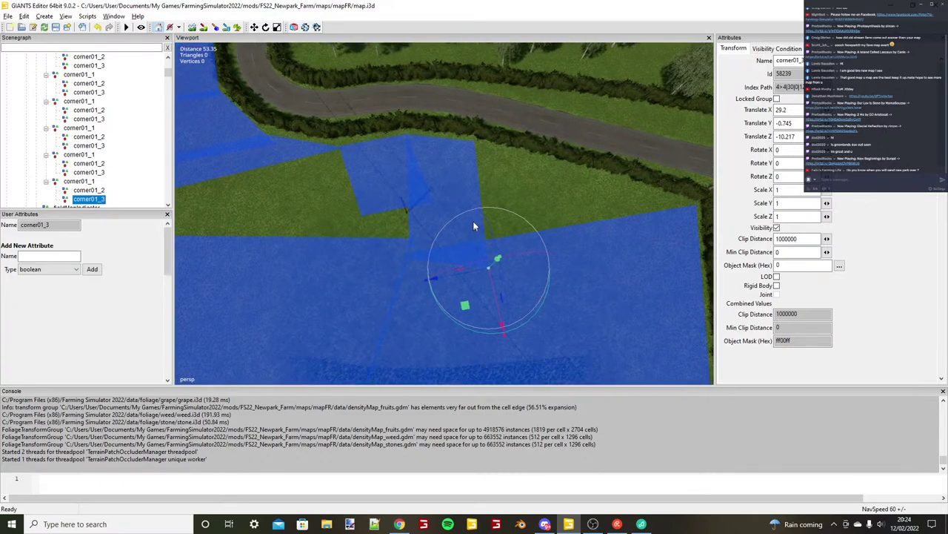
{"action": "scroll", "coordinate": [473, 221], "scroll_direction": "up", "scroll_amount": 4}
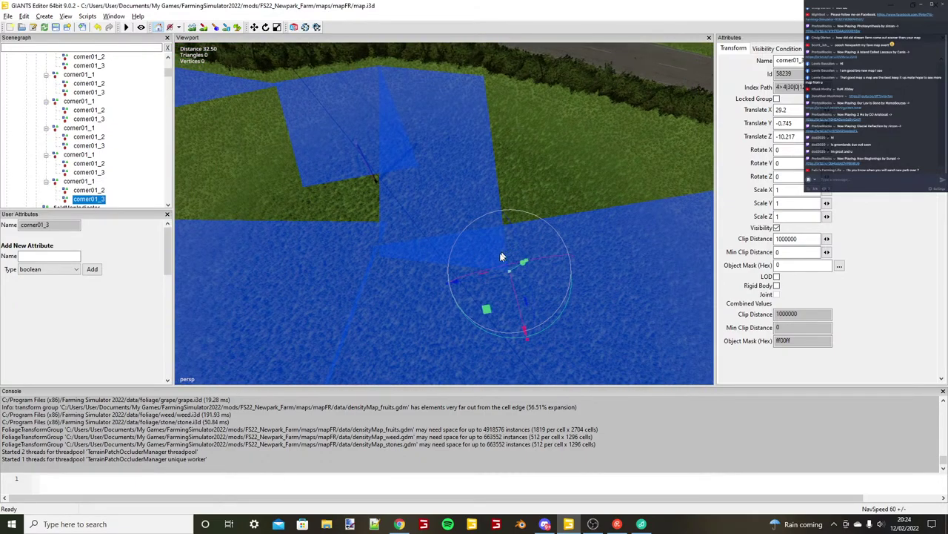
{"action": "scroll", "coordinate": [504, 261], "scroll_direction": "up", "scroll_amount": 2}
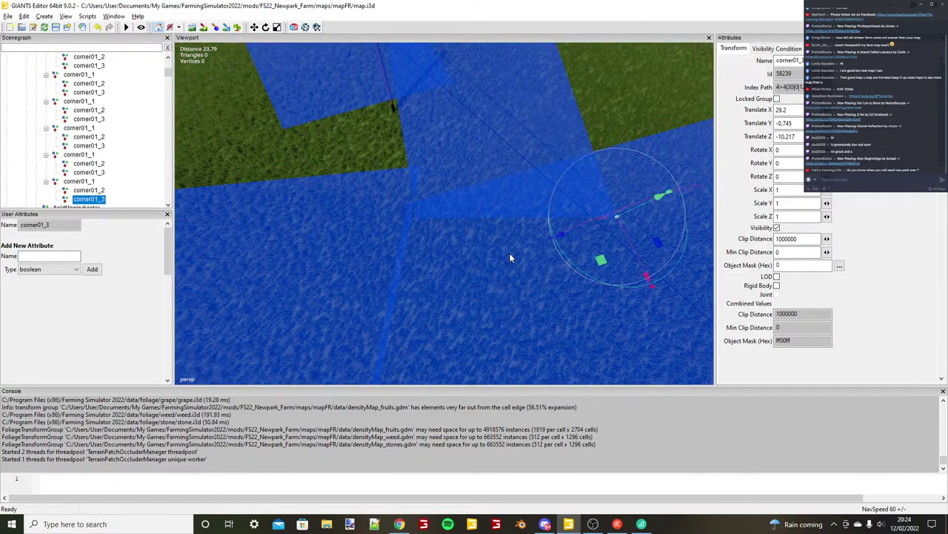
{"action": "left_click_drag", "start_coordinate": [509, 253], "coordinate": [582, 222], "text": "alt"}
{"action": "left_click", "coordinate": [582, 222]}
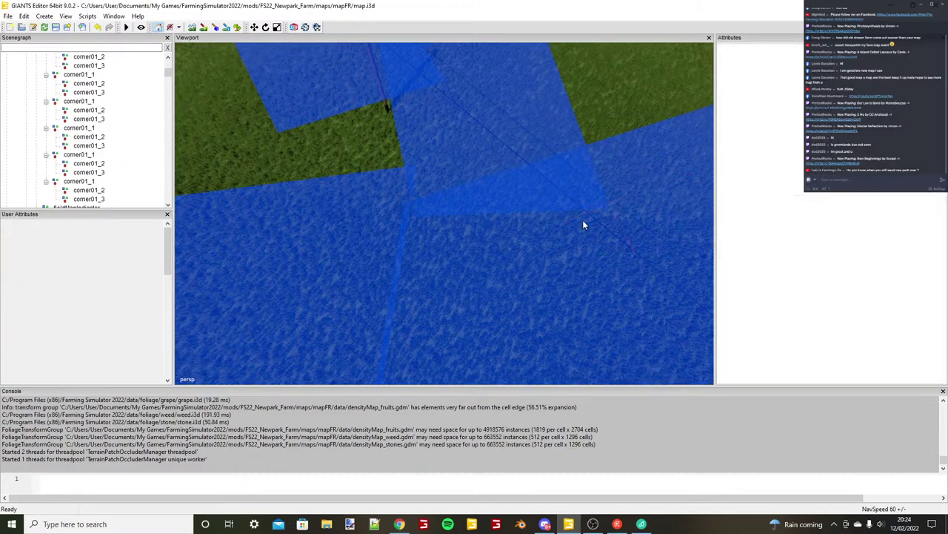
{"action": "right_click_drag", "start_coordinate": [583, 221], "coordinate": [150, 198], "text": "alt"}
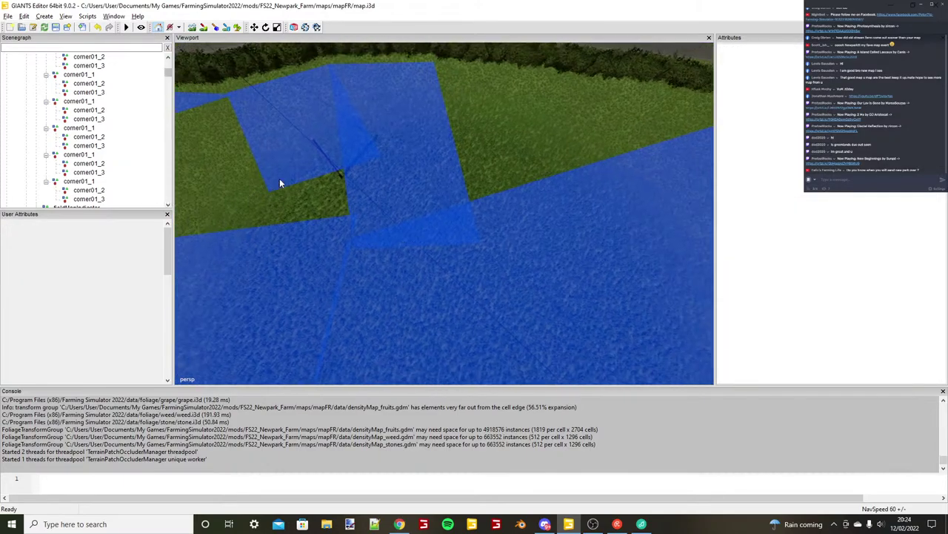
{"action": "right_click_drag", "start_coordinate": [280, 182], "coordinate": [320, 186]}
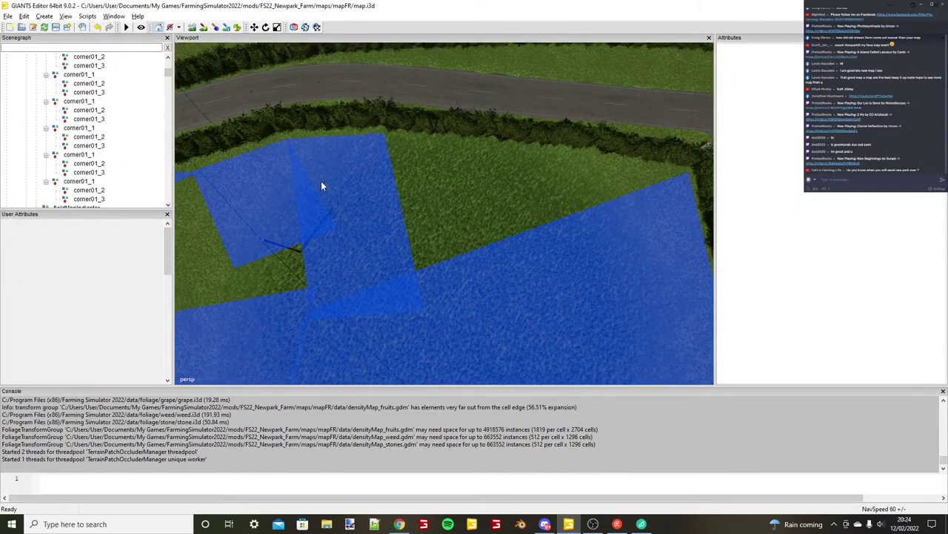
{"action": "left_click_drag", "start_coordinate": [321, 183], "coordinate": [222, 184], "text": "alt"}
Duplicate the thirteenth corner01_1 and place the copy at that area's far roadside edge, at about X 324.7, Y 58.3, Z 365.5.
{"action": "left_click", "coordinate": [94, 182]}
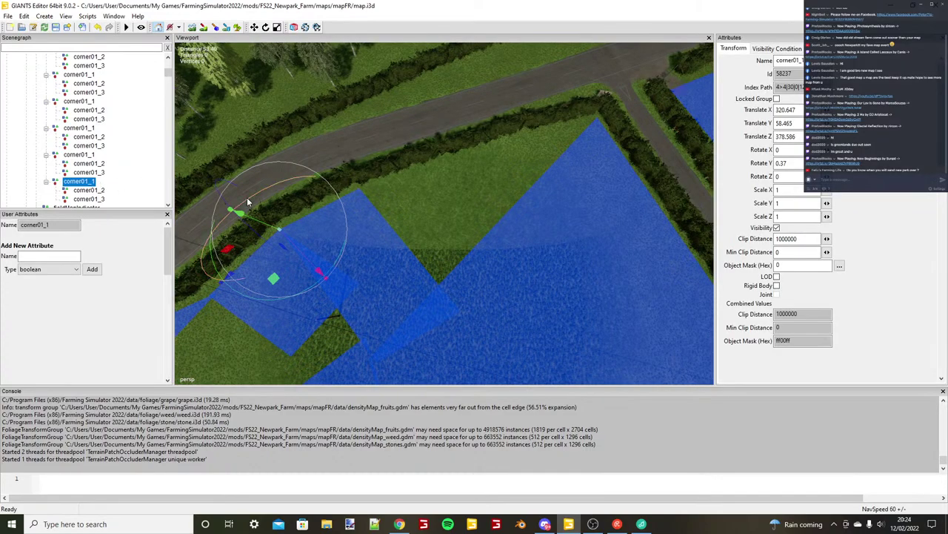
{"action": "key", "text": "ctrl+d"}
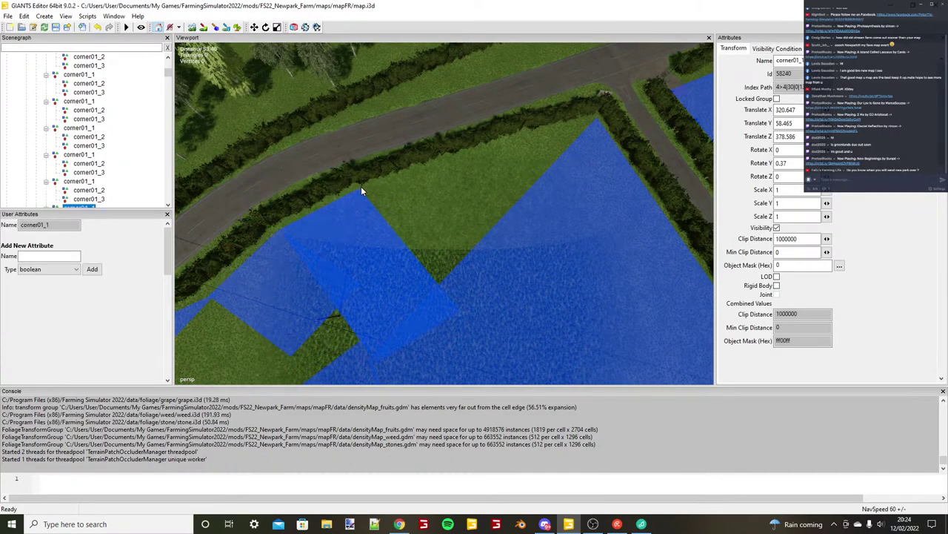
{"action": "key", "text": "ctrl+b"}
{"action": "scroll", "coordinate": [428, 212], "scroll_direction": "up", "scroll_amount": 5}
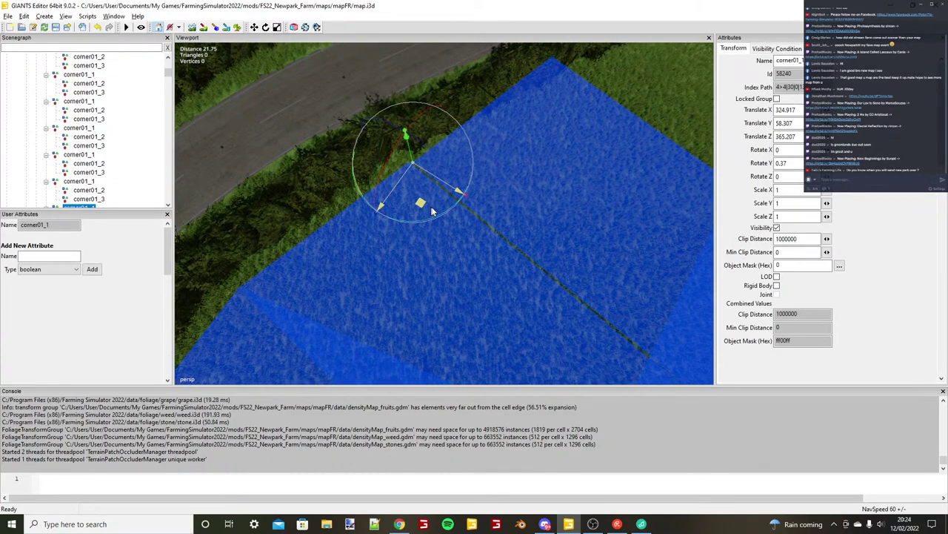
{"action": "scroll", "coordinate": [433, 211], "scroll_direction": "up", "scroll_amount": 2}
{"action": "left_click_drag", "start_coordinate": [406, 180], "coordinate": [448, 169]}
Place the fourteenth area's corner01_2 in the field corner by the road junction, at about X 21.0, Y -0.2, Z -37.7.
{"action": "left_click_drag", "start_coordinate": [448, 168], "coordinate": [367, 194], "text": "alt"}
{"action": "scroll", "coordinate": [46, 194], "scroll_direction": "down", "scroll_amount": 1}
{"action": "left_click", "coordinate": [46, 192]}
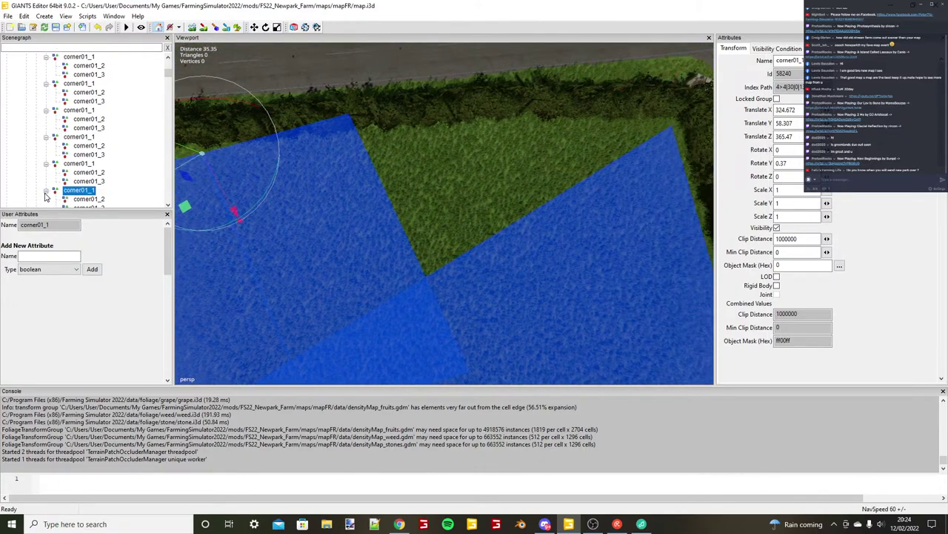
{"action": "left_click", "coordinate": [88, 198]}
{"action": "left_click_drag", "start_coordinate": [485, 184], "coordinate": [460, 195], "text": "alt"}
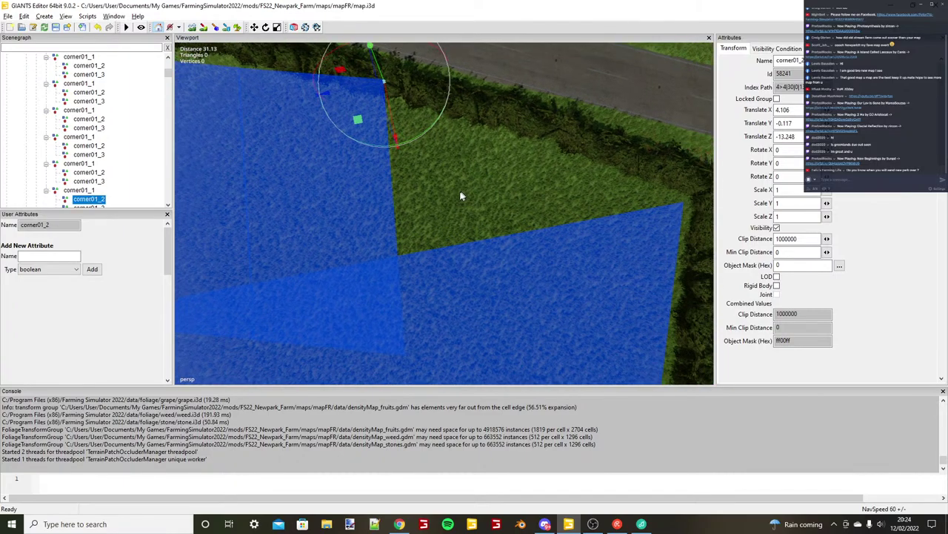
{"action": "right_click_drag", "start_coordinate": [461, 196], "coordinate": [477, 179]}
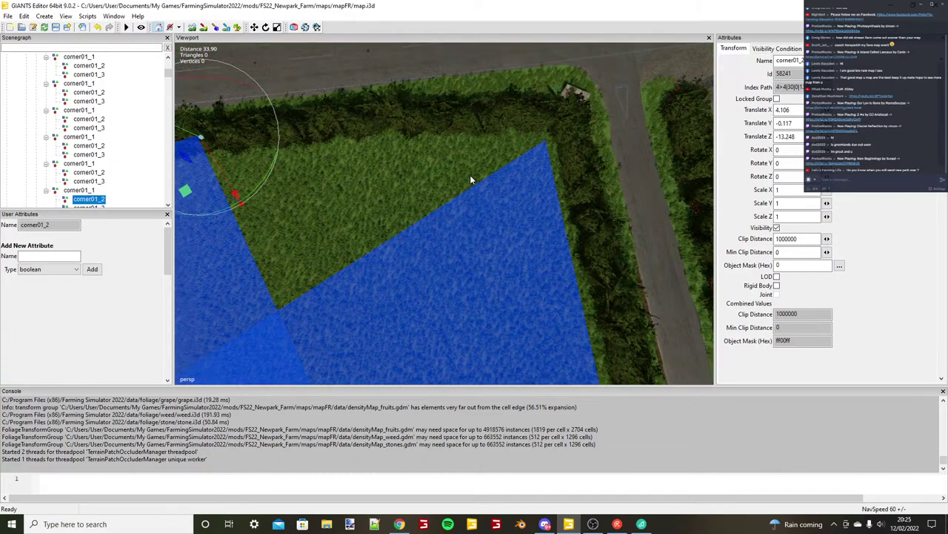
{"action": "key", "text": "ctrl+b"}
{"action": "left_click_drag", "start_coordinate": [546, 141], "coordinate": [467, 123], "text": "alt"}
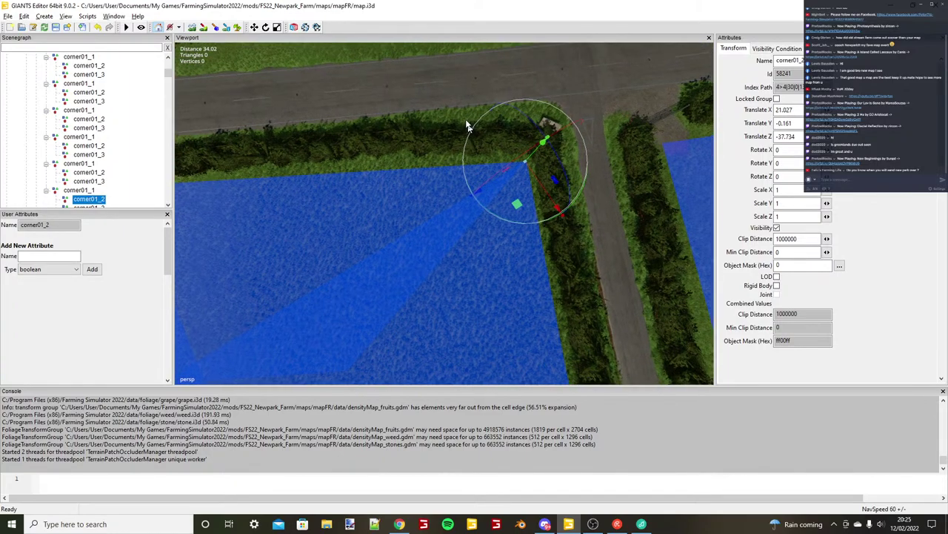
{"action": "right_click_drag", "start_coordinate": [467, 128], "coordinate": [474, 117], "text": "alt"}
Place the fourteenth area's corner01_3 inside the large field area near the side-road hedge, at about X 36.2, Y 0.3, Z -25.2.
{"action": "right_click_drag", "start_coordinate": [546, 162], "coordinate": [423, 194], "text": "alt"}
{"action": "scroll", "coordinate": [102, 198], "scroll_direction": "down", "scroll_amount": 1}
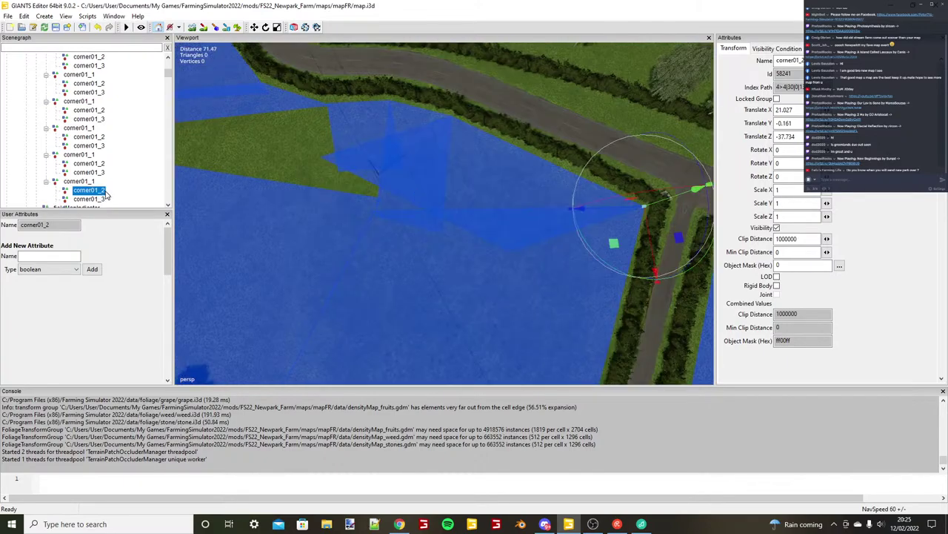
{"action": "left_click", "coordinate": [99, 199]}
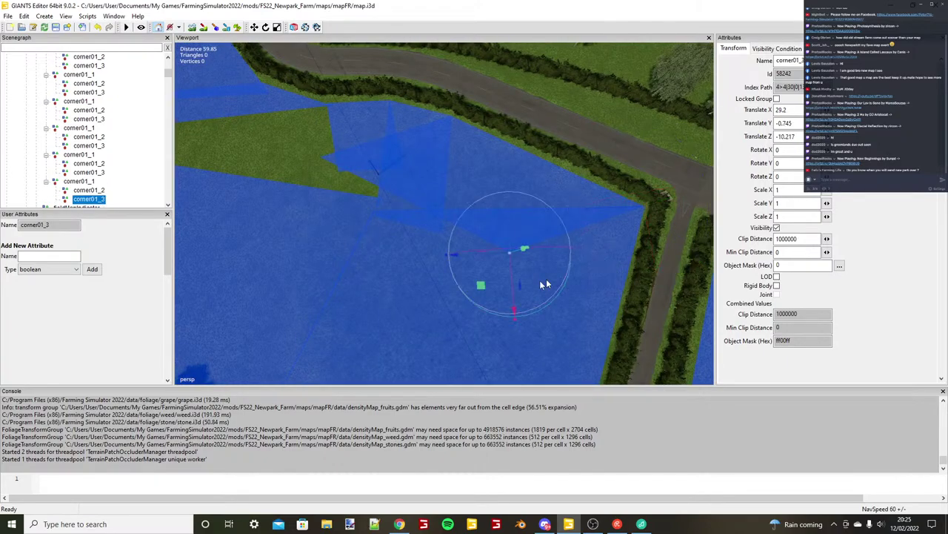
{"action": "key", "text": "ctrl+b"}
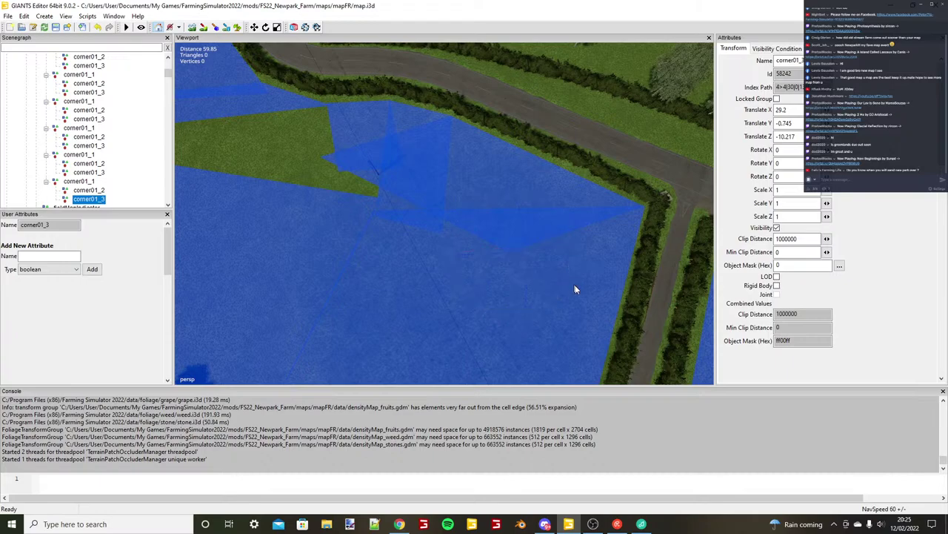
{"action": "left_click", "coordinate": [575, 285]}
{"action": "scroll", "coordinate": [517, 264], "scroll_direction": "down", "scroll_amount": 2}
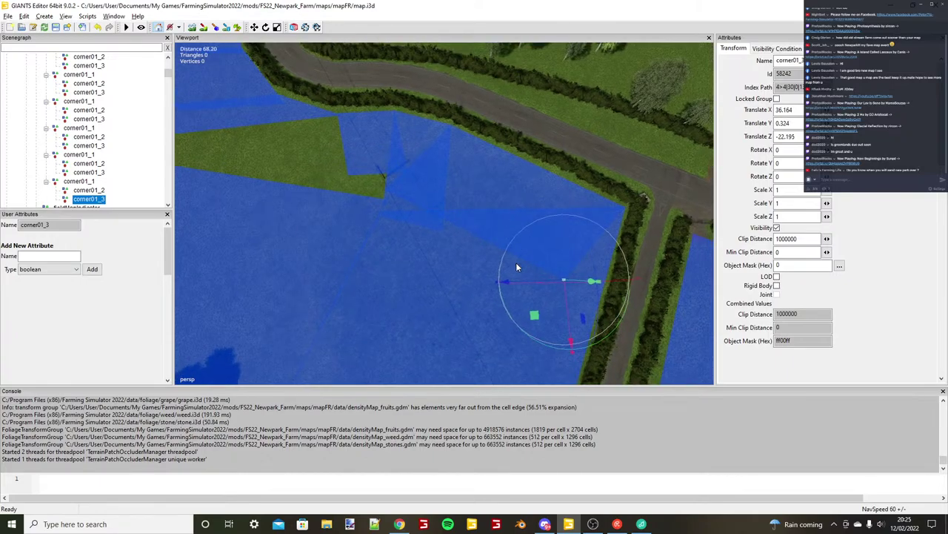
{"action": "left_click_drag", "start_coordinate": [516, 264], "coordinate": [564, 264], "text": "alt"}
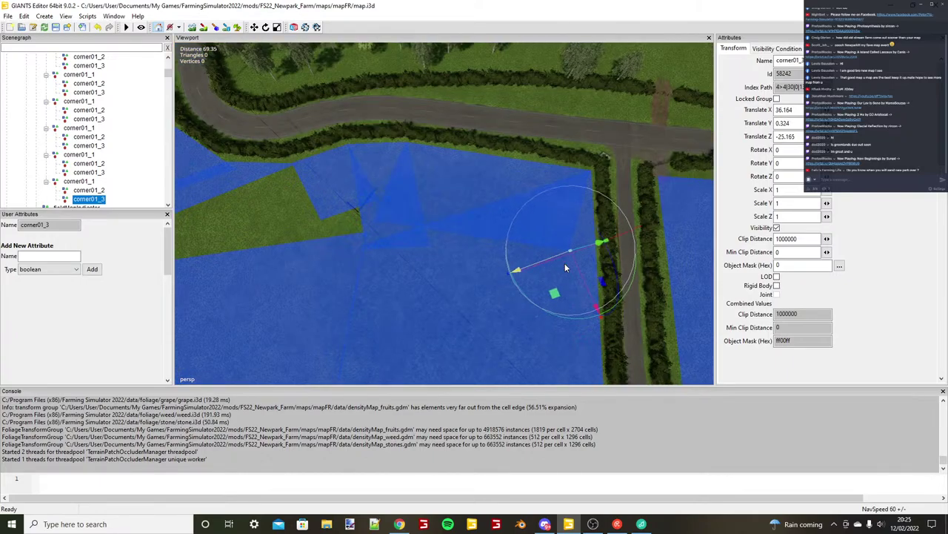
Duplicate the fourteenth corner01_1 and place the copy at the narrow end of the remaining grass gap, at about X 335.7, Y 58.0, Z 381.8.
{"action": "middle_click_drag", "start_coordinate": [565, 263], "coordinate": [590, 246], "text": "alt"}
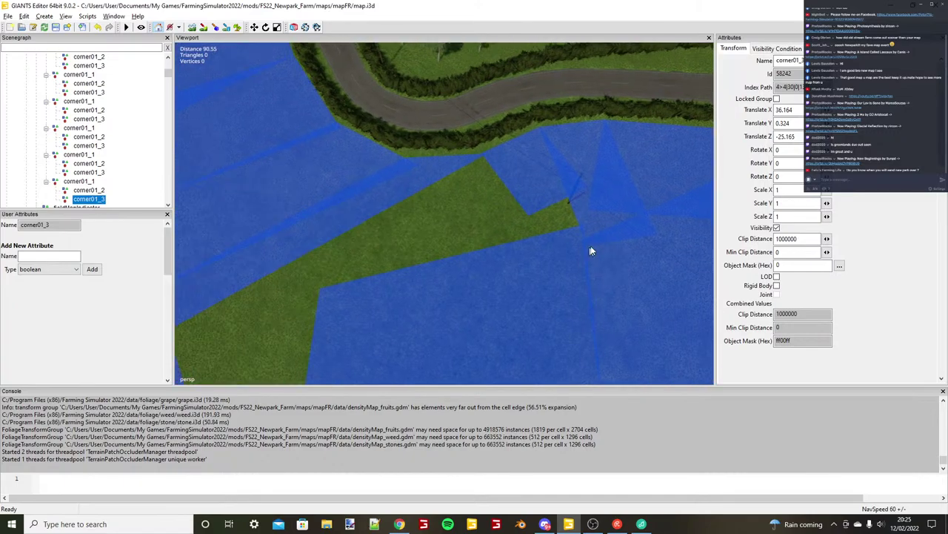
{"action": "scroll", "coordinate": [592, 250], "scroll_direction": "up", "scroll_amount": 5}
{"action": "mouse_move", "coordinate": [478, 171]}
{"action": "left_mouse_down", "text": "alt"}
{"action": "mouse_move", "coordinate": [505, 183]}
{"action": "mouse_move", "coordinate": [475, 174]}
{"action": "left_mouse_up", "text": "alt"}
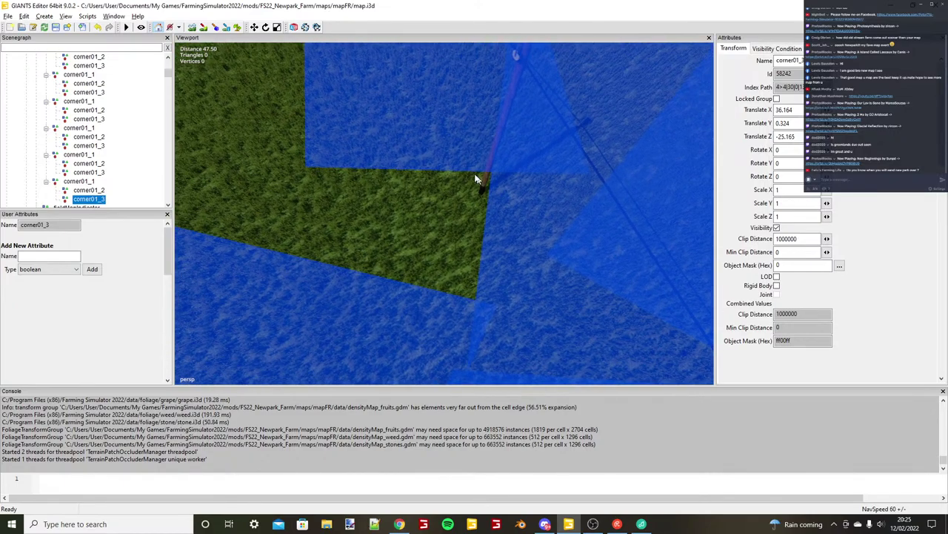
{"action": "middle_click_drag", "start_coordinate": [474, 172], "coordinate": [484, 179], "text": "alt"}
{"action": "scroll", "coordinate": [446, 204], "scroll_direction": "down", "scroll_amount": 4}
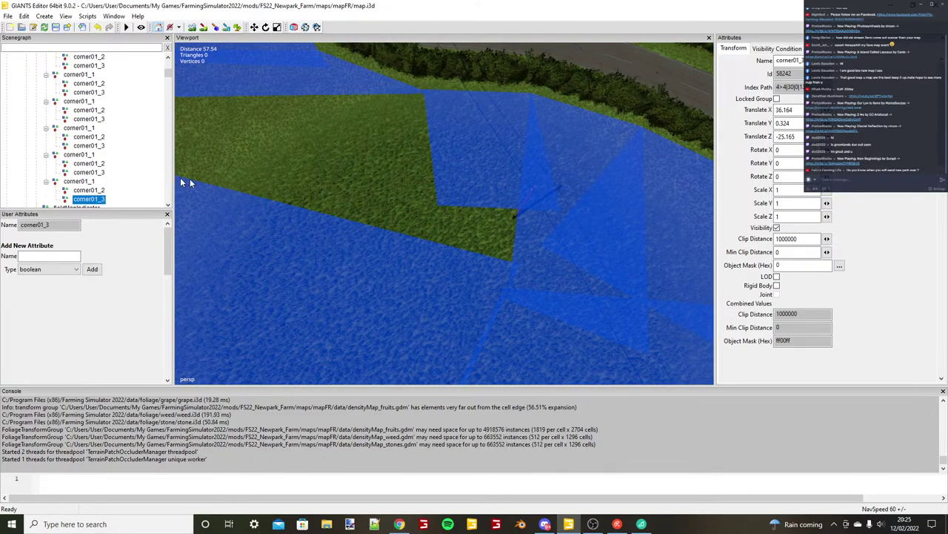
{"action": "left_click", "coordinate": [82, 181]}
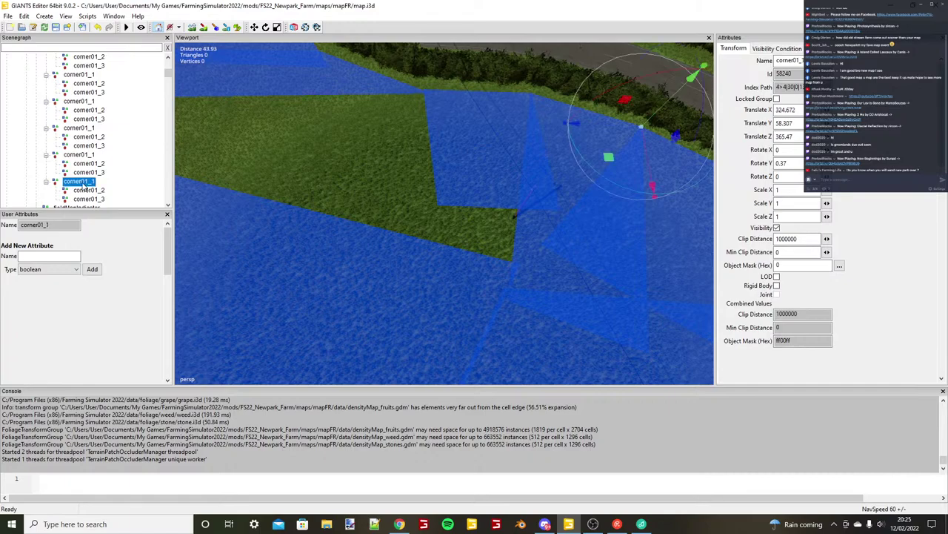
{"action": "key", "text": "ctrl+d"}
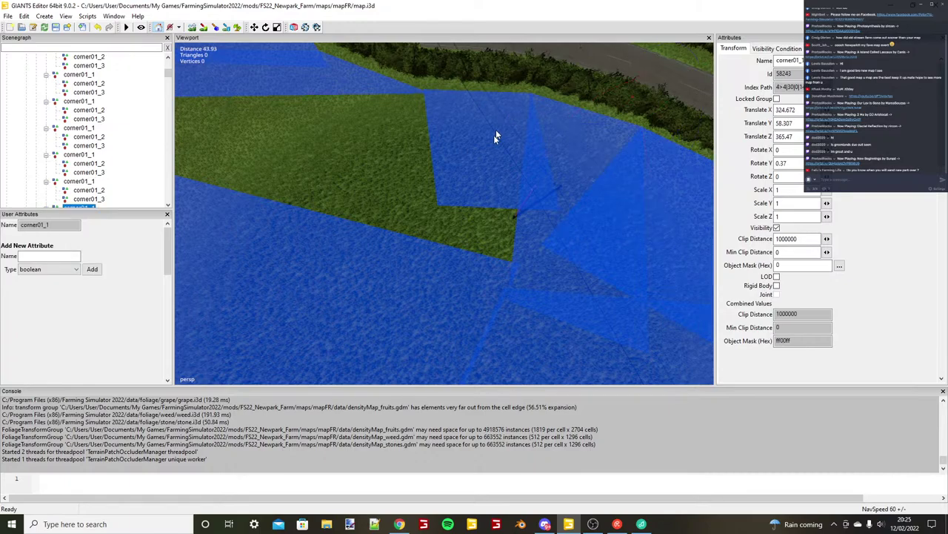
{"action": "key", "text": "ctrl+b"}
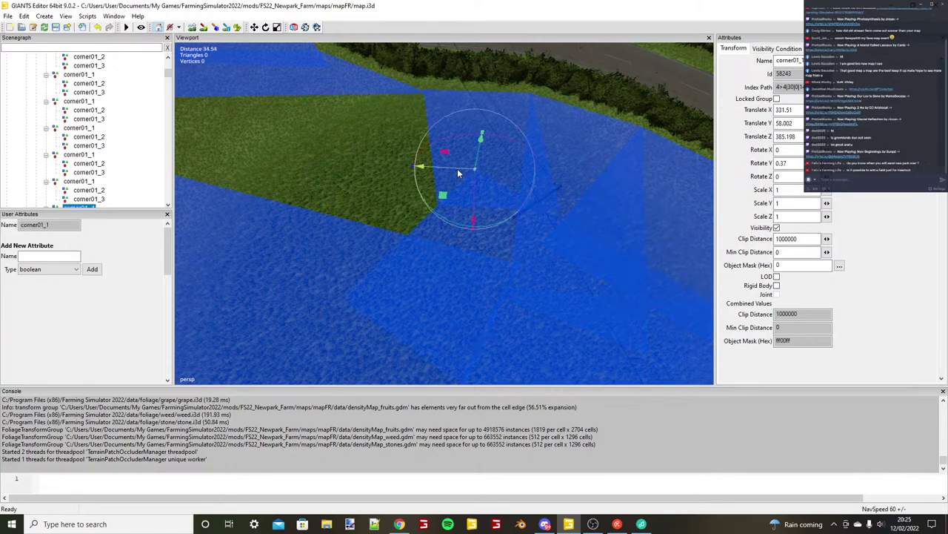
{"action": "left_click_drag", "start_coordinate": [457, 173], "coordinate": [495, 240]}
{"action": "scroll", "coordinate": [457, 191], "scroll_direction": "up", "scroll_amount": 3}
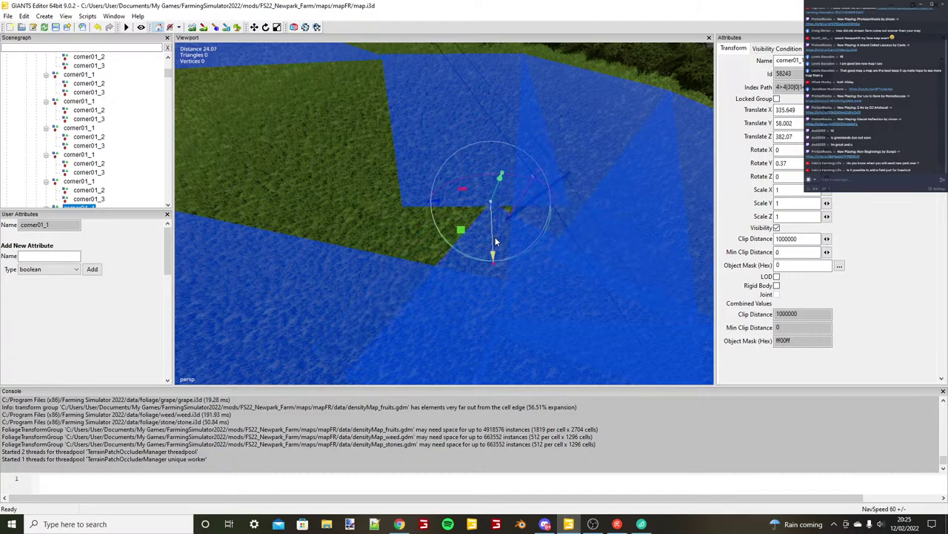
{"action": "left_click_drag", "start_coordinate": [479, 201], "coordinate": [482, 200]}
{"action": "scroll", "coordinate": [49, 195], "scroll_direction": "down", "scroll_amount": 1}
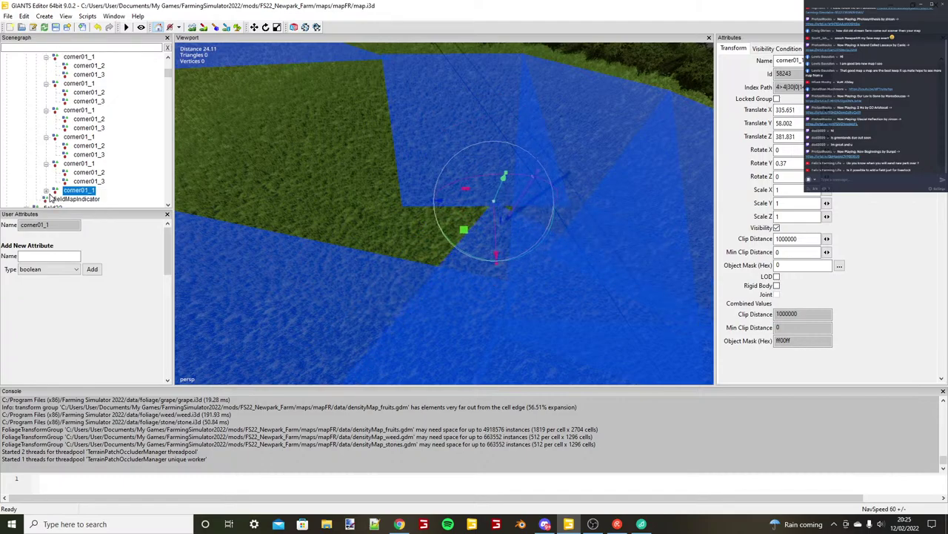
Place the fifteenth area's corner01_2 at the tip of the grass gap along the covered field area, at about X 6.1, Y -0.1, Z 0.7.
{"action": "left_click", "coordinate": [47, 191]}
{"action": "left_click", "coordinate": [72, 192]}
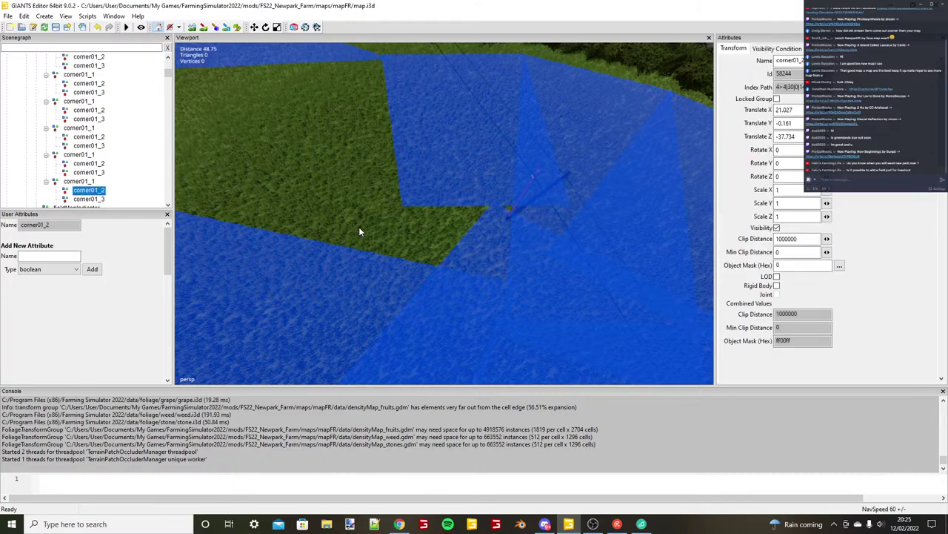
{"action": "key", "text": "ctrl+b"}
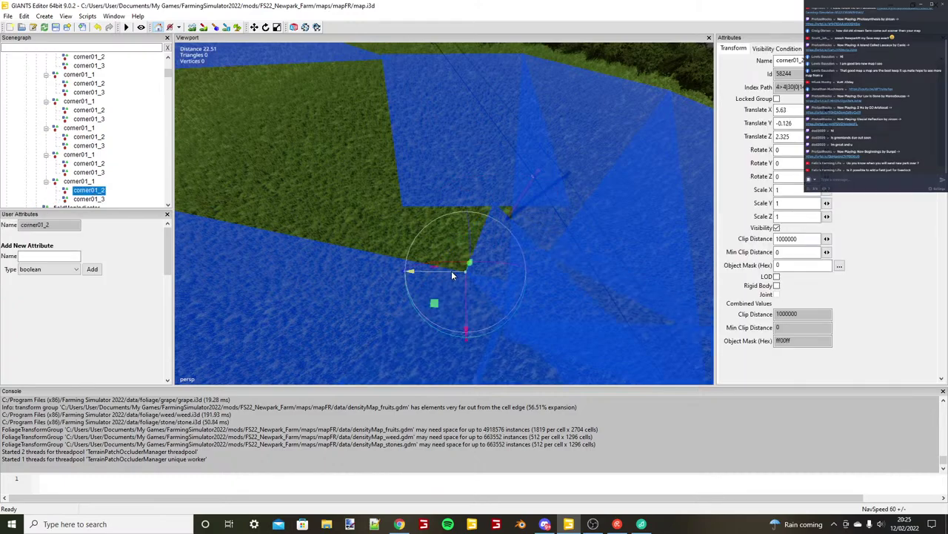
{"action": "left_click_drag", "start_coordinate": [452, 271], "coordinate": [489, 294]}
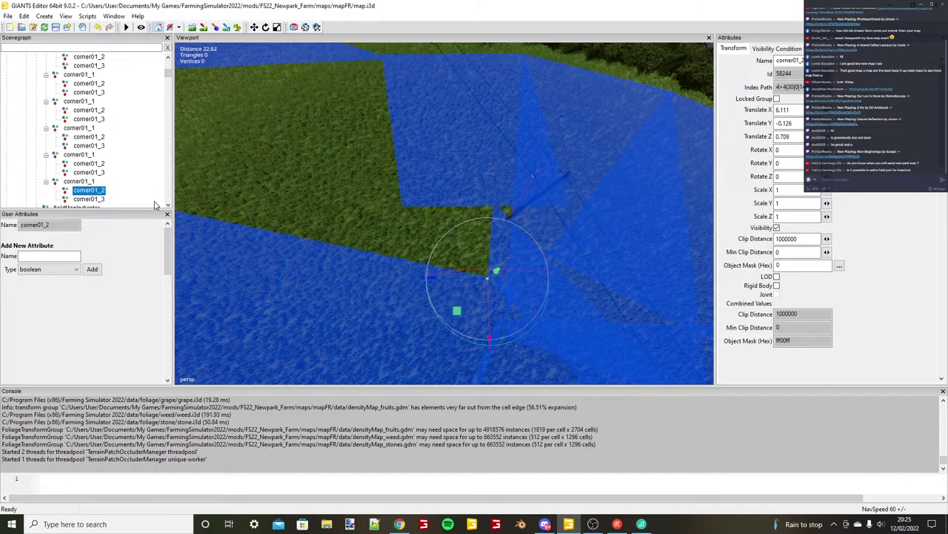
Place the fifteenth area's corner01_3 at the far end of the long grass gap, at about X -3.0, Y 1.0, Z 49.1.
{"action": "left_click", "coordinate": [98, 199]}
{"action": "left_click_drag", "start_coordinate": [492, 225], "coordinate": [492, 233], "text": "alt"}
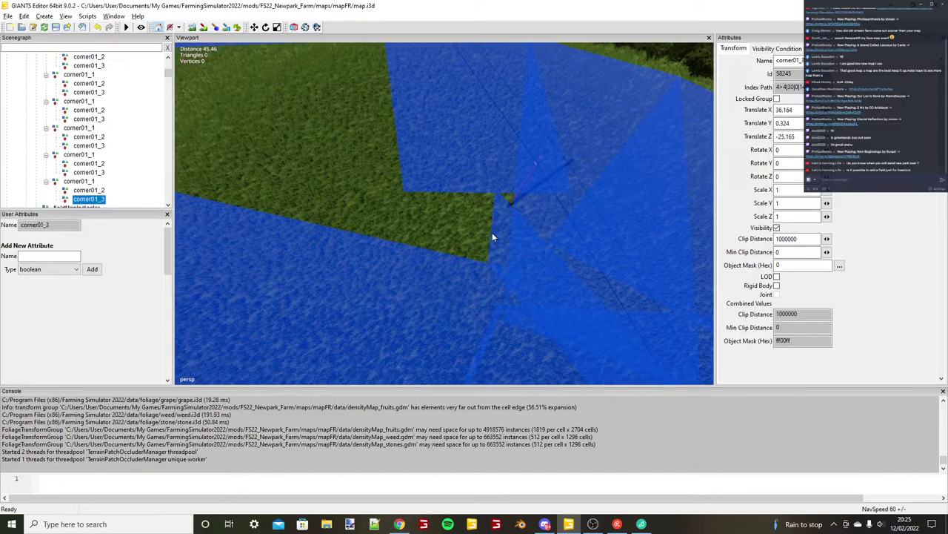
{"action": "scroll", "coordinate": [493, 234], "scroll_direction": "down", "scroll_amount": 5}
{"action": "key", "text": "ctrl+b"}
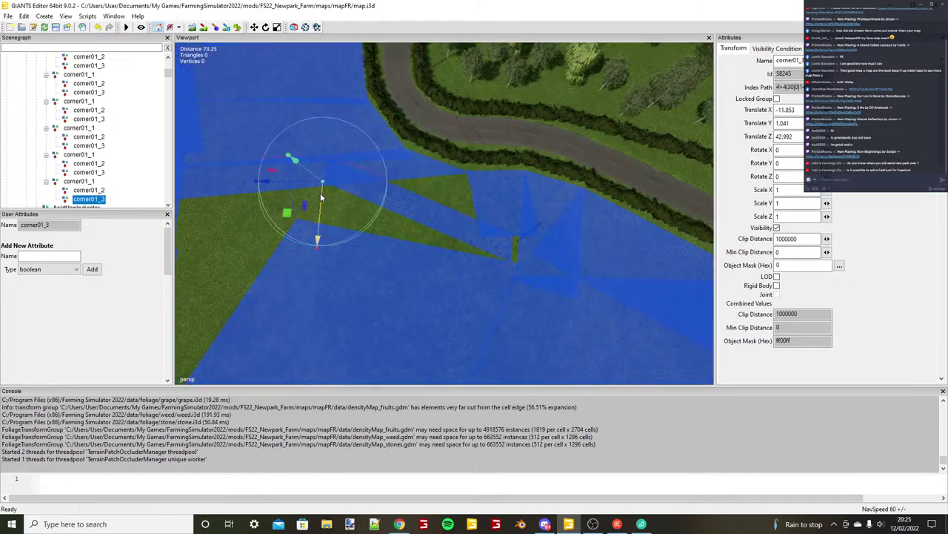
{"action": "left_click_drag", "start_coordinate": [321, 197], "coordinate": [261, 215]}
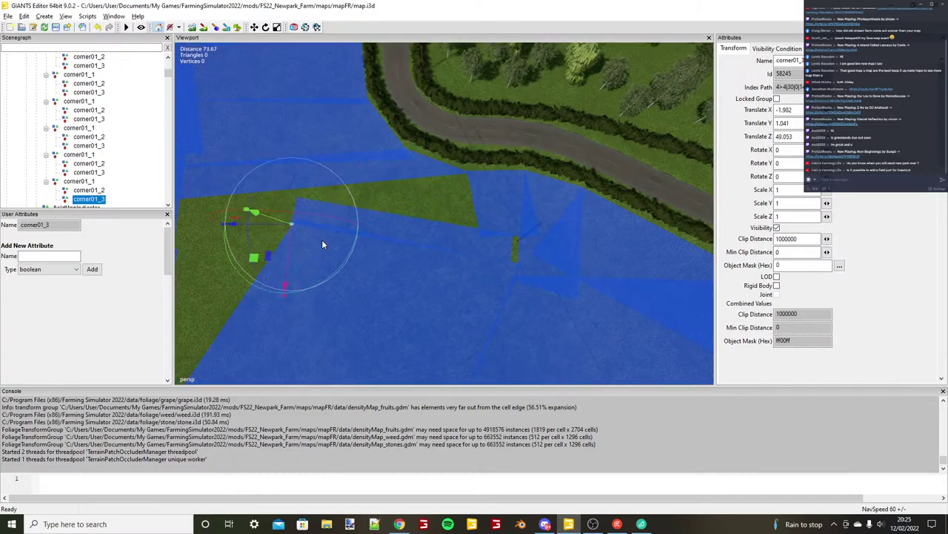
{"action": "scroll", "coordinate": [321, 240], "scroll_direction": "up", "scroll_amount": 2}
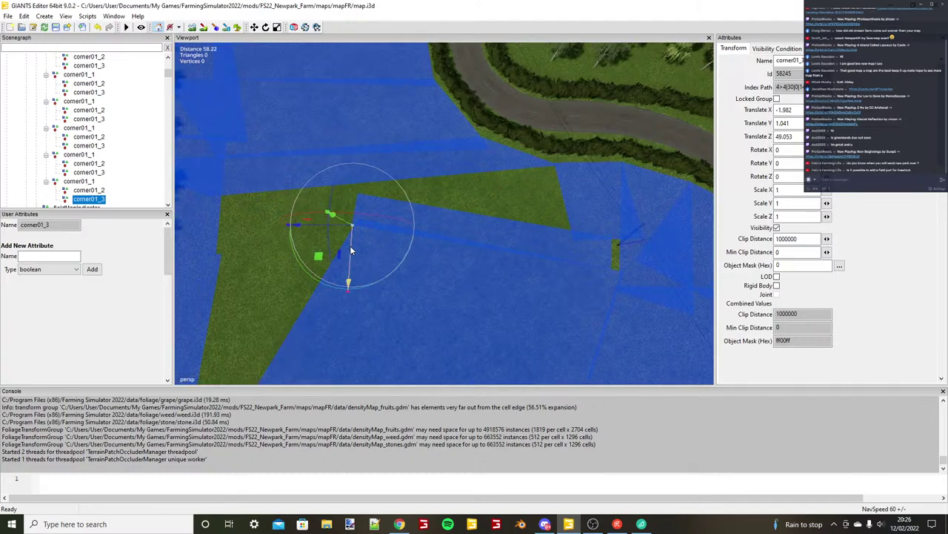
{"action": "mouse_move", "coordinate": [349, 246]}
{"action": "left_mouse_down"}
{"action": "mouse_move", "coordinate": [350, 235]}
{"action": "mouse_move", "coordinate": [353, 245]}
{"action": "left_mouse_up"}
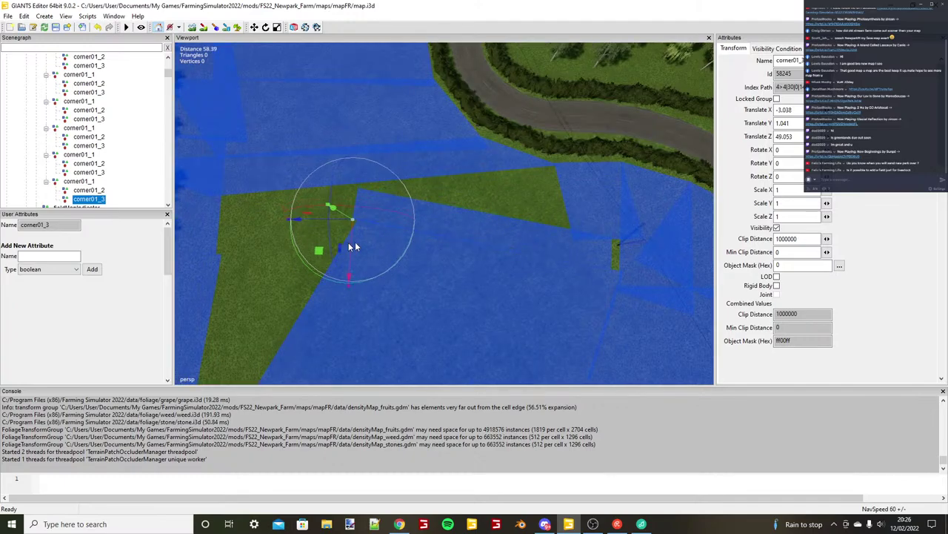
Duplicate the fifteenth corner01_1 and place the copy beside the small leftover grass strip, at about X 338.4, Y 57.8, Z 378.3.
{"action": "scroll", "coordinate": [355, 245], "scroll_direction": "up", "scroll_amount": 3}
{"action": "middle_click_drag", "start_coordinate": [355, 245], "coordinate": [393, 229], "text": "alt"}
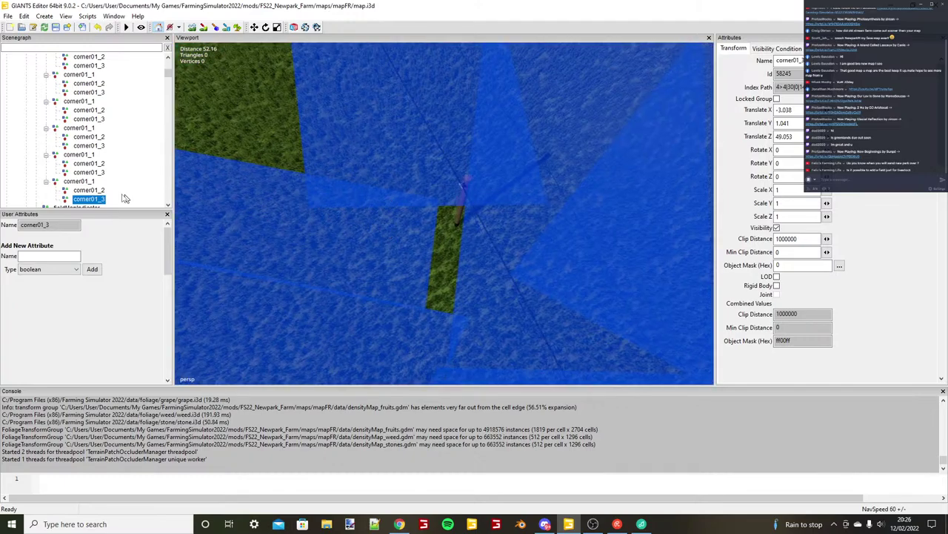
{"action": "left_click", "coordinate": [99, 190]}
{"action": "left_click", "coordinate": [95, 182]}
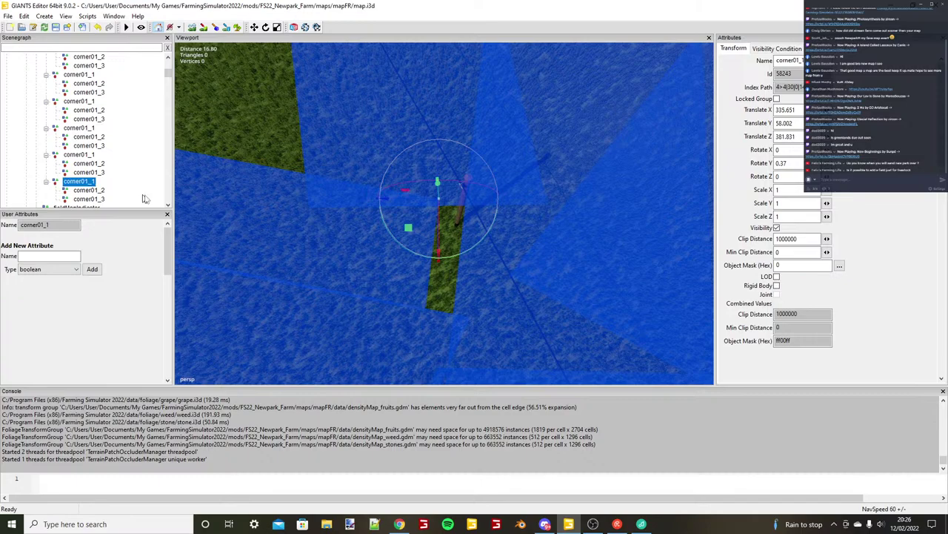
{"action": "left_click", "coordinate": [504, 288]}
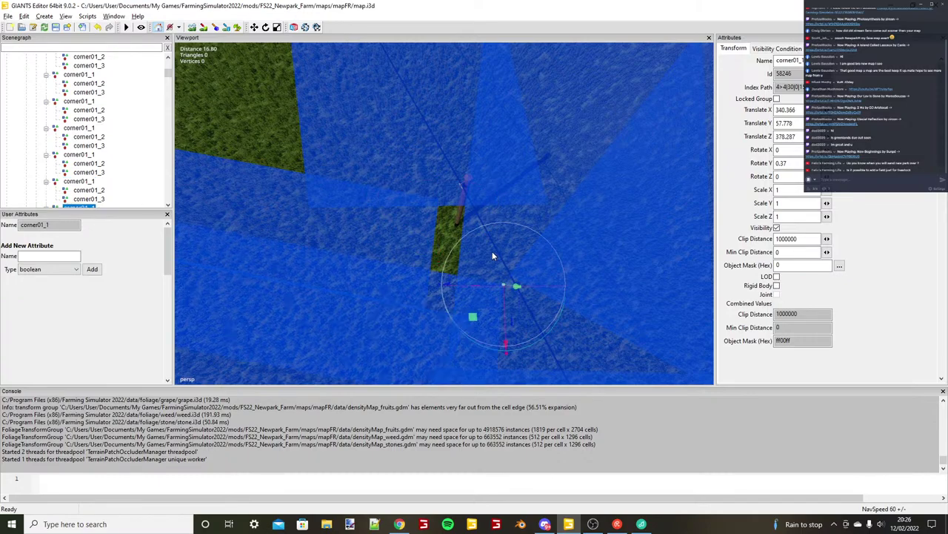
{"action": "scroll", "coordinate": [492, 254], "scroll_direction": "down", "scroll_amount": 2}
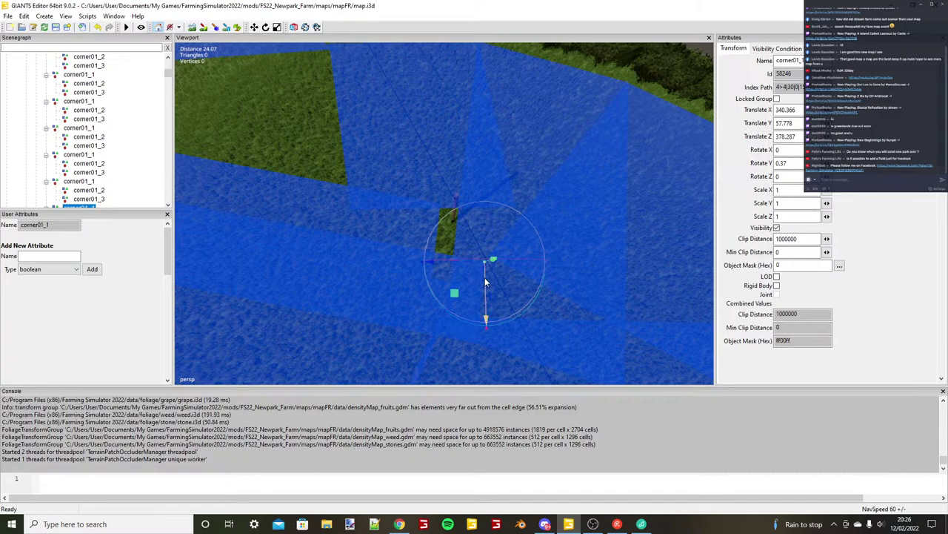
{"action": "left_click_drag", "start_coordinate": [485, 279], "coordinate": [486, 250]}
{"action": "scroll", "coordinate": [472, 251], "scroll_direction": "down", "scroll_amount": 2}
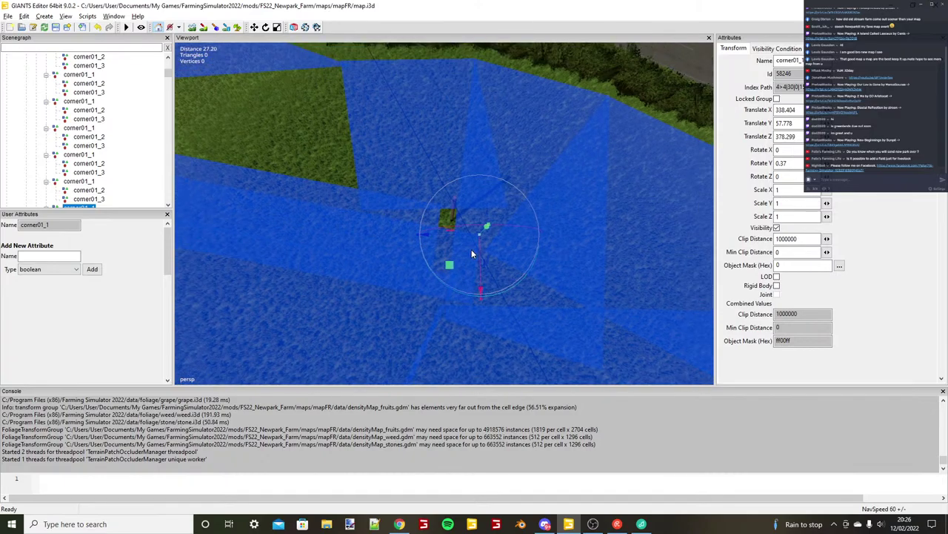
{"action": "scroll", "coordinate": [471, 249], "scroll_direction": "down", "scroll_amount": 1}
{"action": "scroll", "coordinate": [44, 196], "scroll_direction": "down", "scroll_amount": 1}
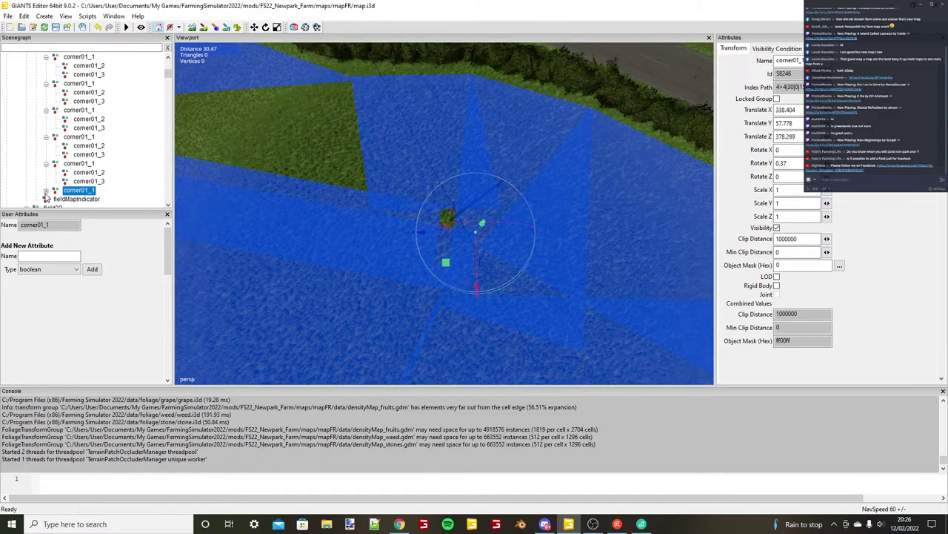
Place the sixteenth area's corner01_3 beside the small grass strip, at about X 4.3, Y 0.2, Z 8.2.
{"action": "left_click", "coordinate": [46, 191]}
{"action": "left_click", "coordinate": [88, 199]}
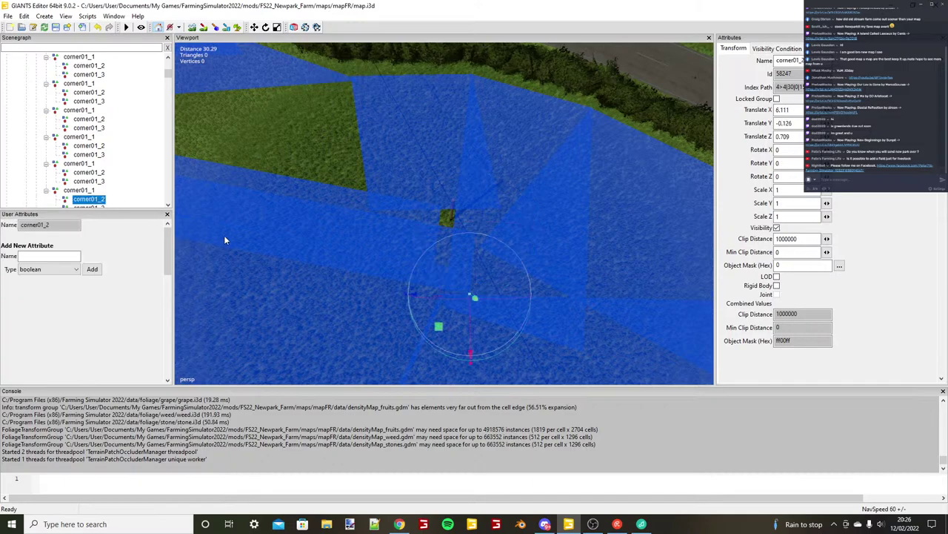
{"action": "key", "text": "Down"}
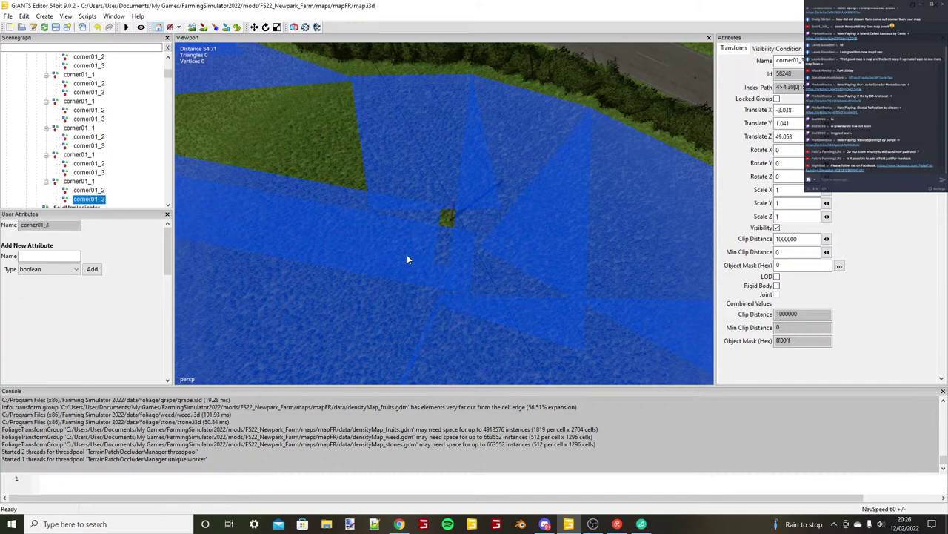
{"action": "key", "text": "ctrl+b"}
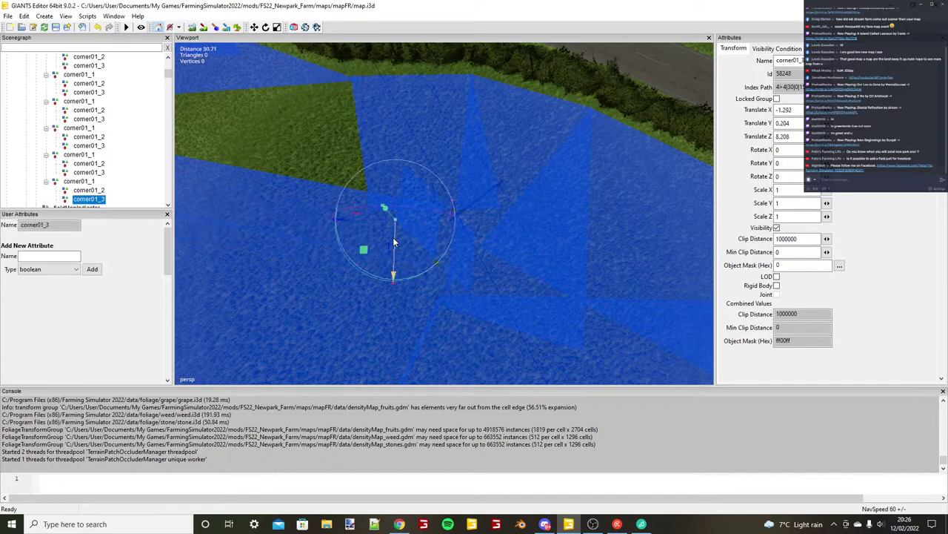
{"action": "left_click", "coordinate": [384, 277], "text": "ctrl+shift"}
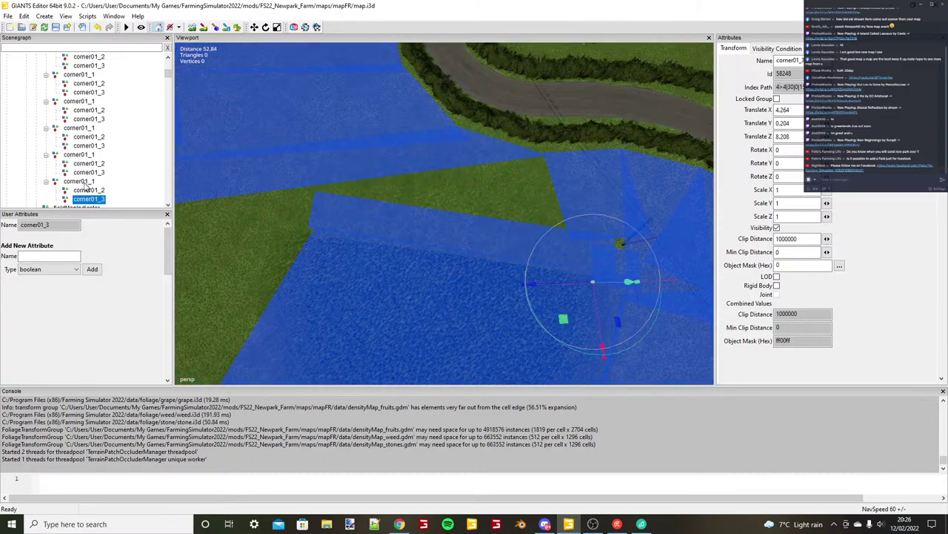
Move the sixteenth corner01_1 to the roadside field edge beyond the larger grass gap, at about X 322.0, Y 58.3, Z 387.6.
{"action": "left_click", "coordinate": [85, 182]}
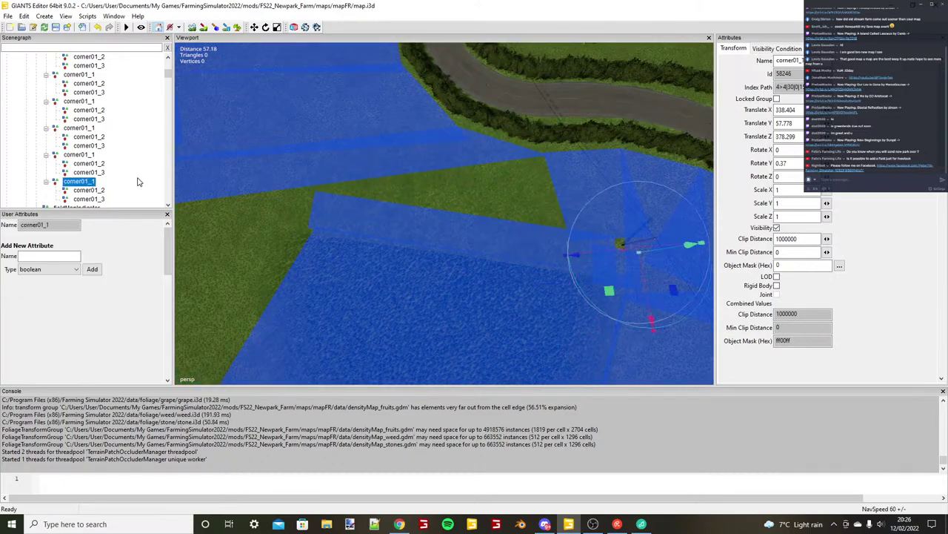
{"action": "key", "text": "ctrl+b"}
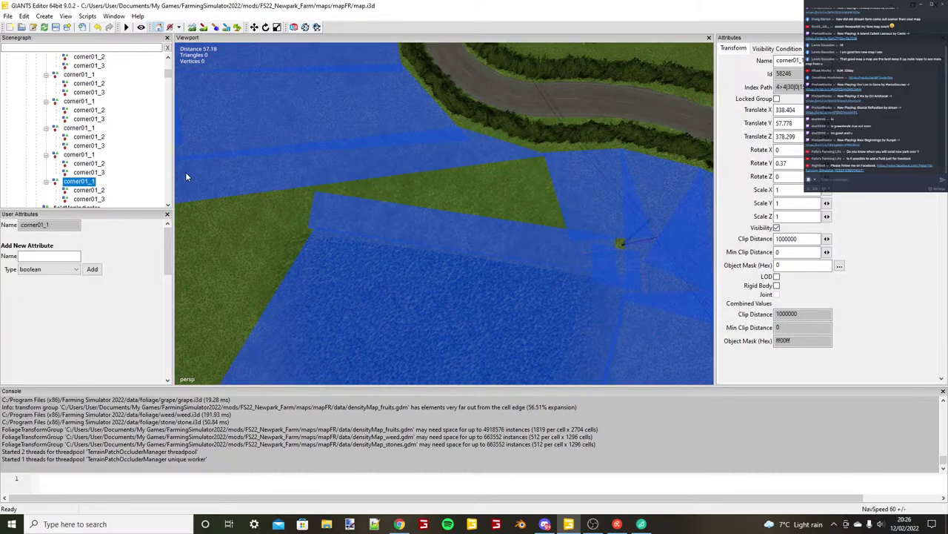
{"action": "key", "text": "ctrl+b"}
{"action": "left_click_drag", "start_coordinate": [527, 180], "coordinate": [520, 169], "text": "alt"}
{"action": "scroll", "coordinate": [520, 178], "scroll_direction": "up", "scroll_amount": 3}
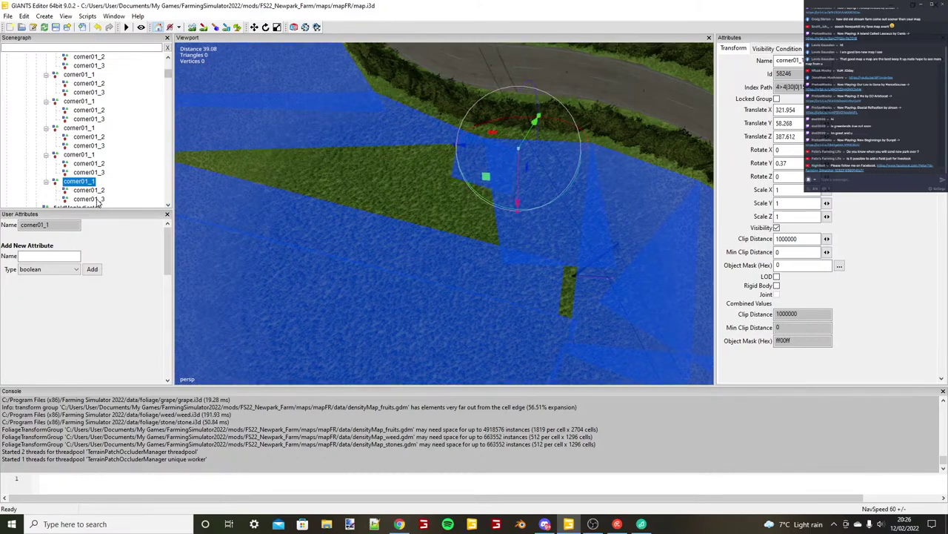
Place the sixteenth area's corner01_2 in the covered field just past the larger gap's tip, at about X 15.0, Y -0.2, Z 1.6.
{"action": "left_click", "coordinate": [93, 191]}
{"action": "key", "text": "alt"}
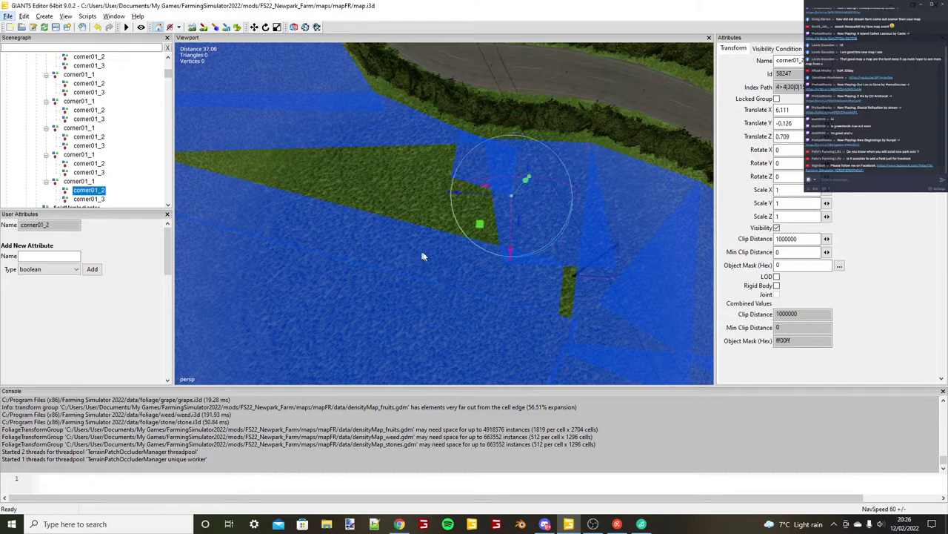
{"action": "left_click", "coordinate": [501, 265]}
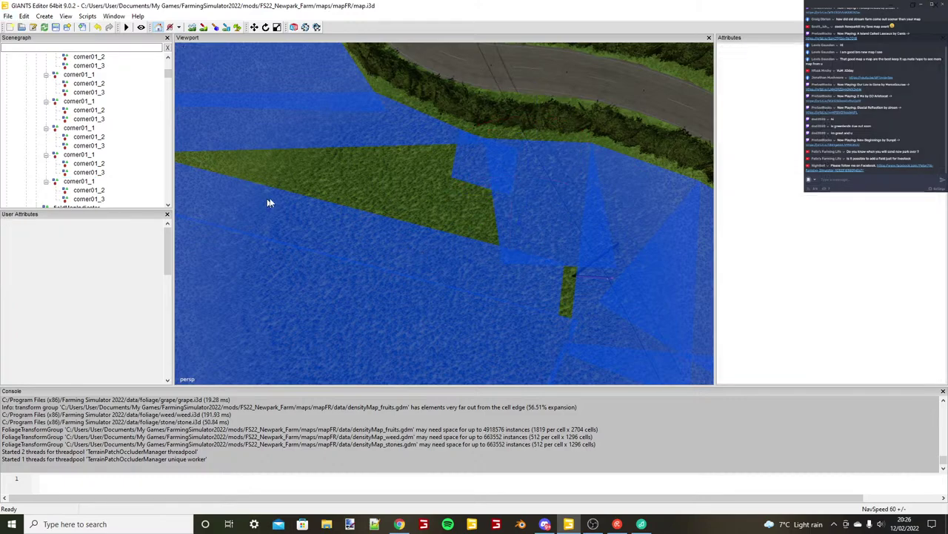
{"action": "left_click", "coordinate": [94, 192]}
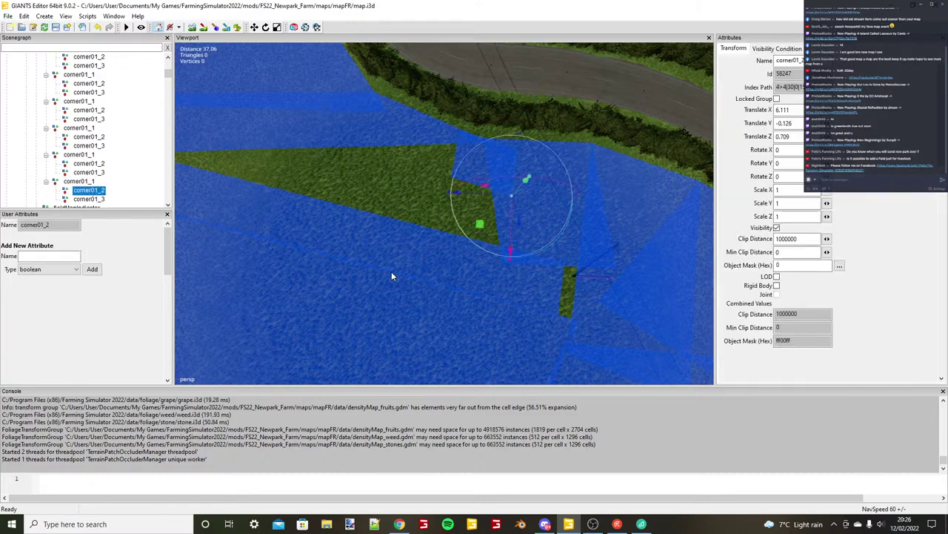
{"action": "key", "text": "ctrl+b"}
{"action": "left_click_drag", "start_coordinate": [470, 257], "coordinate": [470, 260], "text": "alt"}
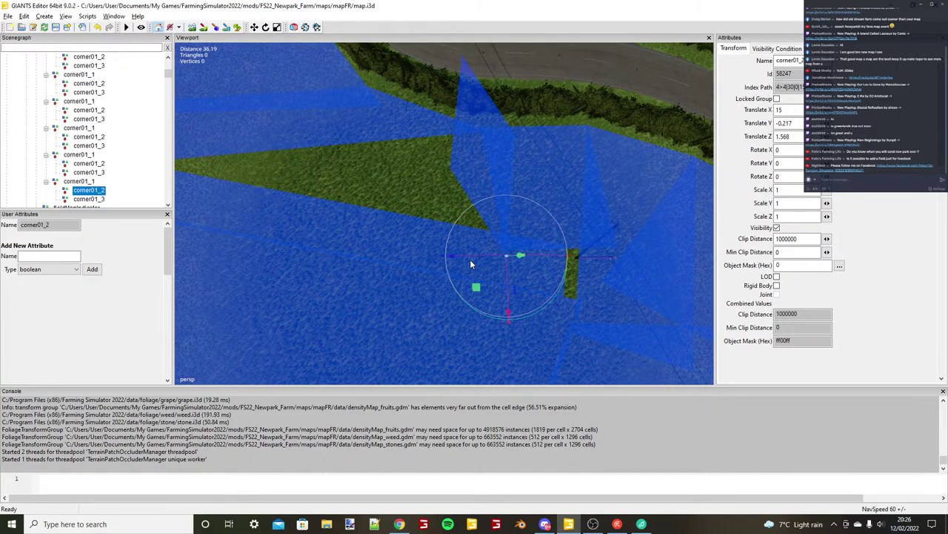
Place the sixteenth area's corner01_3 across the long grass gap at its far edge, at about X 4.5, Y 1.5, Z 53.5.
{"action": "scroll", "coordinate": [469, 259], "scroll_direction": "down", "scroll_amount": 3}
{"action": "left_click", "coordinate": [90, 199]}
{"action": "key", "text": "ctrl+b"}
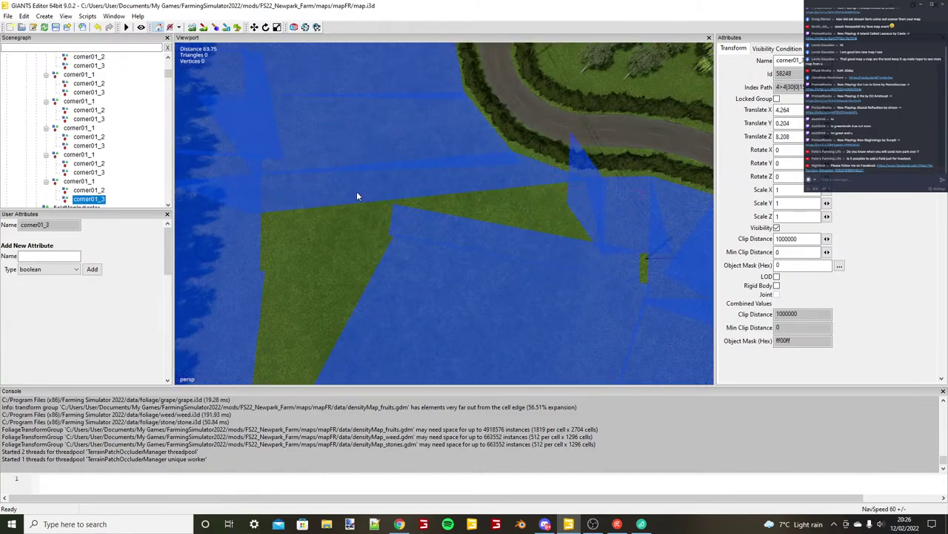
{"action": "left_click", "coordinate": [354, 193]}
{"action": "left_click_drag", "start_coordinate": [354, 193], "coordinate": [375, 225], "text": "alt"}
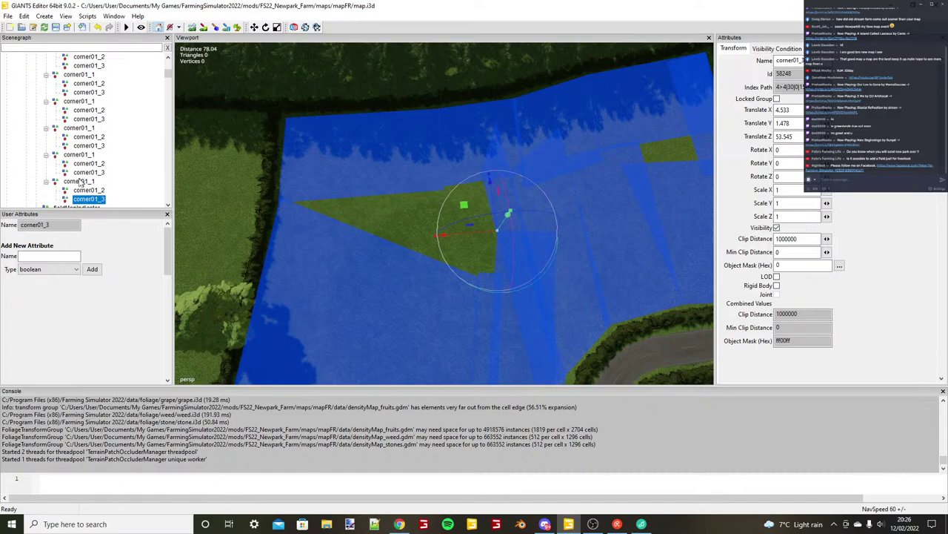
Duplicate the sixteenth corner01_1 and place the copy beyond the large triangular grass gap, at about X 322.6, Y 60.8, Z 457.0.
{"action": "left_click", "coordinate": [79, 182]}
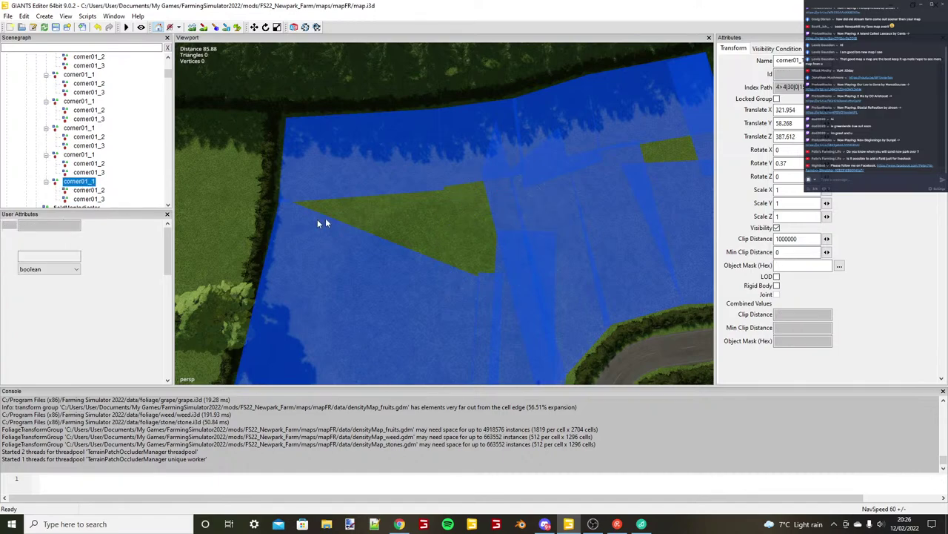
{"action": "left_click", "coordinate": [79, 193]}
{"action": "scroll", "coordinate": [70, 197], "scroll_direction": "down", "scroll_amount": 1}
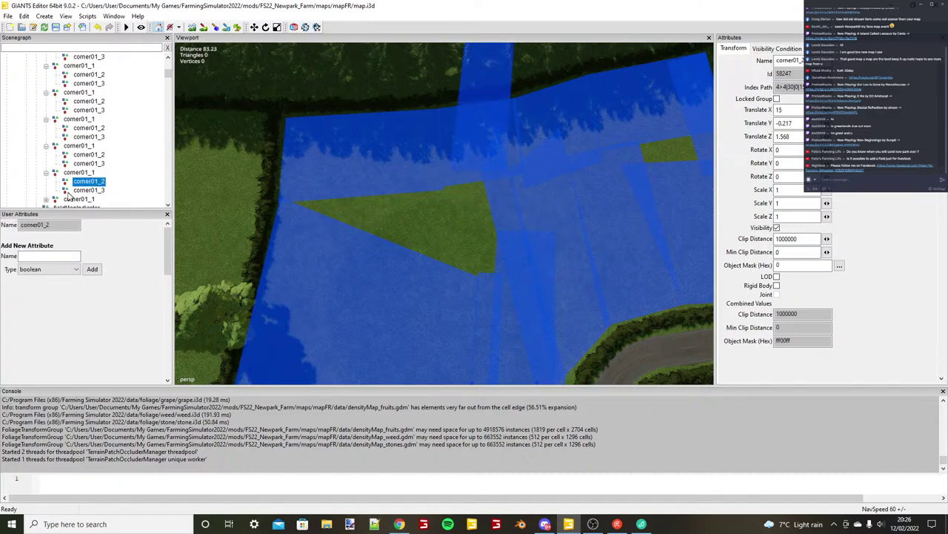
Place the seventeenth area's corner01_2 at the triangle's hedge-side tip (about X 56.3, Y 4.3, Z -3.3) and corner01_3 at about X 55.4, Y -1.8, Z -32.8.
{"action": "left_click", "coordinate": [46, 199]}
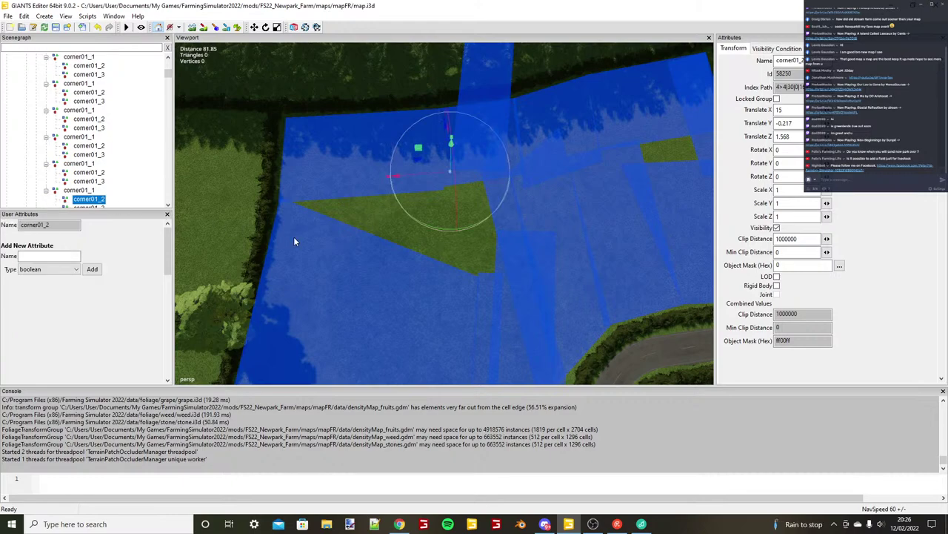
{"action": "key", "text": "ctrl+b"}
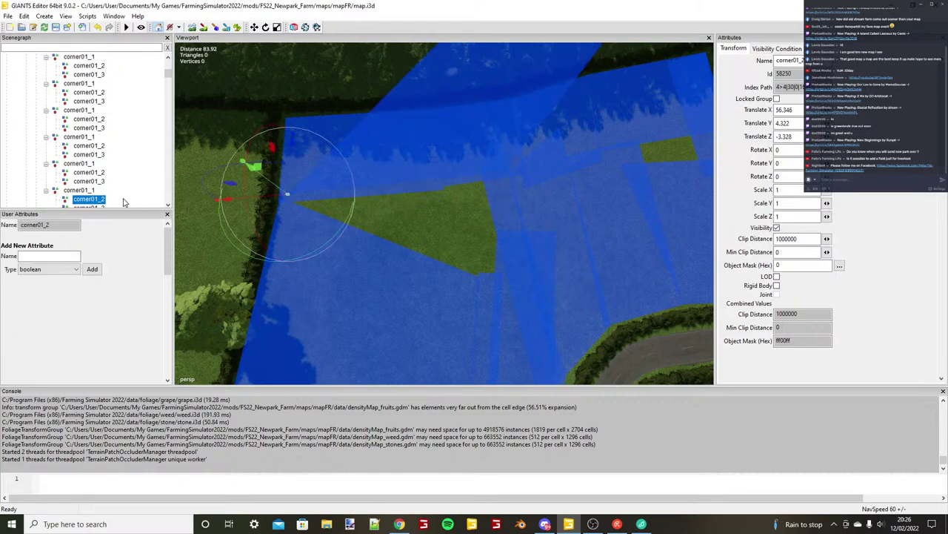
{"action": "left_click", "coordinate": [99, 206]}
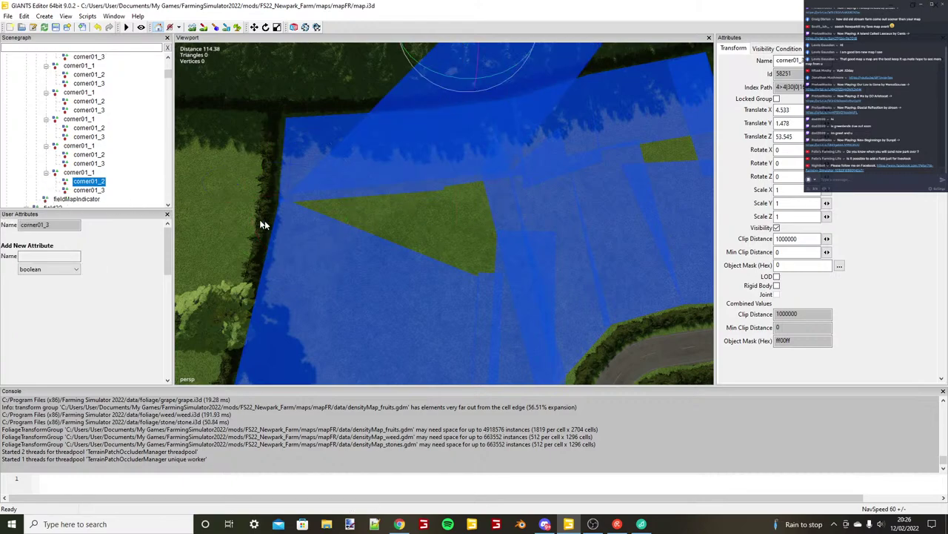
{"action": "left_click", "coordinate": [517, 291]}
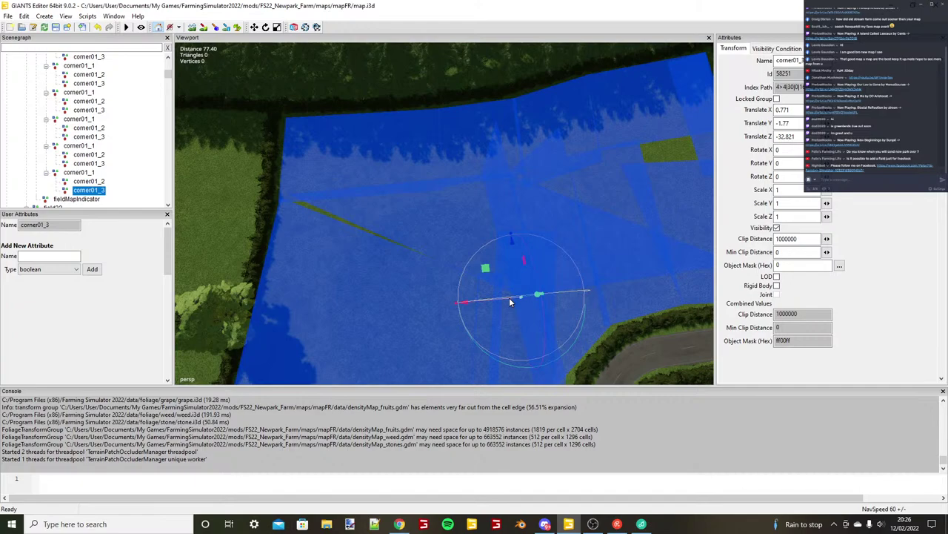
{"action": "left_click_drag", "start_coordinate": [461, 301], "coordinate": [298, 313]}
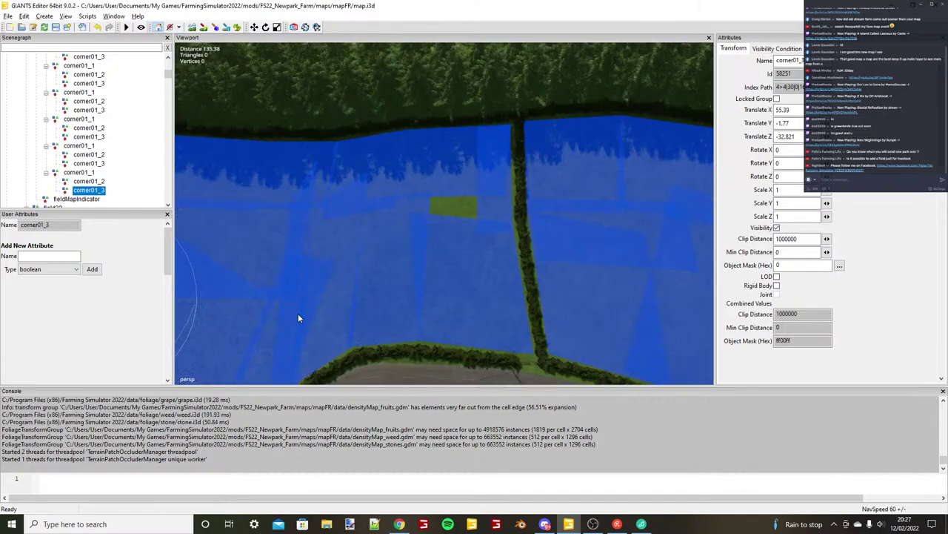
Duplicate the seventeenth corner01_1 and place the copy beside the small rectangular grass gap near the hedge, at about X 267.7, Y 62.7, Z 465.5.
{"action": "left_click", "coordinate": [83, 174]}
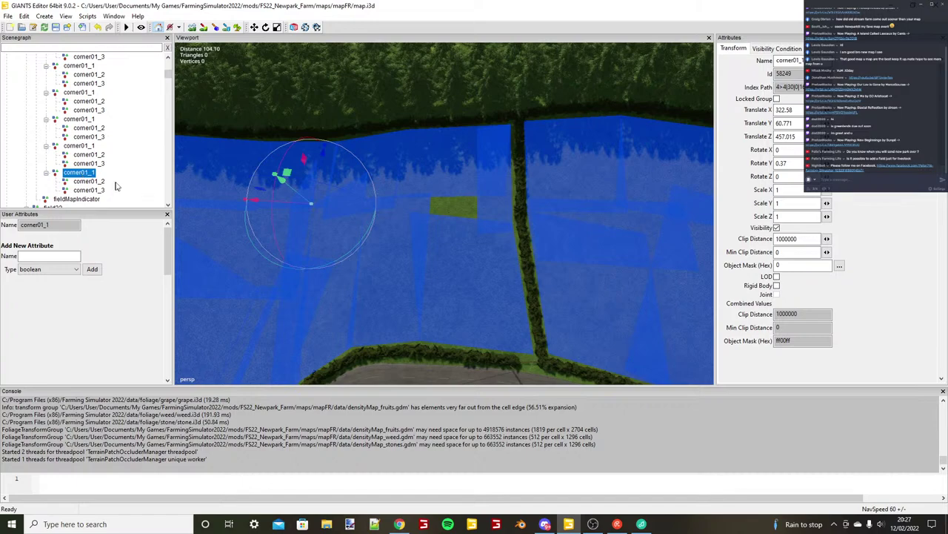
{"action": "key", "text": "ctrl+d"}
{"action": "key", "text": "ctrl+b"}
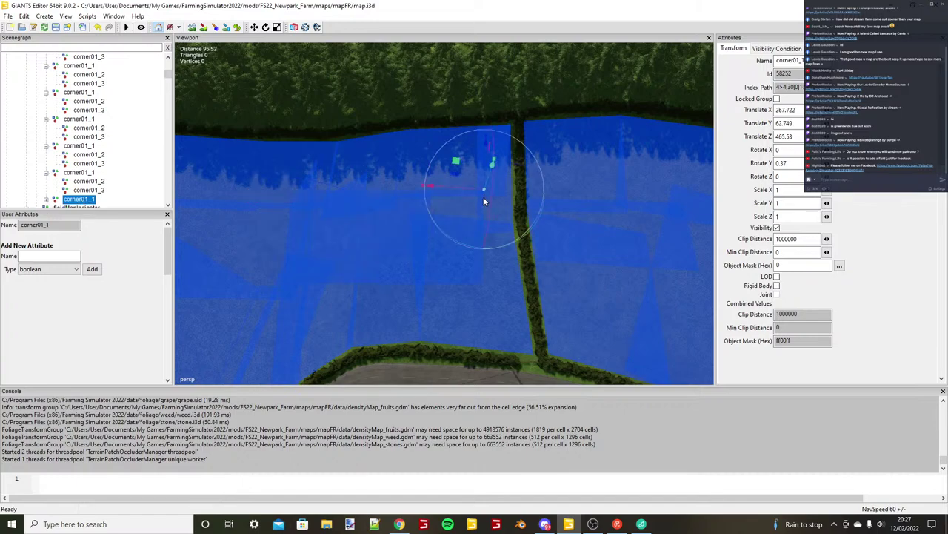
Expand the eighteenth corner01_1 and place its corner01_2 in the covered field just past the far end of the small grass gap.
{"action": "left_click", "coordinate": [46, 199]}
{"action": "left_click", "coordinate": [79, 200]}
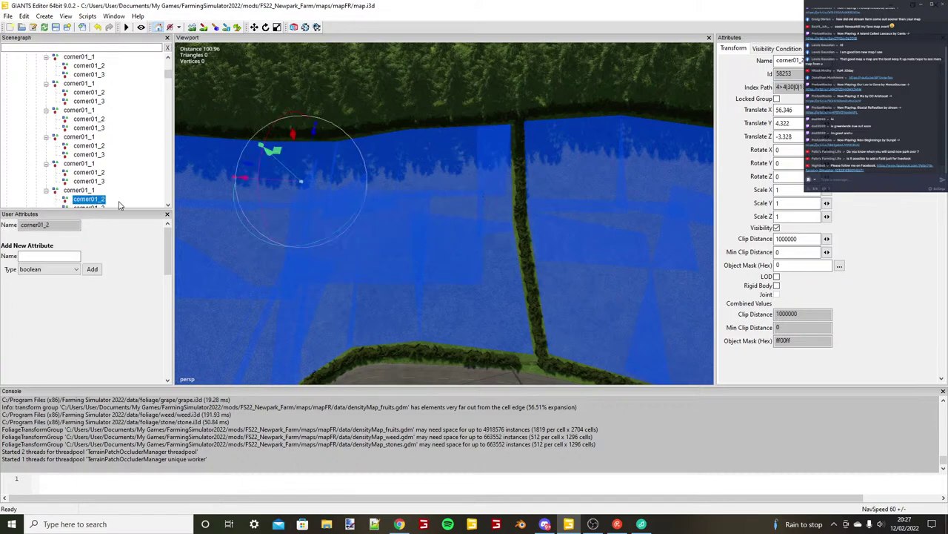
{"action": "key", "text": "ctrl+b"}
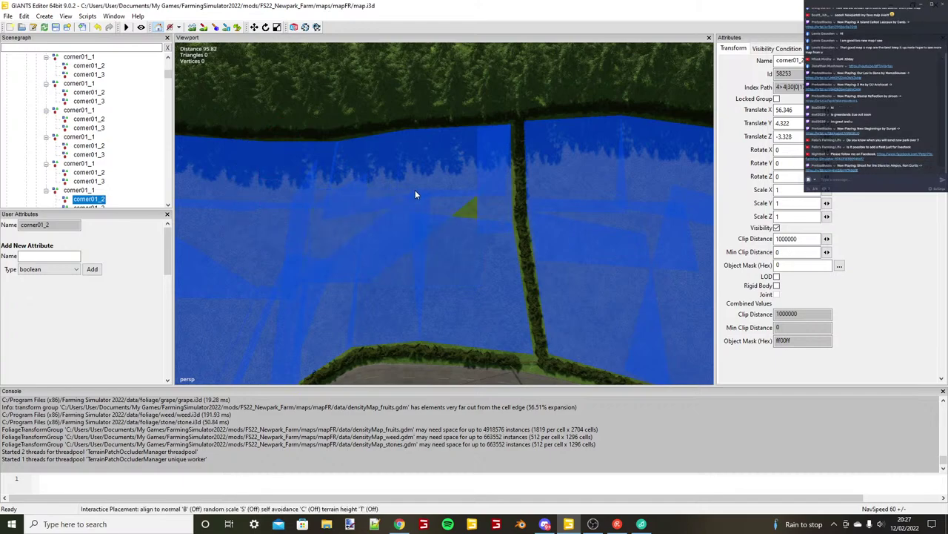
{"action": "left_click", "coordinate": [415, 191]}
Place the eighteenth area's corner01_3 below the small grass gap and shift it along X to about X 20.5, Y -2.0, Z -13.6.
{"action": "left_click", "coordinate": [90, 191]}
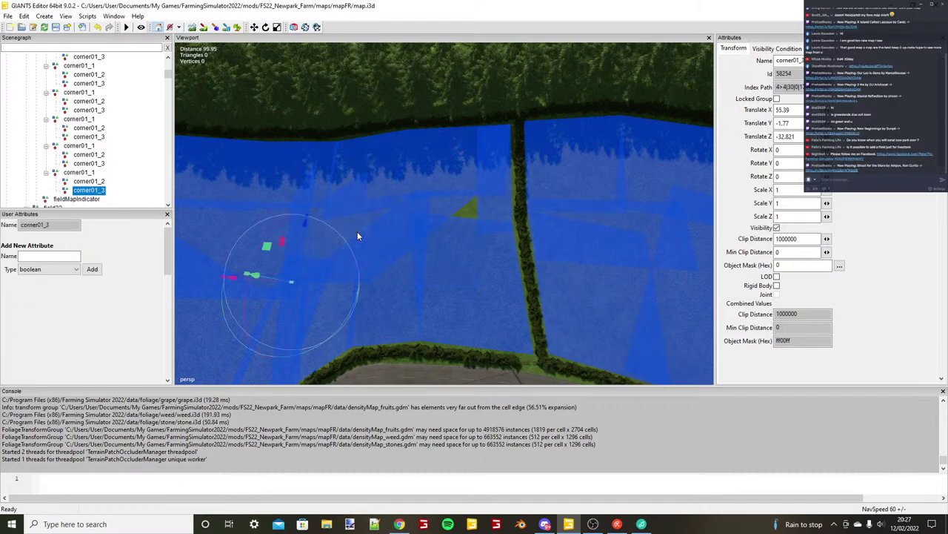
{"action": "key", "text": "ctrl+b"}
{"action": "left_click", "coordinate": [484, 233]}
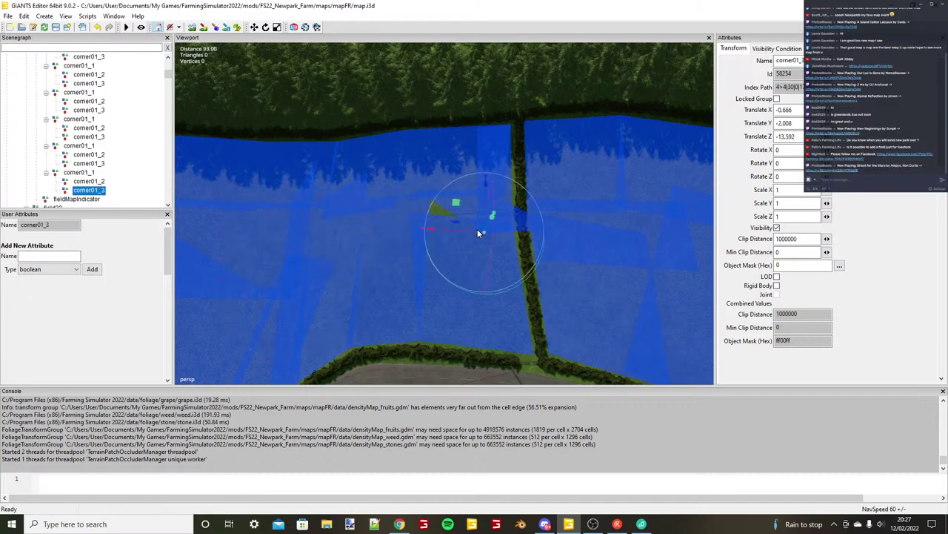
{"action": "left_click_drag", "start_coordinate": [478, 230], "coordinate": [391, 254]}
{"action": "scroll", "coordinate": [412, 231], "scroll_direction": "down", "scroll_amount": 2}
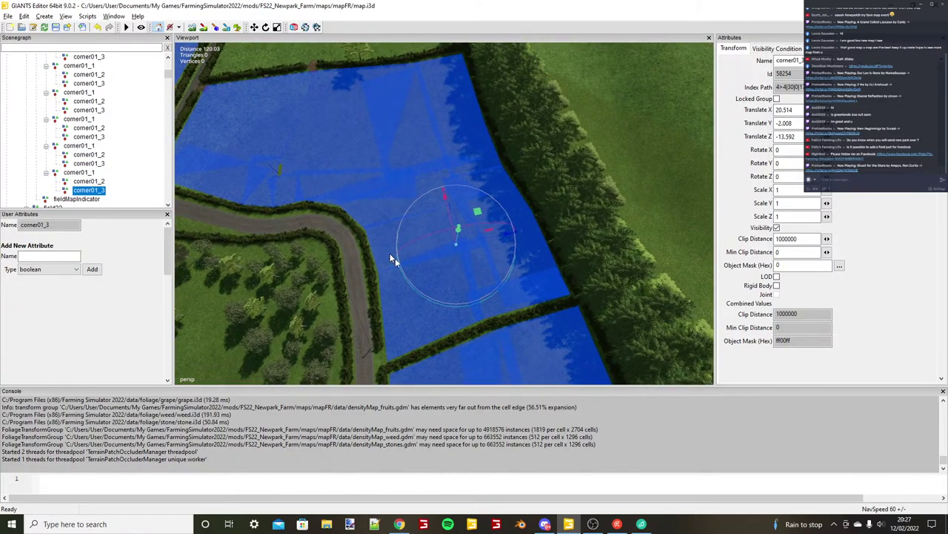
Collapse field31's fieldDimensions, add a boolean user attribute named fieldGrassMission to field31, and enable it.
{"action": "left_click", "coordinate": [90, 199]}
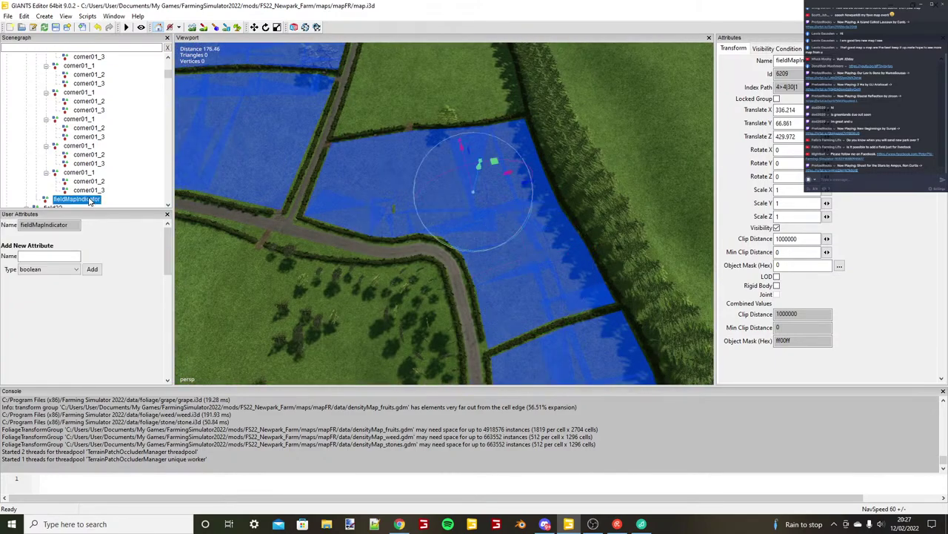
{"action": "scroll", "coordinate": [90, 160], "scroll_direction": "up", "scroll_amount": 5}
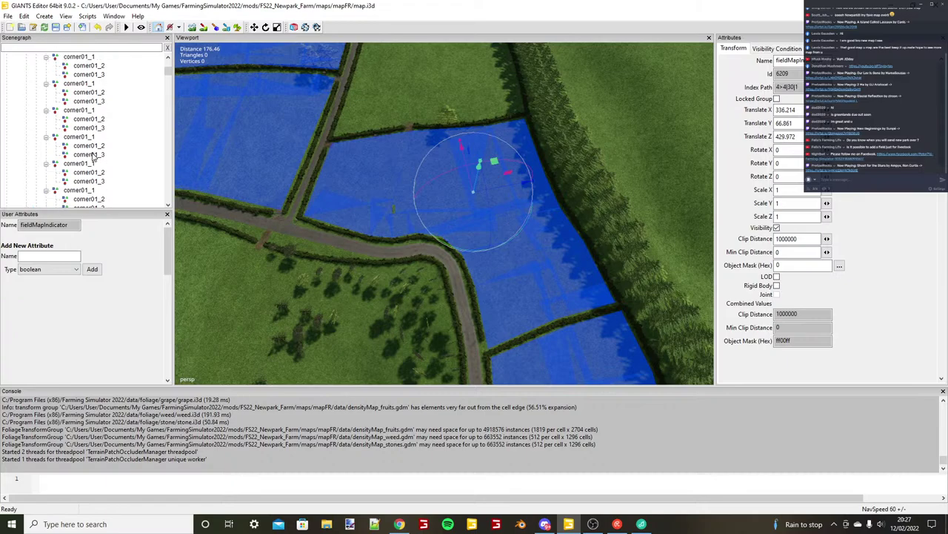
{"action": "scroll", "coordinate": [93, 157], "scroll_direction": "up", "scroll_amount": 5}
{"action": "left_click", "coordinate": [37, 120]}
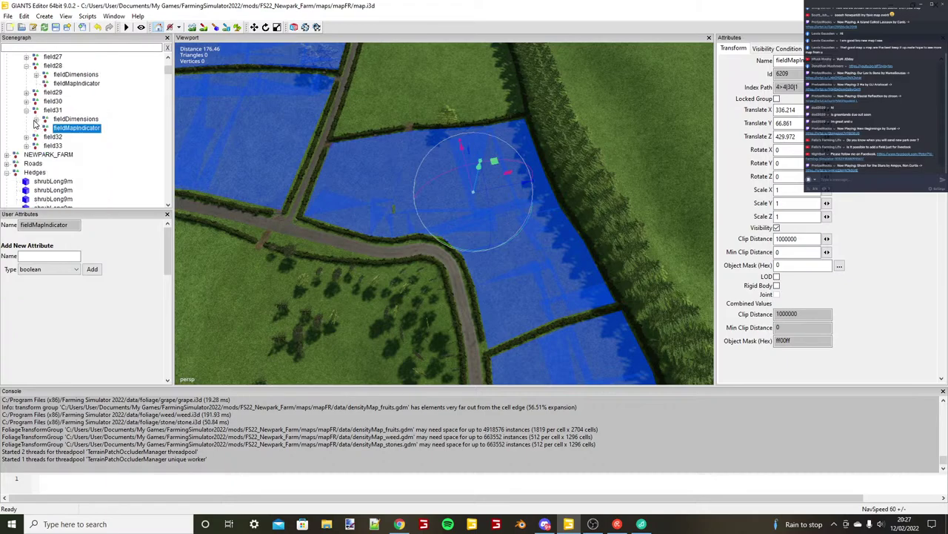
{"action": "left_click", "coordinate": [53, 110]}
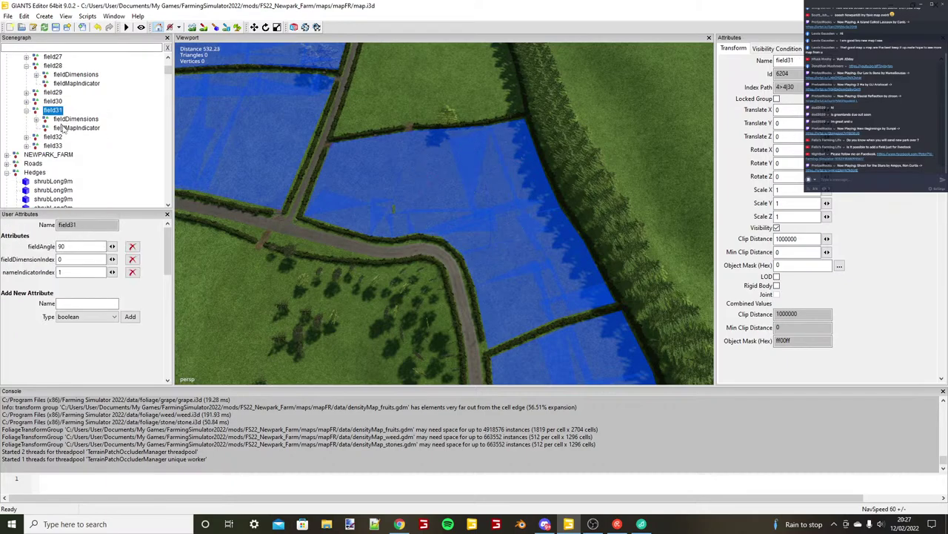
{"action": "left_click", "coordinate": [77, 305]}
{"action": "type", "text": "fieldGrassMission"}
{"action": "left_click", "coordinate": [131, 316]}
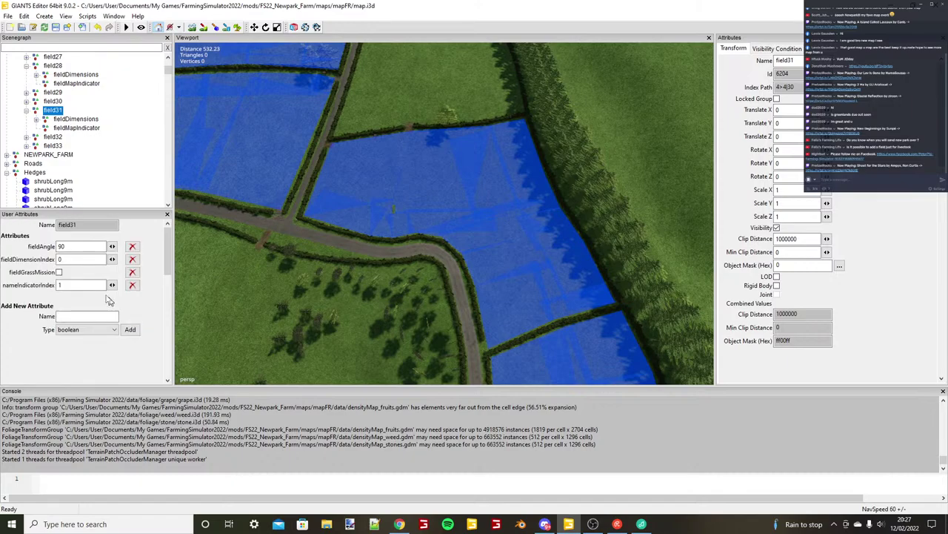
{"action": "left_click", "coordinate": [59, 272]}
Collapse field31, expand field32 and focus on its fieldMapIndicator in the uncovered grass field beside the farmyard.
{"action": "scroll", "coordinate": [404, 167], "scroll_direction": "down", "scroll_amount": 2}
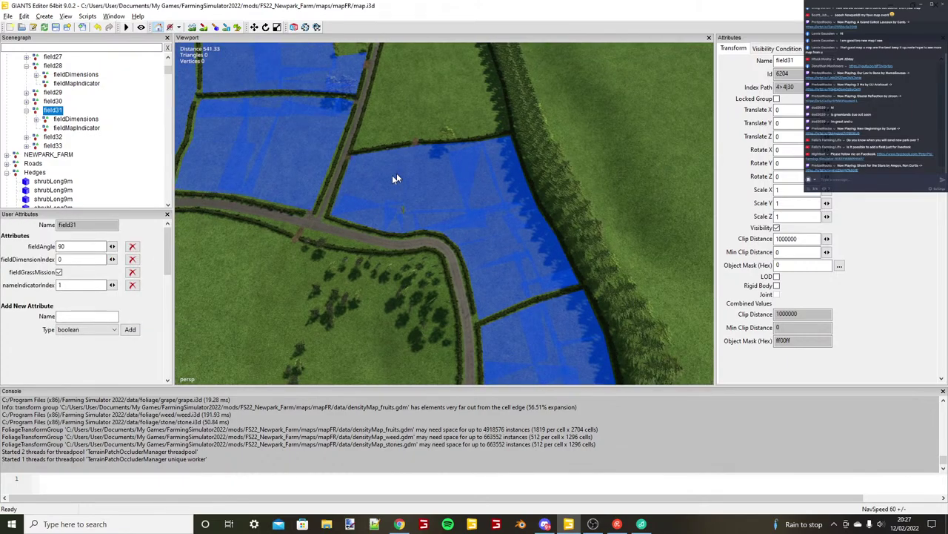
{"action": "left_click_drag", "start_coordinate": [393, 175], "coordinate": [304, 238], "text": "alt"}
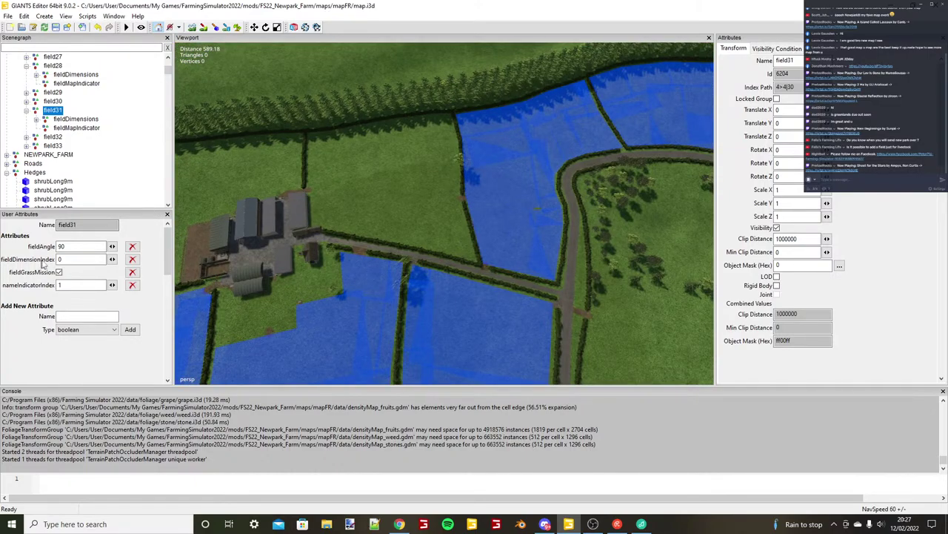
{"action": "left_click", "coordinate": [26, 110]}
{"action": "left_click", "coordinate": [25, 119]}
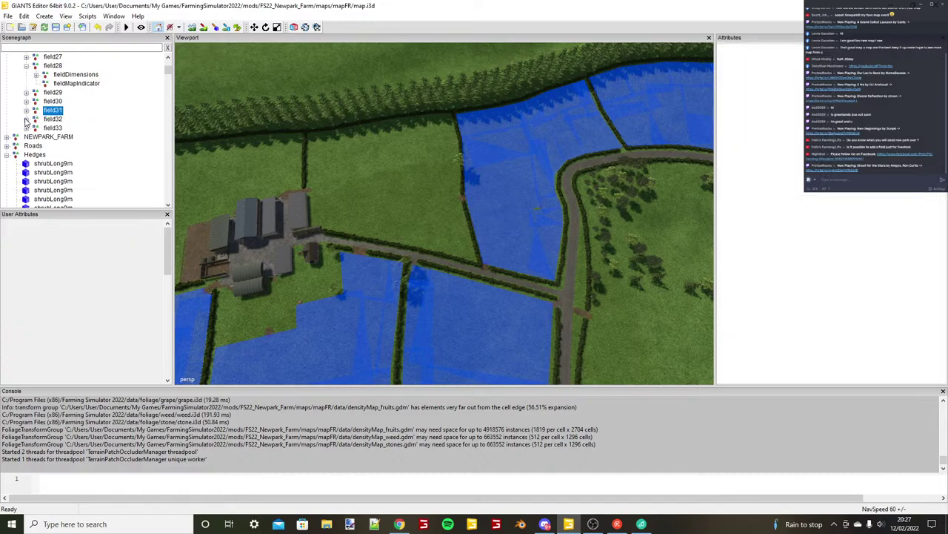
{"action": "left_click", "coordinate": [26, 119]}
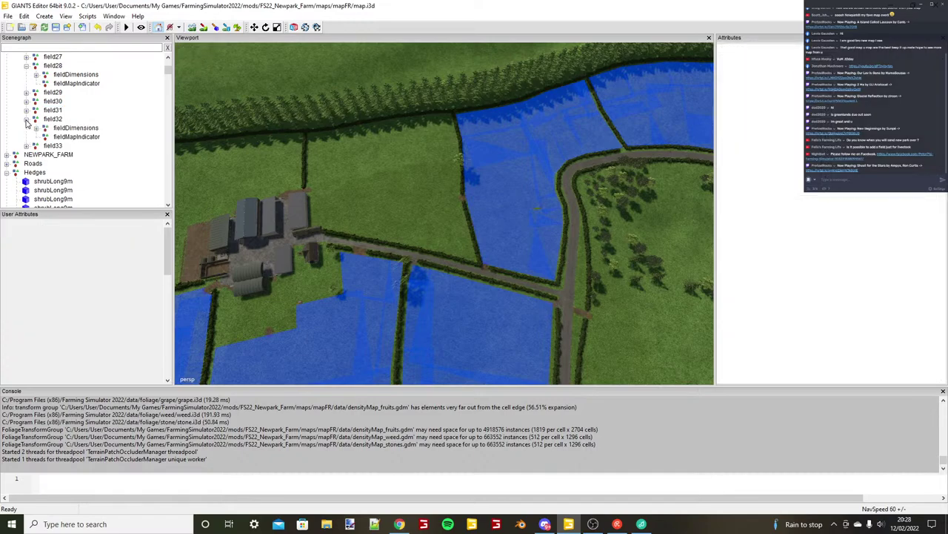
{"action": "double_click", "coordinate": [65, 138]}
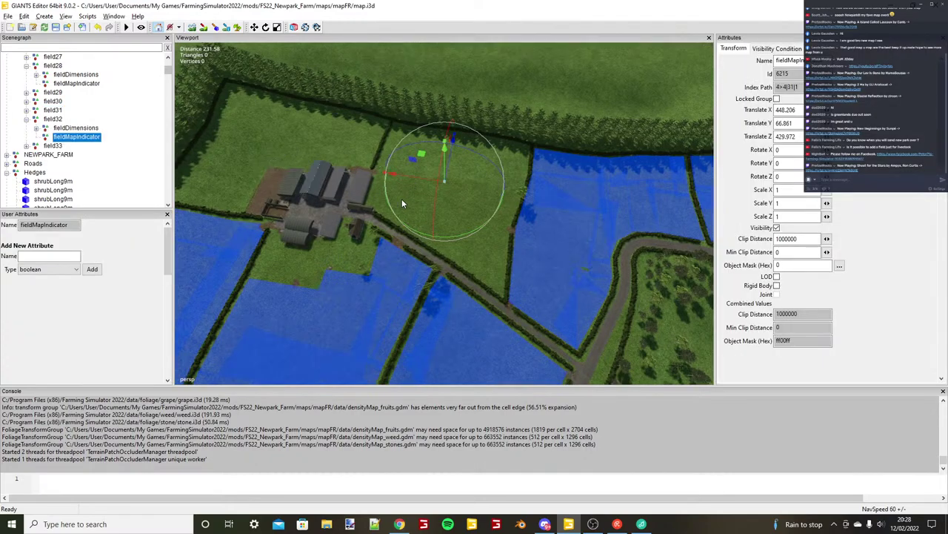
{"action": "left_click_drag", "start_coordinate": [437, 226], "coordinate": [318, 231], "text": "alt"}
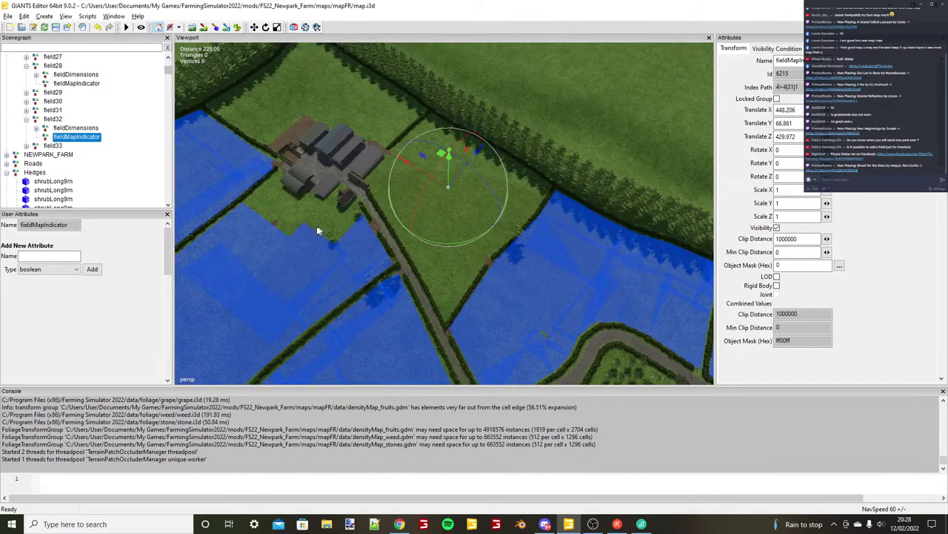
Place field32's corner01_1 marker inside the hedge corner beside the road junction, at about X 395.7, Y 62.5, Z 351.9.
{"action": "scroll", "coordinate": [482, 233], "scroll_direction": "up", "scroll_amount": 4}
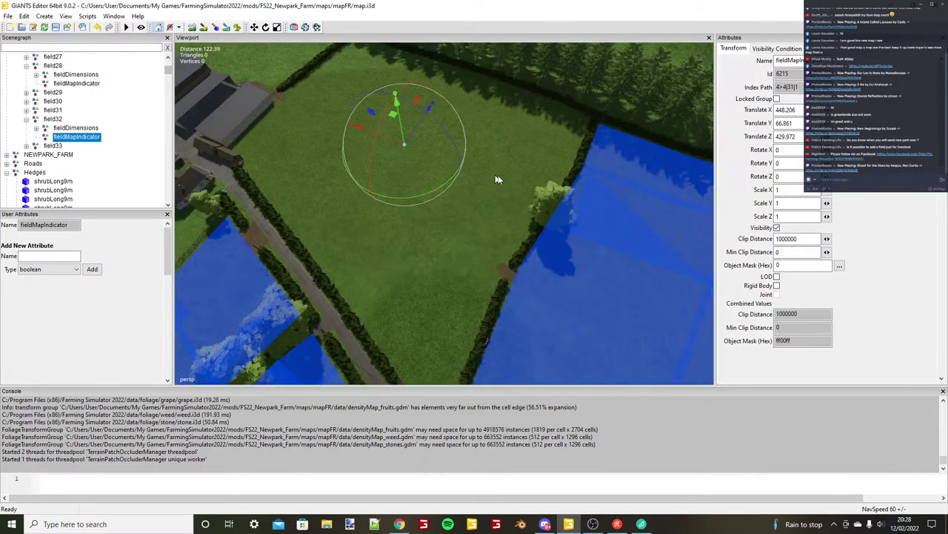
{"action": "left_click_drag", "start_coordinate": [497, 179], "coordinate": [449, 209], "text": "alt"}
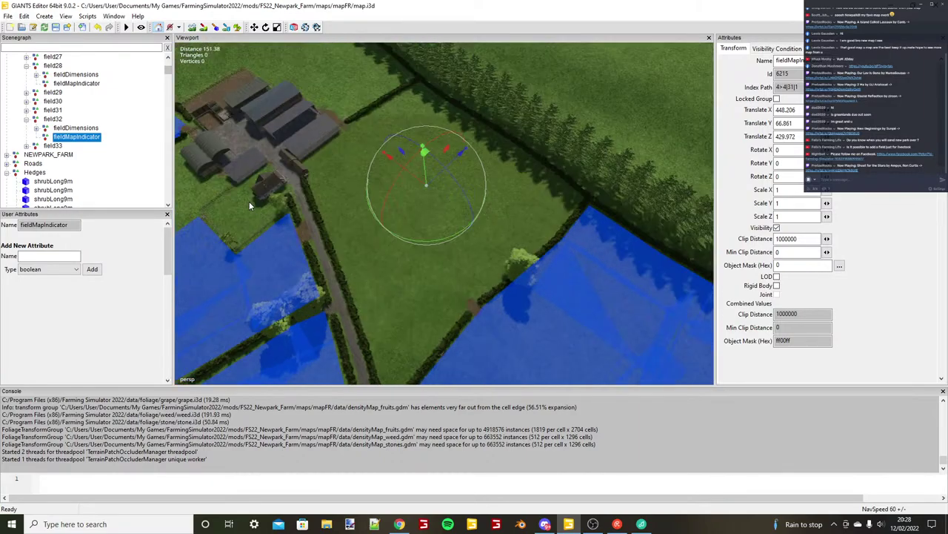
{"action": "left_click", "coordinate": [68, 129]}
{"action": "left_click", "coordinate": [35, 128]}
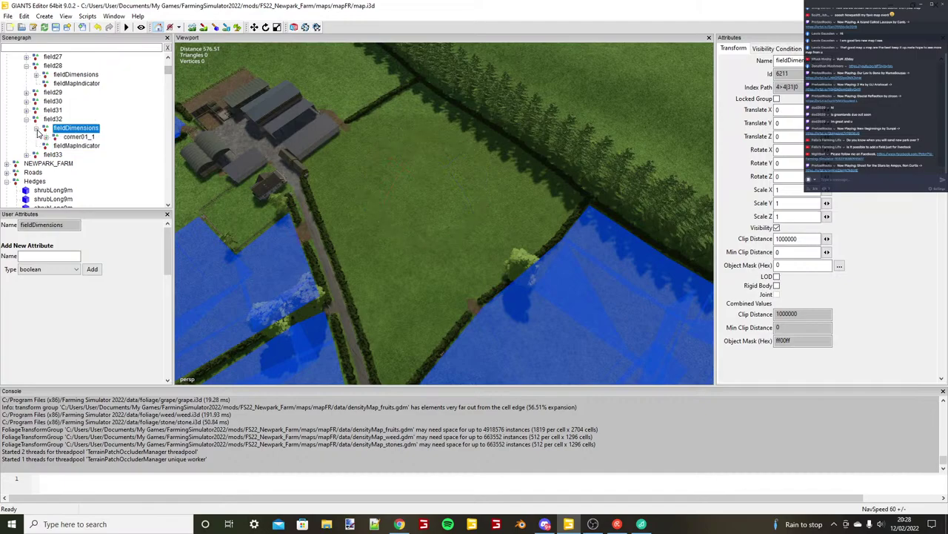
{"action": "left_click", "coordinate": [78, 137]}
{"action": "left_click_drag", "start_coordinate": [399, 284], "coordinate": [544, 252], "text": "alt"}
{"action": "scroll", "coordinate": [544, 252], "scroll_direction": "up", "scroll_amount": 5}
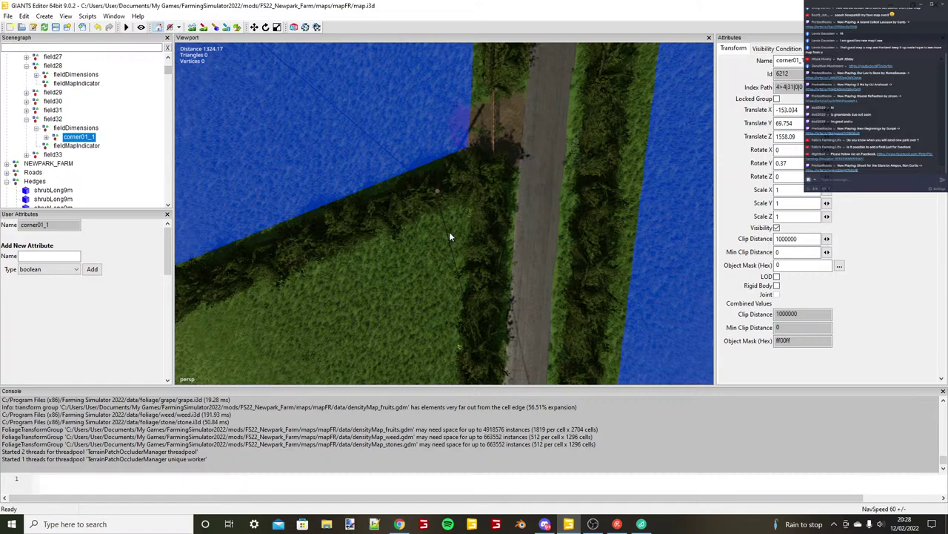
{"action": "key", "text": "ctrl+b"}
{"action": "scroll", "coordinate": [449, 232], "scroll_direction": "up", "scroll_amount": 4}
{"action": "left_click_drag", "start_coordinate": [449, 231], "coordinate": [355, 226], "text": "alt"}
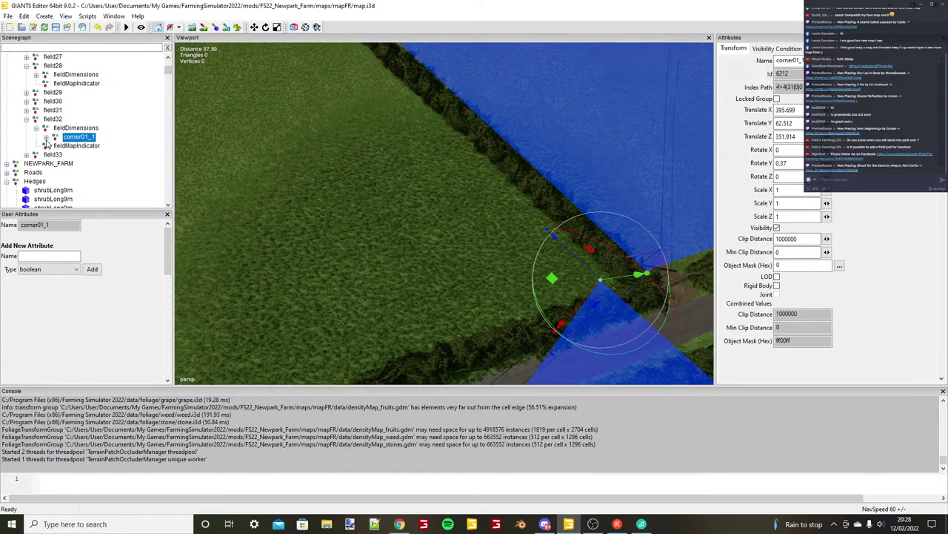
Place corner01_2 of the first field32 area at the hedge gateway, at about X -1.3, Y -0.6, Z 52.7.
{"action": "left_click", "coordinate": [45, 136]}
{"action": "left_click", "coordinate": [88, 145]}
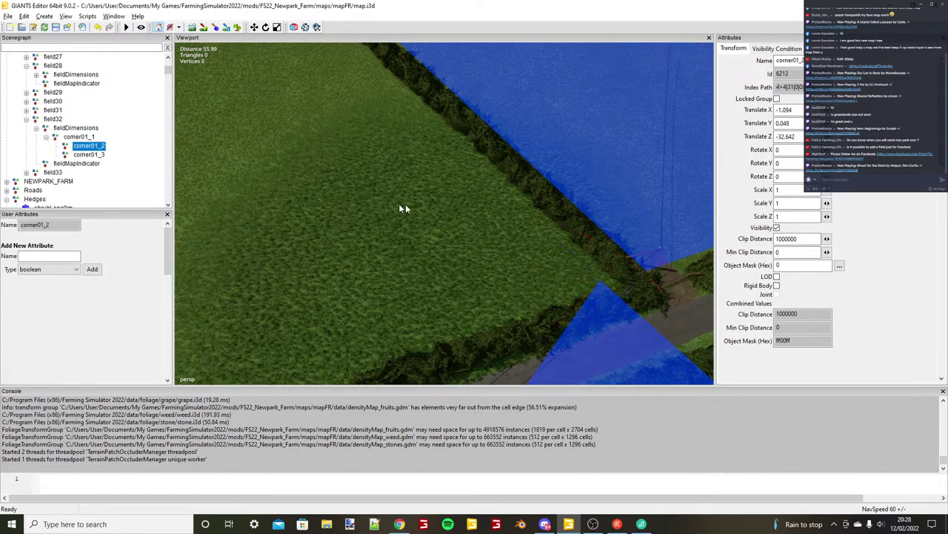
{"action": "scroll", "coordinate": [400, 208], "scroll_direction": "down", "scroll_amount": 3}
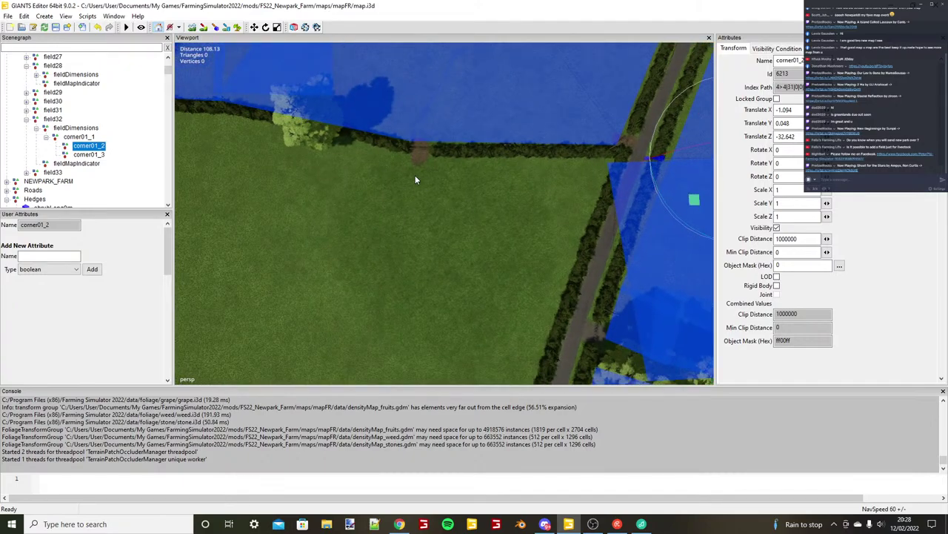
{"action": "key", "text": "ctrl+b"}
{"action": "scroll", "coordinate": [428, 163], "scroll_direction": "up", "scroll_amount": 3}
{"action": "key", "text": "ctrl+b"}
{"action": "key", "text": "ctrl+b"}
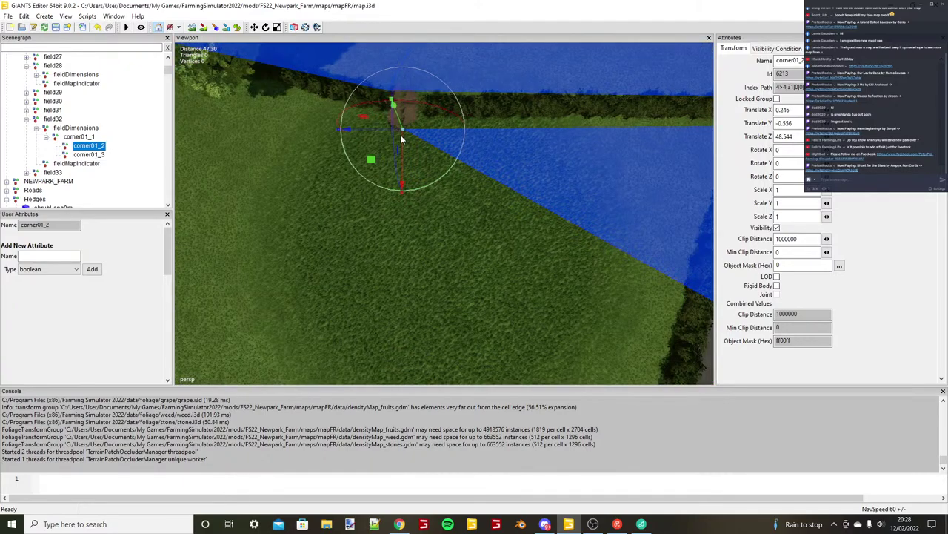
{"action": "left_click_drag", "start_coordinate": [400, 134], "coordinate": [501, 173]}
Place corner01_3 of the first field32 area out in the grass, narrowing the area to about X 22.5, Y 1.8, Z 63.9.
{"action": "scroll", "coordinate": [373, 129], "scroll_direction": "down", "scroll_amount": 3}
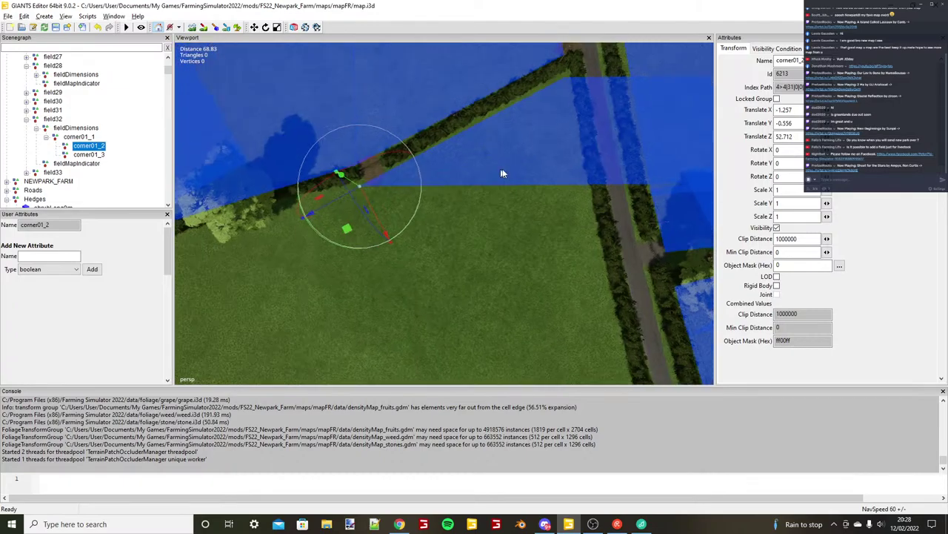
{"action": "left_click", "coordinate": [97, 157]}
{"action": "left_click_drag", "start_coordinate": [351, 197], "coordinate": [597, 269], "text": "alt"}
{"action": "key", "text": "ctrl+b"}
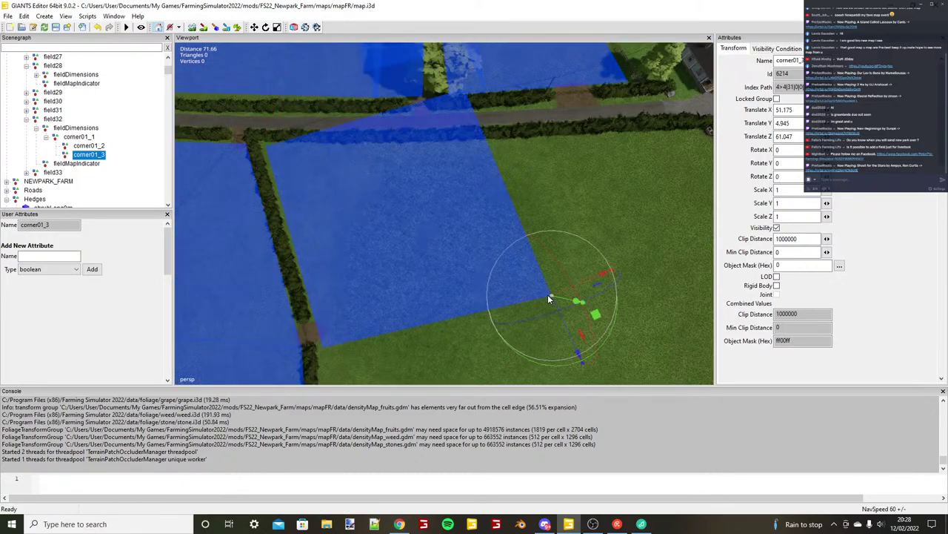
{"action": "left_click_drag", "start_coordinate": [549, 299], "coordinate": [612, 383]}
{"action": "key", "text": "alt"}
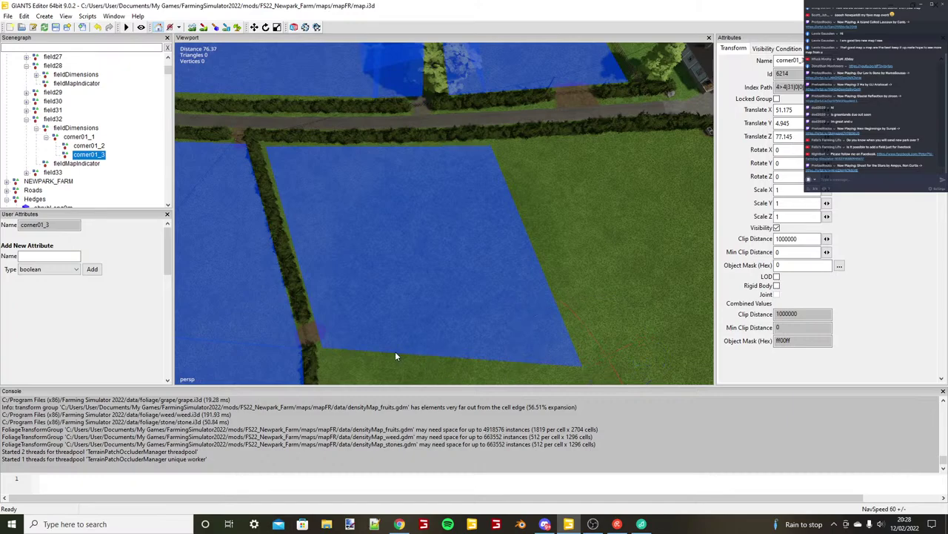
{"action": "key", "text": "ctrl+b"}
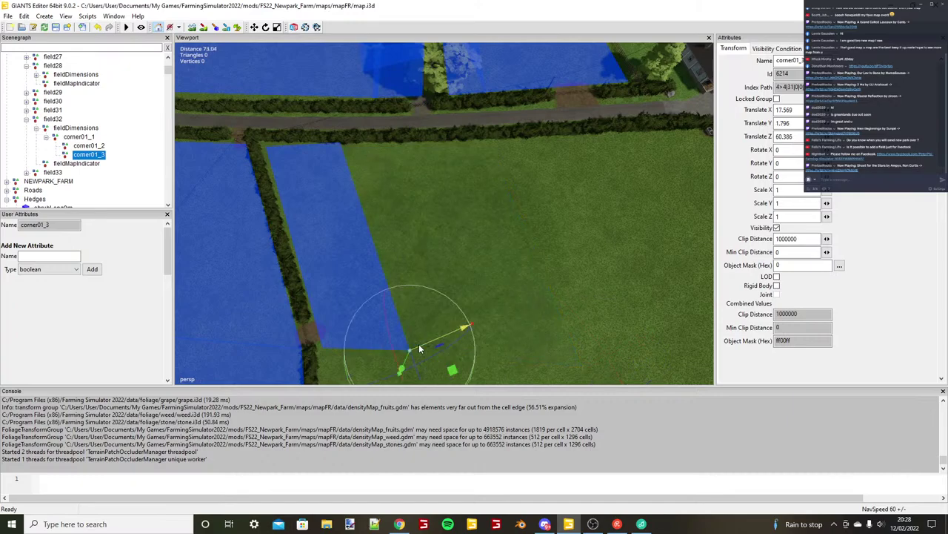
{"action": "left_click_drag", "start_coordinate": [419, 345], "coordinate": [453, 388]}
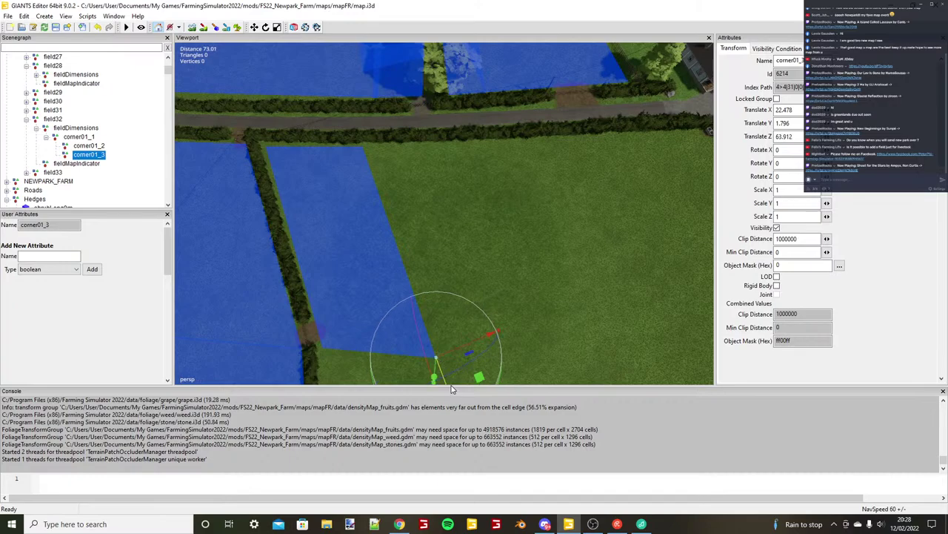
Duplicate field32's corner01_1 and place the copy along the roadside hedge at about X 419.3, Y 65.6, Z 362.9.
{"action": "left_click", "coordinate": [85, 137]}
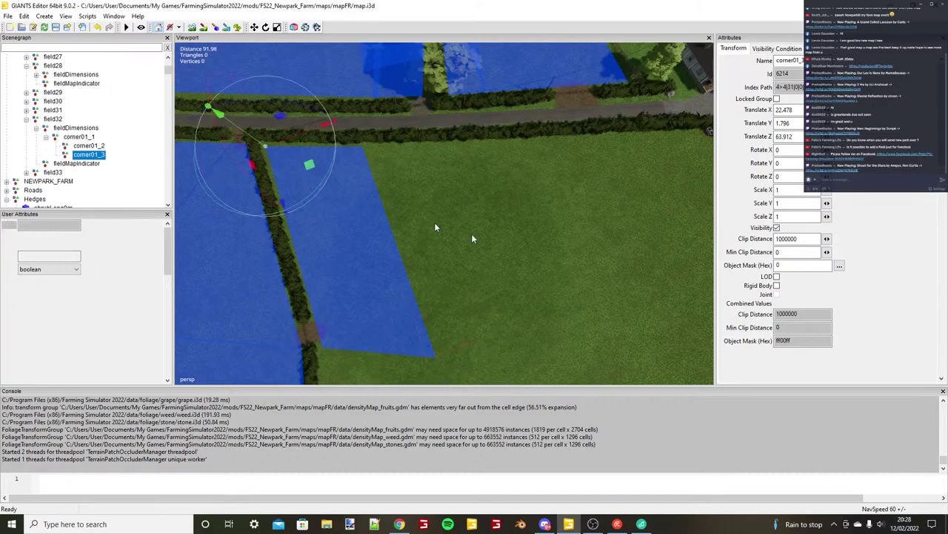
{"action": "left_click_drag", "start_coordinate": [434, 223], "coordinate": [454, 226], "text": "alt"}
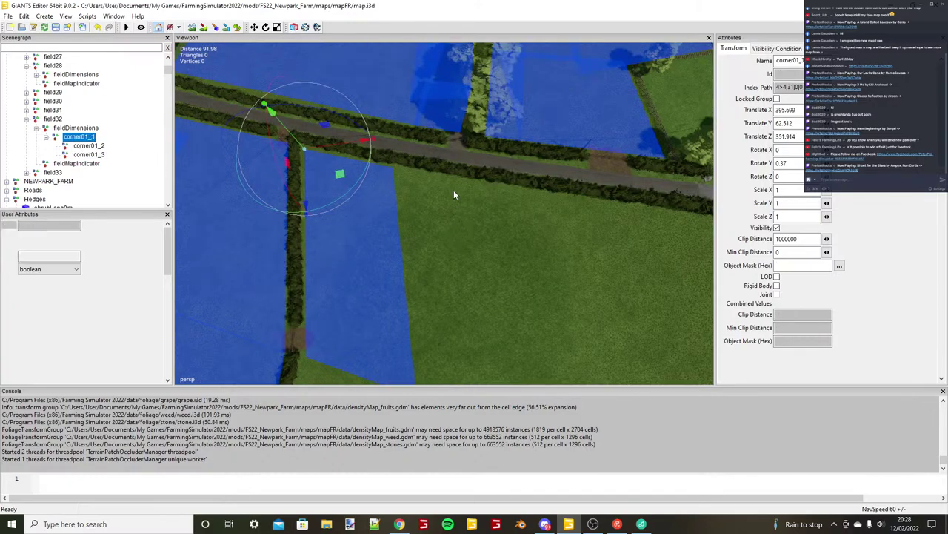
{"action": "key", "text": "ctrl+d"}
{"action": "key", "text": "ctrl+b"}
{"action": "scroll", "coordinate": [418, 183], "scroll_direction": "up", "scroll_amount": 2}
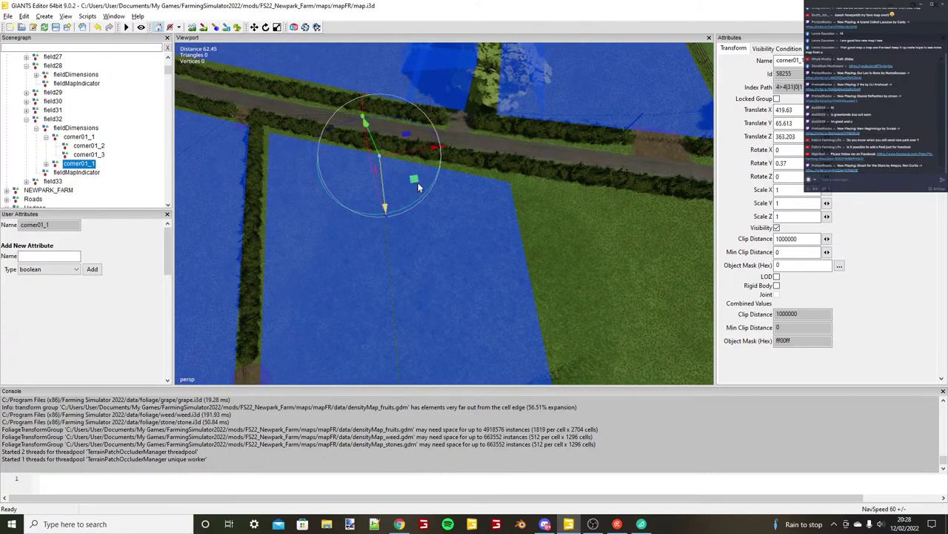
{"action": "scroll", "coordinate": [418, 184], "scroll_direction": "up", "scroll_amount": 1}
{"action": "left_click_drag", "start_coordinate": [375, 166], "coordinate": [372, 164]}
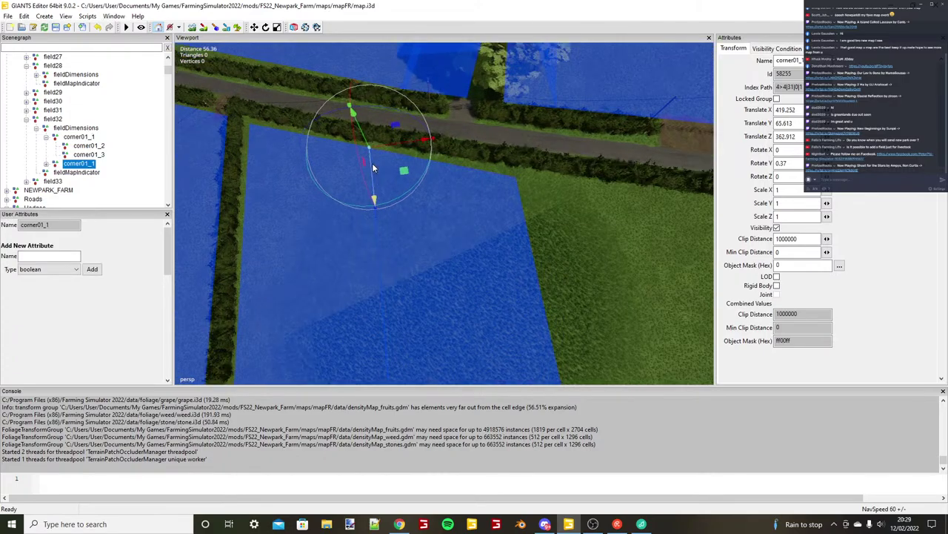
Place the second area's corner01_2 at the hedge end beside the small farm shed, at about X 71.8, Y 8.4, Z 29.8.
{"action": "left_click", "coordinate": [47, 164]}
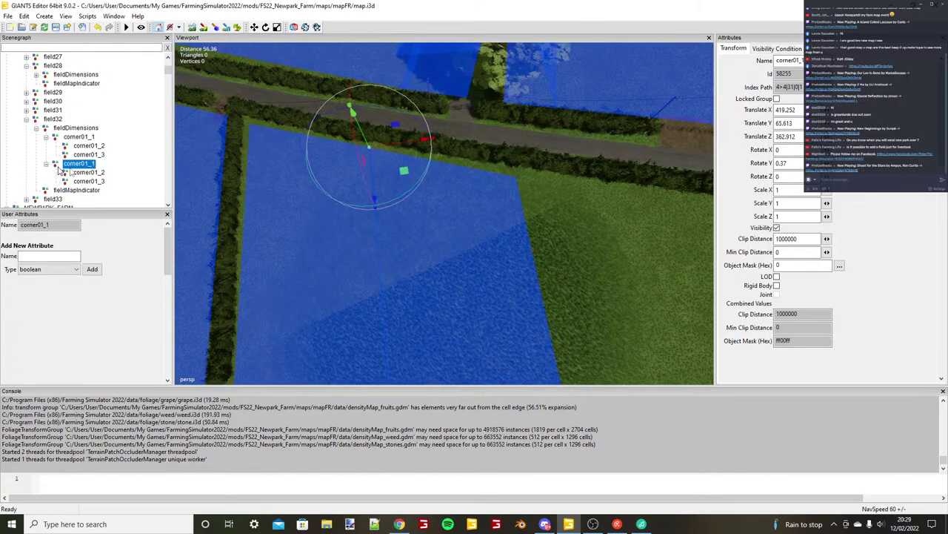
{"action": "left_click", "coordinate": [83, 172]}
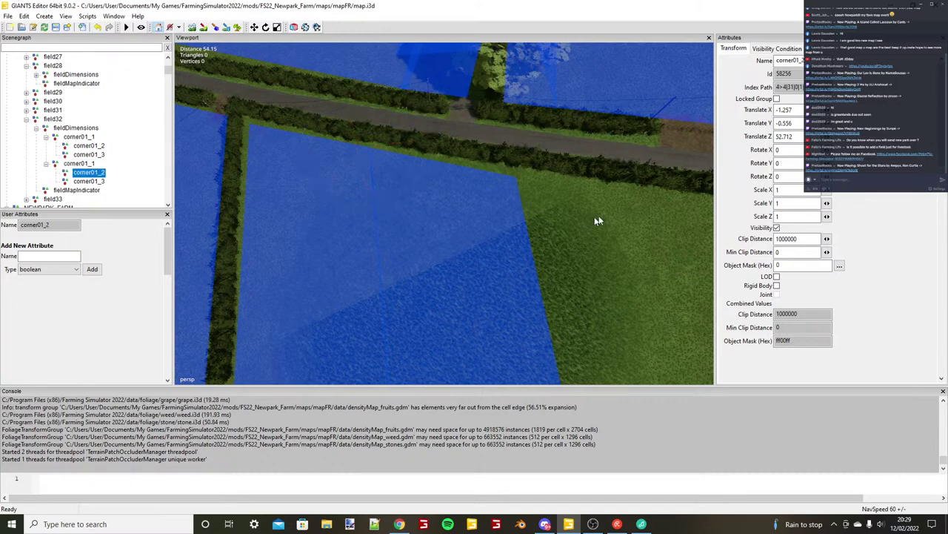
{"action": "key", "text": "ctrl+b"}
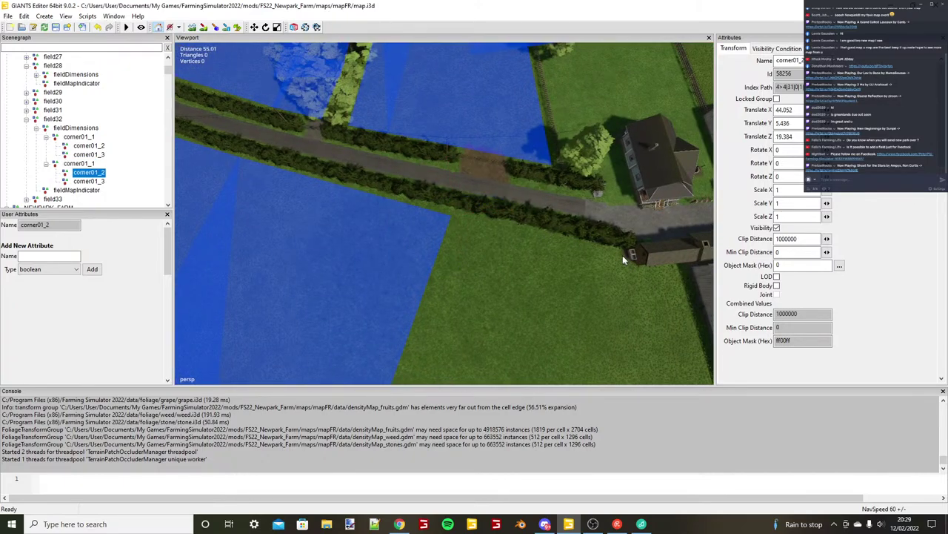
{"action": "left_click_drag", "start_coordinate": [622, 255], "coordinate": [618, 269]}
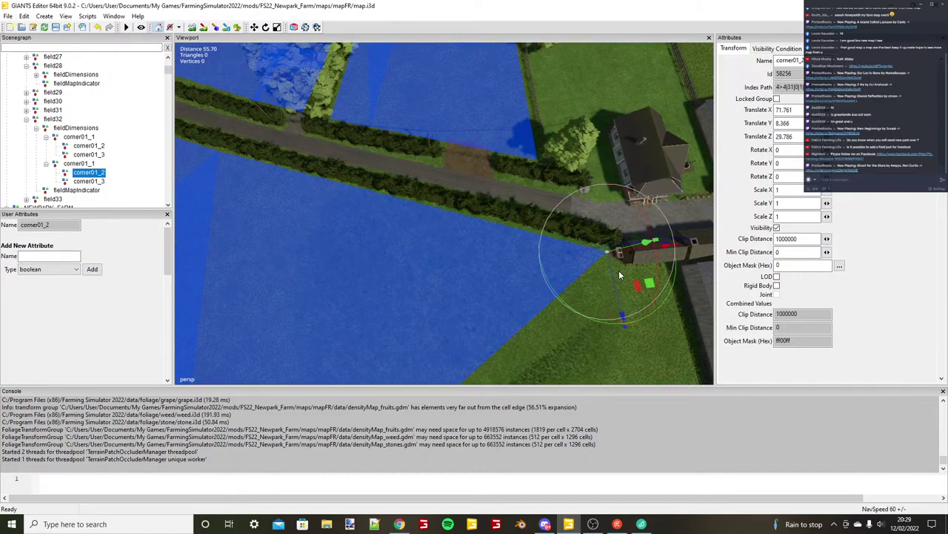
Place the second area's corner01_3 in the grass opposite the shed, at about X 66.3, Y 6.1, Z 55.8.
{"action": "scroll", "coordinate": [360, 275], "scroll_direction": "down", "scroll_amount": 3}
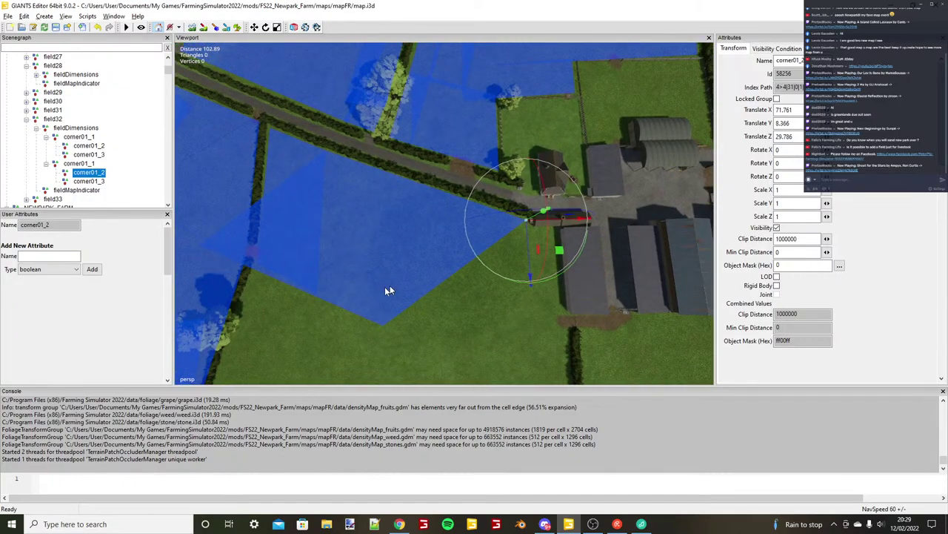
{"action": "scroll", "coordinate": [384, 286], "scroll_direction": "down", "scroll_amount": 1}
{"action": "left_click", "coordinate": [90, 181]}
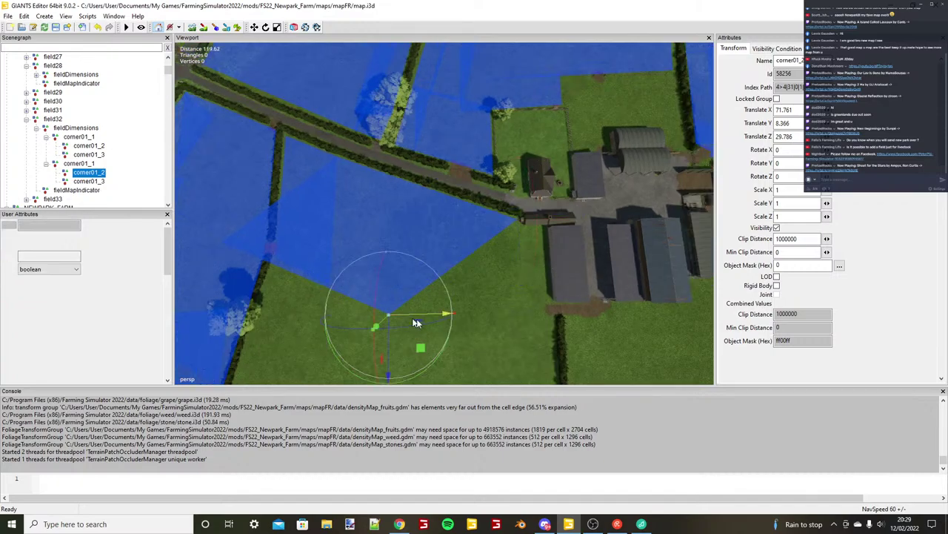
{"action": "key", "text": "ctrl+b"}
{"action": "left_click_drag", "start_coordinate": [432, 291], "coordinate": [430, 239], "text": "alt"}
{"action": "scroll", "coordinate": [429, 239], "scroll_direction": "up", "scroll_amount": 3}
Duplicate the second corner01_1 and place the copy beside the small shed at about X 490.5, Y 74, Z 394.8.
{"action": "left_click", "coordinate": [83, 164]}
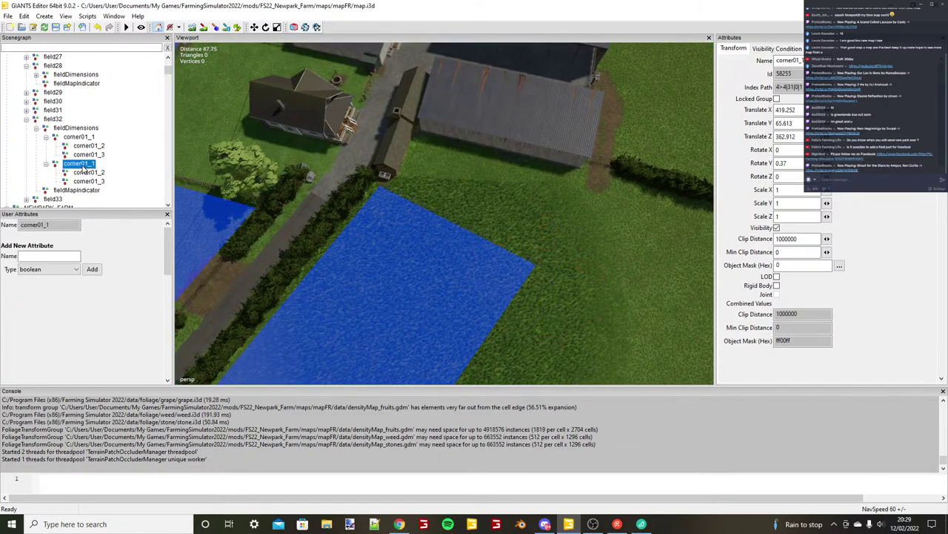
{"action": "left_click", "coordinate": [84, 181]}
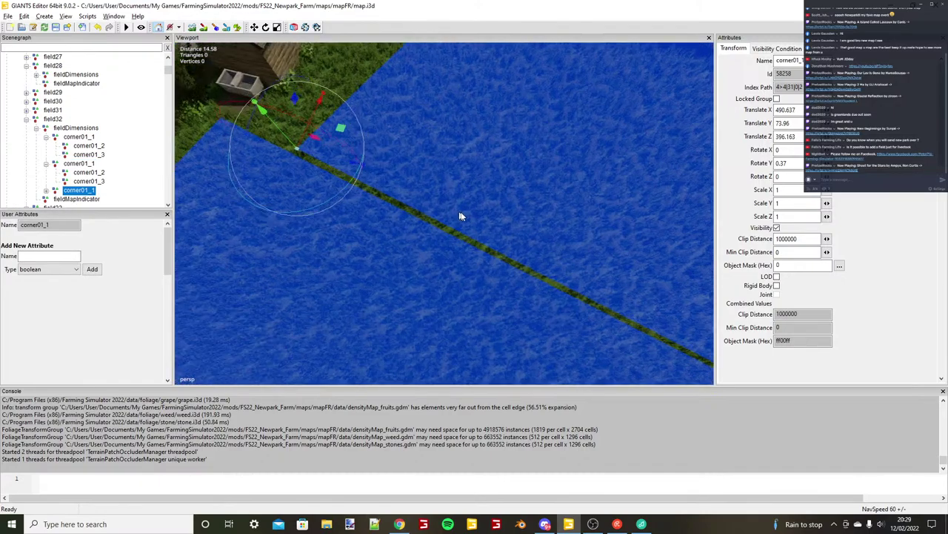
{"action": "left_click_drag", "start_coordinate": [461, 216], "coordinate": [430, 211], "text": "alt"}
{"action": "scroll", "coordinate": [445, 211], "scroll_direction": "up", "scroll_amount": 2}
{"action": "scroll", "coordinate": [452, 217], "scroll_direction": "up", "scroll_amount": 2}
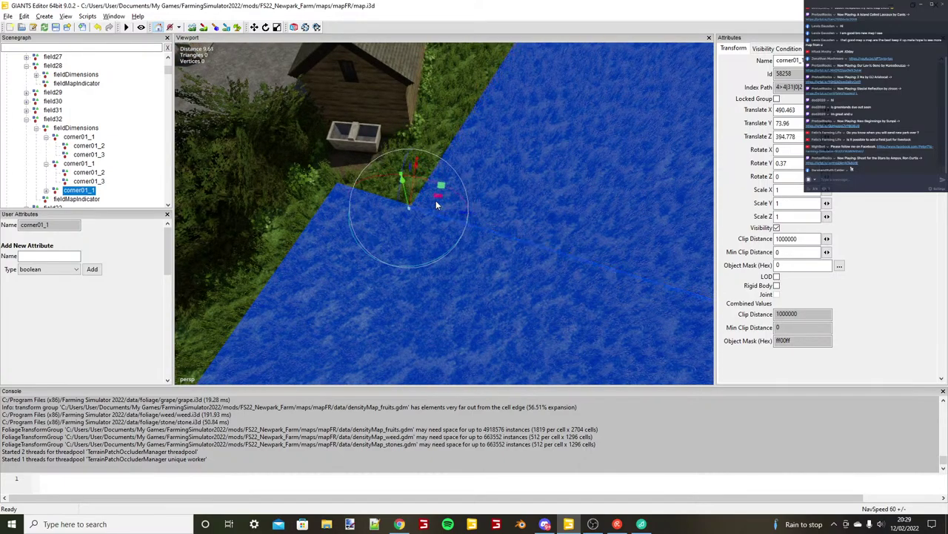
{"action": "scroll", "coordinate": [436, 200], "scroll_direction": "down", "scroll_amount": 4}
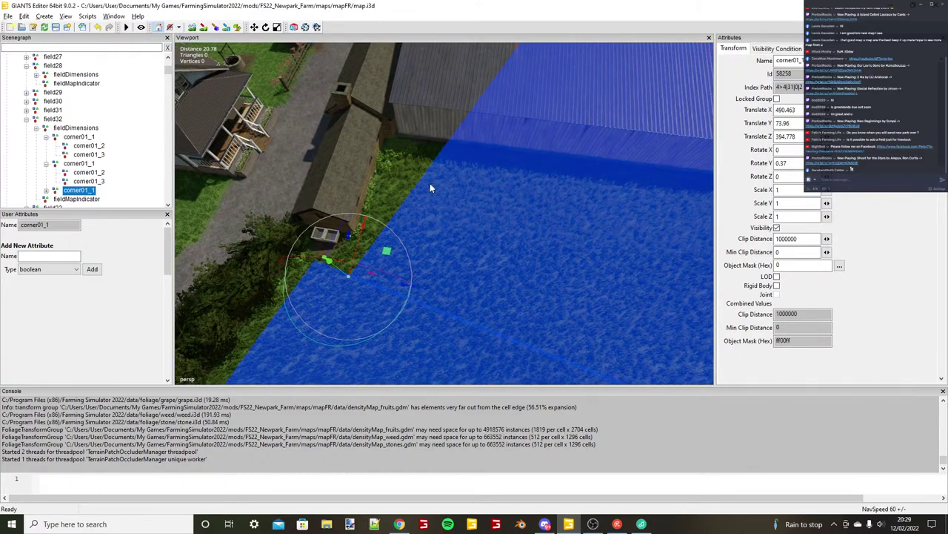
{"action": "scroll", "coordinate": [438, 200], "scroll_direction": "down", "scroll_amount": 3}
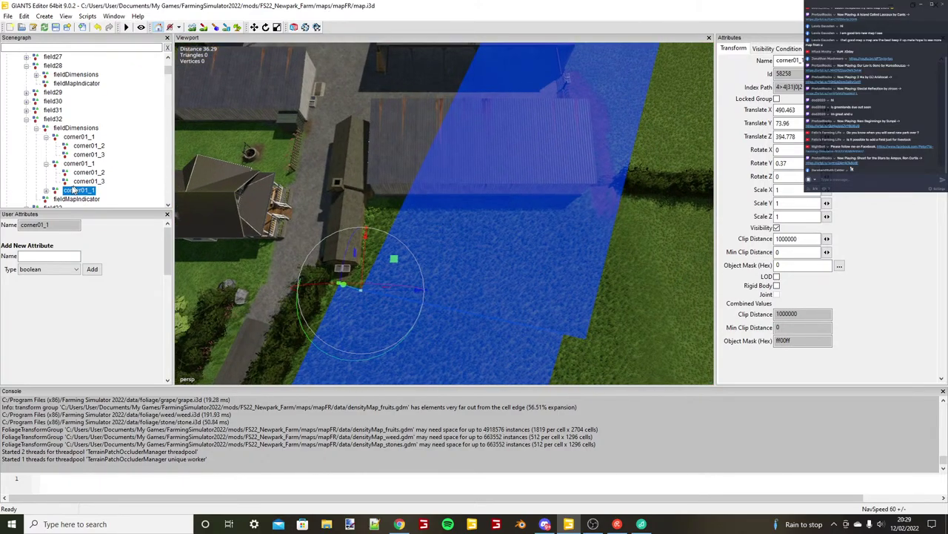
Place the third area's corner01_2 between the small shed and the large barn, at about X 10.5, Y 0, Z 2.9.
{"action": "left_click", "coordinate": [46, 191]}
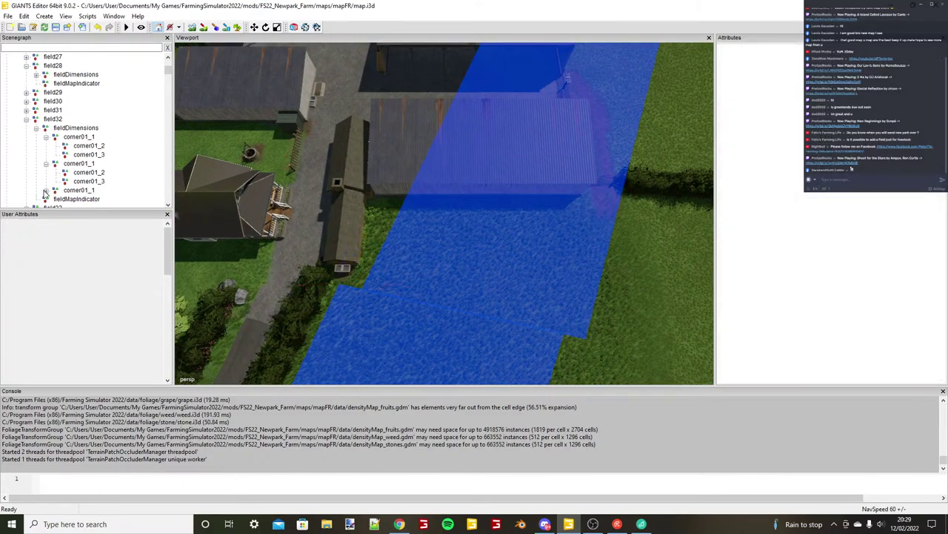
{"action": "left_click", "coordinate": [46, 191]}
{"action": "left_click", "coordinate": [89, 199]}
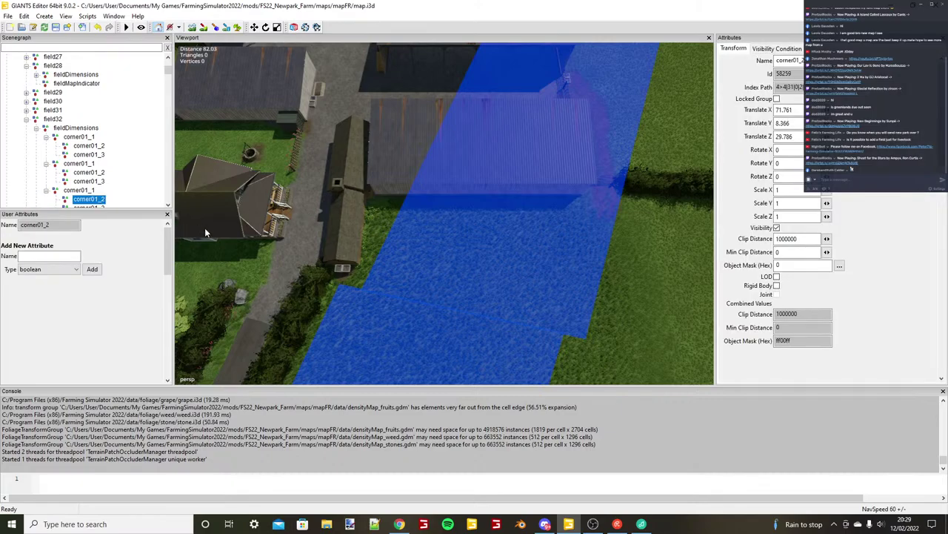
{"action": "key", "text": "ctrl+b"}
{"action": "scroll", "coordinate": [398, 230], "scroll_direction": "up", "scroll_amount": 1}
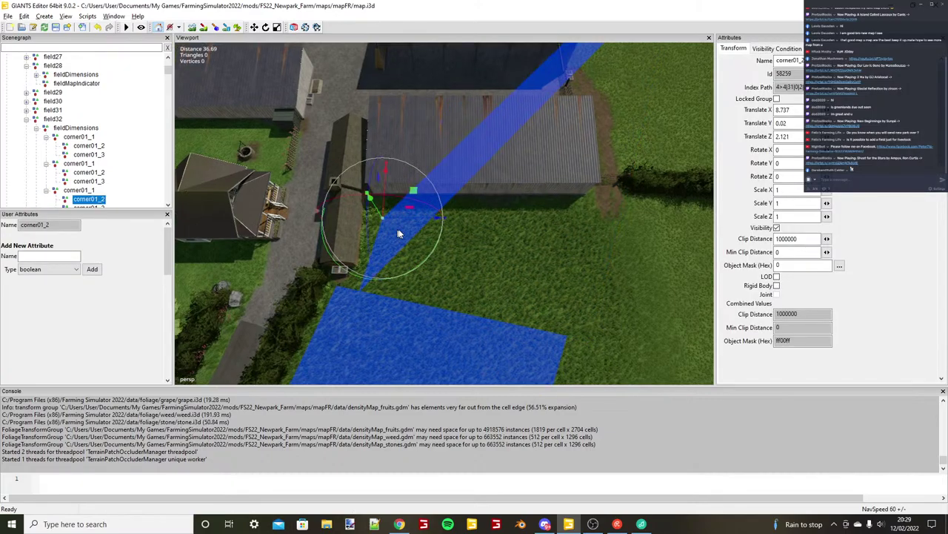
{"action": "key", "text": "f"}
{"action": "left_click_drag", "start_coordinate": [475, 212], "coordinate": [370, 186]}
Place the third area's corner01_3 in the grass below the barn's far end, at about X 4.2, Y -0.9, Z 33.1.
{"action": "scroll", "coordinate": [405, 150], "scroll_direction": "down", "scroll_amount": 3}
{"action": "scroll", "coordinate": [463, 186], "scroll_direction": "down", "scroll_amount": 4}
{"action": "scroll", "coordinate": [371, 187], "scroll_direction": "down", "scroll_amount": 3}
{"action": "scroll", "coordinate": [91, 185], "scroll_direction": "down", "scroll_amount": 1}
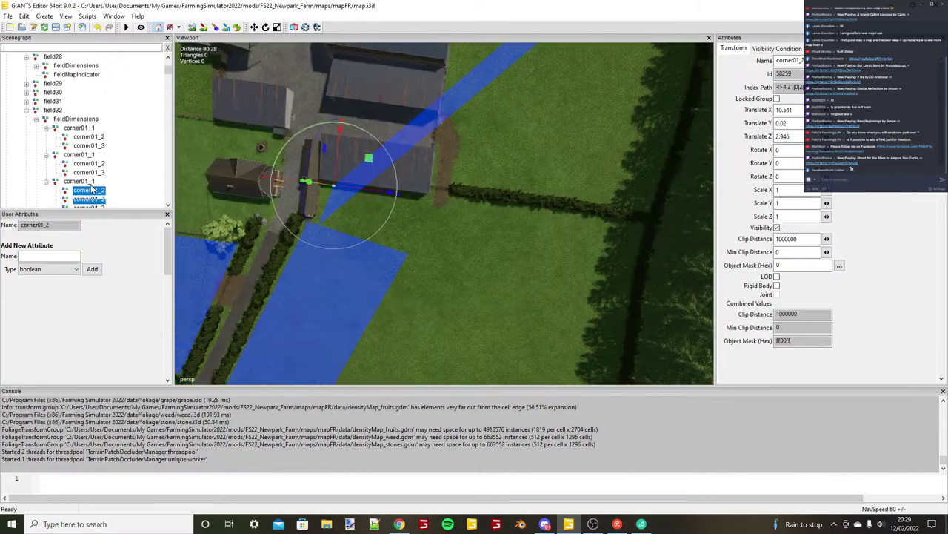
{"action": "left_click", "coordinate": [92, 191]}
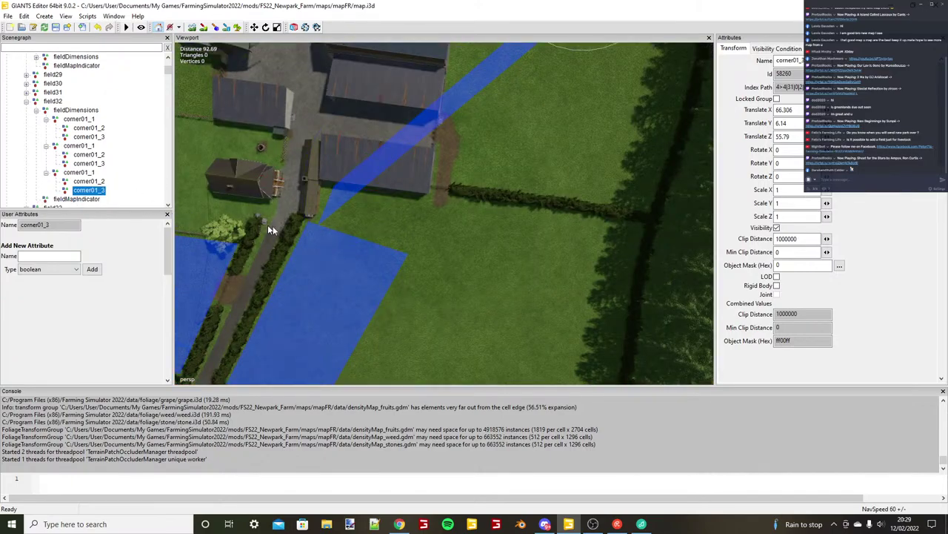
{"action": "key", "text": "ctrl+b"}
{"action": "left_click_drag", "start_coordinate": [451, 210], "coordinate": [441, 248], "text": "alt"}
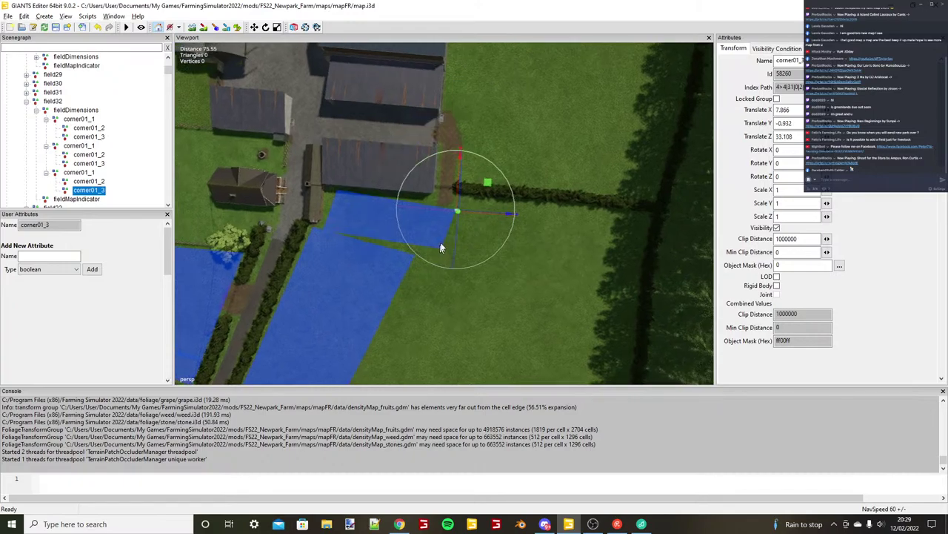
{"action": "scroll", "coordinate": [441, 249], "scroll_direction": "up", "scroll_amount": 4}
{"action": "left_click_drag", "start_coordinate": [540, 207], "coordinate": [537, 237]}
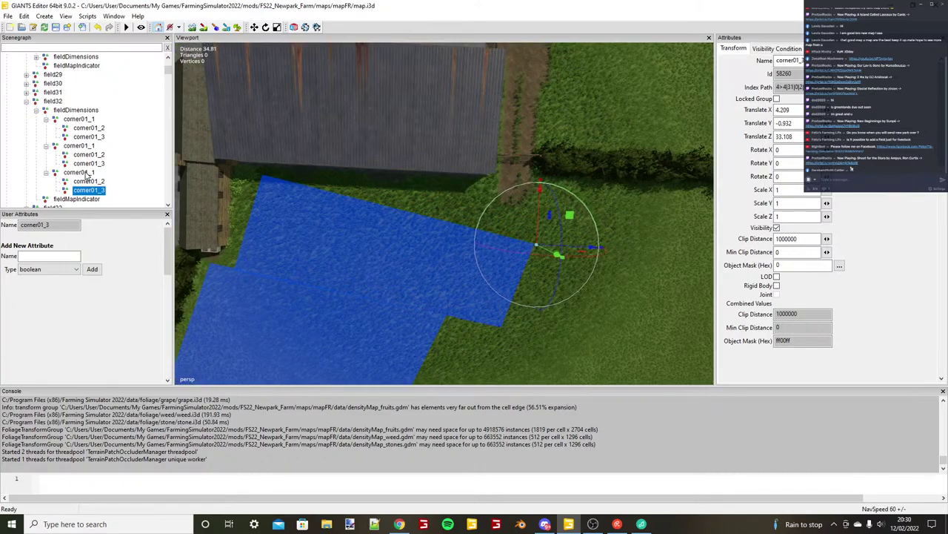
Duplicate the third corner01_1 and place the copy at the large barn's near corner, at about X 501, Y 74, Z 397.6.
{"action": "left_click", "coordinate": [86, 175]}
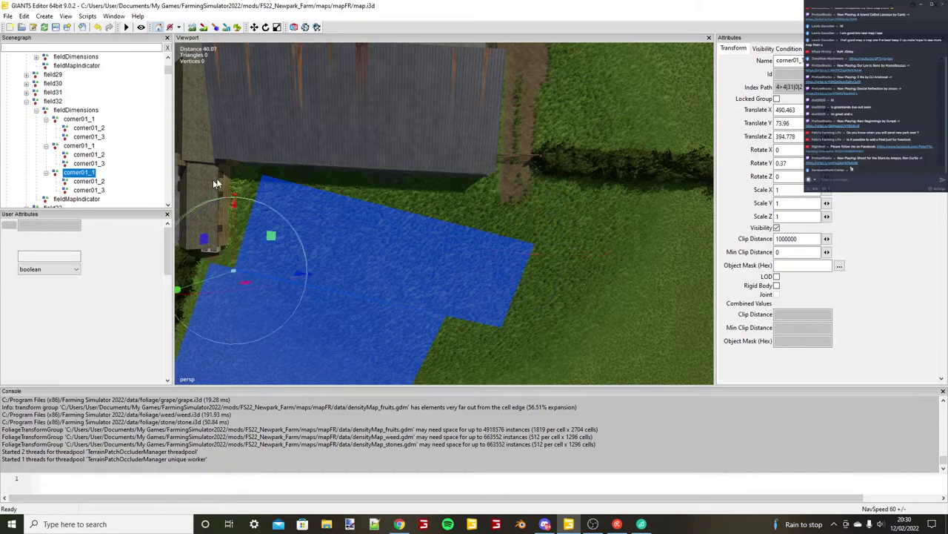
{"action": "key", "text": "ctrl+d"}
{"action": "key", "text": "ctrl+b"}
{"action": "left_click_drag", "start_coordinate": [313, 249], "coordinate": [313, 249], "text": "alt"}
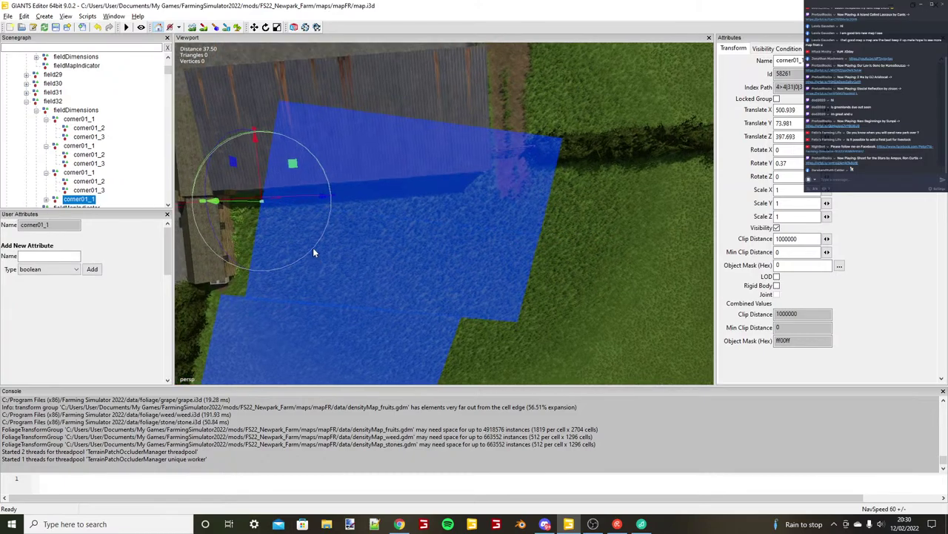
{"action": "scroll", "coordinate": [312, 247], "scroll_direction": "up", "scroll_amount": 8}
{"action": "left_click_drag", "start_coordinate": [317, 174], "coordinate": [316, 166]}
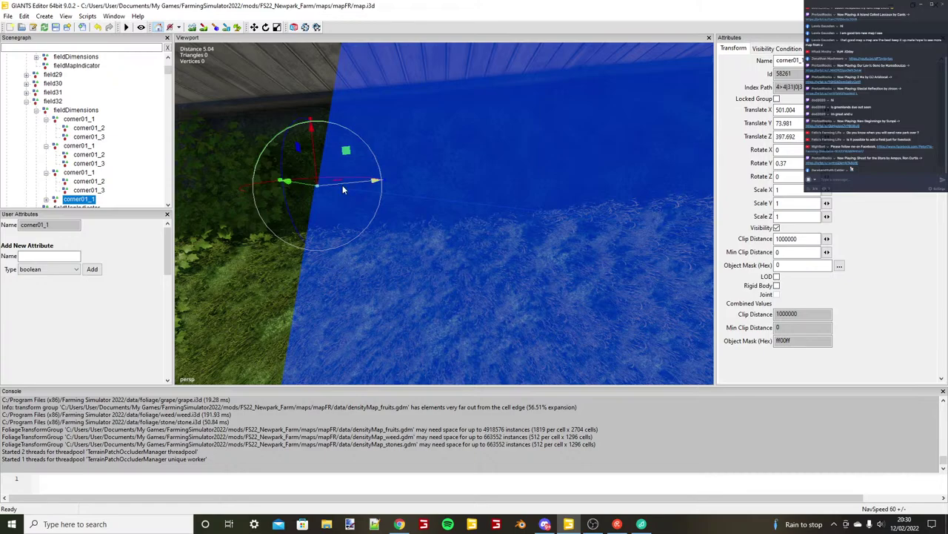
{"action": "left_click_drag", "start_coordinate": [342, 185], "coordinate": [339, 186]}
{"action": "left_click_drag", "start_coordinate": [315, 169], "coordinate": [314, 168]}
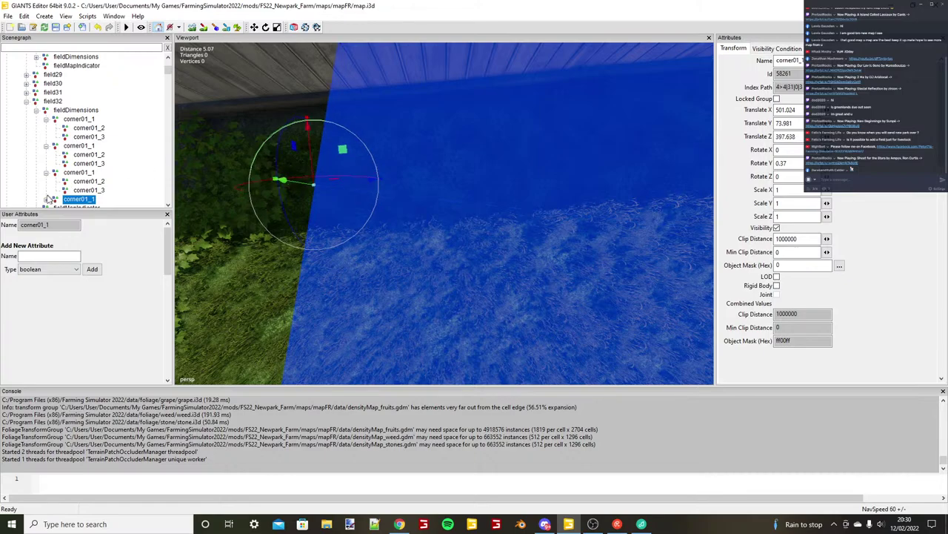
Place the fourth area's corner01_2 in the grass just past the barn's far end, at about X -0.8, Y -1.7, Z 30.6.
{"action": "left_click", "coordinate": [46, 199]}
{"action": "left_click", "coordinate": [87, 206]}
{"action": "scroll", "coordinate": [451, 230], "scroll_direction": "down", "scroll_amount": 5}
{"action": "middle_click_drag", "start_coordinate": [451, 230], "coordinate": [416, 242], "text": "alt"}
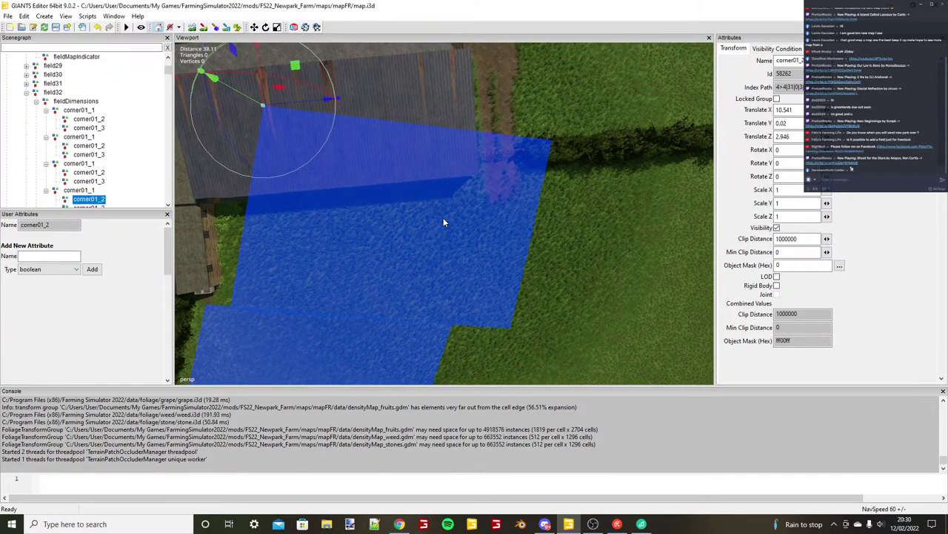
{"action": "key", "text": "ctrl+b"}
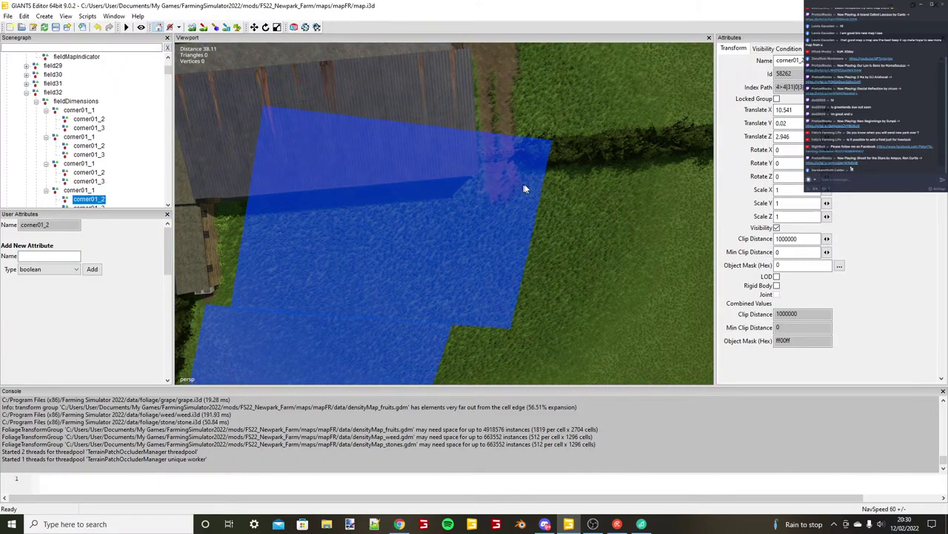
{"action": "left_click", "coordinate": [584, 180]}
{"action": "middle_click_drag", "start_coordinate": [585, 180], "coordinate": [564, 186], "text": "alt"}
{"action": "left_click_drag", "start_coordinate": [564, 183], "coordinate": [489, 181]}
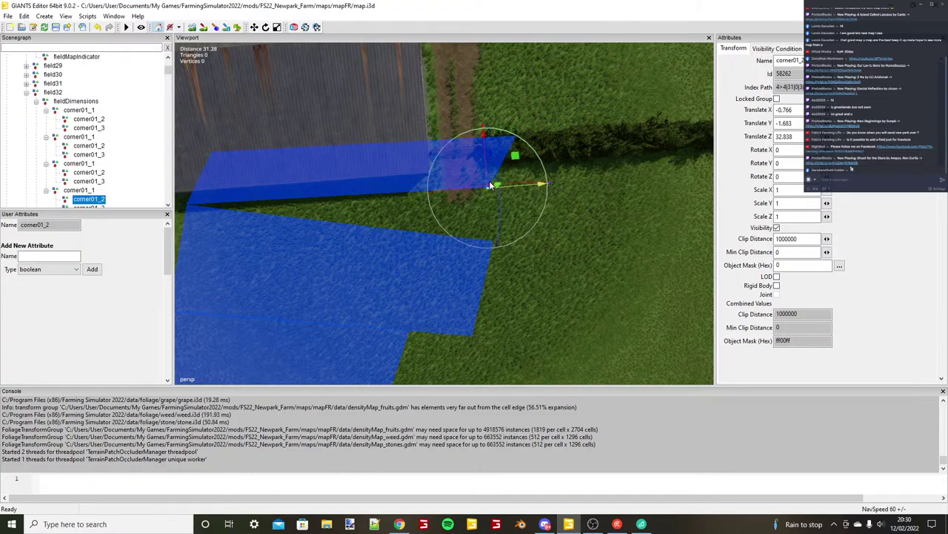
{"action": "scroll", "coordinate": [486, 183], "scroll_direction": "down", "scroll_amount": 3}
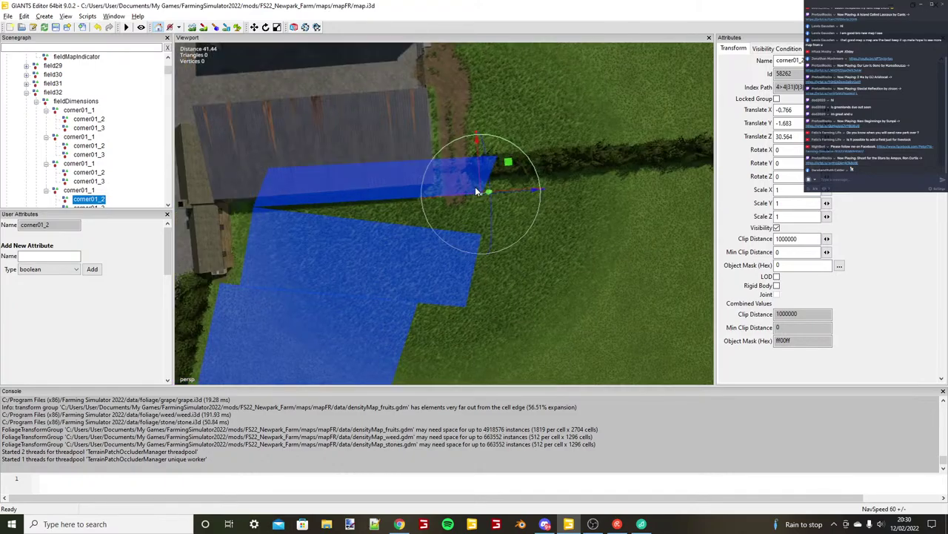
Place the fourth area's corner01_3 beside the third area's outer corner, at about X -7.5, Y -1.8, Z 31.9.
{"action": "left_click", "coordinate": [104, 205]}
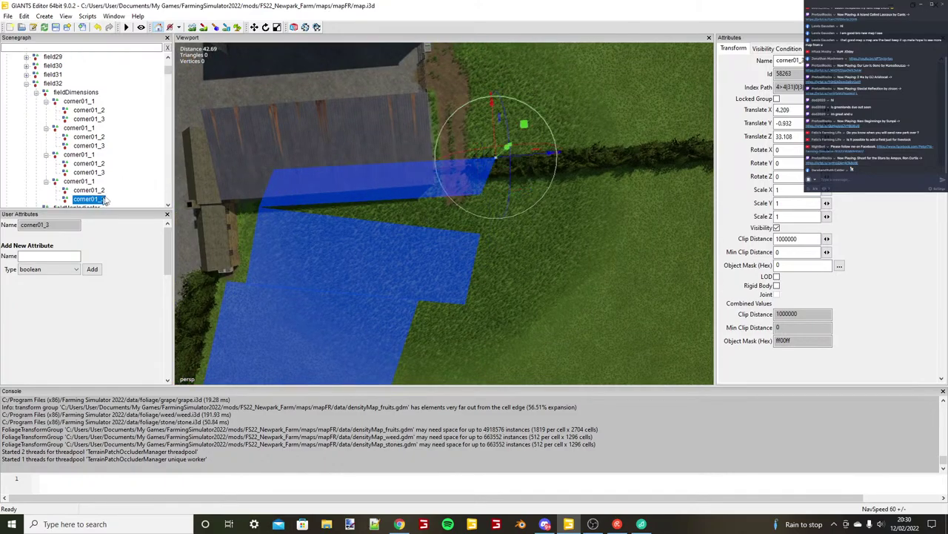
{"action": "key", "text": "ctrl+b"}
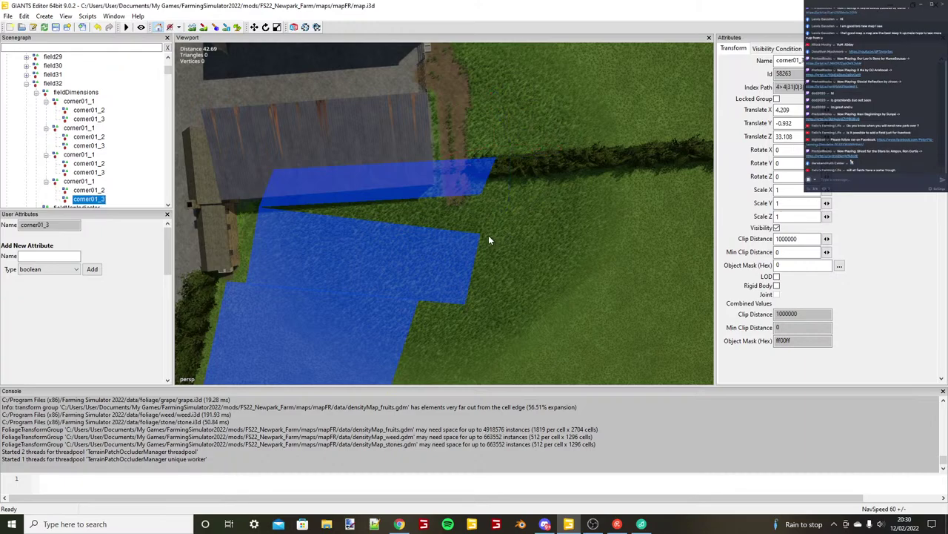
{"action": "left_click", "coordinate": [492, 230]}
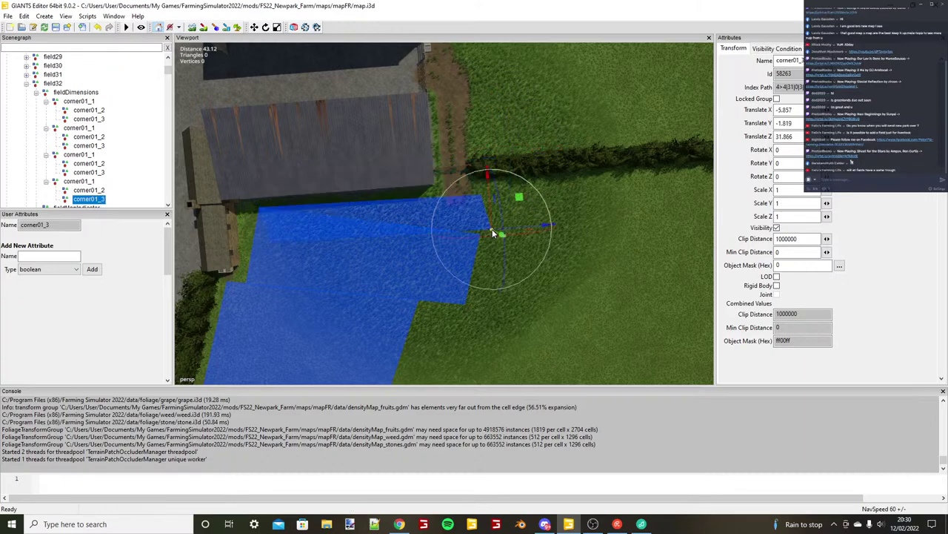
{"action": "scroll", "coordinate": [492, 229], "scroll_direction": "up", "scroll_amount": 3}
{"action": "left_click_drag", "start_coordinate": [516, 229], "coordinate": [518, 245]}
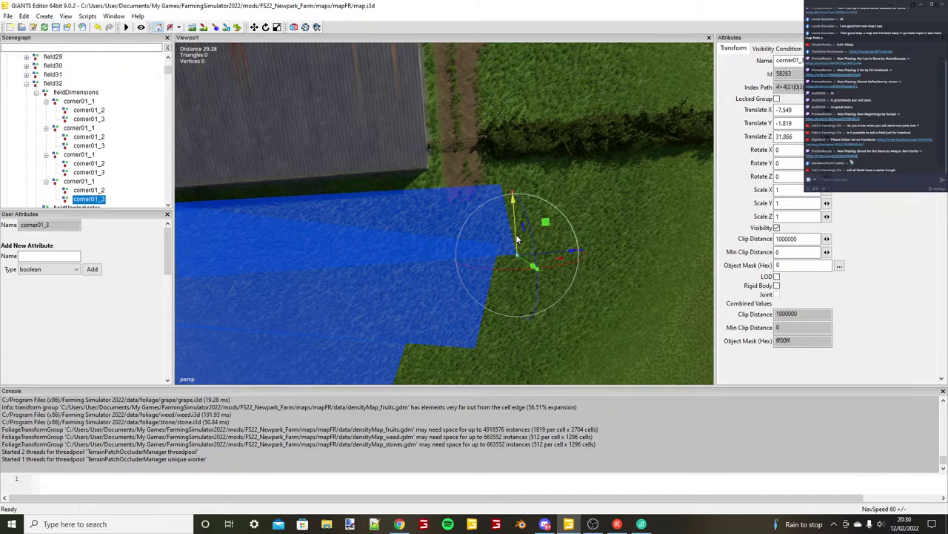
{"action": "scroll", "coordinate": [495, 249], "scroll_direction": "down", "scroll_amount": 1}
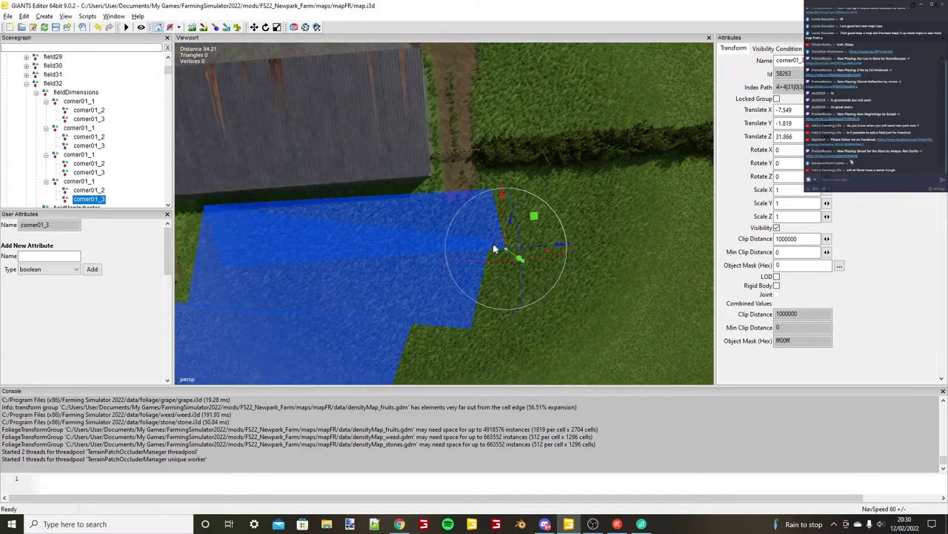
{"action": "scroll", "coordinate": [495, 249], "scroll_direction": "down", "scroll_amount": 2}
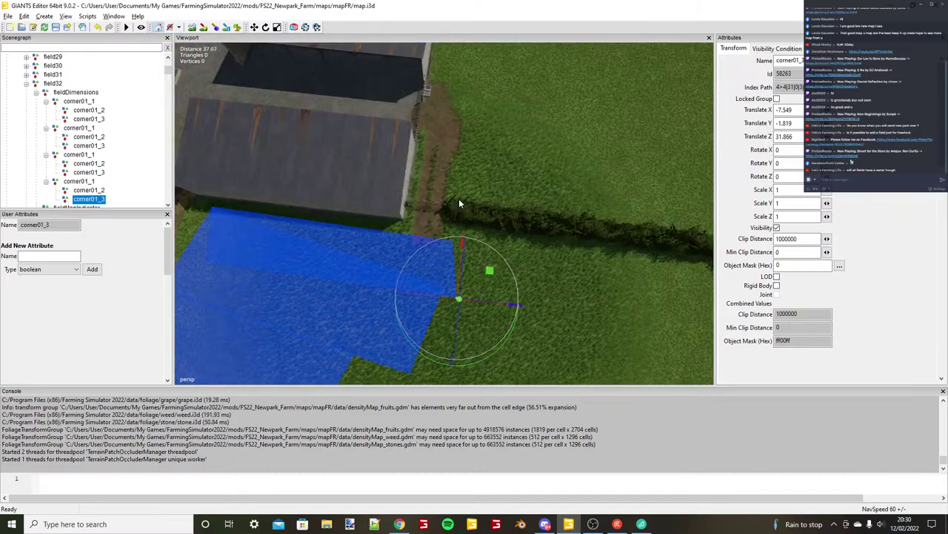
Duplicate the fourth corner01_1 and place the copy at the barn's far corner by the dirt track, at about X 500.6, Y 73.4, Z 422.9.
{"action": "left_click", "coordinate": [86, 182]}
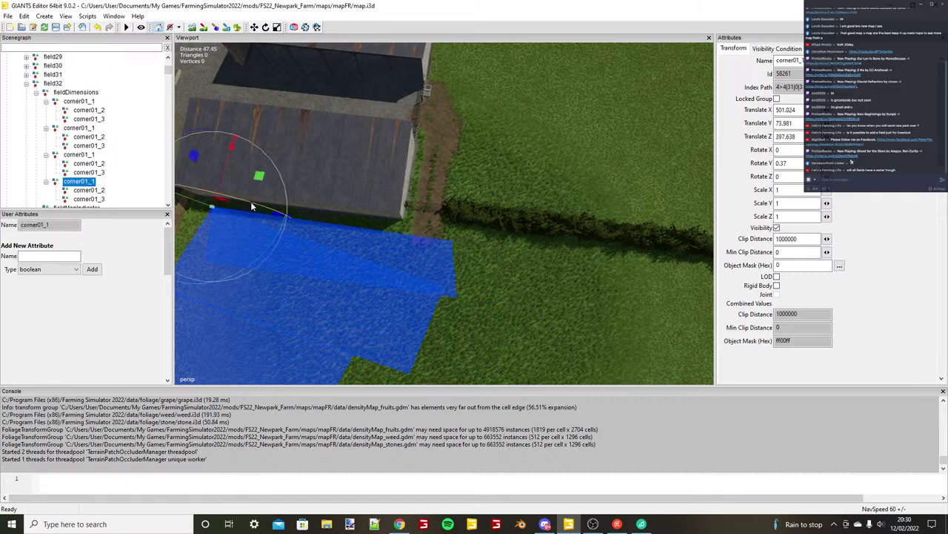
{"action": "key", "text": "ctrl+d"}
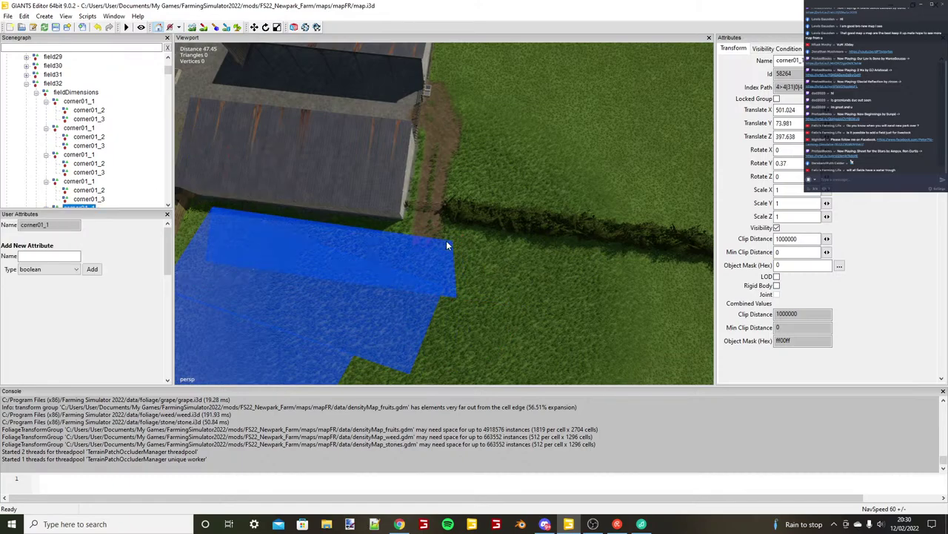
{"action": "key", "text": "ctrl+b"}
{"action": "scroll", "coordinate": [446, 242], "scroll_direction": "up", "scroll_amount": 5}
{"action": "left_click_drag", "start_coordinate": [504, 246], "coordinate": [362, 216]}
{"action": "scroll", "coordinate": [404, 230], "scroll_direction": "down", "scroll_amount": 5}
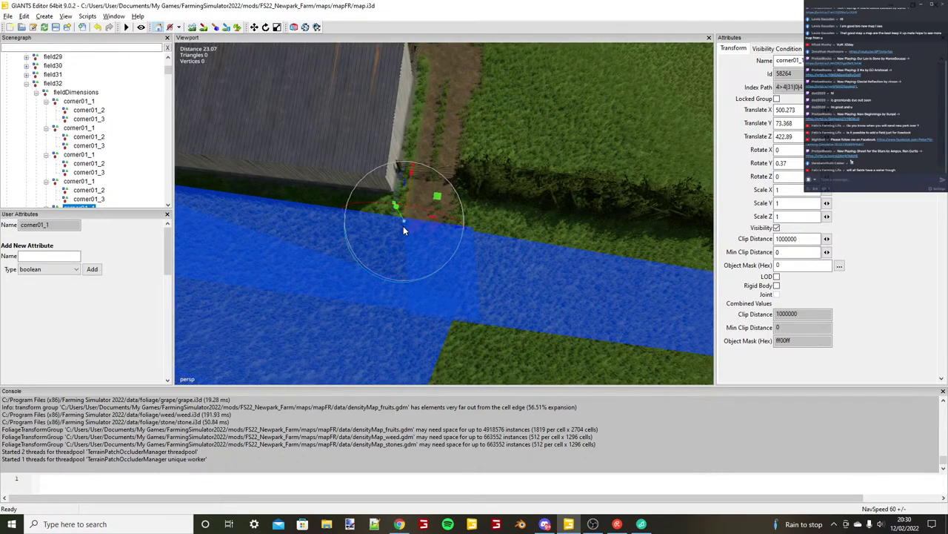
{"action": "scroll", "coordinate": [403, 229], "scroll_direction": "down", "scroll_amount": 2}
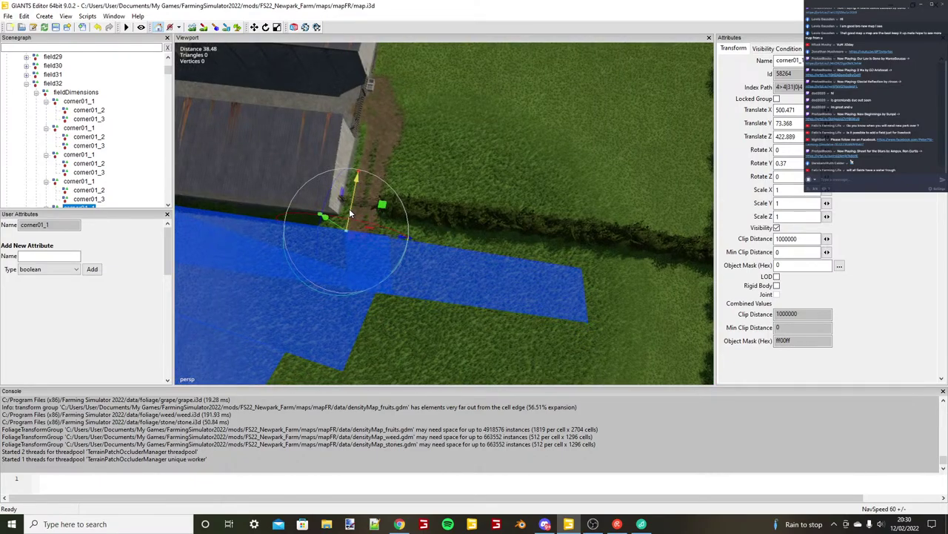
{"action": "left_click_drag", "start_coordinate": [349, 210], "coordinate": [350, 209]}
{"action": "key", "text": "alt"}
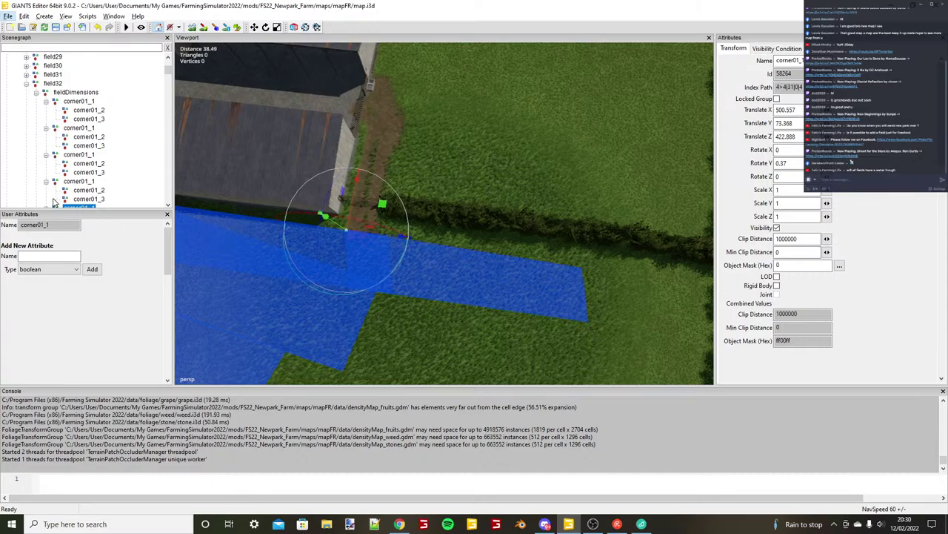
Place the fifth area's corner01_2 across the dirt track at the start of the hedge, at about X 1.6, Y -0.4, Z 5.8.
{"action": "scroll", "coordinate": [119, 174], "scroll_direction": "down", "scroll_amount": 1}
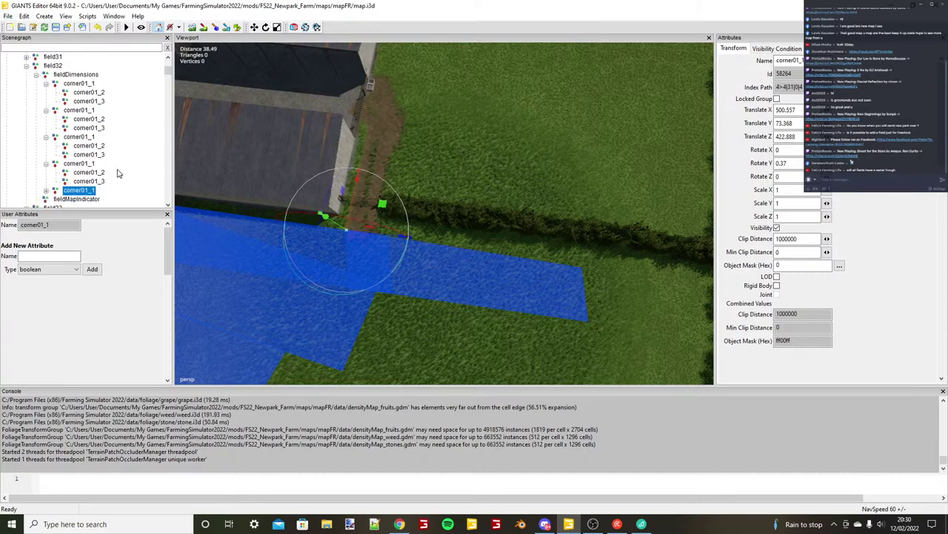
{"action": "left_click", "coordinate": [46, 190]}
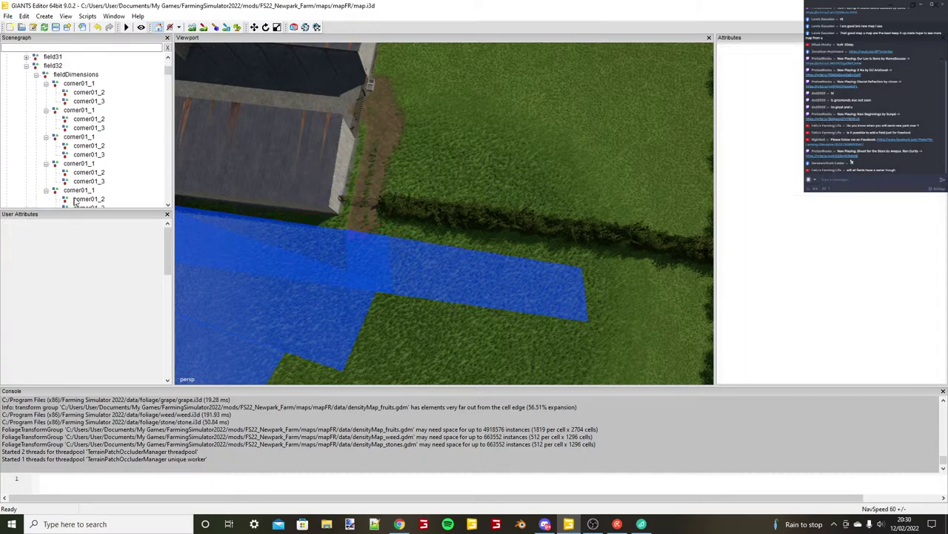
{"action": "left_click", "coordinate": [77, 200]}
{"action": "scroll", "coordinate": [436, 262], "scroll_direction": "up", "scroll_amount": 4}
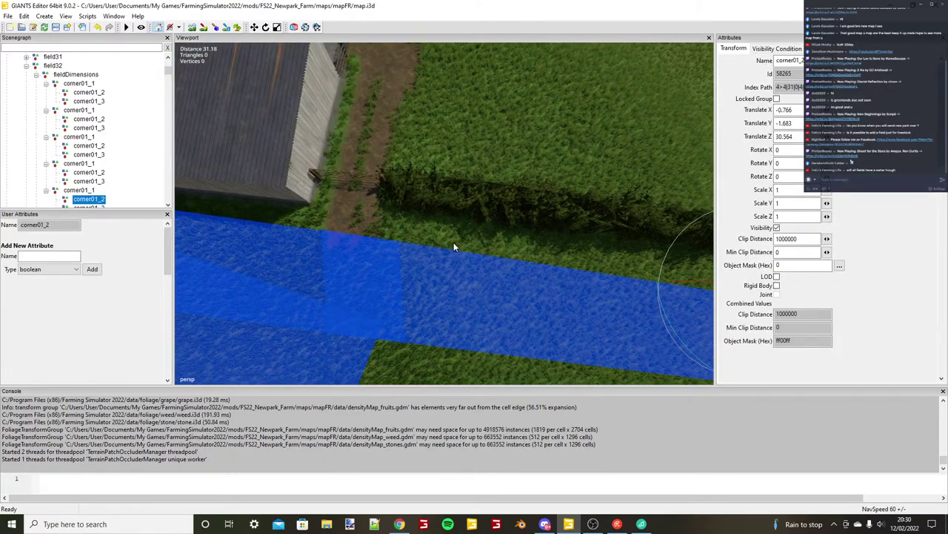
{"action": "key", "text": "ctrl+b"}
{"action": "middle_click_drag", "start_coordinate": [437, 226], "coordinate": [455, 242], "text": "alt"}
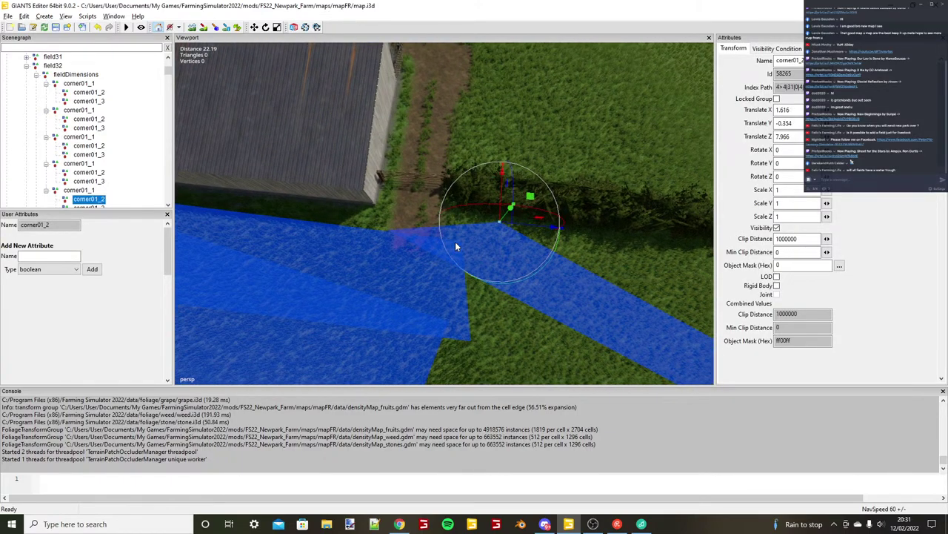
{"action": "left_click_drag", "start_coordinate": [554, 226], "coordinate": [509, 196]}
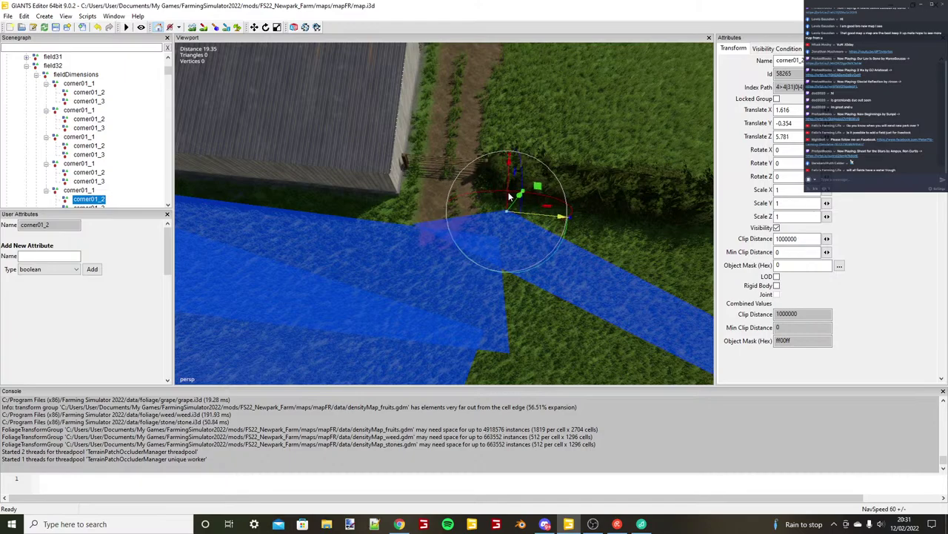
Place the fifth area's corner01_3 in the grass below the hedge's start, at about X -9.7, Y -2.2, Z 9.4.
{"action": "key", "text": "Down"}
{"action": "scroll", "coordinate": [442, 239], "scroll_direction": "down", "scroll_amount": 2}
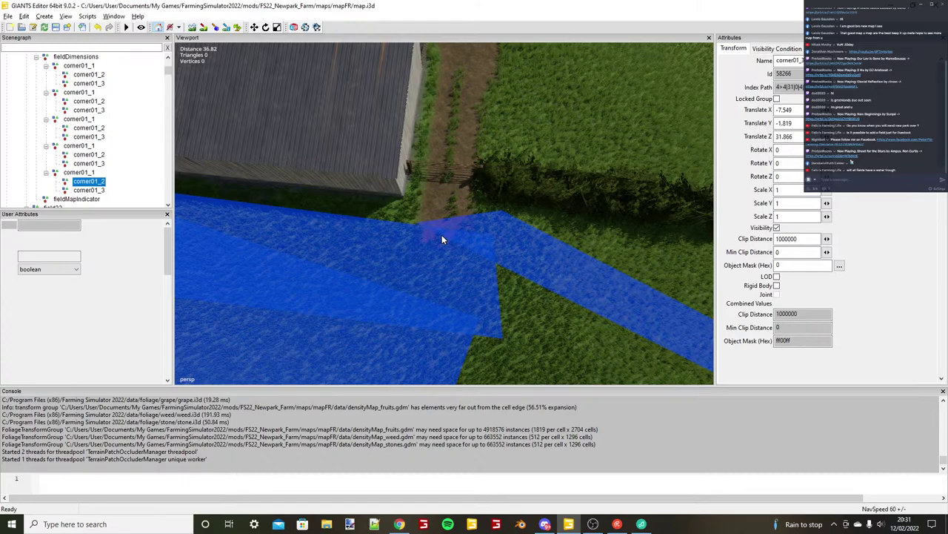
{"action": "scroll", "coordinate": [442, 235], "scroll_direction": "down", "scroll_amount": 2}
{"action": "middle_click_drag", "start_coordinate": [443, 235], "coordinate": [464, 258], "text": "alt"}
{"action": "key", "text": "ctrl+b"}
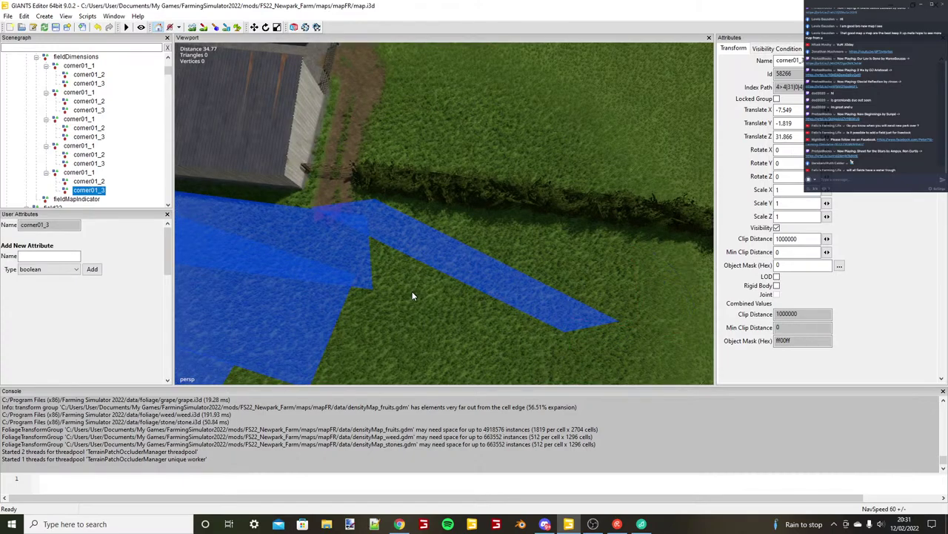
{"action": "left_click_drag", "start_coordinate": [419, 295], "coordinate": [436, 330]}
{"action": "left_click_drag", "start_coordinate": [445, 319], "coordinate": [533, 270], "text": "alt"}
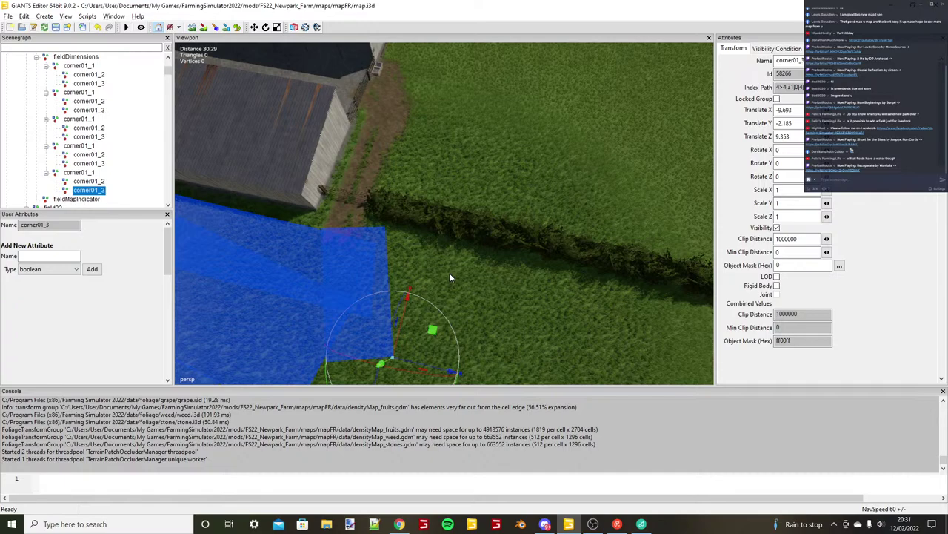
Duplicate the fifth corner01_1 and place the copy at the hedge's end beside the gate, at about X 502.2, Y 73.4, Z 428.6.
{"action": "scroll", "coordinate": [450, 273], "scroll_direction": "up", "scroll_amount": 3}
{"action": "left_click", "coordinate": [92, 173]}
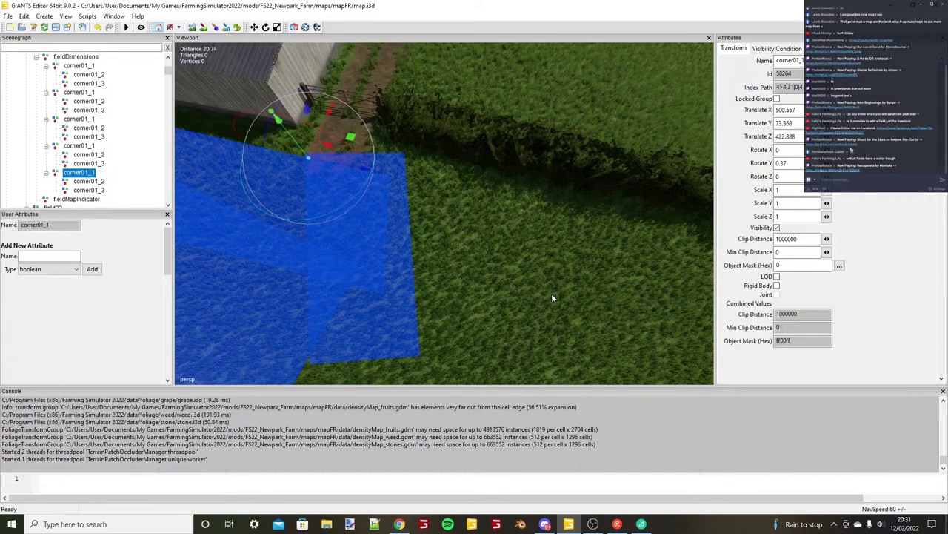
{"action": "key", "text": "ctrl+d"}
{"action": "key", "text": "ctrl+b"}
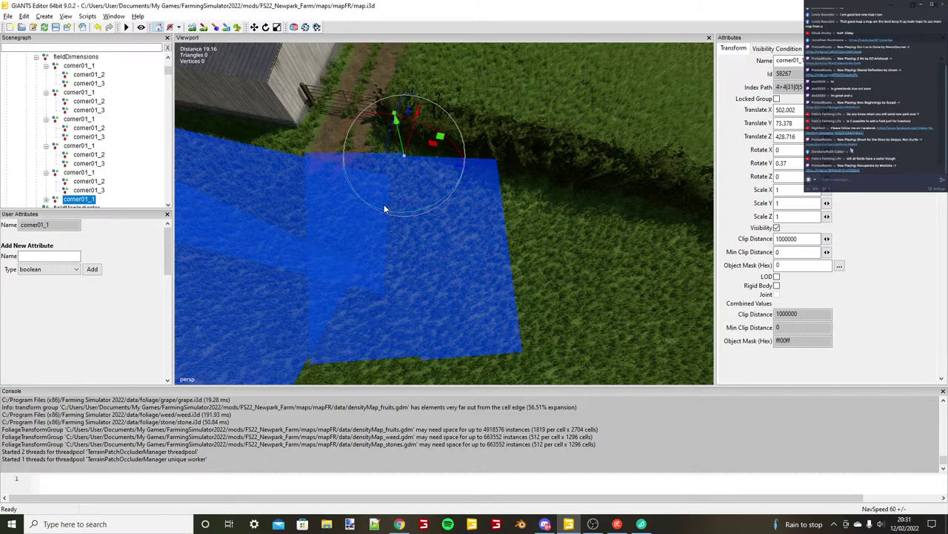
{"action": "scroll", "coordinate": [427, 242], "scroll_direction": "up", "scroll_amount": 3}
{"action": "left_click_drag", "start_coordinate": [384, 205], "coordinate": [449, 267], "text": "alt"}
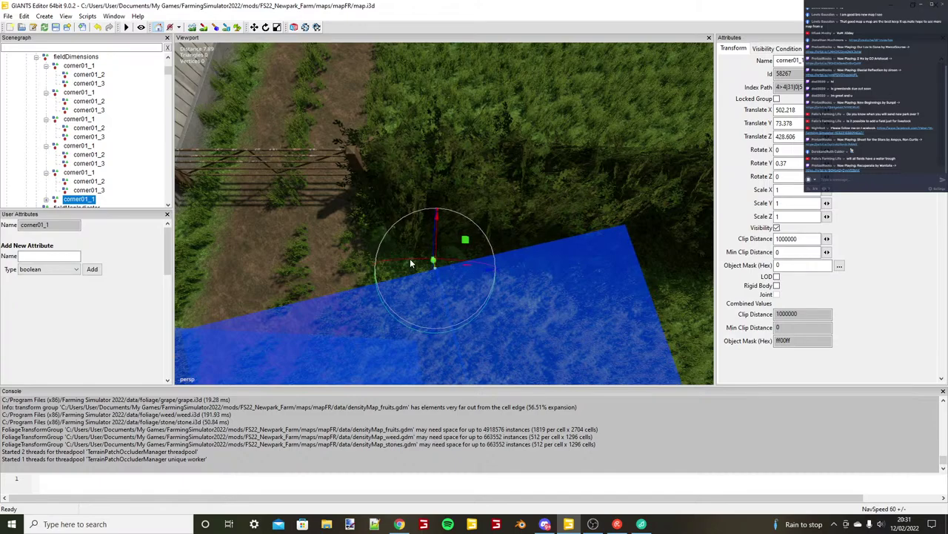
Place the sixth area's corner01_2 farther along the hedge near the tree line, at about X -0.1, Y -4.4, Z 33.6.
{"action": "left_click", "coordinate": [46, 199]}
{"action": "left_click", "coordinate": [91, 206]}
{"action": "scroll", "coordinate": [351, 201], "scroll_direction": "down", "scroll_amount": 5}
{"action": "middle_click_drag", "start_coordinate": [419, 212], "coordinate": [387, 210], "text": "alt"}
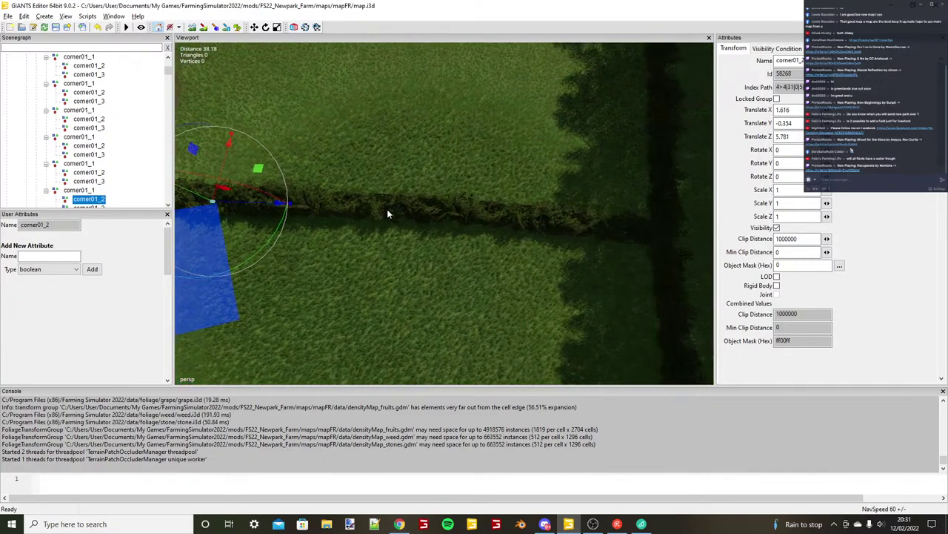
{"action": "scroll", "coordinate": [387, 210], "scroll_direction": "down", "scroll_amount": 2}
{"action": "middle_click_drag", "start_coordinate": [475, 228], "coordinate": [419, 223], "text": "alt"}
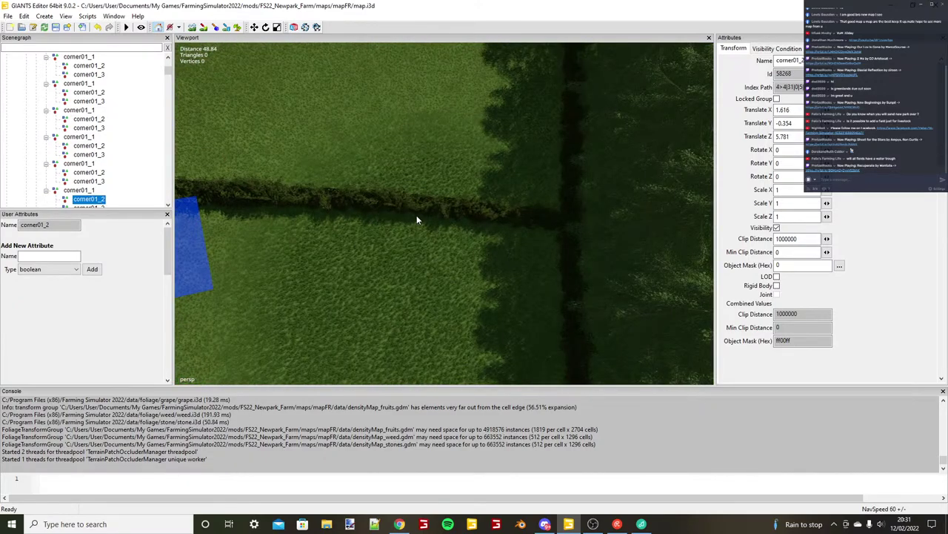
{"action": "key", "text": "ctrl+b"}
{"action": "key", "text": "f"}
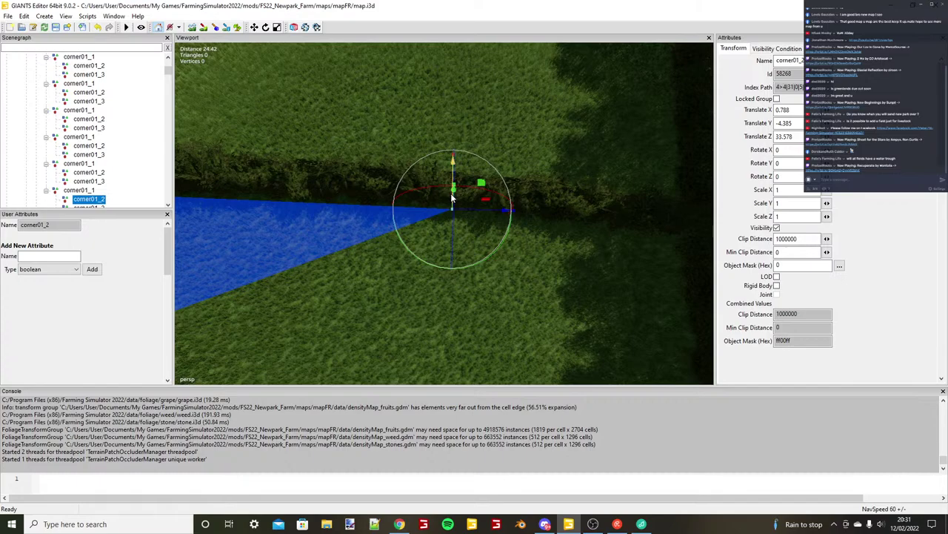
{"action": "left_click_drag", "start_coordinate": [452, 196], "coordinate": [454, 208]}
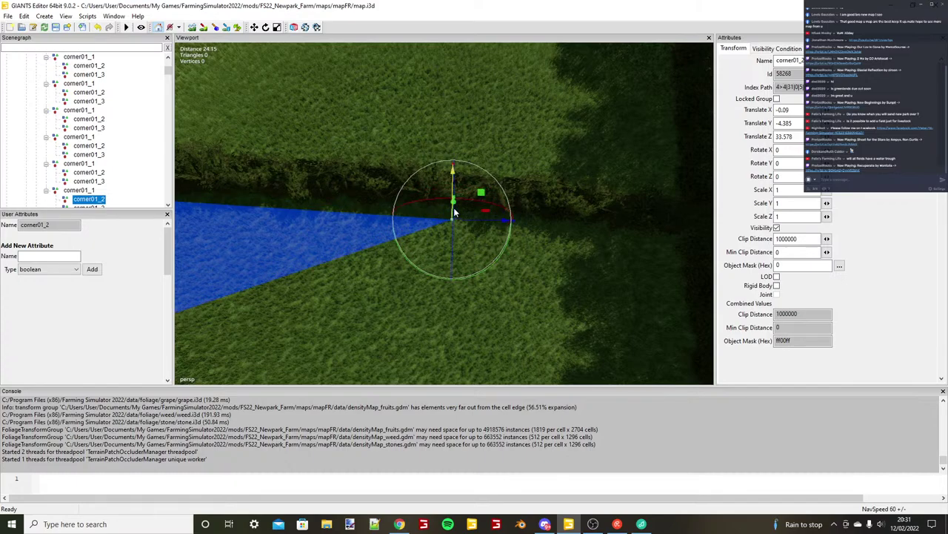
Place the sixth area's corner01_3 in the grass below the hedge near the tree line, at about X -12.4, Y -2.2, Z 35.4.
{"action": "scroll", "coordinate": [454, 208], "scroll_direction": "down", "scroll_amount": 7}
{"action": "left_click", "coordinate": [102, 206]}
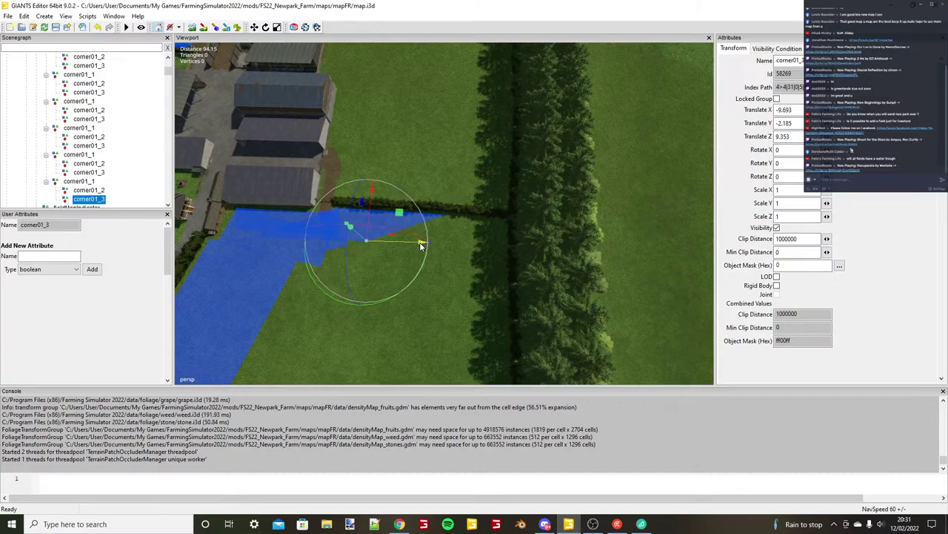
{"action": "scroll", "coordinate": [489, 266], "scroll_direction": "up", "scroll_amount": 4}
{"action": "left_click_drag", "start_coordinate": [421, 246], "coordinate": [475, 256]}
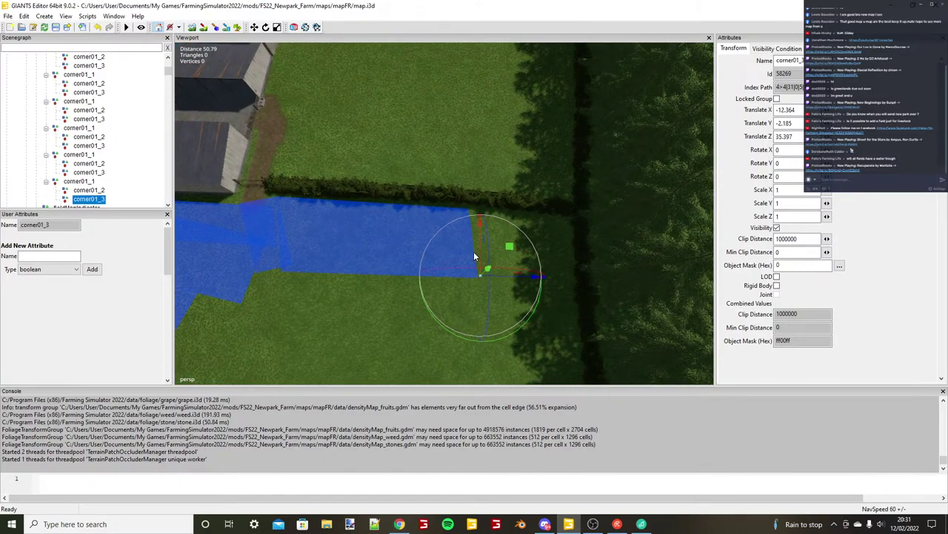
Duplicate the sixth corner01_1 and place the copy at that area's far end along the hedge, at about X 502.6, Y 68.9, Z 462.1.
{"action": "left_click", "coordinate": [79, 181]}
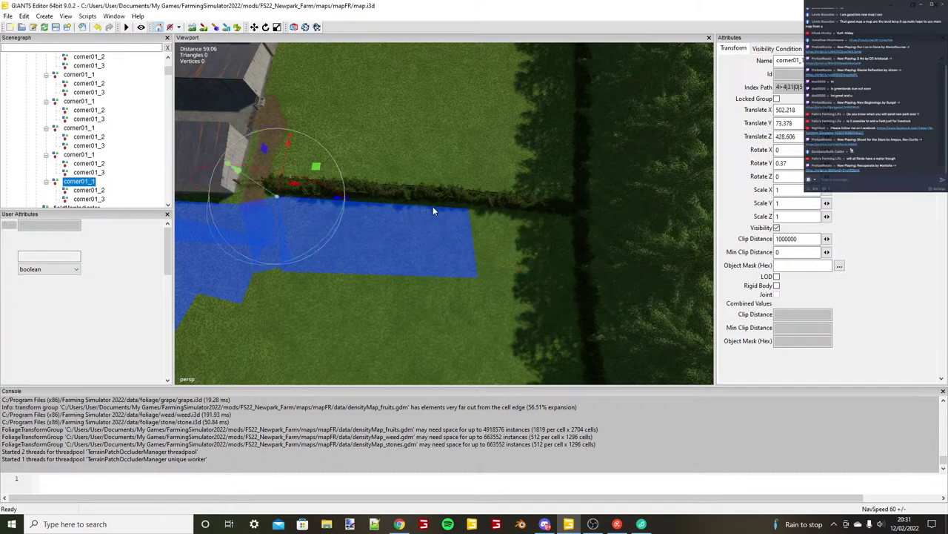
{"action": "key", "text": "ctrl+d"}
{"action": "key", "text": "ctrl+b"}
{"action": "scroll", "coordinate": [489, 240], "scroll_direction": "up", "scroll_amount": 5}
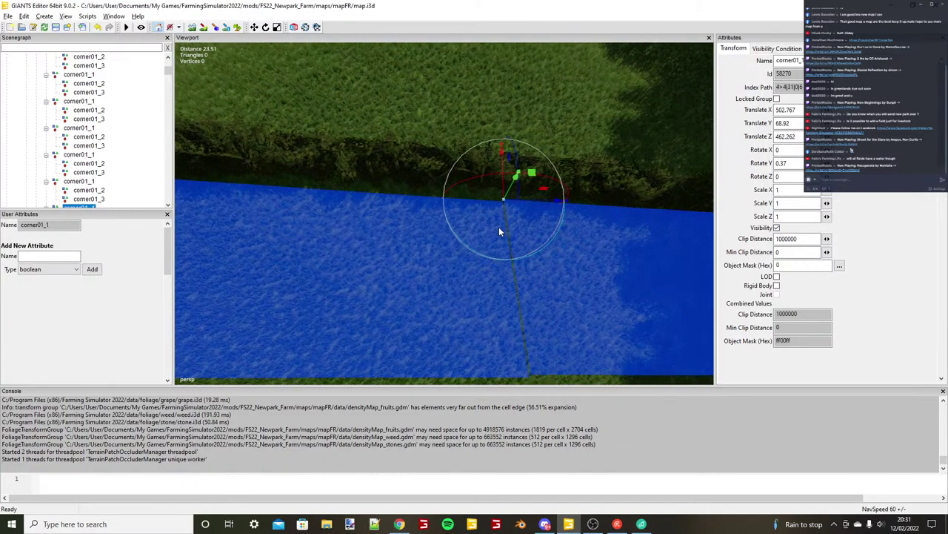
{"action": "scroll", "coordinate": [498, 228], "scroll_direction": "up", "scroll_amount": 2}
{"action": "left_click_drag", "start_coordinate": [523, 186], "coordinate": [497, 225]}
{"action": "scroll", "coordinate": [498, 225], "scroll_direction": "down", "scroll_amount": 2}
Place the seventh area's corner01_2 in the field corner where the hedge meets the tree line, at about X -1.0, Y -2.7, Z 19.9.
{"action": "left_click", "coordinate": [76, 206]}
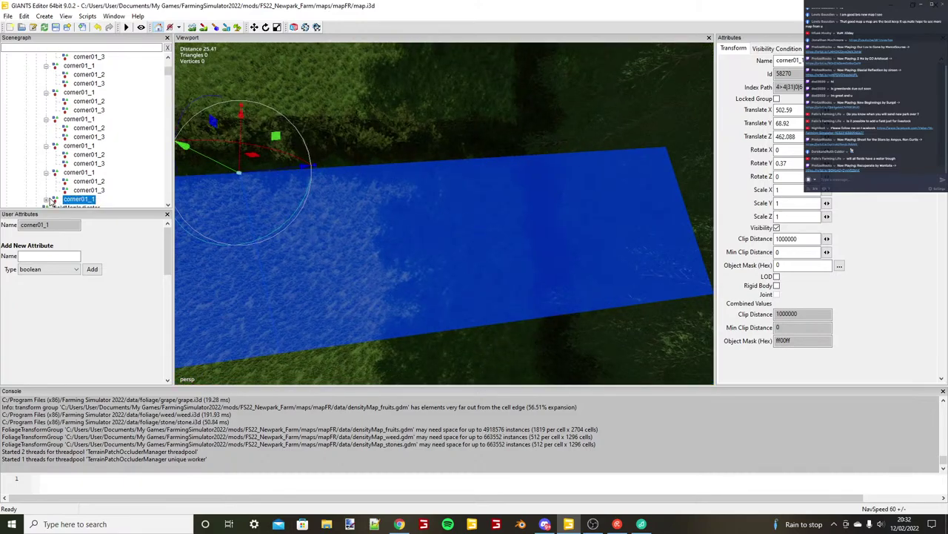
{"action": "left_click", "coordinate": [47, 201]}
{"action": "left_click", "coordinate": [84, 206]}
{"action": "key", "text": "ctrl+b"}
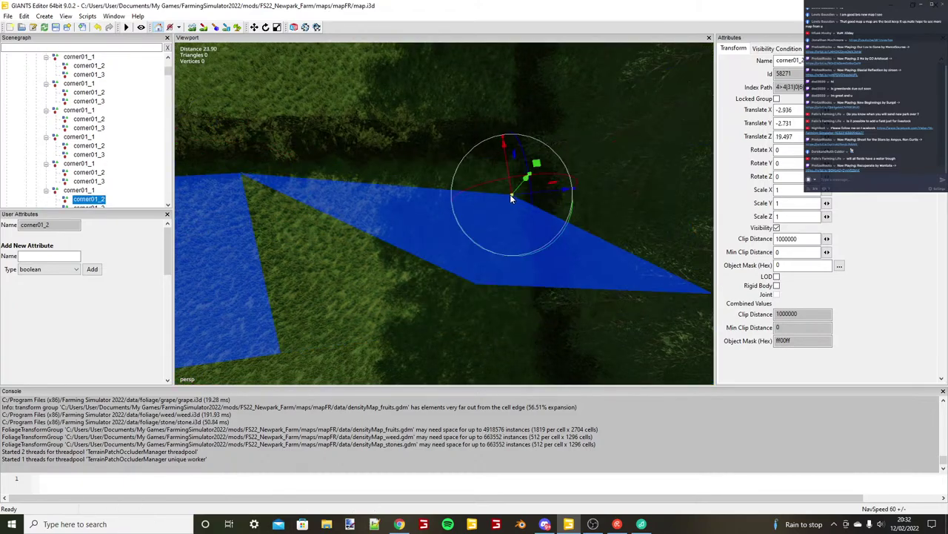
{"action": "left_click_drag", "start_coordinate": [510, 195], "coordinate": [504, 173]}
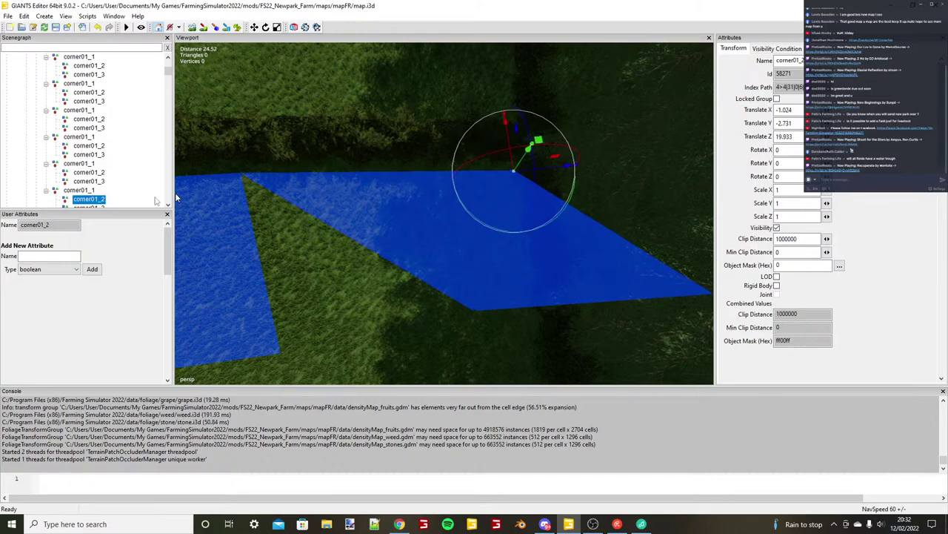
Try placing the seventh area's corner01_3 far along the tree-line hedge, at about X -73.2, Y -3.3, Z 17.0.
{"action": "key", "text": "Down"}
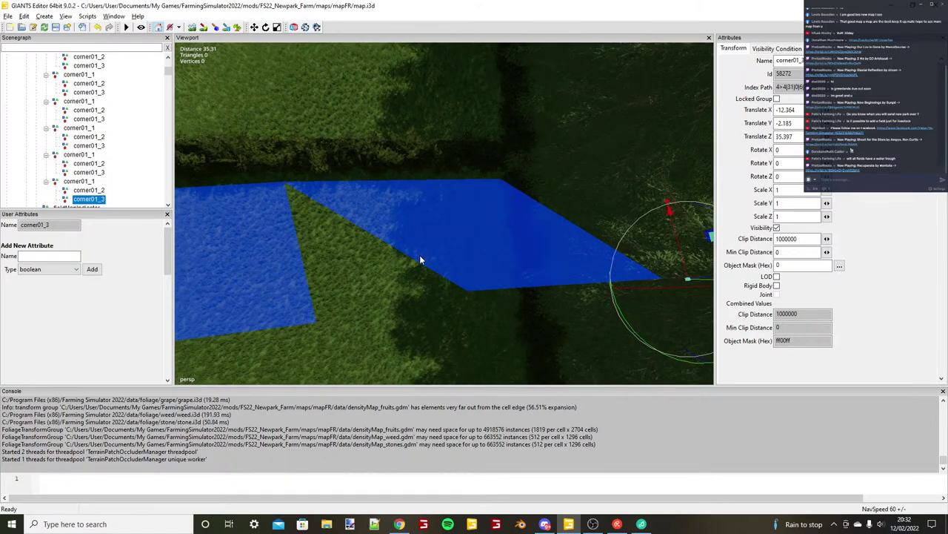
{"action": "scroll", "coordinate": [420, 257], "scroll_direction": "down", "scroll_amount": 3}
{"action": "left_click_drag", "start_coordinate": [420, 256], "coordinate": [502, 229], "text": "alt"}
{"action": "scroll", "coordinate": [551, 228], "scroll_direction": "down", "scroll_amount": 4}
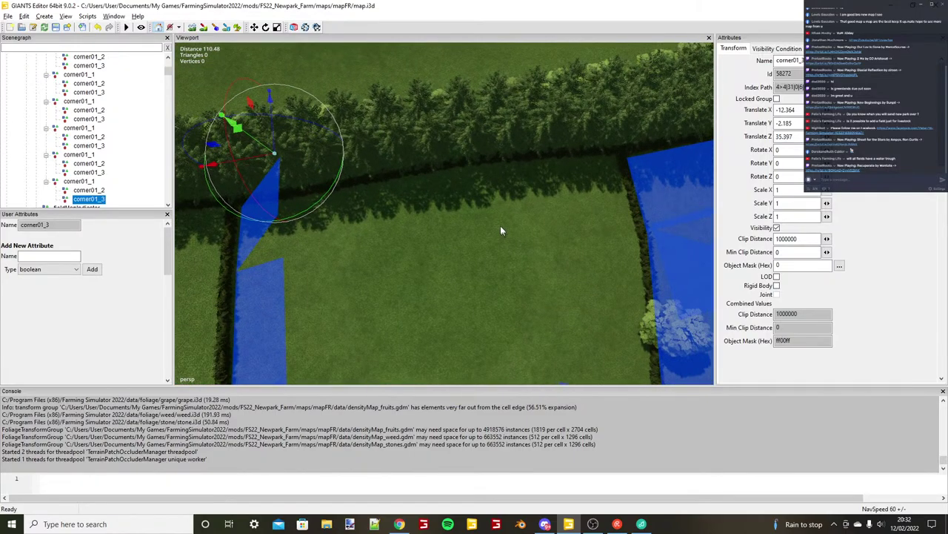
{"action": "key", "text": "ctrl+b"}
{"action": "left_click", "coordinate": [474, 174]}
{"action": "scroll", "coordinate": [481, 221], "scroll_direction": "up", "scroll_amount": 1}
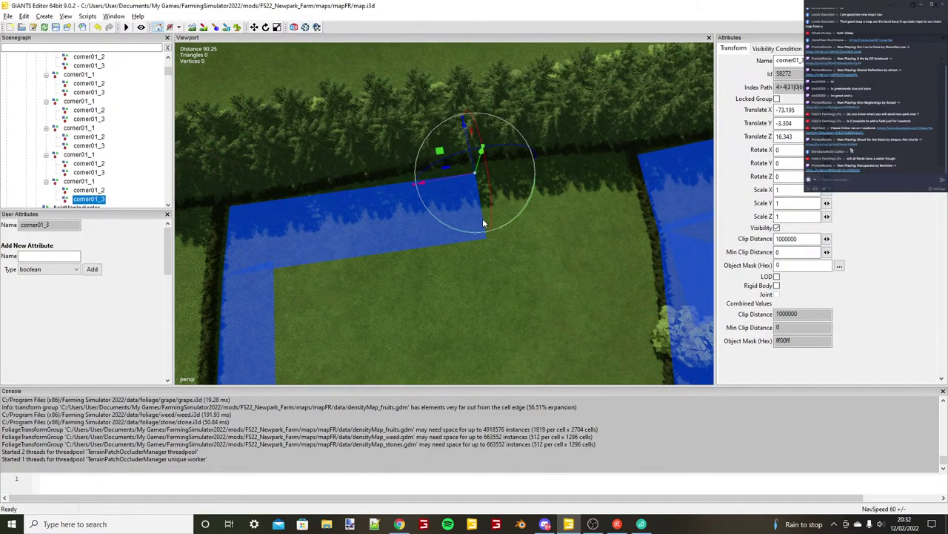
{"action": "middle_click_drag", "start_coordinate": [483, 223], "coordinate": [494, 240], "text": "alt"}
{"action": "scroll", "coordinate": [514, 215], "scroll_direction": "up", "scroll_amount": 3}
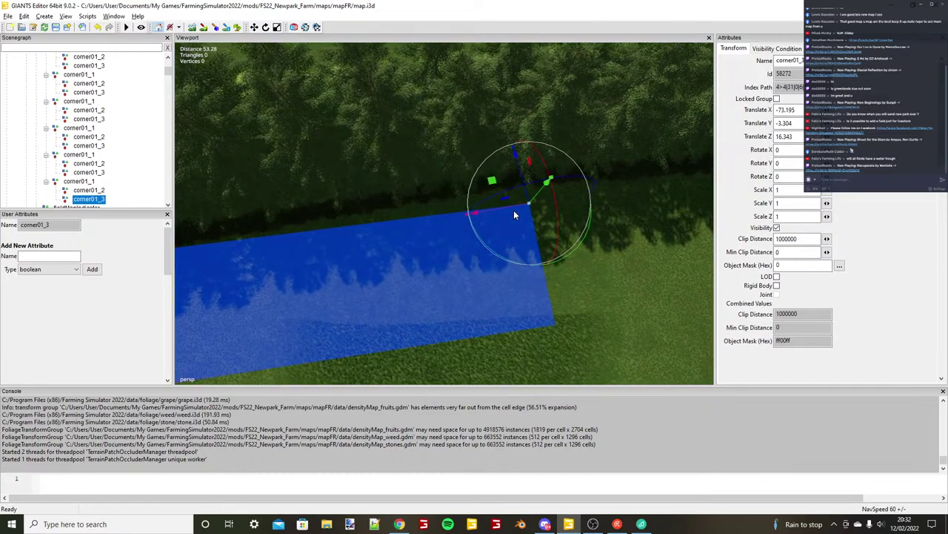
{"action": "left_click_drag", "start_coordinate": [515, 215], "coordinate": [602, 238], "text": "alt"}
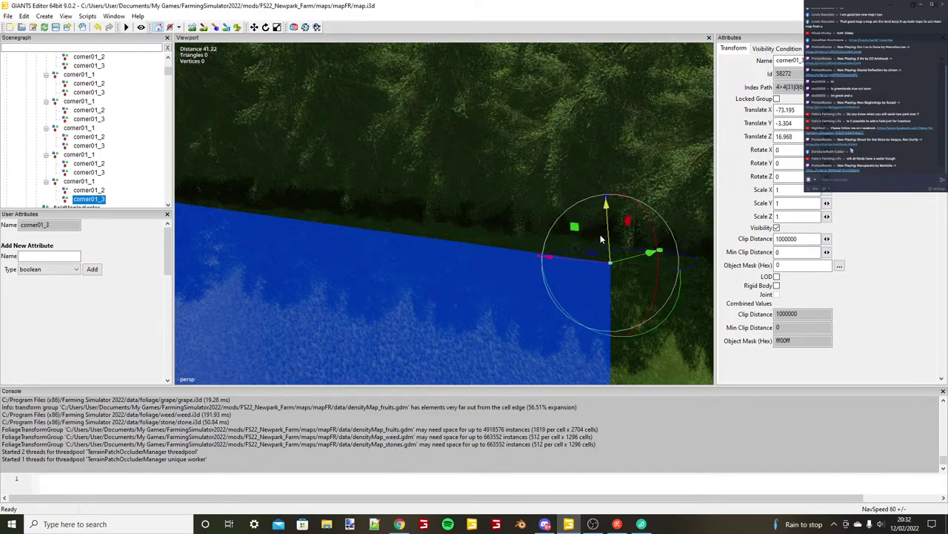
Place the seventh area's corner01_3 closer to the field corner along the tree-line hedge, at about X -21.6, Y -4.2, Z 19.6.
{"action": "middle_click_drag", "start_coordinate": [601, 235], "coordinate": [394, 222], "text": "alt"}
{"action": "key", "text": "ctrl+b"}
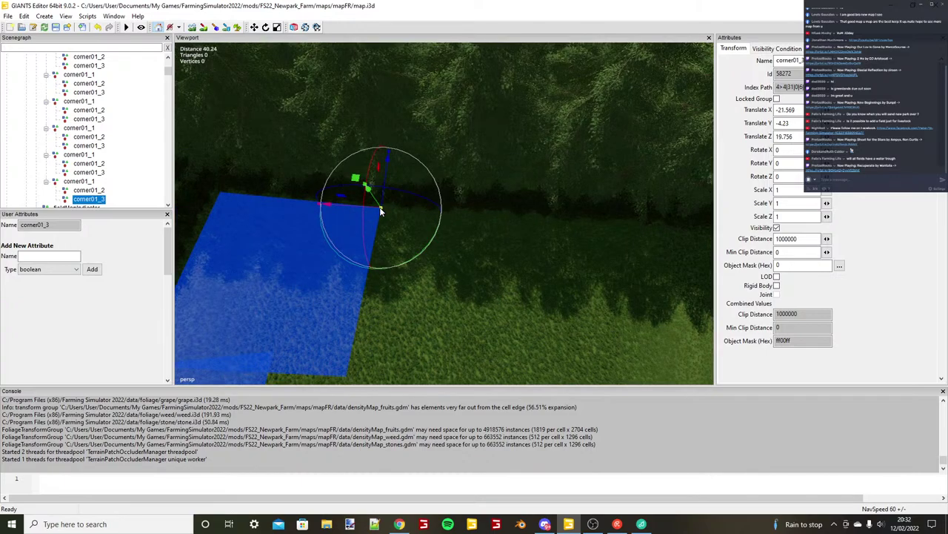
{"action": "left_click_drag", "start_coordinate": [383, 203], "coordinate": [382, 204]}
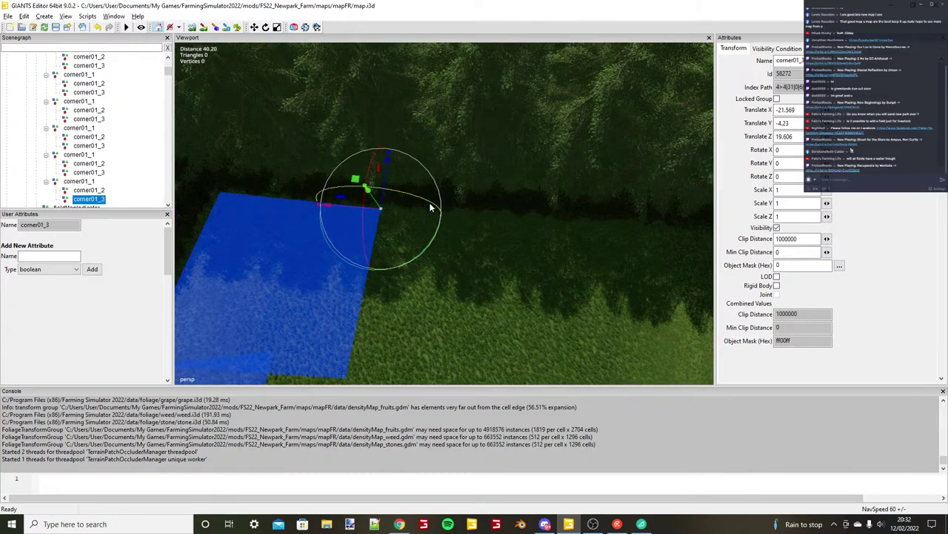
Duplicate the seventh corner01_1 and place the copy at that area's end on the tree-line hedge, at about X 481.7, Y 64.7, Z 481.8.
{"action": "scroll", "coordinate": [431, 205], "scroll_direction": "down", "scroll_amount": 2}
{"action": "left_click", "coordinate": [87, 183]}
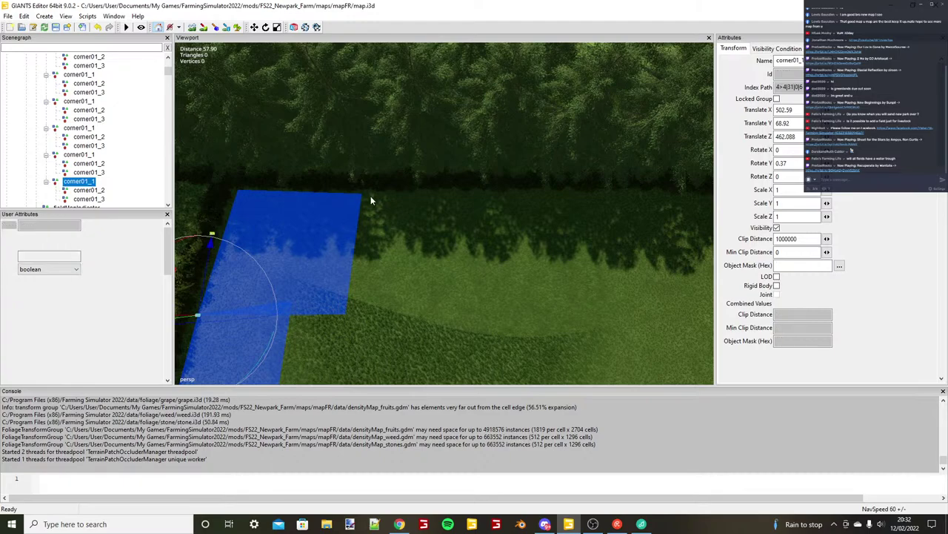
{"action": "key", "text": "ctrl+d"}
{"action": "key", "text": "ctrl+b"}
{"action": "key", "text": "ctrl+b"}
{"action": "key", "text": "ctrl+b"}
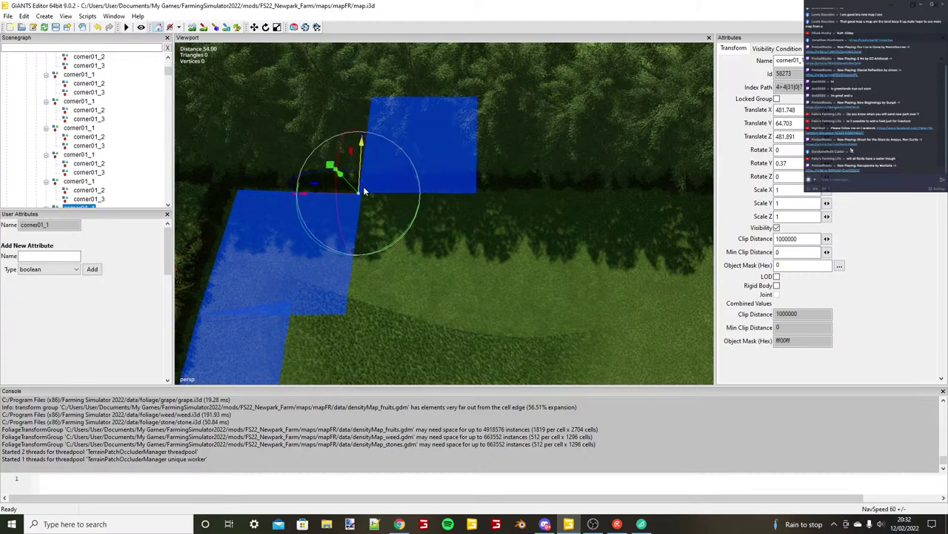
{"action": "left_click_drag", "start_coordinate": [364, 188], "coordinate": [364, 189]}
{"action": "scroll", "coordinate": [47, 194], "scroll_direction": "down", "scroll_amount": 1}
Place the eighth area's corner01_2 farther along the tree-line hedge, at about X -49.1, Y 0.9, Z -0.3.
{"action": "left_click", "coordinate": [46, 191]}
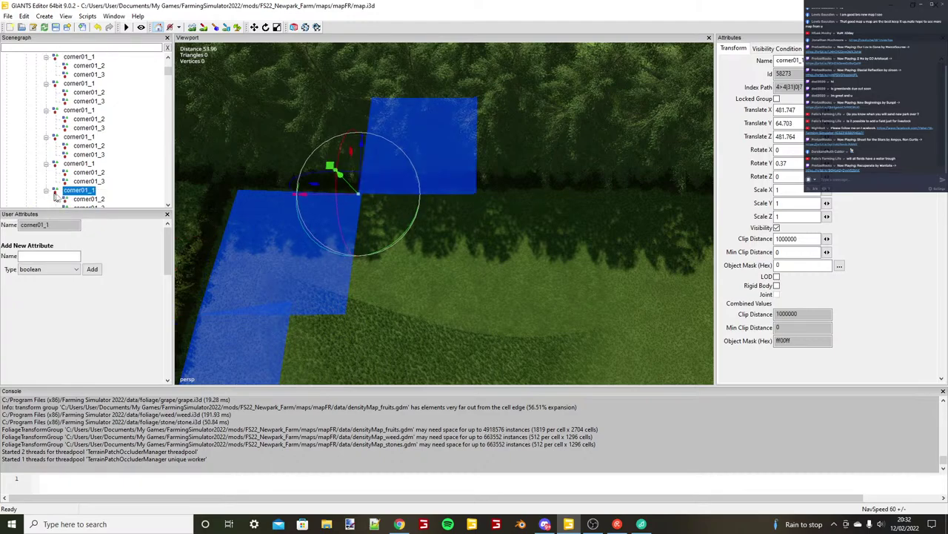
{"action": "left_click", "coordinate": [80, 198]}
{"action": "middle_click_drag", "start_coordinate": [415, 229], "coordinate": [333, 232], "text": "alt"}
{"action": "middle_click_drag", "start_coordinate": [485, 186], "coordinate": [428, 166], "text": "alt"}
{"action": "scroll", "coordinate": [429, 166], "scroll_direction": "up", "scroll_amount": 1}
{"action": "key", "text": "ctrl+b"}
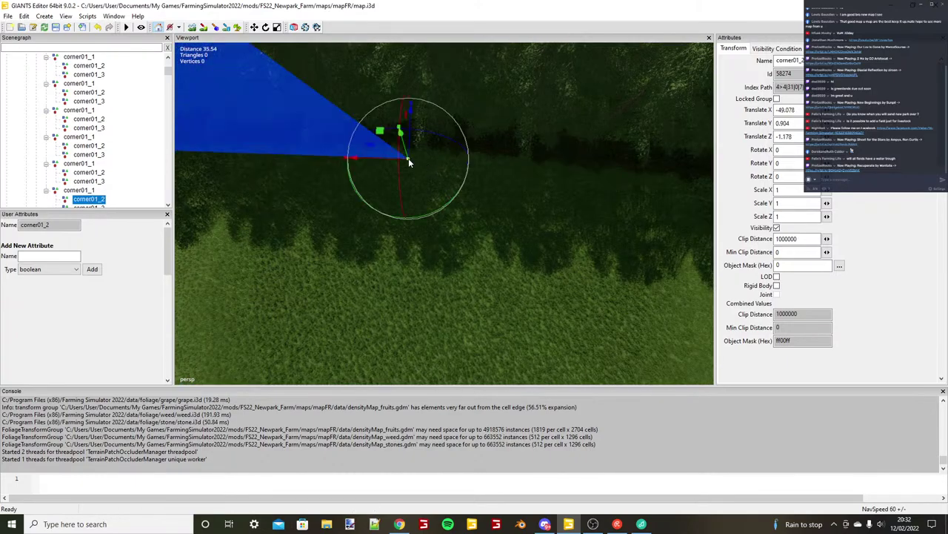
{"action": "left_click_drag", "start_coordinate": [410, 153], "coordinate": [413, 146]}
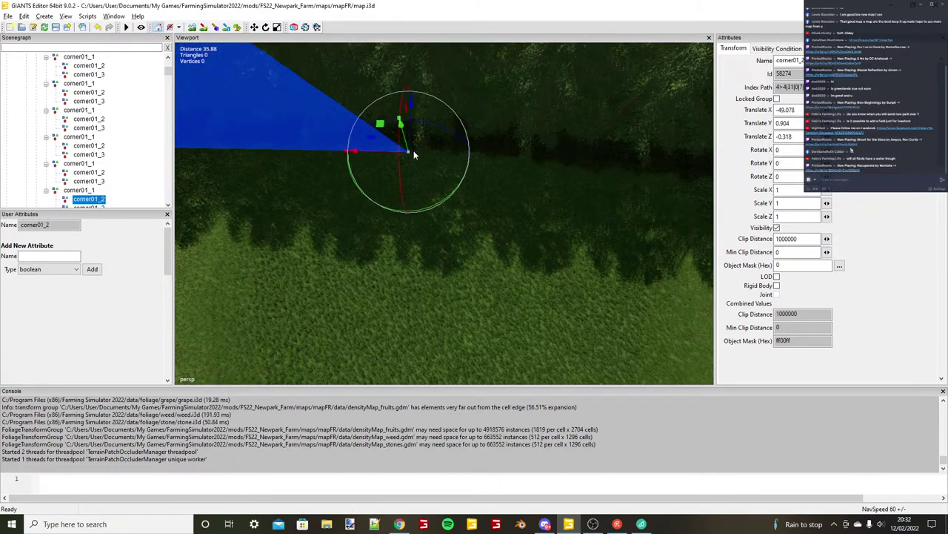
Place the eighth area's corner01_3 in the open grass in the middle of the field, at about X -29.6, Y 1.2, Z -47.4.
{"action": "scroll", "coordinate": [415, 154], "scroll_direction": "down", "scroll_amount": 5}
{"action": "left_click", "coordinate": [168, 205]}
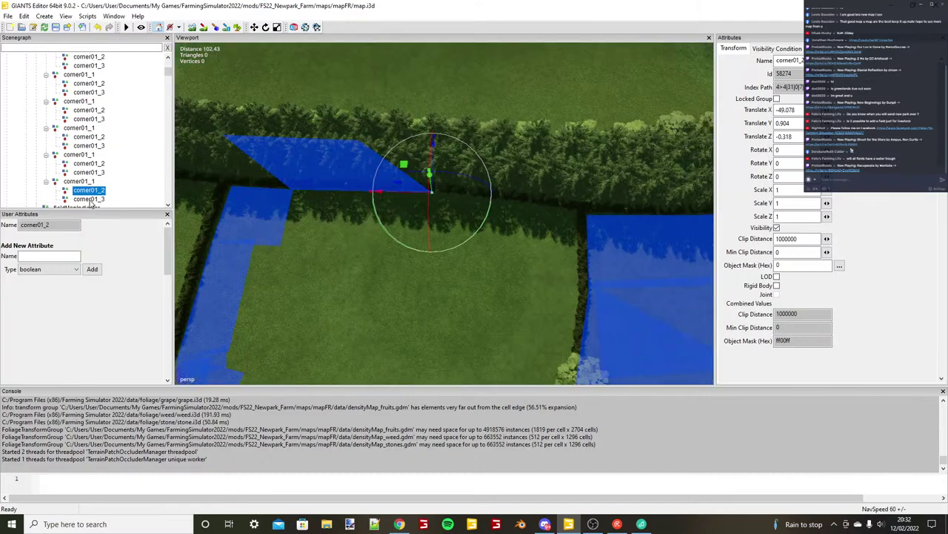
{"action": "left_click", "coordinate": [90, 200]}
{"action": "left_click_drag", "start_coordinate": [200, 241], "coordinate": [286, 269], "text": "alt"}
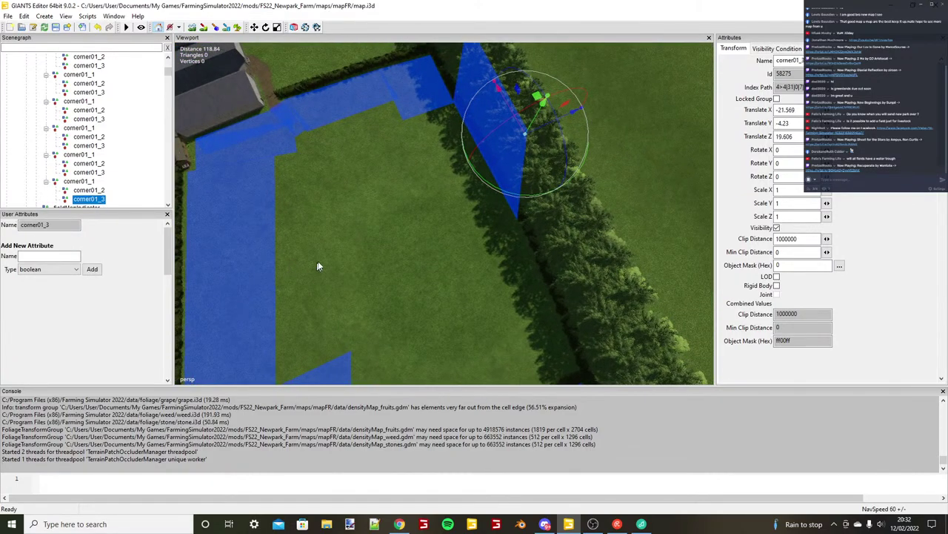
{"action": "key", "text": "ctrl+b"}
{"action": "left_click", "coordinate": [353, 259]}
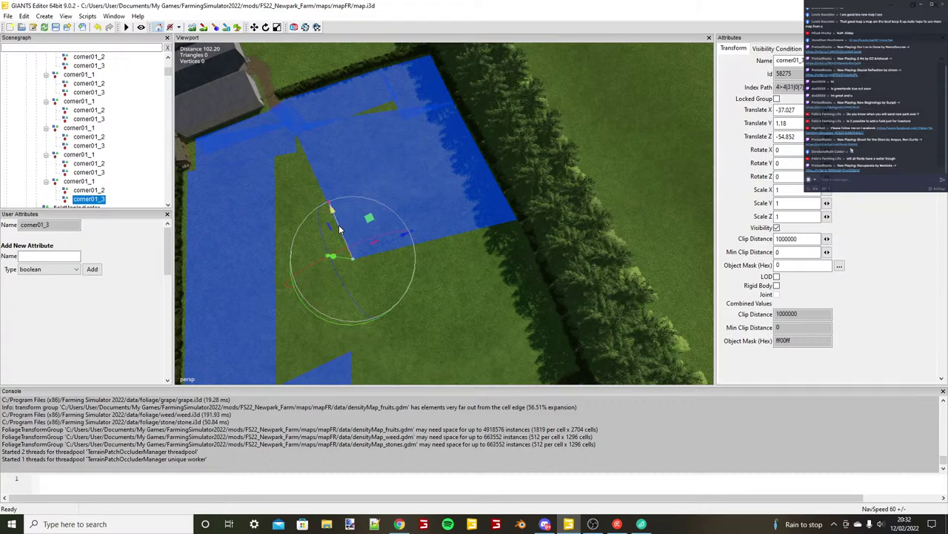
{"action": "left_click_drag", "start_coordinate": [340, 230], "coordinate": [357, 208]}
Duplicate the eighth corner01_1 and place the copy at that area's end on the tree-line hedge, at about X 432.8, Y 65.6, Z 481.8.
{"action": "left_click_drag", "start_coordinate": [358, 208], "coordinate": [491, 242], "text": "alt"}
{"action": "middle_click_drag", "start_coordinate": [491, 243], "coordinate": [438, 239], "text": "alt"}
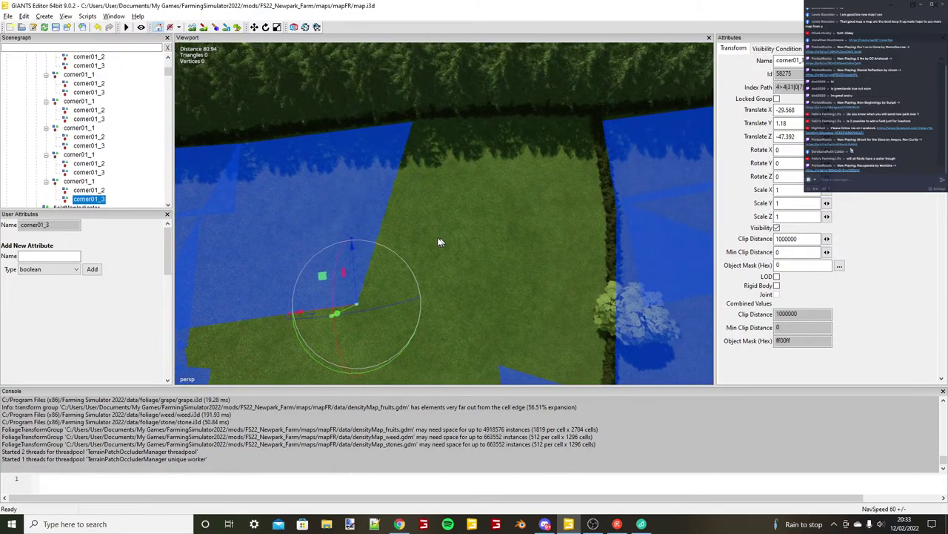
{"action": "left_click", "coordinate": [78, 181]}
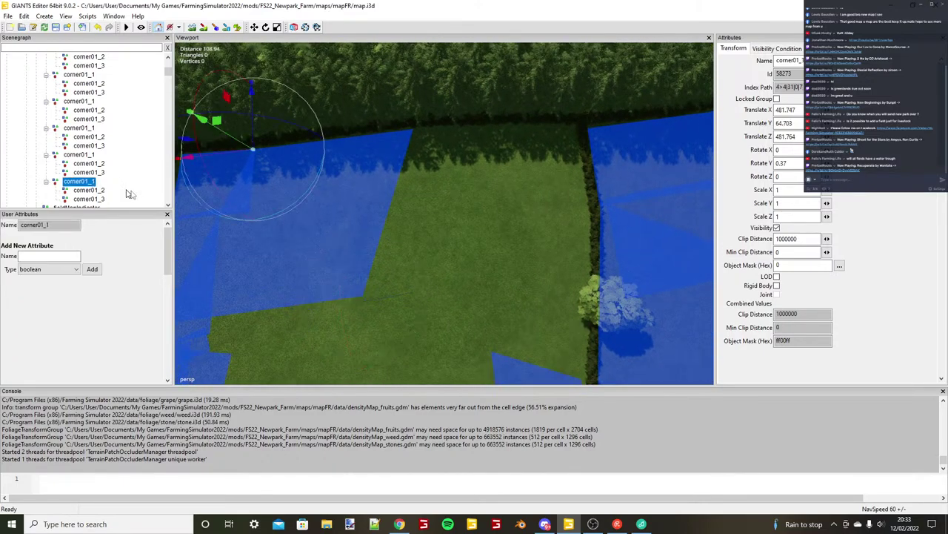
{"action": "key", "text": "ctrl+d"}
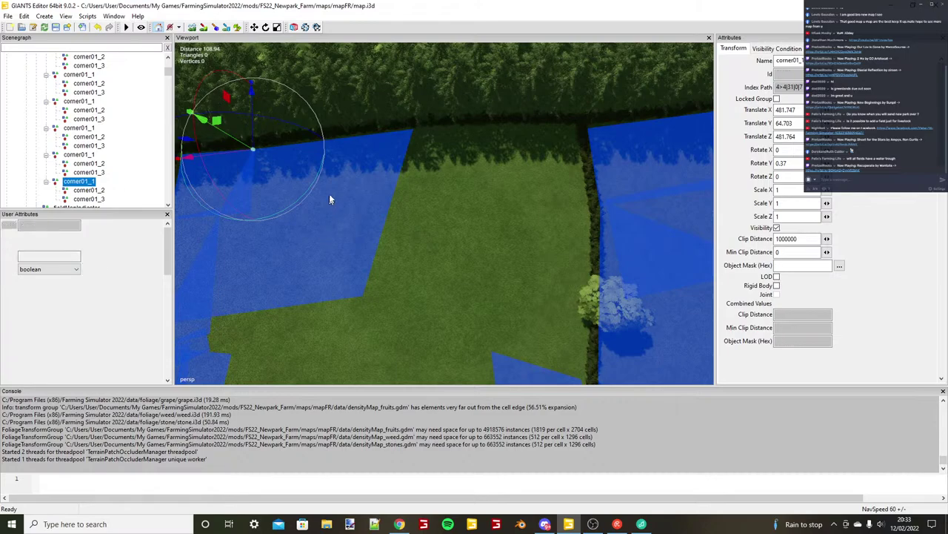
{"action": "key", "text": "ctrl+b"}
{"action": "left_click_drag", "start_coordinate": [404, 201], "coordinate": [441, 172], "text": "alt"}
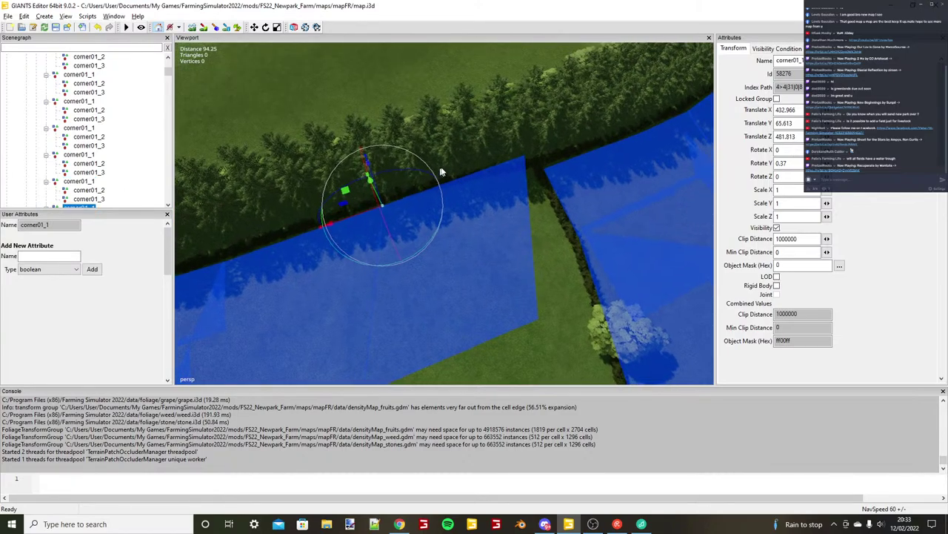
{"action": "scroll", "coordinate": [386, 201], "scroll_direction": "up", "scroll_amount": 5}
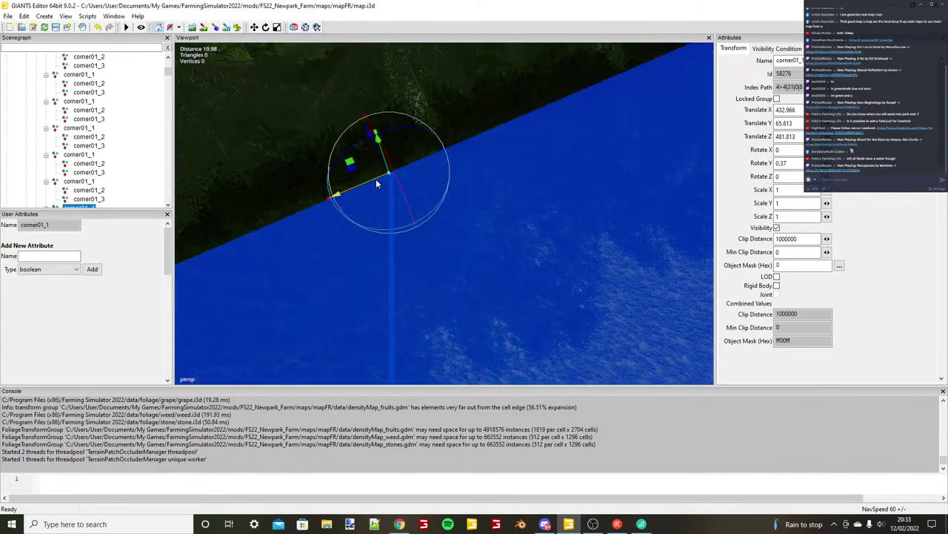
{"action": "left_click_drag", "start_coordinate": [377, 181], "coordinate": [430, 195]}
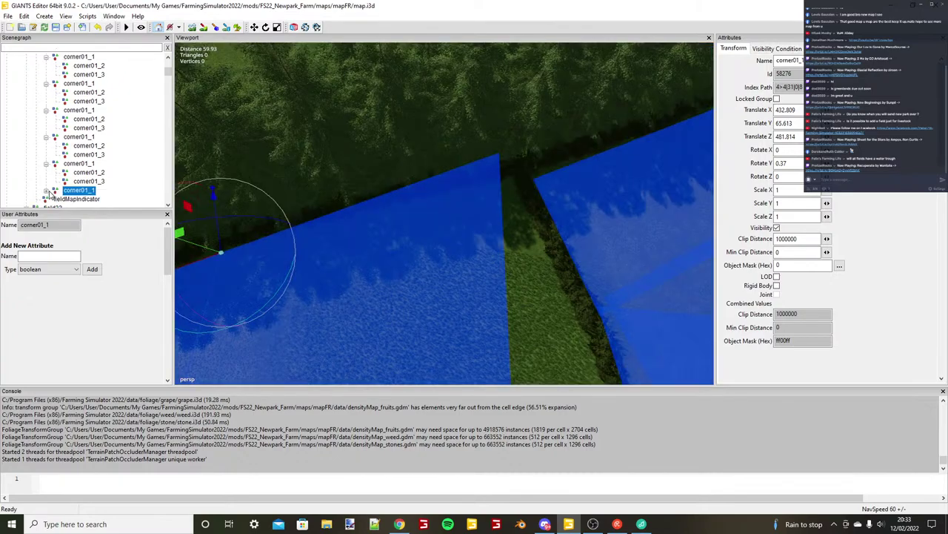
Place the ninth area's corner01_2 where the tree line meets the neighbouring field's hedge, at about X -47.6, Y 1.3, Z -6.0.
{"action": "left_click", "coordinate": [47, 192]}
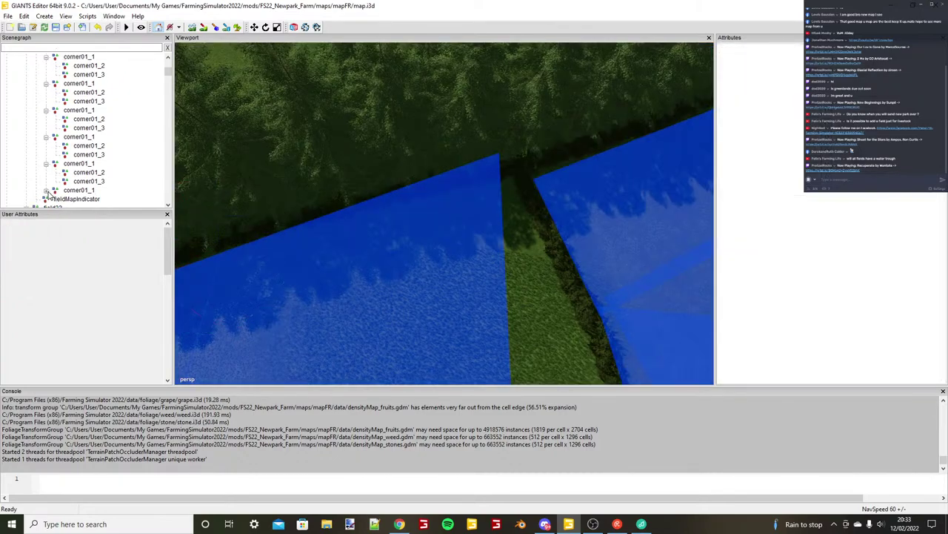
{"action": "left_click", "coordinate": [46, 191]}
{"action": "left_click", "coordinate": [85, 200]}
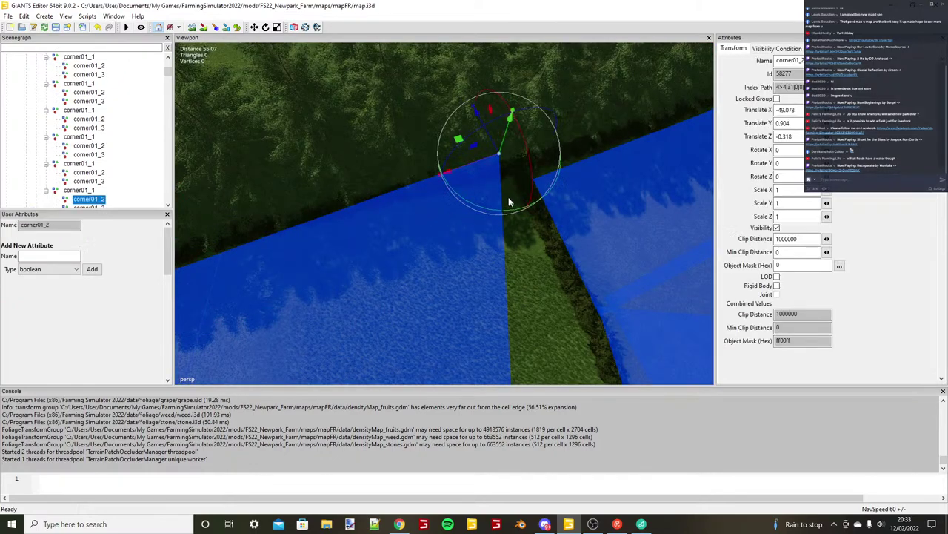
{"action": "key", "text": "ctrl+b"}
{"action": "left_click_drag", "start_coordinate": [499, 194], "coordinate": [443, 215], "text": "alt"}
{"action": "scroll", "coordinate": [444, 215], "scroll_direction": "up", "scroll_amount": 4}
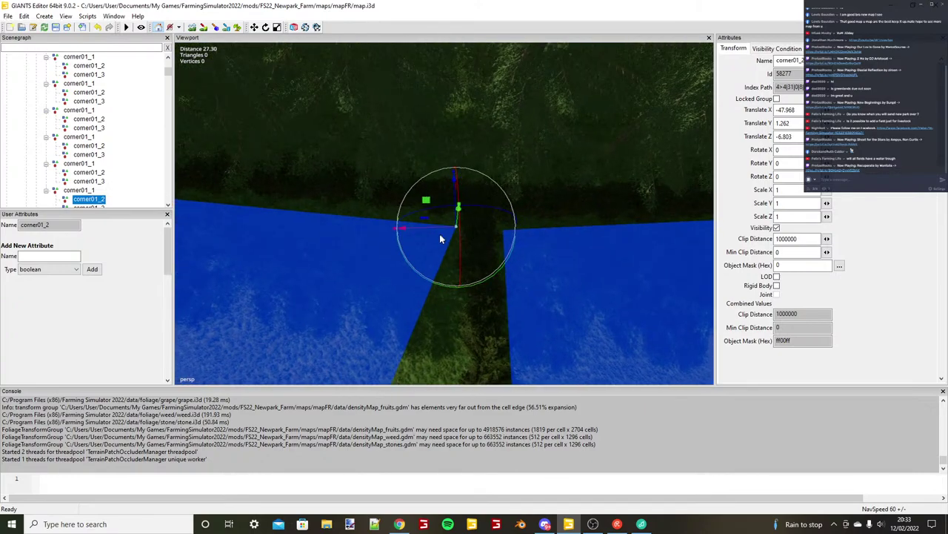
{"action": "scroll", "coordinate": [438, 251], "scroll_direction": "up", "scroll_amount": 1}
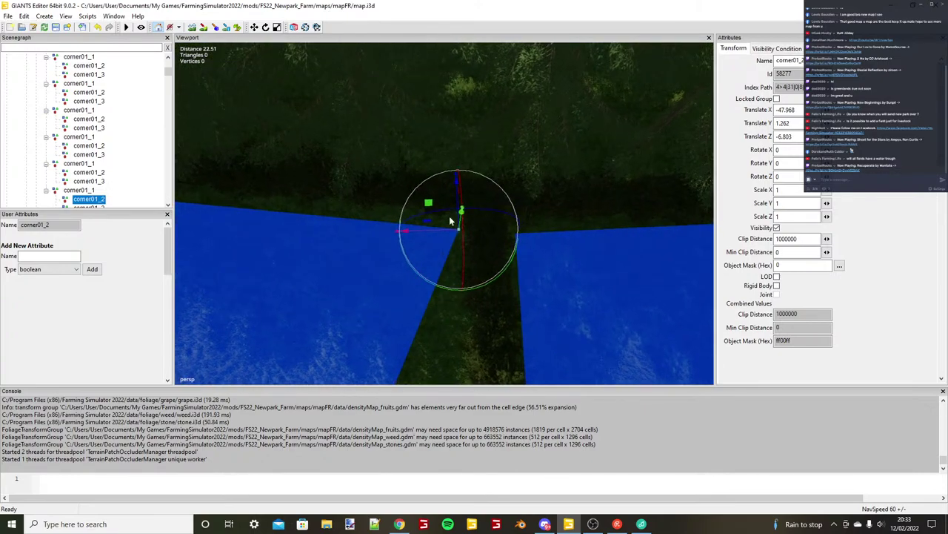
{"action": "left_click_drag", "start_coordinate": [450, 220], "coordinate": [393, 237]}
Duplicate the ninth corner01_1 and place the copy at that area's edge on the tree-line hedge, at about X 385.1, Y 66.9, Z 476.1.
{"action": "scroll", "coordinate": [458, 222], "scroll_direction": "down", "scroll_amount": 1}
{"action": "scroll", "coordinate": [459, 224], "scroll_direction": "down", "scroll_amount": 5}
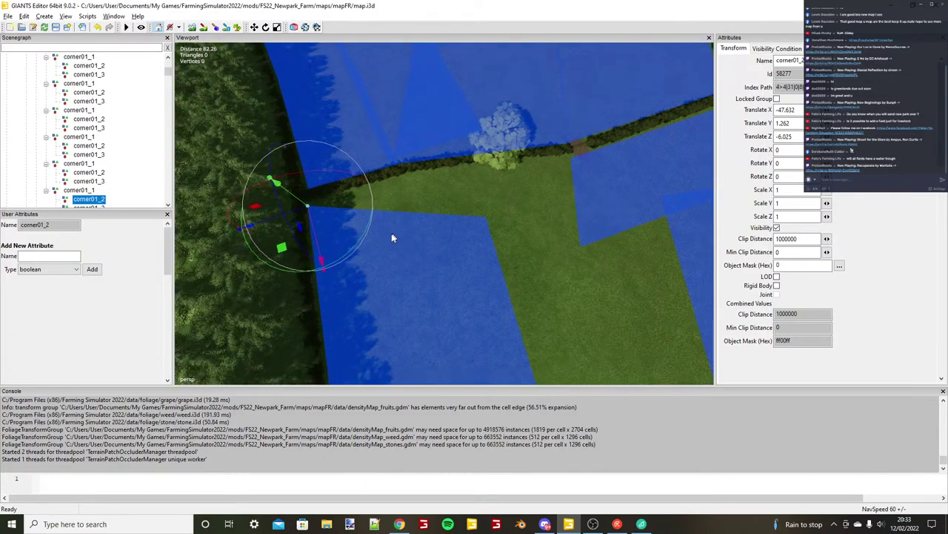
{"action": "scroll", "coordinate": [393, 238], "scroll_direction": "down", "scroll_amount": 1}
{"action": "left_click", "coordinate": [74, 192]}
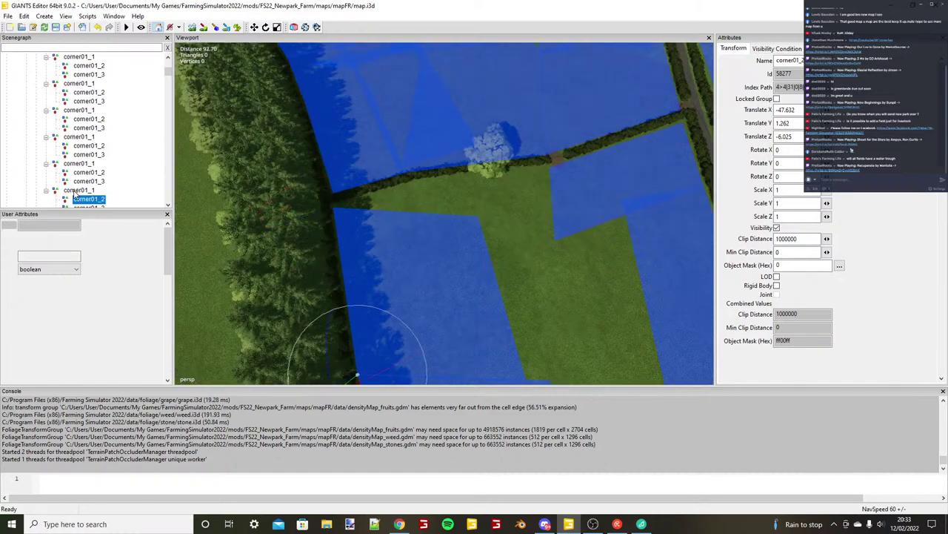
{"action": "left_click", "coordinate": [75, 192]}
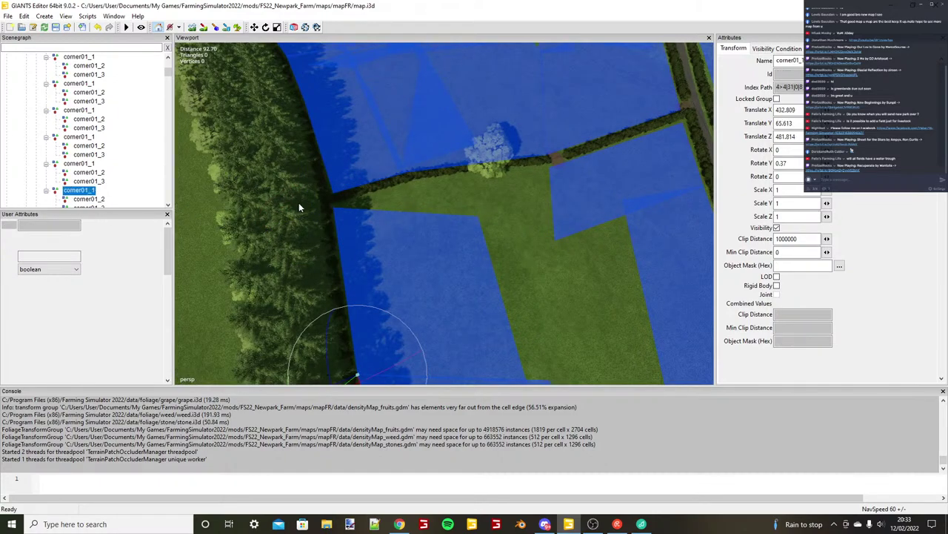
{"action": "key", "text": "ctrl+d"}
{"action": "key", "text": "ctrl+b"}
{"action": "left_click_drag", "start_coordinate": [359, 240], "coordinate": [425, 228], "text": "alt"}
{"action": "scroll", "coordinate": [425, 228], "scroll_direction": "up", "scroll_amount": 5}
{"action": "scroll", "coordinate": [430, 235], "scroll_direction": "up", "scroll_amount": 2}
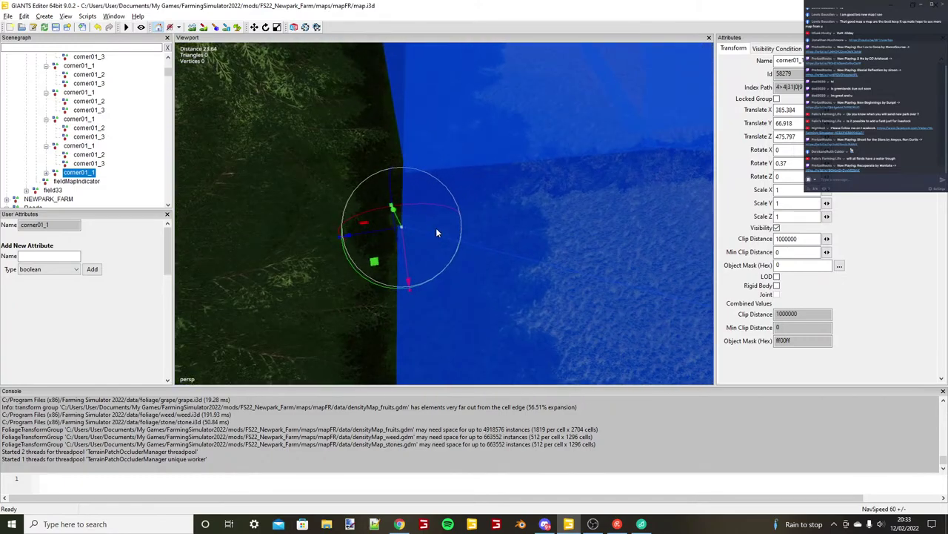
{"action": "scroll", "coordinate": [436, 229], "scroll_direction": "up", "scroll_amount": 3}
{"action": "left_click_drag", "start_coordinate": [366, 248], "coordinate": [348, 232]}
Place the tenth area's corner01_2 beside the neighbouring hedge at about X 0.7, Y -1.6, Z -27.8, and corner01_3 at about X 14.6, Y -1.5, Z -28.6.
{"action": "left_click", "coordinate": [46, 173]}
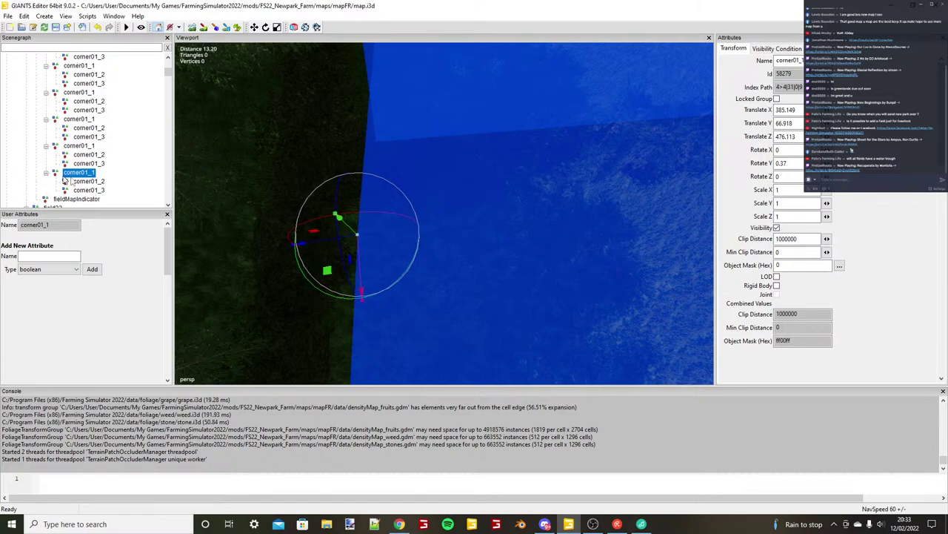
{"action": "left_click", "coordinate": [83, 181]}
{"action": "scroll", "coordinate": [442, 236], "scroll_direction": "down", "scroll_amount": 3}
{"action": "middle_click_drag", "start_coordinate": [442, 235], "coordinate": [398, 243], "text": "alt"}
{"action": "scroll", "coordinate": [395, 246], "scroll_direction": "down", "scroll_amount": 2}
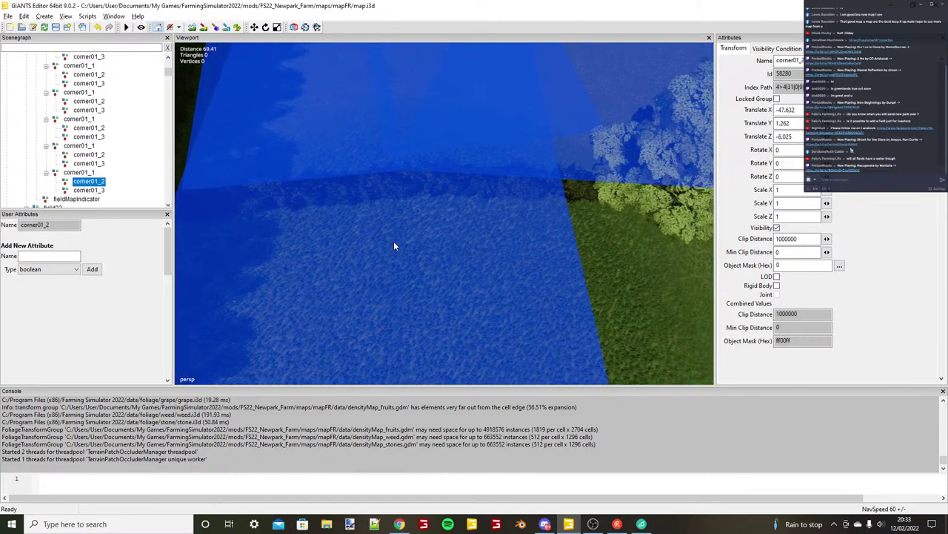
{"action": "middle_click_drag", "start_coordinate": [411, 203], "coordinate": [398, 203], "text": "alt"}
{"action": "key", "text": "ctrl+b"}
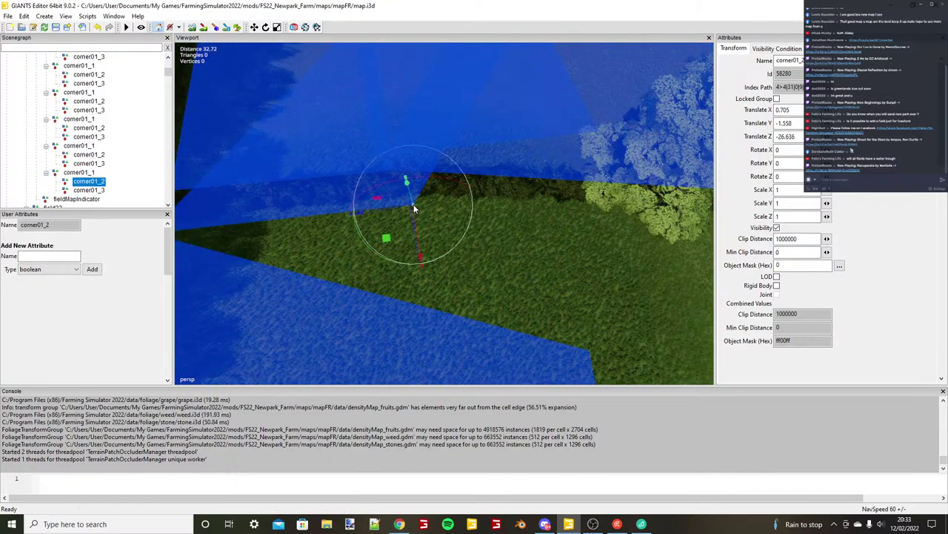
{"action": "scroll", "coordinate": [414, 204], "scroll_direction": "down", "scroll_amount": 2}
{"action": "left_click_drag", "start_coordinate": [427, 220], "coordinate": [432, 223]}
{"action": "scroll", "coordinate": [315, 202], "scroll_direction": "down", "scroll_amount": 2}
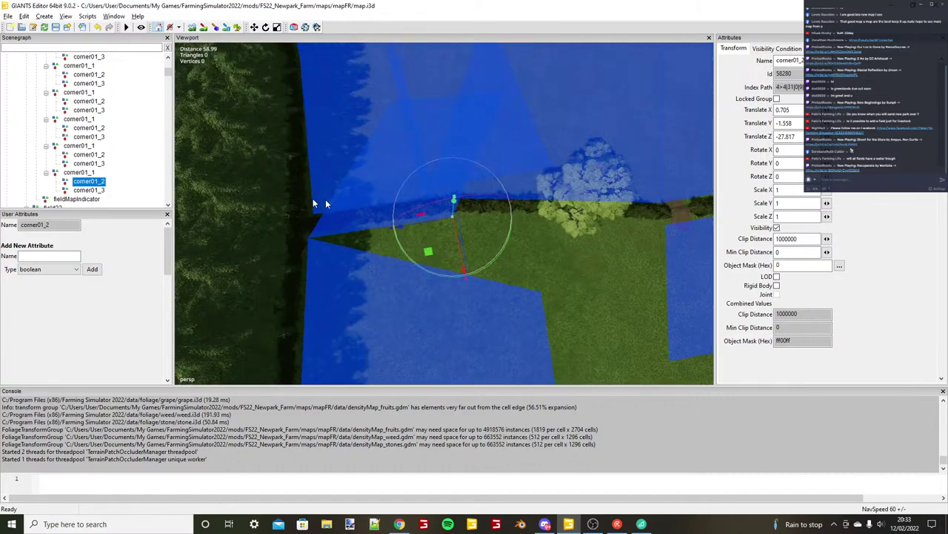
{"action": "left_click", "coordinate": [471, 305]}
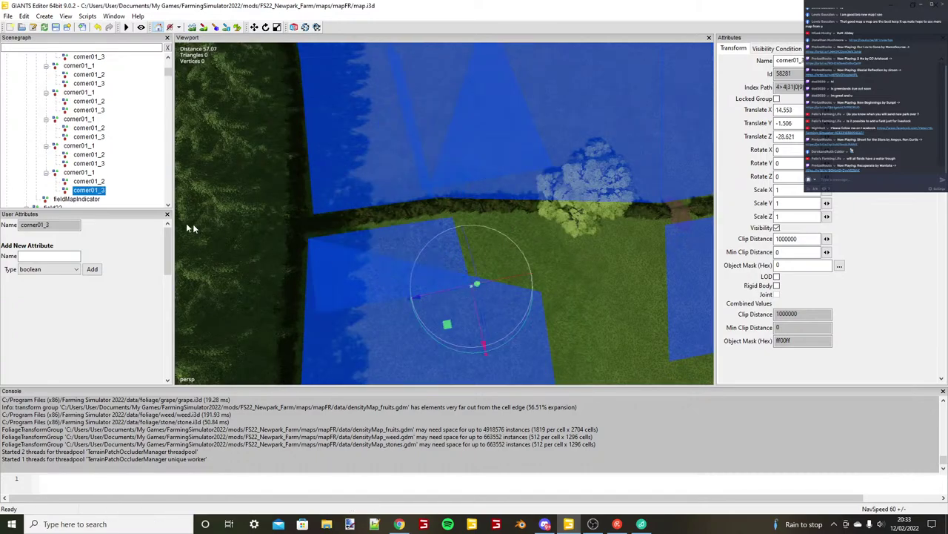
Duplicate the tenth corner01_1 and place the copy beside the neighbouring field's hedge, at about X 385.7, Y 65.2, Z 448.3.
{"action": "left_click", "coordinate": [90, 172]}
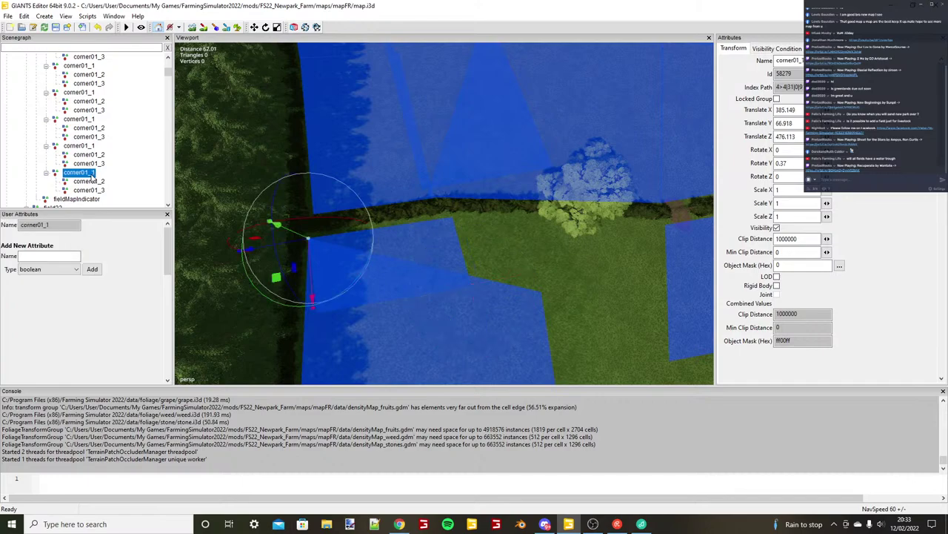
{"action": "key", "text": "ctrl+d"}
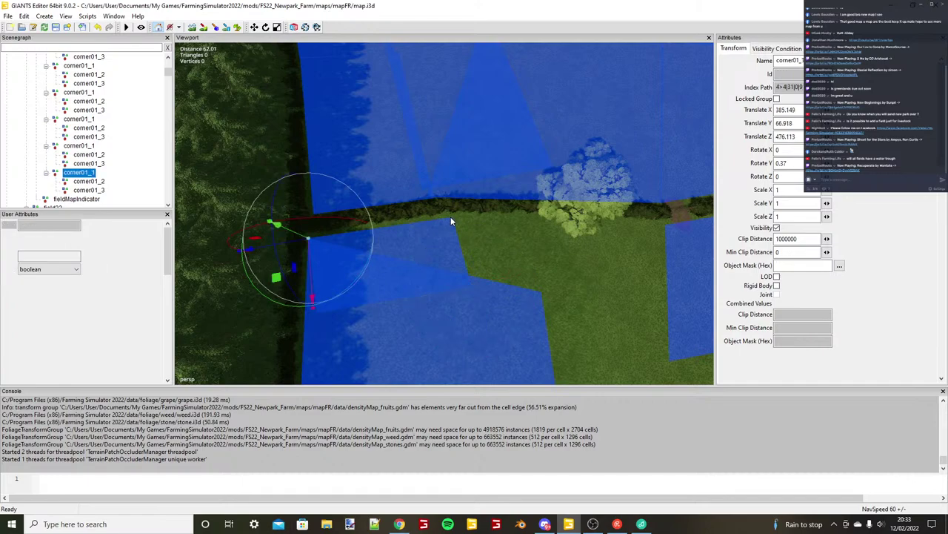
{"action": "key", "text": "ctrl+b"}
{"action": "scroll", "coordinate": [451, 218], "scroll_direction": "up", "scroll_amount": 5}
{"action": "left_click_drag", "start_coordinate": [451, 218], "coordinate": [418, 235], "text": "alt"}
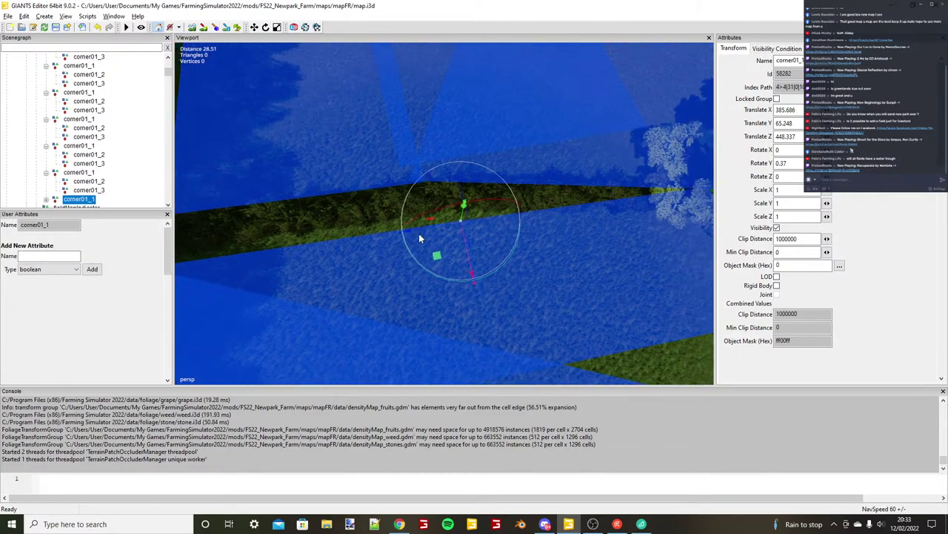
Place the eleventh area's corner01_2 at the hedge gateway beyond the large tree, at about X 9.4, Y -3.2, Z -47.2.
{"action": "scroll", "coordinate": [418, 235], "scroll_direction": "down", "scroll_amount": 3}
{"action": "middle_click_drag", "start_coordinate": [419, 235], "coordinate": [230, 206], "text": "alt"}
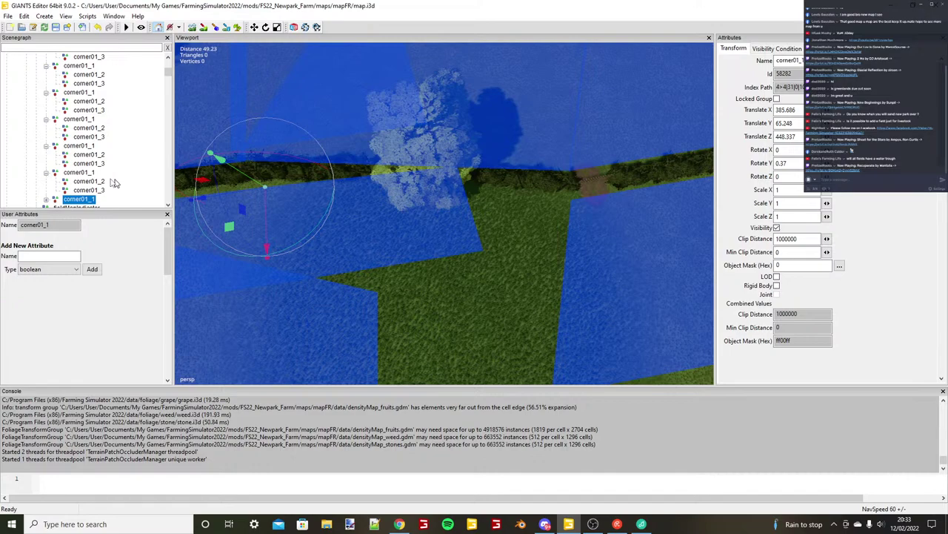
{"action": "left_click", "coordinate": [47, 199]}
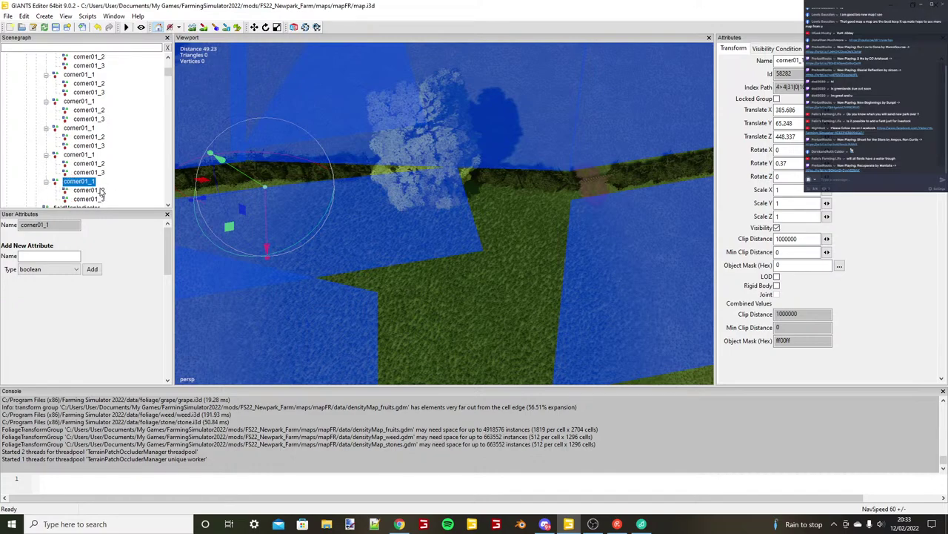
{"action": "left_click", "coordinate": [96, 191]}
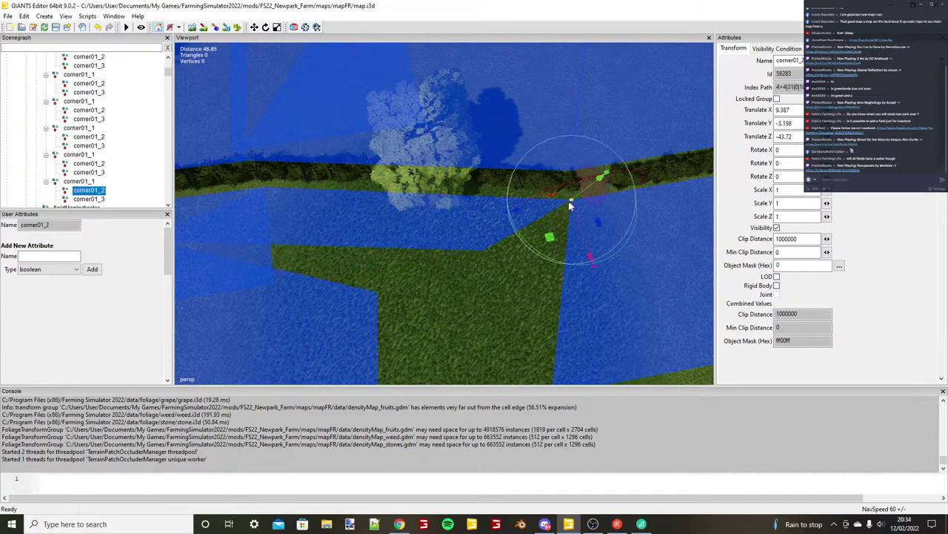
{"action": "scroll", "coordinate": [570, 205], "scroll_direction": "up", "scroll_amount": 3}
{"action": "middle_click_drag", "start_coordinate": [570, 205], "coordinate": [468, 152], "text": "alt"}
{"action": "left_click_drag", "start_coordinate": [468, 141], "coordinate": [534, 147]}
{"action": "scroll", "coordinate": [508, 165], "scroll_direction": "down", "scroll_amount": 2}
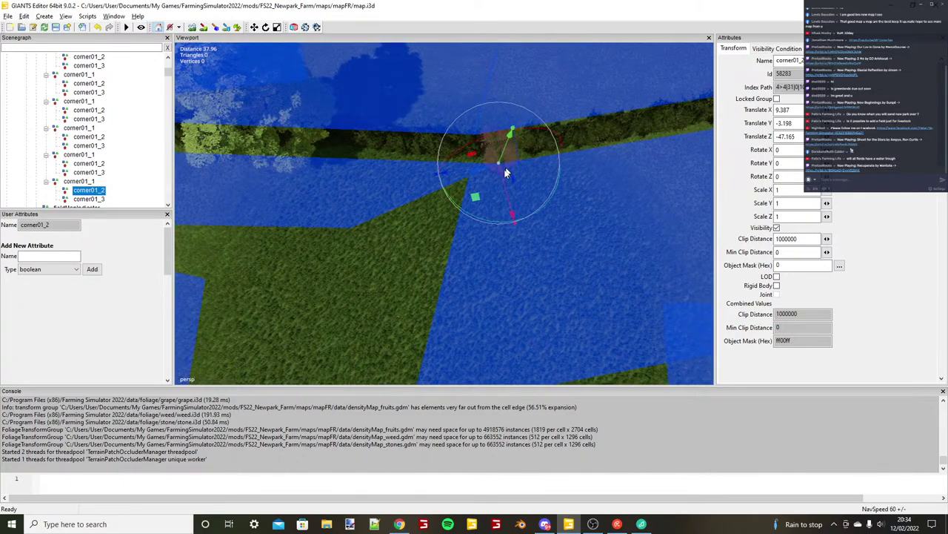
Place the eleventh area's corner01_3 in the uncovered grass in the middle of the field, at about X 35.7, Y -0.3, Z -34.4.
{"action": "scroll", "coordinate": [505, 170], "scroll_direction": "down", "scroll_amount": 3}
{"action": "left_click", "coordinate": [93, 200]}
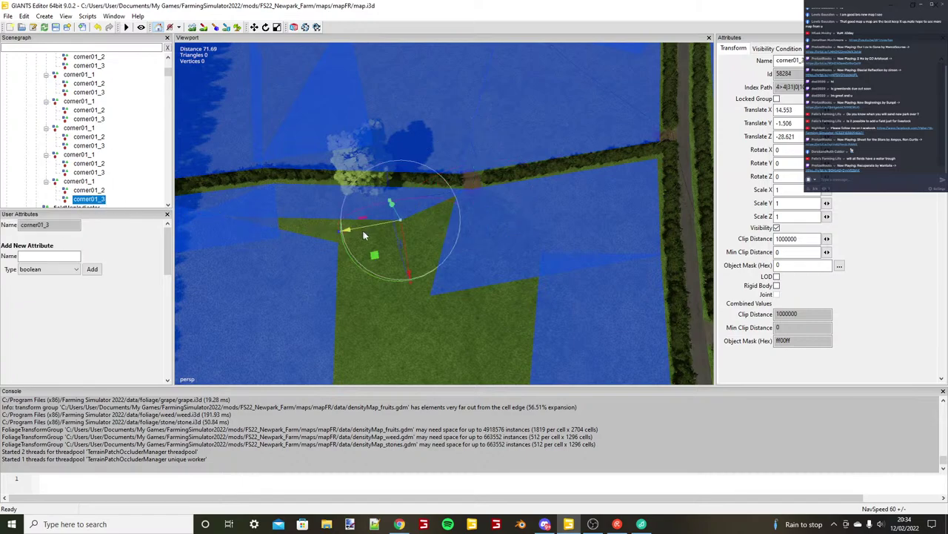
{"action": "key", "text": "ctrl+b"}
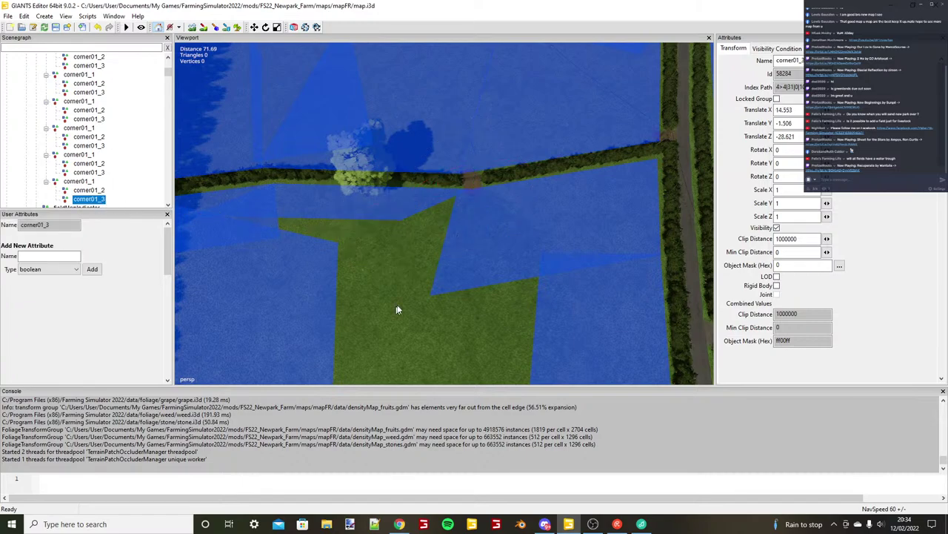
{"action": "left_click", "coordinate": [423, 311]}
{"action": "mouse_move", "coordinate": [407, 314]}
{"action": "left_mouse_down"}
{"action": "mouse_move", "coordinate": [424, 315]}
{"action": "mouse_move", "coordinate": [432, 304]}
{"action": "mouse_move", "coordinate": [382, 305]}
{"action": "mouse_move", "coordinate": [400, 300]}
{"action": "left_mouse_up"}
Duplicate the eleventh corner01_1 and place the copy at the barn end of the remaining grass, at about X 492.6, Y 69.7, Z 441.9.
{"action": "scroll", "coordinate": [392, 300], "scroll_direction": "down", "scroll_amount": 2}
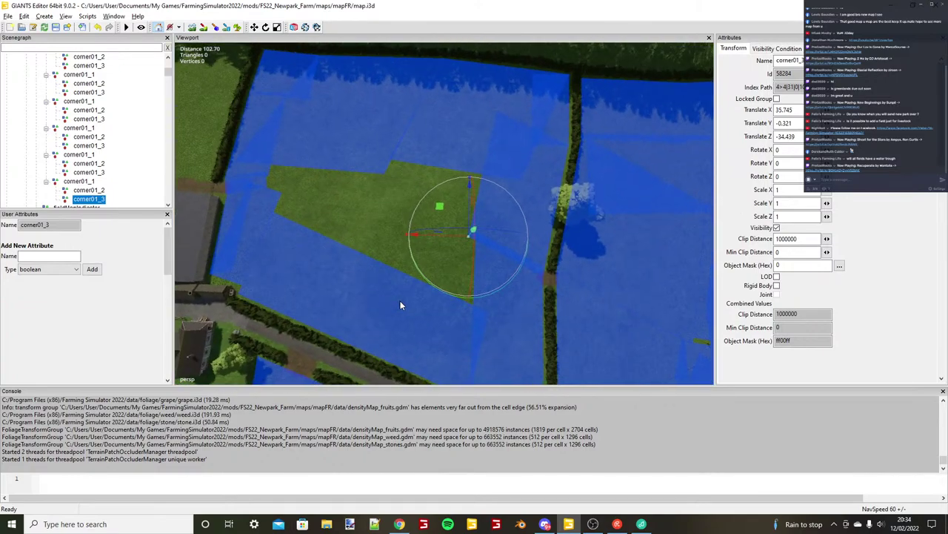
{"action": "scroll", "coordinate": [401, 305], "scroll_direction": "down", "scroll_amount": 1}
{"action": "left_click", "coordinate": [91, 182]}
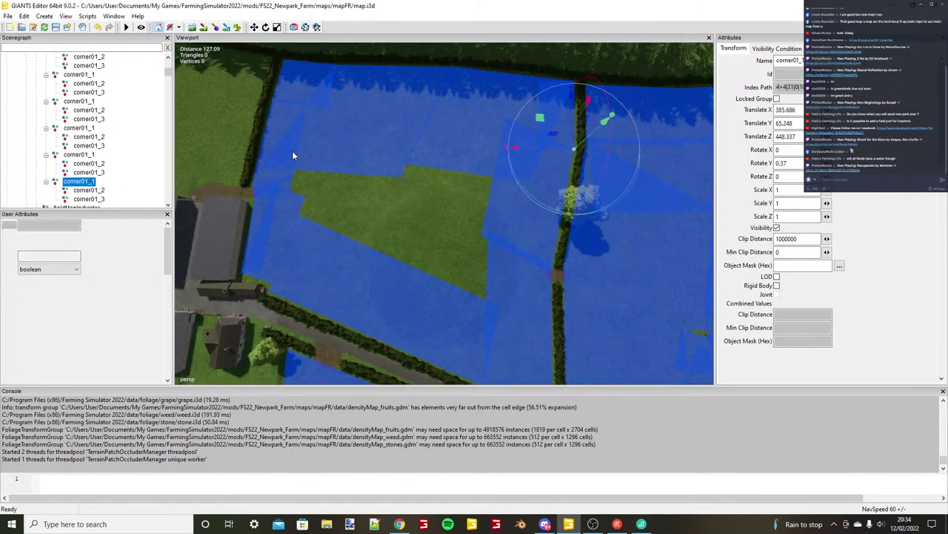
{"action": "key", "text": "ctrl+b"}
{"action": "scroll", "coordinate": [49, 190], "scroll_direction": "down", "scroll_amount": 1}
Cover the remaining grass with the twelfth area's corner01_2 at about X -80.1, Y -4.9, Z -4.4 and corner01_3 at about X -83.3, Y -5.4, Z -53.1.
{"action": "left_click", "coordinate": [46, 190]}
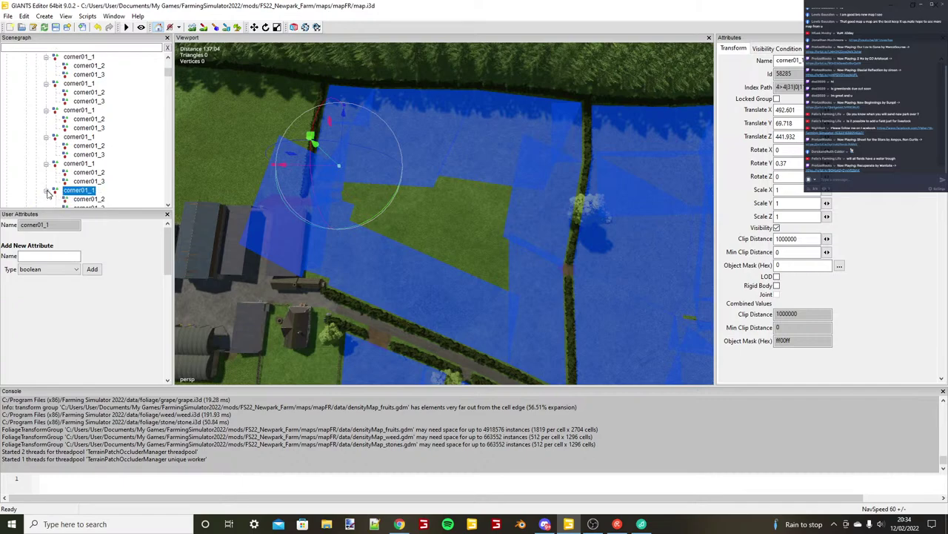
{"action": "left_click", "coordinate": [90, 201]}
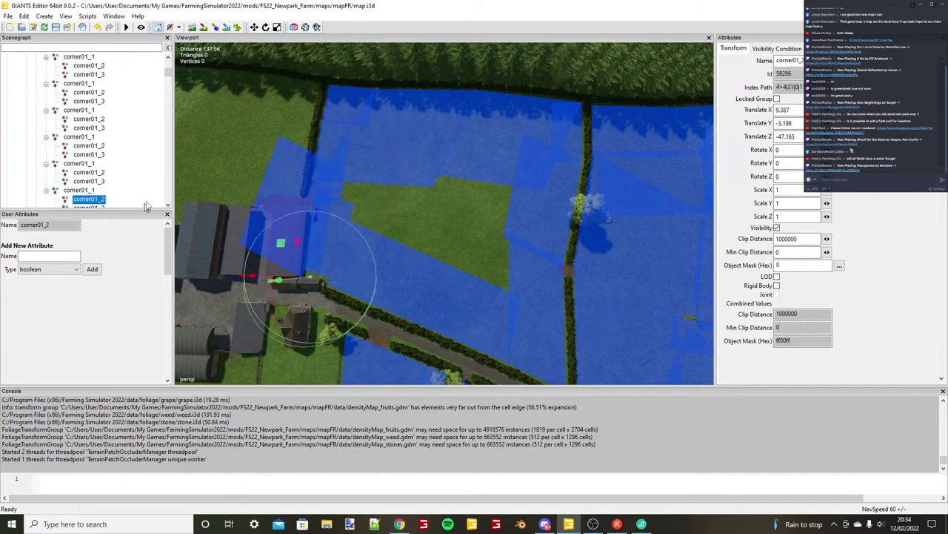
{"action": "key", "text": "ctrl+b"}
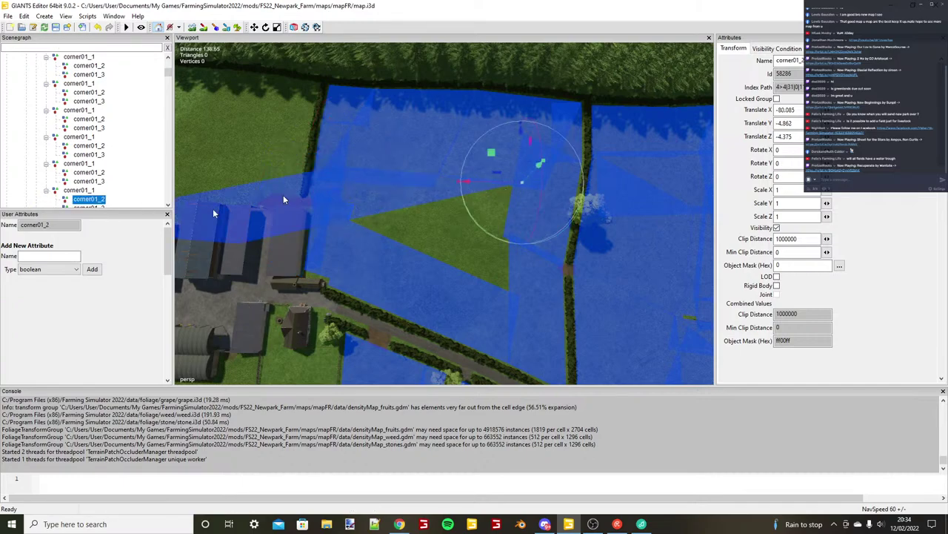
{"action": "left_click", "coordinate": [106, 206]}
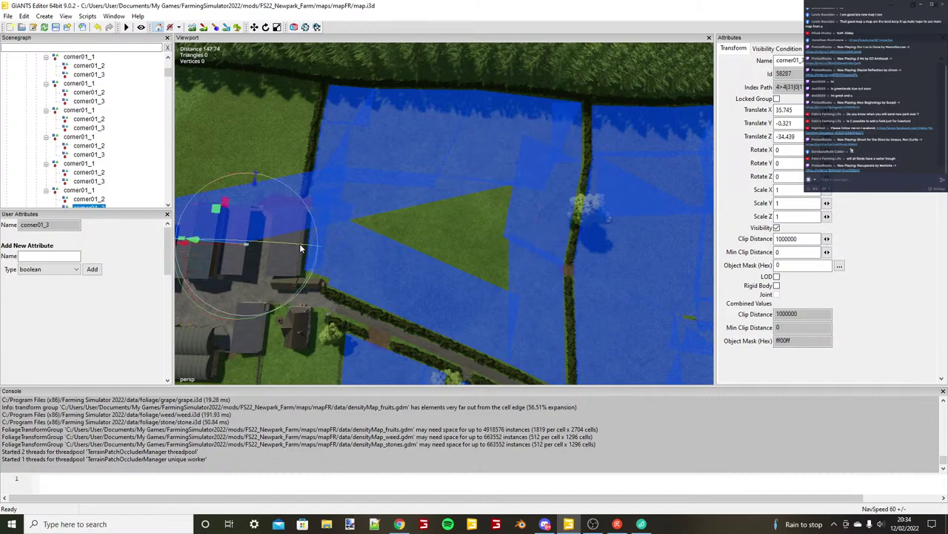
{"action": "left_click_drag", "start_coordinate": [300, 247], "coordinate": [438, 239]}
{"action": "scroll", "coordinate": [438, 239], "scroll_direction": "up", "scroll_amount": 3}
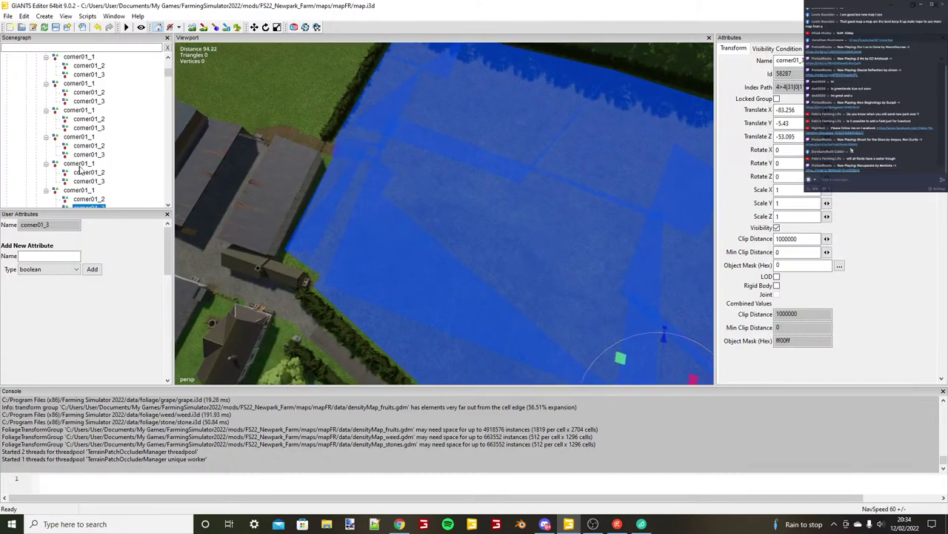
Check where field32's fieldMapIndicator sits within the covered field.
{"action": "scroll", "coordinate": [94, 169], "scroll_direction": "down", "scroll_amount": 1}
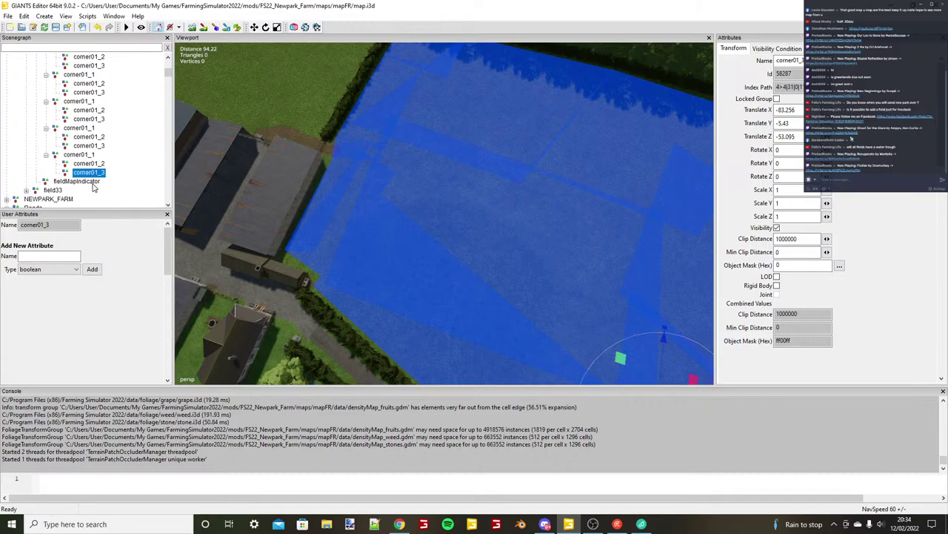
{"action": "left_click", "coordinate": [93, 182]}
{"action": "scroll", "coordinate": [326, 245], "scroll_direction": "down", "scroll_amount": 5}
Add a boolean user attribute fieldGrassMission to field32, enable it, and collapse the field's group.
{"action": "scroll", "coordinate": [87, 159], "scroll_direction": "up", "scroll_amount": 3}
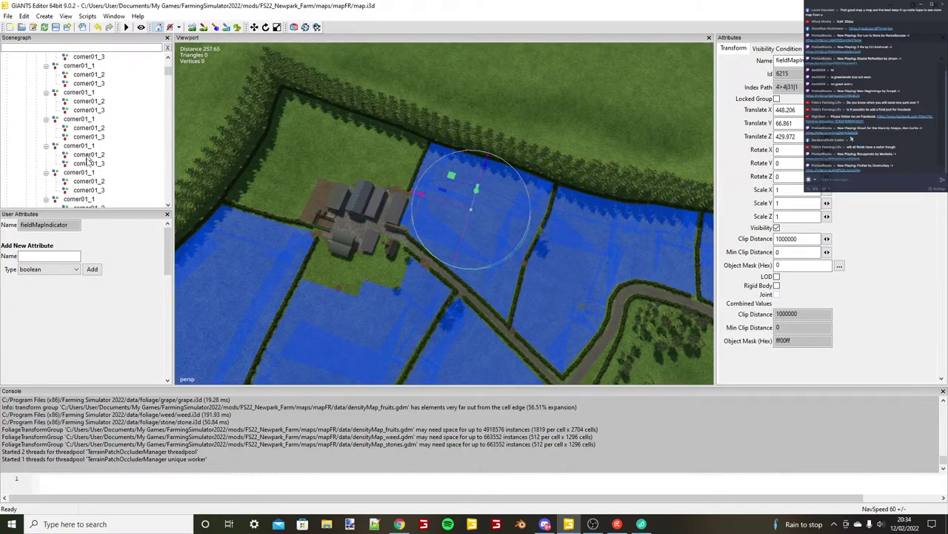
{"action": "scroll", "coordinate": [87, 161], "scroll_direction": "up", "scroll_amount": 4}
{"action": "left_click", "coordinate": [36, 119]}
{"action": "left_click", "coordinate": [61, 111]}
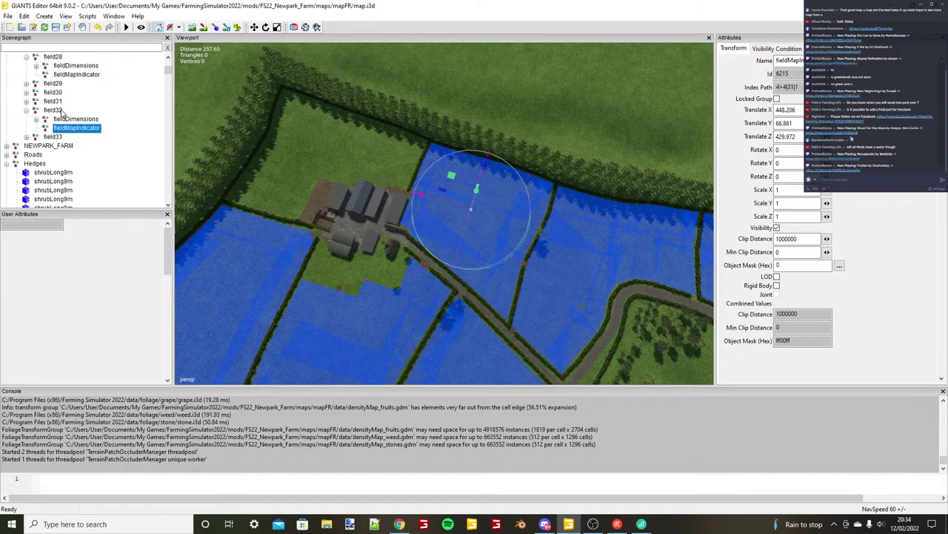
{"action": "left_click", "coordinate": [94, 306]}
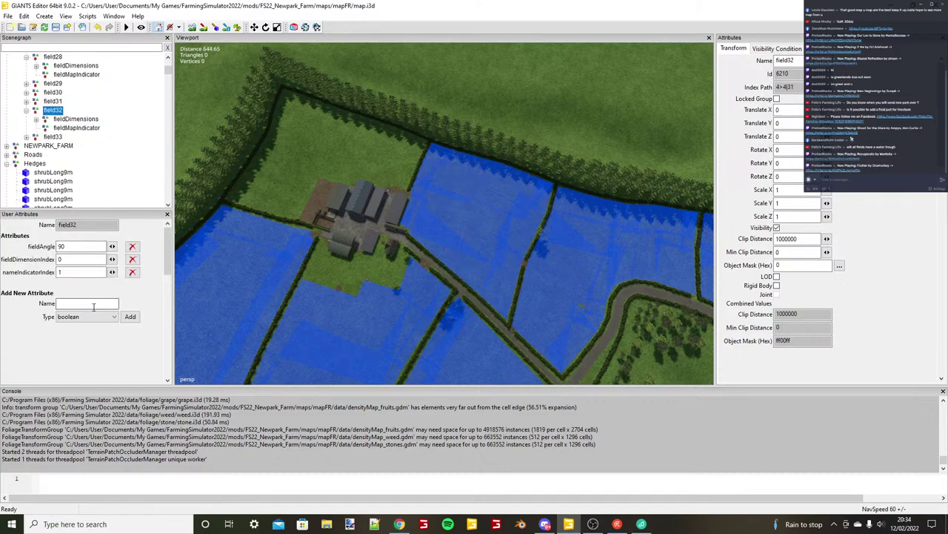
{"action": "type", "text": "fieldGrassMission"}
{"action": "key", "text": "Return"}
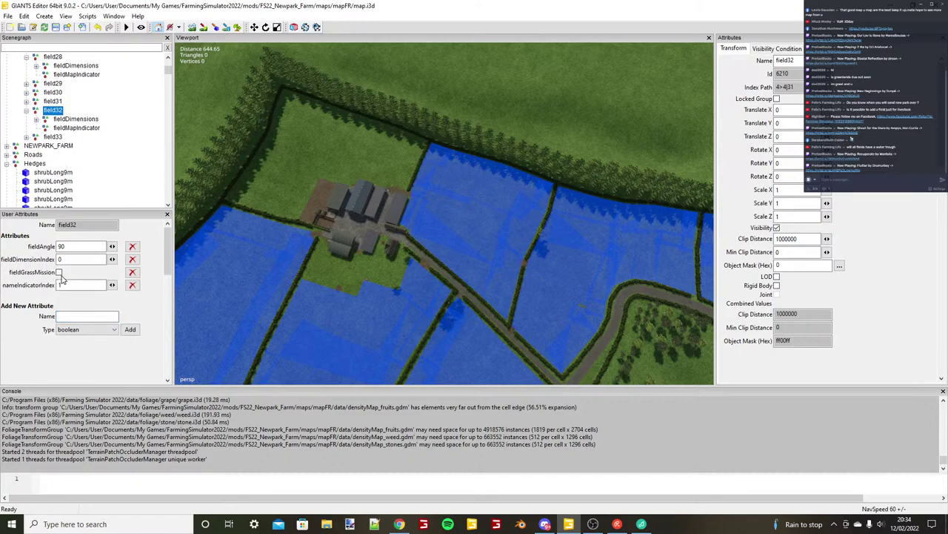
{"action": "left_click", "coordinate": [58, 271]}
{"action": "left_click", "coordinate": [27, 110]}
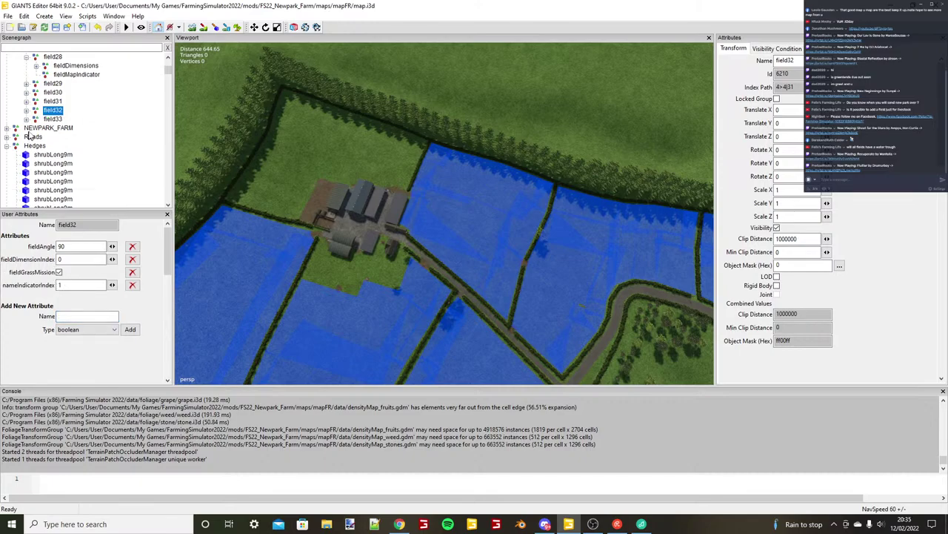
Place field33's corner01_1 beside the yard fence corner near the hedge, at about X 583.9, Y 74.2, Z 375.4.
{"action": "left_click", "coordinate": [27, 119]}
{"action": "left_click", "coordinate": [71, 136]}
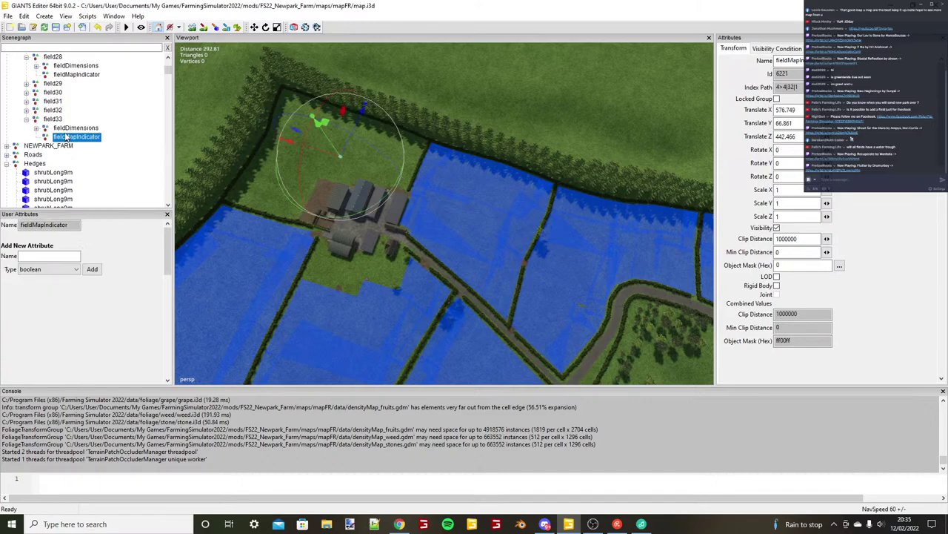
{"action": "left_click", "coordinate": [66, 128]}
{"action": "left_click", "coordinate": [36, 128]}
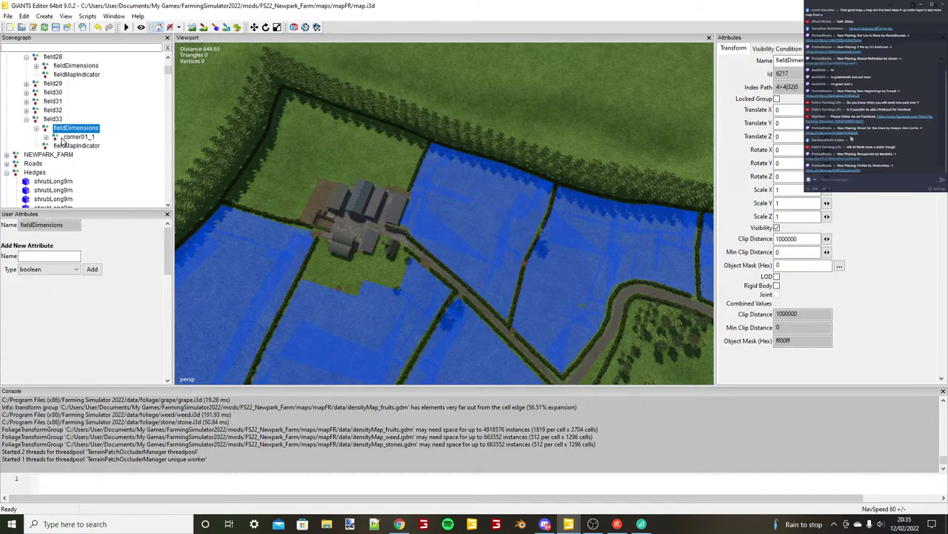
{"action": "left_click", "coordinate": [69, 137]}
{"action": "left_click_drag", "start_coordinate": [246, 184], "coordinate": [237, 181], "text": "alt"}
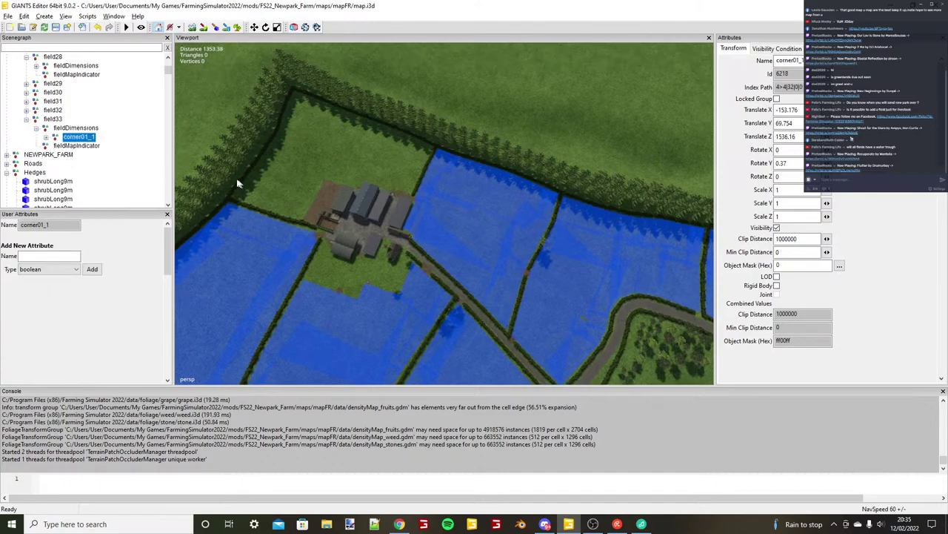
{"action": "middle_click_drag", "start_coordinate": [238, 184], "coordinate": [483, 247], "text": "alt"}
{"action": "scroll", "coordinate": [483, 246], "scroll_direction": "up", "scroll_amount": 6}
{"action": "middle_click_drag", "start_coordinate": [406, 256], "coordinate": [461, 260], "text": "alt"}
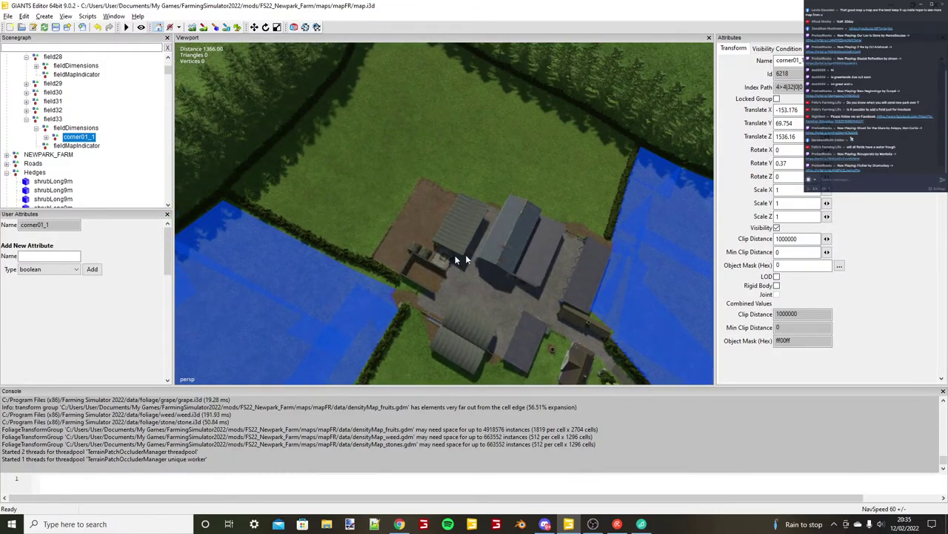
{"action": "scroll", "coordinate": [466, 260], "scroll_direction": "up", "scroll_amount": 5}
{"action": "left_click_drag", "start_coordinate": [467, 259], "coordinate": [334, 201], "text": "alt"}
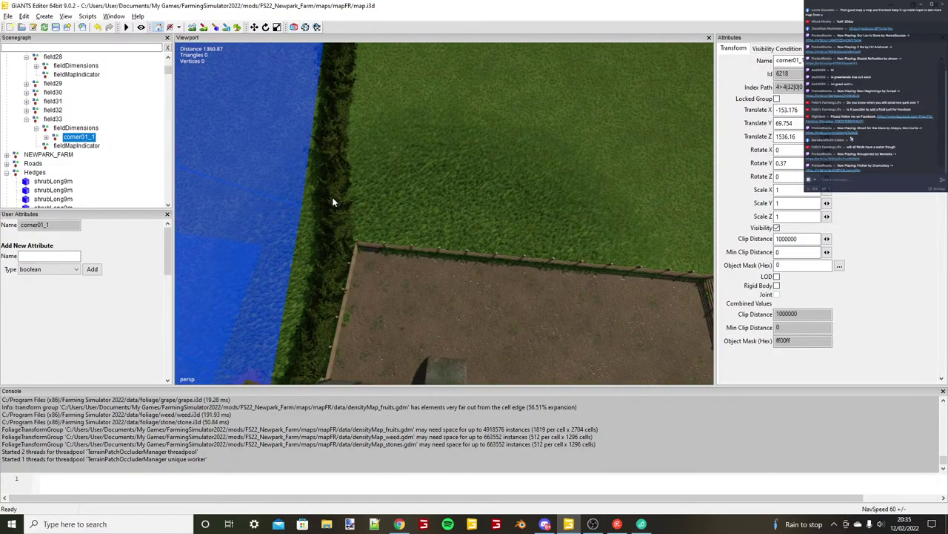
{"action": "right_click_drag", "start_coordinate": [333, 202], "coordinate": [387, 203], "text": "alt"}
{"action": "key", "text": "ctrl+b"}
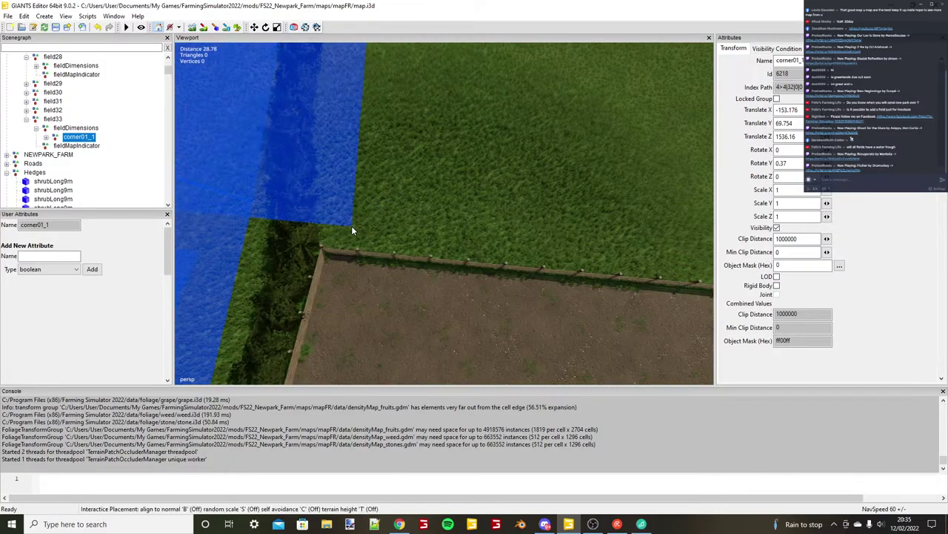
{"action": "left_click", "coordinate": [352, 225]}
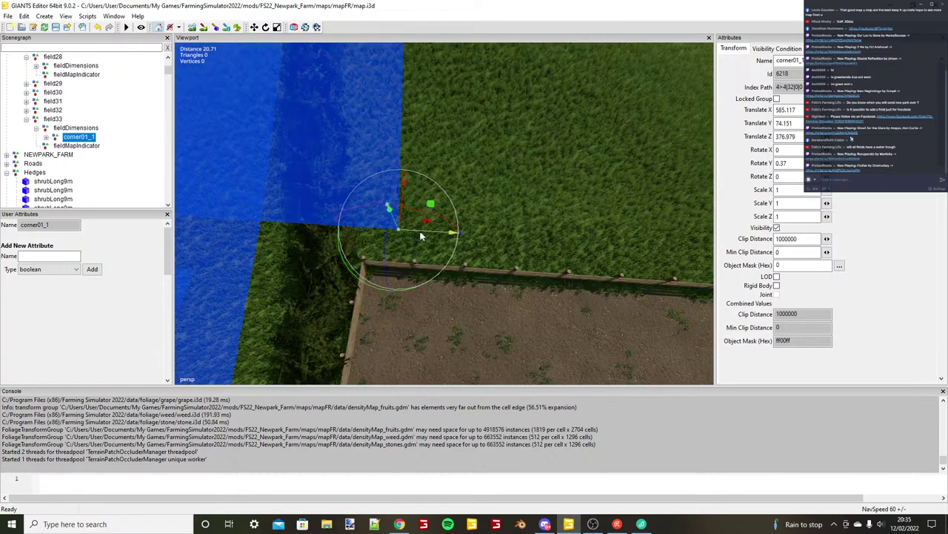
{"action": "left_click_drag", "start_coordinate": [396, 227], "coordinate": [377, 233]}
Place the first area's corner01_2 along the hedge of field33, at about X 24.9, Y 7.0, Z -2.9.
{"action": "left_click", "coordinate": [46, 137]}
{"action": "left_click", "coordinate": [97, 149]}
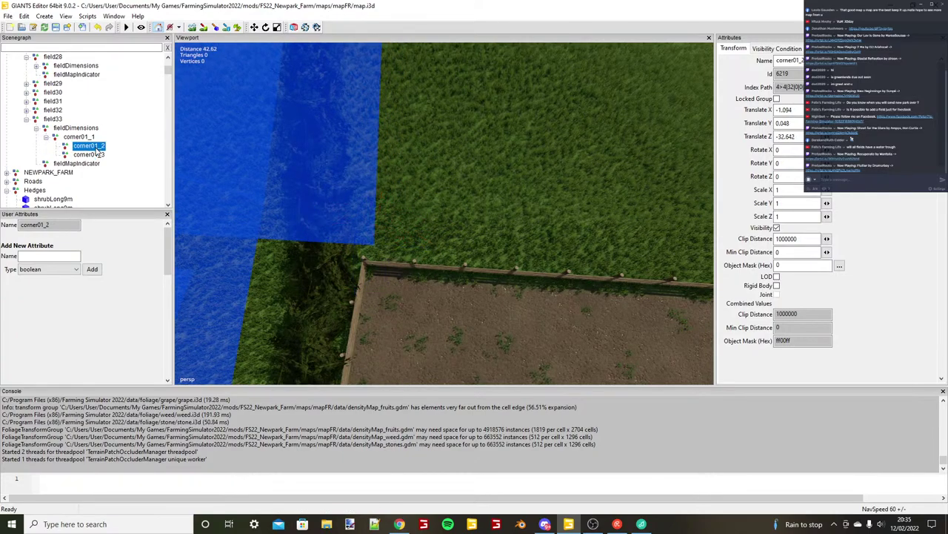
{"action": "left_click_drag", "start_coordinate": [445, 215], "coordinate": [468, 233], "text": "alt"}
{"action": "key", "text": "ctrl+b"}
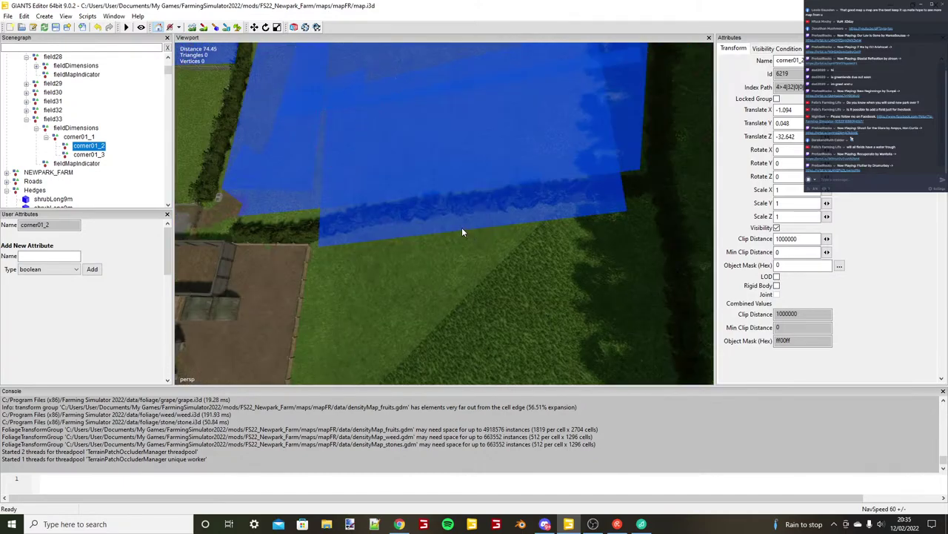
{"action": "left_click", "coordinate": [461, 226]}
{"action": "scroll", "coordinate": [461, 227], "scroll_direction": "up", "scroll_amount": 3}
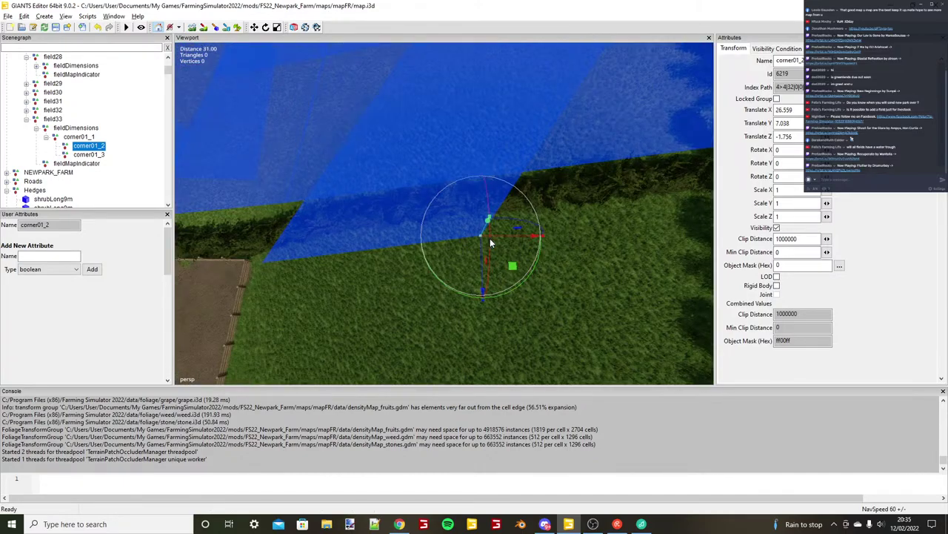
{"action": "middle_click_drag", "start_coordinate": [489, 238], "coordinate": [523, 225], "text": "alt"}
{"action": "left_click_drag", "start_coordinate": [525, 223], "coordinate": [500, 231]}
{"action": "right_click_drag", "start_coordinate": [500, 231], "coordinate": [455, 239], "text": "alt"}
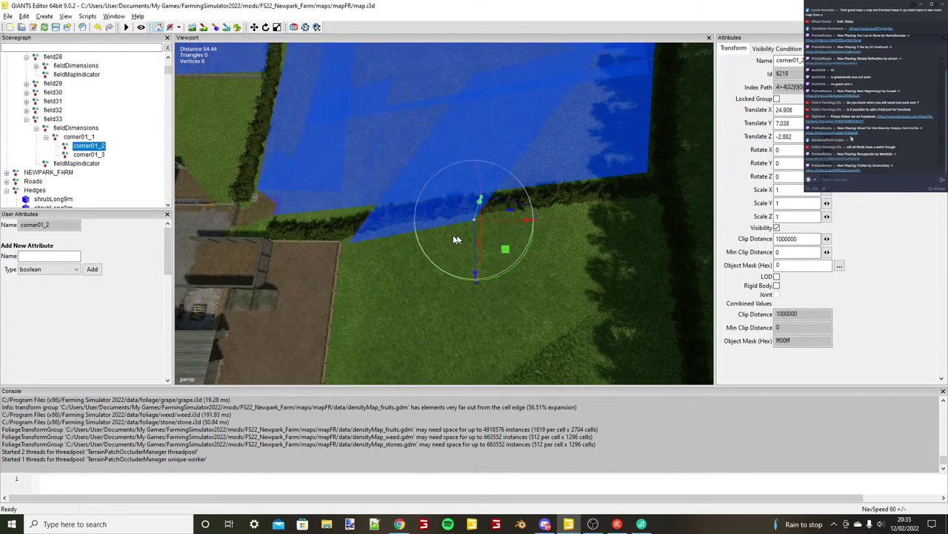
Stretch field33's first area past the dirt yard by placing its corner01_3 at about X 24.4, Y 5.4, Z 56.3.
{"action": "key", "text": "Down"}
{"action": "left_click_drag", "start_coordinate": [478, 201], "coordinate": [454, 247], "text": "alt"}
{"action": "key", "text": "ctrl+b"}
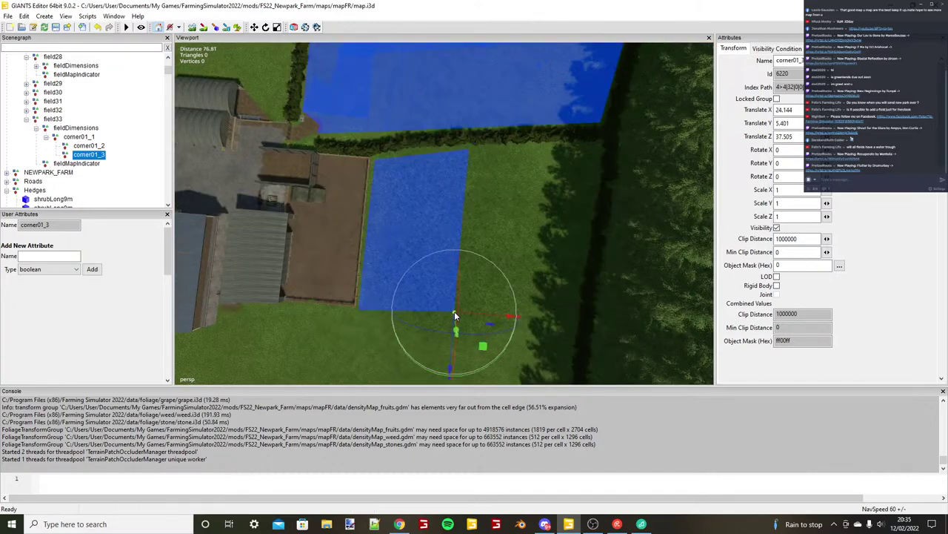
{"action": "left_click_drag", "start_coordinate": [455, 317], "coordinate": [478, 319]}
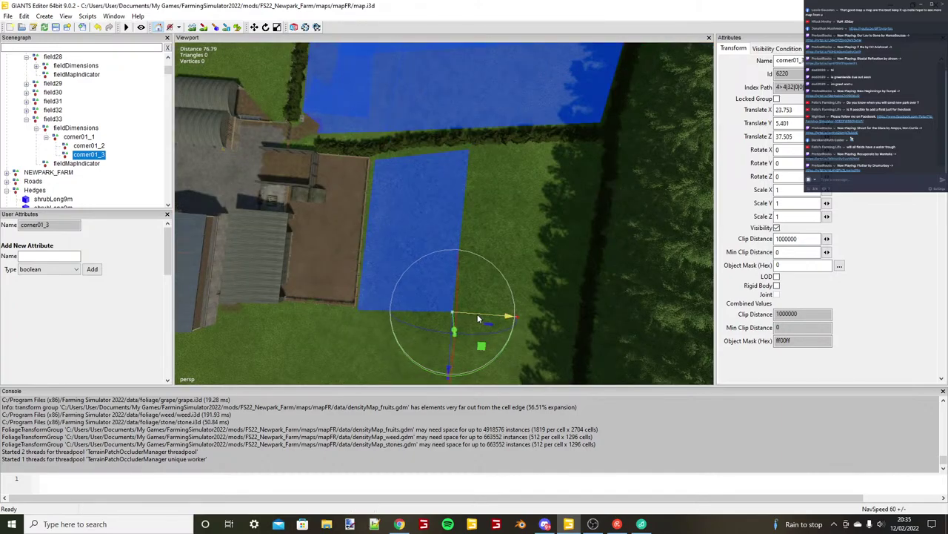
{"action": "left_click_drag", "start_coordinate": [450, 354], "coordinate": [445, 434]}
{"action": "scroll", "coordinate": [480, 326], "scroll_direction": "up", "scroll_amount": 3}
{"action": "left_click_drag", "start_coordinate": [483, 321], "coordinate": [521, 272], "text": "alt"}
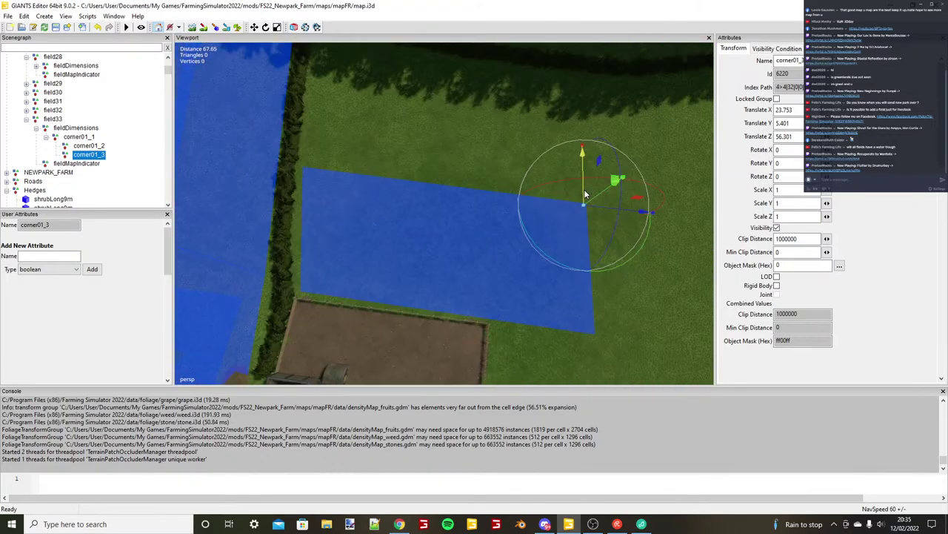
{"action": "left_click_drag", "start_coordinate": [583, 193], "coordinate": [415, 280]}
{"action": "scroll", "coordinate": [483, 182], "scroll_direction": "up", "scroll_amount": 5}
{"action": "scroll", "coordinate": [483, 182], "scroll_direction": "down", "scroll_amount": 4}
{"action": "scroll", "coordinate": [494, 245], "scroll_direction": "down", "scroll_amount": 4}
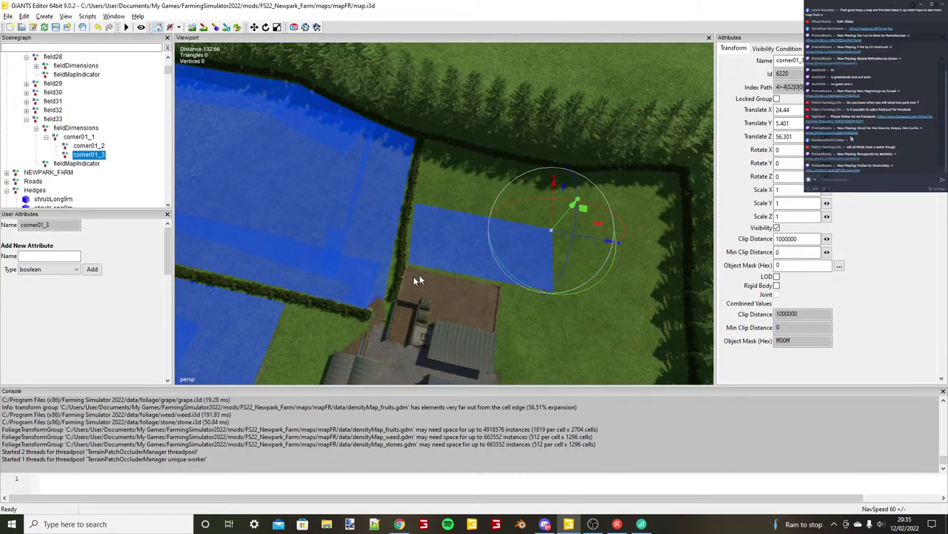
{"action": "scroll", "coordinate": [415, 280], "scroll_direction": "up", "scroll_amount": 5}
Duplicate field33's corner01_1 and place the copy at the first area's hedge-side edge, at about X 608.7, Y 80.8, Z 372.4.
{"action": "left_click", "coordinate": [82, 137]}
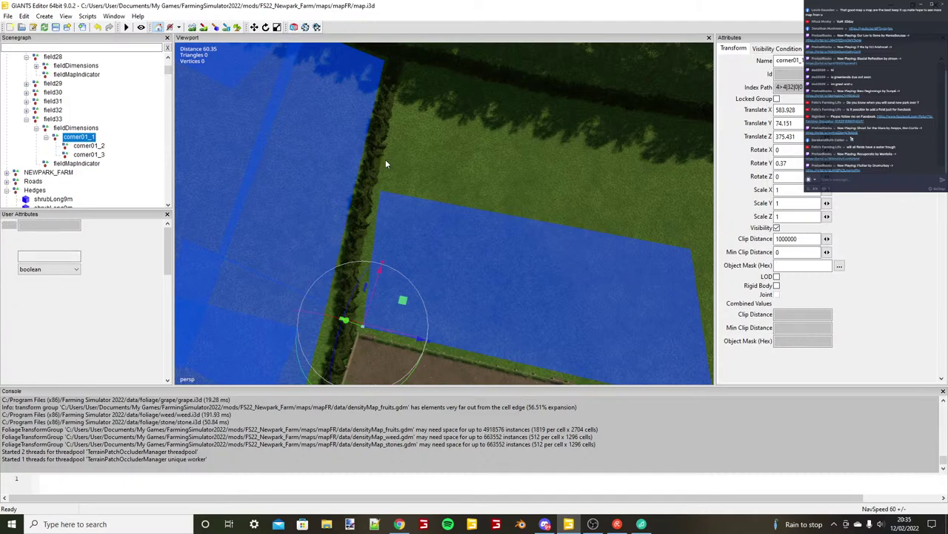
{"action": "key", "text": "ctrl+d"}
{"action": "key", "text": "ctrl+b"}
{"action": "scroll", "coordinate": [385, 161], "scroll_direction": "up", "scroll_amount": 5}
{"action": "left_click_drag", "start_coordinate": [382, 200], "coordinate": [405, 213], "text": "alt"}
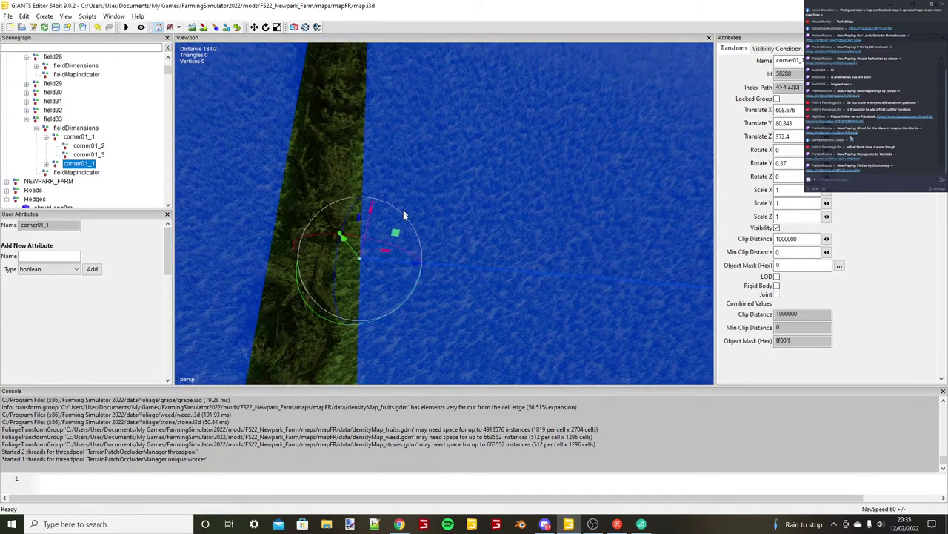
{"action": "scroll", "coordinate": [404, 213], "scroll_direction": "down", "scroll_amount": 5}
Extend the second area to the tree line with corner01_2 at about X 29.4, Y 6.3, Z -1.4 and corner01_3 at about X 26.0, Y 5.1, Z 37.3.
{"action": "left_click", "coordinate": [47, 164]}
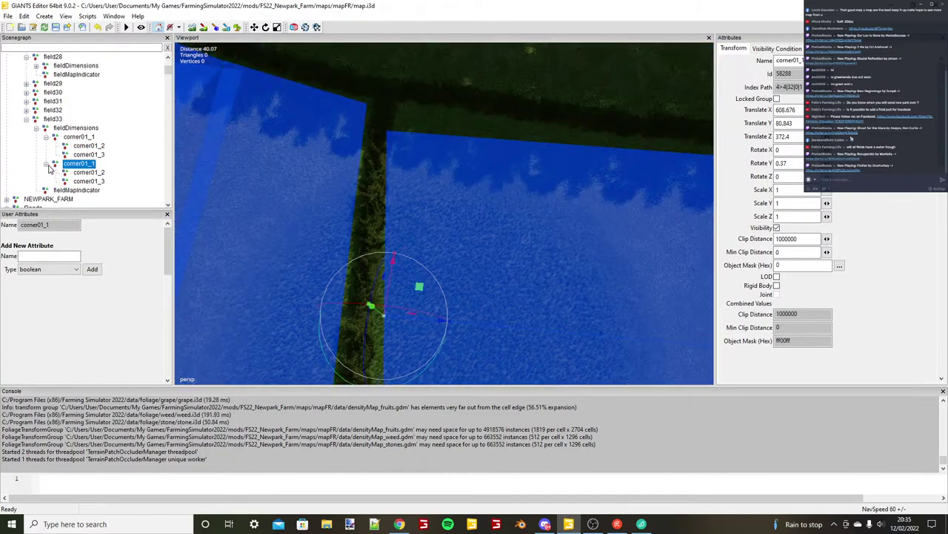
{"action": "left_click", "coordinate": [89, 172]}
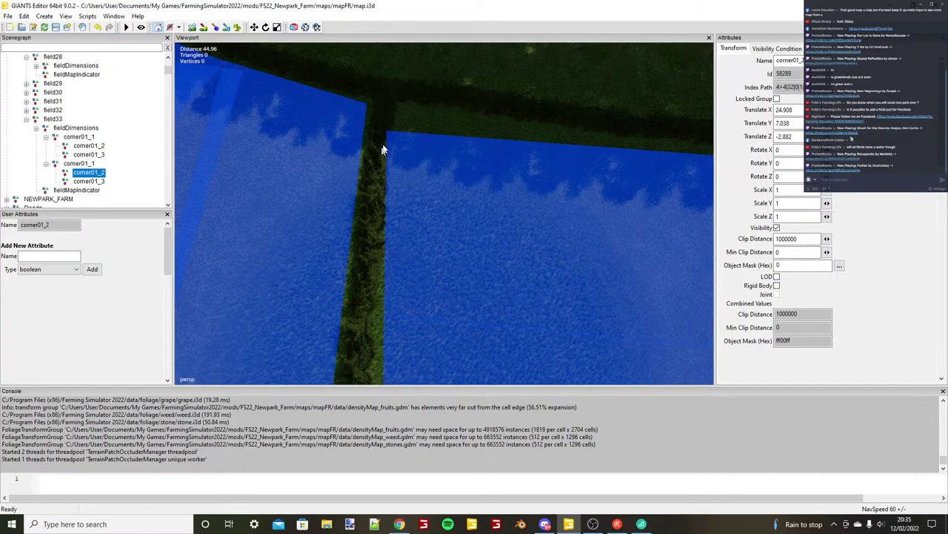
{"action": "key", "text": "ctrl+b"}
{"action": "left_click_drag", "start_coordinate": [382, 146], "coordinate": [407, 146], "text": "alt"}
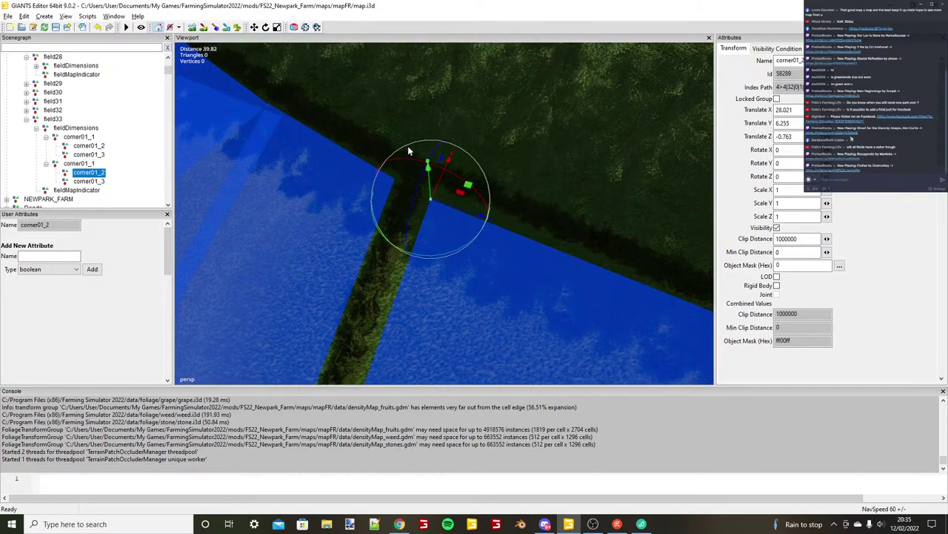
{"action": "scroll", "coordinate": [408, 147], "scroll_direction": "up", "scroll_amount": 2}
{"action": "left_click_drag", "start_coordinate": [463, 180], "coordinate": [461, 165]}
{"action": "scroll", "coordinate": [498, 194], "scroll_direction": "down", "scroll_amount": 2}
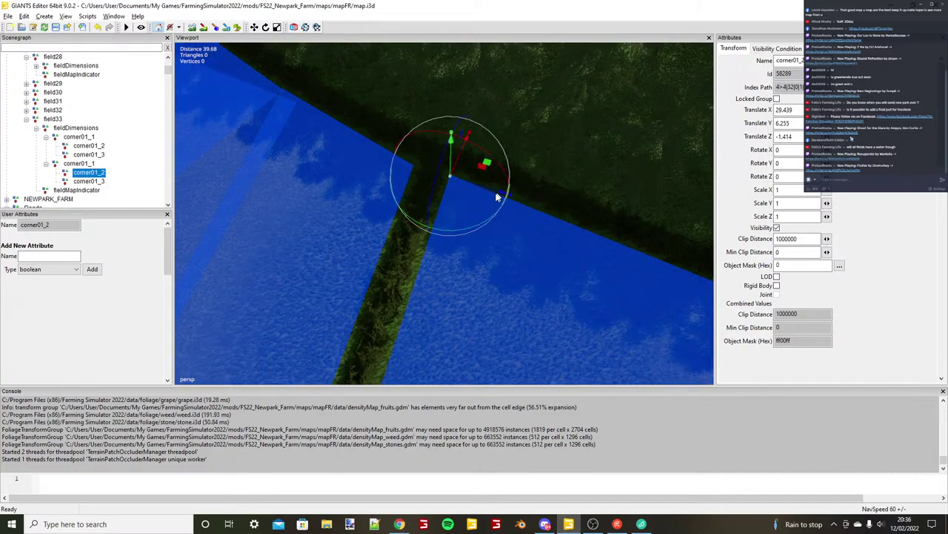
{"action": "left_click_drag", "start_coordinate": [497, 196], "coordinate": [398, 193], "text": "alt"}
{"action": "left_click", "coordinate": [90, 182]}
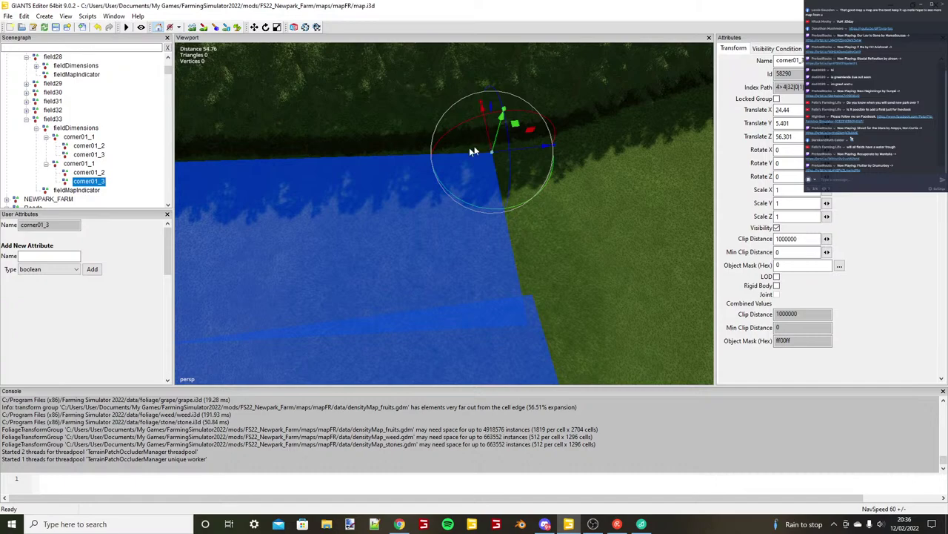
{"action": "left_click_drag", "start_coordinate": [473, 152], "coordinate": [377, 144]}
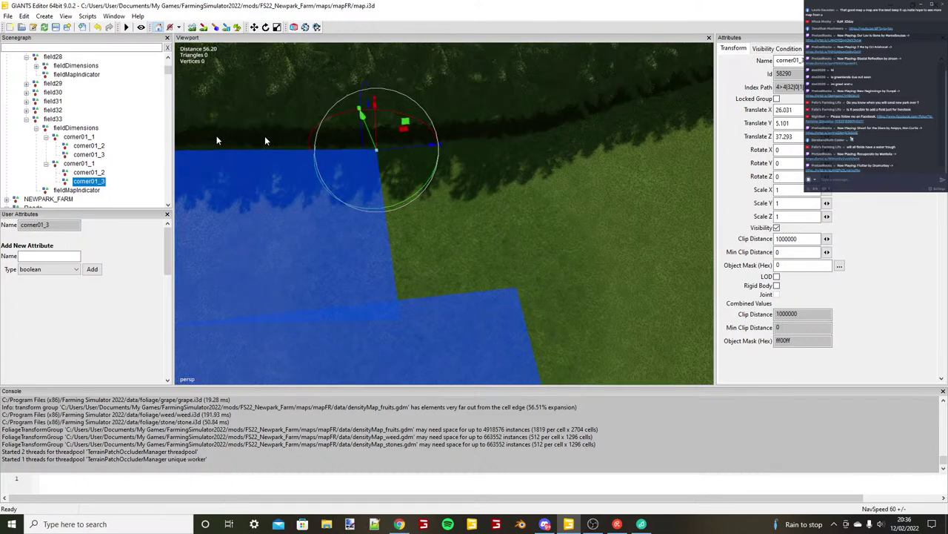
Duplicate the second corner01_1 and place the copy at the second area's outer tree-line corner, at about X 635, Y 86.2, Z 409.2.
{"action": "left_click", "coordinate": [79, 164]}
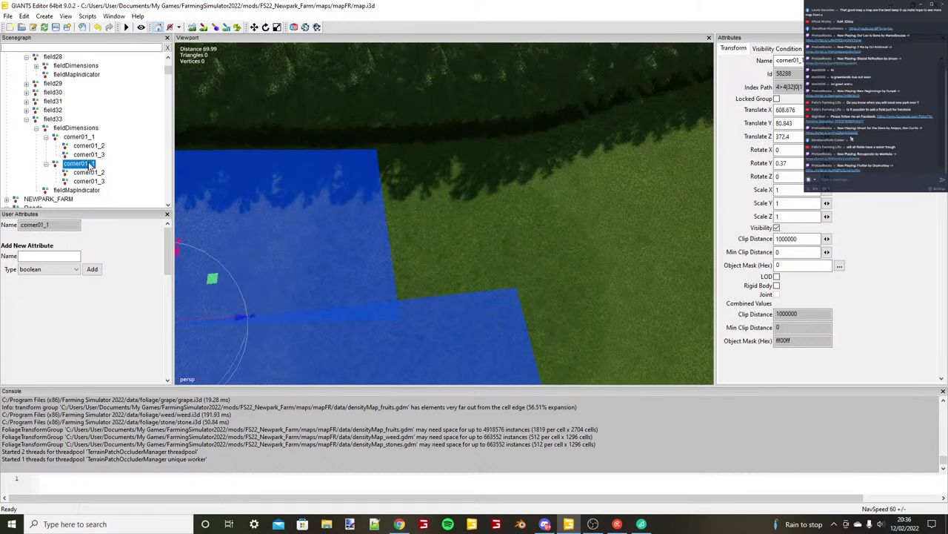
{"action": "key", "text": "ctrl+d"}
{"action": "key", "text": "ctrl+b"}
{"action": "scroll", "coordinate": [398, 162], "scroll_direction": "up", "scroll_amount": 2}
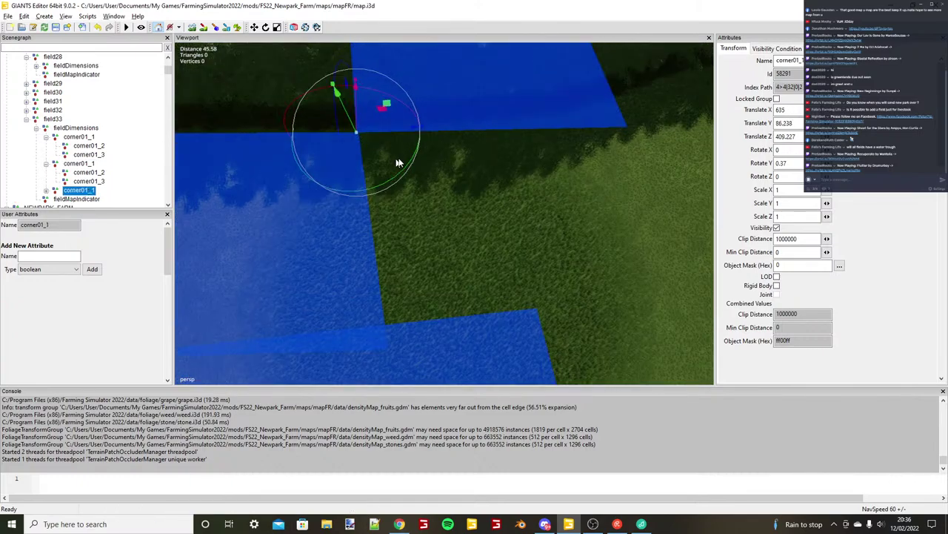
{"action": "scroll", "coordinate": [399, 162], "scroll_direction": "up", "scroll_amount": 3}
{"action": "left_click_drag", "start_coordinate": [399, 162], "coordinate": [437, 165], "text": "alt"}
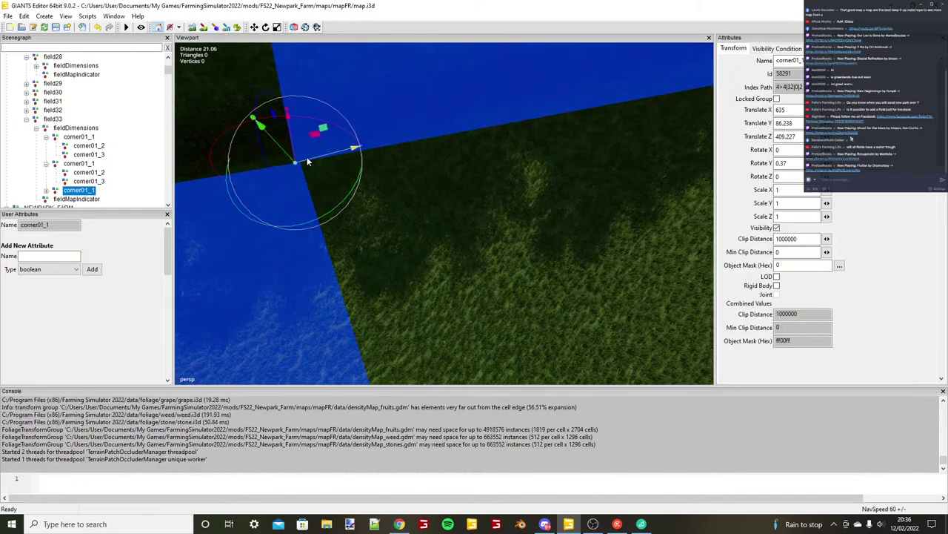
Shape the third area along the trees with corner01_2 at about X -1.4, Y 0.2, Z 33.3 and corner01_3 at about X -28.4, Y -4.9, Z 29.7.
{"action": "left_click", "coordinate": [46, 190]}
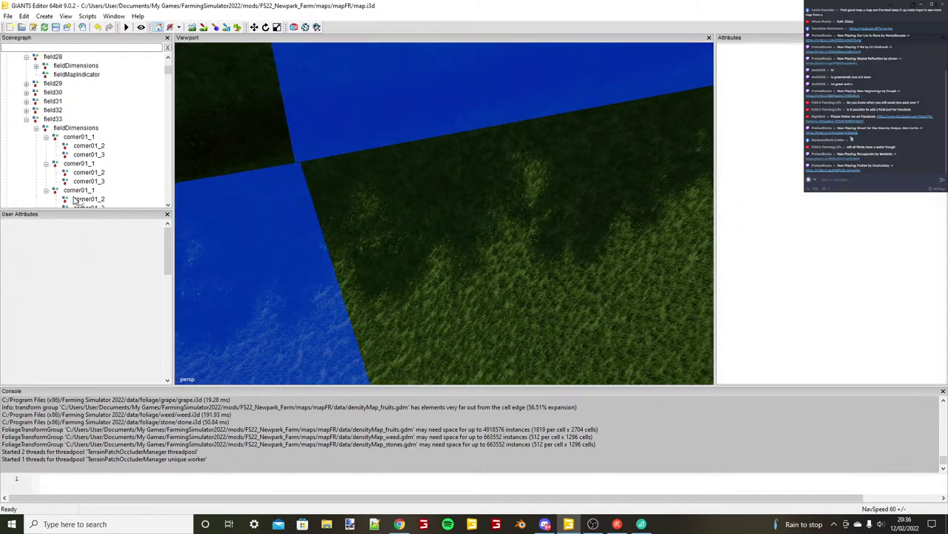
{"action": "left_click", "coordinate": [77, 201]}
{"action": "scroll", "coordinate": [238, 175], "scroll_direction": "down", "scroll_amount": 4}
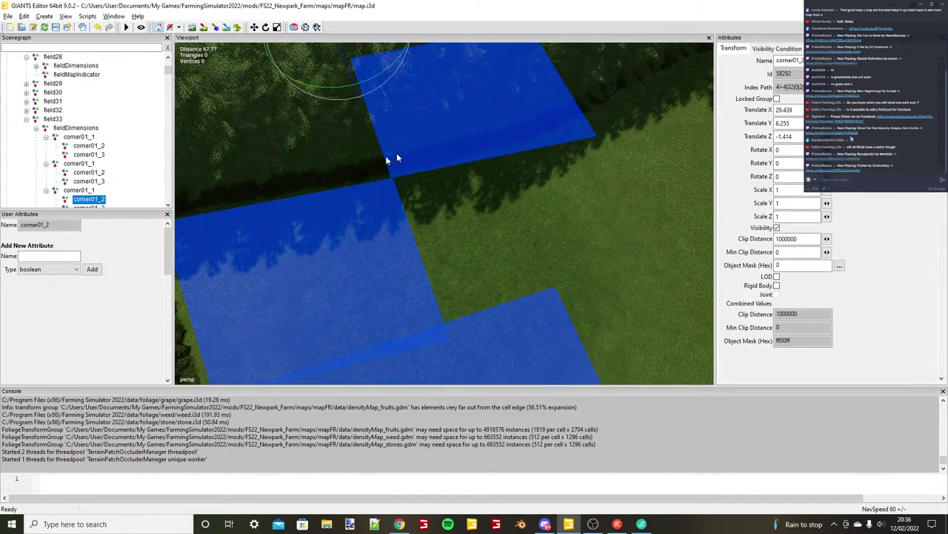
{"action": "left_click_drag", "start_coordinate": [396, 153], "coordinate": [490, 172], "text": "alt"}
{"action": "key", "text": "ctrl+b"}
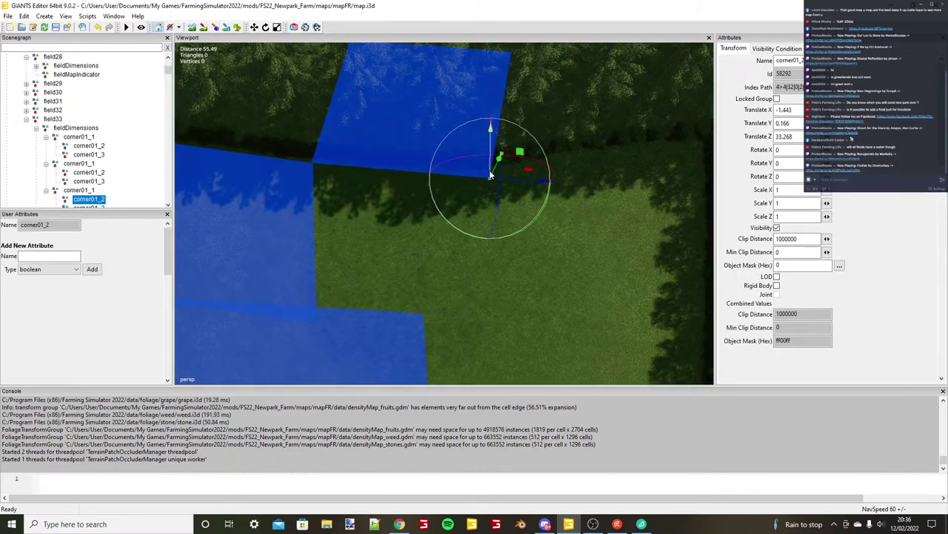
{"action": "left_click", "coordinate": [93, 205]}
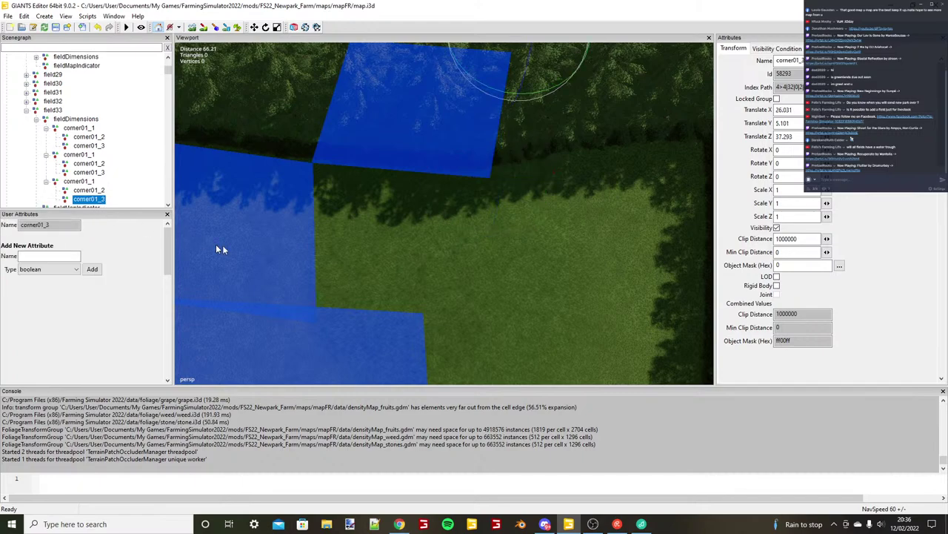
{"action": "key", "text": "ctrl+b"}
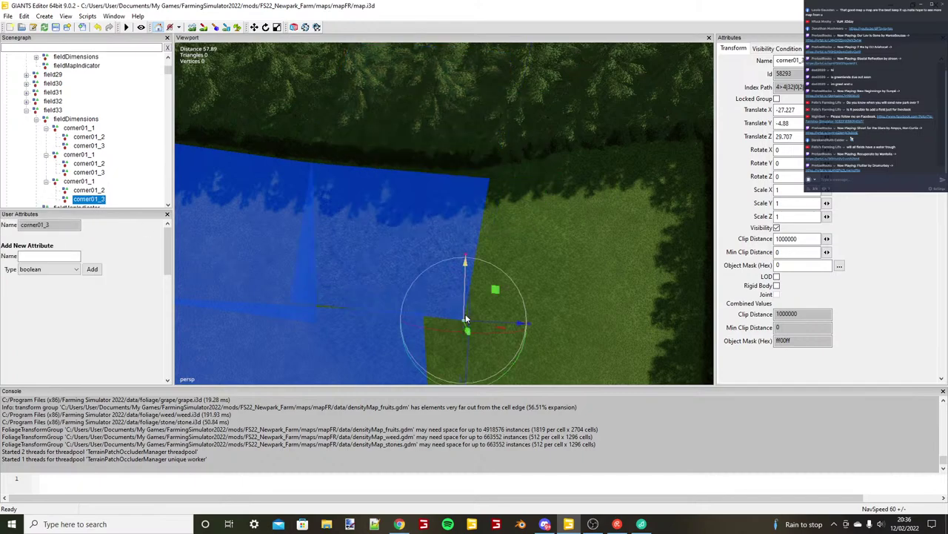
{"action": "left_click_drag", "start_coordinate": [466, 319], "coordinate": [466, 325]}
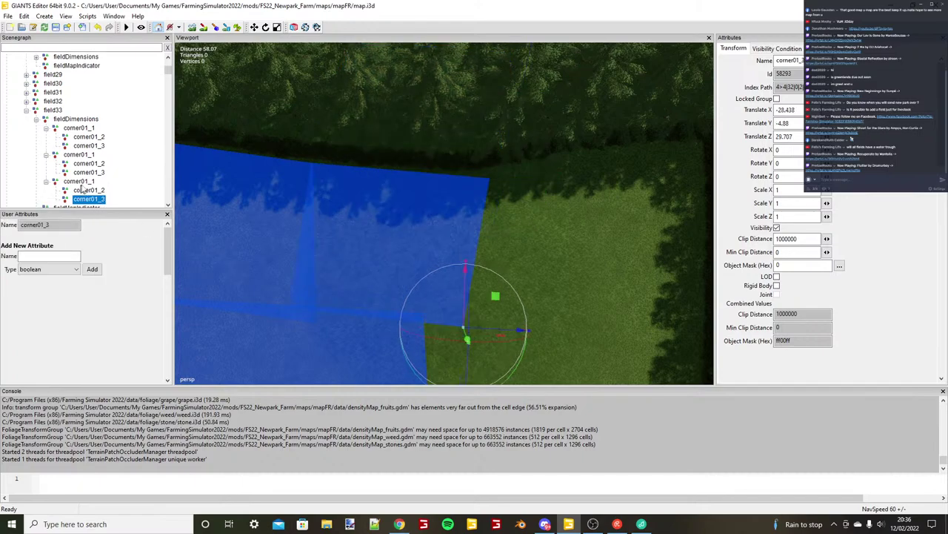
Duplicate the third corner01_1 and place the copy at the third area's far tree-line corner, at about X 633.8, Y 86.5, Z 439.2.
{"action": "left_click", "coordinate": [79, 181]}
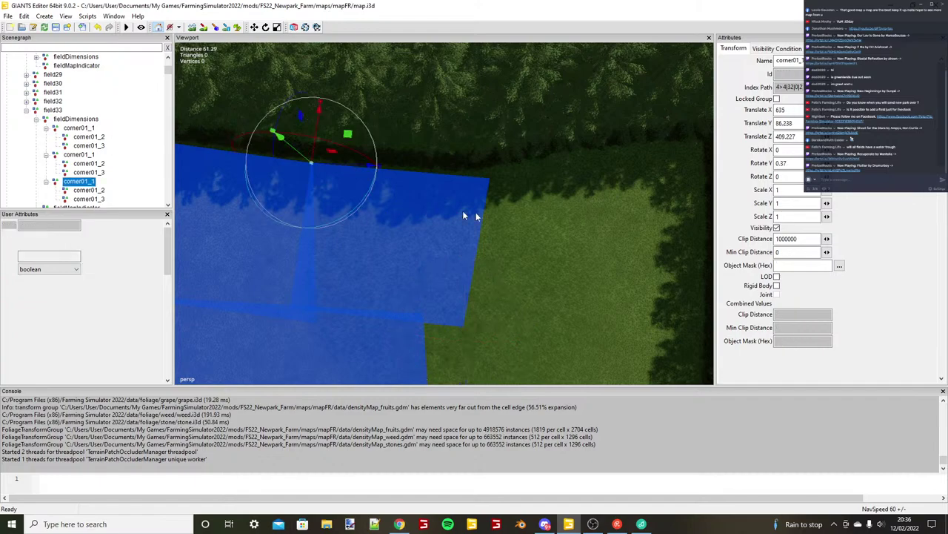
{"action": "key", "text": "ctrl+d"}
{"action": "key", "text": "ctrl+b"}
{"action": "scroll", "coordinate": [495, 208], "scroll_direction": "up", "scroll_amount": 2}
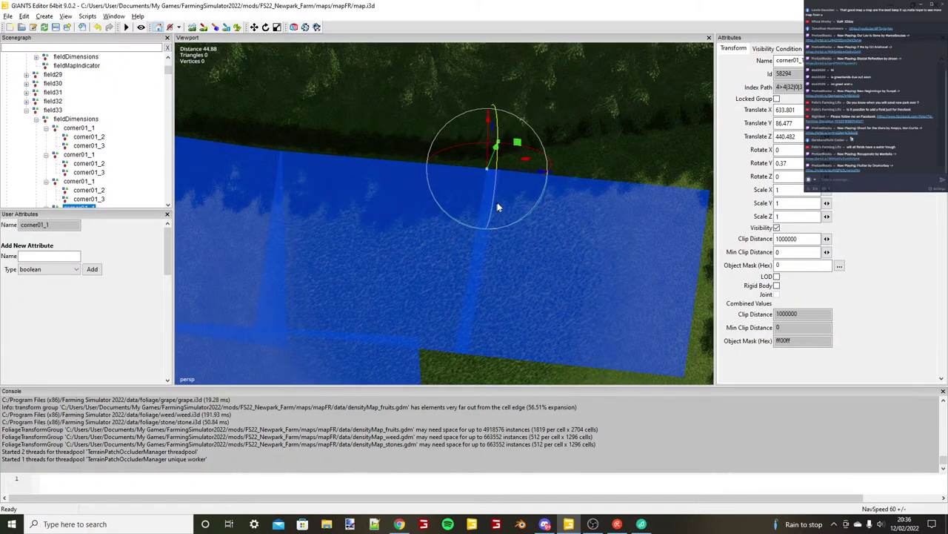
{"action": "scroll", "coordinate": [497, 203], "scroll_direction": "up", "scroll_amount": 3}
{"action": "left_click_drag", "start_coordinate": [497, 203], "coordinate": [467, 155], "text": "alt"}
{"action": "left_click_drag", "start_coordinate": [467, 155], "coordinate": [400, 157], "text": "alt"}
{"action": "scroll", "coordinate": [75, 191], "scroll_direction": "down", "scroll_amount": 1}
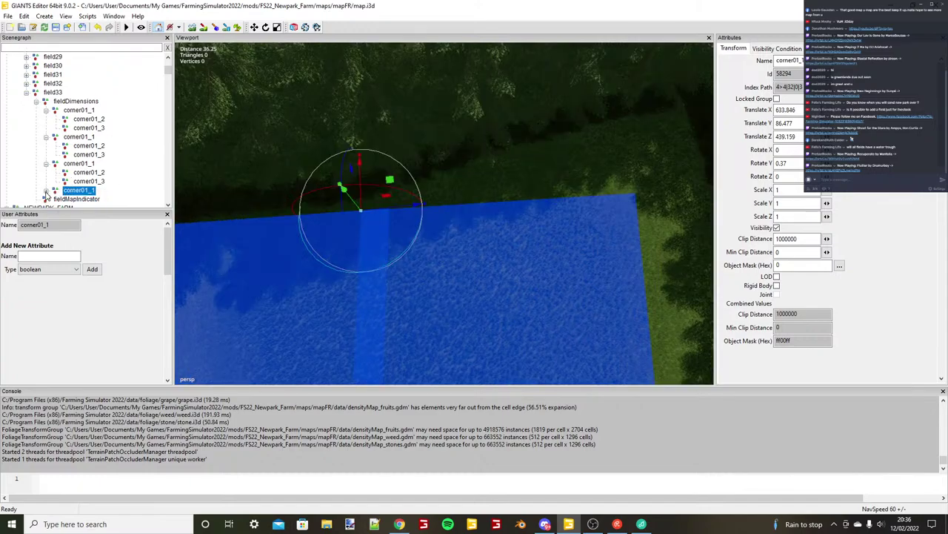
Shape the fourth area with corner01_2 at about X 5.5, Y 0.4, Z 21.9 and corner01_3 at about X -28.4, Y -4.9, Z 11.5.
{"action": "left_click", "coordinate": [46, 191]}
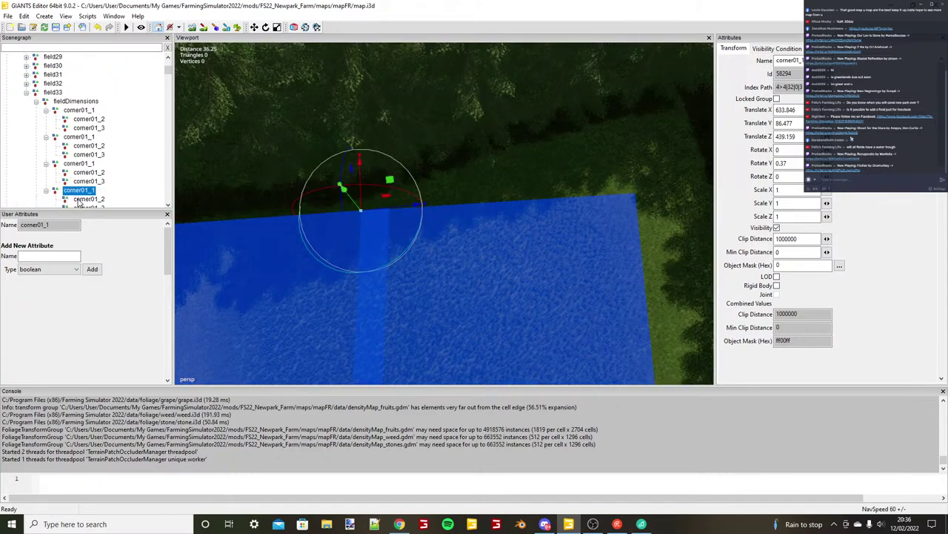
{"action": "left_click", "coordinate": [79, 201]}
{"action": "left_click_drag", "start_coordinate": [659, 199], "coordinate": [522, 172]}
{"action": "left_click_drag", "start_coordinate": [523, 172], "coordinate": [522, 168]}
{"action": "scroll", "coordinate": [524, 174], "scroll_direction": "down", "scroll_amount": 2}
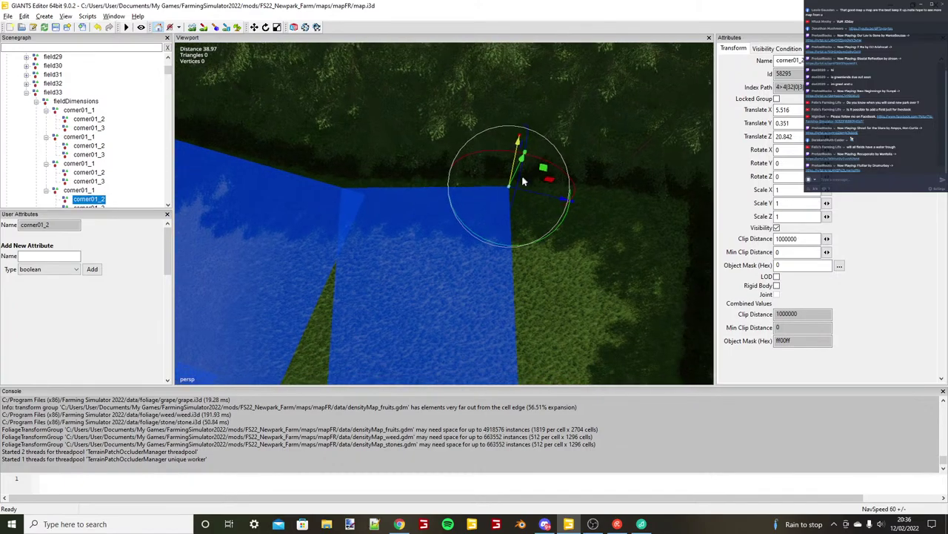
{"action": "scroll", "coordinate": [522, 174], "scroll_direction": "down", "scroll_amount": 3}
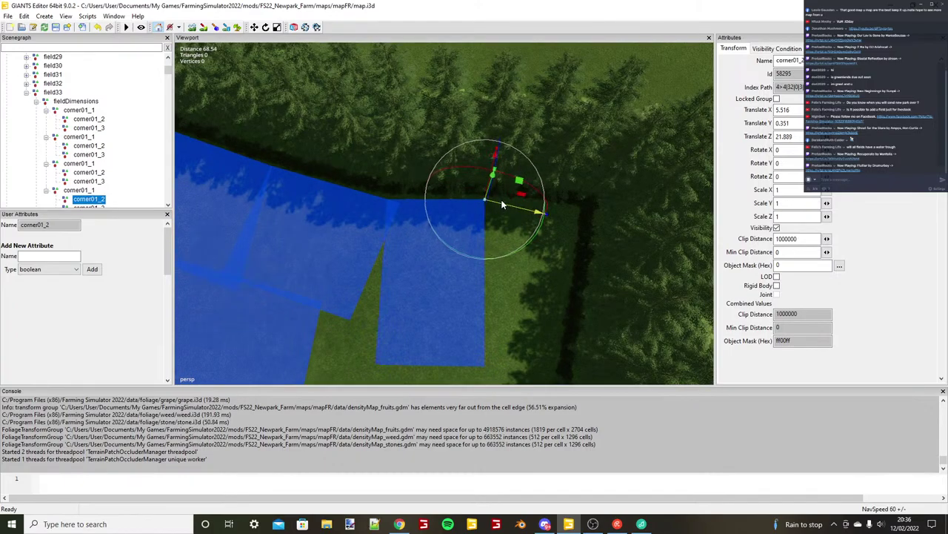
{"action": "scroll", "coordinate": [454, 232], "scroll_direction": "down", "scroll_amount": 2}
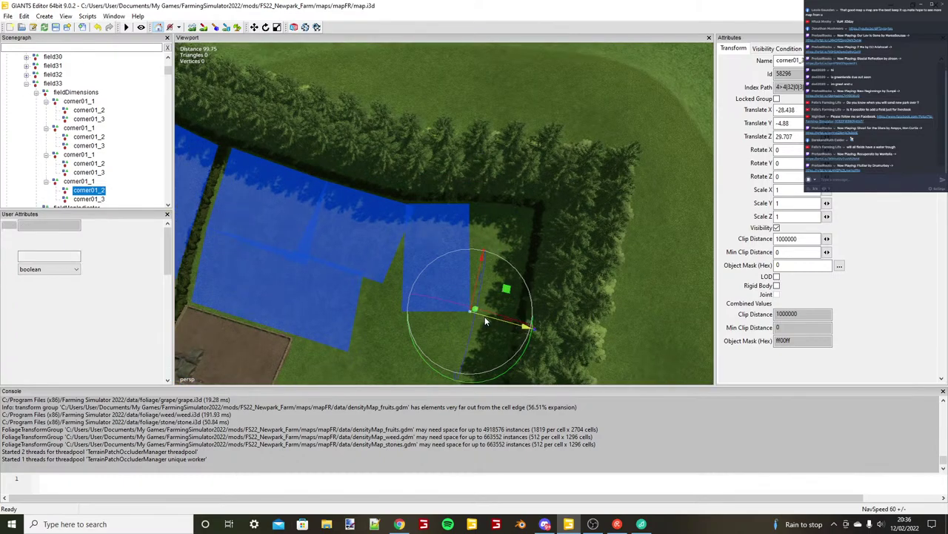
{"action": "left_click_drag", "start_coordinate": [485, 317], "coordinate": [432, 301]}
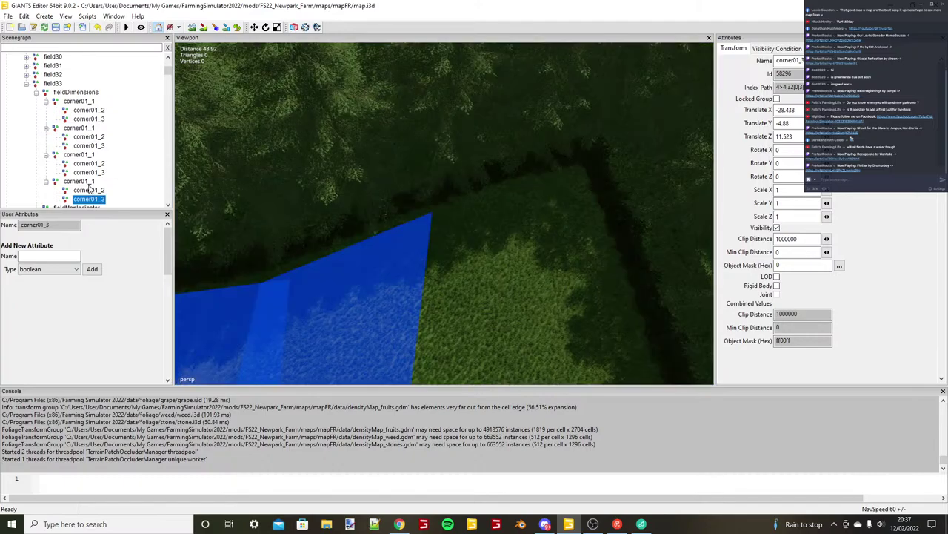
Duplicate the fourth corner01_1 and place the copy at the fourth area's tree-line corner, at about X 639.5, Y 86.9, Z 460.3.
{"action": "left_click", "coordinate": [88, 183]}
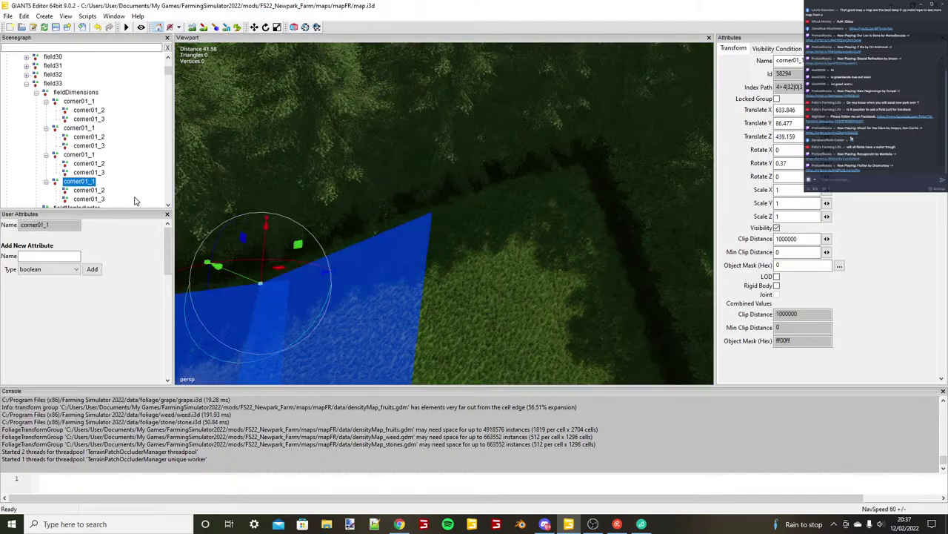
{"action": "key", "text": "ctrl+d"}
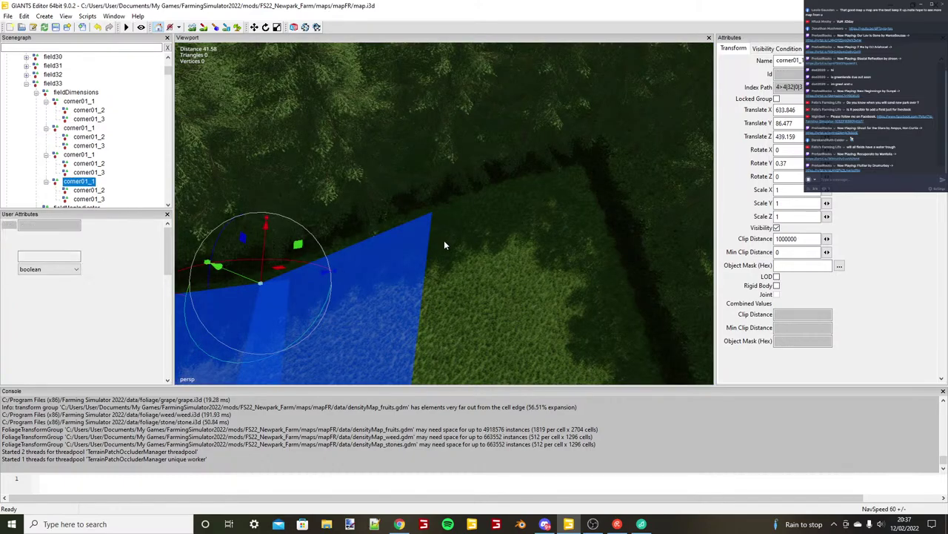
{"action": "key", "text": "ctrl+b"}
{"action": "scroll", "coordinate": [452, 215], "scroll_direction": "up", "scroll_amount": 3}
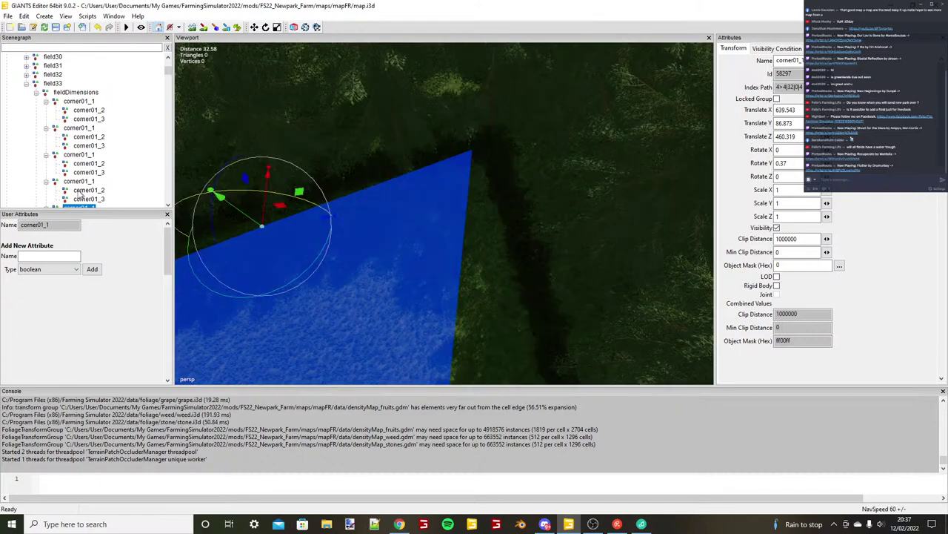
Extend the fifth area into the tree-line corner with corner01_2 at about X 3.4, Y 0.4, Z 21.0.
{"action": "left_click", "coordinate": [72, 205]}
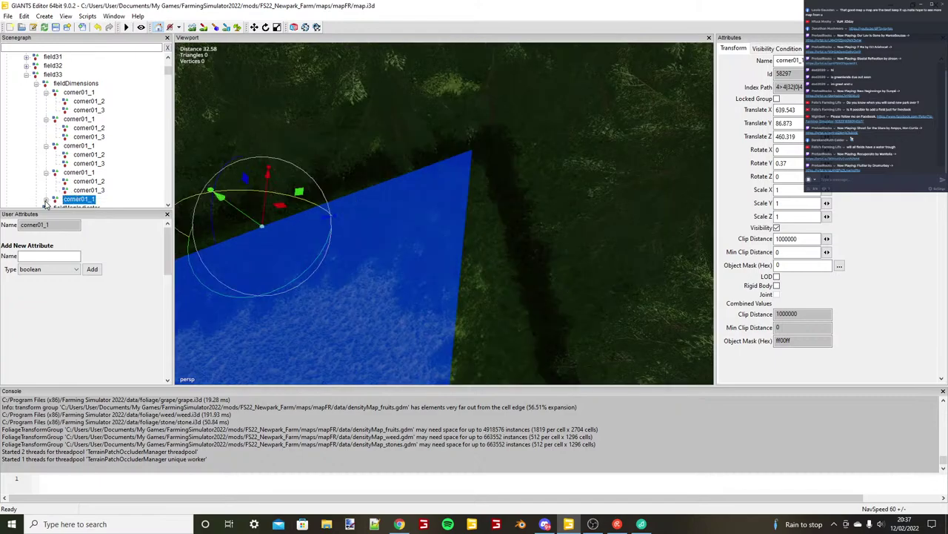
{"action": "left_click", "coordinate": [46, 200]}
{"action": "left_click", "coordinate": [87, 206]}
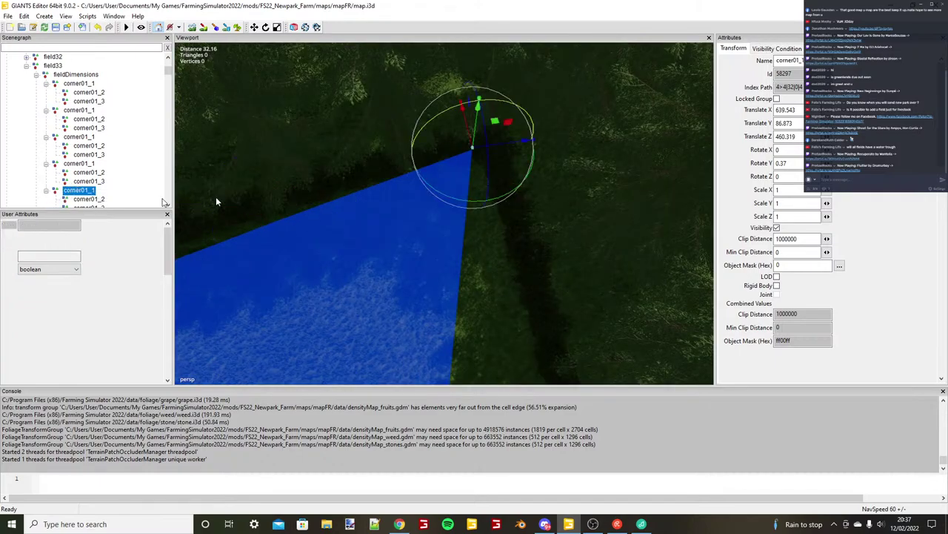
{"action": "key", "text": "ctrl+b"}
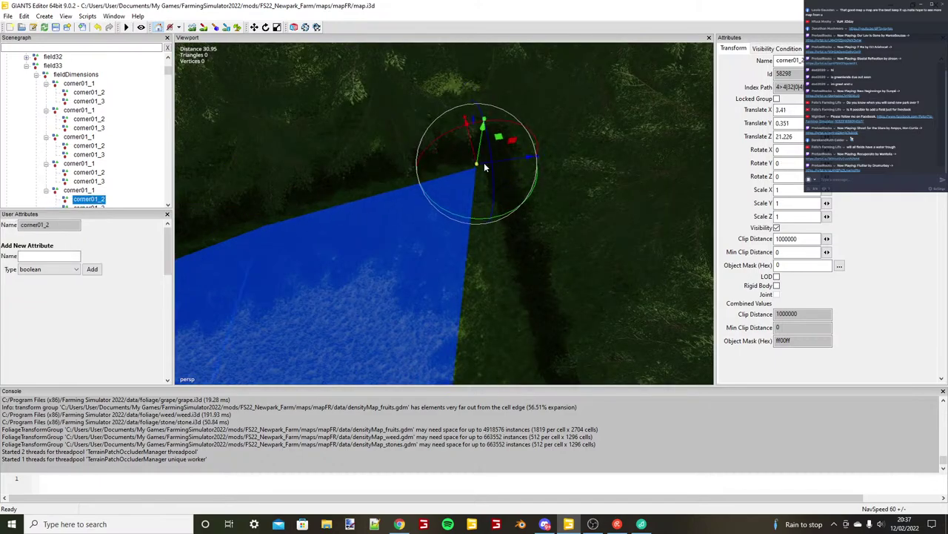
{"action": "left_click_drag", "start_coordinate": [488, 164], "coordinate": [465, 170]}
{"action": "scroll", "coordinate": [467, 205], "scroll_direction": "down", "scroll_amount": 5}
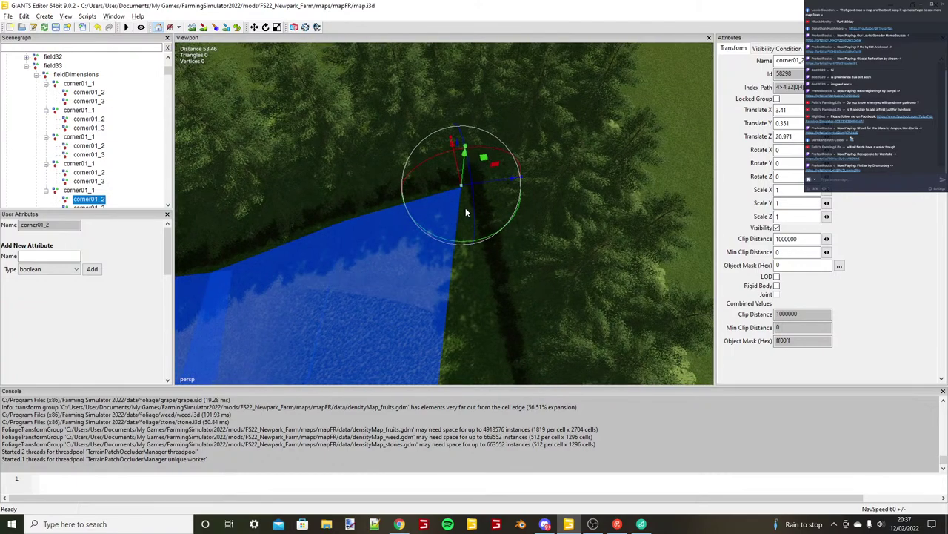
Duplicate the fifth corner01_1 and place the copy at the fifth area's far tree-line corner, at about X 643.1, Y 86.6, Z 481.2.
{"action": "double_click", "coordinate": [83, 191]}
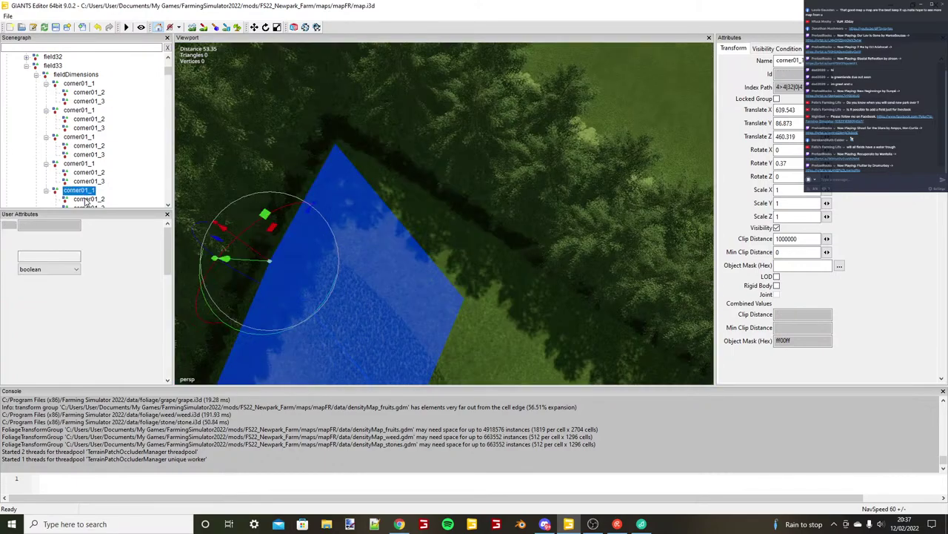
{"action": "left_click", "coordinate": [335, 143]}
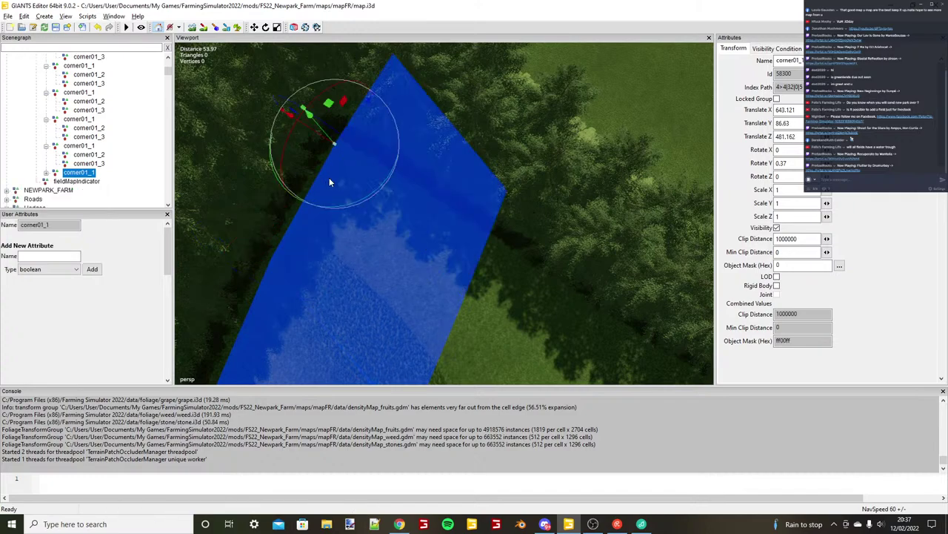
{"action": "scroll", "coordinate": [330, 180], "scroll_direction": "up", "scroll_amount": 5}
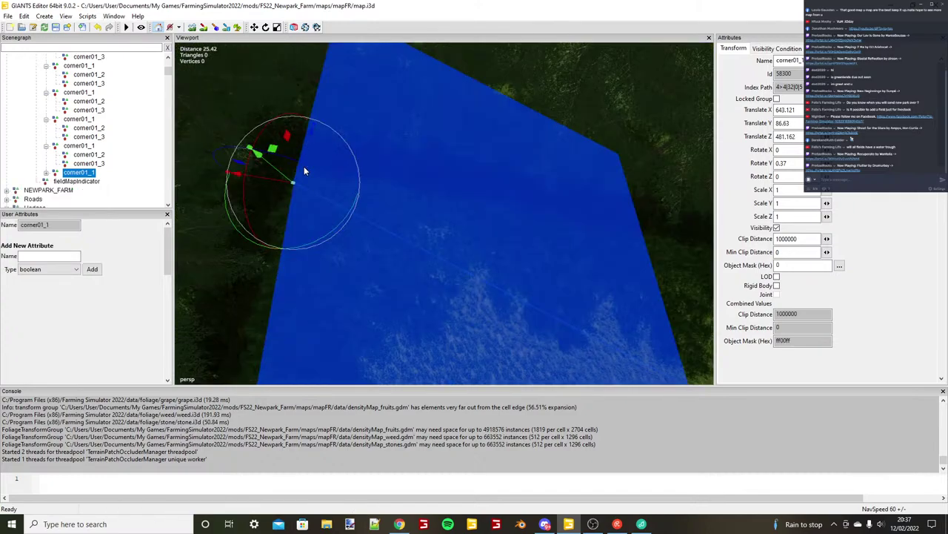
{"action": "left_click_drag", "start_coordinate": [301, 173], "coordinate": [305, 168]}
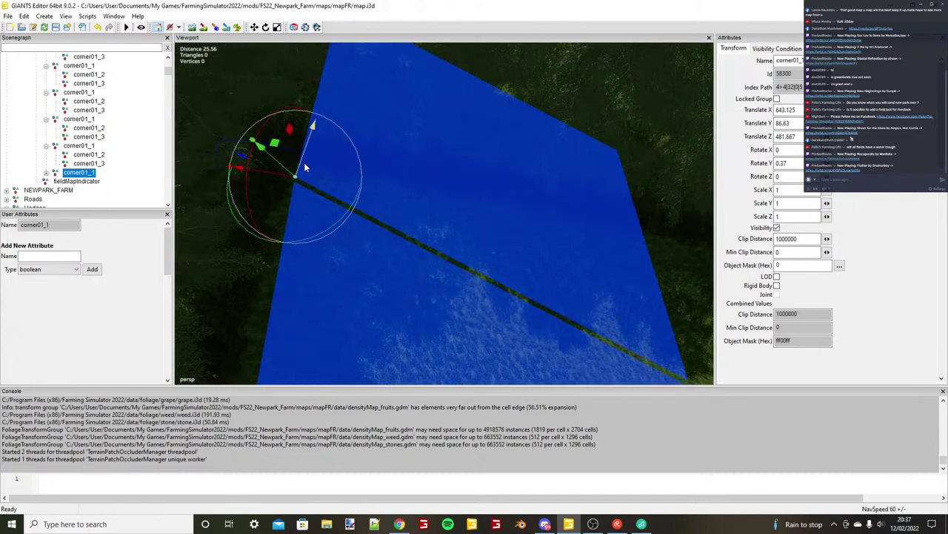
{"action": "key", "text": "ctrl+z"}
Move the sixth area's corner01_2 along the tree line towards the dividing hedge, to about X -106.9, Y -15.5, Z 2.0.
{"action": "left_click", "coordinate": [46, 172]}
{"action": "left_click", "coordinate": [84, 182]}
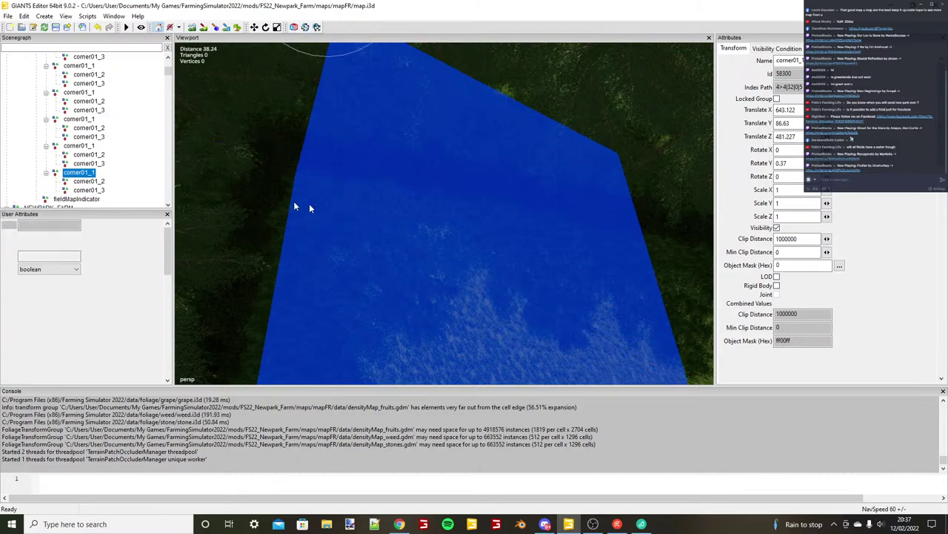
{"action": "left_click_drag", "start_coordinate": [328, 206], "coordinate": [475, 250], "text": "alt"}
{"action": "scroll", "coordinate": [474, 250], "scroll_direction": "down", "scroll_amount": 2}
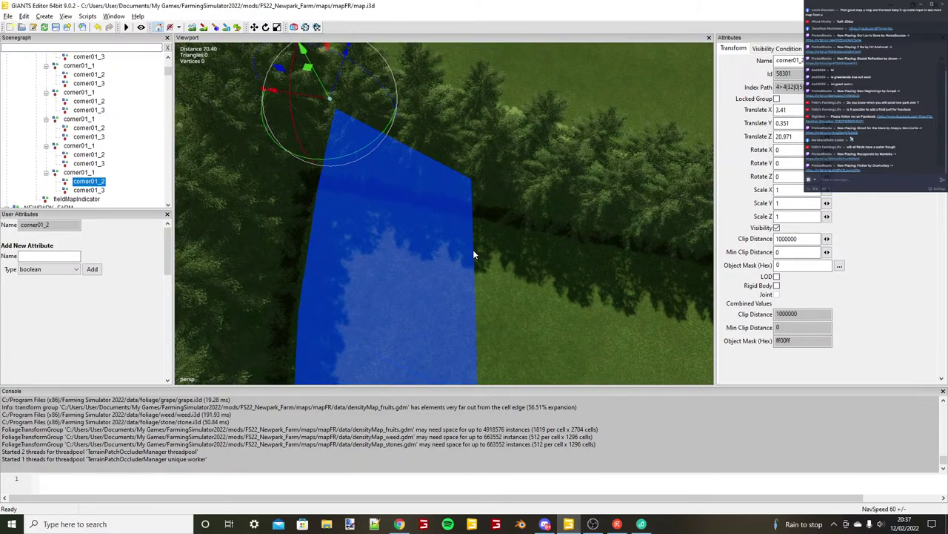
{"action": "middle_click_drag", "start_coordinate": [474, 251], "coordinate": [585, 279], "text": "alt"}
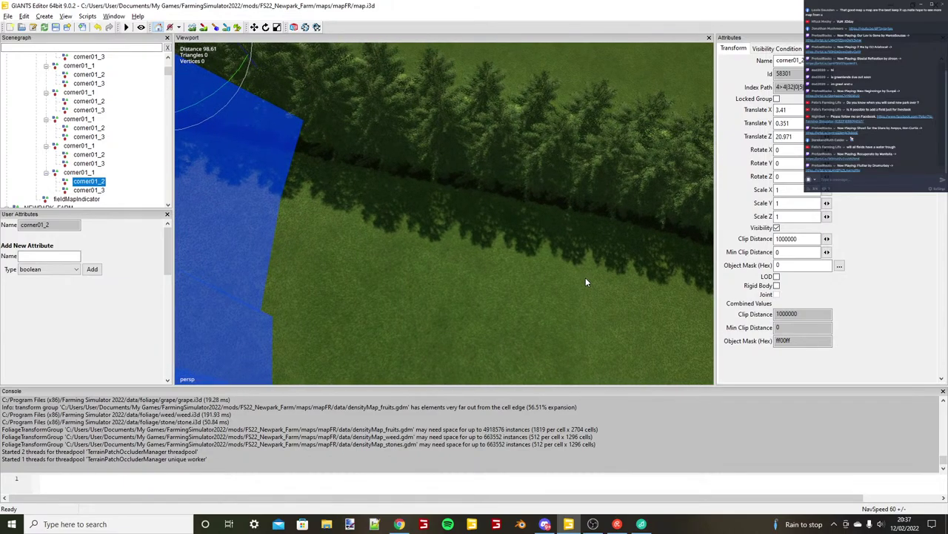
{"action": "right_click_drag", "start_coordinate": [586, 281], "coordinate": [509, 243]}
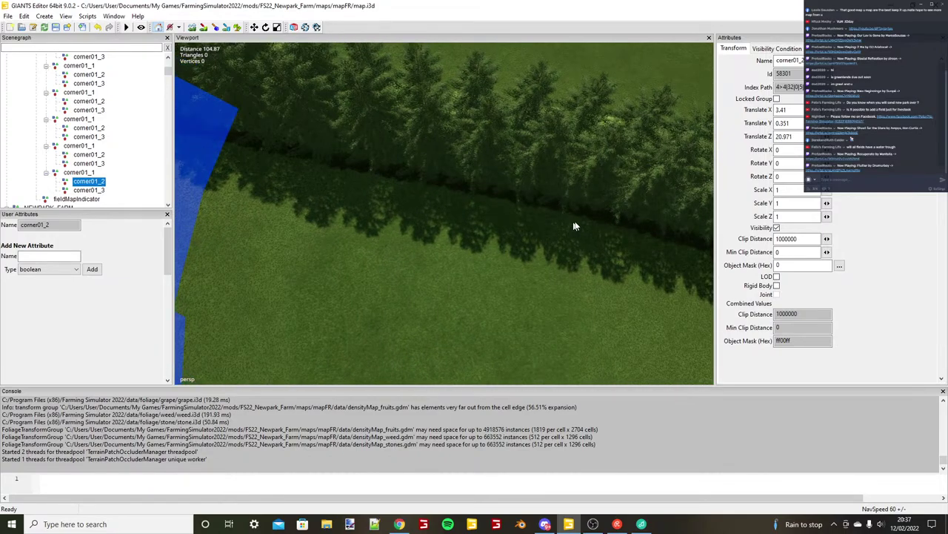
{"action": "key", "text": "ctrl+b"}
{"action": "scroll", "coordinate": [576, 226], "scroll_direction": "down", "scroll_amount": 3}
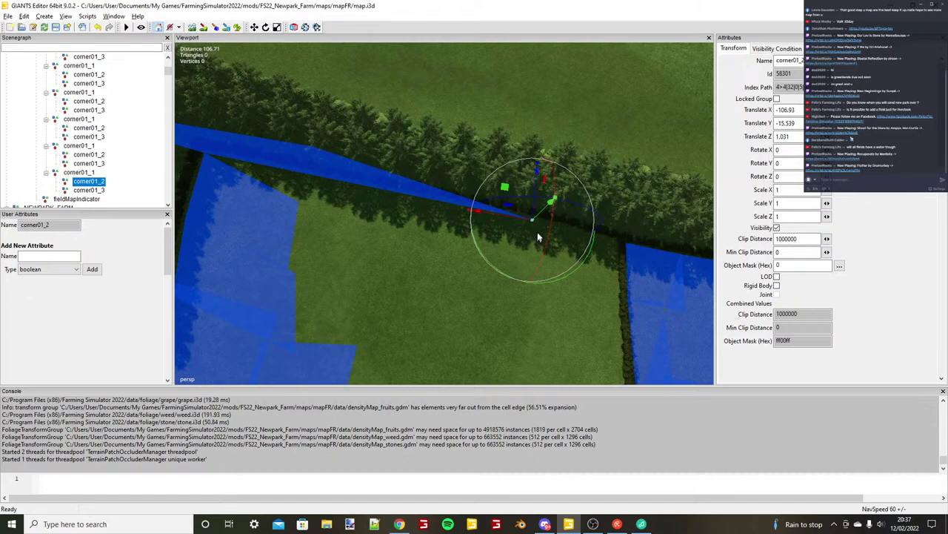
Extend the sixth area down to the farm buildings with corner01_3 at about X -118.1, Y -12.3, Z -56.1.
{"action": "left_click", "coordinate": [104, 191]}
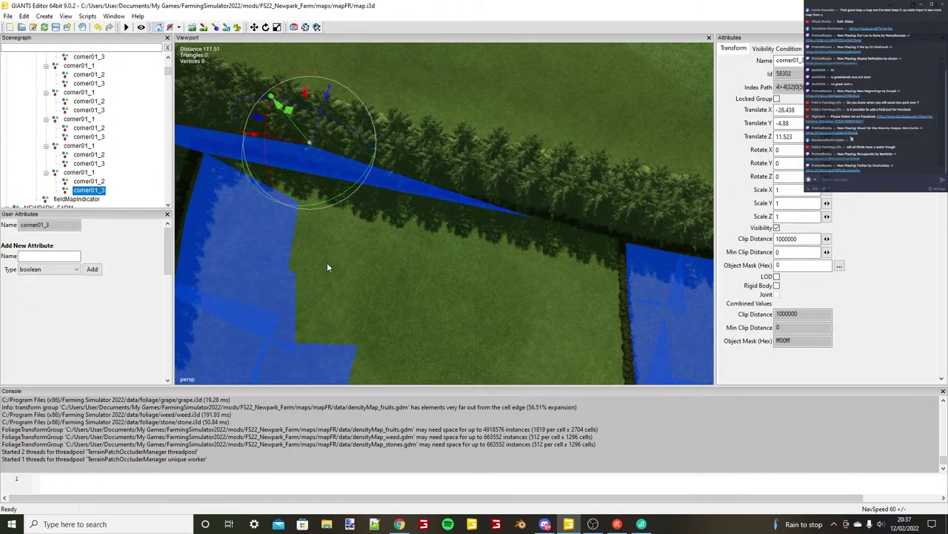
{"action": "key", "text": "ctrl+b"}
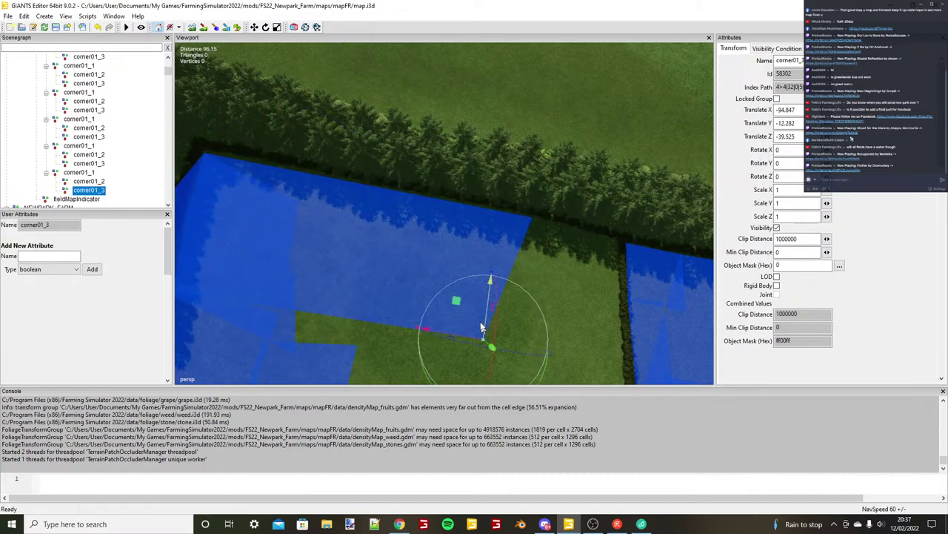
{"action": "scroll", "coordinate": [481, 324], "scroll_direction": "down", "scroll_amount": 5}
{"action": "left_click_drag", "start_coordinate": [455, 281], "coordinate": [374, 283]}
{"action": "scroll", "coordinate": [509, 301], "scroll_direction": "up", "scroll_amount": 5}
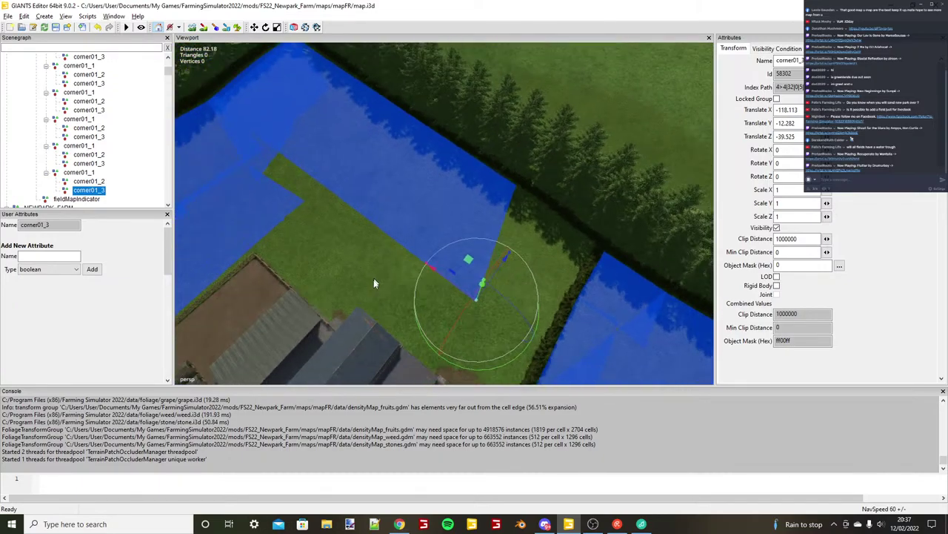
{"action": "scroll", "coordinate": [483, 269], "scroll_direction": "down", "scroll_amount": 1}
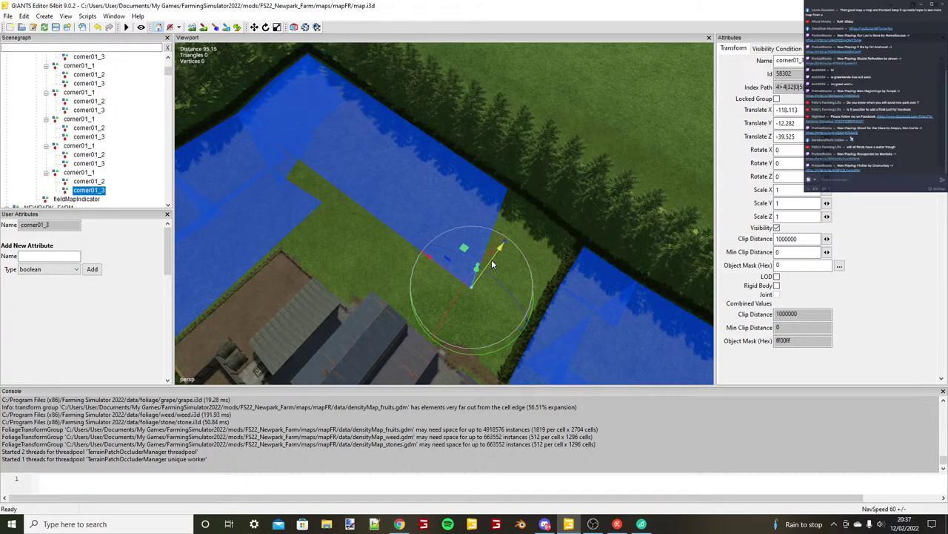
{"action": "left_click_drag", "start_coordinate": [493, 263], "coordinate": [438, 333]}
{"action": "left_click_drag", "start_coordinate": [437, 332], "coordinate": [375, 316], "text": "alt"}
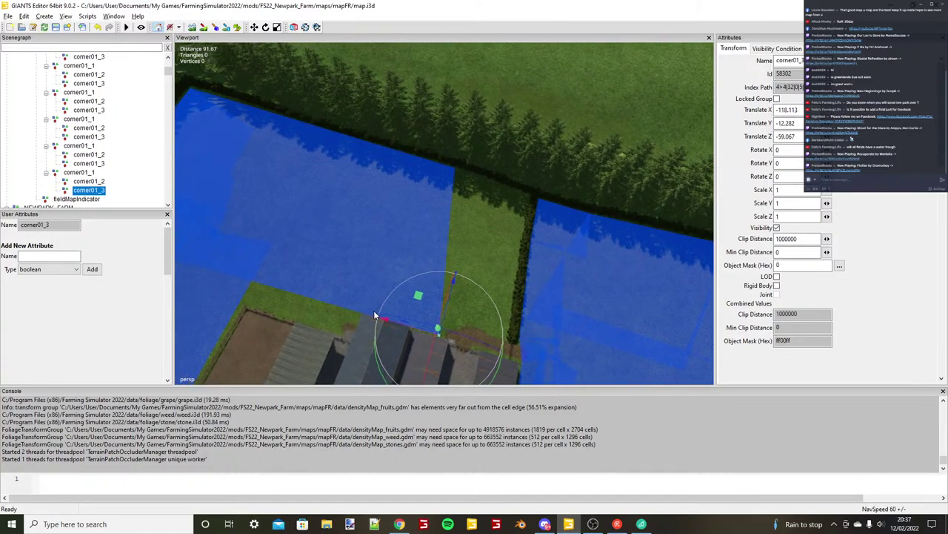
{"action": "middle_click_drag", "start_coordinate": [375, 316], "coordinate": [421, 291], "text": "alt"}
{"action": "scroll", "coordinate": [480, 298], "scroll_direction": "up", "scroll_amount": 1}
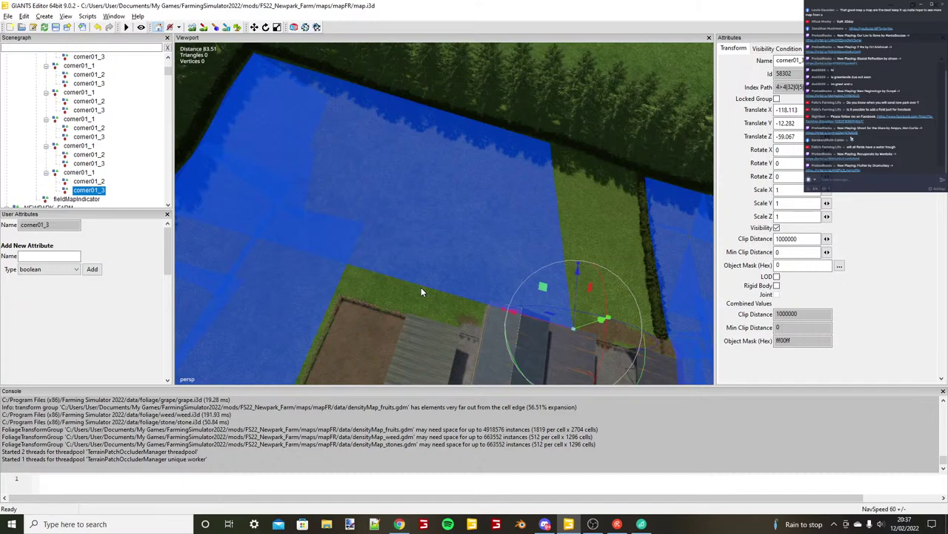
{"action": "scroll", "coordinate": [421, 287], "scroll_direction": "up", "scroll_amount": 6}
{"action": "mouse_move", "coordinate": [421, 288]}
{"action": "left_mouse_down", "text": "alt"}
{"action": "mouse_move", "coordinate": [336, 277]}
{"action": "mouse_move", "coordinate": [318, 265]}
{"action": "mouse_move", "coordinate": [417, 285]}
{"action": "left_mouse_up", "text": "alt"}
Duplicate the sixth corner01_1 and place the copy at the sixth area's tree-line corner near the hedge, at about X 536.4, Y 71.0, Z 483.9.
{"action": "scroll", "coordinate": [391, 284], "scroll_direction": "down", "scroll_amount": 4}
{"action": "left_click_drag", "start_coordinate": [417, 284], "coordinate": [376, 314], "text": "alt"}
{"action": "scroll", "coordinate": [403, 299], "scroll_direction": "up", "scroll_amount": 3}
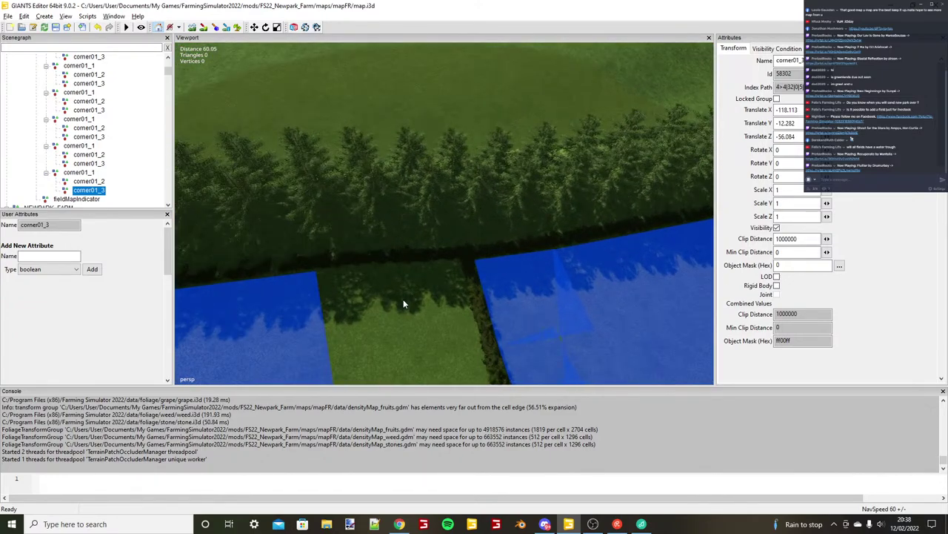
{"action": "scroll", "coordinate": [403, 299], "scroll_direction": "up", "scroll_amount": 4}
{"action": "left_click", "coordinate": [91, 174]}
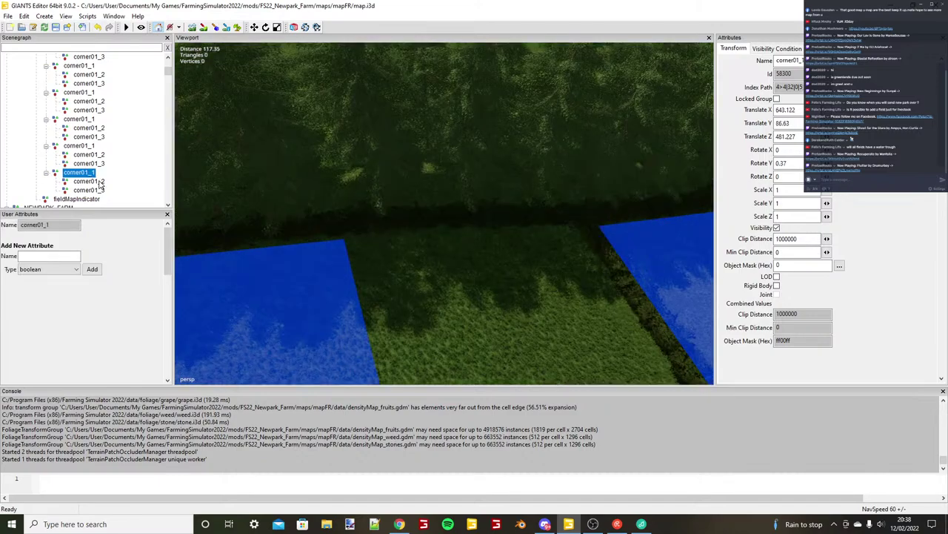
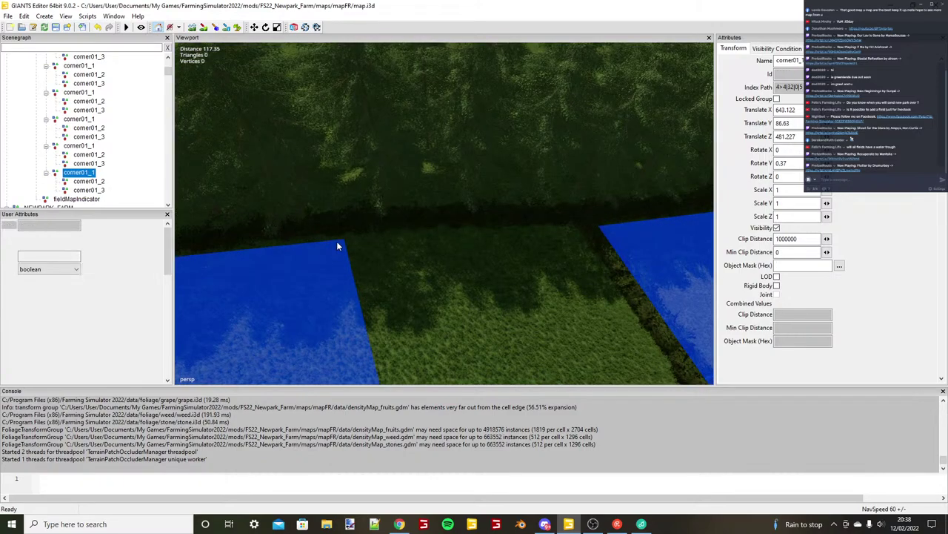
{"action": "key", "text": "ctrl+d"}
{"action": "key", "text": "ctrl+b"}
{"action": "left_click_drag", "start_coordinate": [338, 248], "coordinate": [346, 249], "text": "alt"}
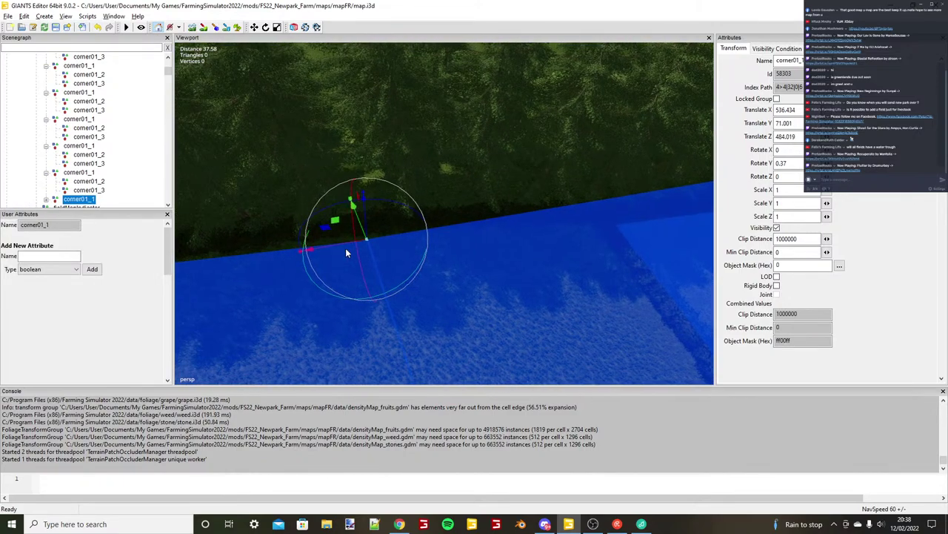
{"action": "scroll", "coordinate": [345, 253], "scroll_direction": "up", "scroll_amount": 3}
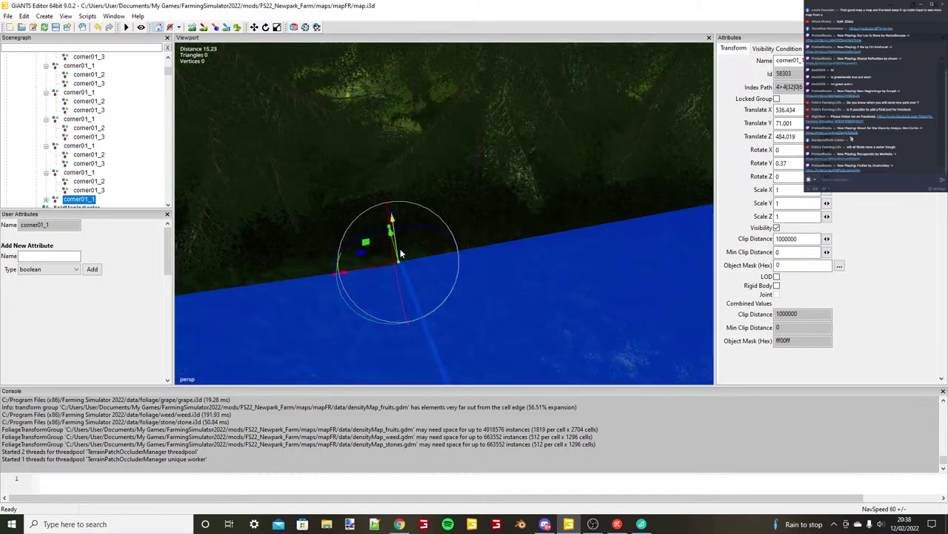
{"action": "left_click_drag", "start_coordinate": [400, 248], "coordinate": [401, 251]}
Place the seventh area's corner01_2 where the tree line meets the dividing hedge, at about X -28.7, Y -3.2, Z -5.1.
{"action": "scroll", "coordinate": [453, 269], "scroll_direction": "down", "scroll_amount": 2}
{"action": "middle_click_drag", "start_coordinate": [453, 269], "coordinate": [383, 261], "text": "alt"}
{"action": "double_click", "coordinate": [77, 200]}
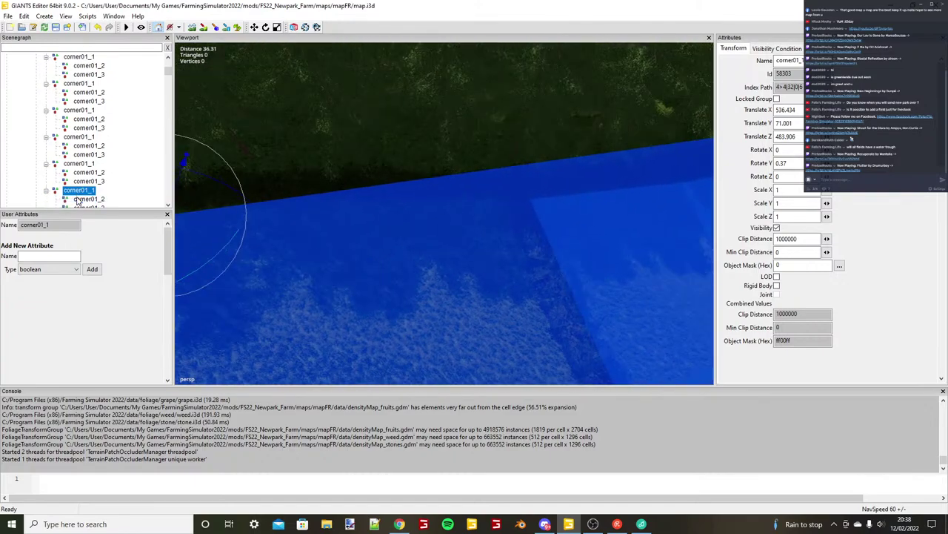
{"action": "left_click", "coordinate": [77, 200]}
{"action": "left_click_drag", "start_coordinate": [416, 276], "coordinate": [448, 275], "text": "alt"}
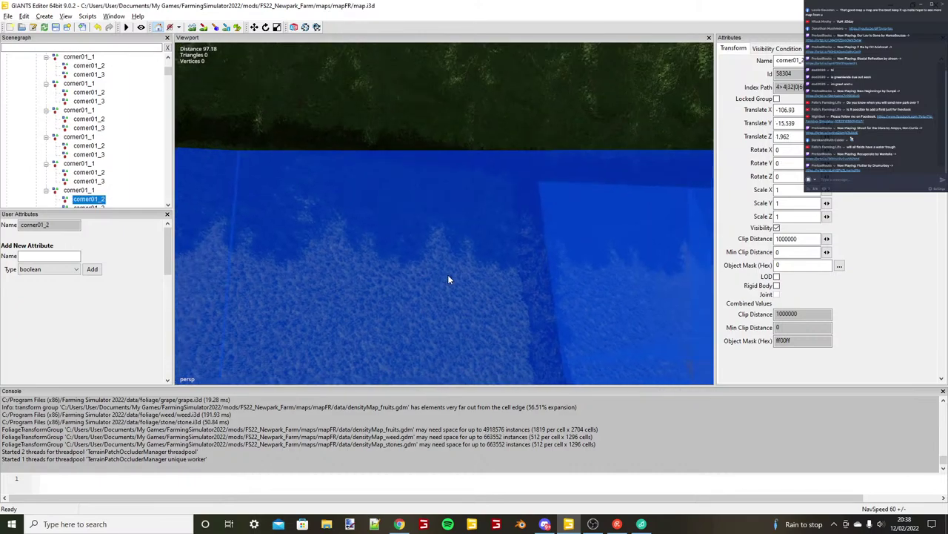
{"action": "key", "text": "ctrl+b"}
{"action": "key", "text": "alt"}
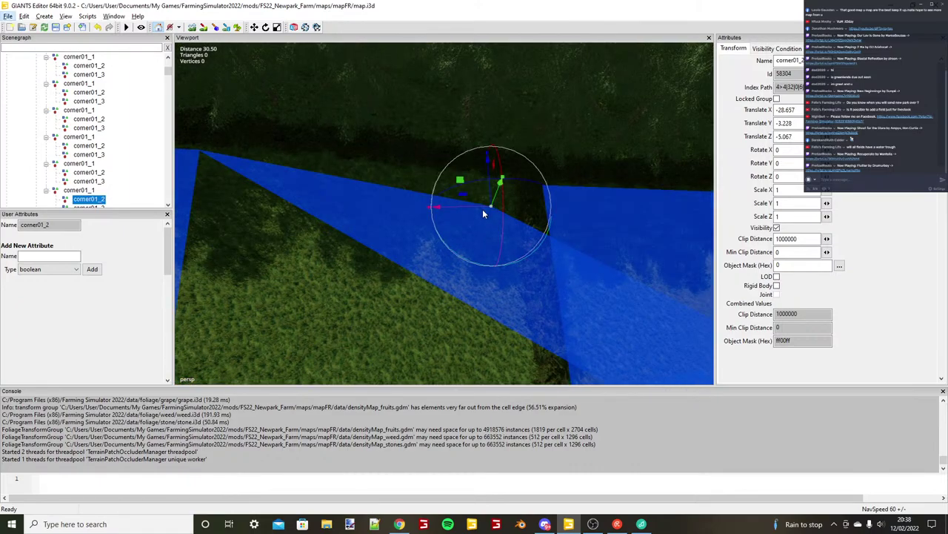
Adjust the seventh area's corner01_2 along the tree line beside the dividing hedge, to about X -30.2, Y -3.2, Z -1.8.
{"action": "left_click_drag", "start_coordinate": [481, 204], "coordinate": [463, 243]}
{"action": "scroll", "coordinate": [483, 232], "scroll_direction": "up", "scroll_amount": 5}
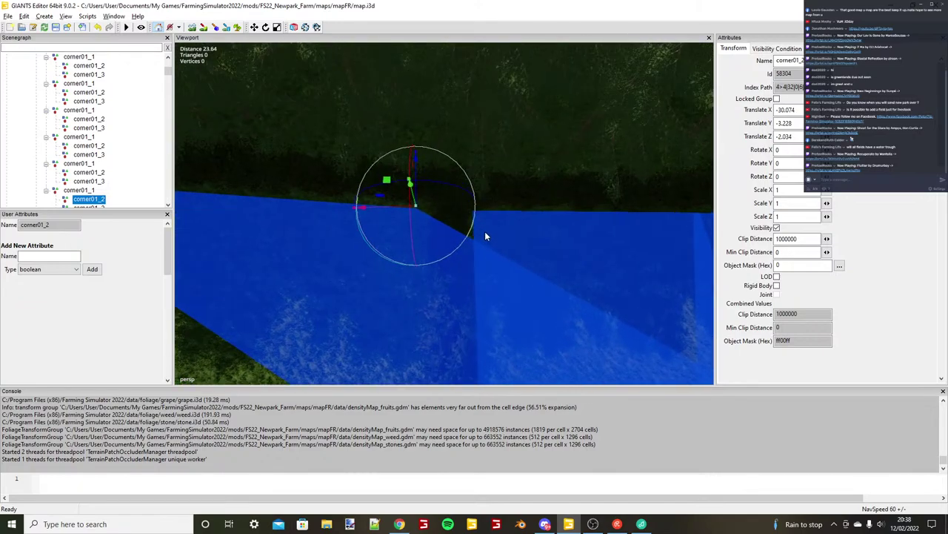
{"action": "scroll", "coordinate": [484, 231], "scroll_direction": "up", "scroll_amount": 2}
{"action": "left_click_drag", "start_coordinate": [399, 202], "coordinate": [561, 252]}
Extend the seventh area across the grass towards the farm buildings with corner01_3 at about X -29.7, Y 2.6, Z -56.5.
{"action": "left_click", "coordinate": [93, 204]}
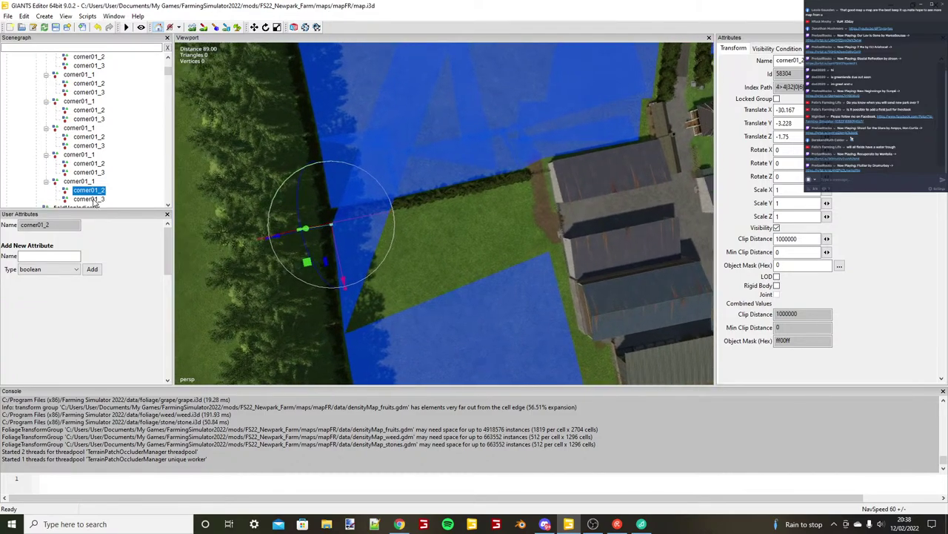
{"action": "left_click", "coordinate": [93, 200]}
{"action": "scroll", "coordinate": [477, 242], "scroll_direction": "up", "scroll_amount": 2}
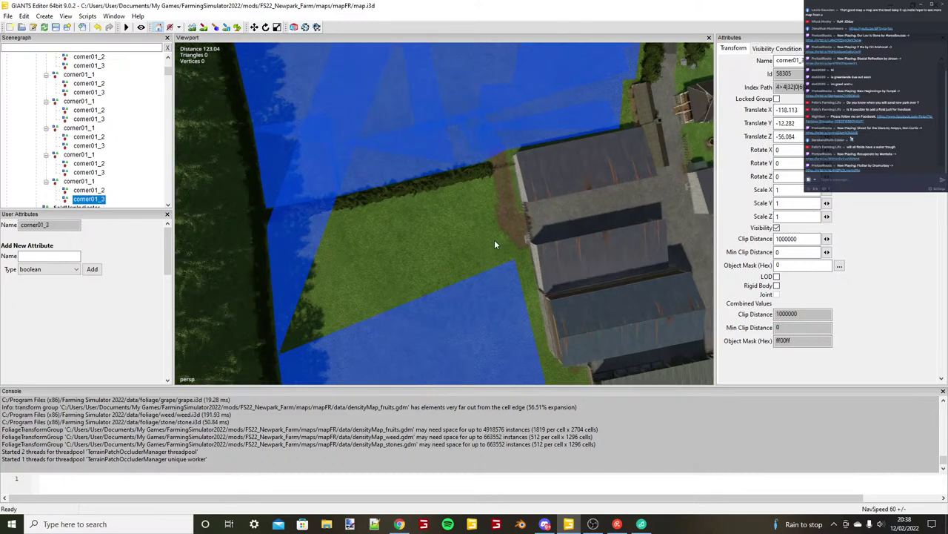
{"action": "key", "text": "ctrl+b"}
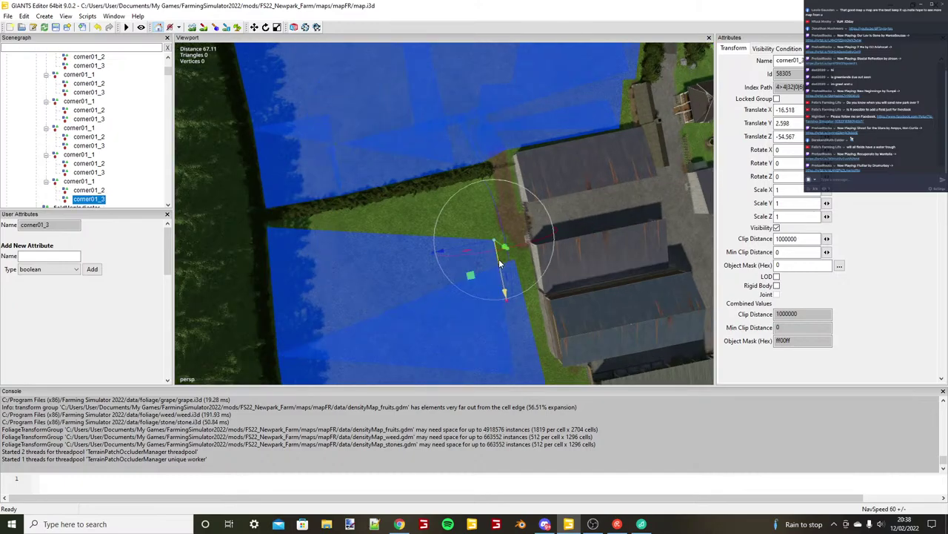
{"action": "scroll", "coordinate": [505, 195], "scroll_direction": "up", "scroll_amount": 3}
{"action": "left_click_drag", "start_coordinate": [499, 263], "coordinate": [518, 271]}
{"action": "scroll", "coordinate": [489, 199], "scroll_direction": "down", "scroll_amount": 2}
{"action": "scroll", "coordinate": [515, 198], "scroll_direction": "up", "scroll_amount": 4}
{"action": "scroll", "coordinate": [473, 206], "scroll_direction": "down", "scroll_amount": 2}
{"action": "scroll", "coordinate": [508, 291], "scroll_direction": "down", "scroll_amount": 3}
Duplicate the seventh corner01_1 and place the copy at the seventh area's building-side edge, at about X 515.8, Y 73.6, Z 428.2.
{"action": "left_click", "coordinate": [83, 184]}
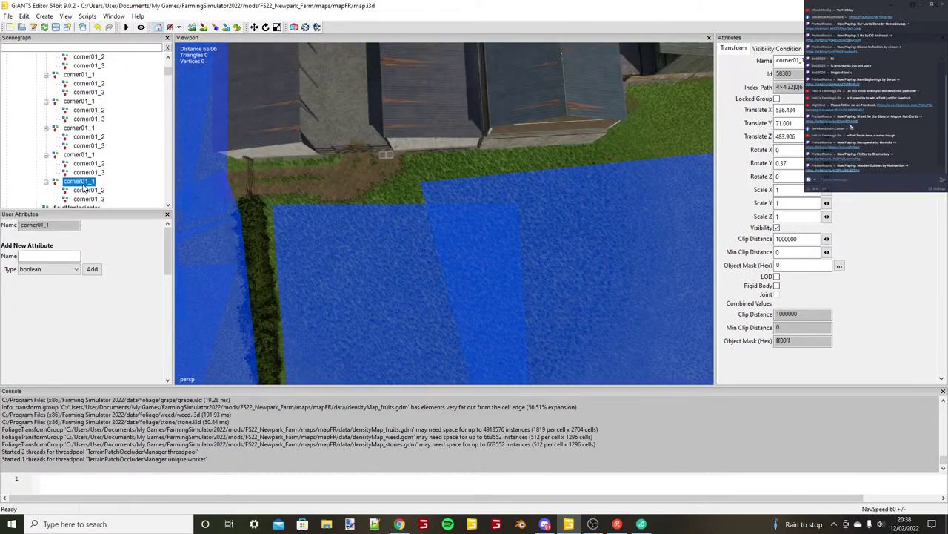
{"action": "scroll", "coordinate": [451, 267], "scroll_direction": "down", "scroll_amount": 4}
{"action": "scroll", "coordinate": [480, 270], "scroll_direction": "up", "scroll_amount": 1}
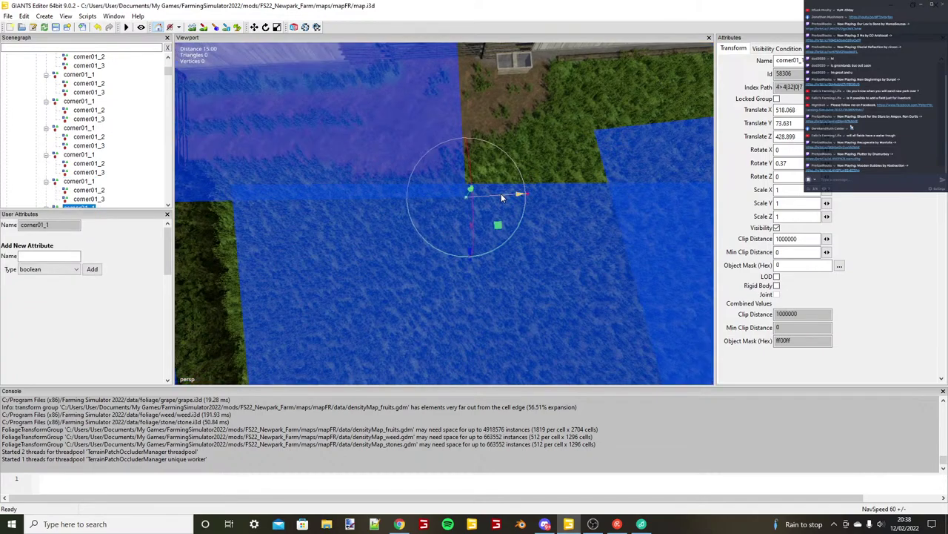
{"action": "left_click_drag", "start_coordinate": [502, 195], "coordinate": [398, 196]}
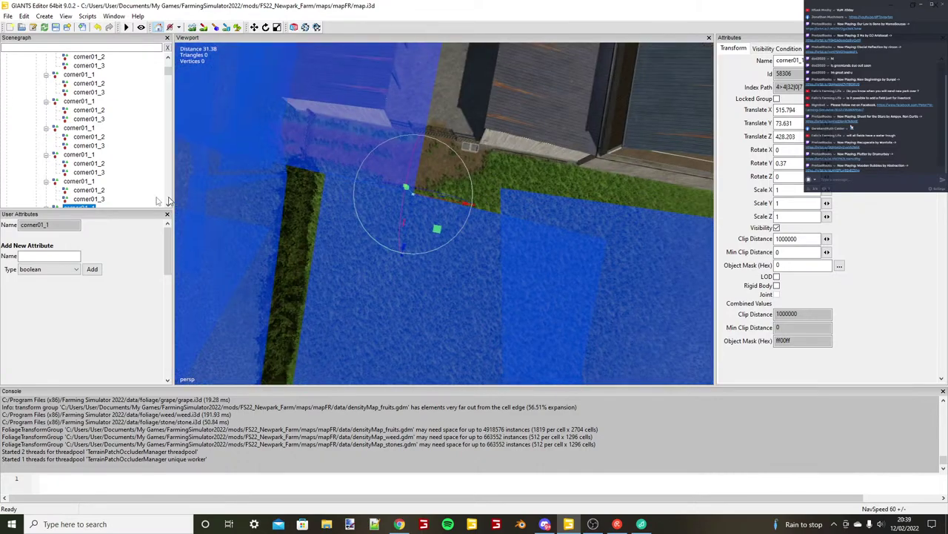
Place the eighth area's corner01_2 on the grass strip beside the farm buildings, at about X 9.3, Y 0.3, Z -5.1.
{"action": "scroll", "coordinate": [52, 191], "scroll_direction": "down", "scroll_amount": 1}
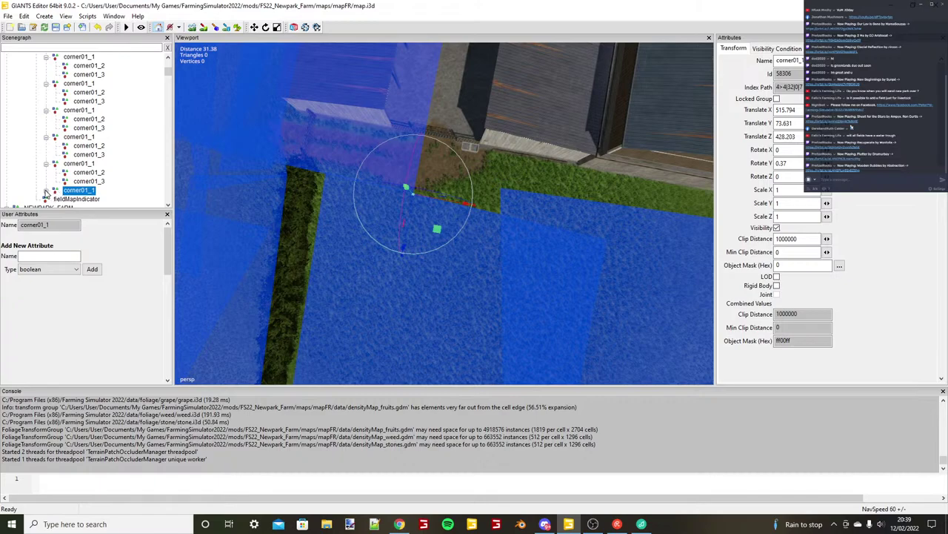
{"action": "left_click", "coordinate": [46, 191]}
{"action": "left_click", "coordinate": [88, 199]}
{"action": "key", "text": "ctrl+b"}
{"action": "left_click", "coordinate": [504, 164]}
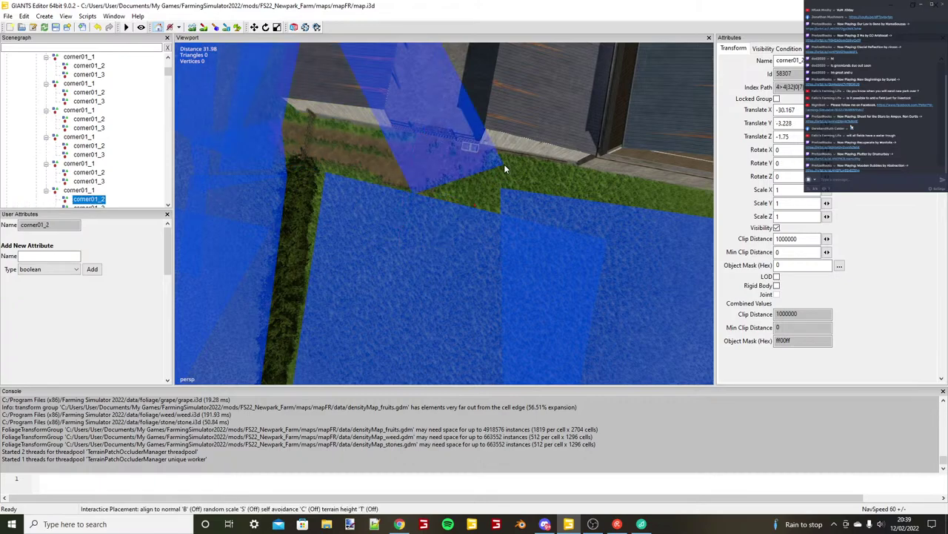
{"action": "left_click", "coordinate": [504, 164]}
{"action": "scroll", "coordinate": [518, 155], "scroll_direction": "up", "scroll_amount": 2}
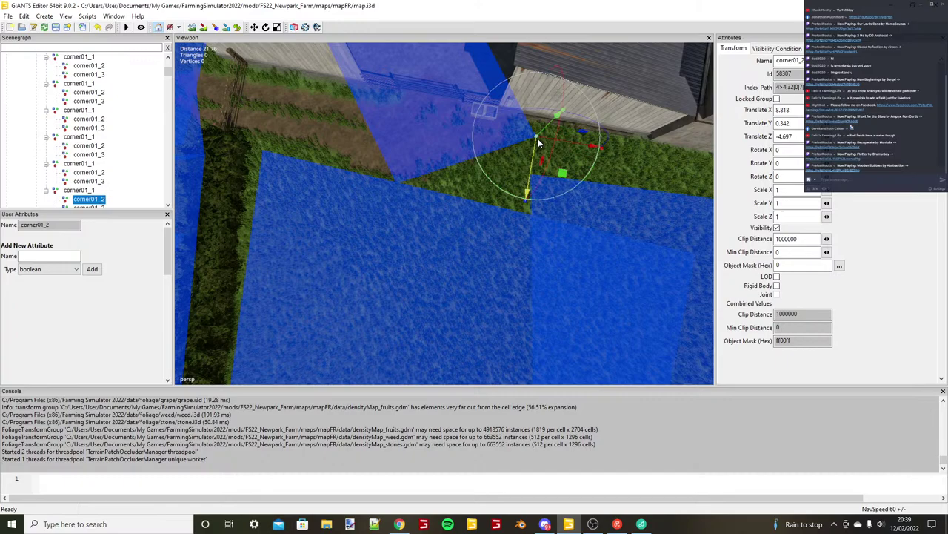
{"action": "left_click_drag", "start_coordinate": [539, 136], "coordinate": [548, 132]}
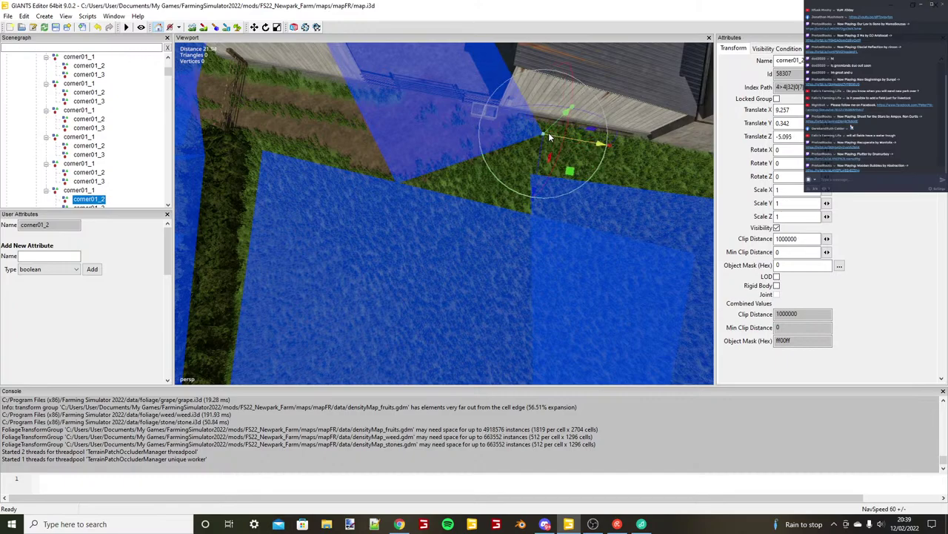
Place the eighth area's corner01_3 further along the covered field edge, at about X 16.7, Y 0.2, Z -1.3.
{"action": "scroll", "coordinate": [550, 137], "scroll_direction": "down", "scroll_amount": 3}
{"action": "scroll", "coordinate": [102, 198], "scroll_direction": "down", "scroll_amount": 1}
{"action": "left_click", "coordinate": [95, 192]}
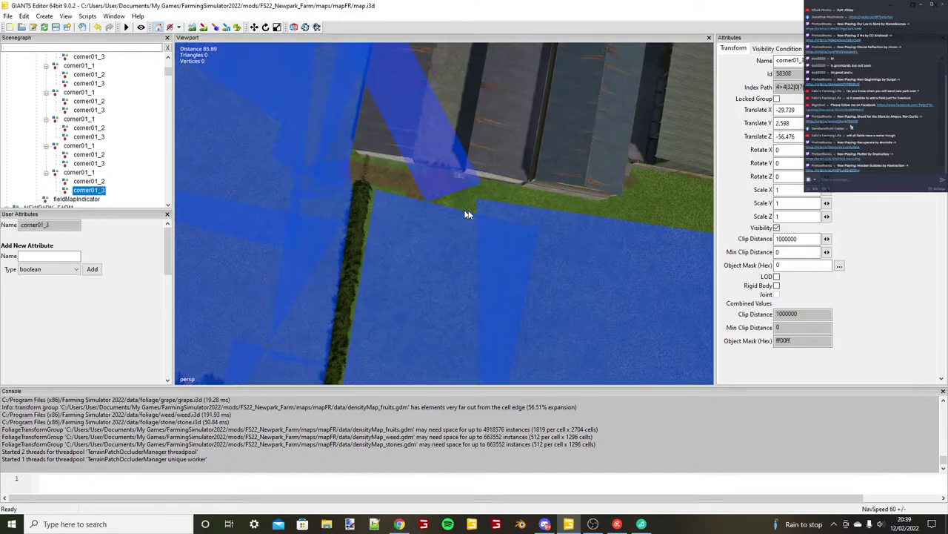
{"action": "key", "text": "ctrl+b"}
{"action": "scroll", "coordinate": [469, 213], "scroll_direction": "up", "scroll_amount": 4}
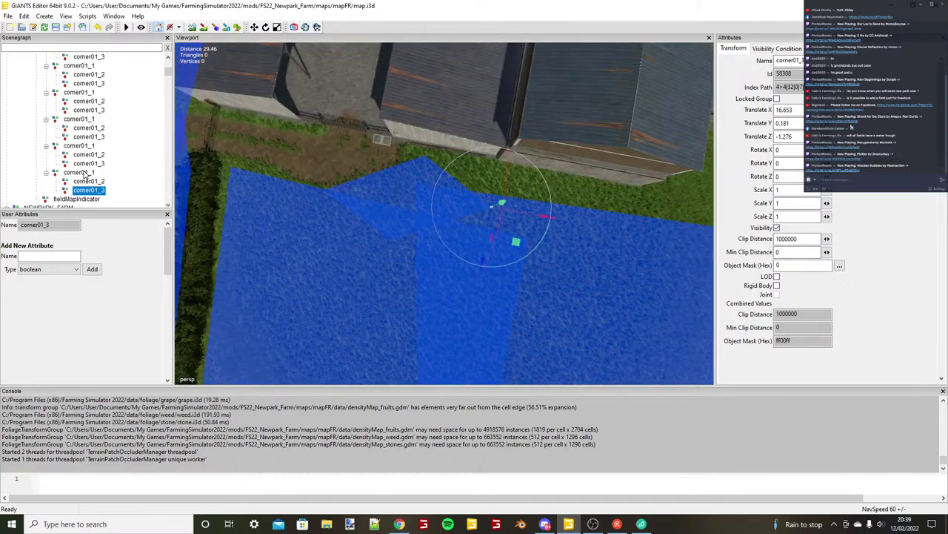
Duplicate the eighth corner01_1 and place the copy at the eighth area's corner beside the buildings, at about X 525.1, Y 74.0, Z 423.1.
{"action": "left_click", "coordinate": [85, 173]}
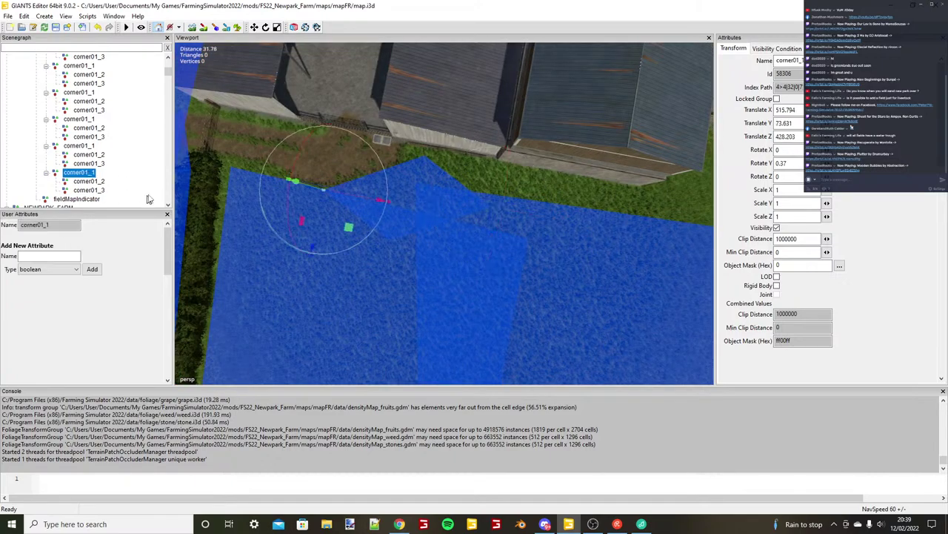
{"action": "key", "text": "ctrl+d"}
{"action": "key", "text": "ctrl+b"}
{"action": "scroll", "coordinate": [425, 170], "scroll_direction": "up", "scroll_amount": 1}
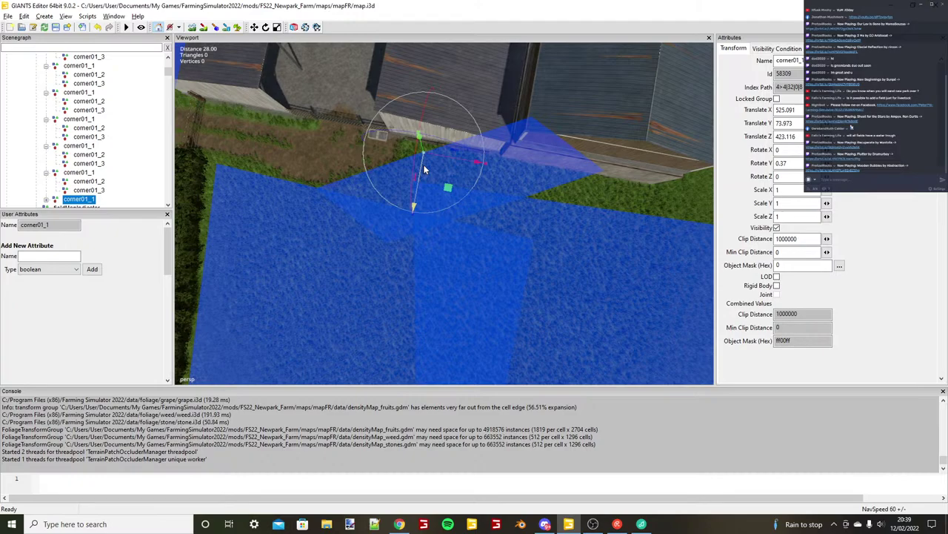
{"action": "scroll", "coordinate": [185, 177], "scroll_direction": "down", "scroll_amount": 2}
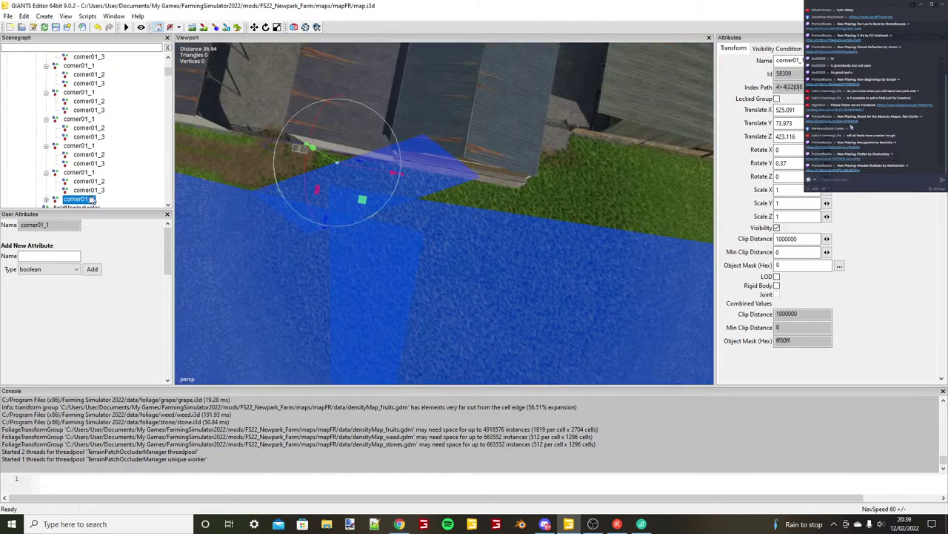
Place the ninth area's corner01_2 on the grass just past the end of the barn, at about X 24.0, Y 0.2, Z -0.1.
{"action": "left_click", "coordinate": [45, 201]}
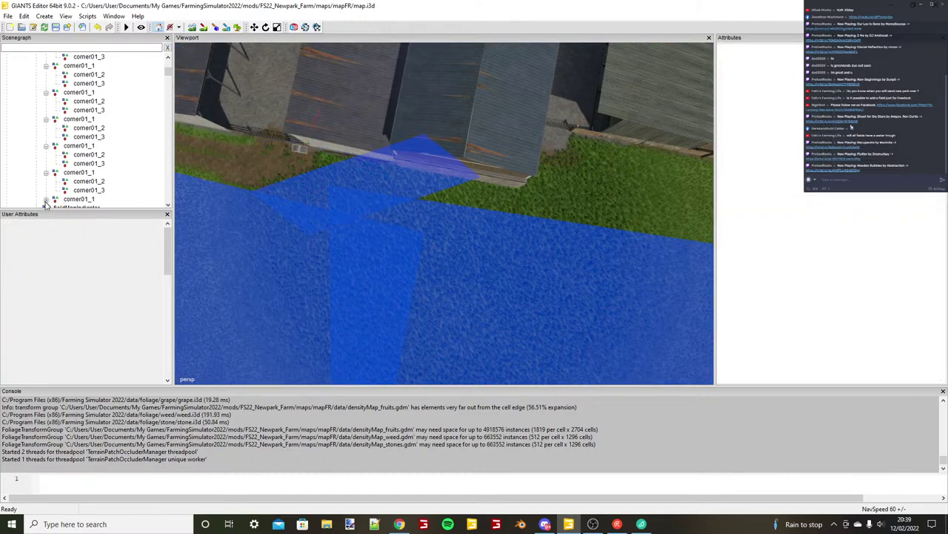
{"action": "left_click", "coordinate": [46, 200]}
{"action": "left_click", "coordinate": [87, 190]}
{"action": "left_click_drag", "start_coordinate": [447, 218], "coordinate": [457, 226], "text": "alt"}
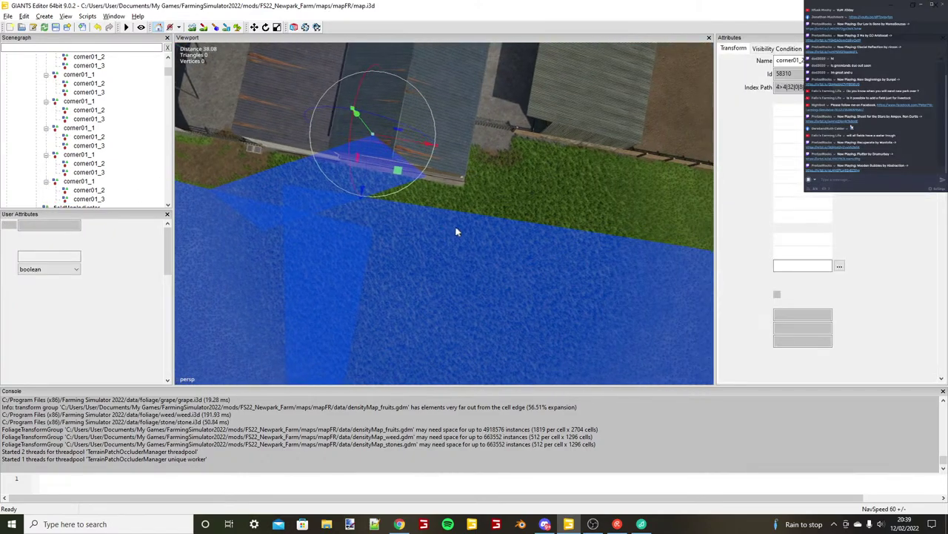
{"action": "key", "text": "ctrl+b"}
{"action": "scroll", "coordinate": [454, 215], "scroll_direction": "up", "scroll_amount": 2}
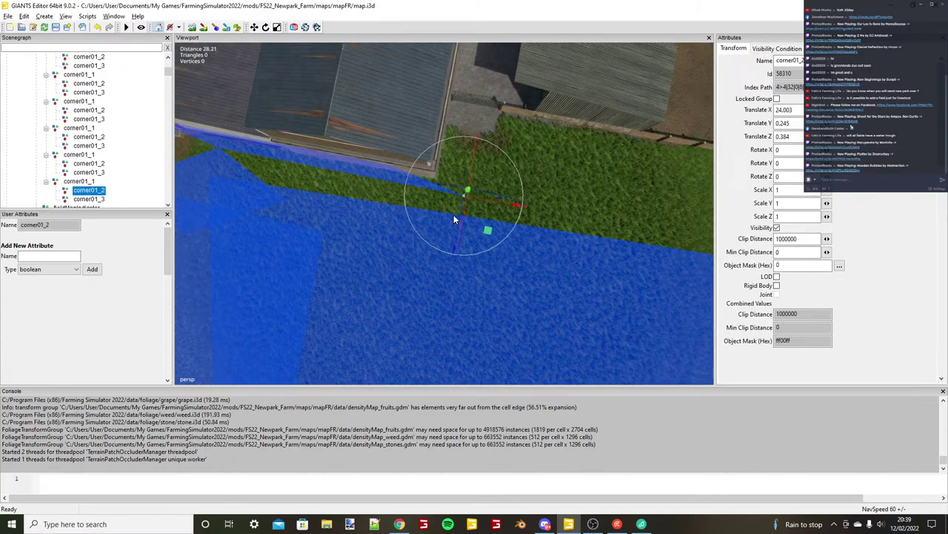
{"action": "scroll", "coordinate": [454, 215], "scroll_direction": "up", "scroll_amount": 2}
{"action": "left_click_drag", "start_coordinate": [461, 224], "coordinate": [462, 217]}
{"action": "scroll", "coordinate": [178, 212], "scroll_direction": "down", "scroll_amount": 1}
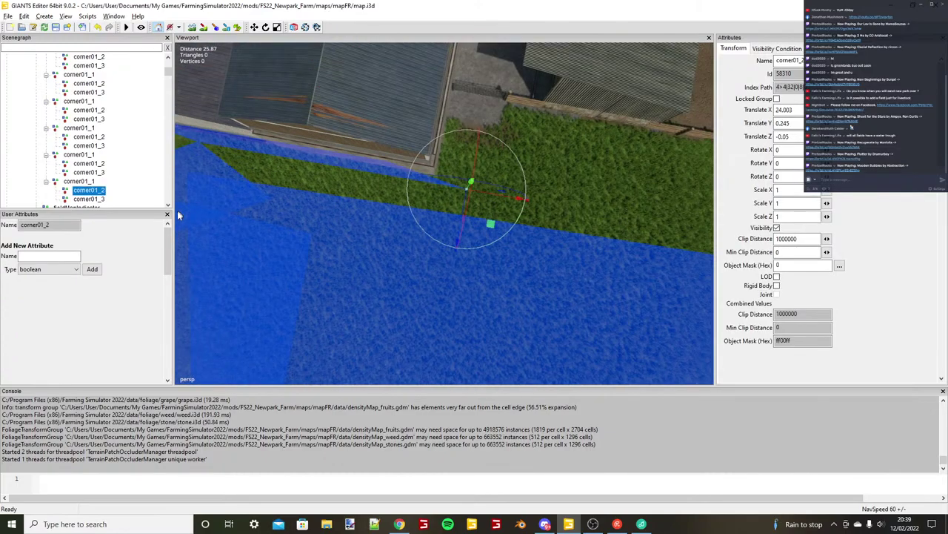
Place the ninth area's corner01_3 inside the covered field near the barn's end, at about X 25.3, Y 0.3, Z 3.7.
{"action": "scroll", "coordinate": [178, 216], "scroll_direction": "down", "scroll_amount": 2}
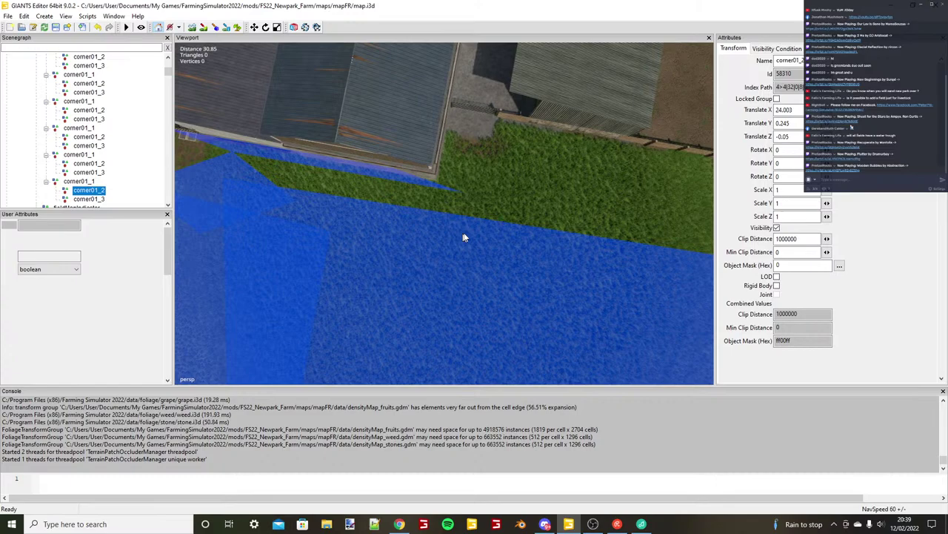
{"action": "key", "text": "ctrl+b"}
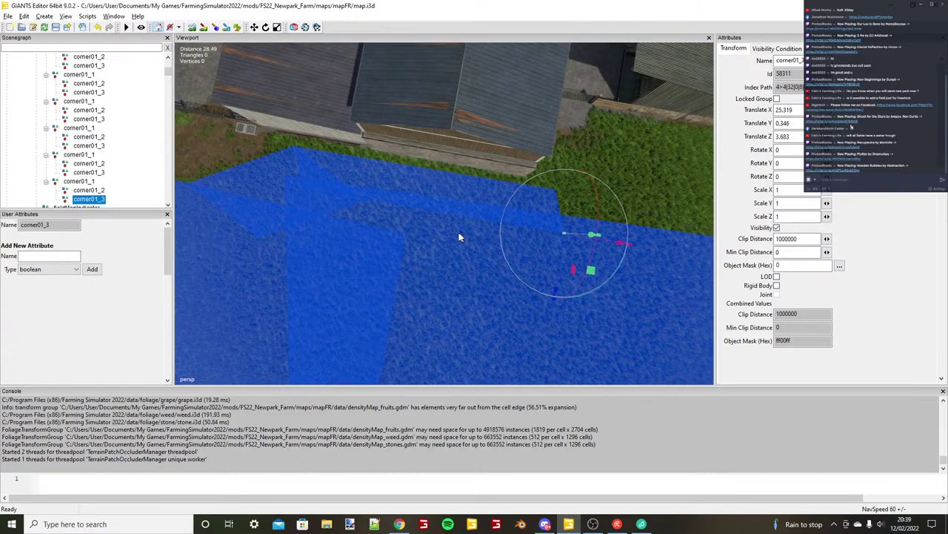
{"action": "scroll", "coordinate": [459, 238], "scroll_direction": "up", "scroll_amount": 2}
{"action": "middle_click_drag", "start_coordinate": [459, 237], "coordinate": [272, 238], "text": "alt"}
Duplicate the ninth corner01_1 and place the copy on the field edge near the barn's corner, at about X 546.9, Y 74.2, Z 425.5.
{"action": "left_click", "coordinate": [79, 184]}
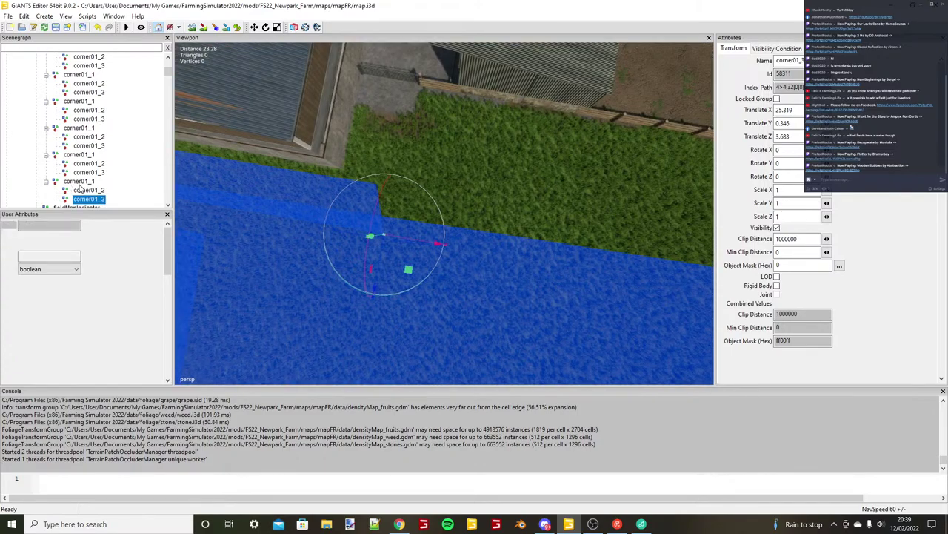
{"action": "key", "text": "ctrl+d"}
{"action": "key", "text": "ctrl+b"}
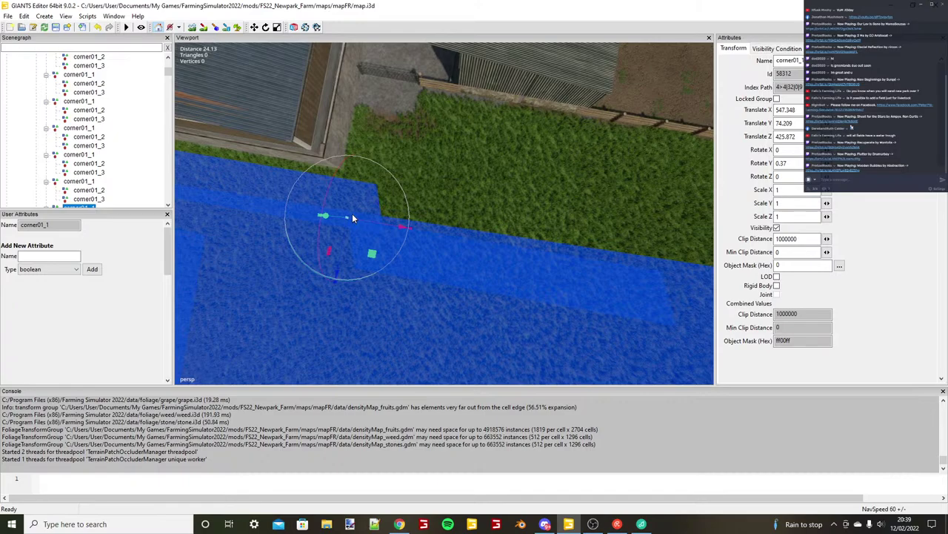
{"action": "scroll", "coordinate": [351, 216], "scroll_direction": "down", "scroll_amount": 1}
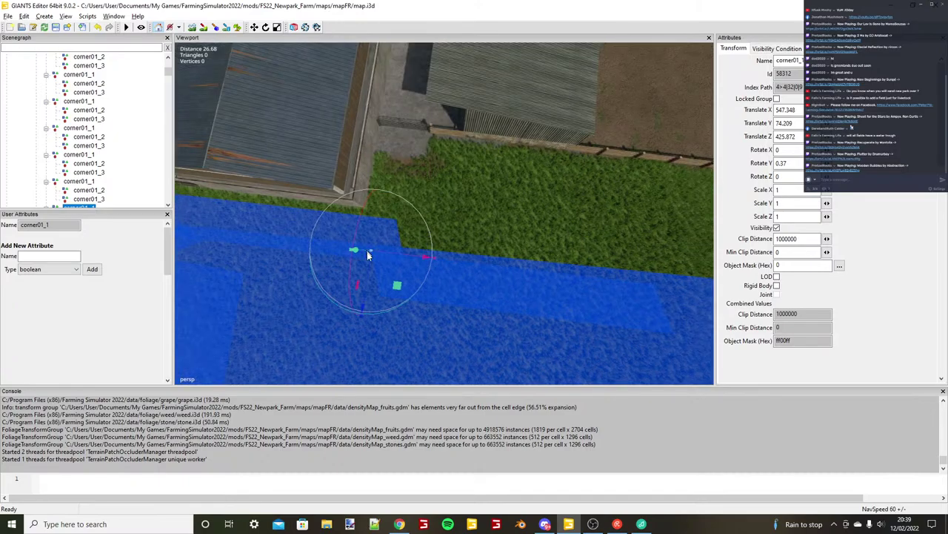
{"action": "mouse_move", "coordinate": [367, 252]}
{"action": "left_mouse_down"}
{"action": "mouse_move", "coordinate": [384, 243]}
{"action": "mouse_move", "coordinate": [372, 243]}
{"action": "left_mouse_up"}
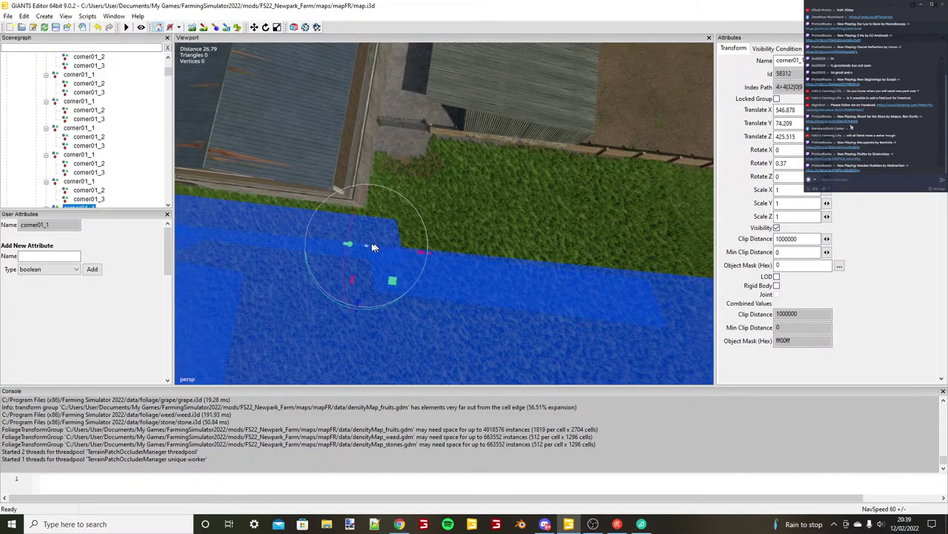
Extend the tenth area into the grass gap beside the concrete yard with corner01_2 at about X 0.2, Y -0.2, Z -8.4.
{"action": "left_click", "coordinate": [70, 205]}
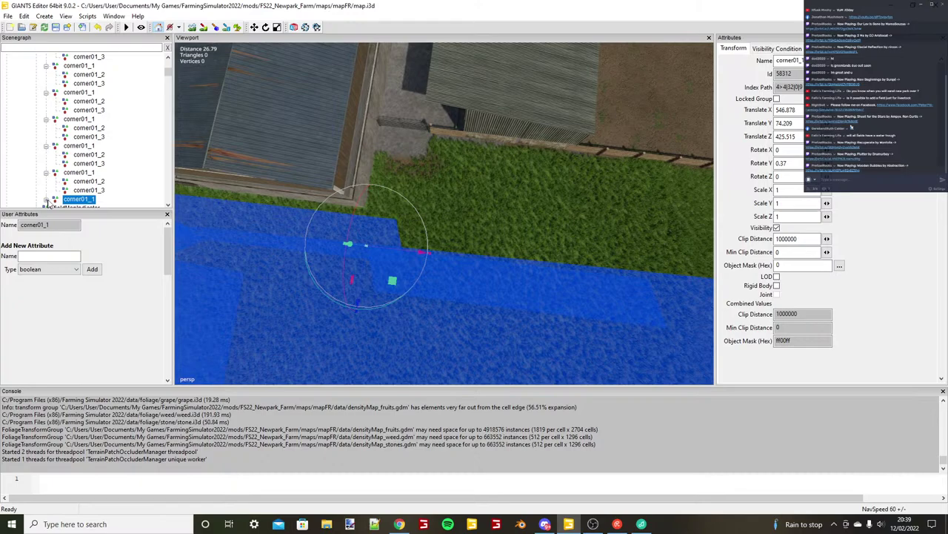
{"action": "left_click", "coordinate": [47, 201]}
{"action": "left_click", "coordinate": [85, 205]}
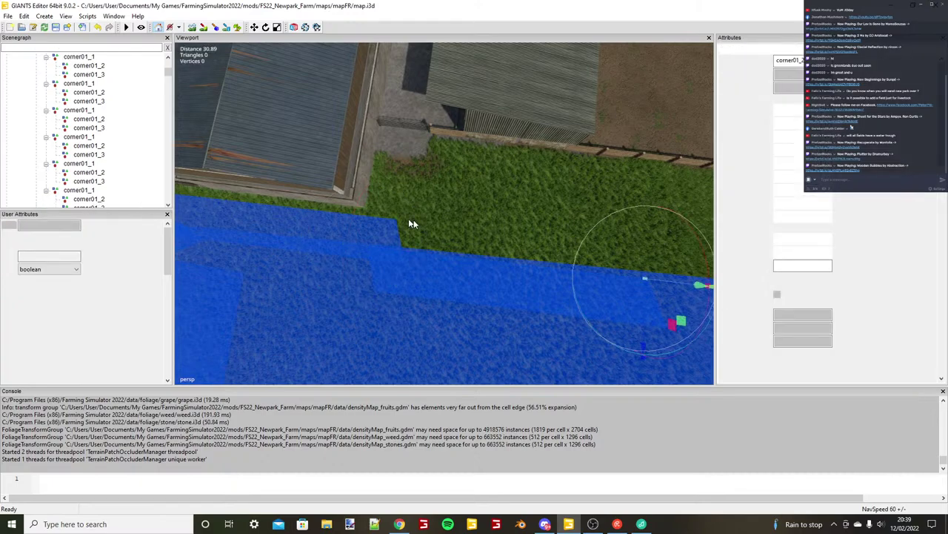
{"action": "left_click_drag", "start_coordinate": [416, 224], "coordinate": [372, 213], "text": "alt"}
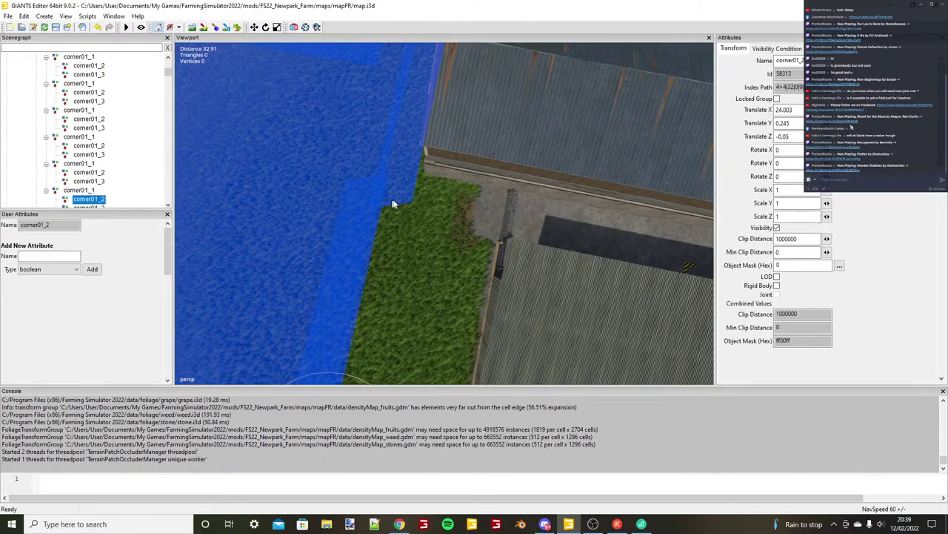
{"action": "key", "text": "ctrl+b"}
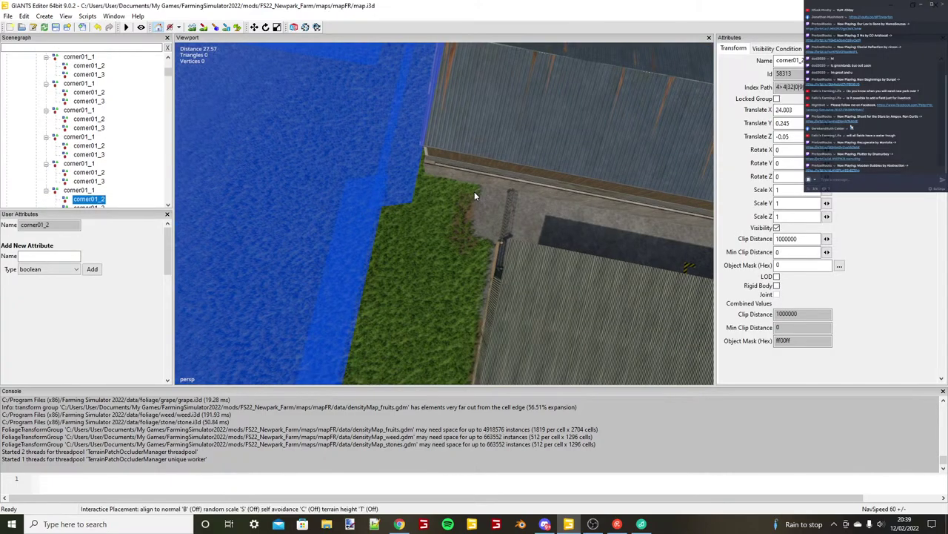
{"action": "left_click", "coordinate": [474, 192]}
{"action": "scroll", "coordinate": [474, 192], "scroll_direction": "up", "scroll_amount": 1}
{"action": "left_click_drag", "start_coordinate": [475, 189], "coordinate": [475, 187]}
{"action": "middle_click_drag", "start_coordinate": [410, 221], "coordinate": [408, 206], "text": "alt"}
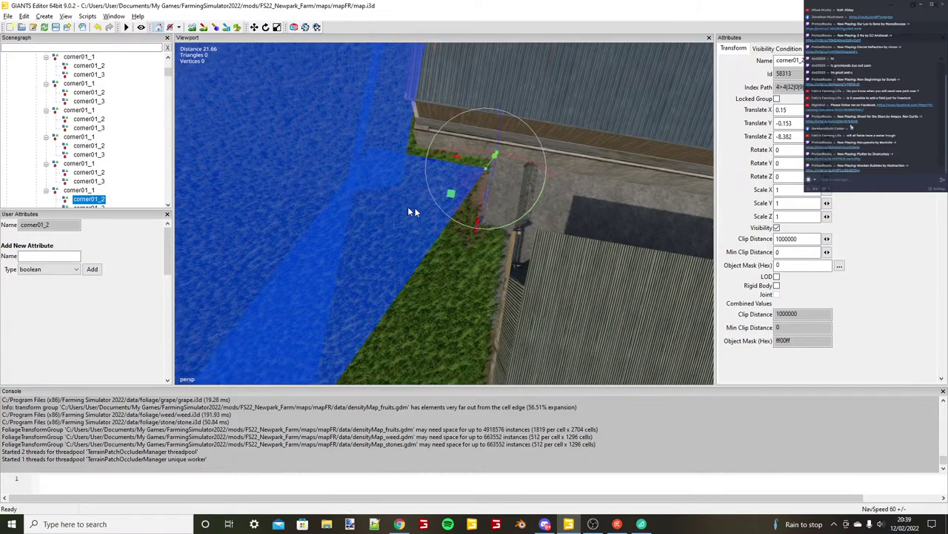
Place the tenth area's corner01_3 on the grass beyond the field edge, near X 5.5, Y -0.1, Z -7.9.
{"action": "left_click_drag", "start_coordinate": [408, 207], "coordinate": [504, 208], "text": "alt"}
{"action": "left_click", "coordinate": [94, 206]}
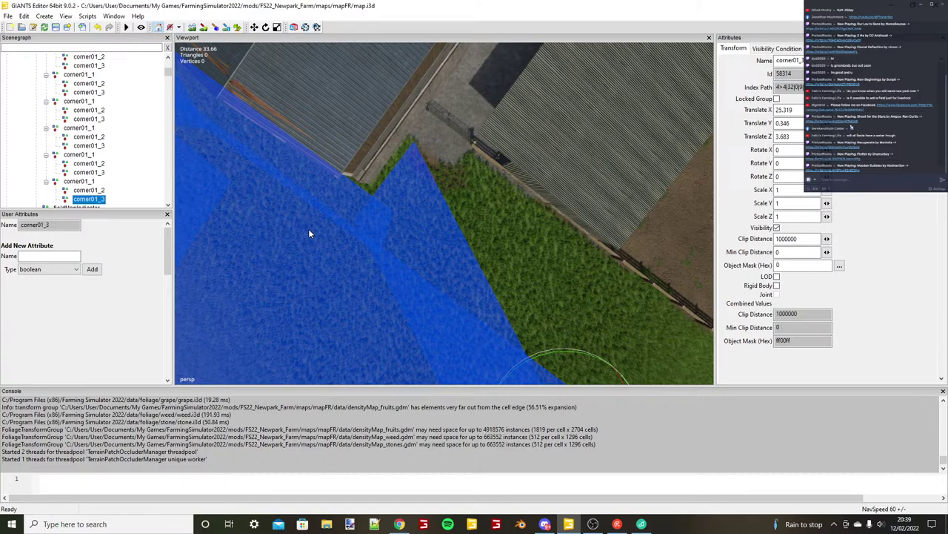
{"action": "left_click", "coordinate": [454, 210]}
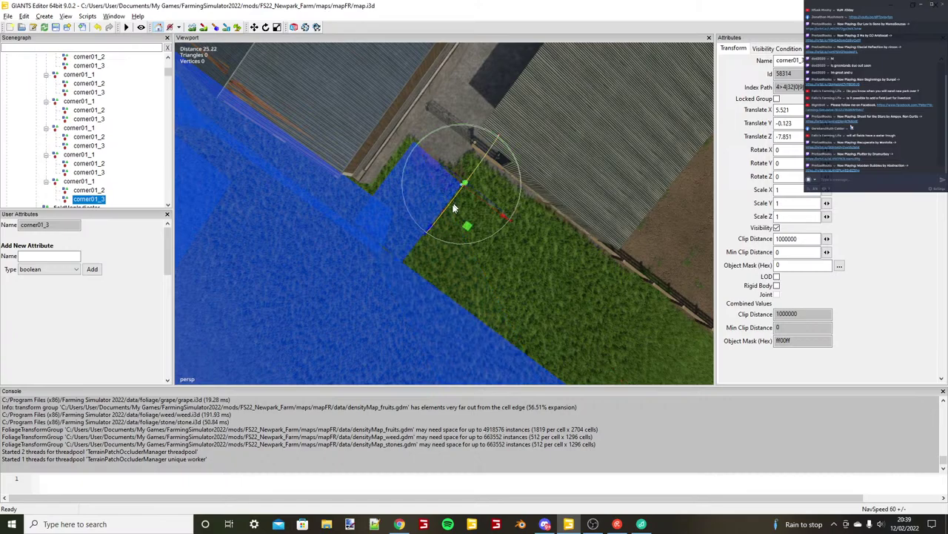
{"action": "scroll", "coordinate": [454, 206], "scroll_direction": "up", "scroll_amount": 2}
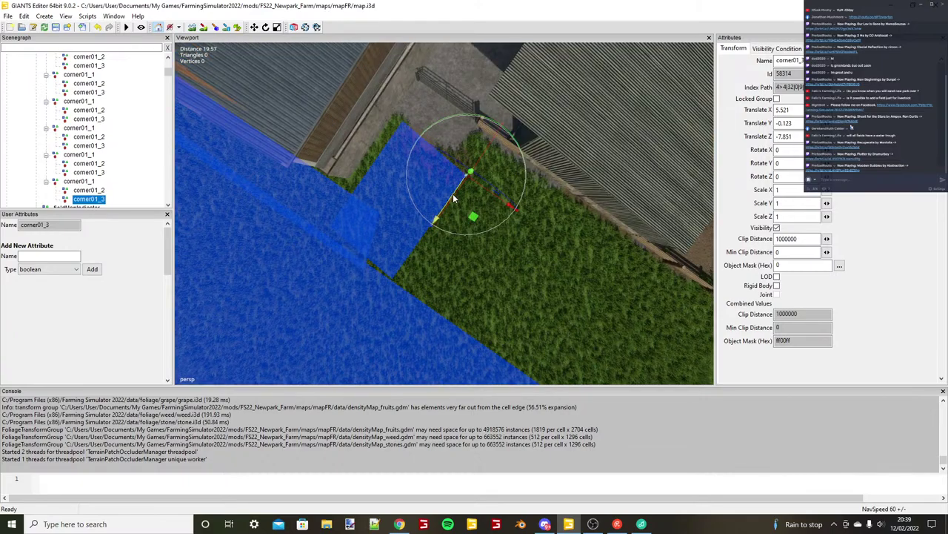
{"action": "left_click_drag", "start_coordinate": [454, 196], "coordinate": [448, 206], "text": "alt"}
Duplicate the tenth corner01_1 and place the copy at the grass edge beside the concrete yard, about X 547.0, Y 74.1, Z 417.2.
{"action": "left_click", "coordinate": [81, 185]}
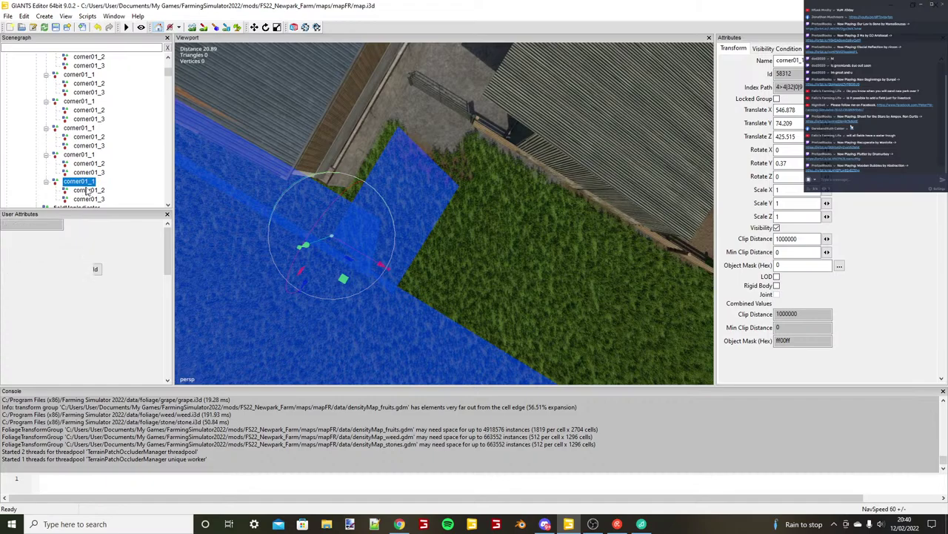
{"action": "key", "text": "ctrl+d"}
{"action": "key", "text": "ctrl+b"}
{"action": "left_click_drag", "start_coordinate": [399, 133], "coordinate": [398, 185], "text": "alt"}
{"action": "scroll", "coordinate": [398, 185], "scroll_direction": "up", "scroll_amount": 3}
Place the eleventh area's corner01_2 along the concrete yard's edge, at about X 4.9, Y 0.0, Z -0.1.
{"action": "left_click", "coordinate": [65, 206]}
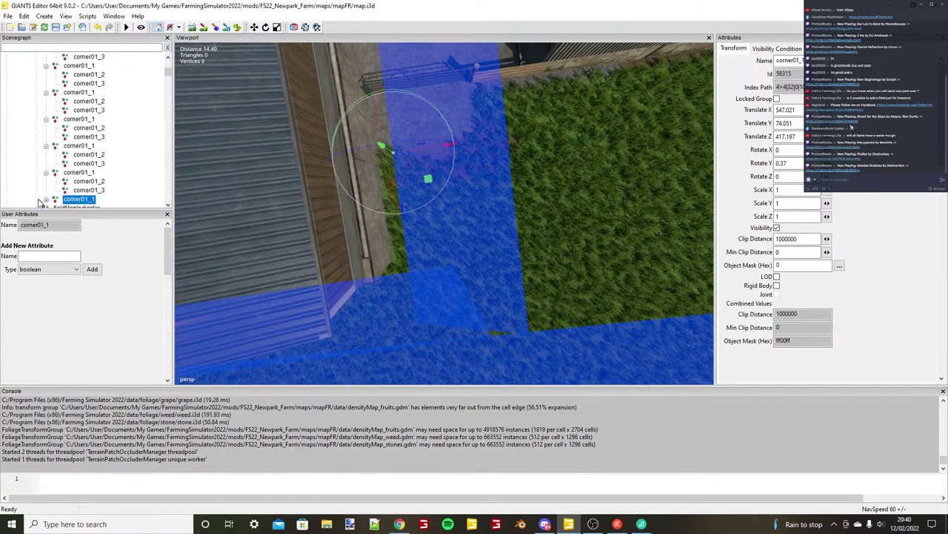
{"action": "left_click", "coordinate": [45, 200]}
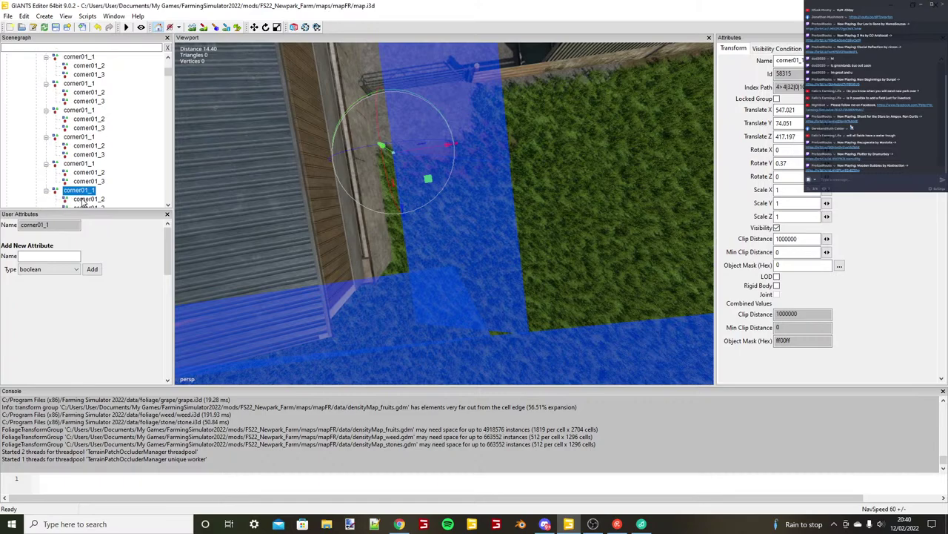
{"action": "left_click", "coordinate": [83, 201]}
{"action": "left_click_drag", "start_coordinate": [478, 159], "coordinate": [441, 159], "text": "alt"}
{"action": "key", "text": "ctrl+b"}
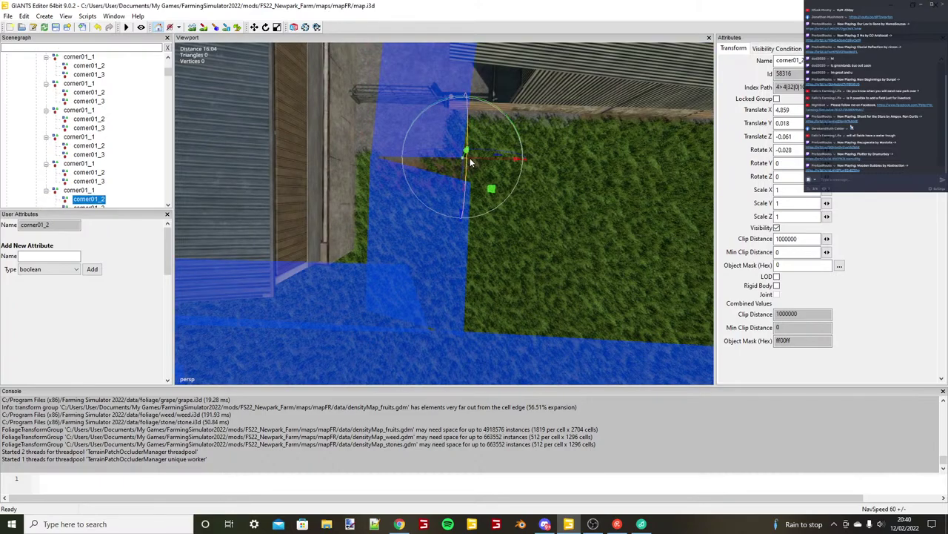
Place the eleventh area's corner01_3 to overlap the tenth area, at about X 4.7, Y 0.1, Z 2.3.
{"action": "left_click", "coordinate": [94, 205]}
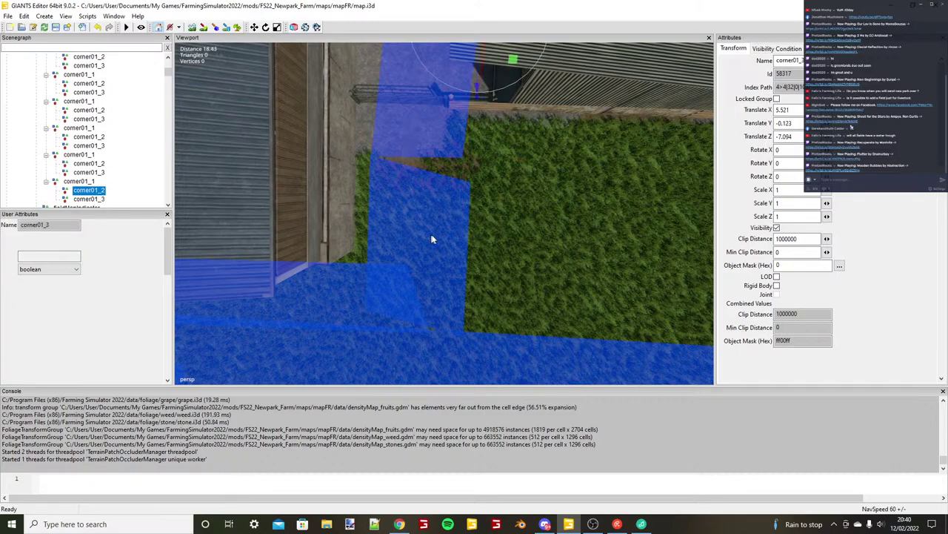
{"action": "key", "text": "ctrl+b"}
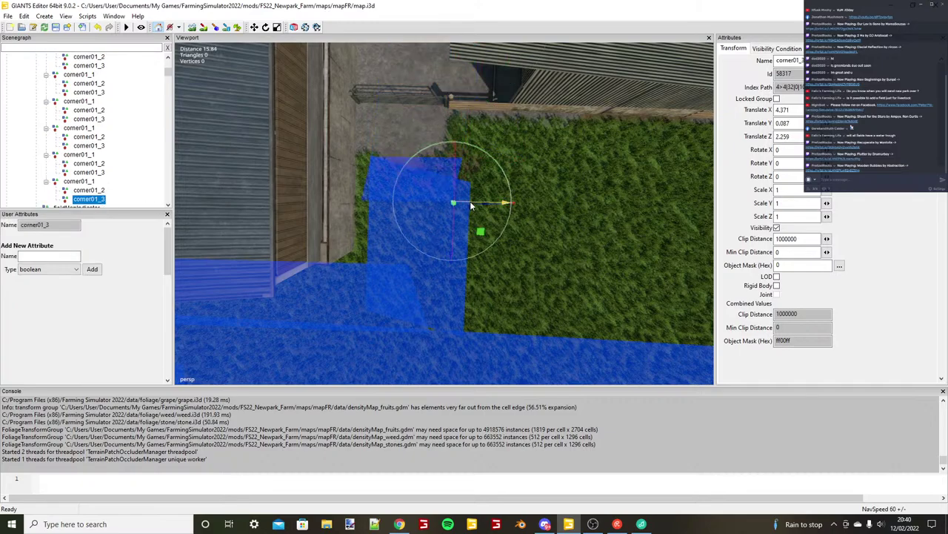
{"action": "left_click_drag", "start_coordinate": [471, 205], "coordinate": [480, 207]}
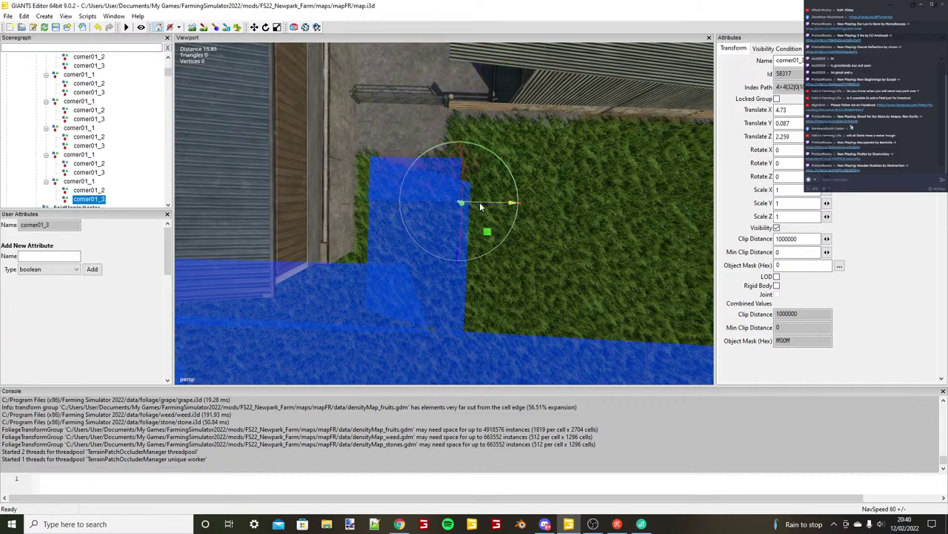
Duplicate the eleventh corner01_1 and place the copy where the grass meets the concrete yard's corner, about X 551.3, Y 74.0, Z 415.2.
{"action": "left_click", "coordinate": [84, 182]}
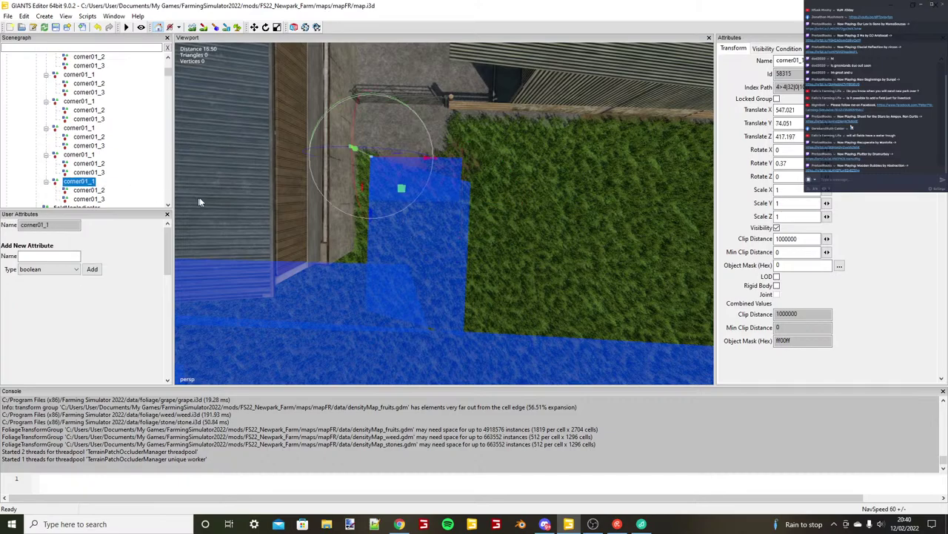
{"action": "key", "text": "ctrl+d"}
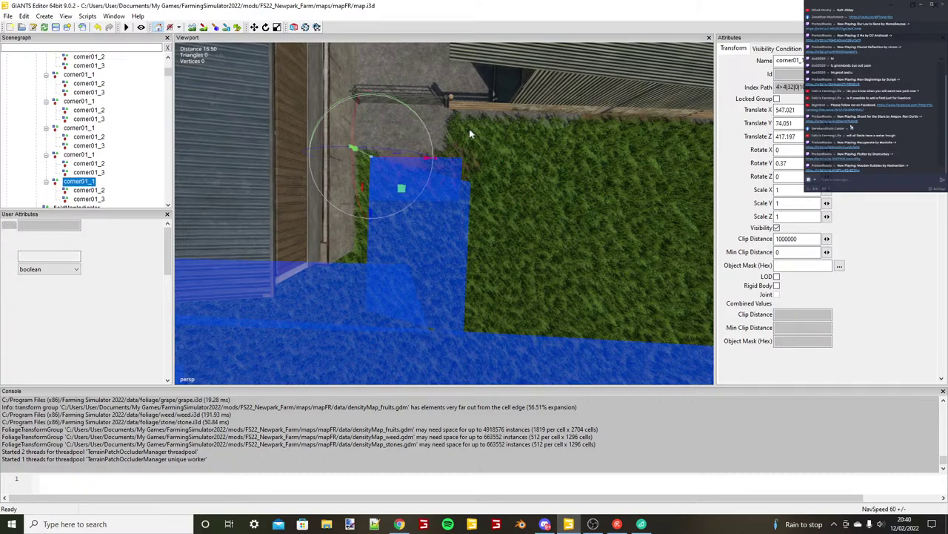
{"action": "left_click", "coordinate": [469, 128]}
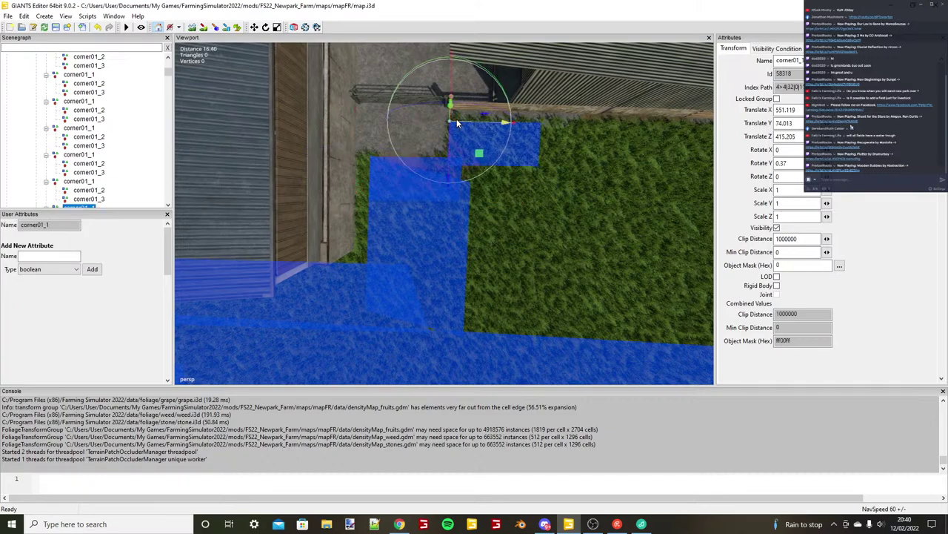
{"action": "left_click_drag", "start_coordinate": [457, 123], "coordinate": [460, 123]}
{"action": "left_click_drag", "start_coordinate": [460, 123], "coordinate": [457, 156], "text": "alt"}
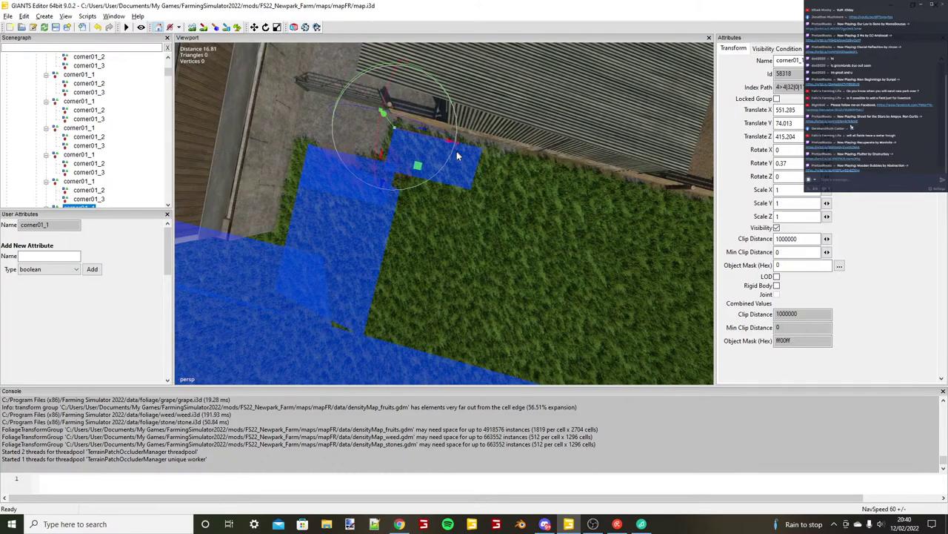
Extend the twelfth area past the fenced dirt yard with corner01_2 inside the covered field, at about X 34.5, Y 0.4, Z 0.8.
{"action": "double_click", "coordinate": [73, 206]}
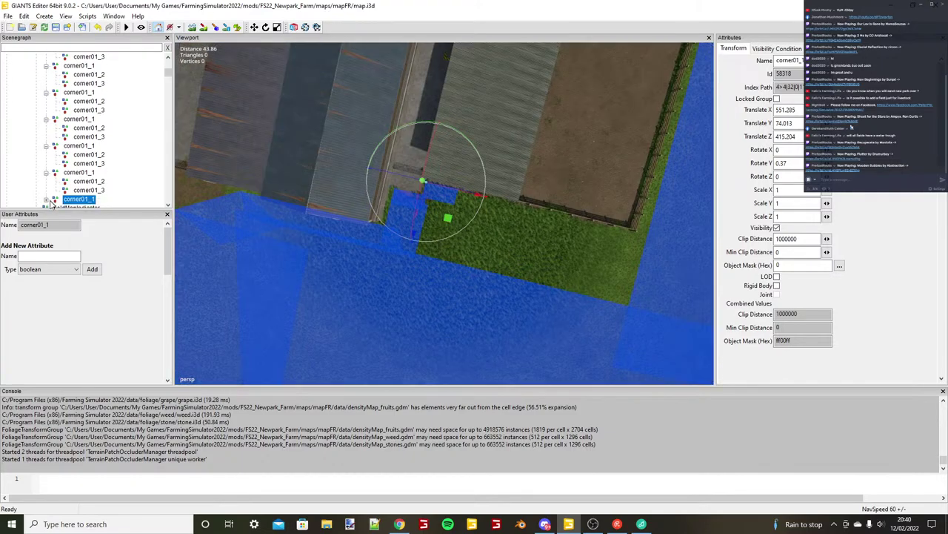
{"action": "left_click", "coordinate": [92, 205]}
{"action": "scroll", "coordinate": [513, 236], "scroll_direction": "up", "scroll_amount": 4}
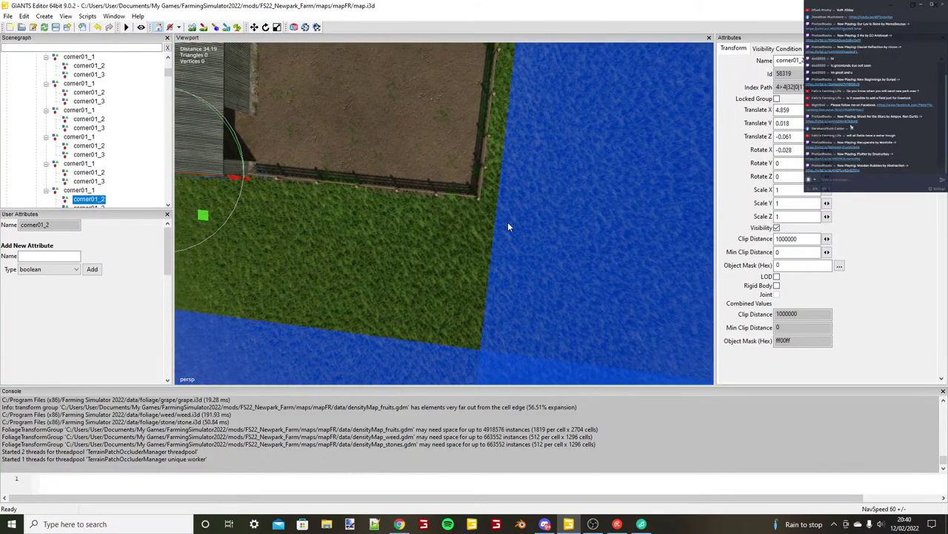
{"action": "key", "text": "ctrl+b"}
{"action": "scroll", "coordinate": [521, 225], "scroll_direction": "down", "scroll_amount": 3}
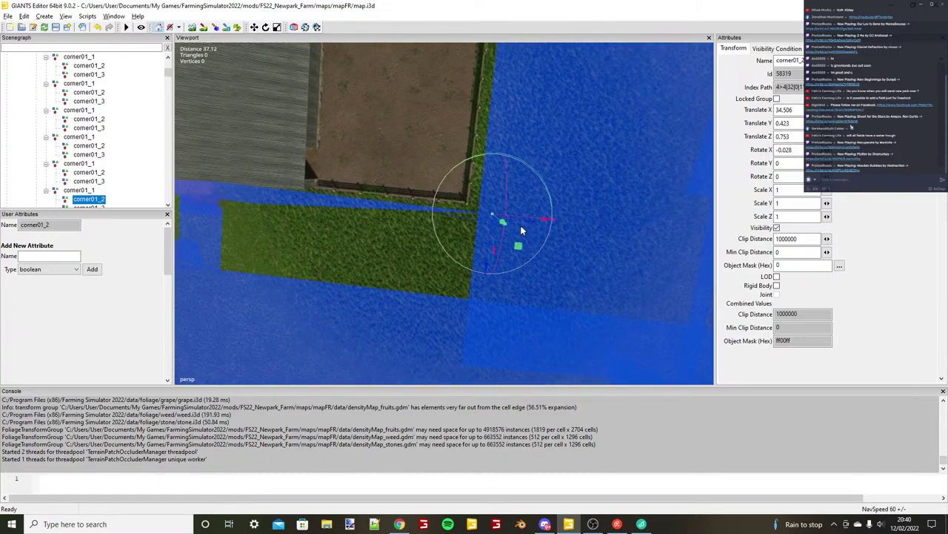
{"action": "left_click_drag", "start_coordinate": [521, 230], "coordinate": [549, 257], "text": "alt"}
Place the twelfth area's corner01_3 inside the covered field to fill the remaining grass strip, at about X 34.4, Y 2.4, Z 12.7.
{"action": "left_click", "coordinate": [96, 206]}
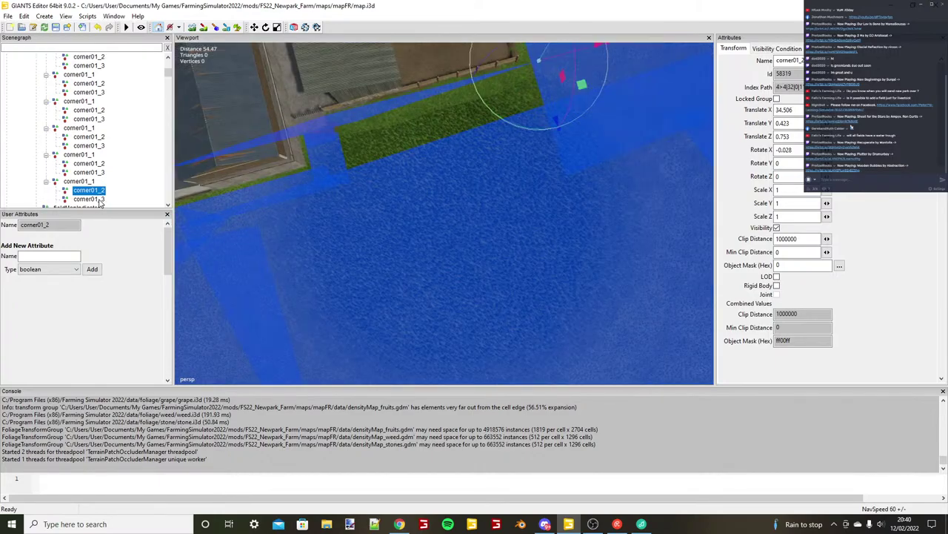
{"action": "left_click_drag", "start_coordinate": [476, 180], "coordinate": [280, 228], "text": "alt"}
{"action": "key", "text": "ctrl+b"}
{"action": "scroll", "coordinate": [501, 312], "scroll_direction": "down", "scroll_amount": 2}
{"action": "scroll", "coordinate": [83, 196], "scroll_direction": "down", "scroll_amount": 1}
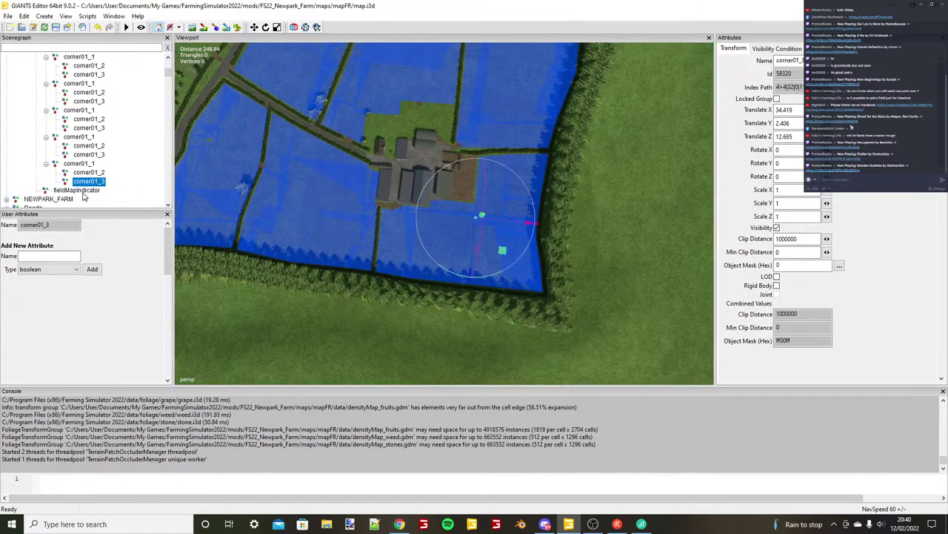
Check the position of field33's fieldMapIndicator and collapse the field's fieldDimensions group.
{"action": "left_click", "coordinate": [80, 190]}
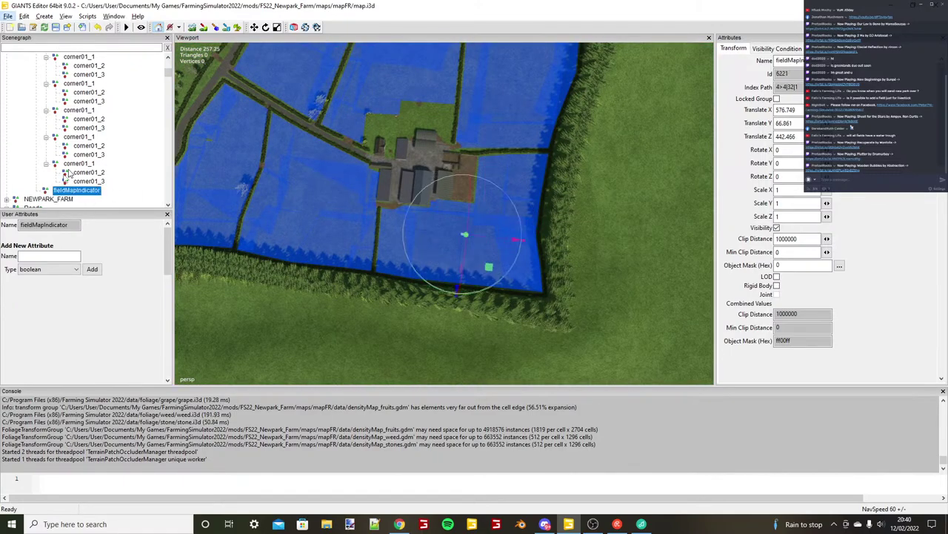
{"action": "scroll", "coordinate": [68, 173], "scroll_direction": "up", "scroll_amount": 4}
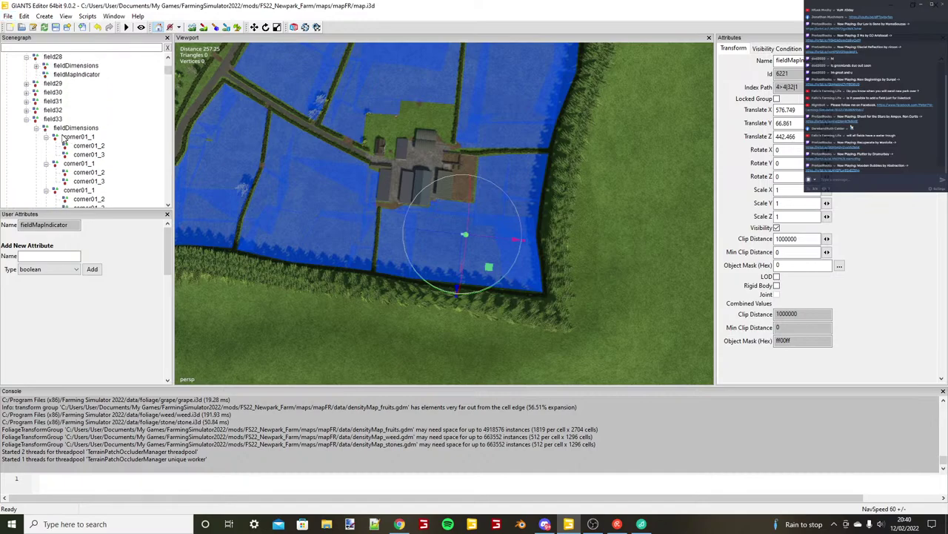
{"action": "left_click", "coordinate": [36, 127]}
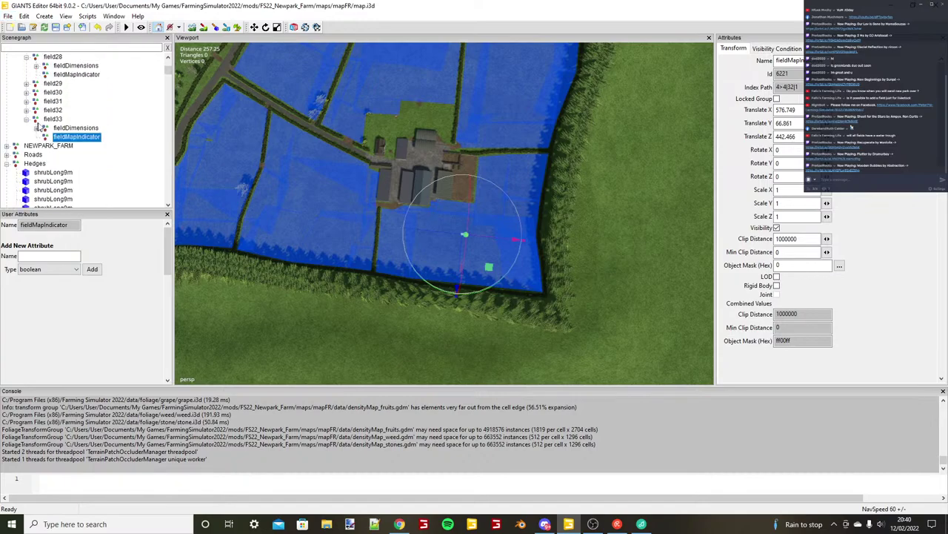
Add a boolean user attribute named fieldGrassMission to field33 and enable it.
{"action": "left_click", "coordinate": [53, 118]}
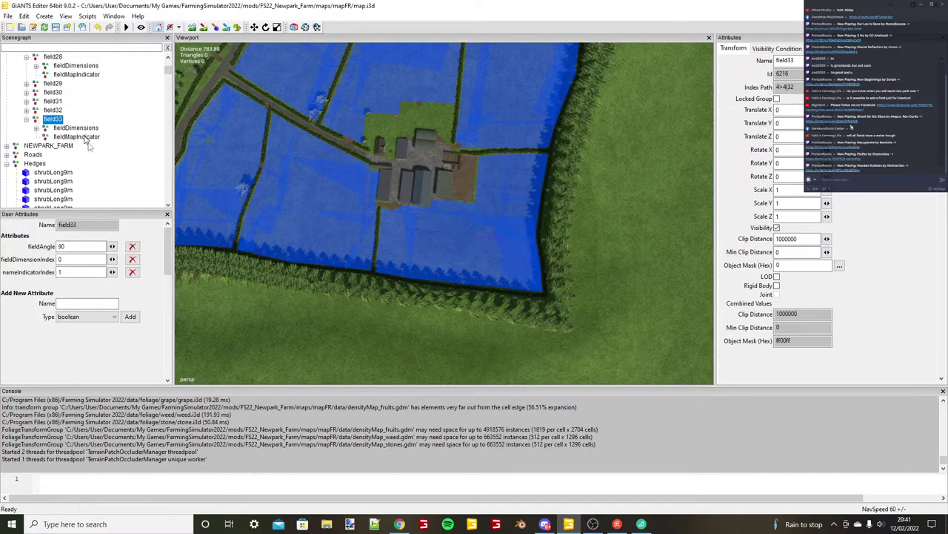
{"action": "left_click", "coordinate": [87, 303]}
{"action": "type", "text": "fieldGrassMisso"}
{"action": "key", "text": "BackSpace"}
{"action": "left_click", "coordinate": [130, 317]}
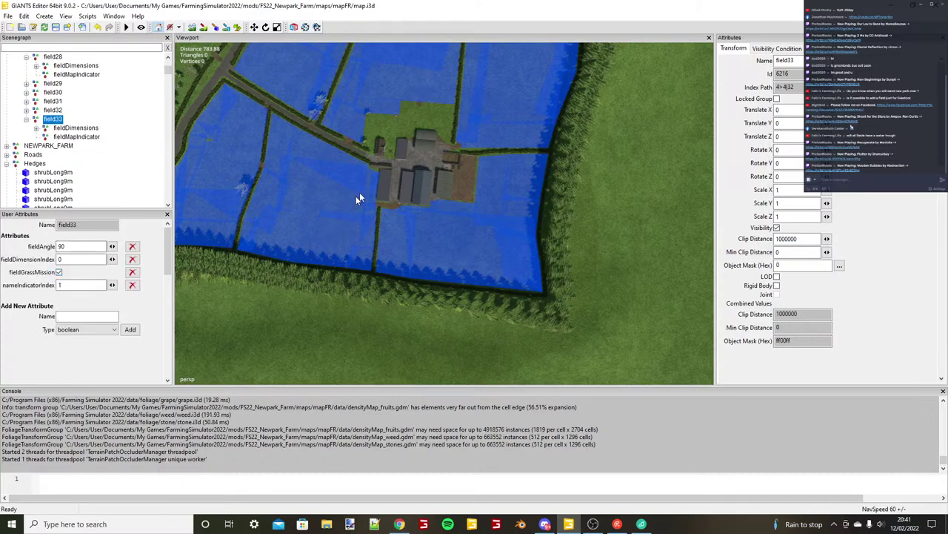
Go to the gated field entrance beside the road and activate terrain texture painting there.
{"action": "left_click_drag", "start_coordinate": [359, 196], "coordinate": [593, 232], "text": "alt"}
{"action": "scroll", "coordinate": [593, 232], "scroll_direction": "up", "scroll_amount": 3}
{"action": "left_click_drag", "start_coordinate": [429, 249], "coordinate": [331, 235], "text": "alt"}
{"action": "middle_click_drag", "start_coordinate": [331, 235], "coordinate": [500, 256], "text": "alt"}
{"action": "scroll", "coordinate": [500, 256], "scroll_direction": "up", "scroll_amount": 2}
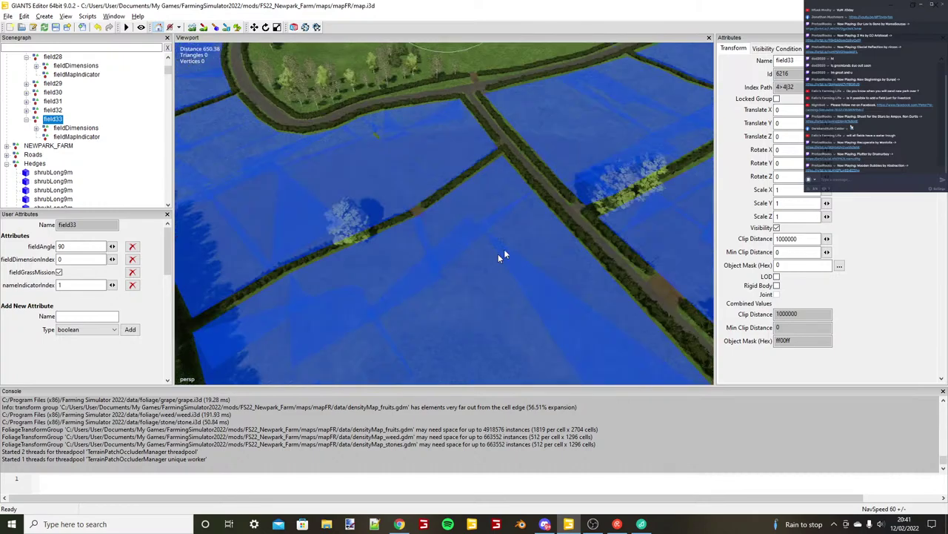
{"action": "right_click_drag", "start_coordinate": [498, 254], "coordinate": [384, 291]}
{"action": "scroll", "coordinate": [384, 292], "scroll_direction": "up", "scroll_amount": 3}
{"action": "left_click_drag", "start_coordinate": [384, 291], "coordinate": [457, 331], "text": "alt"}
{"action": "scroll", "coordinate": [430, 267], "scroll_direction": "up", "scroll_amount": 3}
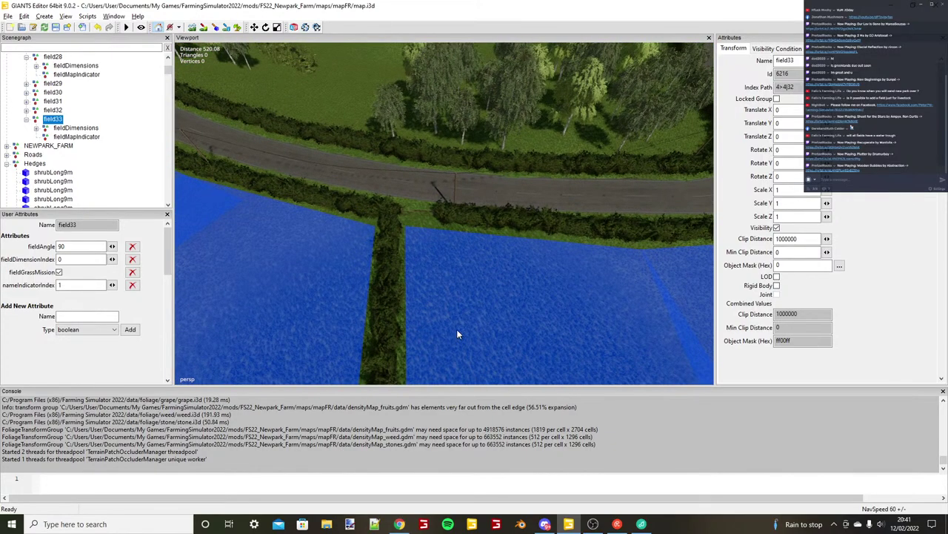
{"action": "scroll", "coordinate": [458, 330], "scroll_direction": "up", "scroll_amount": 3}
{"action": "left_click", "coordinate": [202, 28]}
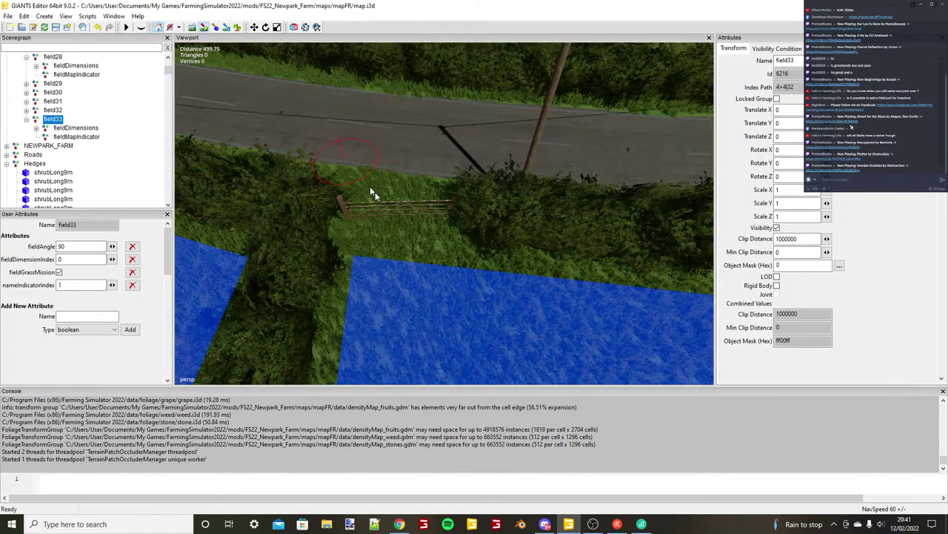
{"action": "left_click_drag", "start_coordinate": [432, 207], "coordinate": [438, 215], "text": "alt"}
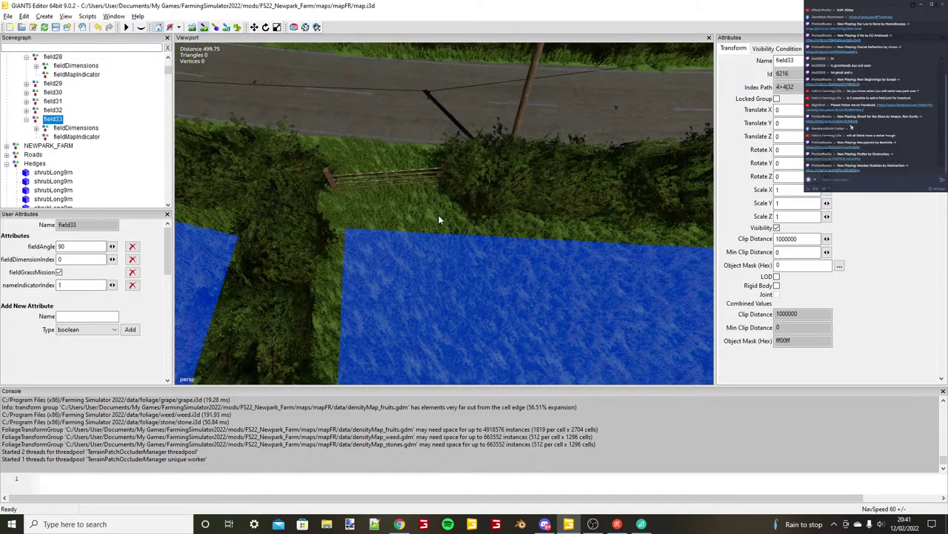
{"action": "right_click_drag", "start_coordinate": [438, 220], "coordinate": [435, 176]}
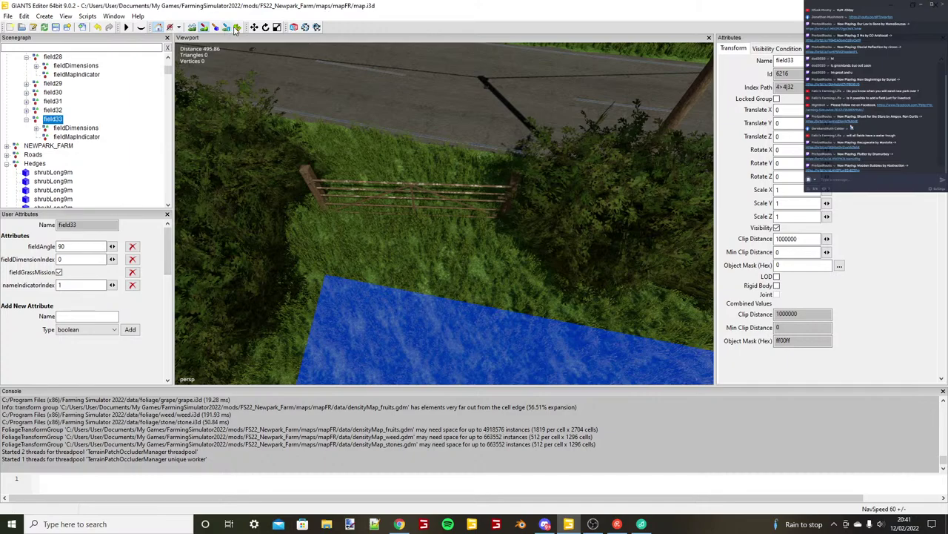
Display the Terrain Editing settings and close the User Attributes display.
{"action": "left_click", "coordinate": [113, 16]}
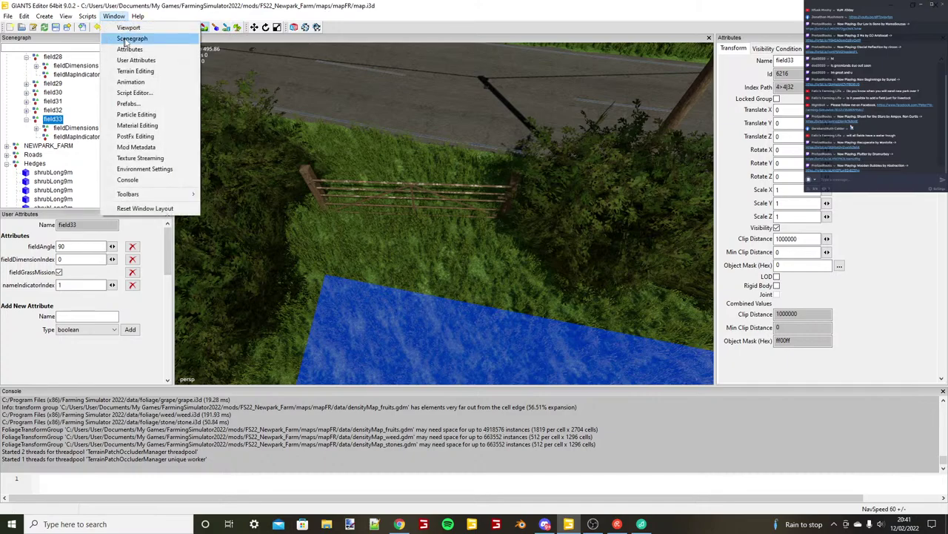
{"action": "left_click", "coordinate": [135, 70]}
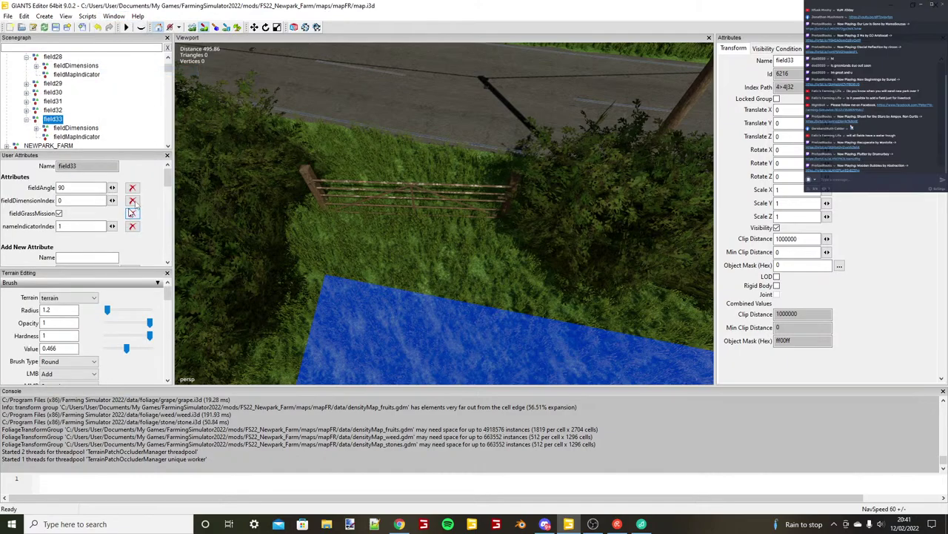
{"action": "left_click", "coordinate": [167, 156]}
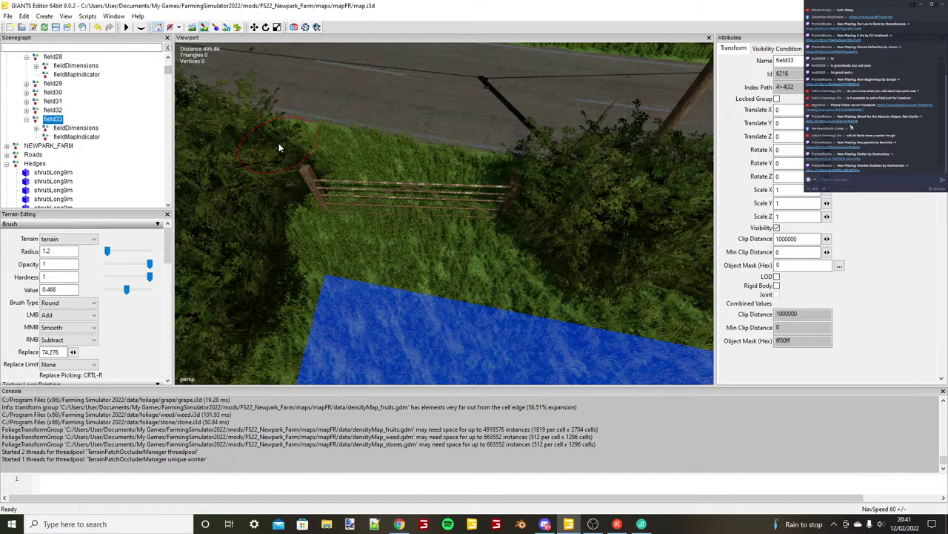
Choose DIRT_DARK as the texture layer for terrain painting.
{"action": "scroll", "coordinate": [158, 265], "scroll_direction": "down", "scroll_amount": 3}
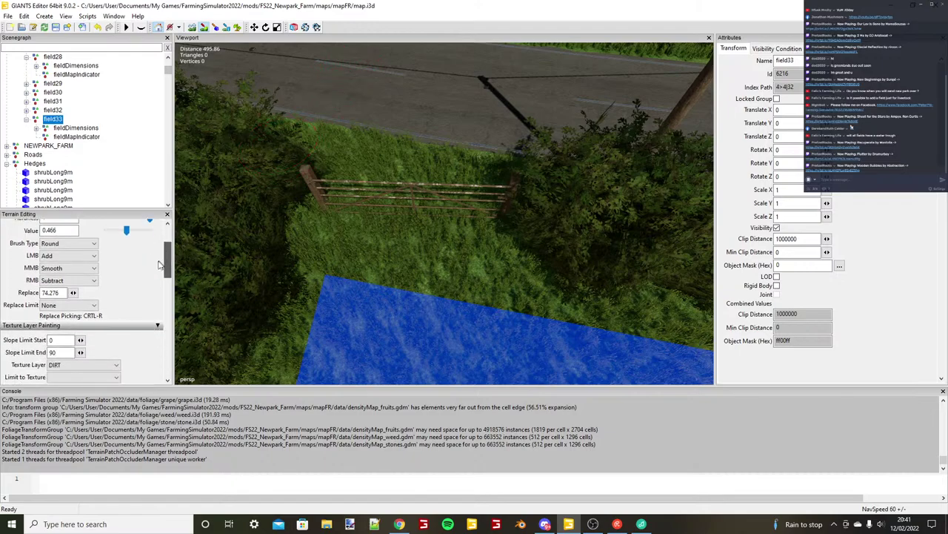
{"action": "scroll", "coordinate": [158, 264], "scroll_direction": "down", "scroll_amount": 3}
{"action": "left_click", "coordinate": [89, 305]}
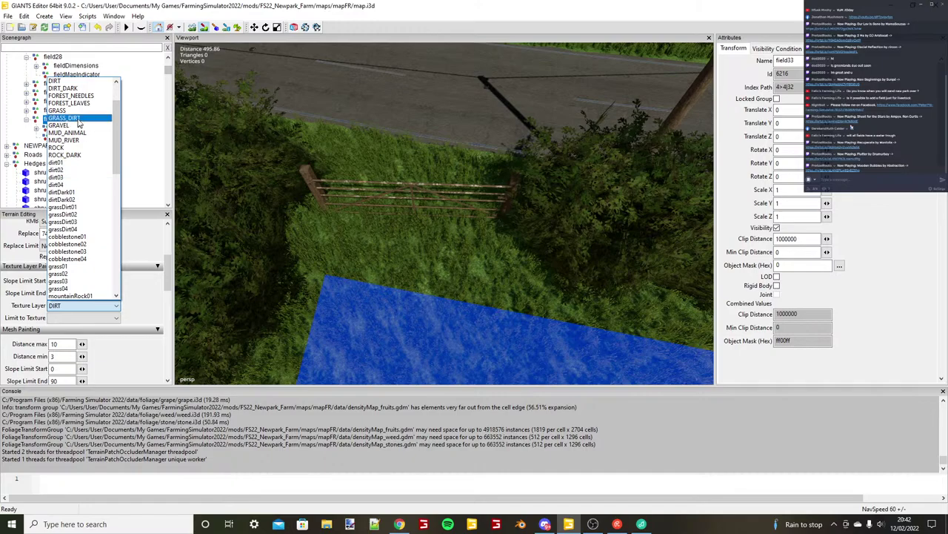
{"action": "left_click", "coordinate": [74, 89]}
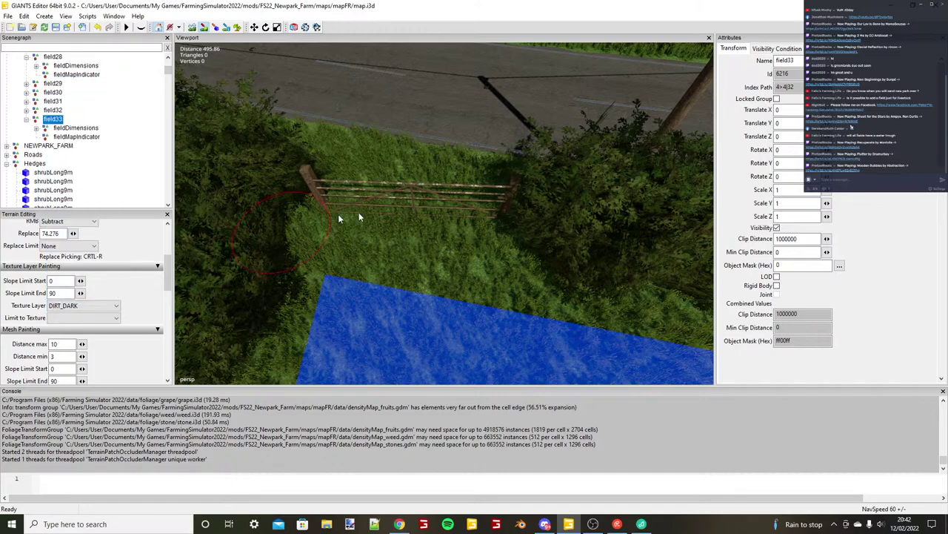
Switch the texture layer to DIRT and paint the ground through the gateway from the road verge into the field edge.
{"action": "scroll", "coordinate": [438, 186], "scroll_direction": "up", "scroll_amount": 1}
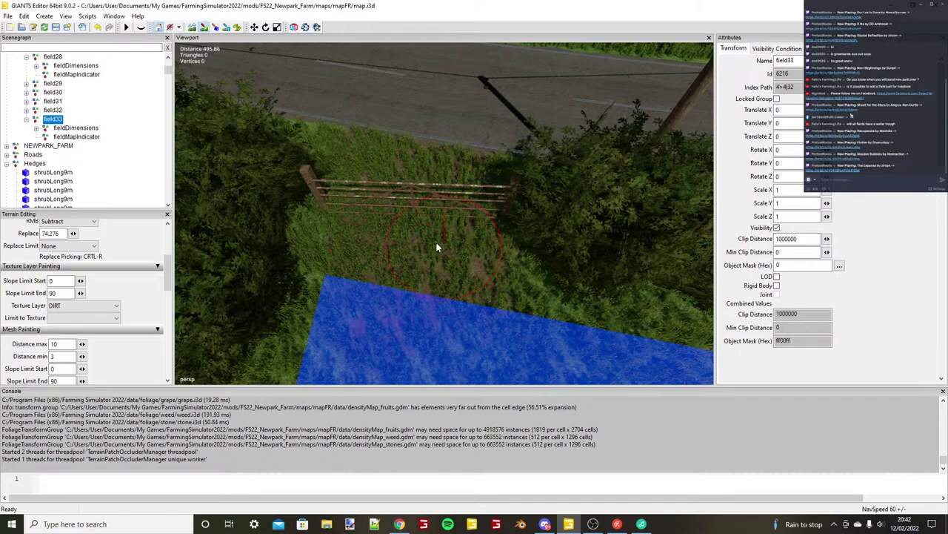
{"action": "scroll", "coordinate": [474, 196], "scroll_direction": "down", "scroll_amount": 4}
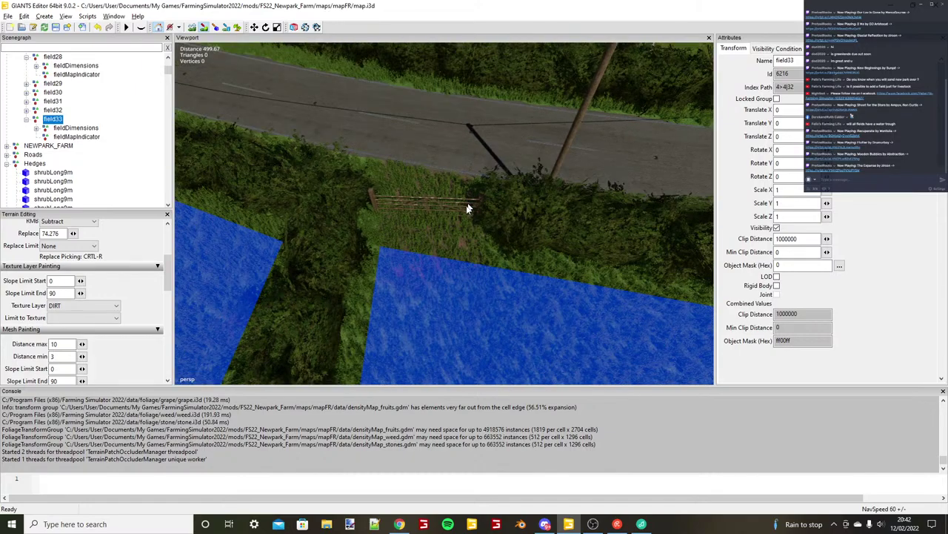
{"action": "scroll", "coordinate": [467, 209], "scroll_direction": "up", "scroll_amount": 3}
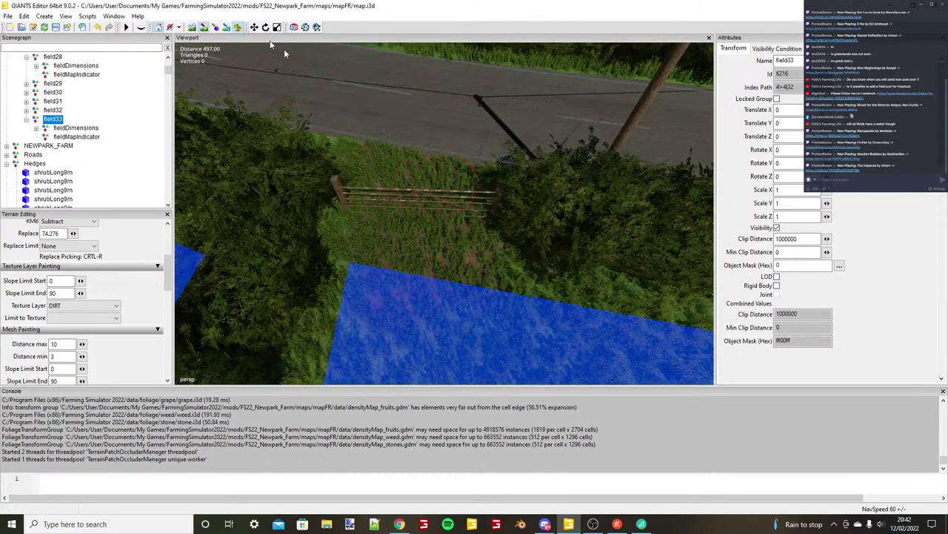
Clear the grass foliage from the dirt-painted gateway, from the road verge to the field edge.
{"action": "left_click", "coordinate": [434, 177]}
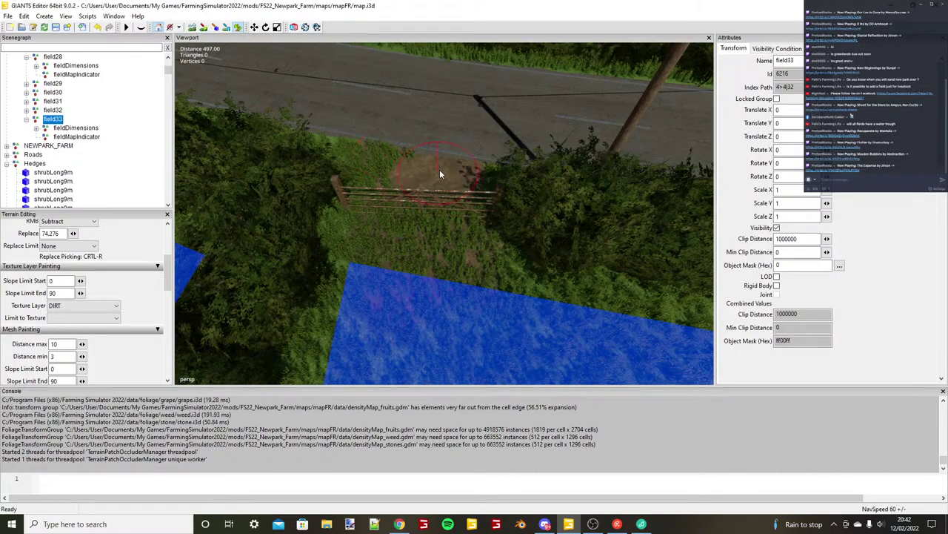
{"action": "mouse_move", "coordinate": [440, 169]}
{"action": "left_mouse_down"}
{"action": "mouse_move", "coordinate": [429, 259]}
{"action": "mouse_move", "coordinate": [405, 238]}
{"action": "left_mouse_up"}
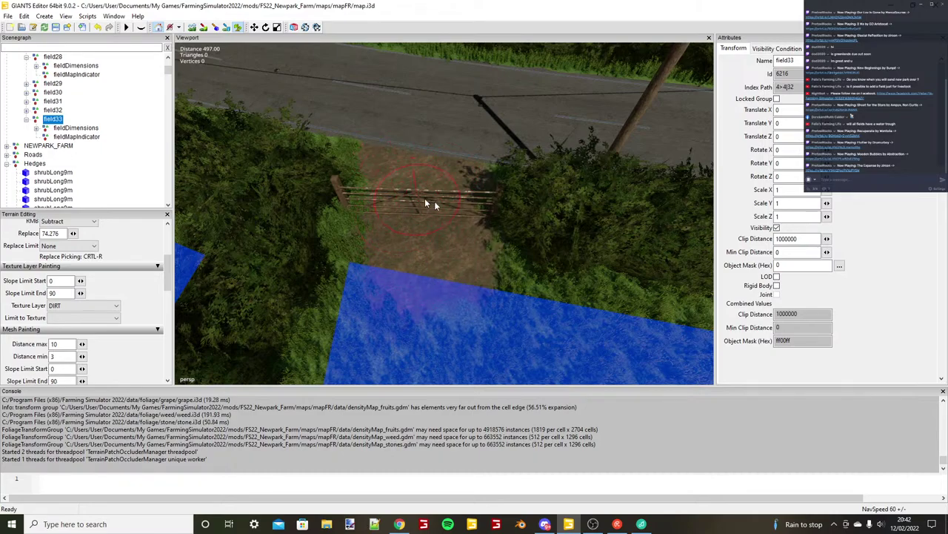
{"action": "mouse_move", "coordinate": [436, 206]}
{"action": "left_mouse_down", "text": "alt"}
{"action": "mouse_move", "coordinate": [525, 242]}
{"action": "mouse_move", "coordinate": [423, 228]}
{"action": "mouse_move", "coordinate": [501, 254]}
{"action": "left_mouse_up", "text": "alt"}
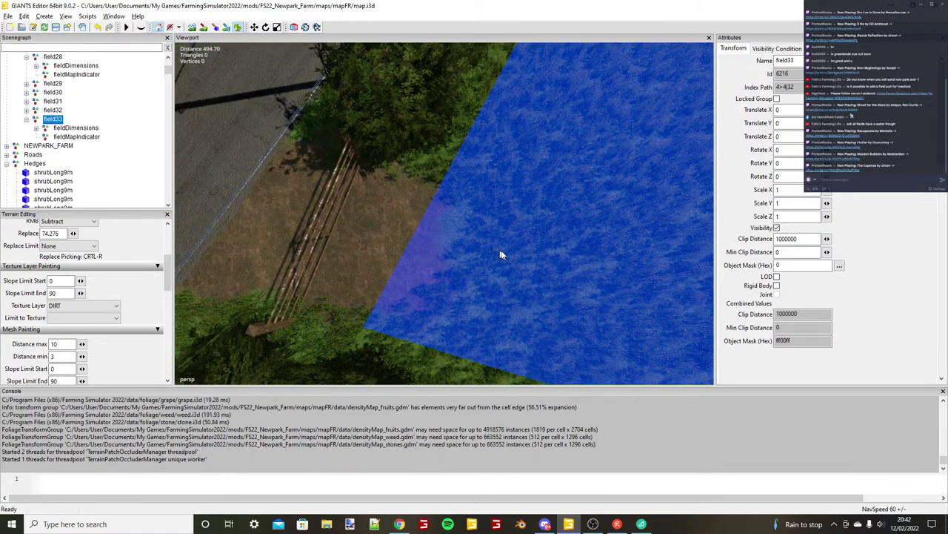
{"action": "right_click_drag", "start_coordinate": [500, 255], "coordinate": [446, 272]}
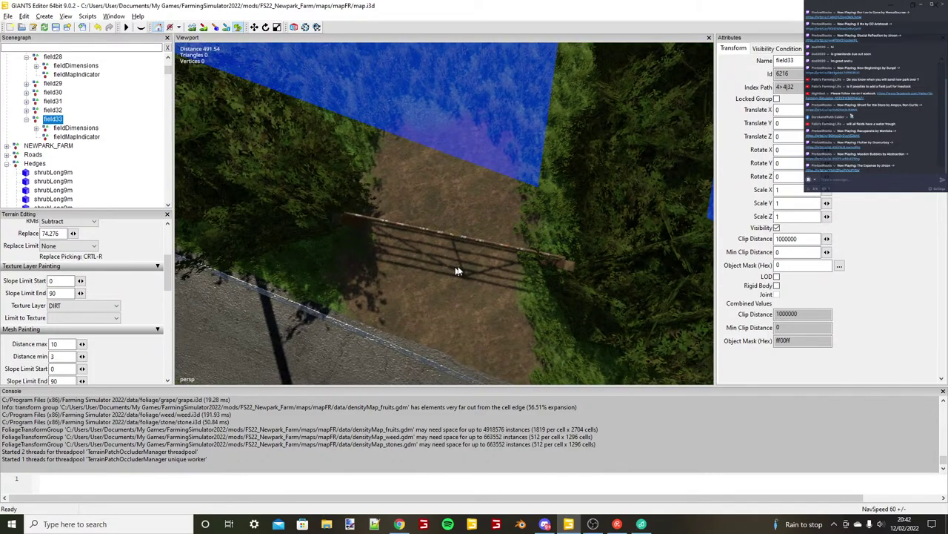
{"action": "left_click_drag", "start_coordinate": [458, 272], "coordinate": [425, 259], "text": "alt"}
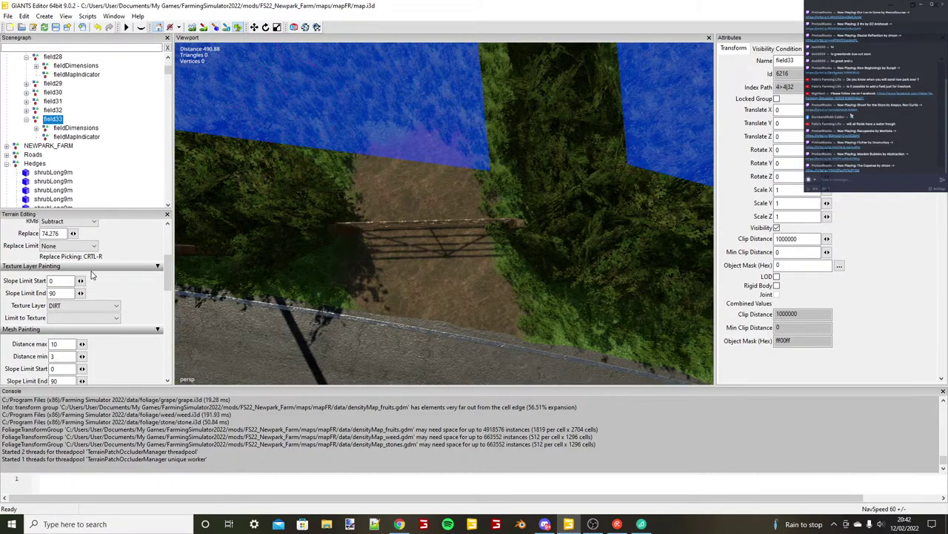
Set the grass foliage's layer state to harvest ready and paint a few tufts along the middle of the dirt gateway.
{"action": "scroll", "coordinate": [92, 275], "scroll_direction": "down", "scroll_amount": 8}
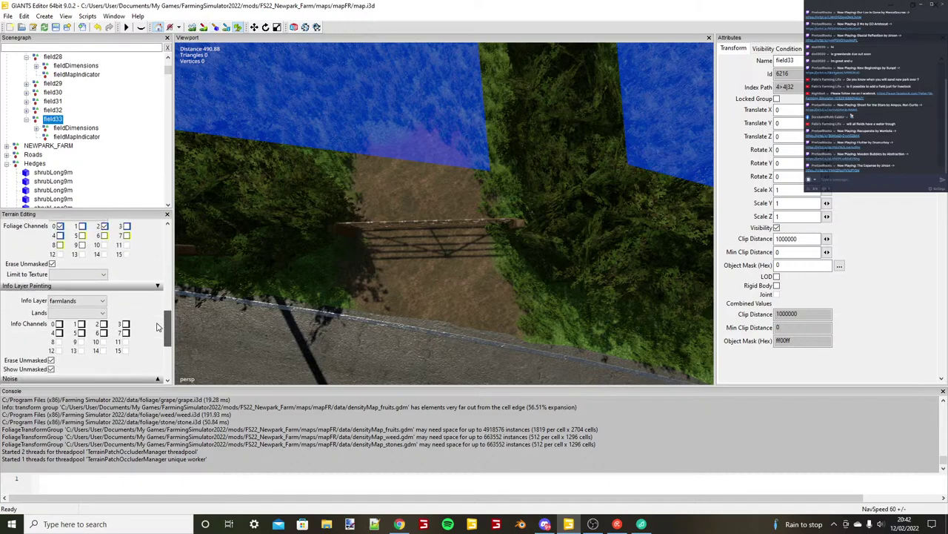
{"action": "scroll", "coordinate": [157, 326], "scroll_direction": "up", "scroll_amount": 5}
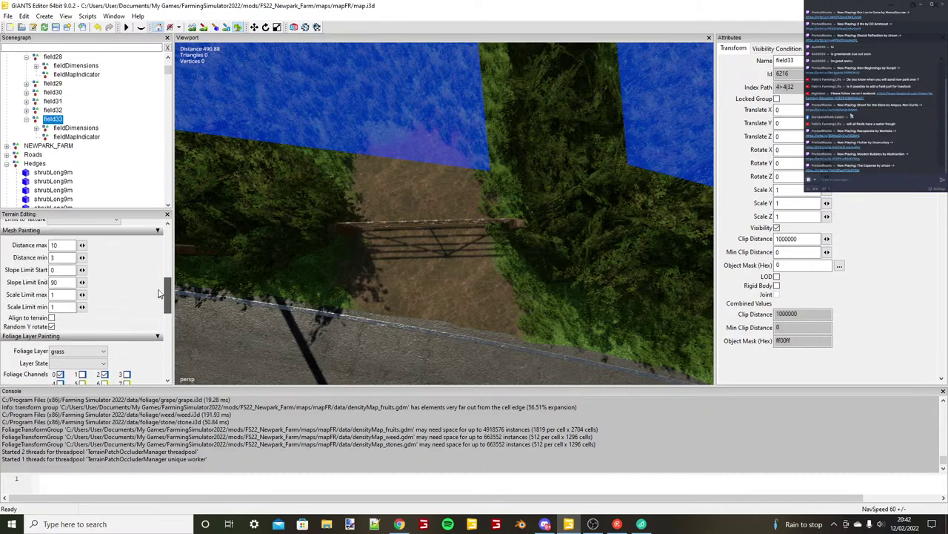
{"action": "scroll", "coordinate": [158, 294], "scroll_direction": "up", "scroll_amount": 2}
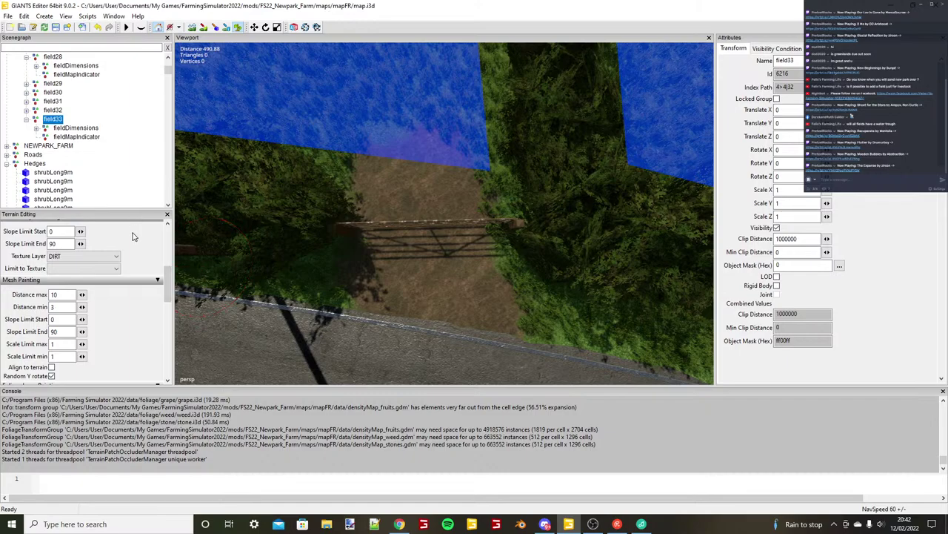
{"action": "left_click_drag", "start_coordinate": [170, 291], "coordinate": [173, 324]}
{"action": "left_click", "coordinate": [85, 343]}
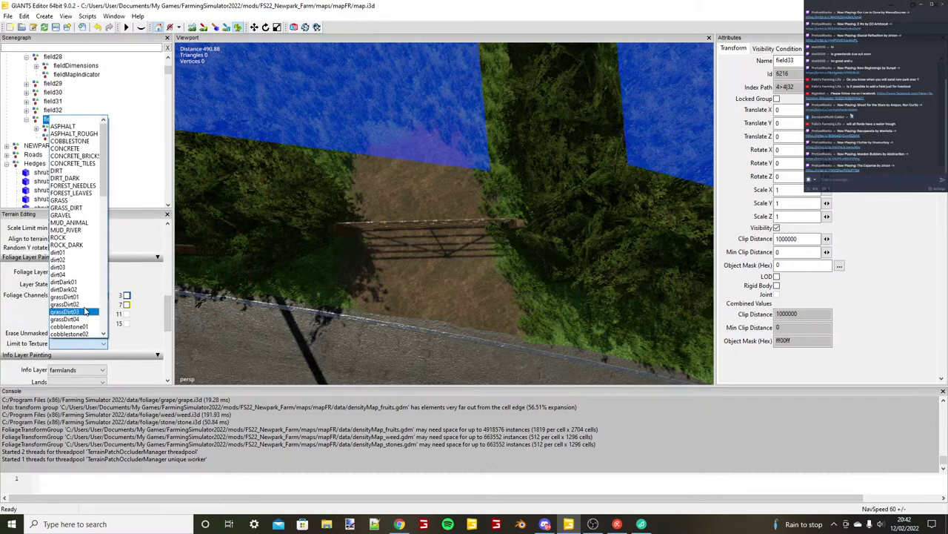
{"action": "left_click", "coordinate": [85, 310]}
{"action": "left_click", "coordinate": [85, 285]}
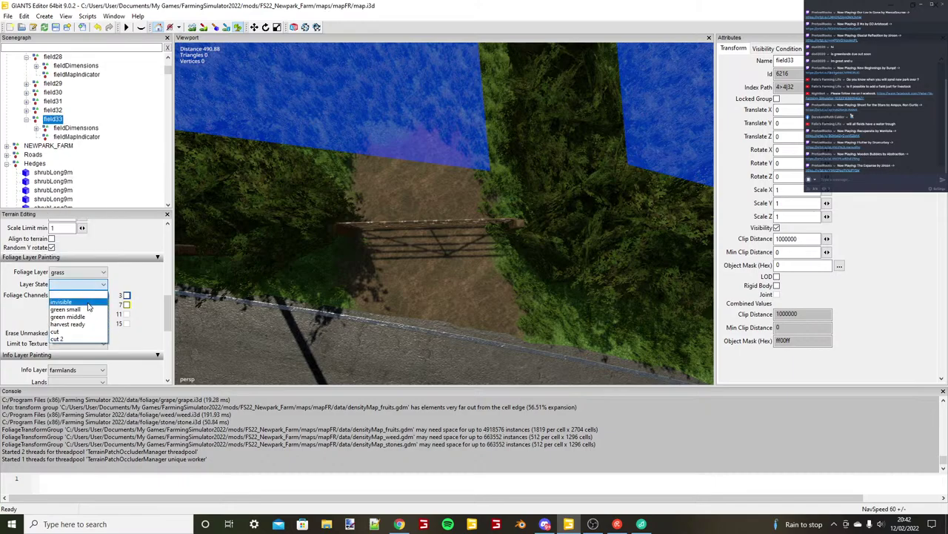
{"action": "left_click", "coordinate": [67, 323]}
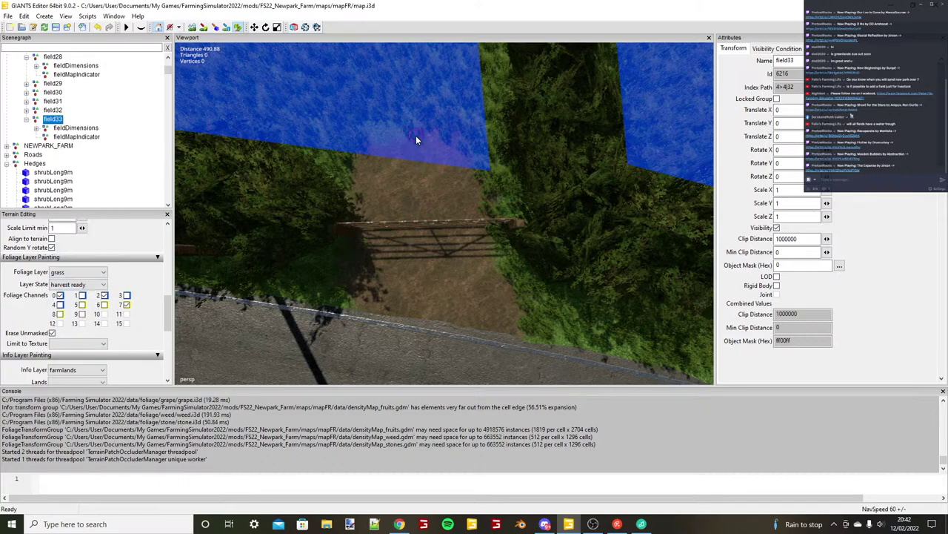
{"action": "left_click_drag", "start_coordinate": [416, 136], "coordinate": [429, 229]}
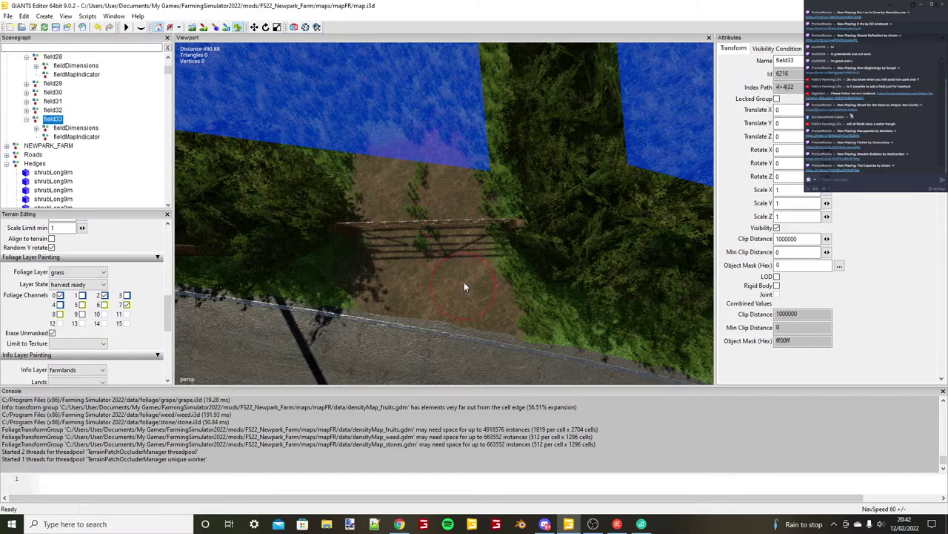
Go to the next overgrown gated entrance along the road and activate terrain texture painting there.
{"action": "scroll", "coordinate": [429, 273], "scroll_direction": "down", "scroll_amount": 3}
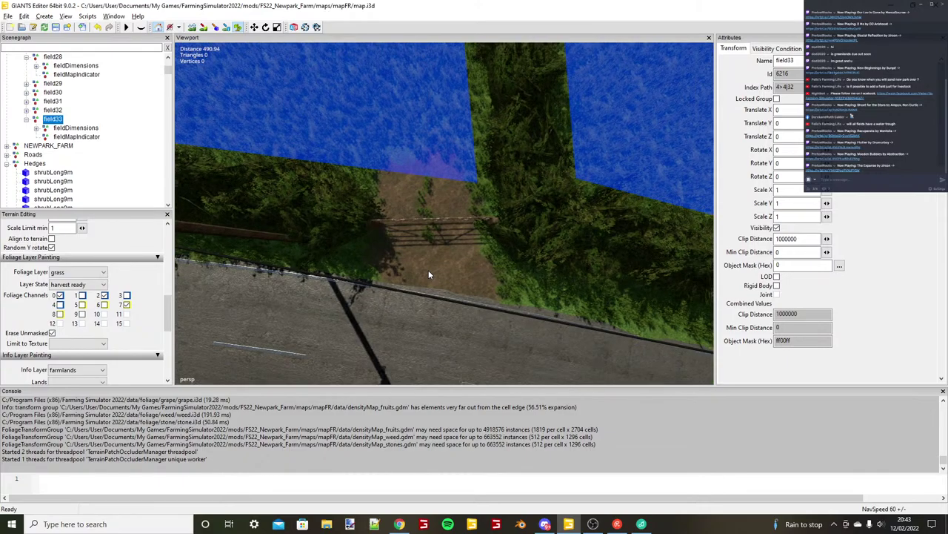
{"action": "scroll", "coordinate": [447, 231], "scroll_direction": "down", "scroll_amount": 4}
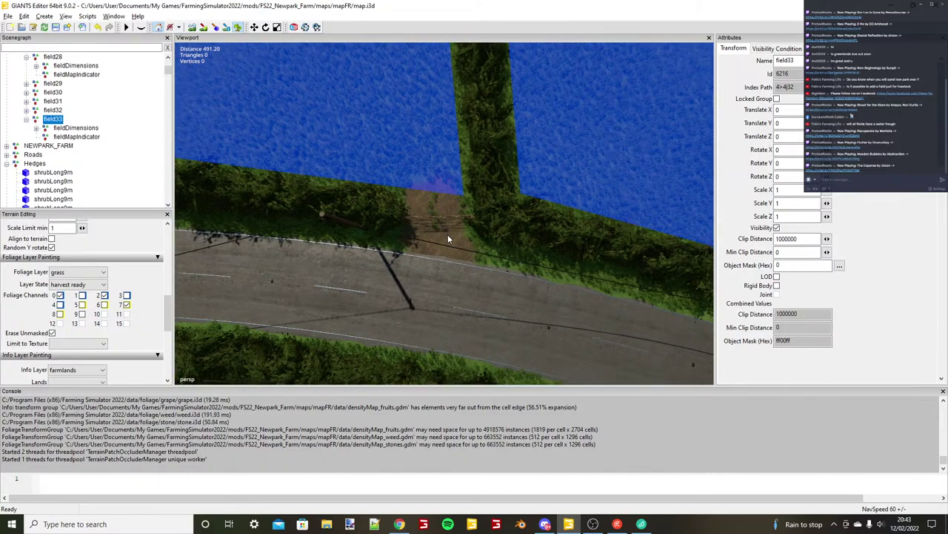
{"action": "mouse_move", "coordinate": [447, 235]}
{"action": "left_mouse_down", "text": "alt"}
{"action": "mouse_move", "coordinate": [331, 244]}
{"action": "mouse_move", "coordinate": [345, 237]}
{"action": "mouse_move", "coordinate": [355, 256]}
{"action": "mouse_move", "coordinate": [368, 325]}
{"action": "mouse_move", "coordinate": [370, 263]}
{"action": "mouse_move", "coordinate": [534, 165]}
{"action": "mouse_move", "coordinate": [383, 332]}
{"action": "mouse_move", "coordinate": [476, 272]}
{"action": "mouse_move", "coordinate": [436, 342]}
{"action": "mouse_move", "coordinate": [417, 307]}
{"action": "mouse_move", "coordinate": [486, 282]}
{"action": "mouse_move", "coordinate": [541, 206]}
{"action": "mouse_move", "coordinate": [476, 196]}
{"action": "mouse_move", "coordinate": [506, 215]}
{"action": "left_mouse_up", "text": "alt"}
{"action": "scroll", "coordinate": [534, 164], "scroll_direction": "up", "scroll_amount": 3}
{"action": "scroll", "coordinate": [477, 272], "scroll_direction": "up", "scroll_amount": 2}
{"action": "scroll", "coordinate": [486, 280], "scroll_direction": "up", "scroll_amount": 3}
{"action": "scroll", "coordinate": [475, 196], "scroll_direction": "up", "scroll_amount": 1}
{"action": "scroll", "coordinate": [507, 214], "scroll_direction": "up", "scroll_amount": 2}
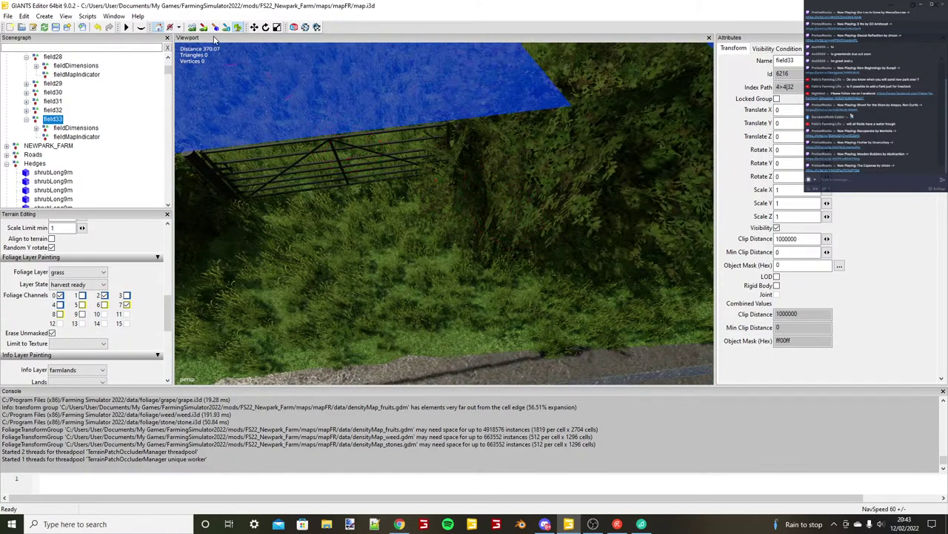
{"action": "left_click_drag", "start_coordinate": [215, 40], "coordinate": [325, 183], "text": "alt"}
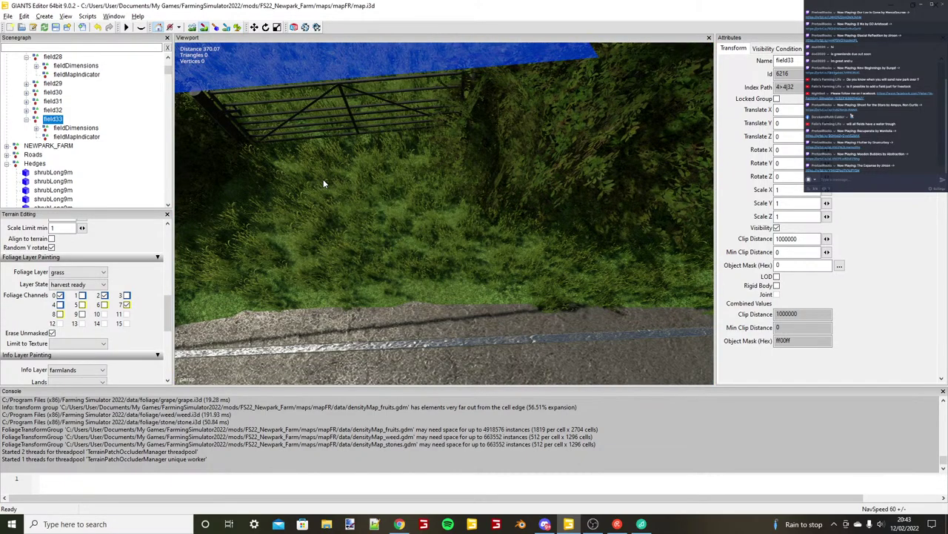
Use DIRT as the texture layer and paint the ground through this second gateway, from the roadside to the field edge.
{"action": "scroll", "coordinate": [323, 179], "scroll_direction": "down", "scroll_amount": 3}
{"action": "left_click_drag", "start_coordinate": [167, 304], "coordinate": [155, 270]}
{"action": "left_click", "coordinate": [89, 276]}
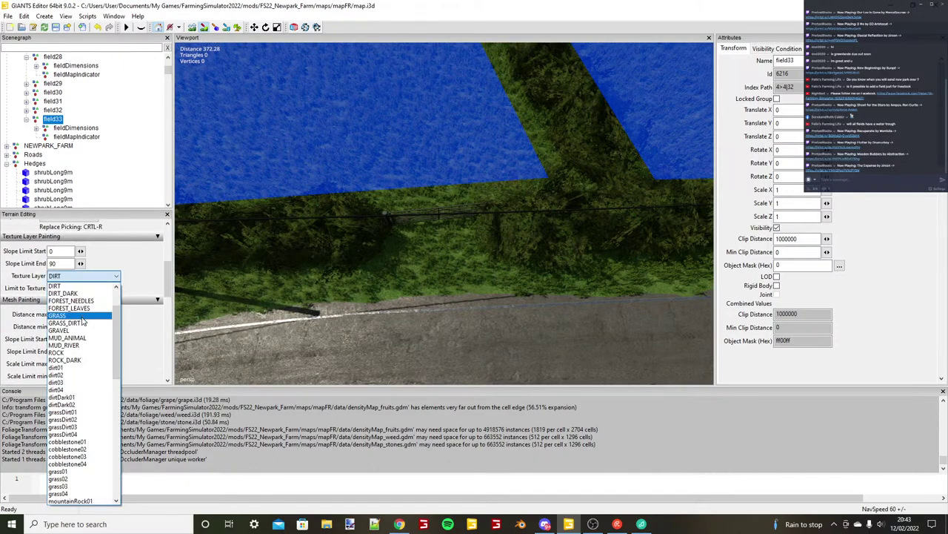
{"action": "left_click", "coordinate": [82, 317]}
{"action": "left_click", "coordinate": [85, 276]}
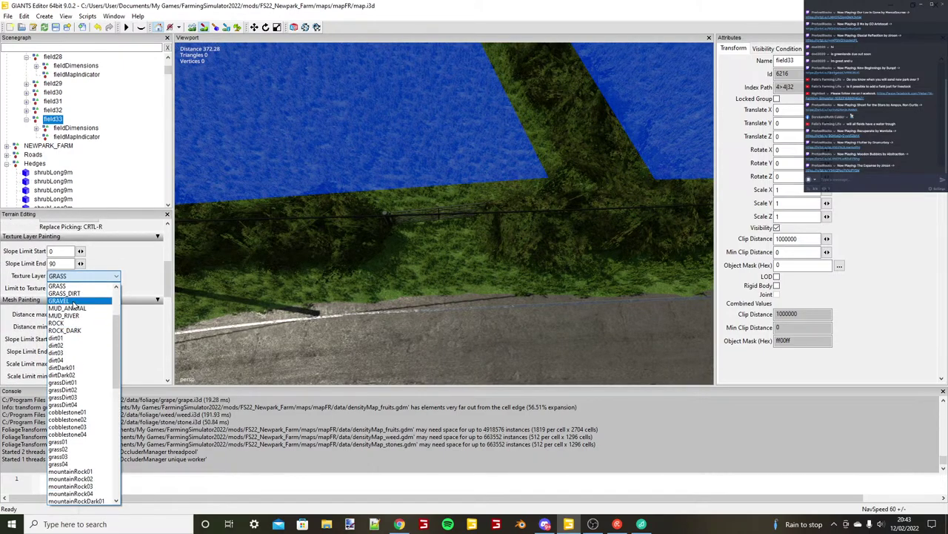
{"action": "scroll", "coordinate": [73, 304], "scroll_direction": "up", "scroll_amount": 2}
{"action": "left_click", "coordinate": [71, 286]}
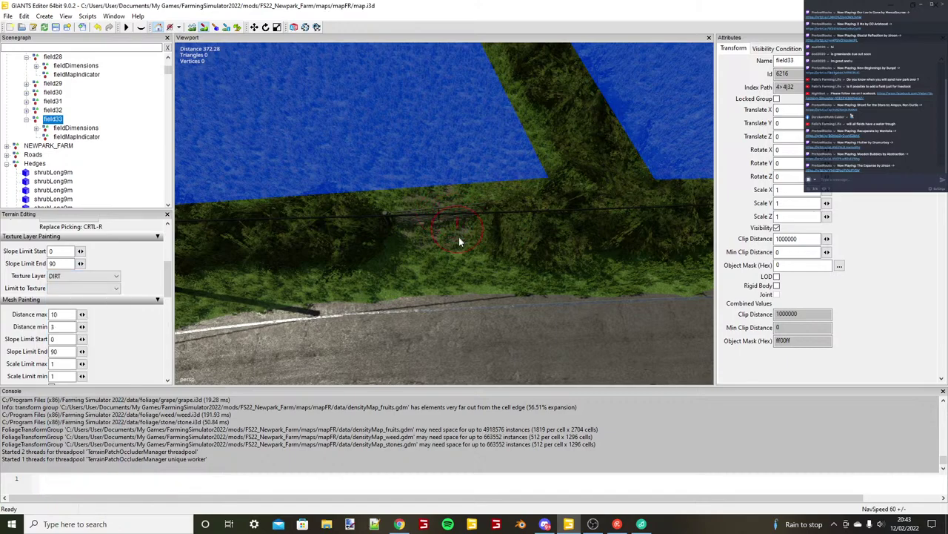
{"action": "left_click_drag", "start_coordinate": [459, 236], "coordinate": [427, 287]}
{"action": "scroll", "coordinate": [423, 223], "scroll_direction": "up", "scroll_amount": 2}
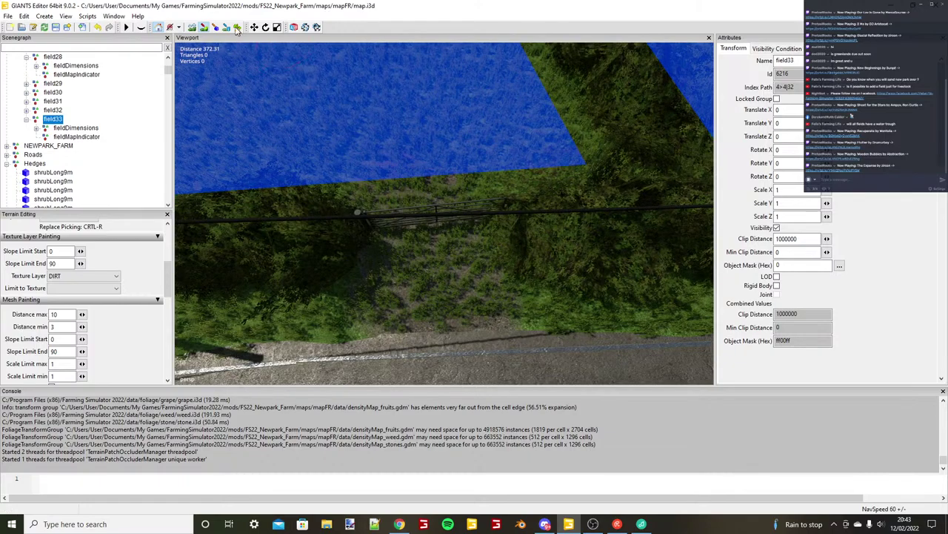
Switch to foliage painting and clear the grass from the painted strip through the second gateway.
{"action": "left_click", "coordinate": [237, 27]}
{"action": "mouse_move", "coordinate": [430, 276]}
{"action": "left_mouse_down"}
{"action": "mouse_move", "coordinate": [468, 307]}
{"action": "mouse_move", "coordinate": [472, 298]}
{"action": "mouse_move", "coordinate": [434, 195]}
{"action": "mouse_move", "coordinate": [418, 189]}
{"action": "mouse_move", "coordinate": [410, 299]}
{"action": "left_mouse_up"}
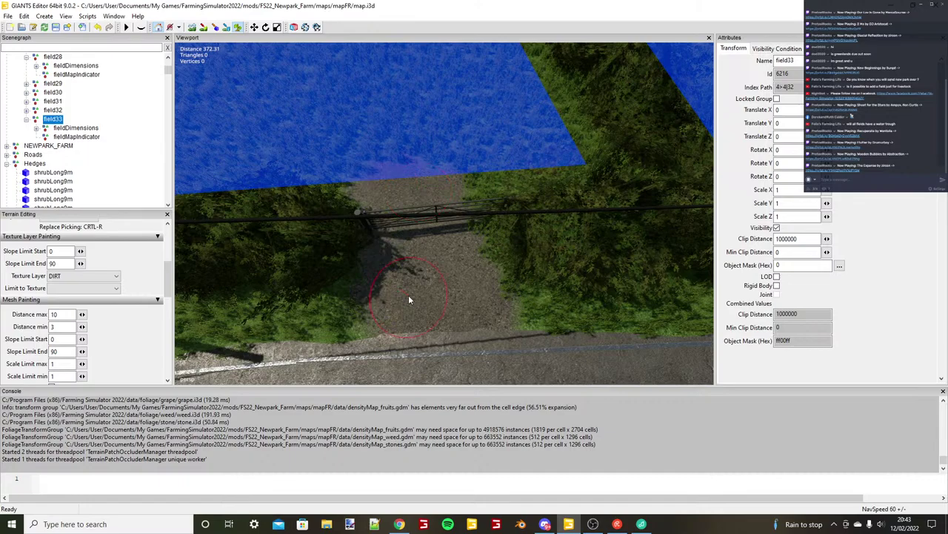
{"action": "scroll", "coordinate": [409, 299], "scroll_direction": "up", "scroll_amount": 1}
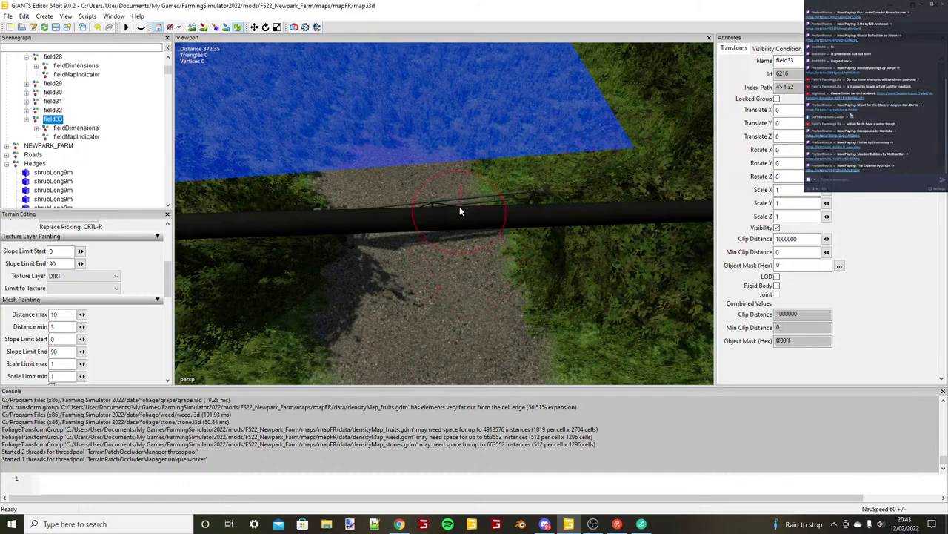
{"action": "scroll", "coordinate": [460, 211], "scroll_direction": "down", "scroll_amount": 3}
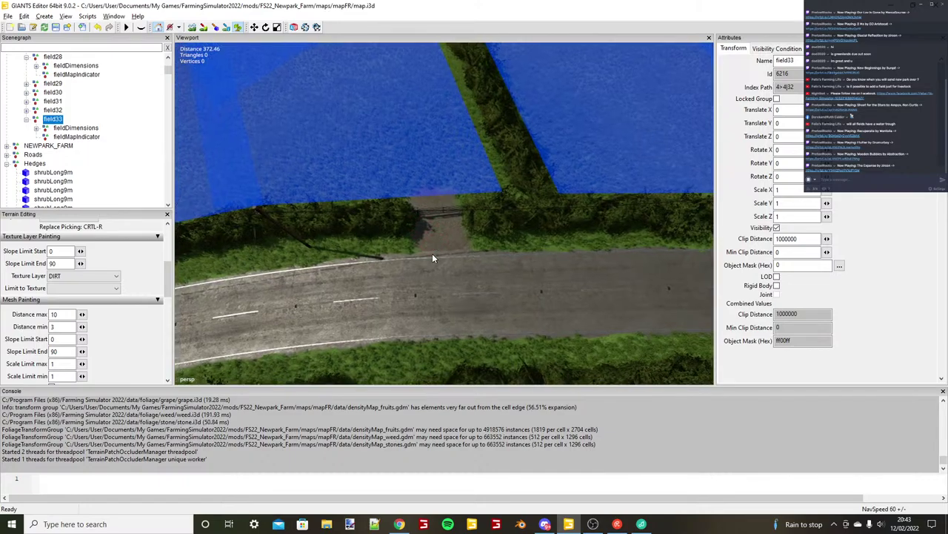
Go to the pair of neighbouring field gates beside the road, where the hedge divides the two fields.
{"action": "scroll", "coordinate": [432, 253], "scroll_direction": "down", "scroll_amount": 3}
{"action": "left_click_drag", "start_coordinate": [432, 253], "coordinate": [401, 259], "text": "alt"}
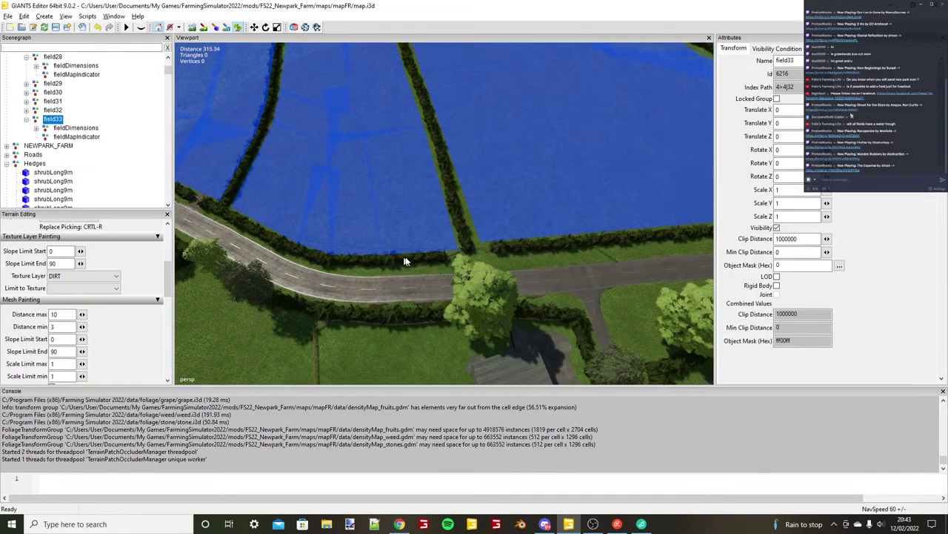
{"action": "scroll", "coordinate": [442, 208], "scroll_direction": "up", "scroll_amount": 4}
{"action": "left_click_drag", "start_coordinate": [440, 207], "coordinate": [394, 240], "text": "alt"}
{"action": "scroll", "coordinate": [394, 240], "scroll_direction": "up", "scroll_amount": 1}
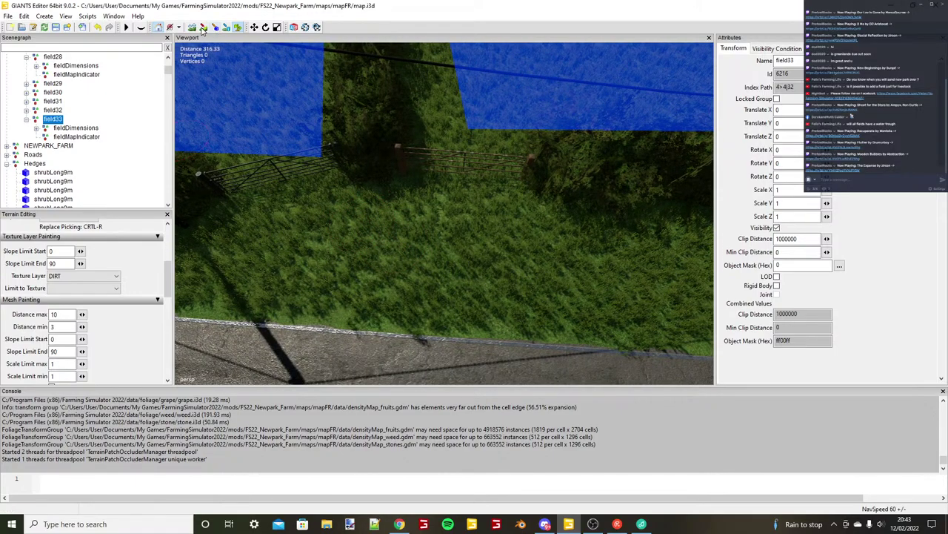
Try DIRT_DARK in front of the paired gates, and paint the verge and both gateways with the DIRT texture layer.
{"action": "left_click", "coordinate": [82, 276]}
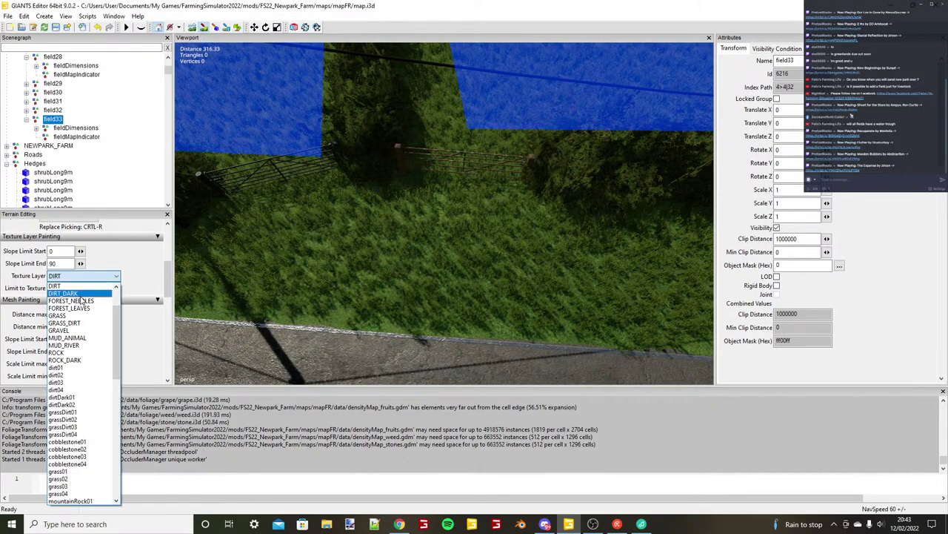
{"action": "left_click", "coordinate": [79, 294]}
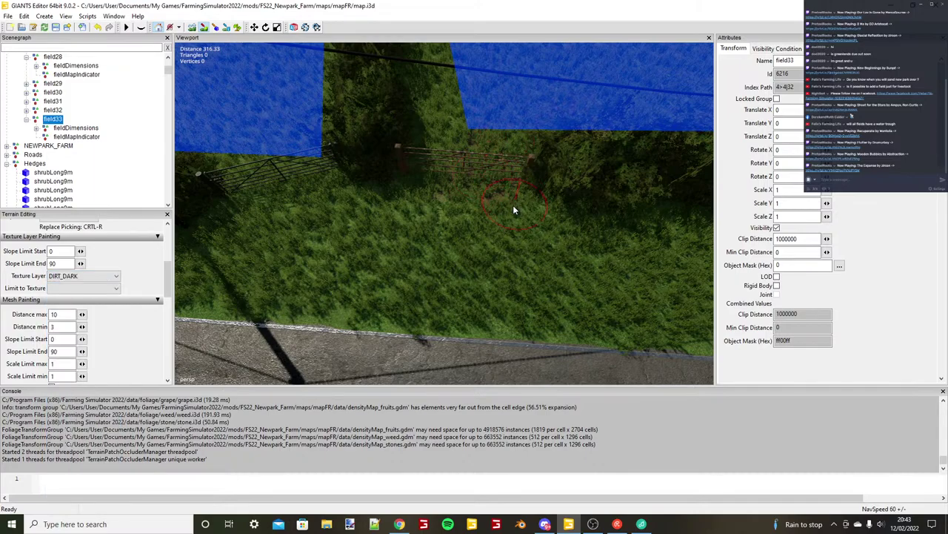
{"action": "mouse_move", "coordinate": [512, 205]}
{"action": "left_mouse_down"}
{"action": "mouse_move", "coordinate": [499, 311]}
{"action": "mouse_move", "coordinate": [459, 296]}
{"action": "mouse_move", "coordinate": [471, 285]}
{"action": "mouse_move", "coordinate": [455, 268]}
{"action": "left_mouse_up"}
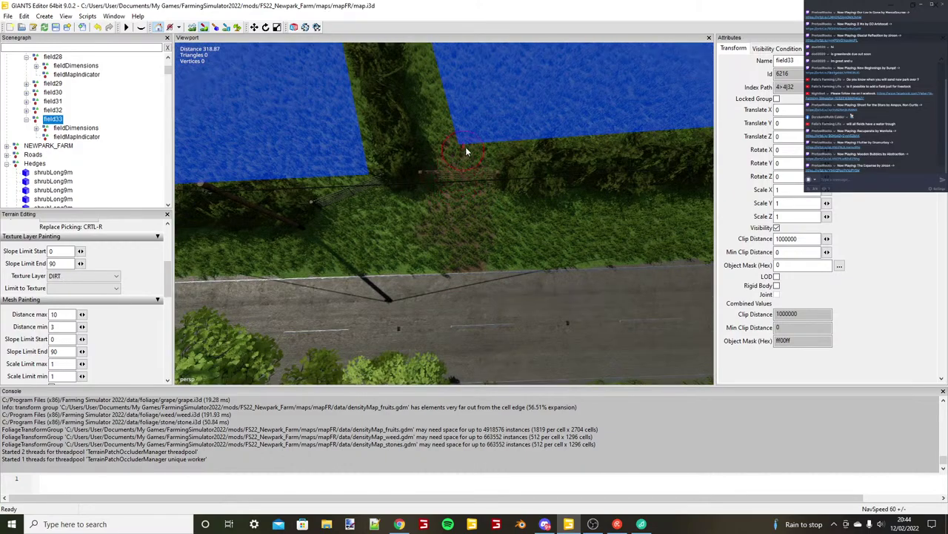
{"action": "left_click_drag", "start_coordinate": [446, 266], "coordinate": [445, 268], "text": "alt"}
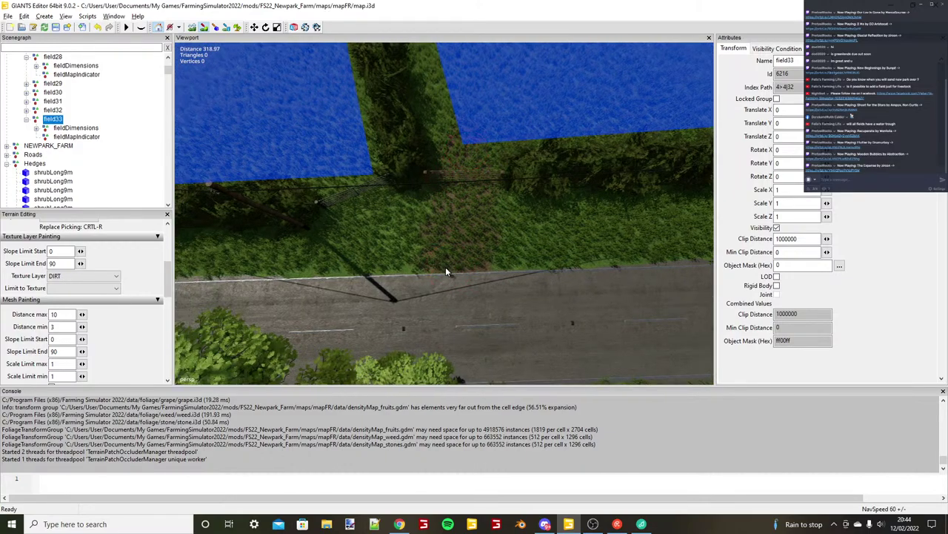
{"action": "middle_click_drag", "start_coordinate": [445, 269], "coordinate": [406, 214]}
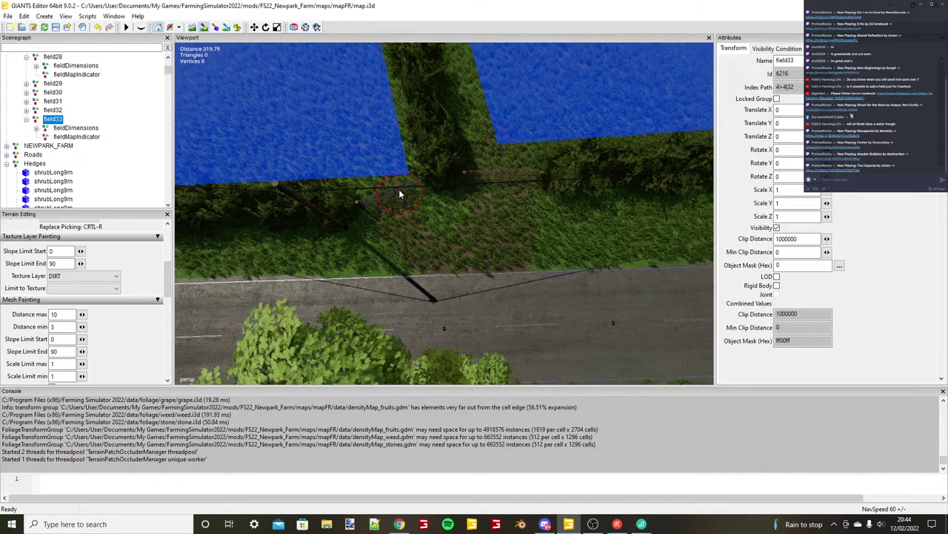
{"action": "left_click_drag", "start_coordinate": [445, 271], "coordinate": [432, 270], "text": "alt"}
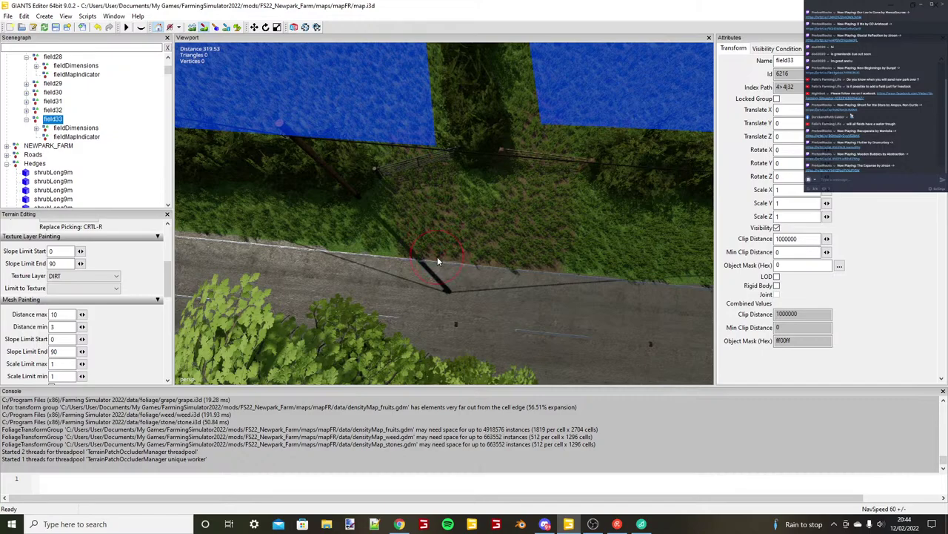
{"action": "scroll", "coordinate": [437, 257], "scroll_direction": "down", "scroll_amount": 1}
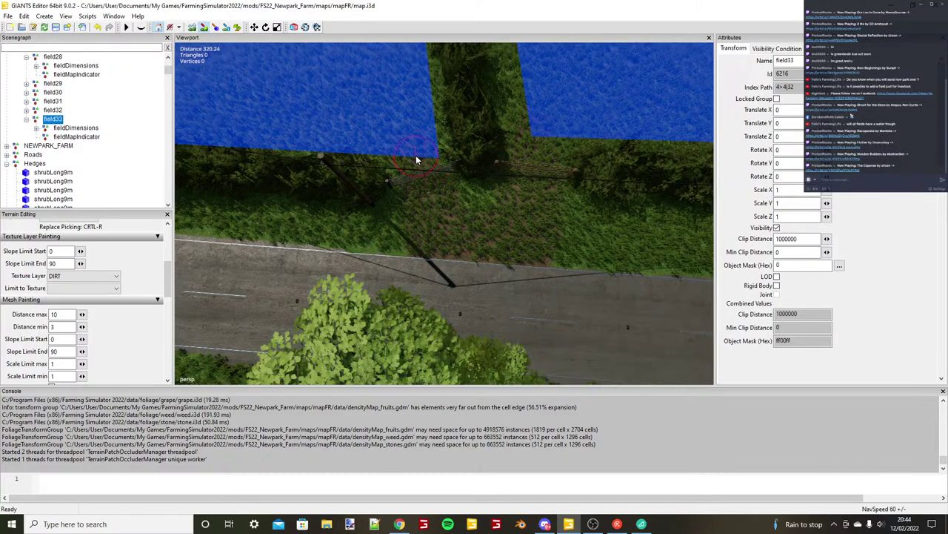
{"action": "scroll", "coordinate": [456, 191], "scroll_direction": "up", "scroll_amount": 2}
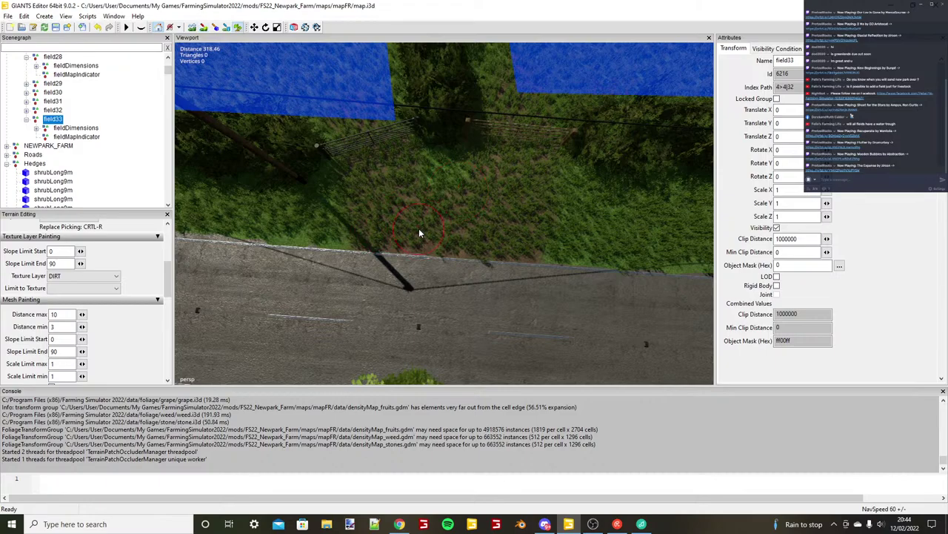
Clear the grass foliage from the dirt at both gates, and paint harvest-ready grass tufts along the middle of one gateway.
{"action": "mouse_move", "coordinate": [419, 228]}
{"action": "left_mouse_down"}
{"action": "mouse_move", "coordinate": [372, 147]}
{"action": "mouse_move", "coordinate": [394, 199]}
{"action": "mouse_move", "coordinate": [476, 219]}
{"action": "mouse_move", "coordinate": [515, 109]}
{"action": "mouse_move", "coordinate": [526, 251]}
{"action": "left_mouse_up"}
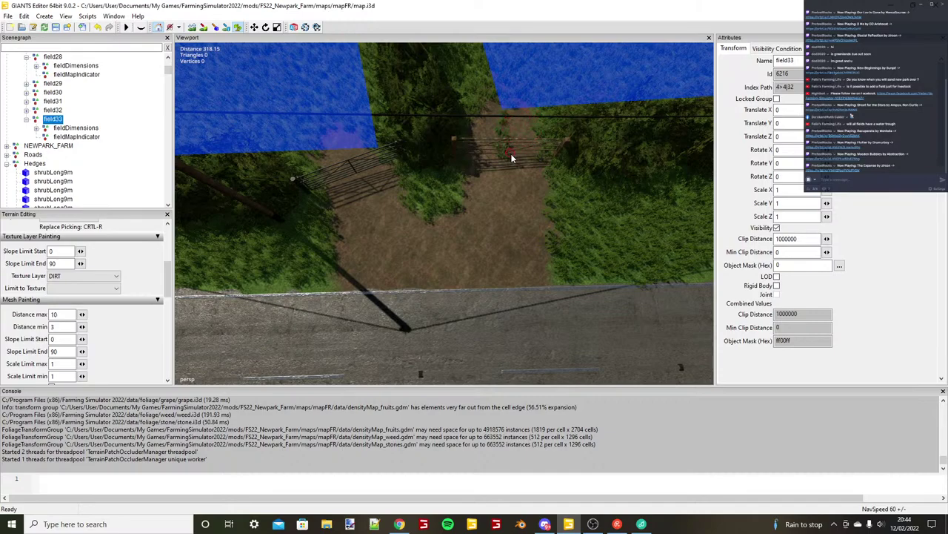
{"action": "mouse_move", "coordinate": [511, 155]}
{"action": "left_mouse_down"}
{"action": "mouse_move", "coordinate": [496, 231]}
{"action": "mouse_move", "coordinate": [468, 224]}
{"action": "left_mouse_up"}
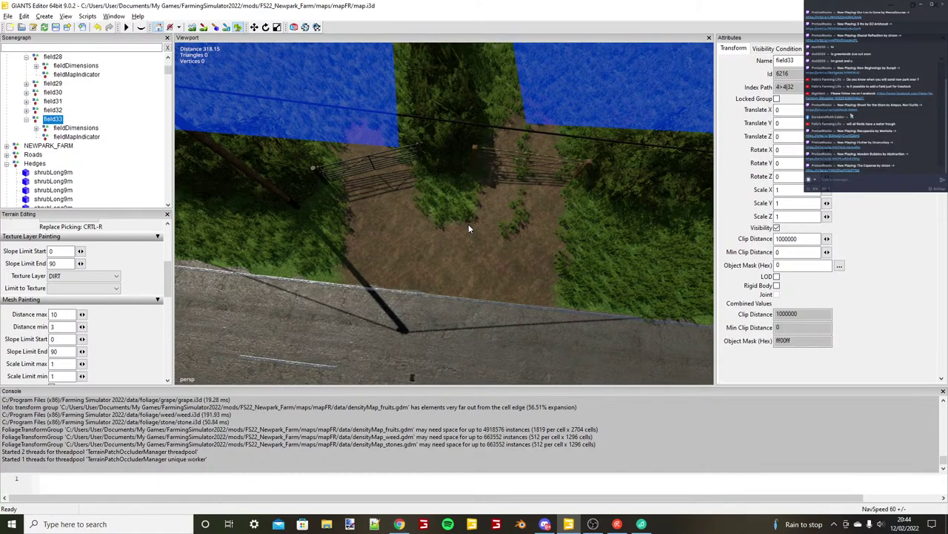
Look over the finished roadside entrances and go to the two gates at the hedge junction between the far fields.
{"action": "right_click_drag", "start_coordinate": [469, 228], "coordinate": [436, 217]}
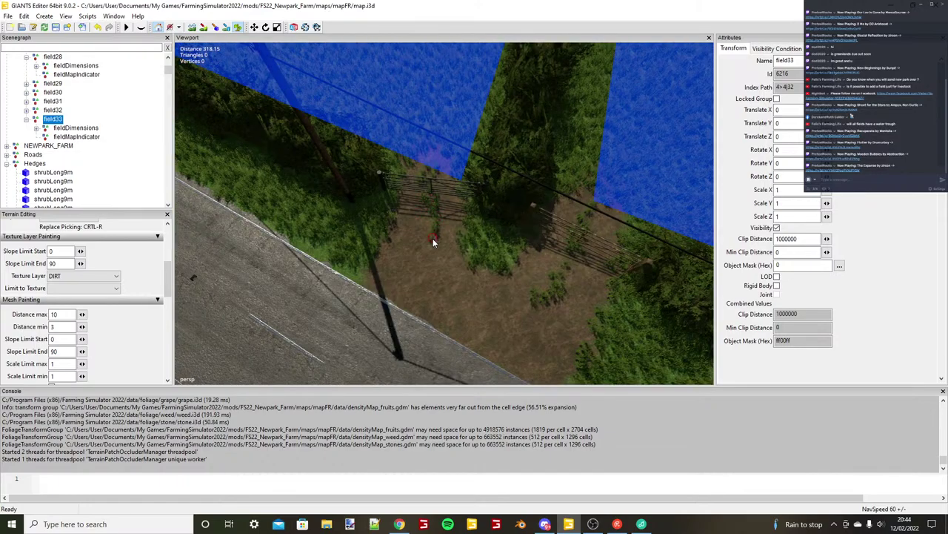
{"action": "scroll", "coordinate": [433, 238], "scroll_direction": "down", "scroll_amount": 2}
{"action": "left_click_drag", "start_coordinate": [431, 242], "coordinate": [450, 215], "text": "alt"}
{"action": "scroll", "coordinate": [475, 276], "scroll_direction": "up", "scroll_amount": 2}
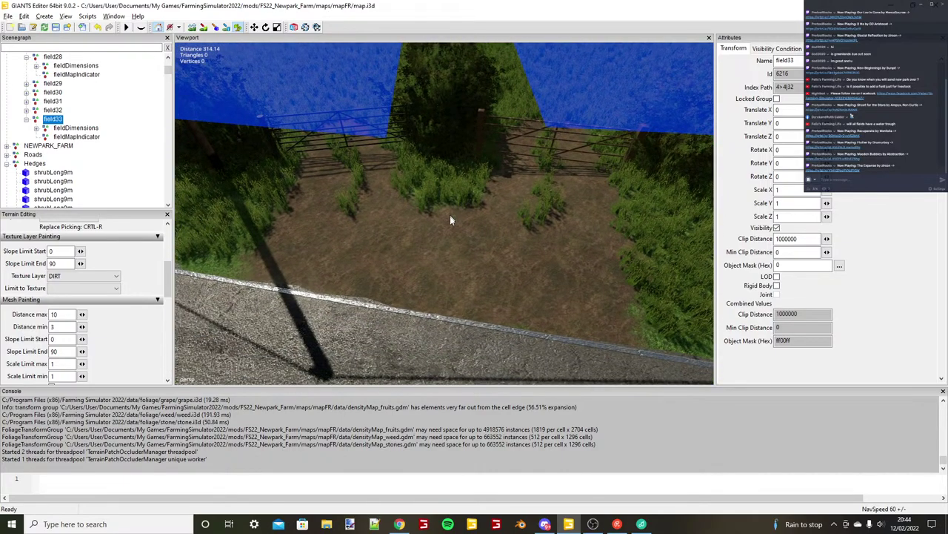
{"action": "scroll", "coordinate": [450, 214], "scroll_direction": "down", "scroll_amount": 5}
{"action": "left_click_drag", "start_coordinate": [482, 254], "coordinate": [463, 247], "text": "alt"}
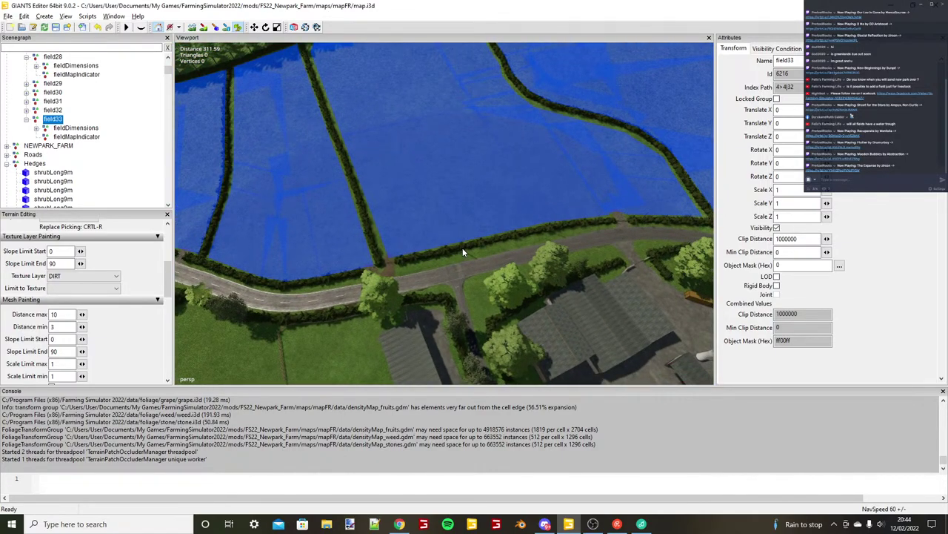
{"action": "scroll", "coordinate": [463, 247], "scroll_direction": "up", "scroll_amount": 2}
{"action": "middle_click_drag", "start_coordinate": [462, 247], "coordinate": [420, 193], "text": "alt"}
{"action": "left_click_drag", "start_coordinate": [420, 193], "coordinate": [435, 208], "text": "alt"}
{"action": "scroll", "coordinate": [467, 214], "scroll_direction": "up", "scroll_amount": 1}
{"action": "scroll", "coordinate": [466, 214], "scroll_direction": "up", "scroll_amount": 3}
{"action": "scroll", "coordinate": [419, 192], "scroll_direction": "down", "scroll_amount": 3}
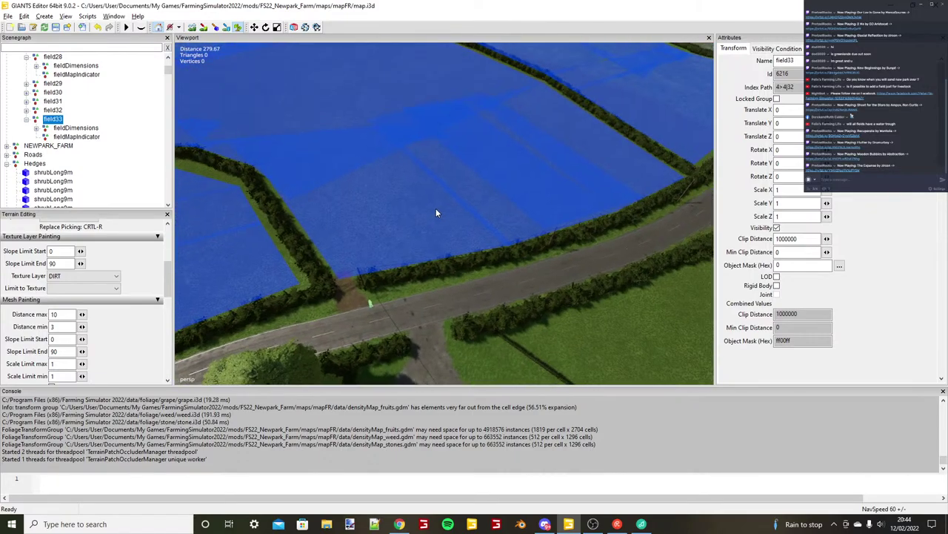
{"action": "middle_click_drag", "start_coordinate": [436, 208], "coordinate": [378, 240], "text": "alt"}
{"action": "right_click_drag", "start_coordinate": [378, 245], "coordinate": [403, 283]}
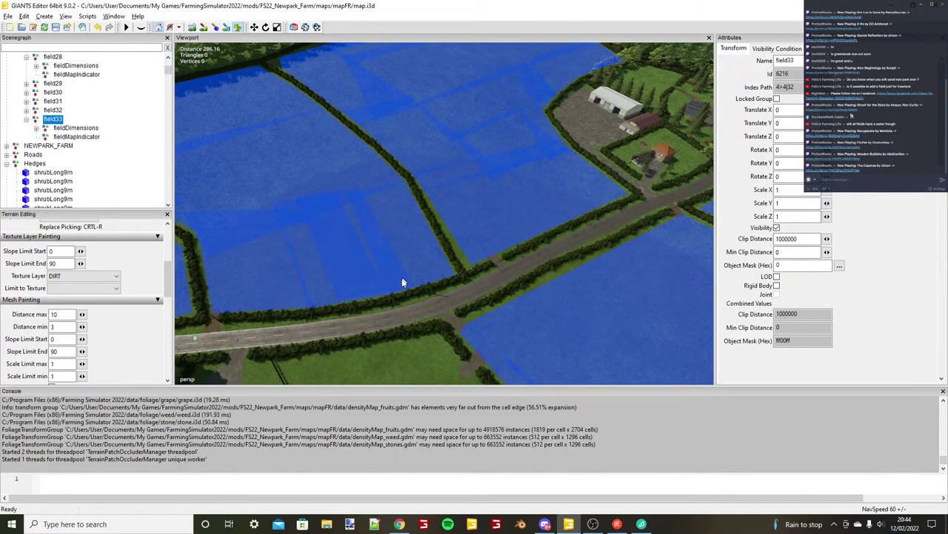
{"action": "left_click_drag", "start_coordinate": [402, 283], "coordinate": [508, 227], "text": "alt"}
{"action": "middle_click_drag", "start_coordinate": [508, 228], "coordinate": [402, 333], "text": "alt"}
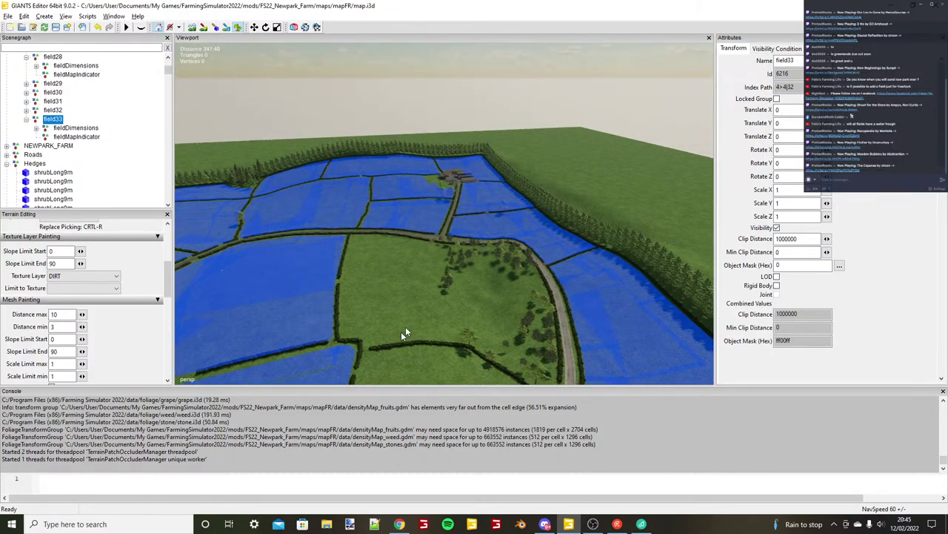
{"action": "right_click_drag", "start_coordinate": [403, 333], "coordinate": [454, 252]}
{"action": "scroll", "coordinate": [495, 254], "scroll_direction": "up", "scroll_amount": 2}
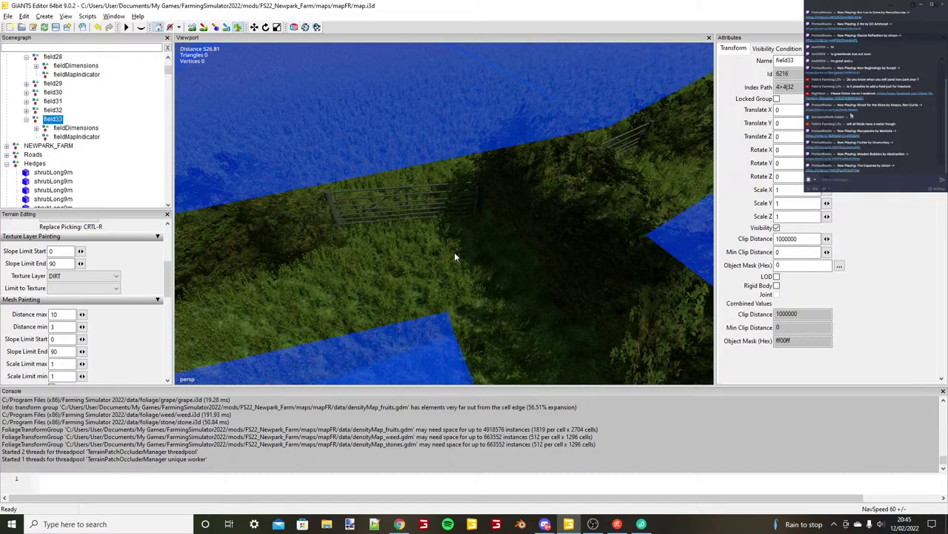
Paint the ground through both gateways at the hedge junction with the DIRT texture layer.
{"action": "left_click", "coordinate": [81, 275]}
{"action": "left_click", "coordinate": [80, 331]}
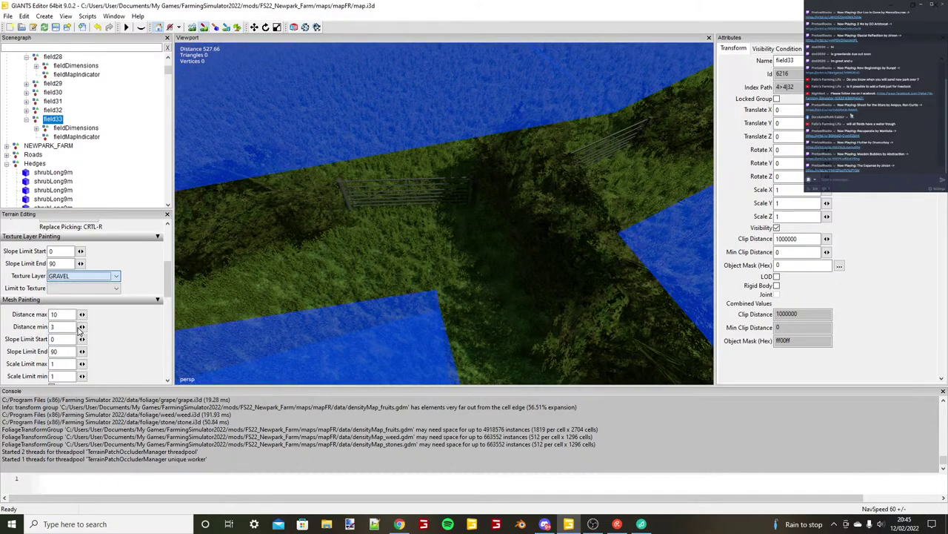
{"action": "key", "text": "d"}
{"action": "mouse_move", "coordinate": [427, 202]}
{"action": "right_mouse_down"}
{"action": "mouse_move", "coordinate": [415, 252]}
{"action": "mouse_move", "coordinate": [401, 220]}
{"action": "right_mouse_up"}
{"action": "key", "text": "s"}
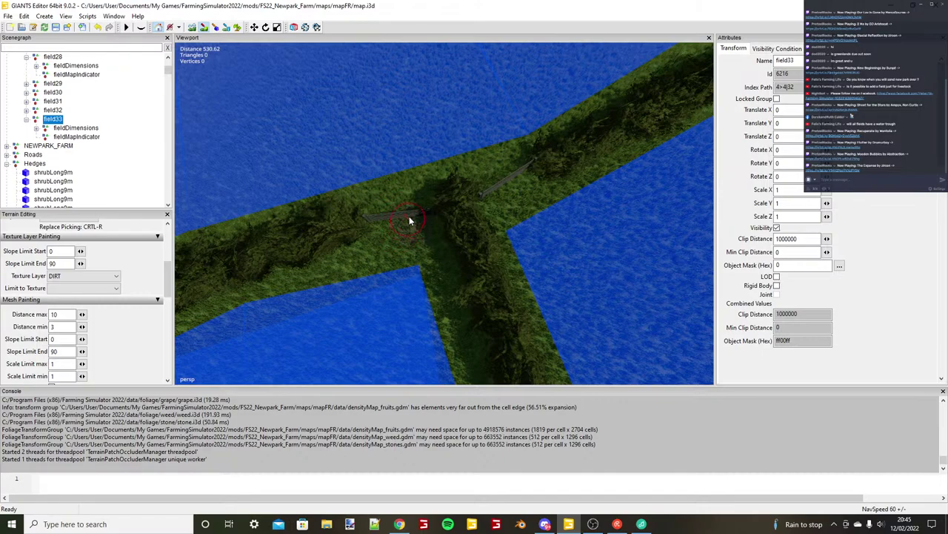
{"action": "left_click_drag", "start_coordinate": [409, 216], "coordinate": [401, 171]}
{"action": "mouse_move", "coordinate": [383, 267]}
{"action": "left_mouse_down", "text": "alt"}
{"action": "mouse_move", "coordinate": [458, 267]}
{"action": "mouse_move", "coordinate": [391, 265]}
{"action": "mouse_move", "coordinate": [418, 223]}
{"action": "left_mouse_up", "text": "alt"}
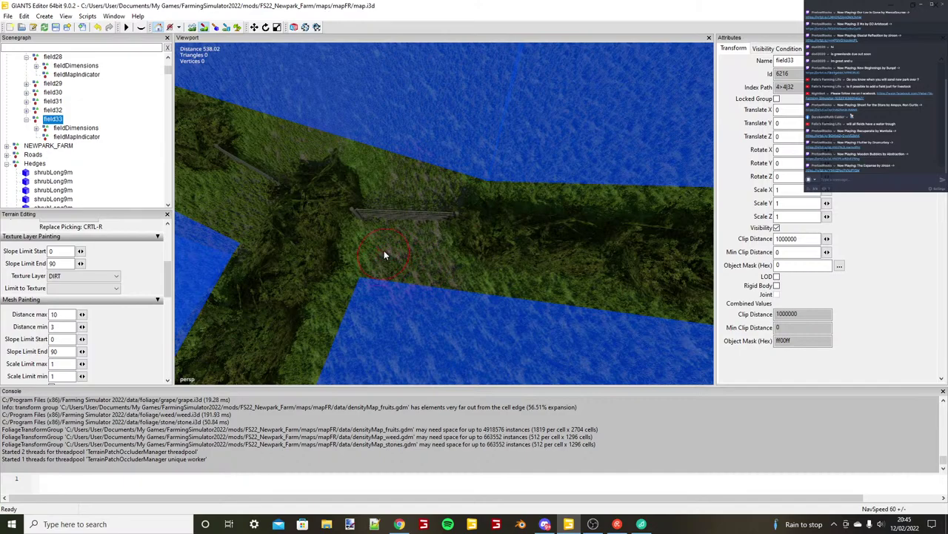
Clear the grass foliage from the painted dirt in both gateways at the hedge junction.
{"action": "middle_click_drag", "start_coordinate": [384, 250], "coordinate": [416, 185], "text": "alt"}
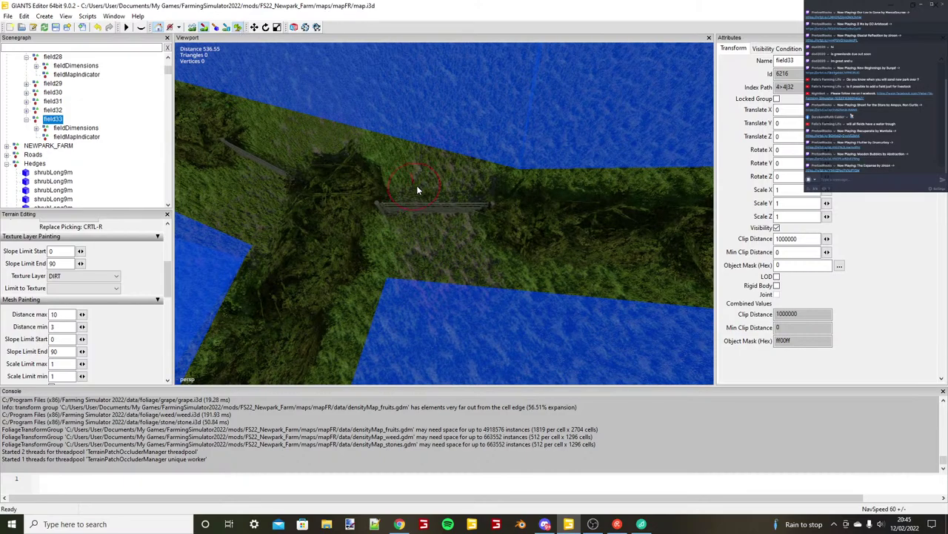
{"action": "mouse_move", "coordinate": [416, 185]}
{"action": "left_mouse_down"}
{"action": "mouse_move", "coordinate": [457, 184]}
{"action": "mouse_move", "coordinate": [464, 171]}
{"action": "mouse_move", "coordinate": [450, 269]}
{"action": "mouse_move", "coordinate": [437, 169]}
{"action": "left_mouse_up"}
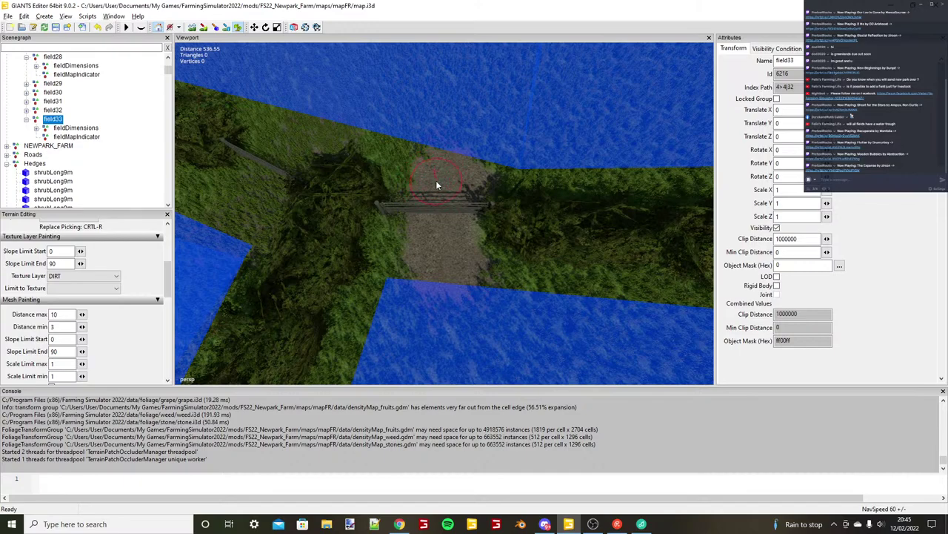
{"action": "scroll", "coordinate": [437, 182], "scroll_direction": "down", "scroll_amount": 1}
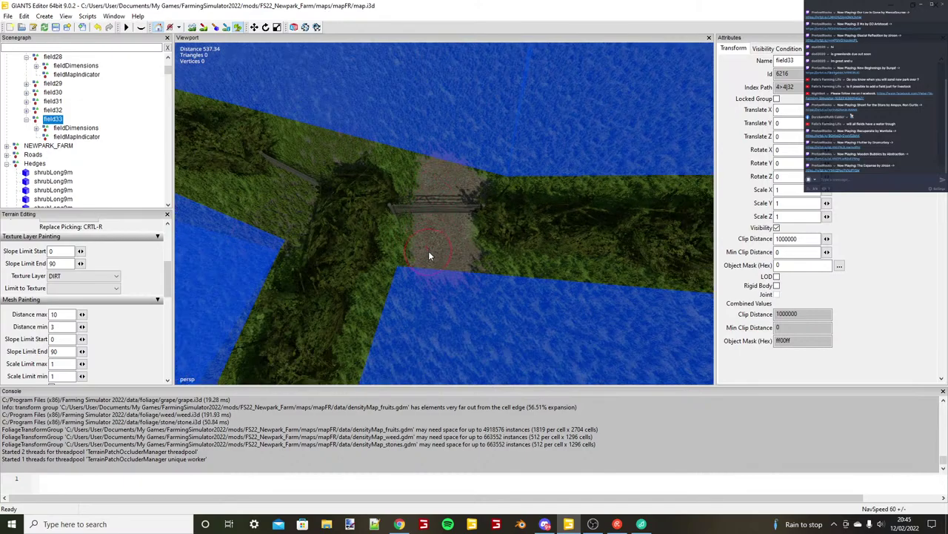
{"action": "right_click_drag", "start_coordinate": [428, 255], "coordinate": [454, 187]}
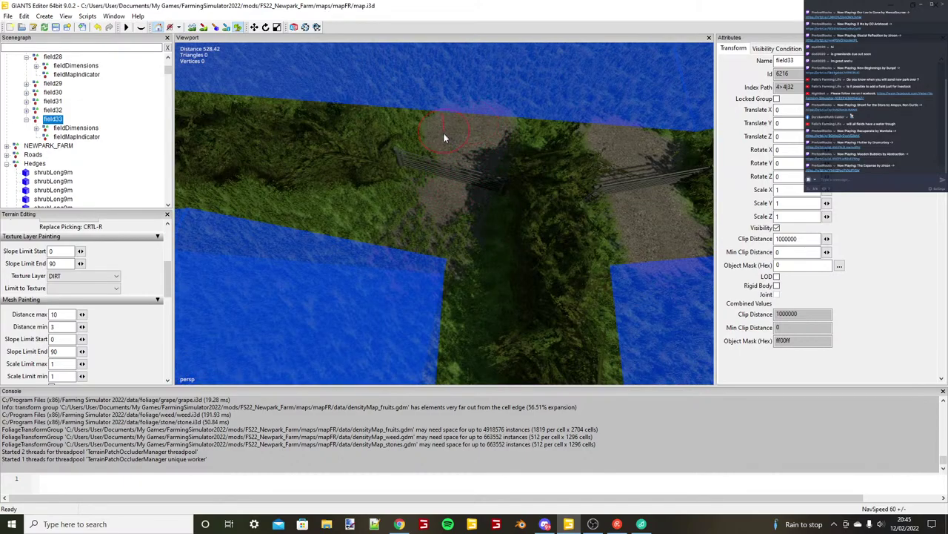
{"action": "mouse_move", "coordinate": [443, 132]}
{"action": "left_mouse_down"}
{"action": "mouse_move", "coordinate": [412, 242]}
{"action": "mouse_move", "coordinate": [447, 224]}
{"action": "left_mouse_up"}
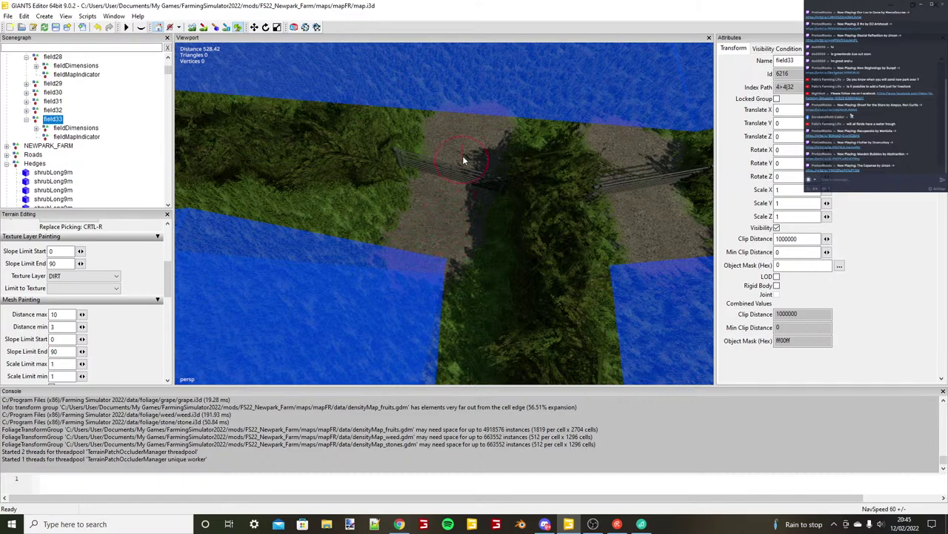
Paint DIRT through the single gateway in the hedge beyond the paired gates and clear the grass foliage from it.
{"action": "scroll", "coordinate": [463, 157], "scroll_direction": "down", "scroll_amount": 5}
{"action": "mouse_move", "coordinate": [463, 156]}
{"action": "left_mouse_down", "text": "alt"}
{"action": "mouse_move", "coordinate": [417, 170]}
{"action": "mouse_move", "coordinate": [269, 282]}
{"action": "mouse_move", "coordinate": [402, 183]}
{"action": "mouse_move", "coordinate": [368, 190]}
{"action": "left_mouse_up", "text": "alt"}
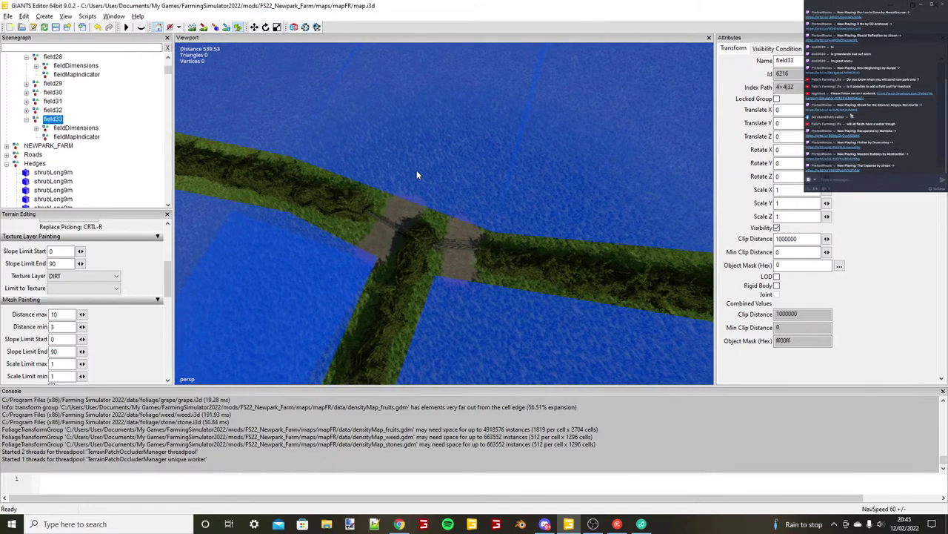
{"action": "scroll", "coordinate": [417, 171], "scroll_direction": "down", "scroll_amount": 8}
{"action": "scroll", "coordinate": [314, 267], "scroll_direction": "up", "scroll_amount": 8}
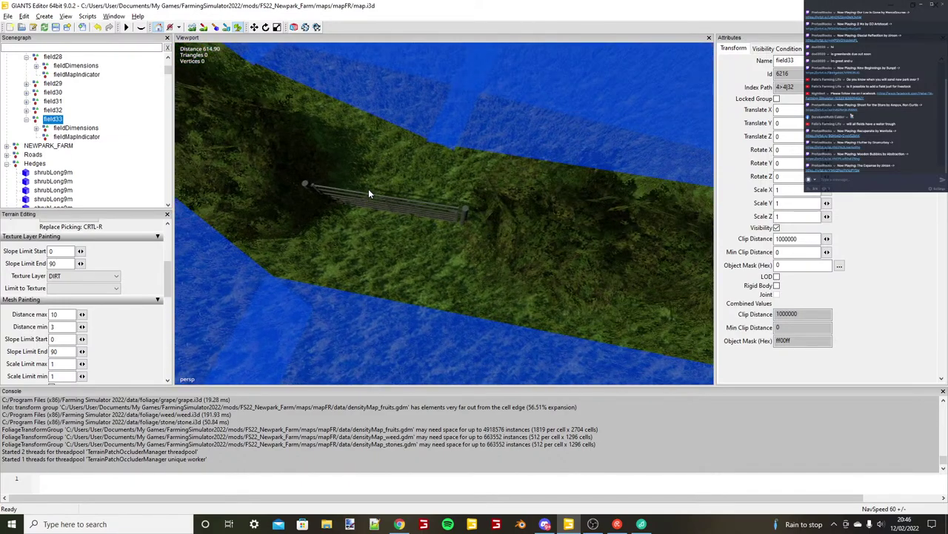
{"action": "middle_click_drag", "start_coordinate": [369, 190], "coordinate": [472, 183], "text": "alt"}
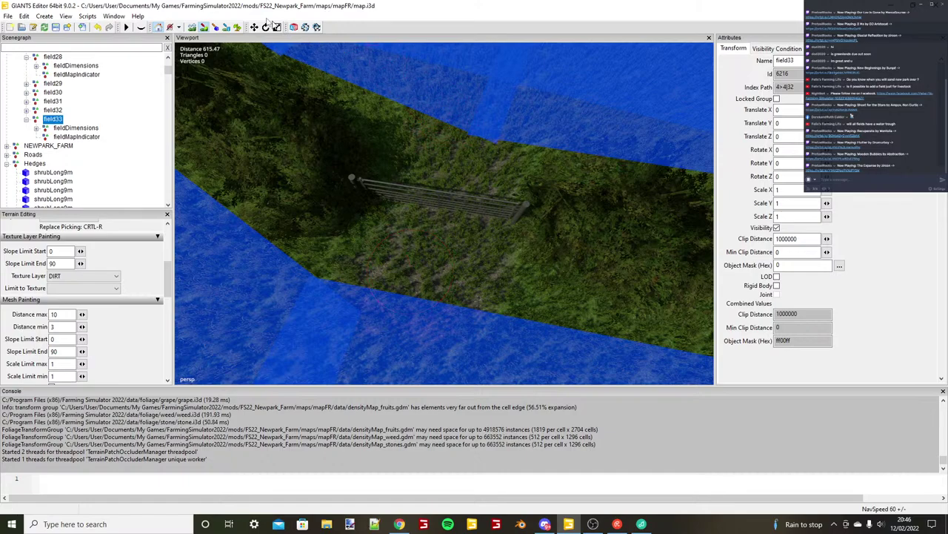
{"action": "left_click", "coordinate": [237, 27]}
{"action": "mouse_move", "coordinate": [444, 239]}
{"action": "left_mouse_down"}
{"action": "mouse_move", "coordinate": [447, 265]}
{"action": "mouse_move", "coordinate": [491, 155]}
{"action": "mouse_move", "coordinate": [448, 143]}
{"action": "mouse_move", "coordinate": [391, 272]}
{"action": "mouse_move", "coordinate": [475, 238]}
{"action": "left_mouse_up"}
{"action": "scroll", "coordinate": [450, 256], "scroll_direction": "down", "scroll_amount": 3}
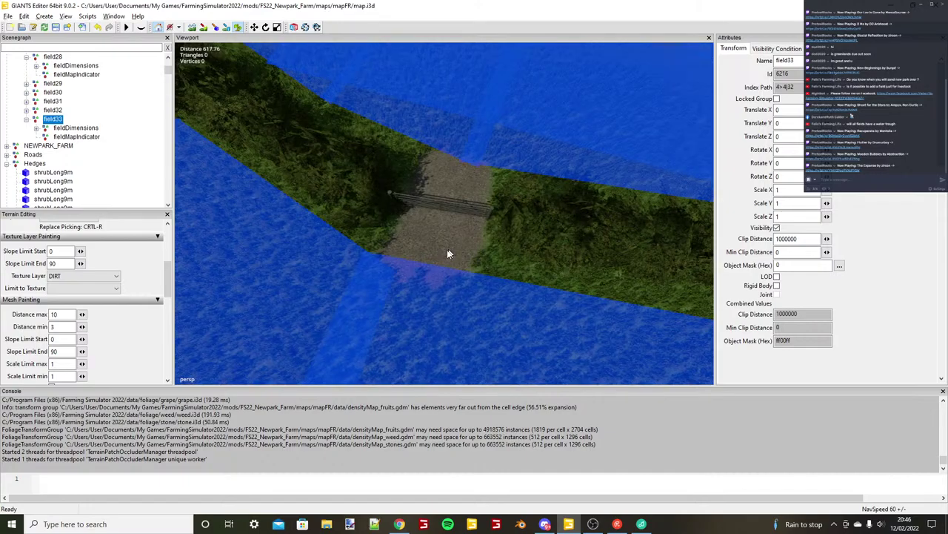
Go to the next ungravelled gate past the three-way hedge junction, paint its gateway with DIRT and clear the grass there.
{"action": "scroll", "coordinate": [446, 254], "scroll_direction": "down", "scroll_amount": 5}
{"action": "left_click_drag", "start_coordinate": [385, 280], "coordinate": [527, 269], "text": "alt"}
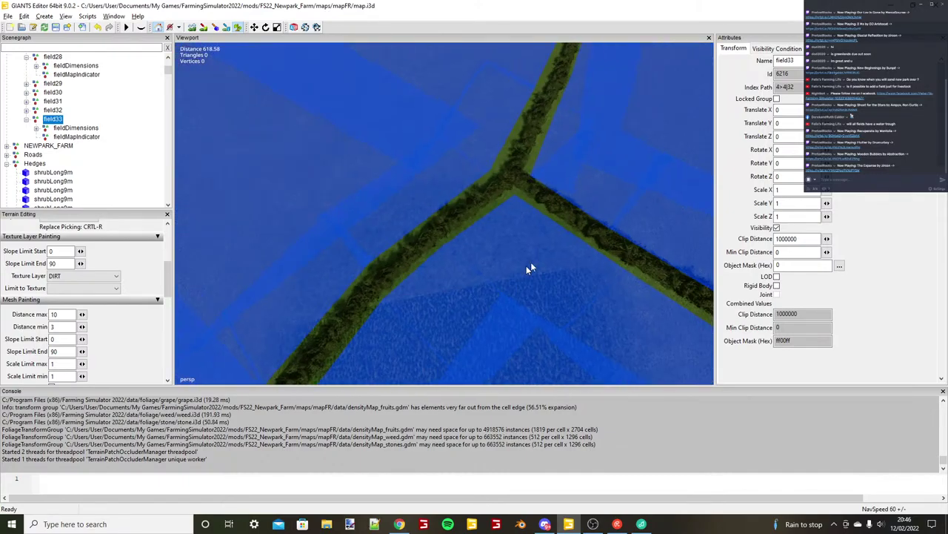
{"action": "right_click_drag", "start_coordinate": [526, 265], "coordinate": [438, 197]}
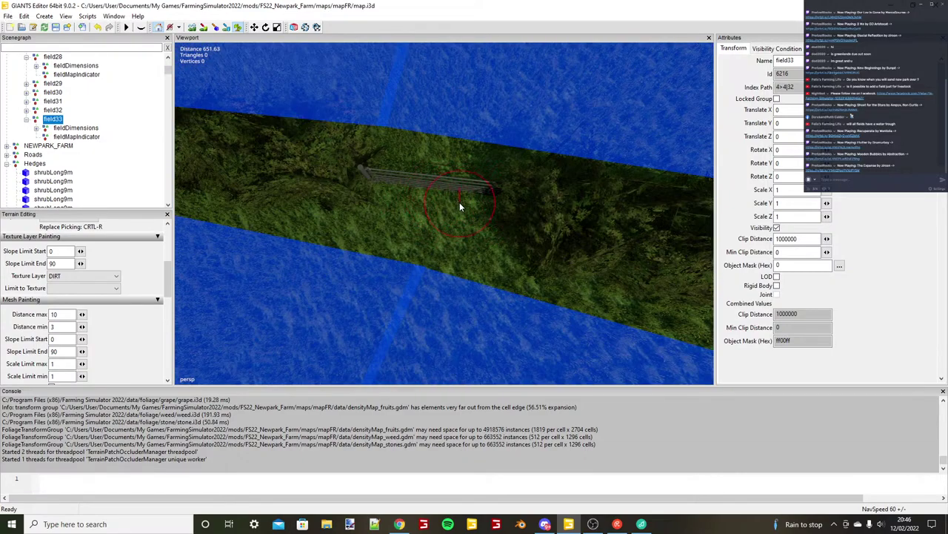
{"action": "left_click", "coordinate": [208, 29]}
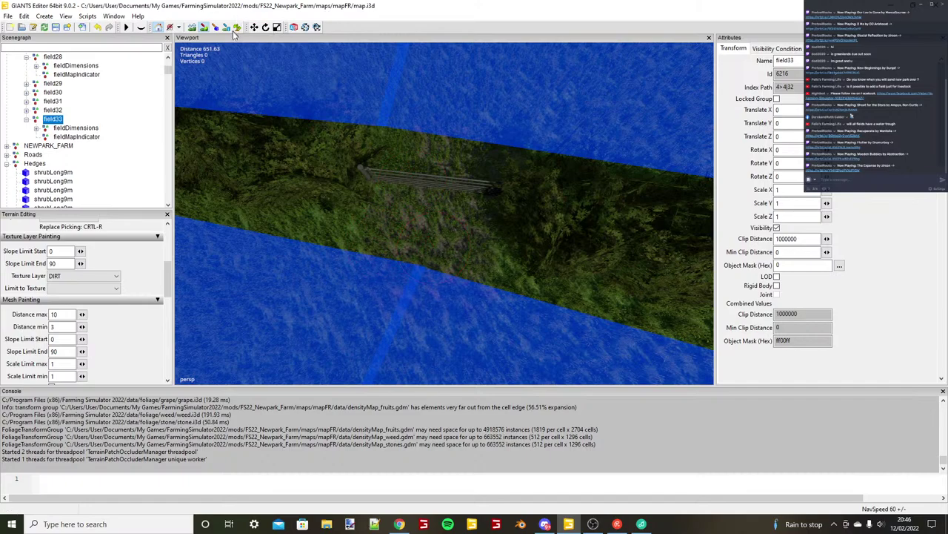
{"action": "mouse_move", "coordinate": [452, 180]}
{"action": "left_mouse_down"}
{"action": "mouse_move", "coordinate": [461, 176]}
{"action": "mouse_move", "coordinate": [423, 243]}
{"action": "mouse_move", "coordinate": [432, 144]}
{"action": "left_mouse_up"}
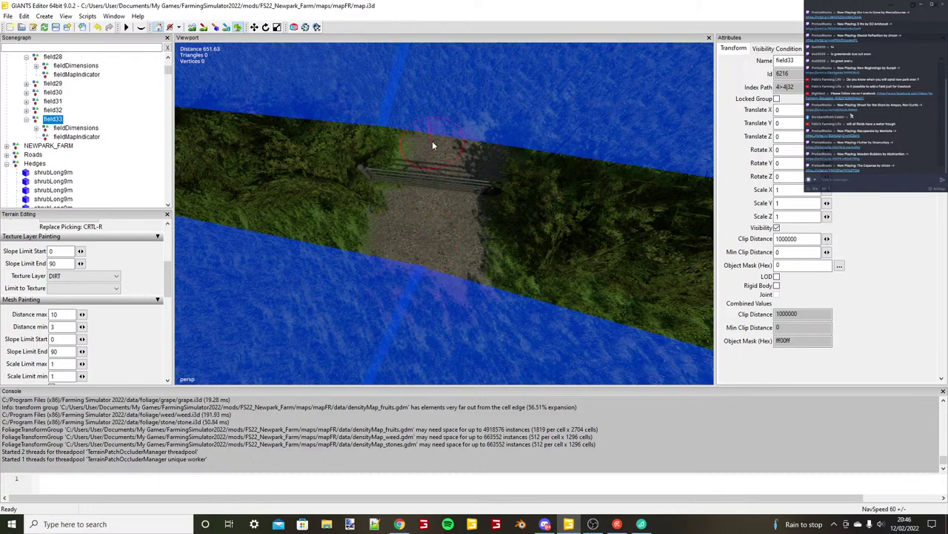
{"action": "scroll", "coordinate": [486, 211], "scroll_direction": "up", "scroll_amount": 1}
{"action": "scroll", "coordinate": [474, 235], "scroll_direction": "down", "scroll_amount": 1}
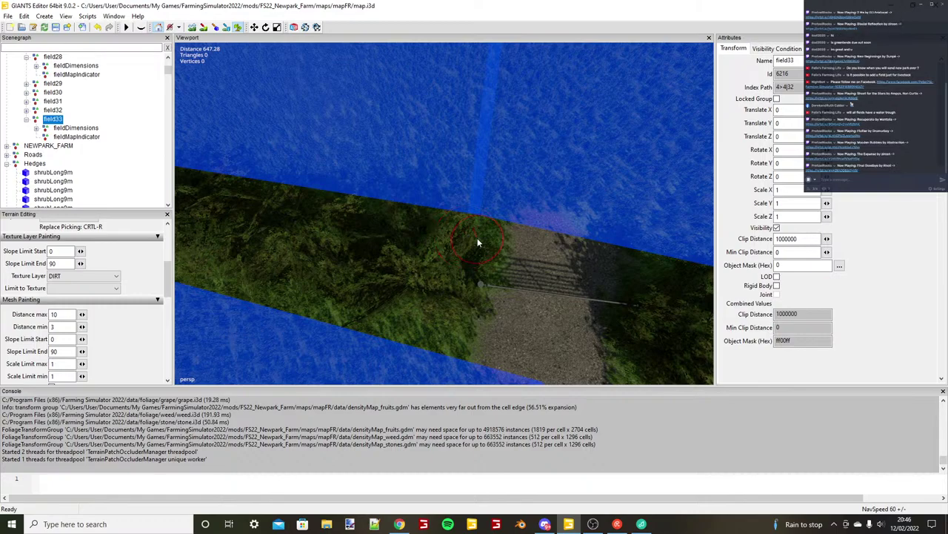
Paint DIRT through the gateway beside the hedge crossing near the woodland and clear its grass foliage.
{"action": "scroll", "coordinate": [477, 240], "scroll_direction": "down", "scroll_amount": 2}
{"action": "left_click_drag", "start_coordinate": [476, 215], "coordinate": [530, 258], "text": "alt"}
{"action": "scroll", "coordinate": [449, 237], "scroll_direction": "down", "scroll_amount": 1}
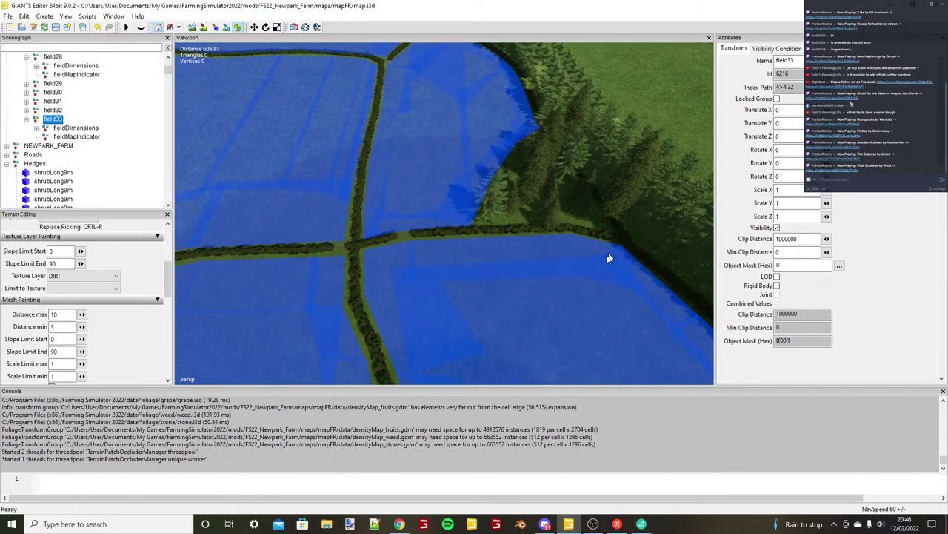
{"action": "scroll", "coordinate": [474, 261], "scroll_direction": "up", "scroll_amount": 10}
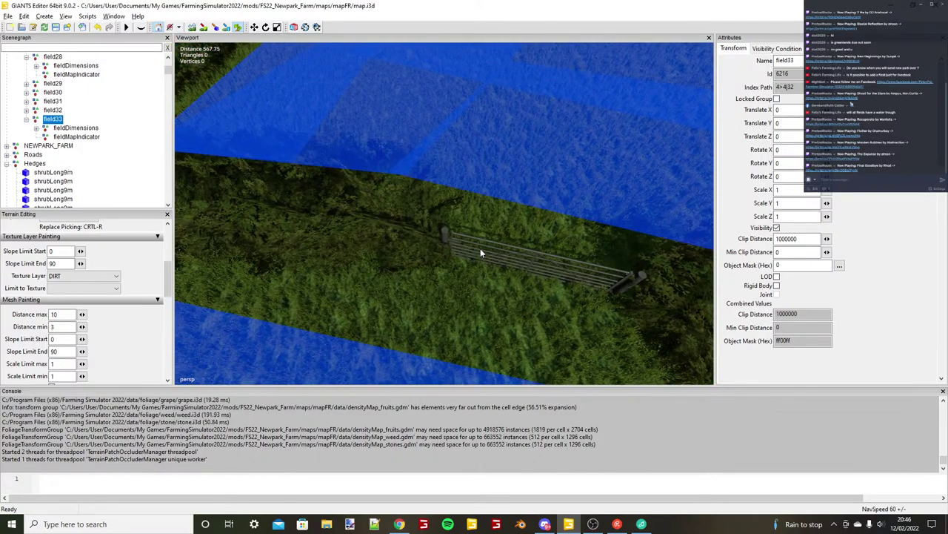
{"action": "left_click_drag", "start_coordinate": [480, 249], "coordinate": [489, 274], "text": "alt"}
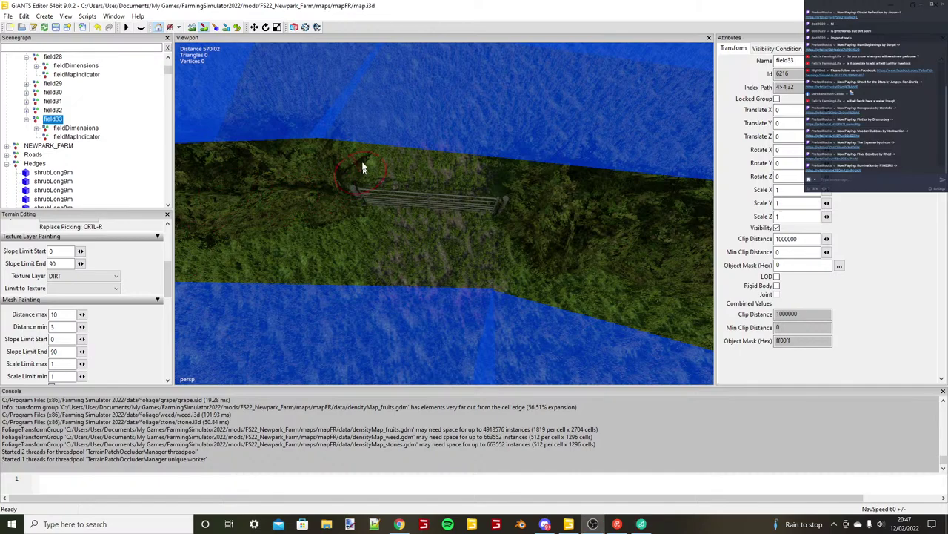
{"action": "left_click", "coordinate": [204, 28]}
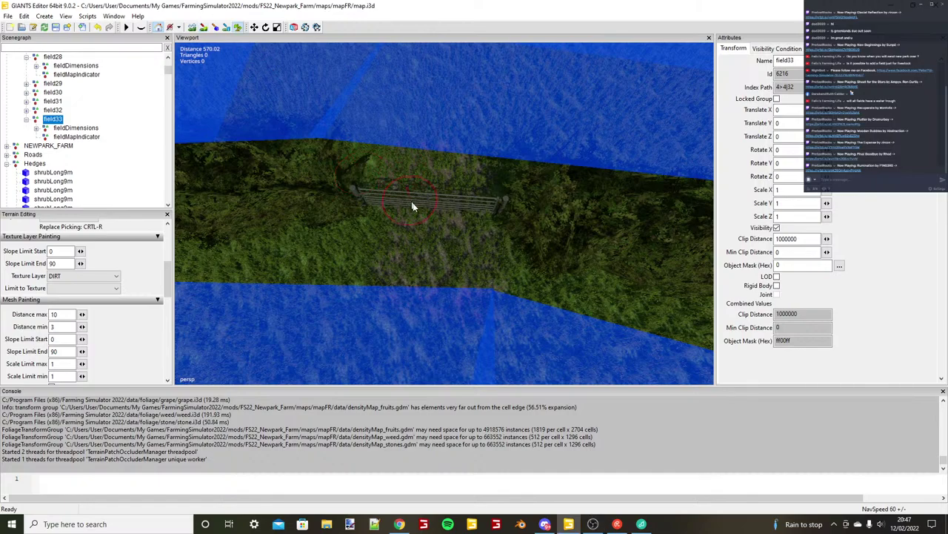
{"action": "mouse_move", "coordinate": [413, 207]}
{"action": "left_mouse_down"}
{"action": "mouse_move", "coordinate": [457, 164]}
{"action": "mouse_move", "coordinate": [455, 265]}
{"action": "mouse_move", "coordinate": [419, 274]}
{"action": "mouse_move", "coordinate": [428, 300]}
{"action": "left_mouse_up"}
{"action": "scroll", "coordinate": [415, 317], "scroll_direction": "down", "scroll_amount": 6}
{"action": "scroll", "coordinate": [416, 316], "scroll_direction": "up", "scroll_amount": 2}
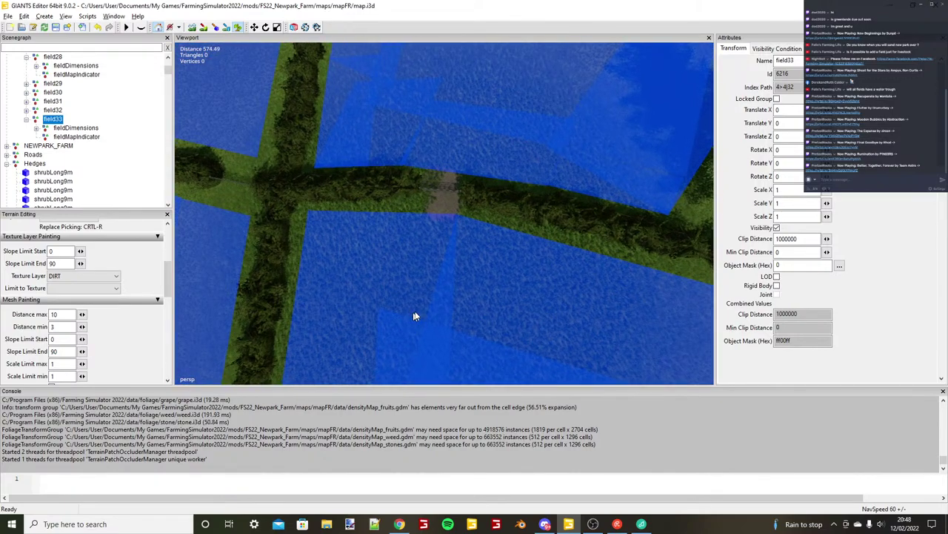
Choose DIRT for terrain texture painting and check the edges of the gateway near the hedge crossing from several angles.
{"action": "scroll", "coordinate": [415, 316], "scroll_direction": "up", "scroll_amount": 3}
{"action": "left_click", "coordinate": [204, 28]}
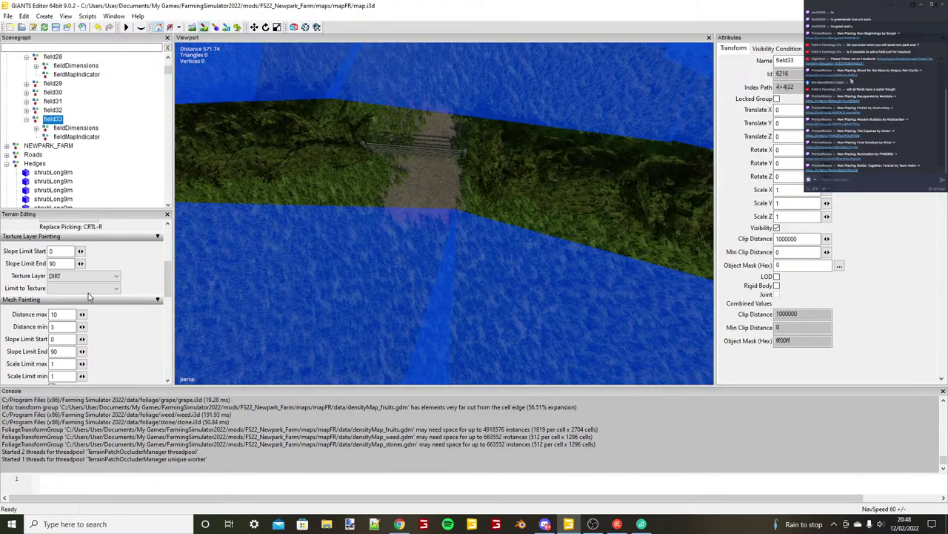
{"action": "left_click", "coordinate": [83, 276]}
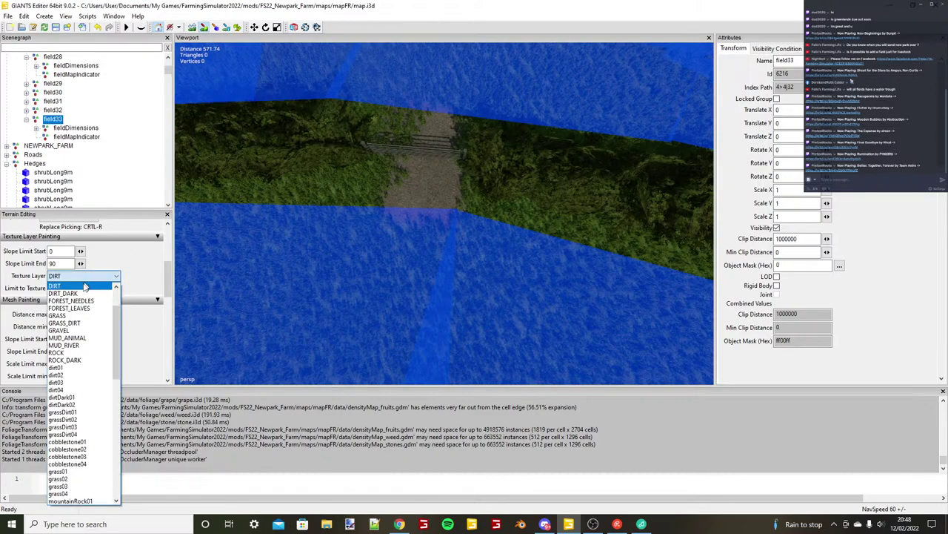
{"action": "left_click", "coordinate": [85, 286]}
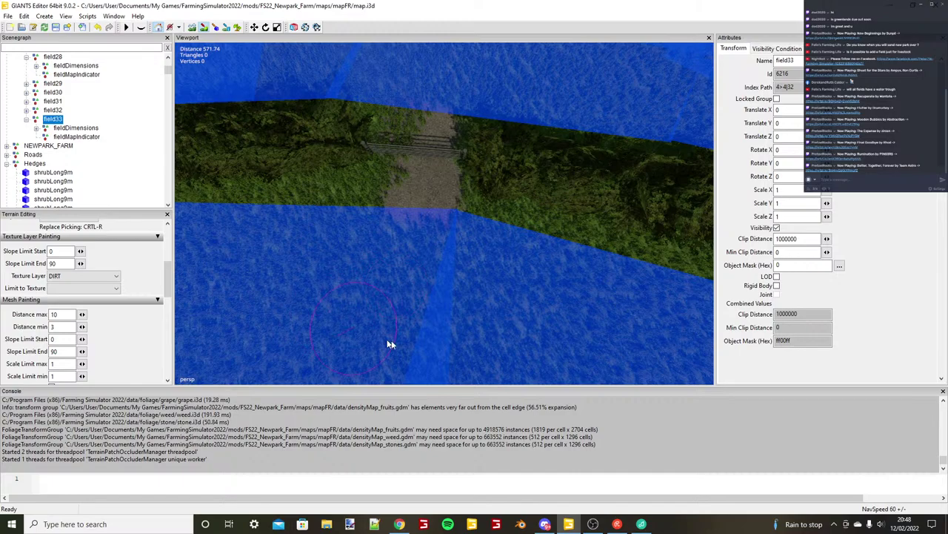
{"action": "mouse_move", "coordinate": [388, 340]}
{"action": "left_mouse_down", "text": "alt"}
{"action": "mouse_move", "coordinate": [351, 355]}
{"action": "mouse_move", "coordinate": [482, 205]}
{"action": "left_mouse_up", "text": "alt"}
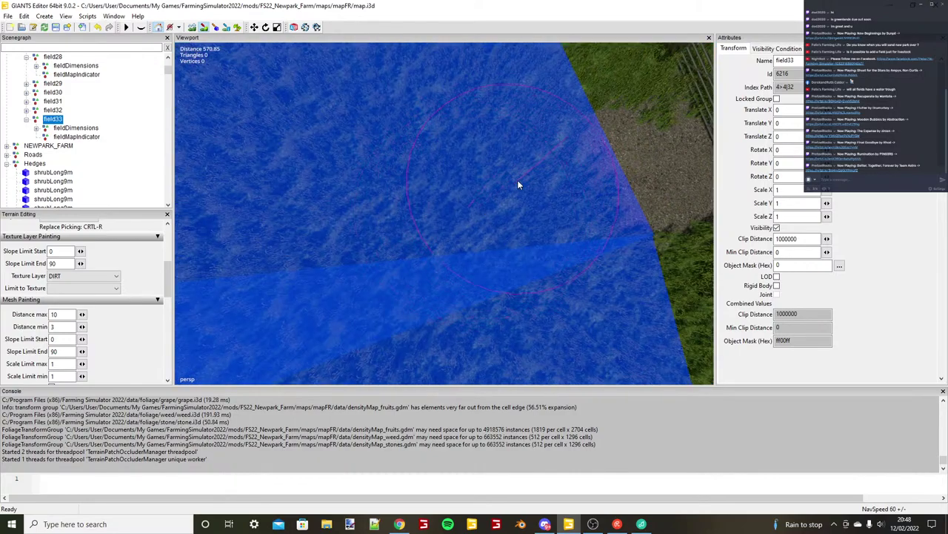
{"action": "left_click_drag", "start_coordinate": [540, 190], "coordinate": [525, 197], "text": "alt"}
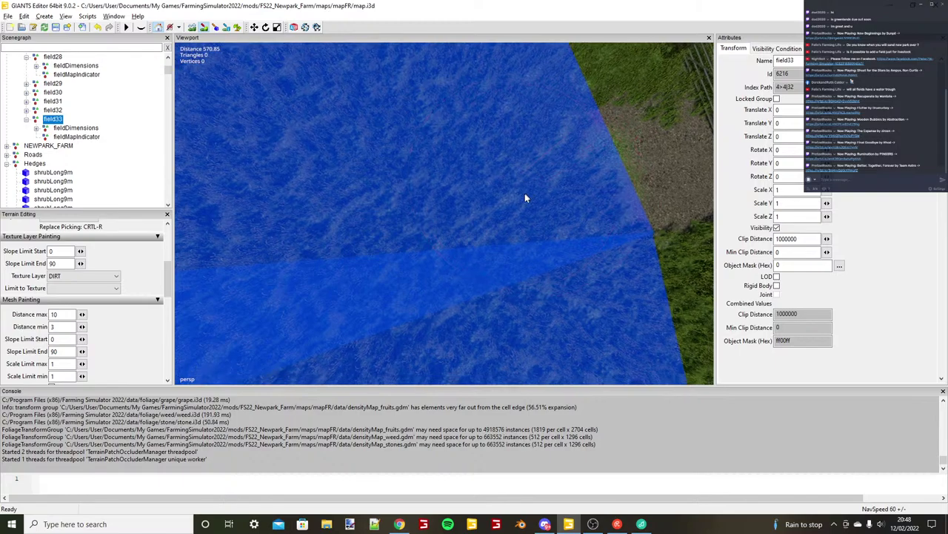
{"action": "right_click_drag", "start_coordinate": [525, 196], "coordinate": [448, 253]}
{"action": "left_click_drag", "start_coordinate": [382, 257], "coordinate": [394, 258], "text": "alt"}
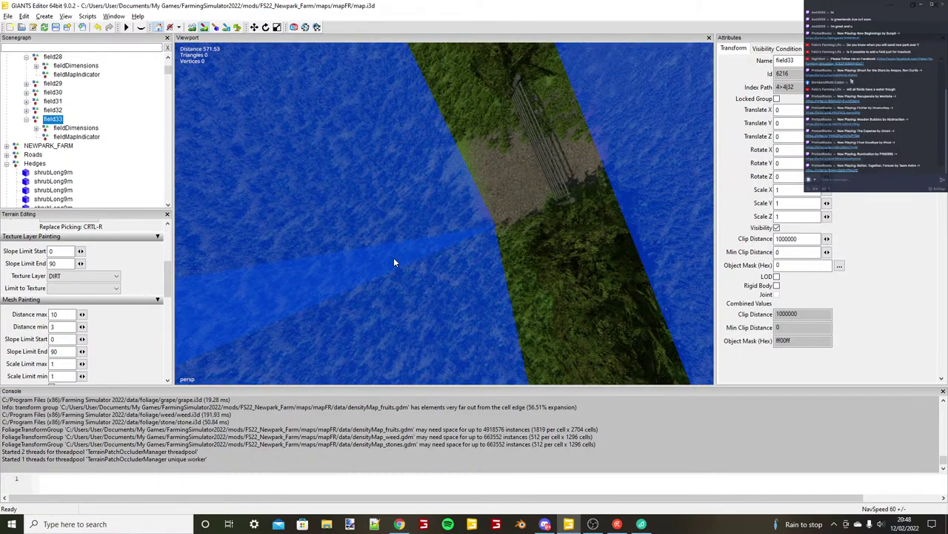
{"action": "mouse_move", "coordinate": [394, 261]}
{"action": "right_mouse_down"}
{"action": "mouse_move", "coordinate": [499, 222]}
{"action": "mouse_move", "coordinate": [470, 244]}
{"action": "right_mouse_up"}
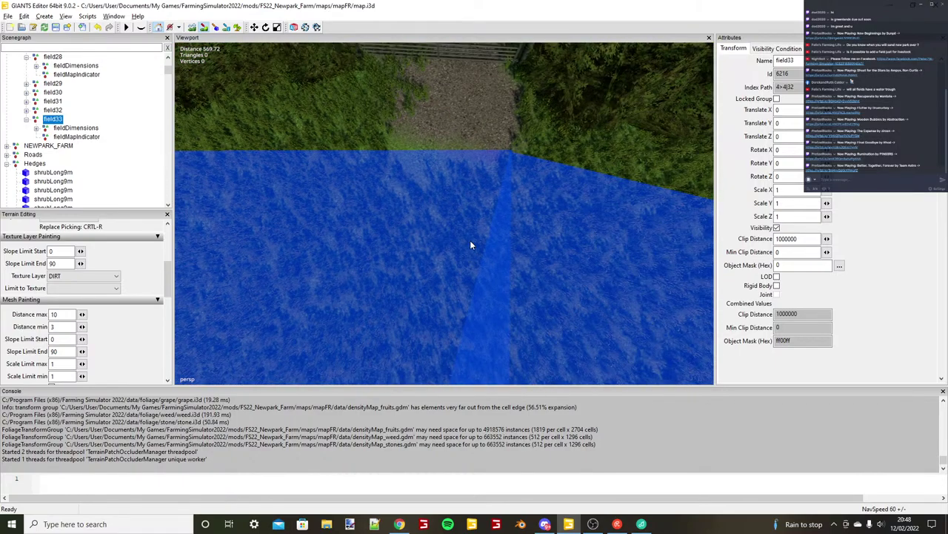
Touch up the gateway's remaining edges with the DIRT texture and clear the leftover grass foliage around the gate.
{"action": "left_click", "coordinate": [82, 276]}
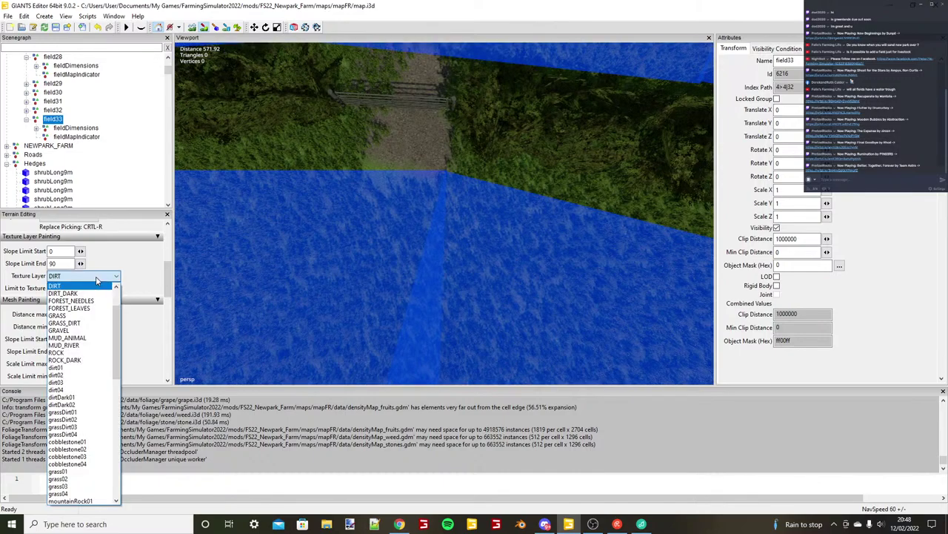
{"action": "left_click", "coordinate": [80, 331]}
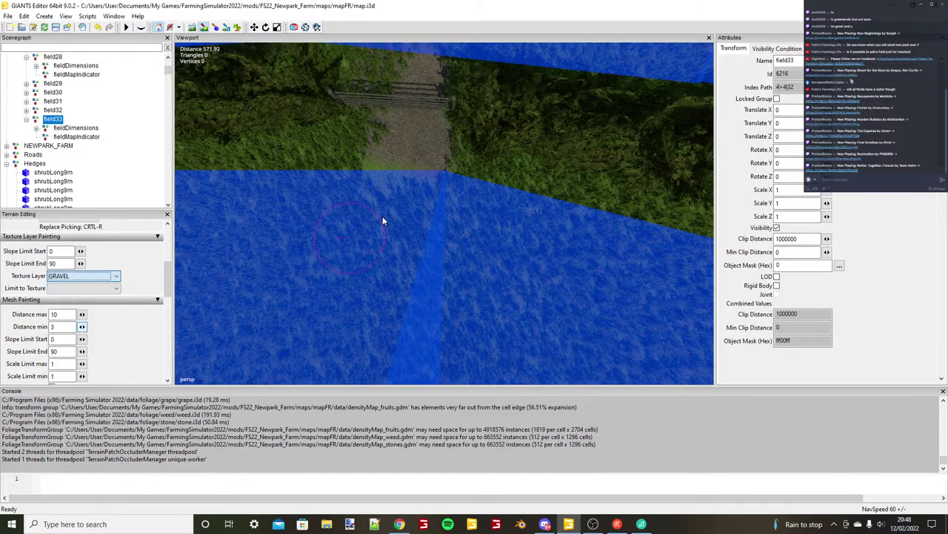
{"action": "key", "text": "ctrl+r"}
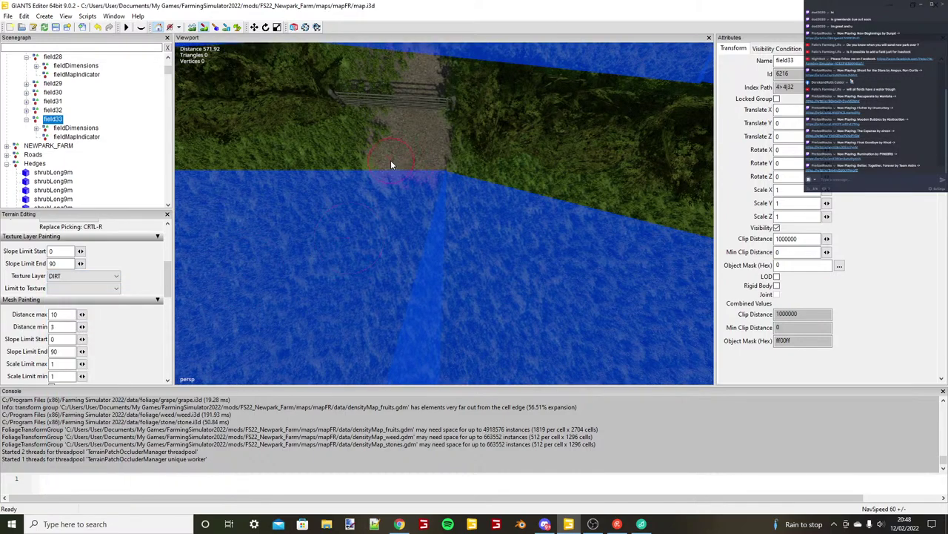
{"action": "middle_click_drag", "start_coordinate": [391, 161], "coordinate": [417, 211], "text": "alt"}
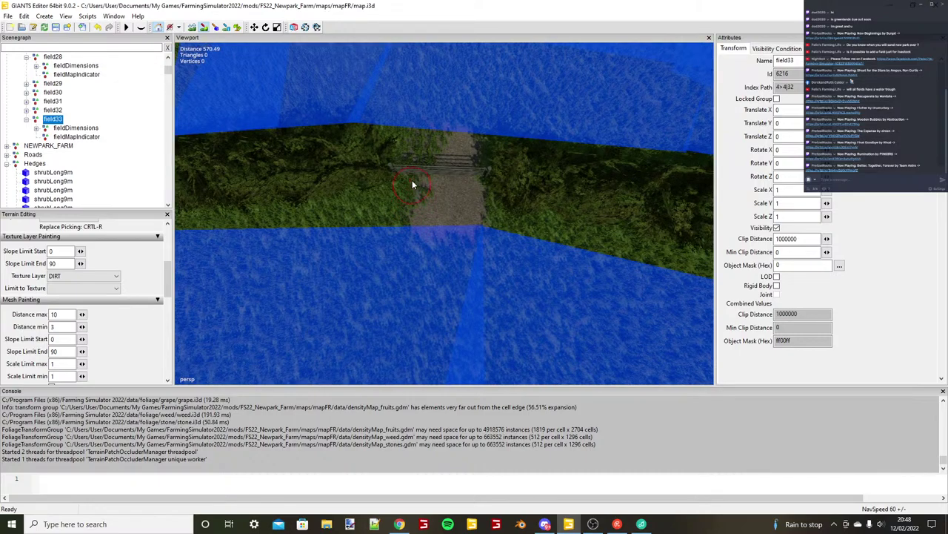
{"action": "mouse_move", "coordinate": [413, 182]}
{"action": "middle_mouse_down", "text": "alt"}
{"action": "mouse_move", "coordinate": [409, 201]}
{"action": "mouse_move", "coordinate": [394, 198]}
{"action": "middle_mouse_up", "text": "alt"}
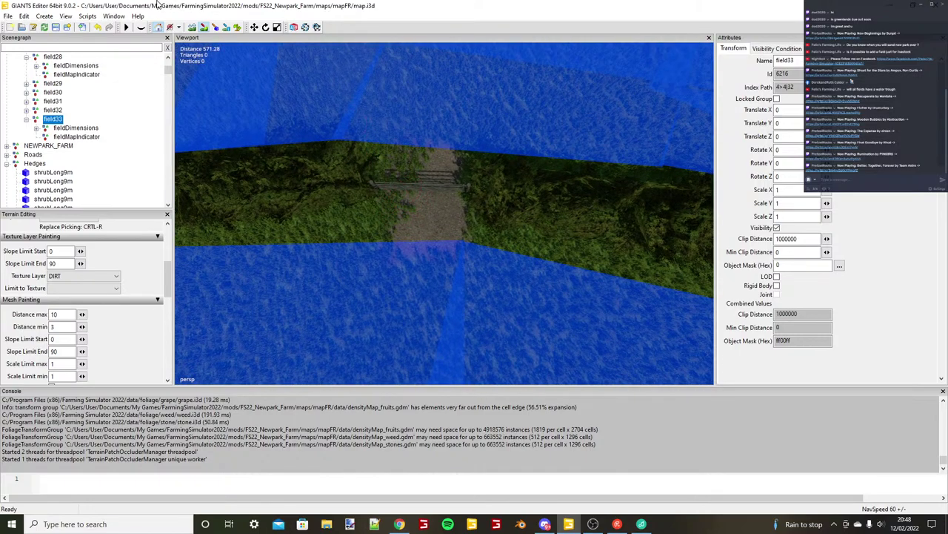
{"action": "left_click", "coordinate": [238, 27]}
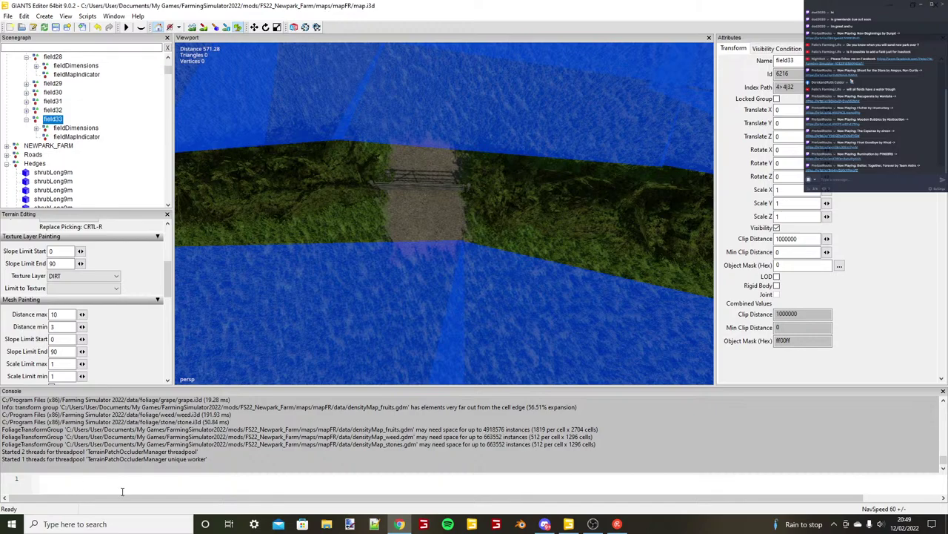
Go past the hedge crossing to the next grass-covered gate and clear the grass foliage from its gateway.
{"action": "scroll", "coordinate": [433, 220], "scroll_direction": "down", "scroll_amount": 1}
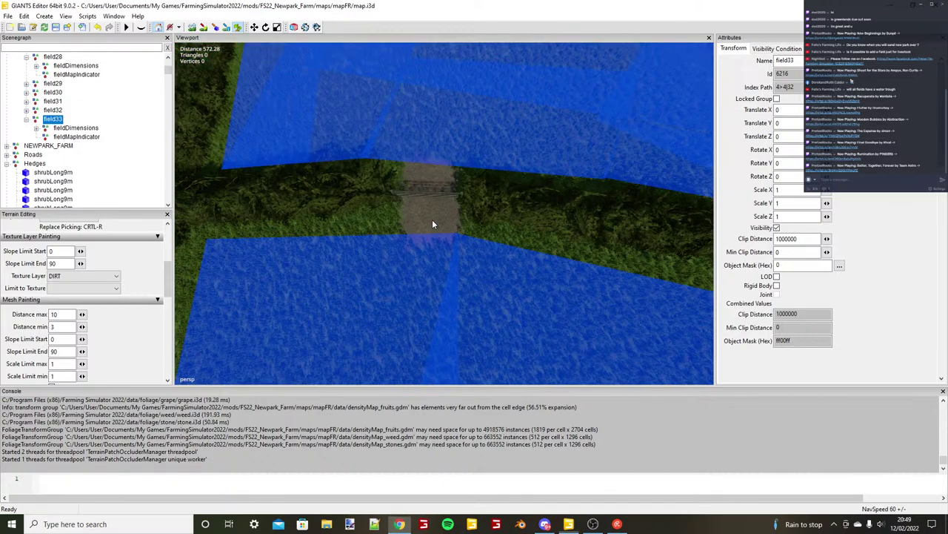
{"action": "scroll", "coordinate": [433, 221], "scroll_direction": "down", "scroll_amount": 1}
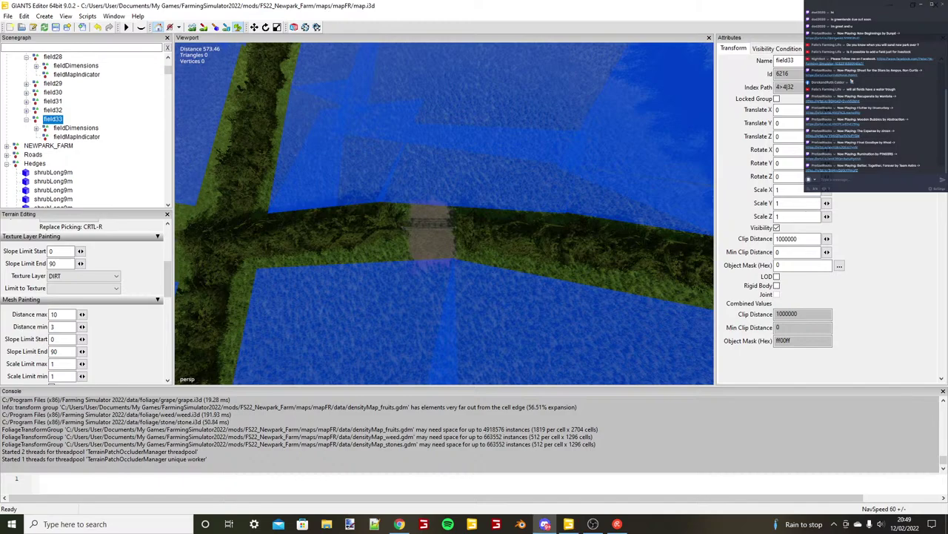
{"action": "key", "text": "alt+Tab"}
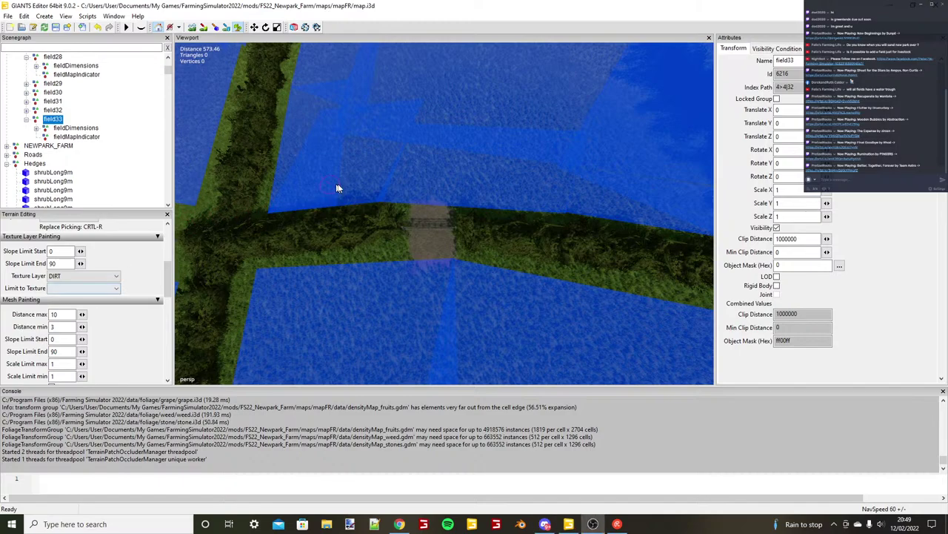
{"action": "scroll", "coordinate": [479, 212], "scroll_direction": "down", "scroll_amount": 1}
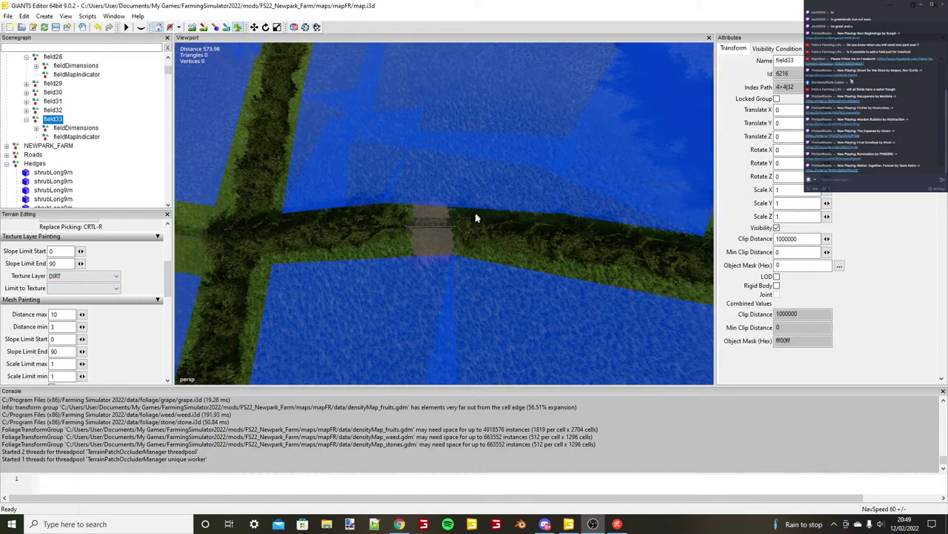
{"action": "scroll", "coordinate": [476, 215], "scroll_direction": "down", "scroll_amount": 3}
{"action": "left_click_drag", "start_coordinate": [476, 217], "coordinate": [369, 237], "text": "alt"}
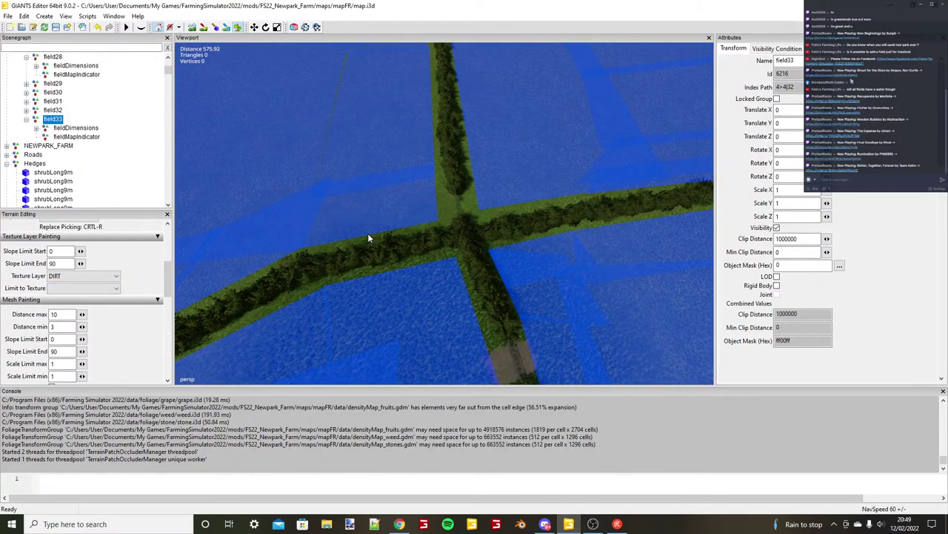
{"action": "right_click_drag", "start_coordinate": [368, 237], "coordinate": [544, 186]}
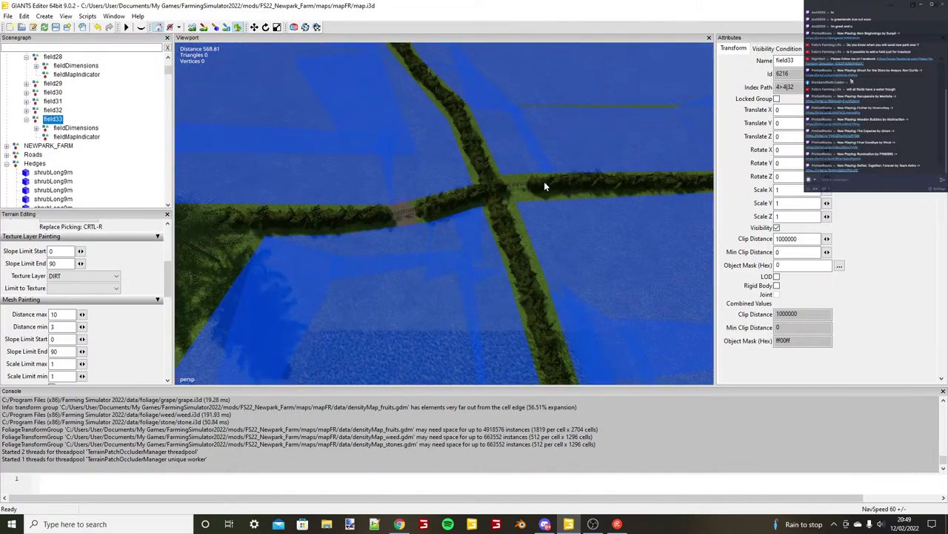
{"action": "middle_click_drag", "start_coordinate": [544, 186], "coordinate": [419, 218], "text": "alt"}
{"action": "scroll", "coordinate": [458, 209], "scroll_direction": "up", "scroll_amount": 5}
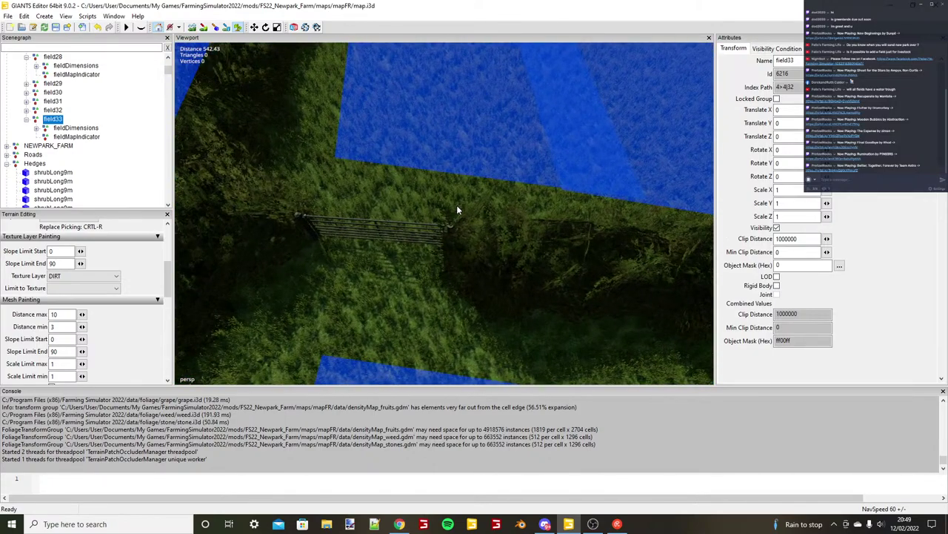
{"action": "right_click_drag", "start_coordinate": [456, 209], "coordinate": [384, 215]}
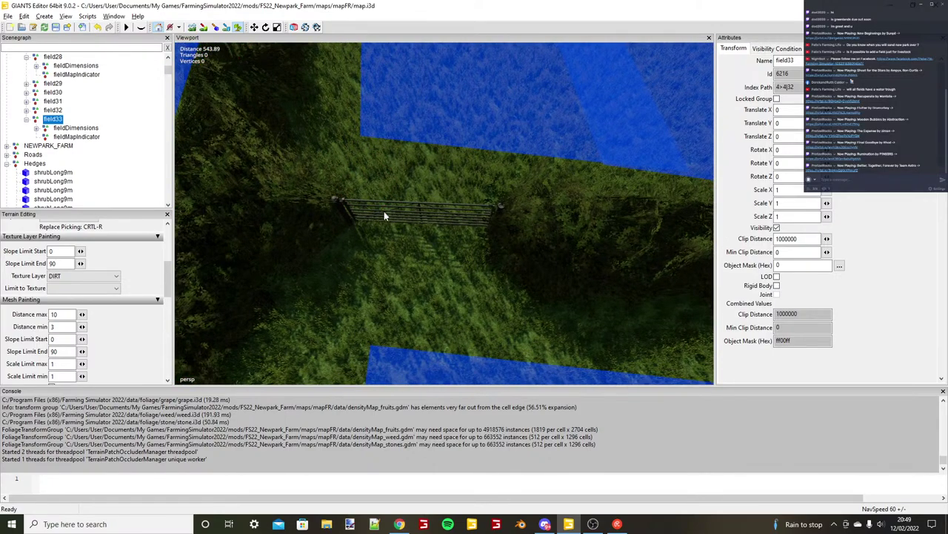
{"action": "left_click", "coordinate": [237, 27]}
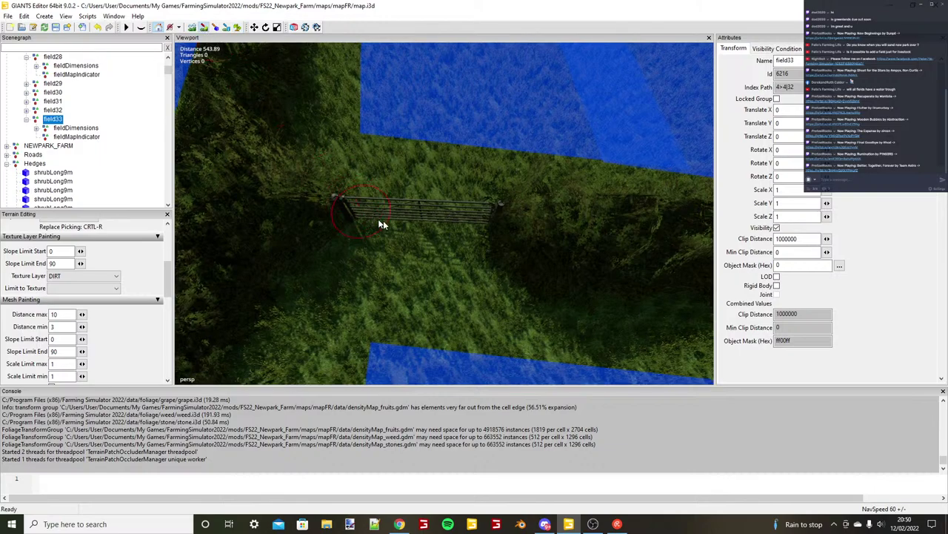
Paint the DIRT terrain texture through the gated gap between the two fields and clear the grass foliage from that strip.
{"action": "left_click", "coordinate": [83, 277]}
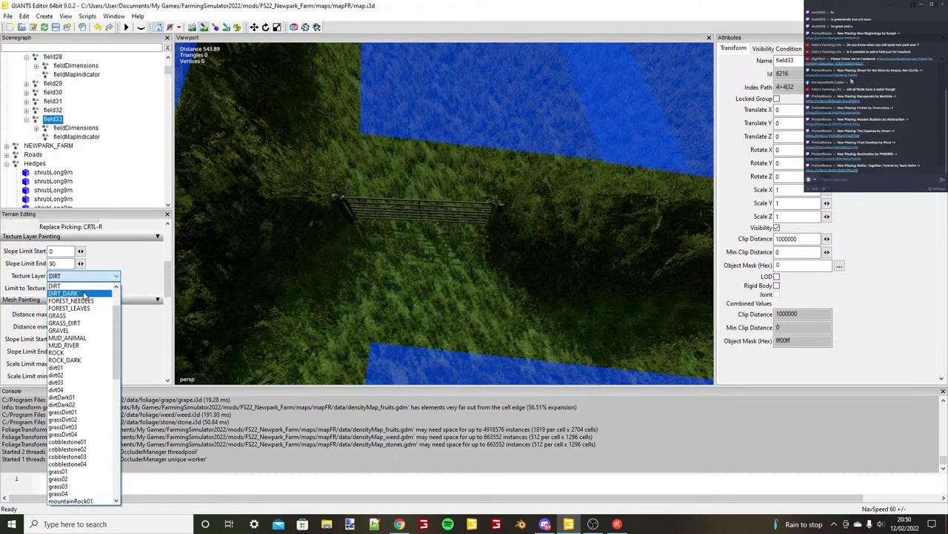
{"action": "left_click", "coordinate": [83, 287]}
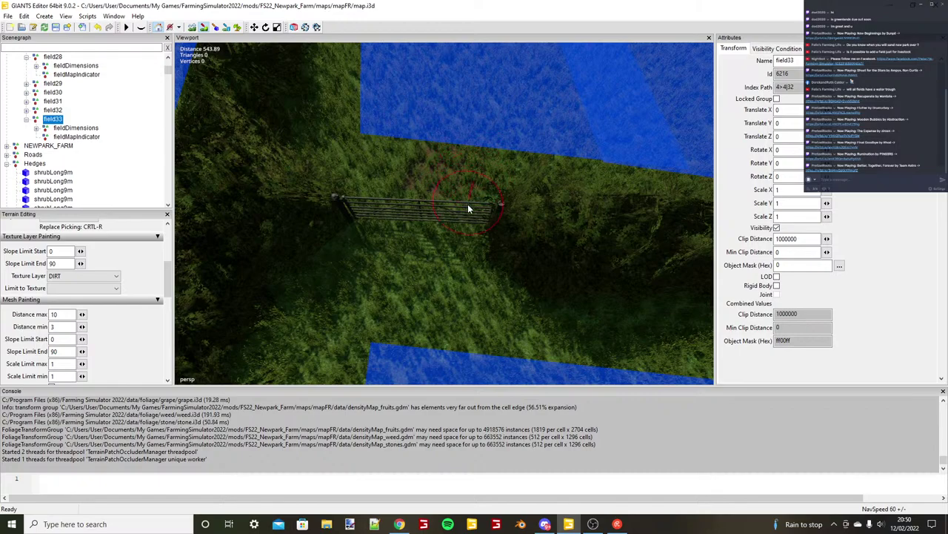
{"action": "mouse_move", "coordinate": [468, 205]}
{"action": "left_mouse_down"}
{"action": "mouse_move", "coordinate": [466, 329]}
{"action": "mouse_move", "coordinate": [401, 320]}
{"action": "mouse_move", "coordinate": [403, 212]}
{"action": "mouse_move", "coordinate": [435, 200]}
{"action": "mouse_move", "coordinate": [438, 213]}
{"action": "mouse_move", "coordinate": [465, 216]}
{"action": "left_mouse_up"}
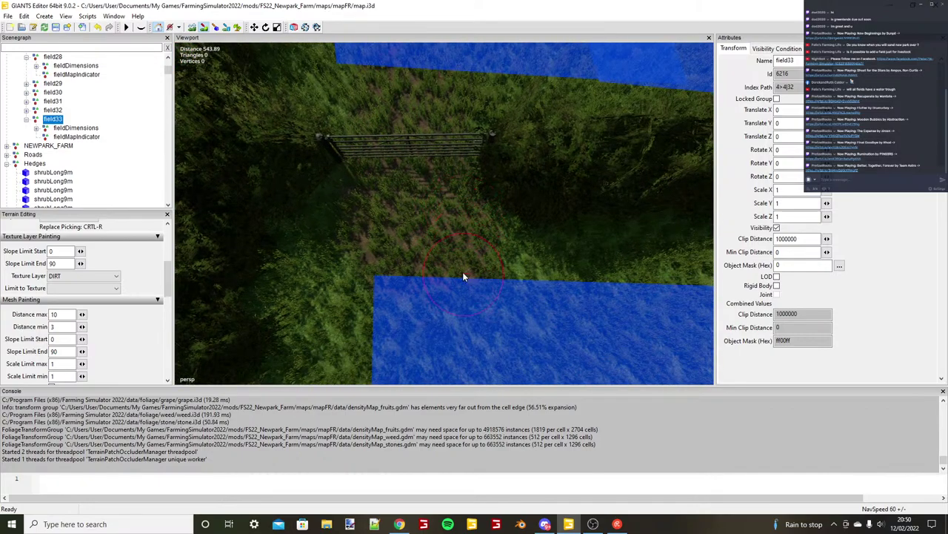
{"action": "left_click", "coordinate": [435, 120]}
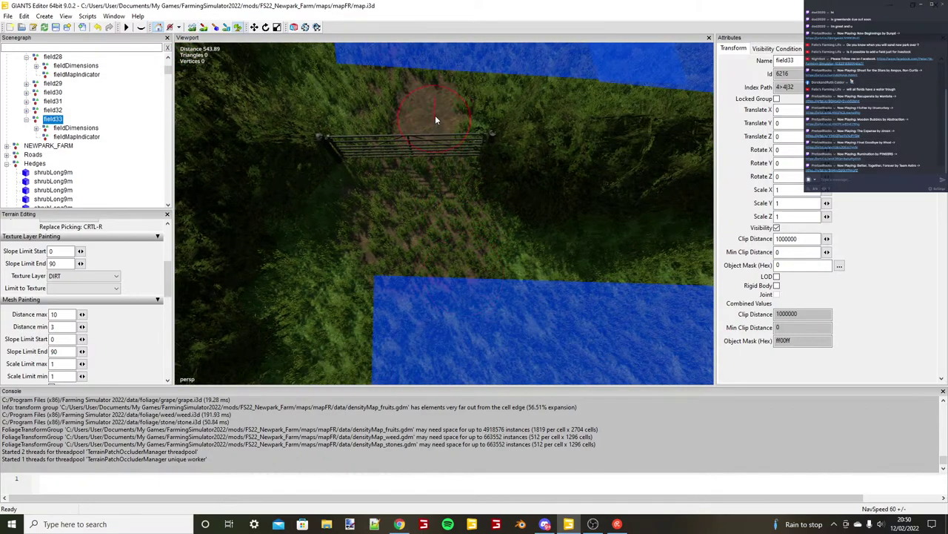
{"action": "mouse_move", "coordinate": [436, 119]}
{"action": "left_mouse_down"}
{"action": "mouse_move", "coordinate": [401, 111]}
{"action": "mouse_move", "coordinate": [412, 161]}
{"action": "mouse_move", "coordinate": [394, 195]}
{"action": "mouse_move", "coordinate": [423, 151]}
{"action": "mouse_move", "coordinate": [432, 227]}
{"action": "mouse_move", "coordinate": [398, 226]}
{"action": "mouse_move", "coordinate": [397, 202]}
{"action": "left_mouse_up"}
{"action": "scroll", "coordinate": [416, 160], "scroll_direction": "down", "scroll_amount": 1}
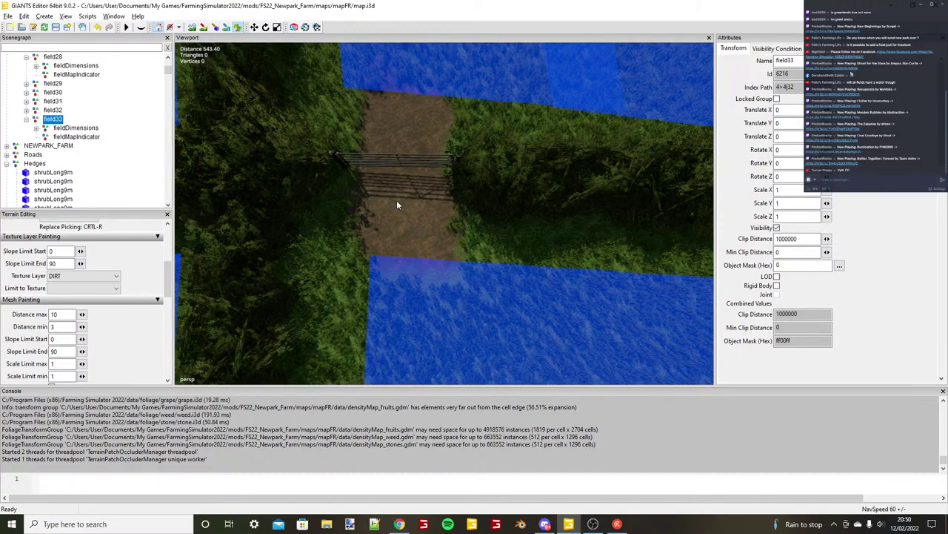
Paint a thin line of grass tufts along the middle of the dirt strip through the gate.
{"action": "right_click_drag", "start_coordinate": [397, 205], "coordinate": [408, 85]}
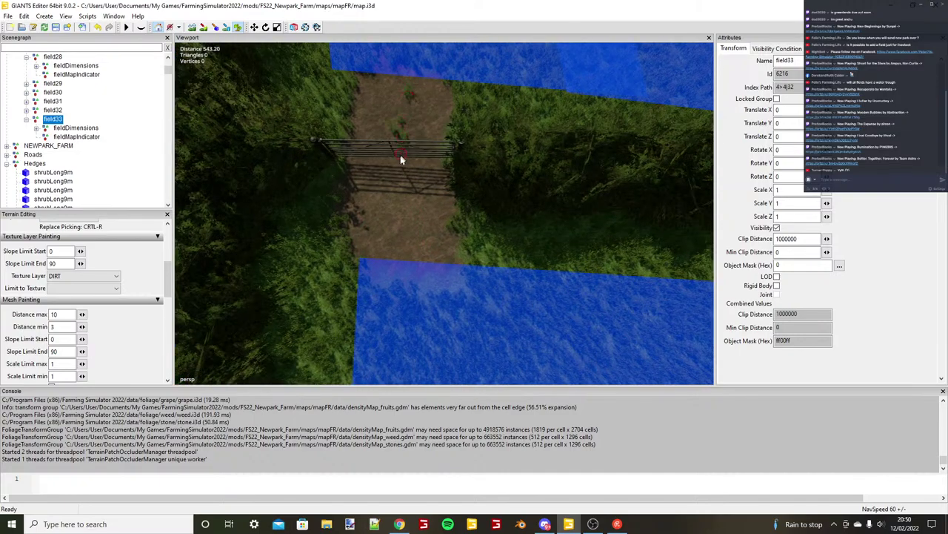
{"action": "left_click_drag", "start_coordinate": [401, 156], "coordinate": [407, 261]}
{"action": "scroll", "coordinate": [403, 216], "scroll_direction": "down", "scroll_amount": 2}
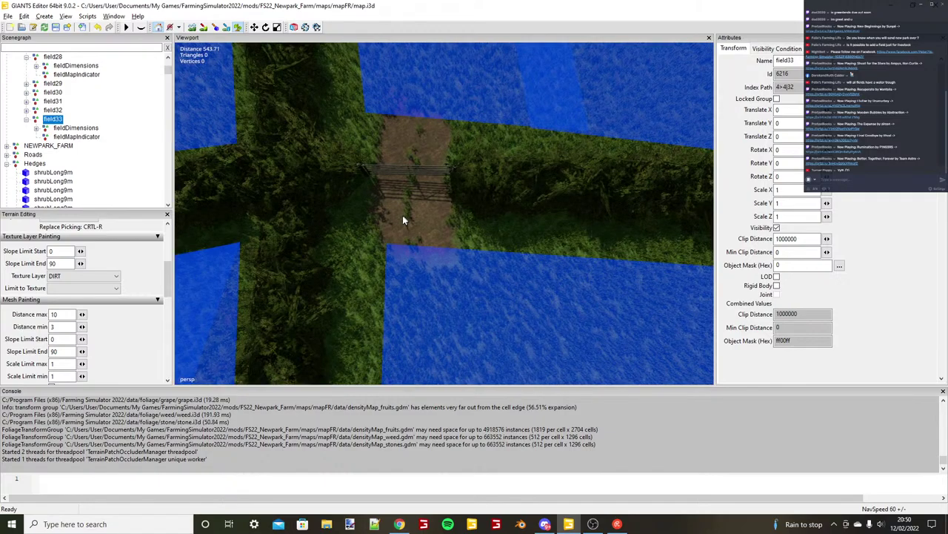
Paint the DIRT texture through the next gateway, where the hedges meet, from the lower field to the upper field.
{"action": "scroll", "coordinate": [402, 215], "scroll_direction": "down", "scroll_amount": 2}
{"action": "left_click_drag", "start_coordinate": [446, 134], "coordinate": [589, 261], "text": "alt"}
{"action": "scroll", "coordinate": [457, 156], "scroll_direction": "down", "scroll_amount": 10}
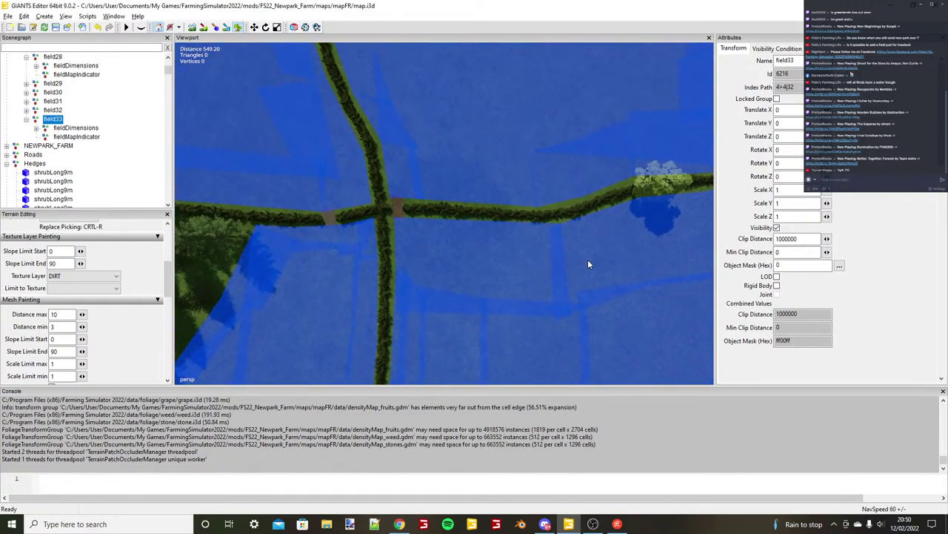
{"action": "middle_click_drag", "start_coordinate": [589, 262], "coordinate": [368, 270], "text": "alt"}
{"action": "scroll", "coordinate": [525, 221], "scroll_direction": "up", "scroll_amount": 5}
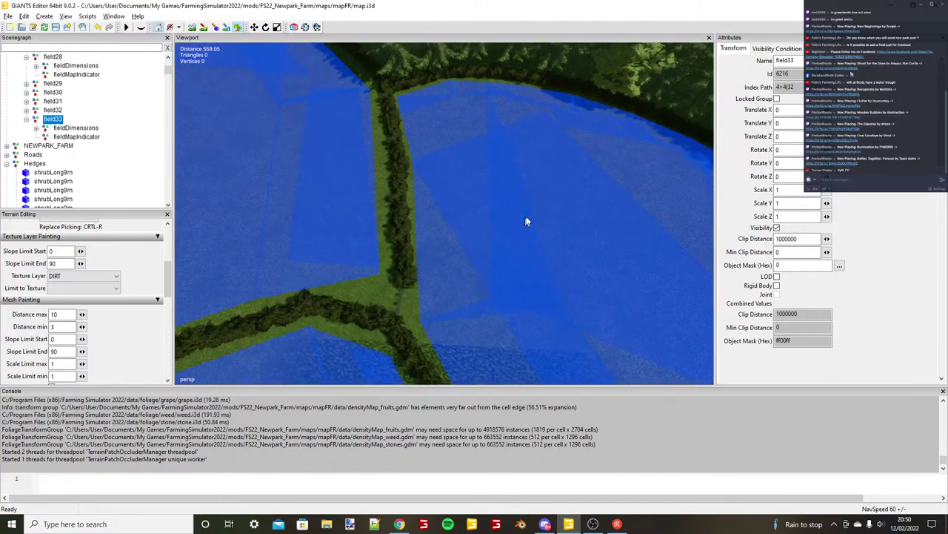
{"action": "left_click_drag", "start_coordinate": [526, 222], "coordinate": [347, 231], "text": "alt"}
{"action": "scroll", "coordinate": [347, 231], "scroll_direction": "up", "scroll_amount": 6}
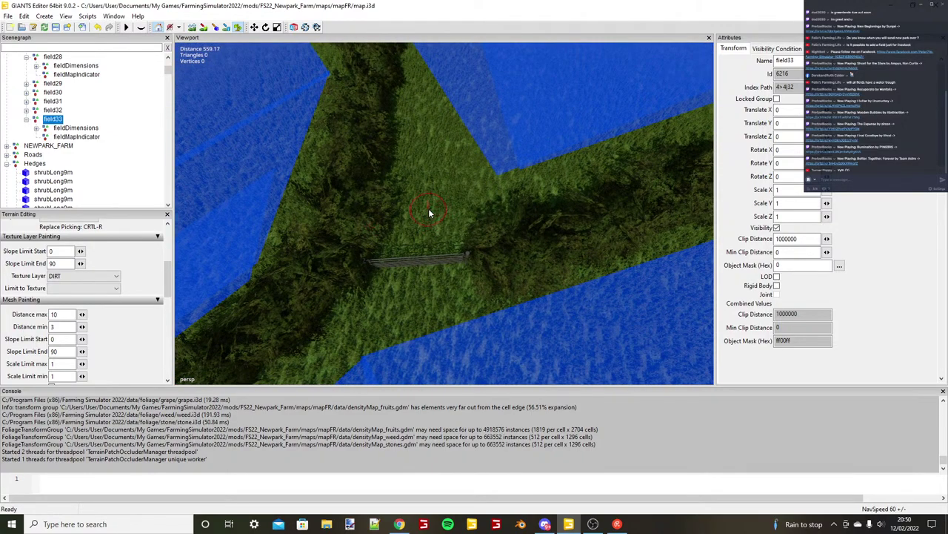
{"action": "left_click", "coordinate": [112, 286]}
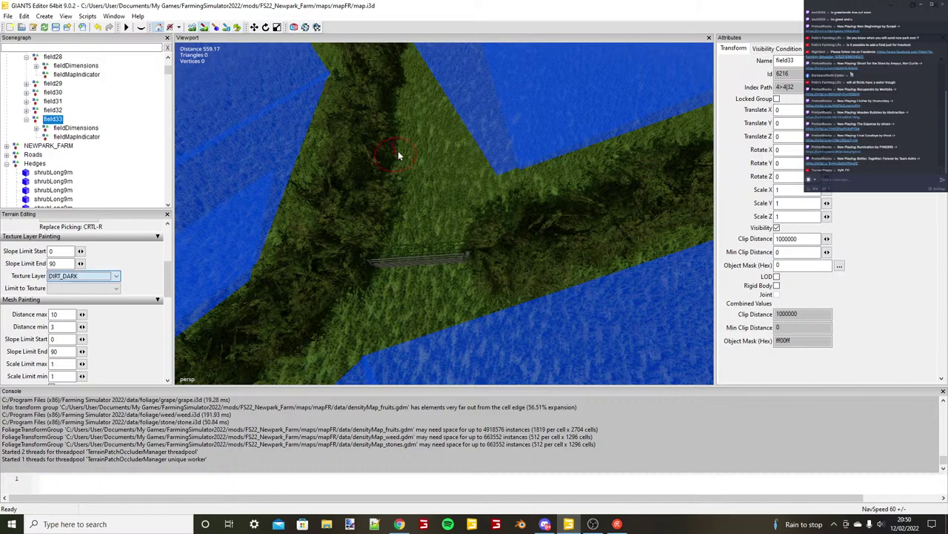
{"action": "left_click", "coordinate": [455, 131]}
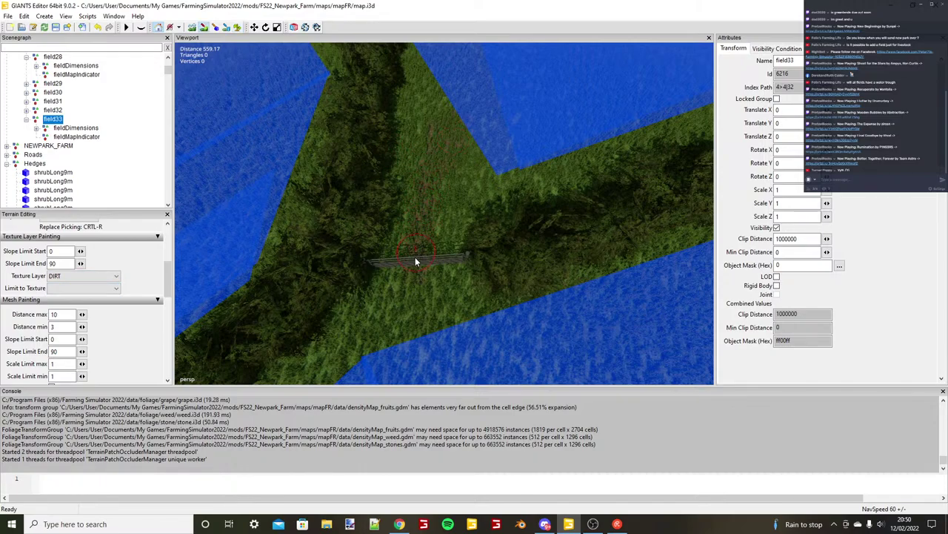
{"action": "mouse_move", "coordinate": [415, 257]}
{"action": "left_mouse_down"}
{"action": "mouse_move", "coordinate": [414, 329]}
{"action": "mouse_move", "coordinate": [448, 227]}
{"action": "left_mouse_up"}
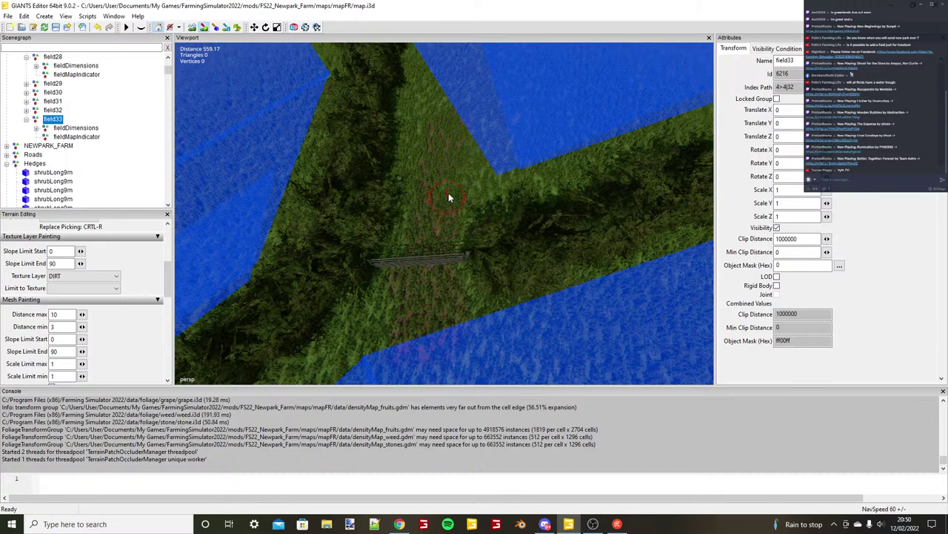
Clear the grass foliage from the painted dirt track on both sides of the hedge-junction gate, up to the upper field's edge.
{"action": "left_click_drag", "start_coordinate": [425, 213], "coordinate": [425, 219], "text": "alt"}
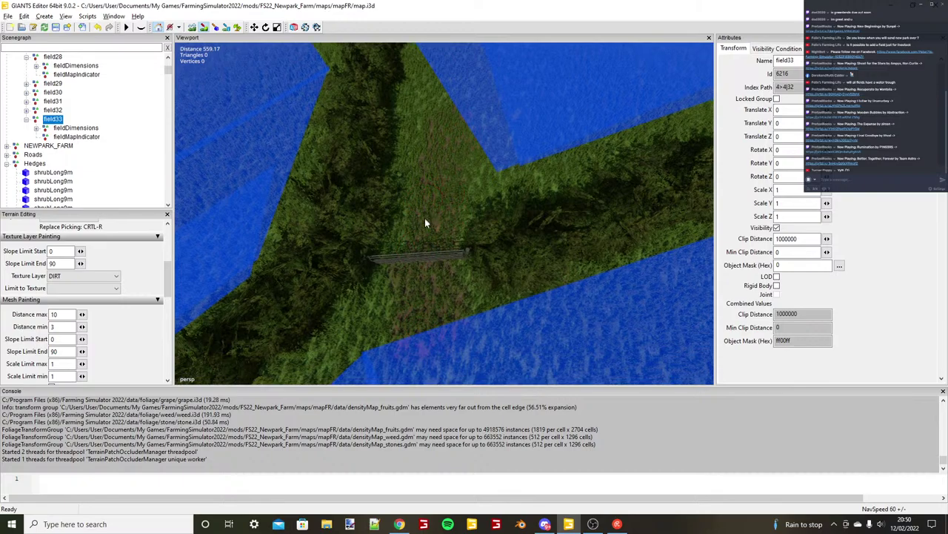
{"action": "scroll", "coordinate": [424, 218], "scroll_direction": "up", "scroll_amount": 3}
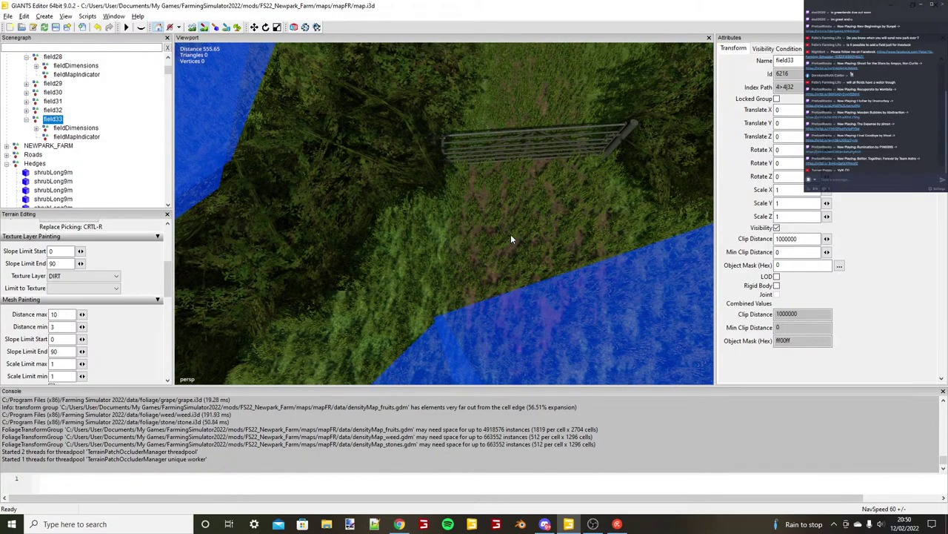
{"action": "scroll", "coordinate": [510, 234], "scroll_direction": "down", "scroll_amount": 2}
{"action": "mouse_move", "coordinate": [441, 233]}
{"action": "left_mouse_down"}
{"action": "mouse_move", "coordinate": [451, 225]}
{"action": "mouse_move", "coordinate": [409, 252]}
{"action": "mouse_move", "coordinate": [401, 289]}
{"action": "left_mouse_up"}
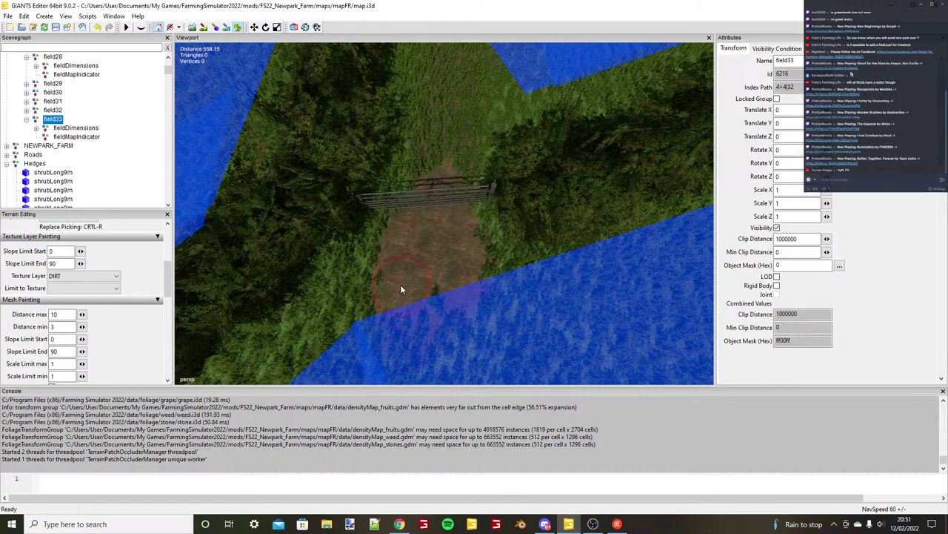
{"action": "mouse_move", "coordinate": [416, 256]}
{"action": "left_mouse_down", "text": "alt"}
{"action": "mouse_move", "coordinate": [441, 151]}
{"action": "mouse_move", "coordinate": [426, 146]}
{"action": "mouse_move", "coordinate": [428, 175]}
{"action": "left_mouse_up", "text": "alt"}
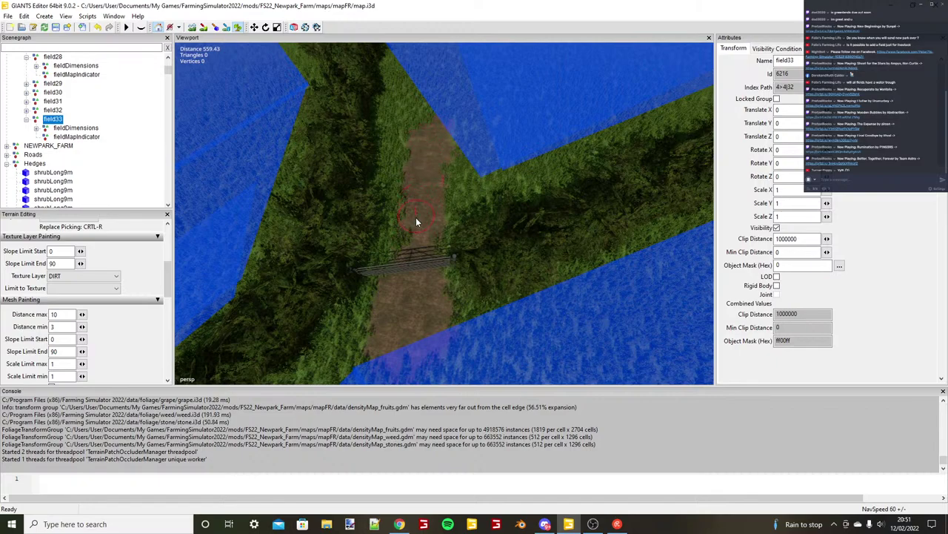
{"action": "left_click_drag", "start_coordinate": [416, 218], "coordinate": [414, 218]}
{"action": "scroll", "coordinate": [445, 149], "scroll_direction": "up", "scroll_amount": 2}
{"action": "scroll", "coordinate": [452, 195], "scroll_direction": "down", "scroll_amount": 2}
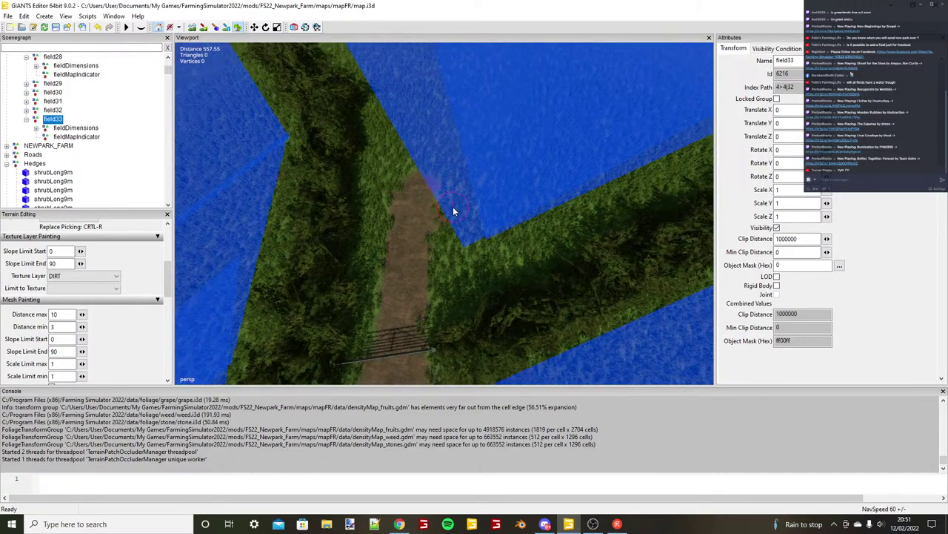
Paint sparse grass tufts down the centre of the dirt track on both sides of the hedge-junction gate.
{"action": "scroll", "coordinate": [454, 211], "scroll_direction": "down", "scroll_amount": 1}
{"action": "scroll", "coordinate": [453, 211], "scroll_direction": "up", "scroll_amount": 2}
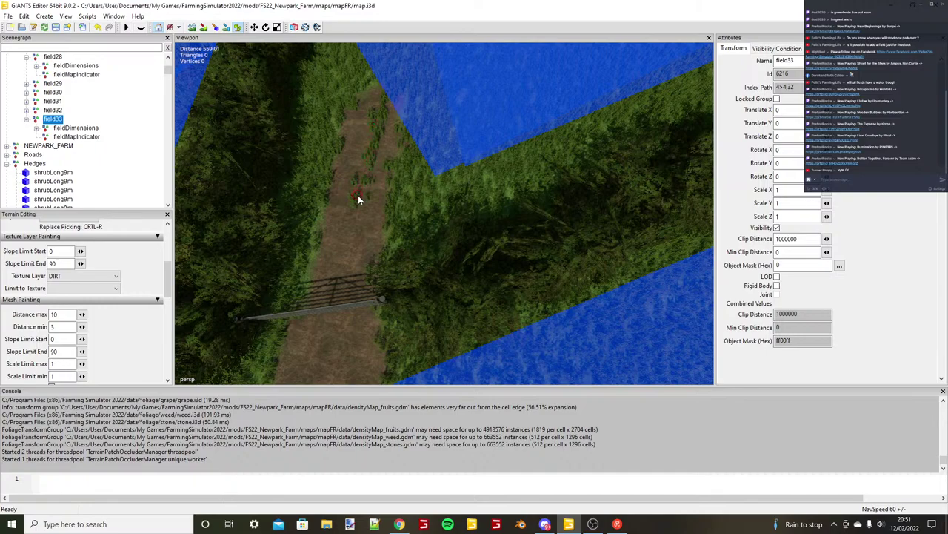
{"action": "scroll", "coordinate": [358, 195], "scroll_direction": "down", "scroll_amount": 1}
{"action": "middle_click_drag", "start_coordinate": [358, 195], "coordinate": [421, 185], "text": "alt"}
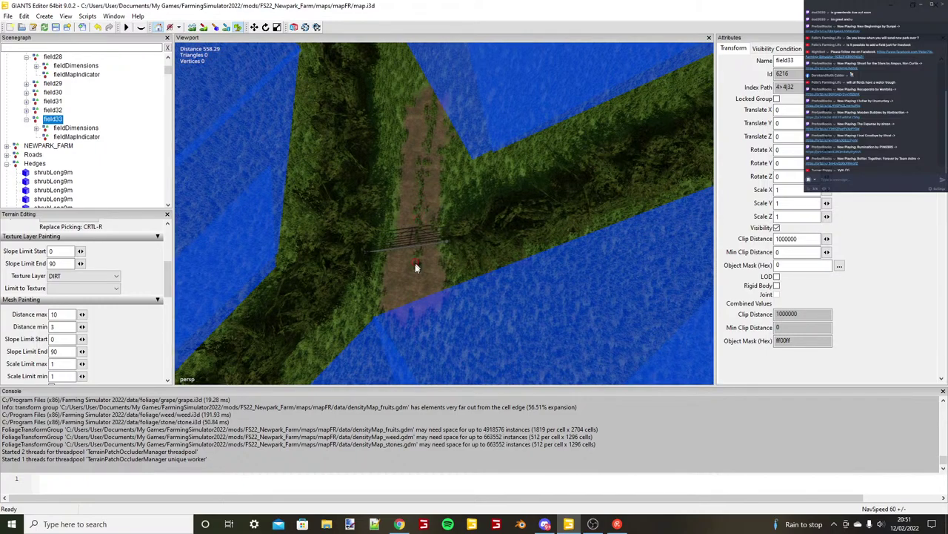
Look over the surrounding fields and hedgerows, and examine the shaded woodland ground along the field edge.
{"action": "left_click_drag", "start_coordinate": [414, 263], "coordinate": [471, 234], "text": "alt"}
{"action": "middle_click_drag", "start_coordinate": [472, 237], "coordinate": [426, 253]}
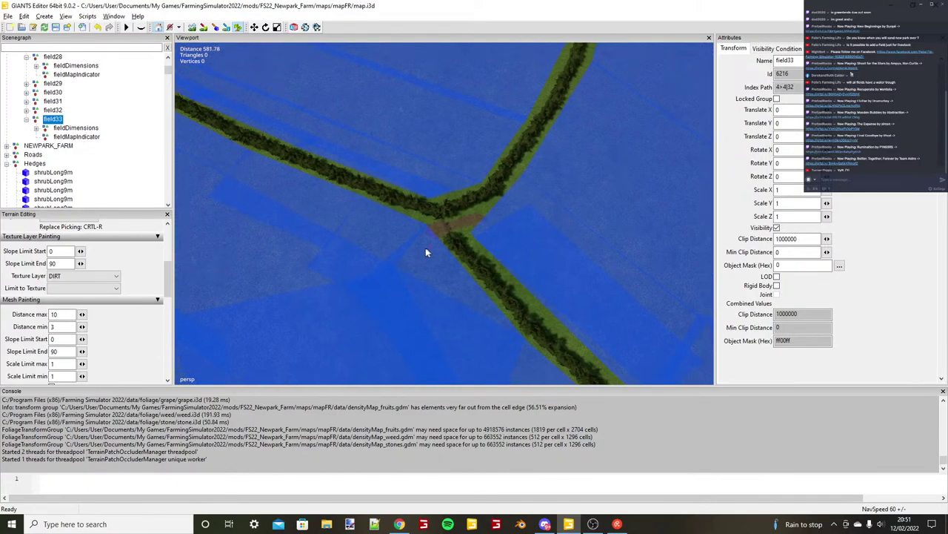
{"action": "scroll", "coordinate": [427, 253], "scroll_direction": "down", "scroll_amount": 5}
{"action": "left_click_drag", "start_coordinate": [426, 252], "coordinate": [463, 252], "text": "alt"}
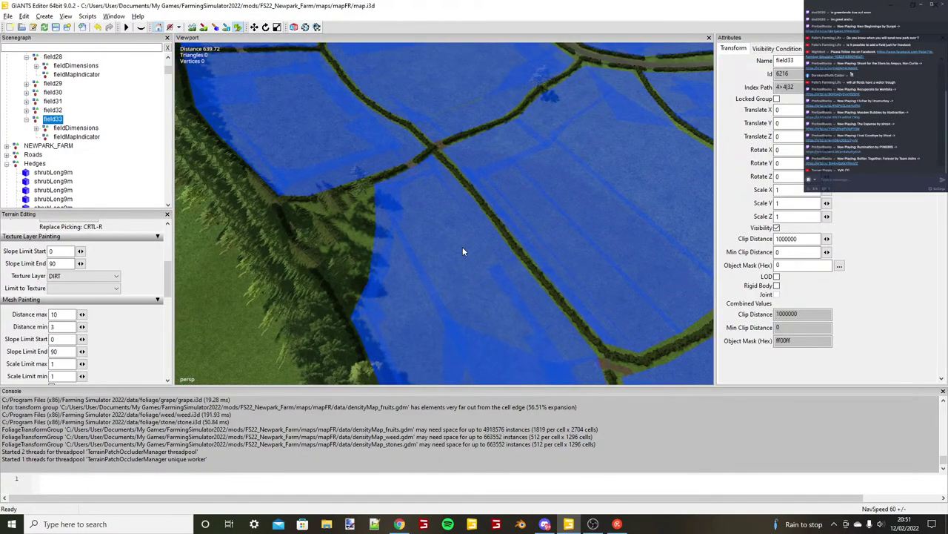
{"action": "middle_click_drag", "start_coordinate": [463, 252], "coordinate": [420, 184]}
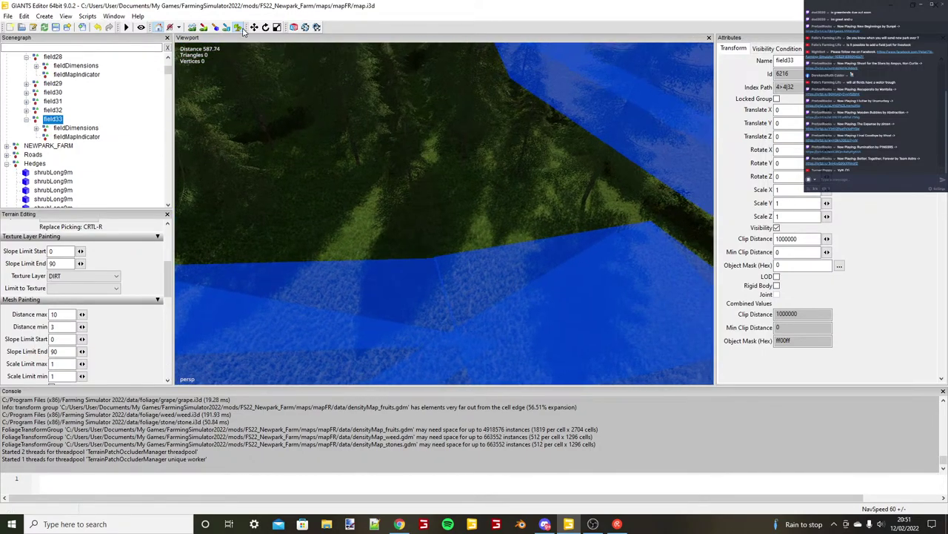
{"action": "middle_click_drag", "start_coordinate": [478, 177], "coordinate": [390, 174], "text": "alt"}
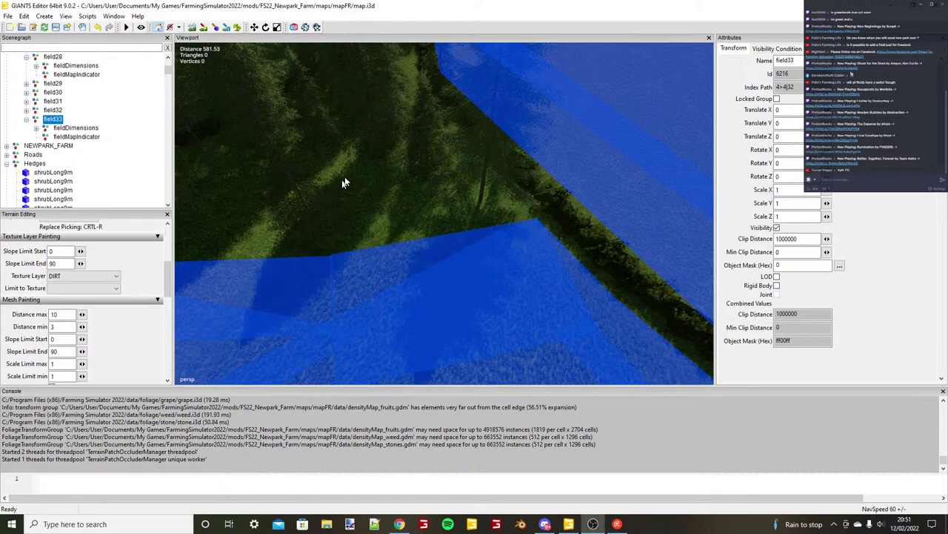
{"action": "scroll", "coordinate": [368, 190], "scroll_direction": "down", "scroll_amount": 2}
{"action": "scroll", "coordinate": [383, 153], "scroll_direction": "up", "scroll_amount": 3}
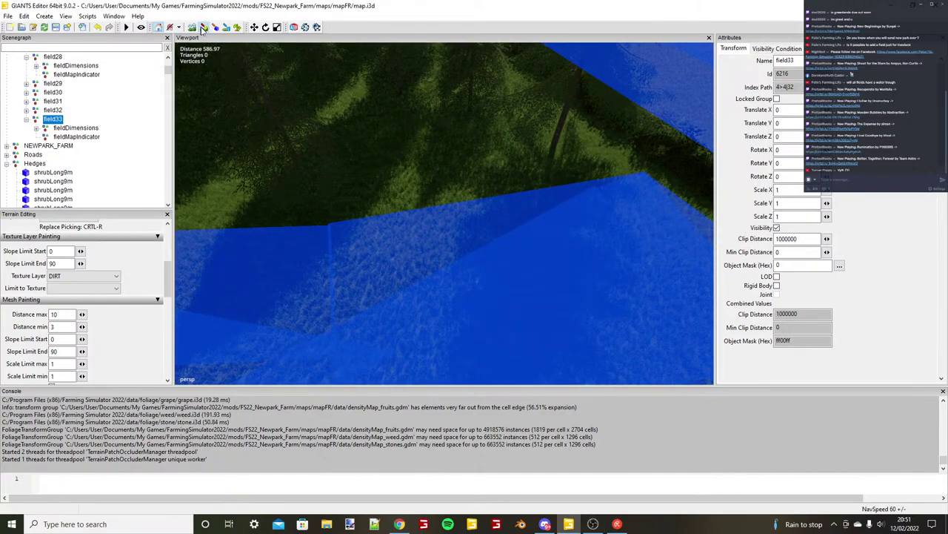
{"action": "left_click_drag", "start_coordinate": [285, 130], "coordinate": [352, 159], "text": "alt"}
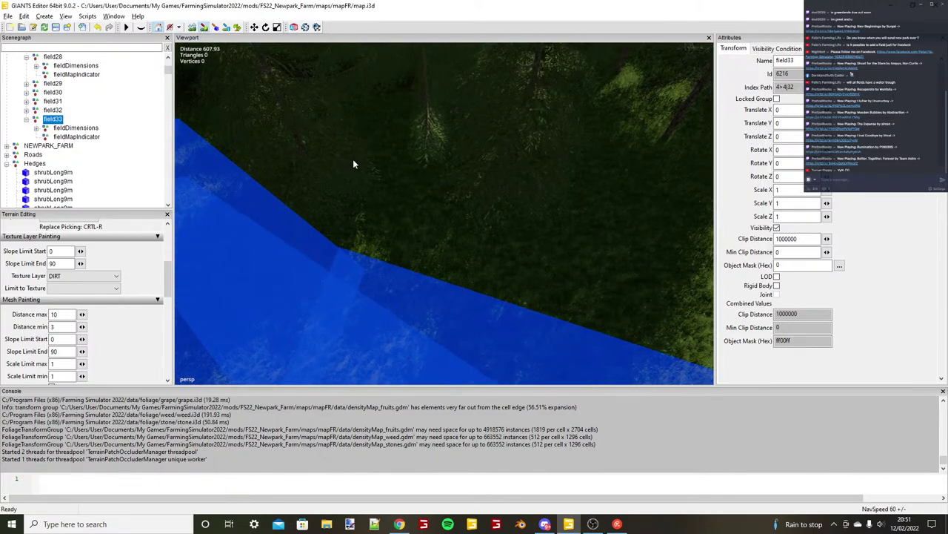
{"action": "middle_click_drag", "start_coordinate": [352, 158], "coordinate": [390, 208]}
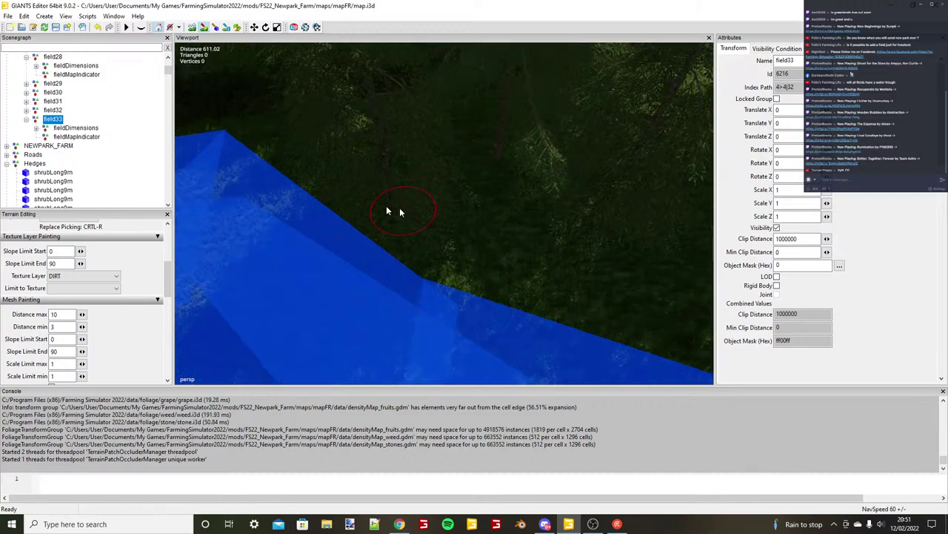
{"action": "left_click", "coordinate": [115, 287]}
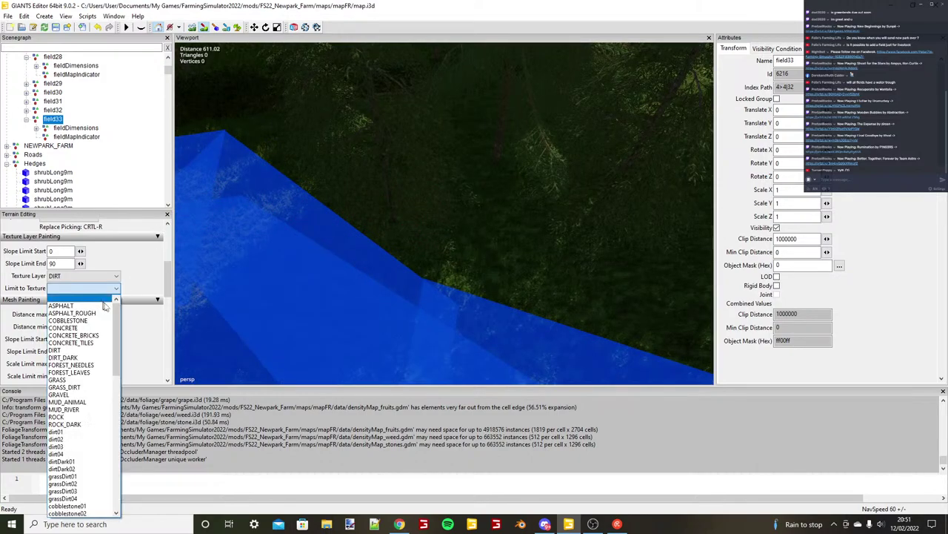
{"action": "left_click", "coordinate": [74, 372]}
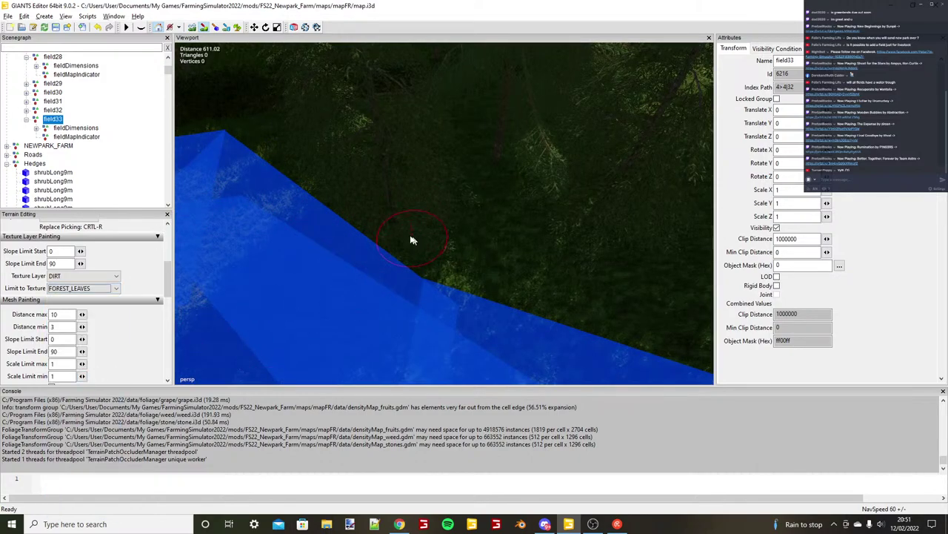
{"action": "mouse_move", "coordinate": [413, 239]}
{"action": "left_mouse_down", "text": "alt"}
{"action": "mouse_move", "coordinate": [322, 191]}
{"action": "mouse_move", "coordinate": [342, 194]}
{"action": "mouse_move", "coordinate": [364, 230]}
{"action": "mouse_move", "coordinate": [455, 130]}
{"action": "mouse_move", "coordinate": [470, 223]}
{"action": "left_mouse_up", "text": "alt"}
{"action": "scroll", "coordinate": [466, 226], "scroll_direction": "down", "scroll_amount": 4}
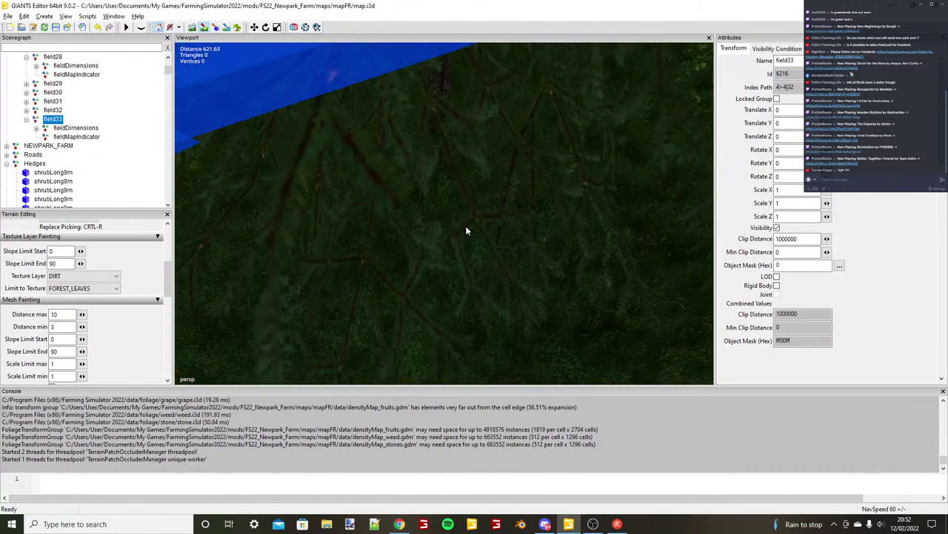
{"action": "scroll", "coordinate": [465, 226], "scroll_direction": "up", "scroll_amount": 3}
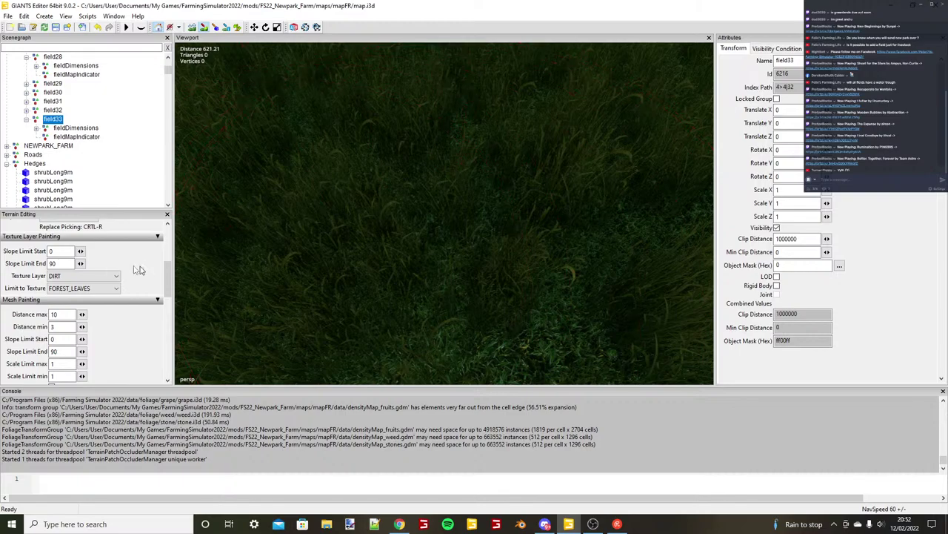
Set the painting texture layer to FOREST_NEEDLES with no texture limit for the woodland floor beside the field.
{"action": "left_click", "coordinate": [96, 289]}
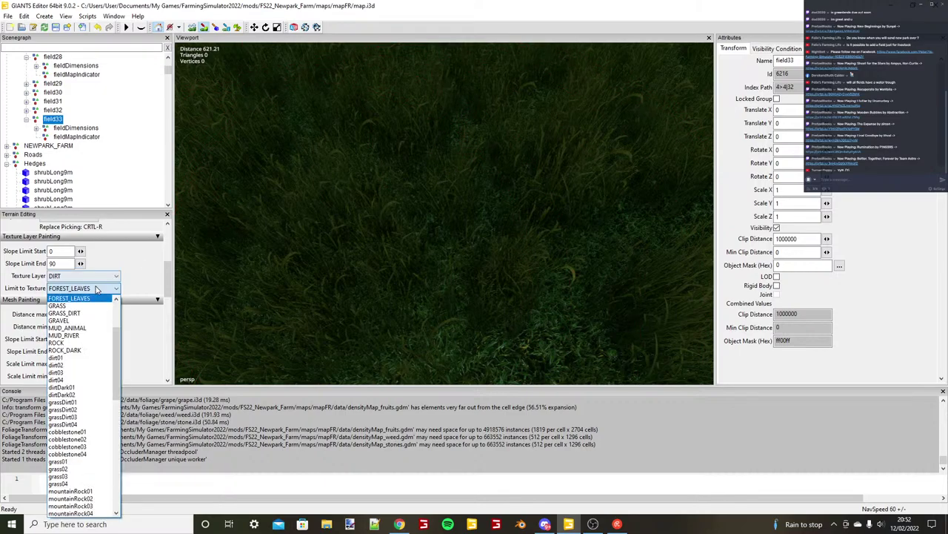
{"action": "left_click", "coordinate": [96, 276]}
{"action": "left_click", "coordinate": [93, 300]}
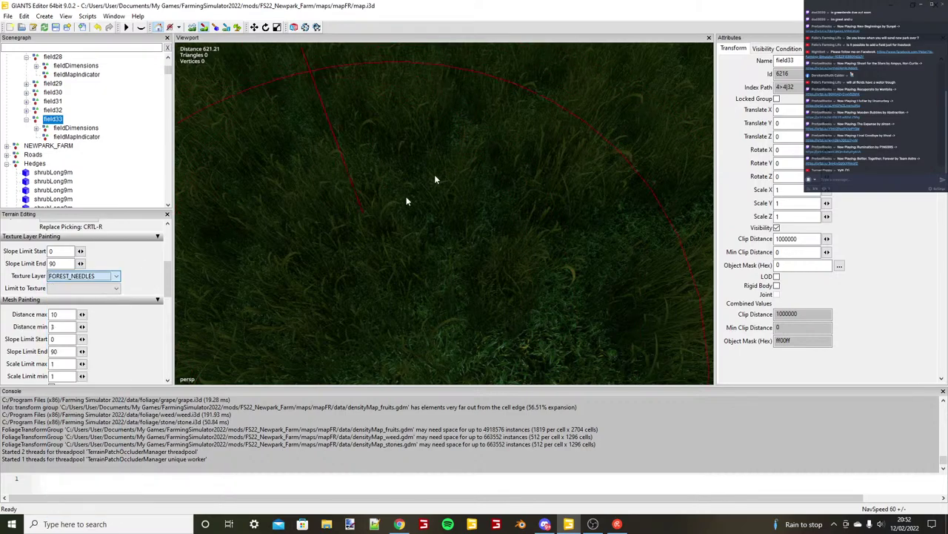
{"action": "scroll", "coordinate": [443, 172], "scroll_direction": "down", "scroll_amount": 3}
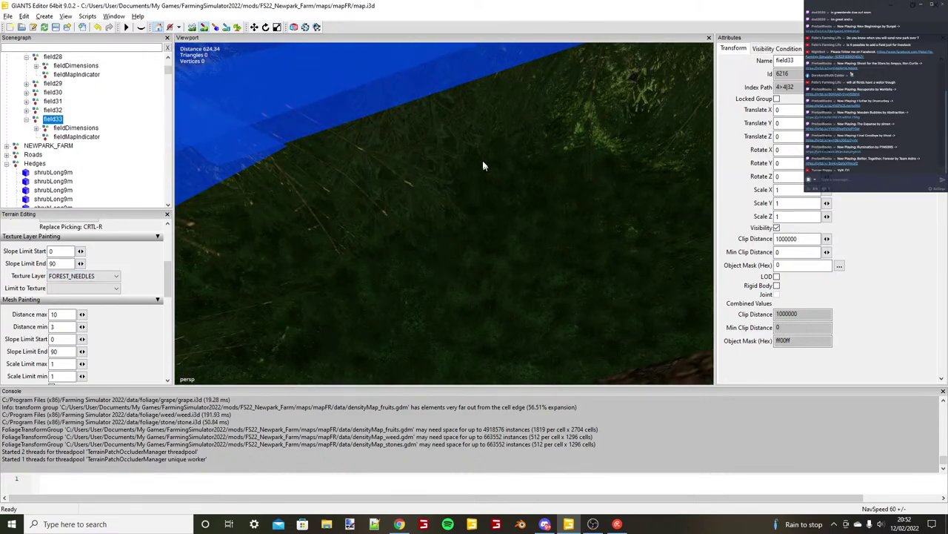
{"action": "scroll", "coordinate": [483, 162], "scroll_direction": "down", "scroll_amount": 2}
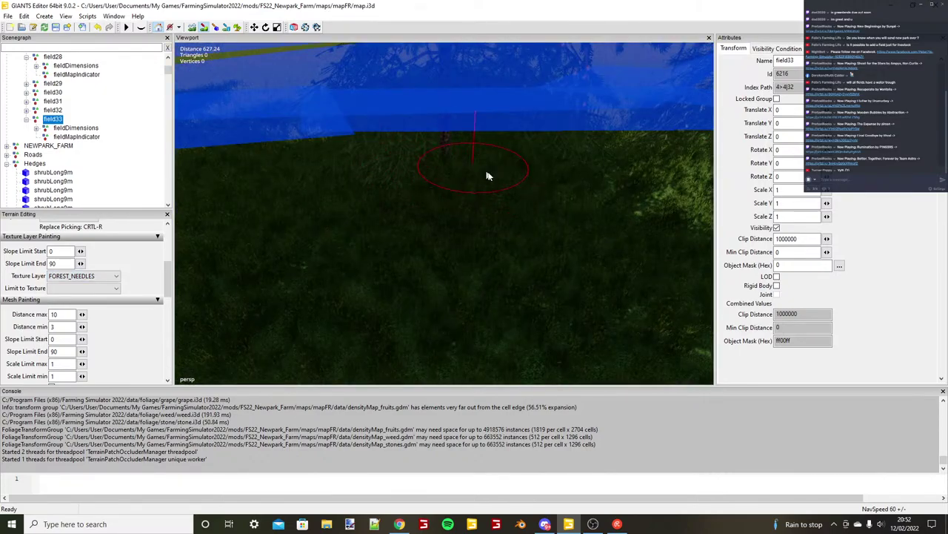
Paint the FOREST_NEEDLES texture over the shaded woodland floor between the trees beside the fields.
{"action": "scroll", "coordinate": [385, 185], "scroll_direction": "down", "scroll_amount": 2}
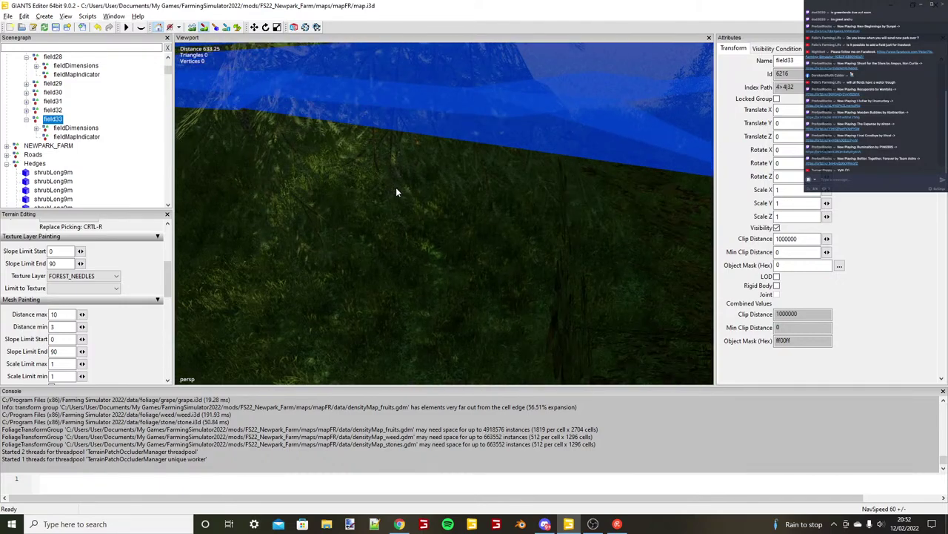
{"action": "mouse_move", "coordinate": [396, 192]}
{"action": "left_mouse_down", "text": "alt"}
{"action": "mouse_move", "coordinate": [275, 189]}
{"action": "mouse_move", "coordinate": [307, 180]}
{"action": "left_mouse_up", "text": "alt"}
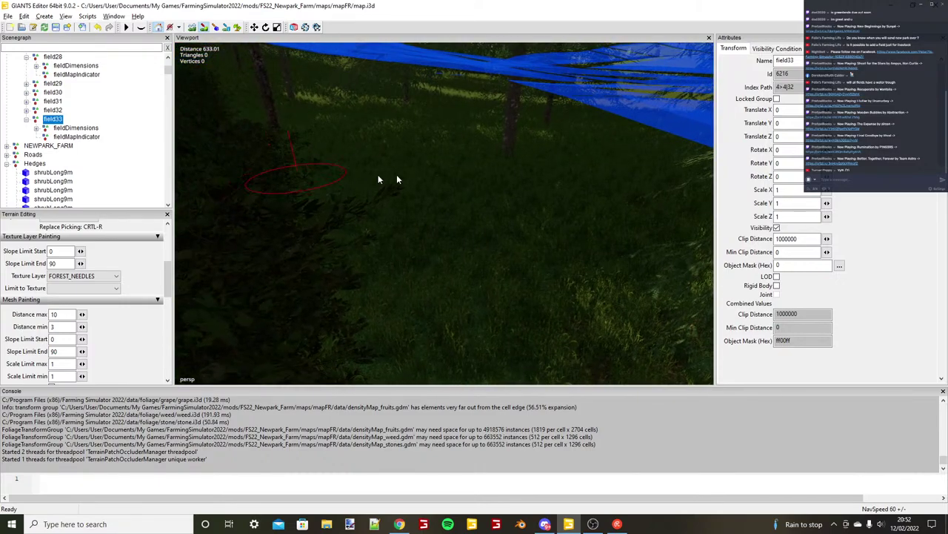
{"action": "scroll", "coordinate": [396, 178], "scroll_direction": "up", "scroll_amount": 1}
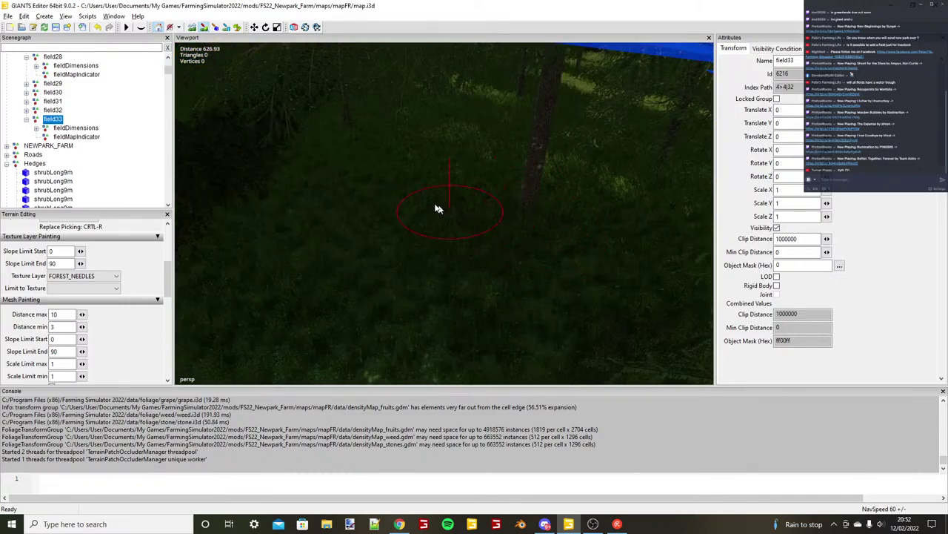
{"action": "scroll", "coordinate": [435, 206], "scroll_direction": "up", "scroll_amount": 1}
{"action": "scroll", "coordinate": [435, 206], "scroll_direction": "up", "scroll_amount": 1}
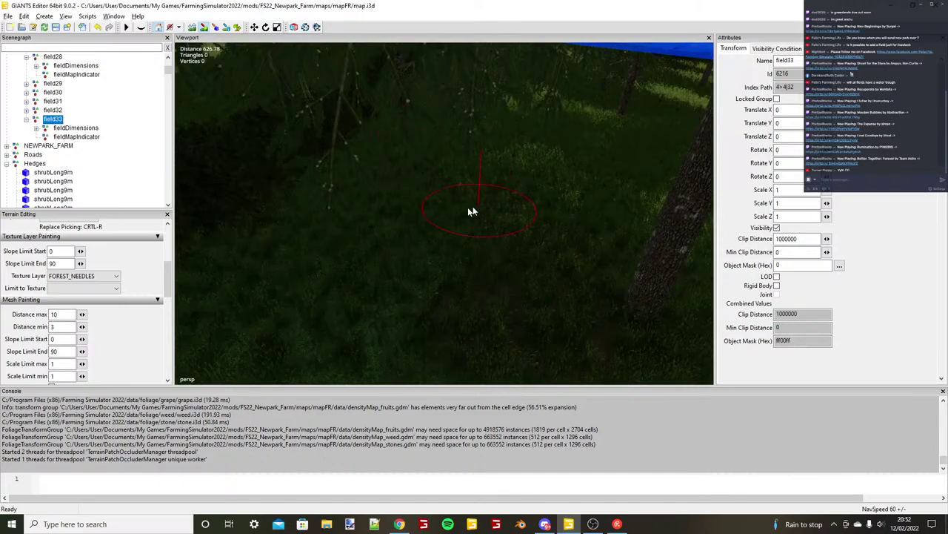
{"action": "scroll", "coordinate": [465, 212], "scroll_direction": "up", "scroll_amount": 1}
{"action": "mouse_move", "coordinate": [466, 213]}
{"action": "left_mouse_down", "text": "alt"}
{"action": "mouse_move", "coordinate": [479, 198]}
{"action": "mouse_move", "coordinate": [508, 216]}
{"action": "mouse_move", "coordinate": [424, 215]}
{"action": "mouse_move", "coordinate": [437, 235]}
{"action": "left_mouse_up", "text": "alt"}
{"action": "scroll", "coordinate": [478, 198], "scroll_direction": "up", "scroll_amount": 2}
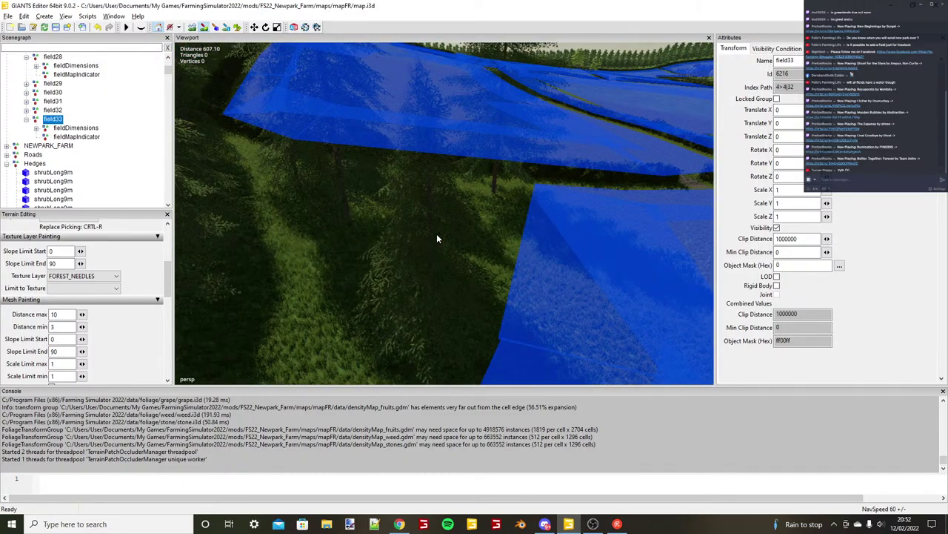
{"action": "middle_click_drag", "start_coordinate": [436, 239], "coordinate": [394, 254]}
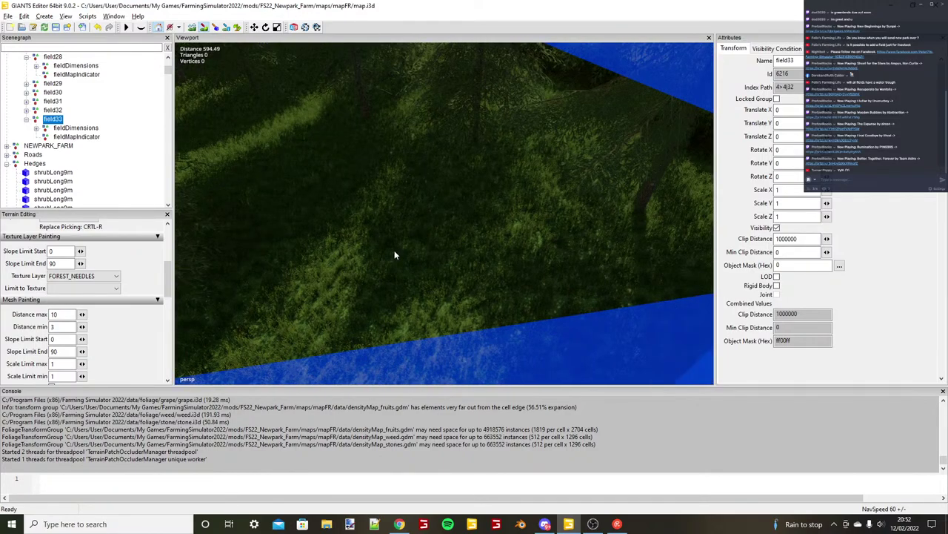
{"action": "mouse_move", "coordinate": [394, 254]}
{"action": "left_mouse_down", "text": "alt"}
{"action": "mouse_move", "coordinate": [482, 193]}
{"action": "mouse_move", "coordinate": [469, 165]}
{"action": "mouse_move", "coordinate": [449, 162]}
{"action": "mouse_move", "coordinate": [401, 211]}
{"action": "mouse_move", "coordinate": [422, 234]}
{"action": "left_mouse_up", "text": "alt"}
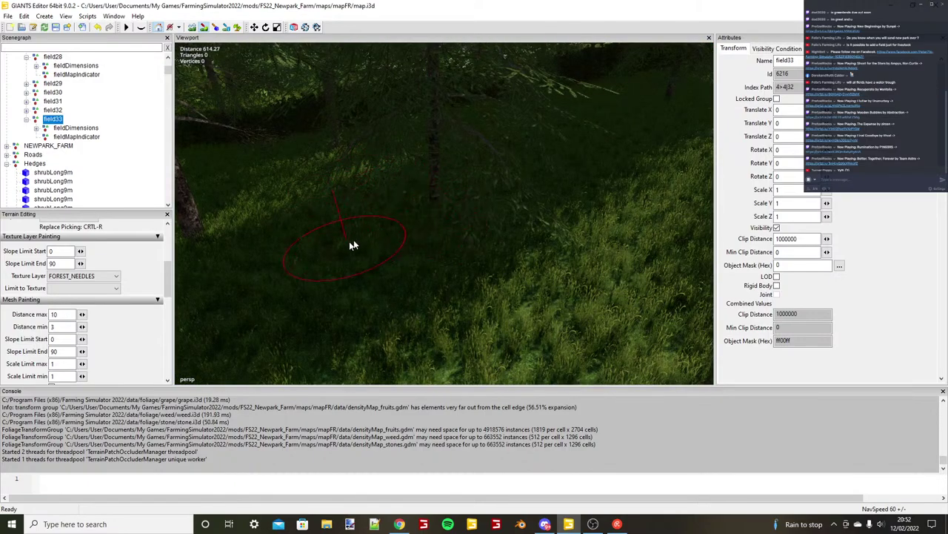
{"action": "mouse_move", "coordinate": [352, 241]}
{"action": "left_mouse_down", "text": "alt"}
{"action": "mouse_move", "coordinate": [366, 245]}
{"action": "mouse_move", "coordinate": [360, 155]}
{"action": "mouse_move", "coordinate": [391, 162]}
{"action": "left_mouse_up", "text": "alt"}
{"action": "middle_click_drag", "start_coordinate": [392, 163], "coordinate": [372, 166]}
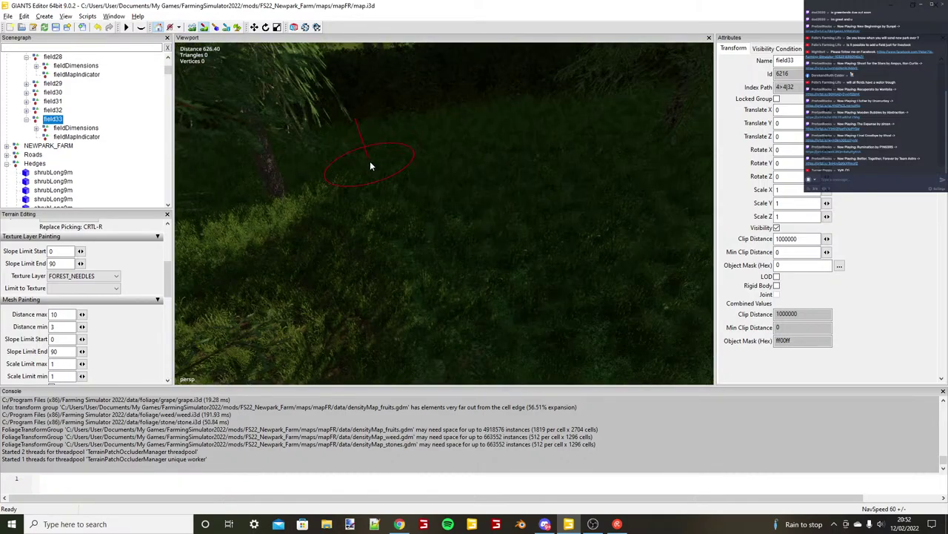
{"action": "left_click_drag", "start_coordinate": [371, 162], "coordinate": [419, 177], "text": "alt"}
{"action": "scroll", "coordinate": [419, 180], "scroll_direction": "up", "scroll_amount": 3}
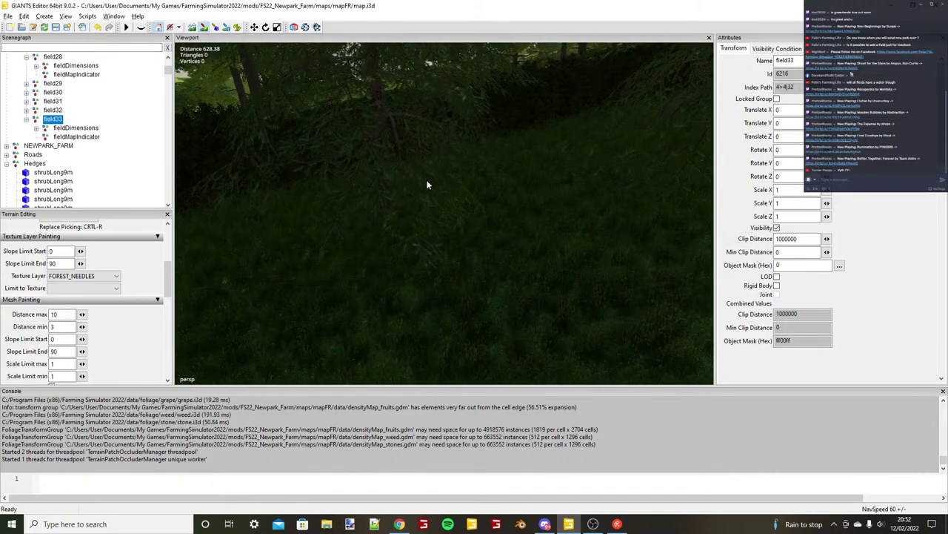
{"action": "left_click_drag", "start_coordinate": [419, 256], "coordinate": [444, 231], "text": "alt"}
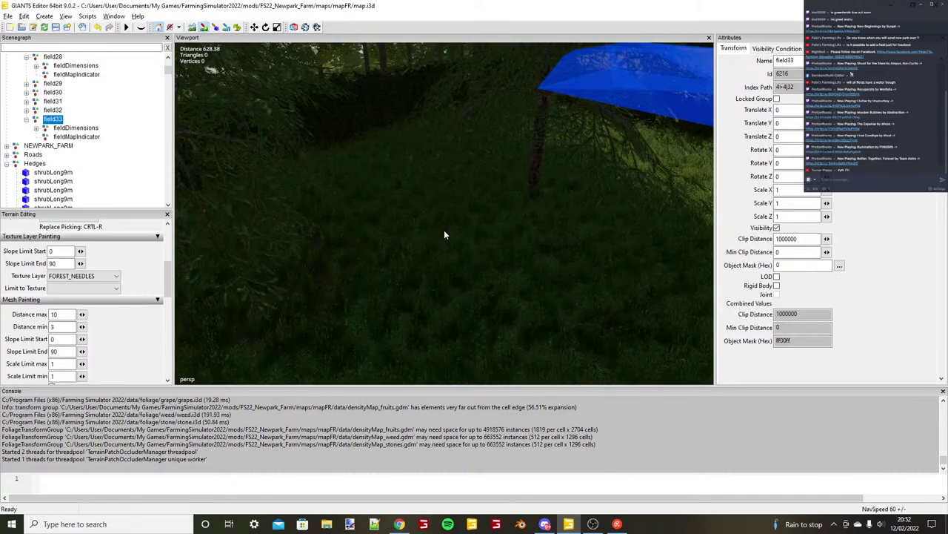
{"action": "middle_click_drag", "start_coordinate": [444, 235], "coordinate": [396, 247]}
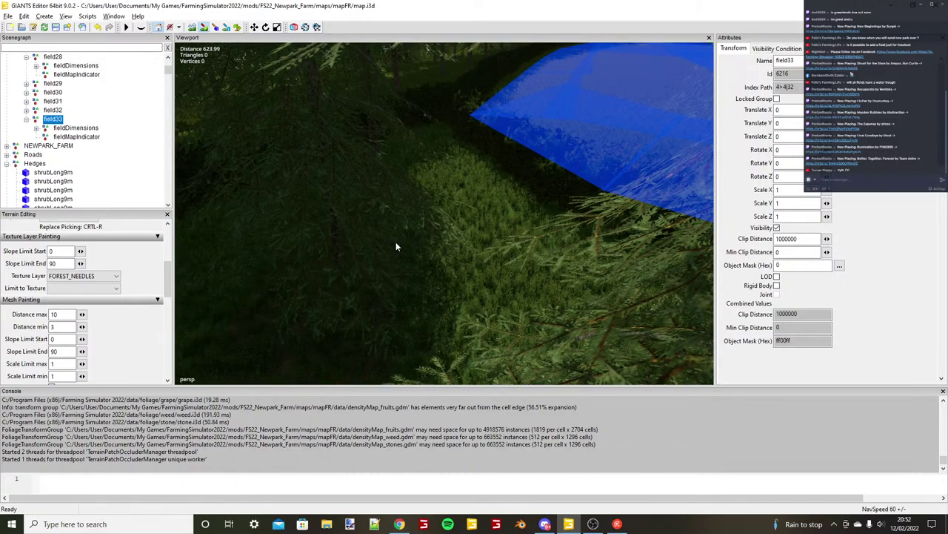
{"action": "scroll", "coordinate": [396, 243], "scroll_direction": "up", "scroll_amount": 3}
{"action": "mouse_move", "coordinate": [375, 302]}
{"action": "left_mouse_down", "text": "alt"}
{"action": "mouse_move", "coordinate": [519, 305]}
{"action": "mouse_move", "coordinate": [539, 286]}
{"action": "left_mouse_up", "text": "alt"}
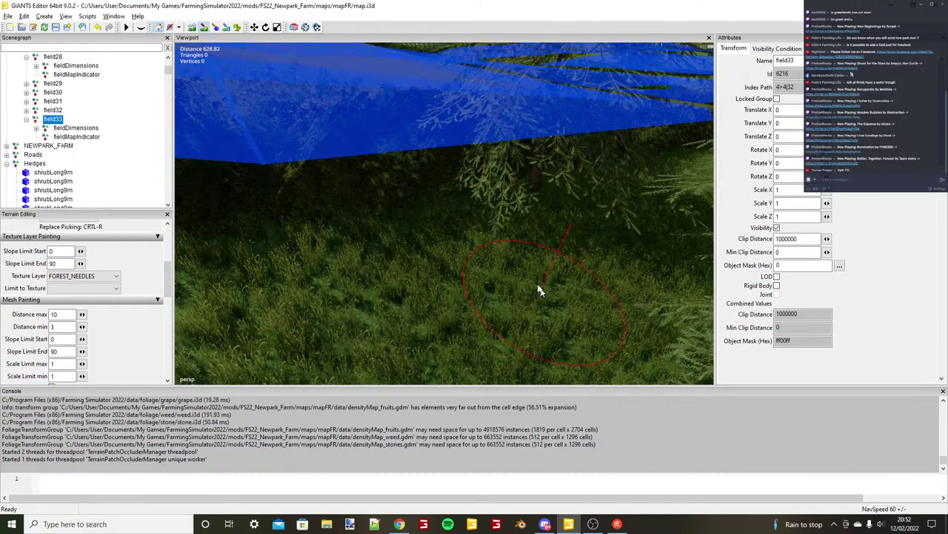
{"action": "mouse_move", "coordinate": [538, 291]}
{"action": "middle_mouse_down"}
{"action": "mouse_move", "coordinate": [517, 229]}
{"action": "mouse_move", "coordinate": [509, 232]}
{"action": "middle_mouse_up"}
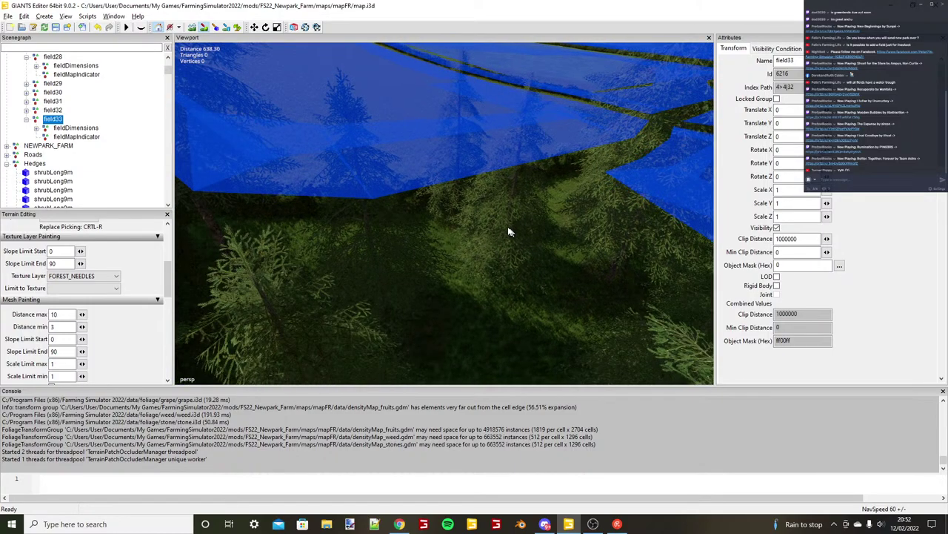
Continue painting FOREST_NEEDLES under the trees towards the woodland corner where the hedge meets the fields.
{"action": "left_click_drag", "start_coordinate": [509, 232], "coordinate": [415, 193], "text": "alt"}
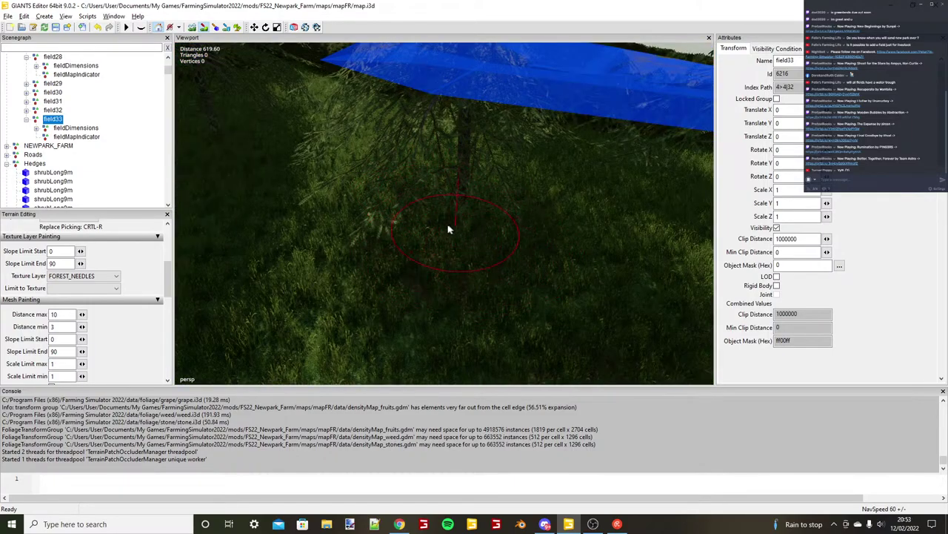
{"action": "left_click_drag", "start_coordinate": [449, 229], "coordinate": [428, 232], "text": "alt"}
{"action": "middle_click_drag", "start_coordinate": [426, 232], "coordinate": [401, 206]}
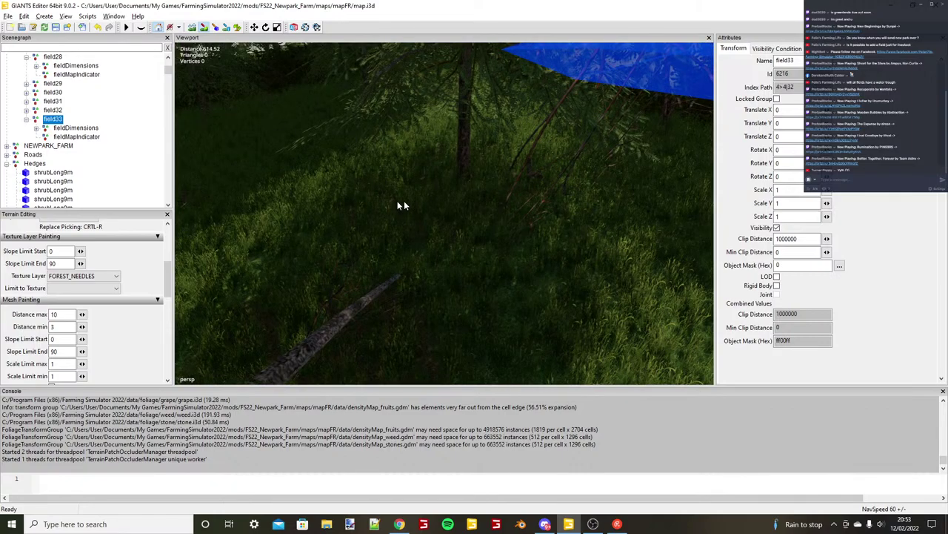
{"action": "scroll", "coordinate": [443, 199], "scroll_direction": "down", "scroll_amount": 2}
{"action": "scroll", "coordinate": [446, 202], "scroll_direction": "up", "scroll_amount": 2}
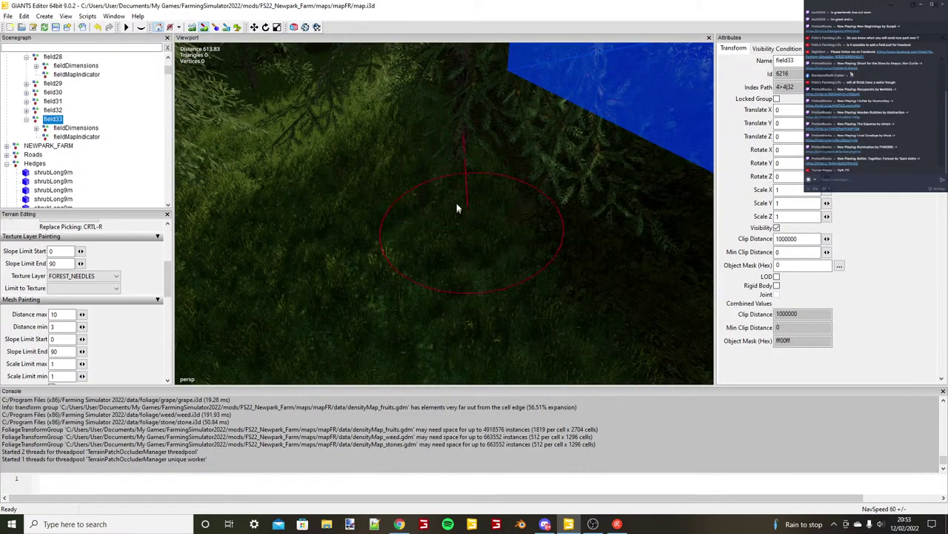
{"action": "scroll", "coordinate": [449, 216], "scroll_direction": "down", "scroll_amount": 3}
{"action": "scroll", "coordinate": [447, 216], "scroll_direction": "up", "scroll_amount": 1}
{"action": "middle_click_drag", "start_coordinate": [448, 215], "coordinate": [450, 203], "text": "alt"}
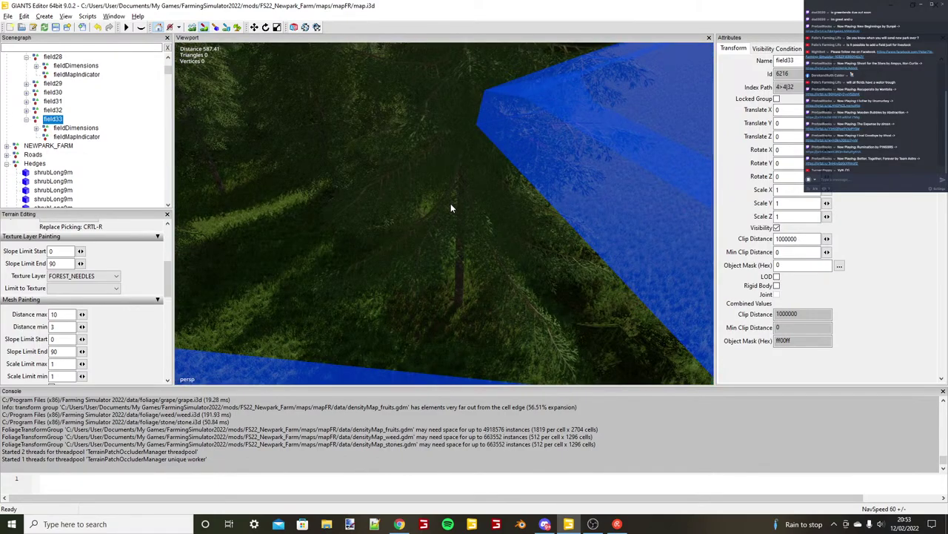
{"action": "scroll", "coordinate": [451, 204], "scroll_direction": "down", "scroll_amount": 3}
Switch to foliage painting and limit the grass foliage to the FOREST_LEAVES texture for the woodland corner.
{"action": "left_click", "coordinate": [239, 26]}
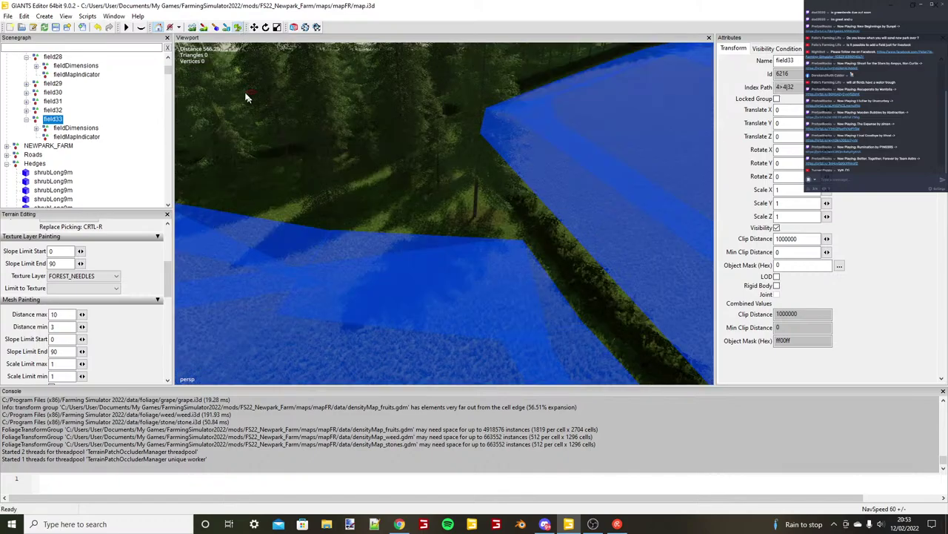
{"action": "left_click_drag", "start_coordinate": [308, 148], "coordinate": [311, 150], "text": "alt"}
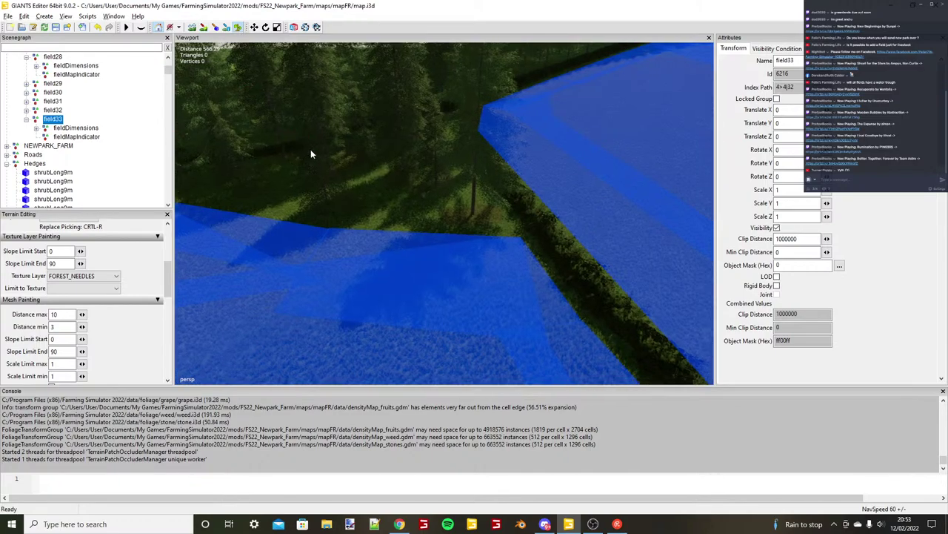
{"action": "middle_click_drag", "start_coordinate": [311, 150], "coordinate": [328, 153], "text": "alt"}
{"action": "left_click_drag", "start_coordinate": [167, 272], "coordinate": [166, 295]}
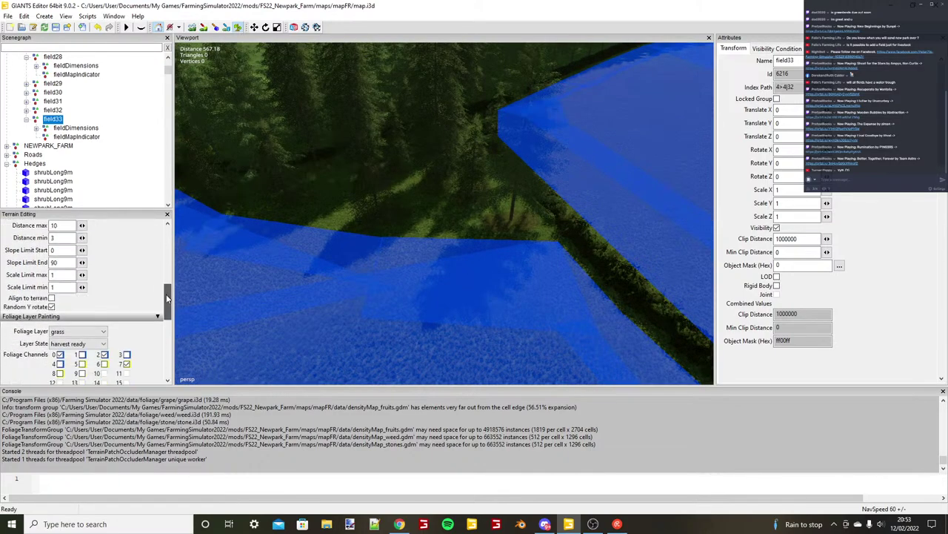
{"action": "scroll", "coordinate": [167, 298], "scroll_direction": "down", "scroll_amount": 3}
{"action": "left_click", "coordinate": [85, 334]}
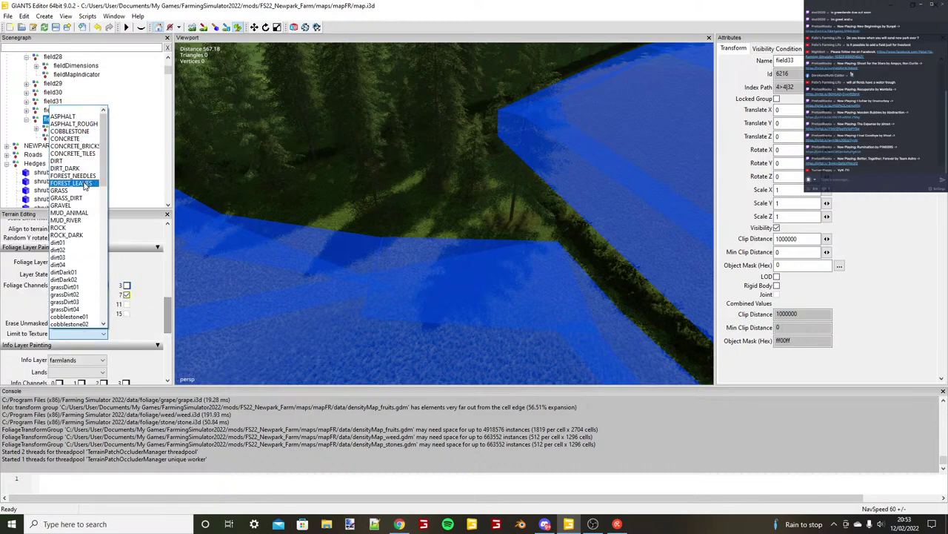
{"action": "left_click", "coordinate": [84, 183]}
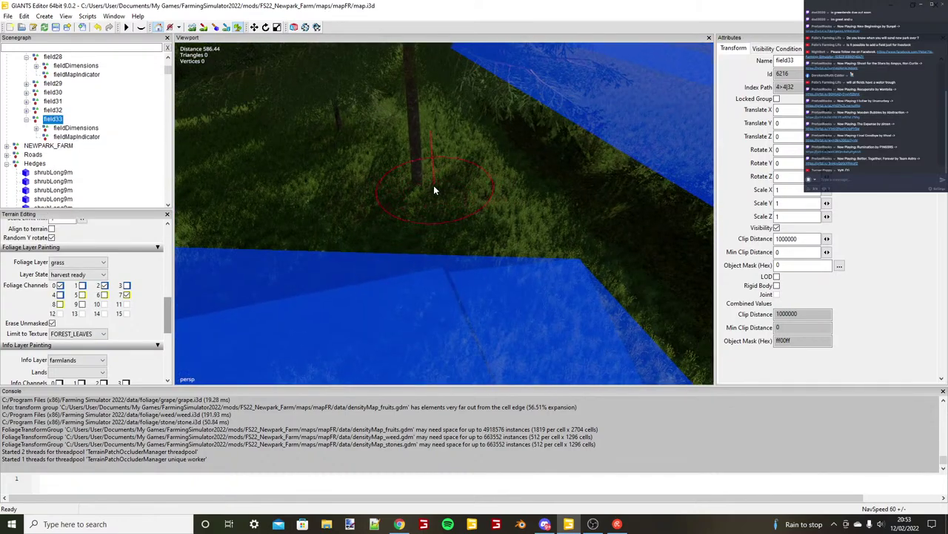
{"action": "scroll", "coordinate": [437, 201], "scroll_direction": "up", "scroll_amount": 3}
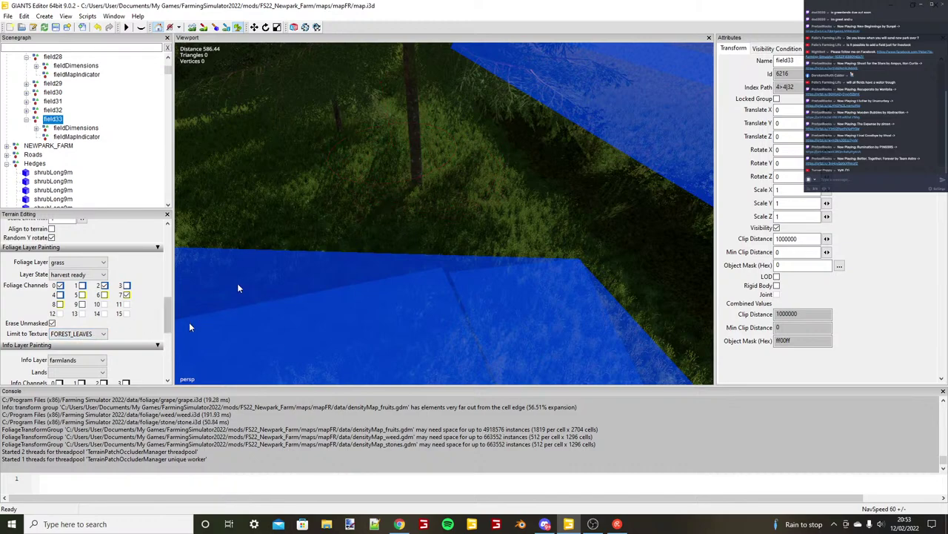
{"action": "left_click", "coordinate": [103, 334]}
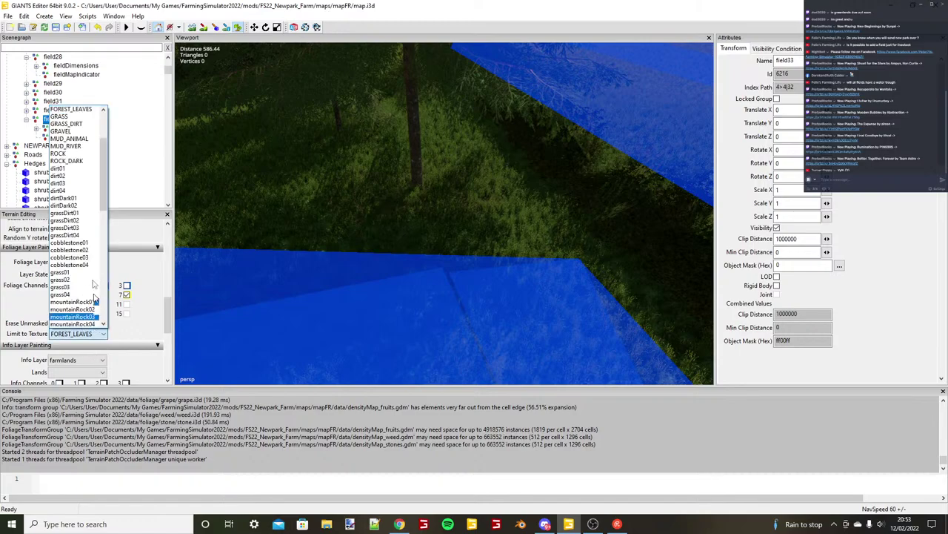
{"action": "left_click", "coordinate": [103, 128]}
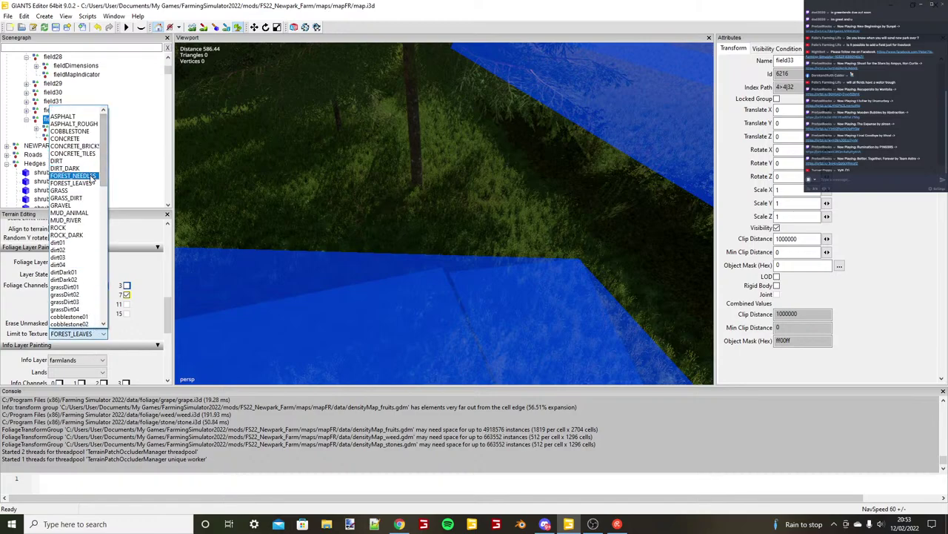
{"action": "left_click", "coordinate": [91, 183]}
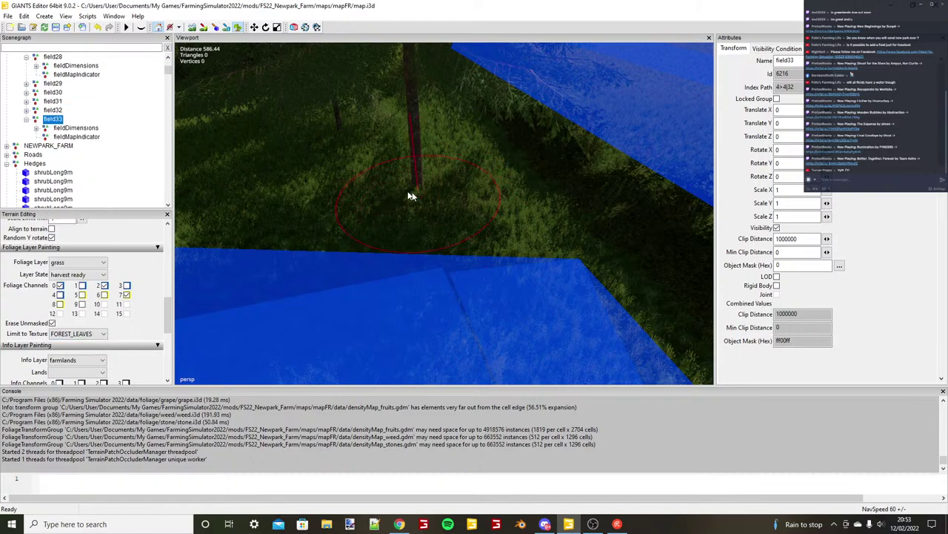
{"action": "middle_click_drag", "start_coordinate": [411, 196], "coordinate": [511, 251], "text": "alt"}
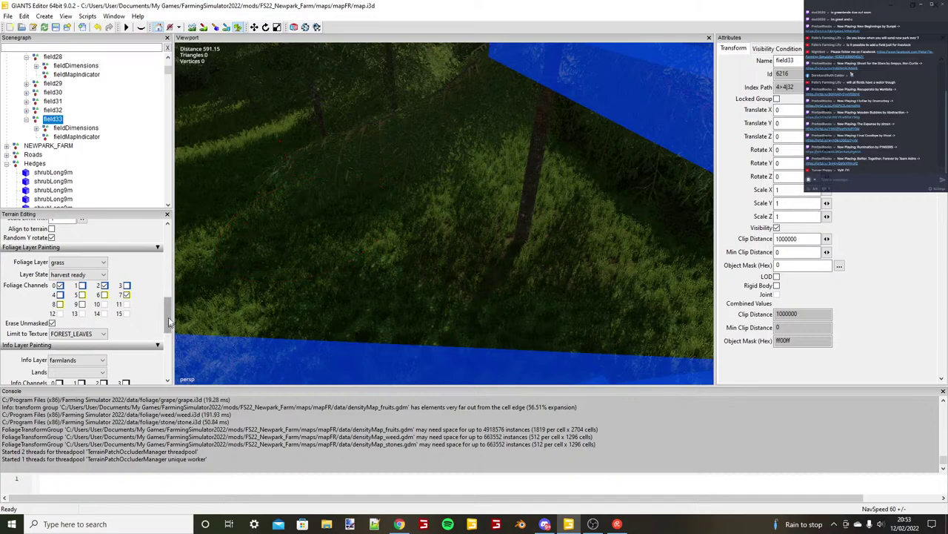
Try the green small state for the grass foliage layer, and set it back to harvest ready.
{"action": "mouse_move", "coordinate": [169, 320]}
{"action": "left_mouse_down"}
{"action": "mouse_move", "coordinate": [175, 260]}
{"action": "mouse_move", "coordinate": [164, 309]}
{"action": "left_mouse_up"}
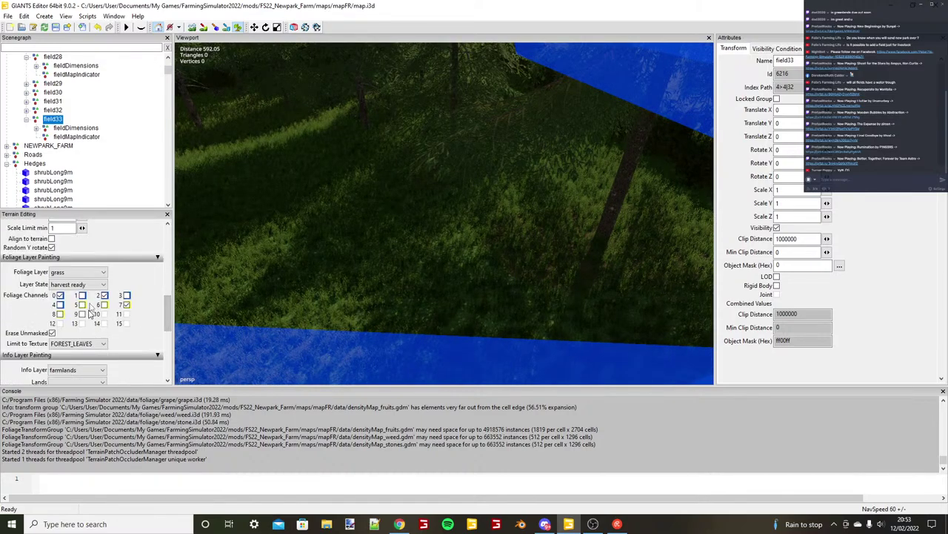
{"action": "left_click", "coordinate": [77, 284]}
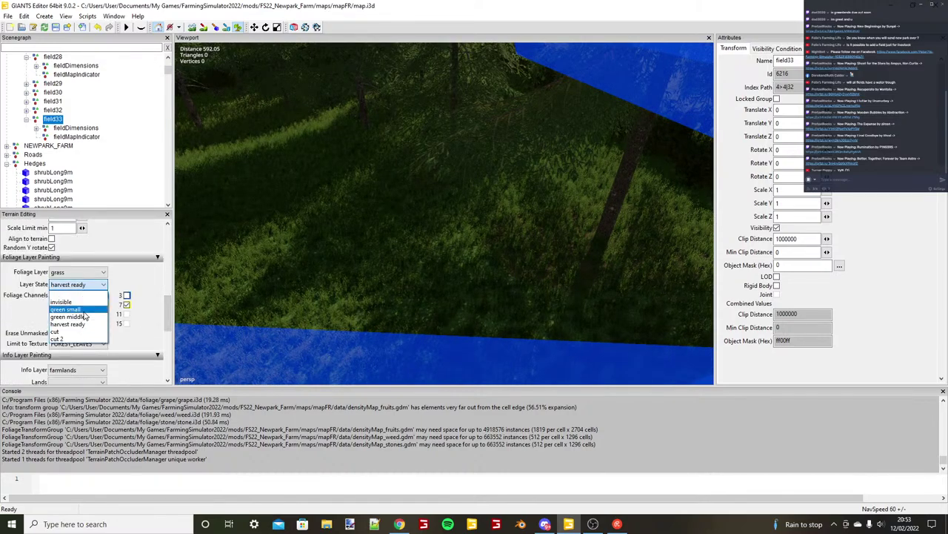
{"action": "left_click", "coordinate": [83, 312]}
{"action": "left_click", "coordinate": [82, 285]}
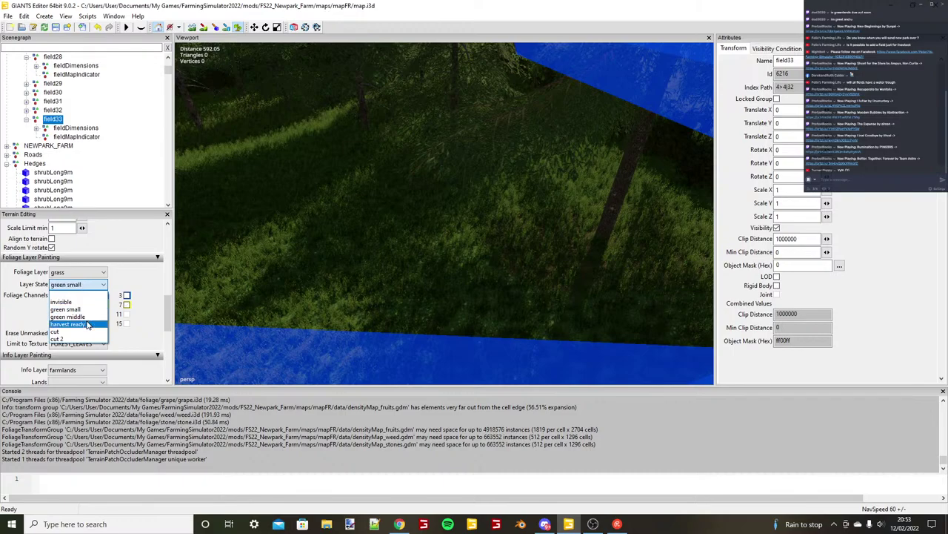
{"action": "left_click", "coordinate": [87, 325]}
Inspect the grassy woodland ground up close and clear the texture limit for grass foliage painting.
{"action": "middle_click_drag", "start_coordinate": [355, 226], "coordinate": [502, 213], "text": "alt"}
{"action": "scroll", "coordinate": [503, 214], "scroll_direction": "up", "scroll_amount": 3}
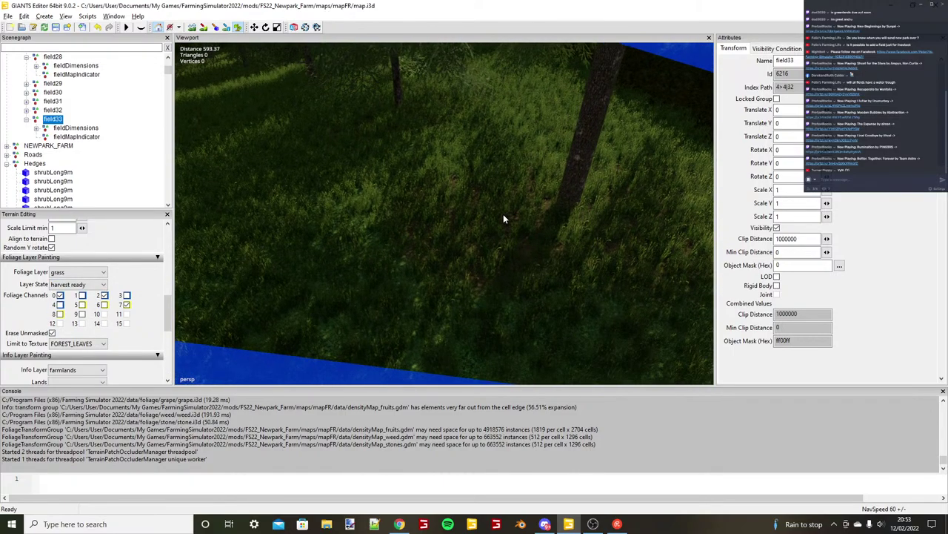
{"action": "scroll", "coordinate": [482, 218], "scroll_direction": "up", "scroll_amount": 3}
{"action": "scroll", "coordinate": [479, 217], "scroll_direction": "down", "scroll_amount": 2}
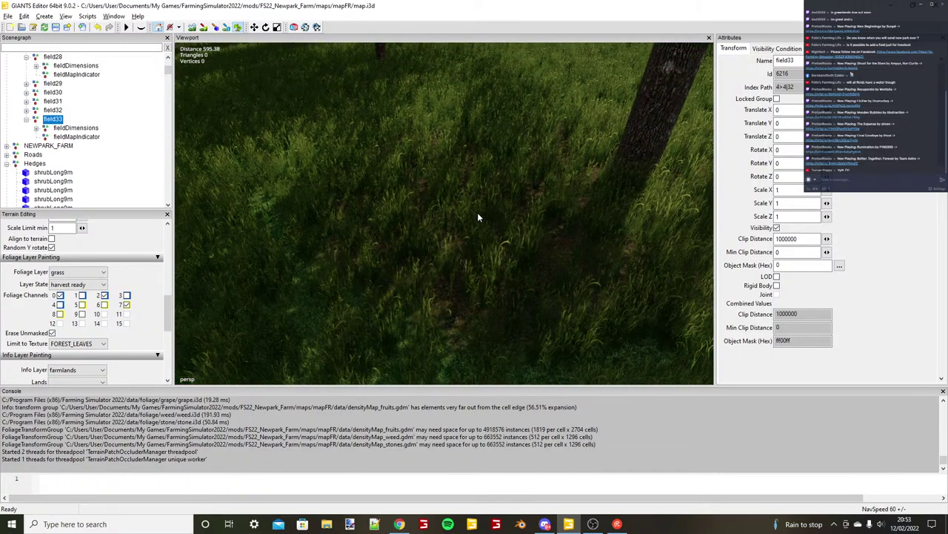
{"action": "scroll", "coordinate": [479, 218], "scroll_direction": "up", "scroll_amount": 2}
{"action": "scroll", "coordinate": [481, 215], "scroll_direction": "down", "scroll_amount": 1}
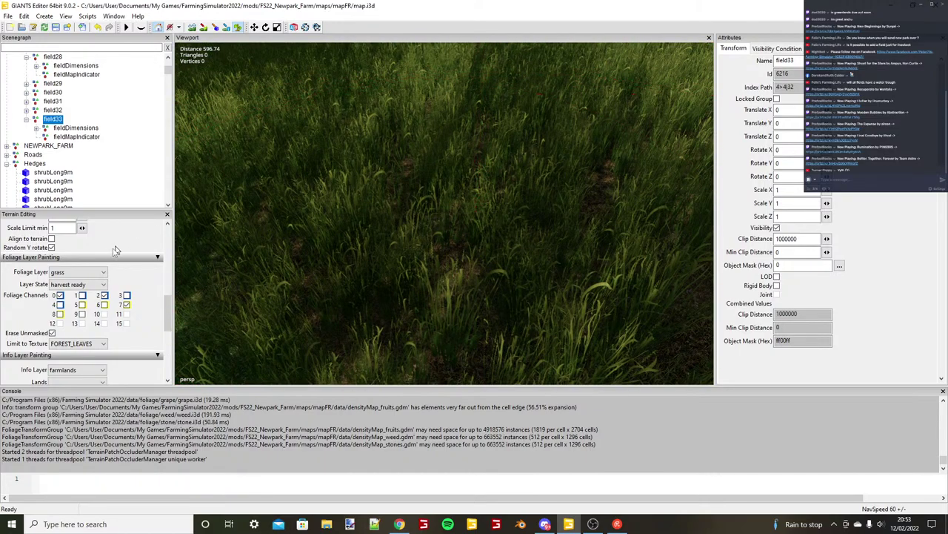
{"action": "left_click", "coordinate": [98, 343]}
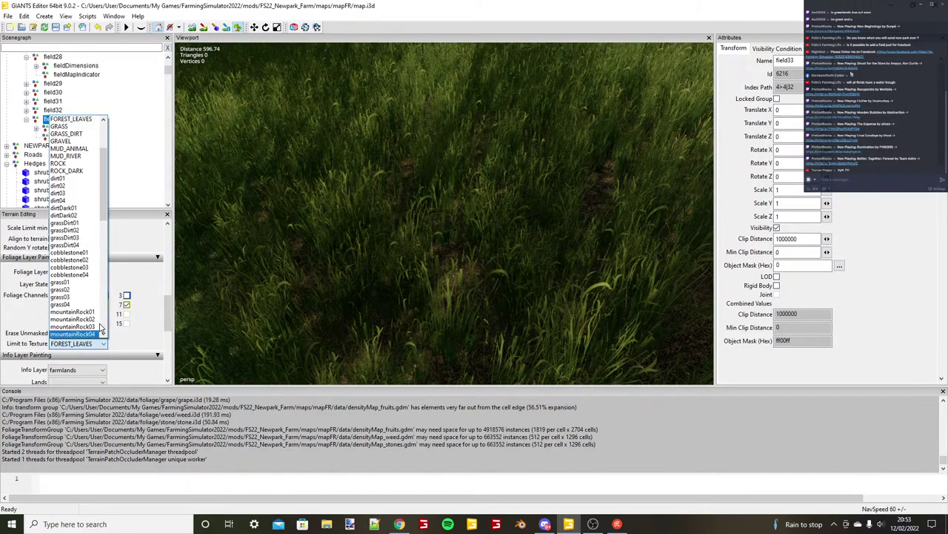
{"action": "scroll", "coordinate": [93, 163], "scroll_direction": "up", "scroll_amount": 4}
{"action": "left_click", "coordinate": [91, 119]}
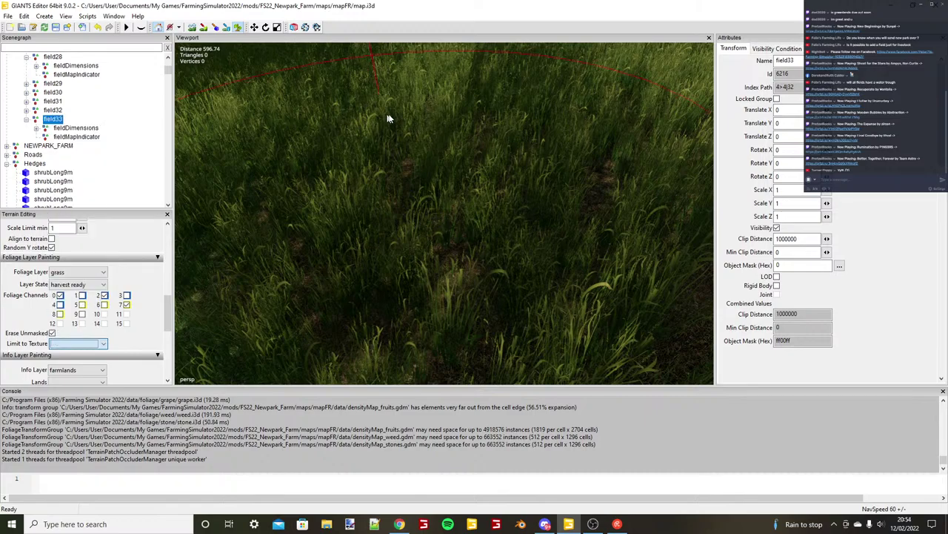
Try clearing the grass foliage from a shaded patch of woodland ground without a texture limit.
{"action": "left_click", "coordinate": [432, 108], "text": "ctrl"}
{"action": "scroll", "coordinate": [433, 106], "scroll_direction": "down", "scroll_amount": 3}
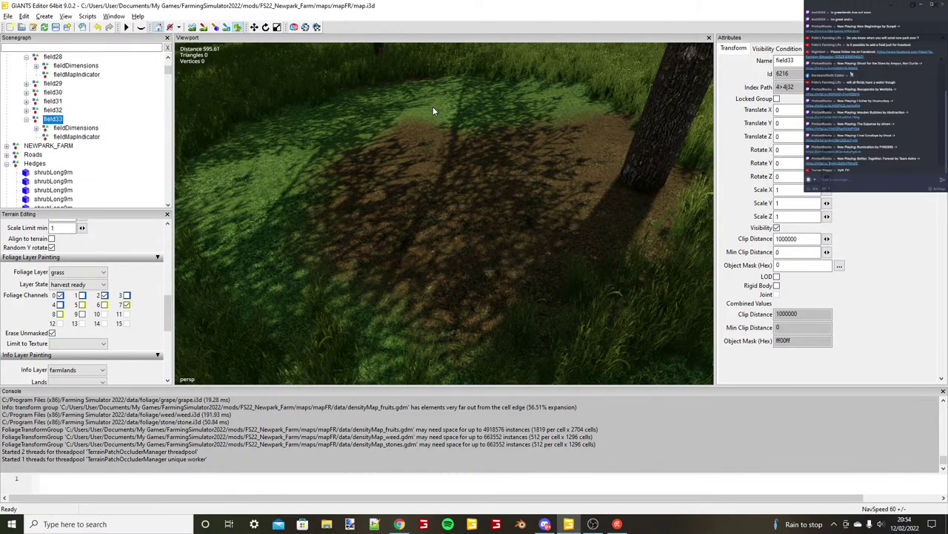
{"action": "scroll", "coordinate": [433, 106], "scroll_direction": "down", "scroll_amount": 3}
{"action": "left_click", "coordinate": [453, 169]}
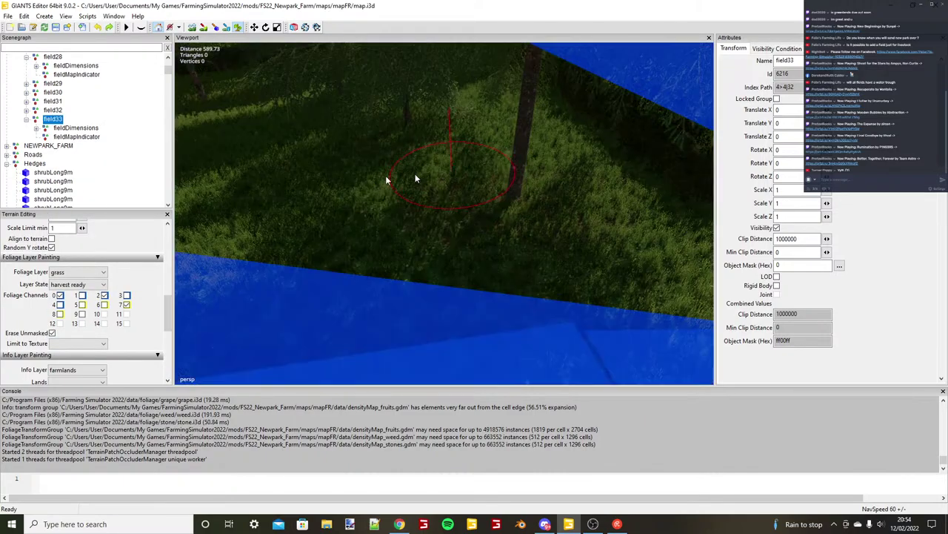
Limit grass foliage painting to the FOREST_NEEDLES texture and clear the grass from the needle-covered ground along the woodland edge.
{"action": "left_click", "coordinate": [77, 343]}
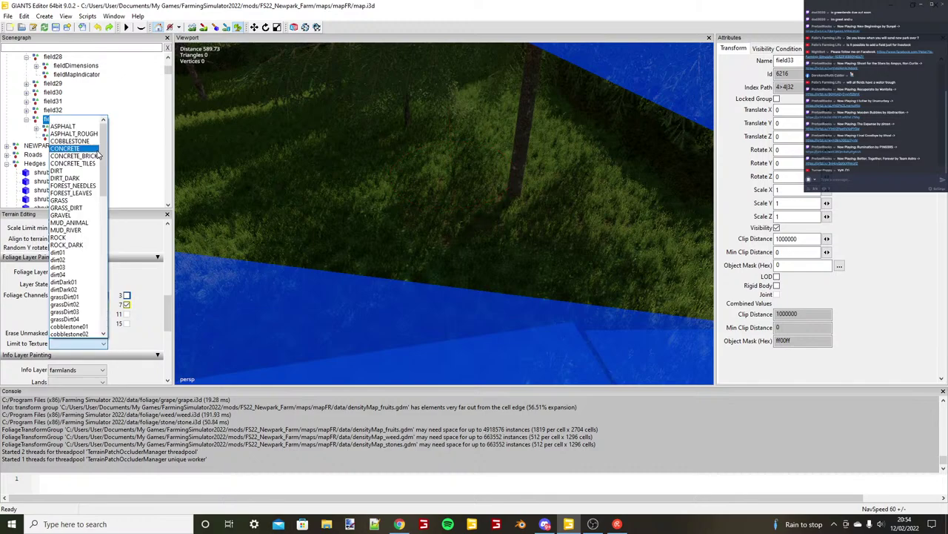
{"action": "left_click", "coordinate": [93, 191]}
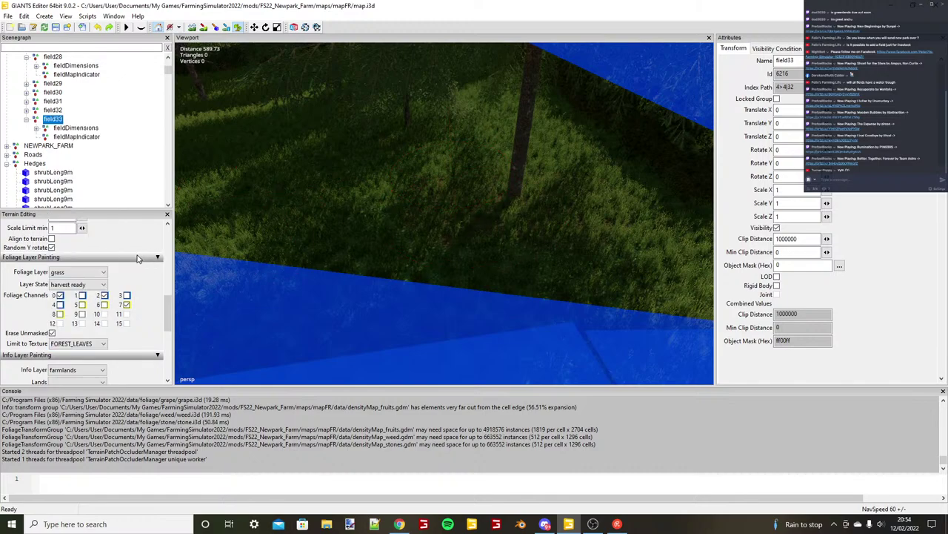
{"action": "left_click", "coordinate": [88, 344]}
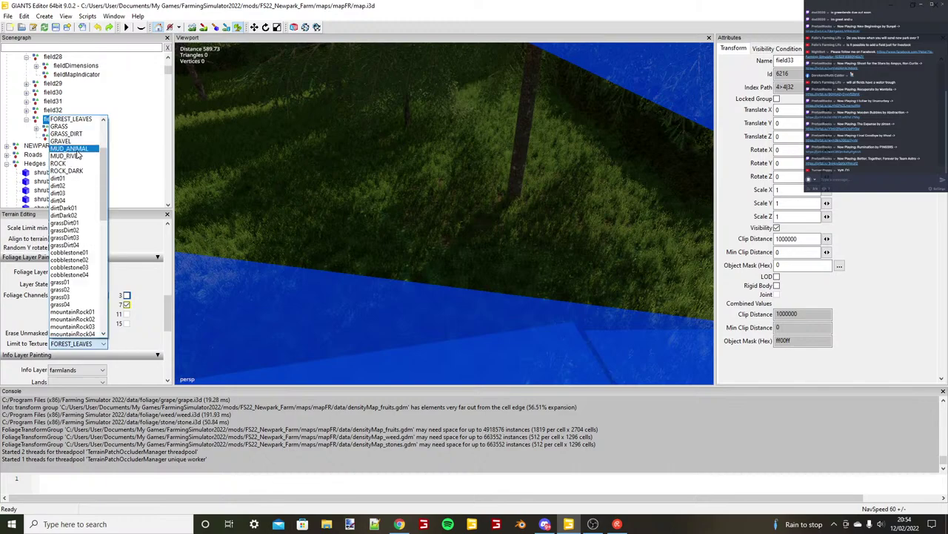
{"action": "scroll", "coordinate": [80, 156], "scroll_direction": "up", "scroll_amount": 2}
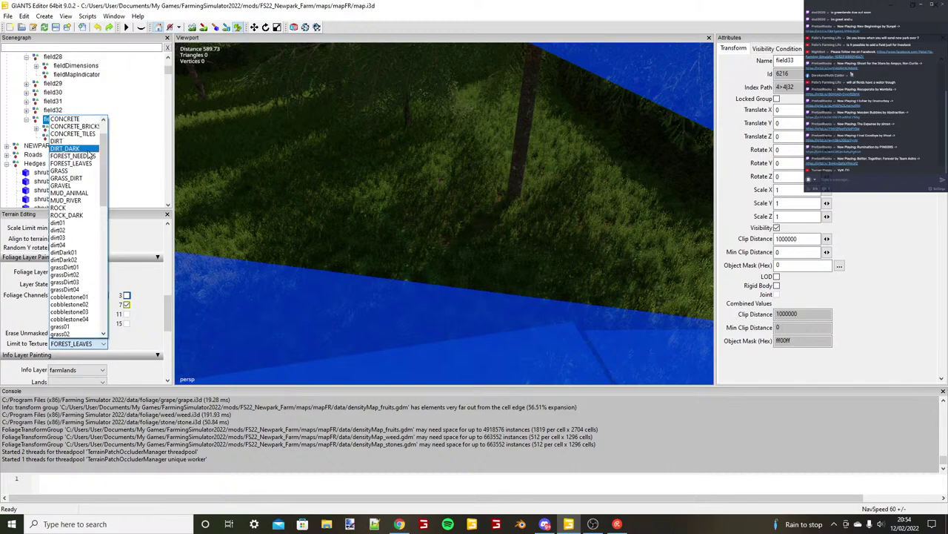
{"action": "left_click", "coordinate": [75, 156]}
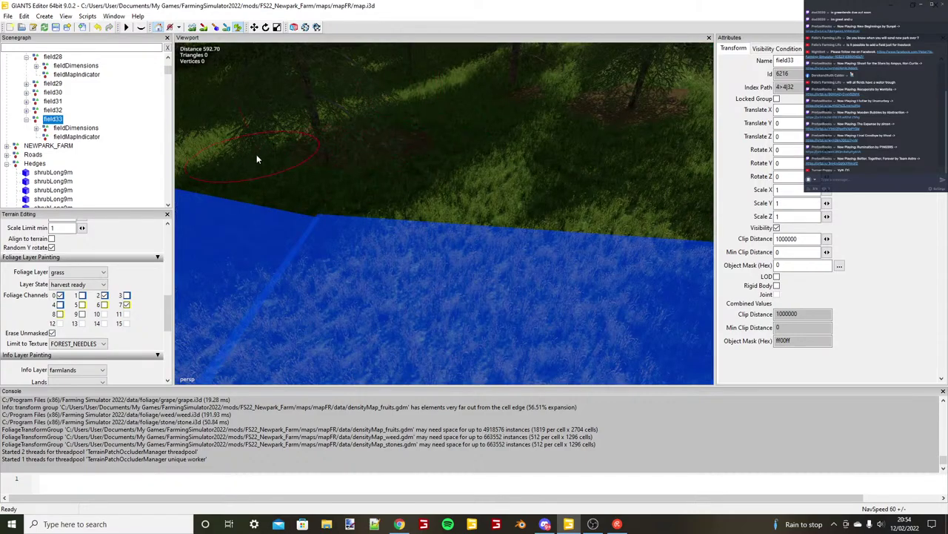
{"action": "left_click_drag", "start_coordinate": [291, 178], "coordinate": [320, 183], "text": "alt"}
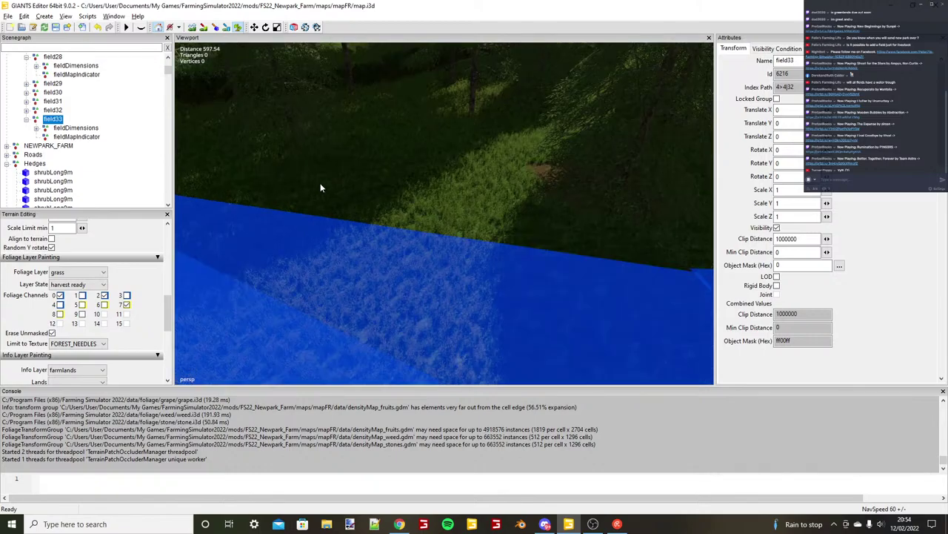
{"action": "right_click_drag", "start_coordinate": [320, 184], "coordinate": [406, 107]}
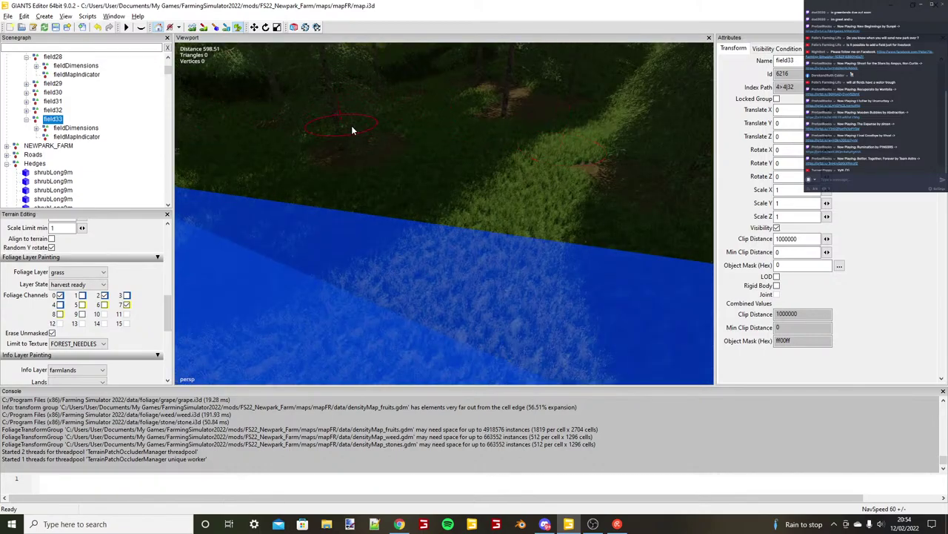
{"action": "right_click_drag", "start_coordinate": [352, 131], "coordinate": [415, 174]}
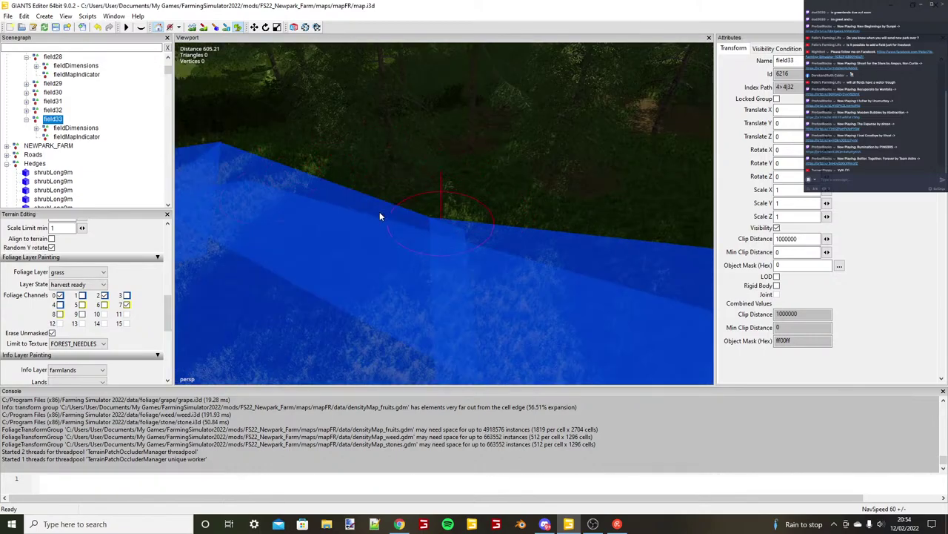
Continue clearing the grass foliage from the FOREST_NEEDLES ground around the tree trunks deeper in the woodland.
{"action": "left_click_drag", "start_coordinate": [374, 206], "coordinate": [439, 171], "text": "alt"}
{"action": "scroll", "coordinate": [438, 171], "scroll_direction": "down", "scroll_amount": 4}
{"action": "scroll", "coordinate": [430, 182], "scroll_direction": "up", "scroll_amount": 2}
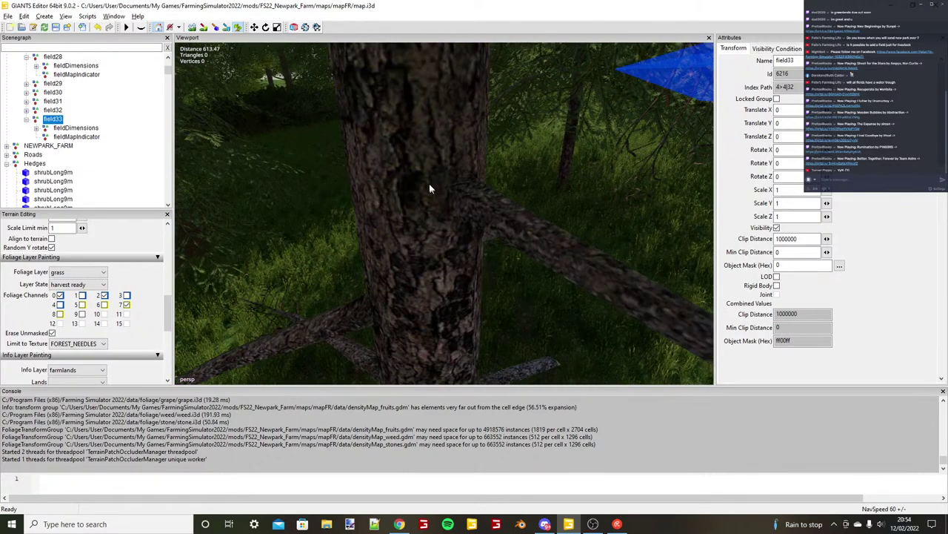
{"action": "middle_click_drag", "start_coordinate": [429, 182], "coordinate": [382, 191], "text": "alt"}
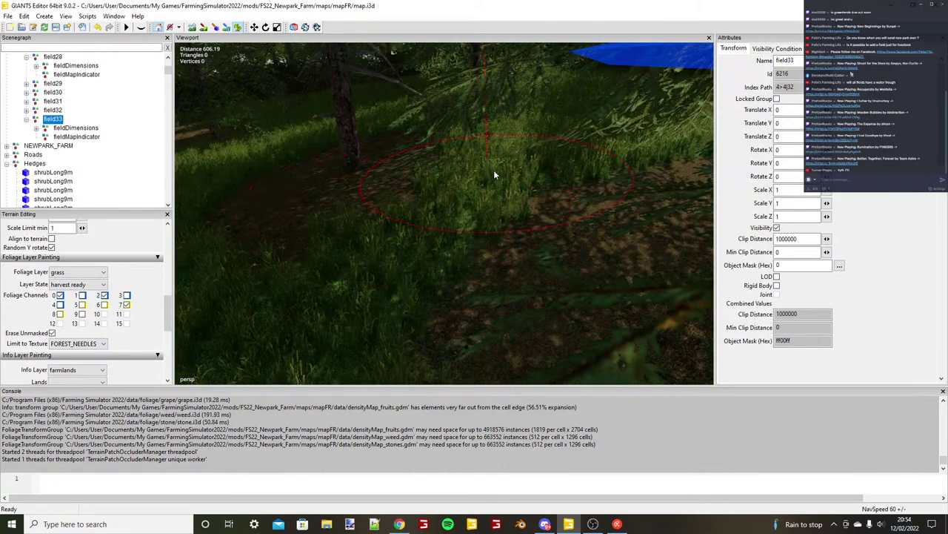
{"action": "left_click_drag", "start_coordinate": [494, 171], "coordinate": [473, 194], "text": "alt"}
{"action": "scroll", "coordinate": [473, 197], "scroll_direction": "up", "scroll_amount": 3}
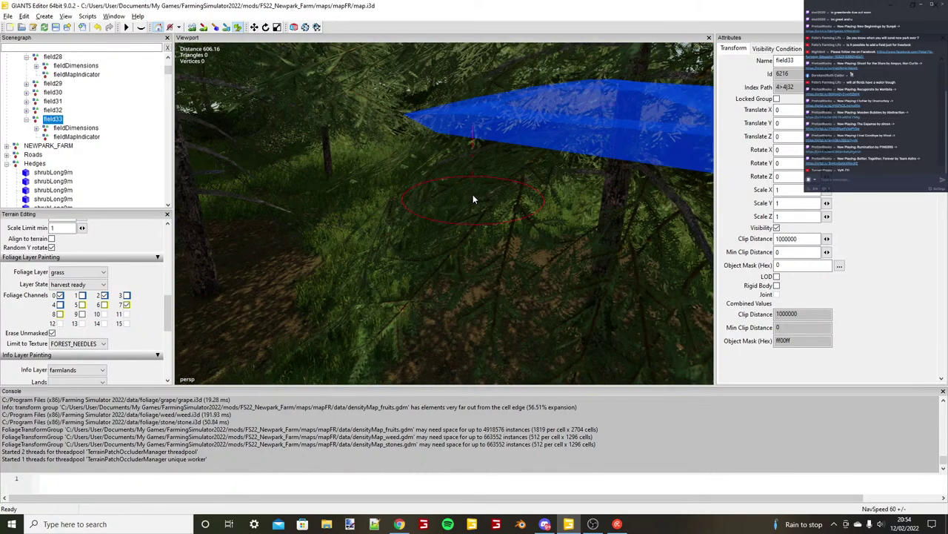
{"action": "scroll", "coordinate": [472, 194], "scroll_direction": "up", "scroll_amount": 3}
{"action": "left_click_drag", "start_coordinate": [437, 162], "coordinate": [332, 148], "text": "alt"}
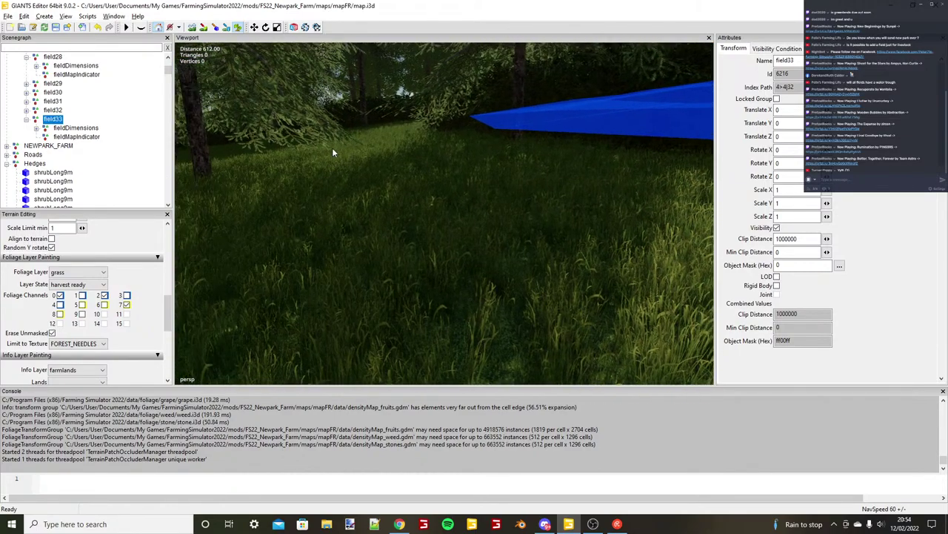
{"action": "middle_click_drag", "start_coordinate": [332, 147], "coordinate": [405, 283], "text": "alt"}
{"action": "left_click_drag", "start_coordinate": [405, 283], "coordinate": [349, 278], "text": "alt"}
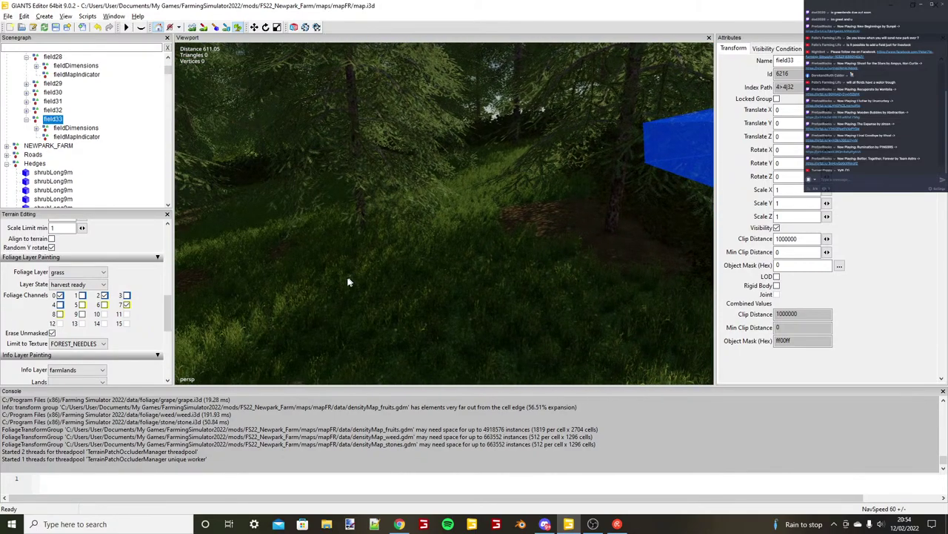
{"action": "middle_click_drag", "start_coordinate": [348, 279], "coordinate": [388, 272], "text": "alt"}
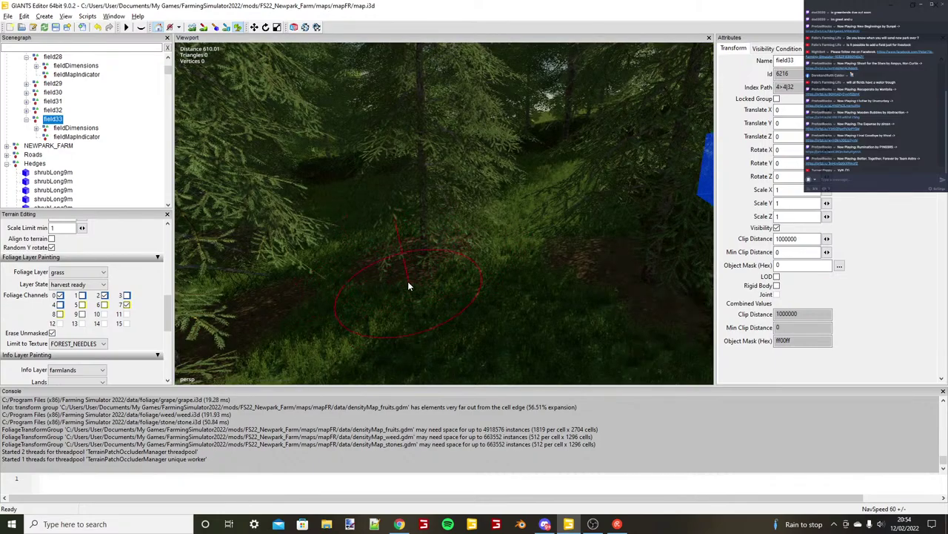
{"action": "left_click_drag", "start_coordinate": [407, 282], "coordinate": [441, 262], "text": "alt"}
{"action": "scroll", "coordinate": [442, 262], "scroll_direction": "up", "scroll_amount": 3}
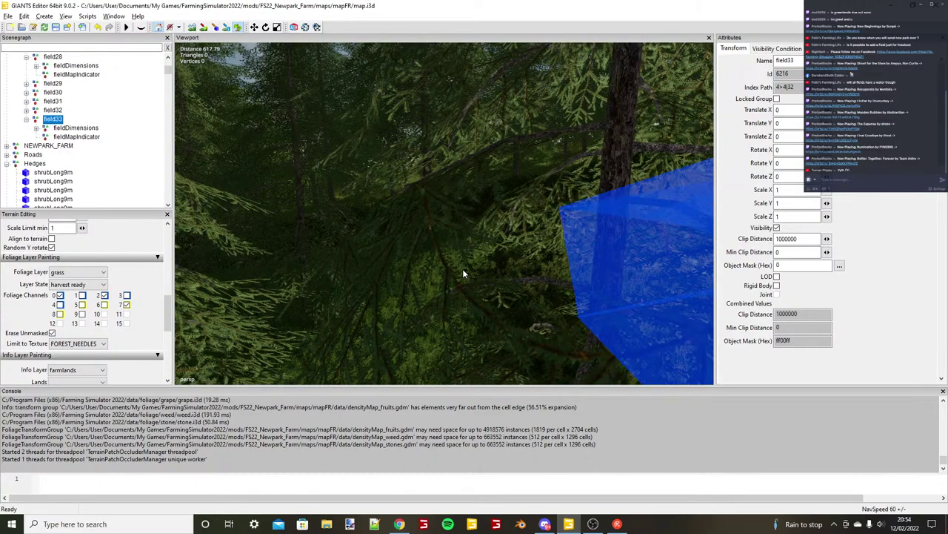
{"action": "mouse_move", "coordinate": [463, 274]}
{"action": "right_mouse_down"}
{"action": "mouse_move", "coordinate": [234, 342]}
{"action": "mouse_move", "coordinate": [477, 302]}
{"action": "mouse_move", "coordinate": [364, 329]}
{"action": "mouse_move", "coordinate": [306, 324]}
{"action": "mouse_move", "coordinate": [340, 247]}
{"action": "mouse_move", "coordinate": [395, 255]}
{"action": "mouse_move", "coordinate": [524, 310]}
{"action": "mouse_move", "coordinate": [445, 180]}
{"action": "mouse_move", "coordinate": [402, 189]}
{"action": "mouse_move", "coordinate": [444, 178]}
{"action": "mouse_move", "coordinate": [360, 182]}
{"action": "mouse_move", "coordinate": [387, 212]}
{"action": "mouse_move", "coordinate": [400, 201]}
{"action": "mouse_move", "coordinate": [400, 215]}
{"action": "right_mouse_up"}
Switch foliage painting to the decoBush layer in its Big state, with no texture limit.
{"action": "left_click", "coordinate": [85, 285]}
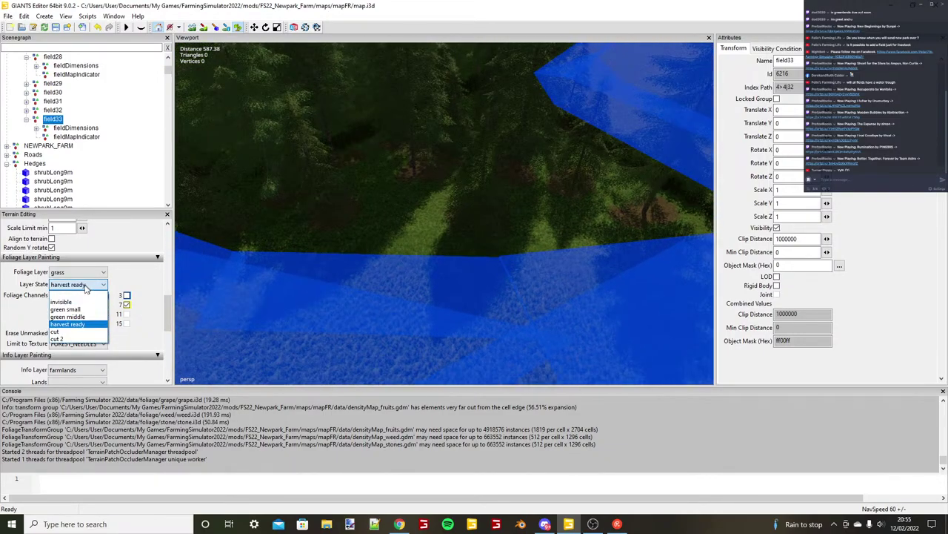
{"action": "left_click", "coordinate": [86, 274]}
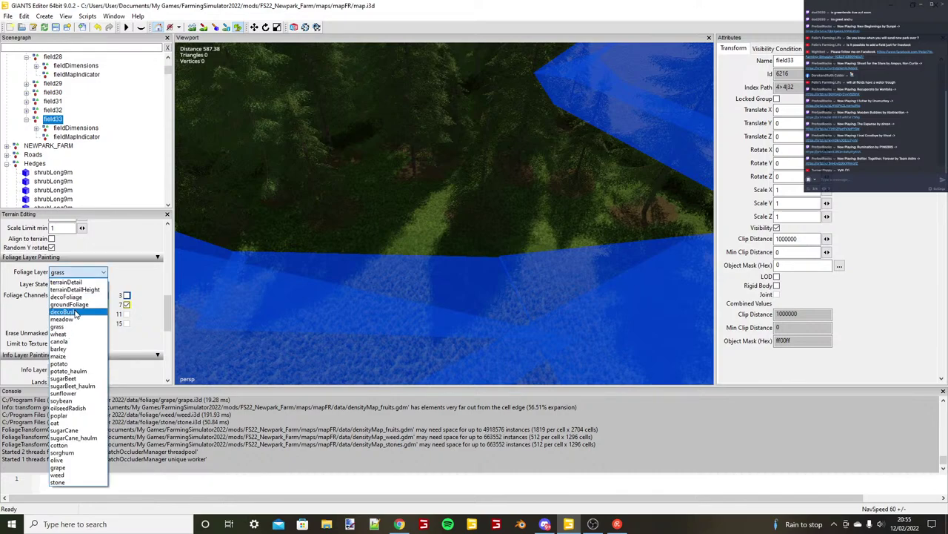
{"action": "left_click", "coordinate": [75, 314]}
{"action": "left_click", "coordinate": [92, 345]}
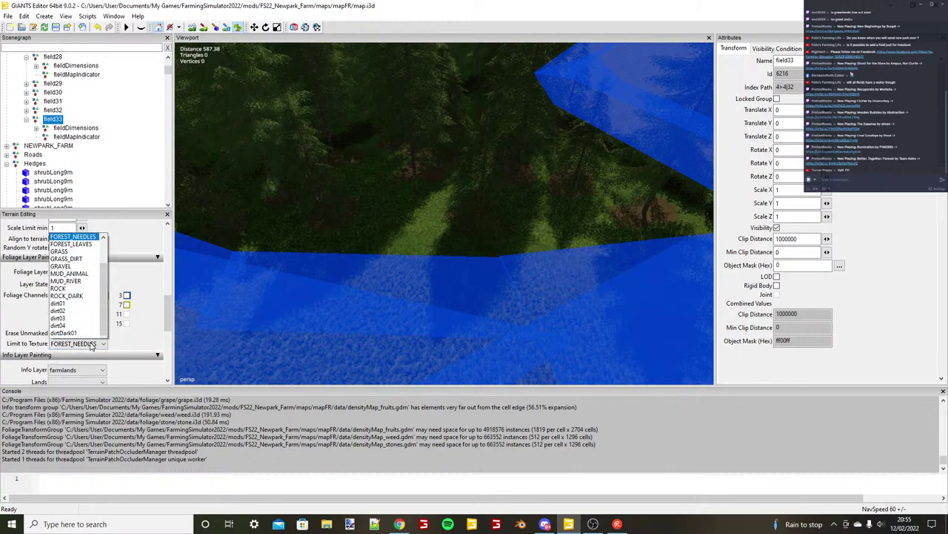
{"action": "scroll", "coordinate": [67, 127], "scroll_direction": "up", "scroll_amount": 3}
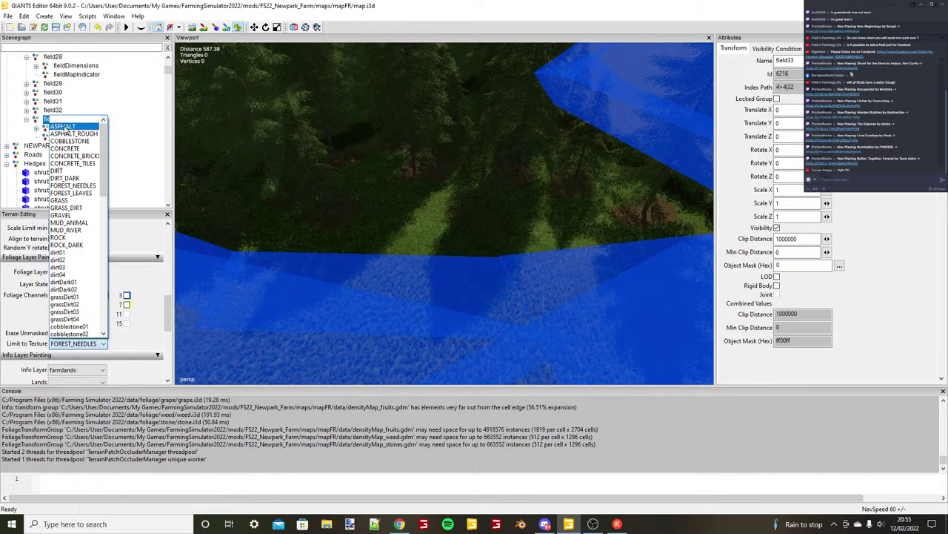
{"action": "left_click", "coordinate": [66, 121]}
{"action": "left_click", "coordinate": [78, 284]}
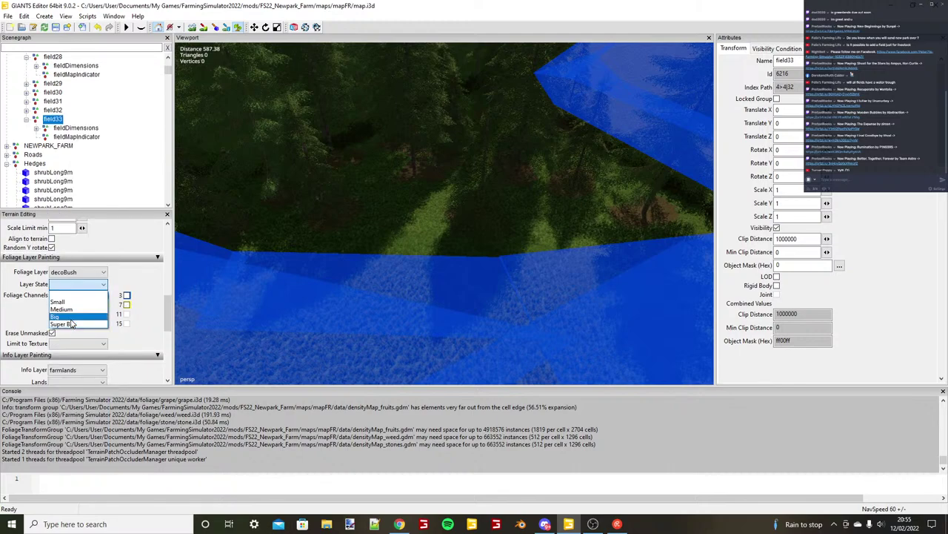
{"action": "left_click", "coordinate": [71, 319]}
Paint big decorative bushes on the shaded woodland floor between the trees near the field edge.
{"action": "mouse_move", "coordinate": [464, 276]}
{"action": "left_mouse_down", "text": "alt"}
{"action": "mouse_move", "coordinate": [428, 235]}
{"action": "mouse_move", "coordinate": [503, 249]}
{"action": "left_mouse_up", "text": "alt"}
{"action": "scroll", "coordinate": [442, 256], "scroll_direction": "up", "scroll_amount": 2}
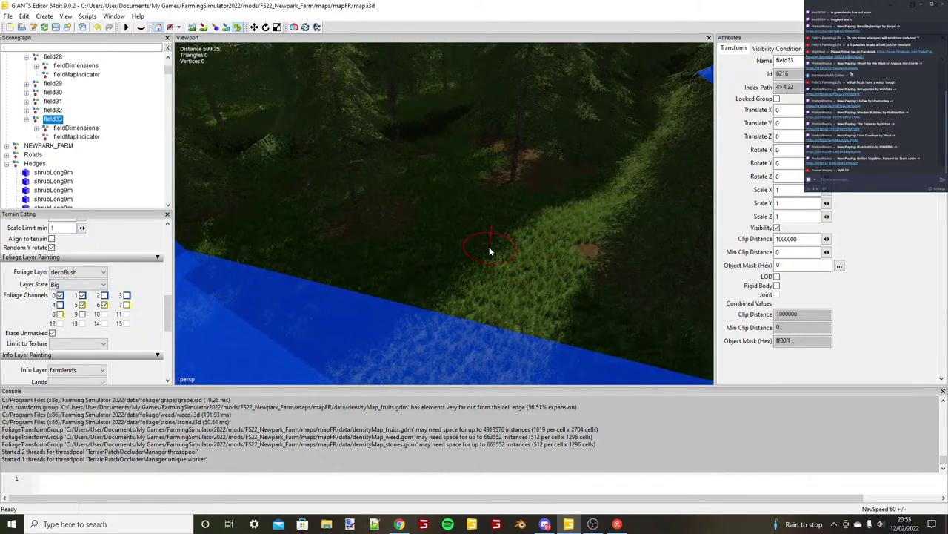
{"action": "left_click", "coordinate": [481, 258]}
{"action": "left_click_drag", "start_coordinate": [413, 259], "coordinate": [441, 246], "text": "alt"}
{"action": "scroll", "coordinate": [453, 247], "scroll_direction": "up", "scroll_amount": 2}
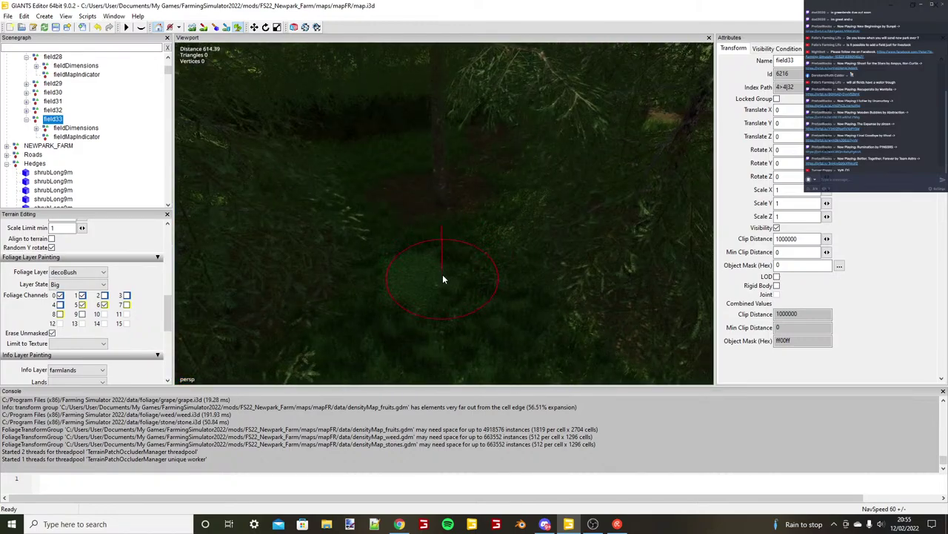
{"action": "left_click", "coordinate": [440, 277]}
{"action": "right_click_drag", "start_coordinate": [437, 286], "coordinate": [420, 310]}
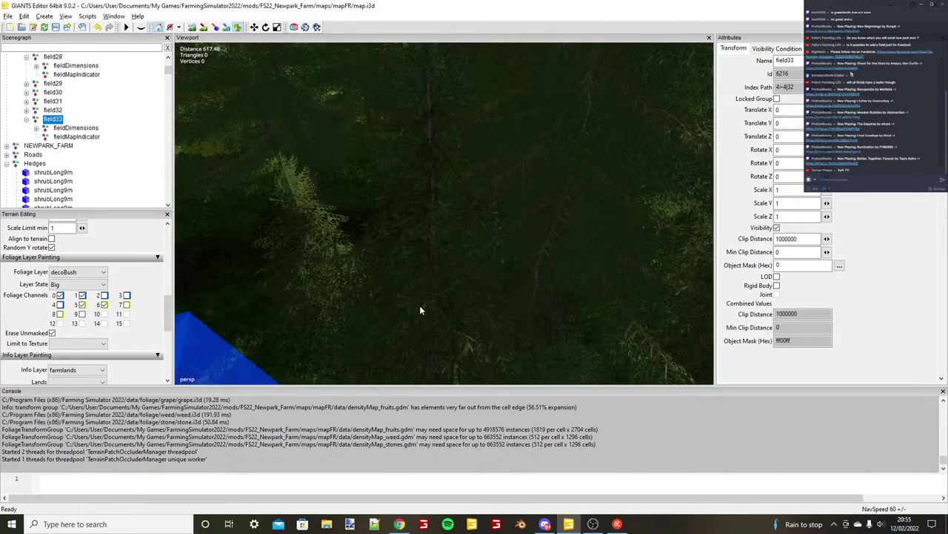
{"action": "left_click_drag", "start_coordinate": [420, 311], "coordinate": [449, 260], "text": "alt"}
{"action": "scroll", "coordinate": [449, 264], "scroll_direction": "up", "scroll_amount": 3}
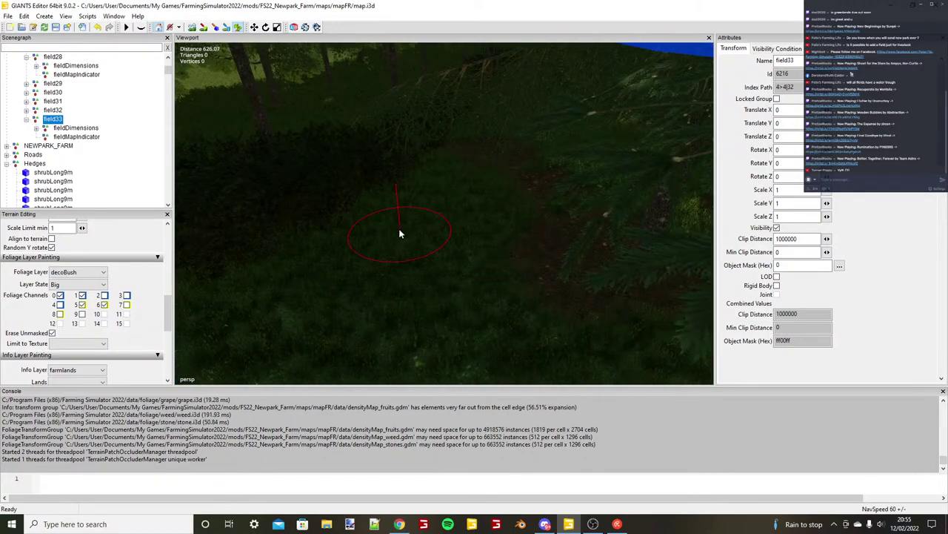
Add more big decorative bushes beneath the trees towards the woodland corner and check them from the field side.
{"action": "mouse_move", "coordinate": [399, 234]}
{"action": "right_mouse_down"}
{"action": "mouse_move", "coordinate": [435, 231]}
{"action": "mouse_move", "coordinate": [364, 150]}
{"action": "mouse_move", "coordinate": [309, 173]}
{"action": "mouse_move", "coordinate": [405, 175]}
{"action": "right_mouse_up"}
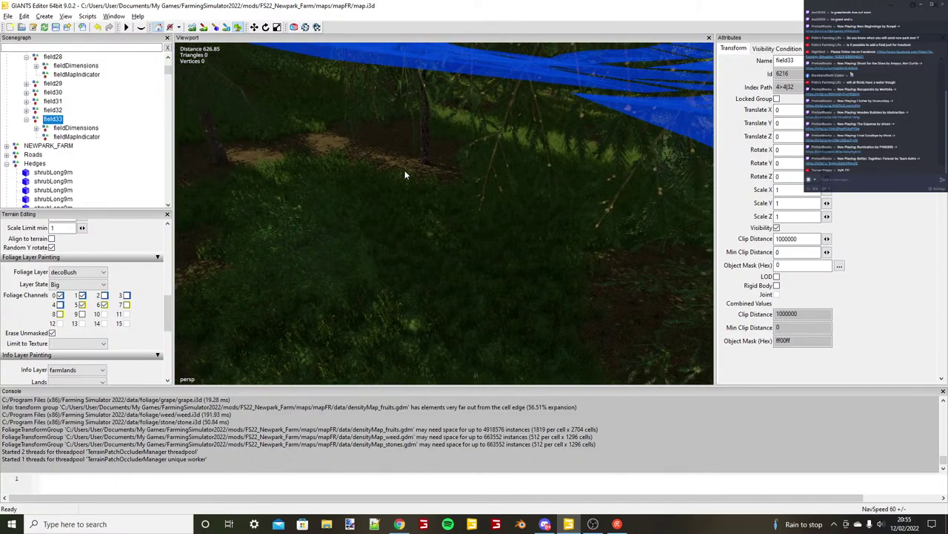
{"action": "mouse_move", "coordinate": [405, 171]}
{"action": "left_mouse_down", "text": "alt"}
{"action": "mouse_move", "coordinate": [430, 218]}
{"action": "mouse_move", "coordinate": [305, 202]}
{"action": "mouse_move", "coordinate": [343, 190]}
{"action": "left_mouse_up", "text": "alt"}
{"action": "scroll", "coordinate": [433, 214], "scroll_direction": "up", "scroll_amount": 3}
{"action": "scroll", "coordinate": [303, 204], "scroll_direction": "up", "scroll_amount": 4}
{"action": "scroll", "coordinate": [343, 190], "scroll_direction": "up", "scroll_amount": 4}
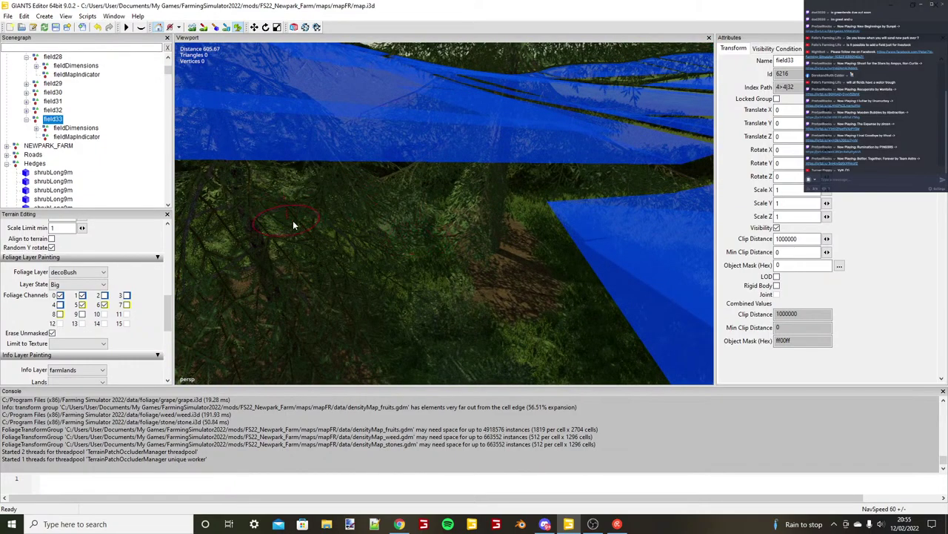
{"action": "left_click_drag", "start_coordinate": [292, 220], "coordinate": [314, 230], "text": "alt"}
{"action": "mouse_move", "coordinate": [315, 233]}
{"action": "right_mouse_down"}
{"action": "mouse_move", "coordinate": [405, 286]}
{"action": "mouse_move", "coordinate": [244, 281]}
{"action": "mouse_move", "coordinate": [309, 289]}
{"action": "right_mouse_up"}
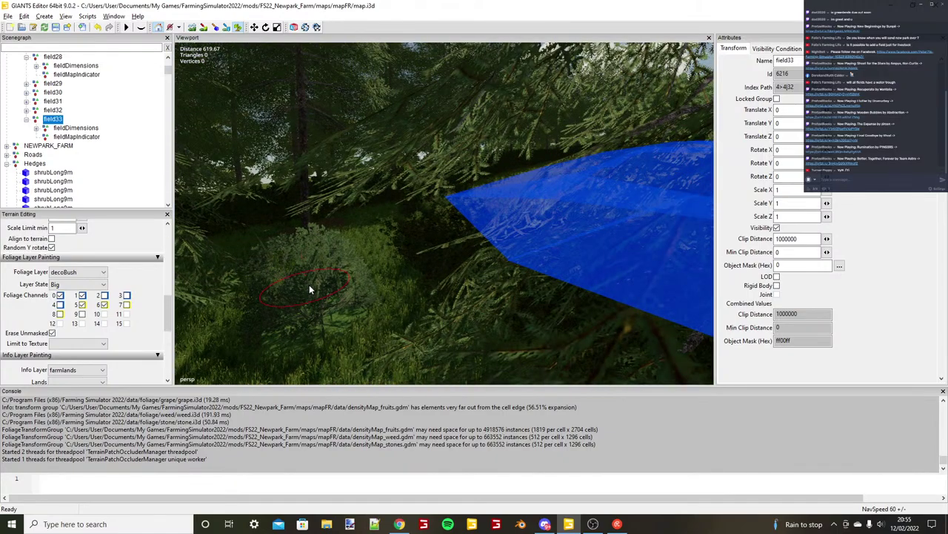
{"action": "scroll", "coordinate": [311, 297], "scroll_direction": "down", "scroll_amount": 5}
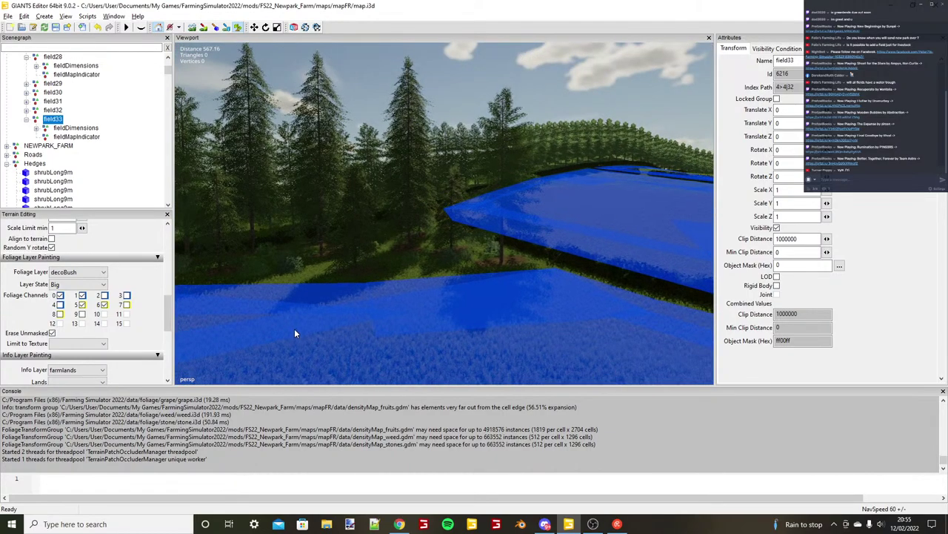
{"action": "right_click_drag", "start_coordinate": [295, 333], "coordinate": [459, 291]}
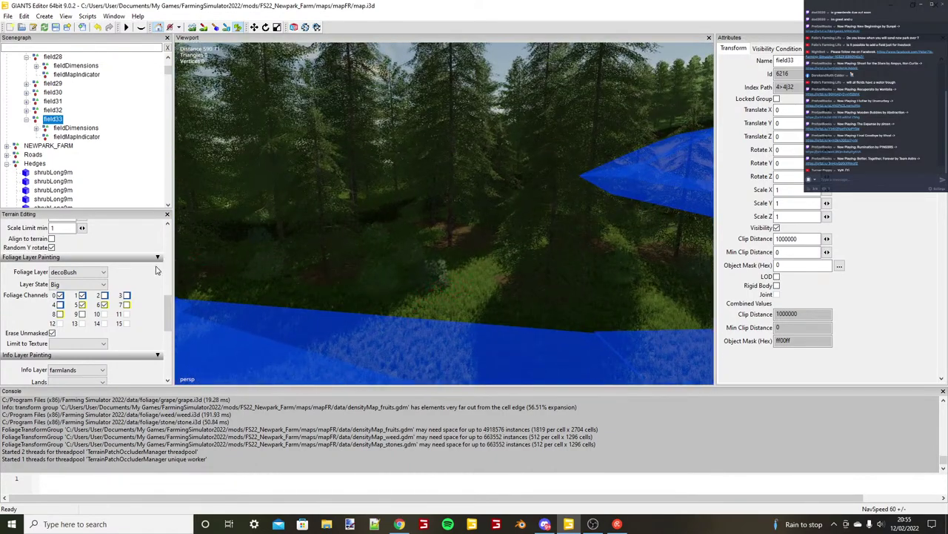
Switch foliage painting to the groundFoliage layer with the thimble Berry state and paint it among the trees at the woodland edge.
{"action": "scroll", "coordinate": [88, 277], "scroll_direction": "down", "scroll_amount": 1}
{"action": "left_click", "coordinate": [87, 287]}
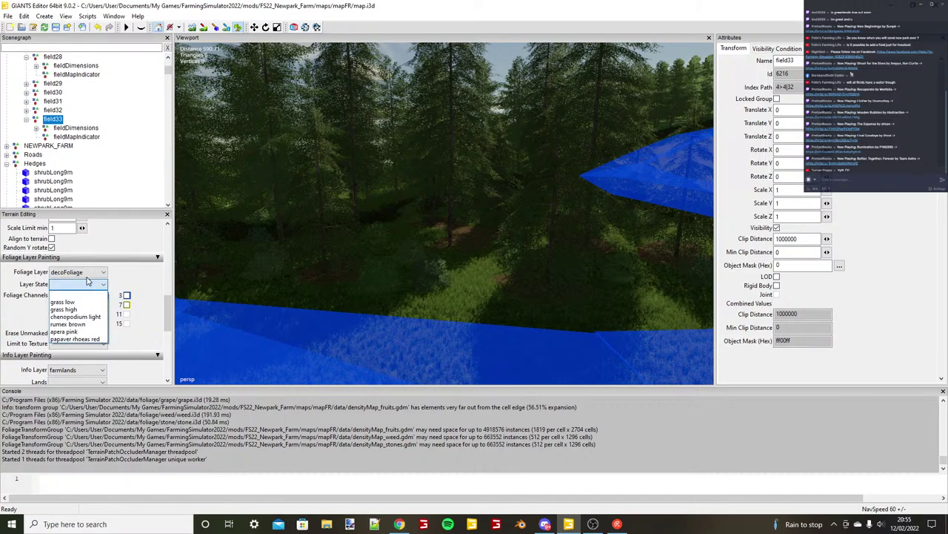
{"action": "left_click", "coordinate": [86, 274]}
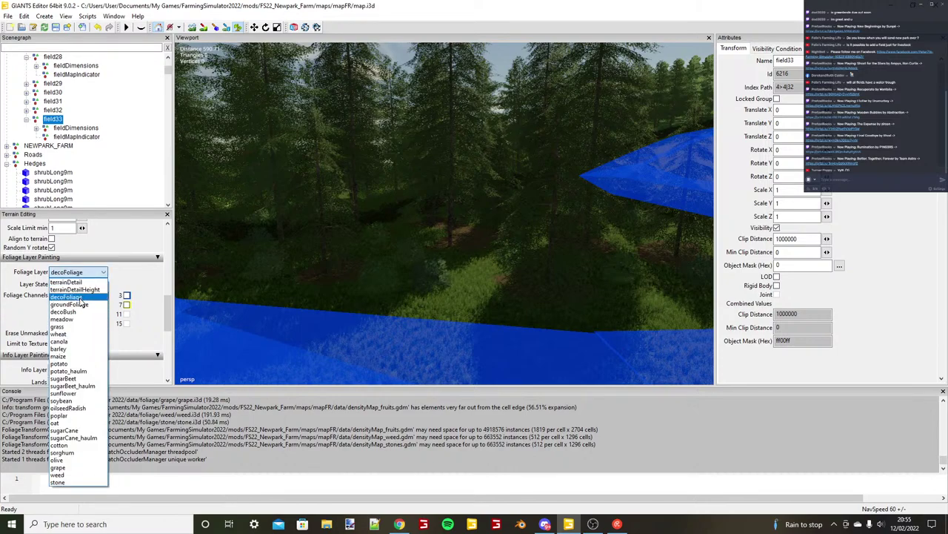
{"action": "left_click", "coordinate": [68, 304]}
{"action": "left_click", "coordinate": [86, 284]}
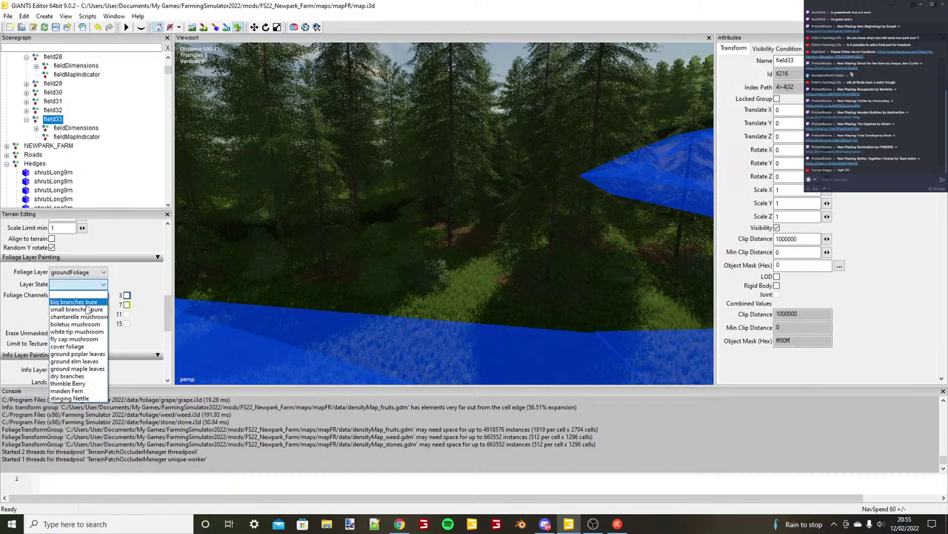
{"action": "left_click", "coordinate": [74, 383]}
{"action": "right_click_drag", "start_coordinate": [380, 295], "coordinate": [275, 148]}
{"action": "mouse_move", "coordinate": [448, 244]}
{"action": "right_mouse_down"}
{"action": "mouse_move", "coordinate": [418, 205]}
{"action": "mouse_move", "coordinate": [484, 181]}
{"action": "right_mouse_up"}
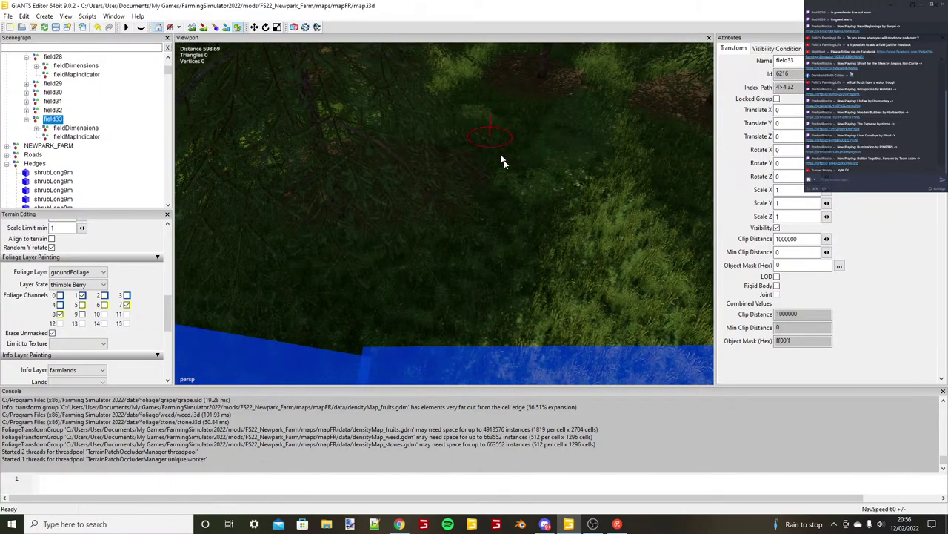
Paint more thimble Berry ground foliage among the trees, from the field corner into the shaded woodland interior.
{"action": "mouse_move", "coordinate": [504, 161]}
{"action": "left_mouse_down", "text": "alt"}
{"action": "mouse_move", "coordinate": [532, 197]}
{"action": "mouse_move", "coordinate": [618, 235]}
{"action": "mouse_move", "coordinate": [403, 225]}
{"action": "mouse_move", "coordinate": [434, 232]}
{"action": "left_mouse_up", "text": "alt"}
{"action": "scroll", "coordinate": [433, 234], "scroll_direction": "down", "scroll_amount": 1}
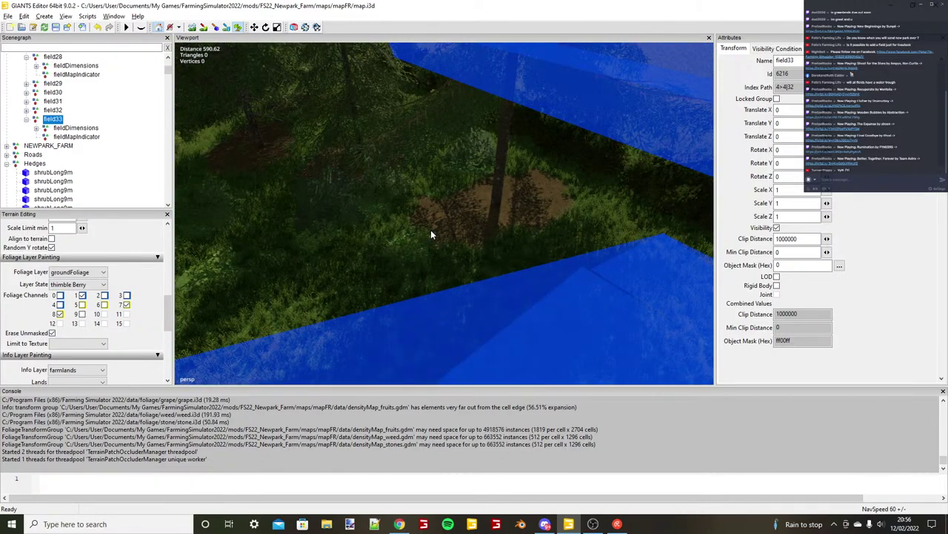
{"action": "right_click_drag", "start_coordinate": [431, 235], "coordinate": [361, 210]}
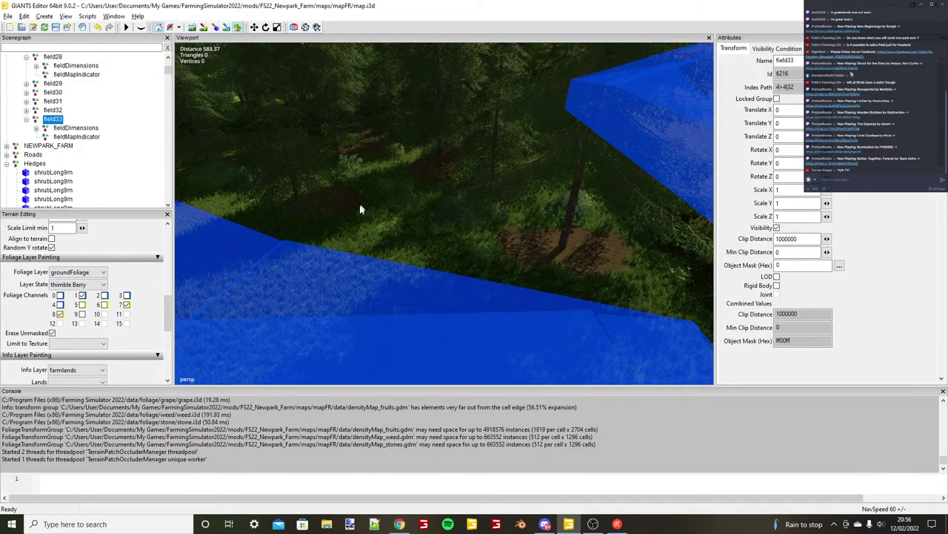
{"action": "left_click_drag", "start_coordinate": [361, 210], "coordinate": [506, 277], "text": "alt"}
{"action": "left_click_drag", "start_coordinate": [472, 213], "coordinate": [423, 186], "text": "alt"}
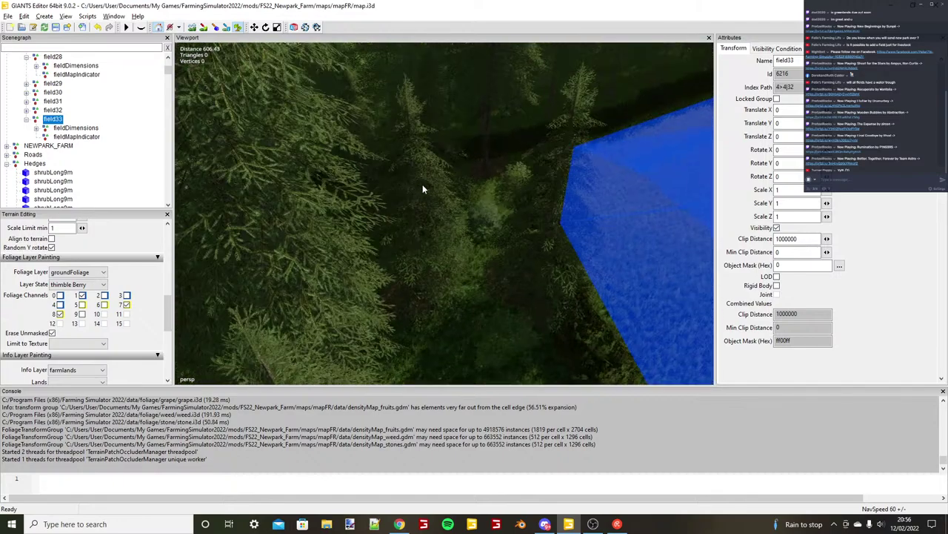
{"action": "scroll", "coordinate": [423, 187], "scroll_direction": "up", "scroll_amount": 1}
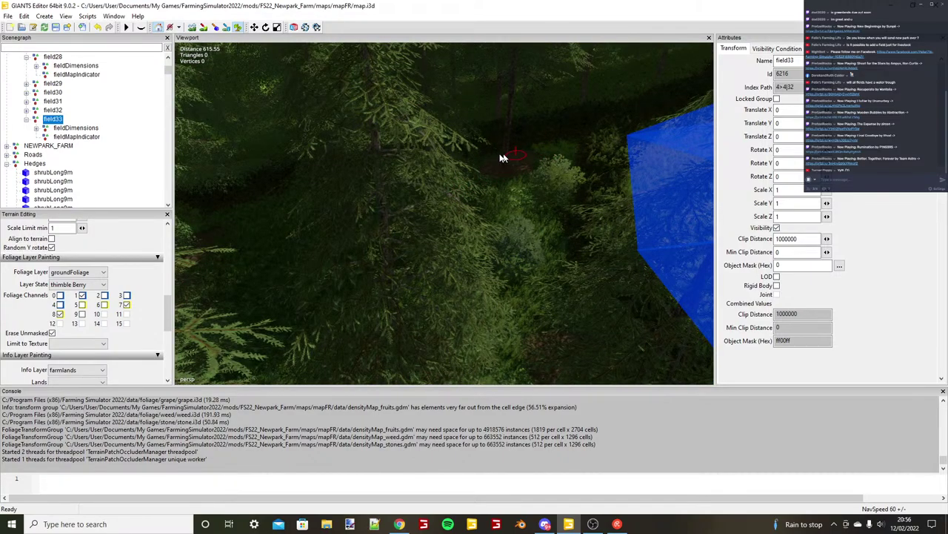
{"action": "right_click_drag", "start_coordinate": [503, 153], "coordinate": [469, 196]}
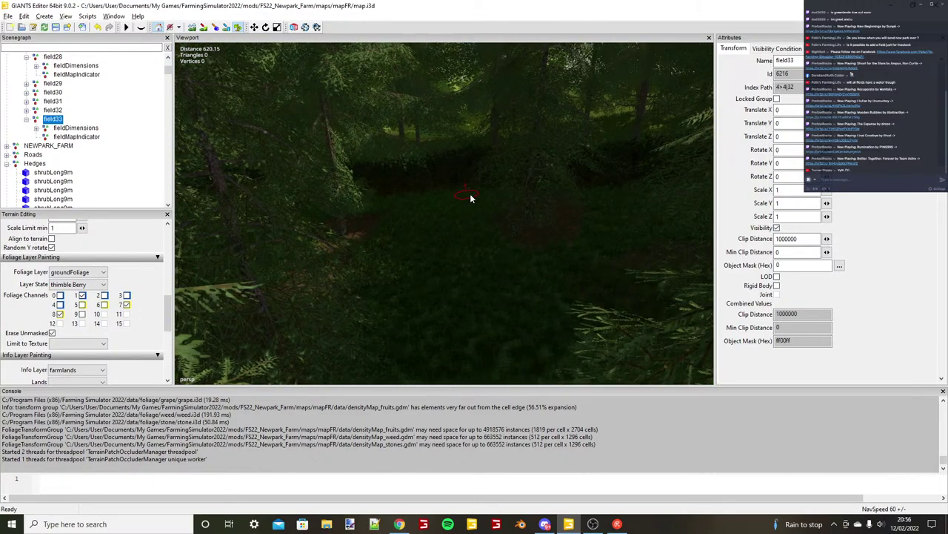
{"action": "left_click_drag", "start_coordinate": [480, 311], "coordinate": [324, 314], "text": "alt"}
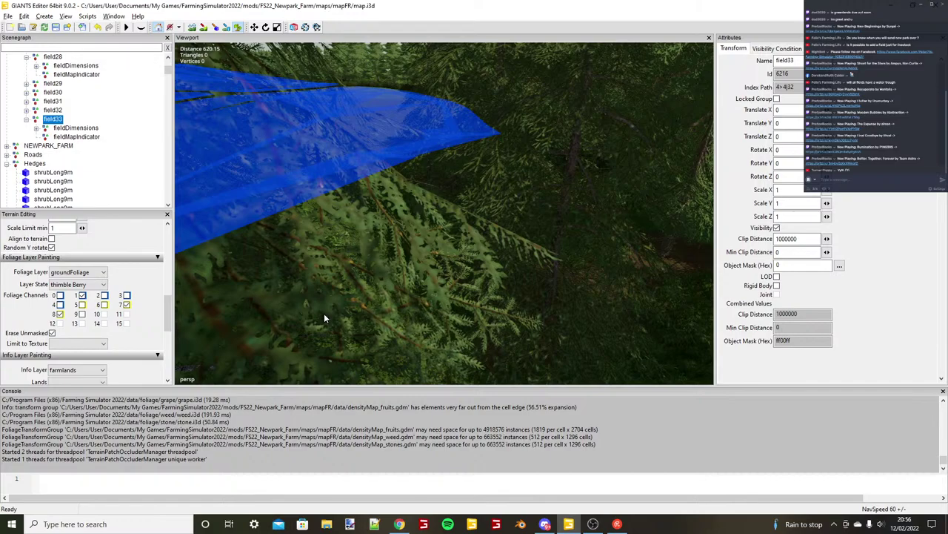
{"action": "scroll", "coordinate": [324, 318], "scroll_direction": "up", "scroll_amount": 1}
{"action": "left_click_drag", "start_coordinate": [467, 186], "coordinate": [405, 212], "text": "alt"}
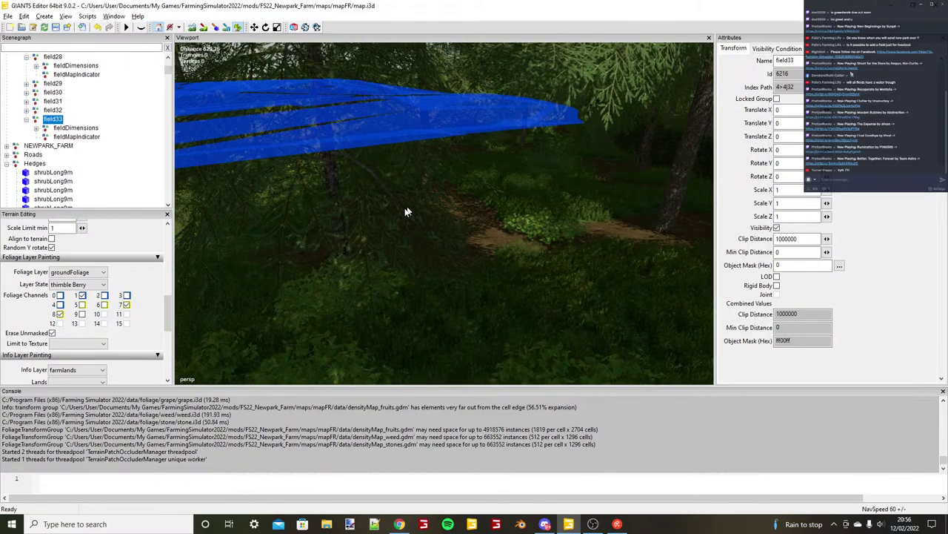
{"action": "scroll", "coordinate": [405, 210], "scroll_direction": "up", "scroll_amount": 1}
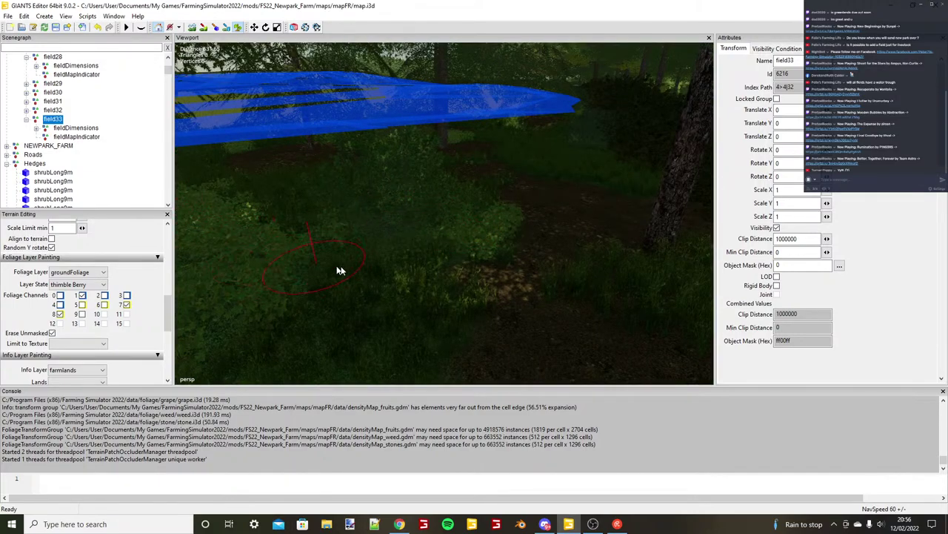
{"action": "scroll", "coordinate": [396, 259], "scroll_direction": "down", "scroll_amount": 1}
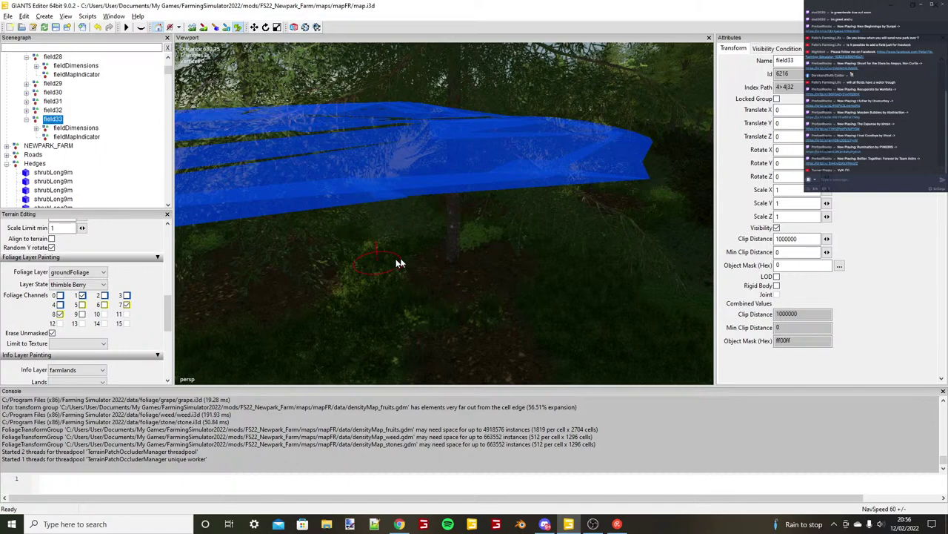
Switch the groundFoliage layer to its stinging Nettle state and paint nettles on the grass between the inner woodland trees.
{"action": "left_click", "coordinate": [75, 286]}
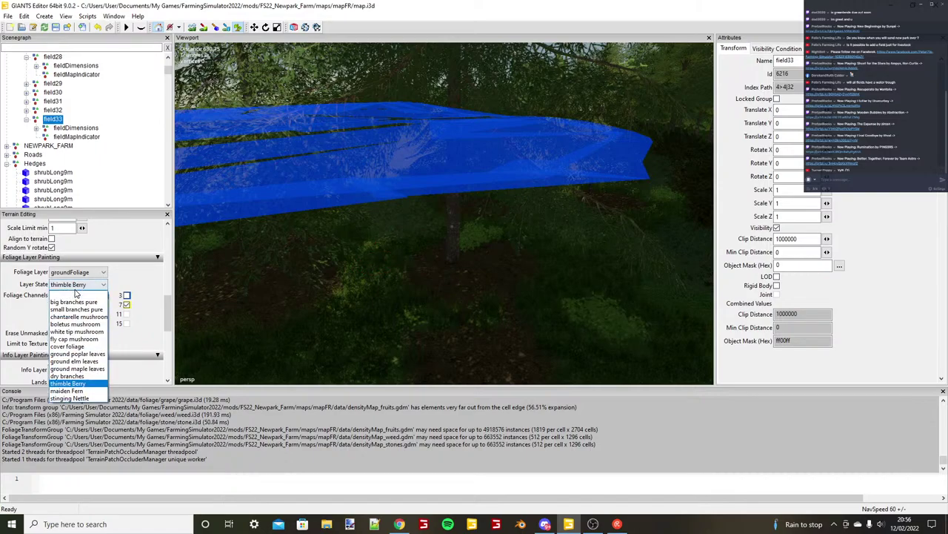
{"action": "left_click", "coordinate": [78, 399]}
{"action": "left_click_drag", "start_coordinate": [411, 351], "coordinate": [350, 352], "text": "alt"}
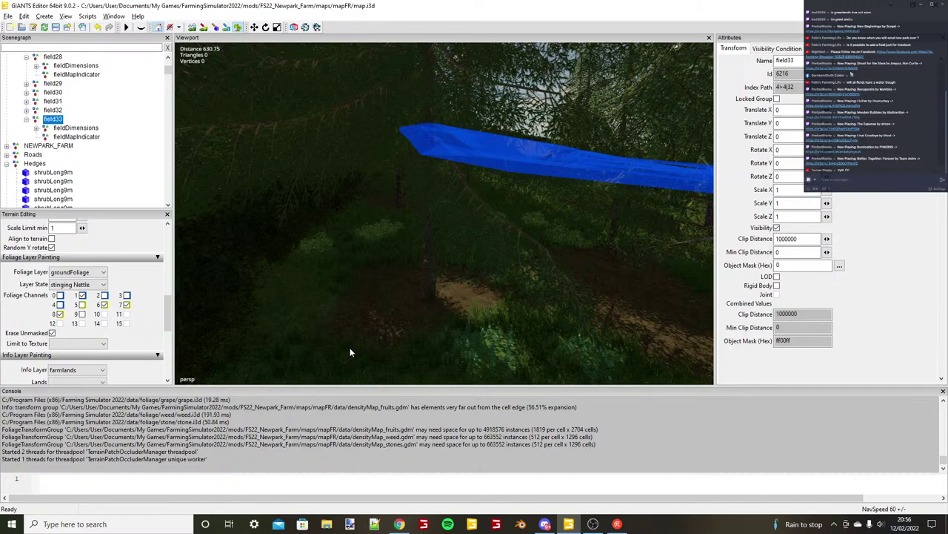
{"action": "scroll", "coordinate": [538, 307], "scroll_direction": "down", "scroll_amount": 5}
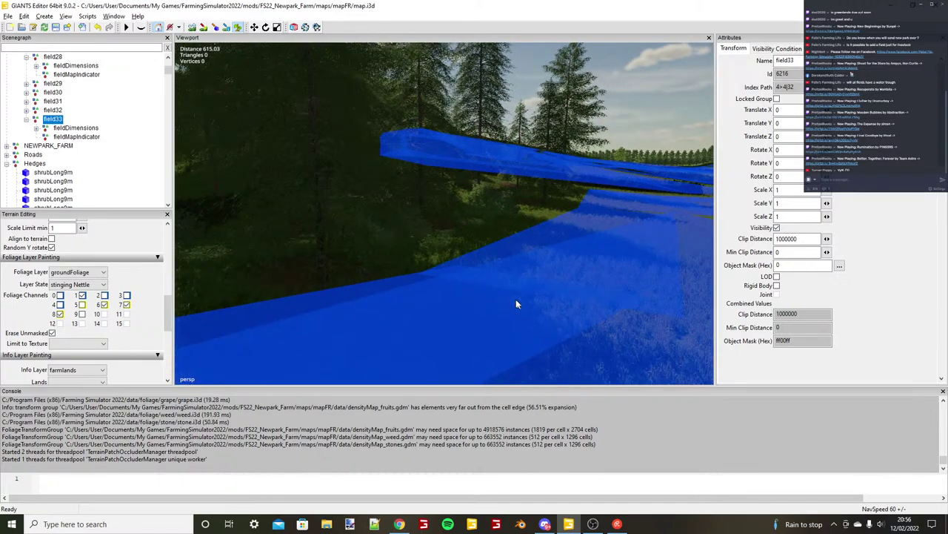
Add more stinging nettle patches along the woodland's field edge and in the dark grass under the conifers.
{"action": "left_click_drag", "start_coordinate": [516, 304], "coordinate": [477, 220], "text": "alt"}
{"action": "left_click_drag", "start_coordinate": [580, 218], "coordinate": [502, 242], "text": "alt"}
{"action": "right_click_drag", "start_coordinate": [501, 242], "coordinate": [609, 221]}
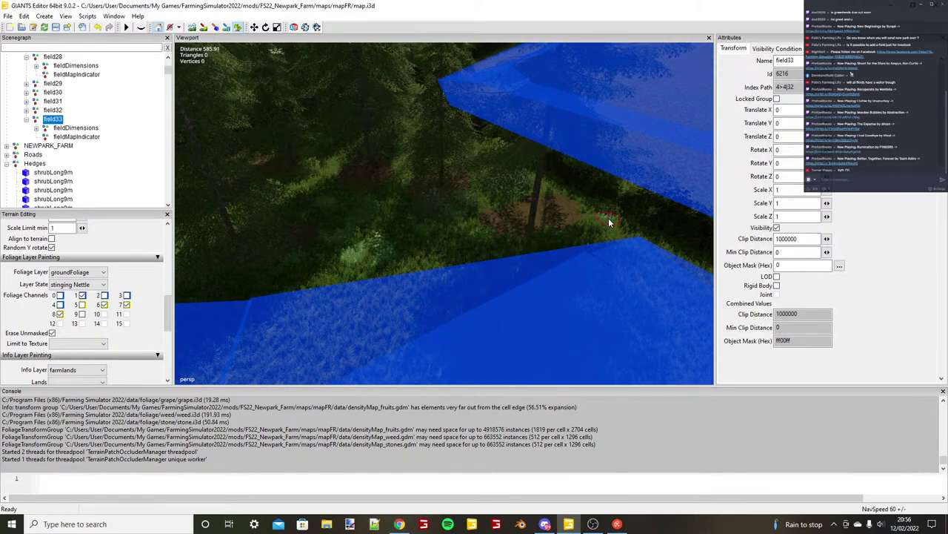
{"action": "left_click_drag", "start_coordinate": [608, 222], "coordinate": [484, 289], "text": "alt"}
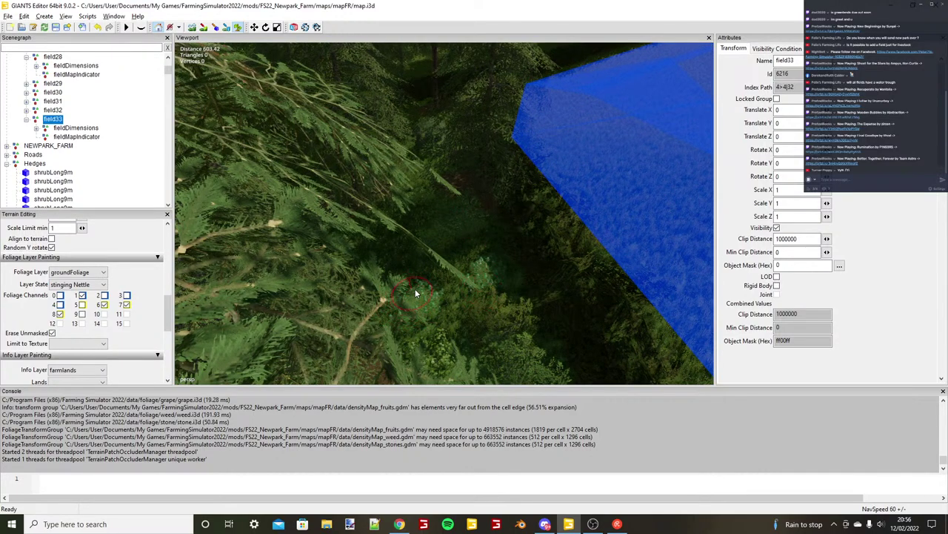
{"action": "mouse_move", "coordinate": [415, 288]}
{"action": "left_mouse_down", "text": "alt"}
{"action": "mouse_move", "coordinate": [405, 242]}
{"action": "mouse_move", "coordinate": [373, 335]}
{"action": "left_mouse_up", "text": "alt"}
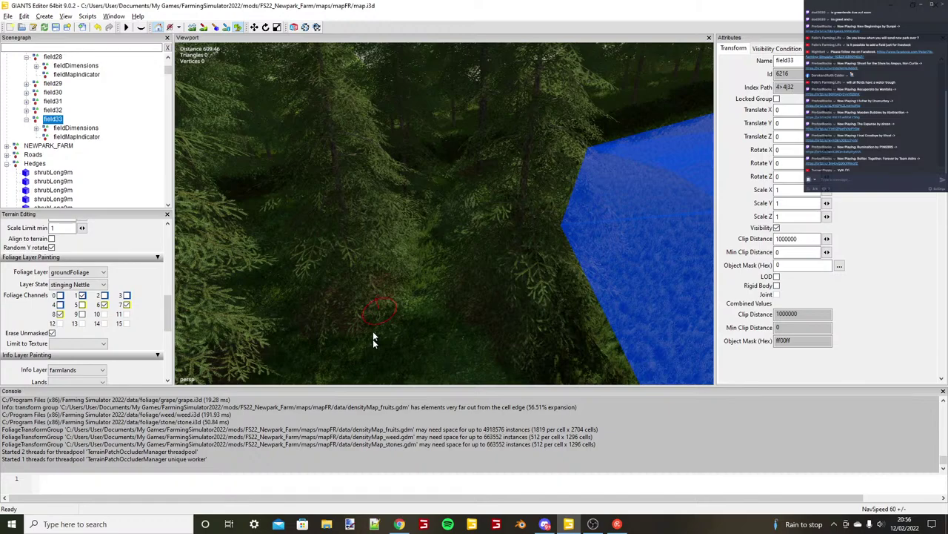
{"action": "scroll", "coordinate": [348, 263], "scroll_direction": "up", "scroll_amount": 4}
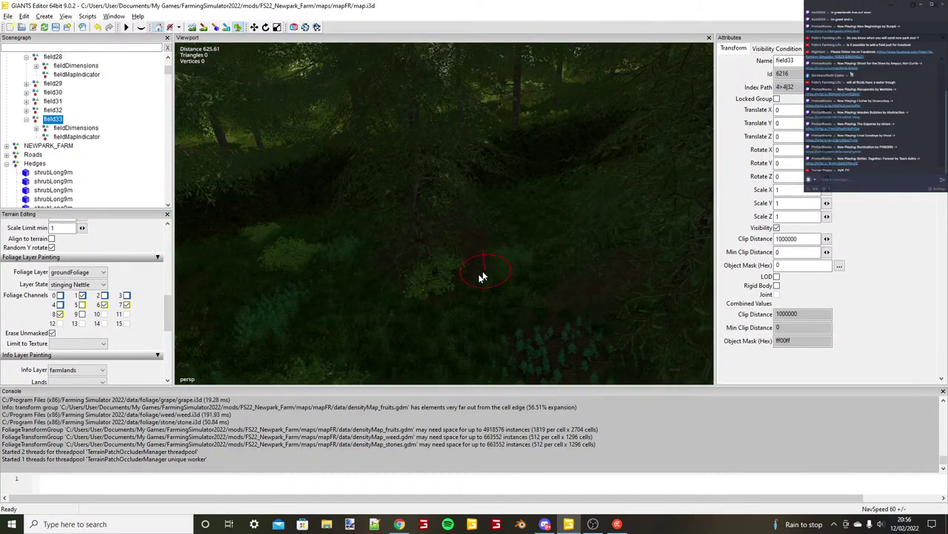
{"action": "scroll", "coordinate": [482, 276], "scroll_direction": "down", "scroll_amount": 5}
Switch the groundFoliage layer to its small branches pure state and scatter branches on the bare ground beneath the trees.
{"action": "left_click", "coordinate": [67, 284]}
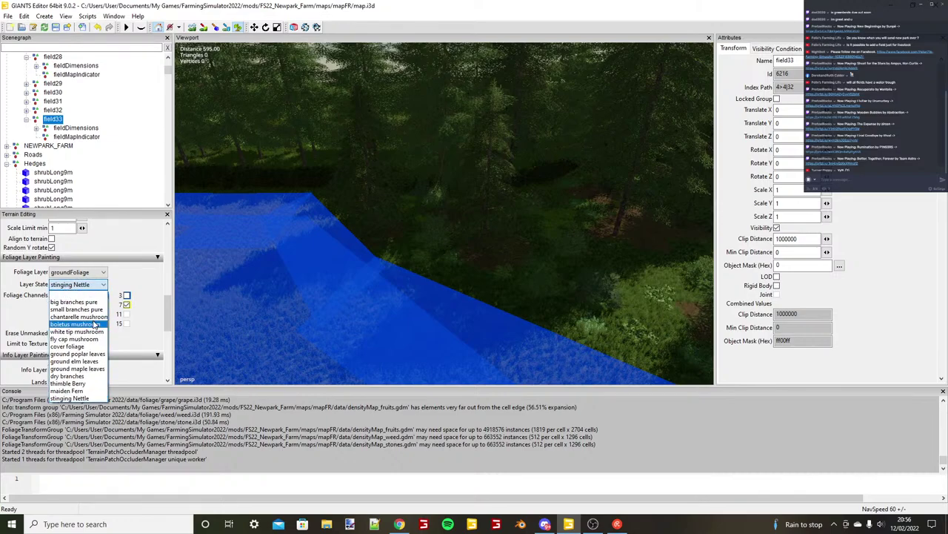
{"action": "left_click", "coordinate": [81, 309]}
{"action": "scroll", "coordinate": [371, 339], "scroll_direction": "up", "scroll_amount": 5}
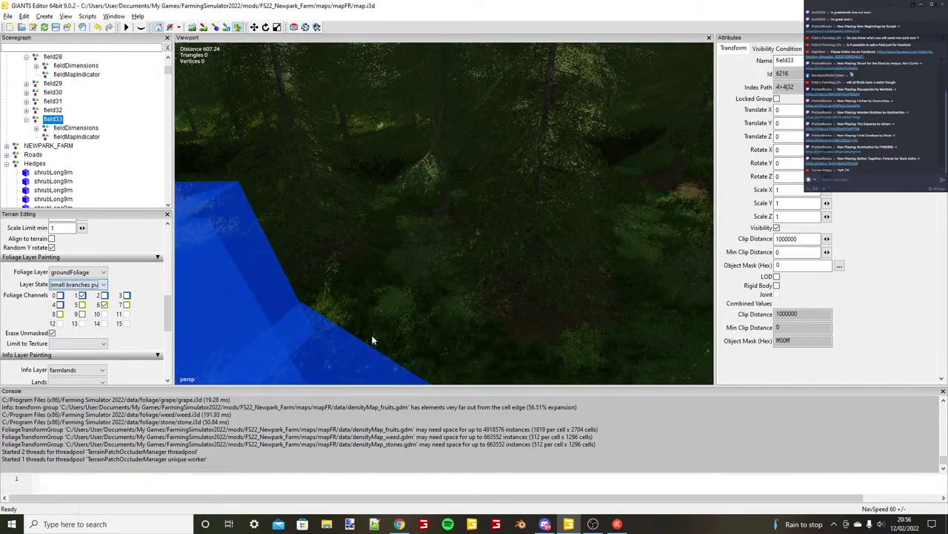
{"action": "scroll", "coordinate": [529, 256], "scroll_direction": "up", "scroll_amount": 4}
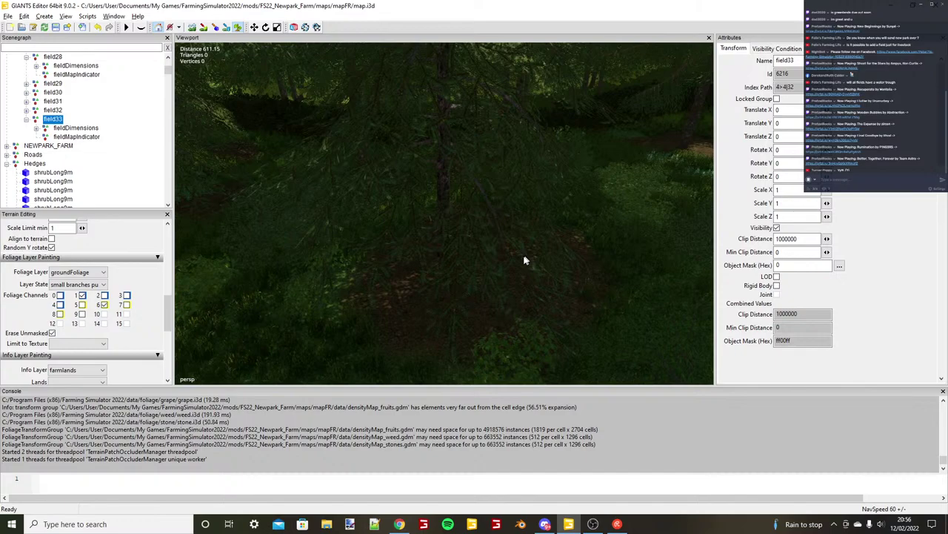
{"action": "mouse_move", "coordinate": [524, 260]}
{"action": "left_mouse_down", "text": "alt"}
{"action": "mouse_move", "coordinate": [455, 269]}
{"action": "mouse_move", "coordinate": [550, 208]}
{"action": "mouse_move", "coordinate": [380, 196]}
{"action": "mouse_move", "coordinate": [529, 202]}
{"action": "left_mouse_up", "text": "alt"}
{"action": "scroll", "coordinate": [455, 269], "scroll_direction": "up", "scroll_amount": 3}
{"action": "scroll", "coordinate": [385, 201], "scroll_direction": "down", "scroll_amount": 3}
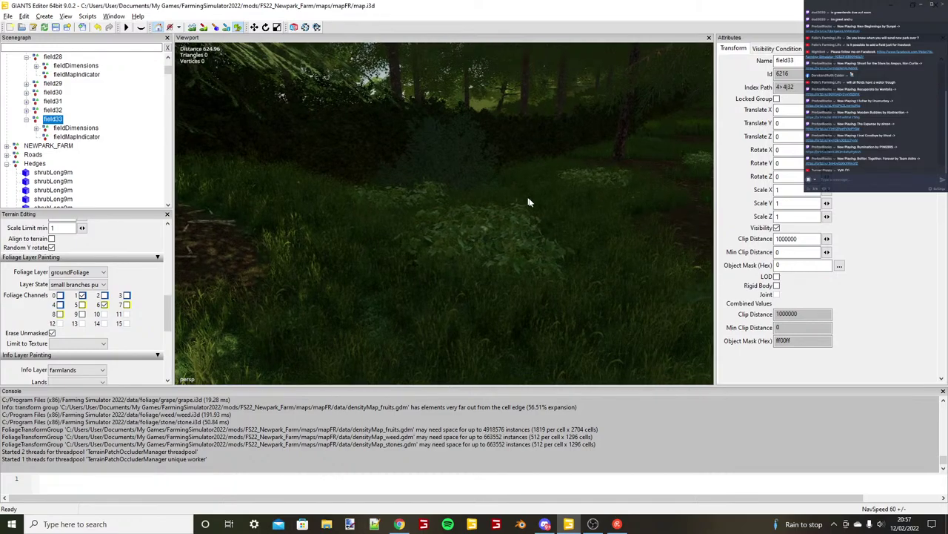
Paint small branches around the tree trunks on the bare patches near the field corner.
{"action": "right_click_drag", "start_coordinate": [529, 202], "coordinate": [568, 236]}
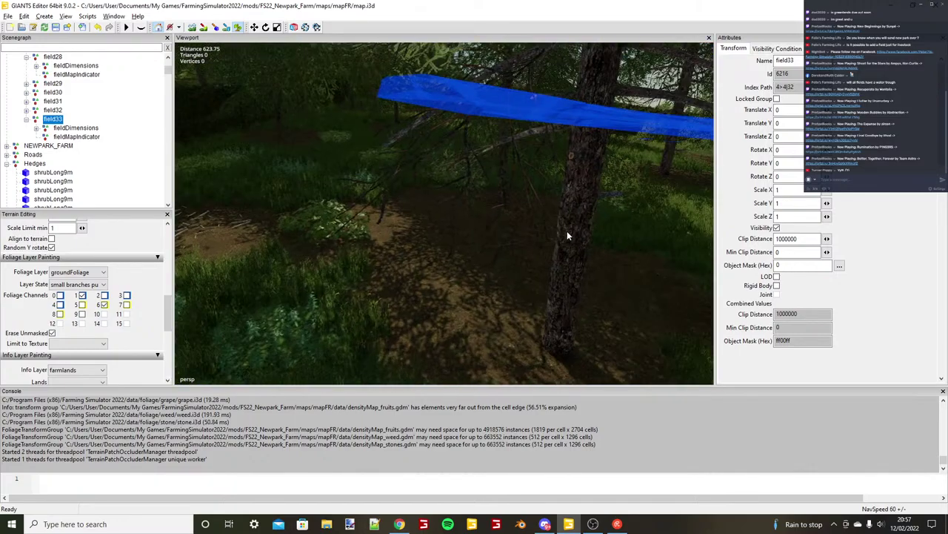
{"action": "left_click_drag", "start_coordinate": [568, 231], "coordinate": [350, 238], "text": "alt"}
{"action": "scroll", "coordinate": [493, 246], "scroll_direction": "down", "scroll_amount": 4}
{"action": "scroll", "coordinate": [493, 247], "scroll_direction": "down", "scroll_amount": 3}
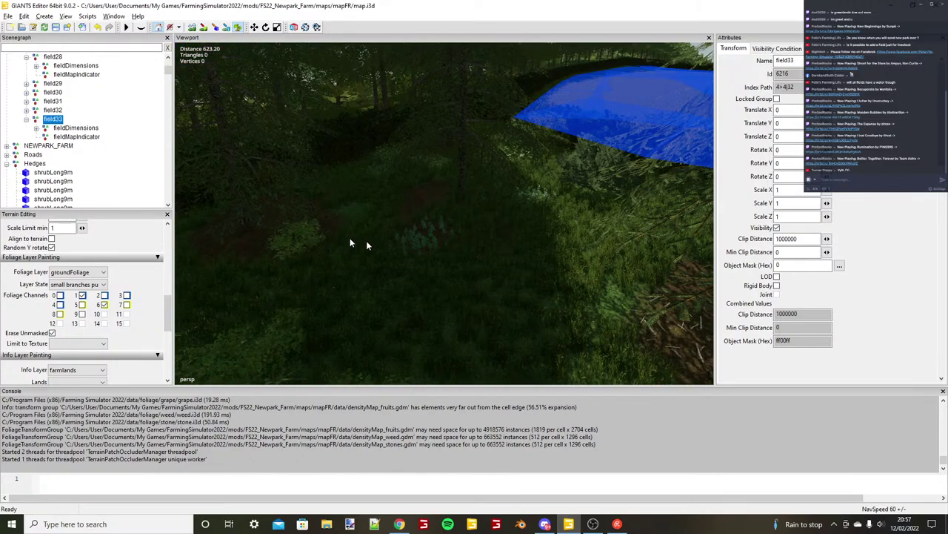
{"action": "right_click_drag", "start_coordinate": [366, 244], "coordinate": [535, 249]}
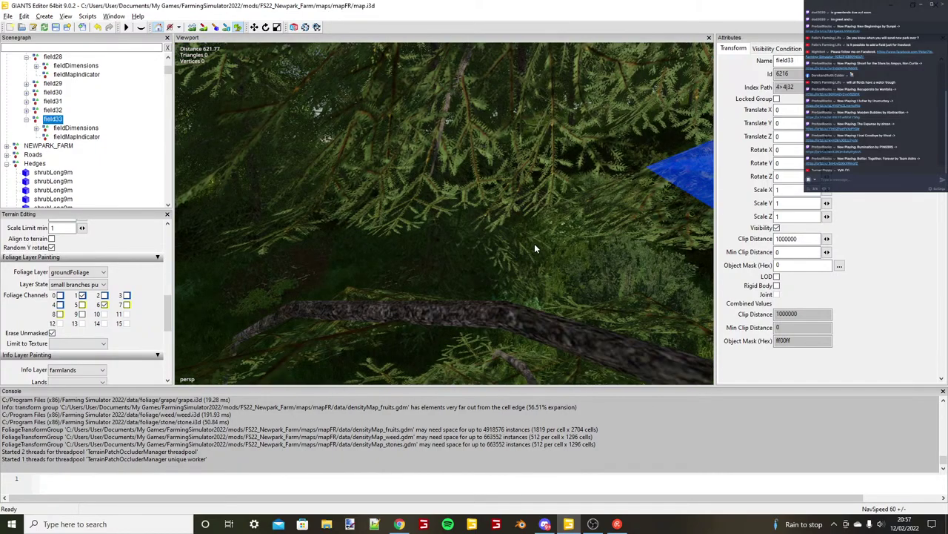
{"action": "left_click_drag", "start_coordinate": [535, 249], "coordinate": [459, 263], "text": "alt"}
{"action": "scroll", "coordinate": [349, 260], "scroll_direction": "up", "scroll_amount": 4}
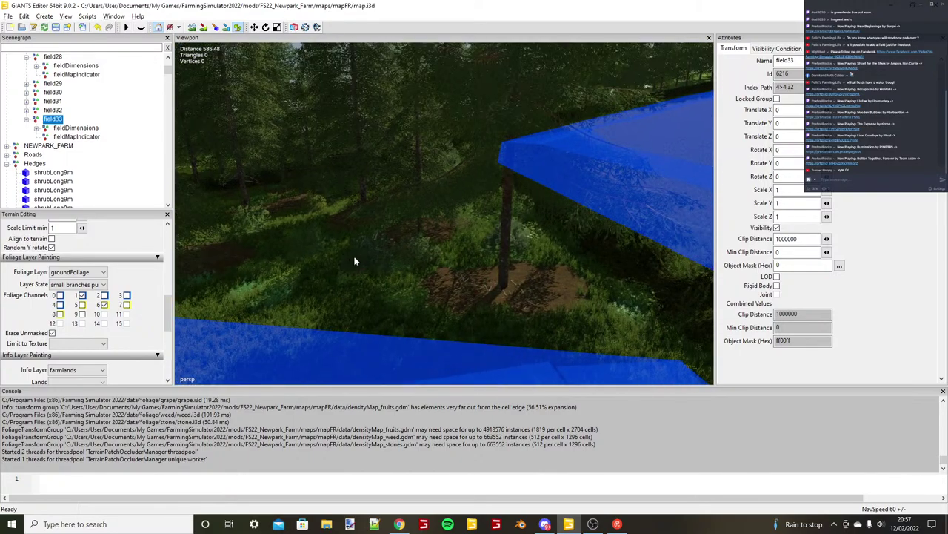
Scatter more small branches on the needle-covered ground around the trunks deeper in the woodland.
{"action": "scroll", "coordinate": [354, 261], "scroll_direction": "up", "scroll_amount": 2}
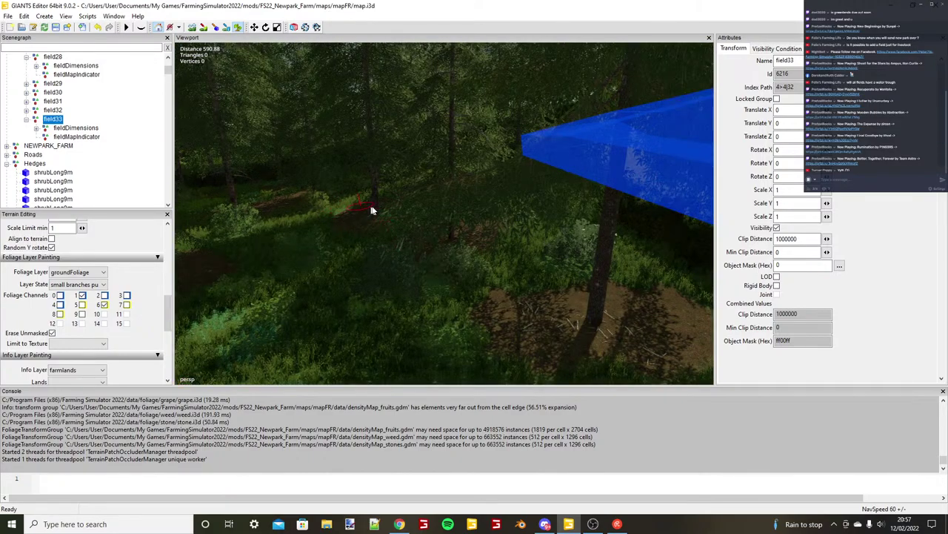
{"action": "scroll", "coordinate": [416, 237], "scroll_direction": "up", "scroll_amount": 2}
{"action": "scroll", "coordinate": [414, 238], "scroll_direction": "up", "scroll_amount": 2}
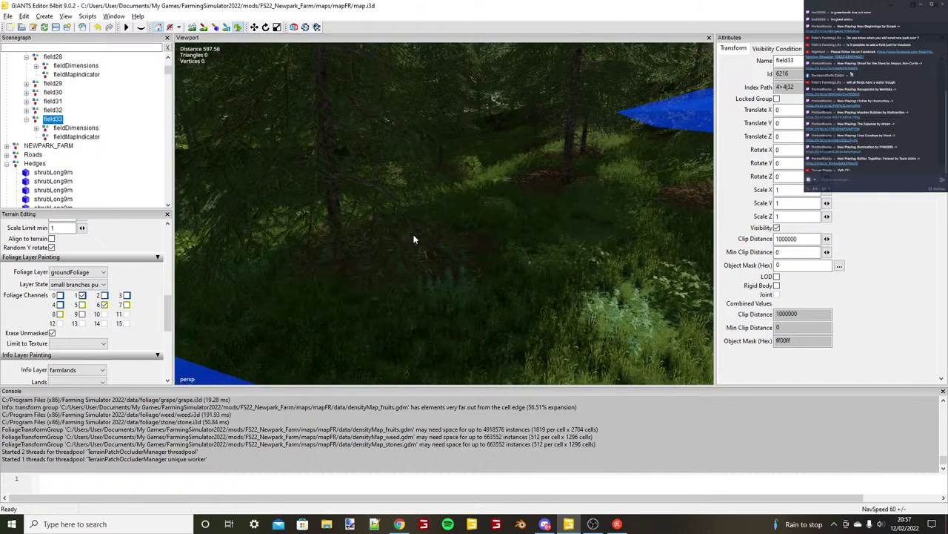
{"action": "scroll", "coordinate": [414, 238], "scroll_direction": "up", "scroll_amount": 1}
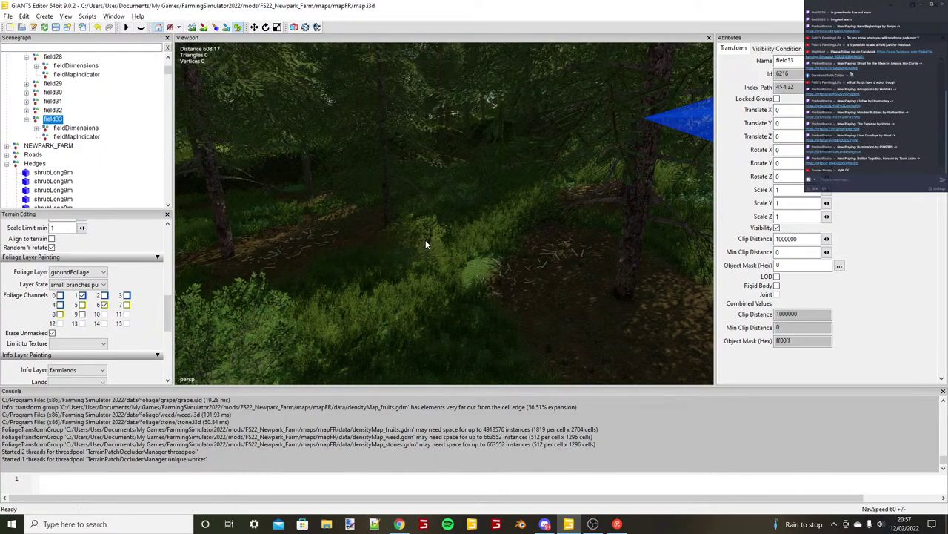
{"action": "scroll", "coordinate": [425, 243], "scroll_direction": "up", "scroll_amount": 1}
{"action": "scroll", "coordinate": [369, 223], "scroll_direction": "up", "scroll_amount": 1}
{"action": "scroll", "coordinate": [390, 216], "scroll_direction": "up", "scroll_amount": 1}
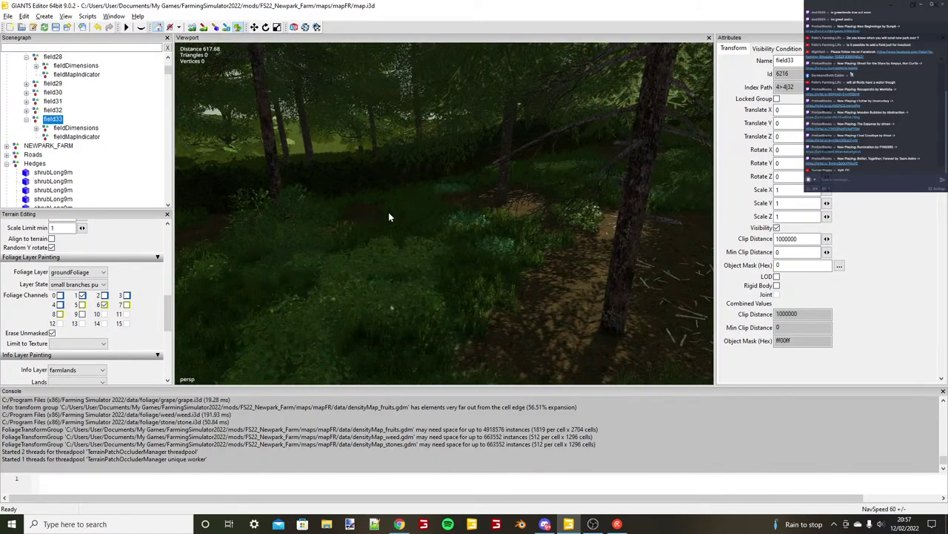
{"action": "right_click_drag", "start_coordinate": [388, 217], "coordinate": [412, 231]}
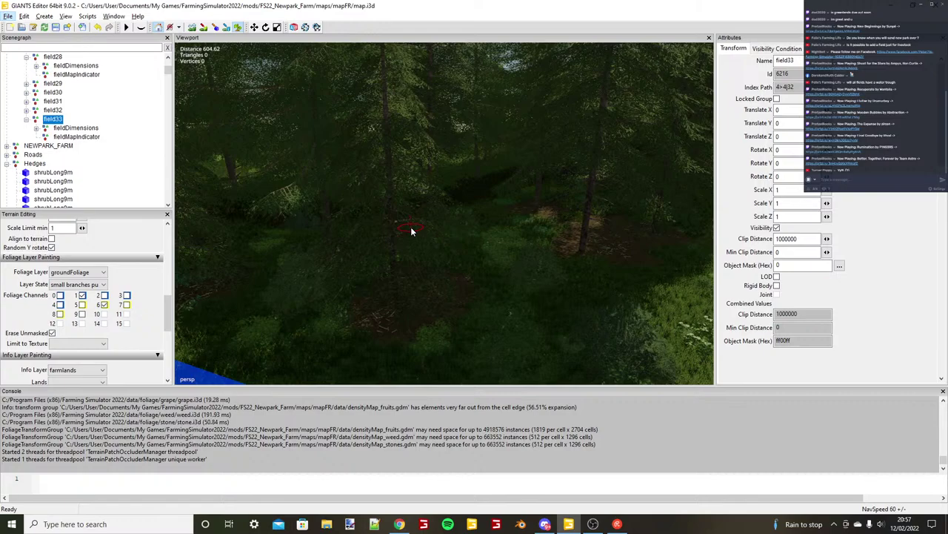
Inspect the dressed woodland and its boundary with the surrounding fields from above, dismissing the Windows Security notification.
{"action": "key", "text": "alt"}
{"action": "scroll", "coordinate": [415, 249], "scroll_direction": "down", "scroll_amount": 5}
{"action": "left_click_drag", "start_coordinate": [420, 269], "coordinate": [447, 277], "text": "alt"}
{"action": "scroll", "coordinate": [443, 258], "scroll_direction": "up", "scroll_amount": 3}
{"action": "scroll", "coordinate": [448, 277], "scroll_direction": "up", "scroll_amount": 3}
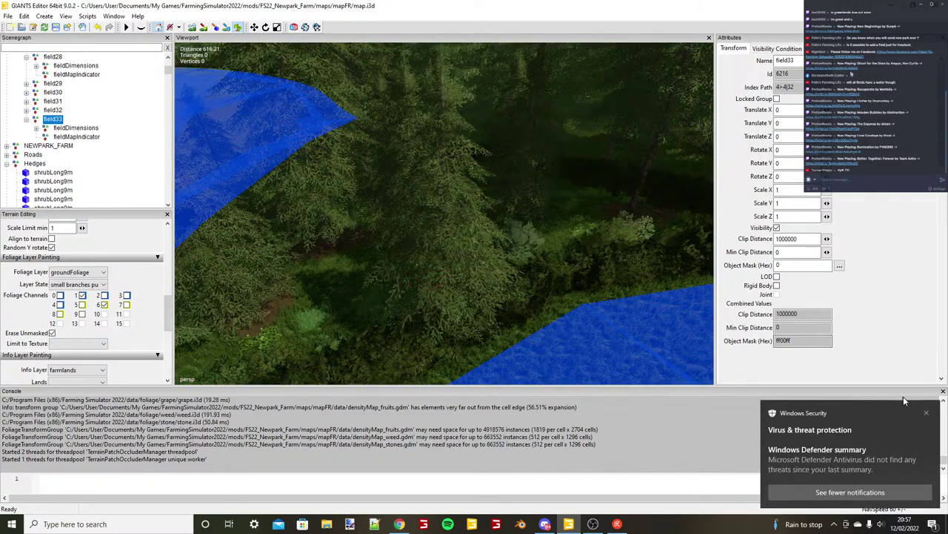
{"action": "left_click", "coordinate": [927, 414]}
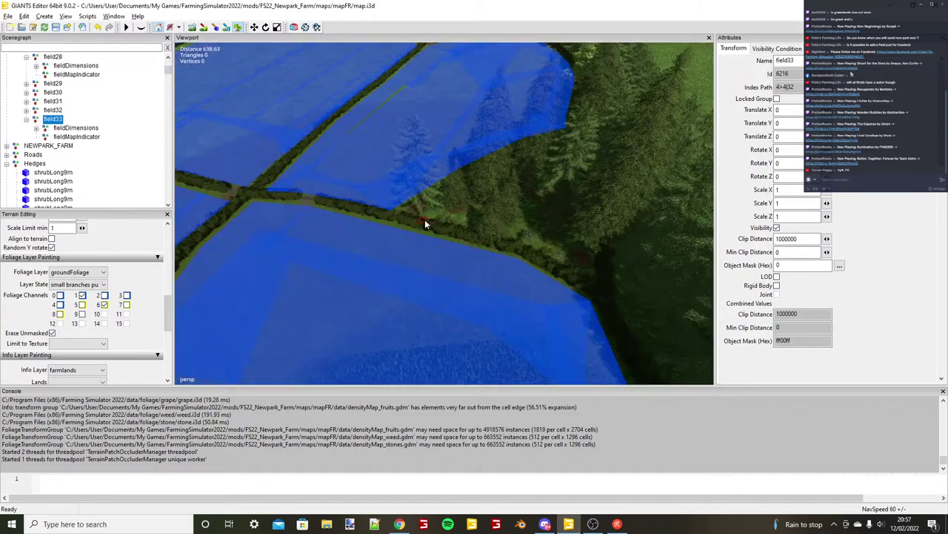
{"action": "left_click_drag", "start_coordinate": [443, 217], "coordinate": [404, 205], "text": "alt"}
{"action": "scroll", "coordinate": [451, 220], "scroll_direction": "up", "scroll_amount": 3}
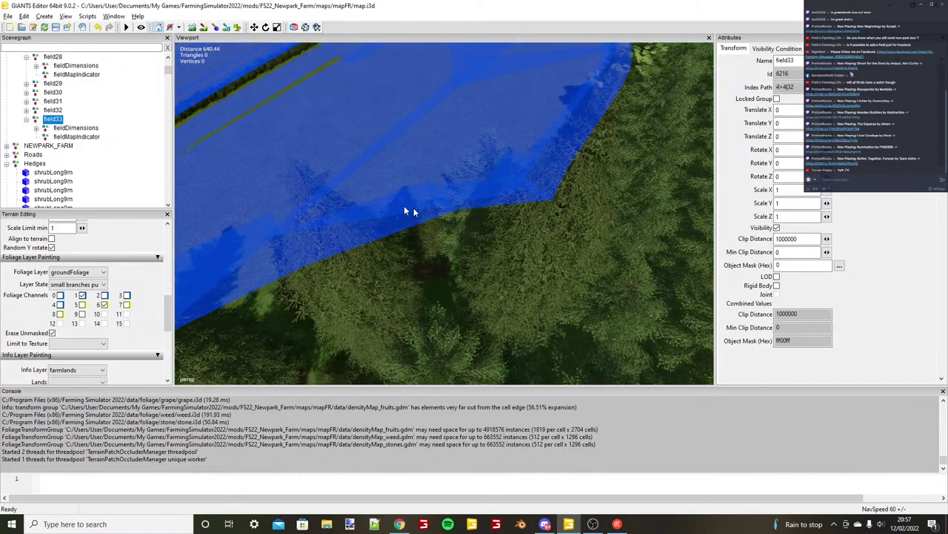
{"action": "right_click_drag", "start_coordinate": [378, 206], "coordinate": [312, 212]}
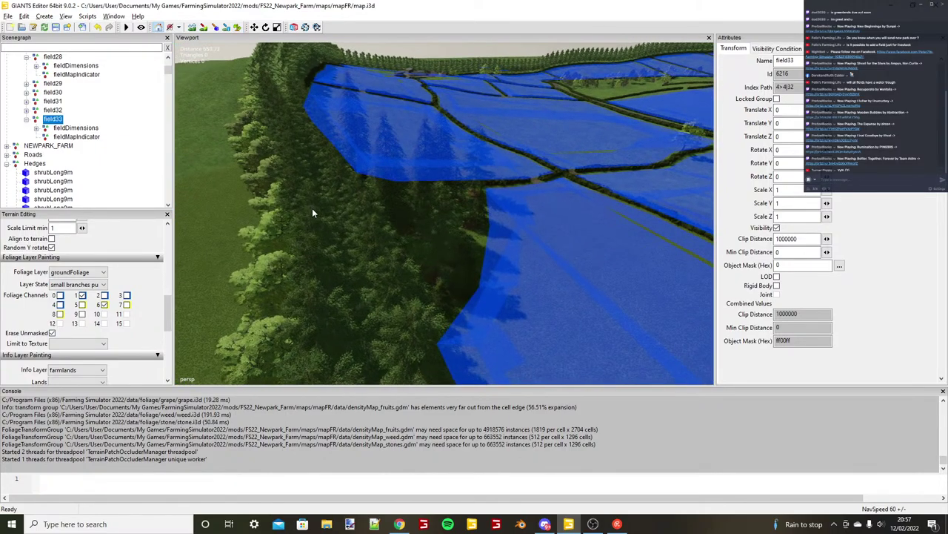
{"action": "scroll", "coordinate": [432, 220], "scroll_direction": "up", "scroll_amount": 2}
{"action": "left_click_drag", "start_coordinate": [432, 220], "coordinate": [468, 238], "text": "alt"}
{"action": "scroll", "coordinate": [468, 238], "scroll_direction": "up", "scroll_amount": 2}
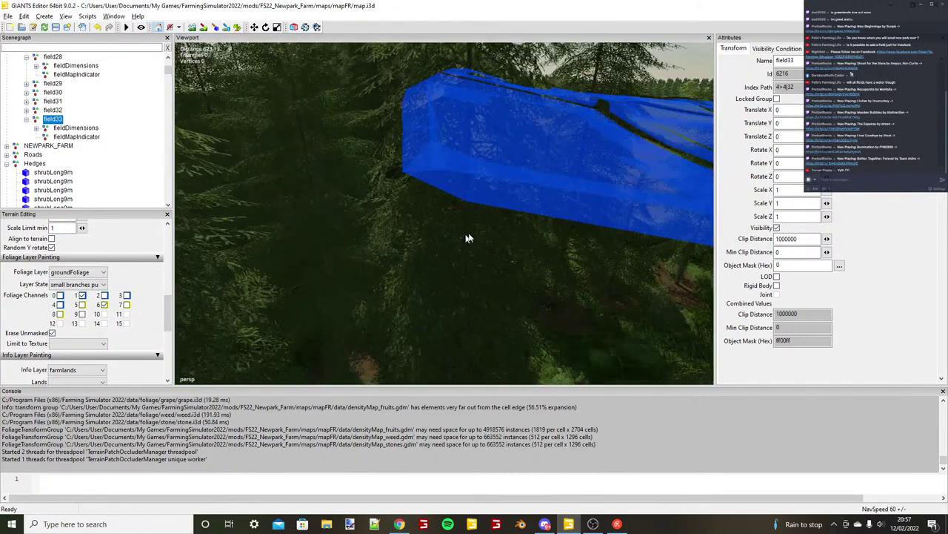
{"action": "right_click_drag", "start_coordinate": [467, 238], "coordinate": [455, 287]}
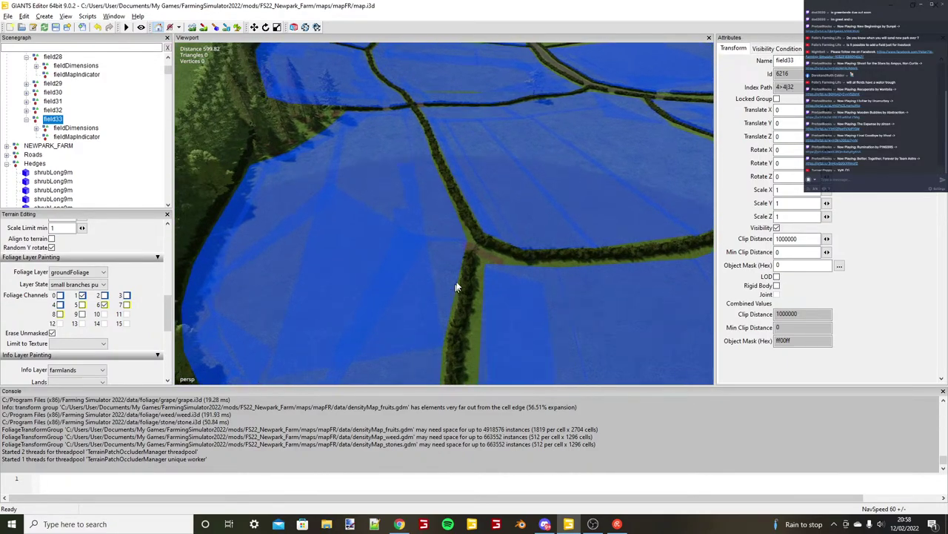
Save the map file.
{"action": "middle_click_drag", "start_coordinate": [455, 283], "coordinate": [455, 362], "text": "alt"}
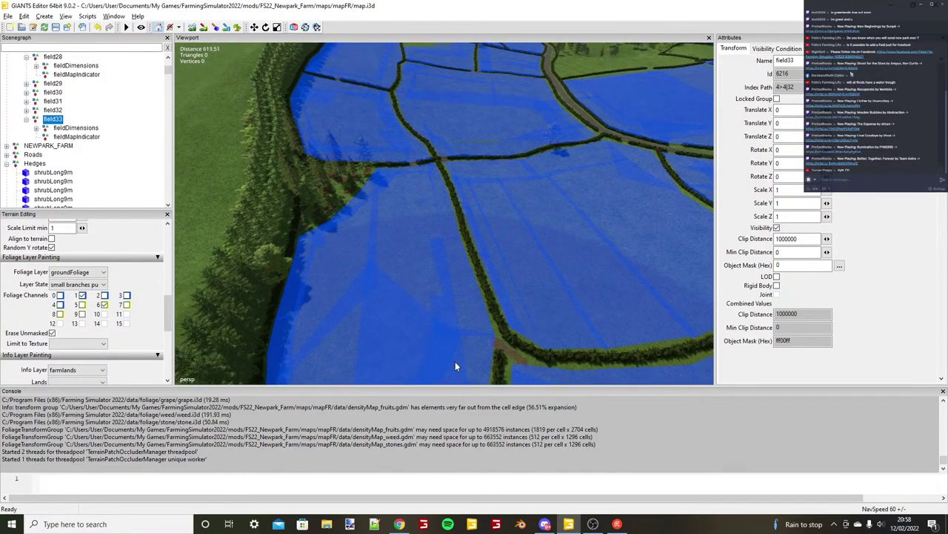
{"action": "left_click_drag", "start_coordinate": [455, 361], "coordinate": [455, 319], "text": "alt"}
{"action": "left_click", "coordinate": [10, 15]}
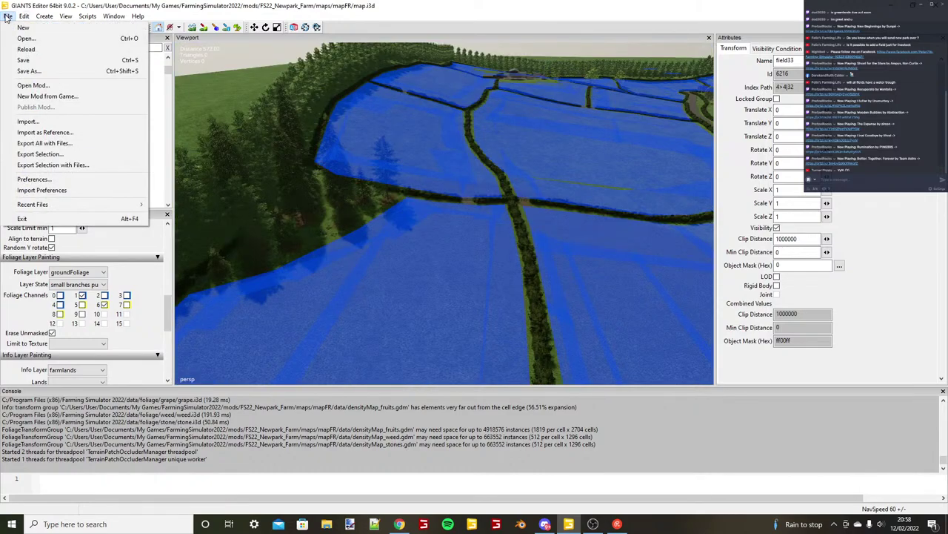
{"action": "left_click", "coordinate": [23, 60]}
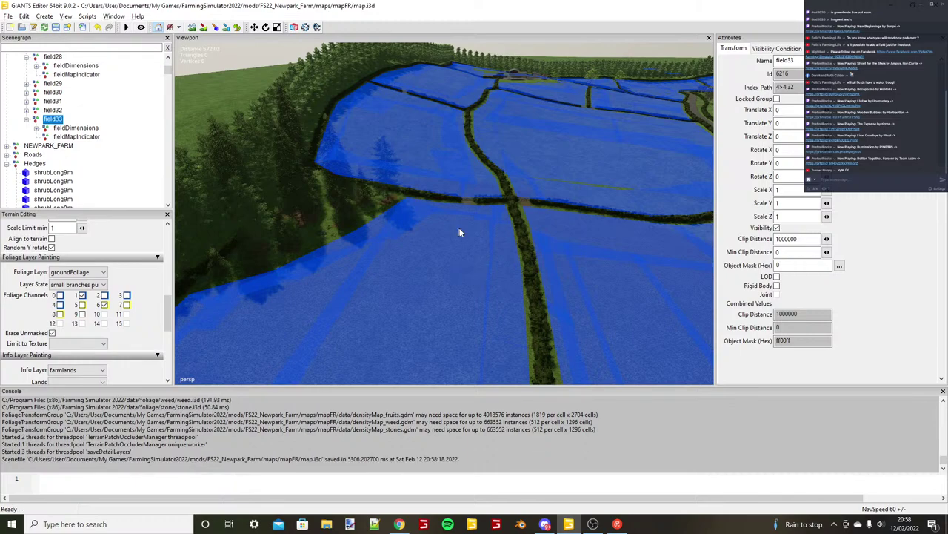
Set foliage painting to the grass layer in its harvest ready state for the gateway at the hedge junction.
{"action": "left_click_drag", "start_coordinate": [463, 228], "coordinate": [594, 358], "text": "alt"}
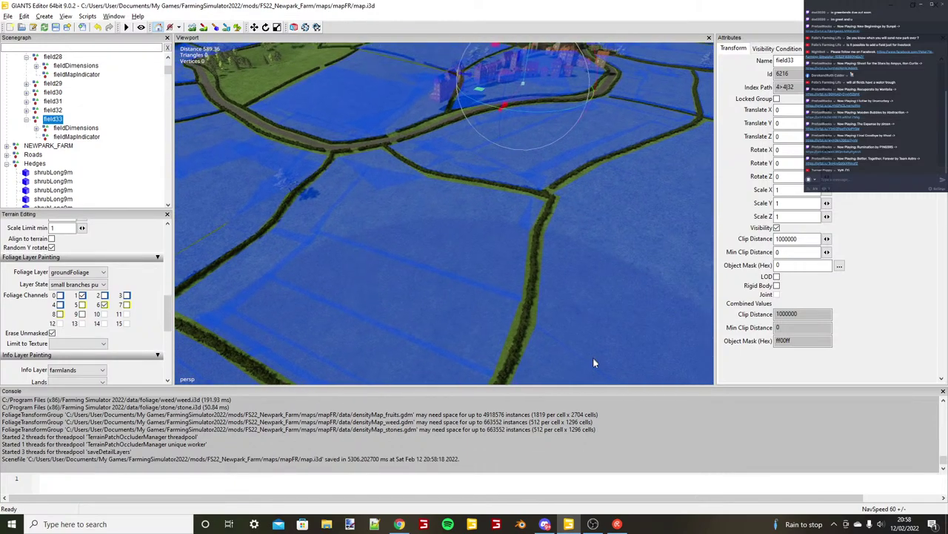
{"action": "right_click_drag", "start_coordinate": [594, 363], "coordinate": [498, 288]}
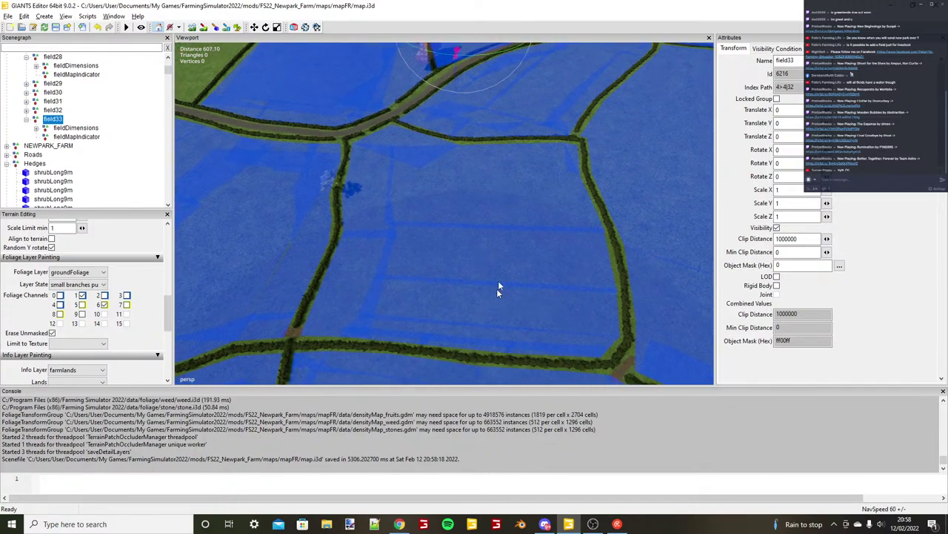
{"action": "mouse_move", "coordinate": [499, 286]}
{"action": "left_mouse_down", "text": "alt"}
{"action": "mouse_move", "coordinate": [545, 207]}
{"action": "mouse_move", "coordinate": [499, 281]}
{"action": "left_mouse_up", "text": "alt"}
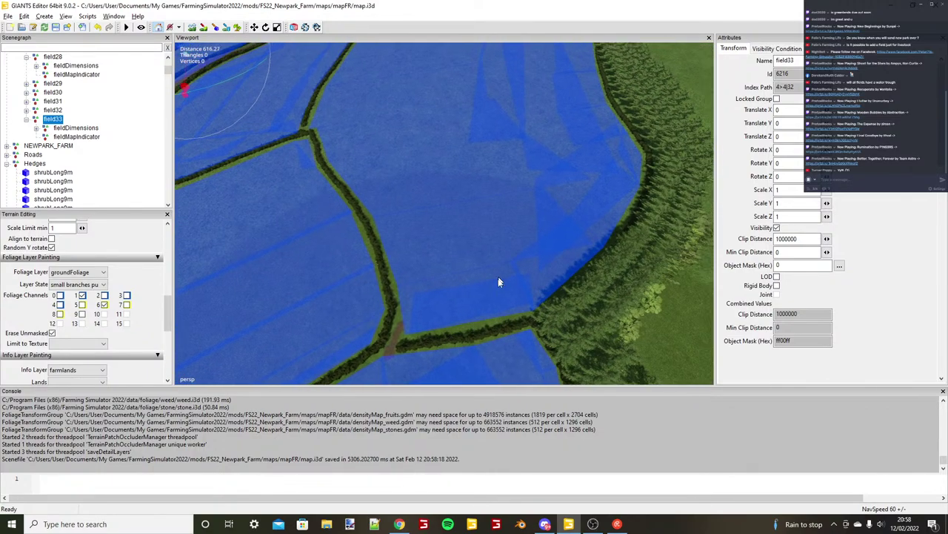
{"action": "right_click_drag", "start_coordinate": [499, 283], "coordinate": [409, 223]}
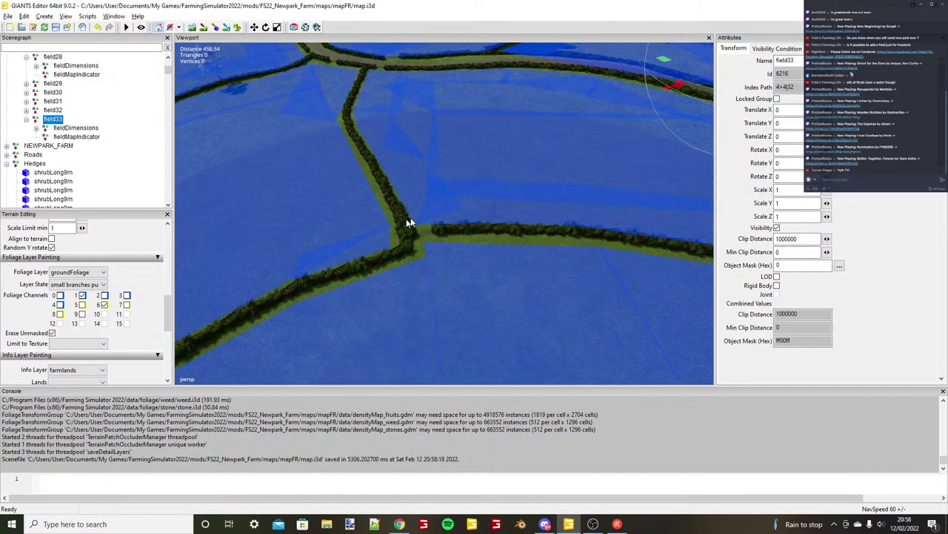
{"action": "scroll", "coordinate": [409, 221], "scroll_direction": "up", "scroll_amount": 5}
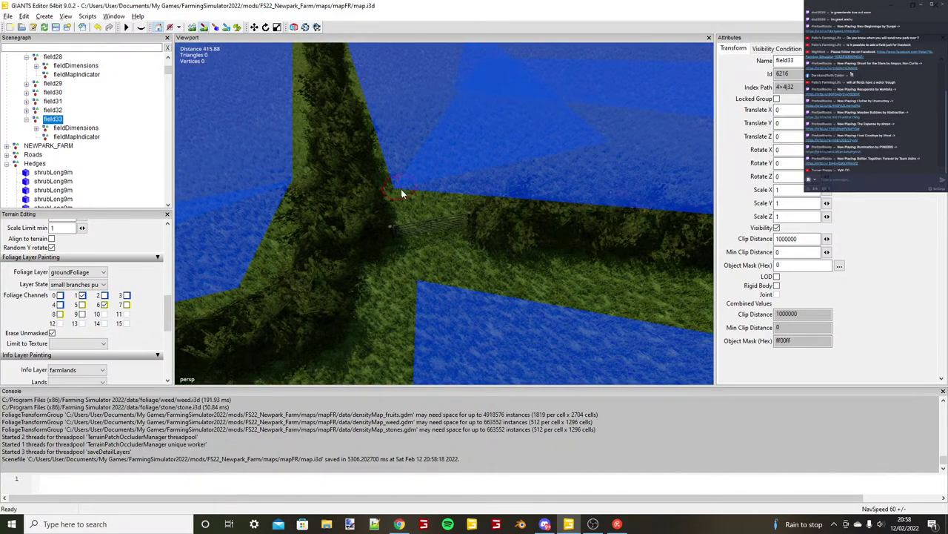
{"action": "scroll", "coordinate": [401, 191], "scroll_direction": "up", "scroll_amount": 2}
{"action": "left_click_drag", "start_coordinate": [167, 312], "coordinate": [165, 304]}
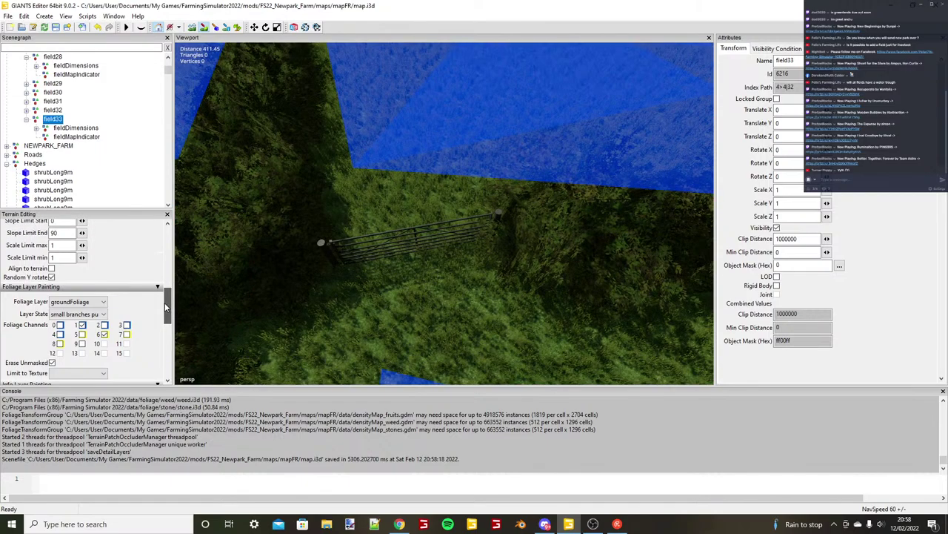
{"action": "scroll", "coordinate": [166, 306], "scroll_direction": "down", "scroll_amount": 1}
{"action": "left_click", "coordinate": [75, 292]}
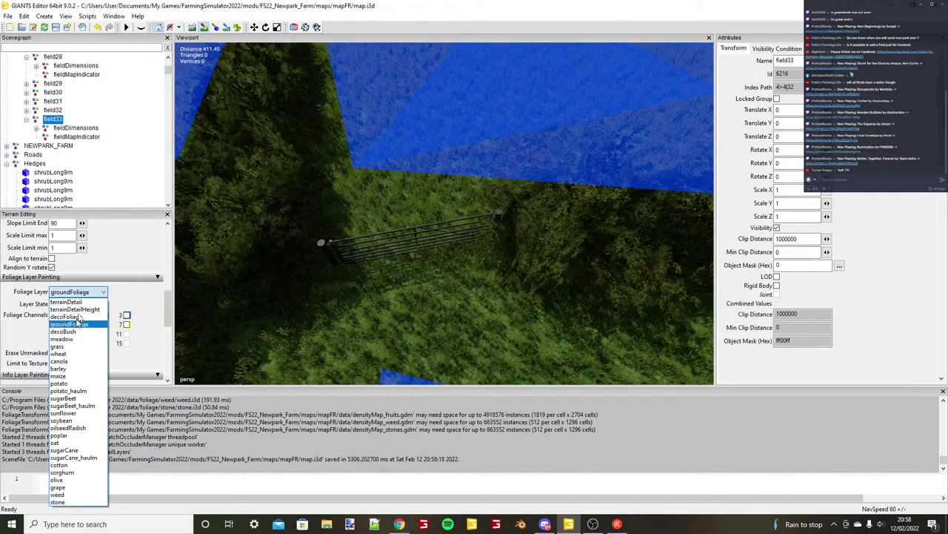
{"action": "left_click", "coordinate": [79, 347]}
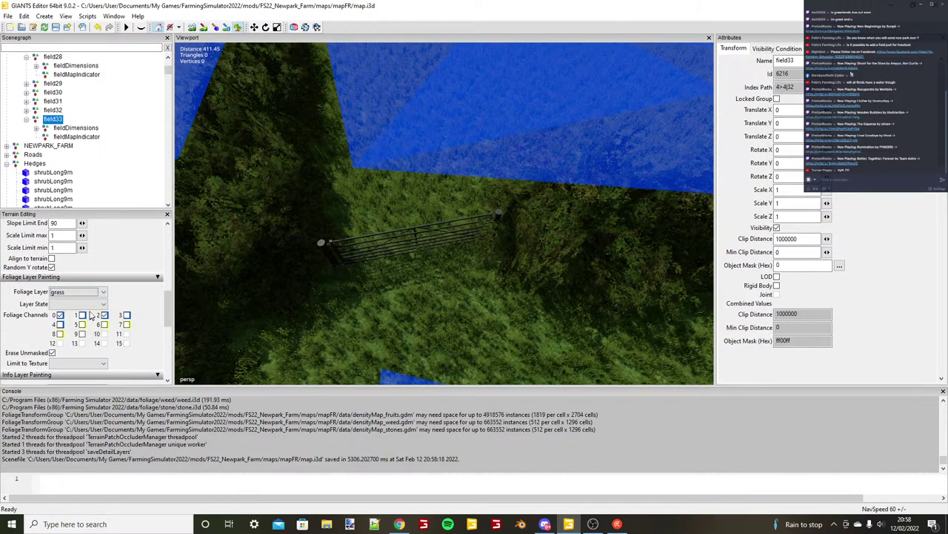
{"action": "left_click", "coordinate": [82, 303]}
{"action": "left_click", "coordinate": [87, 342]}
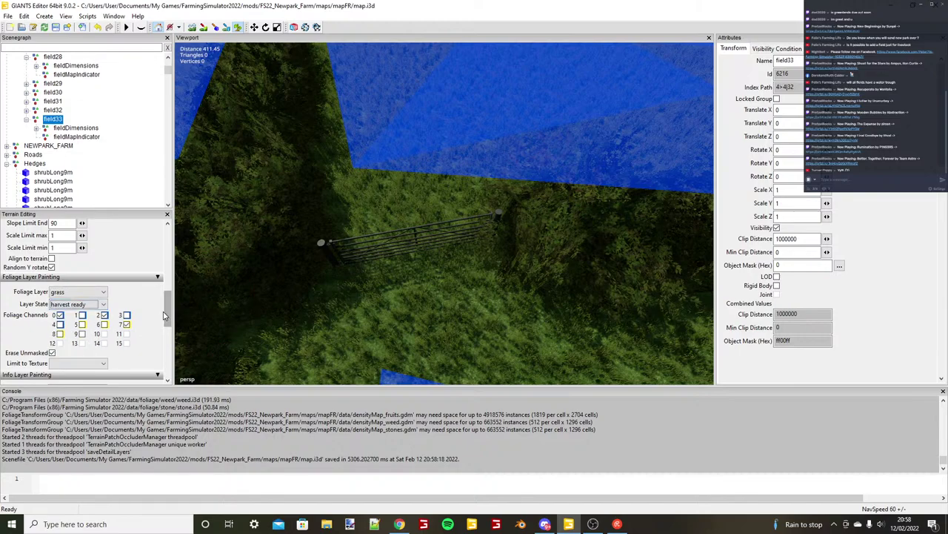
{"action": "scroll", "coordinate": [165, 315], "scroll_direction": "down", "scroll_amount": 2}
Paint the DIRT texture through the gateway at the hedge junction, on both sides of the gate.
{"action": "left_click", "coordinate": [83, 315]}
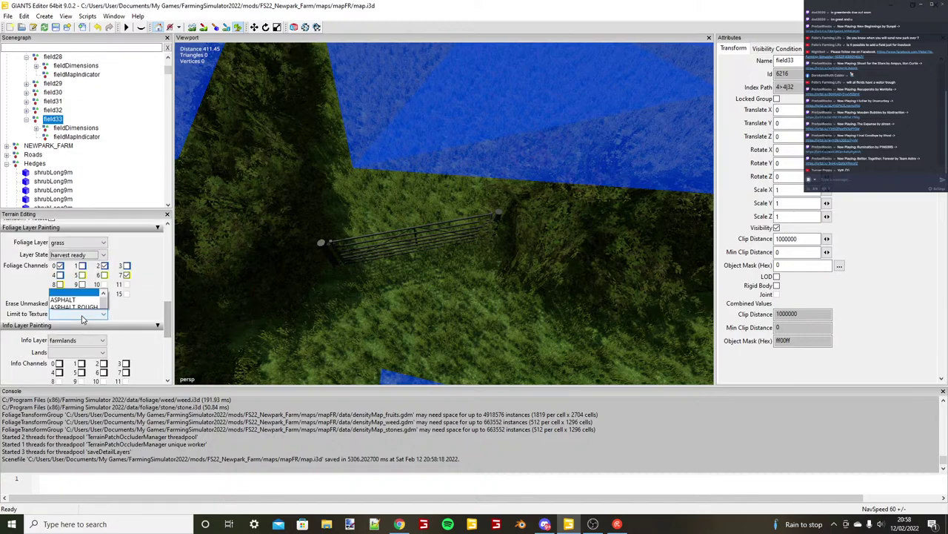
{"action": "left_click", "coordinate": [165, 324]}
{"action": "left_click_drag", "start_coordinate": [165, 324], "coordinate": [165, 304]}
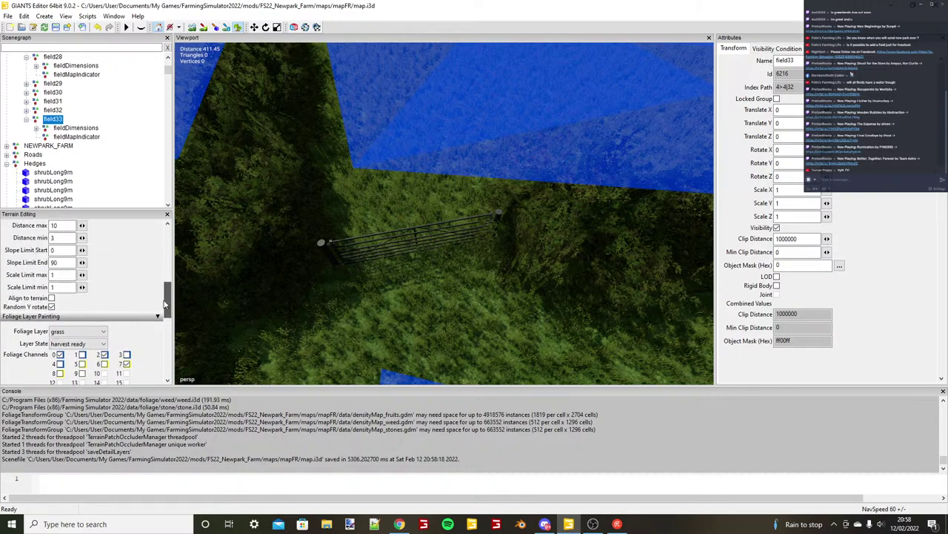
{"action": "scroll", "coordinate": [165, 304], "scroll_direction": "up", "scroll_amount": 3}
{"action": "left_click", "coordinate": [83, 246]}
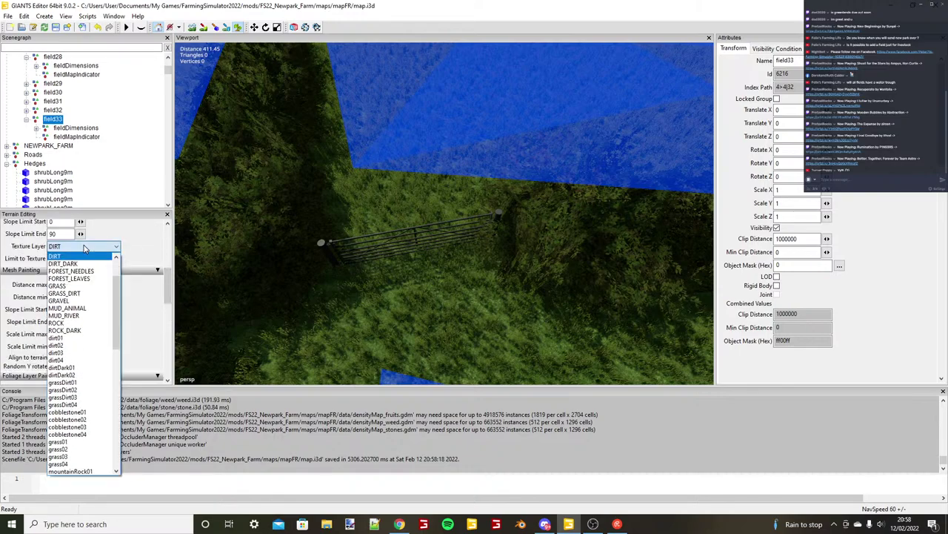
{"action": "left_click", "coordinate": [84, 249]}
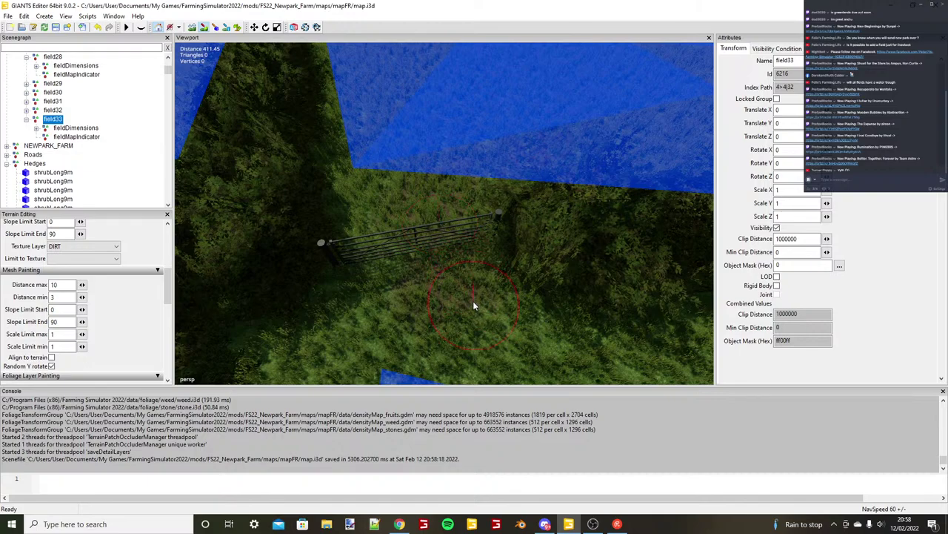
{"action": "scroll", "coordinate": [474, 305], "scroll_direction": "down", "scroll_amount": 3}
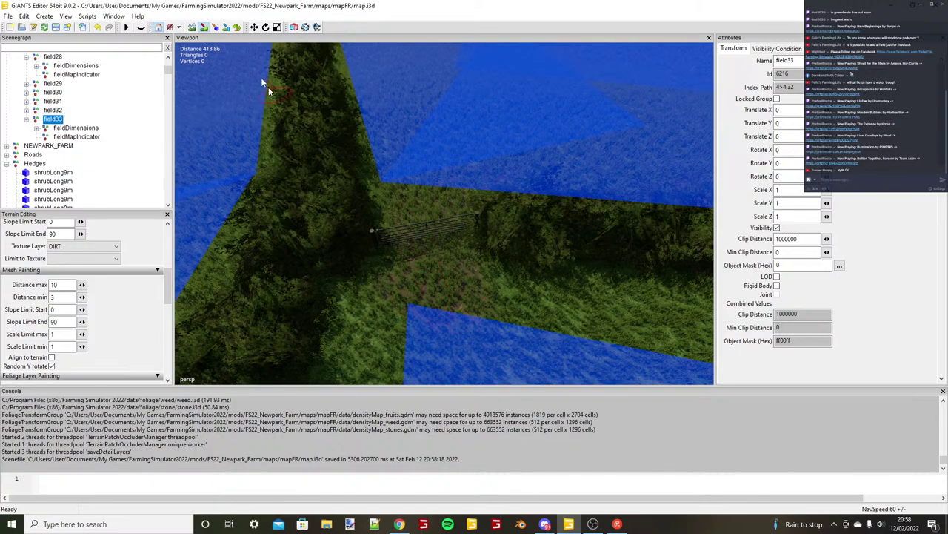
Clear the foliage from the dirt track through the hedge-junction gateway, up to both field edges.
{"action": "left_click", "coordinate": [238, 28]}
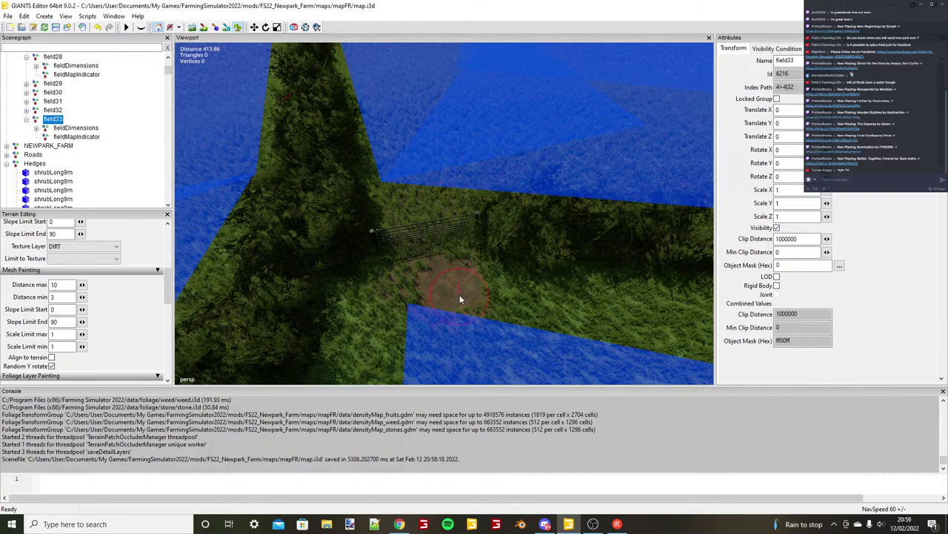
{"action": "mouse_move", "coordinate": [459, 298]}
{"action": "left_mouse_down"}
{"action": "mouse_move", "coordinate": [438, 209]}
{"action": "mouse_move", "coordinate": [419, 224]}
{"action": "mouse_move", "coordinate": [420, 288]}
{"action": "left_mouse_up"}
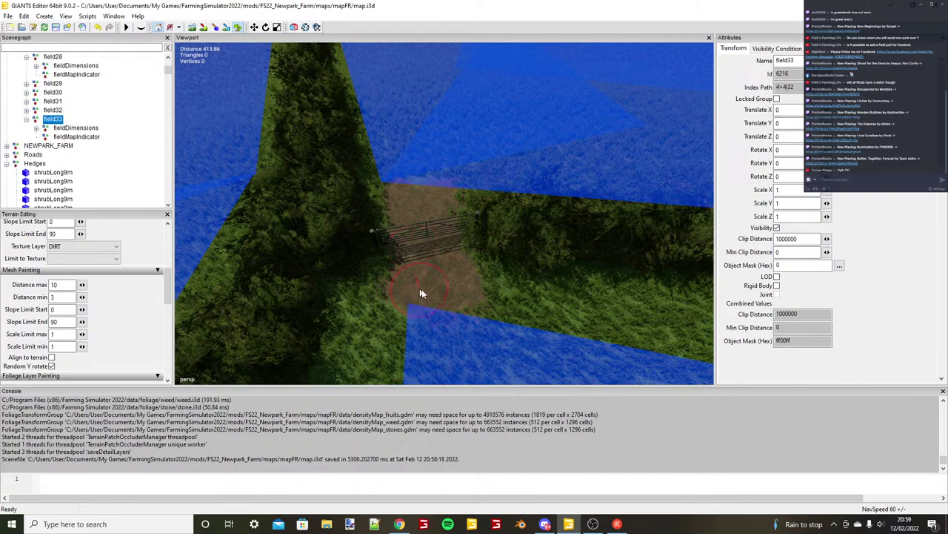
{"action": "scroll", "coordinate": [422, 289], "scroll_direction": "up", "scroll_amount": 1}
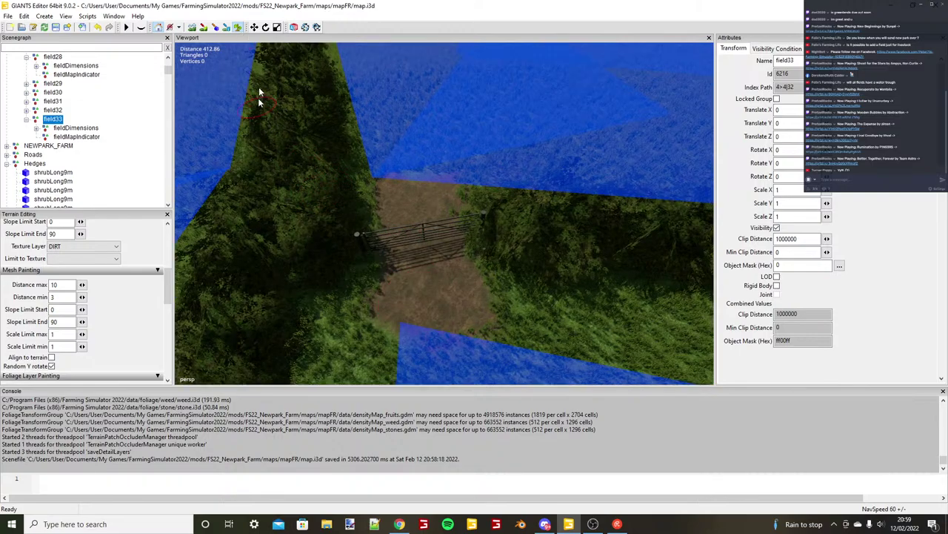
Paint harvest ready grass down the middle of the cleared gateway track and touch up its field-side edge.
{"action": "left_click_drag", "start_coordinate": [167, 283], "coordinate": [167, 309]}
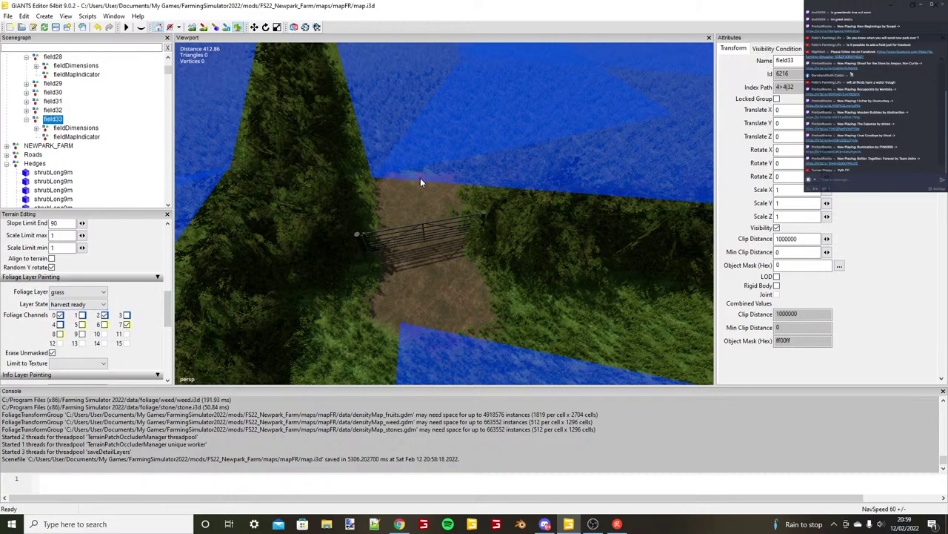
{"action": "left_click_drag", "start_coordinate": [420, 178], "coordinate": [439, 255]}
{"action": "mouse_move", "coordinate": [443, 295]}
{"action": "left_mouse_down"}
{"action": "mouse_move", "coordinate": [449, 328]}
{"action": "mouse_move", "coordinate": [357, 319]}
{"action": "mouse_move", "coordinate": [507, 317]}
{"action": "left_mouse_up"}
{"action": "left_click", "coordinate": [384, 333]}
{"action": "scroll", "coordinate": [392, 332], "scroll_direction": "down", "scroll_amount": 5}
{"action": "scroll", "coordinate": [454, 305], "scroll_direction": "down", "scroll_amount": 5}
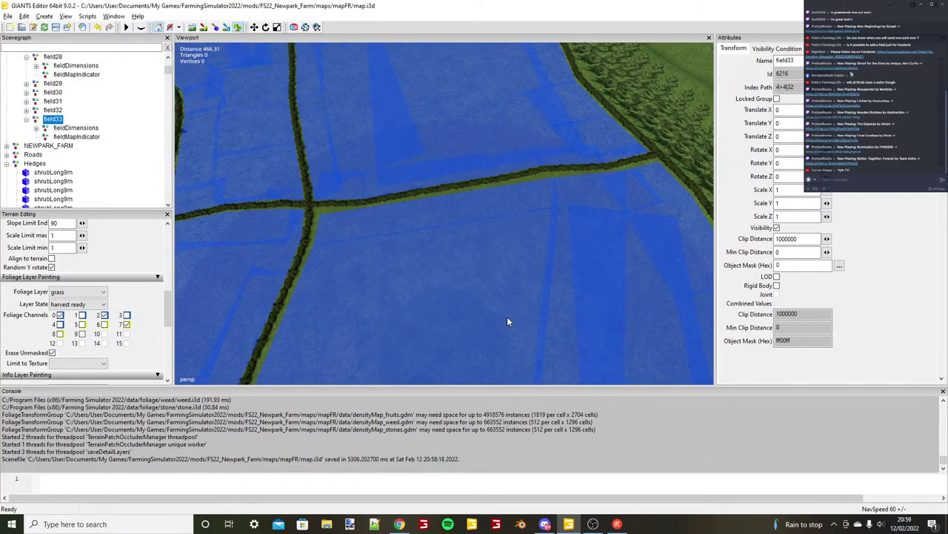
Paint the DIRT texture through the roadside gateway, from the road verge to the field edge.
{"action": "right_click_drag", "start_coordinate": [507, 316], "coordinate": [327, 169]}
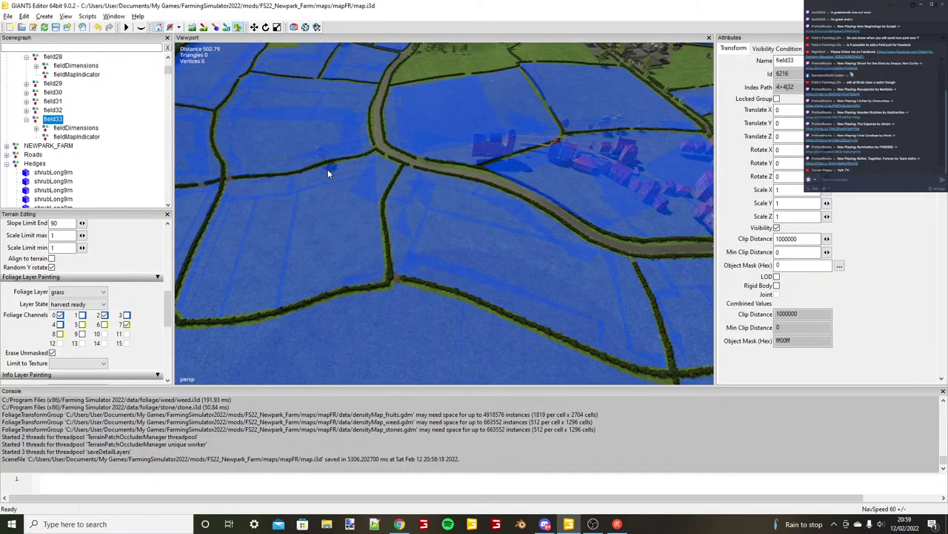
{"action": "scroll", "coordinate": [328, 169], "scroll_direction": "up", "scroll_amount": 5}
{"action": "left_click_drag", "start_coordinate": [530, 220], "coordinate": [477, 258], "text": "alt"}
{"action": "scroll", "coordinate": [559, 193], "scroll_direction": "up", "scroll_amount": 5}
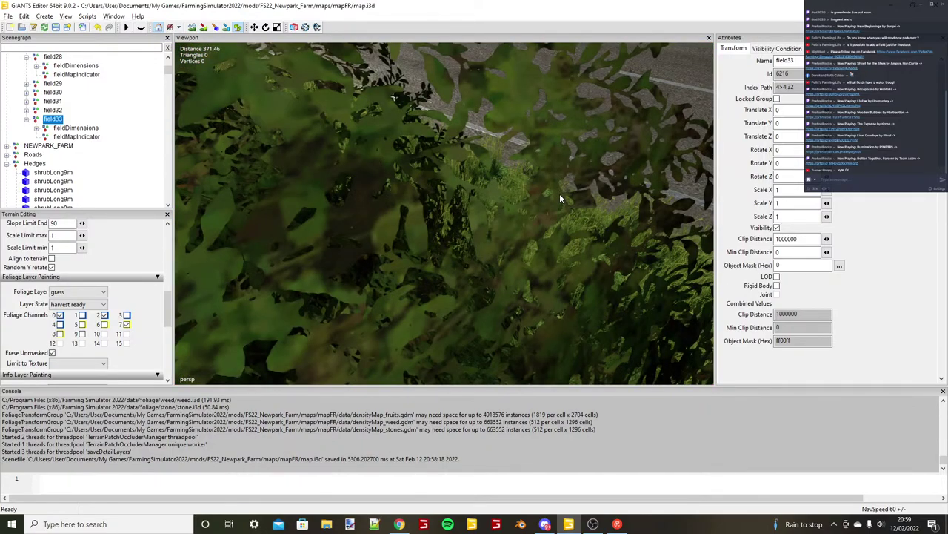
{"action": "left_click_drag", "start_coordinate": [560, 193], "coordinate": [518, 198], "text": "alt"}
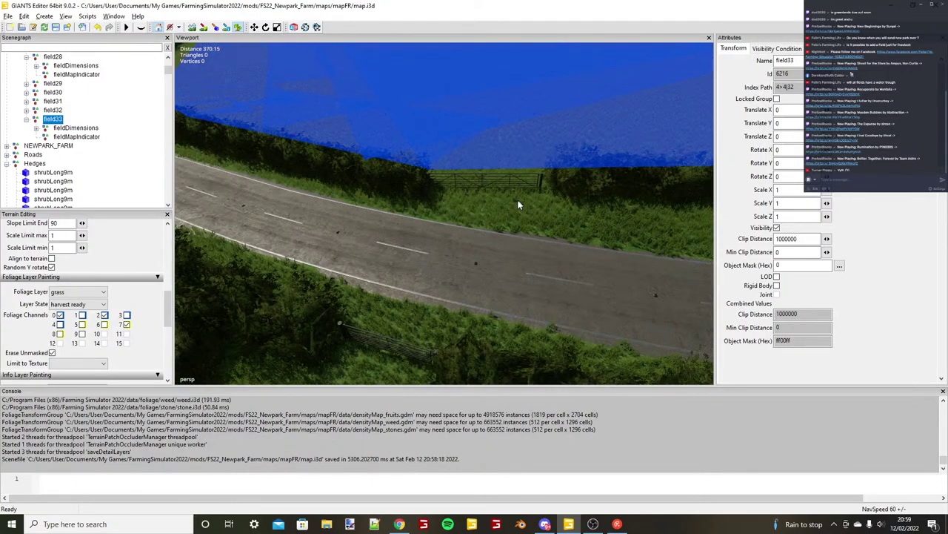
{"action": "right_click_drag", "start_coordinate": [518, 205], "coordinate": [468, 249]}
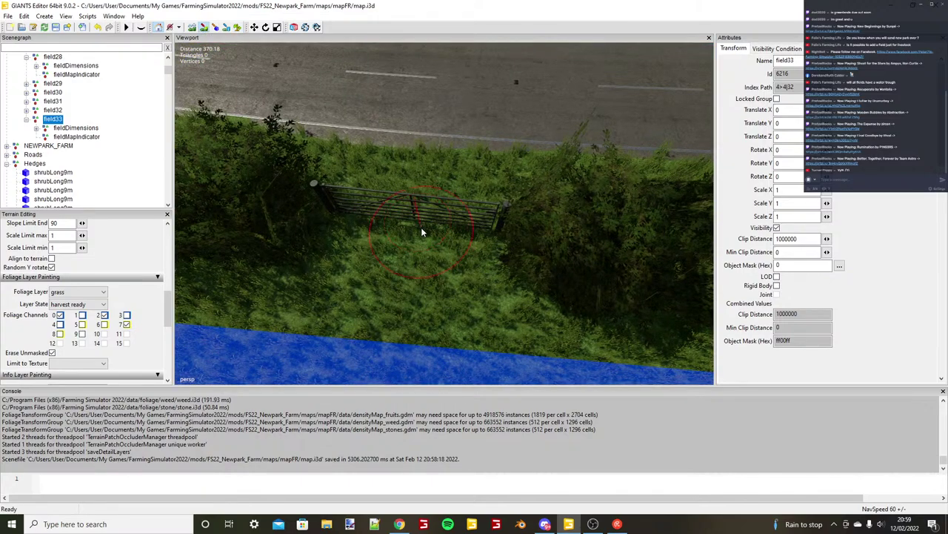
{"action": "mouse_move", "coordinate": [423, 233]}
{"action": "left_mouse_down"}
{"action": "mouse_move", "coordinate": [480, 177]}
{"action": "mouse_move", "coordinate": [384, 252]}
{"action": "mouse_move", "coordinate": [402, 307]}
{"action": "mouse_move", "coordinate": [395, 331]}
{"action": "mouse_move", "coordinate": [385, 299]}
{"action": "left_mouse_up"}
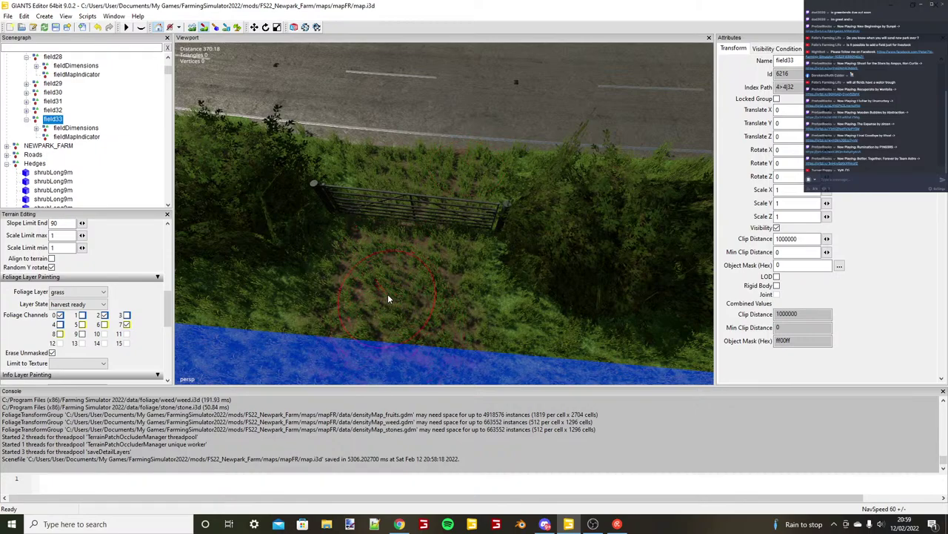
Clear the foliage from the roadside gateway track and paint a harvest ready grass strip down its middle.
{"action": "left_click", "coordinate": [237, 28]}
{"action": "mouse_move", "coordinate": [441, 180]}
{"action": "right_mouse_down"}
{"action": "mouse_move", "coordinate": [459, 176]}
{"action": "mouse_move", "coordinate": [409, 203]}
{"action": "mouse_move", "coordinate": [401, 171]}
{"action": "mouse_move", "coordinate": [393, 257]}
{"action": "right_mouse_up"}
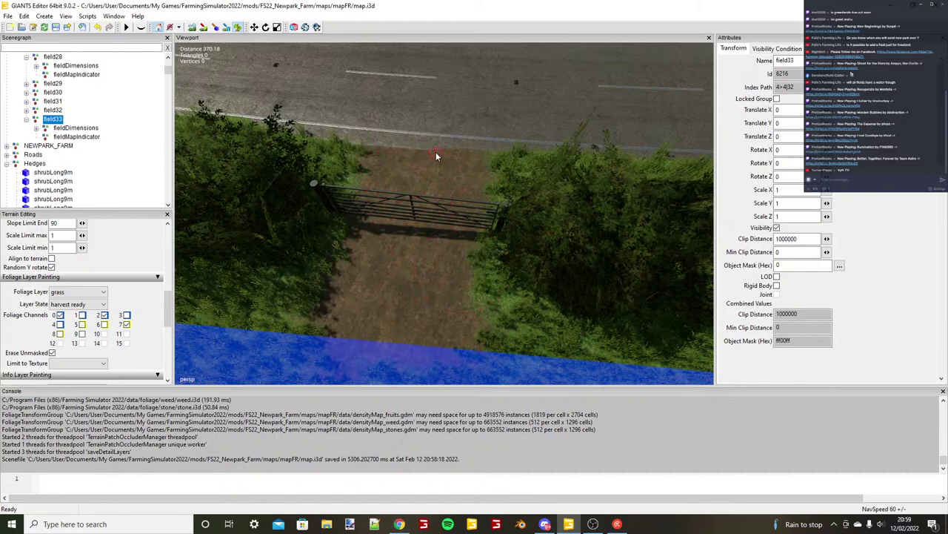
{"action": "left_click_drag", "start_coordinate": [436, 156], "coordinate": [420, 261]}
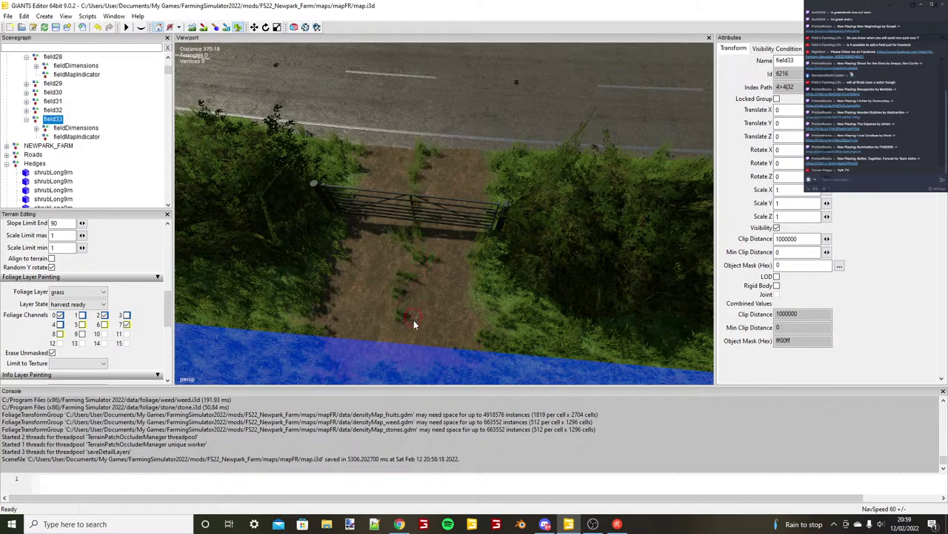
Paint the DIRT texture through the gateway on the opposite side of the road, from the tarmac to the field edge.
{"action": "scroll", "coordinate": [414, 320], "scroll_direction": "down", "scroll_amount": 5}
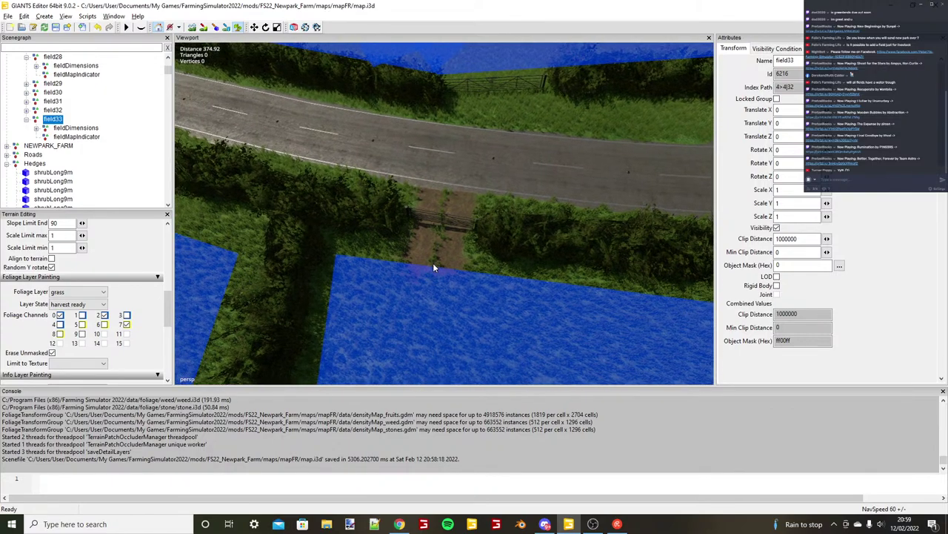
{"action": "scroll", "coordinate": [398, 216], "scroll_direction": "up", "scroll_amount": 5}
{"action": "left_click", "coordinate": [205, 28]}
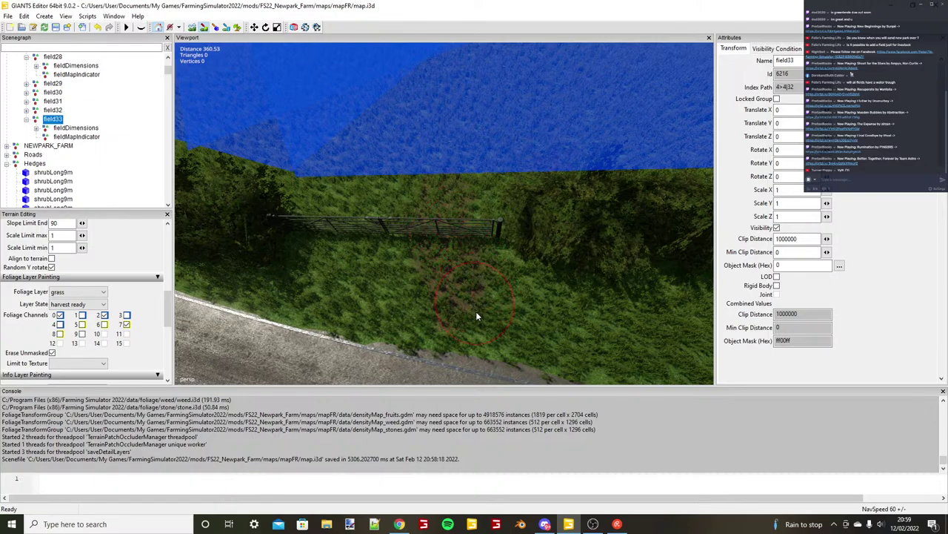
{"action": "left_click_drag", "start_coordinate": [476, 312], "coordinate": [491, 353]}
{"action": "left_click_drag", "start_coordinate": [437, 331], "coordinate": [359, 193]}
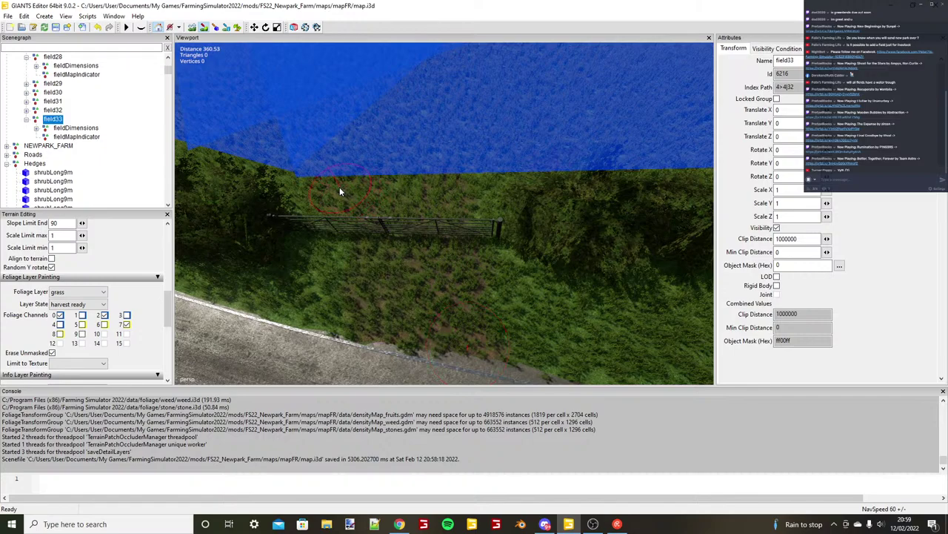
{"action": "left_click_drag", "start_coordinate": [327, 276], "coordinate": [375, 334]}
{"action": "scroll", "coordinate": [404, 304], "scroll_direction": "down", "scroll_amount": 2}
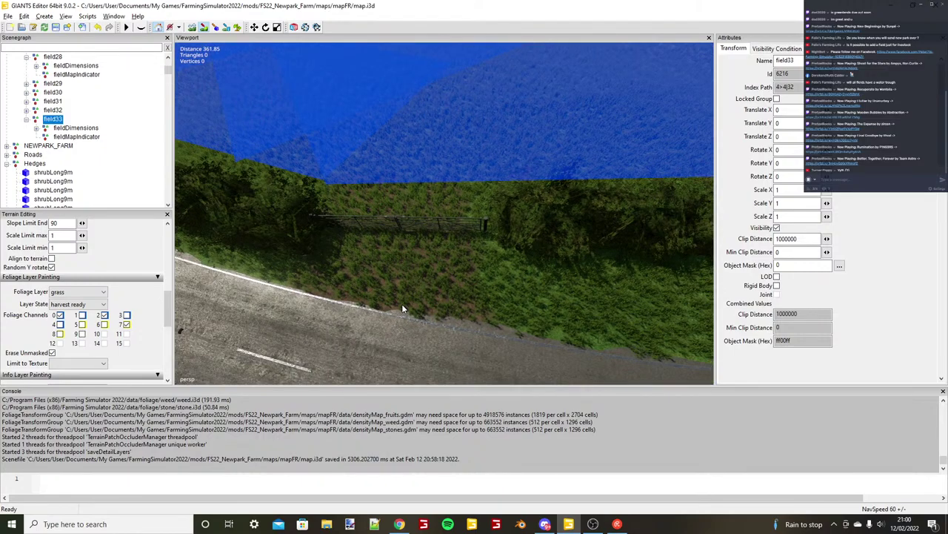
Clear the foliage from the dirt track through the second roadside gateway, from the field edge down to the tarmac.
{"action": "middle_click_drag", "start_coordinate": [402, 304], "coordinate": [458, 171], "text": "alt"}
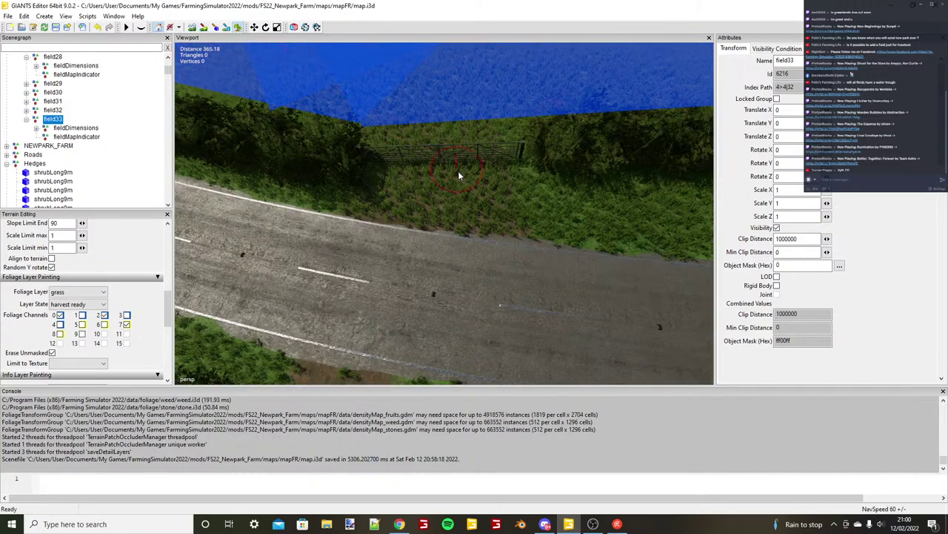
{"action": "mouse_move", "coordinate": [459, 179]}
{"action": "left_mouse_down"}
{"action": "mouse_move", "coordinate": [493, 222]}
{"action": "mouse_move", "coordinate": [482, 132]}
{"action": "left_mouse_up"}
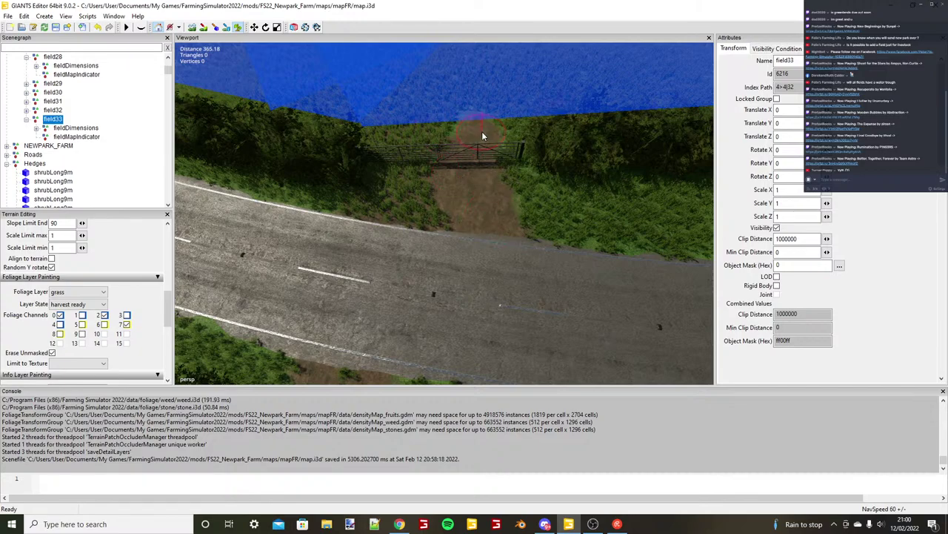
{"action": "left_click", "coordinate": [426, 141]}
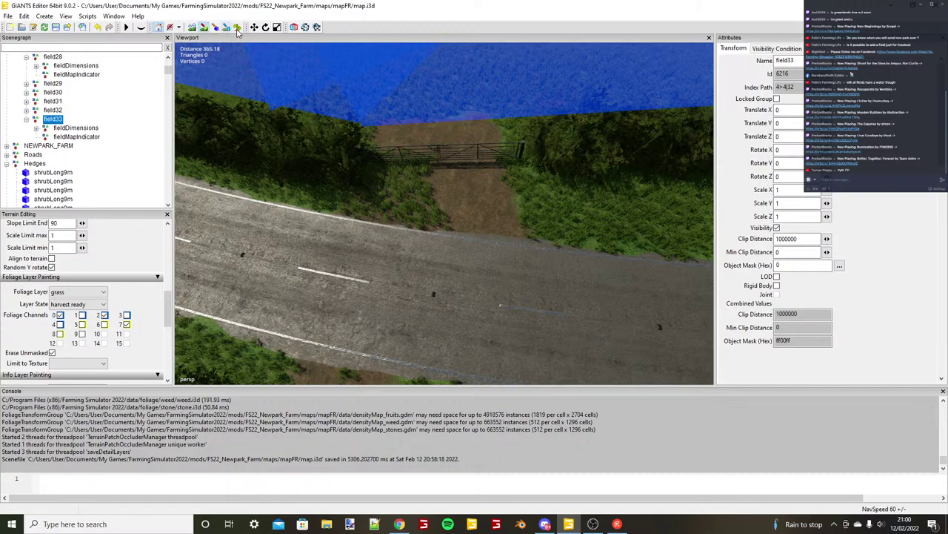
{"action": "left_click", "coordinate": [237, 31]}
{"action": "scroll", "coordinate": [415, 145], "scroll_direction": "up", "scroll_amount": 3}
{"action": "mouse_move", "coordinate": [408, 140]}
{"action": "left_mouse_down"}
{"action": "mouse_move", "coordinate": [377, 139]}
{"action": "mouse_move", "coordinate": [368, 168]}
{"action": "mouse_move", "coordinate": [333, 207]}
{"action": "left_mouse_up"}
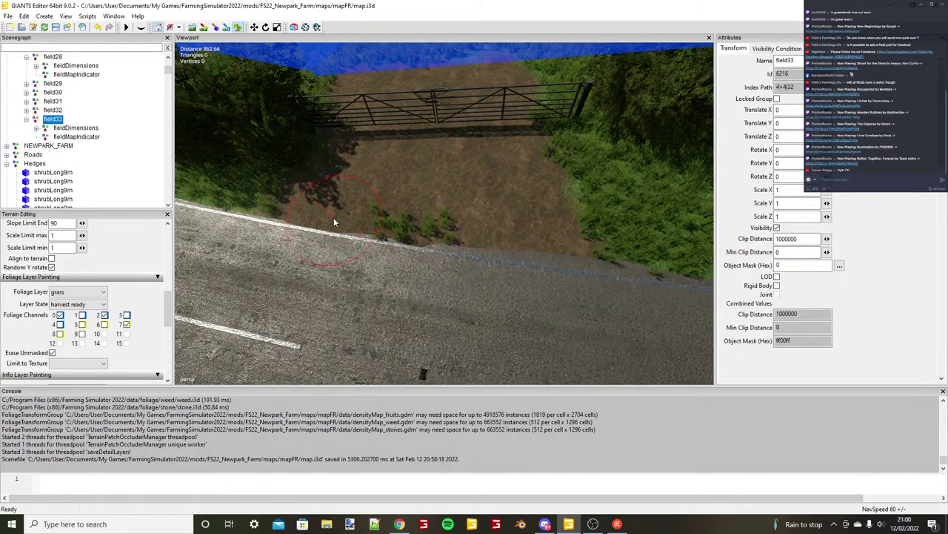
Dot scattered tufts of harvest ready grass over the cleared dirt on both sides of the gate.
{"action": "left_click_drag", "start_coordinate": [333, 220], "coordinate": [408, 198], "text": "alt"}
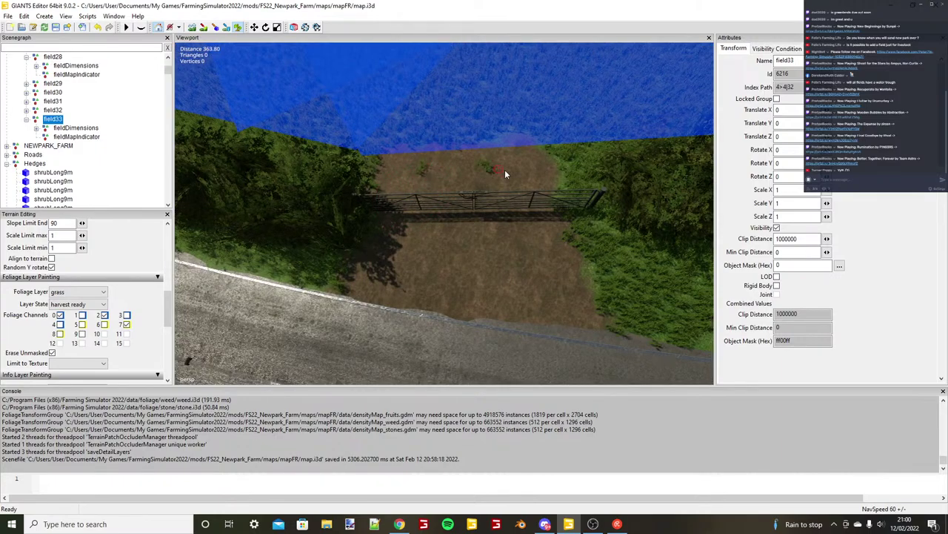
{"action": "left_click", "coordinate": [518, 229]}
{"action": "left_click", "coordinate": [407, 298]}
{"action": "left_click", "coordinate": [437, 224]}
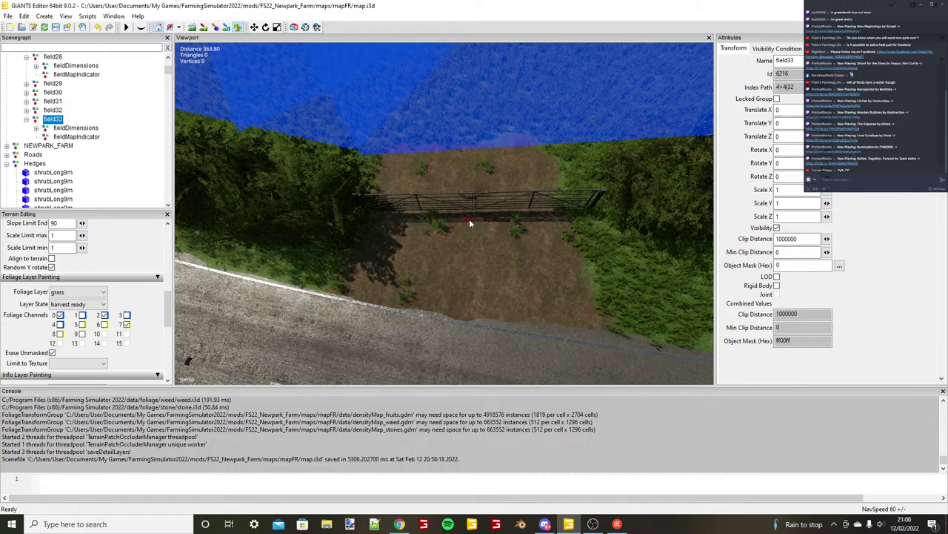
{"action": "left_click", "coordinate": [525, 277]}
{"action": "left_click_drag", "start_coordinate": [490, 277], "coordinate": [386, 248], "text": "alt"}
{"action": "scroll", "coordinate": [489, 251], "scroll_direction": "up", "scroll_amount": 5}
{"action": "scroll", "coordinate": [413, 255], "scroll_direction": "down", "scroll_amount": 1}
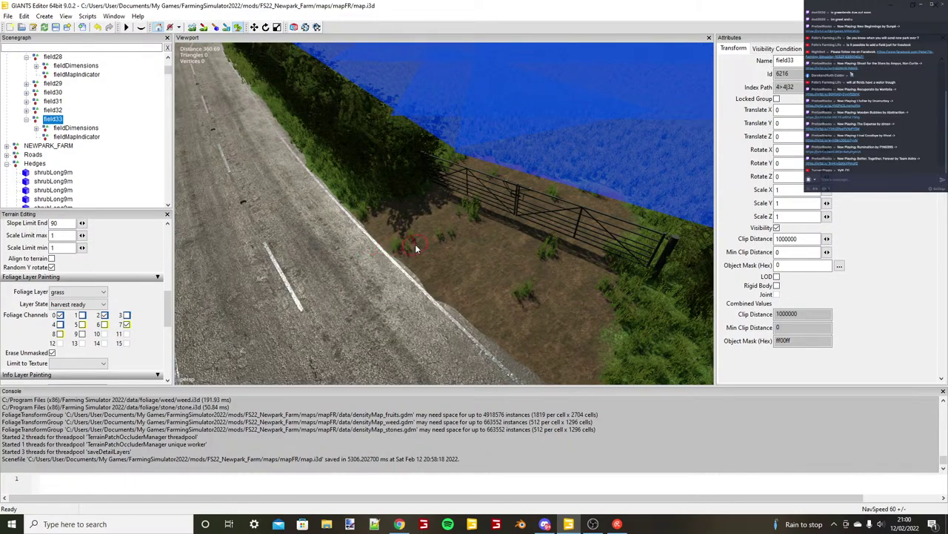
Paint the DIRT texture through the next gateway along the road, from the field edge to the tarmac.
{"action": "right_click_drag", "start_coordinate": [416, 249], "coordinate": [445, 320]}
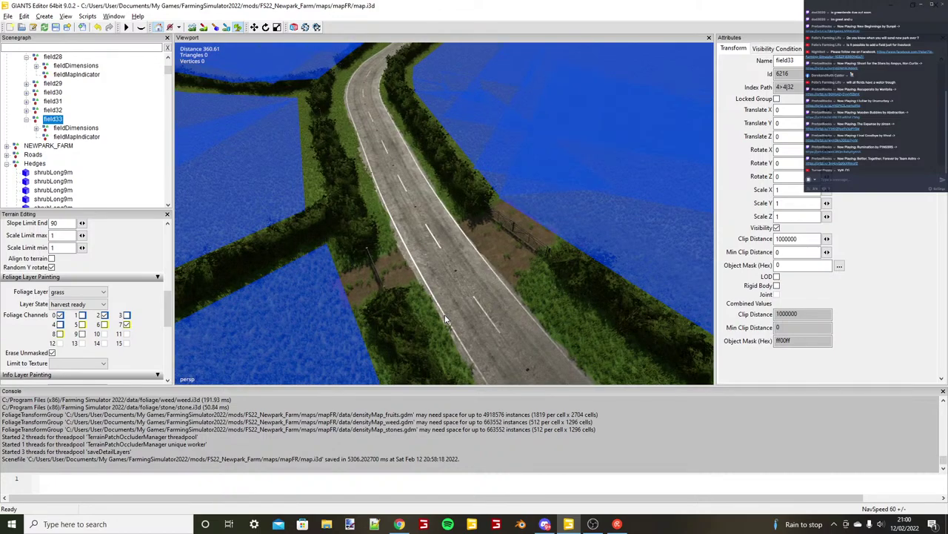
{"action": "left_click_drag", "start_coordinate": [446, 320], "coordinate": [432, 290], "text": "alt"}
{"action": "middle_click_drag", "start_coordinate": [432, 290], "coordinate": [431, 295], "text": "alt"}
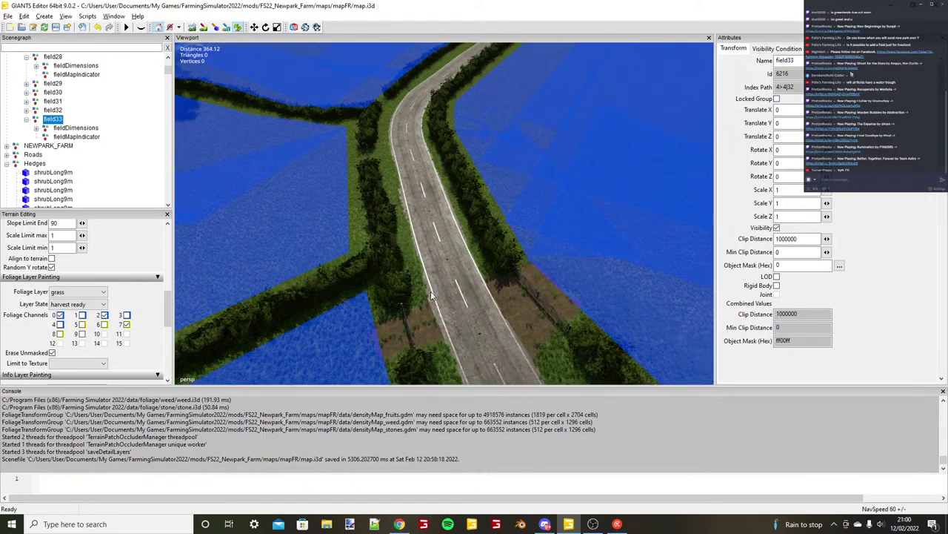
{"action": "right_click_drag", "start_coordinate": [432, 295], "coordinate": [344, 218]}
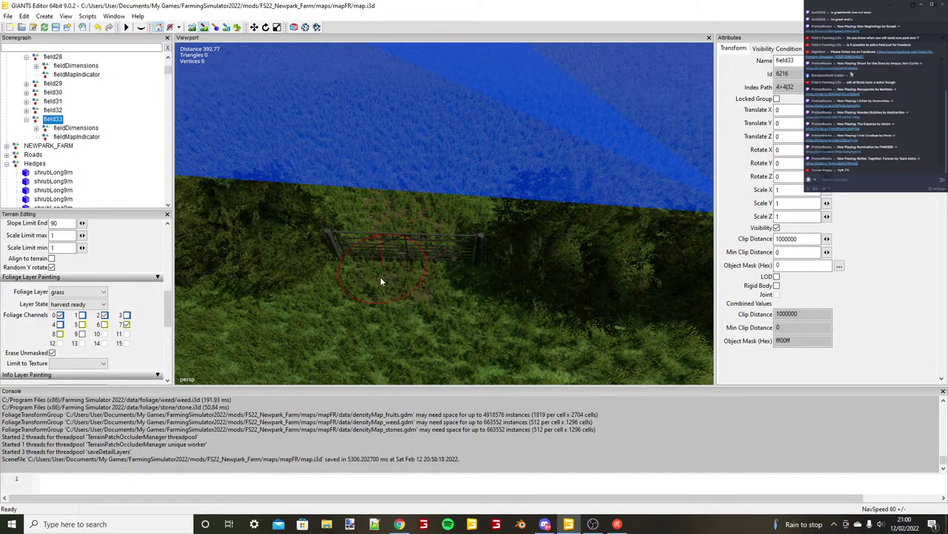
{"action": "left_click_drag", "start_coordinate": [381, 278], "coordinate": [386, 246], "text": "alt"}
{"action": "mouse_move", "coordinate": [386, 245]}
{"action": "left_mouse_down"}
{"action": "mouse_move", "coordinate": [424, 287]}
{"action": "mouse_move", "coordinate": [374, 295]}
{"action": "left_mouse_up"}
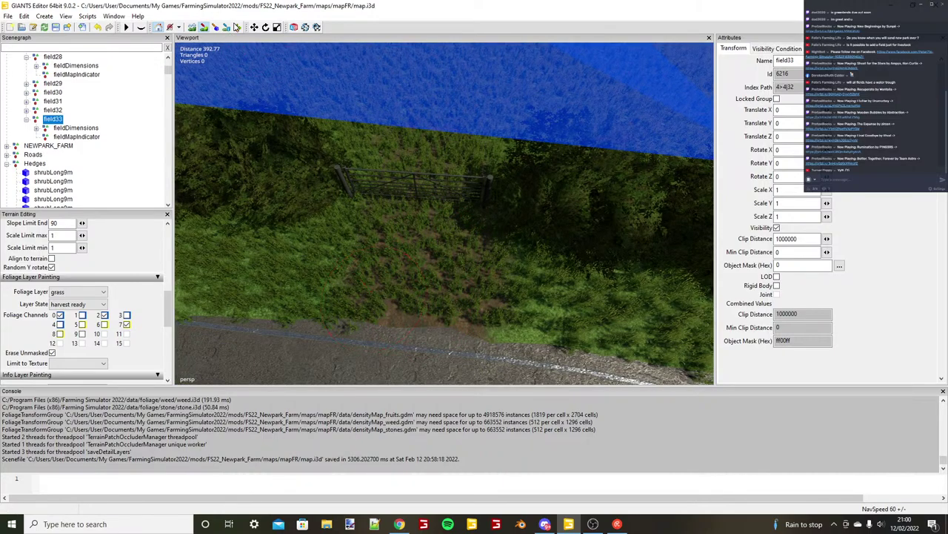
Clear the foliage from this gateway's dirt track and paint a harvest ready grass strip down its middle.
{"action": "right_click_drag", "start_coordinate": [421, 182], "coordinate": [446, 154]}
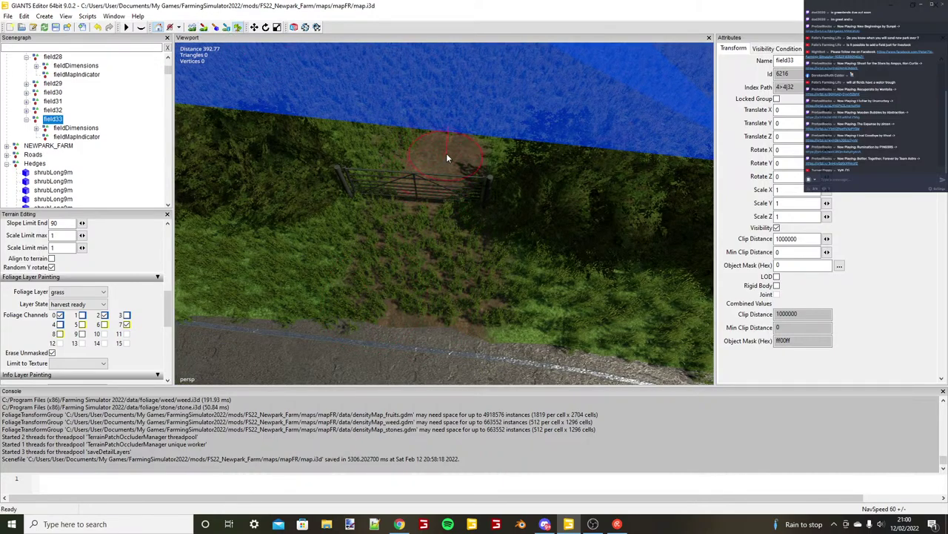
{"action": "mouse_move", "coordinate": [446, 152]}
{"action": "left_mouse_down"}
{"action": "mouse_move", "coordinate": [430, 295]}
{"action": "mouse_move", "coordinate": [408, 151]}
{"action": "mouse_move", "coordinate": [396, 244]}
{"action": "left_mouse_up"}
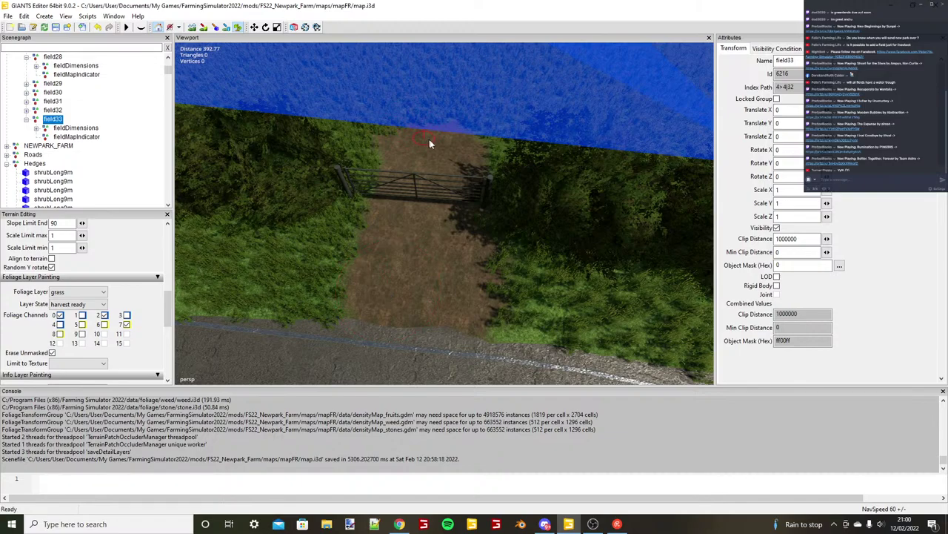
{"action": "left_click_drag", "start_coordinate": [429, 143], "coordinate": [436, 165]}
{"action": "left_click_drag", "start_coordinate": [433, 139], "coordinate": [417, 226]}
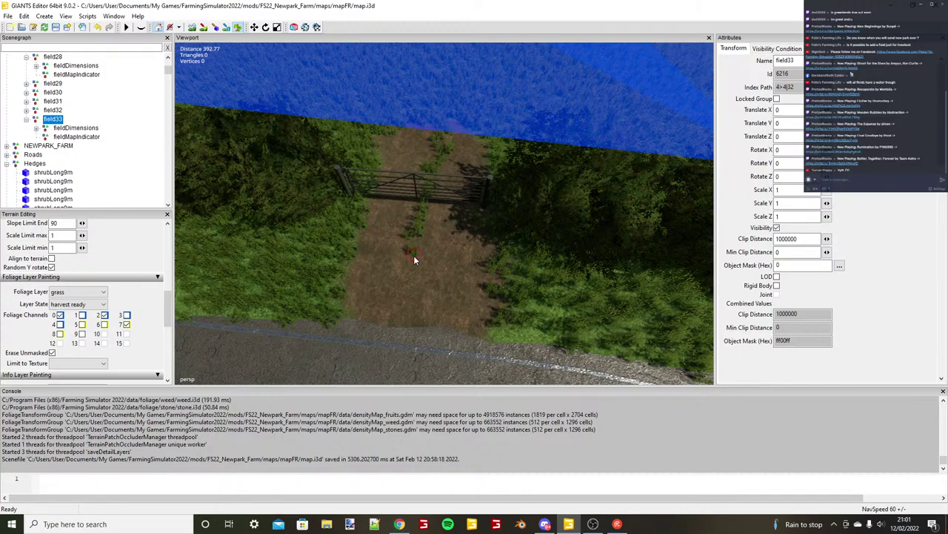
{"action": "scroll", "coordinate": [415, 256], "scroll_direction": "down", "scroll_amount": 2}
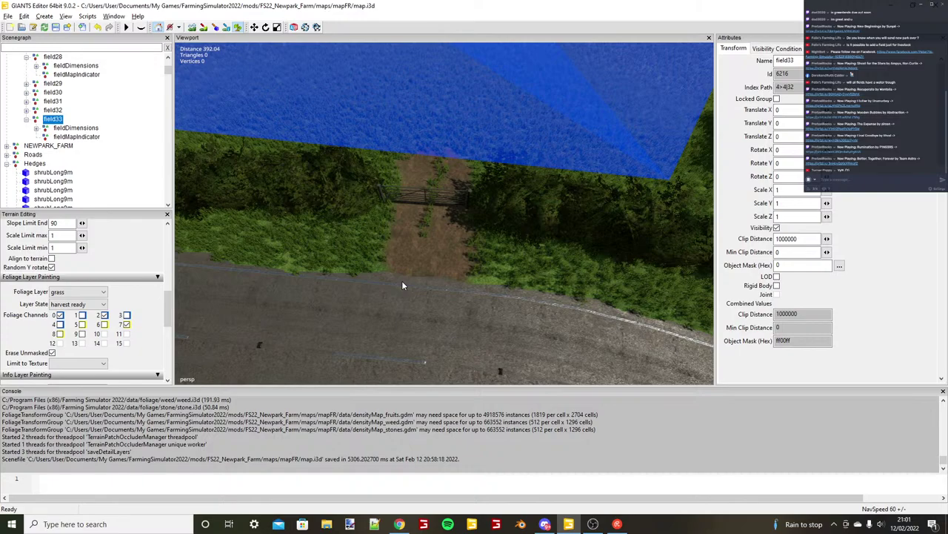
Paint the DIRT texture through the gateway on the road bend, beside the hedge at the field corner.
{"action": "middle_click_drag", "start_coordinate": [403, 282], "coordinate": [437, 277], "text": "alt"}
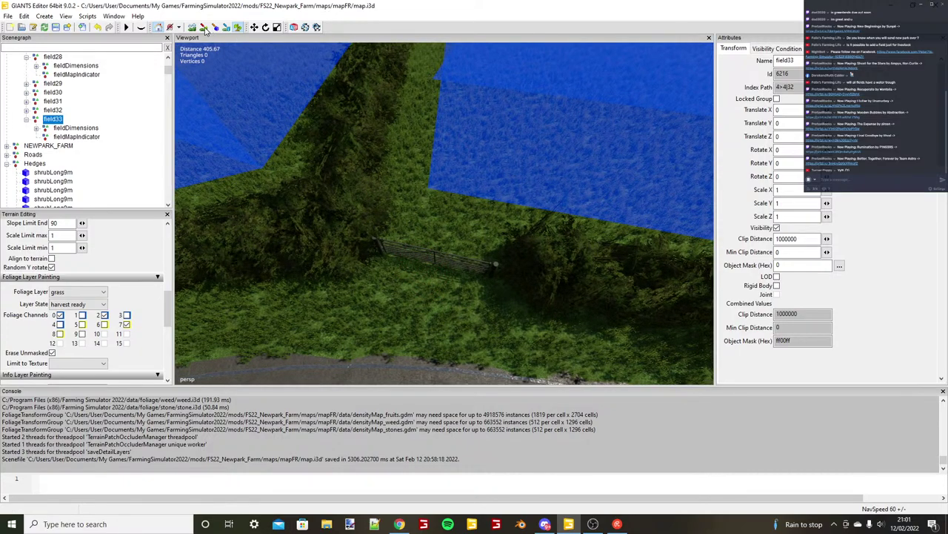
{"action": "left_click", "coordinate": [204, 28]}
{"action": "mouse_move", "coordinate": [447, 212]}
{"action": "left_mouse_down"}
{"action": "mouse_move", "coordinate": [426, 338]}
{"action": "mouse_move", "coordinate": [448, 203]}
{"action": "left_mouse_up"}
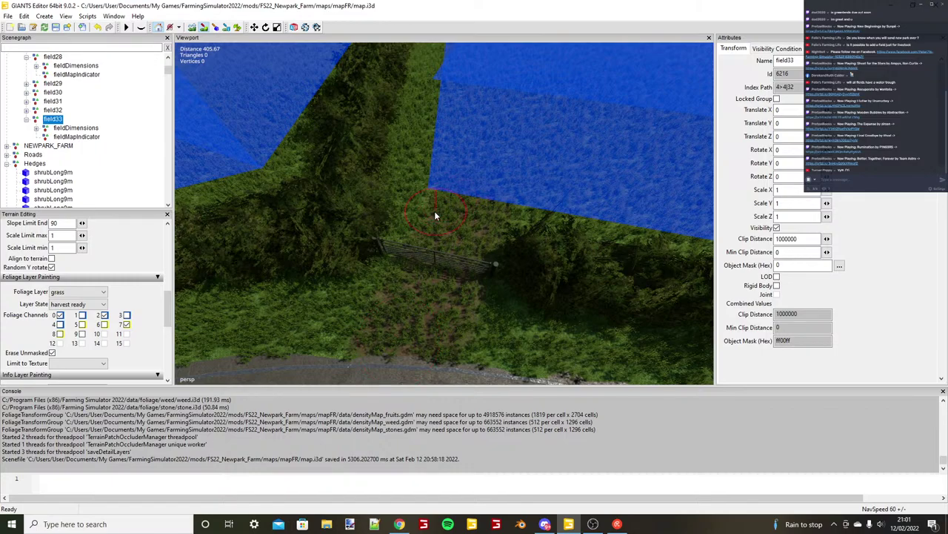
Clear the foliage along the bend gateway's dirt track, from the field edge through the gate to the tarmac.
{"action": "left_click", "coordinate": [239, 30]}
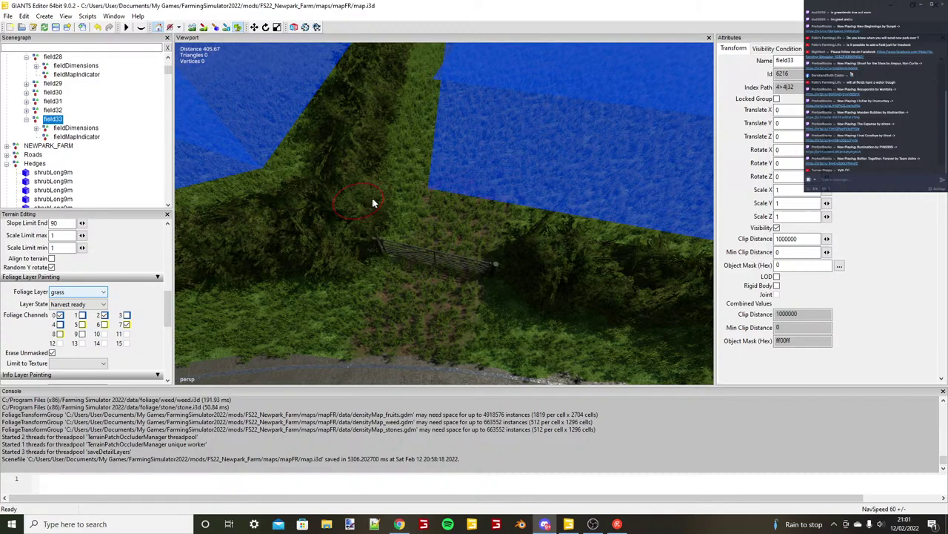
{"action": "left_click_drag", "start_coordinate": [372, 203], "coordinate": [397, 194], "text": "alt"}
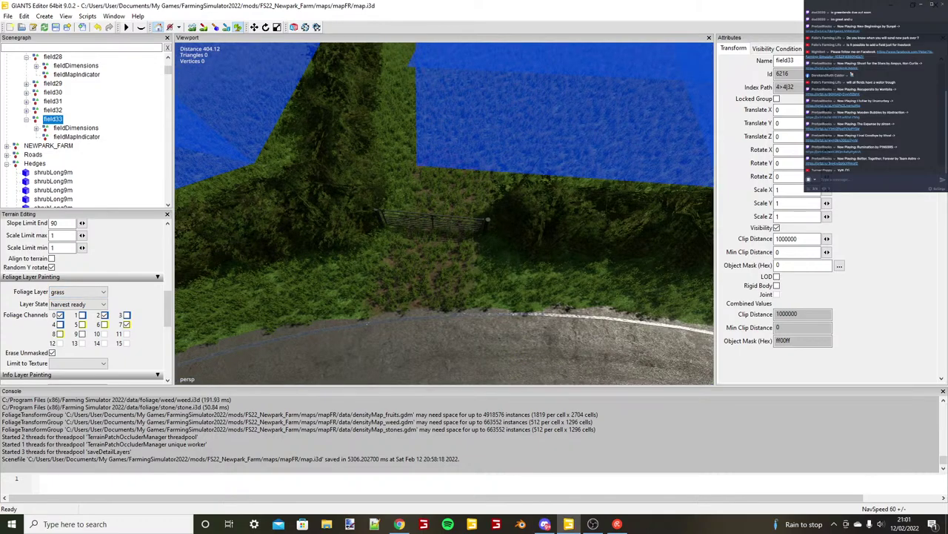
{"action": "mouse_move", "coordinate": [409, 214]}
{"action": "left_mouse_down", "text": "alt"}
{"action": "mouse_move", "coordinate": [415, 227]}
{"action": "mouse_move", "coordinate": [433, 203]}
{"action": "mouse_move", "coordinate": [411, 138]}
{"action": "left_mouse_up", "text": "alt"}
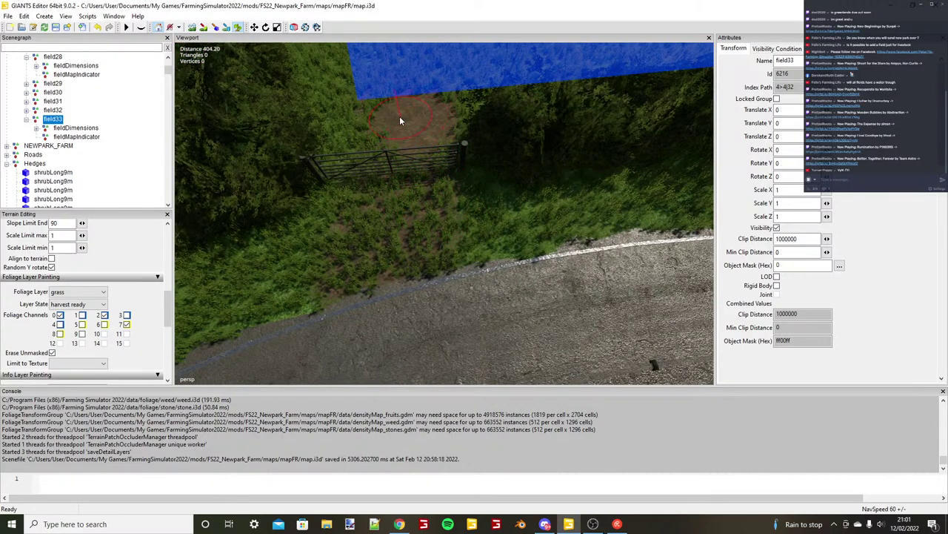
{"action": "mouse_move", "coordinate": [400, 117]}
{"action": "right_mouse_down"}
{"action": "mouse_move", "coordinate": [409, 199]}
{"action": "mouse_move", "coordinate": [412, 166]}
{"action": "mouse_move", "coordinate": [402, 266]}
{"action": "mouse_move", "coordinate": [371, 275]}
{"action": "right_mouse_up"}
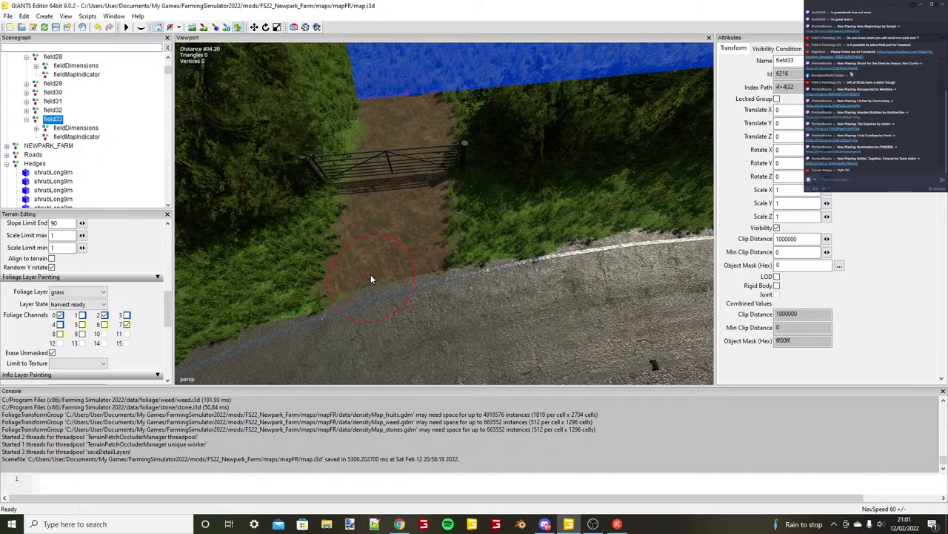
{"action": "mouse_move", "coordinate": [371, 279]}
{"action": "left_mouse_down"}
{"action": "mouse_move", "coordinate": [359, 267]}
{"action": "mouse_move", "coordinate": [349, 296]}
{"action": "left_mouse_up"}
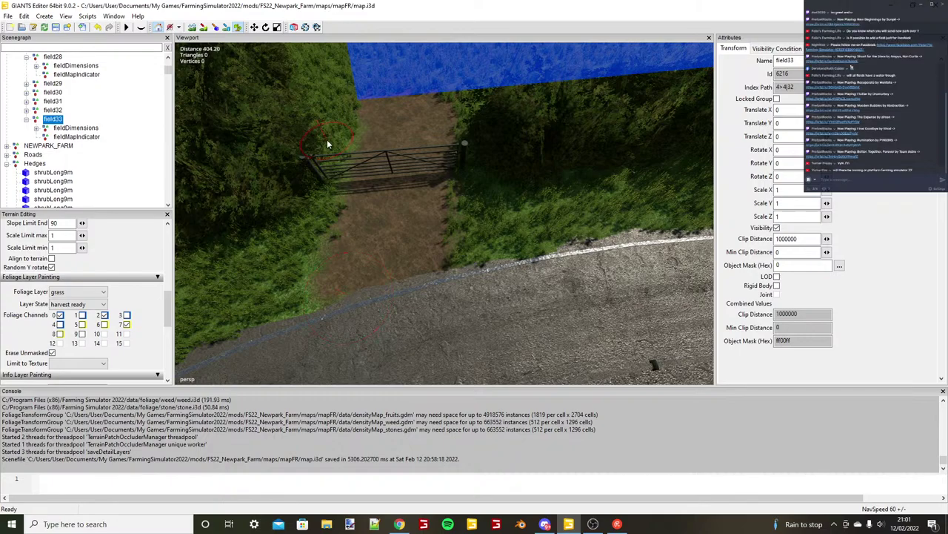
Touch up the grass along the hedge-side edge of the bend gateway's track, both in front of and behind the gate.
{"action": "left_click_drag", "start_coordinate": [327, 139], "coordinate": [398, 194], "text": "alt"}
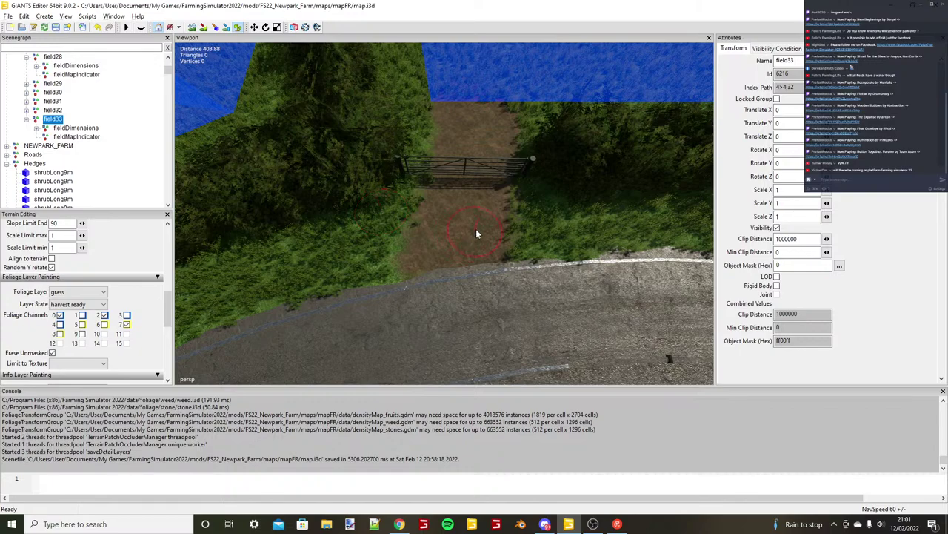
{"action": "left_click_drag", "start_coordinate": [477, 230], "coordinate": [429, 233], "text": "alt"}
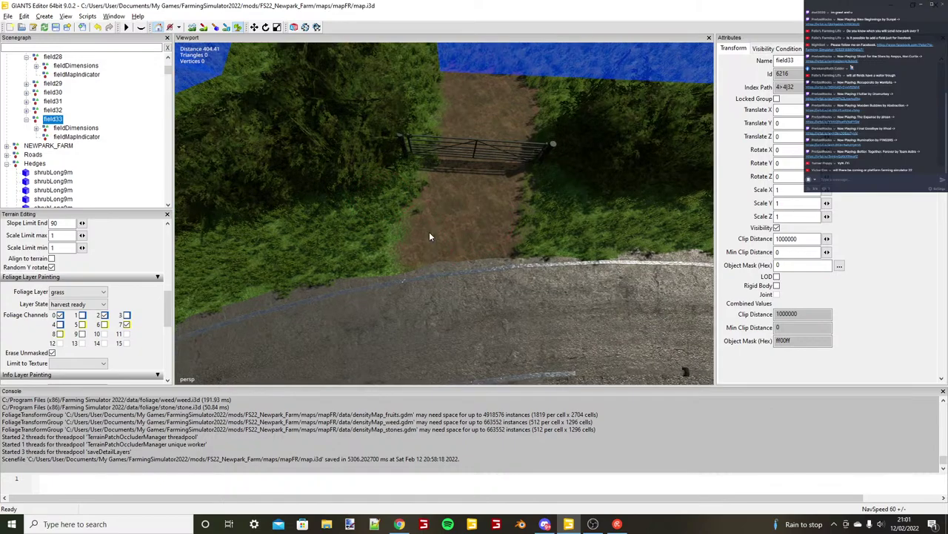
{"action": "left_click", "coordinate": [372, 227]}
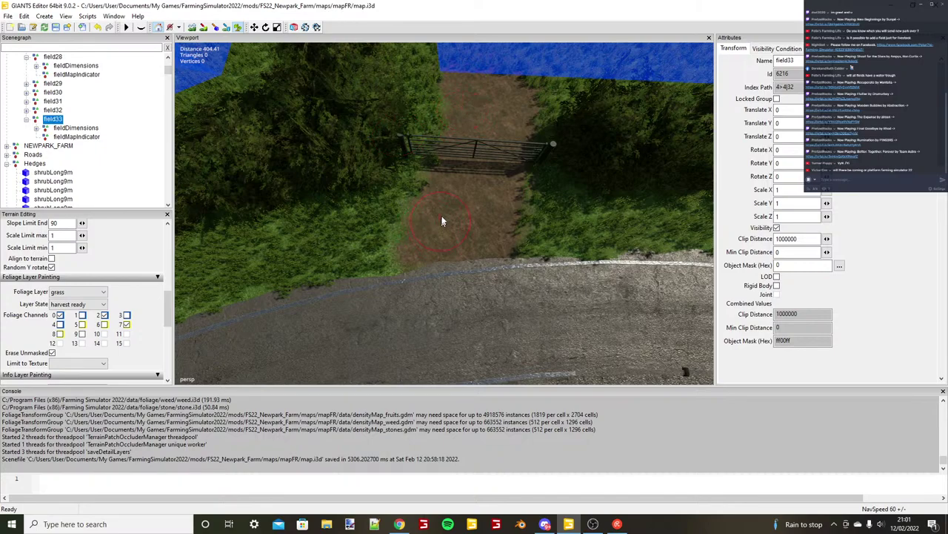
{"action": "left_click", "coordinate": [407, 130]}
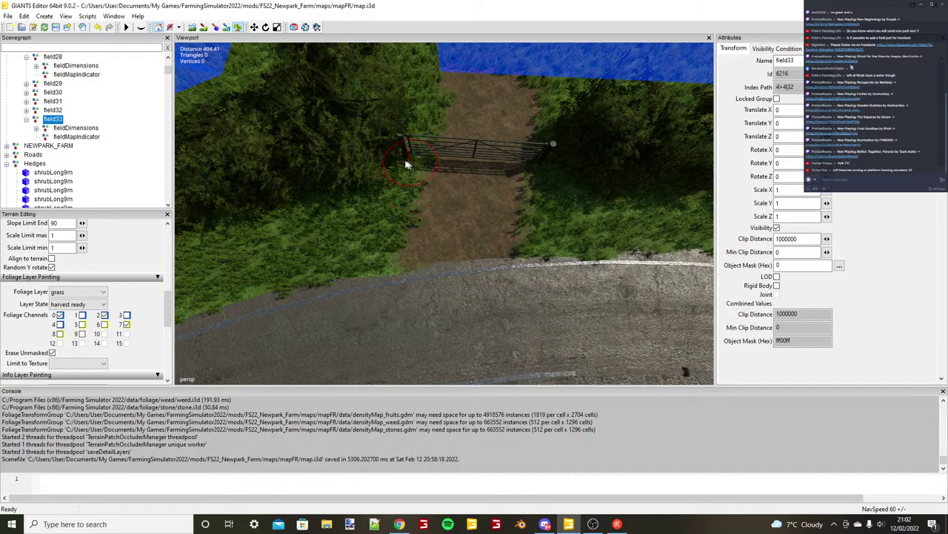
Paint a narrow harvest ready grass strip down the middle of the bend gateway's track, from the field edge through the gate.
{"action": "key", "text": "alt"}
{"action": "right_click_drag", "start_coordinate": [451, 172], "coordinate": [484, 217], "text": "alt"}
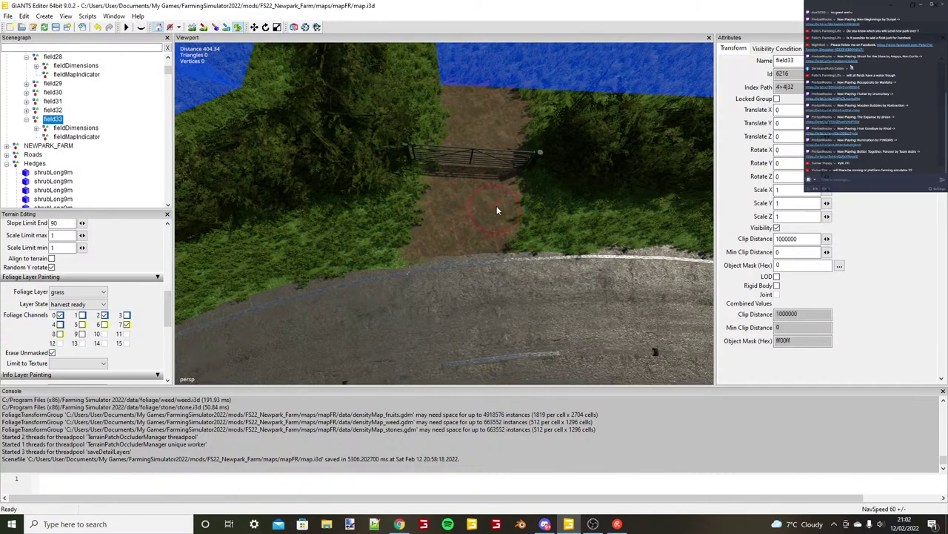
{"action": "mouse_move", "coordinate": [497, 206]}
{"action": "left_mouse_down", "text": "alt"}
{"action": "mouse_move", "coordinate": [482, 216]}
{"action": "mouse_move", "coordinate": [489, 213]}
{"action": "mouse_move", "coordinate": [474, 266]}
{"action": "left_mouse_up", "text": "alt"}
{"action": "mouse_move", "coordinate": [473, 265]}
{"action": "right_mouse_down", "text": "alt"}
{"action": "mouse_move", "coordinate": [429, 293]}
{"action": "mouse_move", "coordinate": [410, 269]}
{"action": "mouse_move", "coordinate": [428, 255]}
{"action": "mouse_move", "coordinate": [430, 208]}
{"action": "right_mouse_up", "text": "alt"}
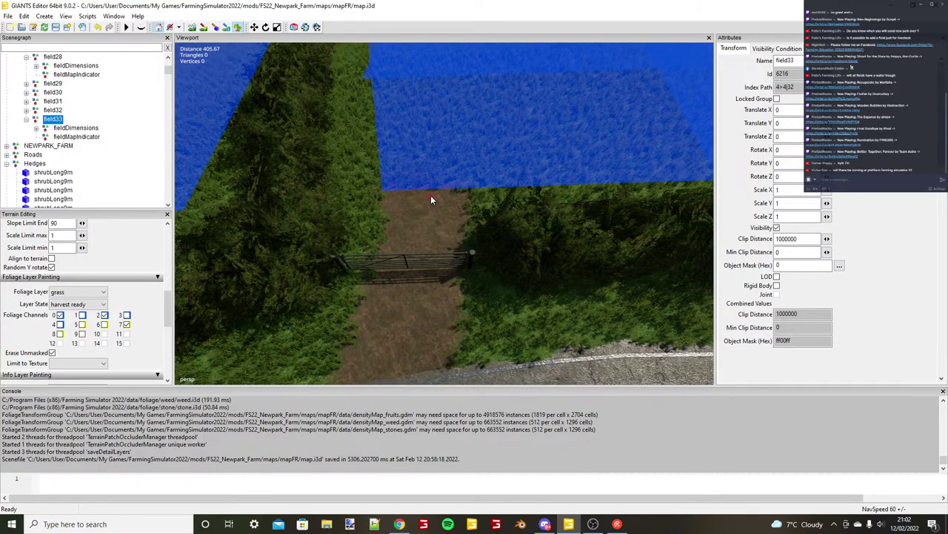
{"action": "left_click_drag", "start_coordinate": [430, 197], "coordinate": [416, 270]}
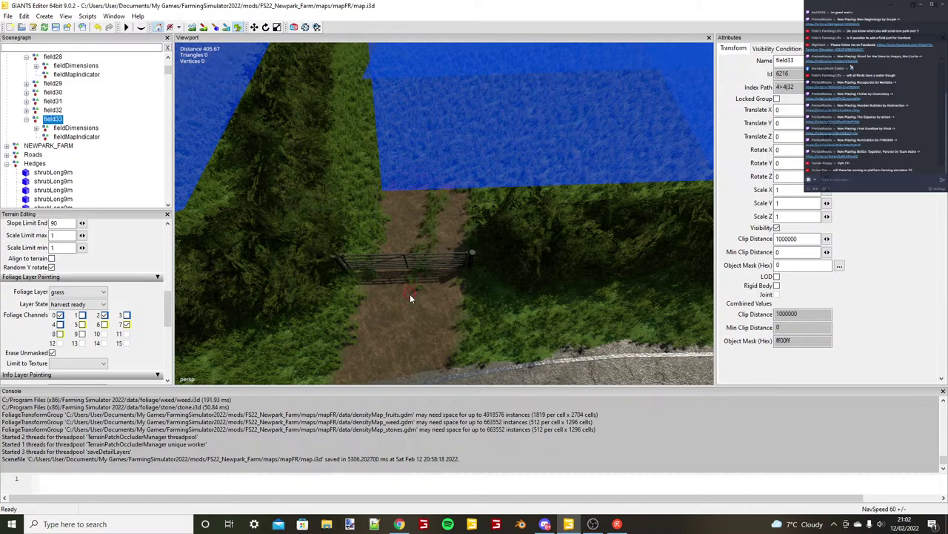
{"action": "right_click_drag", "start_coordinate": [410, 294], "coordinate": [429, 287], "text": "alt"}
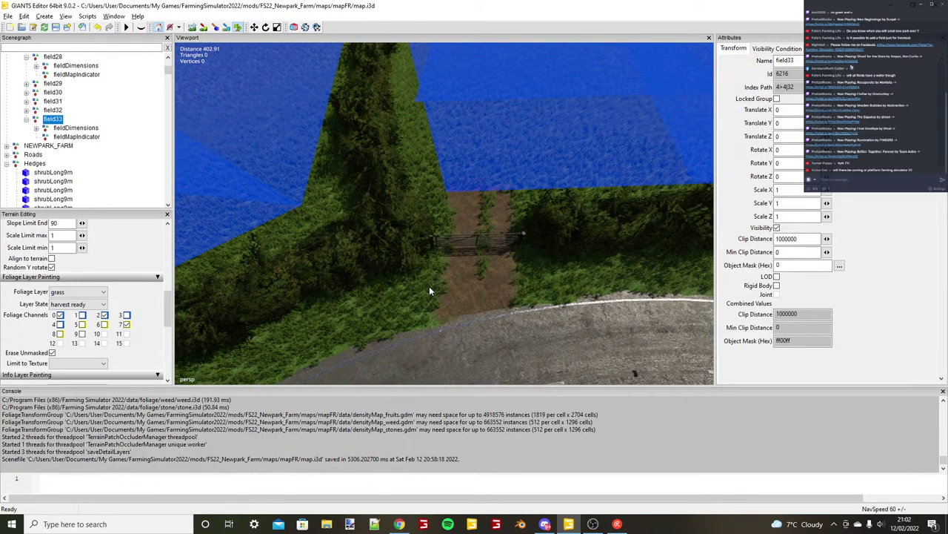
Survey the finished gateways along the road and look over the surrounding hedged fields for further field entrances.
{"action": "scroll", "coordinate": [430, 289], "scroll_direction": "down", "scroll_amount": 5}
{"action": "left_click_drag", "start_coordinate": [432, 243], "coordinate": [437, 292], "text": "alt"}
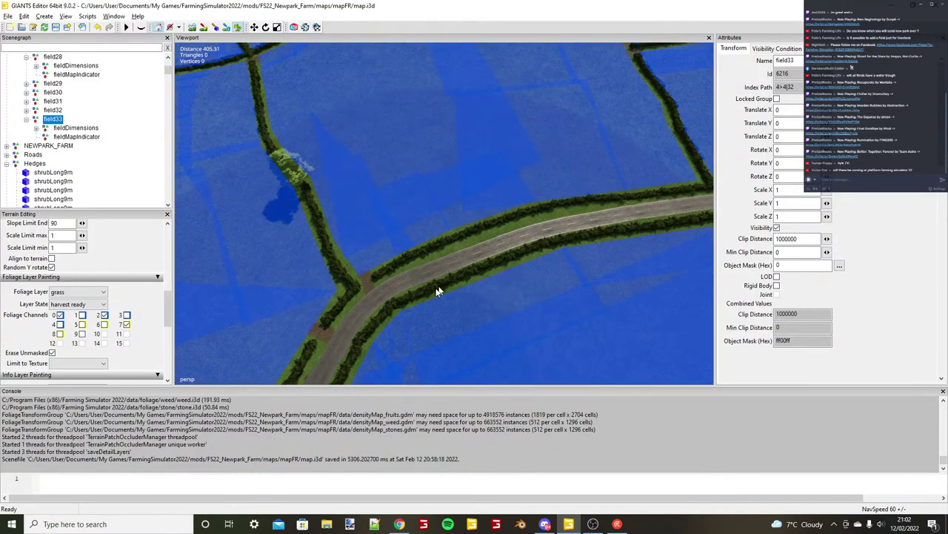
{"action": "scroll", "coordinate": [439, 290], "scroll_direction": "down", "scroll_amount": 4}
{"action": "middle_click_drag", "start_coordinate": [462, 286], "coordinate": [633, 279], "text": "alt"}
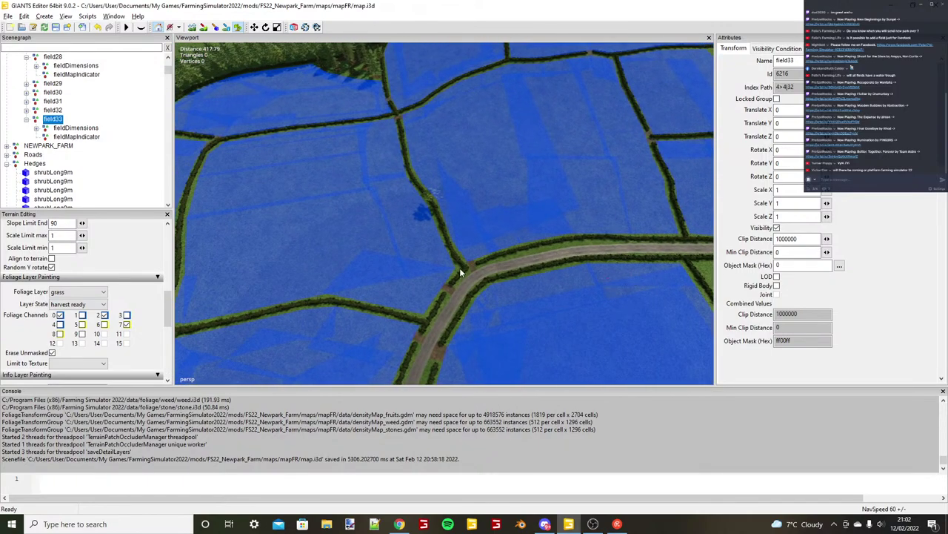
{"action": "left_click_drag", "start_coordinate": [459, 268], "coordinate": [445, 274], "text": "alt"}
{"action": "right_click_drag", "start_coordinate": [443, 276], "coordinate": [403, 254]}
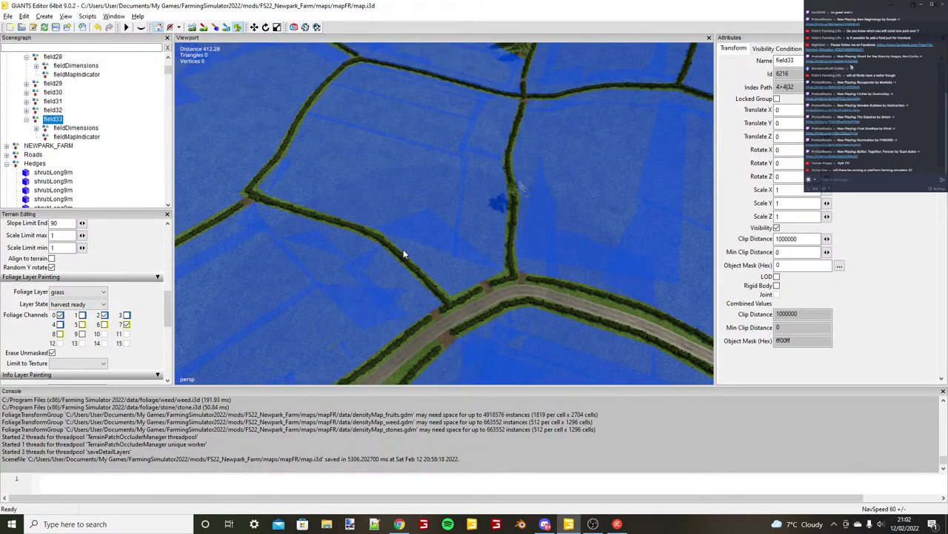
{"action": "scroll", "coordinate": [403, 250], "scroll_direction": "up", "scroll_amount": 5}
{"action": "left_click_drag", "start_coordinate": [495, 204], "coordinate": [422, 199], "text": "alt"}
{"action": "middle_click_drag", "start_coordinate": [454, 202], "coordinate": [524, 213], "text": "alt"}
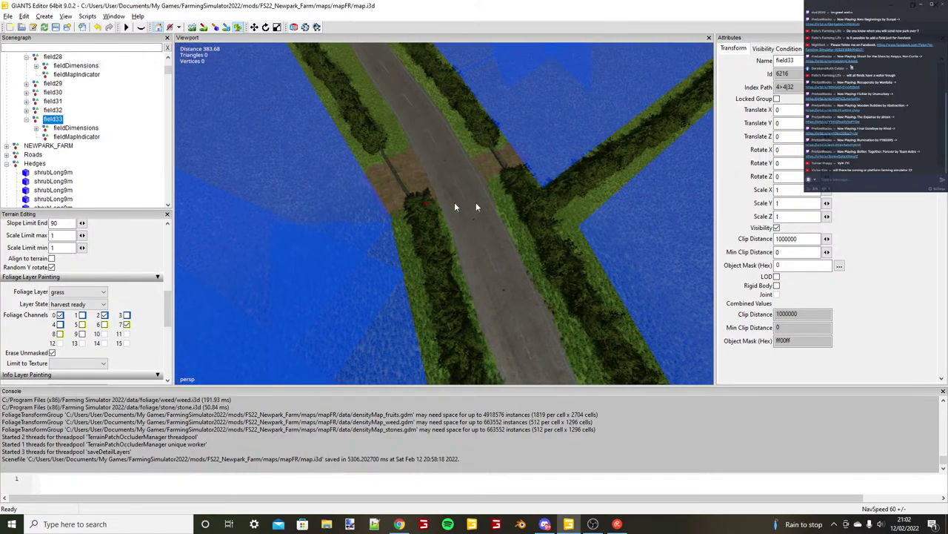
{"action": "right_click_drag", "start_coordinate": [523, 217], "coordinate": [456, 219]}
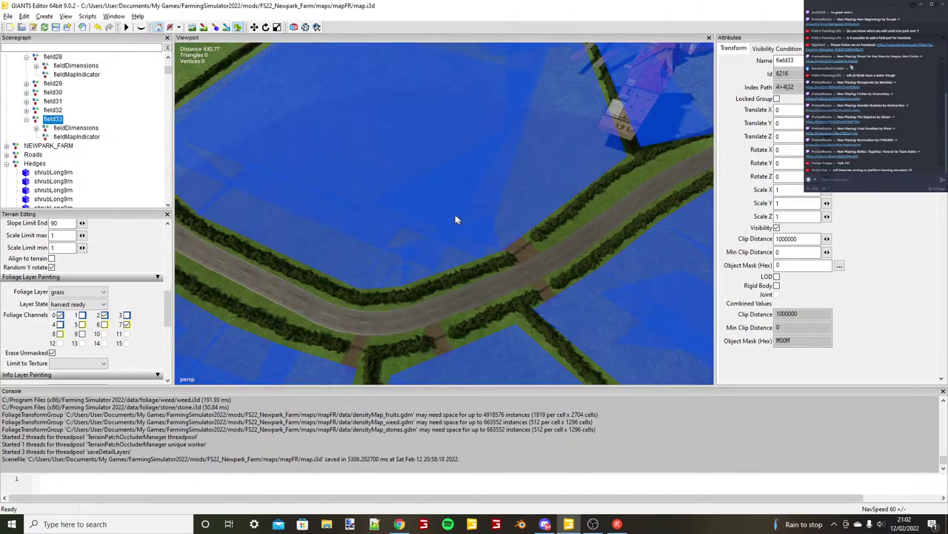
Paint DIRT texture through the metal gateway in the hedge between the two fields and clear the foliage from it.
{"action": "scroll", "coordinate": [456, 219], "scroll_direction": "down", "scroll_amount": 3}
{"action": "left_click_drag", "start_coordinate": [541, 319], "coordinate": [570, 316], "text": "alt"}
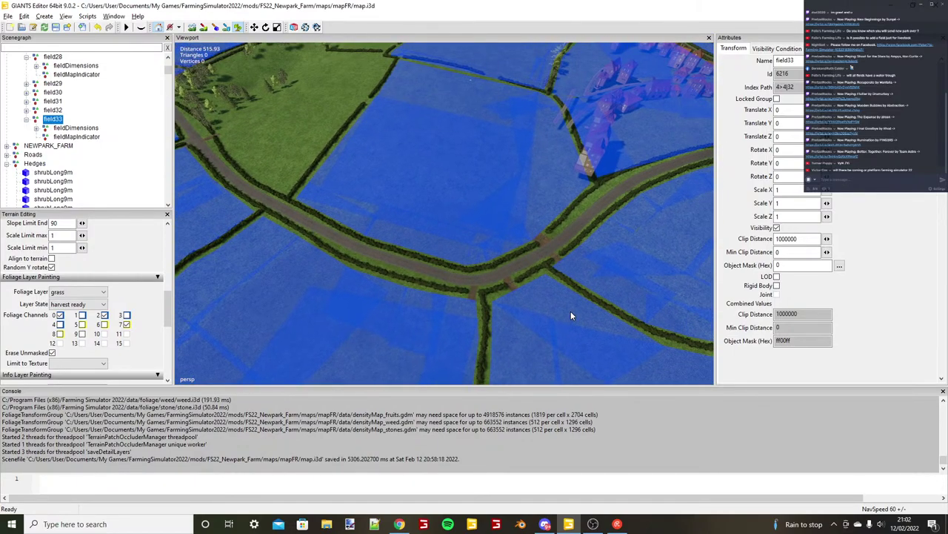
{"action": "right_click_drag", "start_coordinate": [571, 316], "coordinate": [393, 302]}
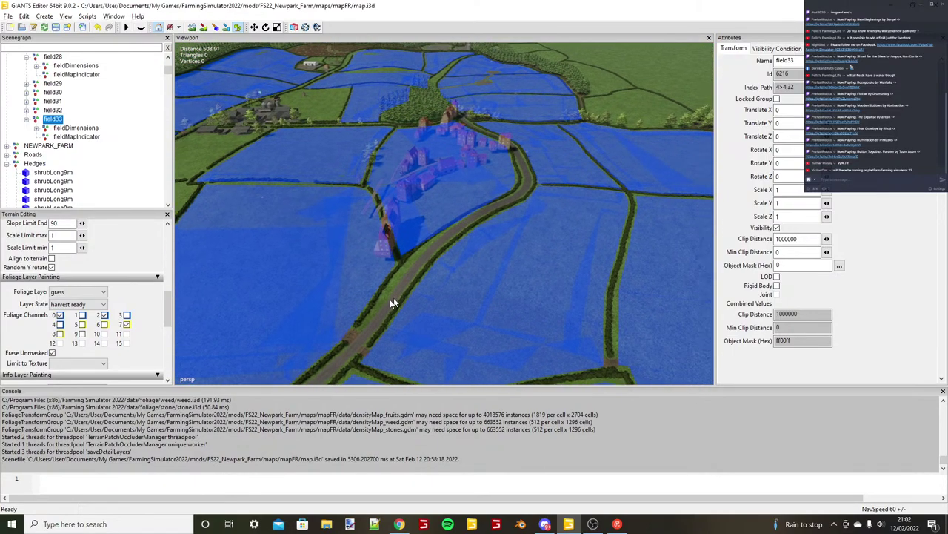
{"action": "middle_click_drag", "start_coordinate": [393, 302], "coordinate": [602, 187], "text": "alt"}
{"action": "scroll", "coordinate": [602, 188], "scroll_direction": "up", "scroll_amount": 5}
{"action": "left_click_drag", "start_coordinate": [603, 187], "coordinate": [533, 227], "text": "alt"}
{"action": "scroll", "coordinate": [541, 246], "scroll_direction": "up", "scroll_amount": 3}
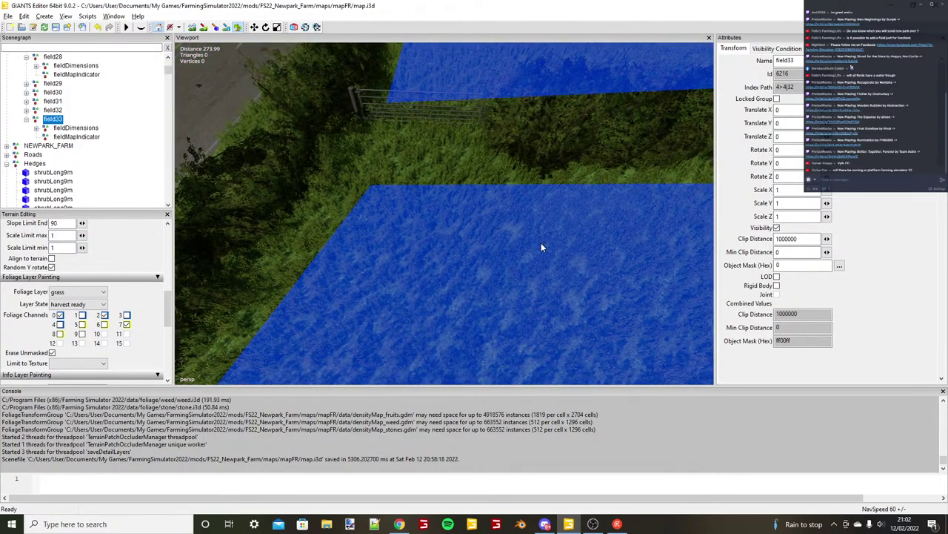
{"action": "scroll", "coordinate": [540, 248], "scroll_direction": "up", "scroll_amount": 2}
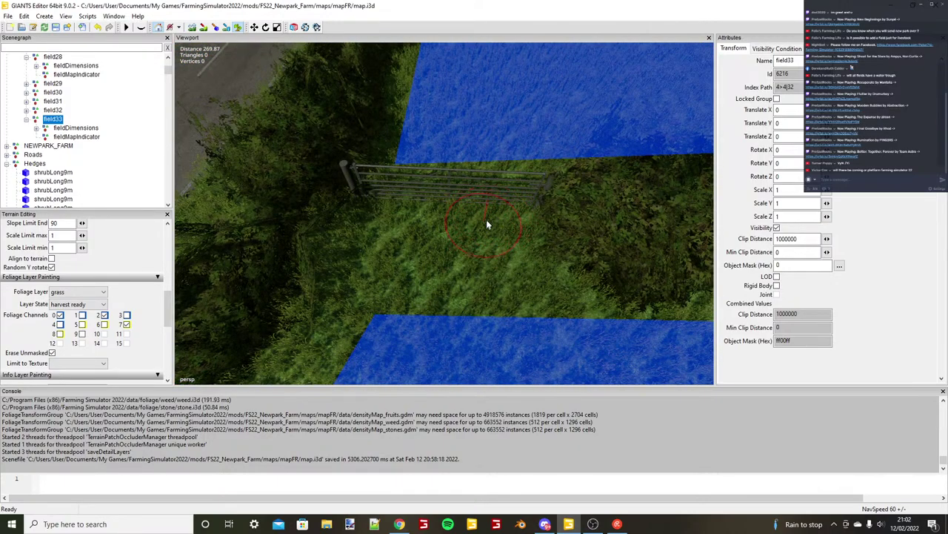
{"action": "left_click_drag", "start_coordinate": [488, 224], "coordinate": [480, 256], "text": "alt"}
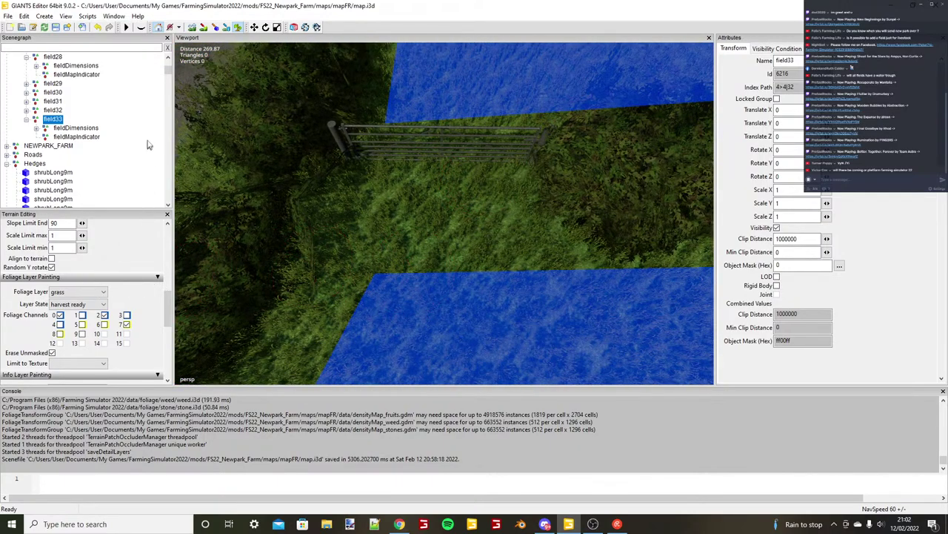
{"action": "scroll", "coordinate": [172, 291], "scroll_direction": "up", "scroll_amount": 3}
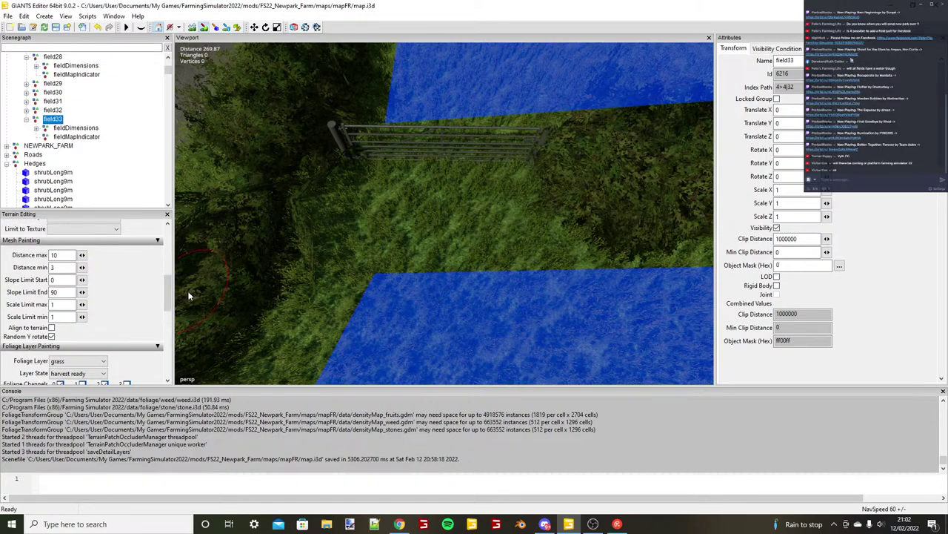
{"action": "scroll", "coordinate": [138, 297], "scroll_direction": "up", "scroll_amount": 4}
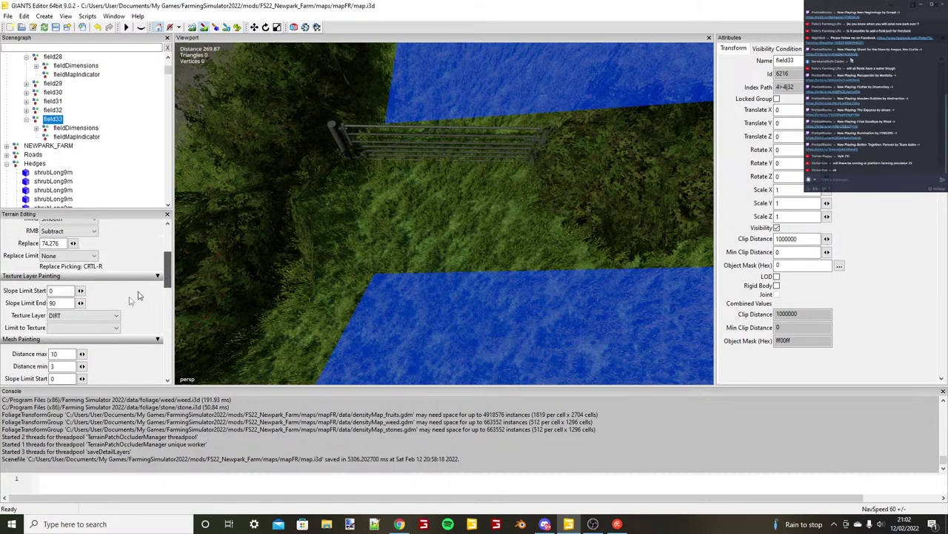
{"action": "left_click", "coordinate": [83, 315]}
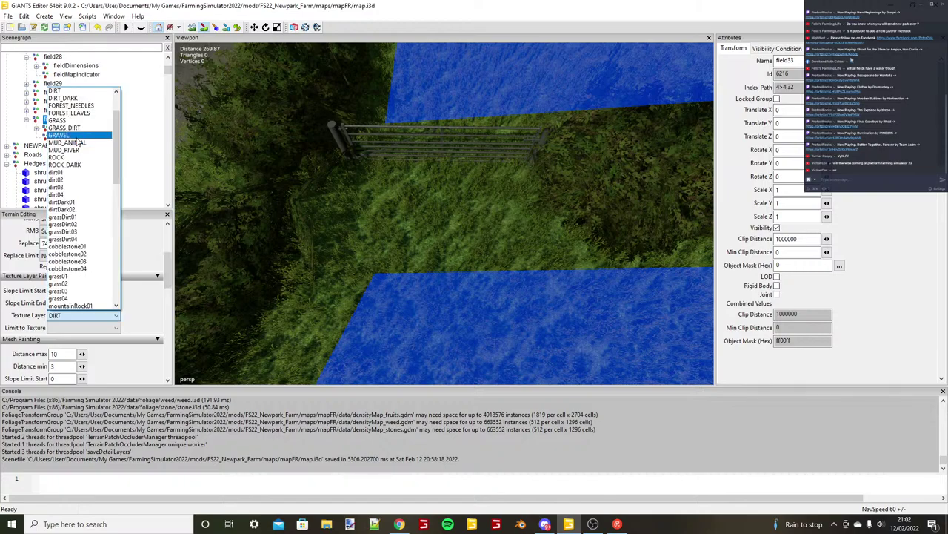
{"action": "left_click", "coordinate": [482, 189]}
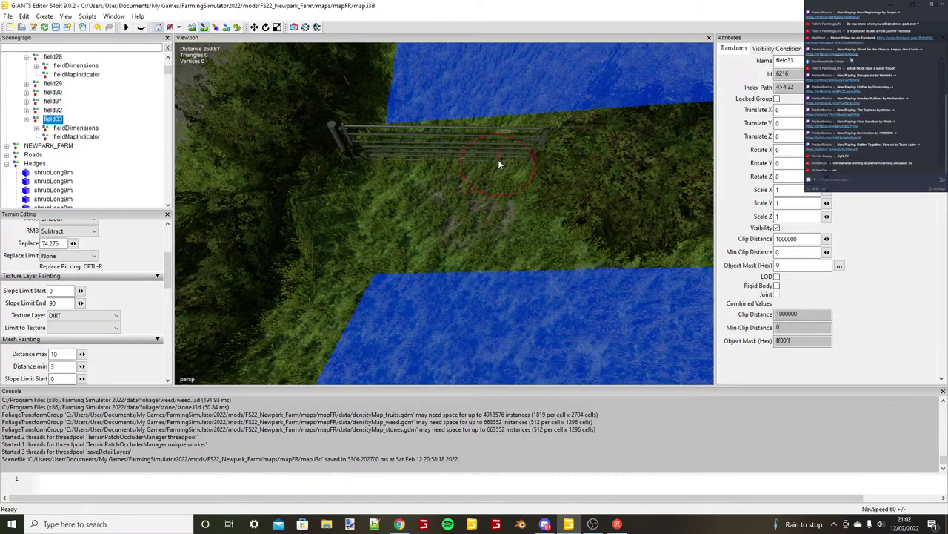
{"action": "left_click_drag", "start_coordinate": [498, 161], "coordinate": [496, 244]}
{"action": "left_click", "coordinate": [238, 27]}
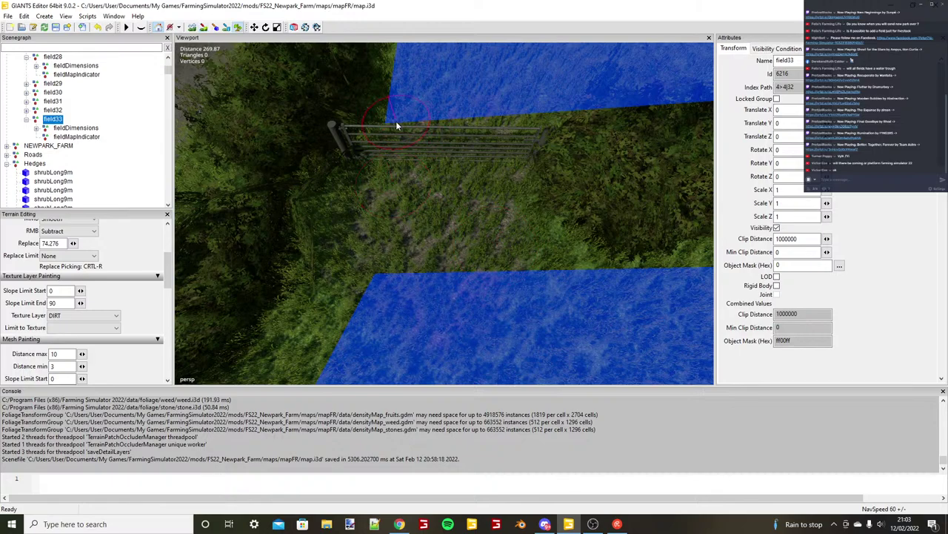
{"action": "mouse_move", "coordinate": [396, 126]}
{"action": "left_mouse_down"}
{"action": "mouse_move", "coordinate": [440, 247]}
{"action": "mouse_move", "coordinate": [419, 250]}
{"action": "mouse_move", "coordinate": [431, 126]}
{"action": "mouse_move", "coordinate": [391, 211]}
{"action": "mouse_move", "coordinate": [386, 191]}
{"action": "mouse_move", "coordinate": [409, 225]}
{"action": "left_mouse_up"}
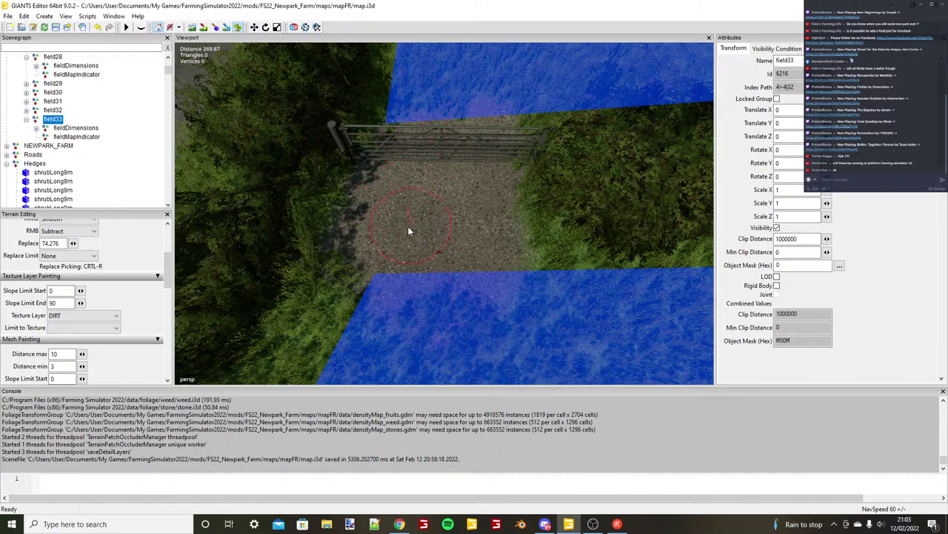
Paint a DIRT texture track through the wooden roadside gateway beside the farmyard trees, from the field edge to the tarmac.
{"action": "scroll", "coordinate": [408, 232], "scroll_direction": "down", "scroll_amount": 5}
{"action": "middle_click_drag", "start_coordinate": [464, 248], "coordinate": [462, 275], "text": "alt"}
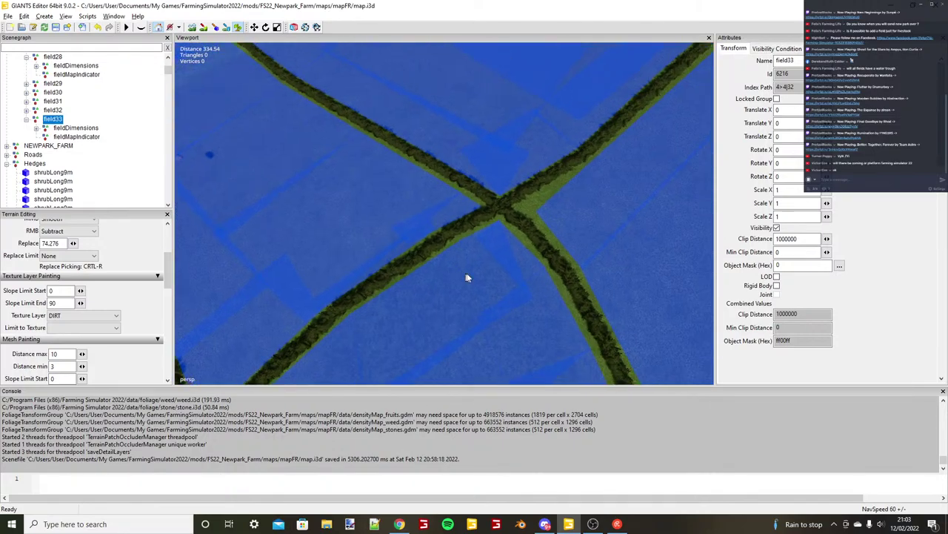
{"action": "scroll", "coordinate": [466, 273], "scroll_direction": "down", "scroll_amount": 3}
{"action": "left_click_drag", "start_coordinate": [466, 274], "coordinate": [332, 264], "text": "alt"}
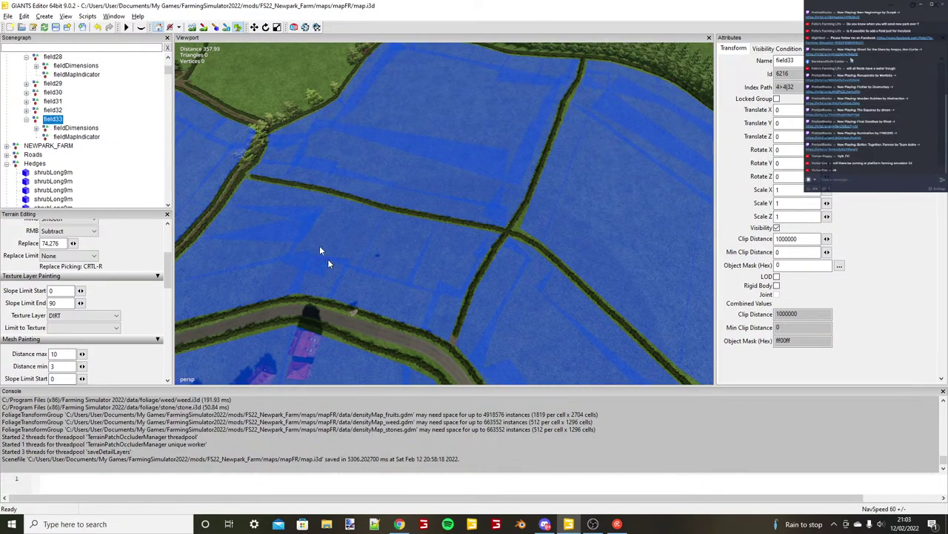
{"action": "middle_click_drag", "start_coordinate": [328, 264], "coordinate": [551, 277], "text": "alt"}
{"action": "left_click_drag", "start_coordinate": [551, 277], "coordinate": [466, 281], "text": "alt"}
{"action": "middle_click_drag", "start_coordinate": [466, 280], "coordinate": [485, 305], "text": "alt"}
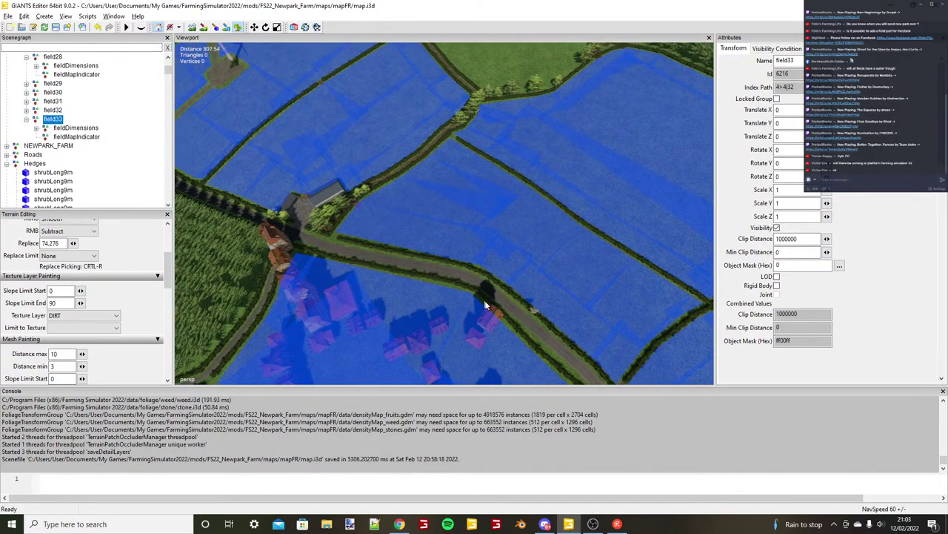
{"action": "left_click_drag", "start_coordinate": [485, 304], "coordinate": [438, 287], "text": "alt"}
{"action": "scroll", "coordinate": [439, 288], "scroll_direction": "up", "scroll_amount": 4}
{"action": "middle_click_drag", "start_coordinate": [549, 217], "coordinate": [582, 190], "text": "alt"}
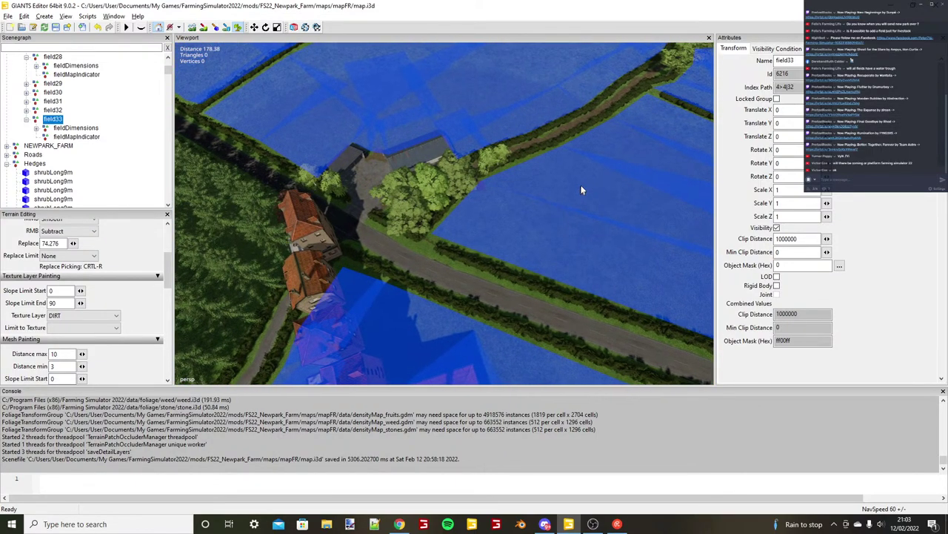
{"action": "scroll", "coordinate": [582, 190], "scroll_direction": "up", "scroll_amount": 4}
{"action": "left_click_drag", "start_coordinate": [496, 204], "coordinate": [512, 224], "text": "alt"}
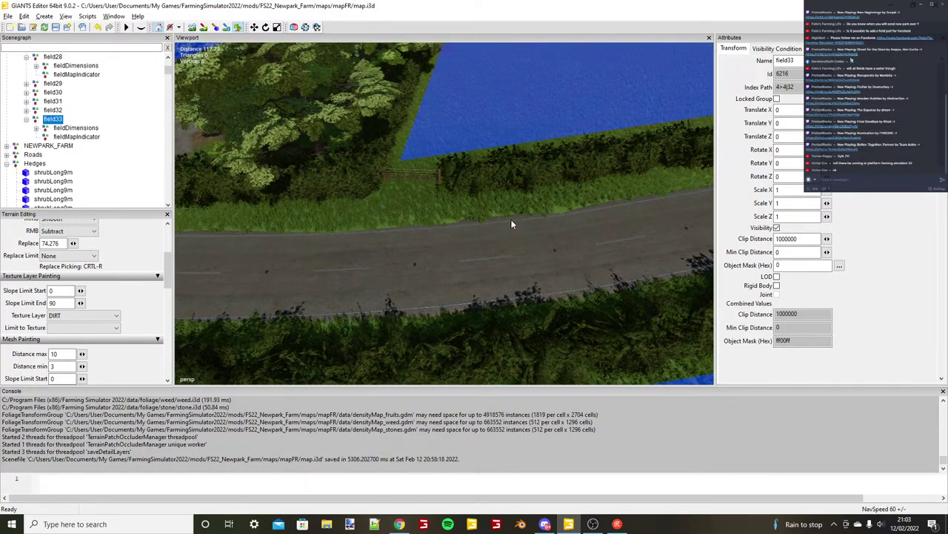
{"action": "middle_click_drag", "start_coordinate": [512, 224], "coordinate": [492, 218]}
{"action": "left_click_drag", "start_coordinate": [438, 212], "coordinate": [442, 211], "text": "alt"}
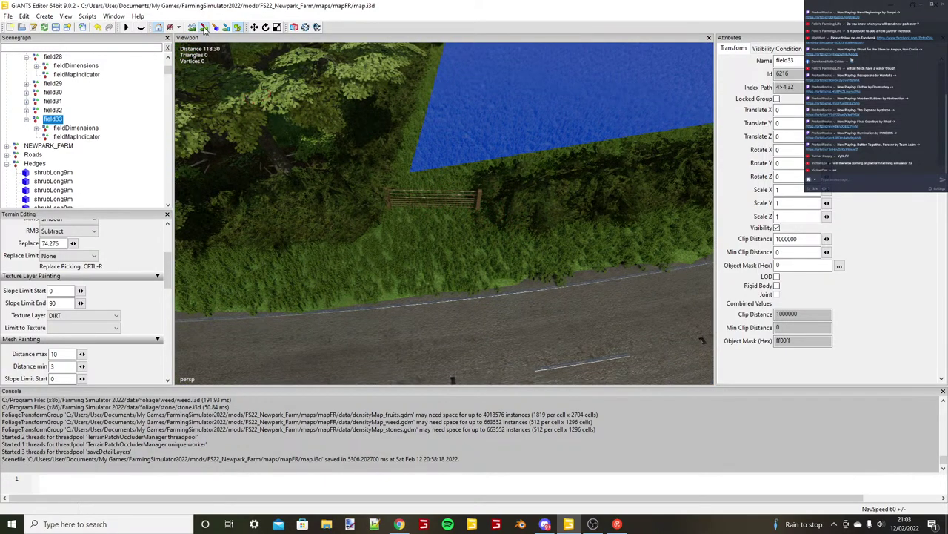
{"action": "left_click", "coordinate": [82, 315]}
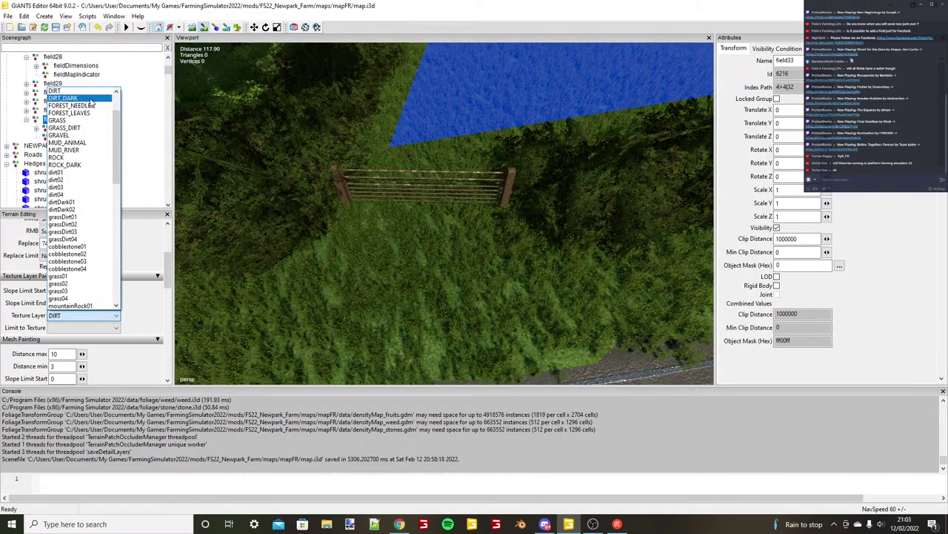
{"action": "left_click", "coordinate": [453, 188]}
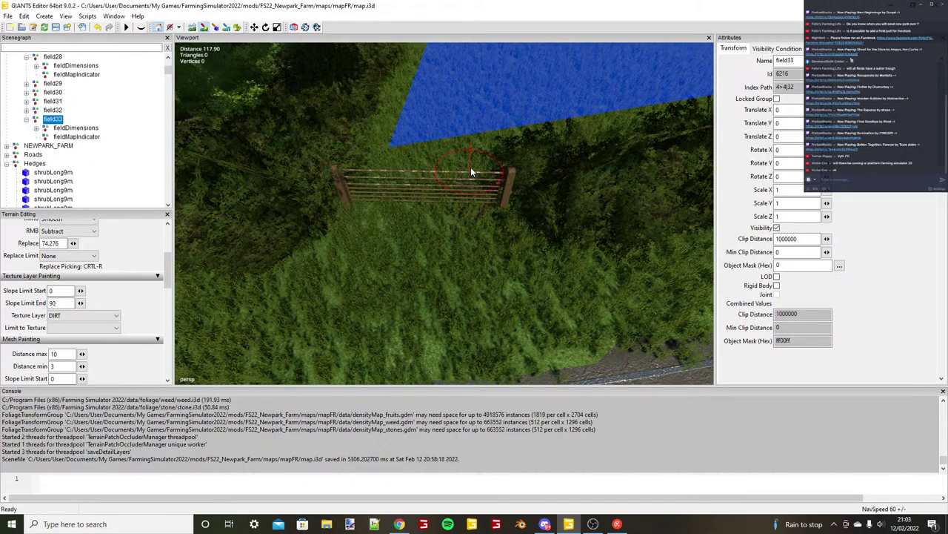
{"action": "mouse_move", "coordinate": [392, 221]}
{"action": "left_mouse_down"}
{"action": "mouse_move", "coordinate": [393, 285]}
{"action": "mouse_move", "coordinate": [434, 293]}
{"action": "left_mouse_up"}
Clear the foliage along the wooden gateway's dirt track, both in front of and behind the gate.
{"action": "scroll", "coordinate": [393, 285], "scroll_direction": "down", "scroll_amount": 2}
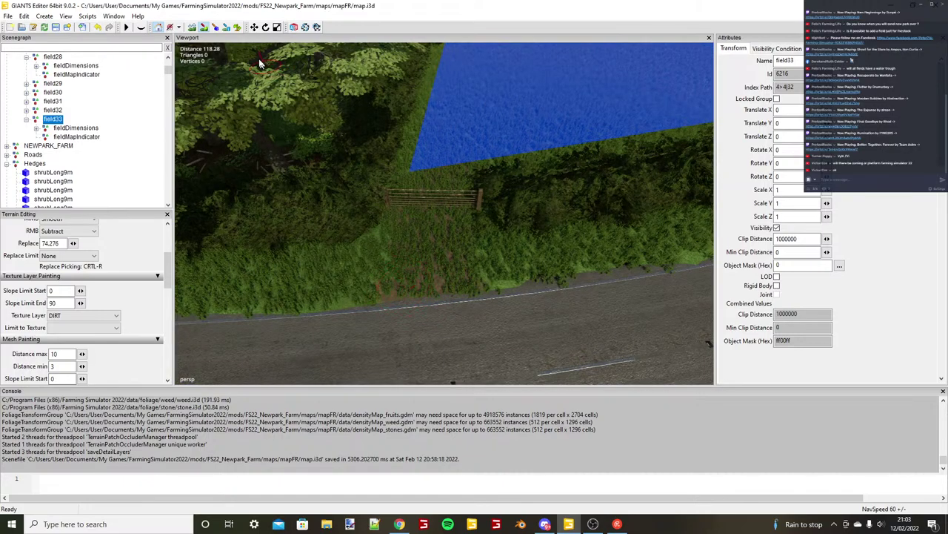
{"action": "left_click", "coordinate": [238, 27]}
{"action": "right_click_drag", "start_coordinate": [436, 247], "coordinate": [449, 268]}
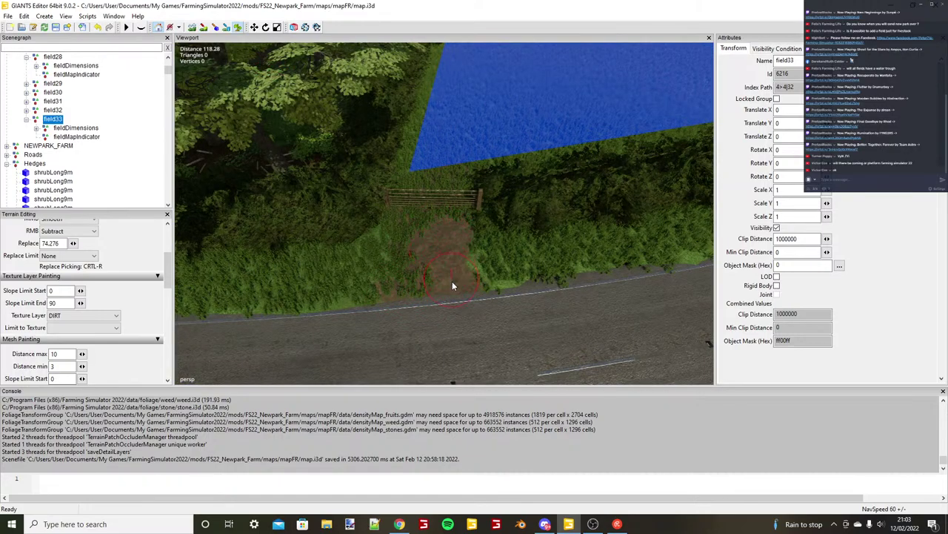
{"action": "left_click_drag", "start_coordinate": [453, 286], "coordinate": [423, 257]}
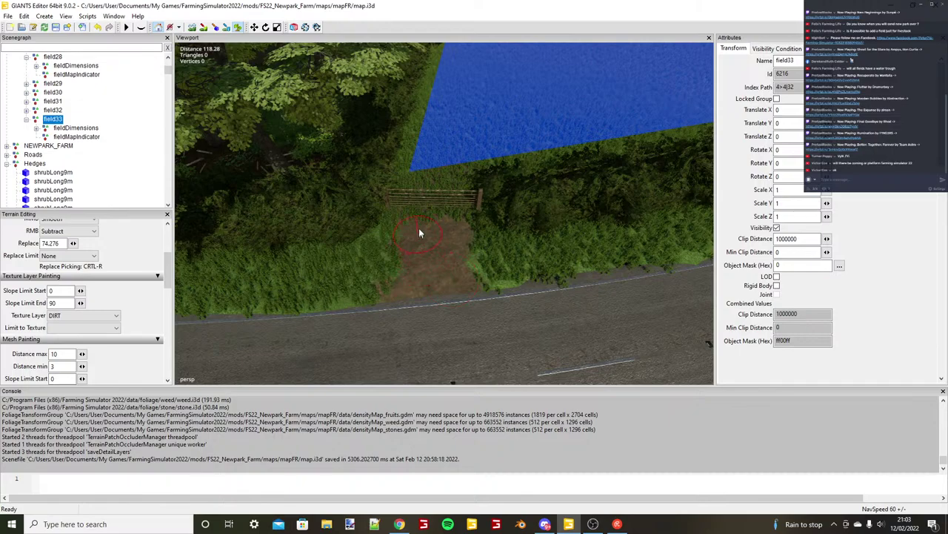
{"action": "mouse_move", "coordinate": [418, 233]}
{"action": "middle_mouse_down", "text": "alt"}
{"action": "mouse_move", "coordinate": [449, 226]}
{"action": "mouse_move", "coordinate": [454, 268]}
{"action": "middle_mouse_up", "text": "alt"}
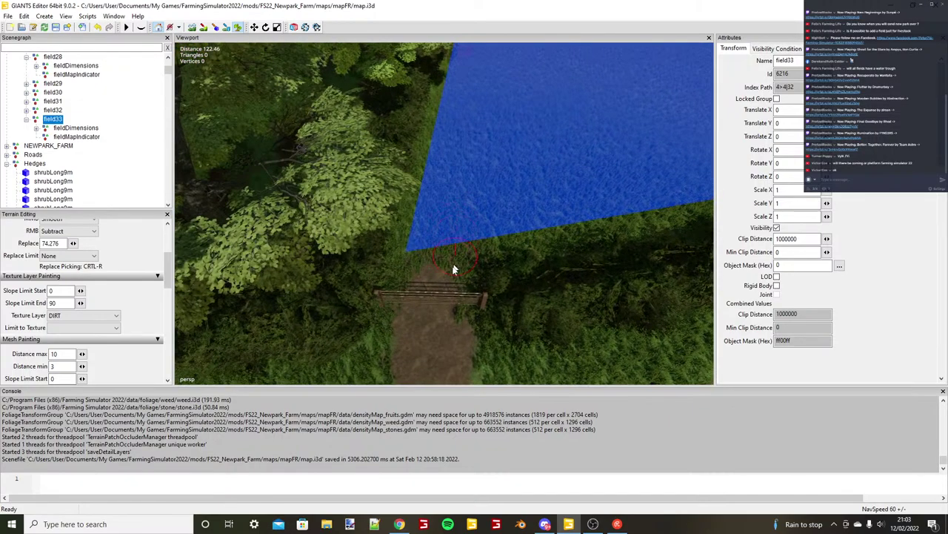
{"action": "left_click_drag", "start_coordinate": [454, 270], "coordinate": [455, 308]}
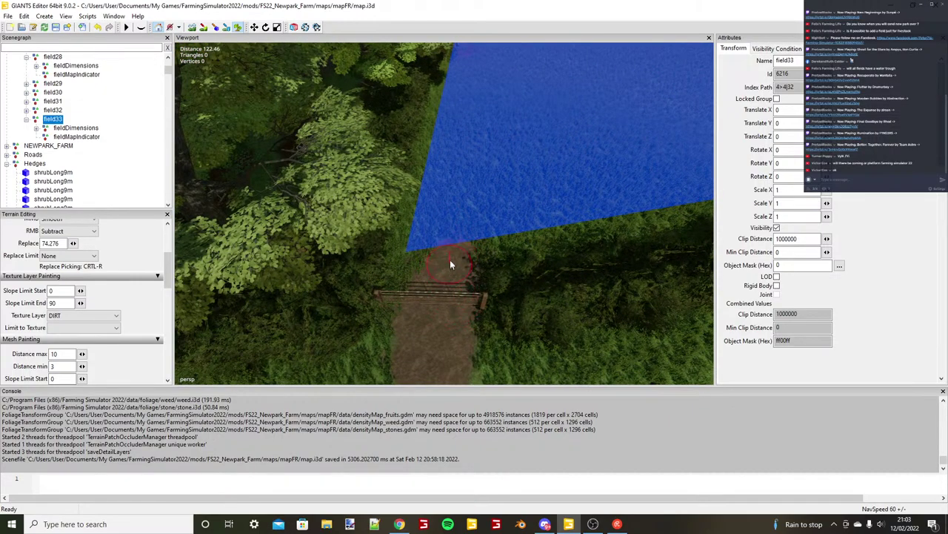
{"action": "left_click_drag", "start_coordinate": [451, 265], "coordinate": [433, 259]}
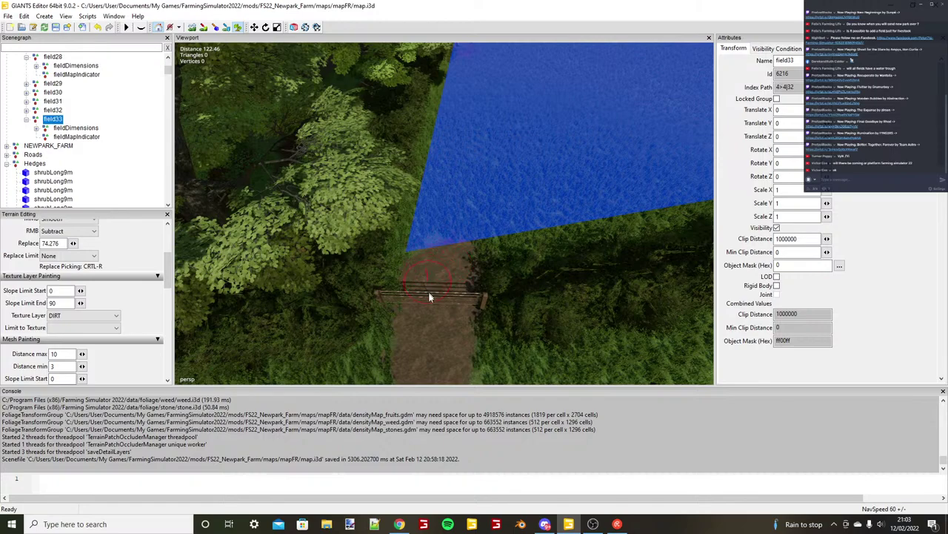
{"action": "scroll", "coordinate": [424, 301], "scroll_direction": "down", "scroll_amount": 3}
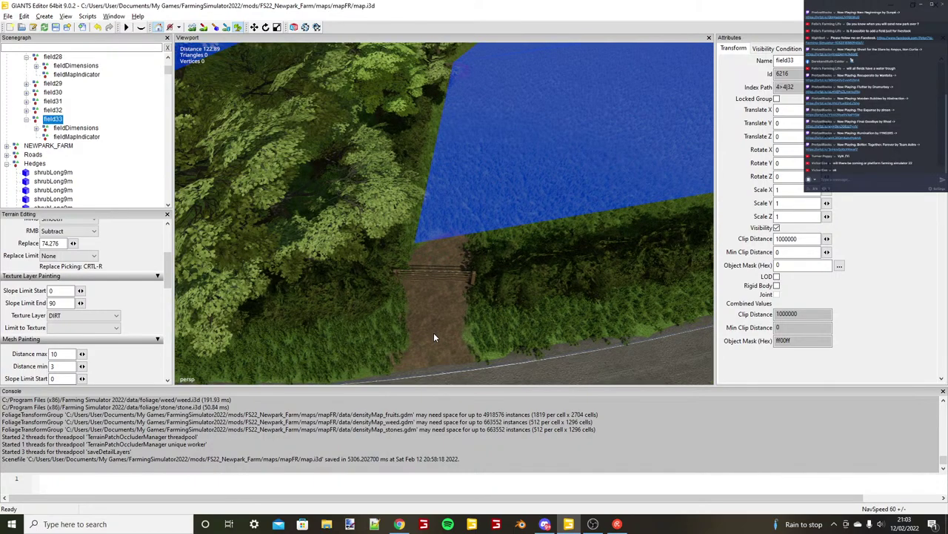
Paint a narrow harvest ready grass strip down the middle of the wooden gateway's track, on both sides of the gate.
{"action": "middle_click_drag", "start_coordinate": [434, 332], "coordinate": [464, 152], "text": "alt"}
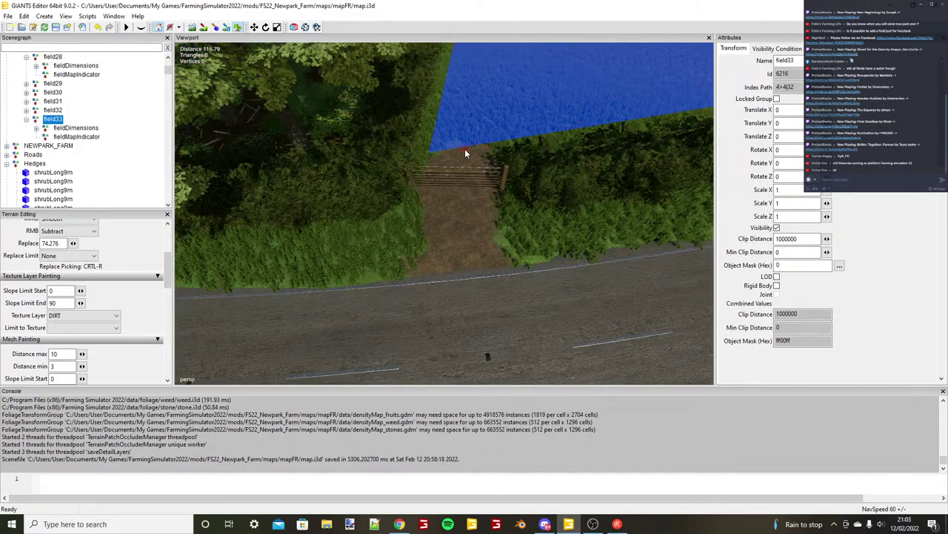
{"action": "left_click_drag", "start_coordinate": [464, 153], "coordinate": [462, 229]}
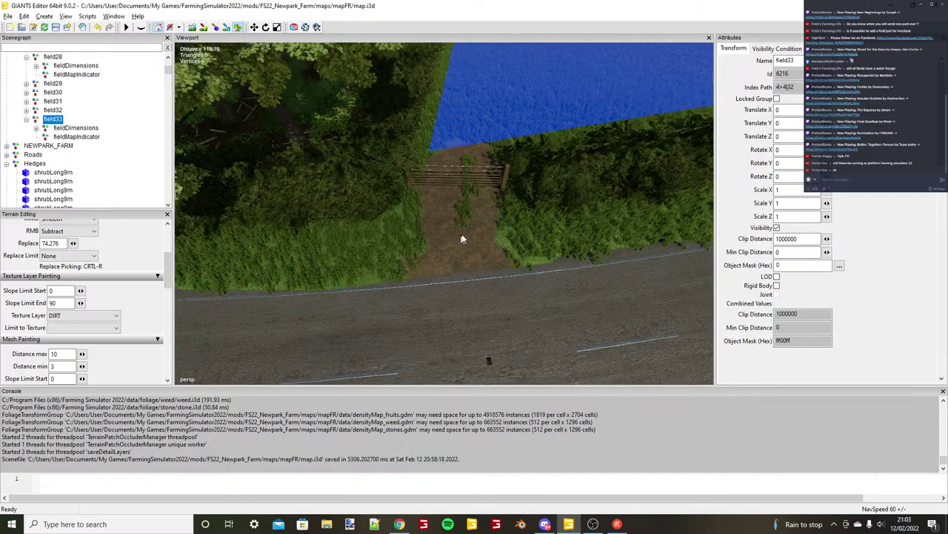
{"action": "scroll", "coordinate": [485, 184], "scroll_direction": "up", "scroll_amount": 2}
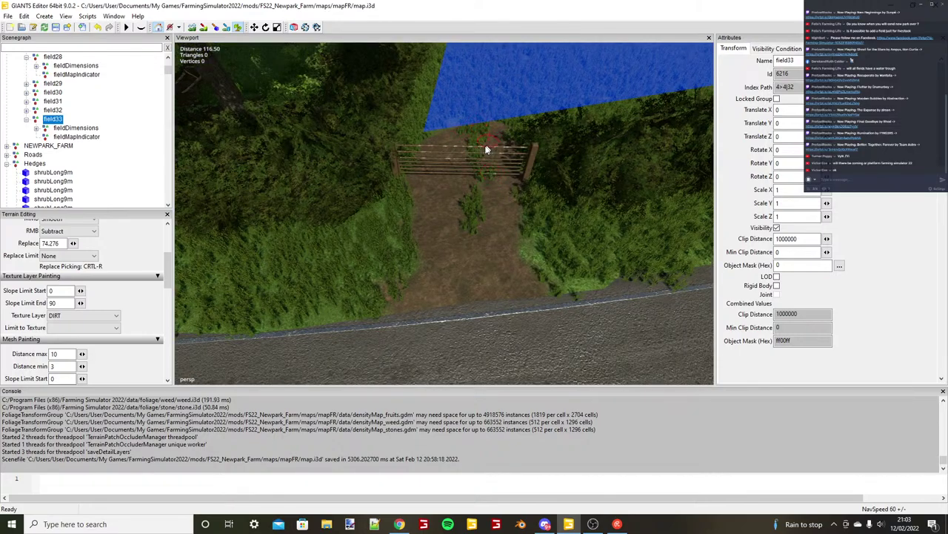
{"action": "left_click_drag", "start_coordinate": [487, 148], "coordinate": [469, 183], "text": "alt"}
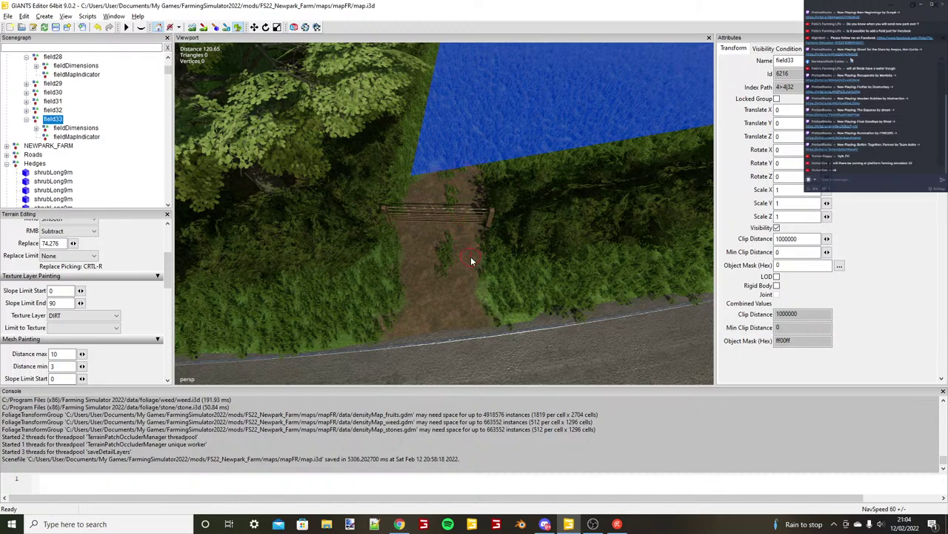
Inspect the finished wooden gateway from the road and look over the neighbouring farmyard and hedged fields.
{"action": "scroll", "coordinate": [475, 278], "scroll_direction": "down", "scroll_amount": 1}
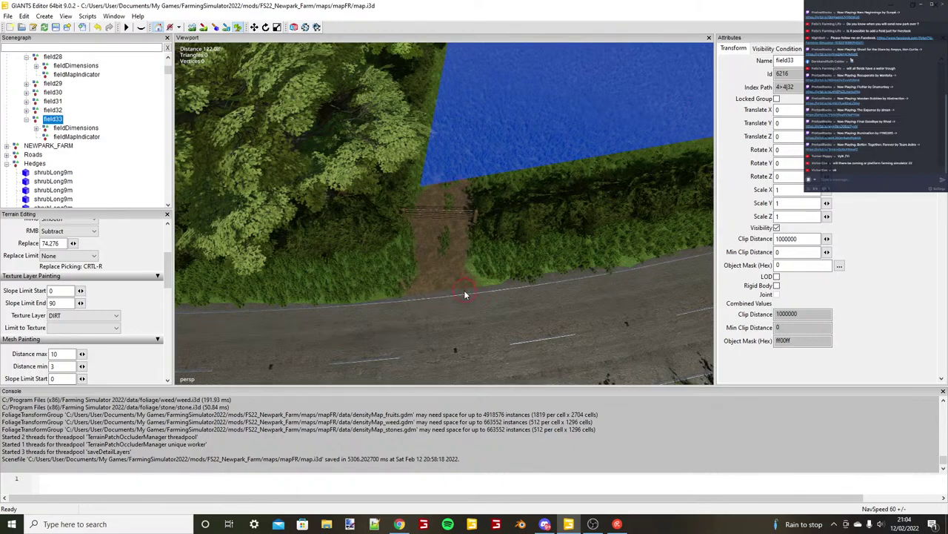
{"action": "scroll", "coordinate": [406, 312], "scroll_direction": "up", "scroll_amount": 2}
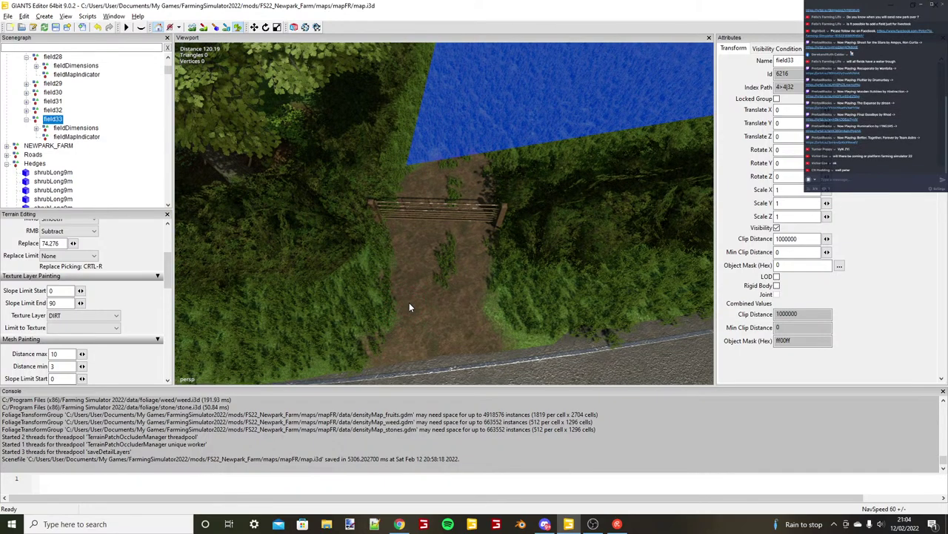
{"action": "middle_click_drag", "start_coordinate": [409, 304], "coordinate": [440, 212]}
{"action": "scroll", "coordinate": [484, 187], "scroll_direction": "down", "scroll_amount": 4}
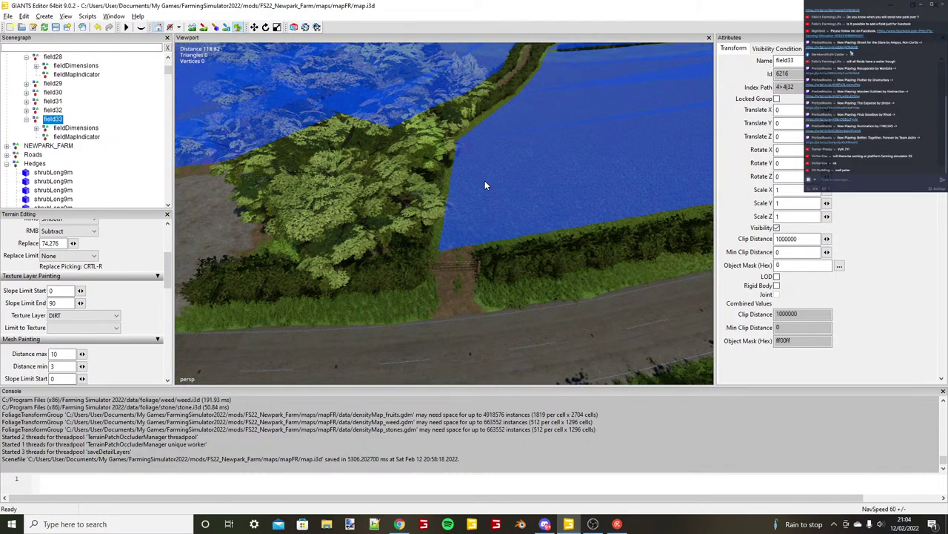
{"action": "left_click_drag", "start_coordinate": [485, 180], "coordinate": [452, 189], "text": "alt"}
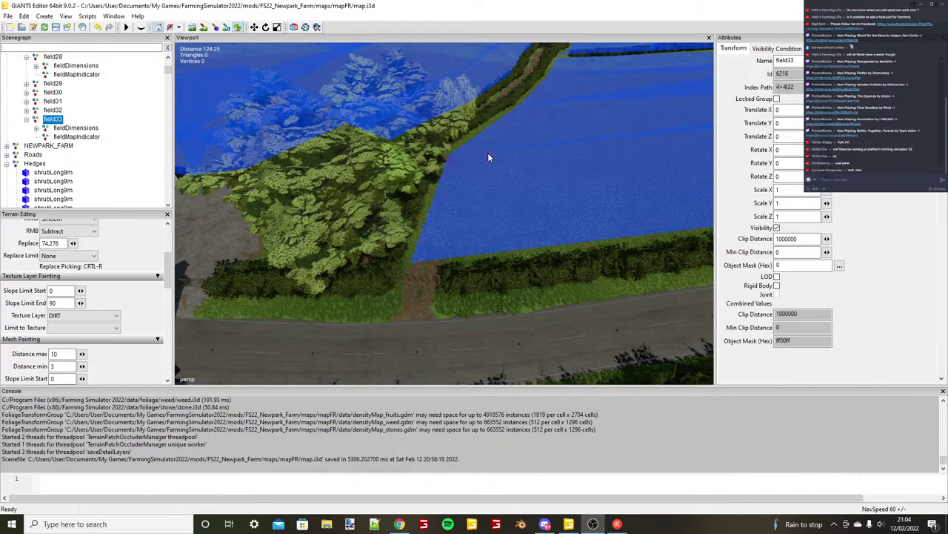
{"action": "scroll", "coordinate": [488, 154], "scroll_direction": "down", "scroll_amount": 5}
{"action": "scroll", "coordinate": [447, 217], "scroll_direction": "up", "scroll_amount": 3}
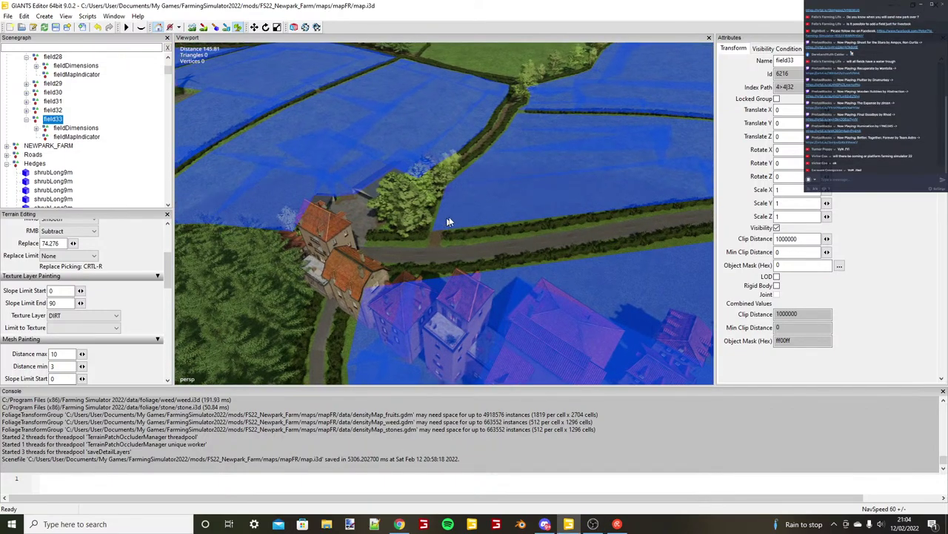
Paint a DIRT texture track through the wooden gateway between the two fields beside the hedged dirt lane.
{"action": "scroll", "coordinate": [486, 202], "scroll_direction": "up", "scroll_amount": 5}
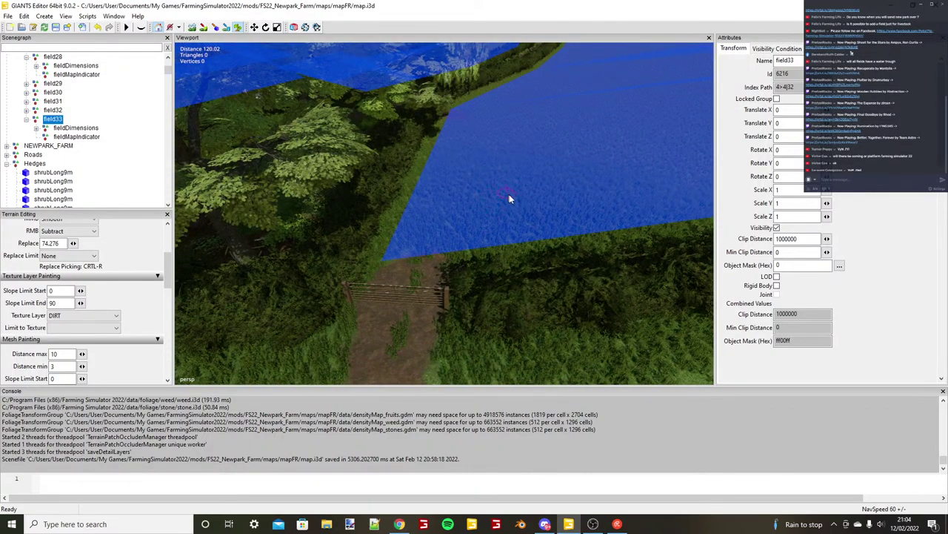
{"action": "scroll", "coordinate": [513, 198], "scroll_direction": "up", "scroll_amount": 2}
{"action": "right_click_drag", "start_coordinate": [513, 201], "coordinate": [393, 277]}
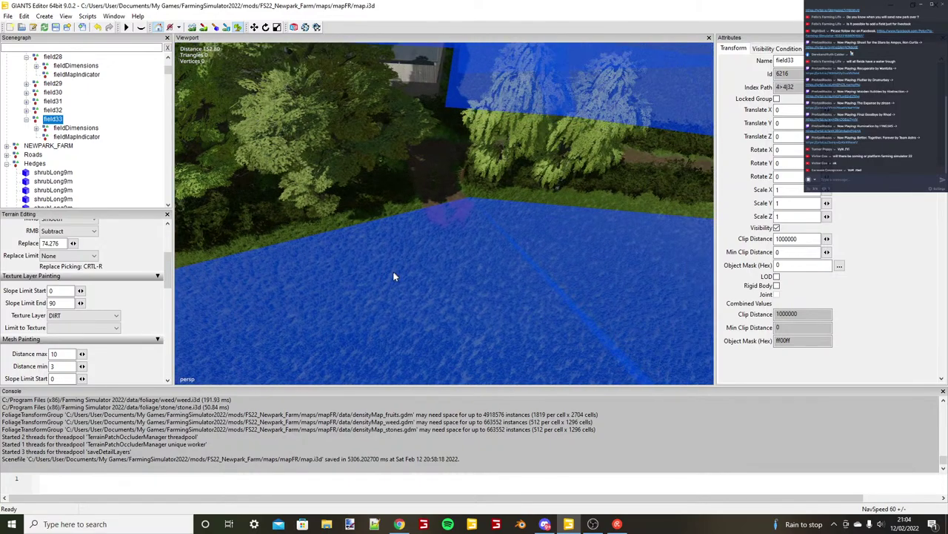
{"action": "scroll", "coordinate": [393, 279], "scroll_direction": "down", "scroll_amount": 5}
{"action": "left_click_drag", "start_coordinate": [390, 292], "coordinate": [469, 271], "text": "alt"}
{"action": "right_click_drag", "start_coordinate": [469, 271], "coordinate": [529, 260]}
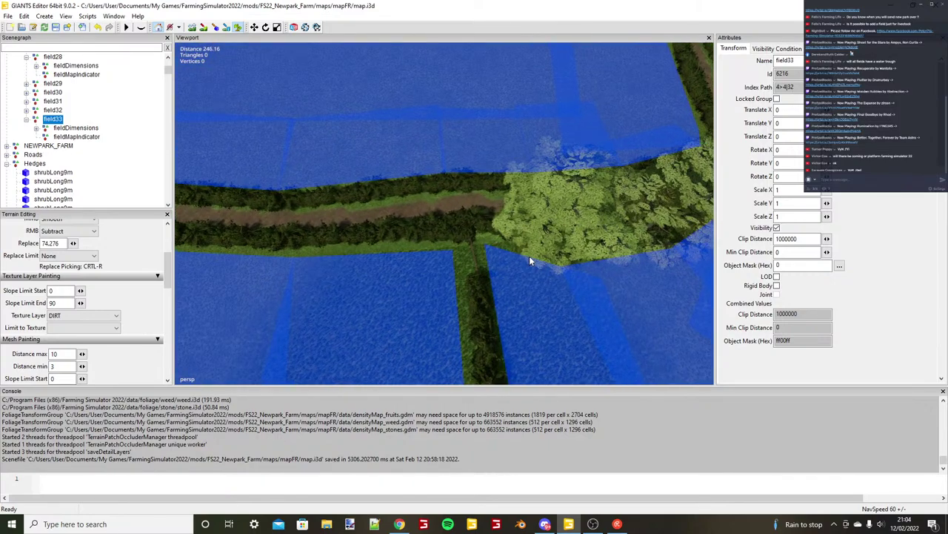
{"action": "left_click_drag", "start_coordinate": [529, 256], "coordinate": [469, 279], "text": "alt"}
{"action": "scroll", "coordinate": [473, 281], "scroll_direction": "up", "scroll_amount": 3}
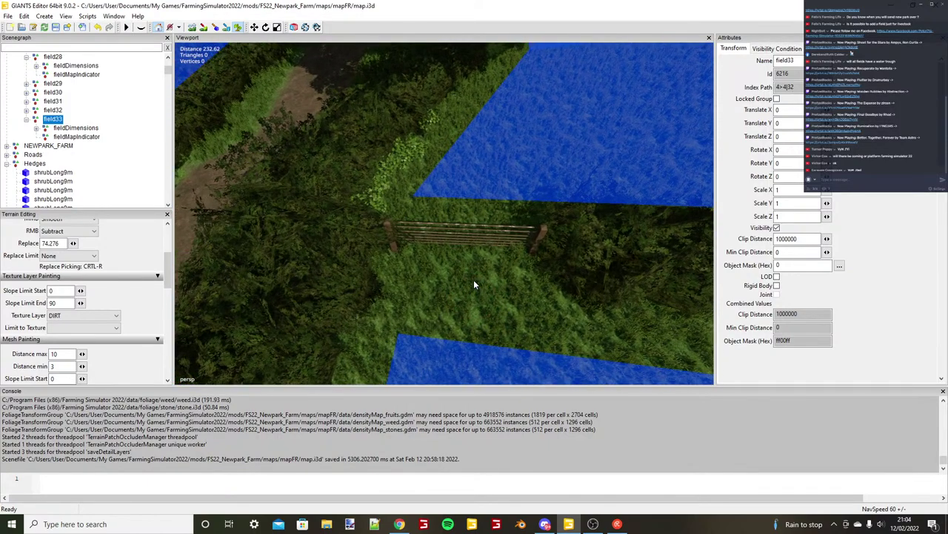
{"action": "left_click", "coordinate": [201, 27]}
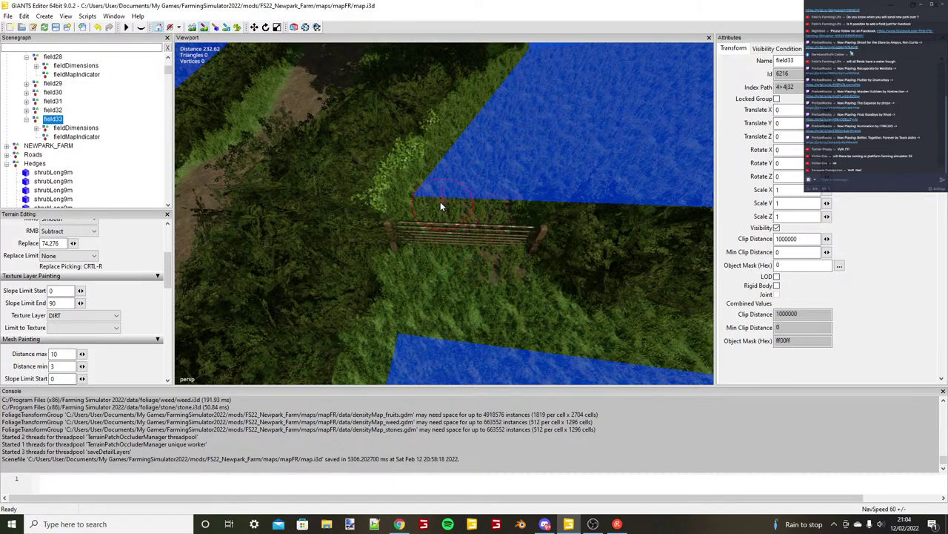
{"action": "mouse_move", "coordinate": [440, 203]}
{"action": "left_mouse_down"}
{"action": "mouse_move", "coordinate": [422, 257]}
{"action": "mouse_move", "coordinate": [477, 312]}
{"action": "mouse_move", "coordinate": [468, 286]}
{"action": "left_mouse_up"}
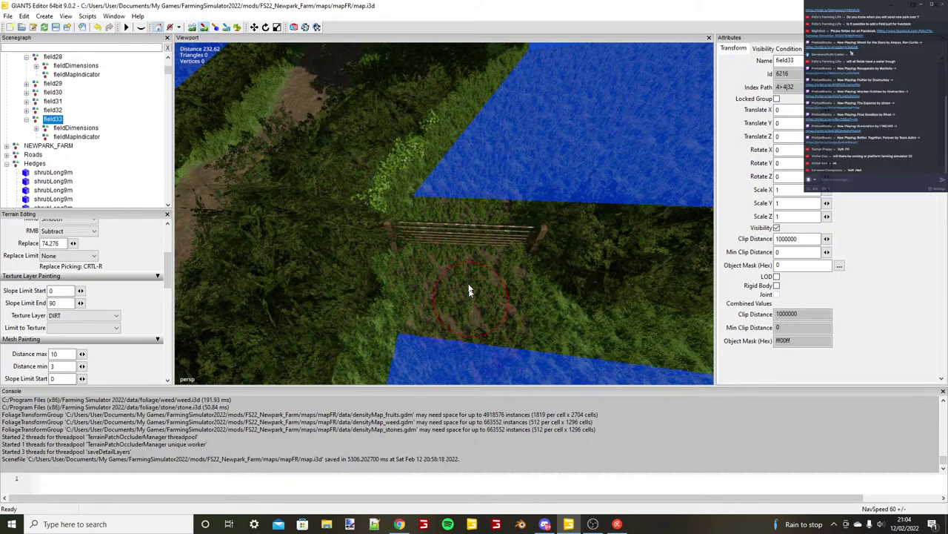
Clear the foliage from the dirt track on both sides of the gate beside the hedged lane.
{"action": "scroll", "coordinate": [469, 289], "scroll_direction": "down", "scroll_amount": 3}
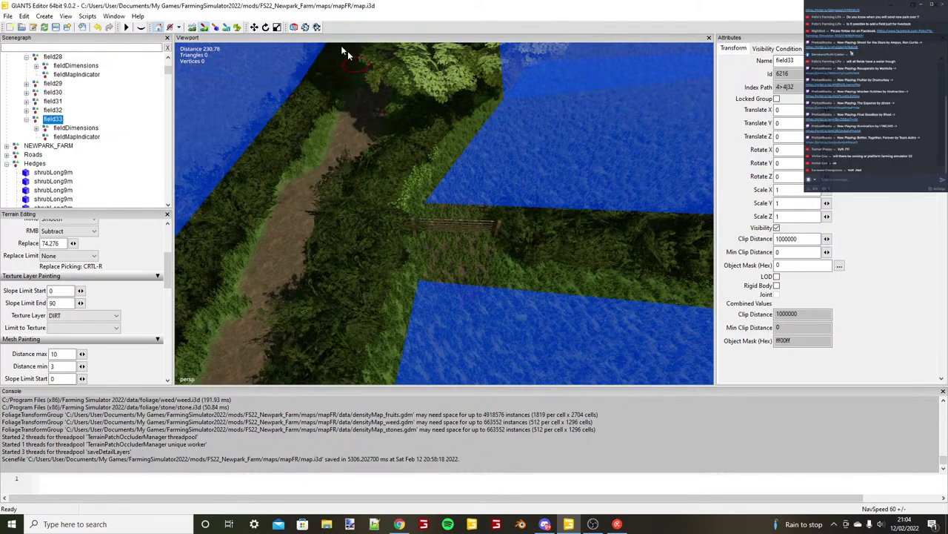
{"action": "left_click", "coordinate": [232, 31]}
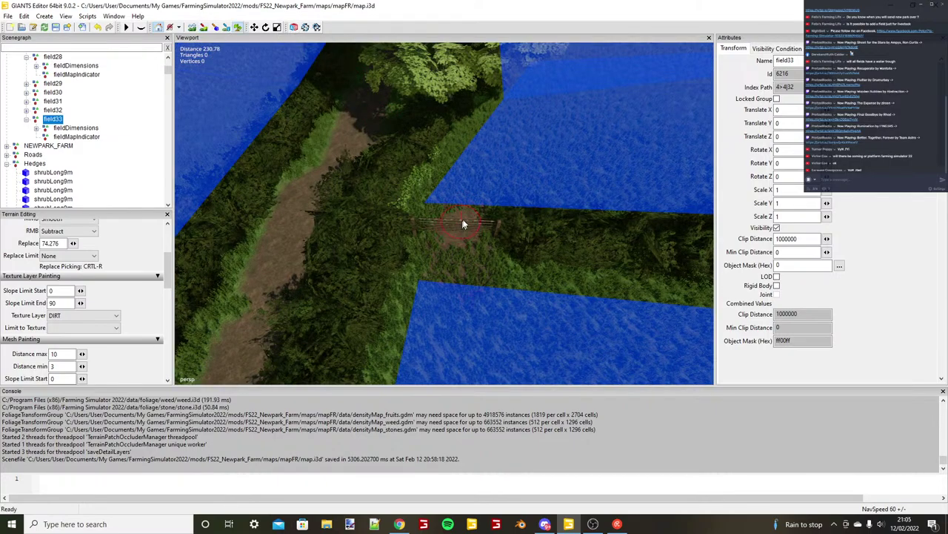
{"action": "left_click_drag", "start_coordinate": [446, 248], "coordinate": [451, 270]}
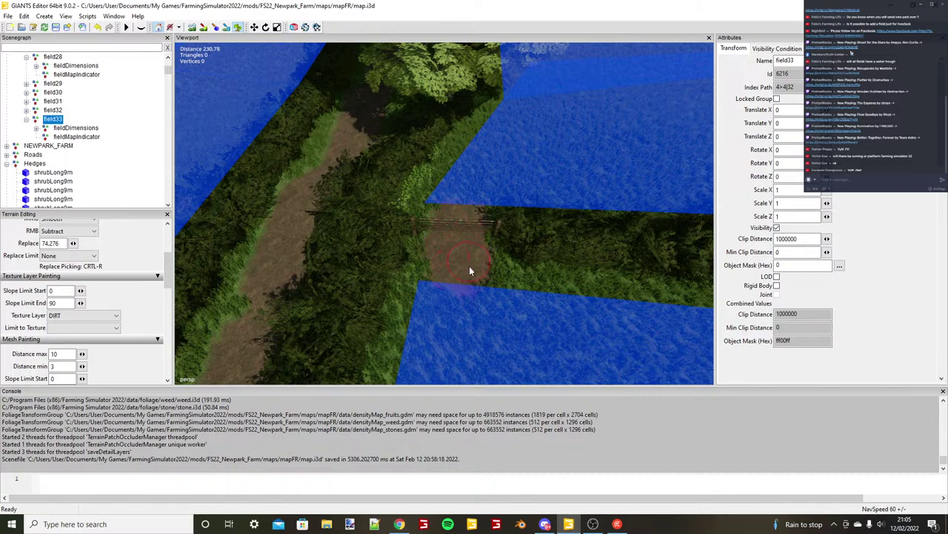
Paint a narrow grass strip down the middle of the track through the gateway beside the hedged lane.
{"action": "scroll", "coordinate": [469, 269], "scroll_direction": "up", "scroll_amount": 3}
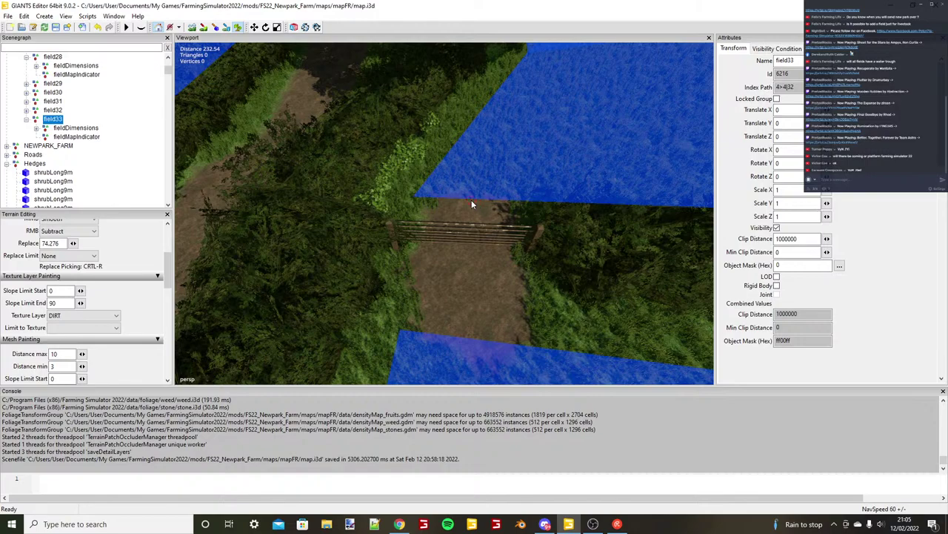
{"action": "mouse_move", "coordinate": [471, 200]}
{"action": "left_mouse_down"}
{"action": "mouse_move", "coordinate": [459, 302]}
{"action": "mouse_move", "coordinate": [482, 230]}
{"action": "left_mouse_up"}
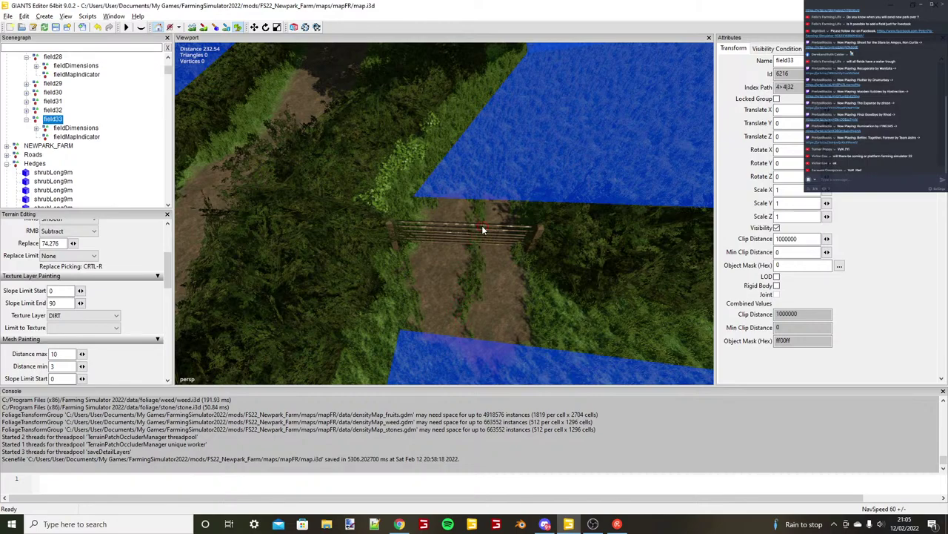
{"action": "scroll", "coordinate": [407, 251], "scroll_direction": "down", "scroll_amount": 1}
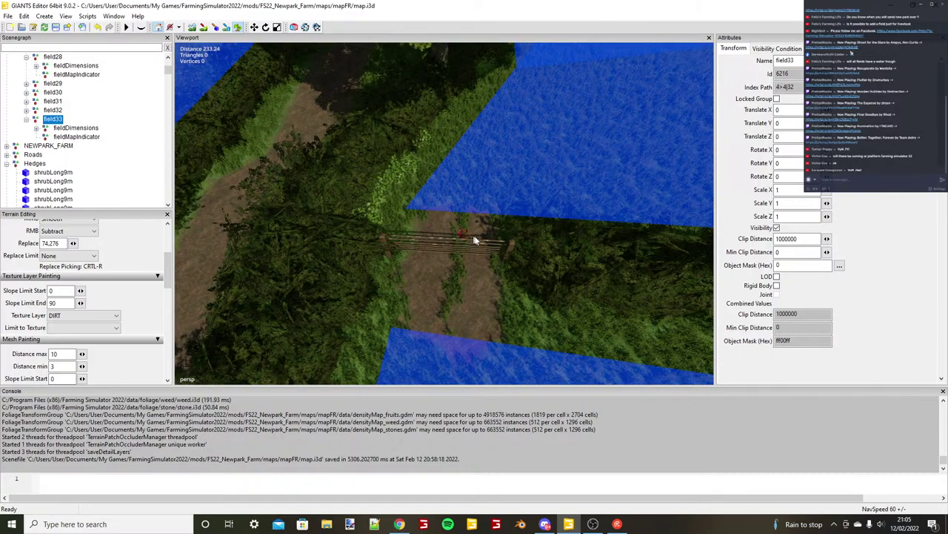
Look over the hedged fields, dirt lanes, wind turbine plots and woodland edge for remaining gateways and tracks.
{"action": "scroll", "coordinate": [475, 240], "scroll_direction": "down", "scroll_amount": 5}
{"action": "left_click_drag", "start_coordinate": [303, 358], "coordinate": [429, 284], "text": "alt"}
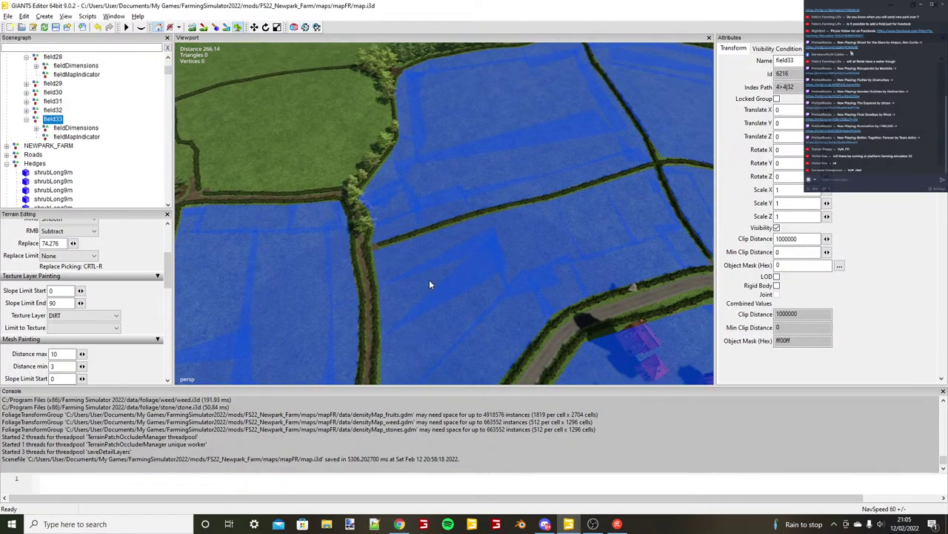
{"action": "middle_click_drag", "start_coordinate": [429, 284], "coordinate": [532, 293]}
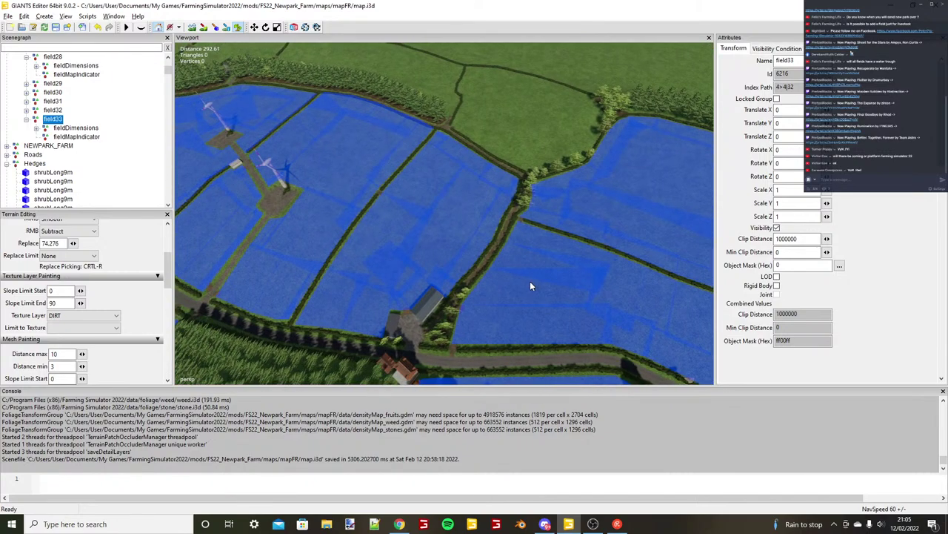
{"action": "left_click_drag", "start_coordinate": [530, 282], "coordinate": [422, 322], "text": "alt"}
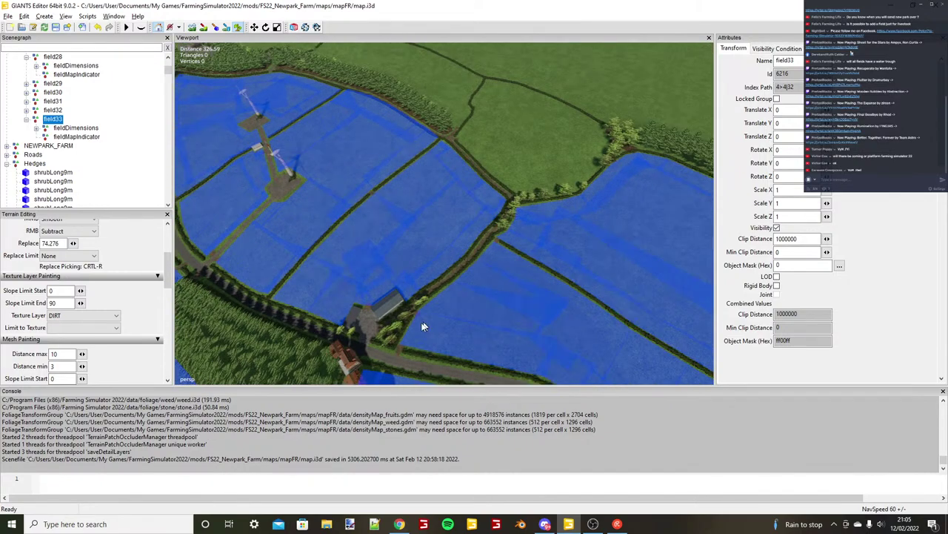
{"action": "scroll", "coordinate": [471, 195], "scroll_direction": "up", "scroll_amount": 5}
{"action": "left_click_drag", "start_coordinate": [473, 197], "coordinate": [526, 180], "text": "alt"}
{"action": "middle_click_drag", "start_coordinate": [524, 178], "coordinate": [591, 172], "text": "alt"}
{"action": "scroll", "coordinate": [592, 172], "scroll_direction": "up", "scroll_amount": 5}
{"action": "left_click_drag", "start_coordinate": [591, 171], "coordinate": [423, 296], "text": "alt"}
{"action": "scroll", "coordinate": [537, 192], "scroll_direction": "down", "scroll_amount": 5}
{"action": "scroll", "coordinate": [370, 264], "scroll_direction": "down", "scroll_amount": 4}
{"action": "scroll", "coordinate": [478, 271], "scroll_direction": "up", "scroll_amount": 3}
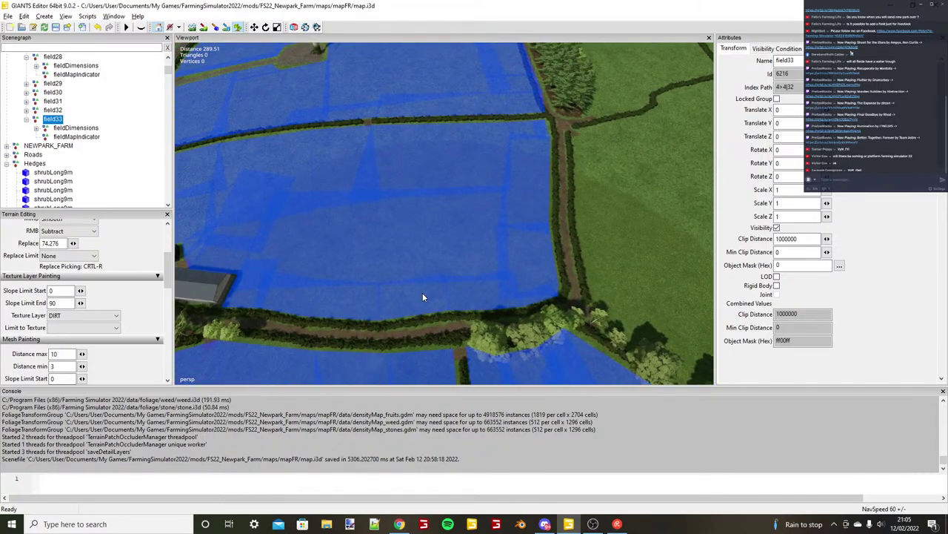
{"action": "scroll", "coordinate": [424, 297], "scroll_direction": "down", "scroll_amount": 2}
{"action": "middle_click_drag", "start_coordinate": [424, 296], "coordinate": [589, 298], "text": "alt"}
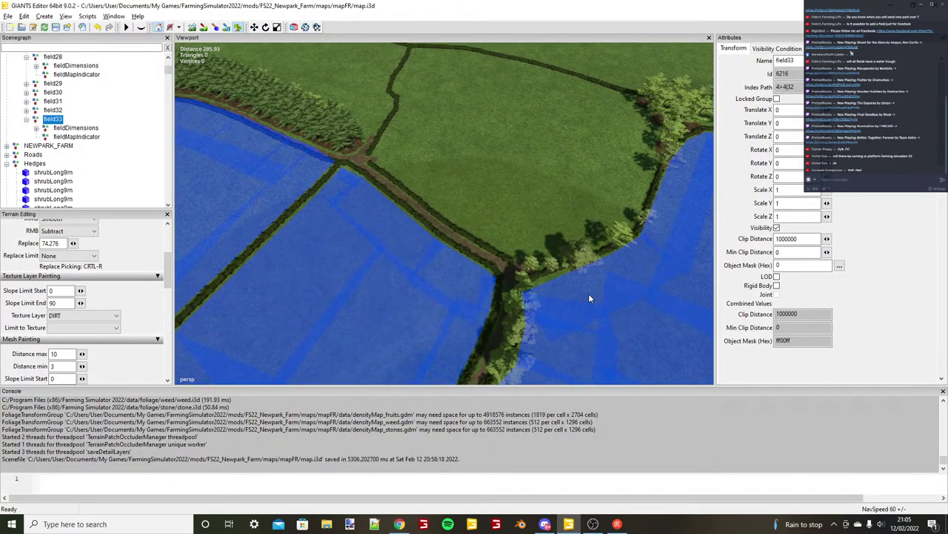
{"action": "left_click_drag", "start_coordinate": [590, 298], "coordinate": [626, 337], "text": "alt"}
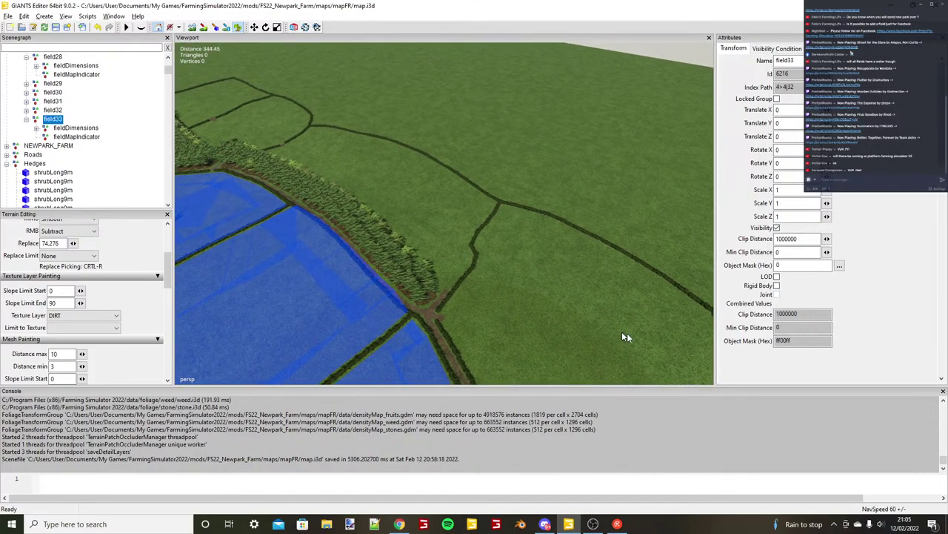
{"action": "middle_click_drag", "start_coordinate": [626, 337], "coordinate": [542, 211]}
{"action": "left_click_drag", "start_coordinate": [473, 193], "coordinate": [449, 187], "text": "alt"}
{"action": "right_click_drag", "start_coordinate": [499, 236], "coordinate": [508, 235], "text": "alt"}
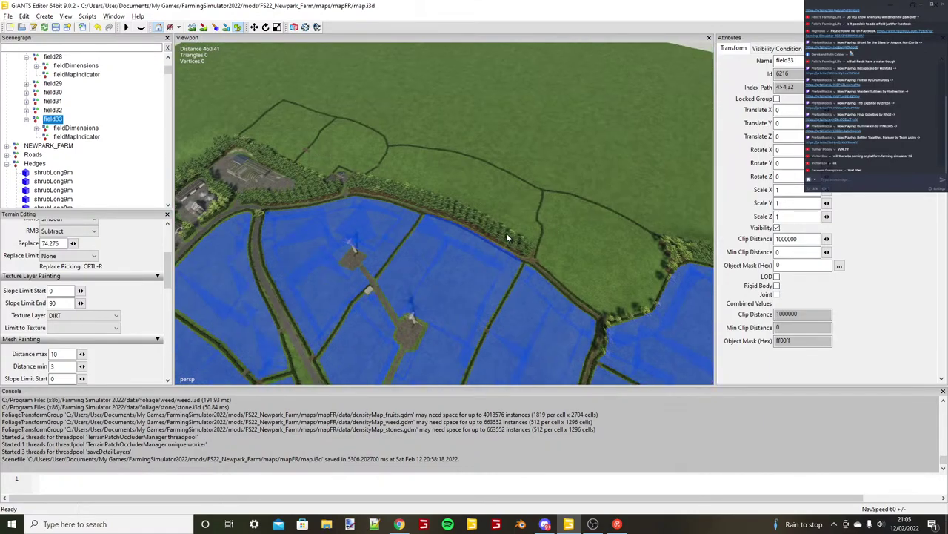
{"action": "left_click_drag", "start_coordinate": [507, 234], "coordinate": [388, 196], "text": "alt"}
{"action": "right_click_drag", "start_coordinate": [388, 196], "coordinate": [663, 186], "text": "alt"}
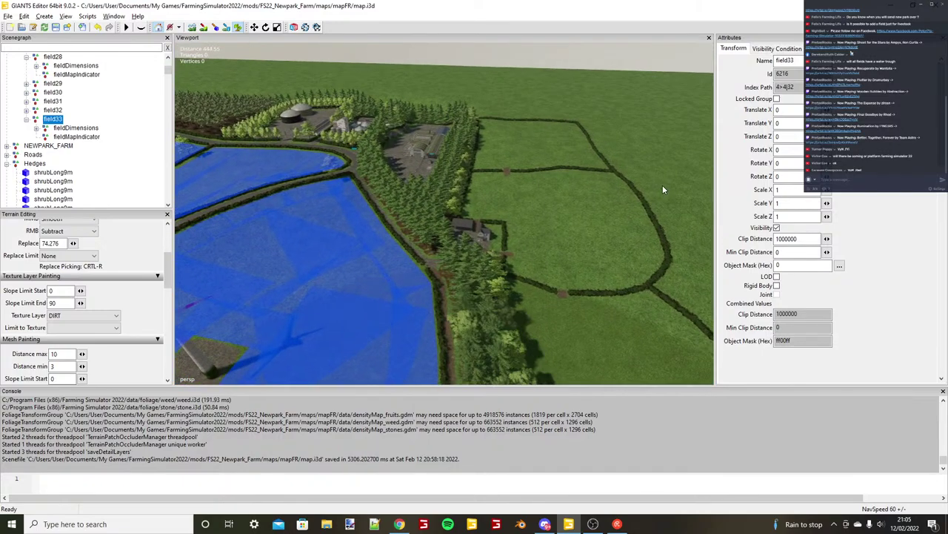
Inspect the farmhouse yard beside the conifer woodland, including the inside of its open shed.
{"action": "left_click_drag", "start_coordinate": [663, 186], "coordinate": [495, 255], "text": "alt"}
{"action": "right_click_drag", "start_coordinate": [495, 255], "coordinate": [556, 202], "text": "alt"}
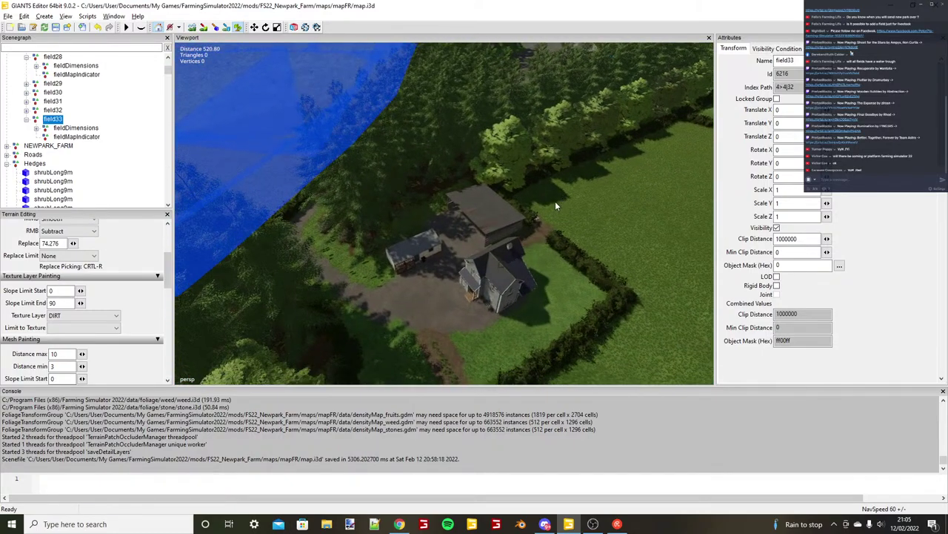
{"action": "left_click_drag", "start_coordinate": [555, 203], "coordinate": [370, 194], "text": "alt"}
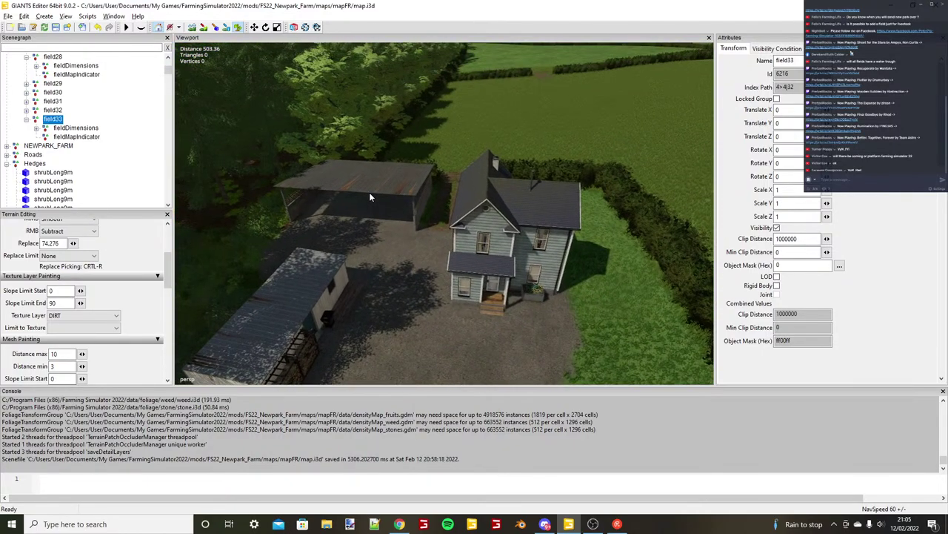
{"action": "right_click_drag", "start_coordinate": [370, 193], "coordinate": [375, 148], "text": "alt"}
{"action": "left_click_drag", "start_coordinate": [375, 148], "coordinate": [409, 161], "text": "alt"}
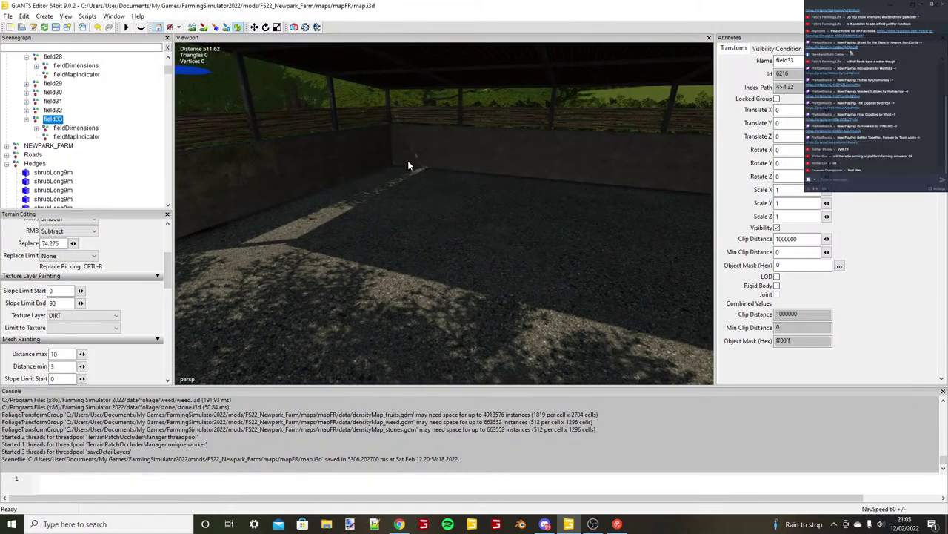
{"action": "middle_click_drag", "start_coordinate": [409, 160], "coordinate": [419, 265]}
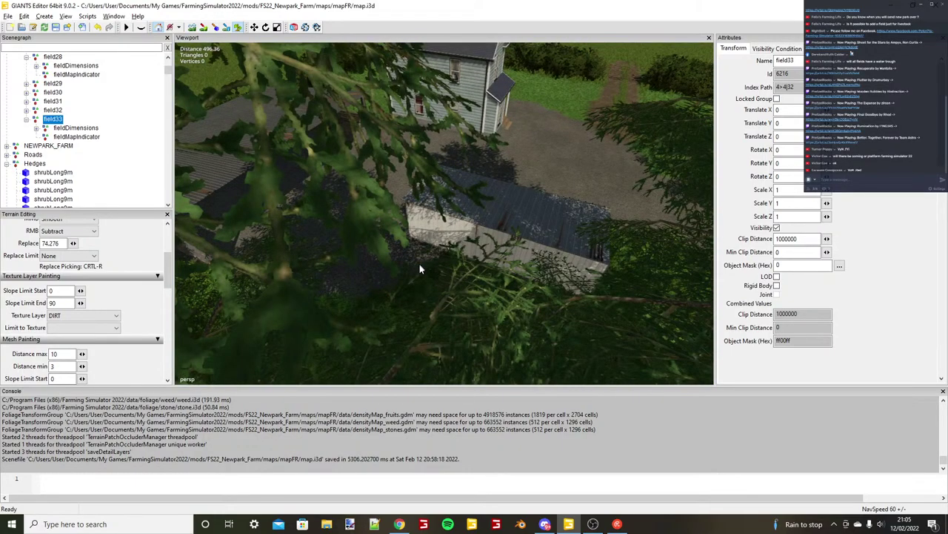
{"action": "right_click_drag", "start_coordinate": [419, 263], "coordinate": [338, 312], "text": "alt"}
{"action": "left_click_drag", "start_coordinate": [338, 313], "coordinate": [358, 284], "text": "alt"}
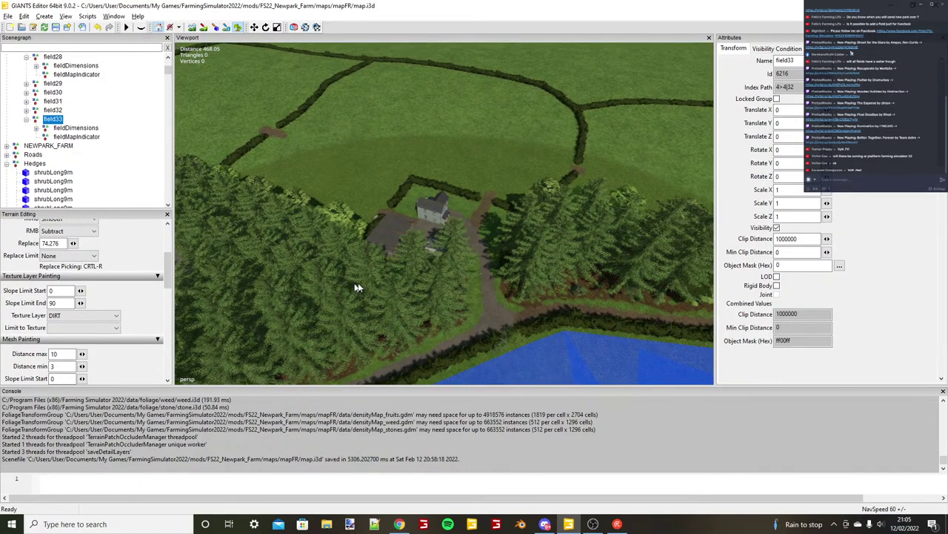
Examine the field area overlapping the hedge along the conifer woodland track, down to the corner by the track junction.
{"action": "middle_click_drag", "start_coordinate": [358, 284], "coordinate": [409, 234], "text": "alt"}
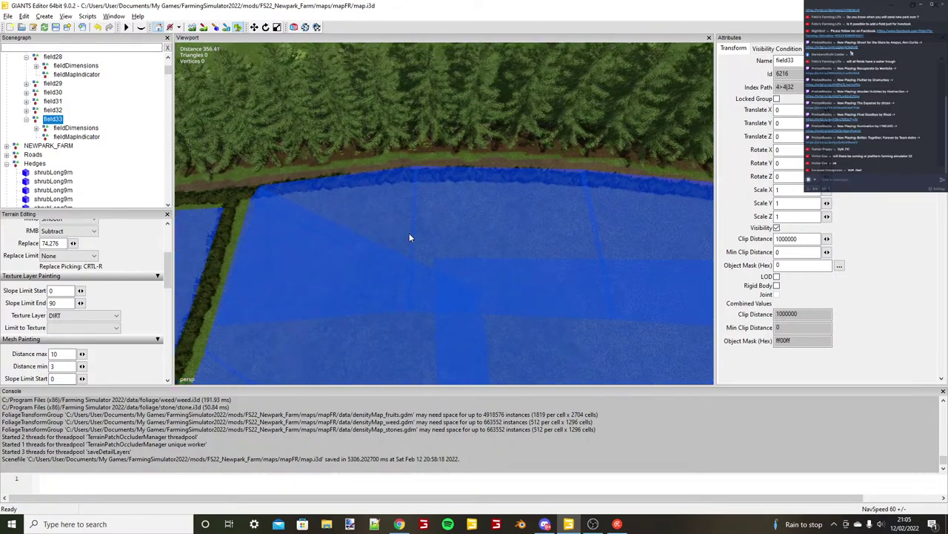
{"action": "right_click_drag", "start_coordinate": [409, 233], "coordinate": [513, 149], "text": "alt"}
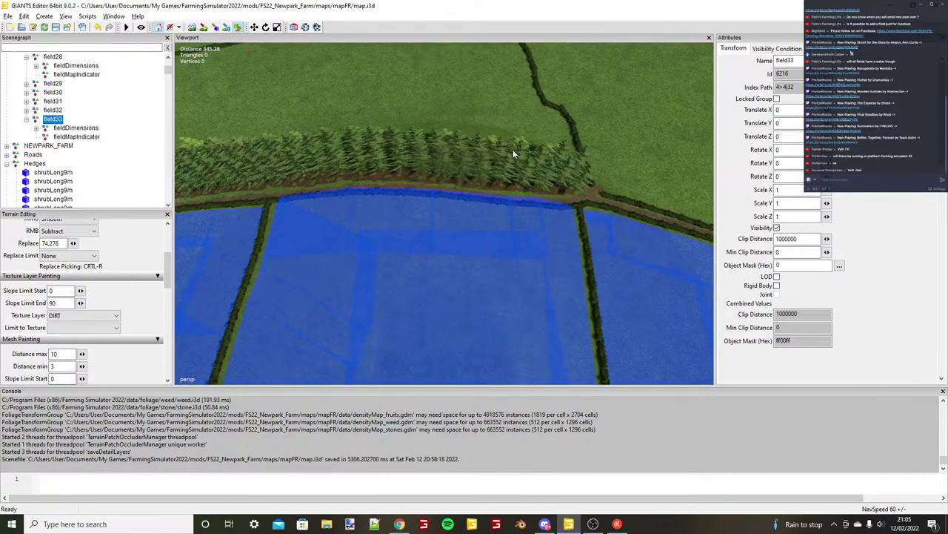
{"action": "left_click_drag", "start_coordinate": [513, 150], "coordinate": [476, 200], "text": "alt"}
{"action": "right_click_drag", "start_coordinate": [476, 200], "coordinate": [539, 222], "text": "alt"}
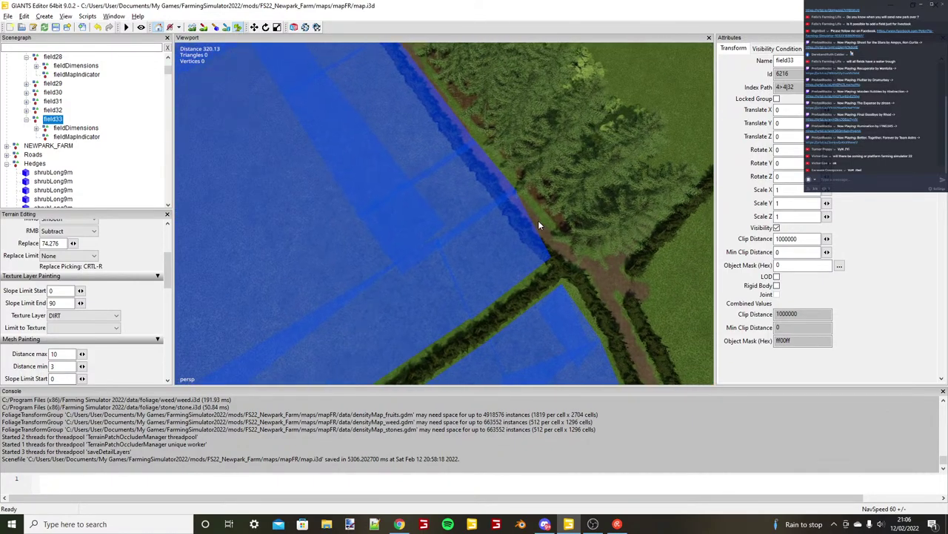
{"action": "left_click_drag", "start_coordinate": [539, 222], "coordinate": [529, 180], "text": "alt"}
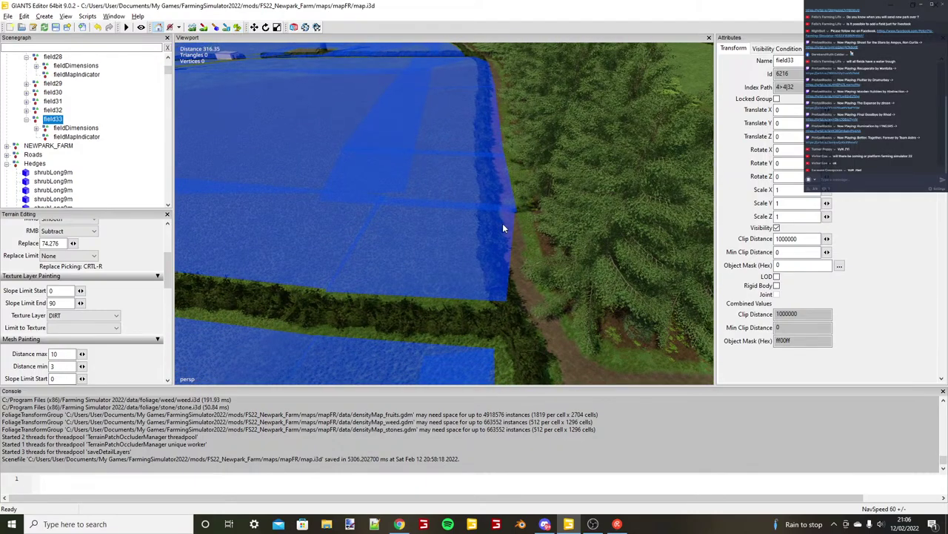
{"action": "left_click_drag", "start_coordinate": [502, 223], "coordinate": [503, 214], "text": "alt"}
{"action": "middle_click_drag", "start_coordinate": [503, 218], "coordinate": [519, 223]}
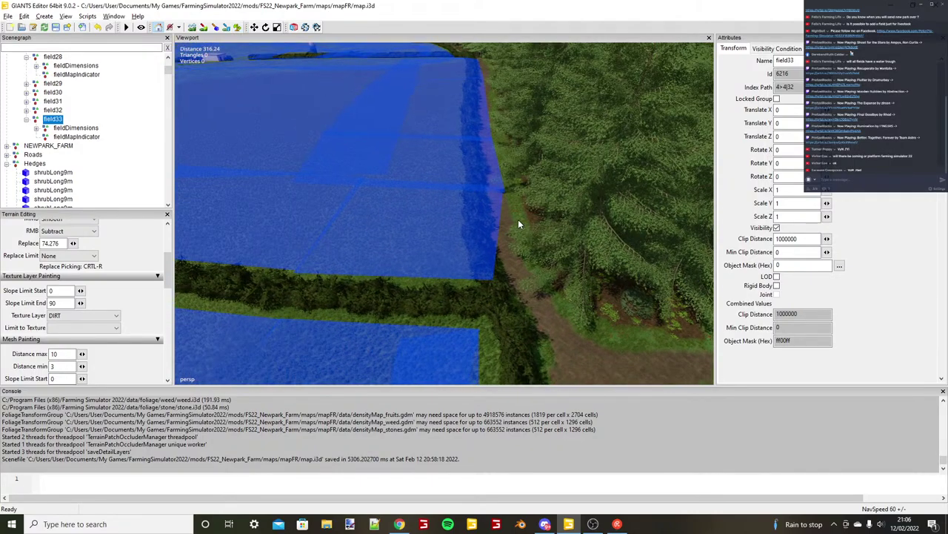
{"action": "left_click_drag", "start_coordinate": [519, 221], "coordinate": [511, 236], "text": "alt"}
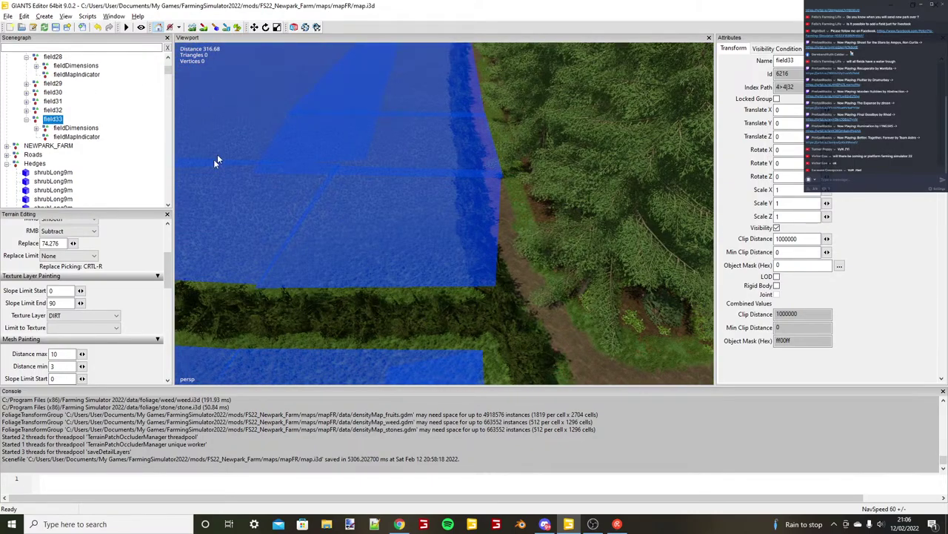
Expand field02 in the fields group and select its fieldMapIndicator to locate the field on the map.
{"action": "right_click_drag", "start_coordinate": [217, 154], "coordinate": [205, 170], "text": "alt"}
{"action": "right_click_drag", "start_coordinate": [581, 216], "coordinate": [383, 223], "text": "alt"}
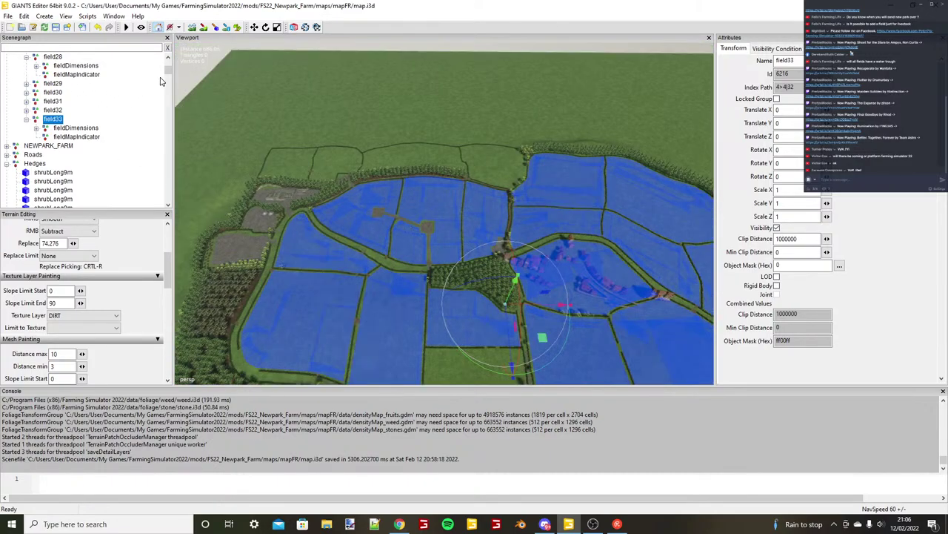
{"action": "left_click_drag", "start_coordinate": [168, 70], "coordinate": [166, 55]}
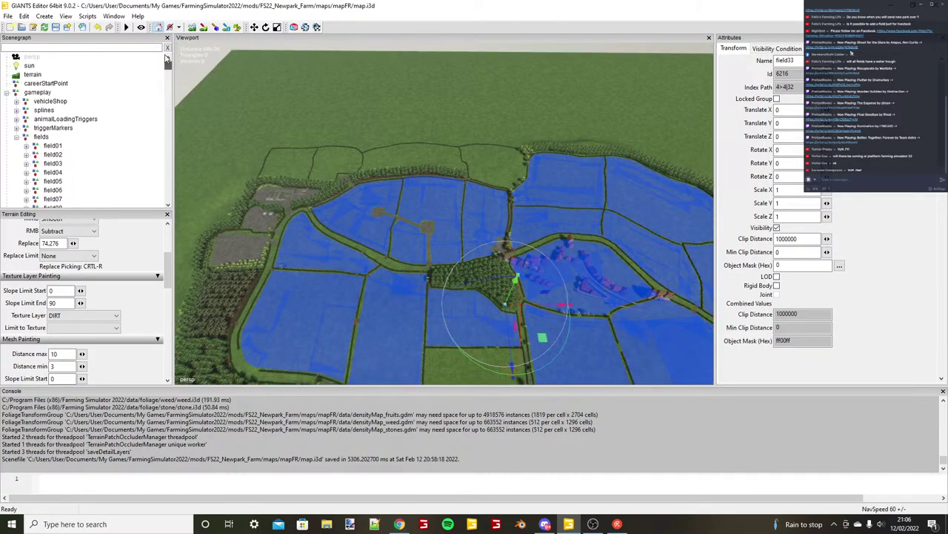
{"action": "double_click", "coordinate": [52, 154]}
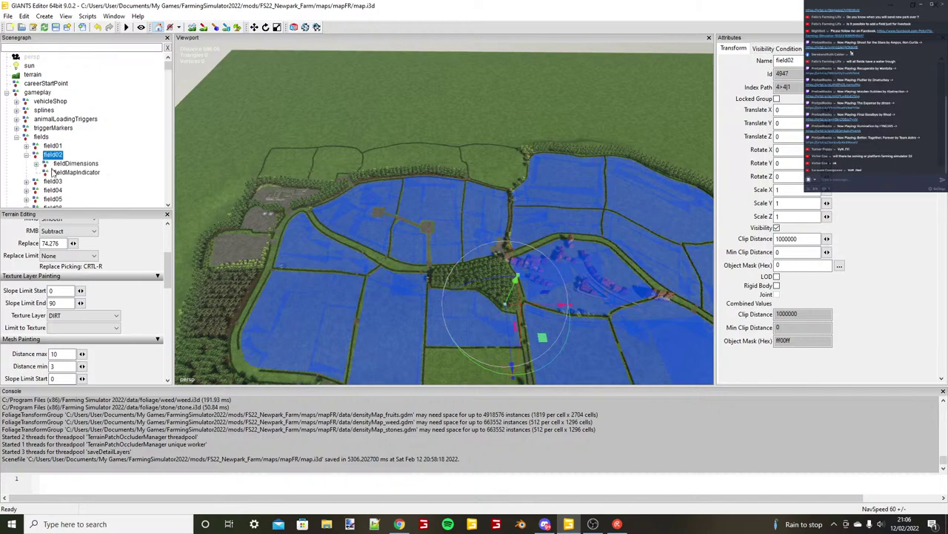
{"action": "left_click", "coordinate": [55, 173]}
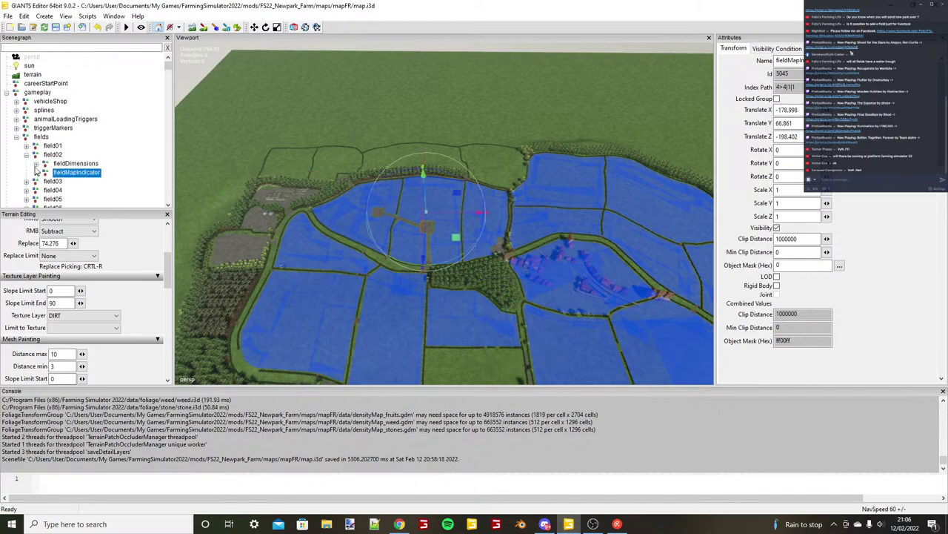
Expand field02's fieldDimensions and select the corner01_1 at the hedge junction beside the conifer woodland track.
{"action": "left_click", "coordinate": [36, 165]}
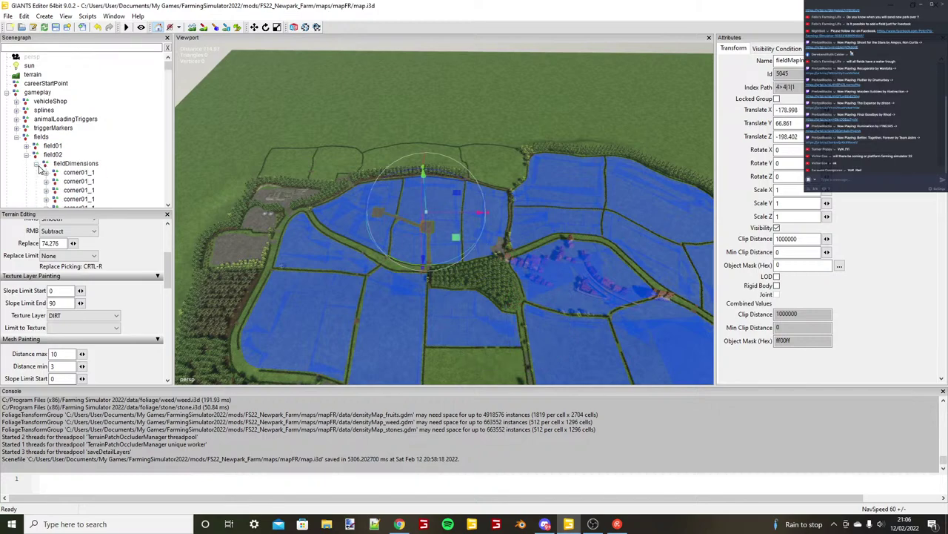
{"action": "left_click", "coordinate": [76, 175]}
{"action": "left_click_drag", "start_coordinate": [444, 219], "coordinate": [441, 174], "text": "alt"}
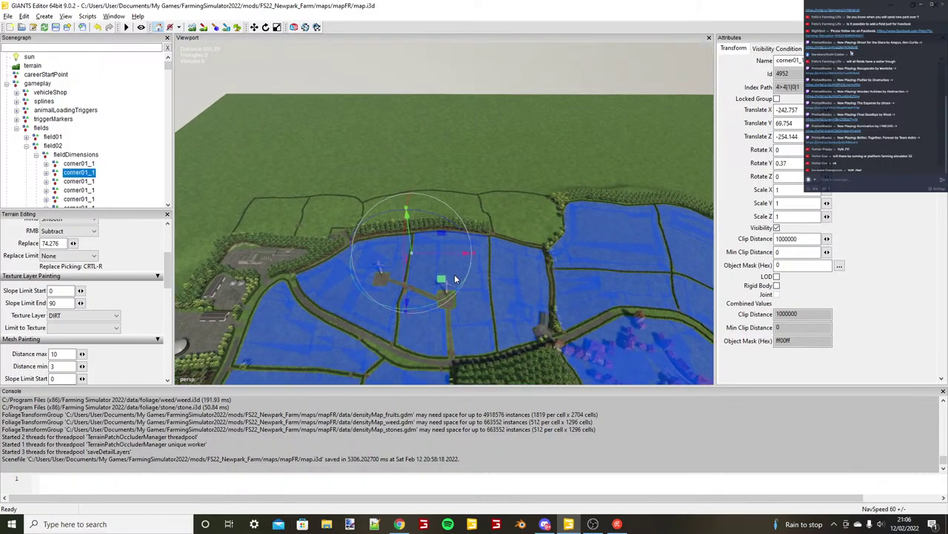
{"action": "scroll", "coordinate": [456, 280], "scroll_direction": "up", "scroll_amount": 6}
{"action": "mouse_move", "coordinate": [456, 279]}
{"action": "left_mouse_down", "text": "alt"}
{"action": "mouse_move", "coordinate": [539, 254]}
{"action": "mouse_move", "coordinate": [464, 296]}
{"action": "left_mouse_up", "text": "alt"}
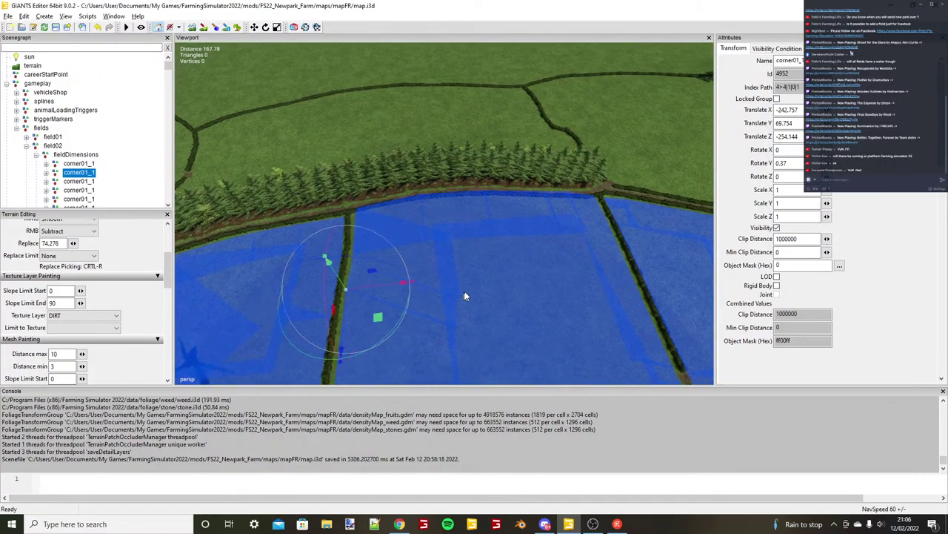
{"action": "scroll", "coordinate": [465, 296], "scroll_direction": "up", "scroll_amount": 3}
{"action": "left_click", "coordinate": [73, 165]}
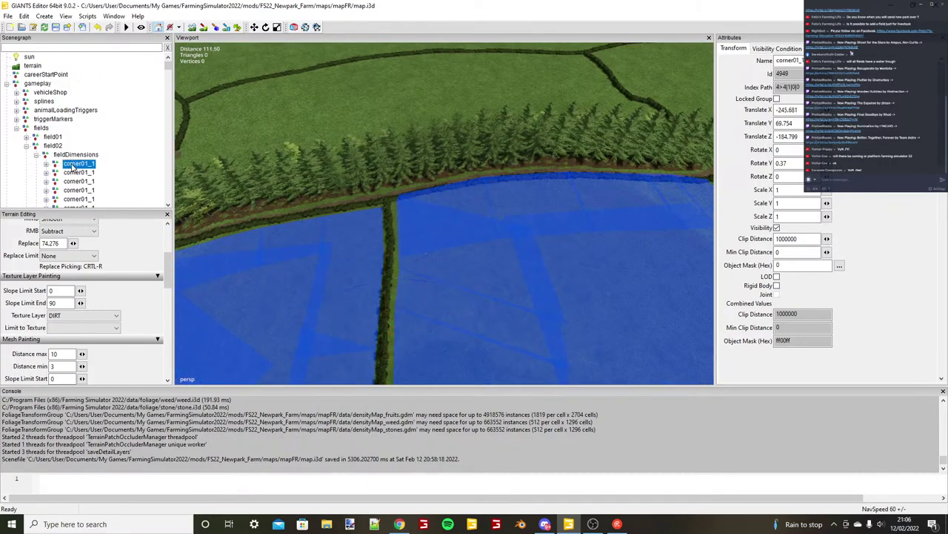
{"action": "left_click", "coordinate": [79, 173]}
{"action": "left_click", "coordinate": [84, 183]}
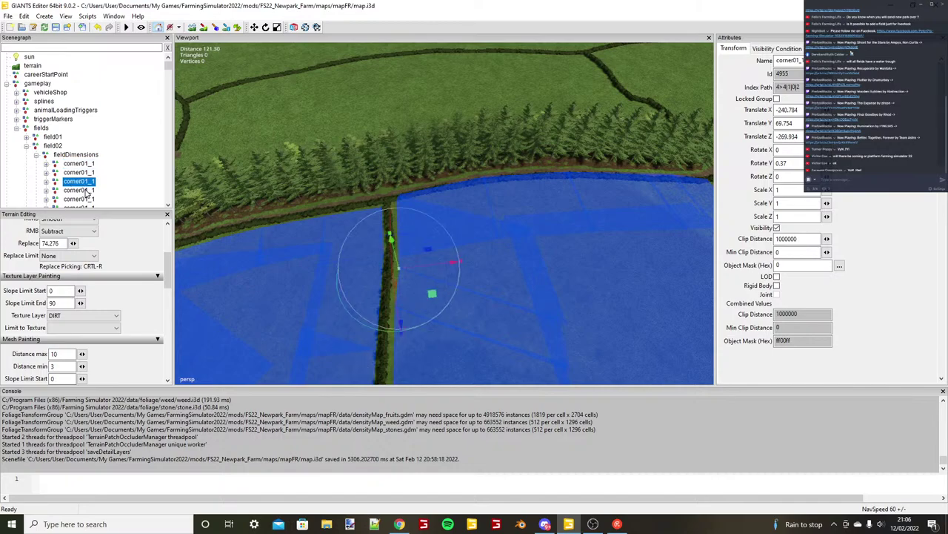
{"action": "left_click", "coordinate": [83, 191]}
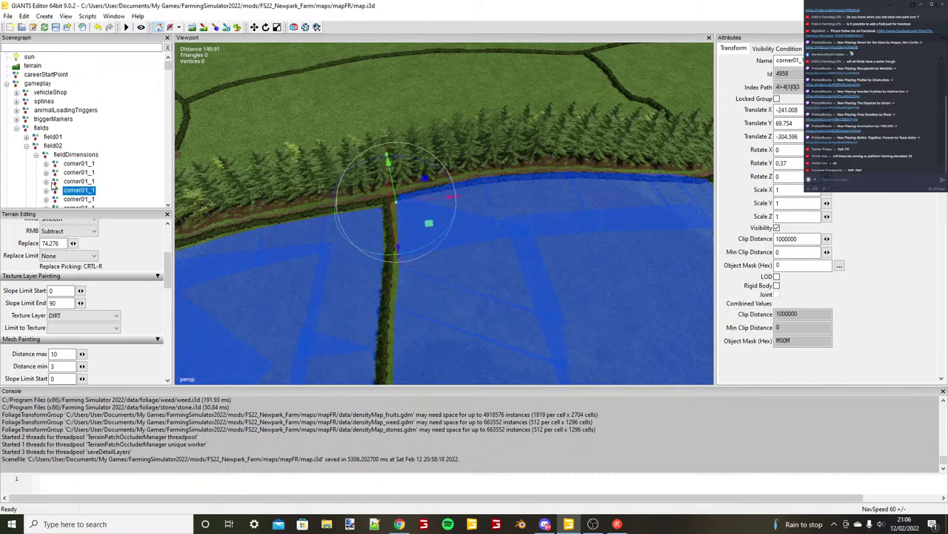
Inspect that corner's corner01_2 child, and delete the parent corner01_1 area at the woodland hedge junction.
{"action": "scroll", "coordinate": [415, 261], "scroll_direction": "up", "scroll_amount": 3}
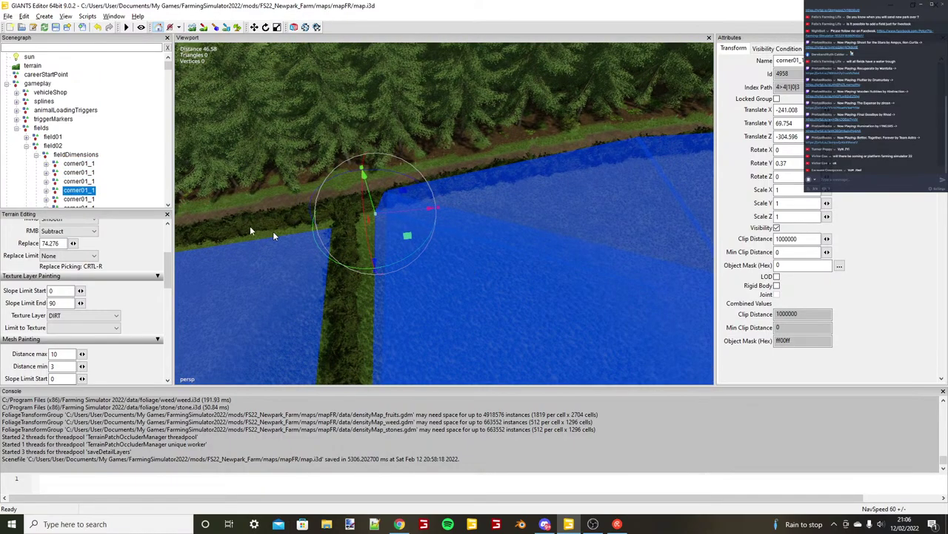
{"action": "left_click", "coordinate": [44, 192]}
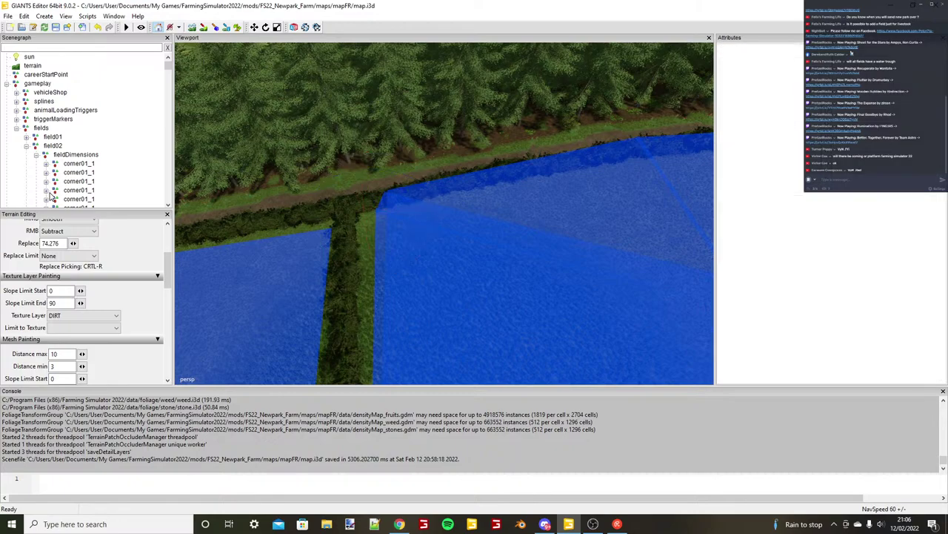
{"action": "left_click", "coordinate": [46, 191]}
{"action": "scroll", "coordinate": [100, 175], "scroll_direction": "down", "scroll_amount": 1}
{"action": "left_click", "coordinate": [99, 174]}
{"action": "left_click_drag", "start_coordinate": [384, 221], "coordinate": [446, 230], "text": "alt"}
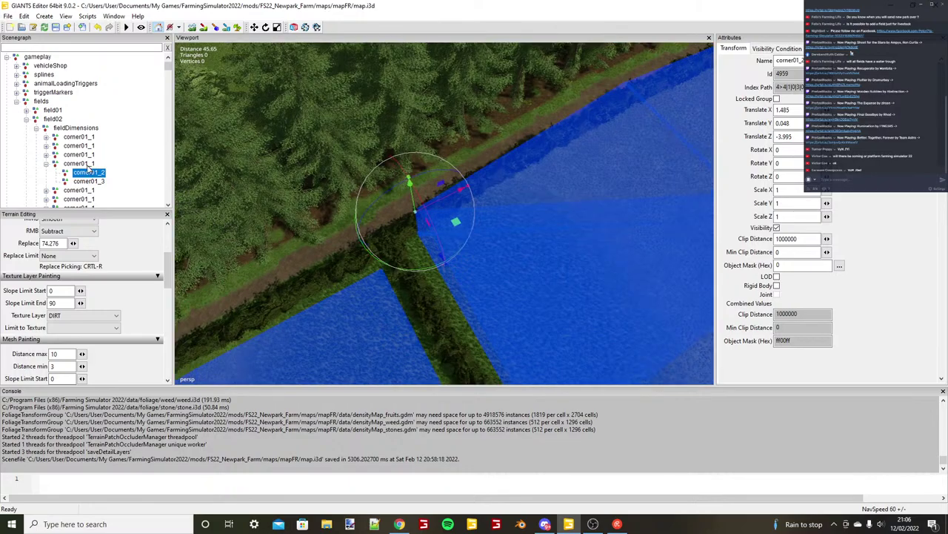
{"action": "left_click", "coordinate": [88, 164]}
{"action": "scroll", "coordinate": [506, 223], "scroll_direction": "down", "scroll_amount": 2}
{"action": "key", "text": "Delete"}
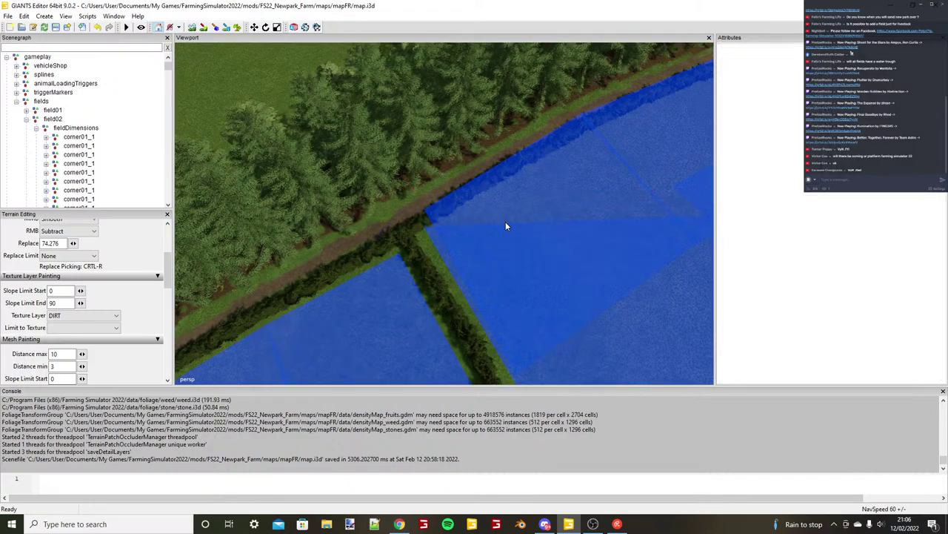
Delete the corner01_1 area covering the middle stretch of the hedge along the conifer woodland track.
{"action": "left_click_drag", "start_coordinate": [505, 223], "coordinate": [452, 221], "text": "alt"}
{"action": "left_click", "coordinate": [87, 175]}
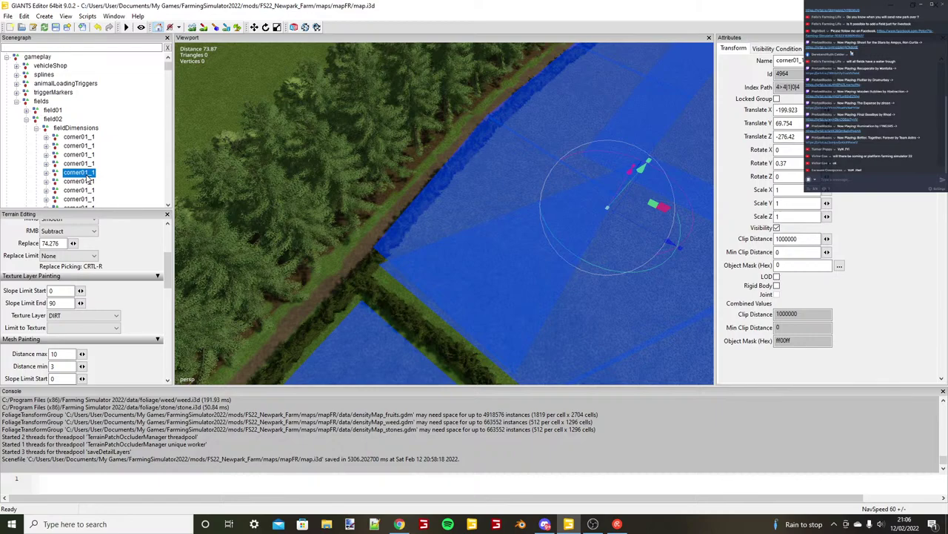
{"action": "key", "text": "Delete"}
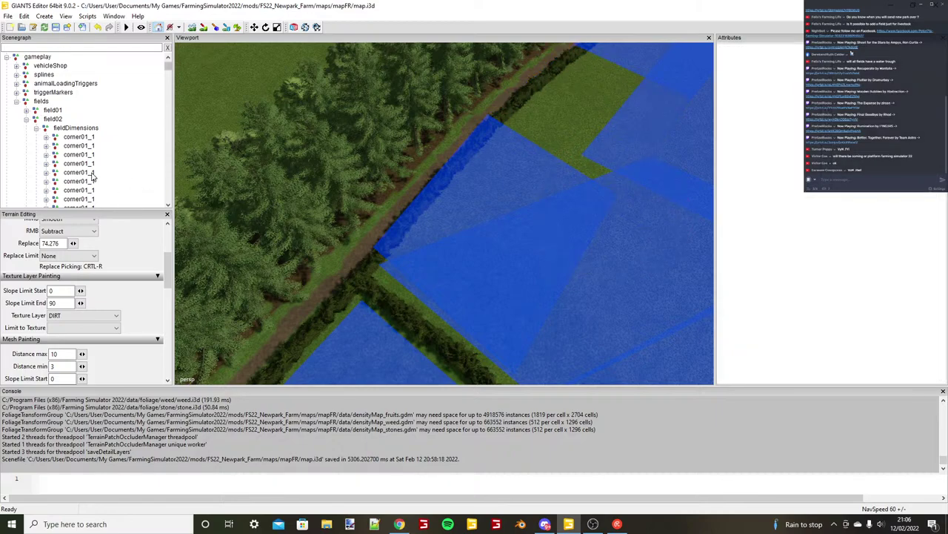
Find and delete the corner01_1 area overlapping the woodland hedge between the hedge junction and the cleared middle stretch.
{"action": "left_click", "coordinate": [80, 137]}
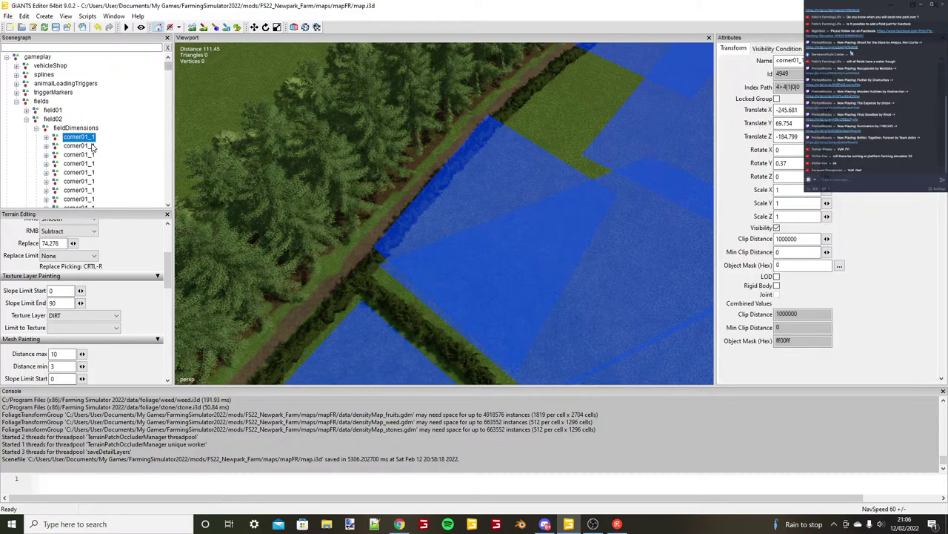
{"action": "left_click", "coordinate": [92, 145]}
{"action": "scroll", "coordinate": [380, 255], "scroll_direction": "down", "scroll_amount": 3}
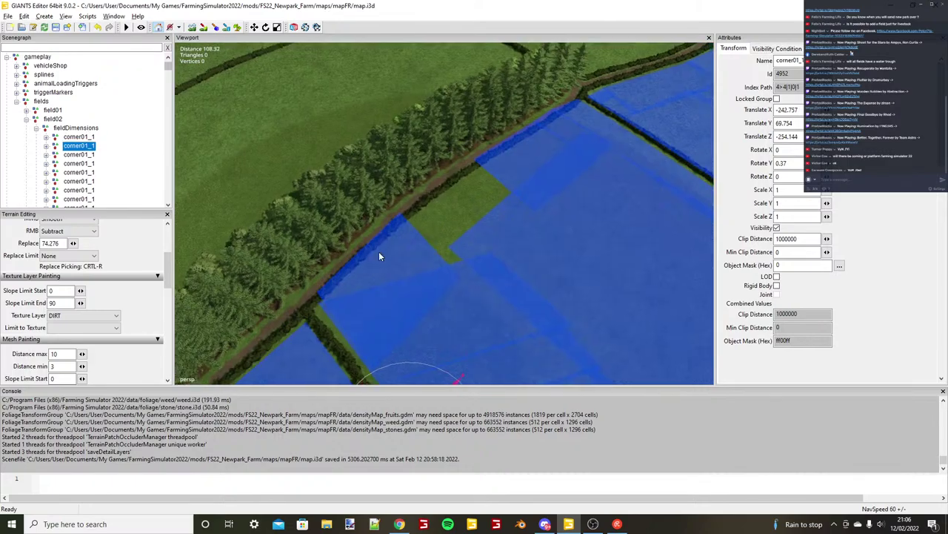
{"action": "left_click", "coordinate": [86, 157]}
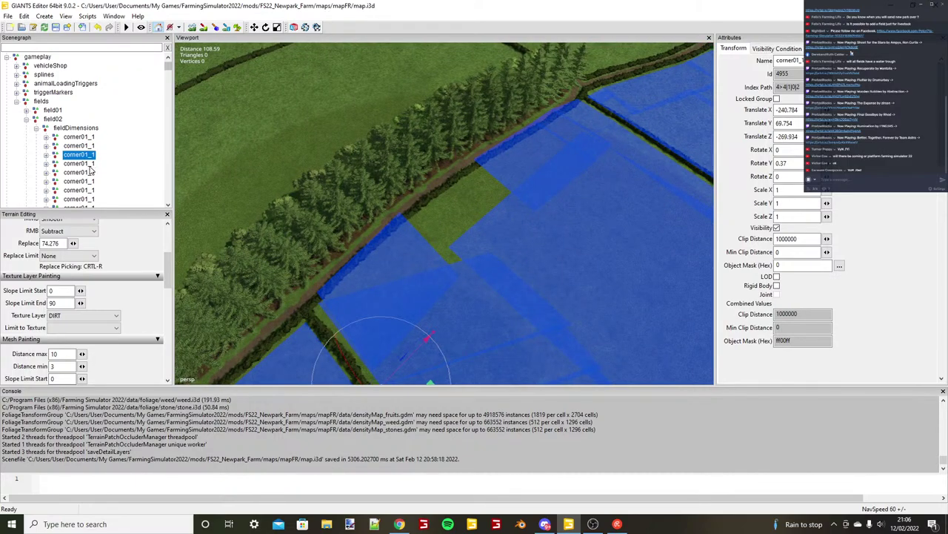
{"action": "left_click", "coordinate": [90, 166]}
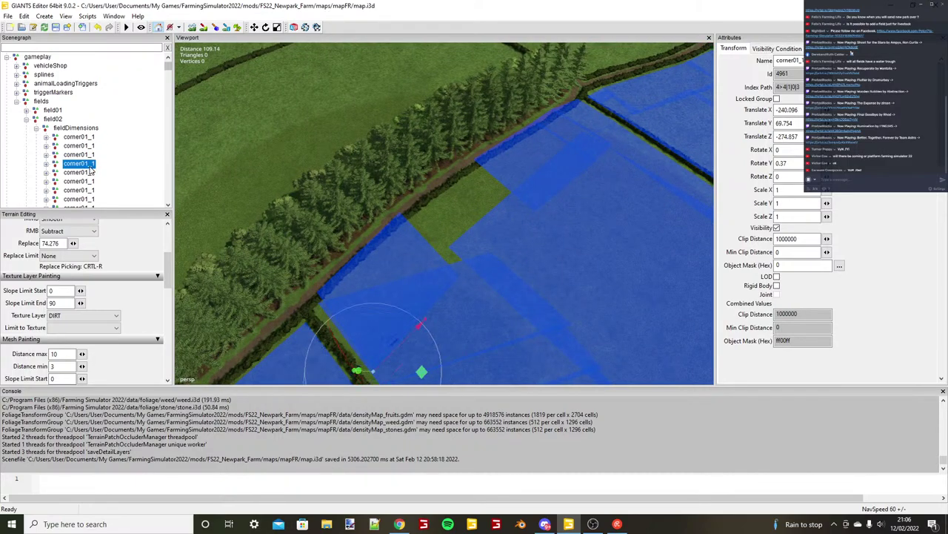
{"action": "key", "text": "Delete"}
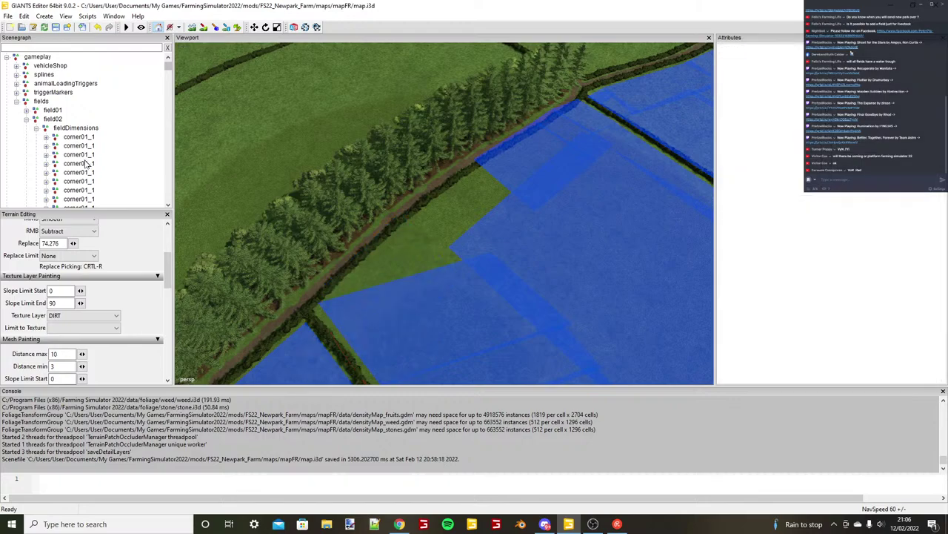
Delete two more corner01_1 areas of field02 overlapping the woodland hedge towards the field's far corner.
{"action": "left_click", "coordinate": [83, 163]}
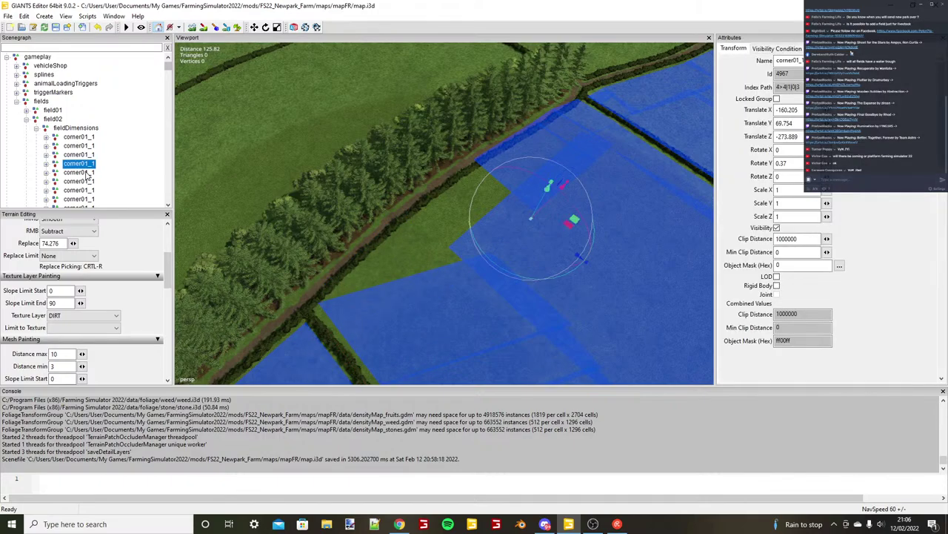
{"action": "key", "text": "Escape"}
{"action": "left_click", "coordinate": [83, 171]}
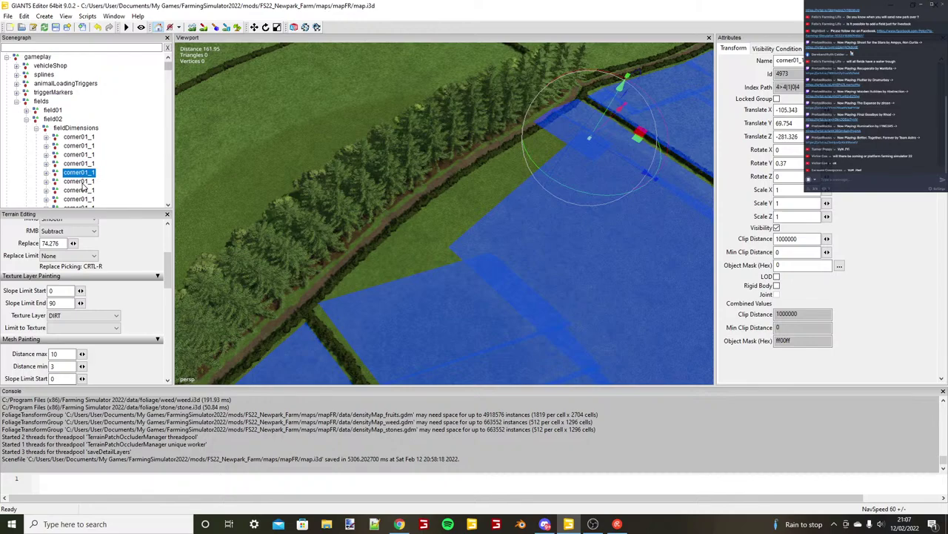
{"action": "key", "text": "Escape"}
Check the remaining corner01_1 entries in field02's fieldDimensions, down to the last one, for areas along the woodland hedge.
{"action": "left_click", "coordinate": [83, 183]}
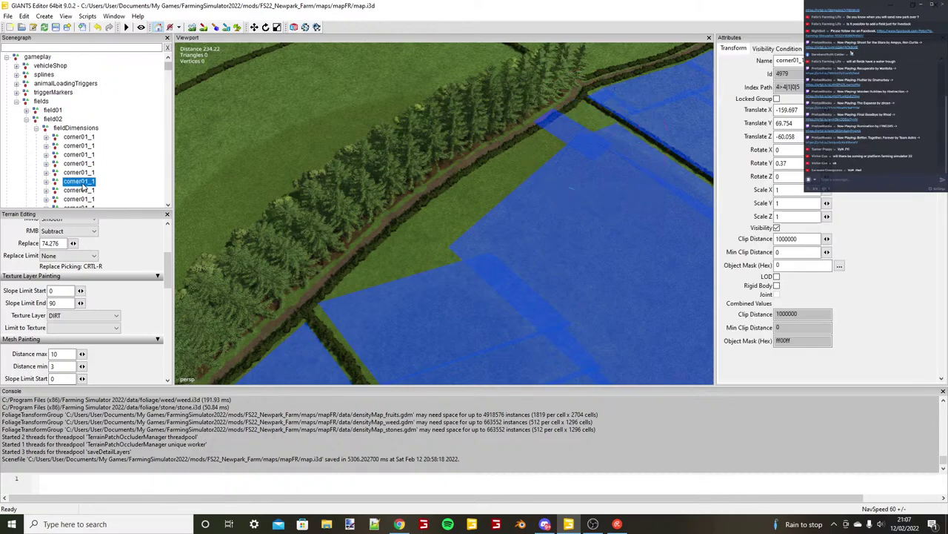
{"action": "left_click", "coordinate": [85, 190]}
{"action": "left_click", "coordinate": [89, 201]}
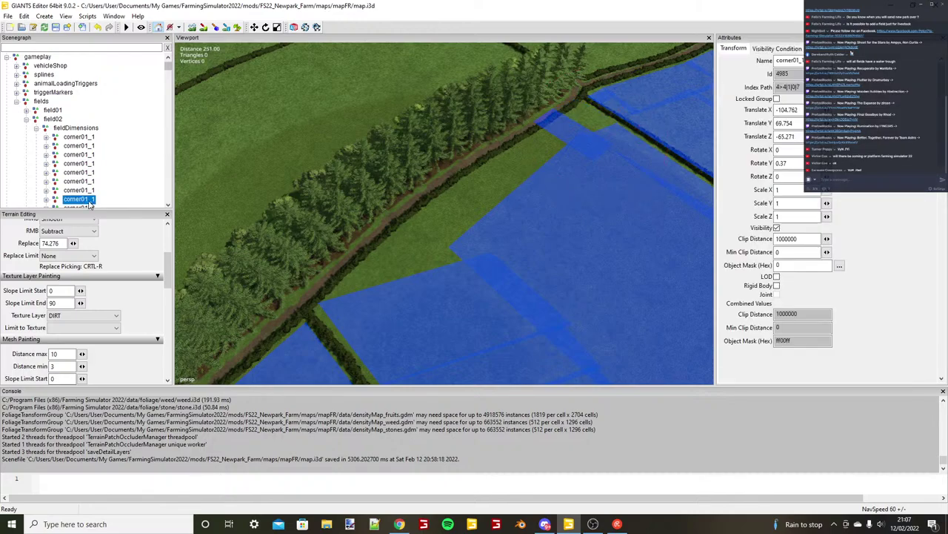
{"action": "left_click", "coordinate": [90, 205]}
{"action": "left_click", "coordinate": [91, 201]}
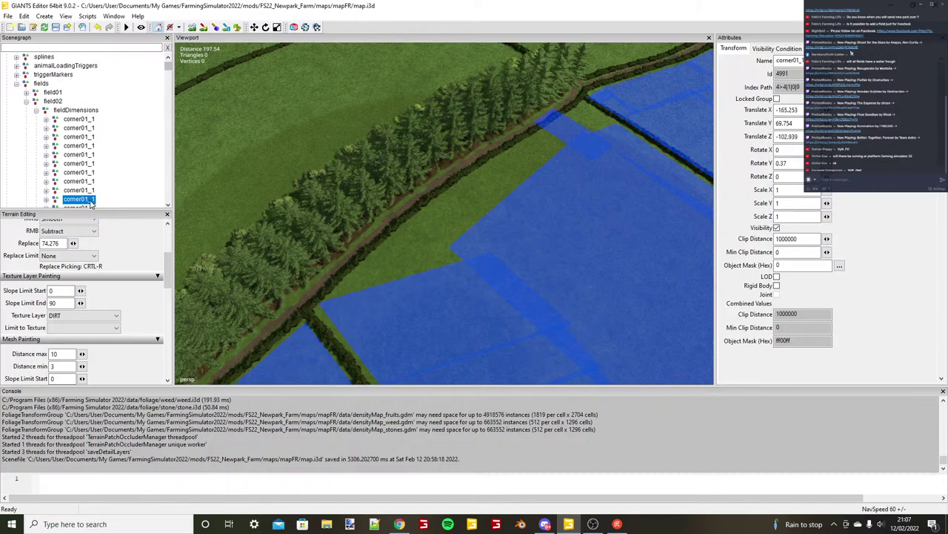
{"action": "left_click", "coordinate": [90, 206]}
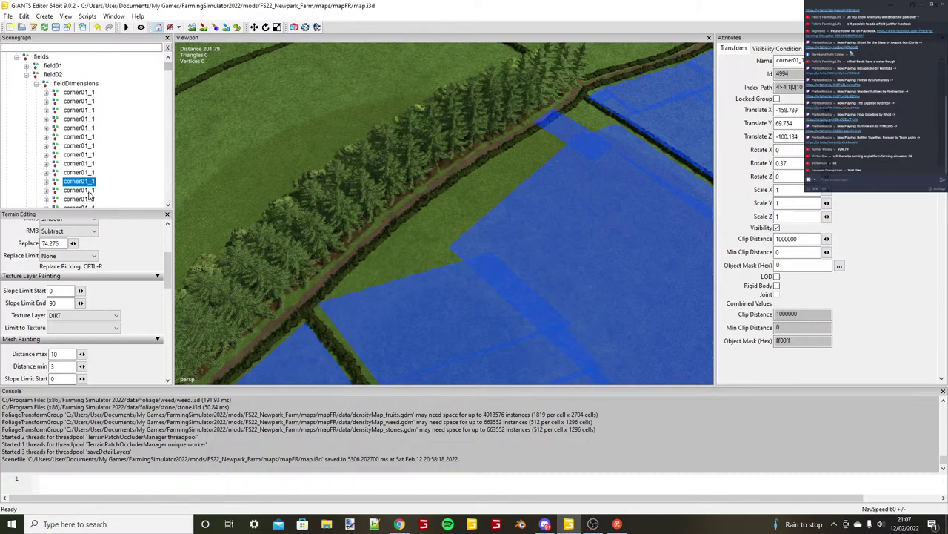
{"action": "left_click", "coordinate": [89, 191]}
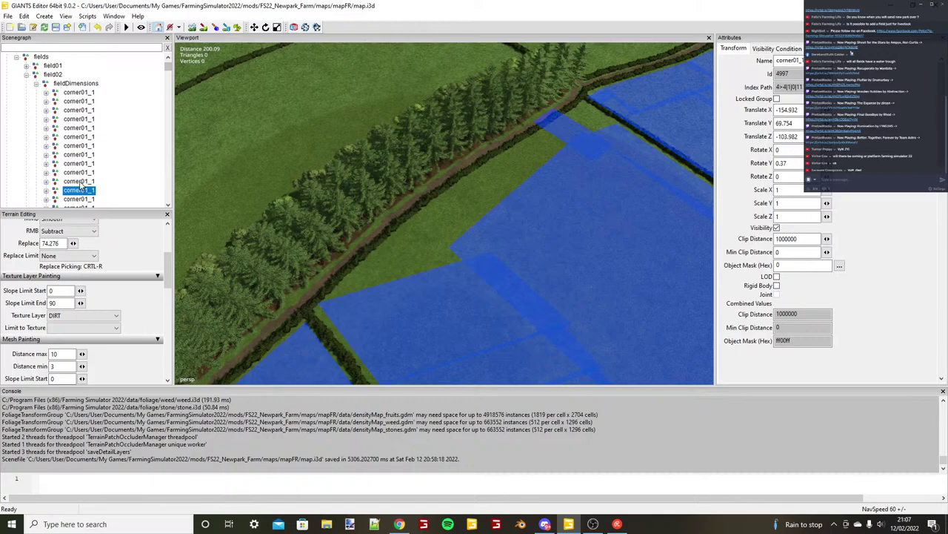
{"action": "scroll", "coordinate": [89, 193], "scroll_direction": "down", "scroll_amount": 1}
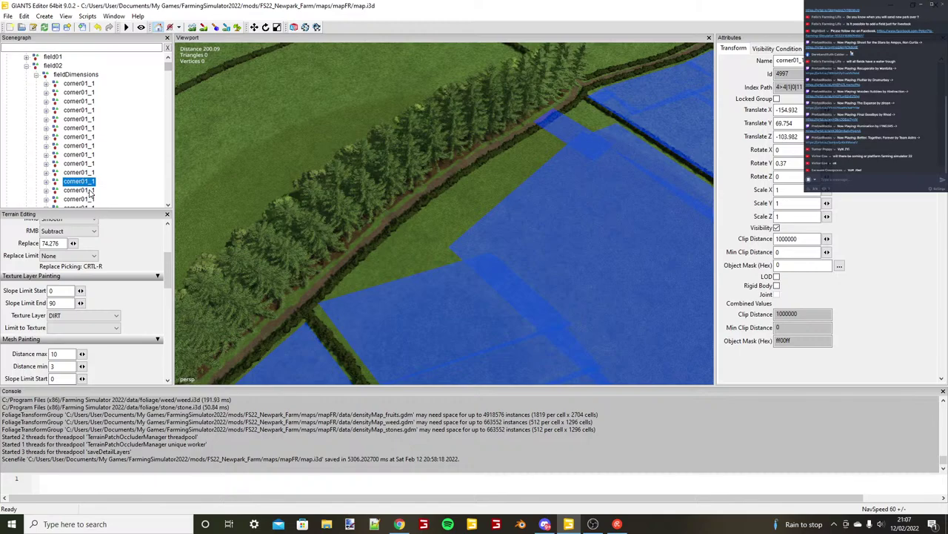
{"action": "key", "text": "Down"}
{"action": "key", "text": "Down"}
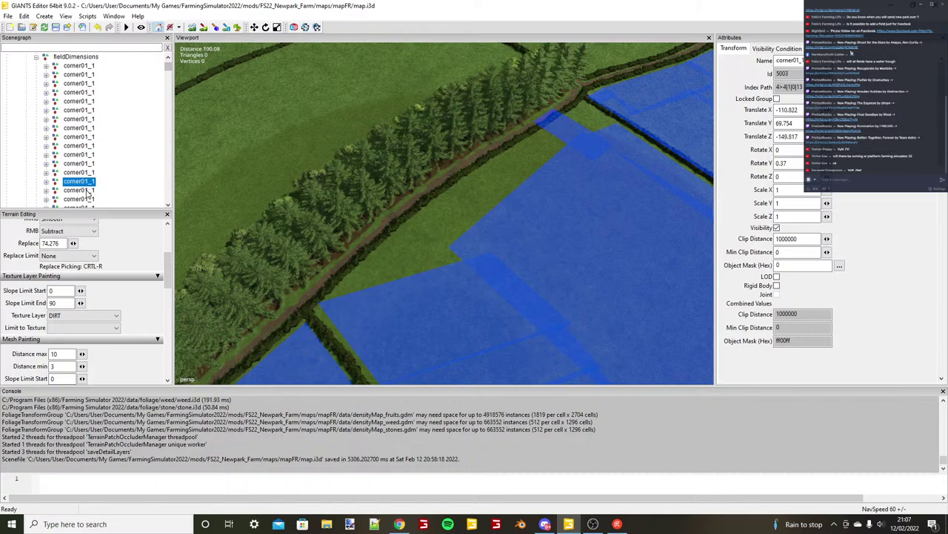
{"action": "key", "text": "Down"}
{"action": "key", "text": "Down"}
{"action": "key", "text": "Down"}
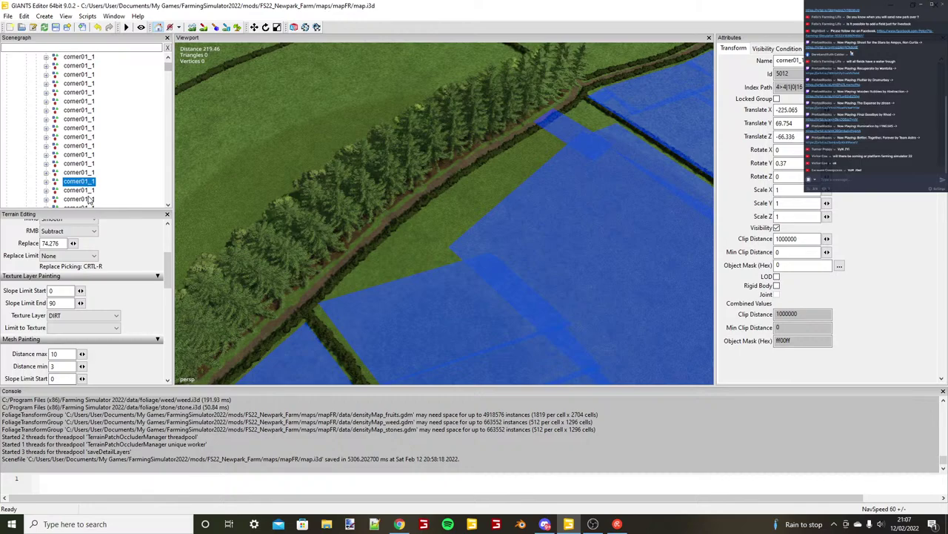
{"action": "left_click", "coordinate": [90, 199]}
{"action": "scroll", "coordinate": [90, 199], "scroll_direction": "down", "scroll_amount": 2}
{"action": "key", "text": "Down"}
{"action": "left_click", "coordinate": [90, 198]}
{"action": "left_click", "coordinate": [89, 199]}
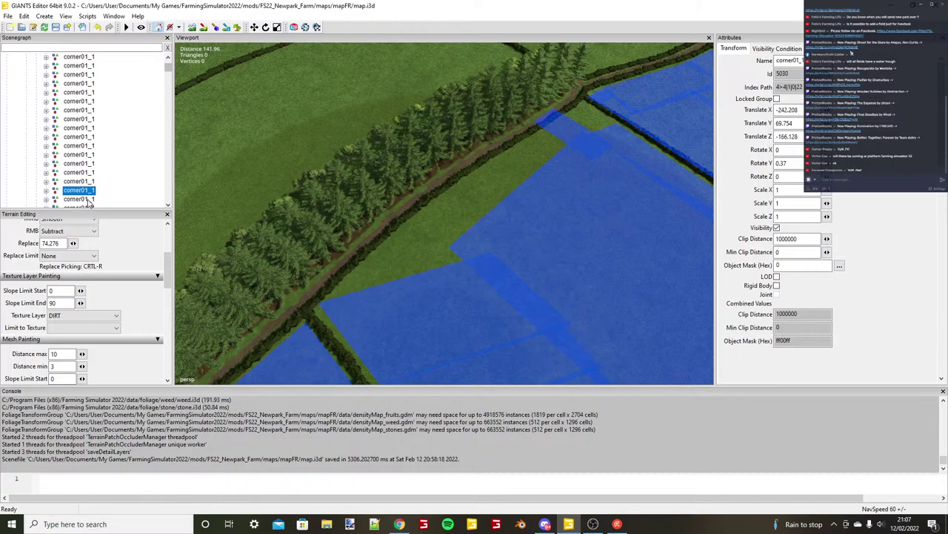
{"action": "left_click", "coordinate": [89, 199]}
{"action": "scroll", "coordinate": [89, 199], "scroll_direction": "down", "scroll_amount": 1}
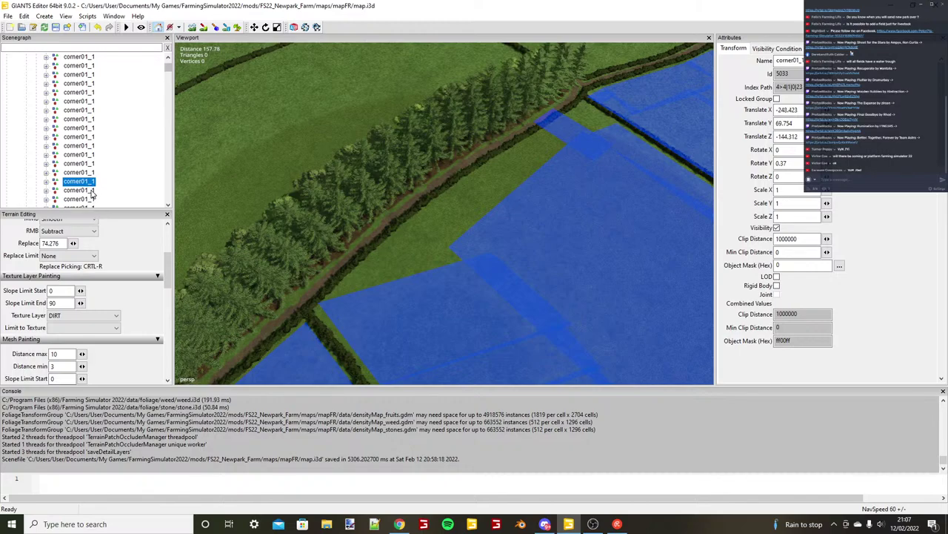
{"action": "scroll", "coordinate": [93, 194], "scroll_direction": "down", "scroll_amount": 1}
{"action": "left_click", "coordinate": [88, 190]}
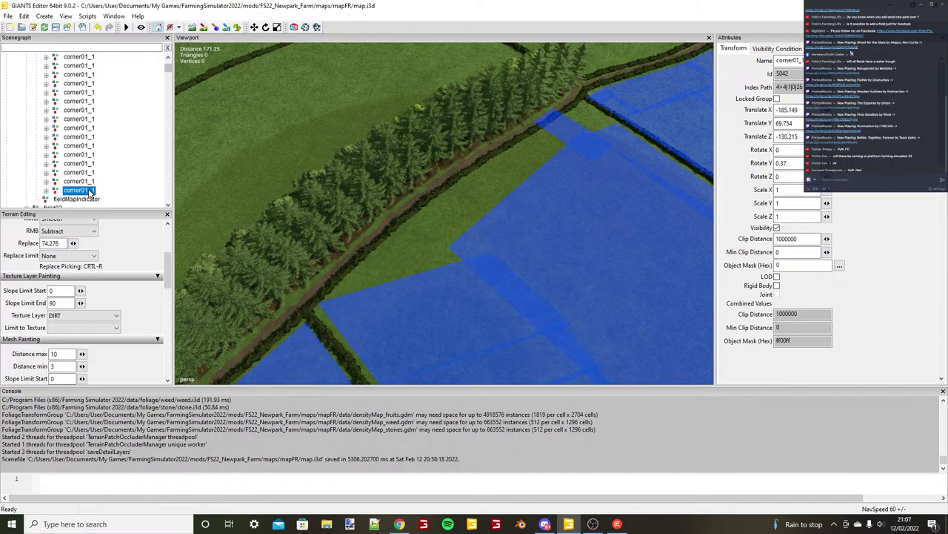
{"action": "scroll", "coordinate": [92, 163], "scroll_direction": "up", "scroll_amount": 10}
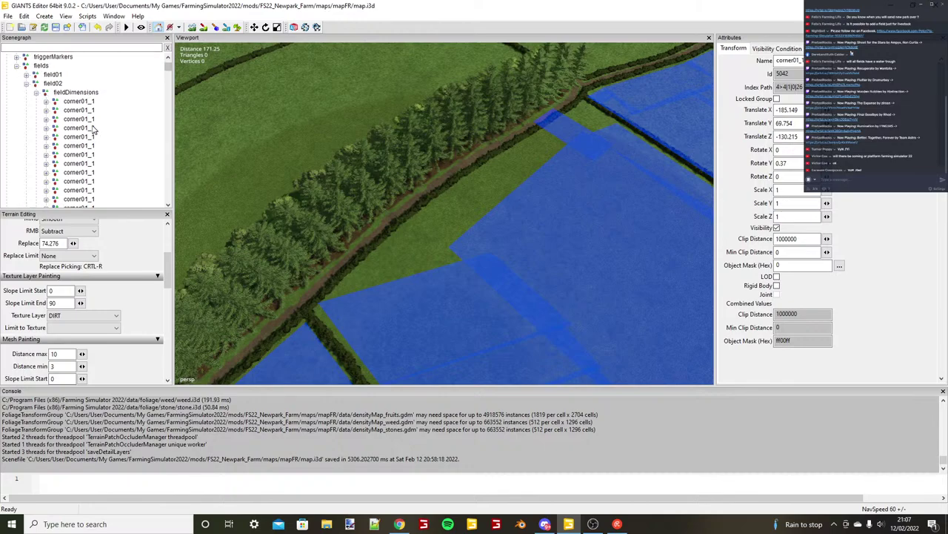
Delete the corner01_1 area that overlaps the woodland hedge at field02's far corner, and reselect the first corner01_1.
{"action": "left_click", "coordinate": [84, 110]}
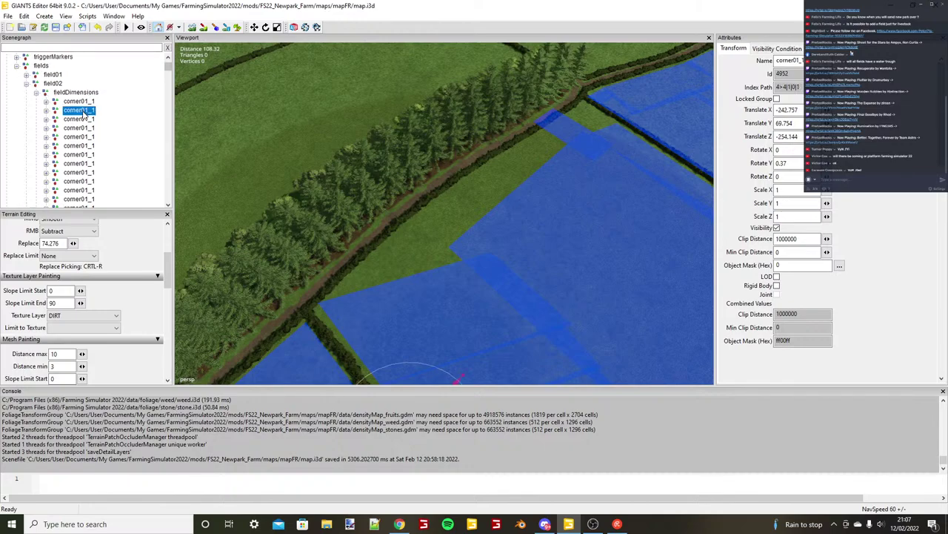
{"action": "left_click", "coordinate": [81, 119]}
{"action": "left_click", "coordinate": [82, 128]}
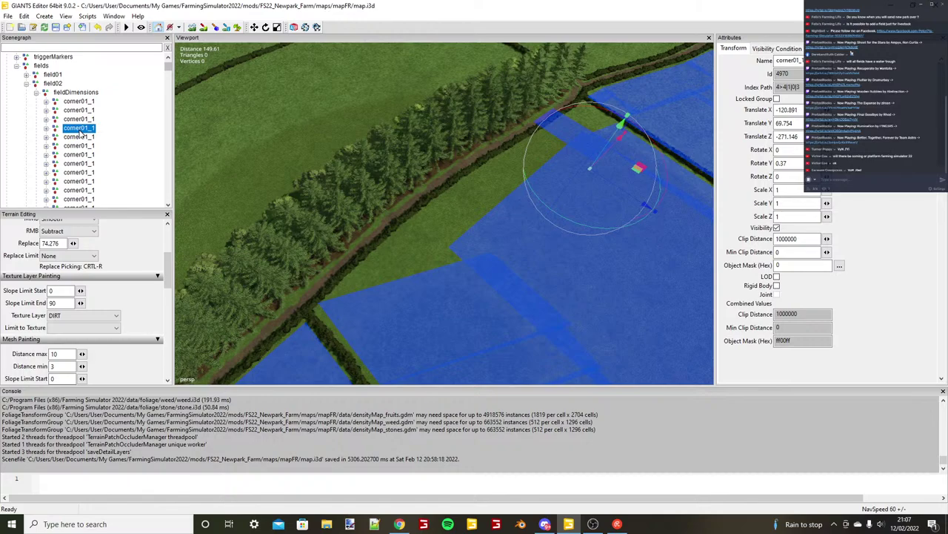
{"action": "key", "text": "Delete"}
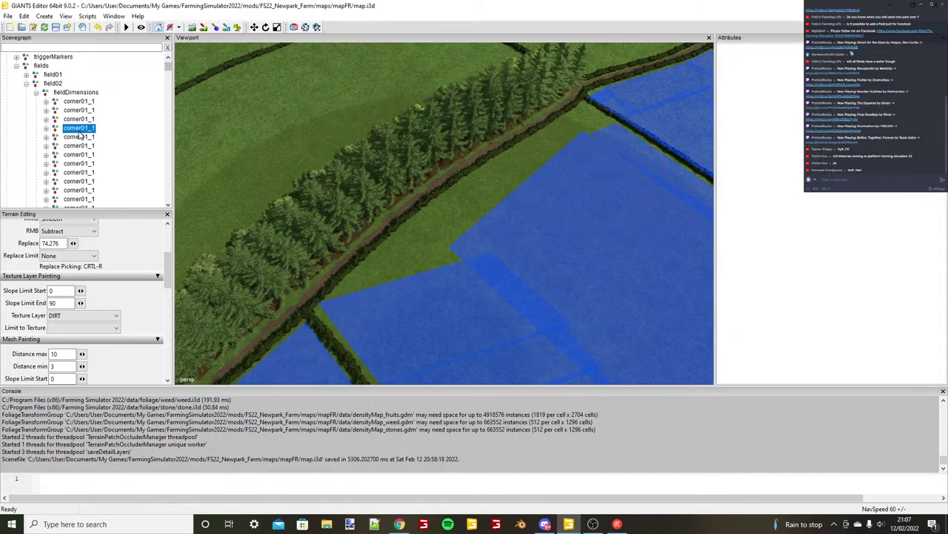
{"action": "left_click", "coordinate": [80, 102]}
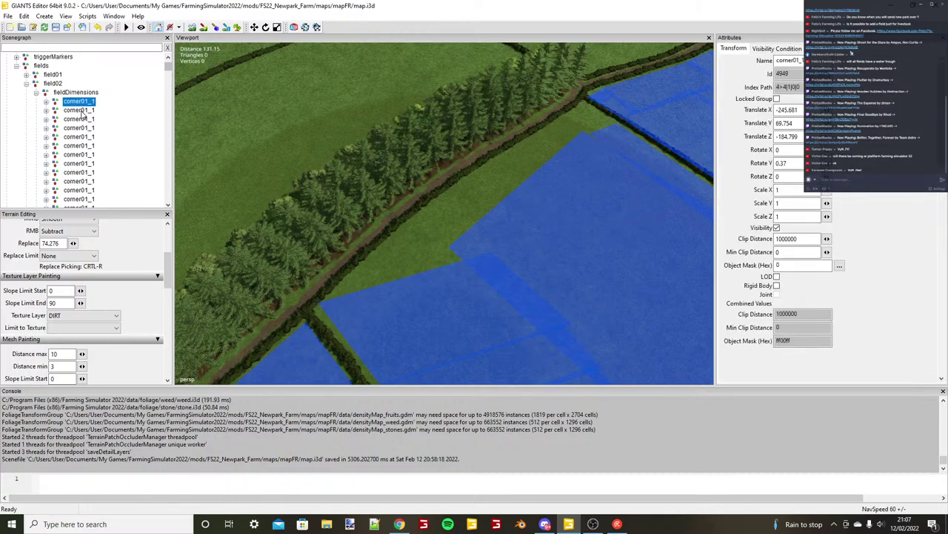
Move corner01_2 of field02's third corner01_1 area clear of the hedge at the hedge junction, to about X -0.77, Z -33.95.
{"action": "left_click", "coordinate": [80, 110]}
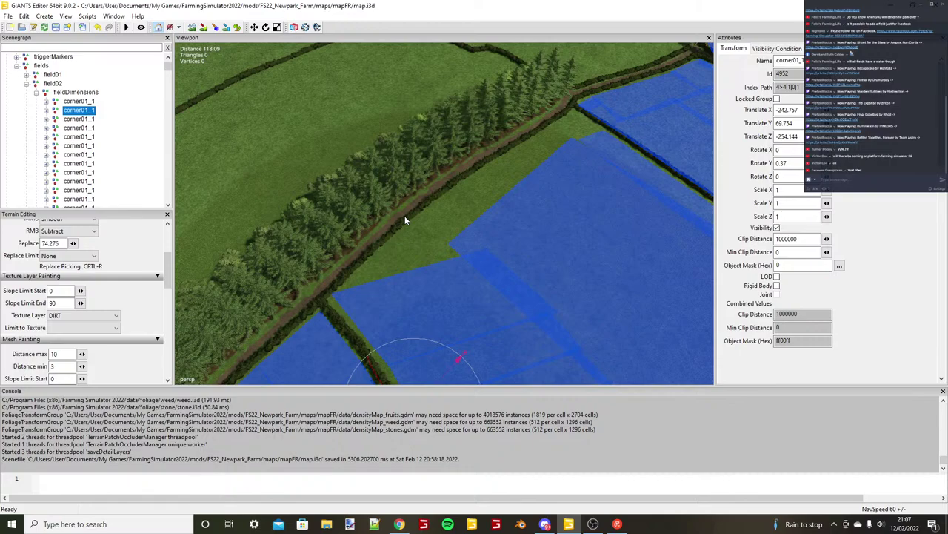
{"action": "scroll", "coordinate": [404, 216], "scroll_direction": "down", "scroll_amount": 1}
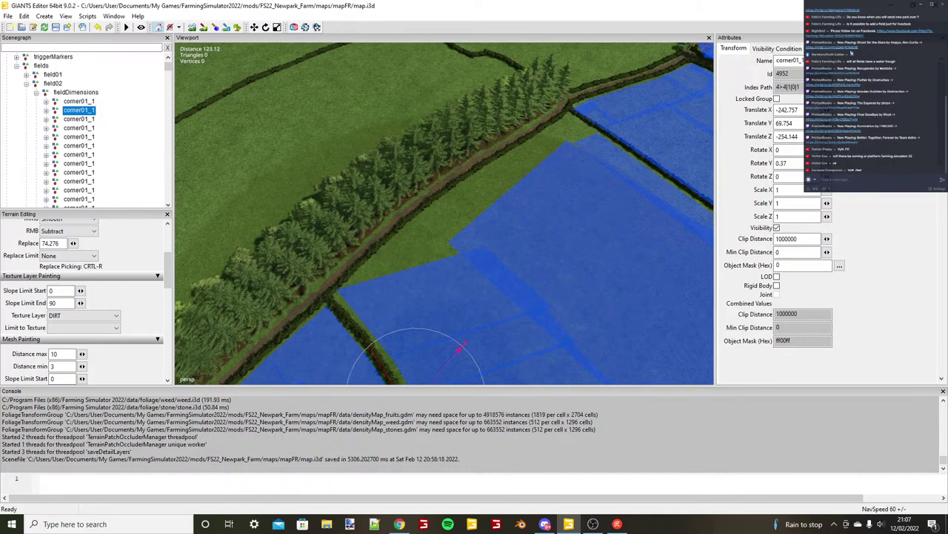
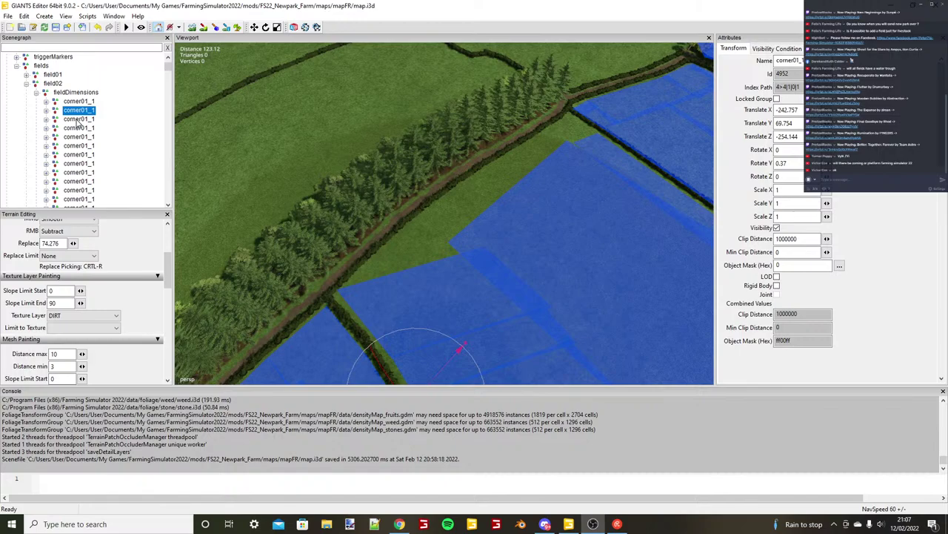
{"action": "left_click", "coordinate": [77, 118]}
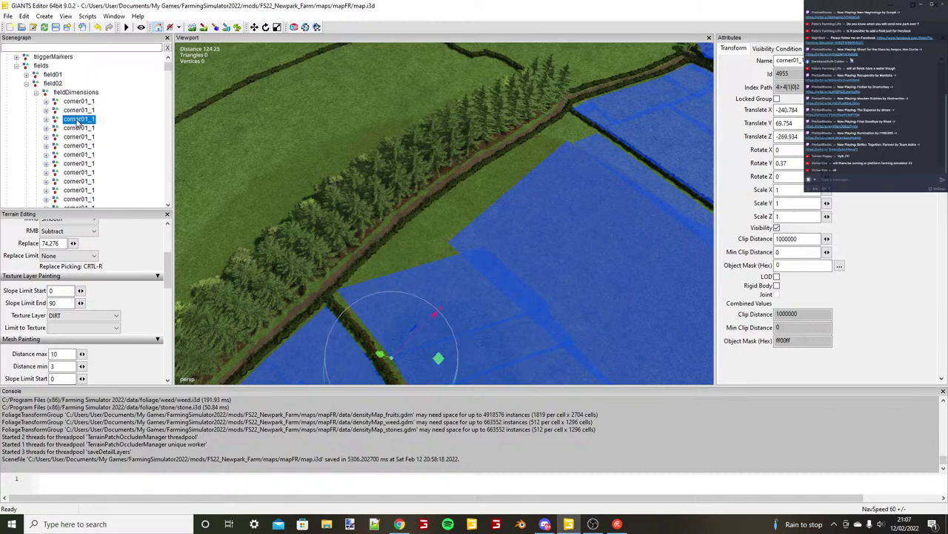
{"action": "left_click", "coordinate": [47, 120]}
{"action": "left_click", "coordinate": [89, 128]}
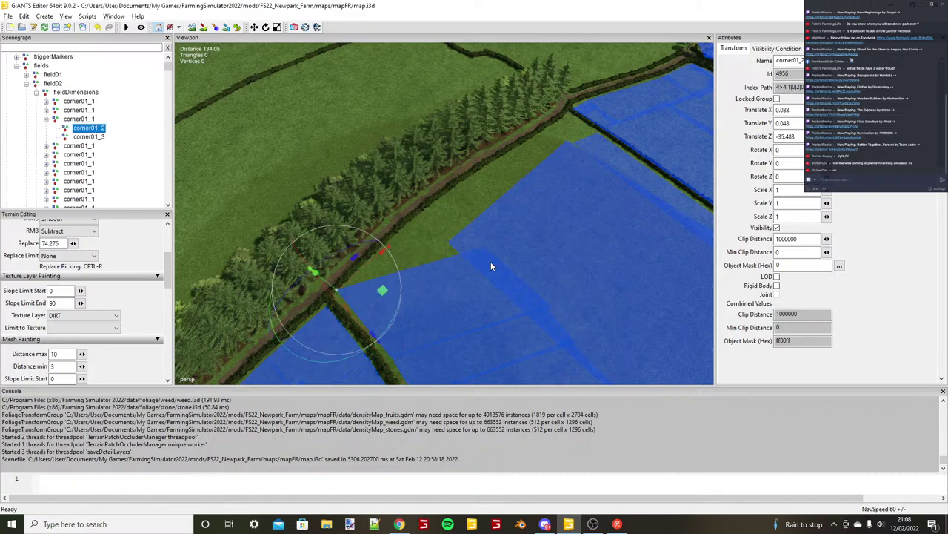
{"action": "left_click_drag", "start_coordinate": [490, 262], "coordinate": [504, 220], "text": "alt"}
{"action": "scroll", "coordinate": [514, 215], "scroll_direction": "up", "scroll_amount": 3}
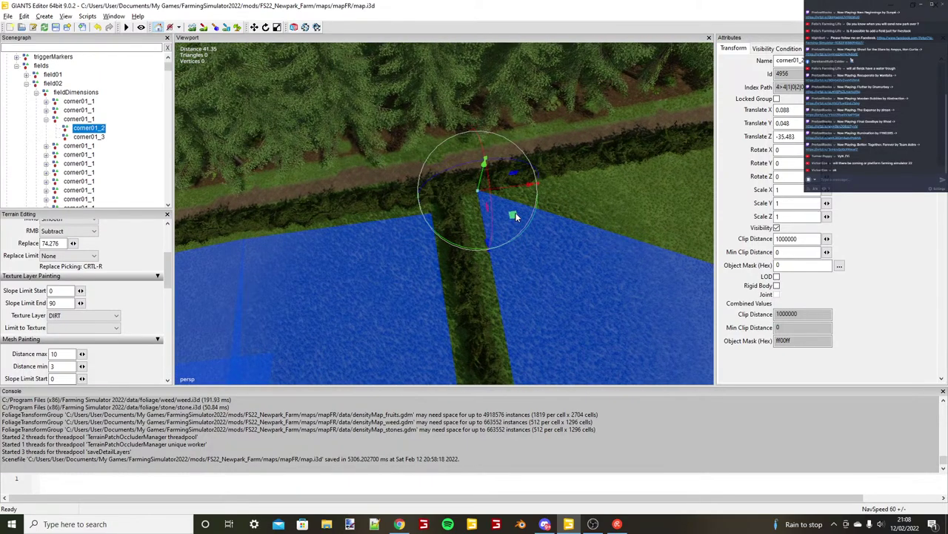
{"action": "scroll", "coordinate": [516, 216], "scroll_direction": "up", "scroll_amount": 2}
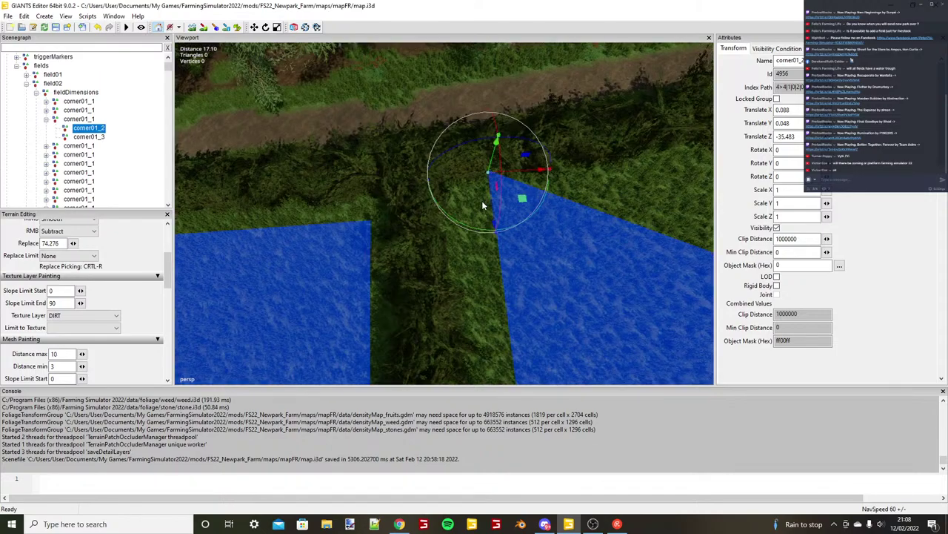
{"action": "key", "text": "ctrl+b"}
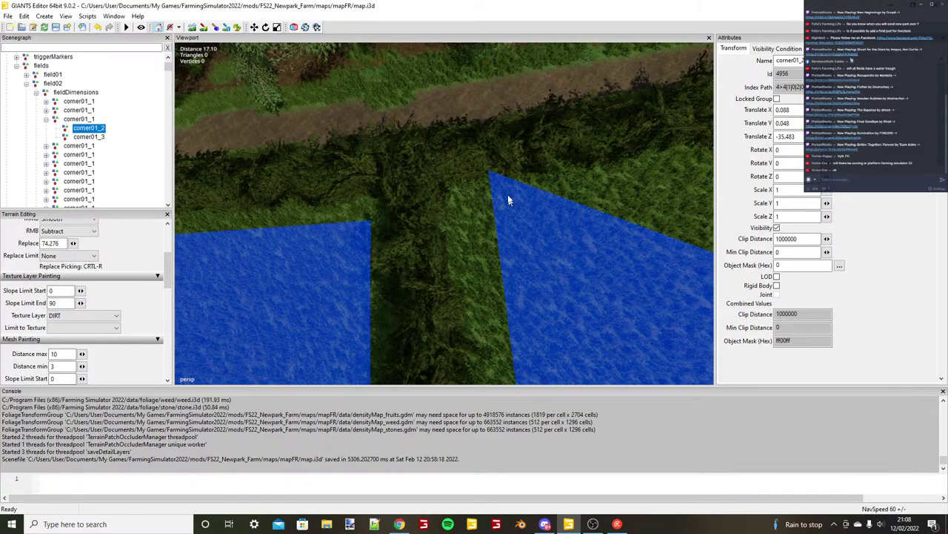
{"action": "scroll", "coordinate": [508, 194], "scroll_direction": "down", "scroll_amount": 1}
{"action": "left_click", "coordinate": [470, 203]}
{"action": "left_click_drag", "start_coordinate": [490, 201], "coordinate": [442, 284]}
Move corner01_3 of the same area to the end of its sloping edge, at about X 55.08, Y 4.42, Z -5.01.
{"action": "scroll", "coordinate": [465, 217], "scroll_direction": "down", "scroll_amount": 7}
{"action": "scroll", "coordinate": [474, 264], "scroll_direction": "down", "scroll_amount": 3}
{"action": "middle_click_drag", "start_coordinate": [484, 259], "coordinate": [496, 267], "text": "alt"}
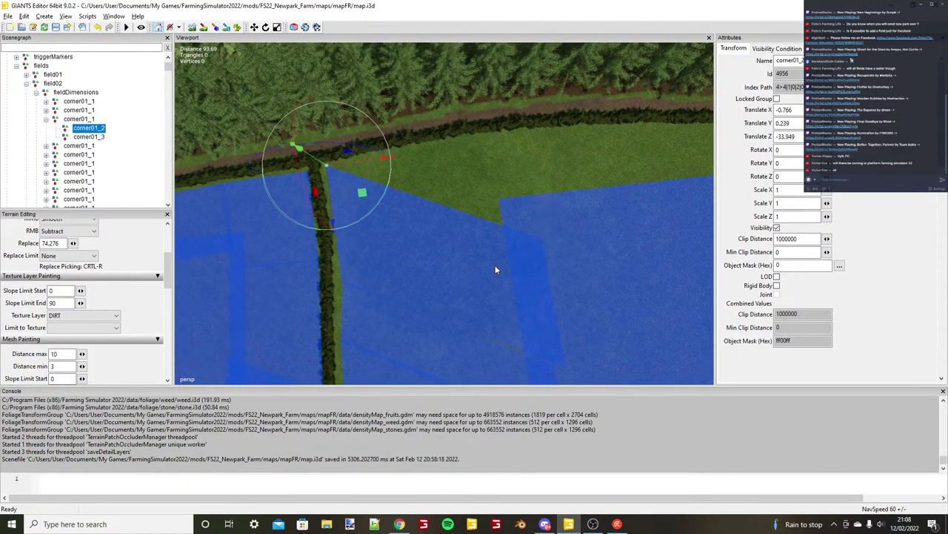
{"action": "scroll", "coordinate": [495, 267], "scroll_direction": "up", "scroll_amount": 2}
{"action": "left_click", "coordinate": [89, 137]}
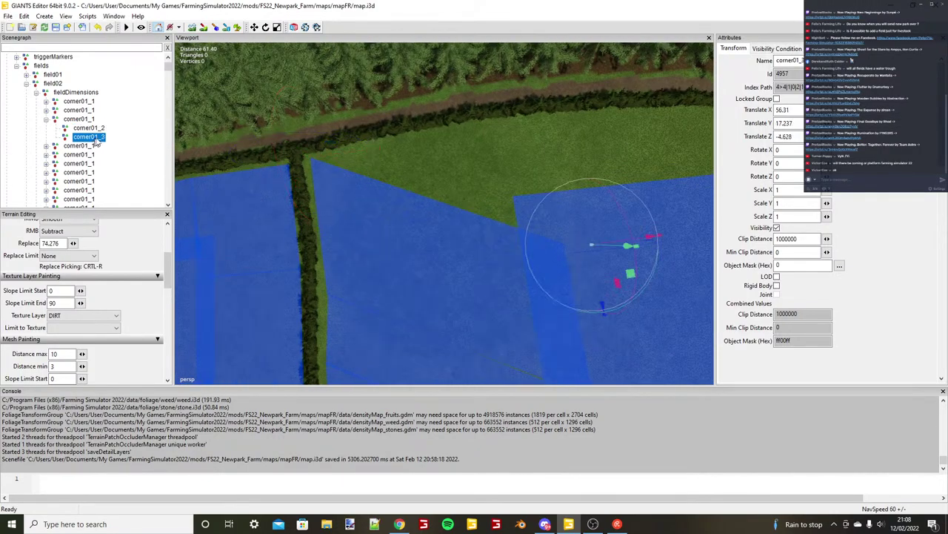
{"action": "left_click", "coordinate": [591, 245]}
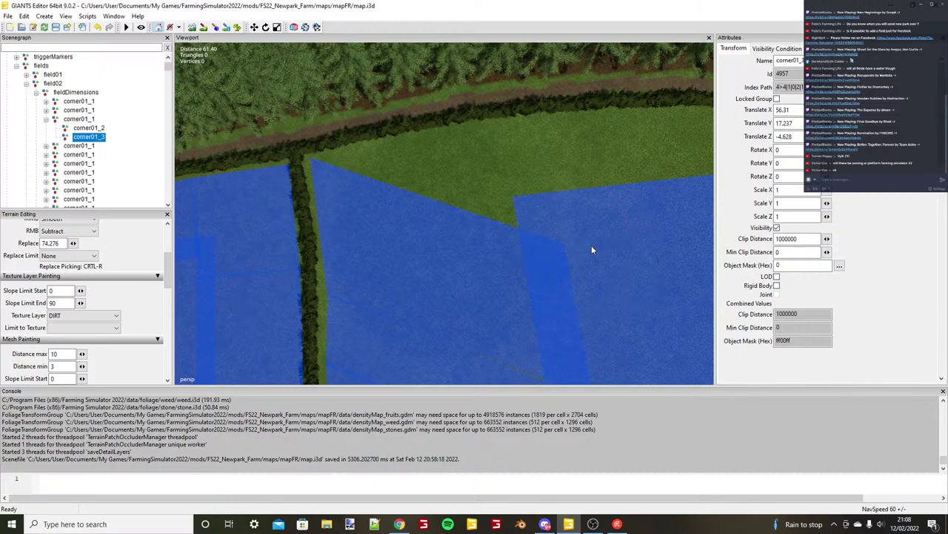
{"action": "scroll", "coordinate": [591, 245], "scroll_direction": "down", "scroll_amount": 2}
{"action": "left_click", "coordinate": [531, 236]}
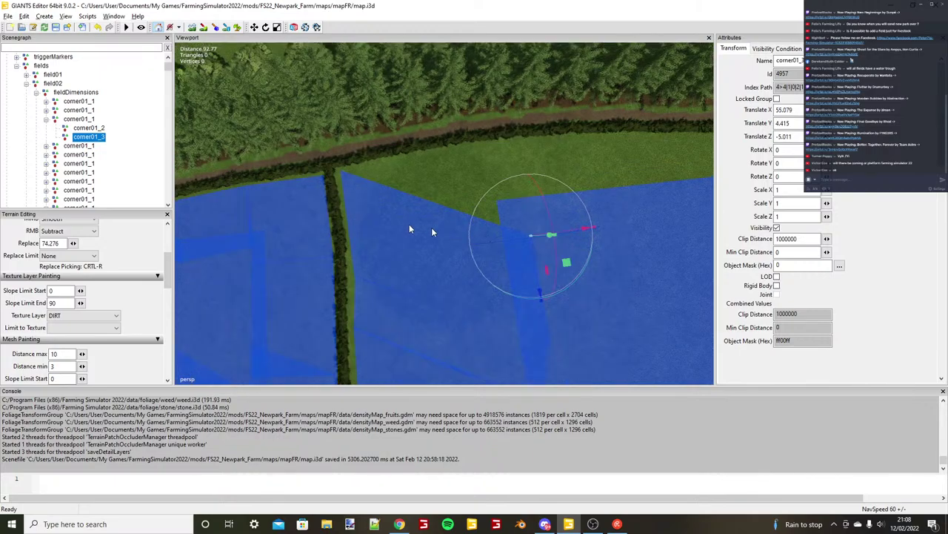
Duplicate that corner01_1 area and place the copy at the field corner beside the hedge junction, at about X -241.85, Z -303.88.
{"action": "left_click", "coordinate": [80, 119]}
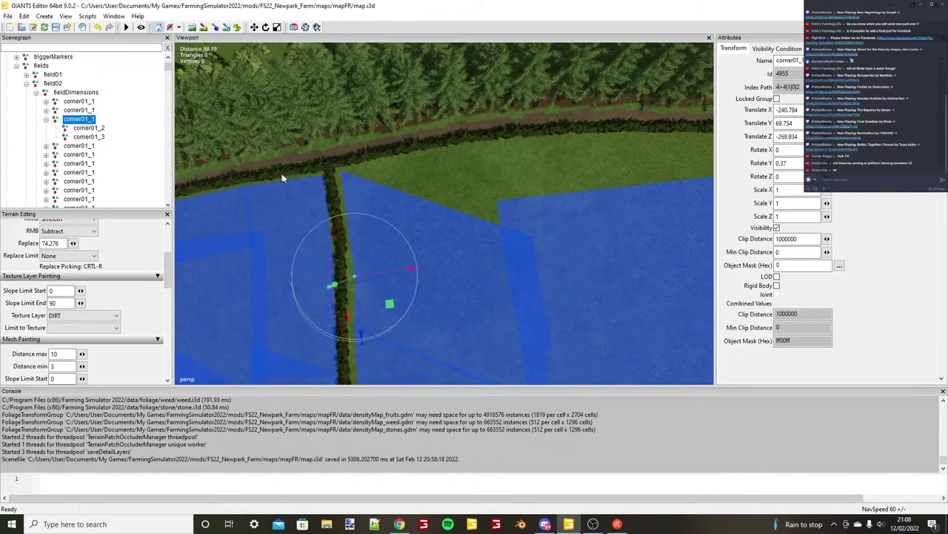
{"action": "key", "text": "ctrl+d"}
{"action": "key", "text": "ctrl+b"}
{"action": "scroll", "coordinate": [352, 180], "scroll_direction": "up", "scroll_amount": 2}
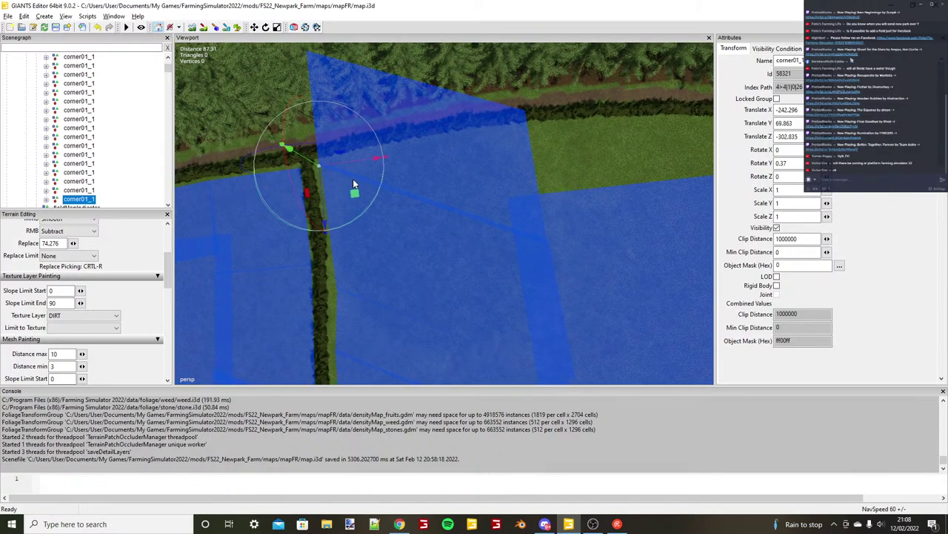
{"action": "left_click_drag", "start_coordinate": [352, 179], "coordinate": [417, 207], "text": "alt"}
{"action": "scroll", "coordinate": [470, 195], "scroll_direction": "up", "scroll_amount": 10}
{"action": "left_click_drag", "start_coordinate": [470, 195], "coordinate": [435, 174], "text": "alt"}
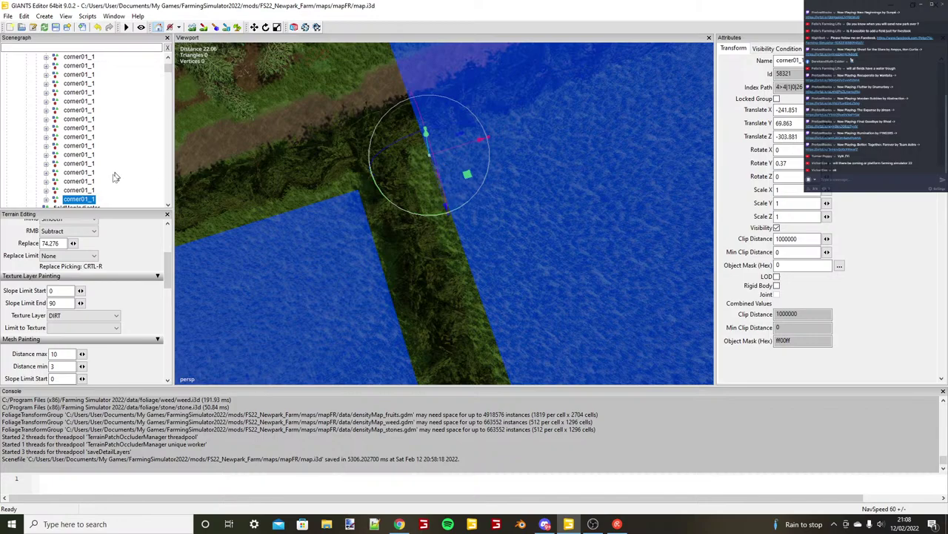
Reshape the copied area along the woodland hedge, placing corner01_2 at about X 42.37, Z -0.50 and corner01_3 at about X 44.93, Z 25.87.
{"action": "left_click", "coordinate": [47, 200]}
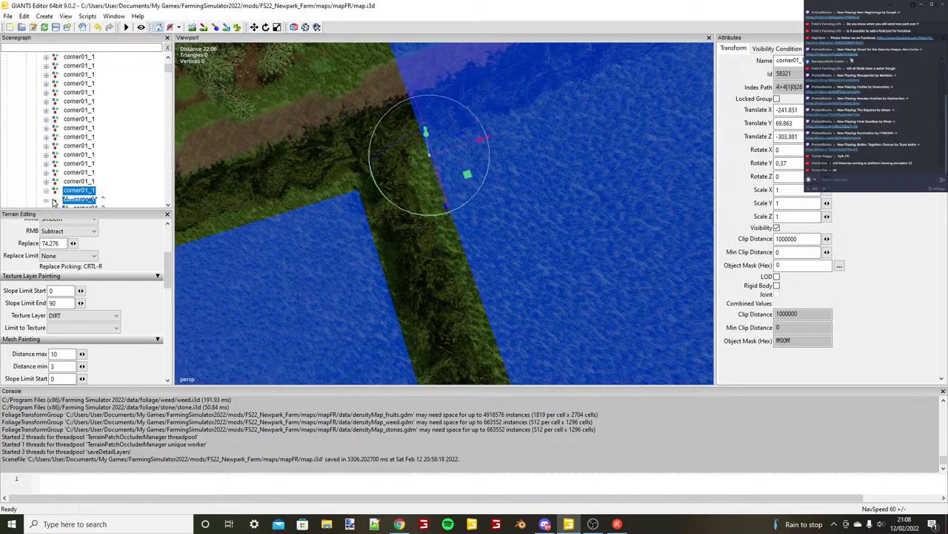
{"action": "left_click", "coordinate": [84, 192]}
{"action": "scroll", "coordinate": [394, 235], "scroll_direction": "down", "scroll_amount": 6}
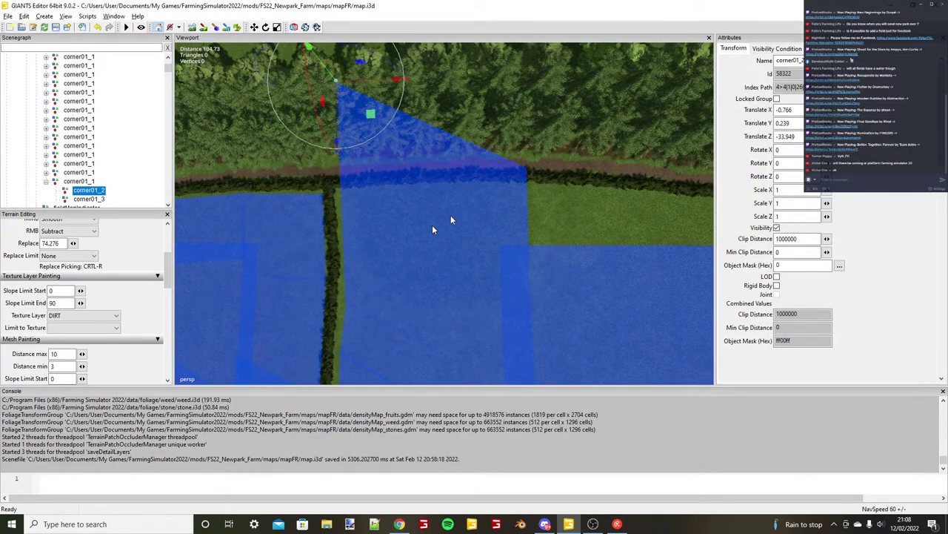
{"action": "key", "text": "ctrl+b"}
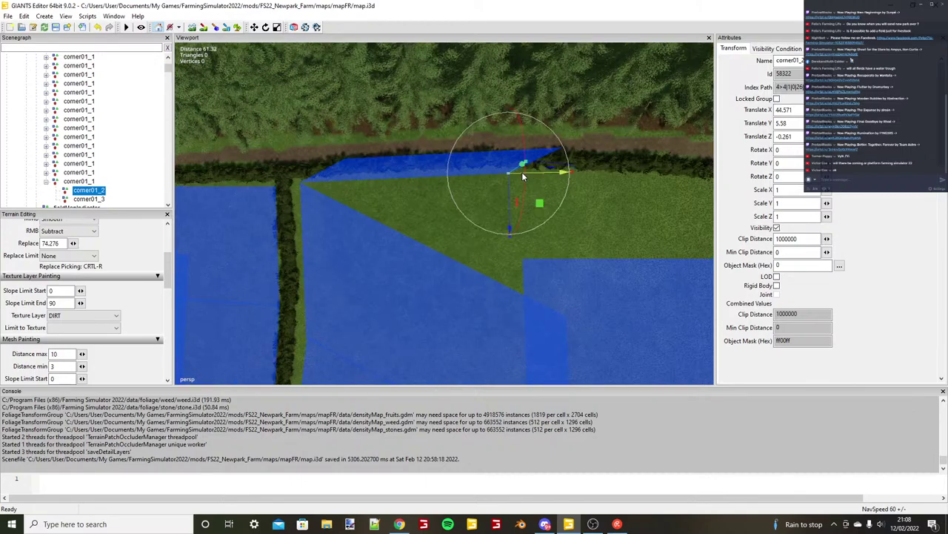
{"action": "left_click_drag", "start_coordinate": [522, 172], "coordinate": [508, 164]}
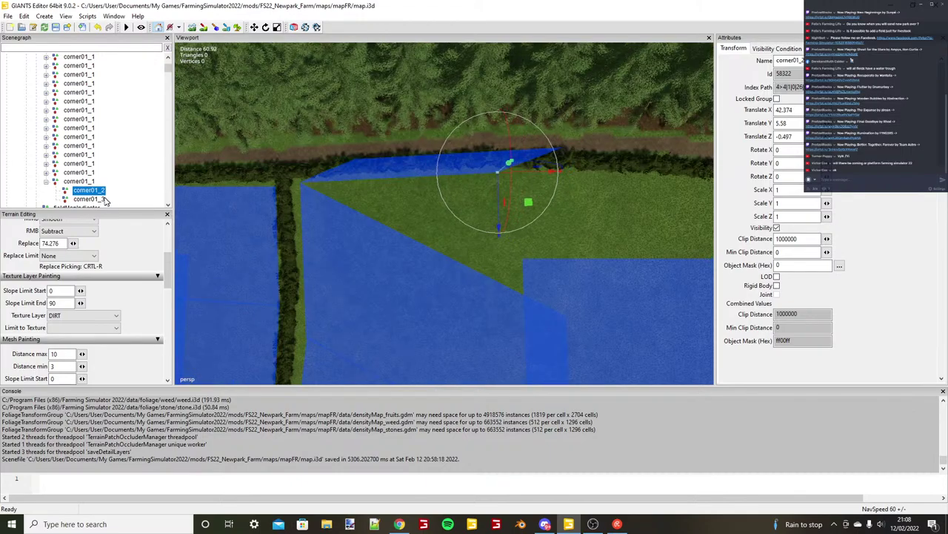
{"action": "left_click", "coordinate": [103, 198]}
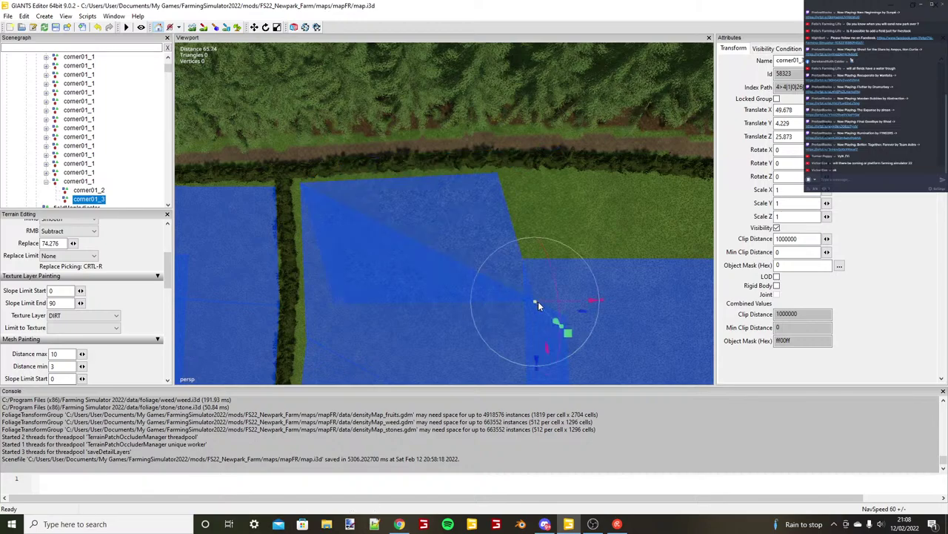
{"action": "left_click_drag", "start_coordinate": [552, 301], "coordinate": [523, 312]}
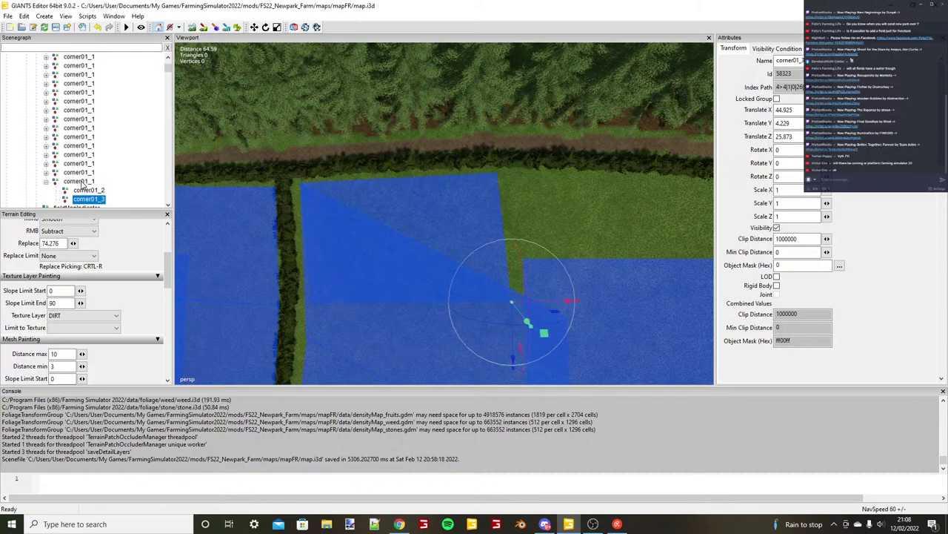
Duplicate the reshaped corner01_1 area and place the copy further along the woodland hedge, at about X -199.63, Z -304.45.
{"action": "left_click", "coordinate": [82, 182]}
{"action": "key", "text": "ctrl+d"}
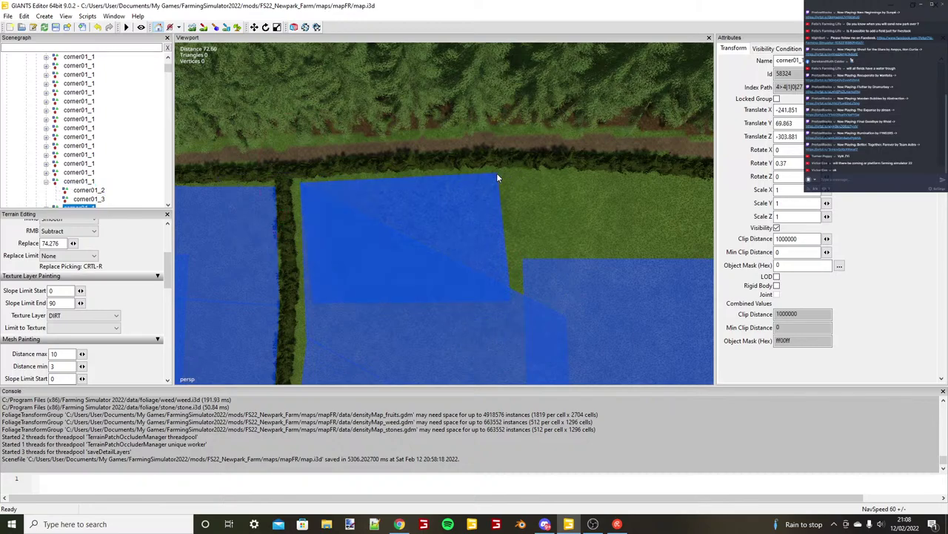
{"action": "key", "text": "ctrl+b"}
{"action": "middle_click_drag", "start_coordinate": [497, 174], "coordinate": [445, 184], "text": "alt"}
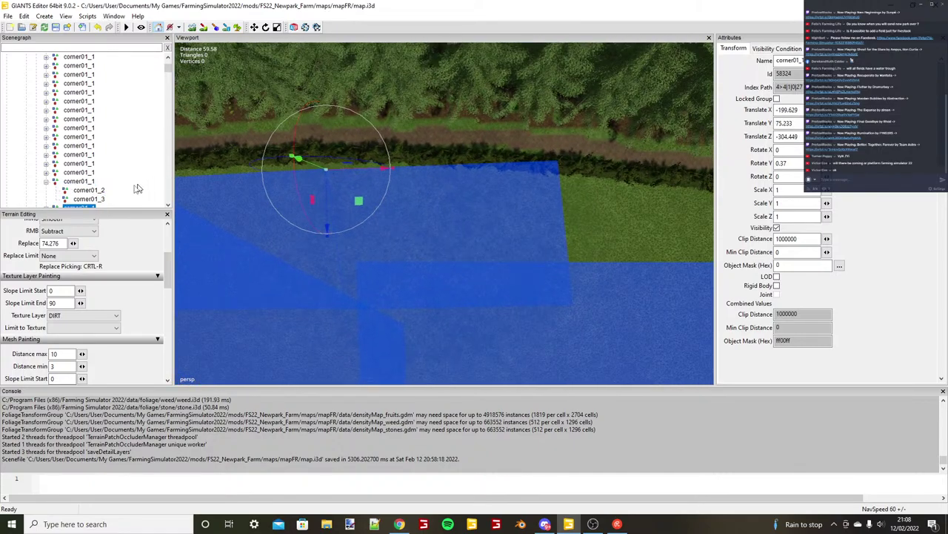
Place the second copy's corner01_2 just inside the woodland hedge, at about X 30.22, Y 1.27, Z 1.77.
{"action": "scroll", "coordinate": [135, 184], "scroll_direction": "down", "scroll_amount": 1}
{"action": "left_click", "coordinate": [45, 192]}
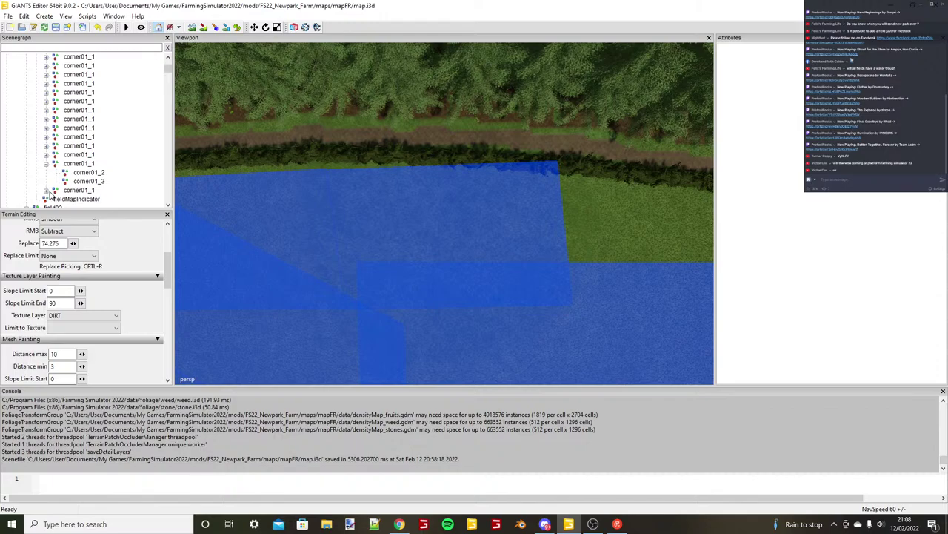
{"action": "left_click", "coordinate": [46, 191]}
{"action": "left_click", "coordinate": [87, 199]}
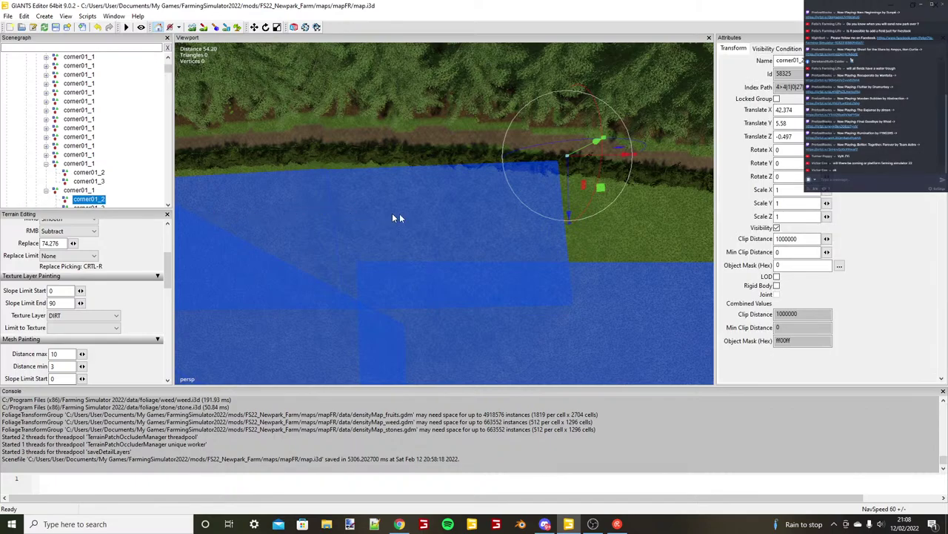
{"action": "key", "text": "ctrl+b"}
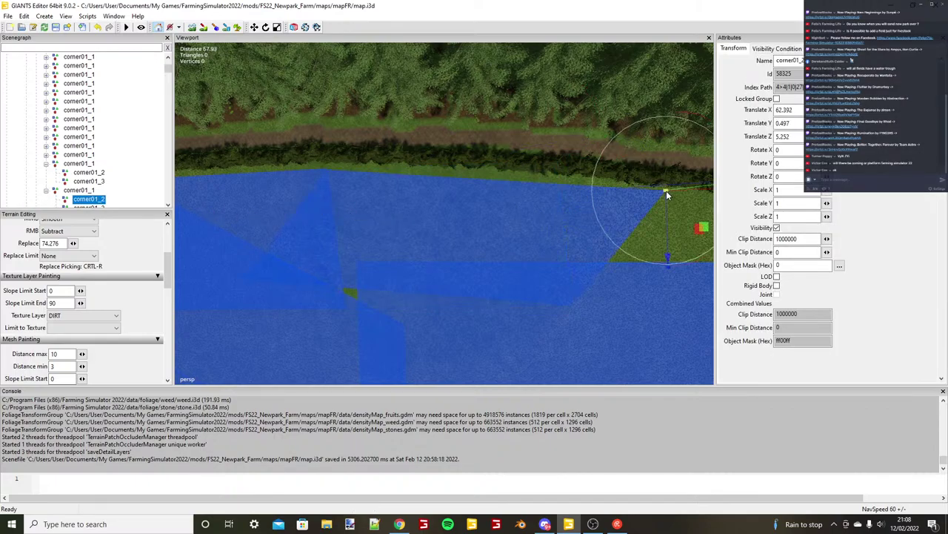
{"action": "left_click", "coordinate": [513, 177]}
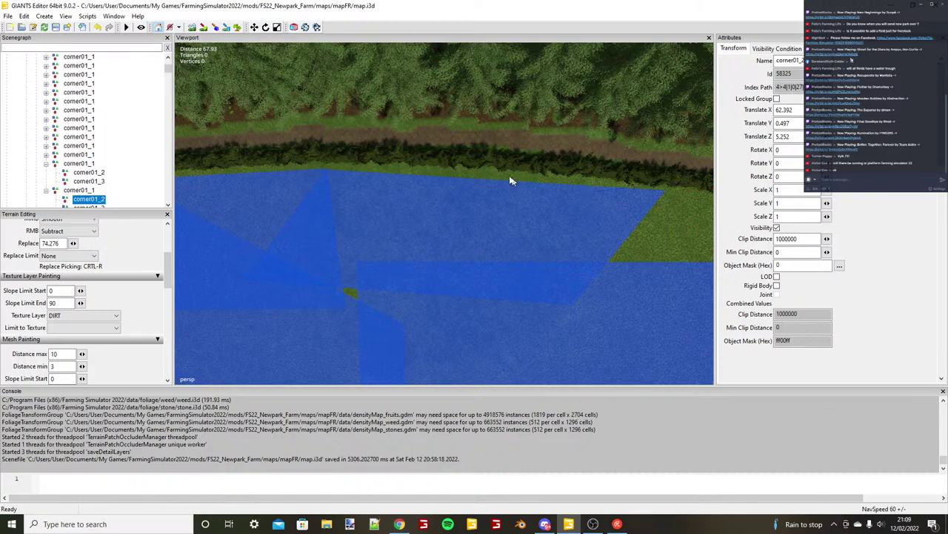
{"action": "key", "text": "ctrl+b"}
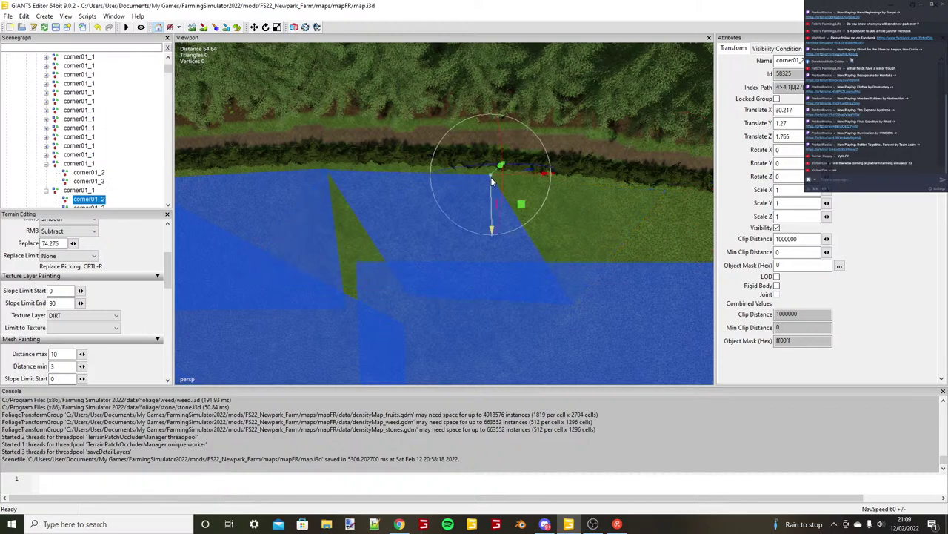
Place the second copy's corner01_3 inside the existing field area, at about X 30.32, Y -0.11, Z 26.41.
{"action": "key", "text": "Down"}
{"action": "key", "text": "ctrl+b"}
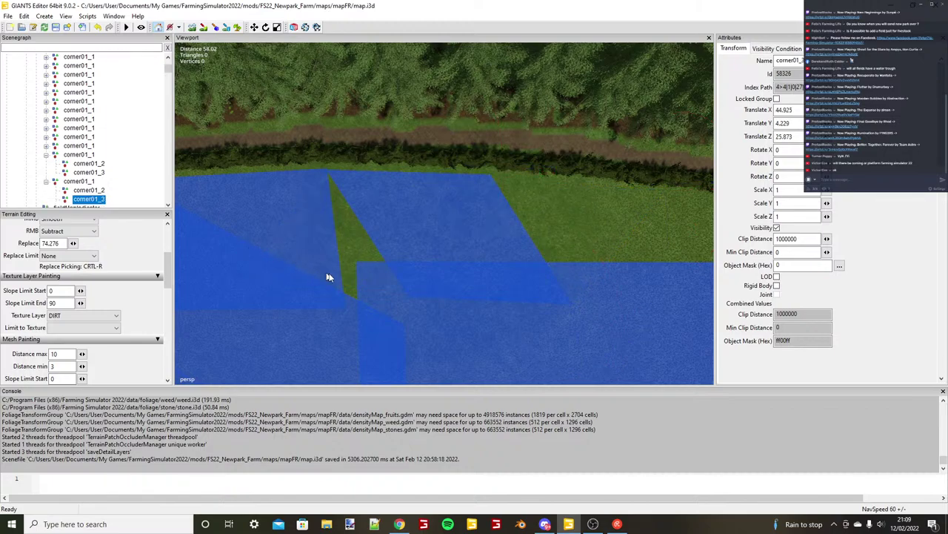
{"action": "left_click", "coordinate": [475, 302]}
{"action": "left_click_drag", "start_coordinate": [493, 303], "coordinate": [531, 303]}
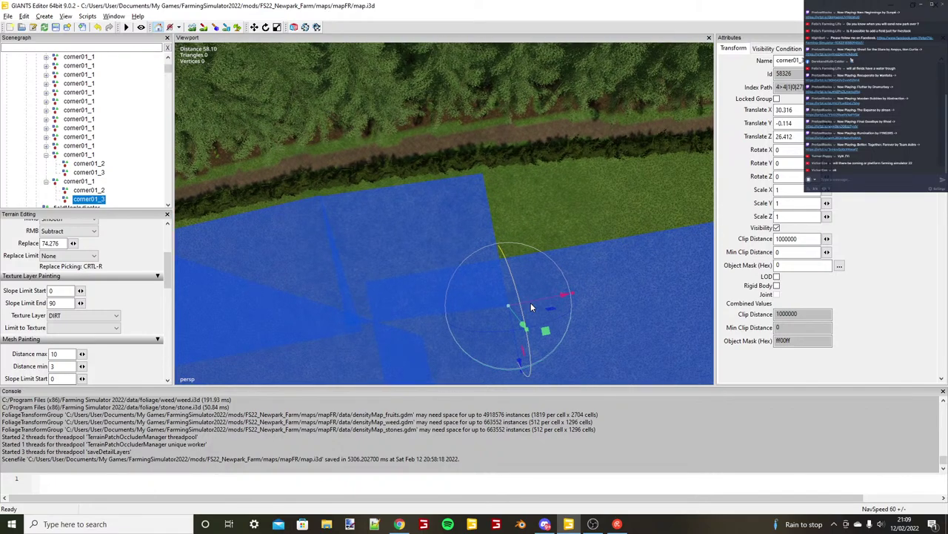
Duplicate the second corner01_1 copy and place the new area further along the woodland hedge, at about X -169.58, Y 76.50, Z -302.97.
{"action": "left_click", "coordinate": [89, 181]}
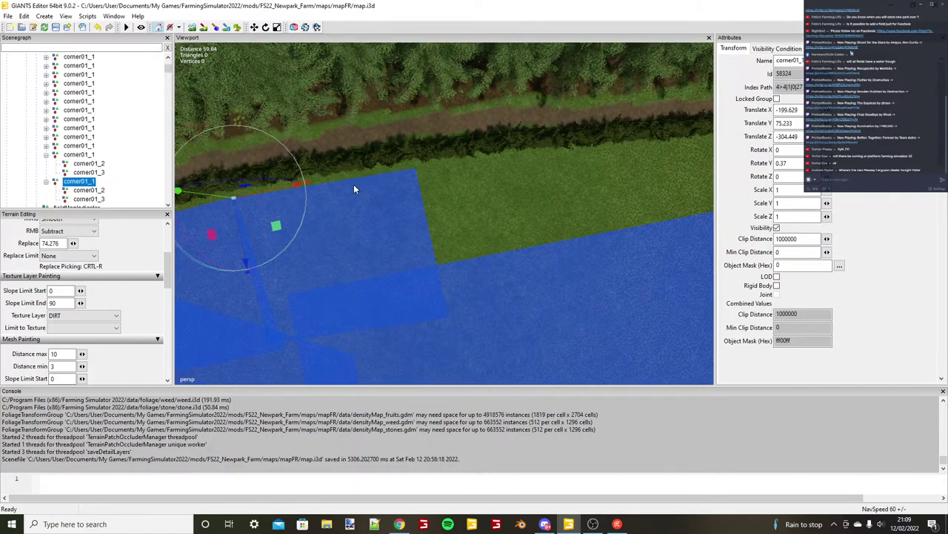
{"action": "scroll", "coordinate": [354, 185], "scroll_direction": "down", "scroll_amount": 1}
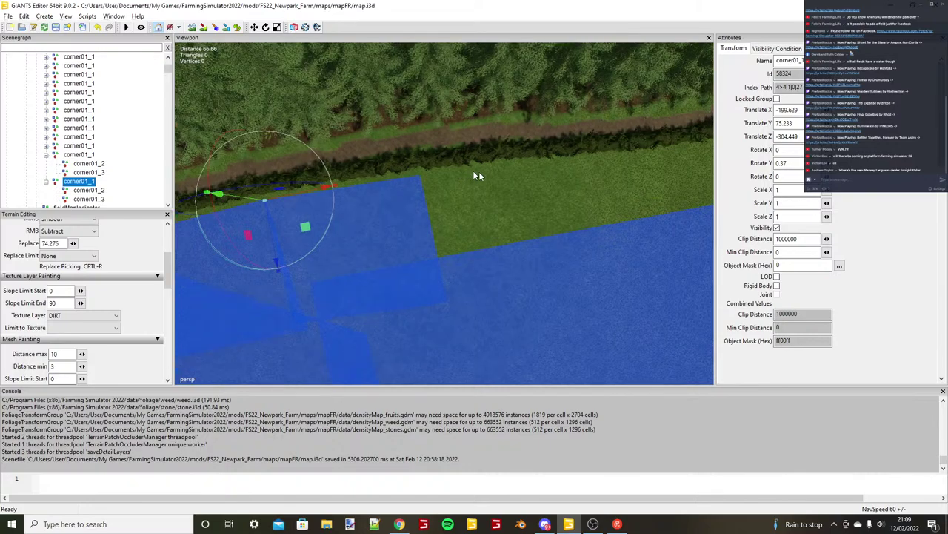
{"action": "middle_click_drag", "start_coordinate": [480, 176], "coordinate": [419, 208]}
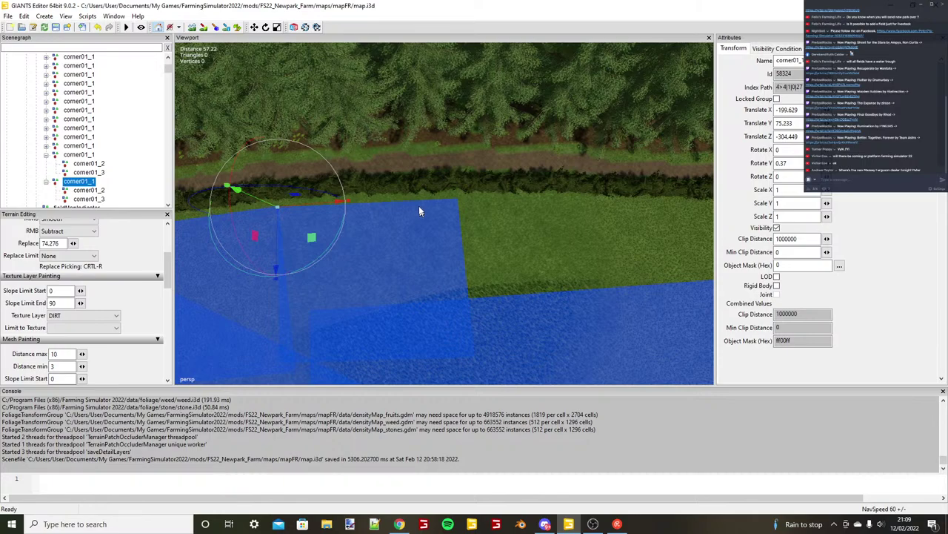
{"action": "scroll", "coordinate": [420, 211], "scroll_direction": "up", "scroll_amount": 1}
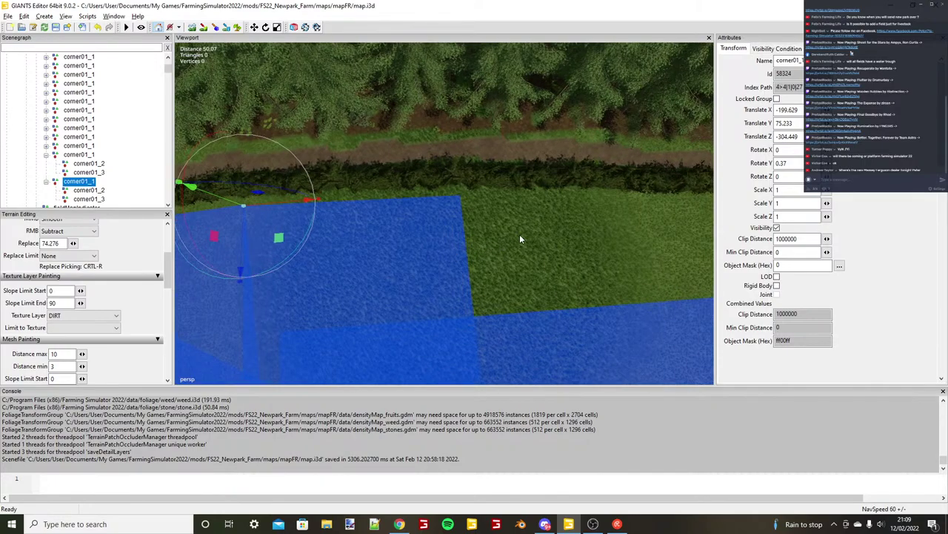
{"action": "scroll", "coordinate": [497, 258], "scroll_direction": "down", "scroll_amount": 1}
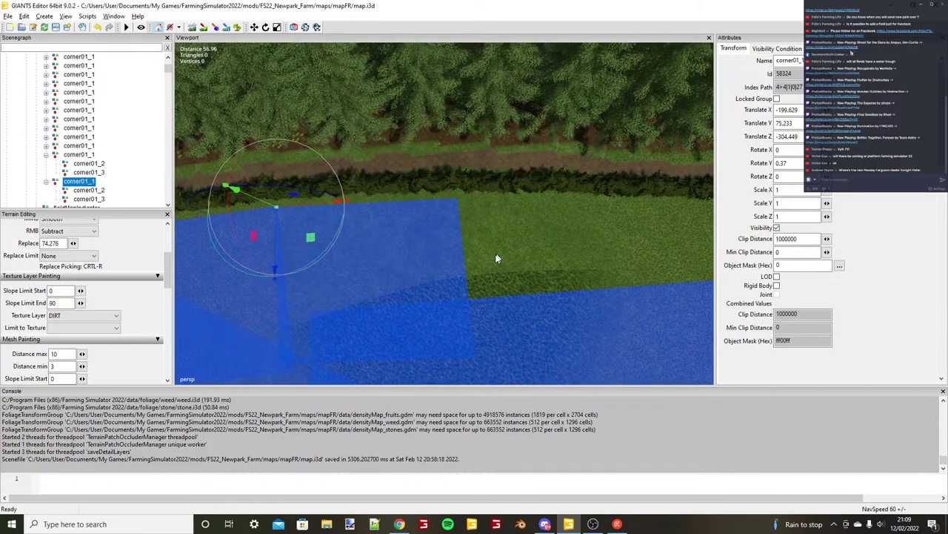
{"action": "key", "text": "ctrl+d"}
{"action": "key", "text": "ctrl+b"}
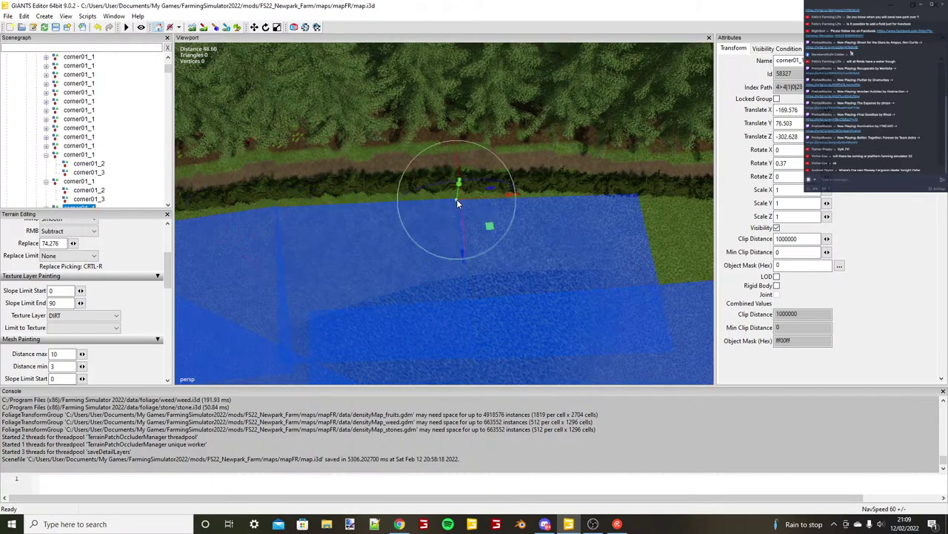
{"action": "scroll", "coordinate": [458, 201], "scroll_direction": "up", "scroll_amount": 1}
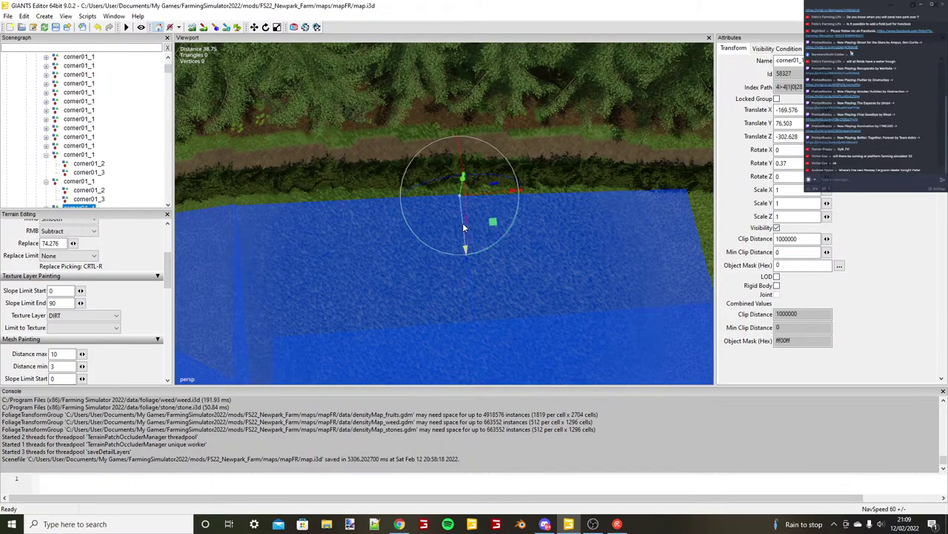
{"action": "scroll", "coordinate": [489, 227], "scroll_direction": "down", "scroll_amount": 2}
{"action": "left_click_drag", "start_coordinate": [464, 228], "coordinate": [495, 221]}
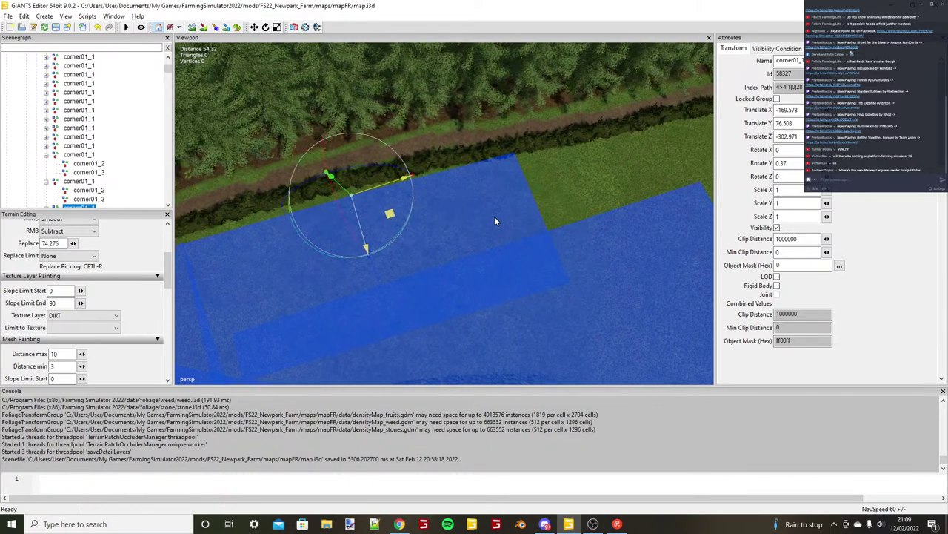
{"action": "middle_click_drag", "start_coordinate": [494, 220], "coordinate": [469, 219], "text": "alt"}
Place the third copy's corner01_2 just inside the woodland hedge, at about X 50.14, Y -2.55, Z 5.11.
{"action": "left_click", "coordinate": [46, 201]}
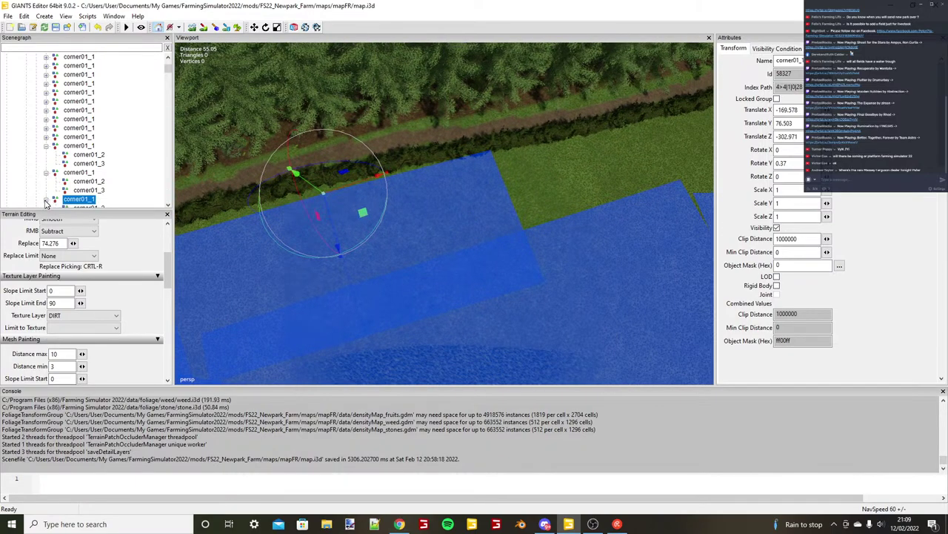
{"action": "left_click", "coordinate": [76, 206]}
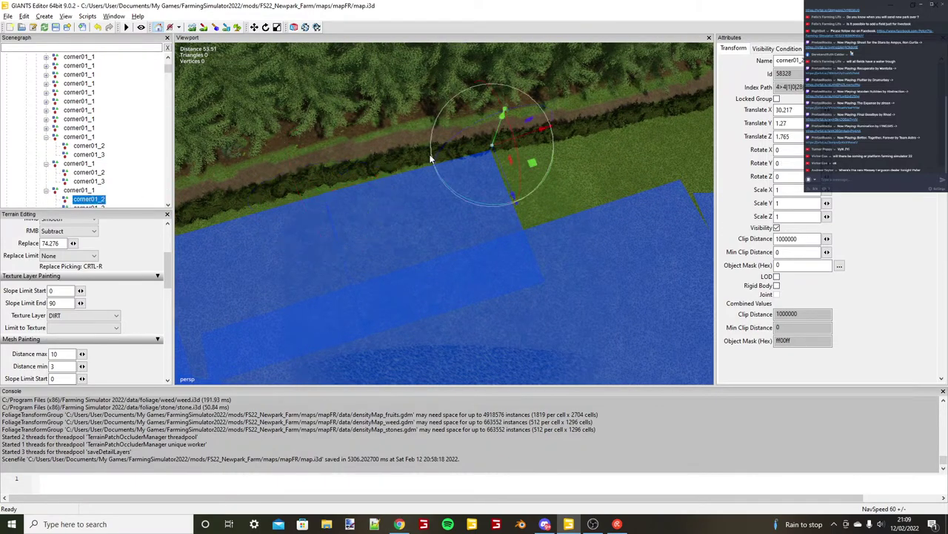
{"action": "left_click_drag", "start_coordinate": [431, 158], "coordinate": [427, 167], "text": "alt"}
{"action": "key", "text": "ctrl+b"}
{"action": "left_click", "coordinate": [408, 150]}
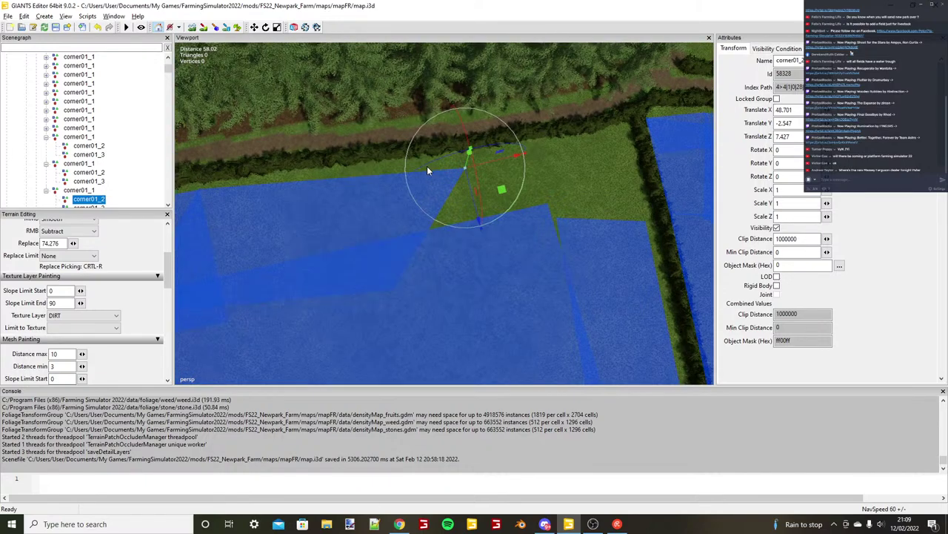
{"action": "left_click_drag", "start_coordinate": [479, 219], "coordinate": [446, 204]}
{"action": "scroll", "coordinate": [497, 164], "scroll_direction": "up", "scroll_amount": 3}
{"action": "scroll", "coordinate": [506, 163], "scroll_direction": "down", "scroll_amount": 5}
{"action": "scroll", "coordinate": [337, 214], "scroll_direction": "down", "scroll_amount": 1}
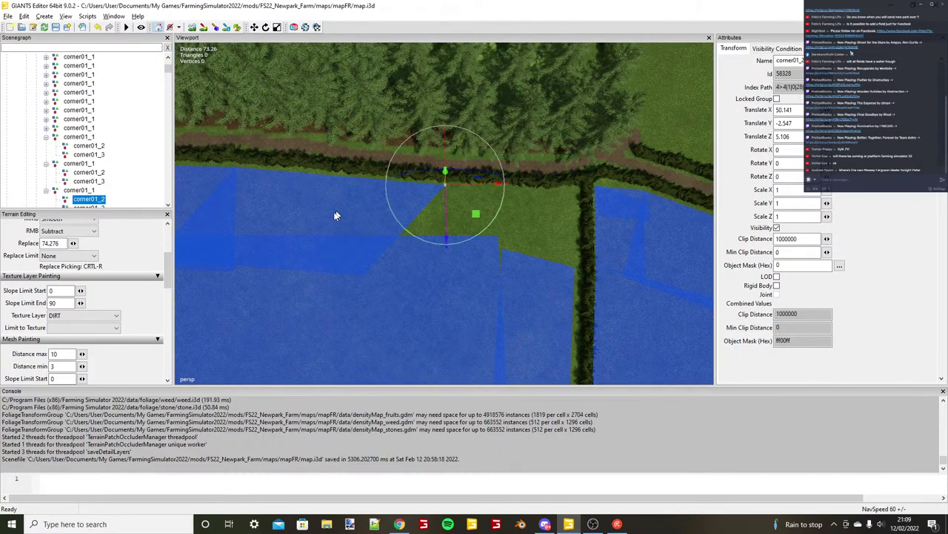
Place the third copy's corner01_3 so the area overlaps the existing field area, at about X 48.72, Y -2.41, Z 22.56.
{"action": "scroll", "coordinate": [334, 211], "scroll_direction": "down", "scroll_amount": 2}
{"action": "left_click", "coordinate": [94, 195]}
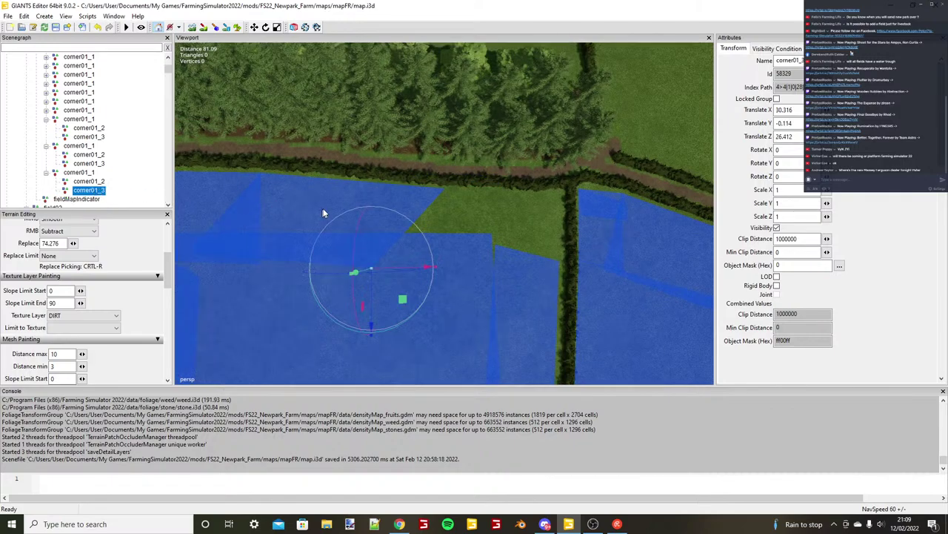
{"action": "key", "text": "ctrl+b"}
{"action": "left_click", "coordinate": [446, 235]}
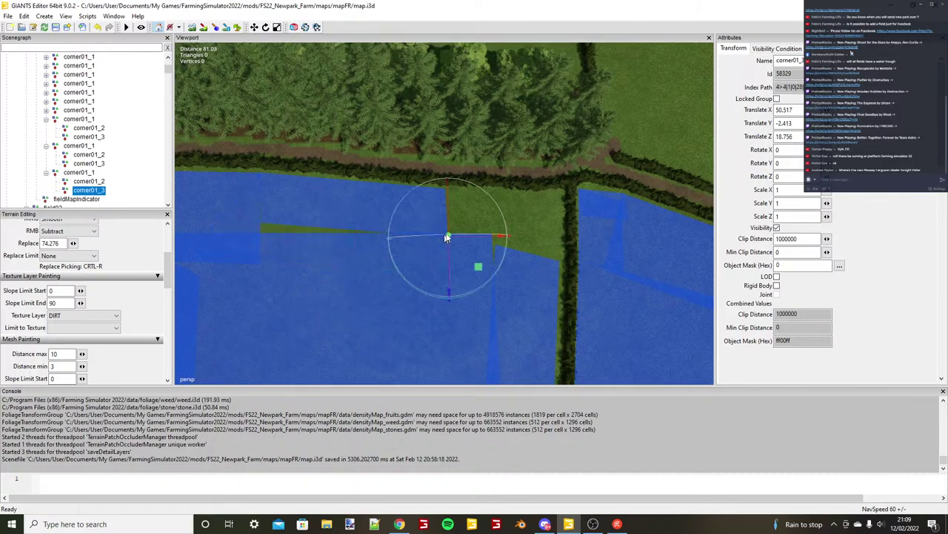
{"action": "middle_click_drag", "start_coordinate": [446, 235], "coordinate": [482, 231], "text": "alt"}
{"action": "mouse_move", "coordinate": [482, 254]}
{"action": "left_mouse_down"}
{"action": "mouse_move", "coordinate": [482, 274]}
{"action": "mouse_move", "coordinate": [494, 247]}
{"action": "left_mouse_up"}
{"action": "right_click_drag", "start_coordinate": [494, 246], "coordinate": [515, 237], "text": "alt"}
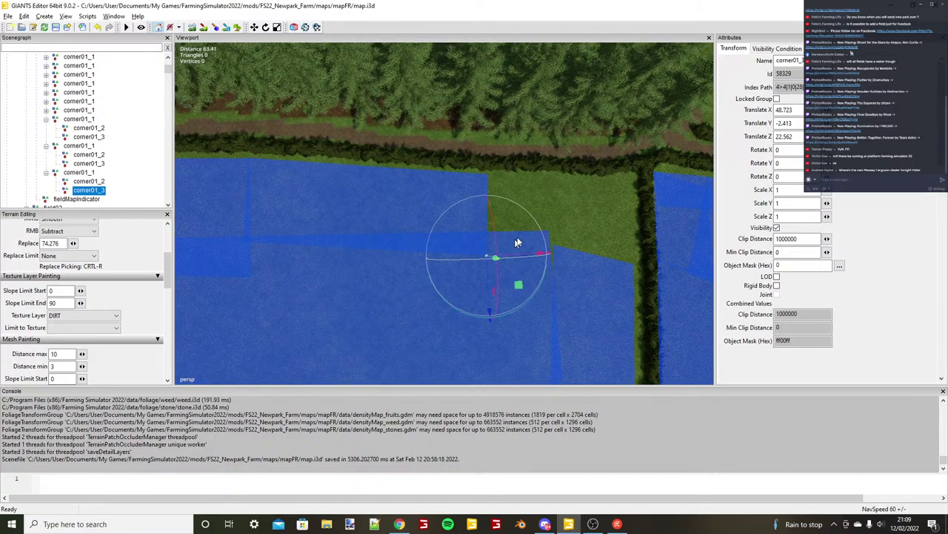
Duplicate field02's last corner01_1 dimension and place the copy beside the hedge near the field's uncovered corner, at about X -120, Z -298.
{"action": "scroll", "coordinate": [518, 243], "scroll_direction": "down", "scroll_amount": 3}
{"action": "left_click", "coordinate": [88, 172]}
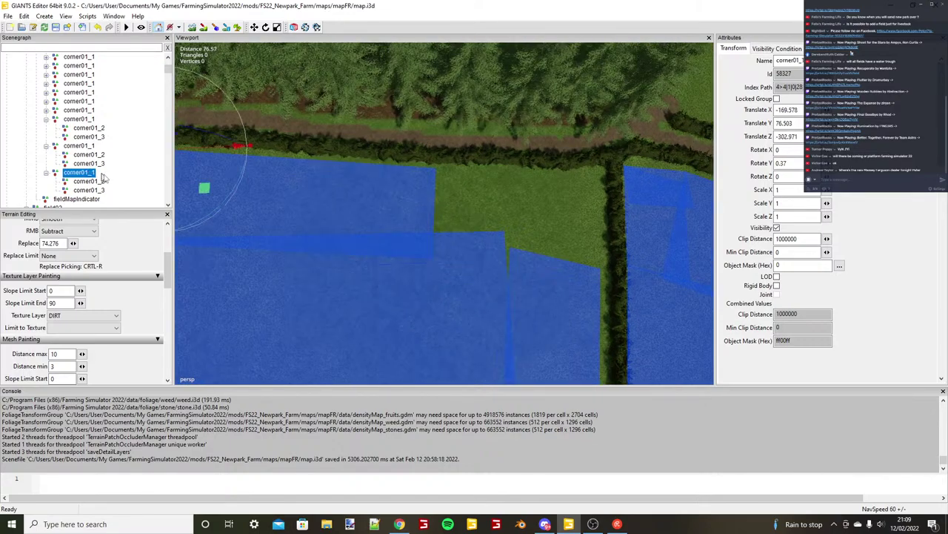
{"action": "key", "text": "ctrl+d"}
{"action": "key", "text": "ctrl+b"}
{"action": "scroll", "coordinate": [430, 173], "scroll_direction": "up", "scroll_amount": 3}
{"action": "left_click_drag", "start_coordinate": [478, 147], "coordinate": [474, 147]}
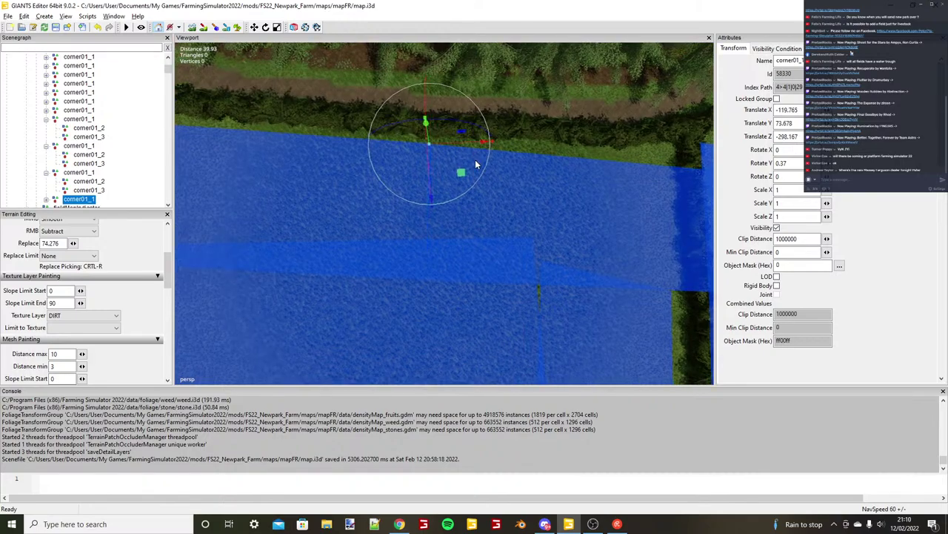
{"action": "middle_click_drag", "start_coordinate": [474, 165], "coordinate": [343, 167], "text": "alt"}
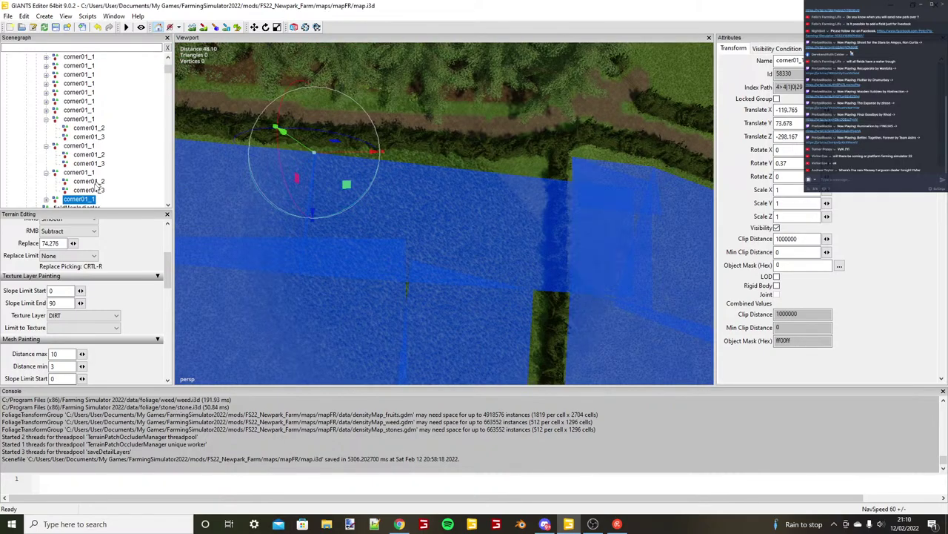
Expand the copied corner and move its corner01_2 to where the two hedges meet, at about X 33.4, Z 1.8.
{"action": "left_click", "coordinate": [46, 200]}
{"action": "left_click", "coordinate": [93, 190]}
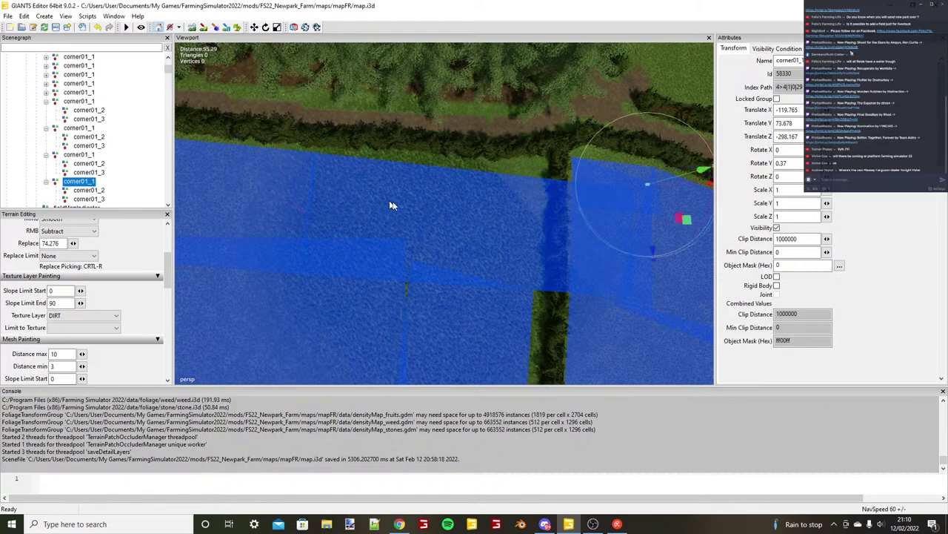
{"action": "left_click", "coordinate": [502, 179]}
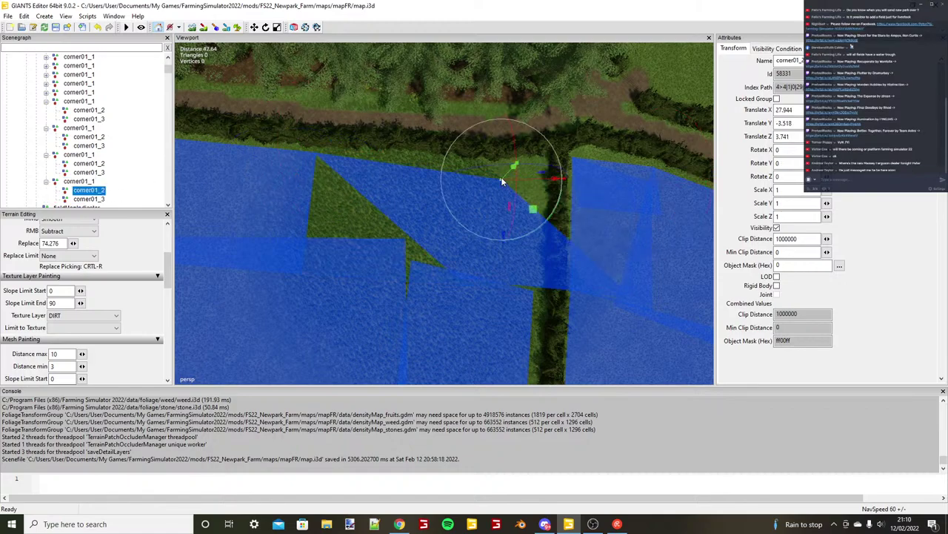
{"action": "left_click_drag", "start_coordinate": [501, 177], "coordinate": [484, 207], "text": "alt"}
{"action": "scroll", "coordinate": [448, 201], "scroll_direction": "up", "scroll_amount": 3}
{"action": "scroll", "coordinate": [497, 205], "scroll_direction": "up", "scroll_amount": 2}
{"action": "scroll", "coordinate": [499, 204], "scroll_direction": "down", "scroll_amount": 3}
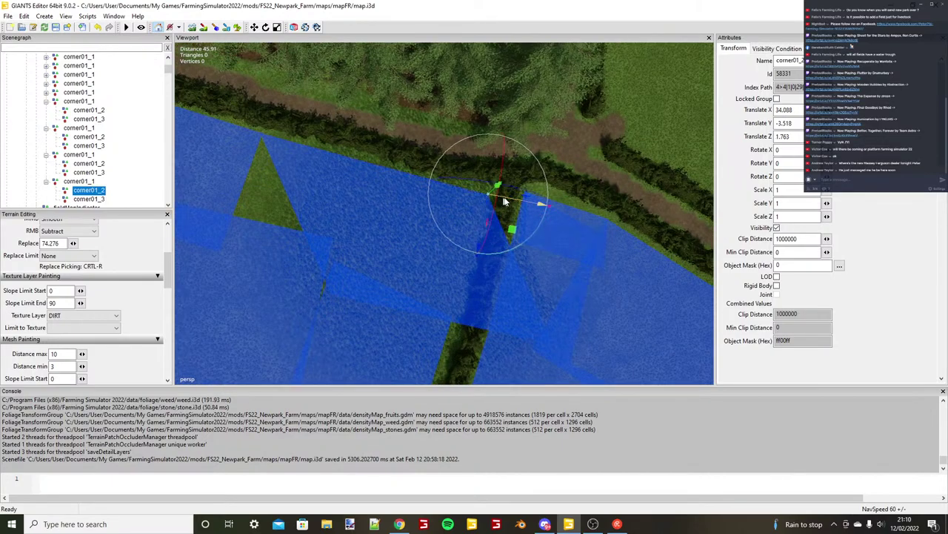
{"action": "left_click_drag", "start_coordinate": [504, 200], "coordinate": [495, 205]}
{"action": "scroll", "coordinate": [489, 207], "scroll_direction": "down", "scroll_amount": 2}
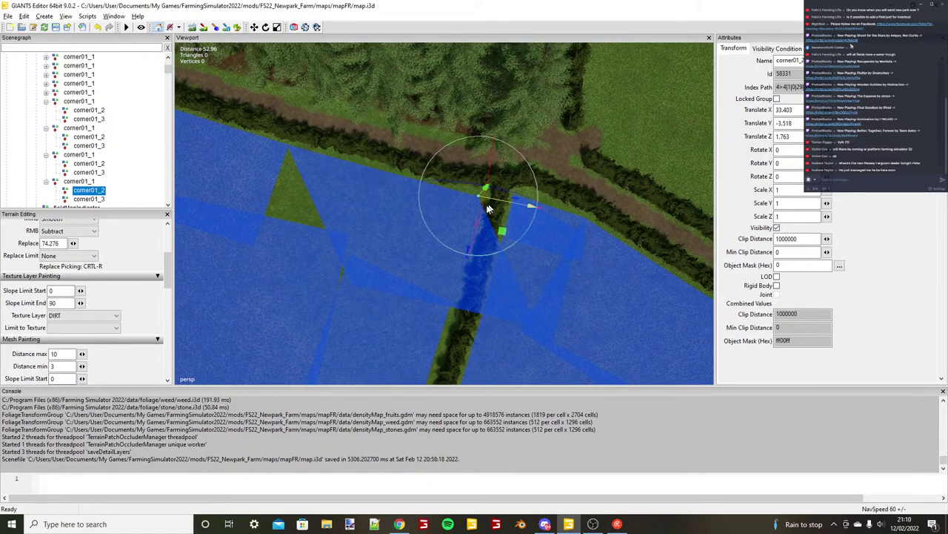
{"action": "scroll", "coordinate": [487, 205], "scroll_direction": "down", "scroll_amount": 2}
Move the copy's corner01_3 down against the side hedge, at about X 31.9, Z 23.5, to cover the remaining gap.
{"action": "left_click", "coordinate": [89, 198]}
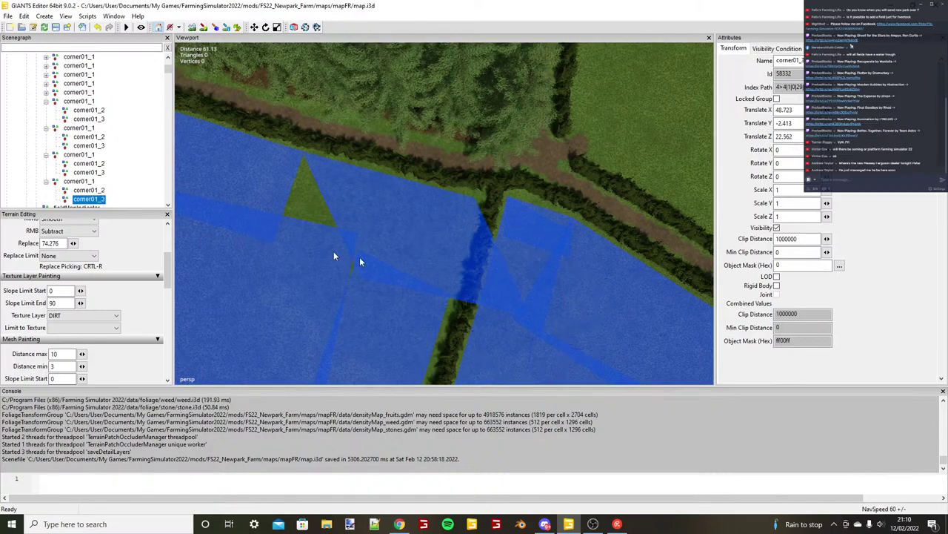
{"action": "left_click", "coordinate": [452, 275]}
{"action": "mouse_move", "coordinate": [482, 286]}
{"action": "left_mouse_down"}
{"action": "mouse_move", "coordinate": [491, 290]}
{"action": "mouse_move", "coordinate": [443, 343]}
{"action": "mouse_move", "coordinate": [456, 314]}
{"action": "left_mouse_up"}
{"action": "scroll", "coordinate": [376, 271], "scroll_direction": "up", "scroll_amount": 2}
{"action": "middle_click_drag", "start_coordinate": [376, 272], "coordinate": [400, 258], "text": "alt"}
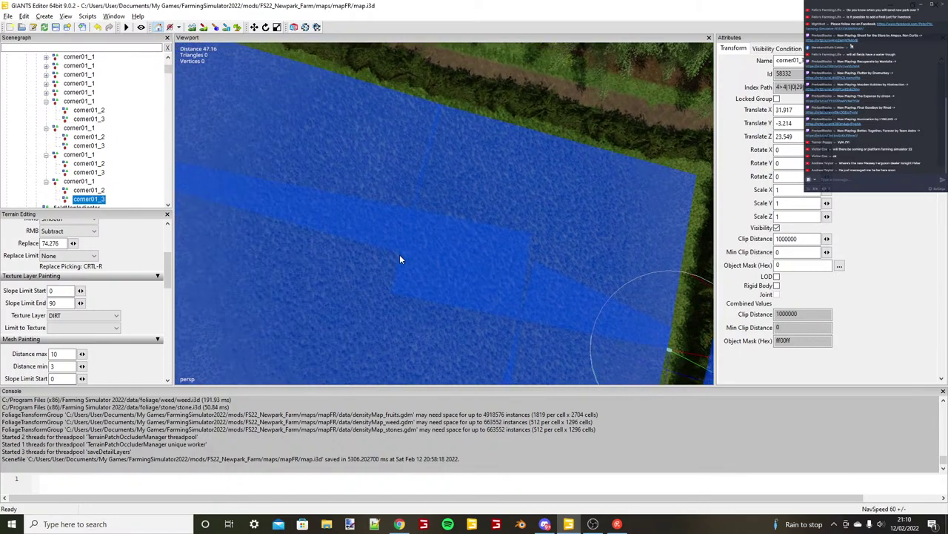
Examine the field dimension coverage across the map, including the wind turbine fields and the grassland beyond the tree line.
{"action": "left_click_drag", "start_coordinate": [399, 254], "coordinate": [449, 214], "text": "alt"}
{"action": "middle_click_drag", "start_coordinate": [415, 252], "coordinate": [413, 312], "text": "alt"}
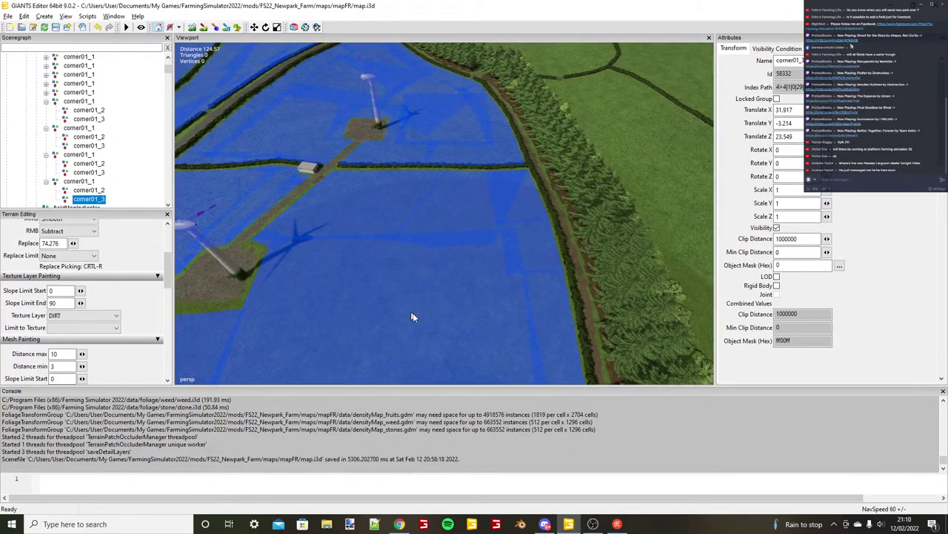
{"action": "left_click_drag", "start_coordinate": [413, 313], "coordinate": [530, 242], "text": "alt"}
{"action": "scroll", "coordinate": [549, 256], "scroll_direction": "down", "scroll_amount": 3}
{"action": "scroll", "coordinate": [335, 275], "scroll_direction": "down", "scroll_amount": 5}
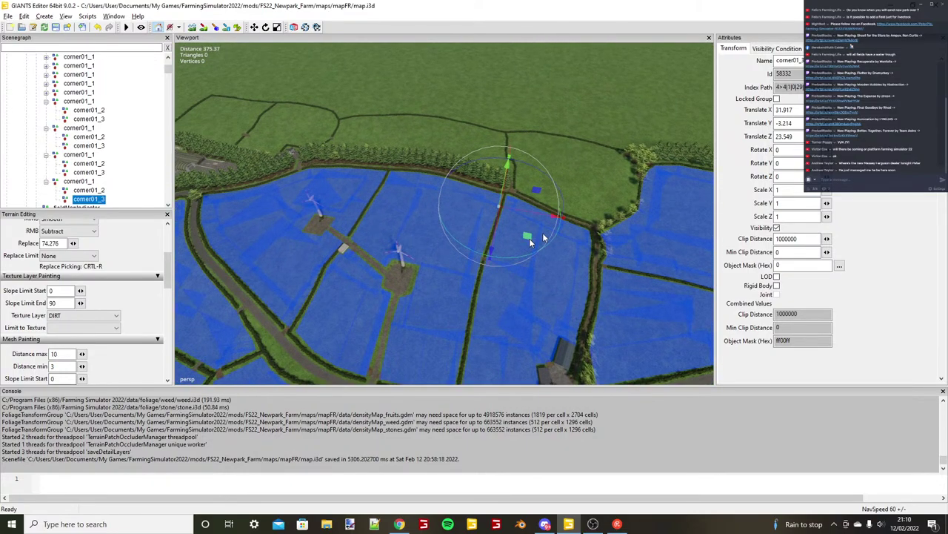
{"action": "right_click_drag", "start_coordinate": [529, 237], "coordinate": [539, 257]}
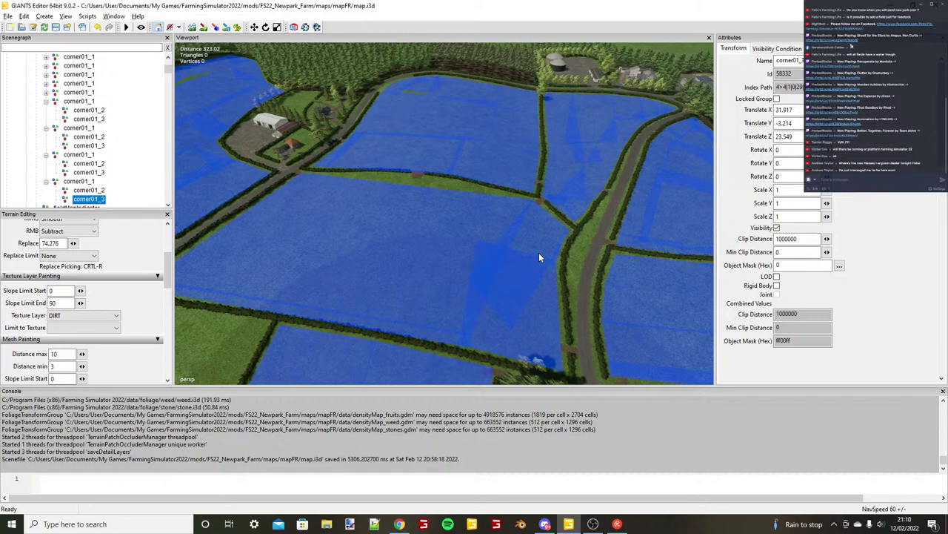
{"action": "left_click_drag", "start_coordinate": [538, 257], "coordinate": [504, 237], "text": "alt"}
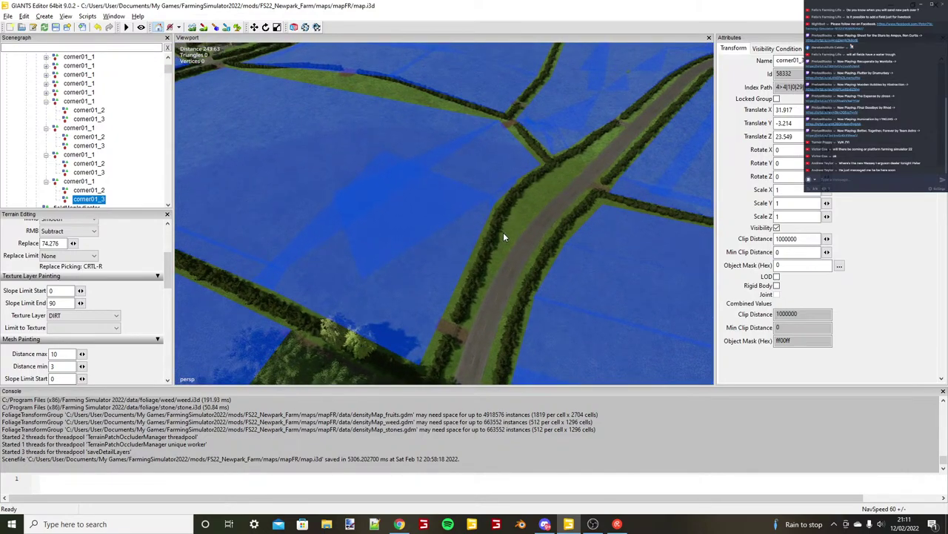
{"action": "right_click_drag", "start_coordinate": [504, 238], "coordinate": [419, 282]}
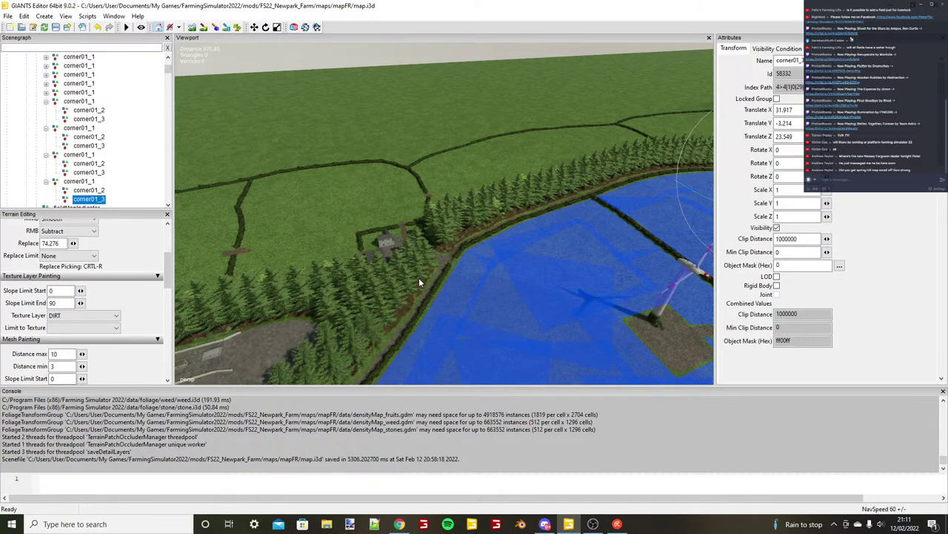
{"action": "scroll", "coordinate": [419, 282], "scroll_direction": "down", "scroll_amount": 3}
{"action": "left_click_drag", "start_coordinate": [399, 273], "coordinate": [382, 239], "text": "alt"}
{"action": "scroll", "coordinate": [475, 199], "scroll_direction": "up", "scroll_amount": 4}
{"action": "middle_click_drag", "start_coordinate": [588, 149], "coordinate": [492, 184], "text": "alt"}
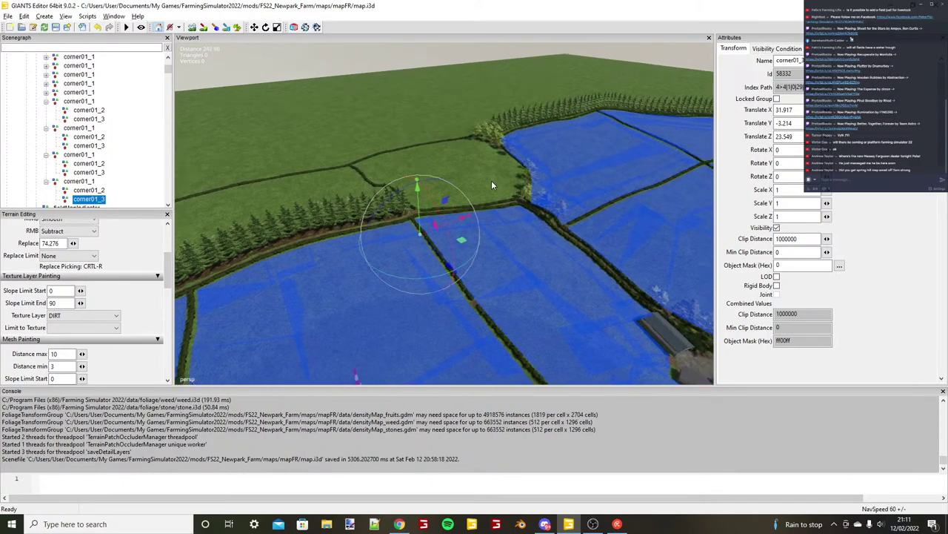
{"action": "left_click_drag", "start_coordinate": [492, 184], "coordinate": [548, 226], "text": "alt"}
{"action": "scroll", "coordinate": [550, 226], "scroll_direction": "up", "scroll_amount": 5}
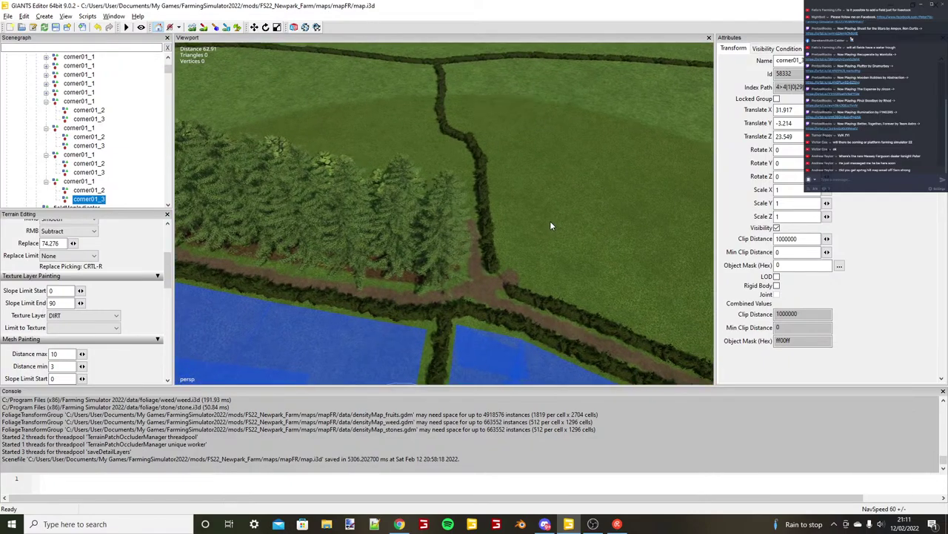
{"action": "right_click_drag", "start_coordinate": [550, 221], "coordinate": [455, 188]}
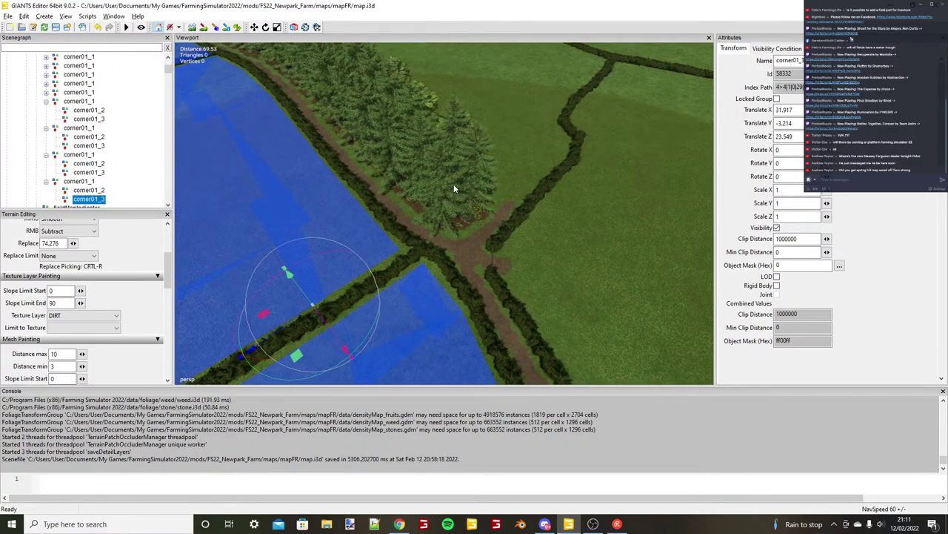
{"action": "scroll", "coordinate": [453, 185], "scroll_direction": "down", "scroll_amount": 5}
{"action": "left_click_drag", "start_coordinate": [454, 186], "coordinate": [428, 321], "text": "alt"}
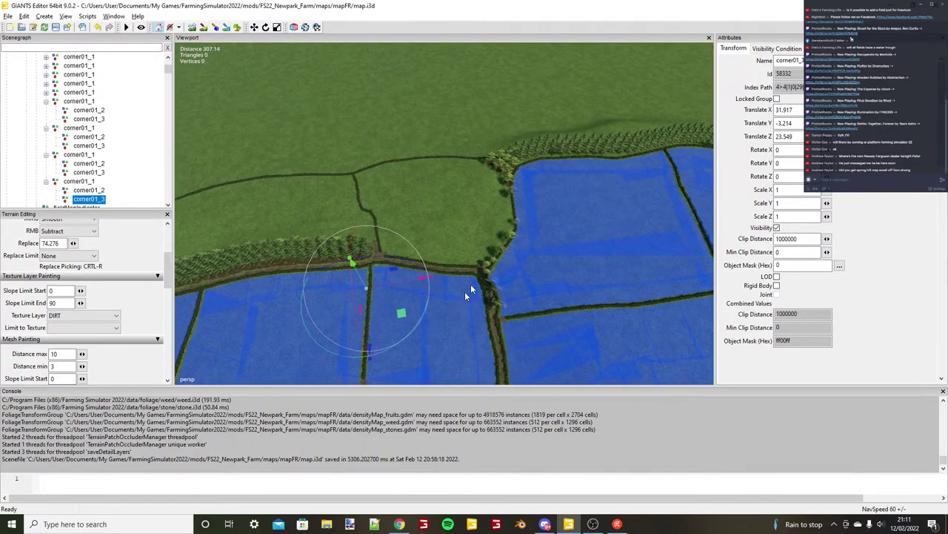
{"action": "scroll", "coordinate": [470, 285], "scroll_direction": "down", "scroll_amount": 3}
{"action": "left_click", "coordinate": [90, 182]}
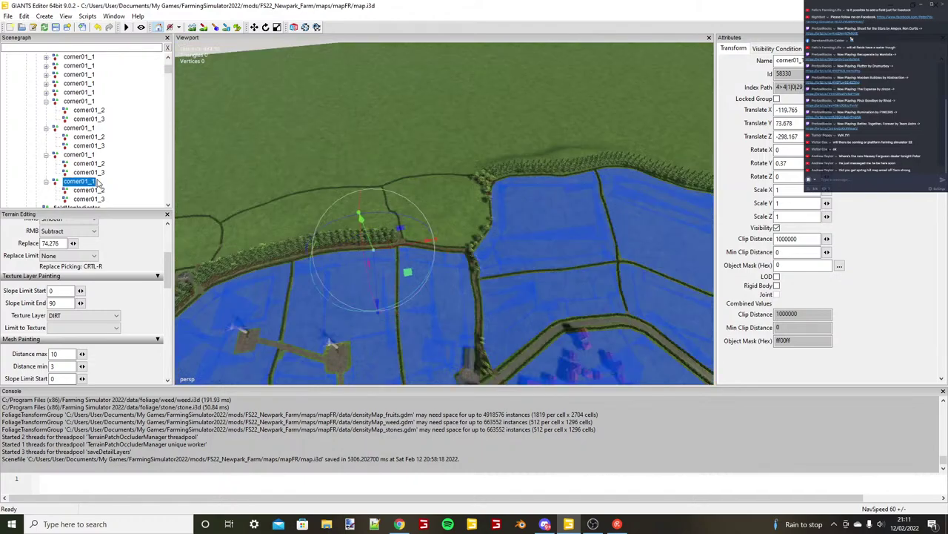
{"action": "scroll", "coordinate": [421, 206], "scroll_direction": "down", "scroll_amount": 5}
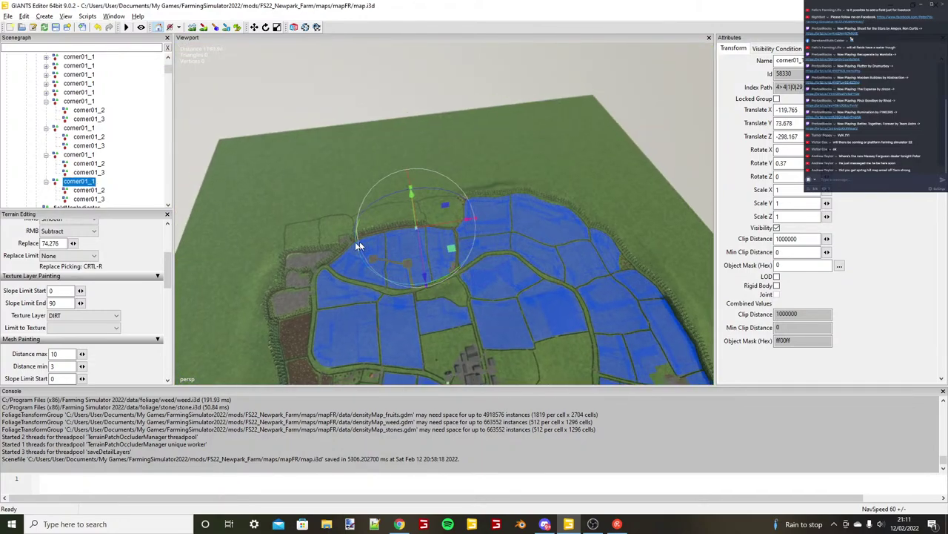
Collapse field02 in the scenegraph and duplicate field01 within the fields group.
{"action": "scroll", "coordinate": [95, 103], "scroll_direction": "up", "scroll_amount": 4}
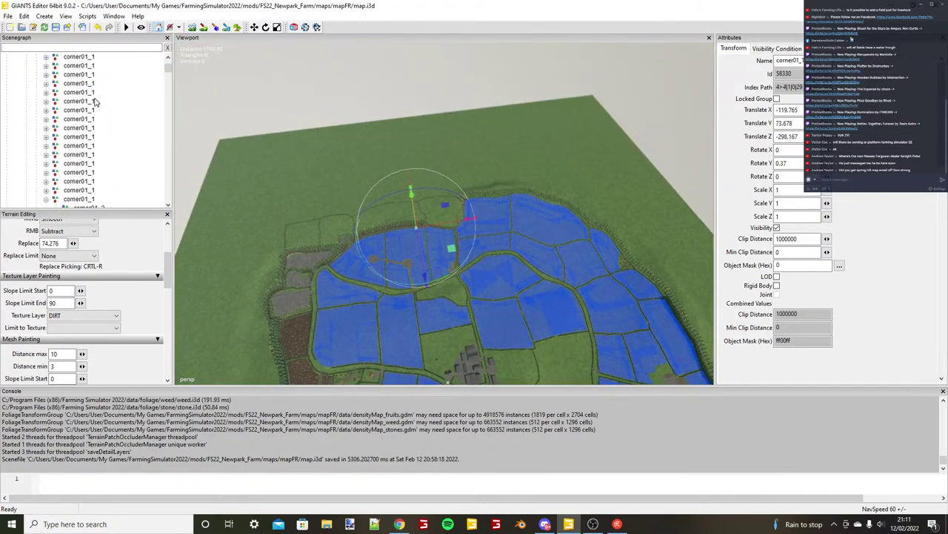
{"action": "scroll", "coordinate": [94, 103], "scroll_direction": "up", "scroll_amount": 2}
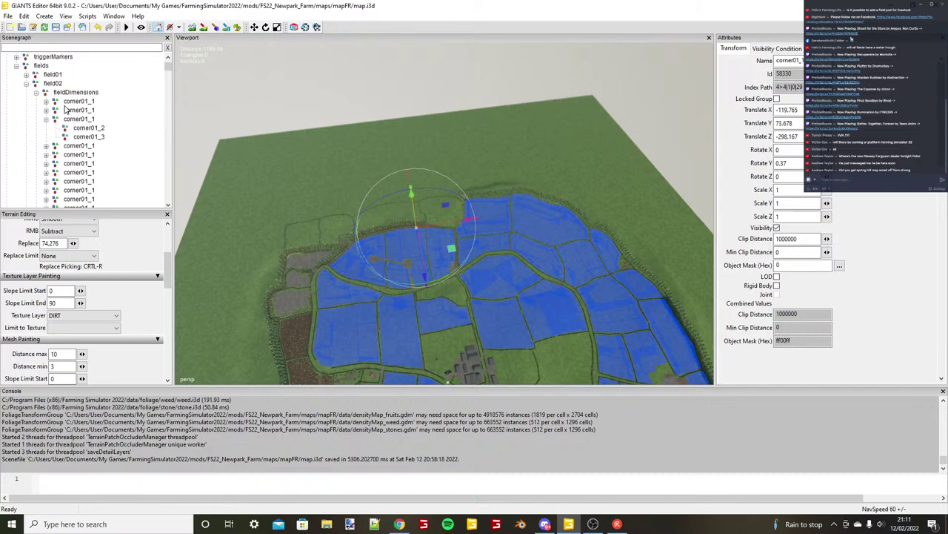
{"action": "left_click", "coordinate": [26, 83]}
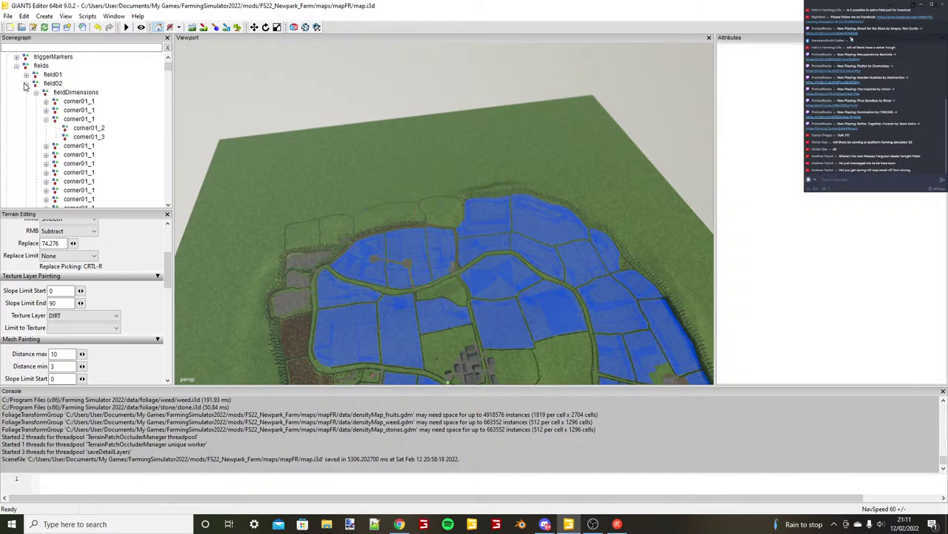
{"action": "left_click", "coordinate": [26, 84]}
{"action": "left_click", "coordinate": [50, 75]}
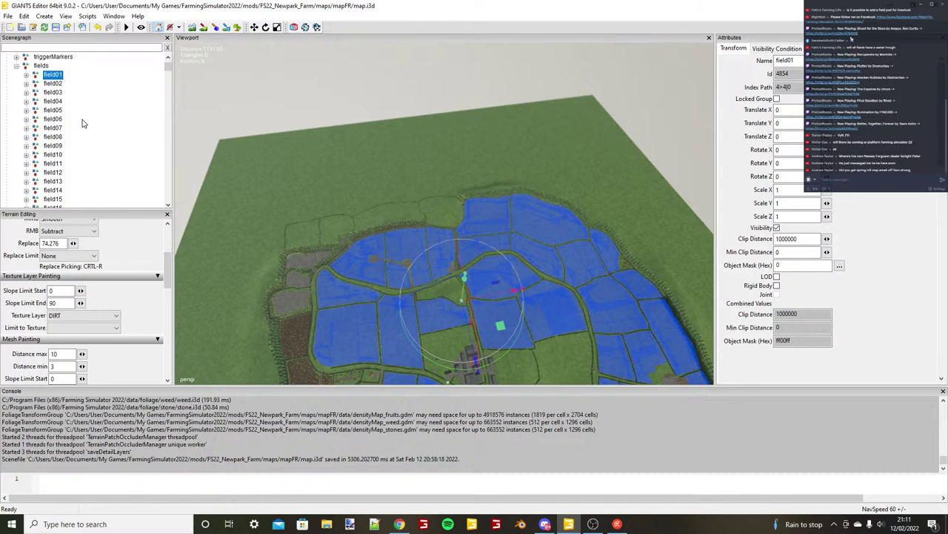
{"action": "key", "text": "ctrl+d"}
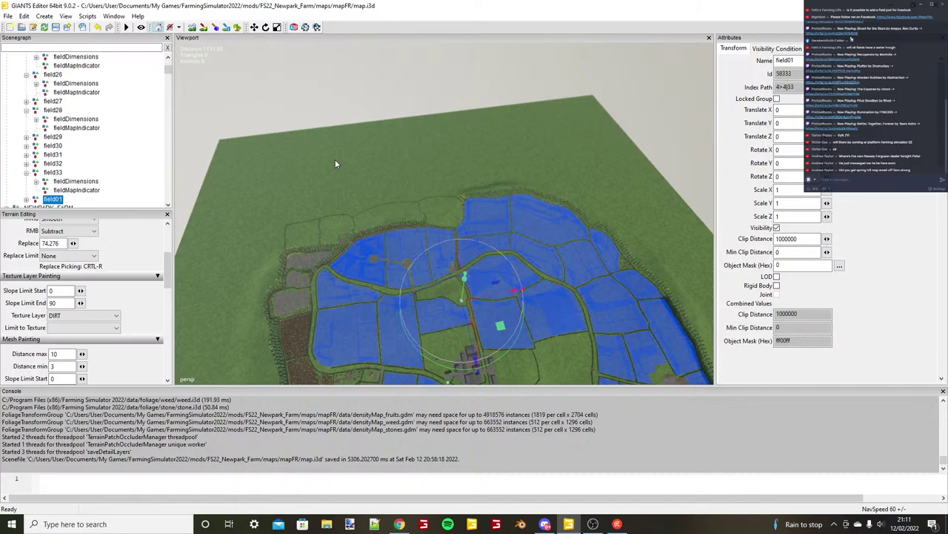
Rename the duplicated field as field34.
{"action": "left_click", "coordinate": [794, 60]}
{"action": "key", "text": "BackSpace"}
{"action": "key", "text": "BackSpace"}
{"action": "type", "text": "34"}
{"action": "key", "text": "Return"}
Delete all of field34's corner01_1 areas under fieldDimensions except the first one.
{"action": "left_click", "coordinate": [27, 200]}
{"action": "scroll", "coordinate": [31, 185], "scroll_direction": "down", "scroll_amount": 2}
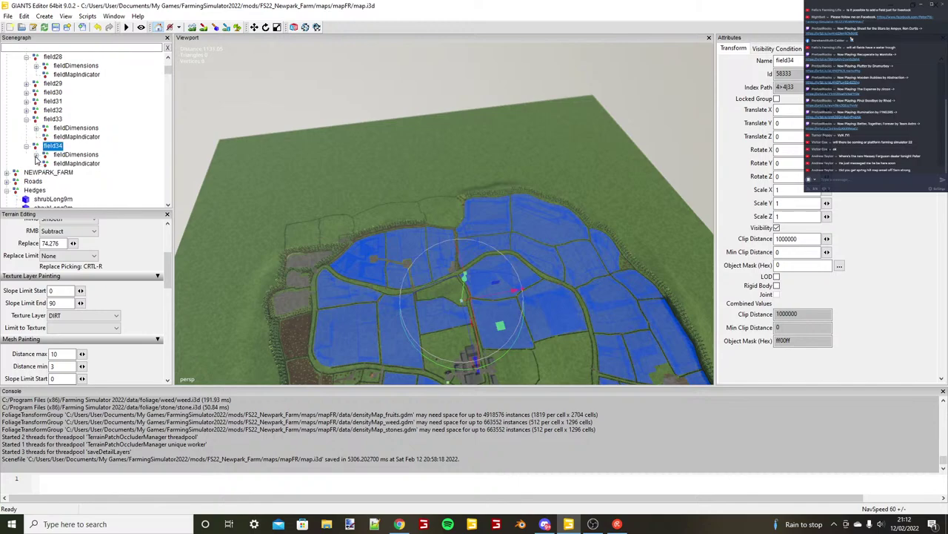
{"action": "left_click", "coordinate": [36, 155]}
{"action": "left_click", "coordinate": [72, 164]}
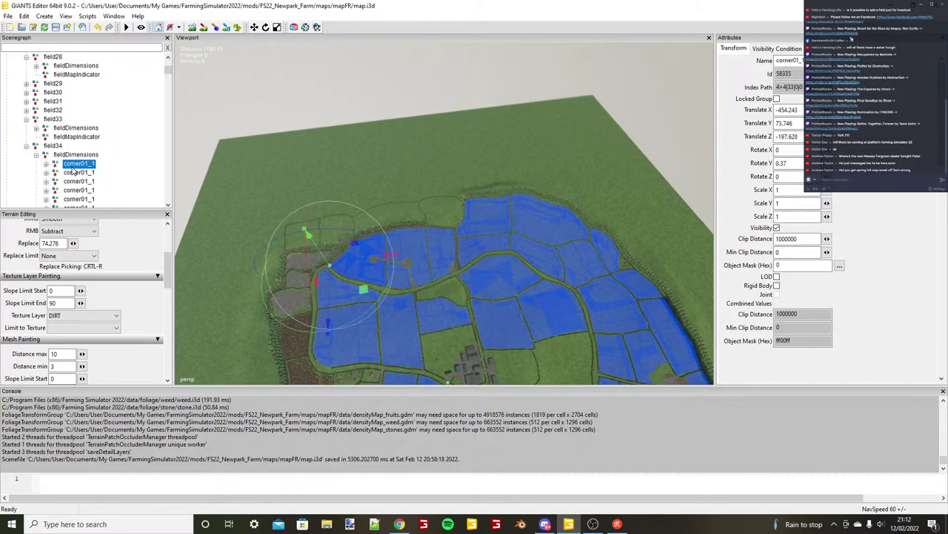
{"action": "left_click", "coordinate": [77, 173]}
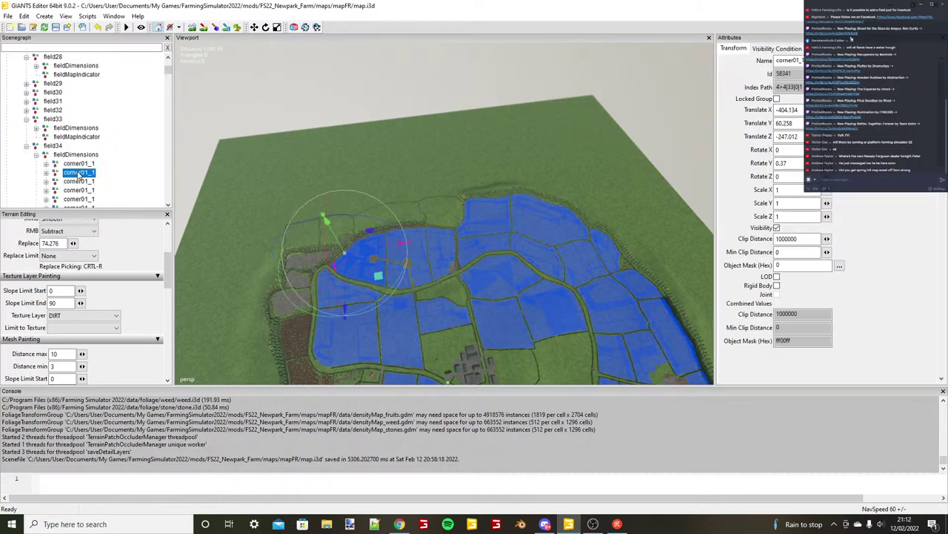
{"action": "key", "text": "Delete"}
{"action": "key", "text": "Delete"}
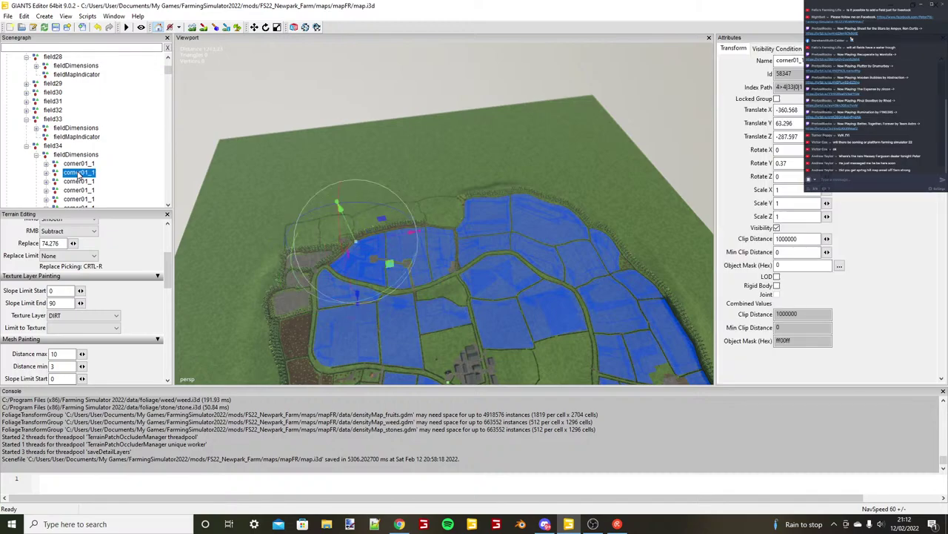
{"action": "key", "text": "Delete"}
{"action": "key", "text": "Delete"}
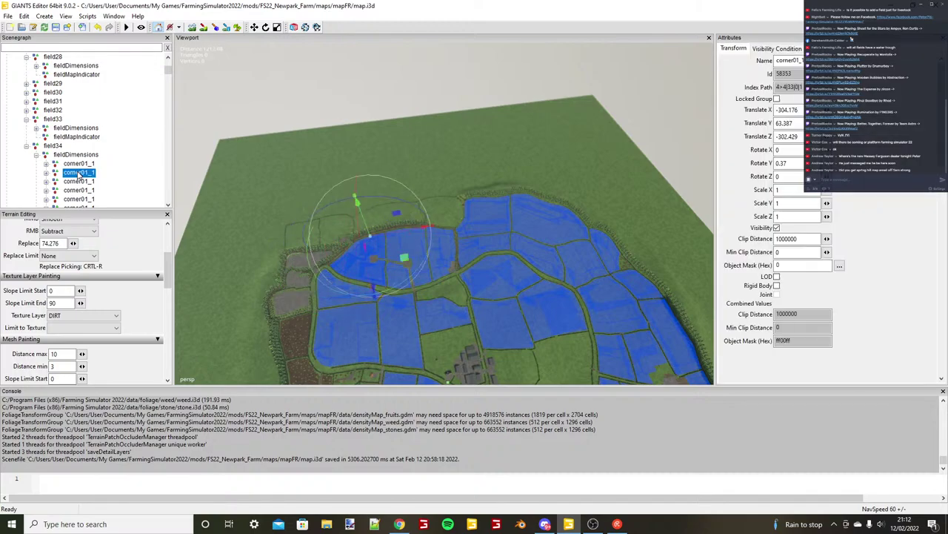
{"action": "key", "text": "Delete"}
{"action": "left_click", "coordinate": [79, 175]}
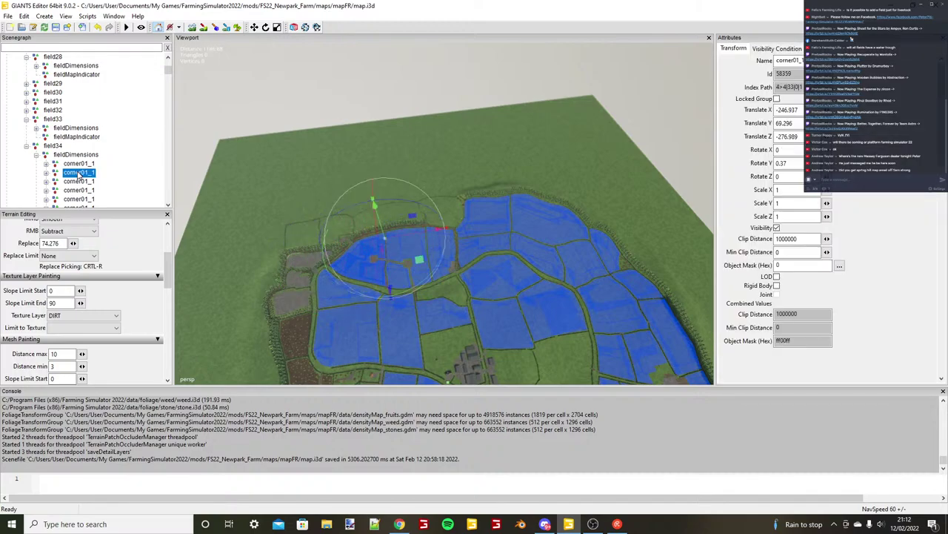
{"action": "key", "text": "Delete"}
{"action": "left_click", "coordinate": [79, 175]}
{"action": "key", "text": "Delete"}
{"action": "left_click", "coordinate": [79, 175]}
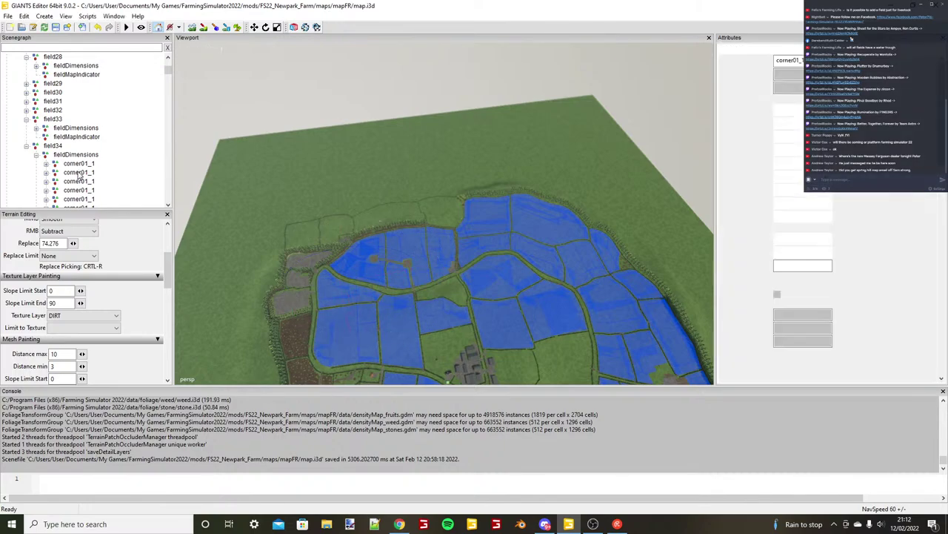
{"action": "left_click", "coordinate": [79, 175]}
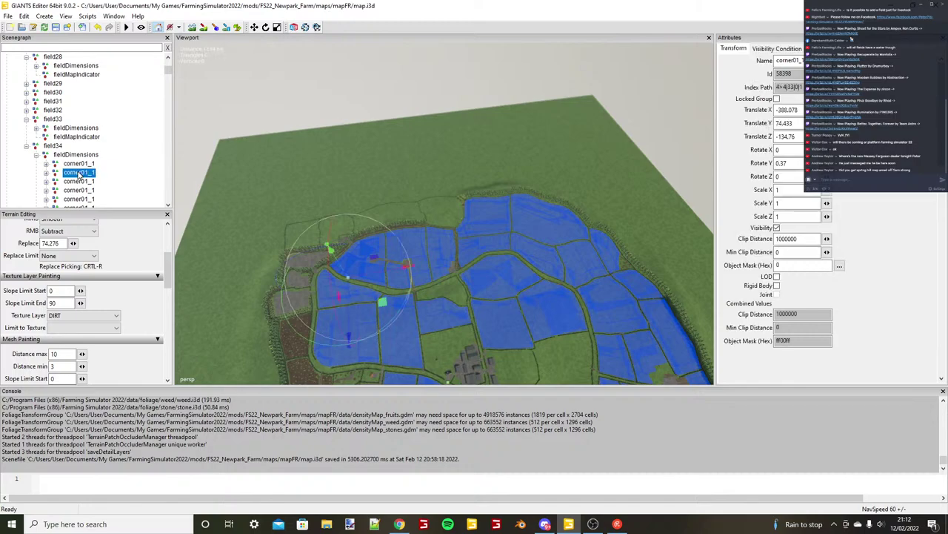
{"action": "key", "text": "Delete"}
{"action": "key", "text": "Delete"}
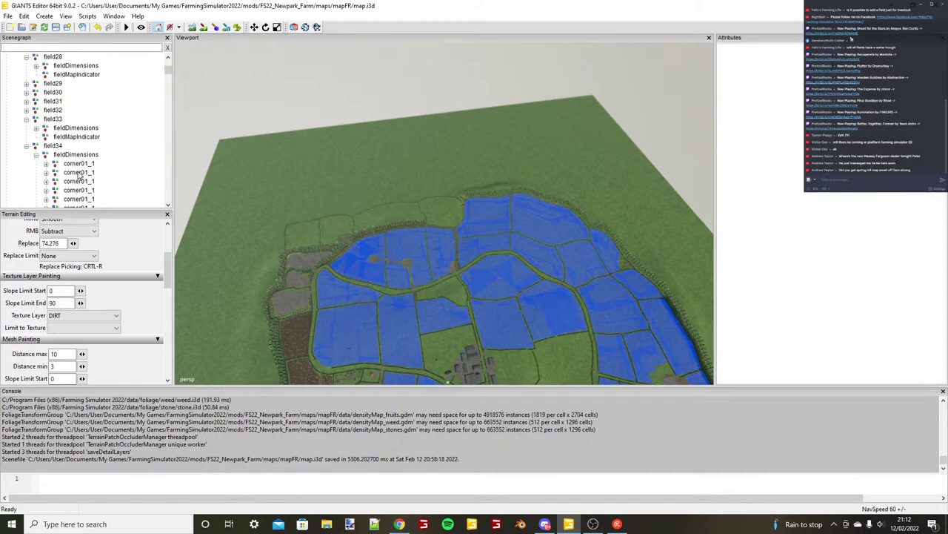
{"action": "left_click", "coordinate": [79, 174]}
{"action": "key", "text": "Delete"}
{"action": "left_click", "coordinate": [80, 174]}
{"action": "key", "text": "Delete"}
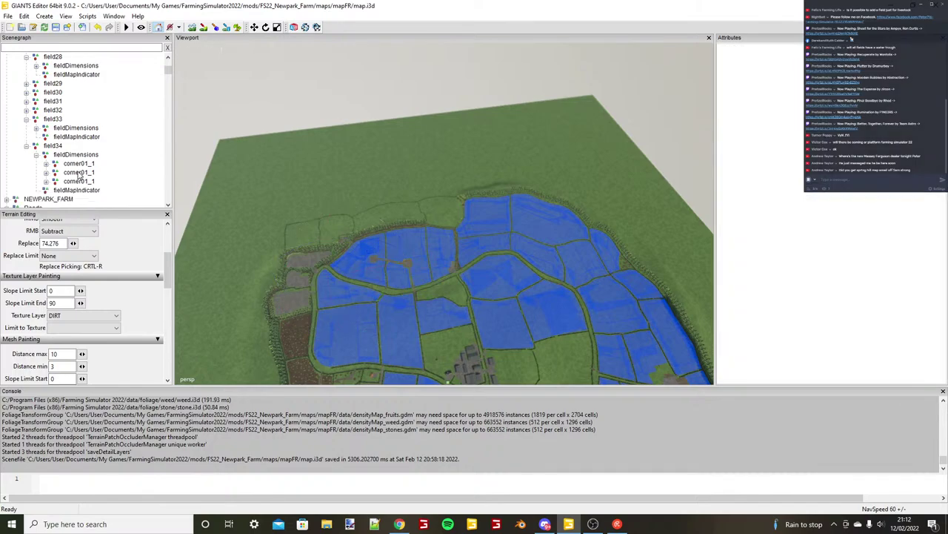
{"action": "left_click", "coordinate": [78, 174]}
{"action": "key", "text": "Delete"}
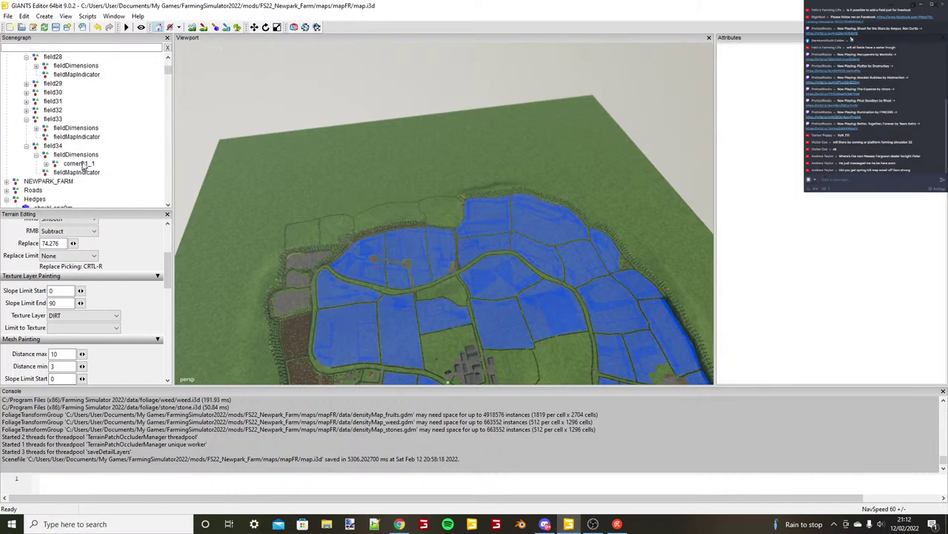
Duplicate the trimmed field34 and rename the copy as field35.
{"action": "left_click", "coordinate": [62, 146]}
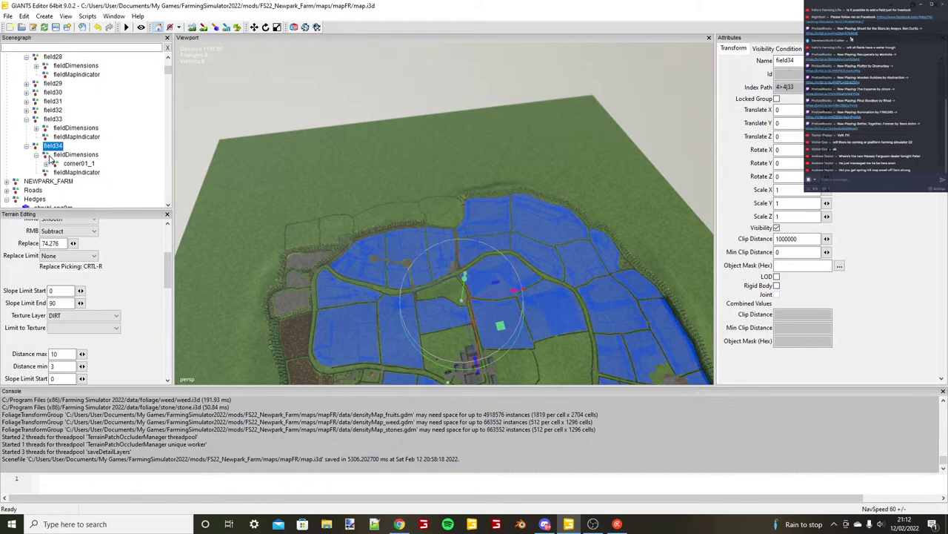
{"action": "key", "text": "ctrl+d"}
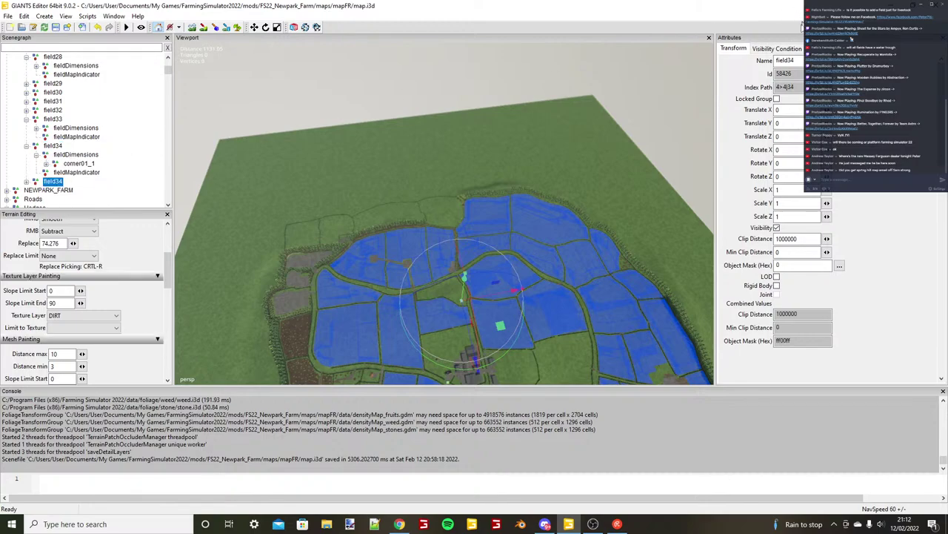
{"action": "left_click", "coordinate": [803, 63]}
{"action": "key", "text": "BackSpace"}
{"action": "type", "text": "5"}
{"action": "key", "text": "Return"}
Duplicate field35 and rename the copy as field36.
{"action": "left_click", "coordinate": [46, 184]}
{"action": "key", "text": "ctrl+d"}
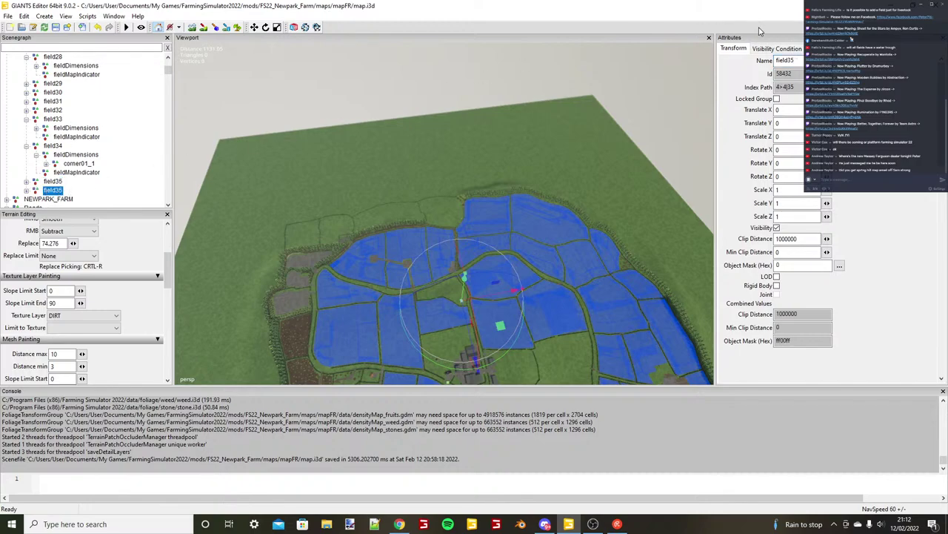
{"action": "key", "text": "BackSpace"}
{"action": "type", "text": "6"}
Duplicate field36 and rename the copy as field37.
{"action": "left_click", "coordinate": [62, 190]}
{"action": "left_click", "coordinate": [65, 192]}
{"action": "key", "text": "ctrl+d"}
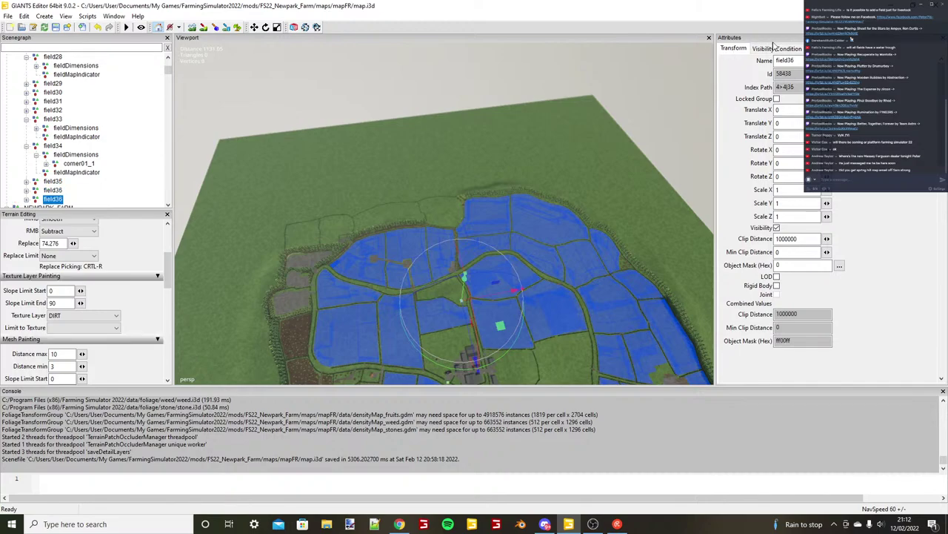
{"action": "left_click", "coordinate": [801, 59]}
{"action": "key", "text": "BackSpace"}
Place field34's fieldMapIndicator in the middle of the hedged grass field behind the farm buildings, at about X -556.2, Z -354.9.
{"action": "left_click", "coordinate": [78, 173]}
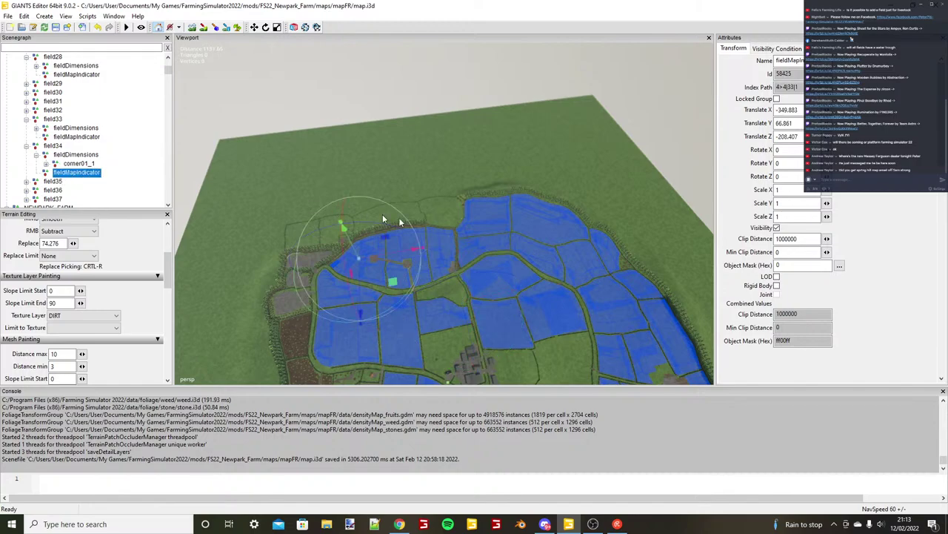
{"action": "left_click_drag", "start_coordinate": [399, 219], "coordinate": [539, 230], "text": "alt"}
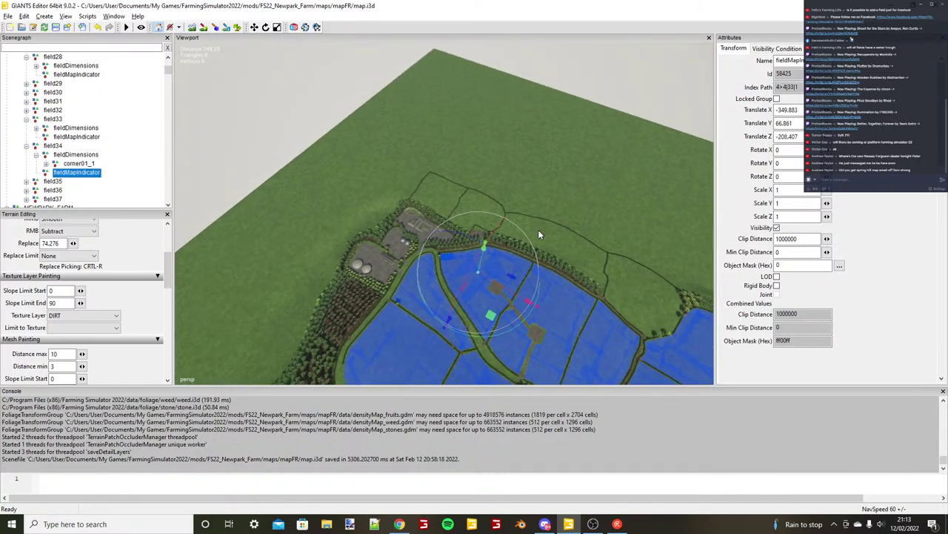
{"action": "scroll", "coordinate": [556, 178], "scroll_direction": "up", "scroll_amount": 5}
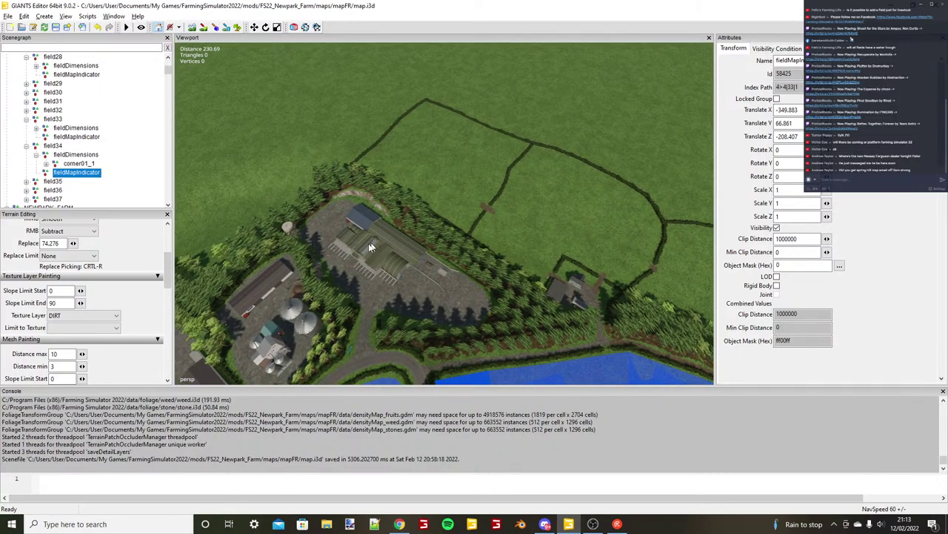
{"action": "left_click_drag", "start_coordinate": [371, 246], "coordinate": [453, 229], "text": "alt"}
{"action": "scroll", "coordinate": [453, 229], "scroll_direction": "up", "scroll_amount": 2}
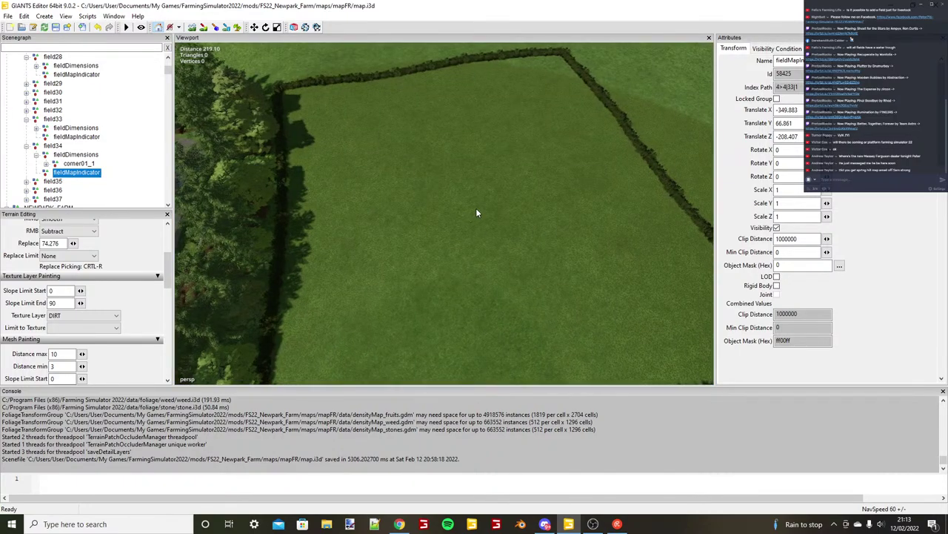
{"action": "key", "text": "ctrl+b"}
{"action": "left_click", "coordinate": [477, 207]}
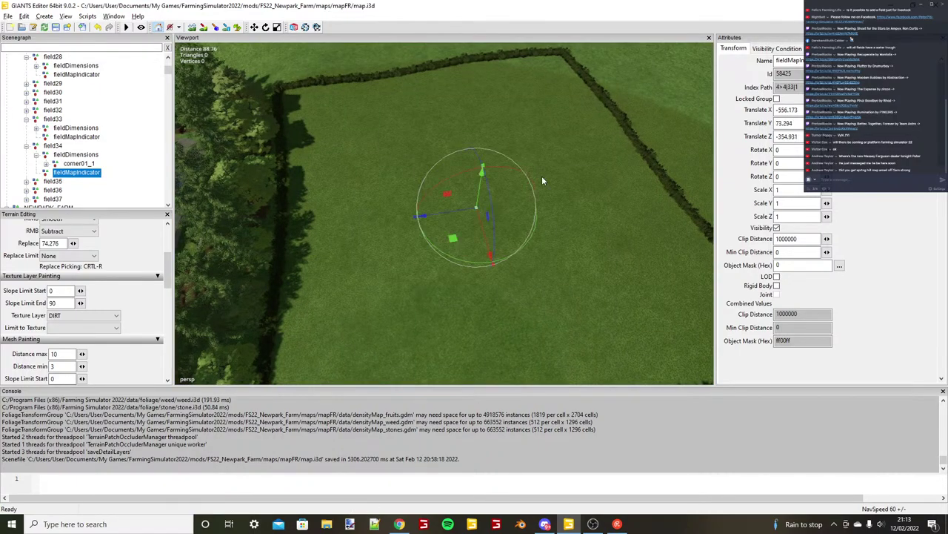
Place field34's corner01_1 inside the hedge corner beside the trees, at about X -620.9, Z -294.5.
{"action": "left_click_drag", "start_coordinate": [541, 178], "coordinate": [299, 193], "text": "alt"}
{"action": "scroll", "coordinate": [298, 193], "scroll_direction": "down", "scroll_amount": 3}
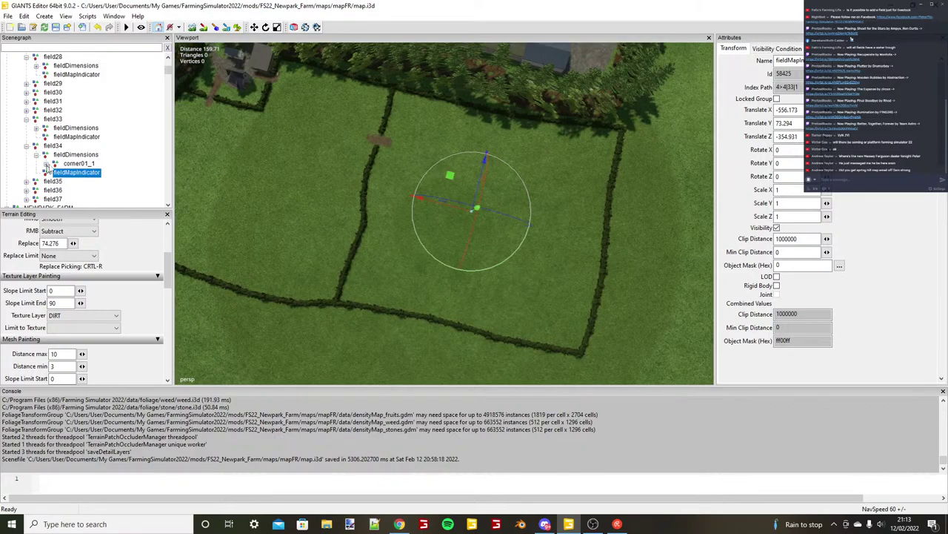
{"action": "left_click", "coordinate": [79, 164]}
{"action": "left_click_drag", "start_coordinate": [311, 170], "coordinate": [512, 223], "text": "alt"}
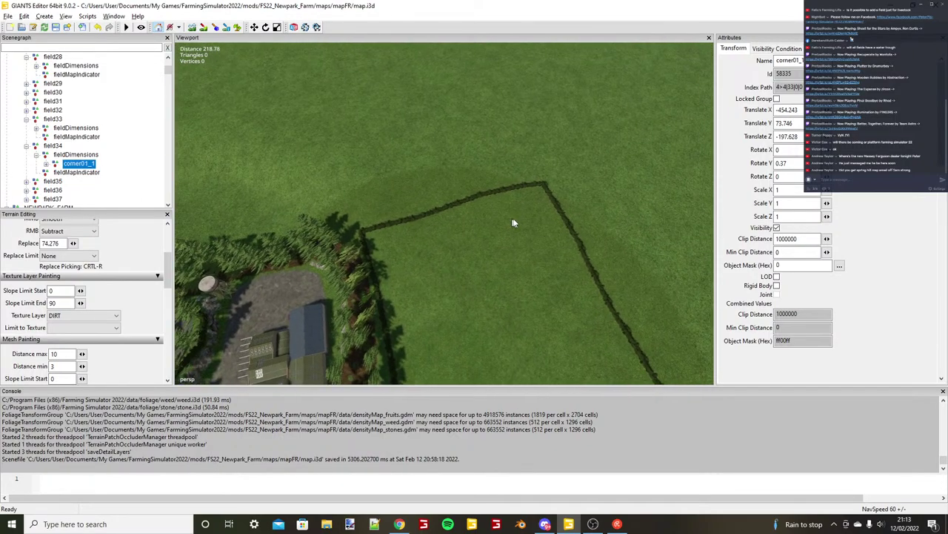
{"action": "scroll", "coordinate": [514, 222], "scroll_direction": "up", "scroll_amount": 5}
{"action": "mouse_move", "coordinate": [527, 178]}
{"action": "left_mouse_down", "text": "alt"}
{"action": "mouse_move", "coordinate": [464, 198]}
{"action": "mouse_move", "coordinate": [447, 223]}
{"action": "mouse_move", "coordinate": [408, 236]}
{"action": "mouse_move", "coordinate": [431, 232]}
{"action": "left_mouse_up", "text": "alt"}
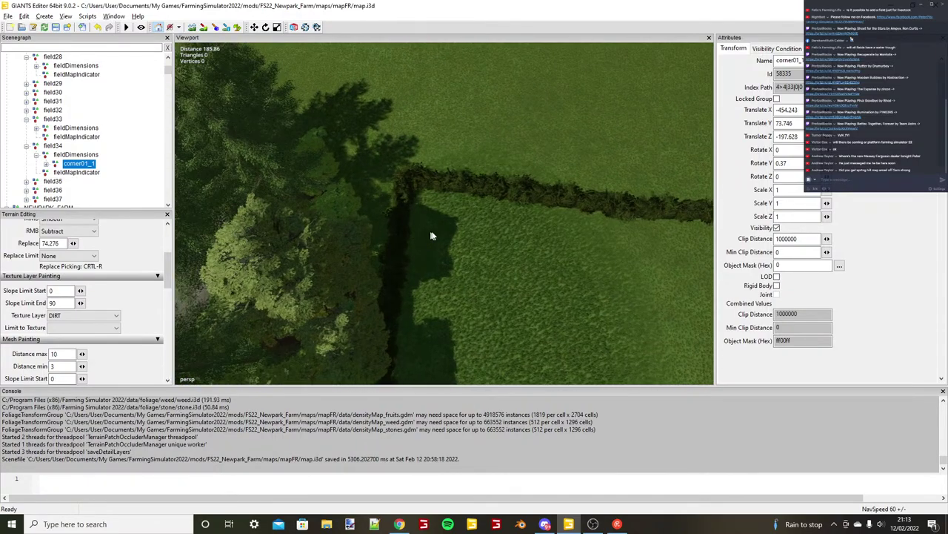
{"action": "right_click_drag", "start_coordinate": [432, 236], "coordinate": [420, 207]}
{"action": "key", "text": "ctrl+b"}
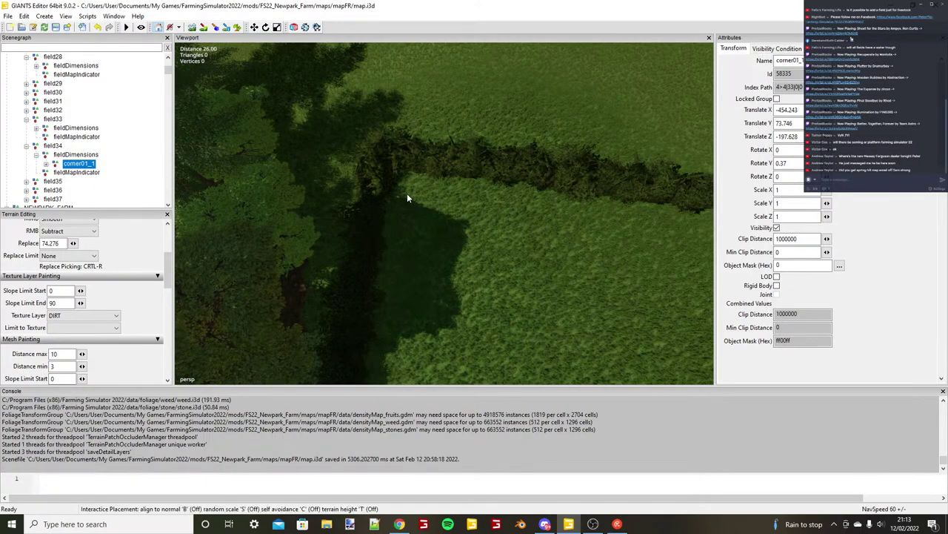
{"action": "left_click", "coordinate": [406, 192]}
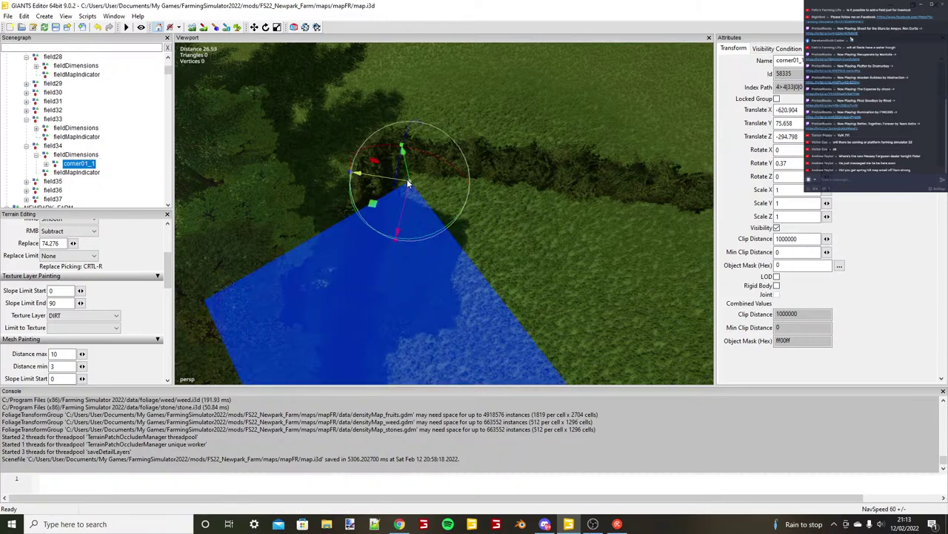
{"action": "left_click_drag", "start_coordinate": [407, 183], "coordinate": [402, 183]}
{"action": "scroll", "coordinate": [424, 202], "scroll_direction": "down", "scroll_amount": 6}
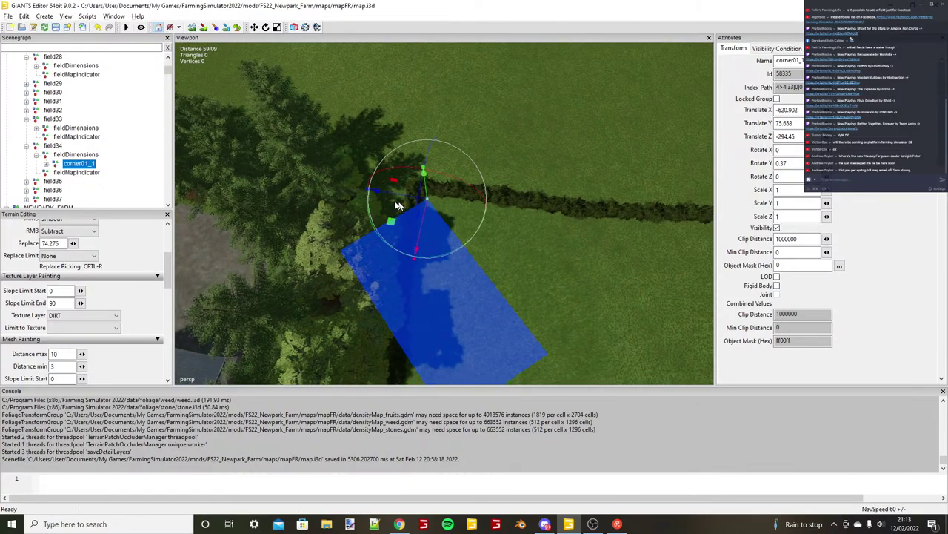
Place field34's corner01_2 farther along the hedge running away from the tree-side corner.
{"action": "left_click", "coordinate": [46, 164]}
{"action": "left_click", "coordinate": [95, 174]}
{"action": "middle_click_drag", "start_coordinate": [488, 249], "coordinate": [486, 231], "text": "alt"}
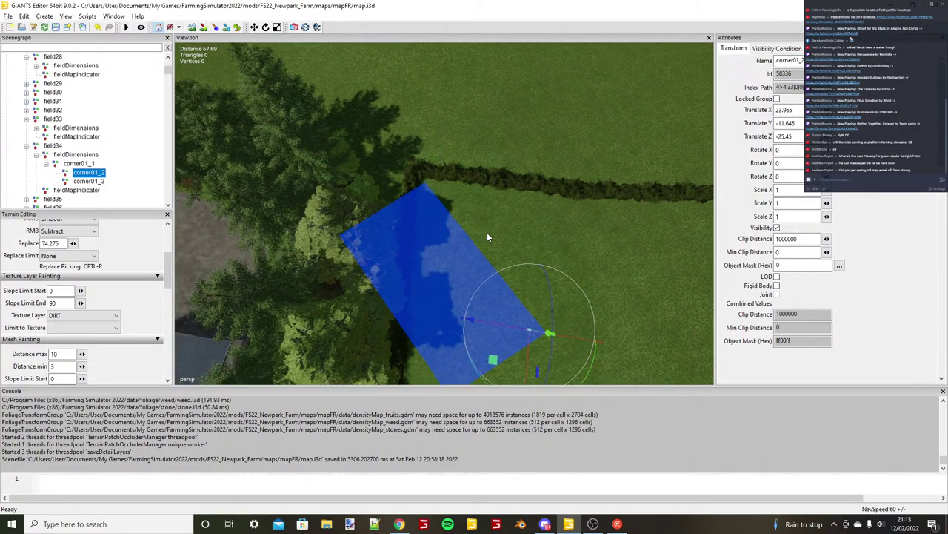
{"action": "scroll", "coordinate": [486, 241], "scroll_direction": "down", "scroll_amount": 3}
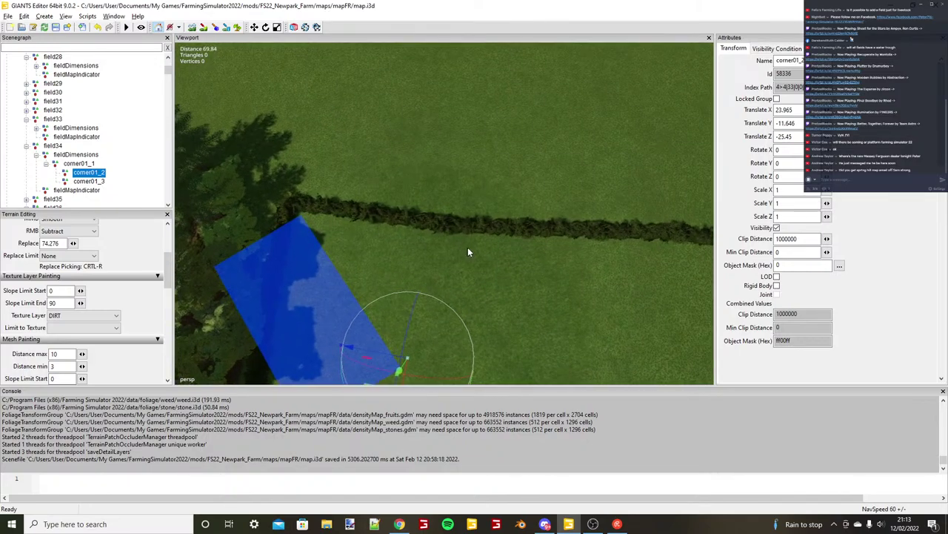
{"action": "key", "text": "ctrl+b"}
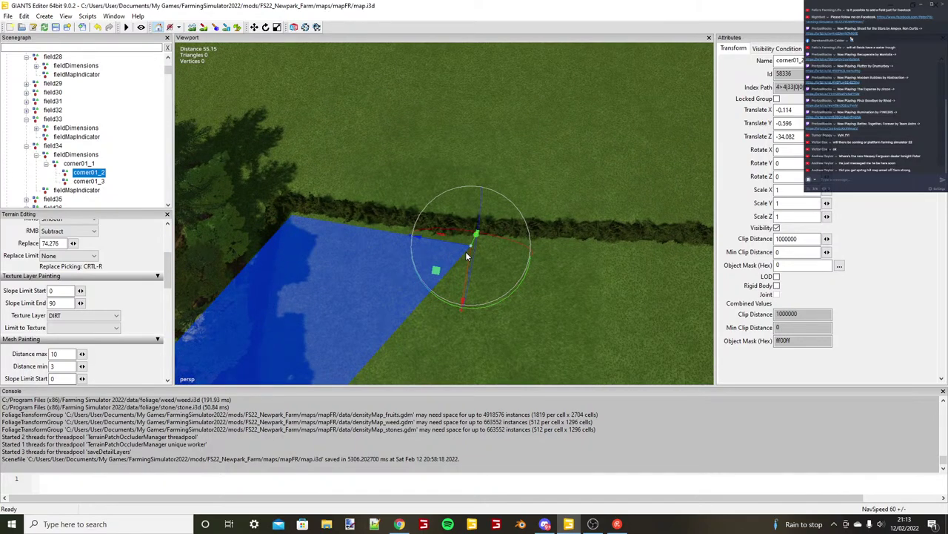
{"action": "left_click_drag", "start_coordinate": [466, 253], "coordinate": [445, 252]}
{"action": "scroll", "coordinate": [475, 259], "scroll_direction": "up", "scroll_amount": 2}
{"action": "scroll", "coordinate": [477, 262], "scroll_direction": "up", "scroll_amount": 6}
{"action": "scroll", "coordinate": [483, 253], "scroll_direction": "down", "scroll_amount": 8}
{"action": "scroll", "coordinate": [444, 251], "scroll_direction": "down", "scroll_amount": 4}
Move field34's corner01_3 out into the grass to about X 36.7, Z -37.5, taking the area off the trees.
{"action": "left_click", "coordinate": [419, 244]}
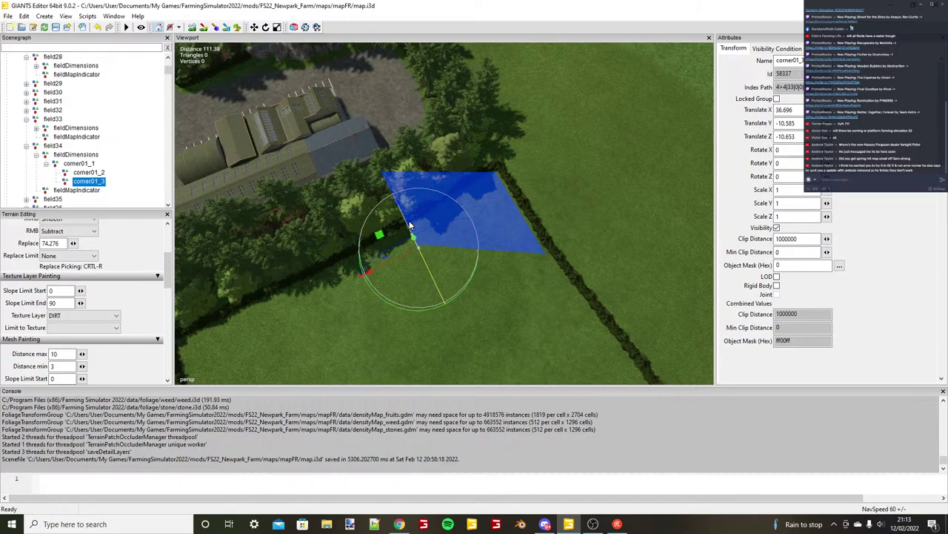
{"action": "scroll", "coordinate": [475, 216], "scroll_direction": "up", "scroll_amount": 1}
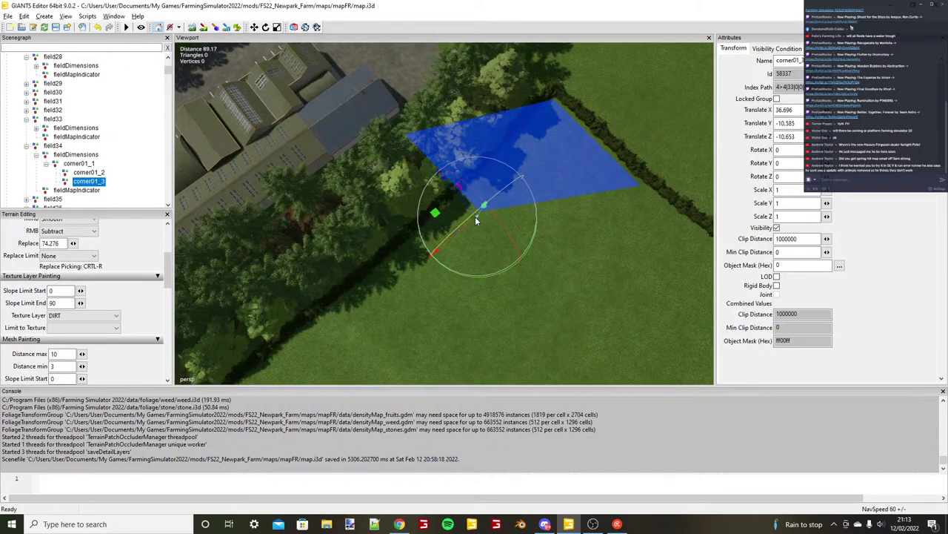
{"action": "left_click_drag", "start_coordinate": [475, 217], "coordinate": [511, 216], "text": "alt"}
{"action": "left_click_drag", "start_coordinate": [461, 190], "coordinate": [603, 210]}
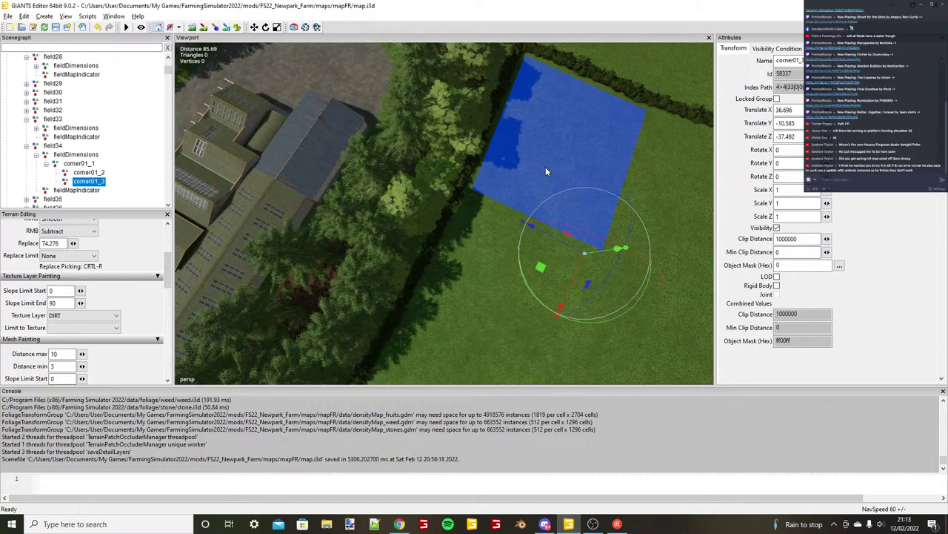
{"action": "middle_click_drag", "start_coordinate": [545, 167], "coordinate": [442, 142], "text": "alt"}
{"action": "left_click_drag", "start_coordinate": [597, 209], "coordinate": [418, 183], "text": "alt"}
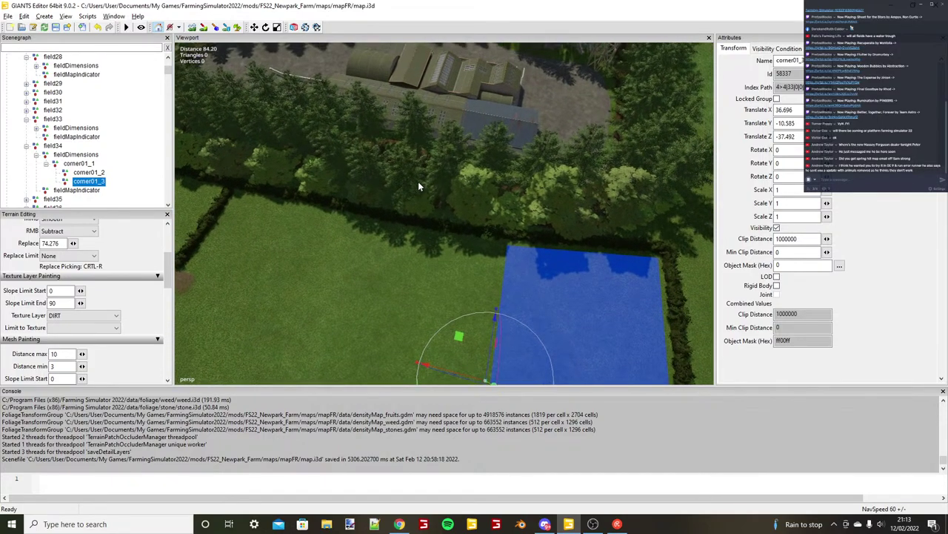
{"action": "right_click_drag", "start_coordinate": [418, 182], "coordinate": [500, 197], "text": "alt"}
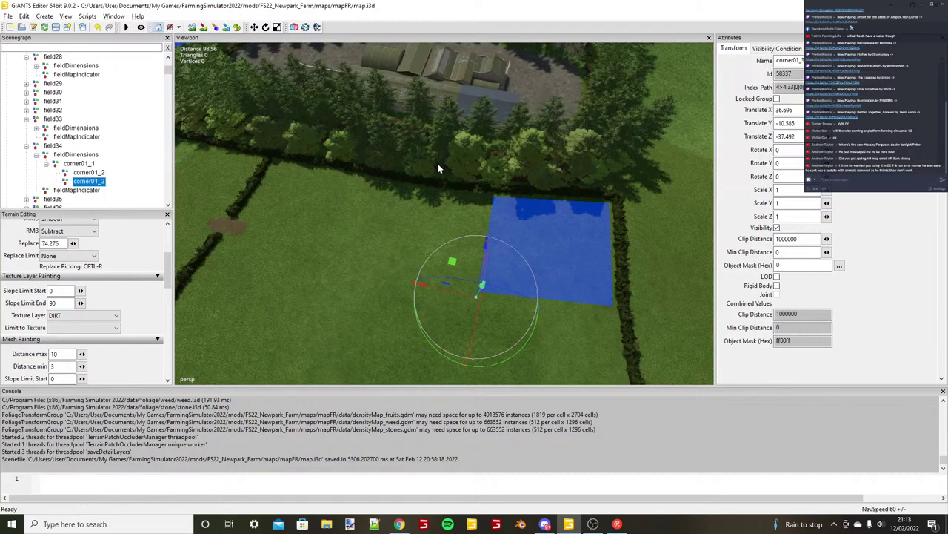
{"action": "left_click_drag", "start_coordinate": [499, 197], "coordinate": [515, 214], "text": "alt"}
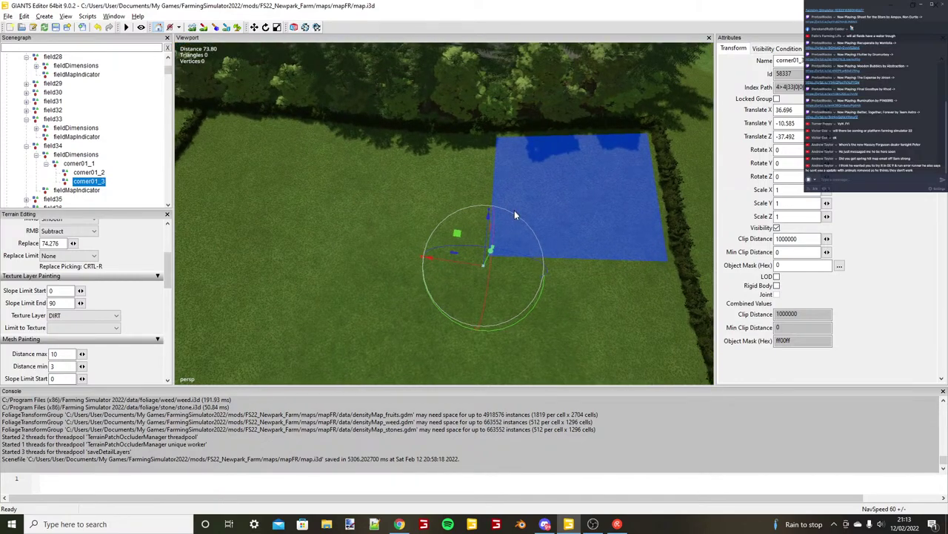
Move field34's first corner01_3 farther into the grass to about X 55.8, Z -37.8 to widen the area.
{"action": "right_click_drag", "start_coordinate": [514, 210], "coordinate": [522, 228], "text": "alt"}
{"action": "mouse_move", "coordinate": [465, 272]}
{"action": "left_mouse_down"}
{"action": "mouse_move", "coordinate": [352, 271]}
{"action": "mouse_move", "coordinate": [335, 288]}
{"action": "mouse_move", "coordinate": [500, 229]}
{"action": "mouse_move", "coordinate": [471, 284]}
{"action": "mouse_move", "coordinate": [479, 277]}
{"action": "left_mouse_up"}
{"action": "right_click_drag", "start_coordinate": [478, 276], "coordinate": [501, 328], "text": "alt"}
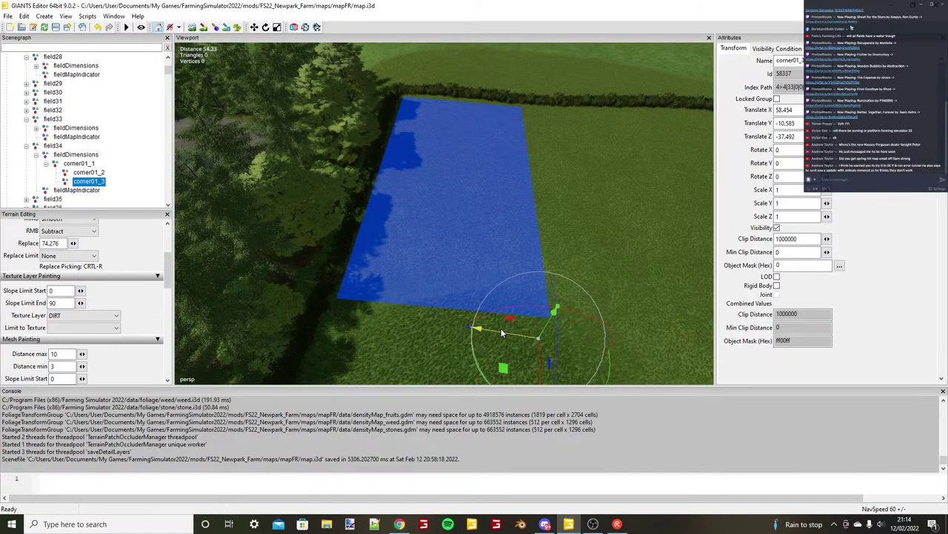
{"action": "left_click_drag", "start_coordinate": [501, 329], "coordinate": [498, 263], "text": "alt"}
{"action": "right_click_drag", "start_coordinate": [497, 263], "coordinate": [430, 293], "text": "alt"}
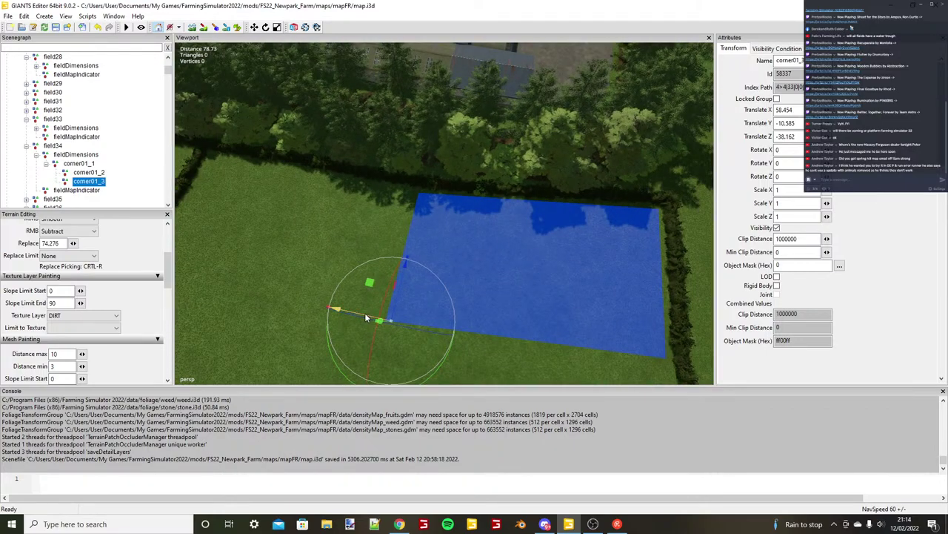
{"action": "left_click_drag", "start_coordinate": [365, 313], "coordinate": [545, 252]}
{"action": "mouse_move", "coordinate": [545, 253]}
{"action": "right_mouse_down", "text": "alt"}
{"action": "mouse_move", "coordinate": [506, 250]}
{"action": "mouse_move", "coordinate": [534, 248]}
{"action": "right_mouse_up", "text": "alt"}
{"action": "left_click_drag", "start_coordinate": [533, 248], "coordinate": [539, 295], "text": "alt"}
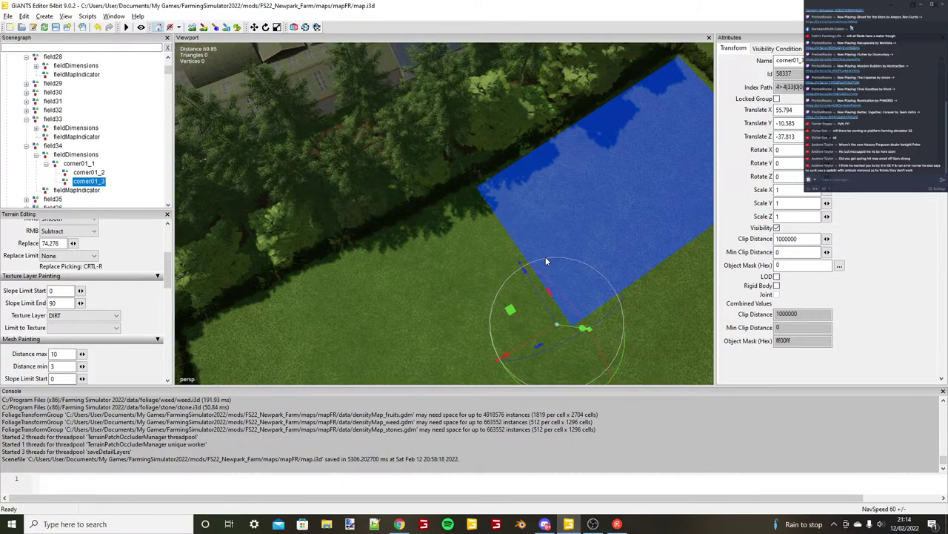
{"action": "middle_click_drag", "start_coordinate": [545, 256], "coordinate": [450, 243], "text": "alt"}
{"action": "left_click_drag", "start_coordinate": [451, 243], "coordinate": [461, 195], "text": "alt"}
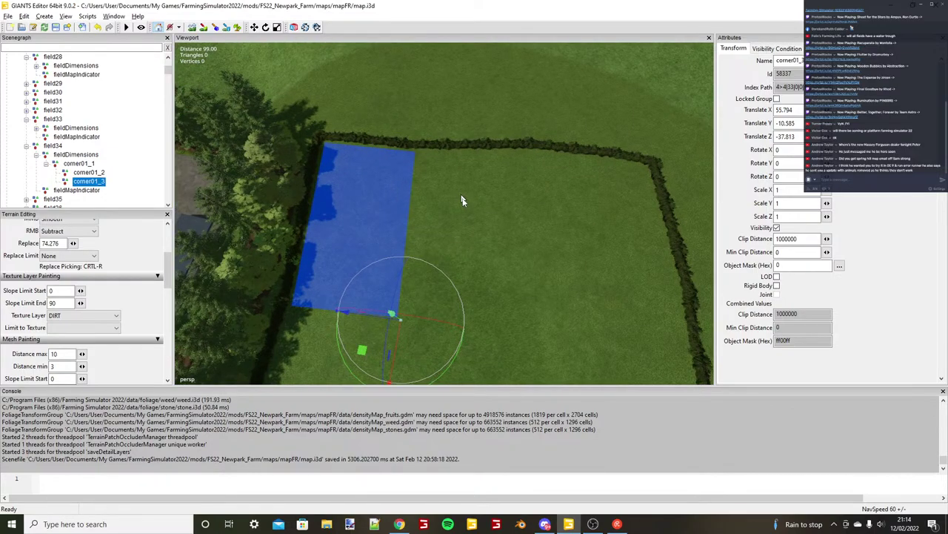
Duplicate field34's corner01_1 and place the copy at the first area's hedge-side end, about X -621.7, Z -327.5.
{"action": "left_click", "coordinate": [77, 163]}
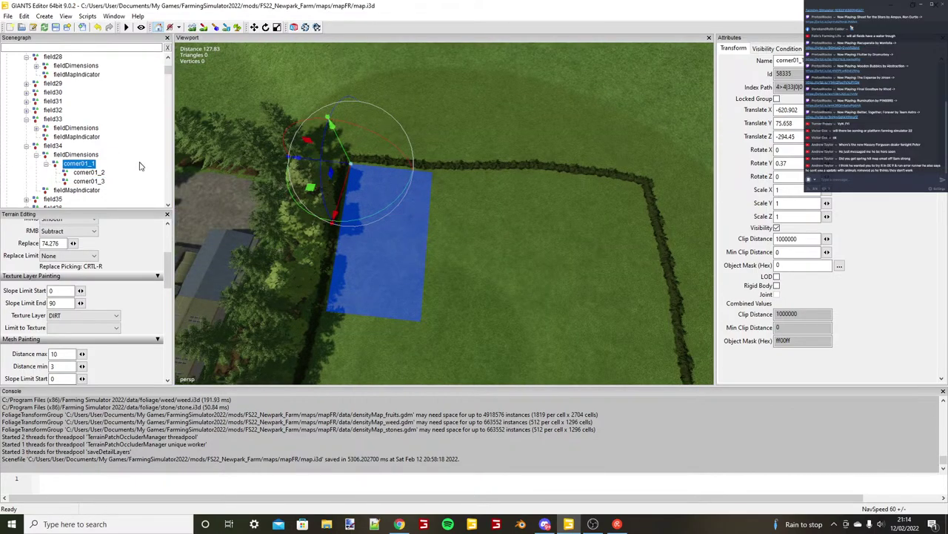
{"action": "key", "text": "ctrl+d"}
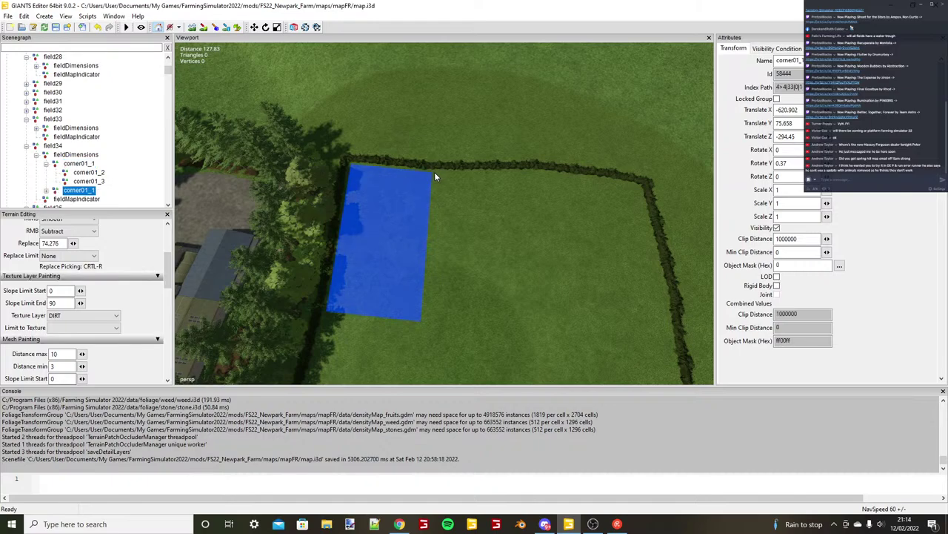
{"action": "key", "text": "ctrl+b"}
{"action": "scroll", "coordinate": [435, 173], "scroll_direction": "up", "scroll_amount": 4}
{"action": "left_click_drag", "start_coordinate": [435, 172], "coordinate": [563, 203], "text": "alt"}
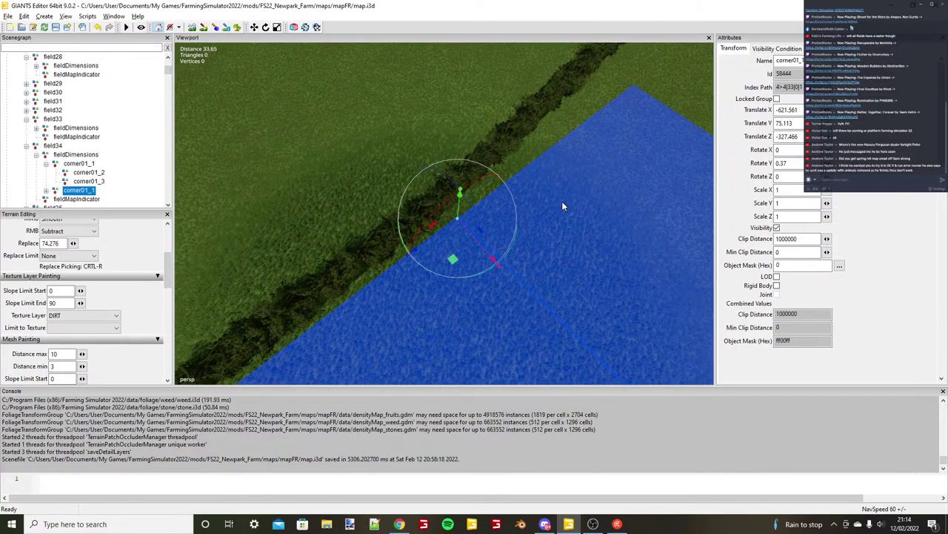
{"action": "scroll", "coordinate": [475, 217], "scroll_direction": "up", "scroll_amount": 3}
{"action": "left_click_drag", "start_coordinate": [438, 222], "coordinate": [511, 200]}
{"action": "scroll", "coordinate": [434, 218], "scroll_direction": "down", "scroll_amount": 3}
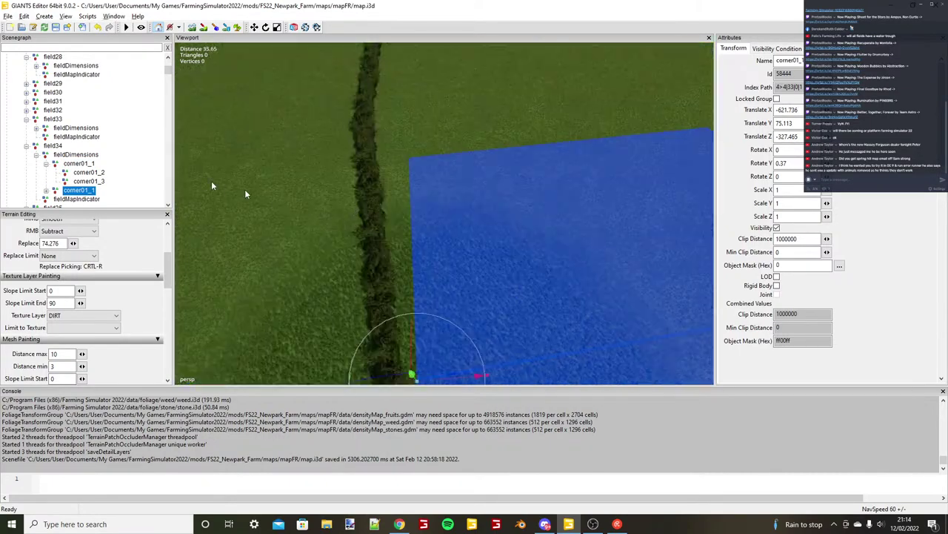
Place the second area's corner01_2 farther along the inside of the hedge, at about X -4.6, Z -36.5.
{"action": "left_click", "coordinate": [46, 191]}
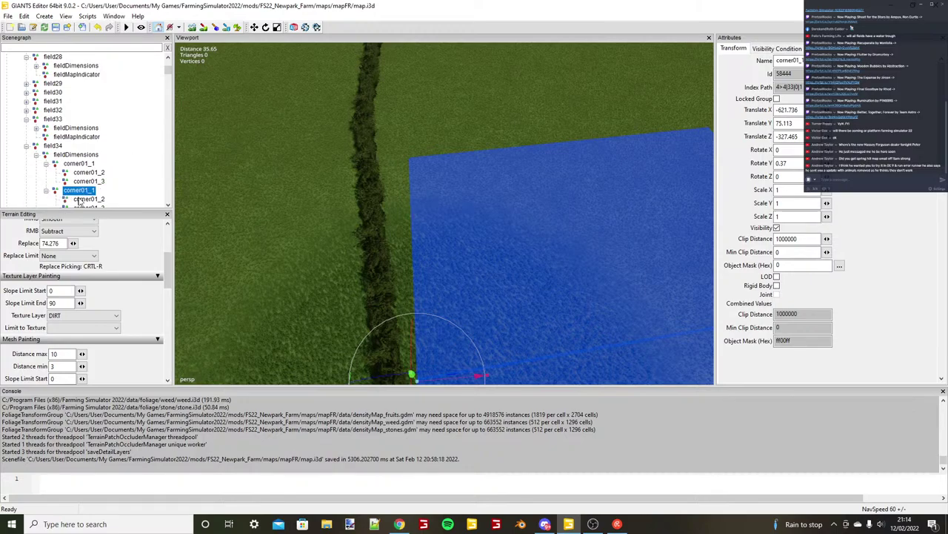
{"action": "left_click", "coordinate": [80, 200]}
{"action": "key", "text": "f"}
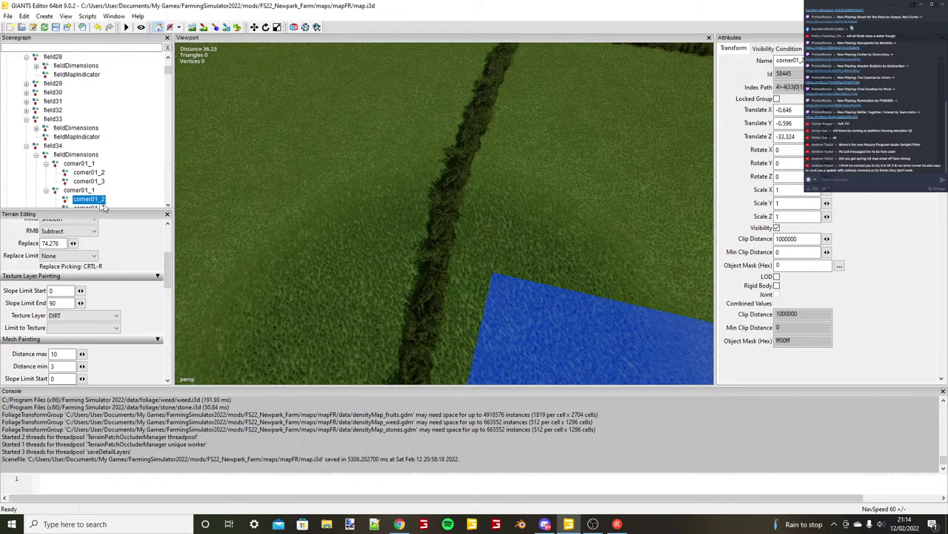
{"action": "scroll", "coordinate": [443, 237], "scroll_direction": "down", "scroll_amount": 5}
{"action": "scroll", "coordinate": [501, 212], "scroll_direction": "up", "scroll_amount": 2}
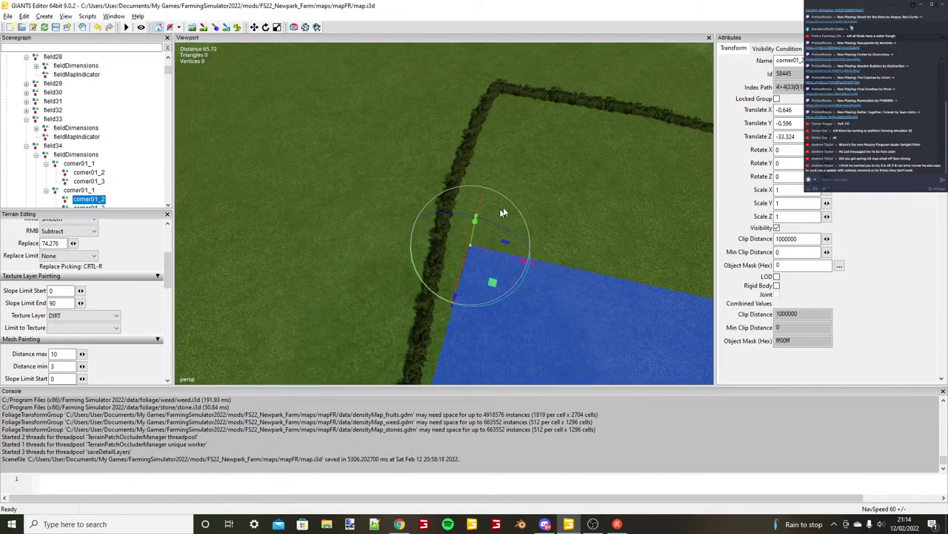
{"action": "scroll", "coordinate": [503, 209], "scroll_direction": "up", "scroll_amount": 3}
{"action": "key", "text": "ctrl+b"}
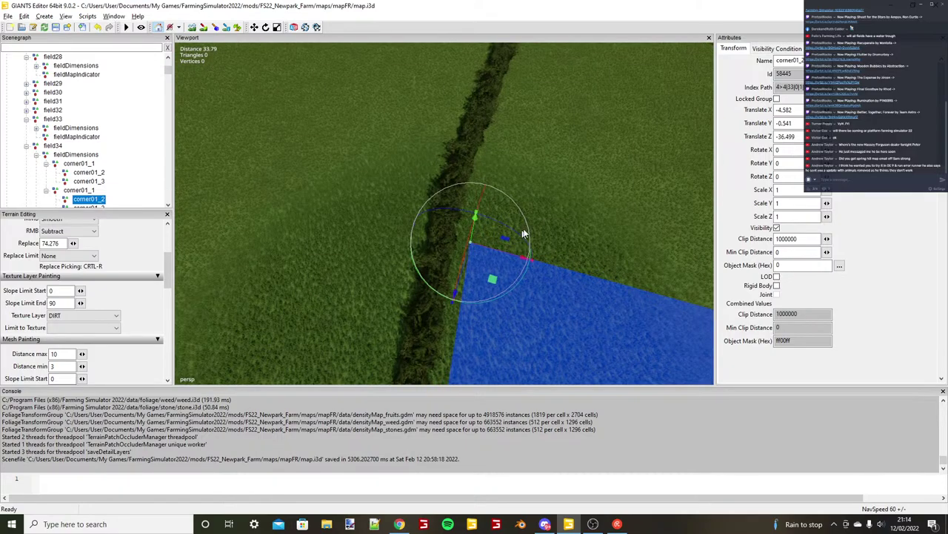
Extend the second area's corner01_2 along the hedge to about X -6.6, Z -44.6.
{"action": "left_click_drag", "start_coordinate": [524, 233], "coordinate": [509, 217], "text": "alt"}
{"action": "left_click_drag", "start_coordinate": [508, 217], "coordinate": [652, 191], "text": "alt"}
{"action": "scroll", "coordinate": [521, 226], "scroll_direction": "down", "scroll_amount": 5}
{"action": "scroll", "coordinate": [396, 240], "scroll_direction": "down", "scroll_amount": 8}
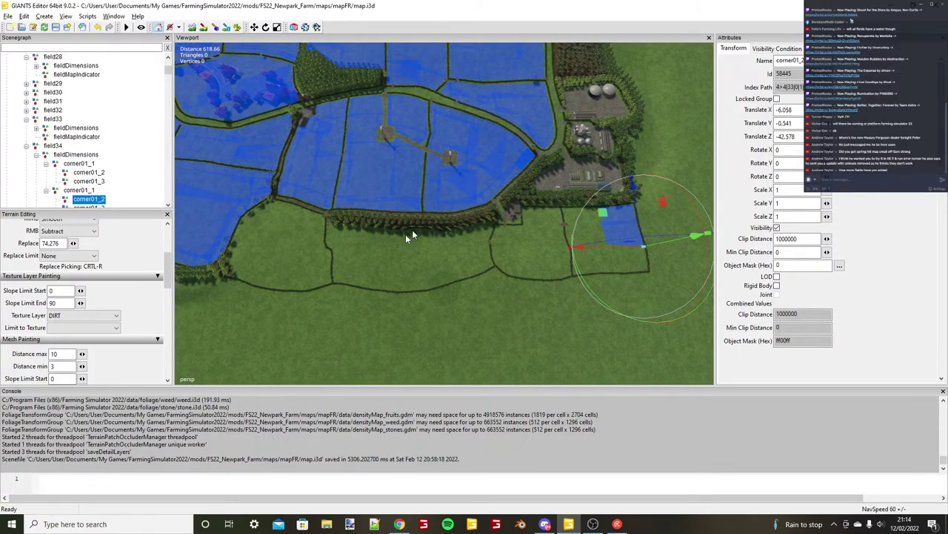
{"action": "left_click_drag", "start_coordinate": [406, 235], "coordinate": [398, 290], "text": "alt"}
{"action": "scroll", "coordinate": [453, 298], "scroll_direction": "up", "scroll_amount": 6}
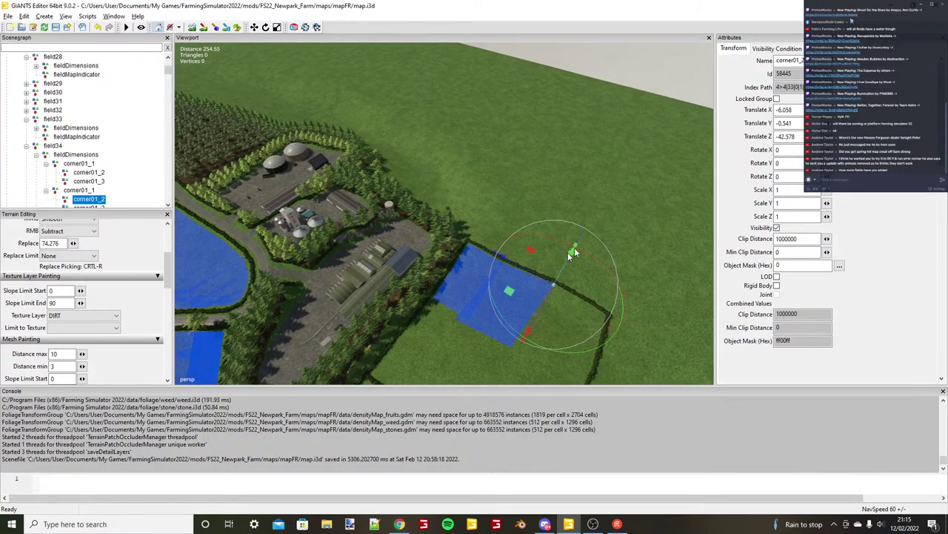
{"action": "key", "text": "f"}
{"action": "left_click_drag", "start_coordinate": [574, 247], "coordinate": [455, 305], "text": "alt"}
{"action": "scroll", "coordinate": [511, 244], "scroll_direction": "up", "scroll_amount": 6}
{"action": "scroll", "coordinate": [514, 248], "scroll_direction": "down", "scroll_amount": 8}
{"action": "scroll", "coordinate": [445, 304], "scroll_direction": "down", "scroll_amount": 2}
{"action": "scroll", "coordinate": [133, 200], "scroll_direction": "down", "scroll_amount": 1}
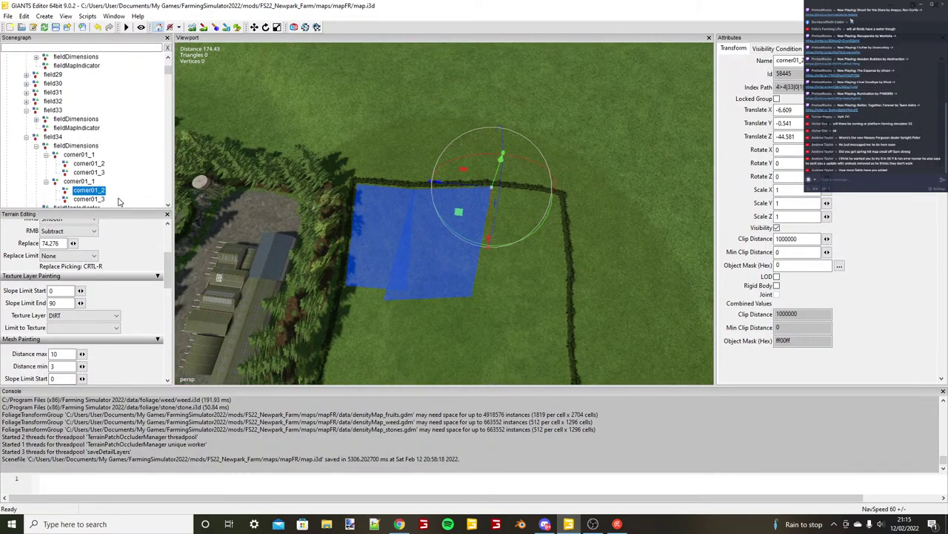
Move the second area's corner01_3 to about X 48.7, Z -44.1, in line with the first area's inner edge.
{"action": "left_click", "coordinate": [90, 200]}
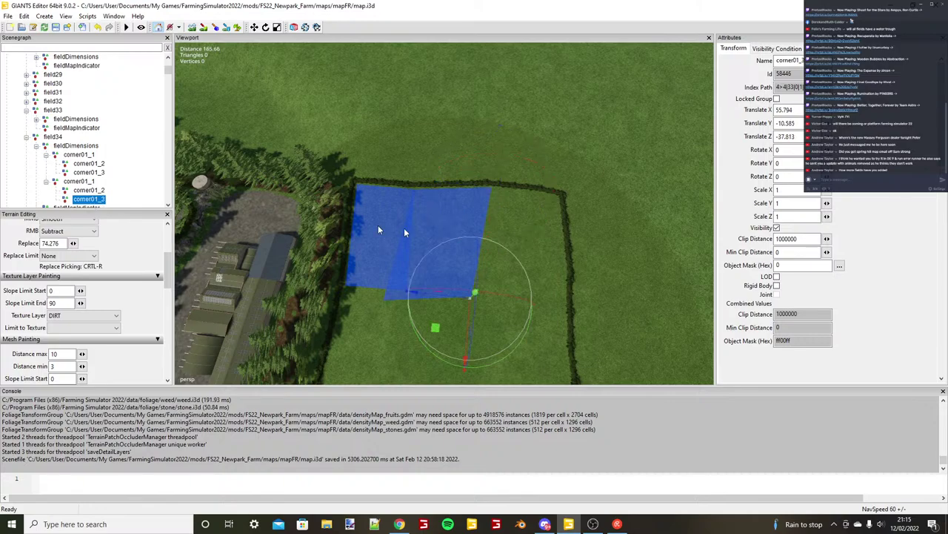
{"action": "key", "text": "ctrl+b"}
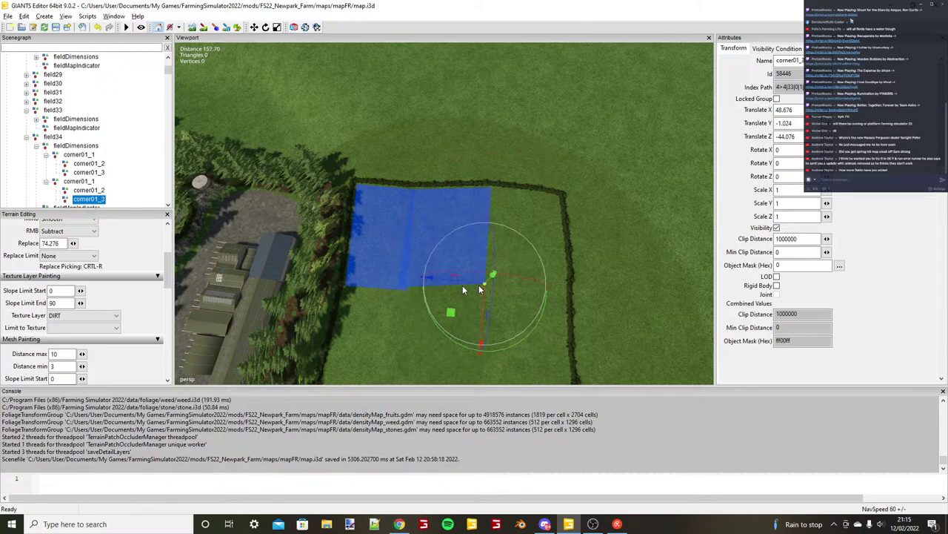
{"action": "scroll", "coordinate": [479, 285], "scroll_direction": "up", "scroll_amount": 6}
{"action": "left_click_drag", "start_coordinate": [478, 284], "coordinate": [526, 198], "text": "alt"}
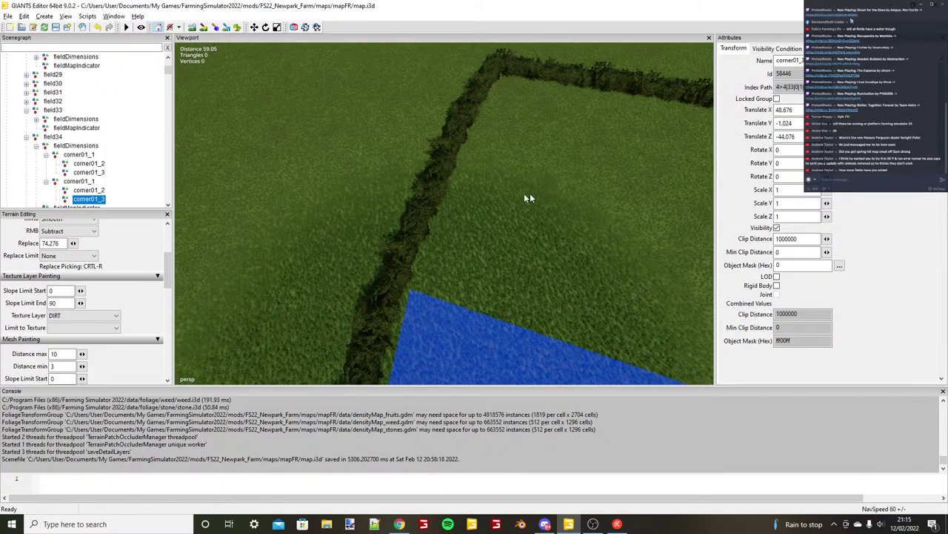
Duplicate the second corner01_1 and place the copy beside the hedge at the second area's end, about X -628.6, Z -371.9.
{"action": "left_click", "coordinate": [80, 181]}
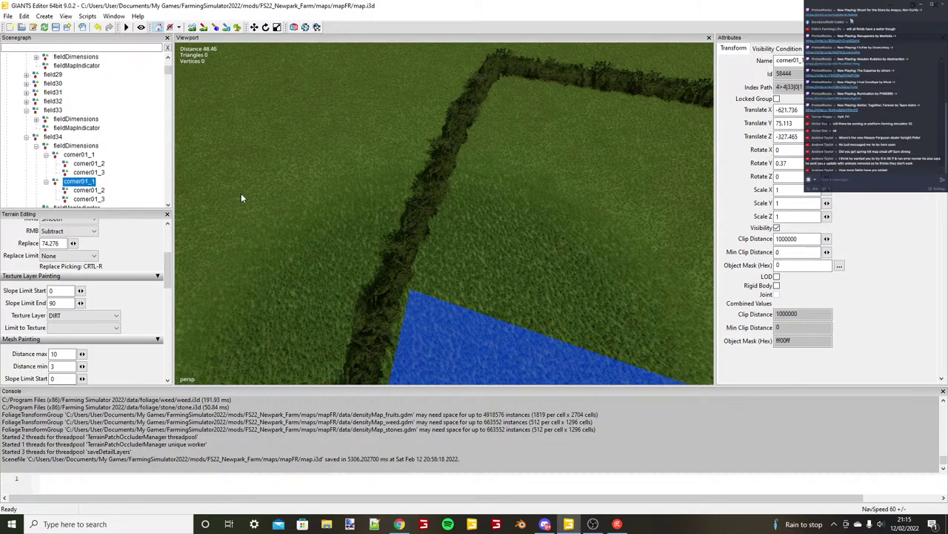
{"action": "key", "text": "ctrl+d"}
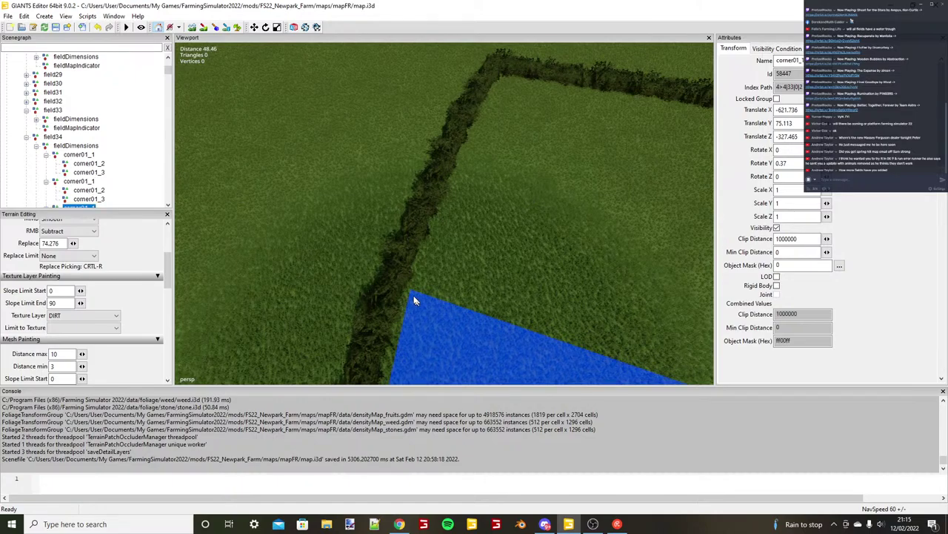
{"action": "key", "text": "ctrl+b"}
{"action": "middle_click_drag", "start_coordinate": [414, 297], "coordinate": [553, 268], "text": "alt"}
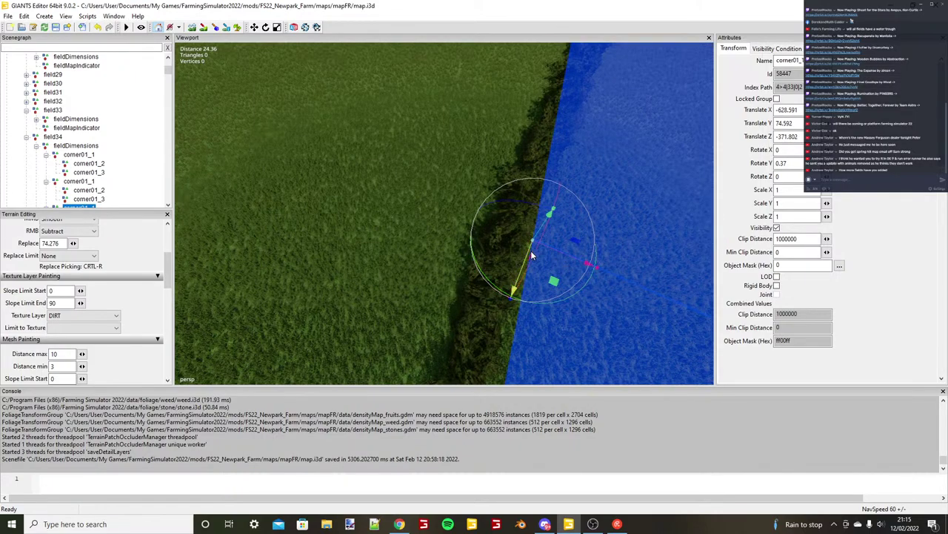
{"action": "left_click_drag", "start_coordinate": [531, 252], "coordinate": [401, 259]}
{"action": "scroll", "coordinate": [400, 260], "scroll_direction": "down", "scroll_amount": 3}
Place the third area's corner01_2 inside the far hedge corner, at about X 1.9, Z -37.7.
{"action": "left_click", "coordinate": [47, 200]}
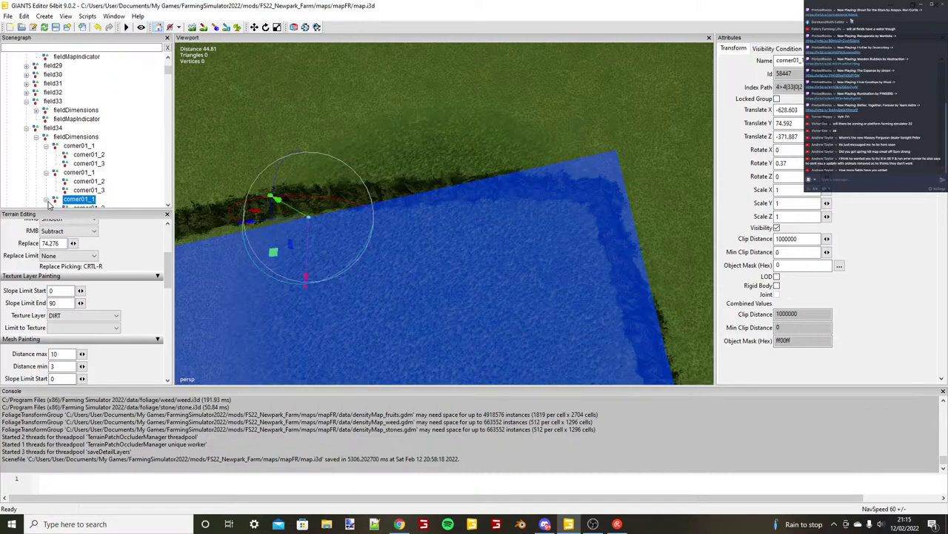
{"action": "left_click", "coordinate": [88, 191]}
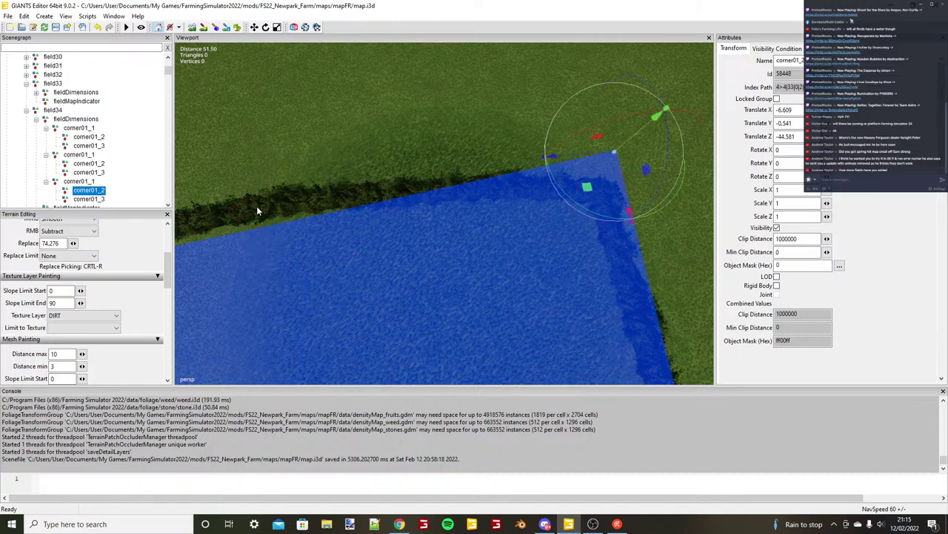
{"action": "key", "text": "ctrl+b"}
{"action": "left_click_drag", "start_coordinate": [568, 216], "coordinate": [561, 214], "text": "alt"}
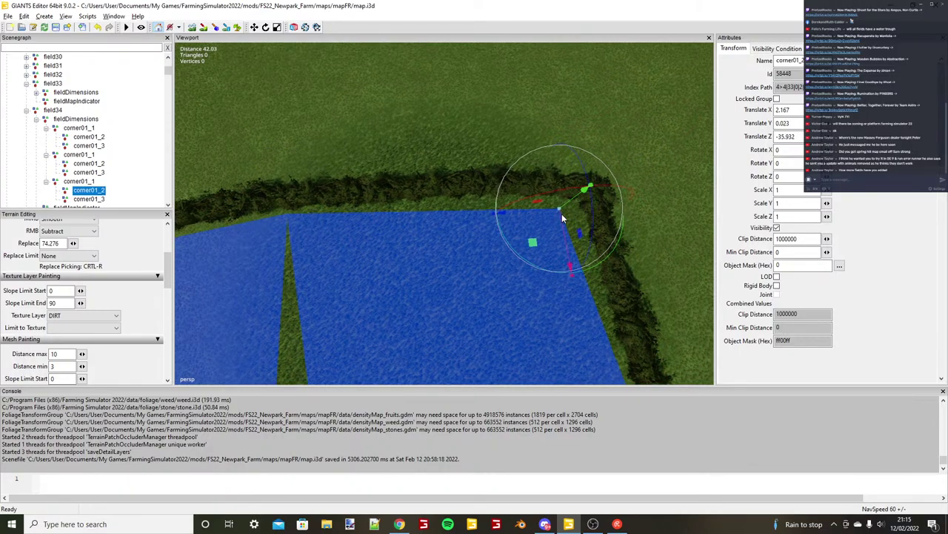
{"action": "scroll", "coordinate": [561, 214], "scroll_direction": "up", "scroll_amount": 1}
{"action": "key", "text": "ctrl+b"}
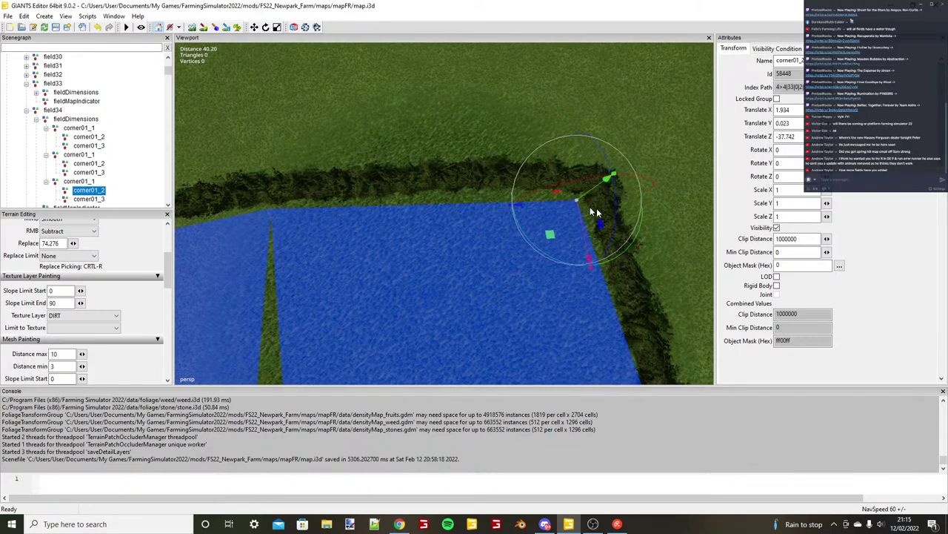
Pull the third area's corner01_3 off the side hedge to about X 44.8, Z -41.0.
{"action": "left_click_drag", "start_coordinate": [591, 211], "coordinate": [373, 195], "text": "alt"}
{"action": "scroll", "coordinate": [585, 234], "scroll_direction": "down", "scroll_amount": 3}
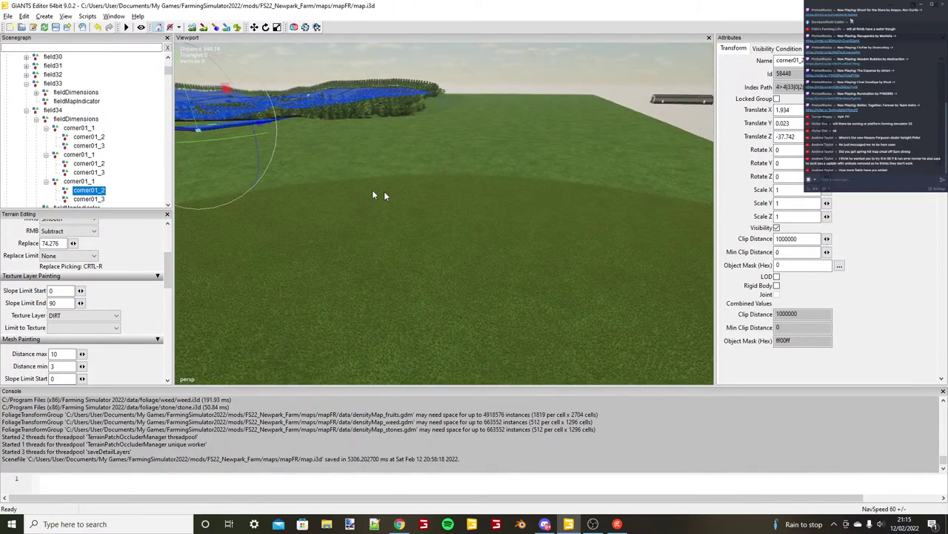
{"action": "right_click_drag", "start_coordinate": [374, 195], "coordinate": [517, 237]}
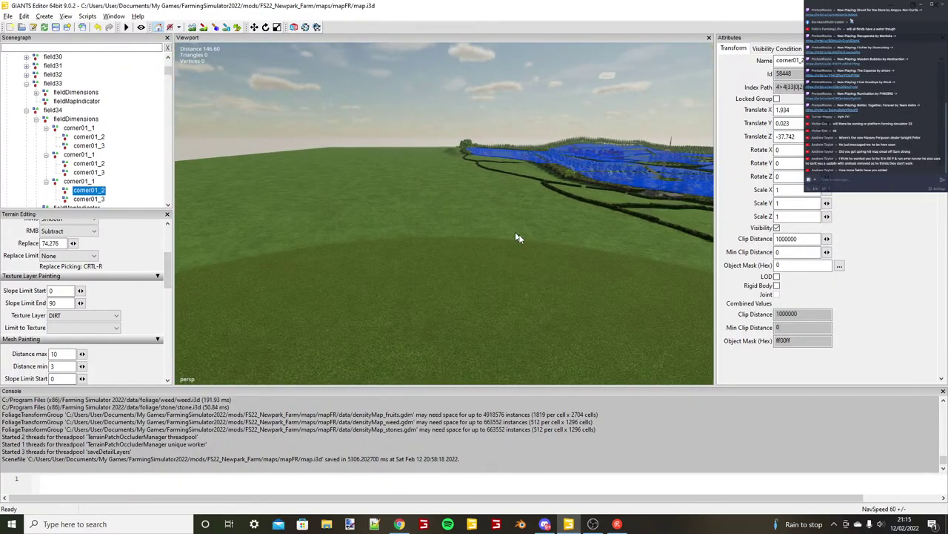
{"action": "left_click_drag", "start_coordinate": [518, 237], "coordinate": [483, 303], "text": "alt"}
{"action": "scroll", "coordinate": [474, 289], "scroll_direction": "up", "scroll_amount": 3}
{"action": "mouse_move", "coordinate": [457, 257]}
{"action": "left_mouse_down", "text": "alt"}
{"action": "mouse_move", "coordinate": [380, 289]}
{"action": "mouse_move", "coordinate": [463, 268]}
{"action": "left_mouse_up", "text": "alt"}
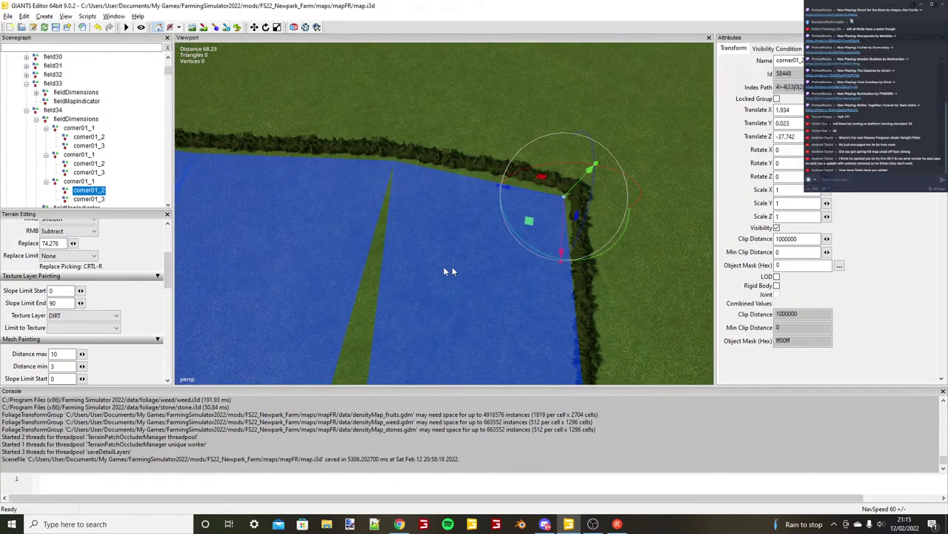
{"action": "right_click_drag", "start_coordinate": [447, 271], "coordinate": [517, 255]}
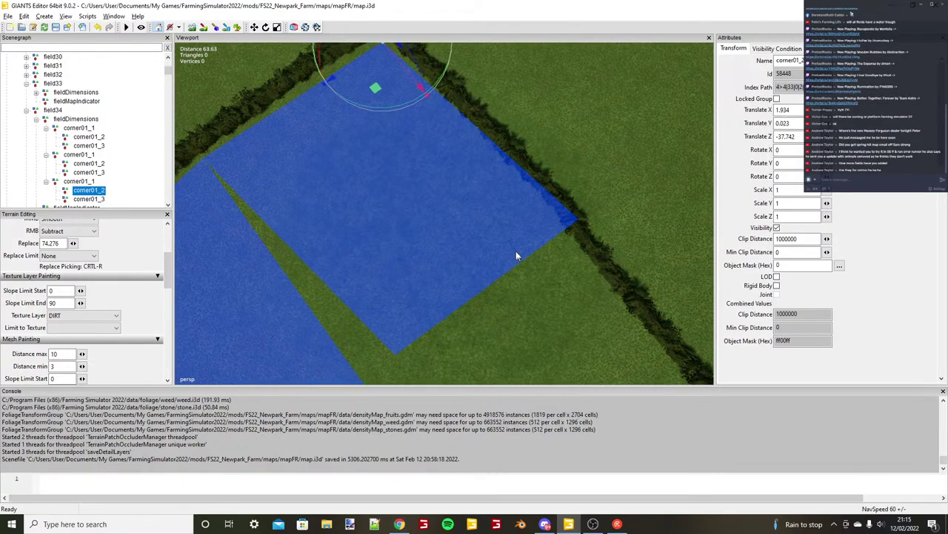
{"action": "left_click_drag", "start_coordinate": [517, 252], "coordinate": [438, 247], "text": "alt"}
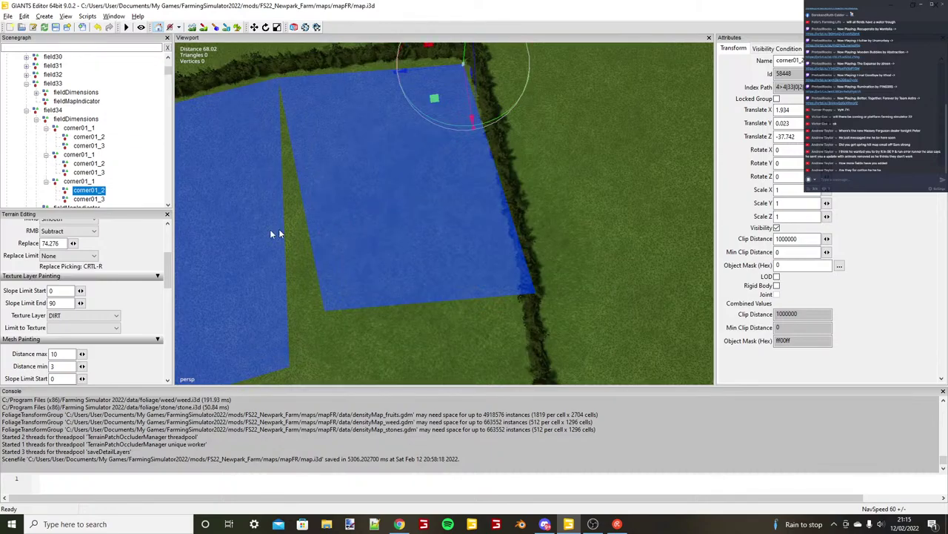
{"action": "left_click", "coordinate": [103, 199]}
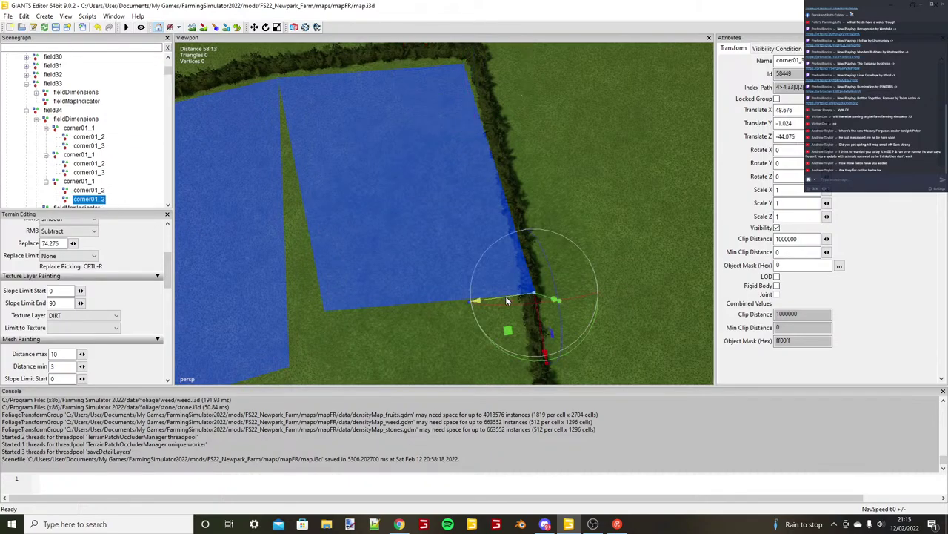
{"action": "left_click_drag", "start_coordinate": [507, 300], "coordinate": [487, 290]}
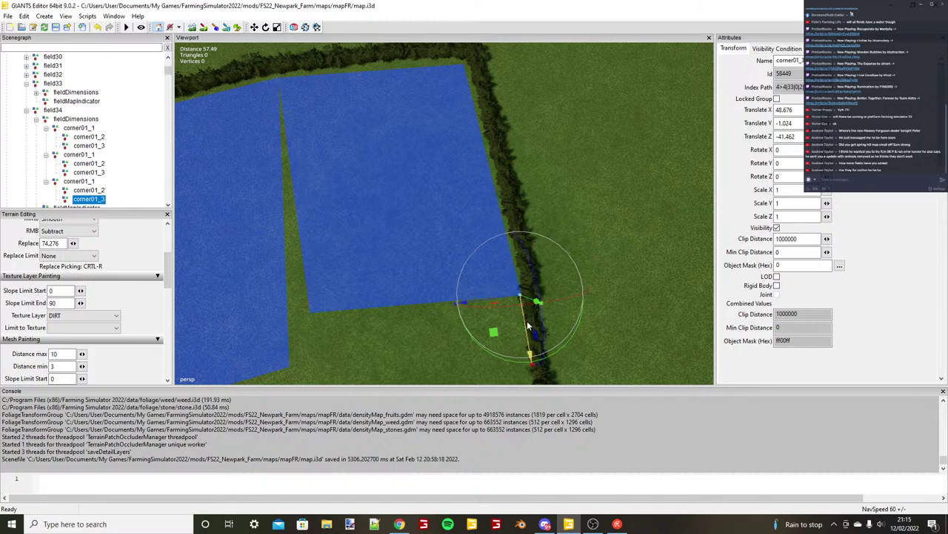
{"action": "left_click_drag", "start_coordinate": [528, 323], "coordinate": [503, 275]}
{"action": "left_click_drag", "start_coordinate": [504, 275], "coordinate": [594, 237], "text": "alt"}
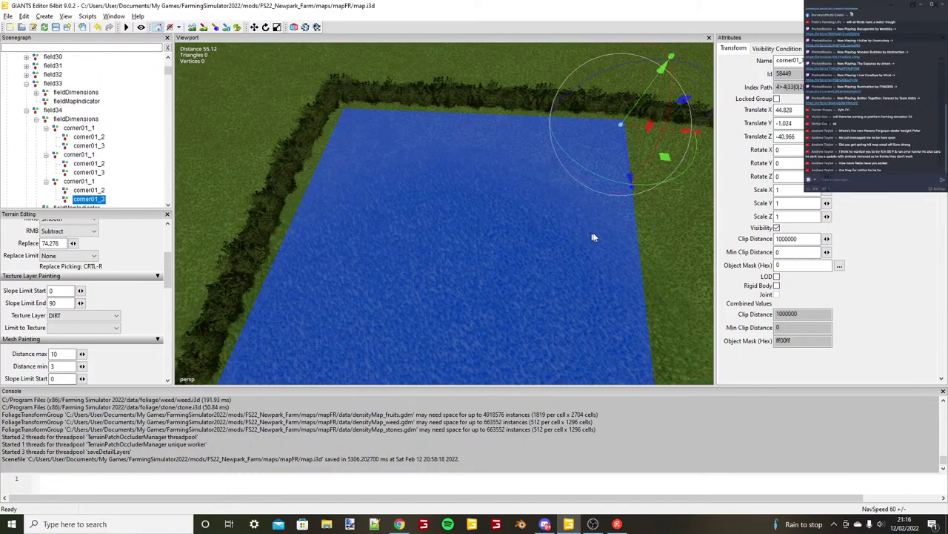
{"action": "right_click_drag", "start_coordinate": [593, 238], "coordinate": [349, 231], "text": "alt"}
{"action": "left_click_drag", "start_coordinate": [350, 231], "coordinate": [428, 226], "text": "alt"}
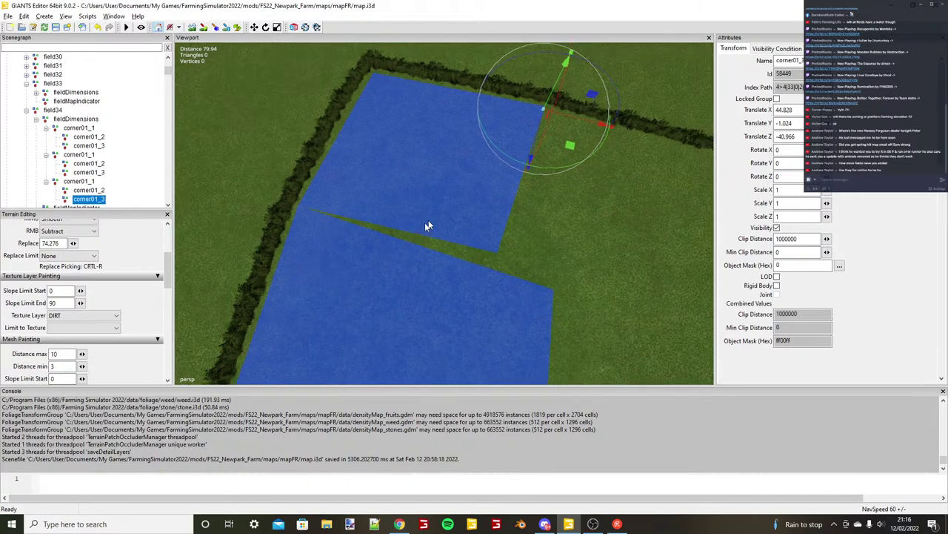
{"action": "right_click_drag", "start_coordinate": [428, 226], "coordinate": [337, 281]}
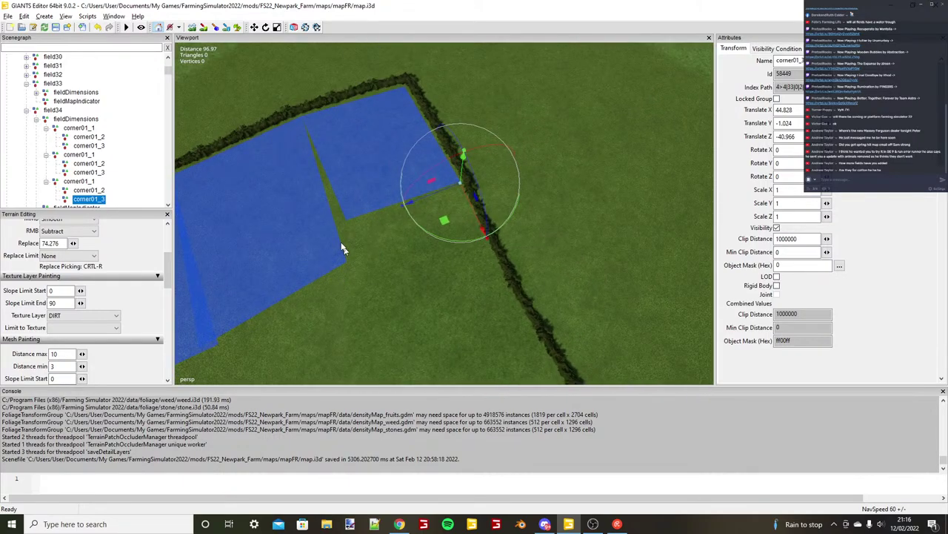
Duplicate field34's third corner01_1 and place the copy at the third area's inner corner by the side hedge, about X -584.4, Z -413.1.
{"action": "left_click", "coordinate": [79, 181]}
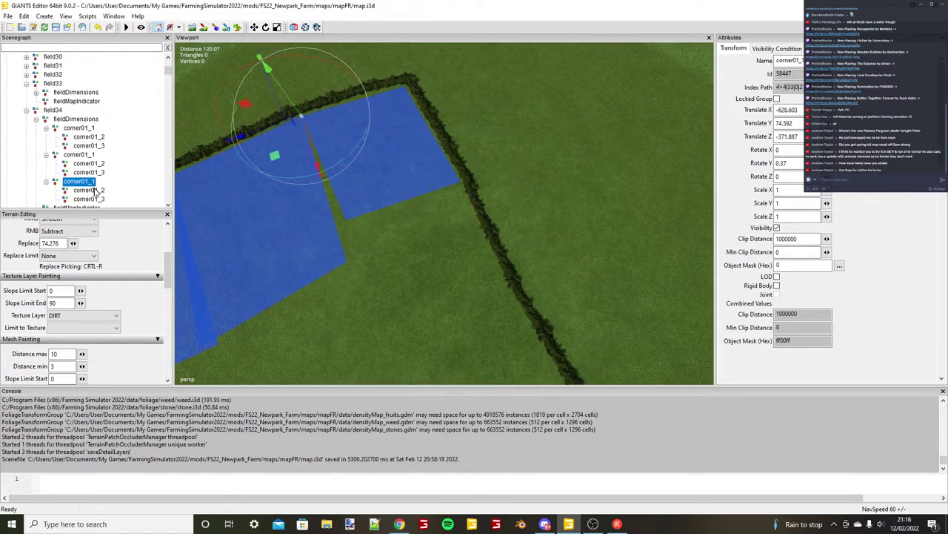
{"action": "key", "text": "ctrl+d"}
{"action": "key", "text": "ctrl+b"}
{"action": "left_click", "coordinate": [460, 183]}
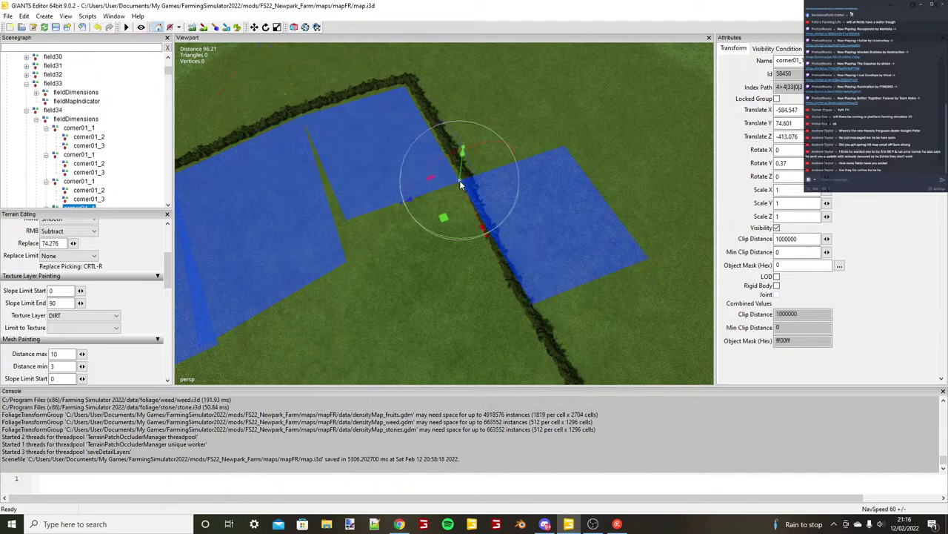
{"action": "scroll", "coordinate": [546, 253], "scroll_direction": "up", "scroll_amount": 6}
{"action": "left_click_drag", "start_coordinate": [460, 182], "coordinate": [444, 256], "text": "alt"}
{"action": "scroll", "coordinate": [500, 253], "scroll_direction": "down", "scroll_amount": 5}
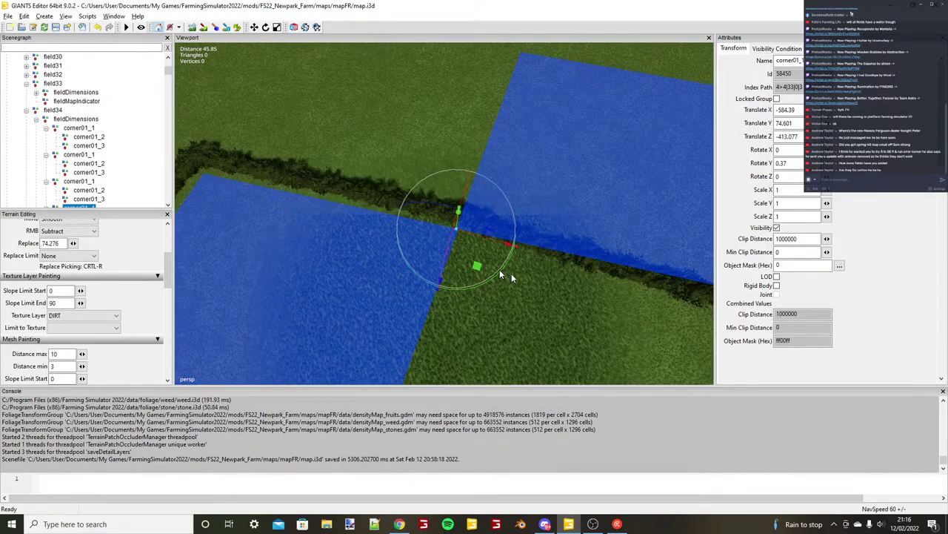
{"action": "scroll", "coordinate": [499, 269], "scroll_direction": "down", "scroll_amount": 2}
{"action": "scroll", "coordinate": [67, 202], "scroll_direction": "down", "scroll_amount": 1}
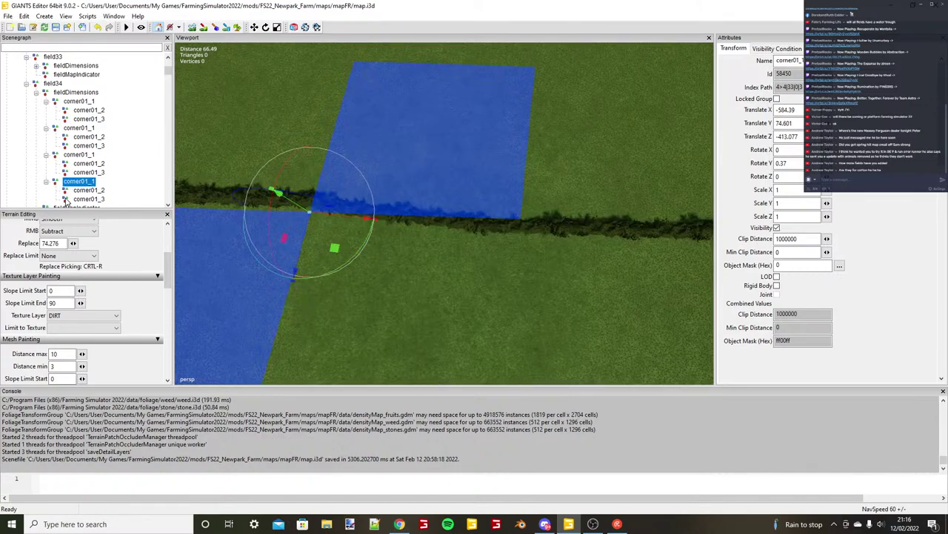
Place the fourth area's corner01_2 further along the inside of the side hedge, at about X 40.1, Z 1.9.
{"action": "left_click", "coordinate": [83, 191]}
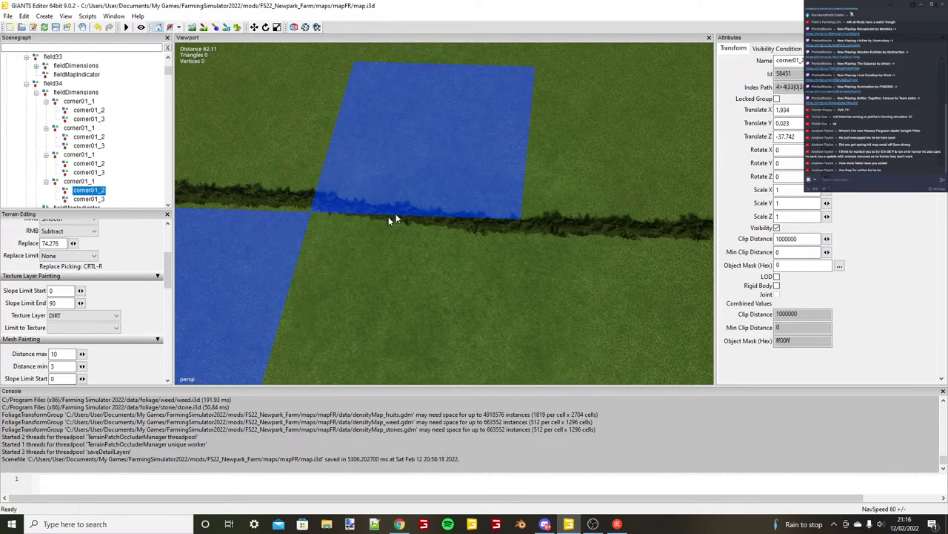
{"action": "key", "text": "ctrl+b"}
{"action": "scroll", "coordinate": [514, 263], "scroll_direction": "up", "scroll_amount": 3}
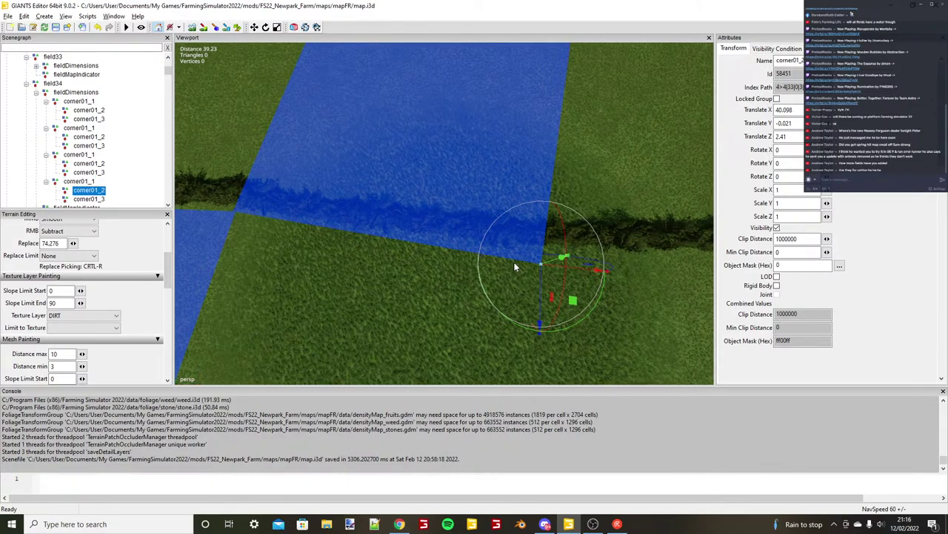
{"action": "scroll", "coordinate": [515, 265], "scroll_direction": "up", "scroll_amount": 2}
{"action": "left_click_drag", "start_coordinate": [565, 295], "coordinate": [565, 287]}
{"action": "scroll", "coordinate": [537, 275], "scroll_direction": "down", "scroll_amount": 2}
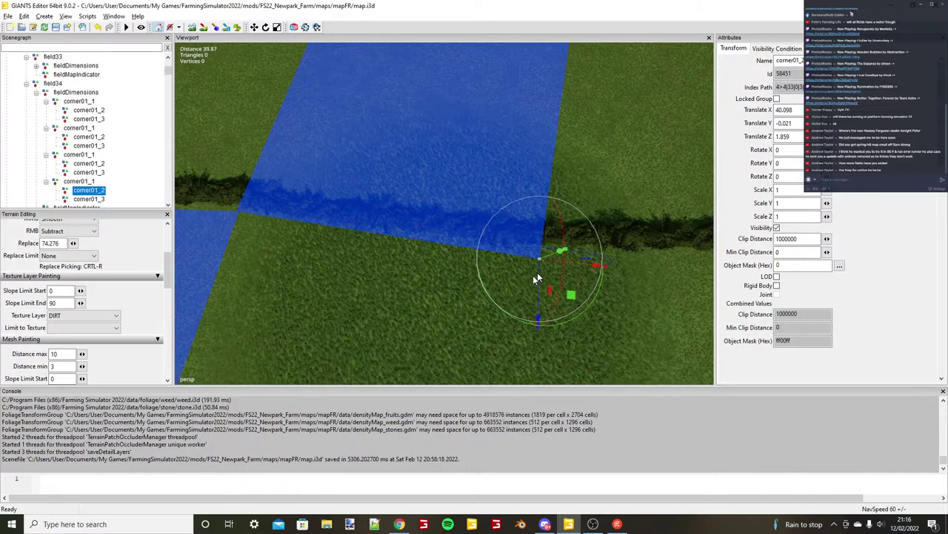
{"action": "scroll", "coordinate": [537, 272], "scroll_direction": "down", "scroll_amount": 5}
Move the fourth area's corner01_3 into the grass to close the gap to the third area, at about X 38.0, Z 47.8.
{"action": "left_click", "coordinate": [84, 198]}
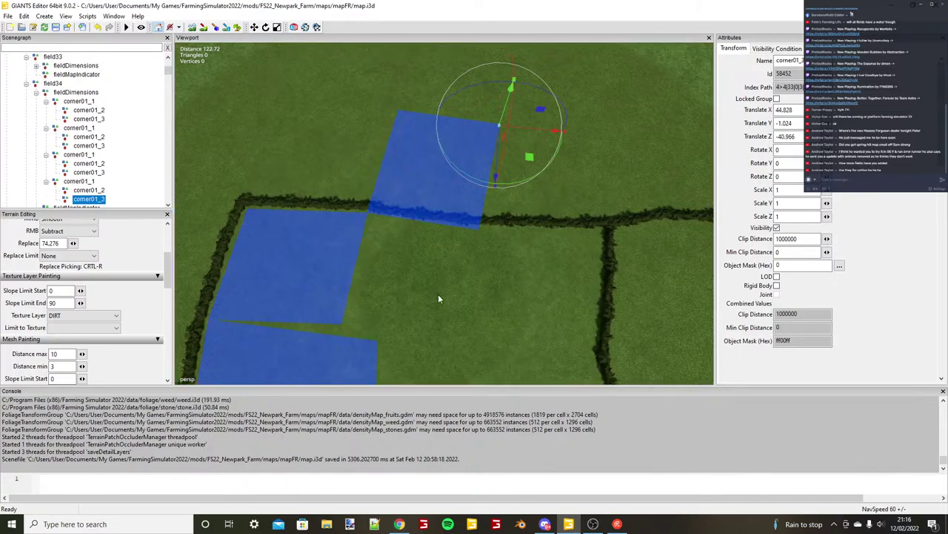
{"action": "key", "text": "ctrl+b"}
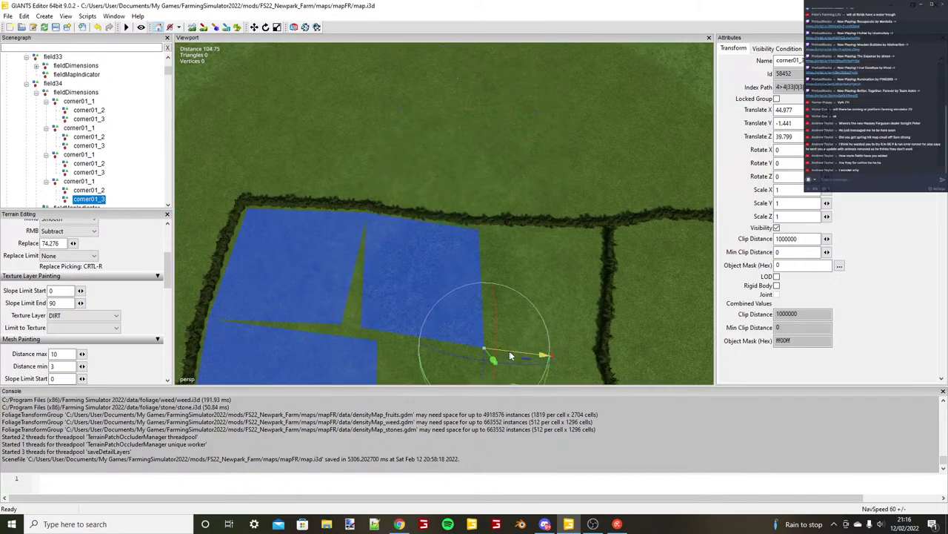
{"action": "left_click_drag", "start_coordinate": [510, 356], "coordinate": [493, 350]}
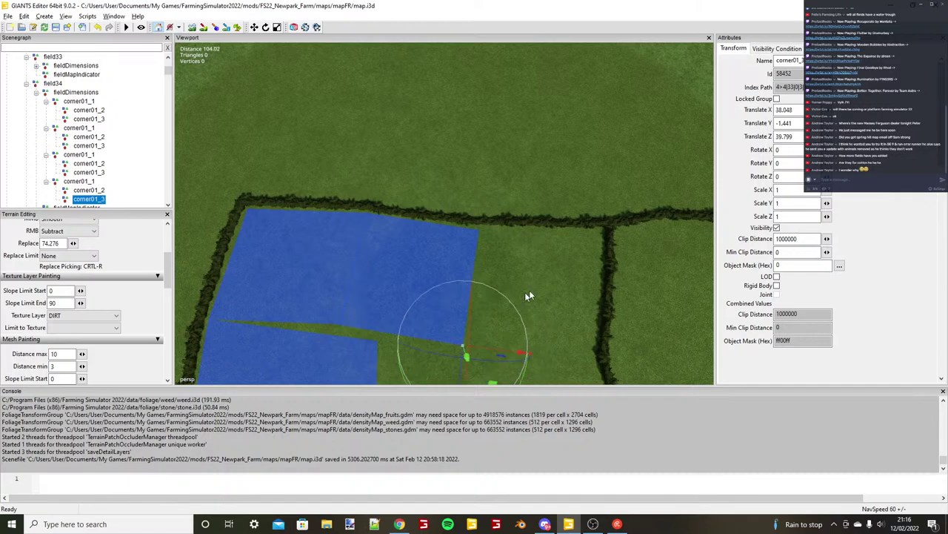
{"action": "left_click_drag", "start_coordinate": [529, 289], "coordinate": [405, 337], "text": "alt"}
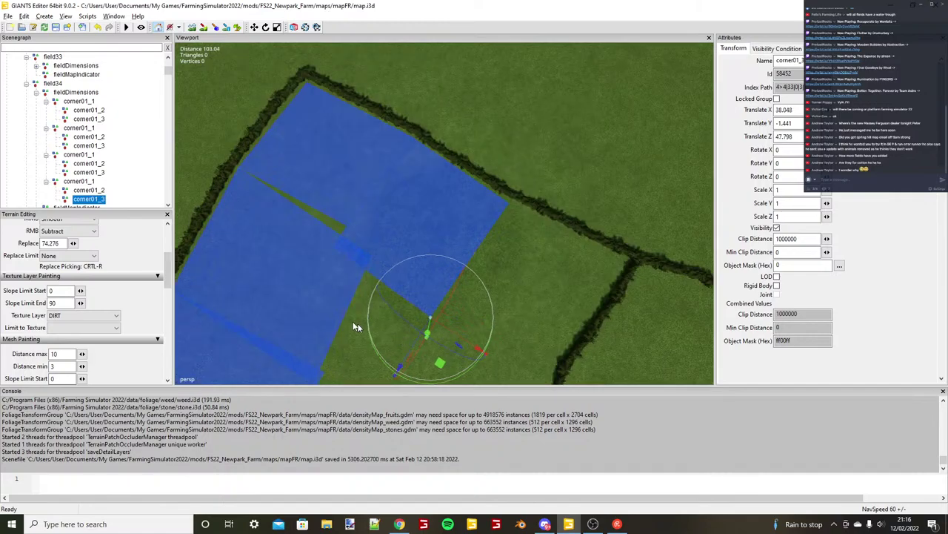
{"action": "left_click_drag", "start_coordinate": [353, 321], "coordinate": [501, 287], "text": "alt"}
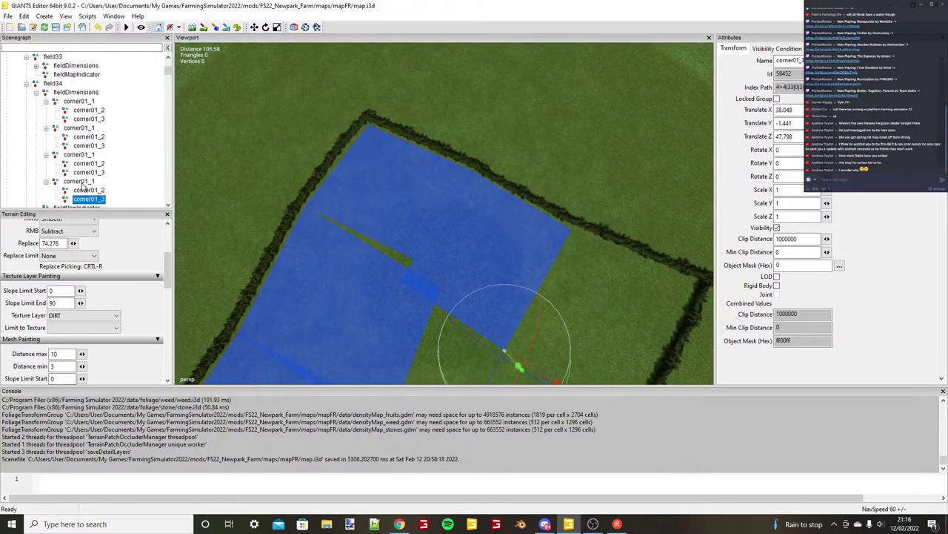
Duplicate the fourth corner01_1 and place the copy at the hedge end of the remaining gap, about X -627.1, Z -380.5.
{"action": "left_click", "coordinate": [81, 182]}
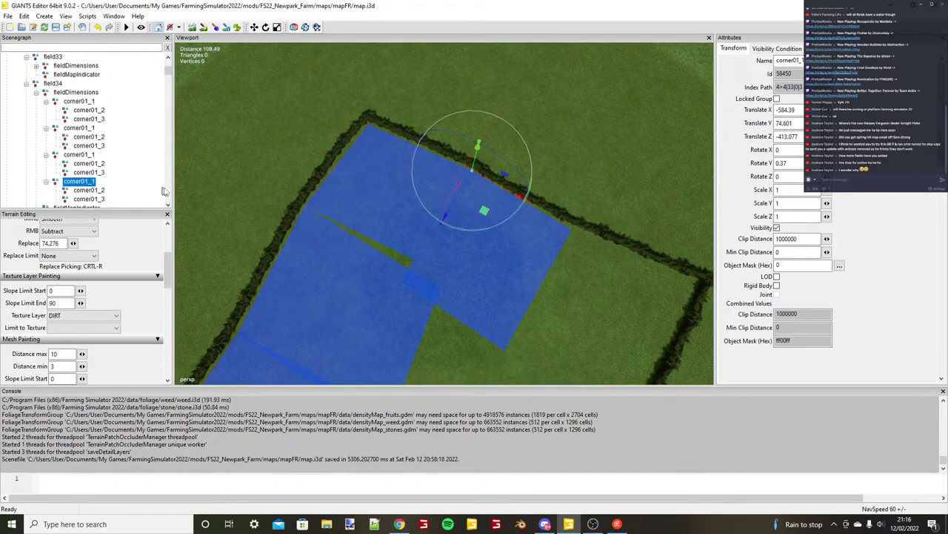
{"action": "key", "text": "ctrl+d"}
{"action": "key", "text": "ctrl+b"}
{"action": "left_click_drag", "start_coordinate": [330, 192], "coordinate": [428, 222], "text": "alt"}
{"action": "left_click_drag", "start_coordinate": [418, 188], "coordinate": [404, 174]}
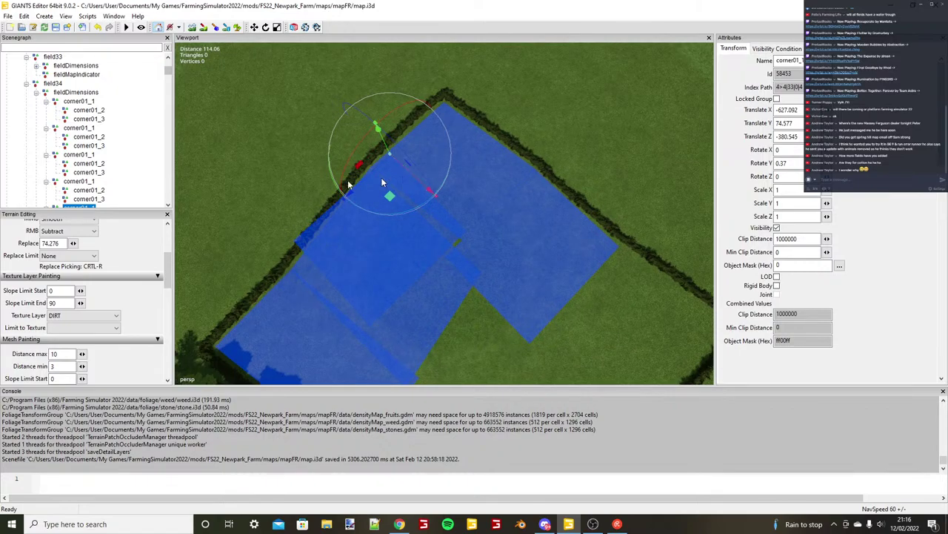
Place the fifth area's corner01_2 at the inner end of the gap, about X 43.6, Z 0.6.
{"action": "scroll", "coordinate": [44, 196], "scroll_direction": "down", "scroll_amount": 1}
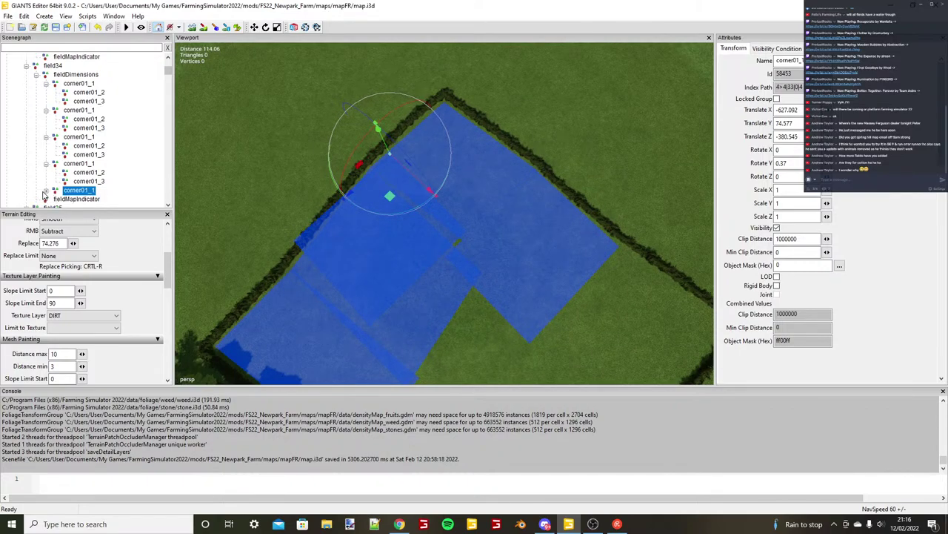
{"action": "left_click", "coordinate": [45, 192]}
{"action": "left_click", "coordinate": [87, 200]}
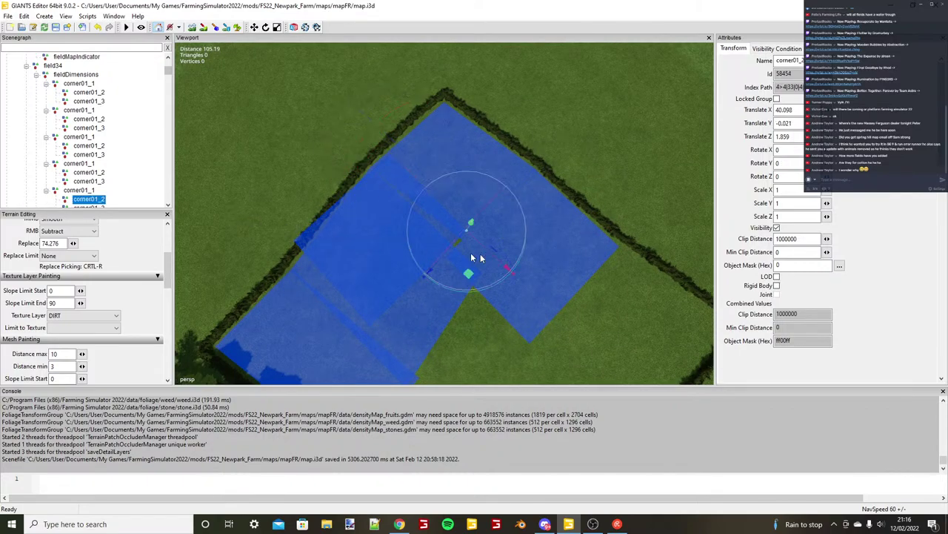
{"action": "key", "text": "ctrl+b"}
{"action": "scroll", "coordinate": [92, 202], "scroll_direction": "down", "scroll_amount": 1}
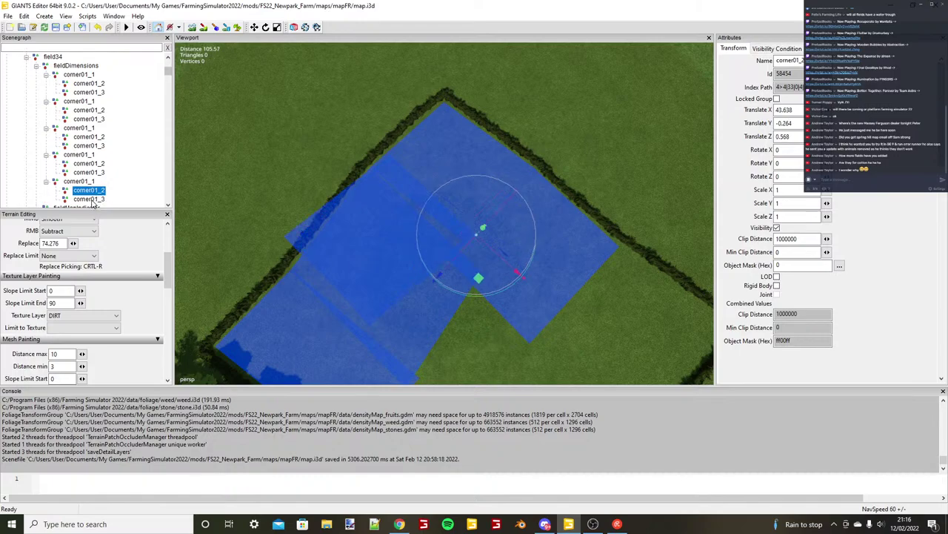
Move the fifth area's corner01_3 inside the second area to cover the gap, at about X 43.6, Z 14.9.
{"action": "left_click", "coordinate": [94, 201]}
{"action": "key", "text": "ctrl+b"}
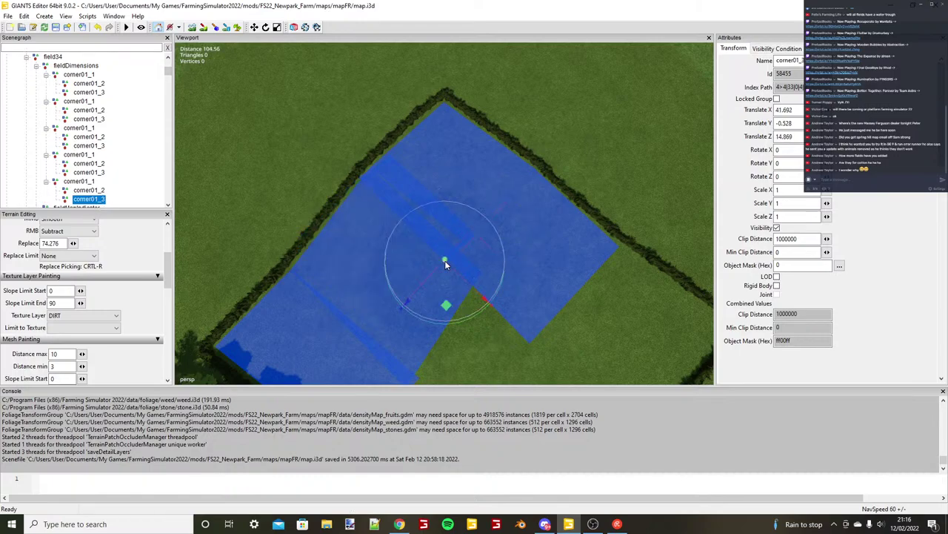
{"action": "left_click_drag", "start_coordinate": [445, 260], "coordinate": [457, 270]}
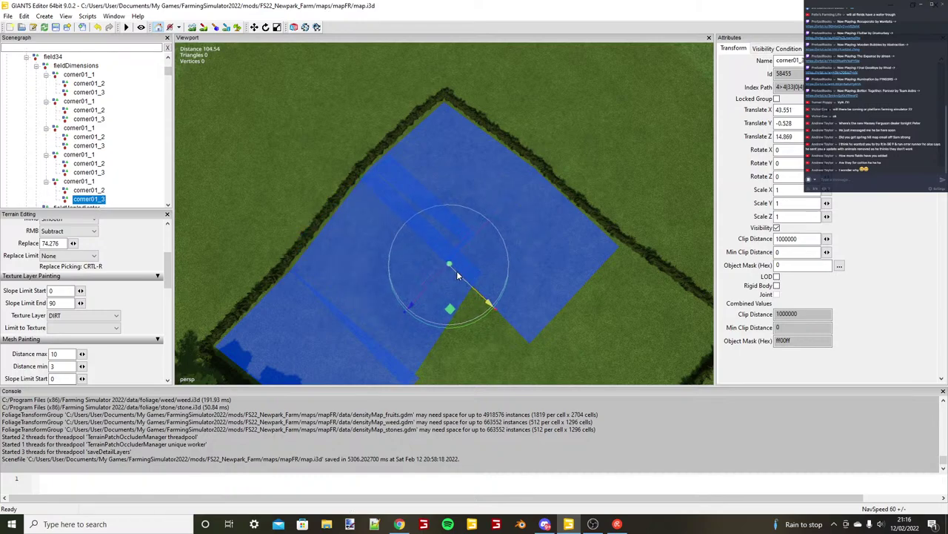
Duplicate the fifth corner01_1 and place the copy by the side hedge at the fourth area's end, about X -548.9, Z -411.5.
{"action": "left_click", "coordinate": [93, 182]}
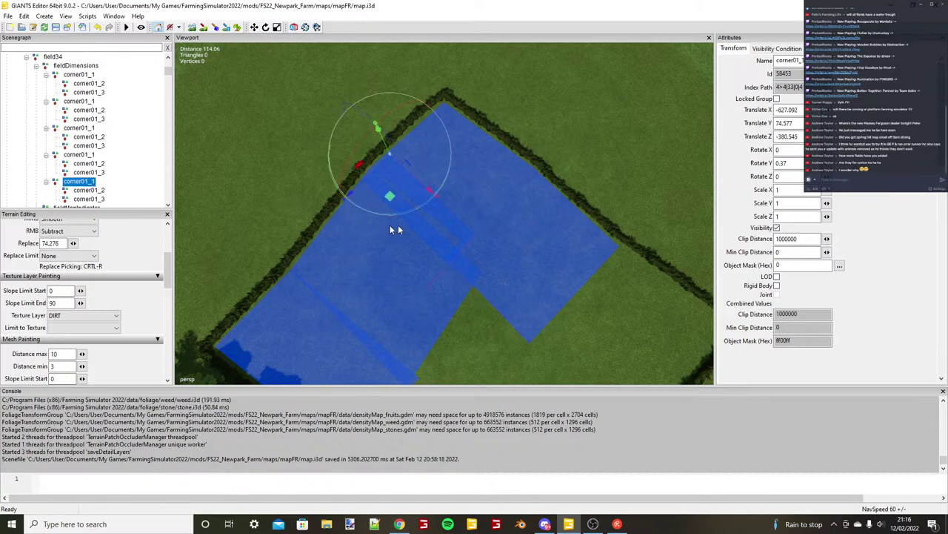
{"action": "left_click_drag", "start_coordinate": [398, 224], "coordinate": [414, 173], "text": "alt"}
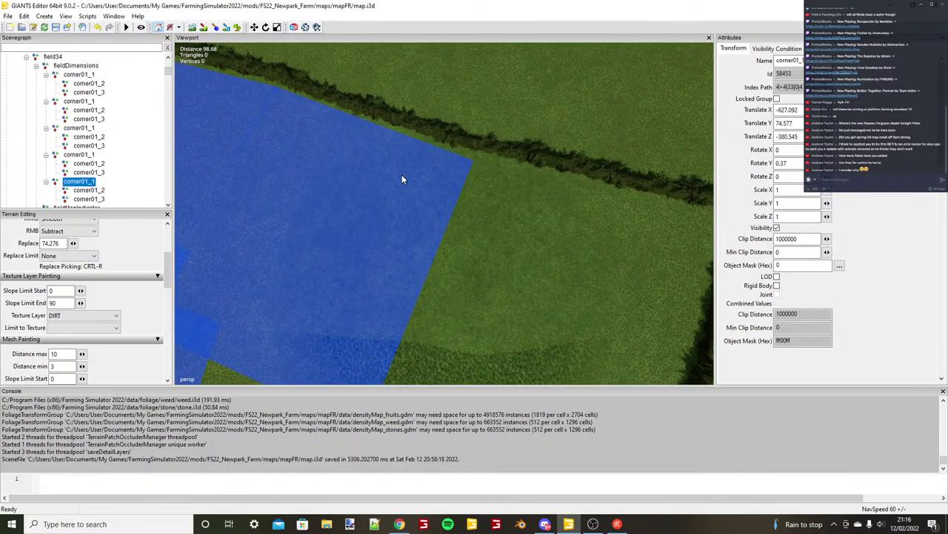
{"action": "key", "text": "ctrl+d"}
{"action": "key", "text": "ctrl+d"}
{"action": "key", "text": "ctrl+b"}
{"action": "scroll", "coordinate": [452, 167], "scroll_direction": "up", "scroll_amount": 4}
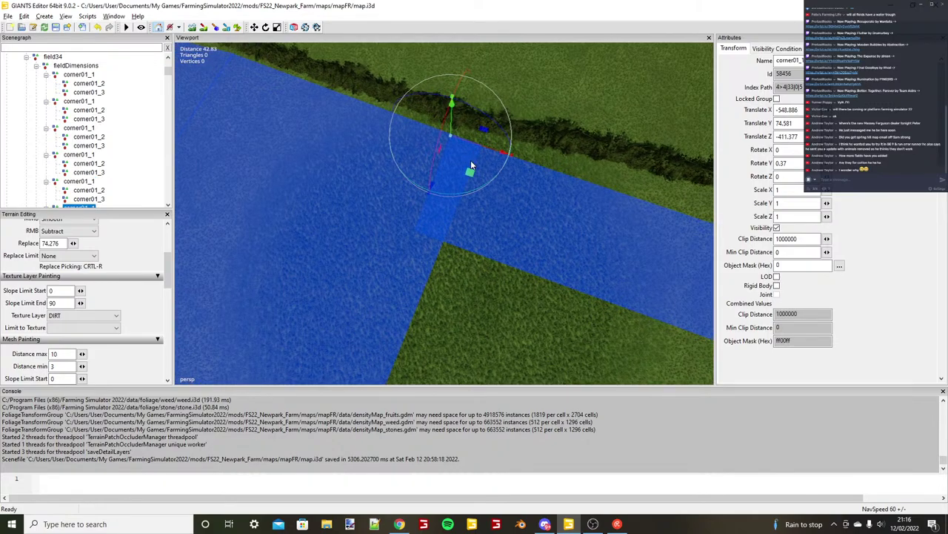
{"action": "left_click_drag", "start_coordinate": [471, 160], "coordinate": [485, 134]}
{"action": "scroll", "coordinate": [485, 134], "scroll_direction": "up", "scroll_amount": 3}
{"action": "scroll", "coordinate": [475, 147], "scroll_direction": "down", "scroll_amount": 3}
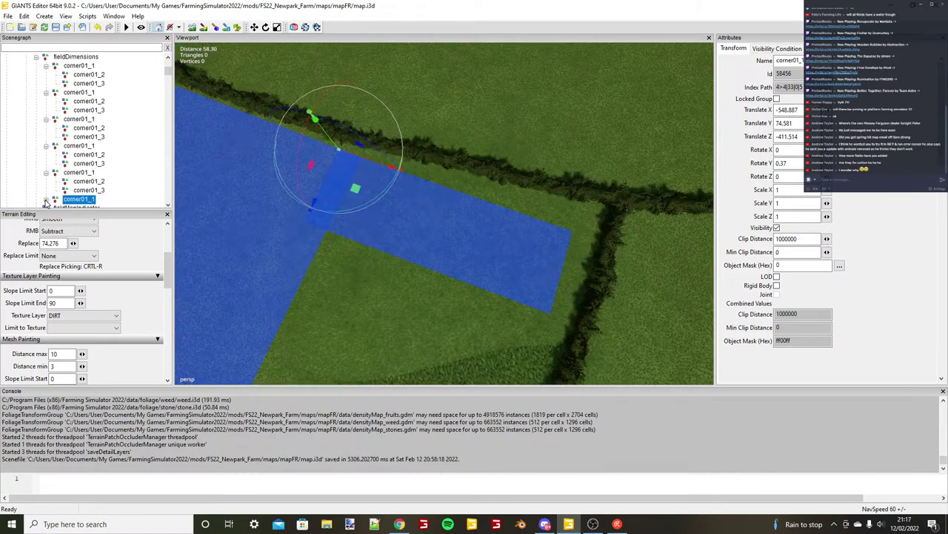
Place the sixth area's corner01_2 inside the next hedge junction, at about X 47.2, Z -4.7.
{"action": "left_click", "coordinate": [56, 198]}
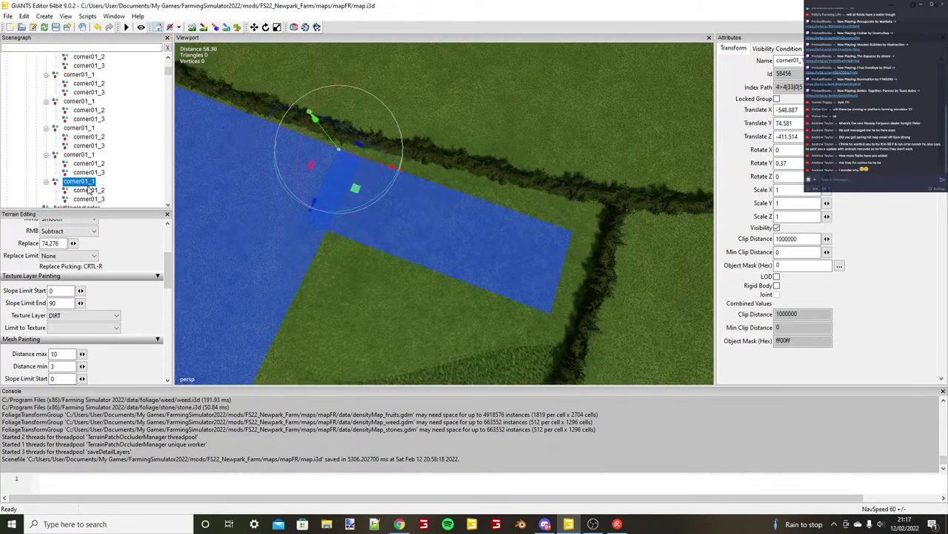
{"action": "left_click", "coordinate": [87, 190]}
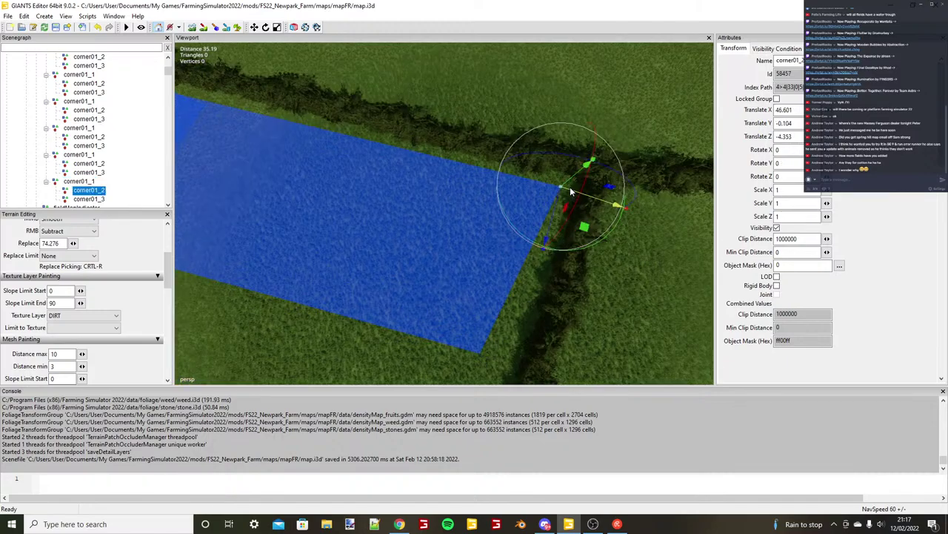
{"action": "left_click_drag", "start_coordinate": [570, 187], "coordinate": [564, 203]}
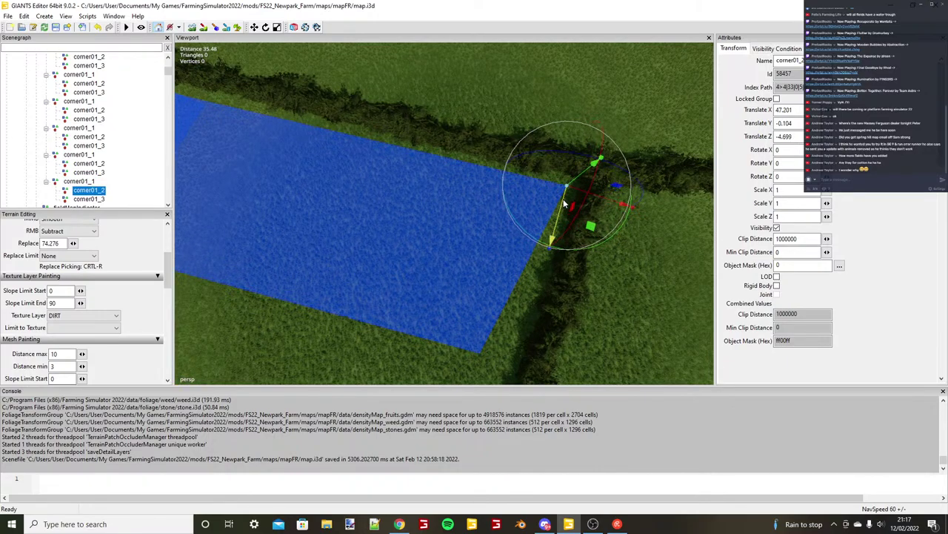
Pull the sixth area's corner01_3 out to the cross hedge at about X 46.5, Z 15.2.
{"action": "left_click", "coordinate": [89, 198]}
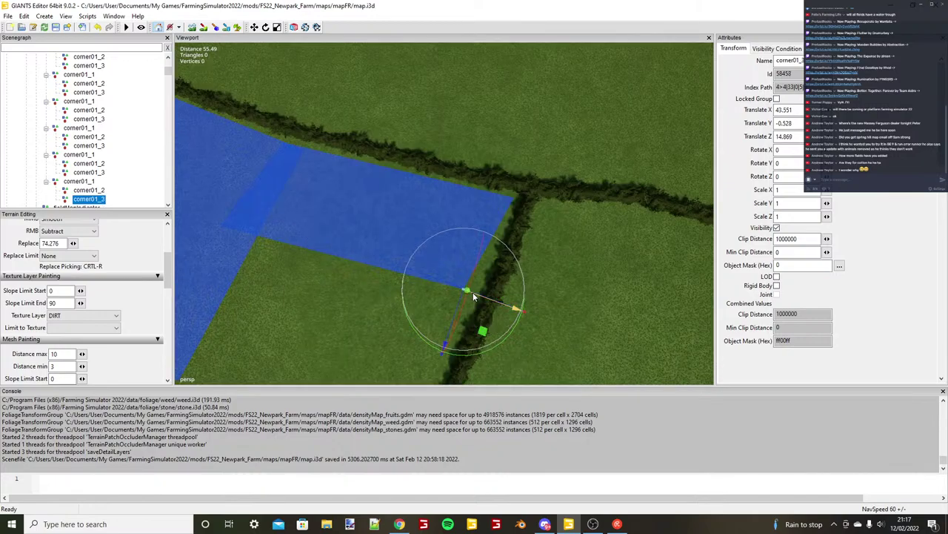
{"action": "left_click_drag", "start_coordinate": [473, 292], "coordinate": [513, 310]}
{"action": "left_click_drag", "start_coordinate": [513, 310], "coordinate": [460, 264], "text": "alt"}
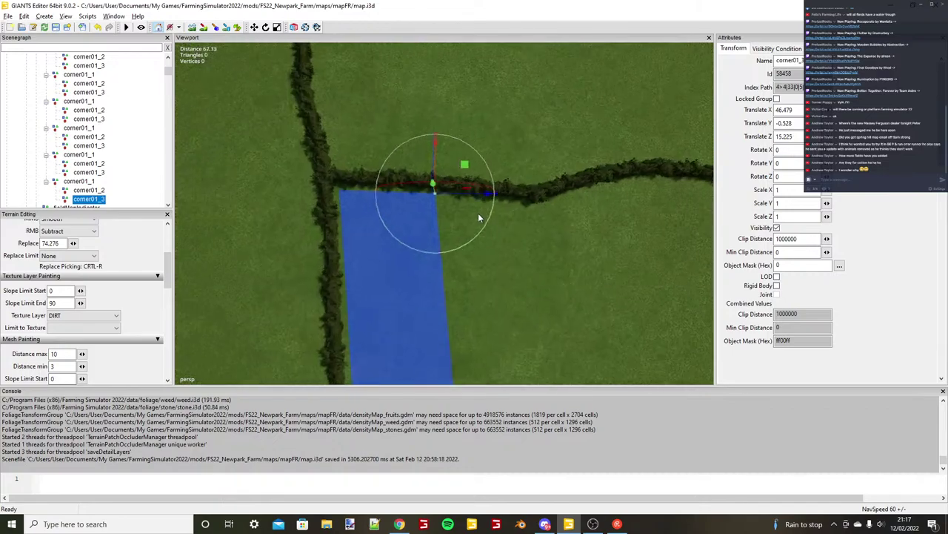
{"action": "scroll", "coordinate": [474, 221], "scroll_direction": "down", "scroll_amount": 2}
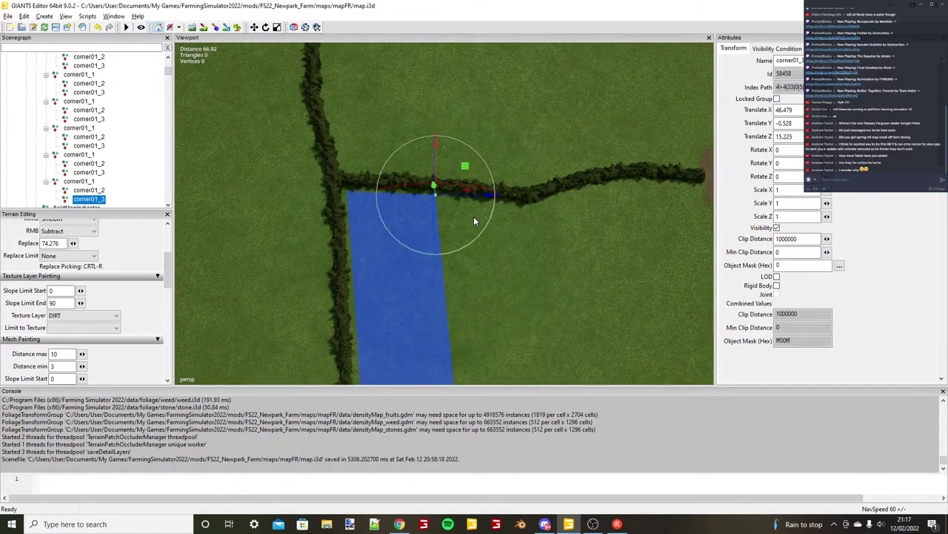
{"action": "scroll", "coordinate": [473, 217], "scroll_direction": "down", "scroll_amount": 1}
Duplicate the sixth corner01_1 and place the copy at the sixth area's corner by the cross hedge, about X -502.3, Z -396.7.
{"action": "left_click", "coordinate": [93, 183]}
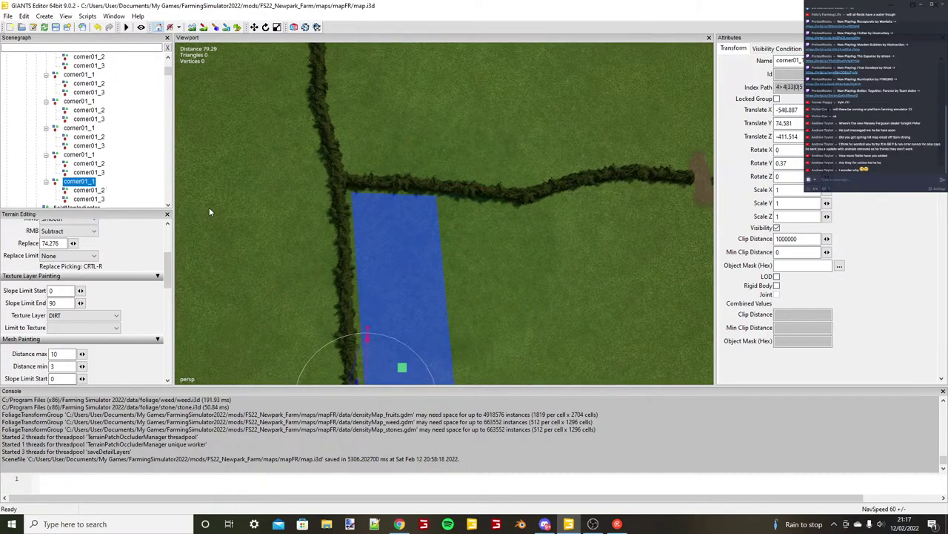
{"action": "left_click", "coordinate": [435, 193]}
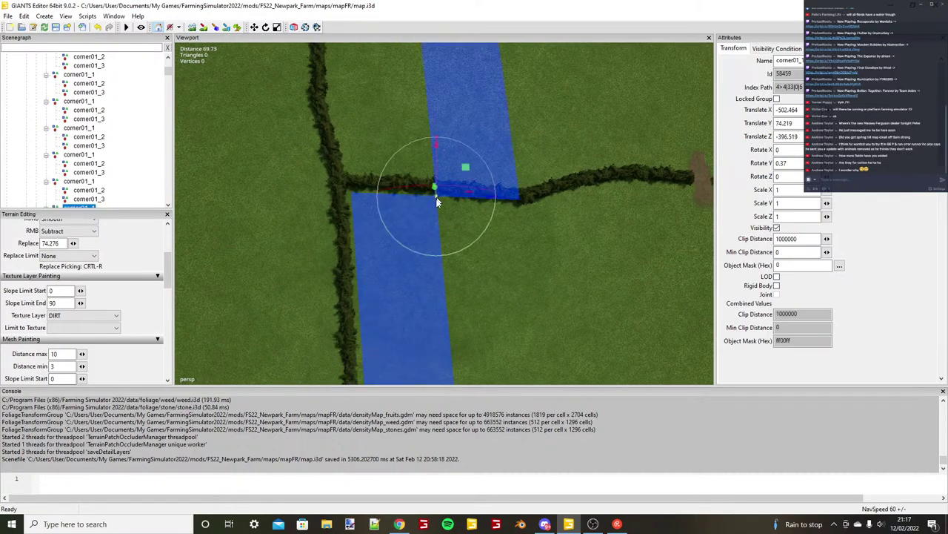
{"action": "scroll", "coordinate": [438, 201], "scroll_direction": "up", "scroll_amount": 3}
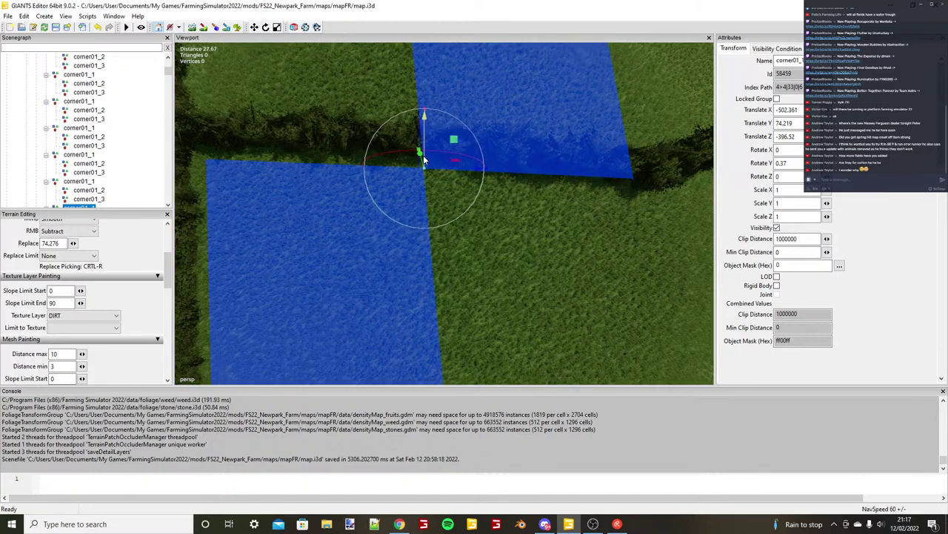
{"action": "left_click_drag", "start_coordinate": [424, 157], "coordinate": [419, 160]}
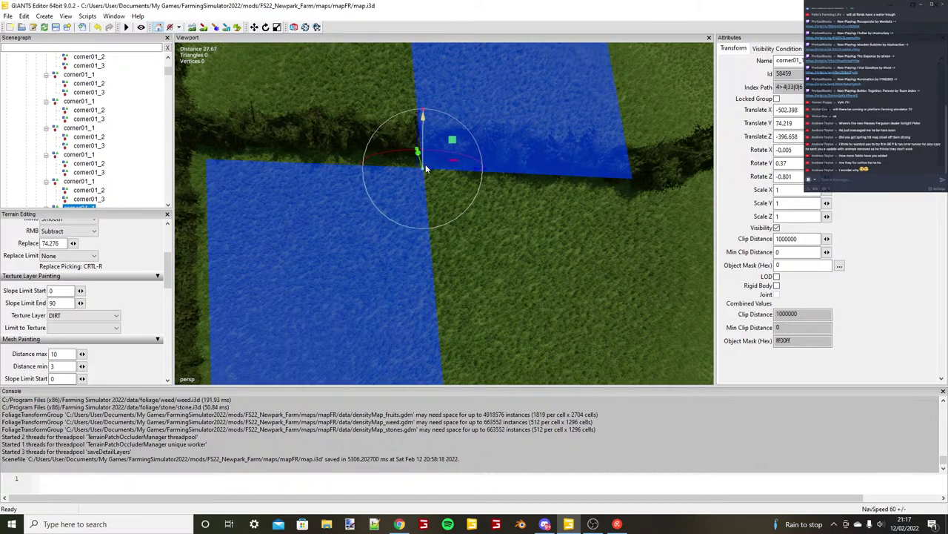
{"action": "key", "text": "ctrl+z"}
{"action": "left_click_drag", "start_coordinate": [465, 174], "coordinate": [470, 174]}
{"action": "left_click_drag", "start_coordinate": [470, 174], "coordinate": [392, 135], "text": "alt"}
{"action": "scroll", "coordinate": [460, 155], "scroll_direction": "down", "scroll_amount": 2}
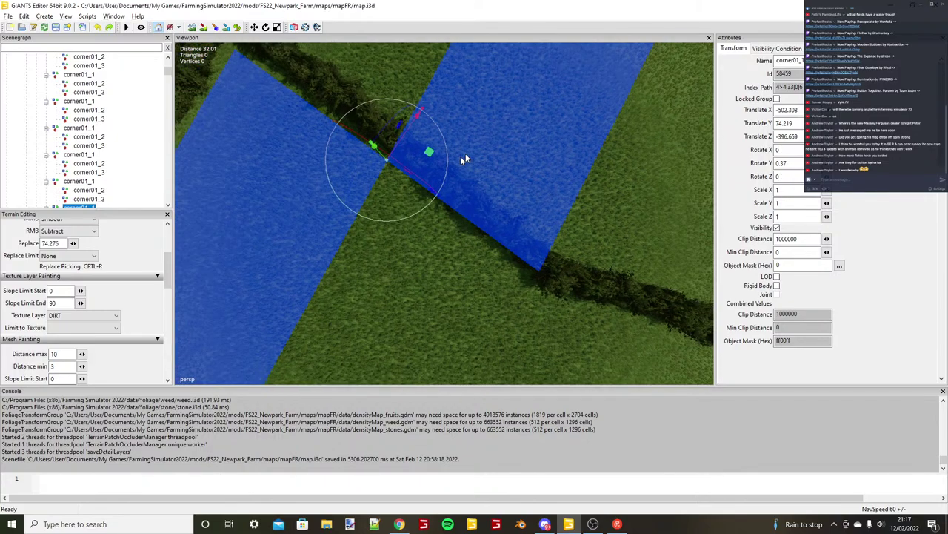
{"action": "scroll", "coordinate": [460, 156], "scroll_direction": "down", "scroll_amount": 6}
{"action": "left_click_drag", "start_coordinate": [460, 156], "coordinate": [533, 163], "text": "alt"}
{"action": "scroll", "coordinate": [88, 185], "scroll_direction": "down", "scroll_amount": 1}
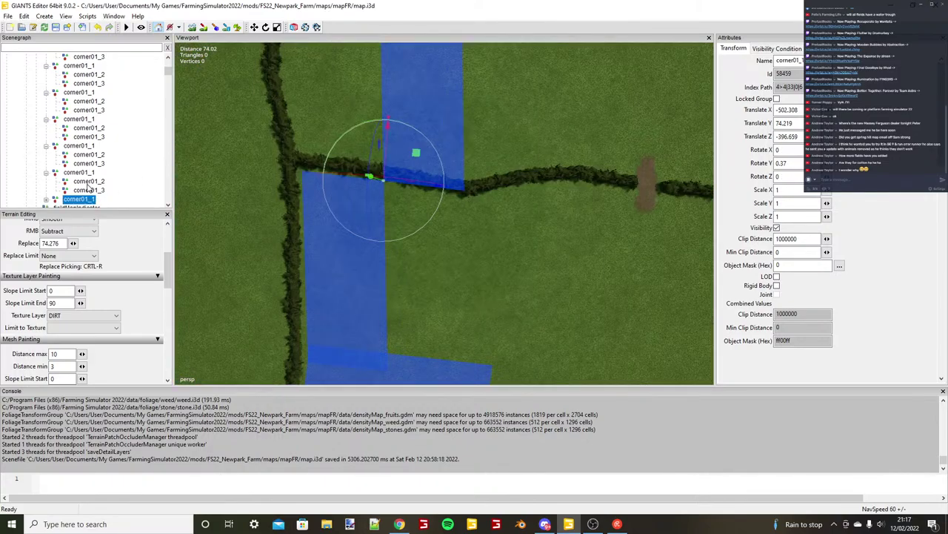
Place the seventh area's corner01_2 farther along the cross hedge, at about X -3.5, Z 26.4.
{"action": "scroll", "coordinate": [89, 188], "scroll_direction": "down", "scroll_amount": 1}
{"action": "left_click", "coordinate": [45, 194]}
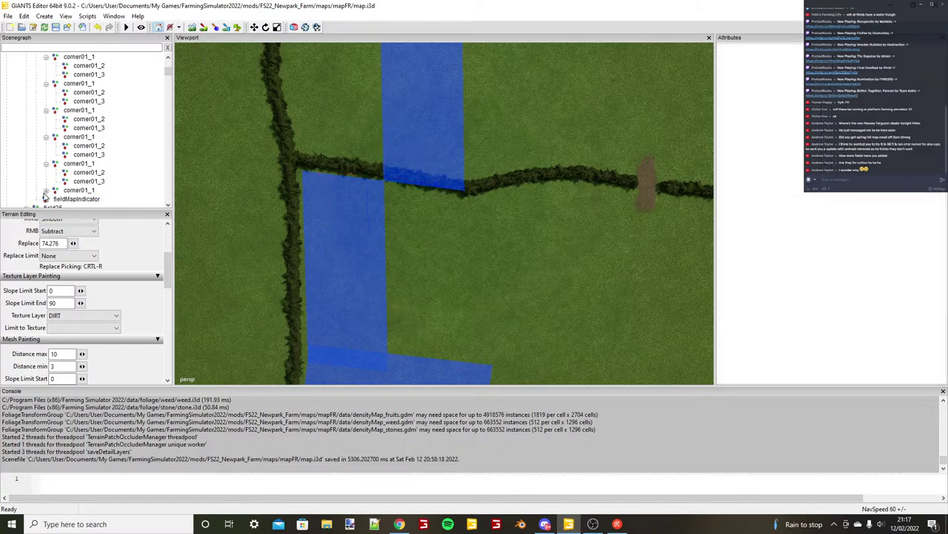
{"action": "left_click", "coordinate": [46, 191]}
{"action": "left_click", "coordinate": [83, 198]}
{"action": "left_click_drag", "start_coordinate": [428, 178], "coordinate": [431, 187], "text": "alt"}
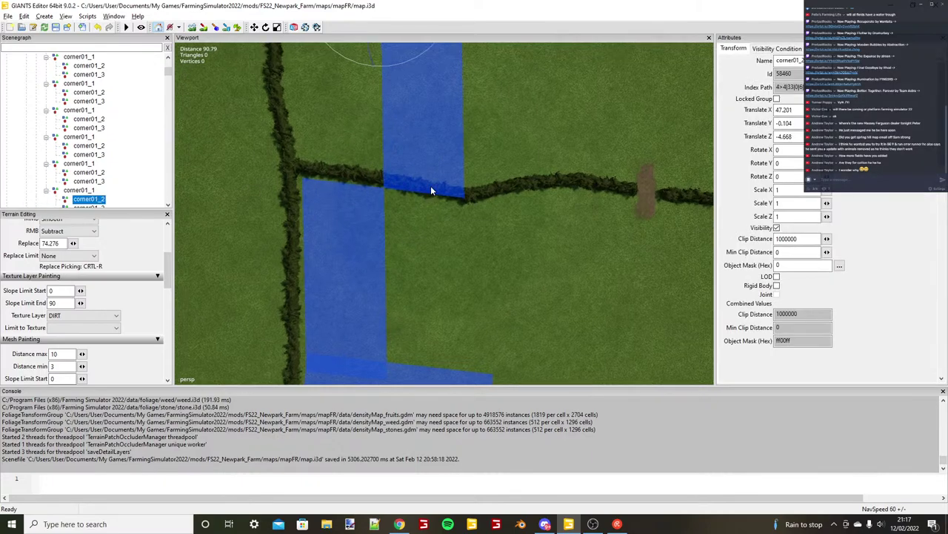
{"action": "scroll", "coordinate": [476, 221], "scroll_direction": "up", "scroll_amount": 3}
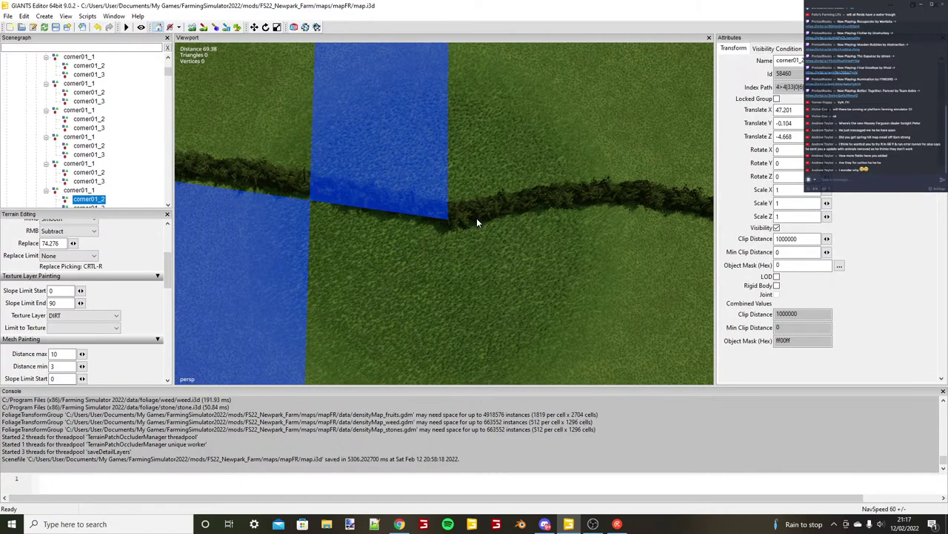
{"action": "key", "text": "ctrl+b"}
{"action": "left_click_drag", "start_coordinate": [501, 241], "coordinate": [345, 236]}
{"action": "scroll", "coordinate": [490, 226], "scroll_direction": "down", "scroll_amount": 3}
{"action": "scroll", "coordinate": [346, 236], "scroll_direction": "down", "scroll_amount": 5}
Pull the seventh area's corner01_3 back to the edge of the already covered area, at about X -49.1, Z 28.4.
{"action": "left_click", "coordinate": [94, 204]}
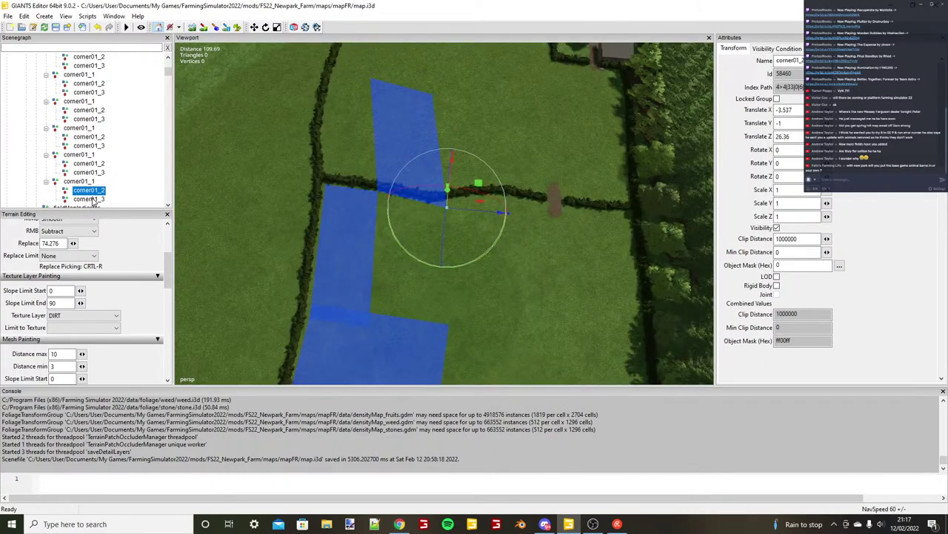
{"action": "left_click", "coordinate": [92, 199]}
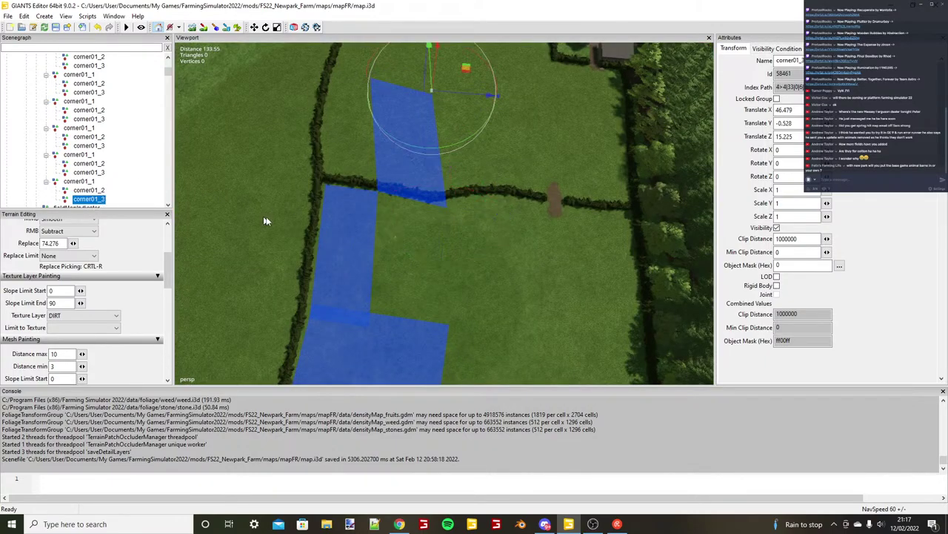
{"action": "key", "text": "ctrl+b"}
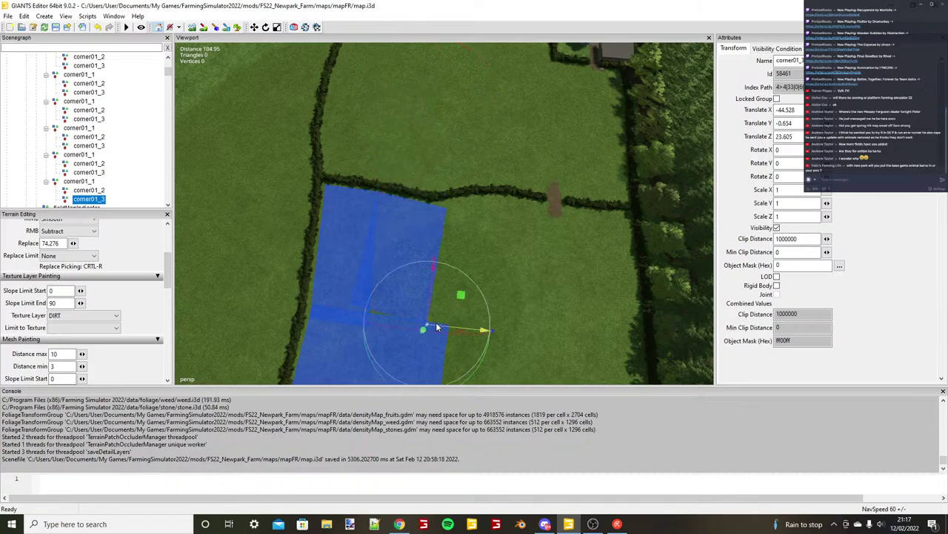
{"action": "left_click_drag", "start_coordinate": [436, 327], "coordinate": [428, 300]}
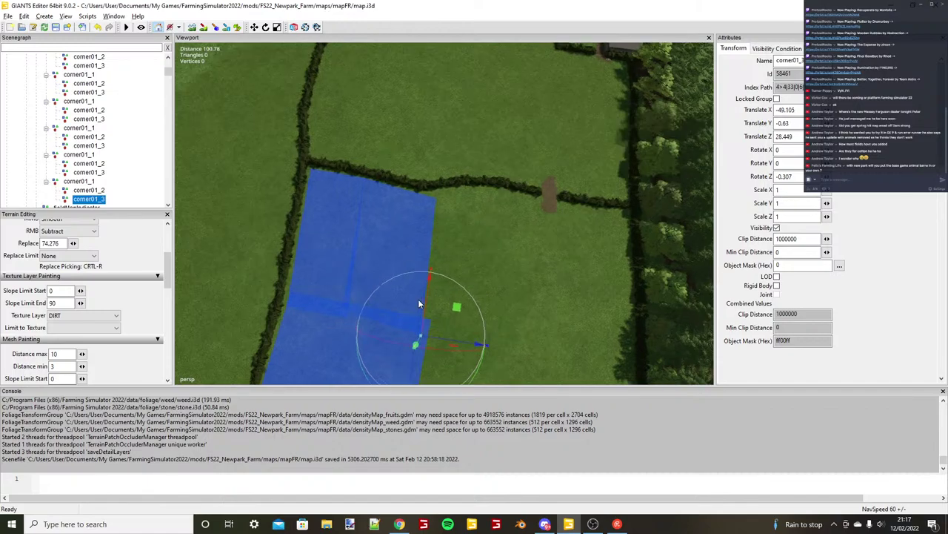
Inspect the covered fields across the map and the fenced dirt yard beside the farm buildings.
{"action": "scroll", "coordinate": [439, 215], "scroll_direction": "up", "scroll_amount": 5}
{"action": "left_click_drag", "start_coordinate": [441, 210], "coordinate": [489, 112], "text": "alt"}
{"action": "middle_click_drag", "start_coordinate": [489, 112], "coordinate": [453, 239], "text": "alt"}
{"action": "scroll", "coordinate": [453, 239], "scroll_direction": "down", "scroll_amount": 5}
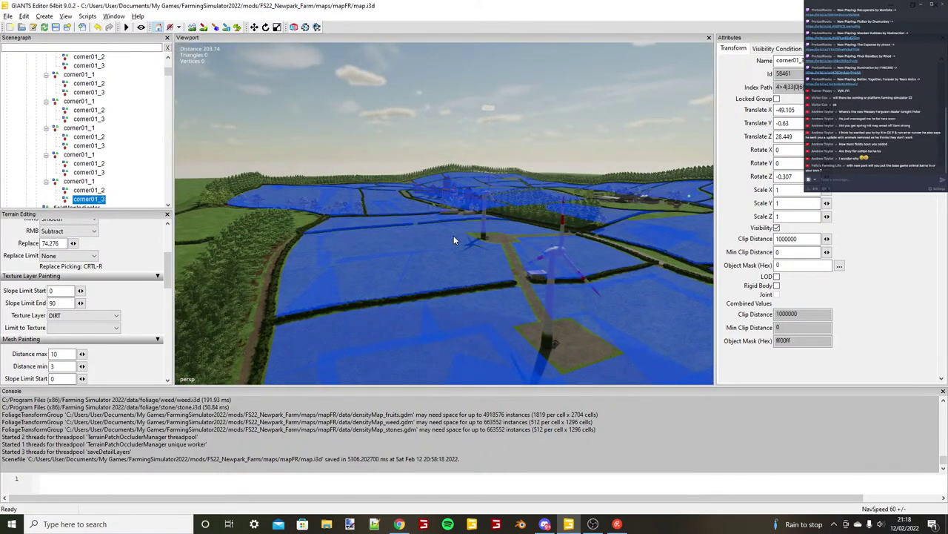
{"action": "scroll", "coordinate": [453, 239], "scroll_direction": "down", "scroll_amount": 6}
{"action": "middle_click_drag", "start_coordinate": [664, 165], "coordinate": [416, 255], "text": "alt"}
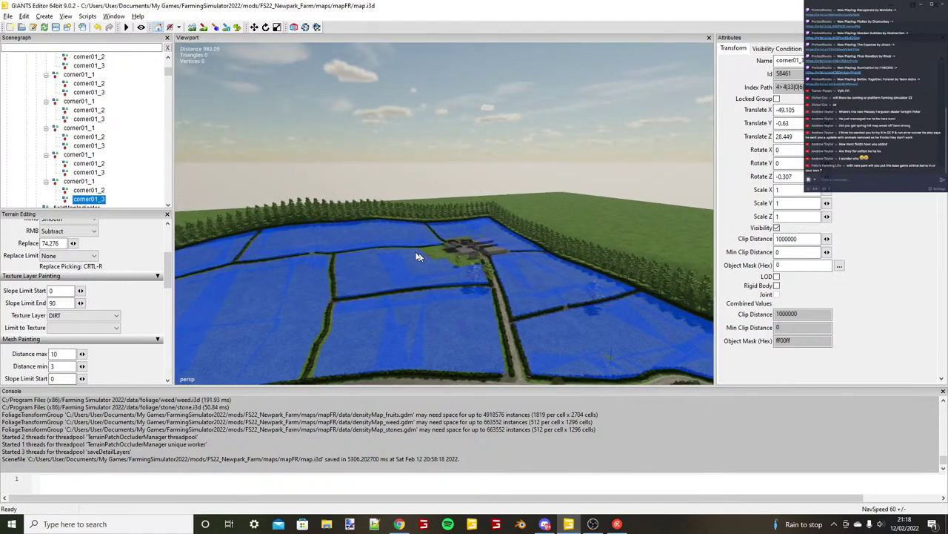
{"action": "scroll", "coordinate": [419, 256], "scroll_direction": "up", "scroll_amount": 6}
{"action": "left_click_drag", "start_coordinate": [419, 256], "coordinate": [595, 294], "text": "alt"}
{"action": "scroll", "coordinate": [530, 312], "scroll_direction": "up", "scroll_amount": 3}
{"action": "scroll", "coordinate": [494, 268], "scroll_direction": "up", "scroll_amount": 2}
{"action": "scroll", "coordinate": [518, 326], "scroll_direction": "up", "scroll_amount": 3}
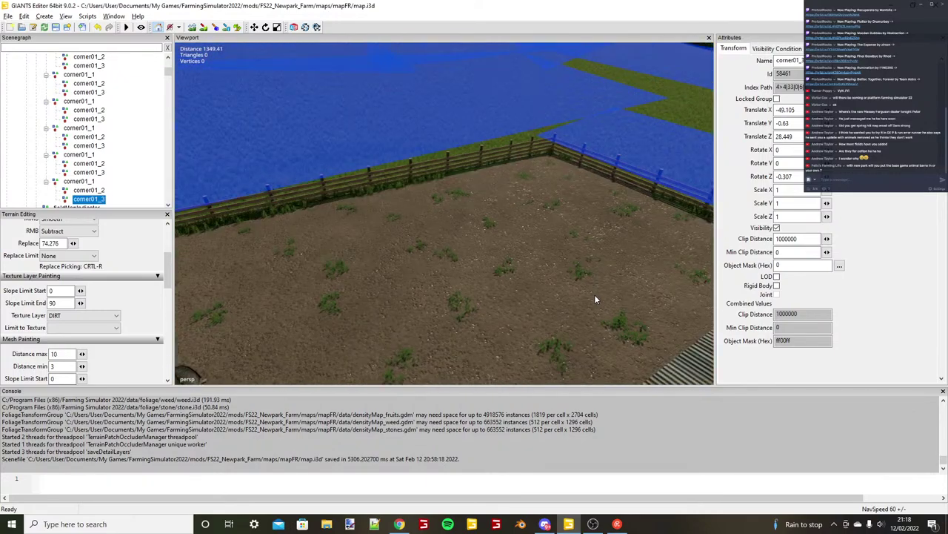
{"action": "right_click_drag", "start_coordinate": [596, 298], "coordinate": [452, 201]}
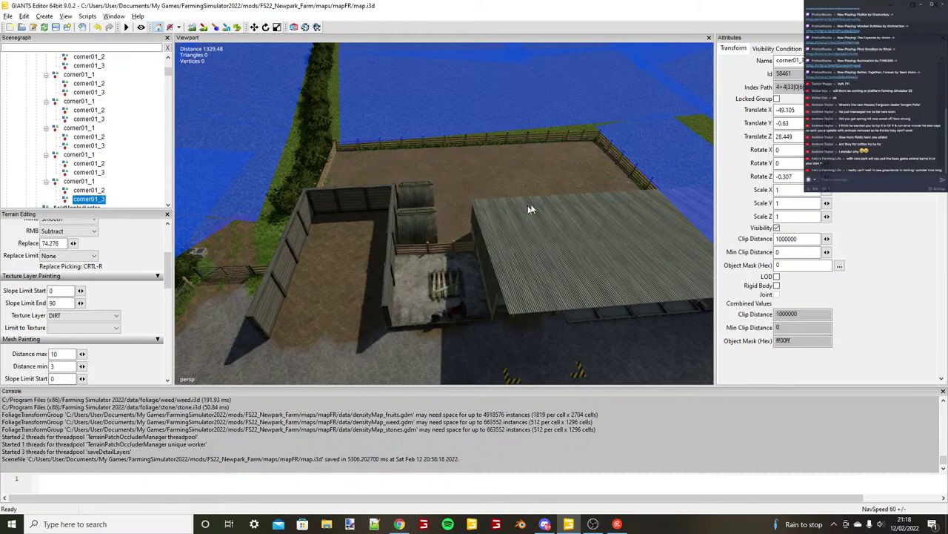
{"action": "scroll", "coordinate": [528, 209], "scroll_direction": "down", "scroll_amount": 4}
{"action": "left_click_drag", "start_coordinate": [528, 209], "coordinate": [507, 254], "text": "alt"}
{"action": "scroll", "coordinate": [508, 255], "scroll_direction": "up", "scroll_amount": 4}
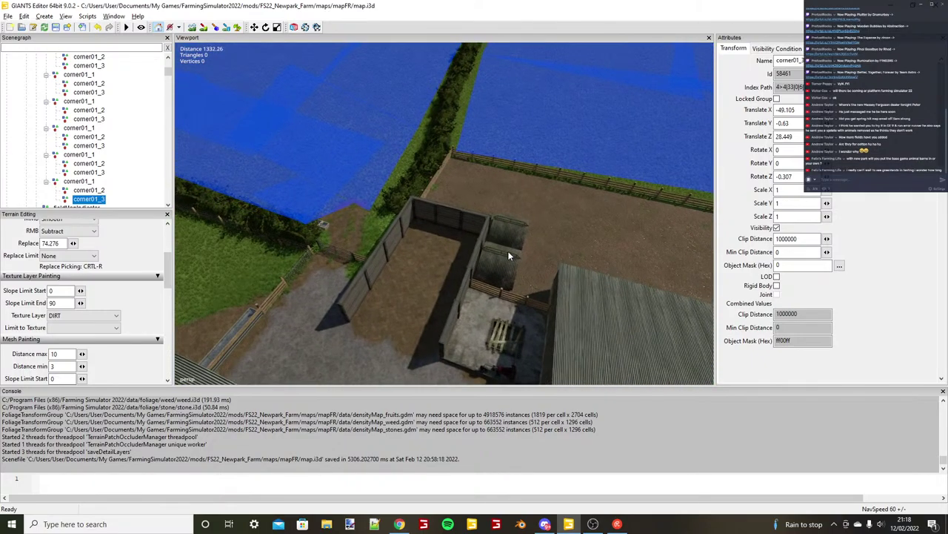
{"action": "scroll", "coordinate": [508, 251], "scroll_direction": "down", "scroll_amount": 5}
{"action": "left_click_drag", "start_coordinate": [413, 320], "coordinate": [511, 238], "text": "alt"}
{"action": "middle_click_drag", "start_coordinate": [512, 239], "coordinate": [338, 331], "text": "alt"}
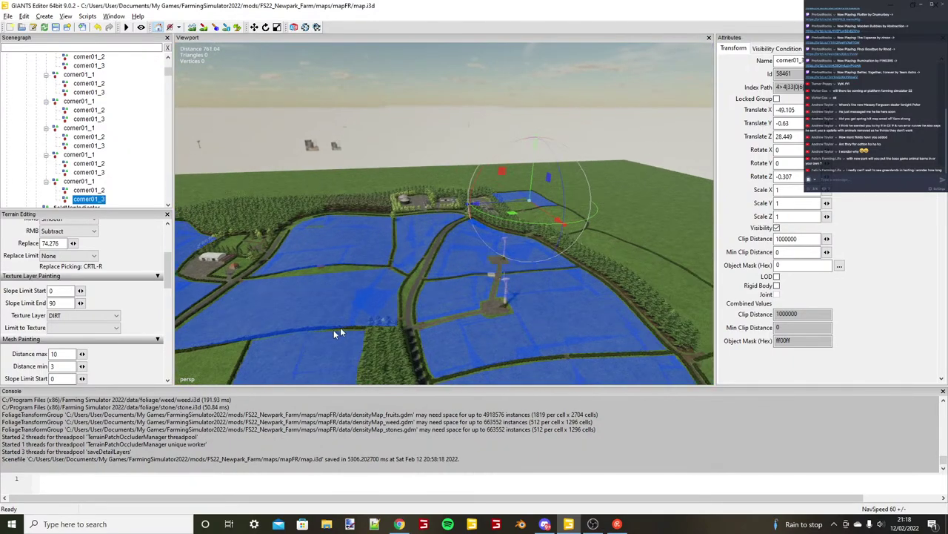
Shift the seventh area's corner01_3 slightly outwards to about Z 29.9 so its edge meets the neighbouring area.
{"action": "scroll", "coordinate": [340, 327], "scroll_direction": "up", "scroll_amount": 5}
{"action": "left_click_drag", "start_coordinate": [340, 326], "coordinate": [495, 236], "text": "alt"}
{"action": "scroll", "coordinate": [319, 369], "scroll_direction": "up", "scroll_amount": 4}
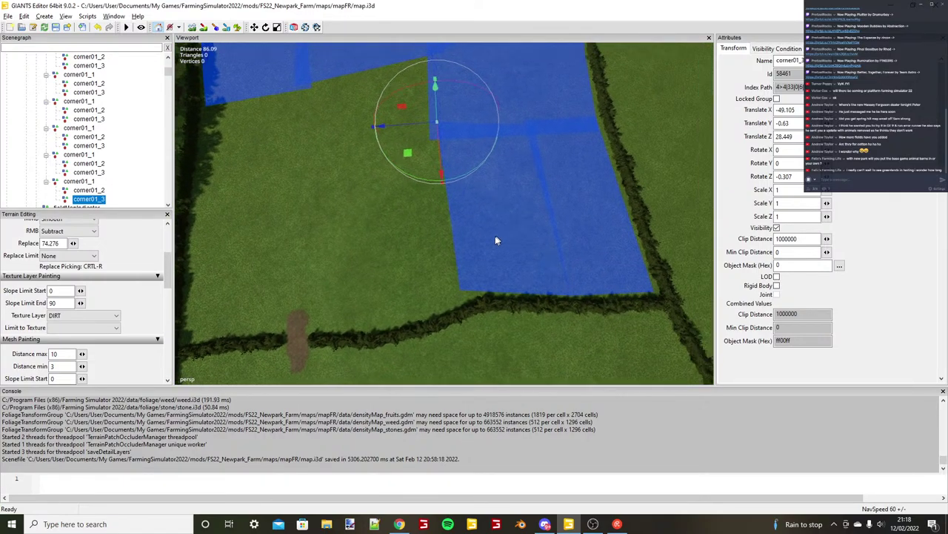
{"action": "middle_click_drag", "start_coordinate": [497, 240], "coordinate": [462, 249], "text": "alt"}
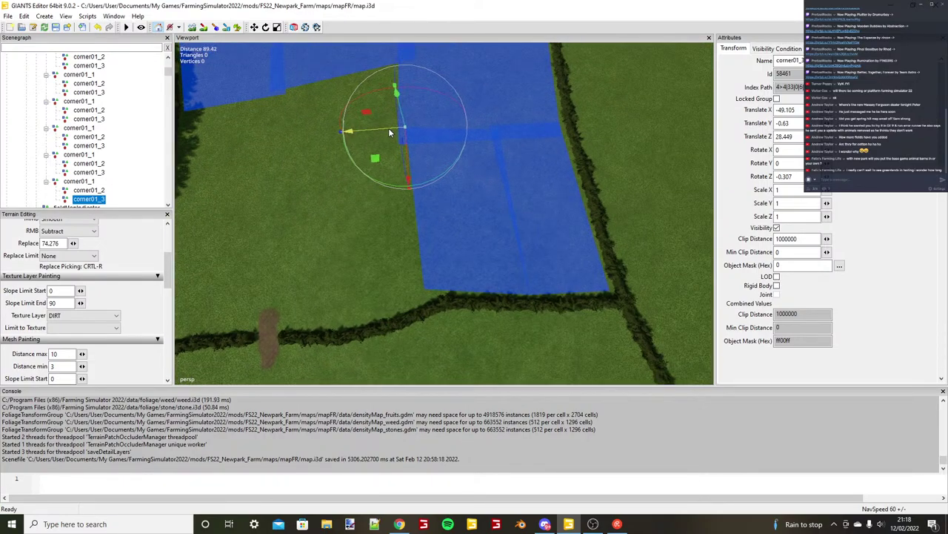
{"action": "left_click_drag", "start_coordinate": [391, 132], "coordinate": [385, 131]}
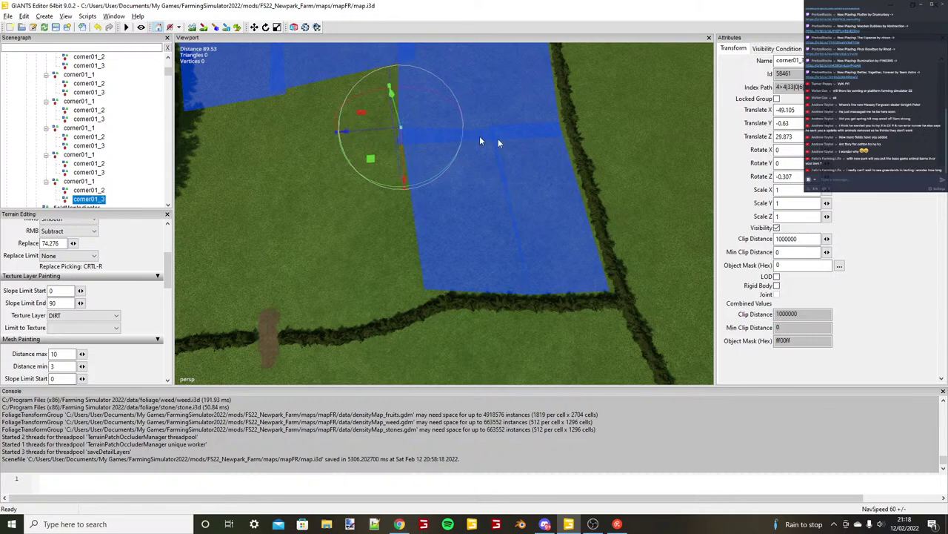
Duplicate the seventh corner01_1 and place the copy by the side hedge of the uncovered grass, about X -505.3, Z -373.4.
{"action": "left_click_drag", "start_coordinate": [498, 138], "coordinate": [371, 174], "text": "alt"}
{"action": "left_click", "coordinate": [80, 186]}
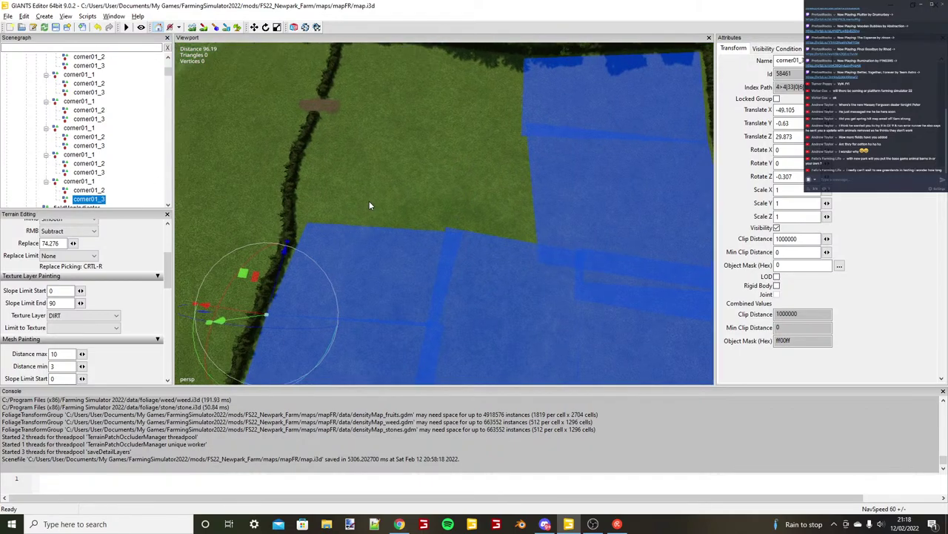
{"action": "middle_click_drag", "start_coordinate": [369, 201], "coordinate": [472, 209], "text": "alt"}
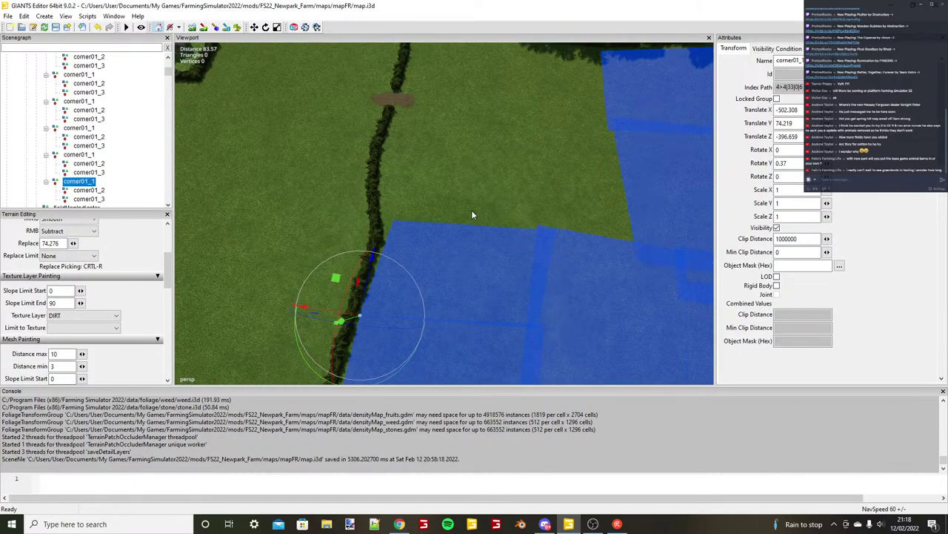
{"action": "left_click_drag", "start_coordinate": [471, 209], "coordinate": [417, 248], "text": "alt"}
{"action": "scroll", "coordinate": [478, 231], "scroll_direction": "up", "scroll_amount": 6}
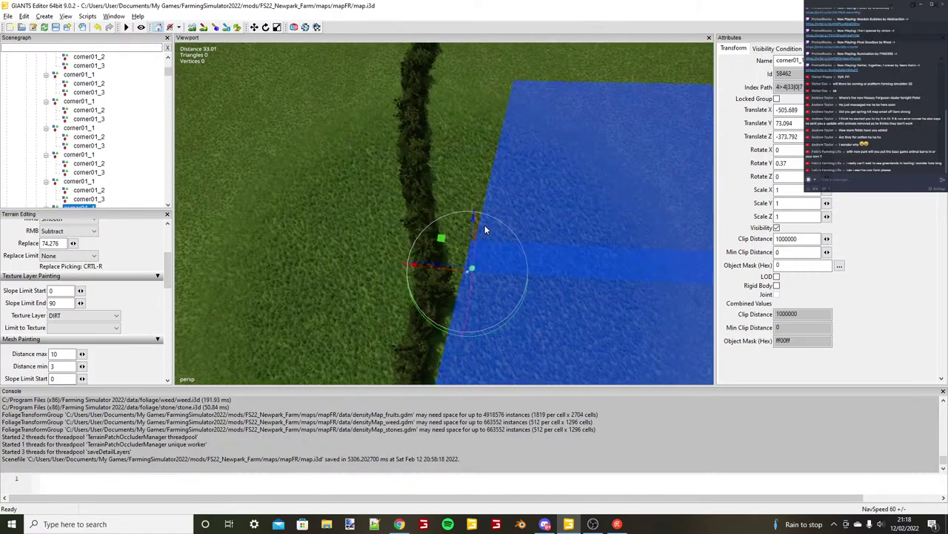
{"action": "scroll", "coordinate": [484, 225], "scroll_direction": "up", "scroll_amount": 3}
{"action": "left_click_drag", "start_coordinate": [508, 236], "coordinate": [522, 216]}
{"action": "scroll", "coordinate": [521, 222], "scroll_direction": "down", "scroll_amount": 4}
{"action": "left_click_drag", "start_coordinate": [521, 222], "coordinate": [479, 224], "text": "alt"}
Place the eighth area's corner01_2 farther along the side hedge, at about X 5.7, Z 15.7.
{"action": "left_click", "coordinate": [70, 205]}
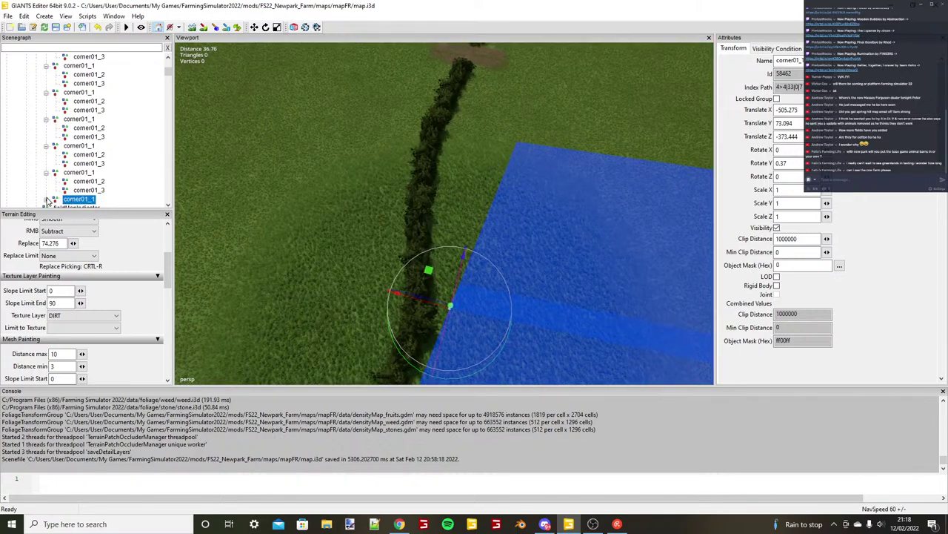
{"action": "left_click", "coordinate": [46, 200]}
{"action": "scroll", "coordinate": [64, 195], "scroll_direction": "down", "scroll_amount": 1}
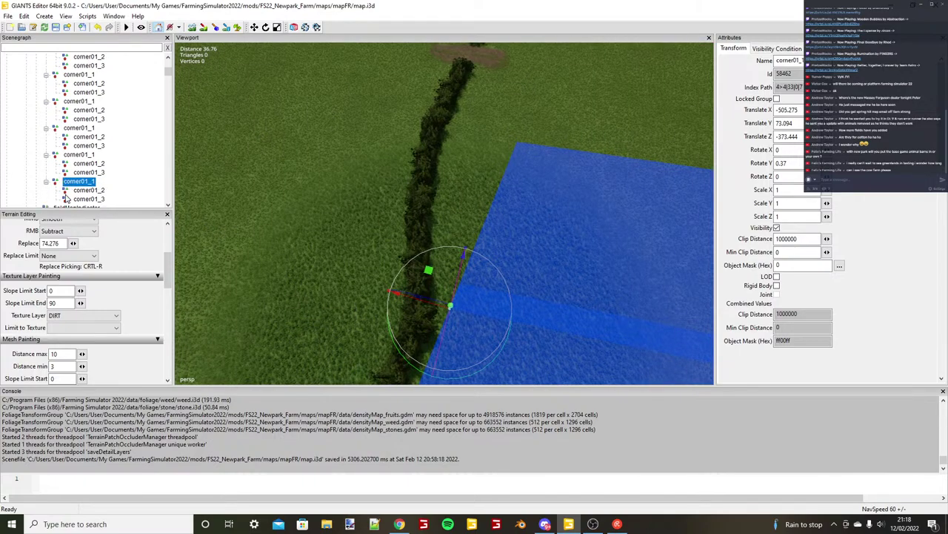
{"action": "double_click", "coordinate": [83, 190]}
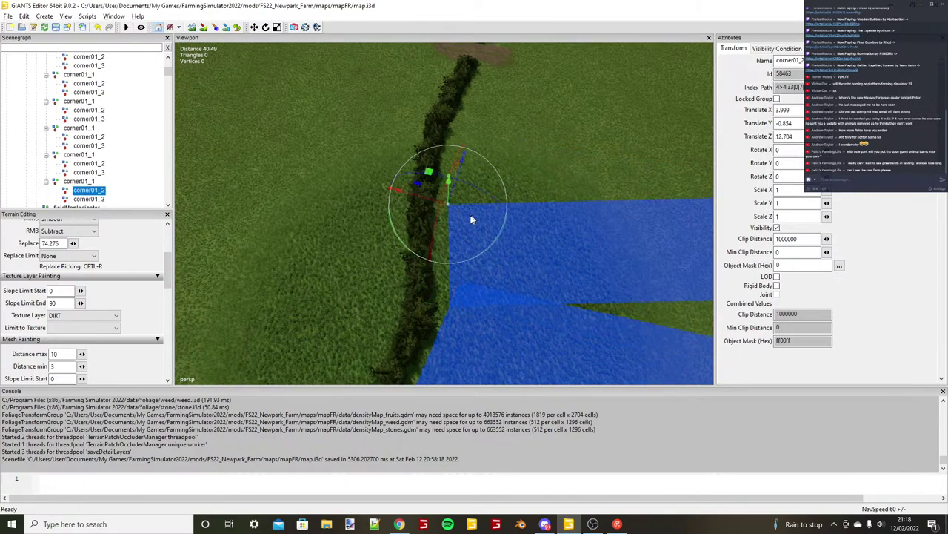
{"action": "left_click_drag", "start_coordinate": [472, 220], "coordinate": [547, 200], "text": "alt"}
{"action": "scroll", "coordinate": [477, 229], "scroll_direction": "up", "scroll_amount": 3}
{"action": "scroll", "coordinate": [503, 185], "scroll_direction": "down", "scroll_amount": 2}
{"action": "scroll", "coordinate": [547, 200], "scroll_direction": "down", "scroll_amount": 6}
Pull the eighth area's corner01_3 across the grass to the opposite covered area, at about X -66.3, Z 22.
{"action": "left_click", "coordinate": [97, 199]}
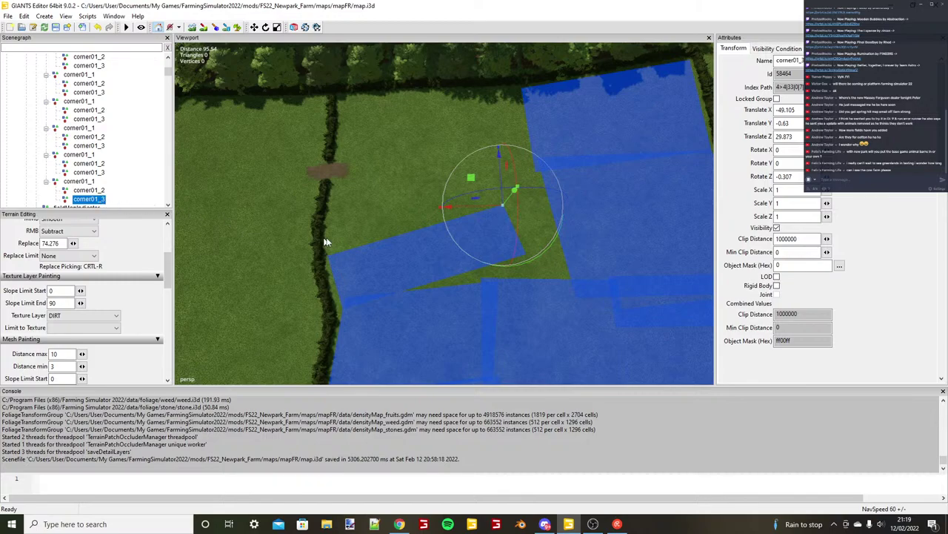
{"action": "key", "text": "ctrl+b"}
{"action": "left_click_drag", "start_coordinate": [569, 219], "coordinate": [527, 217]}
Duplicate the eighth corner01_1 and place the copy beside the hedge at the eighth area's end, about X -499.4, Z -357.9.
{"action": "left_click", "coordinate": [90, 182]}
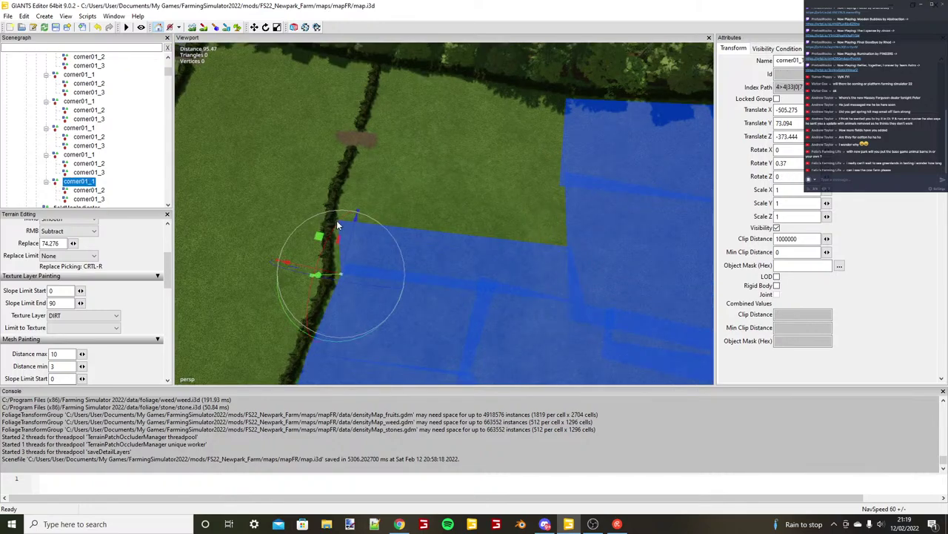
{"action": "key", "text": "ctrl+d"}
{"action": "key", "text": "ctrl+b"}
{"action": "scroll", "coordinate": [439, 213], "scroll_direction": "up", "scroll_amount": 8}
{"action": "left_click_drag", "start_coordinate": [339, 225], "coordinate": [478, 192], "text": "alt"}
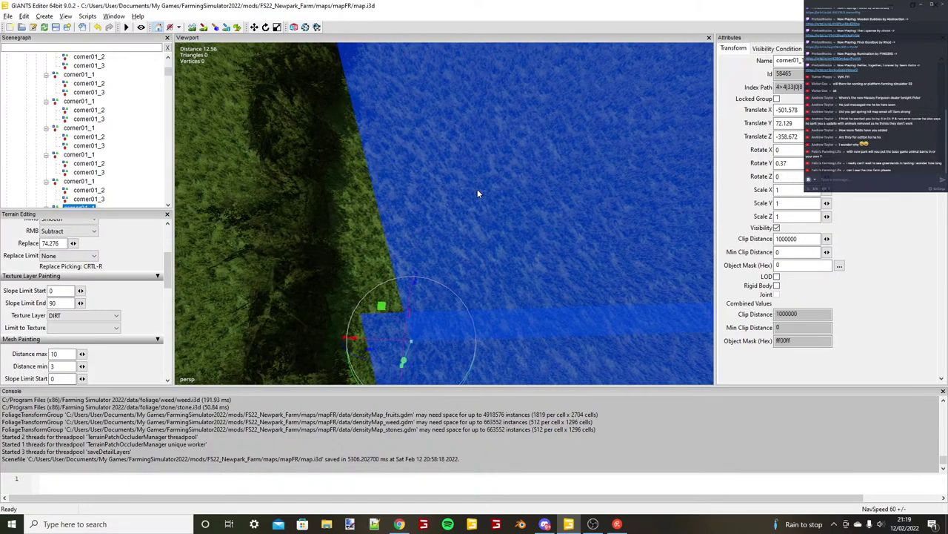
{"action": "scroll", "coordinate": [478, 191], "scroll_direction": "down", "scroll_amount": 5}
{"action": "left_click_drag", "start_coordinate": [407, 276], "coordinate": [381, 277]}
{"action": "mouse_move", "coordinate": [407, 261]}
{"action": "left_mouse_down"}
{"action": "mouse_move", "coordinate": [407, 253]}
{"action": "mouse_move", "coordinate": [391, 267]}
{"action": "mouse_move", "coordinate": [401, 259]}
{"action": "left_mouse_up"}
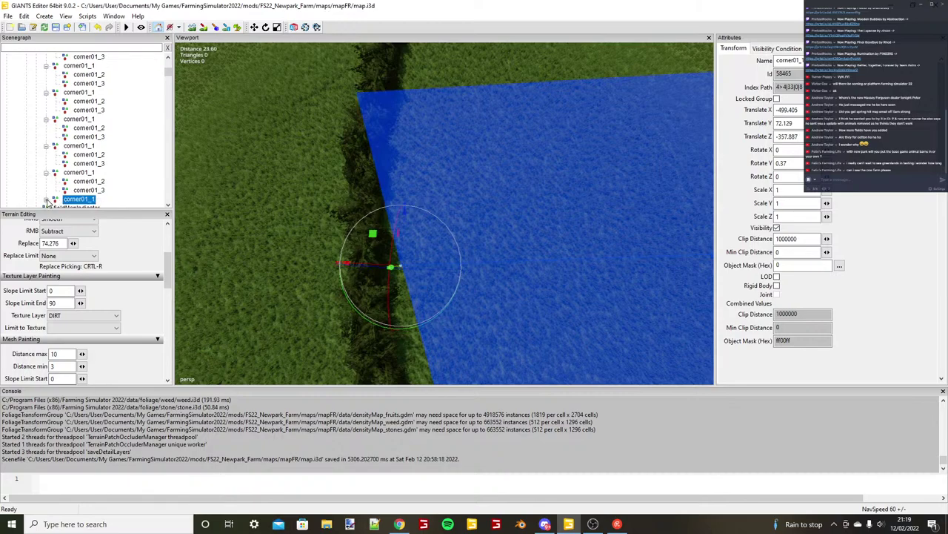
Place the ninth area's corner01_2 beside the hedge just before the dirt gateway, at about X 1.2, Z 15.2.
{"action": "left_click", "coordinate": [47, 200]}
{"action": "left_click_drag", "start_coordinate": [326, 197], "coordinate": [332, 176], "text": "alt"}
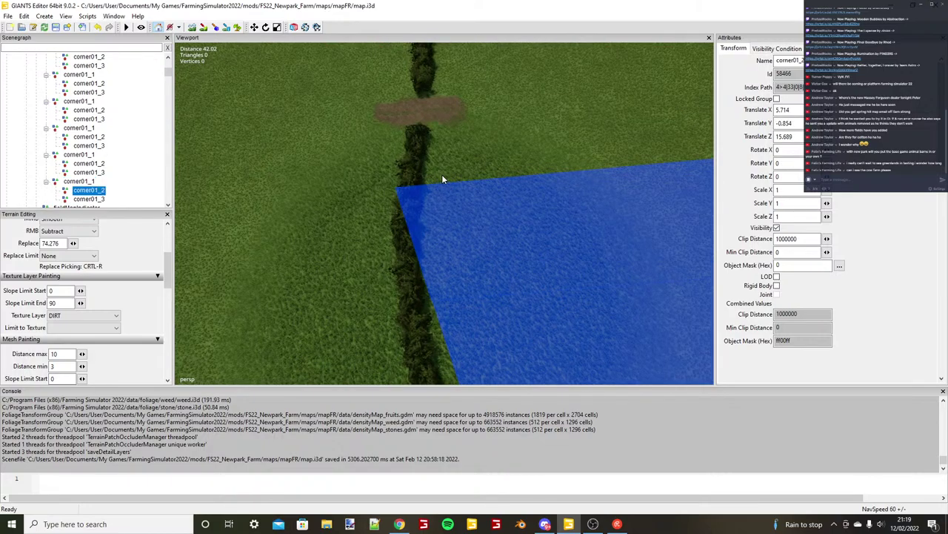
{"action": "key", "text": "ctrl+b"}
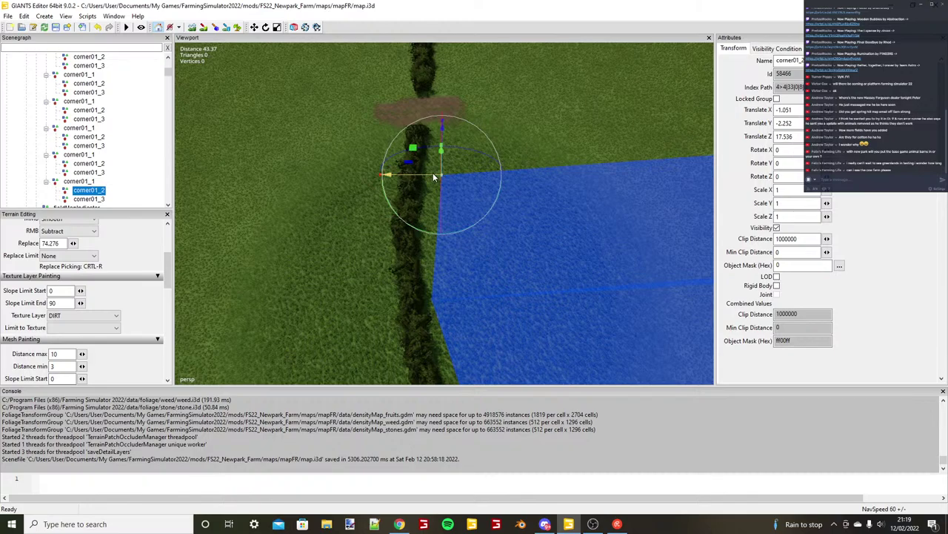
{"action": "left_click_drag", "start_coordinate": [434, 178], "coordinate": [415, 178]}
{"action": "left_click_drag", "start_coordinate": [419, 185], "coordinate": [450, 254], "text": "alt"}
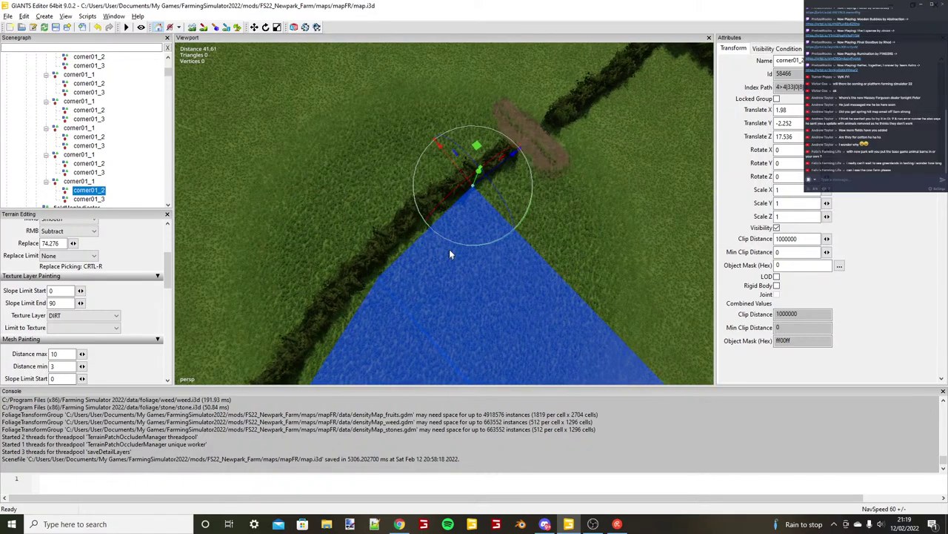
{"action": "scroll", "coordinate": [449, 253], "scroll_direction": "up", "scroll_amount": 2}
{"action": "key", "text": "ctrl+b"}
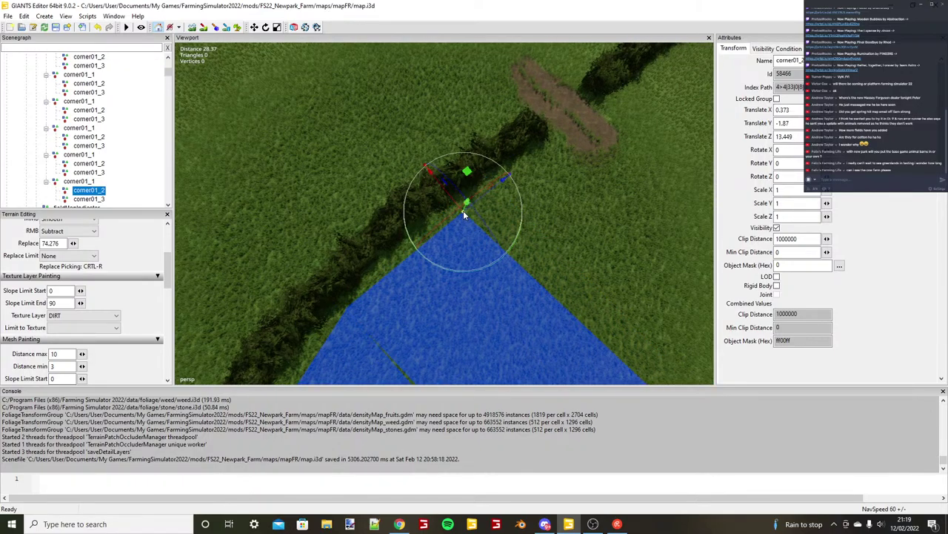
{"action": "left_click_drag", "start_coordinate": [464, 215], "coordinate": [572, 238]}
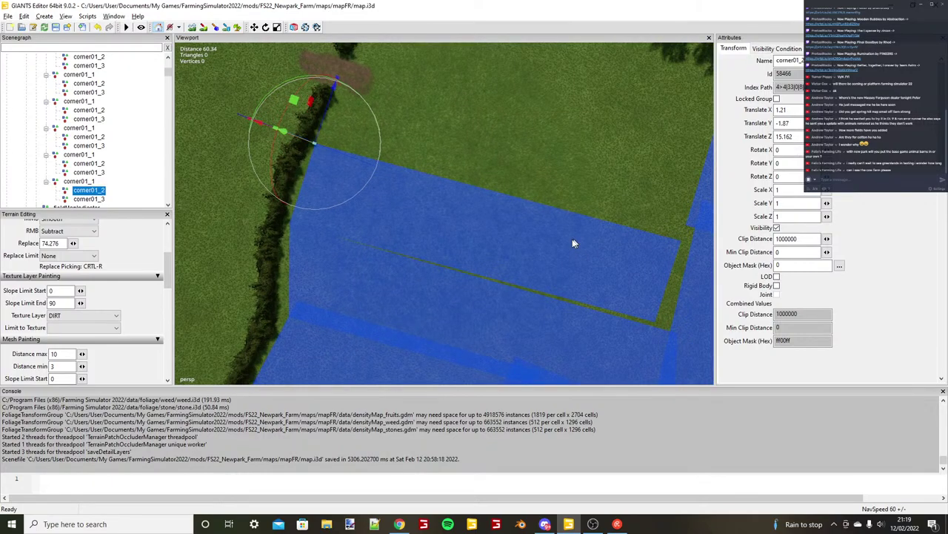
Pull the ninth area's corner01_3 across to overlap the opposite covered area, at about X -71.7, Z 20.5.
{"action": "middle_click_drag", "start_coordinate": [572, 238], "coordinate": [432, 260], "text": "alt"}
{"action": "scroll", "coordinate": [432, 259], "scroll_direction": "down", "scroll_amount": 2}
{"action": "key", "text": "Down"}
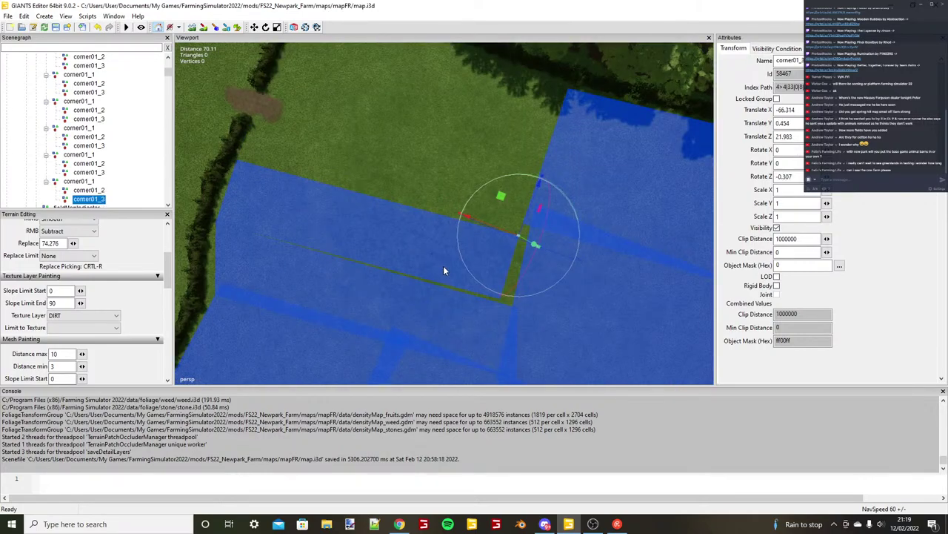
{"action": "left_click_drag", "start_coordinate": [537, 246], "coordinate": [582, 253]}
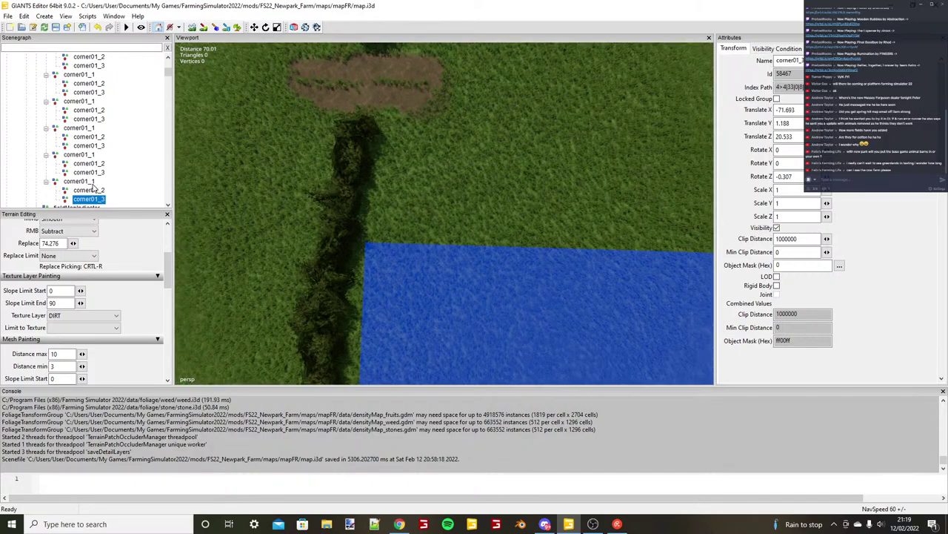
Duplicate the ninth corner01_1 and place the copy at the ninth area's hedge corner near the gateway, about X -498.1, Z -342.8.
{"action": "left_click", "coordinate": [91, 184]}
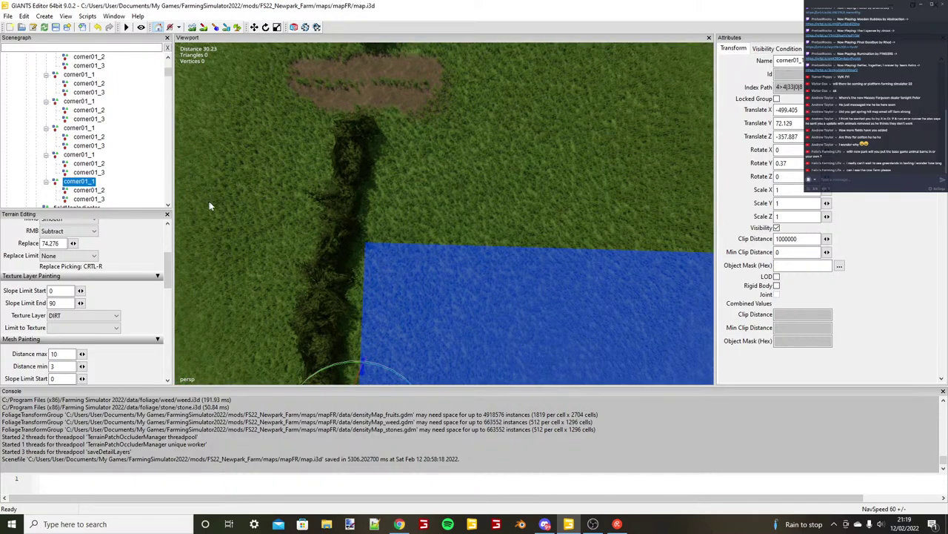
{"action": "key", "text": "ctrl+d"}
{"action": "key", "text": "ctrl+b"}
{"action": "mouse_move", "coordinate": [374, 270]}
{"action": "left_mouse_down", "text": "alt"}
{"action": "mouse_move", "coordinate": [386, 237]}
{"action": "mouse_move", "coordinate": [378, 260]}
{"action": "left_mouse_up", "text": "alt"}
{"action": "scroll", "coordinate": [54, 191], "scroll_direction": "down", "scroll_amount": 1}
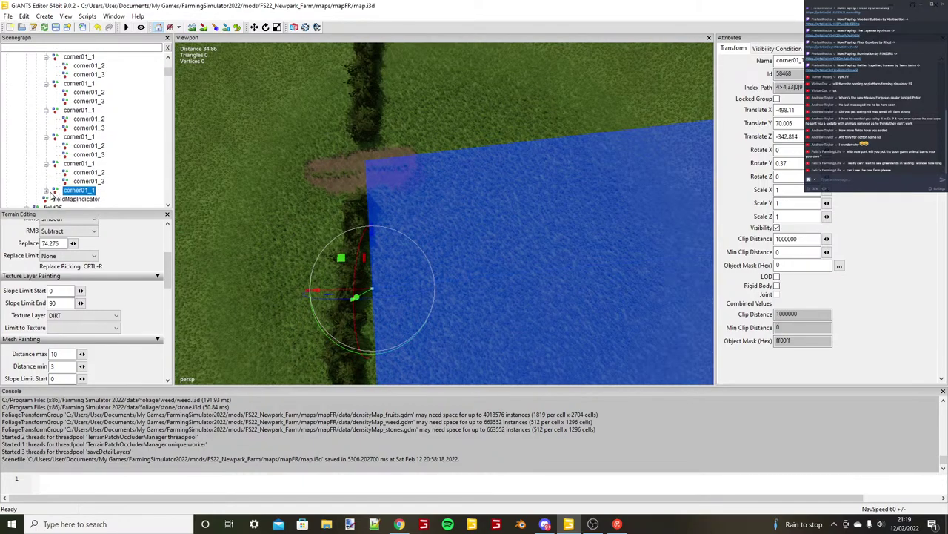
Place the tenth area's corner01_2 at the tree-lined hedge corner beyond the dirt gateway, about X -1.6, Z 44.2.
{"action": "left_click", "coordinate": [50, 194]}
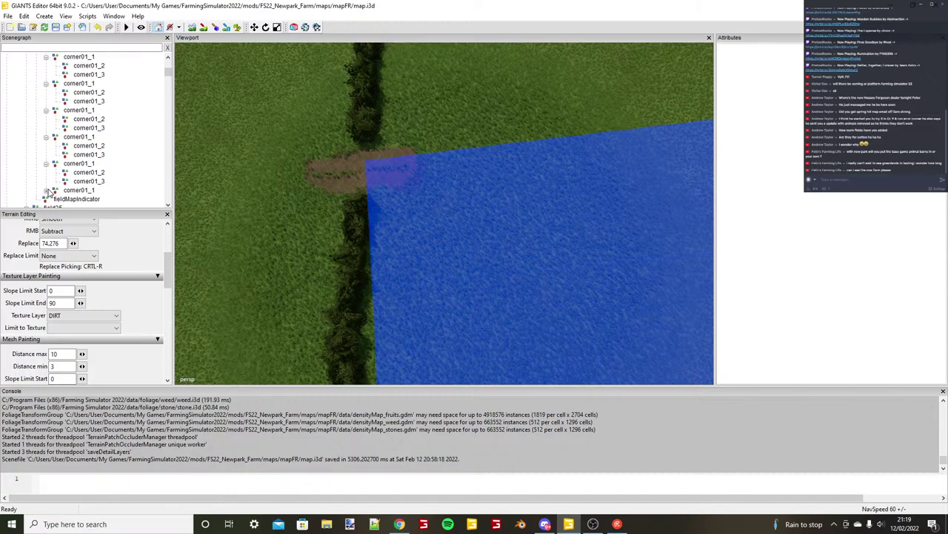
{"action": "left_click", "coordinate": [47, 191]}
{"action": "left_click", "coordinate": [86, 199]}
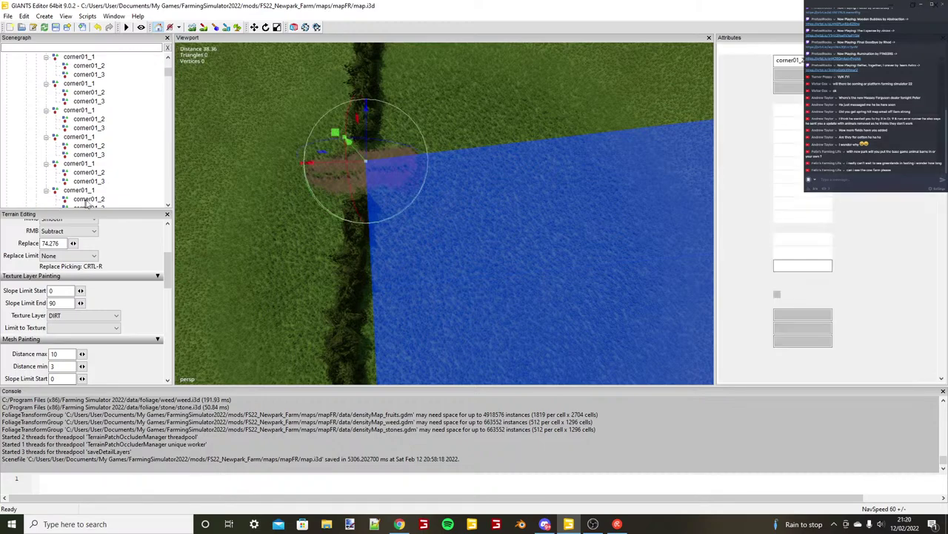
{"action": "left_click_drag", "start_coordinate": [358, 165], "coordinate": [377, 168]}
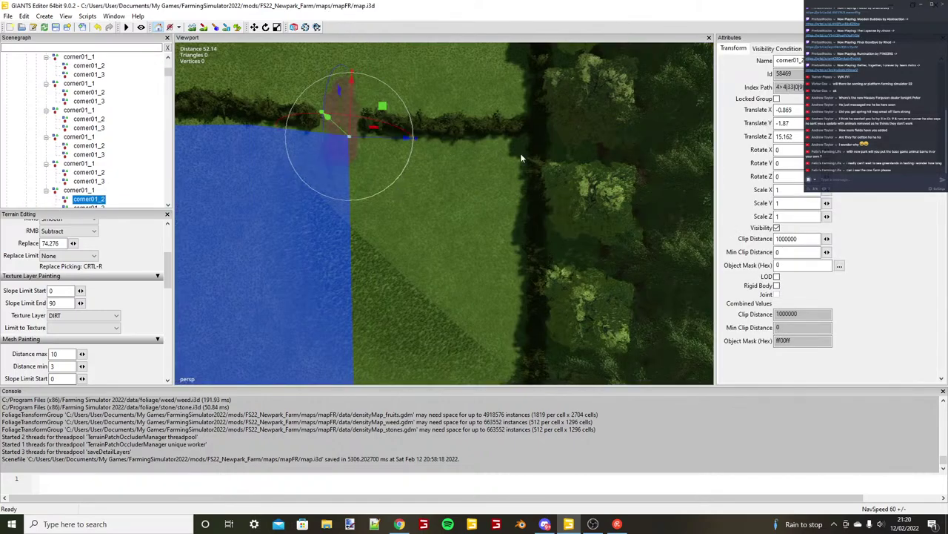
{"action": "left_click", "coordinate": [520, 154]}
{"action": "left_click", "coordinate": [517, 151]}
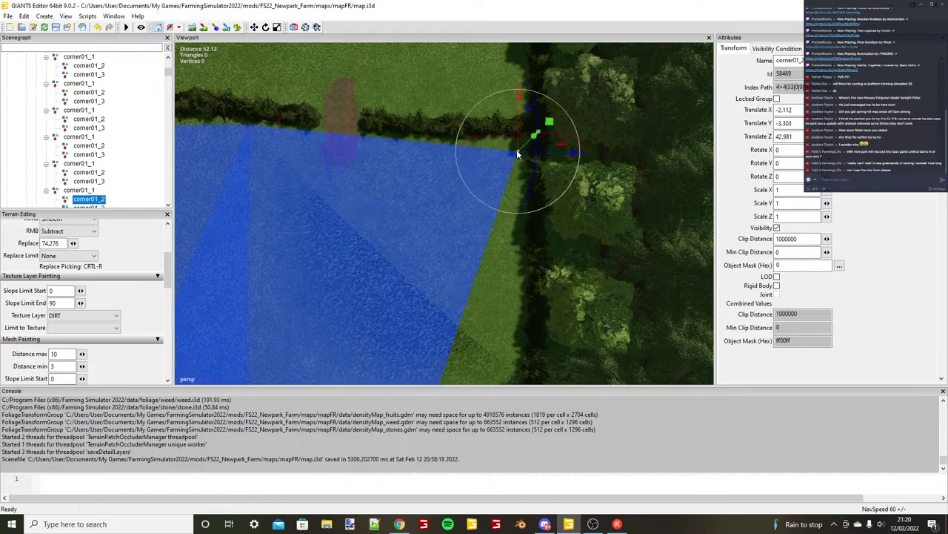
{"action": "left_click_drag", "start_coordinate": [517, 151], "coordinate": [536, 149]}
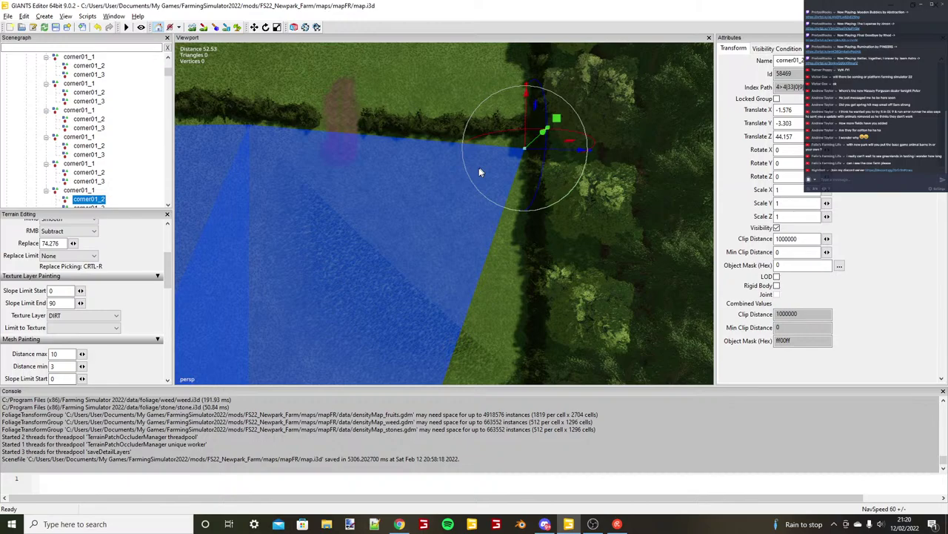
Examine the main farmyard with its barns, silos and farmhouse, and the fields surrounding it.
{"action": "left_click_drag", "start_coordinate": [479, 172], "coordinate": [250, 170], "text": "alt"}
{"action": "left_click_drag", "start_coordinate": [425, 191], "coordinate": [403, 245], "text": "alt"}
{"action": "scroll", "coordinate": [482, 212], "scroll_direction": "up", "scroll_amount": 2}
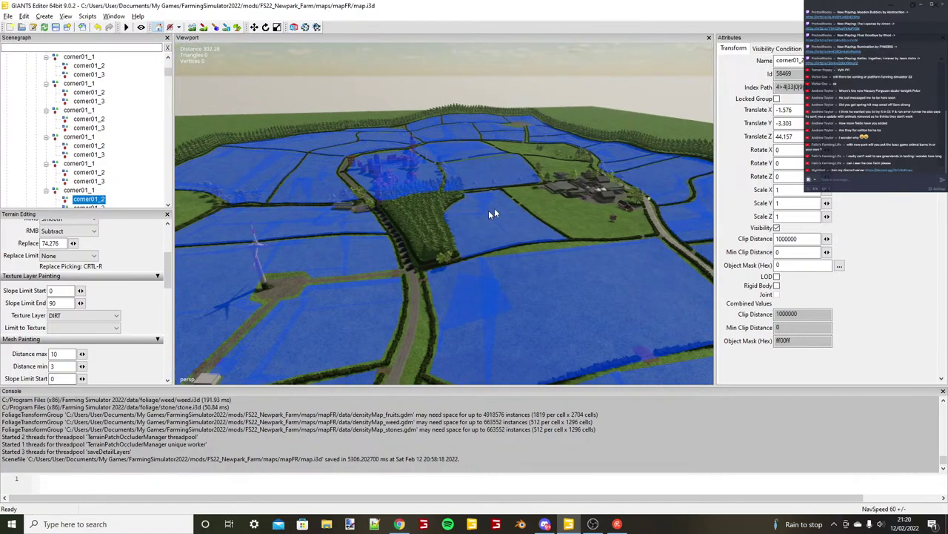
{"action": "scroll", "coordinate": [488, 210], "scroll_direction": "up", "scroll_amount": 5}
{"action": "left_click_drag", "start_coordinate": [483, 240], "coordinate": [603, 230], "text": "alt"}
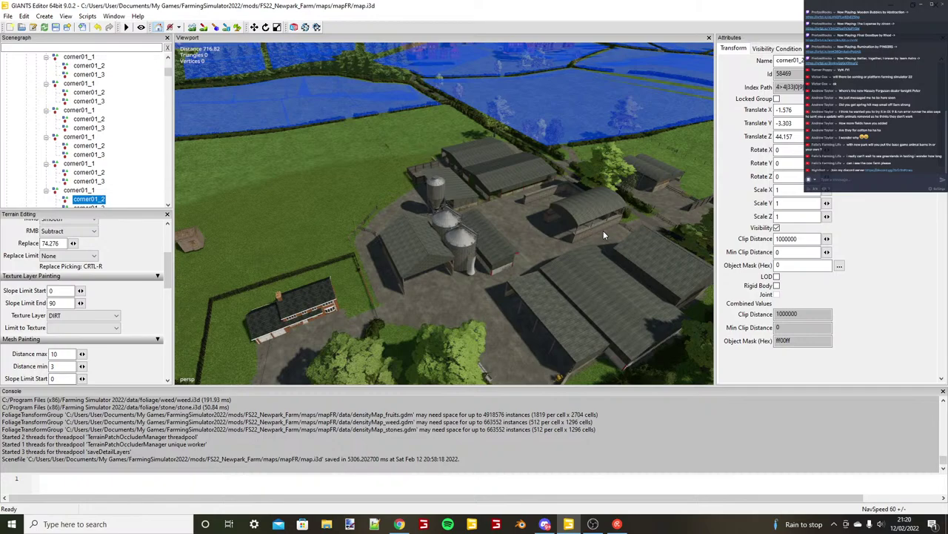
{"action": "left_click_drag", "start_coordinate": [603, 230], "coordinate": [471, 288], "text": "alt"}
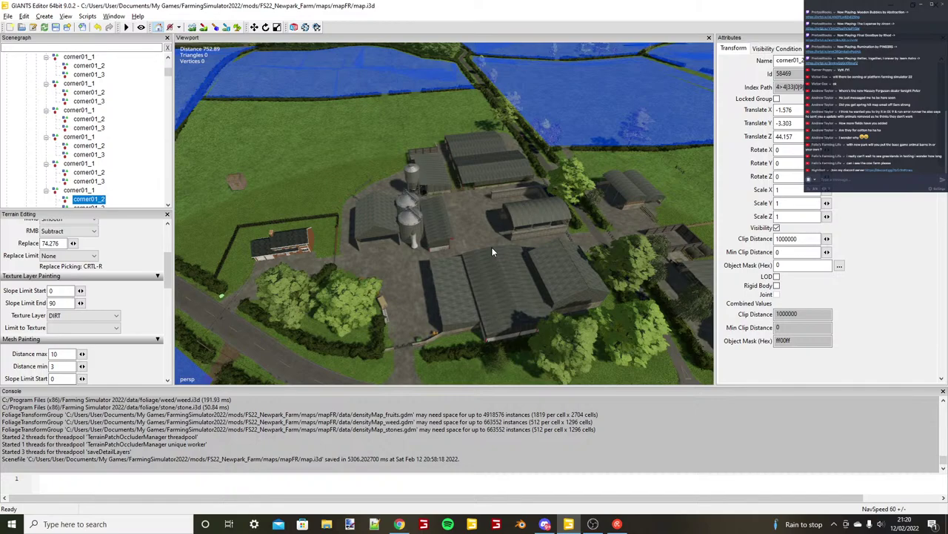
{"action": "left_click_drag", "start_coordinate": [491, 247], "coordinate": [539, 251], "text": "alt"}
{"action": "scroll", "coordinate": [441, 234], "scroll_direction": "down", "scroll_amount": 5}
{"action": "scroll", "coordinate": [459, 271], "scroll_direction": "up", "scroll_amount": 5}
{"action": "scroll", "coordinate": [540, 192], "scroll_direction": "up", "scroll_amount": 1}
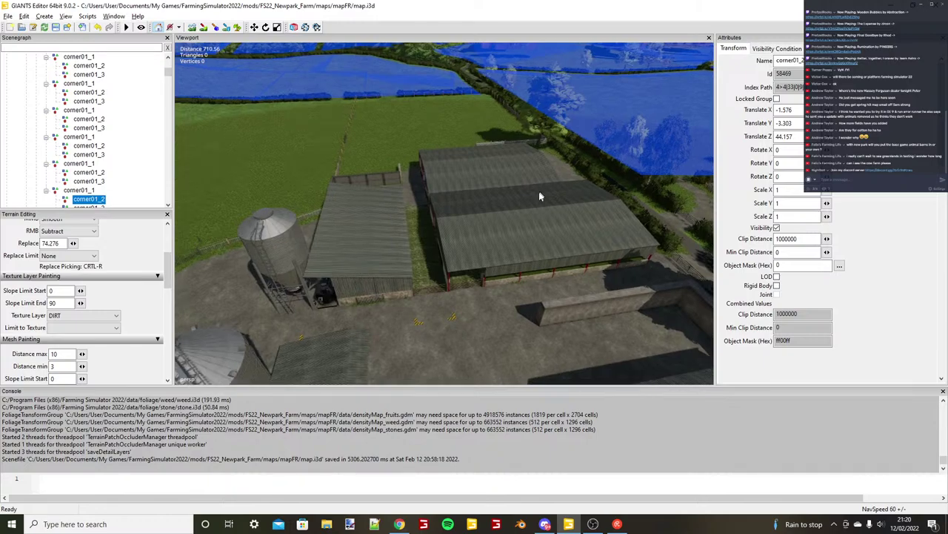
{"action": "scroll", "coordinate": [540, 193], "scroll_direction": "down", "scroll_amount": 5}
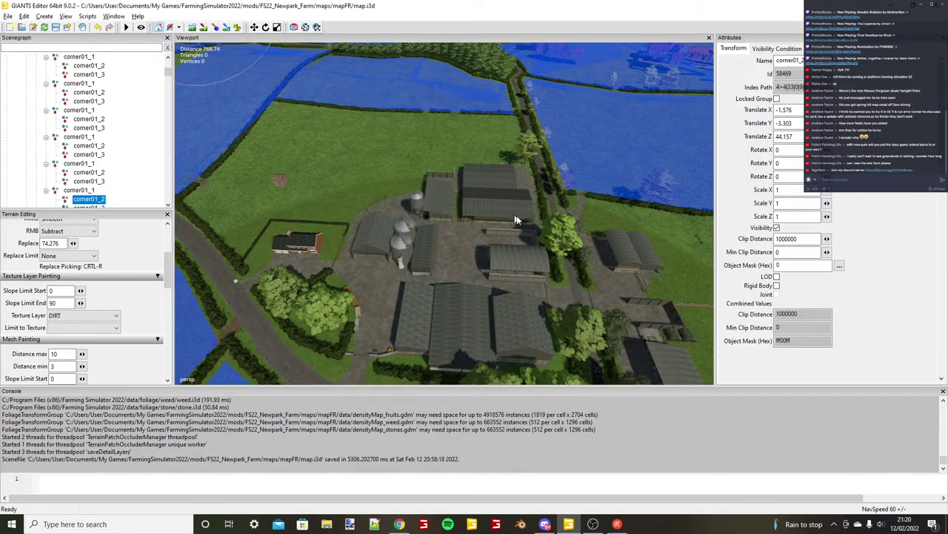
{"action": "left_click_drag", "start_coordinate": [517, 216], "coordinate": [526, 170], "text": "alt"}
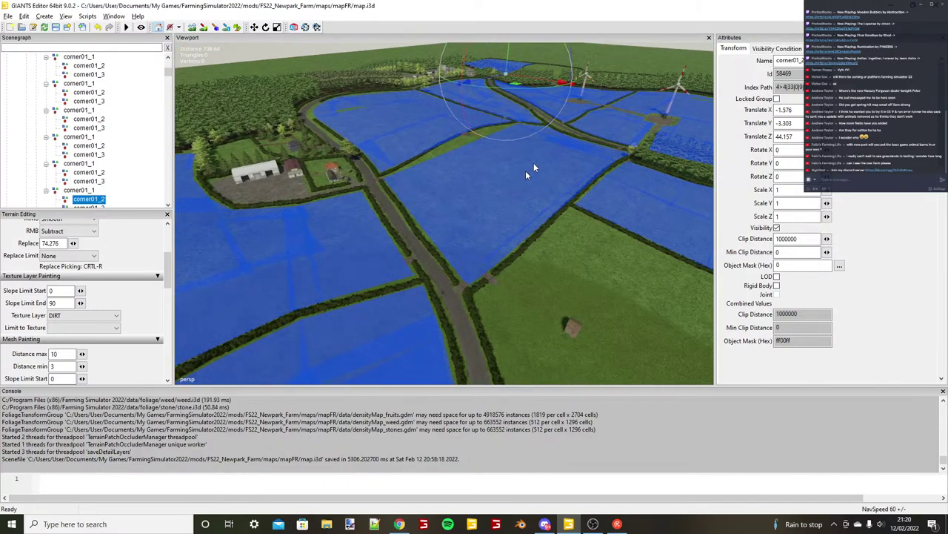
{"action": "scroll", "coordinate": [525, 170], "scroll_direction": "up", "scroll_amount": 6}
{"action": "left_click_drag", "start_coordinate": [343, 364], "coordinate": [511, 254], "text": "alt"}
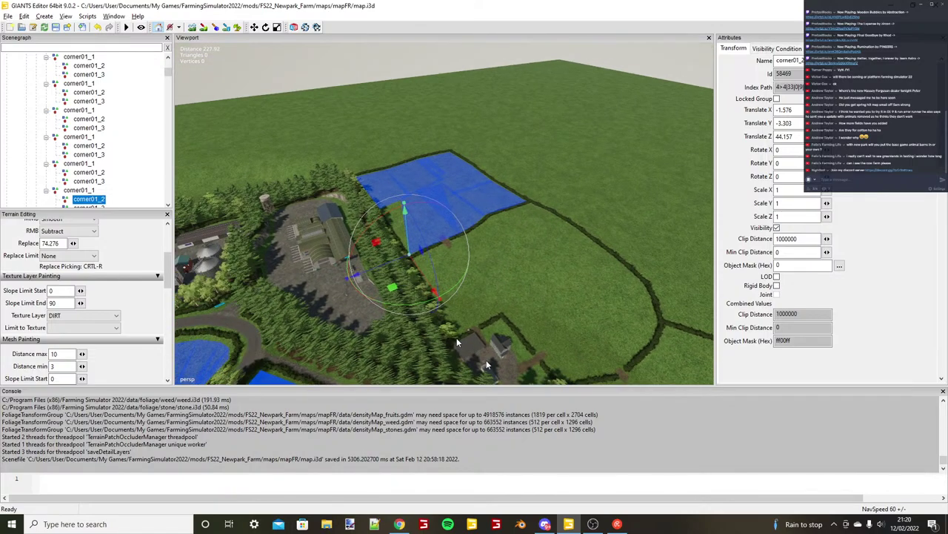
Pull the tenth area's corner01_3 out to the tree-lined hedge to close the uncovered gap, at about X -71.7, Z 43.0.
{"action": "scroll", "coordinate": [487, 364], "scroll_direction": "up", "scroll_amount": 6}
{"action": "scroll", "coordinate": [460, 292], "scroll_direction": "down", "scroll_amount": 5}
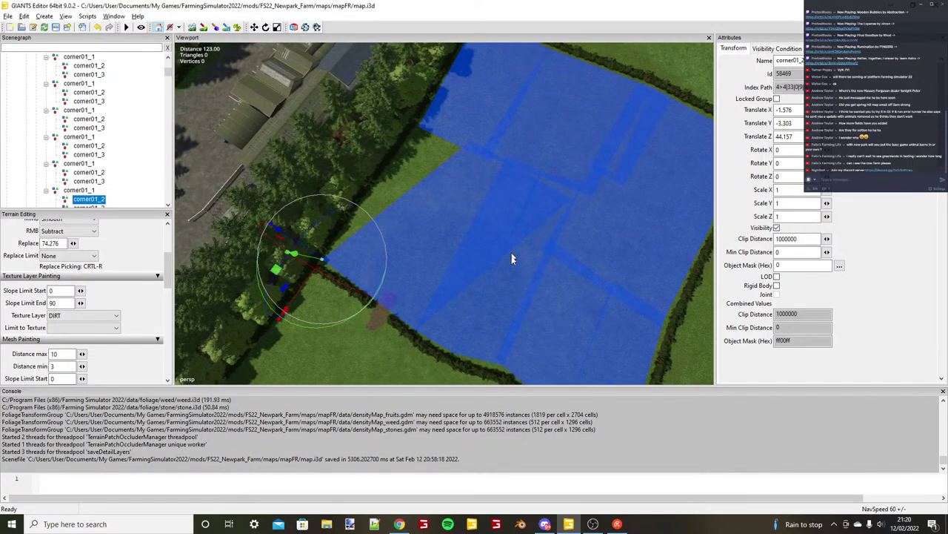
{"action": "scroll", "coordinate": [512, 258], "scroll_direction": "down", "scroll_amount": 1}
{"action": "left_click", "coordinate": [90, 206]}
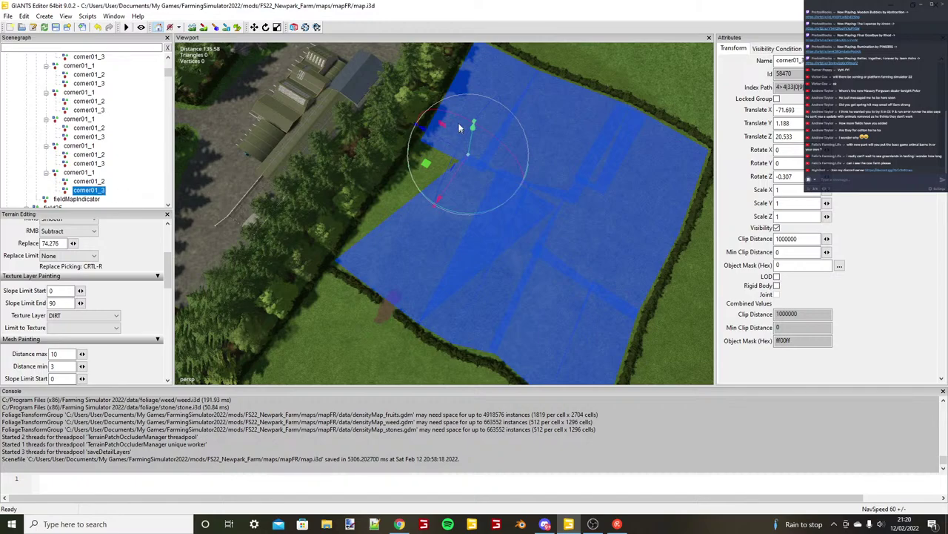
{"action": "left_click_drag", "start_coordinate": [460, 129], "coordinate": [387, 120]}
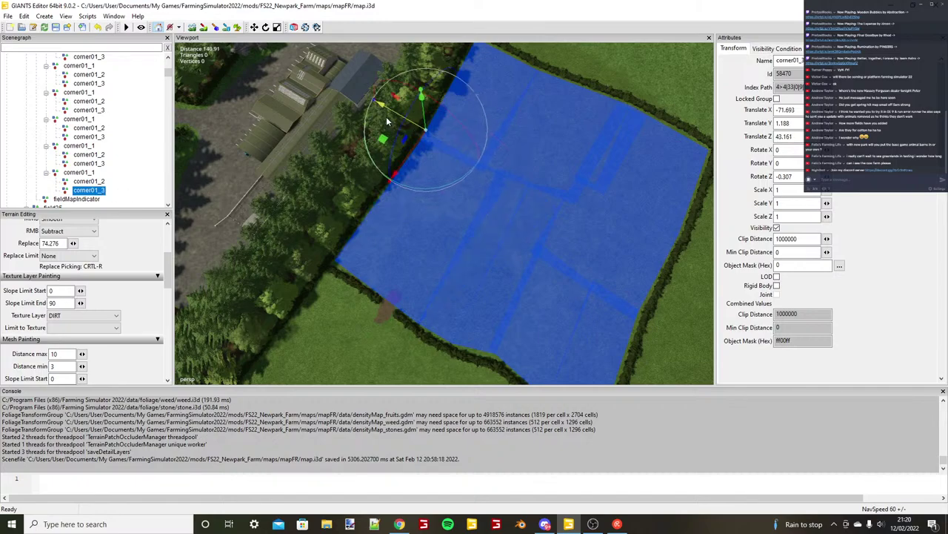
{"action": "scroll", "coordinate": [474, 122], "scroll_direction": "up", "scroll_amount": 3}
{"action": "left_click_drag", "start_coordinate": [475, 122], "coordinate": [501, 121], "text": "alt"}
{"action": "middle_click_drag", "start_coordinate": [502, 121], "coordinate": [494, 172], "text": "alt"}
{"action": "scroll", "coordinate": [496, 172], "scroll_direction": "up", "scroll_amount": 1}
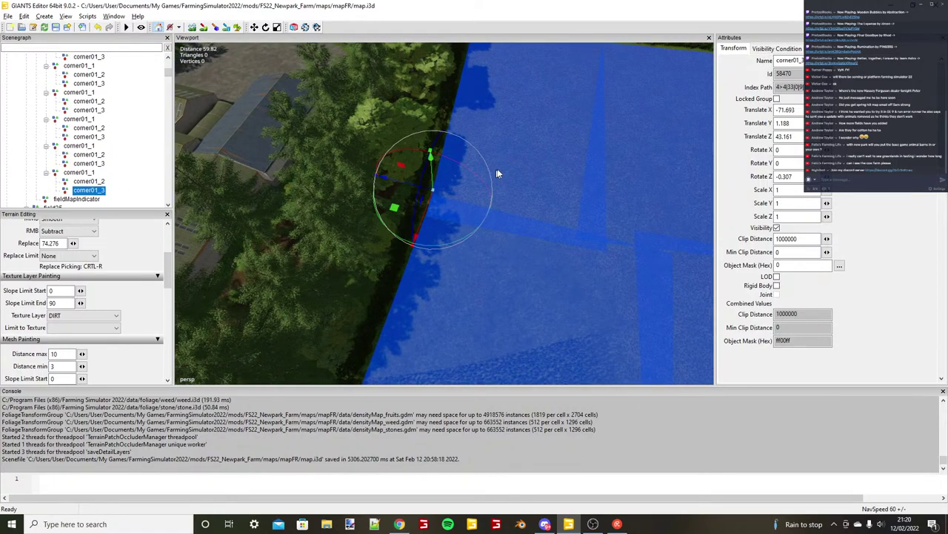
{"action": "scroll", "coordinate": [415, 165], "scroll_direction": "up", "scroll_amount": 3}
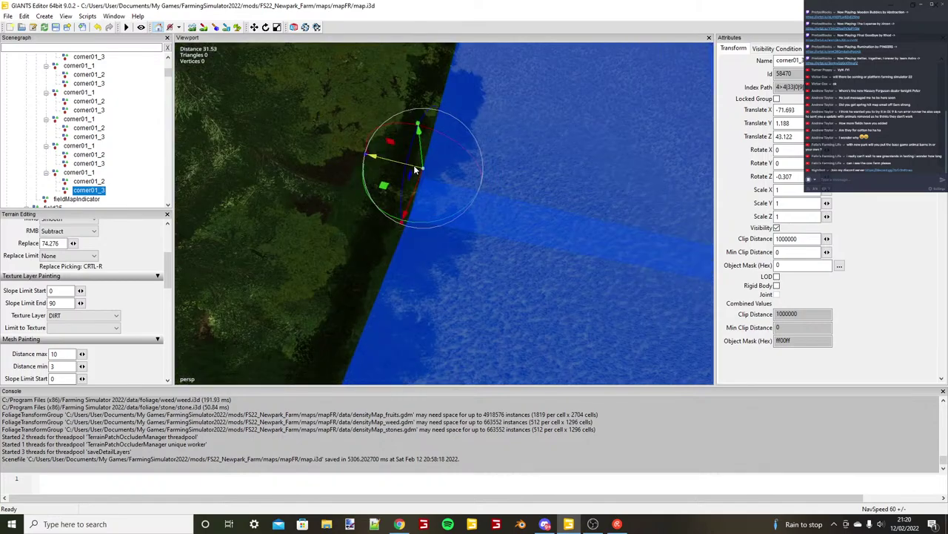
{"action": "scroll", "coordinate": [415, 169], "scroll_direction": "down", "scroll_amount": 10}
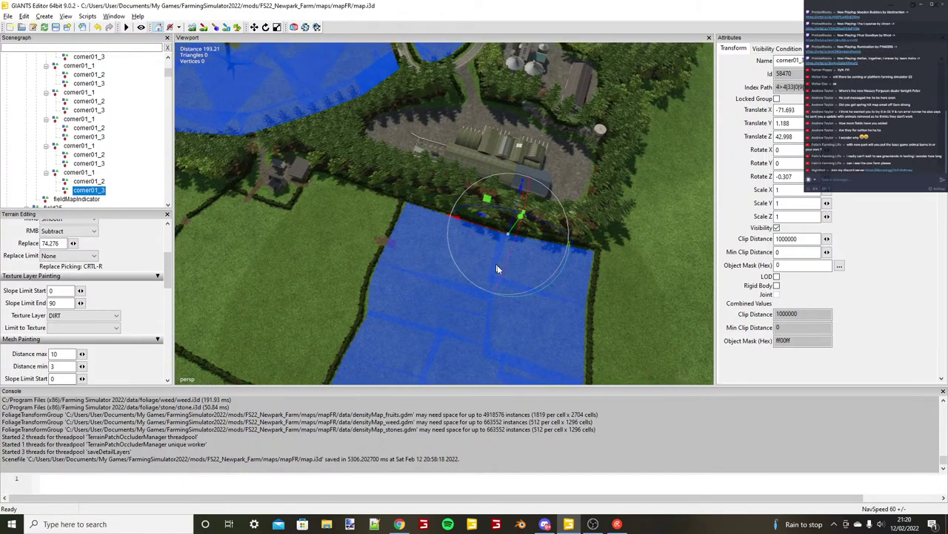
Inspect the covered field from all sides for uncovered grass along its hedges and corners.
{"action": "left_click_drag", "start_coordinate": [497, 265], "coordinate": [422, 274], "text": "alt"}
{"action": "scroll", "coordinate": [451, 284], "scroll_direction": "up", "scroll_amount": 2}
{"action": "scroll", "coordinate": [460, 281], "scroll_direction": "up", "scroll_amount": 5}
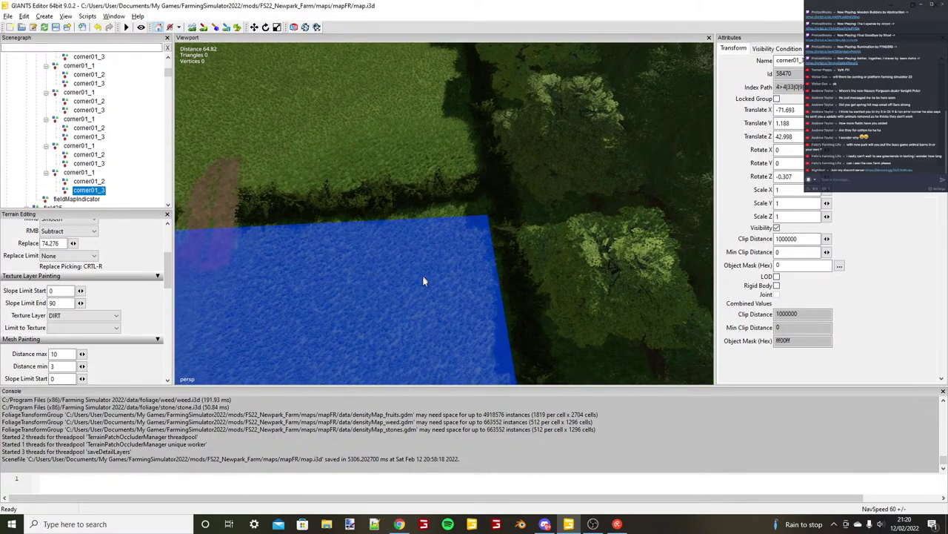
{"action": "scroll", "coordinate": [422, 280], "scroll_direction": "down", "scroll_amount": 8}
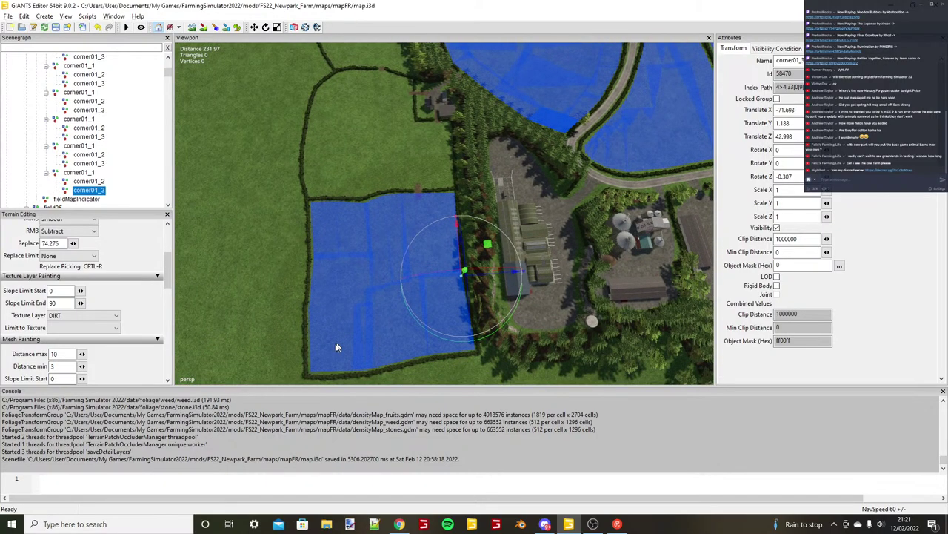
{"action": "left_click_drag", "start_coordinate": [335, 345], "coordinate": [392, 335], "text": "alt"}
{"action": "scroll", "coordinate": [392, 335], "scroll_direction": "up", "scroll_amount": 2}
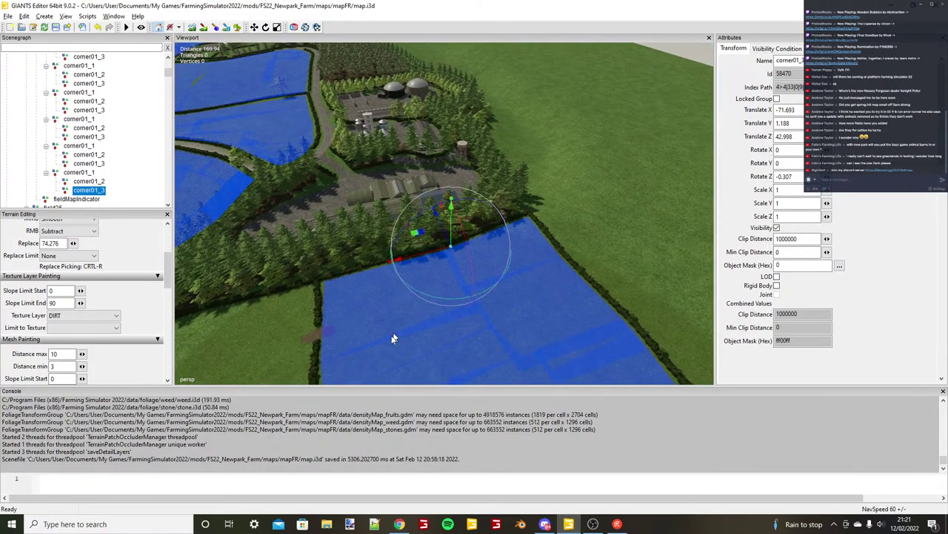
{"action": "middle_click_drag", "start_coordinate": [392, 338], "coordinate": [359, 282], "text": "alt"}
{"action": "left_click_drag", "start_coordinate": [359, 282], "coordinate": [549, 279], "text": "alt"}
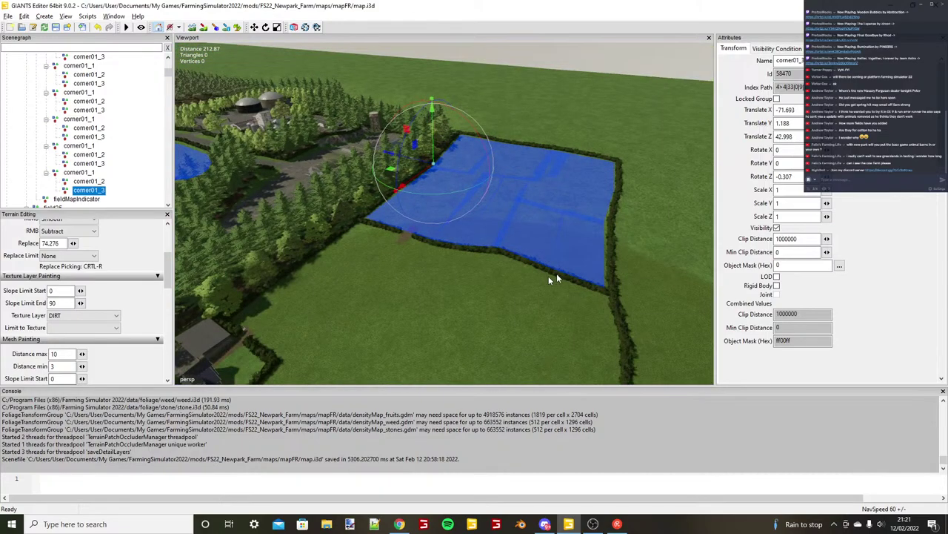
{"action": "scroll", "coordinate": [551, 280], "scroll_direction": "down", "scroll_amount": 4}
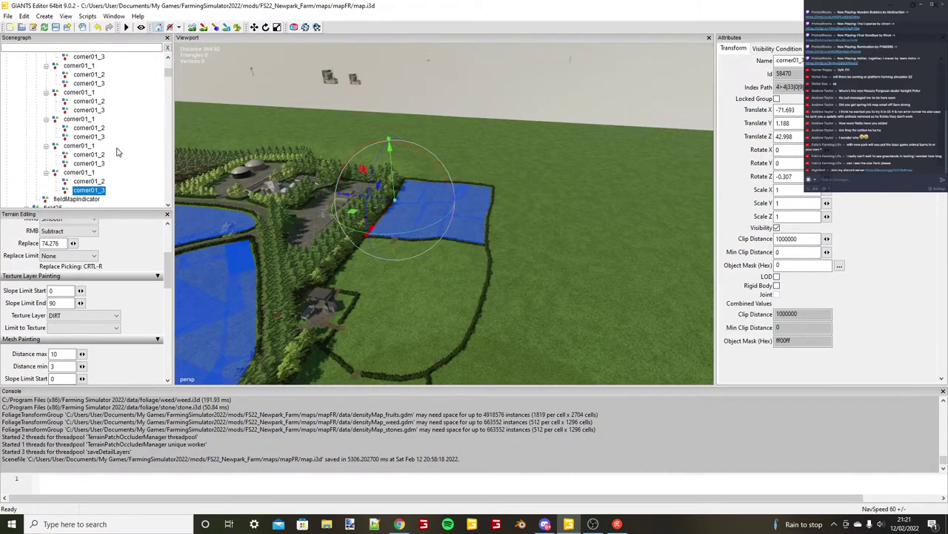
Collapse the field34 group and examine the neighbouring uncovered grass field with the curved hedge.
{"action": "scroll", "coordinate": [116, 152], "scroll_direction": "up", "scroll_amount": 5}
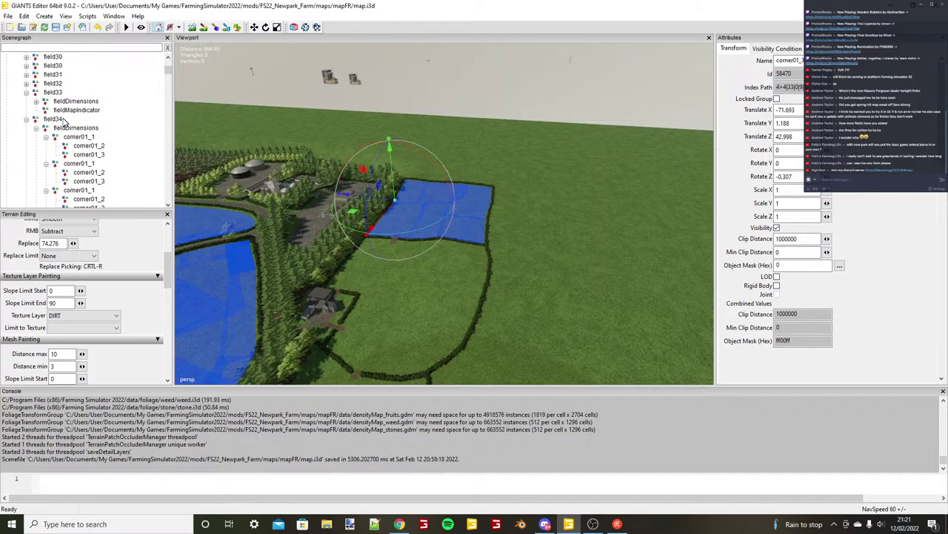
{"action": "left_click", "coordinate": [27, 119]}
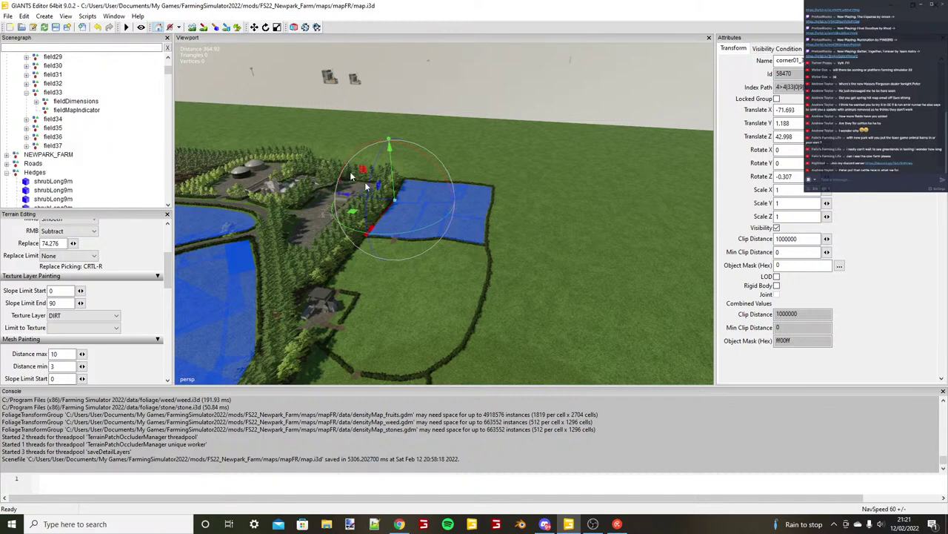
{"action": "left_click_drag", "start_coordinate": [482, 246], "coordinate": [463, 258], "text": "alt"}
{"action": "left_click_drag", "start_coordinate": [517, 229], "coordinate": [499, 236], "text": "alt"}
{"action": "left_click_drag", "start_coordinate": [570, 225], "coordinate": [456, 323], "text": "alt"}
{"action": "scroll", "coordinate": [447, 274], "scroll_direction": "down", "scroll_amount": 3}
{"action": "scroll", "coordinate": [572, 237], "scroll_direction": "up", "scroll_amount": 3}
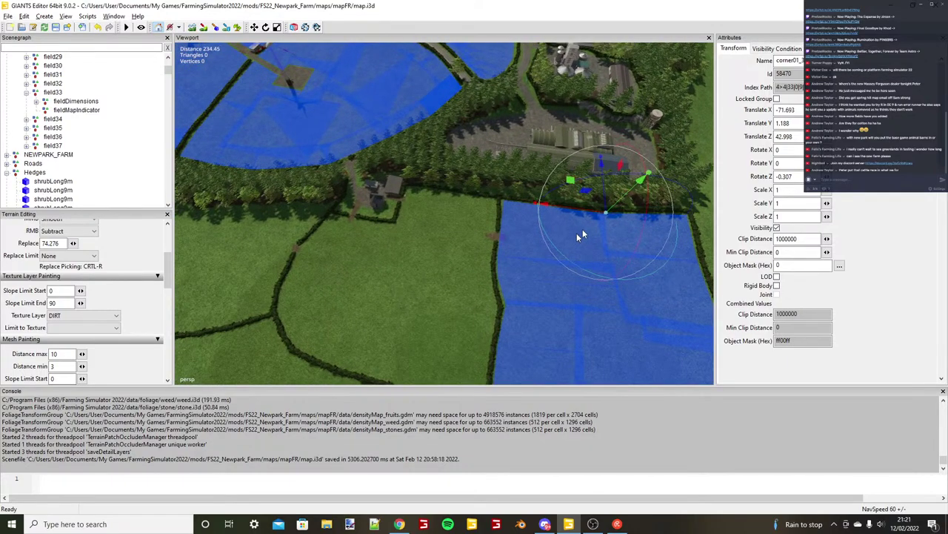
{"action": "left_click_drag", "start_coordinate": [578, 234], "coordinate": [388, 278], "text": "alt"}
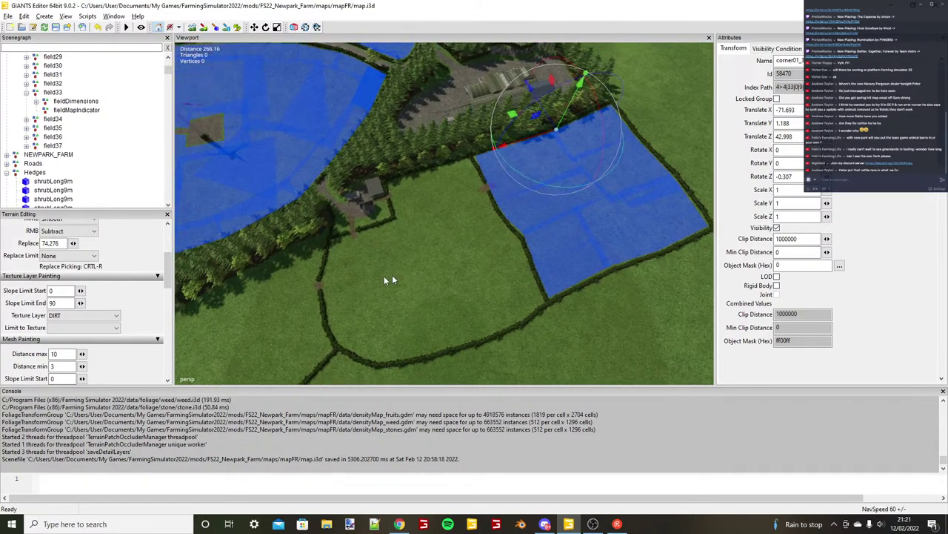
{"action": "right_click_drag", "start_coordinate": [385, 279], "coordinate": [346, 268]}
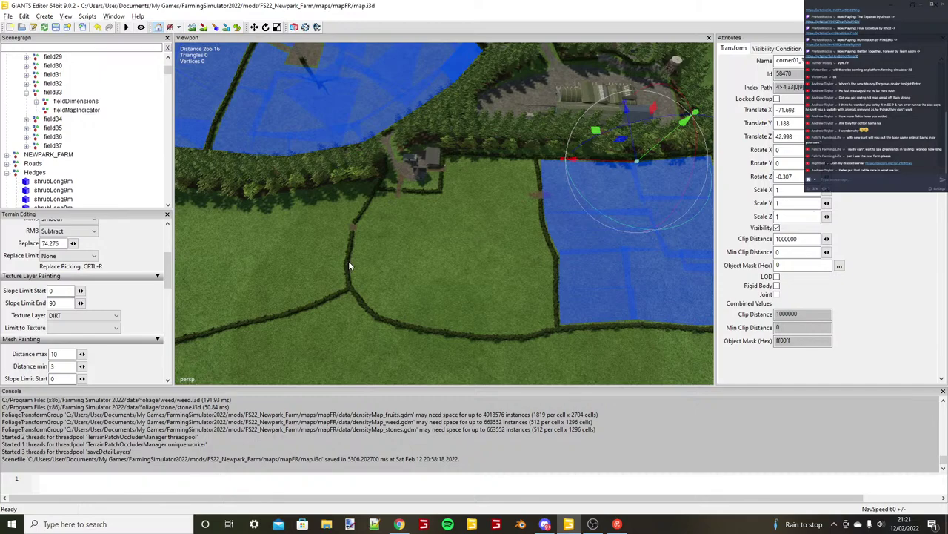
{"action": "scroll", "coordinate": [349, 262], "scroll_direction": "up", "scroll_amount": 1}
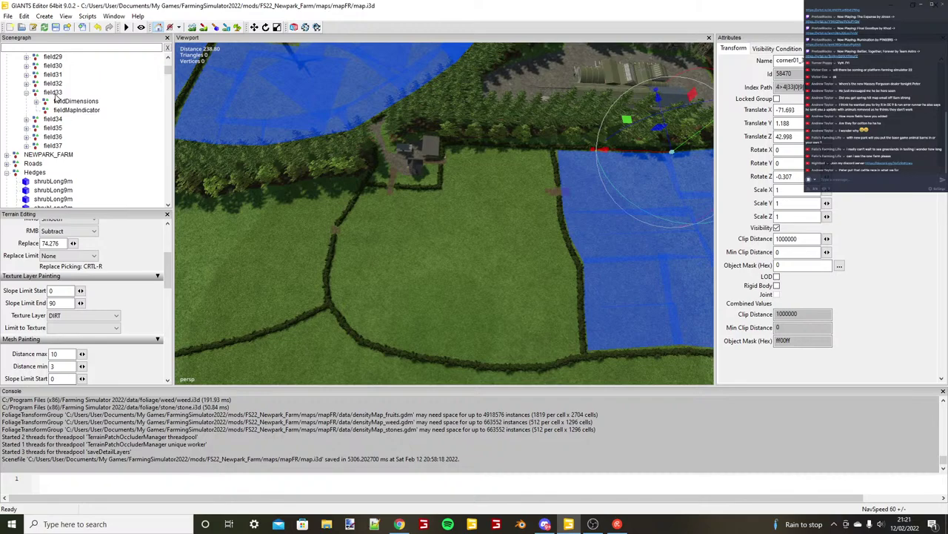
Check the fieldMapIndicator positions of field33 and field34, with field34's fieldDimensions group collapsed.
{"action": "left_click", "coordinate": [53, 93]}
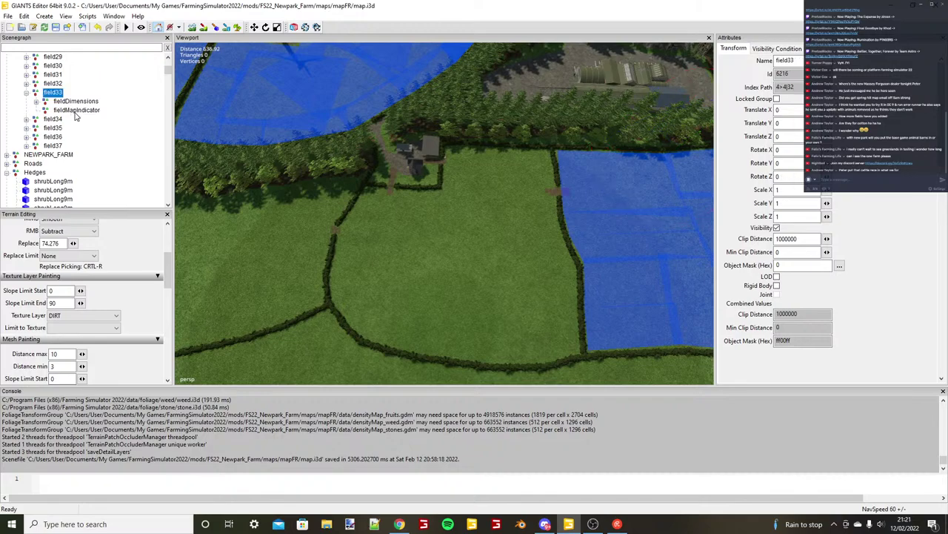
{"action": "double_click", "coordinate": [75, 111]}
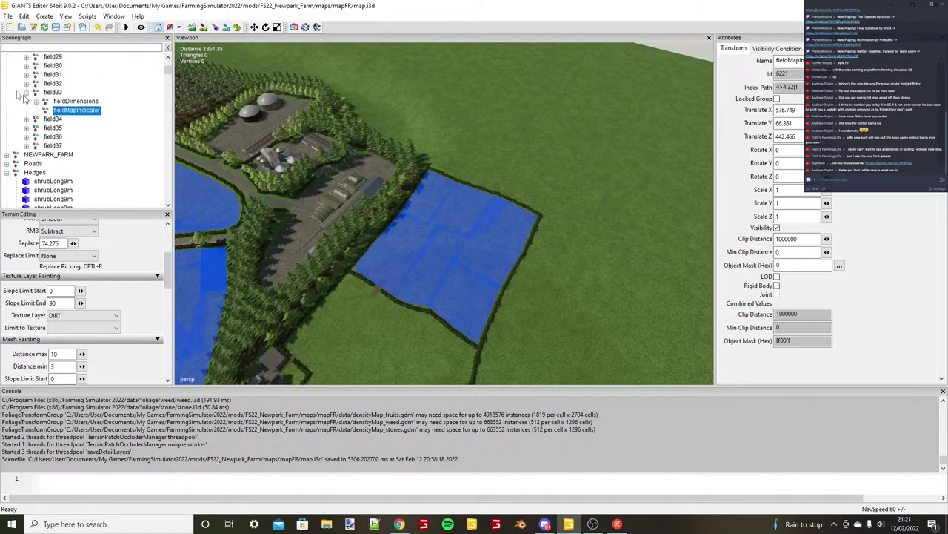
{"action": "left_click", "coordinate": [60, 122]}
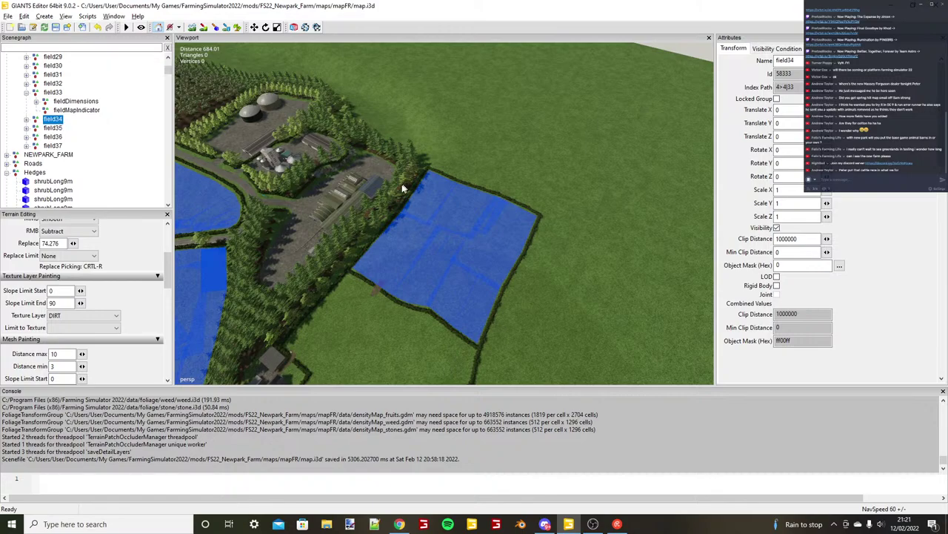
{"action": "key", "text": "f"}
{"action": "left_click", "coordinate": [27, 119]}
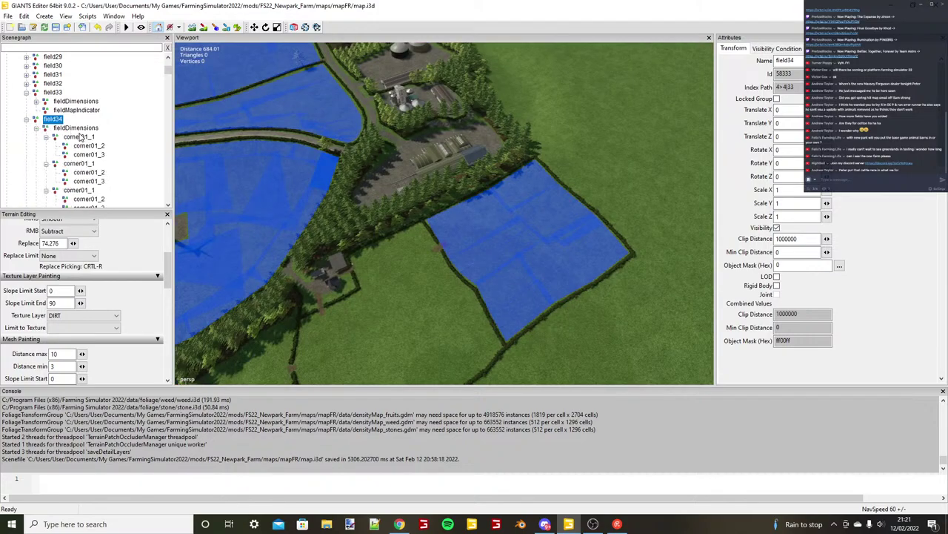
{"action": "left_click", "coordinate": [36, 128]}
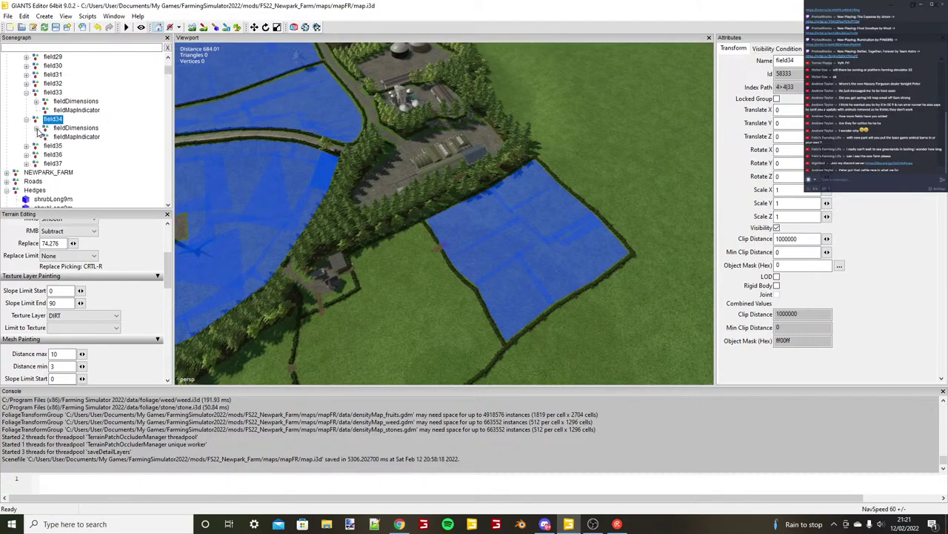
{"action": "left_click", "coordinate": [58, 136]}
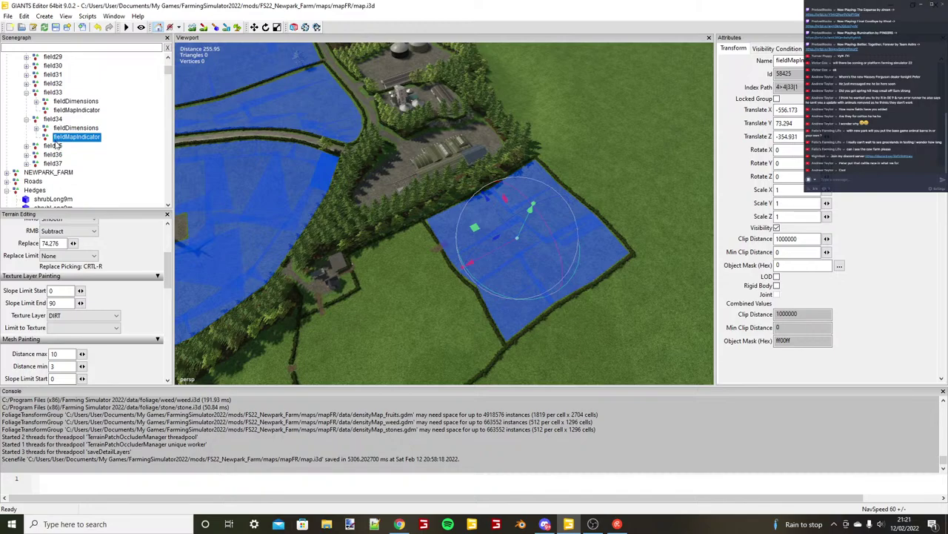
Move field35's fieldMapIndicator to the middle of the uncovered grass field with the curved hedge, at about X -443.1, Z -368.5.
{"action": "left_click", "coordinate": [53, 146]}
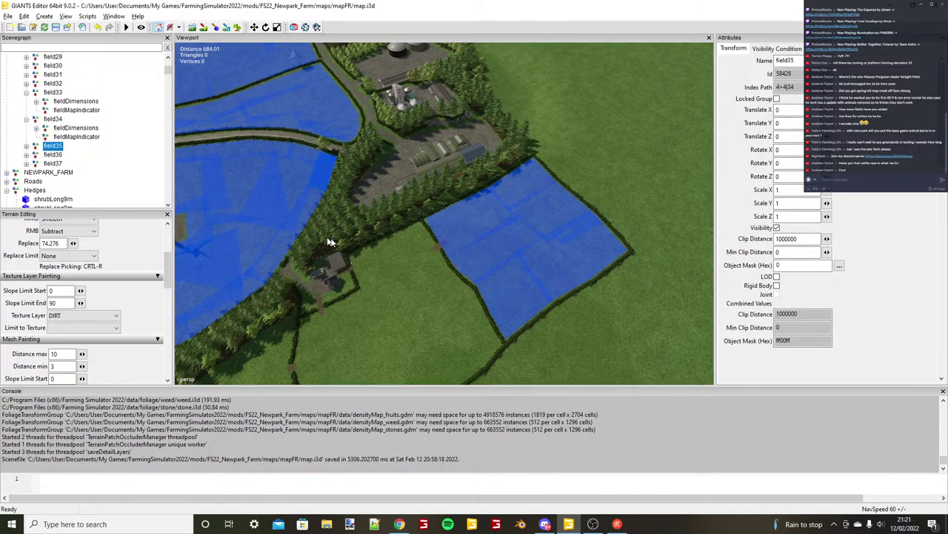
{"action": "left_click_drag", "start_coordinate": [331, 241], "coordinate": [415, 256], "text": "alt"}
{"action": "left_click", "coordinate": [28, 147]}
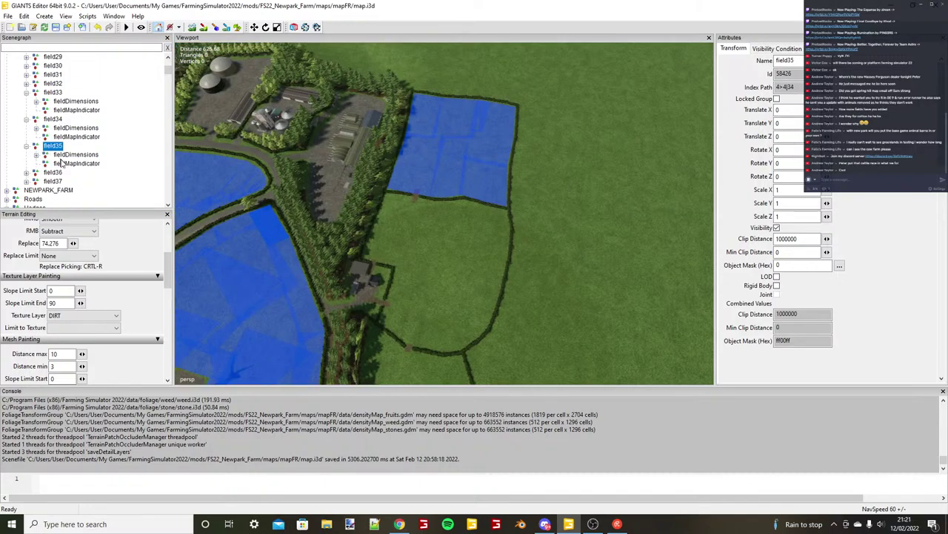
{"action": "left_click", "coordinate": [74, 164]}
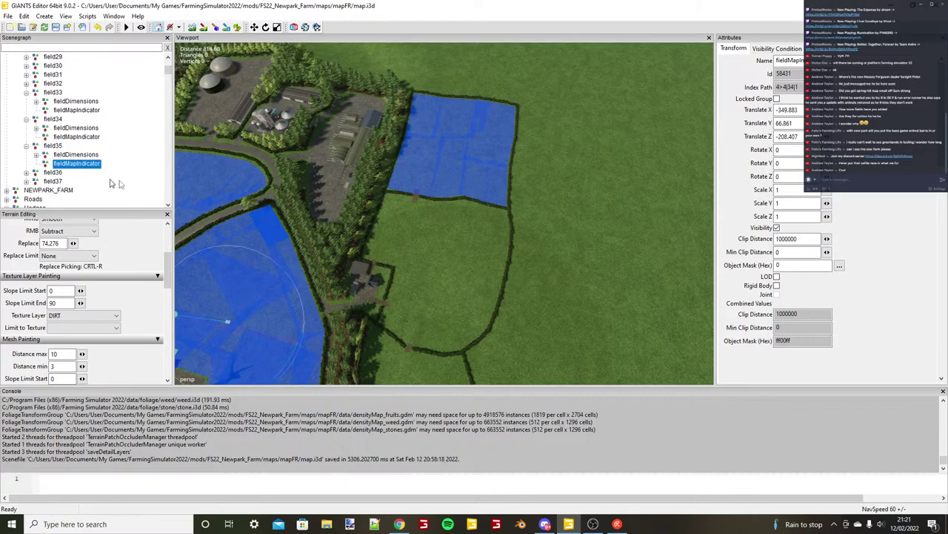
{"action": "key", "text": "ctrl+b"}
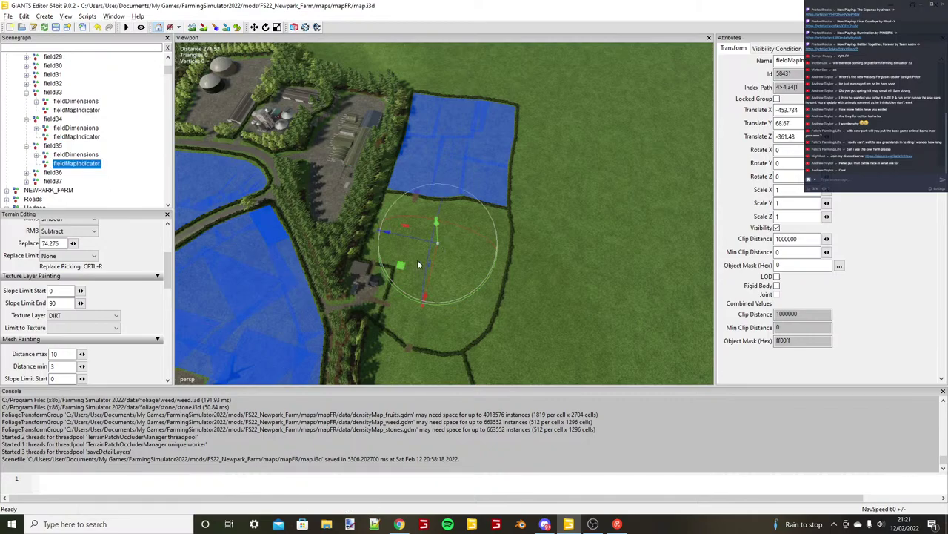
{"action": "scroll", "coordinate": [417, 260], "scroll_direction": "up", "scroll_amount": 3}
{"action": "mouse_move", "coordinate": [449, 228]}
{"action": "left_mouse_down"}
{"action": "mouse_move", "coordinate": [442, 244]}
{"action": "mouse_move", "coordinate": [445, 236]}
{"action": "left_mouse_up"}
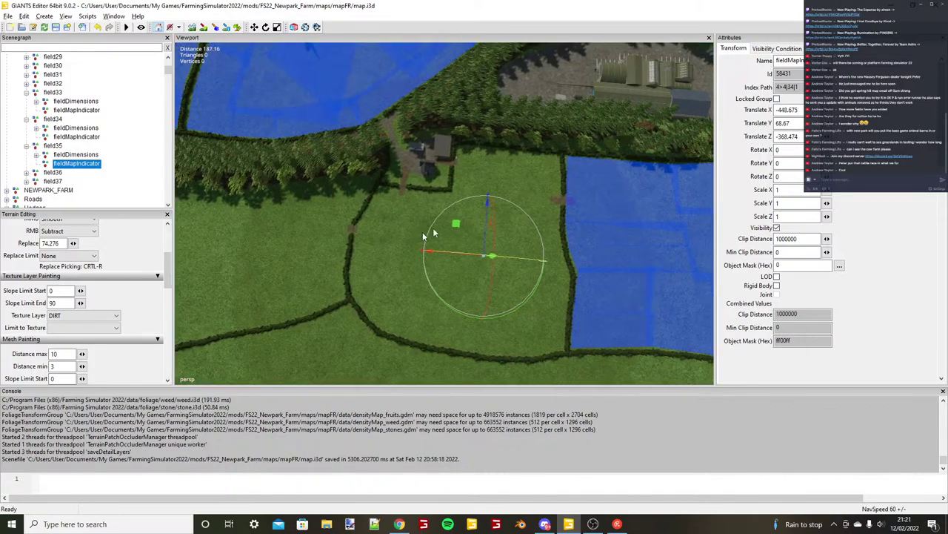
{"action": "scroll", "coordinate": [440, 235], "scroll_direction": "down", "scroll_amount": 2}
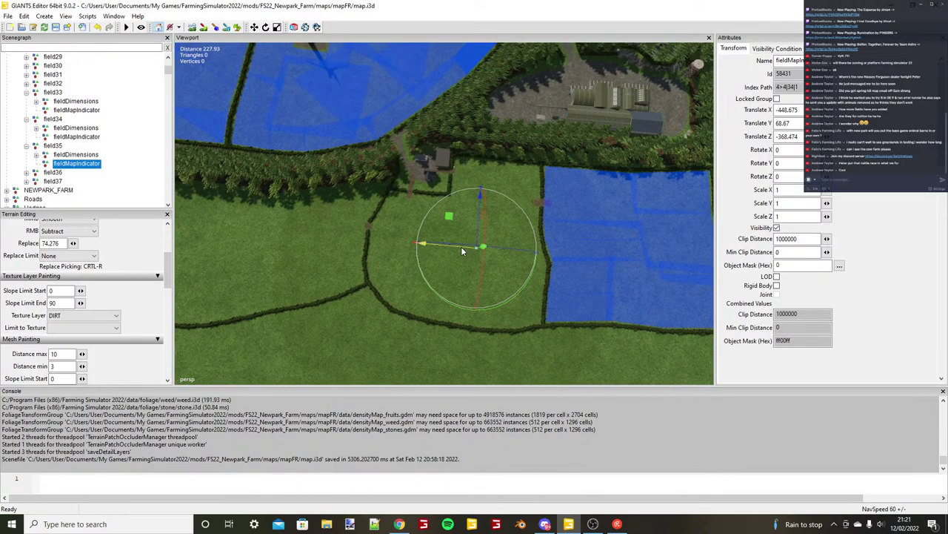
{"action": "left_click_drag", "start_coordinate": [461, 246], "coordinate": [451, 245]}
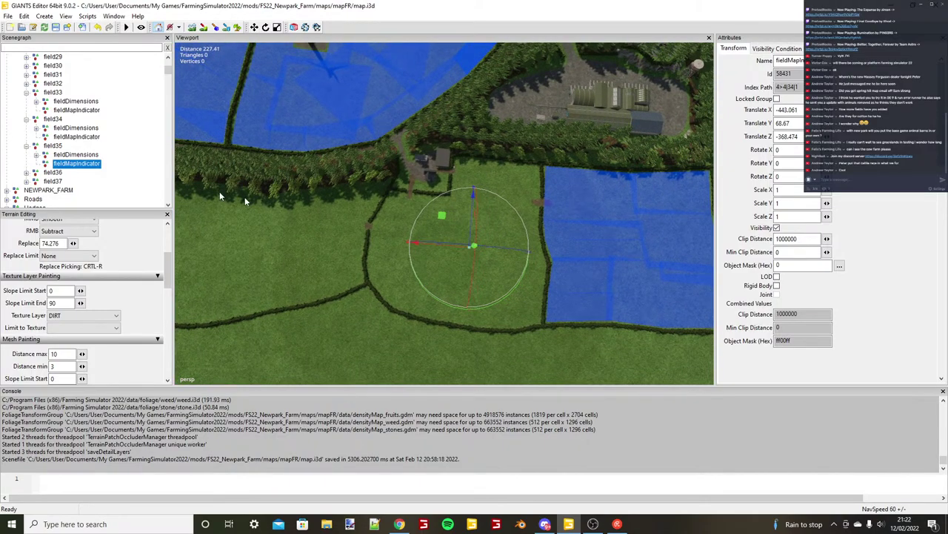
Place field35's first corner01_1 where the tree line meets the dividing hedge, at about X -493.4, Z -298.7.
{"action": "left_click", "coordinate": [68, 155]}
{"action": "left_click", "coordinate": [36, 155]}
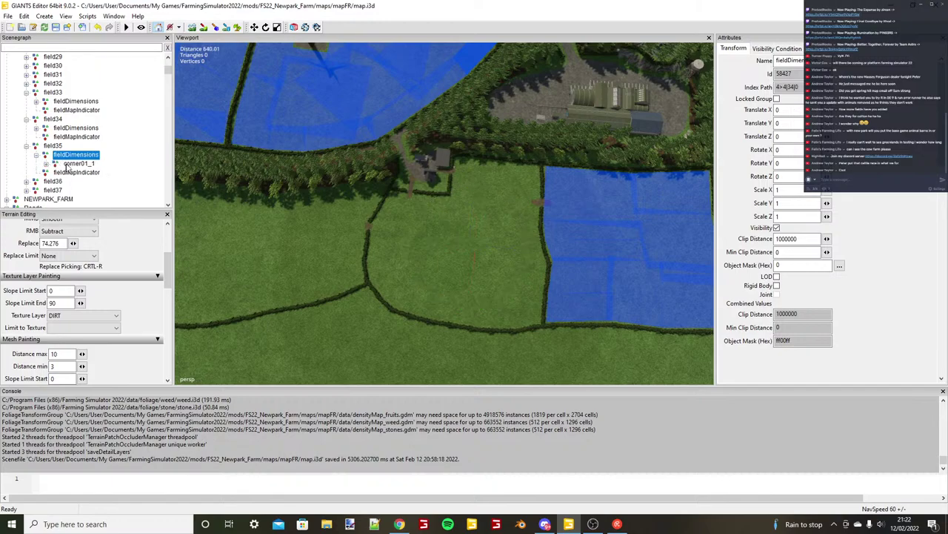
{"action": "left_click", "coordinate": [68, 165]}
{"action": "left_click_drag", "start_coordinate": [326, 199], "coordinate": [460, 245], "text": "alt"}
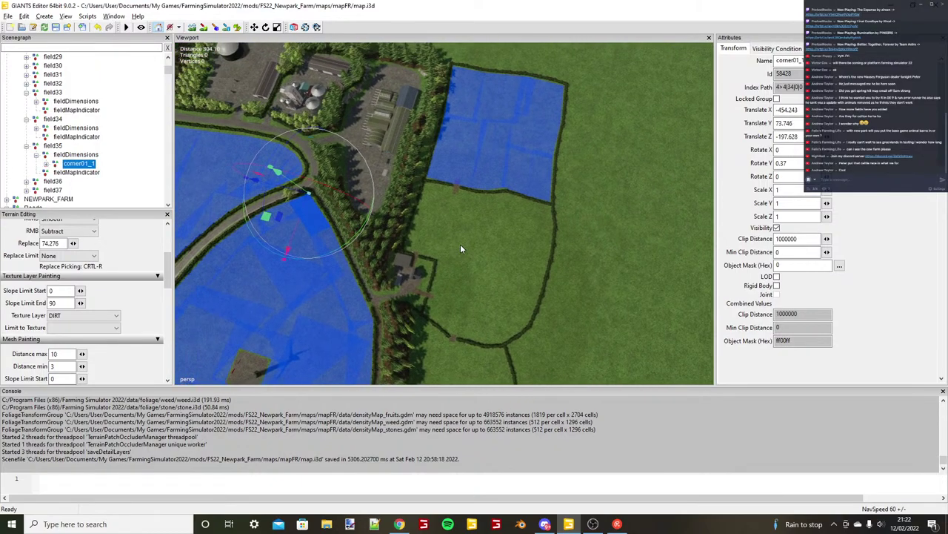
{"action": "right_click_drag", "start_coordinate": [460, 245], "coordinate": [453, 157], "text": "alt"}
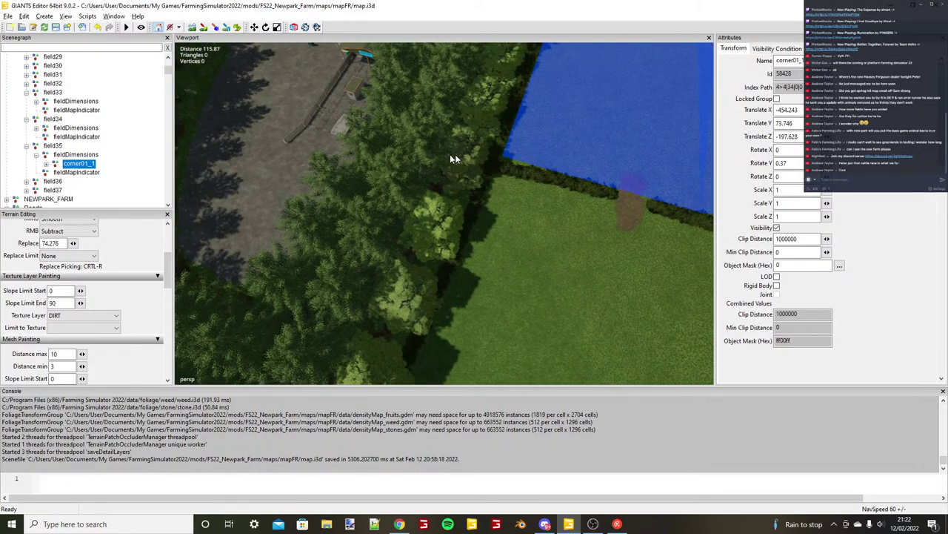
{"action": "left_click_drag", "start_coordinate": [455, 154], "coordinate": [472, 189], "text": "alt"}
{"action": "key", "text": "ctrl+b"}
{"action": "left_click", "coordinate": [435, 197]}
{"action": "left_click", "coordinate": [436, 201]}
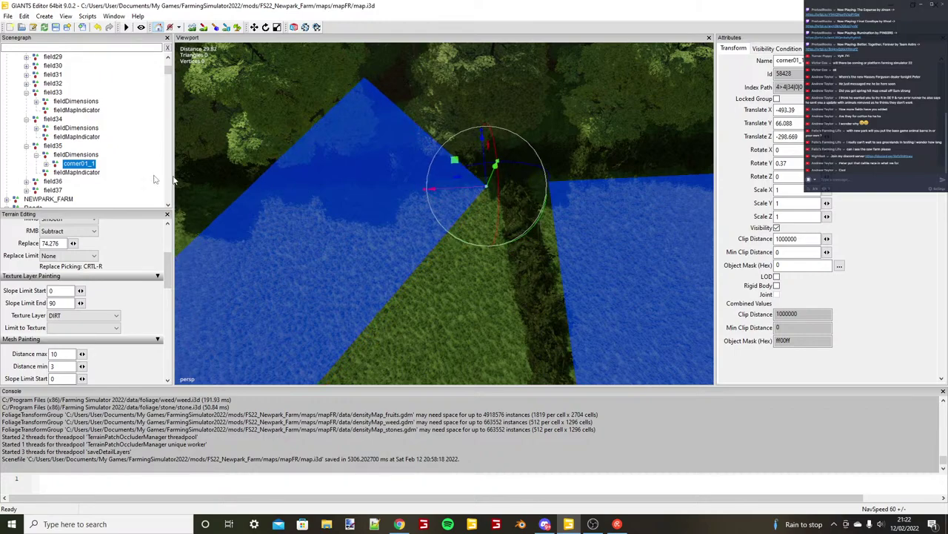
Place the first area's corner01_2 along the dividing hedge, at about X -1.1, Z -15.4.
{"action": "left_click", "coordinate": [46, 164]}
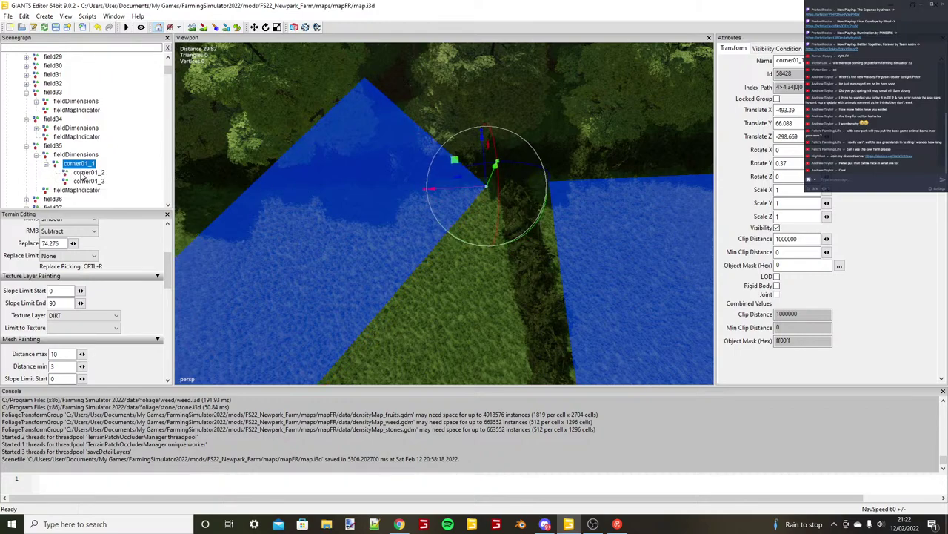
{"action": "left_click", "coordinate": [82, 175]}
{"action": "left_click_drag", "start_coordinate": [470, 265], "coordinate": [457, 223], "text": "alt"}
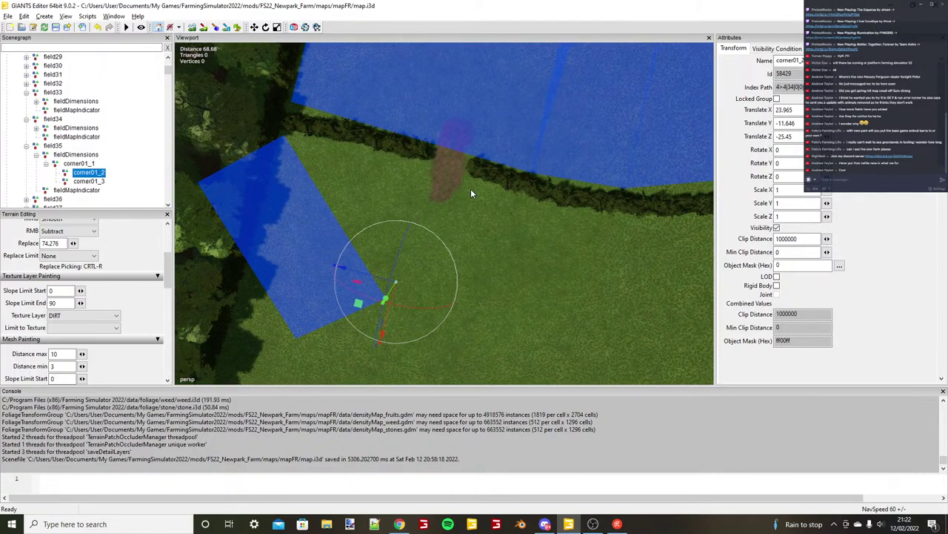
{"action": "key", "text": "ctrl+b"}
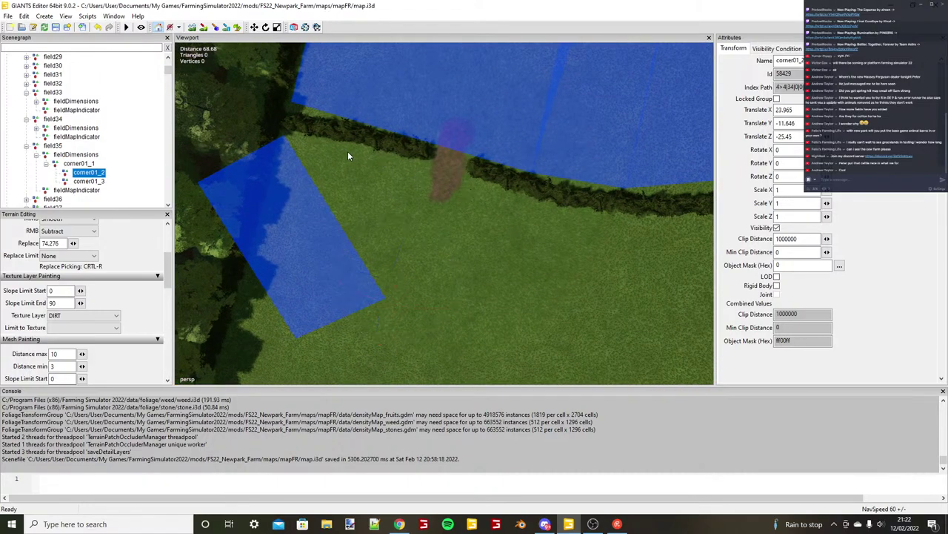
{"action": "left_click", "coordinate": [348, 152]}
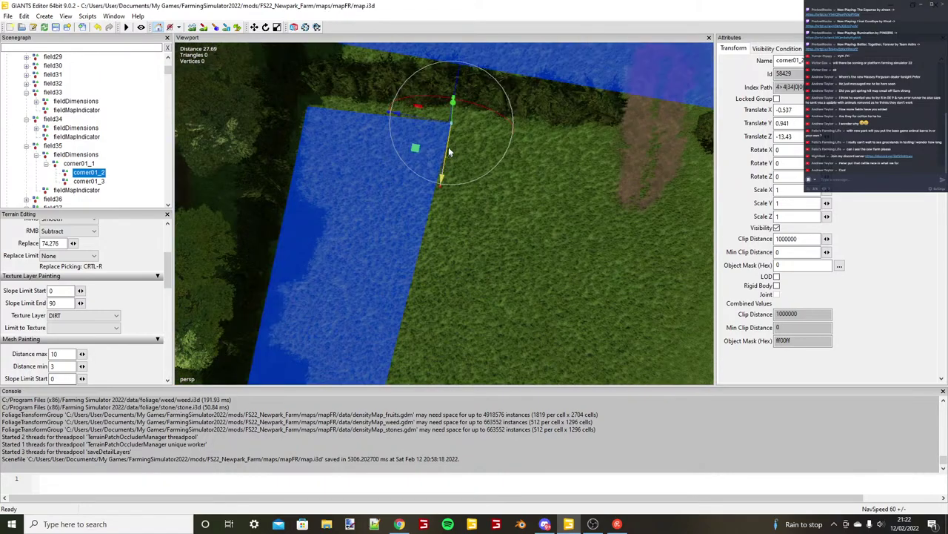
{"action": "left_click_drag", "start_coordinate": [449, 151], "coordinate": [458, 122]}
{"action": "scroll", "coordinate": [457, 122], "scroll_direction": "down", "scroll_amount": 3}
{"action": "left_click_drag", "start_coordinate": [457, 122], "coordinate": [373, 157], "text": "alt"}
Place the first area's corner01_3 down the tree line near the house garden, at about X 48.9, Z -12.2.
{"action": "left_click", "coordinate": [101, 182]}
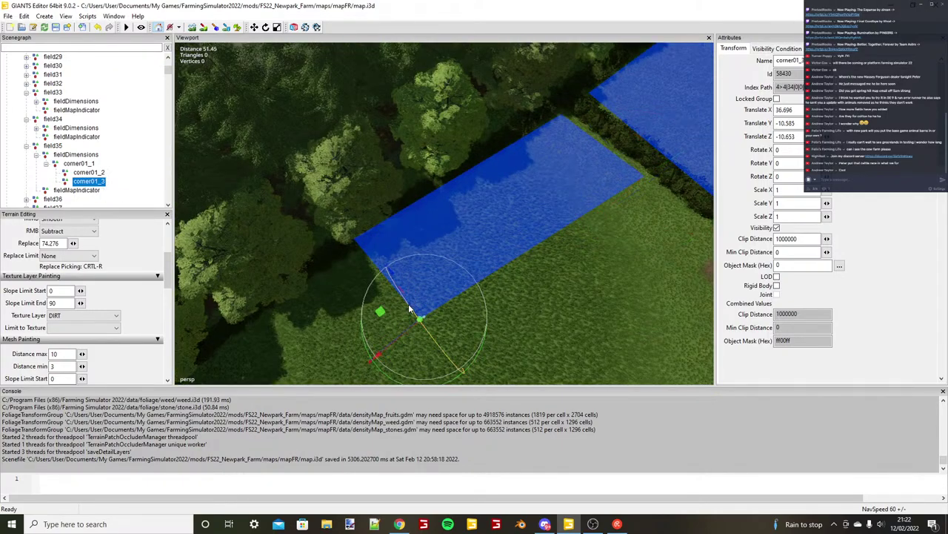
{"action": "left_click_drag", "start_coordinate": [409, 310], "coordinate": [428, 321]}
{"action": "left_click_drag", "start_coordinate": [427, 321], "coordinate": [415, 306], "text": "alt"}
{"action": "left_click_drag", "start_coordinate": [491, 317], "coordinate": [424, 277]}
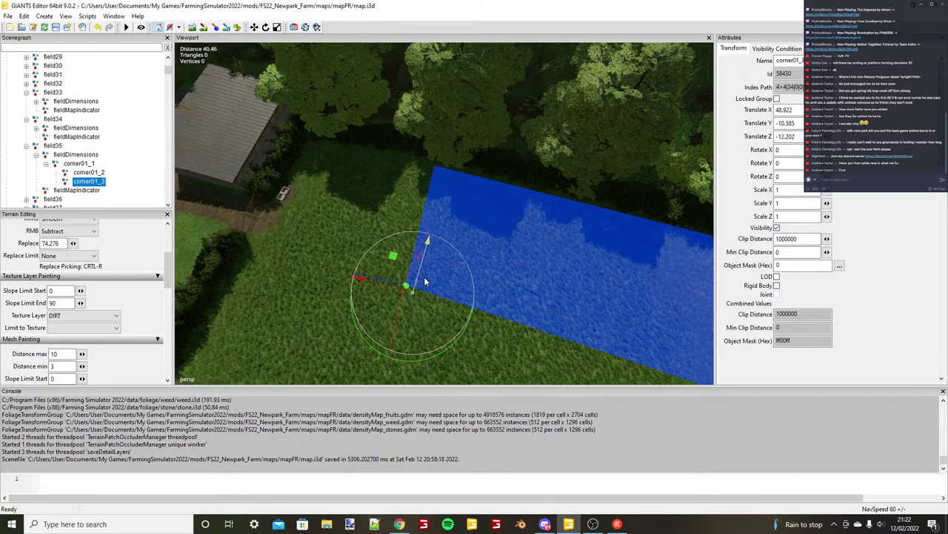
{"action": "scroll", "coordinate": [425, 280], "scroll_direction": "down", "scroll_amount": 3}
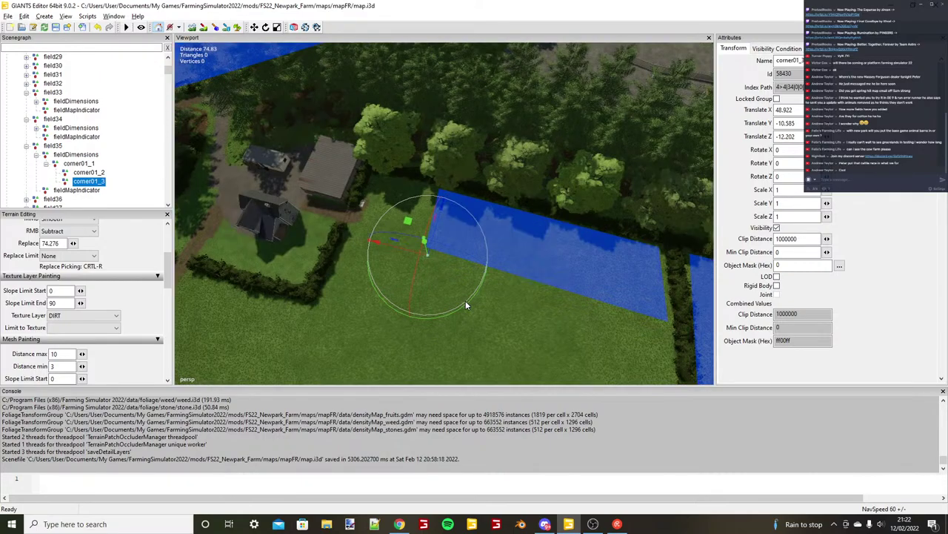
{"action": "scroll", "coordinate": [465, 304], "scroll_direction": "up", "scroll_amount": 2}
Duplicate field35's first corner area and place the copy's corner01_1 further along the dividing hedge, at about X -494.5, Z -314.0.
{"action": "left_click_drag", "start_coordinate": [465, 304], "coordinate": [563, 293], "text": "alt"}
{"action": "scroll", "coordinate": [563, 294], "scroll_direction": "down", "scroll_amount": 1}
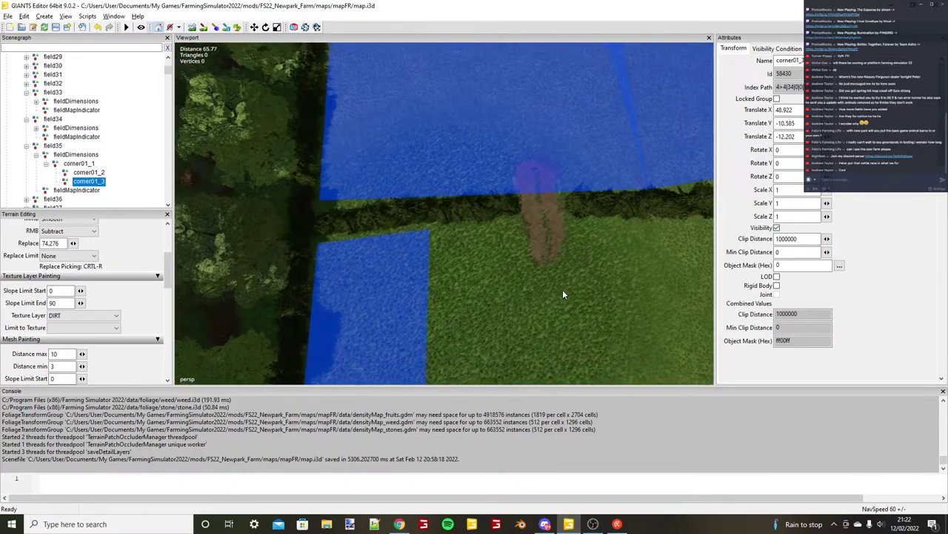
{"action": "left_click", "coordinate": [87, 165]}
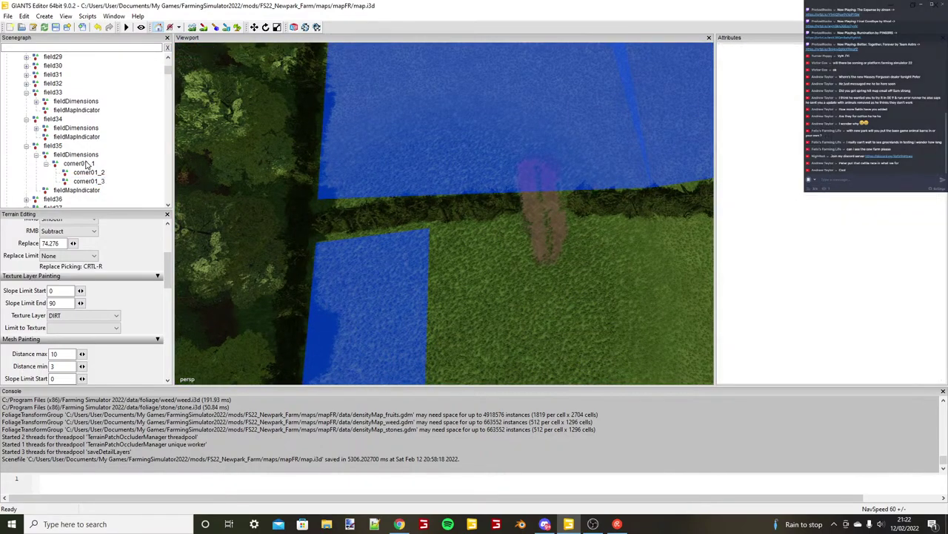
{"action": "left_click", "coordinate": [86, 164]}
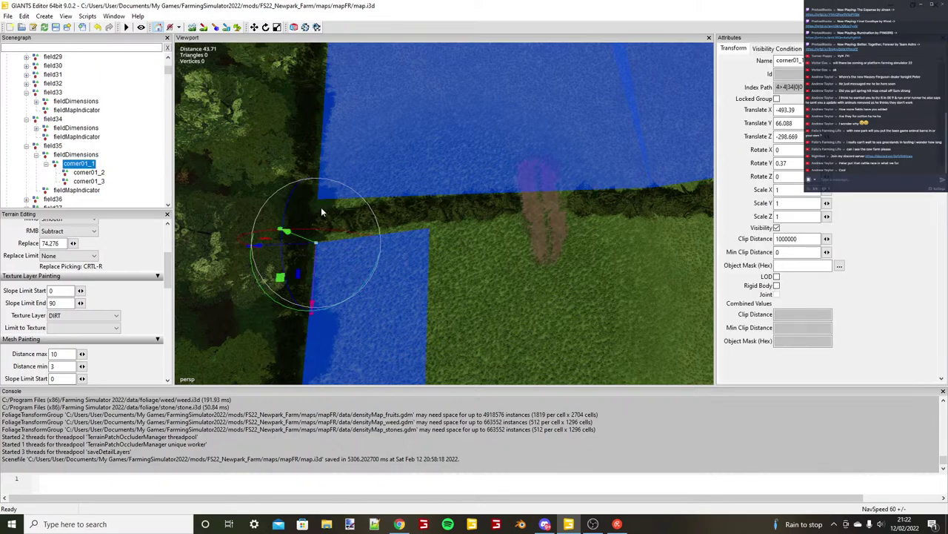
{"action": "key", "text": "ctrl+d"}
{"action": "key", "text": "ctrl+b"}
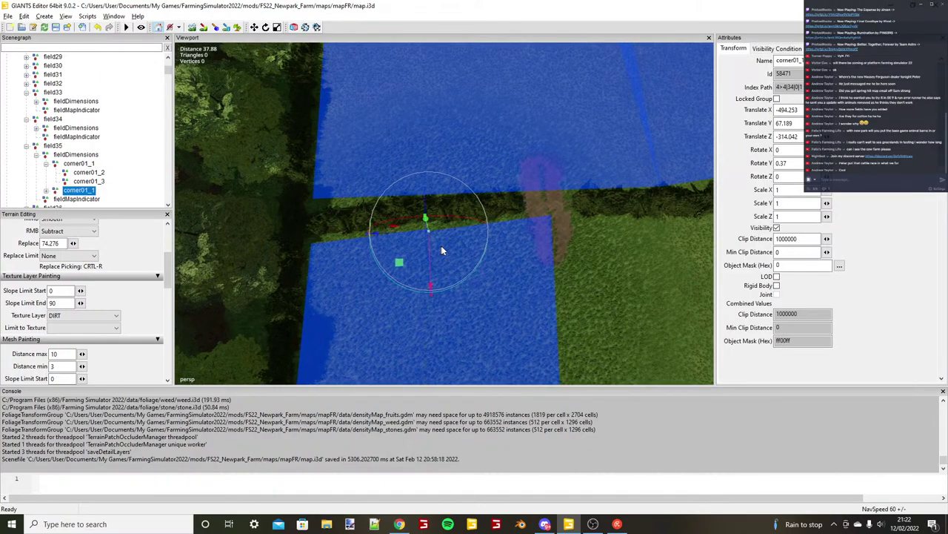
{"action": "key", "text": "f"}
{"action": "left_click_drag", "start_coordinate": [449, 277], "coordinate": [441, 267]}
{"action": "left_click_drag", "start_coordinate": [434, 247], "coordinate": [433, 247]}
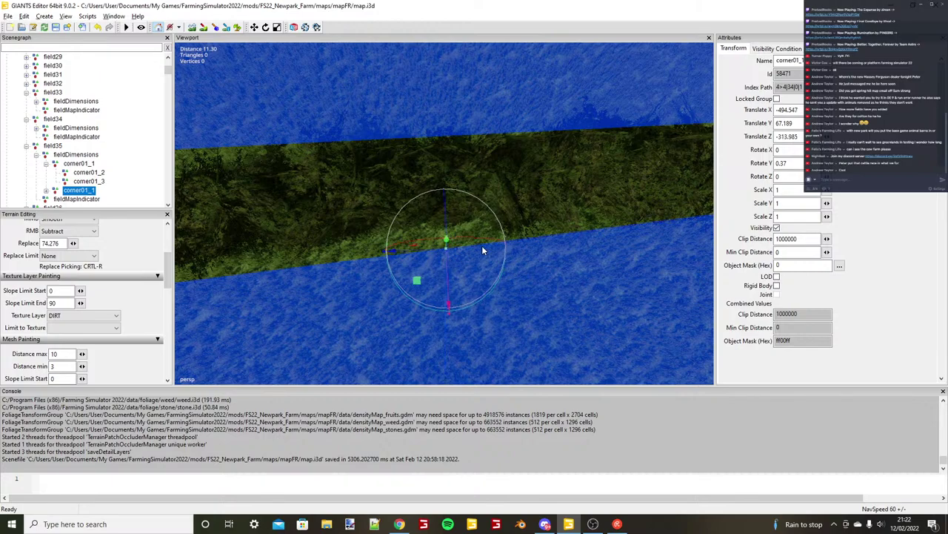
{"action": "scroll", "coordinate": [482, 245], "scroll_direction": "down", "scroll_amount": 5}
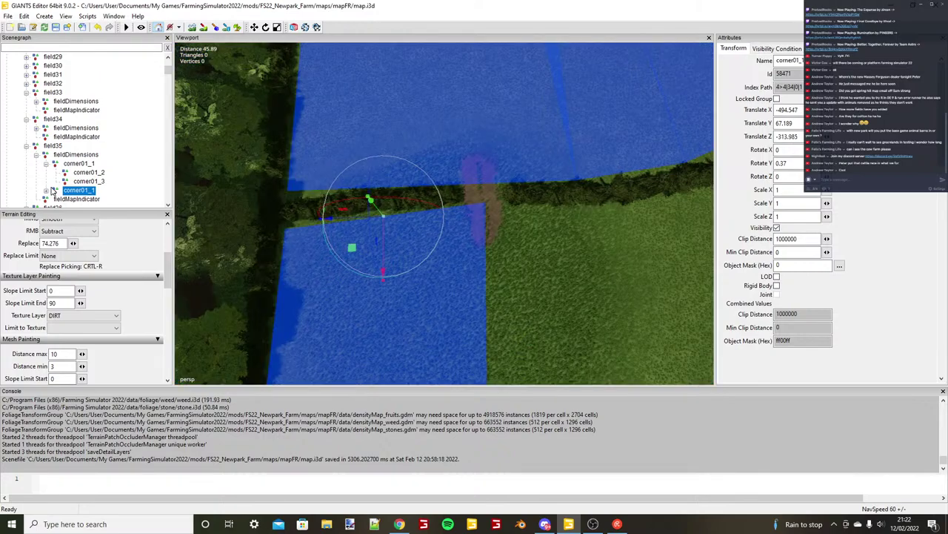
Place the second area's corner01_2 along the dividing hedge past the gateway, at about X 1.5, Z -39.8.
{"action": "left_click", "coordinate": [46, 191]}
{"action": "left_click", "coordinate": [89, 199]}
{"action": "middle_click_drag", "start_coordinate": [467, 248], "coordinate": [406, 221], "text": "alt"}
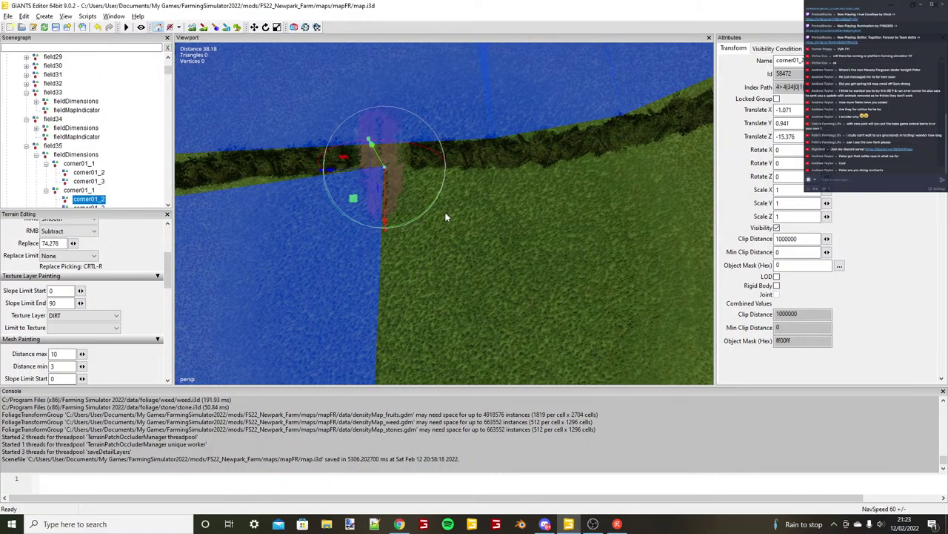
{"action": "scroll", "coordinate": [446, 217], "scroll_direction": "down", "scroll_amount": 1}
{"action": "key", "text": "ctrl+b"}
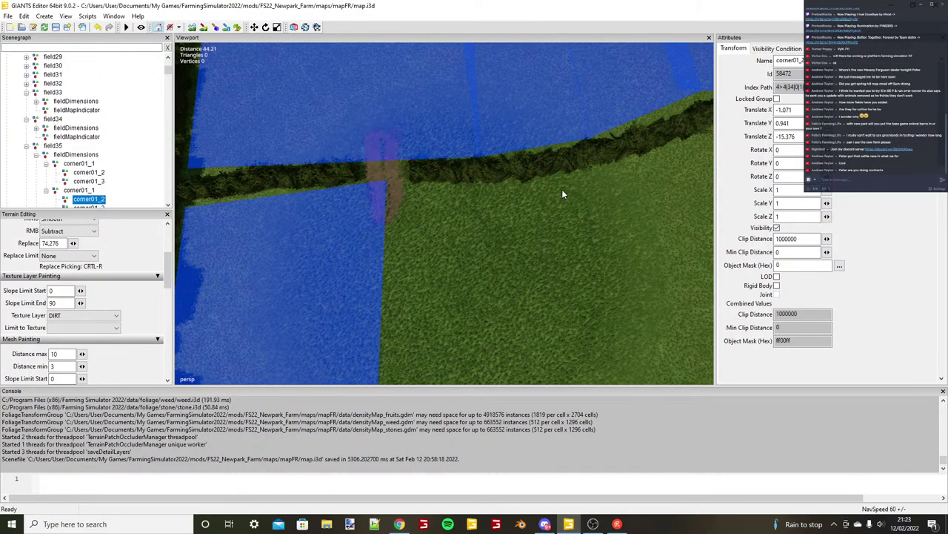
{"action": "left_click", "coordinate": [560, 190]}
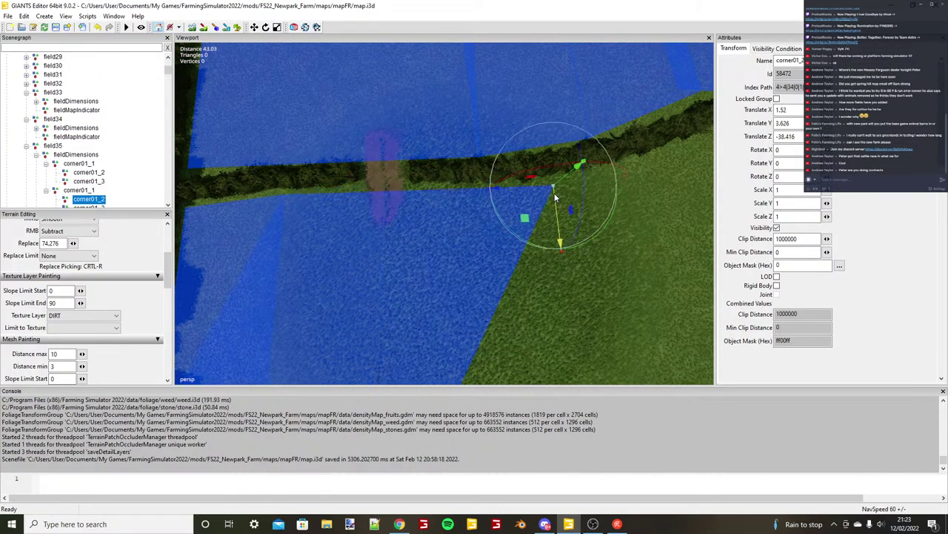
{"action": "left_click", "coordinate": [563, 186]}
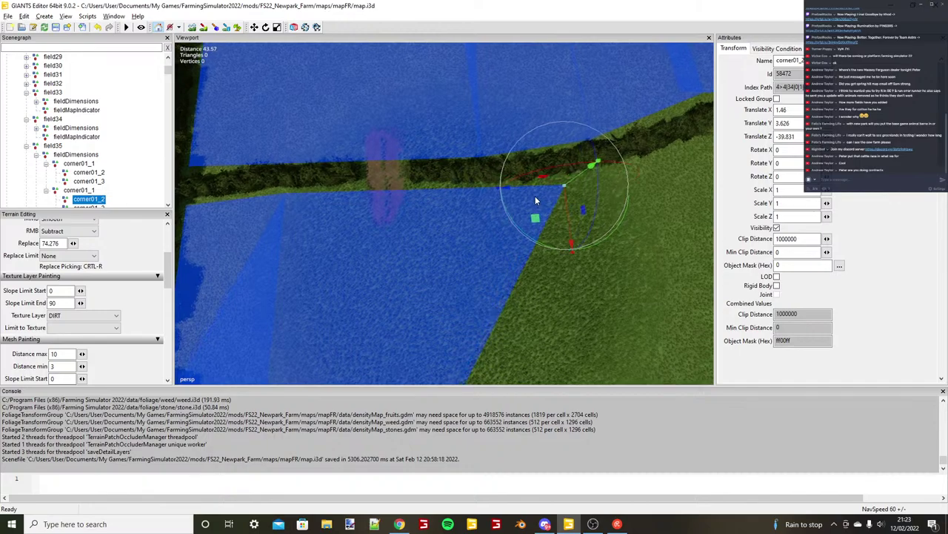
Place the second area's corner01_3 out in the open grass beside the first area, at about X 48.9, Z -36.6.
{"action": "scroll", "coordinate": [535, 196], "scroll_direction": "down", "scroll_amount": 3}
{"action": "left_click_drag", "start_coordinate": [535, 195], "coordinate": [381, 235], "text": "alt"}
{"action": "middle_click_drag", "start_coordinate": [381, 235], "coordinate": [445, 244], "text": "alt"}
{"action": "scroll", "coordinate": [95, 200], "scroll_direction": "down", "scroll_amount": 1}
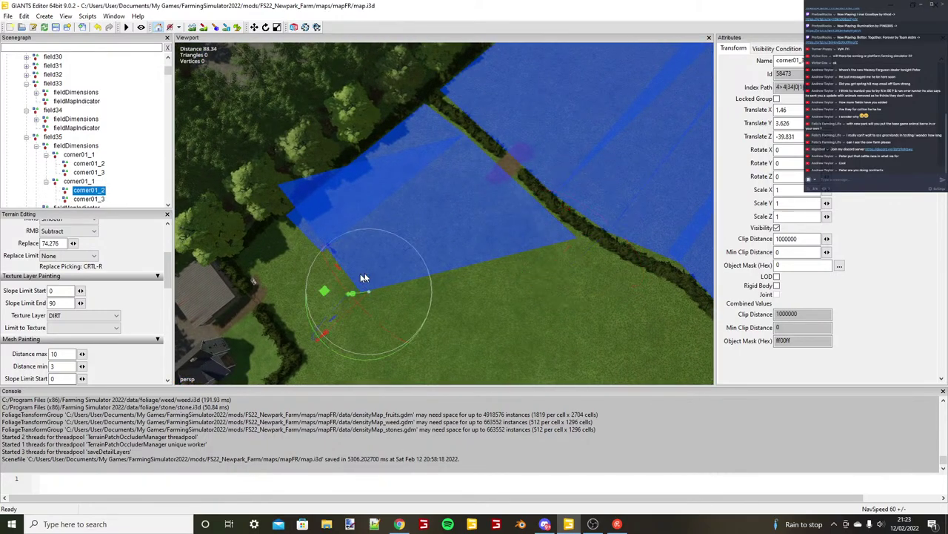
{"action": "key", "text": "ctrl+b"}
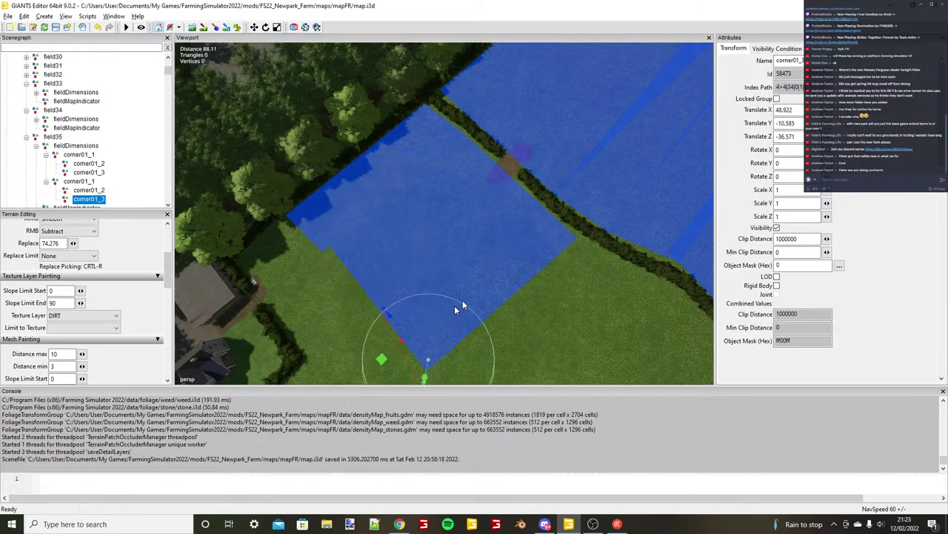
{"action": "scroll", "coordinate": [455, 305], "scroll_direction": "up", "scroll_amount": 3}
Duplicate field35's second corner area and place the copy's corner01_1 against the dividing hedge at the second area's far edge.
{"action": "left_click_drag", "start_coordinate": [455, 305], "coordinate": [524, 238], "text": "alt"}
{"action": "left_click", "coordinate": [88, 182]}
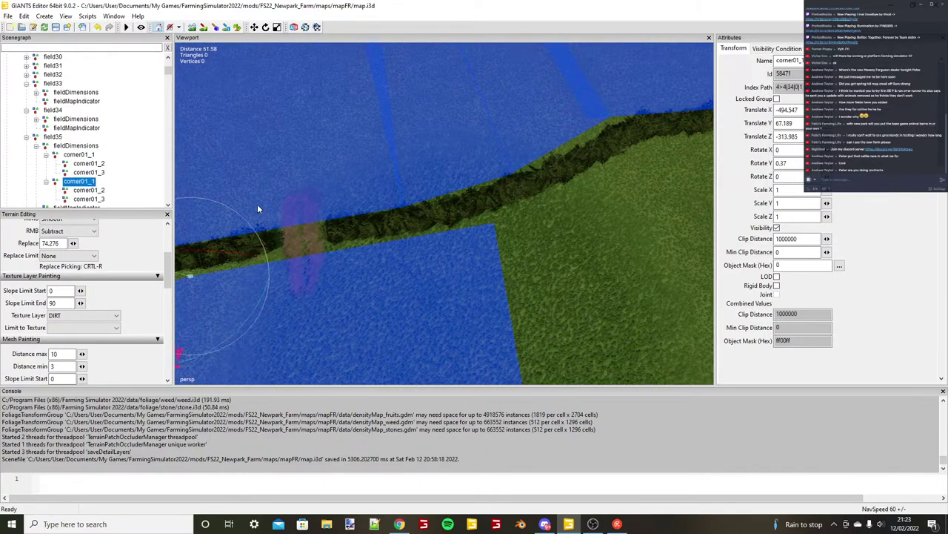
{"action": "key", "text": "ctrl+b"}
{"action": "scroll", "coordinate": [451, 234], "scroll_direction": "up", "scroll_amount": 5}
{"action": "left_click_drag", "start_coordinate": [450, 252], "coordinate": [378, 266]}
{"action": "scroll", "coordinate": [474, 262], "scroll_direction": "down", "scroll_amount": 3}
Place the third area's corner01_2 at the bend of the dividing hedge, at about X -5.9, Z -26.8.
{"action": "left_click", "coordinate": [47, 200]}
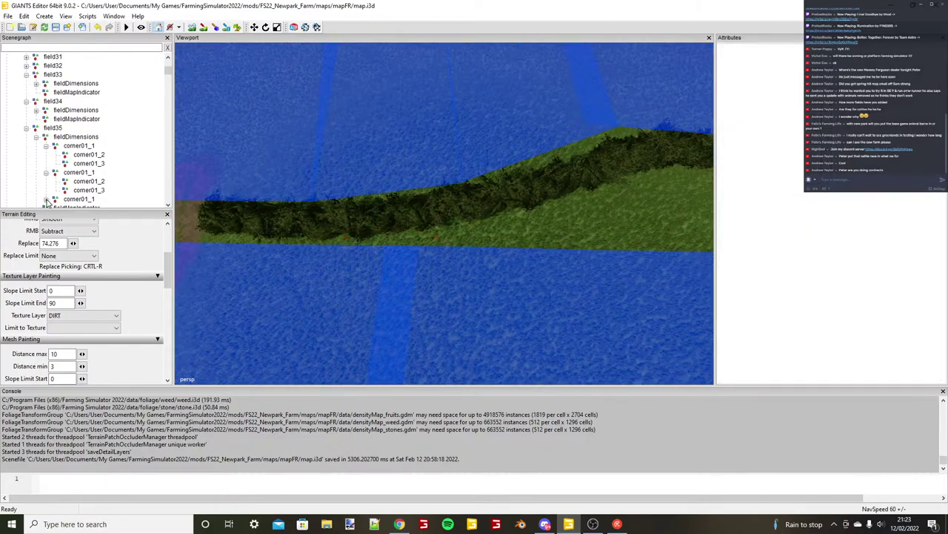
{"action": "left_click", "coordinate": [46, 202]}
{"action": "left_click", "coordinate": [95, 200]}
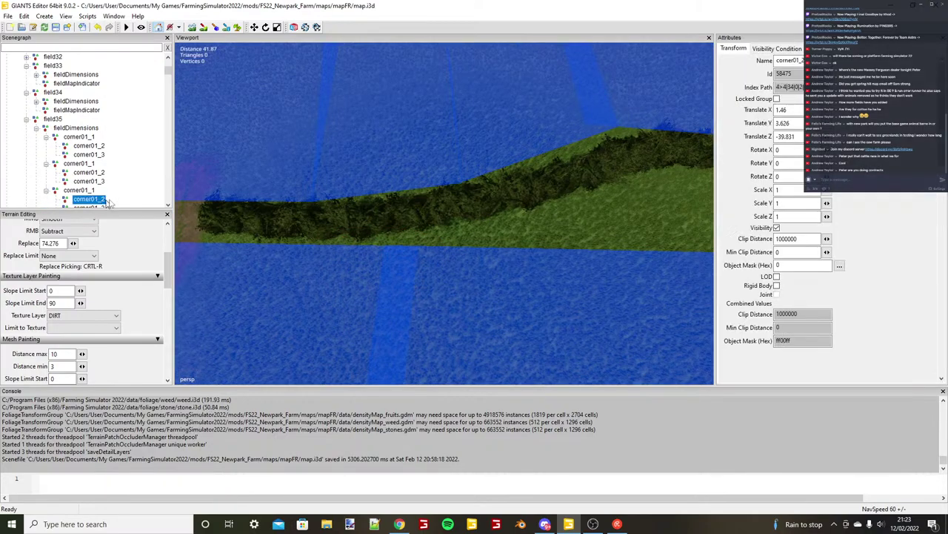
{"action": "scroll", "coordinate": [487, 219], "scroll_direction": "down", "scroll_amount": 5}
{"action": "scroll", "coordinate": [505, 220], "scroll_direction": "up", "scroll_amount": 1}
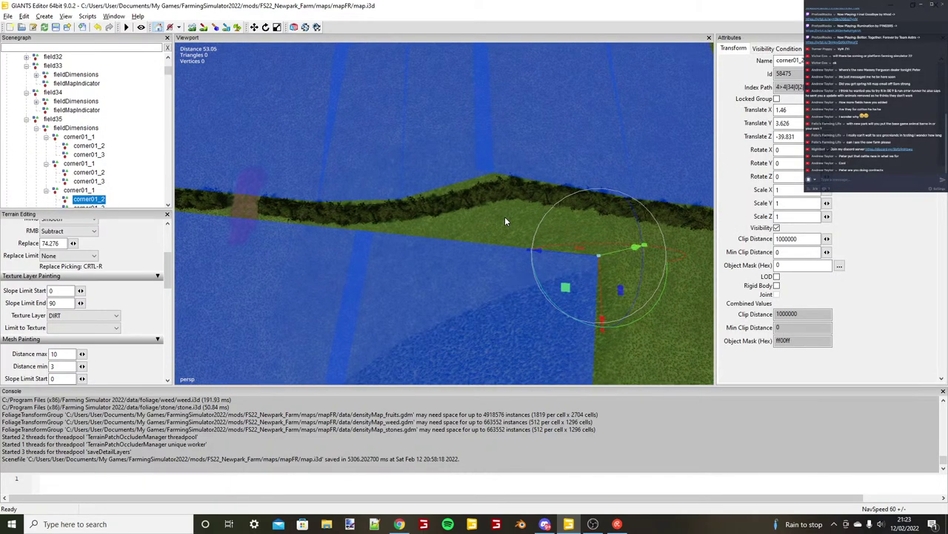
{"action": "key", "text": "ctrl+b"}
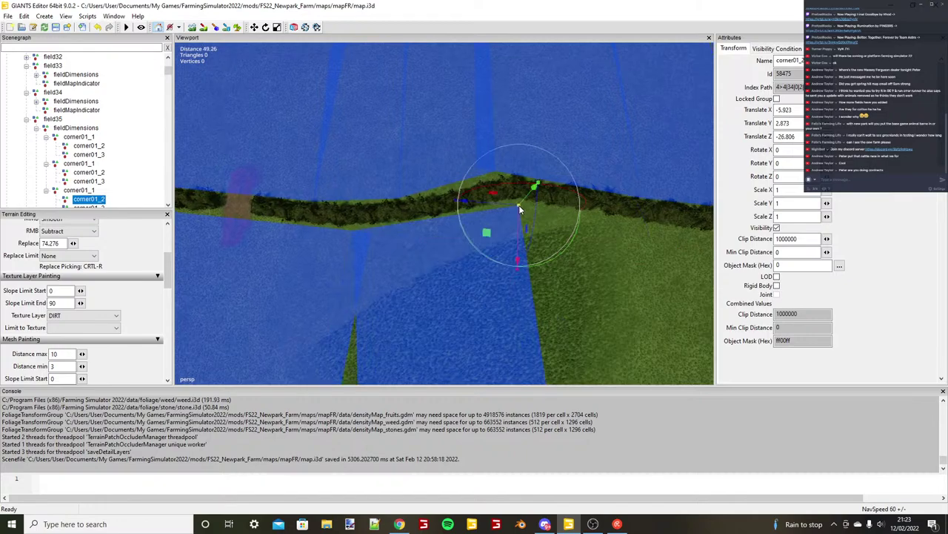
Reposition the third area's corner01_2 against the dividing hedge before its bend, at about X -2.9, Z -15.5.
{"action": "scroll", "coordinate": [433, 236], "scroll_direction": "up", "scroll_amount": 3}
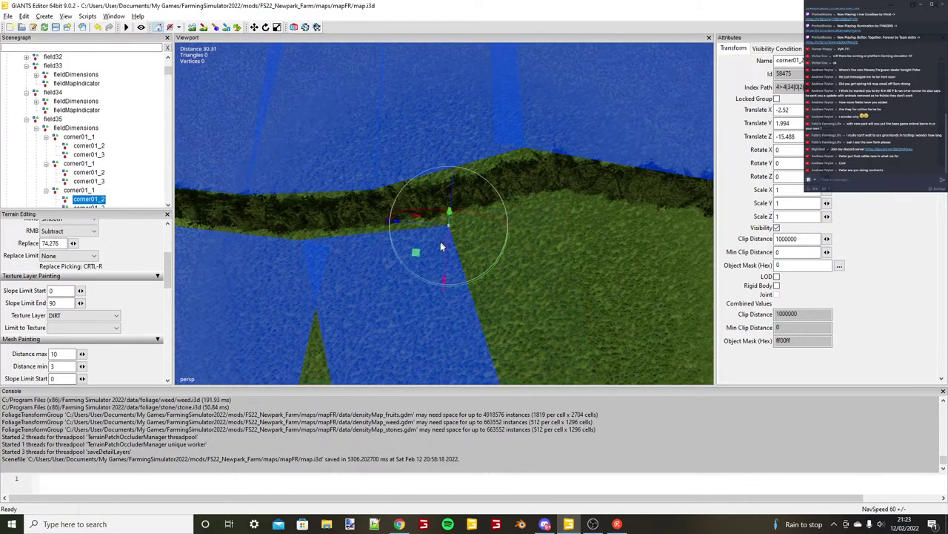
{"action": "scroll", "coordinate": [440, 243], "scroll_direction": "down", "scroll_amount": 1}
{"action": "middle_click_drag", "start_coordinate": [440, 244], "coordinate": [489, 250], "text": "alt"}
{"action": "left_click_drag", "start_coordinate": [501, 243], "coordinate": [504, 241]}
Move the third area's corner01_3 in the open grass to line up with its corner01_2, at about X 48.9, Z -14.7.
{"action": "scroll", "coordinate": [474, 253], "scroll_direction": "down", "scroll_amount": 6}
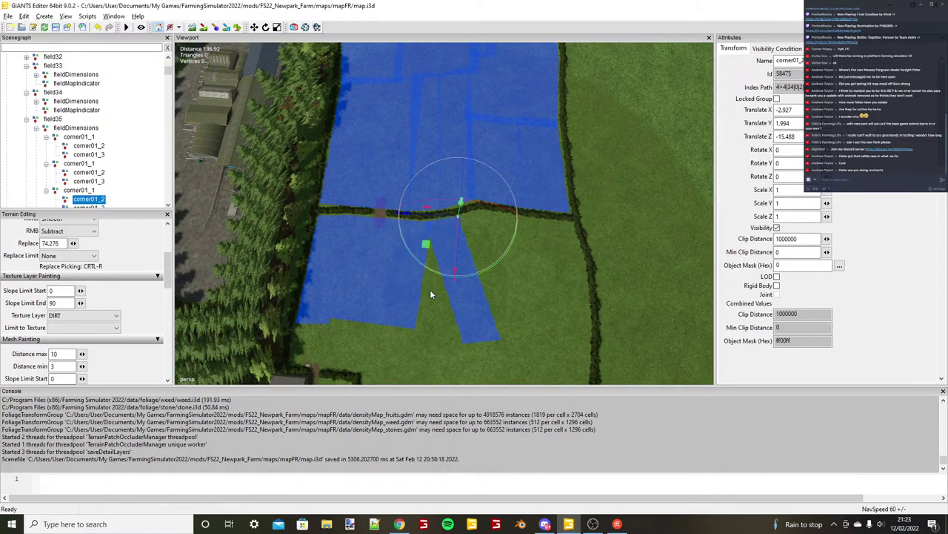
{"action": "scroll", "coordinate": [80, 200], "scroll_direction": "down", "scroll_amount": 1}
{"action": "scroll", "coordinate": [100, 194], "scroll_direction": "down", "scroll_amount": 1}
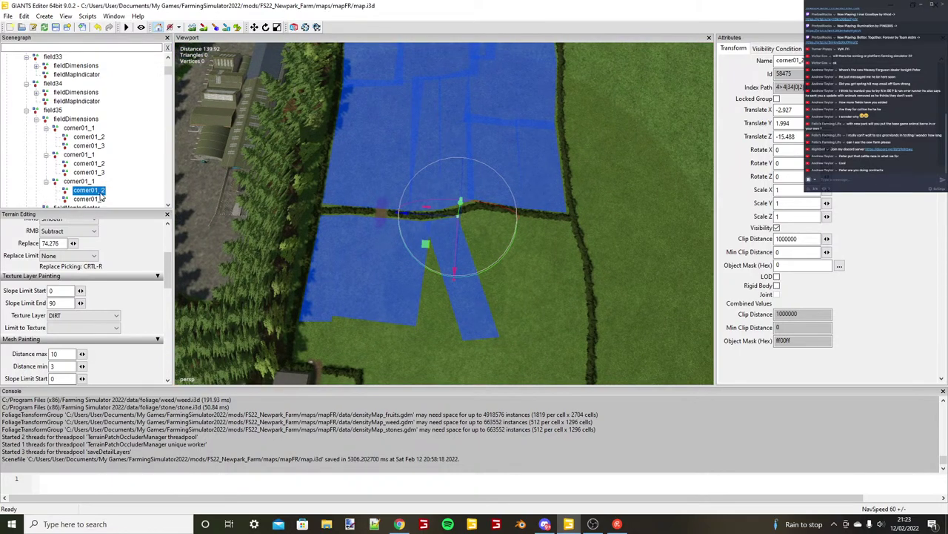
{"action": "left_click", "coordinate": [100, 199]}
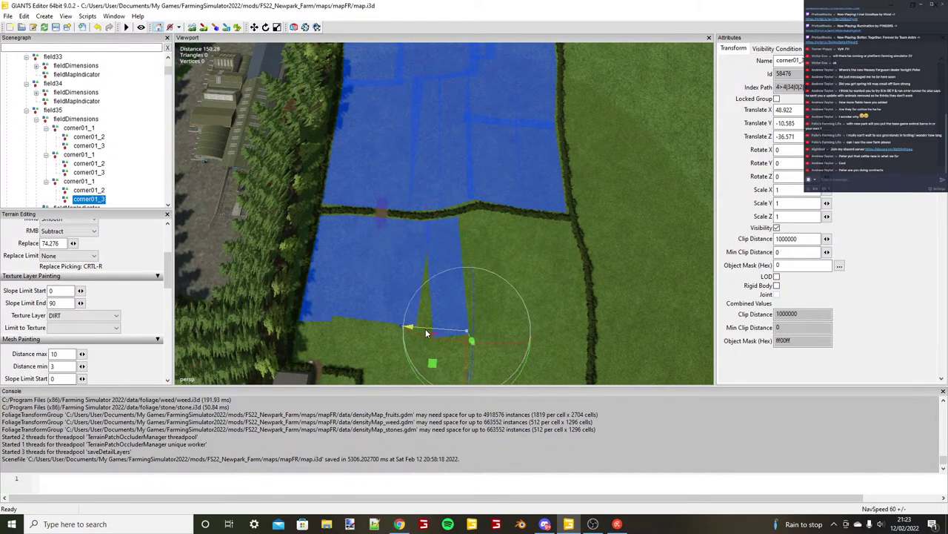
{"action": "scroll", "coordinate": [533, 259], "scroll_direction": "up", "scroll_amount": 7}
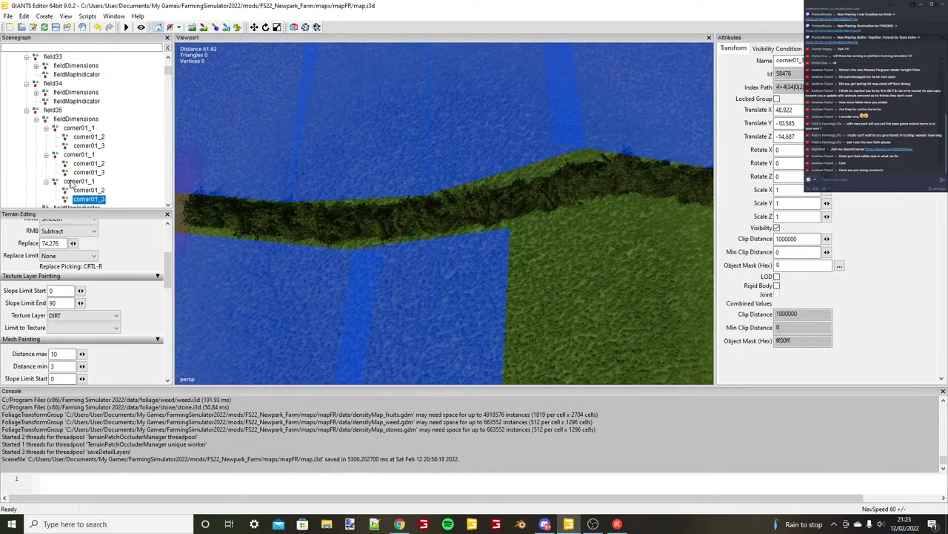
Duplicate field35's third corner area and place the copy's corner01_1 against the dividing hedge, at about X -496.6, Z -366.
{"action": "left_click", "coordinate": [74, 183]}
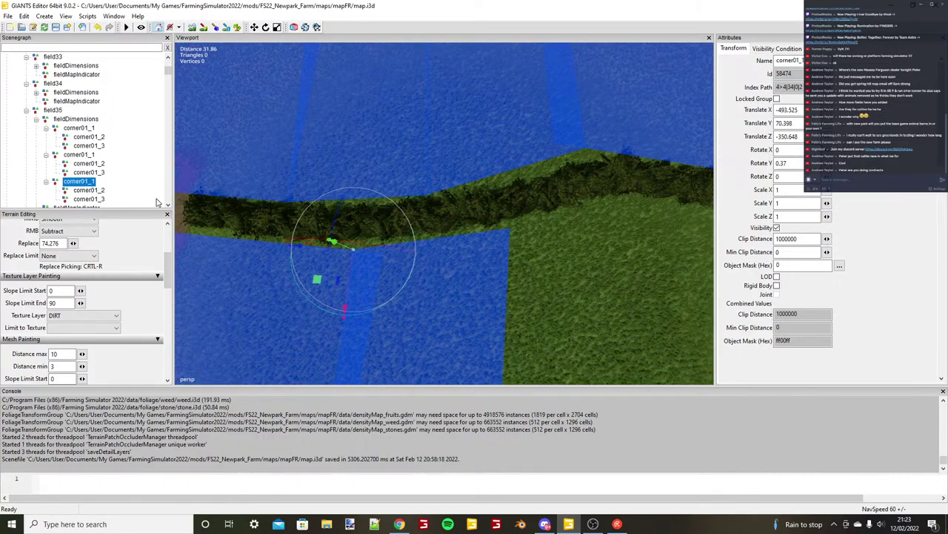
{"action": "key", "text": "ctrl+d"}
{"action": "key", "text": "ctrl+b"}
{"action": "middle_click_drag", "start_coordinate": [520, 250], "coordinate": [381, 239], "text": "alt"}
{"action": "scroll", "coordinate": [47, 194], "scroll_direction": "down", "scroll_amount": 1}
Place the fourth area's corner01_2 at the bend of the dividing hedge, at about X -3.3, Z -10.9.
{"action": "left_click", "coordinate": [46, 191]}
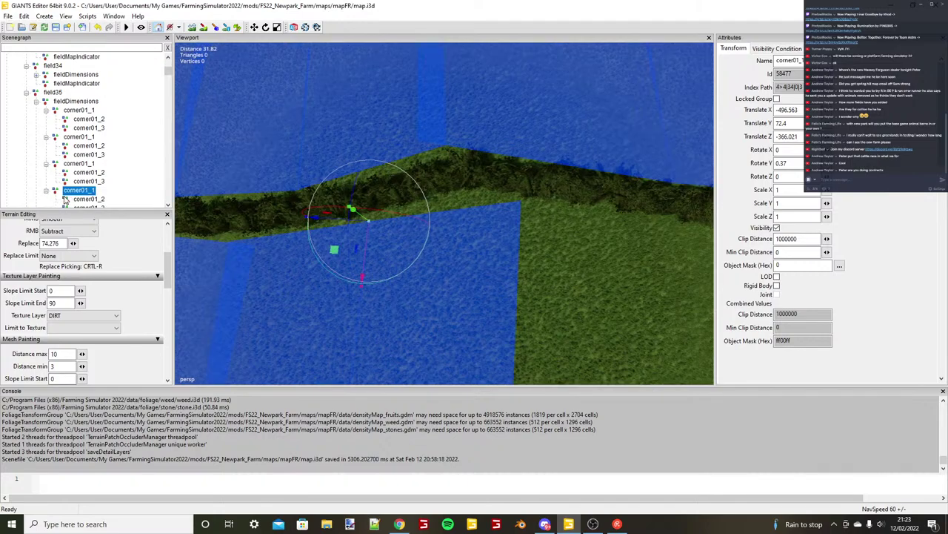
{"action": "left_click", "coordinate": [65, 199]}
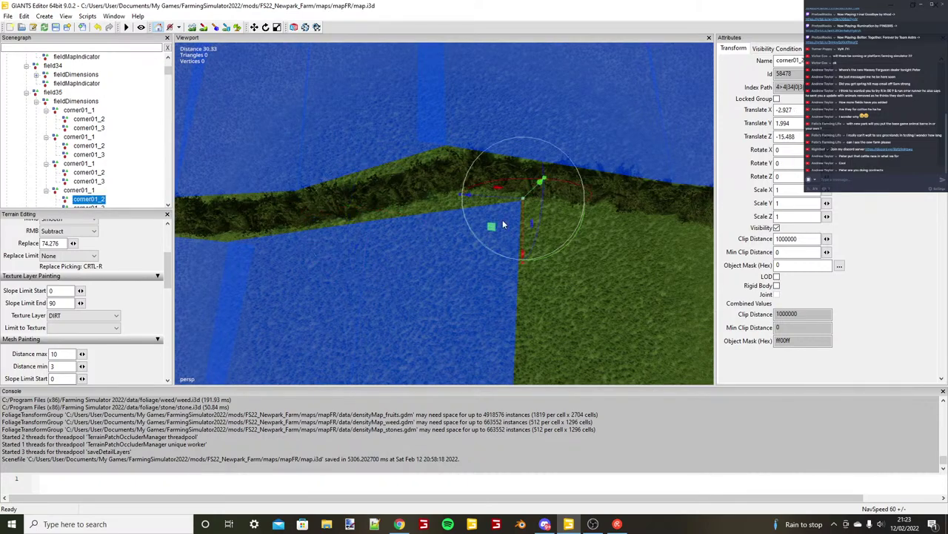
{"action": "scroll", "coordinate": [503, 224], "scroll_direction": "up", "scroll_amount": 3}
{"action": "key", "text": "ctrl+b"}
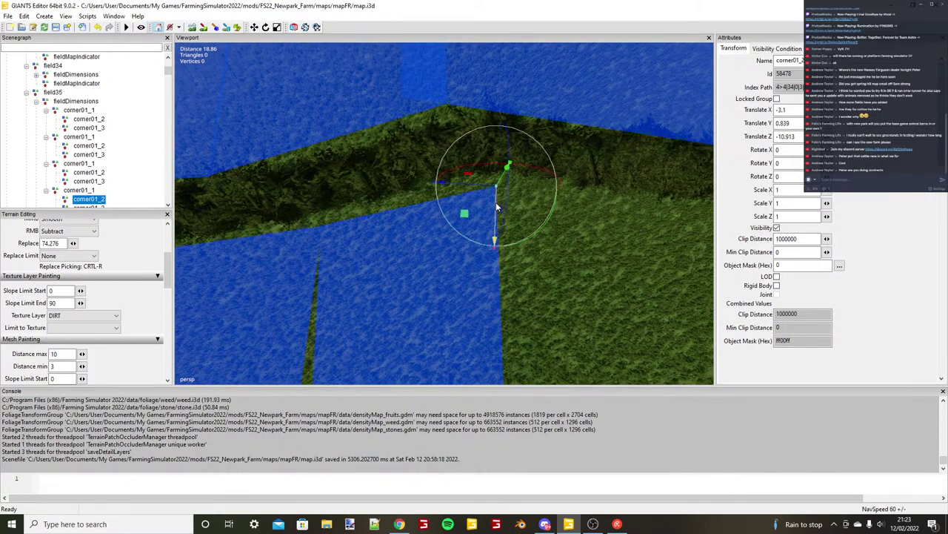
{"action": "left_click_drag", "start_coordinate": [496, 203], "coordinate": [497, 199]}
{"action": "left_click_drag", "start_coordinate": [497, 199], "coordinate": [476, 186], "text": "alt"}
{"action": "scroll", "coordinate": [475, 186], "scroll_direction": "down", "scroll_amount": 7}
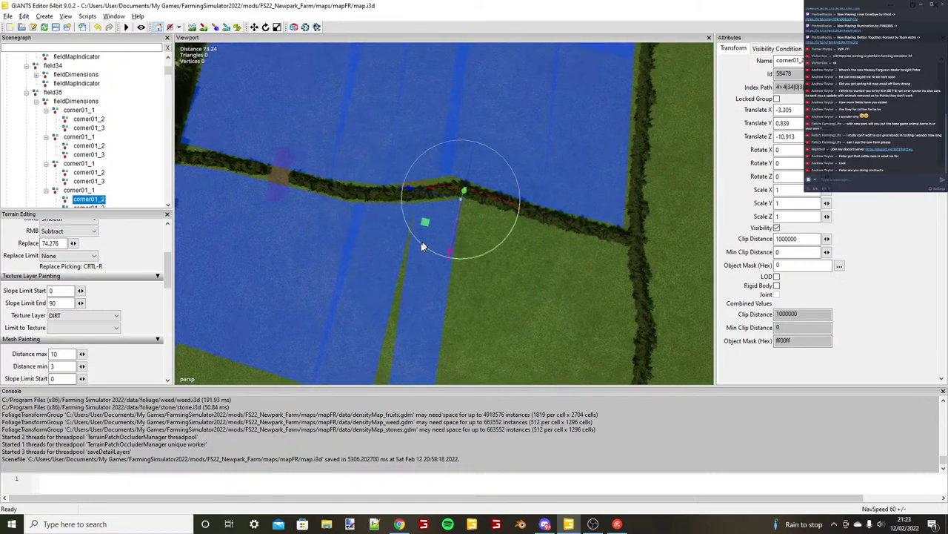
Move the fourth area's corner01_3 in the open grass to about X 48.9, Z -10.5, and duplicate the fourth area.
{"action": "left_click", "coordinate": [95, 205]}
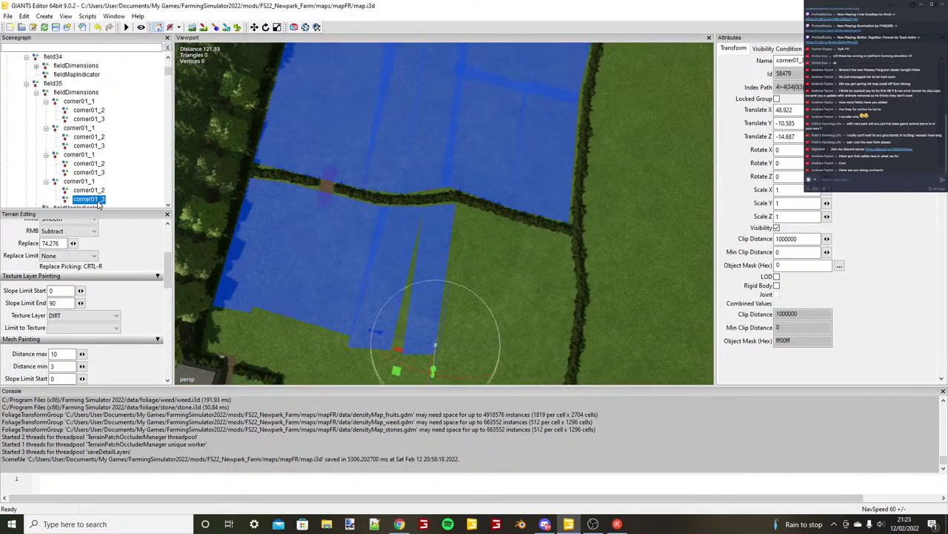
{"action": "left_click_drag", "start_coordinate": [406, 284], "coordinate": [414, 306], "text": "alt"}
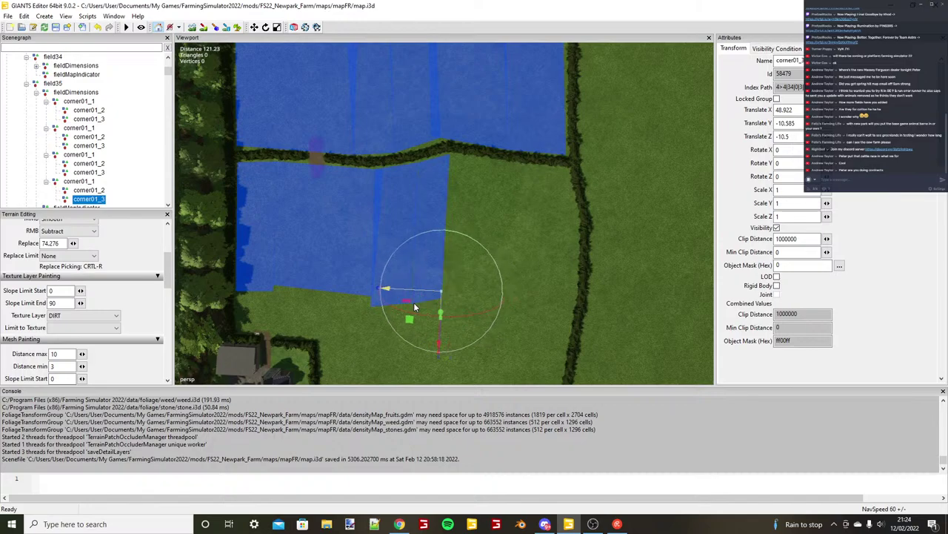
{"action": "scroll", "coordinate": [414, 303], "scroll_direction": "up", "scroll_amount": 3}
{"action": "left_click", "coordinate": [97, 183]}
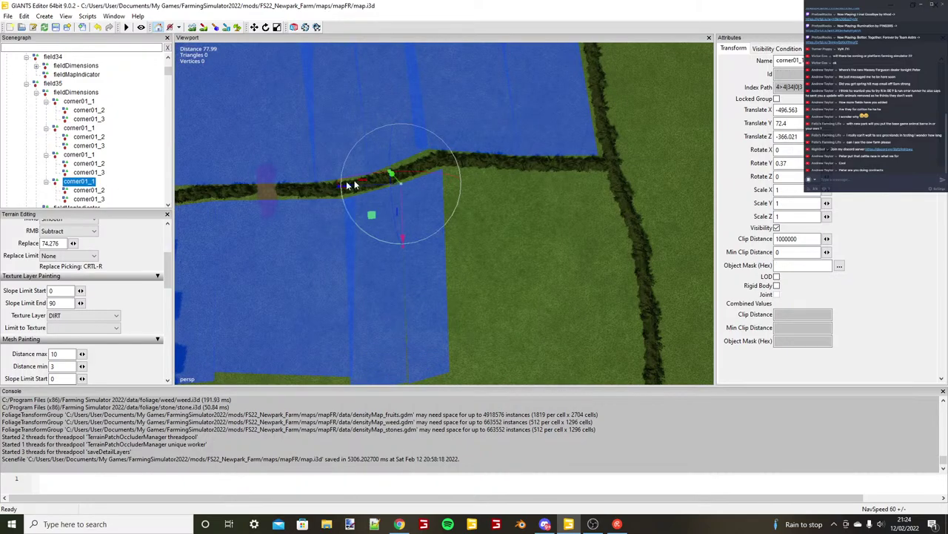
{"action": "key", "text": "ctrl+d"}
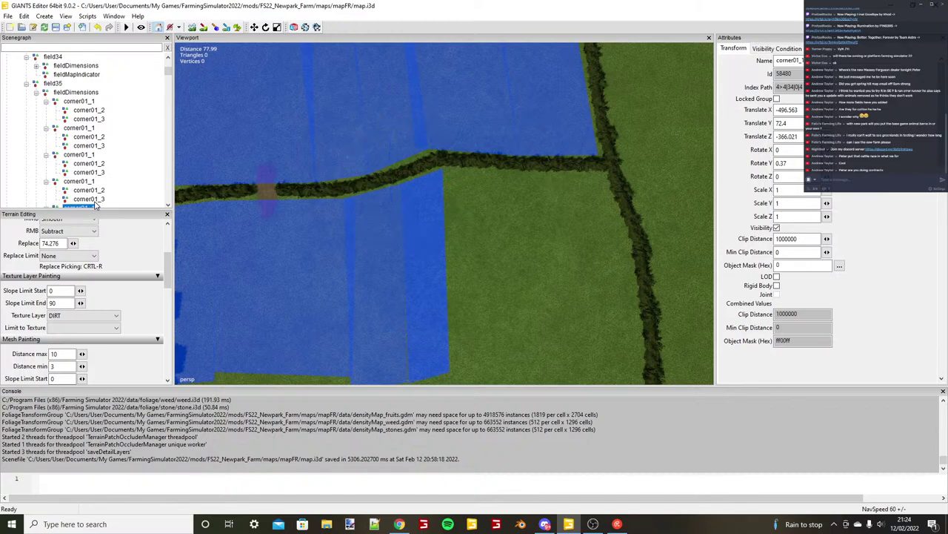
Nudge the original fourth area's corner01_3 along Z to about -9.5.
{"action": "left_click", "coordinate": [93, 192]}
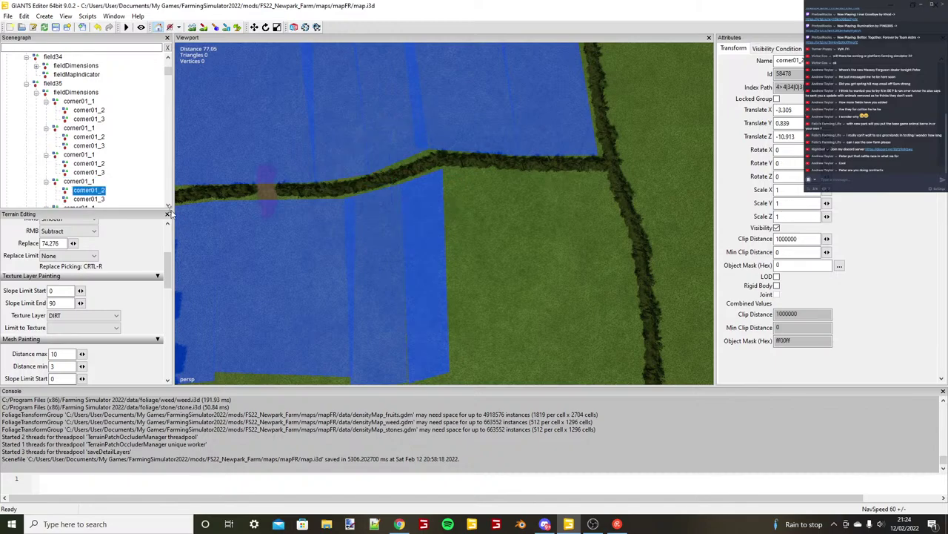
{"action": "left_click", "coordinate": [100, 201]}
{"action": "scroll", "coordinate": [436, 332], "scroll_direction": "down", "scroll_amount": 3}
{"action": "left_click_drag", "start_coordinate": [435, 332], "coordinate": [431, 333]}
{"action": "scroll", "coordinate": [408, 318], "scroll_direction": "up", "scroll_amount": 2}
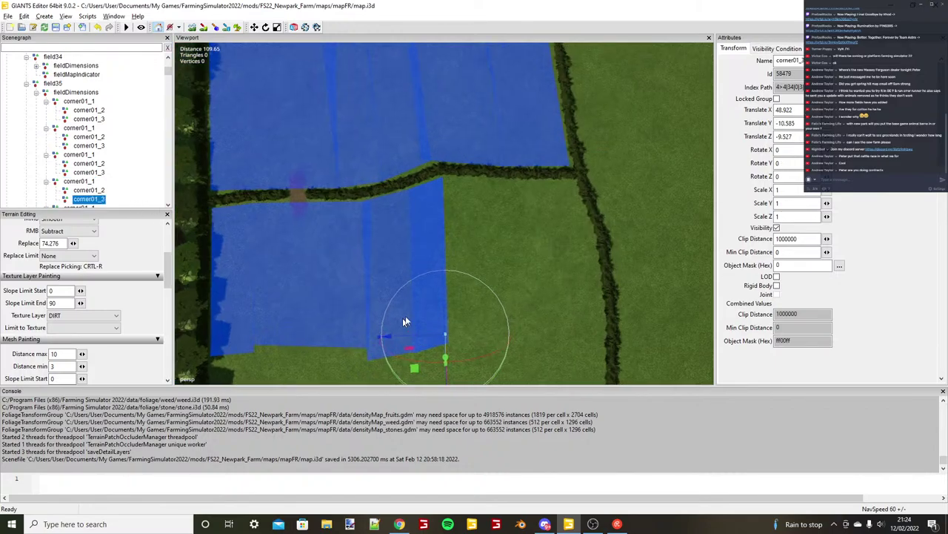
{"action": "scroll", "coordinate": [412, 318], "scroll_direction": "up", "scroll_amount": 3}
{"action": "scroll", "coordinate": [85, 194], "scroll_direction": "down", "scroll_amount": 1}
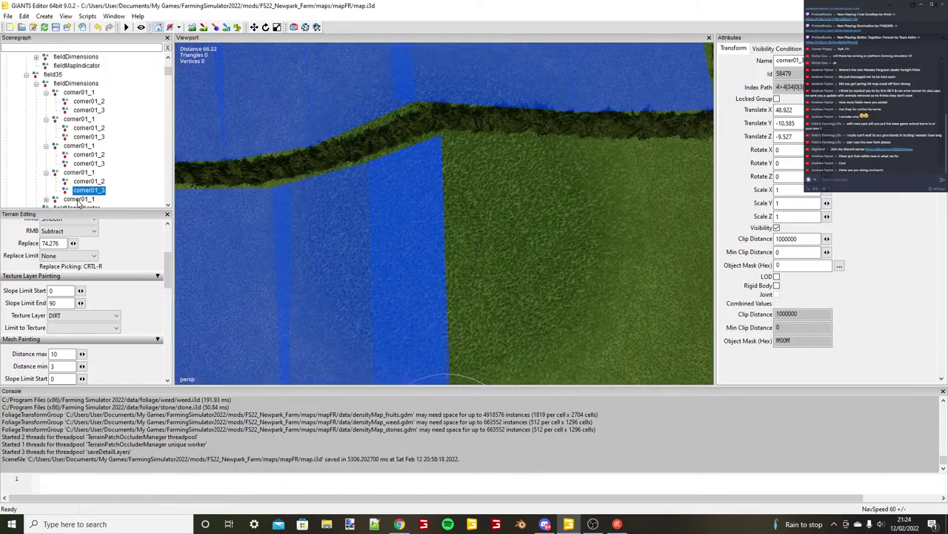
Place the fifth area's corner01_1 against the dividing hedge at the fourth area's far edge, at about X -499.9, Z -376.8.
{"action": "left_click", "coordinate": [79, 199]}
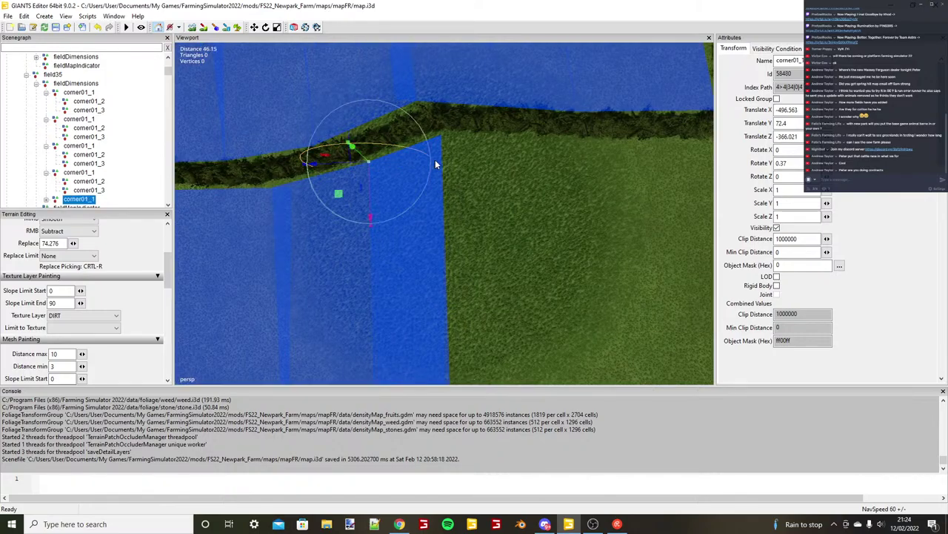
{"action": "key", "text": "ctrl+b"}
{"action": "left_click", "coordinate": [439, 135]}
{"action": "scroll", "coordinate": [428, 170], "scroll_direction": "up", "scroll_amount": 1}
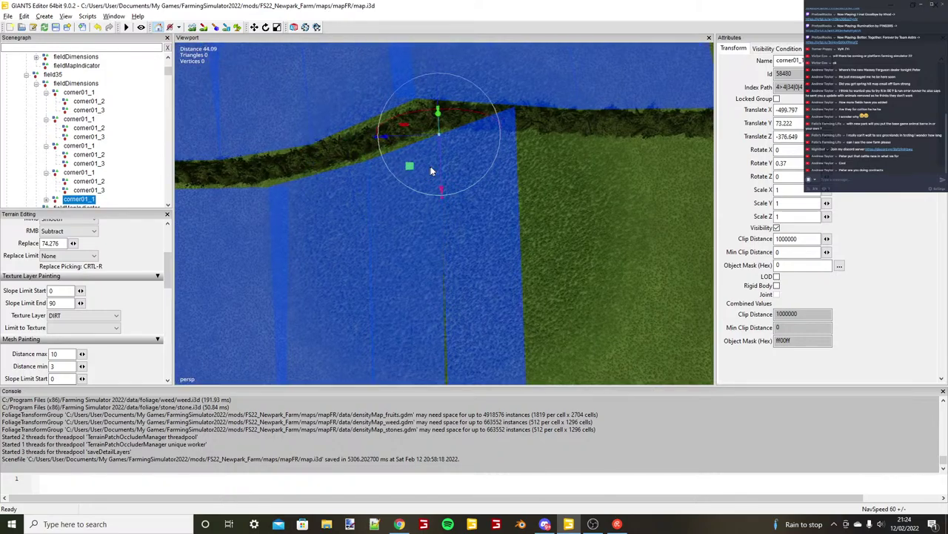
{"action": "scroll", "coordinate": [431, 166], "scroll_direction": "up", "scroll_amount": 5}
{"action": "left_click_drag", "start_coordinate": [481, 219], "coordinate": [479, 215]}
{"action": "scroll", "coordinate": [478, 215], "scroll_direction": "down", "scroll_amount": 5}
Place the fifth area's corner01_2 in the field corner where the dividing hedge meets the boundary hedge, at about X 3.8, Z -41.
{"action": "left_click", "coordinate": [46, 200]}
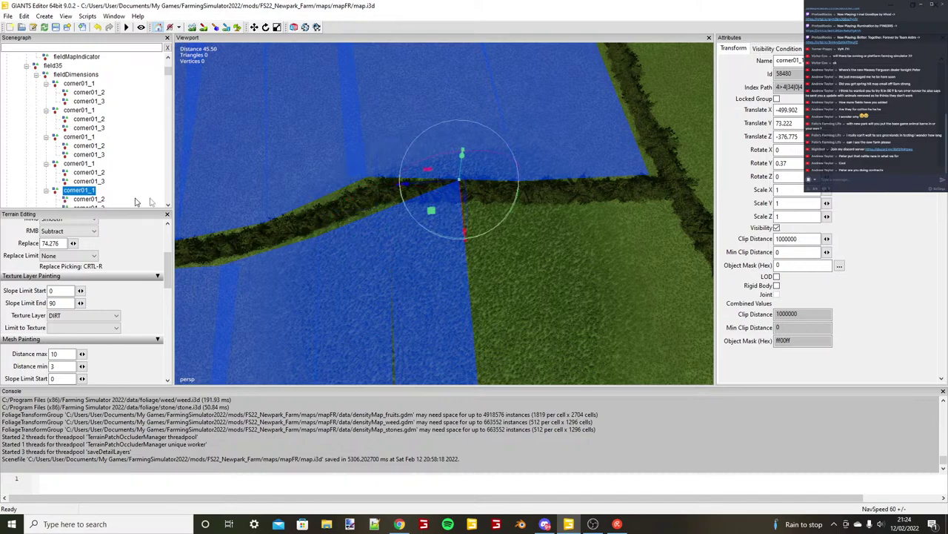
{"action": "left_click", "coordinate": [90, 199]}
{"action": "scroll", "coordinate": [552, 239], "scroll_direction": "up", "scroll_amount": 2}
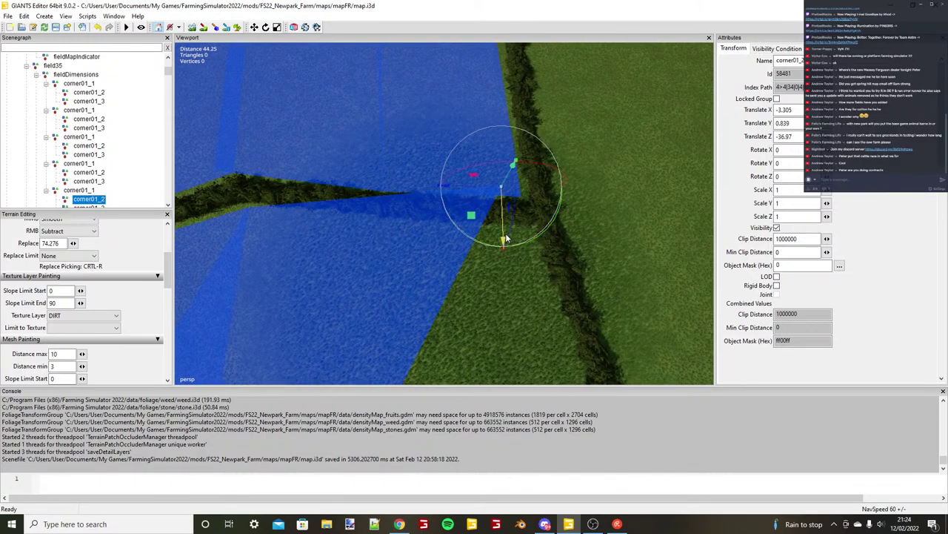
{"action": "left_click", "coordinate": [527, 236]}
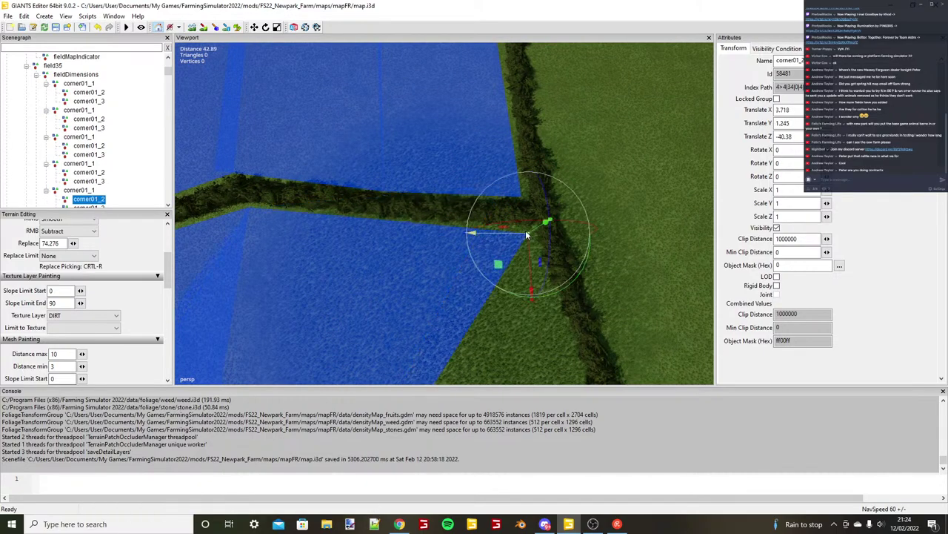
{"action": "scroll", "coordinate": [527, 235], "scroll_direction": "up", "scroll_amount": 2}
{"action": "left_click_drag", "start_coordinate": [571, 263], "coordinate": [566, 246]}
{"action": "scroll", "coordinate": [571, 252], "scroll_direction": "down", "scroll_amount": 2}
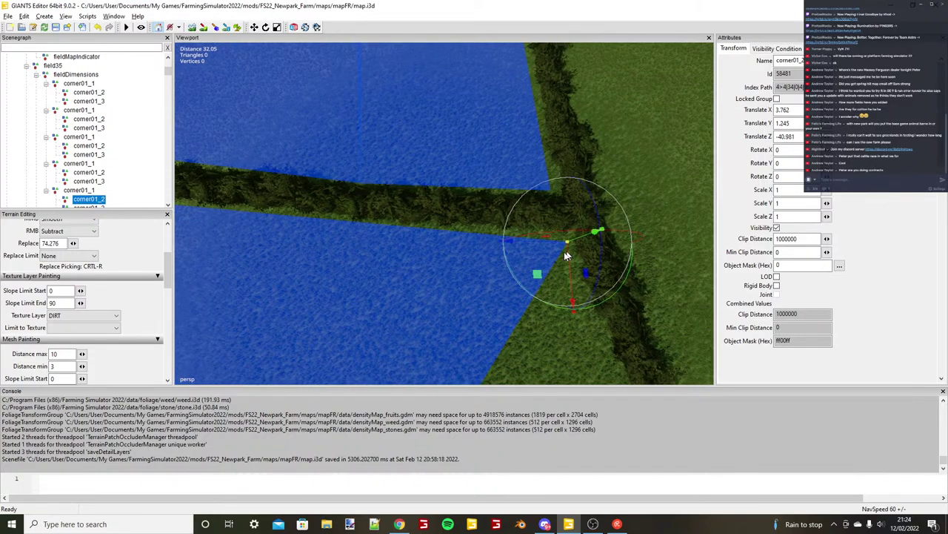
Place the fifth area's corner01_3 farther along beside the boundary hedge, at about X 60.3, Z -39.4.
{"action": "scroll", "coordinate": [567, 255], "scroll_direction": "down", "scroll_amount": 6}
{"action": "left_click", "coordinate": [91, 206]}
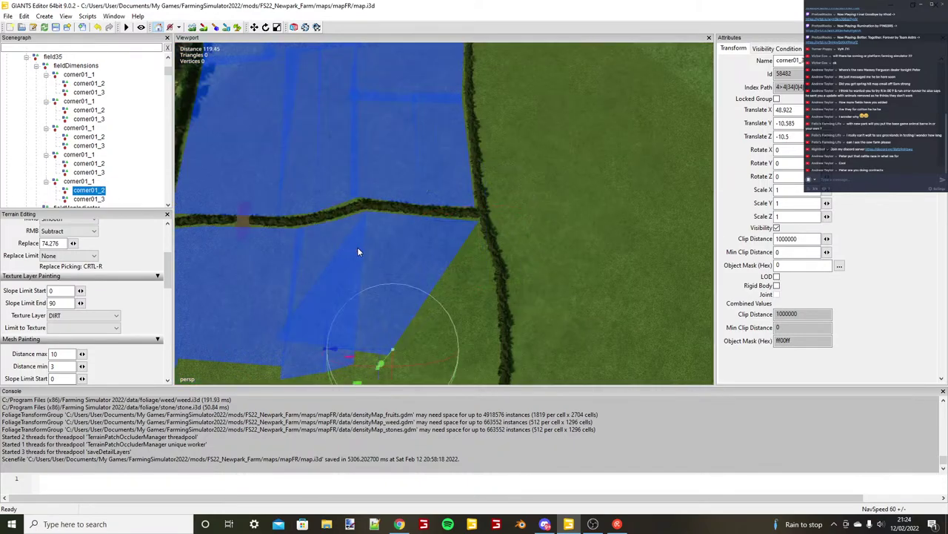
{"action": "left_click_drag", "start_coordinate": [375, 349], "coordinate": [458, 361]}
{"action": "left_click_drag", "start_coordinate": [457, 361], "coordinate": [507, 298], "text": "alt"}
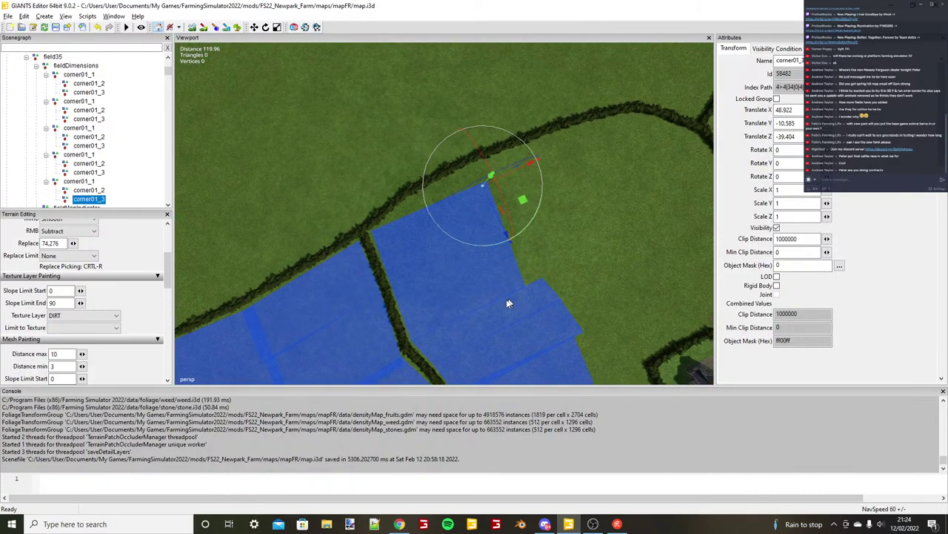
{"action": "scroll", "coordinate": [507, 299], "scroll_direction": "down", "scroll_amount": 3}
{"action": "left_click_drag", "start_coordinate": [520, 175], "coordinate": [544, 193]}
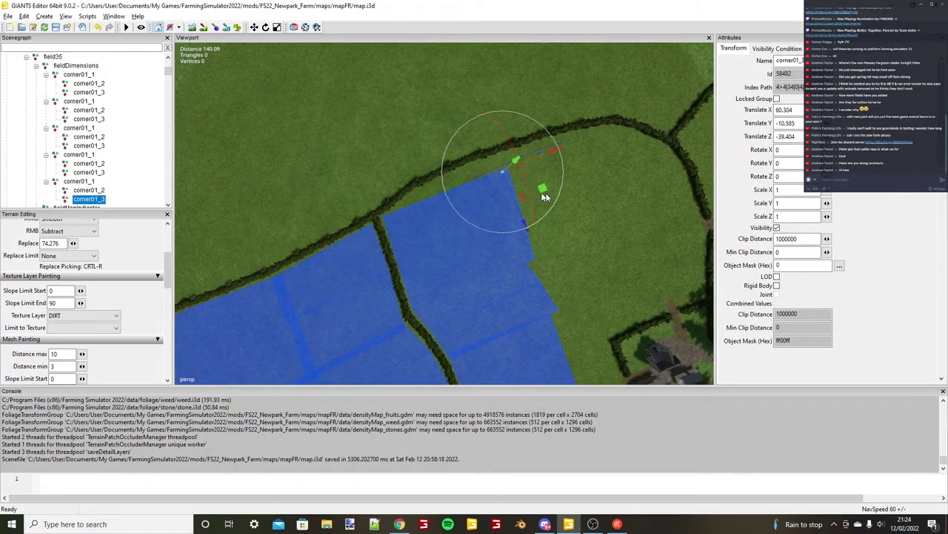
Duplicate the fifth area and place the copy's corner01_1 at the junction of the dividing and boundary hedges, at about X -496.5, Z -417.6.
{"action": "scroll", "coordinate": [519, 203], "scroll_direction": "down", "scroll_amount": 3}
{"action": "left_click_drag", "start_coordinate": [424, 236], "coordinate": [339, 229], "text": "alt"}
{"action": "scroll", "coordinate": [371, 224], "scroll_direction": "up", "scroll_amount": 1}
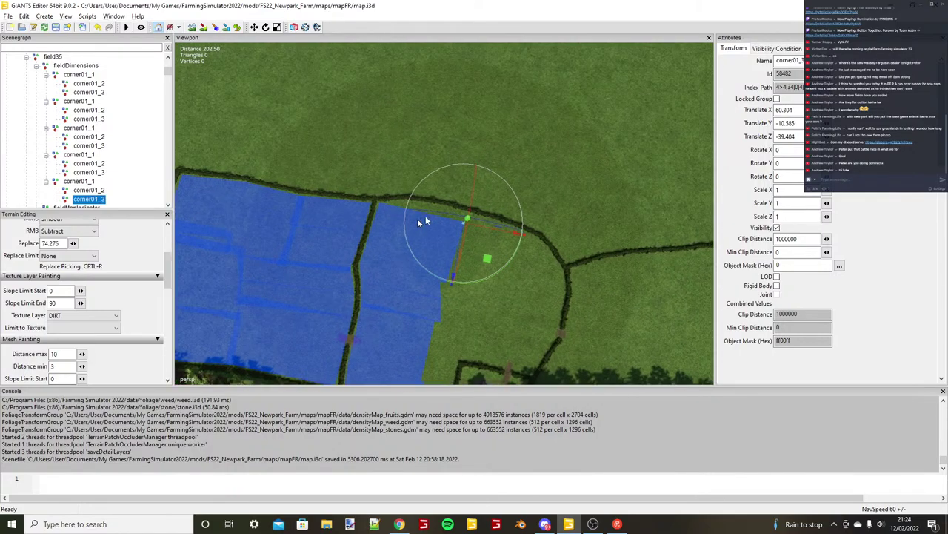
{"action": "scroll", "coordinate": [417, 218], "scroll_direction": "up", "scroll_amount": 5}
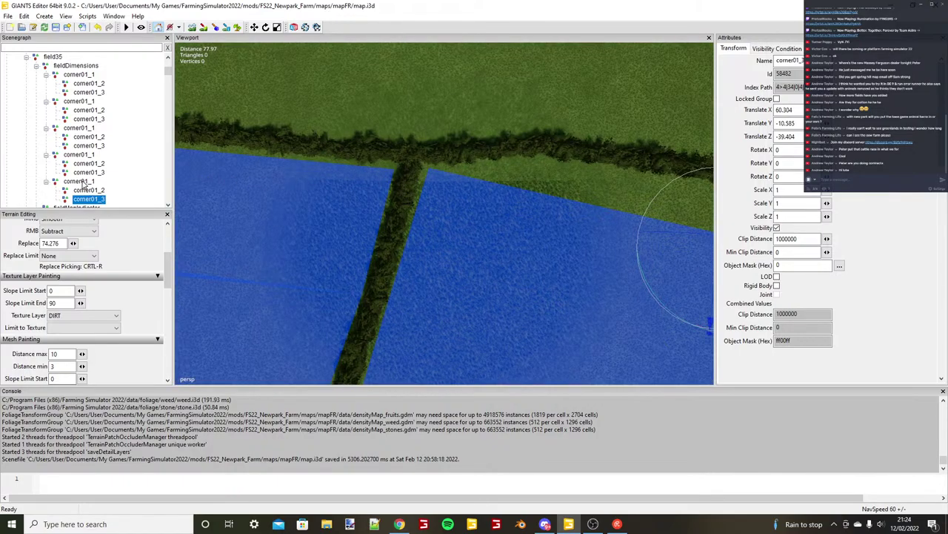
{"action": "left_click", "coordinate": [85, 182]}
{"action": "scroll", "coordinate": [436, 235], "scroll_direction": "down", "scroll_amount": 2}
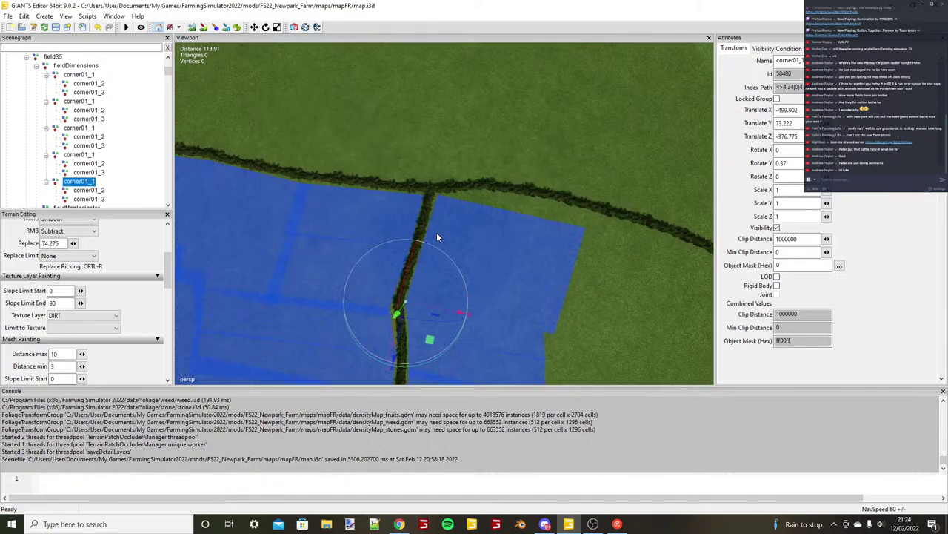
{"action": "key", "text": "ctrl+d"}
{"action": "key", "text": "ctrl+b"}
{"action": "scroll", "coordinate": [474, 203], "scroll_direction": "up", "scroll_amount": 2}
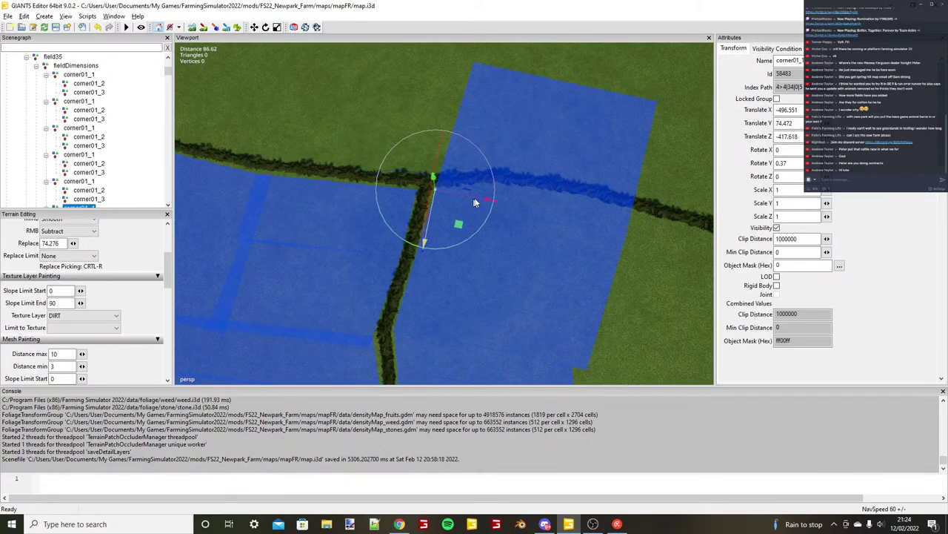
{"action": "scroll", "coordinate": [426, 215], "scroll_direction": "up", "scroll_amount": 5}
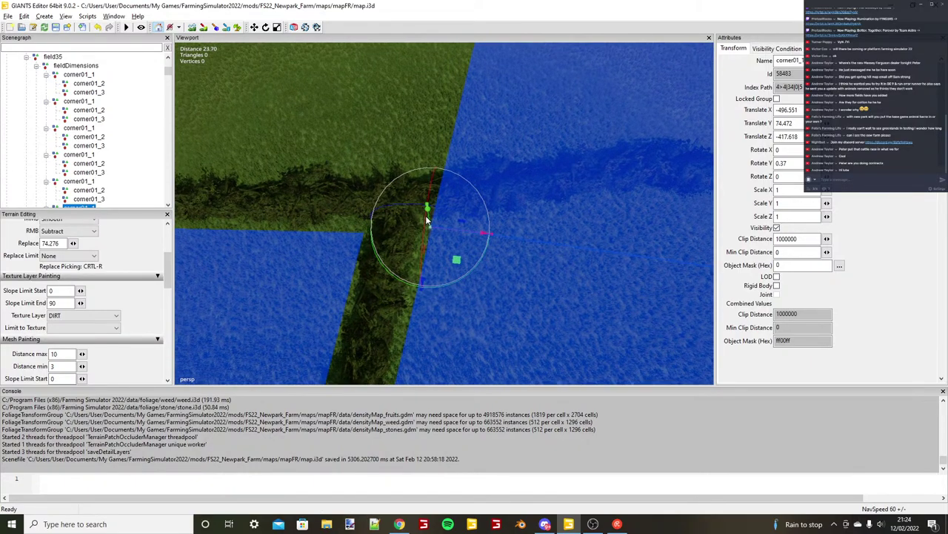
{"action": "scroll", "coordinate": [426, 217], "scroll_direction": "up", "scroll_amount": 1}
{"action": "left_click_drag", "start_coordinate": [440, 226], "coordinate": [442, 227]}
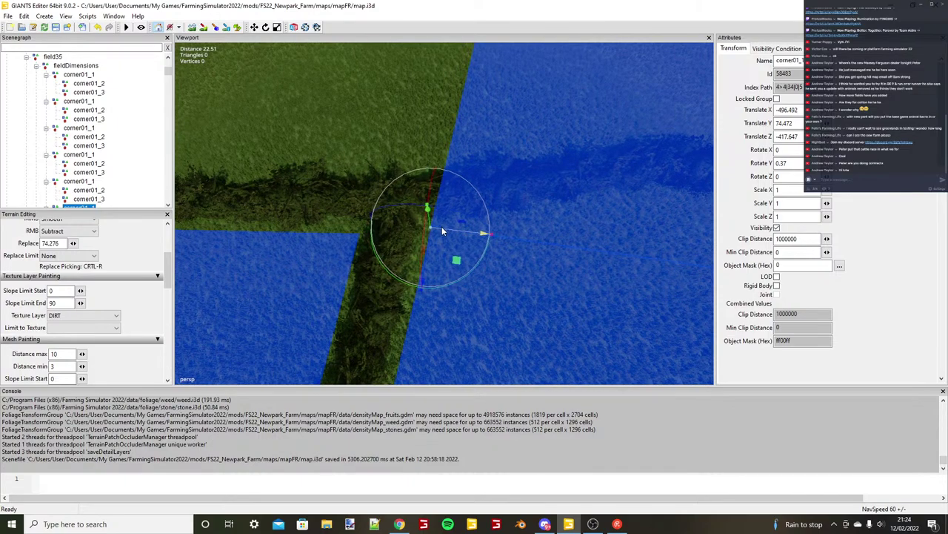
Place the sixth area's corner01_2 along the boundary hedge past the junction, at about X 17.4, Z -5.
{"action": "scroll", "coordinate": [442, 228], "scroll_direction": "down", "scroll_amount": 4}
{"action": "scroll", "coordinate": [71, 186], "scroll_direction": "down", "scroll_amount": 1}
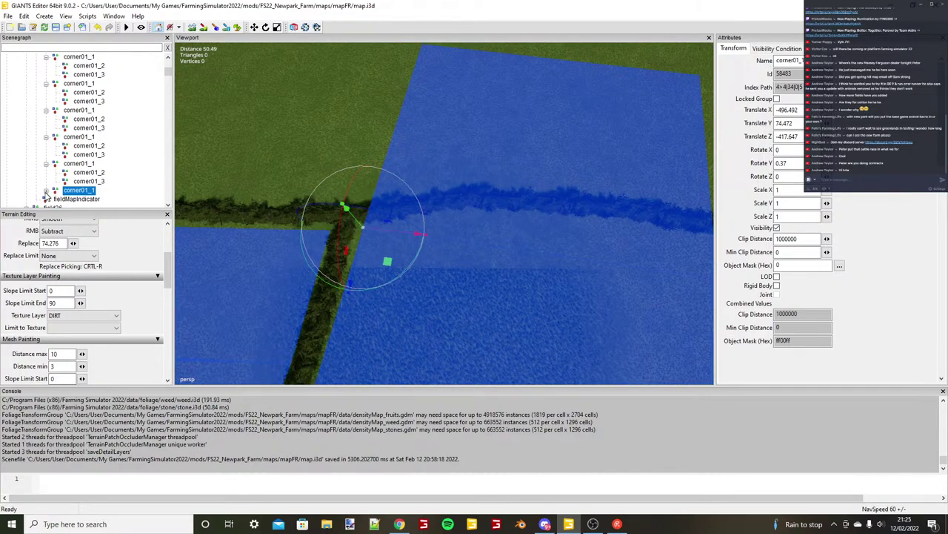
{"action": "left_click", "coordinate": [46, 191]}
{"action": "scroll", "coordinate": [417, 244], "scroll_direction": "up", "scroll_amount": 2}
{"action": "key", "text": "Down"}
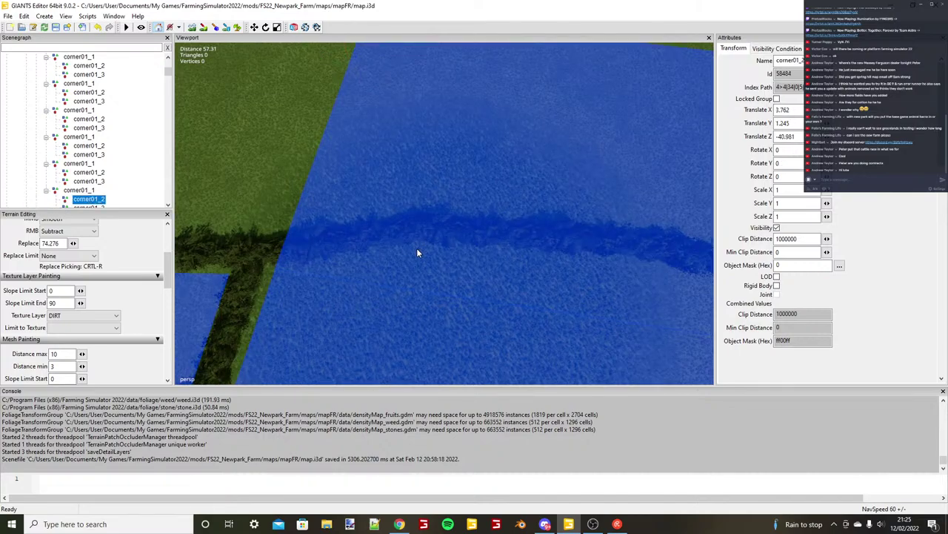
{"action": "key", "text": "ctrl+b"}
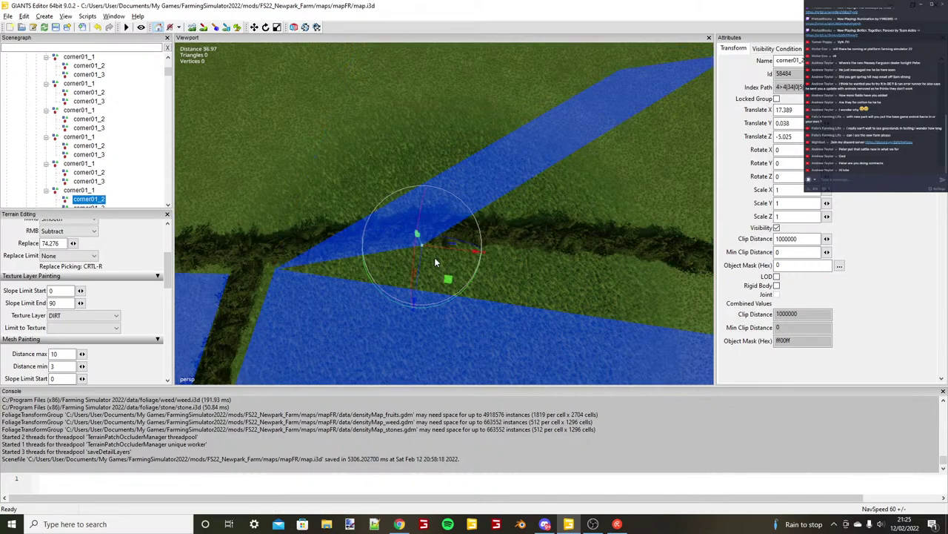
Refine the sixth area's corner01_2 along the boundary hedge to about X 18.1, Z -4.8.
{"action": "middle_click_drag", "start_coordinate": [435, 261], "coordinate": [419, 247], "text": "alt"}
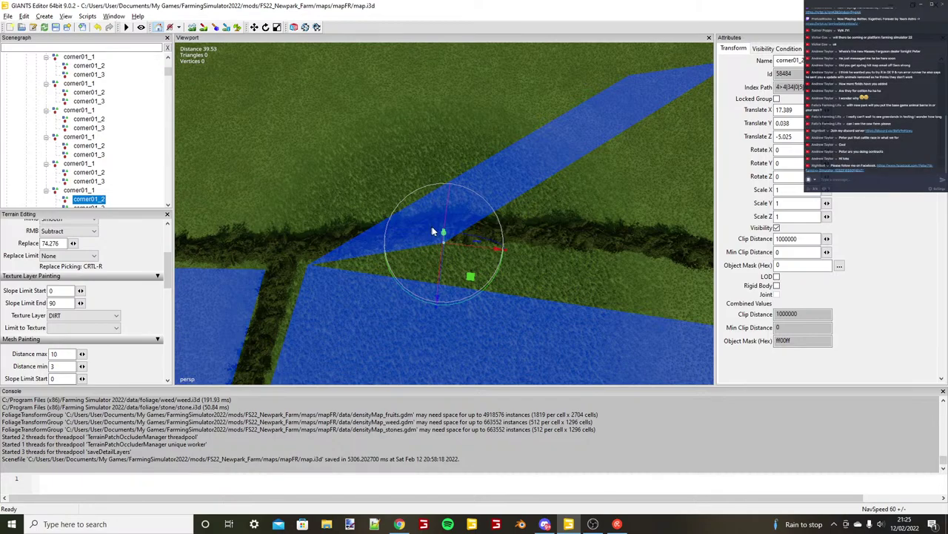
{"action": "scroll", "coordinate": [484, 262], "scroll_direction": "up", "scroll_amount": 3}
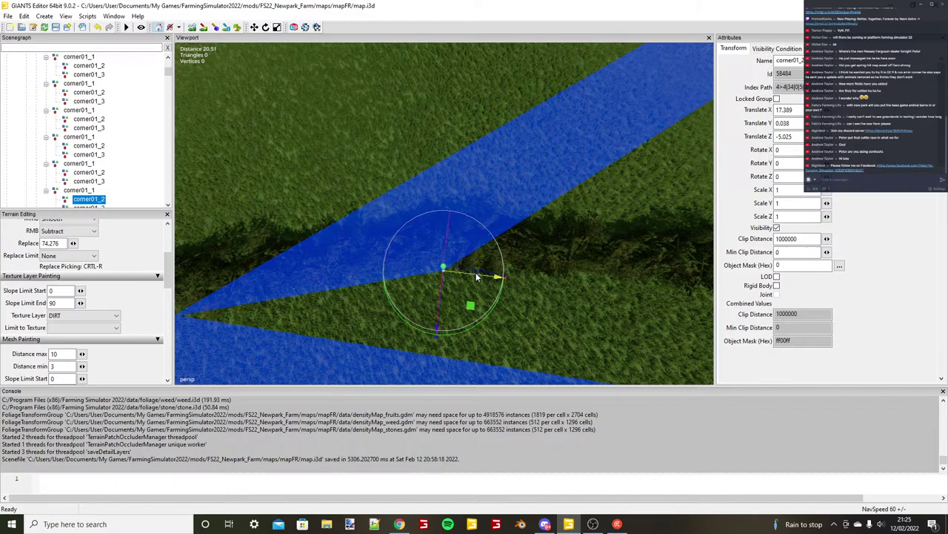
{"action": "left_click_drag", "start_coordinate": [477, 276], "coordinate": [490, 280]}
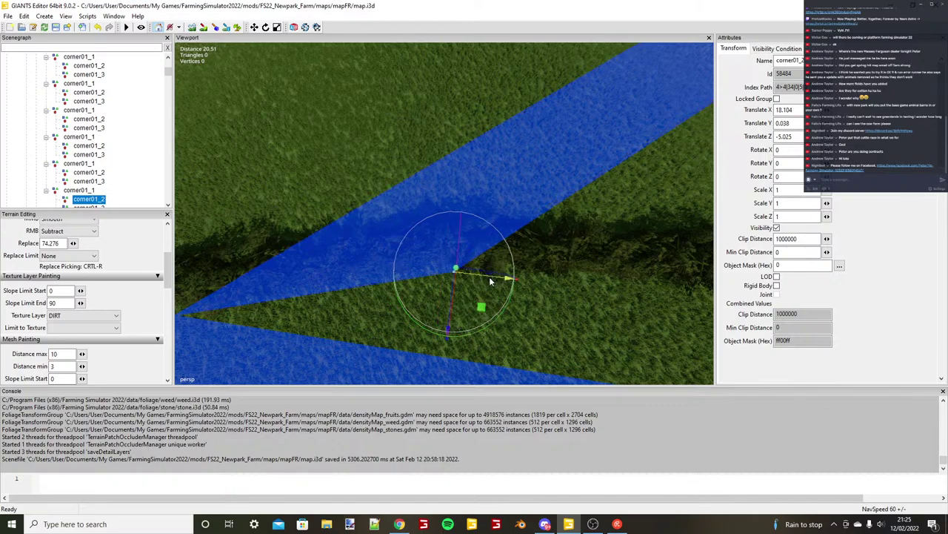
{"action": "scroll", "coordinate": [489, 277], "scroll_direction": "down", "scroll_amount": 2}
{"action": "left_click_drag", "start_coordinate": [408, 253], "coordinate": [408, 259]}
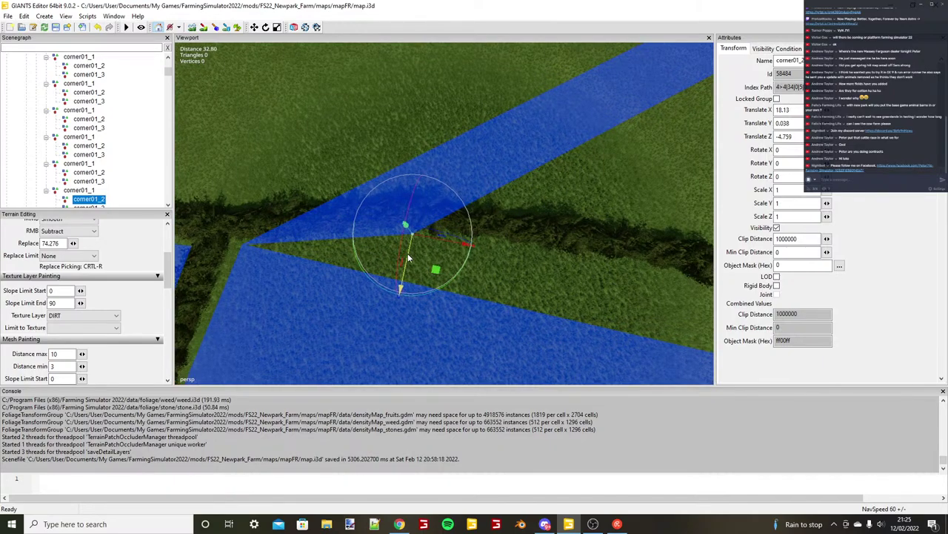
Place the sixth area's corner01_3 just inside the large area's upper edge, at about X 18.8, Z 1.4.
{"action": "scroll", "coordinate": [89, 195], "scroll_direction": "down", "scroll_amount": 1}
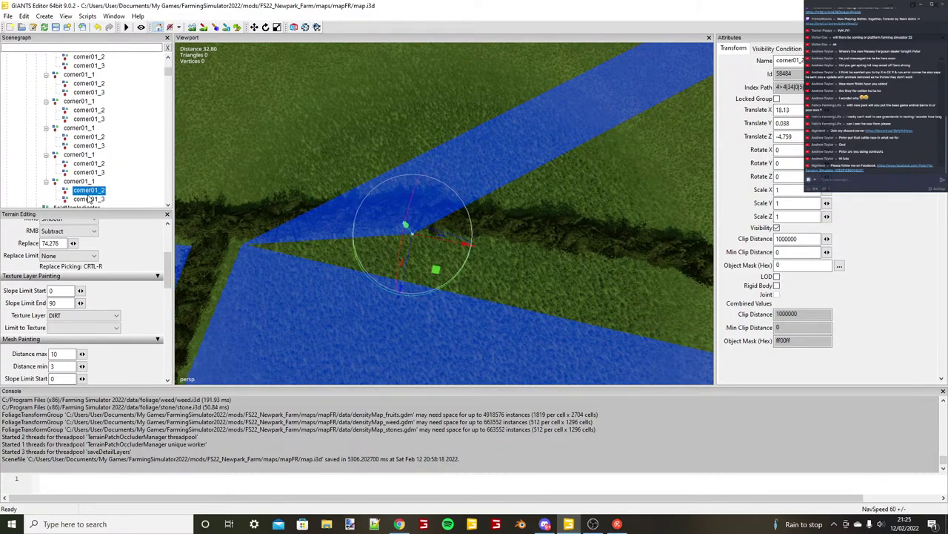
{"action": "left_click", "coordinate": [90, 198]}
{"action": "key", "text": "ctrl+b"}
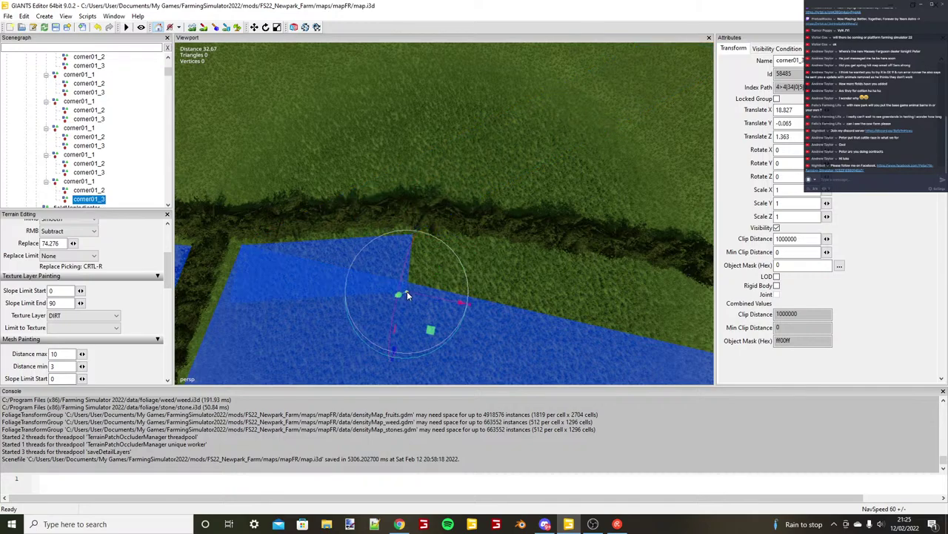
{"action": "left_click_drag", "start_coordinate": [407, 292], "coordinate": [404, 286], "text": "alt"}
Duplicate the sixth area and place the copy's corner01_1 at the original's outer corner beside the boundary hedge, at about X -478.5, Z -422.5.
{"action": "left_click", "coordinate": [97, 183]}
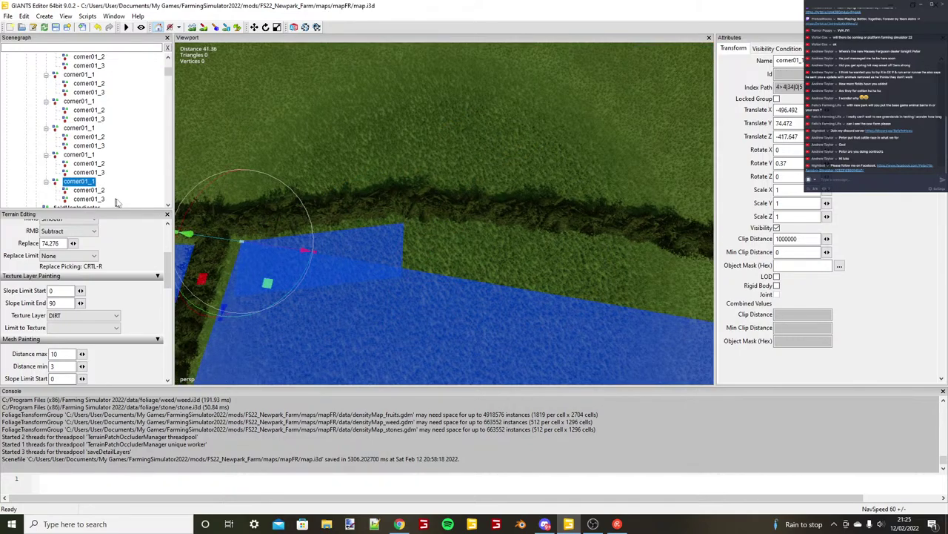
{"action": "key", "text": "ctrl+d"}
{"action": "key", "text": "ctrl+b"}
{"action": "scroll", "coordinate": [435, 239], "scroll_direction": "up", "scroll_amount": 4}
{"action": "scroll", "coordinate": [492, 256], "scroll_direction": "down", "scroll_amount": 3}
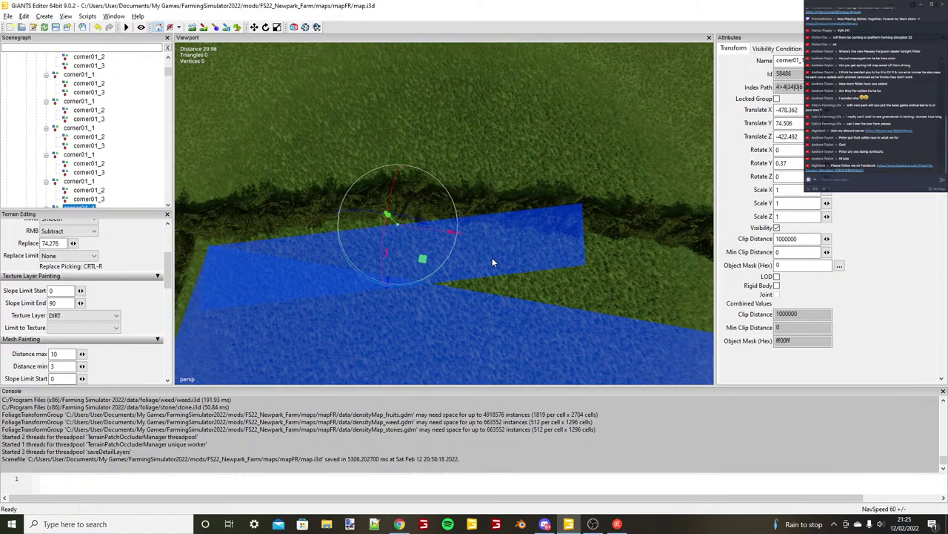
{"action": "scroll", "coordinate": [492, 258], "scroll_direction": "down", "scroll_amount": 3}
{"action": "left_click_drag", "start_coordinate": [480, 241], "coordinate": [510, 257], "text": "alt"}
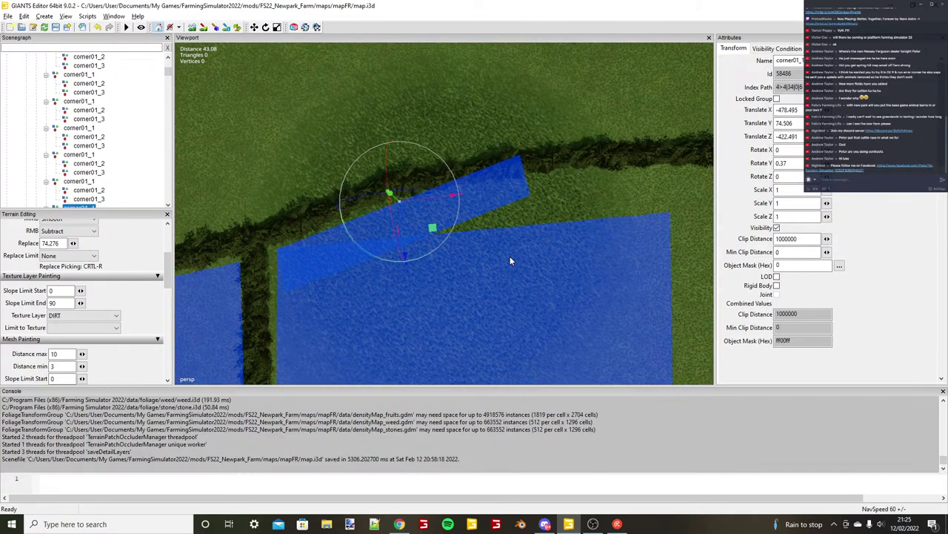
{"action": "middle_click_drag", "start_coordinate": [510, 257], "coordinate": [455, 257], "text": "alt"}
Place the seventh area's corner01_2 farther along the boundary hedge, at about X 28.1, Z -1.
{"action": "left_click", "coordinate": [55, 206]}
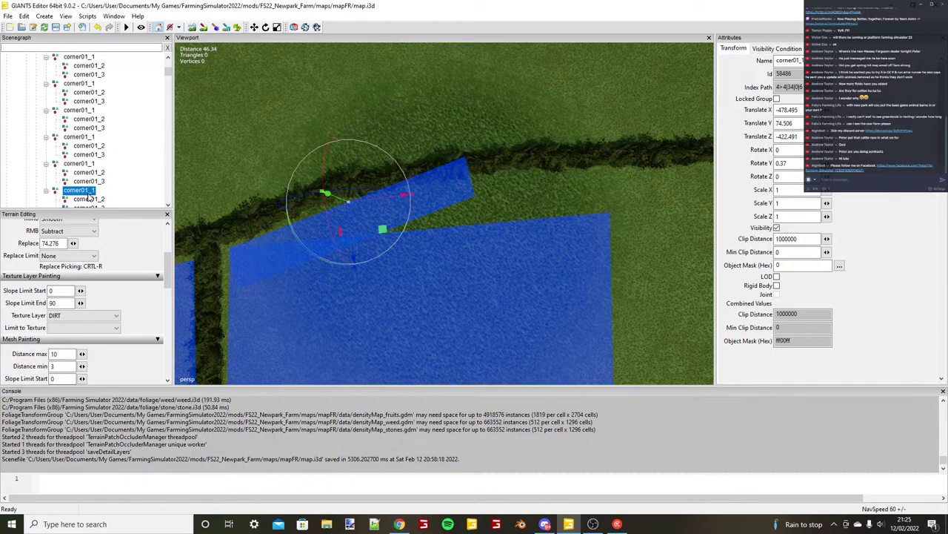
{"action": "left_click", "coordinate": [88, 198]}
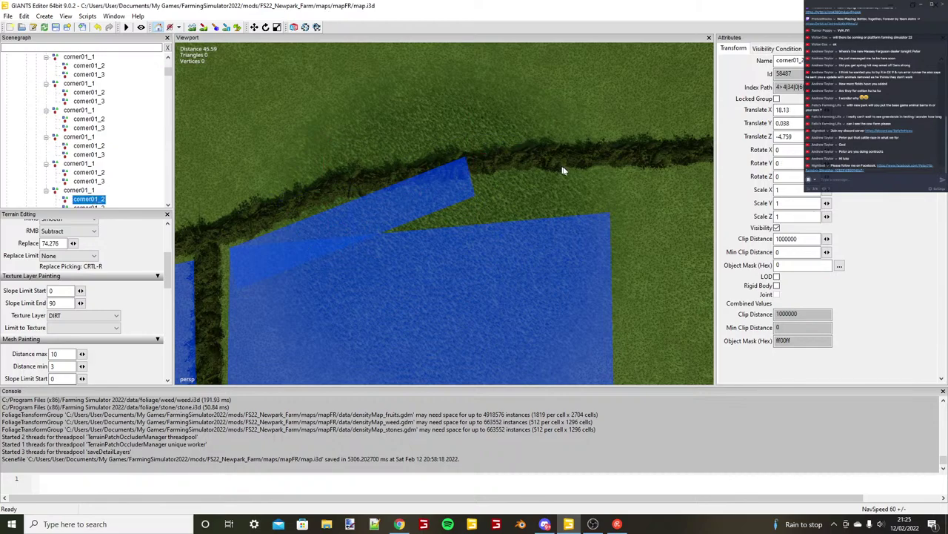
{"action": "key", "text": "ctrl+b"}
{"action": "scroll", "coordinate": [544, 173], "scroll_direction": "up", "scroll_amount": 3}
{"action": "scroll", "coordinate": [512, 178], "scroll_direction": "down", "scroll_amount": 2}
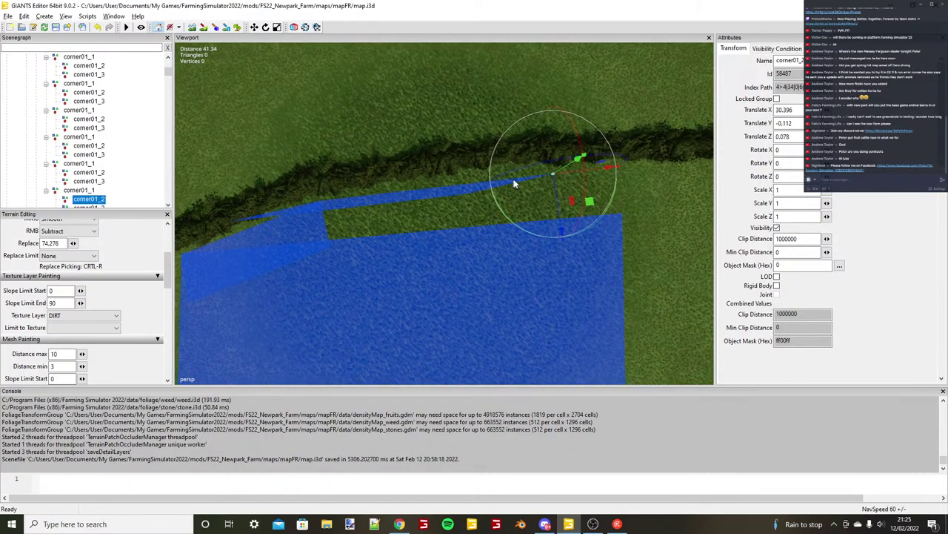
{"action": "left_click_drag", "start_coordinate": [555, 183], "coordinate": [550, 167]}
Place the seventh area's corner01_3 inside the large area's upper edge, at about X 28.5, Z 7.7.
{"action": "scroll", "coordinate": [99, 194], "scroll_direction": "down", "scroll_amount": 1}
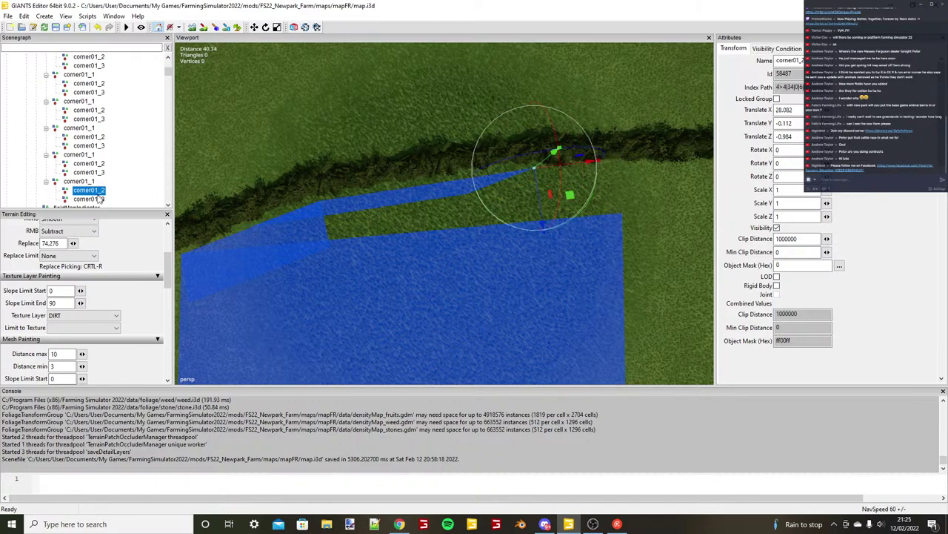
{"action": "left_click", "coordinate": [99, 198]}
{"action": "key", "text": "ctrl+b"}
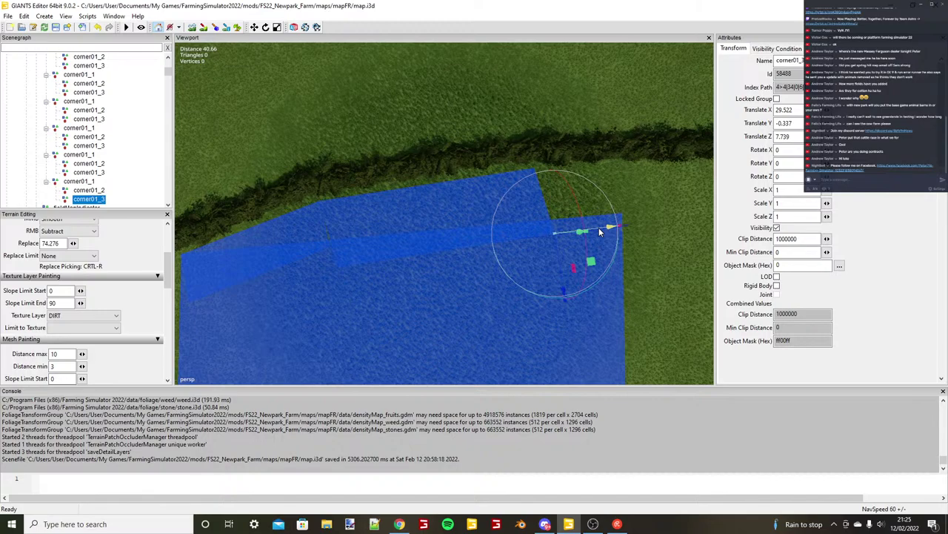
{"action": "left_click_drag", "start_coordinate": [600, 232], "coordinate": [554, 222]}
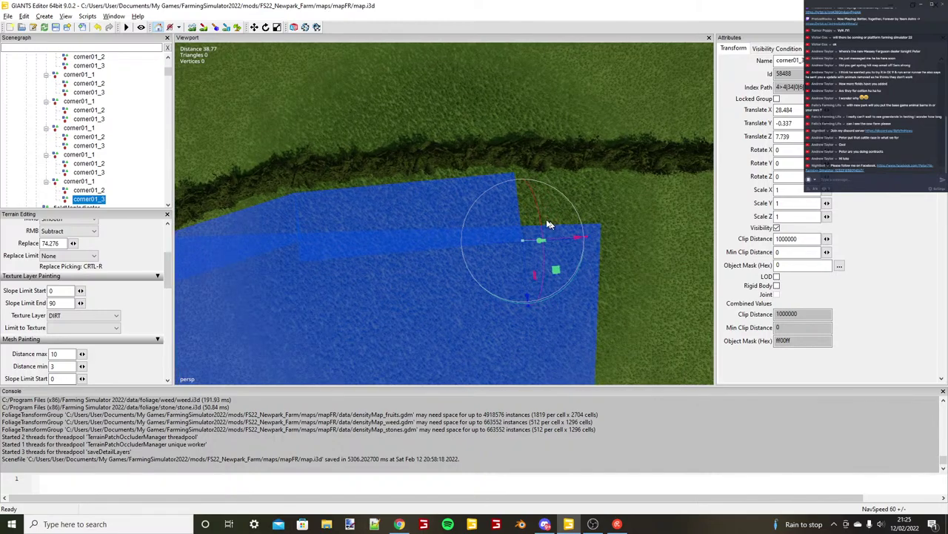
Duplicate the seventh area and place the copy's corner01_1 at its hedge-side end, at about X -450.7, Z -423.6.
{"action": "left_click", "coordinate": [88, 182]}
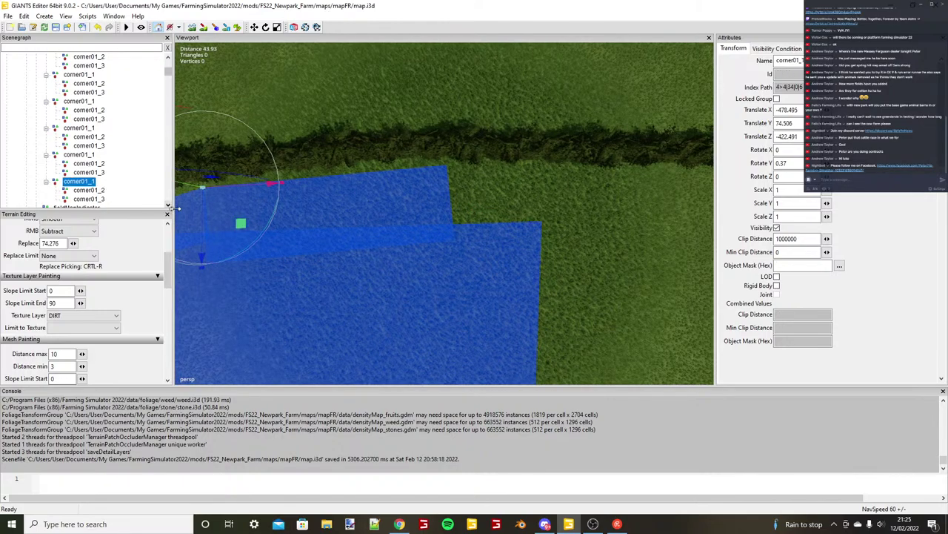
{"action": "left_click", "coordinate": [445, 169]}
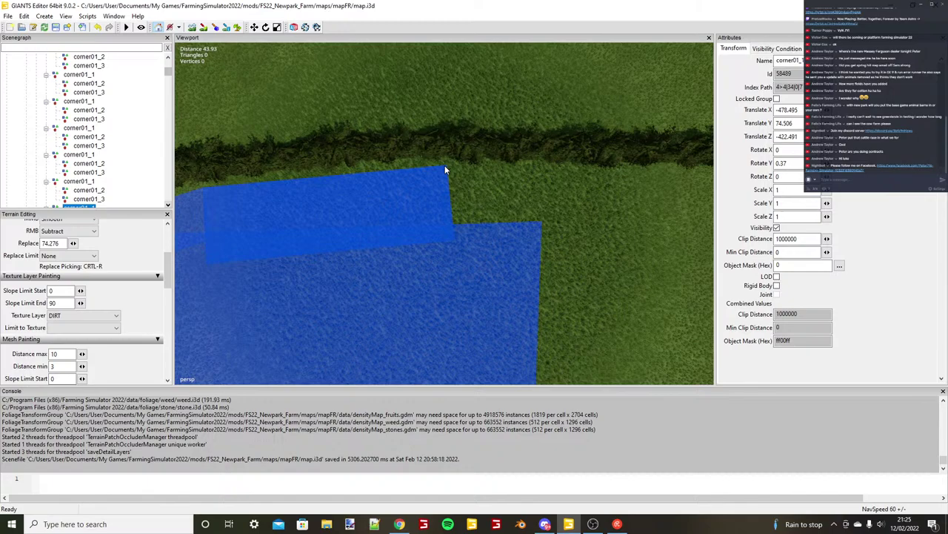
{"action": "key", "text": "ctrl+b"}
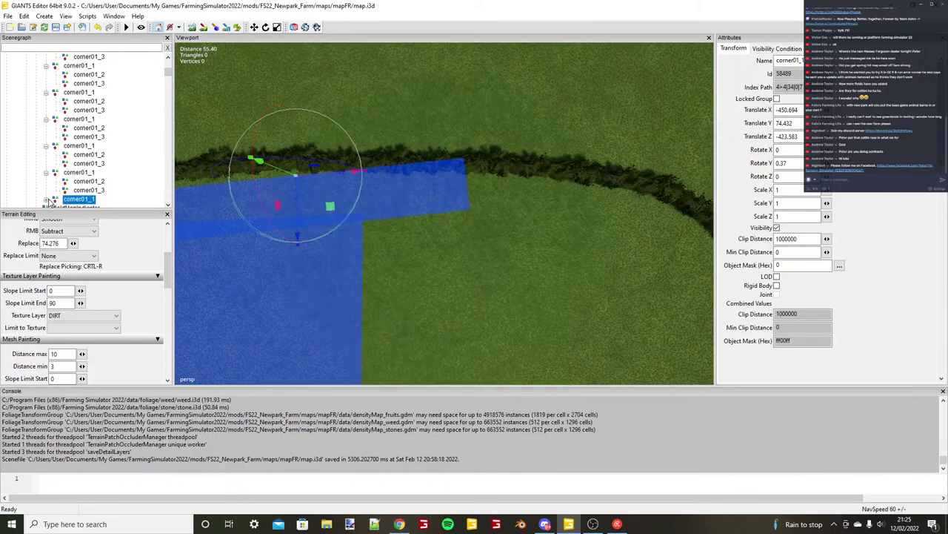
Place the eighth area's corner01_2 beside the boundary hedge before it curves away, at about X 35.2, Z 3.2.
{"action": "left_click", "coordinate": [48, 200]}
{"action": "left_click", "coordinate": [46, 200]}
{"action": "left_click", "coordinate": [89, 199]}
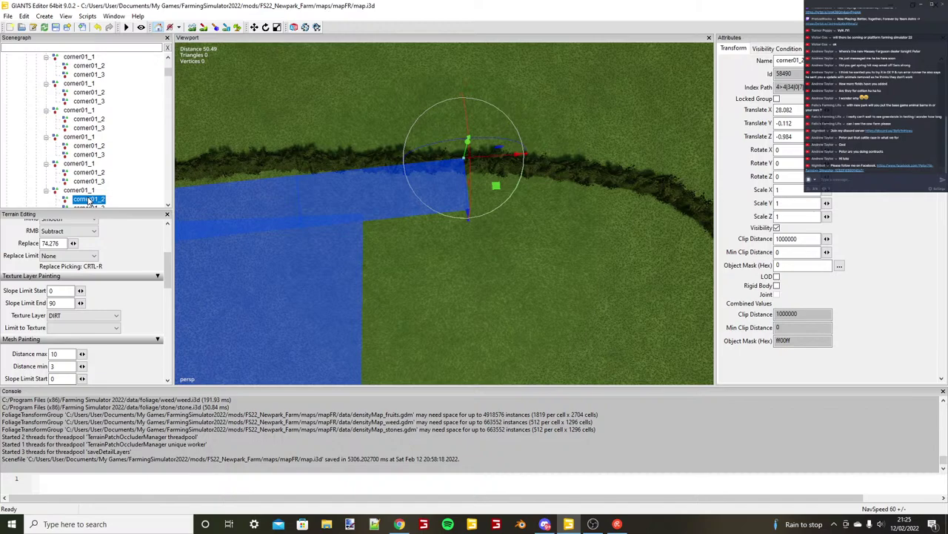
{"action": "key", "text": "ctrl+b"}
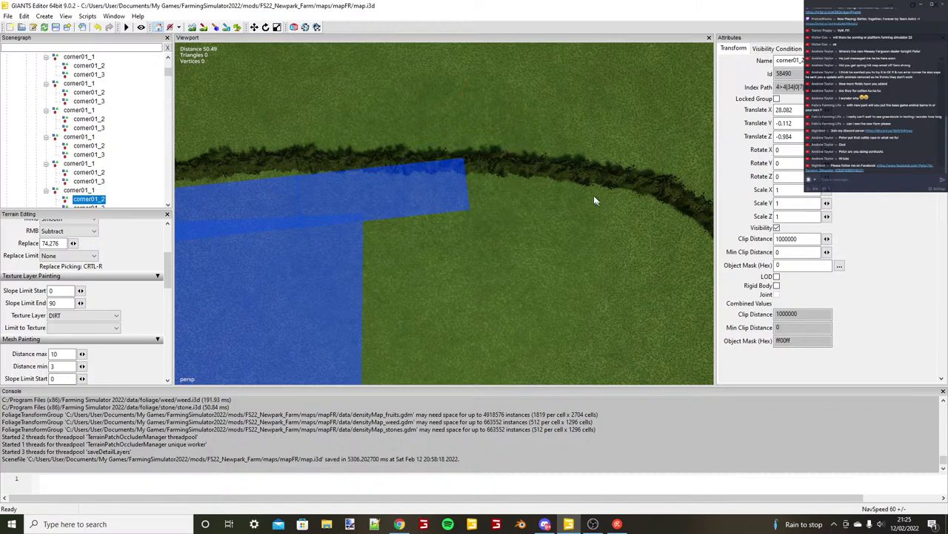
{"action": "left_click", "coordinate": [593, 195]}
{"action": "scroll", "coordinate": [589, 194], "scroll_direction": "up", "scroll_amount": 3}
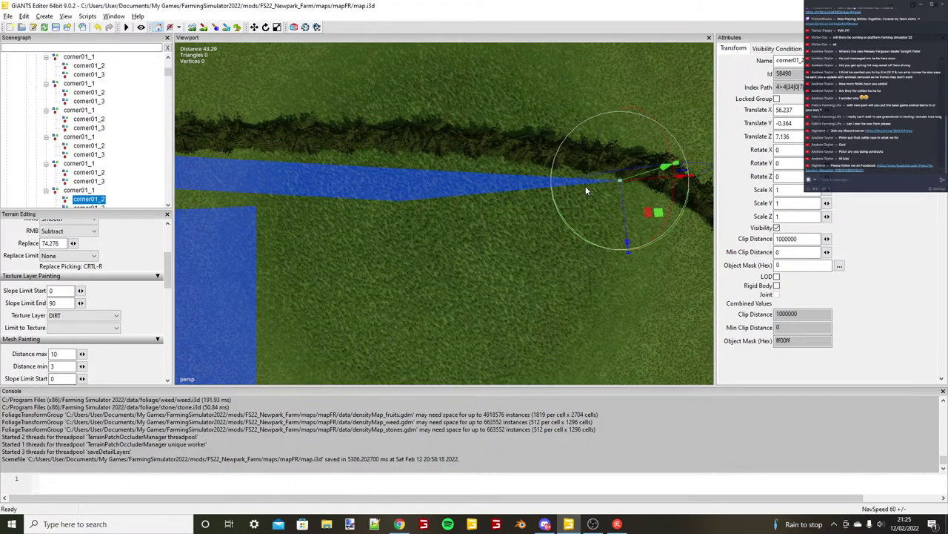
{"action": "key", "text": "ctrl+b"}
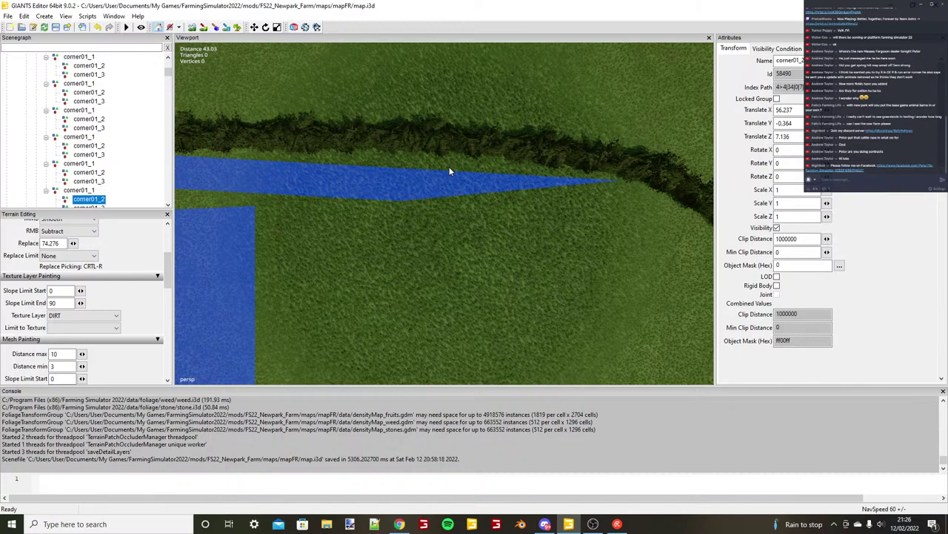
{"action": "left_click", "coordinate": [449, 169]}
{"action": "left_click_drag", "start_coordinate": [449, 169], "coordinate": [553, 176], "text": "alt"}
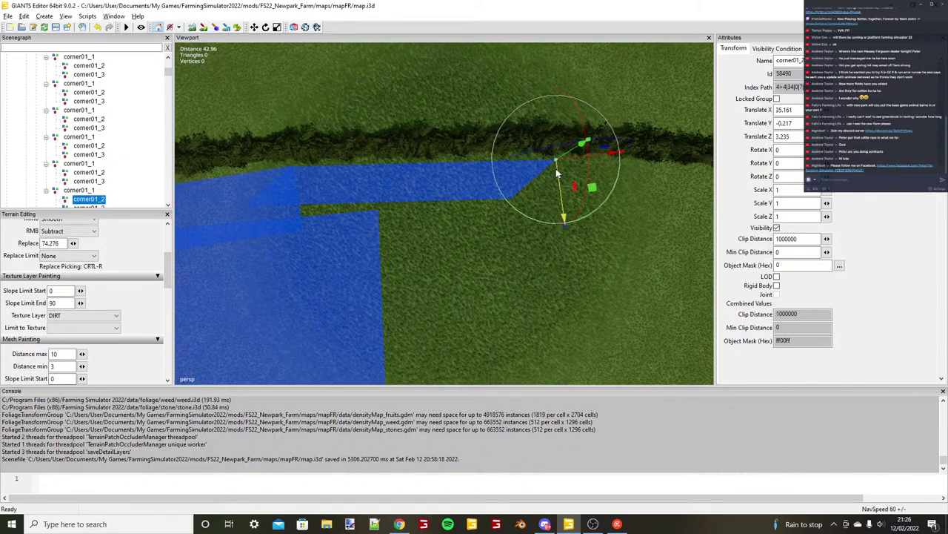
Place the eighth area's corner01_3 well into the open grass below corner01_2, at about X 34.2, Z 24.1.
{"action": "key", "text": "Down"}
{"action": "scroll", "coordinate": [556, 170], "scroll_direction": "down", "scroll_amount": 5}
{"action": "left_click_drag", "start_coordinate": [485, 220], "coordinate": [551, 231]}
{"action": "scroll", "coordinate": [519, 216], "scroll_direction": "up", "scroll_amount": 2}
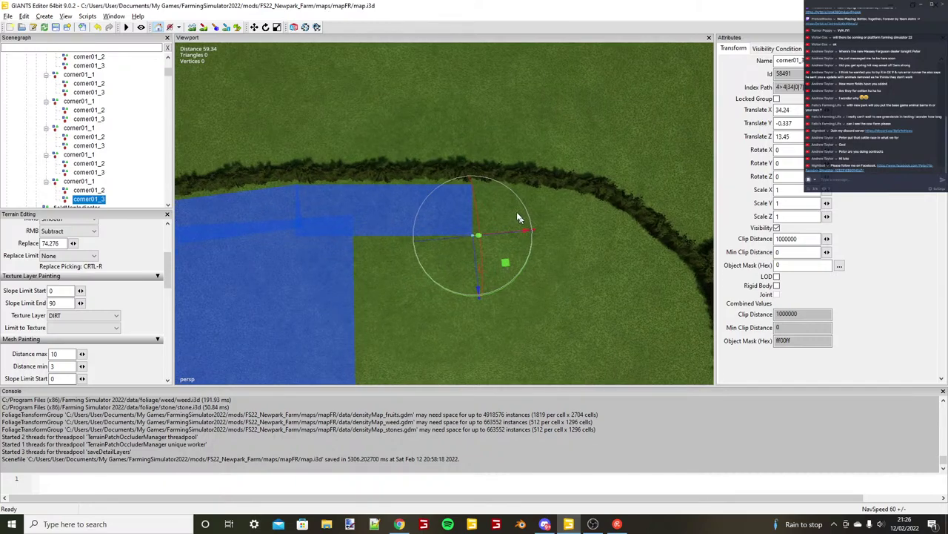
{"action": "scroll", "coordinate": [519, 216], "scroll_direction": "up", "scroll_amount": 2}
{"action": "left_click_drag", "start_coordinate": [441, 273], "coordinate": [461, 339]}
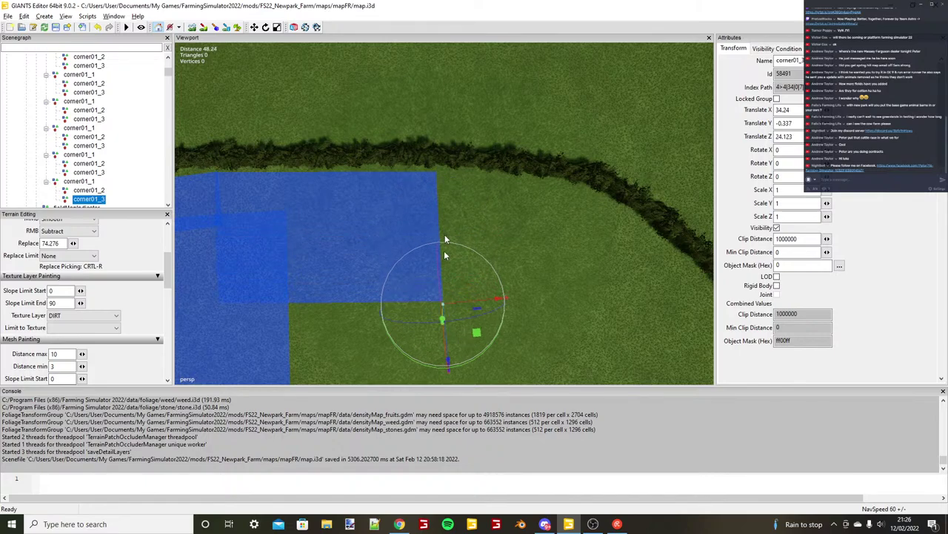
Duplicate the eighth area and place the copy's corner01_1 at its outer hedge-side corner, at about X -415.5, Z -420.6.
{"action": "left_click", "coordinate": [83, 180]}
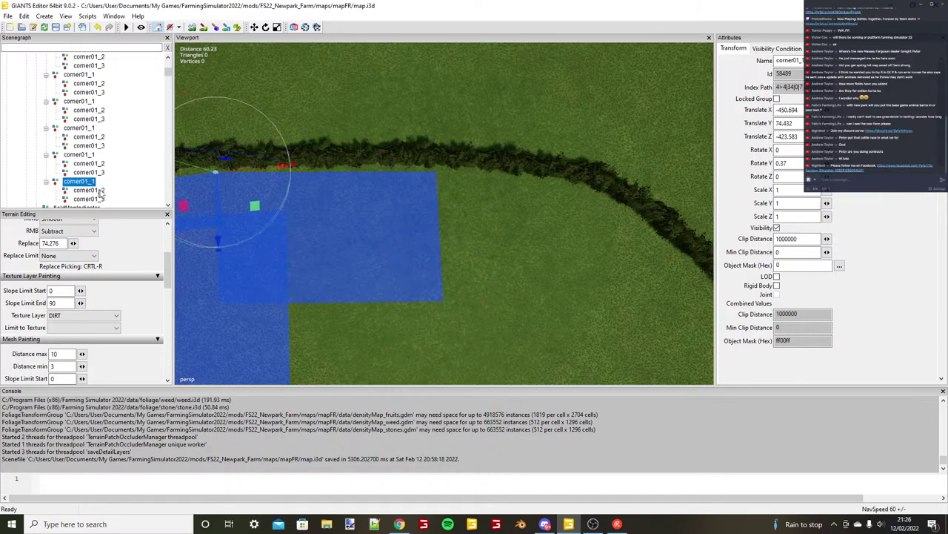
{"action": "key", "text": "ctrl+d"}
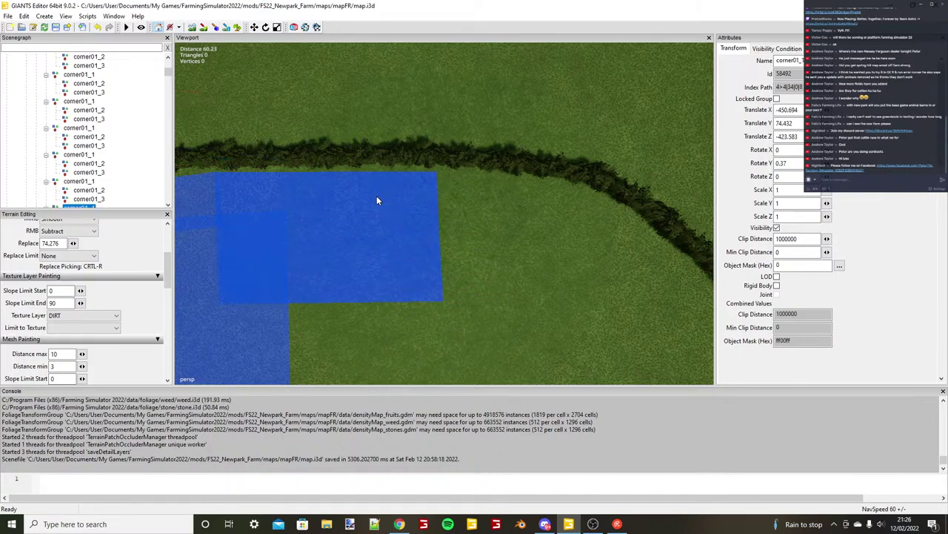
{"action": "key", "text": "ctrl+b"}
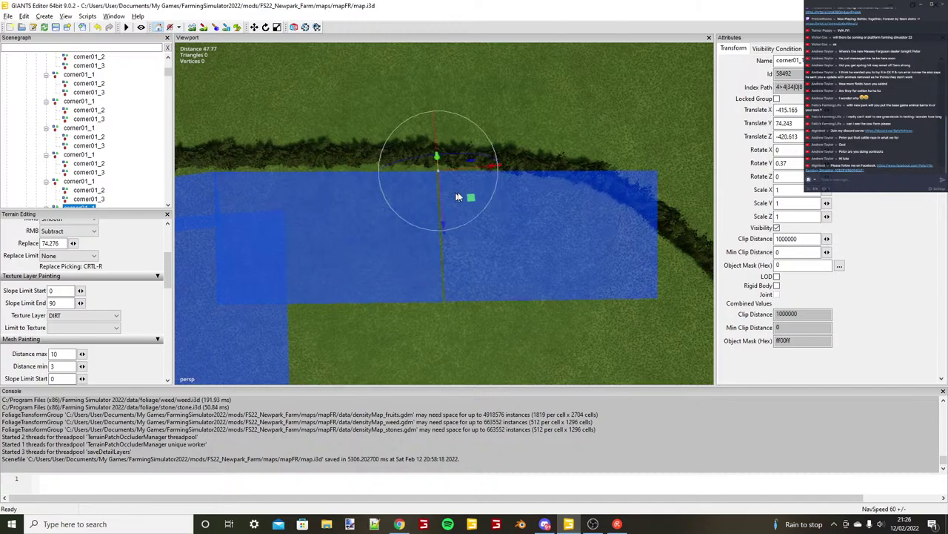
{"action": "scroll", "coordinate": [458, 196], "scroll_direction": "up", "scroll_amount": 5}
{"action": "left_click_drag", "start_coordinate": [460, 64], "coordinate": [453, 66]}
{"action": "scroll", "coordinate": [453, 67], "scroll_direction": "down", "scroll_amount": 6}
Place the ninth area's corner01_2 along the start of the hedge's curve, at about X 23, Z 5.2.
{"action": "scroll", "coordinate": [51, 197], "scroll_direction": "down", "scroll_amount": 1}
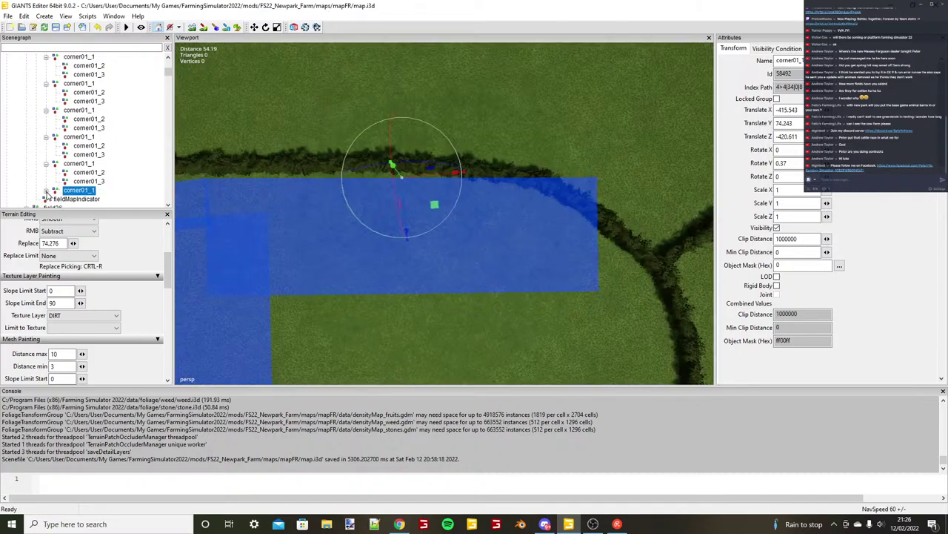
{"action": "left_click", "coordinate": [45, 191]}
{"action": "left_click", "coordinate": [91, 199]}
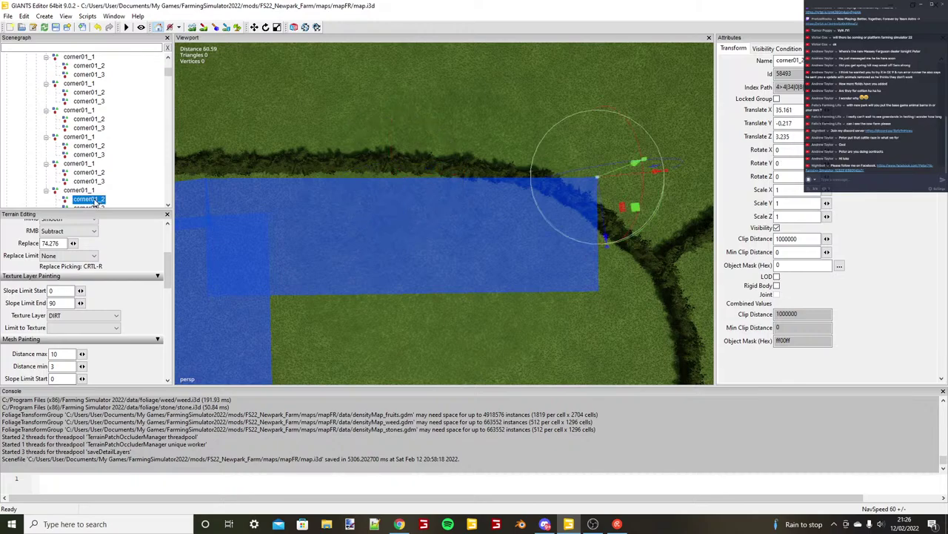
{"action": "key", "text": "ctrl+b"}
{"action": "scroll", "coordinate": [532, 202], "scroll_direction": "up", "scroll_amount": 1}
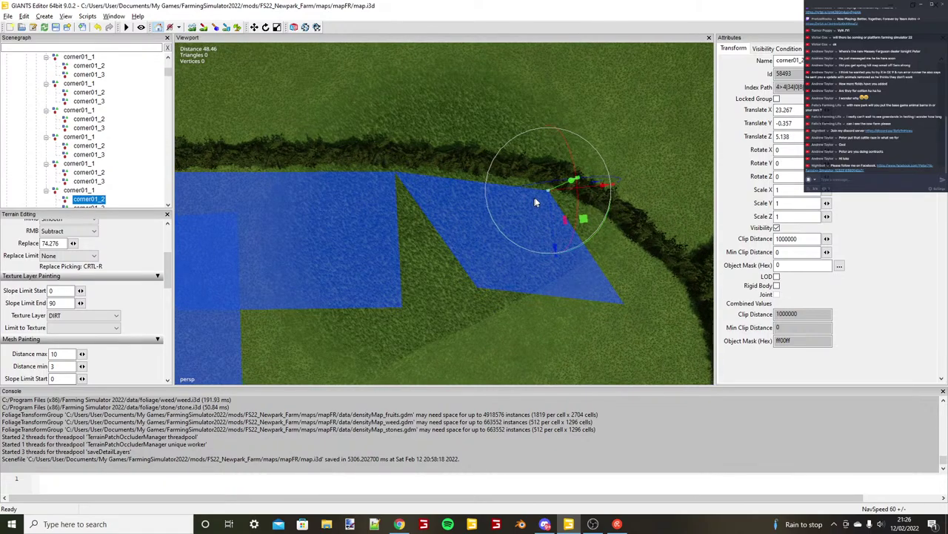
{"action": "scroll", "coordinate": [535, 198], "scroll_direction": "up", "scroll_amount": 1}
{"action": "left_click_drag", "start_coordinate": [570, 189], "coordinate": [567, 187]}
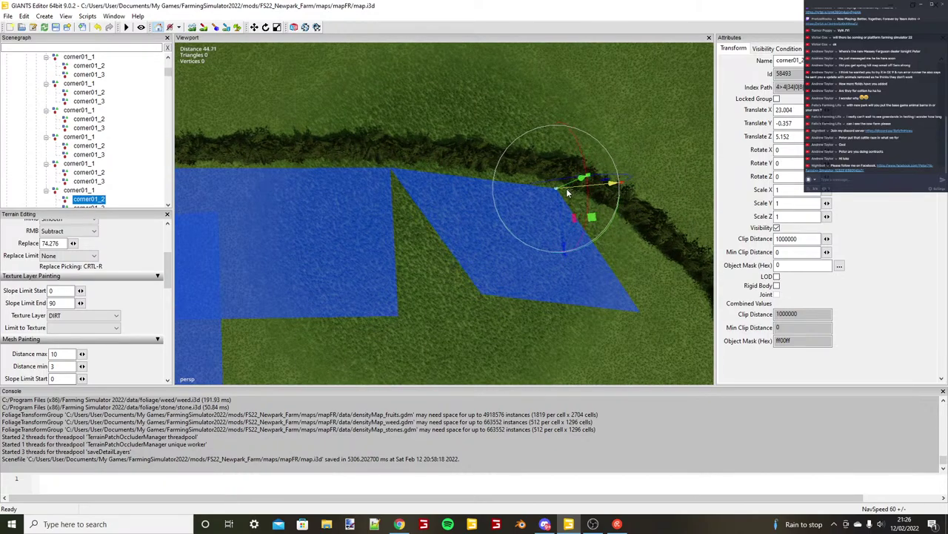
Place the ninth area's corner01_3 in the grass directly below corner01_2, at about X 21.7, Z 25.8.
{"action": "scroll", "coordinate": [104, 202], "scroll_direction": "down", "scroll_amount": 1}
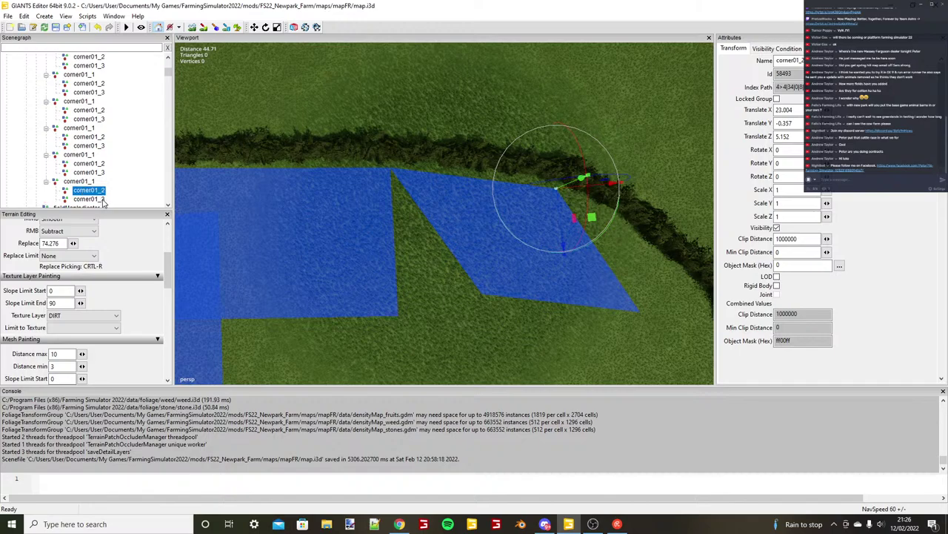
{"action": "left_click", "coordinate": [102, 200]}
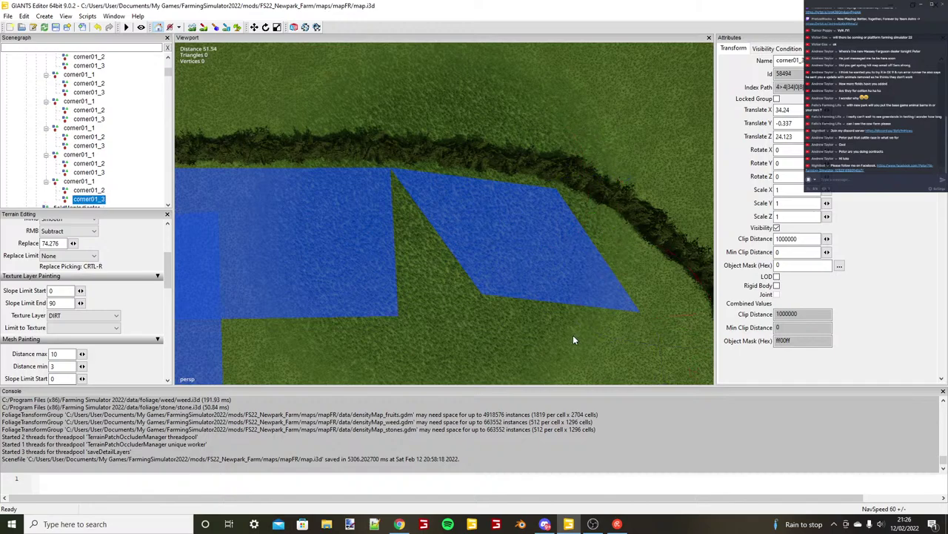
{"action": "left_click", "coordinate": [568, 330]}
{"action": "left_click_drag", "start_coordinate": [565, 328], "coordinate": [566, 344]}
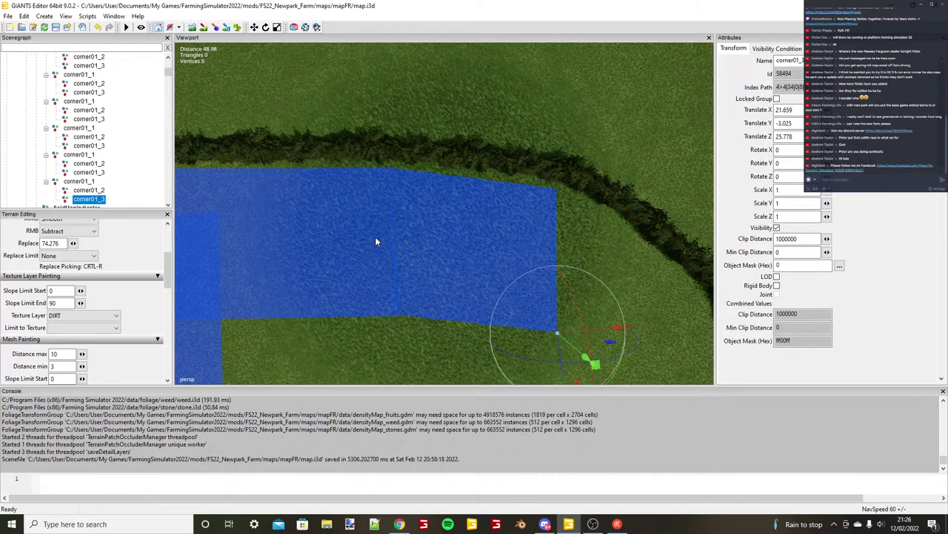
Duplicate the ninth area and place the copy's corner01_1 at its outer hedge-side corner, at about X -392.6, Z -415.7.
{"action": "left_click_drag", "start_coordinate": [375, 236], "coordinate": [478, 169], "text": "alt"}
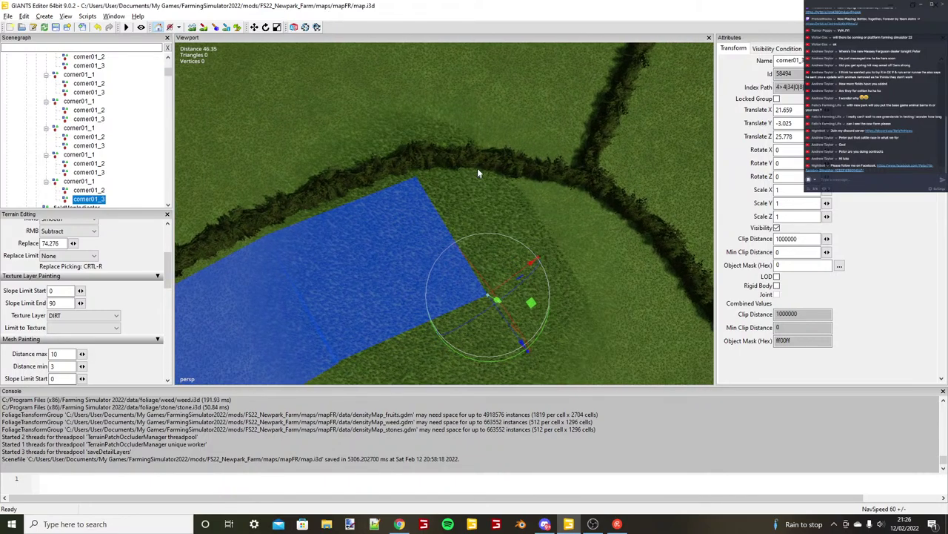
{"action": "scroll", "coordinate": [478, 169], "scroll_direction": "up", "scroll_amount": 3}
{"action": "left_click", "coordinate": [87, 183]}
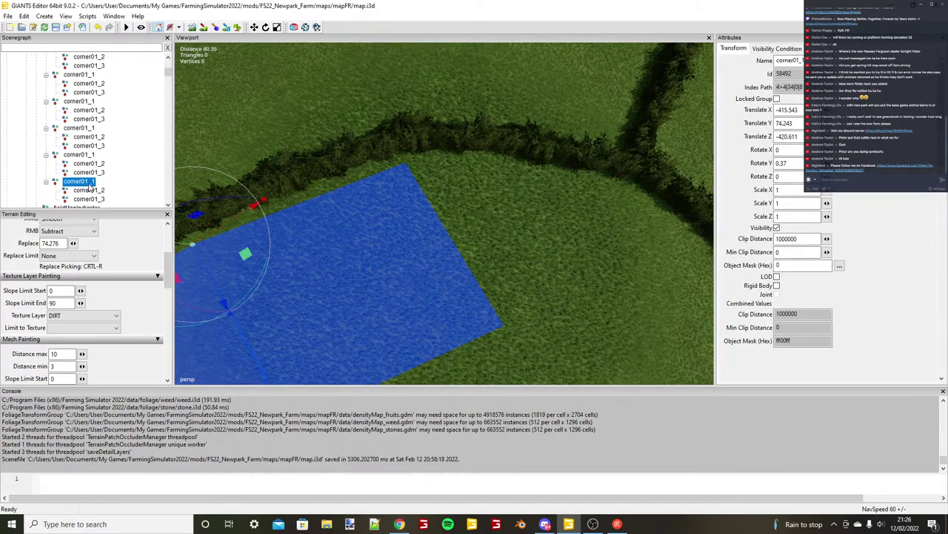
{"action": "key", "text": "ctrl+d"}
{"action": "key", "text": "ctrl+b"}
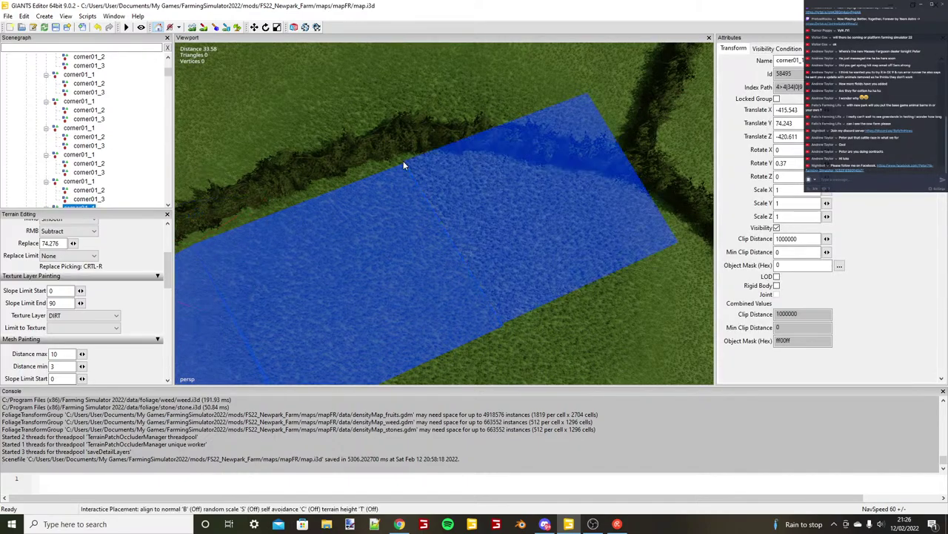
{"action": "left_click", "coordinate": [403, 161]}
{"action": "left_click_drag", "start_coordinate": [403, 161], "coordinate": [352, 180], "text": "alt"}
{"action": "scroll", "coordinate": [59, 185], "scroll_direction": "down", "scroll_amount": 1}
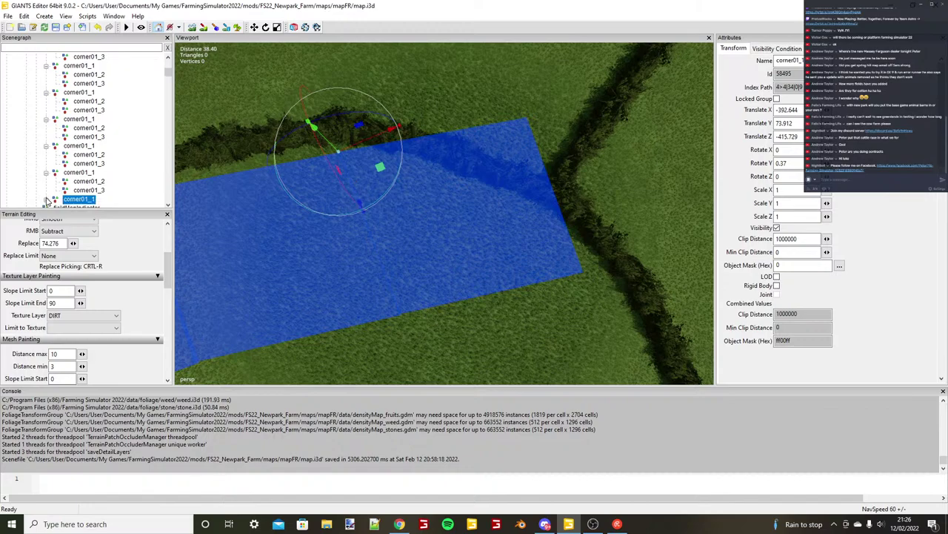
Place the tenth area's corner01_2 farther along the hedge's curve, at about X 10, Z 8.
{"action": "left_click", "coordinate": [46, 199]}
{"action": "left_click", "coordinate": [81, 199]}
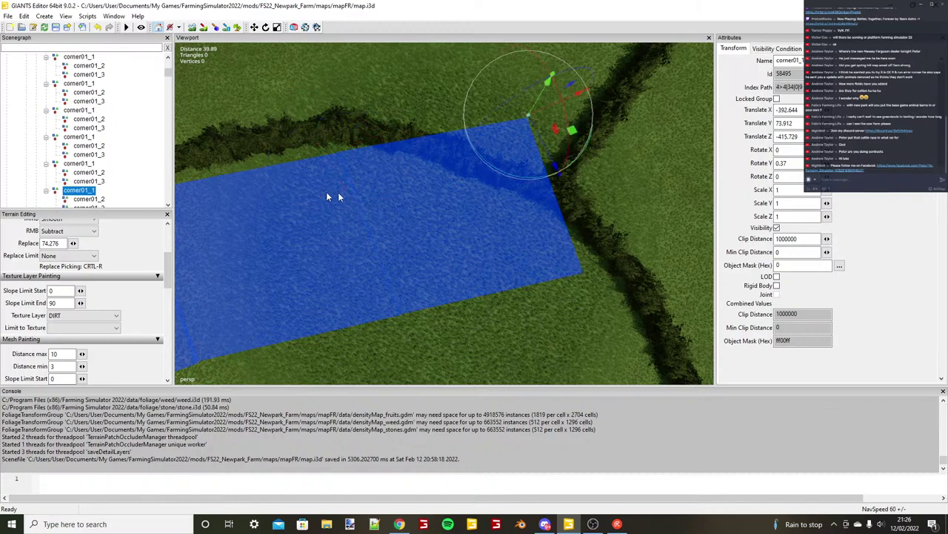
{"action": "key", "text": "ctrl+b"}
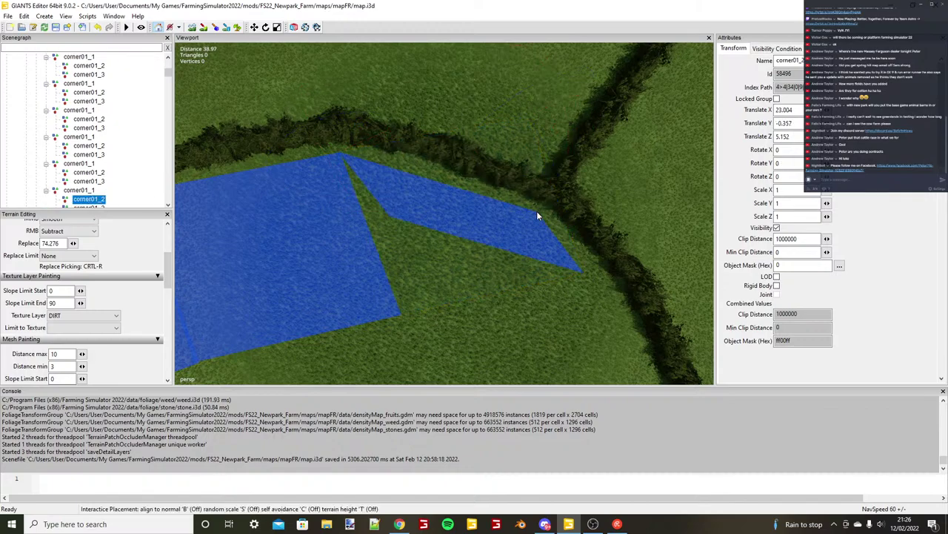
{"action": "left_click", "coordinate": [536, 210]}
{"action": "left_click_drag", "start_coordinate": [536, 211], "coordinate": [380, 190], "text": "alt"}
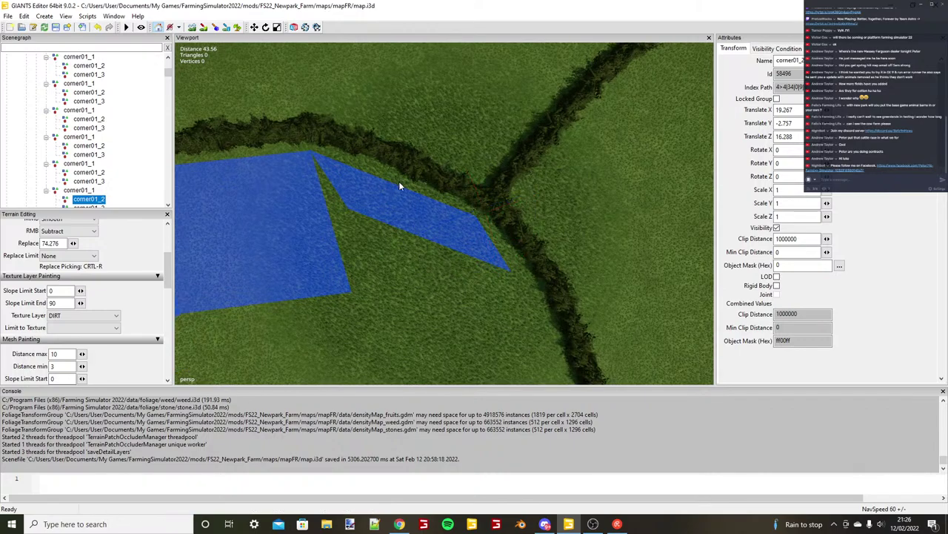
{"action": "key", "text": "ctrl+b"}
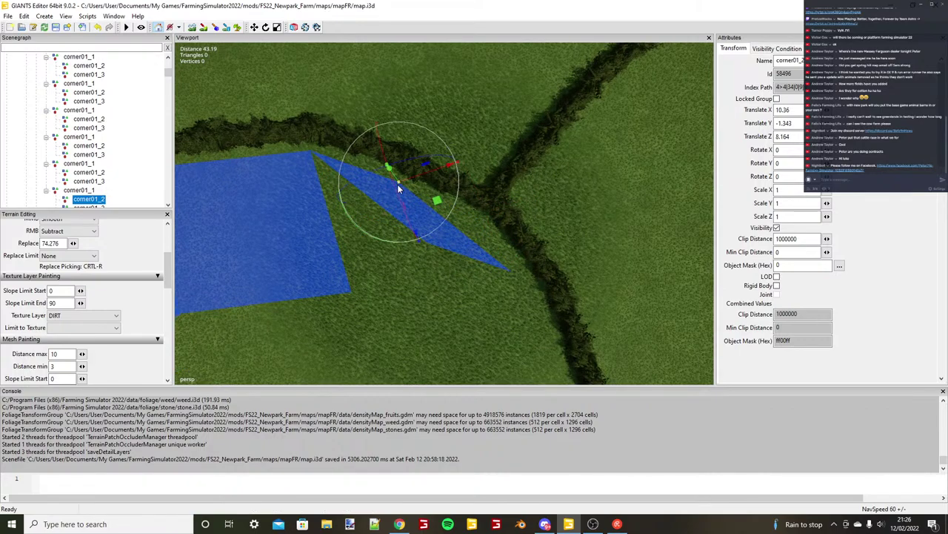
Place the tenth area's corner01_3 in the open grass below corner01_2, at about X 8.6, Z 28.
{"action": "left_click", "coordinate": [98, 205]}
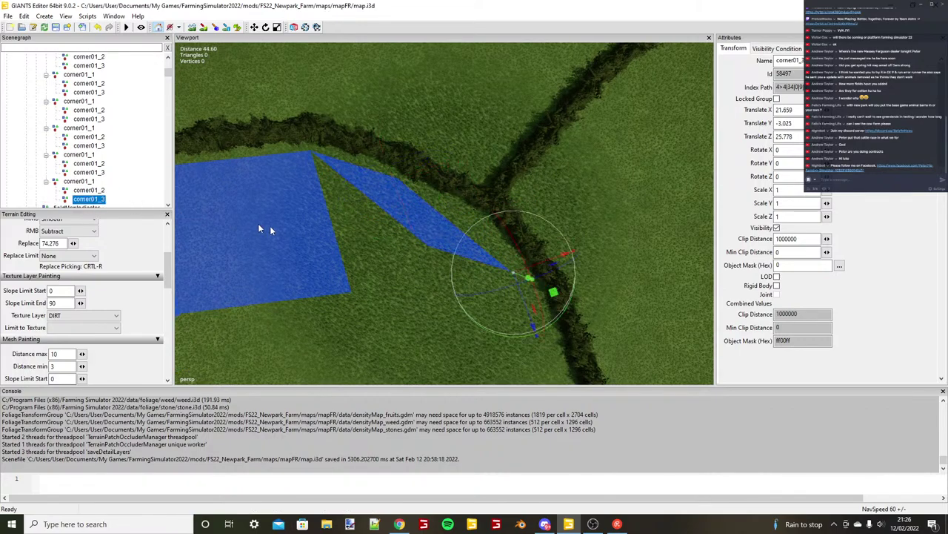
{"action": "left_click", "coordinate": [423, 283]}
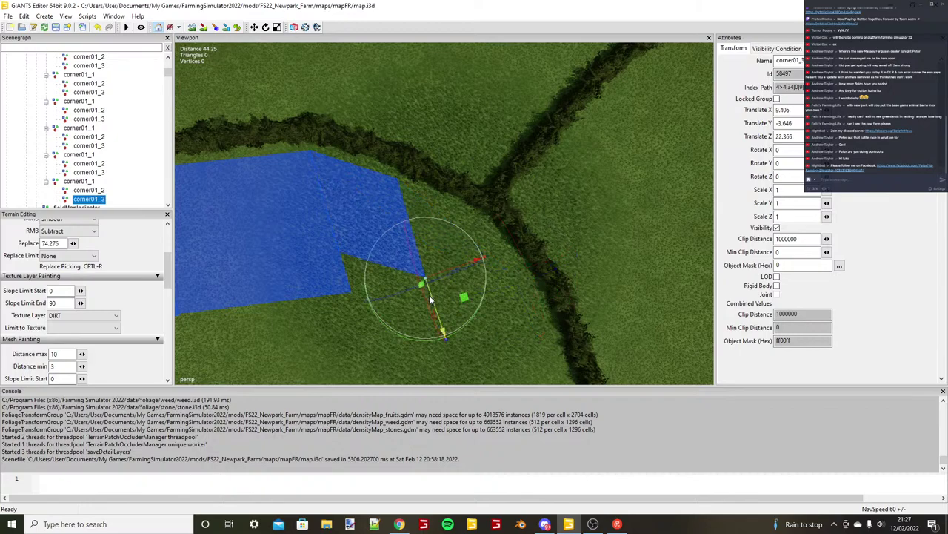
{"action": "left_click_drag", "start_coordinate": [430, 296], "coordinate": [450, 312]}
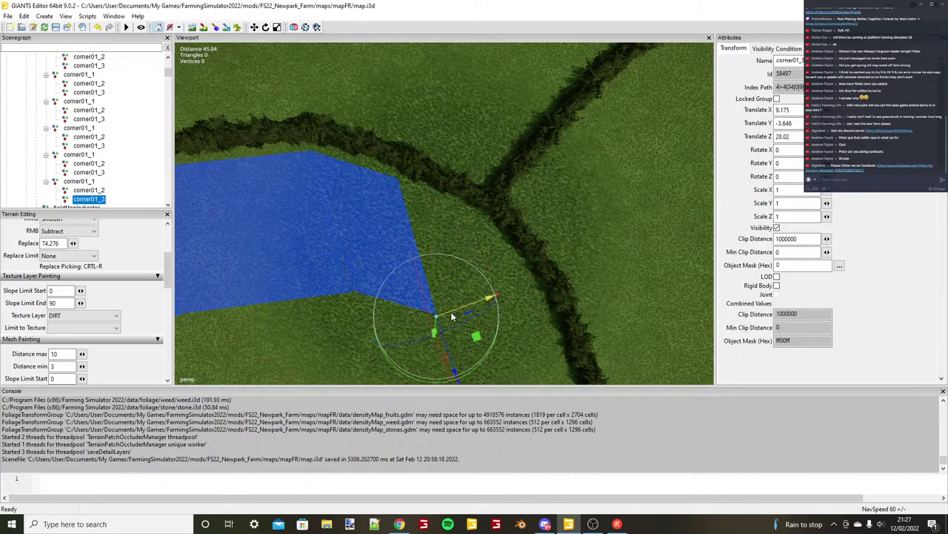
Duplicate the tenth area and place the copy's corner01_1 at its outer hedge-side corner, at about X -382.3, Z -408.1.
{"action": "left_click", "coordinate": [89, 183]}
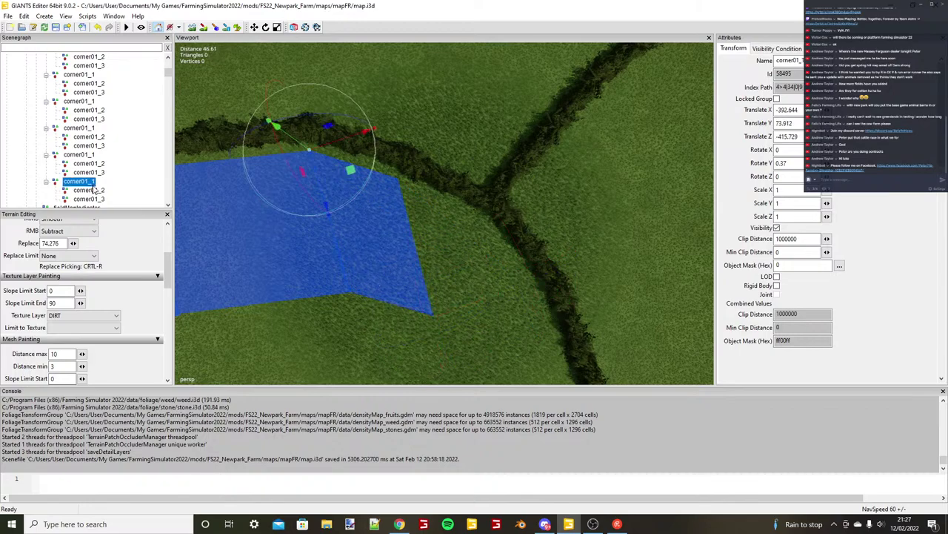
{"action": "key", "text": "ctrl+d"}
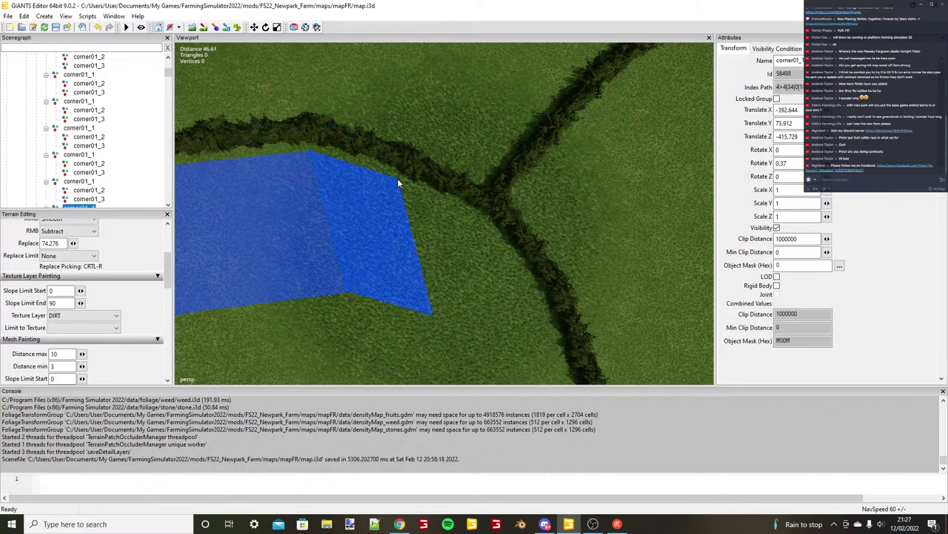
{"action": "left_click", "coordinate": [398, 180]}
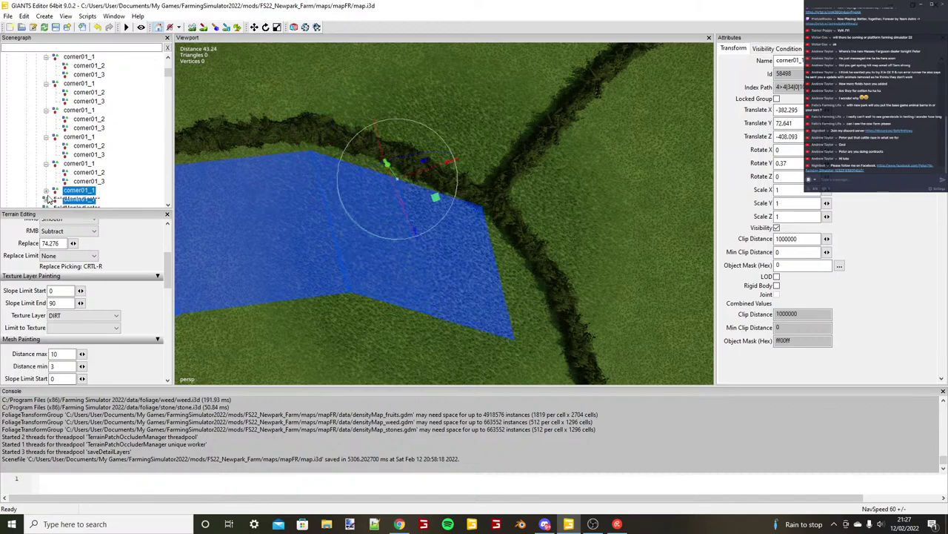
Place the eleventh area's corner01_2 beside the hedge junction, at about X 10.1, Z 9.9, and its corner01_3 in the grass below, at about X 7.8, Z 30.
{"action": "left_click", "coordinate": [47, 192]}
{"action": "left_click", "coordinate": [87, 200]}
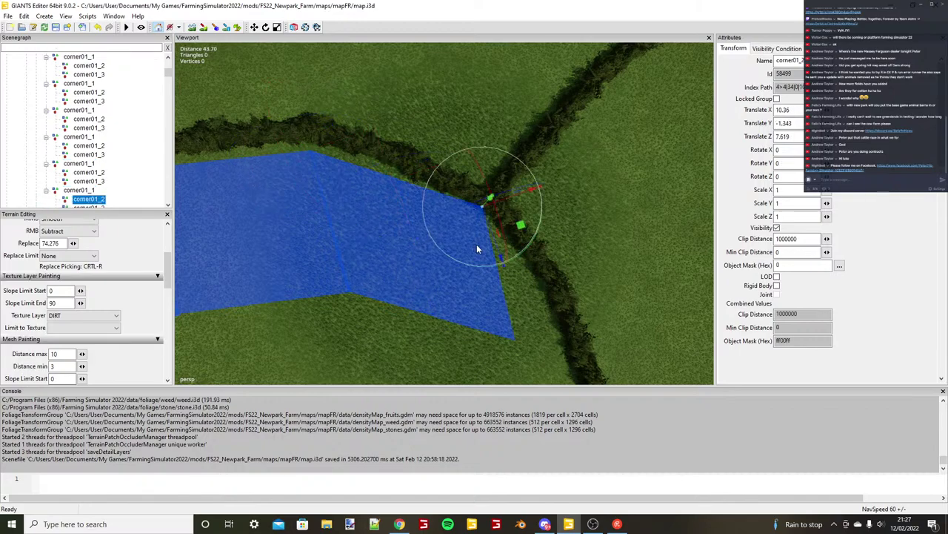
{"action": "left_click", "coordinate": [486, 222]}
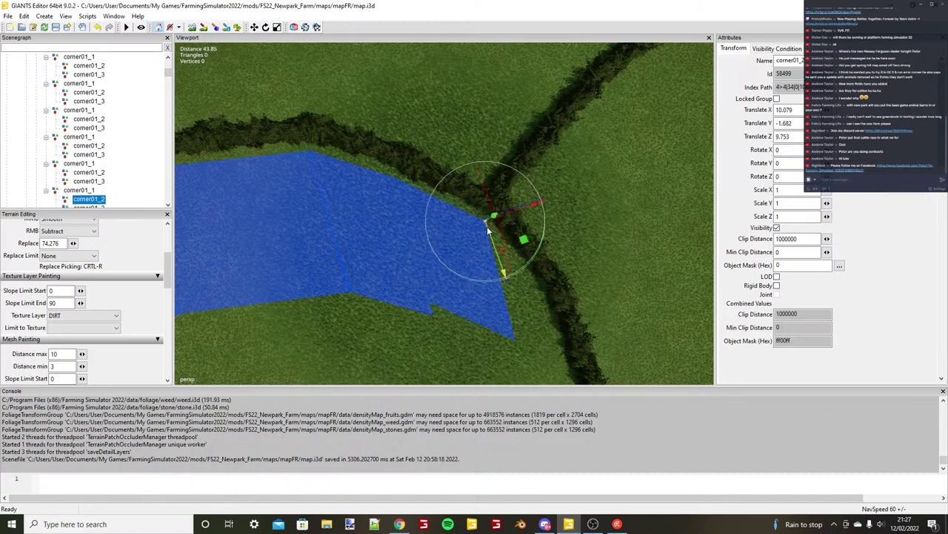
{"action": "left_click_drag", "start_coordinate": [488, 231], "coordinate": [487, 232]}
{"action": "left_click_drag", "start_coordinate": [487, 232], "coordinate": [475, 248], "text": "alt"}
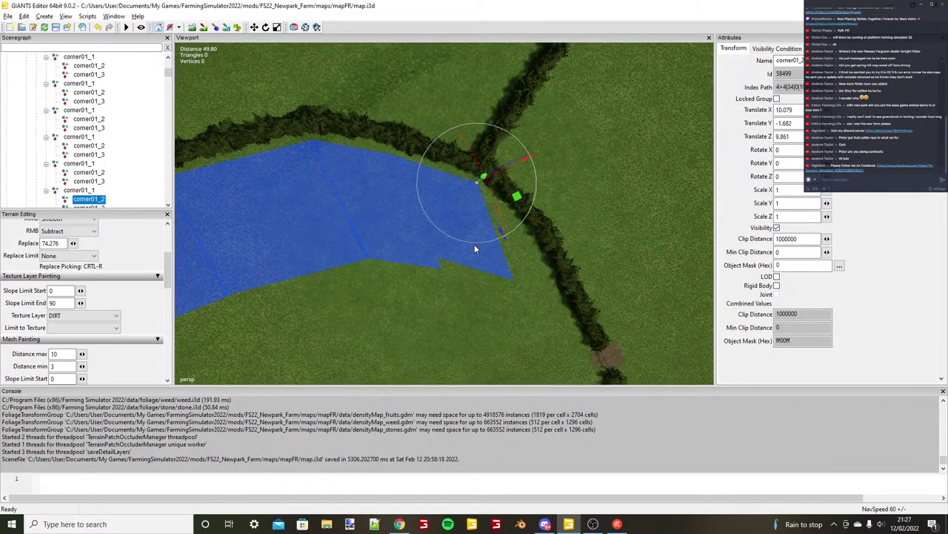
{"action": "key", "text": "Down"}
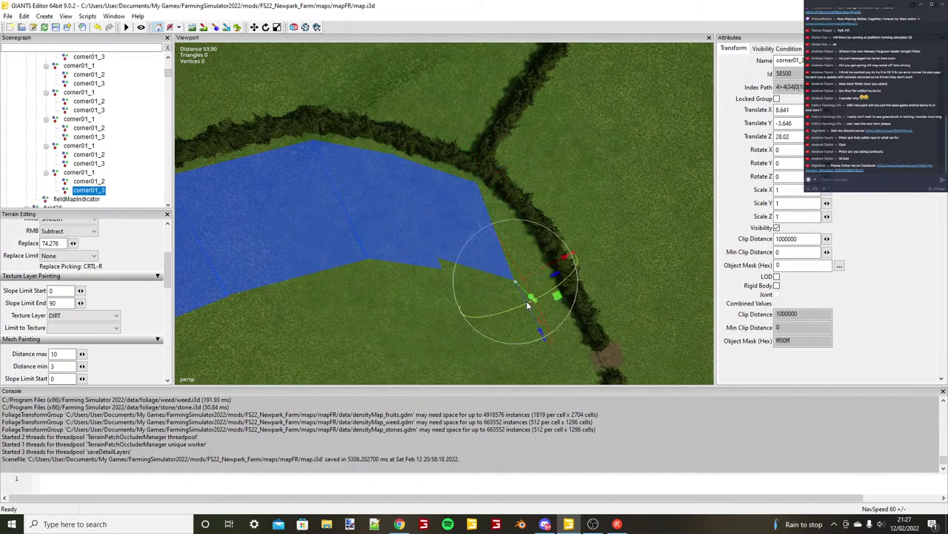
{"action": "left_click_drag", "start_coordinate": [527, 303], "coordinate": [532, 313]}
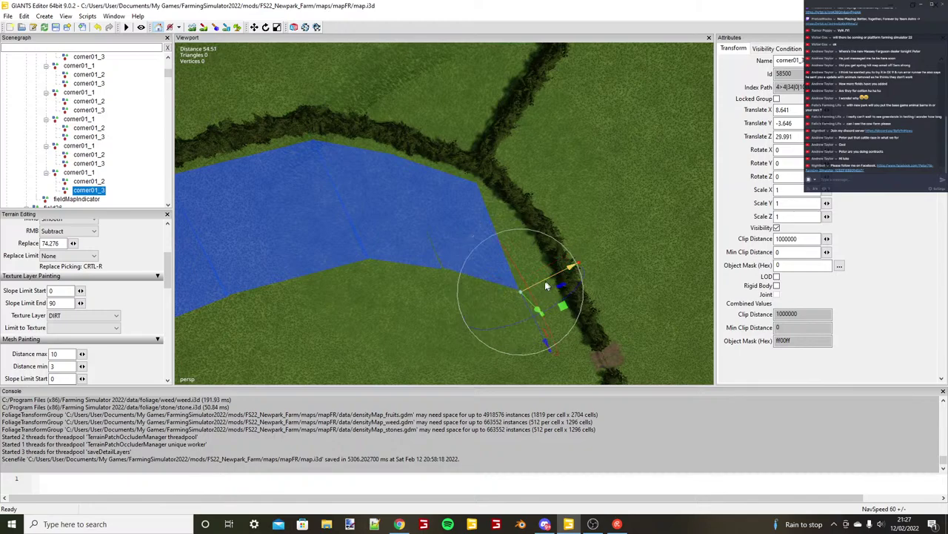
Duplicate the eleventh area and place the copy's corner01_1 at its outer hedge-side corner, at about X -372.2, Z -398.3.
{"action": "left_click", "coordinate": [83, 172]}
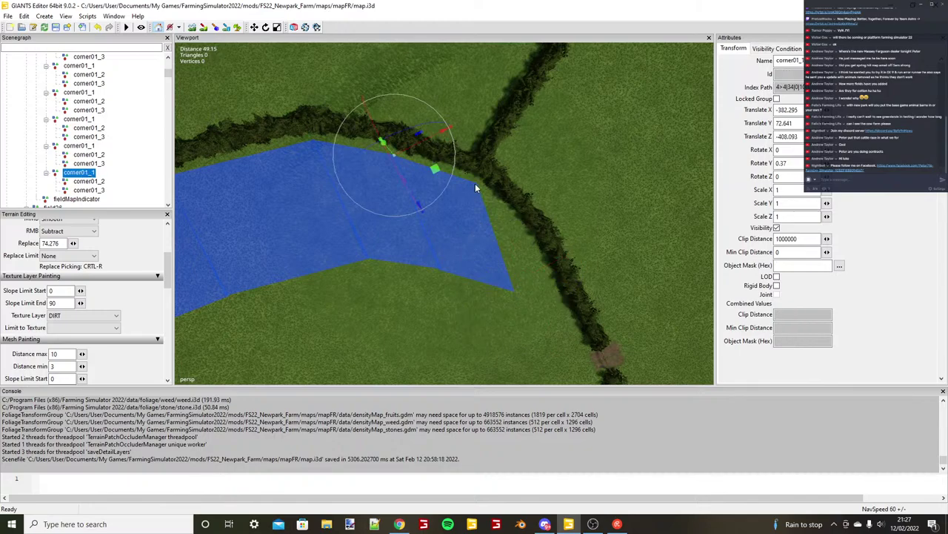
{"action": "key", "text": "ctrl+d"}
{"action": "key", "text": "ctrl+b"}
{"action": "scroll", "coordinate": [475, 183], "scroll_direction": "up", "scroll_amount": 5}
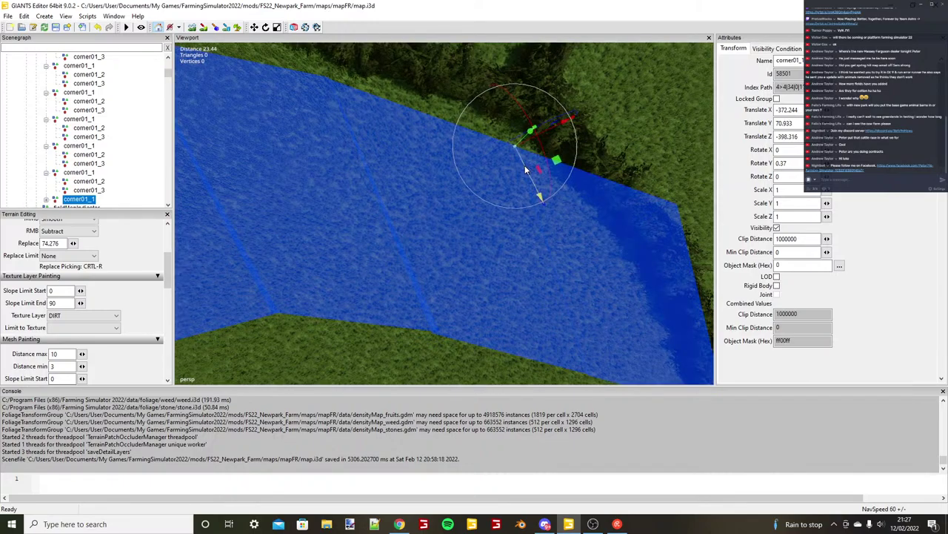
{"action": "left_click_drag", "start_coordinate": [526, 170], "coordinate": [538, 190], "text": "alt"}
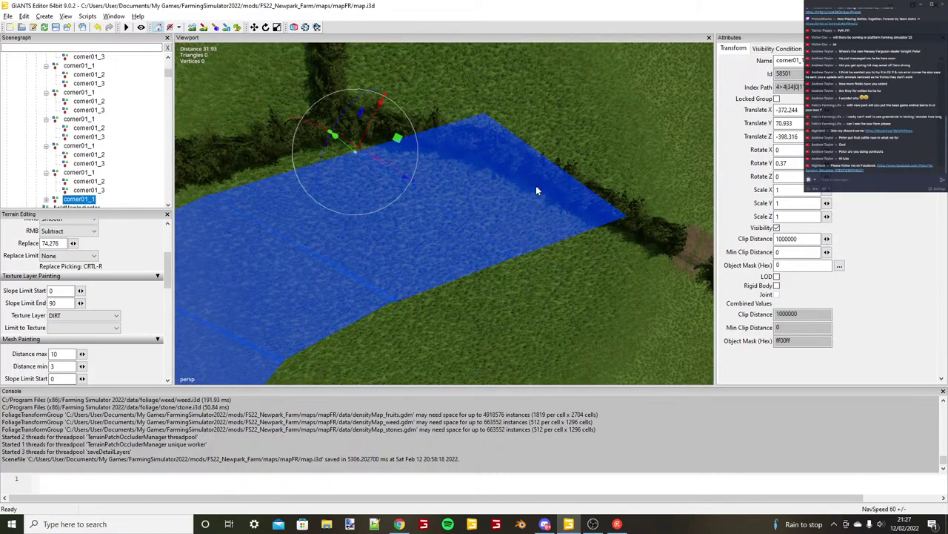
{"action": "scroll", "coordinate": [536, 186], "scroll_direction": "down", "scroll_amount": 4}
Place the twelfth area's corner01_2 along the hedge between the hedge junction and the dirt gateway, at about X 4.4, Z 12.3.
{"action": "left_click", "coordinate": [46, 200]}
{"action": "left_click", "coordinate": [86, 199]}
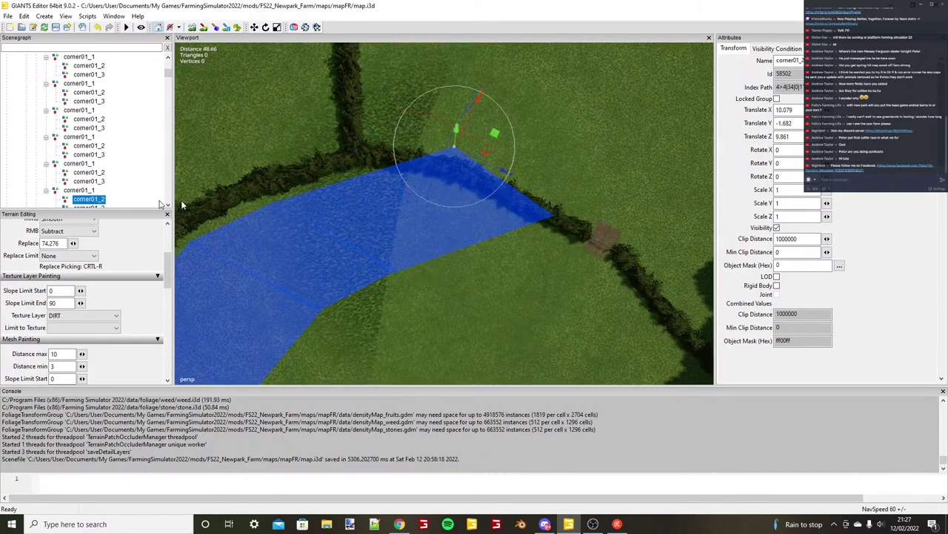
{"action": "key", "text": "ctrl+b"}
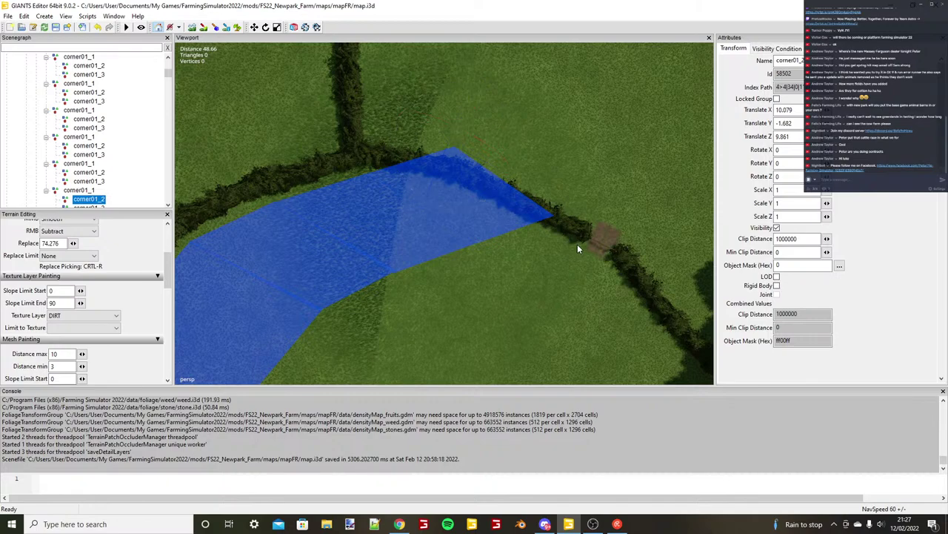
{"action": "left_click", "coordinate": [578, 246]}
{"action": "left_click_drag", "start_coordinate": [578, 245], "coordinate": [530, 222], "text": "alt"}
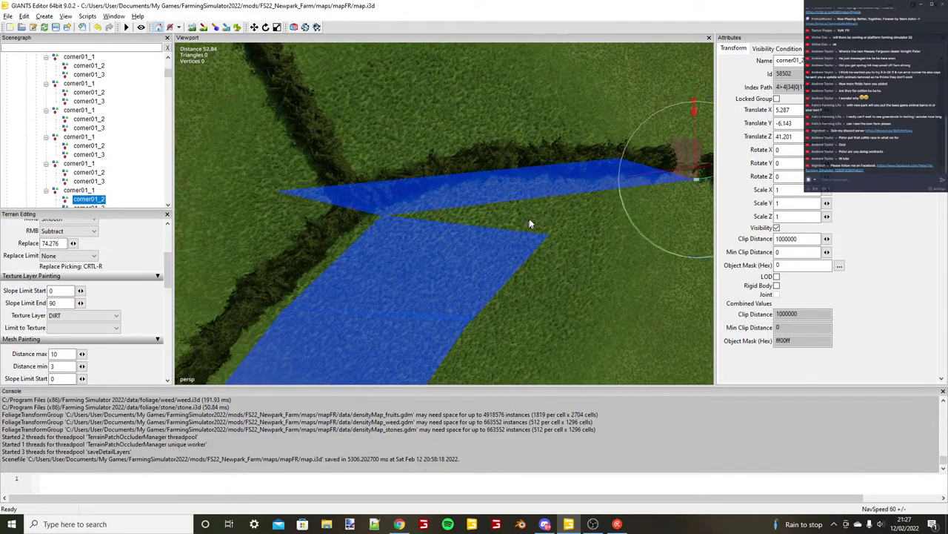
{"action": "scroll", "coordinate": [530, 223], "scroll_direction": "up", "scroll_amount": 1}
{"action": "key", "text": "ctrl+b"}
{"action": "left_click", "coordinate": [503, 185]}
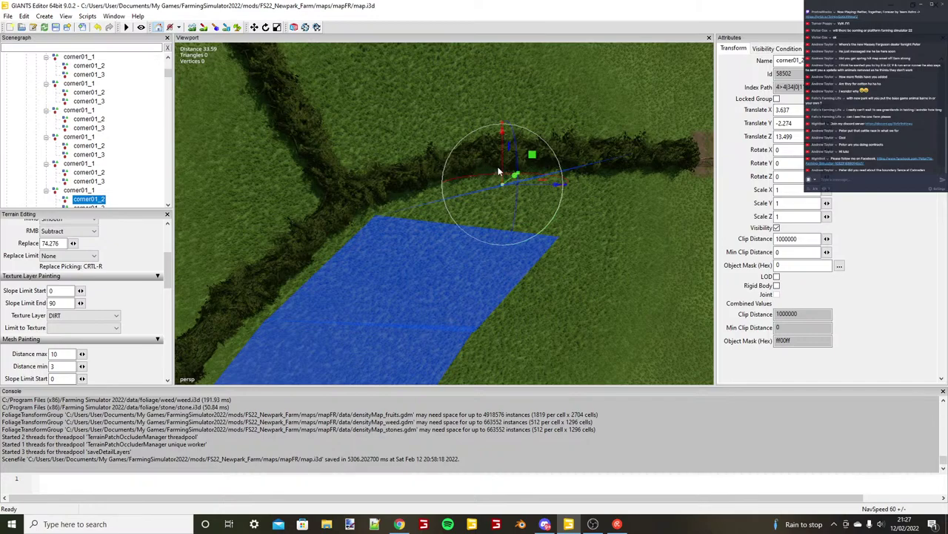
{"action": "mouse_move", "coordinate": [499, 172]}
{"action": "left_mouse_down"}
{"action": "mouse_move", "coordinate": [538, 180]}
{"action": "mouse_move", "coordinate": [525, 177]}
{"action": "left_mouse_up"}
{"action": "scroll", "coordinate": [514, 187], "scroll_direction": "down", "scroll_amount": 3}
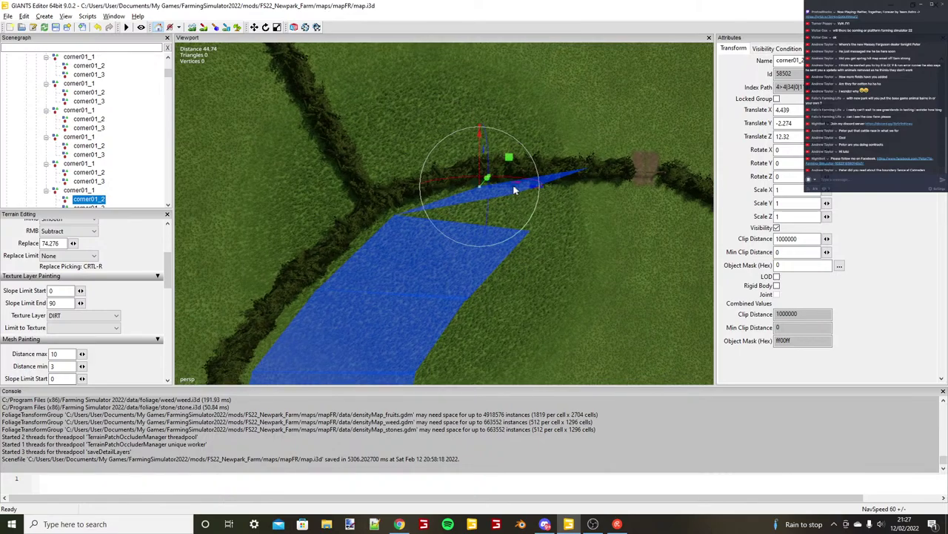
{"action": "scroll", "coordinate": [515, 190], "scroll_direction": "down", "scroll_amount": 2}
{"action": "middle_click_drag", "start_coordinate": [514, 190], "coordinate": [466, 189], "text": "alt"}
Place the twelfth area's corner01_3 on the eleventh area's outer grass-side corner.
{"action": "left_click", "coordinate": [168, 205]}
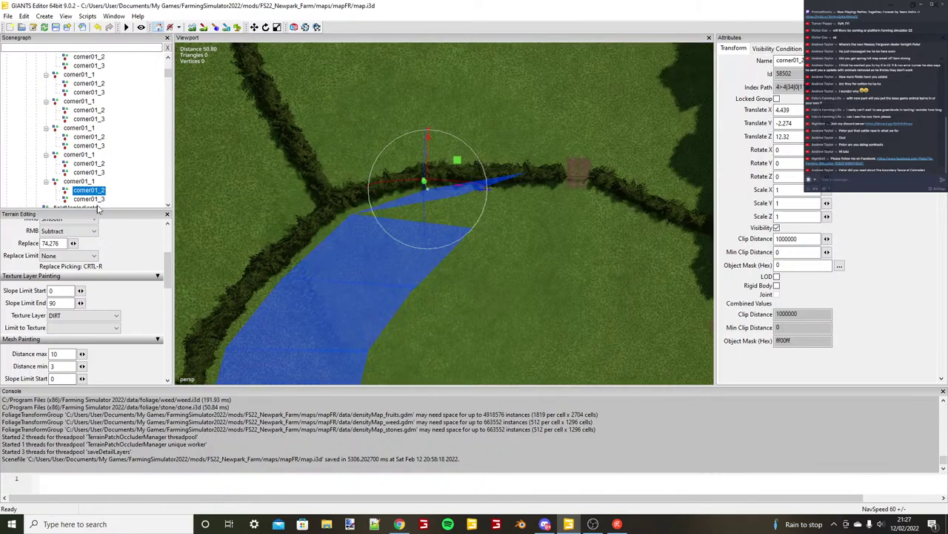
{"action": "left_click", "coordinate": [97, 200]}
{"action": "key", "text": "ctrl+b"}
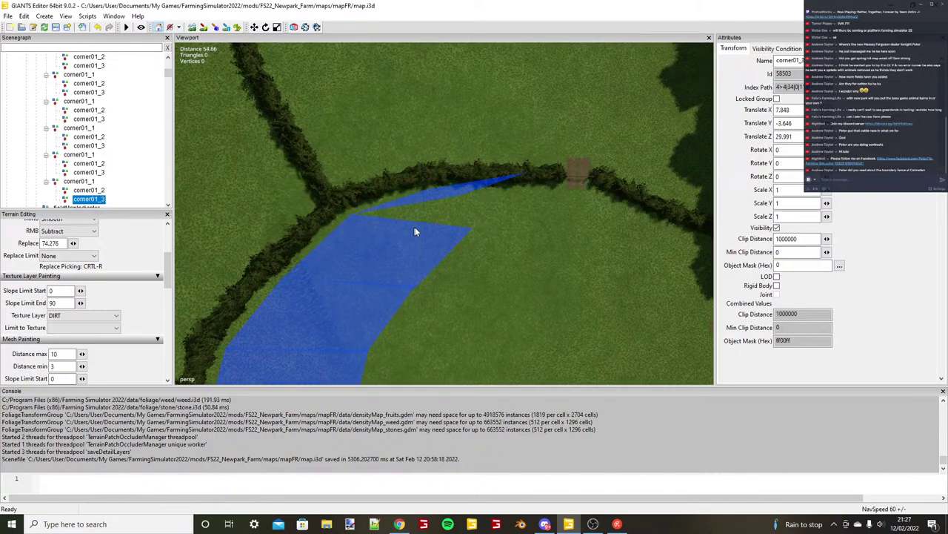
{"action": "left_click", "coordinate": [468, 225]}
{"action": "left_click_drag", "start_coordinate": [457, 233], "coordinate": [419, 233], "text": "alt"}
{"action": "scroll", "coordinate": [419, 233], "scroll_direction": "up", "scroll_amount": 3}
Duplicate the twelfth area and place the copy's corner01_1 at its outer hedge-side corner, at about X -367.9, Z -385.8.
{"action": "left_click", "coordinate": [83, 183]}
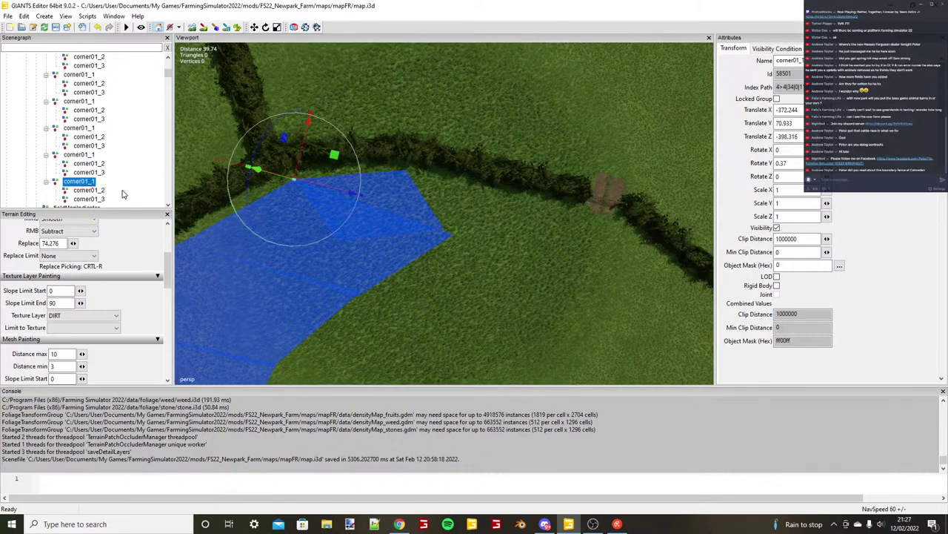
{"action": "key", "text": "ctrl+d"}
{"action": "key", "text": "ctrl+b"}
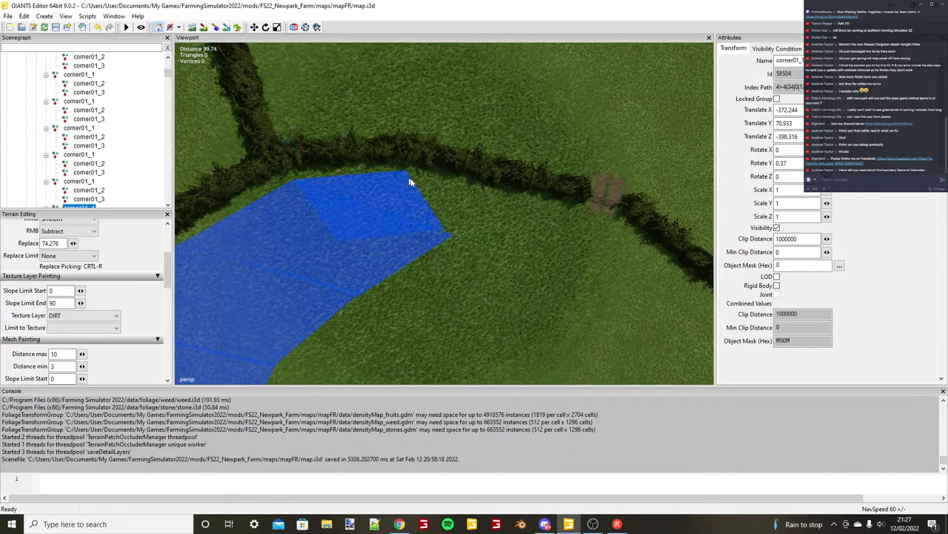
{"action": "left_click", "coordinate": [409, 181]}
{"action": "scroll", "coordinate": [438, 190], "scroll_direction": "up", "scroll_amount": 3}
{"action": "left_click_drag", "start_coordinate": [438, 191], "coordinate": [436, 181], "text": "alt"}
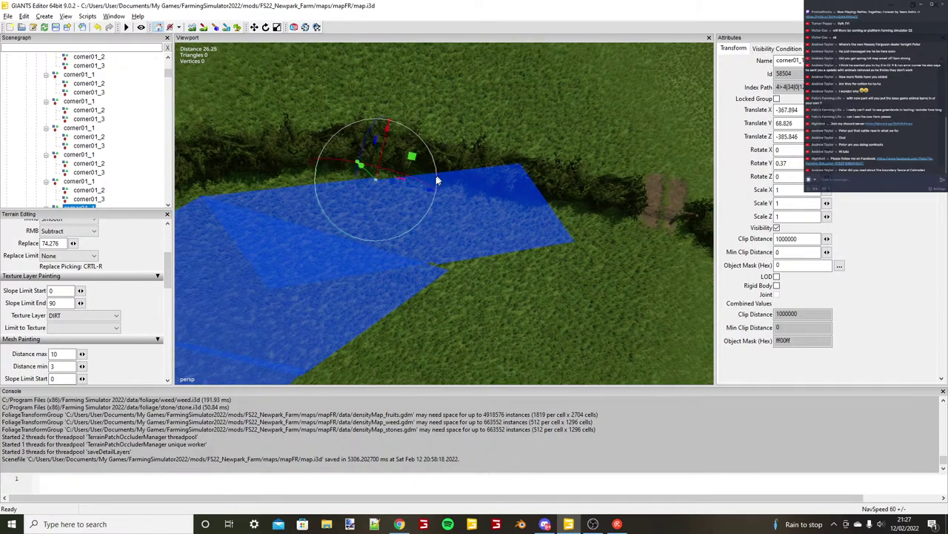
{"action": "scroll", "coordinate": [436, 180], "scroll_direction": "down", "scroll_amount": 2}
Place the thirteenth area's corner01_2 beside the hedge just past the dirt gateway, at about X 0.5, Z 29.8.
{"action": "left_click", "coordinate": [47, 200]}
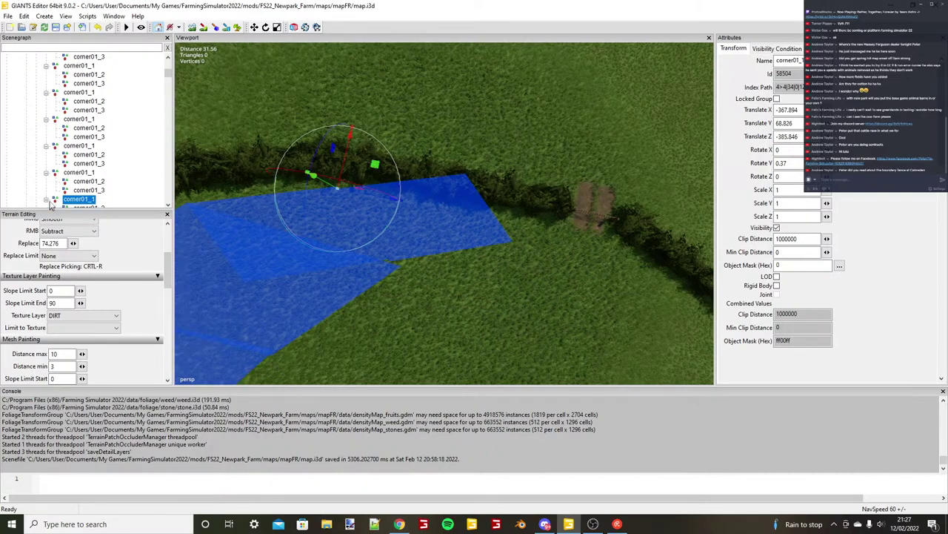
{"action": "left_click", "coordinate": [86, 207]}
{"action": "scroll", "coordinate": [525, 222], "scroll_direction": "down", "scroll_amount": 2}
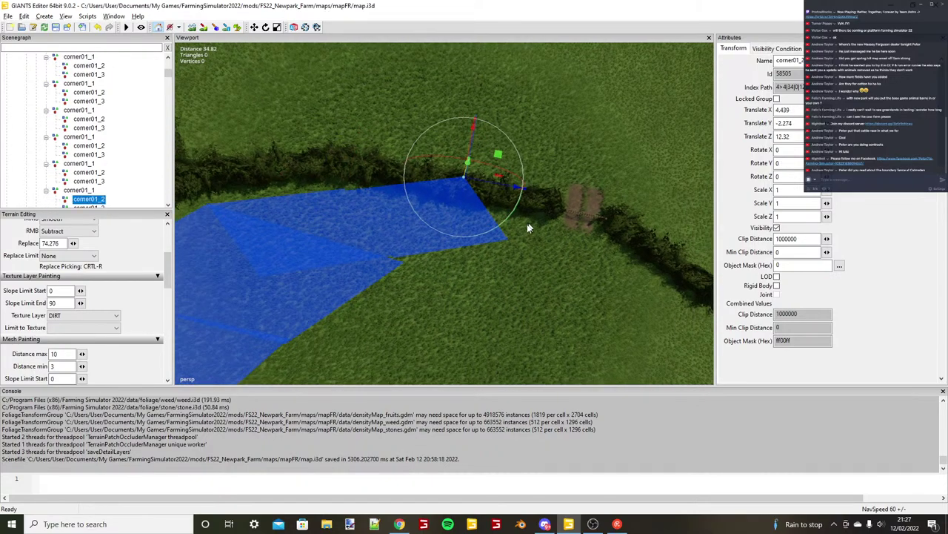
{"action": "middle_click_drag", "start_coordinate": [528, 225], "coordinate": [480, 233], "text": "alt"}
{"action": "key", "text": "ctrl+b"}
{"action": "left_click", "coordinate": [481, 233]}
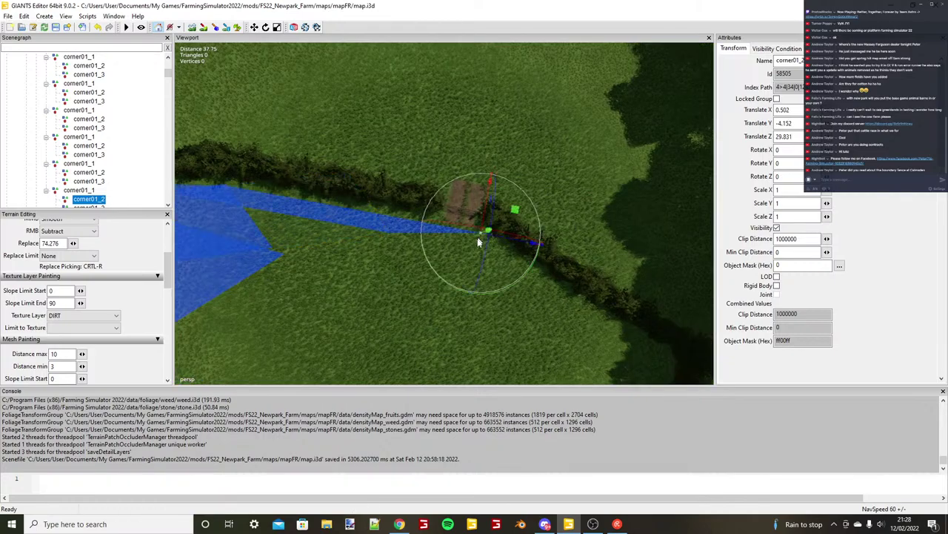
Fine-tune the thirteenth area's corner01_2 beside the dirt gateway to about X 1.1, Z 29.2.
{"action": "scroll", "coordinate": [478, 240], "scroll_direction": "up", "scroll_amount": 3}
{"action": "mouse_move", "coordinate": [504, 239]}
{"action": "left_mouse_down"}
{"action": "mouse_move", "coordinate": [502, 232]}
{"action": "mouse_move", "coordinate": [524, 240]}
{"action": "left_mouse_up"}
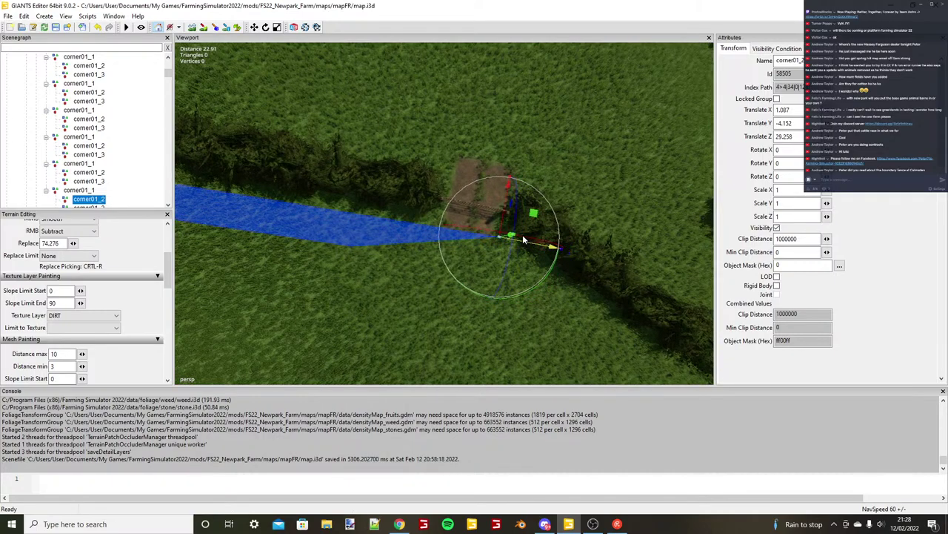
{"action": "scroll", "coordinate": [524, 240], "scroll_direction": "down", "scroll_amount": 4}
{"action": "scroll", "coordinate": [74, 186], "scroll_direction": "down", "scroll_amount": 1}
Place the thirteenth area's corner01_3 out on the grass opposite the dirt gateway, at about X -14.8, Z 27.5.
{"action": "left_click", "coordinate": [97, 198]}
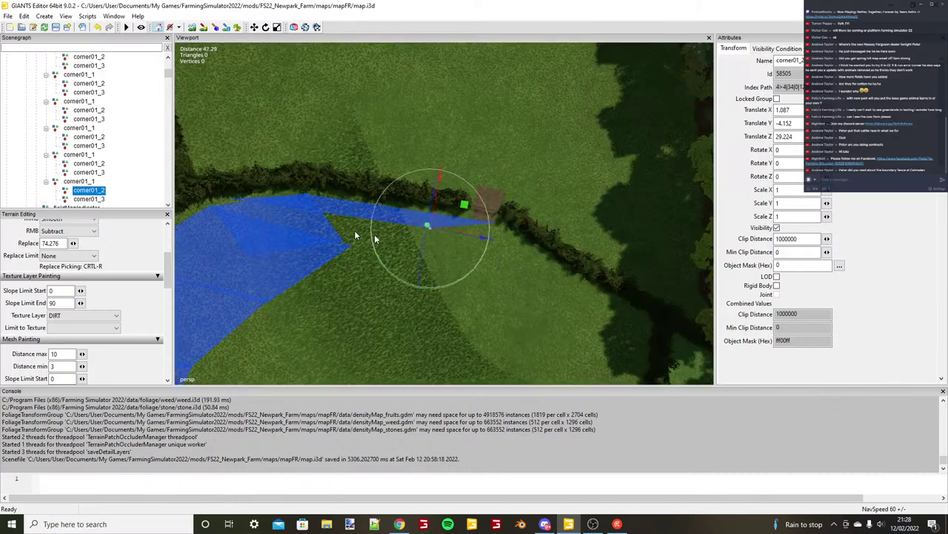
{"action": "key", "text": "ctrl+b"}
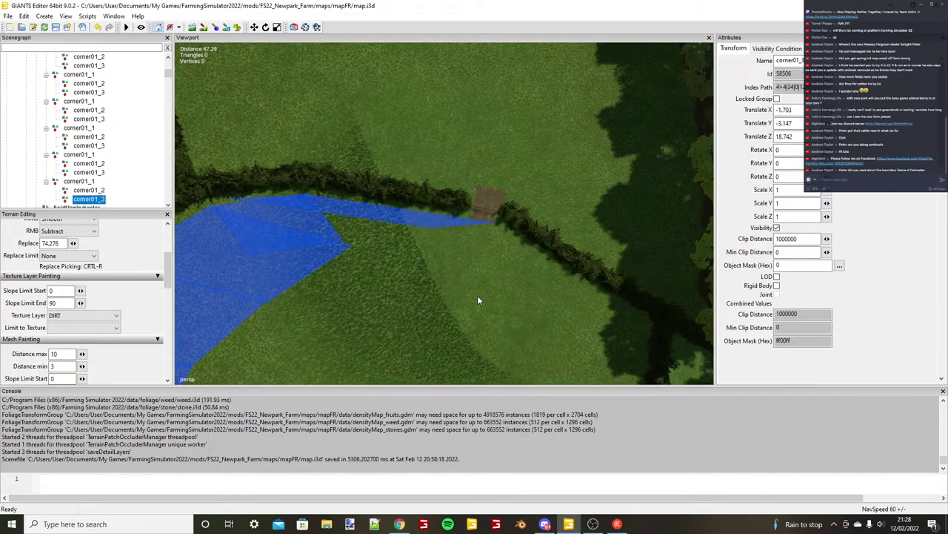
{"action": "scroll", "coordinate": [478, 297], "scroll_direction": "down", "scroll_amount": 3}
{"action": "key", "text": "ctrl+b"}
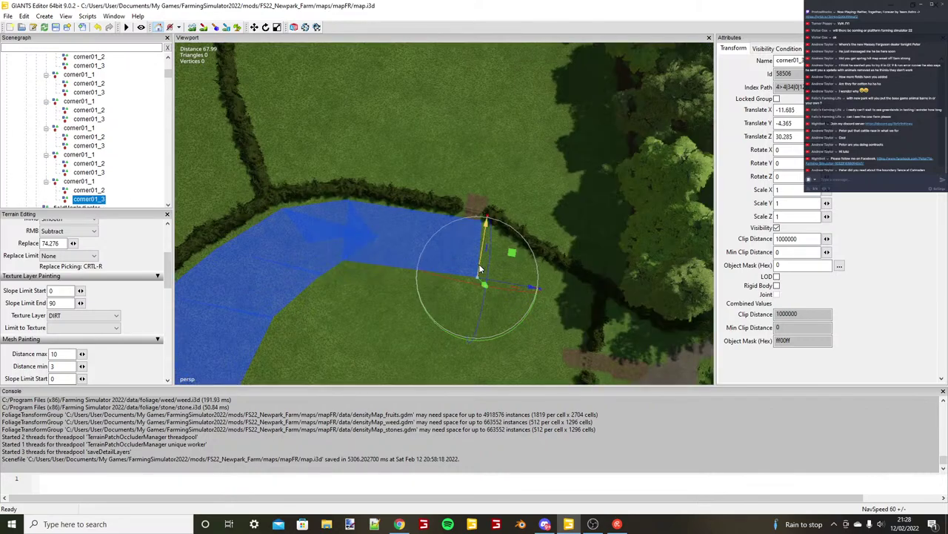
{"action": "left_click_drag", "start_coordinate": [480, 268], "coordinate": [535, 267]}
Duplicate the thirteenth area and place the copy's corner01_1 at its outer hedge-side corner by the gateway, at about X -366.6, Z -356.7.
{"action": "scroll", "coordinate": [508, 283], "scroll_direction": "up", "scroll_amount": 3}
{"action": "scroll", "coordinate": [530, 256], "scroll_direction": "up", "scroll_amount": 3}
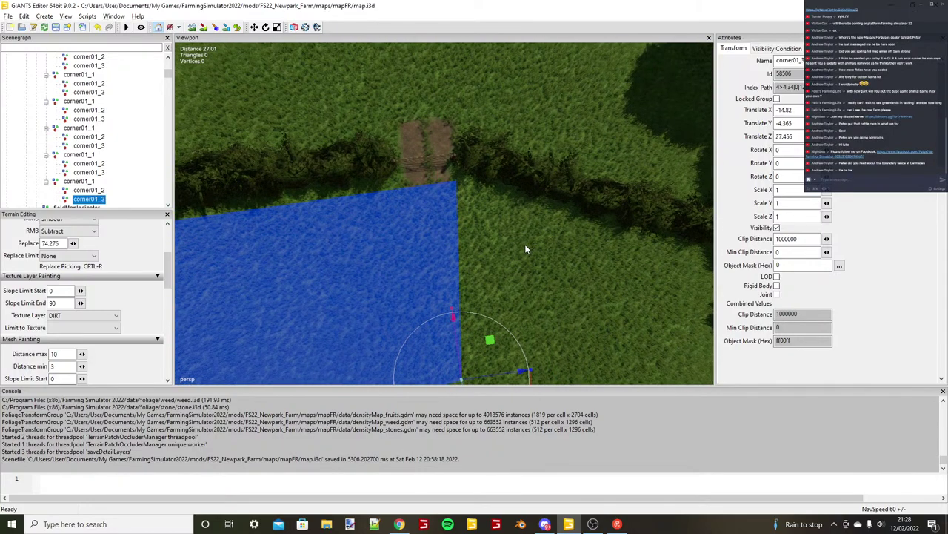
{"action": "left_click", "coordinate": [86, 182]}
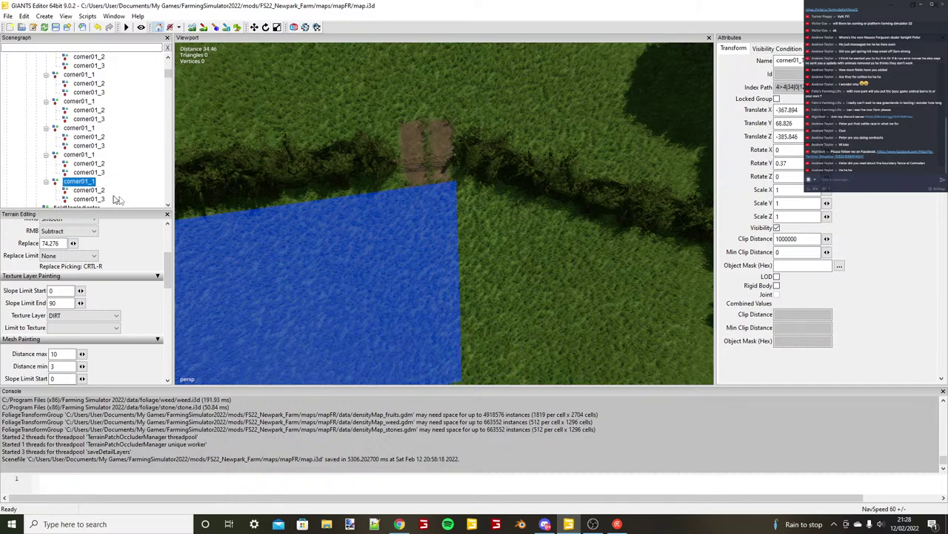
{"action": "key", "text": "ctrl+d"}
{"action": "key", "text": "ctrl+b"}
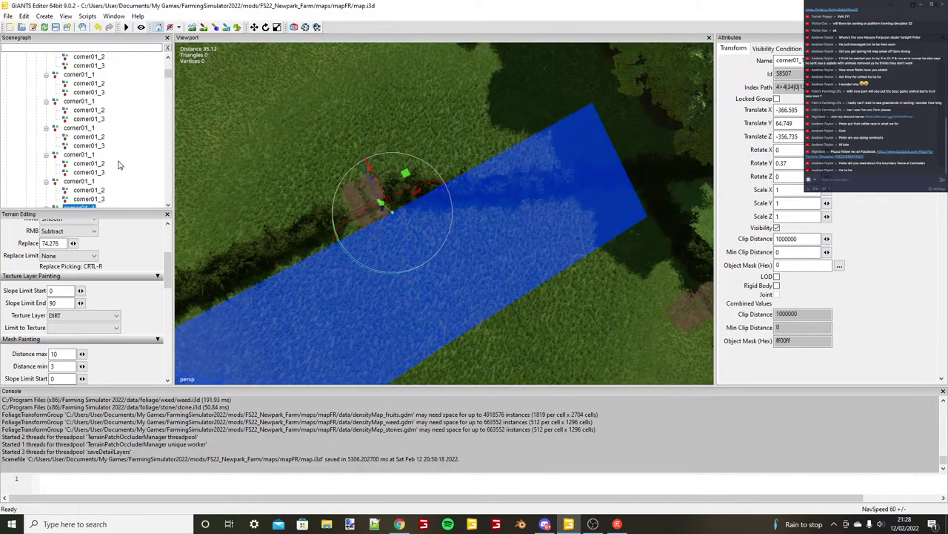
Place the fourteenth area's corner01_2 in the hedge corner under the trees, at about X -11.5, Z 27.5.
{"action": "left_click", "coordinate": [80, 206]}
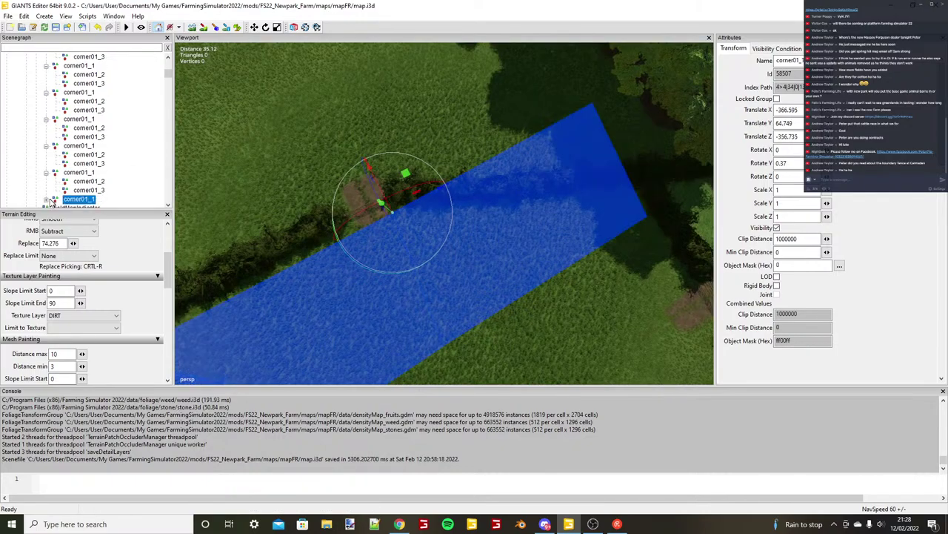
{"action": "left_click", "coordinate": [46, 201]}
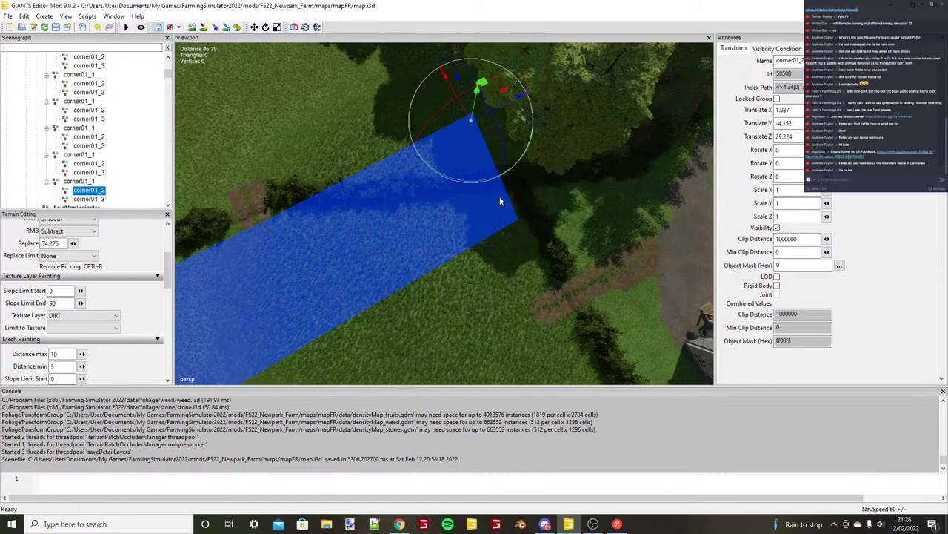
{"action": "key", "text": "ctrl+b"}
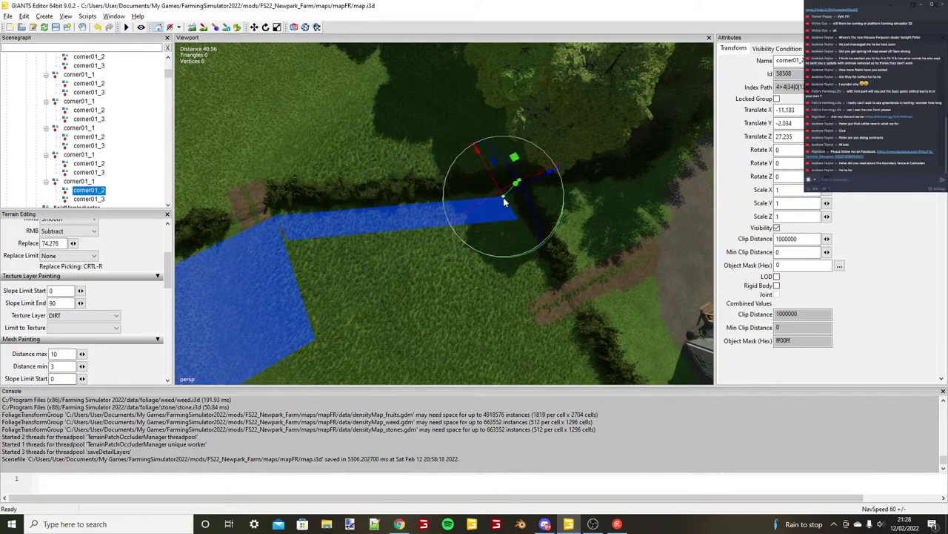
{"action": "scroll", "coordinate": [497, 187], "scroll_direction": "up", "scroll_amount": 3}
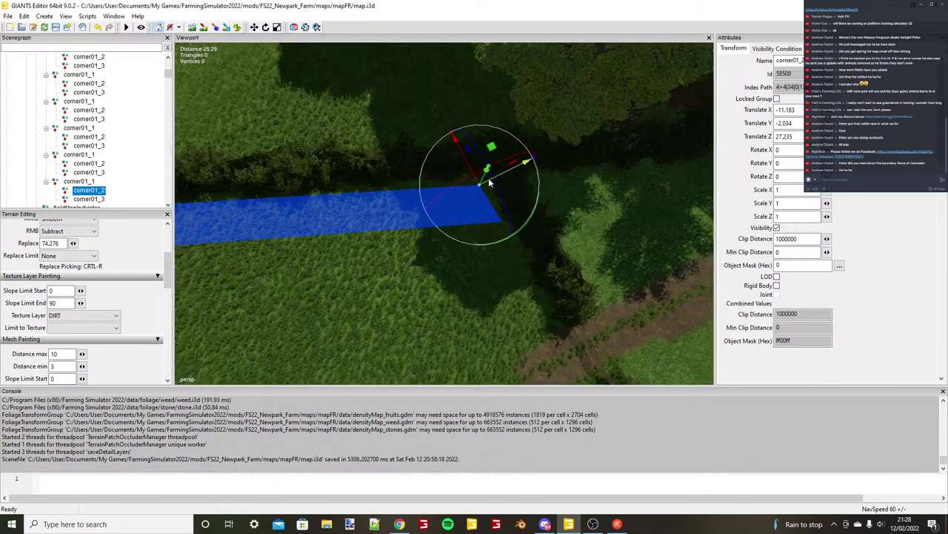
{"action": "left_click_drag", "start_coordinate": [489, 182], "coordinate": [494, 181]}
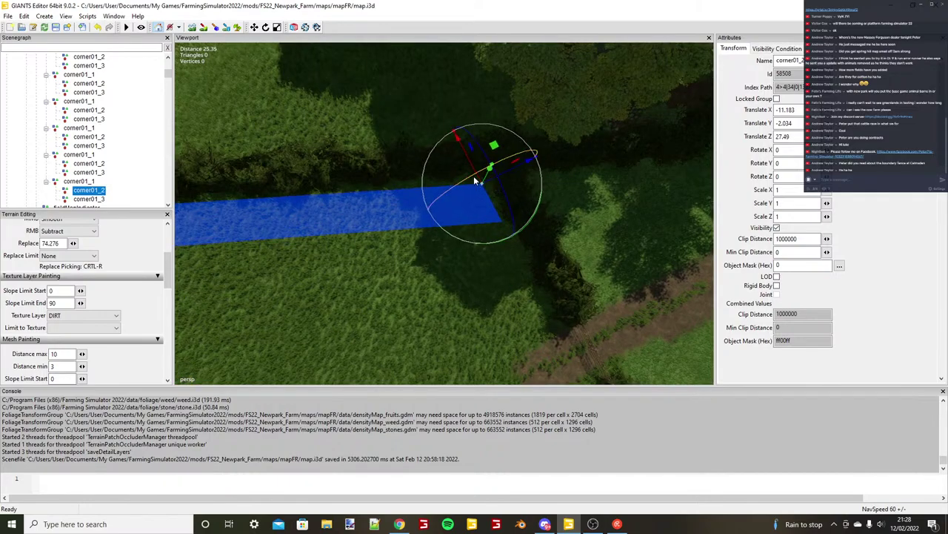
{"action": "scroll", "coordinate": [456, 198], "scroll_direction": "down", "scroll_amount": 3}
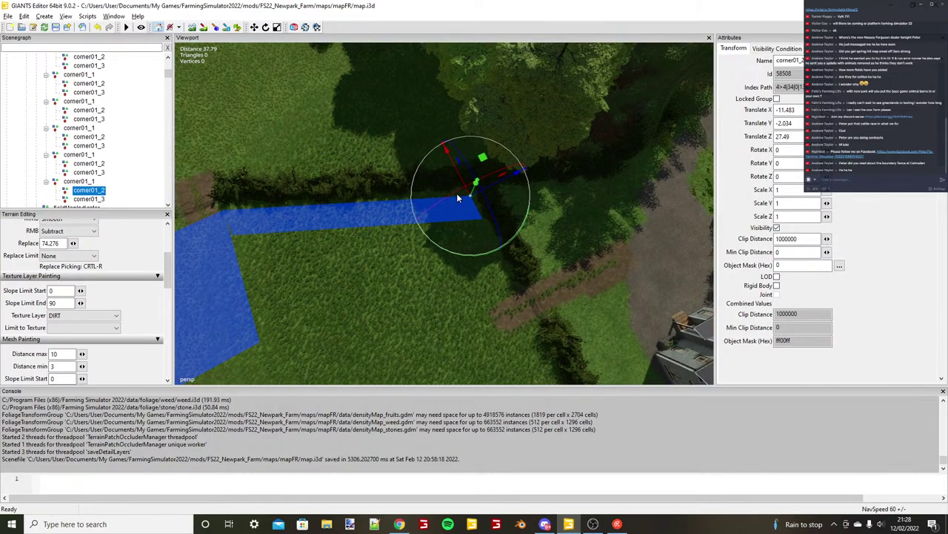
Place the fourteenth area's corner01_3 on the grass just off the farmhouse garden's hedge corner, at about X -61.7, Z 21.5.
{"action": "double_click", "coordinate": [89, 199]}
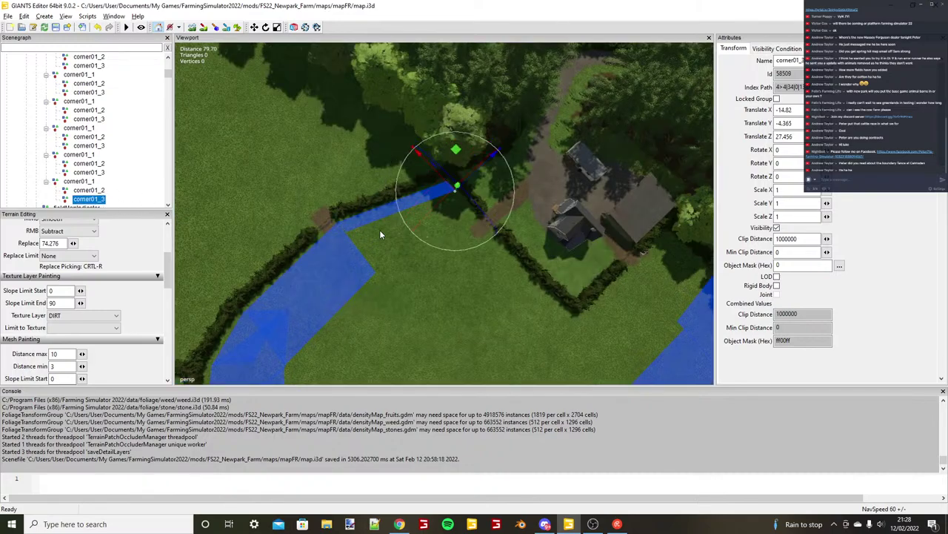
{"action": "left_click_drag", "start_coordinate": [379, 230], "coordinate": [575, 202], "text": "alt"}
{"action": "key", "text": "ctrl+b"}
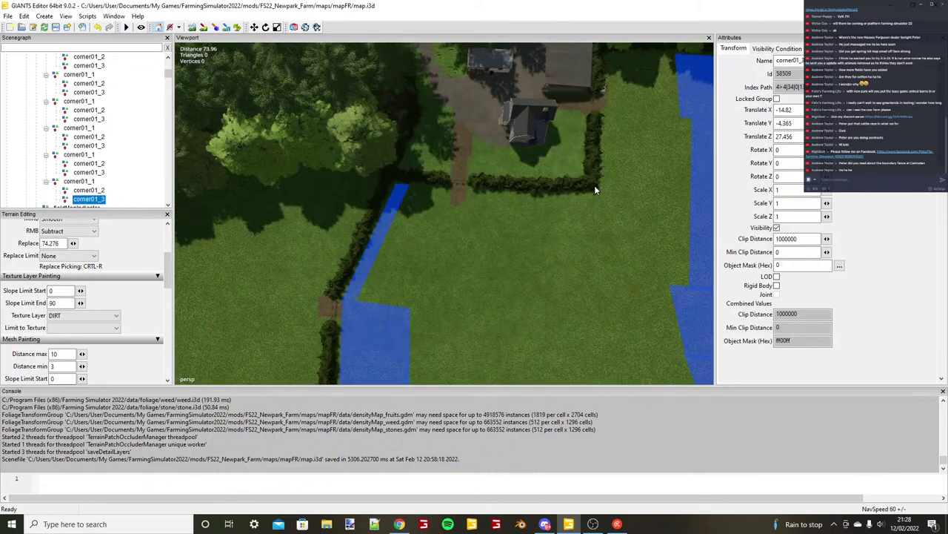
{"action": "left_click", "coordinate": [608, 202]}
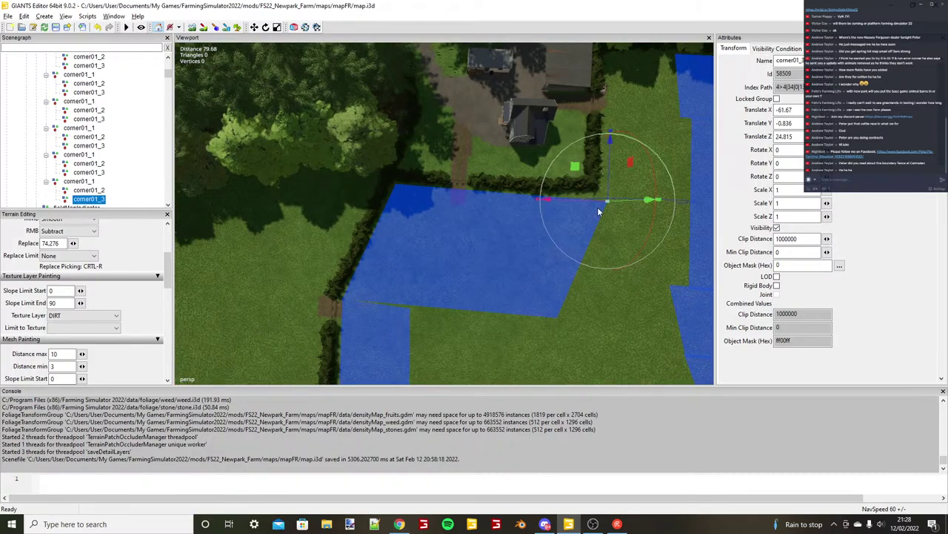
{"action": "left_click_drag", "start_coordinate": [609, 139], "coordinate": [609, 153]}
{"action": "left_click_drag", "start_coordinate": [609, 152], "coordinate": [558, 199], "text": "alt"}
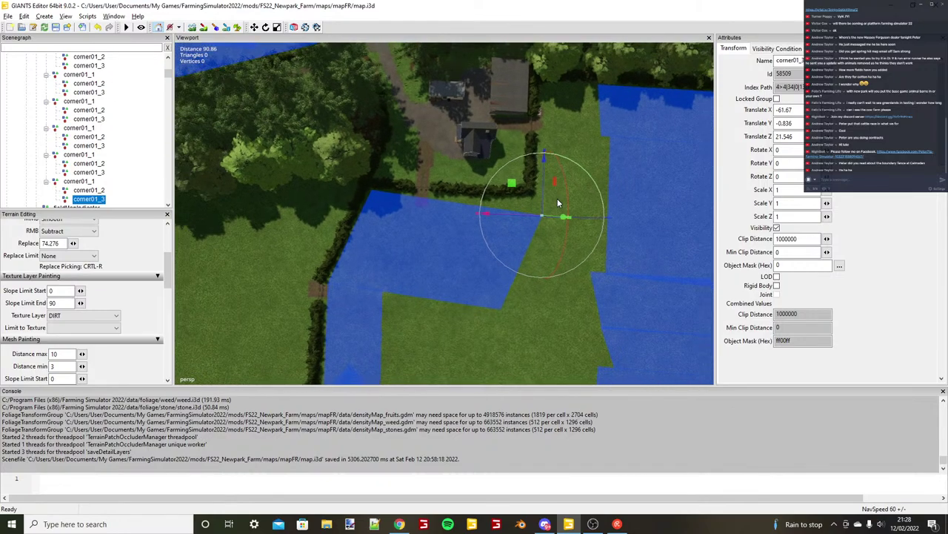
Duplicate the last corner01_1 group and place it on the hedge line west of the farmhouse, at about X -377.9, Z -329.2.
{"action": "left_click", "coordinate": [89, 182]}
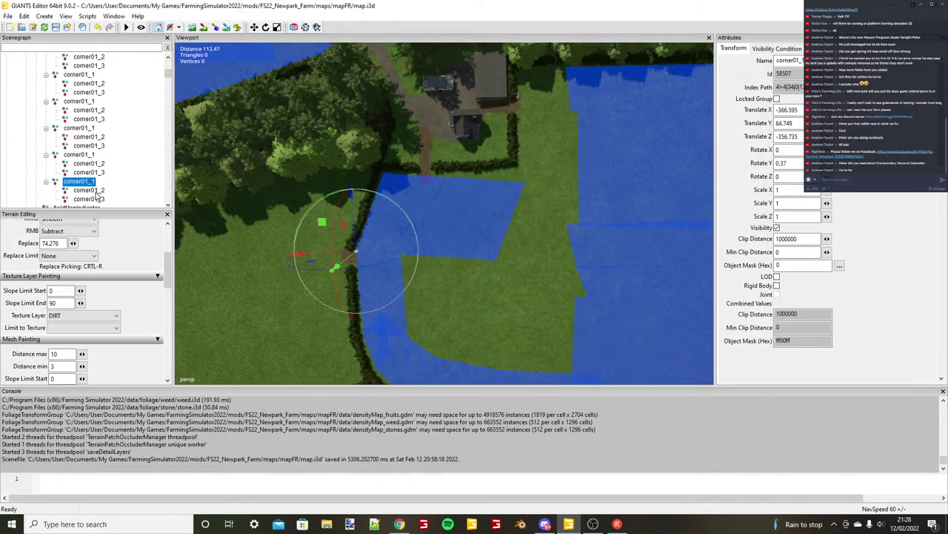
{"action": "key", "text": "ctrl+d"}
{"action": "key", "text": "ctrl+b"}
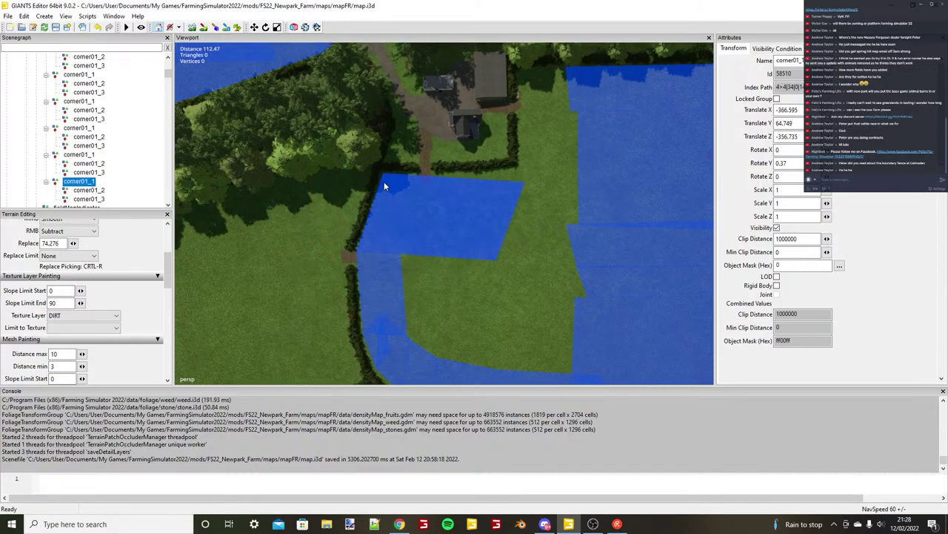
{"action": "left_click", "coordinate": [384, 182]}
{"action": "left_click_drag", "start_coordinate": [384, 182], "coordinate": [422, 193], "text": "alt"}
{"action": "scroll", "coordinate": [459, 202], "scroll_direction": "up", "scroll_amount": 5}
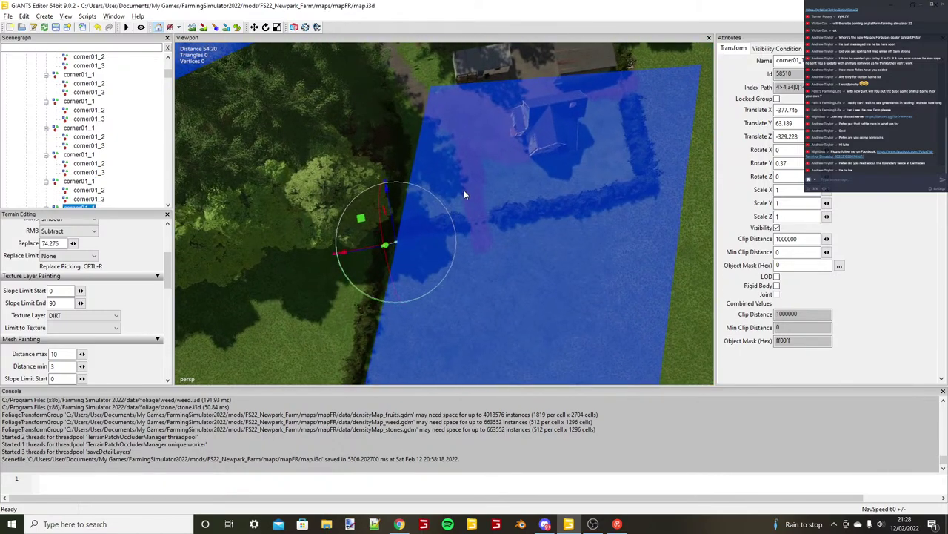
{"action": "scroll", "coordinate": [407, 198], "scroll_direction": "up", "scroll_amount": 5}
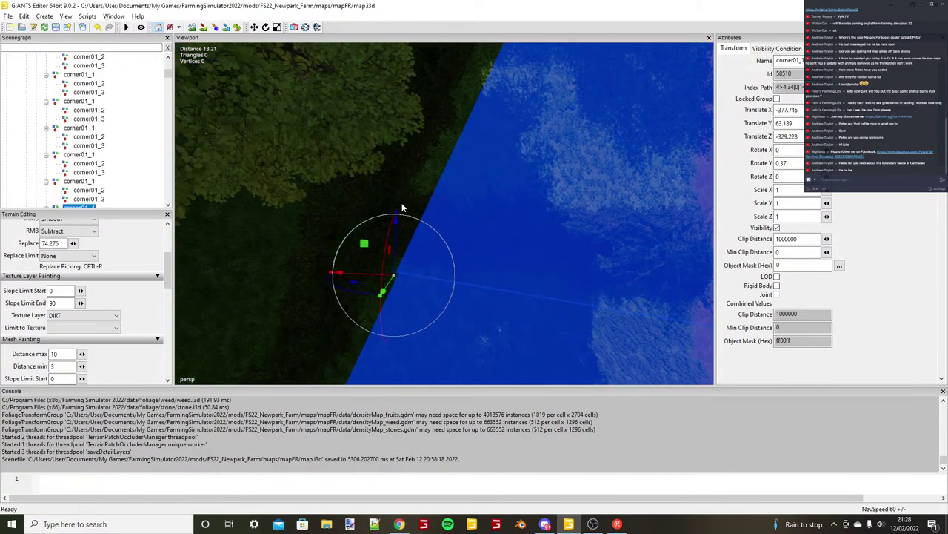
{"action": "left_click_drag", "start_coordinate": [366, 273], "coordinate": [370, 278]}
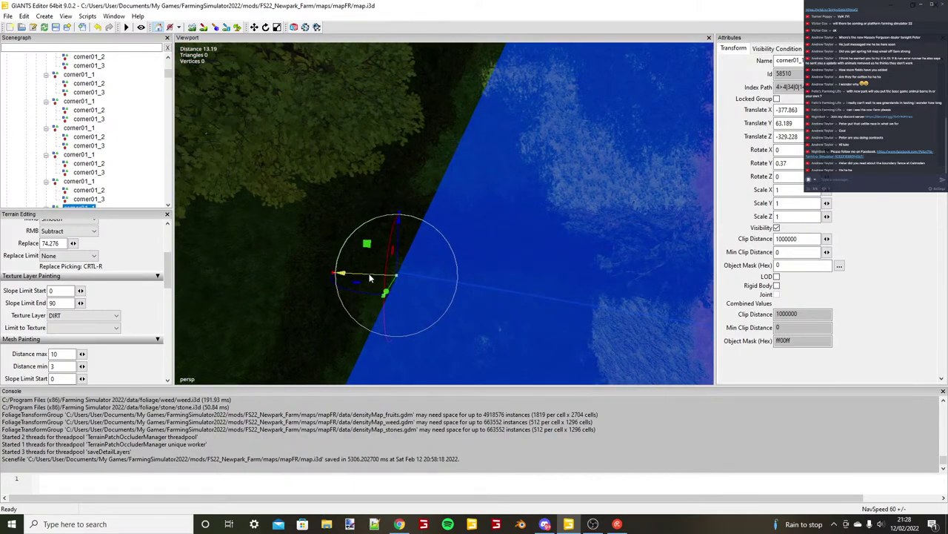
Expand the new group and place its corner01_2 by the garden's southern hedge at about X -36.3, Z -2.0.
{"action": "scroll", "coordinate": [46, 193], "scroll_direction": "down", "scroll_amount": 1}
{"action": "left_click", "coordinate": [46, 191]}
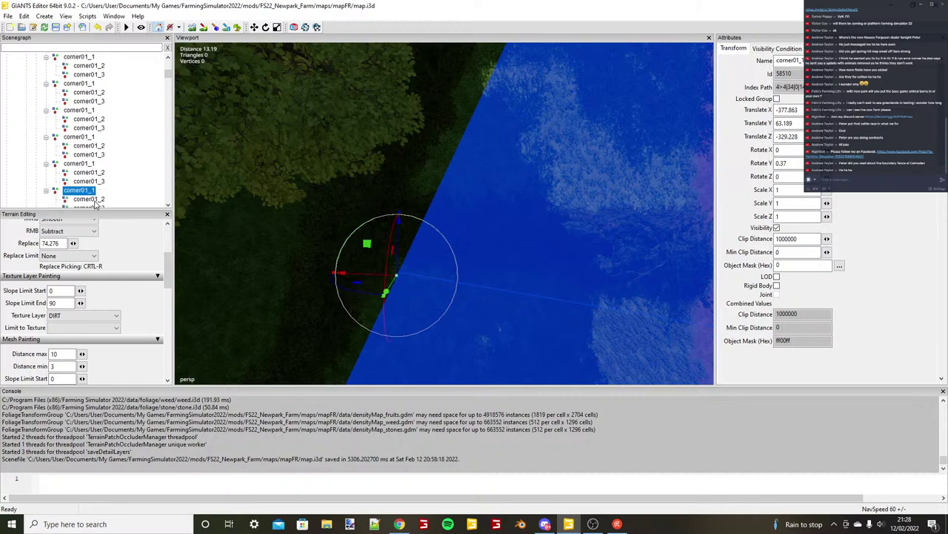
{"action": "left_click", "coordinate": [91, 199]}
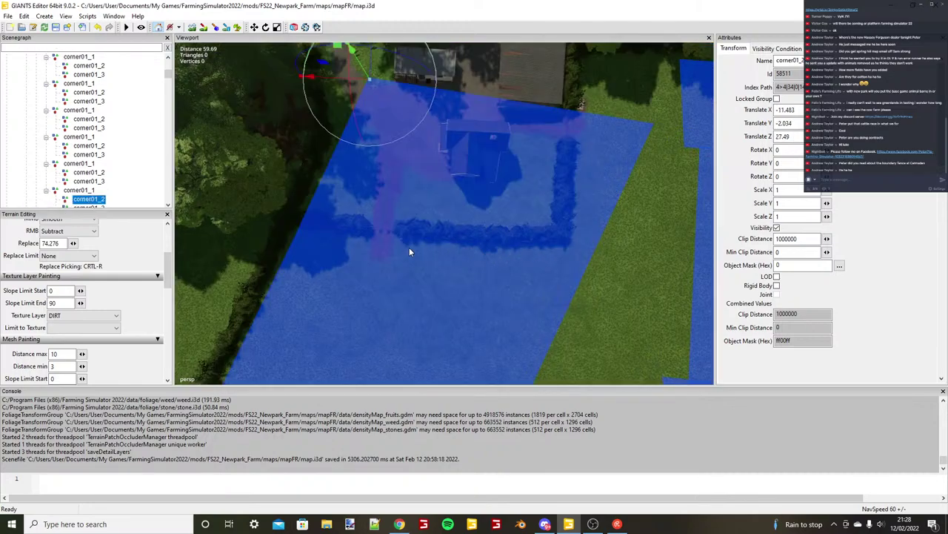
{"action": "key", "text": "ctrl+b"}
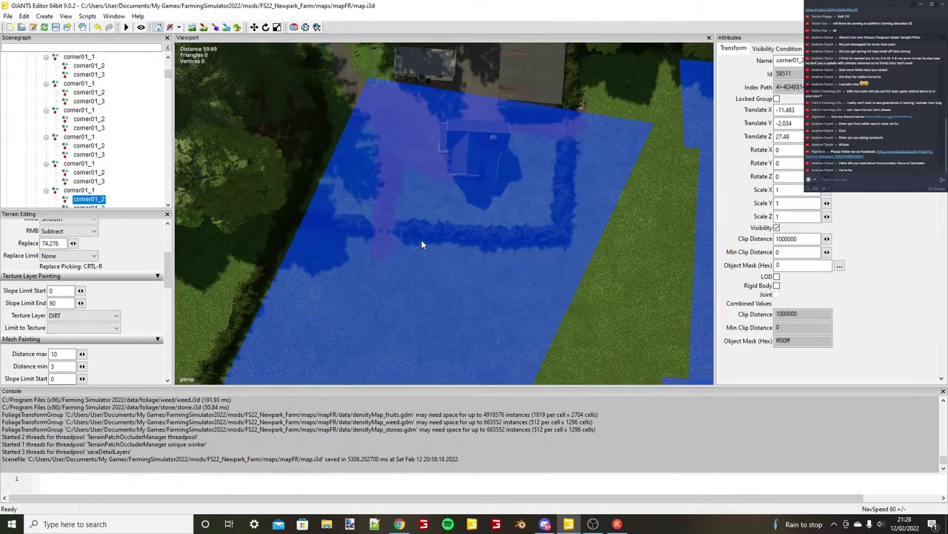
{"action": "left_click", "coordinate": [478, 245]}
{"action": "scroll", "coordinate": [457, 263], "scroll_direction": "up", "scroll_amount": 2}
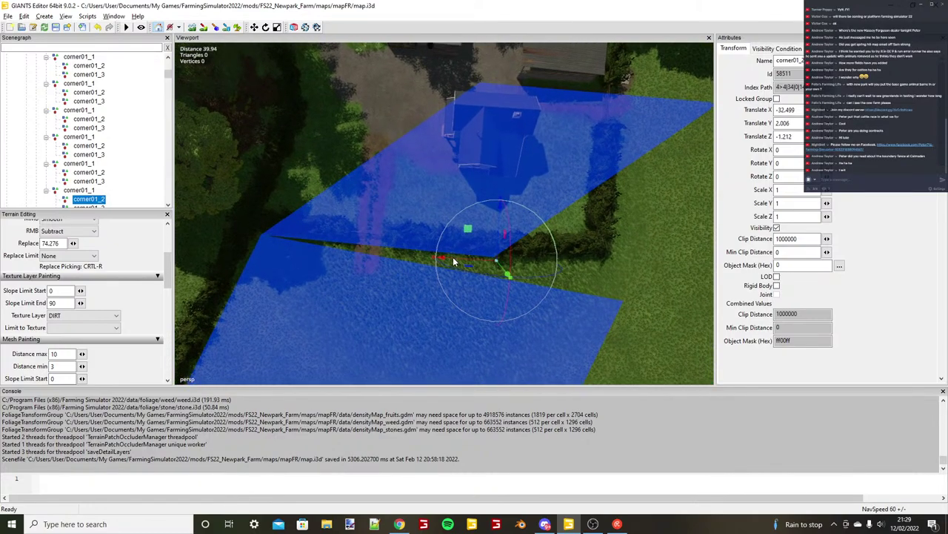
{"action": "scroll", "coordinate": [454, 261], "scroll_direction": "up", "scroll_amount": 2}
{"action": "left_click_drag", "start_coordinate": [562, 250], "coordinate": [556, 249]}
Place the new group's corner01_3 just below the garden hedge at about X -35.8, Z -5.3, forming a narrow strip.
{"action": "scroll", "coordinate": [551, 265], "scroll_direction": "down", "scroll_amount": 3}
{"action": "scroll", "coordinate": [413, 241], "scroll_direction": "down", "scroll_amount": 6}
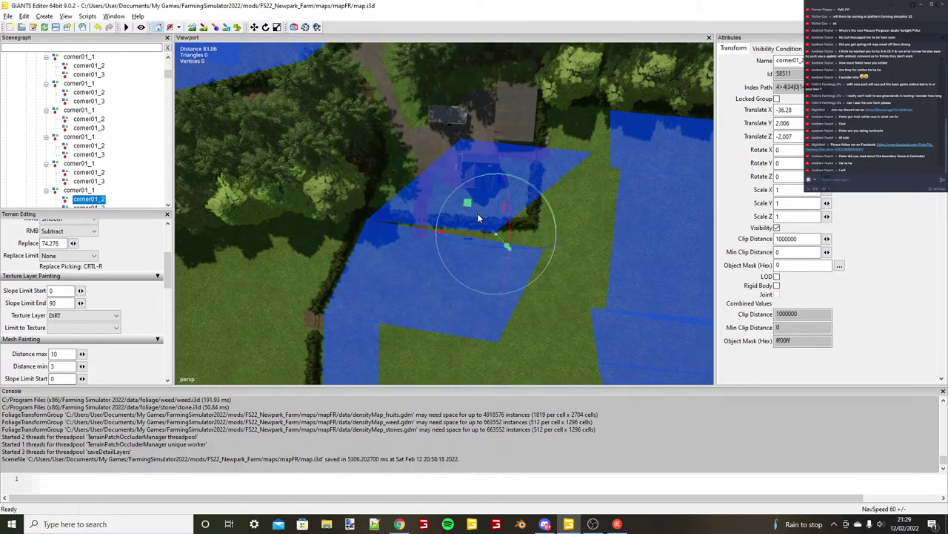
{"action": "scroll", "coordinate": [478, 218], "scroll_direction": "down", "scroll_amount": 3}
{"action": "key", "text": "alt"}
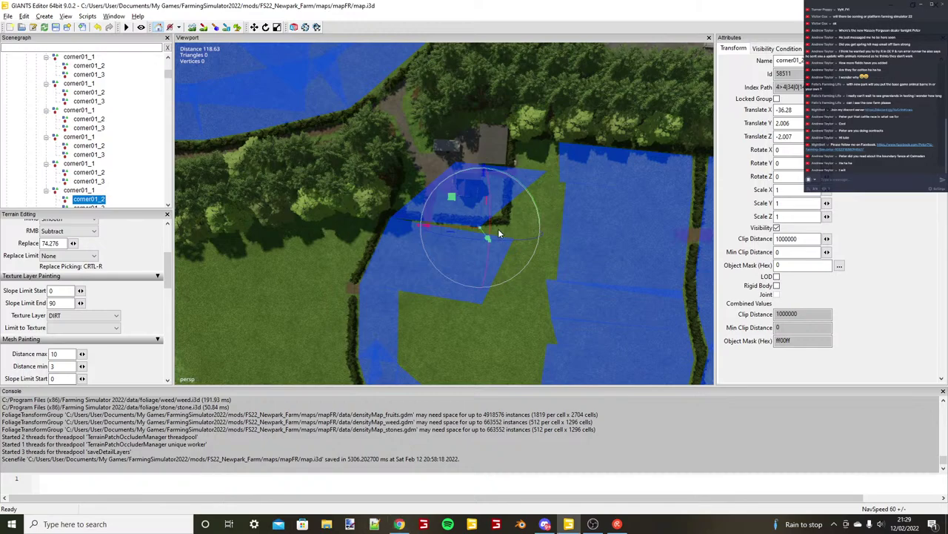
{"action": "scroll", "coordinate": [498, 233], "scroll_direction": "up", "scroll_amount": 5}
{"action": "left_click_drag", "start_coordinate": [498, 233], "coordinate": [392, 239], "text": "alt"}
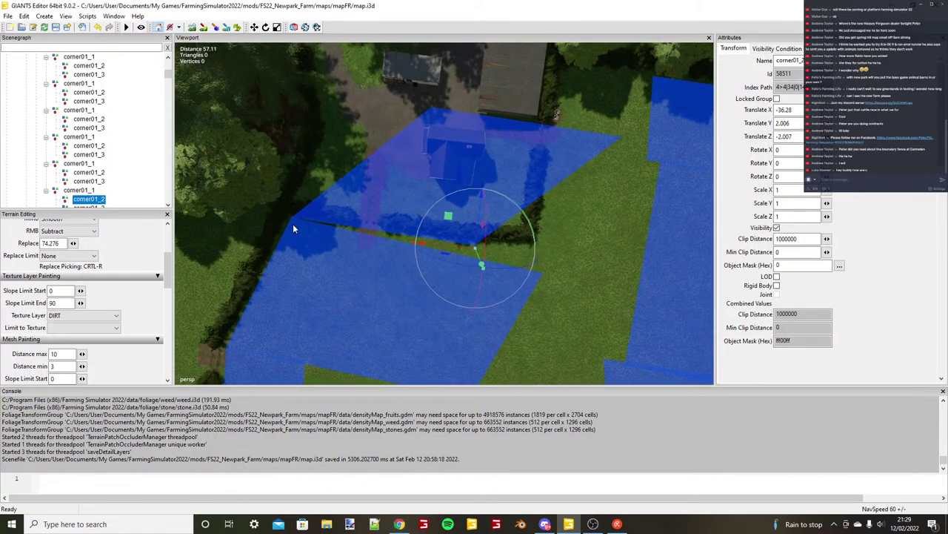
{"action": "left_click", "coordinate": [101, 205]}
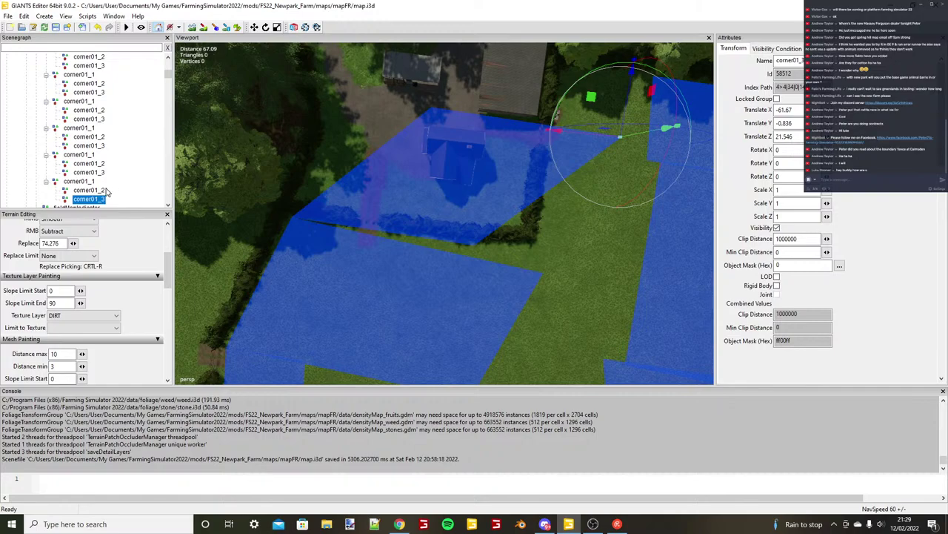
{"action": "key", "text": "ctrl+b"}
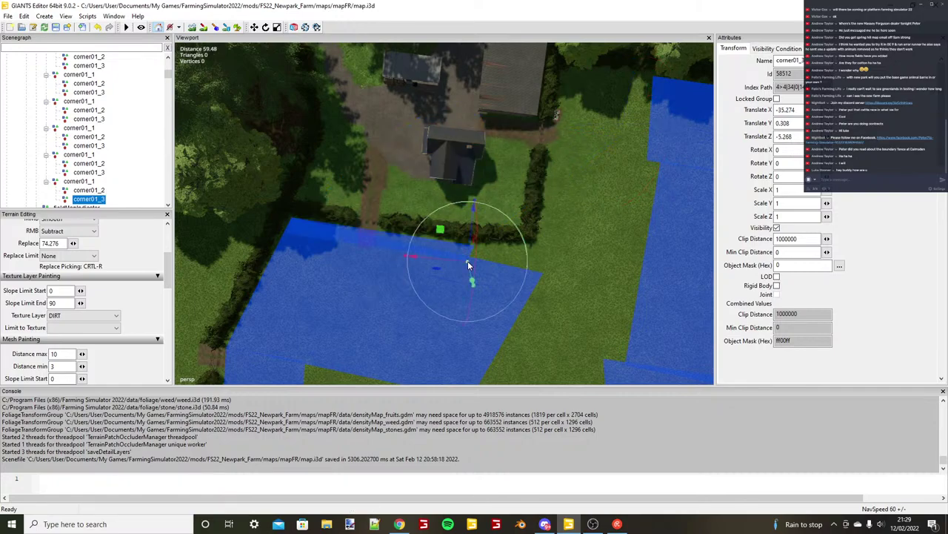
{"action": "left_click_drag", "start_coordinate": [468, 265], "coordinate": [545, 261]}
Duplicate this corner01_1 group and place the copy along the garden's southern hedge at about X -413.9, Z -331.0.
{"action": "left_click", "coordinate": [84, 183]}
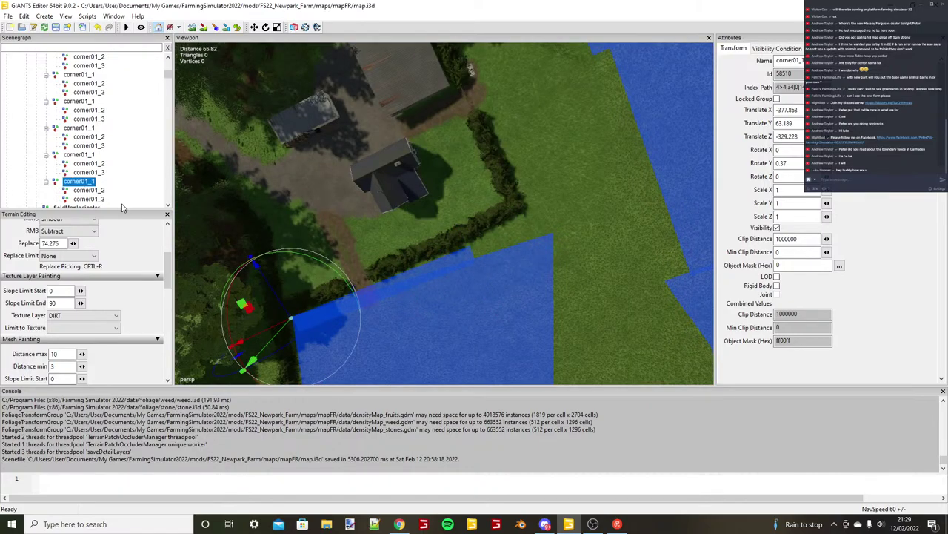
{"action": "key", "text": "ctrl+d"}
{"action": "key", "text": "ctrl+b"}
{"action": "left_click_drag", "start_coordinate": [468, 246], "coordinate": [326, 211], "text": "alt"}
{"action": "scroll", "coordinate": [481, 272], "scroll_direction": "up", "scroll_amount": 5}
Expand the copied group and move its corner01_2 past the garden's hedge corner, to about X -18.1, Z 1.5.
{"action": "scroll", "coordinate": [81, 190], "scroll_direction": "down", "scroll_amount": 2}
{"action": "left_click", "coordinate": [46, 192]}
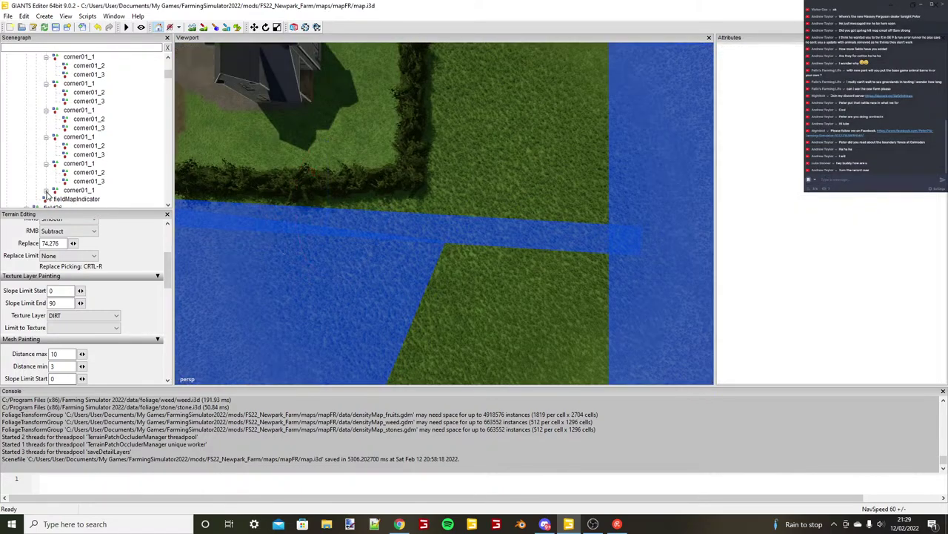
{"action": "left_click", "coordinate": [75, 200]}
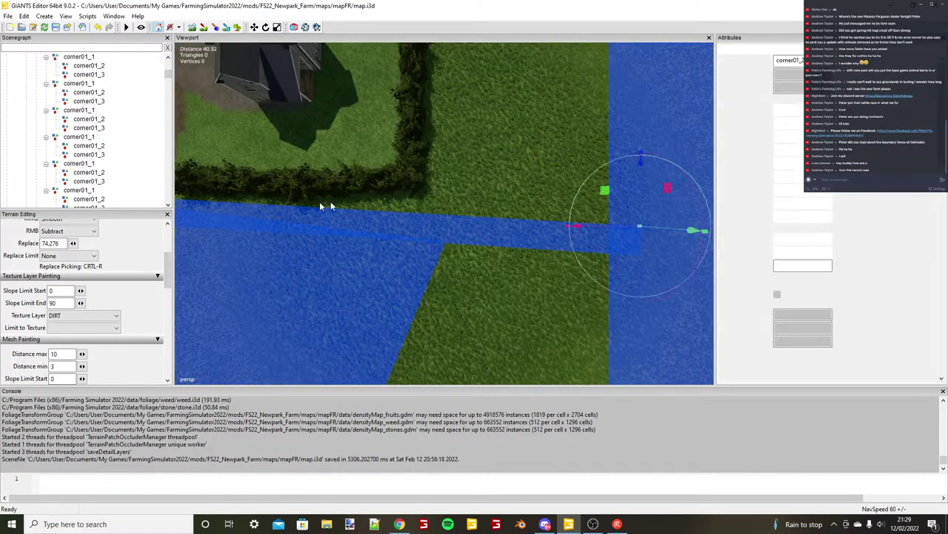
{"action": "left_click", "coordinate": [436, 194]}
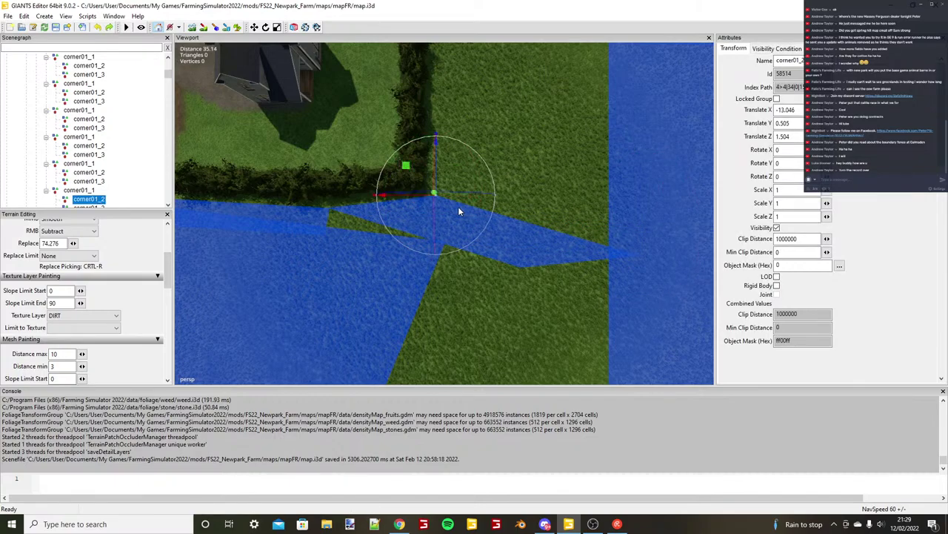
{"action": "left_click_drag", "start_coordinate": [458, 206], "coordinate": [470, 201]}
Place the copied group's corner01_3 in the grass beyond the hedge corner, at about X -18.1, Z -7.9.
{"action": "scroll", "coordinate": [430, 199], "scroll_direction": "down", "scroll_amount": 2}
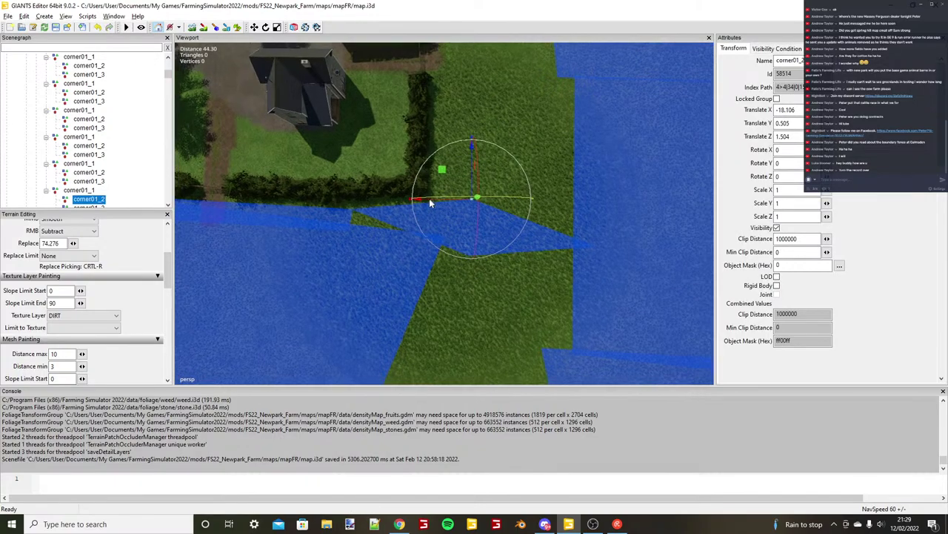
{"action": "scroll", "coordinate": [429, 199], "scroll_direction": "down", "scroll_amount": 2}
{"action": "key", "text": "Down"}
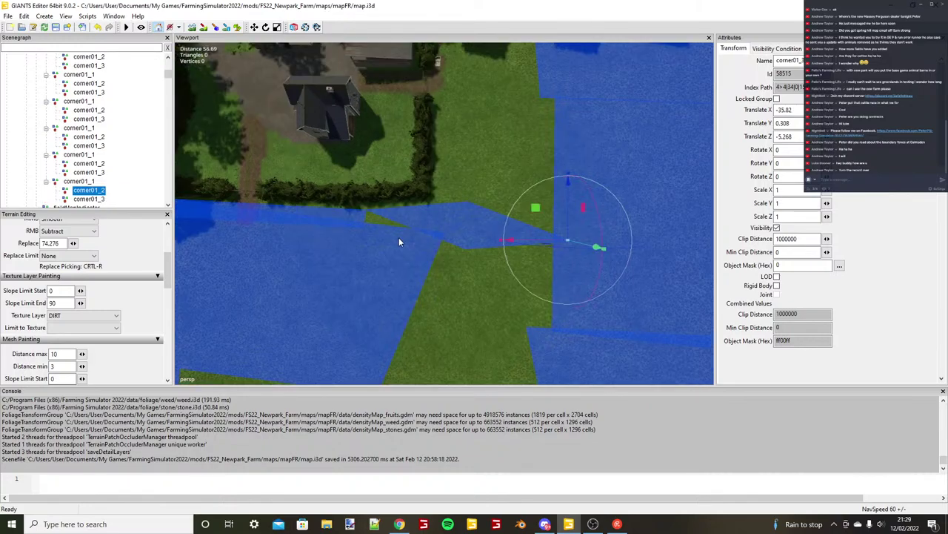
{"action": "key", "text": "ctrl+b"}
{"action": "left_click_drag", "start_coordinate": [464, 245], "coordinate": [435, 219], "text": "alt"}
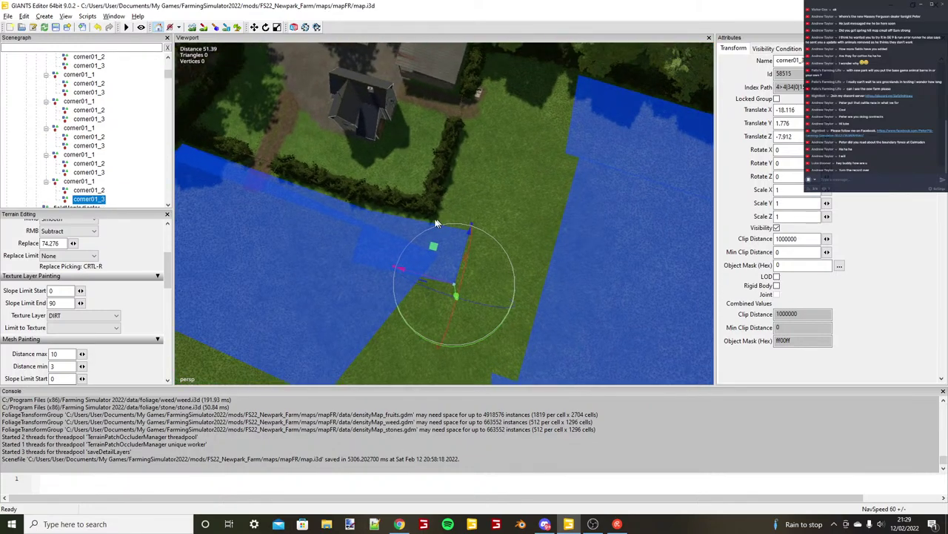
Duplicate the corner01_1 group again and place the copy near the garden's hedge corner at about X -426.5, Z -330.6.
{"action": "key", "text": "Up"}
{"action": "key", "text": "Up"}
{"action": "left_click_drag", "start_coordinate": [335, 203], "coordinate": [385, 239], "text": "alt"}
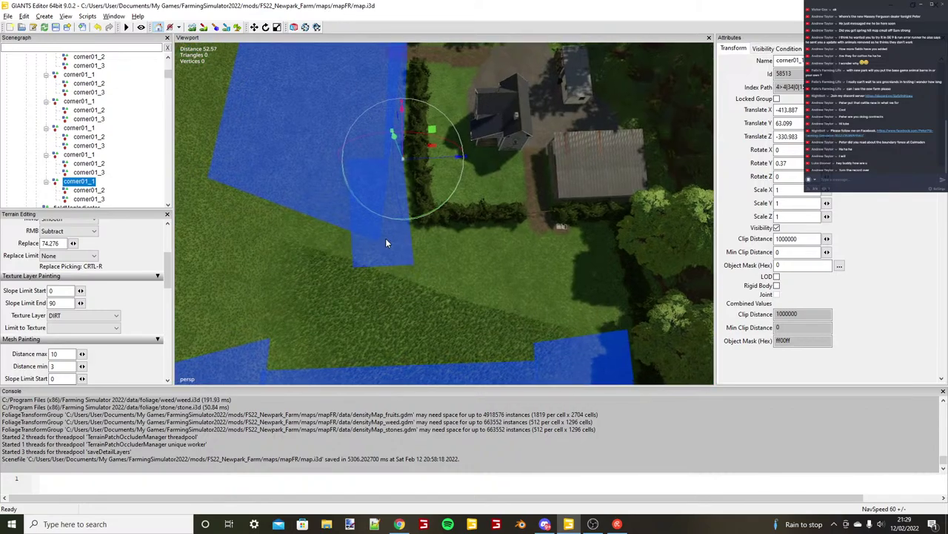
{"action": "scroll", "coordinate": [386, 238], "scroll_direction": "up", "scroll_amount": 5}
{"action": "scroll", "coordinate": [406, 233], "scroll_direction": "down", "scroll_amount": 2}
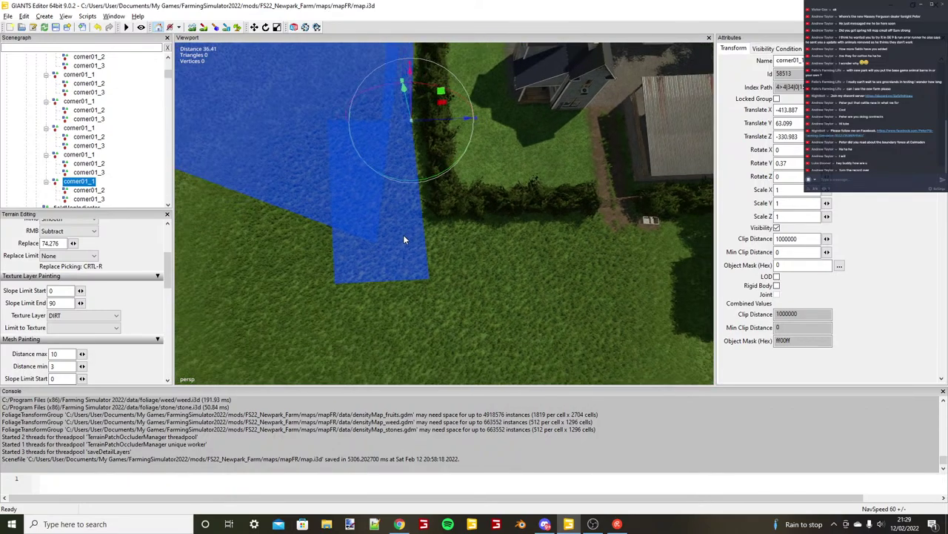
{"action": "scroll", "coordinate": [388, 241], "scroll_direction": "down", "scroll_amount": 1}
{"action": "key", "text": "ctrl+d"}
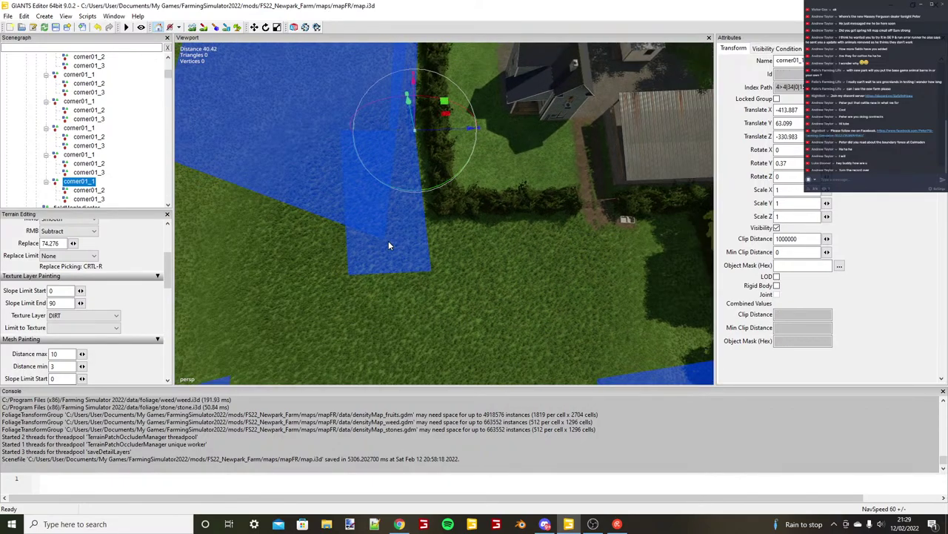
{"action": "key", "text": "ctrl+b"}
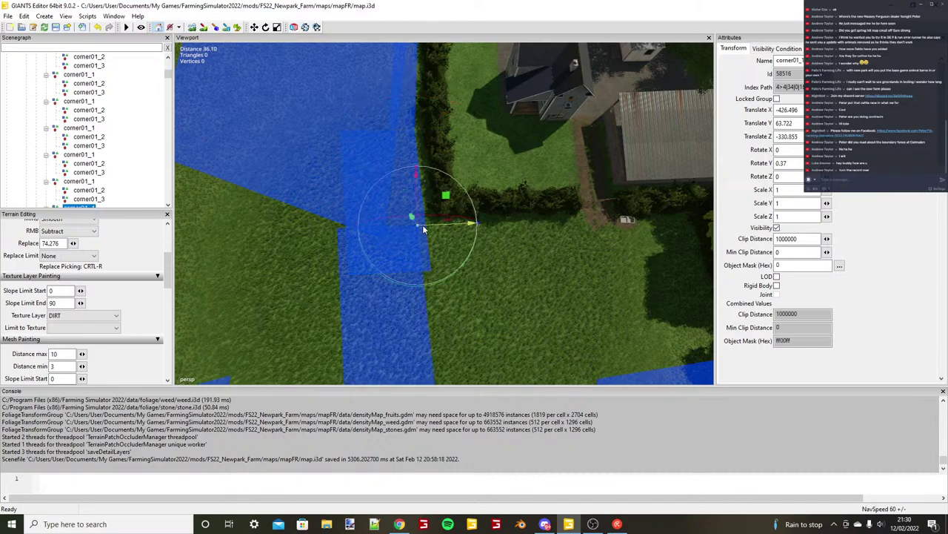
{"action": "left_click_drag", "start_coordinate": [424, 229], "coordinate": [426, 229]}
Expand the newest group and place its corner01_2 at the end of the dirt track beside the barn.
{"action": "scroll", "coordinate": [426, 229], "scroll_direction": "down", "scroll_amount": 5}
{"action": "left_click", "coordinate": [80, 206]}
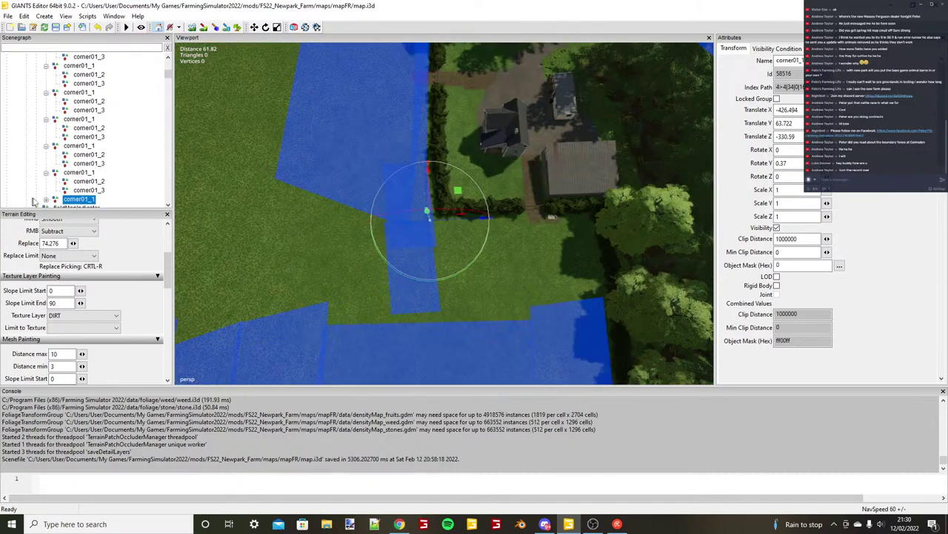
{"action": "left_click", "coordinate": [46, 201]}
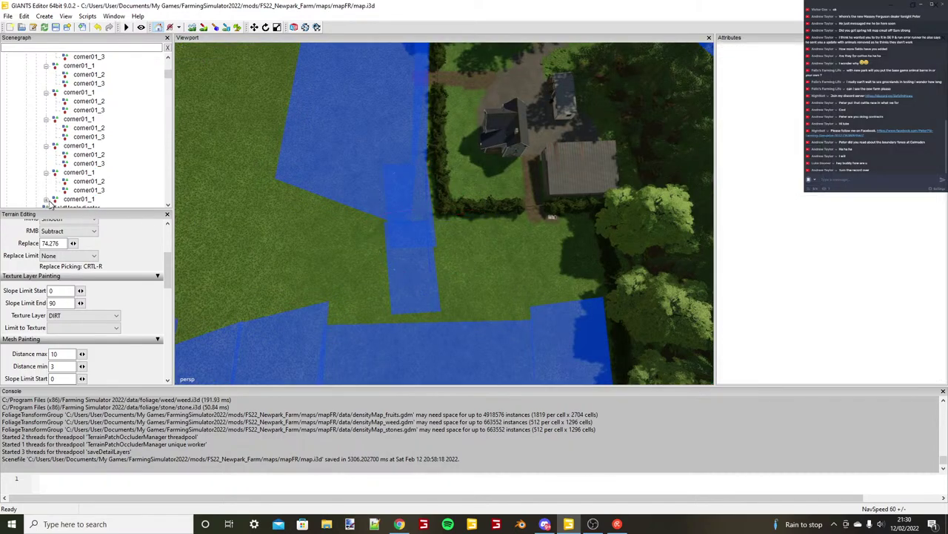
{"action": "left_click", "coordinate": [45, 200]}
{"action": "left_click", "coordinate": [85, 207]}
{"action": "key", "text": "ctrl+b"}
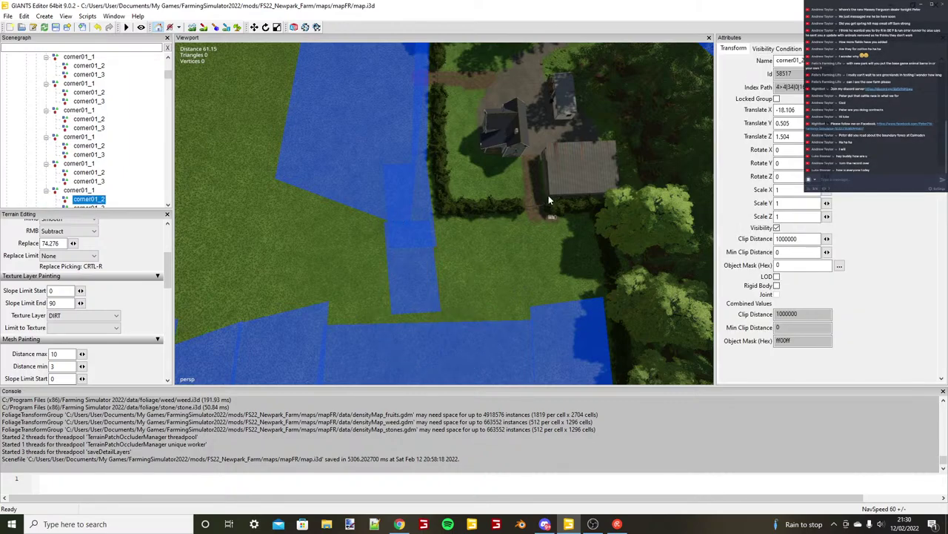
{"action": "key", "text": "ctrl+b"}
{"action": "right_click_drag", "start_coordinate": [548, 197], "coordinate": [561, 195], "text": "alt"}
{"action": "middle_click_drag", "start_coordinate": [653, 212], "coordinate": [530, 211], "text": "alt"}
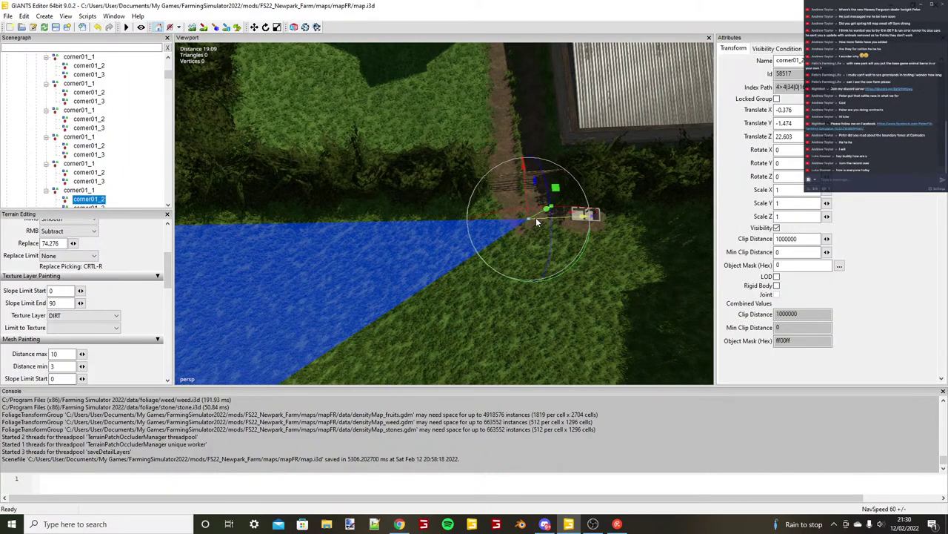
{"action": "left_click_drag", "start_coordinate": [537, 218], "coordinate": [562, 221]}
{"action": "right_click_drag", "start_coordinate": [562, 221], "coordinate": [103, 216], "text": "alt"}
Place the newest group's corner01_3 over the edge of the neighbouring blue area, at about X -21.1, Z 23.9.
{"action": "left_click", "coordinate": [99, 203]}
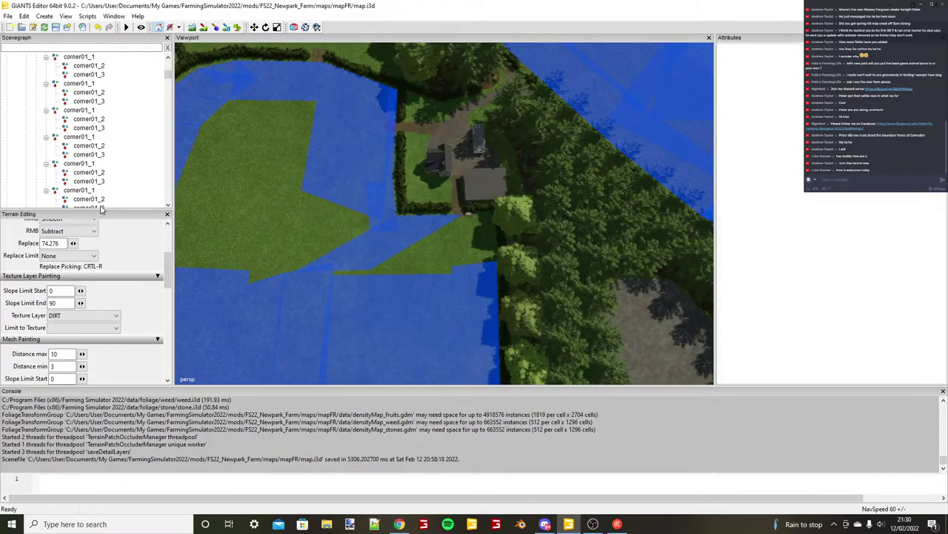
{"action": "left_click", "coordinate": [101, 208]}
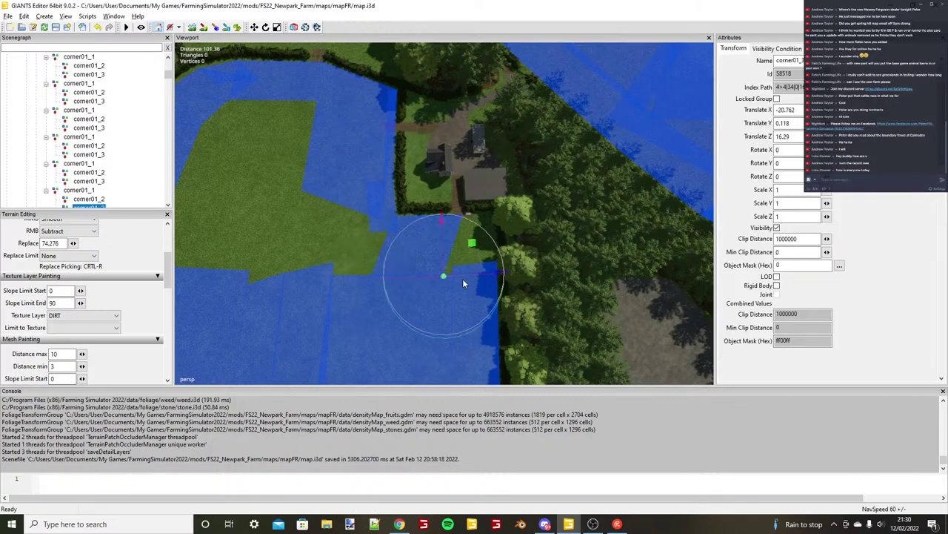
{"action": "scroll", "coordinate": [463, 286], "scroll_direction": "up", "scroll_amount": 4}
{"action": "left_click_drag", "start_coordinate": [462, 292], "coordinate": [502, 310]}
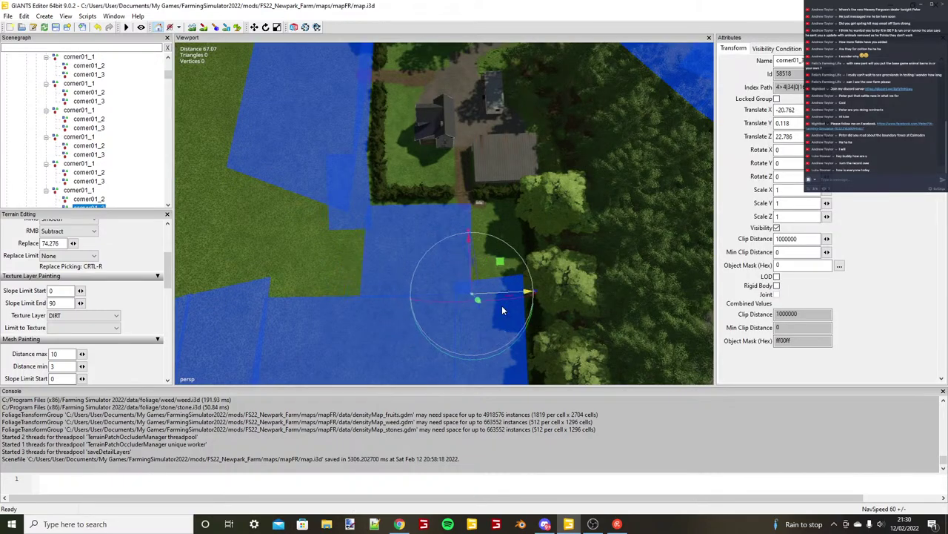
Duplicate the newest corner01_1 group and place the copy at the end of the dirt track beside the trough, at about X -426.7, Z -306.6.
{"action": "scroll", "coordinate": [502, 308], "scroll_direction": "up", "scroll_amount": 8}
{"action": "left_click_drag", "start_coordinate": [491, 263], "coordinate": [274, 235], "text": "alt"}
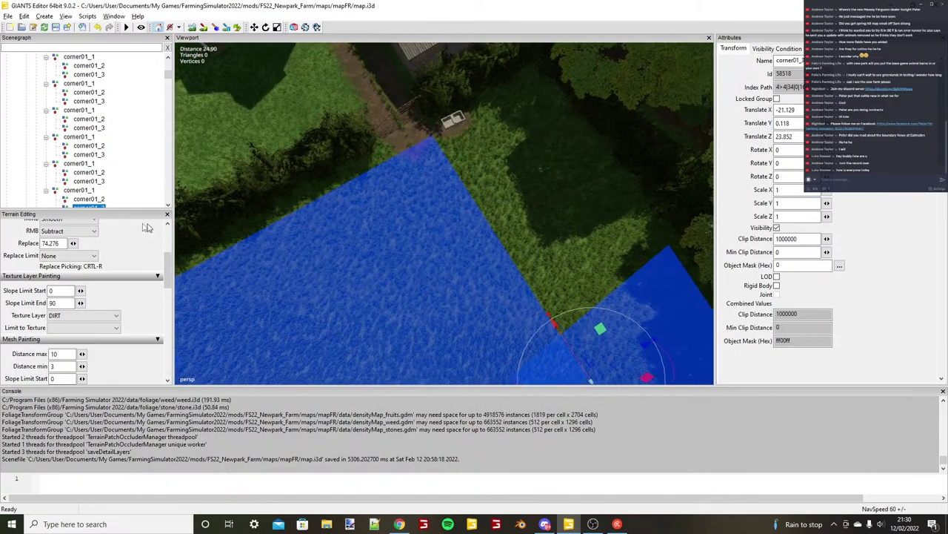
{"action": "left_click", "coordinate": [92, 191]}
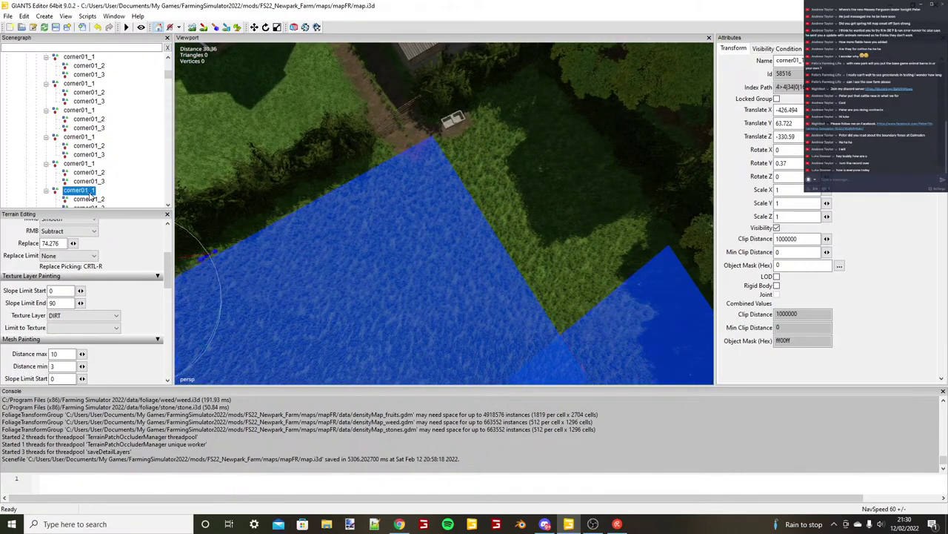
{"action": "key", "text": "ctrl+d"}
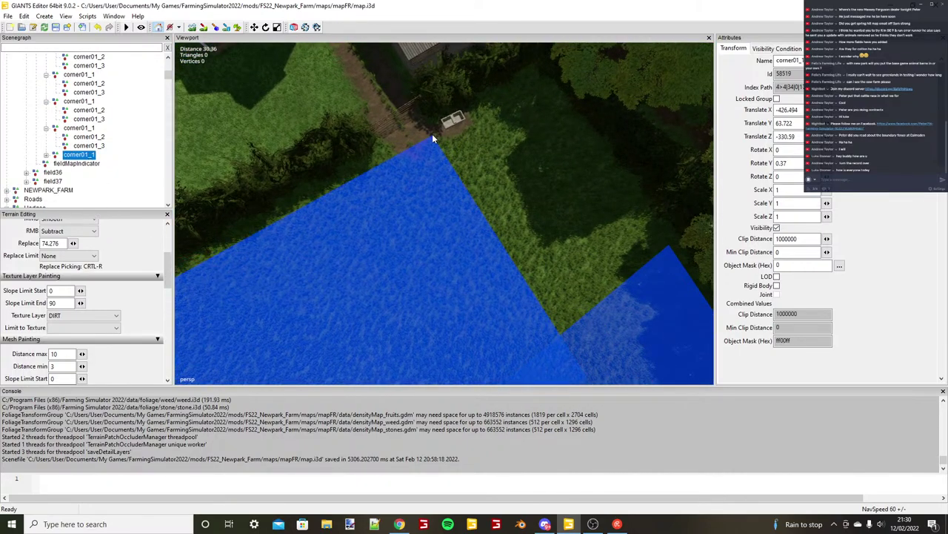
{"action": "key", "text": "ctrl+b"}
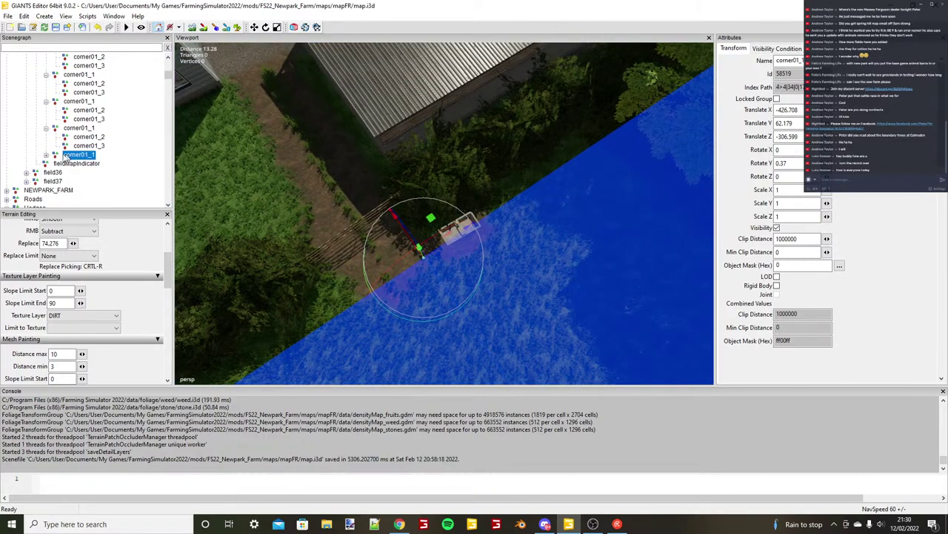
Expand the copied group and place its corner01_2 in the grass behind the barn, along the hedge, at about X -2.6, Z 10.2.
{"action": "left_click", "coordinate": [47, 156]}
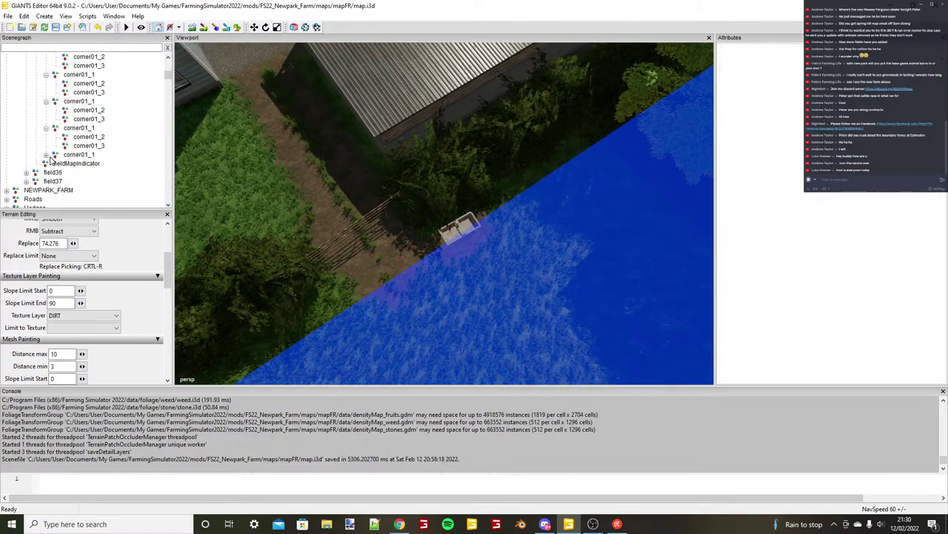
{"action": "left_click", "coordinate": [76, 165]}
{"action": "left_click", "coordinate": [77, 165]}
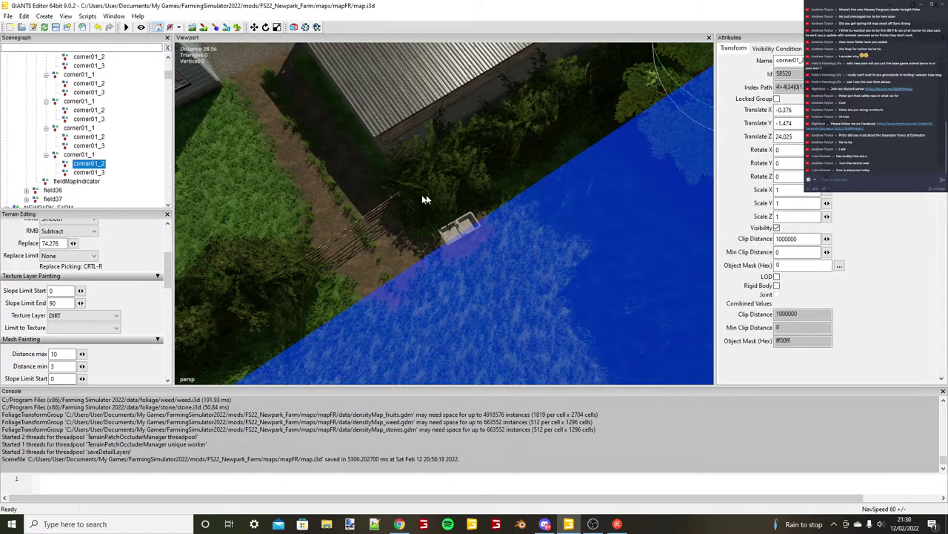
{"action": "scroll", "coordinate": [432, 197], "scroll_direction": "down", "scroll_amount": 4}
{"action": "key", "text": "ctrl+b"}
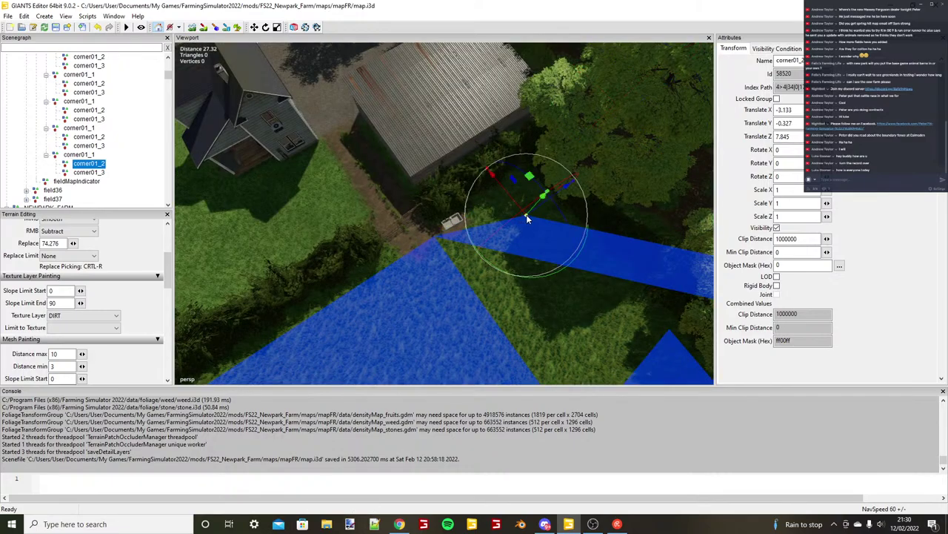
{"action": "scroll", "coordinate": [526, 214], "scroll_direction": "up", "scroll_amount": 3}
{"action": "mouse_move", "coordinate": [557, 193]}
{"action": "left_mouse_down"}
{"action": "mouse_move", "coordinate": [545, 186]}
{"action": "mouse_move", "coordinate": [555, 183]}
{"action": "left_mouse_up"}
{"action": "scroll", "coordinate": [550, 184], "scroll_direction": "down", "scroll_amount": 5}
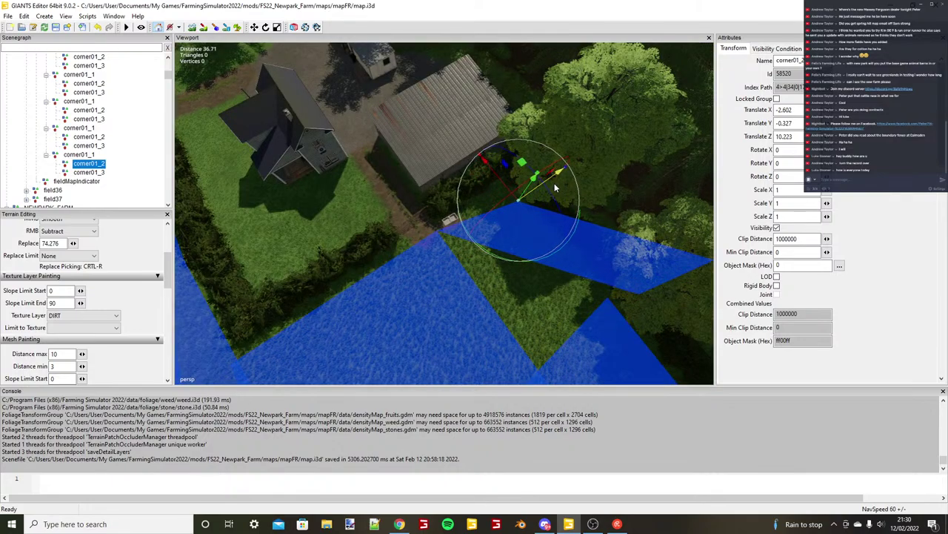
Place the copied group's corner01_3 over the neighbouring blue area beneath the trees, at about X -22.5, Z 8.9.
{"action": "scroll", "coordinate": [531, 218], "scroll_direction": "up", "scroll_amount": 3}
{"action": "left_click_drag", "start_coordinate": [531, 217], "coordinate": [483, 211], "text": "alt"}
{"action": "left_click", "coordinate": [89, 172]}
{"action": "scroll", "coordinate": [483, 211], "scroll_direction": "down", "scroll_amount": 3}
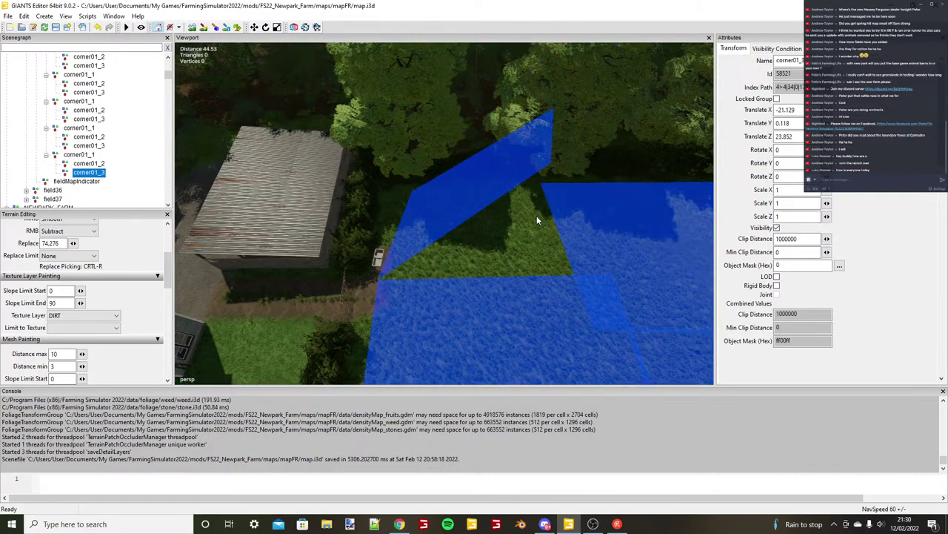
{"action": "key", "text": "ctrl+b"}
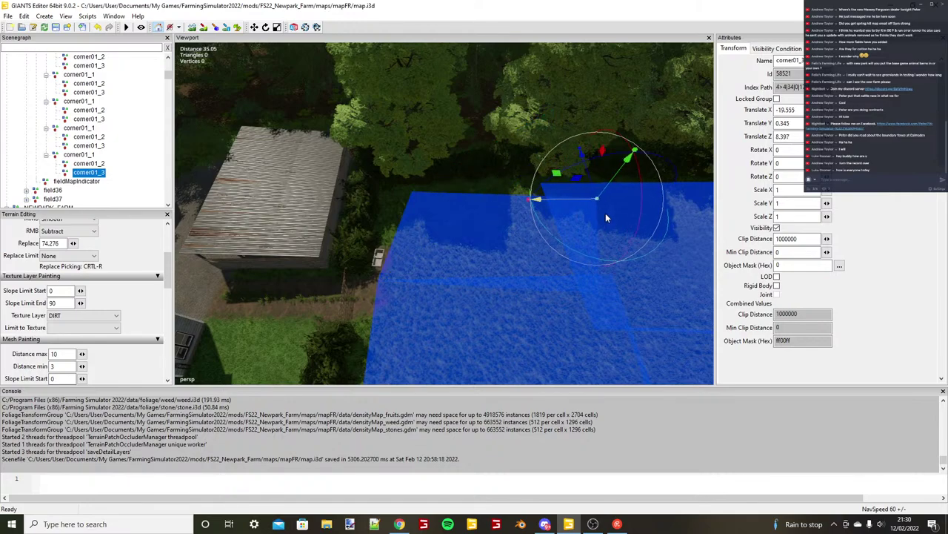
{"action": "left_click_drag", "start_coordinate": [606, 213], "coordinate": [626, 213]}
{"action": "scroll", "coordinate": [626, 213], "scroll_direction": "up", "scroll_amount": 3}
{"action": "left_click_drag", "start_coordinate": [627, 212], "coordinate": [645, 215], "text": "alt"}
{"action": "mouse_move", "coordinate": [669, 167]}
{"action": "left_mouse_down"}
{"action": "mouse_move", "coordinate": [659, 148]}
{"action": "mouse_move", "coordinate": [669, 165]}
{"action": "left_mouse_up"}
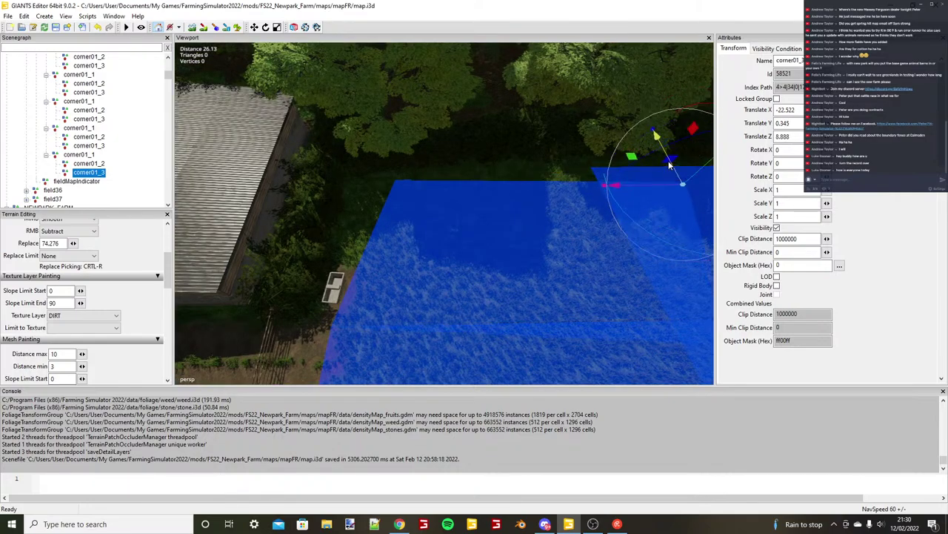
{"action": "scroll", "coordinate": [669, 165], "scroll_direction": "down", "scroll_amount": 2}
Duplicate that corner01_1 group again and place the copy at the far hedge-side corner of the new area, at about X -429.3, Z -296.3.
{"action": "left_click", "coordinate": [89, 157]}
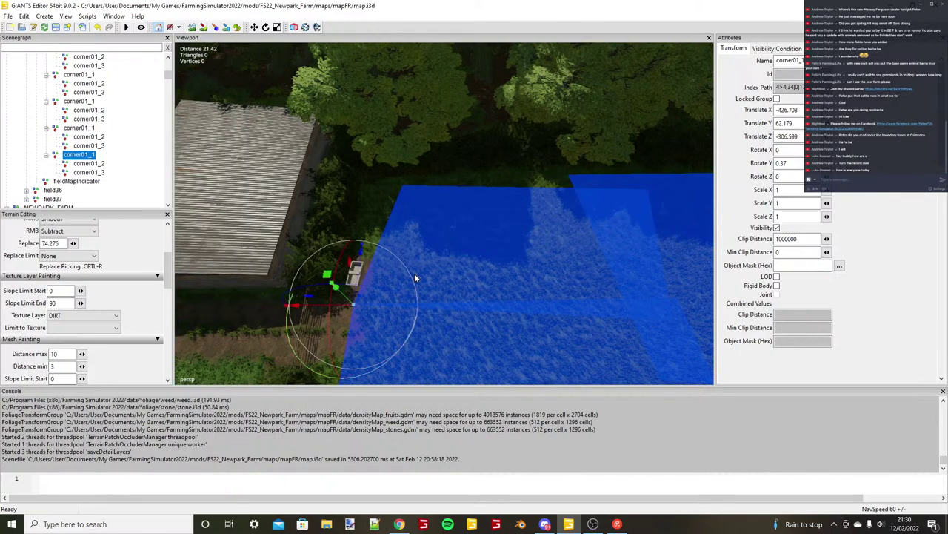
{"action": "key", "text": "ctrl+d"}
{"action": "key", "text": "ctrl+b"}
{"action": "left_click", "coordinate": [403, 183]}
{"action": "scroll", "coordinate": [403, 222], "scroll_direction": "up", "scroll_amount": 2}
{"action": "scroll", "coordinate": [405, 221], "scroll_direction": "down", "scroll_amount": 1}
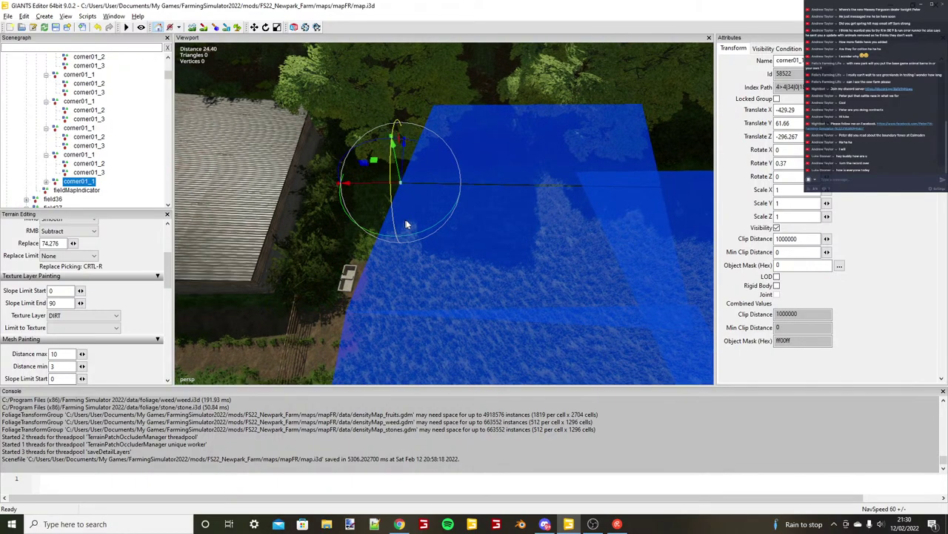
Nudge the newest corner01_1 group to close the gap to the previous area, at about X -429.28, Z -296.38.
{"action": "scroll", "coordinate": [406, 224], "scroll_direction": "up", "scroll_amount": 2}
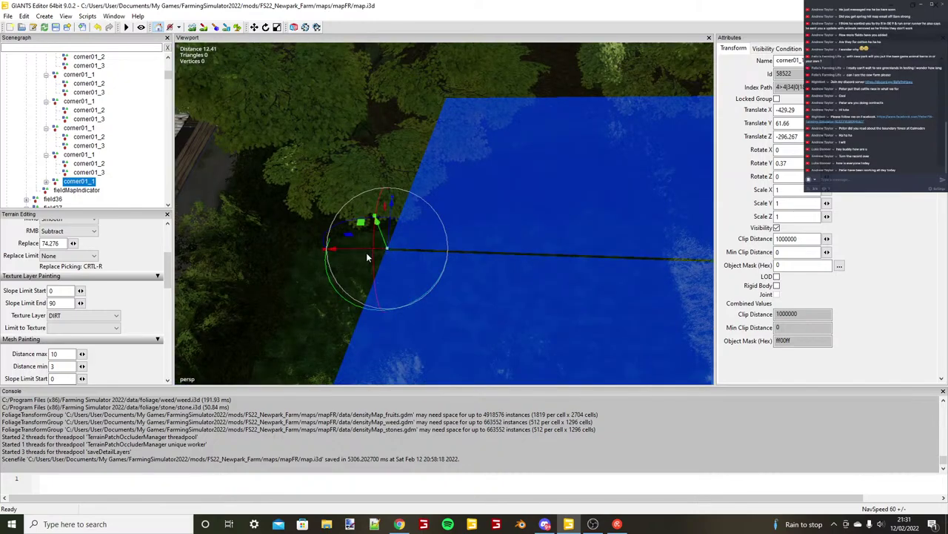
{"action": "left_click_drag", "start_coordinate": [388, 233], "coordinate": [386, 236]}
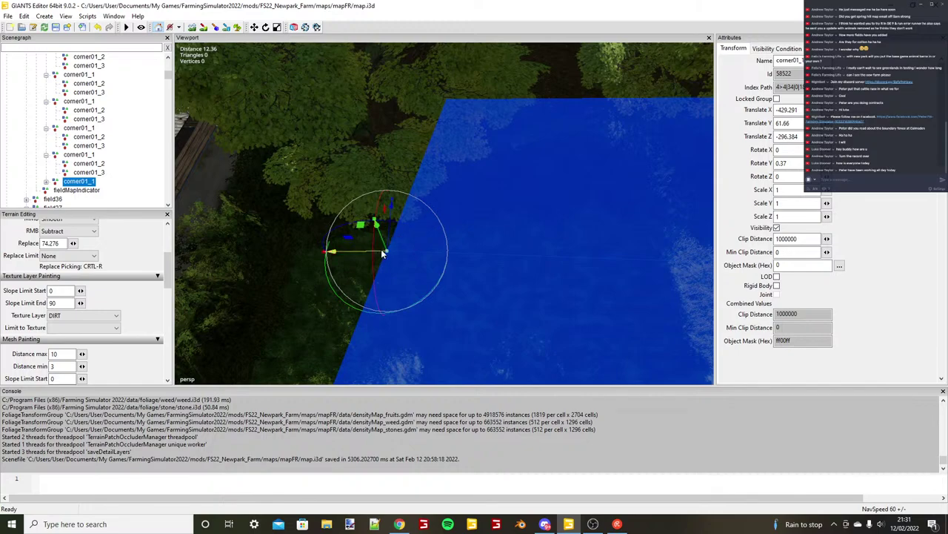
{"action": "left_click_drag", "start_coordinate": [383, 253], "coordinate": [380, 253]}
{"action": "scroll", "coordinate": [418, 265], "scroll_direction": "up", "scroll_amount": 3}
{"action": "scroll", "coordinate": [421, 268], "scroll_direction": "down", "scroll_amount": 3}
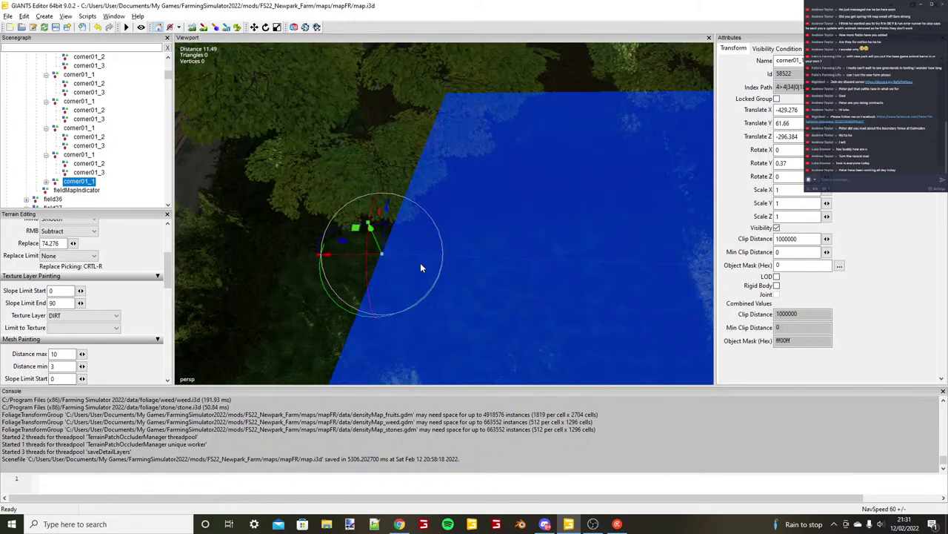
Expand the newest group and place its corner01_2 over the inner corner of the neighbouring area, at about X -15.2, Z -2.1.
{"action": "scroll", "coordinate": [421, 268], "scroll_direction": "down", "scroll_amount": 3}
{"action": "left_click_drag", "start_coordinate": [421, 268], "coordinate": [326, 248], "text": "alt"}
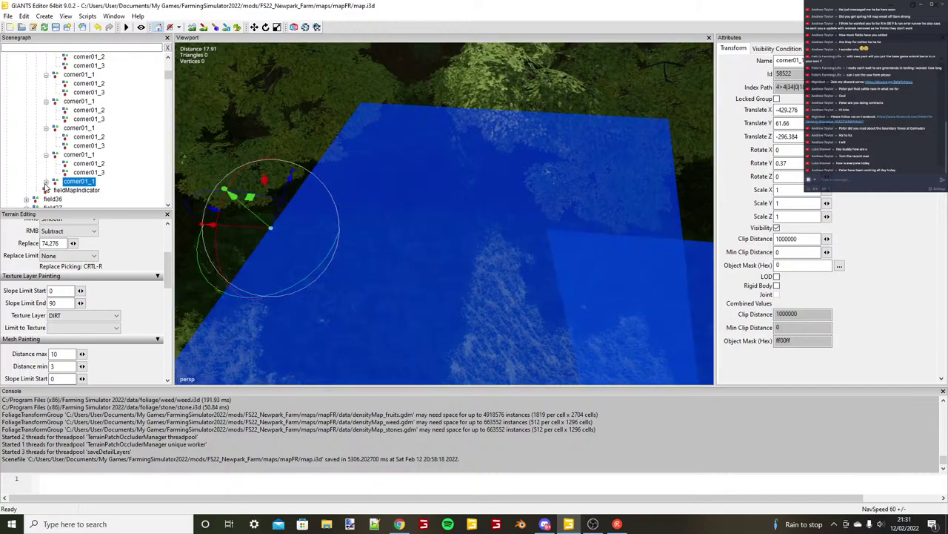
{"action": "left_click", "coordinate": [46, 182]}
{"action": "left_click", "coordinate": [88, 190]}
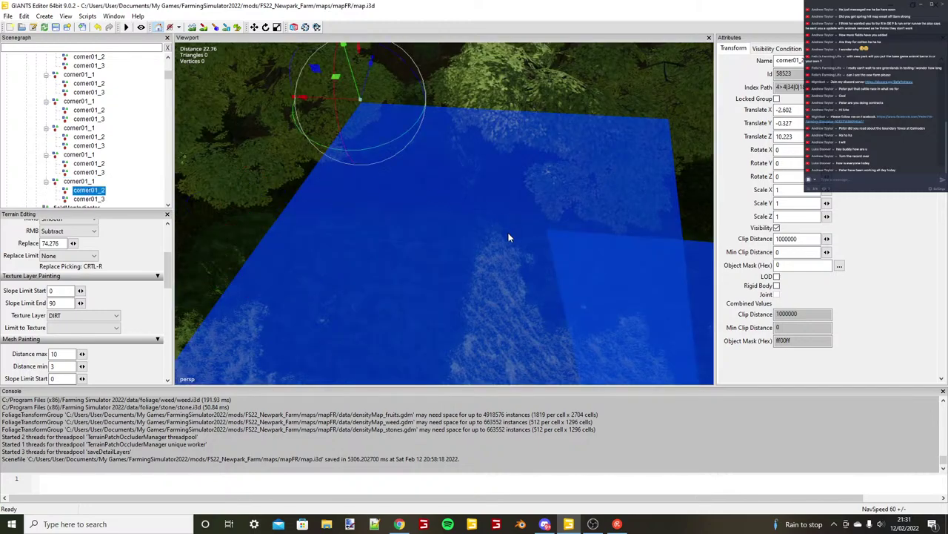
{"action": "key", "text": "ctrl+b"}
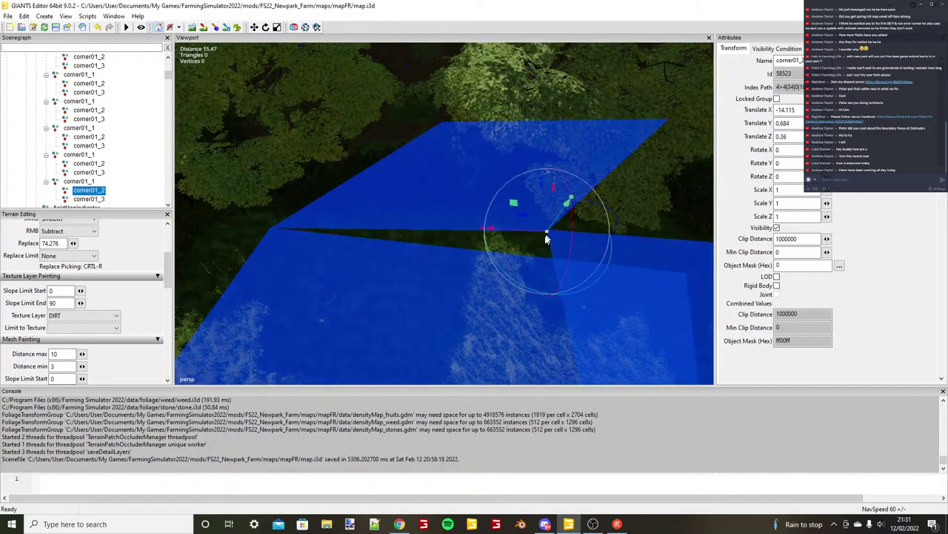
{"action": "scroll", "coordinate": [546, 237], "scroll_direction": "up", "scroll_amount": 1}
{"action": "key", "text": "ctrl+b"}
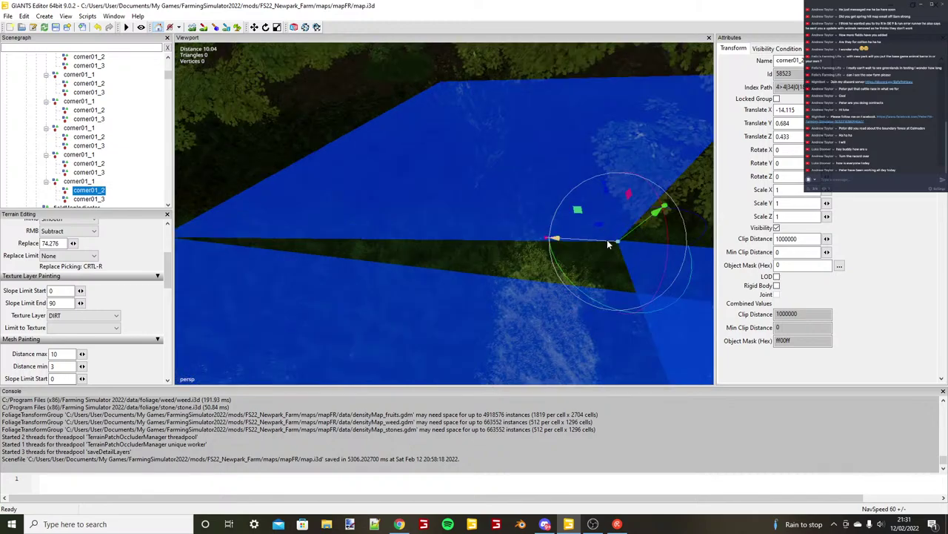
{"action": "left_click_drag", "start_coordinate": [608, 241], "coordinate": [617, 229]}
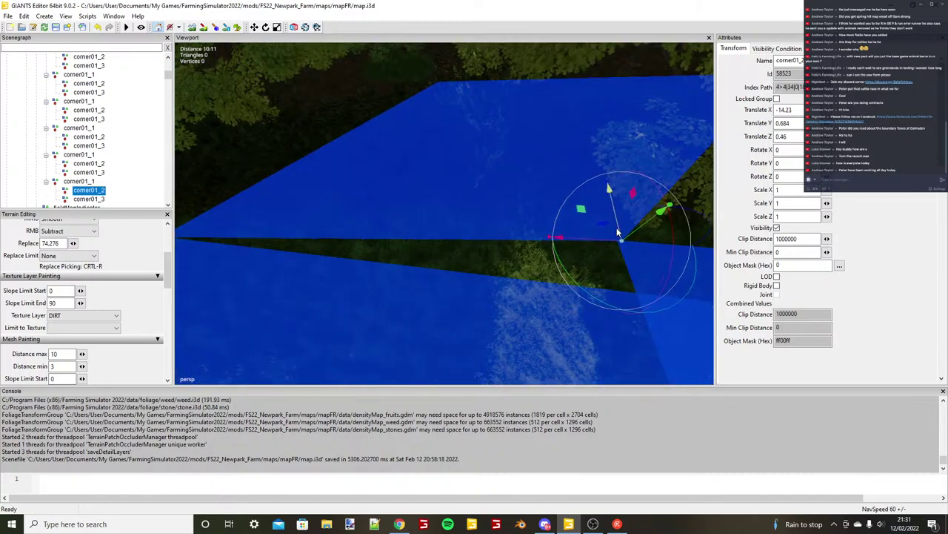
{"action": "scroll", "coordinate": [439, 248], "scroll_direction": "down", "scroll_amount": 2}
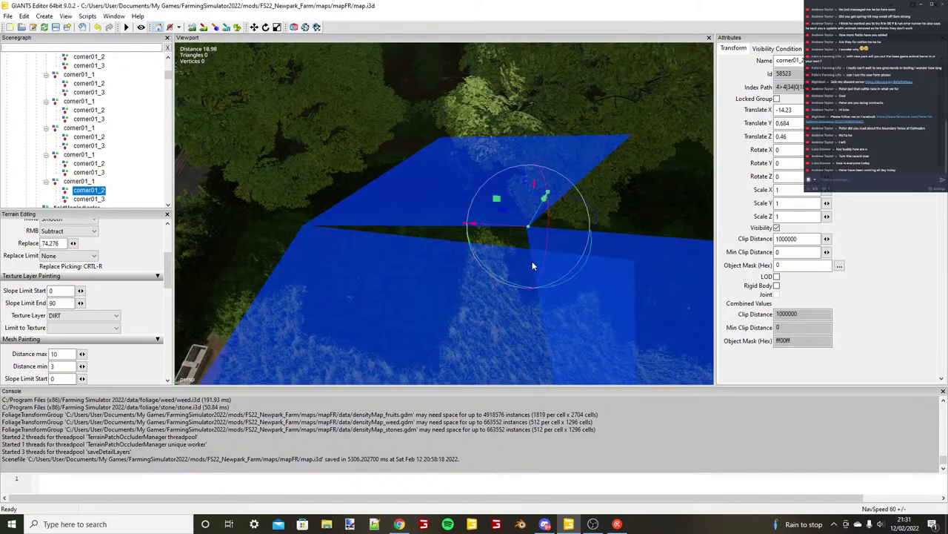
{"action": "key", "text": "ctrl+b"}
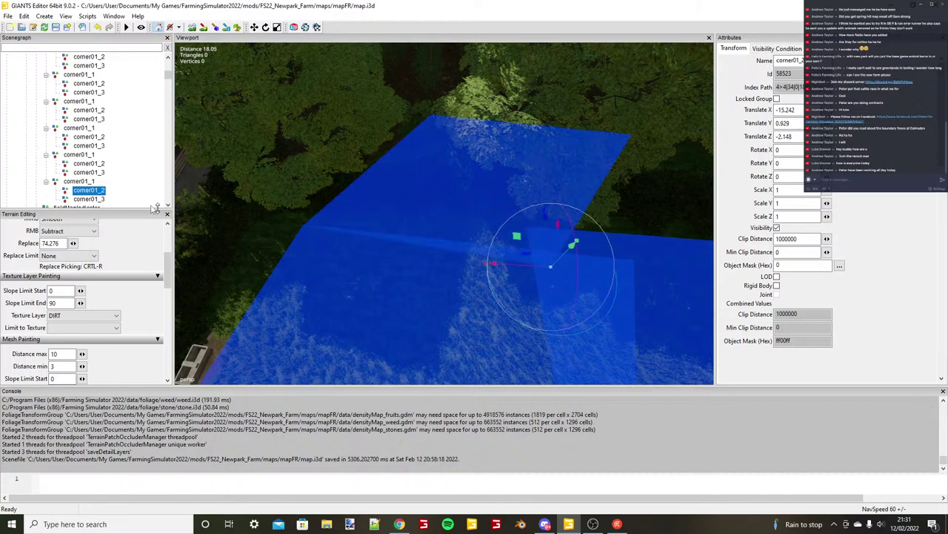
Place the newest group's corner01_3 on the outer edge of the neighbouring area, at about X -14.8, Z 0.3.
{"action": "left_click", "coordinate": [90, 200]}
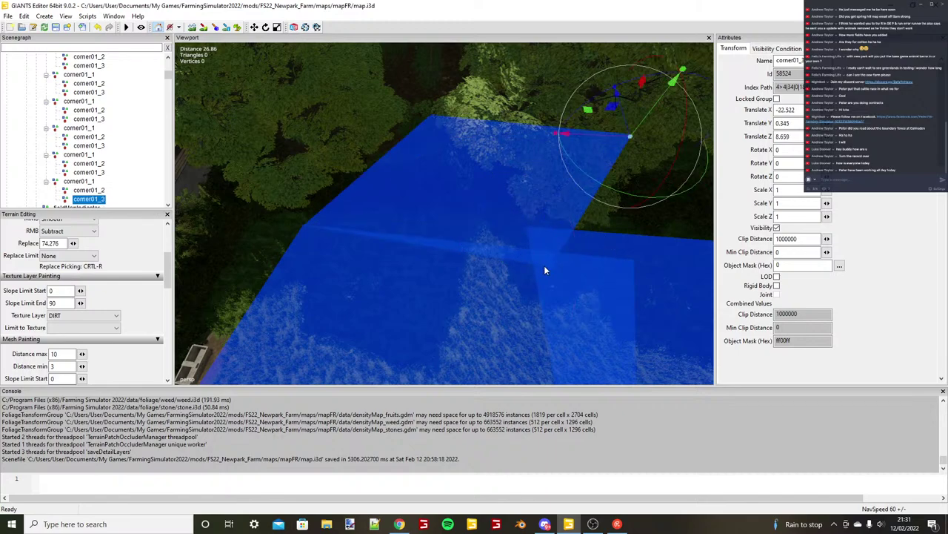
{"action": "key", "text": "ctrl+b"}
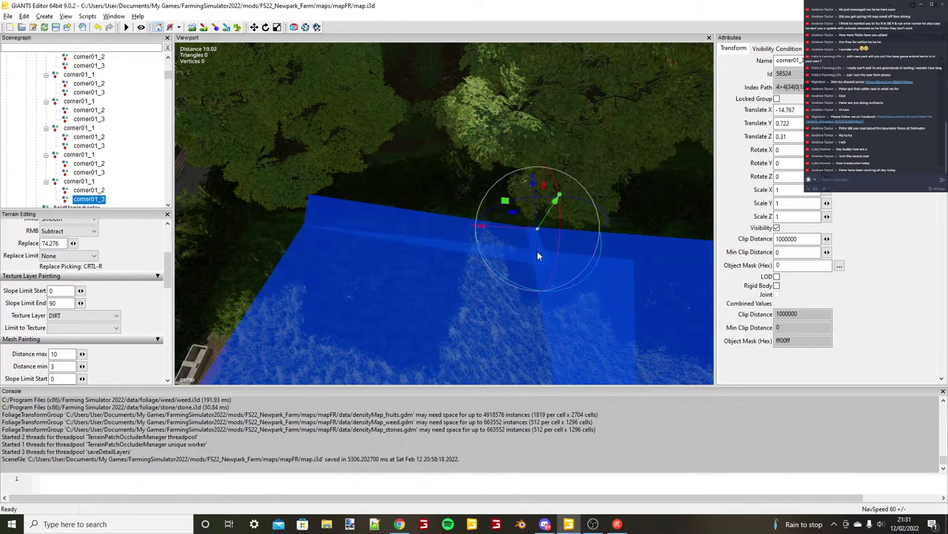
{"action": "scroll", "coordinate": [537, 252], "scroll_direction": "up", "scroll_amount": 1}
Reposition the newest group's corner01_2 on the outer edge at about X -14.3, Z 0.5, and its corner01_3 inside the blue area at about X -14.8, Z -1.6.
{"action": "left_click", "coordinate": [87, 190]}
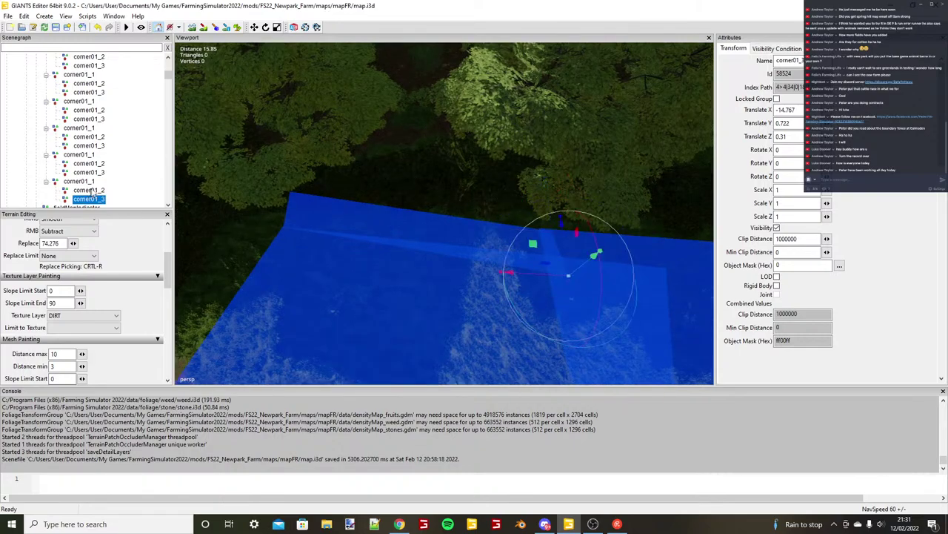
{"action": "left_click", "coordinate": [89, 190]}
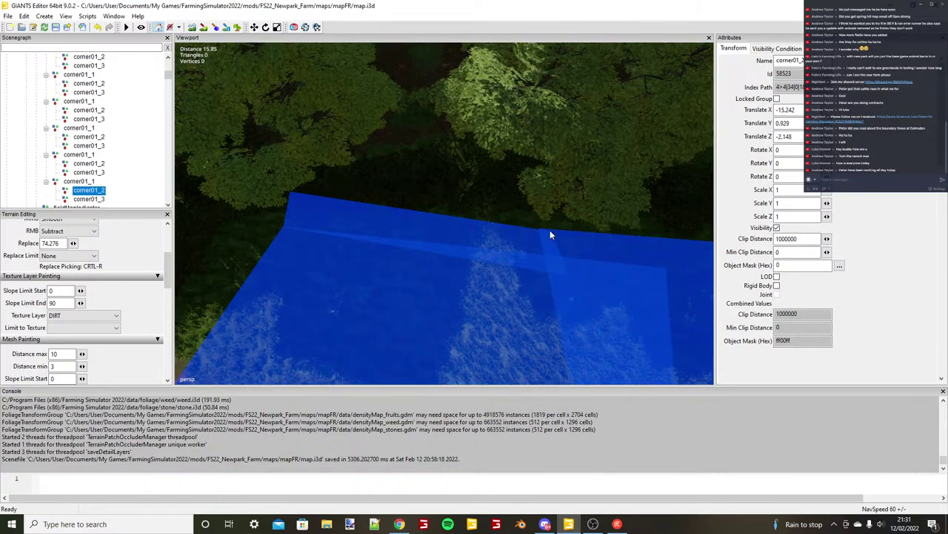
{"action": "key", "text": "ctrl+b"}
{"action": "scroll", "coordinate": [532, 275], "scroll_direction": "up", "scroll_amount": 1}
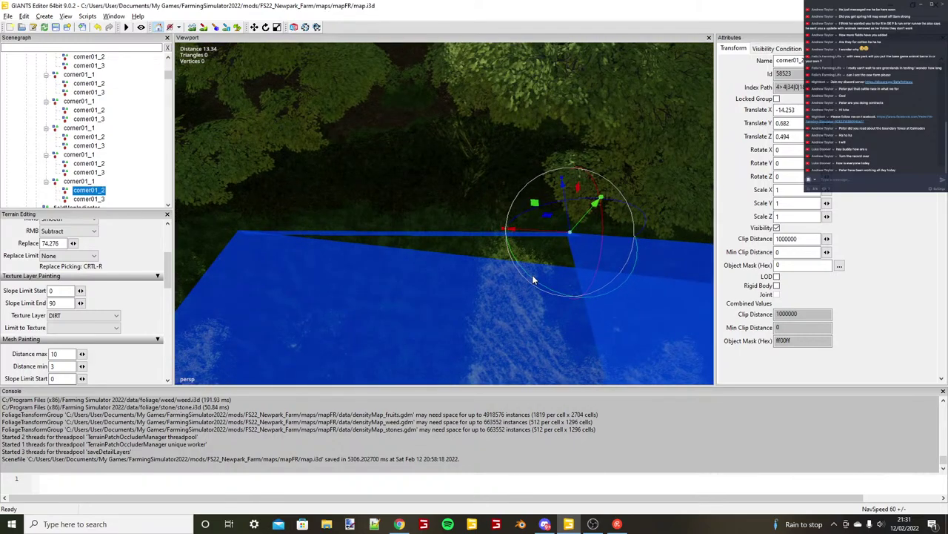
{"action": "scroll", "coordinate": [532, 275], "scroll_direction": "up", "scroll_amount": 2}
{"action": "left_click_drag", "start_coordinate": [576, 216], "coordinate": [576, 213]}
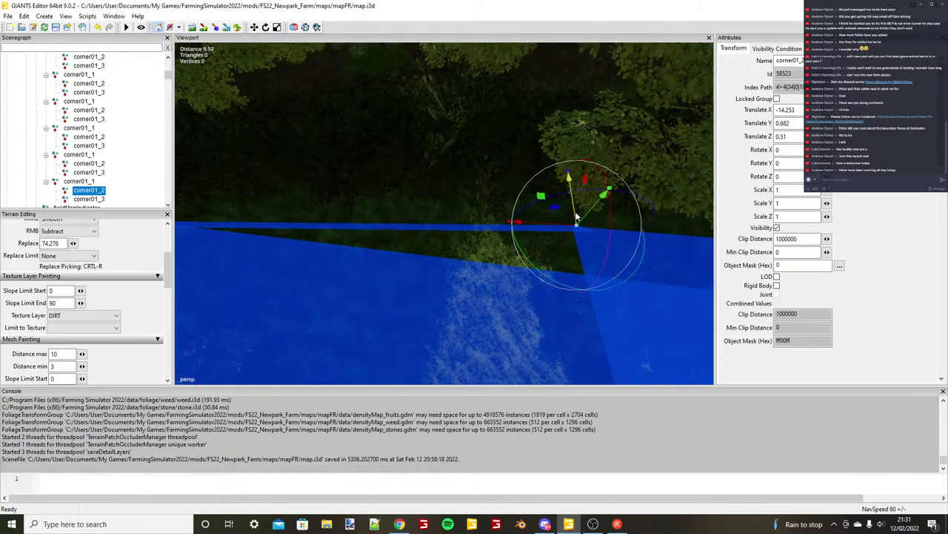
{"action": "left_click", "coordinate": [89, 199]}
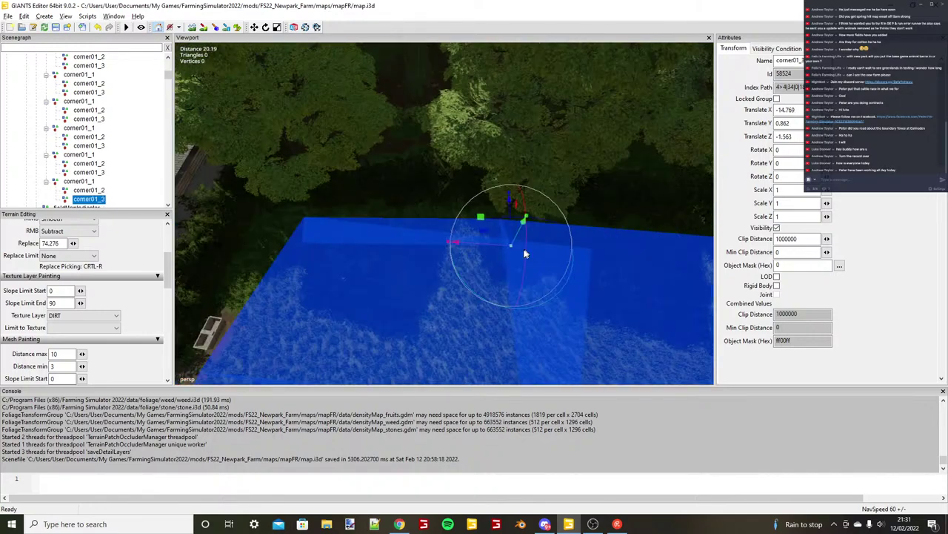
{"action": "scroll", "coordinate": [523, 254], "scroll_direction": "down", "scroll_amount": 2}
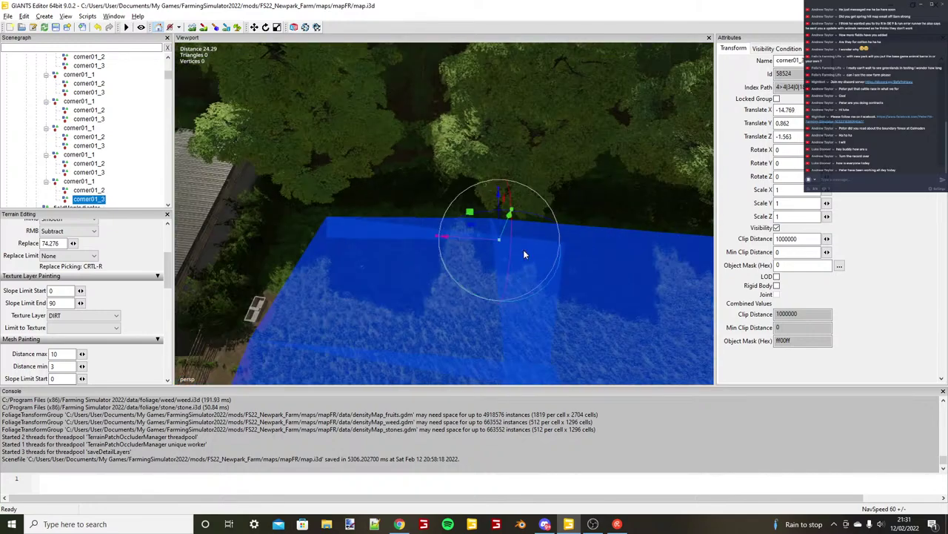
Set foliage painting to the groundFoliage layer with the thimble Berry state for the shaded corner beside the barn.
{"action": "left_click_drag", "start_coordinate": [524, 254], "coordinate": [378, 138], "text": "alt"}
{"action": "scroll", "coordinate": [419, 275], "scroll_direction": "up", "scroll_amount": 3}
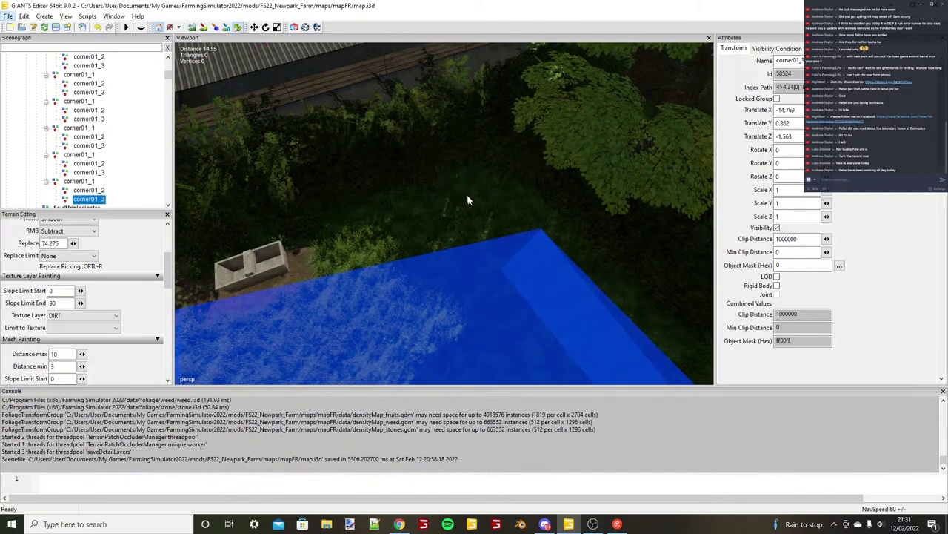
{"action": "left_click", "coordinate": [234, 229]}
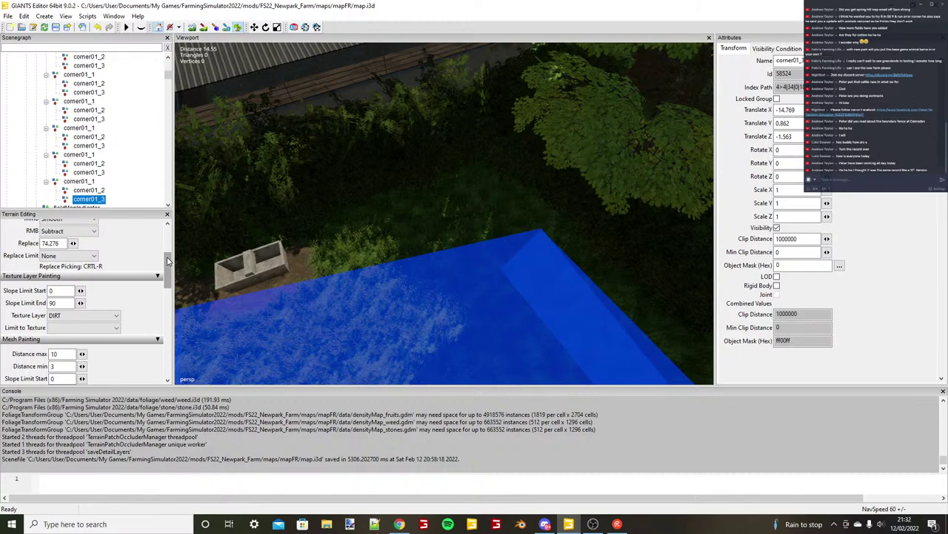
{"action": "mouse_move", "coordinate": [169, 261]}
{"action": "left_mouse_down"}
{"action": "mouse_move", "coordinate": [164, 254]}
{"action": "mouse_move", "coordinate": [160, 307]}
{"action": "left_mouse_up"}
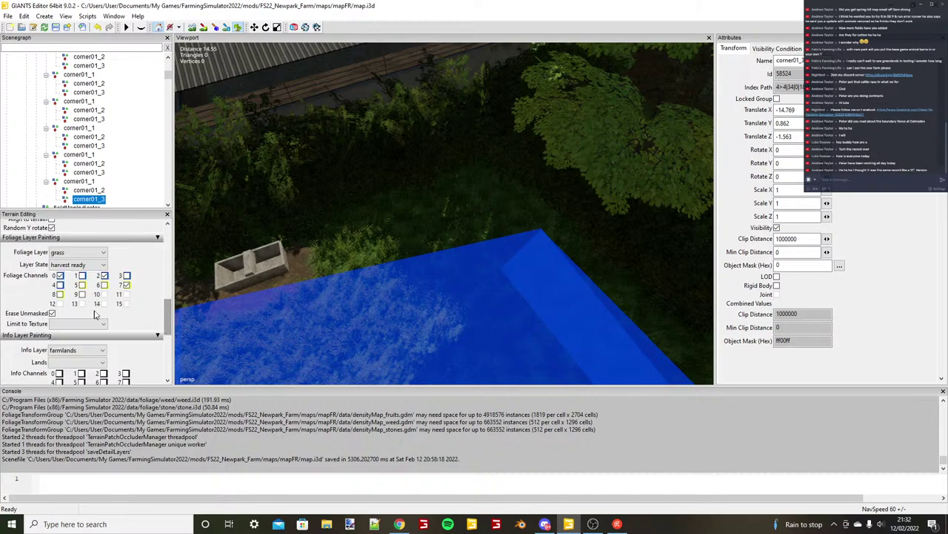
{"action": "left_click", "coordinate": [78, 252]}
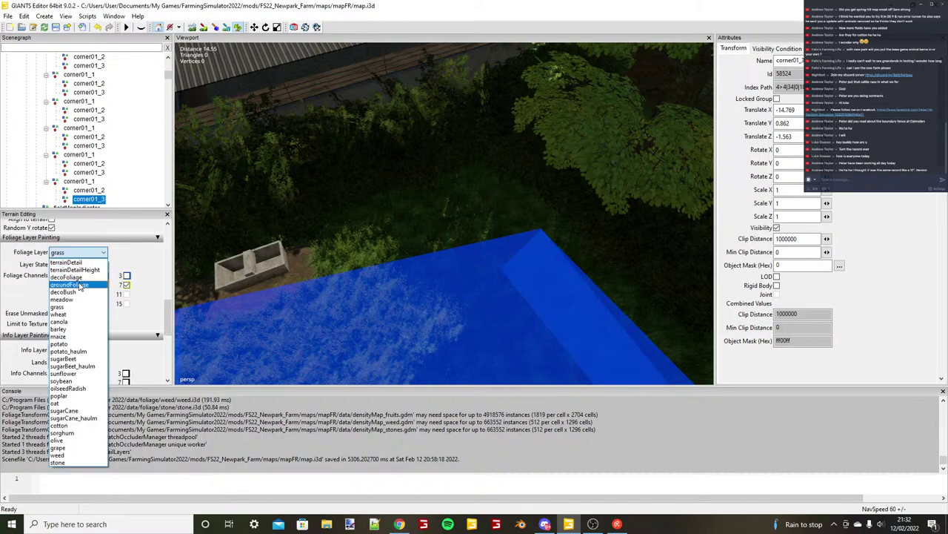
{"action": "left_click", "coordinate": [79, 286]}
{"action": "left_click", "coordinate": [78, 265]}
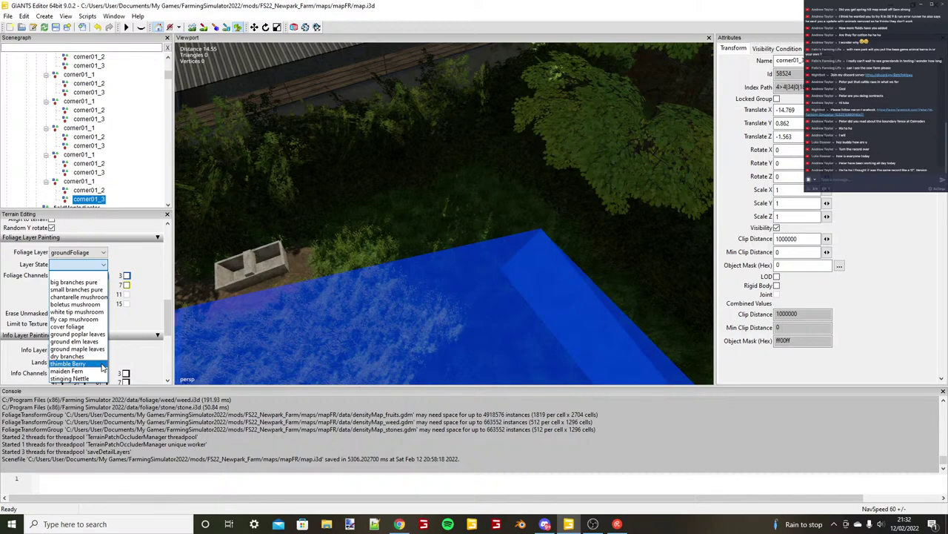
{"action": "left_click", "coordinate": [102, 368]}
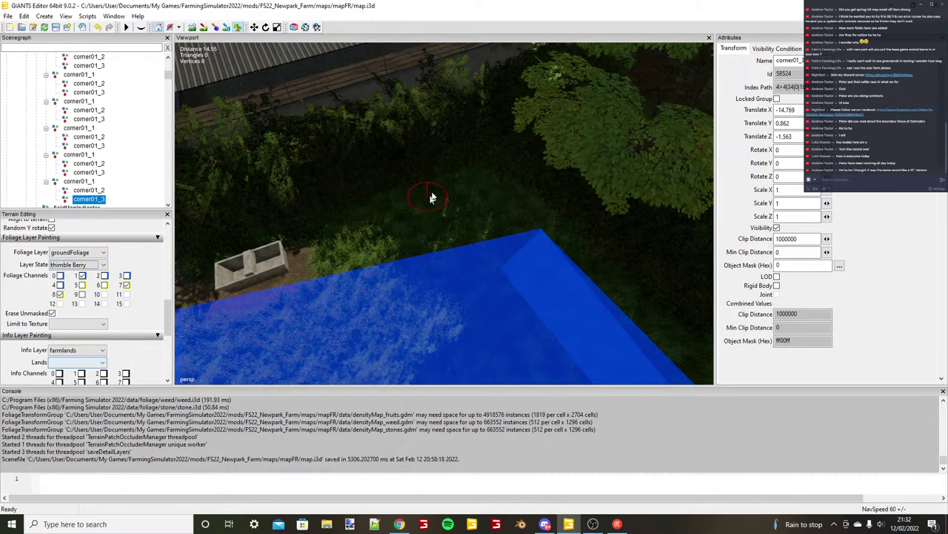
Paint patches of thimble Berry on the bare ground between the barn hedge and the corner of the blue area.
{"action": "left_click", "coordinate": [475, 187]}
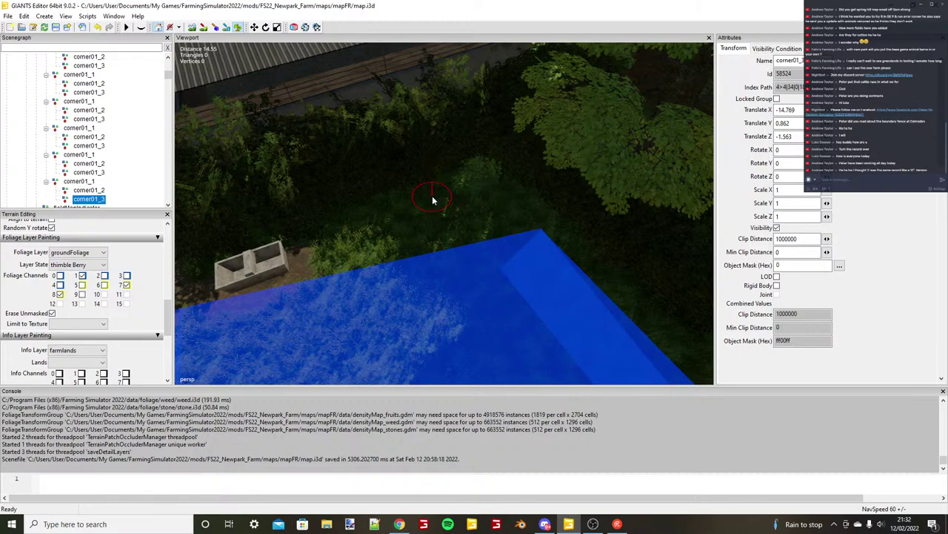
{"action": "left_click", "coordinate": [377, 219]}
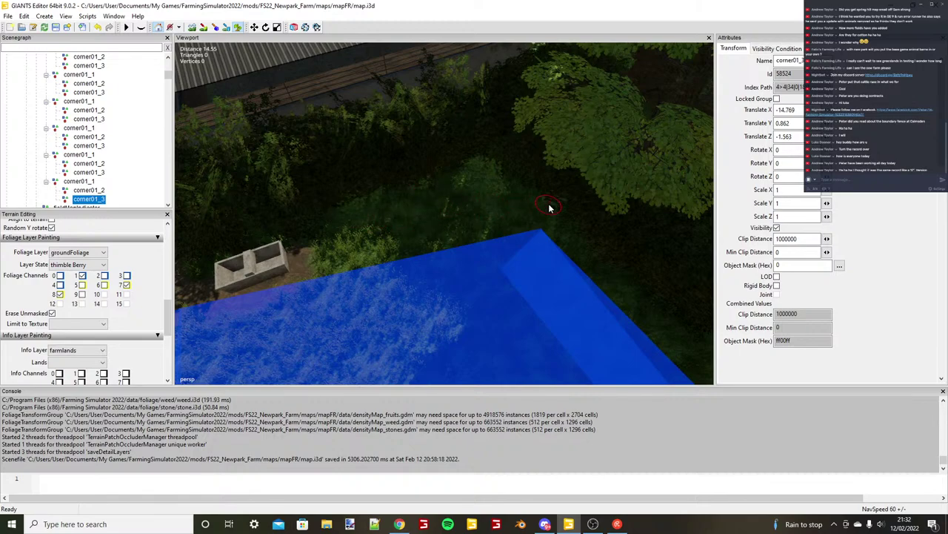
{"action": "left_click", "coordinate": [461, 213]}
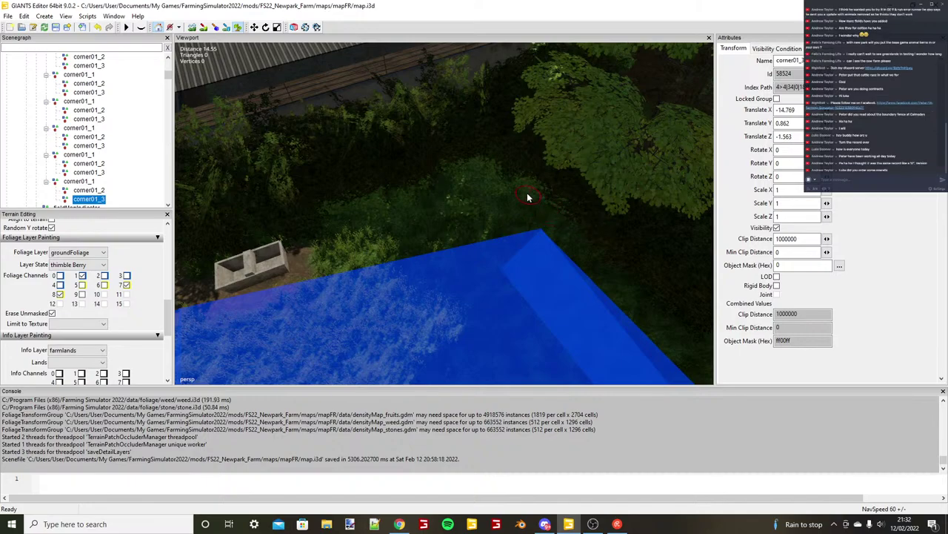
{"action": "scroll", "coordinate": [528, 197], "scroll_direction": "down", "scroll_amount": 2}
{"action": "mouse_move", "coordinate": [528, 197]}
{"action": "left_mouse_down", "text": "alt"}
{"action": "mouse_move", "coordinate": [494, 238]}
{"action": "mouse_move", "coordinate": [517, 204]}
{"action": "mouse_move", "coordinate": [436, 188]}
{"action": "mouse_move", "coordinate": [427, 204]}
{"action": "mouse_move", "coordinate": [435, 226]}
{"action": "left_mouse_up", "text": "alt"}
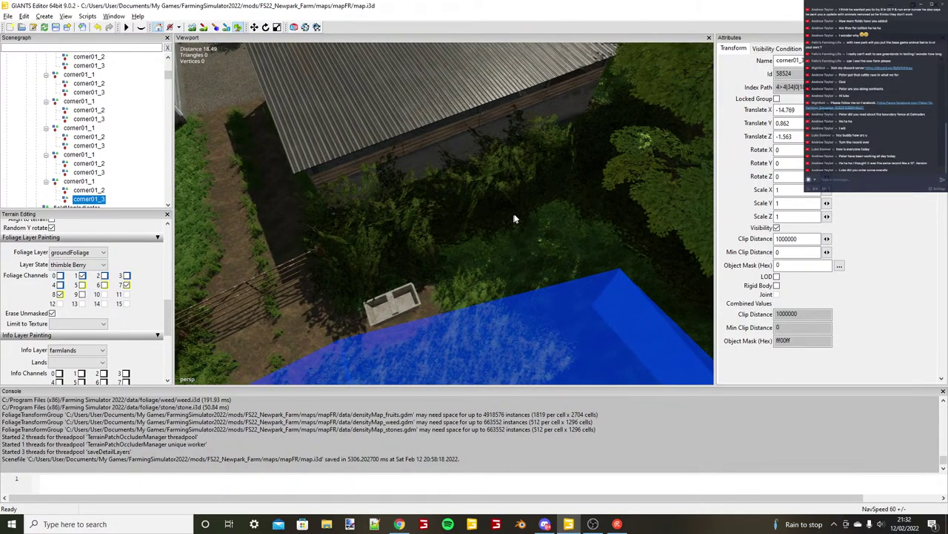
{"action": "scroll", "coordinate": [517, 203], "scroll_direction": "up", "scroll_amount": 3}
{"action": "scroll", "coordinate": [427, 204], "scroll_direction": "down", "scroll_amount": 2}
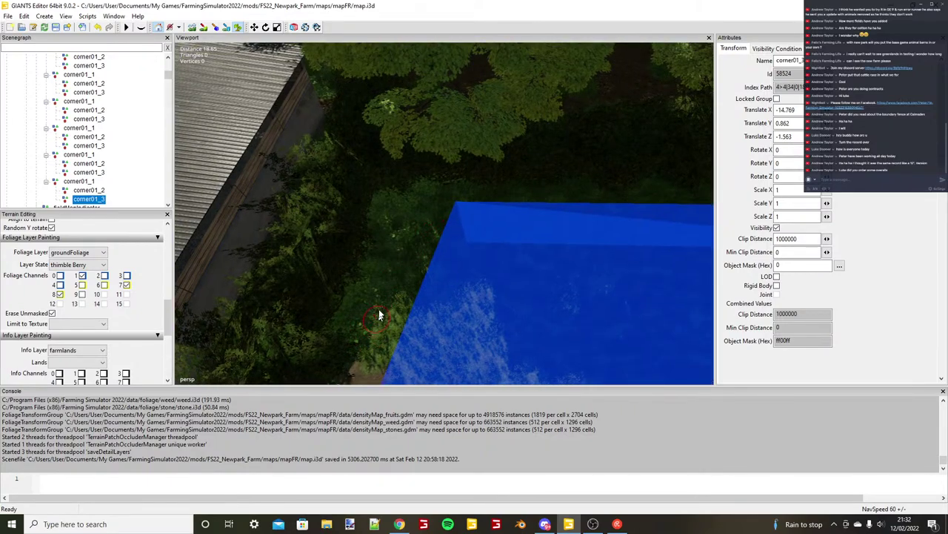
{"action": "scroll", "coordinate": [406, 275], "scroll_direction": "down", "scroll_amount": 5}
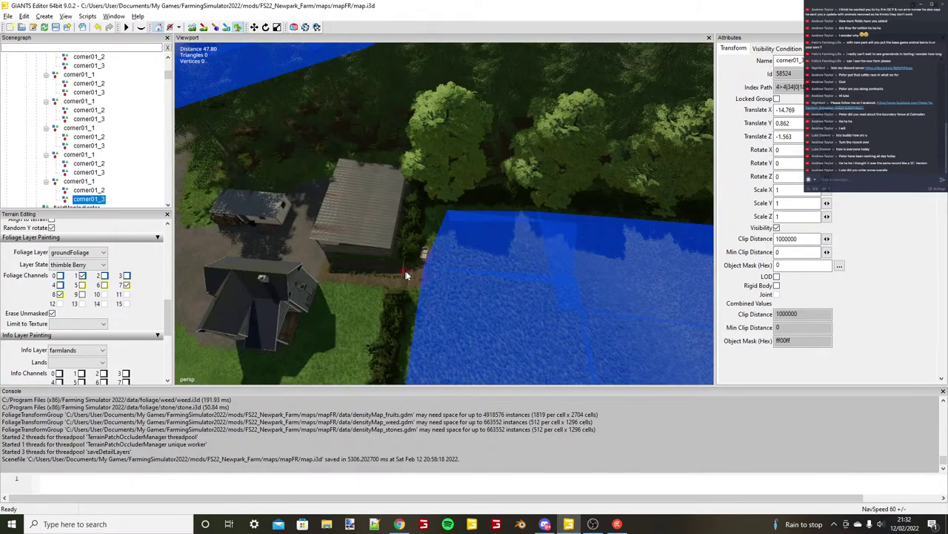
Stop foliage painting and place a duplicate of the newest corner01_1 group in the field's hedged bend, at about X -376.85, Z -397.48.
{"action": "left_click_drag", "start_coordinate": [406, 272], "coordinate": [411, 222], "text": "alt"}
{"action": "right_click_drag", "start_coordinate": [411, 226], "coordinate": [327, 310]}
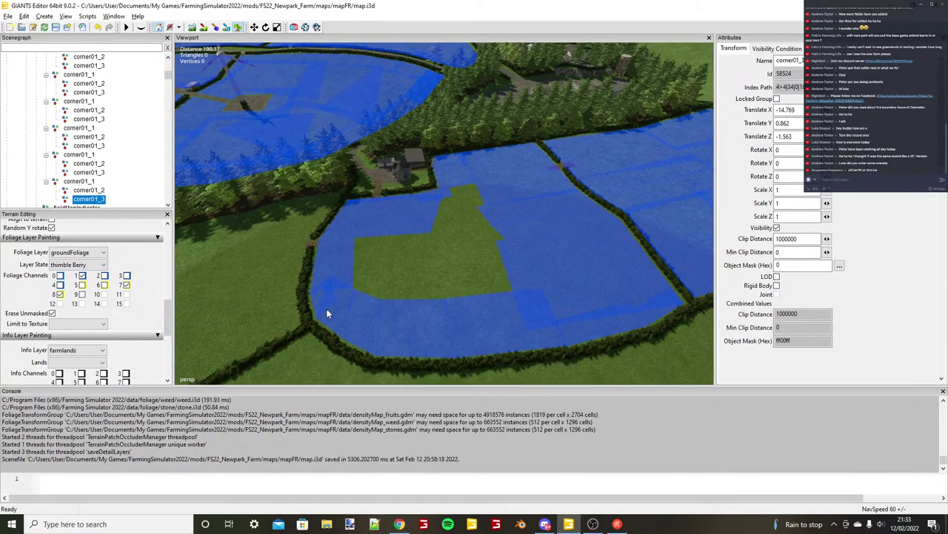
{"action": "scroll", "coordinate": [326, 309], "scroll_direction": "up", "scroll_amount": 2}
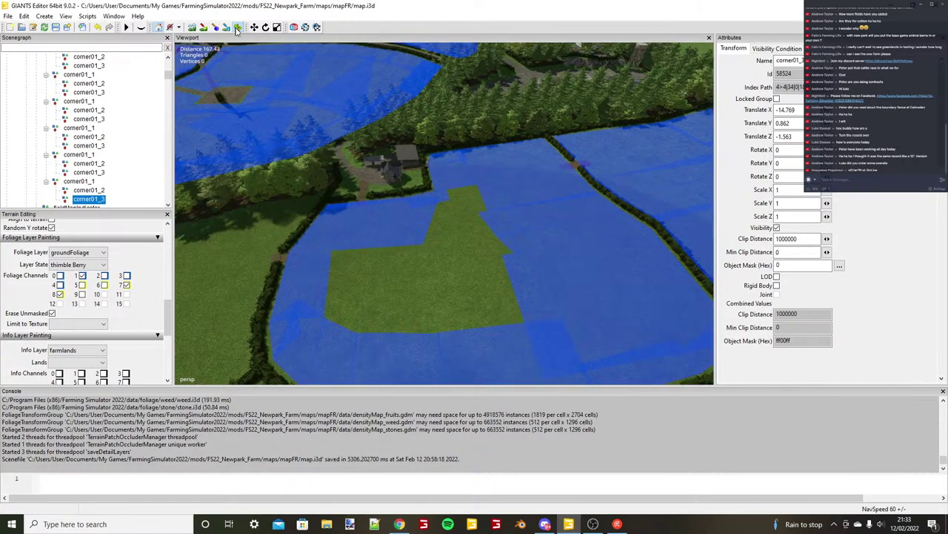
{"action": "right_click_drag", "start_coordinate": [371, 200], "coordinate": [385, 251]}
{"action": "left_click", "coordinate": [237, 29]}
{"action": "left_click", "coordinate": [83, 182]}
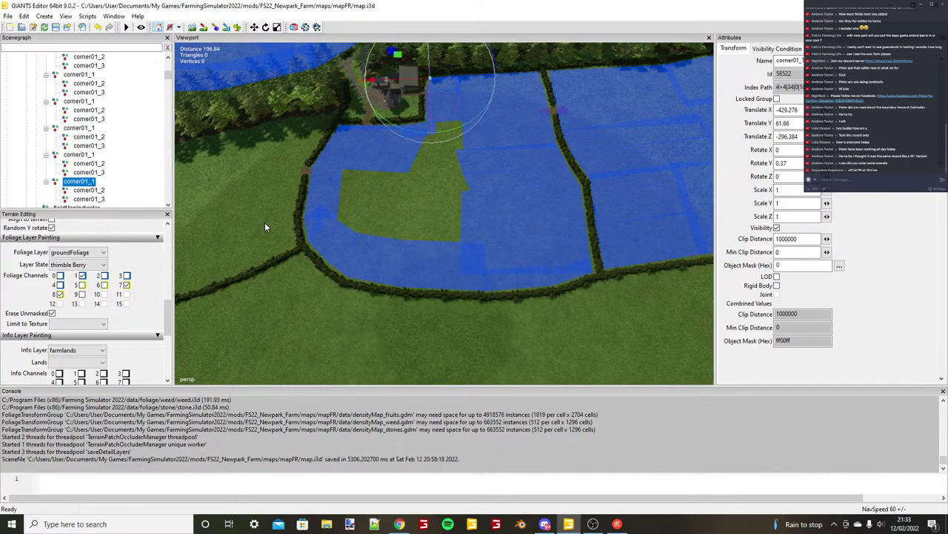
{"action": "key", "text": "ctrl+d"}
{"action": "key", "text": "ctrl+b"}
{"action": "right_click_drag", "start_coordinate": [330, 231], "coordinate": [339, 233]}
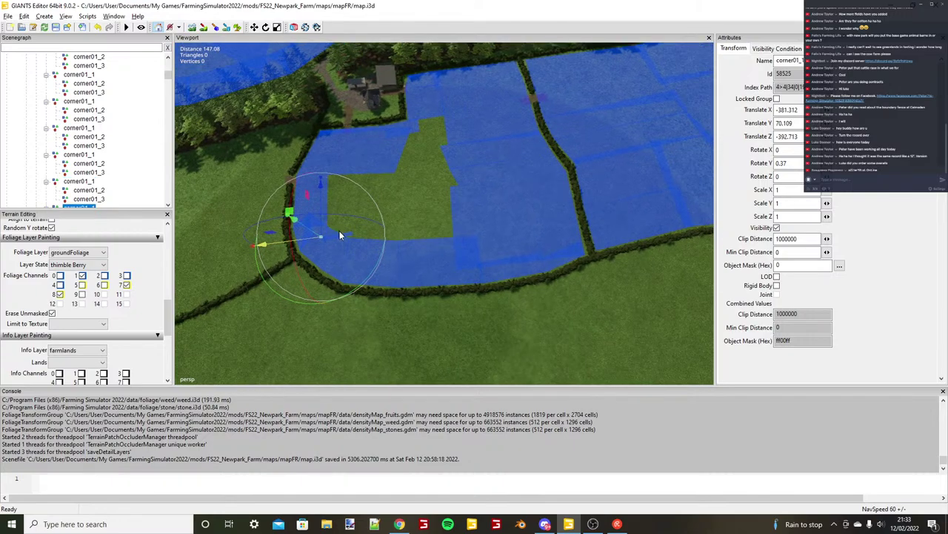
{"action": "scroll", "coordinate": [340, 236], "scroll_direction": "up", "scroll_amount": 3}
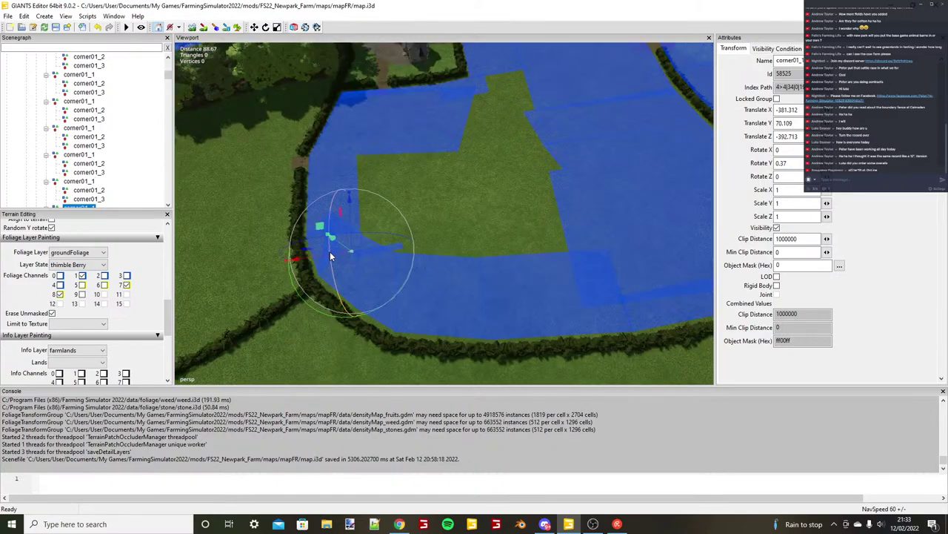
{"action": "mouse_move", "coordinate": [334, 256]}
{"action": "left_mouse_down"}
{"action": "mouse_move", "coordinate": [334, 245]}
{"action": "mouse_move", "coordinate": [332, 262]}
{"action": "left_mouse_up"}
Expand the new group and place its corner01_2 on the blue area across the uncovered grass, at about X -71.5, Z -8.1.
{"action": "left_click", "coordinate": [93, 205]}
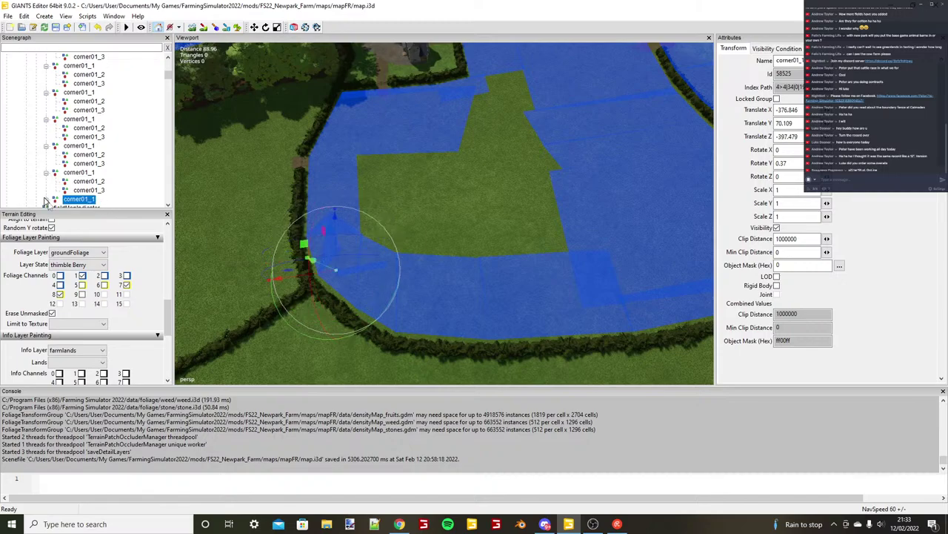
{"action": "left_click", "coordinate": [47, 201]}
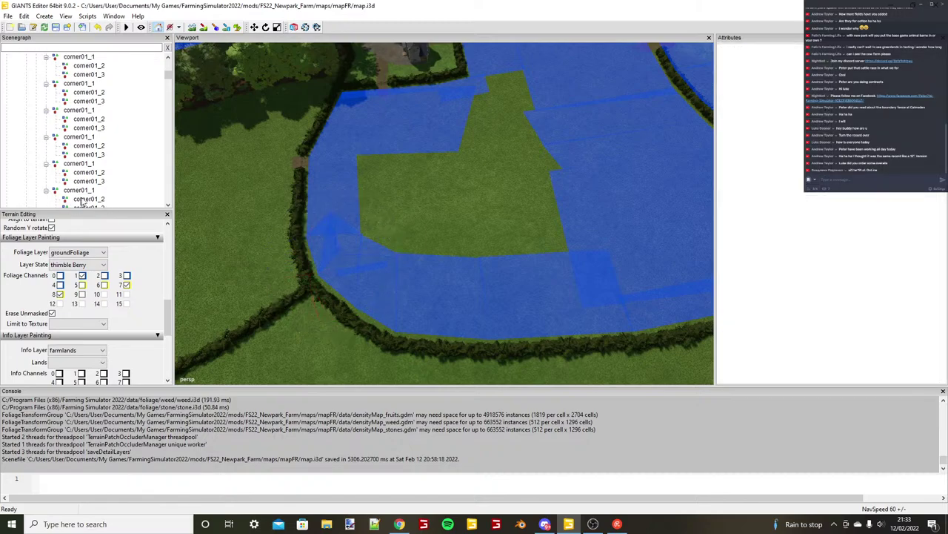
{"action": "left_click", "coordinate": [83, 200]}
{"action": "left_click_drag", "start_coordinate": [463, 196], "coordinate": [470, 221], "text": "alt"}
{"action": "key", "text": "ctrl+b"}
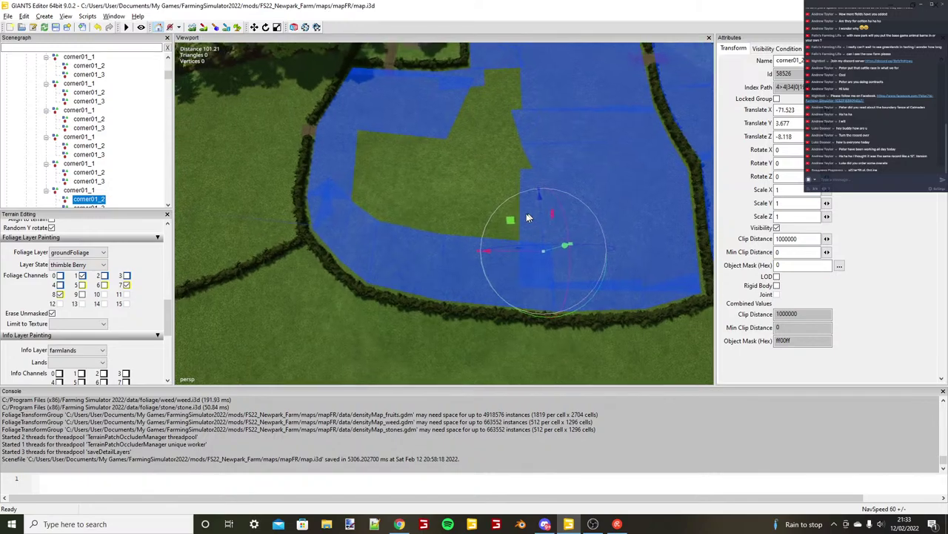
Place the new group's corner01_3 beyond the uncovered grass near the farmhouse, at about X -77.9, Z 58.1.
{"action": "scroll", "coordinate": [527, 214], "scroll_direction": "down", "scroll_amount": 2}
{"action": "left_click", "coordinate": [105, 205]}
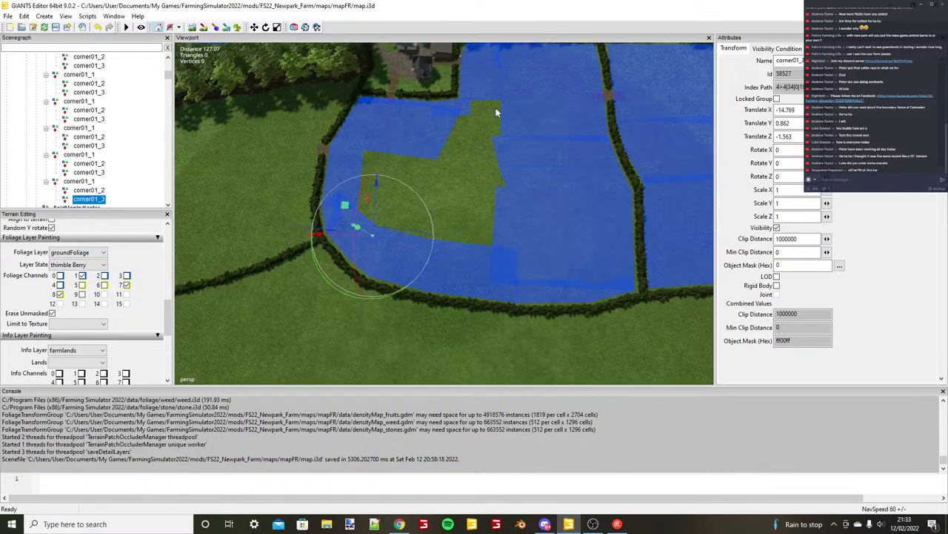
{"action": "key", "text": "ctrl+b"}
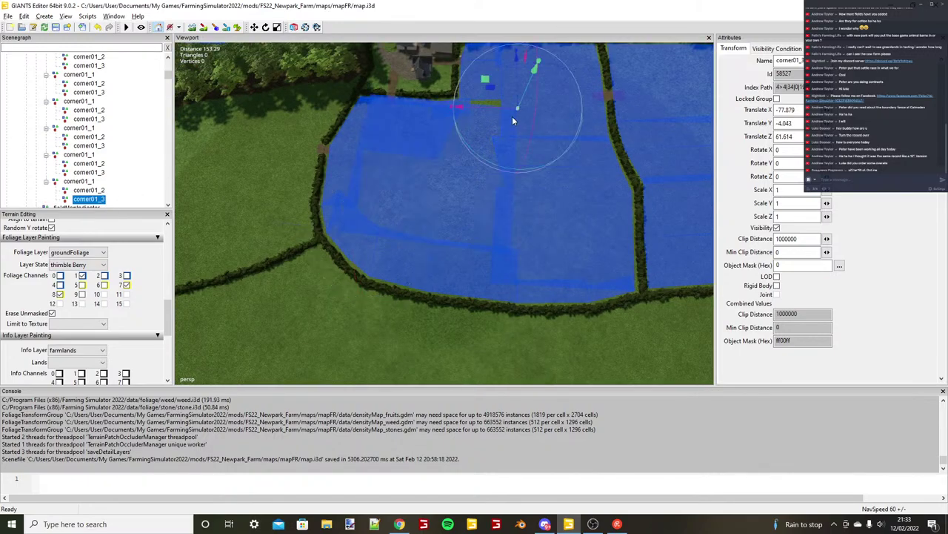
{"action": "left_click_drag", "start_coordinate": [512, 119], "coordinate": [439, 217], "text": "alt"}
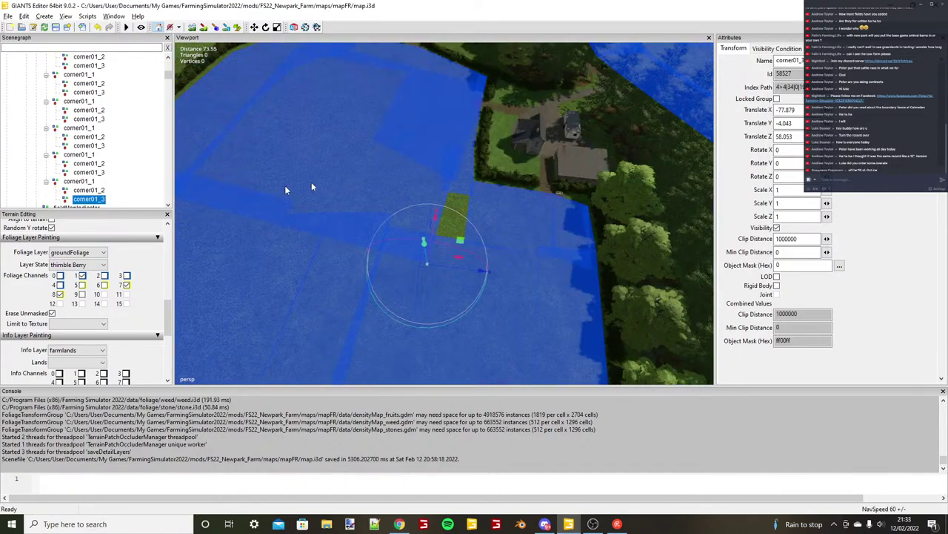
Duplicate the newest corner01_1 group and place the copy beside the remaining grass gap, at about X -428.59, Z -342.82.
{"action": "left_click", "coordinate": [80, 183]}
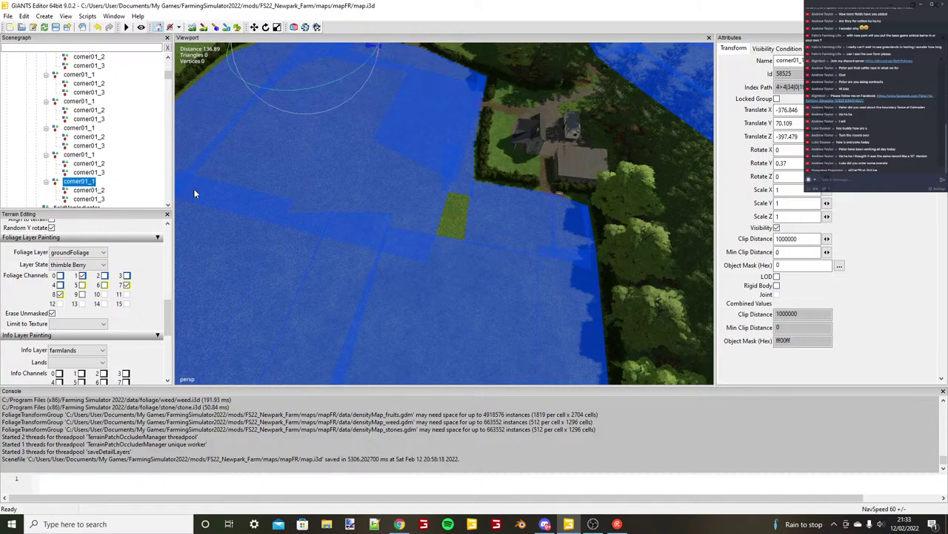
{"action": "key", "text": "ctrl+d"}
{"action": "key", "text": "ctrl+b"}
{"action": "scroll", "coordinate": [449, 211], "scroll_direction": "up", "scroll_amount": 3}
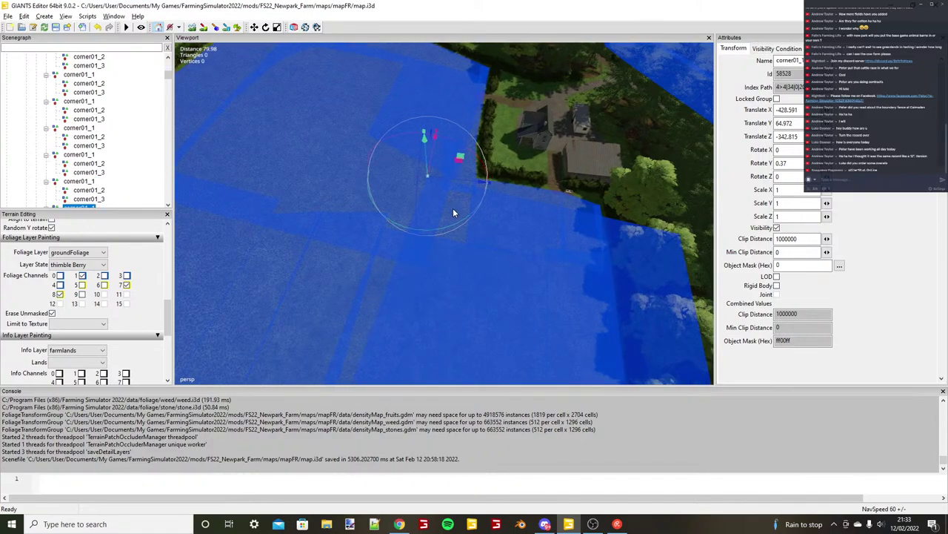
{"action": "left_click_drag", "start_coordinate": [452, 210], "coordinate": [404, 226], "text": "alt"}
{"action": "scroll", "coordinate": [56, 186], "scroll_direction": "down", "scroll_amount": 1}
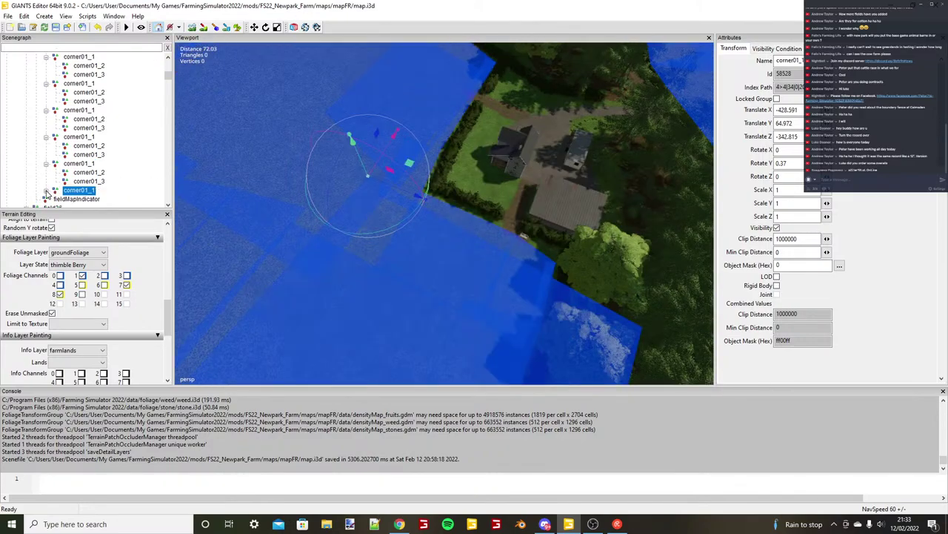
Expand the copied group and place its corner01_2 past the remaining grass gap, at about X -19.8, Z 2.8.
{"action": "left_click", "coordinate": [46, 191]}
{"action": "left_click", "coordinate": [88, 199]}
{"action": "left_click_drag", "start_coordinate": [469, 255], "coordinate": [380, 171], "text": "alt"}
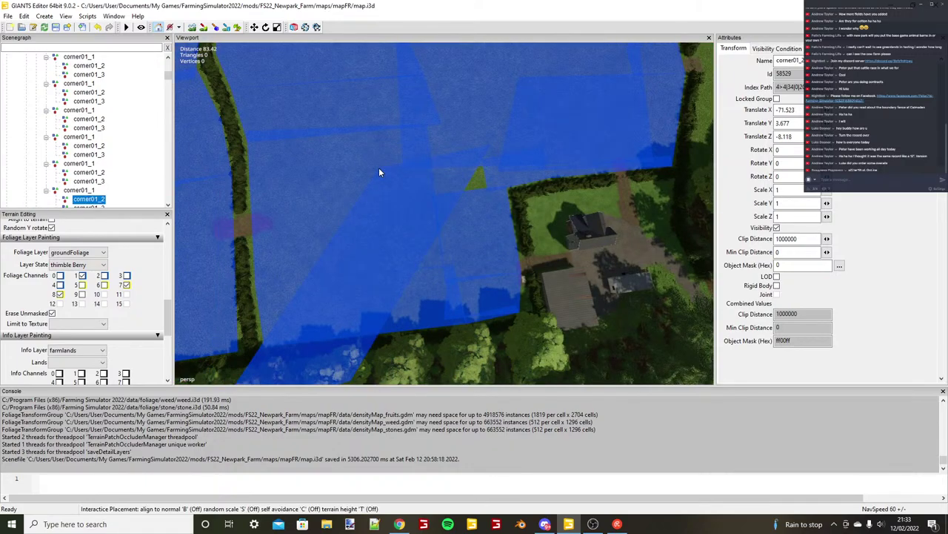
{"action": "left_click", "coordinate": [379, 170]}
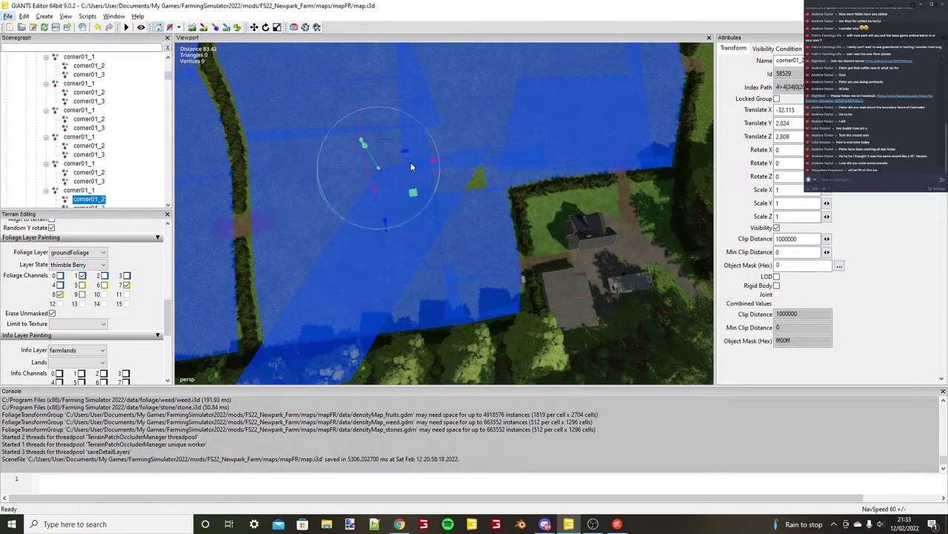
{"action": "left_click_drag", "start_coordinate": [411, 163], "coordinate": [456, 157]}
{"action": "scroll", "coordinate": [118, 191], "scroll_direction": "down", "scroll_amount": 1}
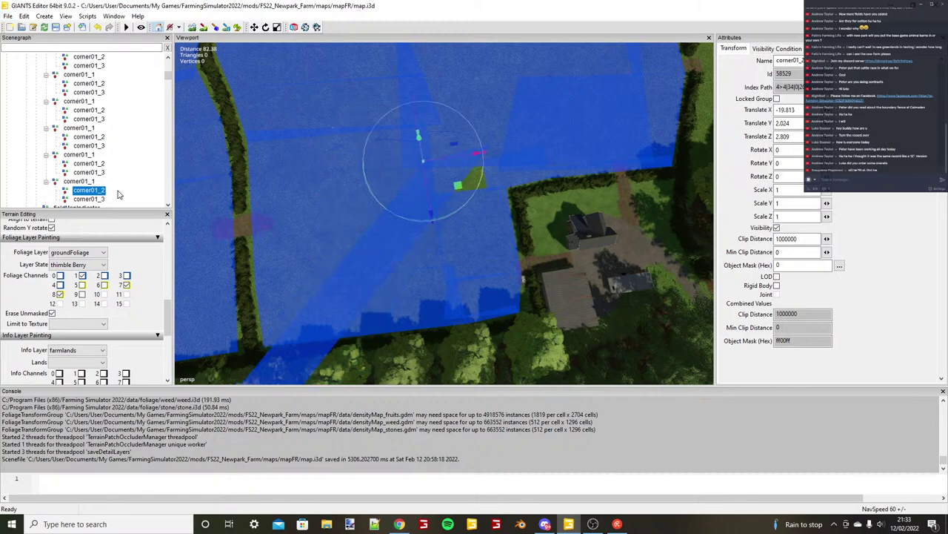
Place the copied group's corner01_3 so its area covers the last grass gap, at about X -22.7, Z 17.3.
{"action": "left_click", "coordinate": [103, 198]}
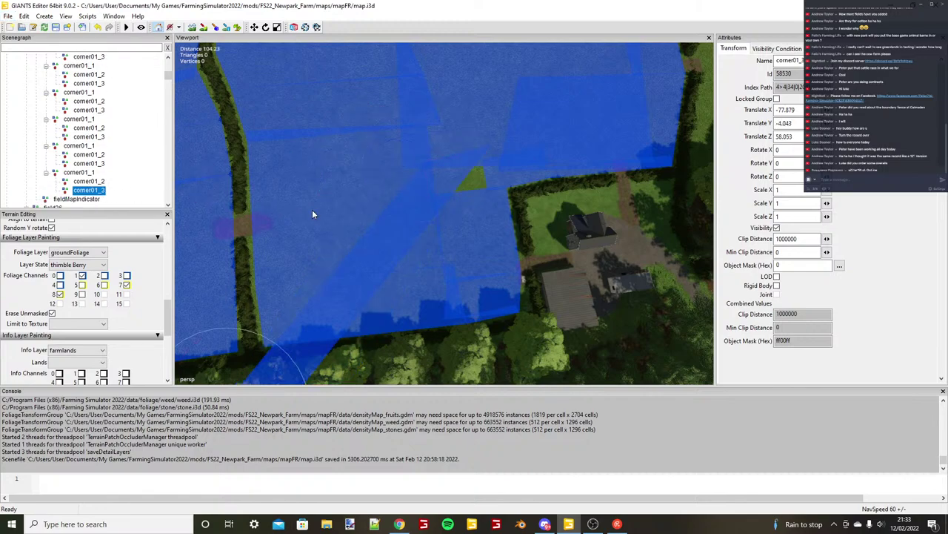
{"action": "left_click", "coordinate": [465, 204]}
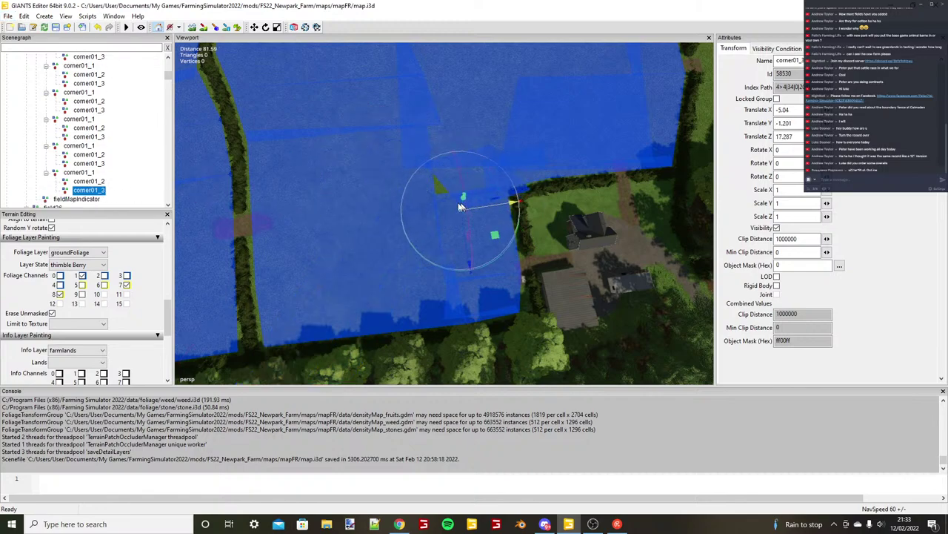
{"action": "left_click_drag", "start_coordinate": [460, 204], "coordinate": [414, 199]}
Inspect the blue field areas for complete coverage, including along the hedges and the tree-lined edge.
{"action": "left_click_drag", "start_coordinate": [528, 228], "coordinate": [392, 265], "text": "alt"}
{"action": "scroll", "coordinate": [475, 208], "scroll_direction": "down", "scroll_amount": 3}
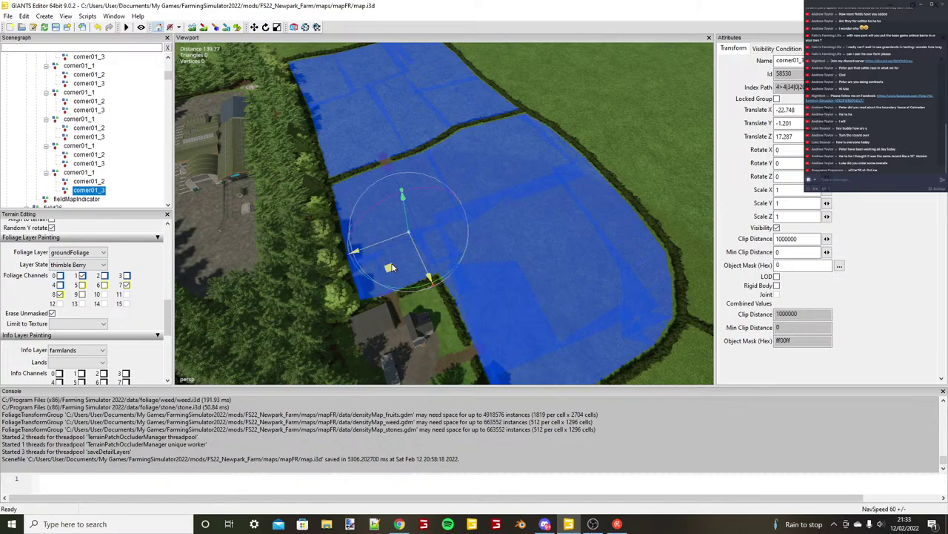
{"action": "left_click_drag", "start_coordinate": [551, 160], "coordinate": [456, 208], "text": "alt"}
{"action": "scroll", "coordinate": [527, 201], "scroll_direction": "up", "scroll_amount": 3}
{"action": "scroll", "coordinate": [490, 193], "scroll_direction": "up", "scroll_amount": 5}
{"action": "scroll", "coordinate": [474, 193], "scroll_direction": "up", "scroll_amount": 1}
{"action": "scroll", "coordinate": [476, 188], "scroll_direction": "up", "scroll_amount": 1}
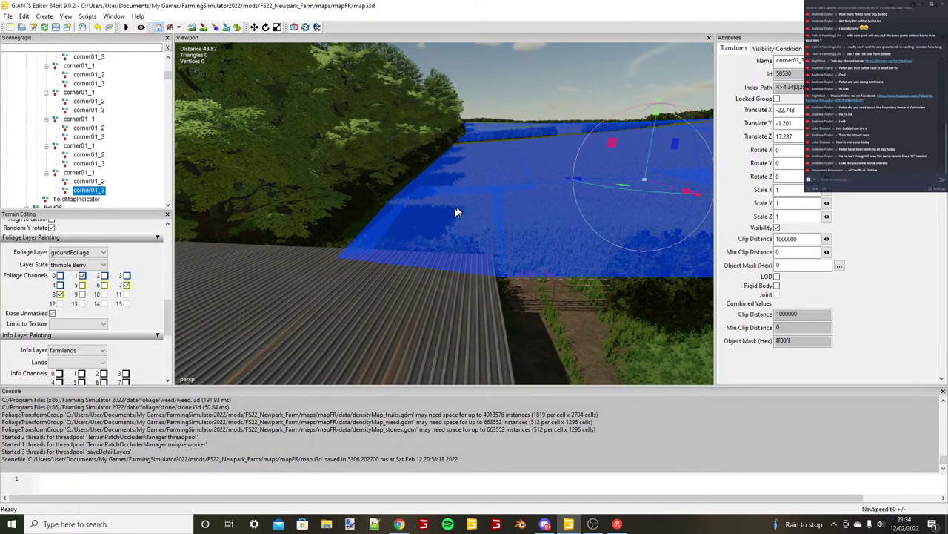
{"action": "middle_click_drag", "start_coordinate": [455, 209], "coordinate": [423, 280], "text": "alt"}
{"action": "scroll", "coordinate": [446, 266], "scroll_direction": "up", "scroll_amount": 3}
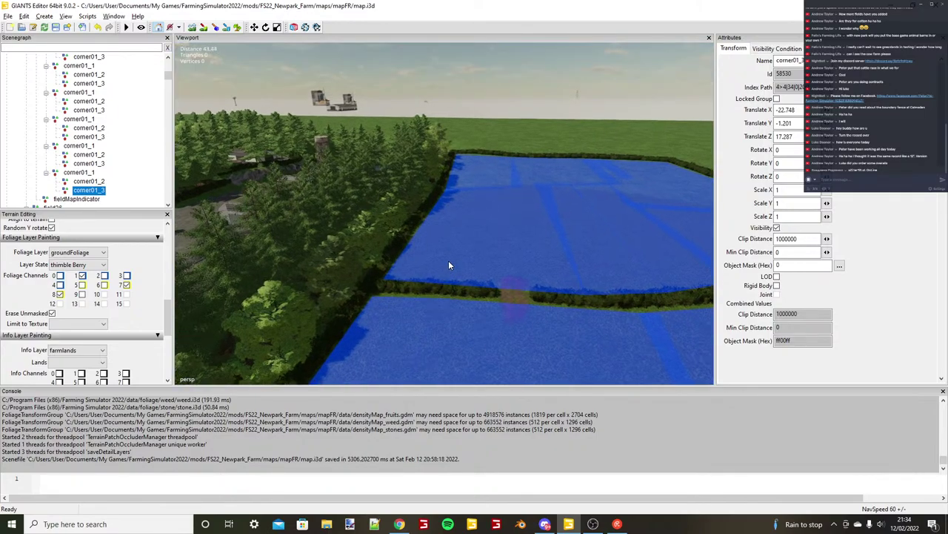
{"action": "scroll", "coordinate": [449, 265], "scroll_direction": "up", "scroll_amount": 3}
{"action": "left_click_drag", "start_coordinate": [507, 228], "coordinate": [298, 258], "text": "alt"}
{"action": "scroll", "coordinate": [298, 258], "scroll_direction": "up", "scroll_amount": 2}
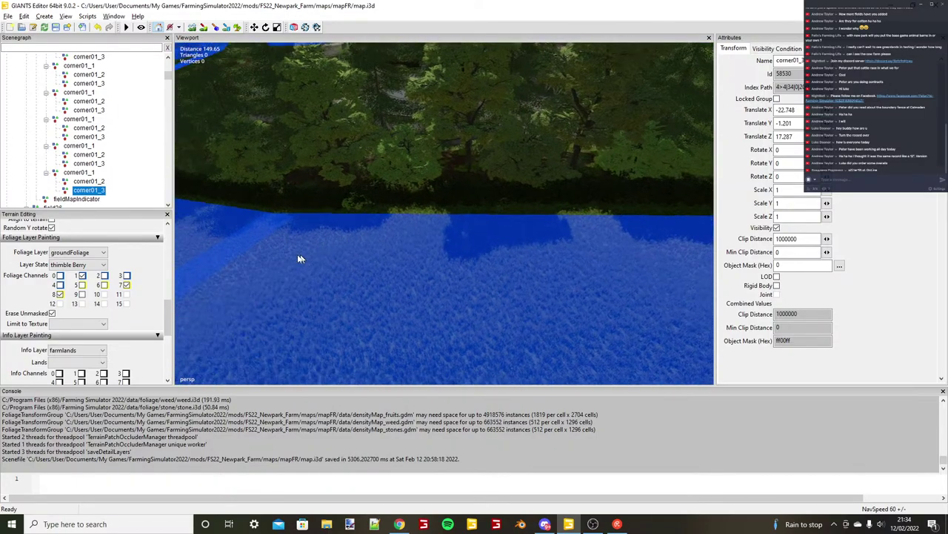
Position field35's fieldMapIndicator inside the blue-covered field near the farmhouse, at about X -443.1, Z -367.7.
{"action": "middle_click_drag", "start_coordinate": [300, 259], "coordinate": [435, 265]}
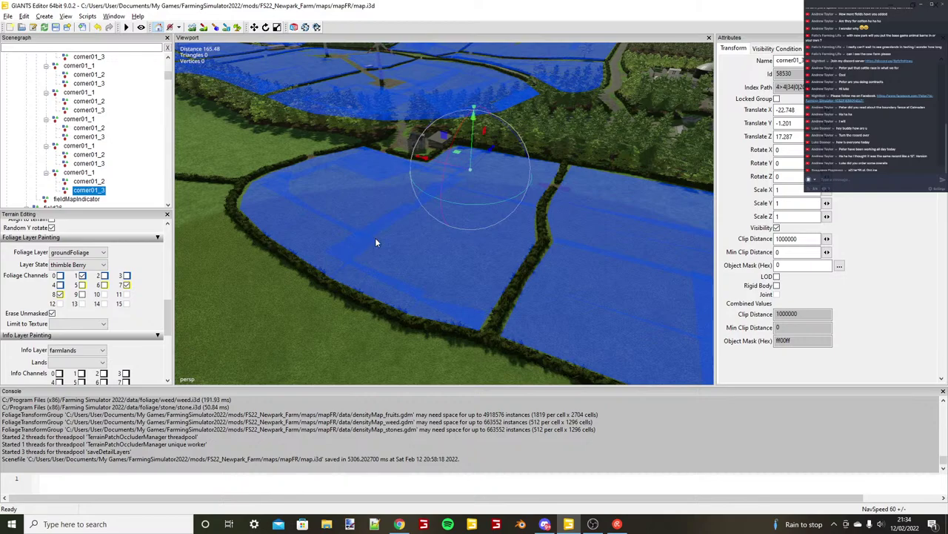
{"action": "left_click_drag", "start_coordinate": [382, 232], "coordinate": [383, 200], "text": "alt"}
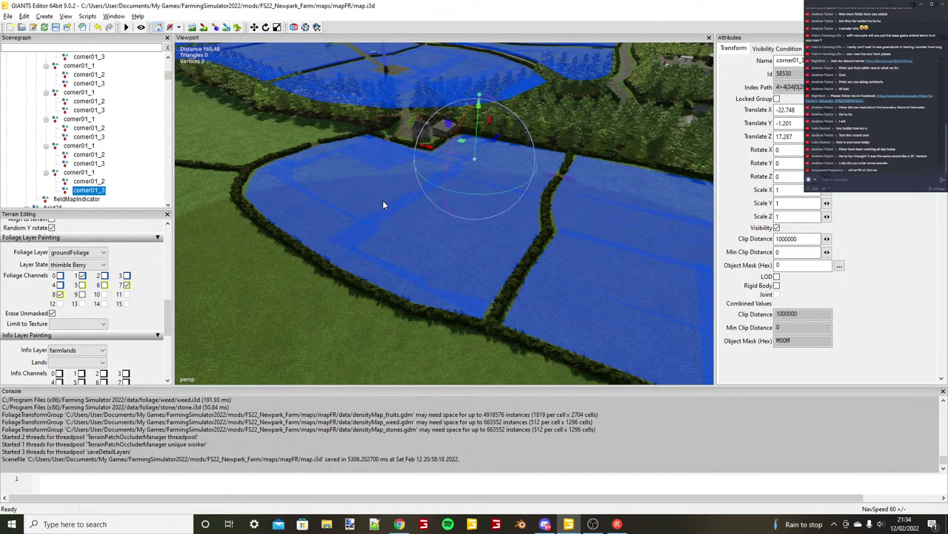
{"action": "scroll", "coordinate": [383, 200], "scroll_direction": "down", "scroll_amount": 4}
{"action": "middle_click_drag", "start_coordinate": [382, 200], "coordinate": [486, 292], "text": "alt"}
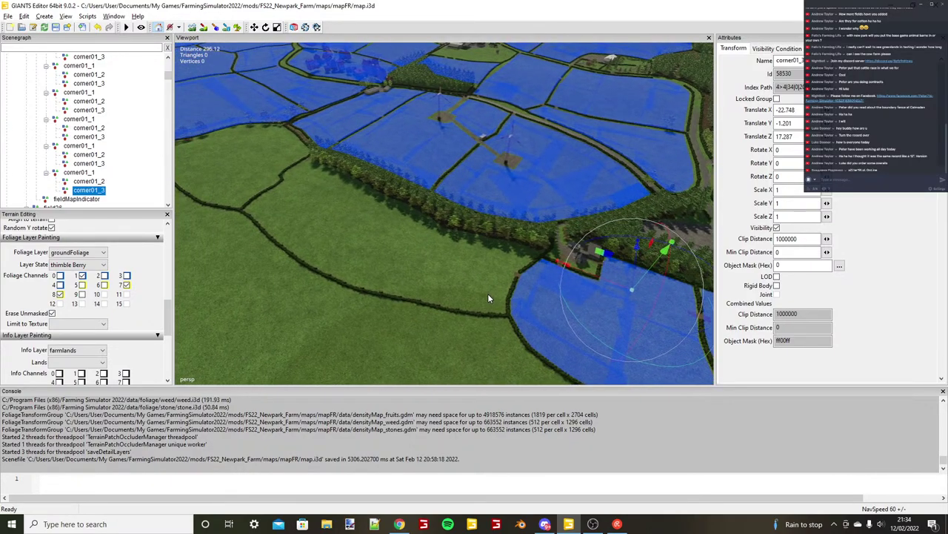
{"action": "scroll", "coordinate": [488, 293], "scroll_direction": "down", "scroll_amount": 3}
{"action": "left_click_drag", "start_coordinate": [488, 294], "coordinate": [436, 256], "text": "alt"}
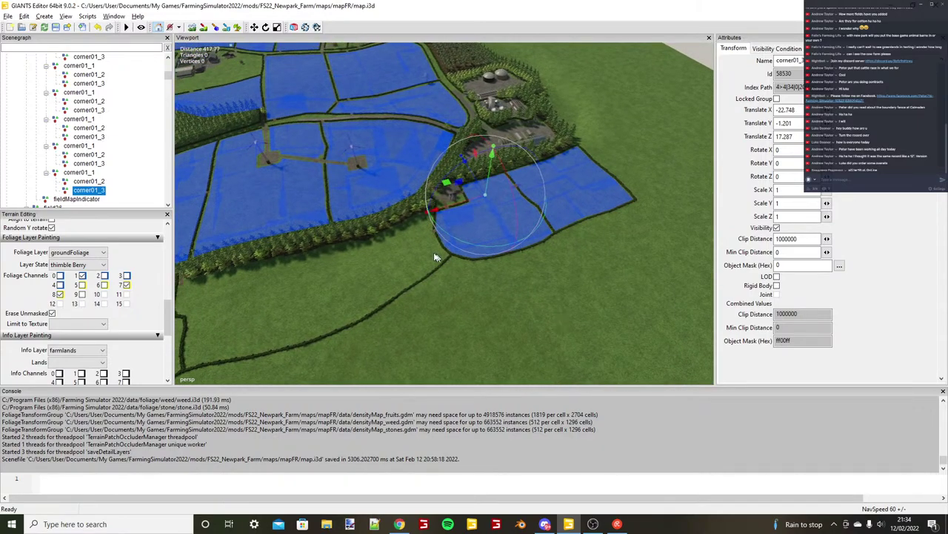
{"action": "left_click", "coordinate": [81, 200]}
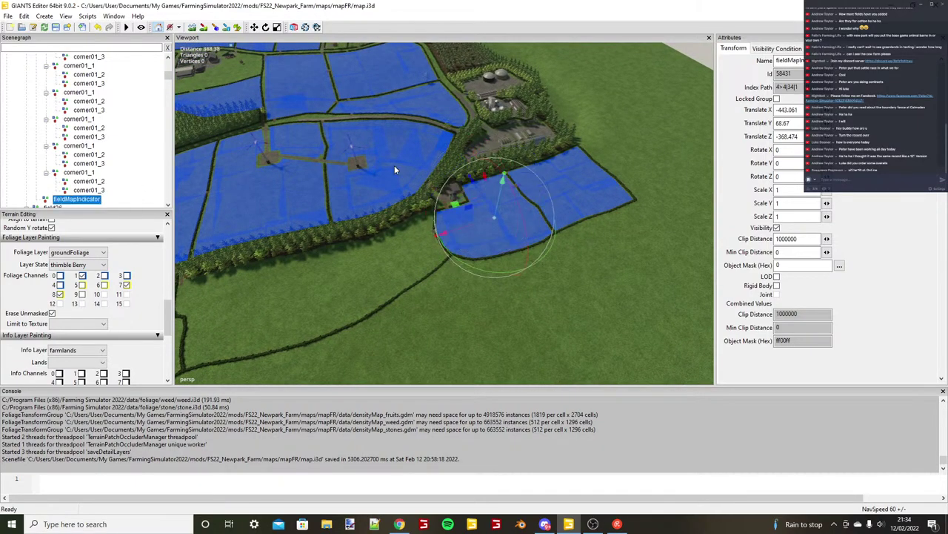
{"action": "left_click_drag", "start_coordinate": [394, 166], "coordinate": [365, 243], "text": "alt"}
{"action": "scroll", "coordinate": [497, 197], "scroll_direction": "down", "scroll_amount": 3}
Collapse field35 and expand field36 in the scene hierarchy.
{"action": "scroll", "coordinate": [122, 127], "scroll_direction": "up", "scroll_amount": 6}
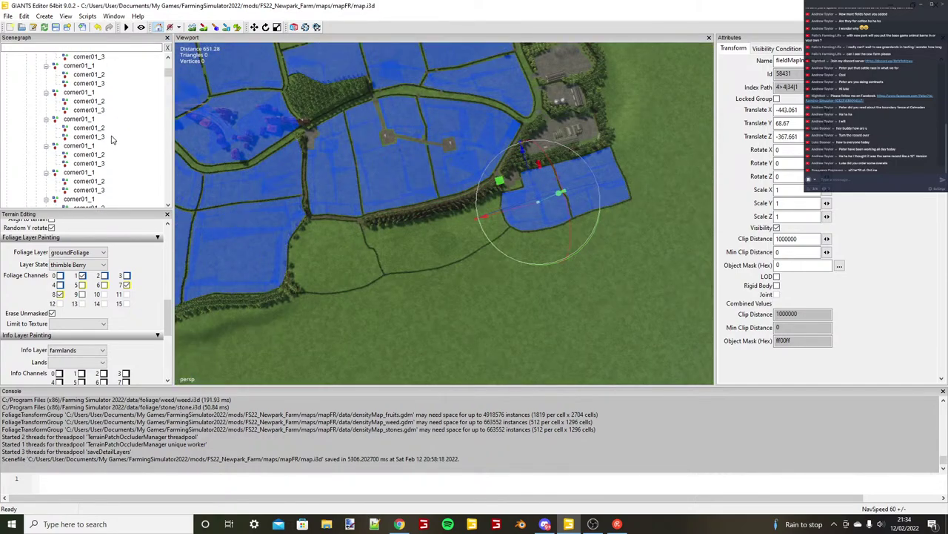
{"action": "scroll", "coordinate": [97, 145], "scroll_direction": "up", "scroll_amount": 5}
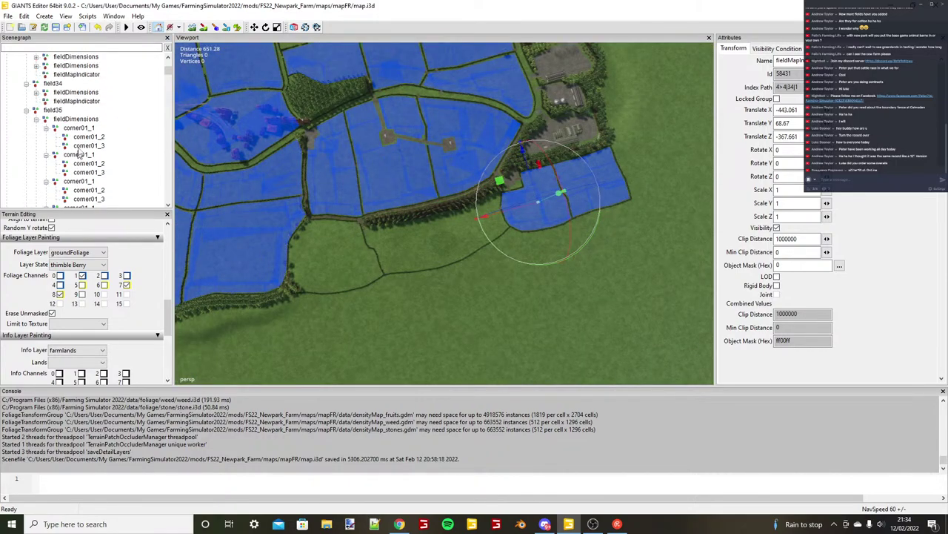
{"action": "scroll", "coordinate": [79, 153], "scroll_direction": "up", "scroll_amount": 1}
{"action": "left_click", "coordinate": [26, 128]}
{"action": "left_click", "coordinate": [48, 140]}
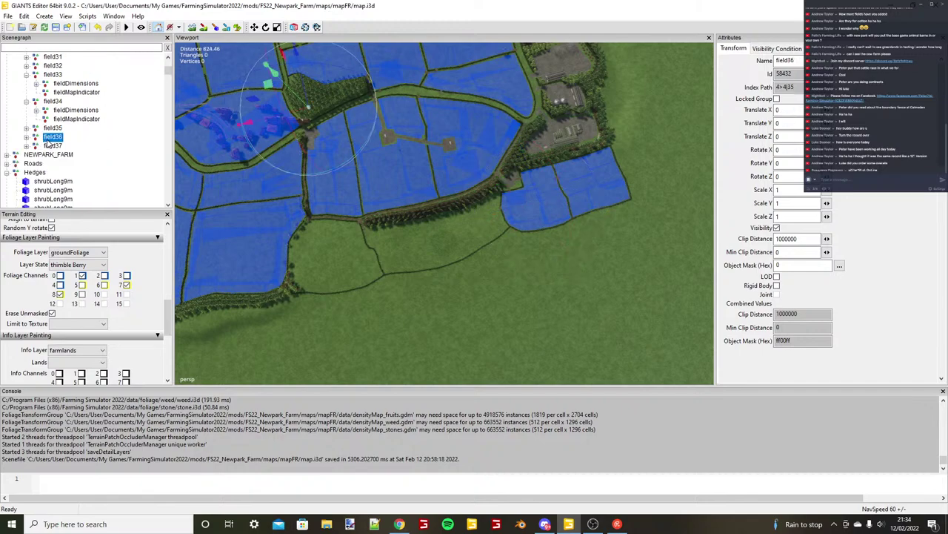
{"action": "left_click", "coordinate": [26, 137]}
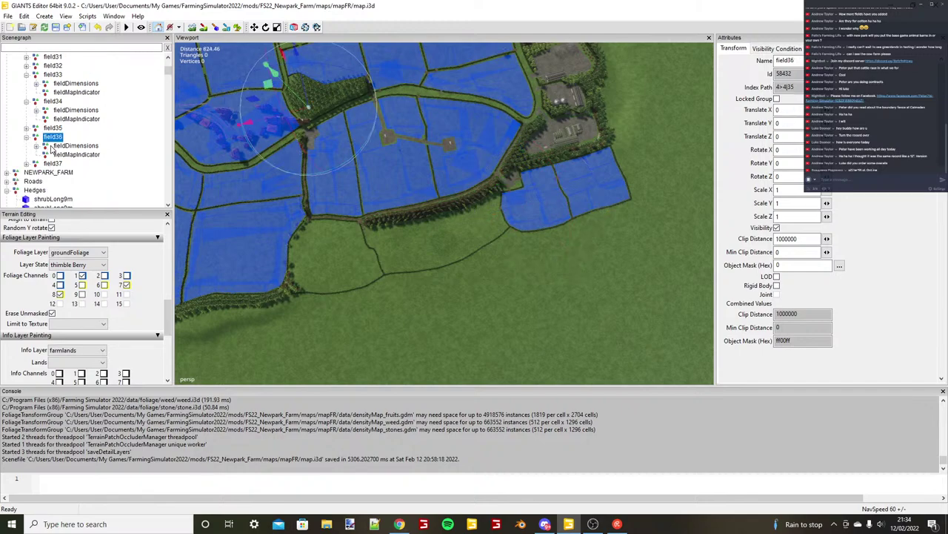
Place field36's fieldMapIndicator in the middle of the uncovered grass field beside the tree line, at about X -228.9, Z -385.9.
{"action": "left_click", "coordinate": [74, 154]}
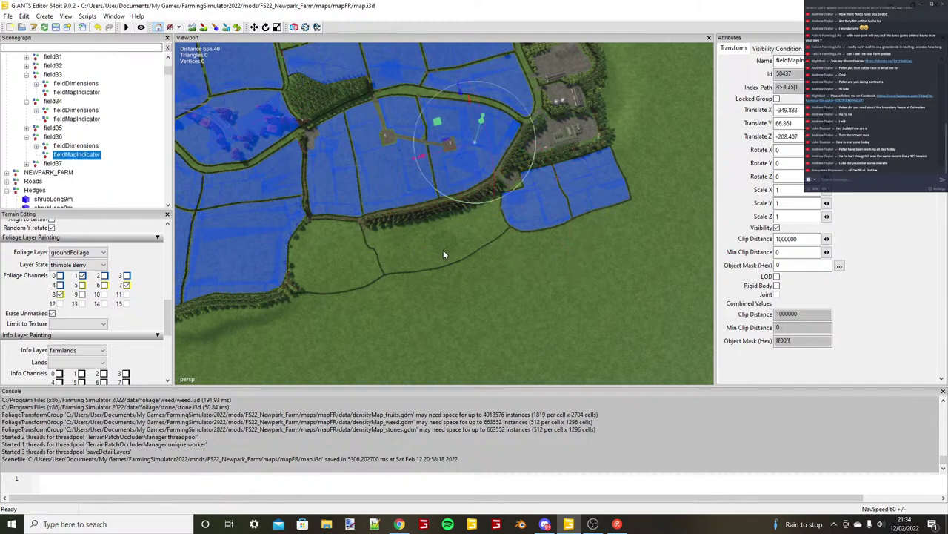
{"action": "key", "text": "ctrl+b"}
{"action": "right_click_drag", "start_coordinate": [443, 251], "coordinate": [535, 244], "text": "alt"}
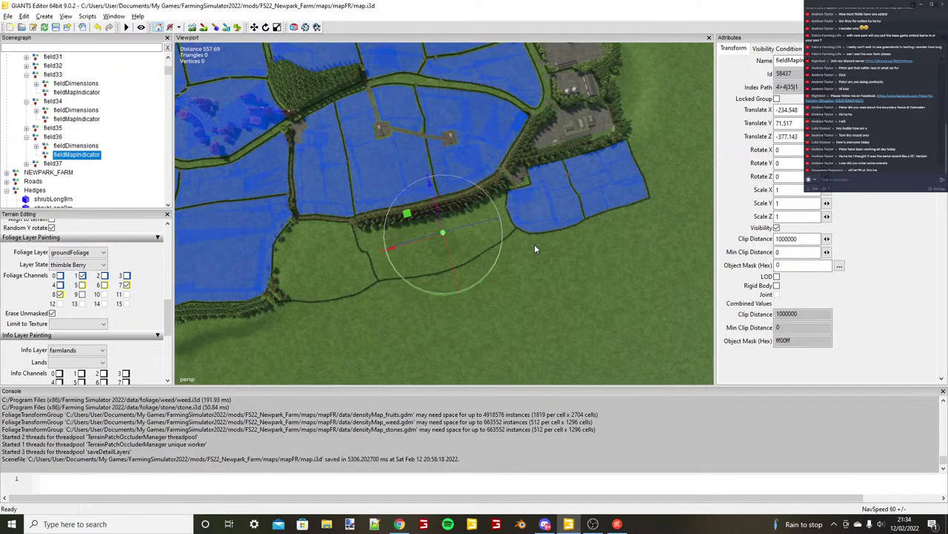
{"action": "left_click_drag", "start_coordinate": [534, 244], "coordinate": [418, 261], "text": "alt"}
{"action": "right_click_drag", "start_coordinate": [424, 250], "coordinate": [489, 213], "text": "alt"}
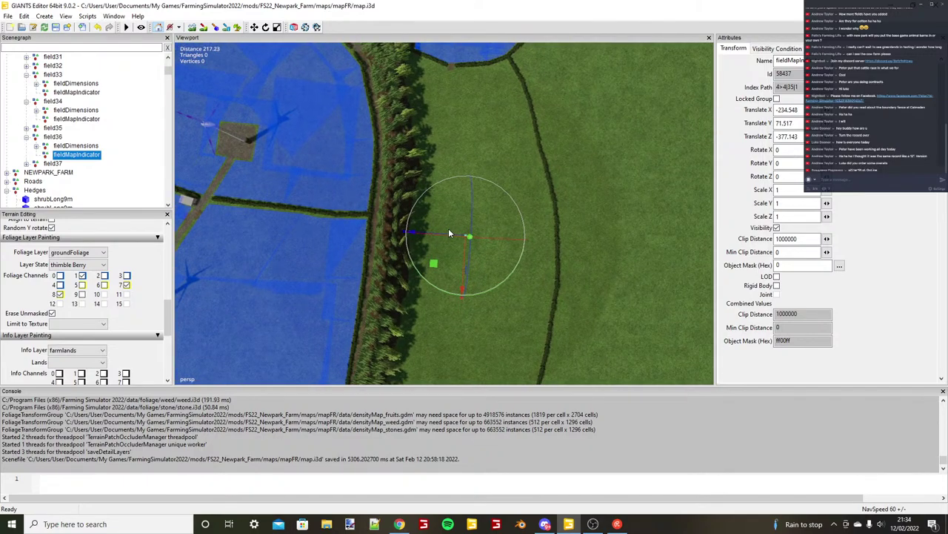
{"action": "left_click_drag", "start_coordinate": [448, 234], "coordinate": [483, 236]}
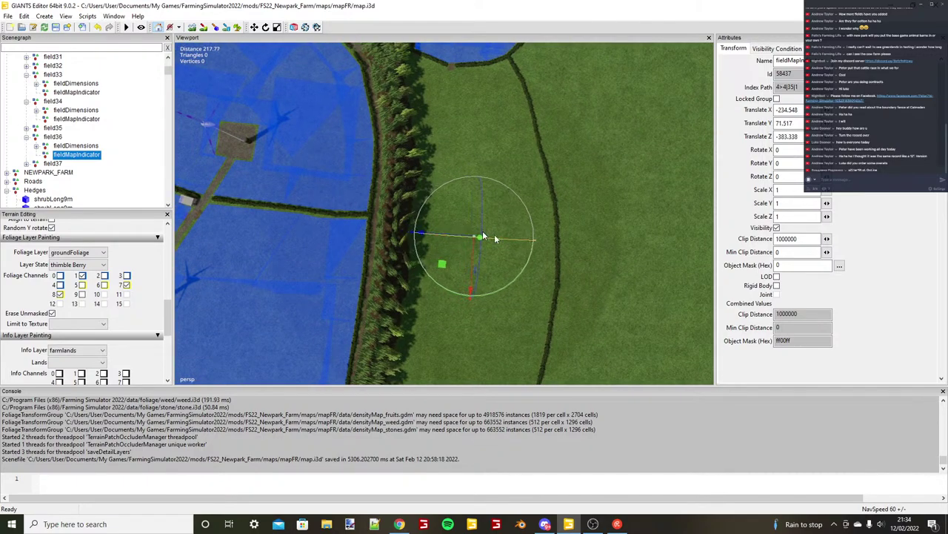
{"action": "right_click_drag", "start_coordinate": [494, 234], "coordinate": [504, 271], "text": "alt"}
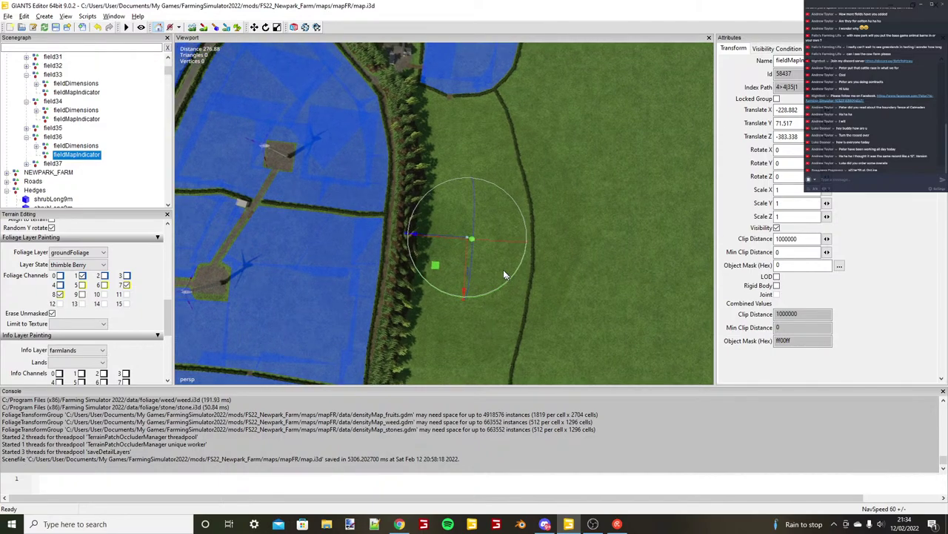
{"action": "left_click_drag", "start_coordinate": [504, 271], "coordinate": [523, 210], "text": "alt"}
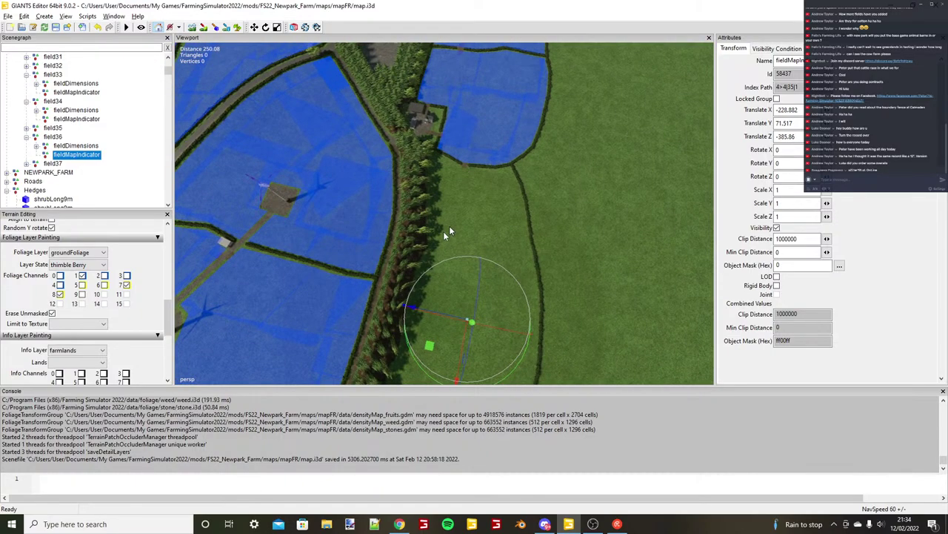
Expand field36's fieldDimensions and place its corner01_1 at the grass corner between trees and hedge, at about X -372.4, Z -330.4.
{"action": "middle_click_drag", "start_coordinate": [437, 236], "coordinate": [492, 212], "text": "alt"}
{"action": "right_click_drag", "start_coordinate": [491, 213], "coordinate": [473, 247], "text": "alt"}
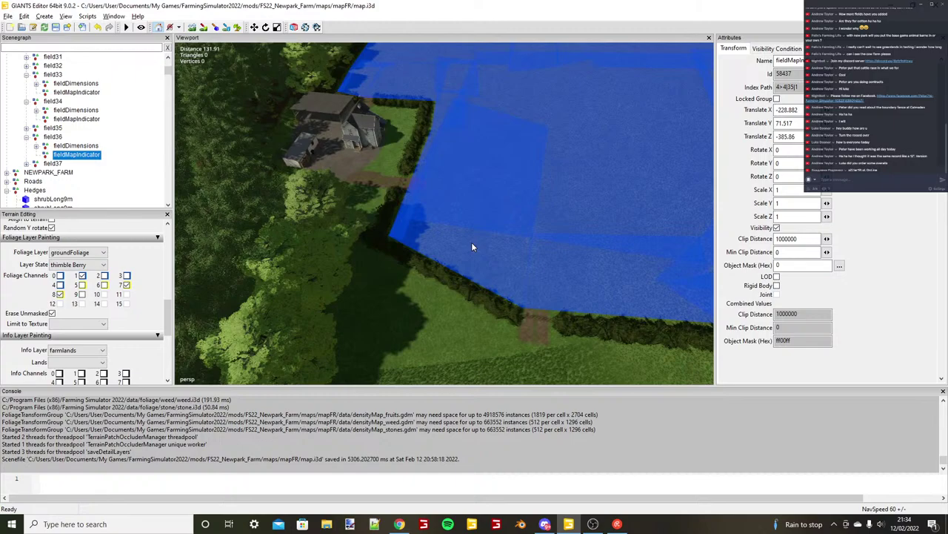
{"action": "scroll", "coordinate": [472, 245], "scroll_direction": "up", "scroll_amount": 3}
{"action": "left_click", "coordinate": [36, 146]}
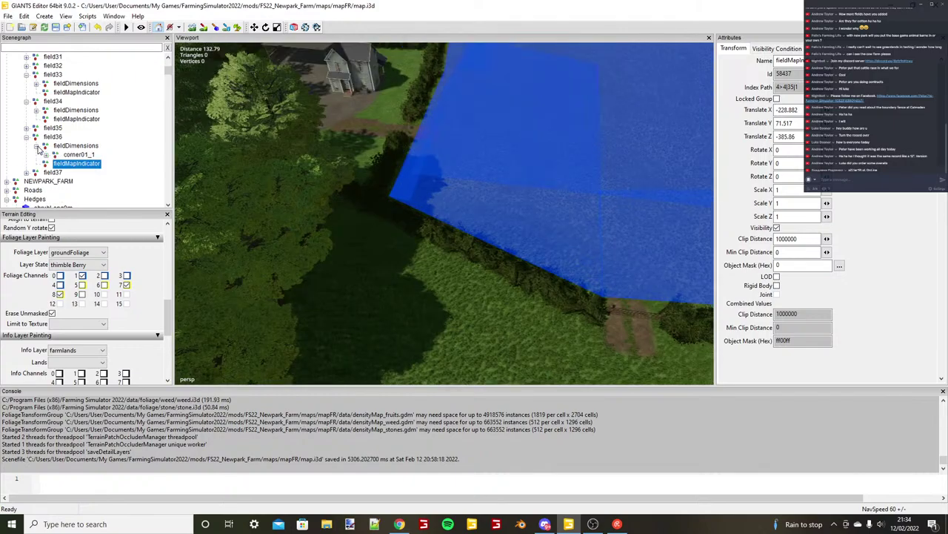
{"action": "right_click_drag", "start_coordinate": [338, 235], "coordinate": [347, 279], "text": "alt"}
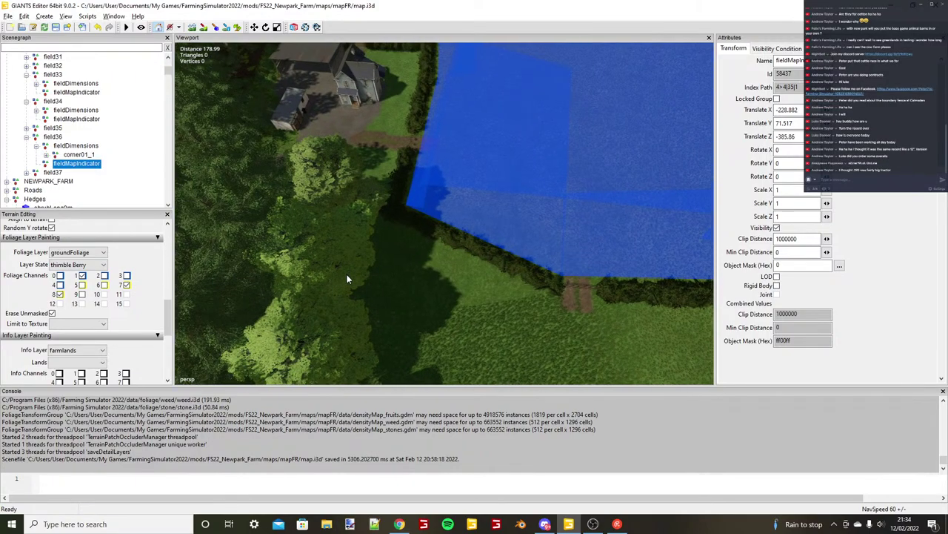
{"action": "left_click", "coordinate": [79, 155]}
{"action": "left_click_drag", "start_coordinate": [378, 253], "coordinate": [447, 282], "text": "alt"}
{"action": "scroll", "coordinate": [448, 280], "scroll_direction": "up", "scroll_amount": 5}
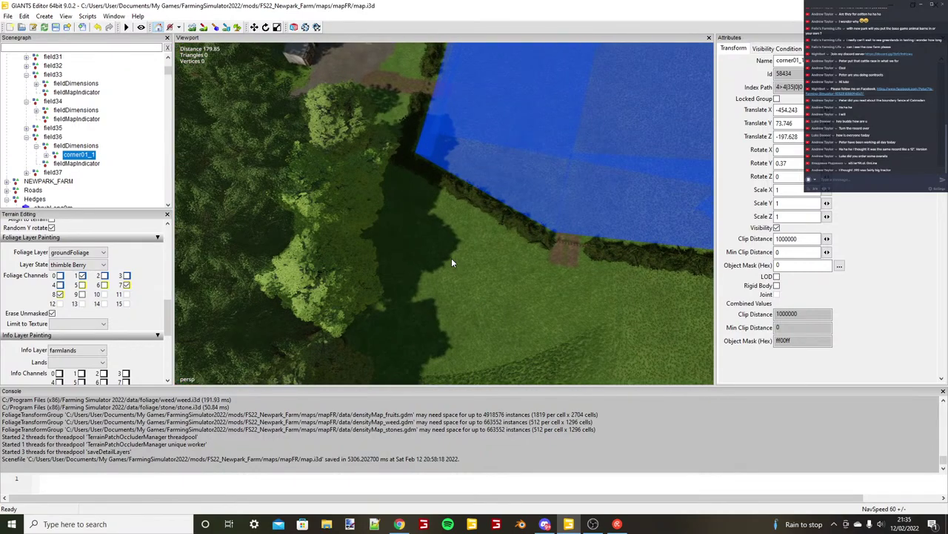
{"action": "key", "text": "ctrl+b"}
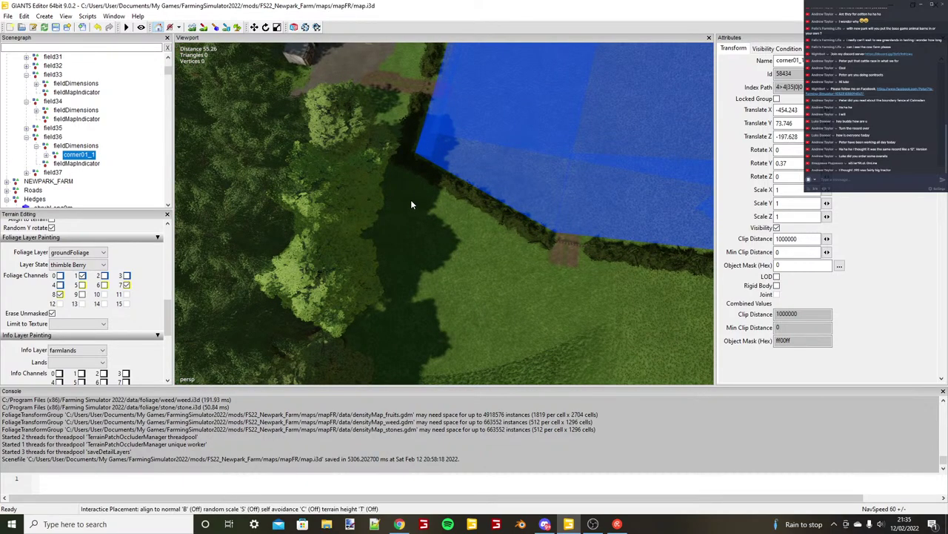
{"action": "scroll", "coordinate": [410, 200], "scroll_direction": "up", "scroll_amount": 3}
{"action": "left_click", "coordinate": [399, 163]}
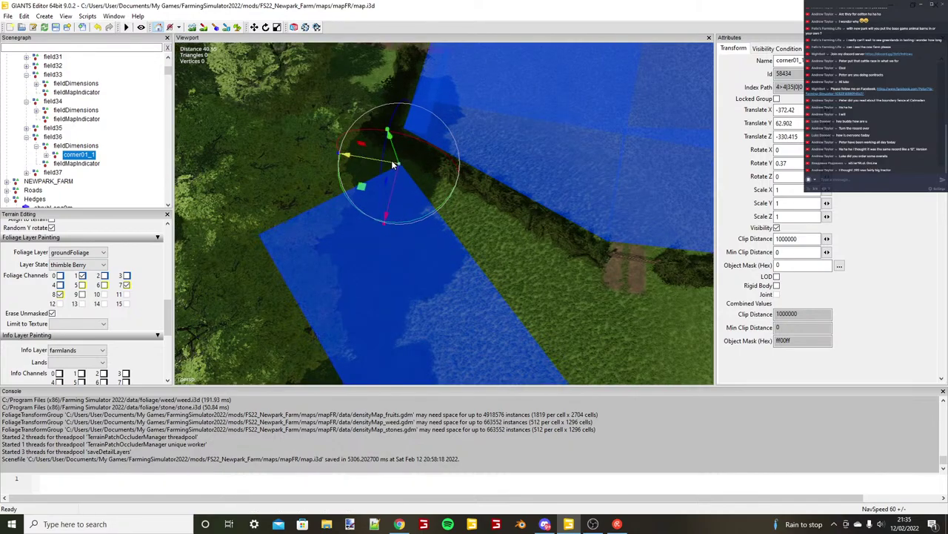
Shift corner01_1 closer to the trees at the field corner, to about X -372.9, Z -325.6.
{"action": "scroll", "coordinate": [392, 163], "scroll_direction": "down", "scroll_amount": 4}
{"action": "left_click_drag", "start_coordinate": [244, 189], "coordinate": [406, 269], "text": "alt"}
{"action": "scroll", "coordinate": [426, 226], "scroll_direction": "up", "scroll_amount": 4}
{"action": "left_click_drag", "start_coordinate": [435, 218], "coordinate": [447, 245]}
{"action": "scroll", "coordinate": [417, 225], "scroll_direction": "up", "scroll_amount": 2}
{"action": "scroll", "coordinate": [417, 227], "scroll_direction": "down", "scroll_amount": 2}
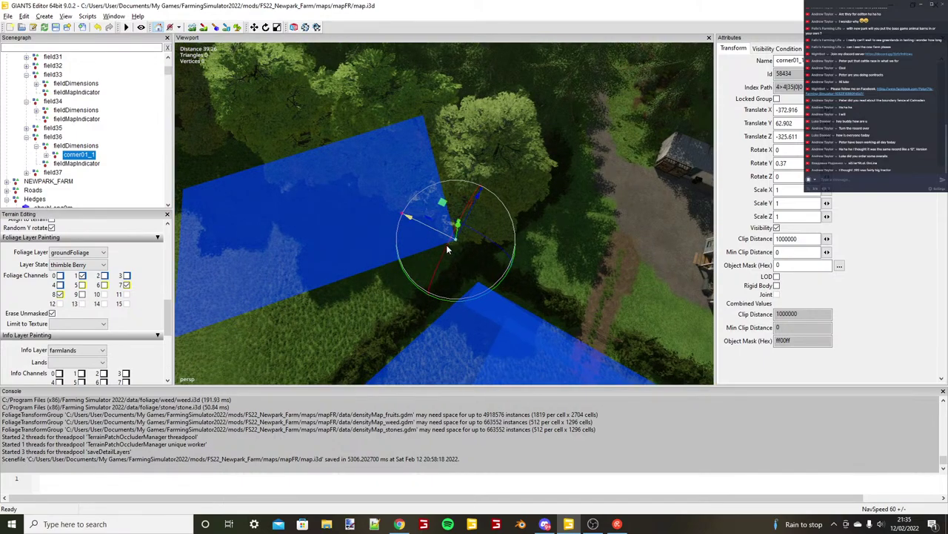
Expand the corner01_1 group and place its corner01_2 beside the dirt gateway in the hedge, at about X 11.9, Z -30.0.
{"action": "scroll", "coordinate": [447, 249], "scroll_direction": "down", "scroll_amount": 5}
{"action": "left_click", "coordinate": [46, 155]}
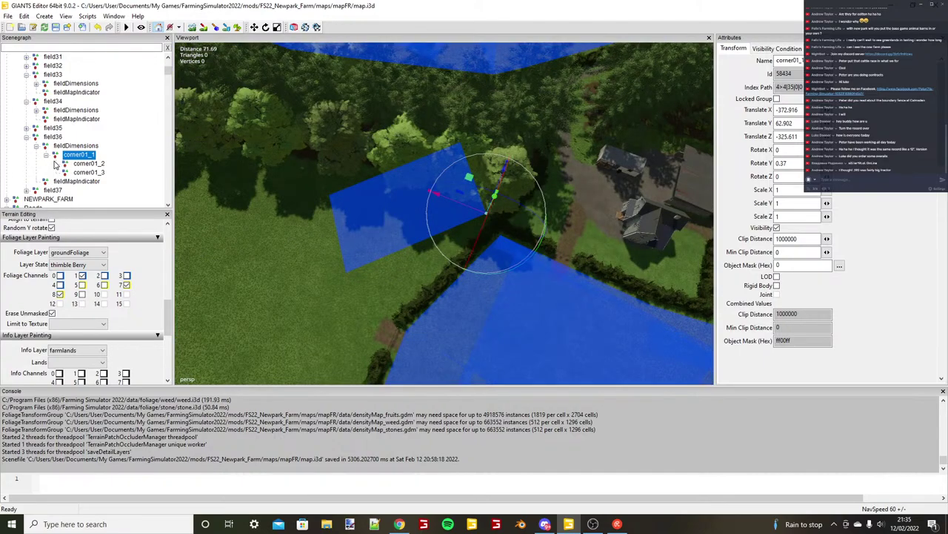
{"action": "left_click", "coordinate": [88, 164]}
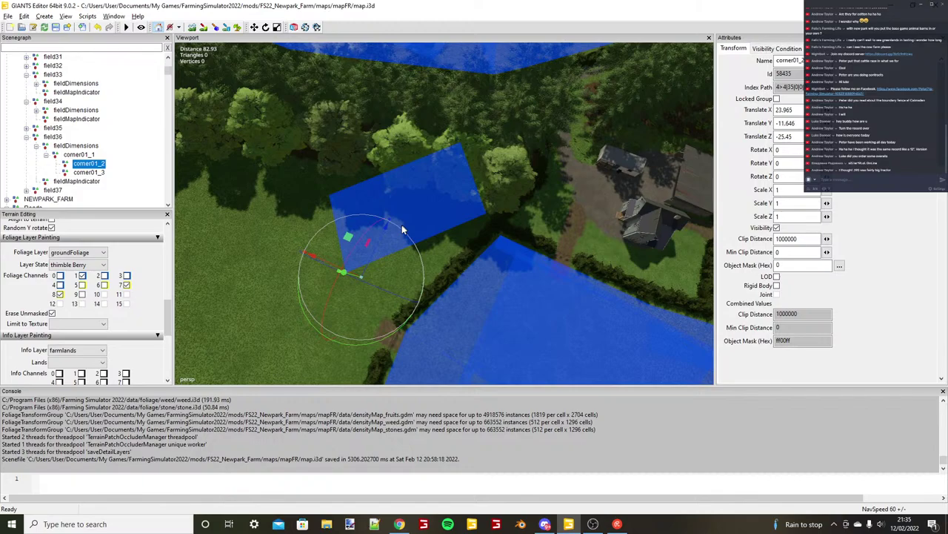
{"action": "scroll", "coordinate": [402, 226], "scroll_direction": "up", "scroll_amount": 4}
{"action": "left_click_drag", "start_coordinate": [402, 226], "coordinate": [410, 245], "text": "alt"}
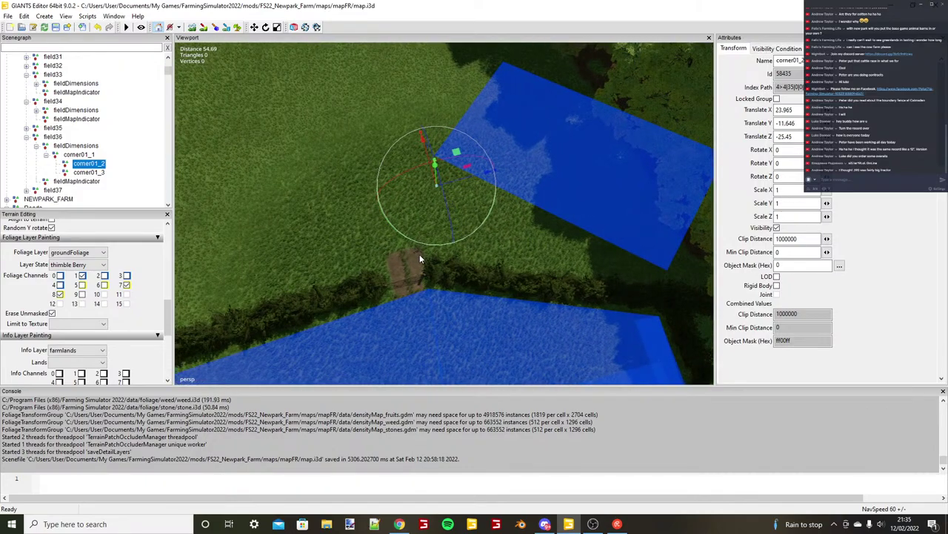
{"action": "key", "text": "ctrl+b"}
{"action": "left_click", "coordinate": [425, 245]}
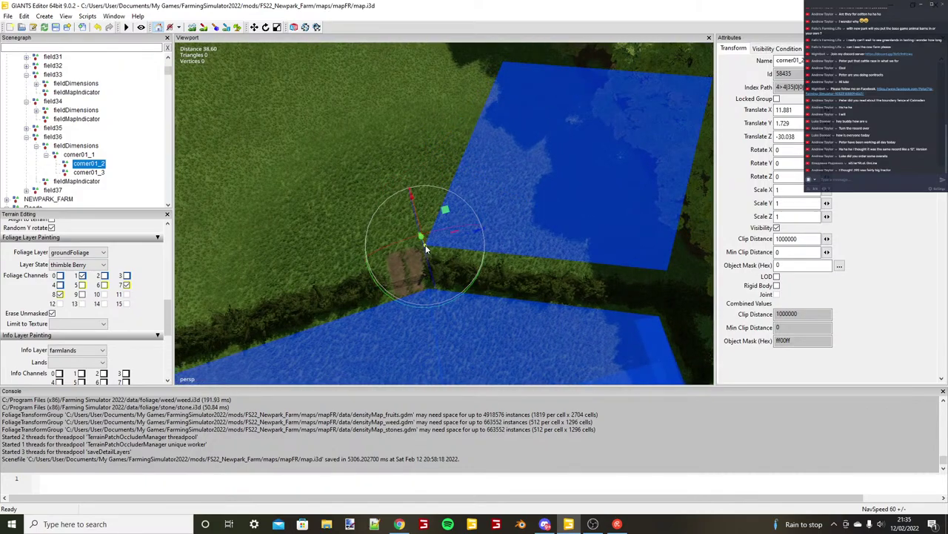
Move corner01_2 along the hedge towards the tree-side corner and fine-tune it to about X 5.2, Z -16.0.
{"action": "scroll", "coordinate": [426, 244], "scroll_direction": "up", "scroll_amount": 1}
{"action": "left_click_drag", "start_coordinate": [426, 244], "coordinate": [456, 262], "text": "alt"}
{"action": "key", "text": "ctrl+b"}
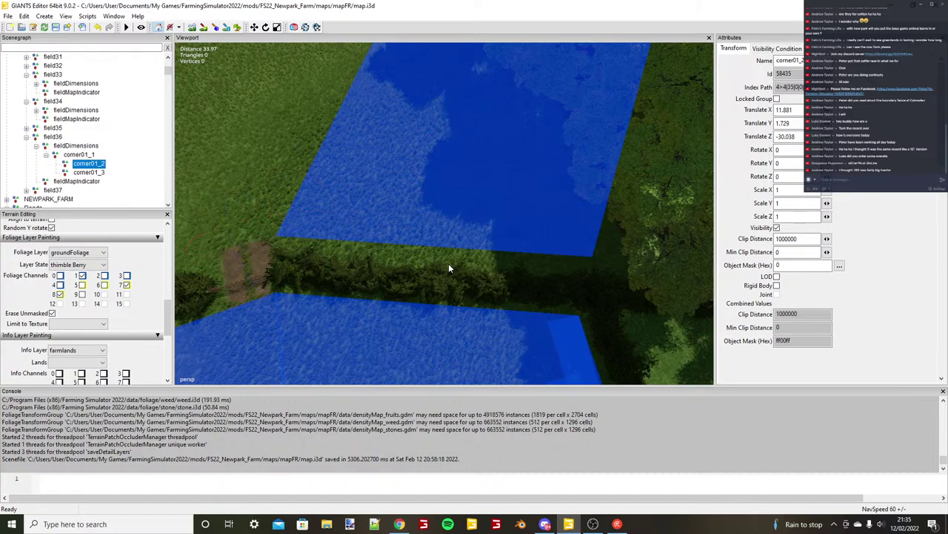
{"action": "left_click", "coordinate": [441, 254]}
{"action": "left_click", "coordinate": [441, 256]}
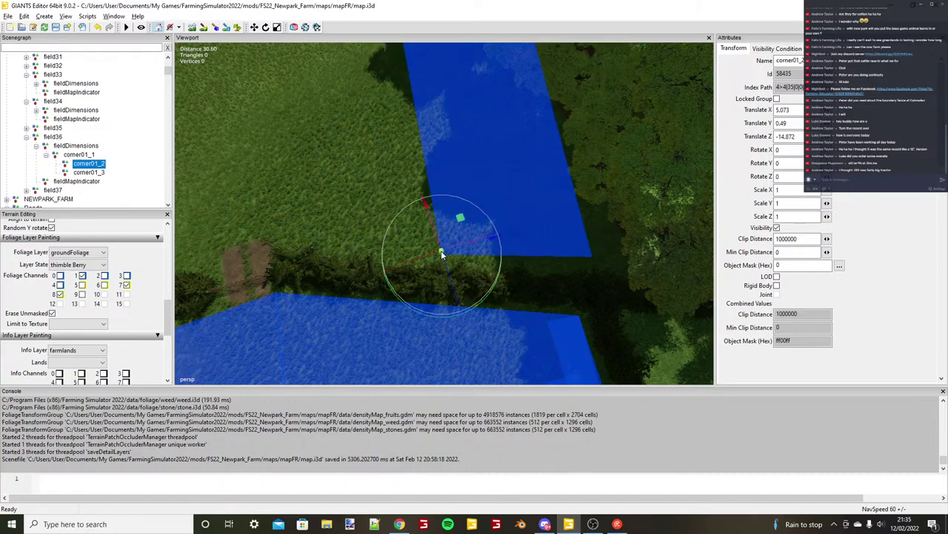
{"action": "left_click_drag", "start_coordinate": [441, 254], "coordinate": [443, 258]}
{"action": "scroll", "coordinate": [452, 251], "scroll_direction": "down", "scroll_amount": 1}
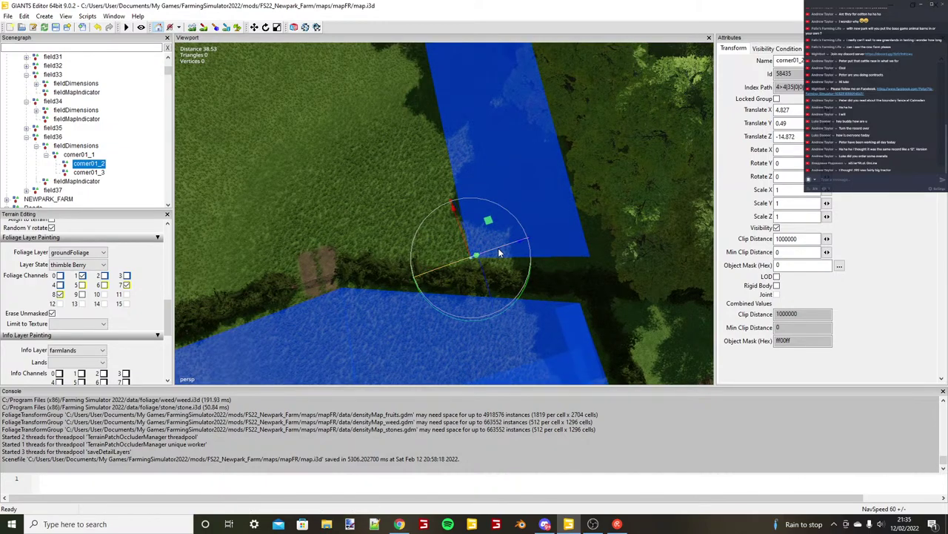
{"action": "left_click_drag", "start_coordinate": [498, 249], "coordinate": [451, 238]}
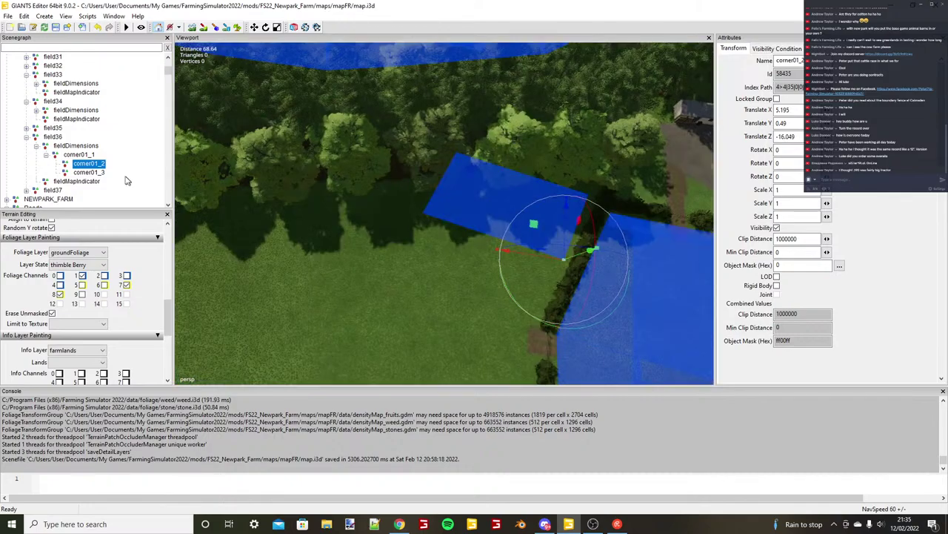
Shift field36's corner01_3 away from the trees to about Z -18.7, widening the area's far end.
{"action": "left_click", "coordinate": [94, 175]}
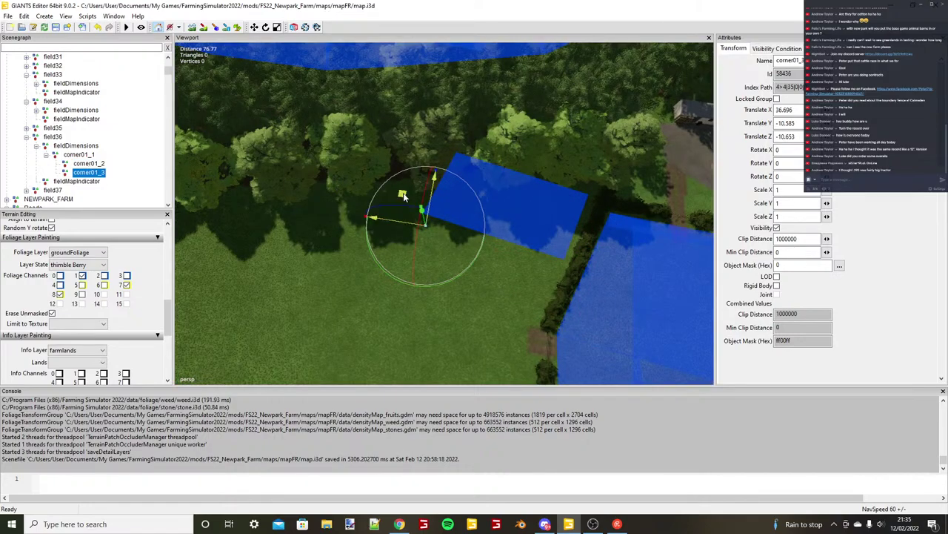
{"action": "left_click_drag", "start_coordinate": [429, 206], "coordinate": [429, 232]}
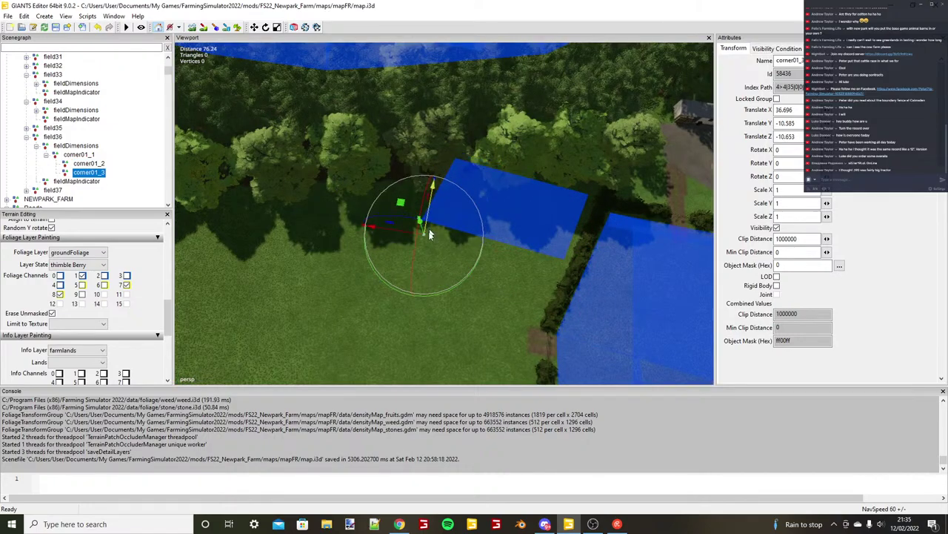
{"action": "scroll", "coordinate": [429, 230], "scroll_direction": "up", "scroll_amount": 5}
{"action": "left_click_drag", "start_coordinate": [421, 194], "coordinate": [425, 164], "text": "alt"}
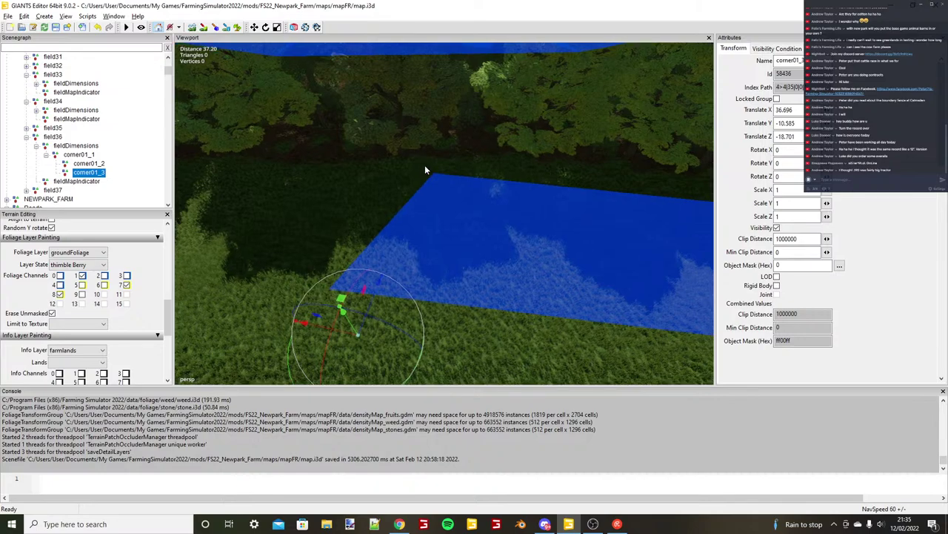
Duplicate field36's corner01_1 and place the copy at the hedge edge, fine-tuned to about X -367.9, Z -341.6.
{"action": "scroll", "coordinate": [426, 168], "scroll_direction": "down", "scroll_amount": 5}
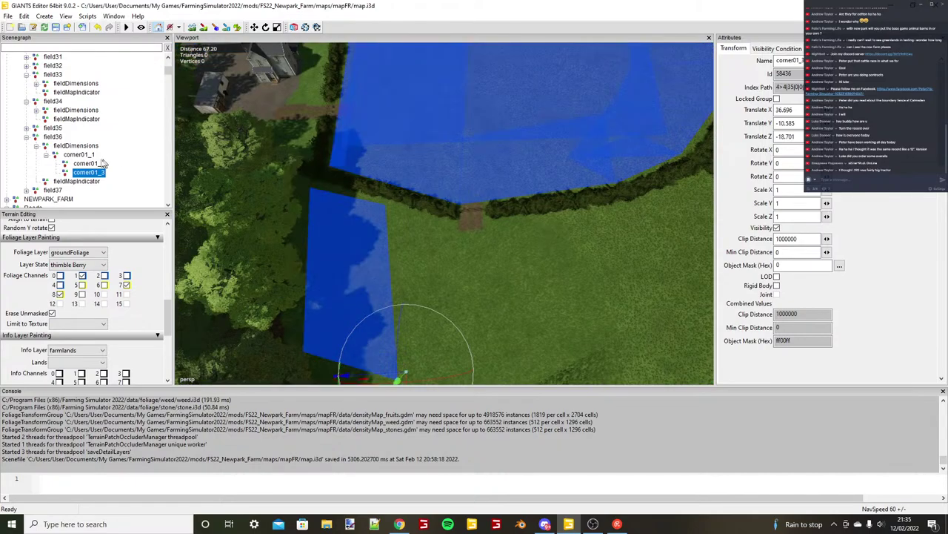
{"action": "left_click", "coordinate": [93, 157]}
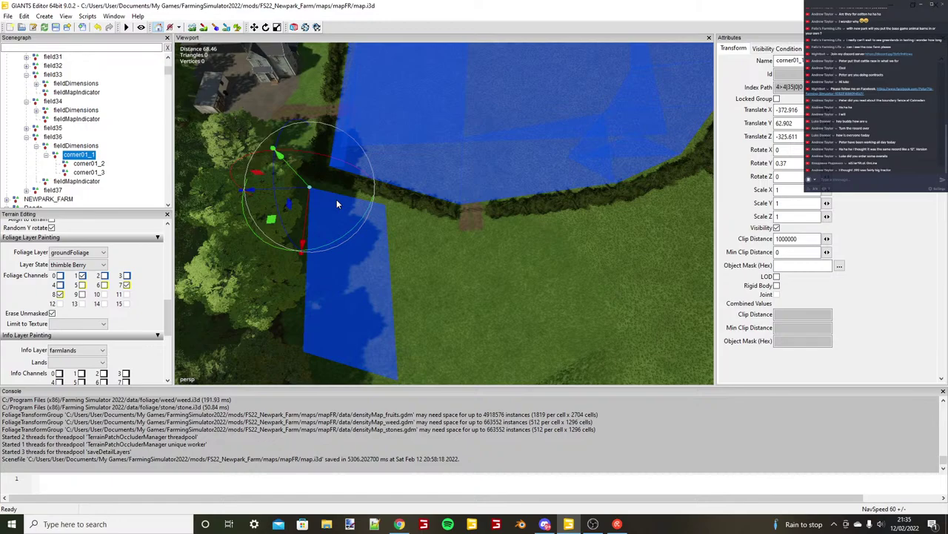
{"action": "key", "text": "ctrl+d"}
{"action": "key", "text": "ctrl+b"}
{"action": "left_click_drag", "start_coordinate": [384, 205], "coordinate": [453, 232], "text": "alt"}
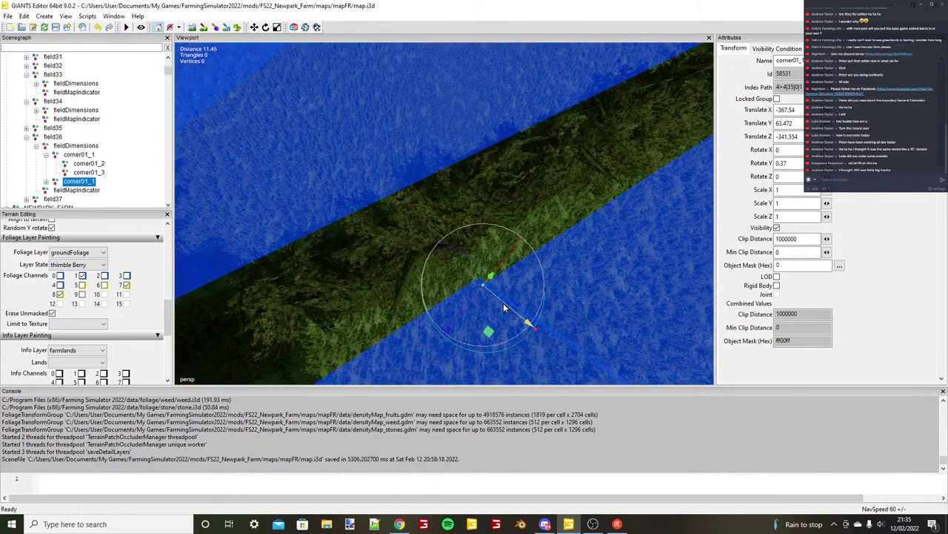
{"action": "left_click_drag", "start_coordinate": [503, 302], "coordinate": [492, 299]}
{"action": "scroll", "coordinate": [493, 299], "scroll_direction": "down", "scroll_amount": 5}
{"action": "left_click_drag", "start_coordinate": [493, 298], "coordinate": [379, 247], "text": "alt"}
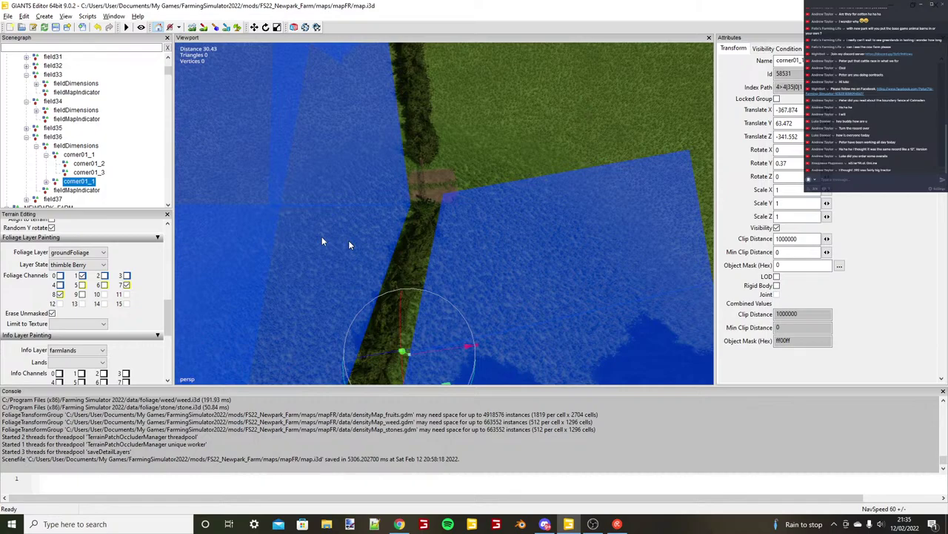
Expand the duplicated corner01_1 group and shift its corner01_2 beside the dirt gateway to about Z -16.5.
{"action": "left_click", "coordinate": [45, 182]}
{"action": "left_click", "coordinate": [89, 191]}
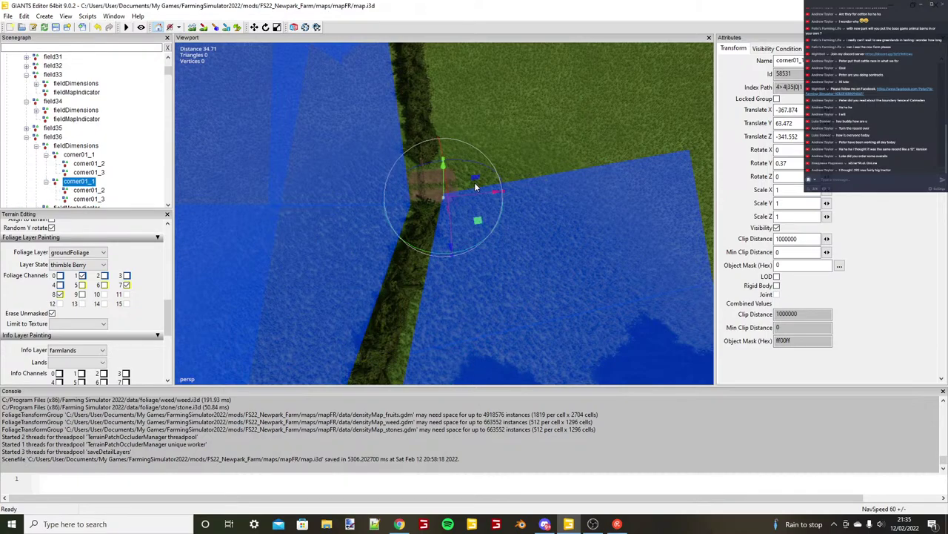
{"action": "key", "text": "Down"}
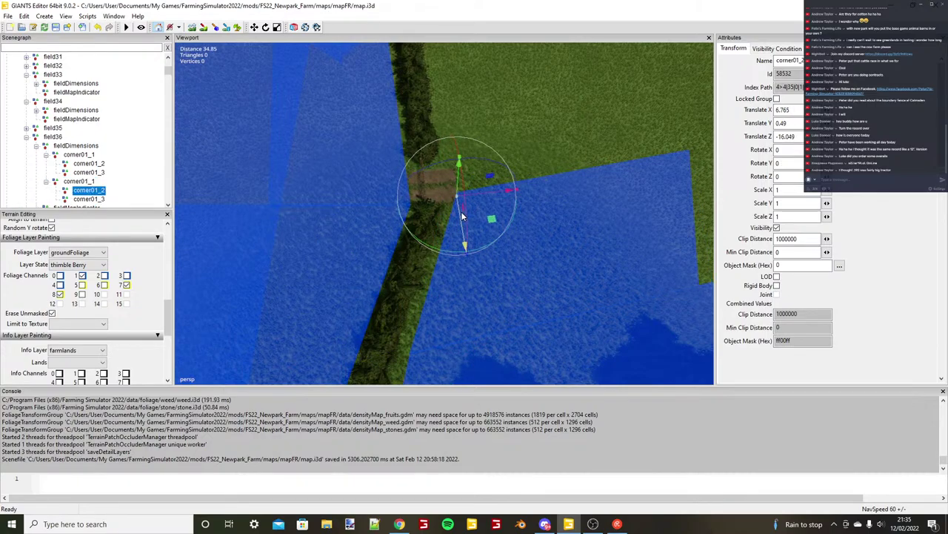
{"action": "left_click_drag", "start_coordinate": [461, 211], "coordinate": [460, 206]}
{"action": "middle_click_drag", "start_coordinate": [460, 206], "coordinate": [430, 205], "text": "alt"}
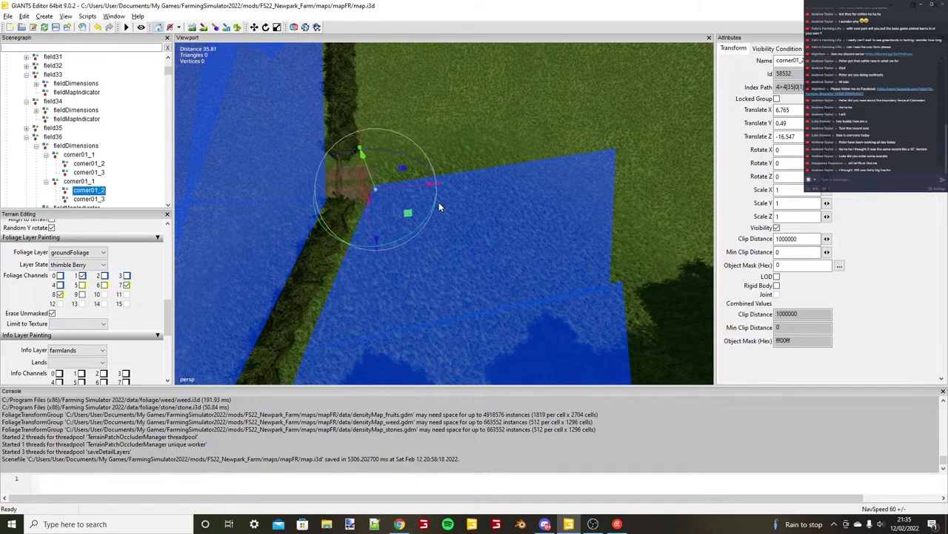
{"action": "left_click_drag", "start_coordinate": [440, 207], "coordinate": [277, 205], "text": "alt"}
Duplicate the second corner01_1 group and place the copy beside the dirt gateway, at about X -361.9, Z -356.3.
{"action": "left_click", "coordinate": [83, 182]}
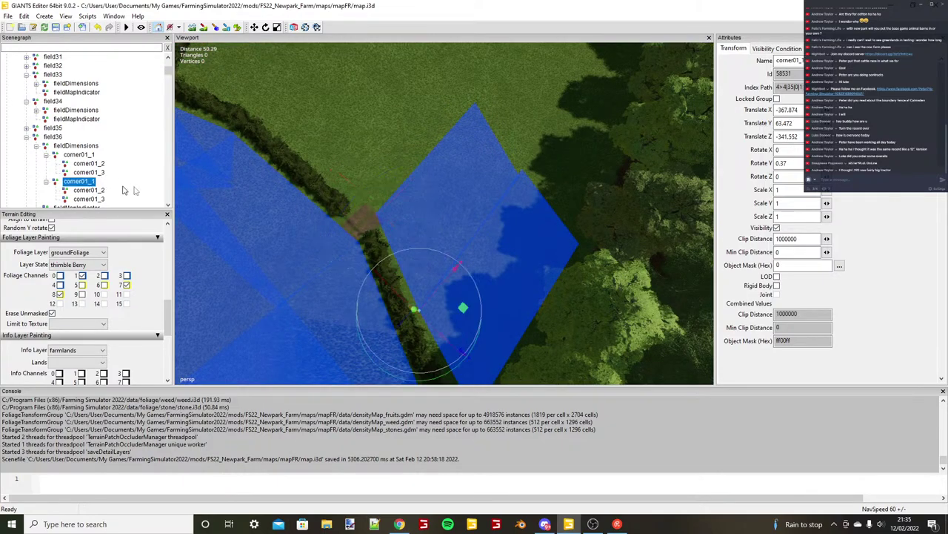
{"action": "left_click_drag", "start_coordinate": [410, 246], "coordinate": [367, 227], "text": "alt"}
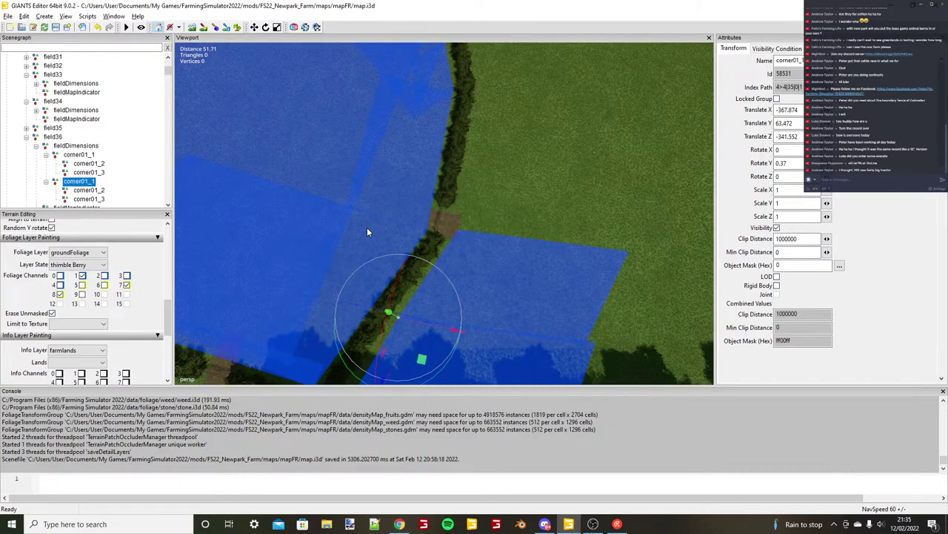
{"action": "scroll", "coordinate": [366, 227], "scroll_direction": "up", "scroll_amount": 2}
{"action": "key", "text": "ctrl+b"}
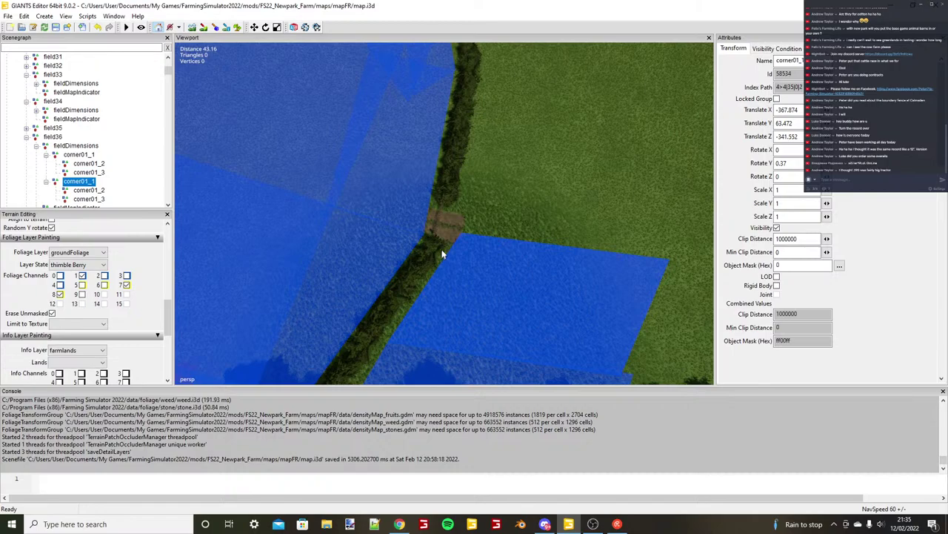
{"action": "left_click", "coordinate": [454, 245]}
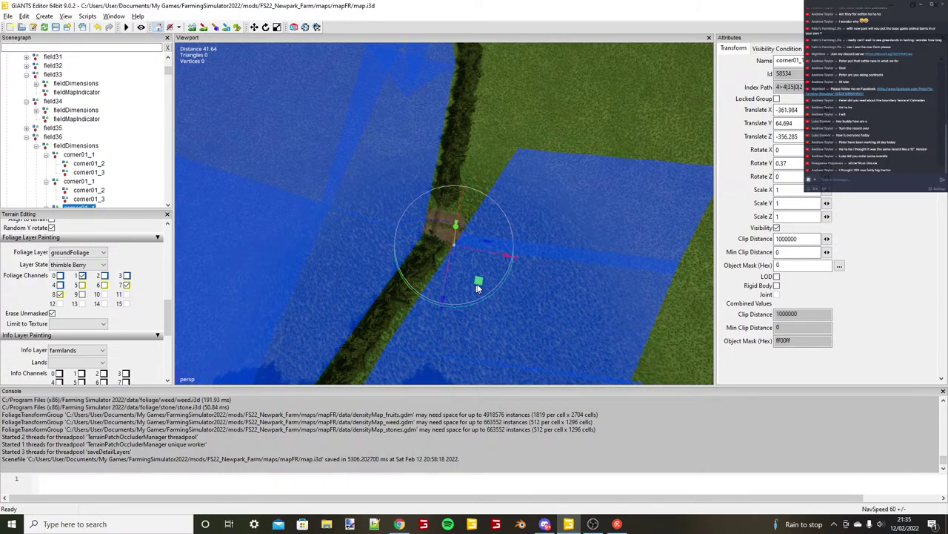
{"action": "scroll", "coordinate": [534, 237], "scroll_direction": "up", "scroll_amount": 5}
{"action": "left_click_drag", "start_coordinate": [512, 255], "coordinate": [466, 240]}
{"action": "scroll", "coordinate": [522, 248], "scroll_direction": "down", "scroll_amount": 4}
{"action": "scroll", "coordinate": [520, 246], "scroll_direction": "down", "scroll_amount": 2}
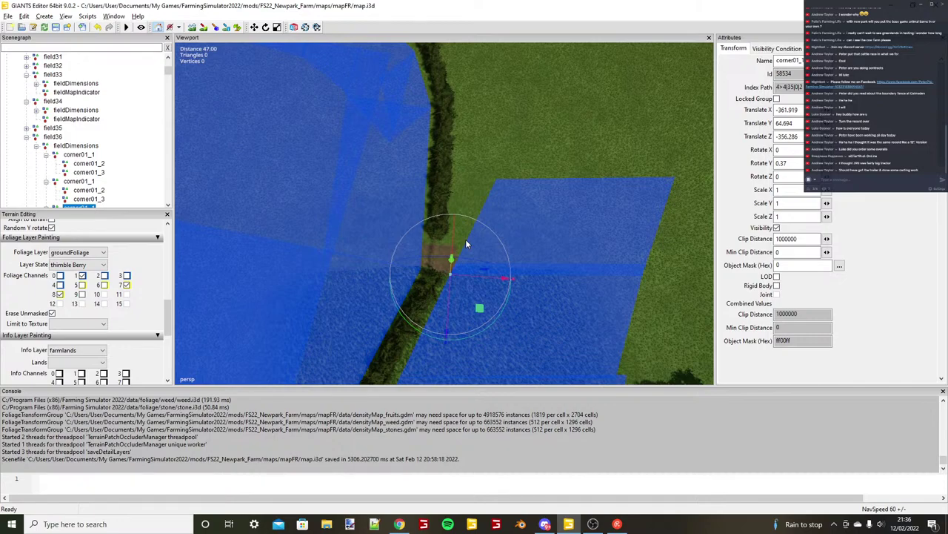
Expand the third corner01_1 group and move its corner01_2 along the hedge to about X -1.0, Z -33.2.
{"action": "left_click", "coordinate": [46, 205]}
{"action": "left_click", "coordinate": [84, 200]}
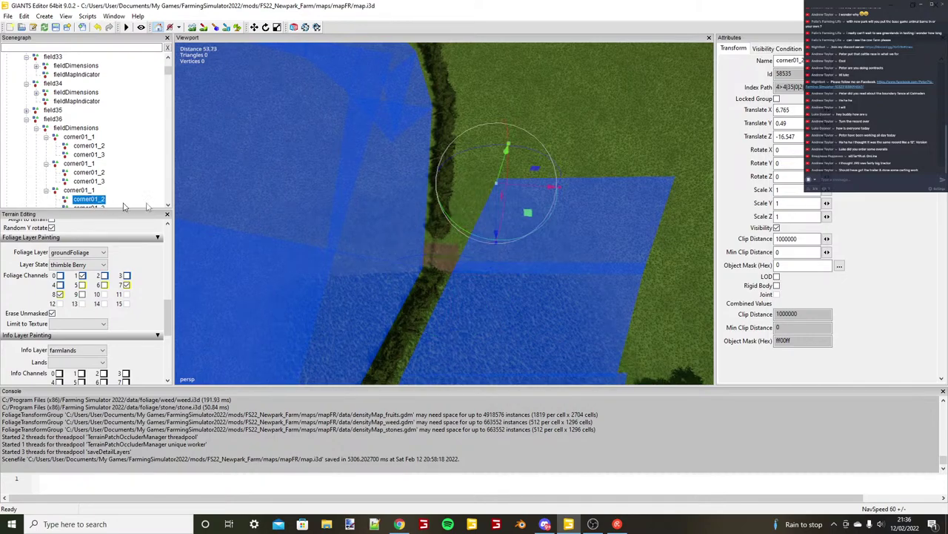
{"action": "left_click_drag", "start_coordinate": [554, 186], "coordinate": [517, 185]}
{"action": "left_click_drag", "start_coordinate": [583, 191], "coordinate": [504, 252], "text": "alt"}
{"action": "left_click_drag", "start_coordinate": [503, 252], "coordinate": [559, 228], "text": "alt"}
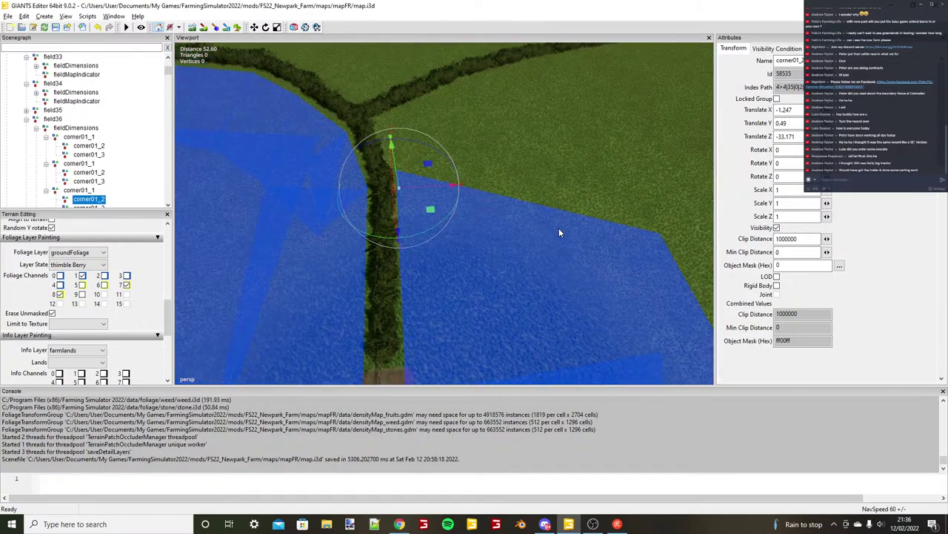
{"action": "scroll", "coordinate": [558, 228], "scroll_direction": "down", "scroll_amount": 3}
{"action": "left_click_drag", "start_coordinate": [416, 198], "coordinate": [420, 198]}
{"action": "scroll", "coordinate": [438, 219], "scroll_direction": "down", "scroll_amount": 3}
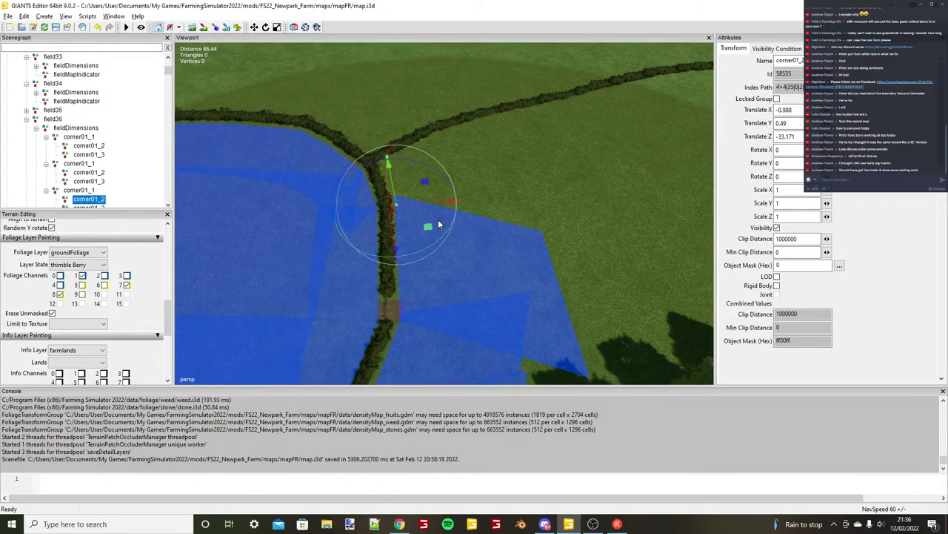
{"action": "scroll", "coordinate": [439, 220], "scroll_direction": "down", "scroll_amount": 1}
Move the third group's corner01_3 out in the open grass to about X 30.1, Z -36.9.
{"action": "left_click", "coordinate": [95, 205]}
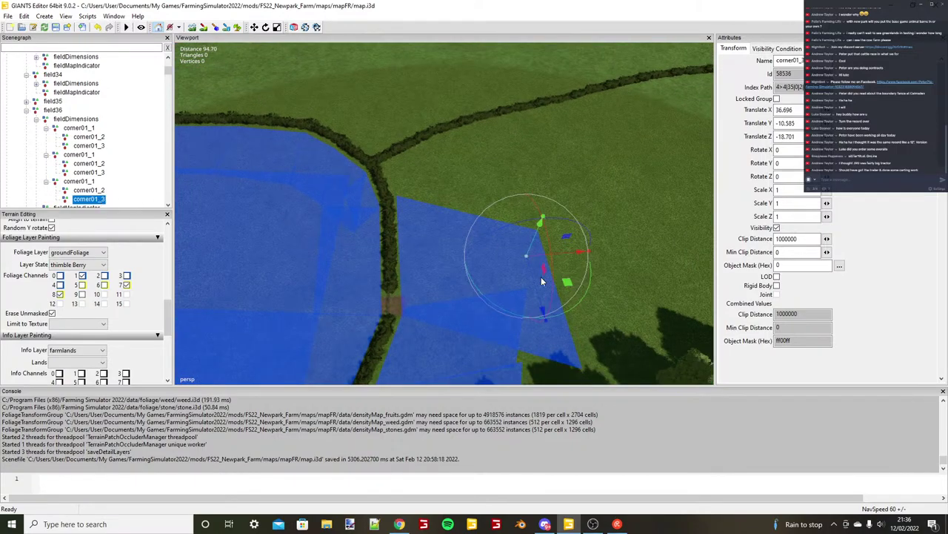
{"action": "left_click_drag", "start_coordinate": [541, 276], "coordinate": [495, 216]}
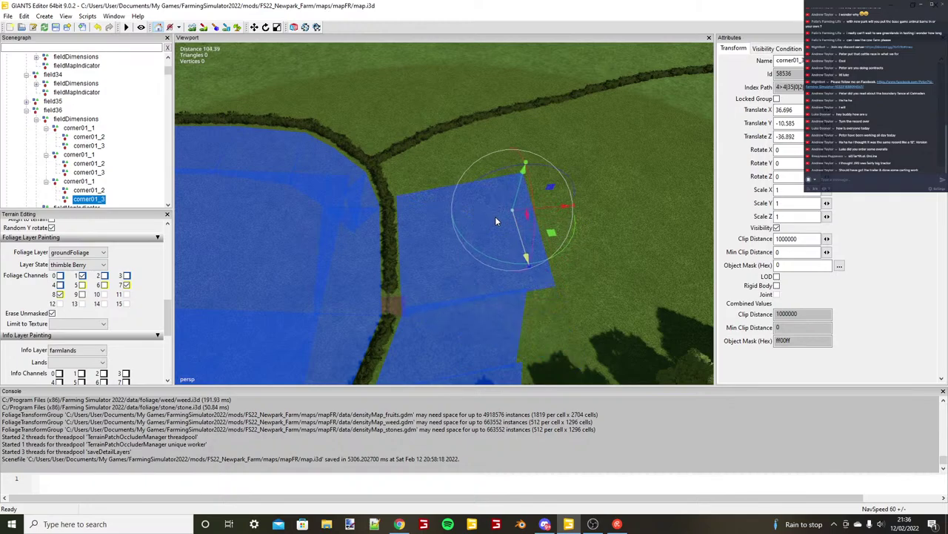
{"action": "left_click_drag", "start_coordinate": [566, 206], "coordinate": [510, 319]}
{"action": "scroll", "coordinate": [502, 250], "scroll_direction": "up", "scroll_amount": 3}
{"action": "scroll", "coordinate": [510, 318], "scroll_direction": "up", "scroll_amount": 3}
{"action": "scroll", "coordinate": [500, 317], "scroll_direction": "down", "scroll_amount": 2}
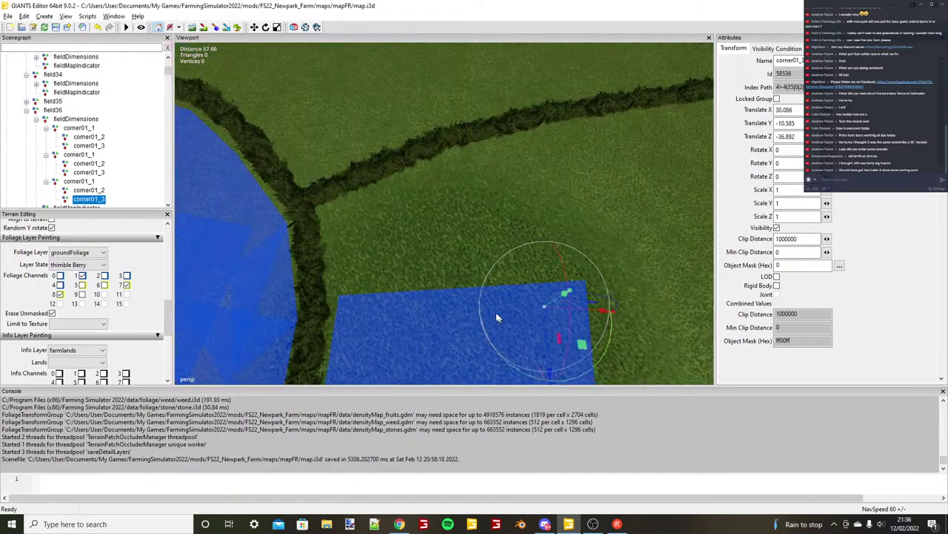
Duplicate the third corner01_1 group and place the copy against the hedge, at about X -363.2, Z -388.6.
{"action": "left_click", "coordinate": [80, 182]}
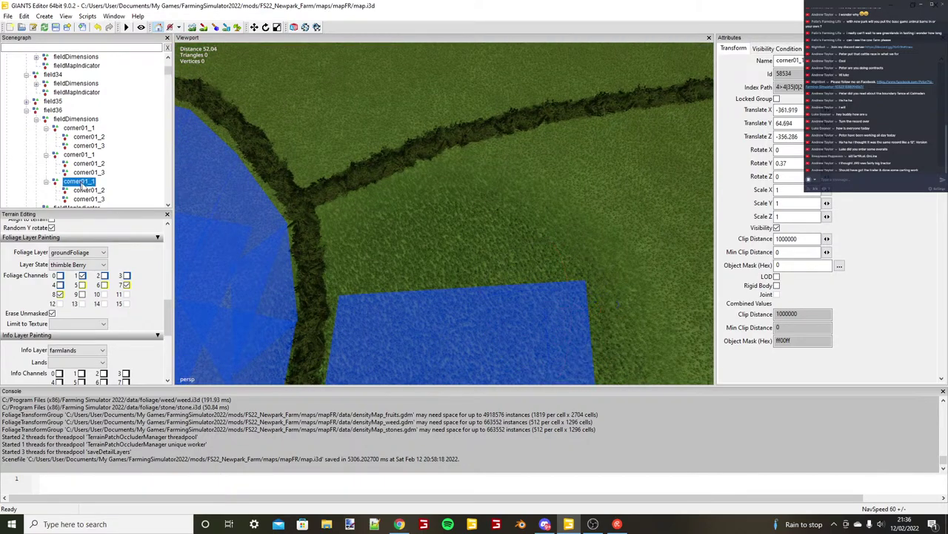
{"action": "key", "text": "ctrl+d"}
{"action": "key", "text": "ctrl+b"}
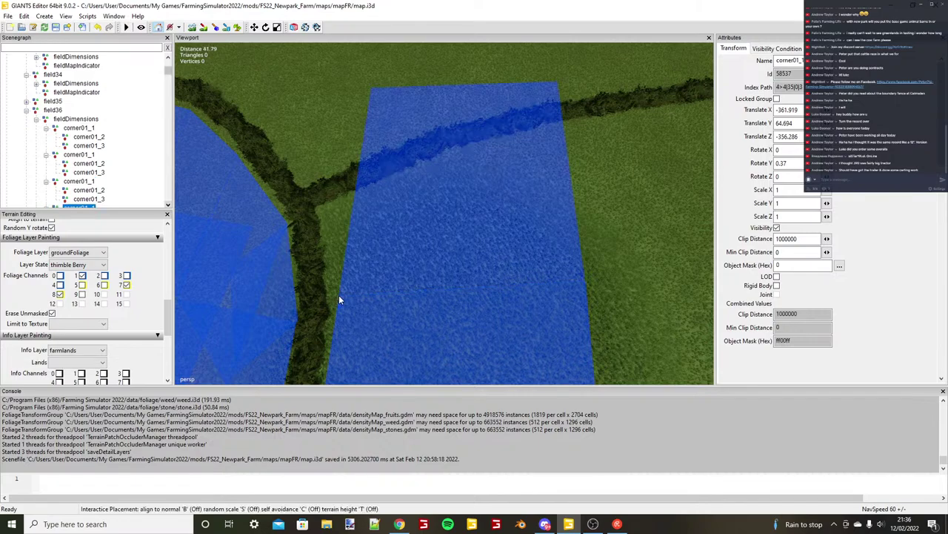
{"action": "left_click", "coordinate": [339, 296]}
{"action": "key", "text": "f"}
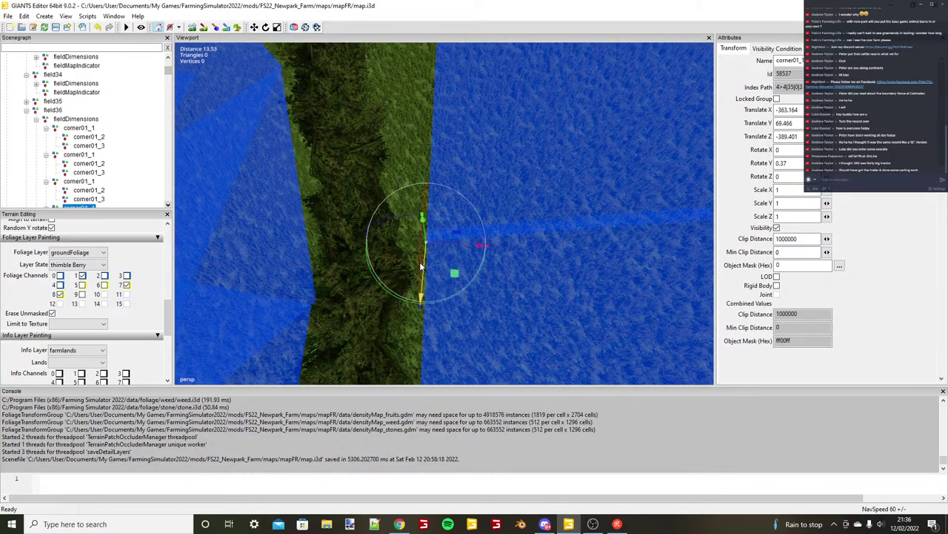
{"action": "left_click_drag", "start_coordinate": [450, 248], "coordinate": [438, 258], "text": "alt"}
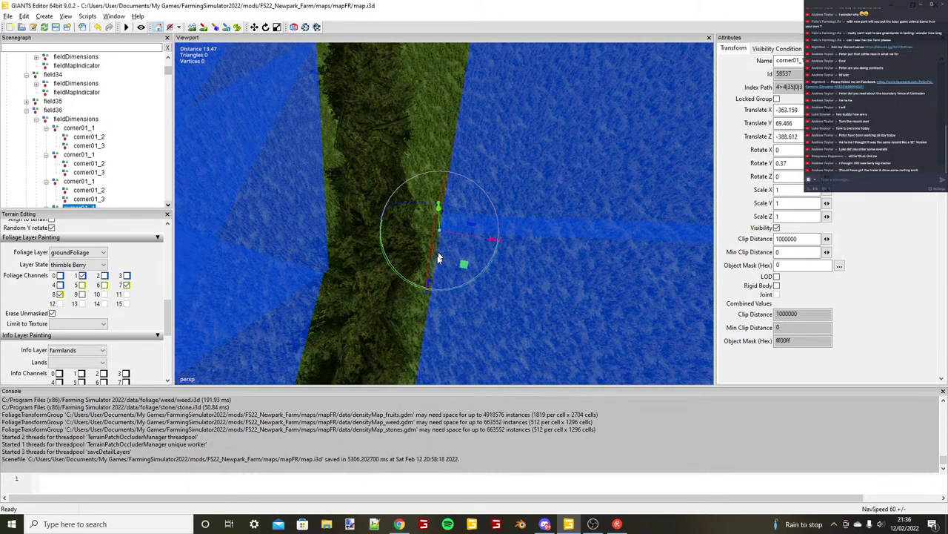
{"action": "scroll", "coordinate": [438, 258], "scroll_direction": "down", "scroll_amount": 4}
{"action": "scroll", "coordinate": [100, 204], "scroll_direction": "down", "scroll_amount": 1}
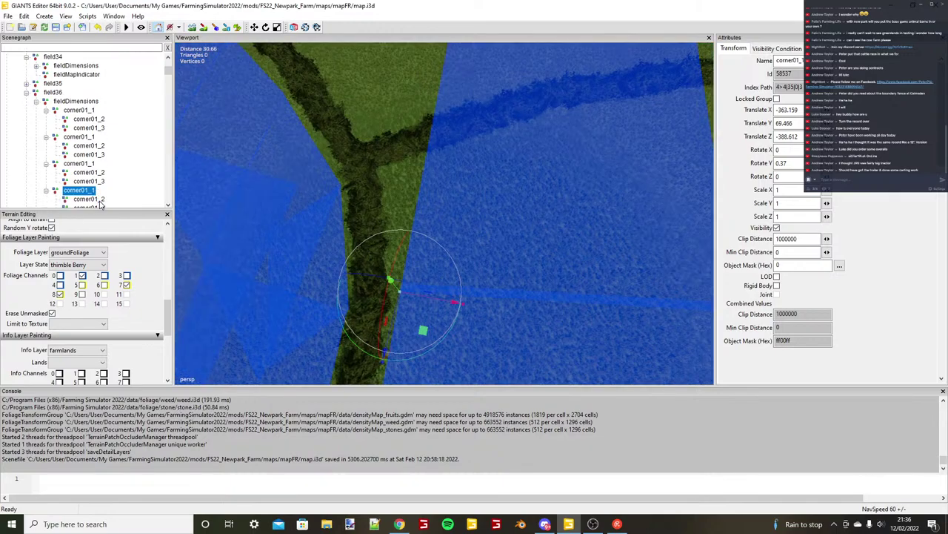
Place the fourth group's corner01_2 in the field corner where the hedges meet, at about X -3.2, Z -11.5.
{"action": "left_click", "coordinate": [100, 201]}
{"action": "key", "text": "ctrl+b"}
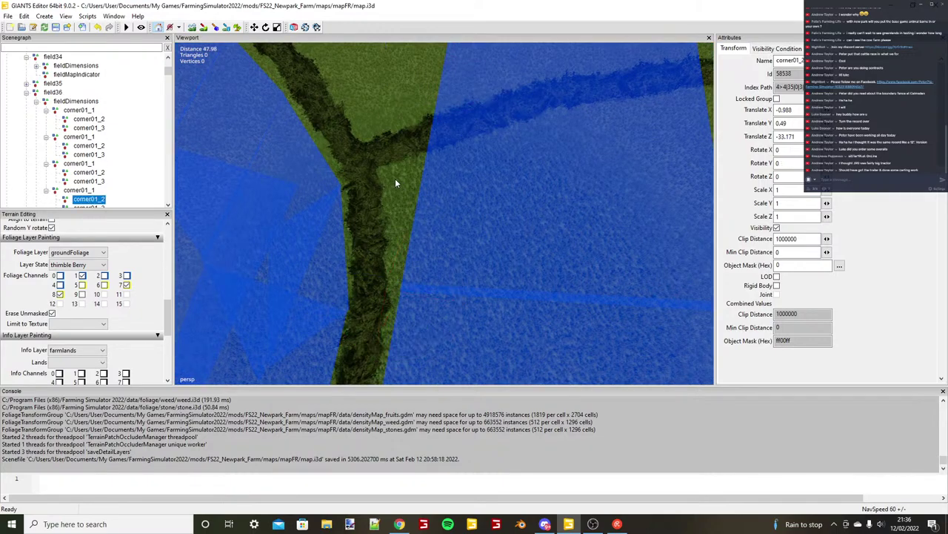
{"action": "key", "text": "ctrl+b"}
{"action": "left_click_drag", "start_coordinate": [396, 184], "coordinate": [487, 236], "text": "alt"}
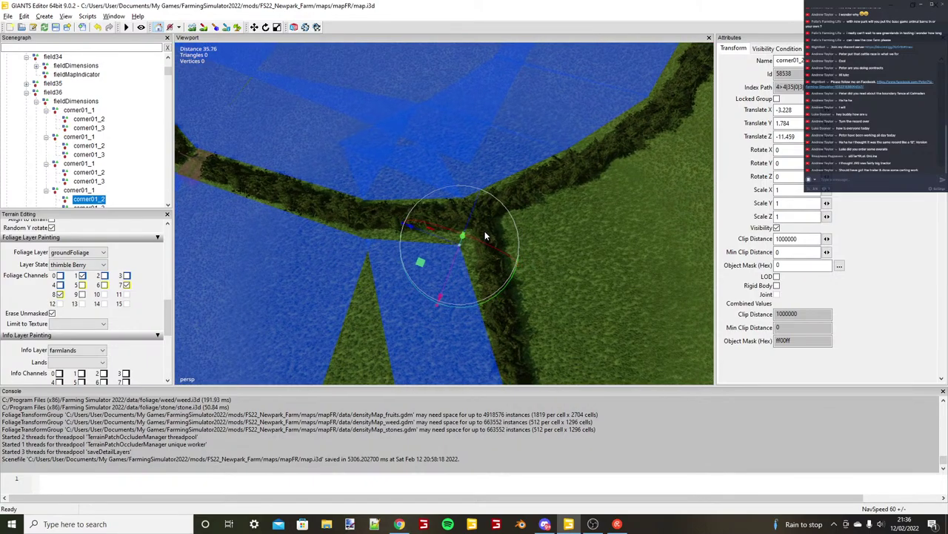
{"action": "scroll", "coordinate": [486, 236], "scroll_direction": "up", "scroll_amount": 4}
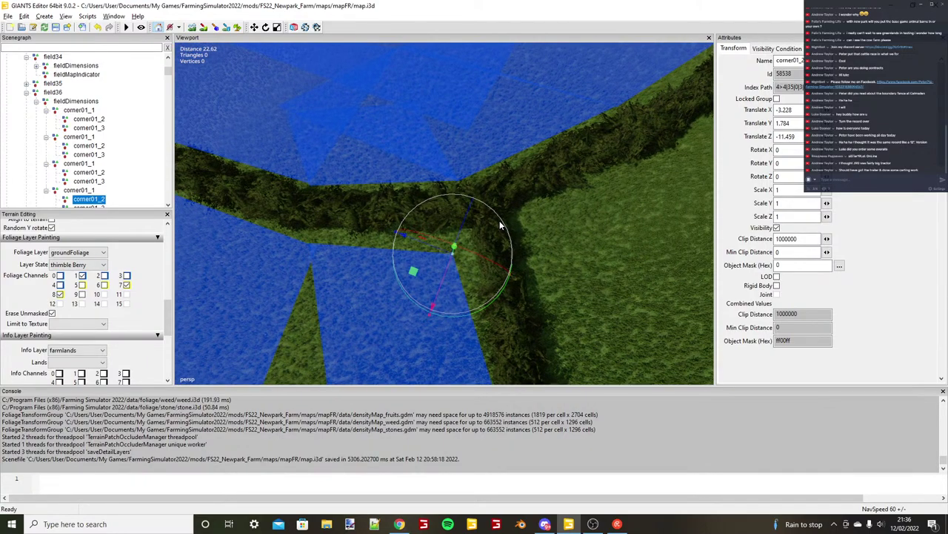
{"action": "left_click_drag", "start_coordinate": [447, 266], "coordinate": [395, 248]}
Place the fourth group's corner01_3 along the adjoining hedge, at about X 19.1, Z -23.6.
{"action": "left_click", "coordinate": [85, 206]}
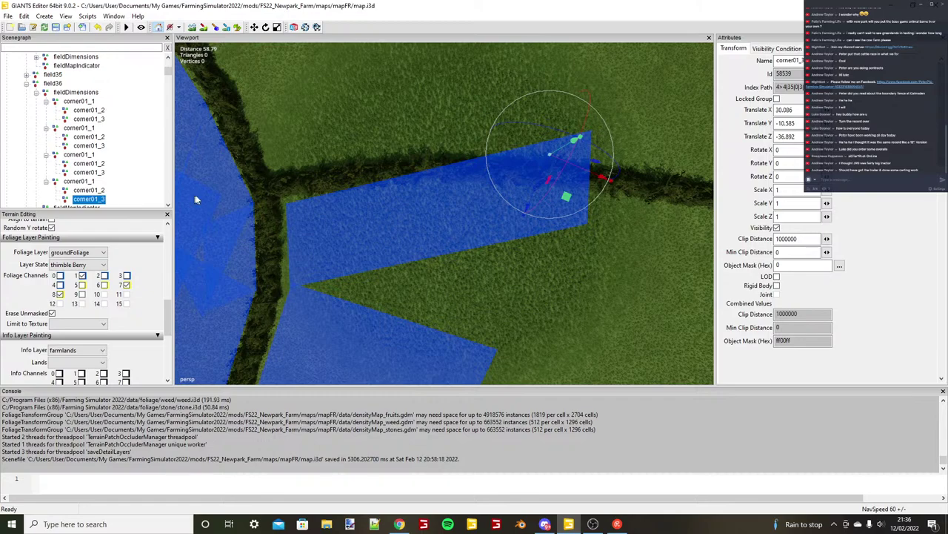
{"action": "key", "text": "ctrl+b"}
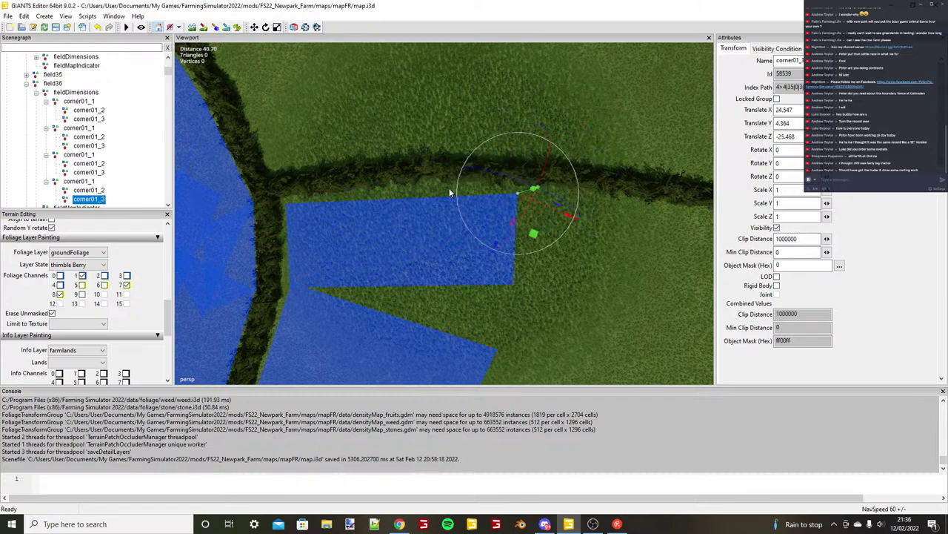
{"action": "key", "text": "ctrl+b"}
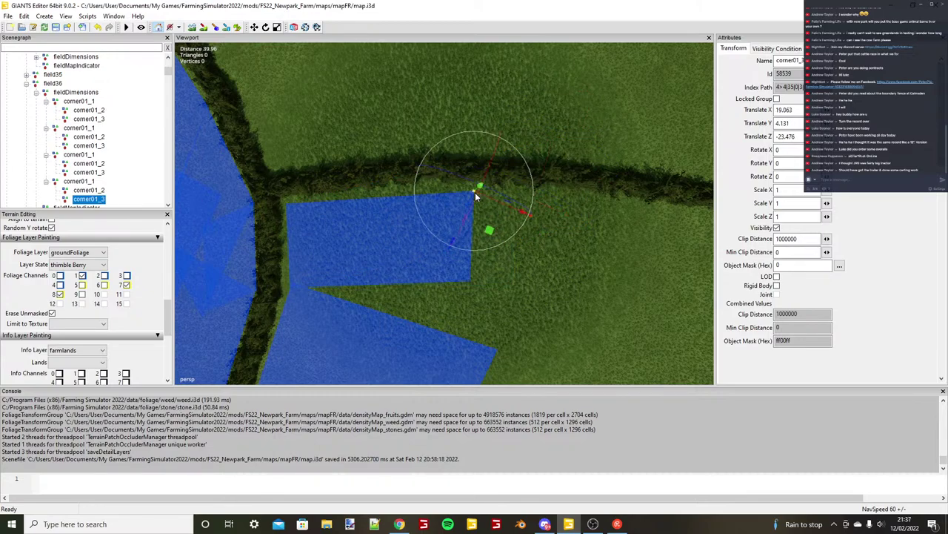
{"action": "left_click_drag", "start_coordinate": [477, 196], "coordinate": [503, 210]}
{"action": "scroll", "coordinate": [472, 211], "scroll_direction": "down", "scroll_amount": 3}
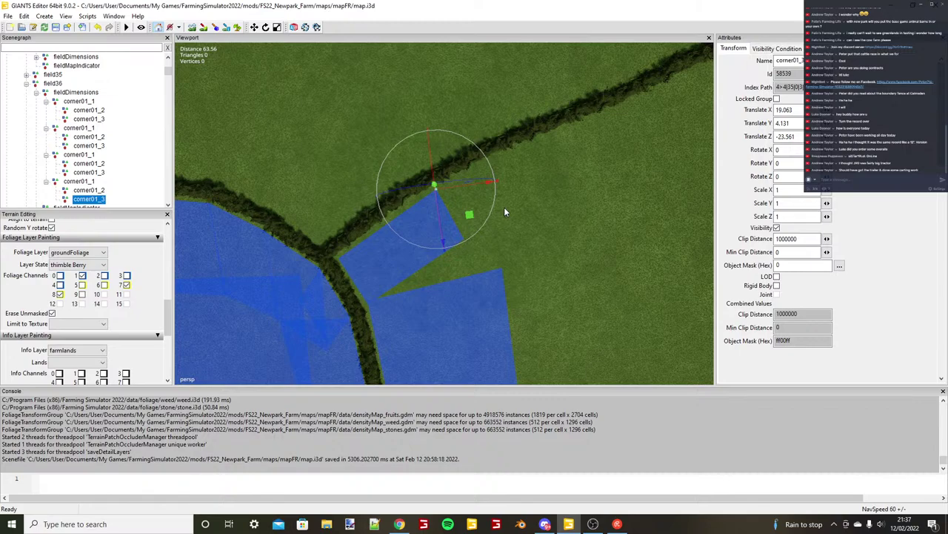
{"action": "scroll", "coordinate": [531, 205], "scroll_direction": "down", "scroll_amount": 3}
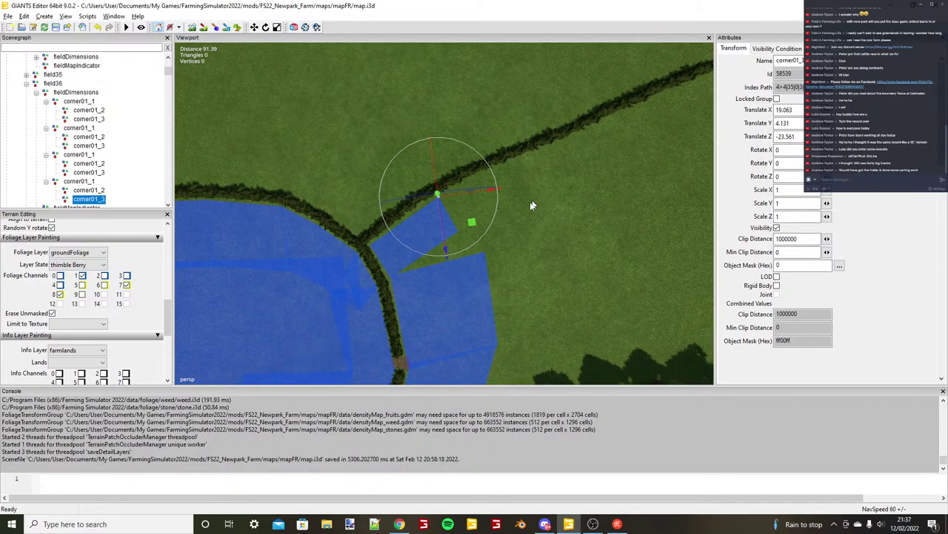
Duplicate the fourth corner01_1 group and place the copy at that area's far hedge-side corner, about X -344.3, Z -412.2.
{"action": "left_click_drag", "start_coordinate": [530, 201], "coordinate": [538, 157], "text": "alt"}
{"action": "scroll", "coordinate": [510, 178], "scroll_direction": "down", "scroll_amount": 2}
{"action": "scroll", "coordinate": [508, 178], "scroll_direction": "up", "scroll_amount": 2}
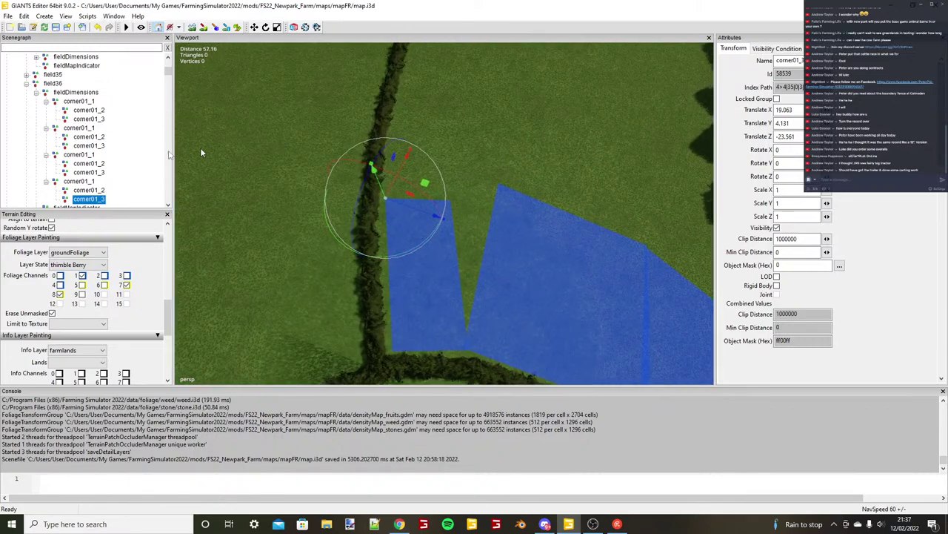
{"action": "left_click", "coordinate": [91, 182]}
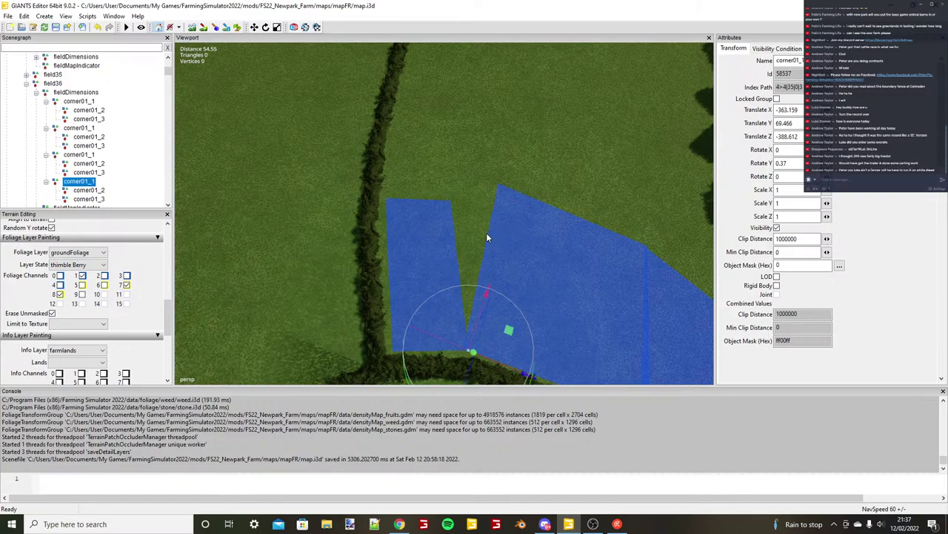
{"action": "key", "text": "ctrl+d"}
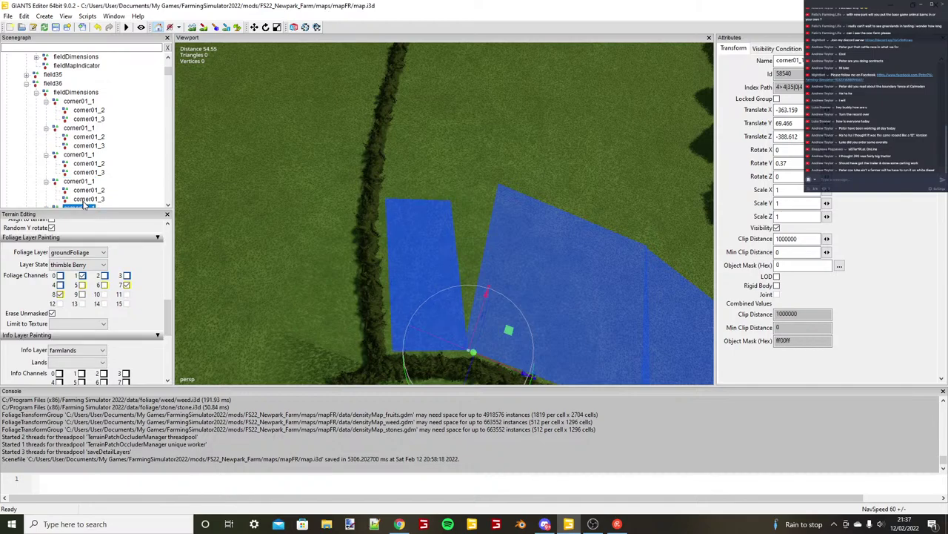
{"action": "left_click", "coordinate": [84, 206]}
{"action": "key", "text": "ctrl+b"}
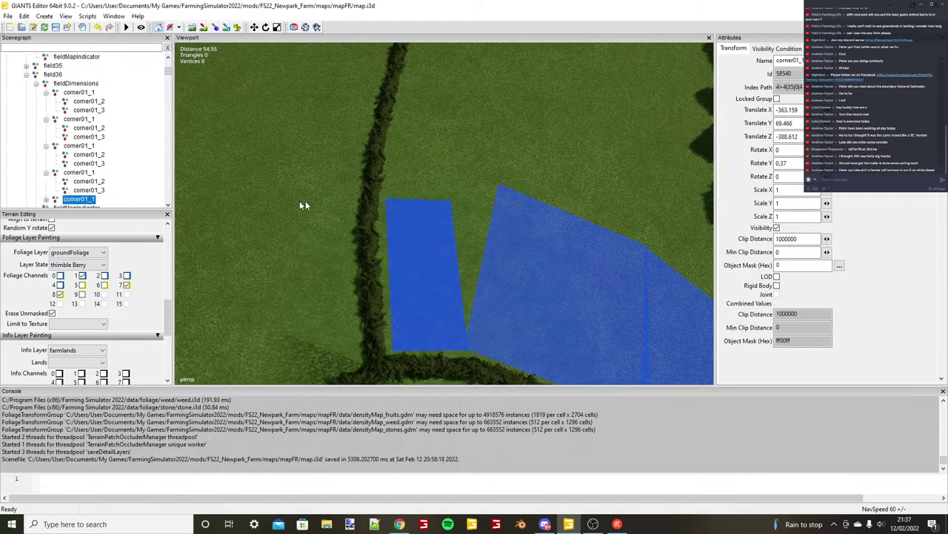
{"action": "left_click", "coordinate": [384, 198]}
{"action": "scroll", "coordinate": [396, 215], "scroll_direction": "up", "scroll_amount": 3}
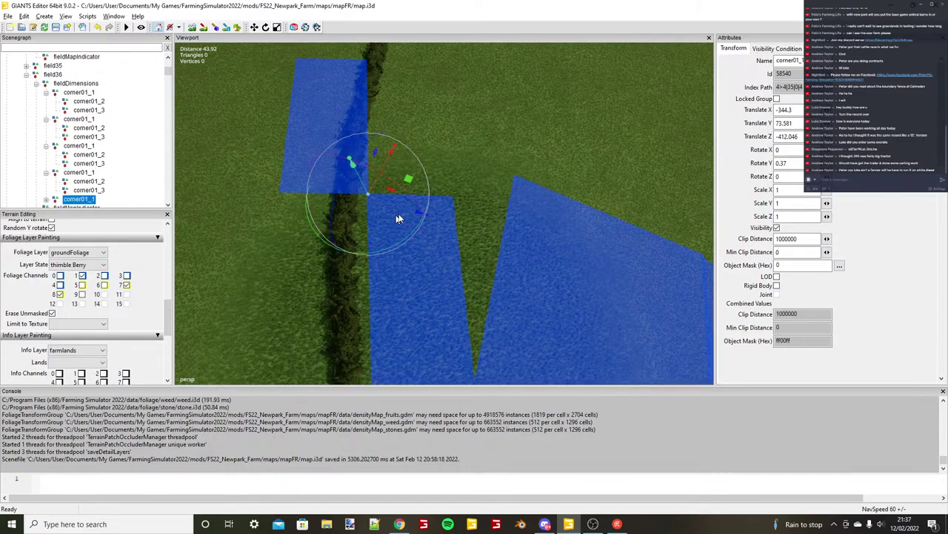
{"action": "scroll", "coordinate": [398, 216], "scroll_direction": "up", "scroll_amount": 10}
{"action": "left_click_drag", "start_coordinate": [420, 249], "coordinate": [417, 247]}
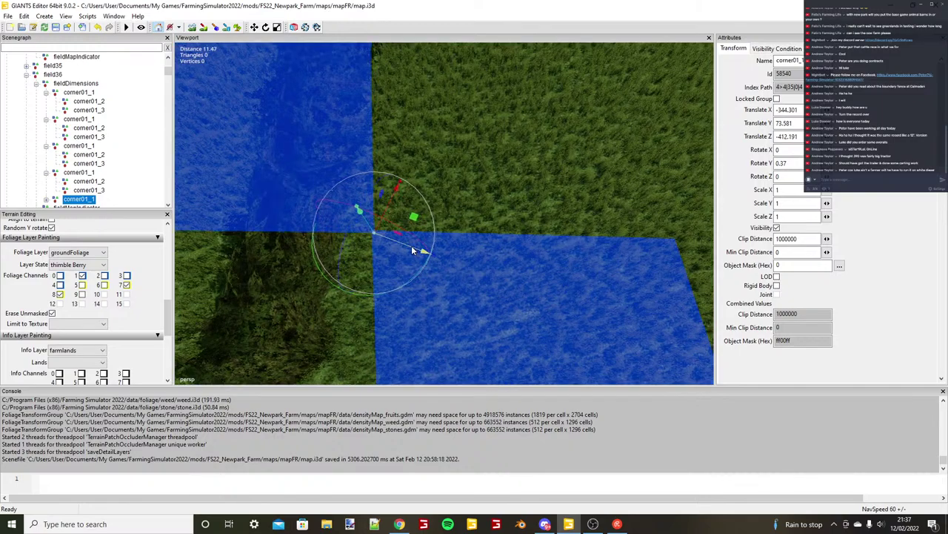
Place the fifth group's corner01_2 further along the hedge, at about X 54.1, Z -16.1.
{"action": "scroll", "coordinate": [439, 236], "scroll_direction": "down", "scroll_amount": 5}
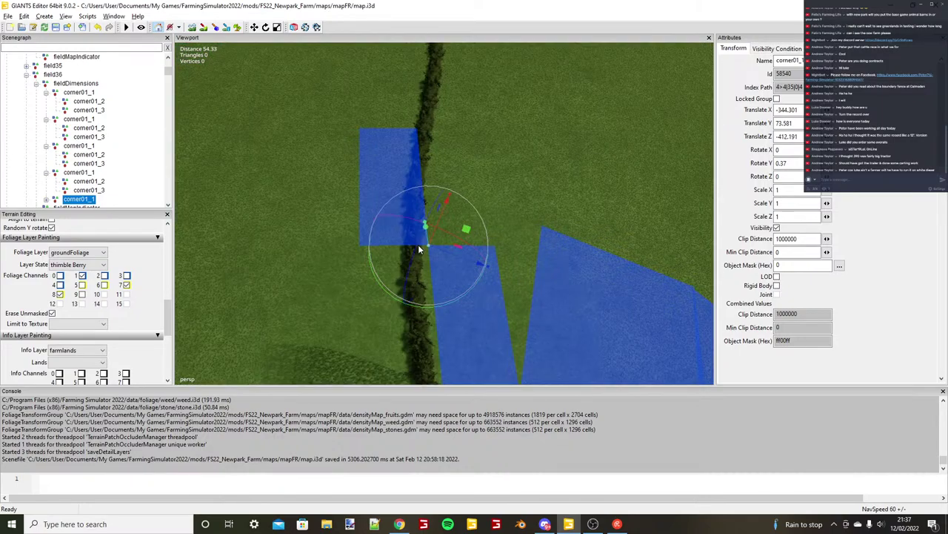
{"action": "scroll", "coordinate": [504, 215], "scroll_direction": "down", "scroll_amount": 3}
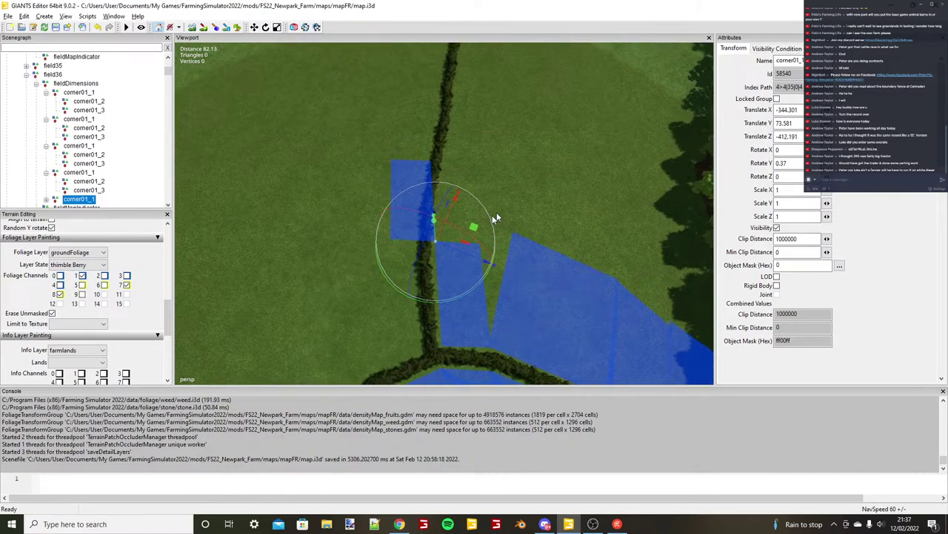
{"action": "scroll", "coordinate": [496, 218], "scroll_direction": "up", "scroll_amount": 4}
{"action": "left_click_drag", "start_coordinate": [496, 217], "coordinate": [398, 245], "text": "alt"}
{"action": "scroll", "coordinate": [407, 234], "scroll_direction": "down", "scroll_amount": 2}
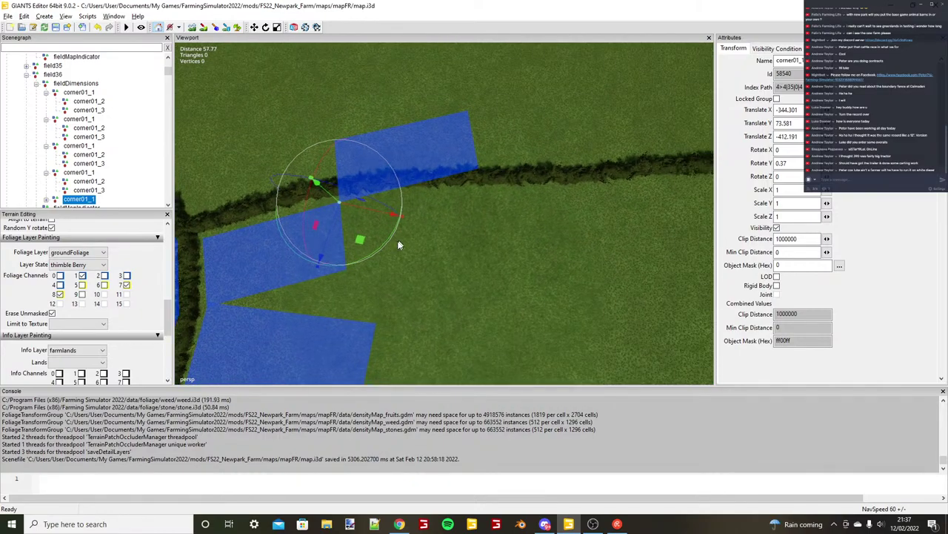
{"action": "scroll", "coordinate": [233, 279], "scroll_direction": "down", "scroll_amount": 1}
{"action": "left_click", "coordinate": [47, 201]}
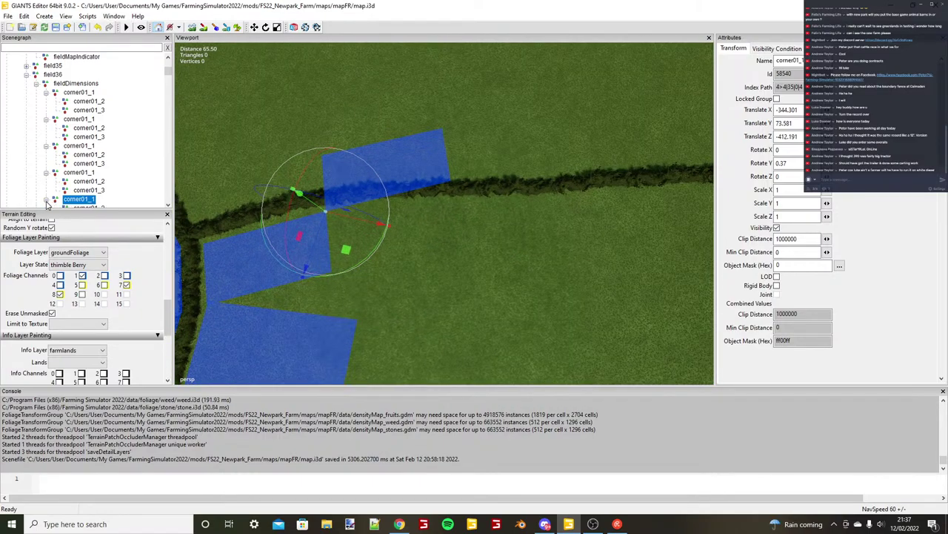
{"action": "left_click", "coordinate": [87, 206]}
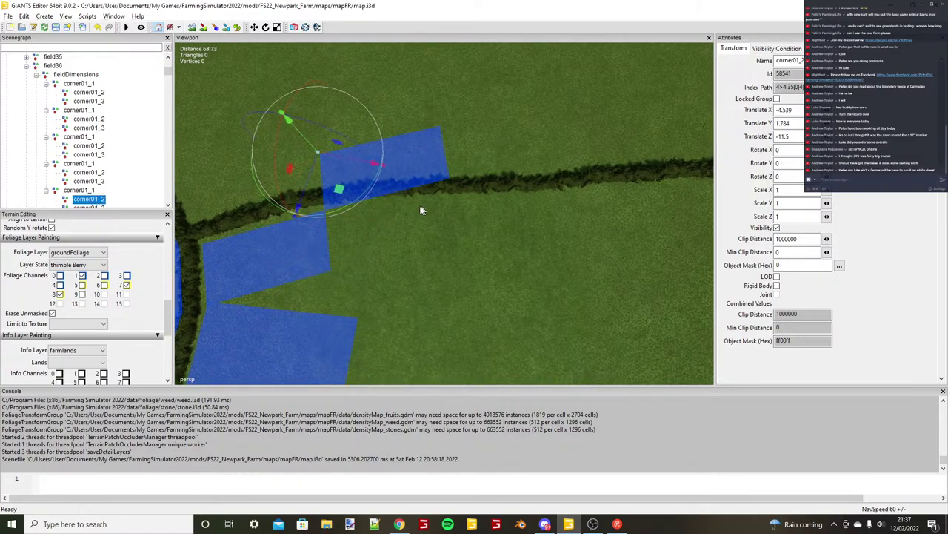
{"action": "scroll", "coordinate": [494, 186], "scroll_direction": "up", "scroll_amount": 3}
{"action": "key", "text": "ctrl+b"}
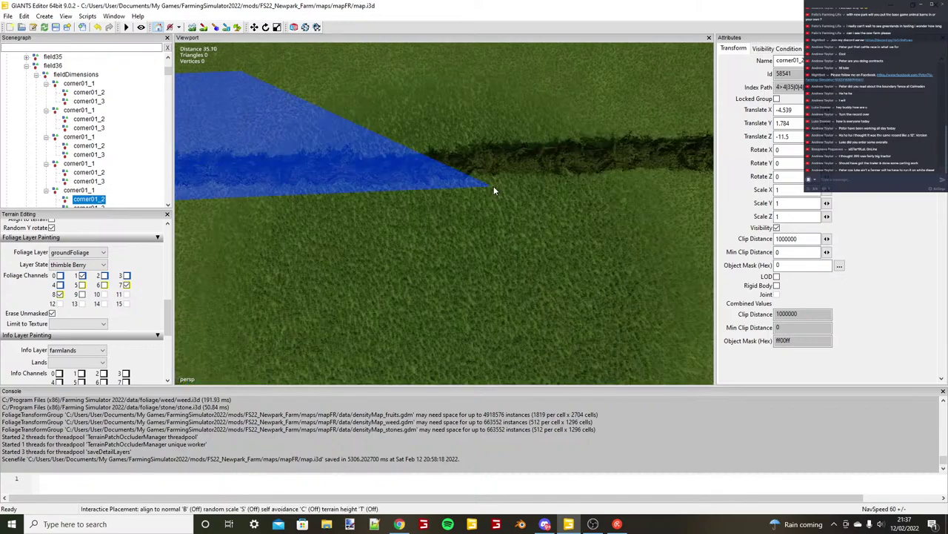
{"action": "left_click", "coordinate": [494, 186]}
{"action": "key", "text": "alt+space"}
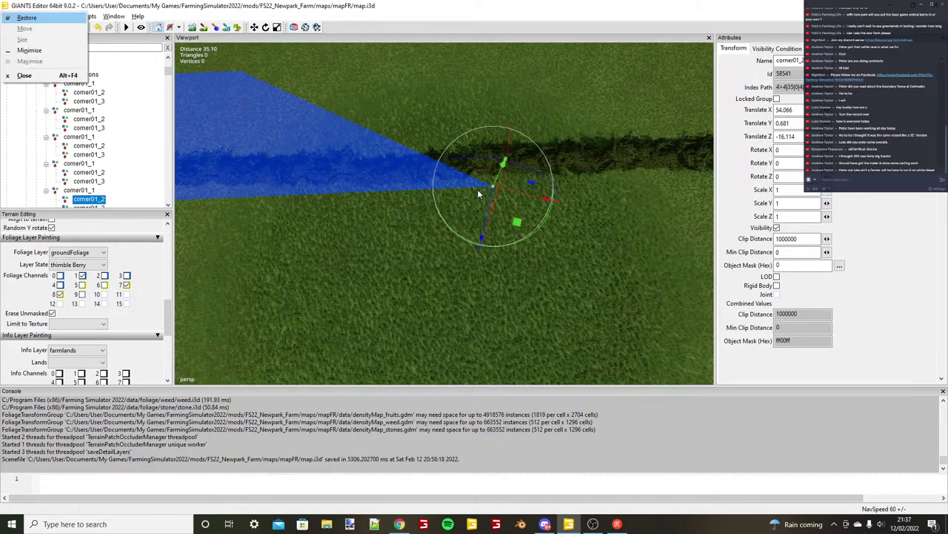
{"action": "left_click", "coordinate": [479, 194]}
Shift the fifth group's corner01_2 farther along and closer to the hedge, to about X 61.3, Z -18.6.
{"action": "scroll", "coordinate": [481, 201], "scroll_direction": "down", "scroll_amount": 5}
{"action": "middle_click_drag", "start_coordinate": [495, 203], "coordinate": [489, 209], "text": "alt"}
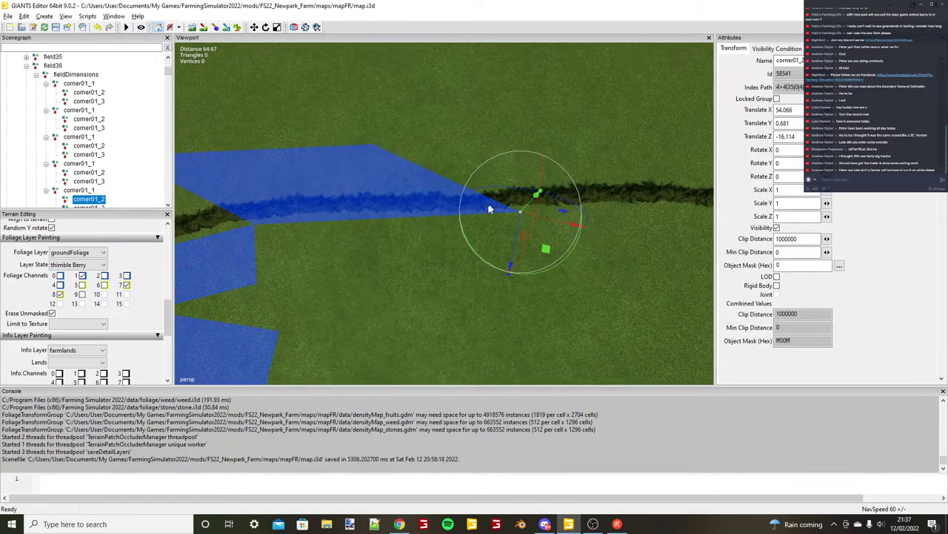
{"action": "scroll", "coordinate": [491, 209], "scroll_direction": "up", "scroll_amount": 4}
{"action": "left_click_drag", "start_coordinate": [552, 220], "coordinate": [580, 225]}
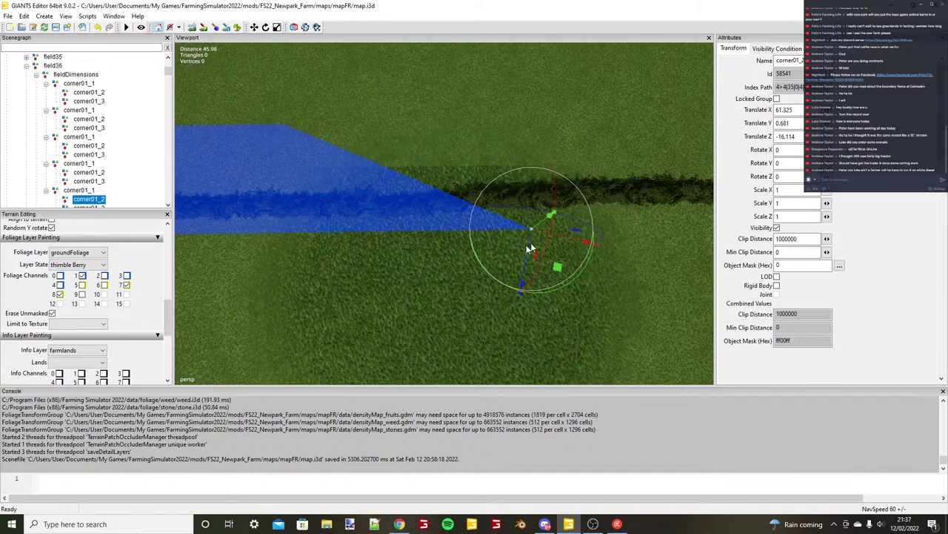
{"action": "left_click_drag", "start_coordinate": [527, 248], "coordinate": [537, 218]}
Place the fifth group's corner01_3 out in the open grass at about X 65.7, Z 9.0.
{"action": "scroll", "coordinate": [503, 234], "scroll_direction": "down", "scroll_amount": 6}
{"action": "middle_click_drag", "start_coordinate": [415, 246], "coordinate": [476, 245], "text": "alt"}
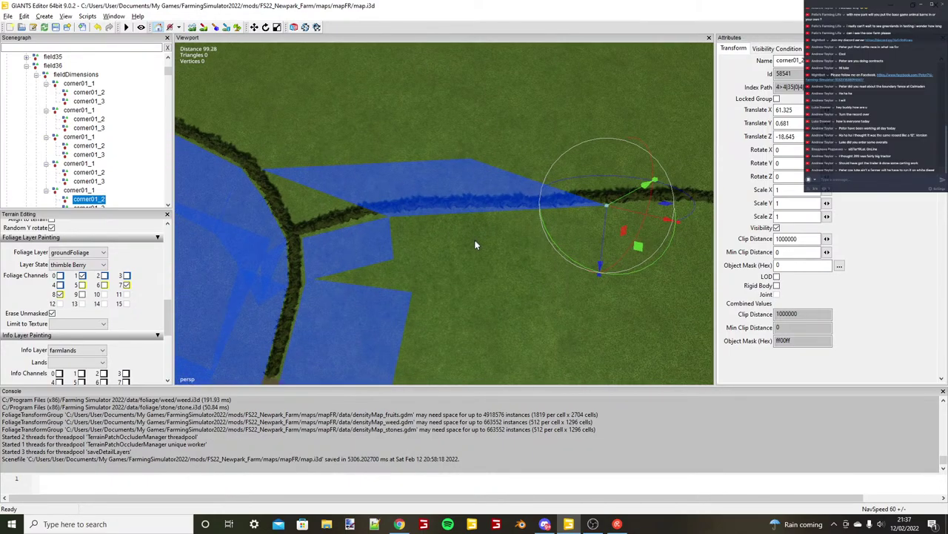
{"action": "scroll", "coordinate": [476, 245], "scroll_direction": "down", "scroll_amount": 1}
{"action": "left_click", "coordinate": [99, 200]}
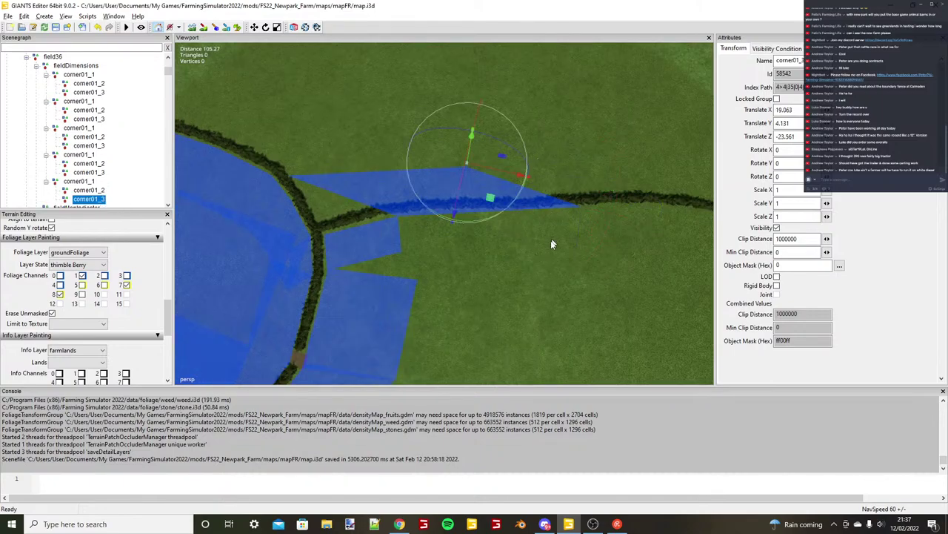
{"action": "scroll", "coordinate": [547, 259], "scroll_direction": "down", "scroll_amount": 2}
{"action": "key", "text": "ctrl+b"}
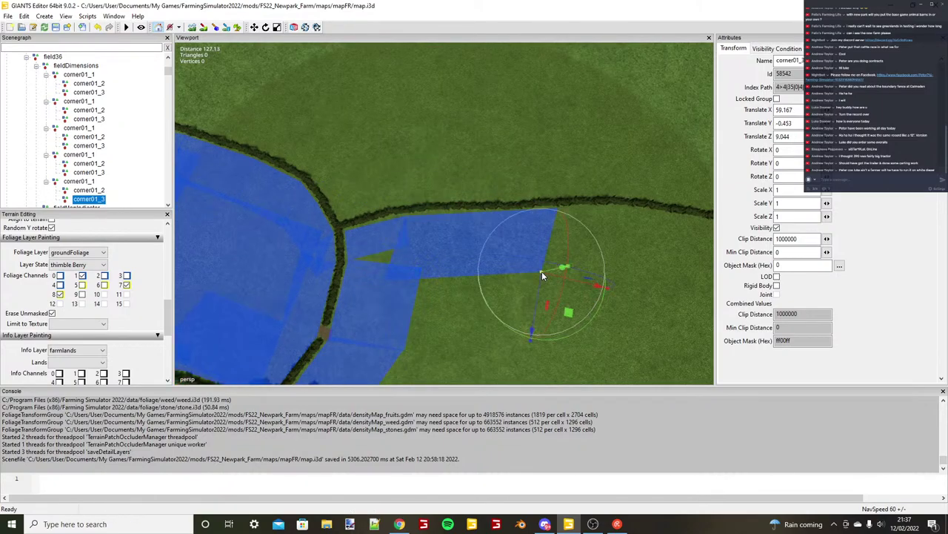
{"action": "left_click_drag", "start_coordinate": [597, 285], "coordinate": [616, 290]}
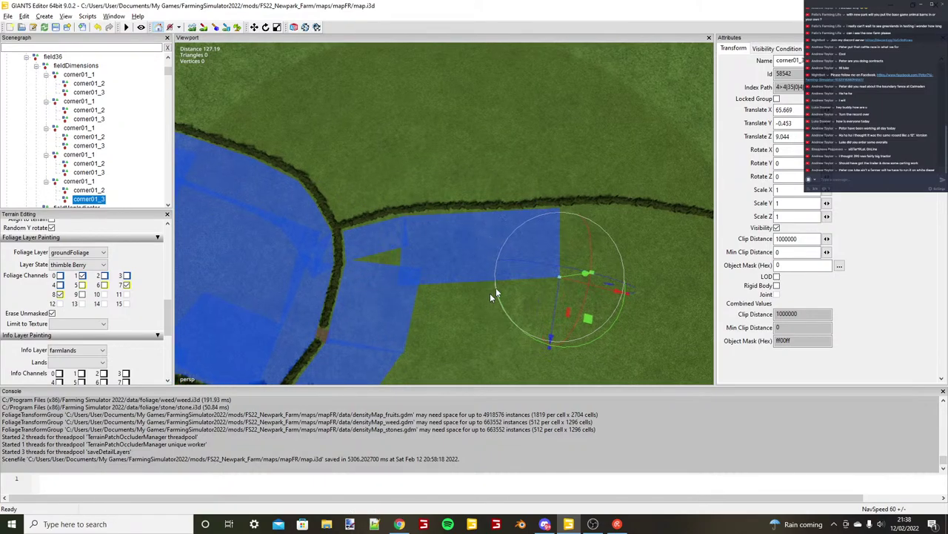
Duplicate the fifth corner01_1 group and place the copy beside the hedge near the uncovered gap, at about X -364.1, Z -395.6.
{"action": "left_click_drag", "start_coordinate": [490, 293], "coordinate": [347, 274], "text": "alt"}
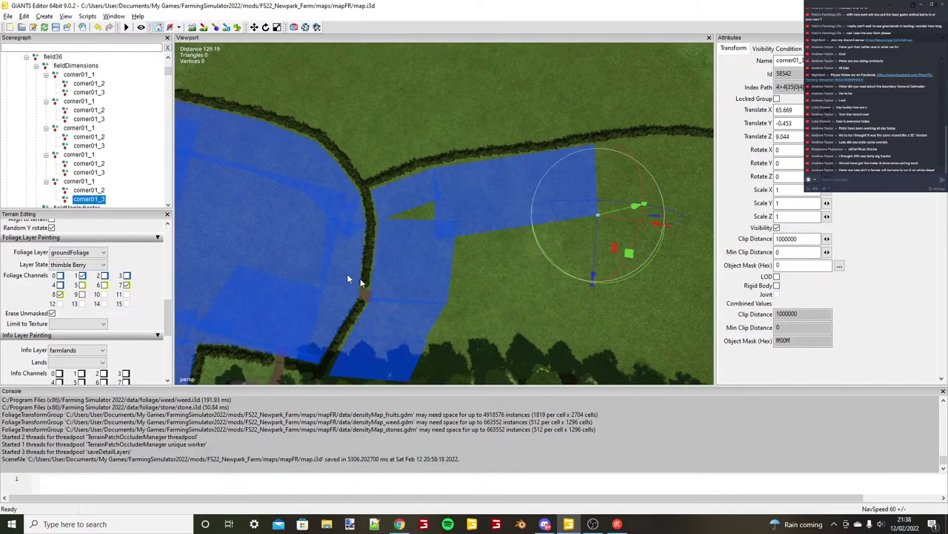
{"action": "left_click", "coordinate": [79, 182]}
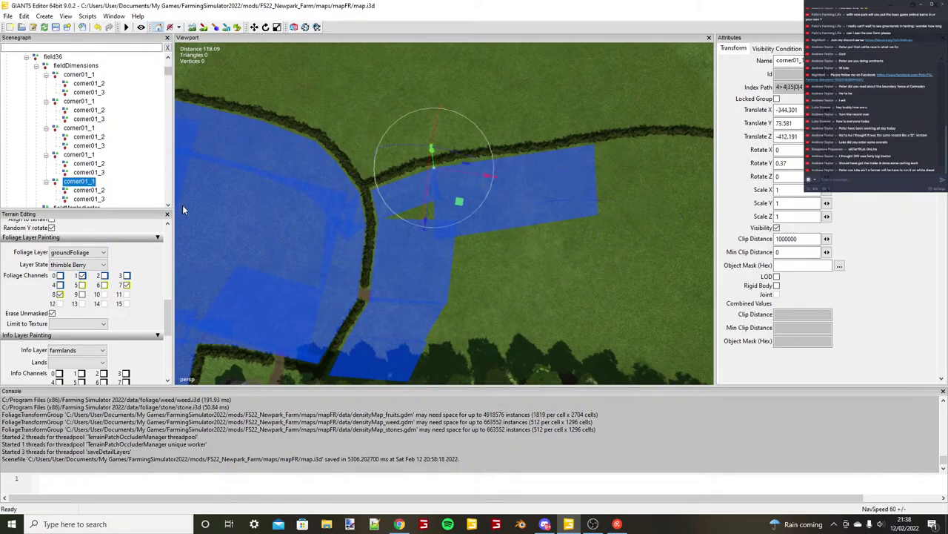
{"action": "key", "text": "ctrl+d"}
{"action": "key", "text": "ctrl+b"}
{"action": "key", "text": "alt"}
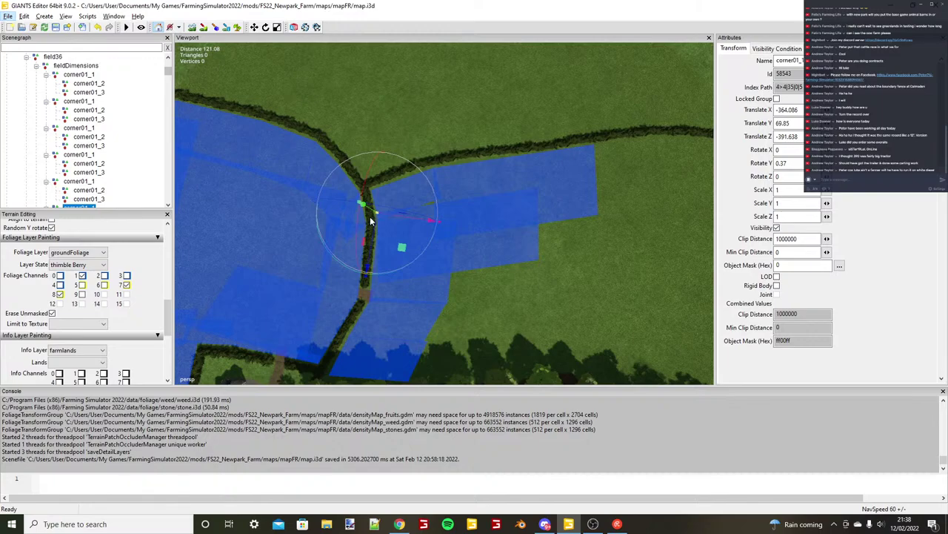
{"action": "scroll", "coordinate": [370, 220], "scroll_direction": "up", "scroll_amount": 3}
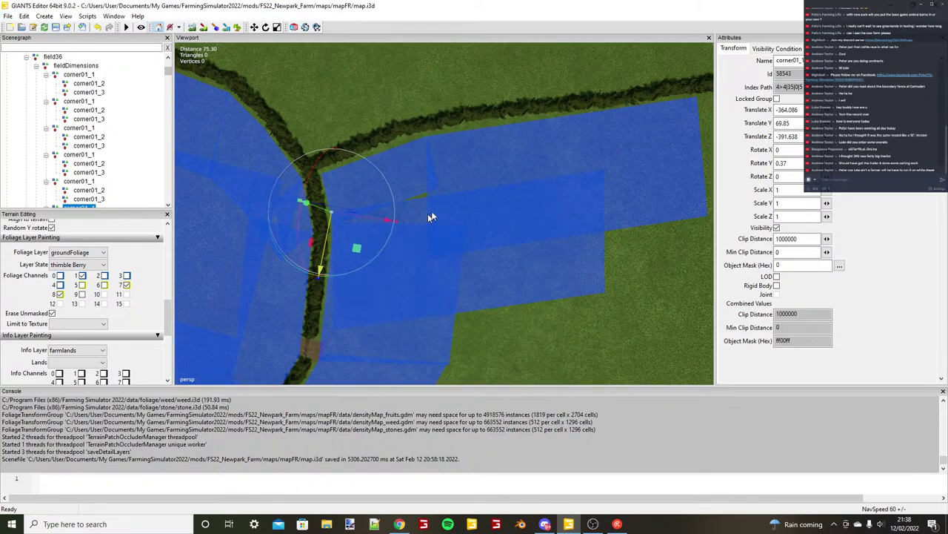
{"action": "left_click_drag", "start_coordinate": [320, 268], "coordinate": [324, 247]}
{"action": "scroll", "coordinate": [321, 206], "scroll_direction": "up", "scroll_amount": 2}
{"action": "scroll", "coordinate": [397, 221], "scroll_direction": "down", "scroll_amount": 1}
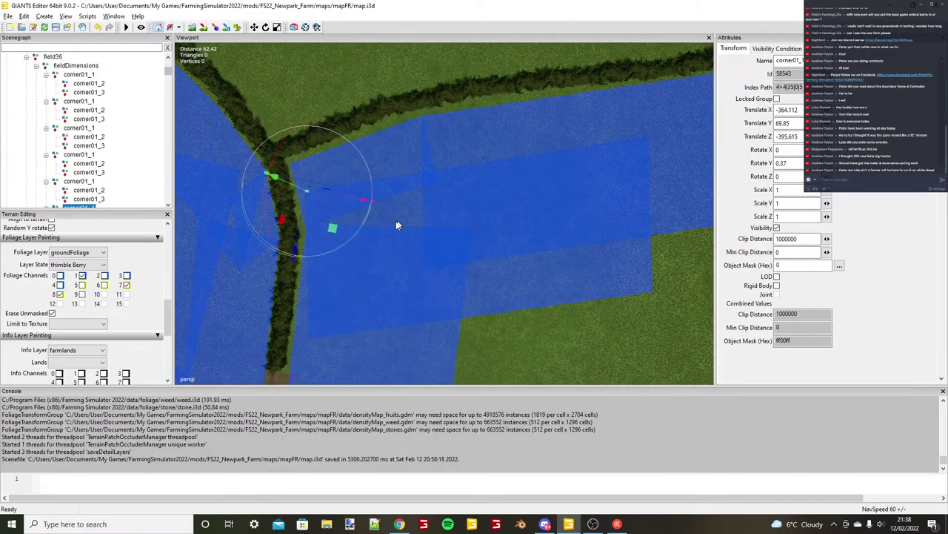
Pull the sixth group's corner01_2 back over the uncovered gap, to about X 23.3, Z -5.9.
{"action": "scroll", "coordinate": [397, 225], "scroll_direction": "down", "scroll_amount": 2}
{"action": "left_click", "coordinate": [46, 207]}
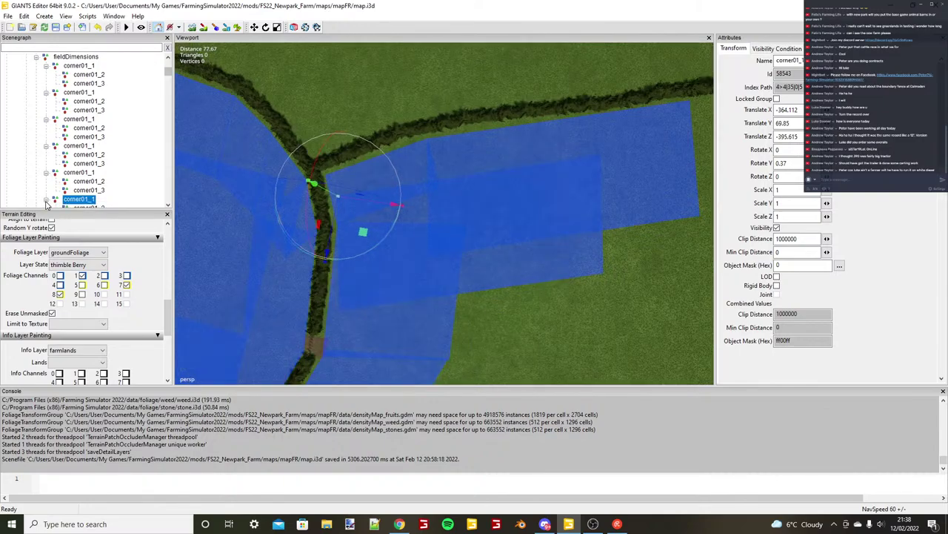
{"action": "left_click", "coordinate": [89, 190]}
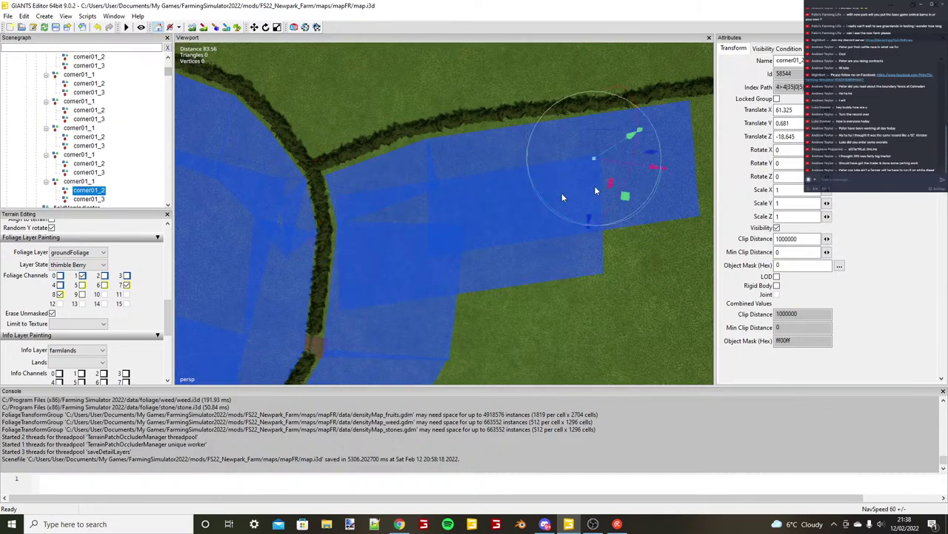
{"action": "left_click_drag", "start_coordinate": [595, 187], "coordinate": [455, 198]}
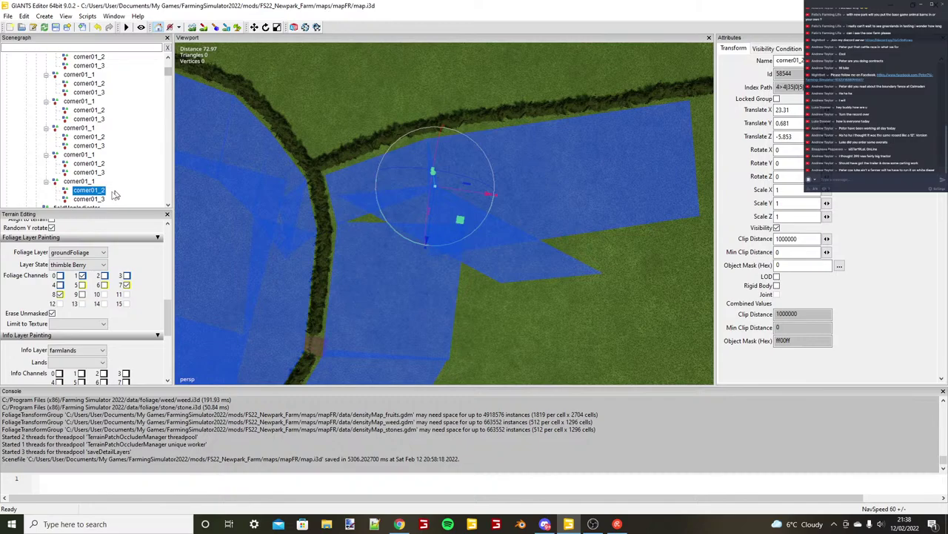
Pull the sixth group's corner01_3 back to about X 26.3, Z 9.0.
{"action": "left_click", "coordinate": [89, 199]}
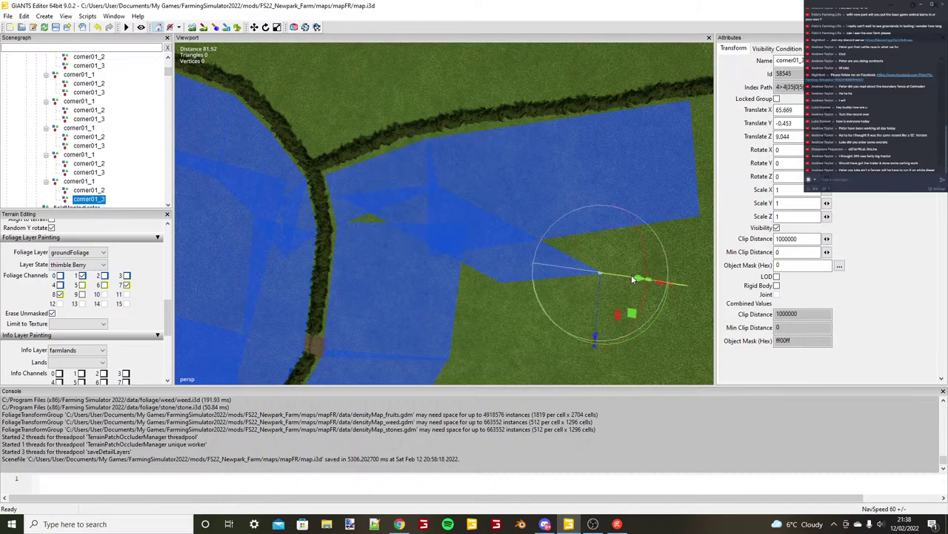
{"action": "scroll", "coordinate": [632, 275], "scroll_direction": "down", "scroll_amount": 2}
{"action": "left_click_drag", "start_coordinate": [632, 275], "coordinate": [498, 208]}
Duplicate the sixth corner01_1 group and place the copy at the fifth area's far hedge-side corner, about X -283.3, Z -430.9.
{"action": "scroll", "coordinate": [498, 208], "scroll_direction": "up", "scroll_amount": 2}
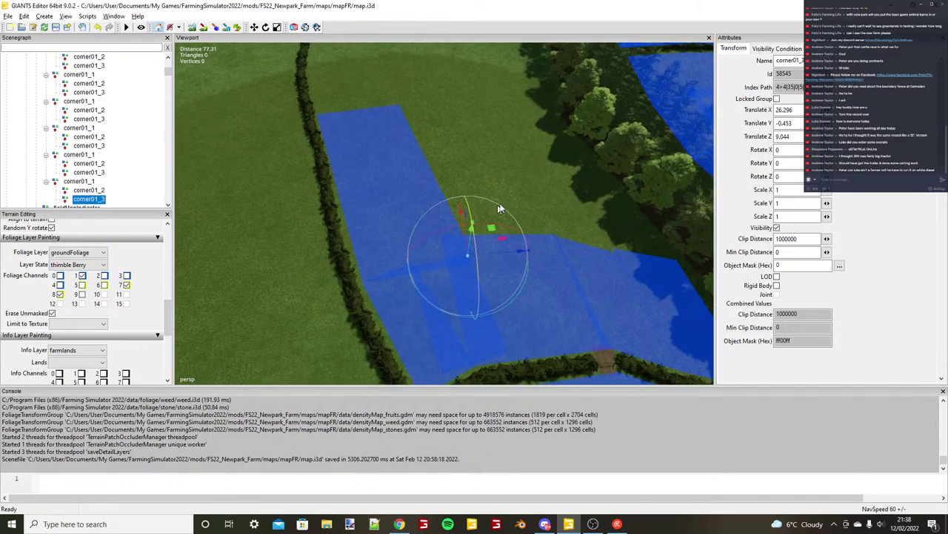
{"action": "middle_click_drag", "start_coordinate": [406, 83], "coordinate": [490, 202], "text": "alt"}
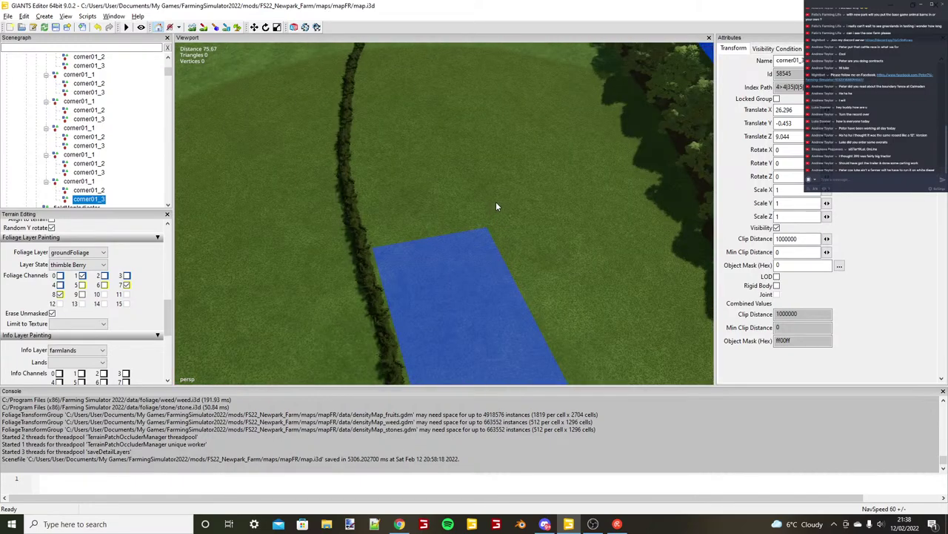
{"action": "scroll", "coordinate": [497, 202], "scroll_direction": "down", "scroll_amount": 5}
{"action": "left_click_drag", "start_coordinate": [497, 202], "coordinate": [331, 268], "text": "alt"}
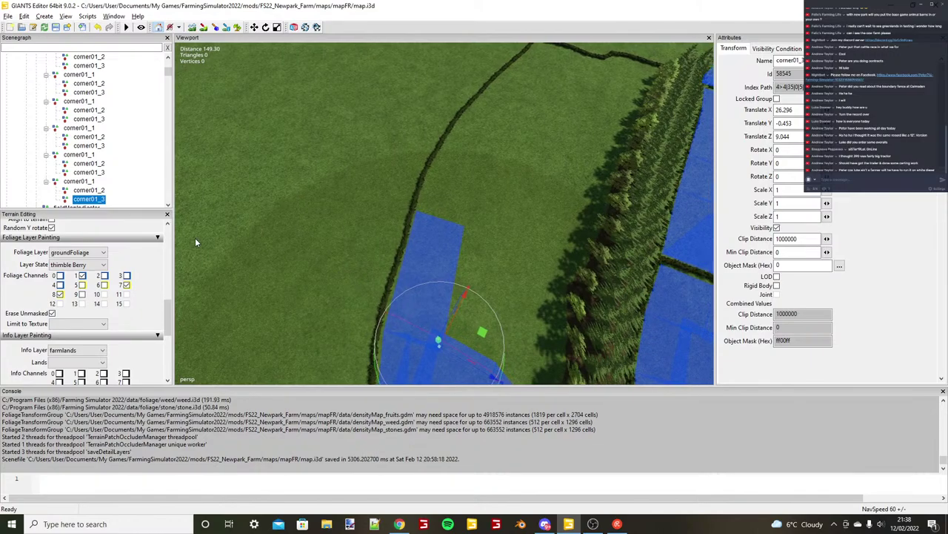
{"action": "left_click", "coordinate": [77, 181]}
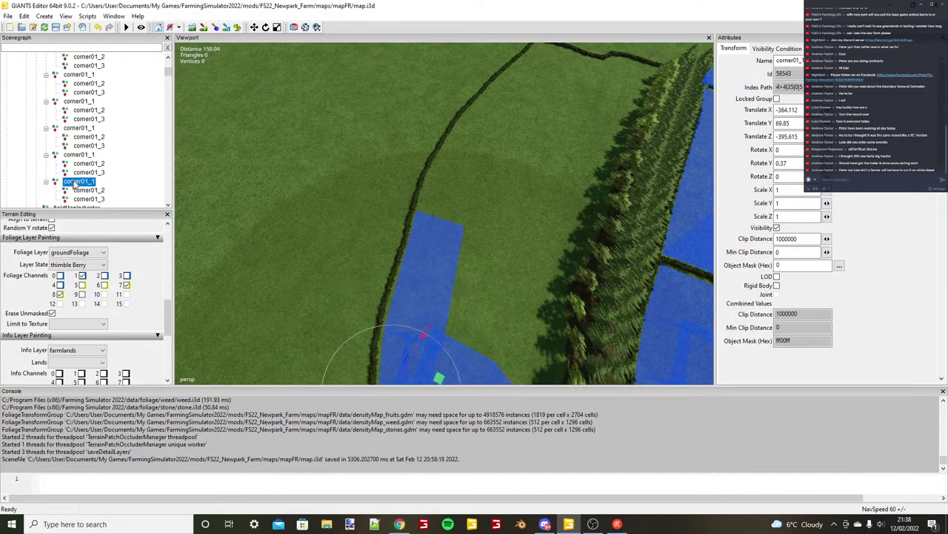
{"action": "key", "text": "ctrl+d"}
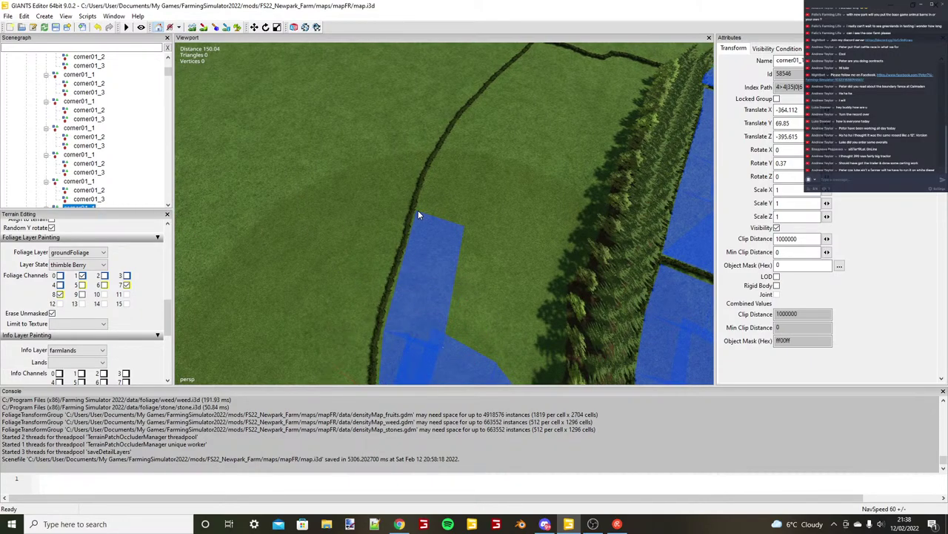
{"action": "key", "text": "ctrl+b"}
{"action": "right_click_drag", "start_coordinate": [418, 210], "coordinate": [373, 285], "text": "alt"}
{"action": "left_click_drag", "start_coordinate": [373, 285], "coordinate": [369, 291]}
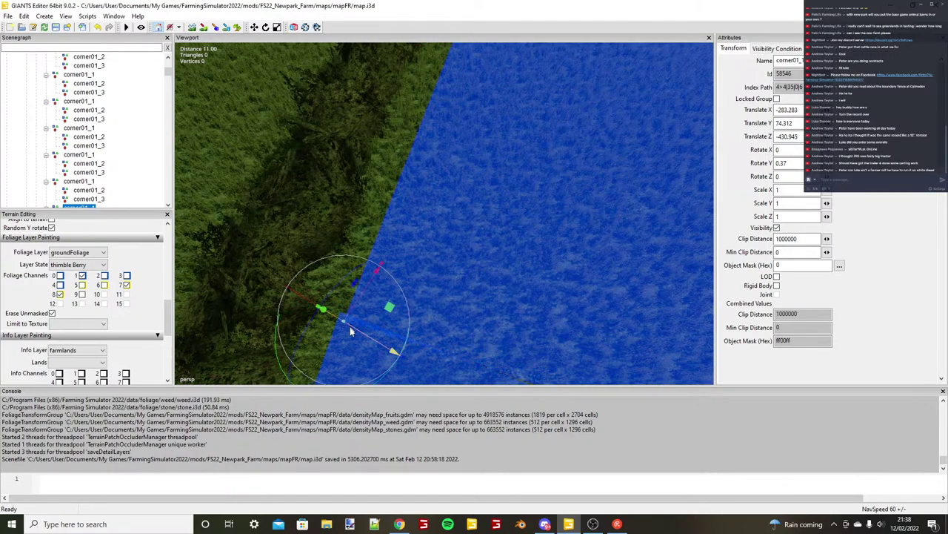
{"action": "scroll", "coordinate": [387, 315], "scroll_direction": "down", "scroll_amount": 2}
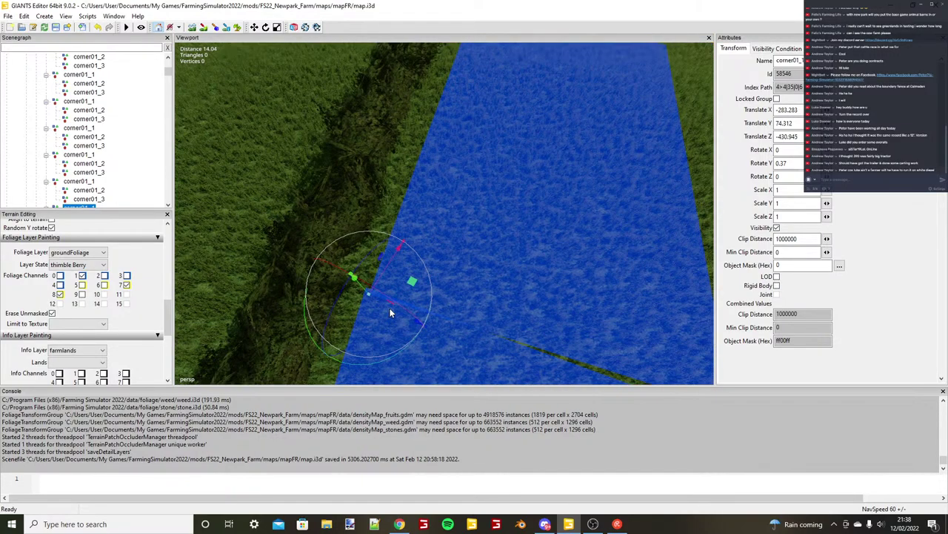
Nudge the seventh corner01_1 to about Z -431.2 and move its corner01_2 along the hedge side to about X 23.3, Z -6.5.
{"action": "left_click_drag", "start_coordinate": [389, 308], "coordinate": [384, 305]}
{"action": "left_click_drag", "start_coordinate": [384, 305], "coordinate": [379, 253], "text": "alt"}
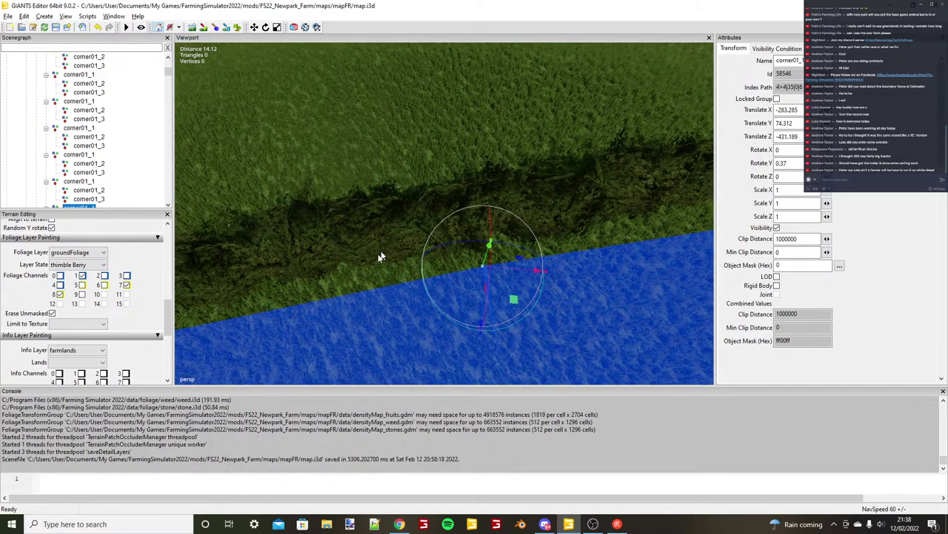
{"action": "double_click", "coordinate": [73, 206]}
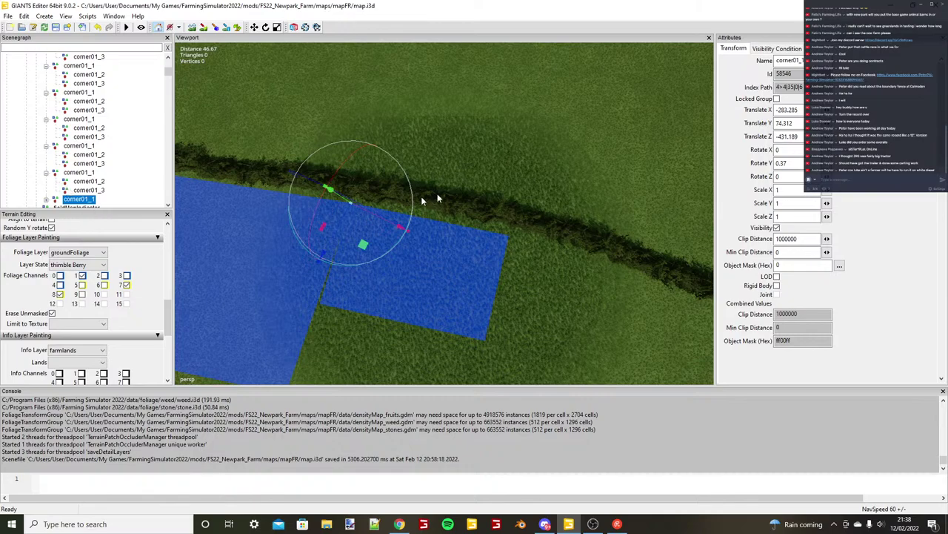
{"action": "left_click_drag", "start_coordinate": [421, 197], "coordinate": [211, 195], "text": "alt"}
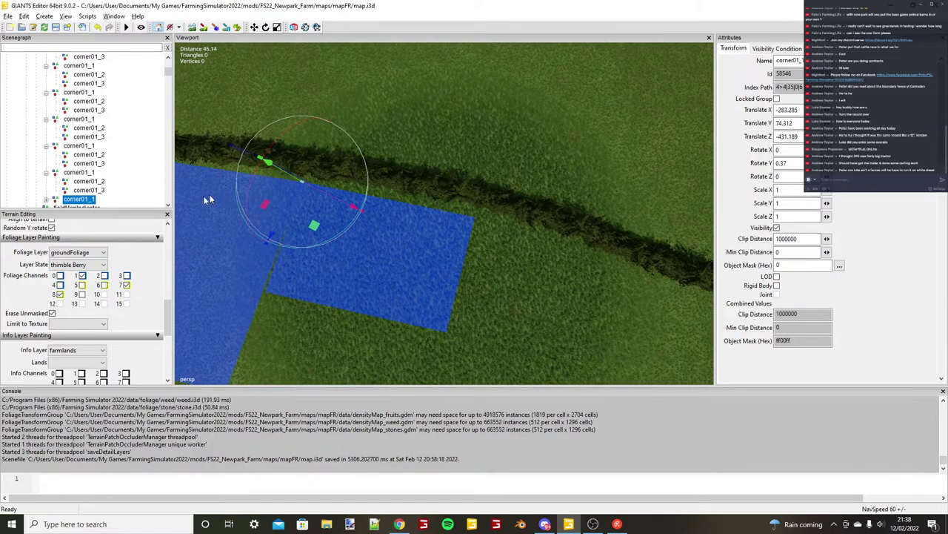
{"action": "scroll", "coordinate": [84, 199], "scroll_direction": "down", "scroll_amount": 1}
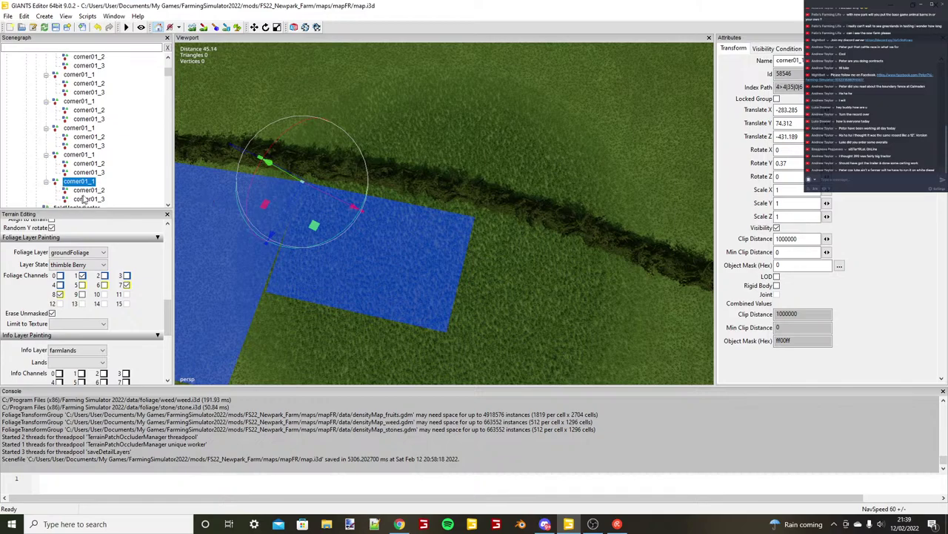
{"action": "left_click", "coordinate": [88, 191]}
{"action": "left_click_drag", "start_coordinate": [476, 224], "coordinate": [478, 220]}
{"action": "scroll", "coordinate": [511, 246], "scroll_direction": "down", "scroll_amount": 1}
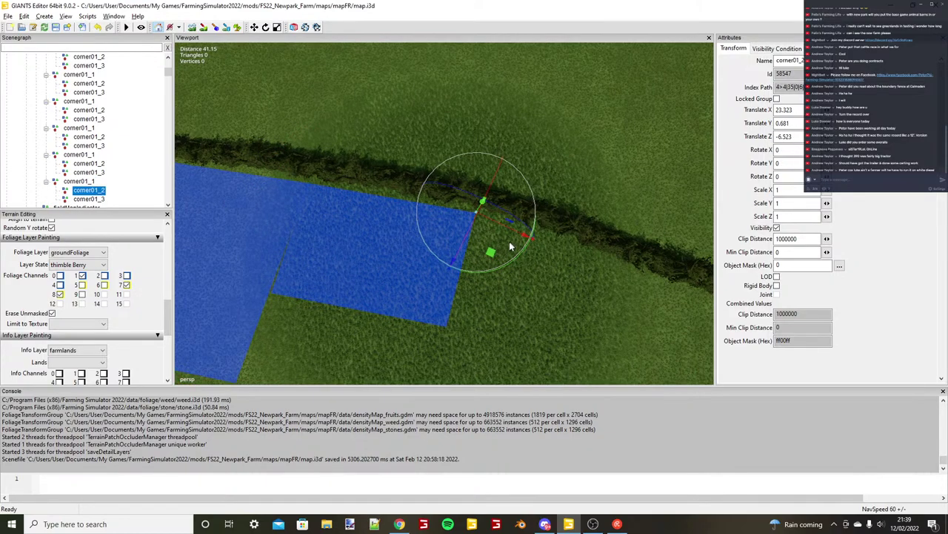
Move the seventh group's corner01_3 out into the field to about X 27.3, Z 22.7.
{"action": "middle_click_drag", "start_coordinate": [510, 247], "coordinate": [489, 239], "text": "alt"}
{"action": "left_click", "coordinate": [89, 199]}
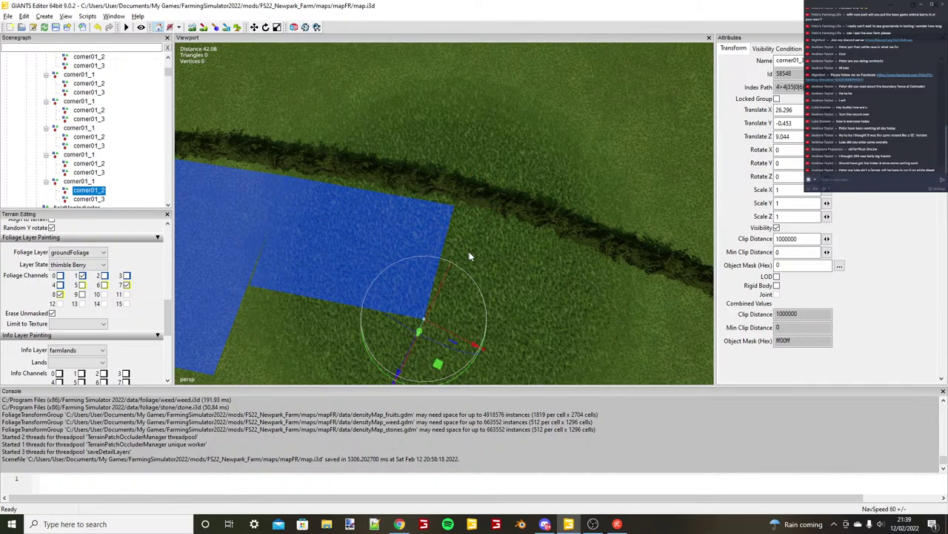
{"action": "left_click_drag", "start_coordinate": [469, 256], "coordinate": [486, 269], "text": "alt"}
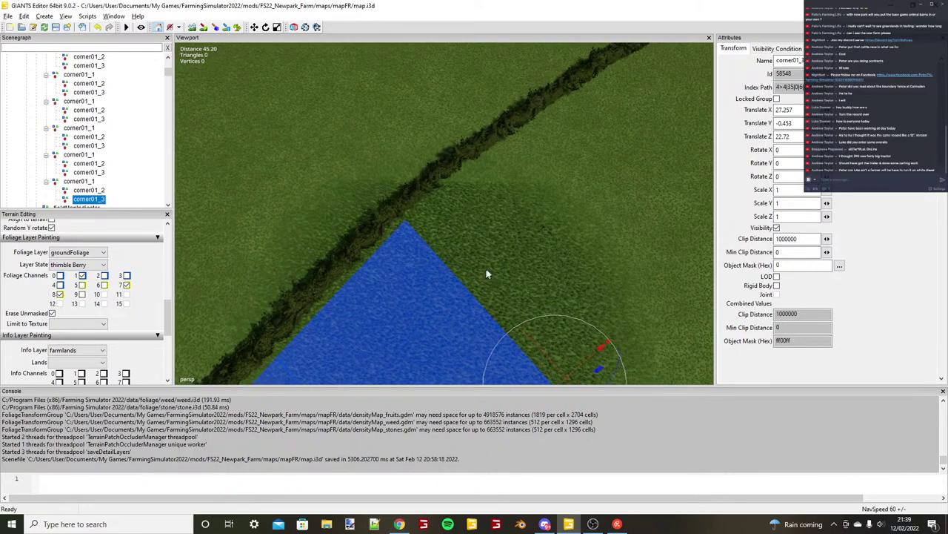
Duplicate the seventh corner01_1 group and place the copy at the seventh area's far hedge-side corner, about X -260.1, Z -437.8.
{"action": "left_click", "coordinate": [81, 182]}
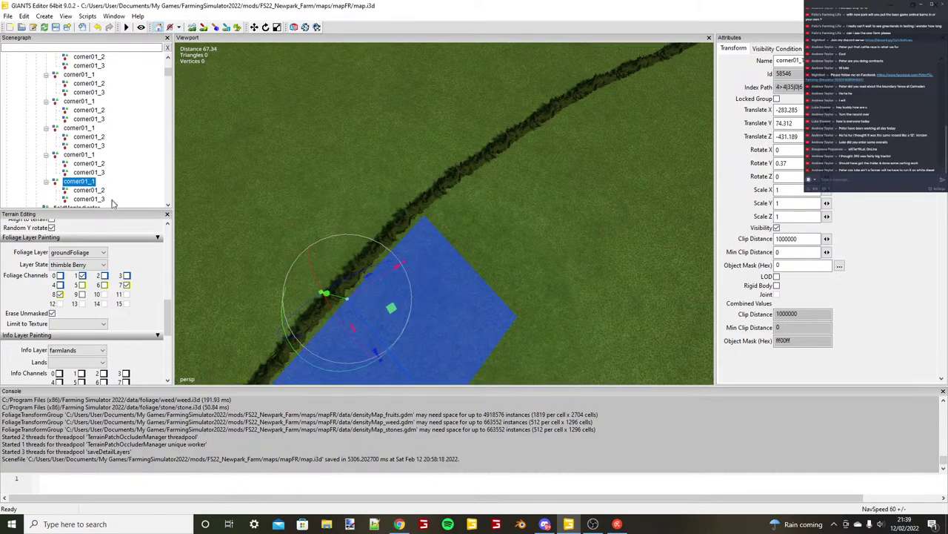
{"action": "key", "text": "ctrl+d"}
{"action": "key", "text": "ctrl+b"}
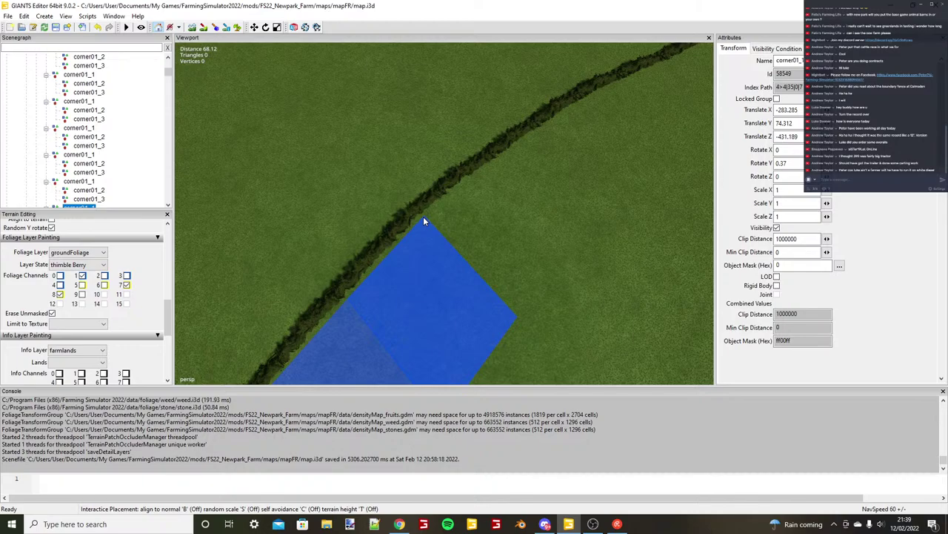
{"action": "left_click", "coordinate": [424, 217]}
{"action": "scroll", "coordinate": [423, 216], "scroll_direction": "up", "scroll_amount": 6}
{"action": "left_click_drag", "start_coordinate": [424, 199], "coordinate": [434, 194]}
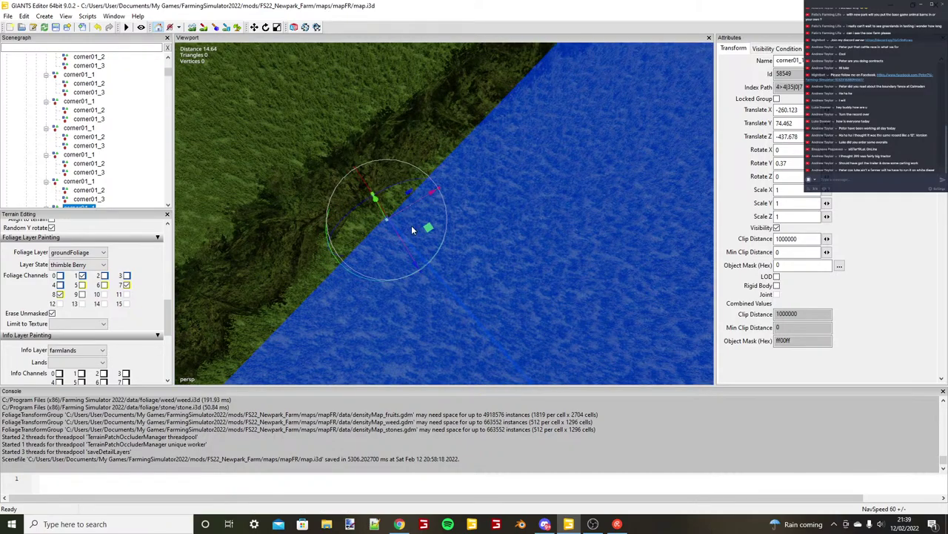
{"action": "scroll", "coordinate": [414, 244], "scroll_direction": "up", "scroll_amount": 2}
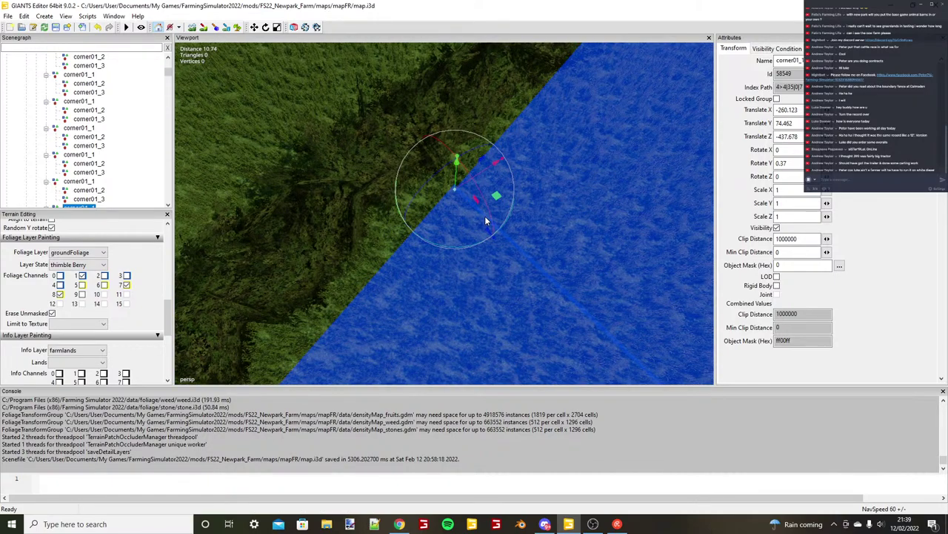
{"action": "left_click_drag", "start_coordinate": [486, 216], "coordinate": [481, 213]}
{"action": "left_click_drag", "start_coordinate": [481, 213], "coordinate": [451, 212], "text": "alt"}
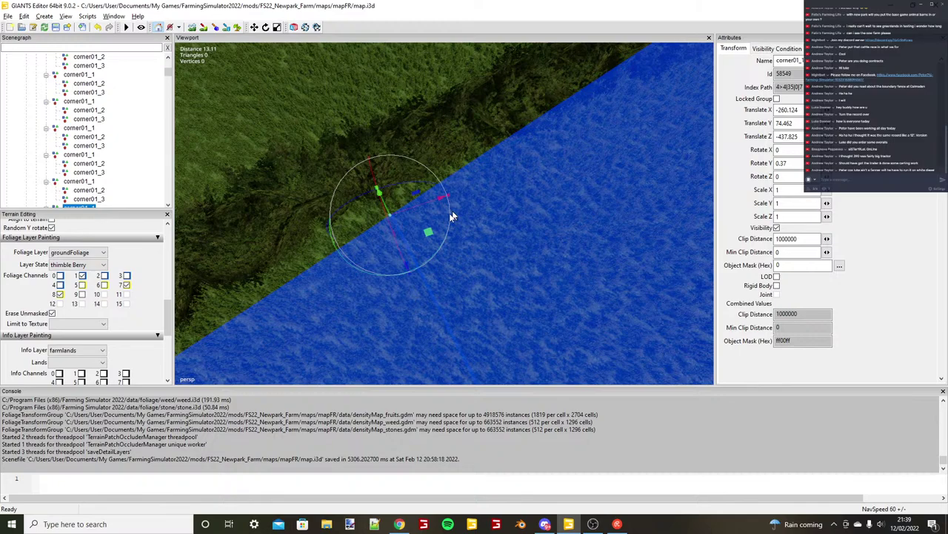
Move the eighth group's corner01_2 beside the hedge, to about X 28.6, Z -2.6.
{"action": "scroll", "coordinate": [449, 212], "scroll_direction": "down", "scroll_amount": 6}
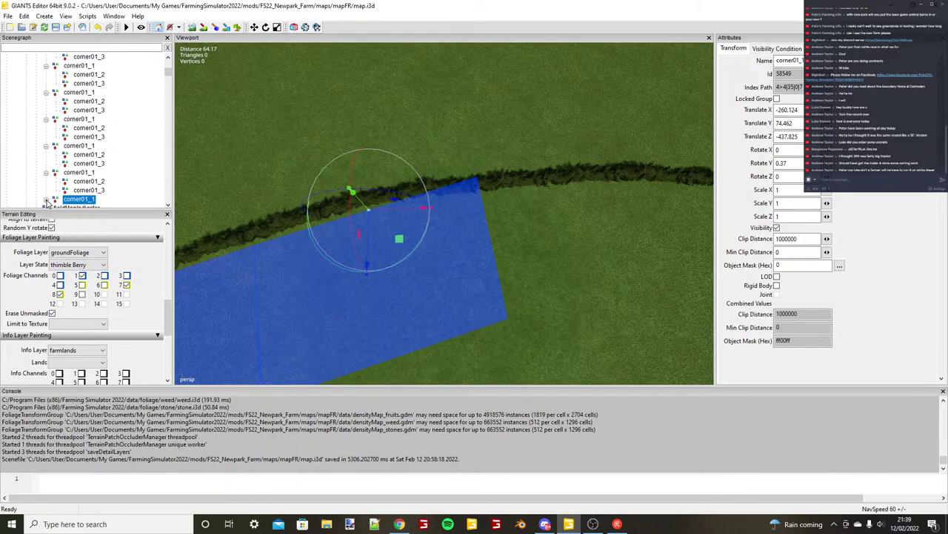
{"action": "left_click", "coordinate": [46, 200]}
{"action": "left_click", "coordinate": [96, 208]}
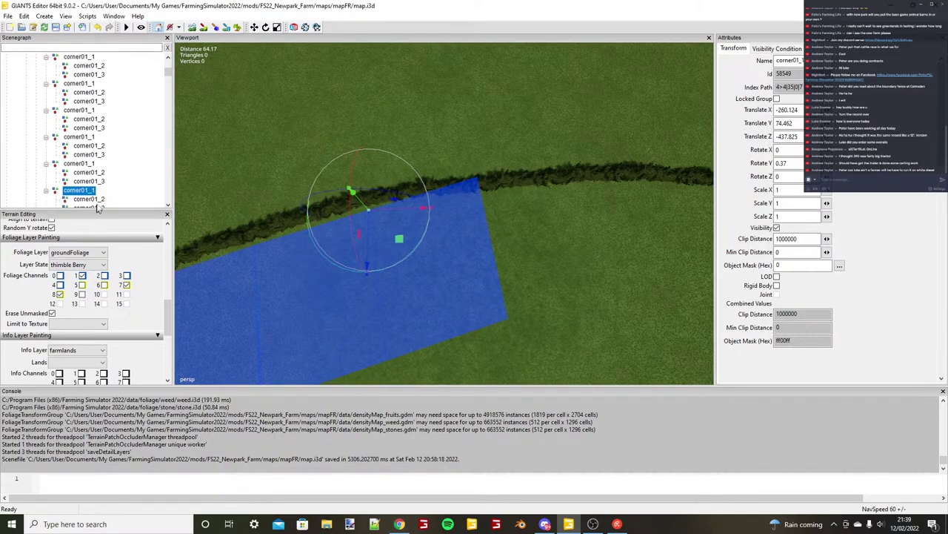
{"action": "left_click", "coordinate": [96, 200]}
{"action": "left_click_drag", "start_coordinate": [326, 182], "coordinate": [524, 210], "text": "alt"}
{"action": "scroll", "coordinate": [512, 209], "scroll_direction": "up", "scroll_amount": 2}
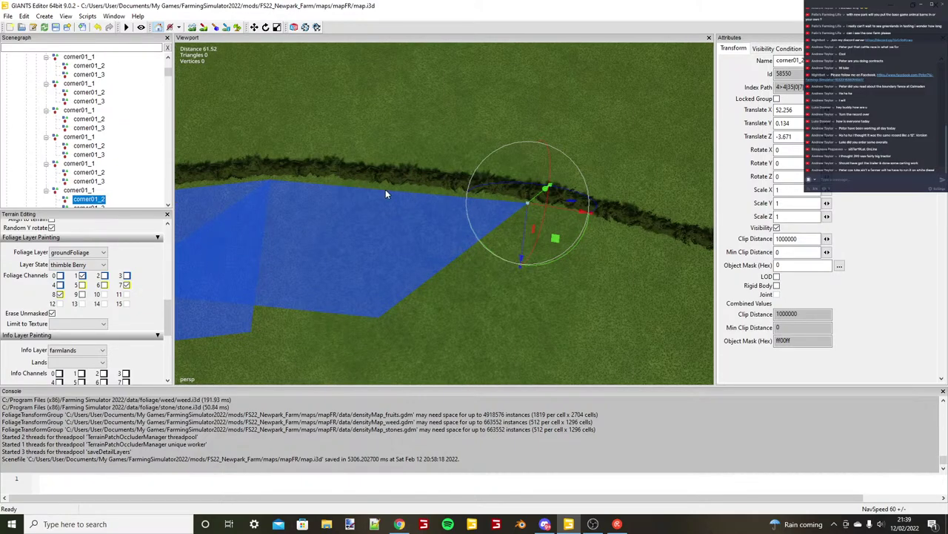
{"action": "key", "text": "ctrl+b"}
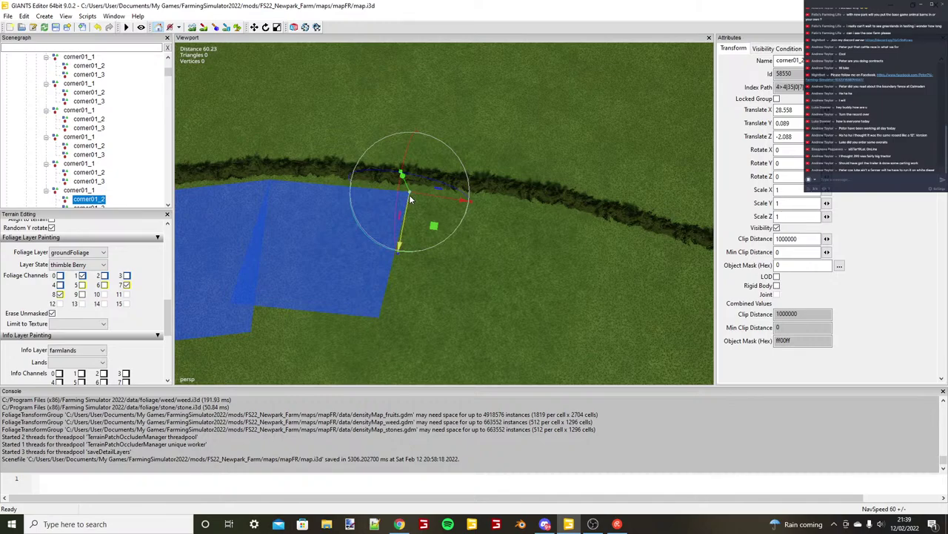
{"action": "scroll", "coordinate": [410, 195], "scroll_direction": "down", "scroll_amount": 3}
Move the eighth group's corner01_3 out into the field to about X 31.6, Z 27.4.
{"action": "left_click", "coordinate": [87, 205]}
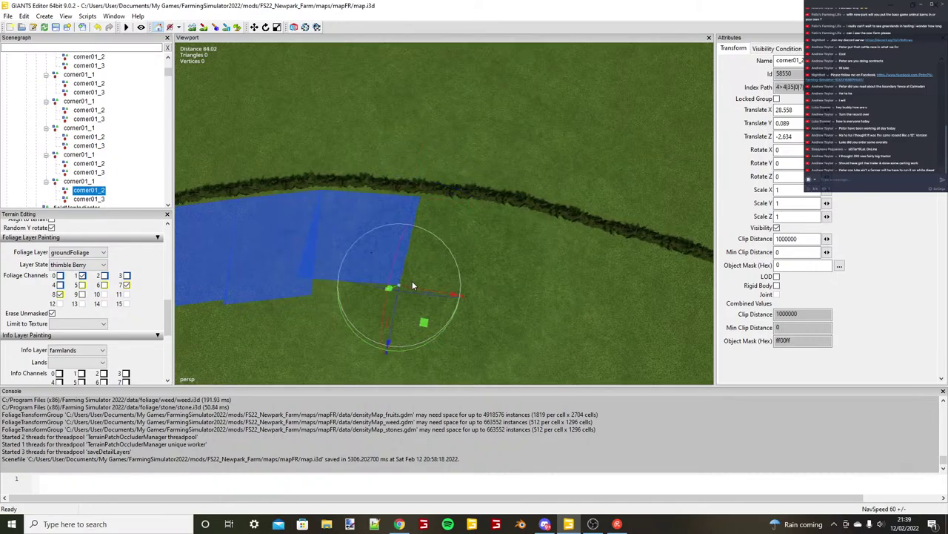
{"action": "key", "text": "ctrl+b"}
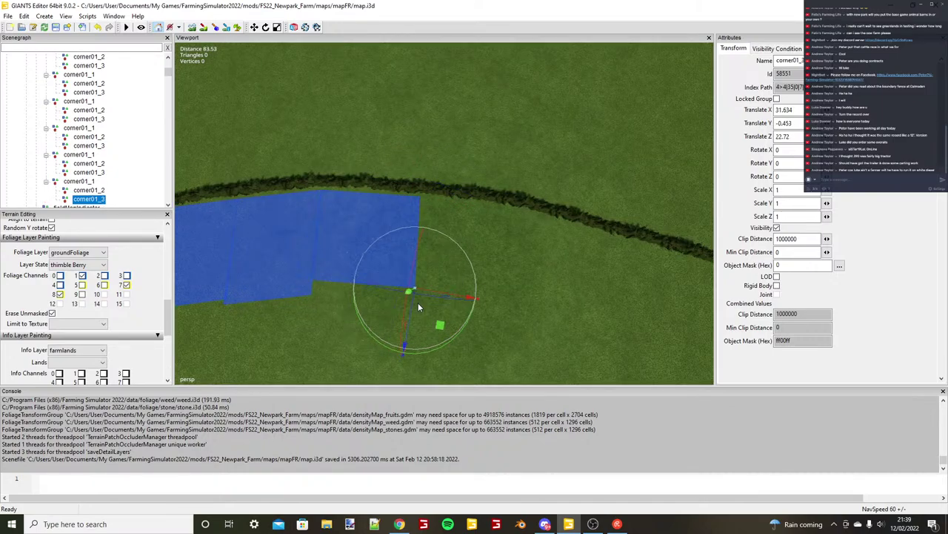
{"action": "left_click_drag", "start_coordinate": [417, 306], "coordinate": [410, 328]}
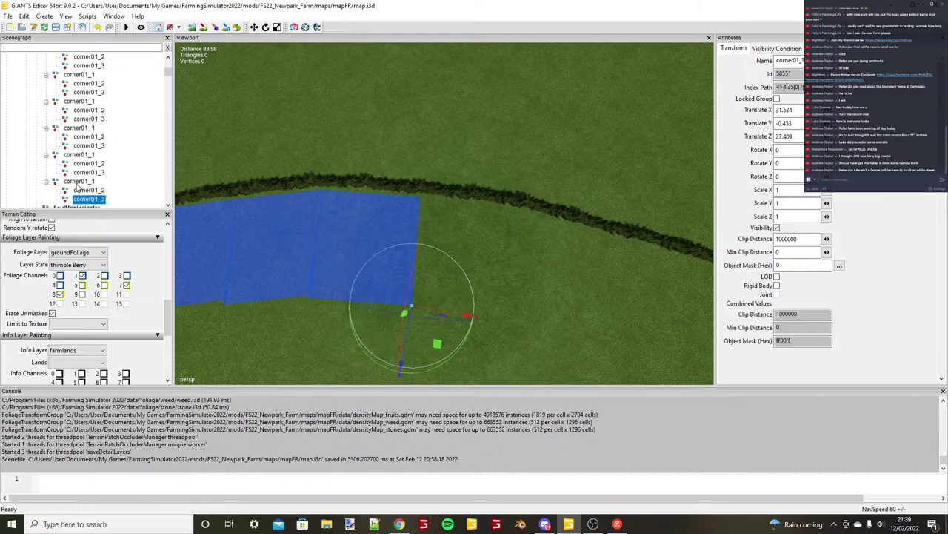
Duplicate the eighth corner01_1 group and place the copy at the eighth area's far hedge-side corner, about X -231.8, Z -440.5.
{"action": "left_click", "coordinate": [78, 182]}
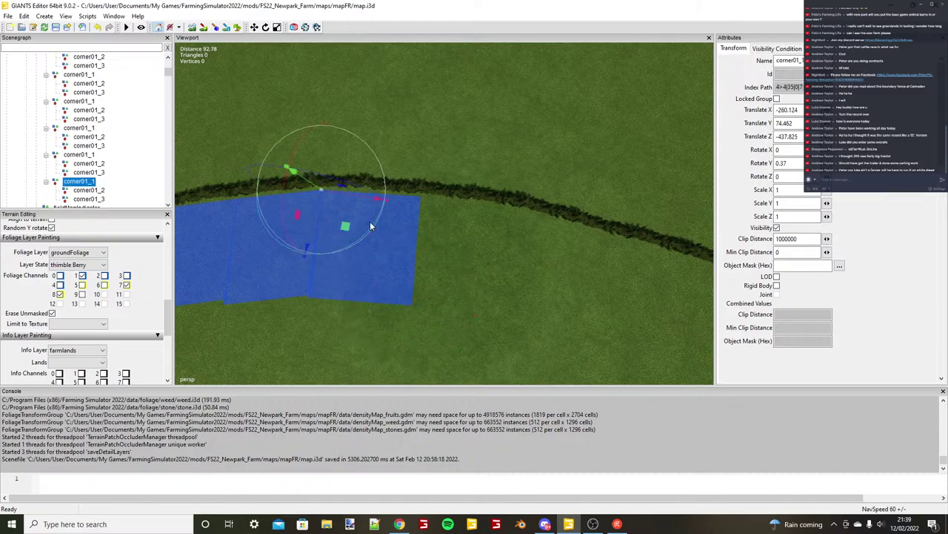
{"action": "key", "text": "ctrl+d"}
{"action": "key", "text": "ctrl+b"}
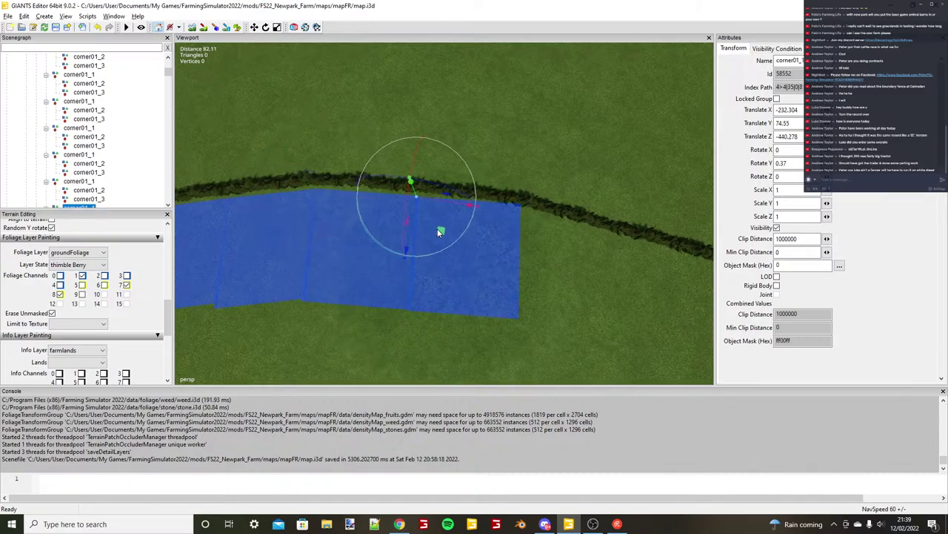
{"action": "scroll", "coordinate": [439, 232], "scroll_direction": "up", "scroll_amount": 5}
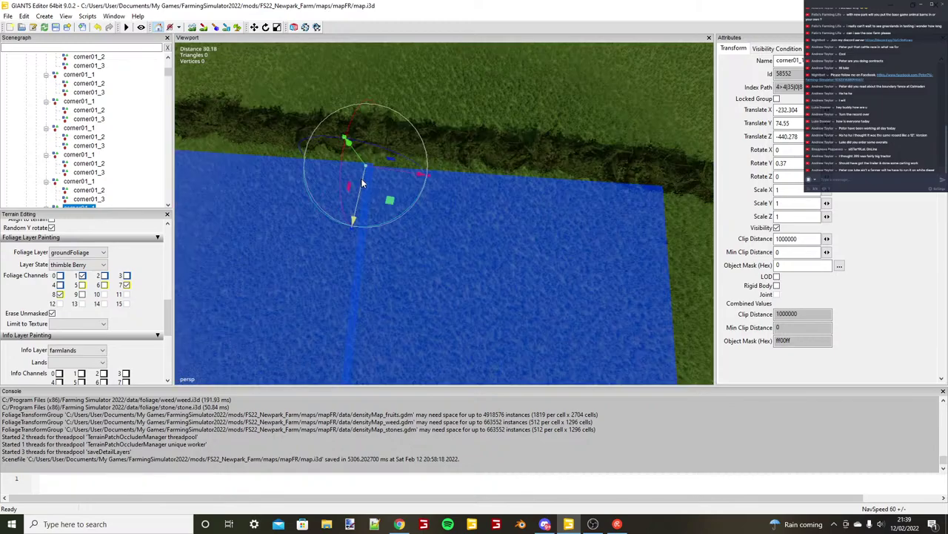
{"action": "left_click_drag", "start_coordinate": [361, 178], "coordinate": [385, 160]}
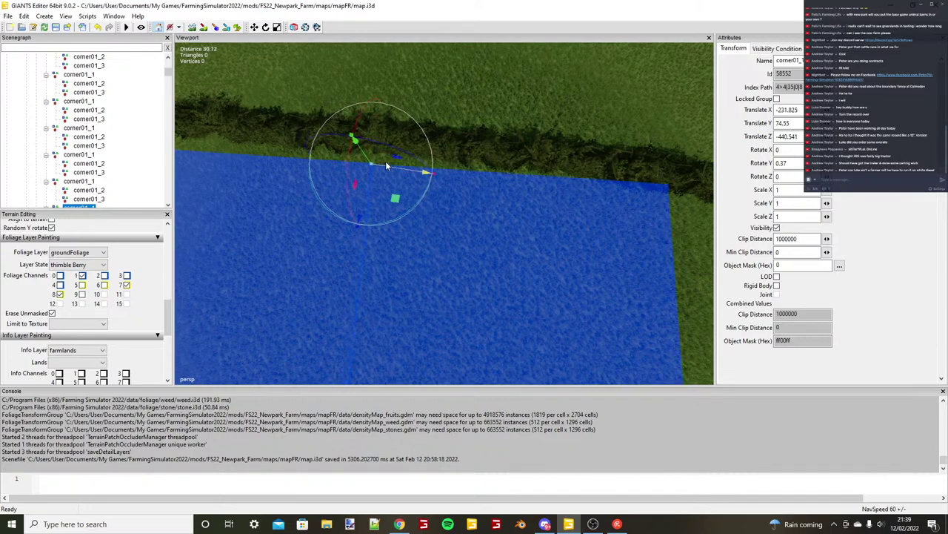
Move the ninth group's corner01_2 off the hedge to its field-side edge, about X 30.1, Z -1.0.
{"action": "scroll", "coordinate": [386, 165], "scroll_direction": "down", "scroll_amount": 1}
{"action": "scroll", "coordinate": [145, 173], "scroll_direction": "down", "scroll_amount": 2}
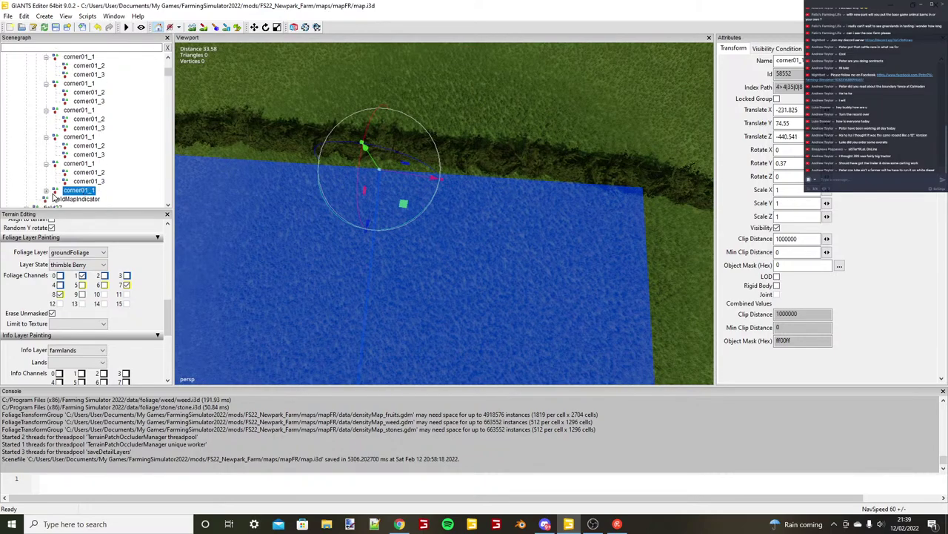
{"action": "left_click", "coordinate": [46, 191]}
{"action": "left_click", "coordinate": [89, 198]}
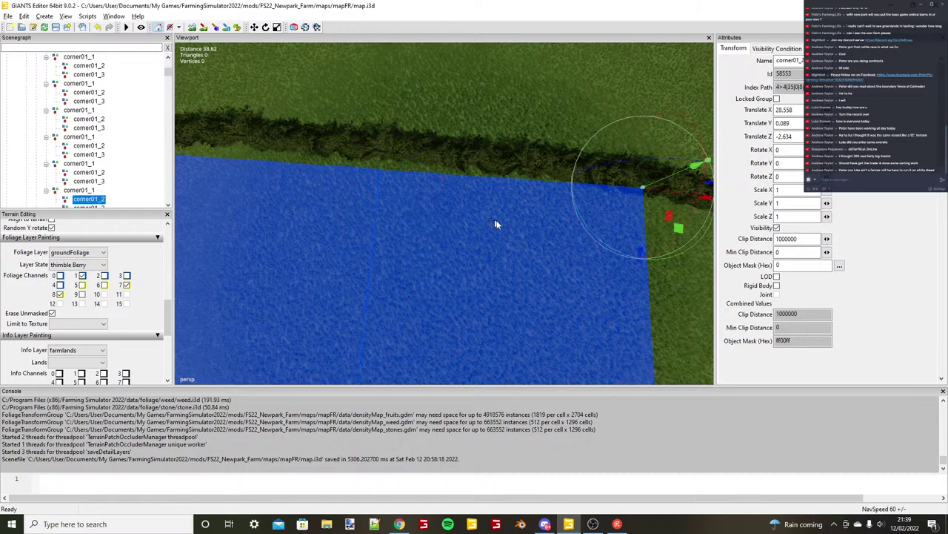
{"action": "key", "text": "f"}
{"action": "key", "text": "ctrl+b"}
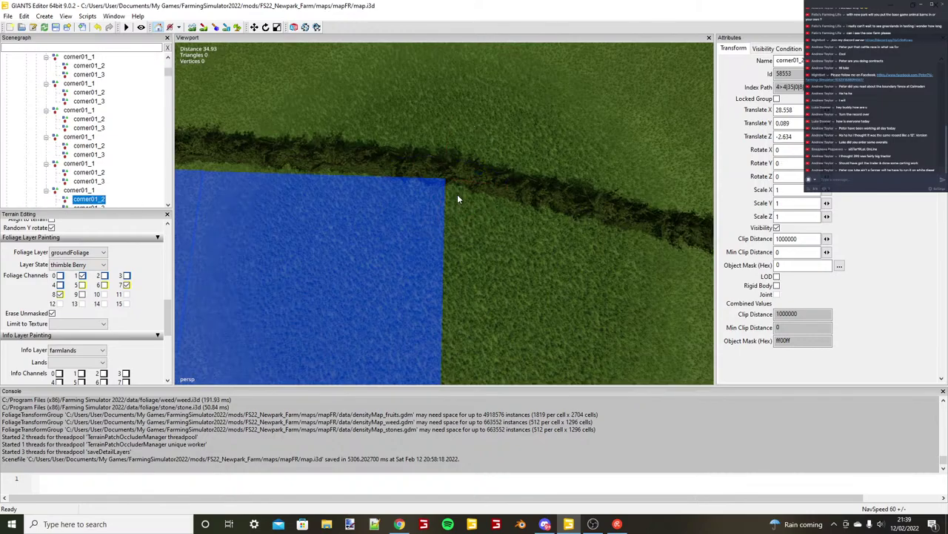
{"action": "left_click", "coordinate": [457, 195]}
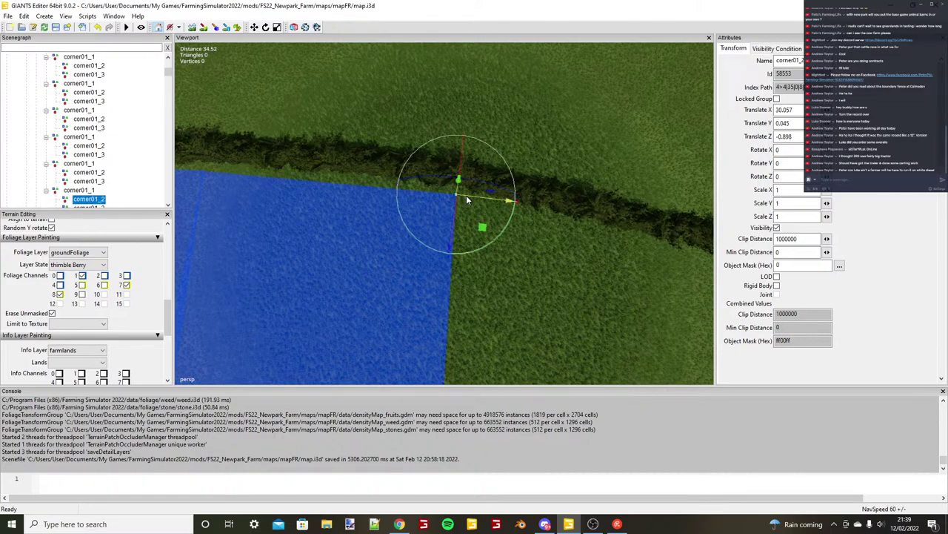
{"action": "left_click_drag", "start_coordinate": [466, 195], "coordinate": [472, 202]}
{"action": "scroll", "coordinate": [462, 209], "scroll_direction": "down", "scroll_amount": 2}
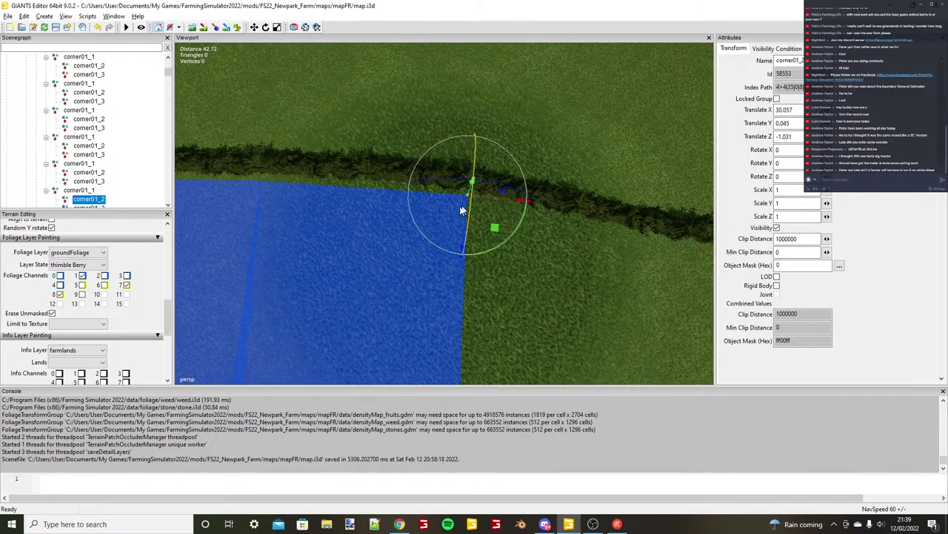
Duplicate the ninth corner01_1 group and place the copy at the ninth area's far hedge-side corner, about X -201.8, Z -441.7.
{"action": "scroll", "coordinate": [460, 211], "scroll_direction": "down", "scroll_amount": 5}
{"action": "left_click", "coordinate": [88, 191]}
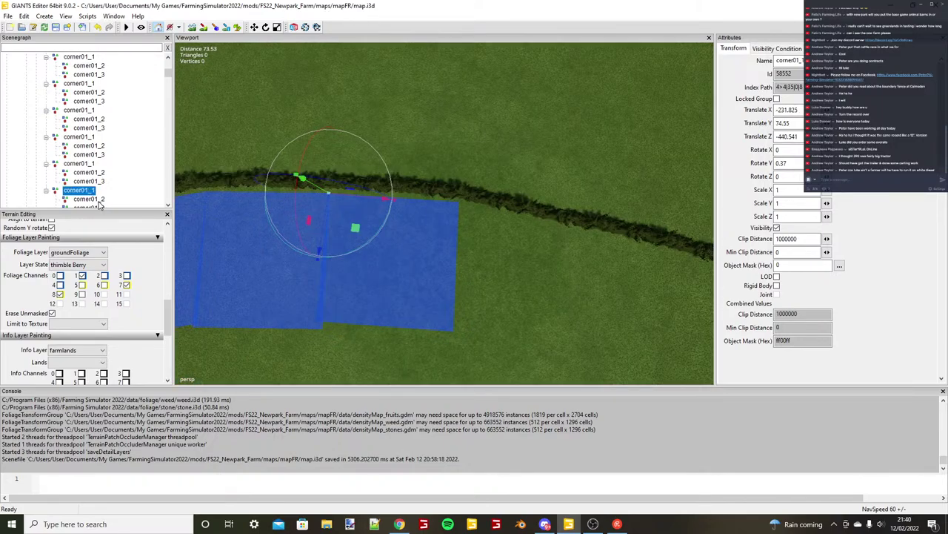
{"action": "key", "text": "ctrl+d"}
{"action": "key", "text": "ctrl+b"}
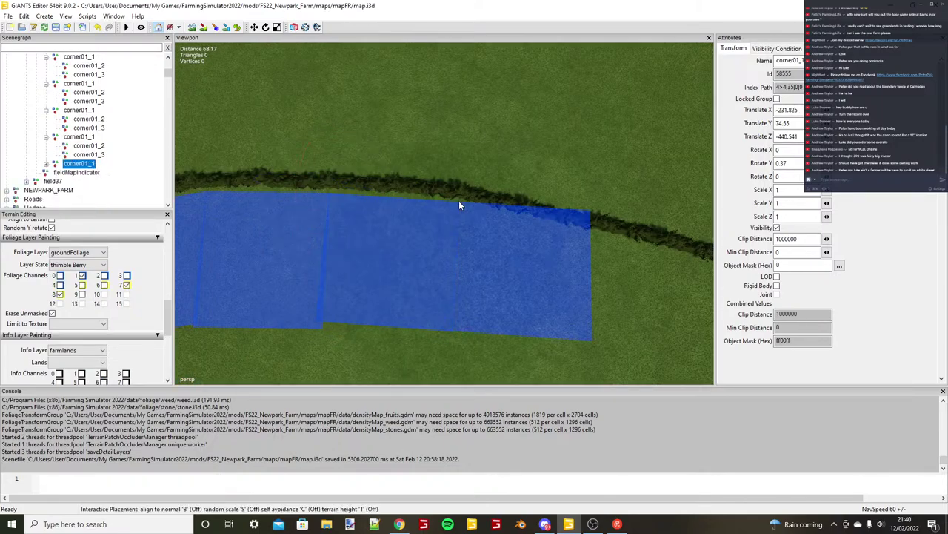
{"action": "left_click", "coordinate": [458, 201]}
{"action": "scroll", "coordinate": [467, 191], "scroll_direction": "up", "scroll_amount": 10}
{"action": "middle_click_drag", "start_coordinate": [484, 168], "coordinate": [420, 167], "text": "alt"}
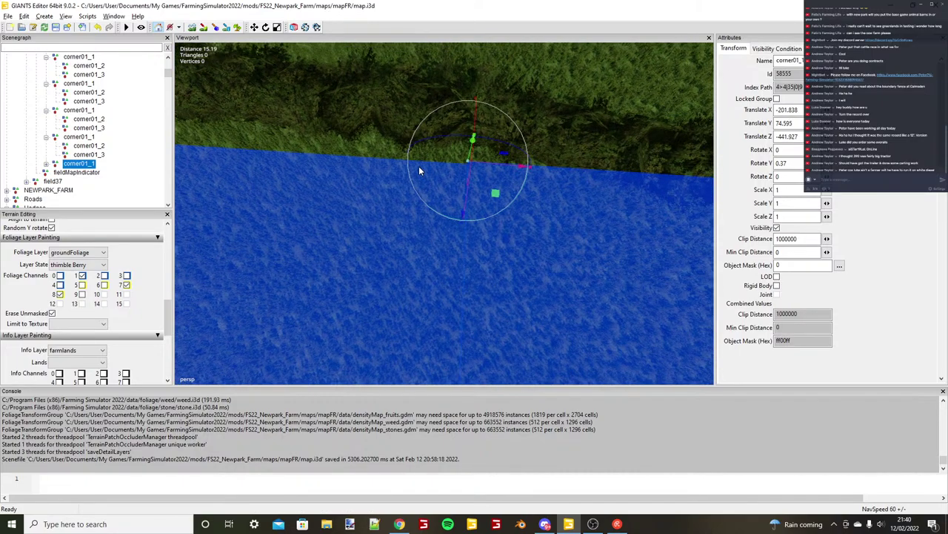
{"action": "left_click_drag", "start_coordinate": [468, 172], "coordinate": [466, 174]}
{"action": "scroll", "coordinate": [468, 178], "scroll_direction": "down", "scroll_amount": 8}
{"action": "left_click_drag", "start_coordinate": [474, 189], "coordinate": [486, 227], "text": "alt"}
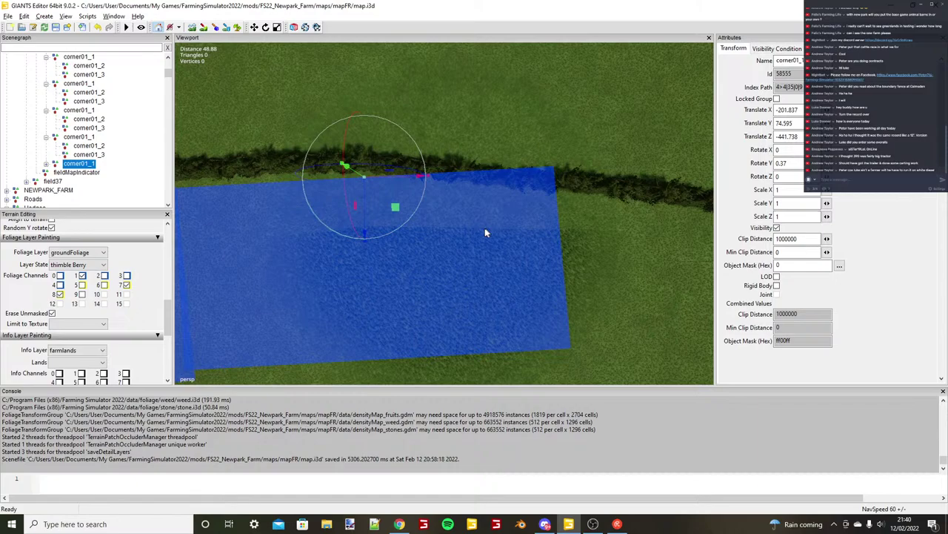
{"action": "middle_click_drag", "start_coordinate": [486, 229], "coordinate": [438, 229], "text": "alt"}
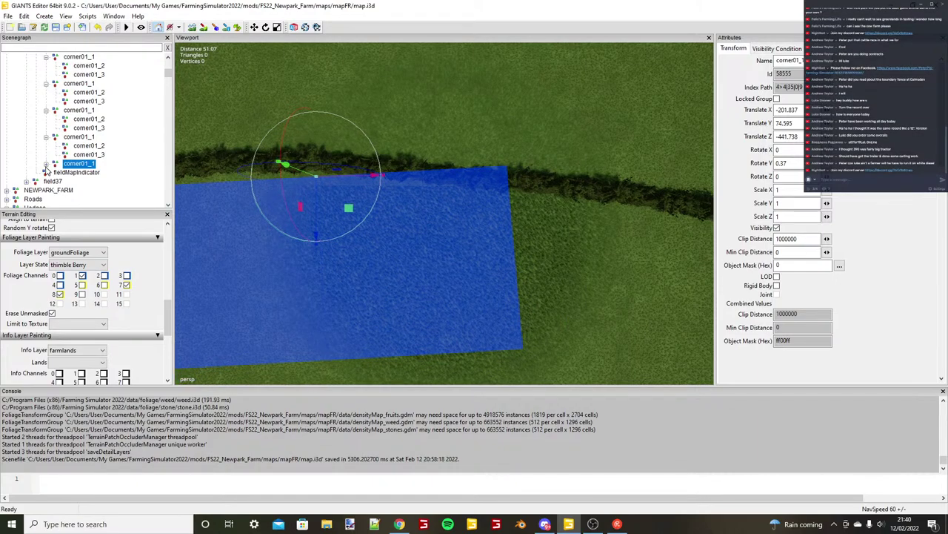
Move the tenth group's corner01_2 along the hedge's field-side edge to about X 46.8, Z 5.8.
{"action": "left_click", "coordinate": [46, 165]}
{"action": "left_click", "coordinate": [75, 172]}
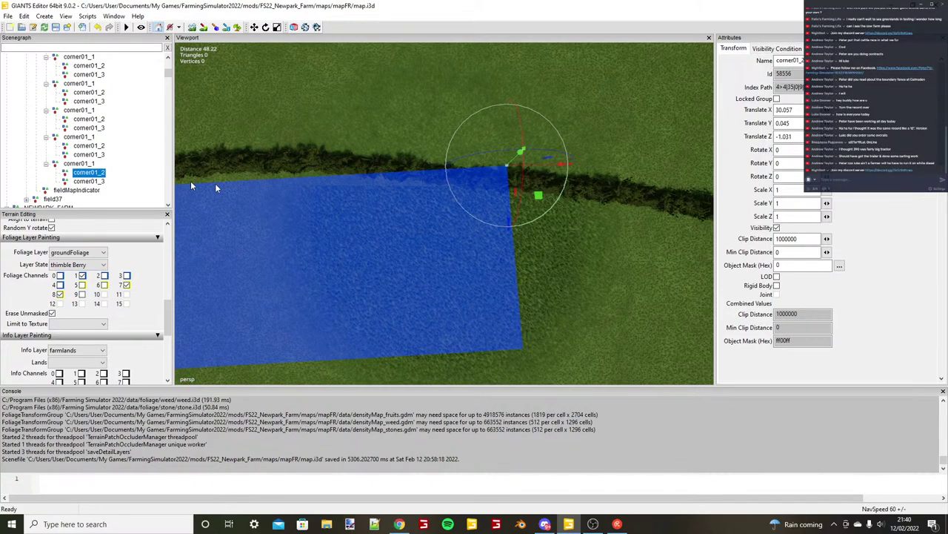
{"action": "scroll", "coordinate": [593, 210], "scroll_direction": "down", "scroll_amount": 1}
{"action": "left_click_drag", "start_coordinate": [593, 211], "coordinate": [497, 208], "text": "alt"}
{"action": "key", "text": "ctrl+b"}
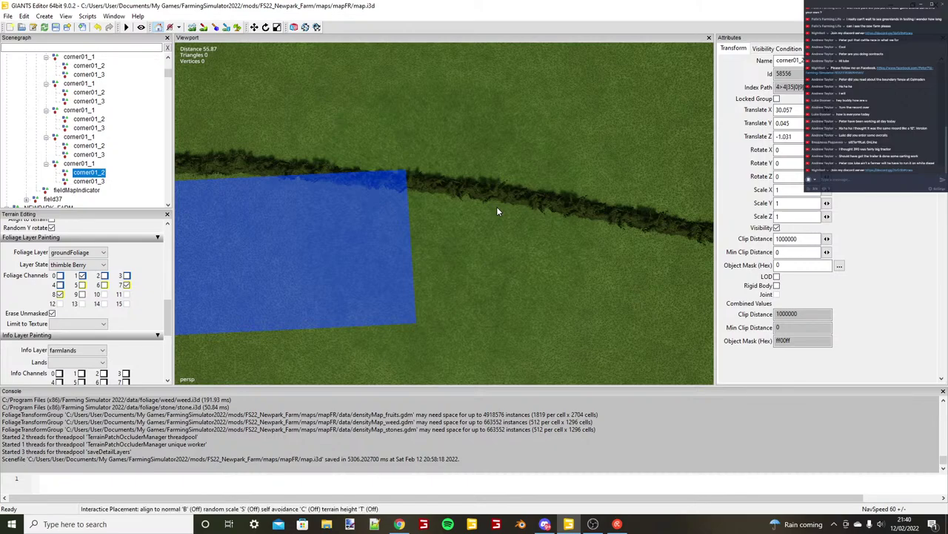
{"action": "left_click", "coordinate": [498, 207]}
{"action": "left_click_drag", "start_coordinate": [500, 222], "coordinate": [497, 214]}
Move the tenth group's corner01_3 out into the field to about X 44.6, Z 33.9.
{"action": "scroll", "coordinate": [498, 214], "scroll_direction": "down", "scroll_amount": 3}
{"action": "left_click", "coordinate": [91, 181]}
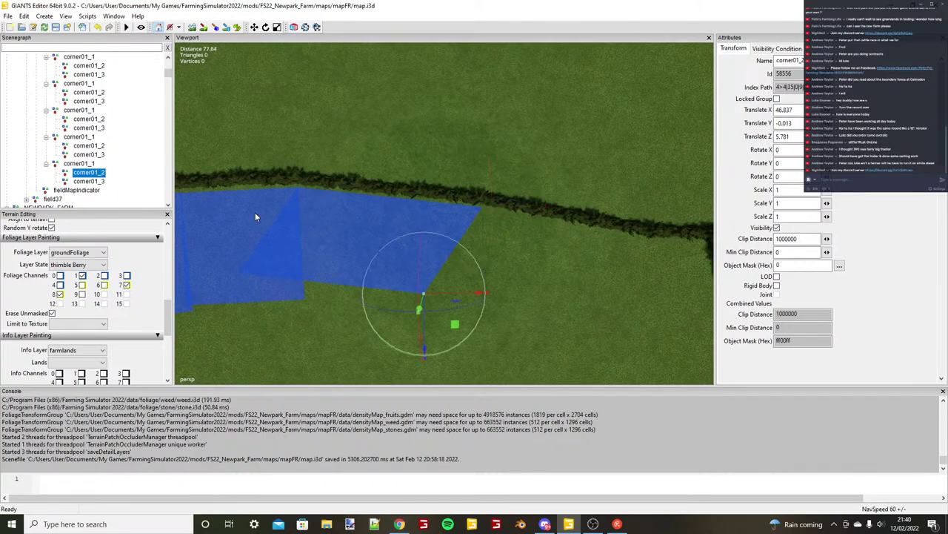
{"action": "left_click_drag", "start_coordinate": [441, 293], "coordinate": [474, 350]}
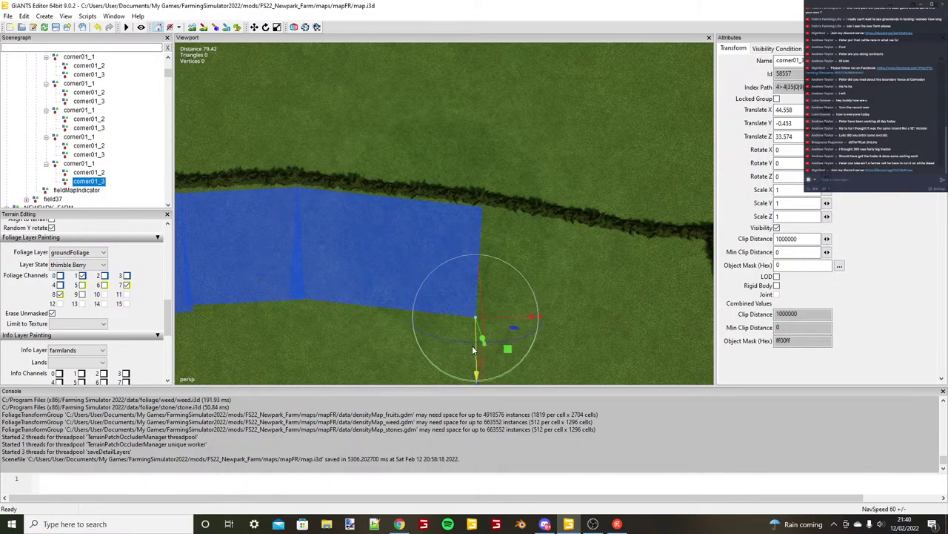
{"action": "scroll", "coordinate": [474, 350], "scroll_direction": "up", "scroll_amount": 3}
Duplicate the tenth corner01_1 group and place the copy at the tenth area's far hedge-side corner, about X -155.0, Z -436.3.
{"action": "left_click", "coordinate": [73, 166]}
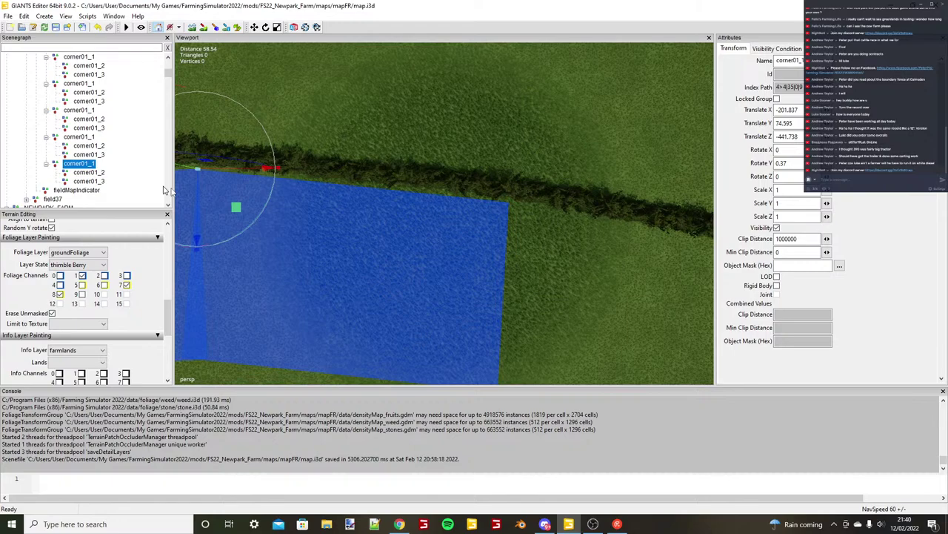
{"action": "key", "text": "ctrl+d"}
{"action": "key", "text": "ctrl+b"}
{"action": "scroll", "coordinate": [566, 231], "scroll_direction": "up", "scroll_amount": 3}
{"action": "left_click_drag", "start_coordinate": [566, 231], "coordinate": [552, 221], "text": "alt"}
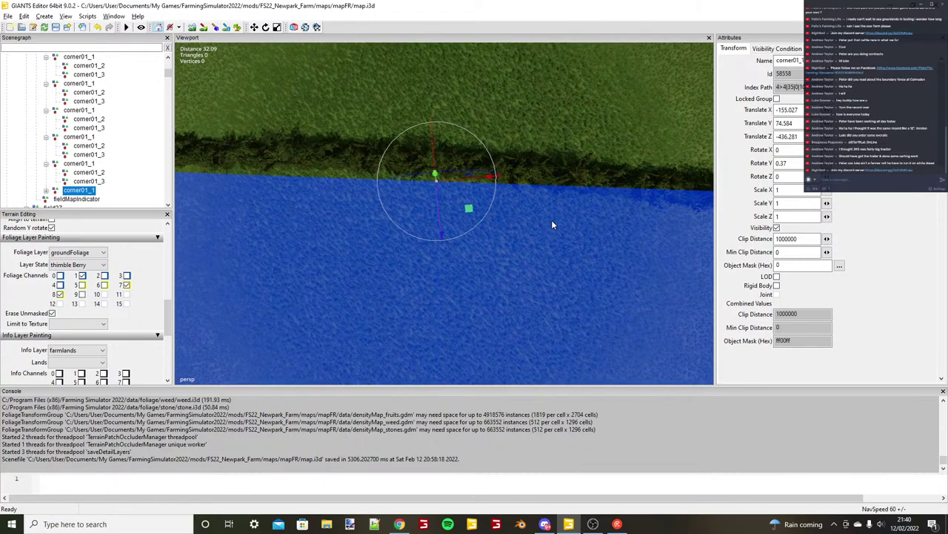
Move the eleventh group's corner01_2 off the hedge to its field-side edge, about X 44.6, Z 9.2.
{"action": "scroll", "coordinate": [552, 221], "scroll_direction": "down", "scroll_amount": 5}
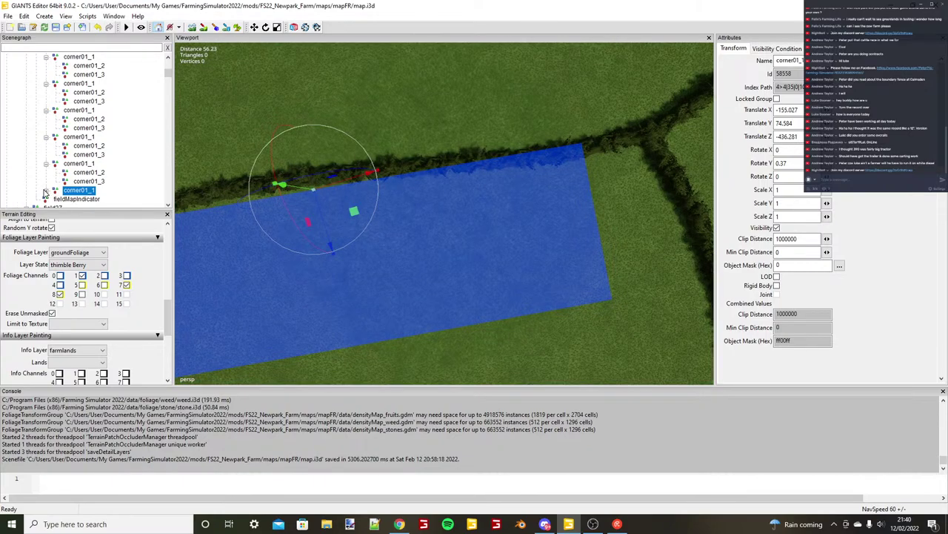
{"action": "left_click", "coordinate": [45, 190]}
{"action": "left_click", "coordinate": [45, 191]}
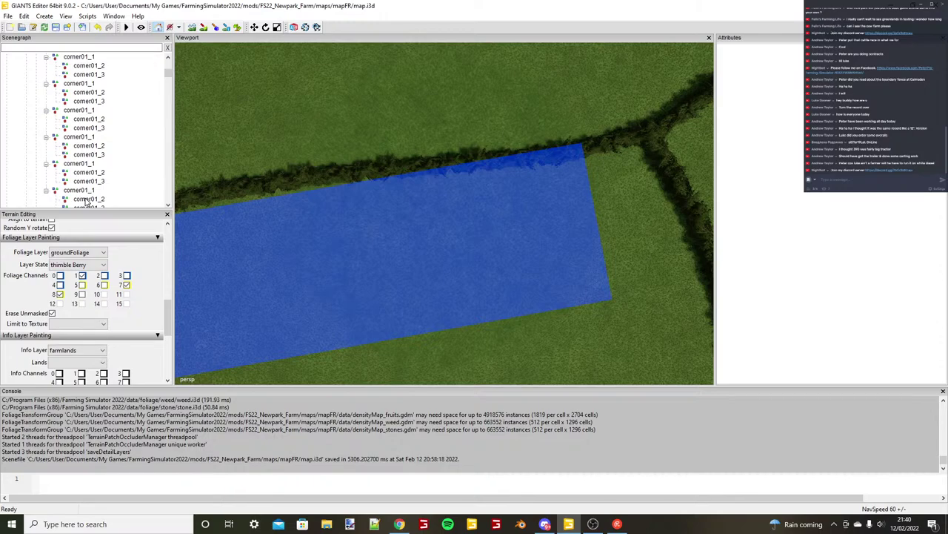
{"action": "left_click", "coordinate": [88, 198]}
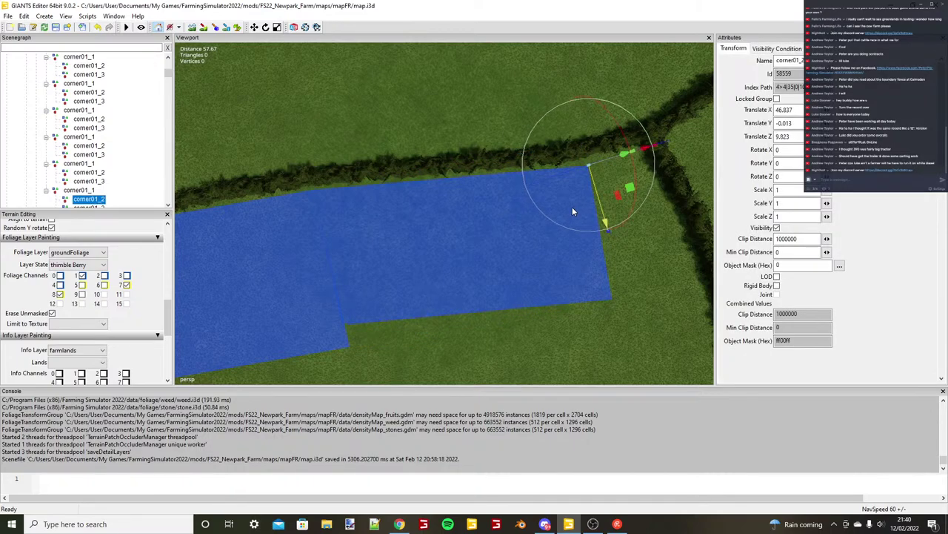
{"action": "scroll", "coordinate": [541, 191], "scroll_direction": "up", "scroll_amount": 3}
{"action": "left_click_drag", "start_coordinate": [571, 211], "coordinate": [520, 175], "text": "alt"}
{"action": "key", "text": "ctrl+b"}
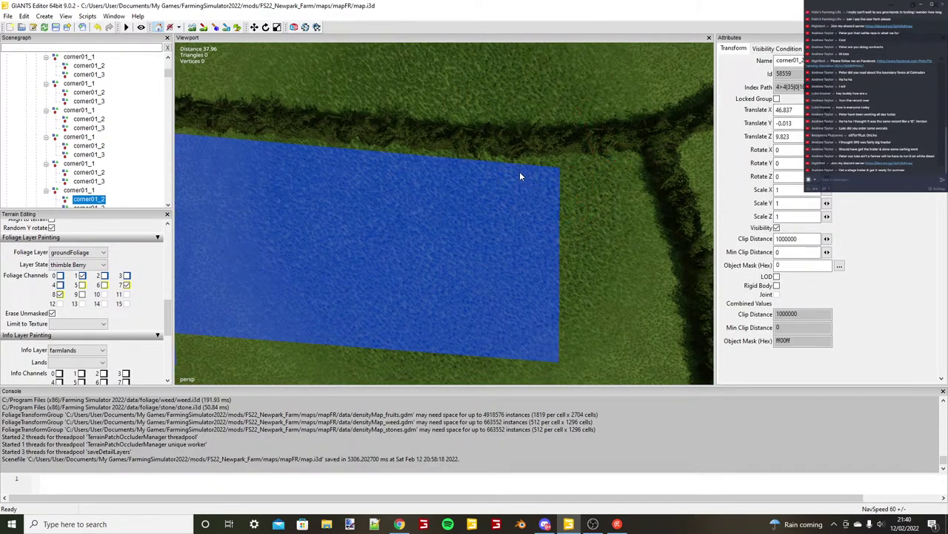
{"action": "left_click", "coordinate": [518, 165]}
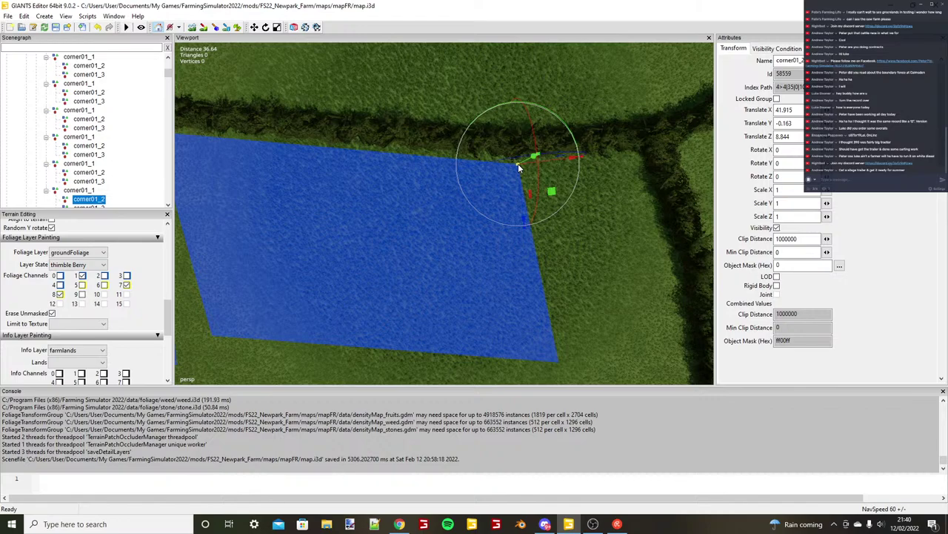
{"action": "scroll", "coordinate": [519, 165], "scroll_direction": "down", "scroll_amount": 3}
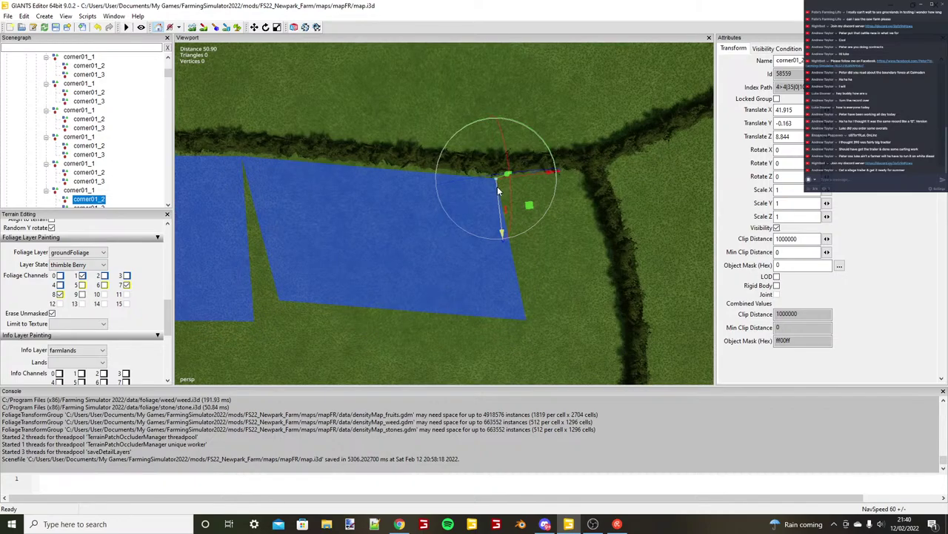
{"action": "left_click_drag", "start_coordinate": [508, 181], "coordinate": [523, 193]}
Duplicate the eleventh corner01_1 group and place the copy at the eleventh area's far hedge-side corner, about X -111.3, Z -427.5.
{"action": "left_click", "coordinate": [103, 204]}
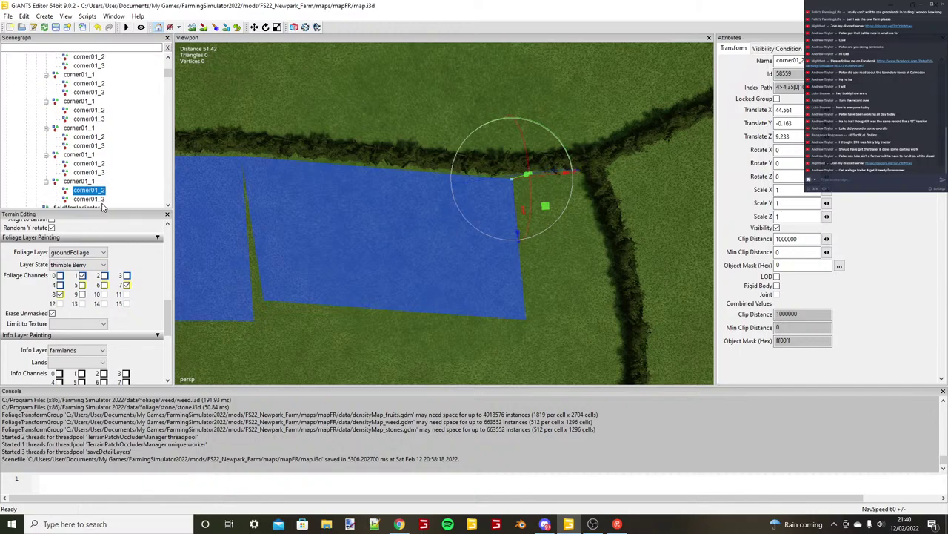
{"action": "left_click", "coordinate": [101, 201]}
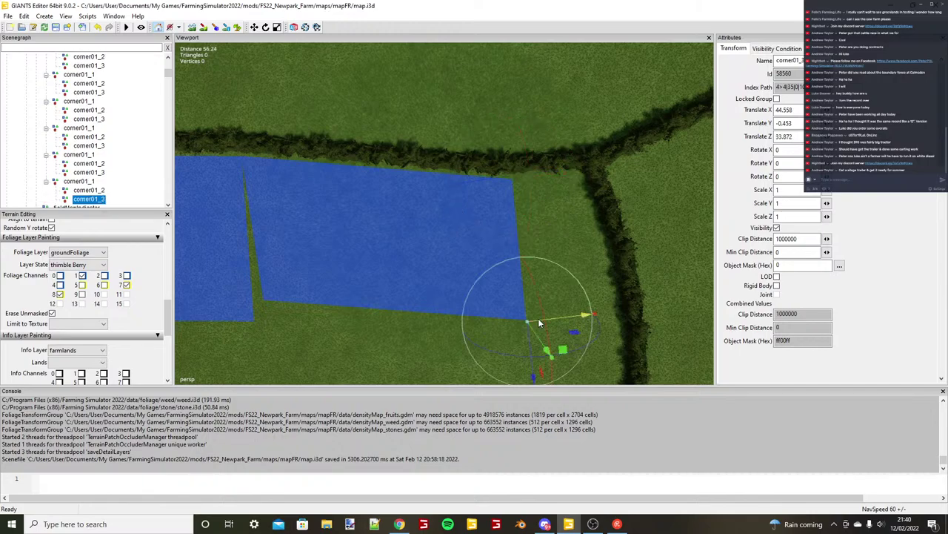
{"action": "left_click_drag", "start_coordinate": [539, 323], "coordinate": [486, 311], "text": "alt"}
{"action": "left_click", "coordinate": [83, 184]}
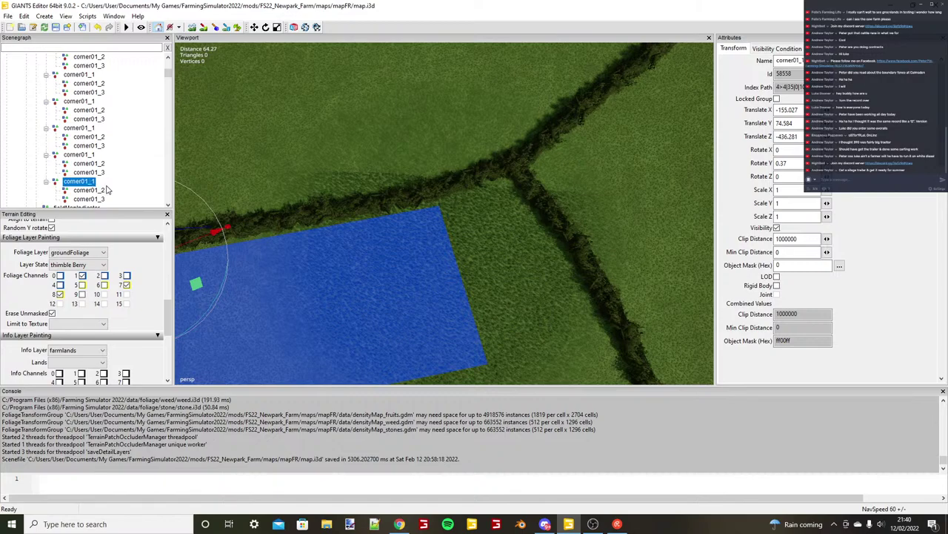
{"action": "key", "text": "ctrl+d"}
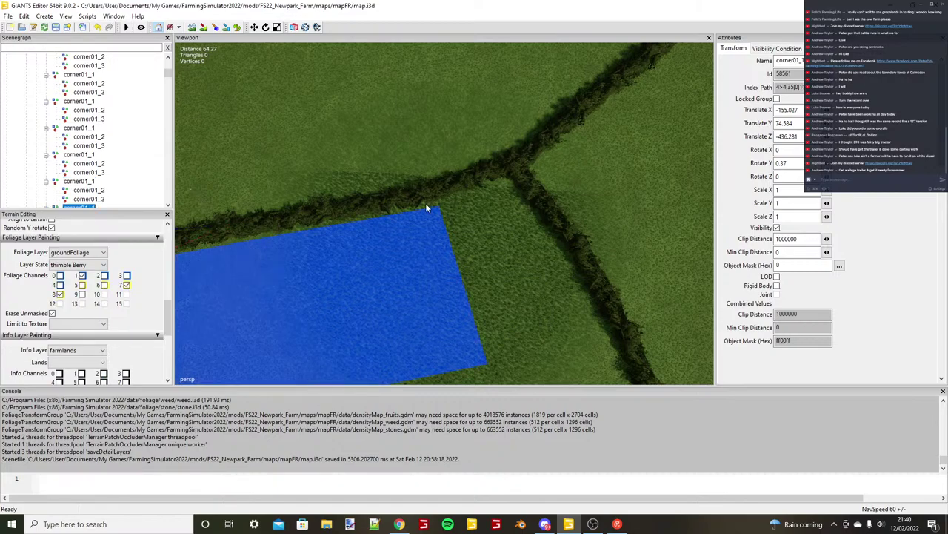
{"action": "scroll", "coordinate": [426, 203], "scroll_direction": "up", "scroll_amount": 5}
{"action": "key", "text": "ctrl+b"}
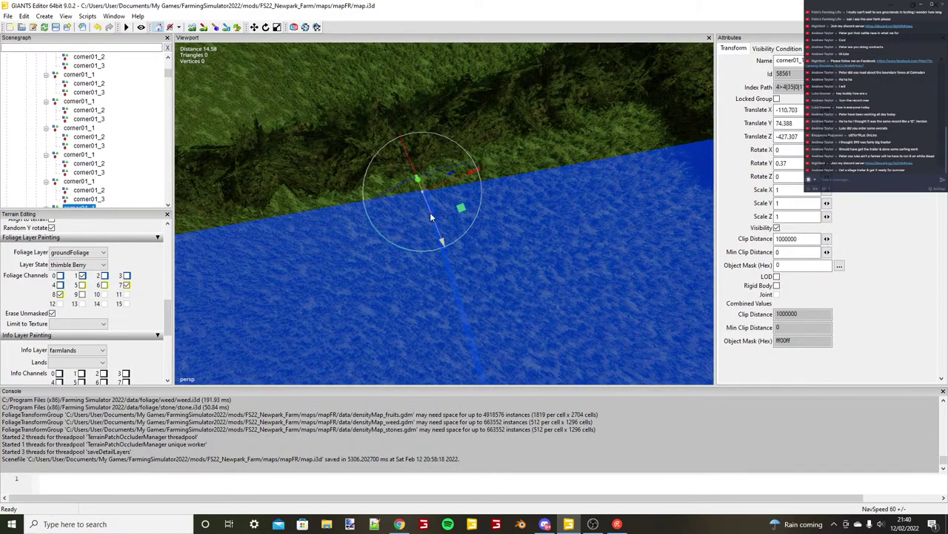
{"action": "left_click_drag", "start_coordinate": [430, 213], "coordinate": [423, 195]}
{"action": "left_click_drag", "start_coordinate": [423, 195], "coordinate": [422, 216], "text": "alt"}
Move the twelfth group's corner01_2 back into the field corner where the hedges meet, about X 11.9, Z 0.4.
{"action": "scroll", "coordinate": [421, 216], "scroll_direction": "down", "scroll_amount": 5}
{"action": "left_click", "coordinate": [93, 206]}
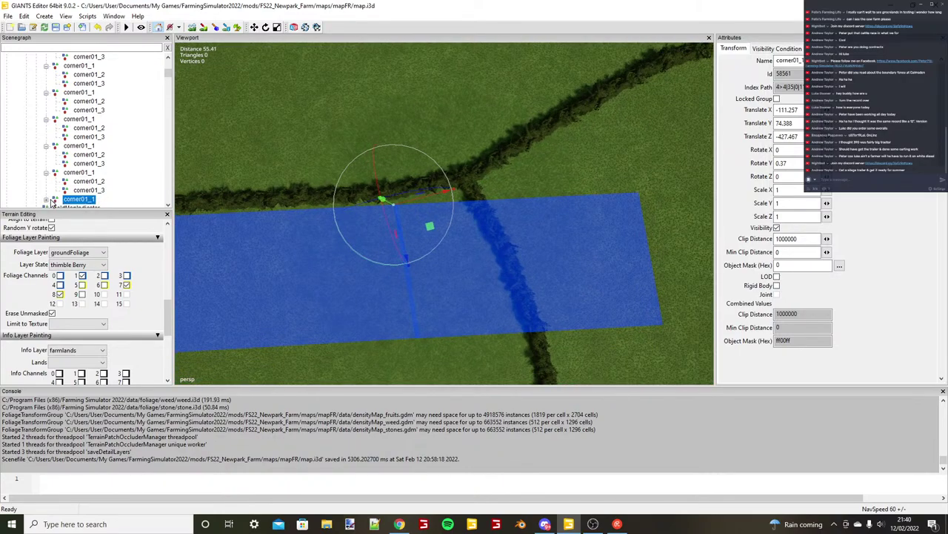
{"action": "left_click", "coordinate": [47, 199]}
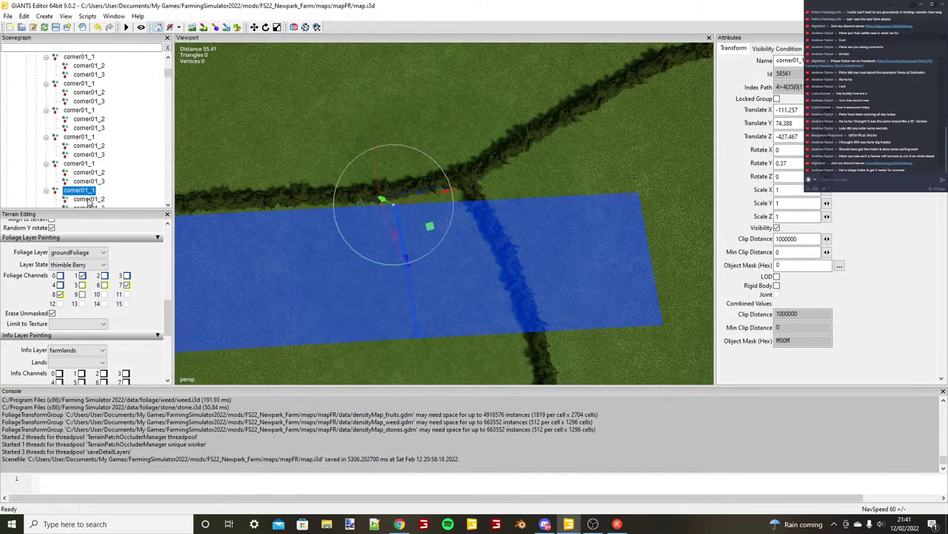
{"action": "left_click", "coordinate": [88, 198]}
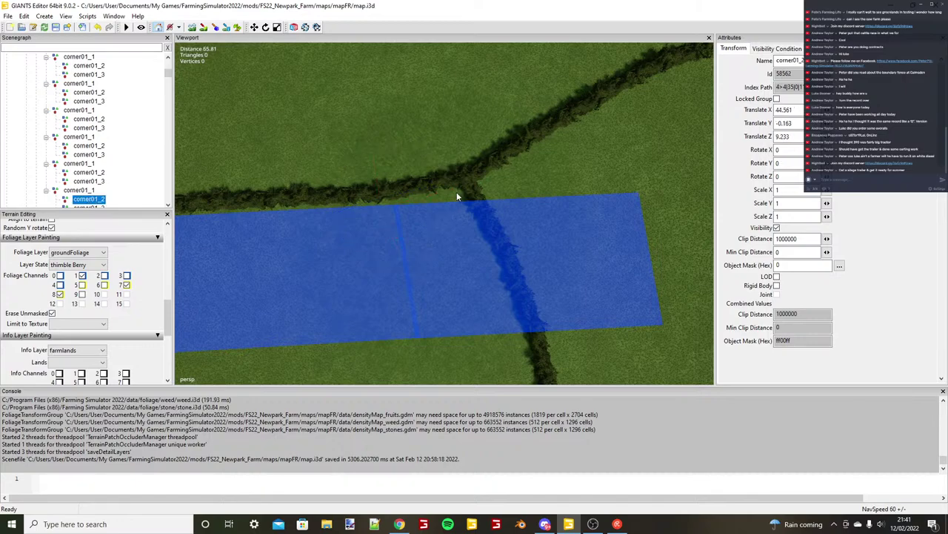
{"action": "key", "text": "ctrl+b"}
{"action": "scroll", "coordinate": [457, 192], "scroll_direction": "up", "scroll_amount": 5}
{"action": "left_click_drag", "start_coordinate": [487, 192], "coordinate": [487, 185]}
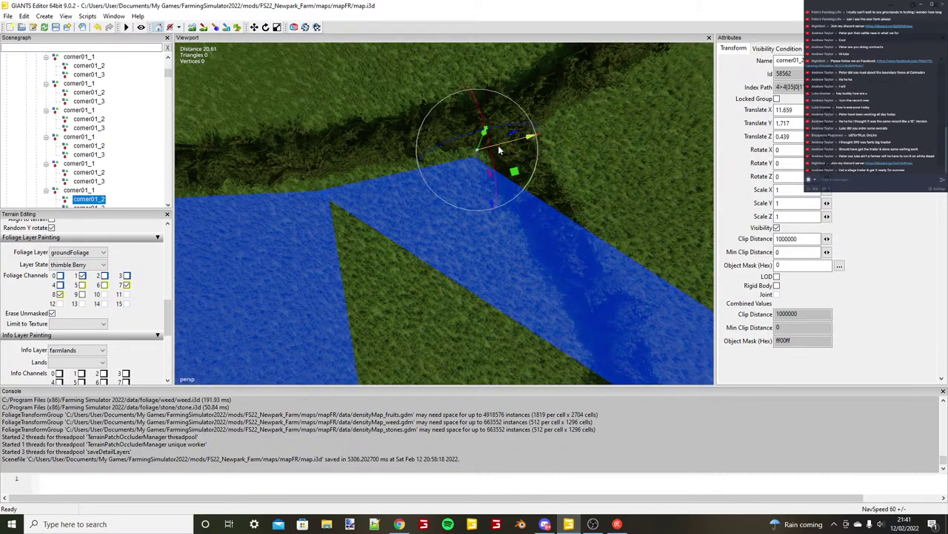
Pull the twelfth group's corner01_3 back inside the crossing hedge to about X 10.1, Z 25.1.
{"action": "scroll", "coordinate": [499, 147], "scroll_direction": "down", "scroll_amount": 5}
{"action": "left_click", "coordinate": [98, 200]}
{"action": "left_click_drag", "start_coordinate": [392, 280], "coordinate": [575, 253], "text": "alt"}
{"action": "key", "text": "ctrl+b"}
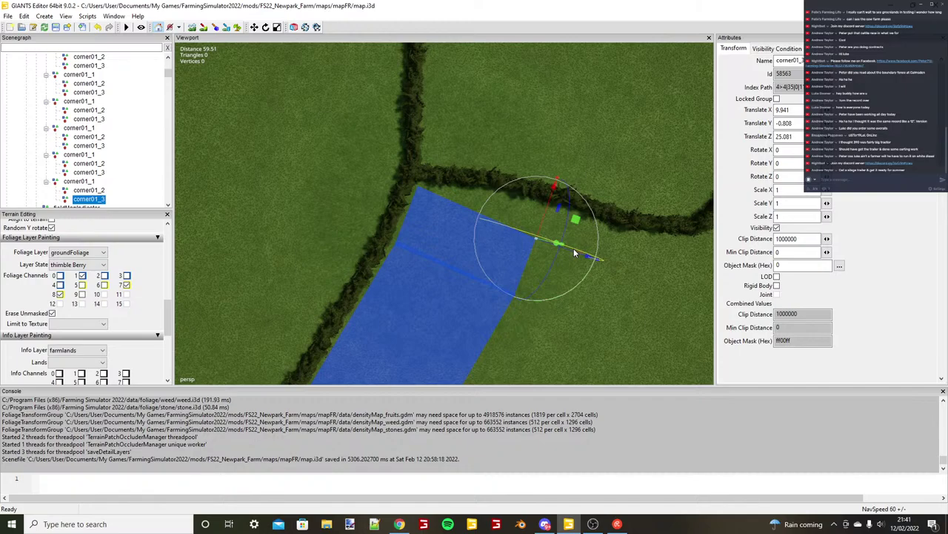
{"action": "scroll", "coordinate": [586, 217], "scroll_direction": "up", "scroll_amount": 2}
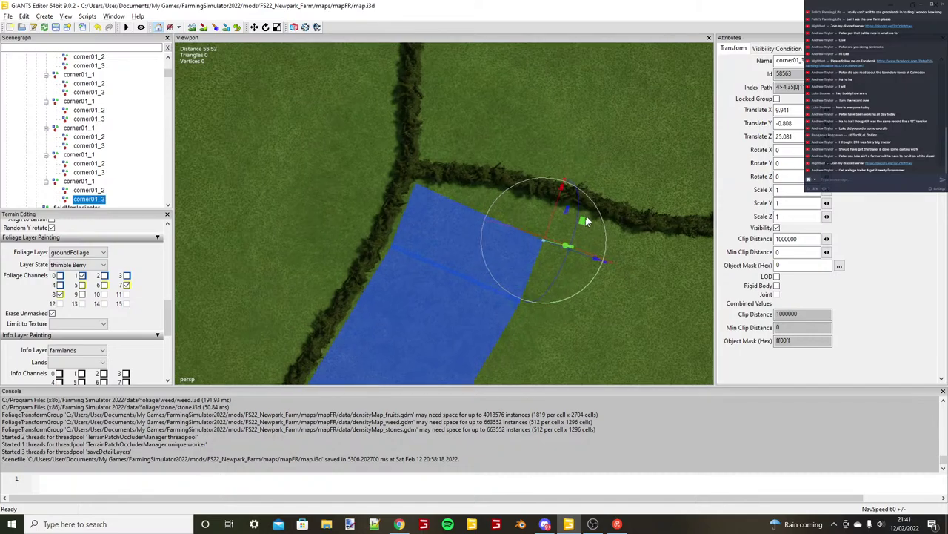
{"action": "scroll", "coordinate": [521, 236], "scroll_direction": "up", "scroll_amount": 5}
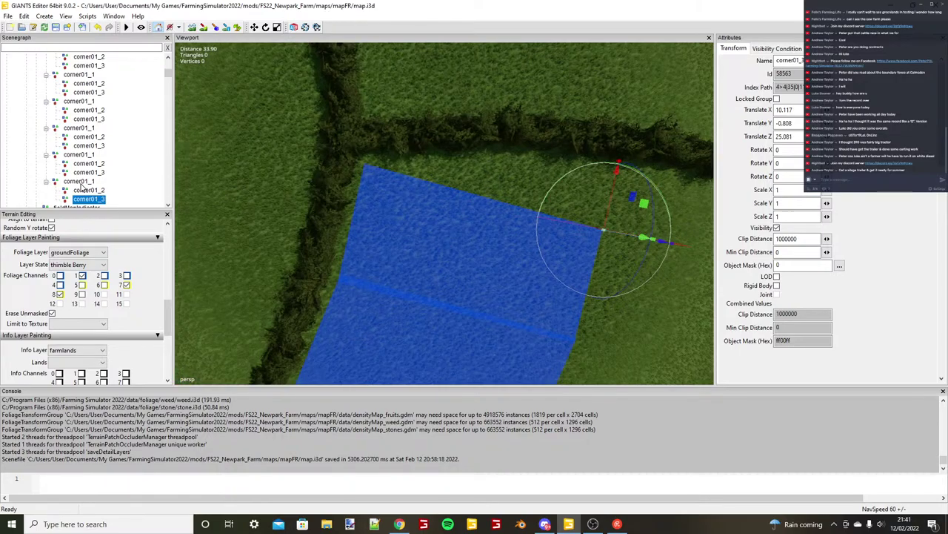
Duplicate the twelfth corner01_1 group and place the copy in the field corner by the hedge junction, about X -99.4, Z -427.1.
{"action": "left_click", "coordinate": [81, 184]}
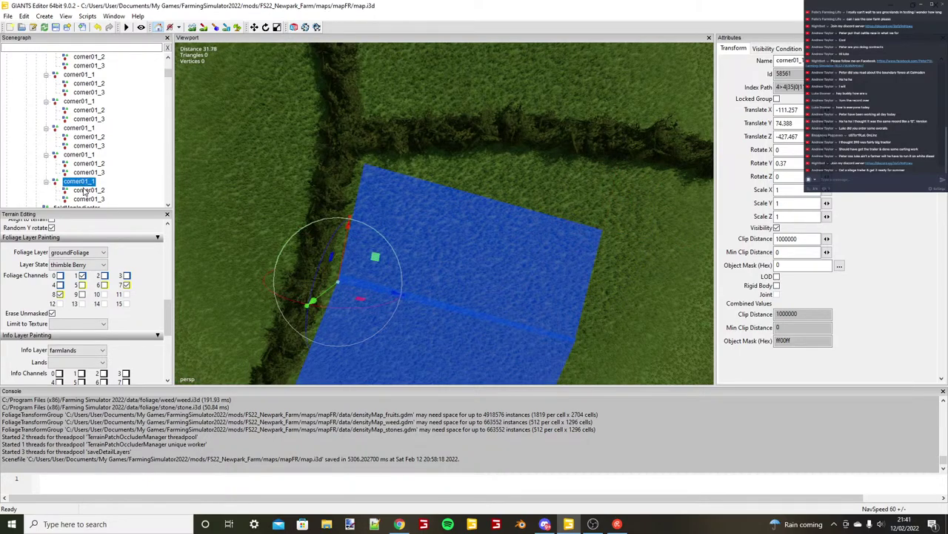
{"action": "key", "text": "ctrl+d"}
{"action": "key", "text": "ctrl+b"}
{"action": "middle_click_drag", "start_coordinate": [364, 168], "coordinate": [366, 175], "text": "alt"}
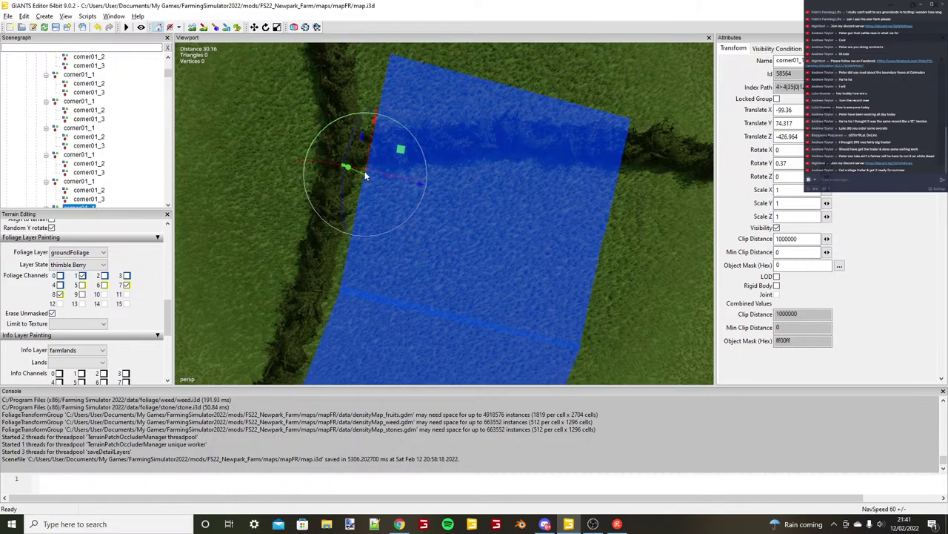
{"action": "scroll", "coordinate": [365, 176], "scroll_direction": "up", "scroll_amount": 3}
{"action": "left_click_drag", "start_coordinate": [382, 207], "coordinate": [370, 189]}
Move the thirteenth group's corner01_2 along the crossing hedge's field-side edge to about X 4.3, Z 18.4.
{"action": "left_click", "coordinate": [46, 203]}
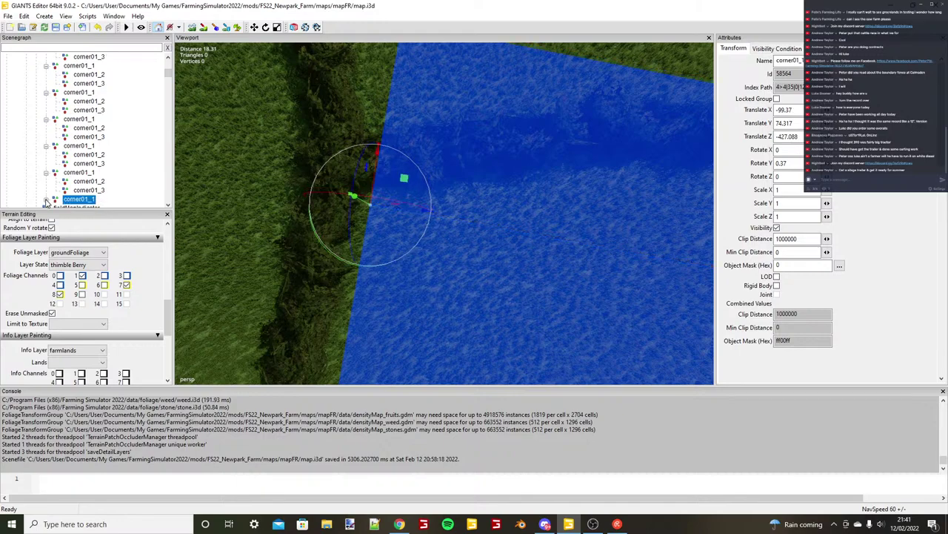
{"action": "left_click", "coordinate": [46, 202]}
{"action": "left_click", "coordinate": [83, 199]}
{"action": "scroll", "coordinate": [471, 191], "scroll_direction": "down", "scroll_amount": 1}
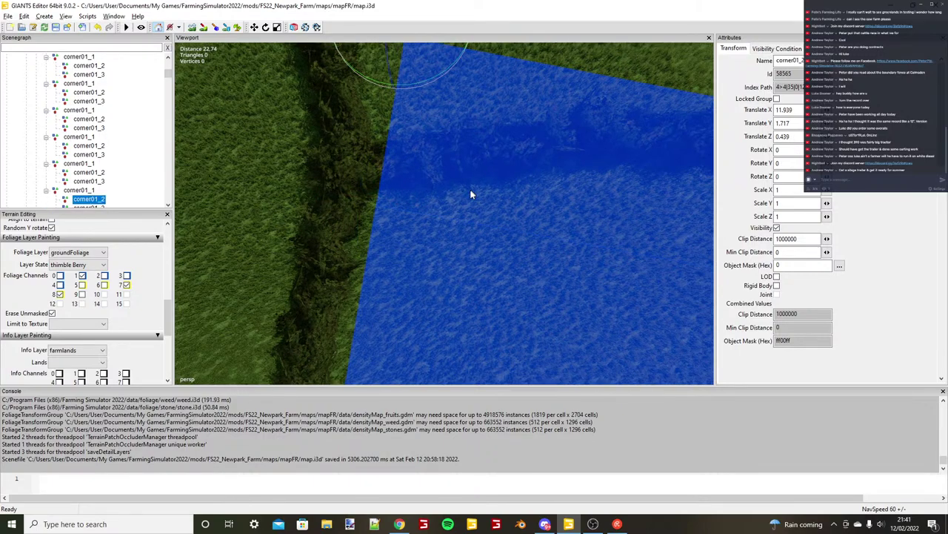
{"action": "scroll", "coordinate": [470, 194], "scroll_direction": "down", "scroll_amount": 4}
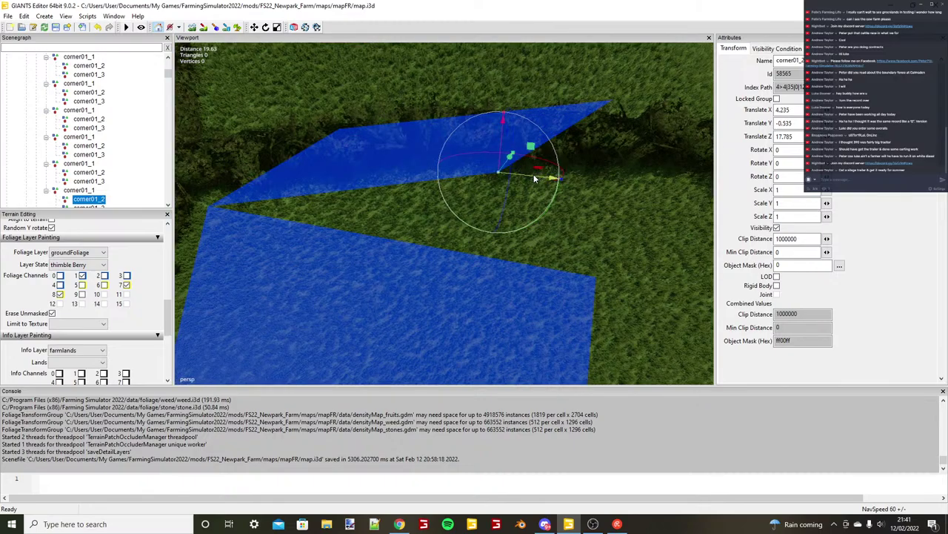
{"action": "left_click_drag", "start_coordinate": [534, 174], "coordinate": [536, 144]}
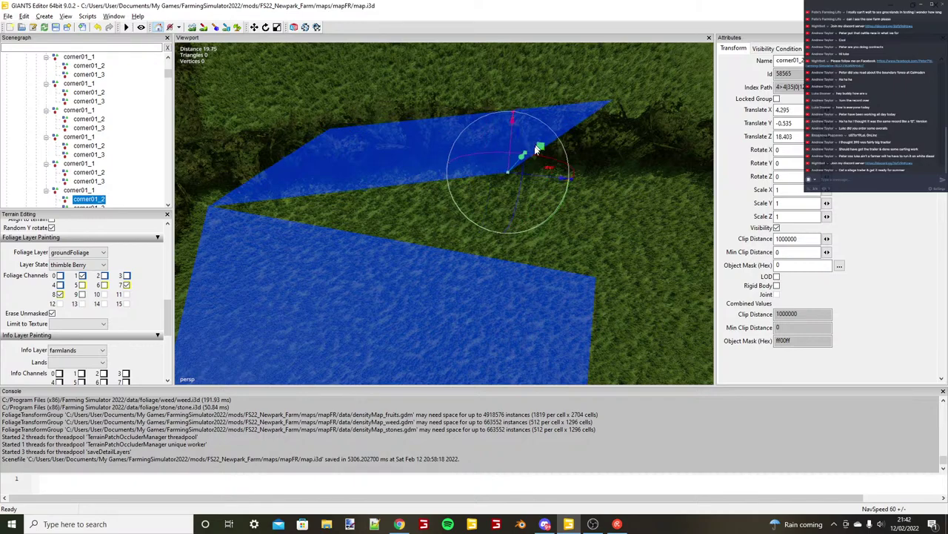
Move the thirteenth group's corner01_3 across the hedge into the field, overlapping the twelfth area, at about X -2.0, Z 19.3.
{"action": "scroll", "coordinate": [535, 146], "scroll_direction": "down", "scroll_amount": 3}
{"action": "left_click", "coordinate": [99, 202]}
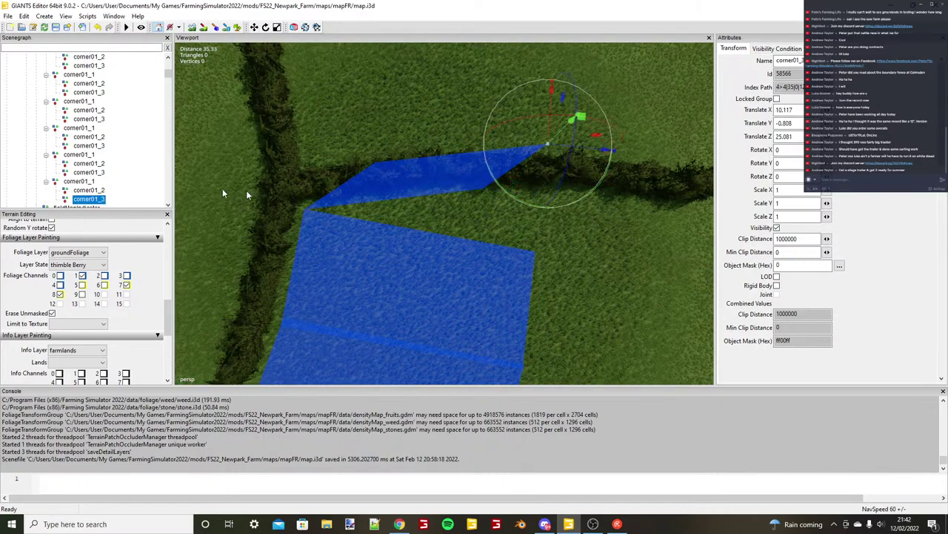
{"action": "key", "text": "ctrl+b"}
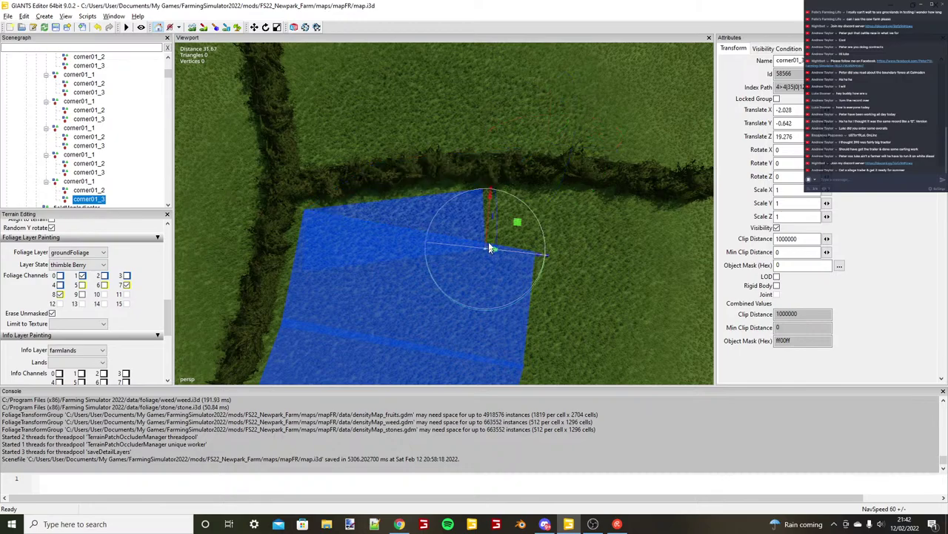
Duplicate the thirteenth corner01_1 group and place the copy at the thirteenth area's far hedge-side corner, about X -95.0, Z -408.8.
{"action": "scroll", "coordinate": [186, 213], "scroll_direction": "down", "scroll_amount": 2}
{"action": "left_click", "coordinate": [88, 183]}
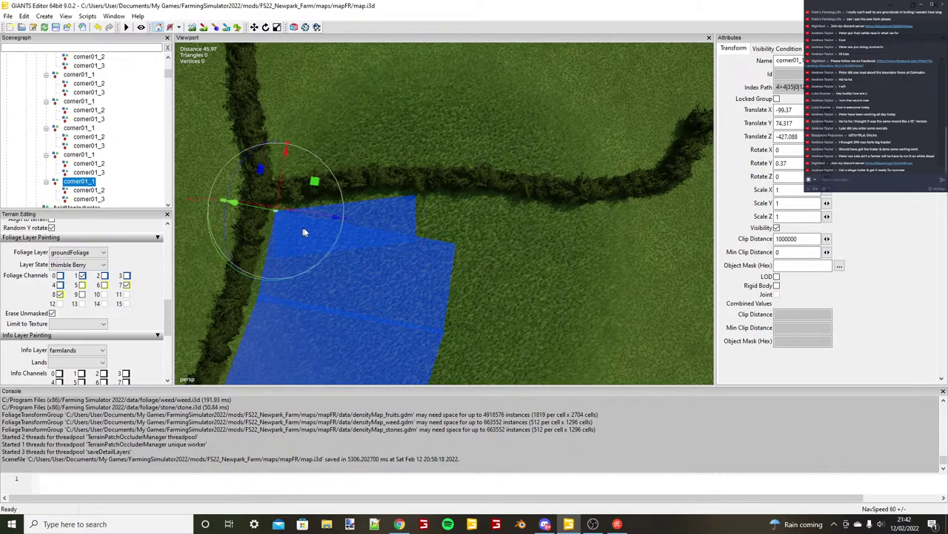
{"action": "key", "text": "ctrl+d"}
{"action": "key", "text": "ctrl+b"}
{"action": "scroll", "coordinate": [413, 214], "scroll_direction": "up", "scroll_amount": 1}
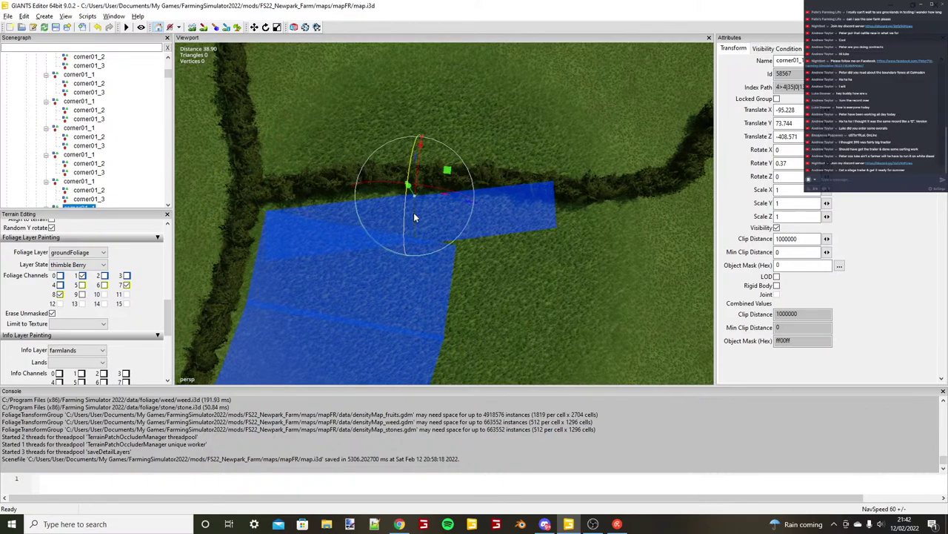
{"action": "scroll", "coordinate": [413, 213], "scroll_direction": "up", "scroll_amount": 2}
{"action": "left_click_drag", "start_coordinate": [396, 168], "coordinate": [397, 163]}
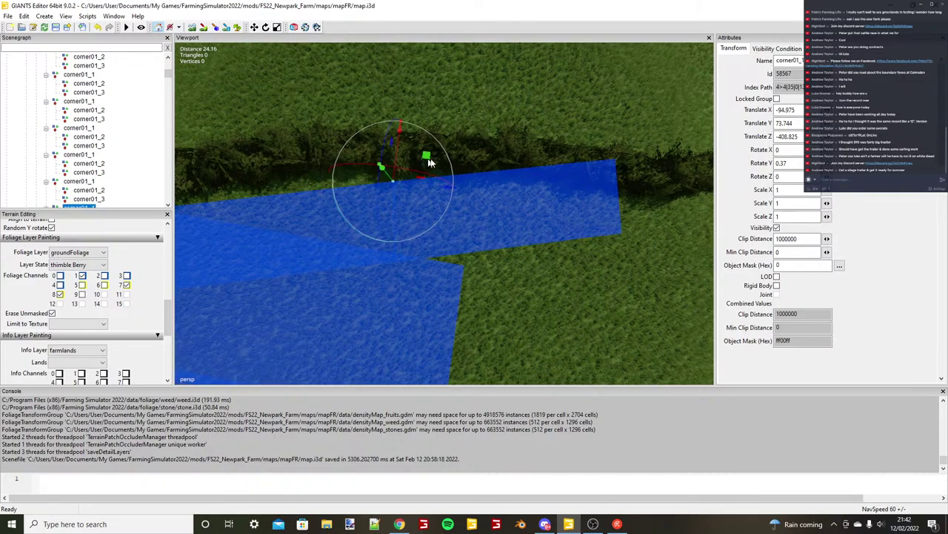
Move the fourteenth group's corner01_2 along the crossing hedge's field-side edge to about X 1.4, Z 10.9.
{"action": "scroll", "coordinate": [429, 160], "scroll_direction": "down", "scroll_amount": 4}
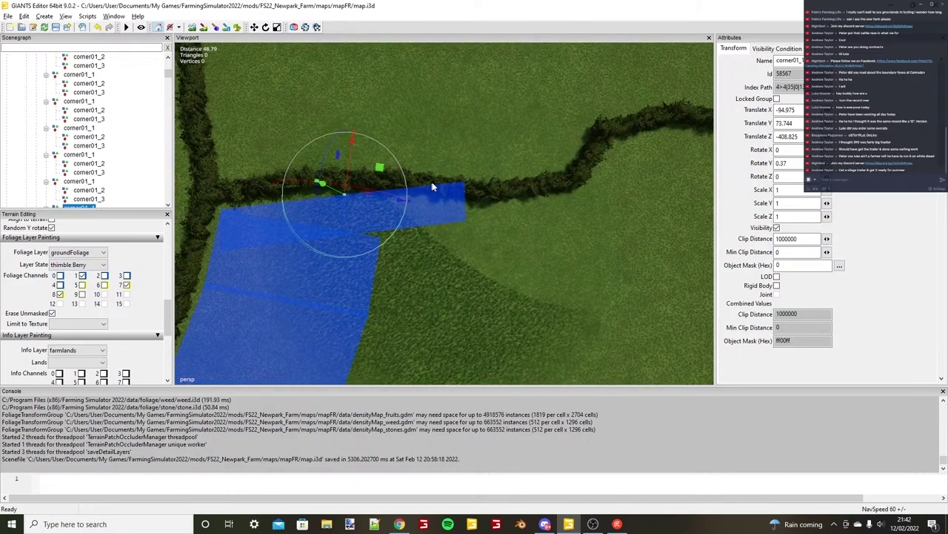
{"action": "middle_click_drag", "start_coordinate": [433, 187], "coordinate": [443, 187], "text": "alt"}
{"action": "scroll", "coordinate": [73, 201], "scroll_direction": "down", "scroll_amount": 1}
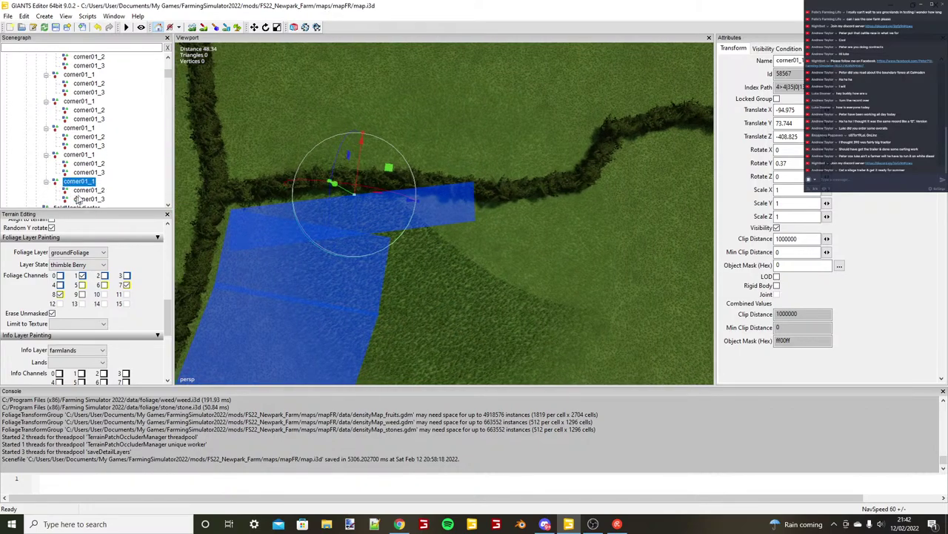
{"action": "left_click", "coordinate": [79, 192]}
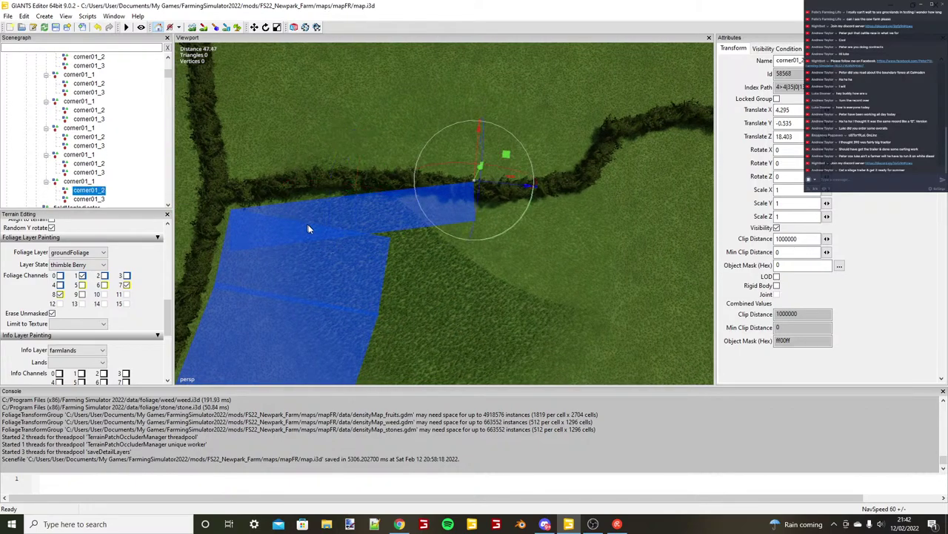
{"action": "key", "text": "ctrl+b"}
{"action": "left_click", "coordinate": [489, 202]}
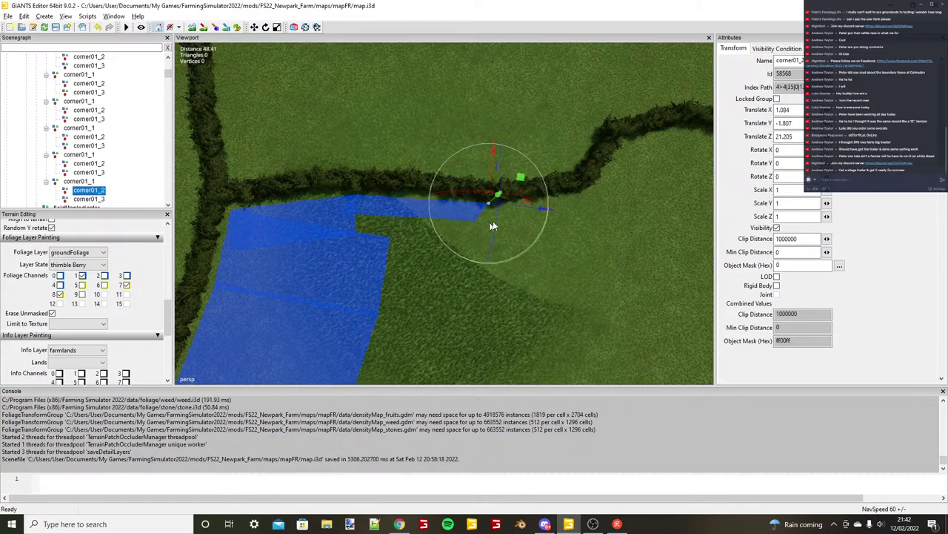
{"action": "scroll", "coordinate": [493, 226], "scroll_direction": "up", "scroll_amount": 5}
{"action": "left_click_drag", "start_coordinate": [539, 201], "coordinate": [383, 184]}
{"action": "left_click_drag", "start_coordinate": [413, 175], "coordinate": [414, 172]}
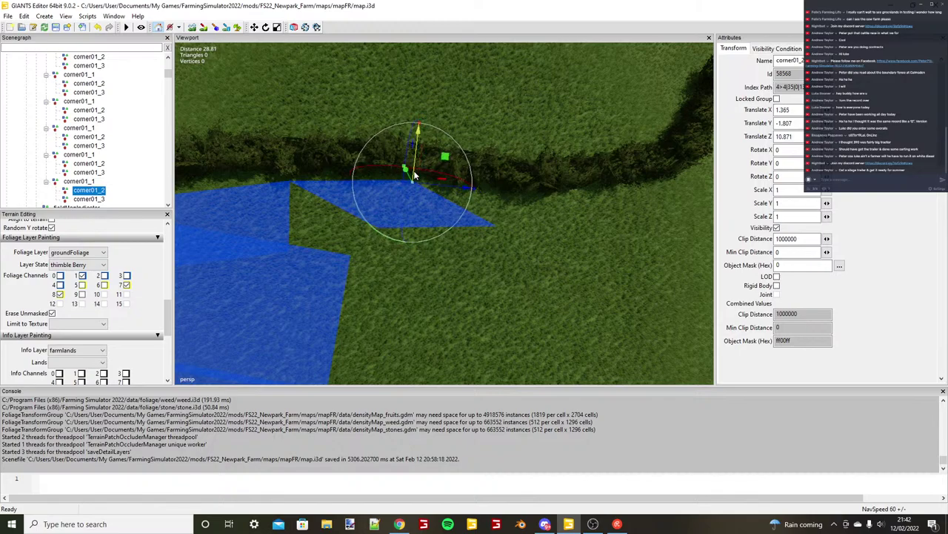
Move the fourteenth group's corner01_3 into the field, overlapping the neighbouring area, at about X -8.1, Z 12.1.
{"action": "scroll", "coordinate": [414, 172], "scroll_direction": "down", "scroll_amount": 3}
{"action": "left_click", "coordinate": [98, 201]}
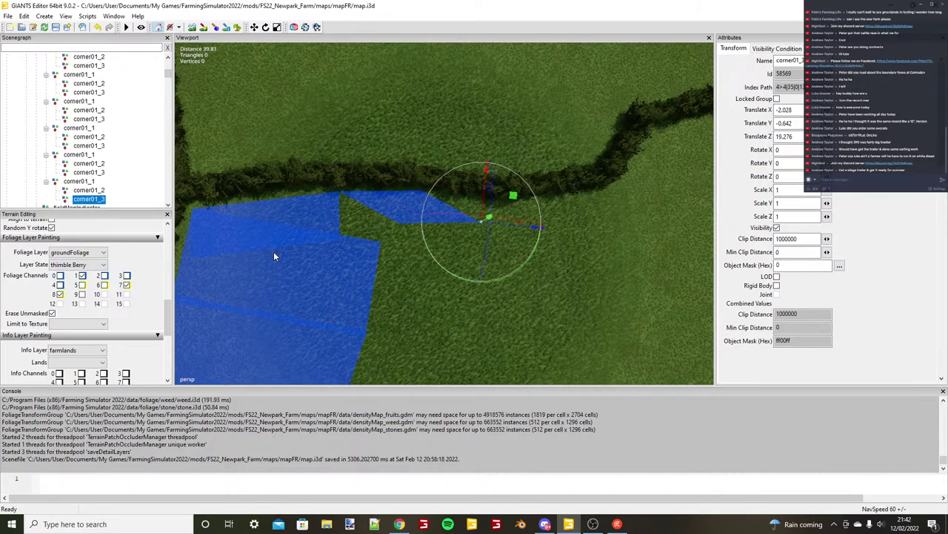
{"action": "key", "text": "ctrl+b"}
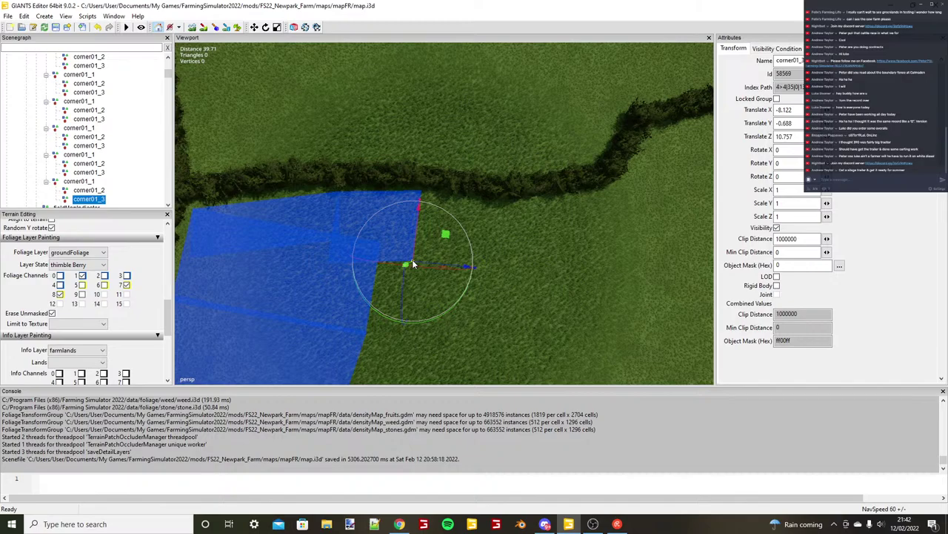
{"action": "left_click_drag", "start_coordinate": [423, 265], "coordinate": [435, 266]}
{"action": "scroll", "coordinate": [440, 260], "scroll_direction": "up", "scroll_amount": 2}
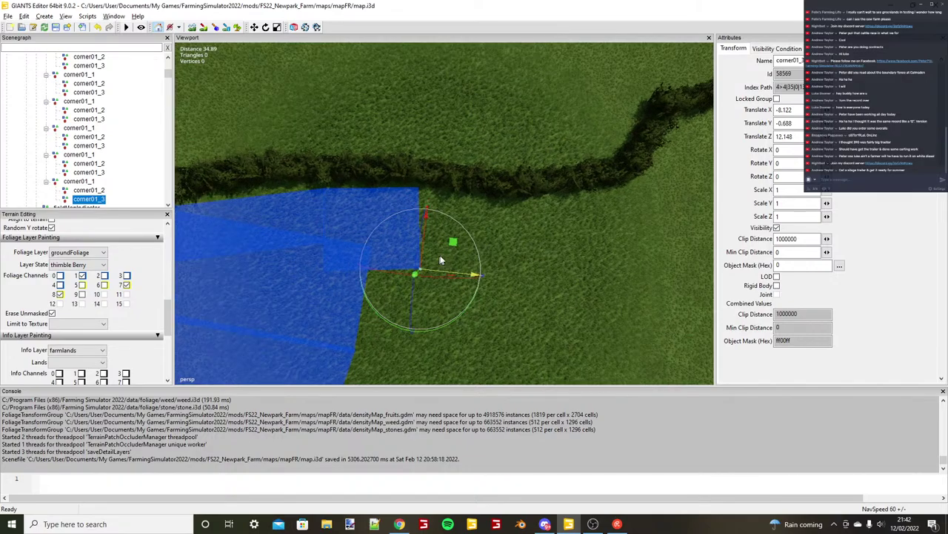
{"action": "scroll", "coordinate": [440, 261], "scroll_direction": "up", "scroll_amount": 2}
Duplicate the fourteenth corner01_1 group and place the copy at the fourteenth area's far hedge-side corner, about X -93.5, Z -398.0.
{"action": "left_click", "coordinate": [93, 182]}
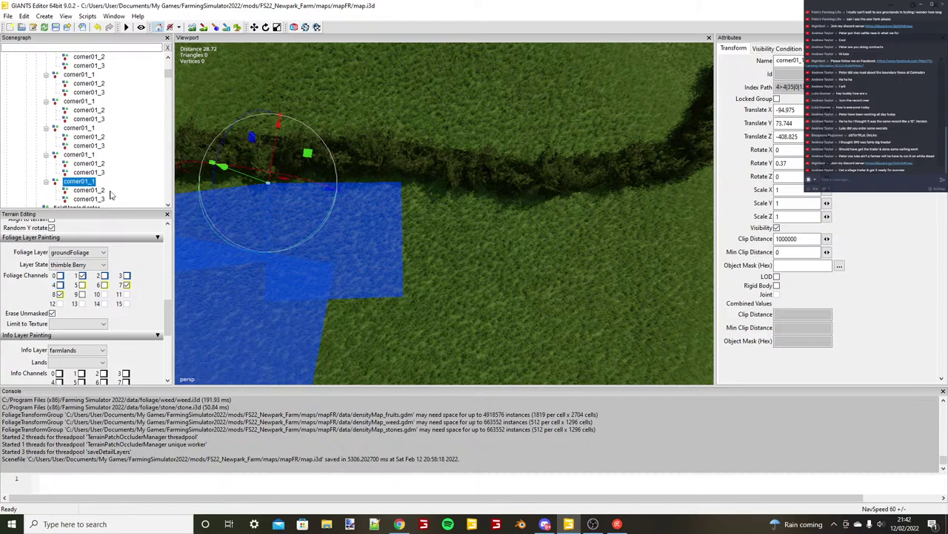
{"action": "key", "text": "ctrl+d"}
{"action": "key", "text": "ctrl+b"}
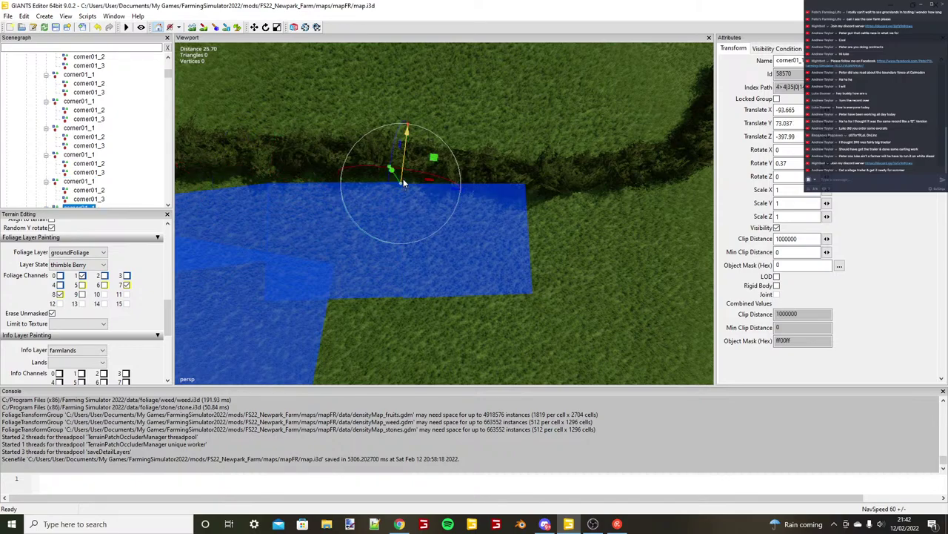
{"action": "left_click_drag", "start_coordinate": [403, 178], "coordinate": [404, 176]}
{"action": "scroll", "coordinate": [441, 195], "scroll_direction": "down", "scroll_amount": 2}
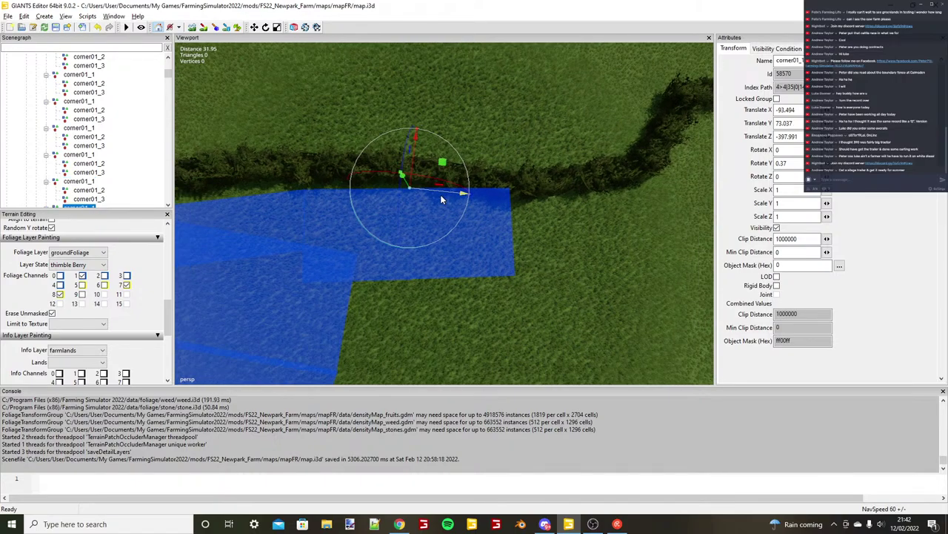
{"action": "scroll", "coordinate": [440, 195], "scroll_direction": "down", "scroll_amount": 2}
{"action": "middle_click_drag", "start_coordinate": [440, 195], "coordinate": [371, 197], "text": "alt"}
Move the fifteenth group's corner01_2 along the hedge's field-side edge to about X -0.5, Z 12.4.
{"action": "left_click", "coordinate": [46, 207]}
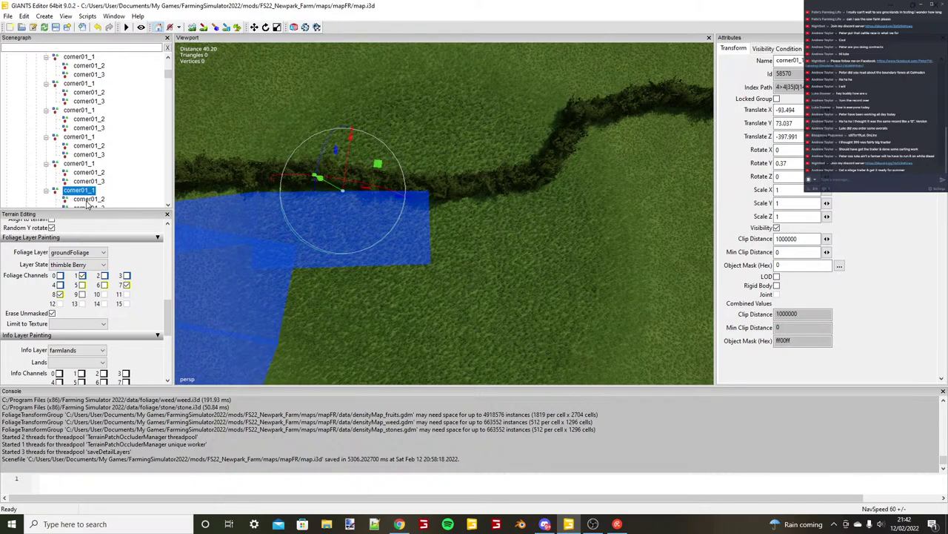
{"action": "left_click", "coordinate": [87, 200]}
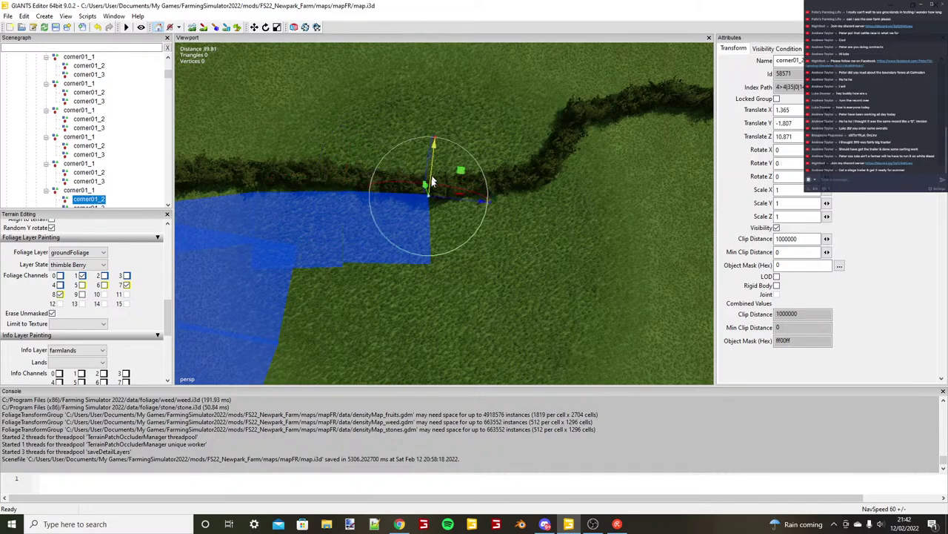
{"action": "left_click_drag", "start_coordinate": [432, 176], "coordinate": [515, 193]}
{"action": "scroll", "coordinate": [437, 190], "scroll_direction": "up", "scroll_amount": 6}
{"action": "scroll", "coordinate": [514, 193], "scroll_direction": "down", "scroll_amount": 2}
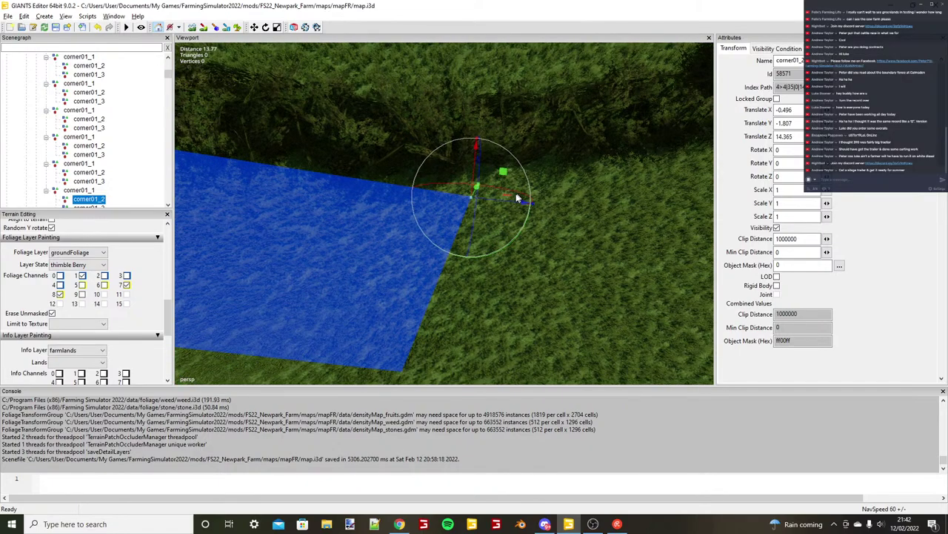
{"action": "middle_click_drag", "start_coordinate": [474, 218], "coordinate": [510, 208], "text": "alt"}
{"action": "scroll", "coordinate": [543, 180], "scroll_direction": "down", "scroll_amount": 3}
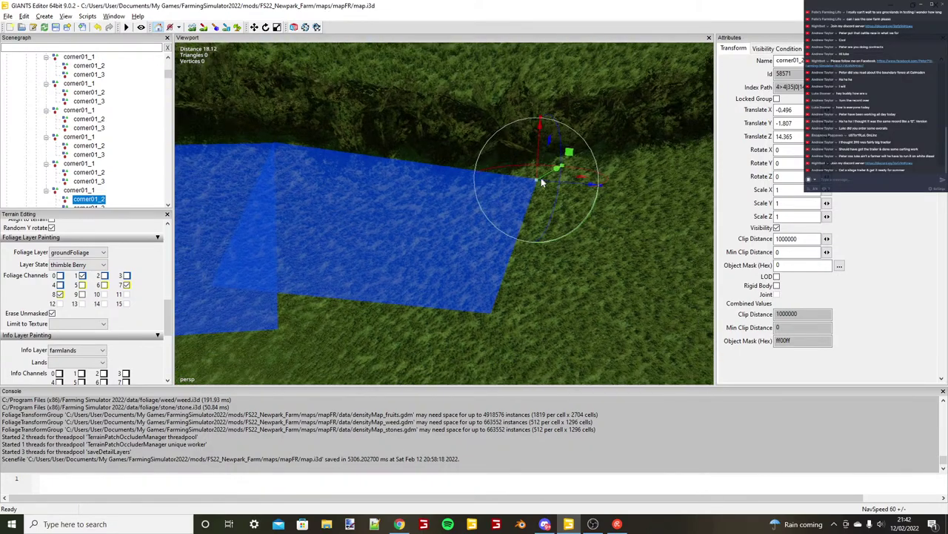
{"action": "scroll", "coordinate": [541, 183], "scroll_direction": "down", "scroll_amount": 2}
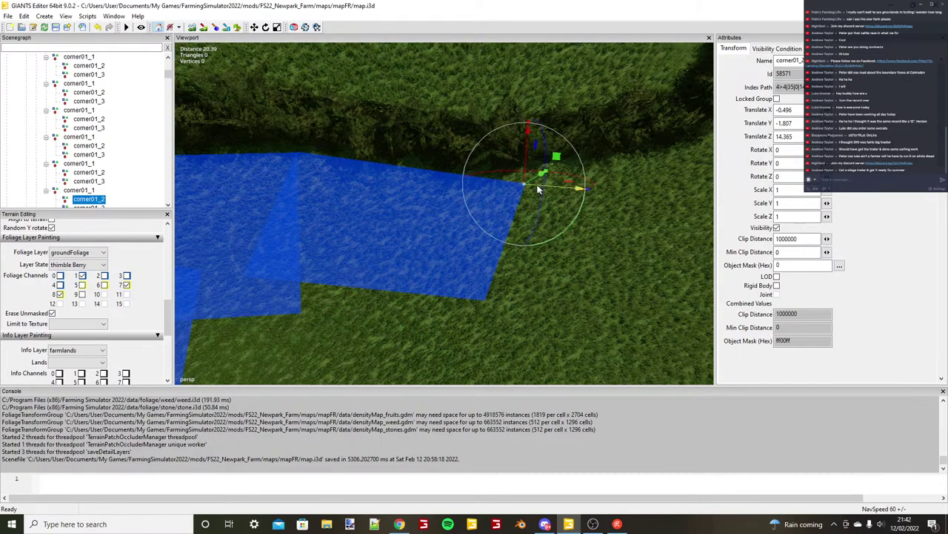
{"action": "left_click_drag", "start_coordinate": [539, 190], "coordinate": [500, 178]}
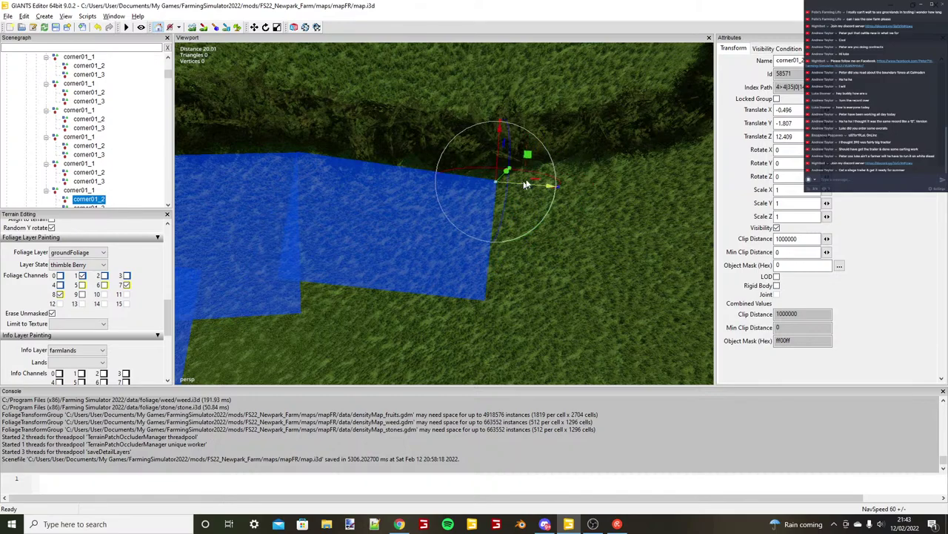
Move the fifteenth group's corner01_3 further into the field, away from the hedge, to about X -10.8, Z 12.1.
{"action": "scroll", "coordinate": [524, 183], "scroll_direction": "down", "scroll_amount": 5}
{"action": "left_click_drag", "start_coordinate": [524, 183], "coordinate": [502, 224], "text": "alt"}
{"action": "left_click_drag", "start_coordinate": [412, 218], "coordinate": [519, 213], "text": "alt"}
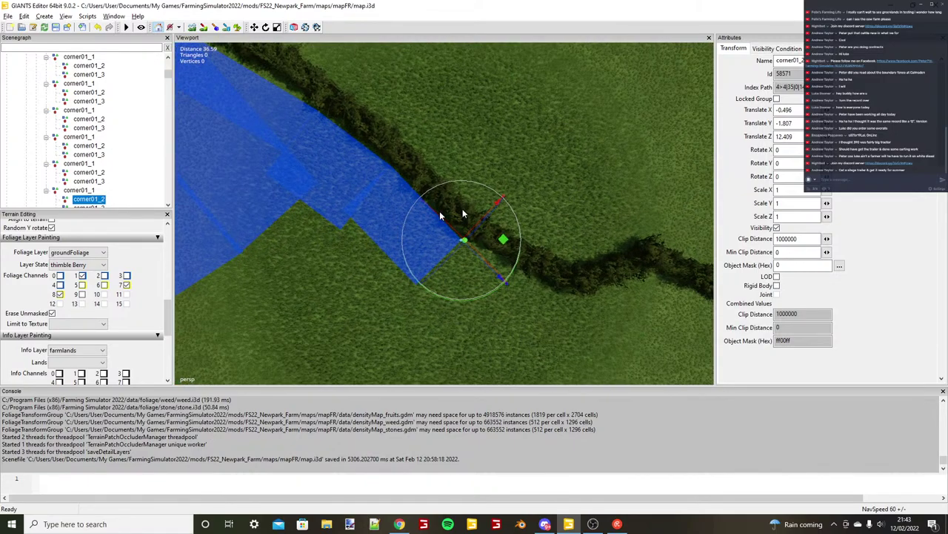
{"action": "scroll", "coordinate": [519, 213], "scroll_direction": "down", "scroll_amount": 5}
{"action": "left_click", "coordinate": [95, 206]}
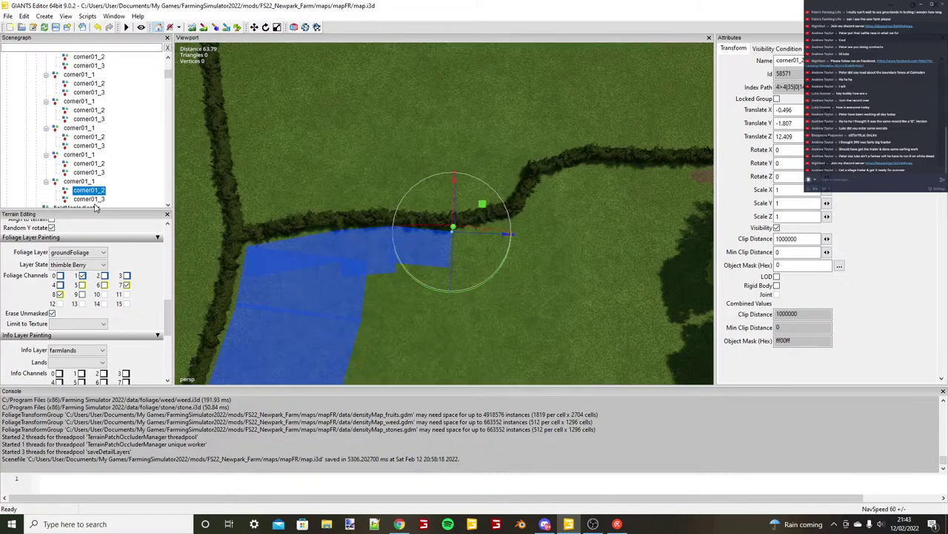
{"action": "left_click", "coordinate": [94, 202]}
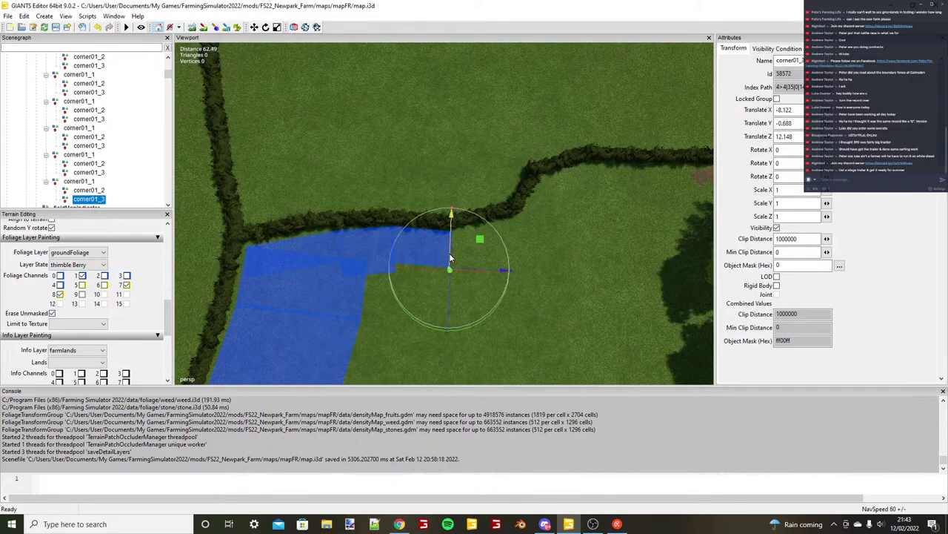
{"action": "scroll", "coordinate": [484, 258], "scroll_direction": "up", "scroll_amount": 6}
{"action": "left_click_drag", "start_coordinate": [450, 254], "coordinate": [511, 252]}
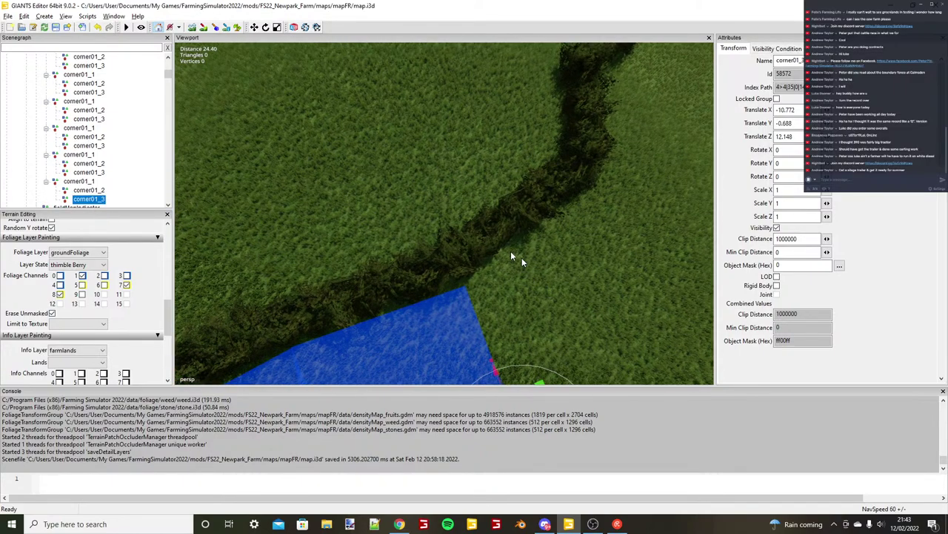
{"action": "scroll", "coordinate": [511, 256], "scroll_direction": "down", "scroll_amount": 4}
Duplicate the fifteenth corner01_1 group and place the copy at the fifteenth area's far hedge-side corner, about X -94.2, Z -387.1.
{"action": "left_click", "coordinate": [123, 184]}
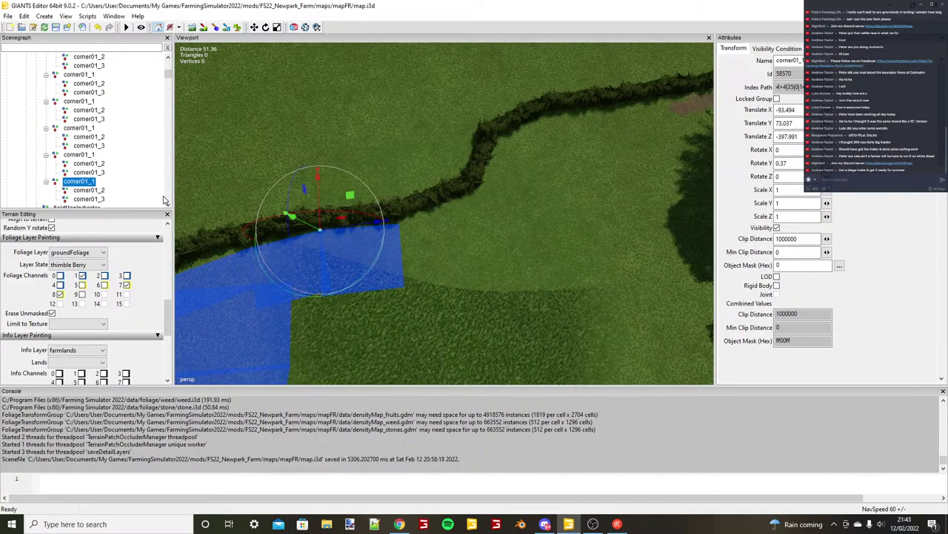
{"action": "key", "text": "ctrl+d"}
{"action": "key", "text": "ctrl+b"}
{"action": "scroll", "coordinate": [415, 259], "scroll_direction": "up", "scroll_amount": 2}
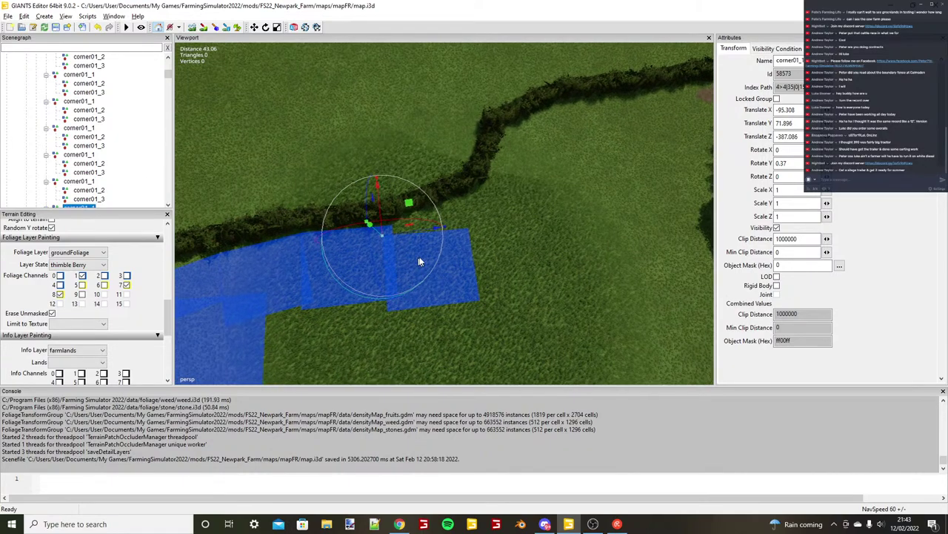
{"action": "scroll", "coordinate": [419, 262], "scroll_direction": "up", "scroll_amount": 3}
{"action": "left_click_drag", "start_coordinate": [443, 210], "coordinate": [427, 192]}
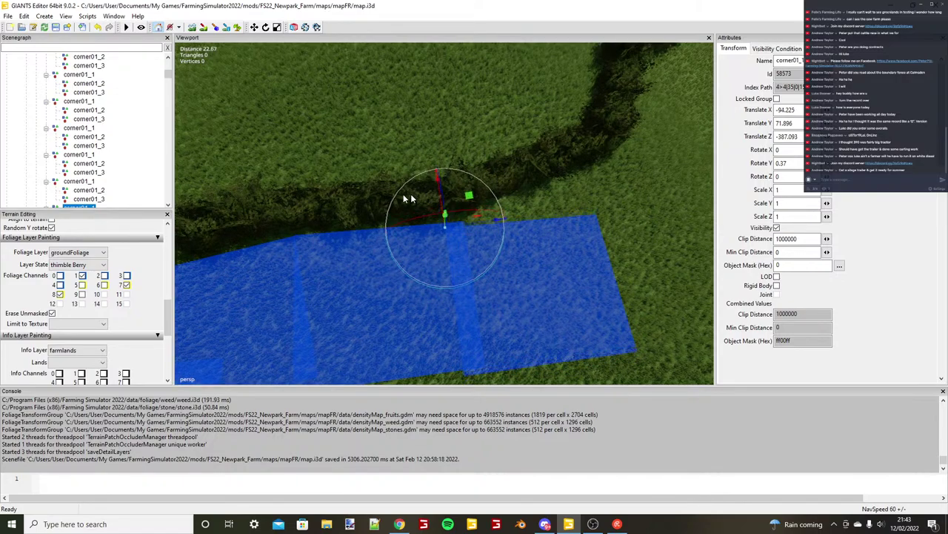
Move the sixteenth group's corner01_2 past the hedge's bend, on the field side, to about X 4.1, Z 20.3.
{"action": "left_click", "coordinate": [55, 206]}
{"action": "left_click", "coordinate": [46, 200]}
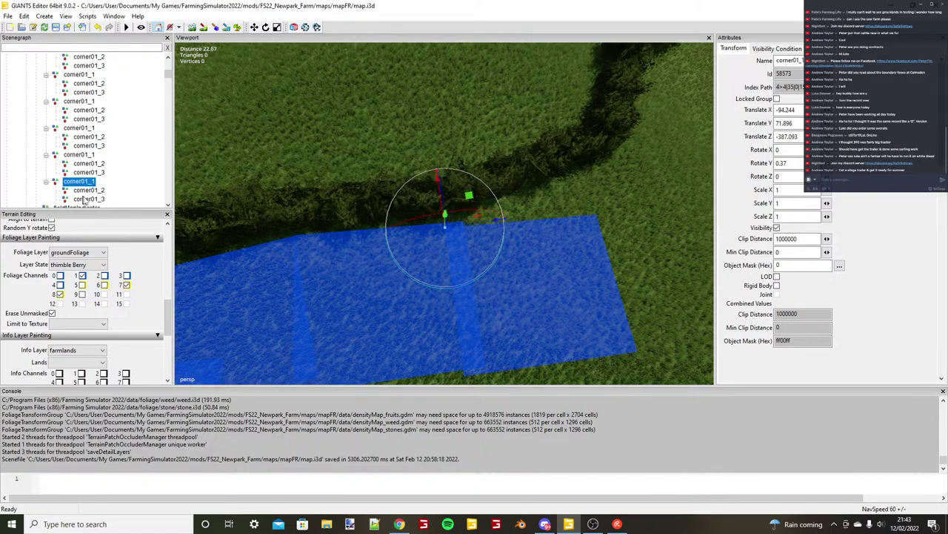
{"action": "double_click", "coordinate": [86, 191]}
{"action": "key", "text": "ctrl+b"}
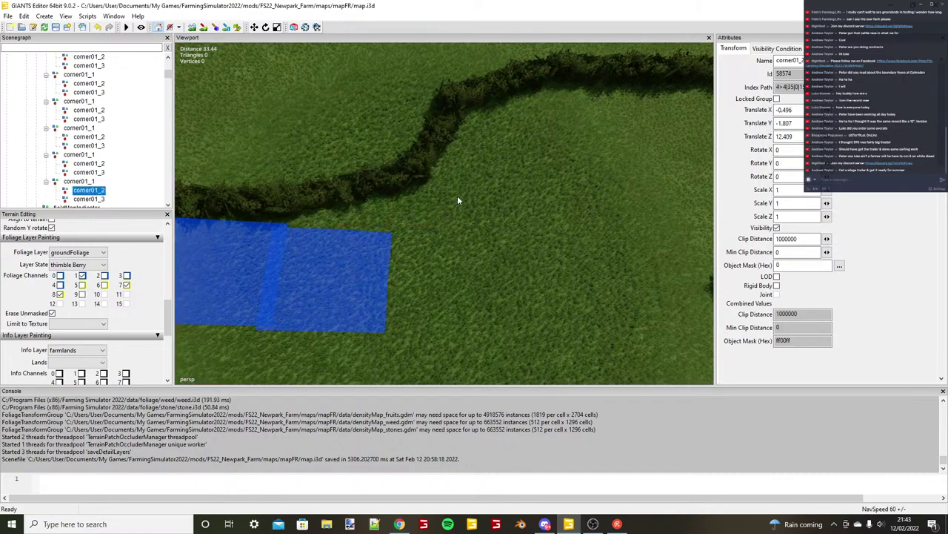
{"action": "left_click", "coordinate": [465, 193]}
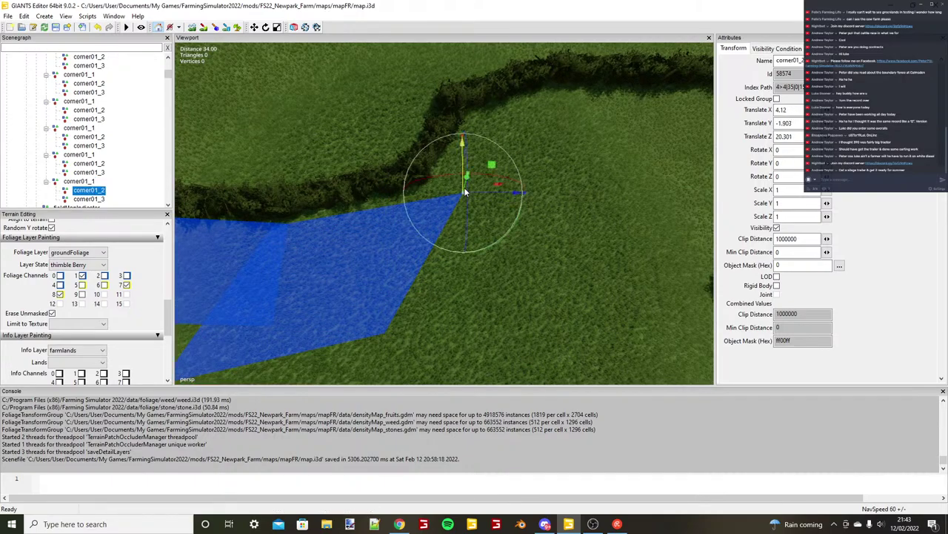
{"action": "scroll", "coordinate": [465, 191], "scroll_direction": "down", "scroll_amount": 1}
{"action": "middle_click_drag", "start_coordinate": [464, 191], "coordinate": [519, 212], "text": "alt"}
{"action": "left_click_drag", "start_coordinate": [518, 202], "coordinate": [442, 247]}
{"action": "scroll", "coordinate": [517, 192], "scroll_direction": "down", "scroll_amount": 4}
{"action": "left_click", "coordinate": [443, 246]}
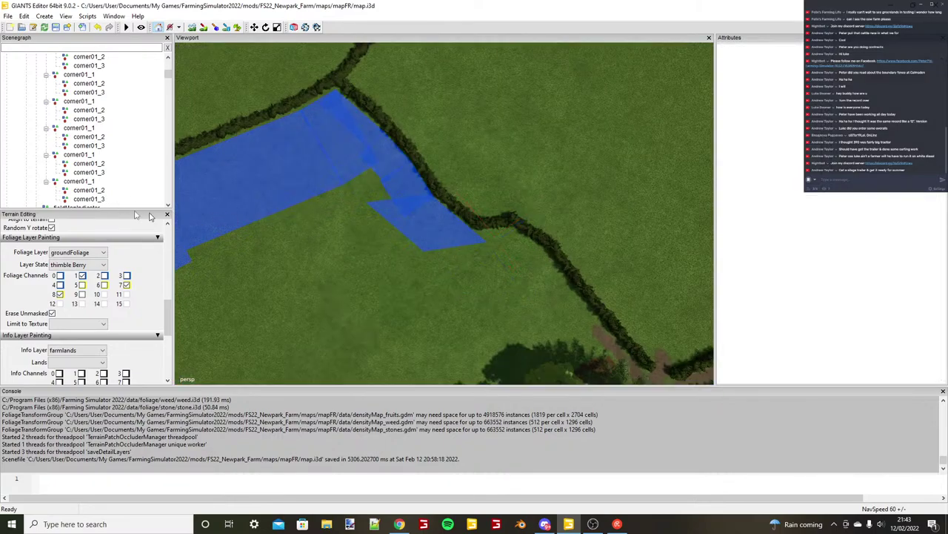
Extend the sixteenth area by moving its corner01_3 along the field to about X -10.8, Z 20.7.
{"action": "left_click", "coordinate": [90, 198]}
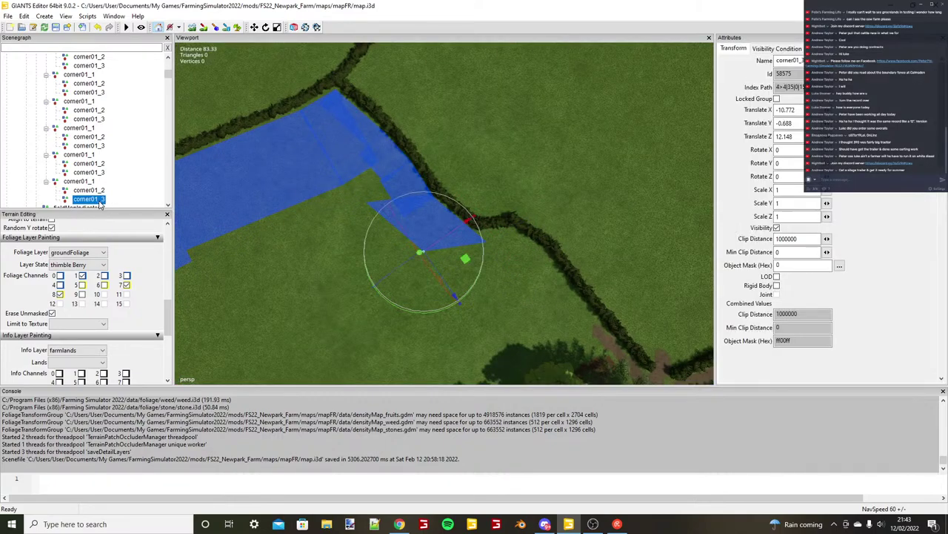
{"action": "left_click_drag", "start_coordinate": [438, 272], "coordinate": [458, 270]}
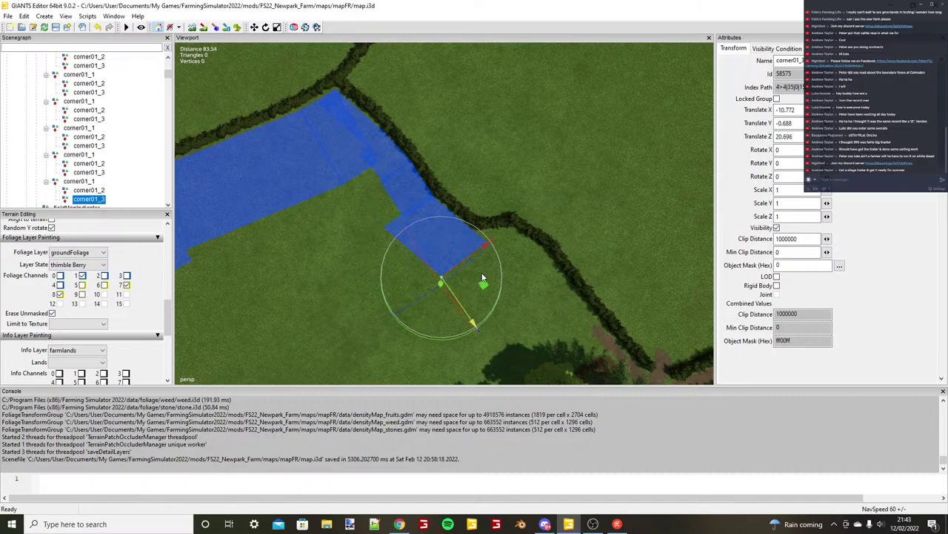
{"action": "left_click_drag", "start_coordinate": [482, 276], "coordinate": [559, 253], "text": "alt"}
{"action": "scroll", "coordinate": [558, 254], "scroll_direction": "up", "scroll_amount": 5}
{"action": "scroll", "coordinate": [559, 254], "scroll_direction": "down", "scroll_amount": 3}
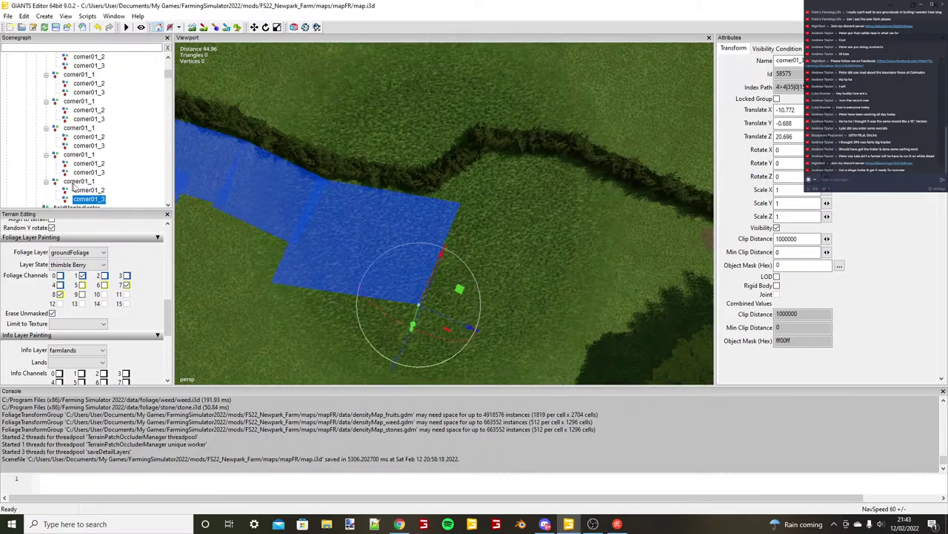
Duplicate the sixteenth corner01_1 group and place the copy near the sixteenth area's far hedge-side corner, about X -90.5, Z -371.1.
{"action": "left_click", "coordinate": [77, 184]}
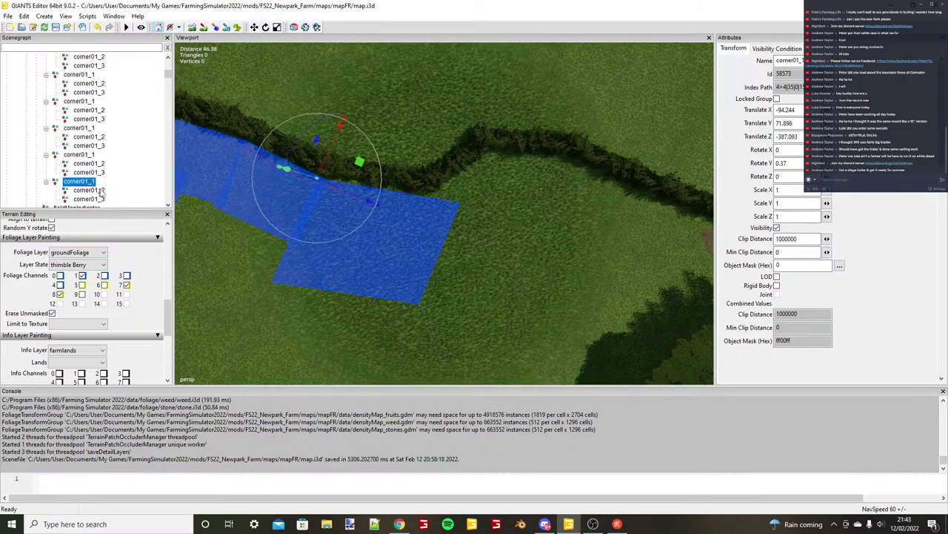
{"action": "key", "text": "ctrl+b"}
{"action": "left_click_drag", "start_coordinate": [519, 213], "coordinate": [451, 206], "text": "alt"}
{"action": "key", "text": "ctrl+d"}
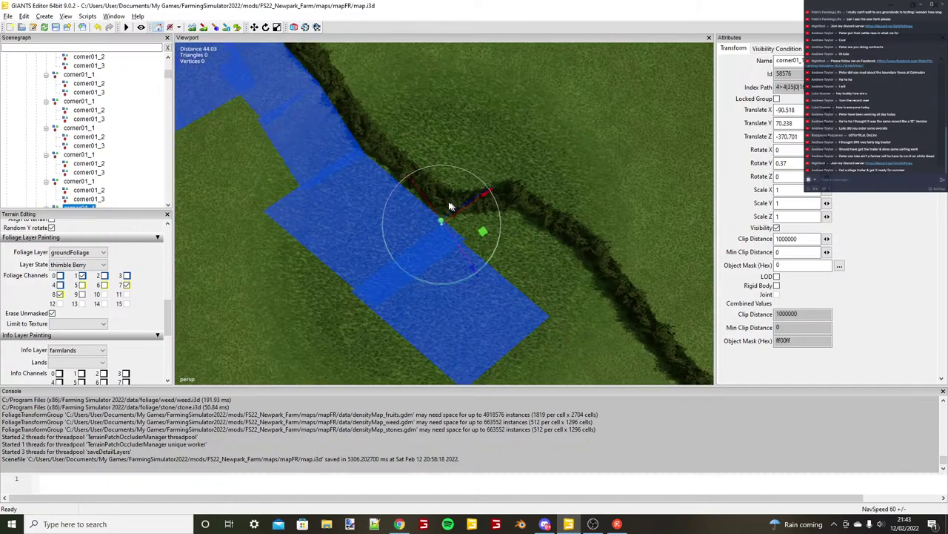
{"action": "scroll", "coordinate": [449, 206], "scroll_direction": "up", "scroll_amount": 4}
{"action": "left_click_drag", "start_coordinate": [419, 257], "coordinate": [414, 252]}
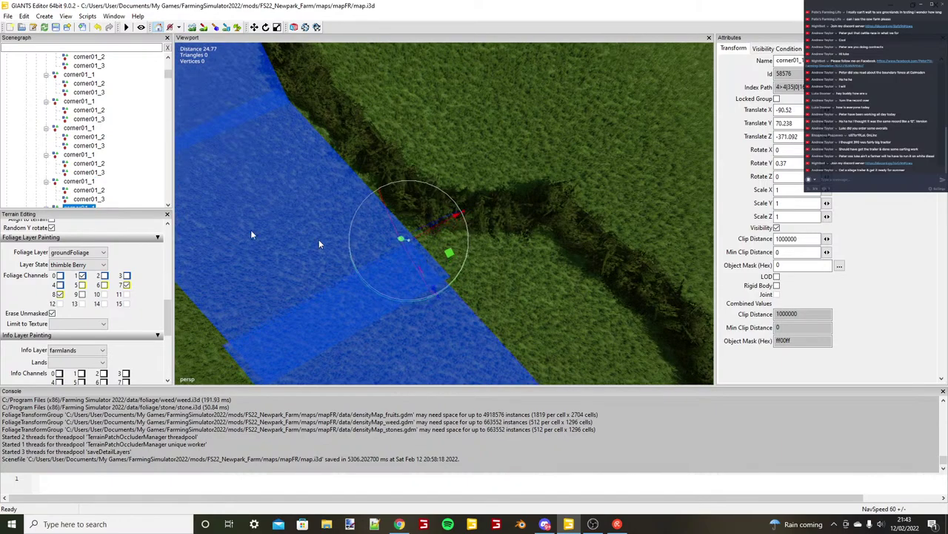
{"action": "scroll", "coordinate": [48, 194], "scroll_direction": "down", "scroll_amount": 1}
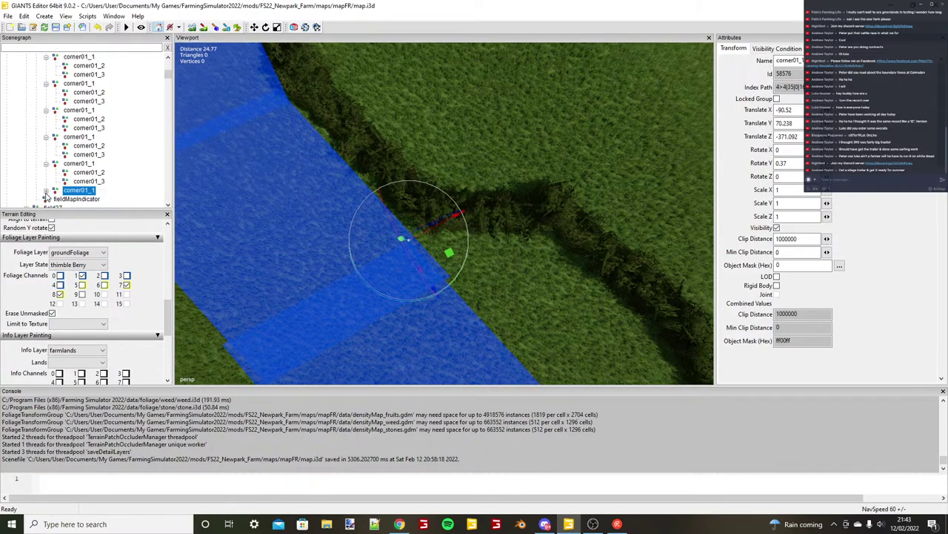
Fit the seventeenth area into the hedge bend, moving its corner01_2 to about X 9.8, Z 5.3 and its corner01_3 to about X -6.2, Z 9.8.
{"action": "left_click", "coordinate": [45, 191]}
{"action": "left_click", "coordinate": [87, 199]}
{"action": "middle_click_drag", "start_coordinate": [424, 234], "coordinate": [420, 234], "text": "alt"}
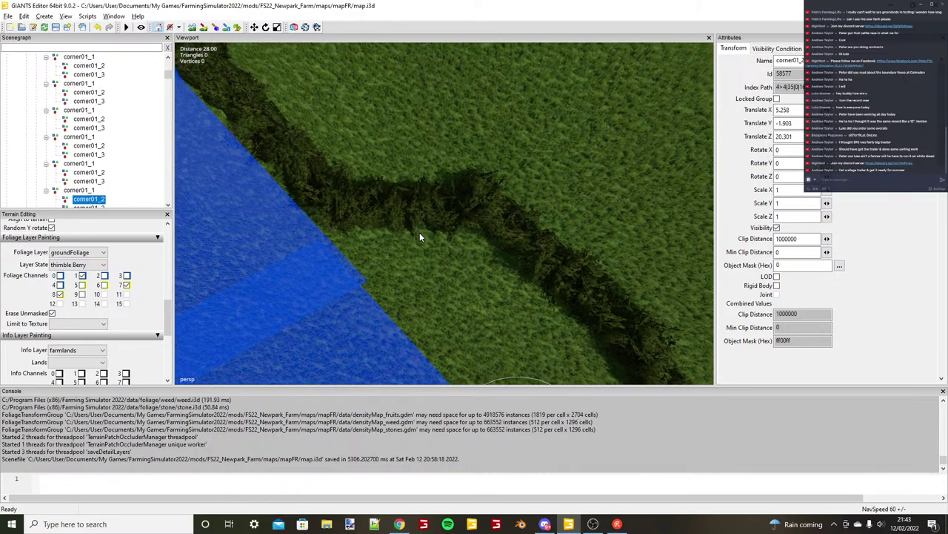
{"action": "key", "text": "ctrl+b"}
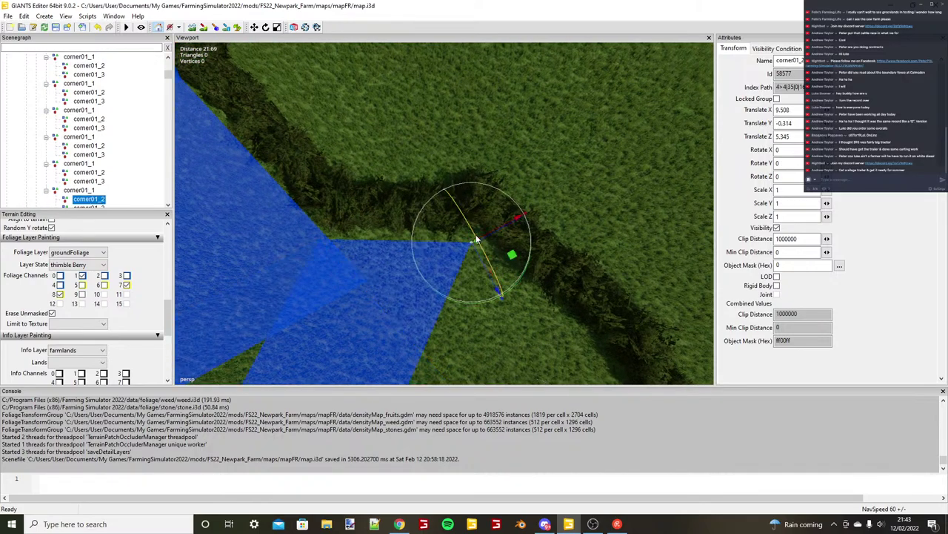
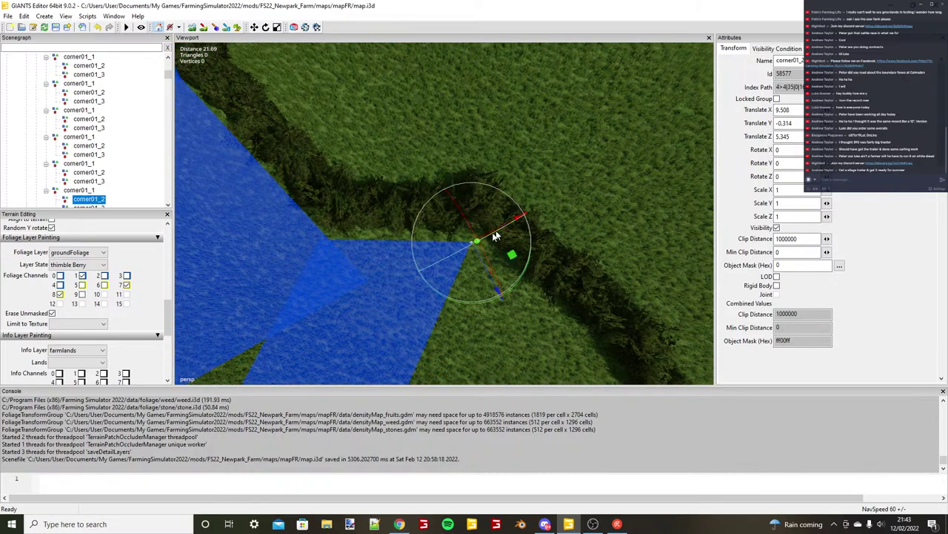
{"action": "left_click_drag", "start_coordinate": [494, 233], "coordinate": [483, 249]}
{"action": "scroll", "coordinate": [476, 257], "scroll_direction": "down", "scroll_amount": 5}
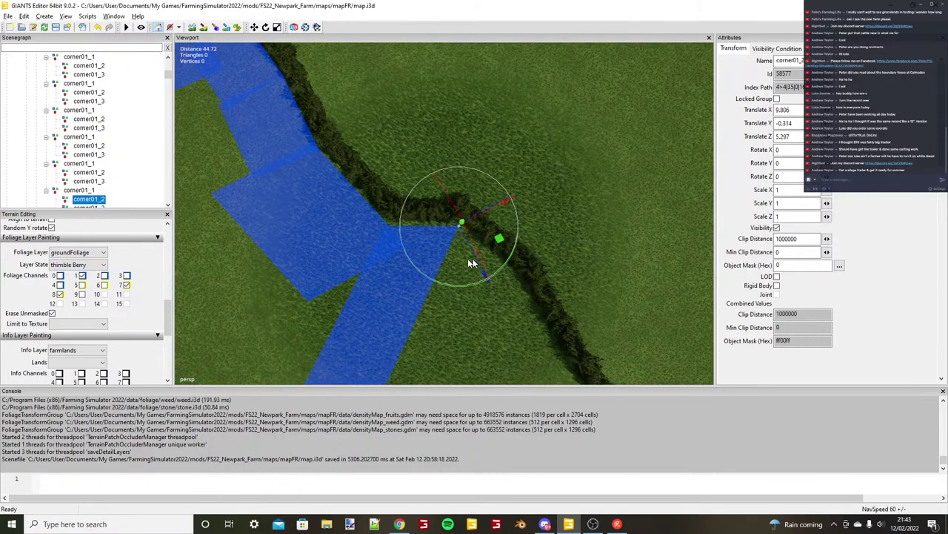
{"action": "scroll", "coordinate": [473, 262], "scroll_direction": "down", "scroll_amount": 3}
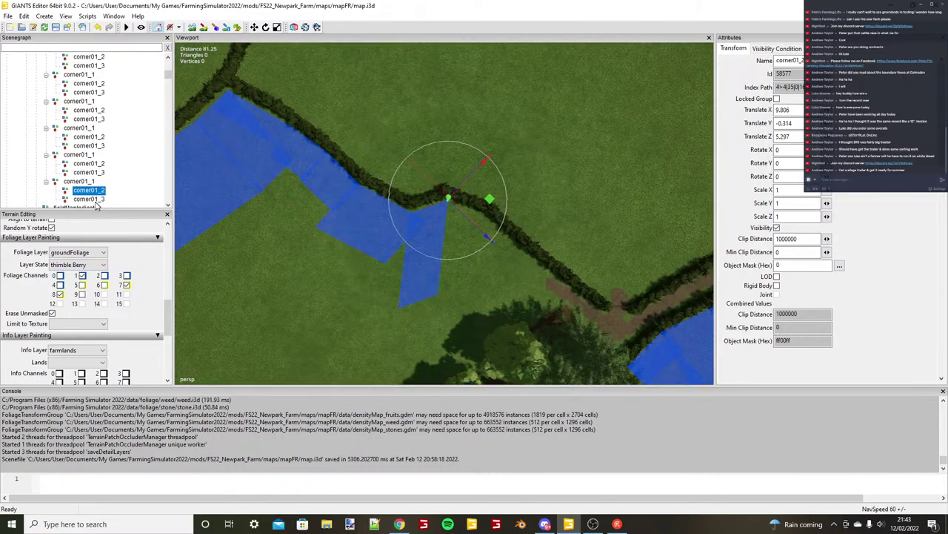
{"action": "left_click", "coordinate": [90, 199]}
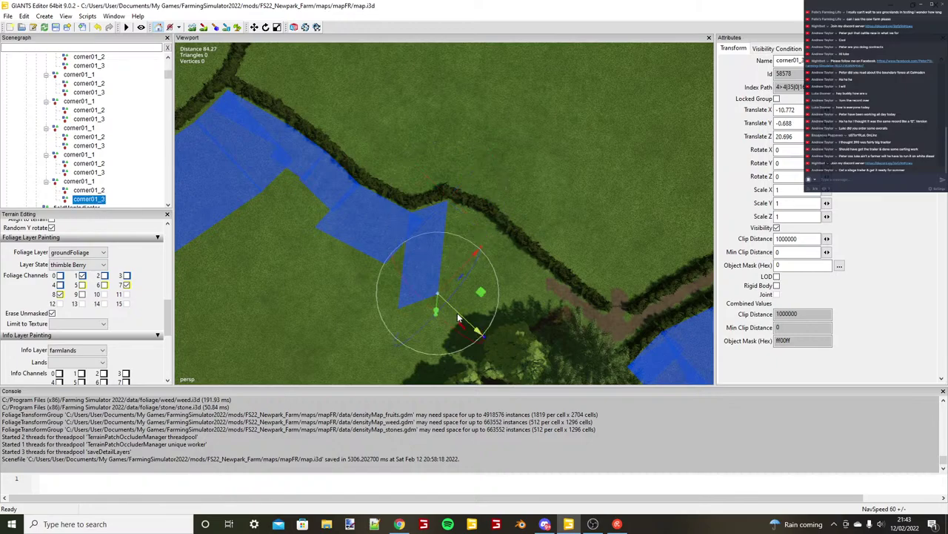
{"action": "left_click_drag", "start_coordinate": [457, 312], "coordinate": [435, 268]}
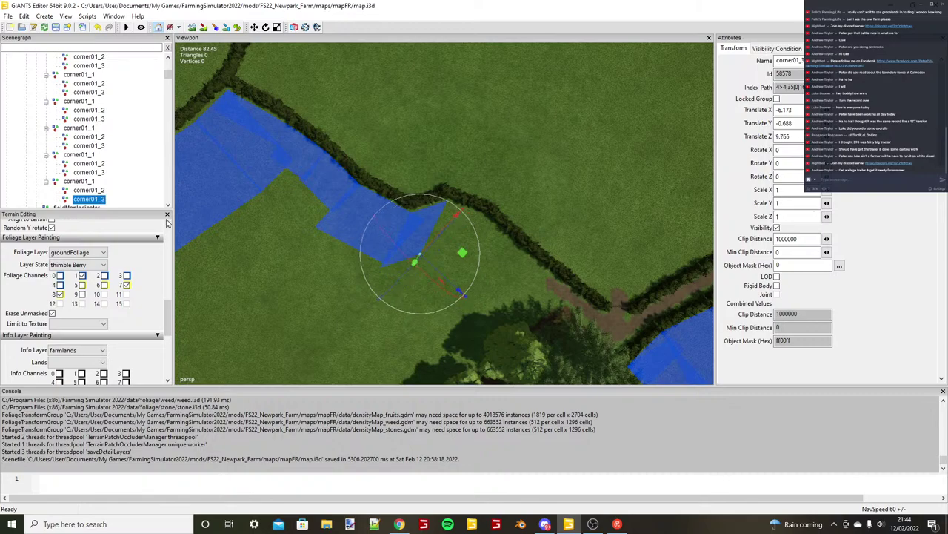
Duplicate the seventeenth corner01_1 group and place the copy at the seventeenth area's far hedge-side corner, about X -80.7, Z -365.9.
{"action": "left_click", "coordinate": [83, 181]}
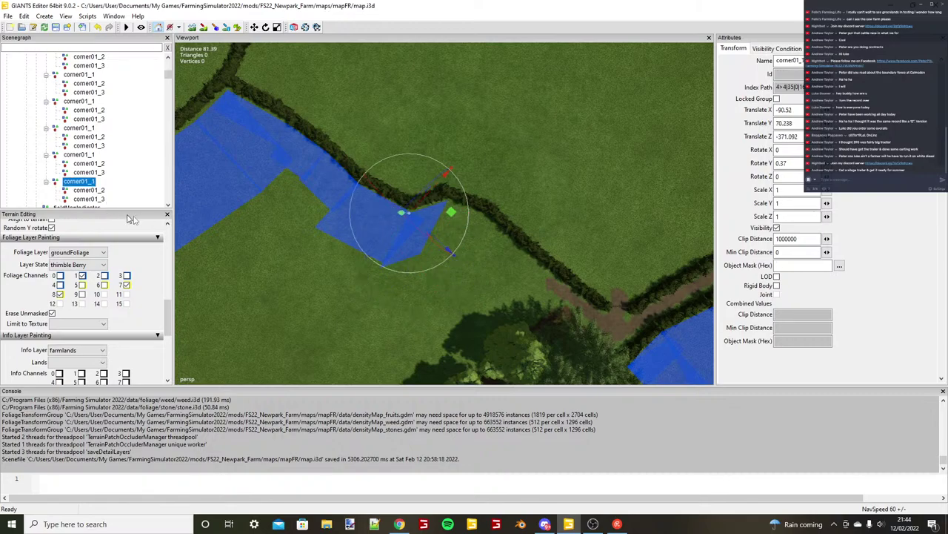
{"action": "key", "text": "ctrl+d"}
{"action": "key", "text": "ctrl+b"}
{"action": "scroll", "coordinate": [476, 235], "scroll_direction": "up", "scroll_amount": 4}
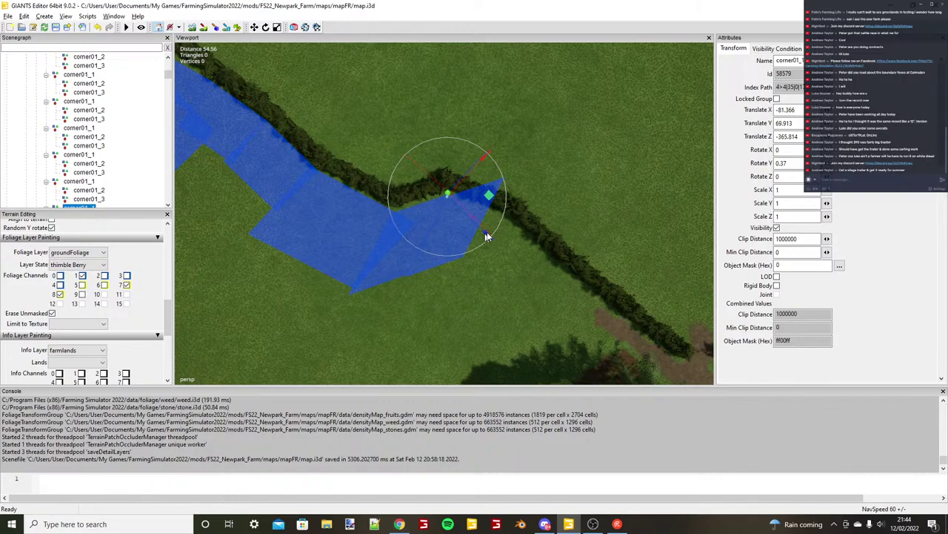
{"action": "scroll", "coordinate": [485, 235], "scroll_direction": "up", "scroll_amount": 4}
{"action": "left_click_drag", "start_coordinate": [486, 235], "coordinate": [482, 197], "text": "alt"}
{"action": "scroll", "coordinate": [508, 217], "scroll_direction": "down", "scroll_amount": 4}
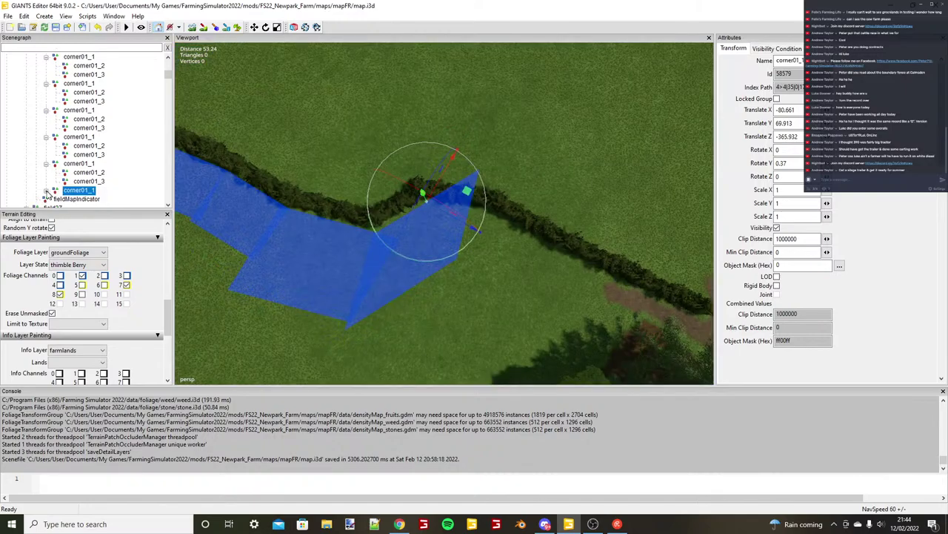
Move the eighteenth group's corner01_2 along the field side of the hedge to about X 4.3, Z 11.0.
{"action": "left_click", "coordinate": [46, 191]}
{"action": "left_click", "coordinate": [71, 199]}
{"action": "left_click_drag", "start_coordinate": [544, 265], "coordinate": [449, 221], "text": "alt"}
{"action": "scroll", "coordinate": [508, 217], "scroll_direction": "up", "scroll_amount": 3}
{"action": "key", "text": "ctrl+b"}
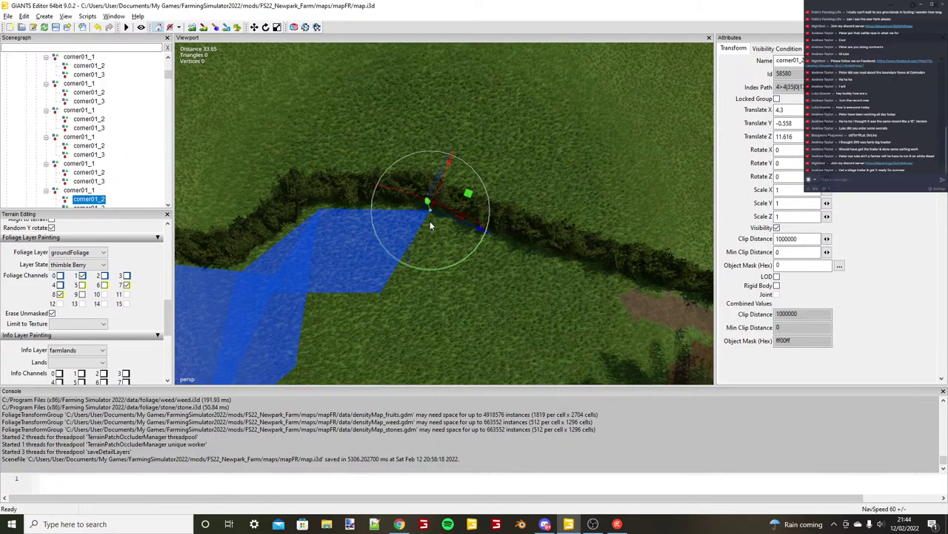
{"action": "middle_click_drag", "start_coordinate": [430, 221], "coordinate": [450, 222], "text": "alt"}
{"action": "left_click_drag", "start_coordinate": [471, 215], "coordinate": [468, 214]}
{"action": "scroll", "coordinate": [447, 232], "scroll_direction": "down", "scroll_amount": 3}
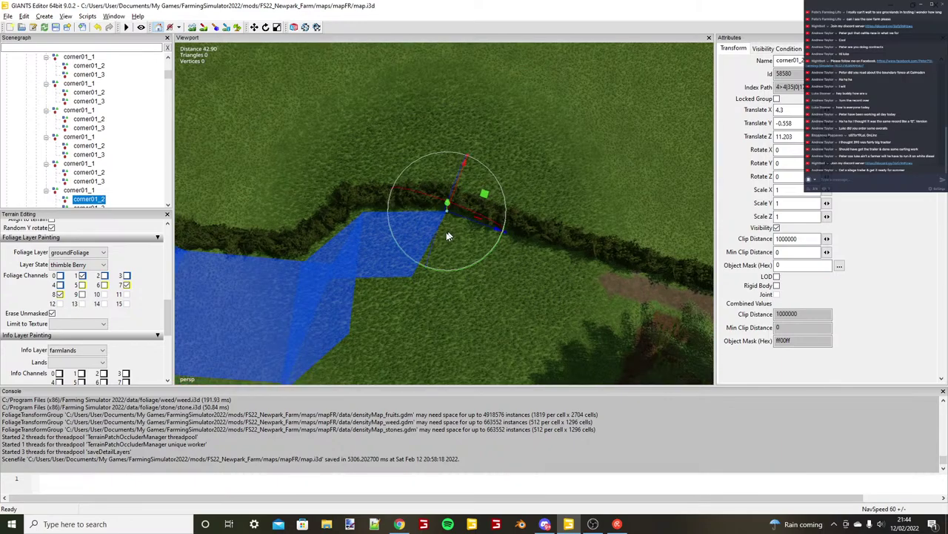
{"action": "scroll", "coordinate": [448, 236], "scroll_direction": "up", "scroll_amount": 4}
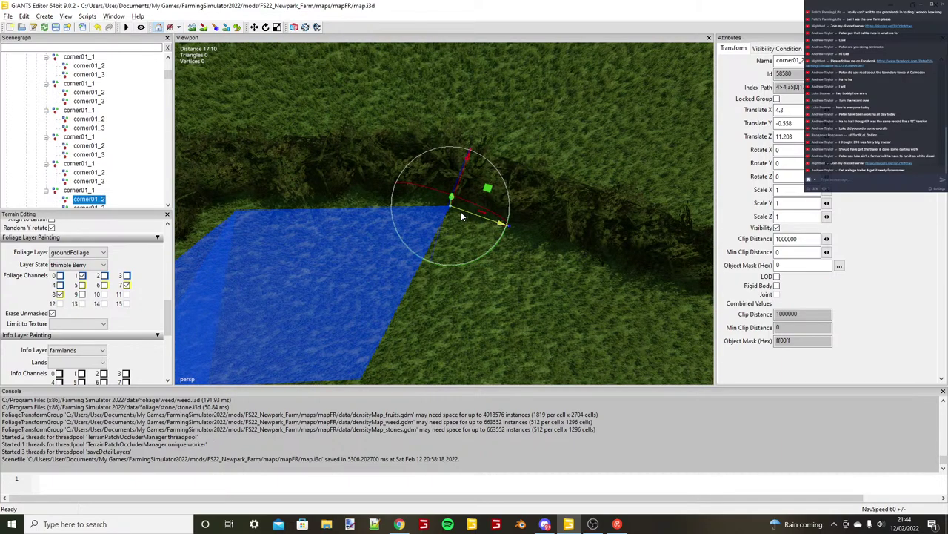
{"action": "left_click_drag", "start_coordinate": [461, 211], "coordinate": [458, 210]}
{"action": "scroll", "coordinate": [458, 211], "scroll_direction": "down", "scroll_amount": 5}
{"action": "left_click_drag", "start_coordinate": [459, 216], "coordinate": [483, 262], "text": "alt"}
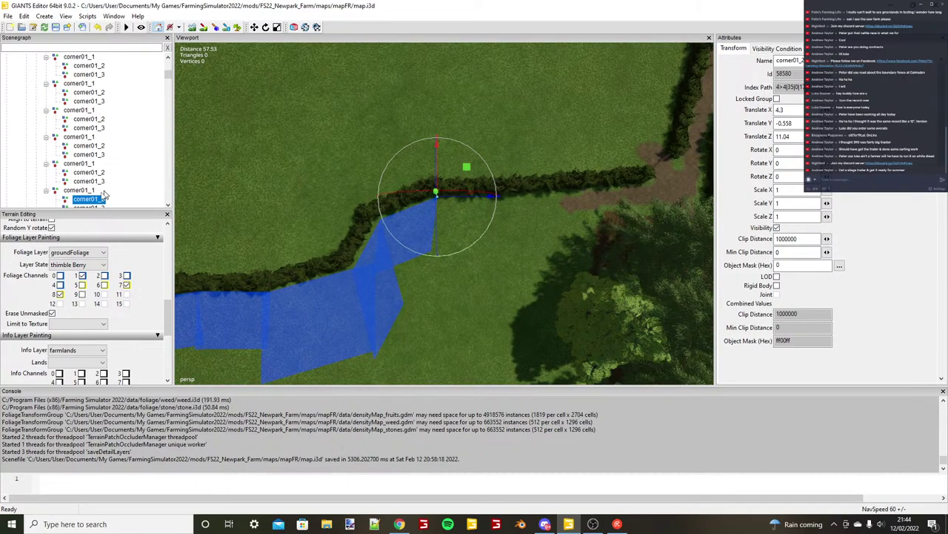
Duplicate the eighteenth corner01_1 group and place the copy at the eighteenth area's far hedge-side corner, about X -76.3, Z -355.0.
{"action": "left_click", "coordinate": [85, 191]}
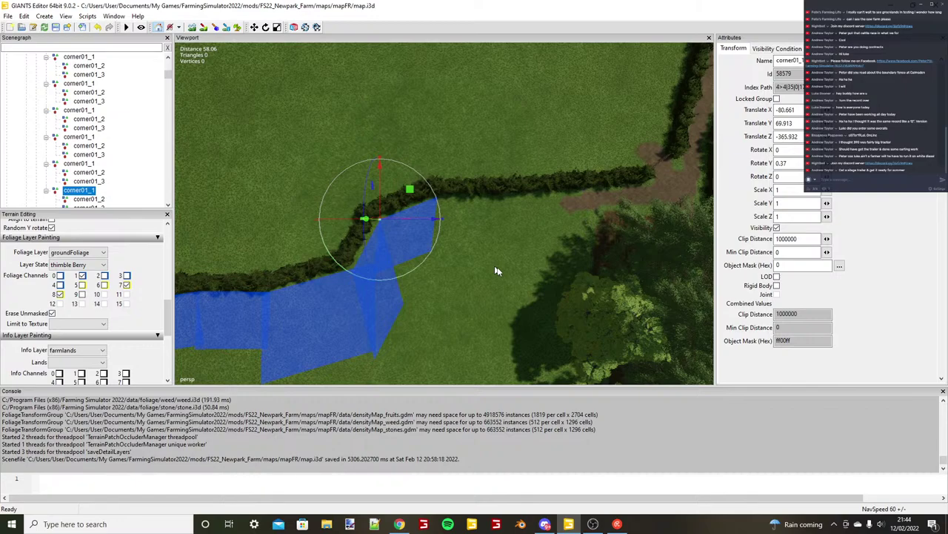
{"action": "key", "text": "ctrl+d"}
{"action": "key", "text": "ctrl+b"}
{"action": "left_click", "coordinate": [447, 196]}
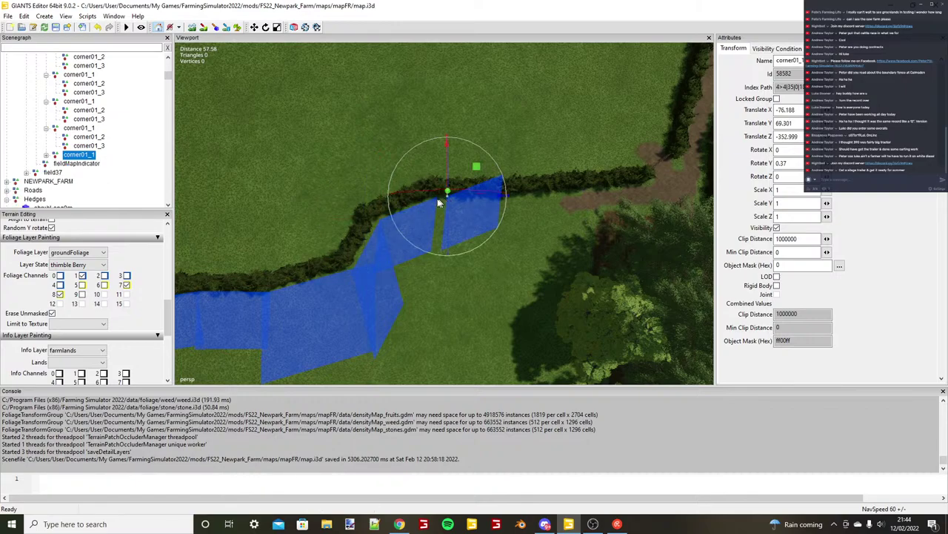
{"action": "left_click_drag", "start_coordinate": [438, 202], "coordinate": [449, 193]}
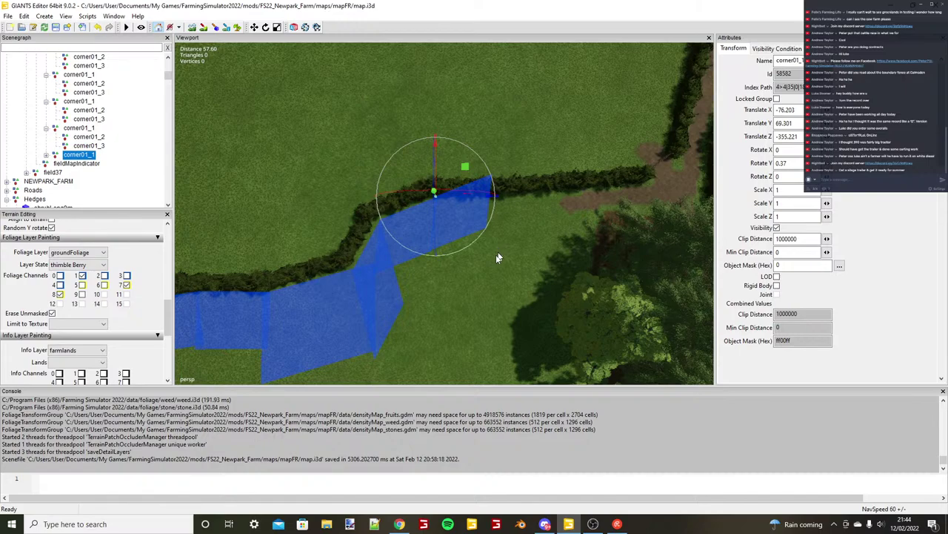
{"action": "scroll", "coordinate": [495, 254], "scroll_direction": "up", "scroll_amount": 5}
{"action": "left_click_drag", "start_coordinate": [496, 254], "coordinate": [516, 245], "text": "alt"}
{"action": "scroll", "coordinate": [543, 218], "scroll_direction": "down", "scroll_amount": 1}
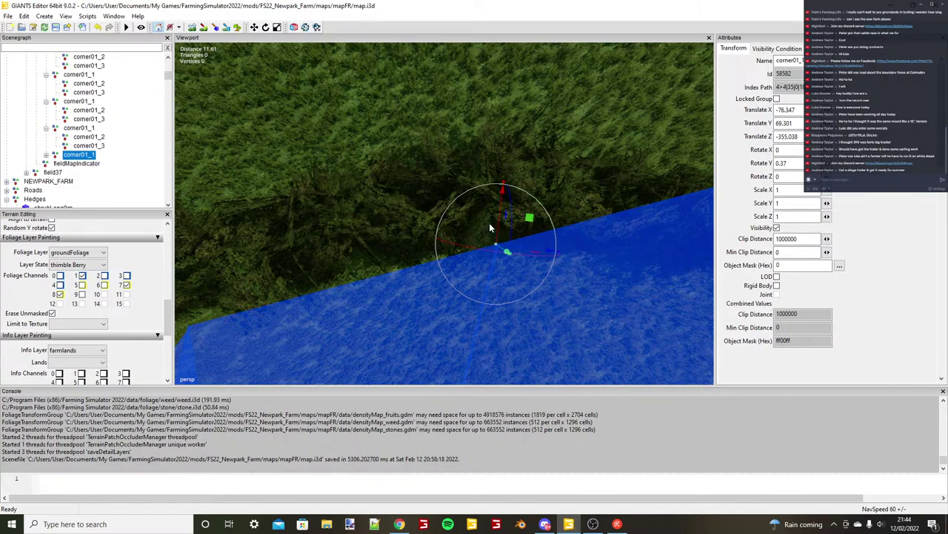
{"action": "scroll", "coordinate": [490, 228], "scroll_direction": "down", "scroll_amount": 10}
{"action": "mouse_move", "coordinate": [490, 228]}
{"action": "left_mouse_down", "text": "alt"}
{"action": "mouse_move", "coordinate": [468, 235]}
{"action": "mouse_move", "coordinate": [499, 220]}
{"action": "mouse_move", "coordinate": [481, 220]}
{"action": "left_mouse_up", "text": "alt"}
{"action": "scroll", "coordinate": [500, 218], "scroll_direction": "down", "scroll_amount": 3}
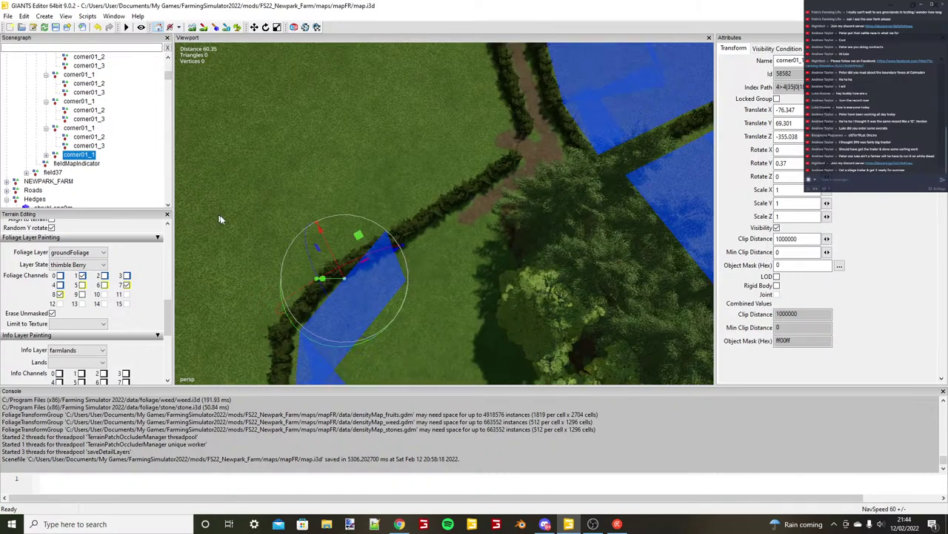
Move the nineteenth group's corner01_2 along the hedge to the dirt gateway, about X 0.4, Z 31.2.
{"action": "left_click", "coordinate": [46, 156]}
{"action": "left_click", "coordinate": [89, 163]}
{"action": "scroll", "coordinate": [445, 220], "scroll_direction": "up", "scroll_amount": 4}
{"action": "left_click_drag", "start_coordinate": [426, 214], "coordinate": [493, 249], "text": "alt"}
{"action": "key", "text": "ctrl+b"}
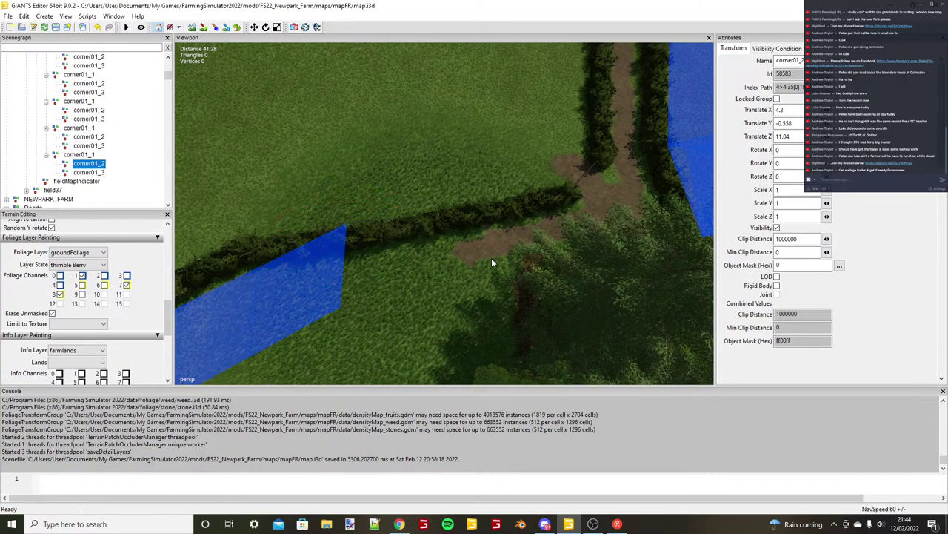
{"action": "left_click", "coordinate": [490, 235]}
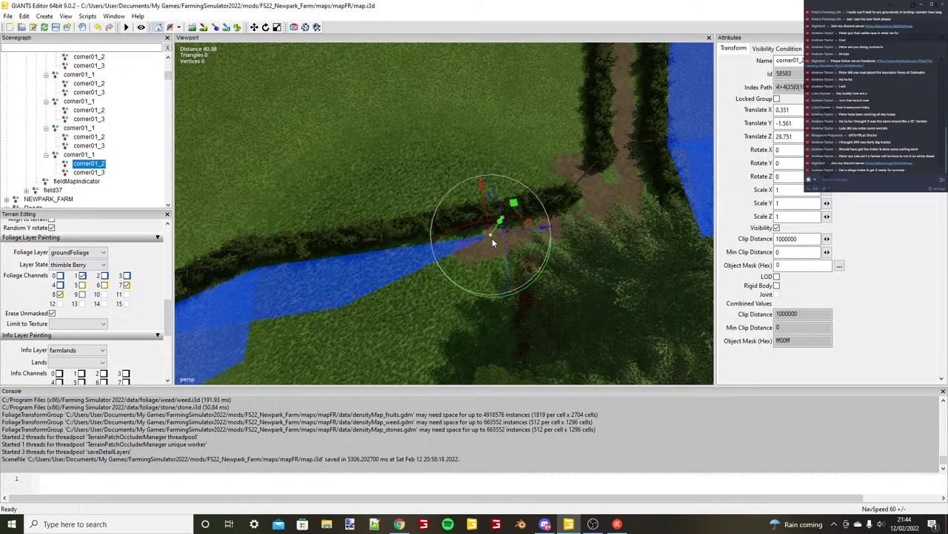
{"action": "scroll", "coordinate": [492, 238], "scroll_direction": "up", "scroll_amount": 4}
{"action": "left_click_drag", "start_coordinate": [537, 239], "coordinate": [498, 239]}
{"action": "scroll", "coordinate": [557, 237], "scroll_direction": "down", "scroll_amount": 8}
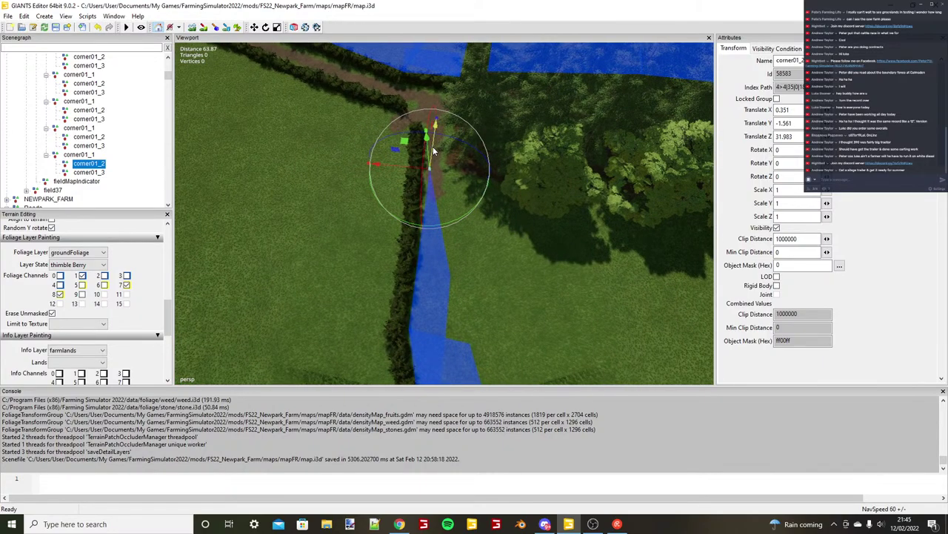
{"action": "left_click_drag", "start_coordinate": [434, 149], "coordinate": [433, 152]}
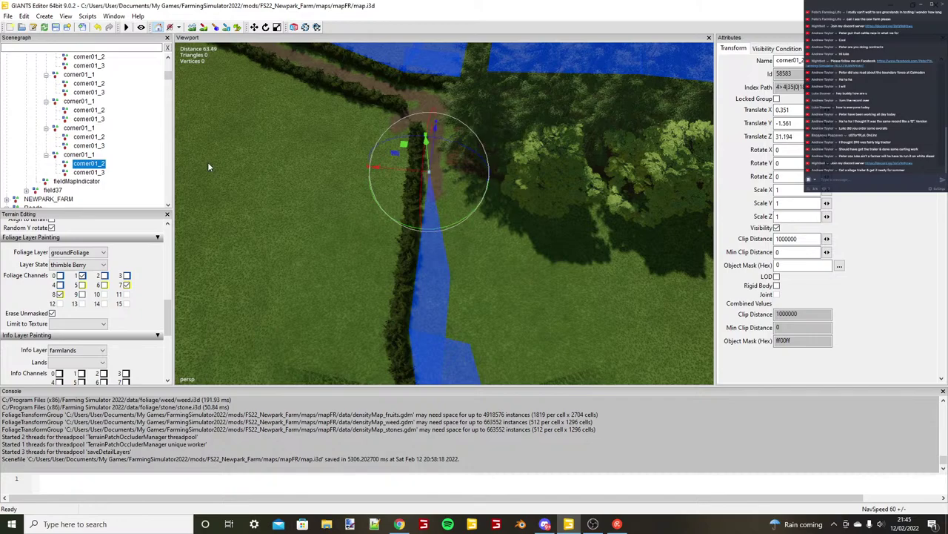
Widen the nineteenth area by moving its corner01_3 into the field beside the tree line, about X -29.3, Z 24.6.
{"action": "left_click", "coordinate": [89, 172]}
{"action": "key", "text": "ctrl+b"}
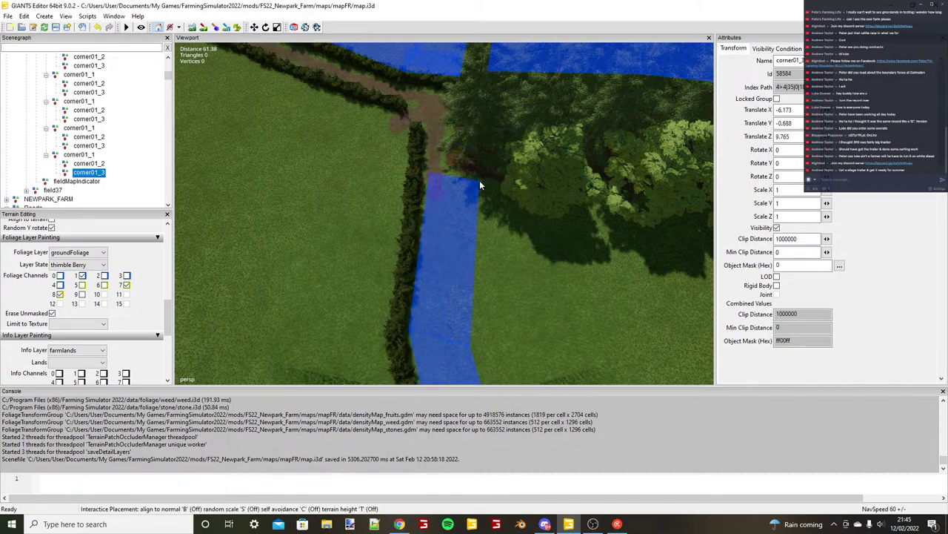
{"action": "left_click", "coordinate": [480, 182]}
{"action": "left_click_drag", "start_coordinate": [482, 184], "coordinate": [545, 194], "text": "alt"}
{"action": "scroll", "coordinate": [492, 212], "scroll_direction": "up", "scroll_amount": 5}
{"action": "scroll", "coordinate": [603, 195], "scroll_direction": "down", "scroll_amount": 3}
{"action": "left_click_drag", "start_coordinate": [476, 141], "coordinate": [411, 199]}
{"action": "scroll", "coordinate": [519, 228], "scroll_direction": "up", "scroll_amount": 5}
{"action": "scroll", "coordinate": [411, 198], "scroll_direction": "up", "scroll_amount": 3}
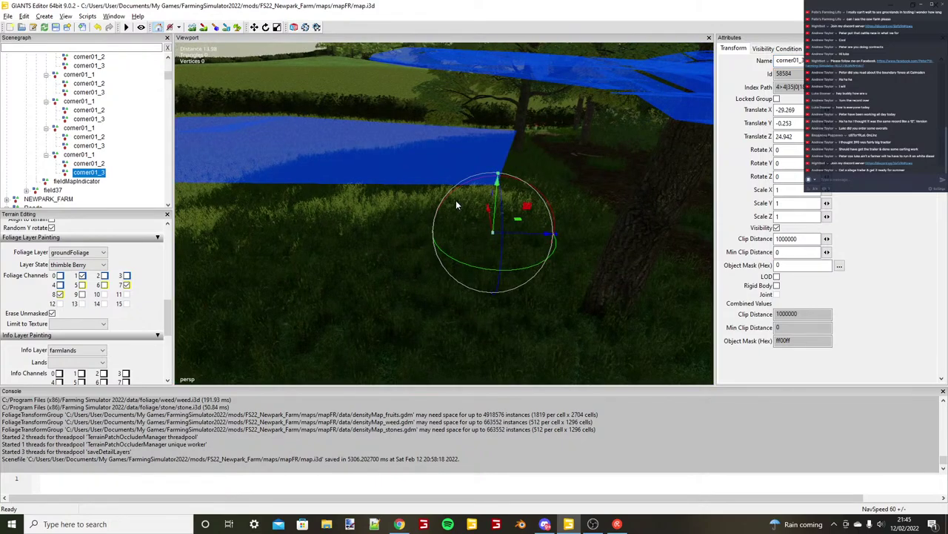
{"action": "middle_click_drag", "start_coordinate": [455, 200], "coordinate": [490, 217], "text": "alt"}
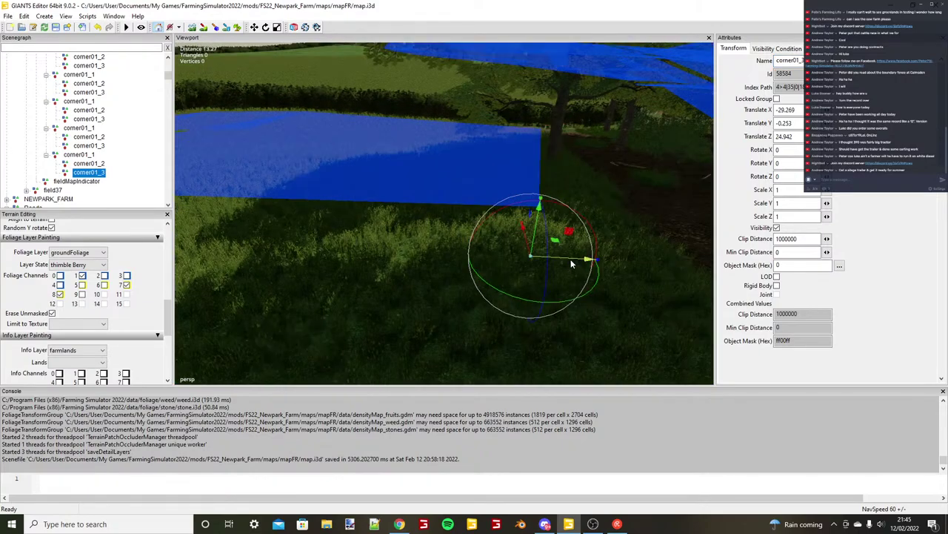
{"action": "left_click_drag", "start_coordinate": [571, 260], "coordinate": [464, 325]}
{"action": "scroll", "coordinate": [561, 258], "scroll_direction": "down", "scroll_amount": 6}
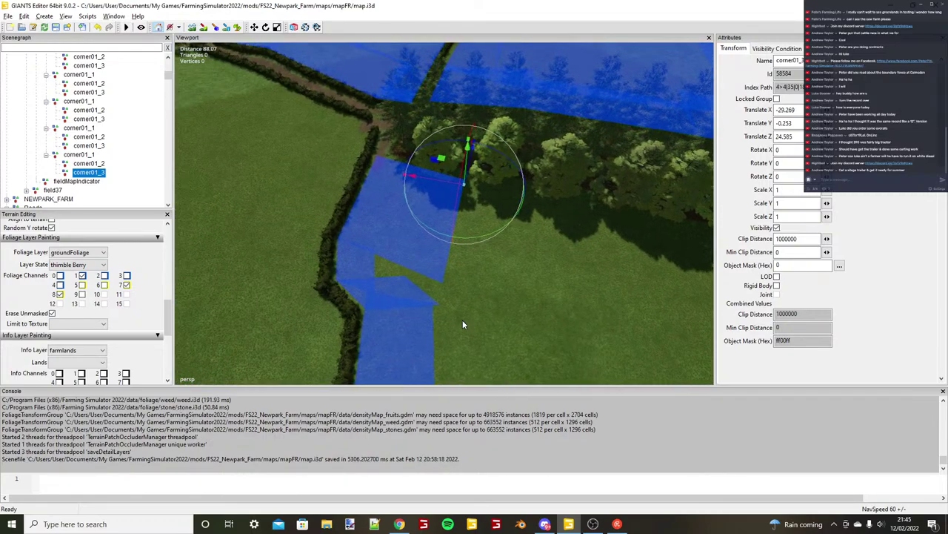
Duplicate the nineteenth corner01_1 group and place the copy at the nineteenth area's tree-side field corner, about X -105.2, Z -330.2.
{"action": "left_click", "coordinate": [70, 156]}
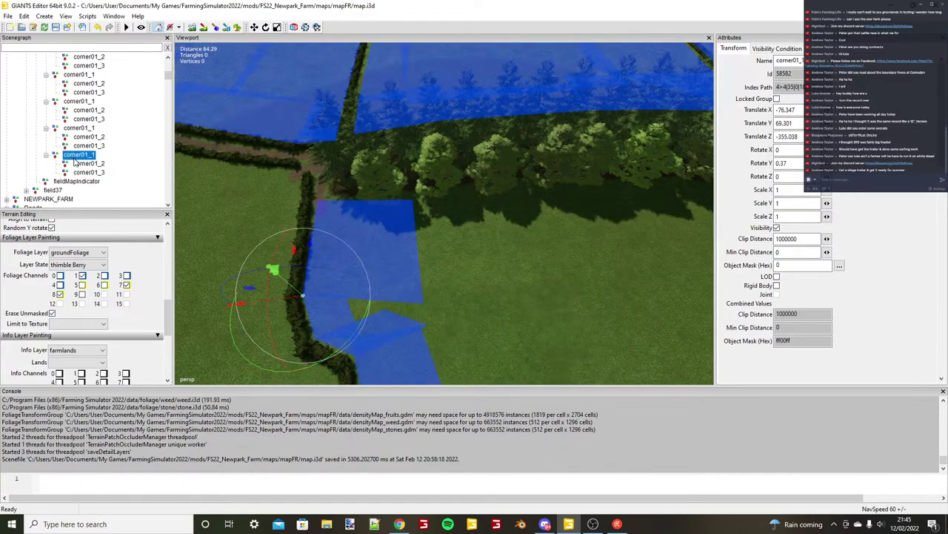
{"action": "key", "text": "ctrl+d"}
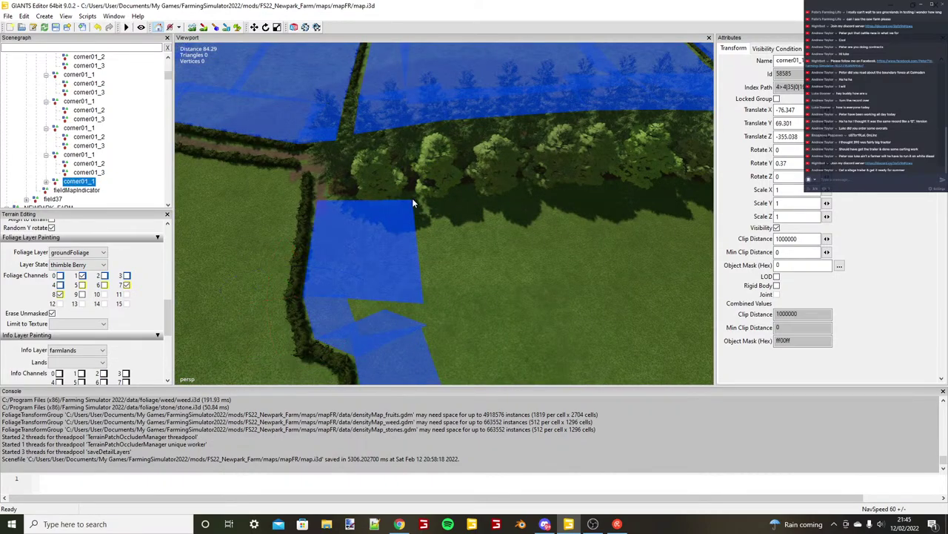
{"action": "key", "text": "ctrl+b"}
{"action": "middle_click_drag", "start_coordinate": [391, 229], "coordinate": [425, 235], "text": "alt"}
{"action": "scroll", "coordinate": [479, 209], "scroll_direction": "up", "scroll_amount": 6}
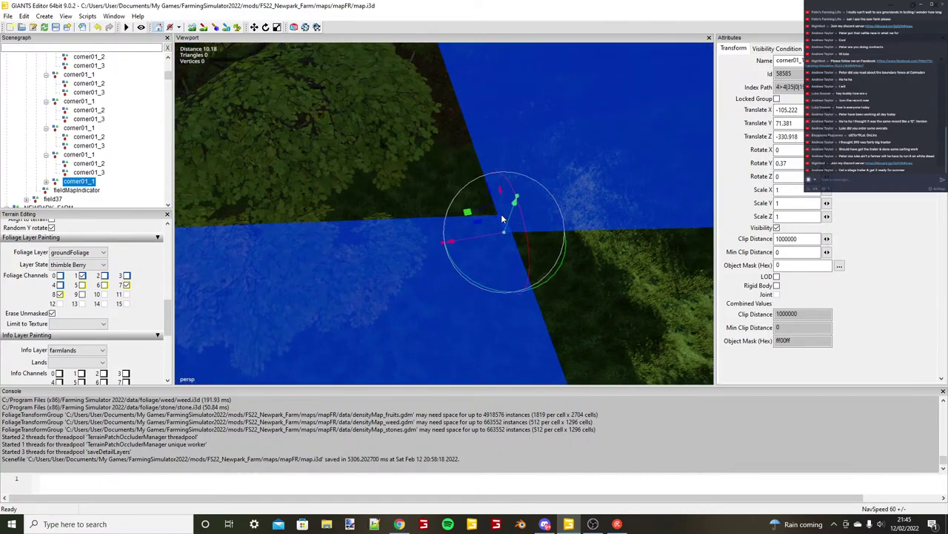
{"action": "left_click_drag", "start_coordinate": [500, 219], "coordinate": [496, 191]}
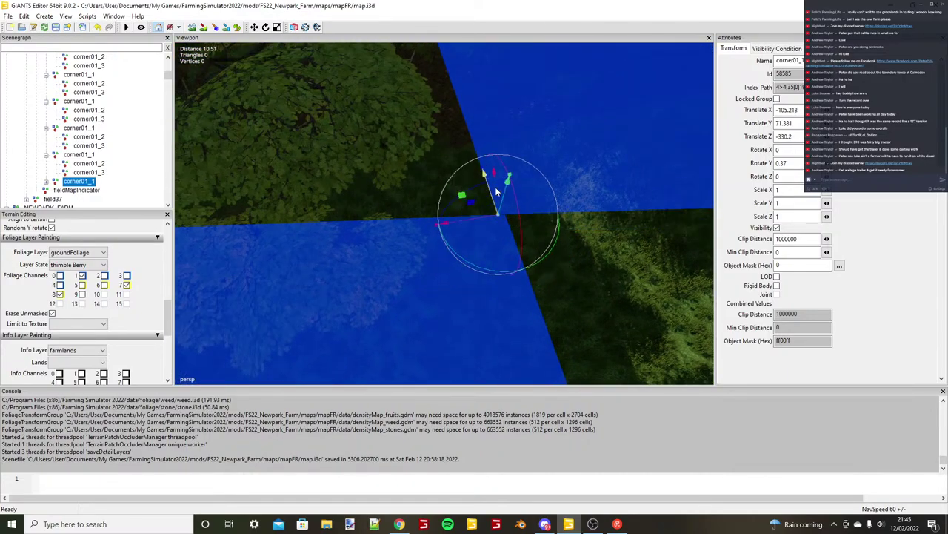
{"action": "scroll", "coordinate": [496, 191], "scroll_direction": "down", "scroll_amount": 4}
Move the twentieth group's corner01_2 along the edge of the tree line to about X -72.4, Z -9.9.
{"action": "left_click", "coordinate": [47, 183]}
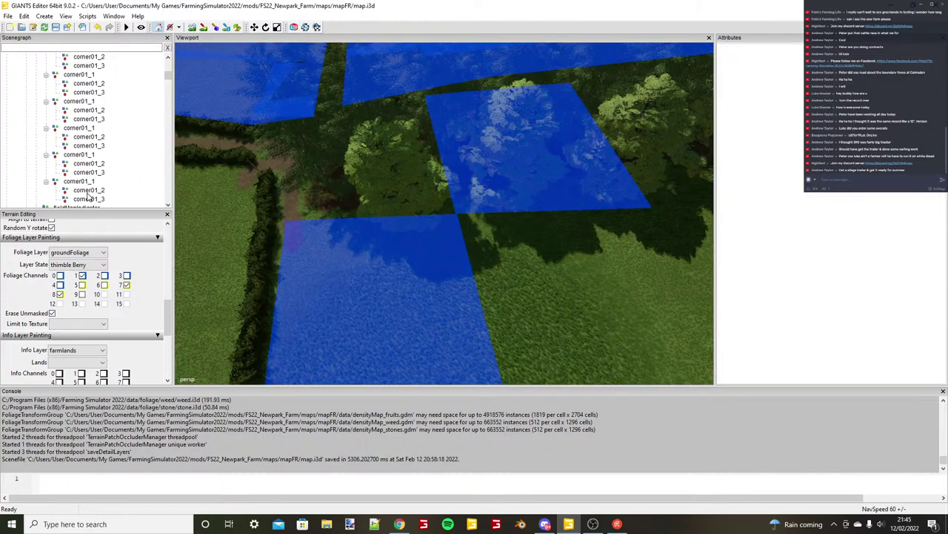
{"action": "double_click", "coordinate": [89, 190]}
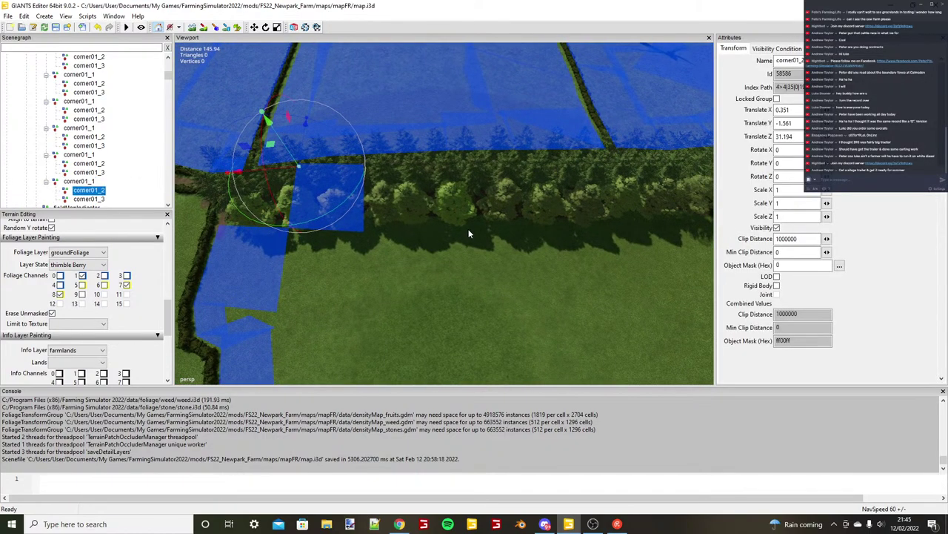
{"action": "key", "text": "ctrl+b"}
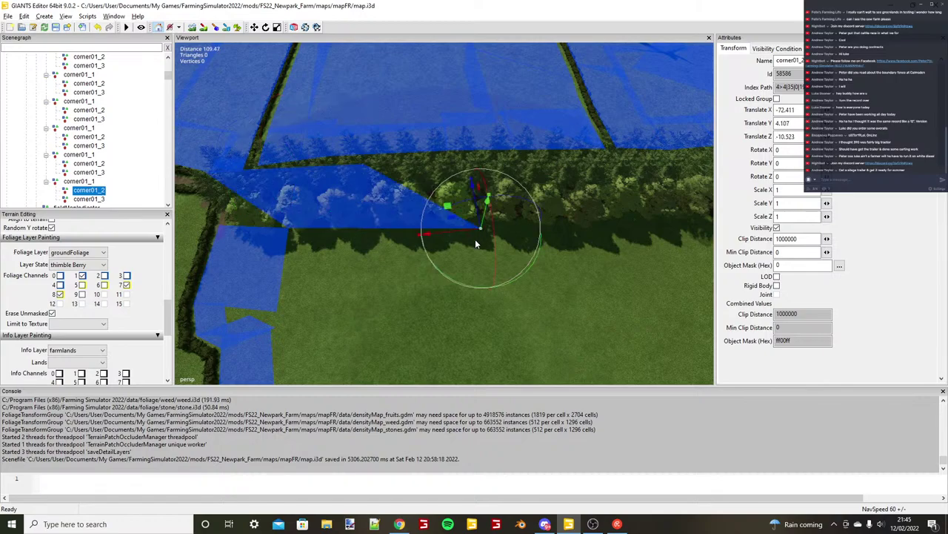
{"action": "scroll", "coordinate": [476, 239], "scroll_direction": "up", "scroll_amount": 5}
{"action": "left_click_drag", "start_coordinate": [553, 245], "coordinate": [551, 240]}
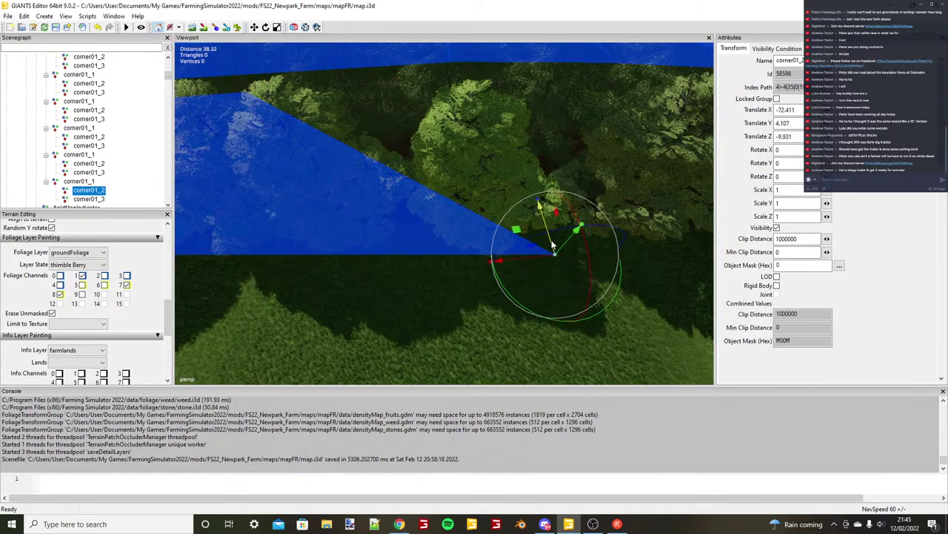
Move the twentieth group's corner01_3 out into the field to about X -64.3, Z -83.0.
{"action": "scroll", "coordinate": [533, 249], "scroll_direction": "down", "scroll_amount": 5}
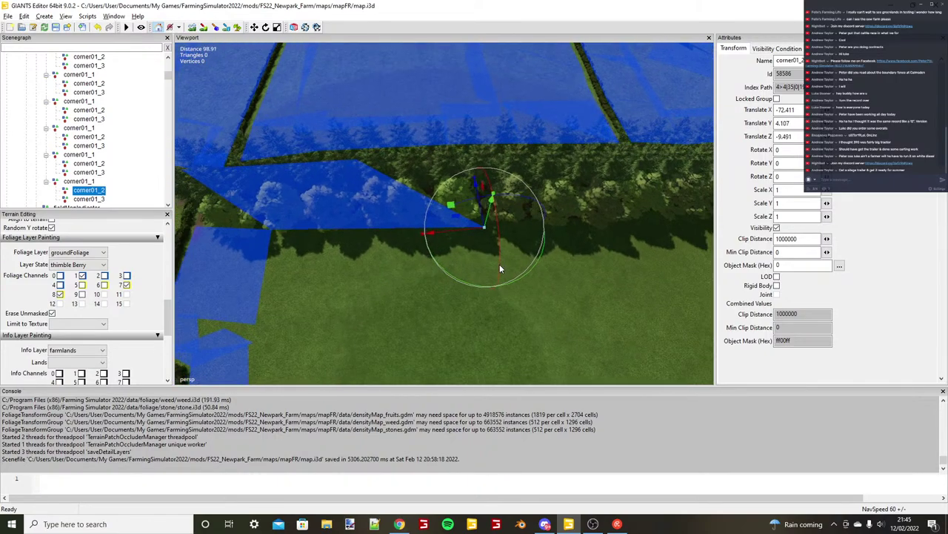
{"action": "scroll", "coordinate": [499, 266], "scroll_direction": "down", "scroll_amount": 4}
{"action": "left_click", "coordinate": [95, 198]}
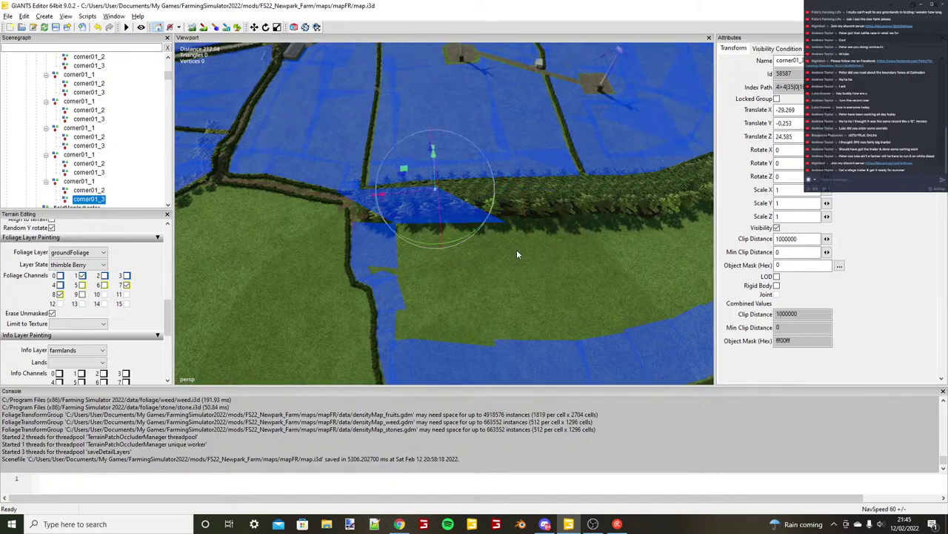
{"action": "mouse_move", "coordinate": [517, 251]}
{"action": "left_mouse_down", "text": "alt"}
{"action": "mouse_move", "coordinate": [507, 267]}
{"action": "mouse_move", "coordinate": [527, 265]}
{"action": "left_mouse_up", "text": "alt"}
{"action": "key", "text": "ctrl+b"}
{"action": "scroll", "coordinate": [534, 259], "scroll_direction": "up", "scroll_amount": 4}
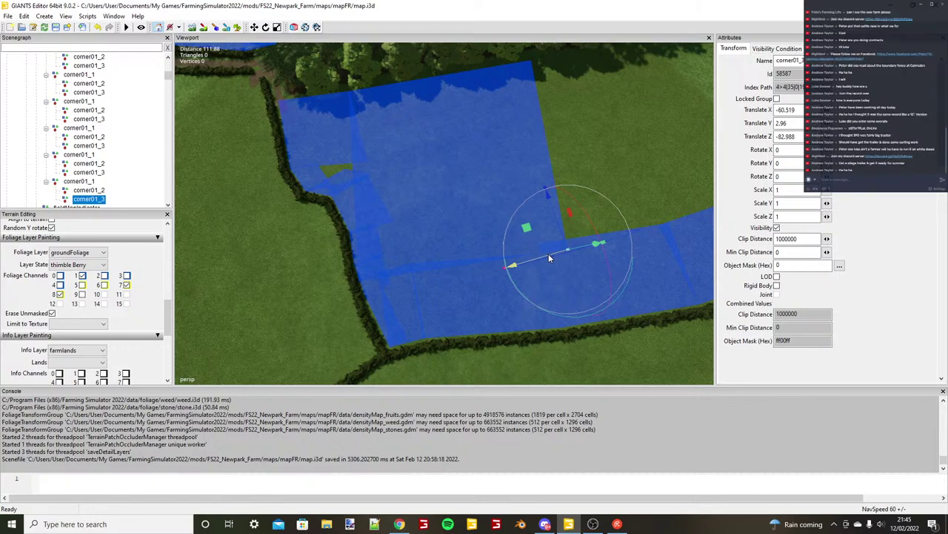
{"action": "left_click_drag", "start_coordinate": [549, 255], "coordinate": [233, 292], "text": "alt"}
{"action": "scroll", "coordinate": [233, 292], "scroll_direction": "down", "scroll_amount": 4}
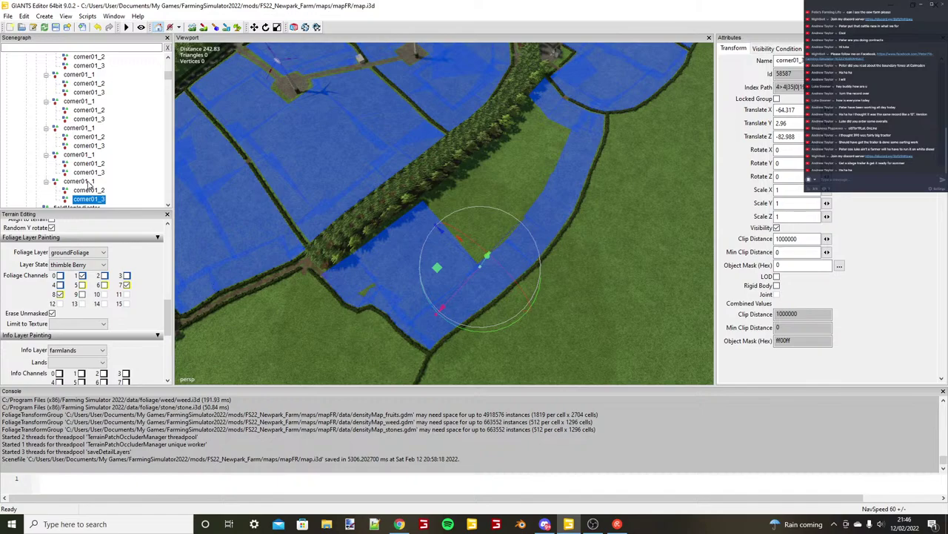
Duplicate the twentieth corner01_1 group and place the copy at the twentieth area's tree-side corner, about X -177.5, Z -339.2.
{"action": "left_click", "coordinate": [88, 184]}
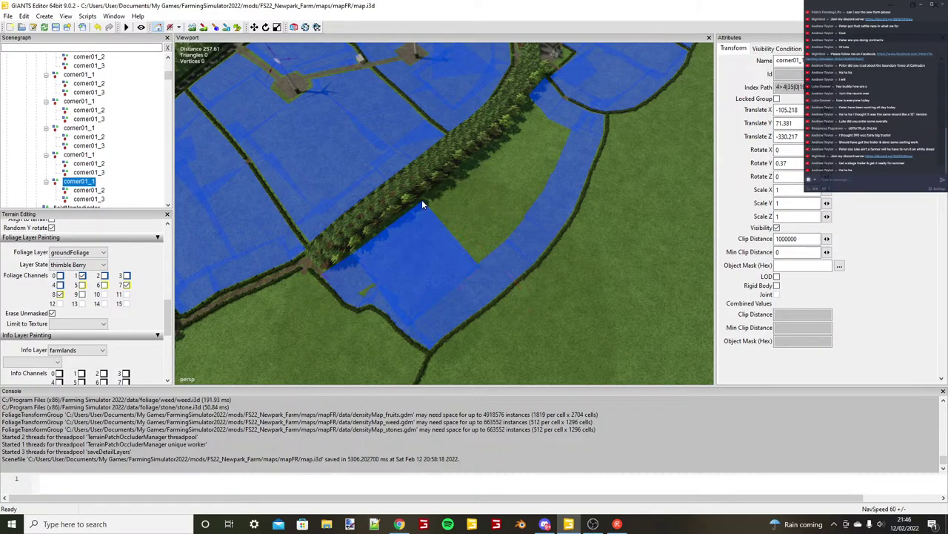
{"action": "left_click", "coordinate": [422, 202]}
{"action": "scroll", "coordinate": [422, 215], "scroll_direction": "up", "scroll_amount": 5}
{"action": "left_click_drag", "start_coordinate": [423, 201], "coordinate": [506, 262], "text": "alt"}
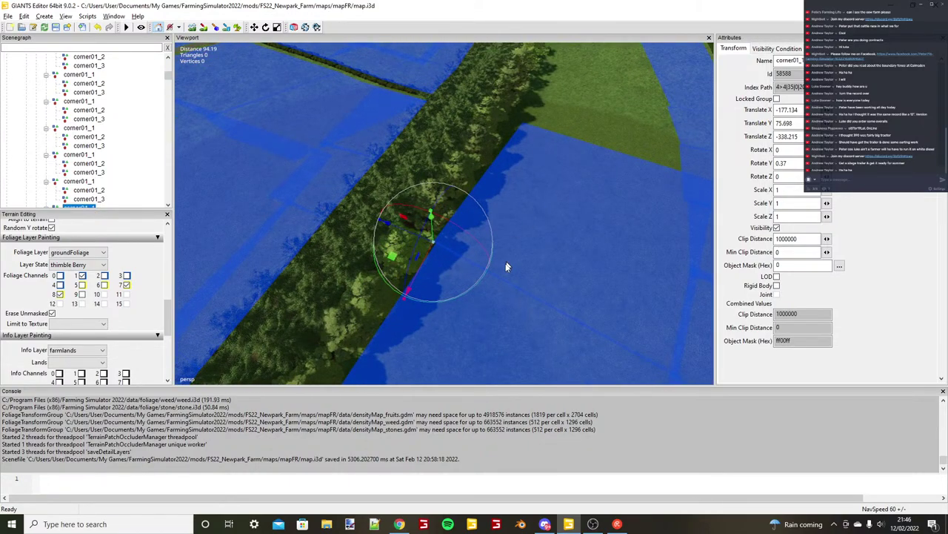
{"action": "scroll", "coordinate": [408, 220], "scroll_direction": "up", "scroll_amount": 5}
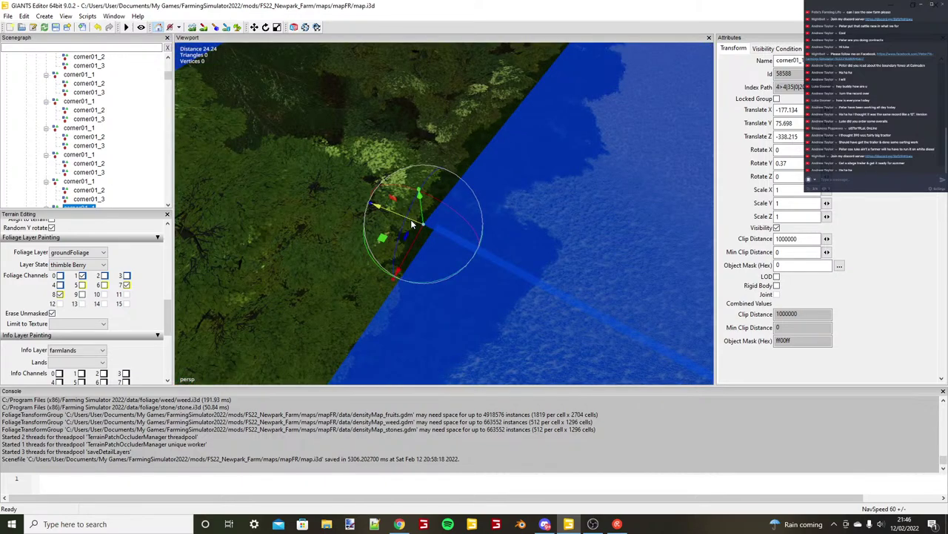
{"action": "left_click_drag", "start_coordinate": [412, 222], "coordinate": [429, 228]}
{"action": "scroll", "coordinate": [430, 228], "scroll_direction": "down", "scroll_amount": 3}
{"action": "left_click_drag", "start_coordinate": [560, 246], "coordinate": [438, 284], "text": "alt"}
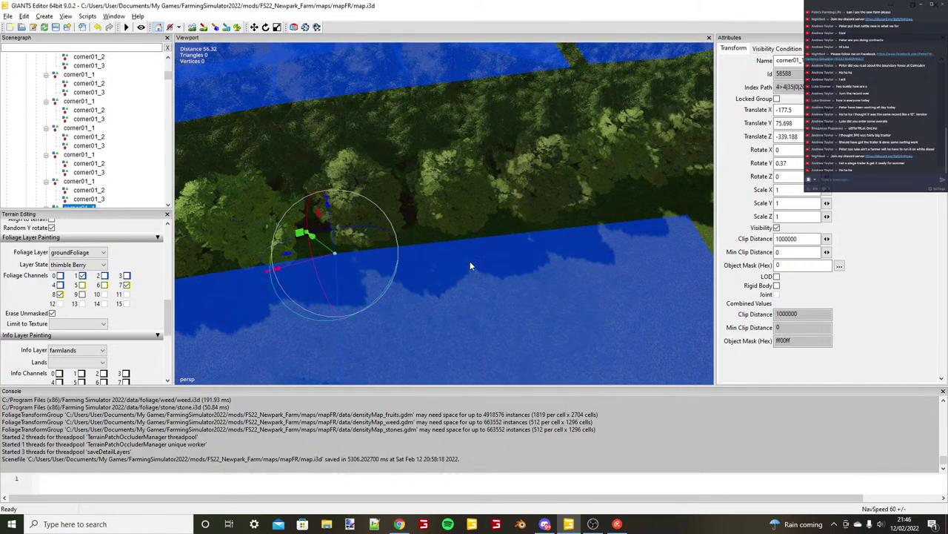
Move the twenty-first group's corner01_2 along the edge of the tree line to about X -91.1.
{"action": "scroll", "coordinate": [470, 261], "scroll_direction": "down", "scroll_amount": 3}
{"action": "scroll", "coordinate": [107, 188], "scroll_direction": "down", "scroll_amount": 1}
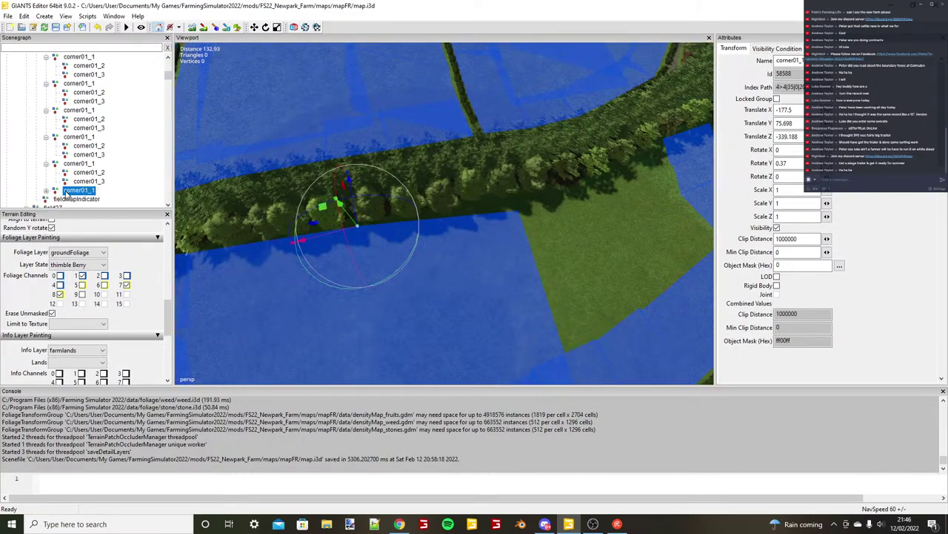
{"action": "left_click", "coordinate": [49, 192]}
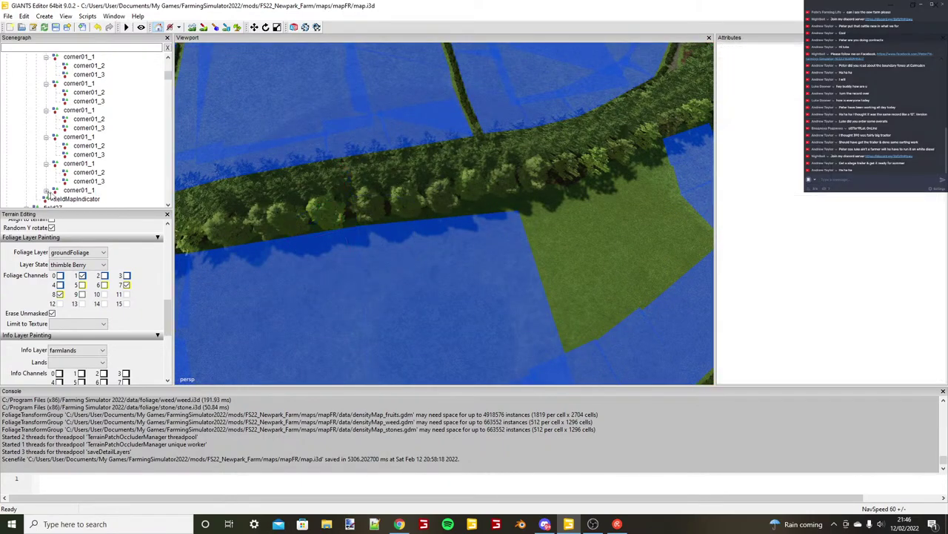
{"action": "left_click", "coordinate": [517, 213]}
{"action": "left_click_drag", "start_coordinate": [524, 202], "coordinate": [512, 180]}
{"action": "scroll", "coordinate": [555, 212], "scroll_direction": "up", "scroll_amount": 2}
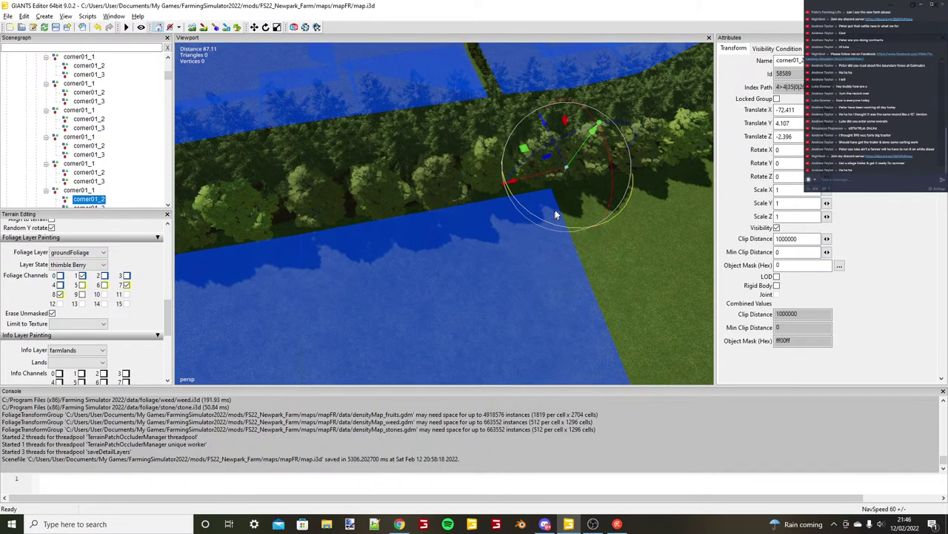
{"action": "left_click_drag", "start_coordinate": [556, 211], "coordinate": [412, 248], "text": "alt"}
{"action": "left_click_drag", "start_coordinate": [485, 283], "coordinate": [527, 292]}
{"action": "left_click_drag", "start_coordinate": [526, 292], "coordinate": [340, 304], "text": "alt"}
{"action": "scroll", "coordinate": [517, 309], "scroll_direction": "down", "scroll_amount": 5}
{"action": "scroll", "coordinate": [511, 249], "scroll_direction": "up", "scroll_amount": 4}
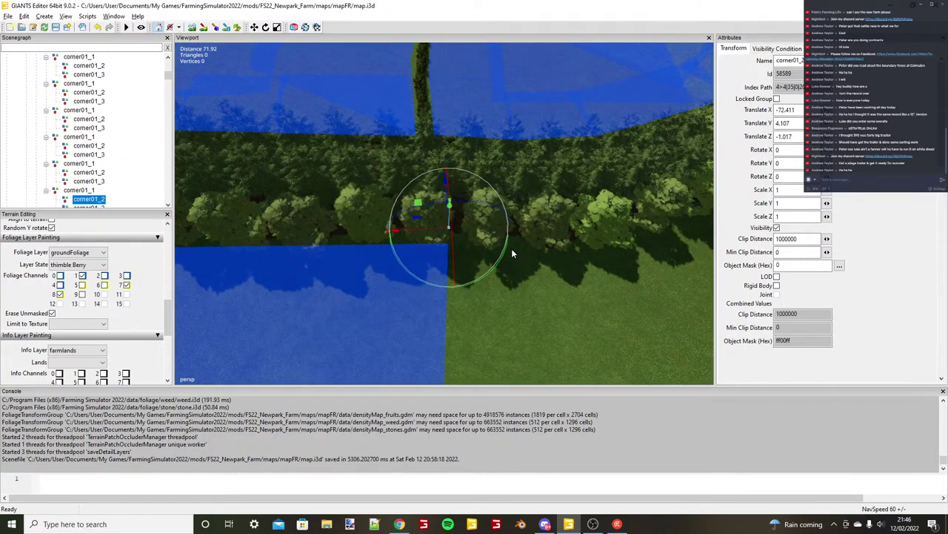
{"action": "scroll", "coordinate": [514, 248], "scroll_direction": "up", "scroll_amount": 1}
{"action": "left_click_drag", "start_coordinate": [437, 232], "coordinate": [518, 261]}
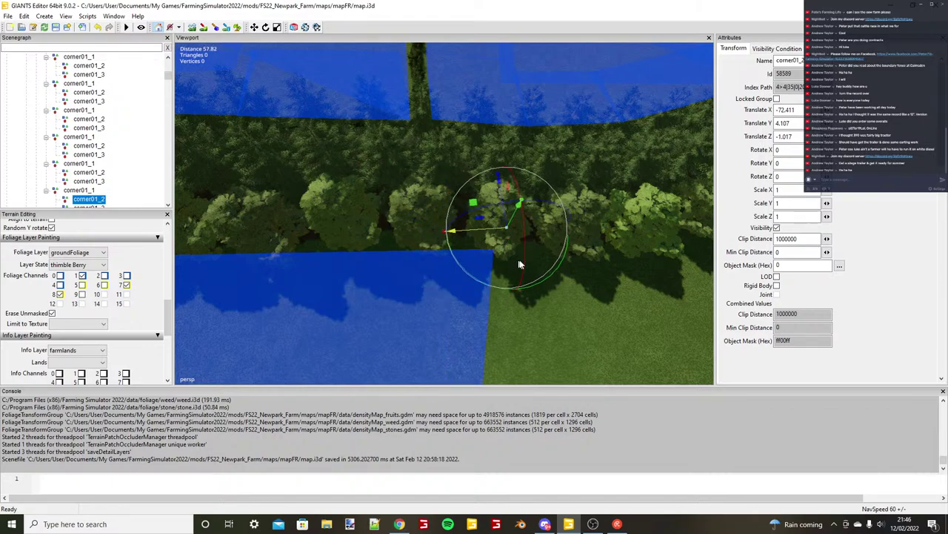
Adjust the twenty-first group's corner01_2 against the tree line to about Z -3.1.
{"action": "scroll", "coordinate": [467, 307], "scroll_direction": "down", "scroll_amount": 4}
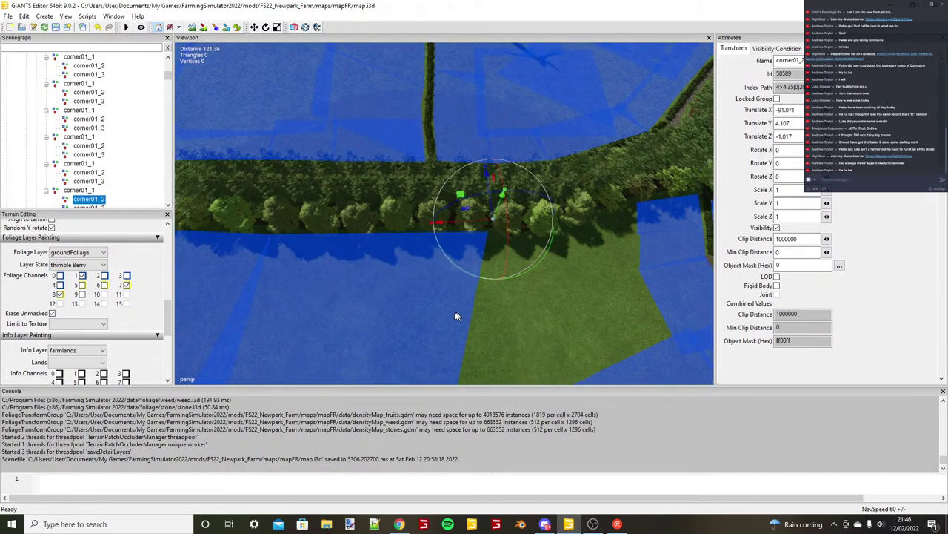
{"action": "scroll", "coordinate": [455, 312], "scroll_direction": "down", "scroll_amount": 2}
{"action": "middle_click_drag", "start_coordinate": [425, 326], "coordinate": [462, 338], "text": "alt"}
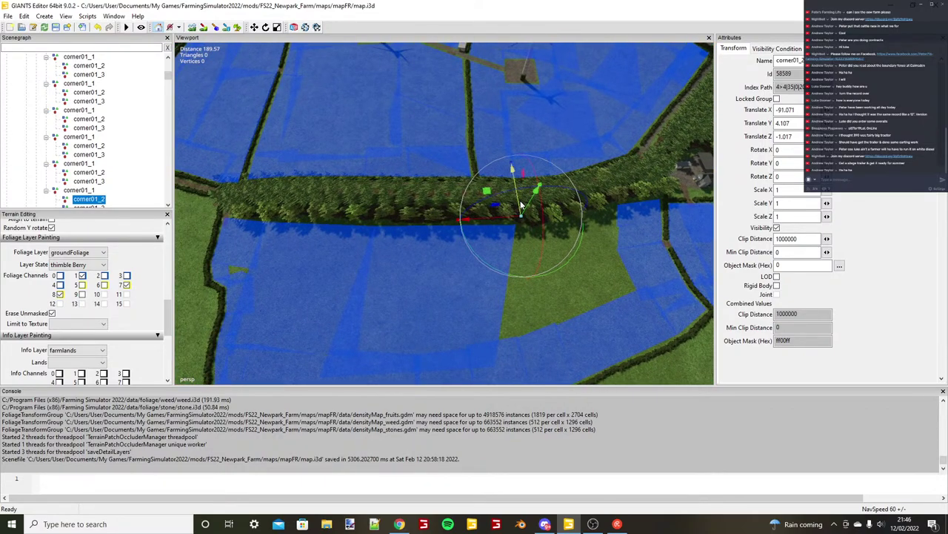
{"action": "left_click_drag", "start_coordinate": [520, 208], "coordinate": [523, 205]}
{"action": "scroll", "coordinate": [389, 253], "scroll_direction": "down", "scroll_amount": 1}
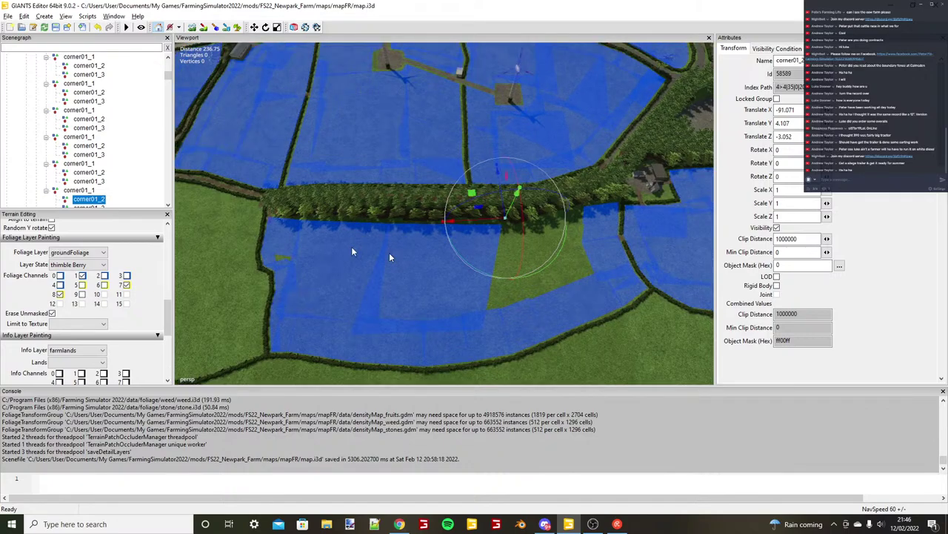
Move the twenty-first group's corner01_3 within the field to about X -82.0, Z -77.8.
{"action": "key", "text": "Down"}
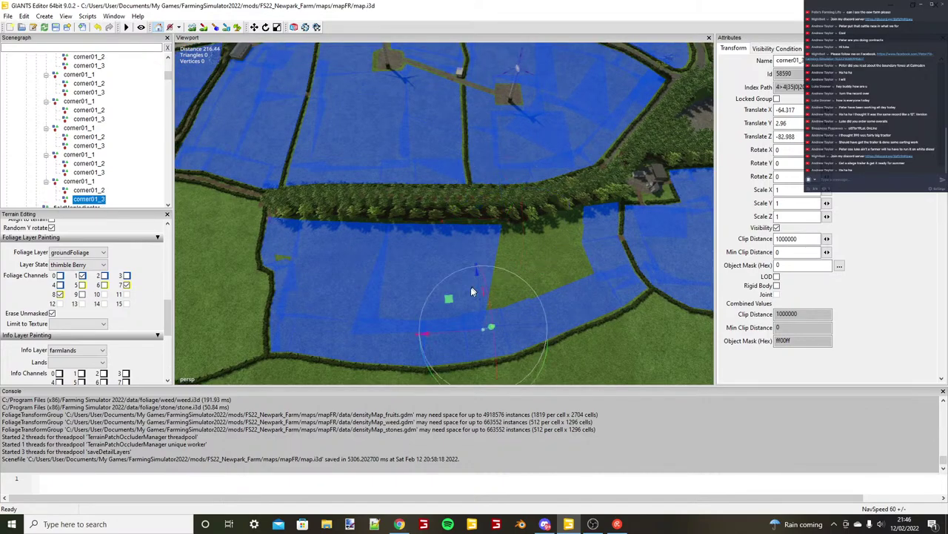
{"action": "left_click_drag", "start_coordinate": [479, 329], "coordinate": [506, 304]}
{"action": "left_click_drag", "start_coordinate": [506, 304], "coordinate": [488, 293], "text": "alt"}
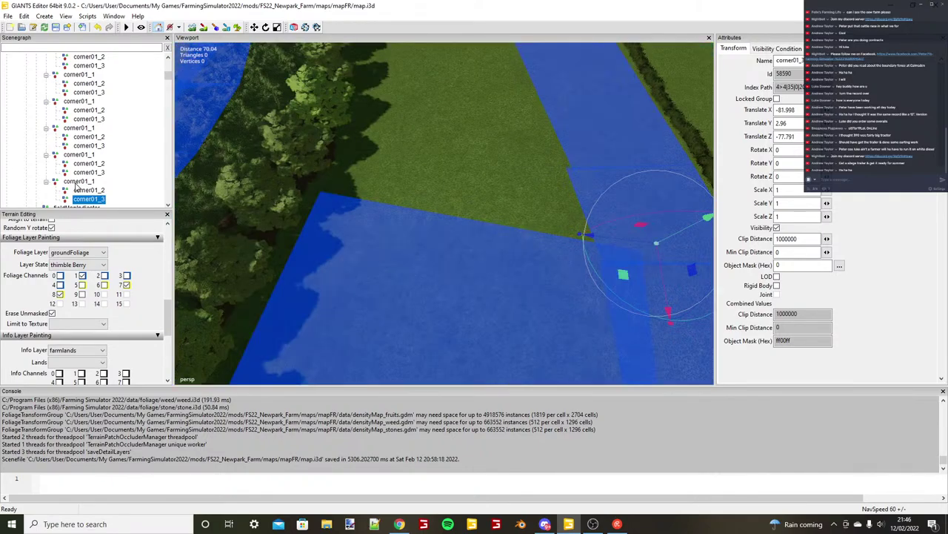
Duplicate the twenty-first corner01_1 group and place the copy farther along the tree line, about X -268.5, Z -341.6.
{"action": "left_click", "coordinate": [78, 184]}
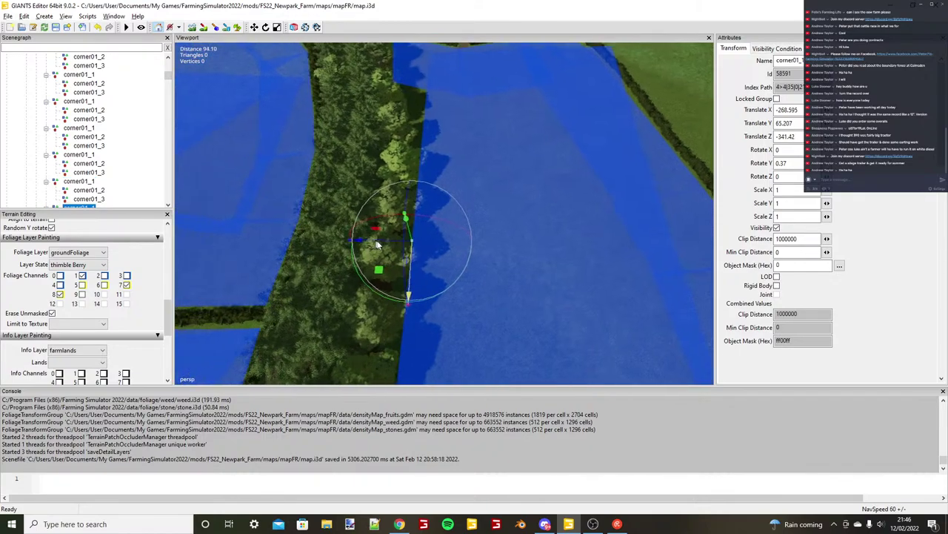
{"action": "left_click_drag", "start_coordinate": [376, 244], "coordinate": [438, 206], "text": "alt"}
{"action": "scroll", "coordinate": [437, 207], "scroll_direction": "up", "scroll_amount": 3}
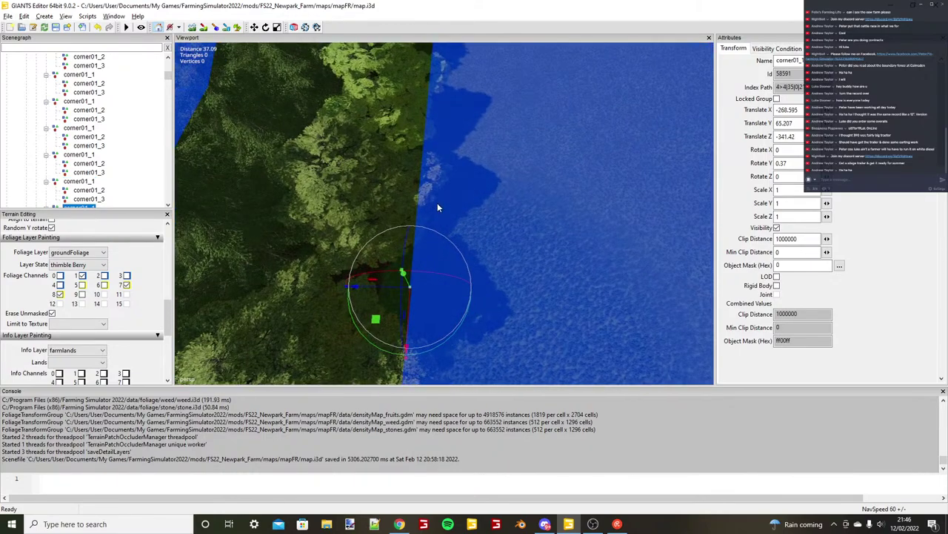
{"action": "scroll", "coordinate": [437, 207], "scroll_direction": "up", "scroll_amount": 3}
{"action": "left_click_drag", "start_coordinate": [352, 277], "coordinate": [307, 286]}
{"action": "scroll", "coordinate": [57, 166], "scroll_direction": "down", "scroll_amount": 1}
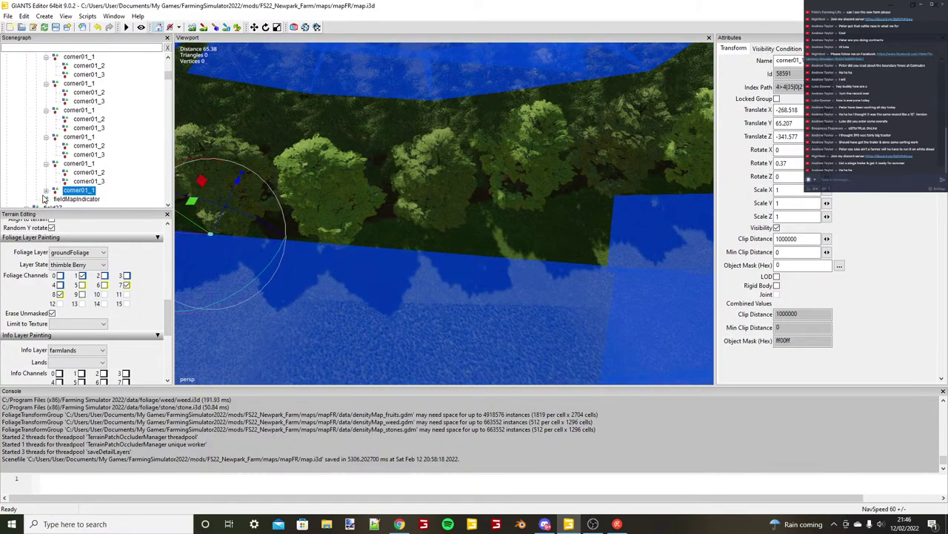
Expand the twenty-second corner01_1 group and select its corner01_2 for positioning along the tree line.
{"action": "left_click", "coordinate": [46, 191]}
{"action": "left_click", "coordinate": [81, 200]}
{"action": "scroll", "coordinate": [377, 266], "scroll_direction": "down", "scroll_amount": 2}
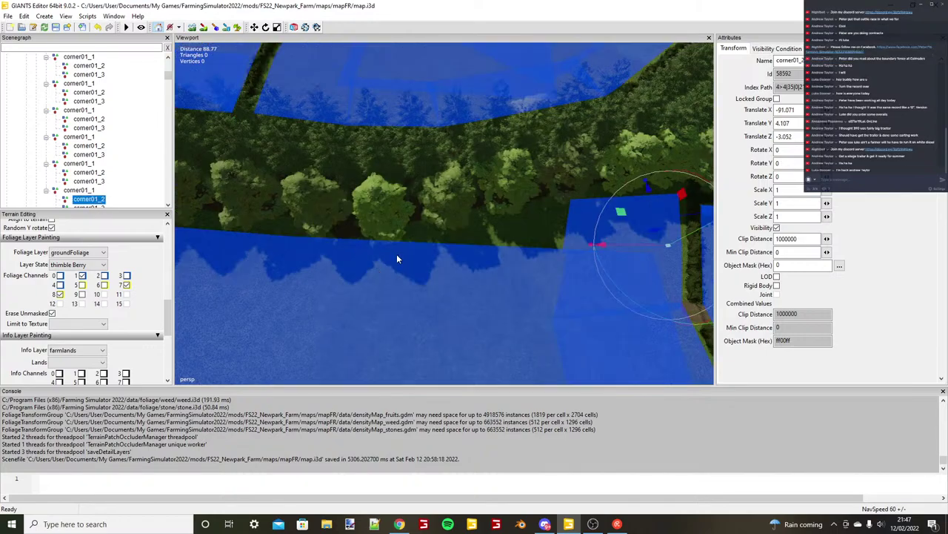
Place the selected corner01_2 on the field's edge along the tree line, at about X -28, Z -0.5.
{"action": "key", "text": "ctrl+b"}
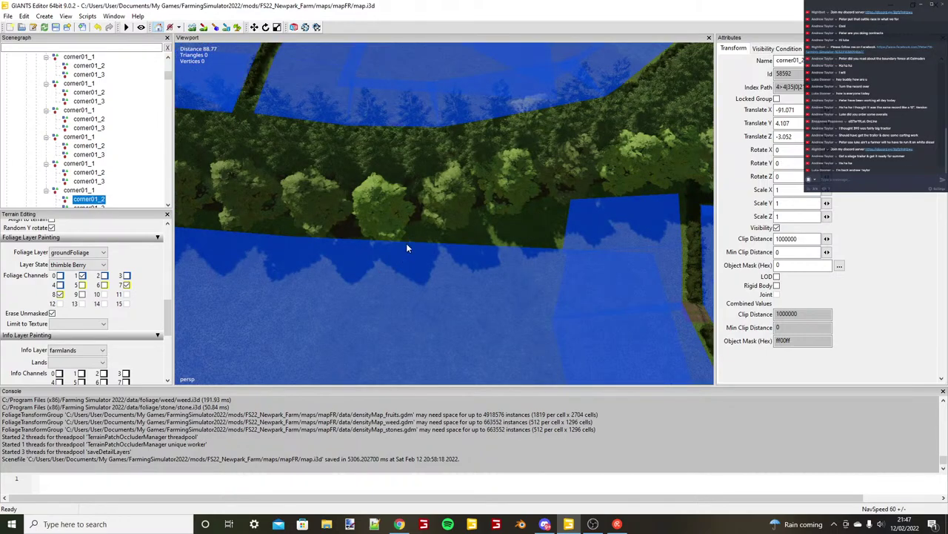
{"action": "left_click", "coordinate": [408, 240]}
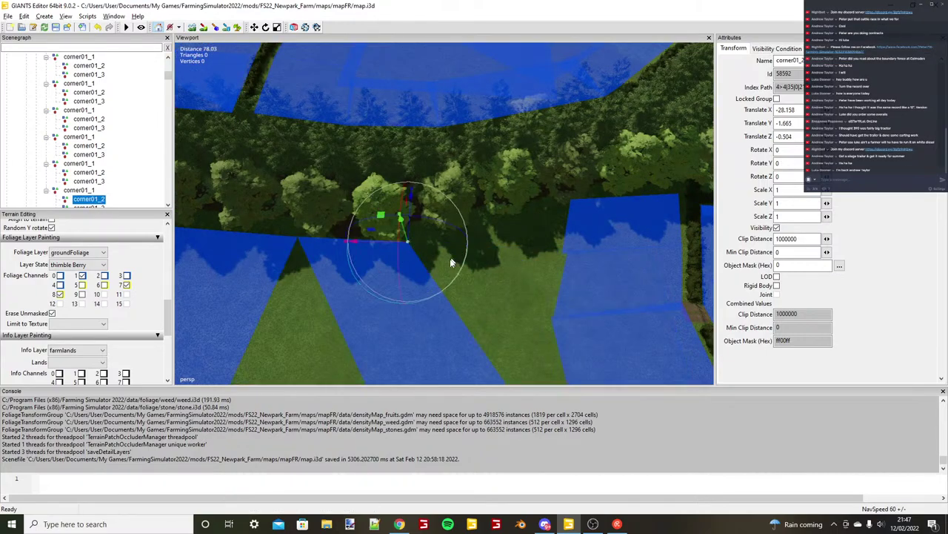
{"action": "scroll", "coordinate": [449, 261], "scroll_direction": "down", "scroll_amount": 3}
{"action": "scroll", "coordinate": [141, 202], "scroll_direction": "down", "scroll_amount": 1}
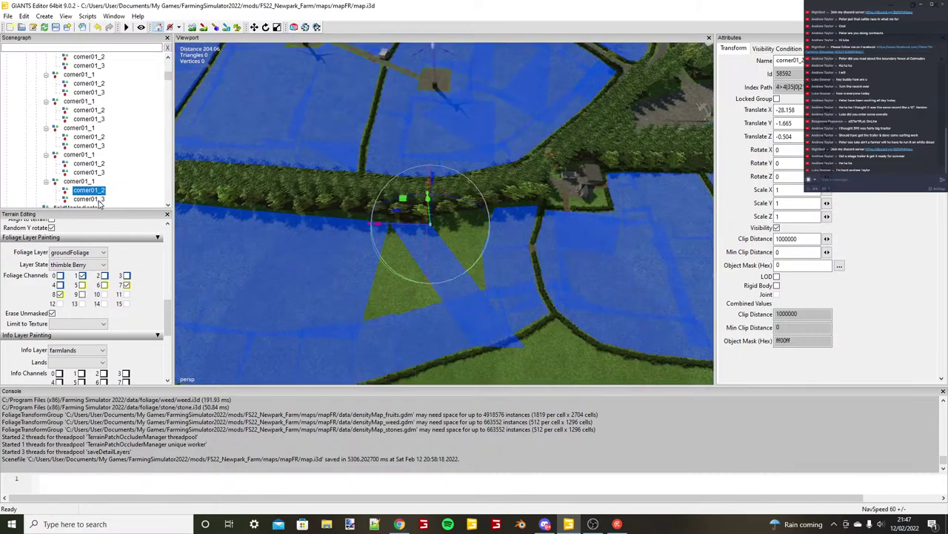
Move the last corner01_3 down the field to about X -18, Z -68, covering the grass wedge beside corner01_2.
{"action": "left_click", "coordinate": [97, 200]}
{"action": "left_click", "coordinate": [90, 199]}
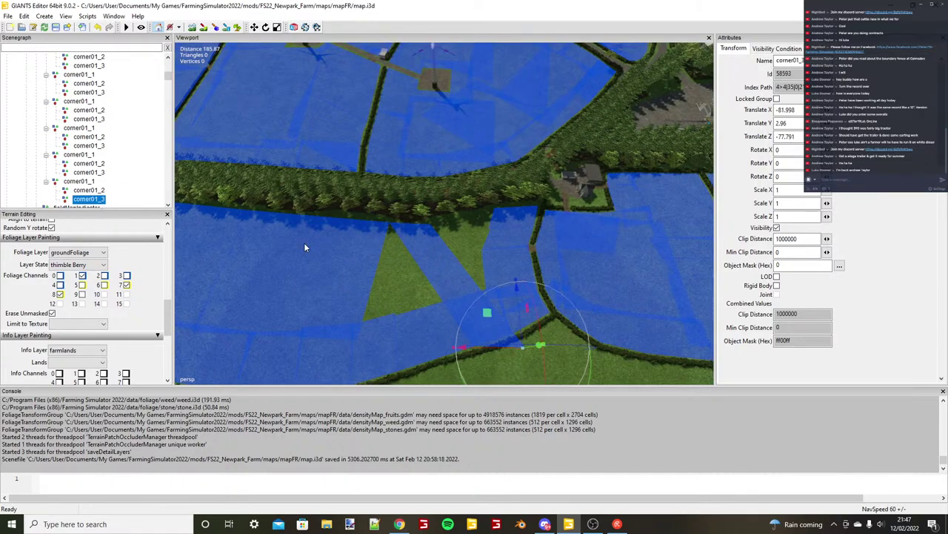
{"action": "key", "text": "ctrl+b"}
{"action": "left_click_drag", "start_coordinate": [413, 304], "coordinate": [401, 300]}
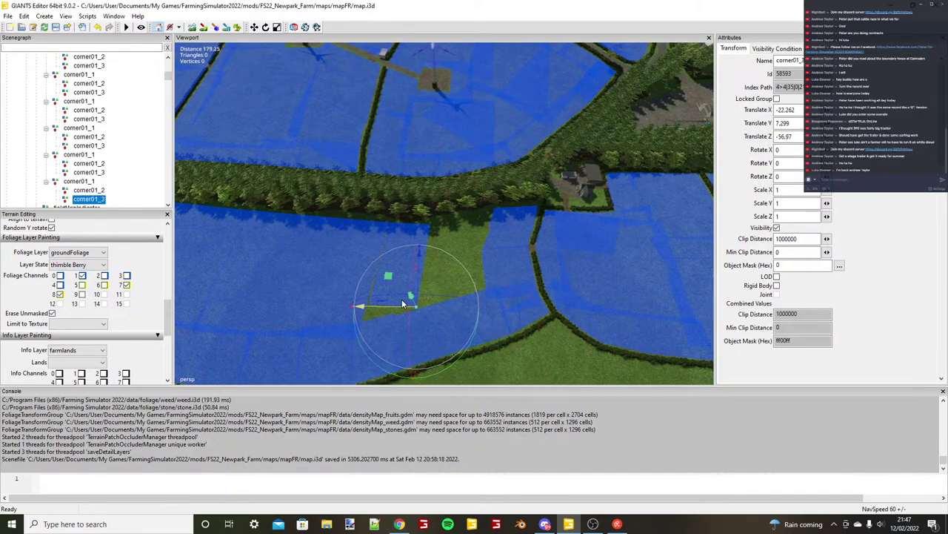
{"action": "key", "text": "ctrl+b"}
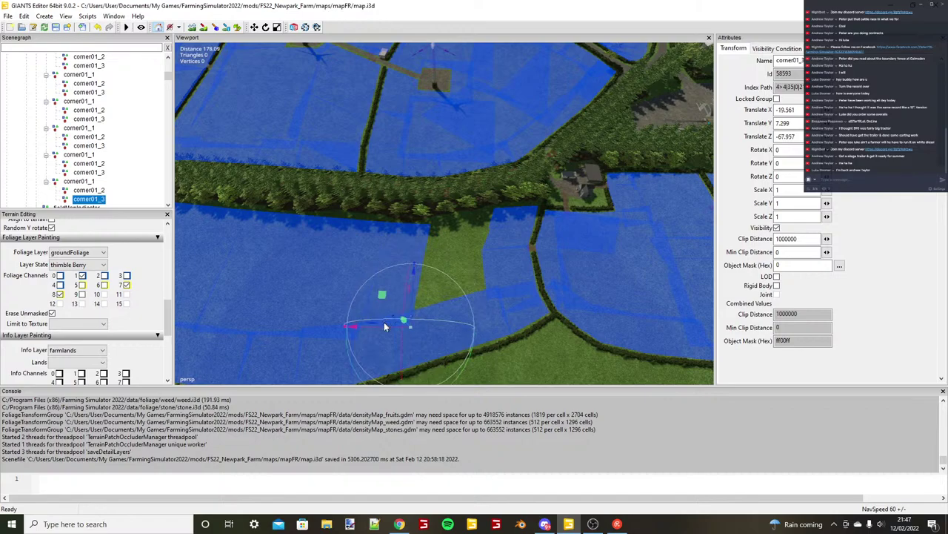
{"action": "left_click_drag", "start_coordinate": [384, 323], "coordinate": [382, 323]}
{"action": "scroll", "coordinate": [422, 319], "scroll_direction": "up", "scroll_amount": 5}
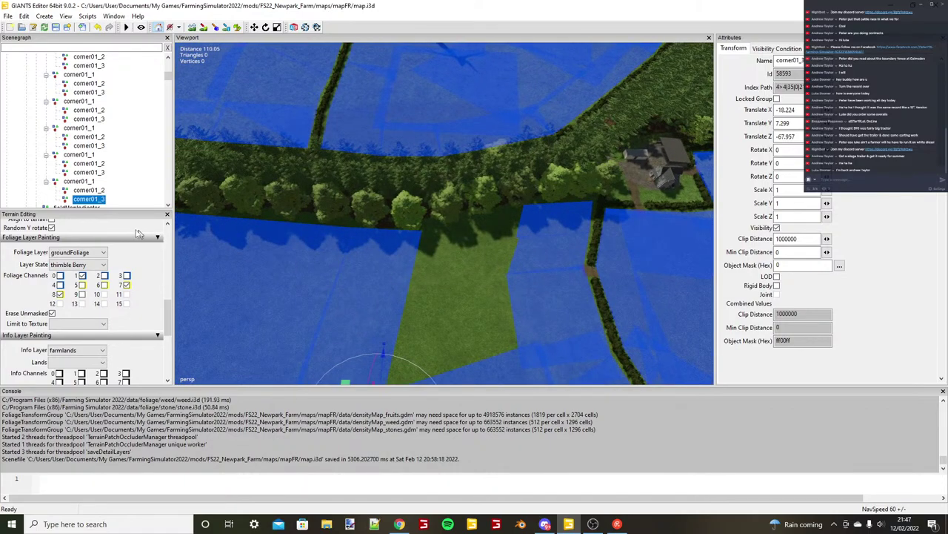
Duplicate the last corner01_1 group and place the copy on the tree-line edge of the uncovered strip, at about X -297, Z -342.
{"action": "left_click", "coordinate": [83, 182]}
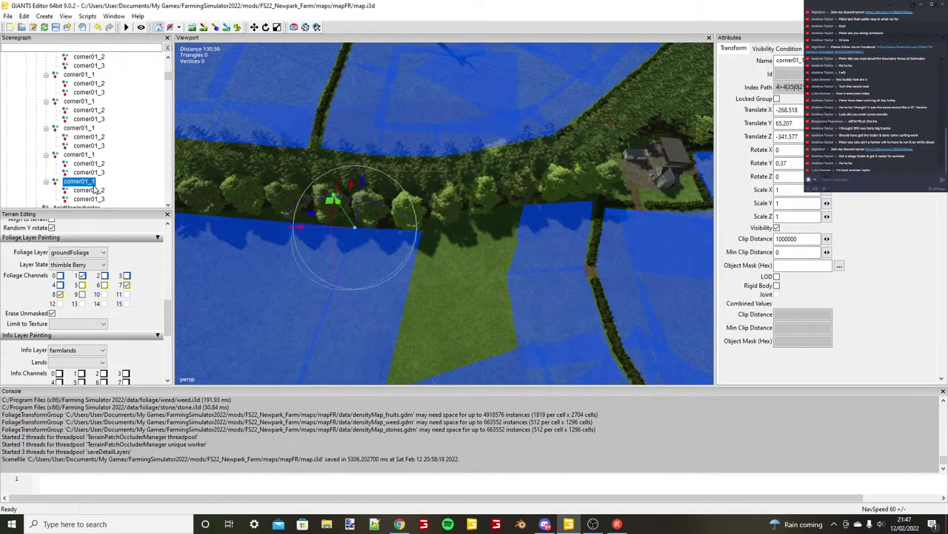
{"action": "key", "text": "ctrl+d"}
{"action": "key", "text": "ctrl+b"}
{"action": "left_click", "coordinate": [421, 232]}
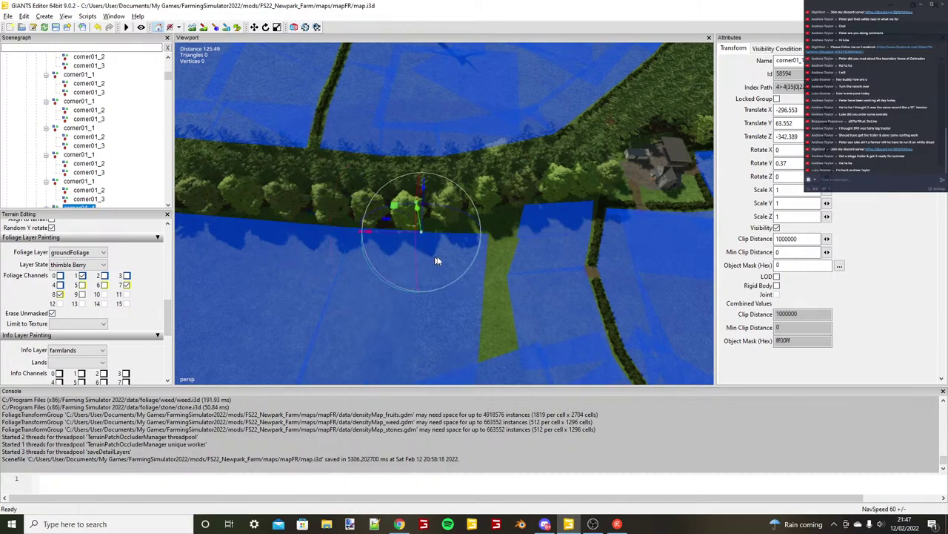
{"action": "key", "text": "f"}
{"action": "left_click_drag", "start_coordinate": [435, 256], "coordinate": [363, 261], "text": "alt"}
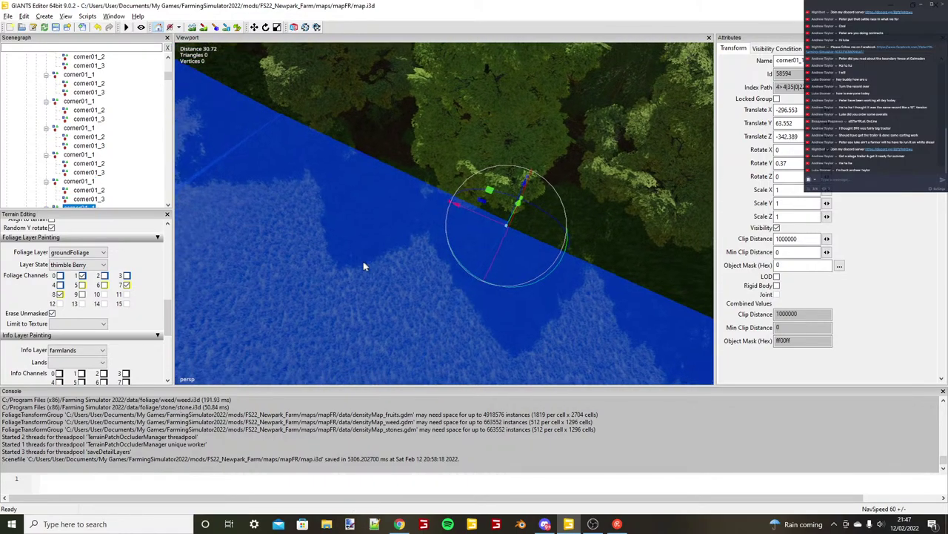
{"action": "scroll", "coordinate": [363, 261], "scroll_direction": "down", "scroll_amount": 3}
{"action": "left_click_drag", "start_coordinate": [439, 211], "coordinate": [396, 235]}
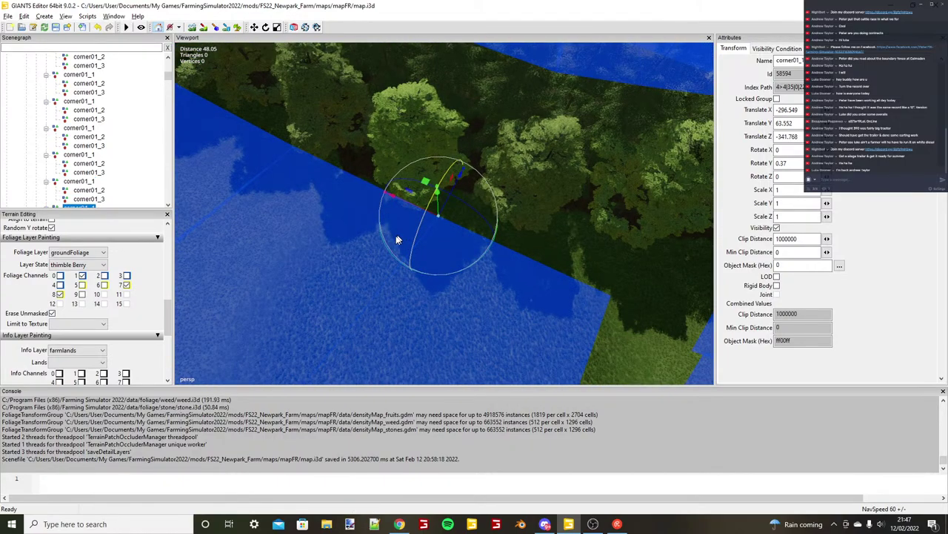
Place the copied group's corner01_2 on the neighbouring area's corner under the trees, at about X -45, Z 13.
{"action": "scroll", "coordinate": [398, 240], "scroll_direction": "down", "scroll_amount": 3}
{"action": "scroll", "coordinate": [61, 193], "scroll_direction": "down", "scroll_amount": 1}
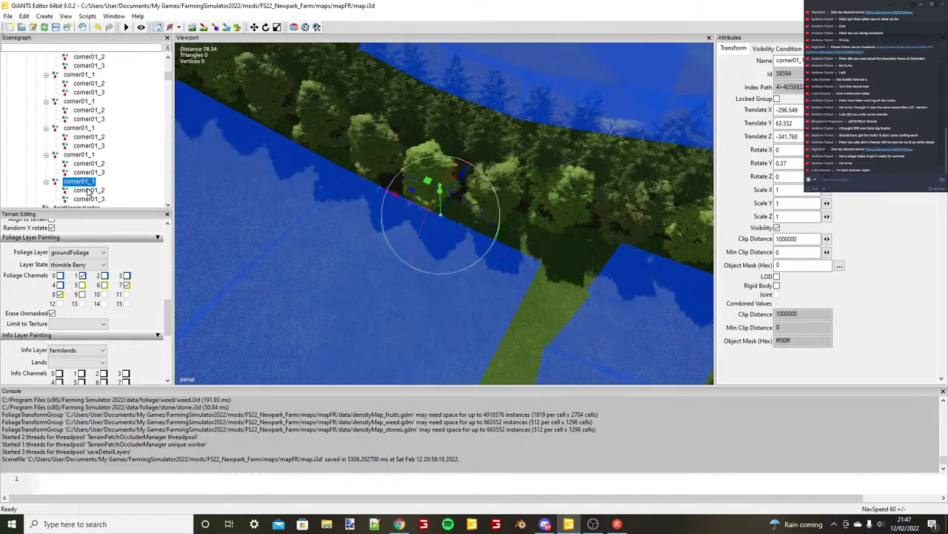
{"action": "left_click", "coordinate": [87, 190]}
{"action": "key", "text": "f"}
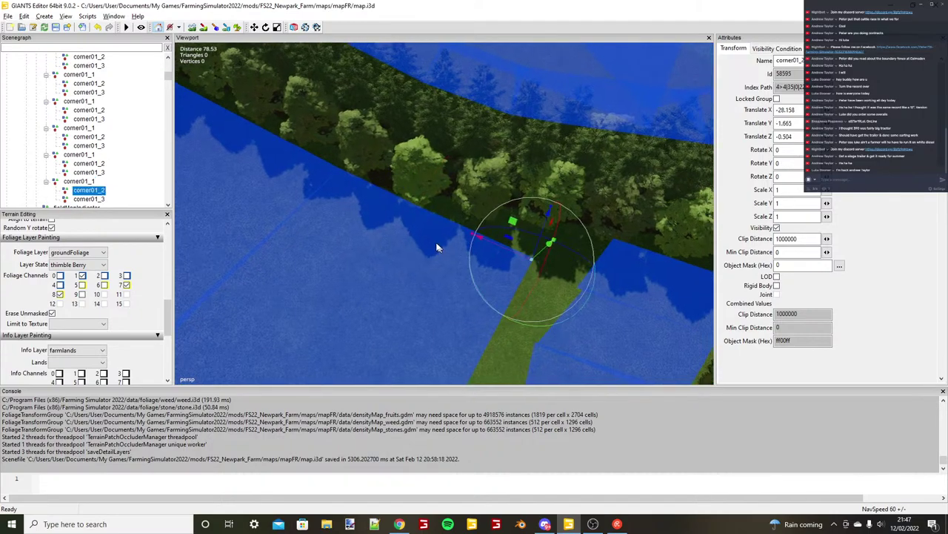
{"action": "key", "text": "f"}
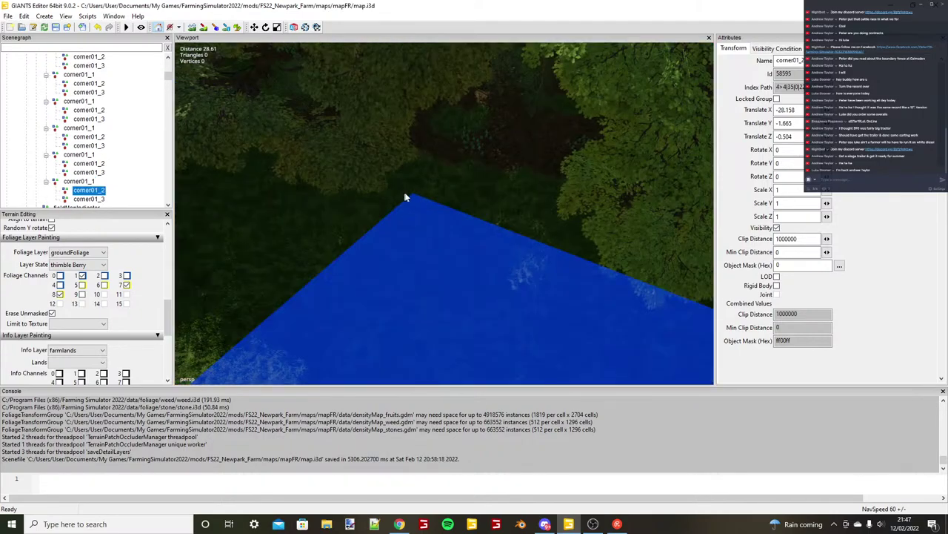
{"action": "scroll", "coordinate": [412, 196], "scroll_direction": "up", "scroll_amount": 3}
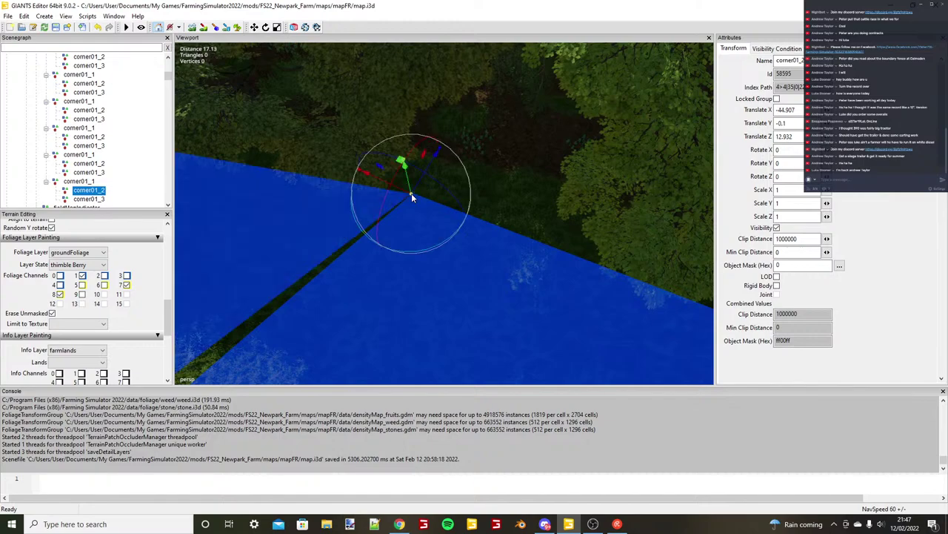
{"action": "left_click_drag", "start_coordinate": [411, 192], "coordinate": [424, 184]}
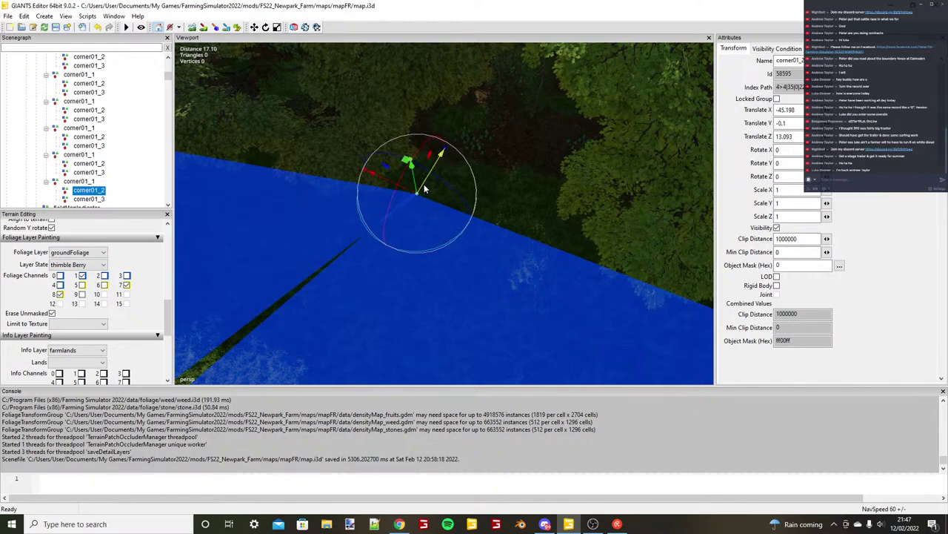
{"action": "scroll", "coordinate": [424, 183], "scroll_direction": "down", "scroll_amount": 10}
Place the copied group's corner01_3 near the hedge across the field, at about X -36, Z -51.
{"action": "left_click_drag", "start_coordinate": [354, 284], "coordinate": [275, 265], "text": "alt"}
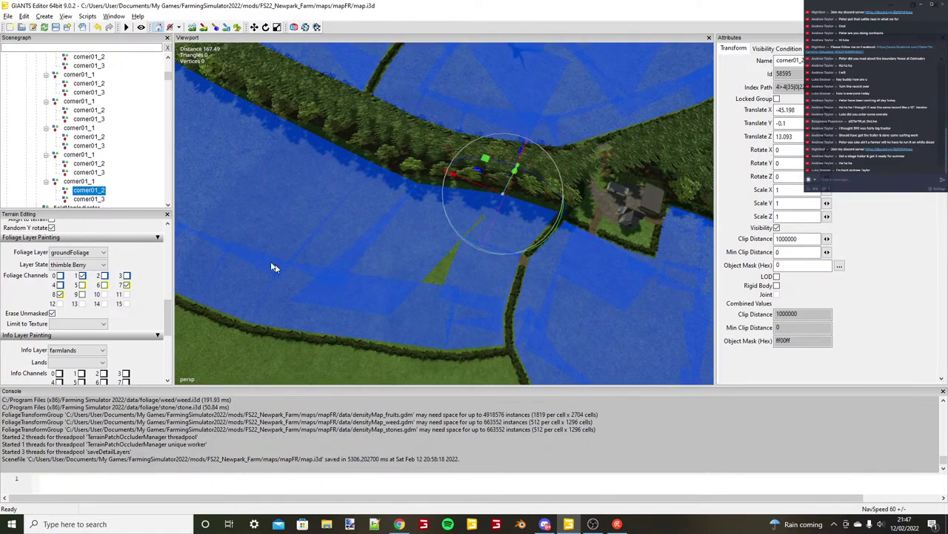
{"action": "key", "text": "ctrl+b"}
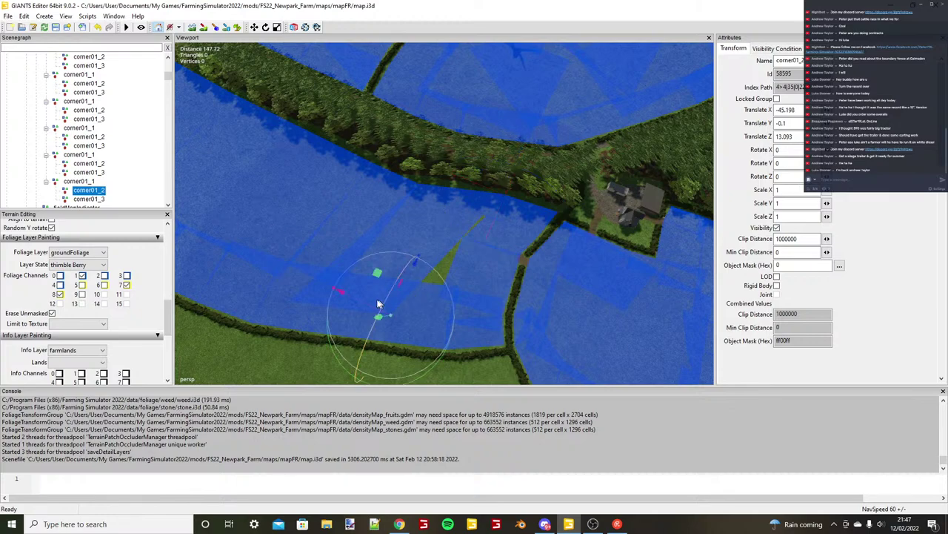
{"action": "left_click_drag", "start_coordinate": [374, 305], "coordinate": [376, 178]}
{"action": "scroll", "coordinate": [409, 281], "scroll_direction": "up", "scroll_amount": 3}
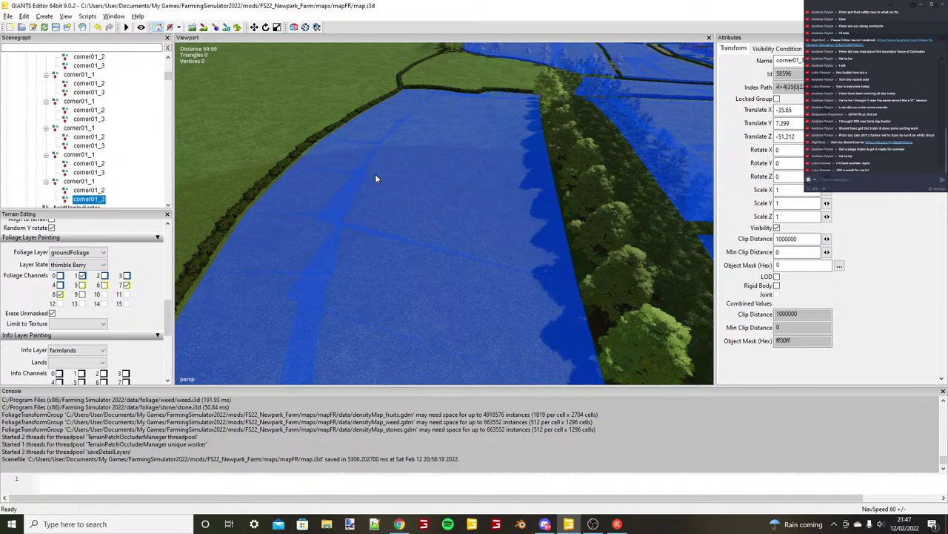
{"action": "middle_click_drag", "start_coordinate": [375, 175], "coordinate": [392, 306], "text": "alt"}
{"action": "scroll", "coordinate": [384, 274], "scroll_direction": "up", "scroll_amount": 3}
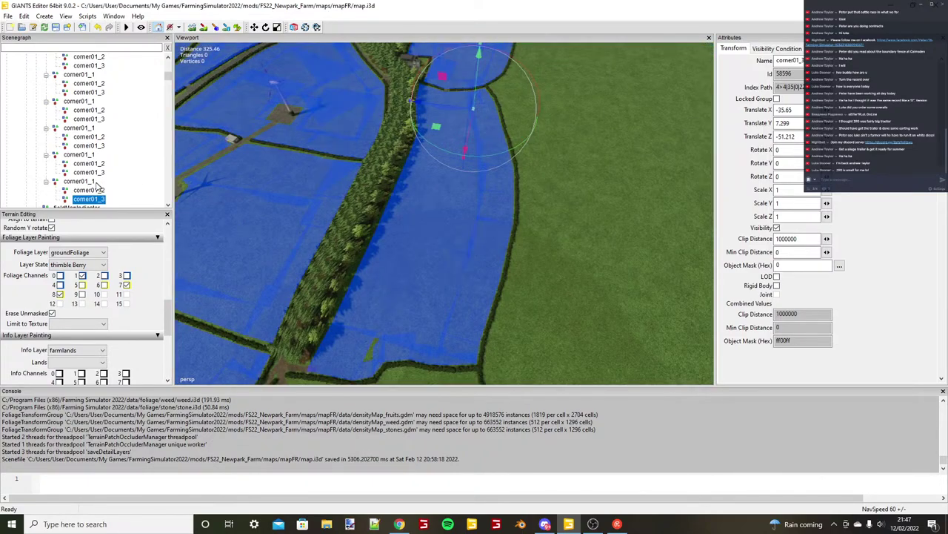
Duplicate the corner01_1 group again and place the copy by the hedge near the leftover grass gap, at about X -85, Z -352.
{"action": "left_click", "coordinate": [93, 183]}
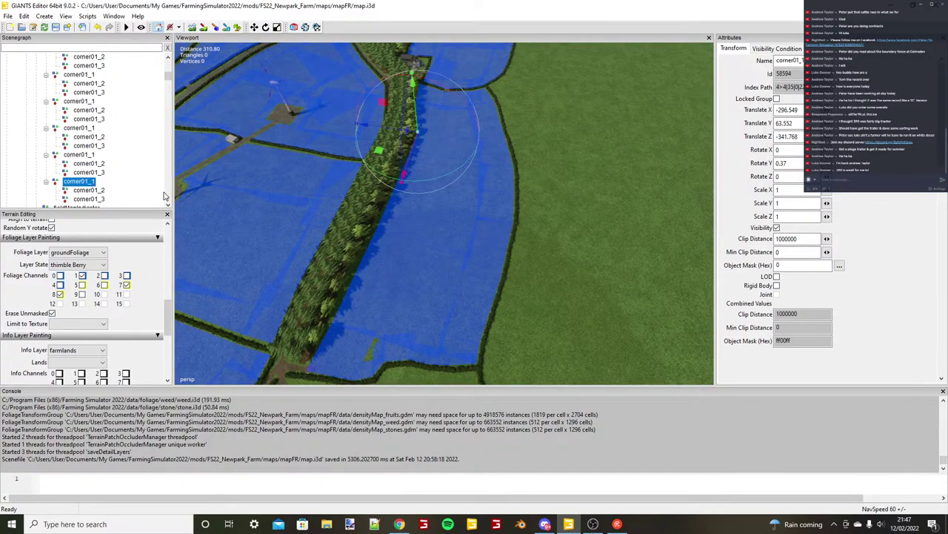
{"action": "middle_click_drag", "start_coordinate": [318, 271], "coordinate": [419, 151], "text": "alt"}
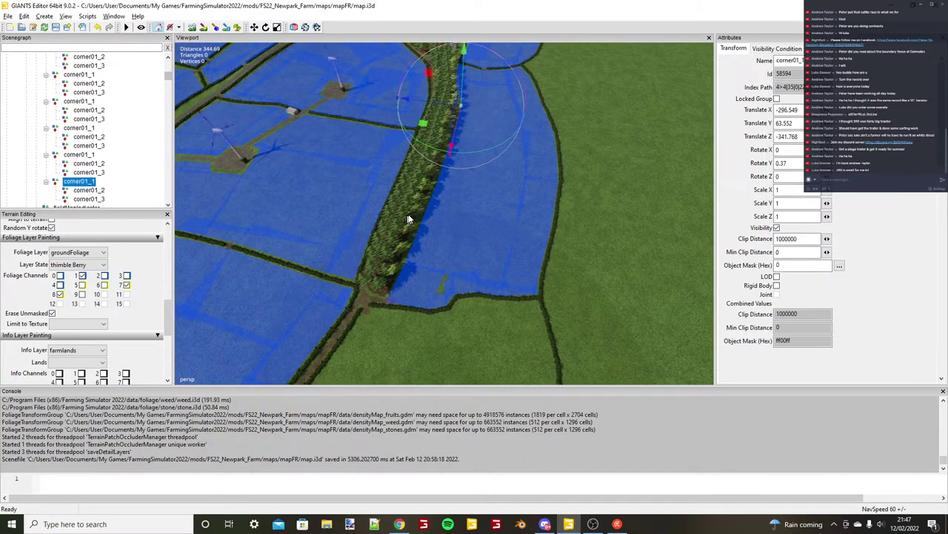
{"action": "scroll", "coordinate": [411, 216], "scroll_direction": "up", "scroll_amount": 3}
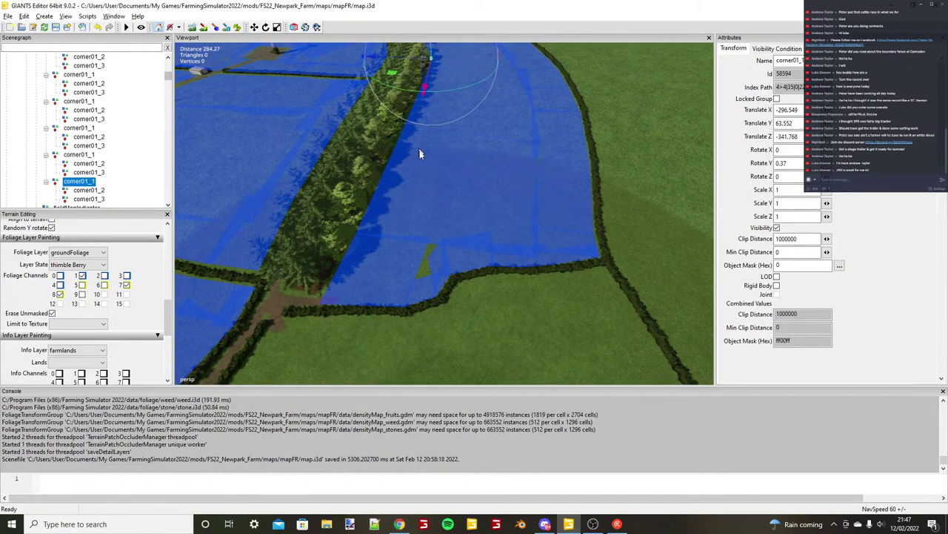
{"action": "right_click_drag", "start_coordinate": [420, 153], "coordinate": [445, 201]}
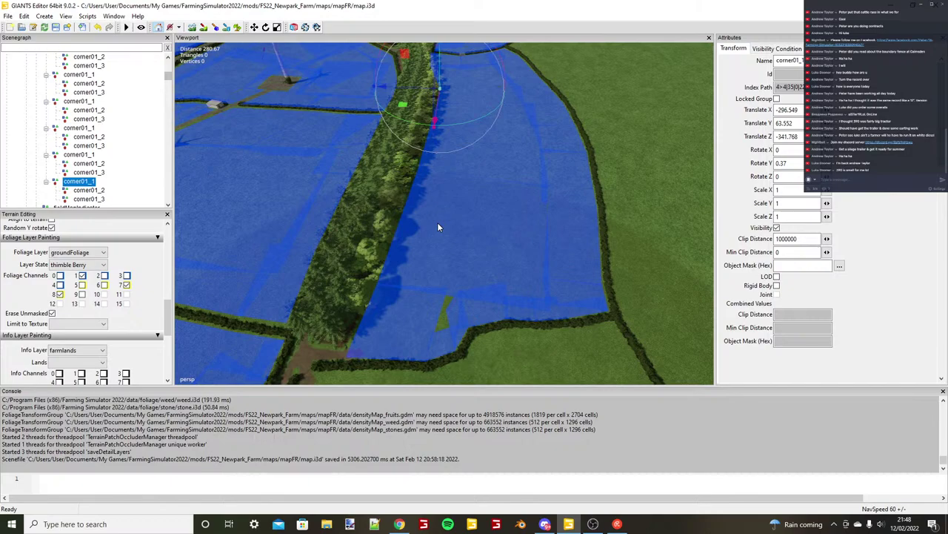
{"action": "key", "text": "ctrl+d"}
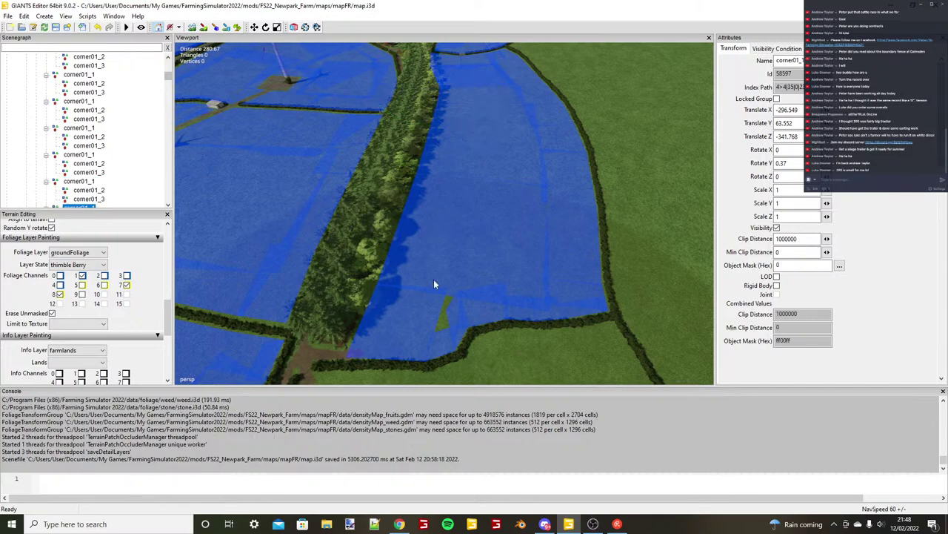
{"action": "scroll", "coordinate": [435, 285], "scroll_direction": "up", "scroll_amount": 3}
{"action": "key", "text": "ctrl+b"}
{"action": "left_click_drag", "start_coordinate": [451, 281], "coordinate": [394, 277]}
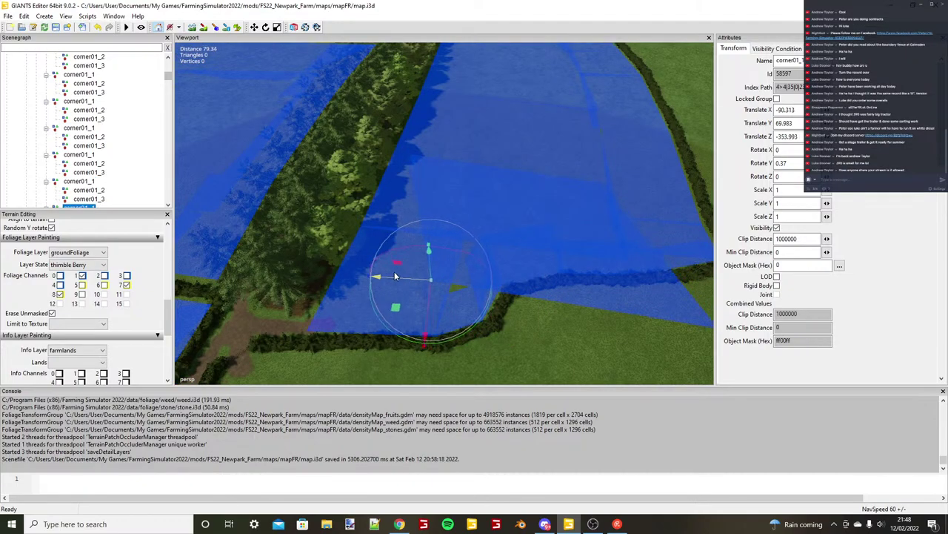
{"action": "scroll", "coordinate": [418, 287], "scroll_direction": "up", "scroll_amount": 2}
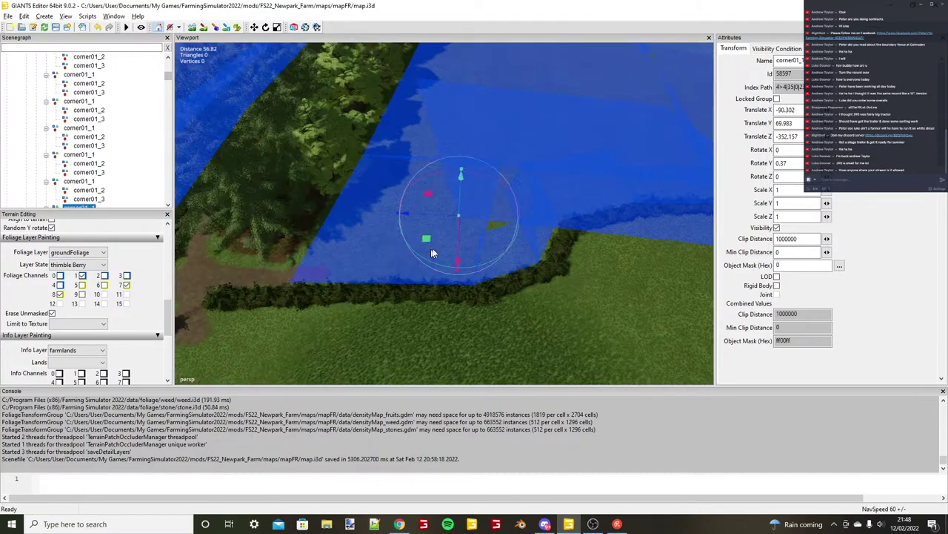
{"action": "left_click_drag", "start_coordinate": [433, 253], "coordinate": [393, 267], "text": "alt"}
{"action": "left_click_drag", "start_coordinate": [393, 266], "coordinate": [332, 264], "text": "alt"}
Expand the new corner01_1 group and place its corner01_2 beyond the gap, at about X -20, Z -6.5.
{"action": "left_click", "coordinate": [64, 207]}
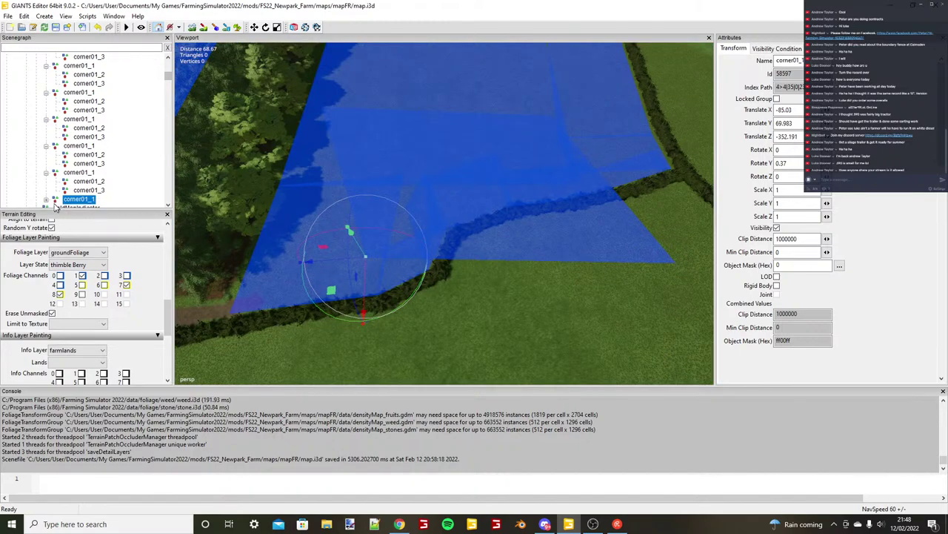
{"action": "left_click", "coordinate": [47, 201]}
{"action": "left_click", "coordinate": [73, 206]}
{"action": "key", "text": "ctrl+b"}
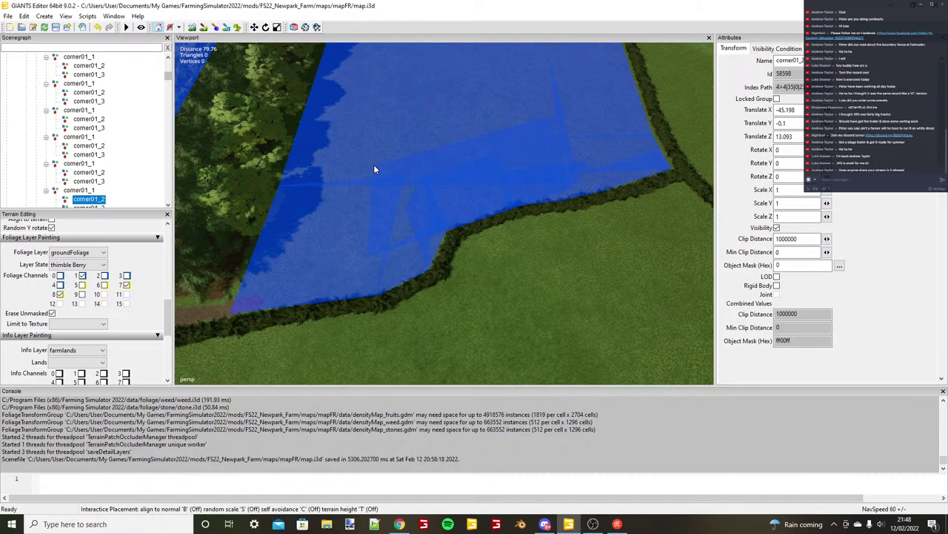
{"action": "left_click", "coordinate": [374, 167]}
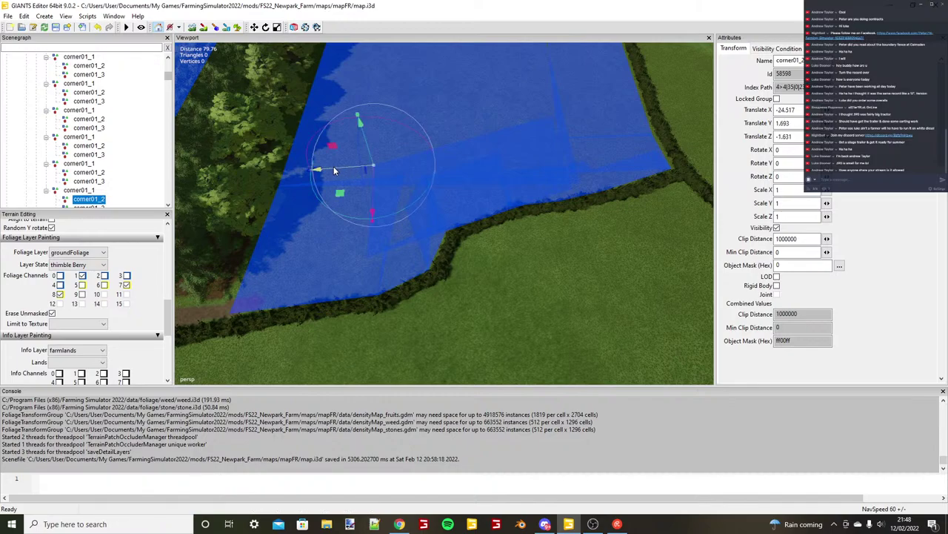
{"action": "left_click_drag", "start_coordinate": [333, 171], "coordinate": [391, 193]}
{"action": "scroll", "coordinate": [119, 201], "scroll_direction": "down", "scroll_amount": 1}
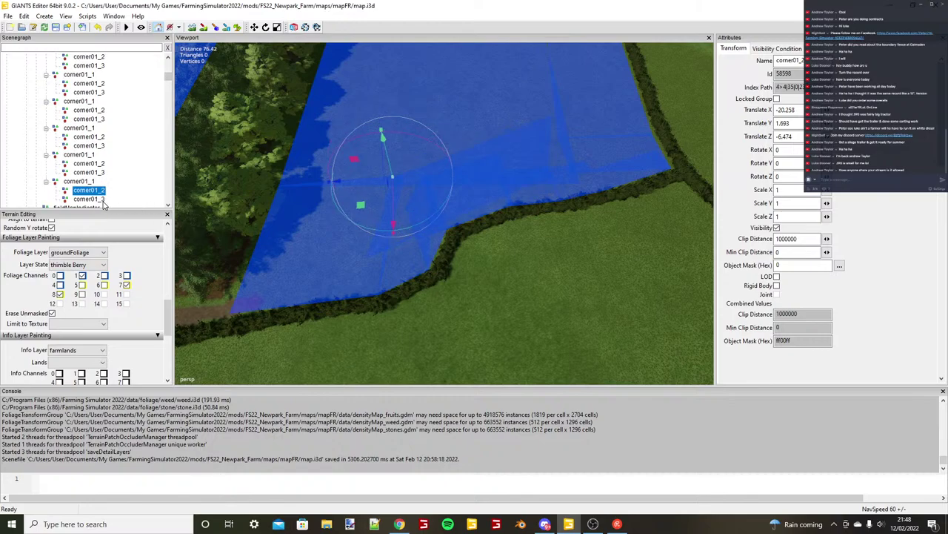
Place the new group's corner01_3 above the hedge bend at about X -20, Z -18.5 to cover the remaining gap.
{"action": "left_click", "coordinate": [102, 200]}
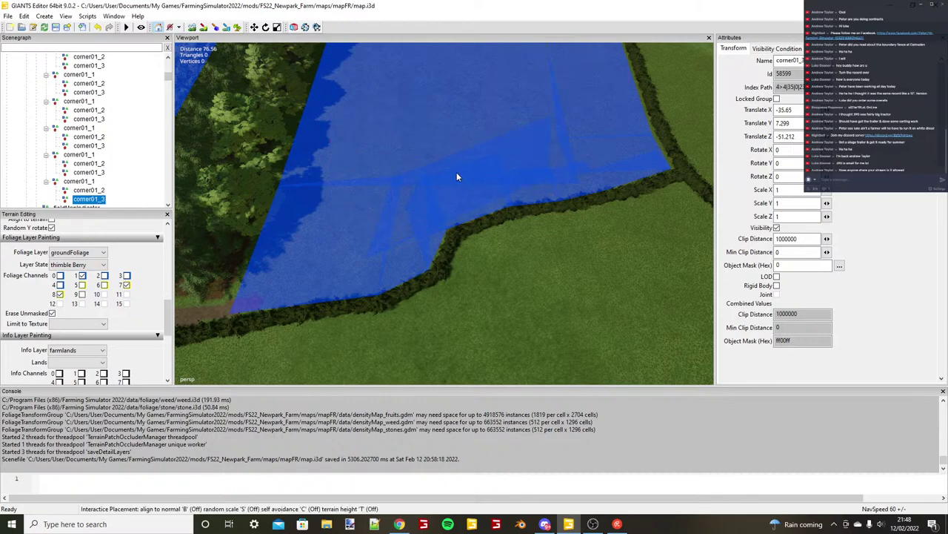
{"action": "left_click", "coordinate": [418, 176]}
{"action": "left_click_drag", "start_coordinate": [407, 182], "coordinate": [428, 186]}
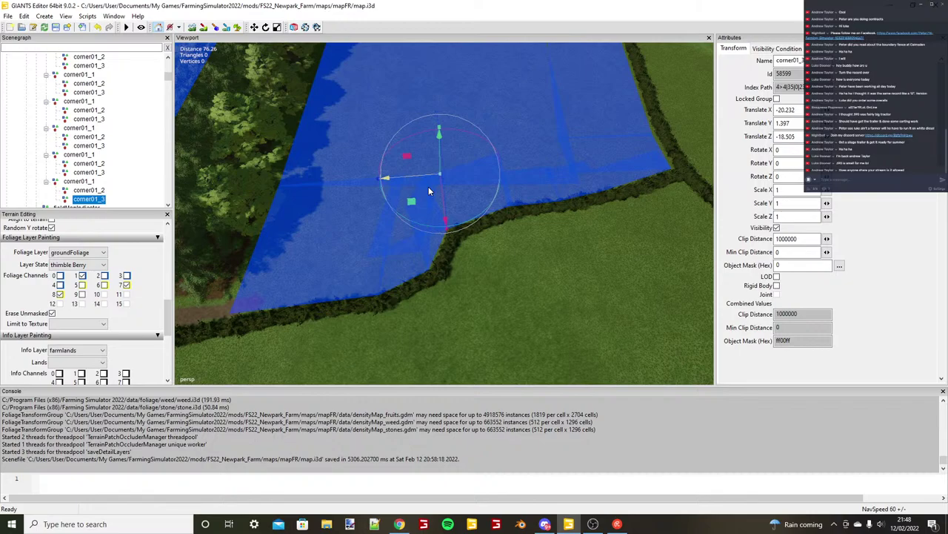
{"action": "left_click_drag", "start_coordinate": [535, 187], "coordinate": [467, 196], "text": "alt"}
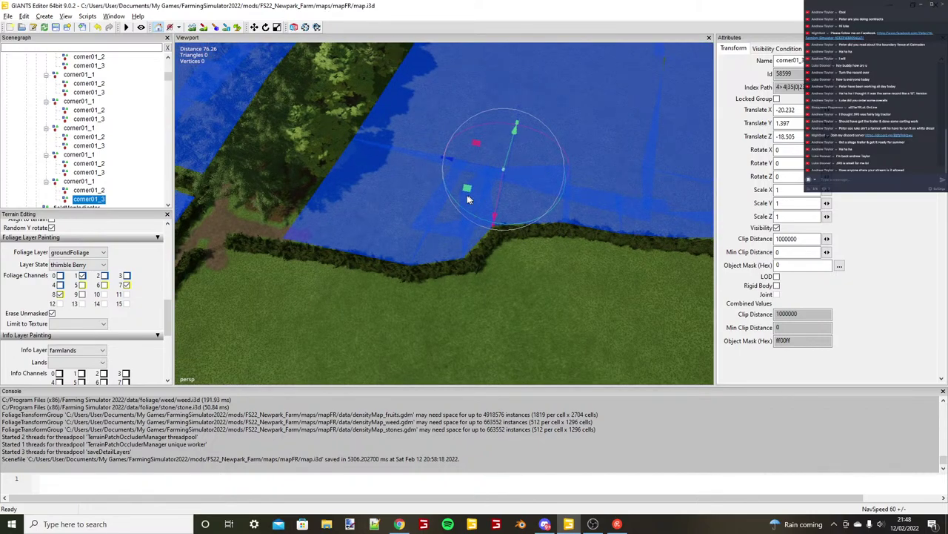
{"action": "scroll", "coordinate": [468, 199], "scroll_direction": "down", "scroll_amount": 5}
{"action": "scroll", "coordinate": [486, 199], "scroll_direction": "up", "scroll_amount": 2}
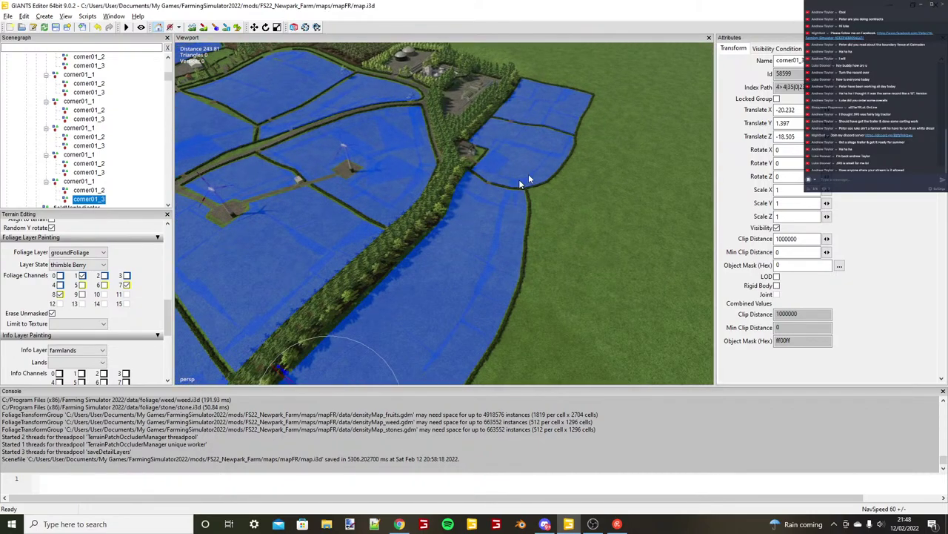
Examine the covered field beside the tree line for remaining gaps and survey the uncovered grass field next to it.
{"action": "scroll", "coordinate": [591, 139], "scroll_direction": "up", "scroll_amount": 3}
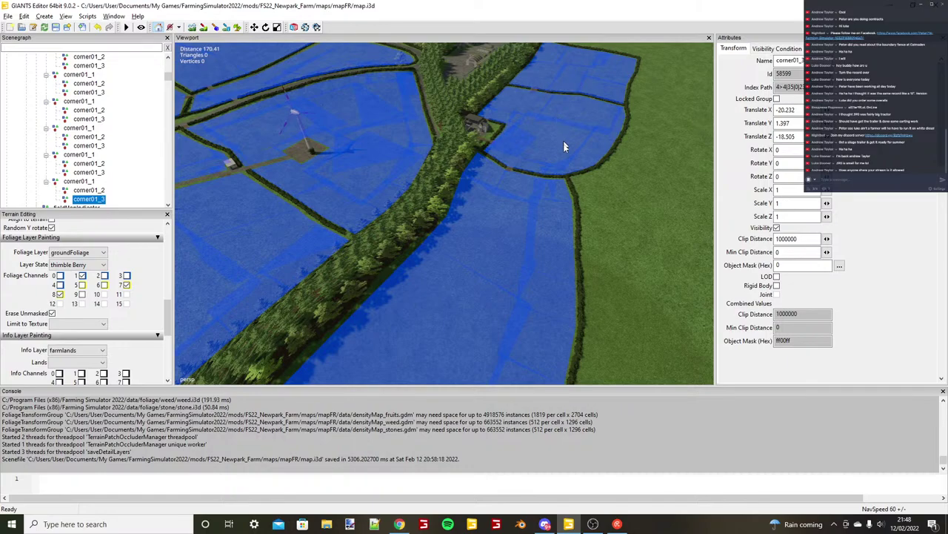
{"action": "key", "text": "f"}
{"action": "scroll", "coordinate": [474, 213], "scroll_direction": "up", "scroll_amount": 5}
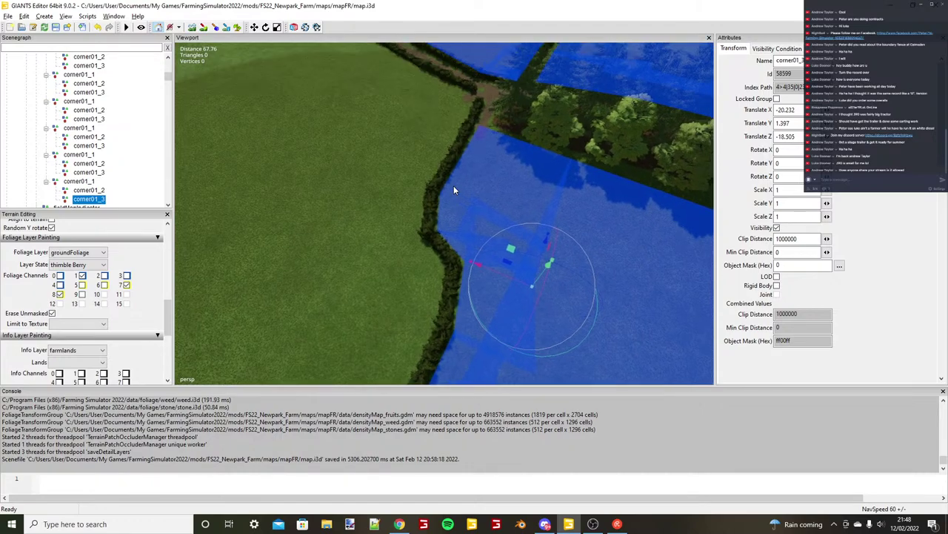
{"action": "middle_click_drag", "start_coordinate": [454, 185], "coordinate": [465, 229], "text": "alt"}
{"action": "left_click_drag", "start_coordinate": [465, 229], "coordinate": [362, 213], "text": "alt"}
{"action": "scroll", "coordinate": [385, 232], "scroll_direction": "up", "scroll_amount": 2}
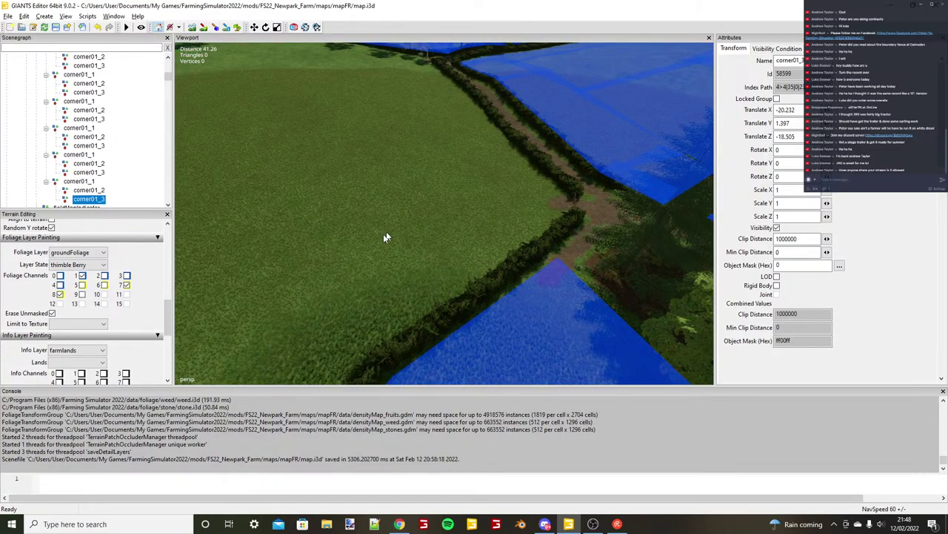
{"action": "scroll", "coordinate": [363, 213], "scroll_direction": "down", "scroll_amount": 3}
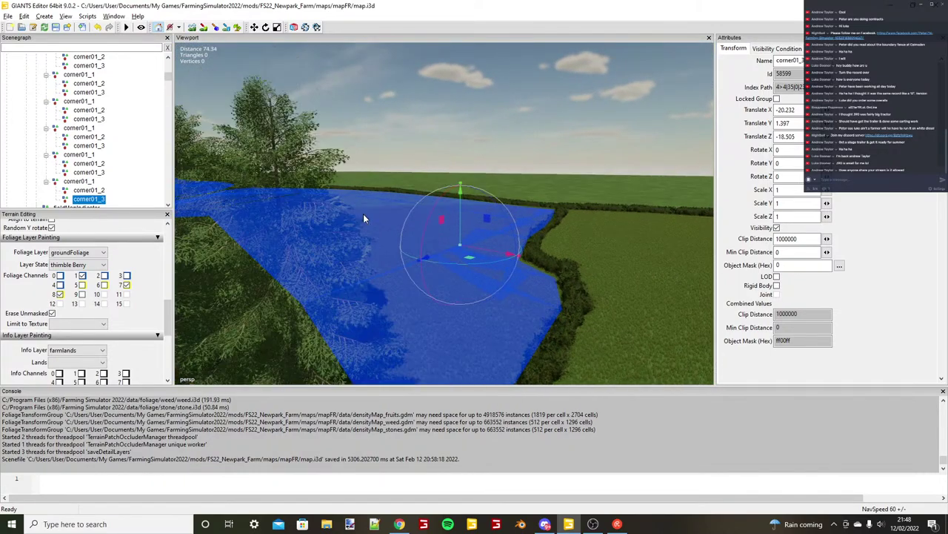
{"action": "right_click_drag", "start_coordinate": [363, 219], "coordinate": [465, 237]}
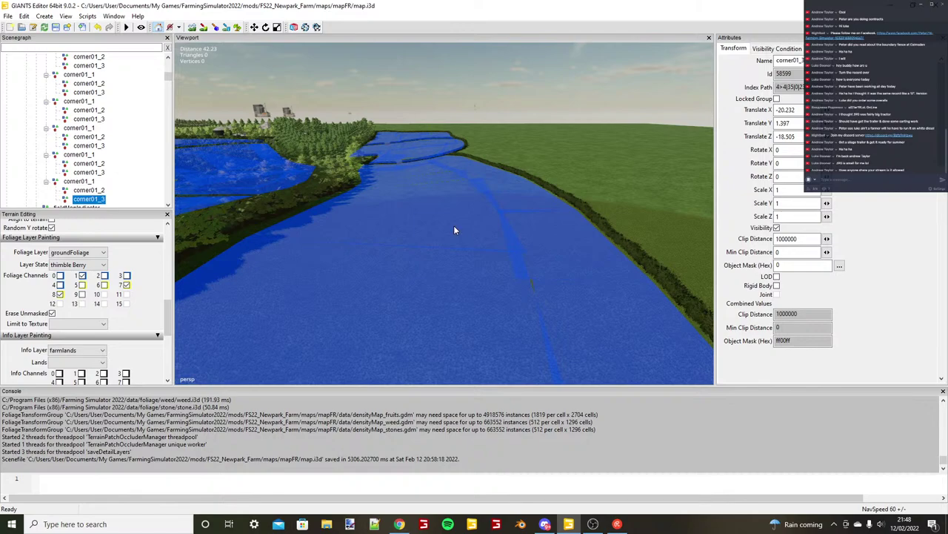
{"action": "scroll", "coordinate": [454, 230], "scroll_direction": "down", "scroll_amount": 5}
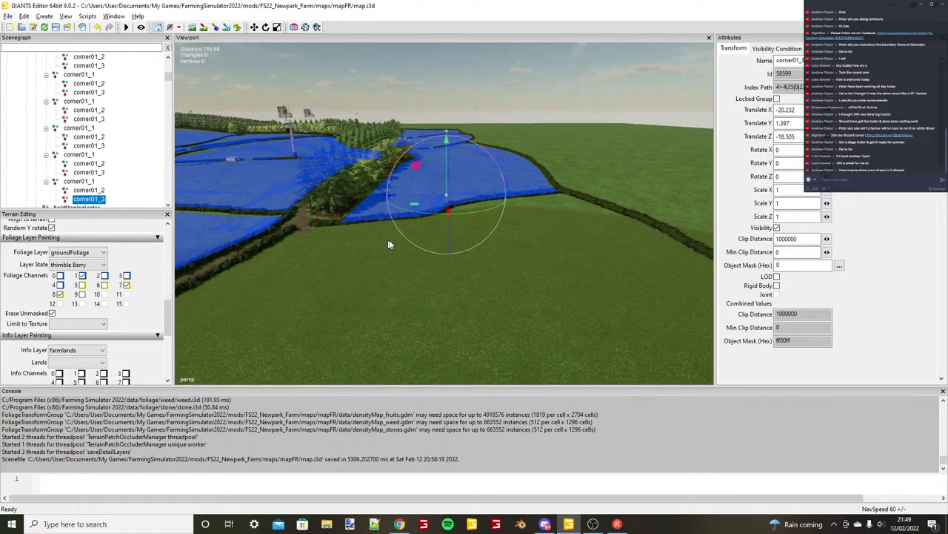
{"action": "scroll", "coordinate": [389, 245], "scroll_direction": "up", "scroll_amount": 4}
{"action": "left_click_drag", "start_coordinate": [389, 244], "coordinate": [296, 244], "text": "alt"}
{"action": "scroll", "coordinate": [317, 200], "scroll_direction": "up", "scroll_amount": 3}
{"action": "scroll", "coordinate": [327, 310], "scroll_direction": "down", "scroll_amount": 6}
{"action": "scroll", "coordinate": [297, 243], "scroll_direction": "up", "scroll_amount": 3}
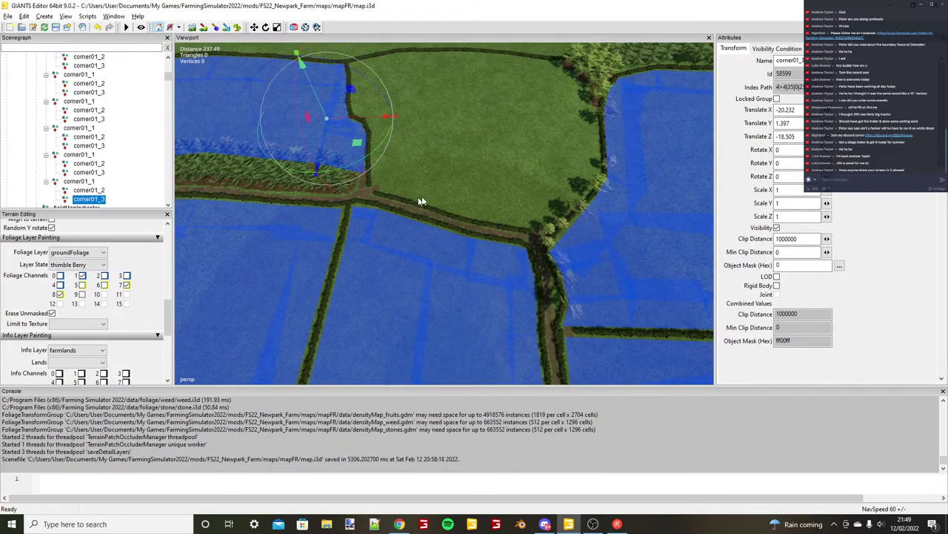
{"action": "scroll", "coordinate": [331, 218], "scroll_direction": "up", "scroll_amount": 5}
{"action": "left_click_drag", "start_coordinate": [421, 201], "coordinate": [413, 262], "text": "alt"}
{"action": "scroll", "coordinate": [412, 262], "scroll_direction": "down", "scroll_amount": 4}
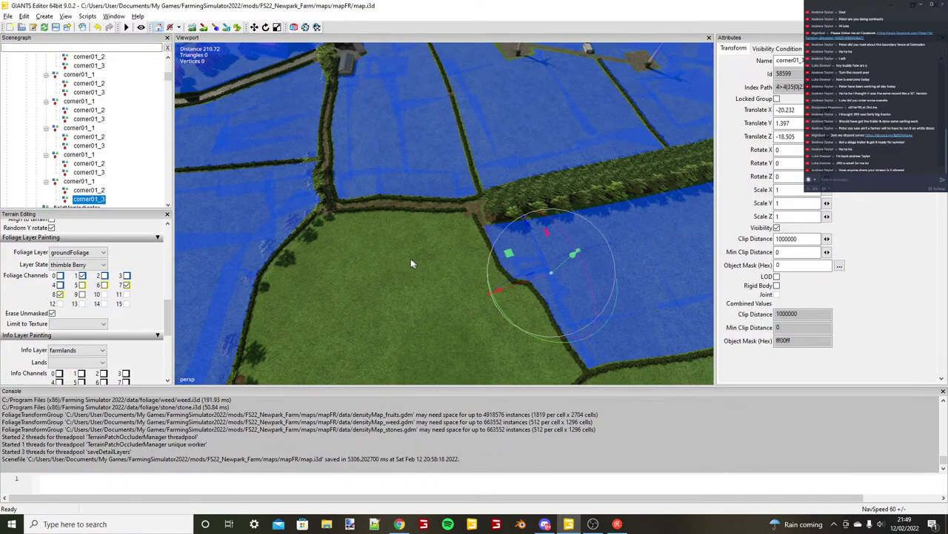
{"action": "scroll", "coordinate": [413, 262], "scroll_direction": "down", "scroll_amount": 3}
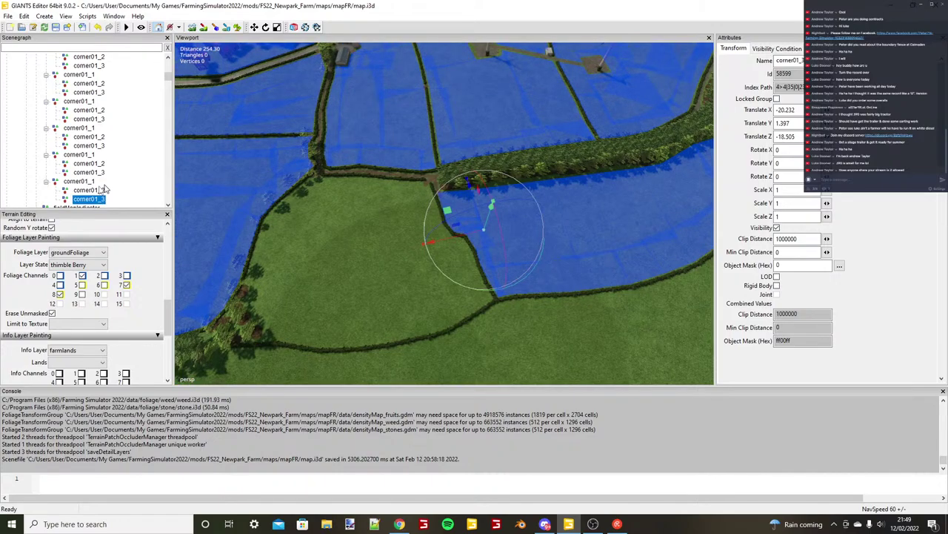
Expand field37 and place its fieldMapIndicator in the middle of the uncovered grass field, at about X -8, Z -365.
{"action": "left_click", "coordinate": [91, 207]}
{"action": "left_click_drag", "start_coordinate": [390, 203], "coordinate": [552, 217], "text": "alt"}
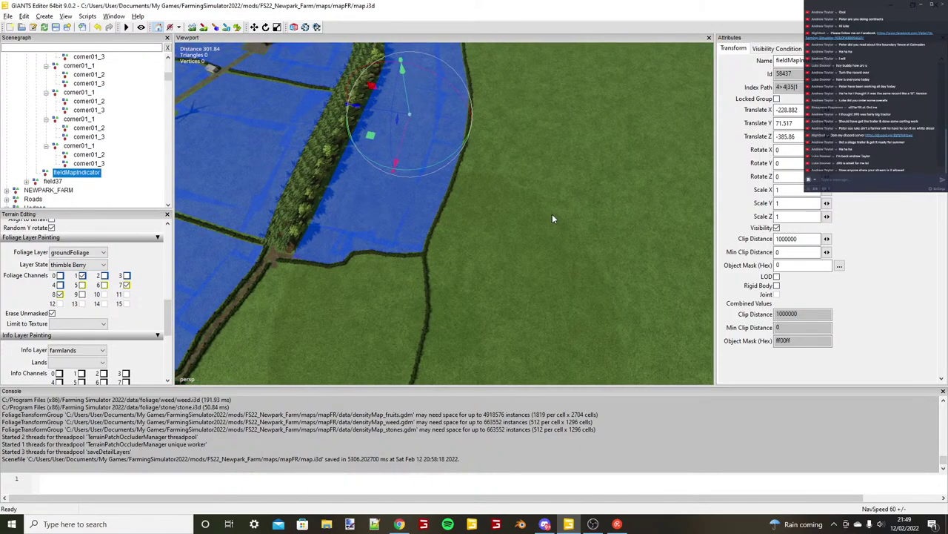
{"action": "scroll", "coordinate": [552, 218], "scroll_direction": "down", "scroll_amount": 3}
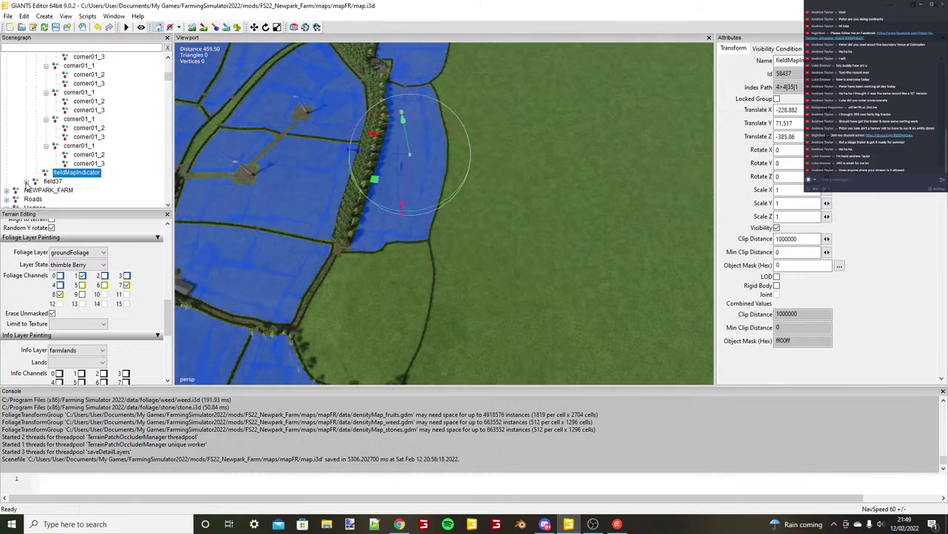
{"action": "left_click", "coordinate": [27, 182]}
{"action": "left_click", "coordinate": [77, 198]}
{"action": "left_click_drag", "start_coordinate": [491, 266], "coordinate": [381, 276], "text": "alt"}
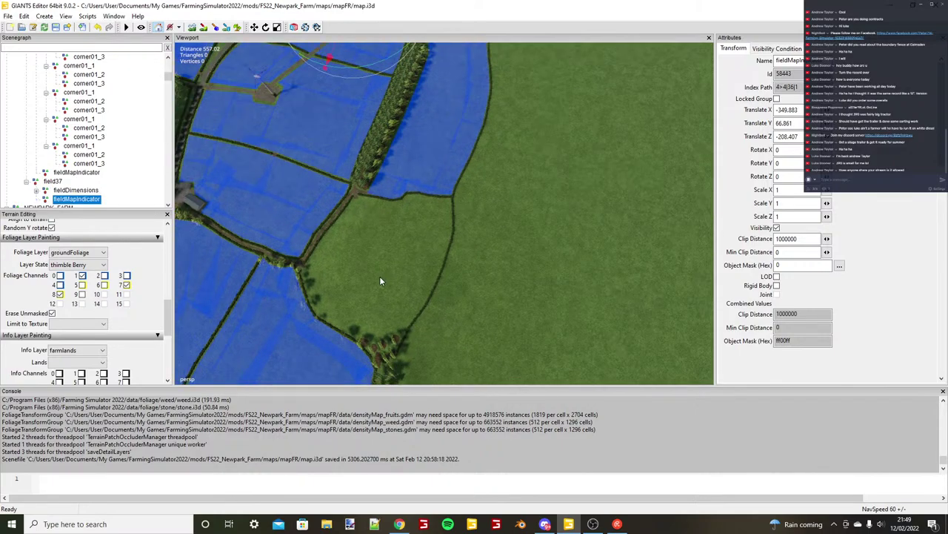
{"action": "key", "text": "ctrl+b"}
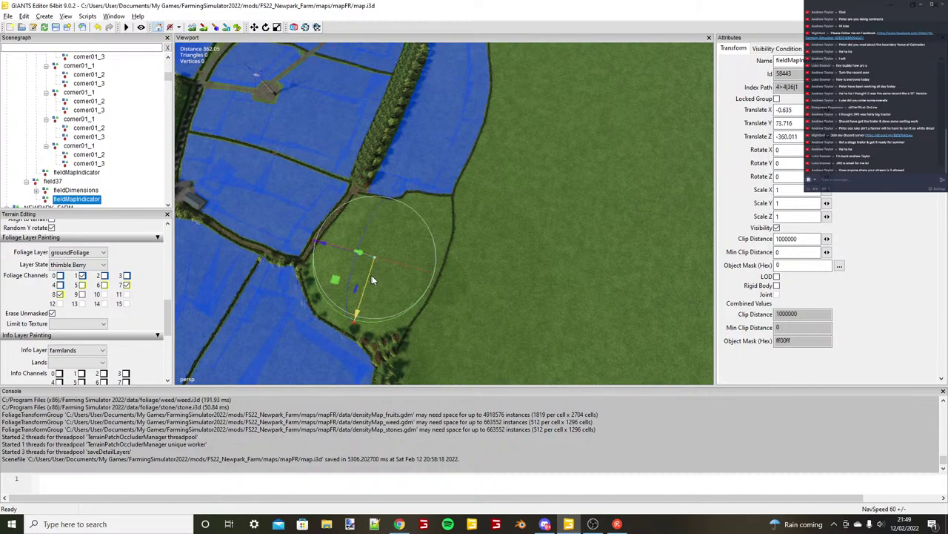
{"action": "left_click_drag", "start_coordinate": [373, 279], "coordinate": [390, 279], "text": "alt"}
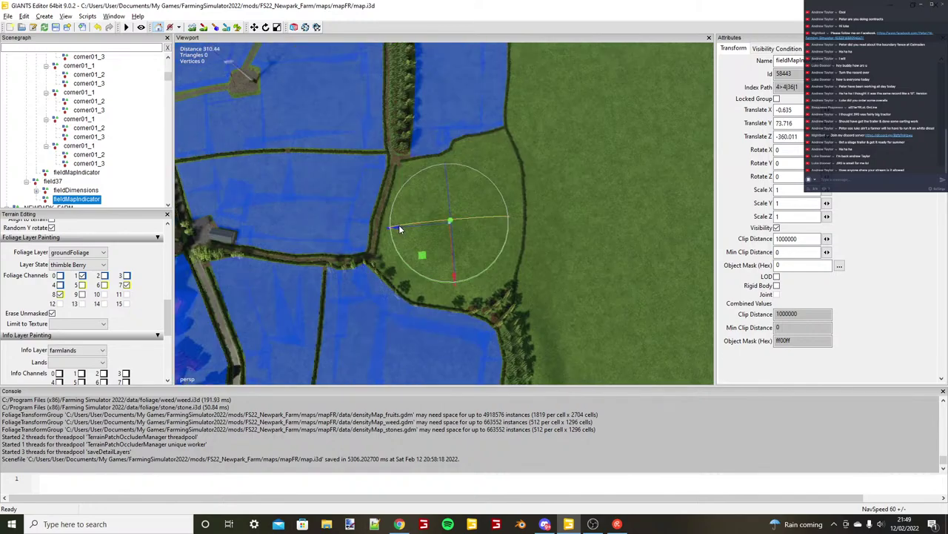
{"action": "middle_click_drag", "start_coordinate": [431, 257], "coordinate": [393, 247], "text": "alt"}
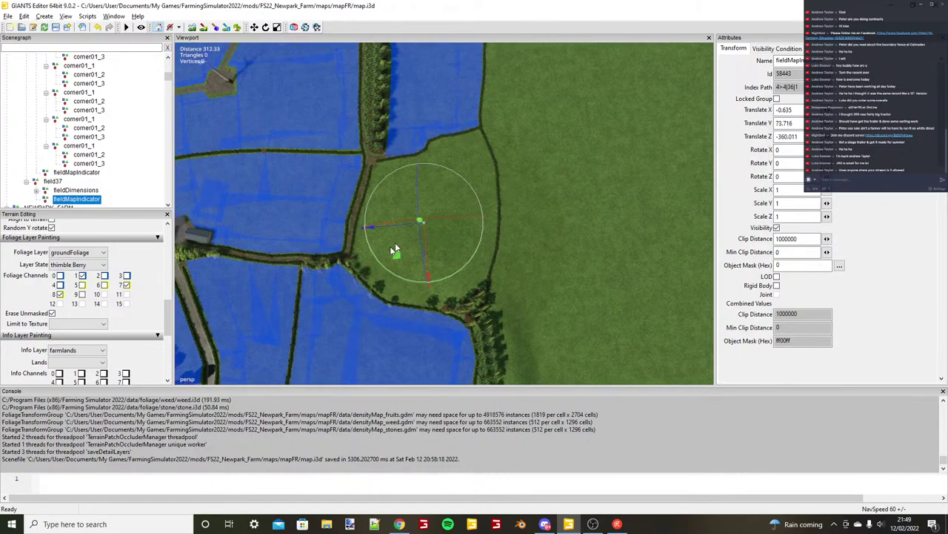
{"action": "key", "text": "ctrl+b"}
{"action": "left_click_drag", "start_coordinate": [518, 235], "coordinate": [360, 258], "text": "alt"}
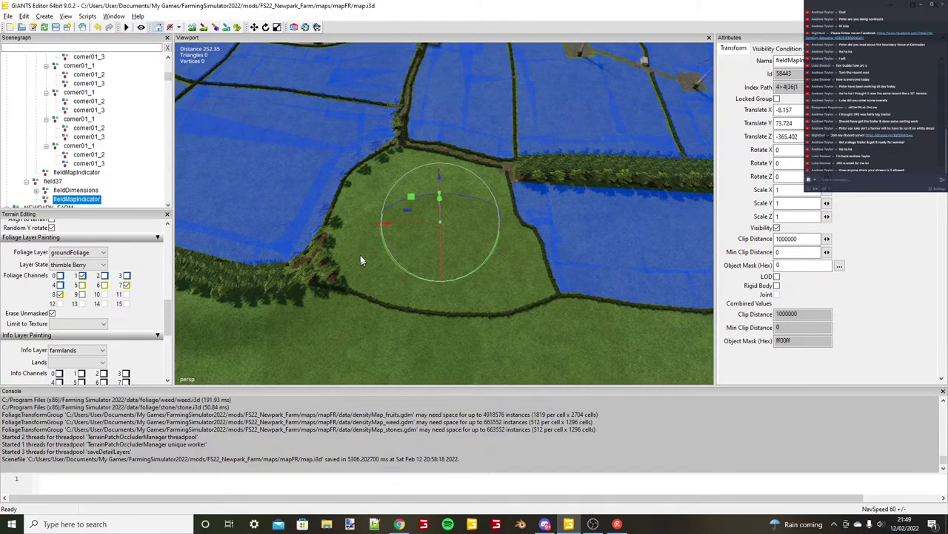
Expand field37's fieldDimensions and place its corner01_1 inside the field entrance at the end of the tree line, at about X -69, Z -313.
{"action": "left_click", "coordinate": [38, 191]}
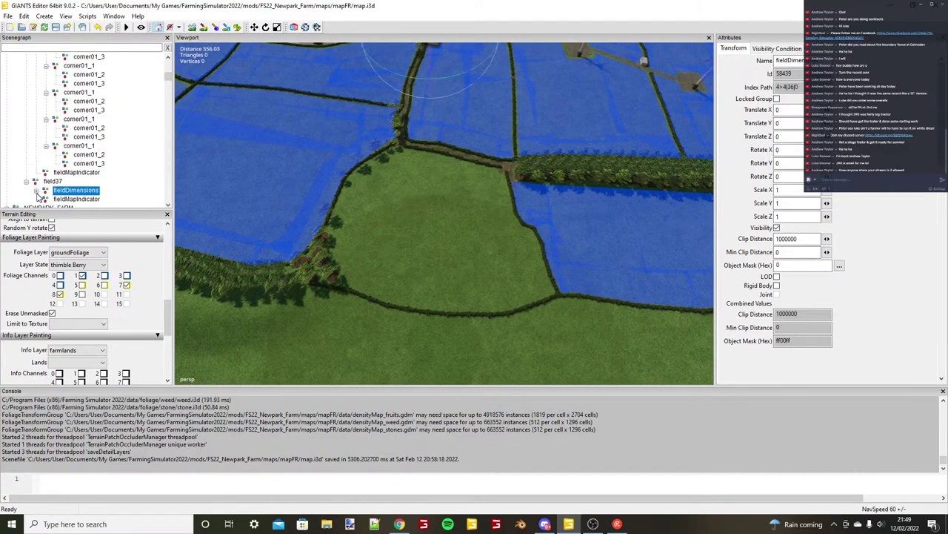
{"action": "left_click", "coordinate": [36, 192]}
{"action": "left_click", "coordinate": [74, 199]}
{"action": "left_click_drag", "start_coordinate": [330, 220], "coordinate": [559, 240], "text": "alt"}
{"action": "scroll", "coordinate": [559, 239], "scroll_direction": "up", "scroll_amount": 5}
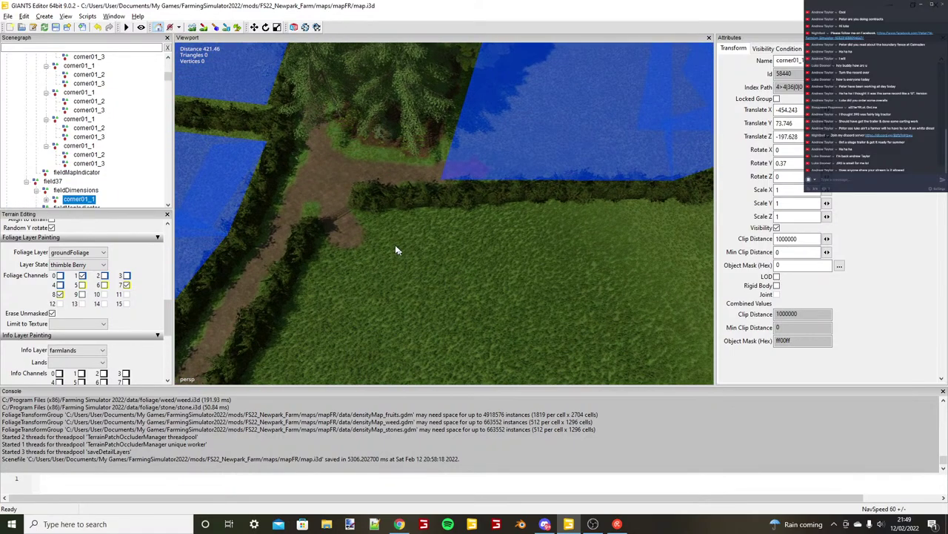
{"action": "key", "text": "ctrl+b"}
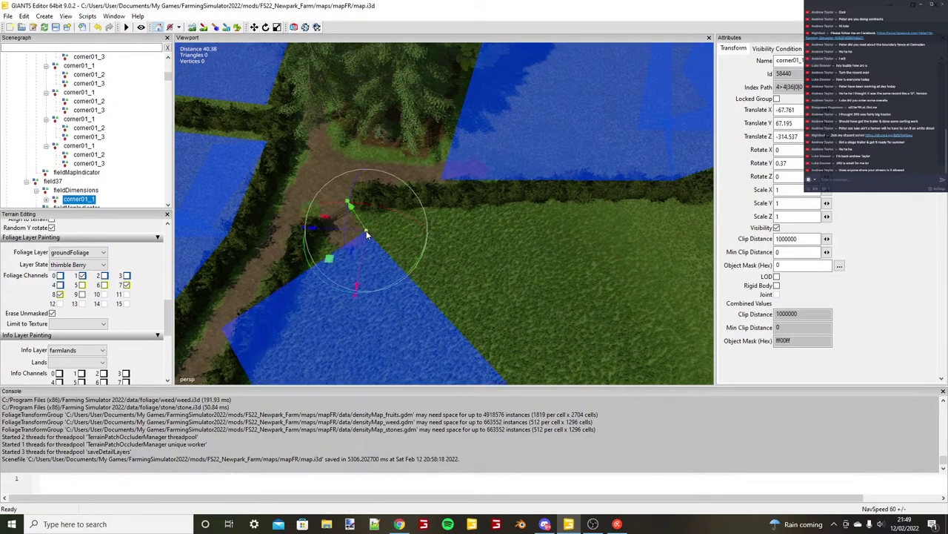
{"action": "left_click_drag", "start_coordinate": [367, 233], "coordinate": [431, 232], "text": "alt"}
{"action": "scroll", "coordinate": [411, 267], "scroll_direction": "up", "scroll_amount": 5}
{"action": "scroll", "coordinate": [394, 254], "scroll_direction": "down", "scroll_amount": 5}
{"action": "scroll", "coordinate": [426, 246], "scroll_direction": "down", "scroll_amount": 4}
{"action": "scroll", "coordinate": [457, 223], "scroll_direction": "up", "scroll_amount": 4}
{"action": "scroll", "coordinate": [481, 232], "scroll_direction": "down", "scroll_amount": 2}
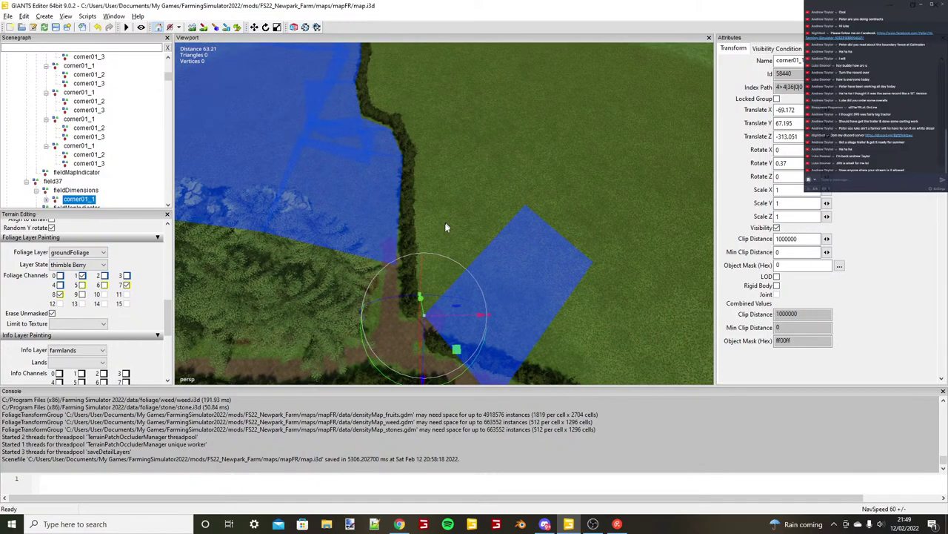
{"action": "scroll", "coordinate": [446, 226], "scroll_direction": "up", "scroll_amount": 2}
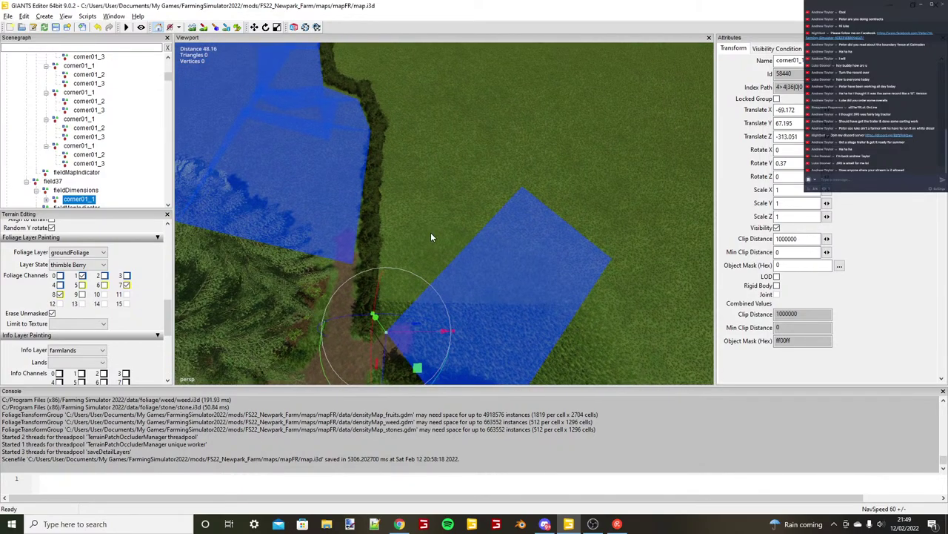
Expand field37's corner01_1 and place its corner01_2 along the hedge near the bend, at about X -3, Z -48.
{"action": "left_click", "coordinate": [46, 200]}
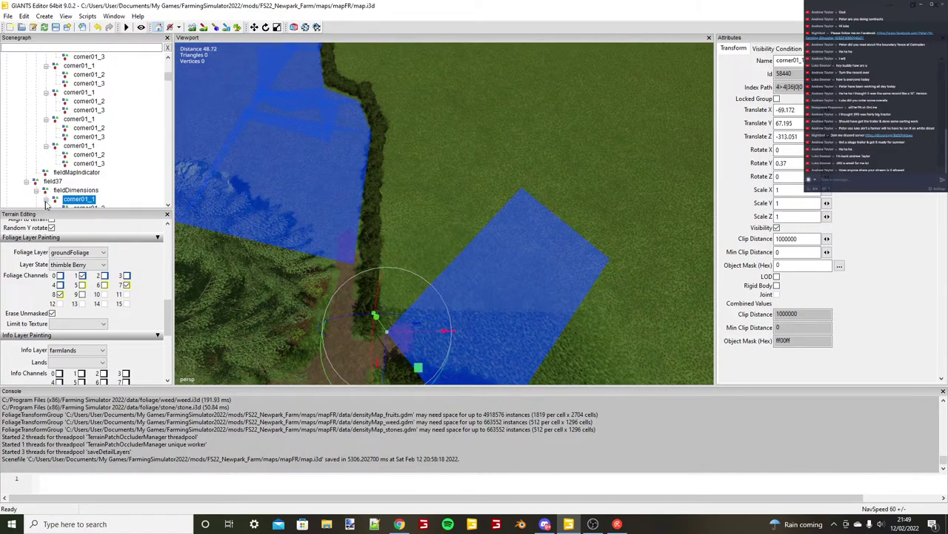
{"action": "left_click", "coordinate": [88, 206]}
{"action": "key", "text": "ctrl+b"}
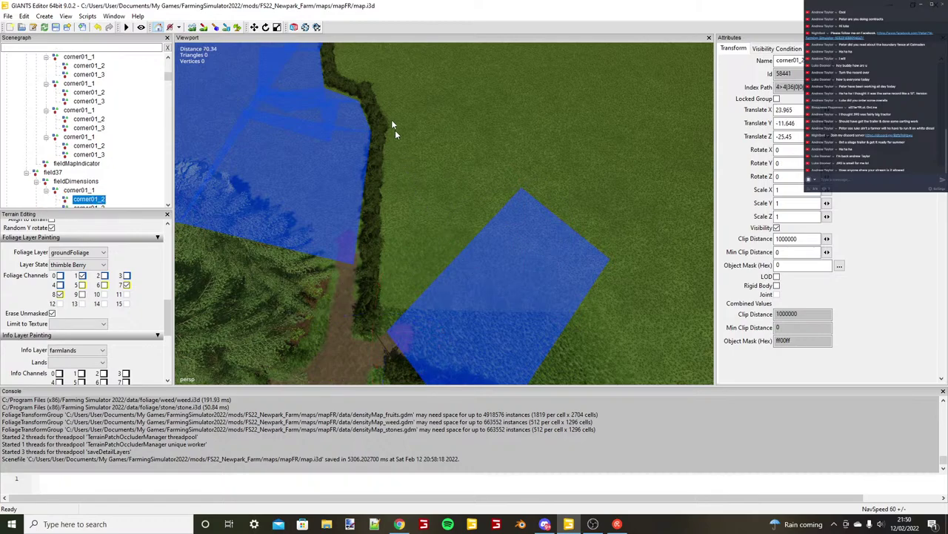
{"action": "left_click", "coordinate": [391, 119]}
{"action": "left_click_drag", "start_coordinate": [391, 119], "coordinate": [332, 193], "text": "alt"}
{"action": "middle_click_drag", "start_coordinate": [332, 193], "coordinate": [294, 214], "text": "alt"}
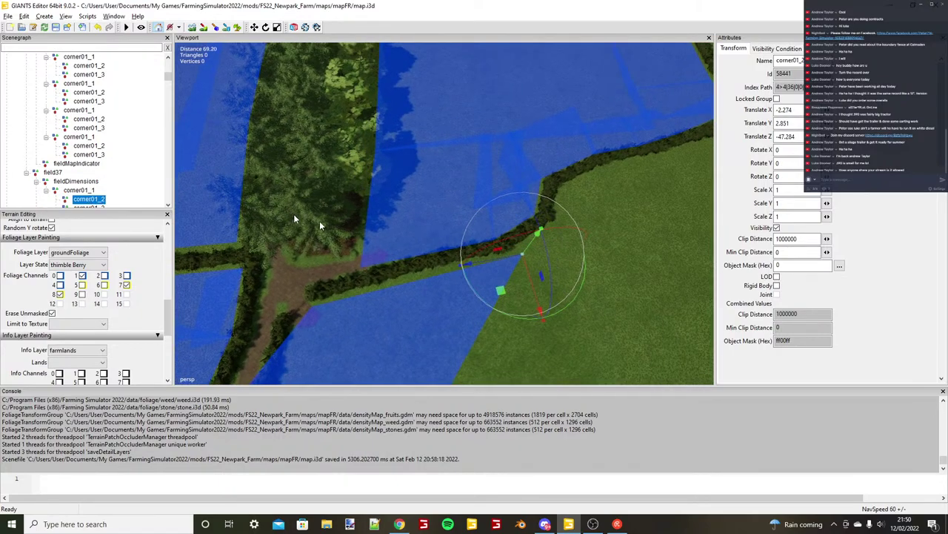
{"action": "scroll", "coordinate": [320, 222], "scroll_direction": "up", "scroll_amount": 3}
{"action": "left_click_drag", "start_coordinate": [460, 200], "coordinate": [482, 279]}
{"action": "scroll", "coordinate": [465, 223], "scroll_direction": "down", "scroll_amount": 2}
{"action": "scroll", "coordinate": [465, 223], "scroll_direction": "down", "scroll_amount": 5}
{"action": "middle_click_drag", "start_coordinate": [483, 279], "coordinate": [452, 263], "text": "alt"}
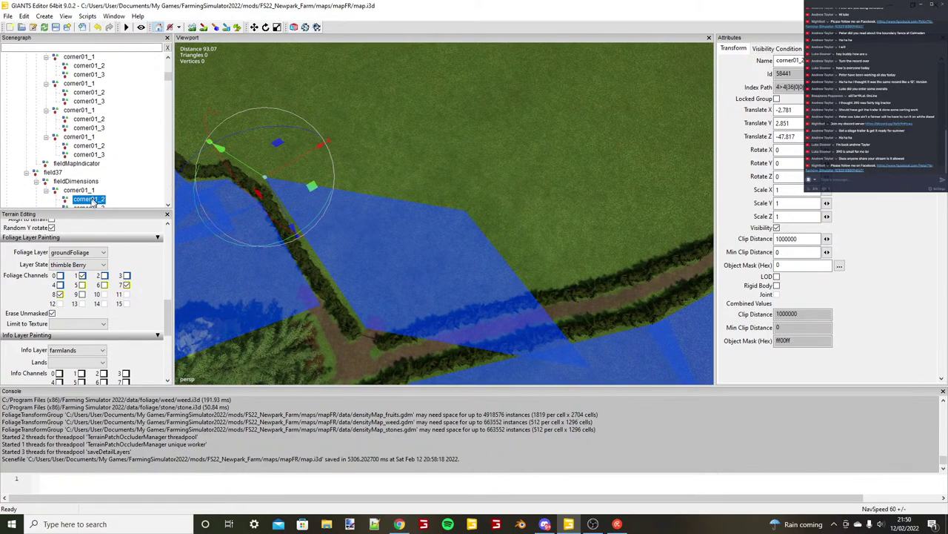
Place field37's corner01_3 out in the grass so the area runs along the track hedge, at about X 44, Z -30.
{"action": "scroll", "coordinate": [85, 190], "scroll_direction": "down", "scroll_amount": 1}
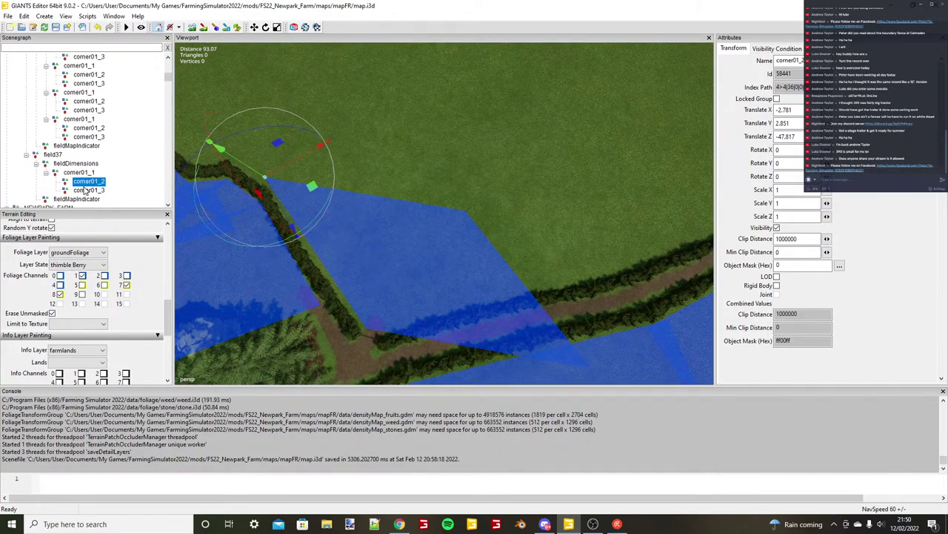
{"action": "left_click", "coordinate": [85, 190]}
{"action": "left_click_drag", "start_coordinate": [478, 246], "coordinate": [414, 175]}
{"action": "left_click_drag", "start_coordinate": [414, 175], "coordinate": [444, 201], "text": "alt"}
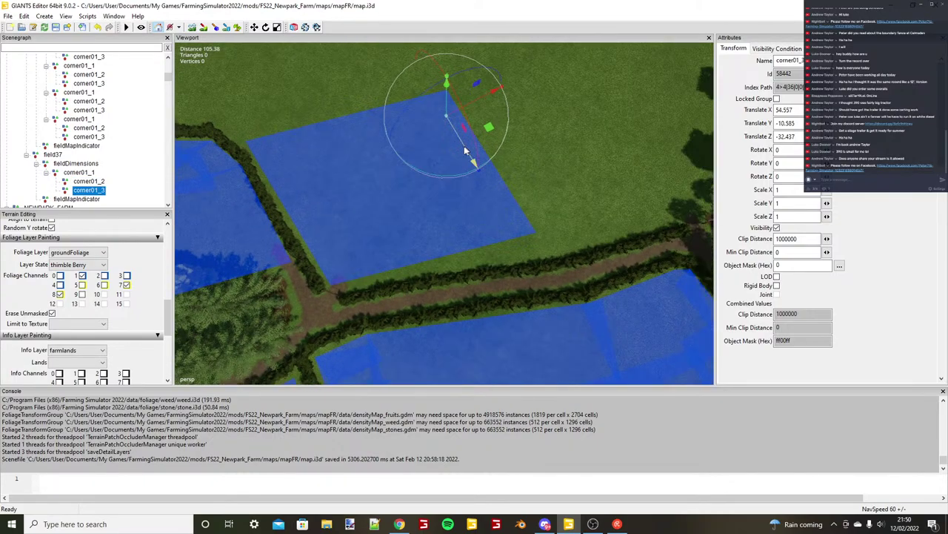
{"action": "left_click_drag", "start_coordinate": [464, 146], "coordinate": [466, 176]}
{"action": "left_click_drag", "start_coordinate": [471, 219], "coordinate": [512, 240], "text": "alt"}
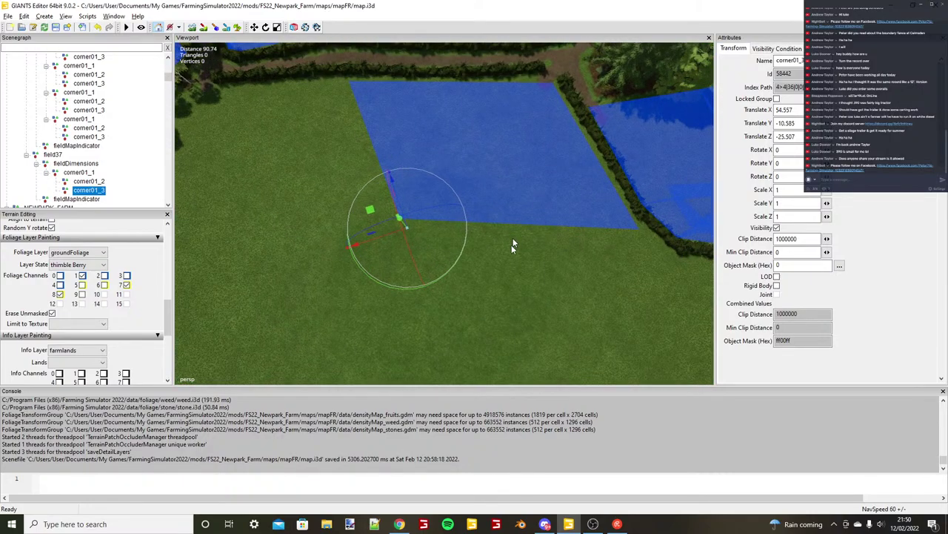
{"action": "right_click_drag", "start_coordinate": [512, 244], "coordinate": [420, 260]}
{"action": "left_click", "coordinate": [418, 257]}
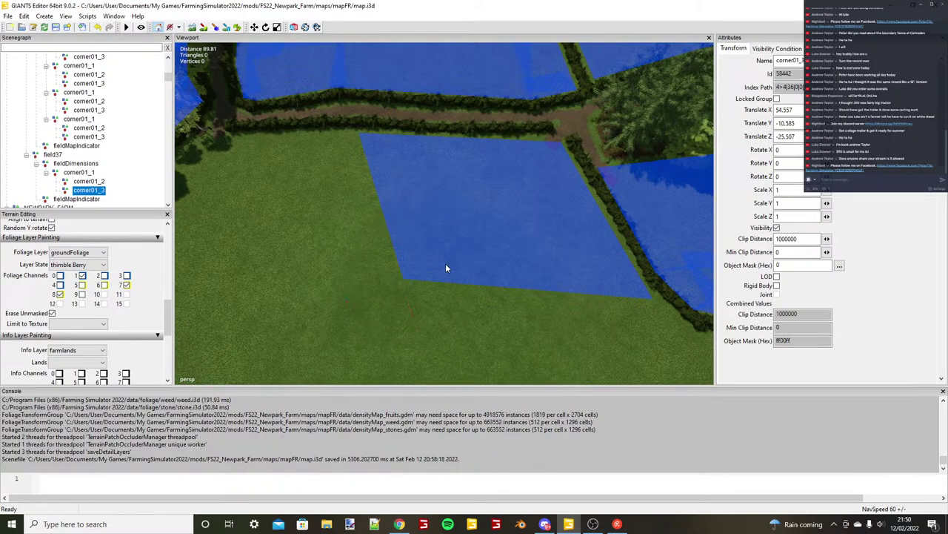
{"action": "left_click", "coordinate": [445, 264]}
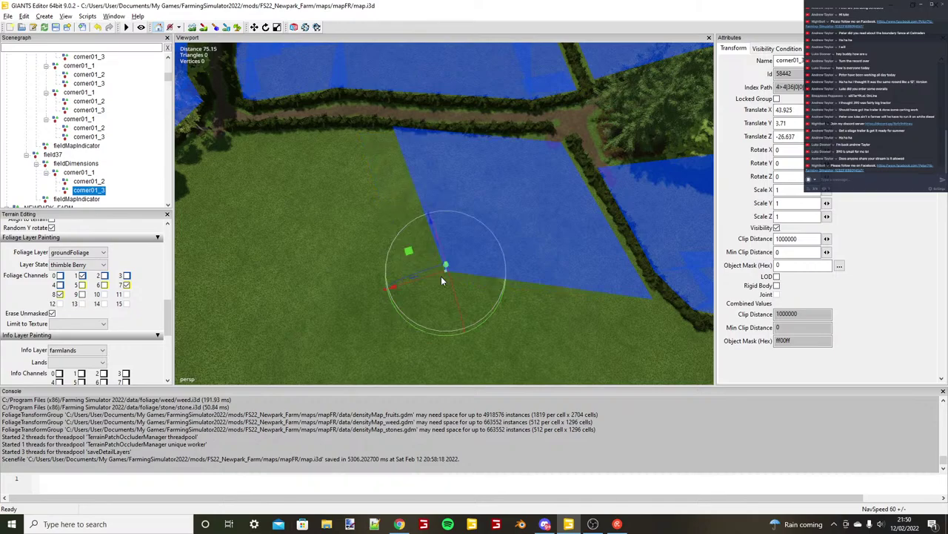
{"action": "left_click_drag", "start_coordinate": [399, 254], "coordinate": [458, 295], "text": "alt"}
{"action": "scroll", "coordinate": [493, 253], "scroll_direction": "down", "scroll_amount": 4}
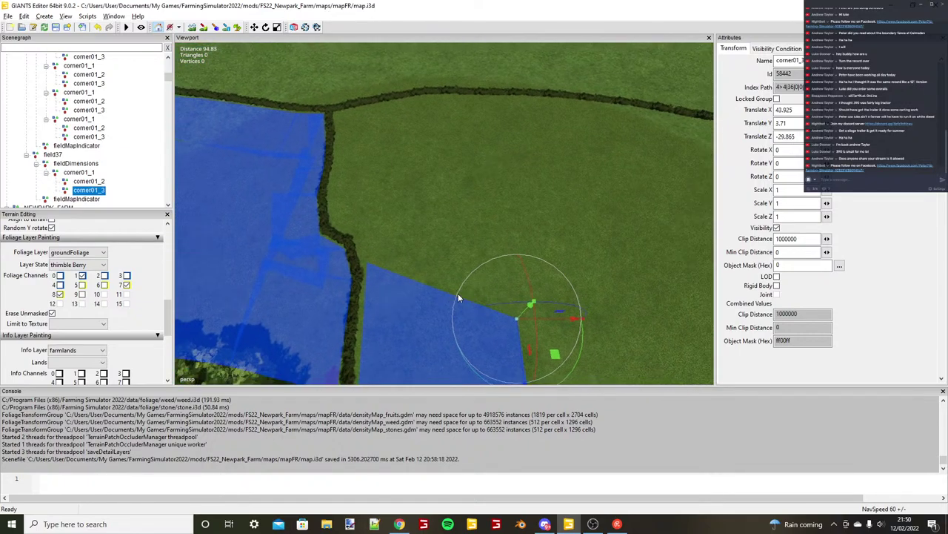
{"action": "scroll", "coordinate": [458, 294], "scroll_direction": "up", "scroll_amount": 3}
Duplicate field37's corner01_1 group and place the copy beside the hedge at the first area's far edge, at about X -72, Z -358.
{"action": "left_click", "coordinate": [78, 172]}
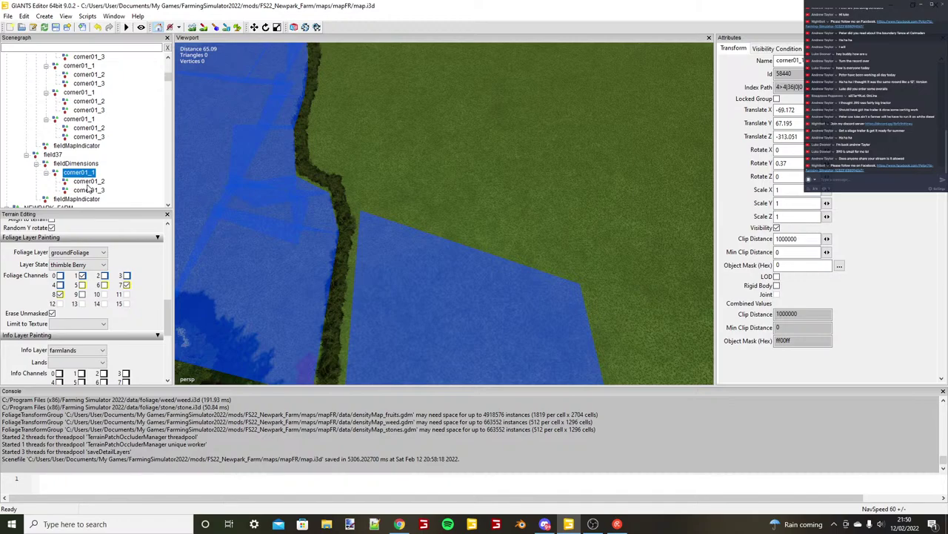
{"action": "key", "text": "ctrl+d"}
{"action": "key", "text": "ctrl+b"}
{"action": "left_click_drag", "start_coordinate": [375, 241], "coordinate": [372, 211], "text": "alt"}
{"action": "scroll", "coordinate": [372, 210], "scroll_direction": "up", "scroll_amount": 6}
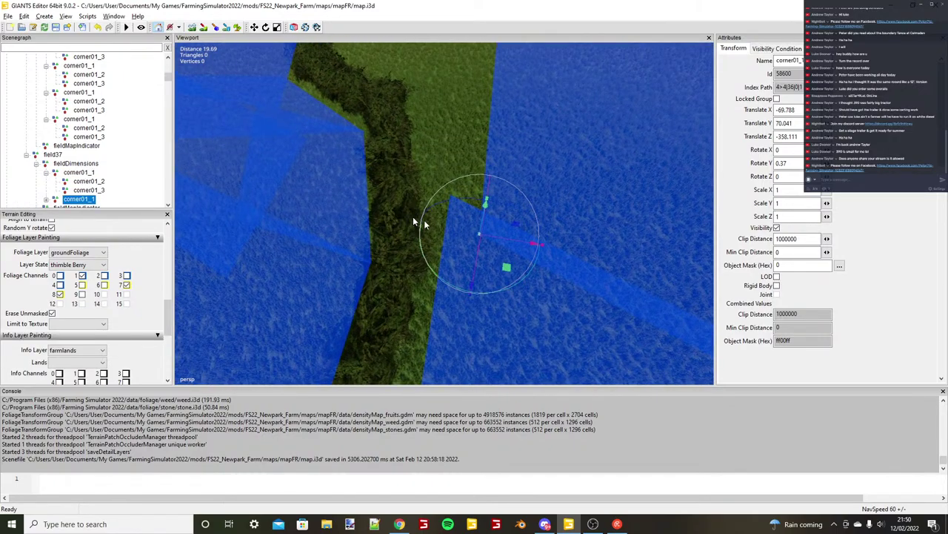
{"action": "left_click_drag", "start_coordinate": [509, 238], "coordinate": [456, 238]}
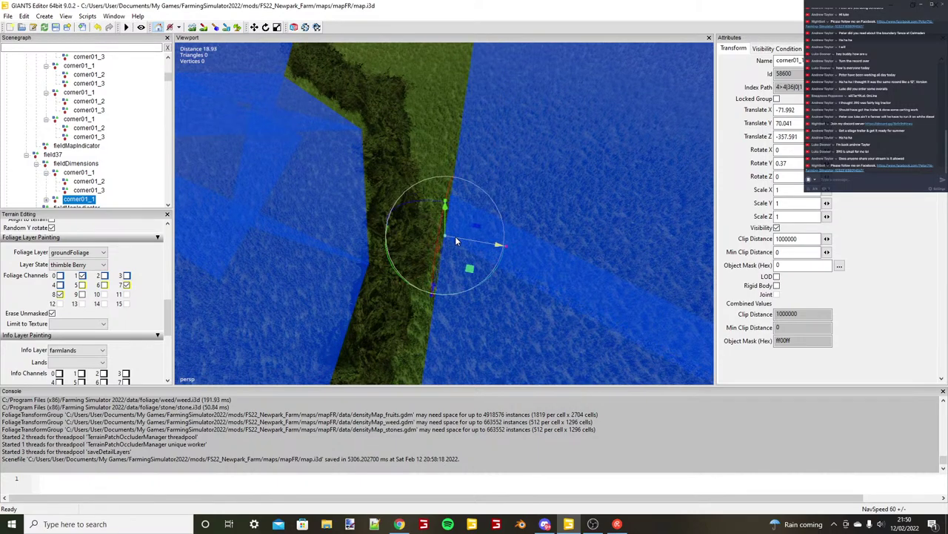
{"action": "scroll", "coordinate": [455, 236], "scroll_direction": "down", "scroll_amount": 3}
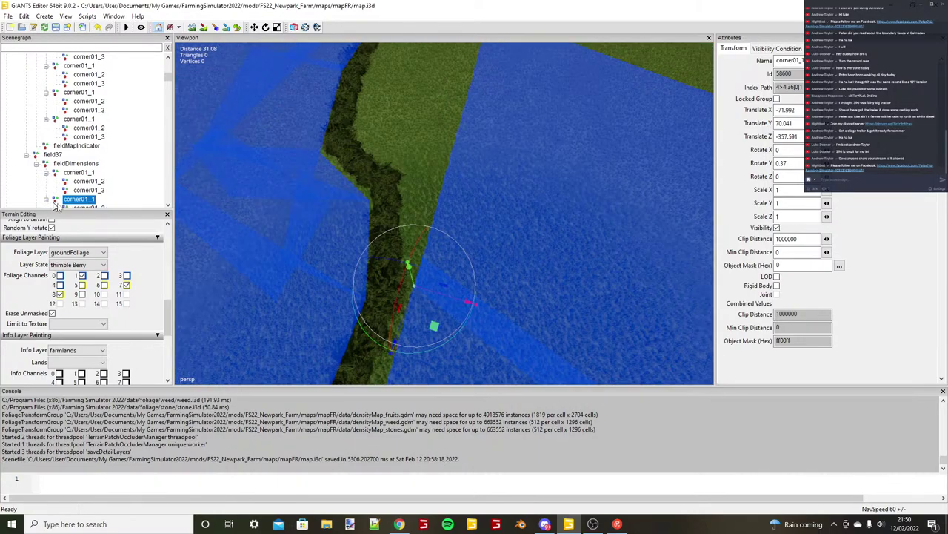
Place the corner01_2 of field37's second corner01_1 group at the hedge bend, at about X -7, Z -16.
{"action": "left_click", "coordinate": [80, 205]}
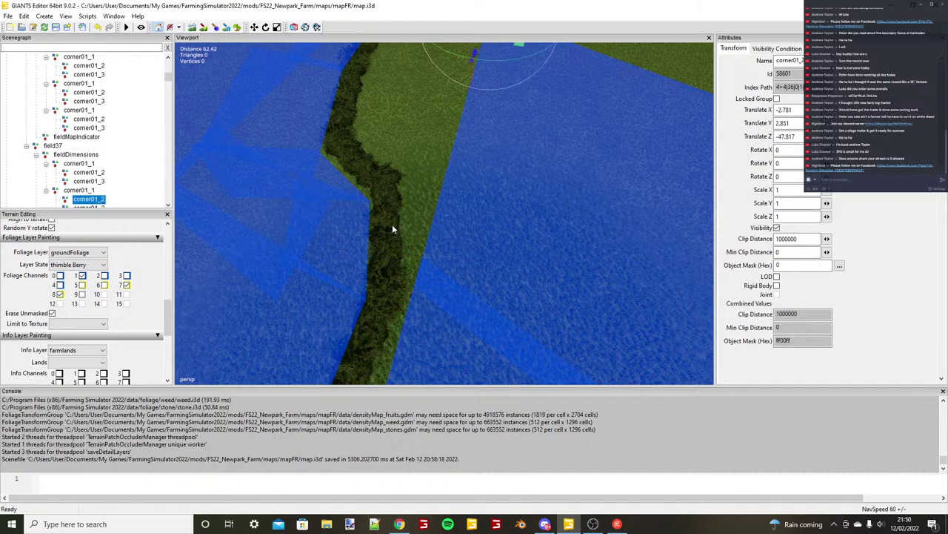
{"action": "middle_click_drag", "start_coordinate": [392, 224], "coordinate": [443, 233], "text": "alt"}
{"action": "key", "text": "ctrl+b"}
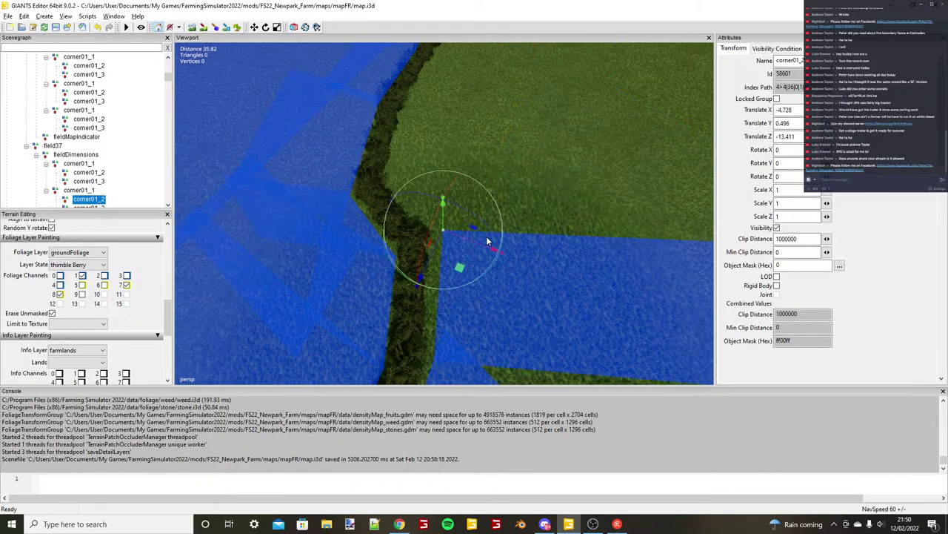
{"action": "left_click_drag", "start_coordinate": [486, 236], "coordinate": [455, 211], "text": "alt"}
{"action": "left_click_drag", "start_coordinate": [455, 211], "coordinate": [475, 265], "text": "alt"}
{"action": "scroll", "coordinate": [475, 264], "scroll_direction": "down", "scroll_amount": 8}
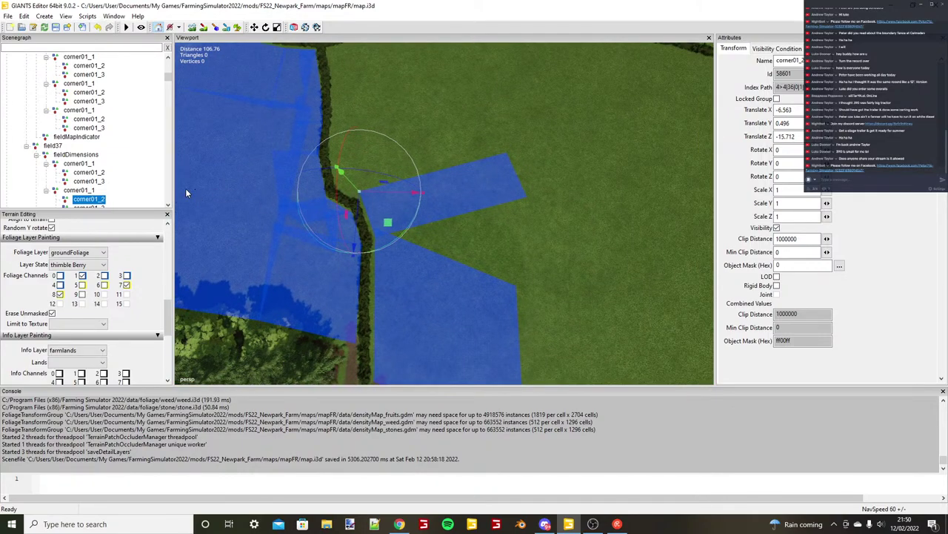
Place the second group's corner01_3 out in the grass to close the gap beside the first area, at about X 42, Z 0.
{"action": "key", "text": "Down"}
{"action": "key", "text": "ctrl+b"}
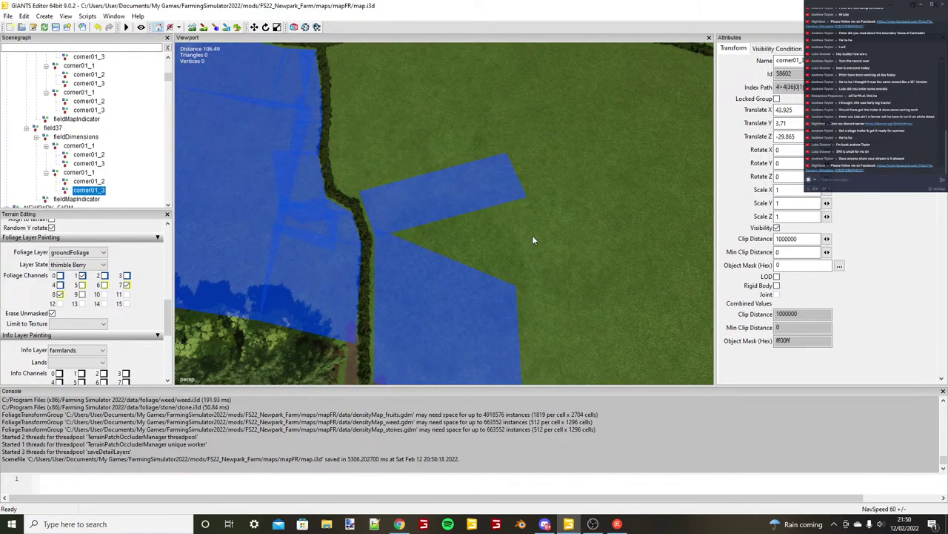
{"action": "left_click", "coordinate": [521, 217]}
{"action": "left_click_drag", "start_coordinate": [521, 225], "coordinate": [464, 257]}
{"action": "scroll", "coordinate": [501, 249], "scroll_direction": "up", "scroll_amount": 5}
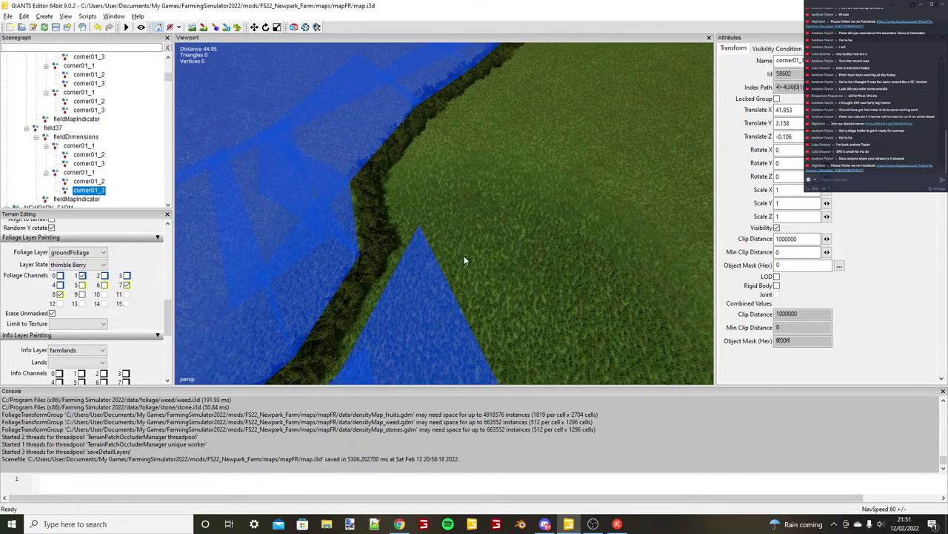
Duplicate field37's second corner01_1 group and place the copy on that area's edge near the hedge, at about X -78, Z -371.
{"action": "left_click", "coordinate": [78, 174]}
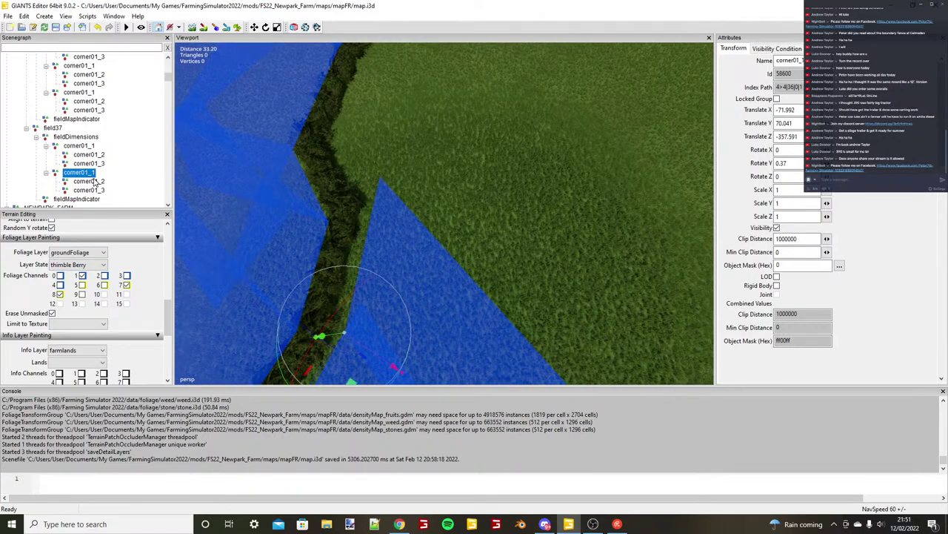
{"action": "key", "text": "ctrl+d"}
{"action": "key", "text": "ctrl+b"}
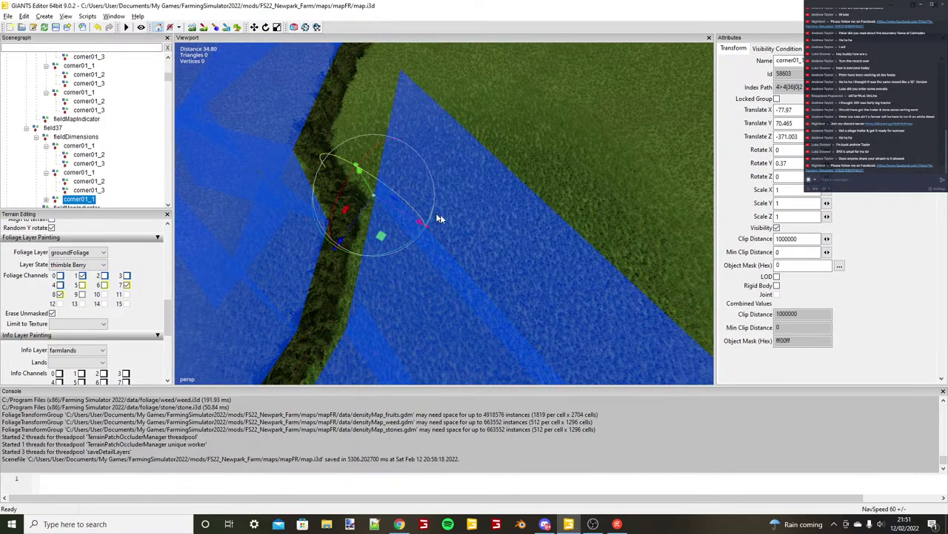
{"action": "scroll", "coordinate": [438, 217], "scroll_direction": "up", "scroll_amount": 3}
{"action": "left_click_drag", "start_coordinate": [439, 217], "coordinate": [465, 240], "text": "alt"}
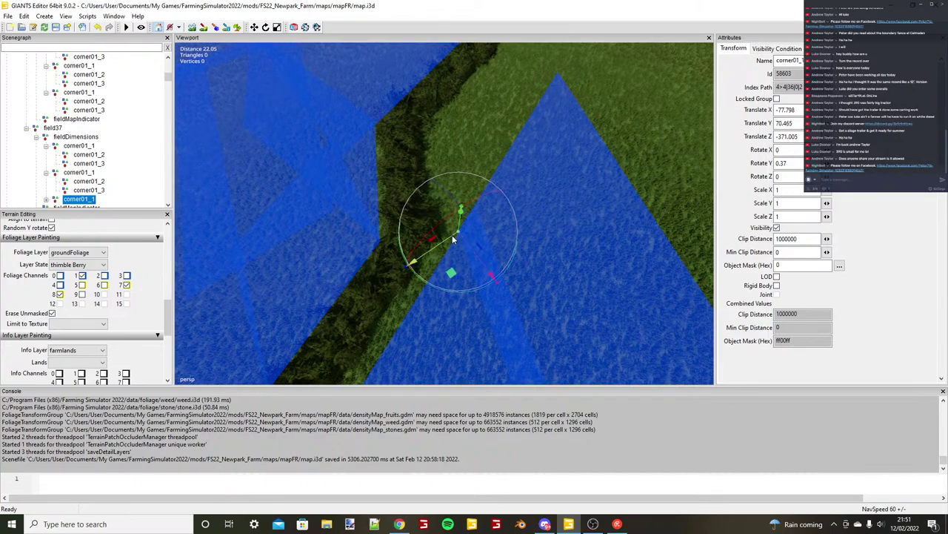
{"action": "left_click_drag", "start_coordinate": [454, 240], "coordinate": [455, 238]}
Expand field37's third corner01_1 group and place its corner01_2 in the hedge bend, at about X -8, Z -3.
{"action": "left_click", "coordinate": [47, 199]}
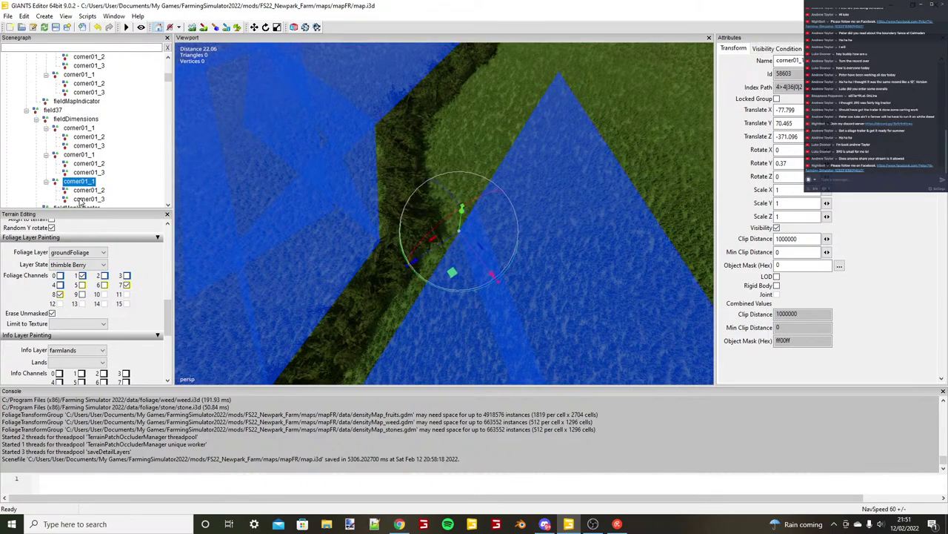
{"action": "left_click", "coordinate": [87, 190]}
{"action": "scroll", "coordinate": [444, 212], "scroll_direction": "down", "scroll_amount": 3}
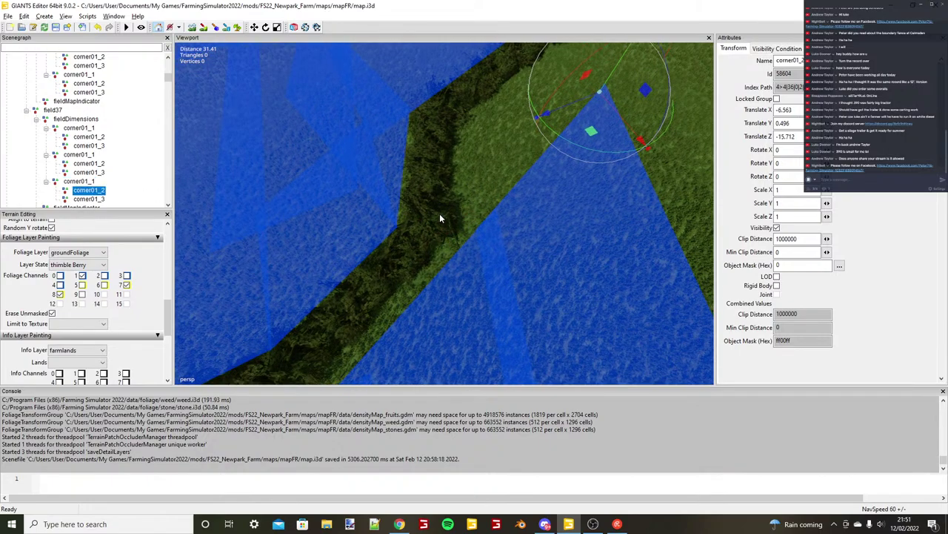
{"action": "mouse_move", "coordinate": [440, 213]}
{"action": "left_mouse_down", "text": "alt"}
{"action": "mouse_move", "coordinate": [488, 194]}
{"action": "mouse_move", "coordinate": [404, 234]}
{"action": "mouse_move", "coordinate": [424, 221]}
{"action": "left_mouse_up", "text": "alt"}
{"action": "key", "text": "ctrl+b"}
{"action": "scroll", "coordinate": [404, 233], "scroll_direction": "up", "scroll_amount": 4}
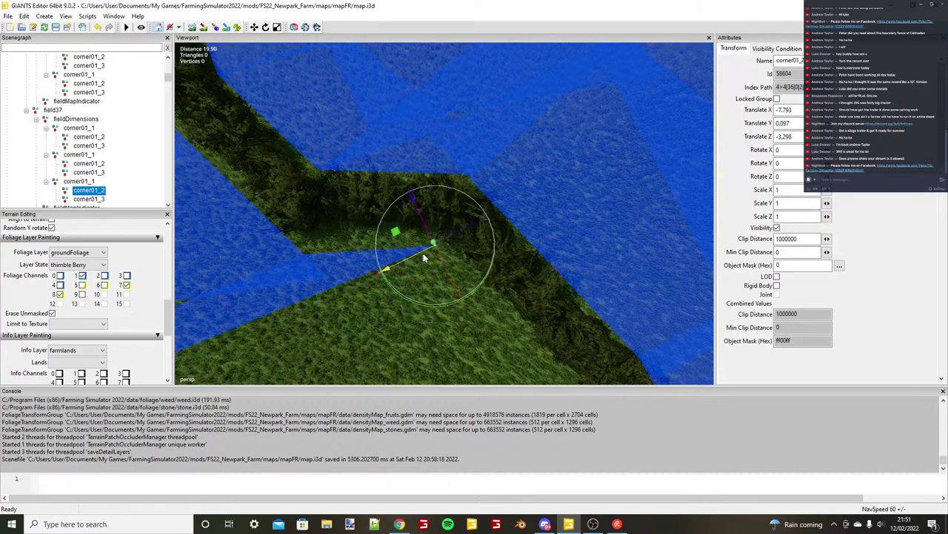
{"action": "left_click_drag", "start_coordinate": [423, 255], "coordinate": [426, 254]}
{"action": "scroll", "coordinate": [470, 249], "scroll_direction": "down", "scroll_amount": 3}
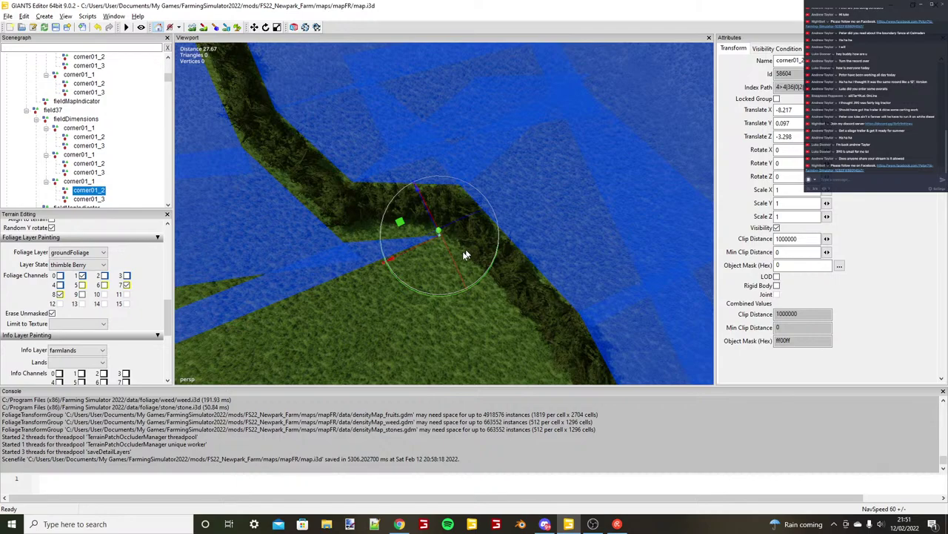
Place the third group's corner01_3 further along the hedge past the bend, at about X -11, Z -17.
{"action": "scroll", "coordinate": [466, 254], "scroll_direction": "down", "scroll_amount": 4}
{"action": "left_click", "coordinate": [221, 309]}
{"action": "left_click_drag", "start_coordinate": [222, 241], "coordinate": [585, 274], "text": "alt"}
{"action": "scroll", "coordinate": [470, 246], "scroll_direction": "up", "scroll_amount": 2}
{"action": "key", "text": "ctrl+b"}
{"action": "scroll", "coordinate": [503, 243], "scroll_direction": "down", "scroll_amount": 2}
{"action": "left_click", "coordinate": [94, 192]}
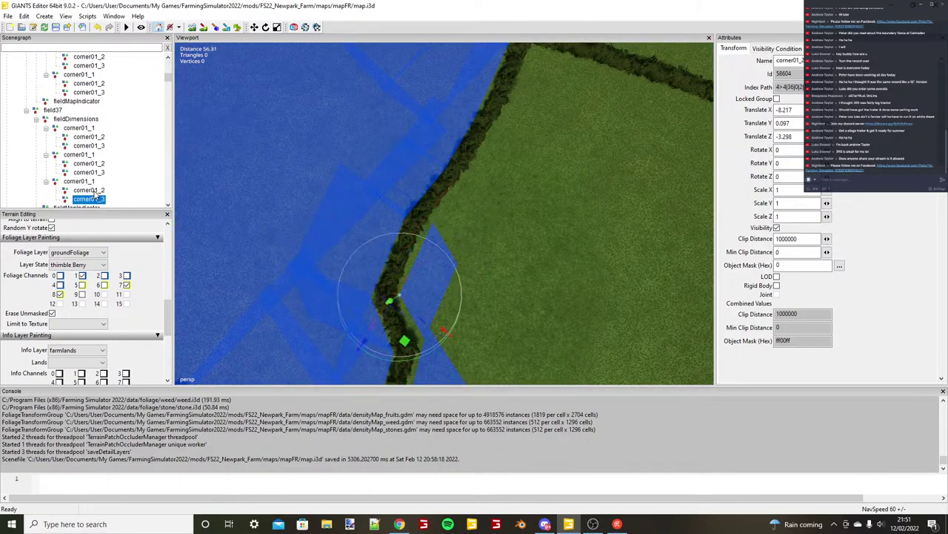
Duplicate field37's third corner01_1 group and place the copy at the area's far tip beside the hedge, at about X -89, Z -388.
{"action": "left_click", "coordinate": [87, 183]}
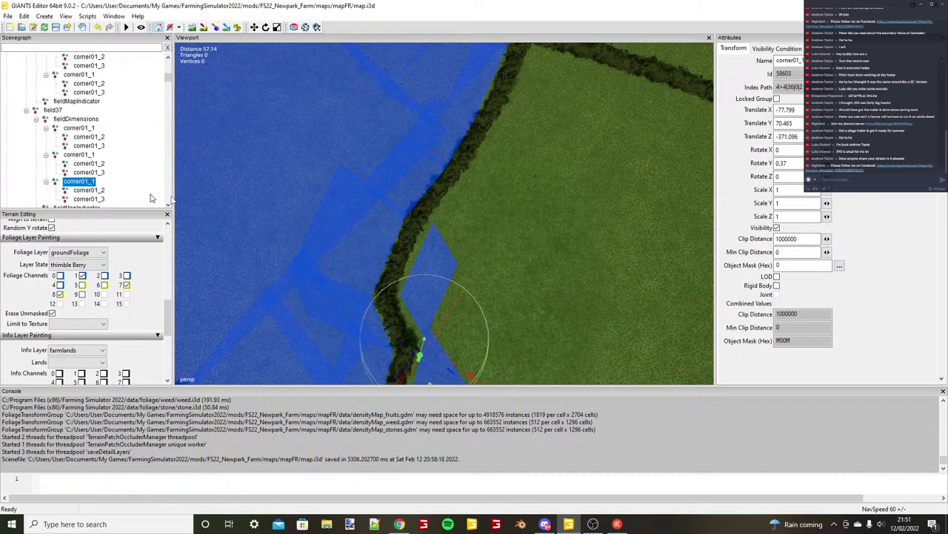
{"action": "scroll", "coordinate": [478, 264], "scroll_direction": "up", "scroll_amount": 3}
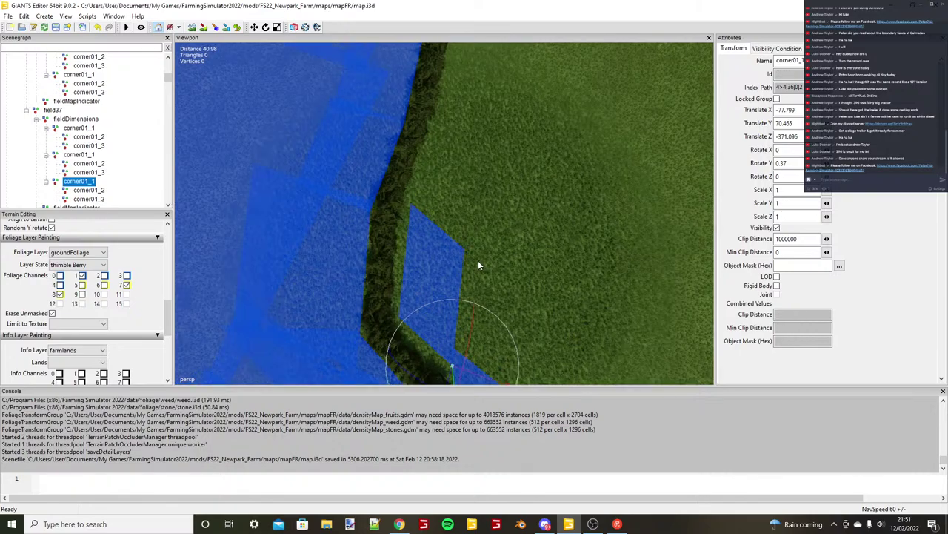
{"action": "left_click", "coordinate": [426, 288]}
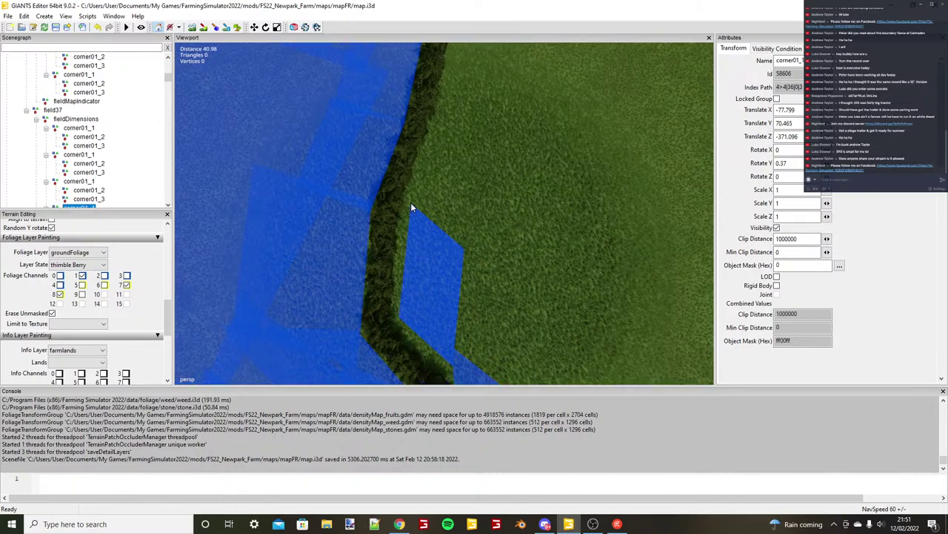
{"action": "scroll", "coordinate": [413, 207], "scroll_direction": "up", "scroll_amount": 8}
{"action": "key", "text": "ctrl+b"}
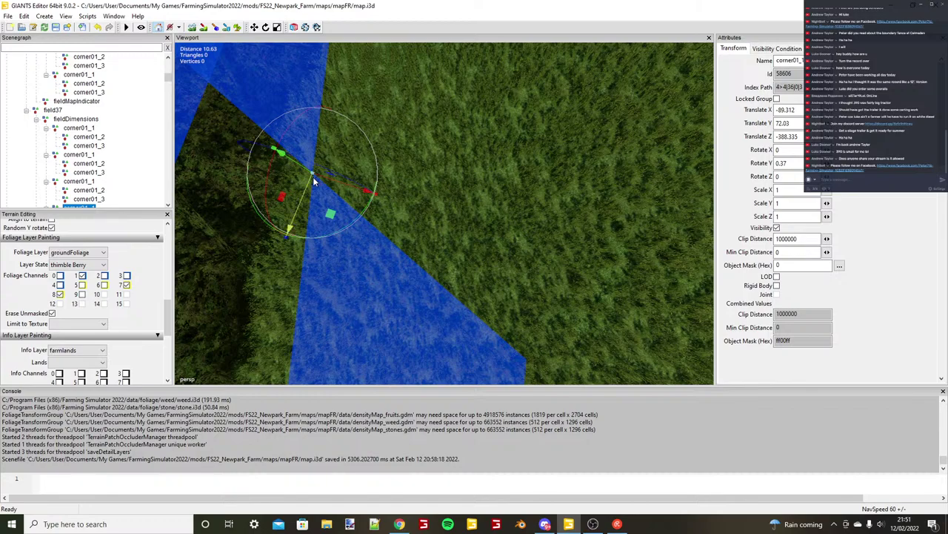
{"action": "left_click_drag", "start_coordinate": [312, 178], "coordinate": [313, 180]}
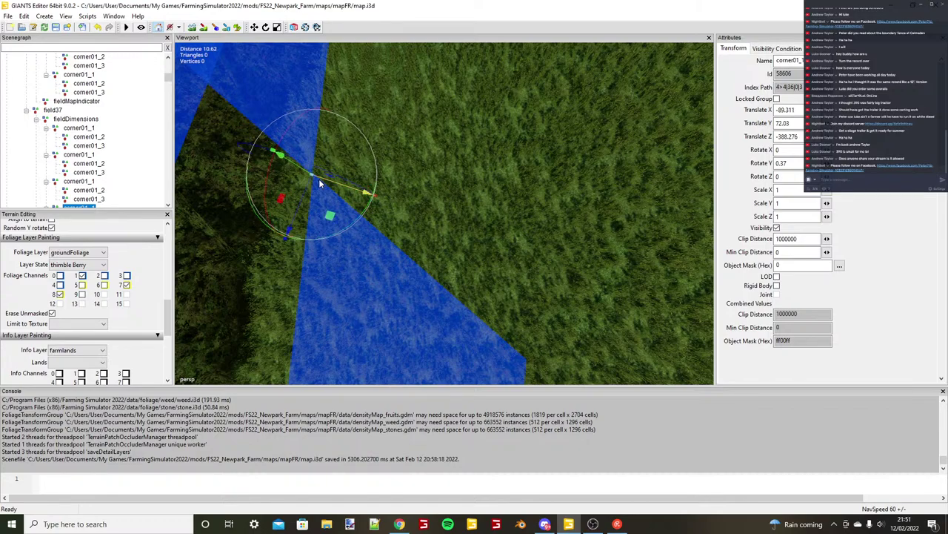
{"action": "scroll", "coordinate": [319, 179], "scroll_direction": "down", "scroll_amount": 5}
{"action": "scroll", "coordinate": [66, 192], "scroll_direction": "down", "scroll_amount": 1}
Expand field37's fourth corner01_1 group and place its corner01_2 further along the hedge, at about X 0, Z -18.
{"action": "left_click", "coordinate": [46, 192]}
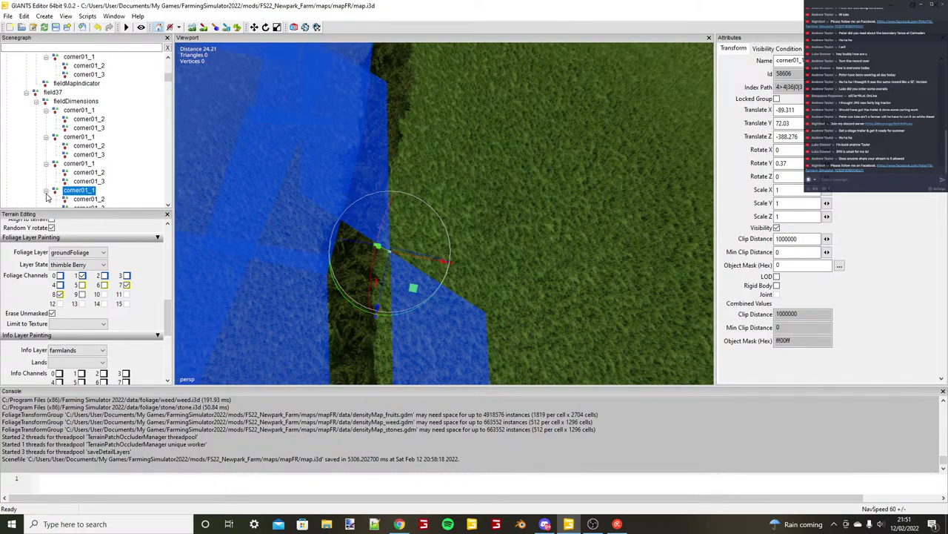
{"action": "scroll", "coordinate": [74, 190], "scroll_direction": "down", "scroll_amount": 1}
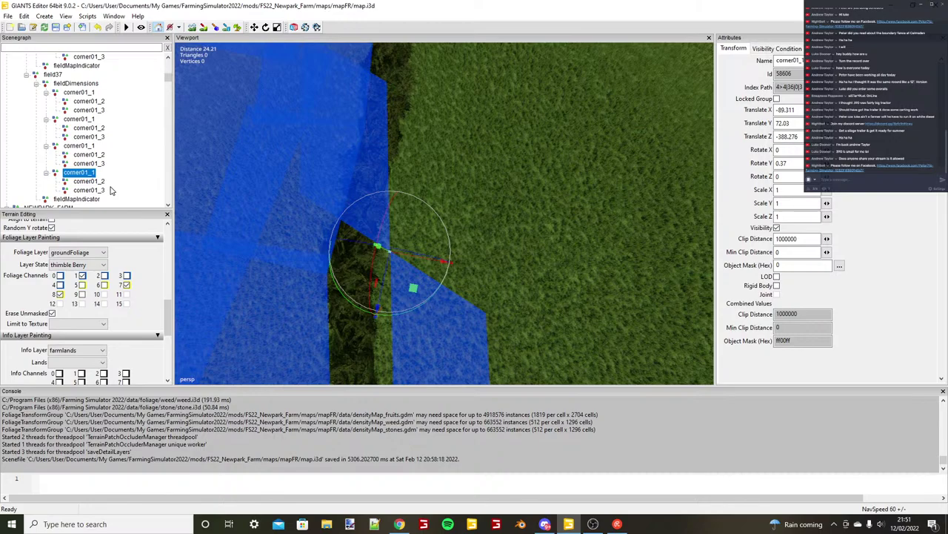
{"action": "left_click", "coordinate": [92, 181]}
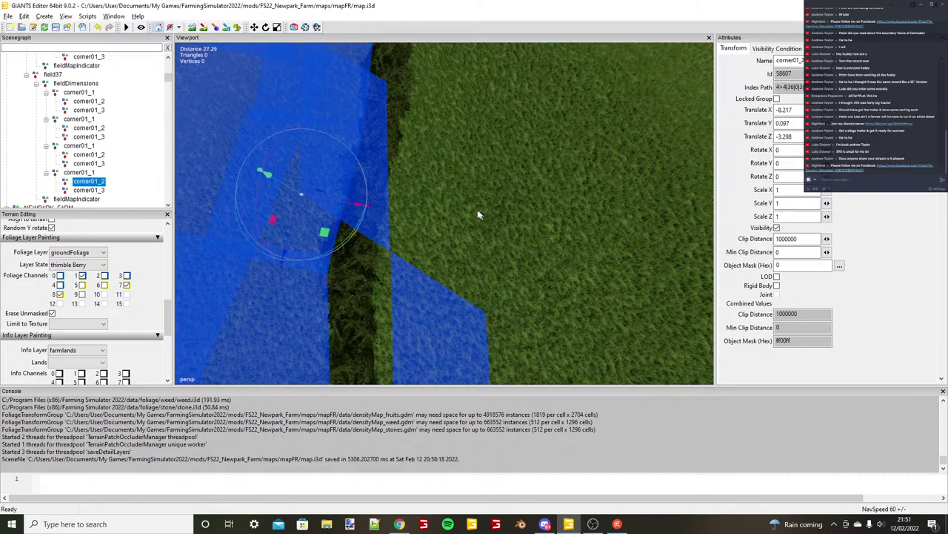
{"action": "scroll", "coordinate": [478, 214], "scroll_direction": "down", "scroll_amount": 4}
{"action": "left_click_drag", "start_coordinate": [478, 214], "coordinate": [395, 253], "text": "alt"}
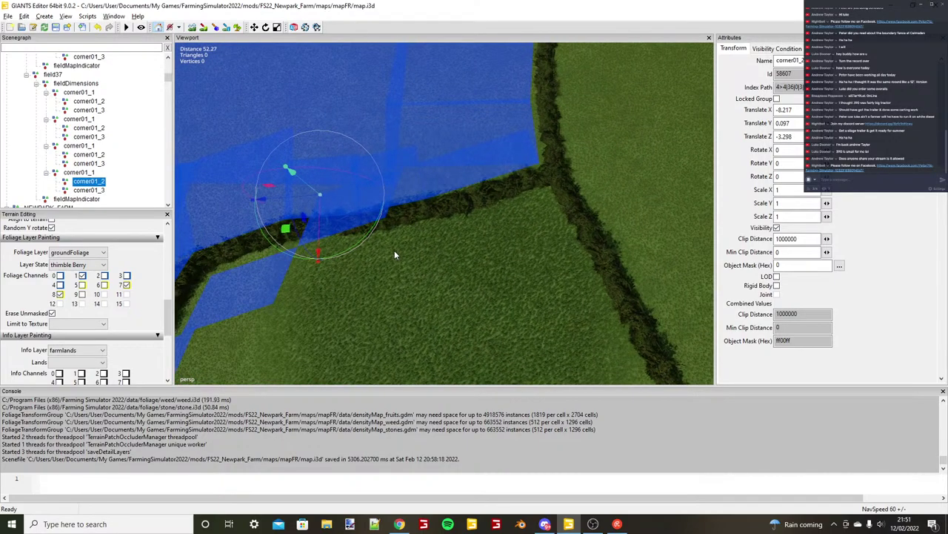
{"action": "scroll", "coordinate": [395, 250], "scroll_direction": "up", "scroll_amount": 3}
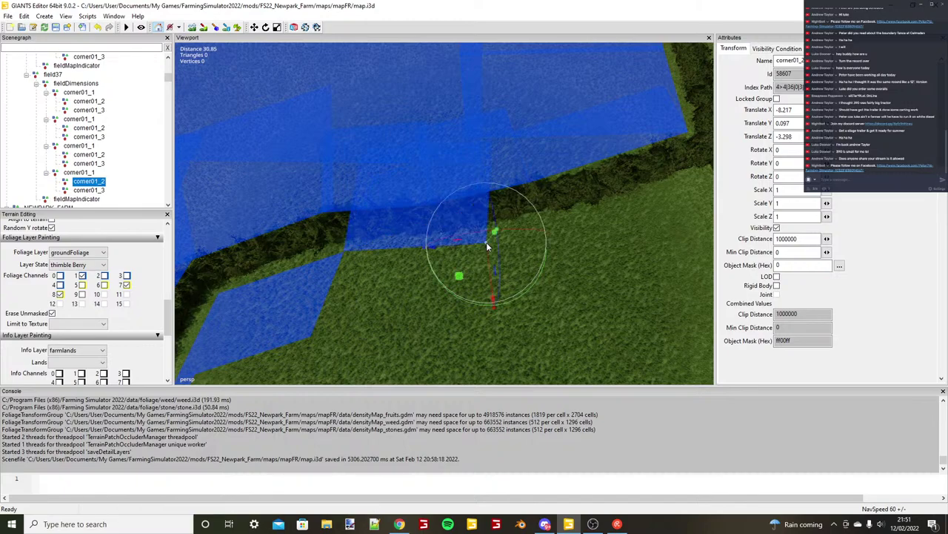
{"action": "left_click_drag", "start_coordinate": [486, 241], "coordinate": [521, 244]}
{"action": "scroll", "coordinate": [520, 242], "scroll_direction": "down", "scroll_amount": 2}
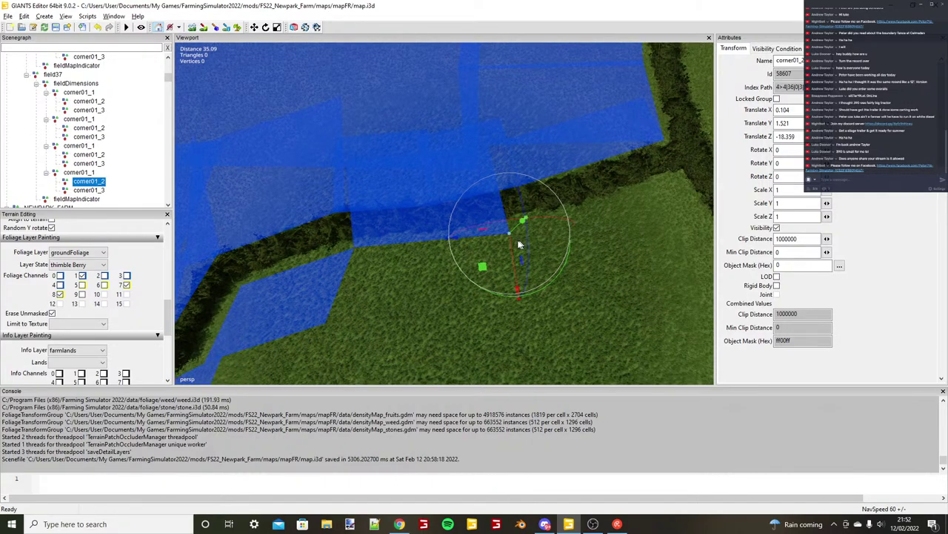
Place the fourth group's corner01_3 out in the grass at about X 10 and shift it outward along the area's outer edge.
{"action": "scroll", "coordinate": [519, 244], "scroll_direction": "down", "scroll_amount": 4}
{"action": "left_click", "coordinate": [92, 191]}
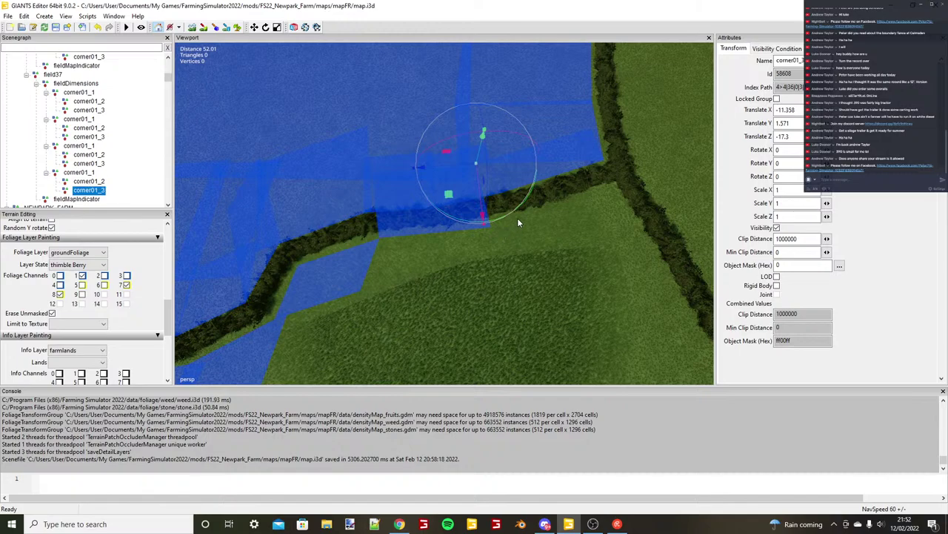
{"action": "scroll", "coordinate": [518, 218], "scroll_direction": "down", "scroll_amount": 2}
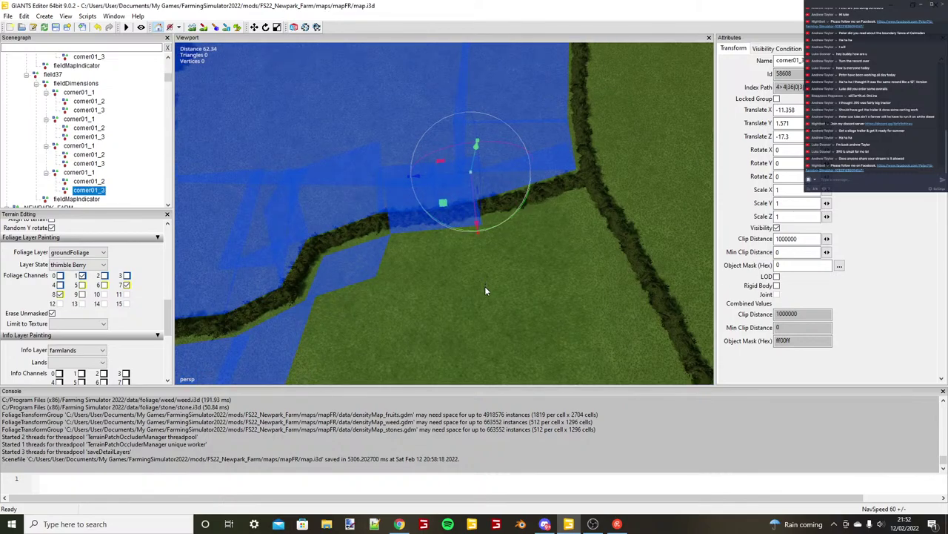
{"action": "key", "text": "ctrl+b"}
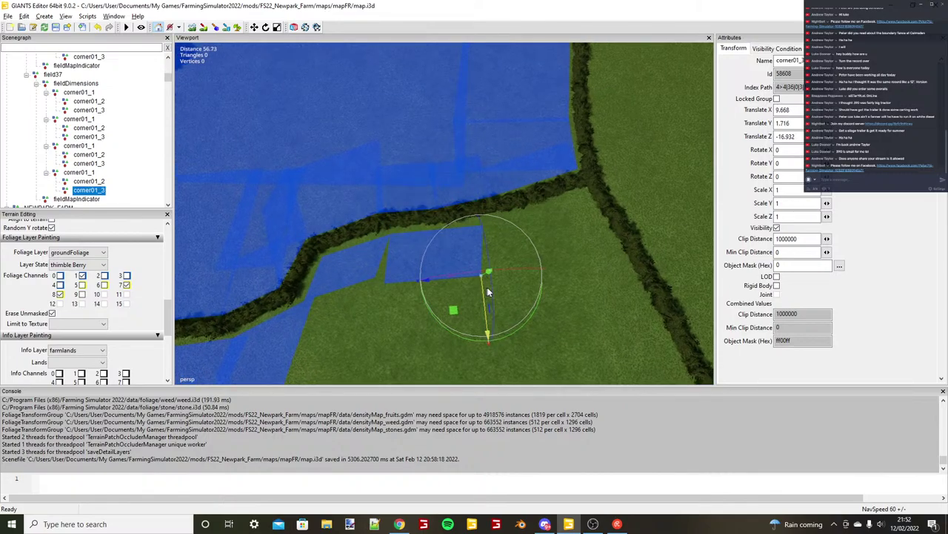
{"action": "scroll", "coordinate": [522, 306], "scroll_direction": "up", "scroll_amount": 5}
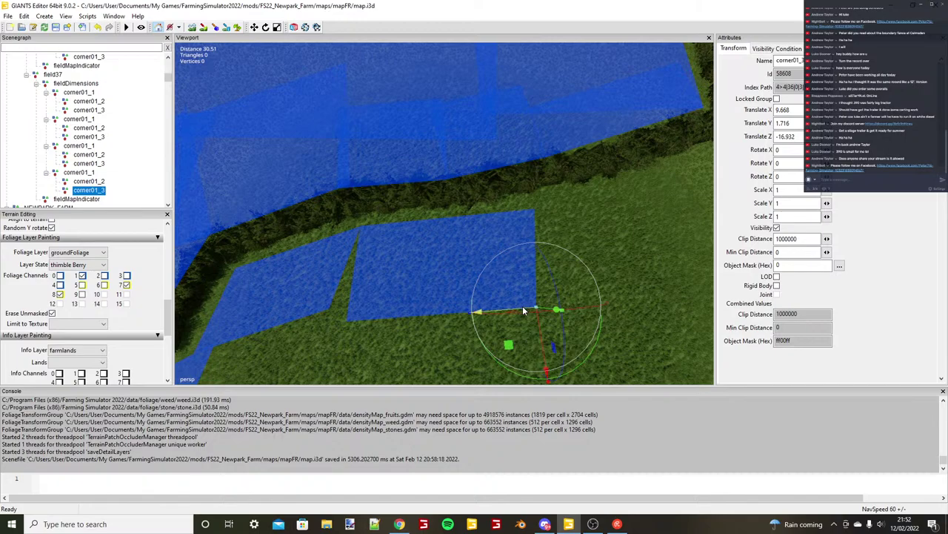
{"action": "left_click_drag", "start_coordinate": [522, 307], "coordinate": [549, 311]}
Duplicate field37's fourth corner01_1 group and place the copy beside the hedge within that area, at about X -89, Z -401.
{"action": "left_click", "coordinate": [80, 173]}
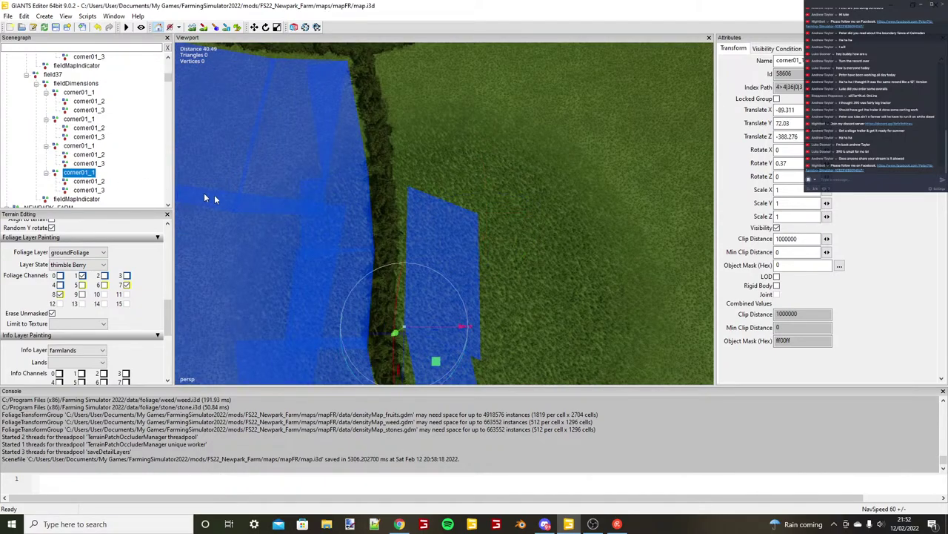
{"action": "key", "text": "ctrl+b"}
{"action": "left_click", "coordinate": [406, 225]}
{"action": "scroll", "coordinate": [423, 238], "scroll_direction": "up", "scroll_amount": 2}
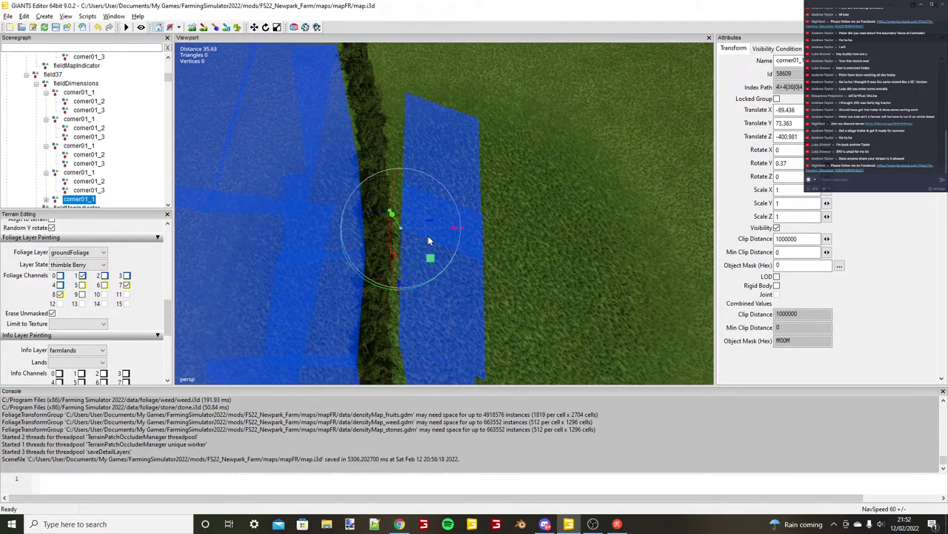
{"action": "scroll", "coordinate": [429, 240], "scroll_direction": "up", "scroll_amount": 2}
Expand field37's fifth corner01_1 group and shift its corner01_2 toward the hedge, to about X -2, Z -18.
{"action": "double_click", "coordinate": [81, 201]}
{"action": "left_click", "coordinate": [93, 199]}
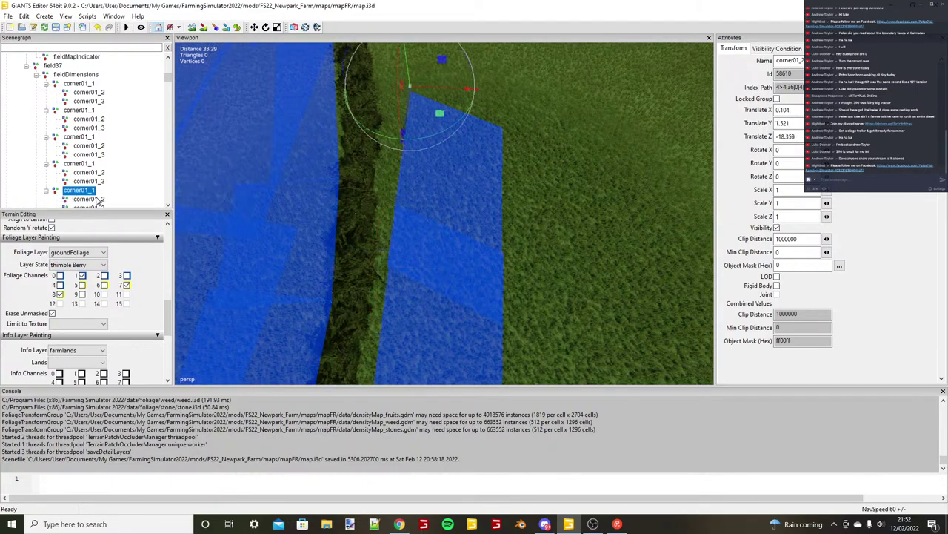
{"action": "left_click", "coordinate": [89, 200]}
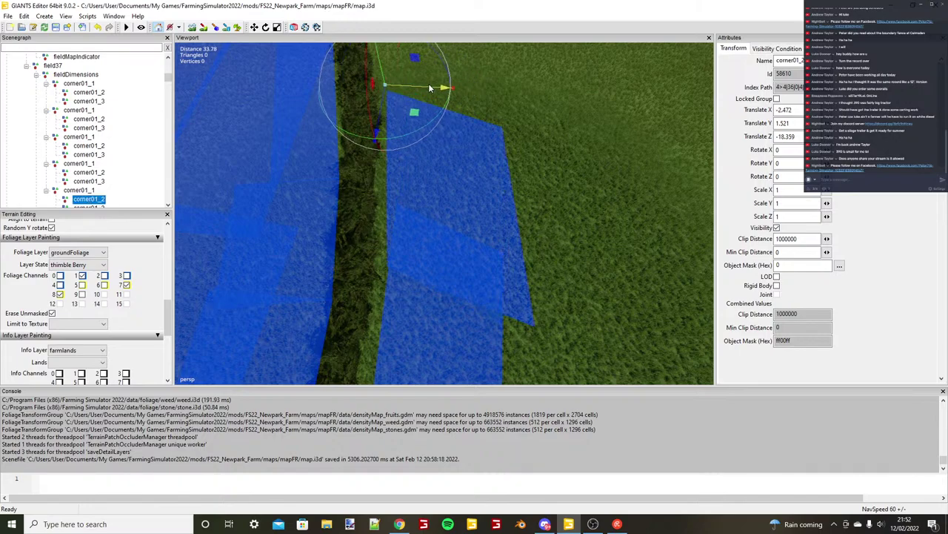
{"action": "left_click_drag", "start_coordinate": [430, 87], "coordinate": [433, 87]}
{"action": "scroll", "coordinate": [422, 89], "scroll_direction": "down", "scroll_amount": 3}
{"action": "left_click_drag", "start_coordinate": [400, 90], "coordinate": [325, 143], "text": "alt"}
{"action": "middle_click_drag", "start_coordinate": [325, 143], "coordinate": [310, 159], "text": "alt"}
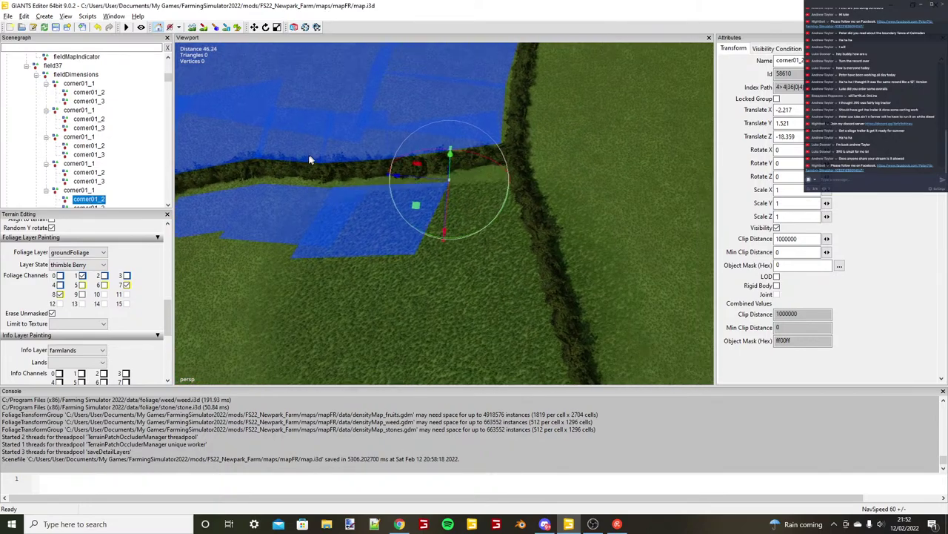
{"action": "left_click_drag", "start_coordinate": [309, 160], "coordinate": [473, 195], "text": "alt"}
{"action": "scroll", "coordinate": [473, 194], "scroll_direction": "up", "scroll_amount": 5}
{"action": "left_click_drag", "start_coordinate": [401, 191], "coordinate": [405, 216], "text": "alt"}
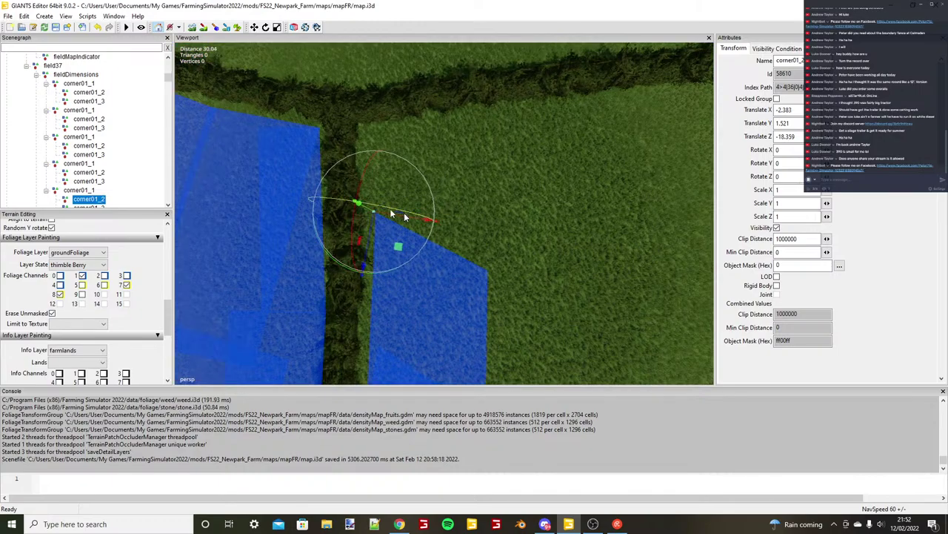
{"action": "left_click", "coordinate": [88, 191]}
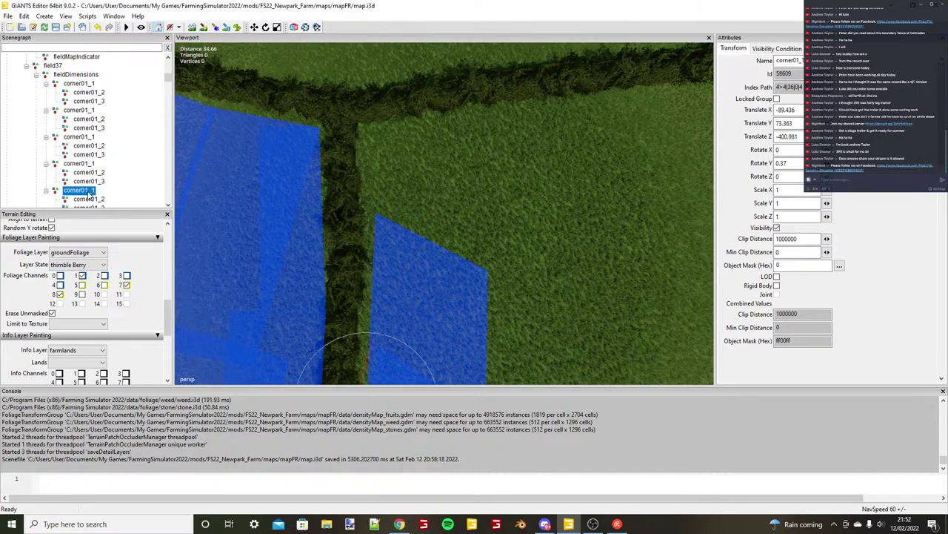
Duplicate field37's fifth corner01_1 group and place the copy further along the hedge, at about X -91, Z -415.
{"action": "key", "text": "ctrl+d"}
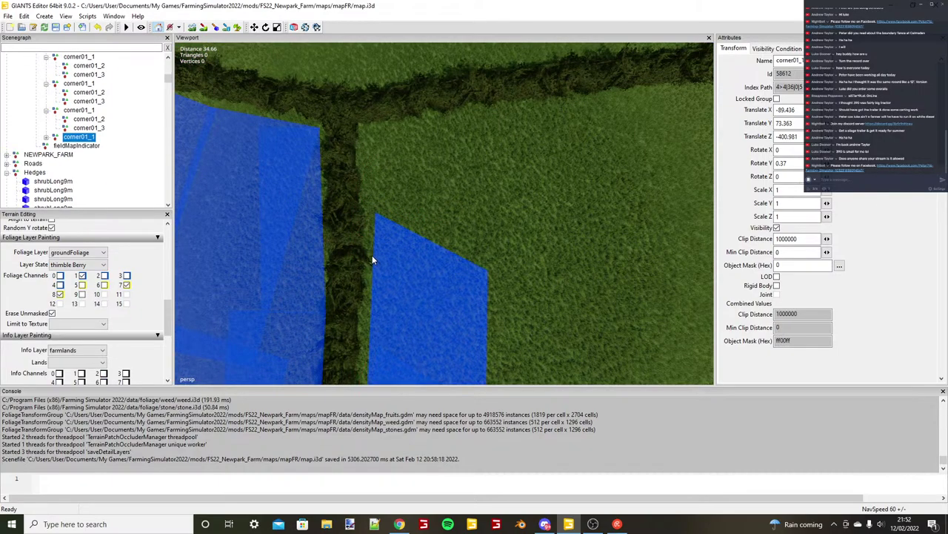
{"action": "key", "text": "ctrl+b"}
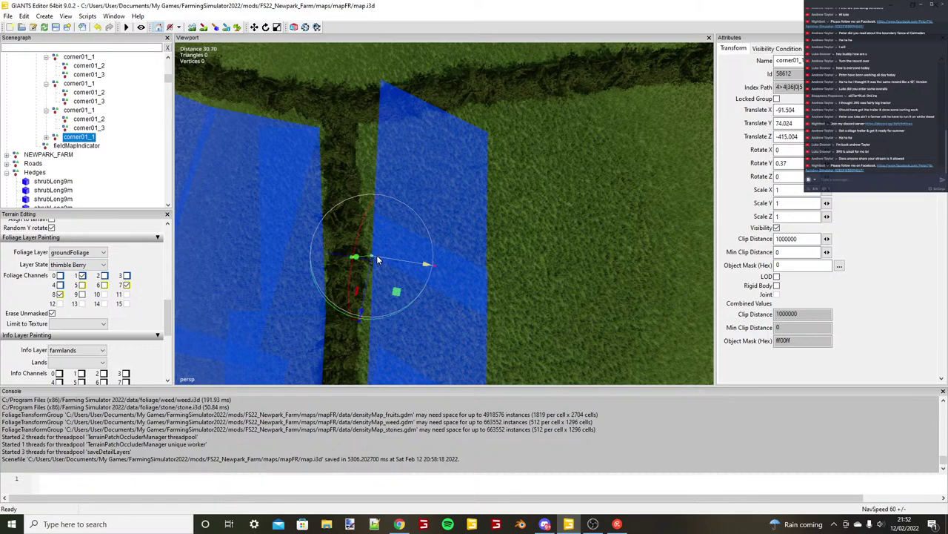
{"action": "left_click_drag", "start_coordinate": [376, 255], "coordinate": [378, 255]}
Expand field37's sixth corner01_1 group and shift its corner01_2 toward the hedge junction, to about X -3, Z -13.
{"action": "left_click_drag", "start_coordinate": [474, 258], "coordinate": [252, 215], "text": "alt"}
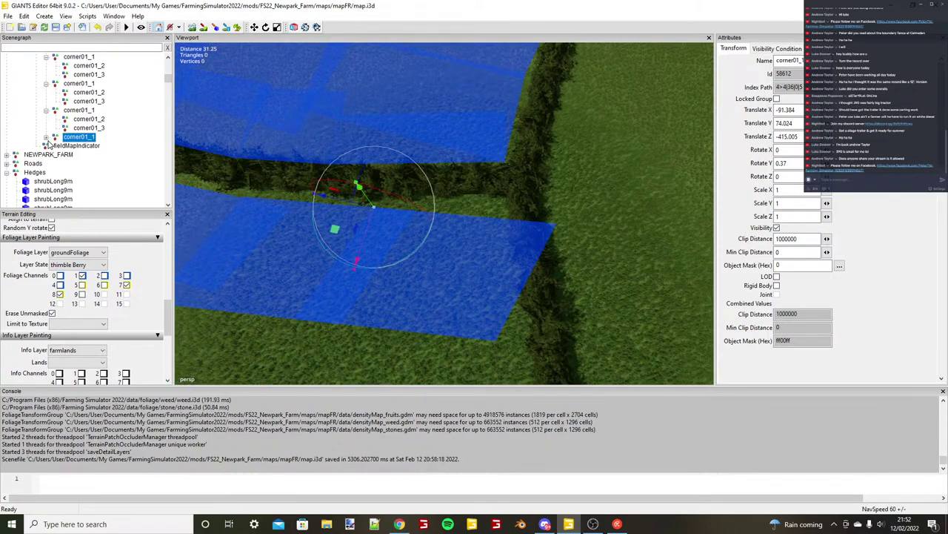
{"action": "left_click", "coordinate": [47, 142]}
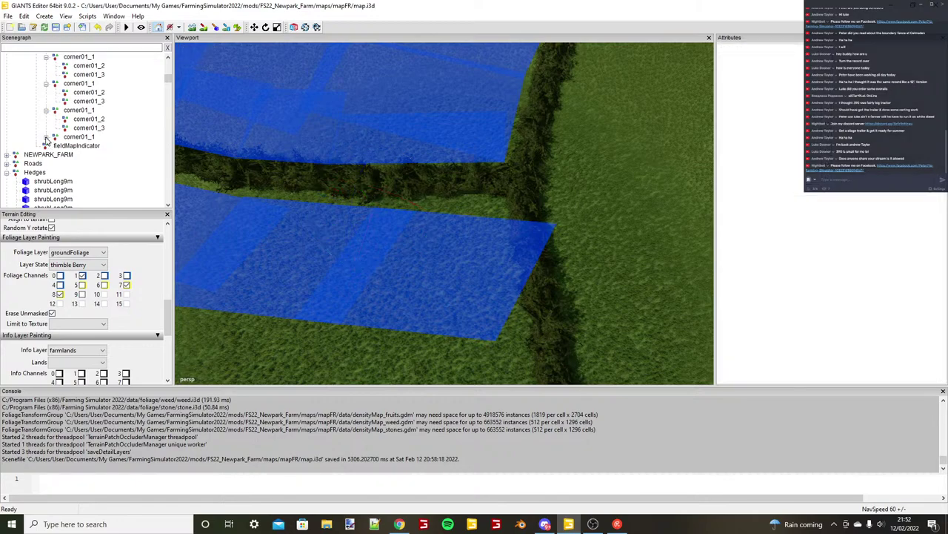
{"action": "left_click", "coordinate": [46, 138]}
{"action": "left_click", "coordinate": [89, 146]}
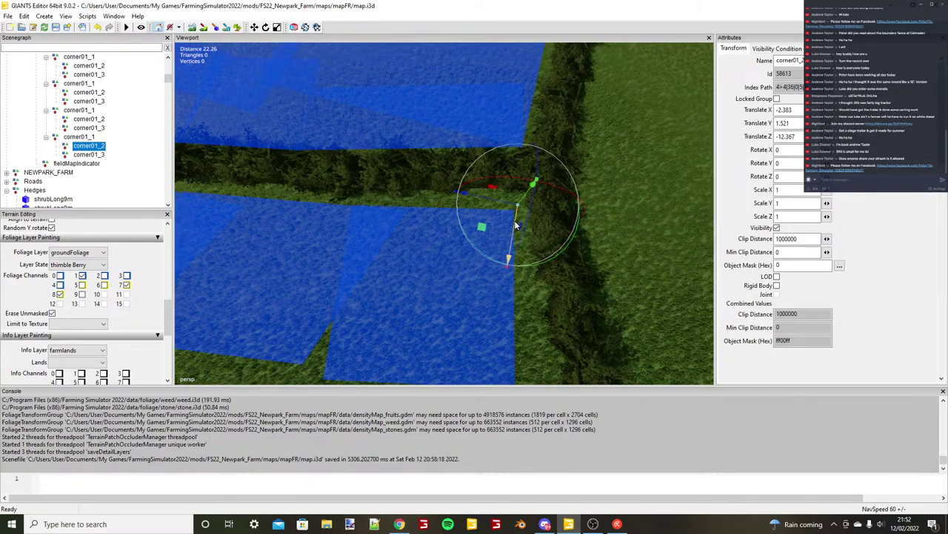
{"action": "left_click_drag", "start_coordinate": [515, 221], "coordinate": [511, 199]}
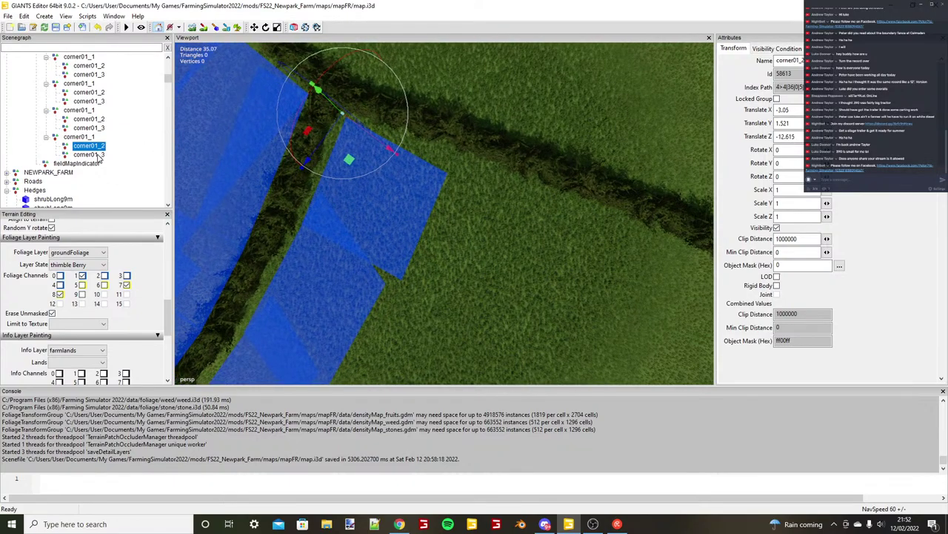
Shift the sixth group's corner01_3 toward the crossing hedge, to about X 9, Z -16.
{"action": "left_click", "coordinate": [99, 155]}
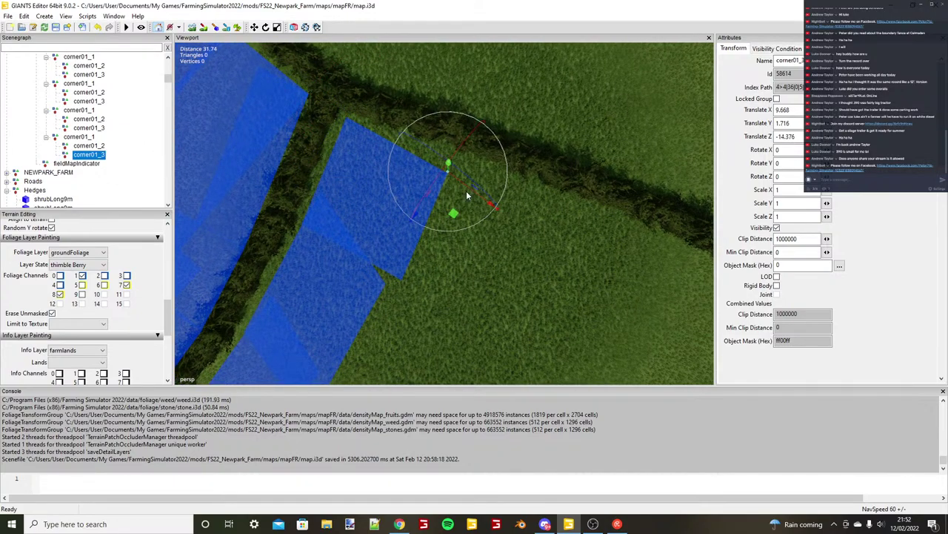
{"action": "left_click", "coordinate": [474, 167]}
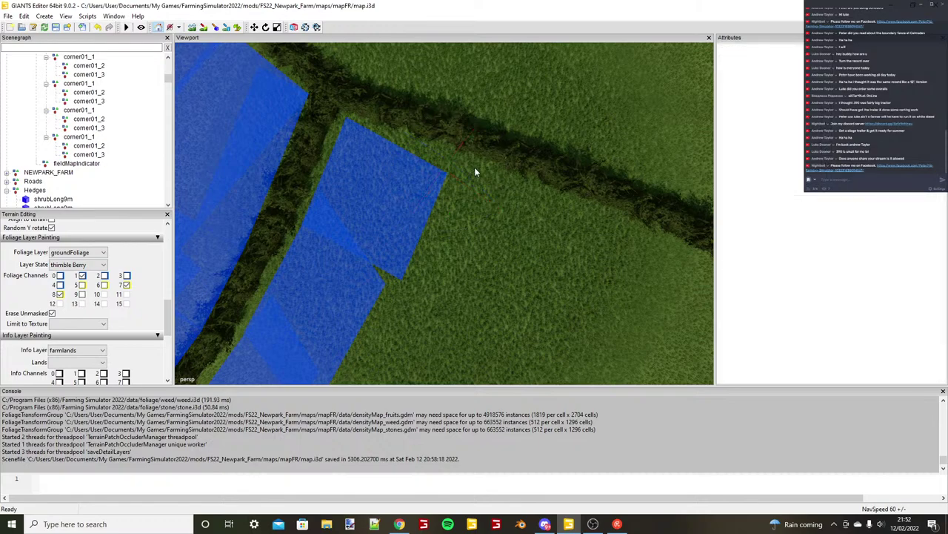
{"action": "key", "text": "ctrl+z"}
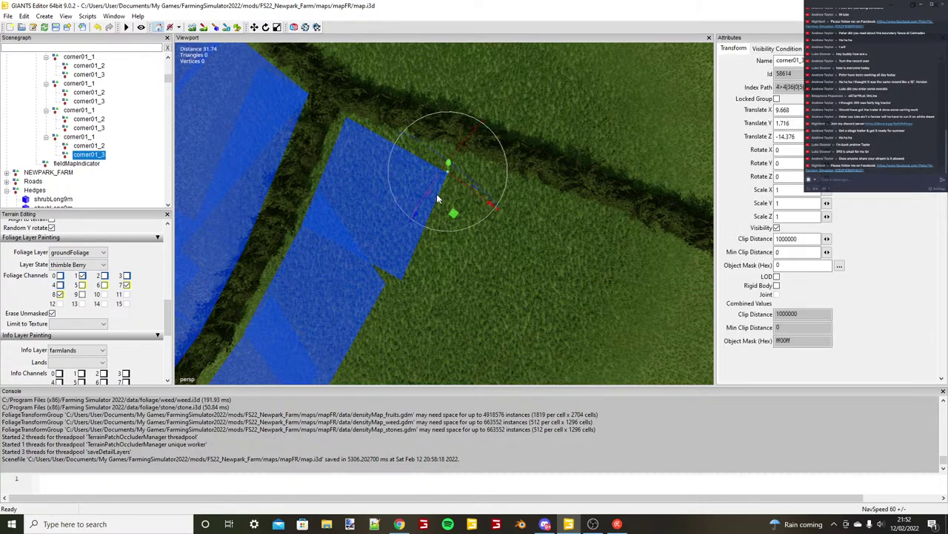
{"action": "left_click_drag", "start_coordinate": [437, 198], "coordinate": [442, 164]}
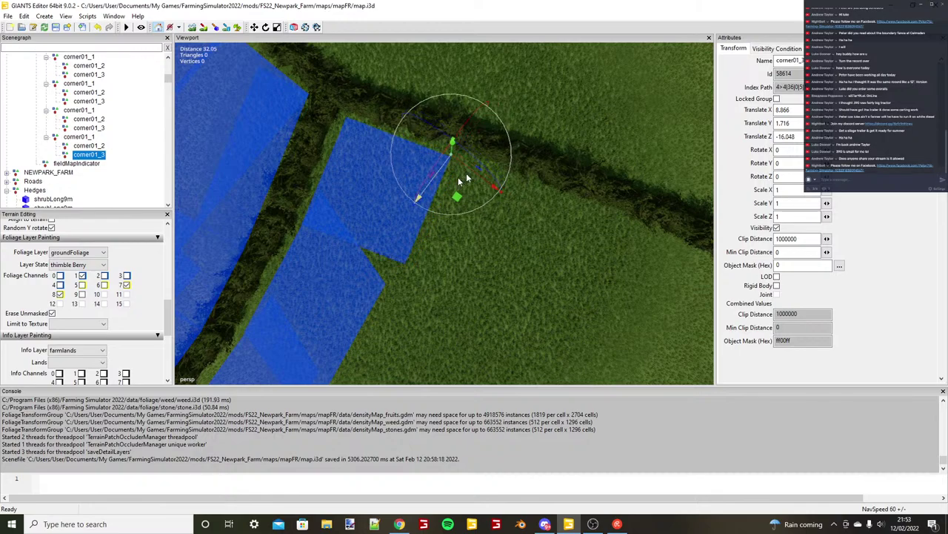
{"action": "left_click_drag", "start_coordinate": [349, 202], "coordinate": [386, 194], "text": "alt"}
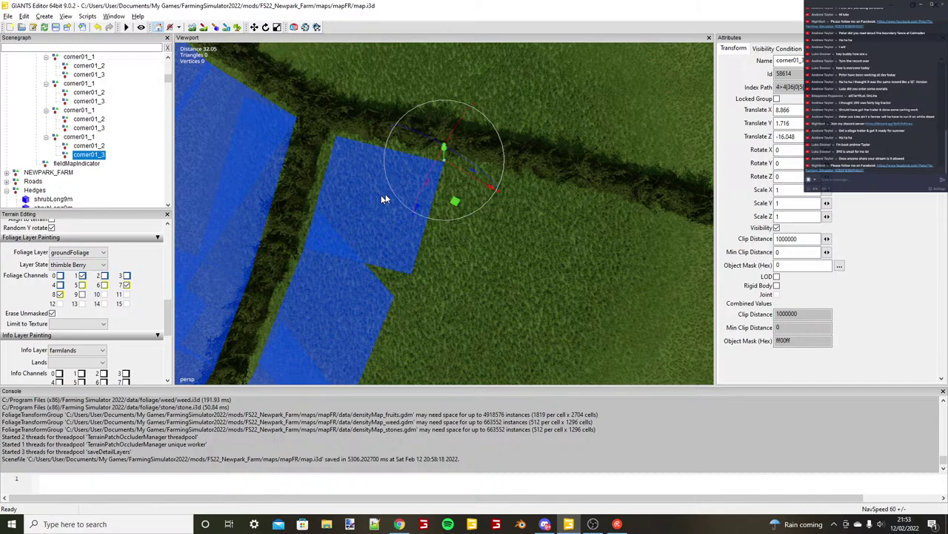
{"action": "scroll", "coordinate": [383, 196], "scroll_direction": "down", "scroll_amount": 5}
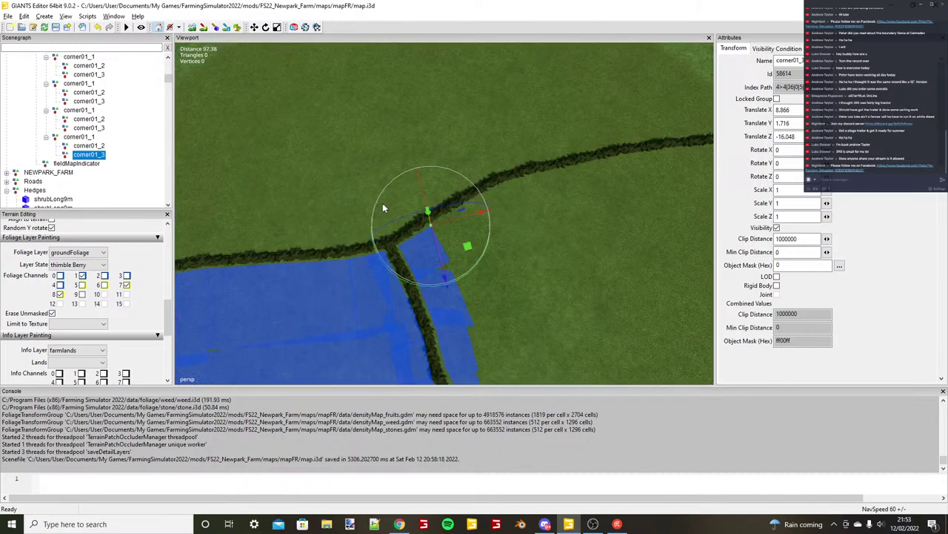
{"action": "left_click_drag", "start_coordinate": [384, 208], "coordinate": [429, 206], "text": "alt"}
{"action": "scroll", "coordinate": [409, 171], "scroll_direction": "up", "scroll_amount": 5}
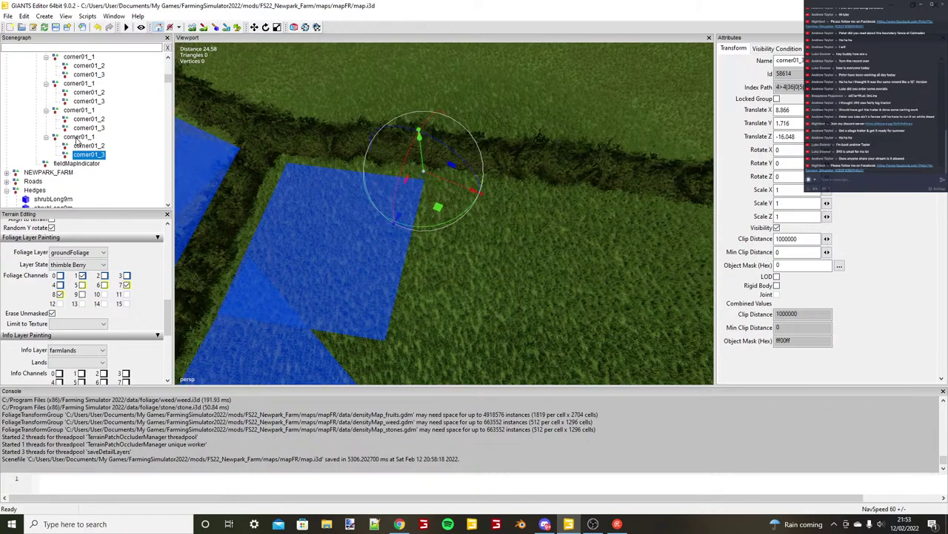
Duplicate field37's sixth corner01_1 group and place the copy at that area's outer corner by the hedge, at about X -83, Z -431.
{"action": "left_click", "coordinate": [77, 138]}
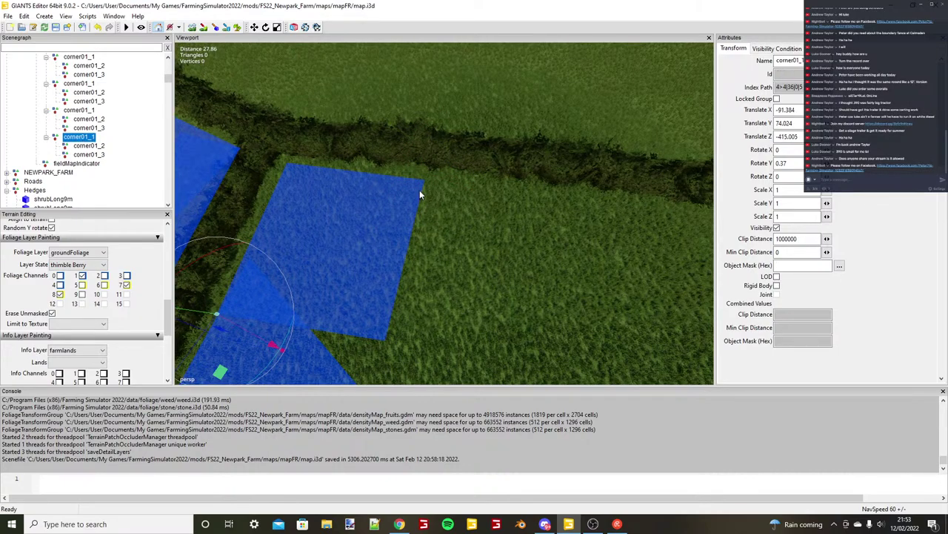
{"action": "key", "text": "ctrl+d"}
{"action": "key", "text": "ctrl+b"}
{"action": "key", "text": "f"}
{"action": "scroll", "coordinate": [448, 195], "scroll_direction": "up", "scroll_amount": 3}
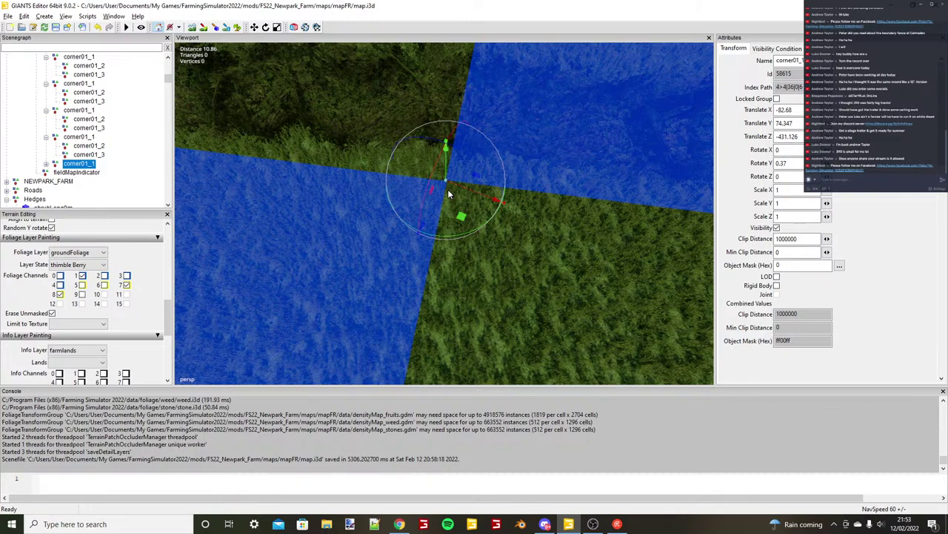
{"action": "scroll", "coordinate": [482, 203], "scroll_direction": "down", "scroll_amount": 2}
{"action": "left_click_drag", "start_coordinate": [481, 204], "coordinate": [478, 206]}
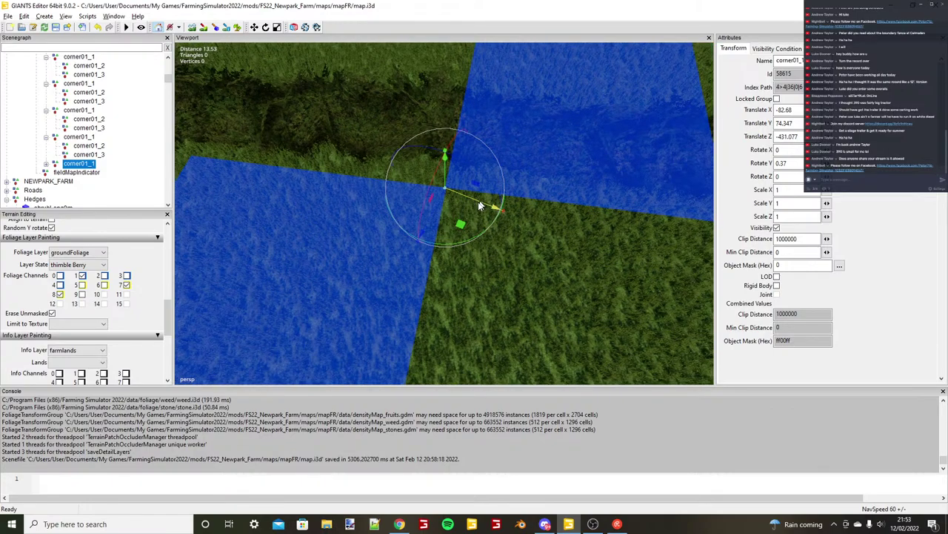
Expand field37's seventh corner01_1 group and place its corner01_2 further along the crossing hedge, at about X 28, Z -8.
{"action": "scroll", "coordinate": [479, 206], "scroll_direction": "down", "scroll_amount": 5}
{"action": "left_click", "coordinate": [45, 165]}
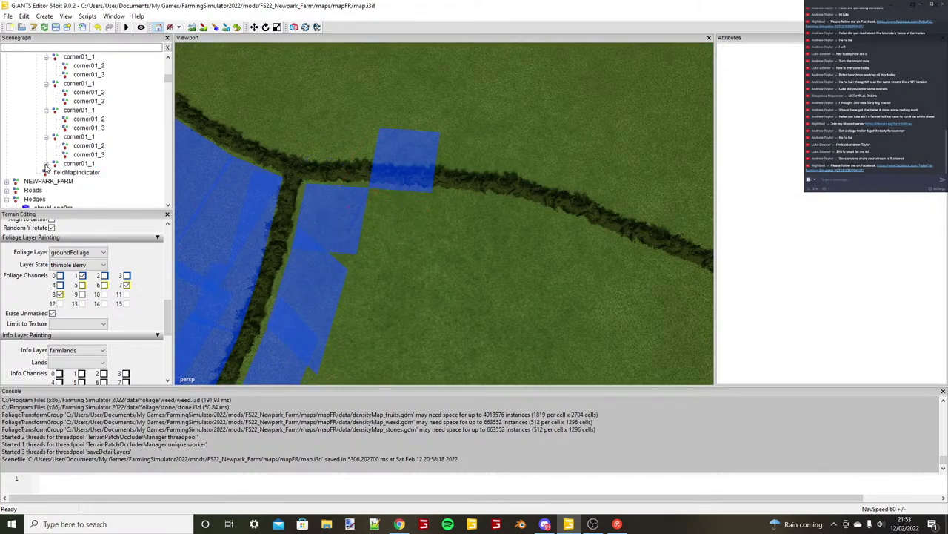
{"action": "left_click", "coordinate": [89, 172]}
{"action": "scroll", "coordinate": [423, 250], "scroll_direction": "up", "scroll_amount": 1}
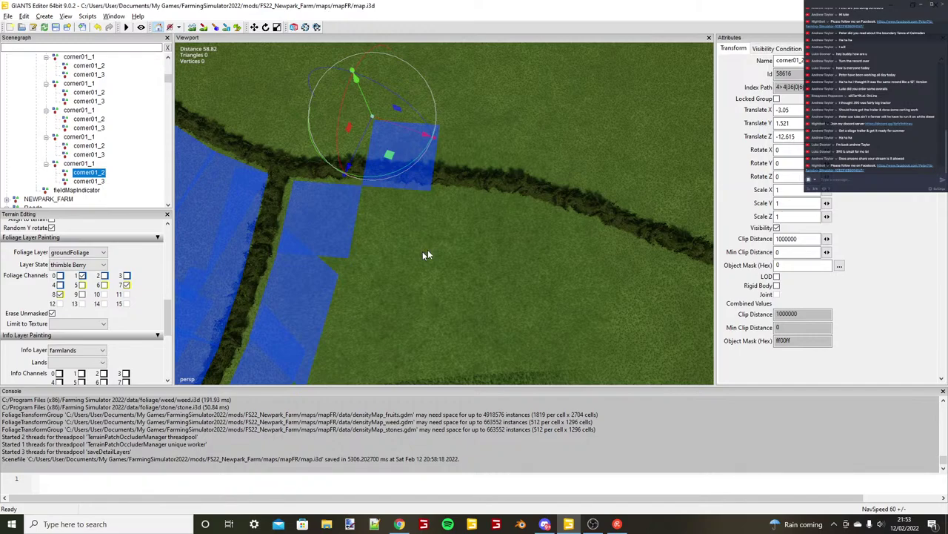
{"action": "scroll", "coordinate": [423, 251], "scroll_direction": "up", "scroll_amount": 3}
{"action": "left_click_drag", "start_coordinate": [424, 250], "coordinate": [378, 204], "text": "alt"}
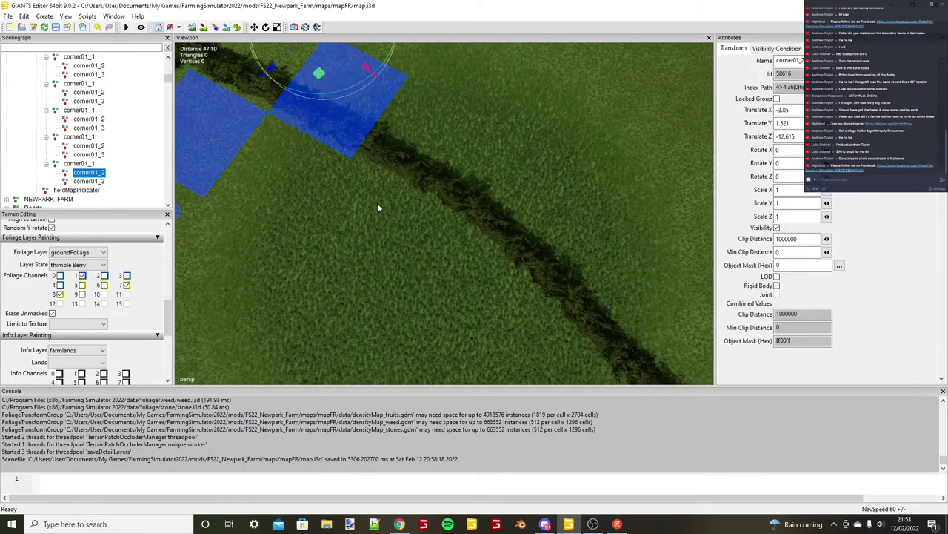
{"action": "scroll", "coordinate": [377, 203], "scroll_direction": "up", "scroll_amount": 1}
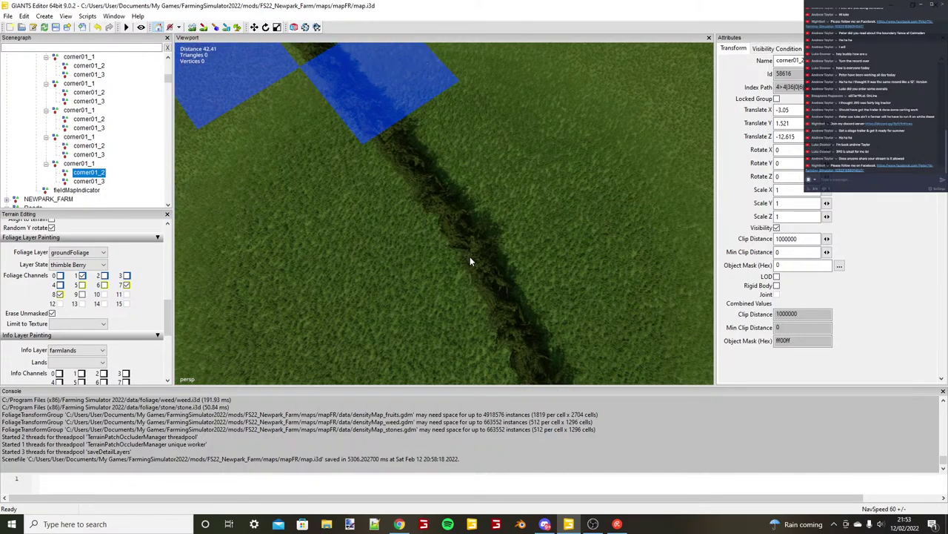
{"action": "key", "text": "ctrl+b"}
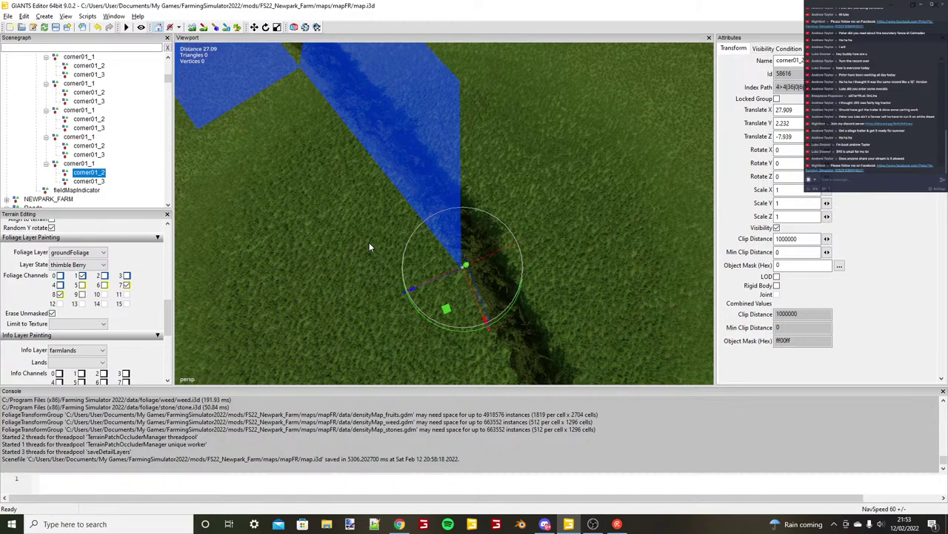
{"action": "scroll", "coordinate": [369, 242], "scroll_direction": "down", "scroll_amount": 6}
{"action": "left_click_drag", "start_coordinate": [369, 242], "coordinate": [400, 246], "text": "alt"}
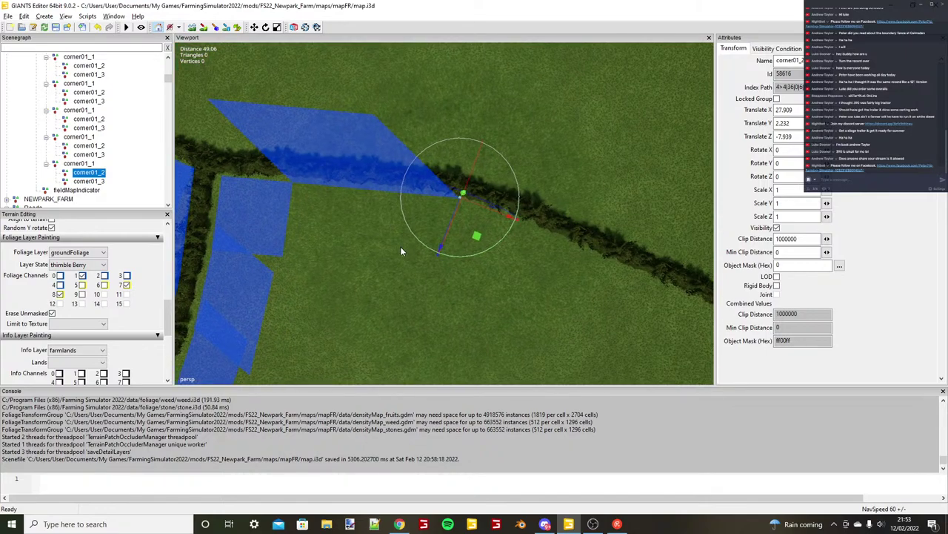
{"action": "scroll", "coordinate": [400, 251], "scroll_direction": "up", "scroll_amount": 2}
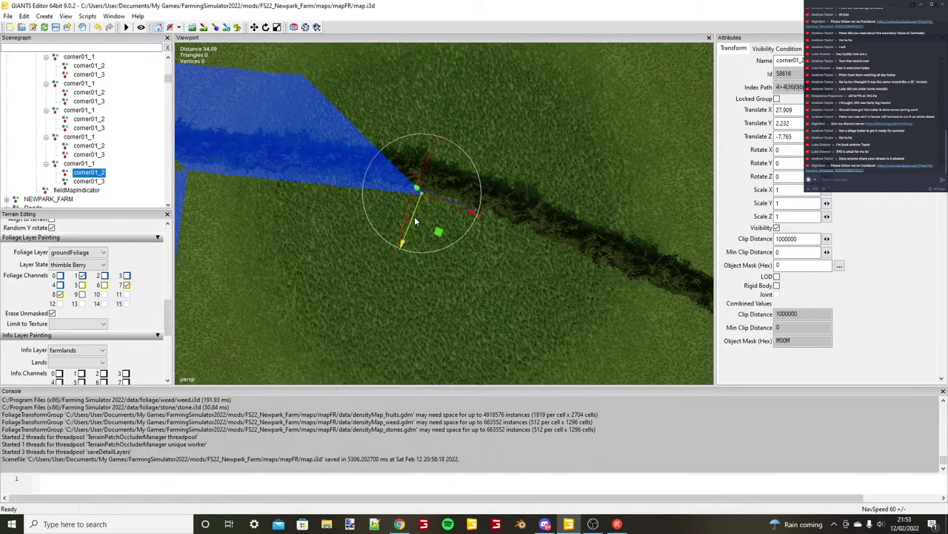
Place the seventh group's corner01_3 out in the grass and pull it back to about X 22, Z 25.
{"action": "scroll", "coordinate": [415, 220], "scroll_direction": "down", "scroll_amount": 4}
{"action": "middle_click_drag", "start_coordinate": [415, 220], "coordinate": [546, 220], "text": "alt"}
{"action": "left_click", "coordinate": [87, 183]}
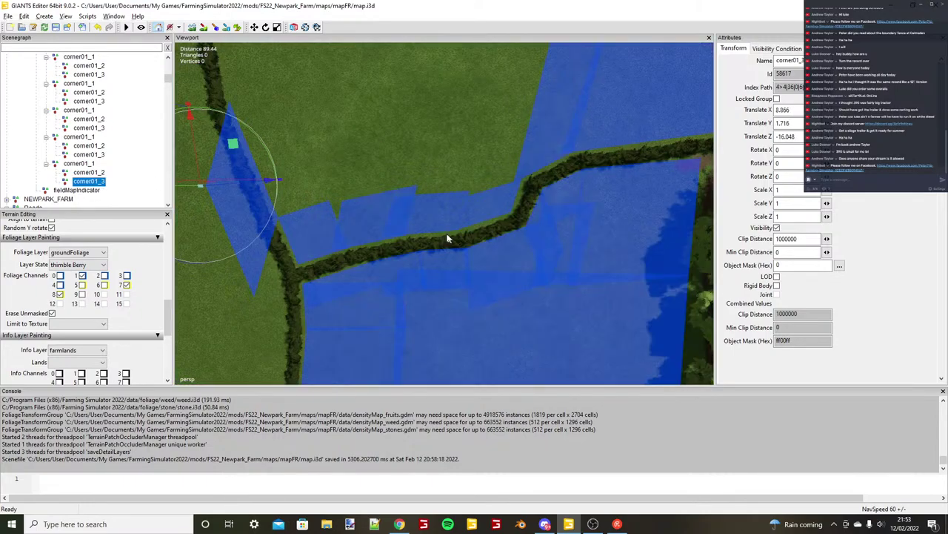
{"action": "left_click_drag", "start_coordinate": [447, 235], "coordinate": [488, 196], "text": "alt"}
{"action": "key", "text": "ctrl+b"}
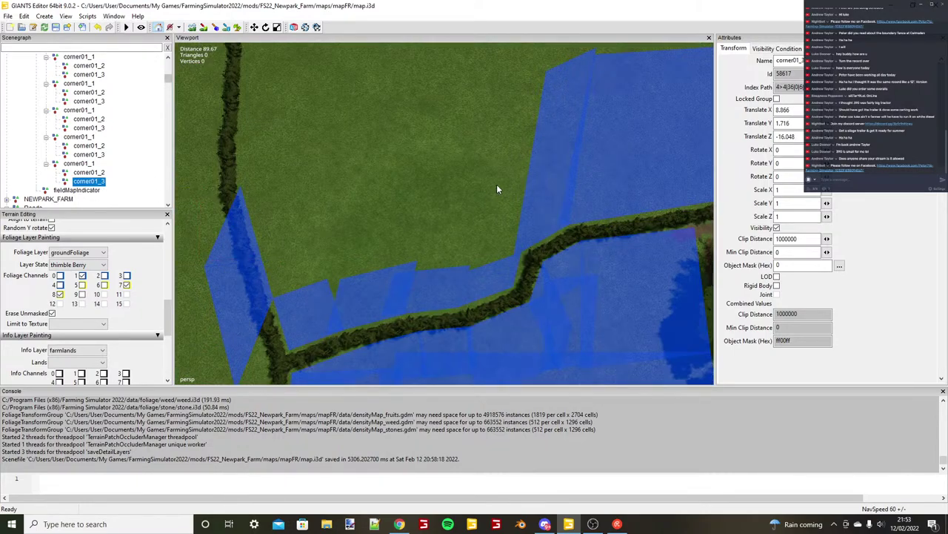
{"action": "left_click", "coordinate": [530, 182]}
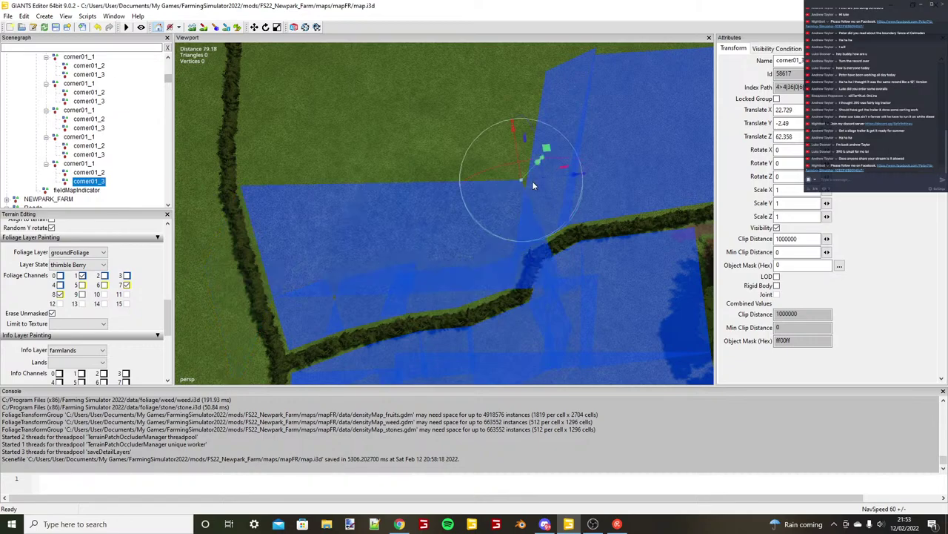
{"action": "left_click_drag", "start_coordinate": [532, 181], "coordinate": [394, 222]}
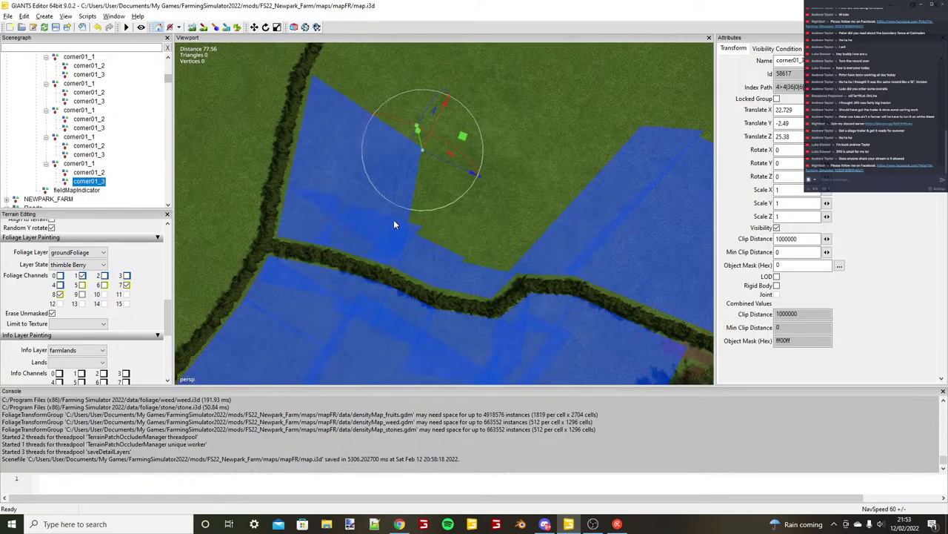
{"action": "scroll", "coordinate": [393, 220], "scroll_direction": "up", "scroll_amount": 4}
{"action": "left_click_drag", "start_coordinate": [487, 113], "coordinate": [485, 115]}
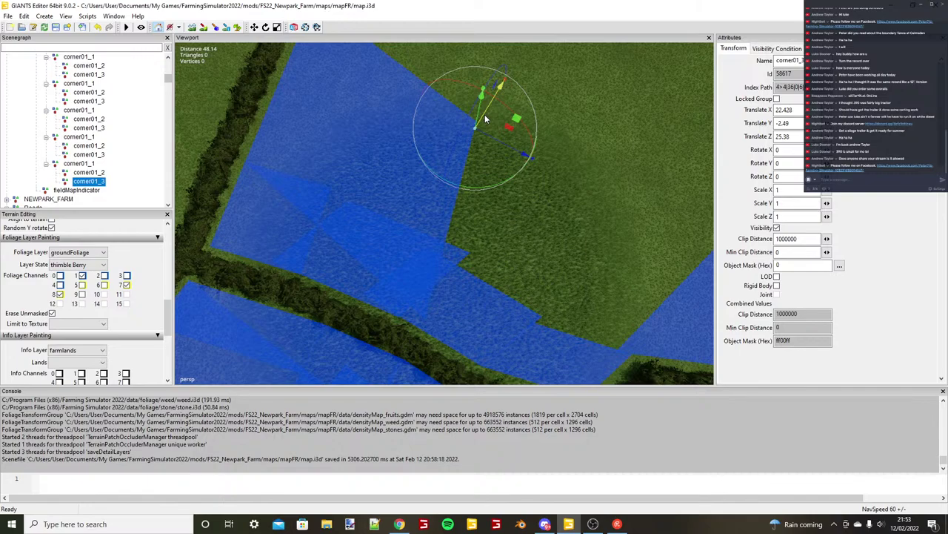
Duplicate field37's seventh corner01_1 group and place the copy beside the hedge at that area's far end, at about X -55, Z -439.
{"action": "scroll", "coordinate": [486, 116], "scroll_direction": "down", "scroll_amount": 3}
{"action": "middle_click_drag", "start_coordinate": [431, 57], "coordinate": [453, 170], "text": "alt"}
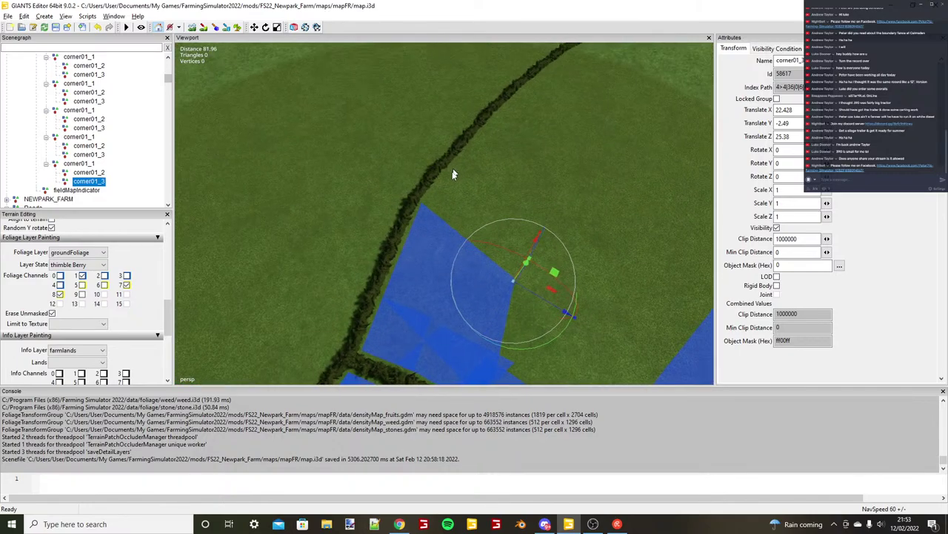
{"action": "scroll", "coordinate": [454, 174], "scroll_direction": "up", "scroll_amount": 2}
{"action": "left_click_drag", "start_coordinate": [453, 174], "coordinate": [389, 174], "text": "alt"}
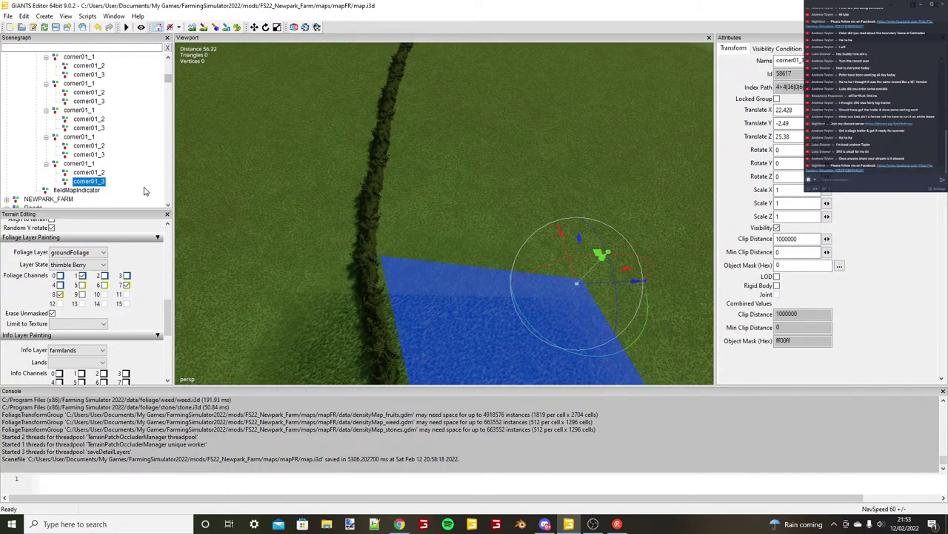
{"action": "left_click", "coordinate": [79, 163]}
{"action": "left_click_drag", "start_coordinate": [483, 205], "coordinate": [405, 206], "text": "alt"}
{"action": "scroll", "coordinate": [404, 205], "scroll_direction": "up", "scroll_amount": 1}
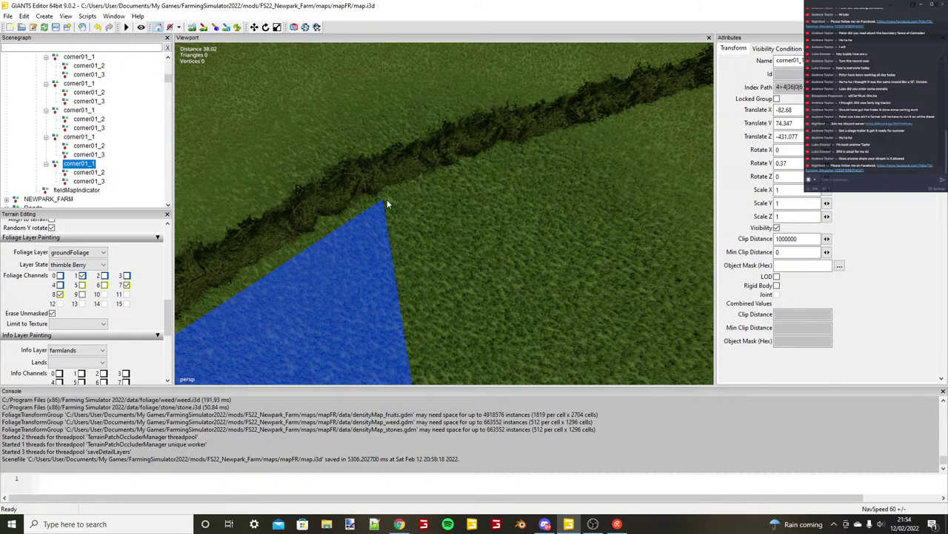
{"action": "key", "text": "ctrl+b"}
{"action": "scroll", "coordinate": [387, 199], "scroll_direction": "up", "scroll_amount": 4}
{"action": "left_click_drag", "start_coordinate": [413, 212], "coordinate": [418, 216], "text": "alt"}
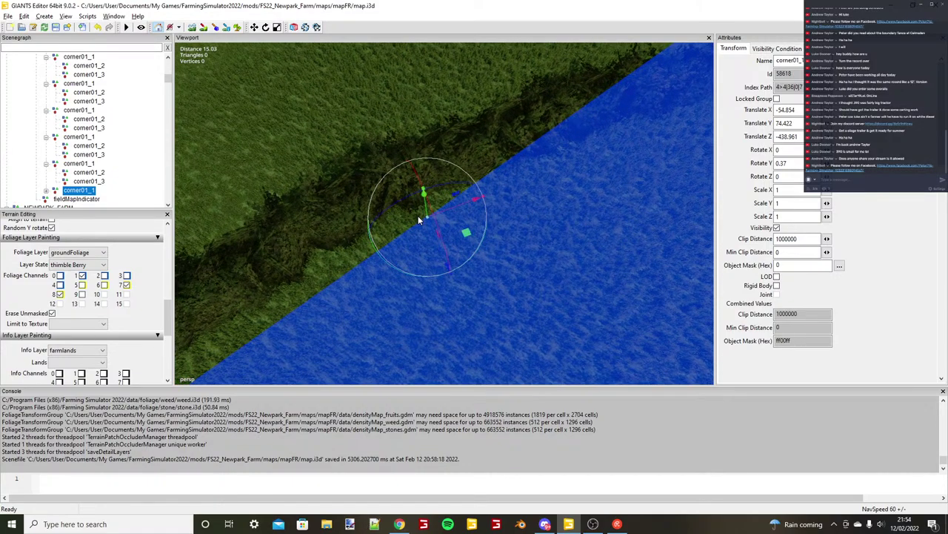
{"action": "scroll", "coordinate": [423, 215], "scroll_direction": "up", "scroll_amount": 2}
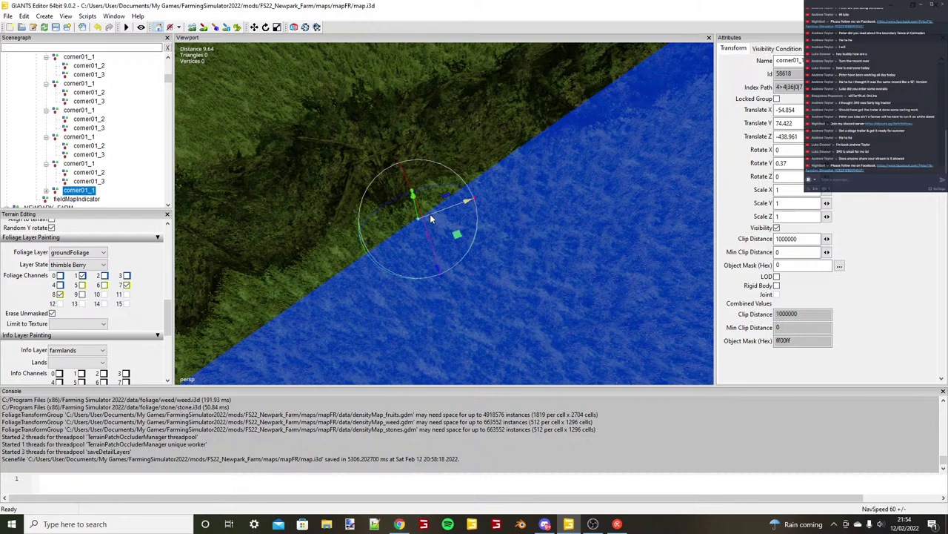
{"action": "left_click_drag", "start_coordinate": [421, 225], "coordinate": [420, 224]}
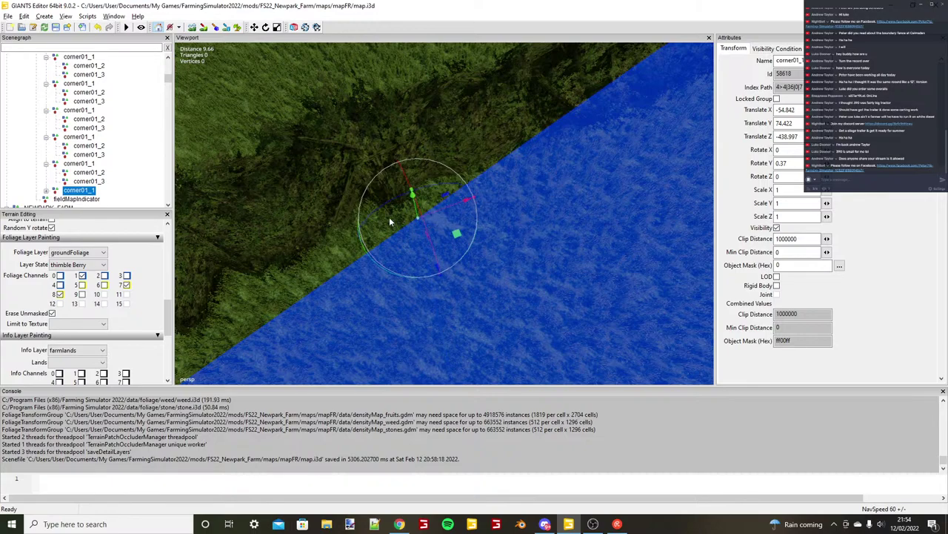
{"action": "scroll", "coordinate": [389, 216], "scroll_direction": "down", "scroll_amount": 5}
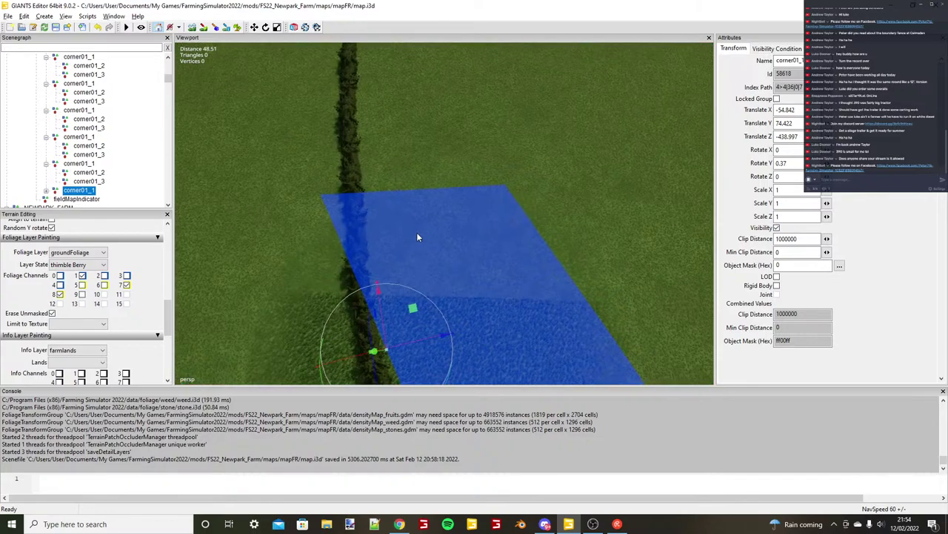
Expand field37's eighth corner01_1 group and place its corner01_2 further along the hedge, at about X 56, Z 3.
{"action": "left_click", "coordinate": [46, 191]}
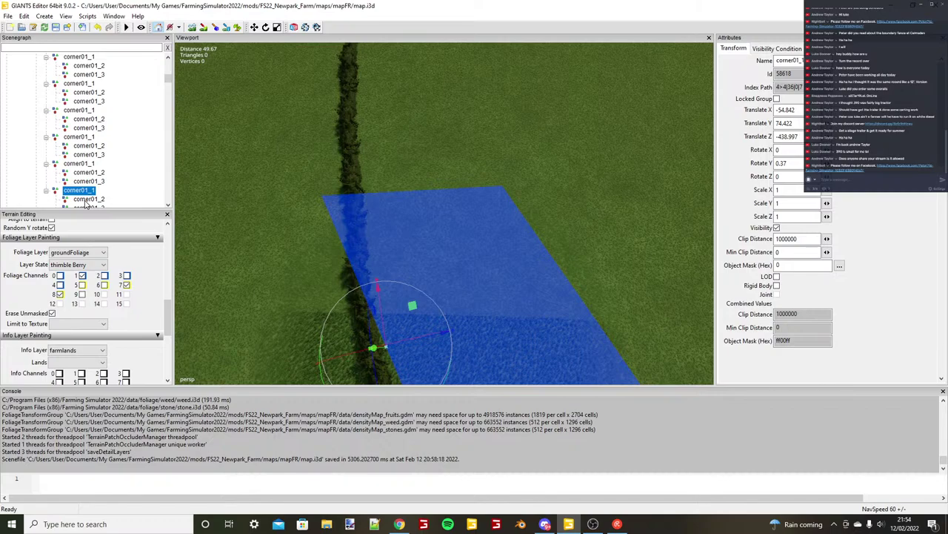
{"action": "left_click", "coordinate": [86, 202]}
{"action": "left_click_drag", "start_coordinate": [357, 200], "coordinate": [438, 227], "text": "alt"}
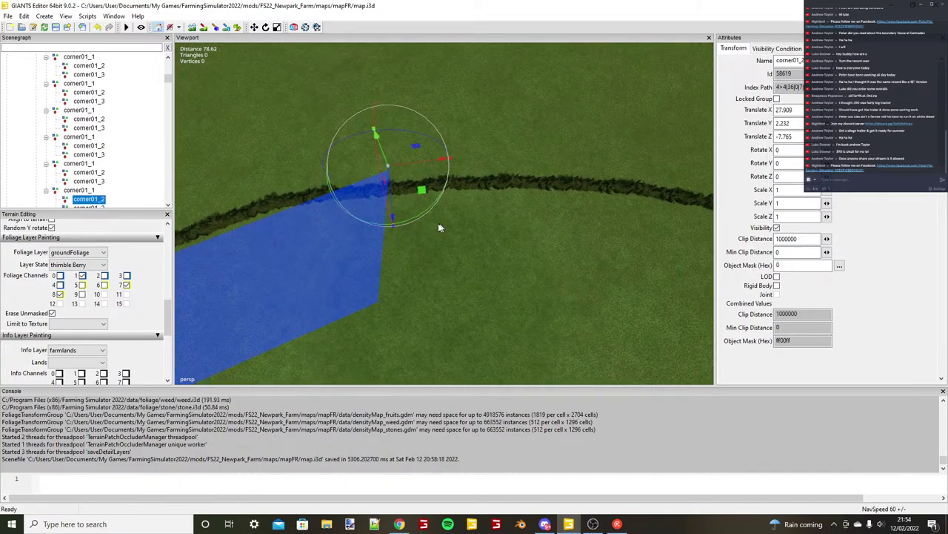
{"action": "scroll", "coordinate": [484, 192], "scroll_direction": "up", "scroll_amount": 3}
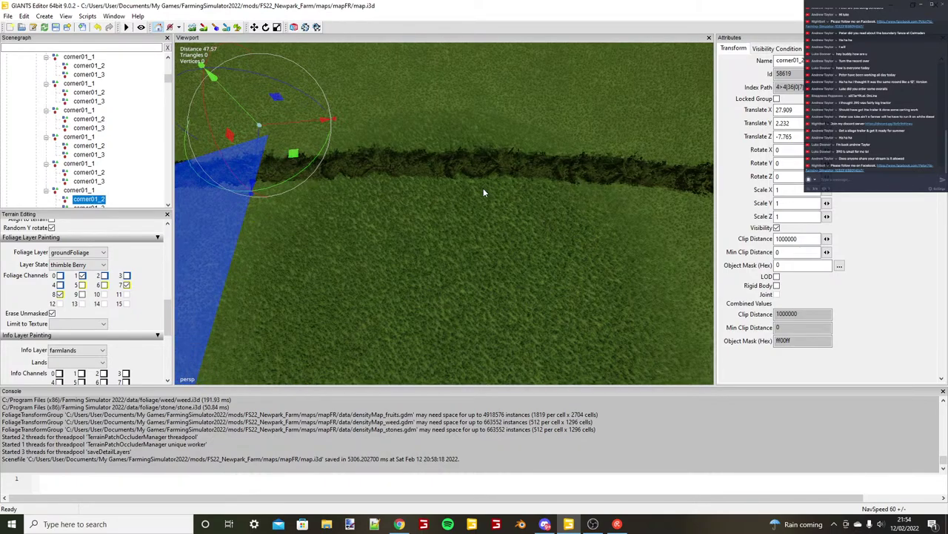
{"action": "key", "text": "ctrl+b"}
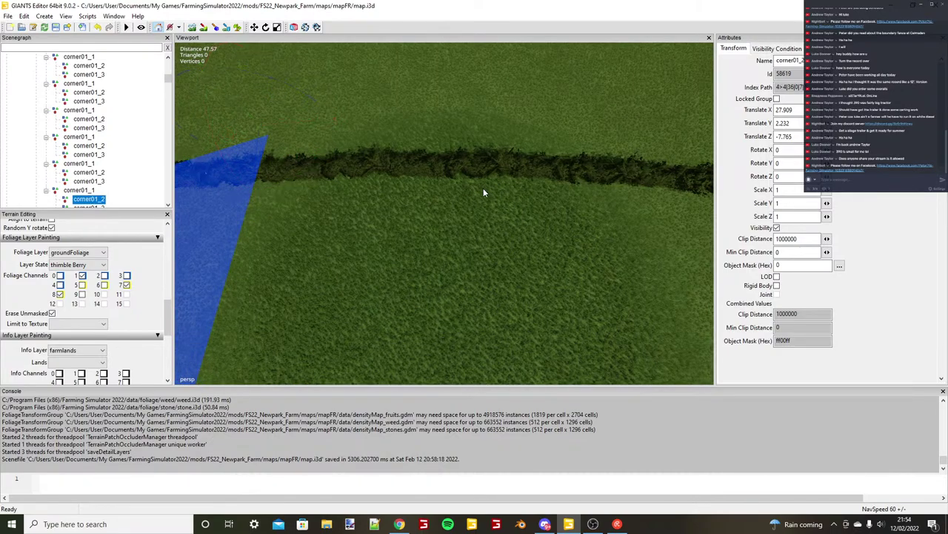
{"action": "left_click", "coordinate": [483, 187]}
{"action": "scroll", "coordinate": [485, 201], "scroll_direction": "up", "scroll_amount": 1}
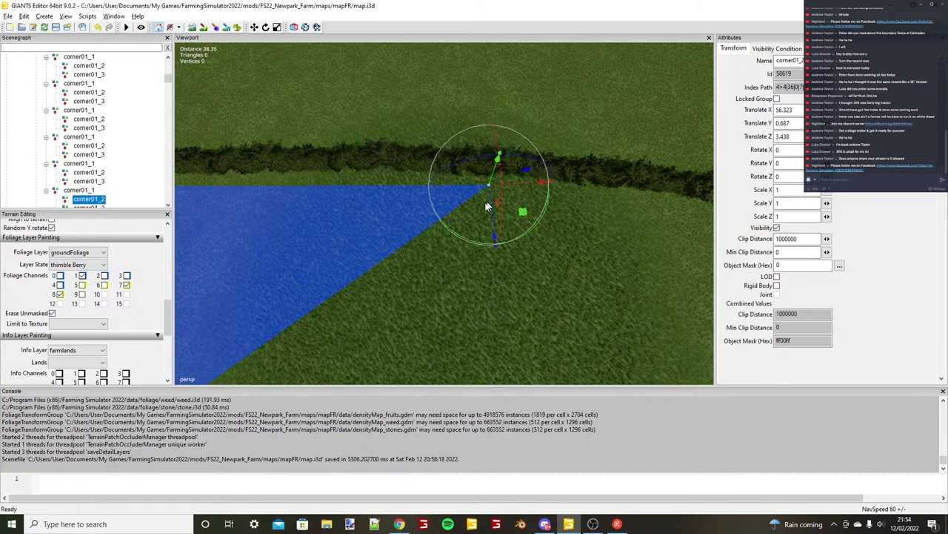
{"action": "left_click_drag", "start_coordinate": [485, 201], "coordinate": [467, 208], "text": "alt"}
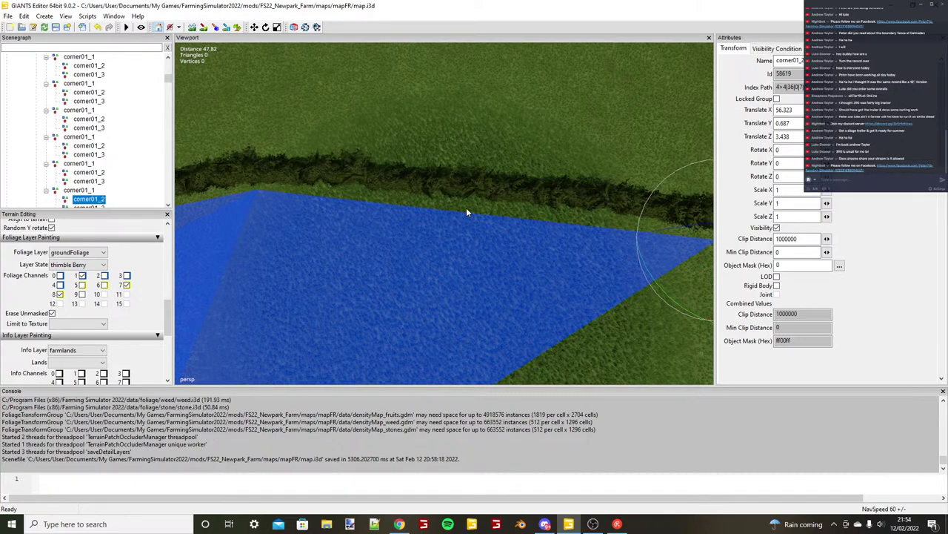
Bring the eighth group's corner01_2 back along the hedge to about X 26, Z 1.
{"action": "key", "text": "ctrl+shift+m"}
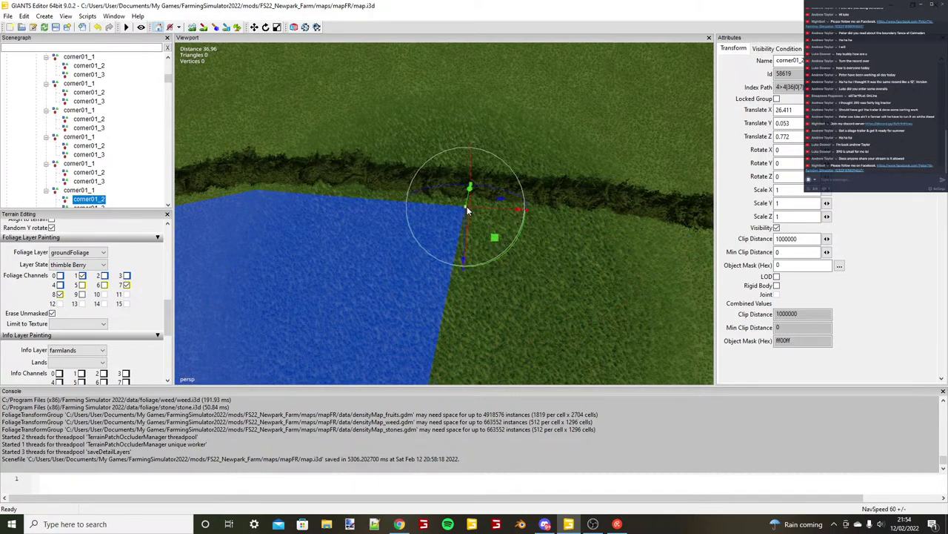
{"action": "scroll", "coordinate": [468, 208], "scroll_direction": "up", "scroll_amount": 3}
{"action": "left_click_drag", "start_coordinate": [476, 214], "coordinate": [515, 203]}
{"action": "scroll", "coordinate": [480, 210], "scroll_direction": "down", "scroll_amount": 1}
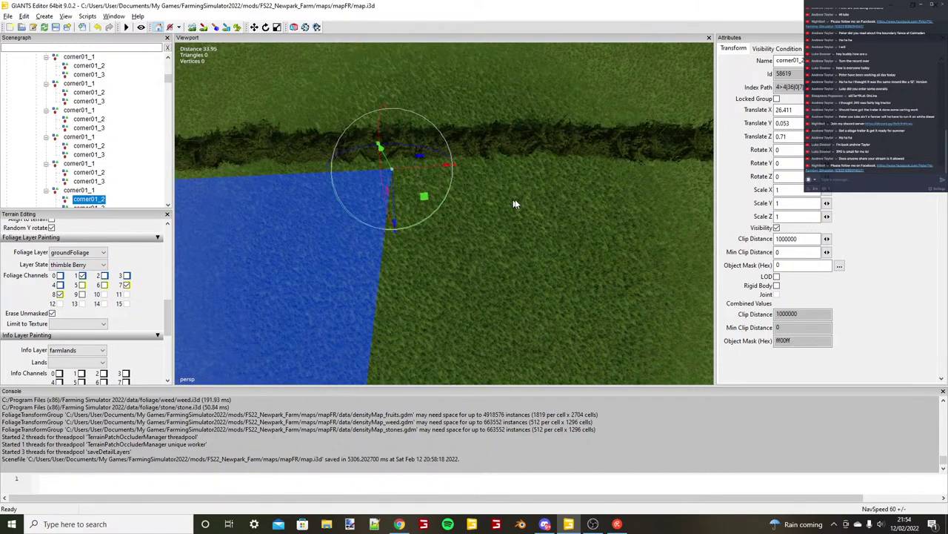
Duplicate field37's eighth corner01_1 group and place the copy at that area's outer corner by the hedge, at about X -29, Z -439.
{"action": "scroll", "coordinate": [516, 204], "scroll_direction": "down", "scroll_amount": 5}
{"action": "left_click", "coordinate": [95, 191]}
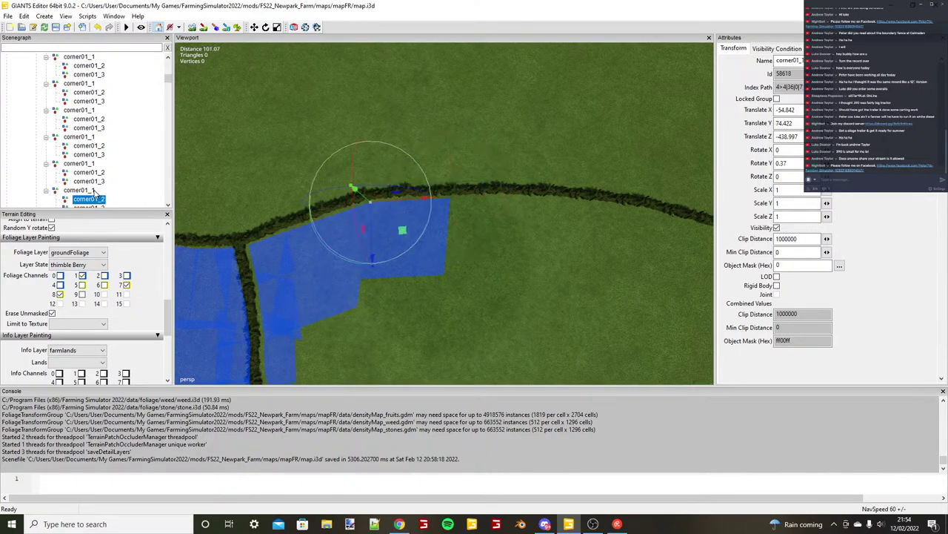
{"action": "scroll", "coordinate": [270, 191], "scroll_direction": "down", "scroll_amount": 1}
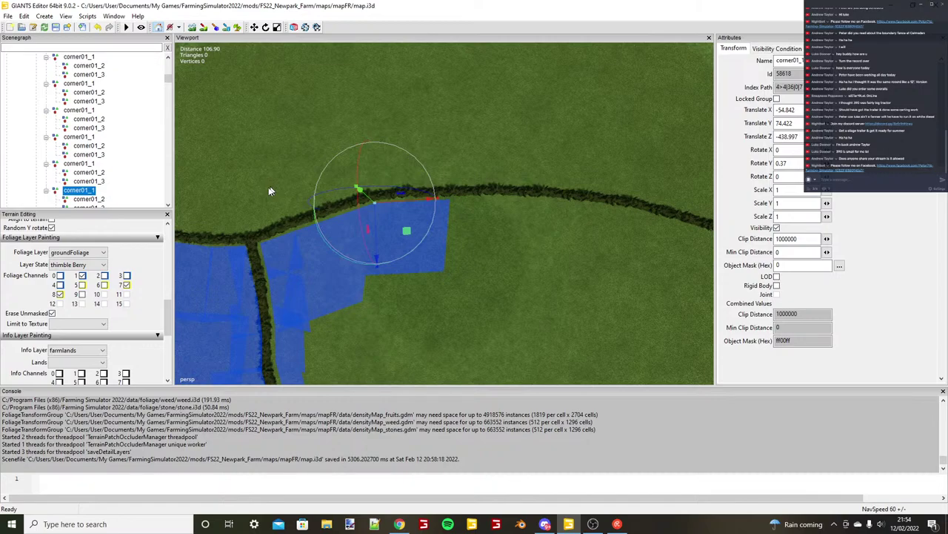
{"action": "key", "text": "ctrl+d"}
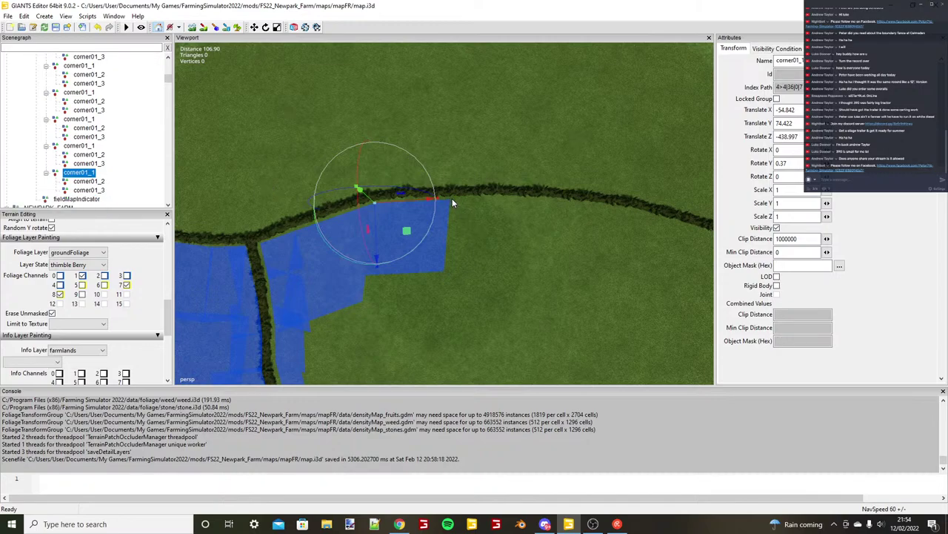
{"action": "key", "text": "ctrl+b"}
{"action": "scroll", "coordinate": [452, 198], "scroll_direction": "up", "scroll_amount": 10}
{"action": "middle_click_drag", "start_coordinate": [474, 182], "coordinate": [419, 177], "text": "alt"}
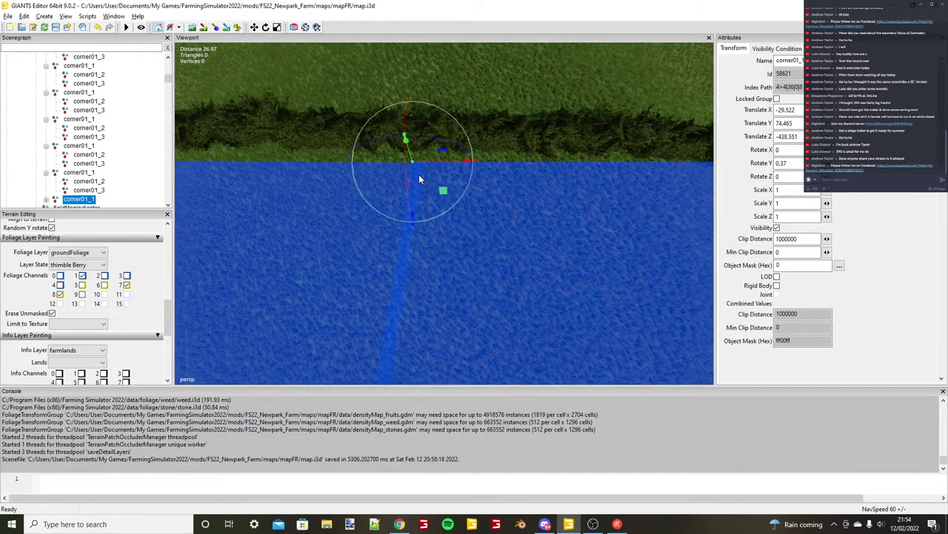
{"action": "scroll", "coordinate": [419, 174], "scroll_direction": "up", "scroll_amount": 2}
{"action": "left_click_drag", "start_coordinate": [437, 145], "coordinate": [448, 149]}
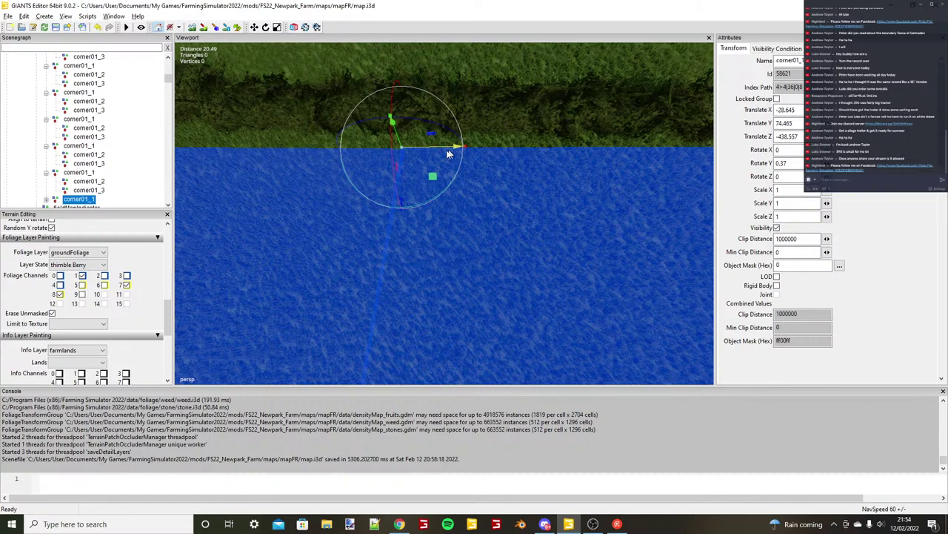
{"action": "scroll", "coordinate": [447, 150], "scroll_direction": "down", "scroll_amount": 5}
{"action": "middle_click_drag", "start_coordinate": [447, 151], "coordinate": [365, 176], "text": "alt"}
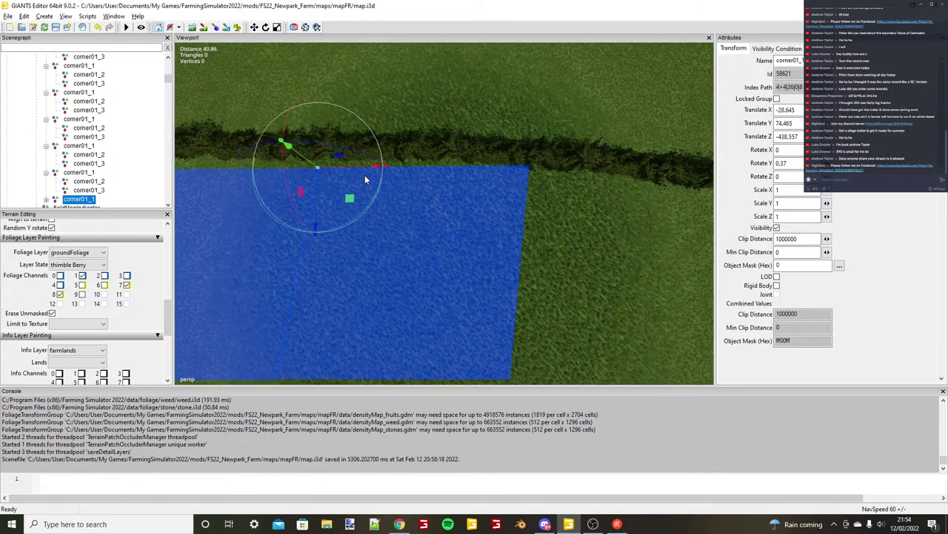
{"action": "scroll", "coordinate": [365, 179], "scroll_direction": "down", "scroll_amount": 1}
Expand field37's ninth corner01_1 group and place its corner01_2 beside the hedge, at about X 18, Z 1.
{"action": "left_click", "coordinate": [46, 199]}
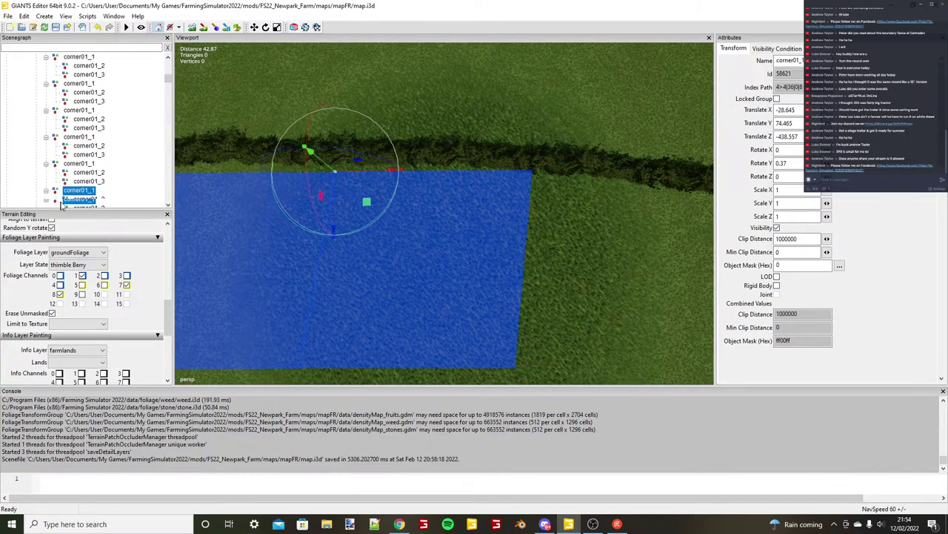
{"action": "left_click", "coordinate": [85, 199]}
{"action": "scroll", "coordinate": [449, 186], "scroll_direction": "up", "scroll_amount": 5}
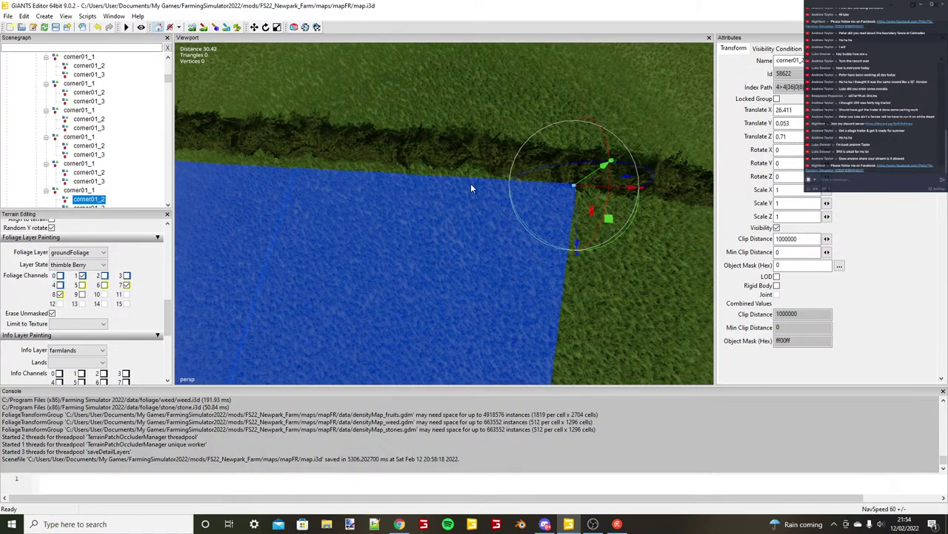
{"action": "key", "text": "ctrl+b"}
{"action": "left_click", "coordinate": [492, 183]}
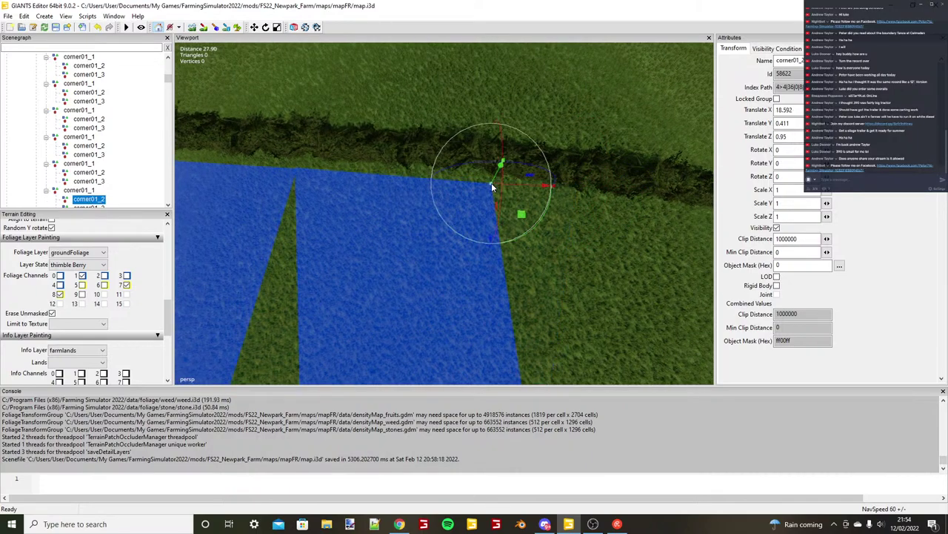
{"action": "left_click_drag", "start_coordinate": [491, 187], "coordinate": [482, 191]}
{"action": "scroll", "coordinate": [478, 197], "scroll_direction": "down", "scroll_amount": 4}
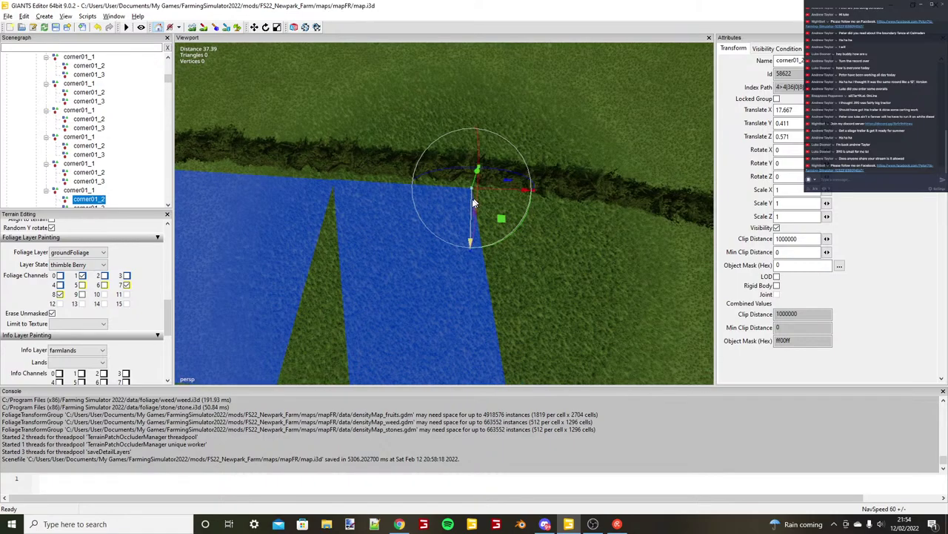
Pull the ninth group's corner01_3 back to about X 14, Z 25 to close the gap beside the previous area.
{"action": "scroll", "coordinate": [473, 201], "scroll_direction": "down", "scroll_amount": 5}
{"action": "left_click", "coordinate": [97, 204]}
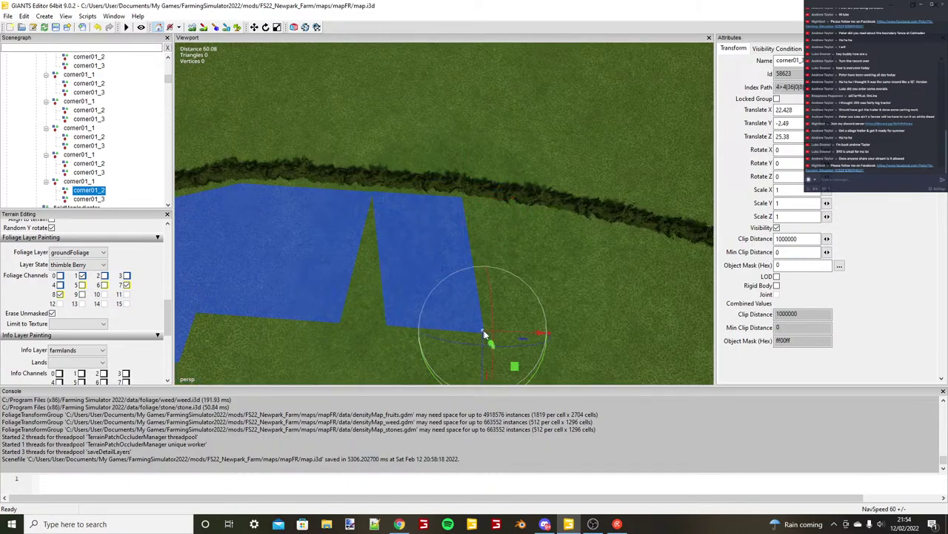
{"action": "left_click_drag", "start_coordinate": [497, 332], "coordinate": [366, 228]}
Duplicate field37's ninth corner01_1 group and place the copy beside the hedge near that area's far end, at about X -11, Z -438.
{"action": "left_click", "coordinate": [80, 183]}
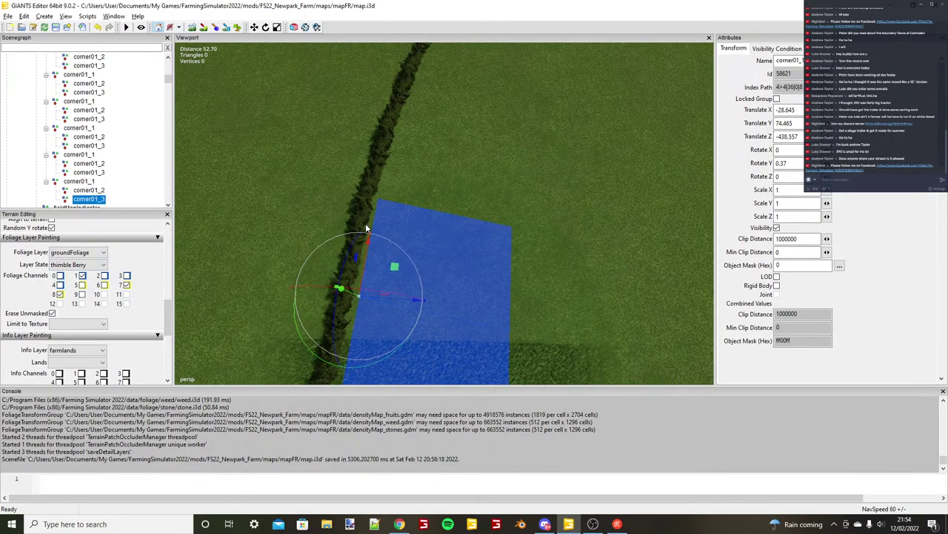
{"action": "scroll", "coordinate": [365, 229], "scroll_direction": "down", "scroll_amount": 1}
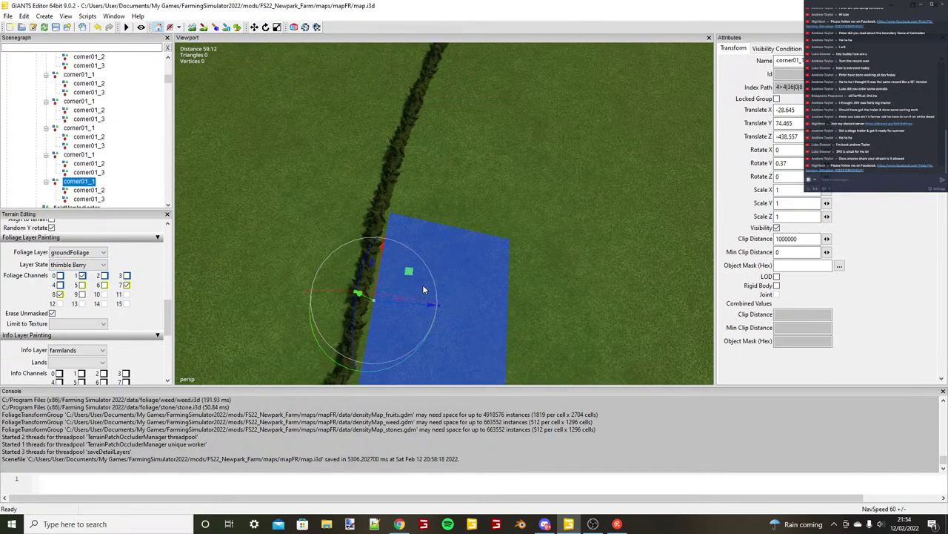
{"action": "key", "text": "ctrl+d"}
{"action": "key", "text": "ctrl+b"}
{"action": "left_click", "coordinate": [389, 212]}
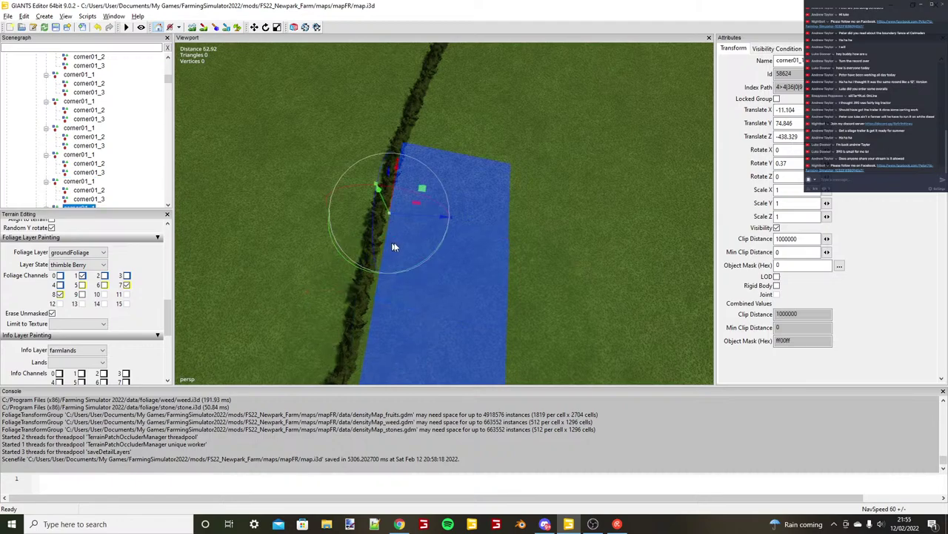
{"action": "scroll", "coordinate": [393, 245], "scroll_direction": "up", "scroll_amount": 6}
{"action": "left_click_drag", "start_coordinate": [357, 226], "coordinate": [361, 228]}
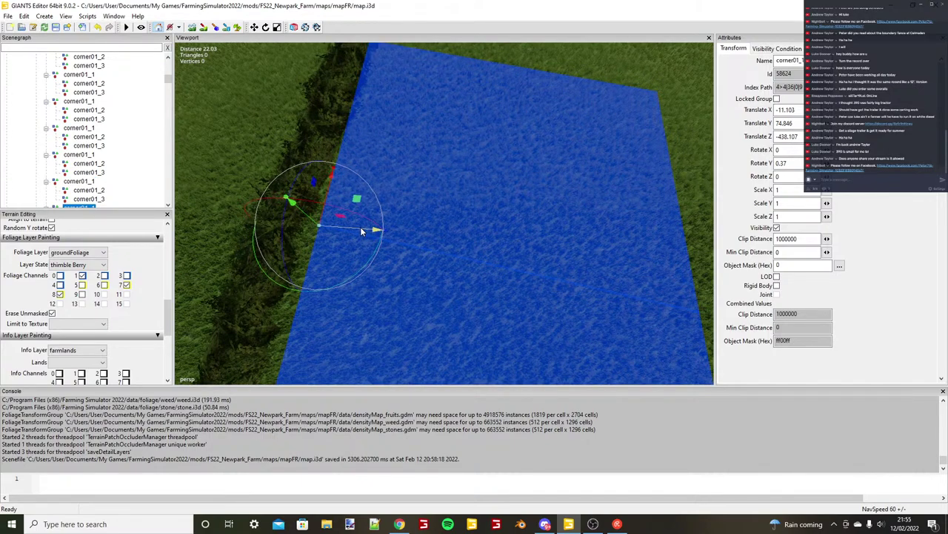
{"action": "scroll", "coordinate": [360, 228], "scroll_direction": "down", "scroll_amount": 4}
{"action": "scroll", "coordinate": [62, 186], "scroll_direction": "down", "scroll_amount": 1}
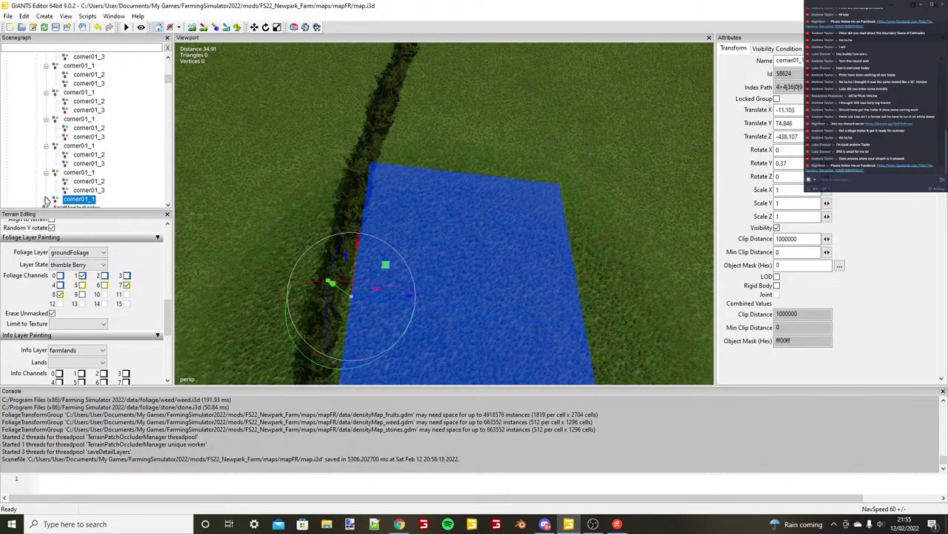
Expand field37's tenth corner01_1 group and place its corner01_2 further along the curving hedge, at about X 44, Z 8.
{"action": "scroll", "coordinate": [79, 205], "scroll_direction": "down", "scroll_amount": 1}
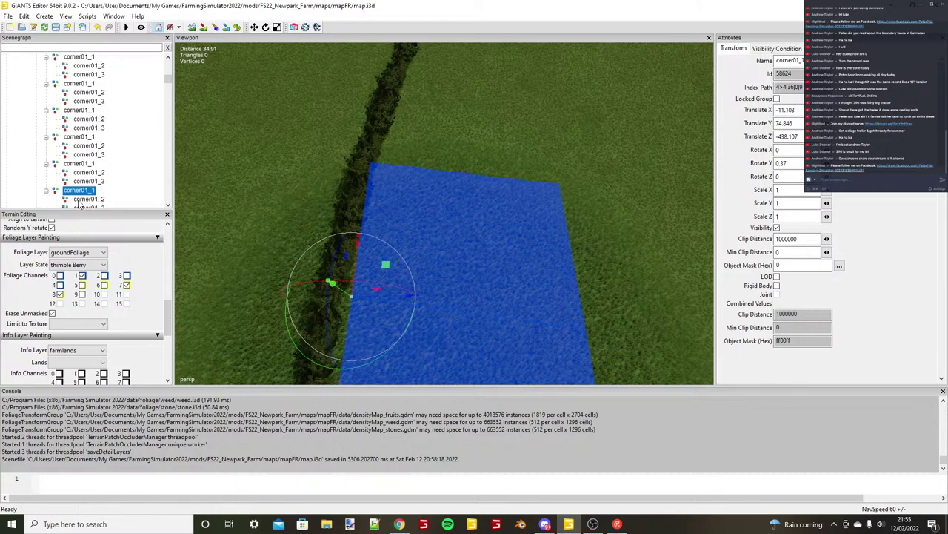
{"action": "left_click", "coordinate": [86, 200]}
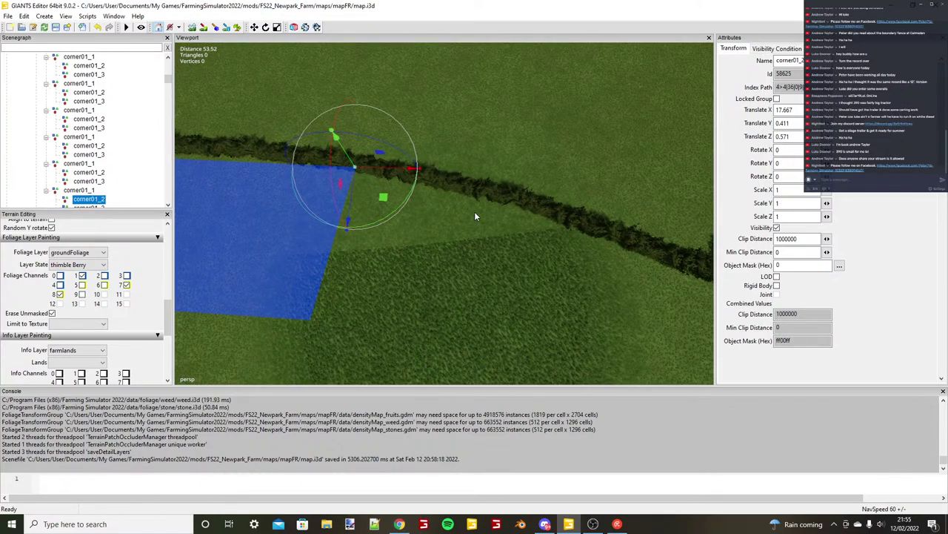
{"action": "key", "text": "ctrl+b"}
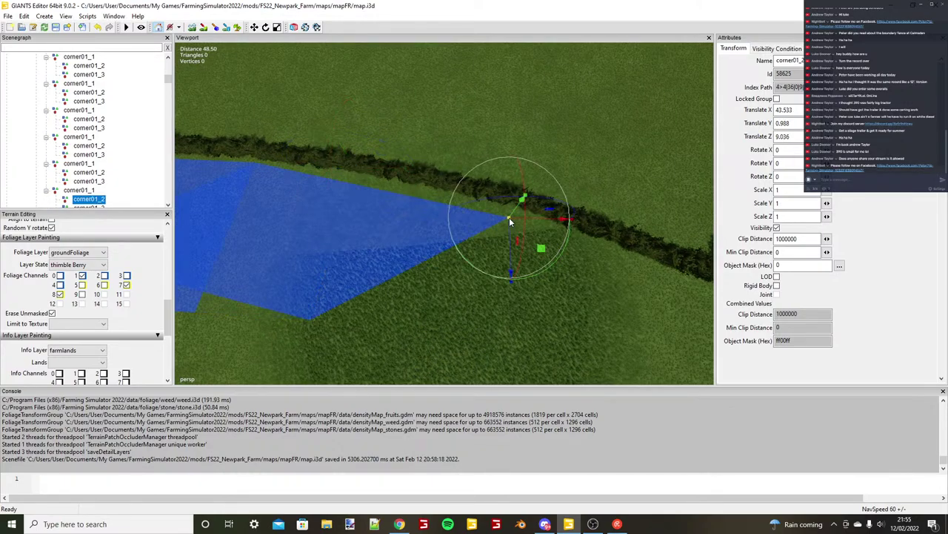
{"action": "left_click_drag", "start_coordinate": [509, 218], "coordinate": [400, 226], "text": "alt"}
{"action": "mouse_move", "coordinate": [476, 215]}
{"action": "left_mouse_down"}
{"action": "mouse_move", "coordinate": [489, 219]}
{"action": "mouse_move", "coordinate": [474, 225]}
{"action": "left_mouse_up"}
Move the tenth group's corner01_3 out across the grass to about X 39, Z 33.
{"action": "scroll", "coordinate": [473, 226], "scroll_direction": "down", "scroll_amount": 5}
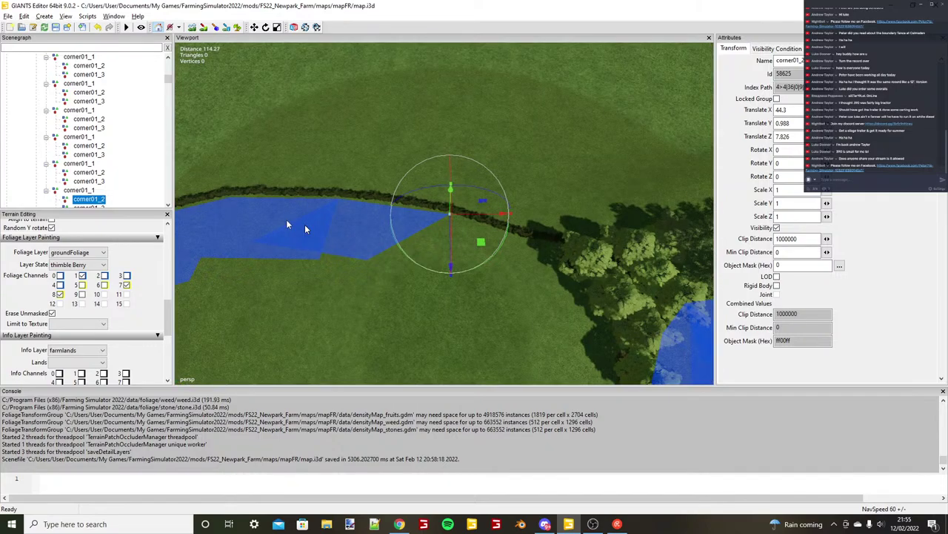
{"action": "key", "text": "Down"}
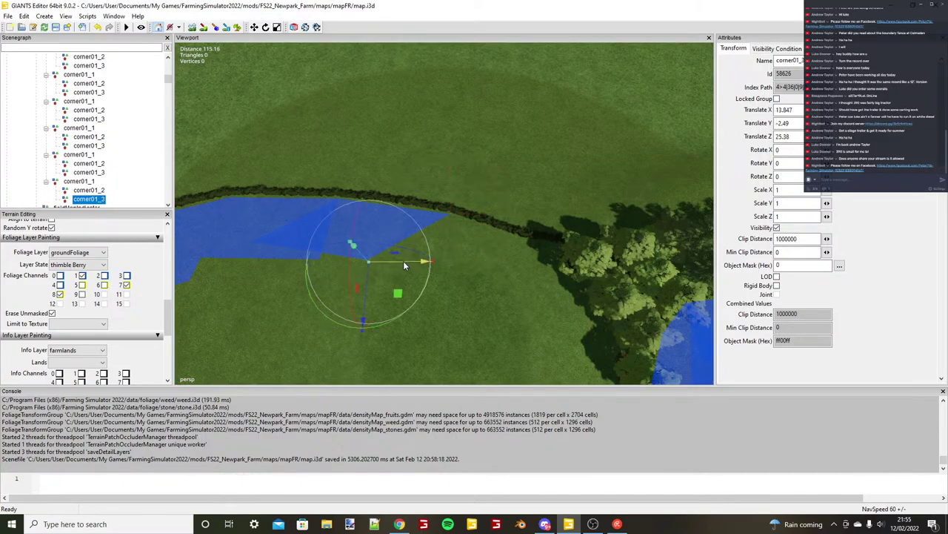
{"action": "left_click_drag", "start_coordinate": [403, 265], "coordinate": [481, 224]}
{"action": "scroll", "coordinate": [459, 290], "scroll_direction": "up", "scroll_amount": 1}
{"action": "scroll", "coordinate": [397, 292], "scroll_direction": "up", "scroll_amount": 3}
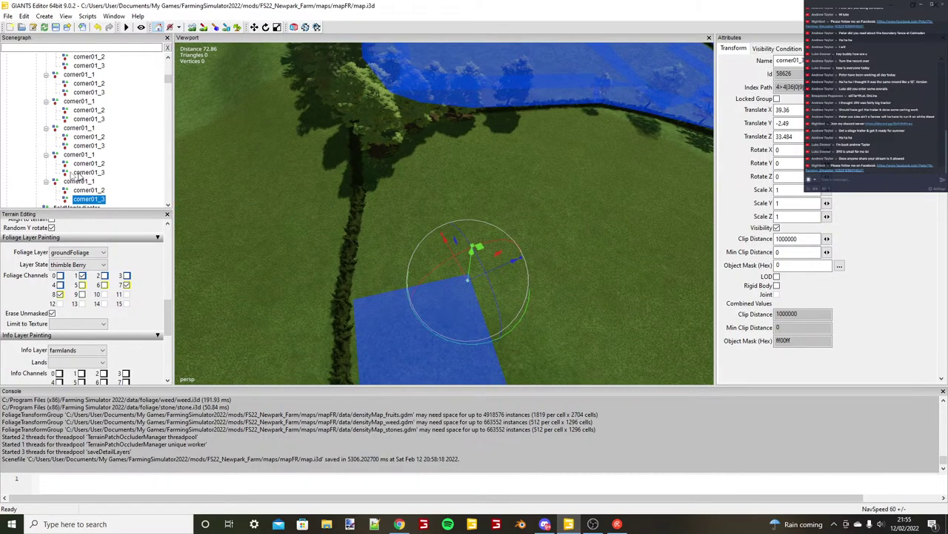
Duplicate field37's tenth corner01_1 group and try to place the copy at that area's outer corner by the hedge.
{"action": "left_click", "coordinate": [78, 181]}
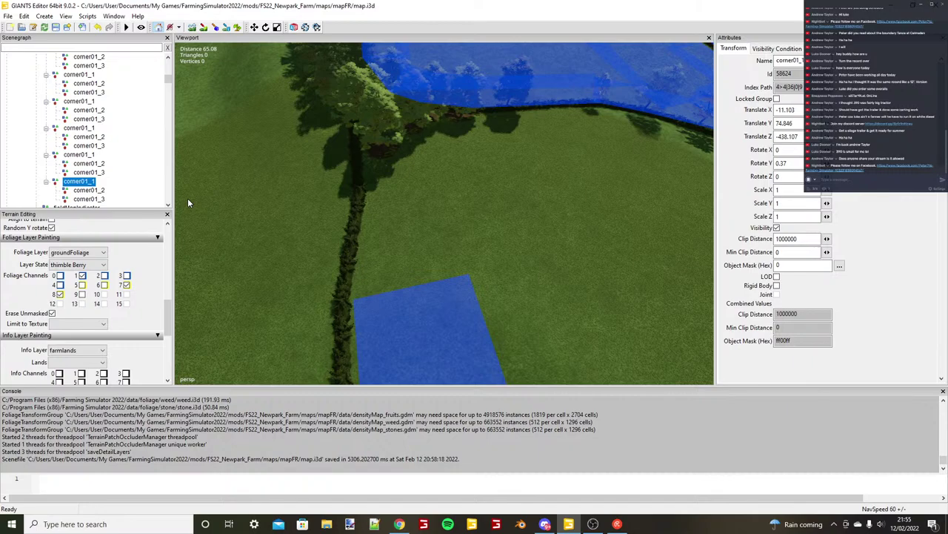
{"action": "left_click_drag", "start_coordinate": [407, 226], "coordinate": [435, 215], "text": "alt"}
{"action": "key", "text": "ctrl+d"}
{"action": "scroll", "coordinate": [397, 236], "scroll_direction": "up", "scroll_amount": 4}
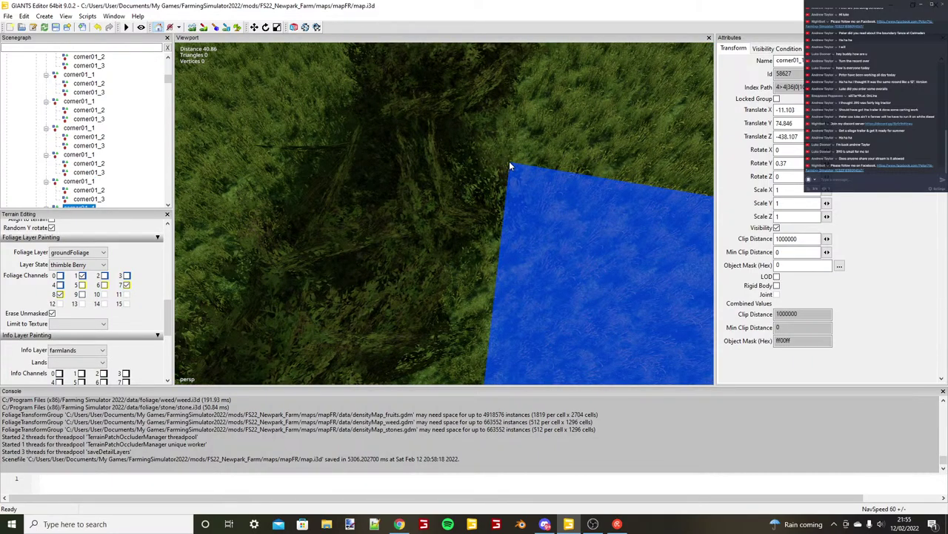
{"action": "left_click", "coordinate": [511, 166]}
{"action": "left_click_drag", "start_coordinate": [523, 168], "coordinate": [494, 180], "text": "alt"}
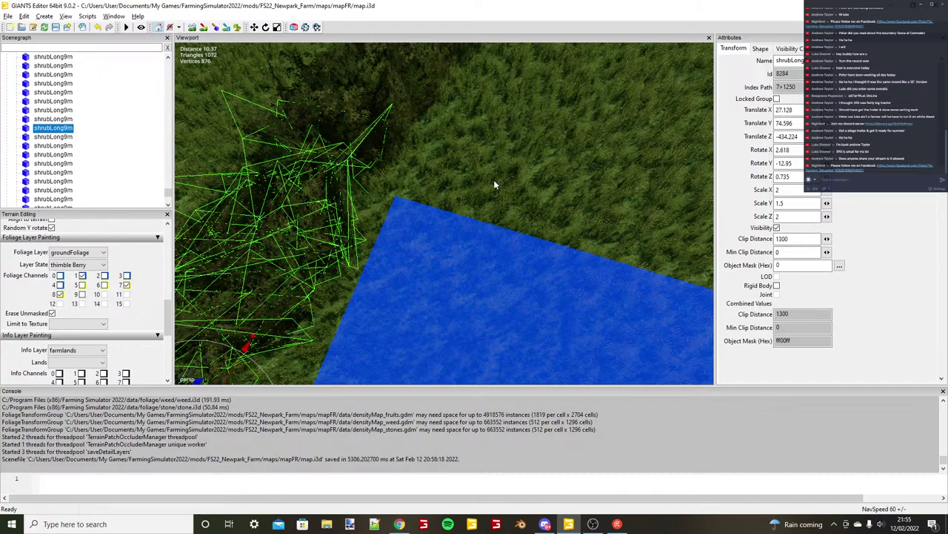
Return to field37's newly duplicated eleventh corner01_1 group in the scenegraph and expand it.
{"action": "scroll", "coordinate": [494, 180], "scroll_direction": "down", "scroll_amount": 10}
{"action": "left_click_drag", "start_coordinate": [168, 194], "coordinate": [150, 81]}
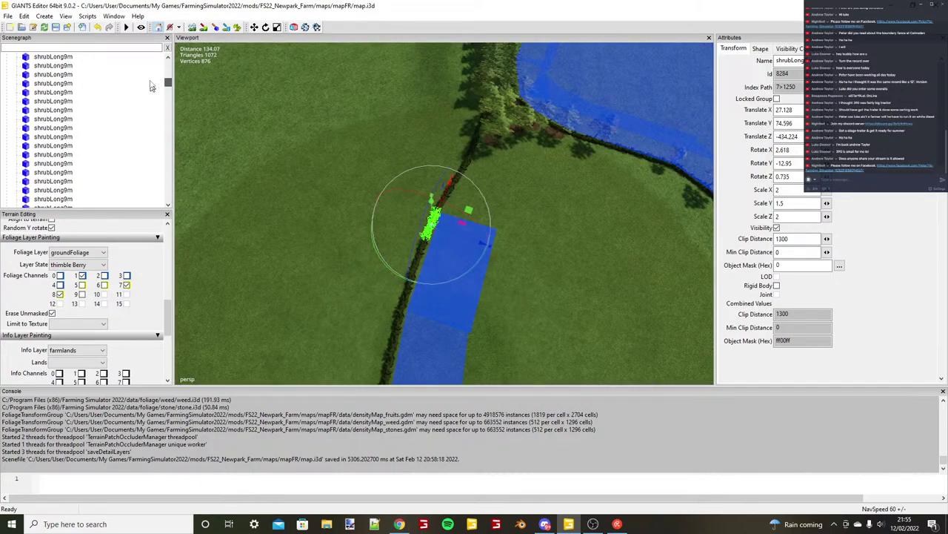
{"action": "scroll", "coordinate": [150, 86], "scroll_direction": "up", "scroll_amount": 5}
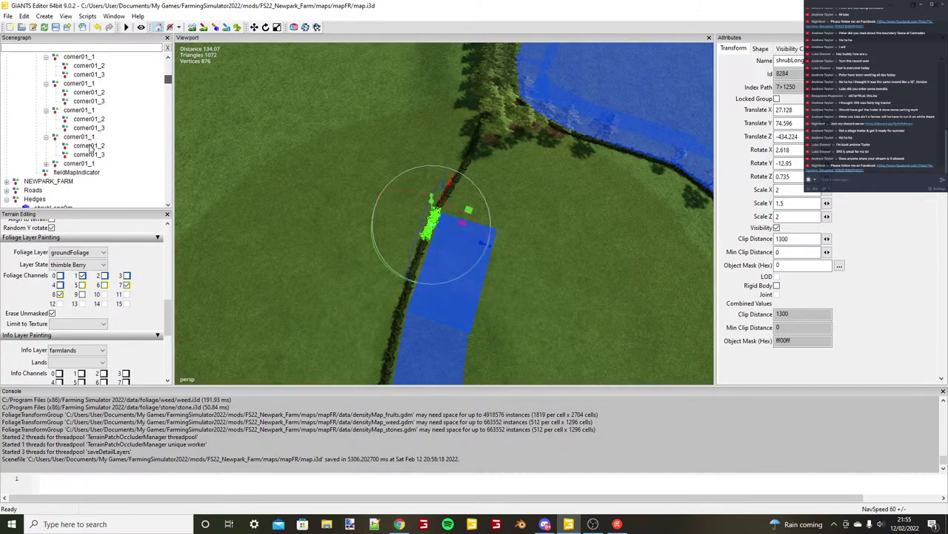
{"action": "left_click", "coordinate": [79, 163]}
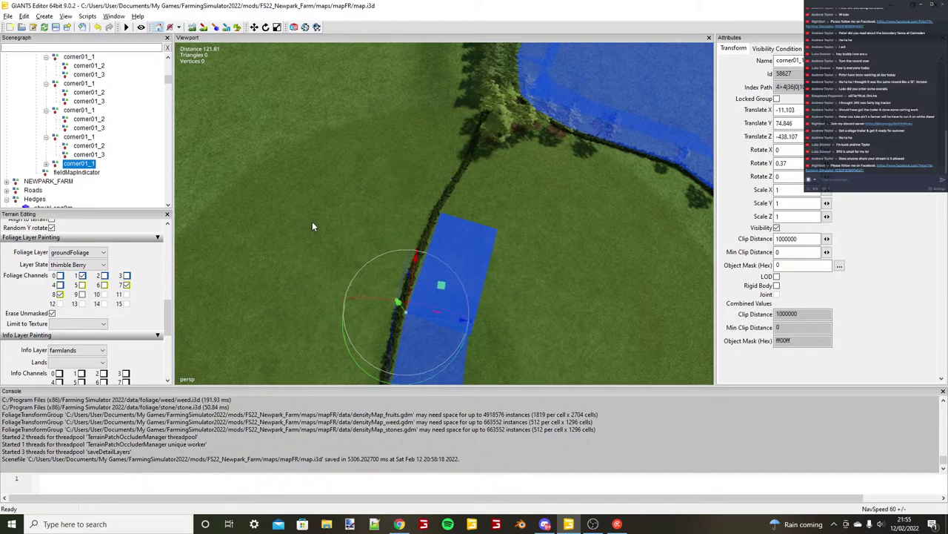
{"action": "scroll", "coordinate": [312, 222], "scroll_direction": "up", "scroll_amount": 3}
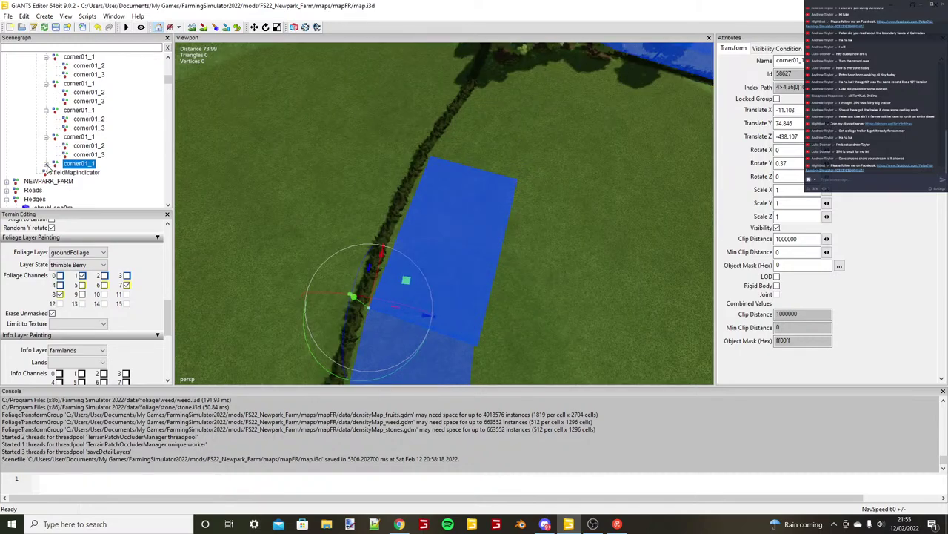
{"action": "left_click", "coordinate": [46, 165]}
{"action": "left_click", "coordinate": [89, 172]}
{"action": "left_click_drag", "start_coordinate": [404, 237], "coordinate": [432, 196], "text": "alt"}
{"action": "scroll", "coordinate": [412, 203], "scroll_direction": "up", "scroll_amount": 8}
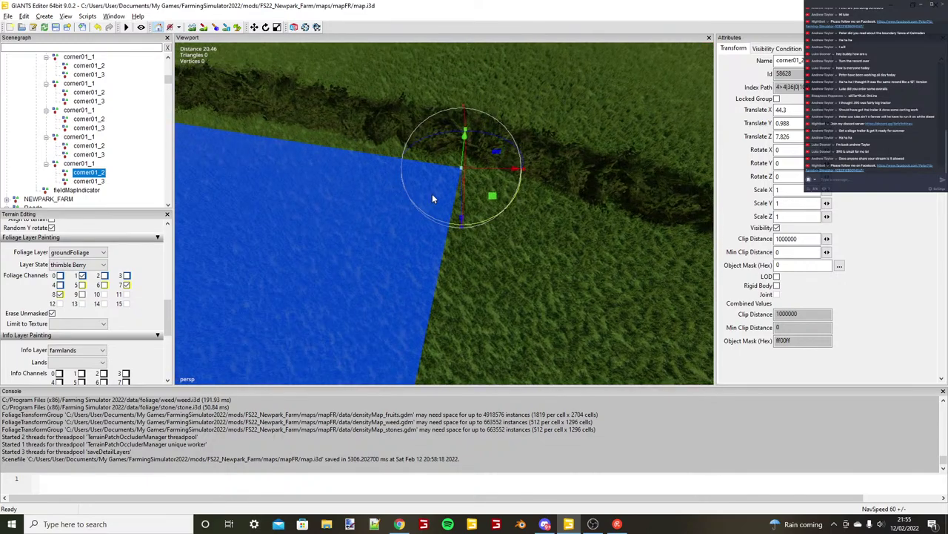
Move field37's eleventh corner01_1 group to the tenth area's far corner beside the hedge, at about X 33, Z -431.
{"action": "left_click", "coordinate": [79, 164]}
{"action": "scroll", "coordinate": [510, 223], "scroll_direction": "down", "scroll_amount": 8}
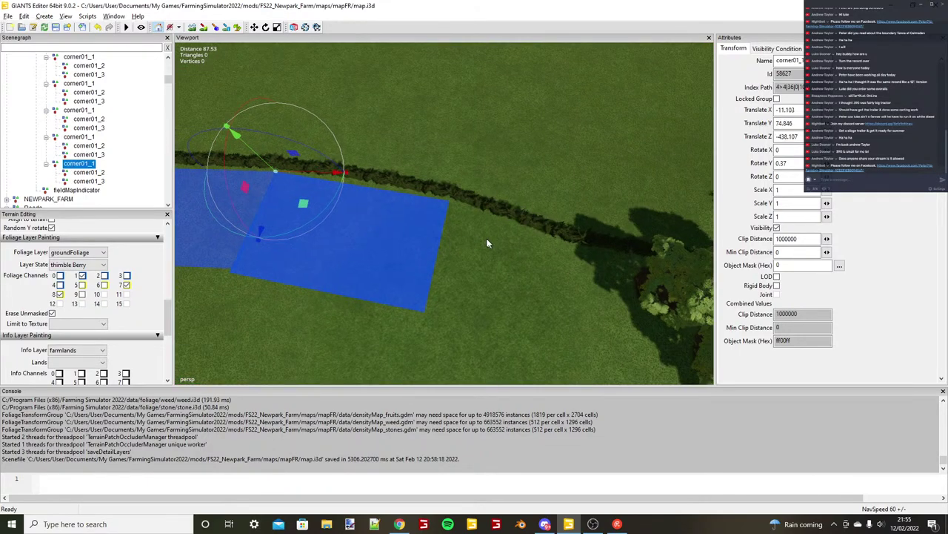
{"action": "left_click_drag", "start_coordinate": [341, 172], "coordinate": [514, 175]}
{"action": "mouse_move", "coordinate": [508, 244]}
{"action": "left_mouse_down", "text": "alt"}
{"action": "mouse_move", "coordinate": [485, 252]}
{"action": "mouse_move", "coordinate": [507, 242]}
{"action": "left_mouse_up", "text": "alt"}
{"action": "scroll", "coordinate": [507, 242], "scroll_direction": "up", "scroll_amount": 2}
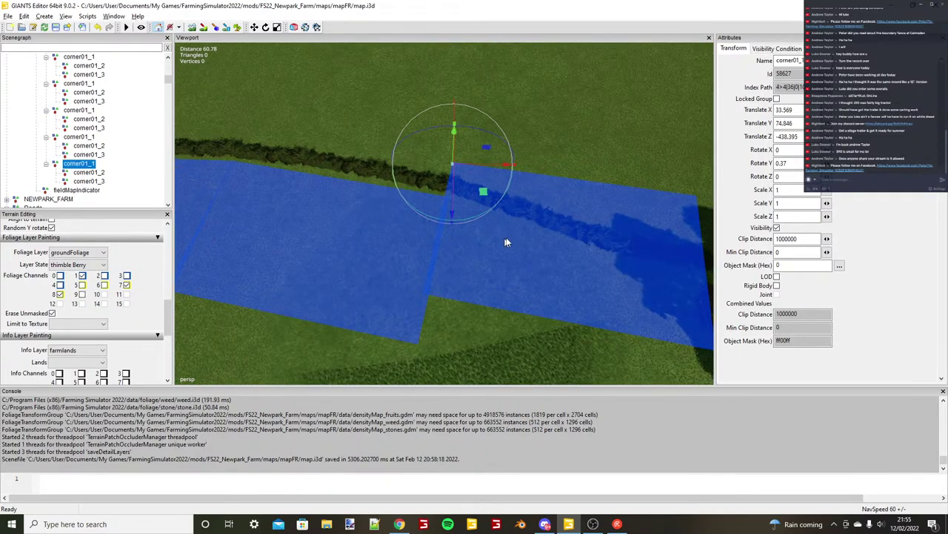
{"action": "scroll", "coordinate": [506, 242], "scroll_direction": "up", "scroll_amount": 3}
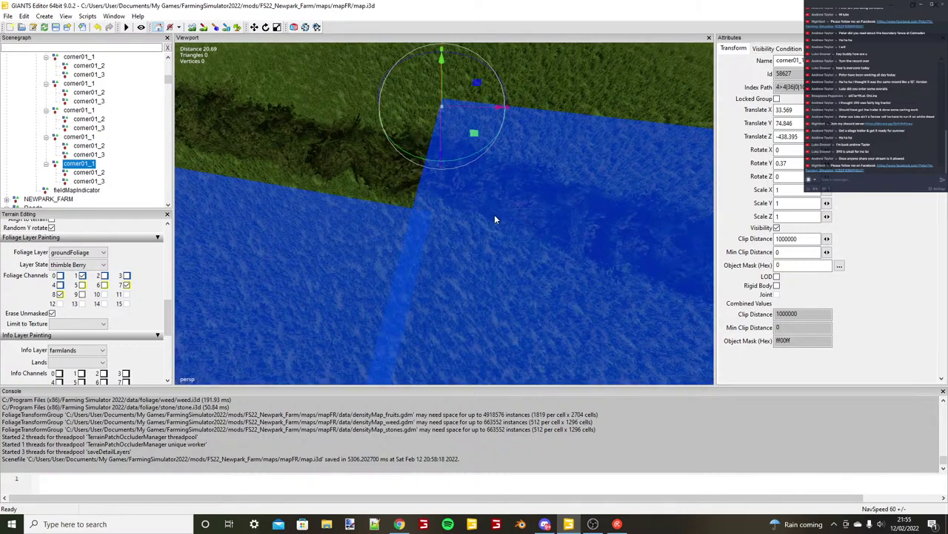
{"action": "key", "text": "ctrl+b"}
{"action": "left_click", "coordinate": [432, 213]}
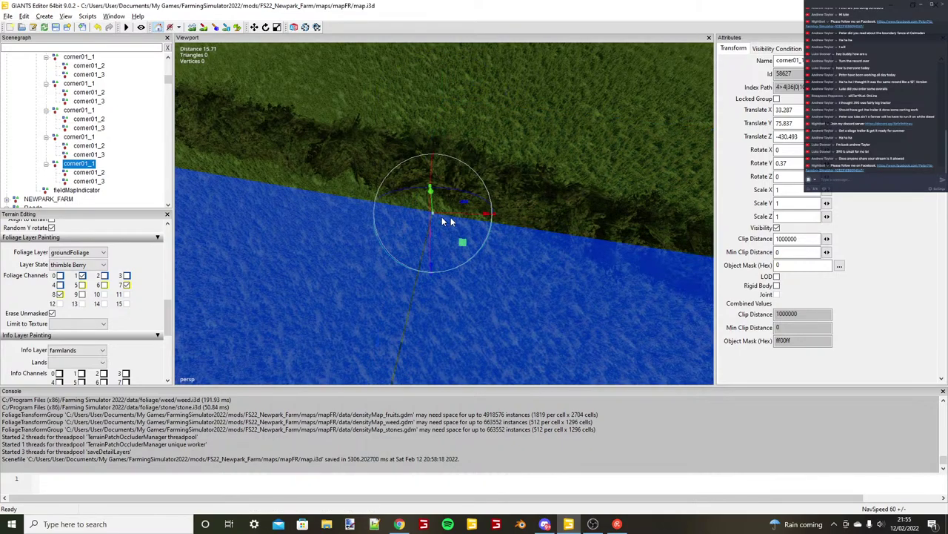
{"action": "mouse_move", "coordinate": [444, 220]}
{"action": "left_mouse_down"}
{"action": "mouse_move", "coordinate": [448, 213]}
{"action": "mouse_move", "coordinate": [434, 220]}
{"action": "left_mouse_up"}
Place the eleventh group's corner01_2 further along the hedge beside the trees, at about X 38, Z 16.
{"action": "scroll", "coordinate": [435, 222], "scroll_direction": "down", "scroll_amount": 3}
{"action": "left_click_drag", "start_coordinate": [435, 223], "coordinate": [474, 250], "text": "alt"}
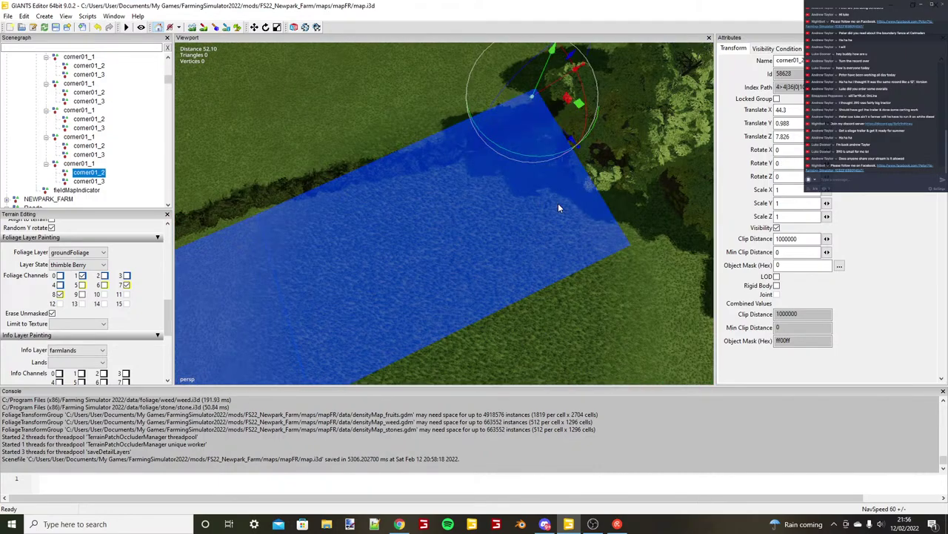
{"action": "key", "text": "ctrl+b"}
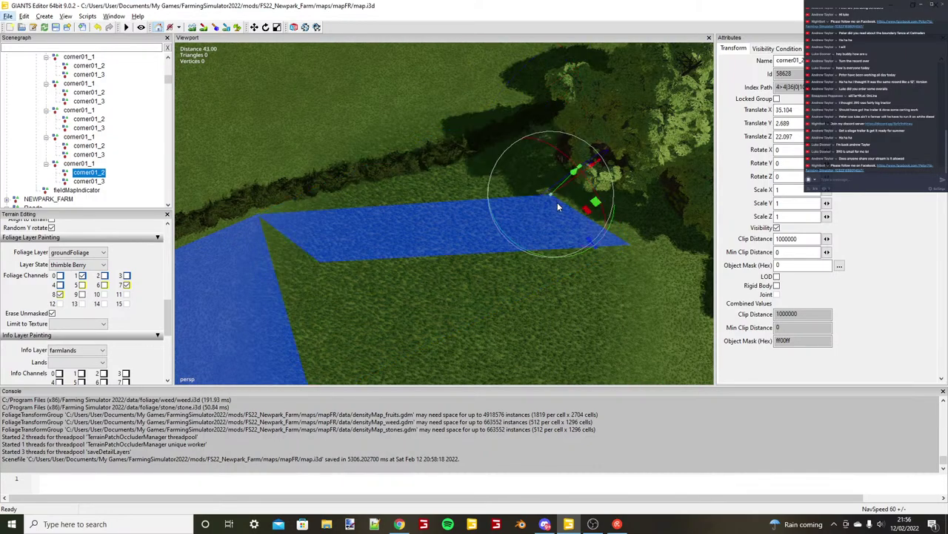
{"action": "left_click_drag", "start_coordinate": [558, 205], "coordinate": [514, 154]}
{"action": "mouse_move", "coordinate": [514, 154]}
{"action": "left_mouse_down", "text": "alt"}
{"action": "mouse_move", "coordinate": [497, 123]}
{"action": "mouse_move", "coordinate": [523, 135]}
{"action": "mouse_move", "coordinate": [533, 162]}
{"action": "mouse_move", "coordinate": [520, 136]}
{"action": "mouse_move", "coordinate": [513, 145]}
{"action": "left_mouse_up", "text": "alt"}
{"action": "scroll", "coordinate": [469, 126], "scroll_direction": "up", "scroll_amount": 3}
{"action": "scroll", "coordinate": [527, 154], "scroll_direction": "down", "scroll_amount": 3}
{"action": "key", "text": "alt"}
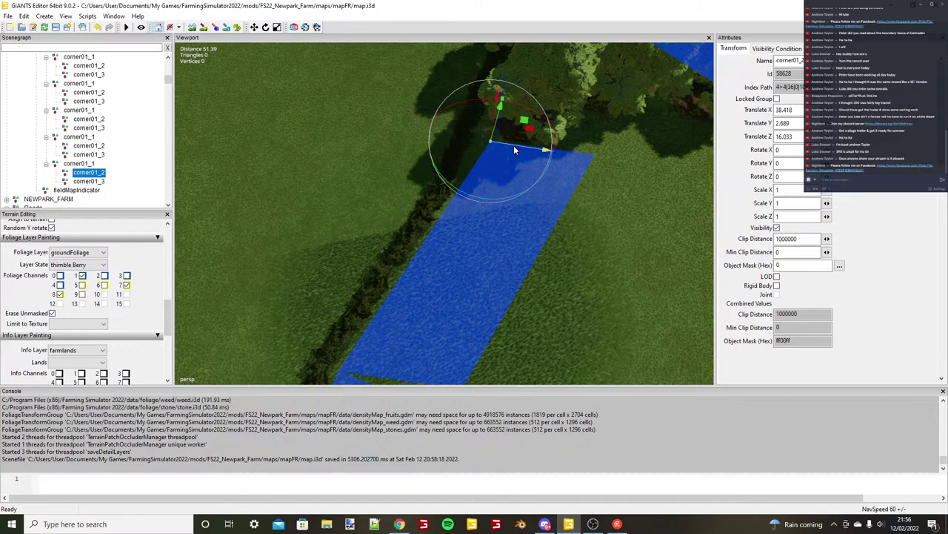
Move the eleventh group's corner01_3 out onto the grass near the trees, at about X 35, Z 33.
{"action": "scroll", "coordinate": [513, 145], "scroll_direction": "down", "scroll_amount": 3}
{"action": "key", "text": "ctrl+b"}
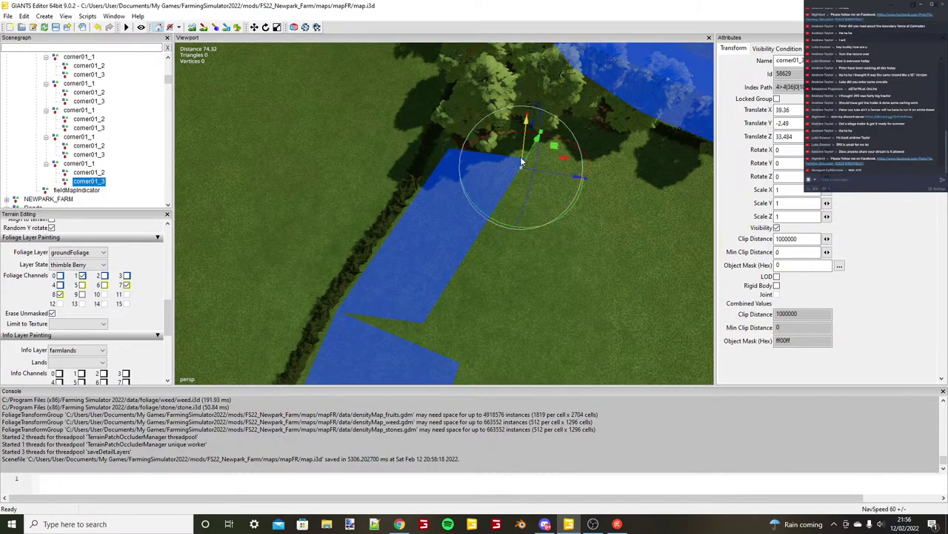
{"action": "left_click_drag", "start_coordinate": [521, 162], "coordinate": [544, 145]}
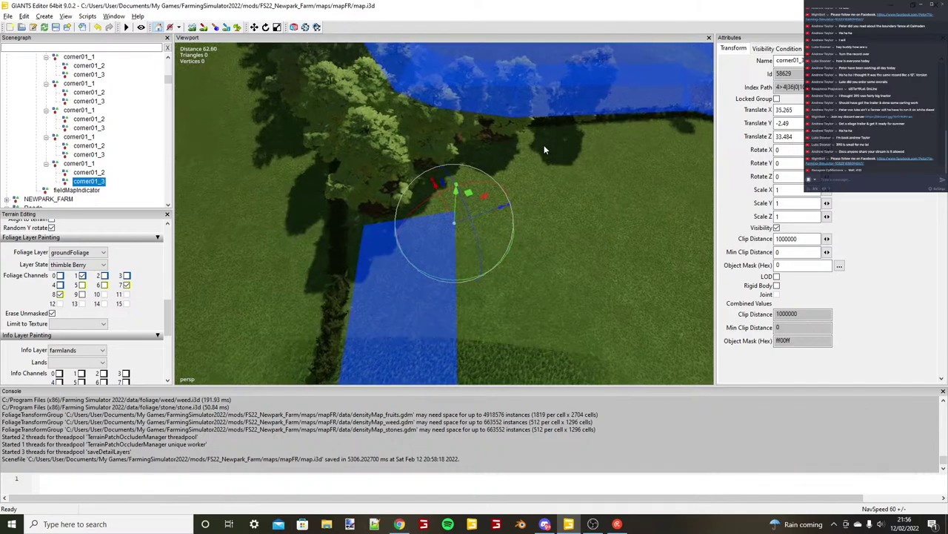
Duplicate field37's eleventh corner01_1 group and place the copy at that area's far corner under the trees, at about X 72, Z -415.
{"action": "left_click", "coordinate": [92, 164]}
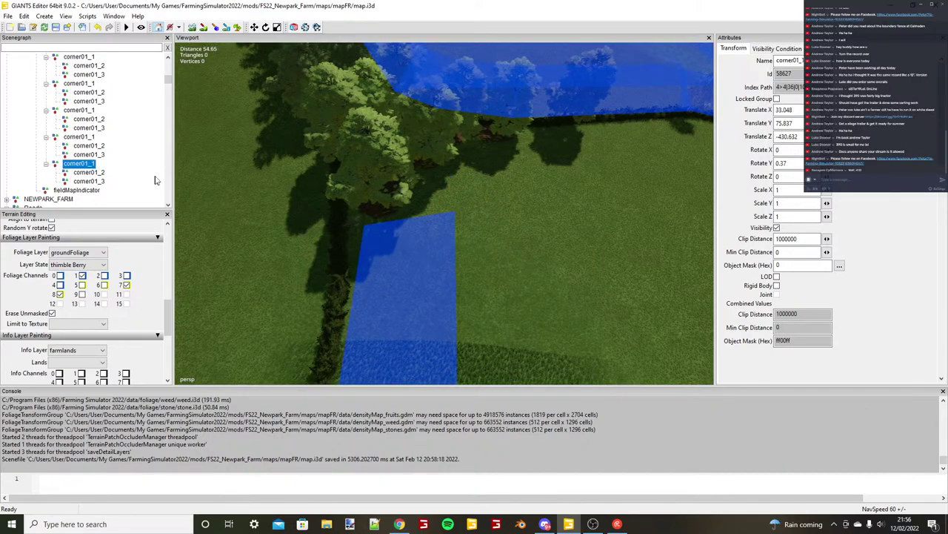
{"action": "key", "text": "ctrl+d"}
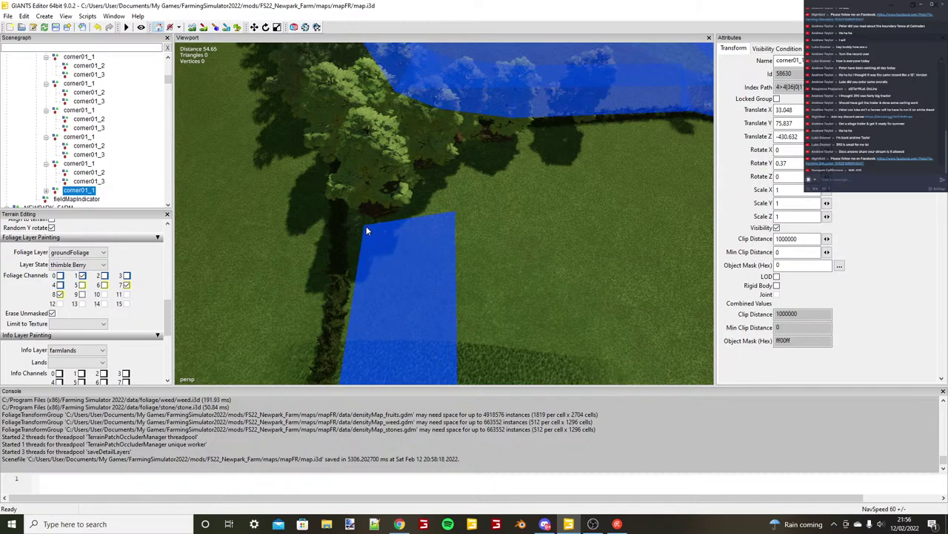
{"action": "key", "text": "ctrl+b"}
{"action": "scroll", "coordinate": [458, 230], "scroll_direction": "up", "scroll_amount": 5}
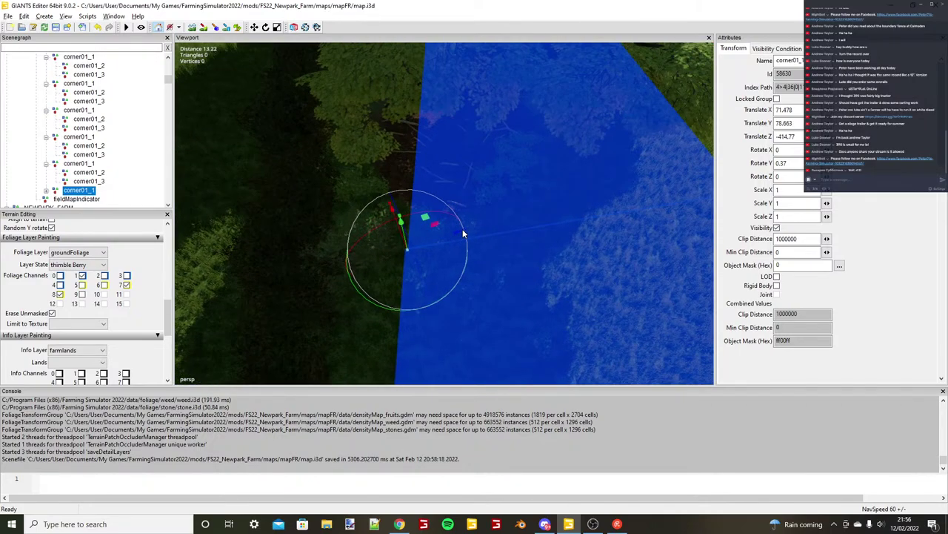
{"action": "left_click_drag", "start_coordinate": [403, 241], "coordinate": [403, 239]}
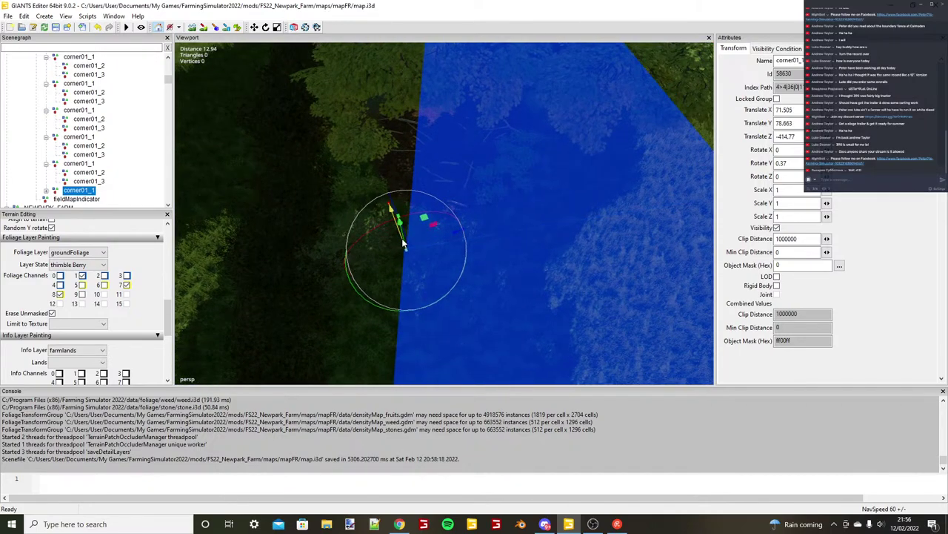
Expand field37's twelfth corner01_1 group and place its corner01_2 where the trees meet the next hedge, at about X 16, Z 49.
{"action": "left_click", "coordinate": [47, 191]}
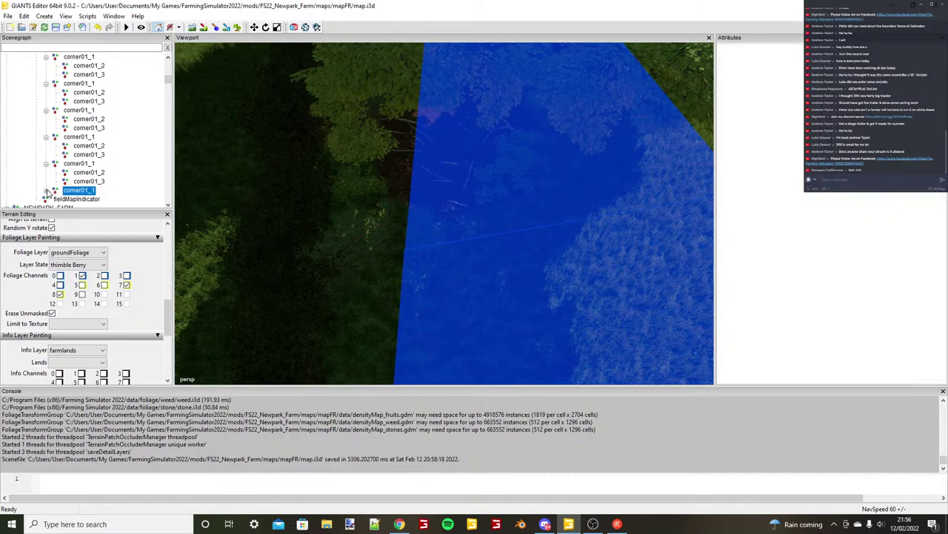
{"action": "left_click", "coordinate": [88, 199]}
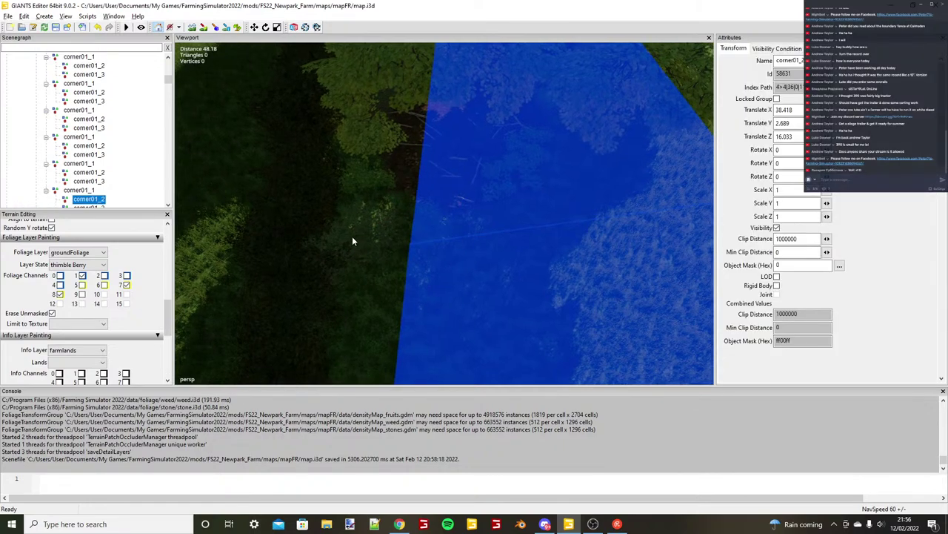
{"action": "left_click_drag", "start_coordinate": [352, 236], "coordinate": [480, 203], "text": "alt"}
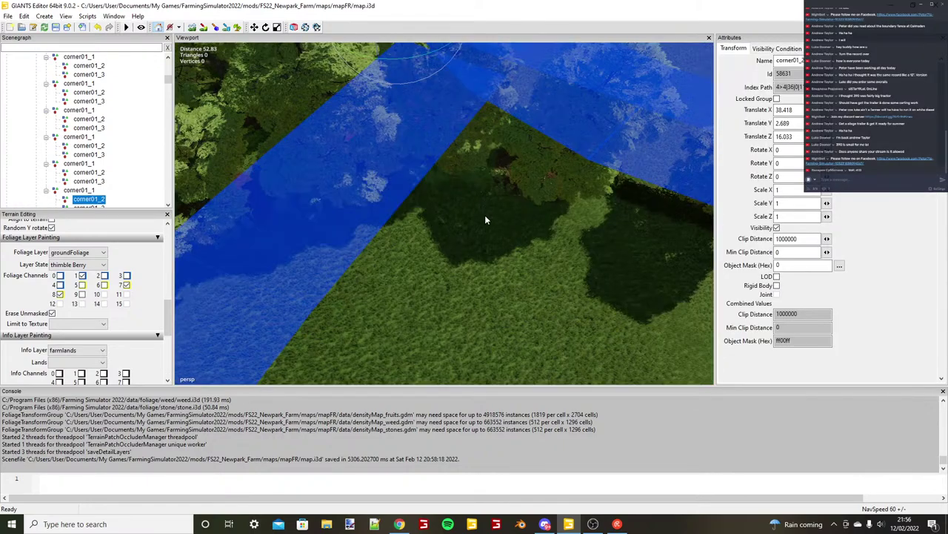
{"action": "key", "text": "ctrl+b"}
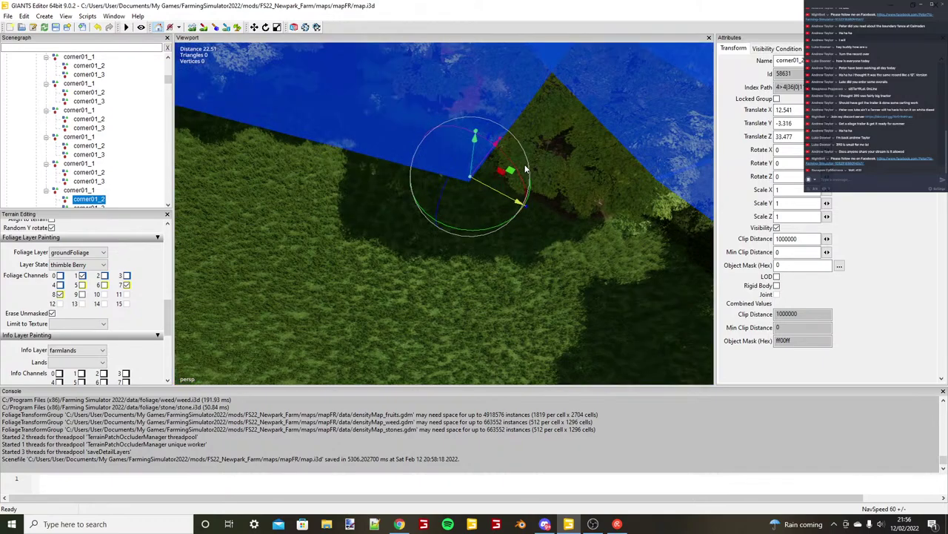
{"action": "left_click_drag", "start_coordinate": [527, 163], "coordinate": [531, 166]}
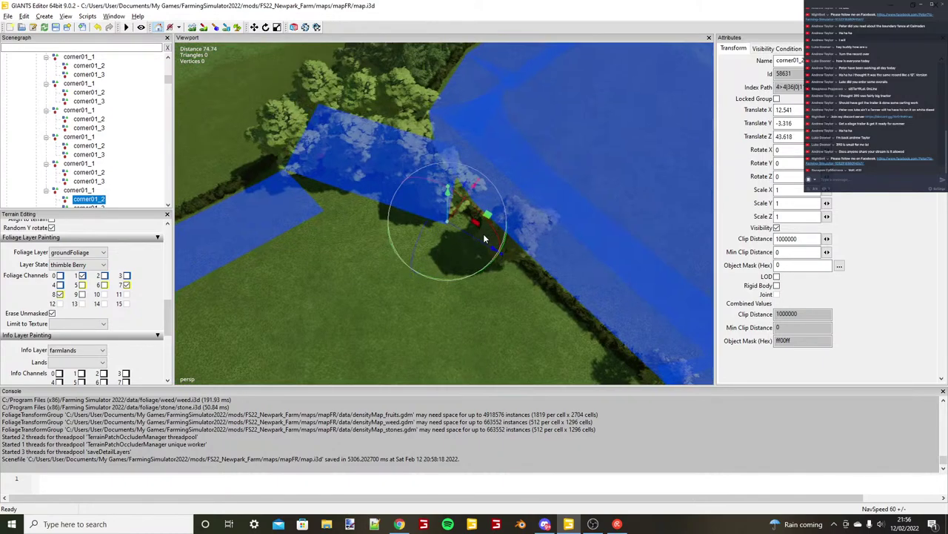
{"action": "left_click_drag", "start_coordinate": [483, 233], "coordinate": [519, 253], "text": "alt"}
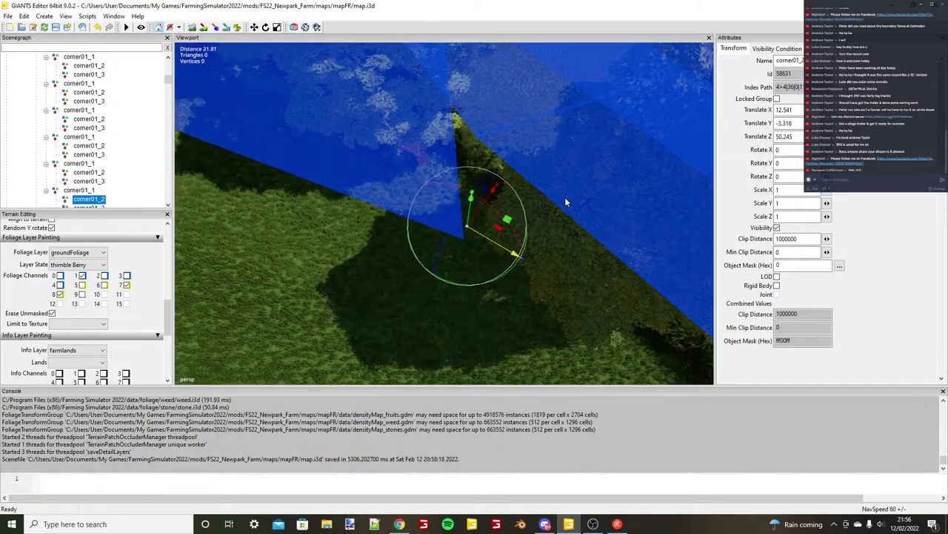
{"action": "left_click_drag", "start_coordinate": [566, 199], "coordinate": [498, 176]}
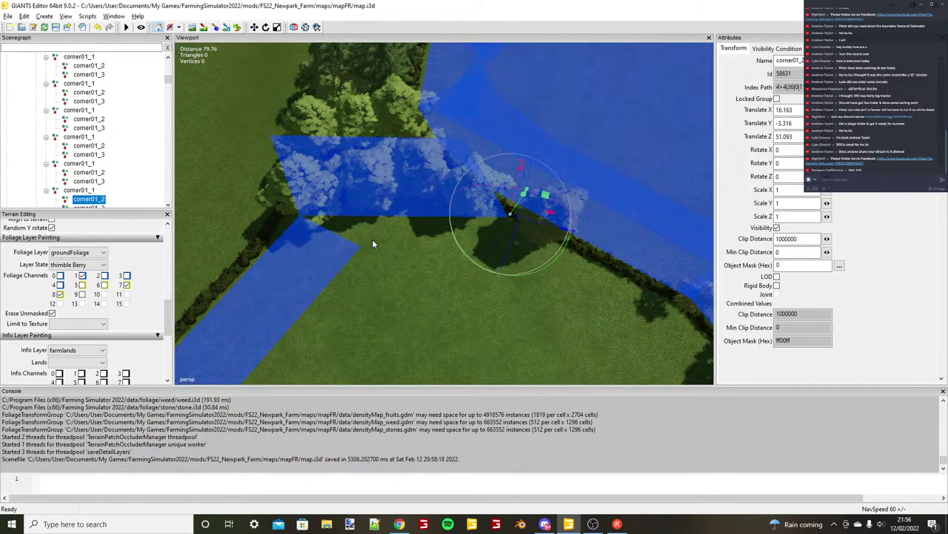
{"action": "left_click_drag", "start_coordinate": [372, 238], "coordinate": [428, 250], "text": "alt"}
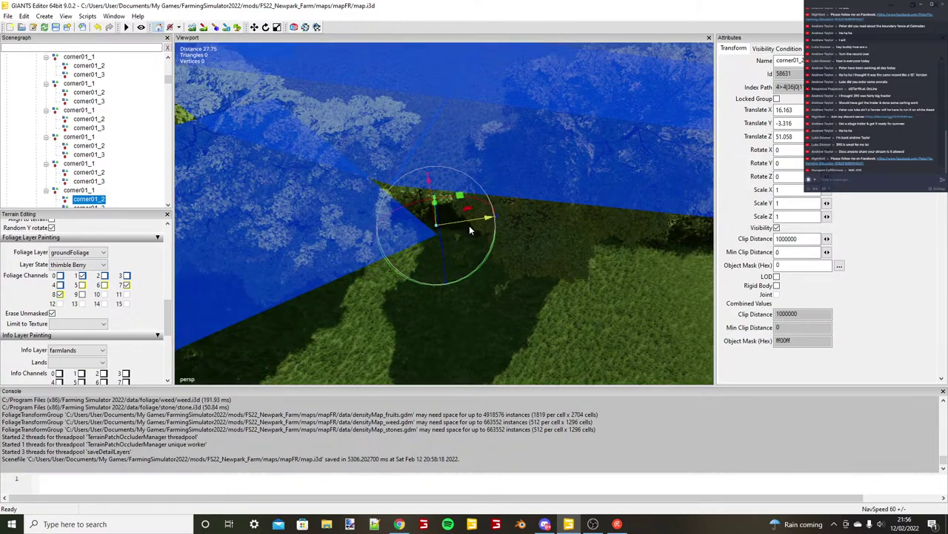
{"action": "mouse_move", "coordinate": [469, 225]}
{"action": "left_mouse_down"}
{"action": "mouse_move", "coordinate": [435, 218]}
{"action": "mouse_move", "coordinate": [478, 228]}
{"action": "left_mouse_up"}
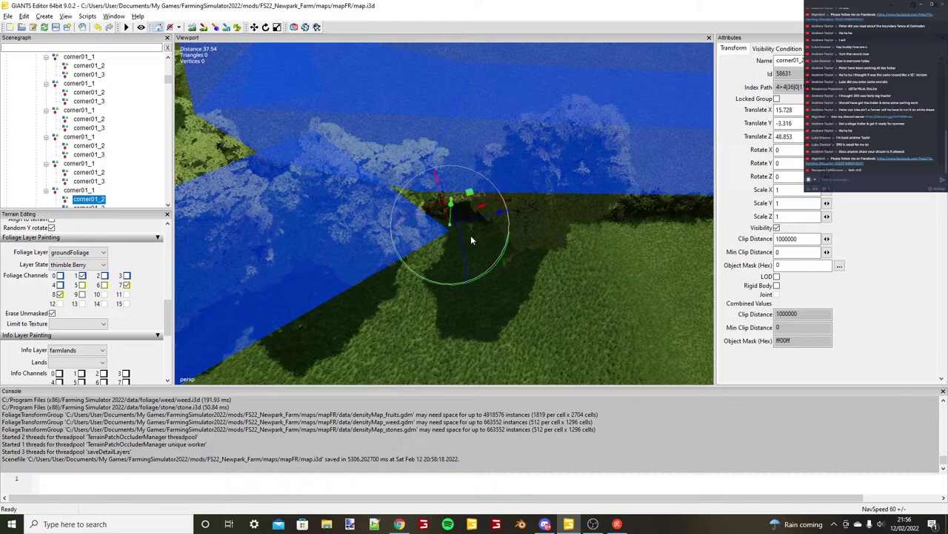
Place the twelfth group's corner01_3 out on the grass at the area's far end, at about X -2, Z 54.
{"action": "left_click", "coordinate": [102, 203]}
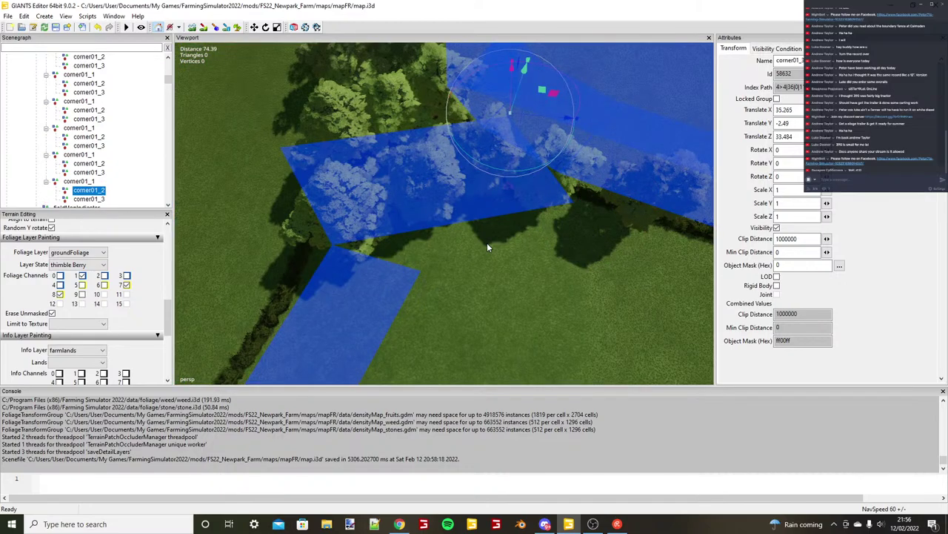
{"action": "key", "text": "Down"}
{"action": "key", "text": "ctrl+b"}
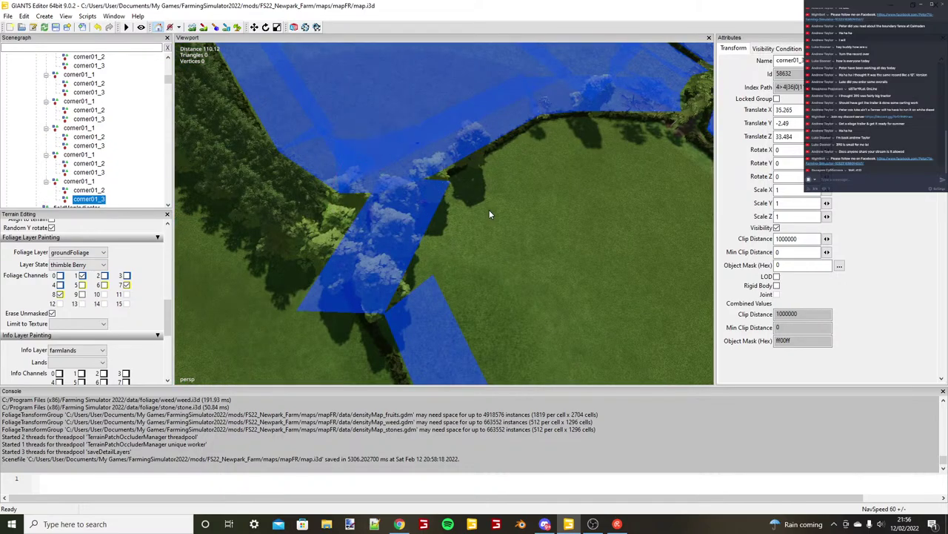
{"action": "left_click", "coordinate": [488, 209]}
{"action": "scroll", "coordinate": [505, 232], "scroll_direction": "up", "scroll_amount": 1}
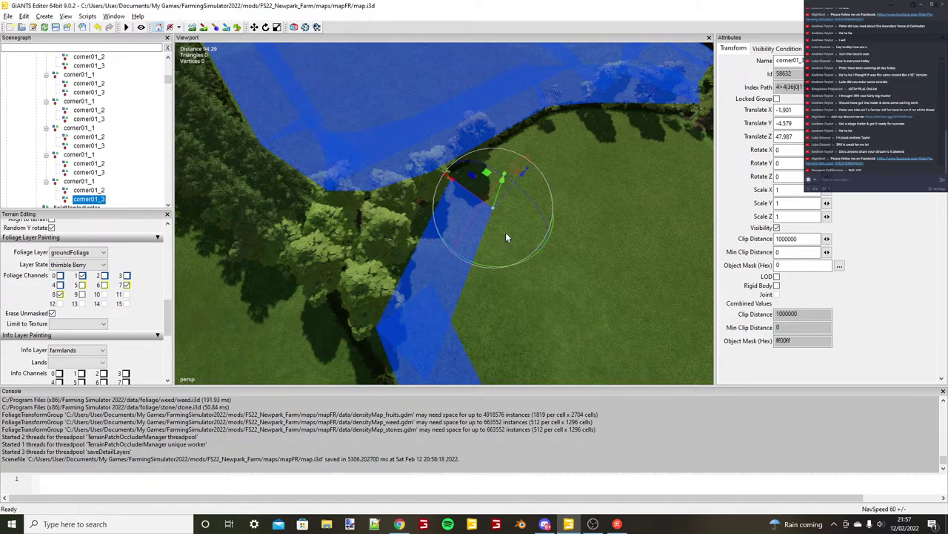
{"action": "left_click_drag", "start_coordinate": [505, 233], "coordinate": [507, 285], "text": "alt"}
{"action": "scroll", "coordinate": [446, 295], "scroll_direction": "up", "scroll_amount": 5}
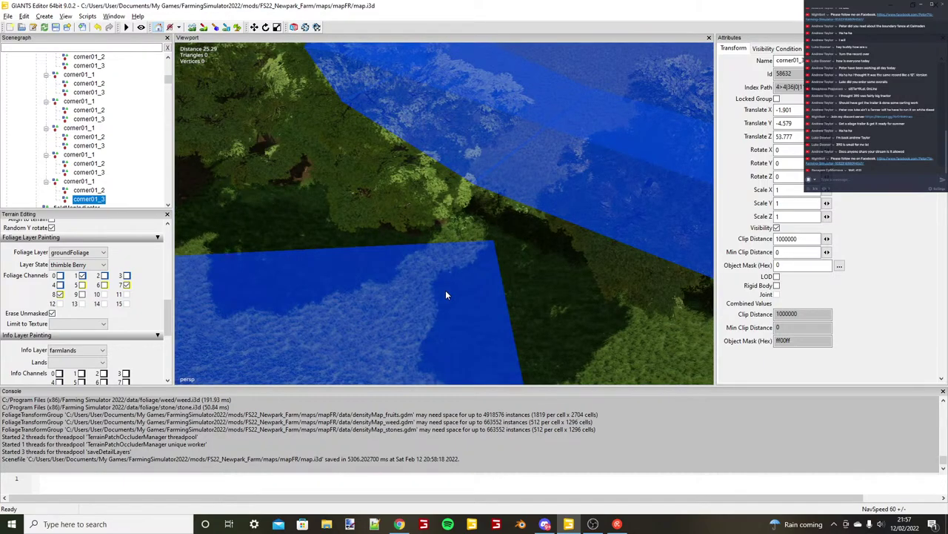
Duplicate field37's twelfth corner01_1 group and place the copy at that area's far corner beside the trees, at about X 88, Z -366.
{"action": "left_click", "coordinate": [90, 184]}
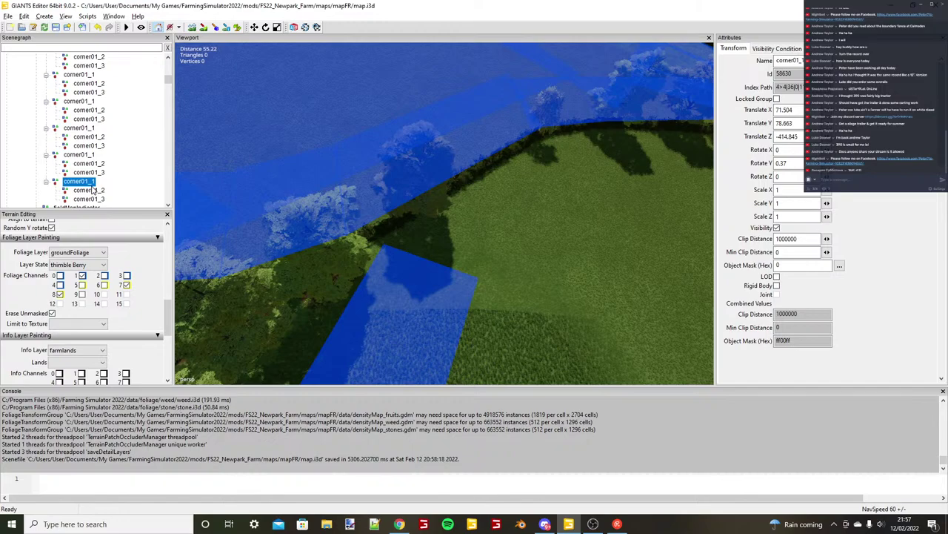
{"action": "scroll", "coordinate": [429, 232], "scroll_direction": "down", "scroll_amount": 4}
{"action": "left_click_drag", "start_coordinate": [430, 233], "coordinate": [470, 268], "text": "alt"}
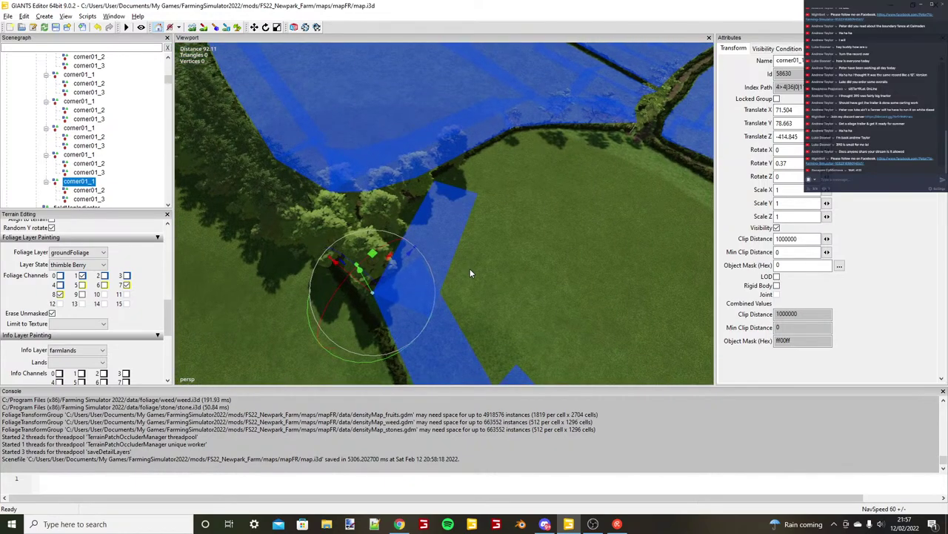
{"action": "scroll", "coordinate": [470, 273], "scroll_direction": "up", "scroll_amount": 4}
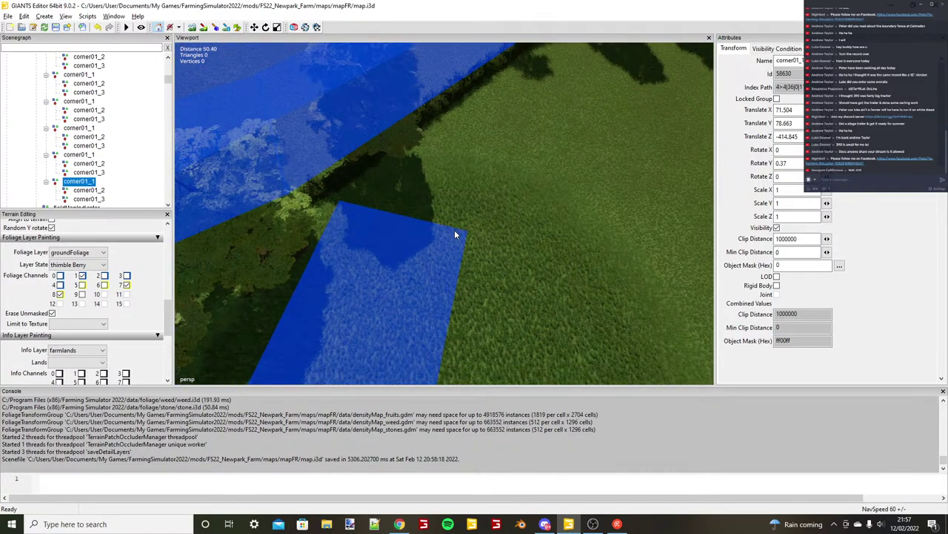
{"action": "scroll", "coordinate": [454, 230], "scroll_direction": "down", "scroll_amount": 3}
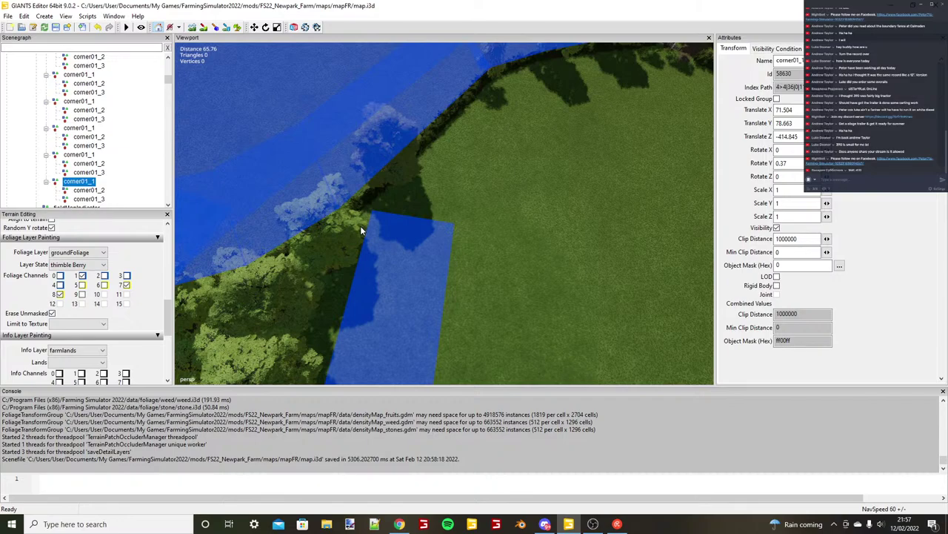
{"action": "key", "text": "ctrl+d"}
{"action": "key", "text": "ctrl+b"}
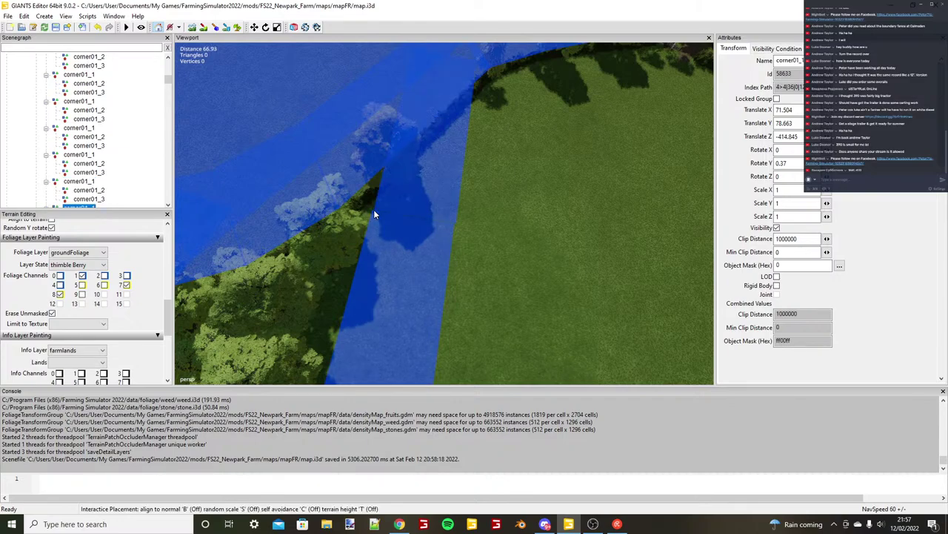
{"action": "left_click", "coordinate": [374, 211]}
{"action": "scroll", "coordinate": [373, 211], "scroll_direction": "up", "scroll_amount": 6}
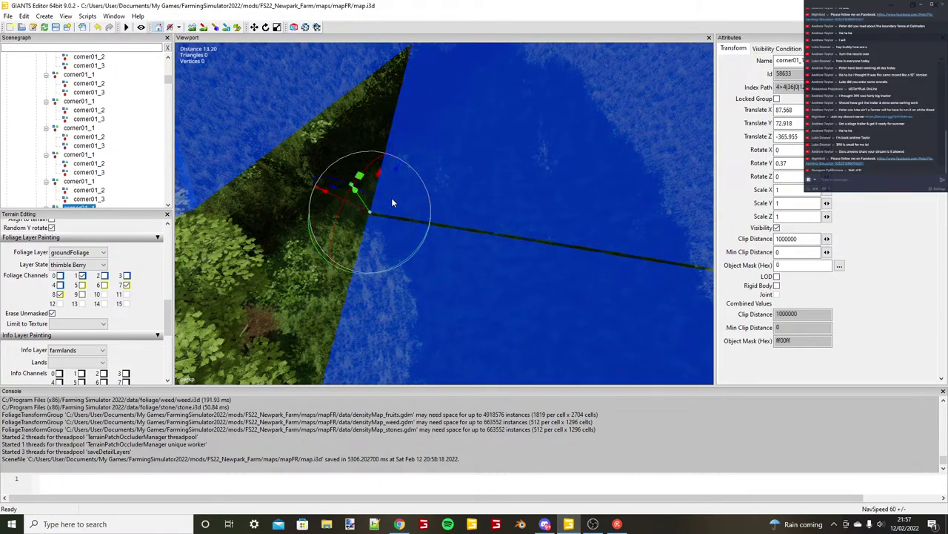
{"action": "left_click_drag", "start_coordinate": [380, 195], "coordinate": [378, 199]}
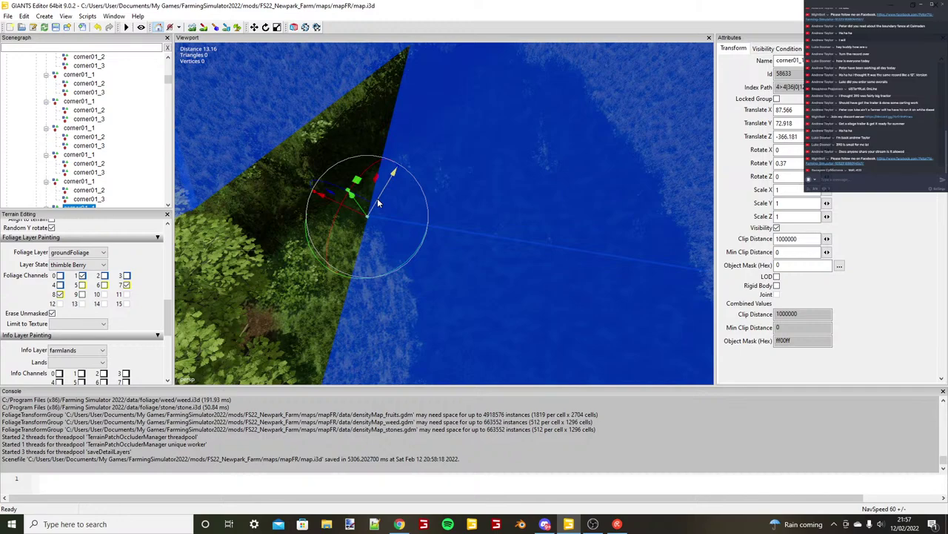
Expand field37's thirteenth corner01_1 group and place its corner01_2 at the next bend of the hedge, at about X -10, Z 50.
{"action": "double_click", "coordinate": [79, 207]}
{"action": "left_click", "coordinate": [45, 200]}
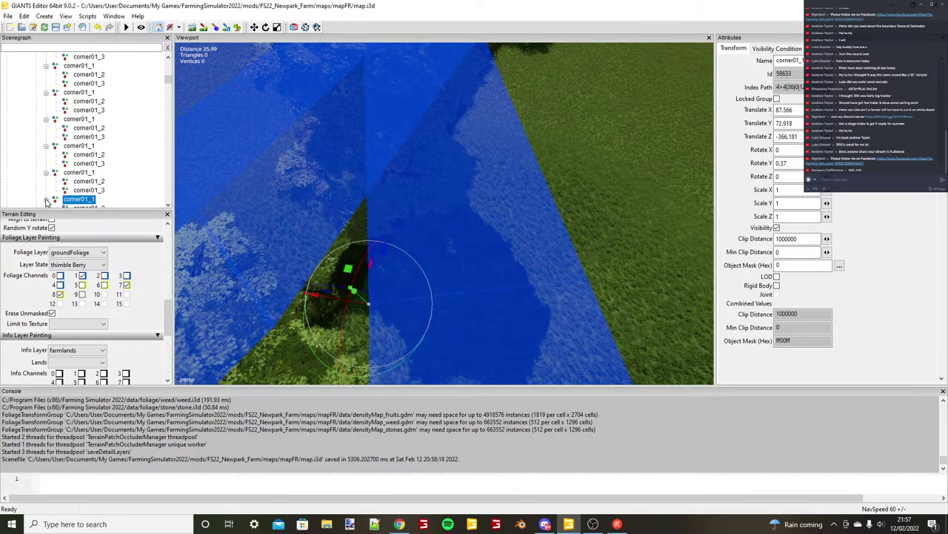
{"action": "left_click", "coordinate": [94, 191]}
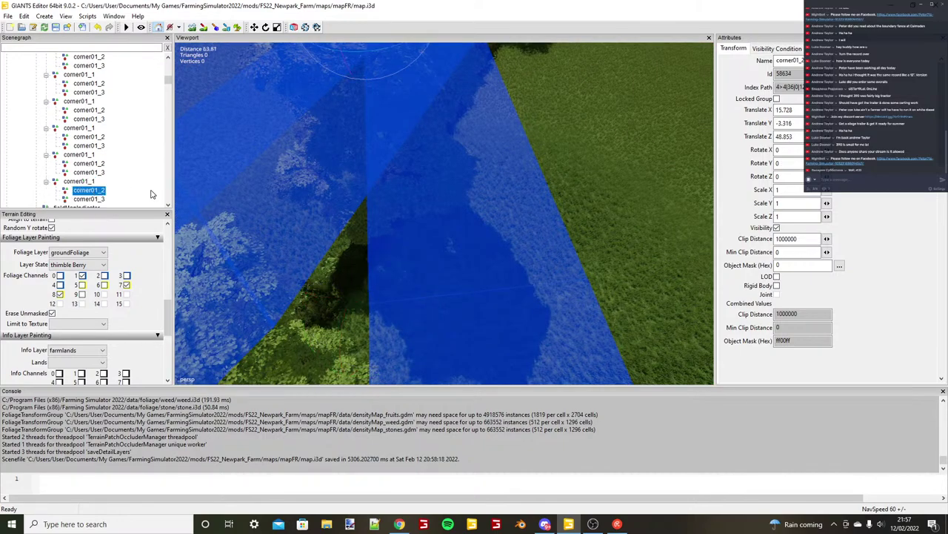
{"action": "key", "text": "ctrl+b"}
{"action": "left_click_drag", "start_coordinate": [475, 116], "coordinate": [436, 182], "text": "alt"}
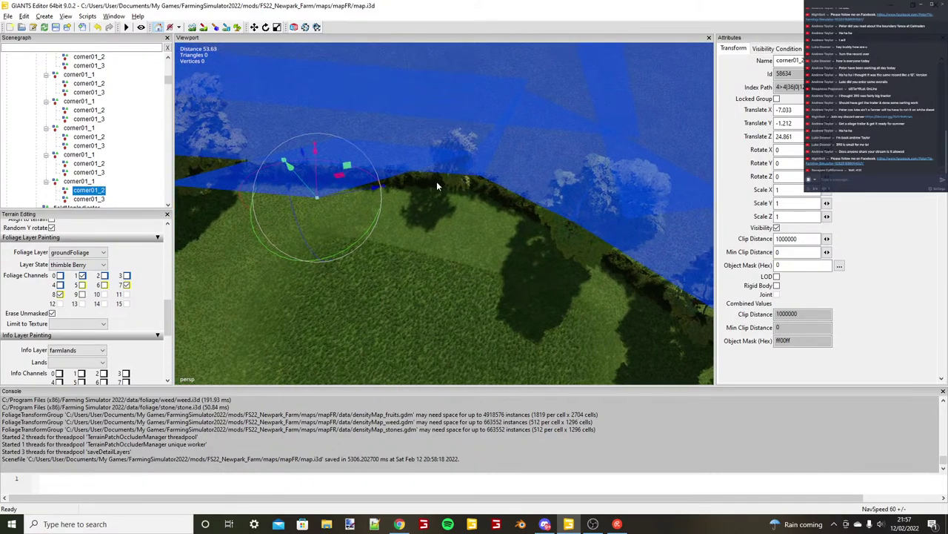
{"action": "scroll", "coordinate": [437, 185], "scroll_direction": "up", "scroll_amount": 2}
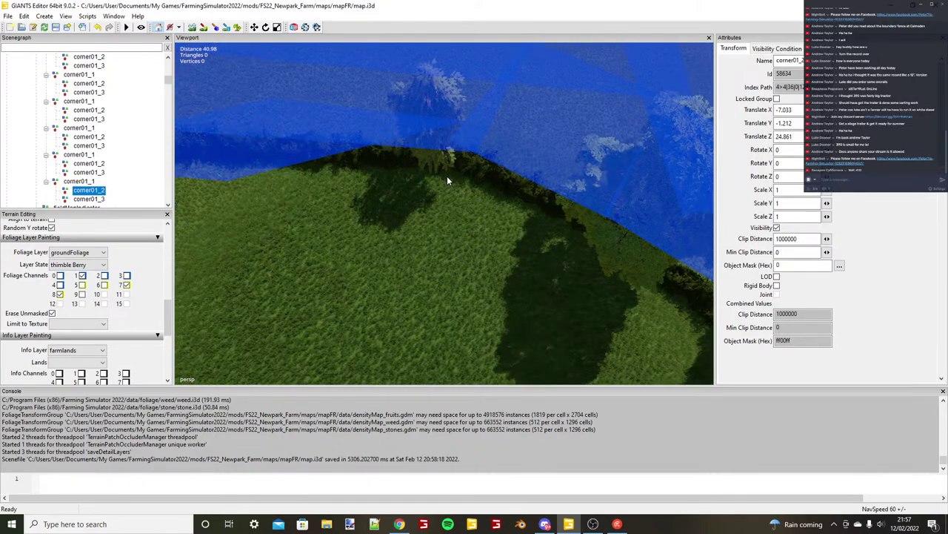
{"action": "left_click", "coordinate": [447, 177]}
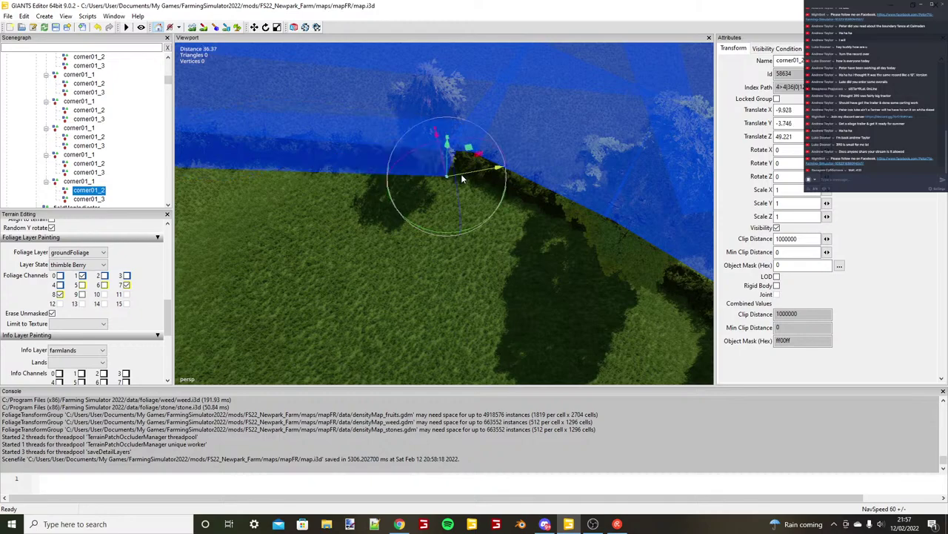
{"action": "left_click_drag", "start_coordinate": [461, 178], "coordinate": [472, 180]}
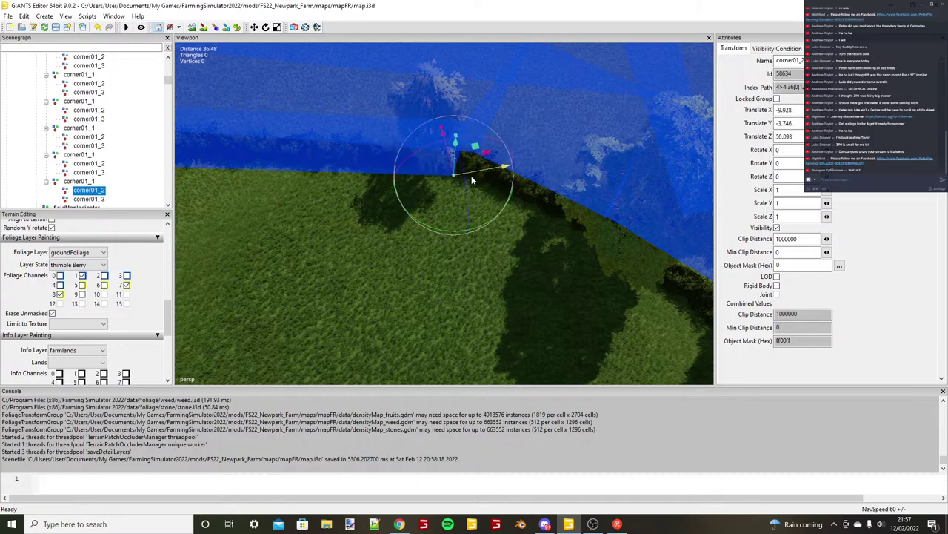
Place the thirteenth group's corner01_3 out on the grass opposite the hedge bend, at about X -31, Z 43.
{"action": "scroll", "coordinate": [472, 180], "scroll_direction": "down", "scroll_amount": 5}
{"action": "left_click", "coordinate": [103, 200]}
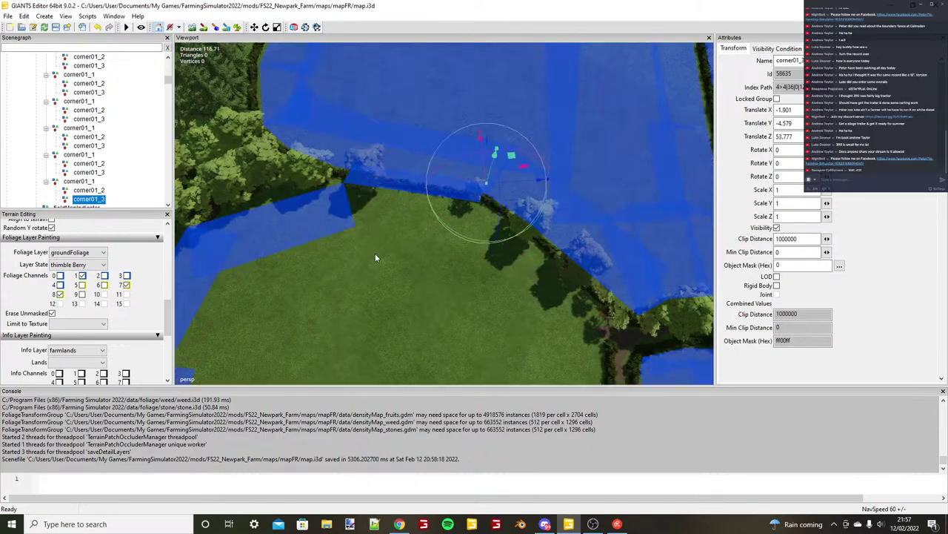
{"action": "key", "text": "ctrl+b"}
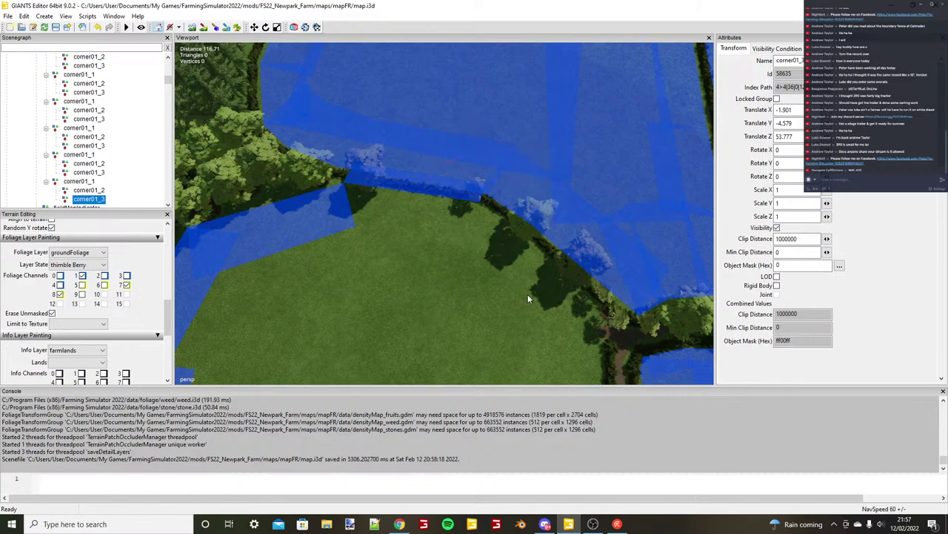
{"action": "left_click", "coordinate": [453, 238]}
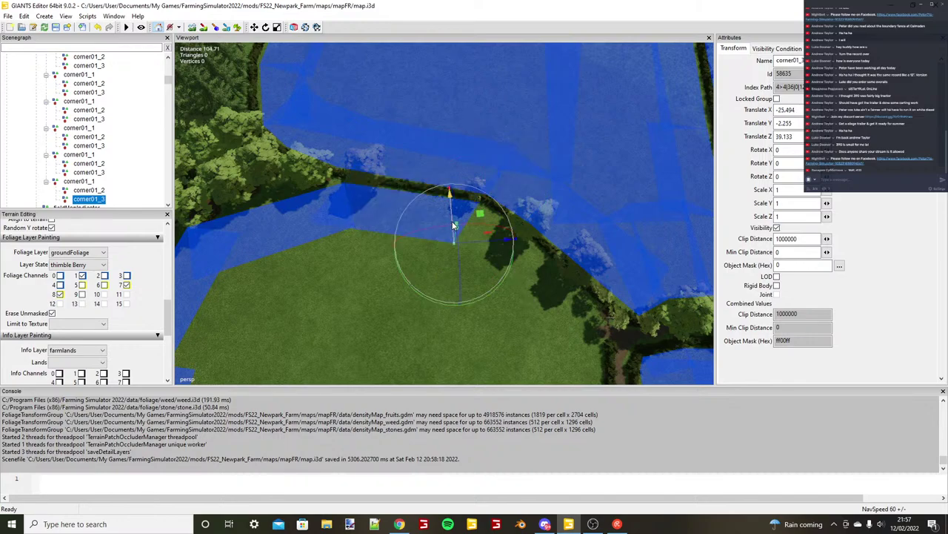
{"action": "left_click_drag", "start_coordinate": [455, 224], "coordinate": [516, 253]}
{"action": "scroll", "coordinate": [516, 253], "scroll_direction": "up", "scroll_amount": 5}
{"action": "left_click_drag", "start_coordinate": [516, 254], "coordinate": [490, 222], "text": "alt"}
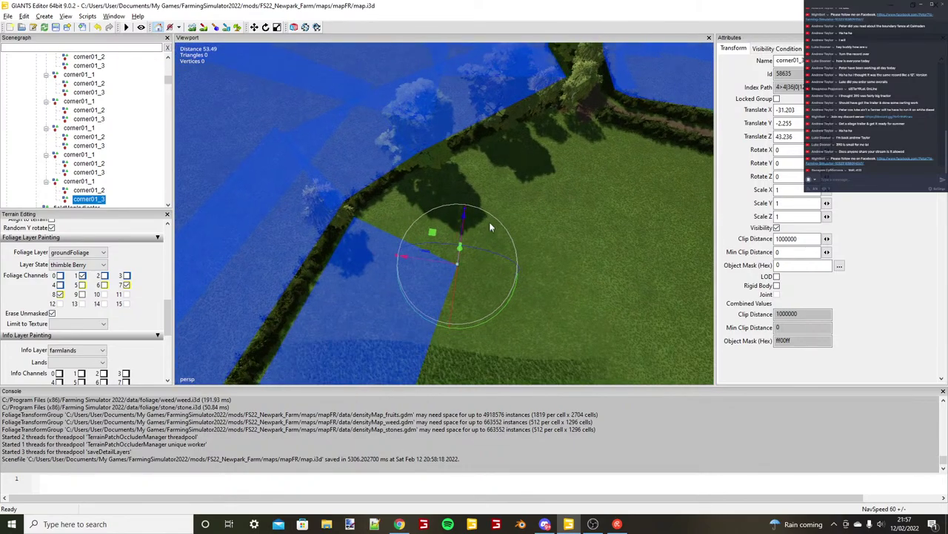
Duplicate field37's thirteenth corner01_1 group and place the copy at that area's far corner by the hedge bend, at about X 78, Z -316.
{"action": "right_click_drag", "start_coordinate": [489, 222], "coordinate": [384, 227]}
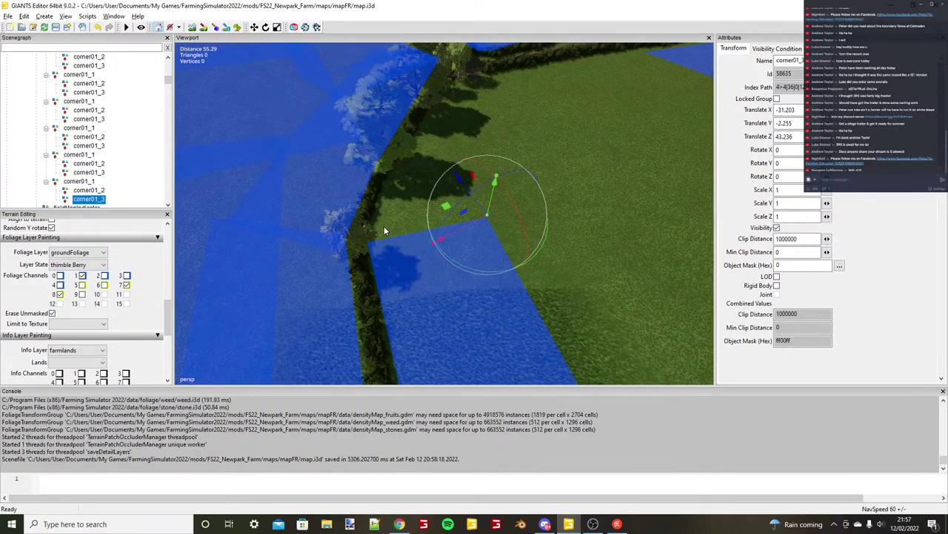
{"action": "scroll", "coordinate": [384, 230], "scroll_direction": "up", "scroll_amount": 3}
{"action": "left_click", "coordinate": [88, 183]}
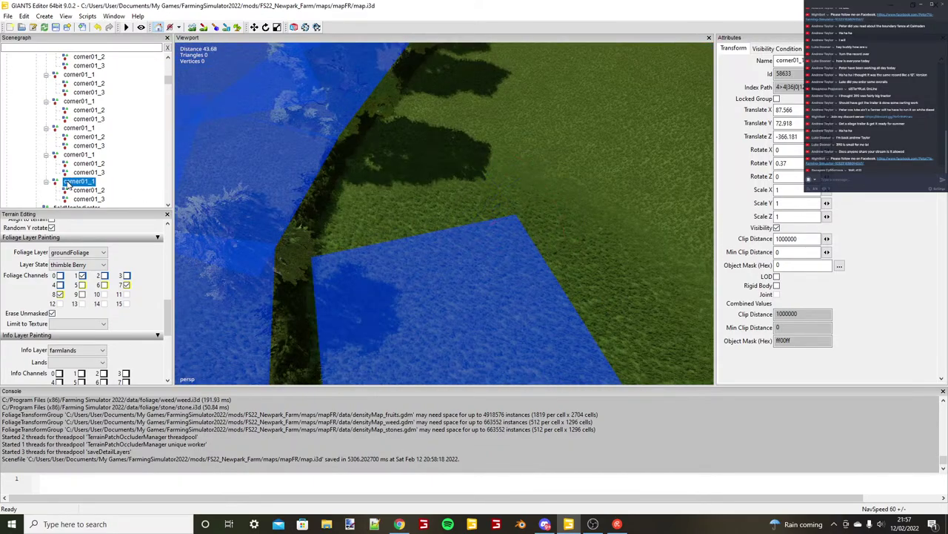
{"action": "left_click_drag", "start_coordinate": [508, 234], "coordinate": [446, 258], "text": "alt"}
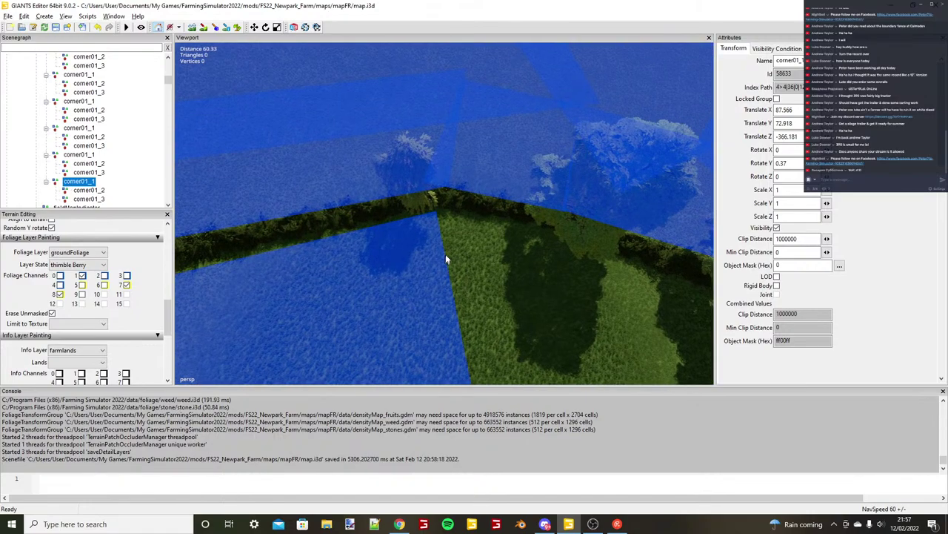
{"action": "scroll", "coordinate": [468, 239], "scroll_direction": "up", "scroll_amount": 2}
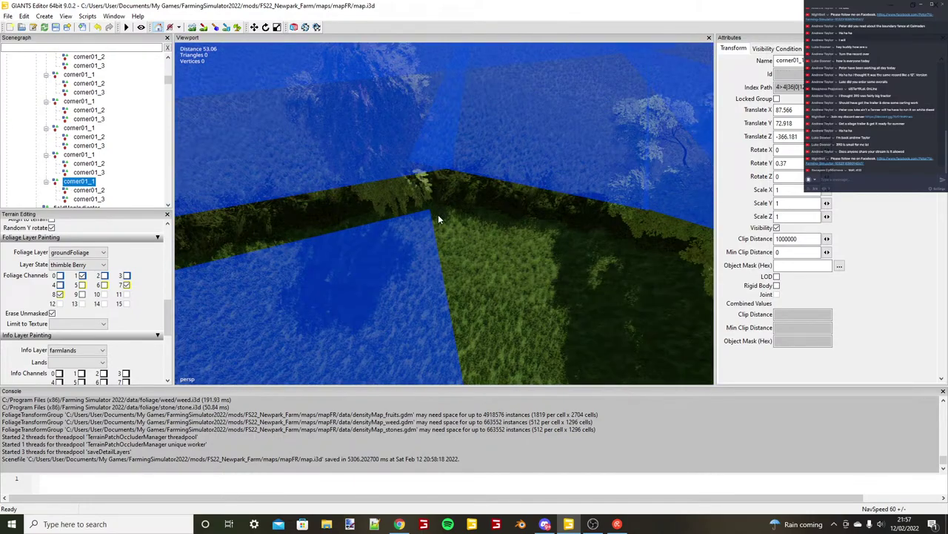
{"action": "key", "text": "ctrl+d"}
{"action": "scroll", "coordinate": [437, 218], "scroll_direction": "up", "scroll_amount": 2}
{"action": "key", "text": "ctrl+b"}
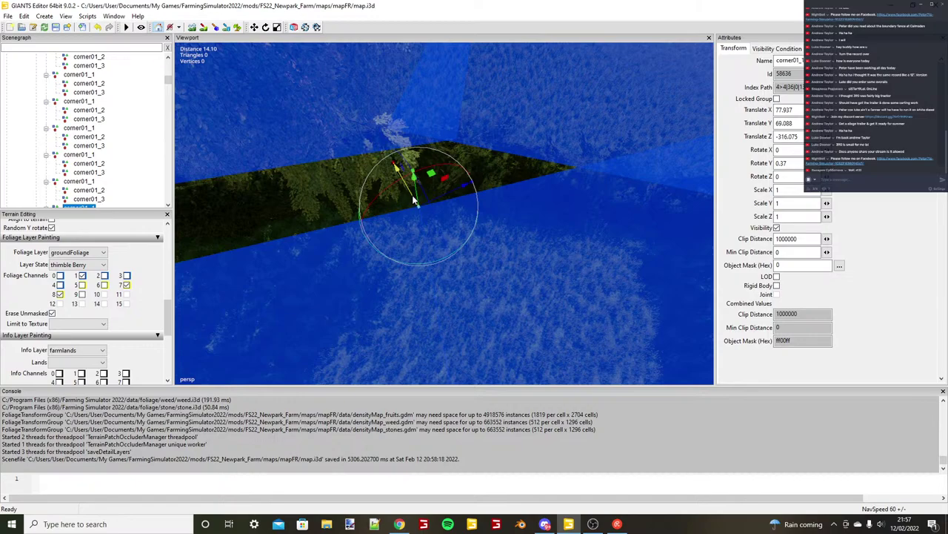
Place the fourteenth group's corner01_2 further along the hedge between the tree shadows, at about X -21, Z 22.
{"action": "left_click_drag", "start_coordinate": [413, 200], "coordinate": [276, 172], "text": "alt"}
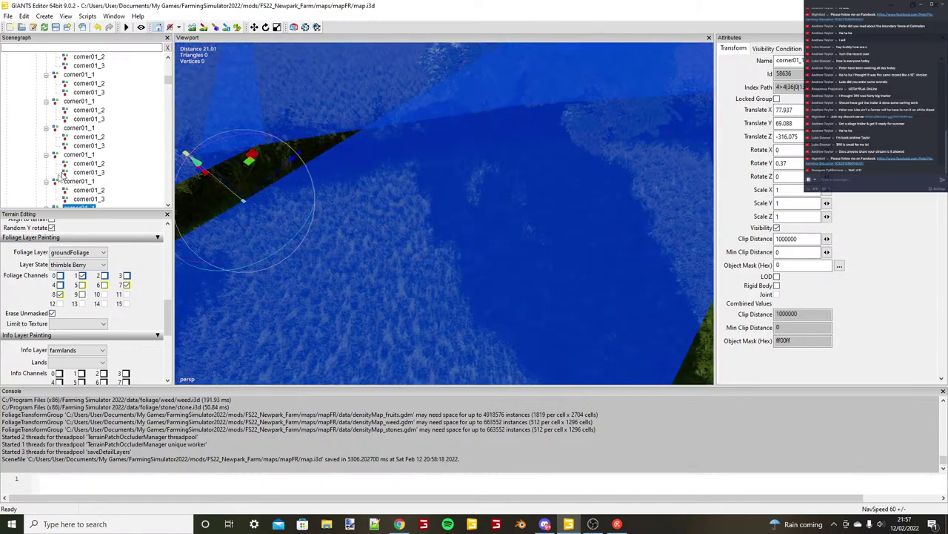
{"action": "scroll", "coordinate": [60, 178], "scroll_direction": "down", "scroll_amount": 1}
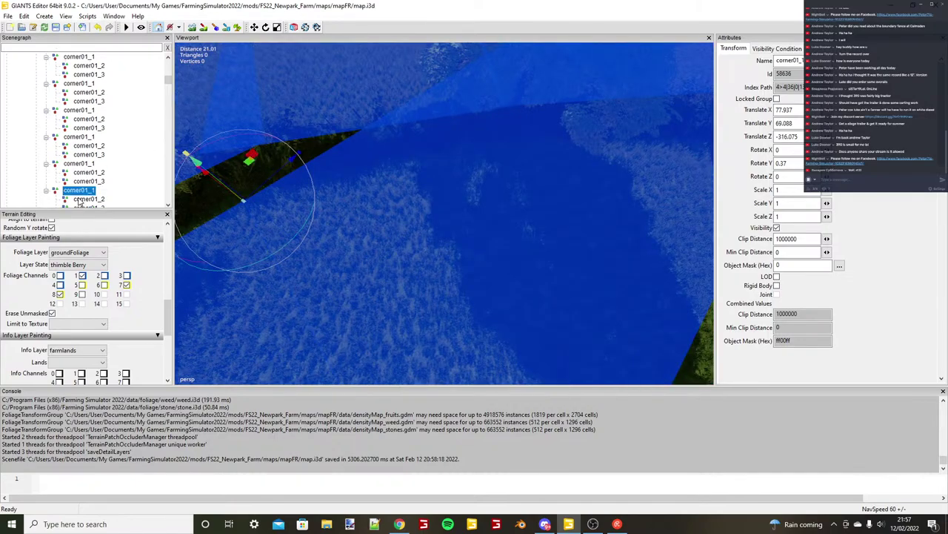
{"action": "left_click", "coordinate": [80, 200]}
{"action": "left_click_drag", "start_coordinate": [380, 178], "coordinate": [426, 162], "text": "alt"}
{"action": "key", "text": "ctrl+b"}
{"action": "scroll", "coordinate": [547, 250], "scroll_direction": "down", "scroll_amount": 5}
{"action": "left_click_drag", "start_coordinate": [547, 250], "coordinate": [218, 195], "text": "alt"}
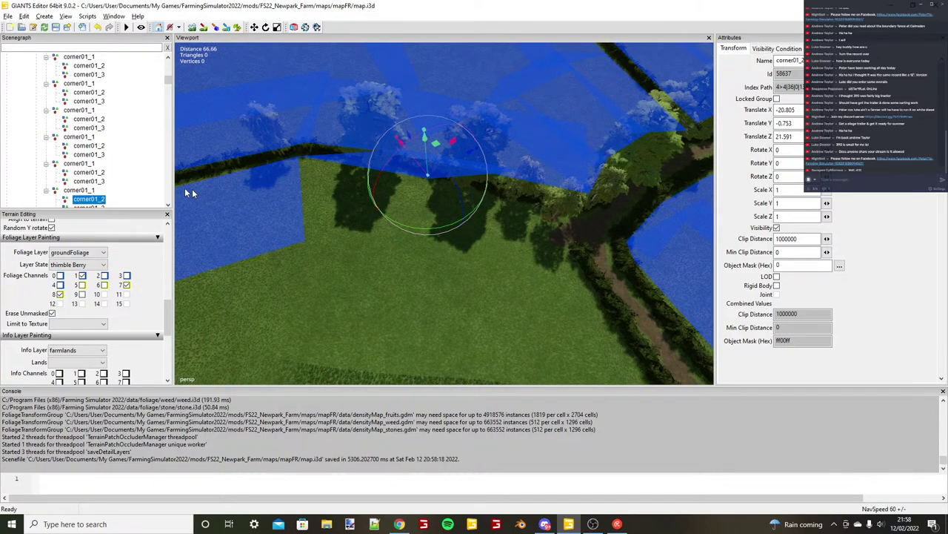
Place the fourteenth group's corner01_3 out on the grass beyond the tree shadows, at about X -35, Z 6.
{"action": "scroll", "coordinate": [100, 205], "scroll_direction": "down", "scroll_amount": 1}
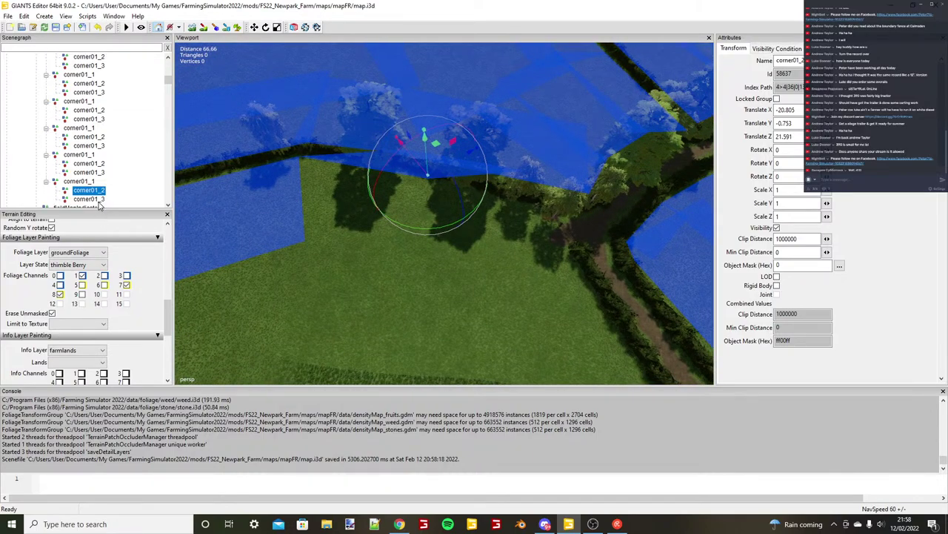
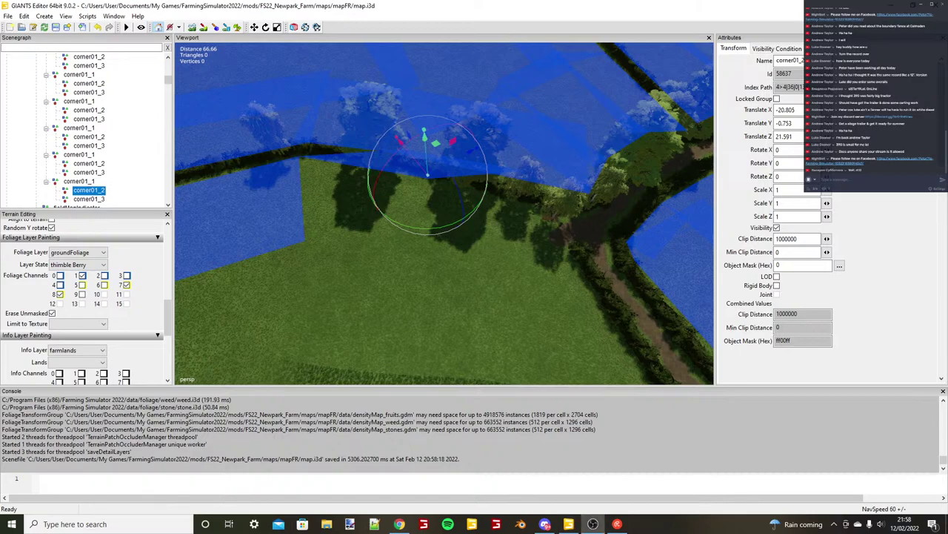
{"action": "scroll", "coordinate": [444, 230], "scroll_direction": "up", "scroll_amount": 1}
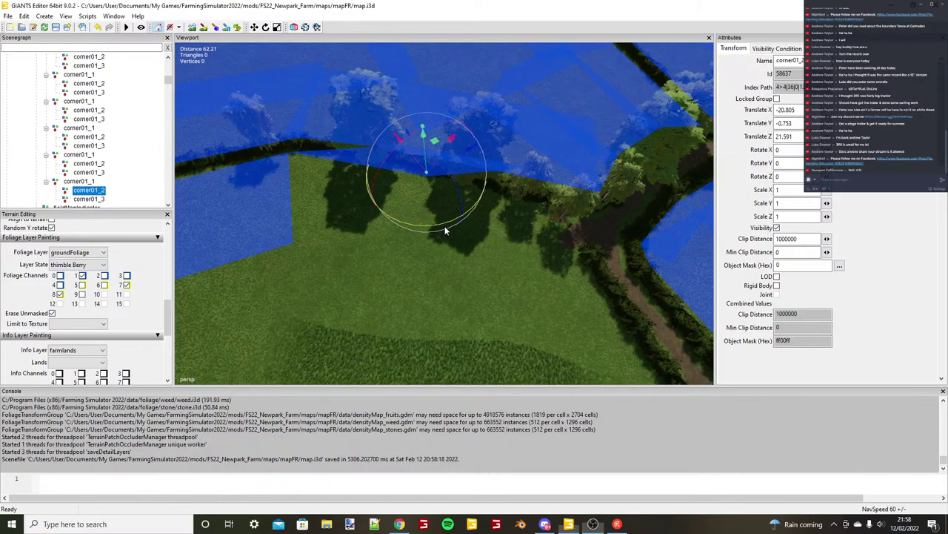
{"action": "left_click", "coordinate": [89, 199]}
{"action": "scroll", "coordinate": [346, 245], "scroll_direction": "up", "scroll_amount": 3}
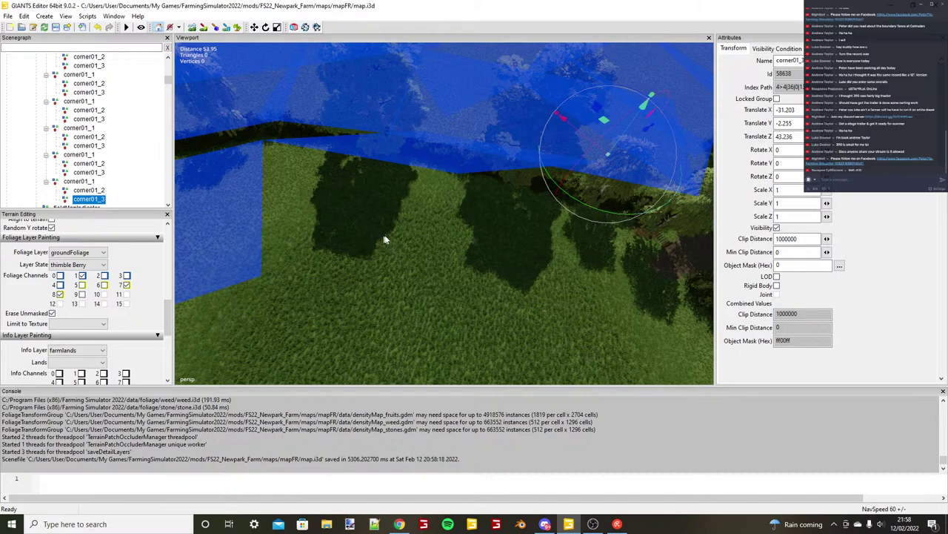
{"action": "scroll", "coordinate": [384, 238], "scroll_direction": "down", "scroll_amount": 3}
{"action": "key", "text": "ctrl+b"}
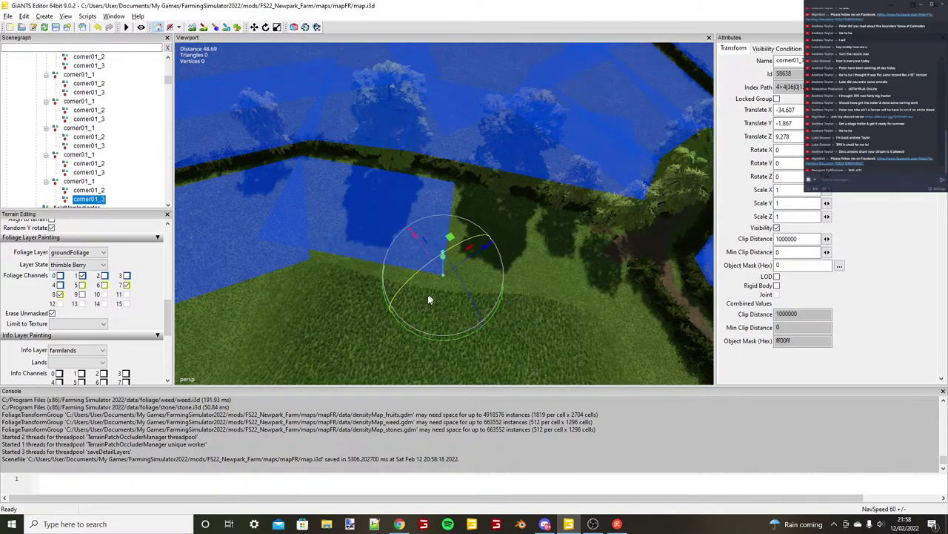
{"action": "left_click_drag", "start_coordinate": [428, 299], "coordinate": [464, 264]}
Duplicate field37's fourteenth corner01_1 group and place the copy at that area's far corner along the hedge, at about X 57, Z -294.
{"action": "scroll", "coordinate": [464, 264], "scroll_direction": "up", "scroll_amount": 4}
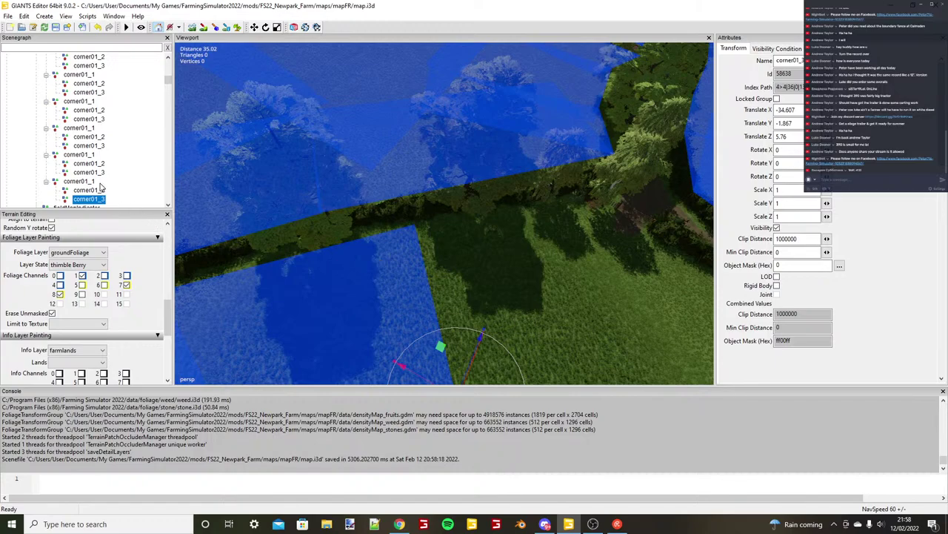
{"action": "left_click", "coordinate": [81, 181]}
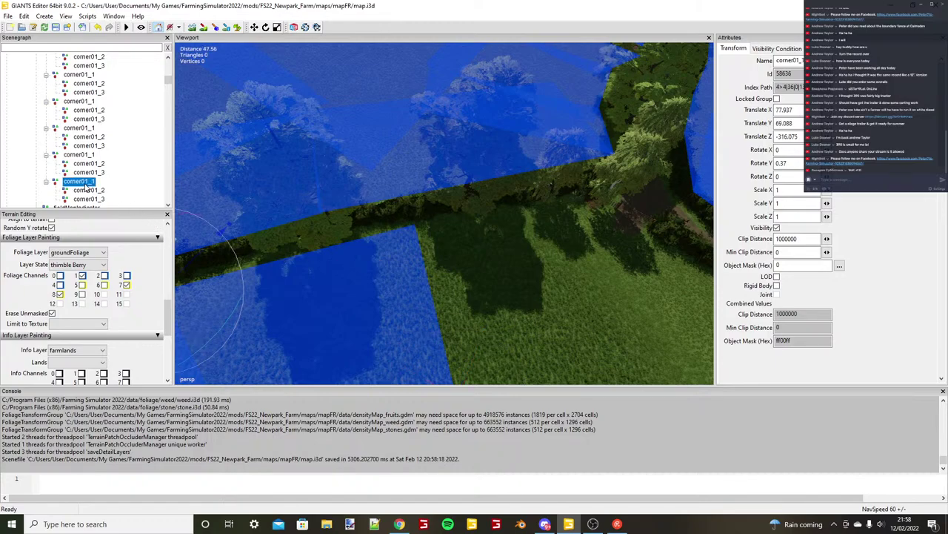
{"action": "key", "text": "ctrl+d"}
{"action": "key", "text": "ctrl+b"}
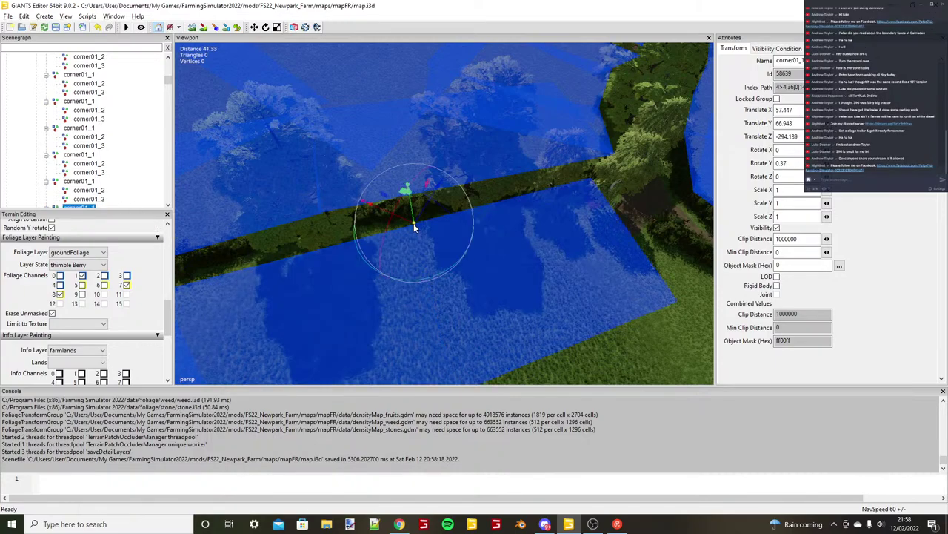
{"action": "key", "text": "f"}
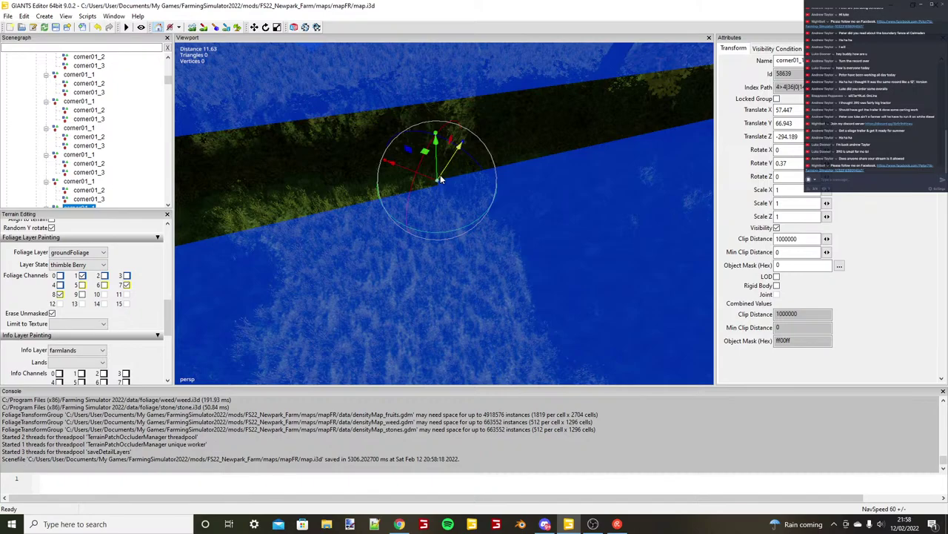
{"action": "left_click_drag", "start_coordinate": [441, 176], "coordinate": [437, 188]}
{"action": "scroll", "coordinate": [443, 197], "scroll_direction": "down", "scroll_amount": 5}
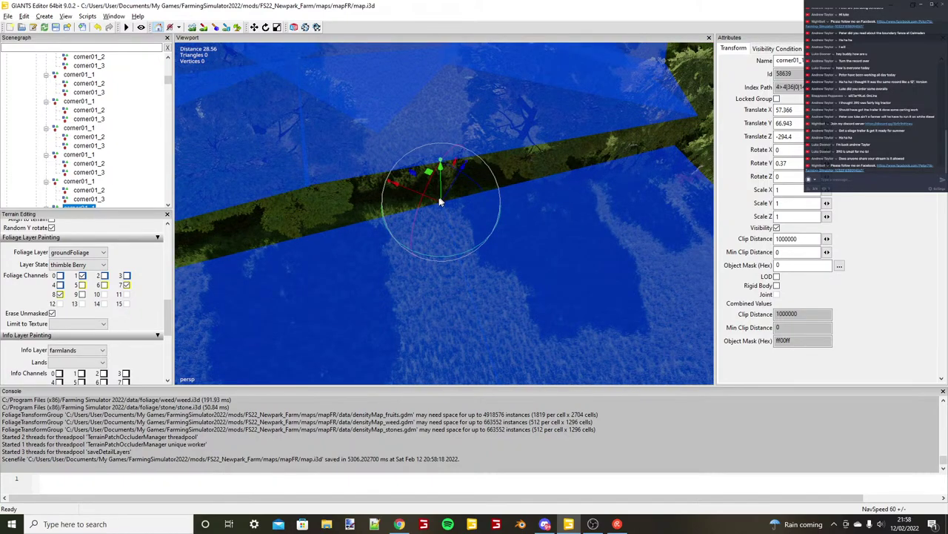
Place the fifteenth group's corner01_2 at the end of the hedge by the track junction, at about X -24, Z 16.
{"action": "scroll", "coordinate": [440, 201], "scroll_direction": "down", "scroll_amount": 3}
{"action": "middle_click_drag", "start_coordinate": [440, 202], "coordinate": [324, 189], "text": "alt"}
{"action": "scroll", "coordinate": [48, 194], "scroll_direction": "down", "scroll_amount": 1}
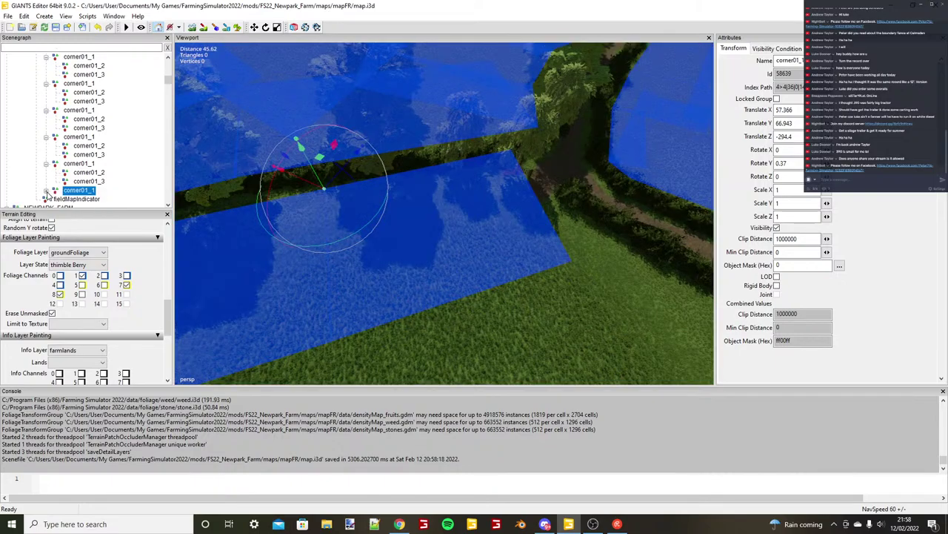
{"action": "left_click", "coordinate": [47, 190]}
{"action": "left_click", "coordinate": [89, 190]}
{"action": "scroll", "coordinate": [459, 215], "scroll_direction": "up", "scroll_amount": 3}
{"action": "middle_click_drag", "start_coordinate": [467, 215], "coordinate": [376, 224], "text": "alt"}
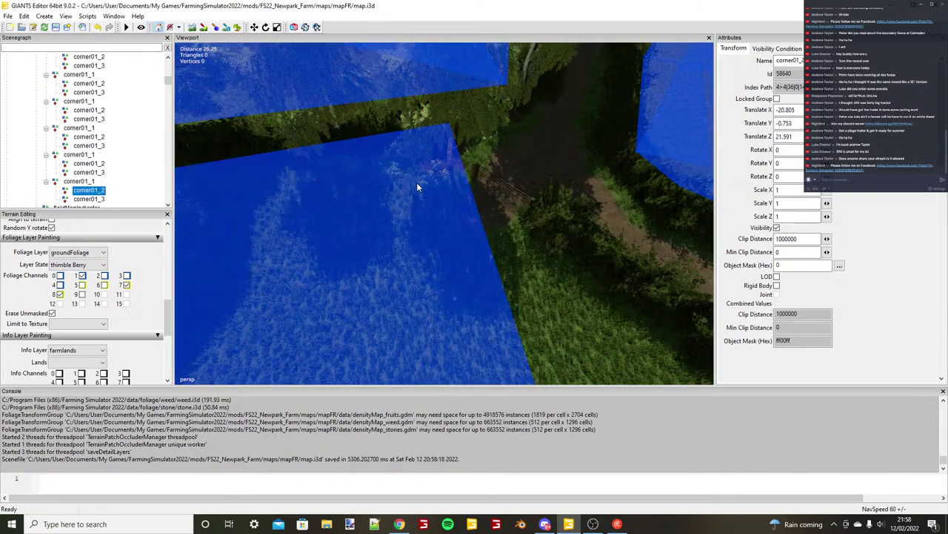
{"action": "key", "text": "ctrl+b"}
{"action": "left_click_drag", "start_coordinate": [428, 187], "coordinate": [371, 189], "text": "alt"}
{"action": "scroll", "coordinate": [444, 219], "scroll_direction": "up", "scroll_amount": 3}
{"action": "mouse_move", "coordinate": [457, 229]}
{"action": "left_mouse_down"}
{"action": "mouse_move", "coordinate": [481, 278]}
{"action": "mouse_move", "coordinate": [523, 272]}
{"action": "mouse_move", "coordinate": [503, 274]}
{"action": "left_mouse_up"}
{"action": "scroll", "coordinate": [468, 307], "scroll_direction": "down", "scroll_amount": 5}
{"action": "left_click_drag", "start_coordinate": [467, 308], "coordinate": [389, 244], "text": "alt"}
{"action": "left_click", "coordinate": [417, 300]}
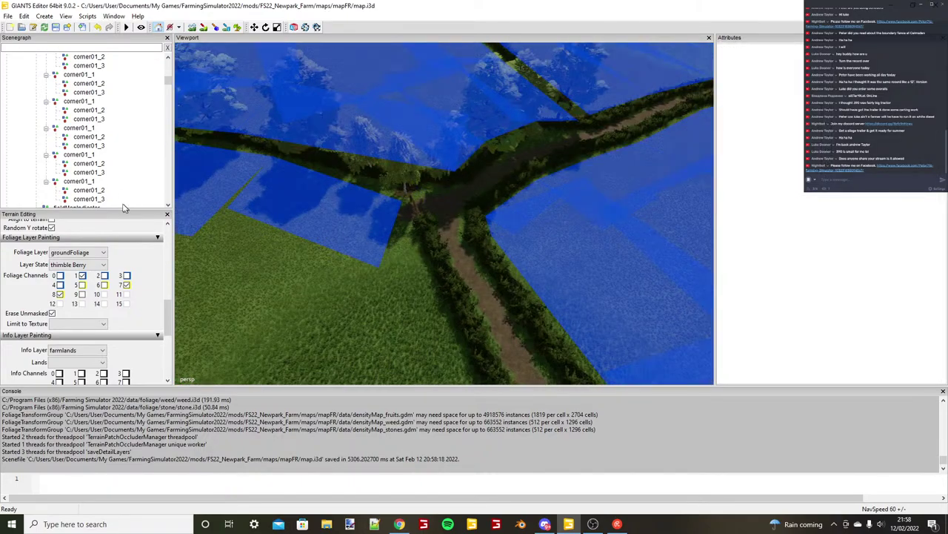
Place the fifteenth group's corner01_3 on the grass short of the track-side hedge, at about X -38, Z -1.
{"action": "left_click", "coordinate": [98, 199]}
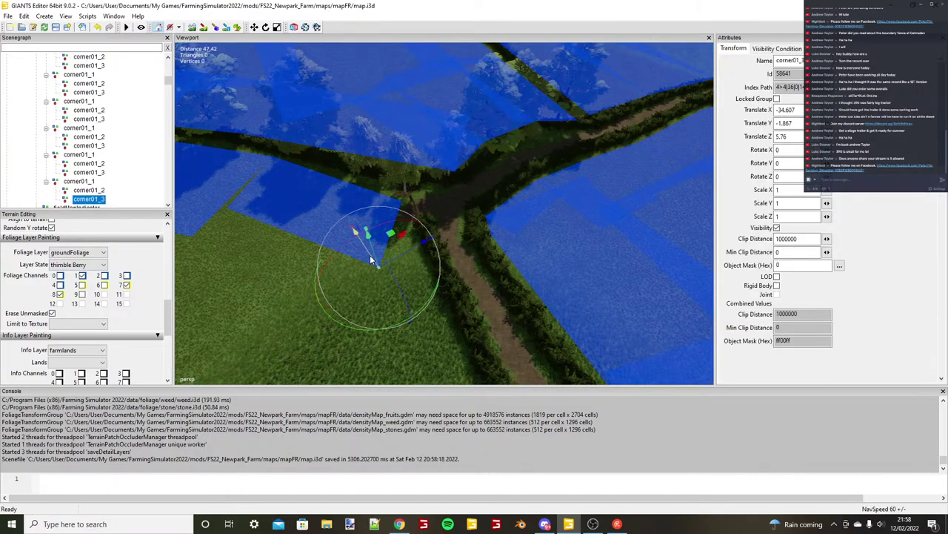
{"action": "left_click_drag", "start_coordinate": [370, 259], "coordinate": [366, 253]}
{"action": "left_click", "coordinate": [351, 334]}
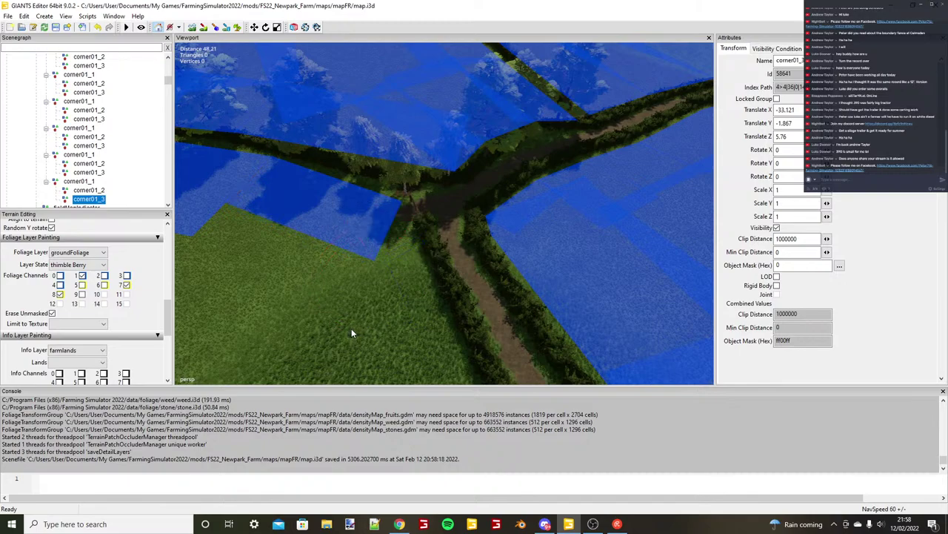
{"action": "left_click", "coordinate": [351, 329]}
{"action": "left_click_drag", "start_coordinate": [351, 329], "coordinate": [410, 302], "text": "alt"}
{"action": "scroll", "coordinate": [411, 300], "scroll_direction": "up", "scroll_amount": 3}
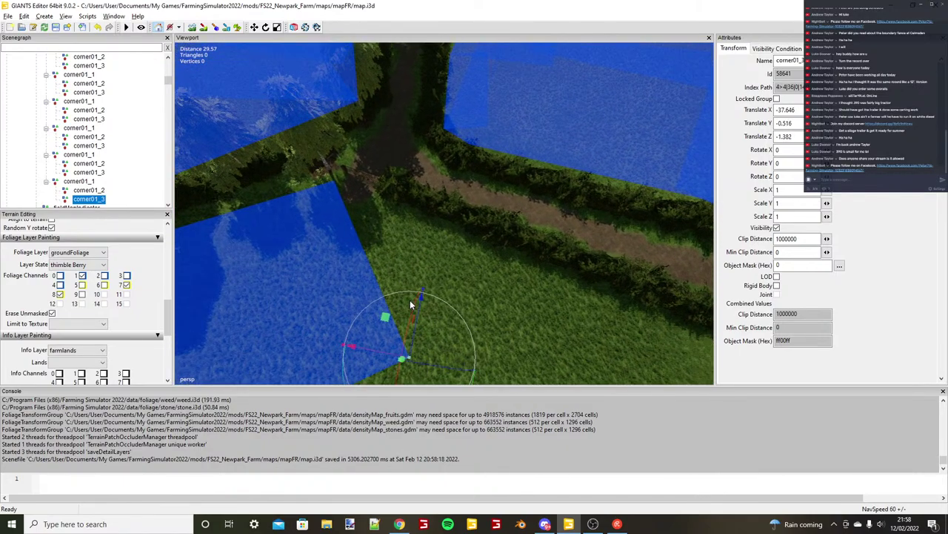
Duplicate field37's fifteenth corner01_1 group and place the copy at that area's far corner by the track junction, at about X 33, Z -278.
{"action": "left_click", "coordinate": [80, 181]}
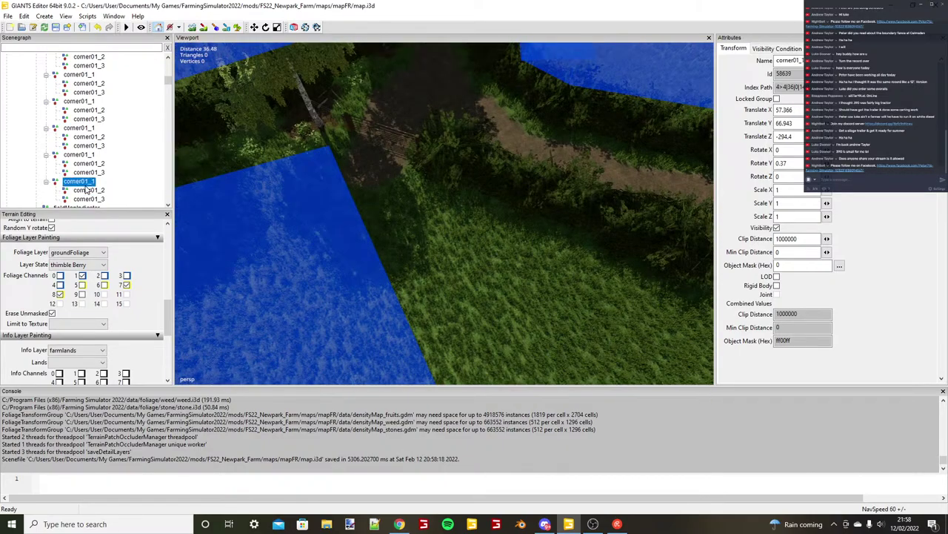
{"action": "key", "text": "ctrl+b"}
{"action": "left_click", "coordinate": [328, 149]}
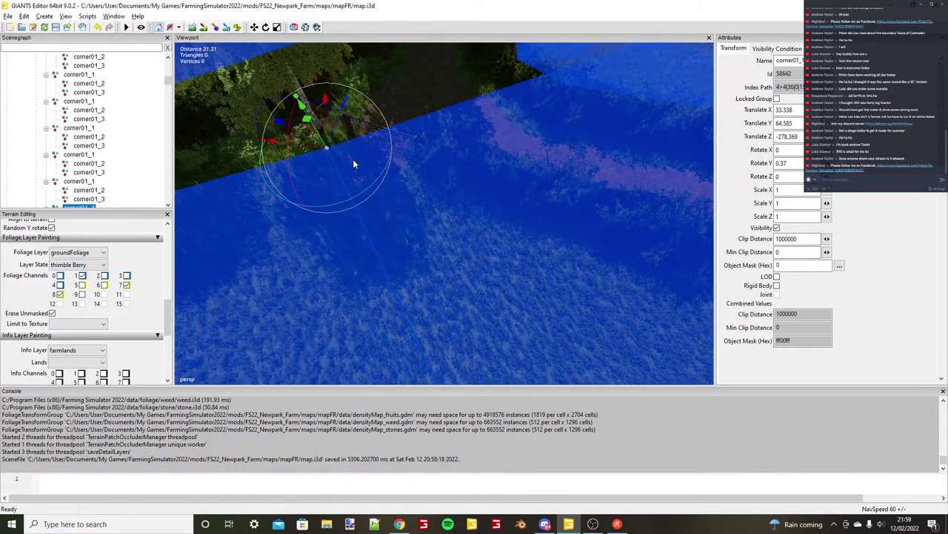
{"action": "scroll", "coordinate": [353, 159], "scroll_direction": "up", "scroll_amount": 1}
{"action": "scroll", "coordinate": [106, 188], "scroll_direction": "down", "scroll_amount": 1}
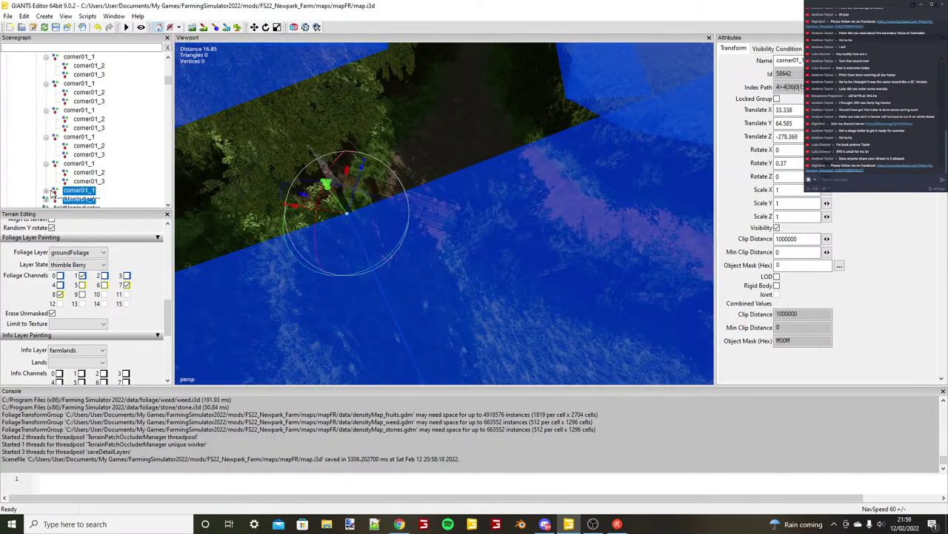
Place the sixteenth group's corner01_2 along the inner edge of the track-side hedge, at about X -39, Z -11.
{"action": "left_click", "coordinate": [47, 191]}
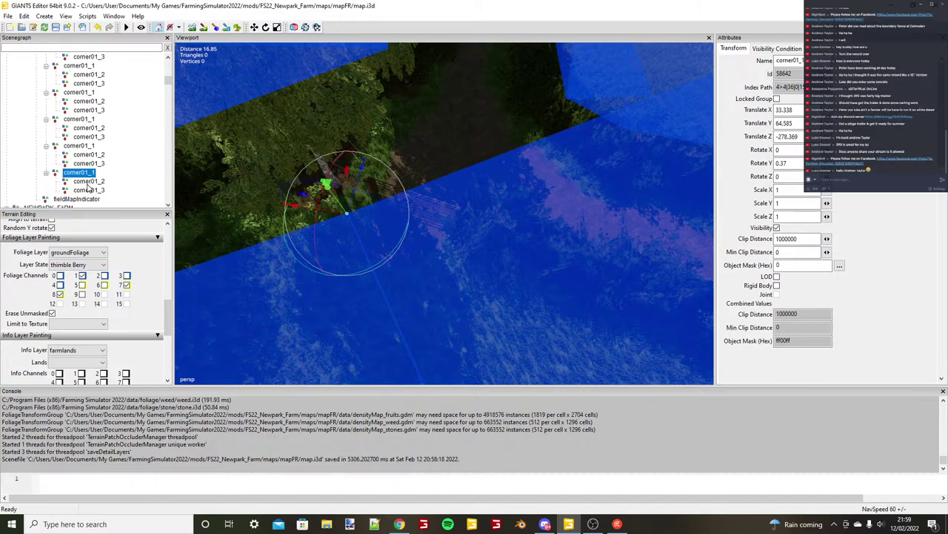
{"action": "left_click", "coordinate": [87, 182]}
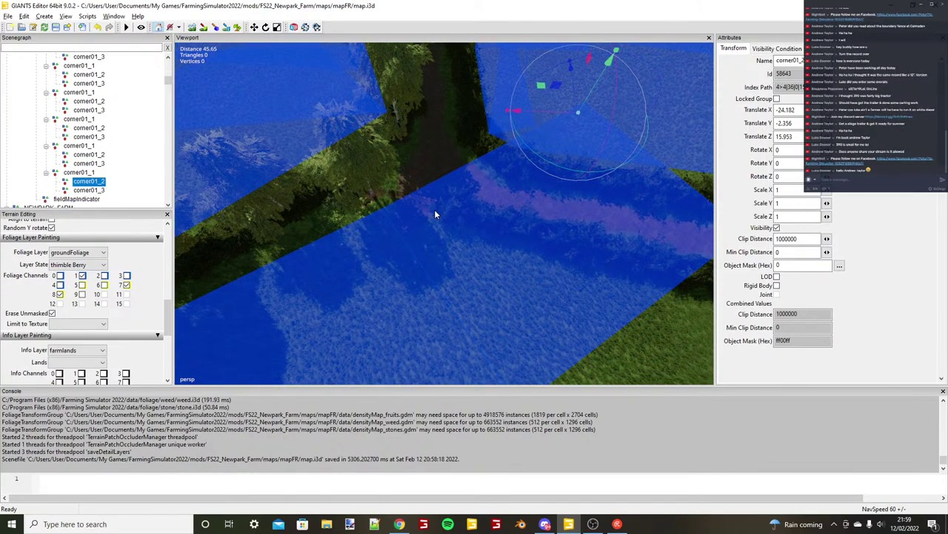
{"action": "left_click_drag", "start_coordinate": [434, 209], "coordinate": [486, 260], "text": "alt"}
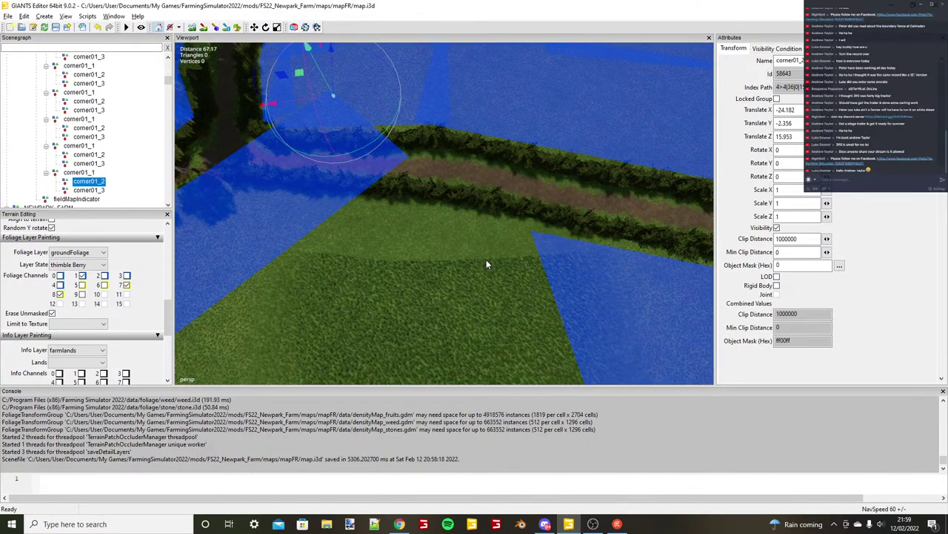
{"action": "scroll", "coordinate": [486, 259], "scroll_direction": "up", "scroll_amount": 1}
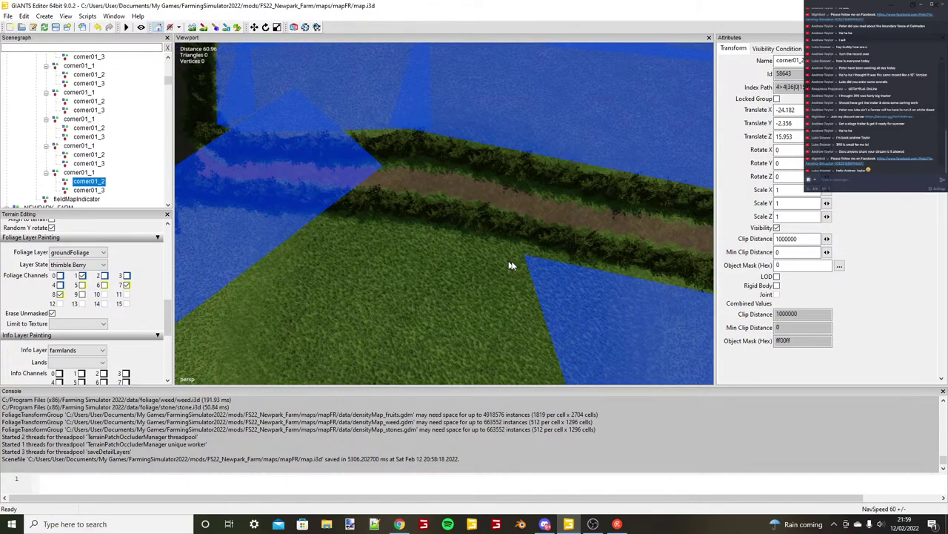
{"action": "key", "text": "ctrl+b"}
{"action": "left_click_drag", "start_coordinate": [511, 264], "coordinate": [428, 230], "text": "alt"}
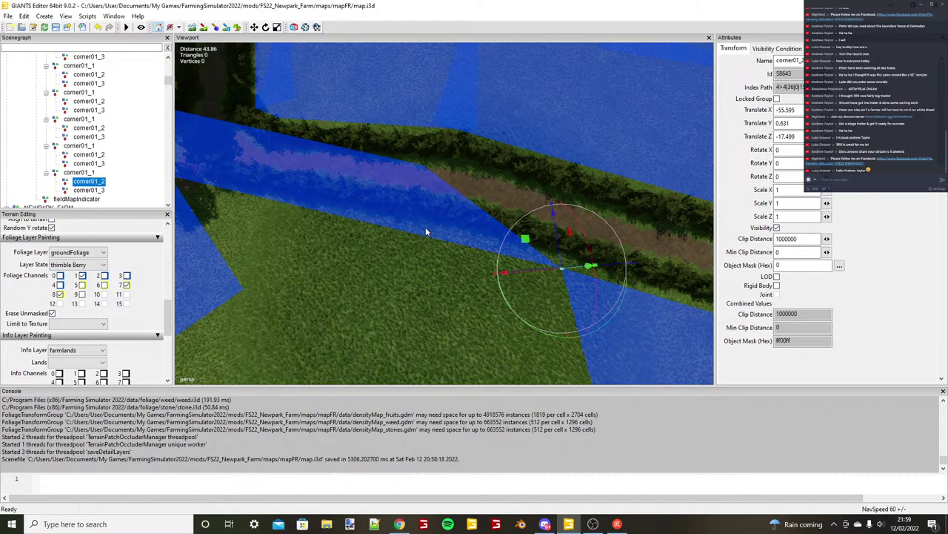
{"action": "key", "text": "ctrl+b"}
{"action": "scroll", "coordinate": [437, 229], "scroll_direction": "down", "scroll_amount": 1}
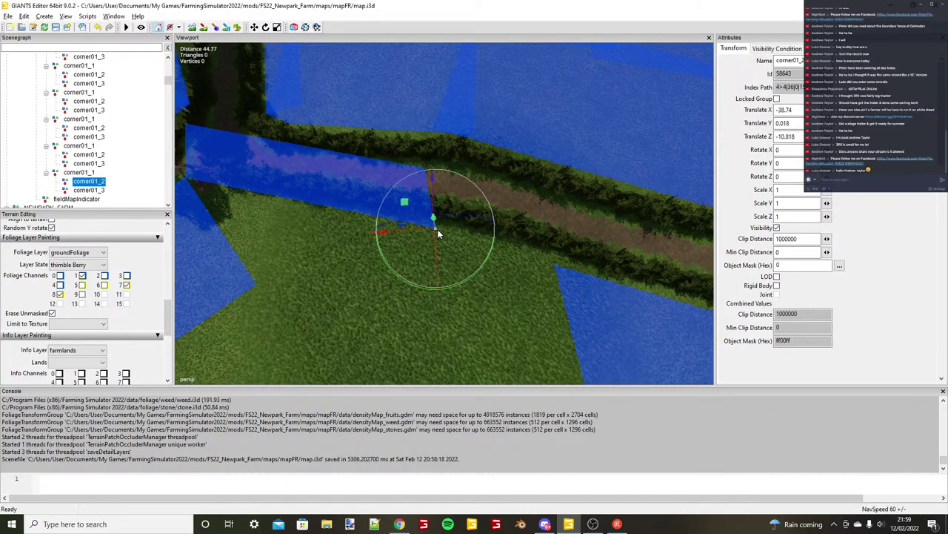
Survey the fields around the farmyards and across the map to check which are covered by field dimension areas.
{"action": "scroll", "coordinate": [437, 228], "scroll_direction": "down", "scroll_amount": 5}
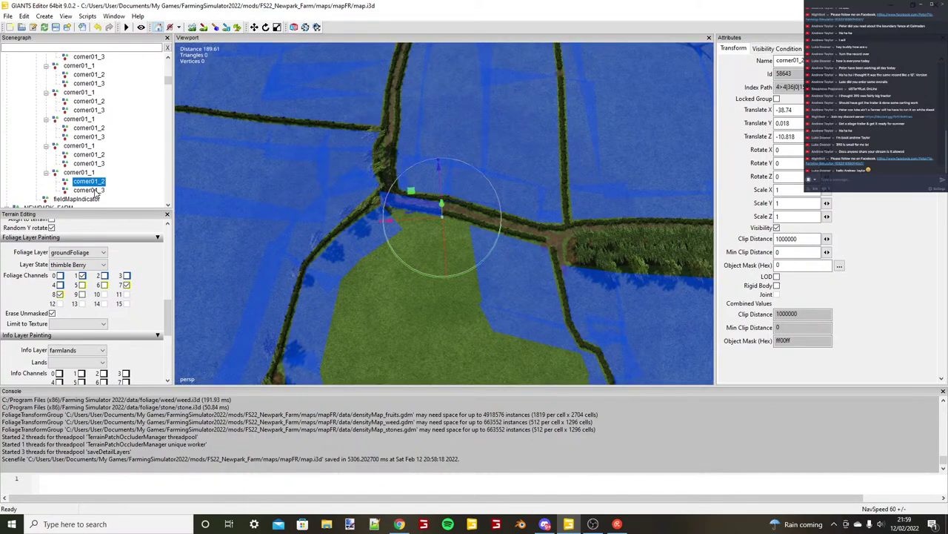
{"action": "left_click", "coordinate": [95, 192]}
{"action": "scroll", "coordinate": [422, 285], "scroll_direction": "down", "scroll_amount": 3}
{"action": "left_click_drag", "start_coordinate": [422, 285], "coordinate": [385, 289], "text": "alt"}
{"action": "scroll", "coordinate": [424, 265], "scroll_direction": "up", "scroll_amount": 3}
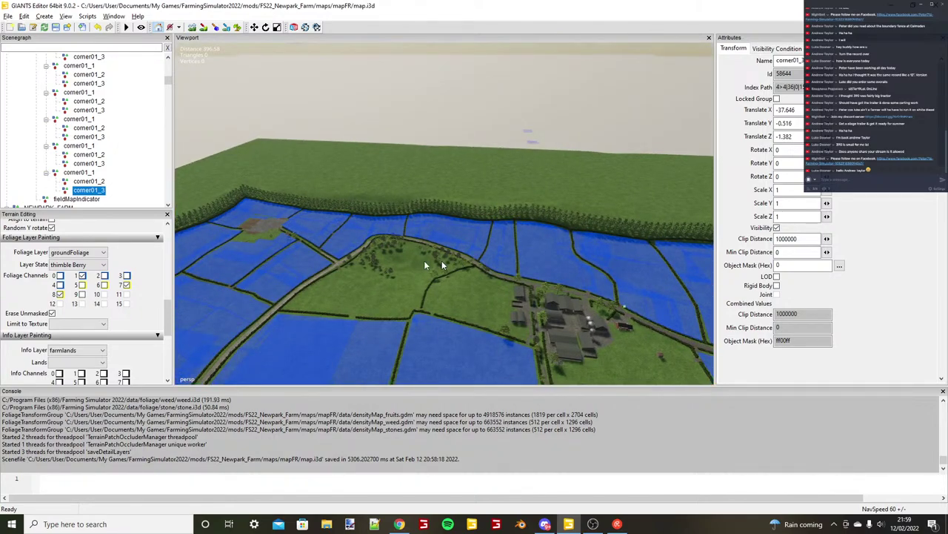
{"action": "scroll", "coordinate": [424, 260], "scroll_direction": "up", "scroll_amount": 3}
{"action": "left_click_drag", "start_coordinate": [424, 260], "coordinate": [375, 265], "text": "alt"}
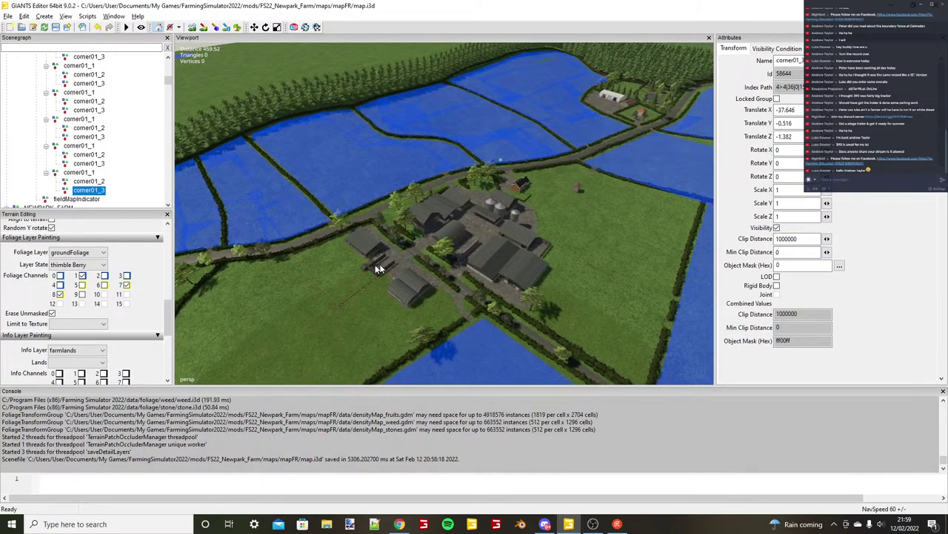
{"action": "mouse_move", "coordinate": [378, 269]}
{"action": "right_mouse_down"}
{"action": "mouse_move", "coordinate": [388, 254]}
{"action": "mouse_move", "coordinate": [375, 279]}
{"action": "mouse_move", "coordinate": [303, 240]}
{"action": "mouse_move", "coordinate": [544, 129]}
{"action": "mouse_move", "coordinate": [409, 328]}
{"action": "mouse_move", "coordinate": [379, 279]}
{"action": "right_mouse_up"}
{"action": "scroll", "coordinate": [542, 129], "scroll_direction": "up", "scroll_amount": 3}
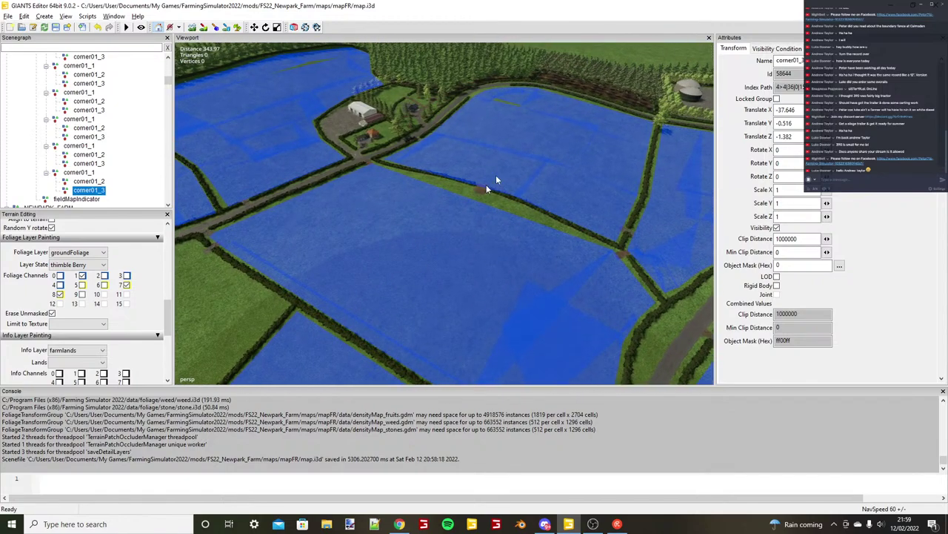
{"action": "mouse_move", "coordinate": [496, 178]}
{"action": "right_mouse_down"}
{"action": "mouse_move", "coordinate": [355, 236]}
{"action": "mouse_move", "coordinate": [381, 212]}
{"action": "mouse_move", "coordinate": [330, 192]}
{"action": "mouse_move", "coordinate": [543, 276]}
{"action": "mouse_move", "coordinate": [455, 290]}
{"action": "mouse_move", "coordinate": [335, 268]}
{"action": "mouse_move", "coordinate": [346, 259]}
{"action": "mouse_move", "coordinate": [367, 349]}
{"action": "mouse_move", "coordinate": [449, 249]}
{"action": "mouse_move", "coordinate": [413, 220]}
{"action": "mouse_move", "coordinate": [392, 257]}
{"action": "right_mouse_up"}
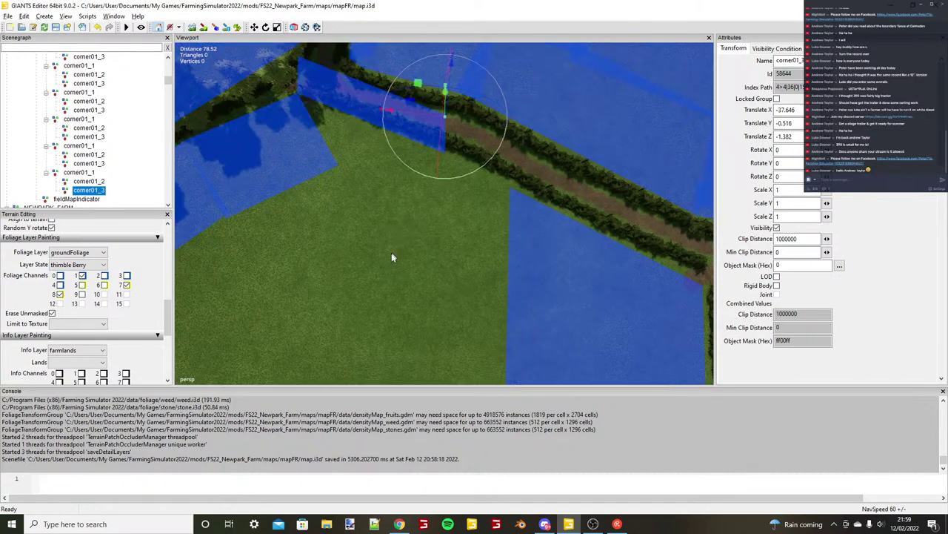
{"action": "scroll", "coordinate": [392, 257], "scroll_direction": "up", "scroll_amount": 2}
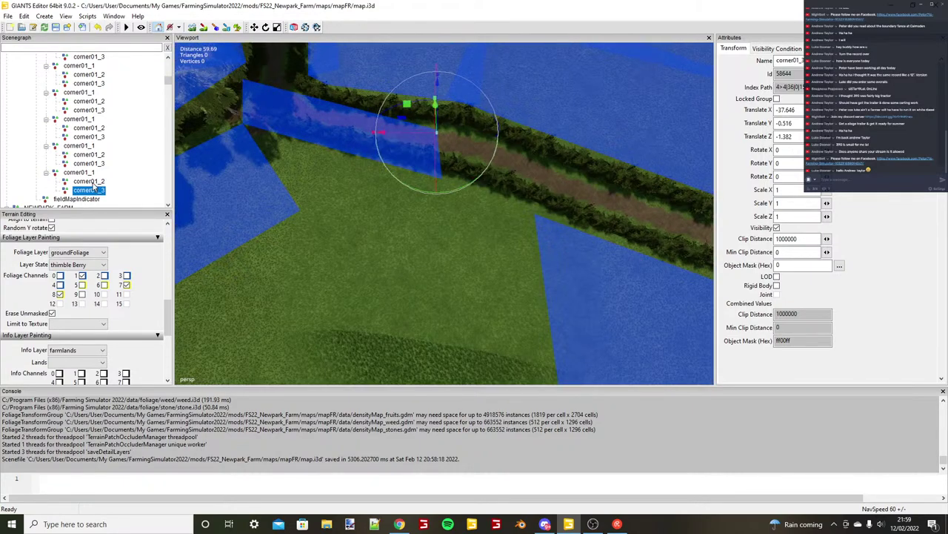
Place the sixteenth group's corner01_3 on the grass out from the track-side hedge, at about X -39, Z -30.
{"action": "left_click", "coordinate": [94, 183]}
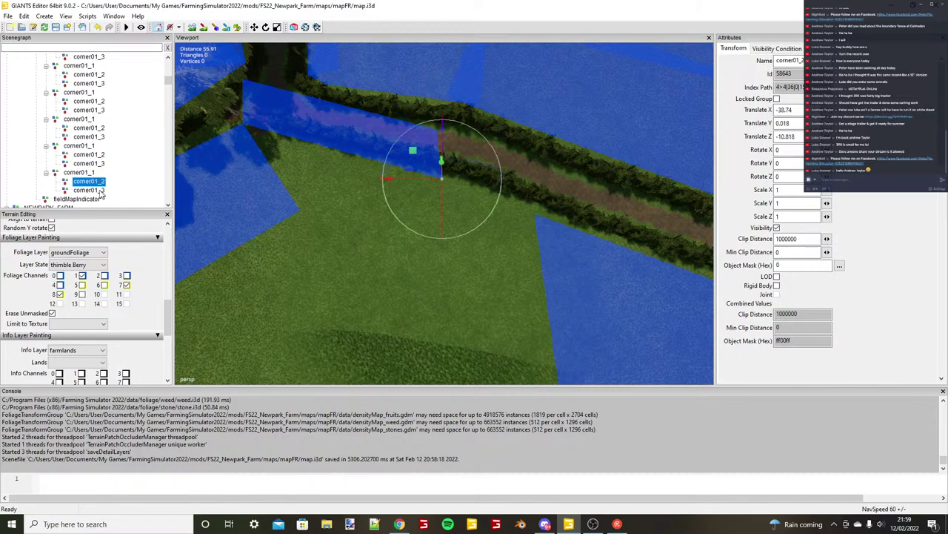
{"action": "left_click", "coordinate": [99, 191]}
{"action": "key", "text": "ctrl+b"}
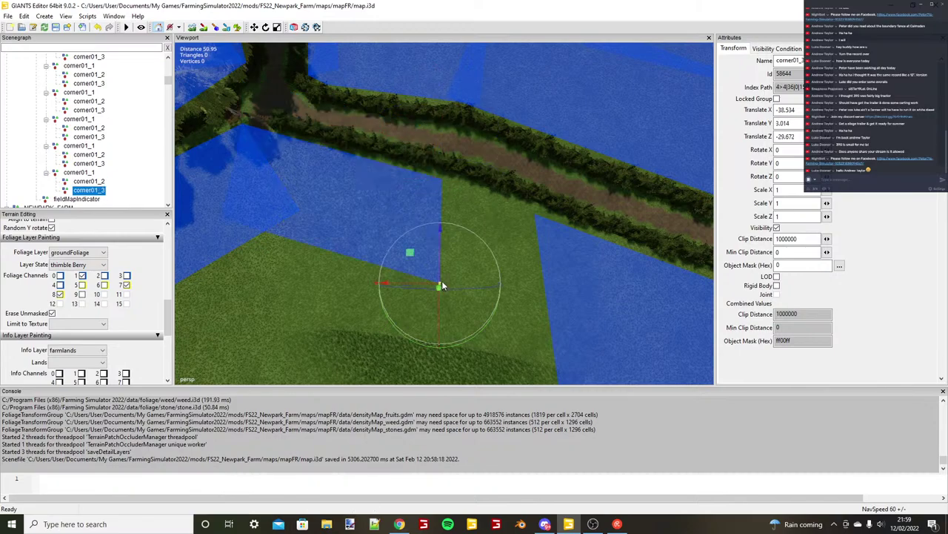
{"action": "scroll", "coordinate": [442, 285], "scroll_direction": "down", "scroll_amount": 1}
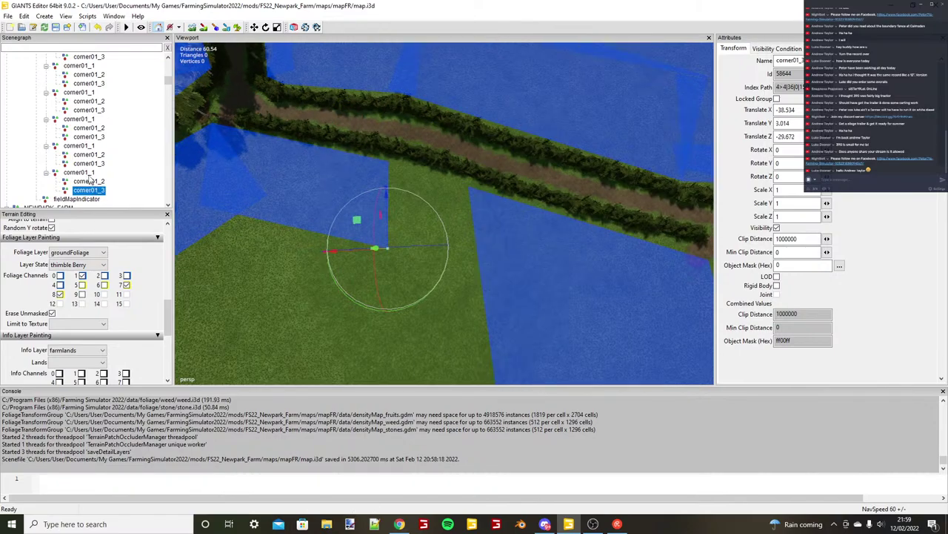
Duplicate field37's sixteenth corner01_1 group and place the copy at that area's far corner along the track-side hedge, at about X -5, Z -289.
{"action": "left_click", "coordinate": [80, 173]}
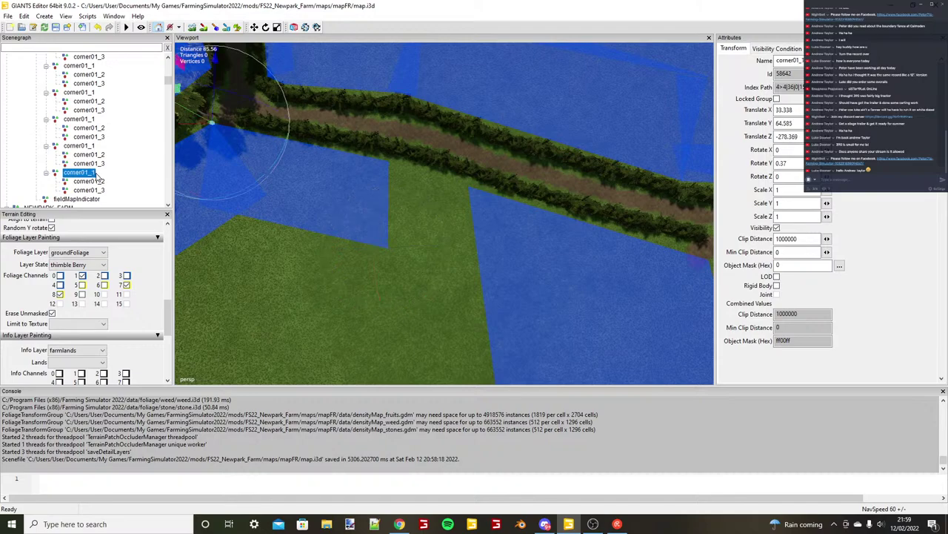
{"action": "key", "text": "ctrl+d"}
{"action": "key", "text": "ctrl+b"}
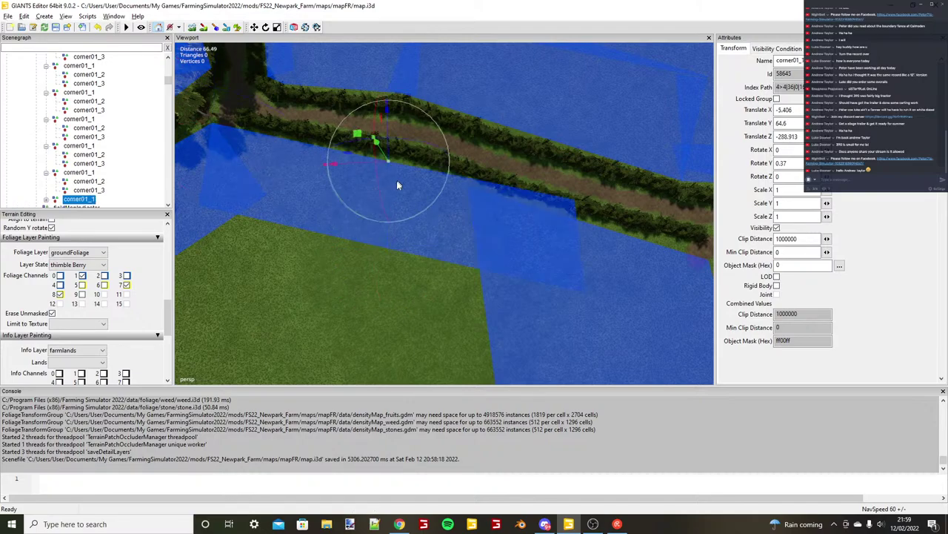
{"action": "scroll", "coordinate": [397, 181], "scroll_direction": "up", "scroll_amount": 2}
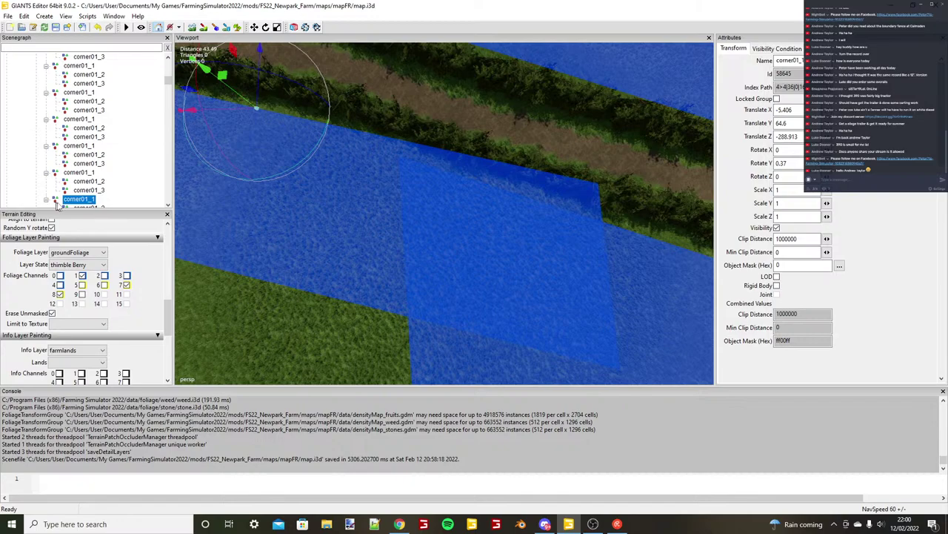
Place the seventeenth group's corner01_2 along the track-side hedge beside the already covered block, at about X -20, Z -7.
{"action": "key", "text": "Delete"}
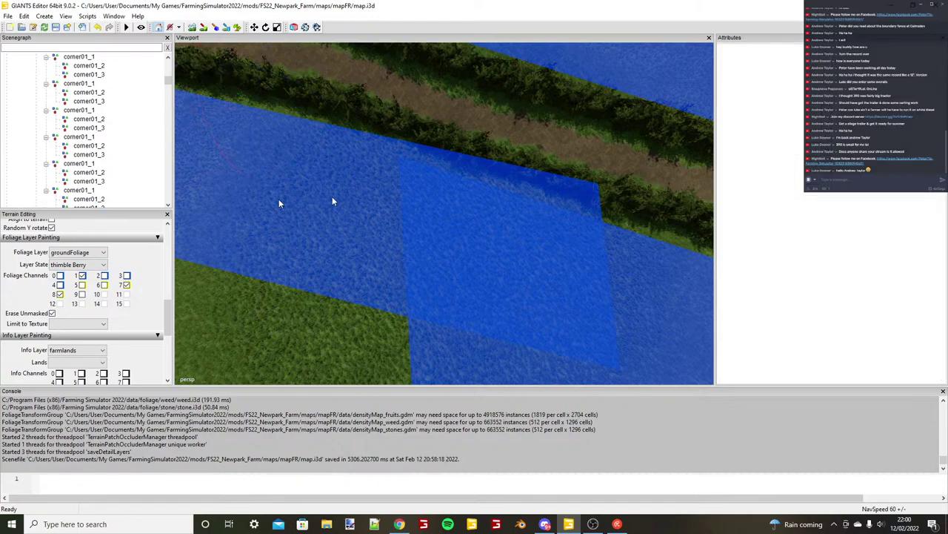
{"action": "left_click", "coordinate": [332, 200]}
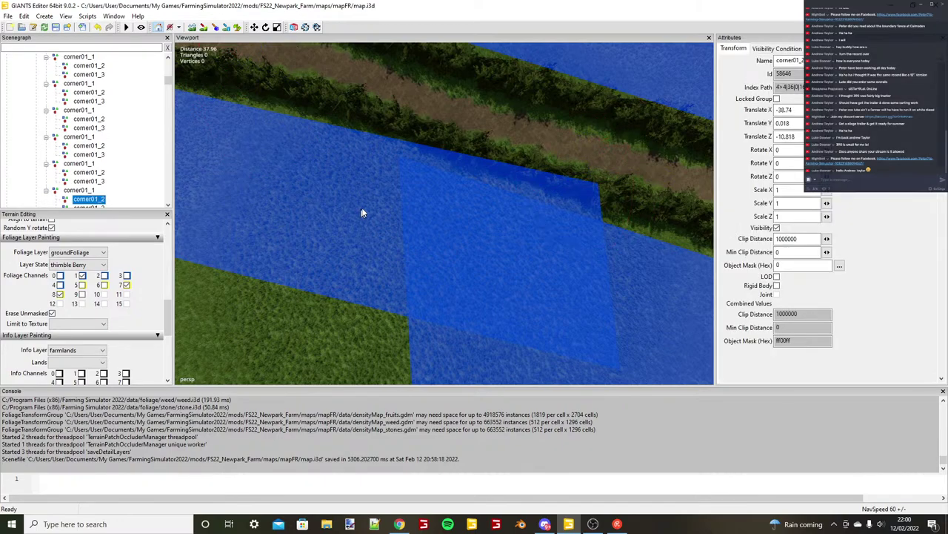
{"action": "key", "text": "ctrl+b"}
{"action": "mouse_move", "coordinate": [424, 173]}
{"action": "left_mouse_down", "text": "alt"}
{"action": "mouse_move", "coordinate": [405, 170]}
{"action": "mouse_move", "coordinate": [426, 180]}
{"action": "mouse_move", "coordinate": [435, 168]}
{"action": "left_mouse_up", "text": "alt"}
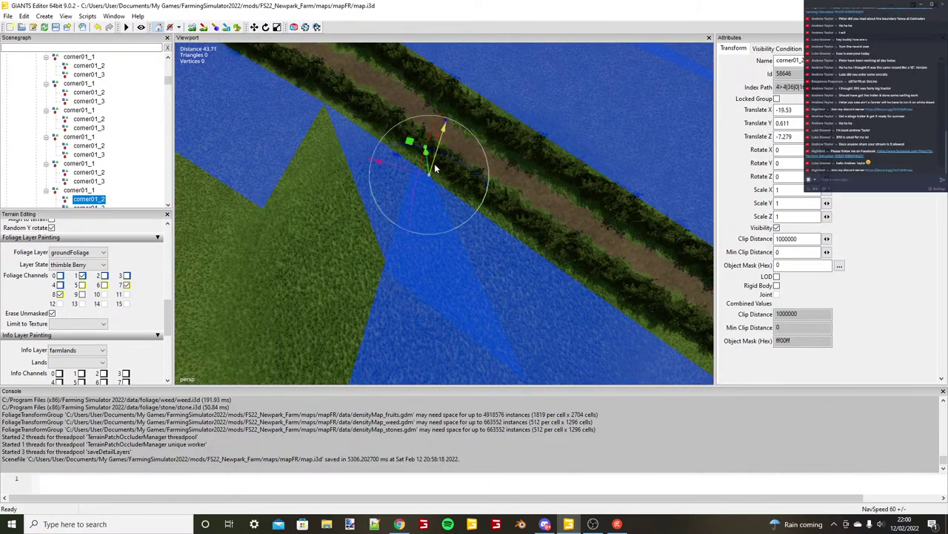
{"action": "scroll", "coordinate": [436, 168], "scroll_direction": "down", "scroll_amount": 3}
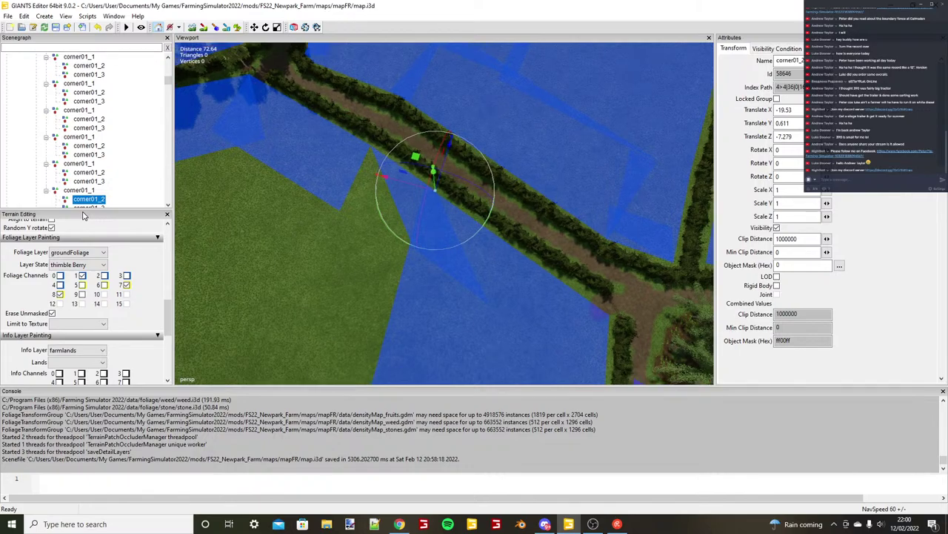
Place the seventeenth group's corner01_3 at the edge of the already covered block facing the grass, at about X -18, Z -27.
{"action": "left_click", "coordinate": [460, 267]}
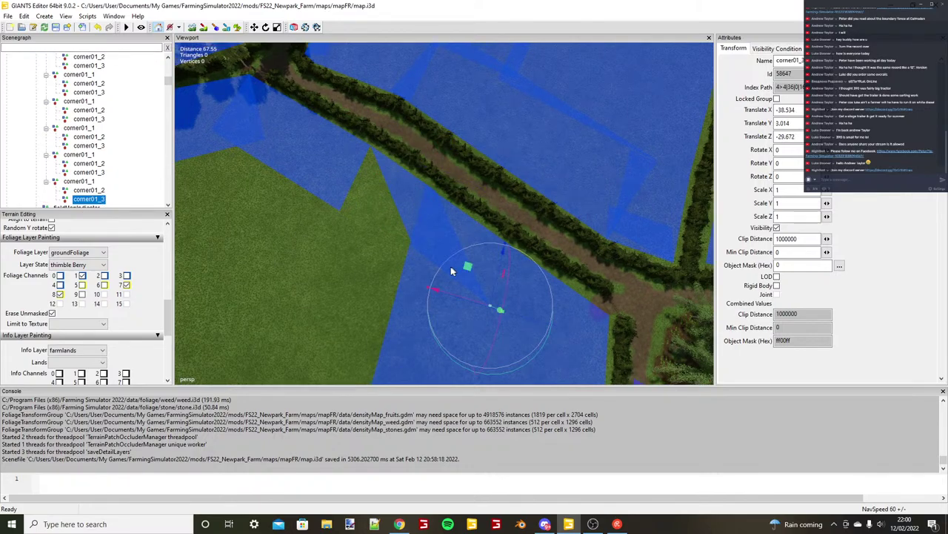
{"action": "left_click_drag", "start_coordinate": [450, 269], "coordinate": [264, 269]}
{"action": "scroll", "coordinate": [390, 273], "scroll_direction": "down", "scroll_amount": 4}
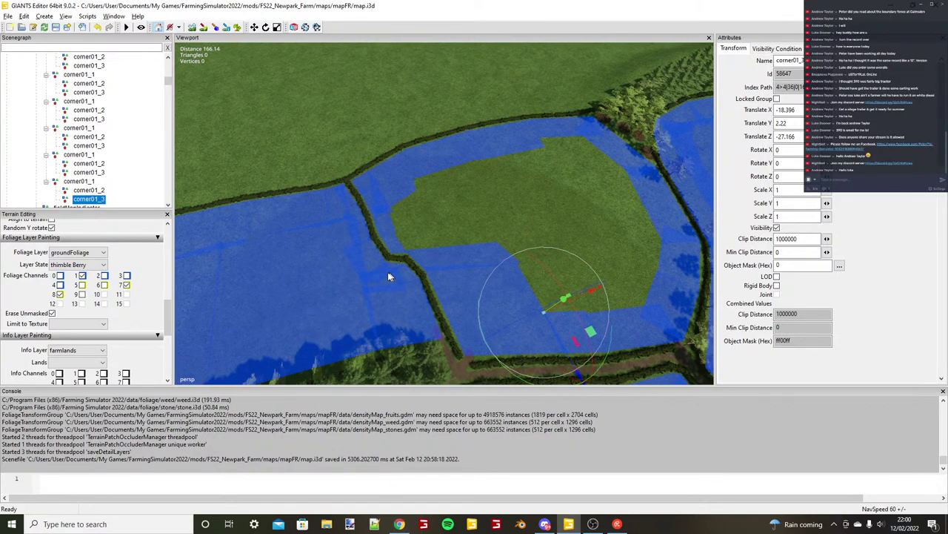
Duplicate field37's seventeenth corner01_1 group and place the copy beside the wooded corner, at about X 64, Z -403.
{"action": "left_click", "coordinate": [90, 182]}
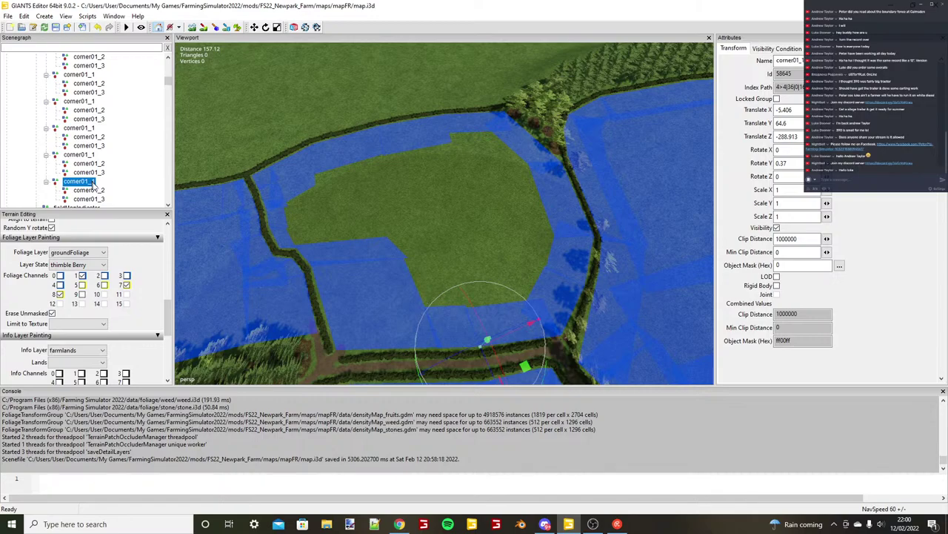
{"action": "key", "text": "ctrl+b"}
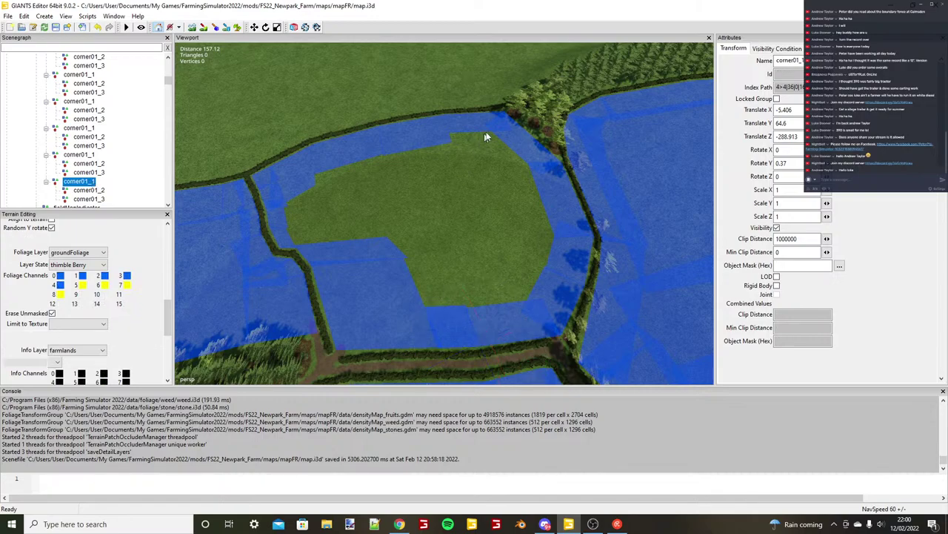
{"action": "left_click_drag", "start_coordinate": [486, 135], "coordinate": [237, 156], "text": "alt"}
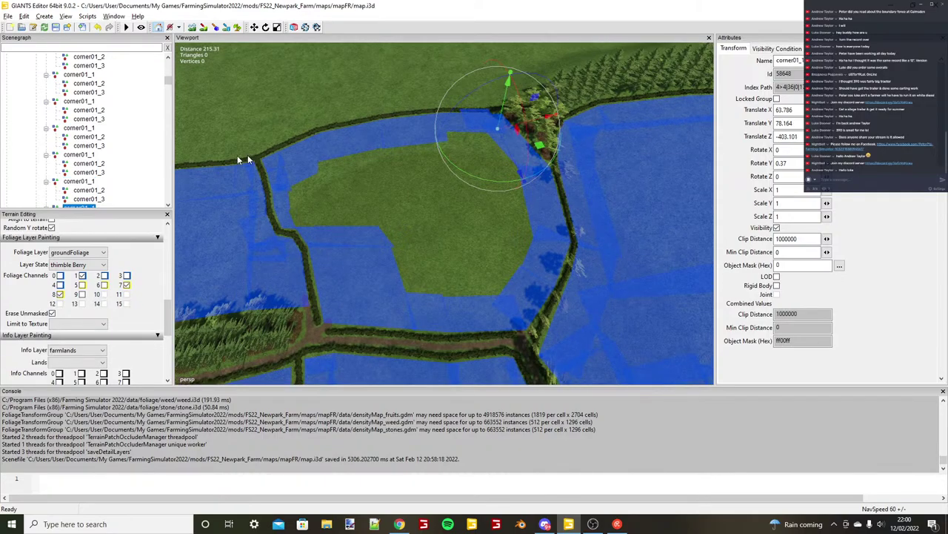
{"action": "scroll", "coordinate": [91, 194], "scroll_direction": "down", "scroll_amount": 1}
Place the eighteenth group's corner01_2 at about X -146, Z -7 and its corner01_3 at about X -138, Z 61, along the opposite hedge.
{"action": "left_click", "coordinate": [90, 191]}
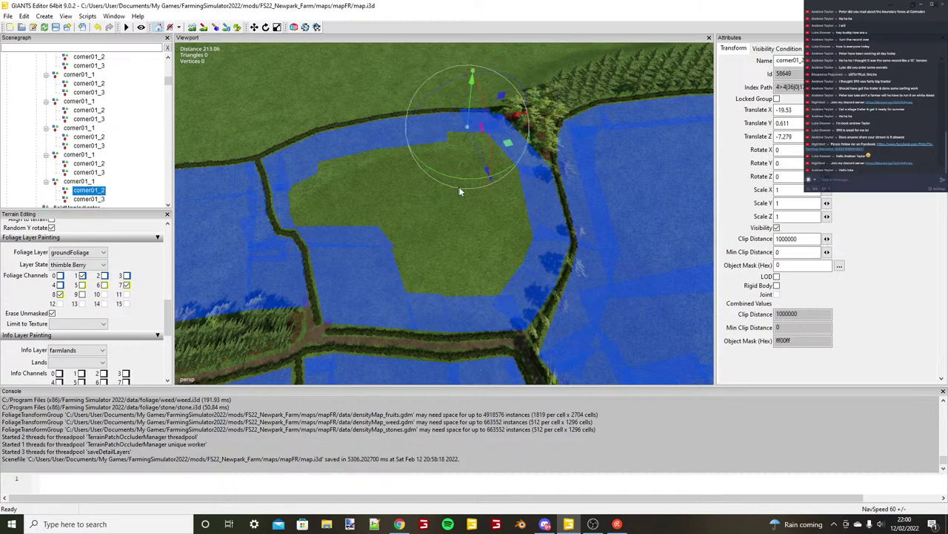
{"action": "left_click_drag", "start_coordinate": [459, 191], "coordinate": [258, 146], "text": "alt"}
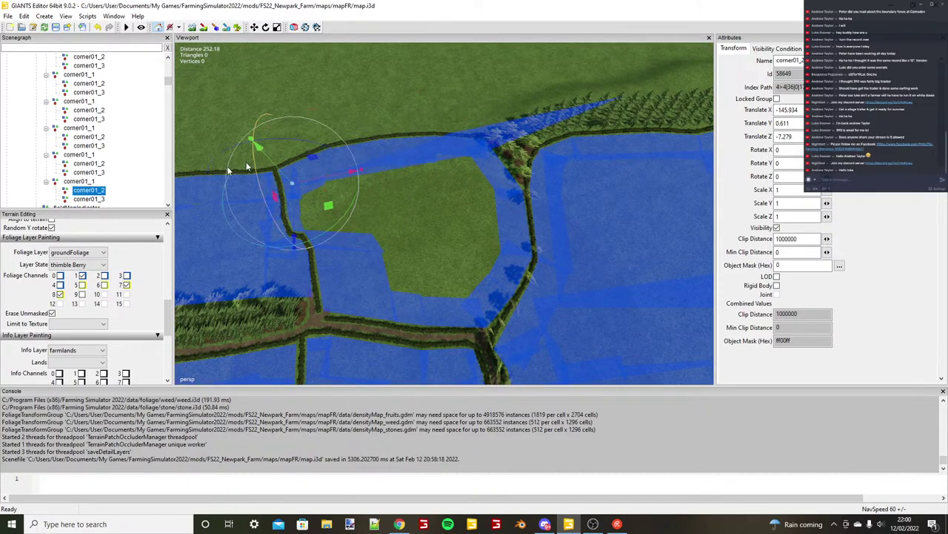
{"action": "left_click", "coordinate": [90, 198]}
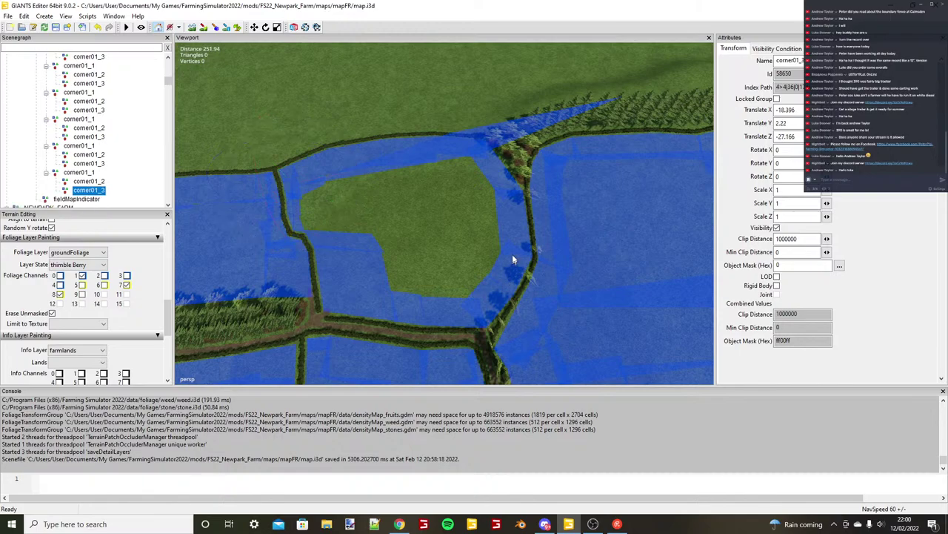
{"action": "key", "text": "ctrl+b"}
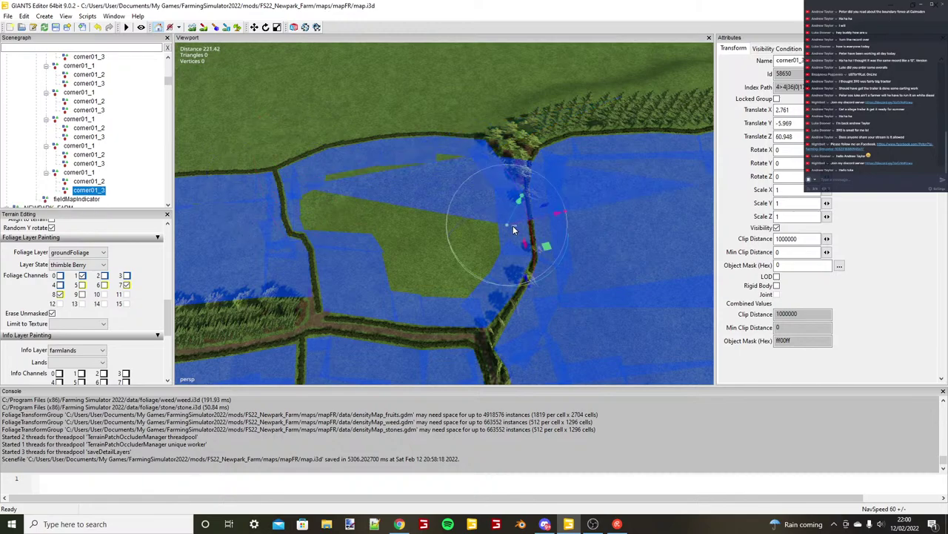
{"action": "left_click", "coordinate": [456, 235]}
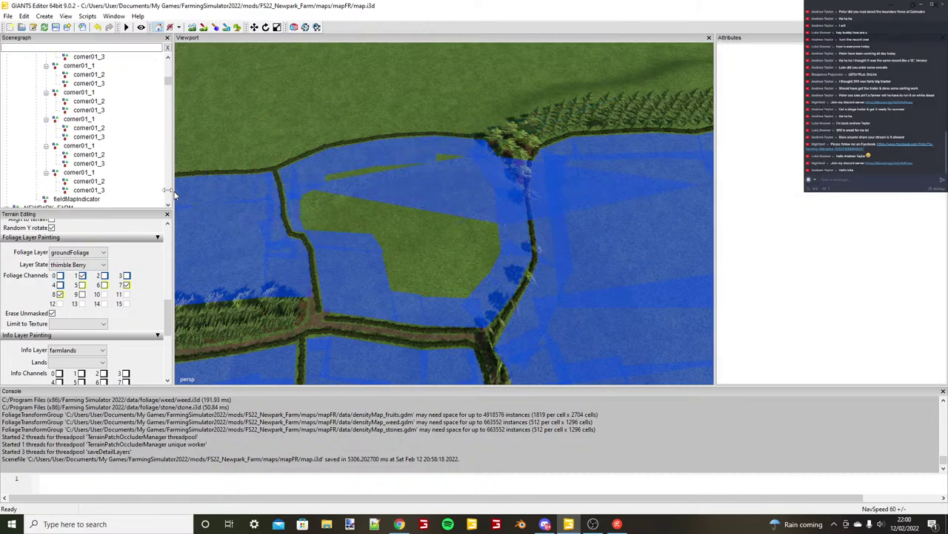
{"action": "left_click", "coordinate": [89, 190]}
{"action": "left_click_drag", "start_coordinate": [512, 223], "coordinate": [246, 221]}
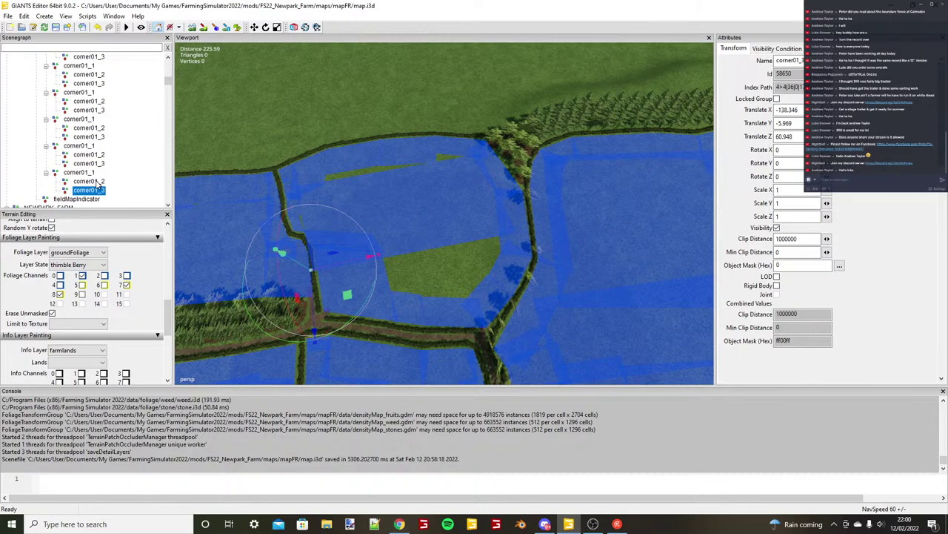
Move the eighteenth group's corner01_2 to about X -153, Z -20 and its corner01_3 to the hedge bend, at about X -142, Z 32.
{"action": "left_click", "coordinate": [96, 183]}
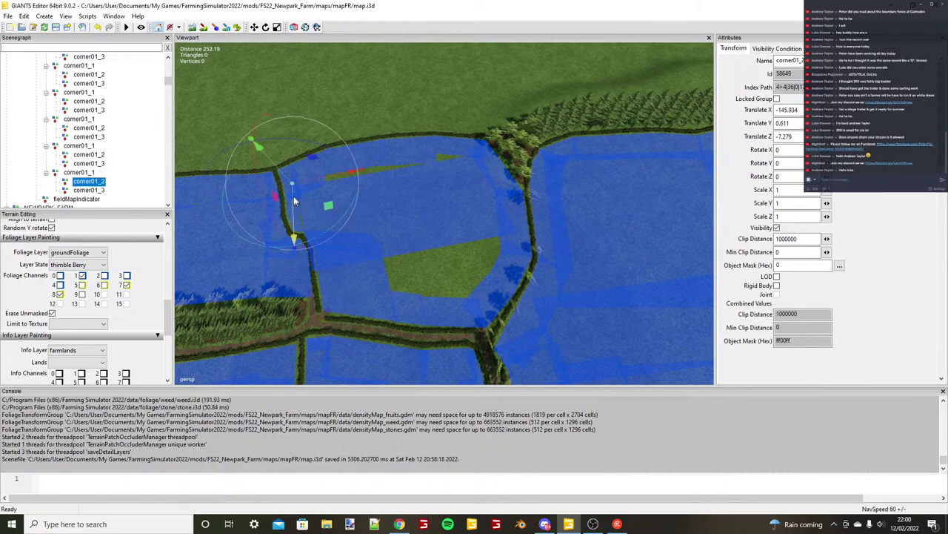
{"action": "left_click_drag", "start_coordinate": [294, 196], "coordinate": [296, 168]}
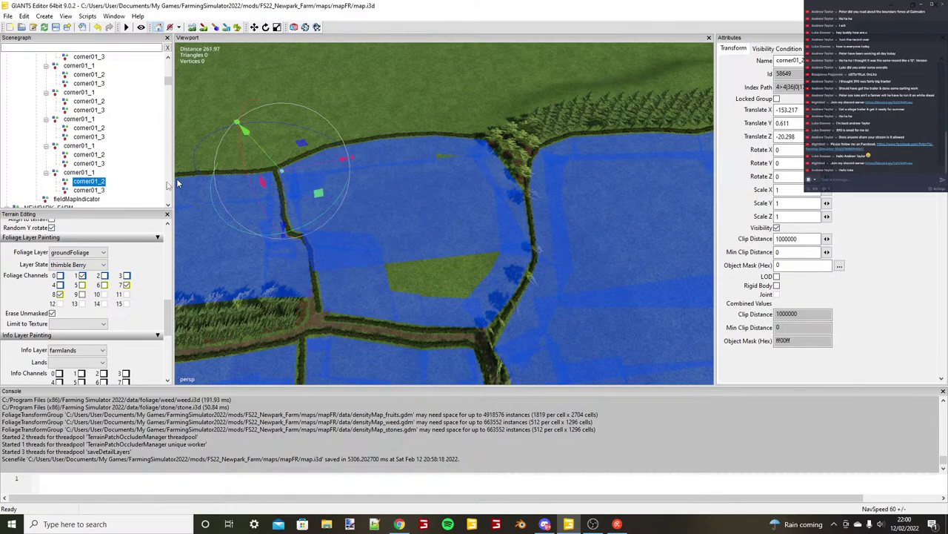
{"action": "left_click", "coordinate": [100, 190]}
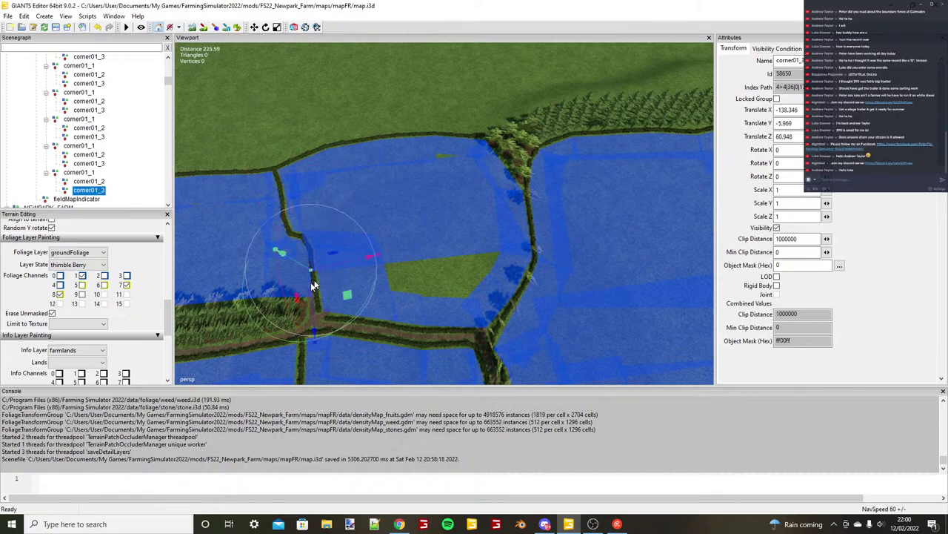
{"action": "left_click_drag", "start_coordinate": [313, 285], "coordinate": [302, 254]}
{"action": "scroll", "coordinate": [448, 263], "scroll_direction": "up", "scroll_amount": 6}
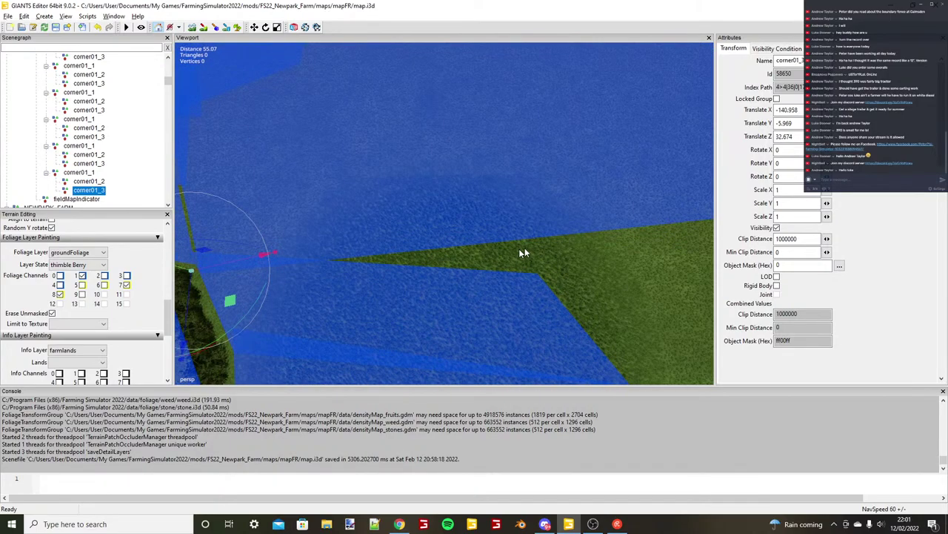
{"action": "middle_click_drag", "start_coordinate": [525, 249], "coordinate": [563, 248], "text": "alt"}
{"action": "left_click_drag", "start_coordinate": [478, 249], "coordinate": [473, 249]}
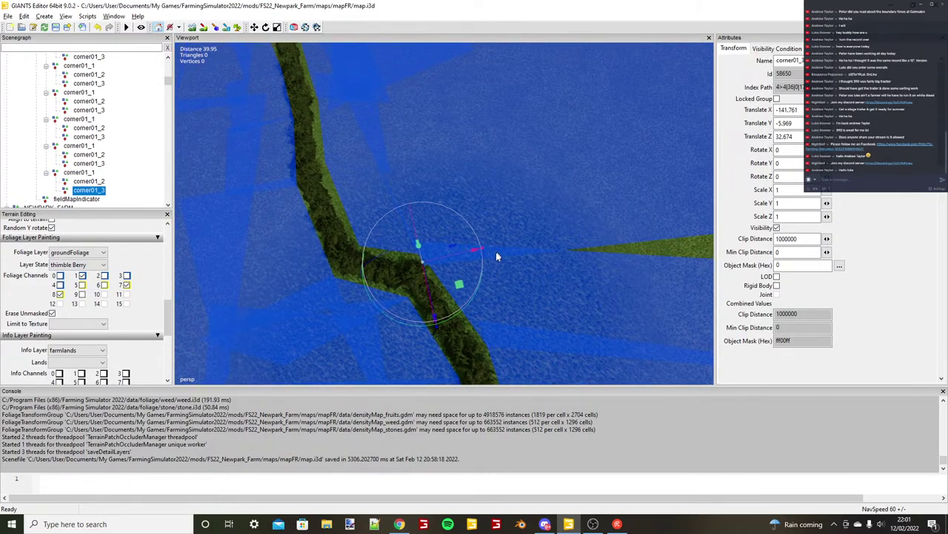
{"action": "middle_click_drag", "start_coordinate": [498, 256], "coordinate": [441, 229], "text": "alt"}
{"action": "left_click_drag", "start_coordinate": [372, 262], "coordinate": [372, 249]}
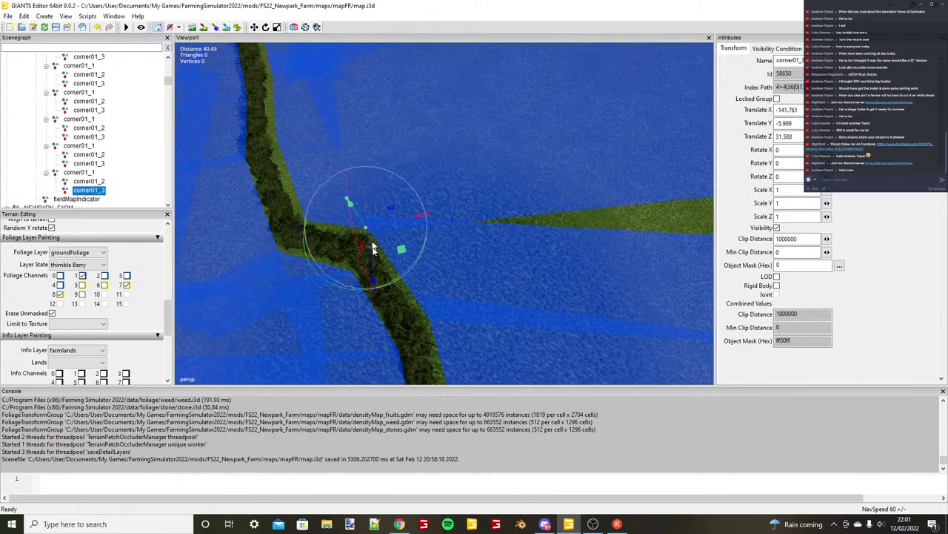
{"action": "left_click_drag", "start_coordinate": [421, 214], "coordinate": [420, 215]}
{"action": "scroll", "coordinate": [415, 238], "scroll_direction": "down", "scroll_amount": 4}
{"action": "middle_click_drag", "start_coordinate": [438, 249], "coordinate": [289, 330], "text": "alt"}
{"action": "scroll", "coordinate": [359, 310], "scroll_direction": "down", "scroll_amount": 2}
Shift the eighteenth corner01_1 towards the outer hedge to cover the leftover grass strip, at about X 64, Z -410.
{"action": "left_click", "coordinate": [100, 182]}
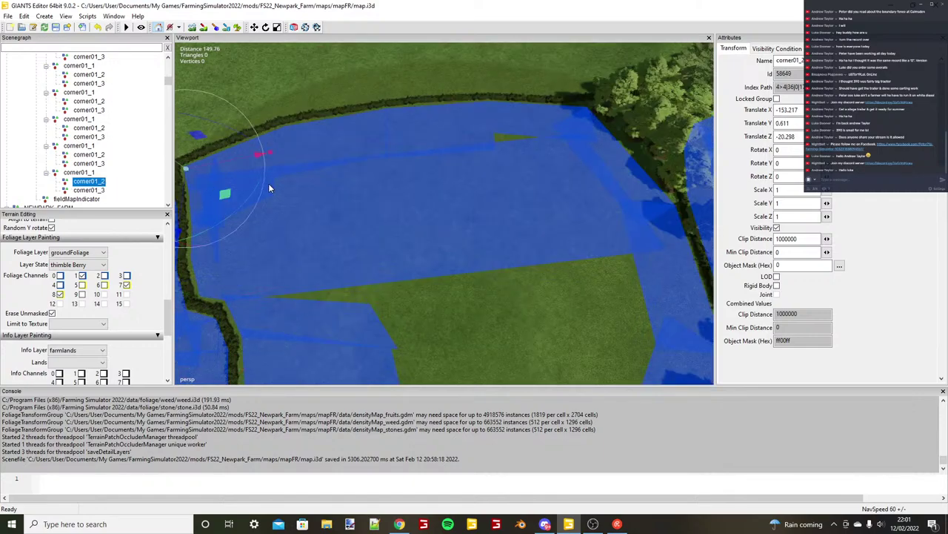
{"action": "scroll", "coordinate": [444, 210], "scroll_direction": "down", "scroll_amount": 2}
{"action": "middle_click_drag", "start_coordinate": [447, 209], "coordinate": [271, 227], "text": "alt"}
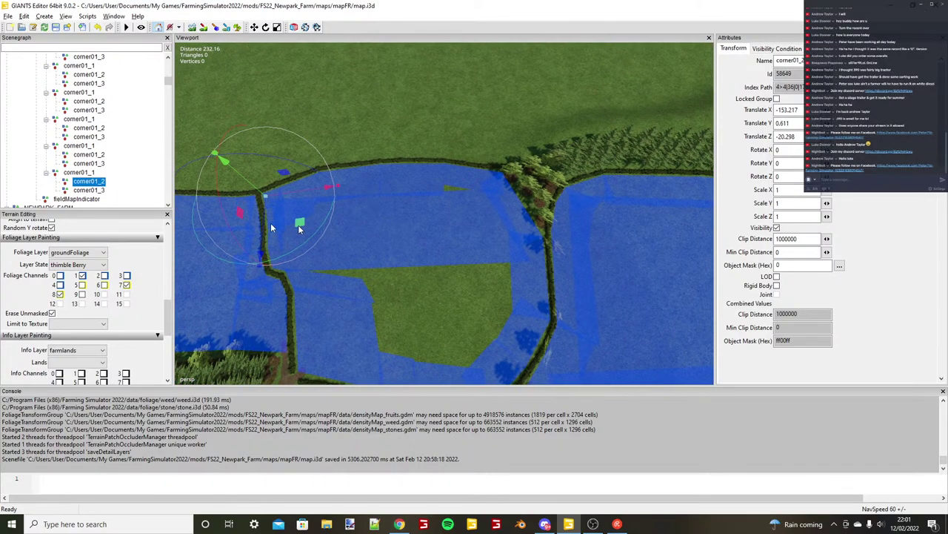
{"action": "left_click", "coordinate": [93, 191]}
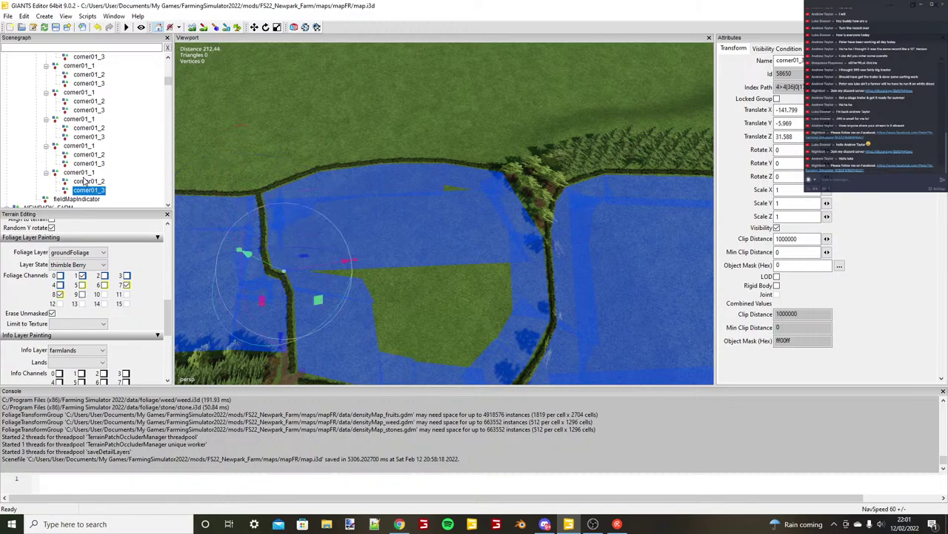
{"action": "left_click", "coordinate": [79, 172]}
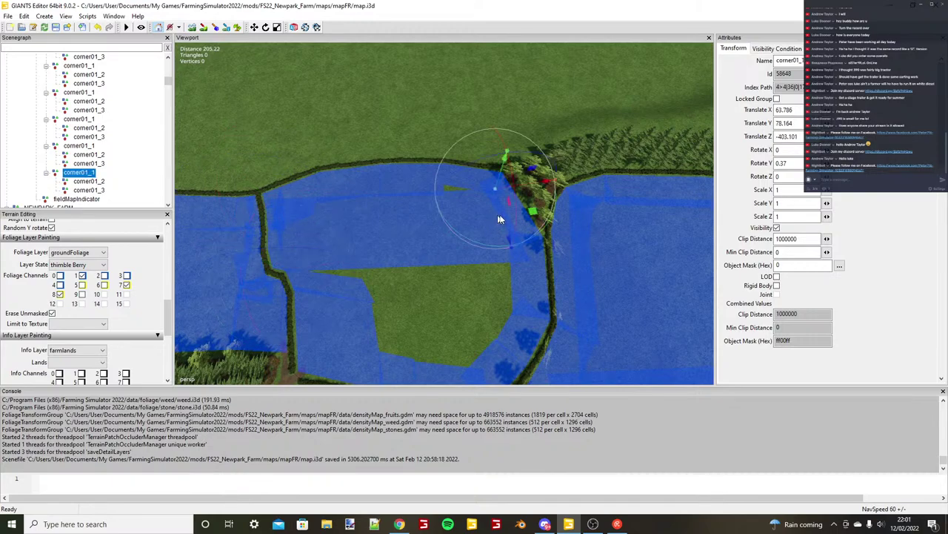
{"action": "left_click_drag", "start_coordinate": [498, 216], "coordinate": [496, 208]}
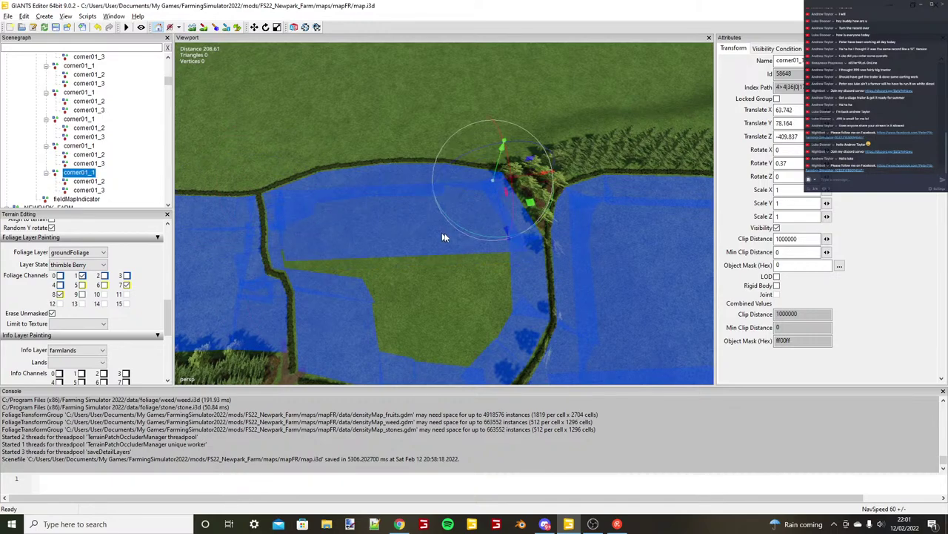
Adjust the eighteenth group's corner01_3 beside the hedge bend to about X -146, Z 36.
{"action": "scroll", "coordinate": [445, 235], "scroll_direction": "up", "scroll_amount": 3}
{"action": "left_click", "coordinate": [94, 193]}
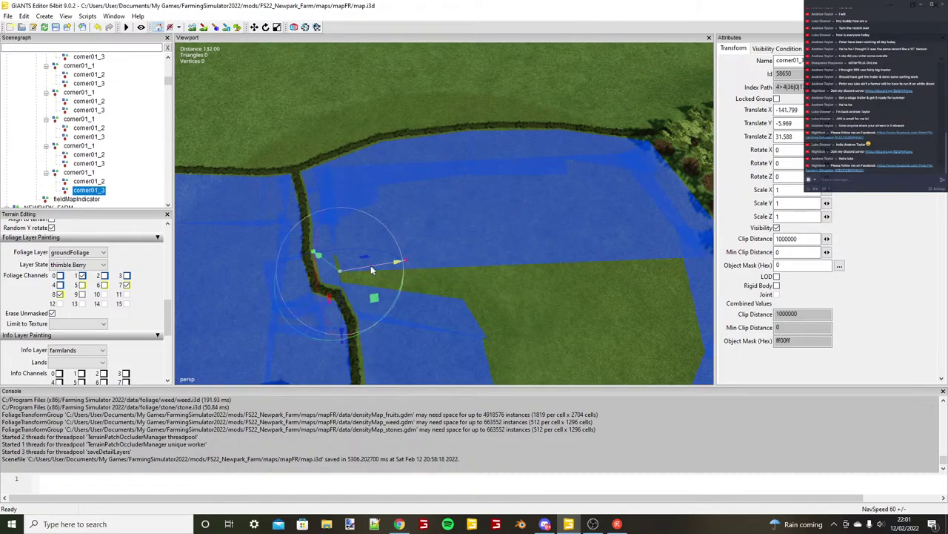
{"action": "left_click_drag", "start_coordinate": [372, 270], "coordinate": [413, 276]}
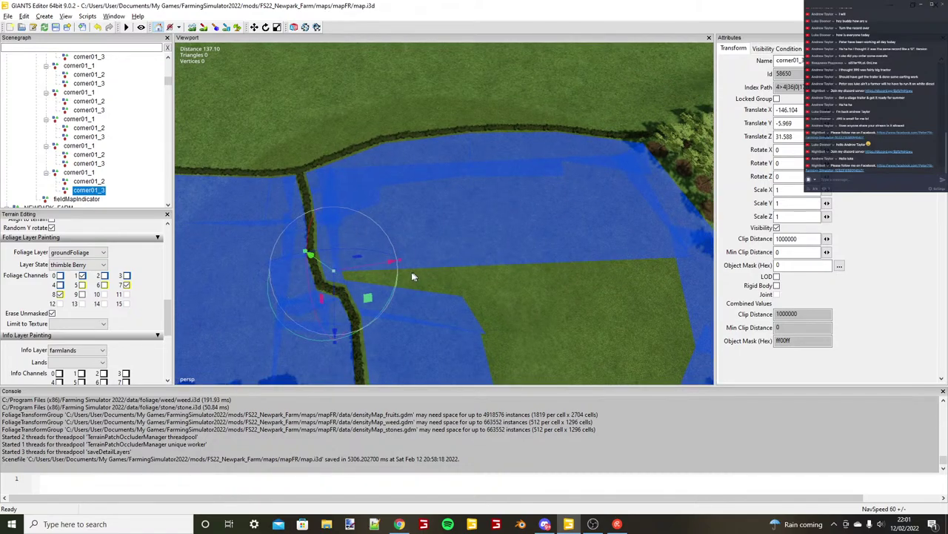
{"action": "left_click_drag", "start_coordinate": [335, 332], "coordinate": [337, 340]}
Duplicate field37's eighteenth corner01_1 group, place the copy below the wooded corner at about X 66, Z -363, and expand it.
{"action": "left_click_drag", "start_coordinate": [341, 294], "coordinate": [445, 297], "text": "alt"}
{"action": "scroll", "coordinate": [364, 298], "scroll_direction": "down", "scroll_amount": 3}
{"action": "left_click", "coordinate": [83, 173]}
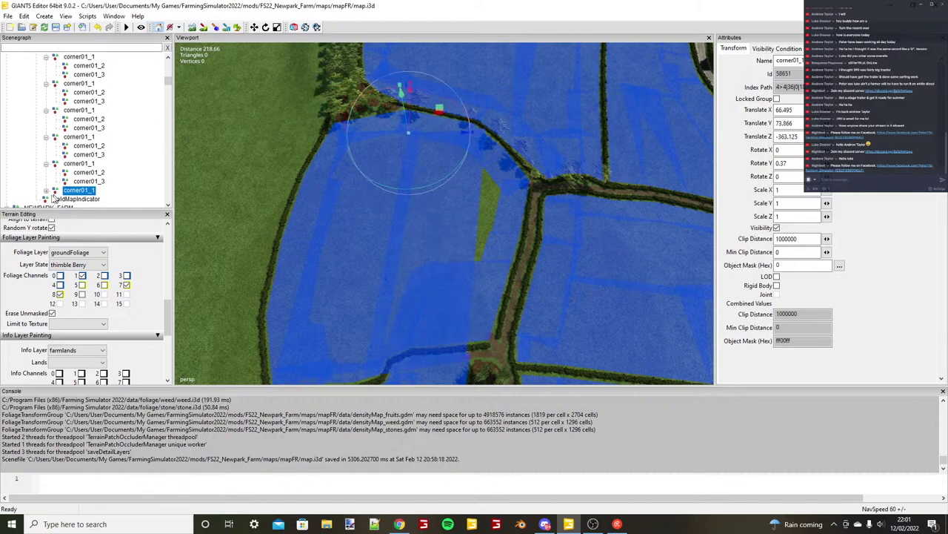
{"action": "left_click", "coordinate": [50, 194]}
{"action": "left_click", "coordinate": [46, 191]}
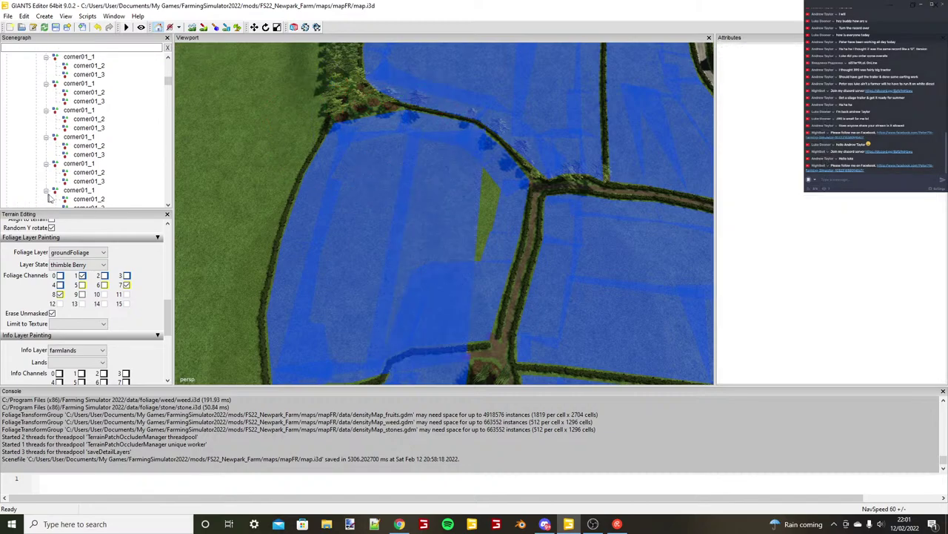
Place the nineteenth group's corner01_2 just inside the hedge bend, at about X -143, Z -14.
{"action": "left_click", "coordinate": [83, 200]}
{"action": "left_click_drag", "start_coordinate": [443, 275], "coordinate": [390, 316], "text": "alt"}
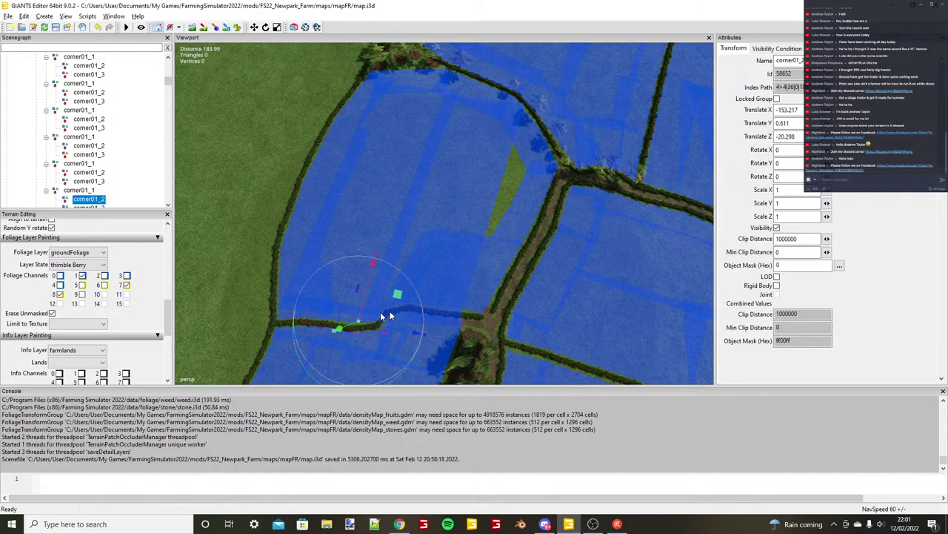
{"action": "scroll", "coordinate": [381, 316], "scroll_direction": "up", "scroll_amount": 3}
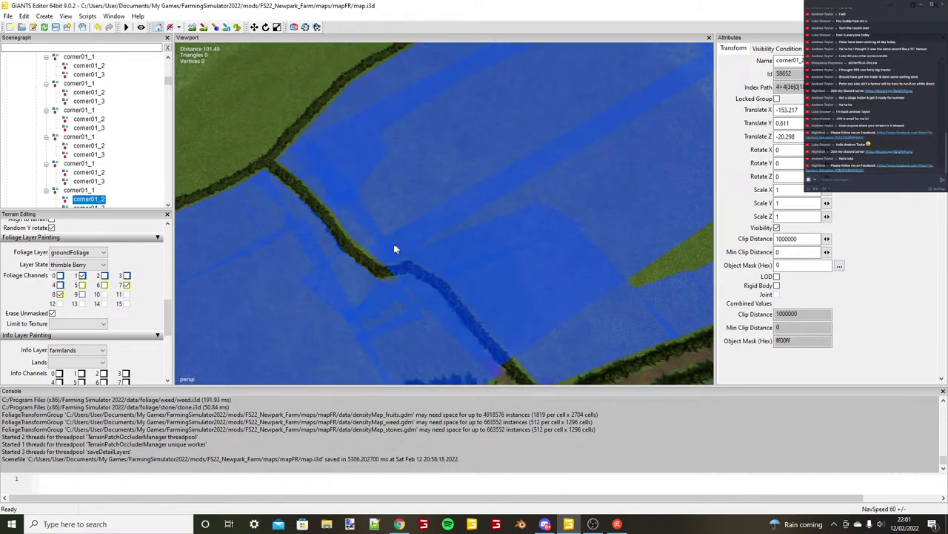
{"action": "key", "text": "ctrl+b"}
{"action": "mouse_move", "coordinate": [410, 235]}
{"action": "left_mouse_down"}
{"action": "mouse_move", "coordinate": [433, 223]}
{"action": "mouse_move", "coordinate": [420, 240]}
{"action": "left_mouse_up"}
Place the nineteenth group's corner01_3 beside the hedge past the bend, at about X -136, Z 16.
{"action": "left_click", "coordinate": [168, 205]}
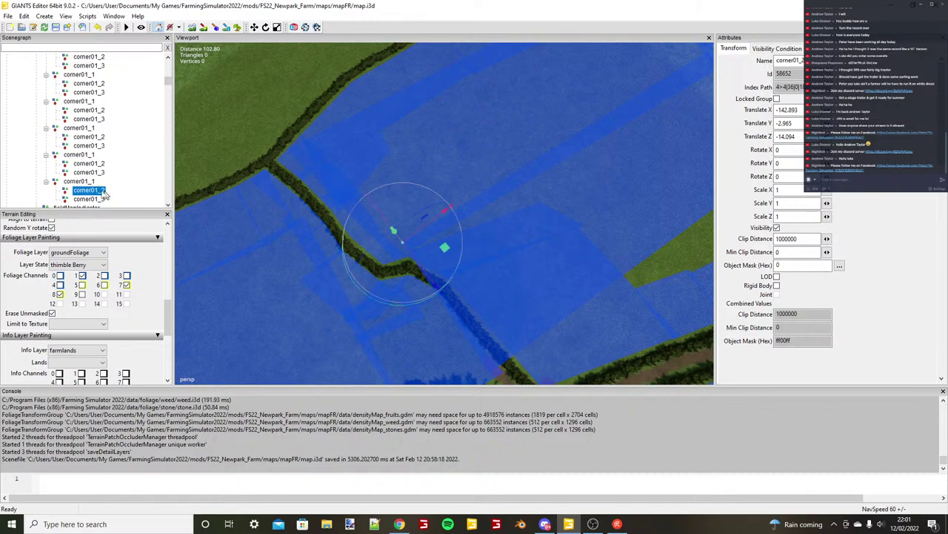
{"action": "left_click", "coordinate": [103, 198]}
{"action": "key", "text": "ctrl+b"}
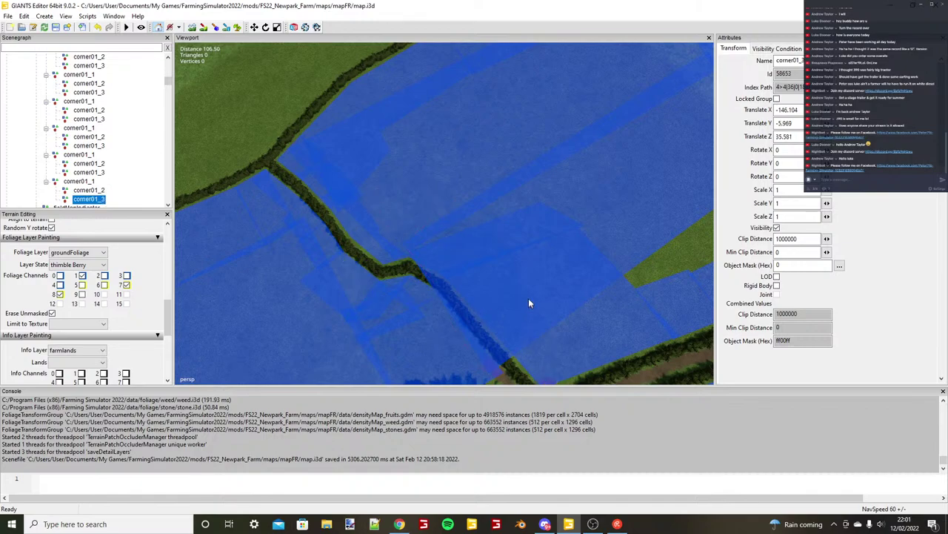
{"action": "left_click", "coordinate": [528, 300], "text": "ctrl+shift"}
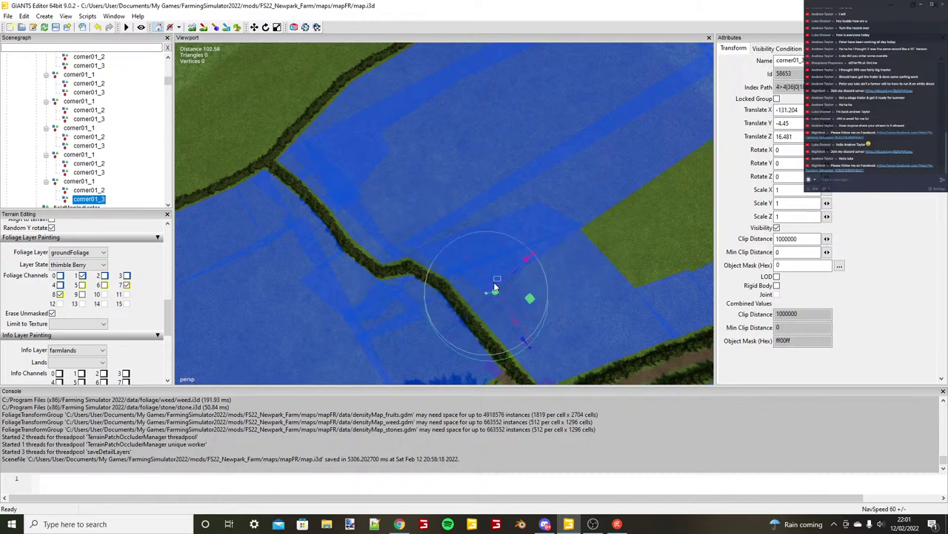
{"action": "left_click", "coordinate": [86, 192]}
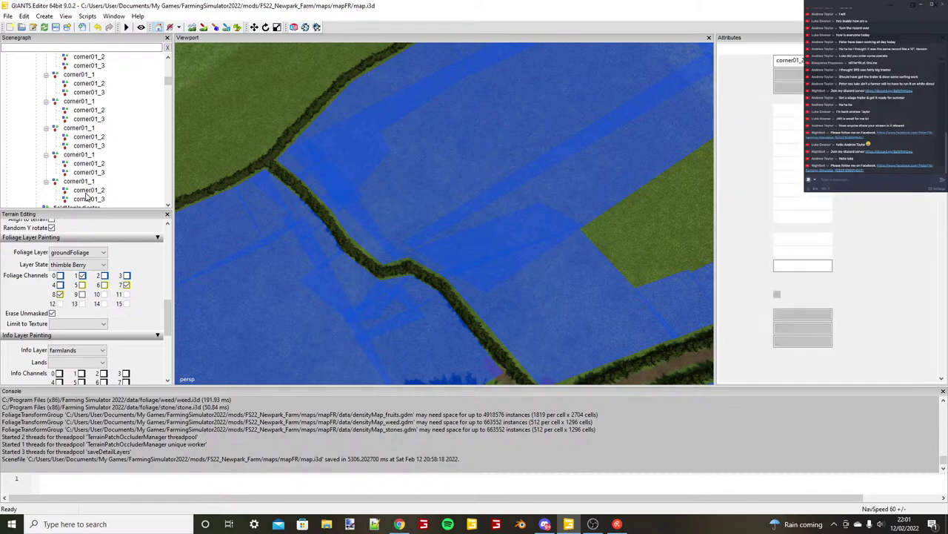
{"action": "left_click", "coordinate": [87, 199]}
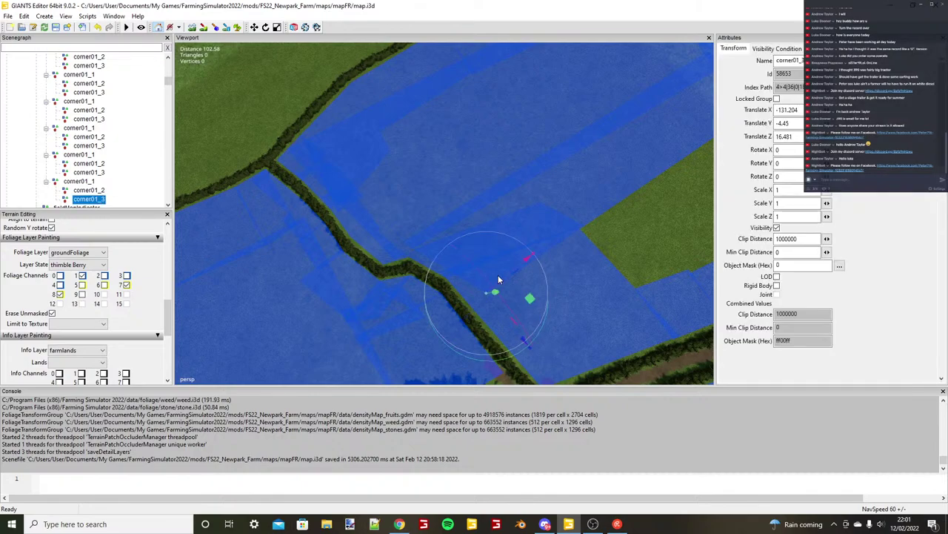
{"action": "left_click_drag", "start_coordinate": [498, 280], "coordinate": [488, 290]}
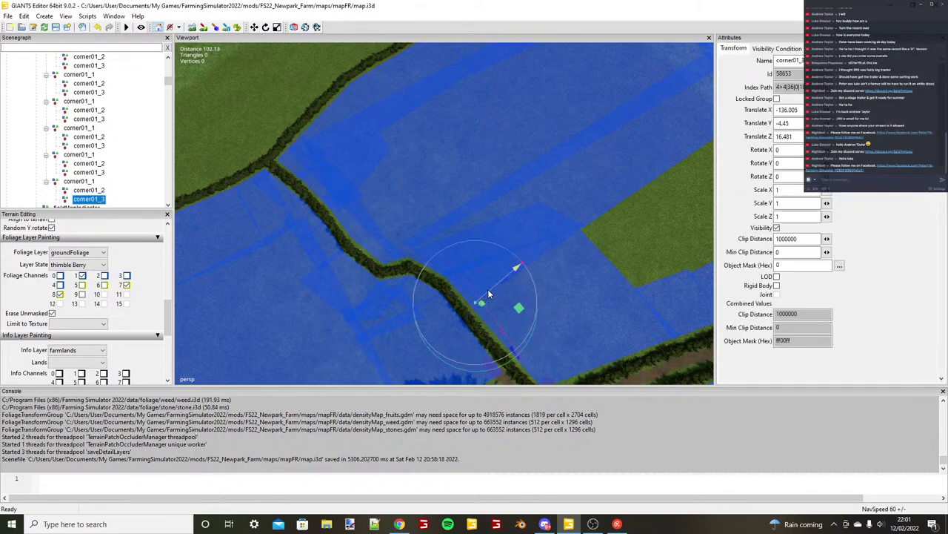
Adjust the nineteenth group's corner01_2 to about X -144, Z -14 and its corner01_1 to about X 67, Z -362.
{"action": "left_click", "coordinate": [403, 248]}
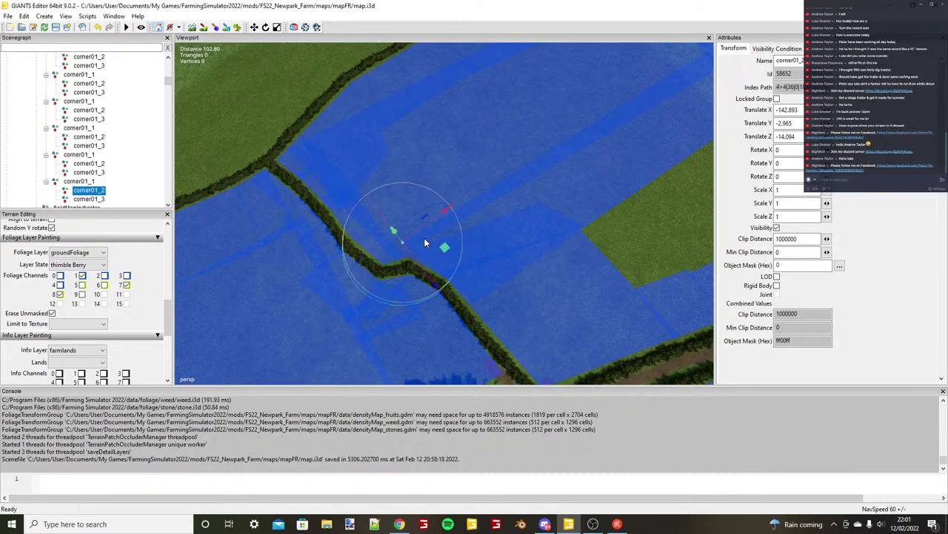
{"action": "left_click_drag", "start_coordinate": [425, 239], "coordinate": [422, 241]}
{"action": "left_click_drag", "start_coordinate": [501, 264], "coordinate": [518, 261], "text": "alt"}
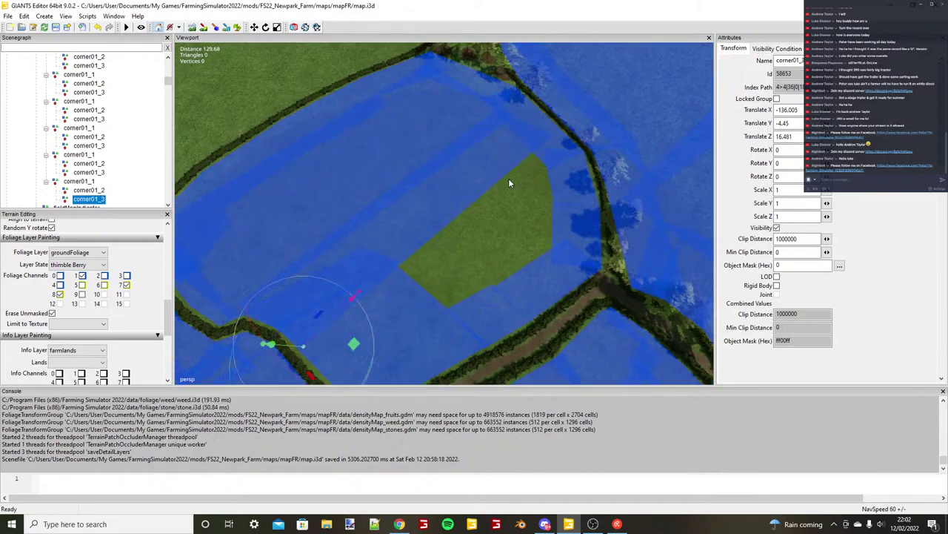
{"action": "key", "text": "Up"}
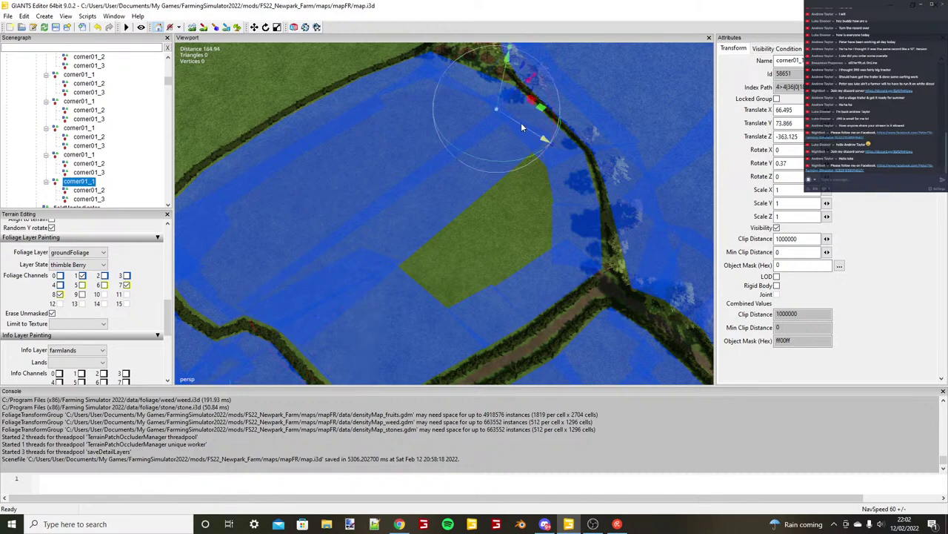
{"action": "left_click_drag", "start_coordinate": [521, 122], "coordinate": [525, 118]}
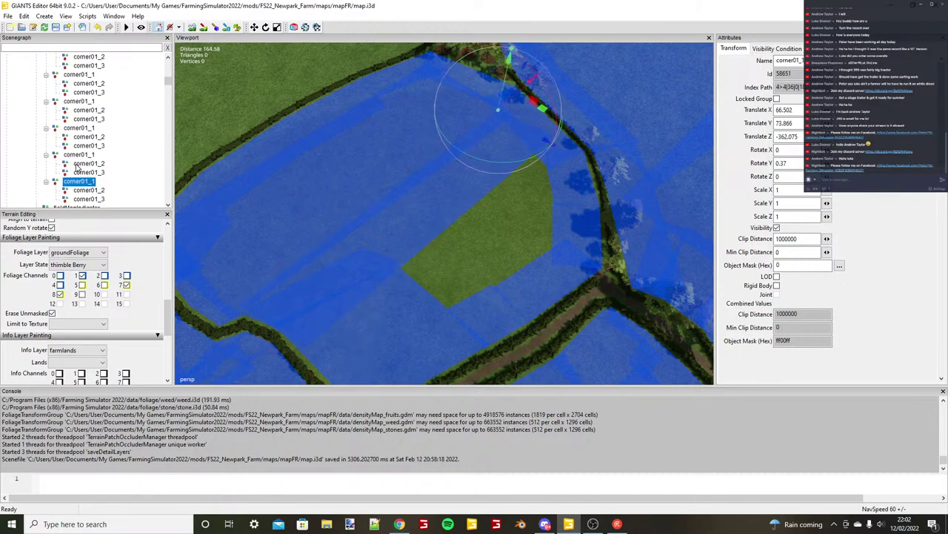
Duplicate field37's nineteenth corner01_1 group, place the copy inside the tree-lined hedge at about X 60, Z -336, and expand it.
{"action": "left_click", "coordinate": [85, 183]}
{"action": "left_click", "coordinate": [532, 150]}
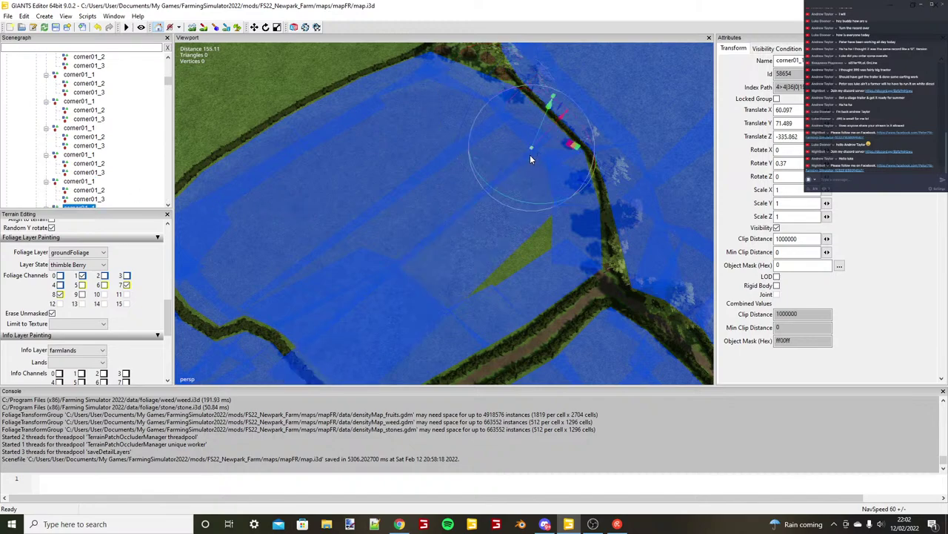
{"action": "left_click_drag", "start_coordinate": [529, 154], "coordinate": [513, 159], "text": "alt"}
{"action": "left_click", "coordinate": [72, 205]}
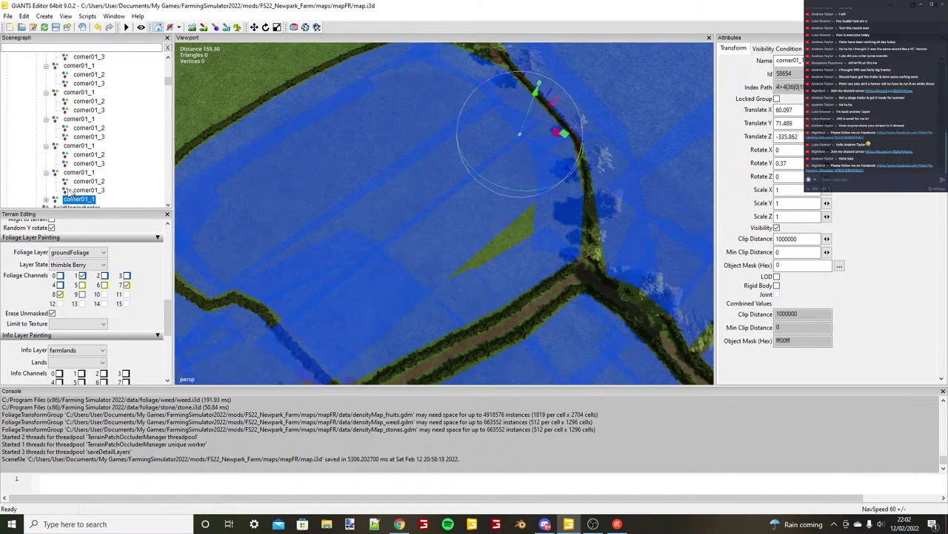
{"action": "left_click", "coordinate": [46, 200]}
Place the twentieth group's corner01_2 in the field interior, away from the hedge bend, at about X -89, Z -14.
{"action": "left_click", "coordinate": [83, 206]}
{"action": "key", "text": "alt"}
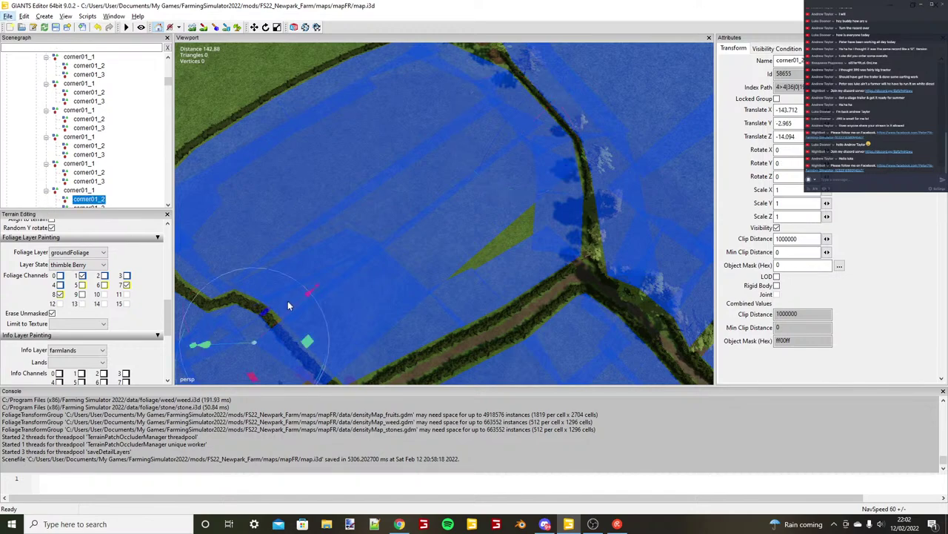
{"action": "left_click_drag", "start_coordinate": [289, 306], "coordinate": [461, 268]}
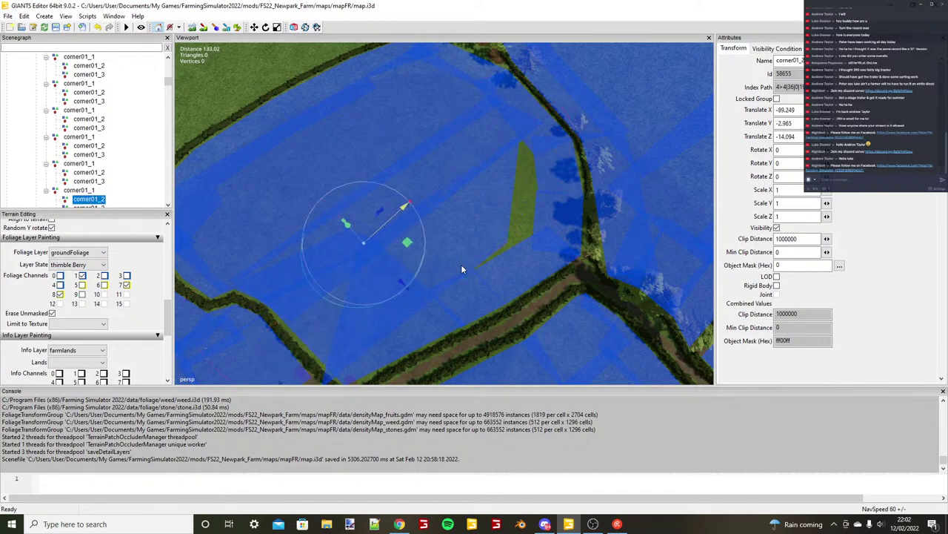
Place the twentieth group's corner01_3 beside the hedge along the track, at about X -101, Z 30.
{"action": "key", "text": "Down"}
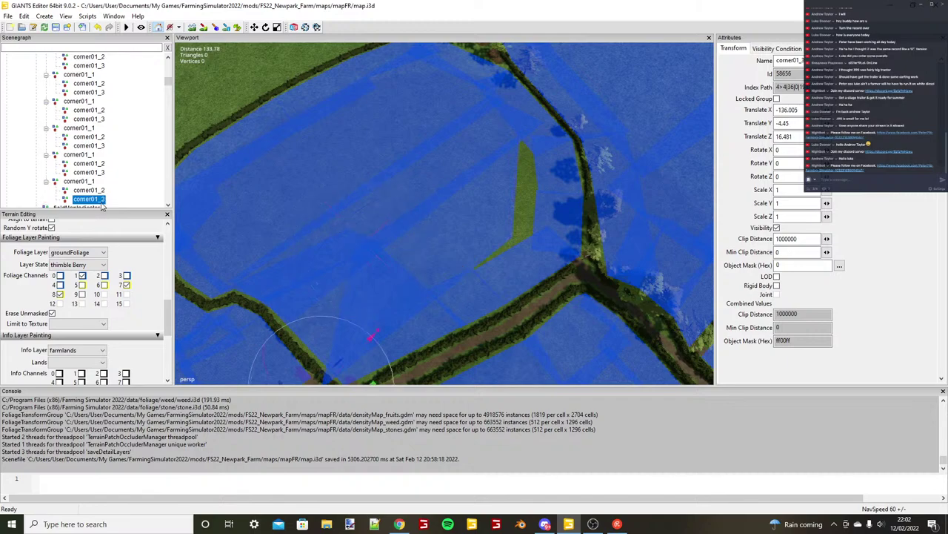
{"action": "left_click_drag", "start_coordinate": [373, 336], "coordinate": [448, 362]}
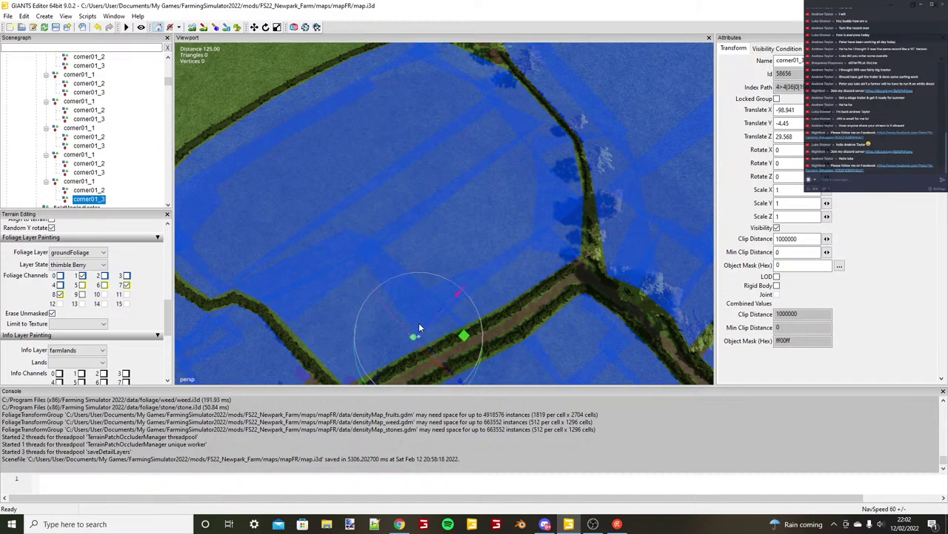
{"action": "left_click_drag", "start_coordinate": [419, 327], "coordinate": [425, 337]}
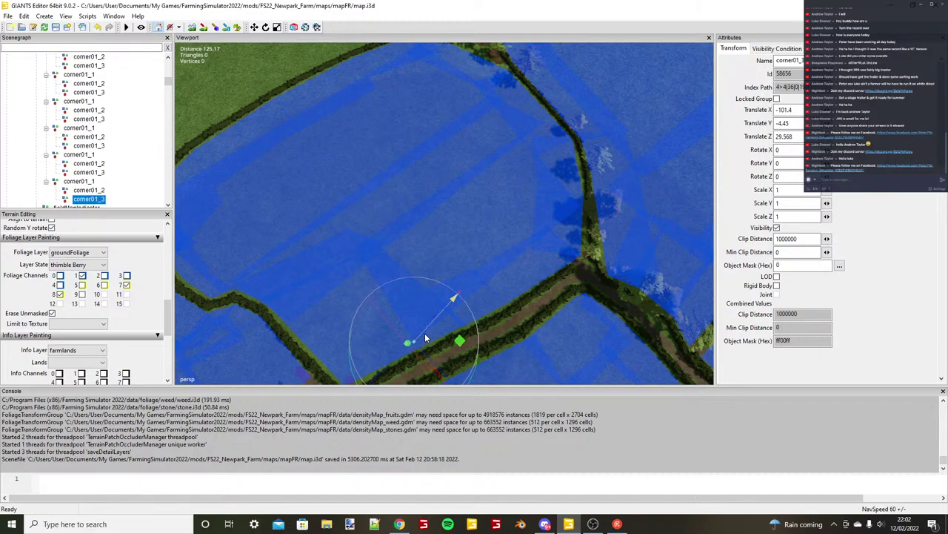
Examine field37's covered area for remaining grass gaps along its hedges and the adjoining track.
{"action": "left_click_drag", "start_coordinate": [425, 338], "coordinate": [363, 324], "text": "alt"}
{"action": "middle_click_drag", "start_coordinate": [363, 323], "coordinate": [349, 233], "text": "alt"}
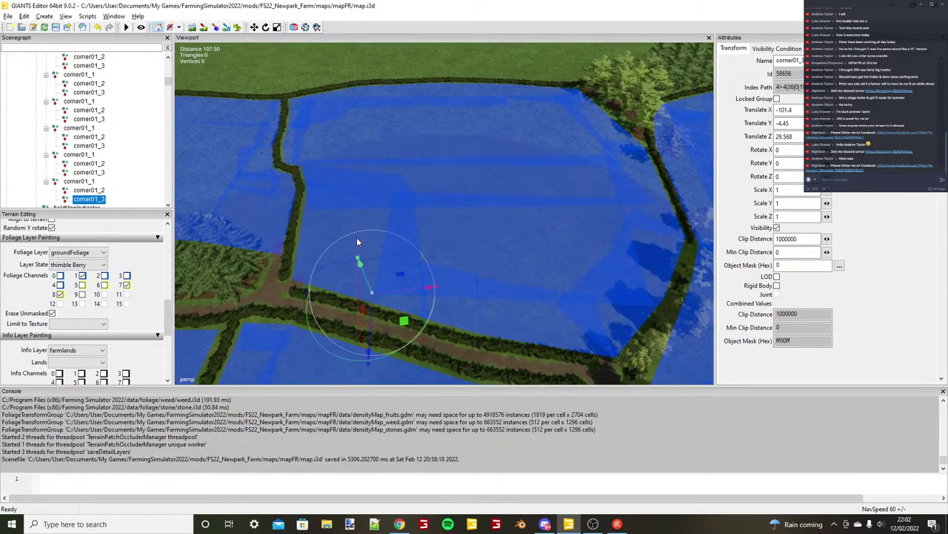
{"action": "left_click_drag", "start_coordinate": [357, 237], "coordinate": [376, 246], "text": "alt"}
{"action": "scroll", "coordinate": [467, 181], "scroll_direction": "up", "scroll_amount": 5}
{"action": "middle_click_drag", "start_coordinate": [376, 245], "coordinate": [431, 249], "text": "alt"}
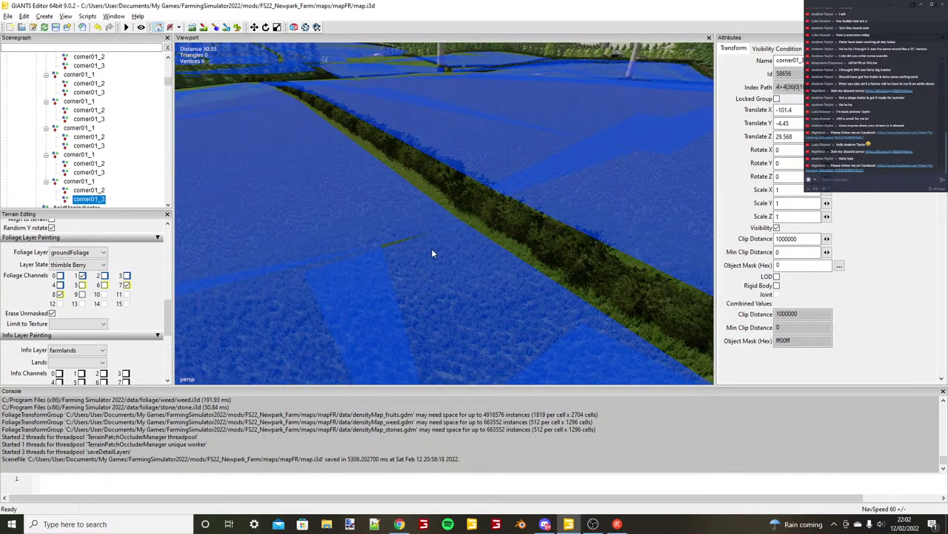
{"action": "left_click_drag", "start_coordinate": [431, 249], "coordinate": [326, 290], "text": "alt"}
{"action": "middle_click_drag", "start_coordinate": [326, 290], "coordinate": [482, 239], "text": "alt"}
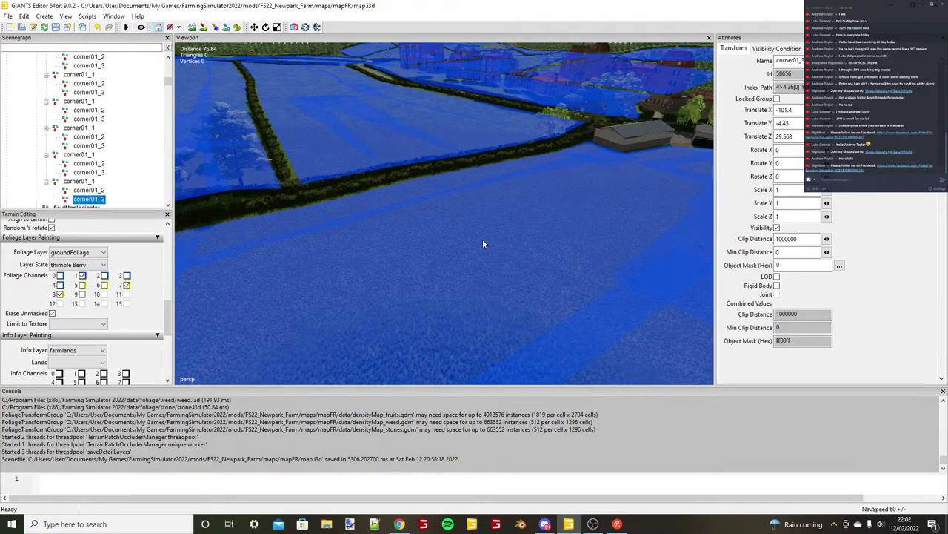
{"action": "right_click_drag", "start_coordinate": [482, 244], "coordinate": [358, 215]}
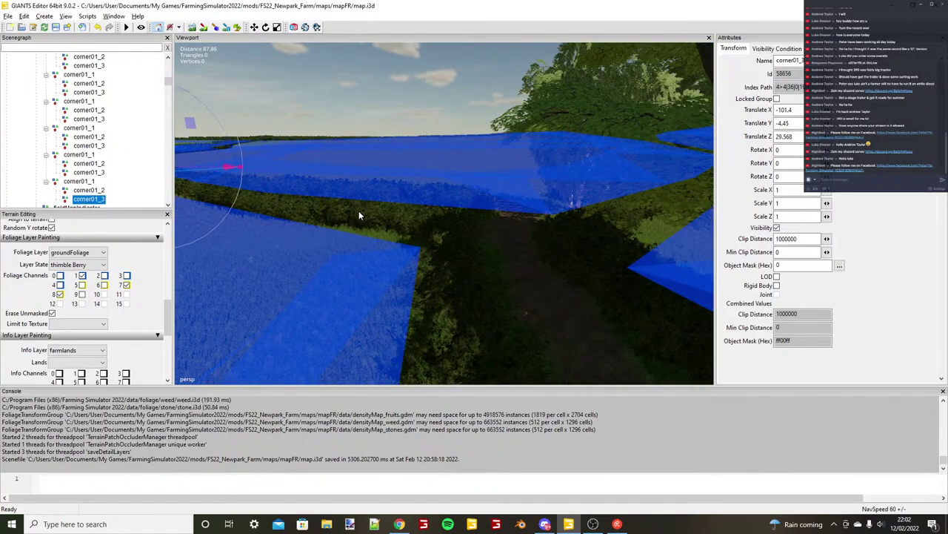
{"action": "middle_click_drag", "start_coordinate": [358, 215], "coordinate": [424, 224], "text": "alt"}
{"action": "left_click_drag", "start_coordinate": [424, 223], "coordinate": [581, 326], "text": "alt"}
{"action": "right_click_drag", "start_coordinate": [581, 326], "coordinate": [348, 316], "text": "alt"}
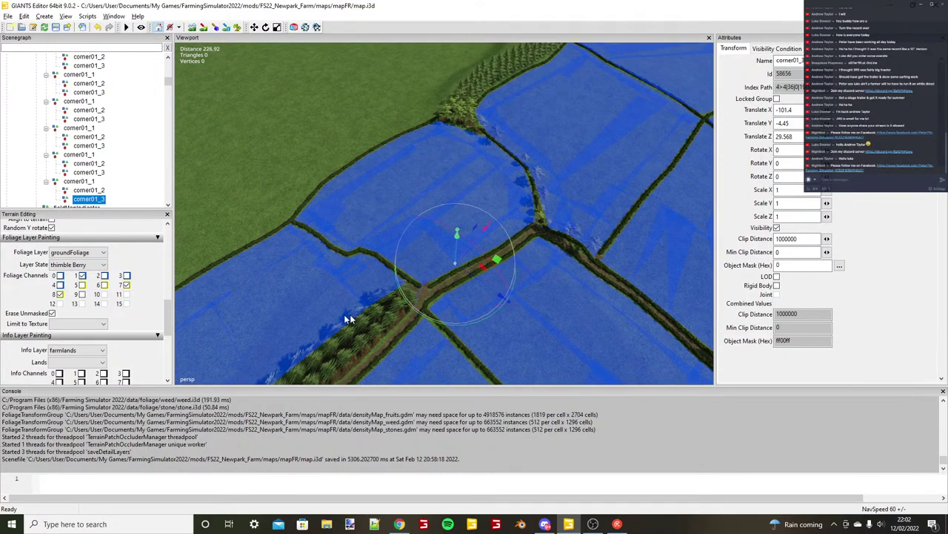
Examine the field dimension coverage of the fields around field37, along the tracks and past the village houses.
{"action": "left_click_drag", "start_coordinate": [350, 314], "coordinate": [477, 257], "text": "alt"}
{"action": "right_click_drag", "start_coordinate": [477, 257], "coordinate": [373, 267], "text": "alt"}
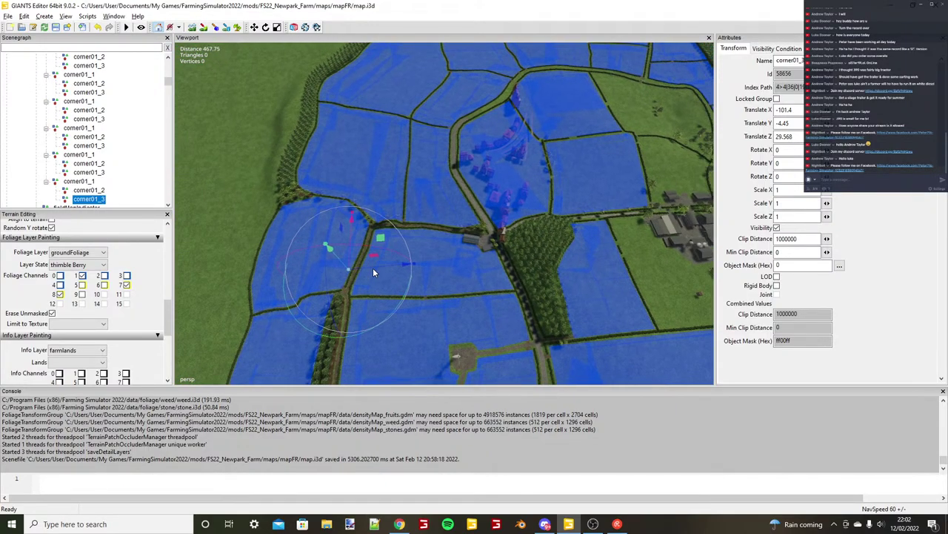
{"action": "middle_click_drag", "start_coordinate": [372, 267], "coordinate": [448, 225], "text": "alt"}
{"action": "right_click_drag", "start_coordinate": [447, 225], "coordinate": [389, 240], "text": "alt"}
{"action": "left_click_drag", "start_coordinate": [386, 234], "coordinate": [387, 237], "text": "alt"}
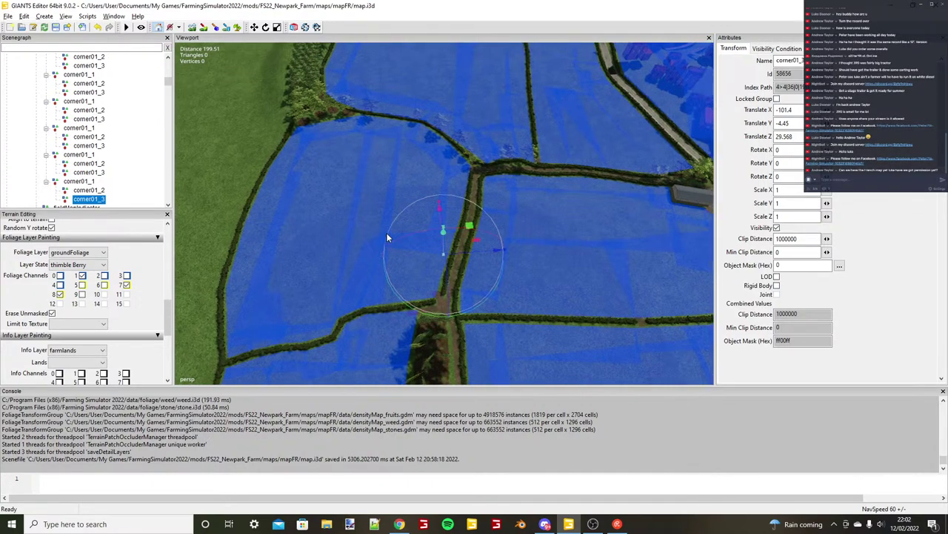
{"action": "middle_click_drag", "start_coordinate": [386, 237], "coordinate": [418, 318], "text": "alt"}
{"action": "right_click_drag", "start_coordinate": [419, 319], "coordinate": [522, 155], "text": "alt"}
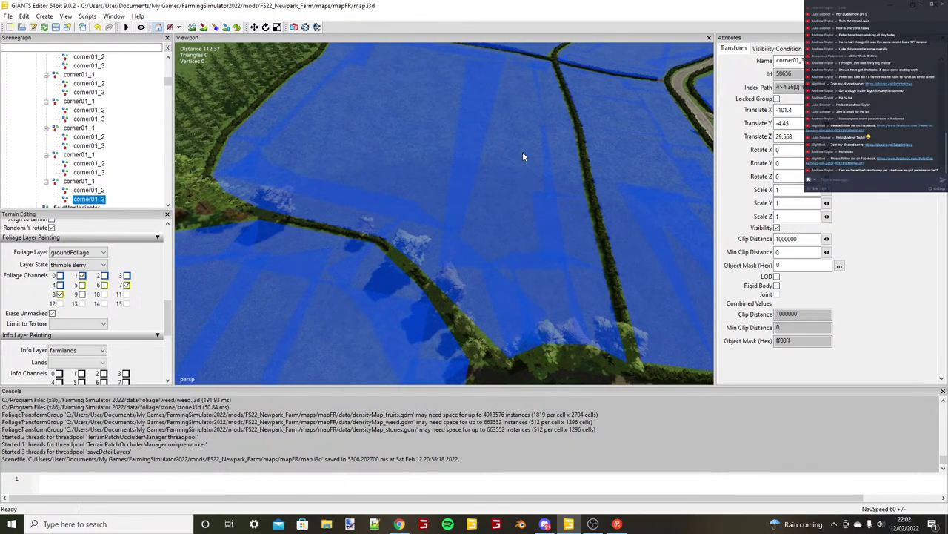
{"action": "middle_click_drag", "start_coordinate": [522, 155], "coordinate": [468, 78], "text": "alt"}
{"action": "right_click_drag", "start_coordinate": [441, 222], "coordinate": [469, 163], "text": "alt"}
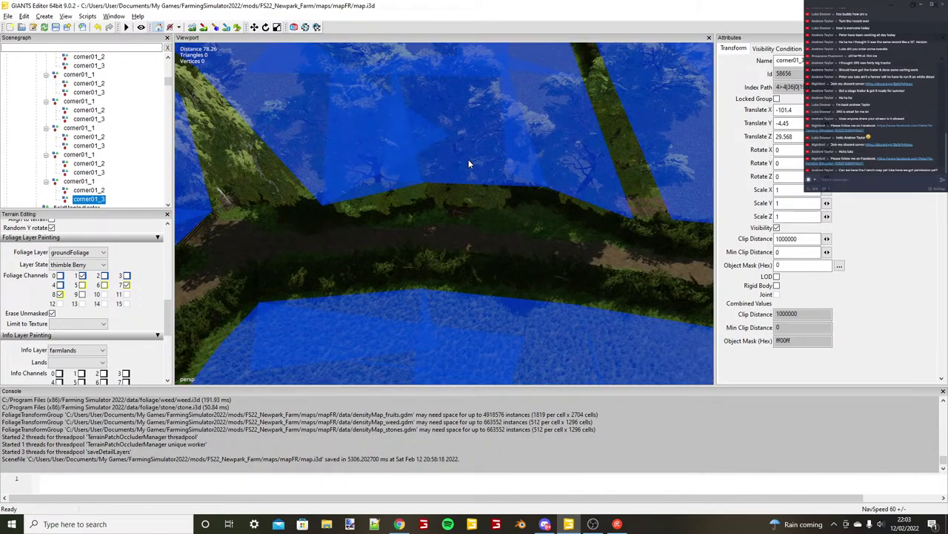
{"action": "left_click_drag", "start_coordinate": [468, 159], "coordinate": [425, 146], "text": "alt"}
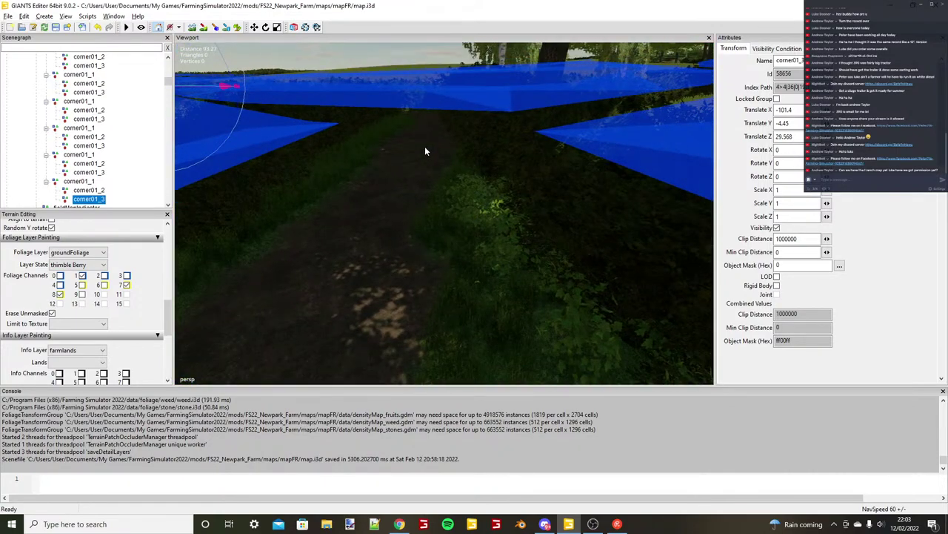
{"action": "right_click_drag", "start_coordinate": [424, 145], "coordinate": [353, 347], "text": "alt"}
{"action": "left_click_drag", "start_coordinate": [353, 347], "coordinate": [377, 305], "text": "alt"}
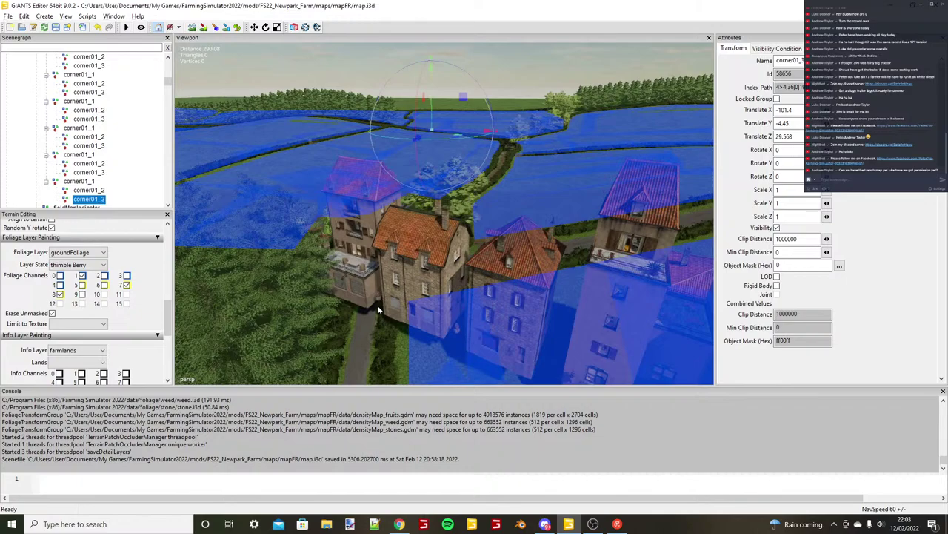
{"action": "right_click_drag", "start_coordinate": [377, 304], "coordinate": [449, 278], "text": "alt"}
{"action": "middle_click_drag", "start_coordinate": [448, 279], "coordinate": [336, 345], "text": "alt"}
{"action": "left_click_drag", "start_coordinate": [336, 345], "coordinate": [534, 280], "text": "alt"}
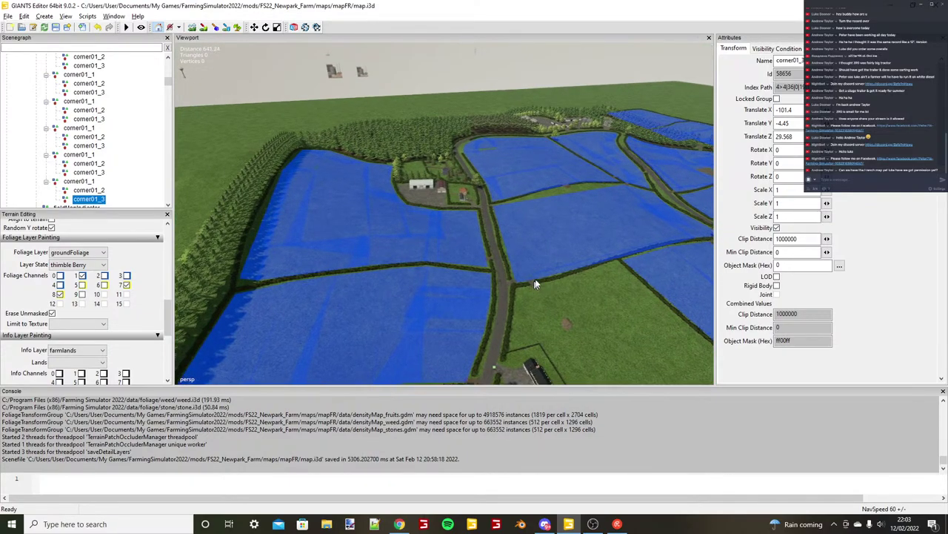
Examine the field area edges around the blue-trimmed shed, the wooded grassland, the roadside houses and the barns.
{"action": "right_click_drag", "start_coordinate": [535, 284], "coordinate": [467, 283]}
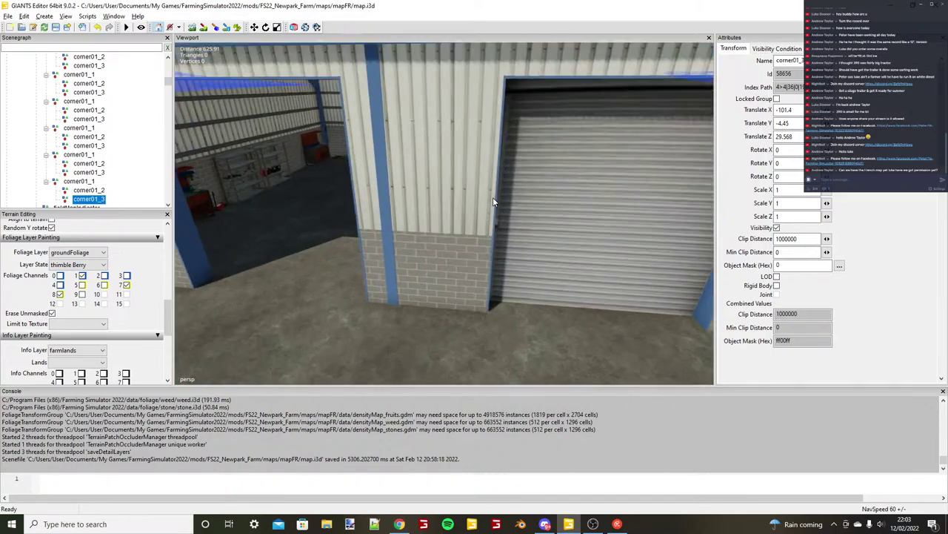
{"action": "right_click_drag", "start_coordinate": [493, 197], "coordinate": [433, 179]}
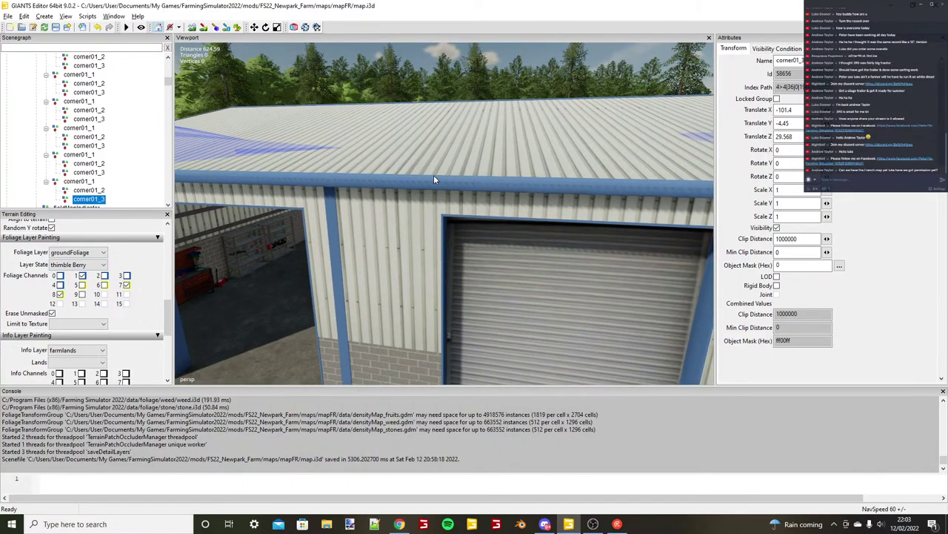
{"action": "left_click_drag", "start_coordinate": [435, 180], "coordinate": [393, 255], "text": "alt"}
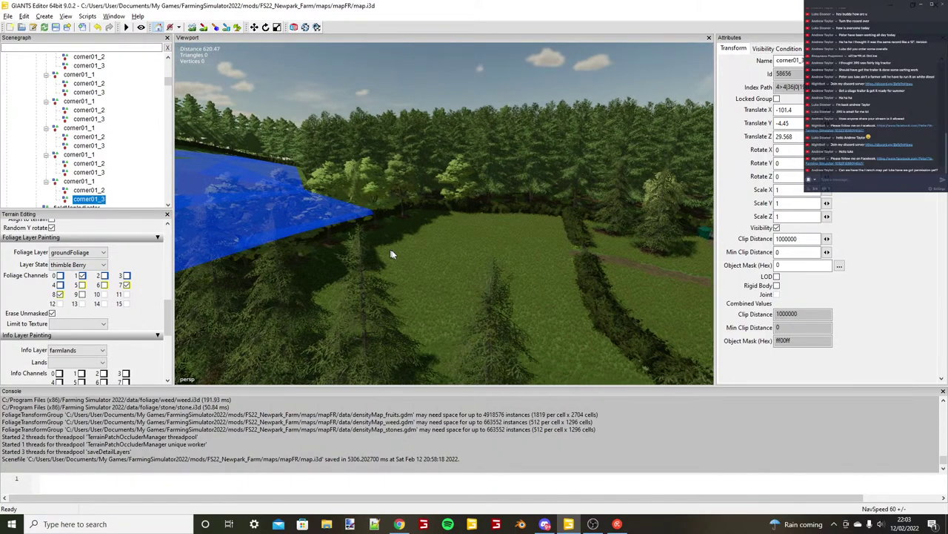
{"action": "right_click_drag", "start_coordinate": [392, 254], "coordinate": [468, 252]}
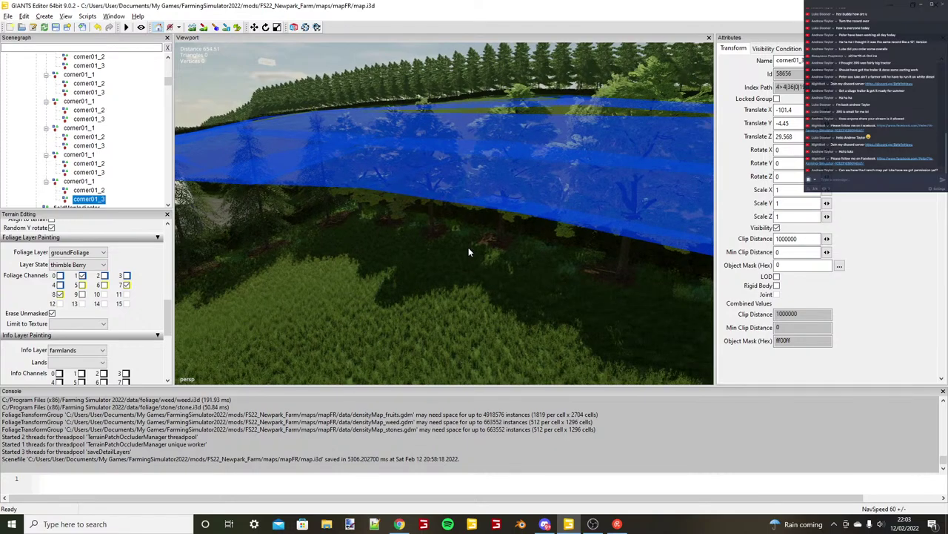
{"action": "middle_click_drag", "start_coordinate": [468, 248], "coordinate": [444, 300], "text": "alt"}
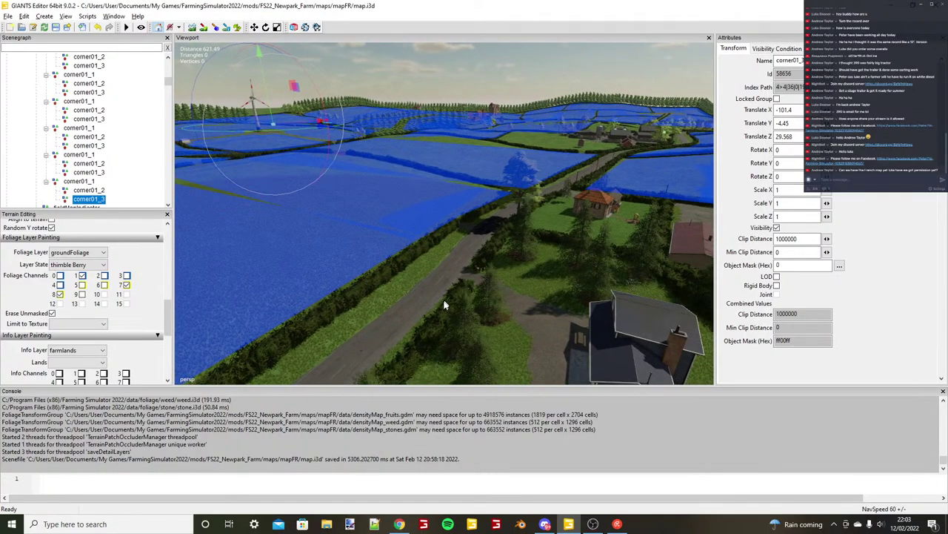
{"action": "left_click_drag", "start_coordinate": [444, 300], "coordinate": [416, 314], "text": "alt"}
{"action": "right_click_drag", "start_coordinate": [417, 314], "coordinate": [489, 277], "text": "alt"}
{"action": "left_click_drag", "start_coordinate": [490, 277], "coordinate": [526, 246], "text": "alt"}
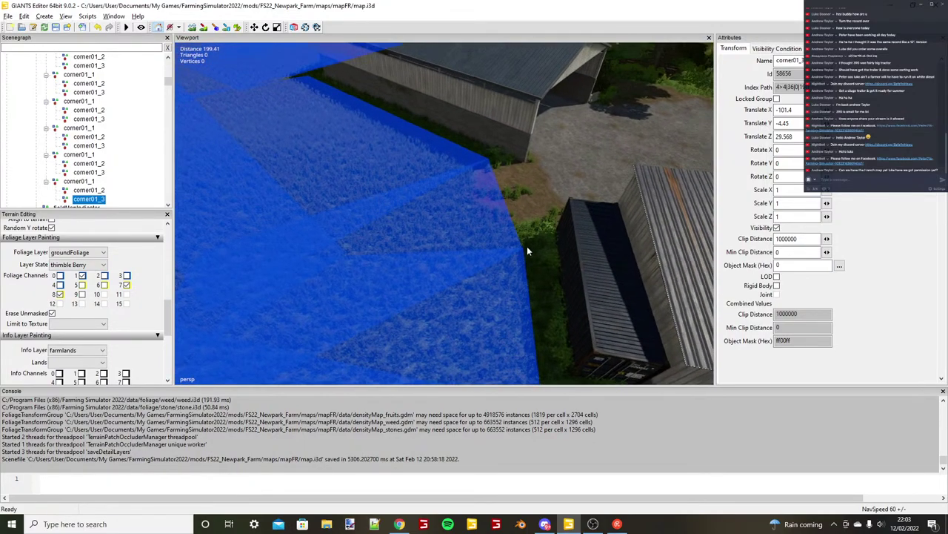
{"action": "right_click_drag", "start_coordinate": [527, 250], "coordinate": [436, 249]}
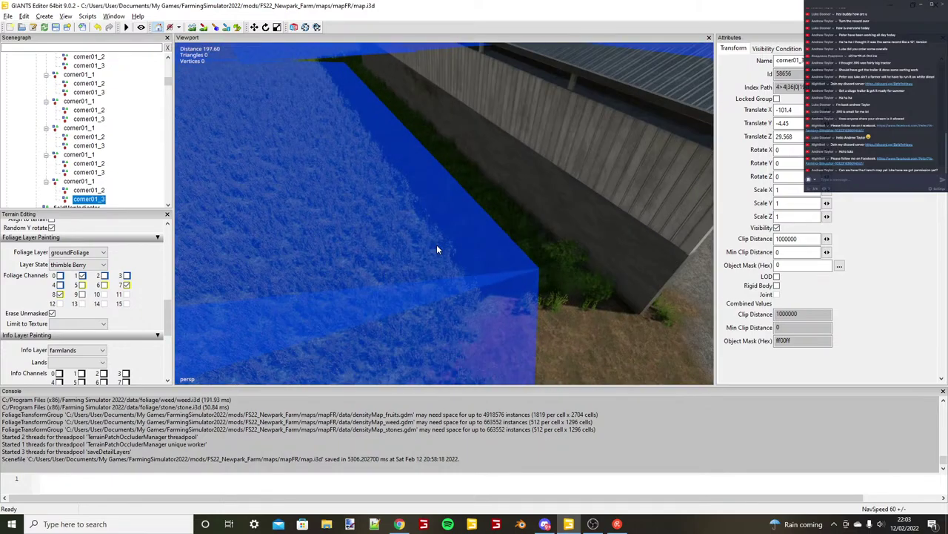
Examine the coverage around the hedged farmyard, selecting the water trough beside its outbuilding.
{"action": "scroll", "coordinate": [436, 250], "scroll_direction": "down", "scroll_amount": 5}
{"action": "left_click_drag", "start_coordinate": [533, 256], "coordinate": [572, 223], "text": "alt"}
{"action": "scroll", "coordinate": [357, 315], "scroll_direction": "down", "scroll_amount": 4}
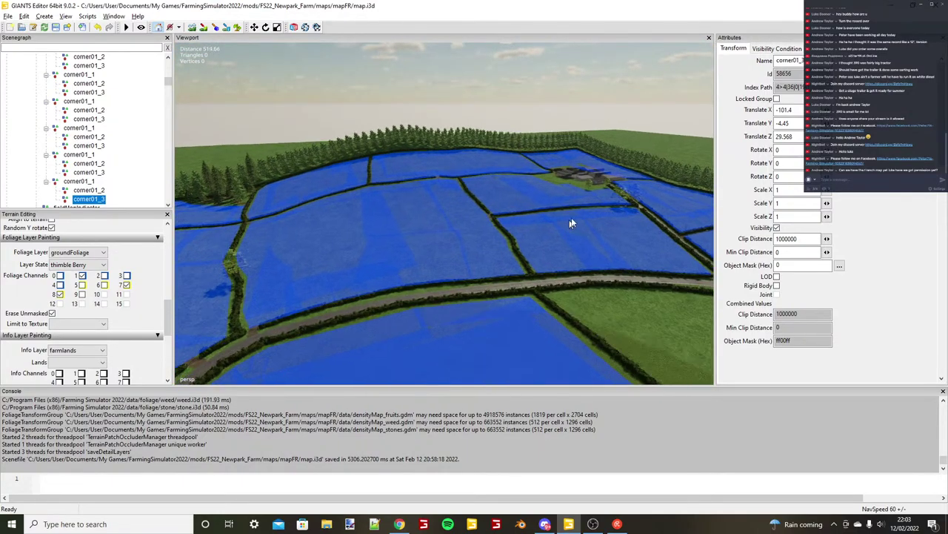
{"action": "right_click_drag", "start_coordinate": [571, 224], "coordinate": [431, 275]}
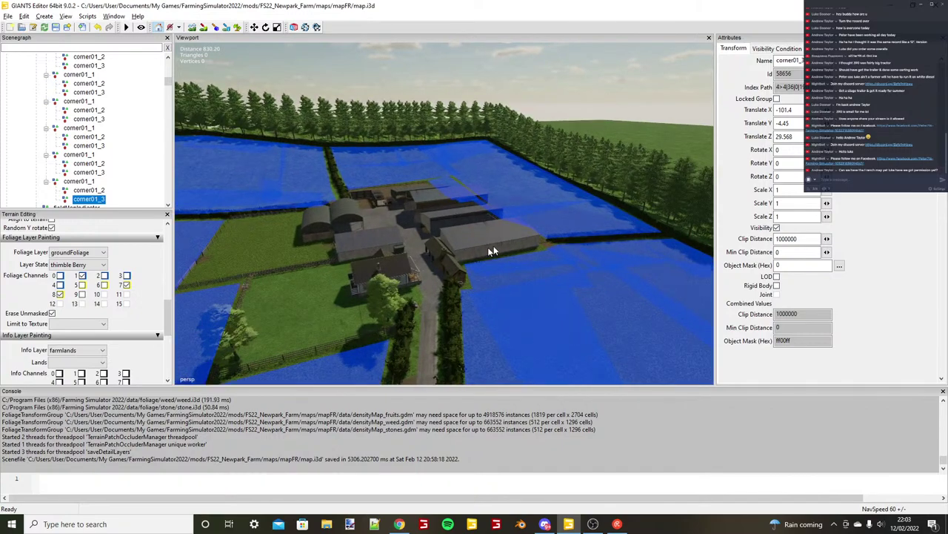
{"action": "scroll", "coordinate": [488, 249], "scroll_direction": "up", "scroll_amount": 5}
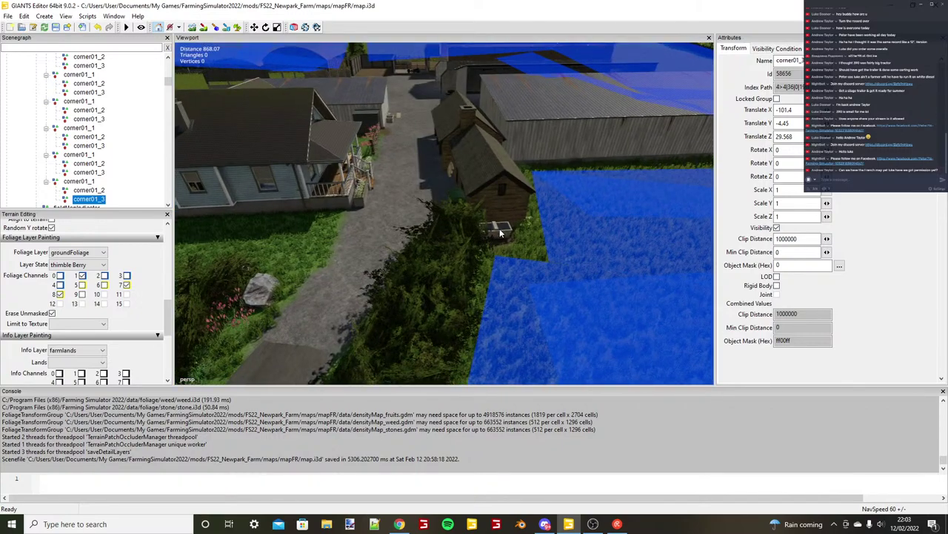
{"action": "left_click", "coordinate": [500, 233]}
{"action": "left_click_drag", "start_coordinate": [483, 223], "coordinate": [454, 216], "text": "alt"}
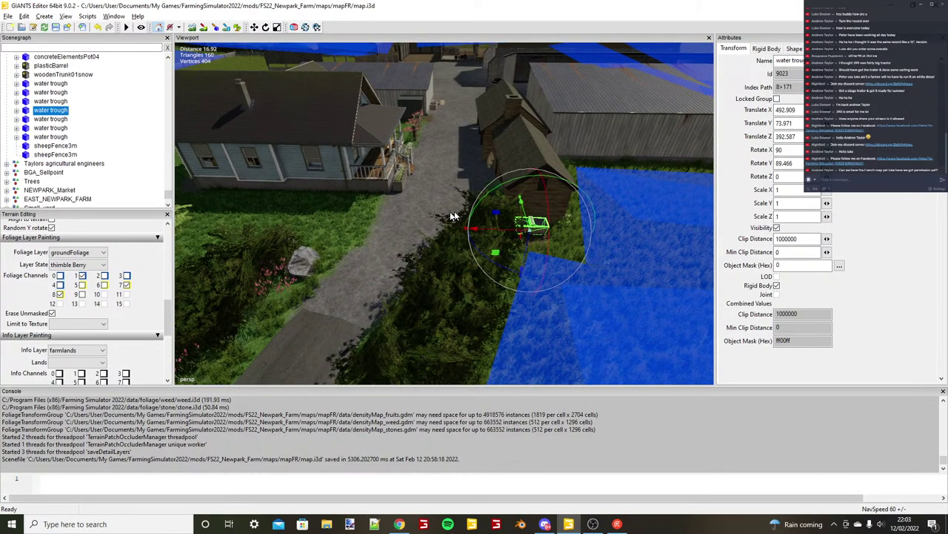
{"action": "scroll", "coordinate": [453, 215], "scroll_direction": "down", "scroll_amount": 8}
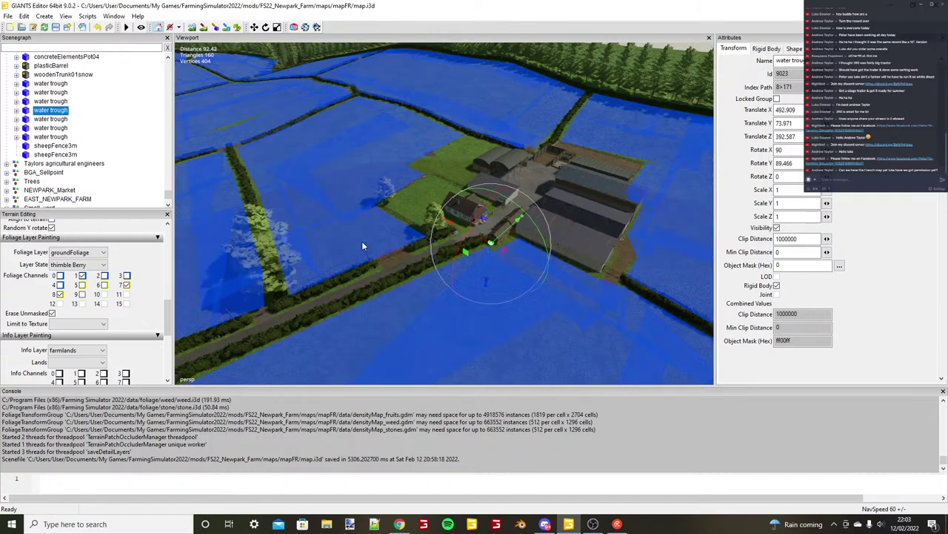
Duplicate the selected water trough and place the copy in the hedge gap by the birch tree near the field gateway.
{"action": "key", "text": "ctrl+d"}
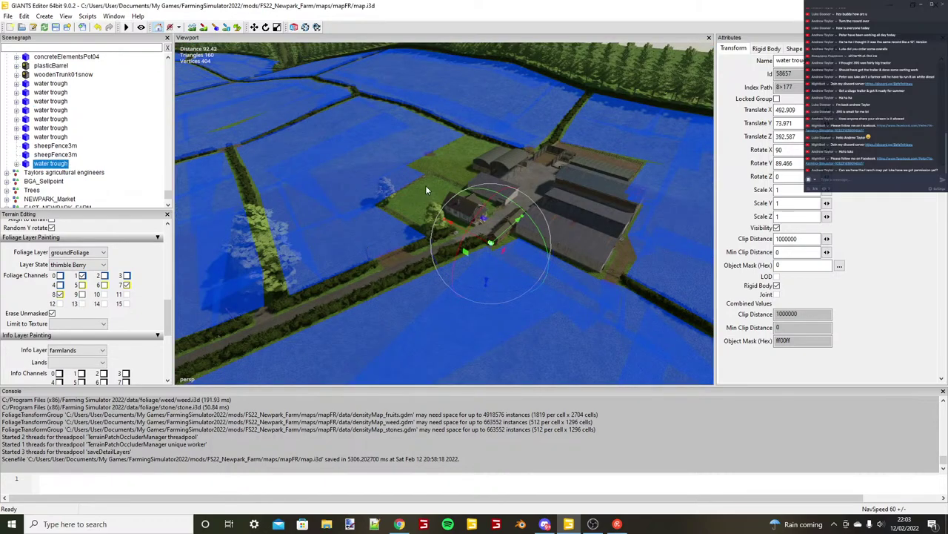
{"action": "middle_click_drag", "start_coordinate": [426, 186], "coordinate": [341, 295], "text": "alt"}
{"action": "scroll", "coordinate": [519, 195], "scroll_direction": "up", "scroll_amount": 5}
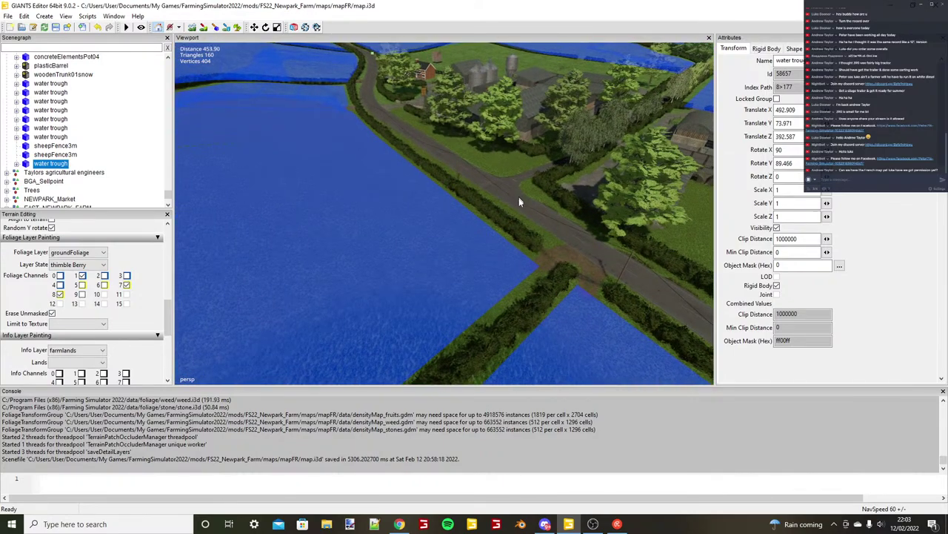
{"action": "middle_click_drag", "start_coordinate": [519, 201], "coordinate": [585, 168]}
{"action": "scroll", "coordinate": [585, 168], "scroll_direction": "up", "scroll_amount": 5}
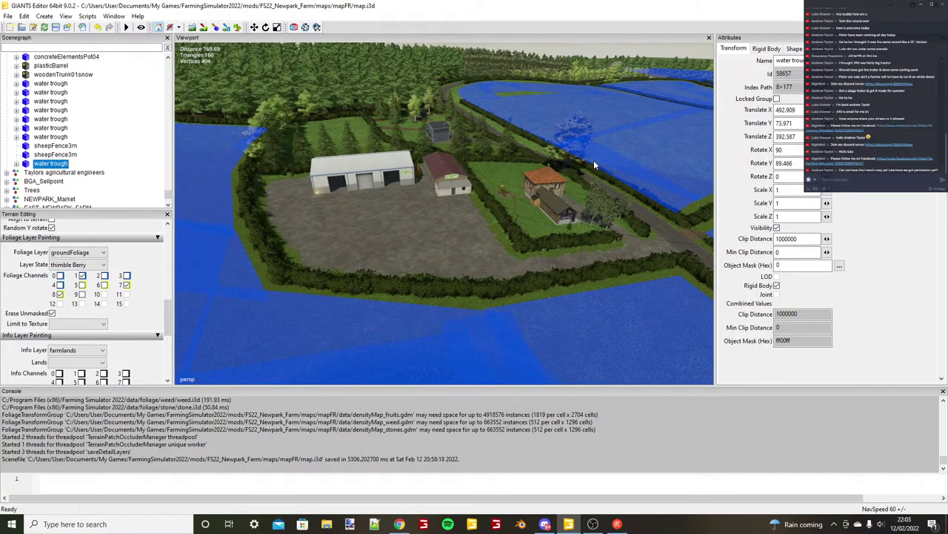
{"action": "left_click_drag", "start_coordinate": [593, 165], "coordinate": [590, 222], "text": "alt"}
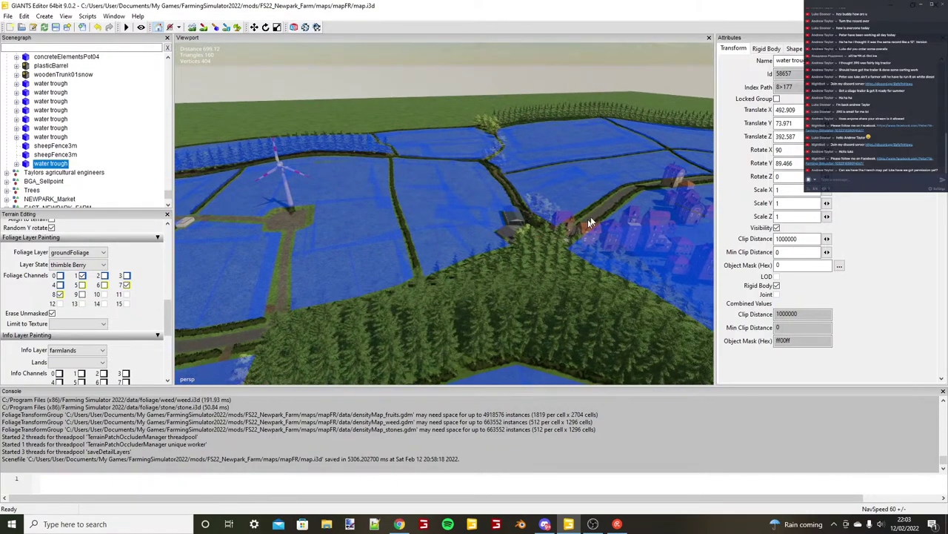
{"action": "scroll", "coordinate": [590, 223], "scroll_direction": "up", "scroll_amount": 5}
{"action": "mouse_move", "coordinate": [540, 259]}
{"action": "left_mouse_down", "text": "alt"}
{"action": "mouse_move", "coordinate": [619, 292]}
{"action": "mouse_move", "coordinate": [496, 284]}
{"action": "mouse_move", "coordinate": [536, 274]}
{"action": "left_mouse_up", "text": "alt"}
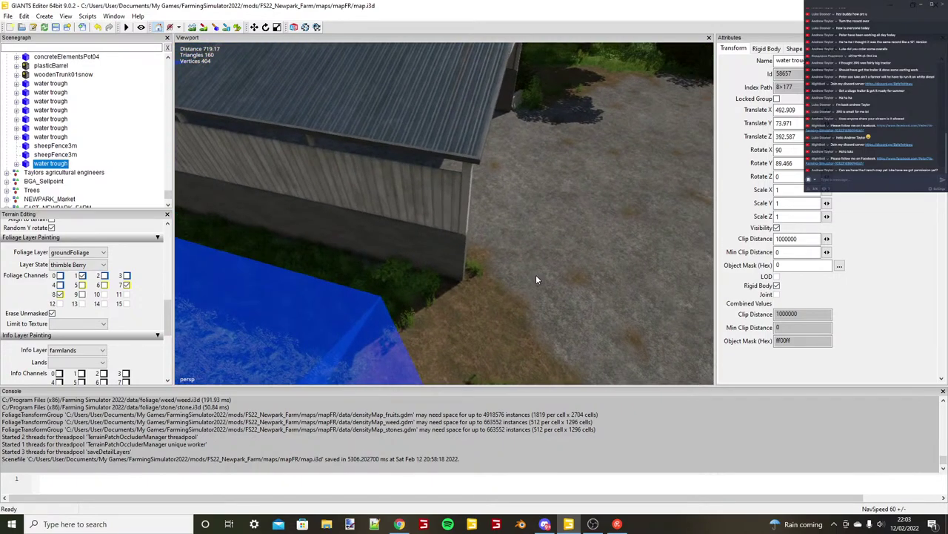
{"action": "middle_click_drag", "start_coordinate": [535, 279], "coordinate": [443, 284]}
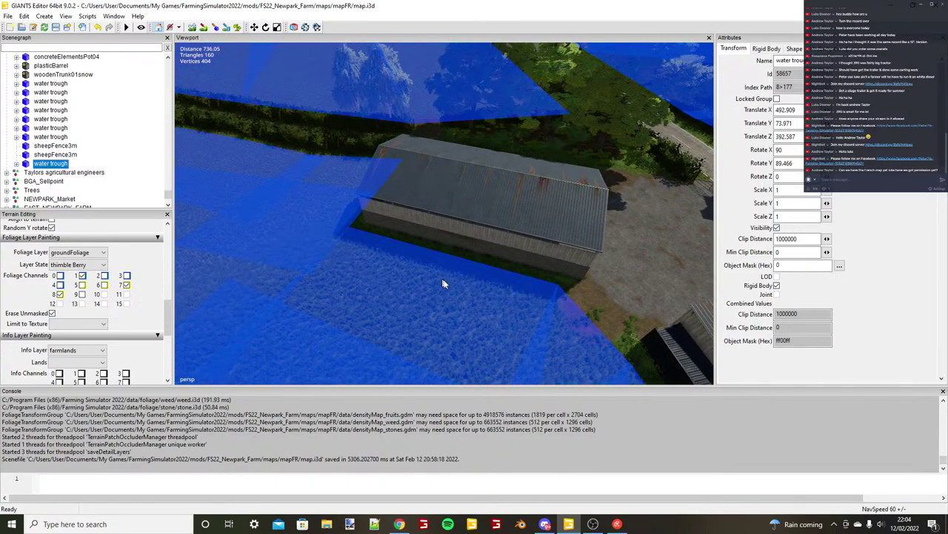
{"action": "scroll", "coordinate": [443, 284], "scroll_direction": "down", "scroll_amount": 5}
{"action": "left_click_drag", "start_coordinate": [443, 284], "coordinate": [352, 276], "text": "alt"}
{"action": "scroll", "coordinate": [342, 299], "scroll_direction": "up", "scroll_amount": 4}
{"action": "scroll", "coordinate": [355, 276], "scroll_direction": "up", "scroll_amount": 3}
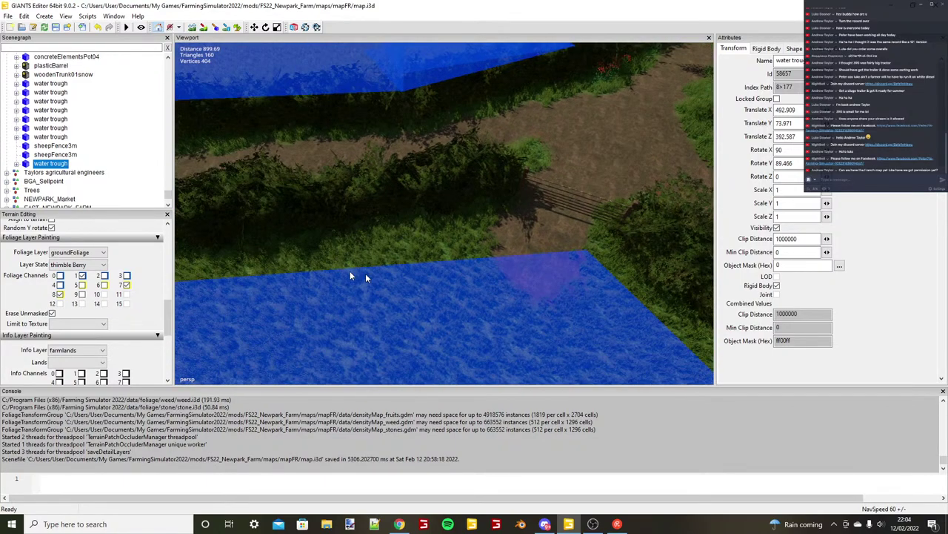
{"action": "middle_click_drag", "start_coordinate": [365, 277], "coordinate": [464, 257]}
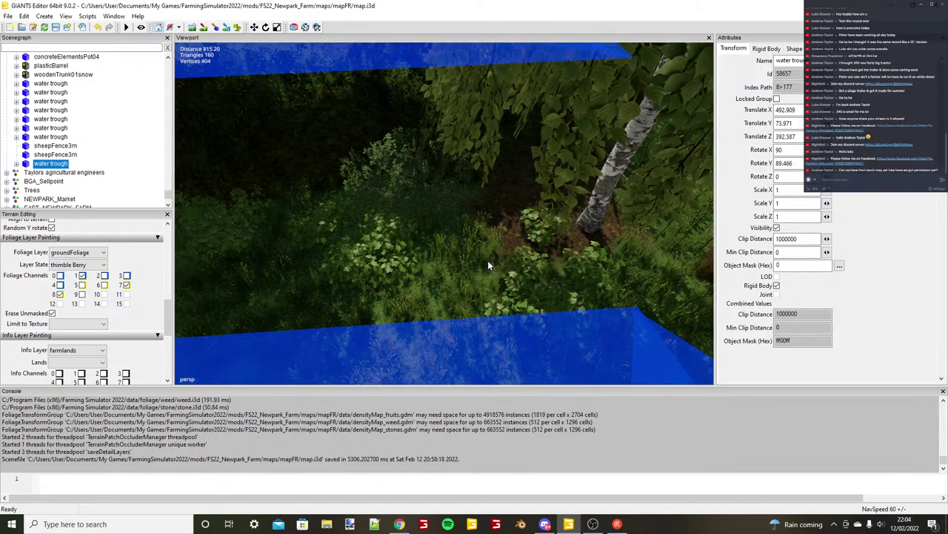
{"action": "key", "text": "ctrl+b"}
{"action": "scroll", "coordinate": [488, 265], "scroll_direction": "down", "scroll_amount": 1}
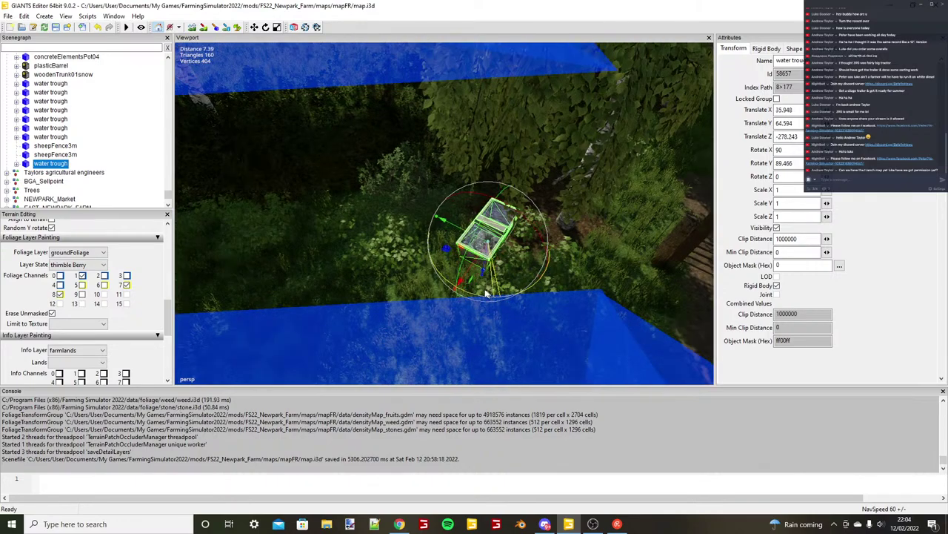
Move the new water trough close beside the birch trunk and turn it to about -18.5° around Y, then deselect it.
{"action": "left_click_drag", "start_coordinate": [486, 294], "coordinate": [409, 231]}
{"action": "left_click_drag", "start_coordinate": [409, 231], "coordinate": [539, 194], "text": "alt"}
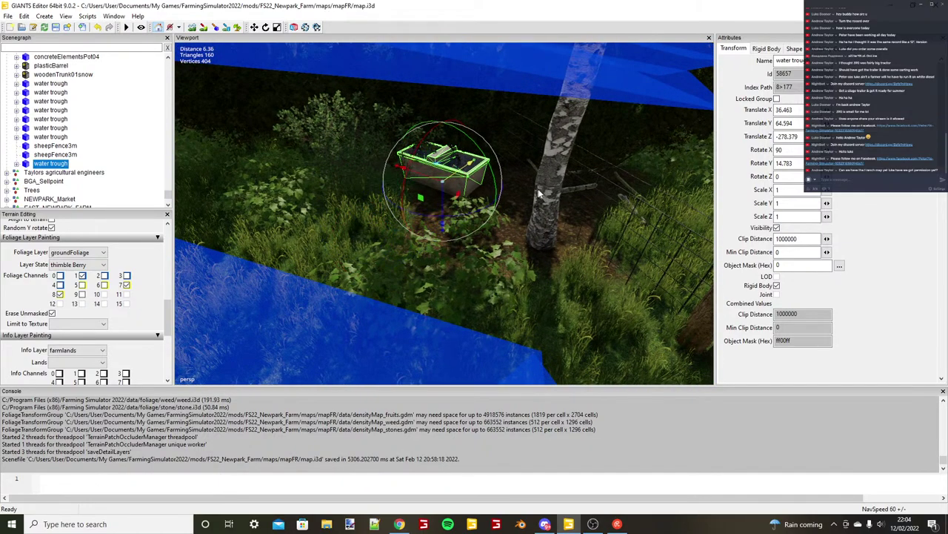
{"action": "left_click_drag", "start_coordinate": [409, 174], "coordinate": [500, 228]}
{"action": "left_click_drag", "start_coordinate": [515, 226], "coordinate": [487, 222]}
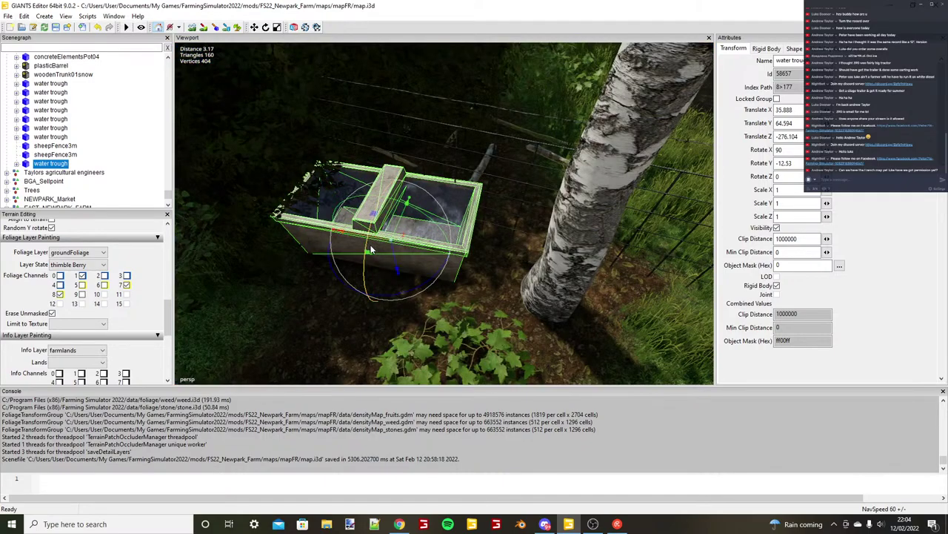
{"action": "left_click_drag", "start_coordinate": [376, 244], "coordinate": [428, 265]}
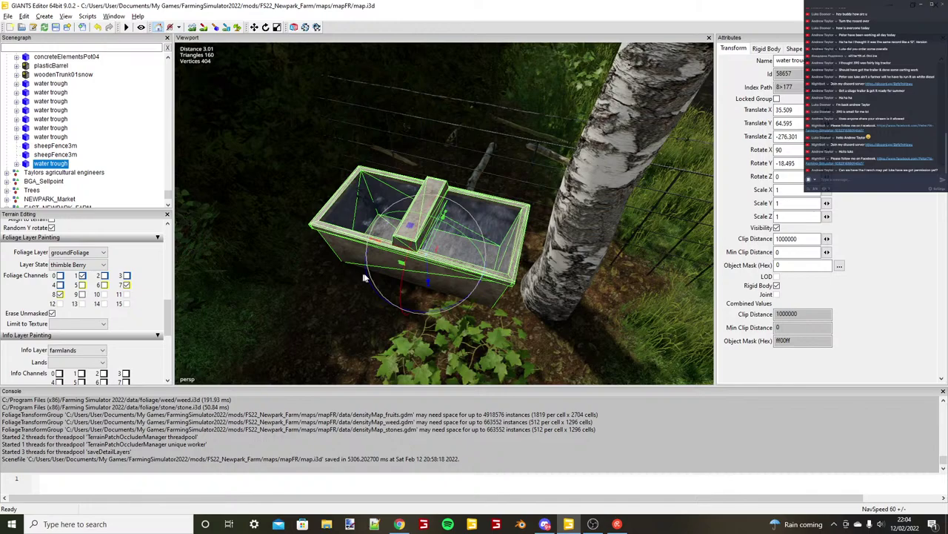
{"action": "left_click_drag", "start_coordinate": [363, 278], "coordinate": [394, 235], "text": "alt"}
{"action": "scroll", "coordinate": [503, 321], "scroll_direction": "up", "scroll_amount": 3}
{"action": "left_click", "coordinate": [504, 319]}
Examine the field dimension coverage around the trough, along the hedged track and across the farmyards and surrounding grassland.
{"action": "scroll", "coordinate": [446, 224], "scroll_direction": "down", "scroll_amount": 4}
{"action": "scroll", "coordinate": [395, 235], "scroll_direction": "down", "scroll_amount": 5}
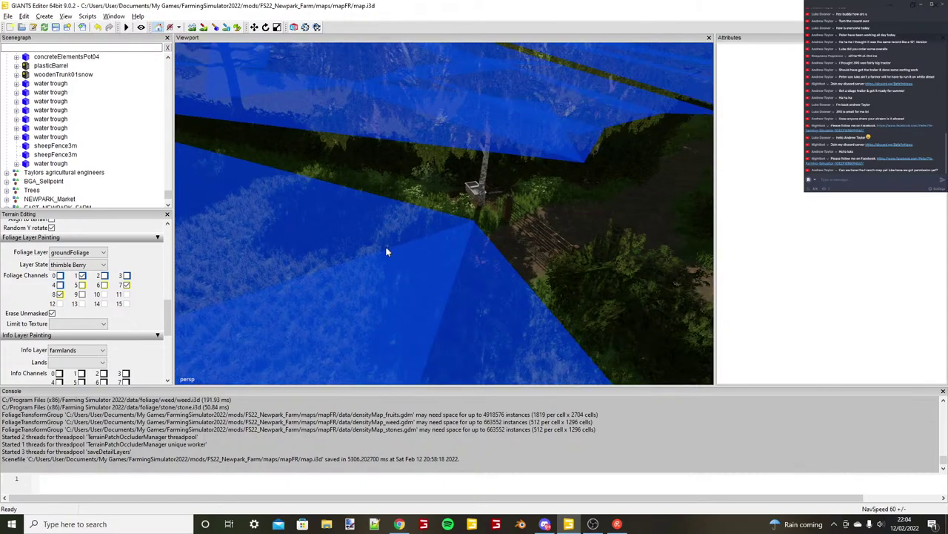
{"action": "right_click_drag", "start_coordinate": [386, 252], "coordinate": [447, 257]}
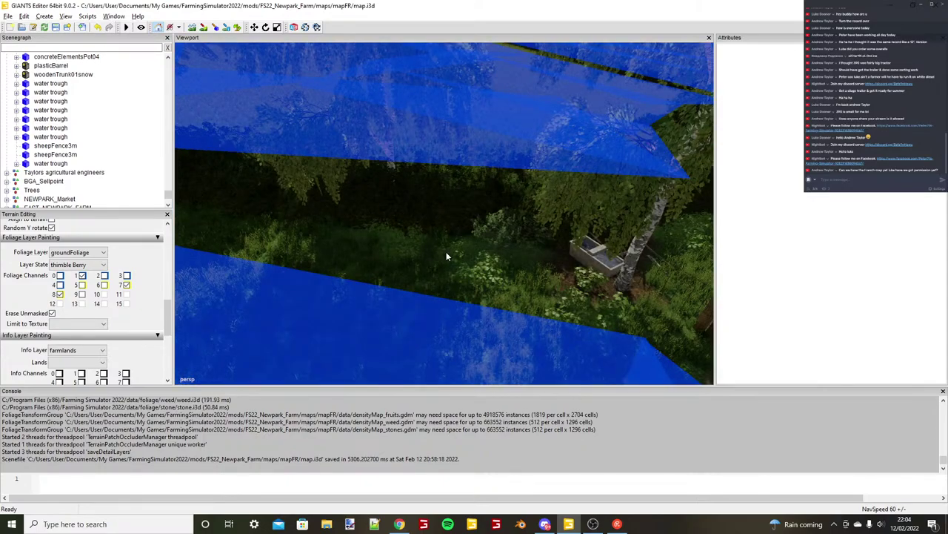
{"action": "scroll", "coordinate": [446, 256], "scroll_direction": "down", "scroll_amount": 5}
{"action": "left_click_drag", "start_coordinate": [483, 281], "coordinate": [435, 299], "text": "alt"}
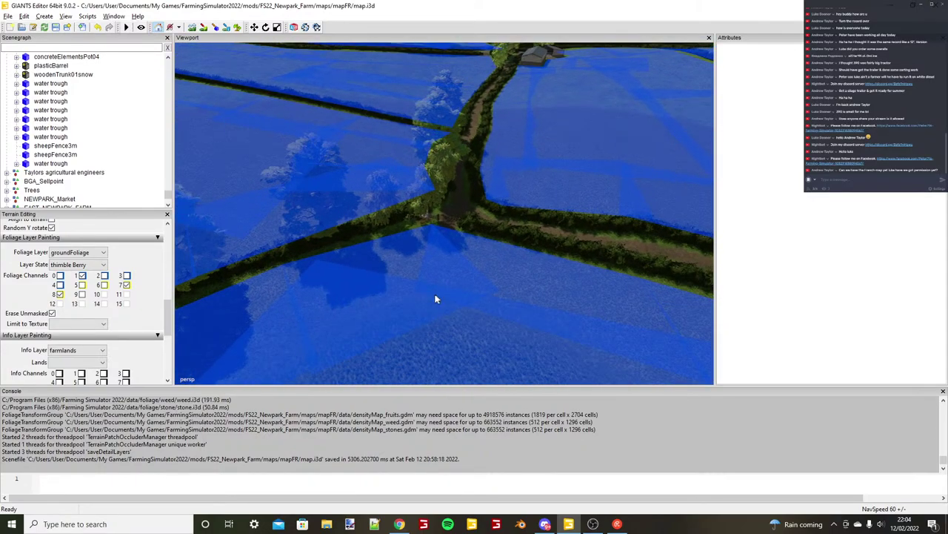
{"action": "right_click_drag", "start_coordinate": [436, 299], "coordinate": [460, 248], "text": "alt"}
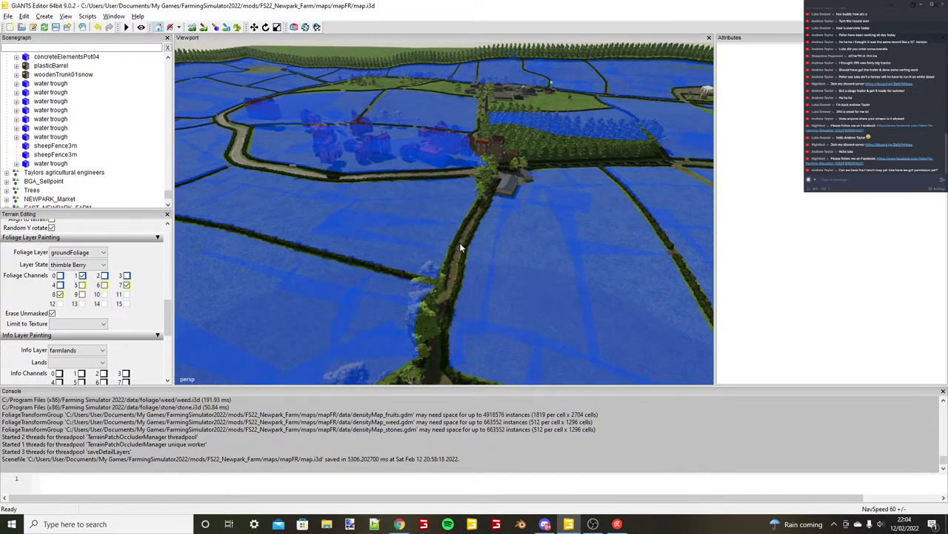
{"action": "middle_click_drag", "start_coordinate": [459, 247], "coordinate": [385, 315], "text": "alt"}
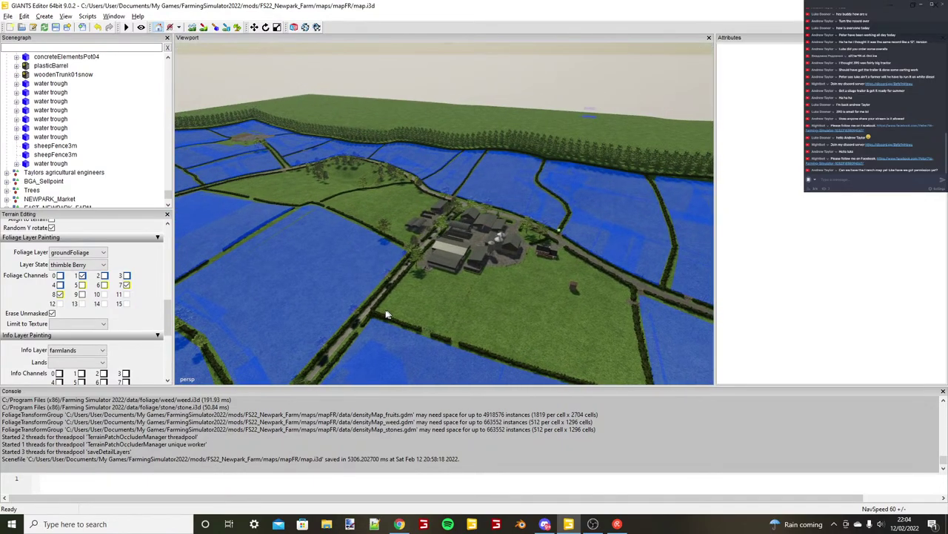
{"action": "right_click_drag", "start_coordinate": [386, 314], "coordinate": [494, 274]}
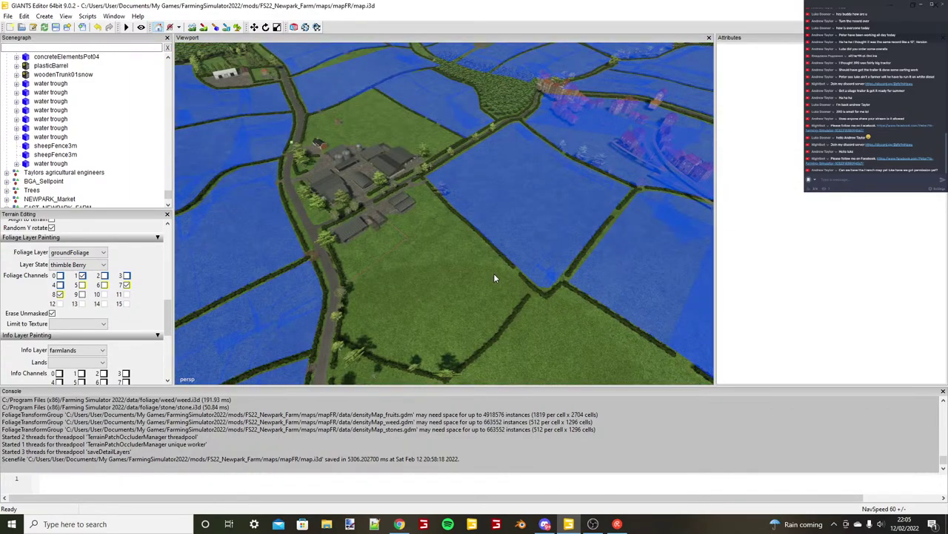